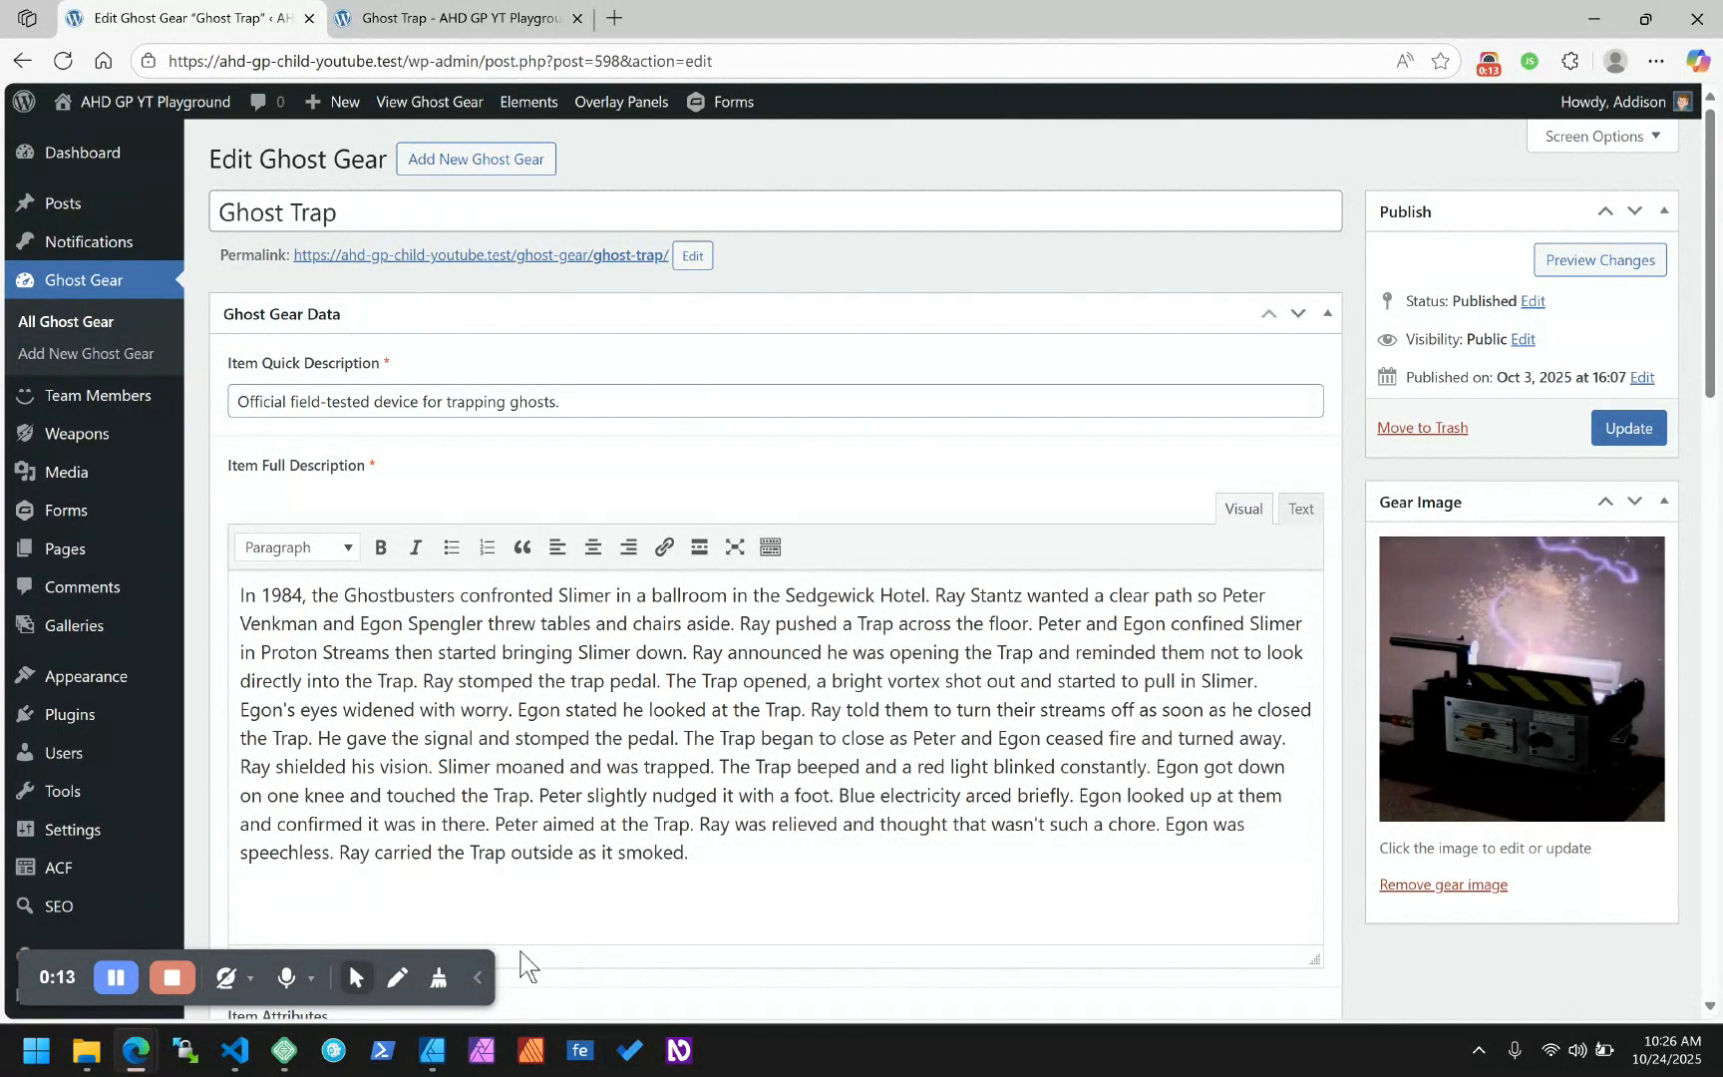
{"action": "left_click", "coordinate": [494, 955]}
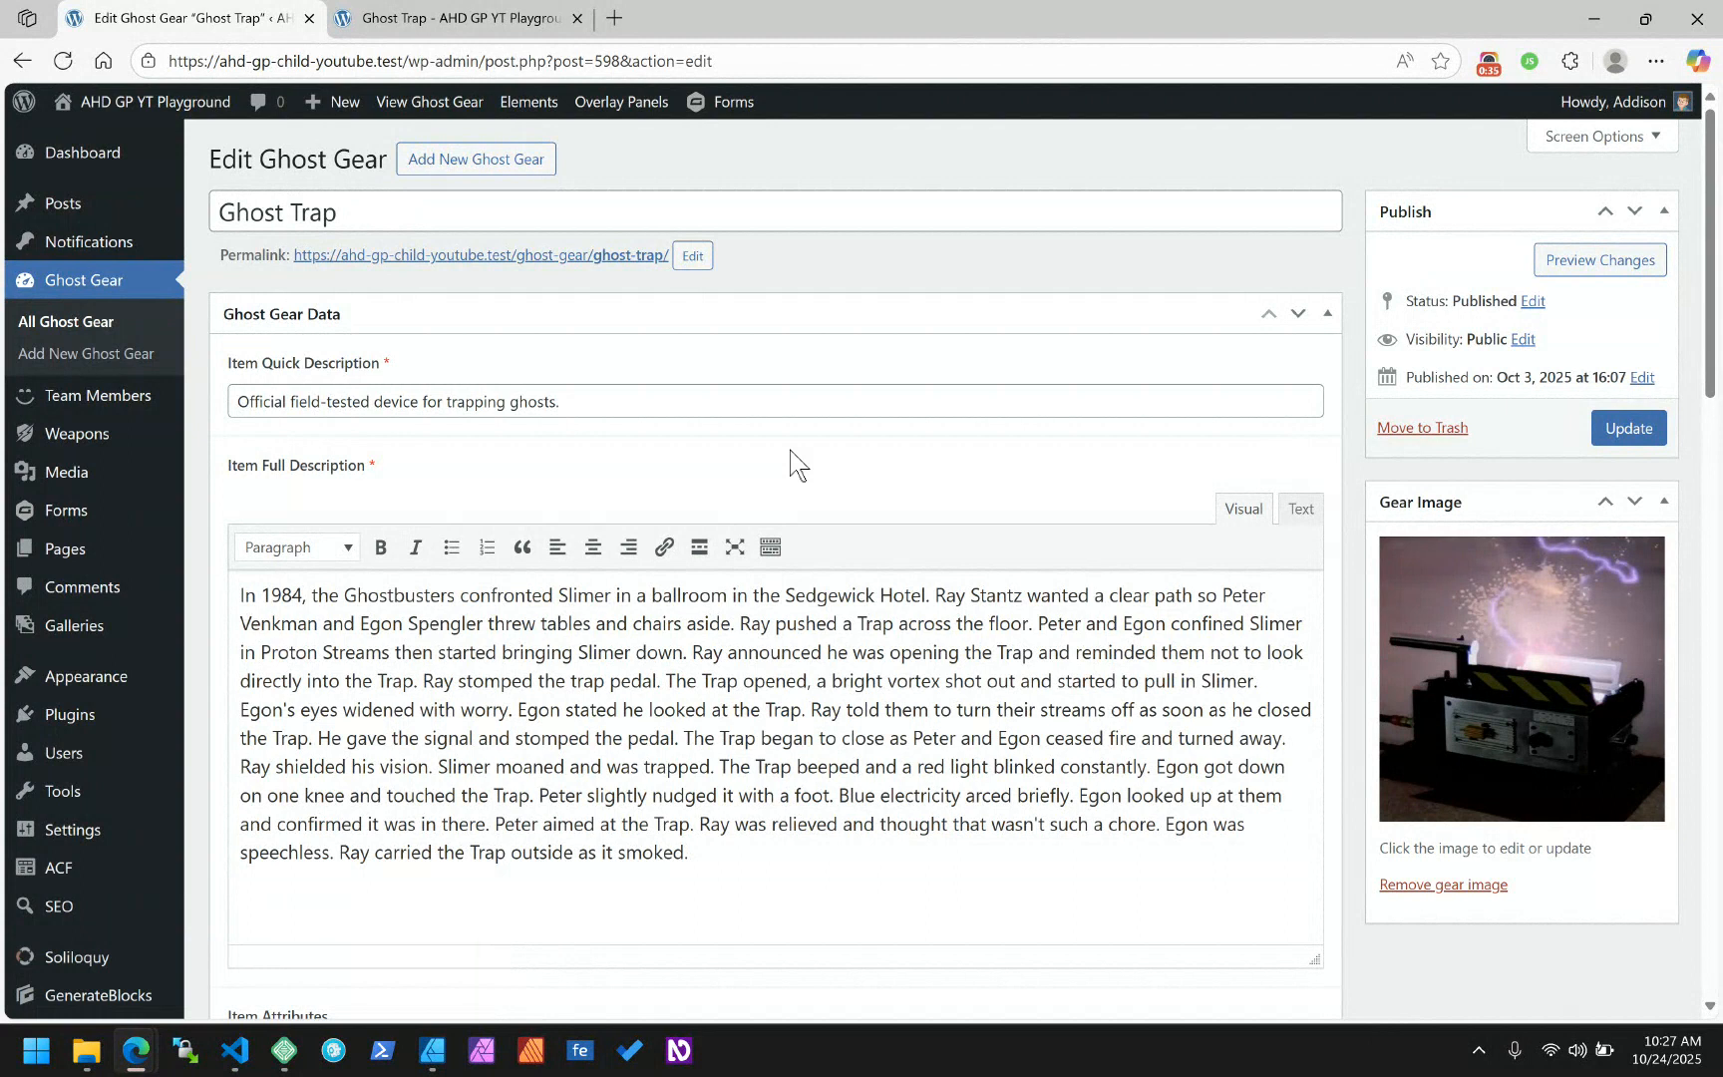
Examine the published Ghost Trap page, including the related weapons and the raw post array output below them
{"action": "left_click", "coordinate": [343, 20]}
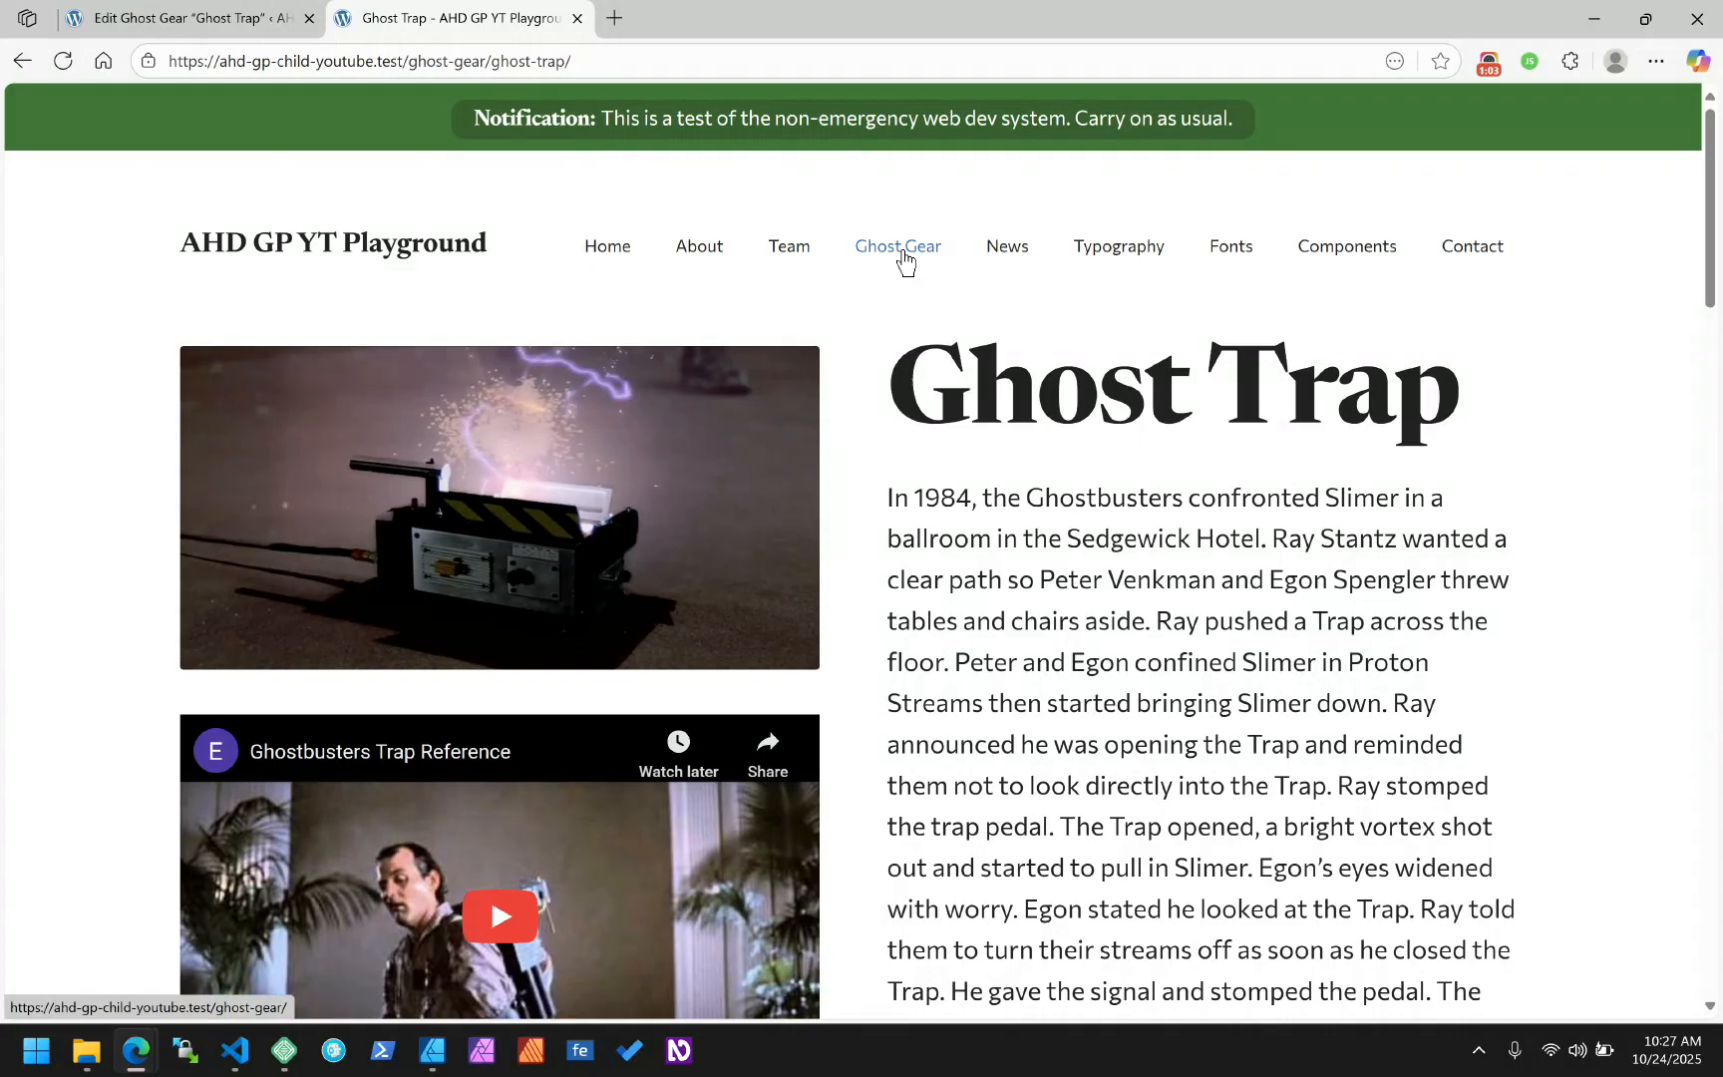
{"action": "scroll", "coordinate": [1062, 489], "scroll_direction": "down", "scroll_amount": 15}
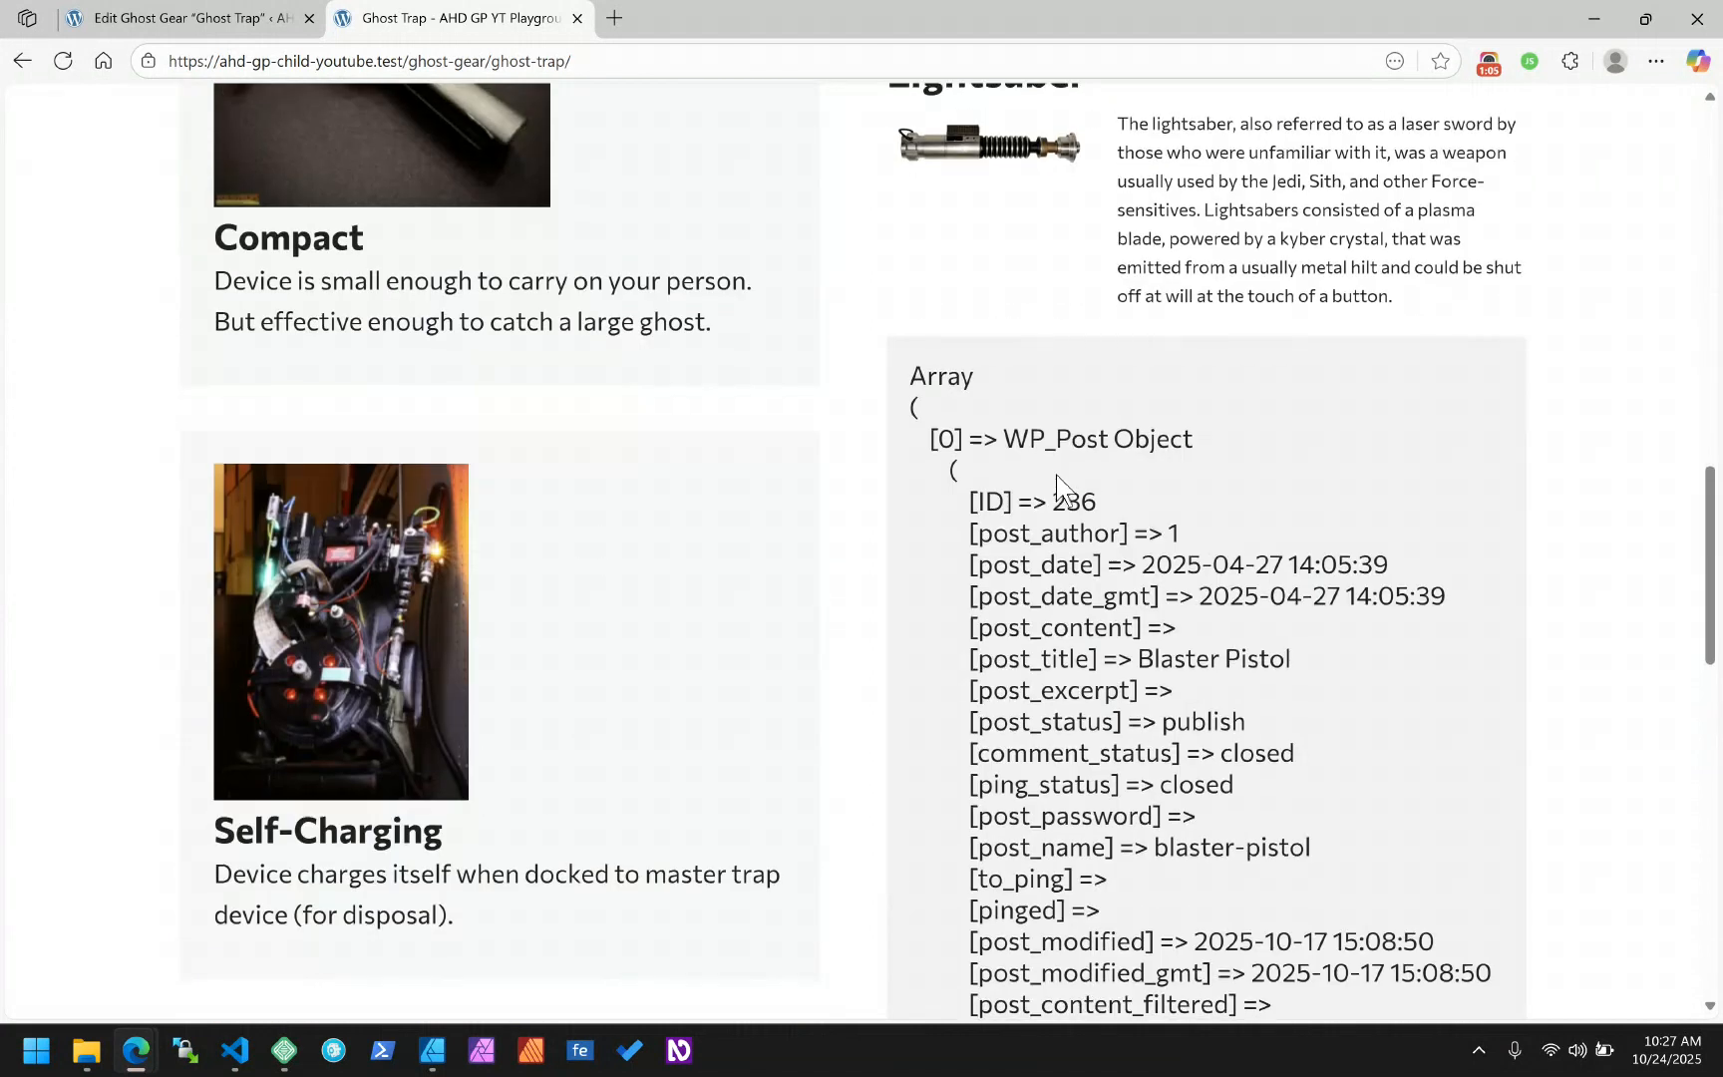
{"action": "scroll", "coordinate": [1062, 489], "scroll_direction": "down", "scroll_amount": 3}
{"action": "left_click_drag", "start_coordinate": [910, 152], "coordinate": [1093, 394]}
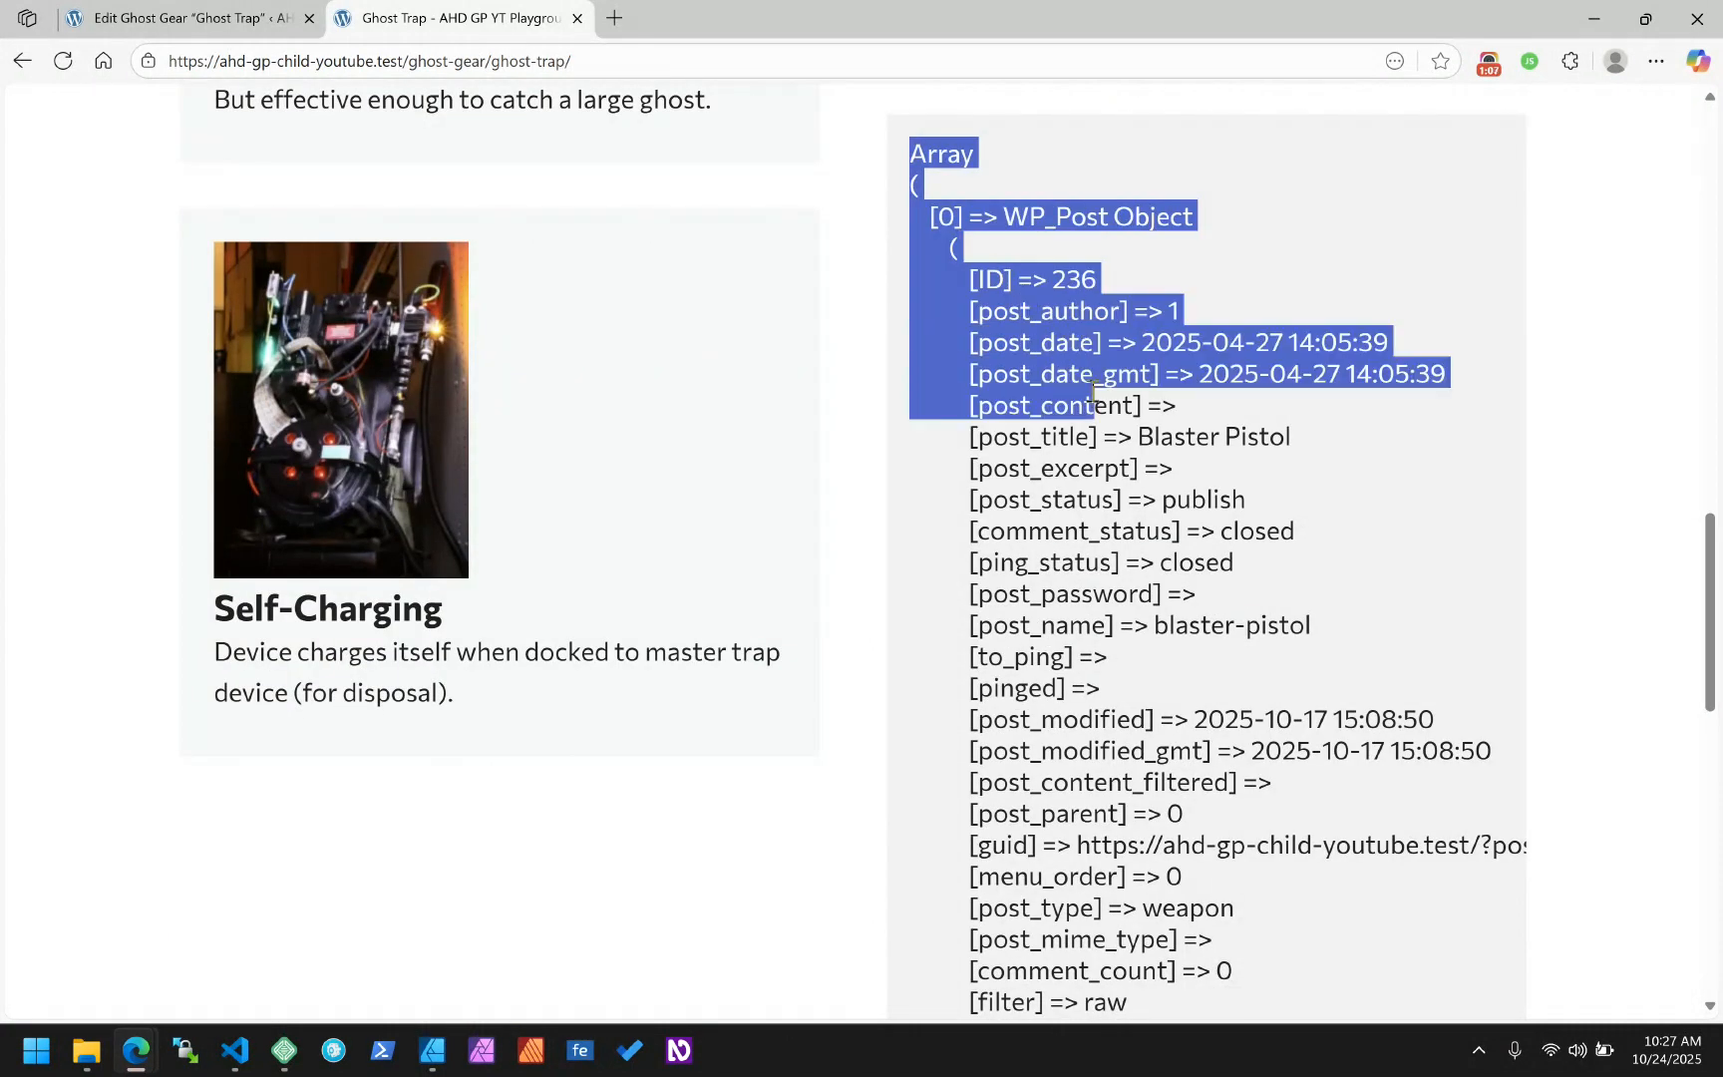
{"action": "left_click", "coordinate": [1210, 550]}
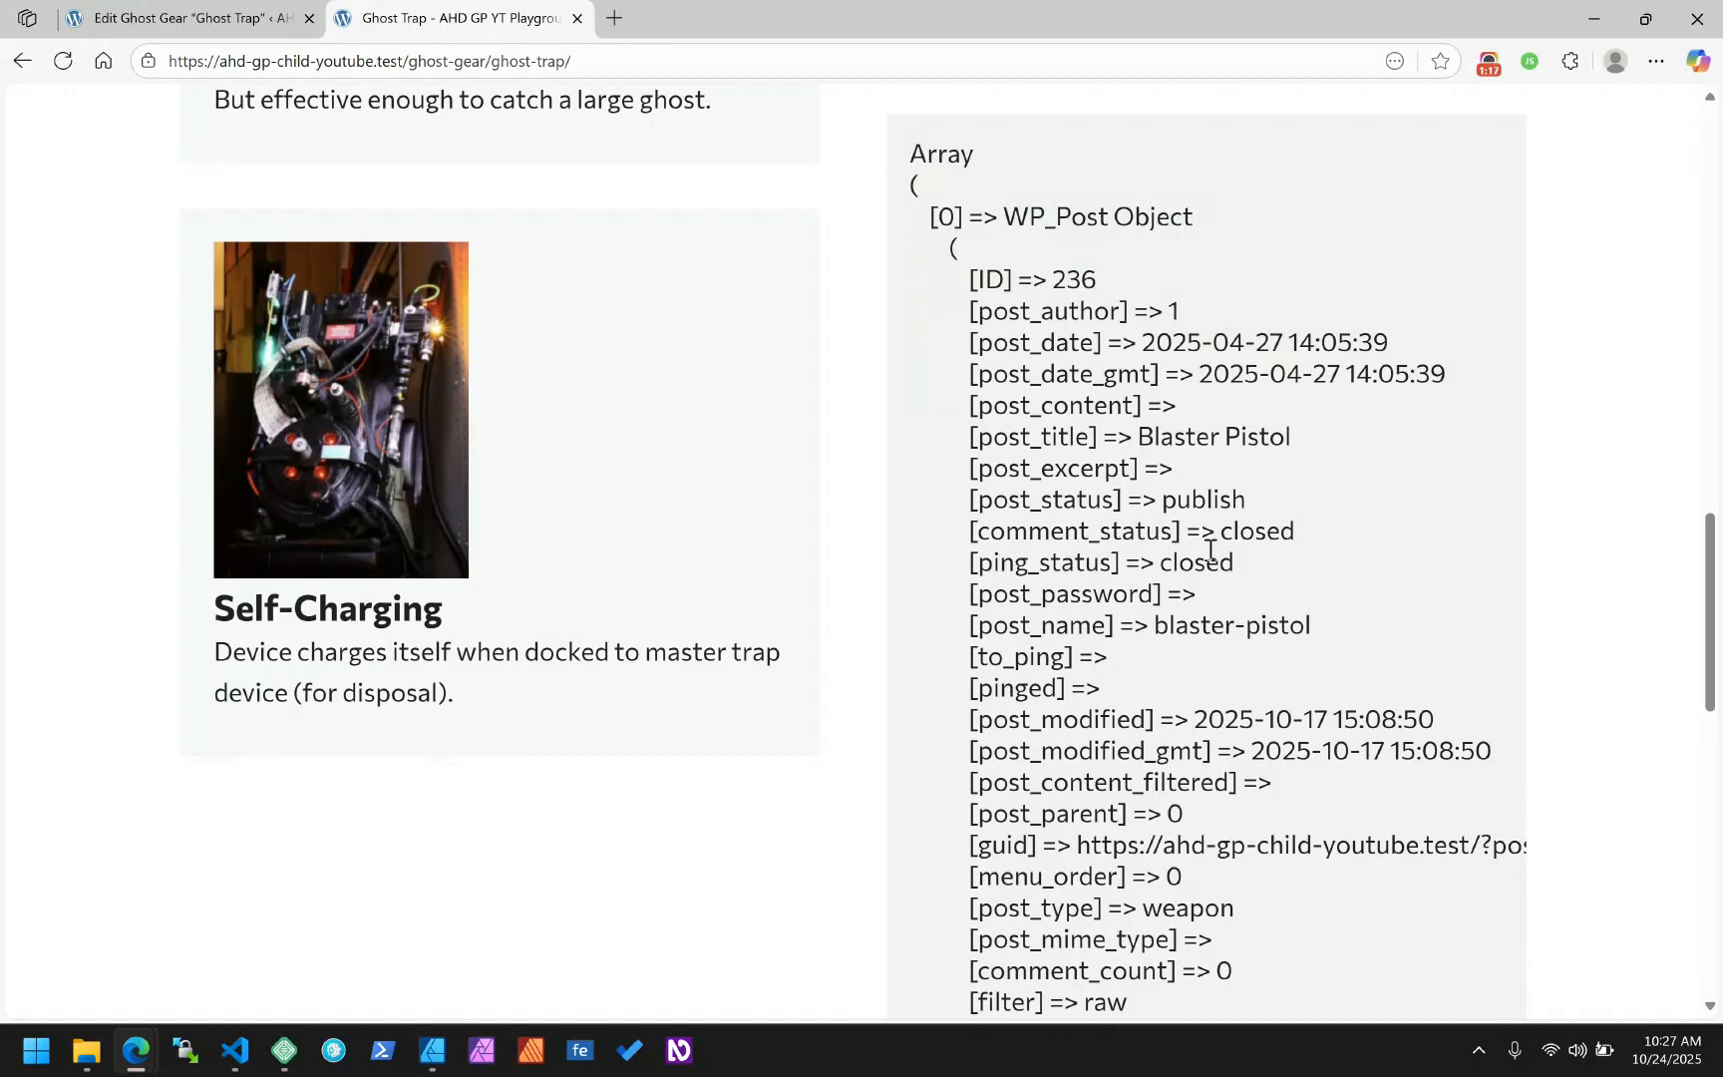
{"action": "scroll", "coordinate": [1257, 565], "scroll_direction": "up", "scroll_amount": 15}
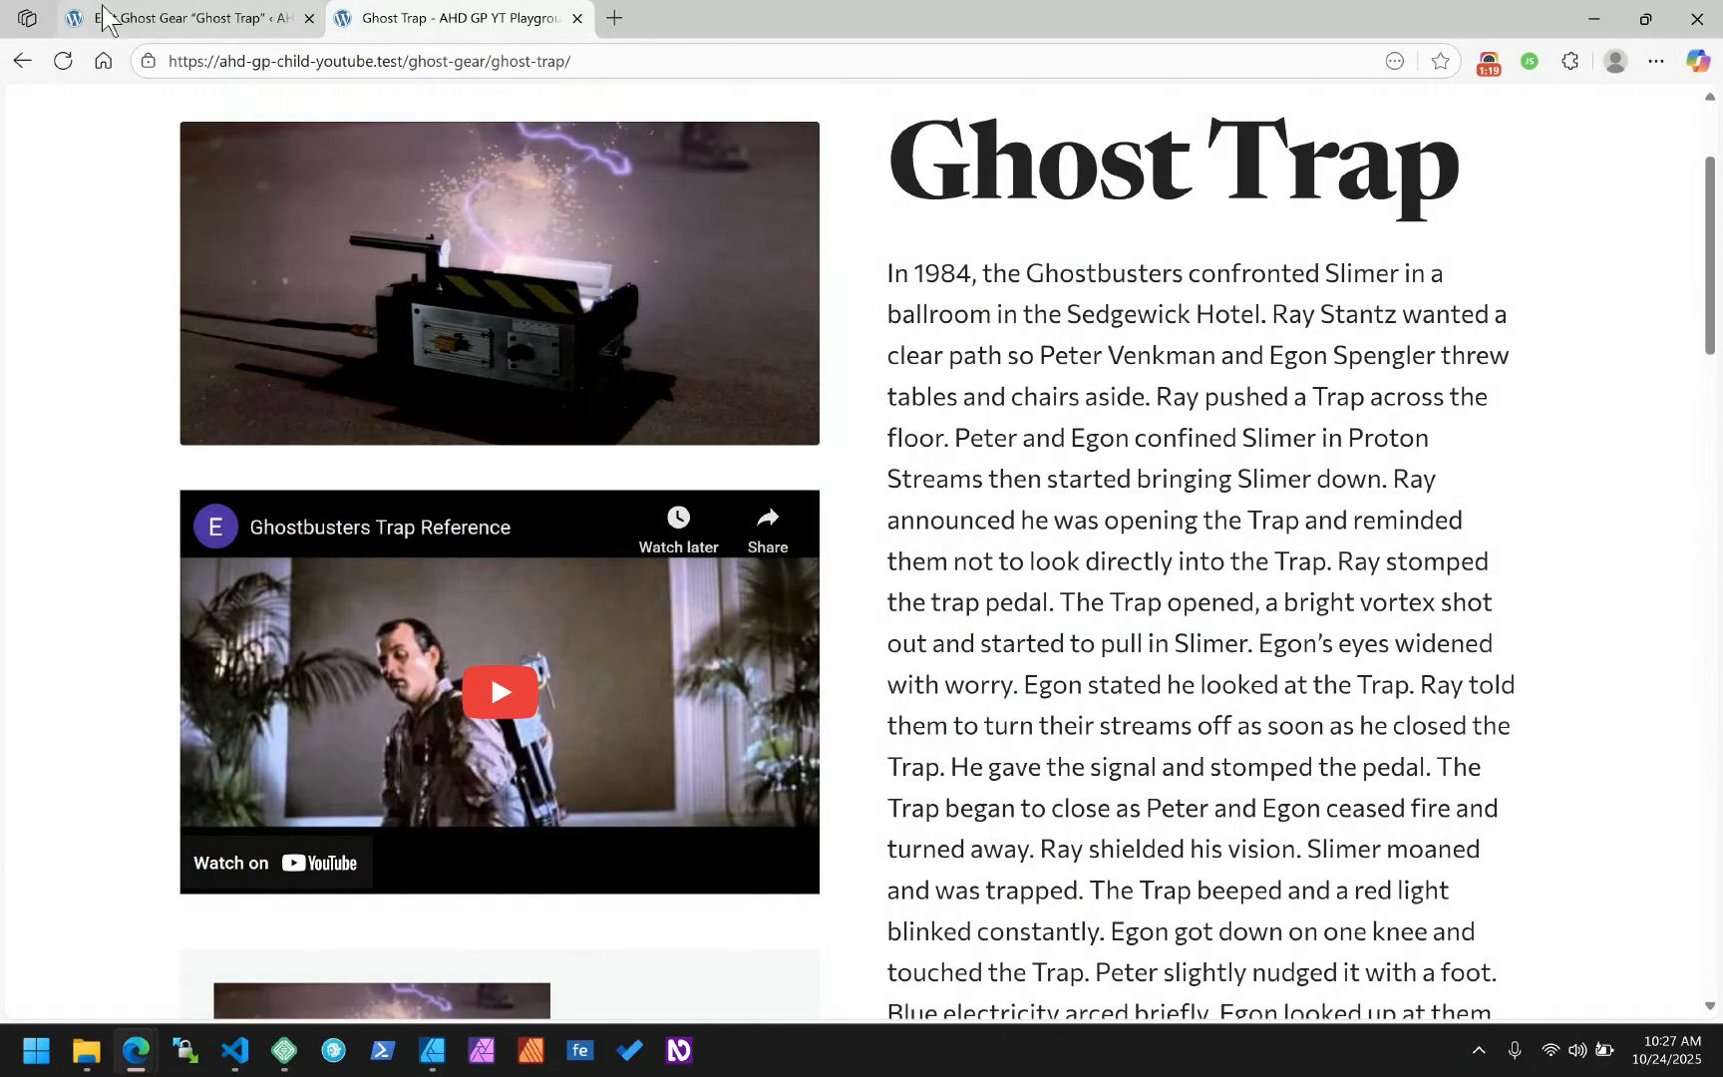
Review the Ghost Trap edit screen's custom fields, from Item Quick Description through to Related Star Wars Weapons
{"action": "left_click", "coordinate": [104, 18]}
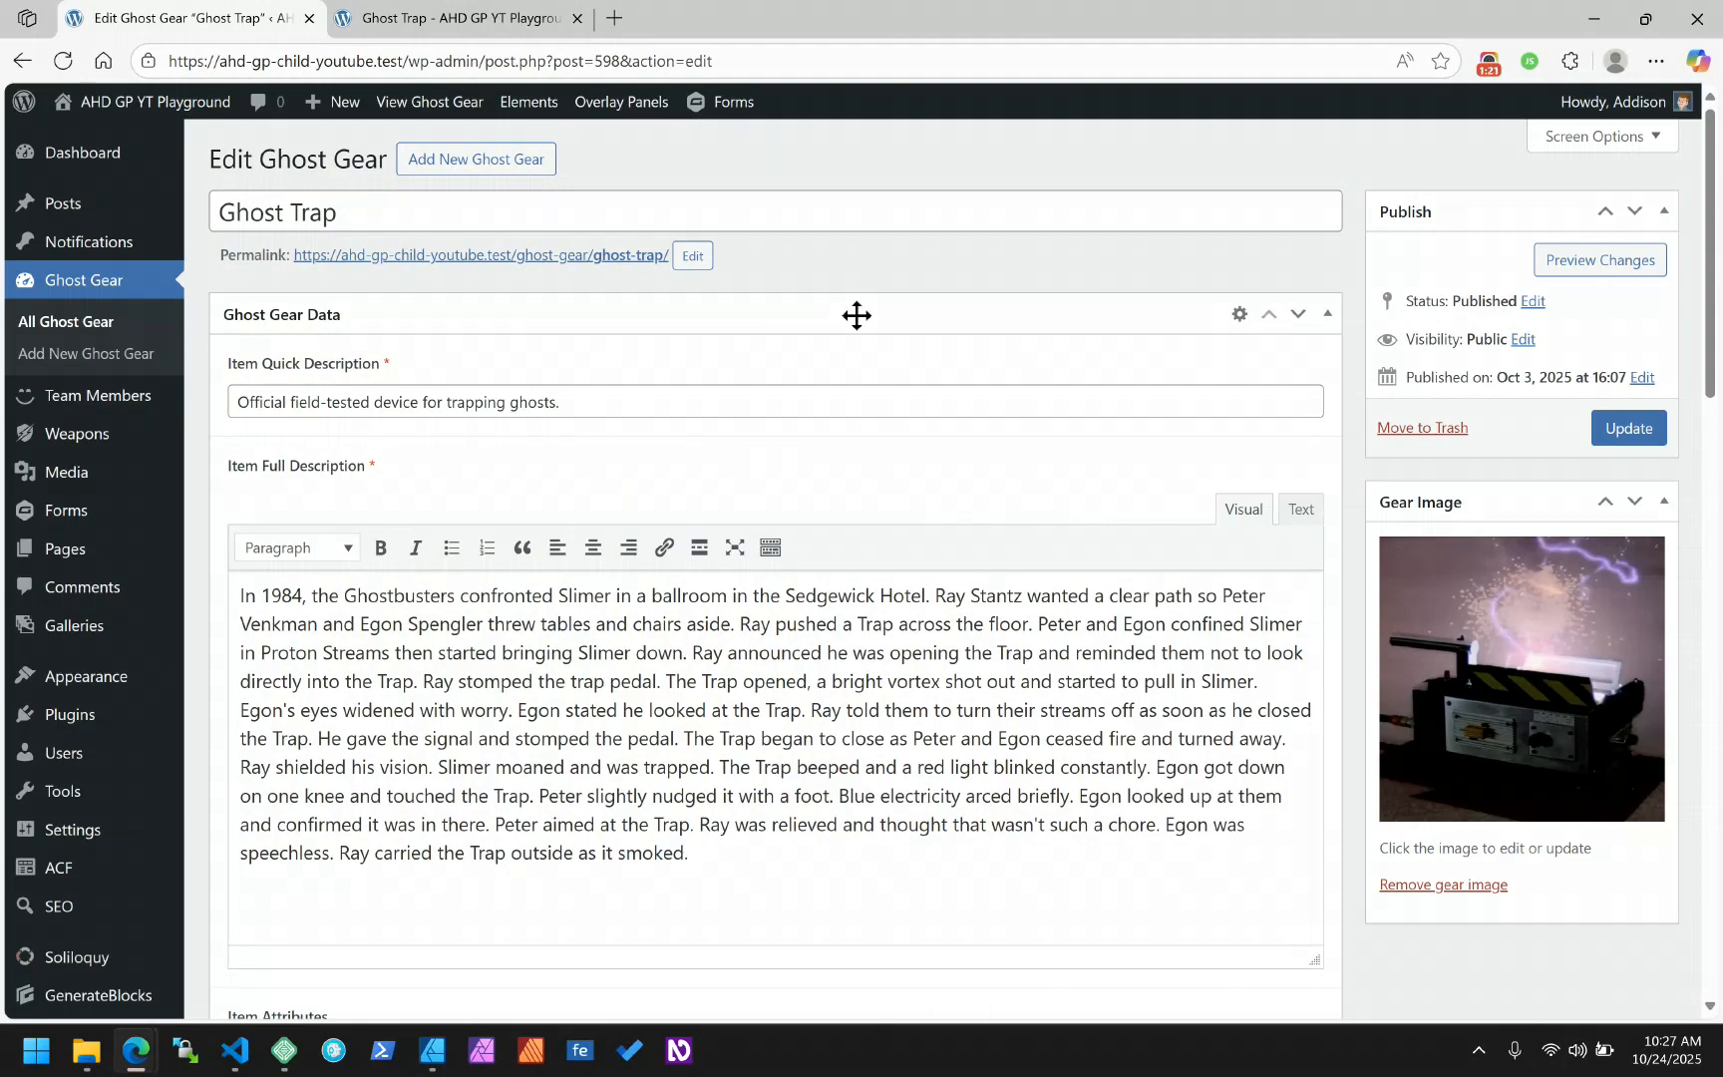
{"action": "scroll", "coordinate": [827, 332], "scroll_direction": "down", "scroll_amount": 8}
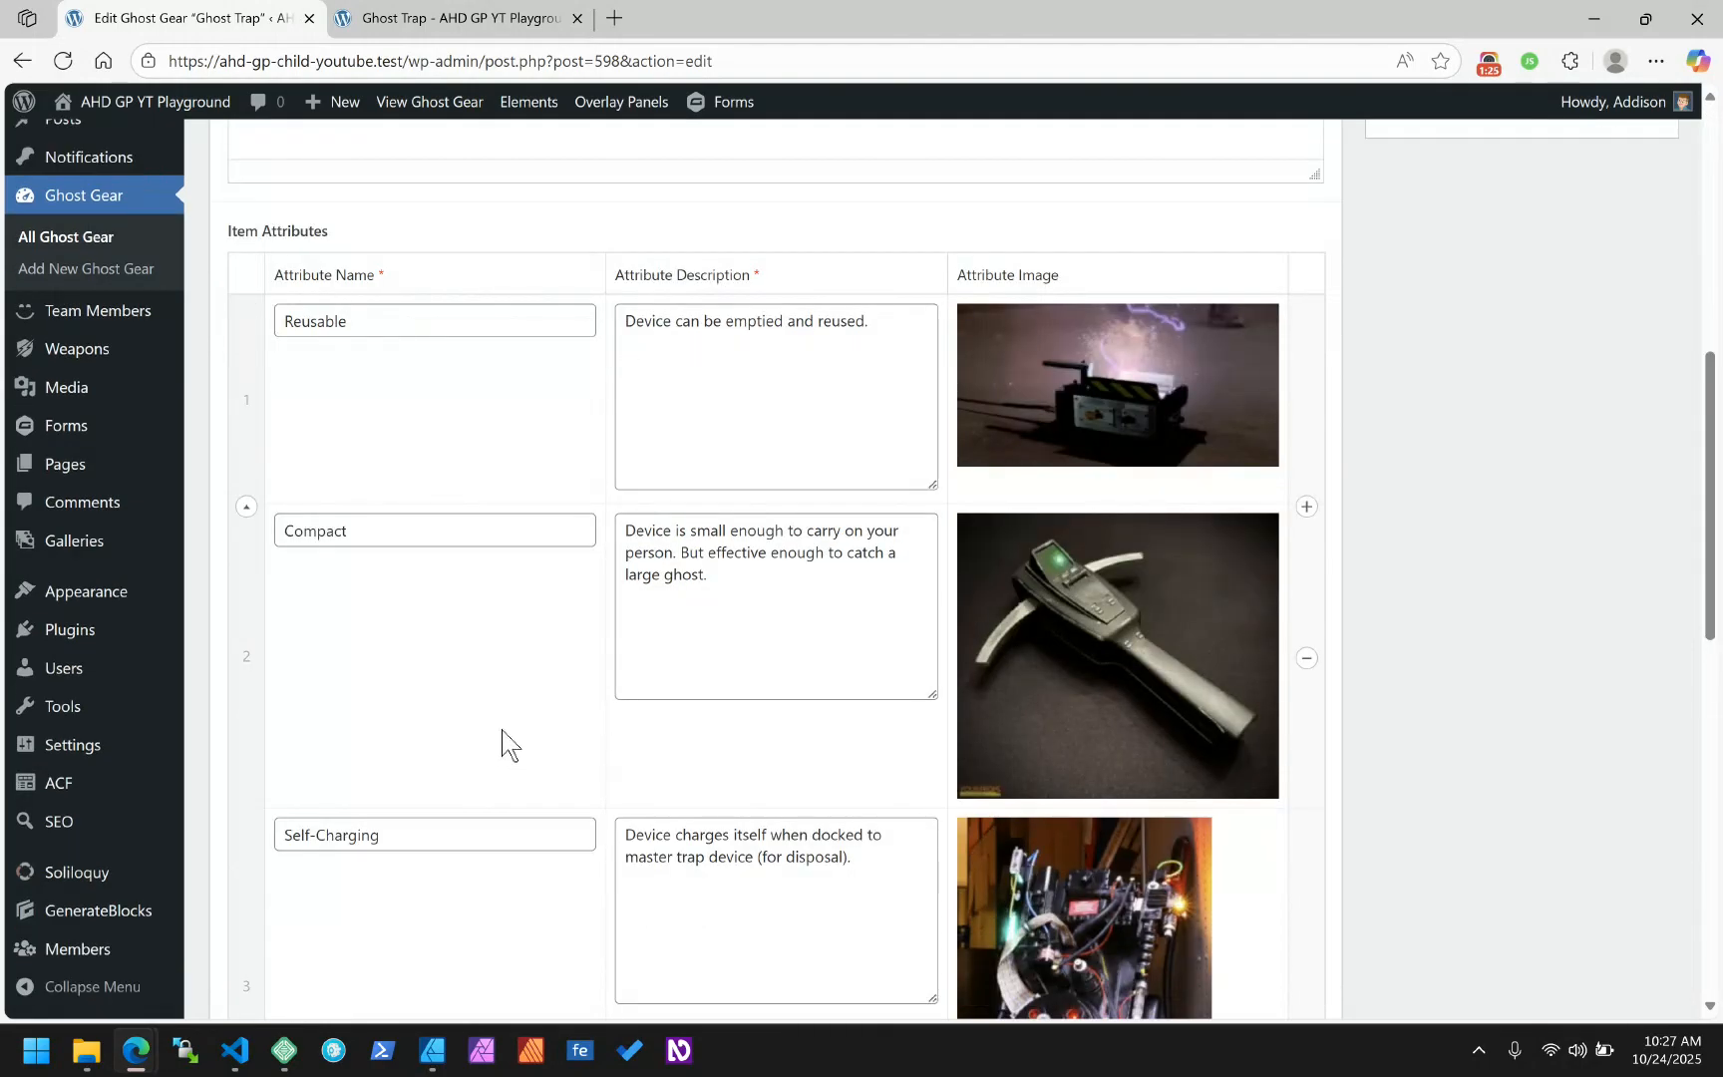
{"action": "scroll", "coordinate": [500, 738], "scroll_direction": "down", "scroll_amount": 6}
{"action": "scroll", "coordinate": [500, 737], "scroll_direction": "down", "scroll_amount": 2}
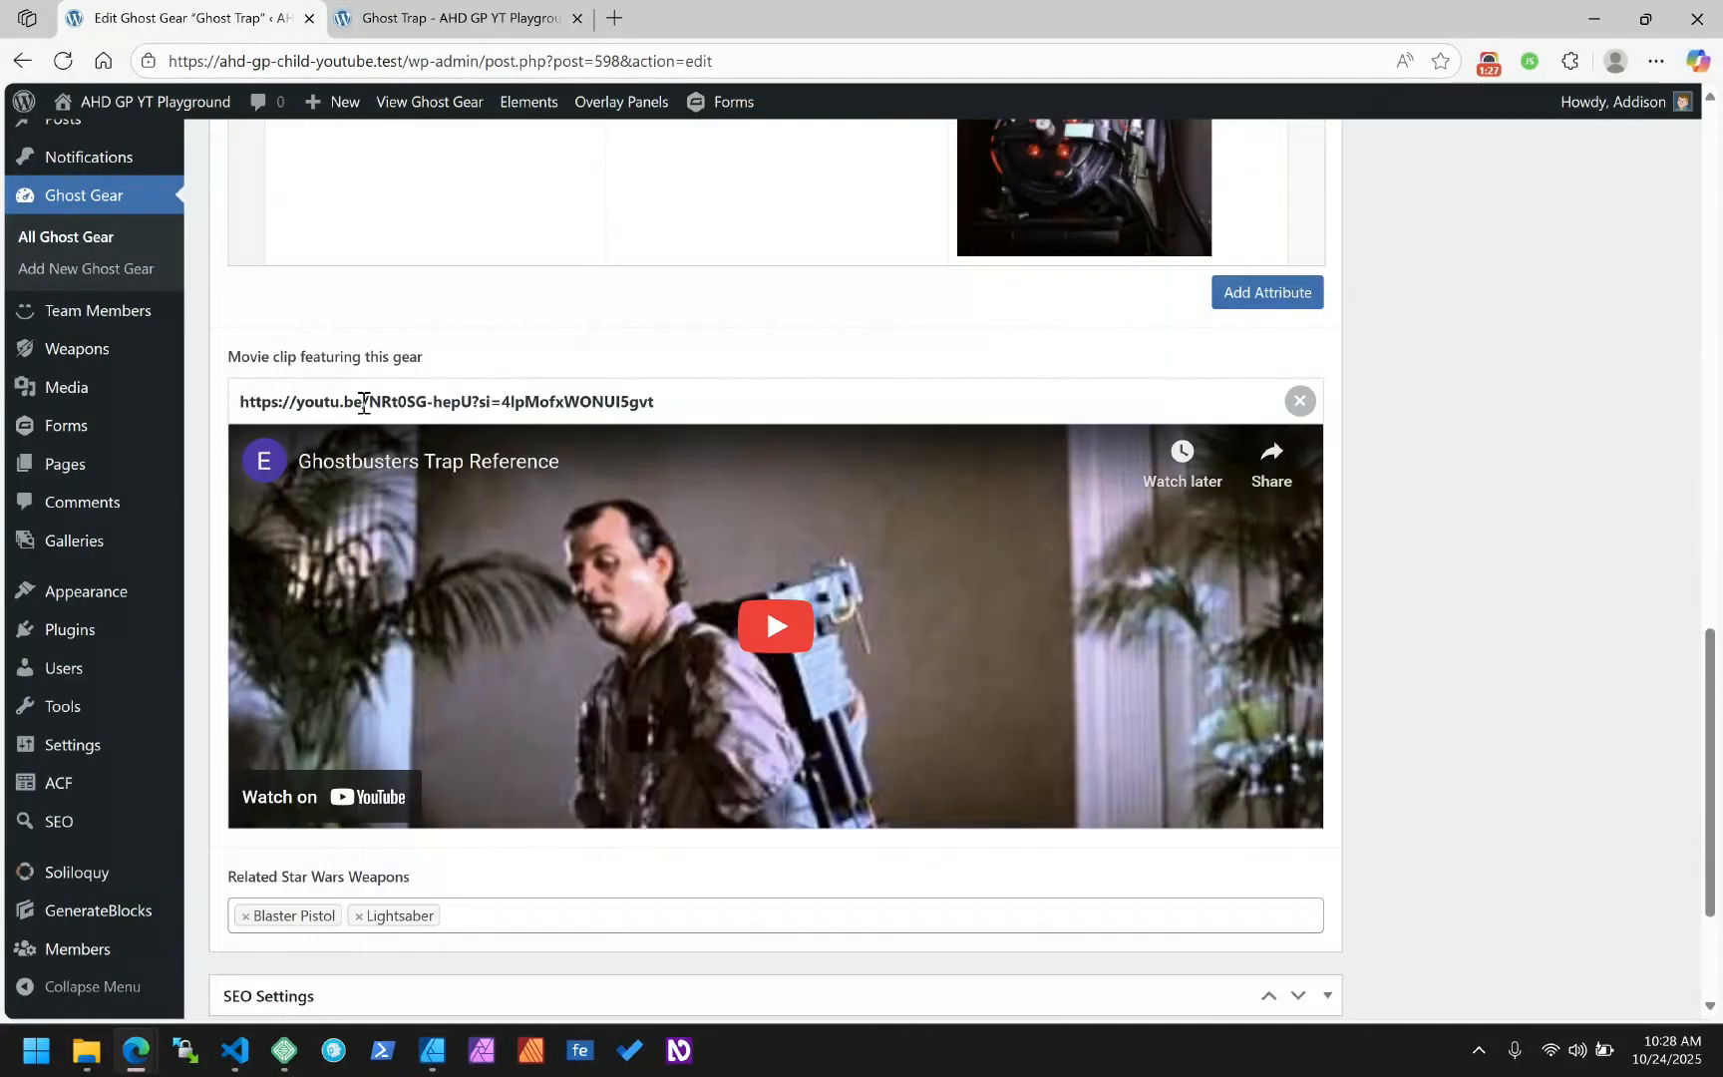
{"action": "scroll", "coordinate": [599, 419], "scroll_direction": "down", "scroll_amount": 2}
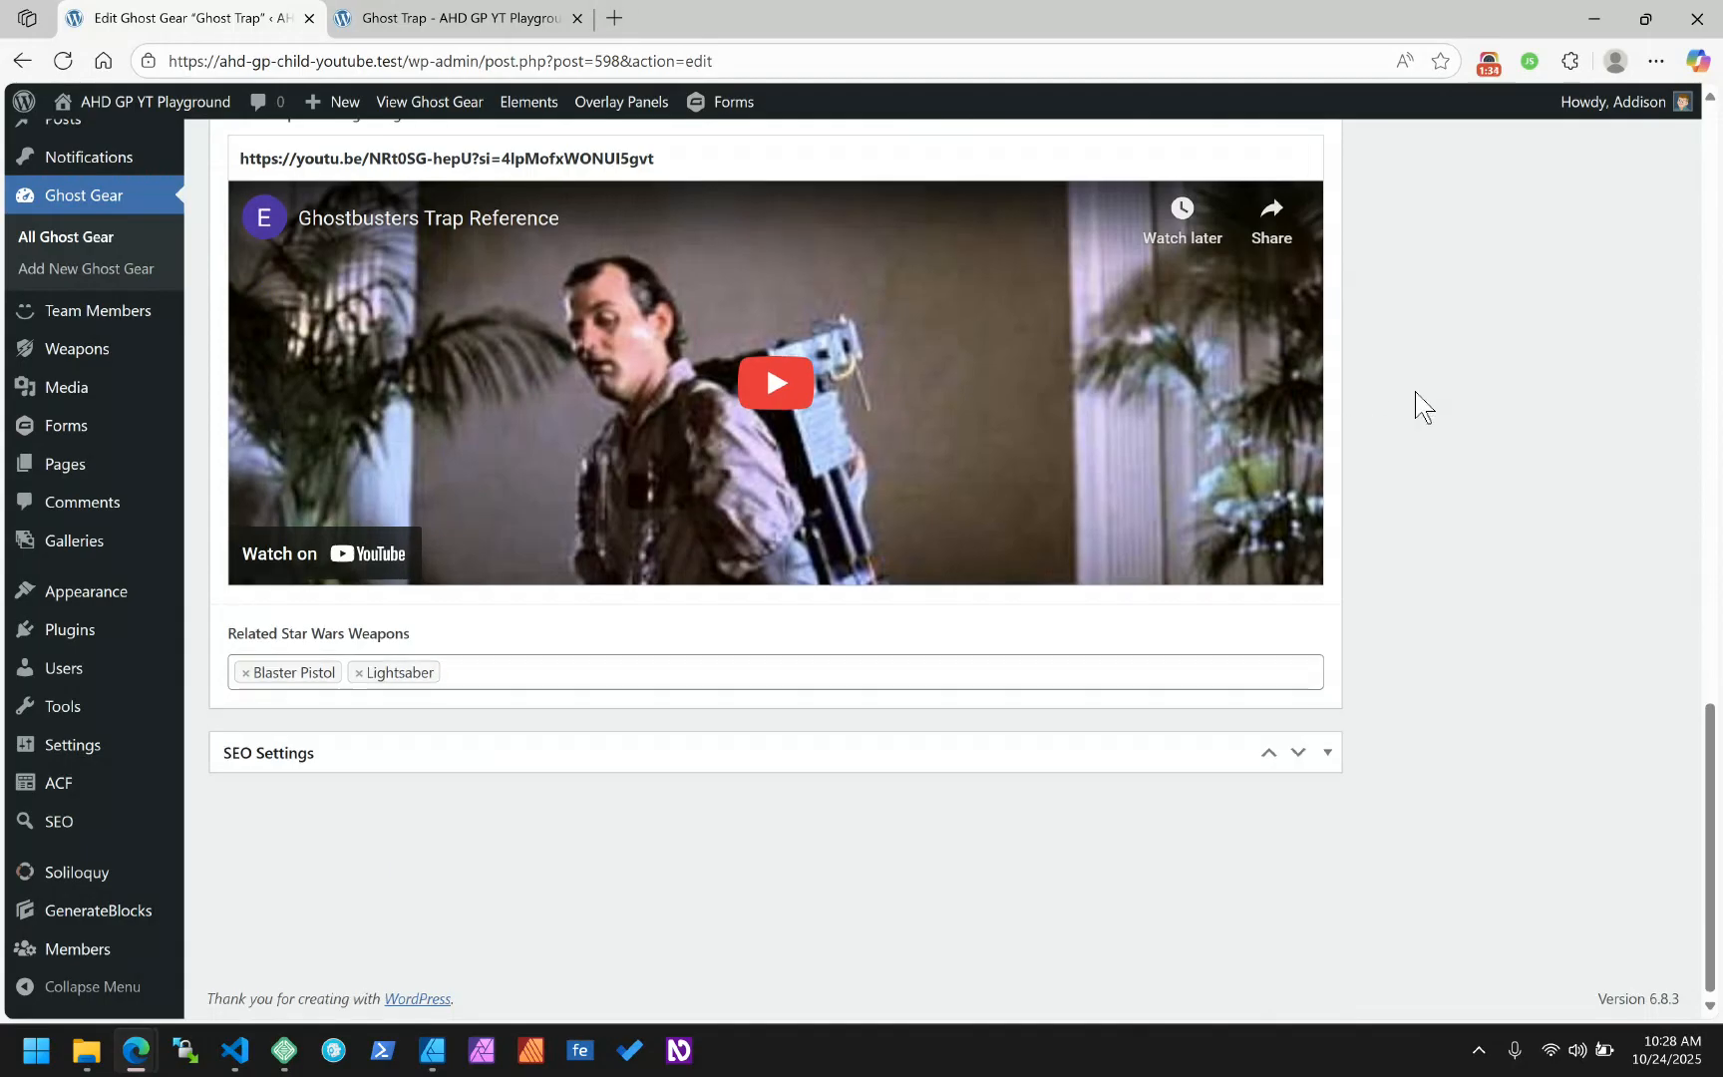
{"action": "scroll", "coordinate": [1423, 407], "scroll_direction": "up", "scroll_amount": 15}
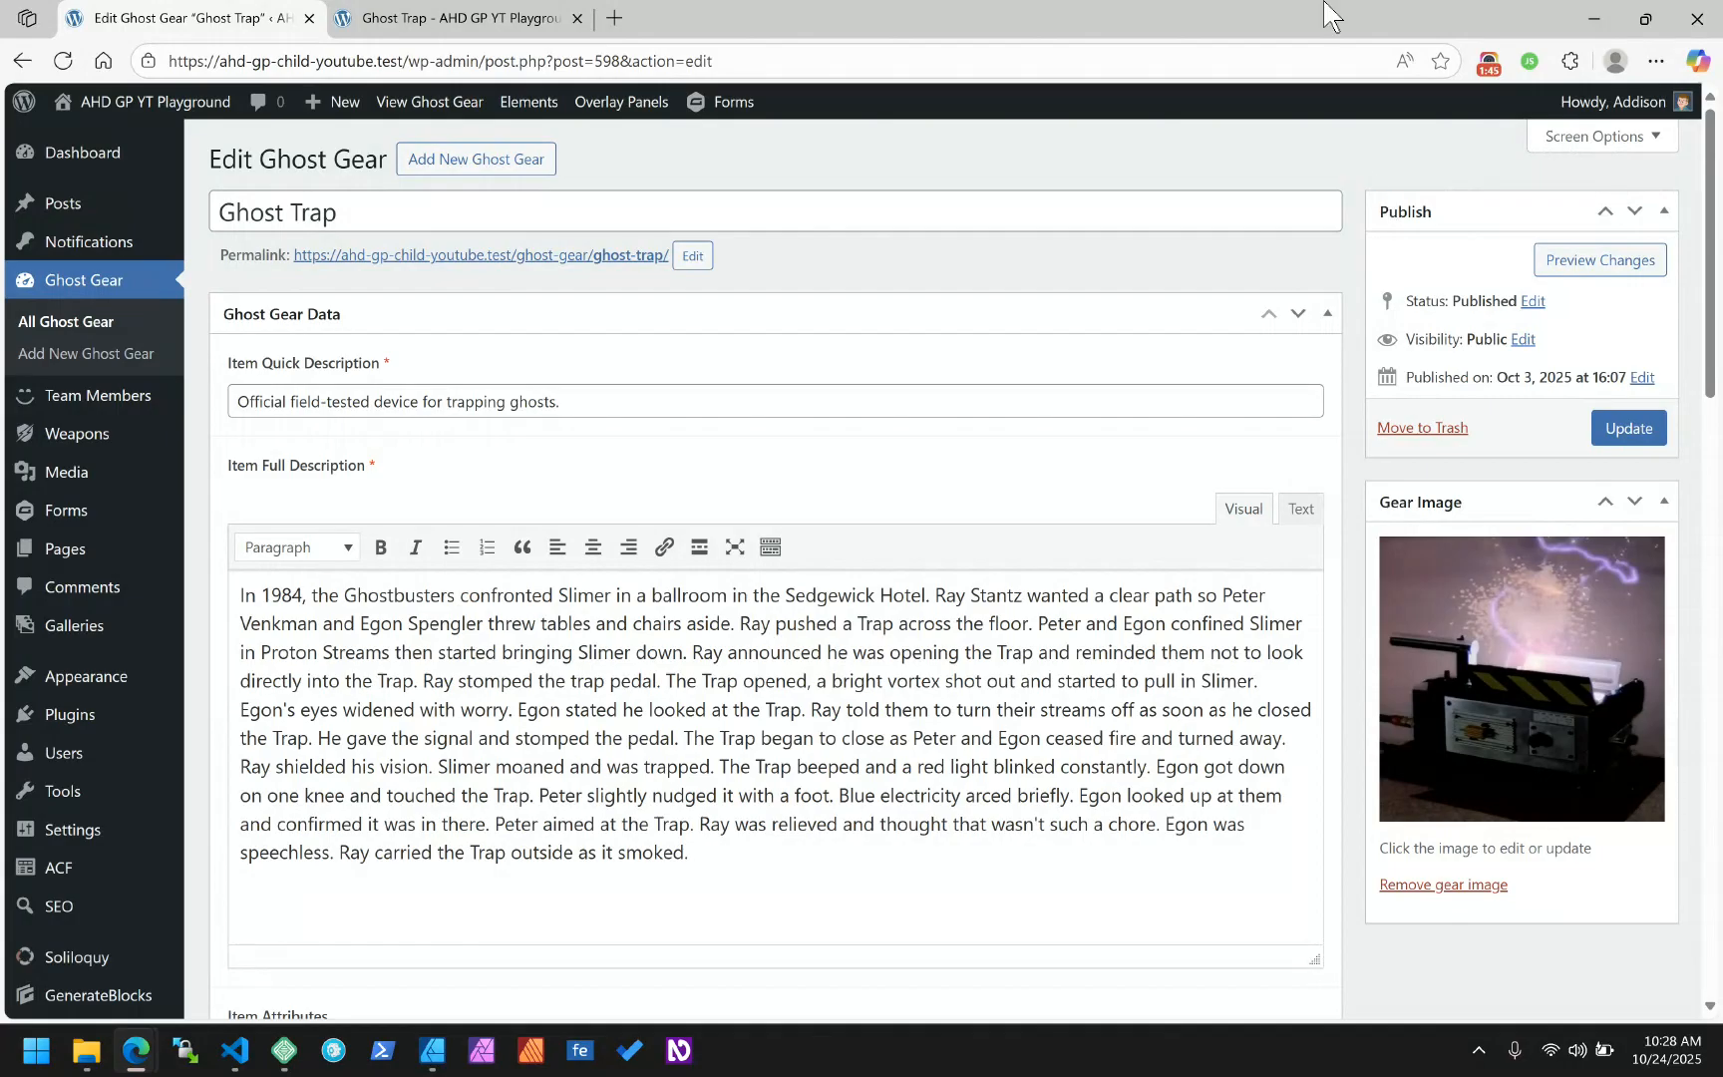
Check how the title, gear image, movie clip, attributes and full description appear on the published Ghost Trap page
{"action": "left_click", "coordinate": [528, 18]}
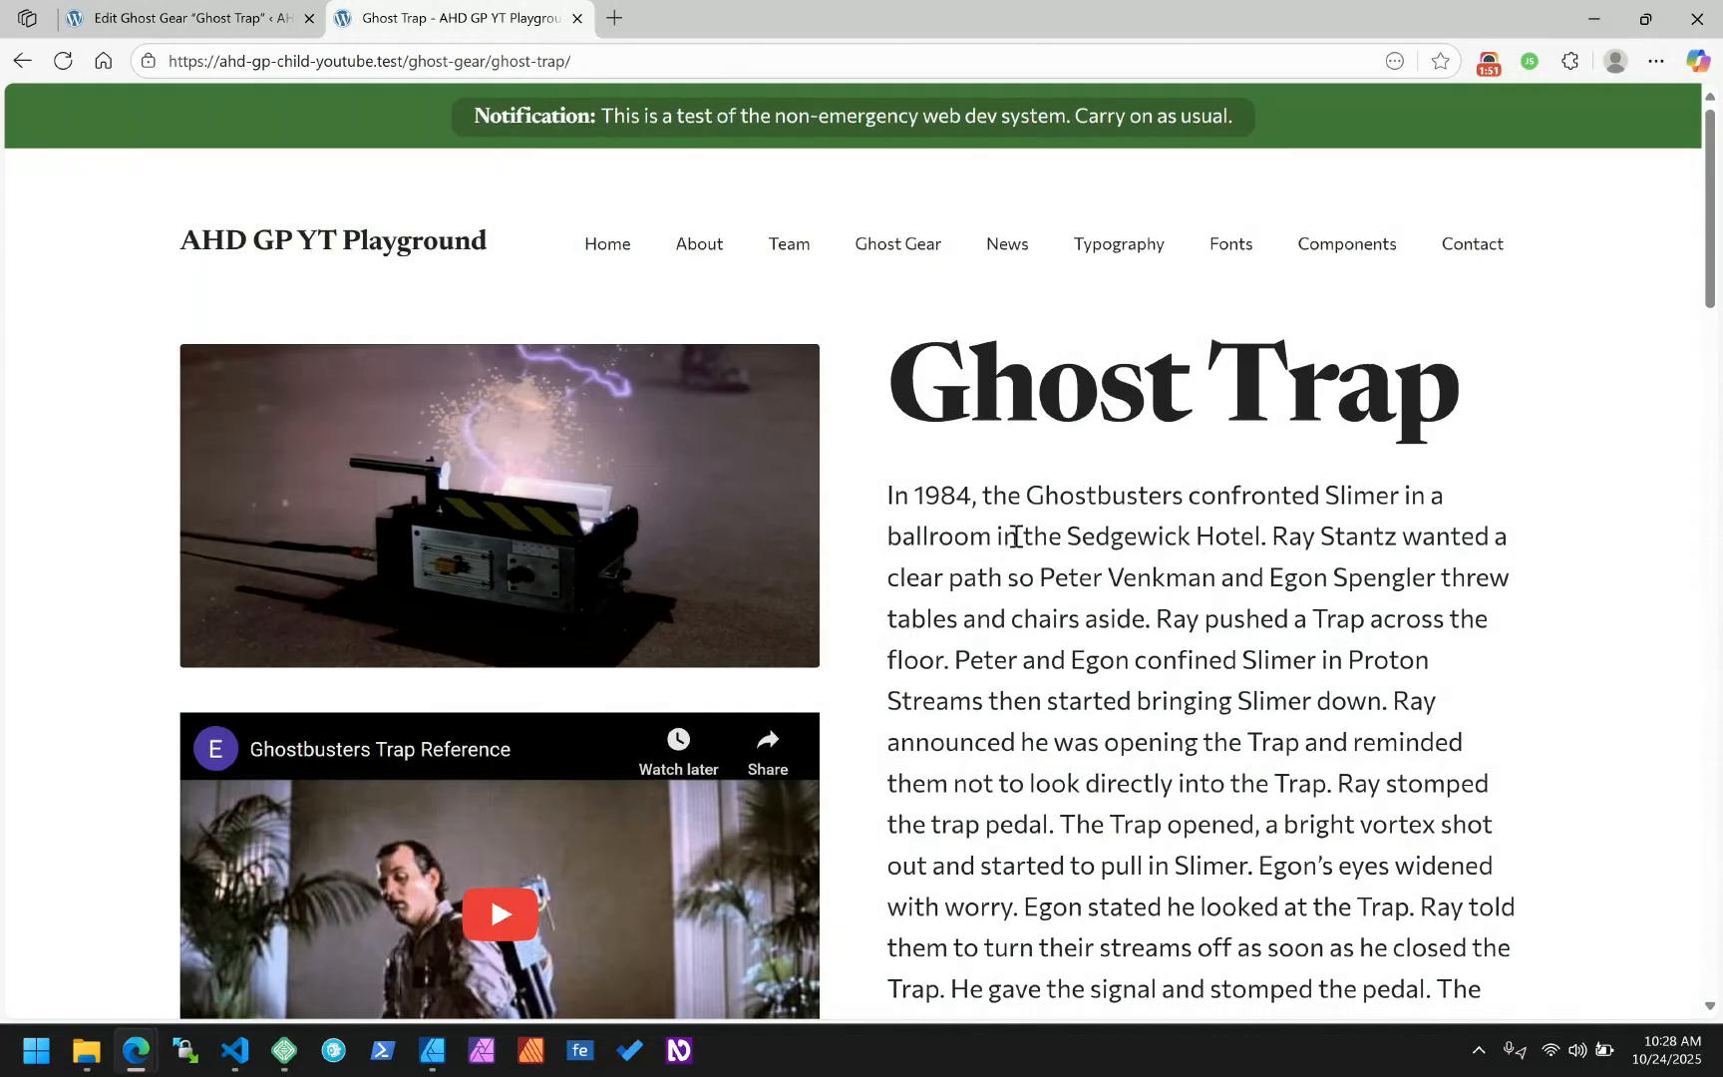
{"action": "scroll", "coordinate": [1012, 535], "scroll_direction": "down", "scroll_amount": 6}
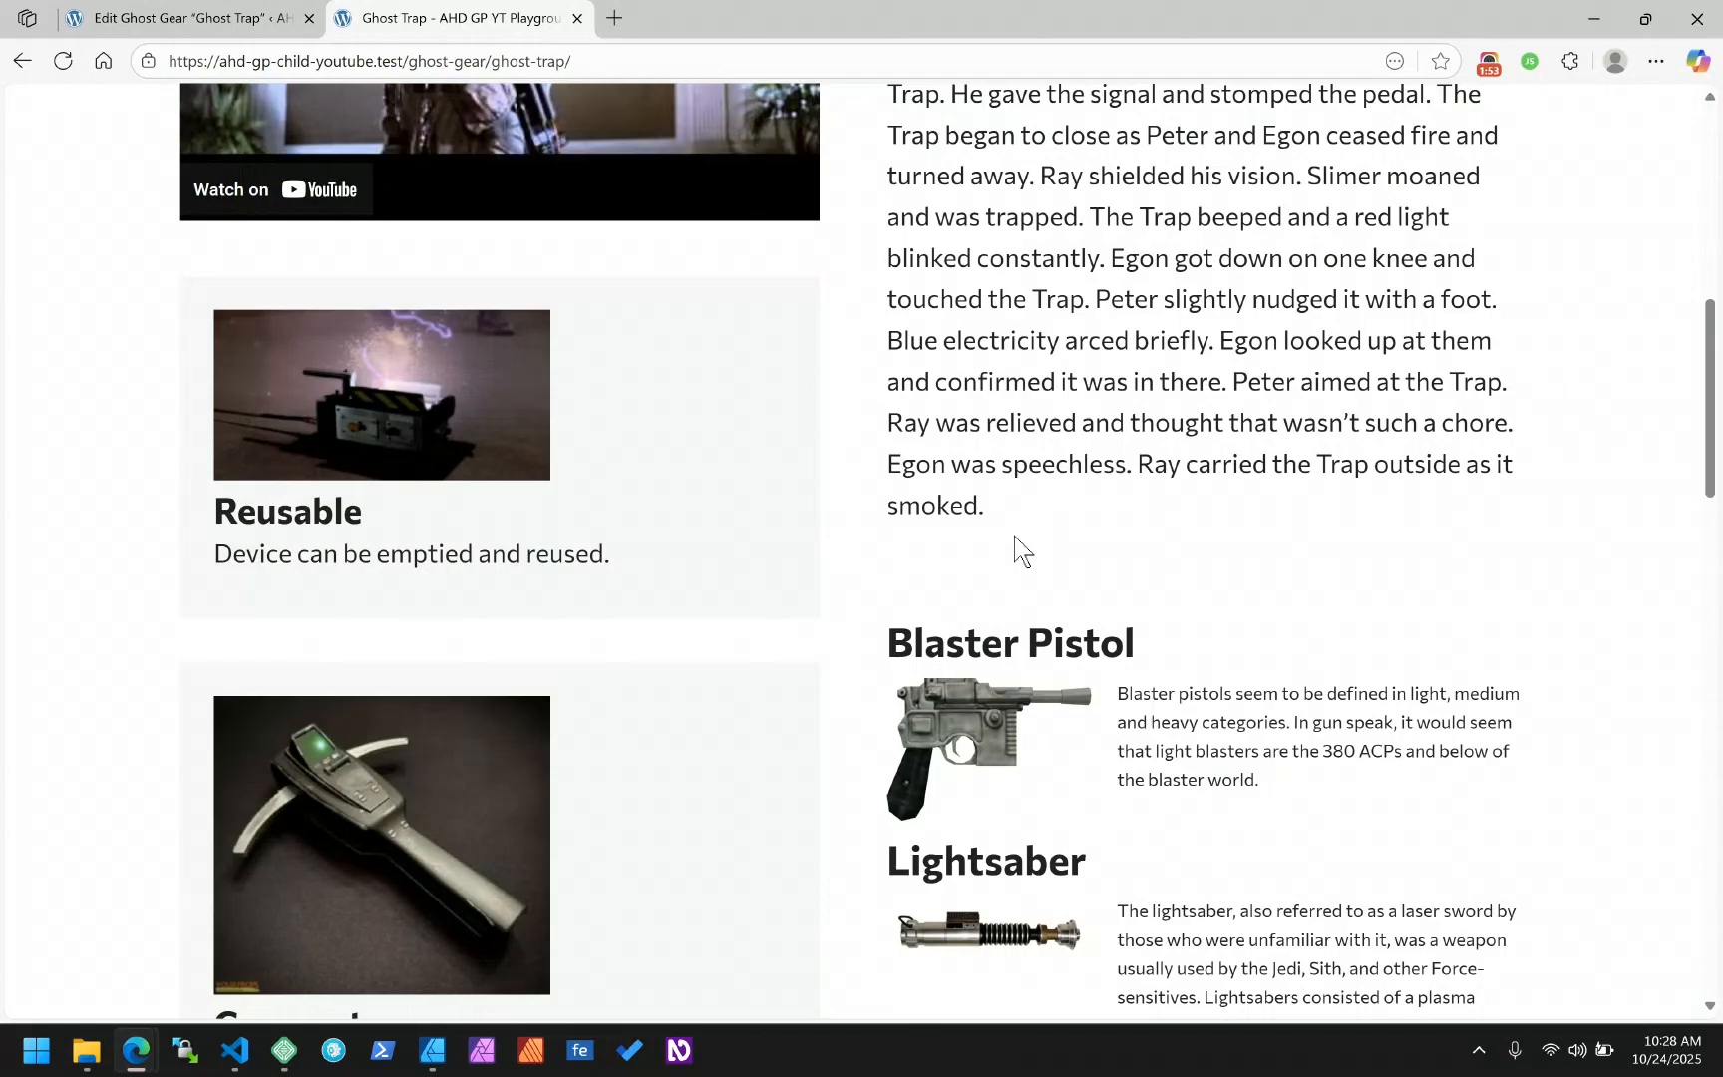
{"action": "scroll", "coordinate": [1014, 535], "scroll_direction": "up", "scroll_amount": 6}
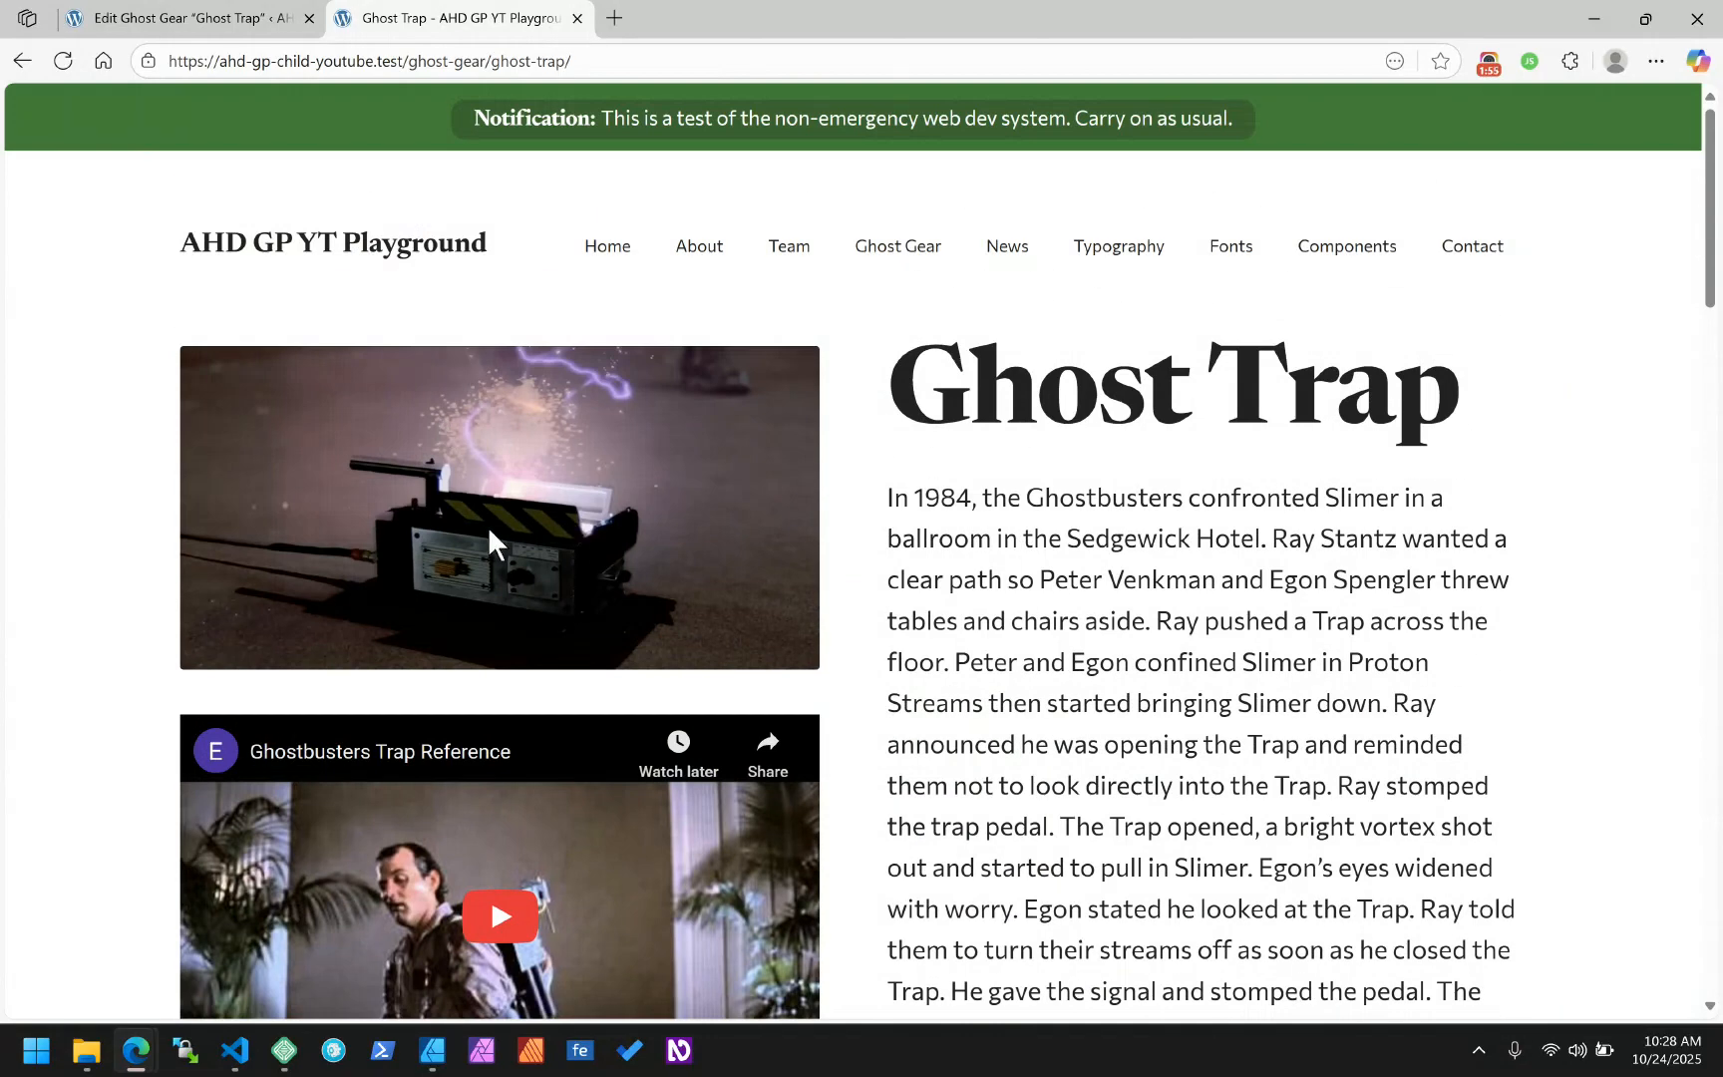
{"action": "scroll", "coordinate": [982, 399], "scroll_direction": "down", "scroll_amount": 3}
{"action": "scroll", "coordinate": [1012, 169], "scroll_direction": "up", "scroll_amount": 2}
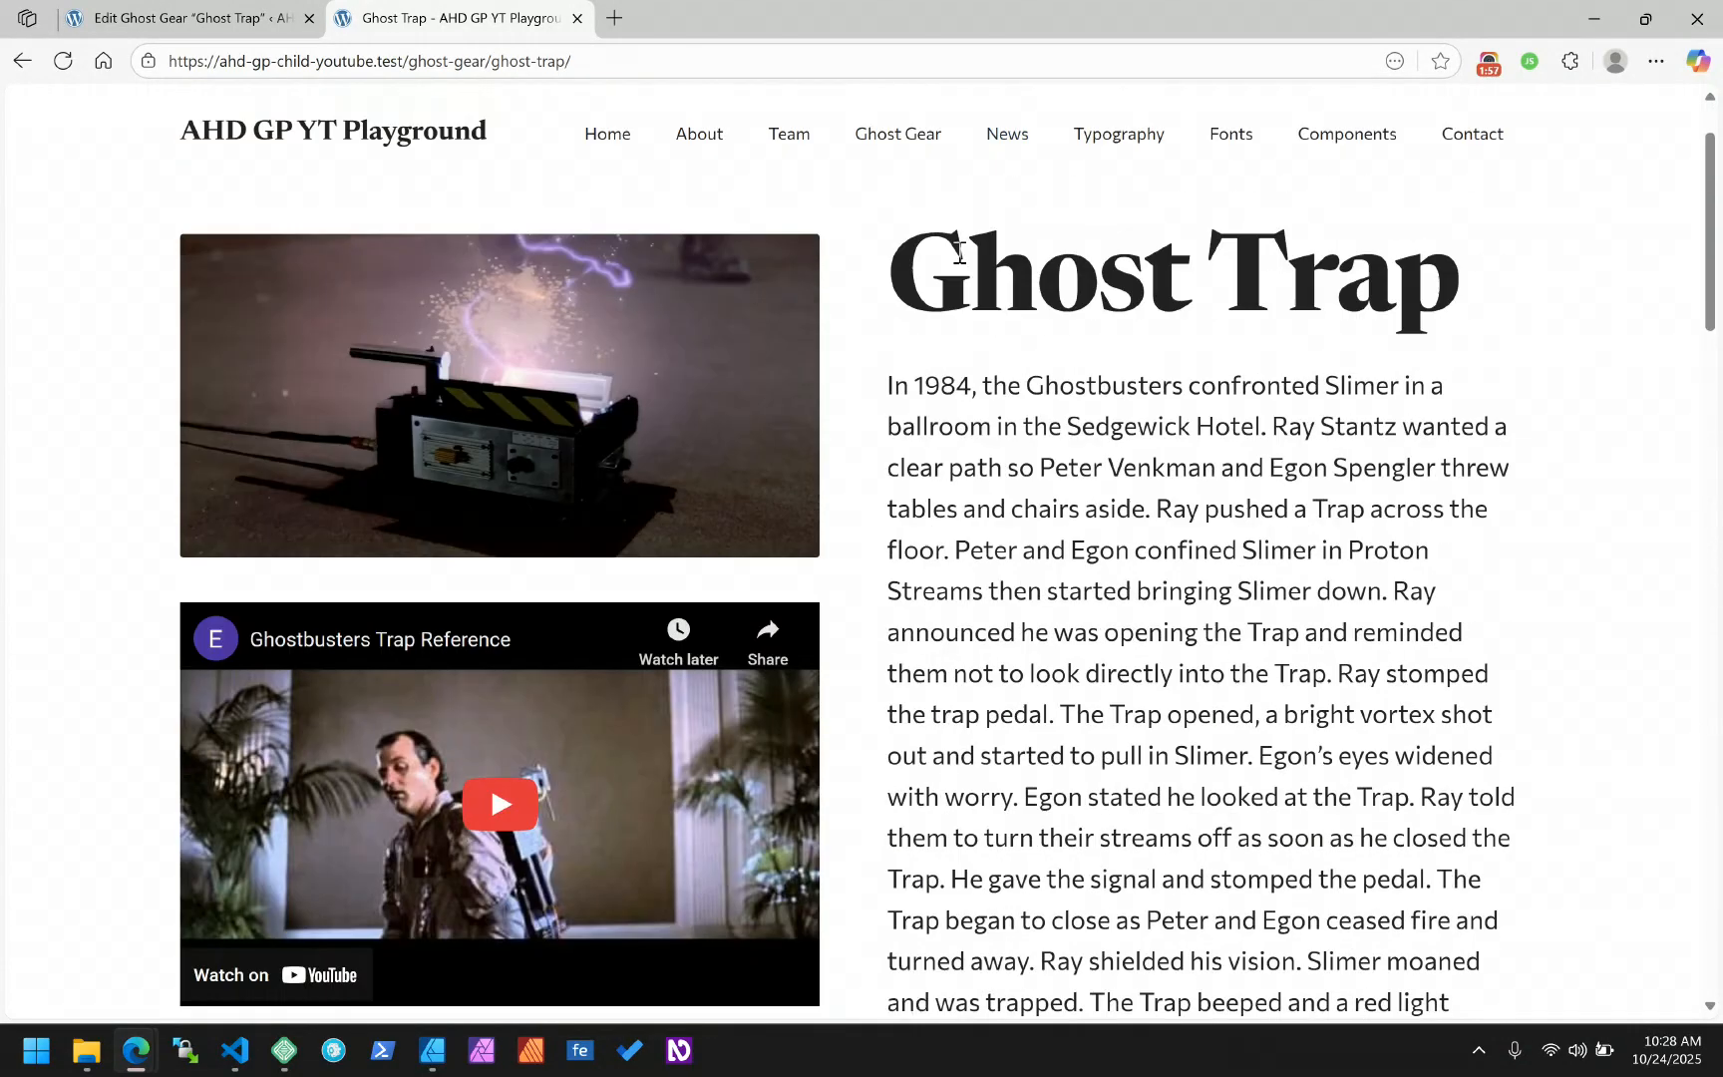
{"action": "left_click_drag", "start_coordinate": [959, 251], "coordinate": [1453, 281]}
{"action": "left_click_drag", "start_coordinate": [1059, 387], "coordinate": [1258, 756]}
Compare the Ghost Trap entry's Item Quick Description with its text on the site's Ghost Gear archive page
{"action": "left_click", "coordinate": [184, 18]}
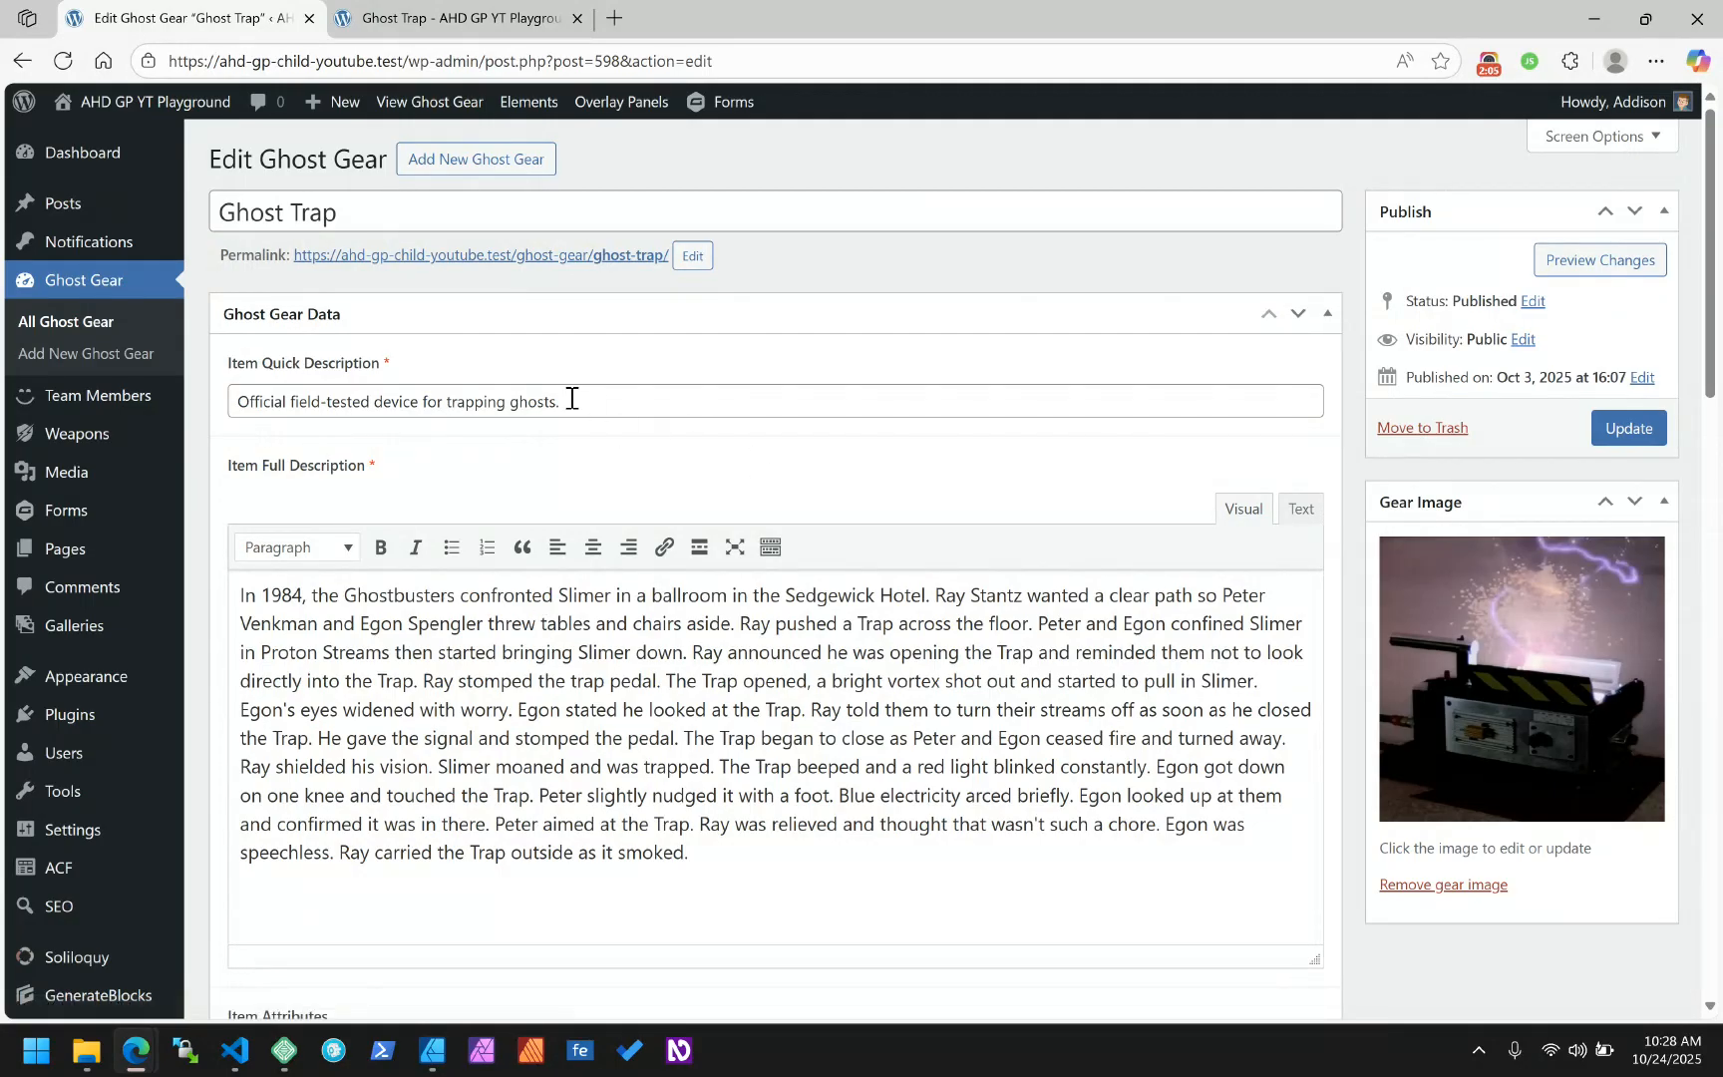
{"action": "left_click_drag", "start_coordinate": [571, 397], "coordinate": [255, 401]}
{"action": "left_click", "coordinate": [389, 18]}
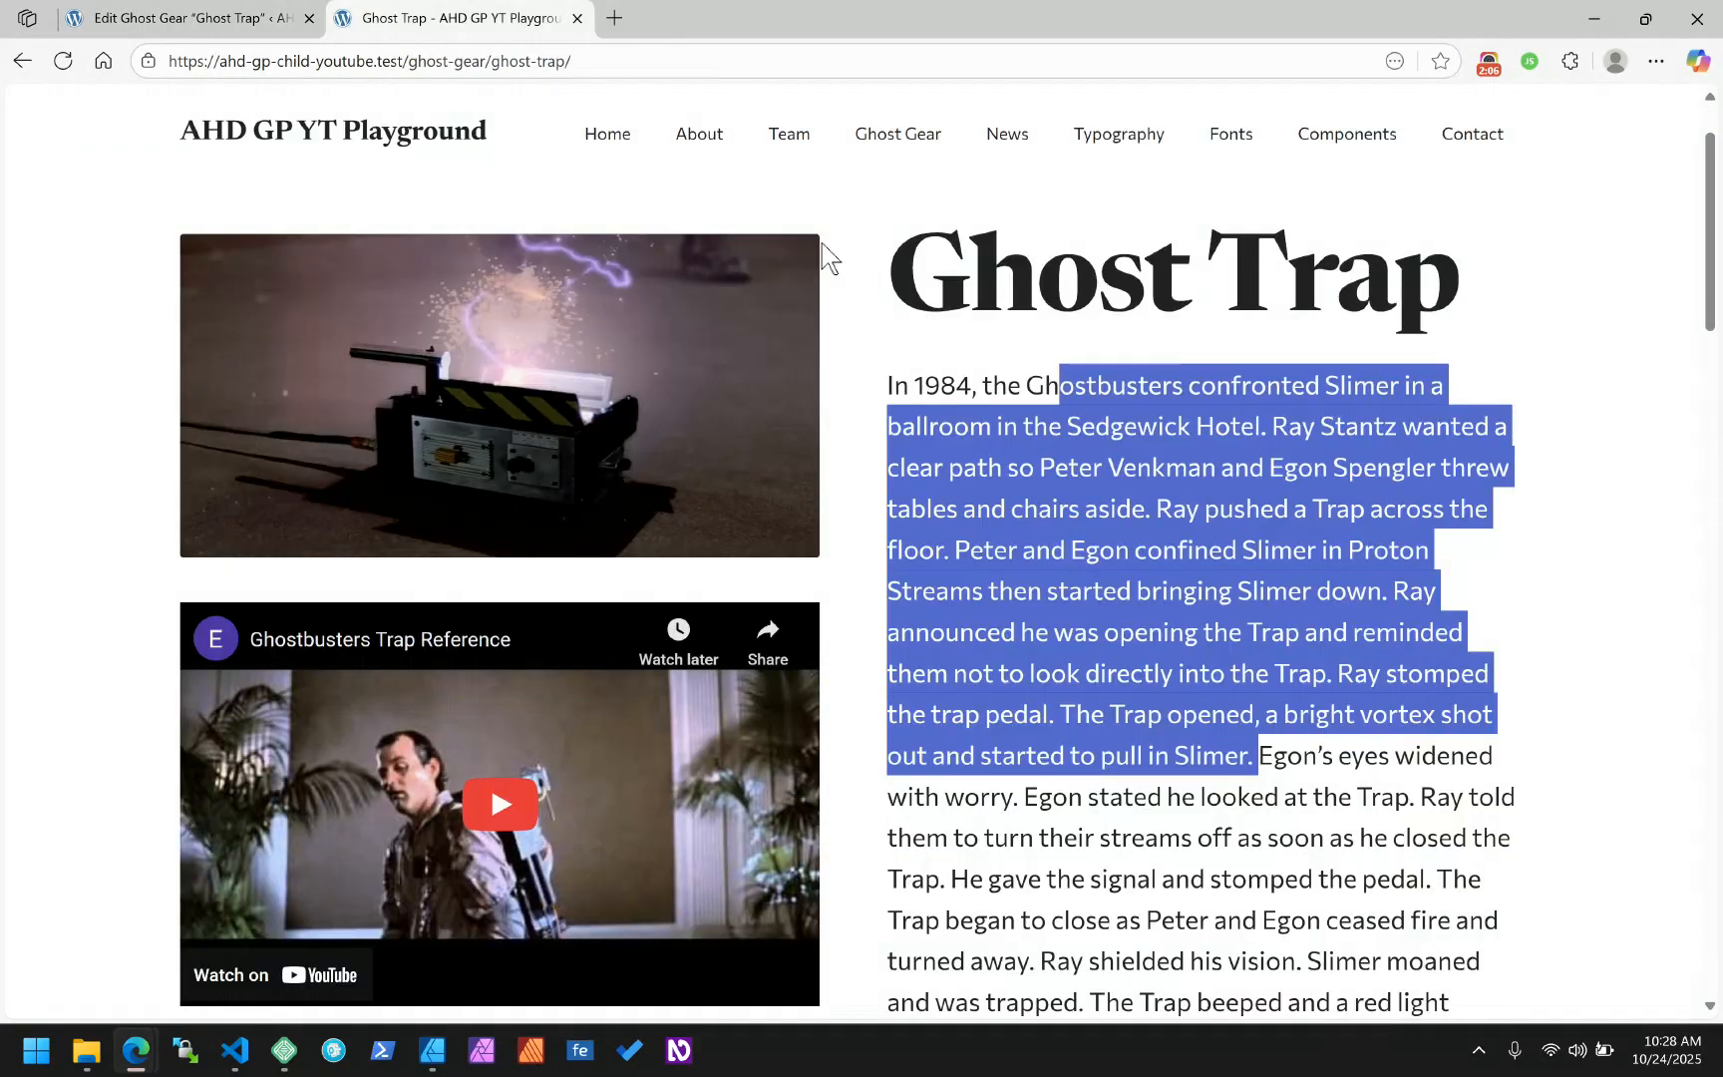
{"action": "left_click", "coordinate": [898, 134]}
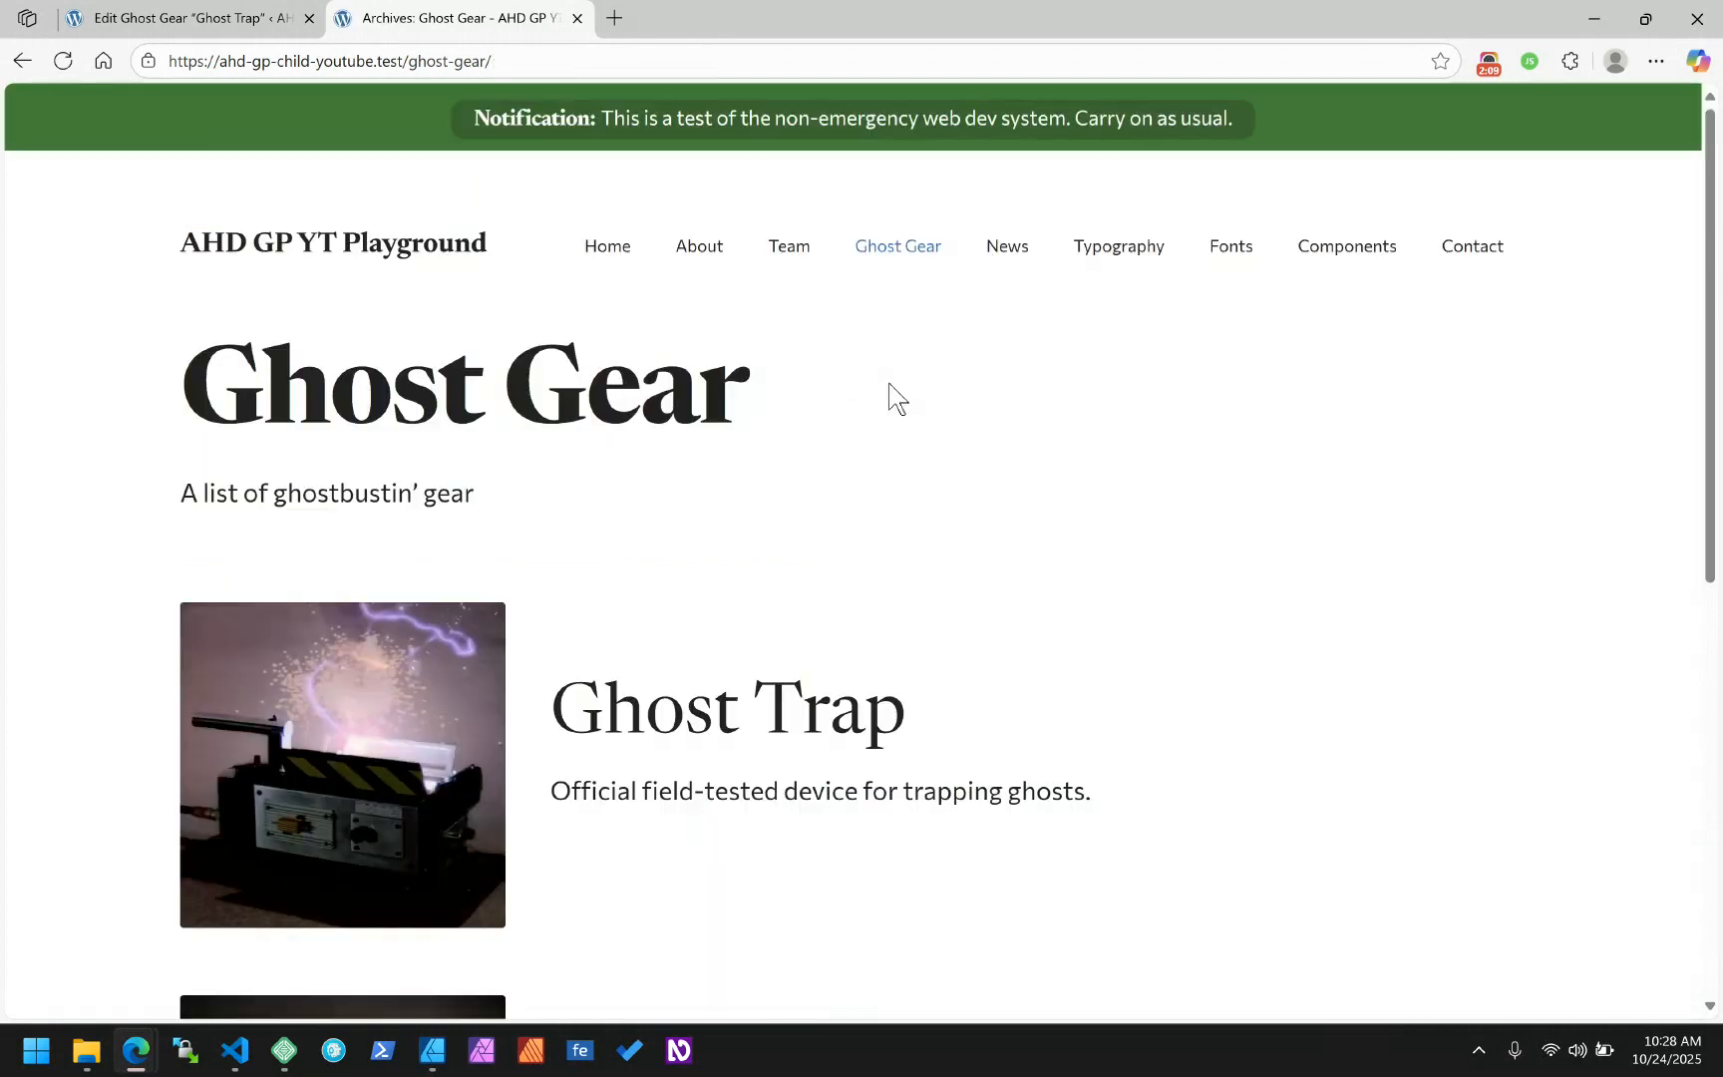
{"action": "scroll", "coordinate": [923, 599], "scroll_direction": "down", "scroll_amount": 2}
{"action": "triple_click", "coordinate": [823, 566]}
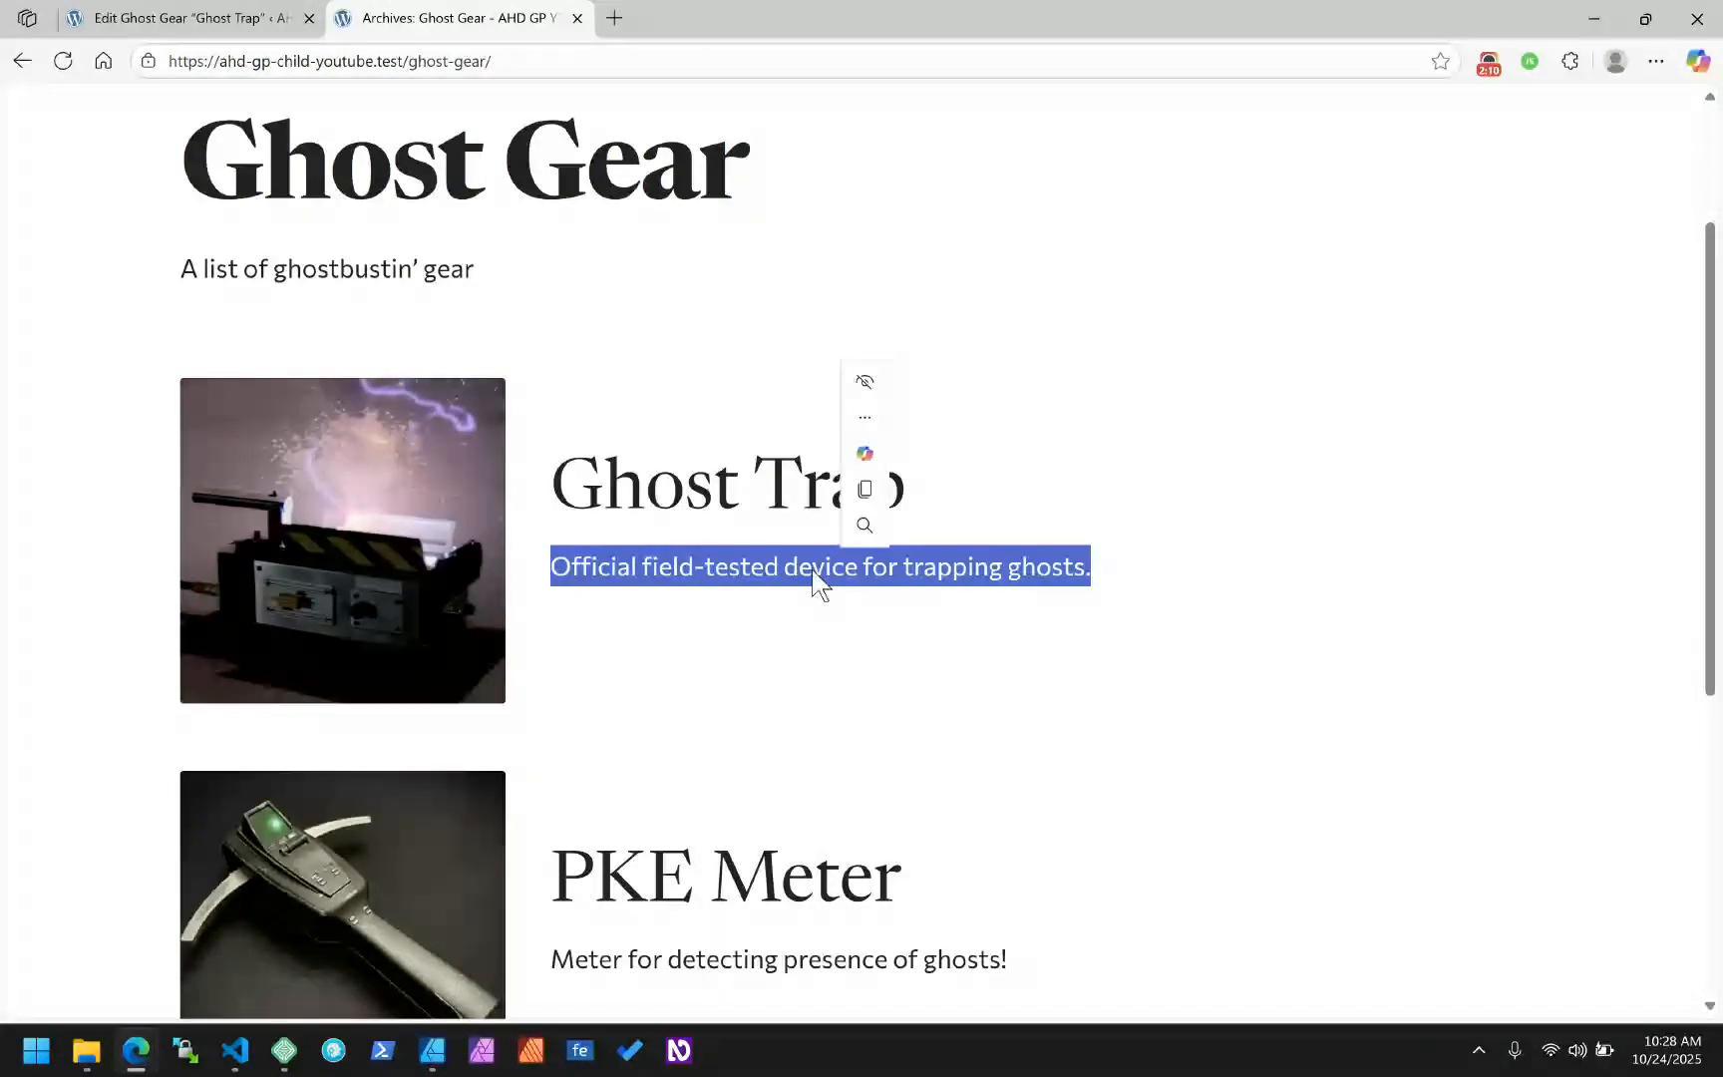
Look over the Item Attributes, movie clip and Related Star Wars Weapons fields on the Ghost Trap edit screen
{"action": "left_click", "coordinate": [139, 17]}
{"action": "scroll", "coordinate": [845, 383], "scroll_direction": "down", "scroll_amount": 1}
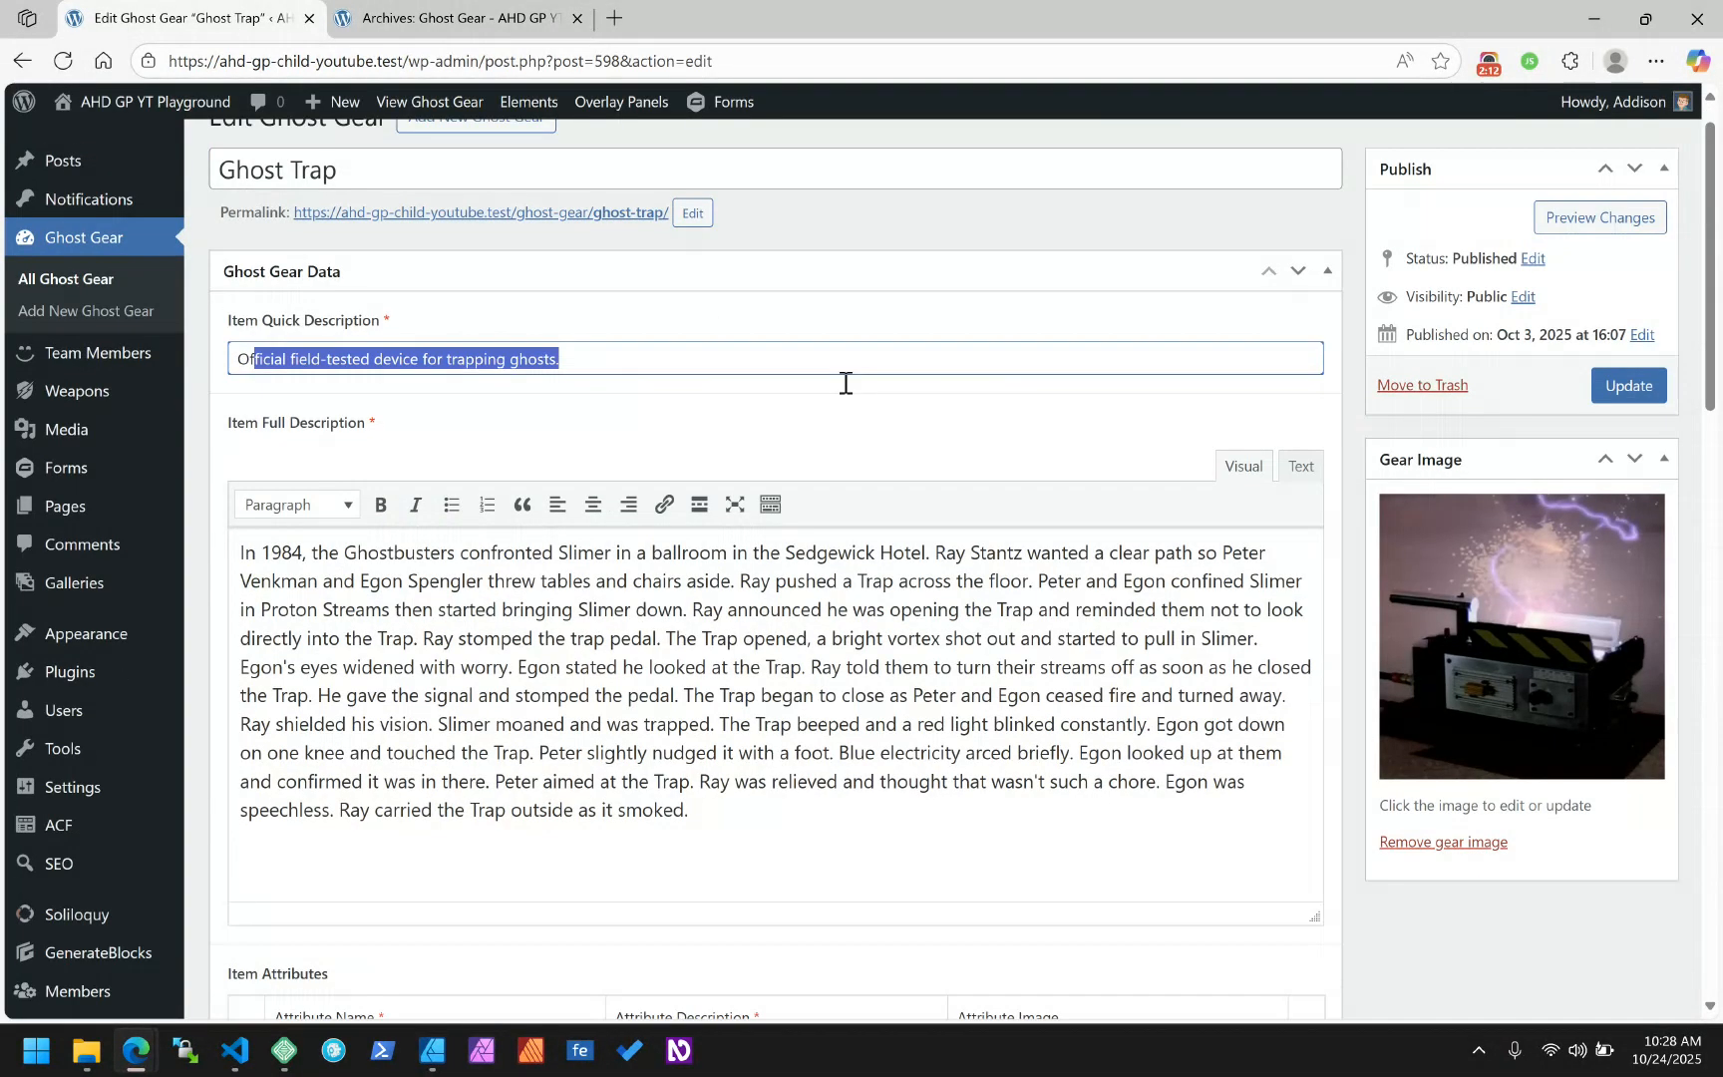
{"action": "scroll", "coordinate": [846, 383], "scroll_direction": "down", "scroll_amount": 6}
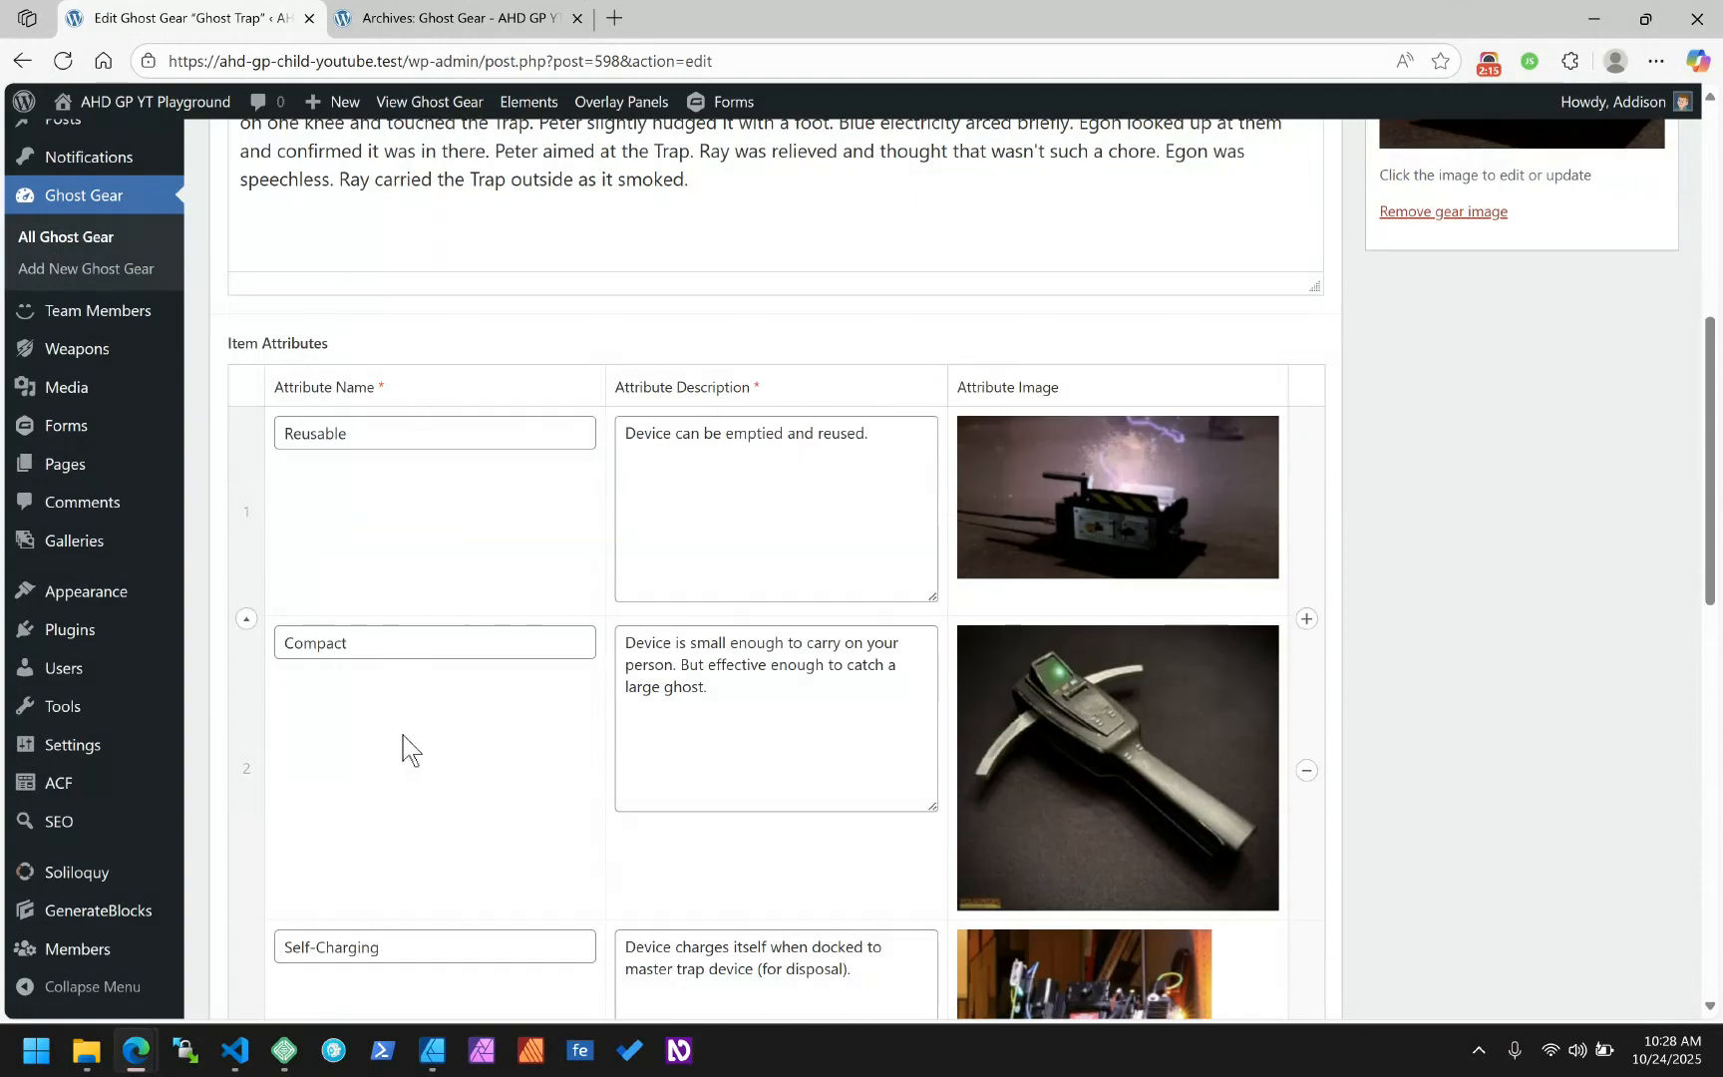
{"action": "scroll", "coordinate": [403, 748], "scroll_direction": "down", "scroll_amount": 10}
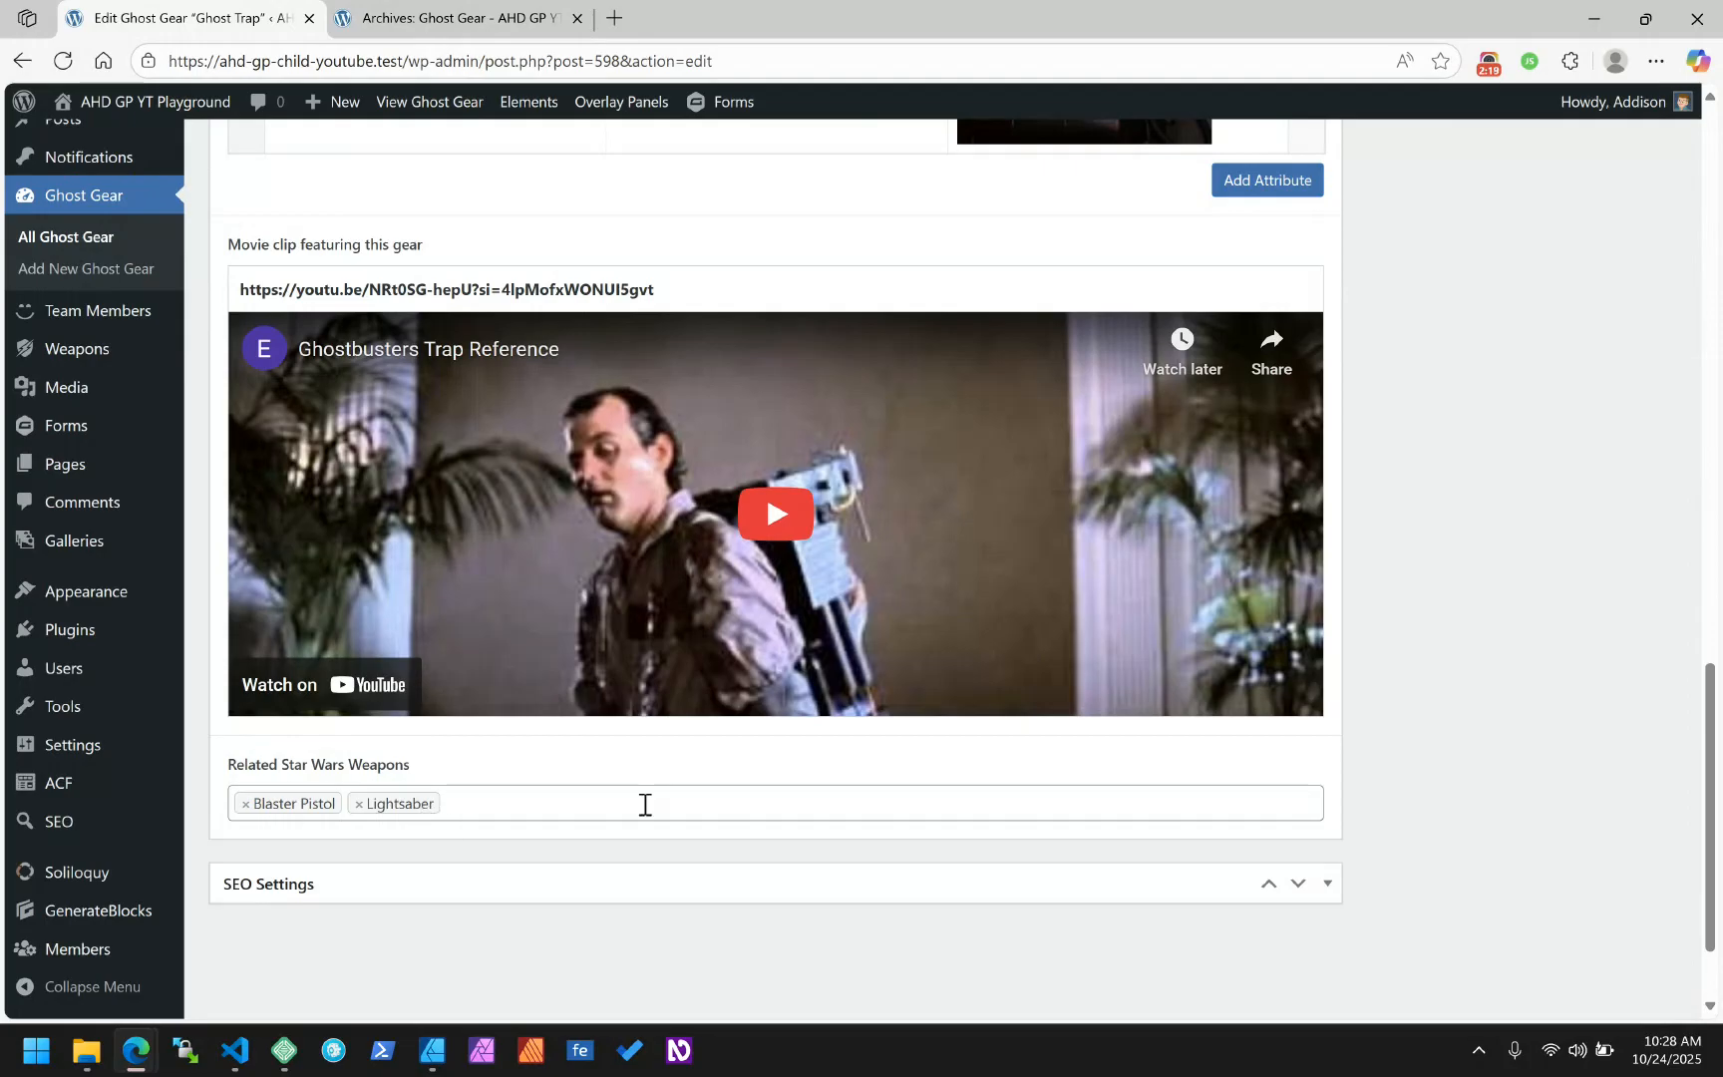
Open the PKE Meter page from the Ghost Gear archive and examine its content down to the related weapons area
{"action": "left_click", "coordinate": [459, 18]}
{"action": "scroll", "coordinate": [1097, 464], "scroll_direction": "down", "scroll_amount": 5}
{"action": "scroll", "coordinate": [1072, 489], "scroll_direction": "up", "scroll_amount": 5}
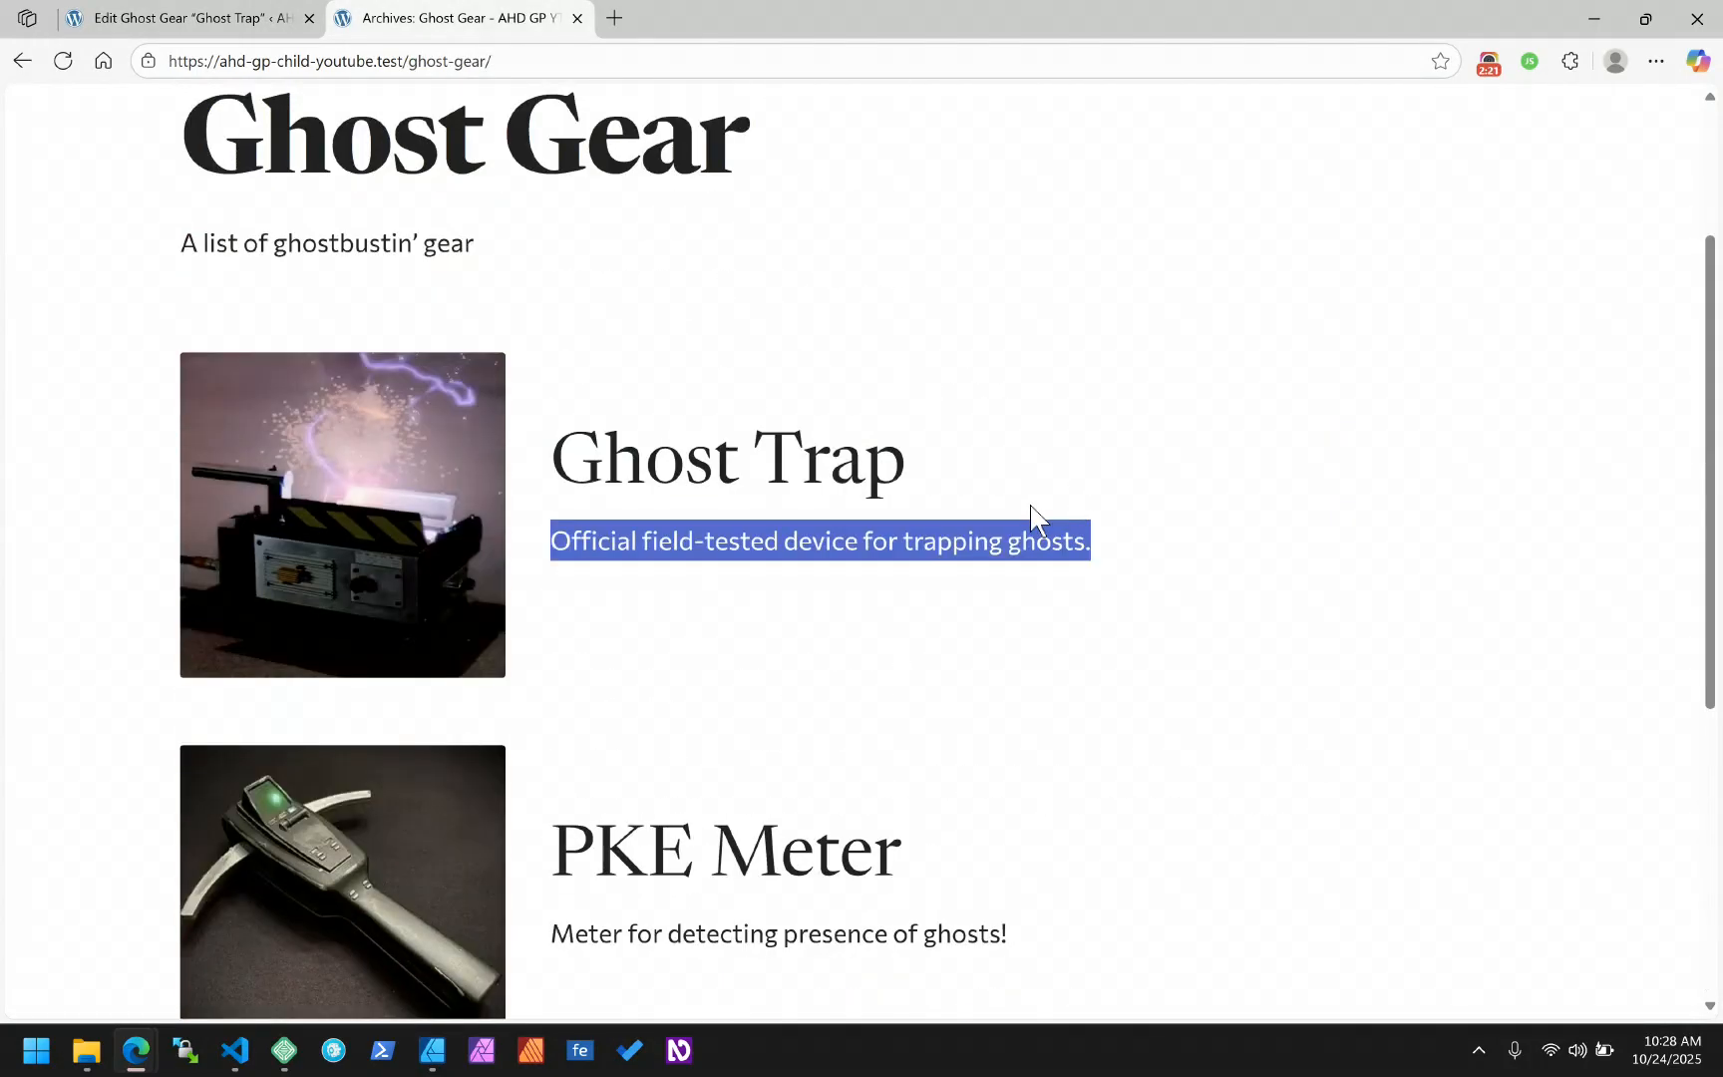
{"action": "scroll", "coordinate": [904, 569], "scroll_direction": "down", "scroll_amount": 2}
{"action": "left_click", "coordinate": [763, 623]}
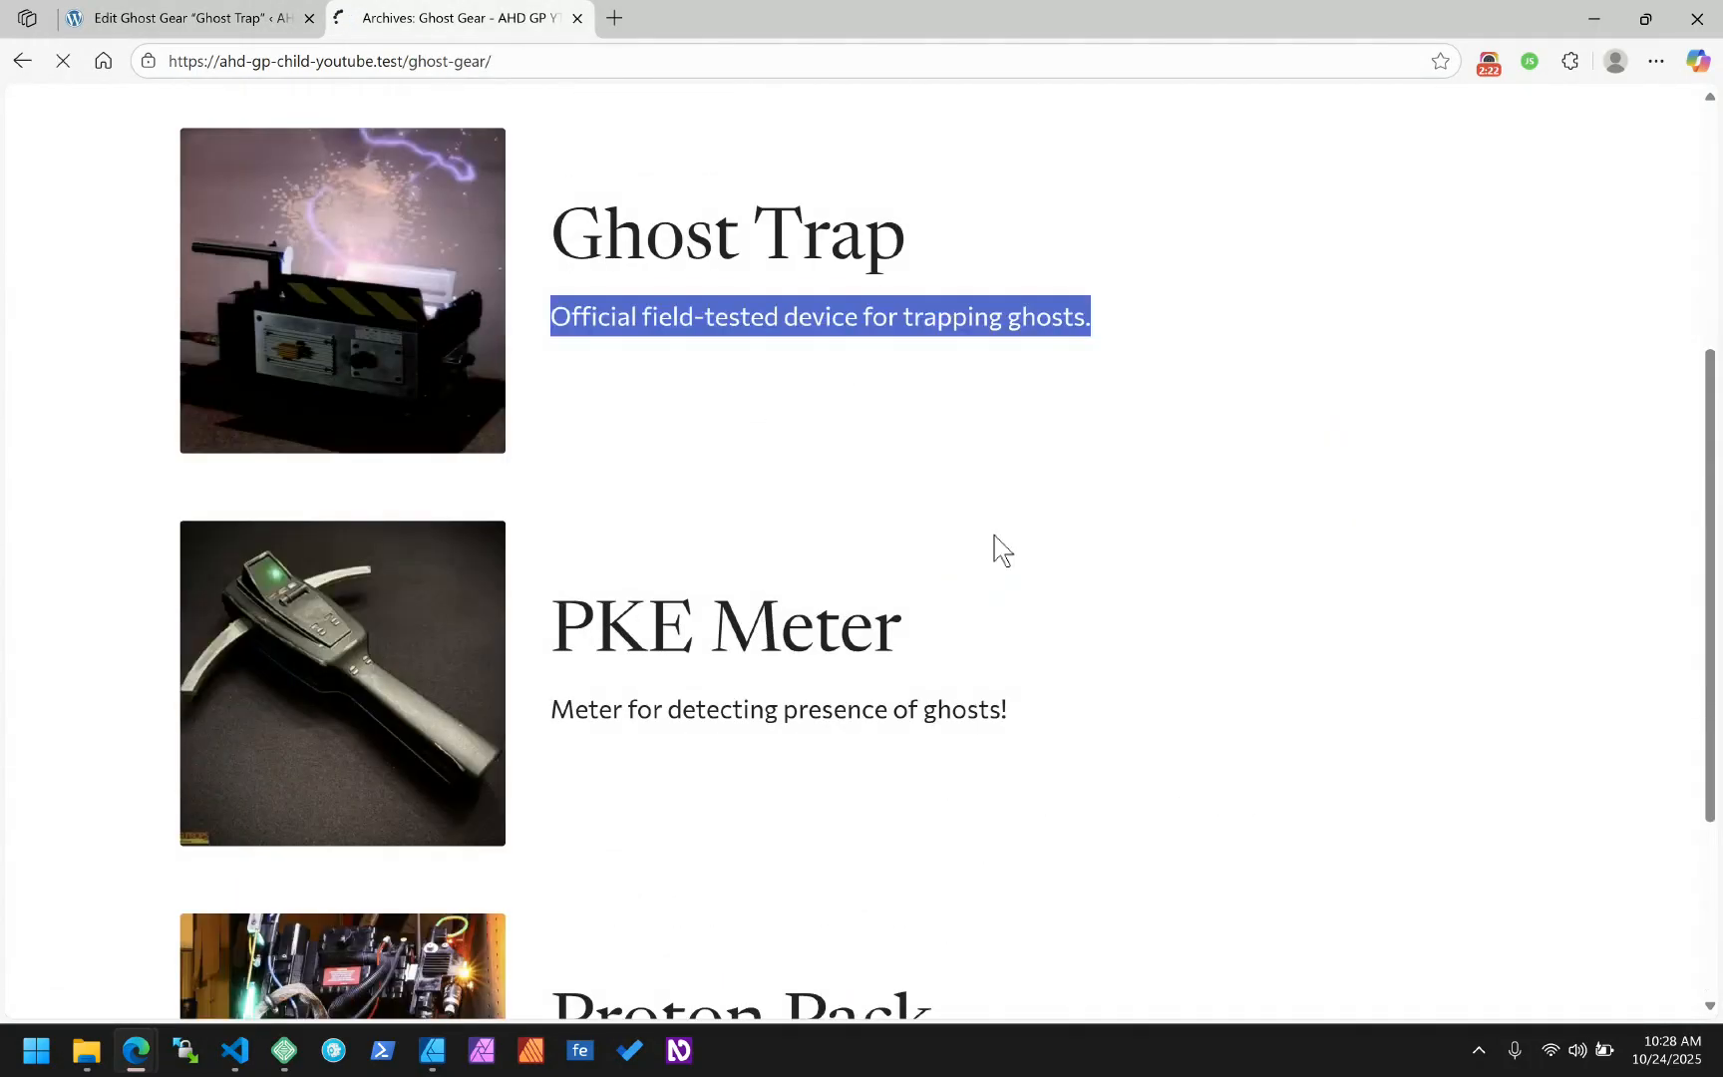
{"action": "scroll", "coordinate": [995, 538], "scroll_direction": "down", "scroll_amount": 12}
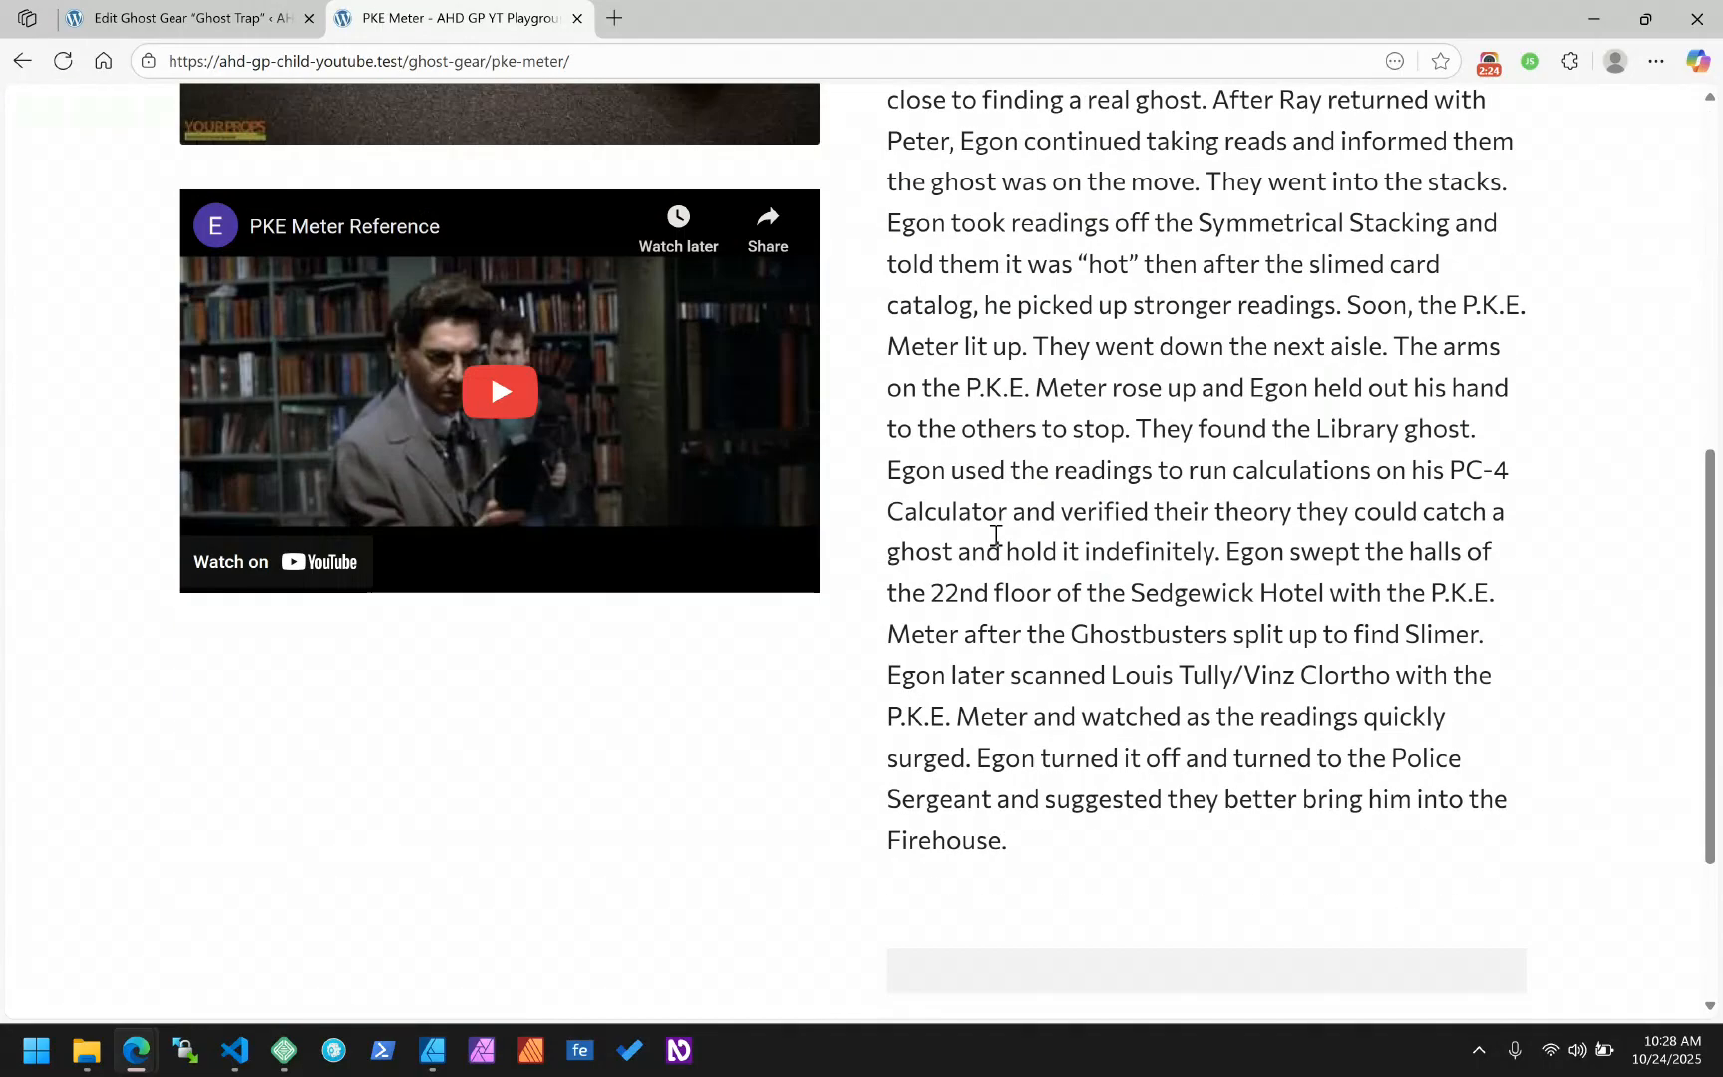
{"action": "scroll", "coordinate": [1038, 411], "scroll_direction": "up", "scroll_amount": 5}
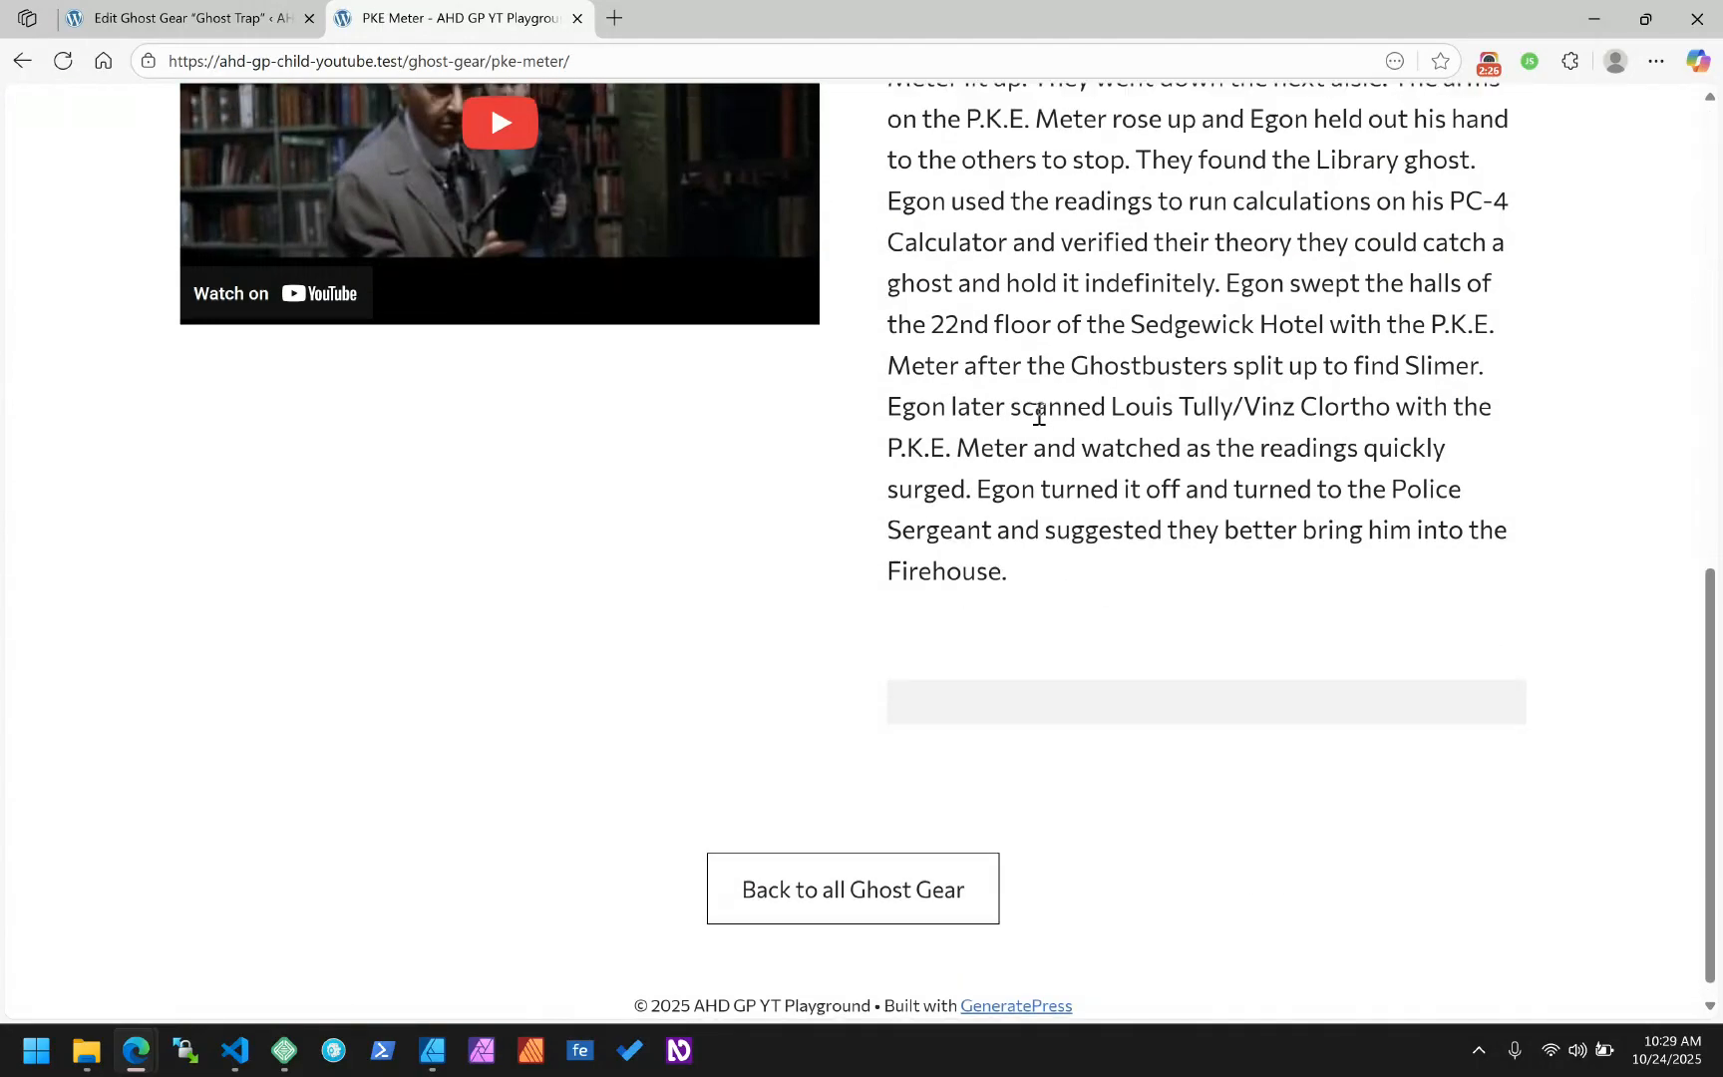
Return to the Ghost Gear archive and open the Ghost Trap page to view its attributes and related weapons
{"action": "left_click", "coordinate": [8, 64]}
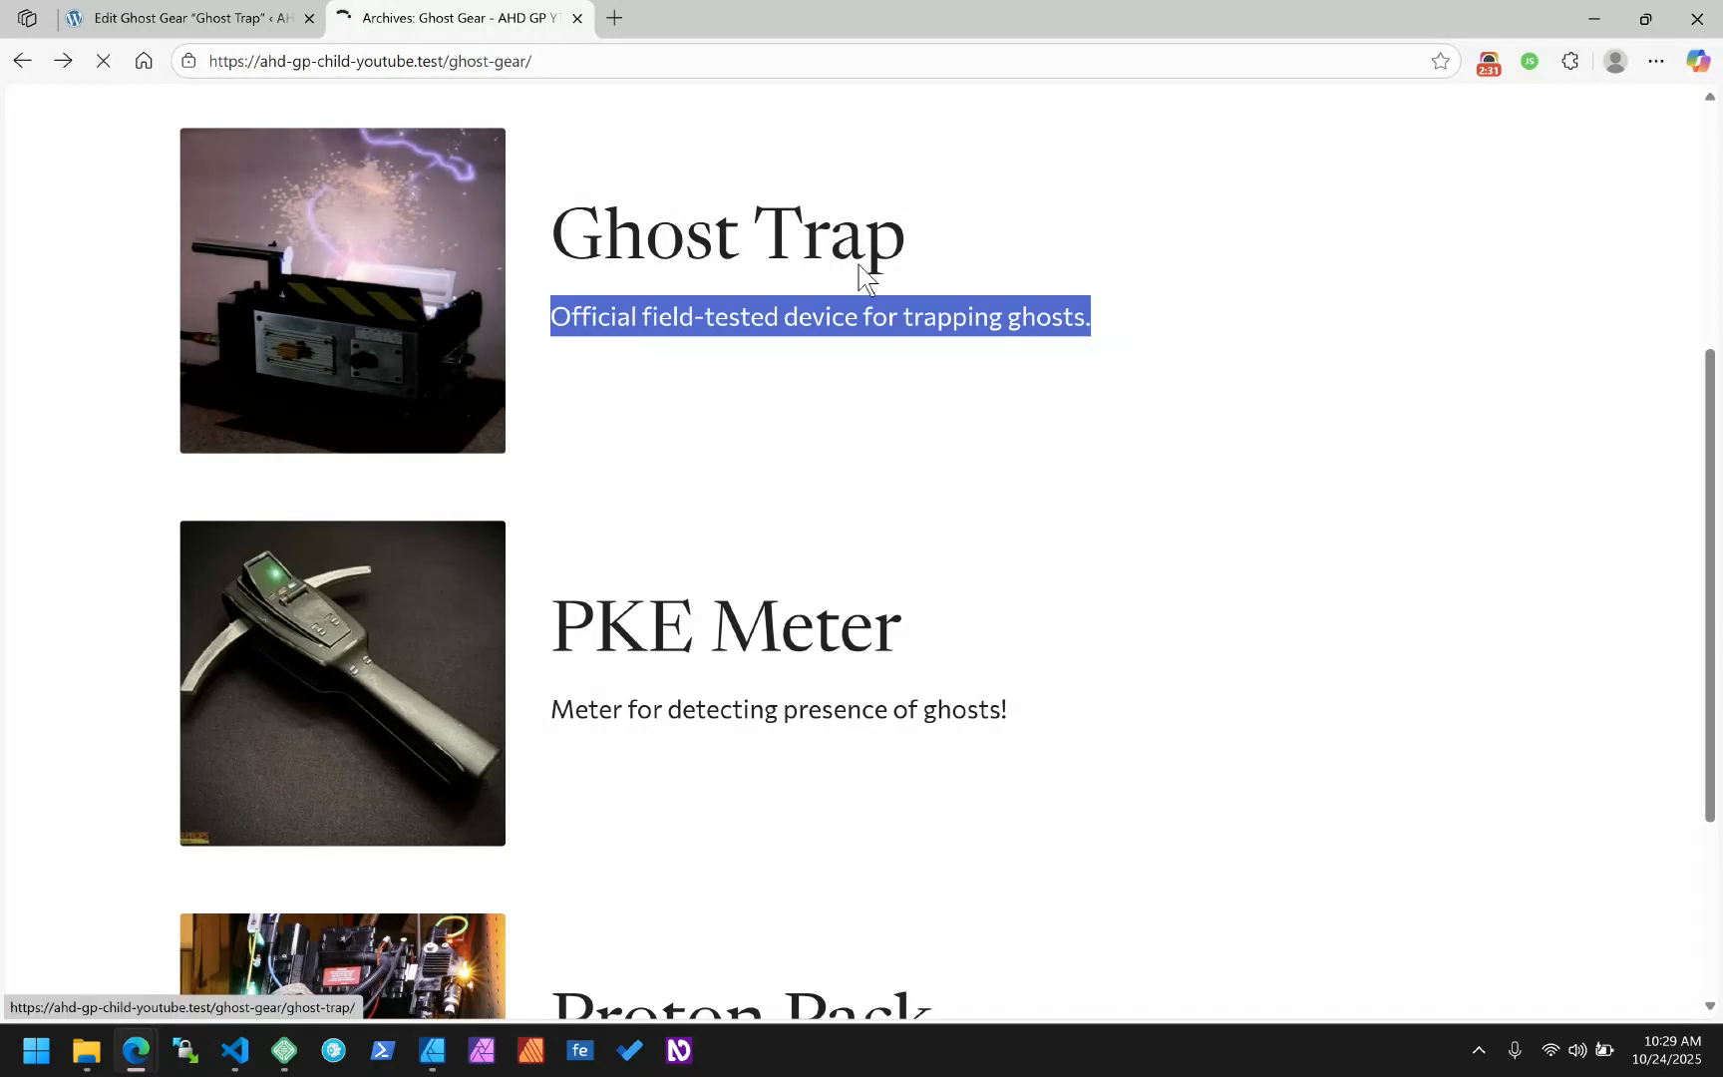
{"action": "left_click", "coordinate": [785, 273]}
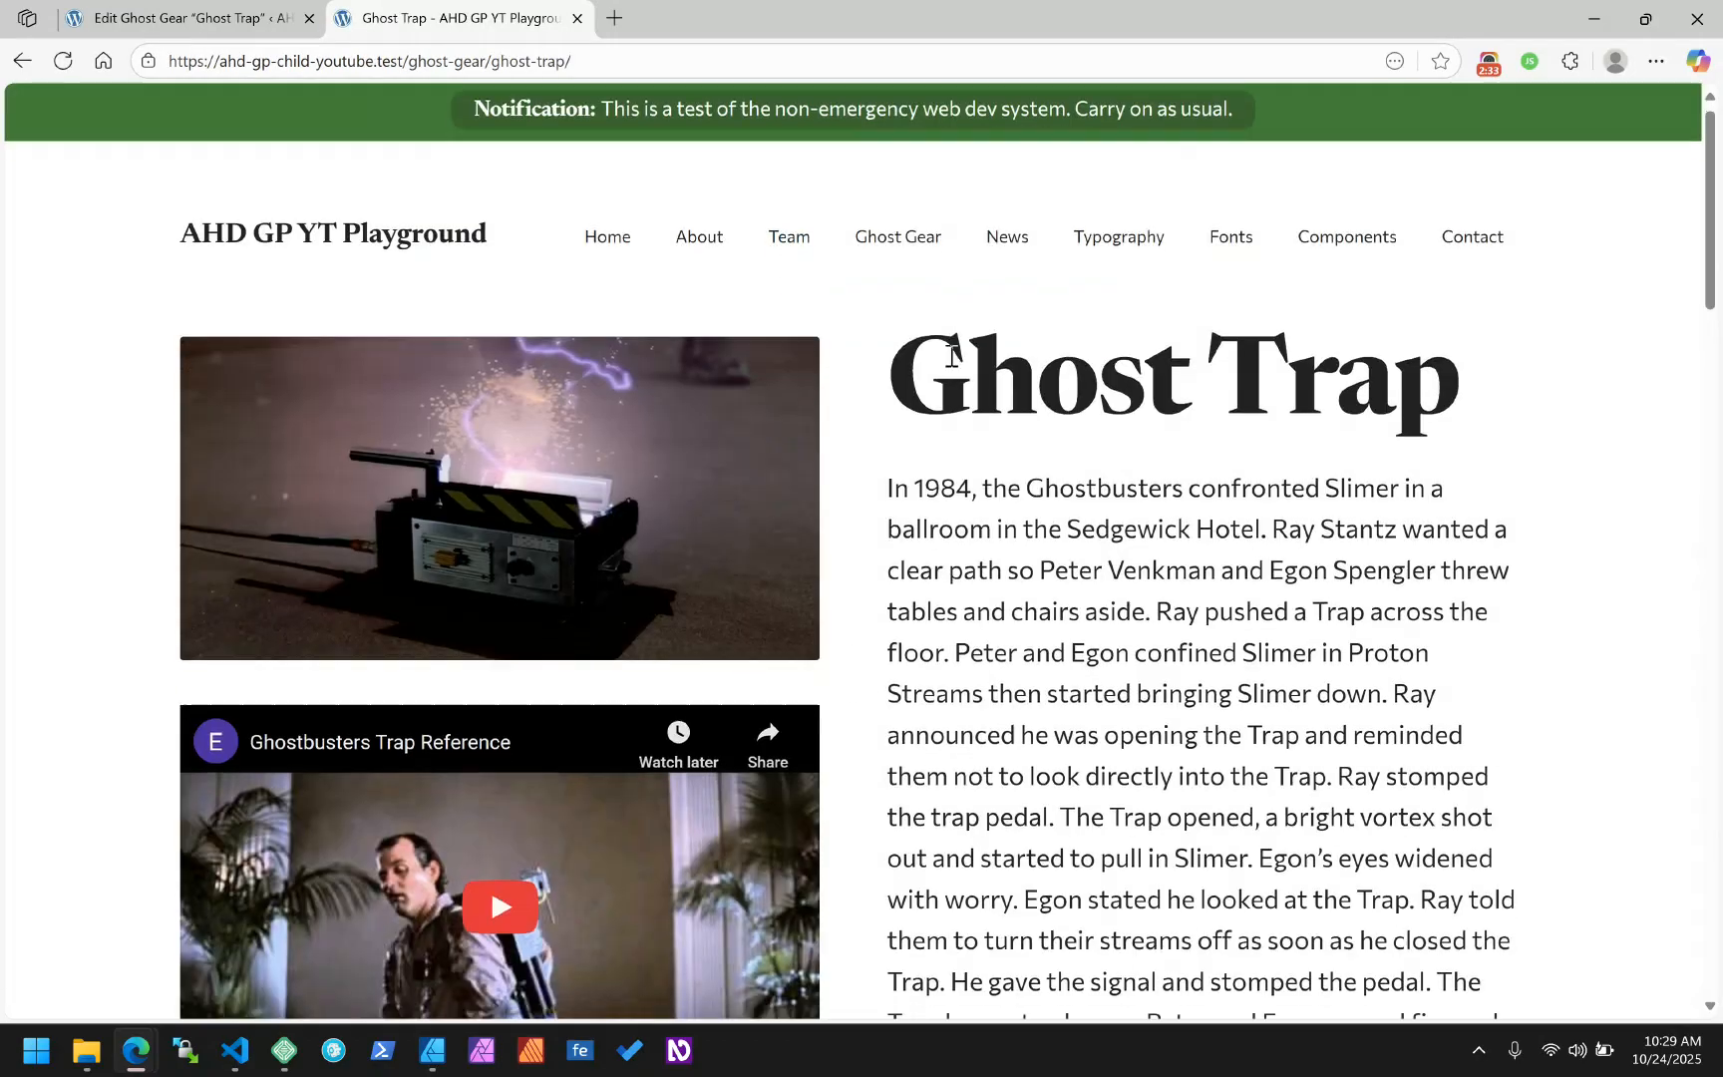
{"action": "scroll", "coordinate": [949, 355], "scroll_direction": "down", "scroll_amount": 8}
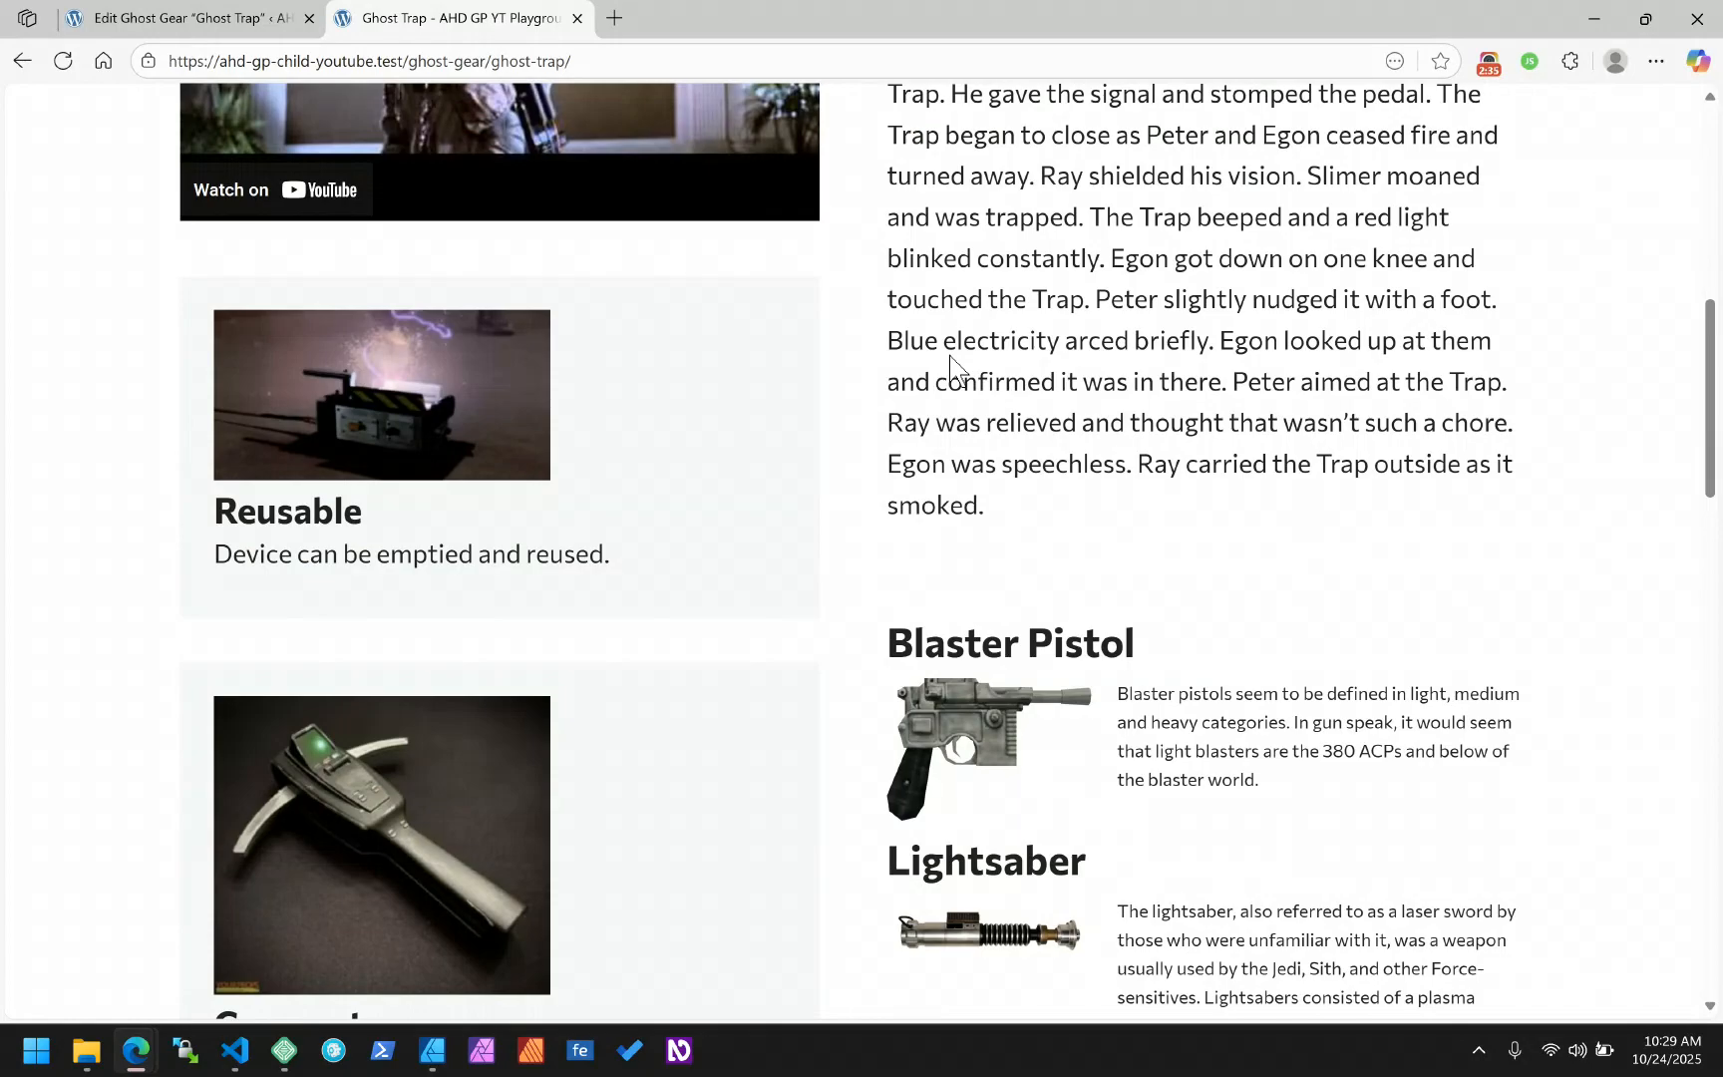
Open the Ghost Gear Data field group for editing from the ACF field groups in the site's admin area
{"action": "left_click", "coordinate": [197, 14]}
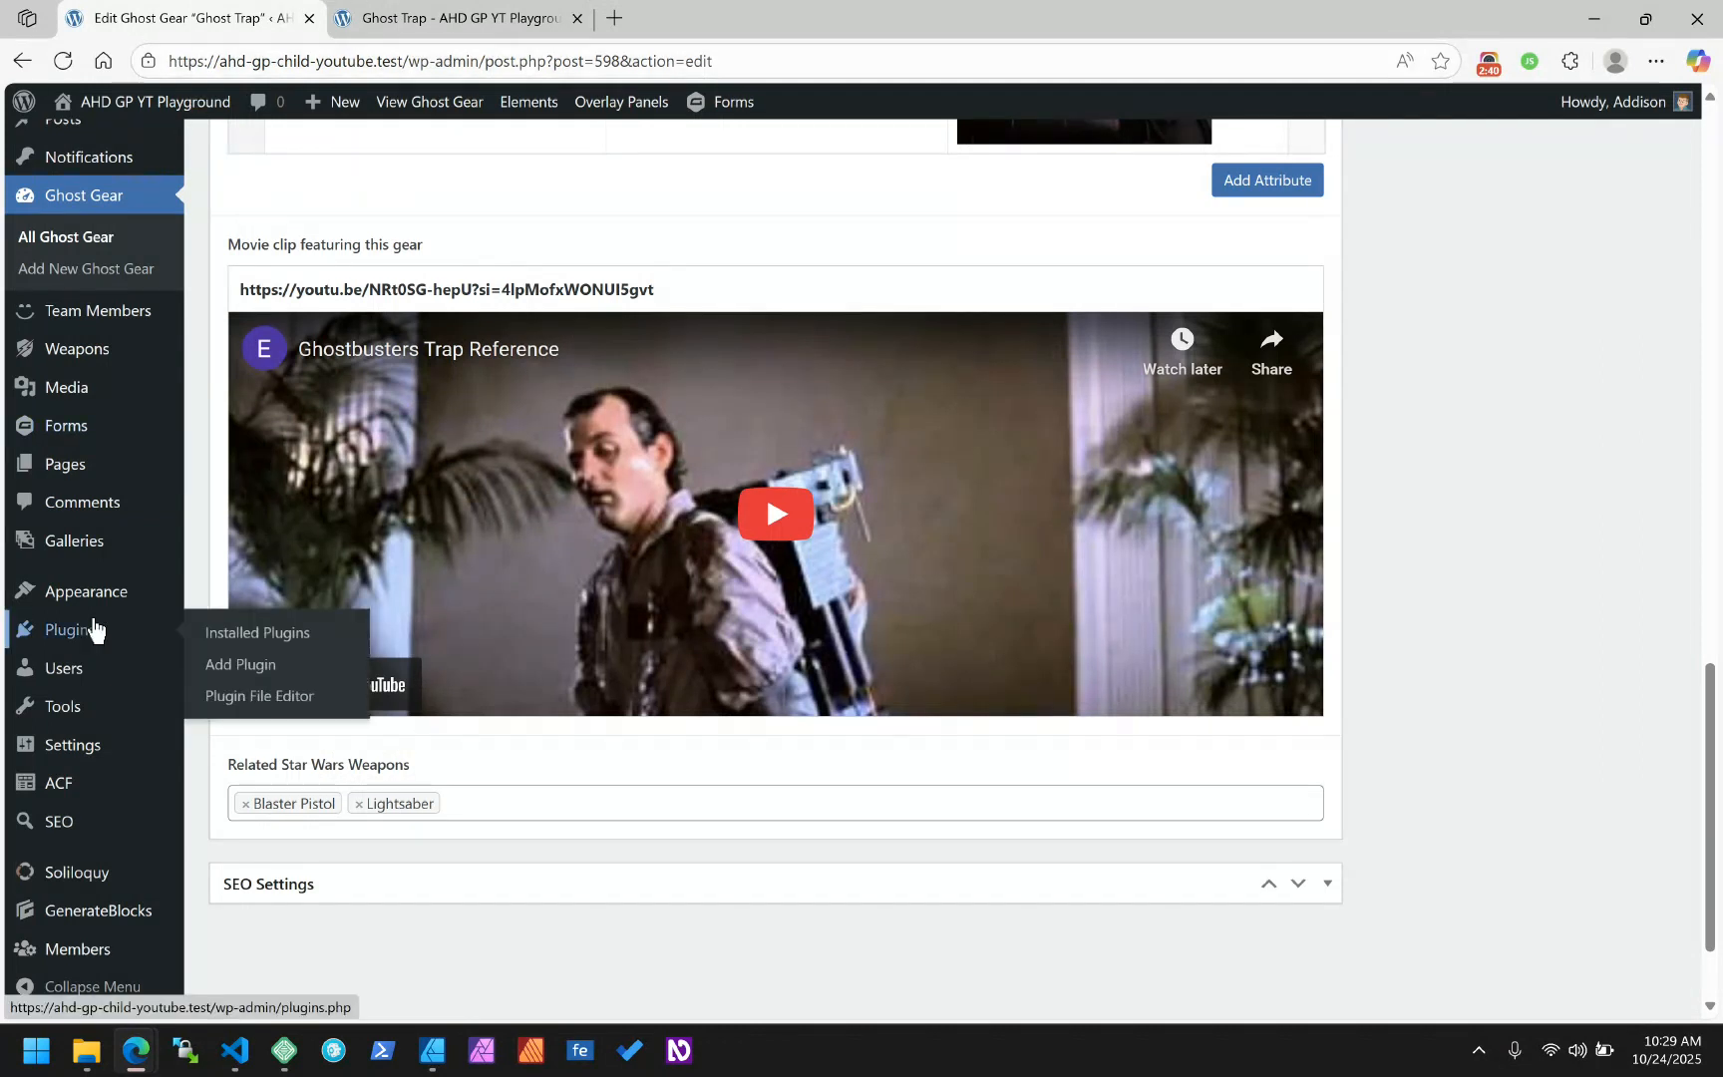
{"action": "mouse_move", "coordinate": [55, 789]}
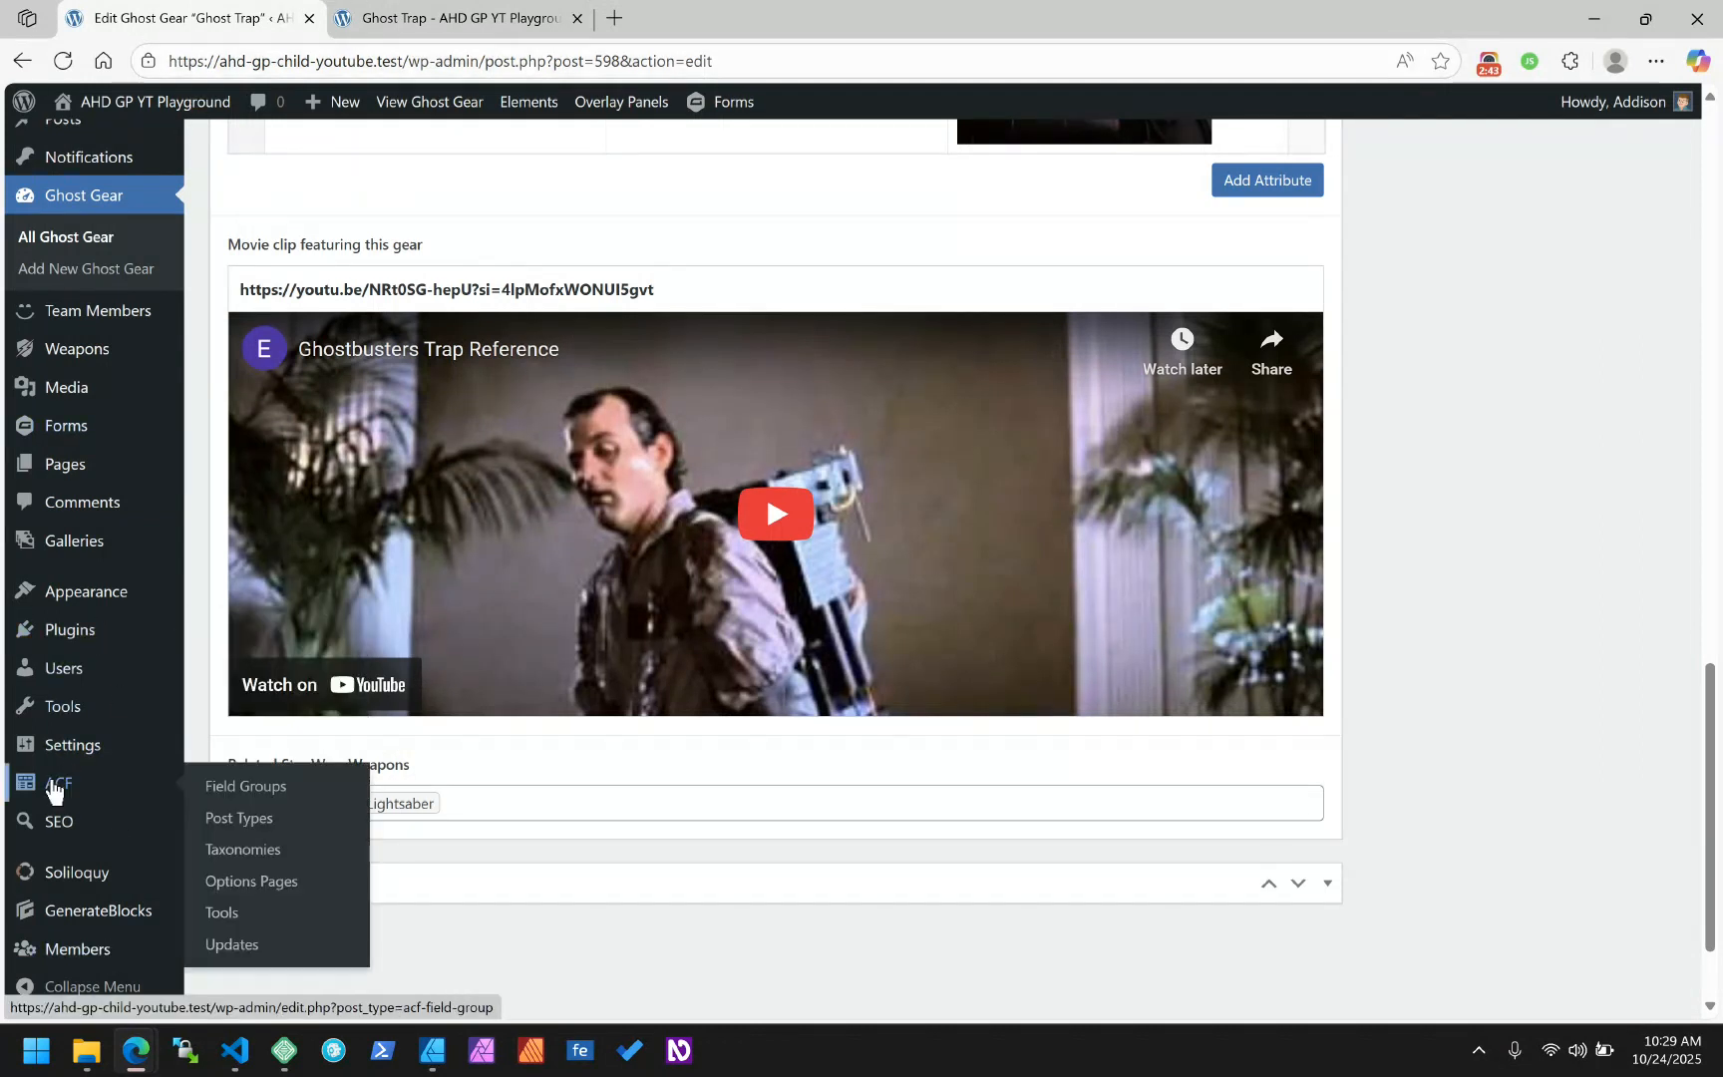
{"action": "scroll", "coordinate": [85, 423], "scroll_direction": "up", "scroll_amount": 3}
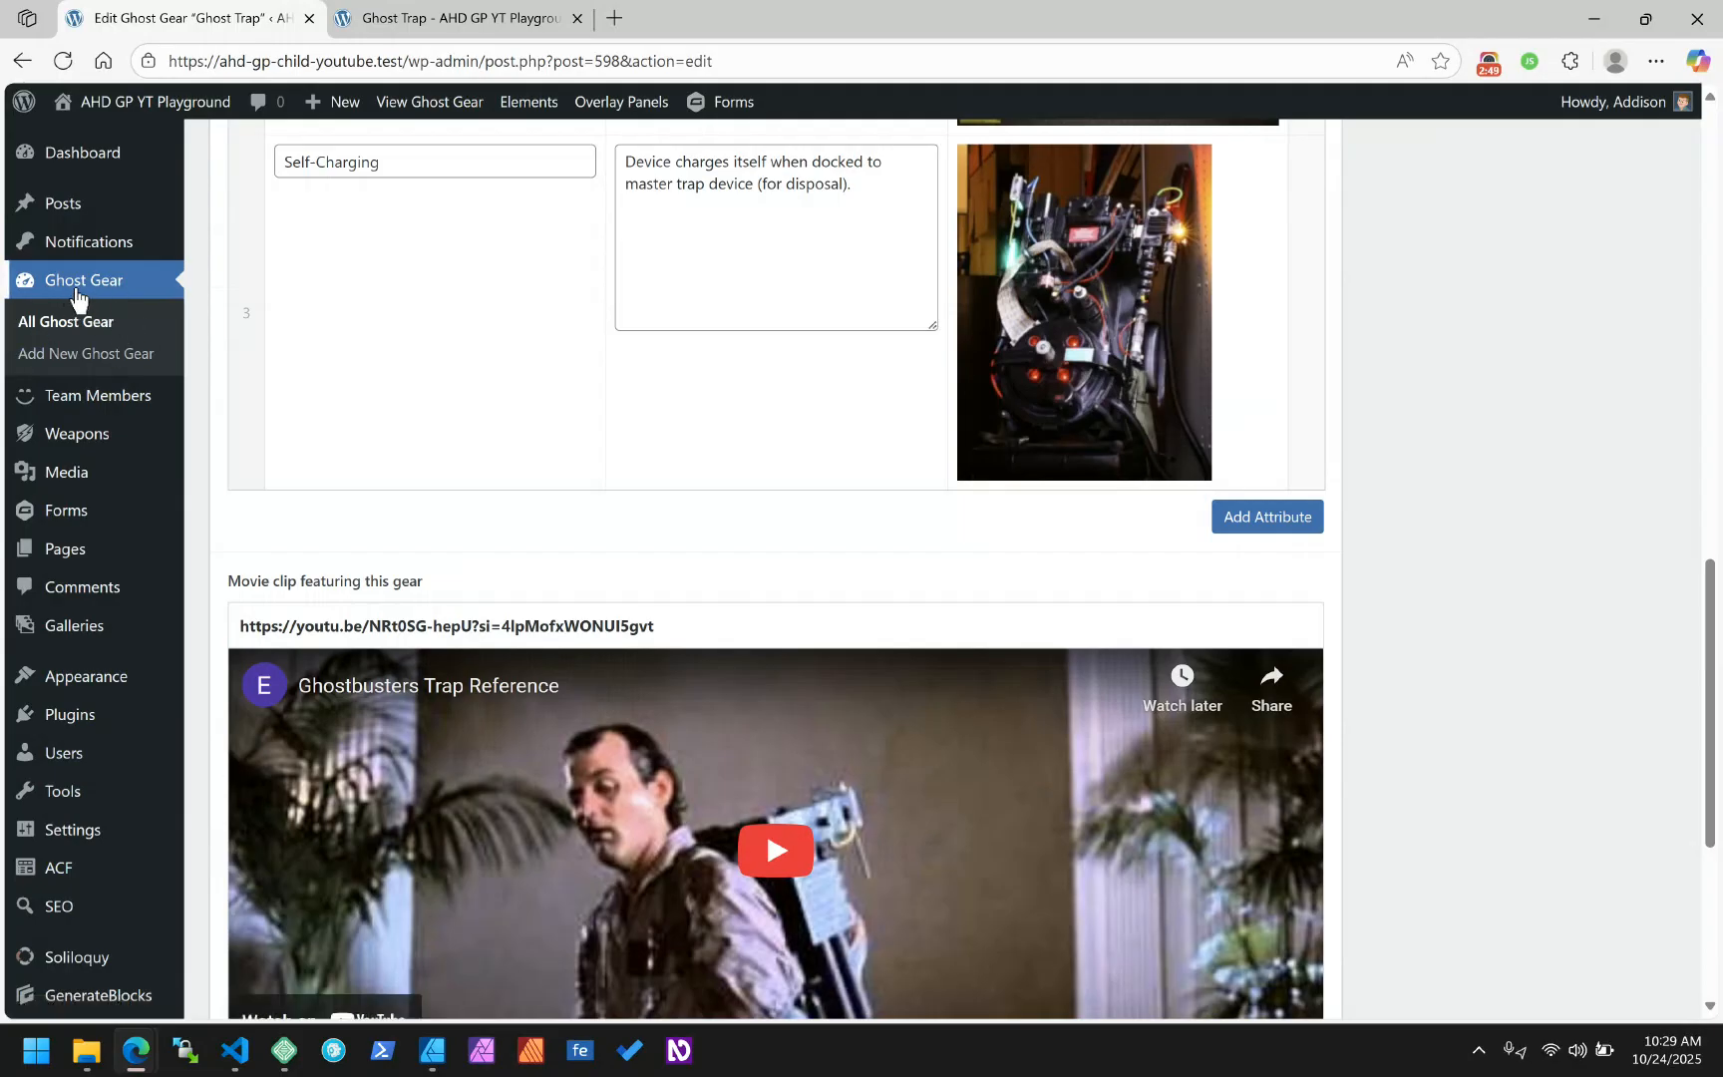
{"action": "scroll", "coordinate": [144, 291], "scroll_direction": "down", "scroll_amount": 4}
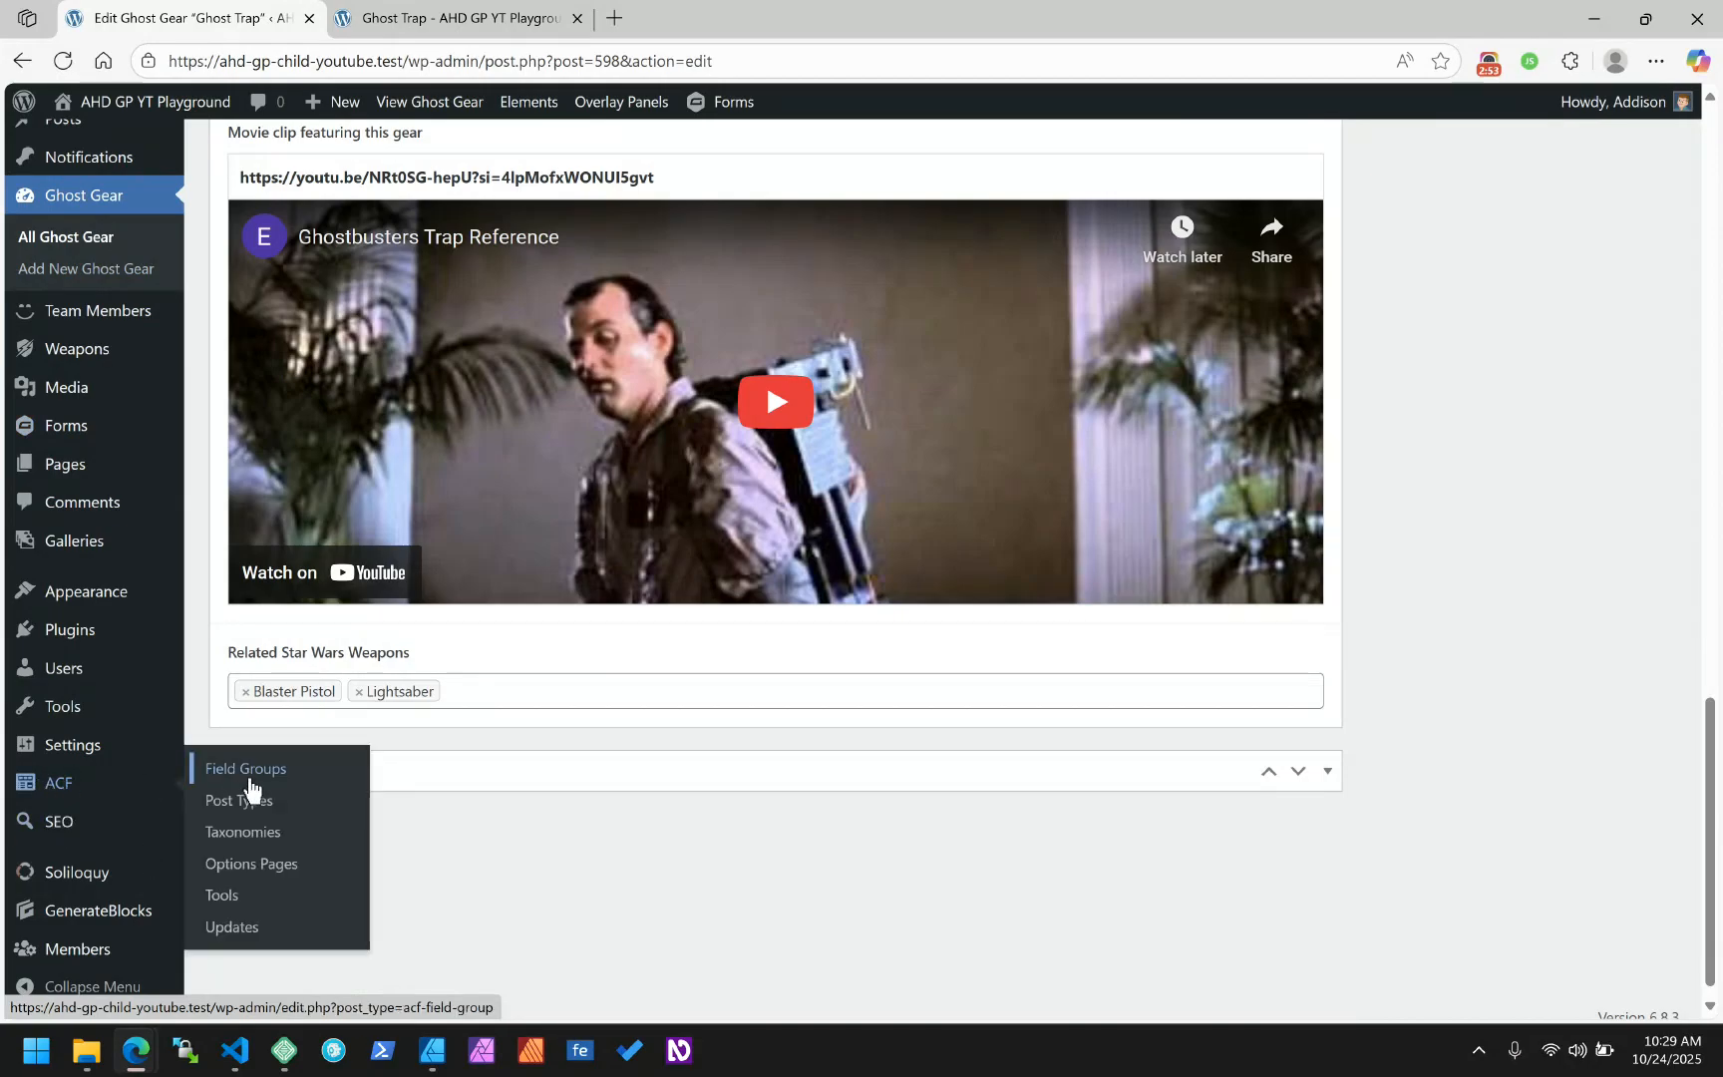
{"action": "left_click", "coordinate": [46, 792]}
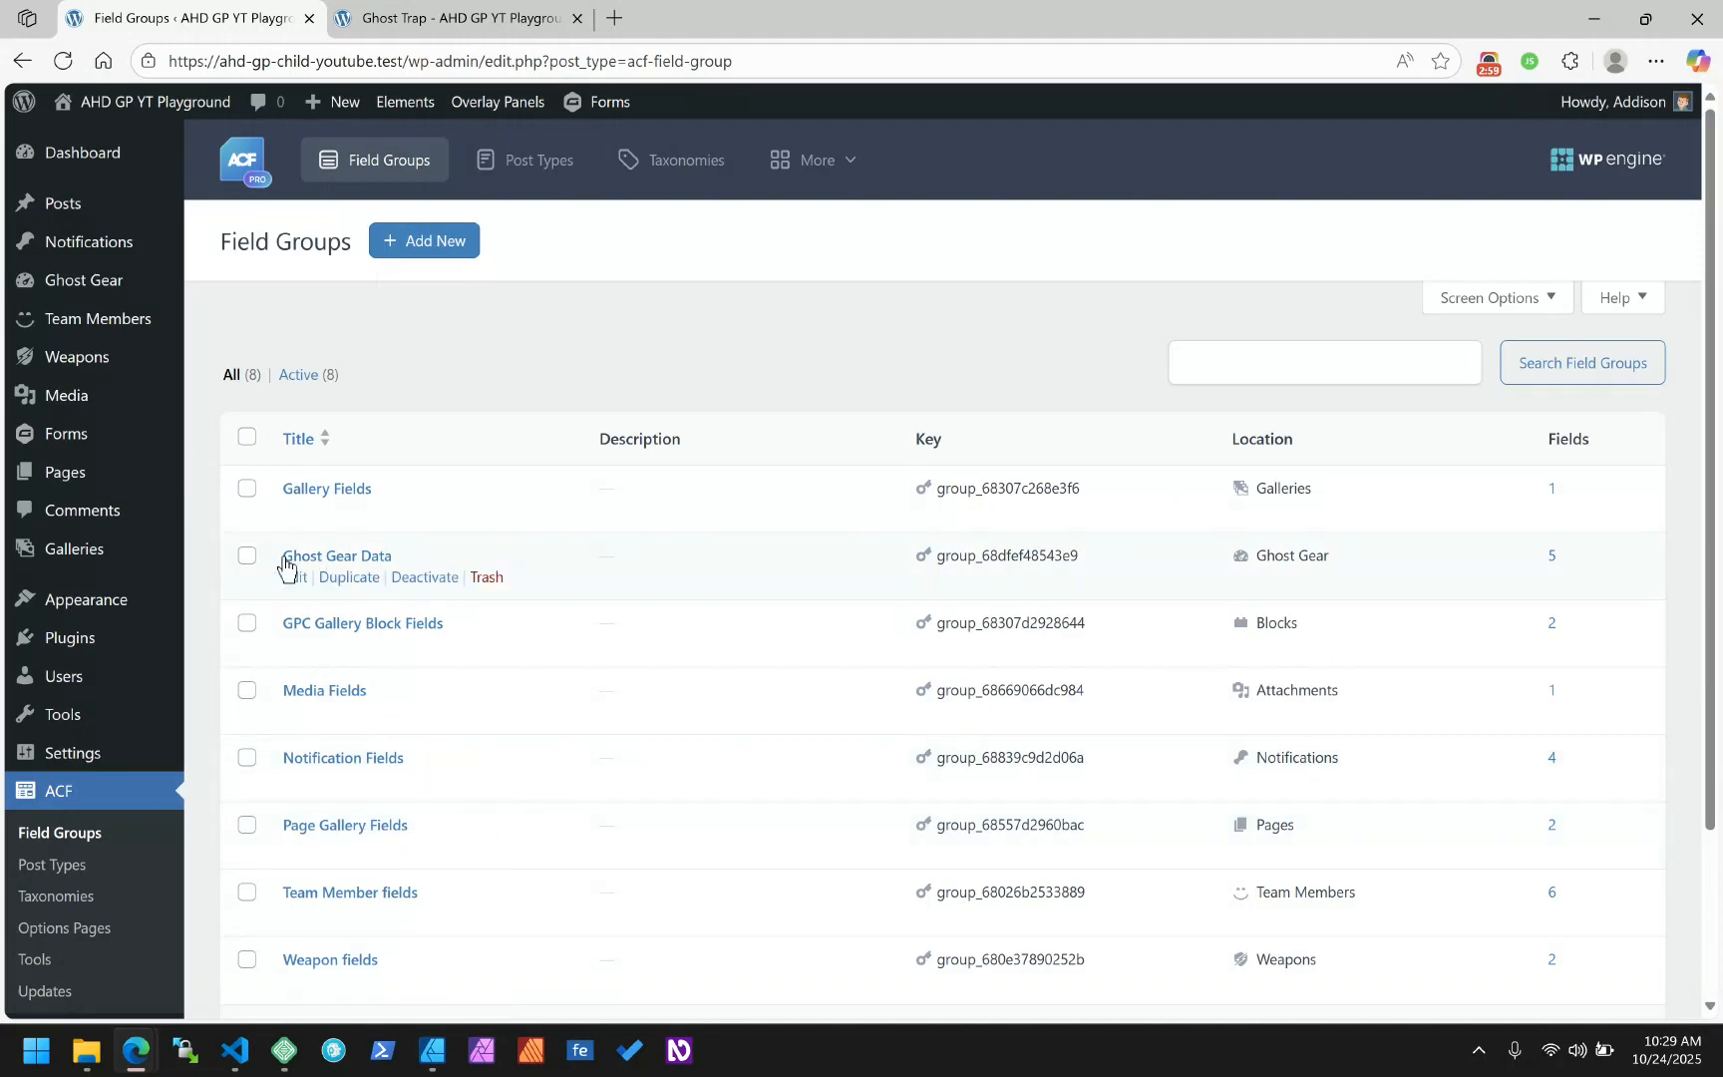
{"action": "left_click", "coordinate": [364, 558]}
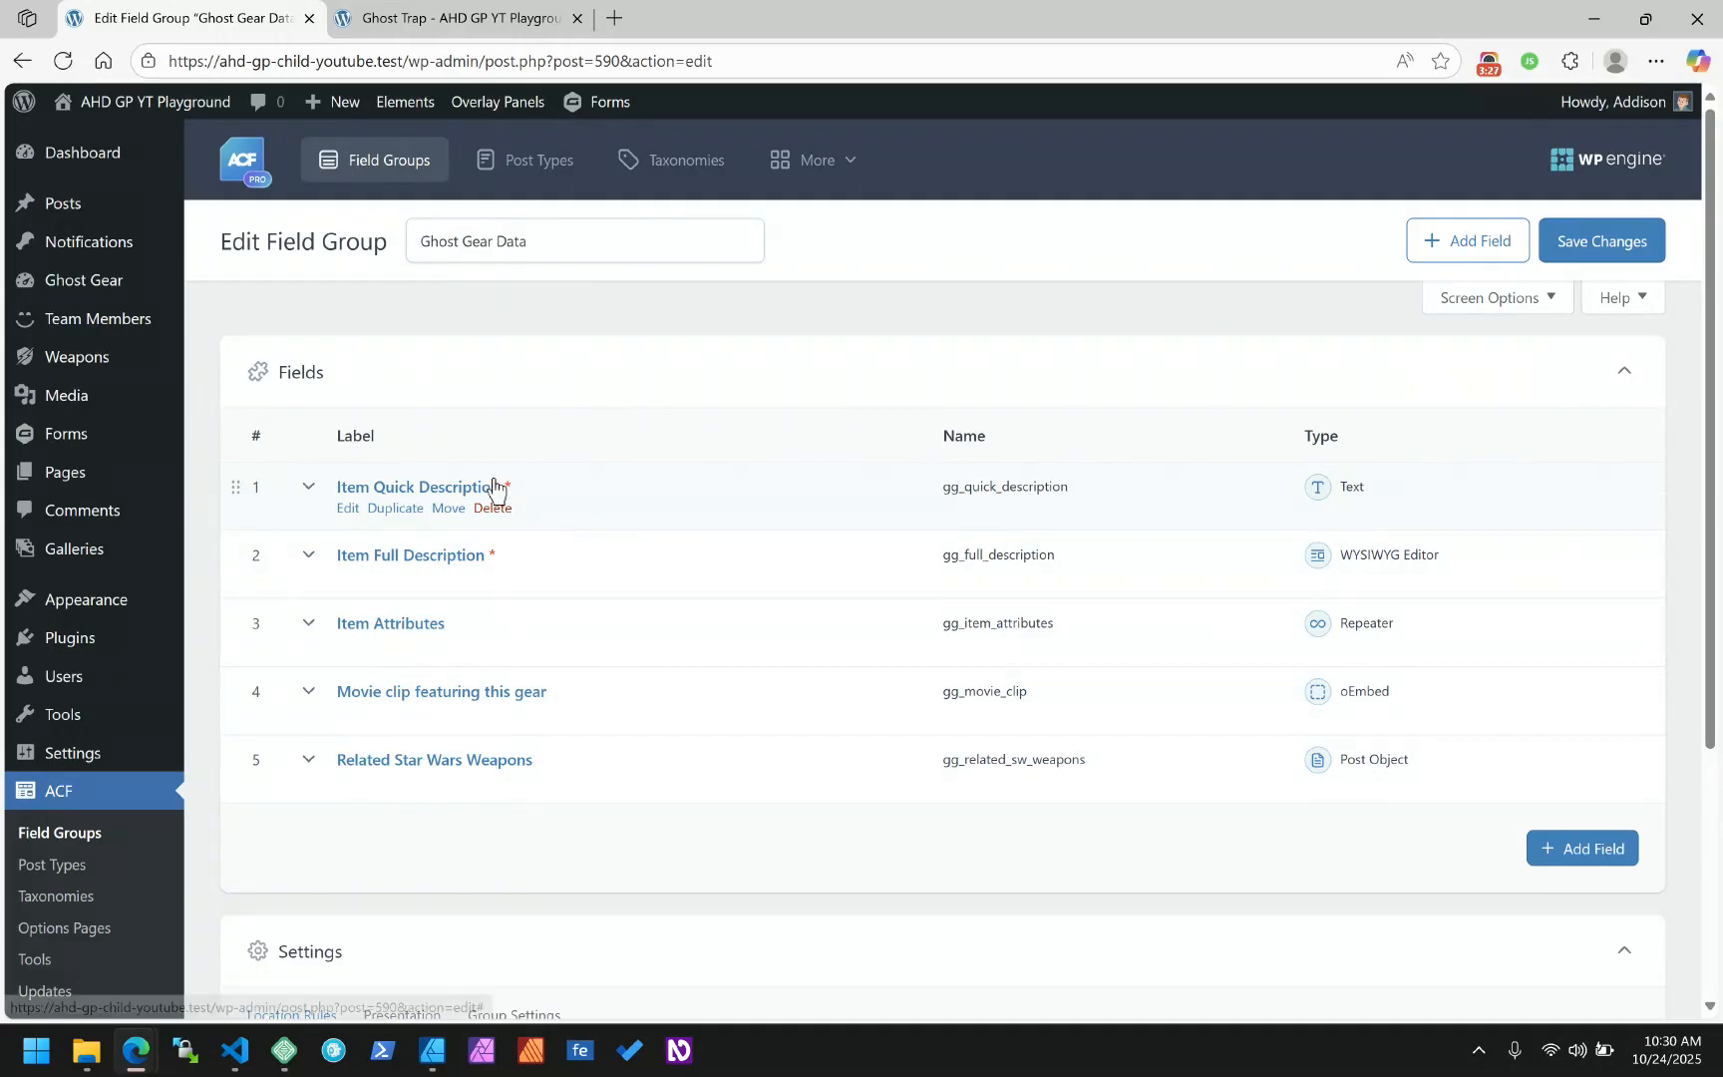
Add a sixth field to the Ghost Gear Data group and choose Select from the choice field types
{"action": "left_click", "coordinate": [1605, 855]}
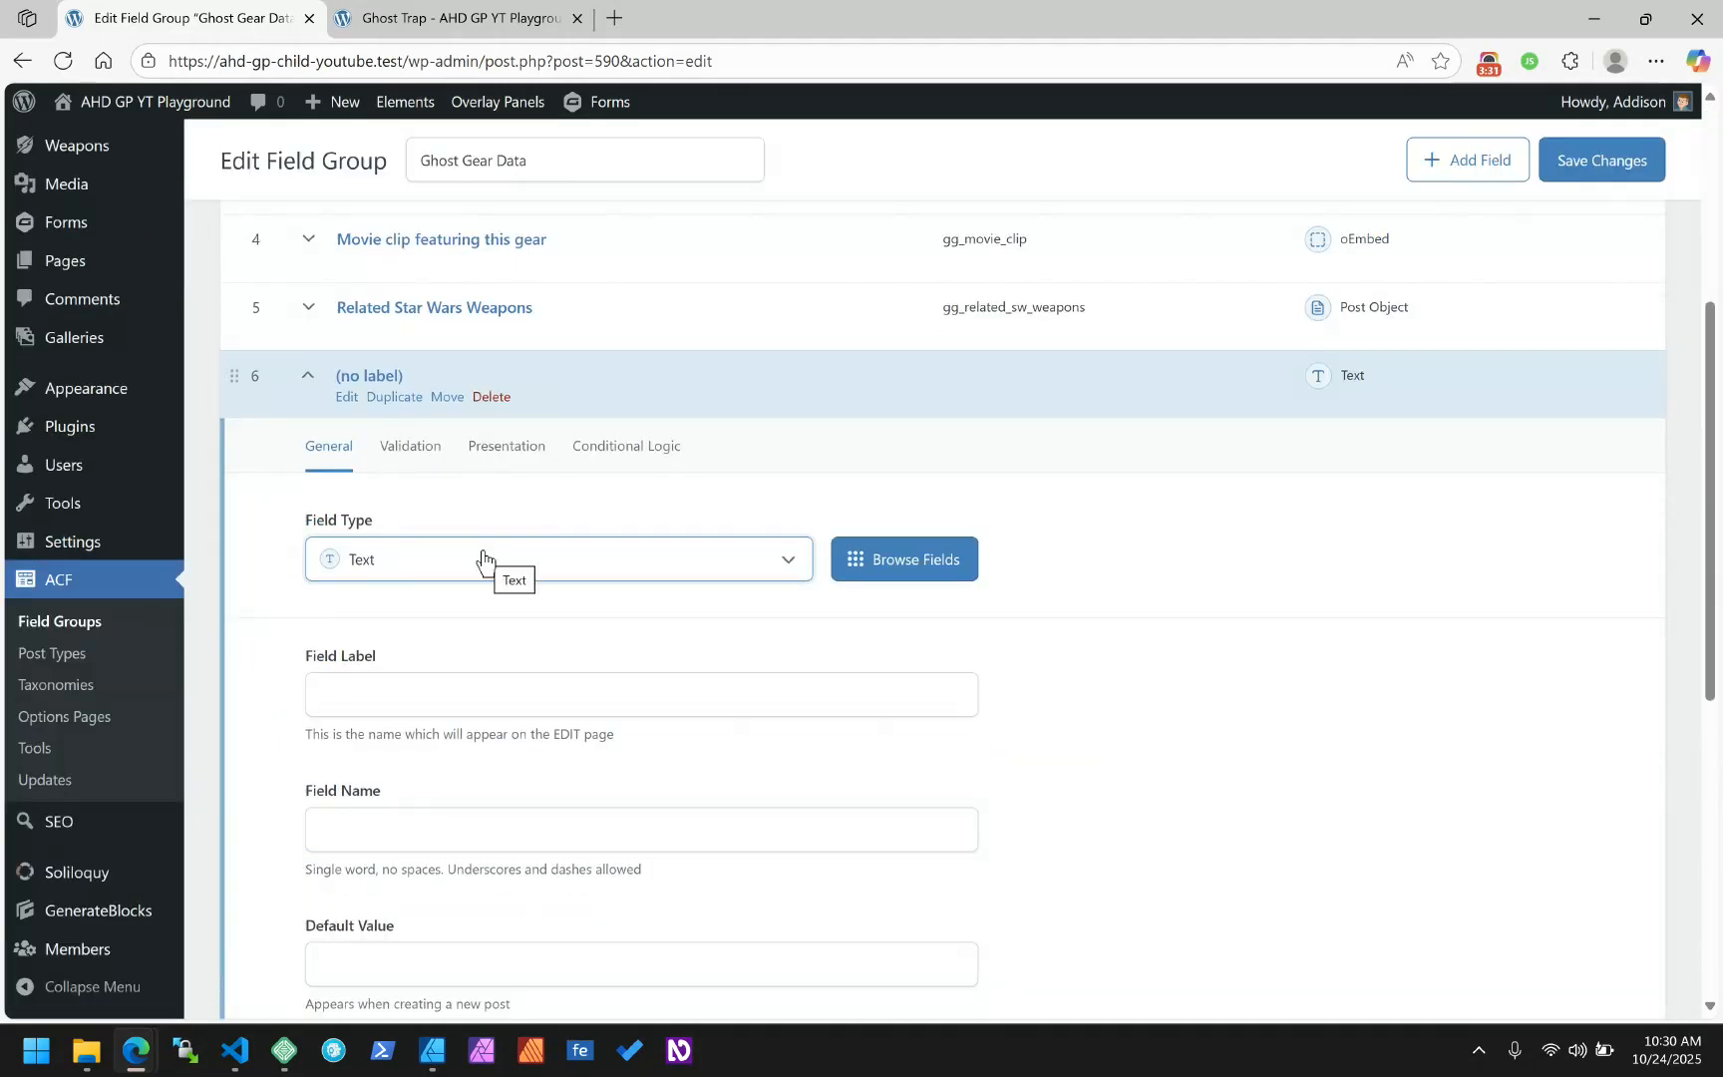
{"action": "left_click", "coordinate": [911, 562]}
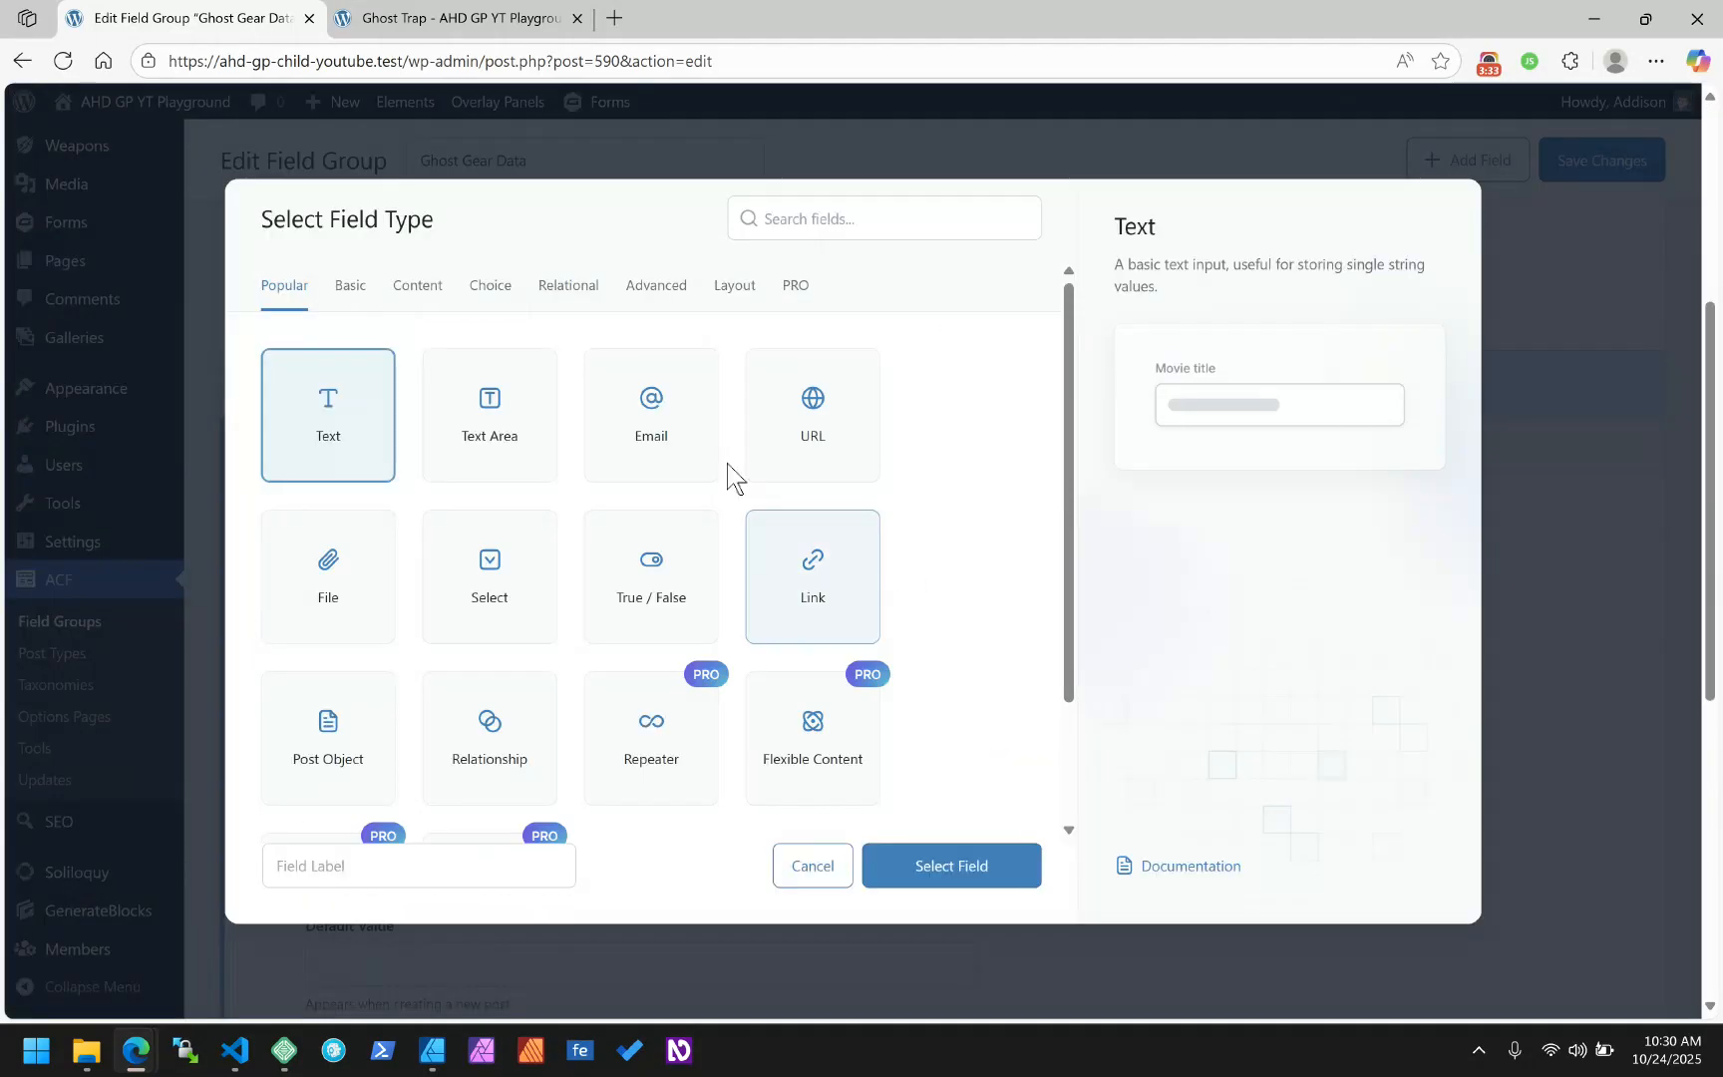
{"action": "left_click", "coordinate": [480, 289]}
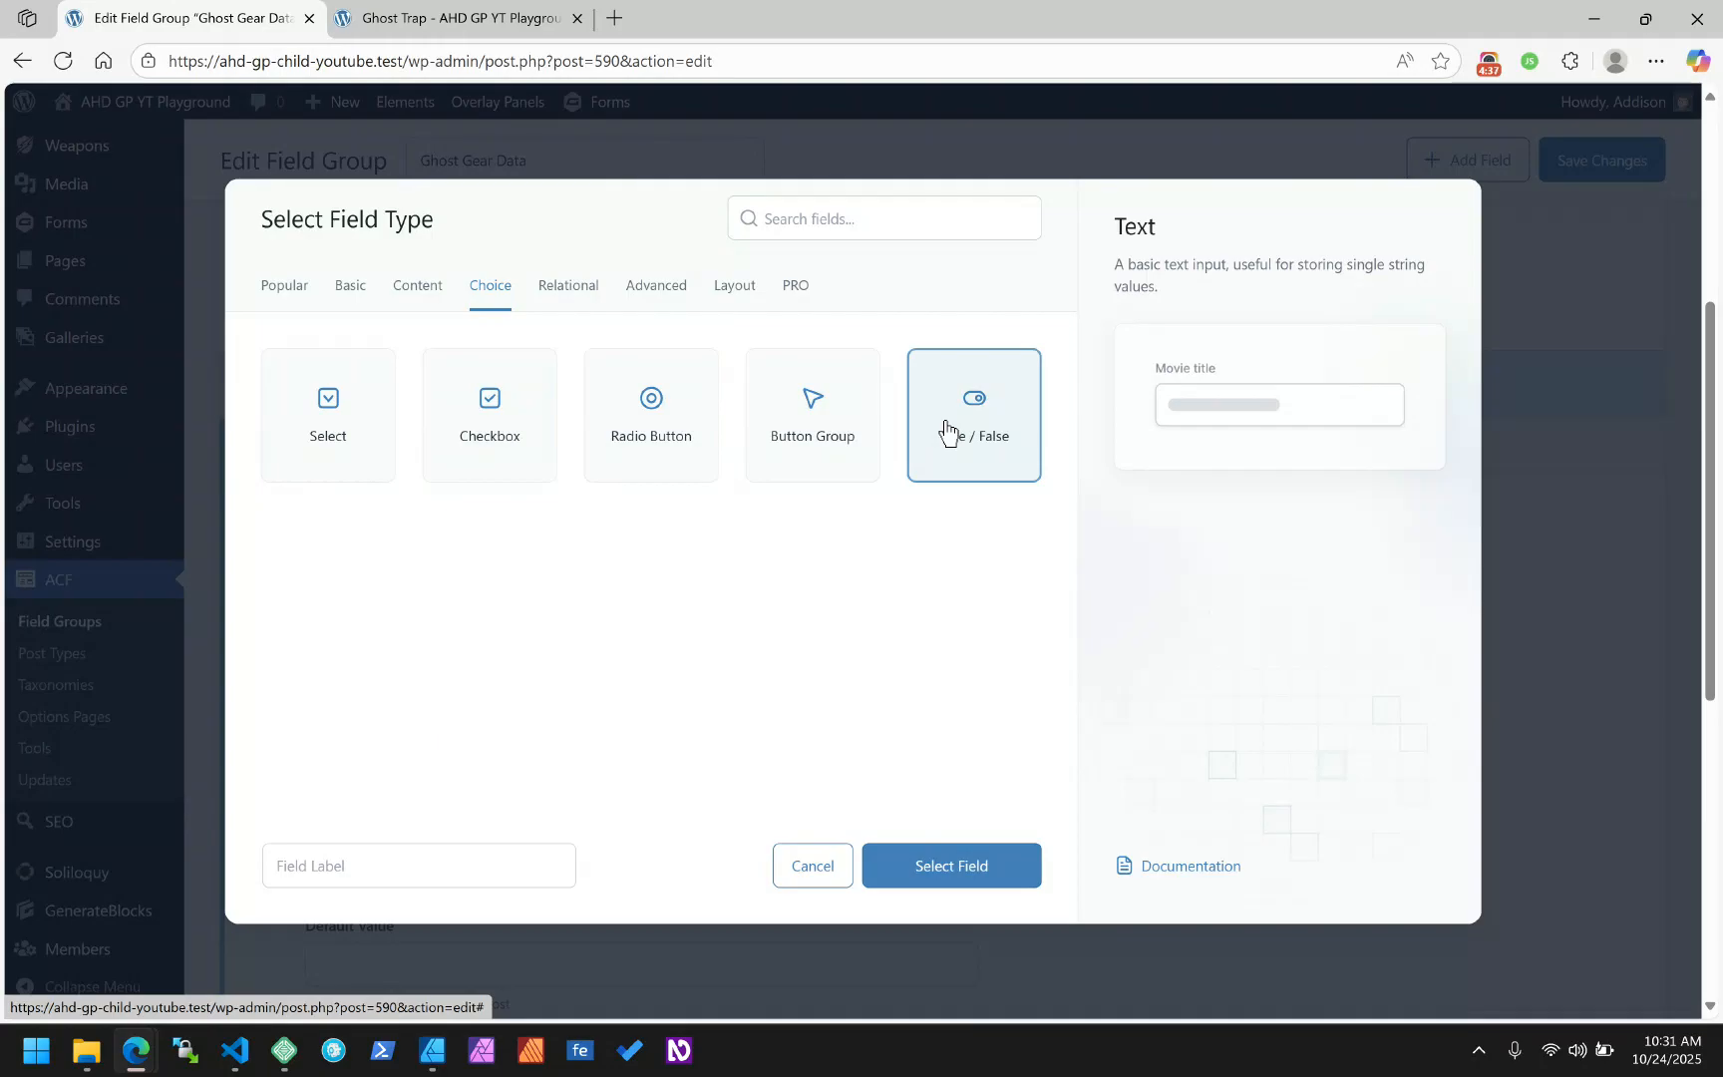
{"action": "left_click", "coordinate": [330, 410]}
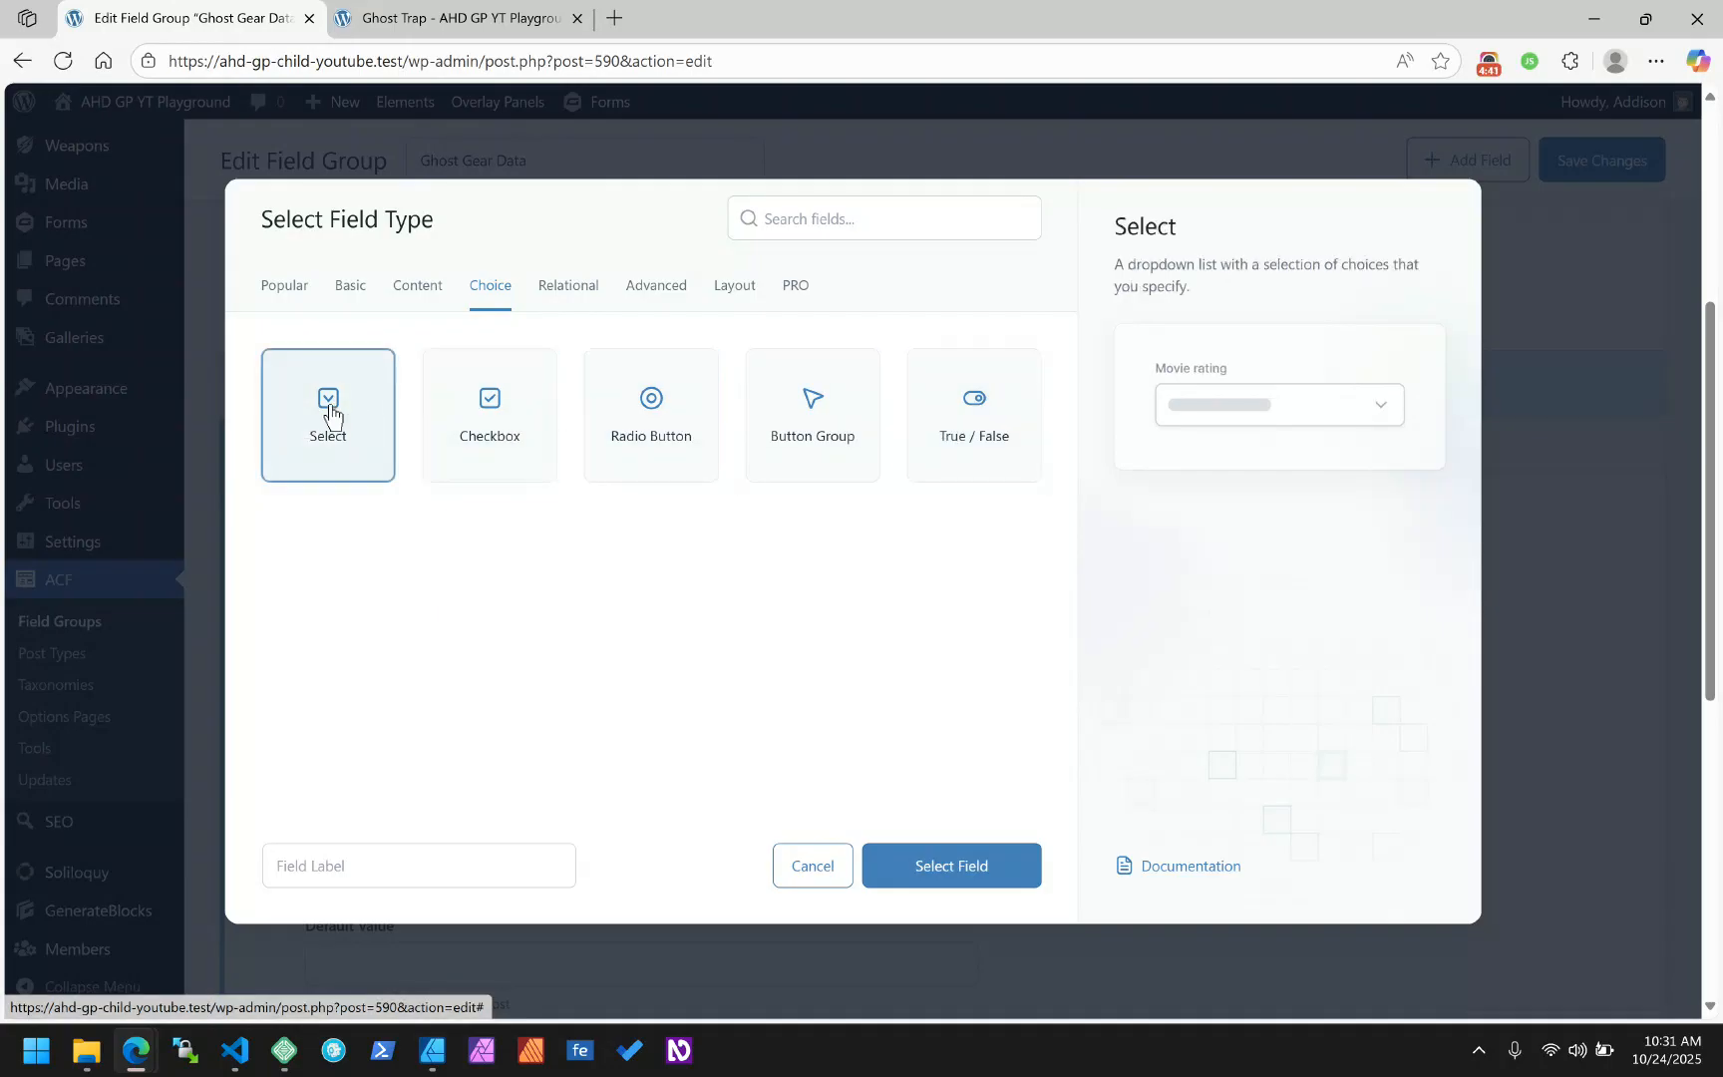
{"action": "left_click", "coordinate": [959, 877]}
Label the new field "Character most likely to use this item" and set its field name to gg_character_item_use
{"action": "left_click", "coordinate": [436, 687]}
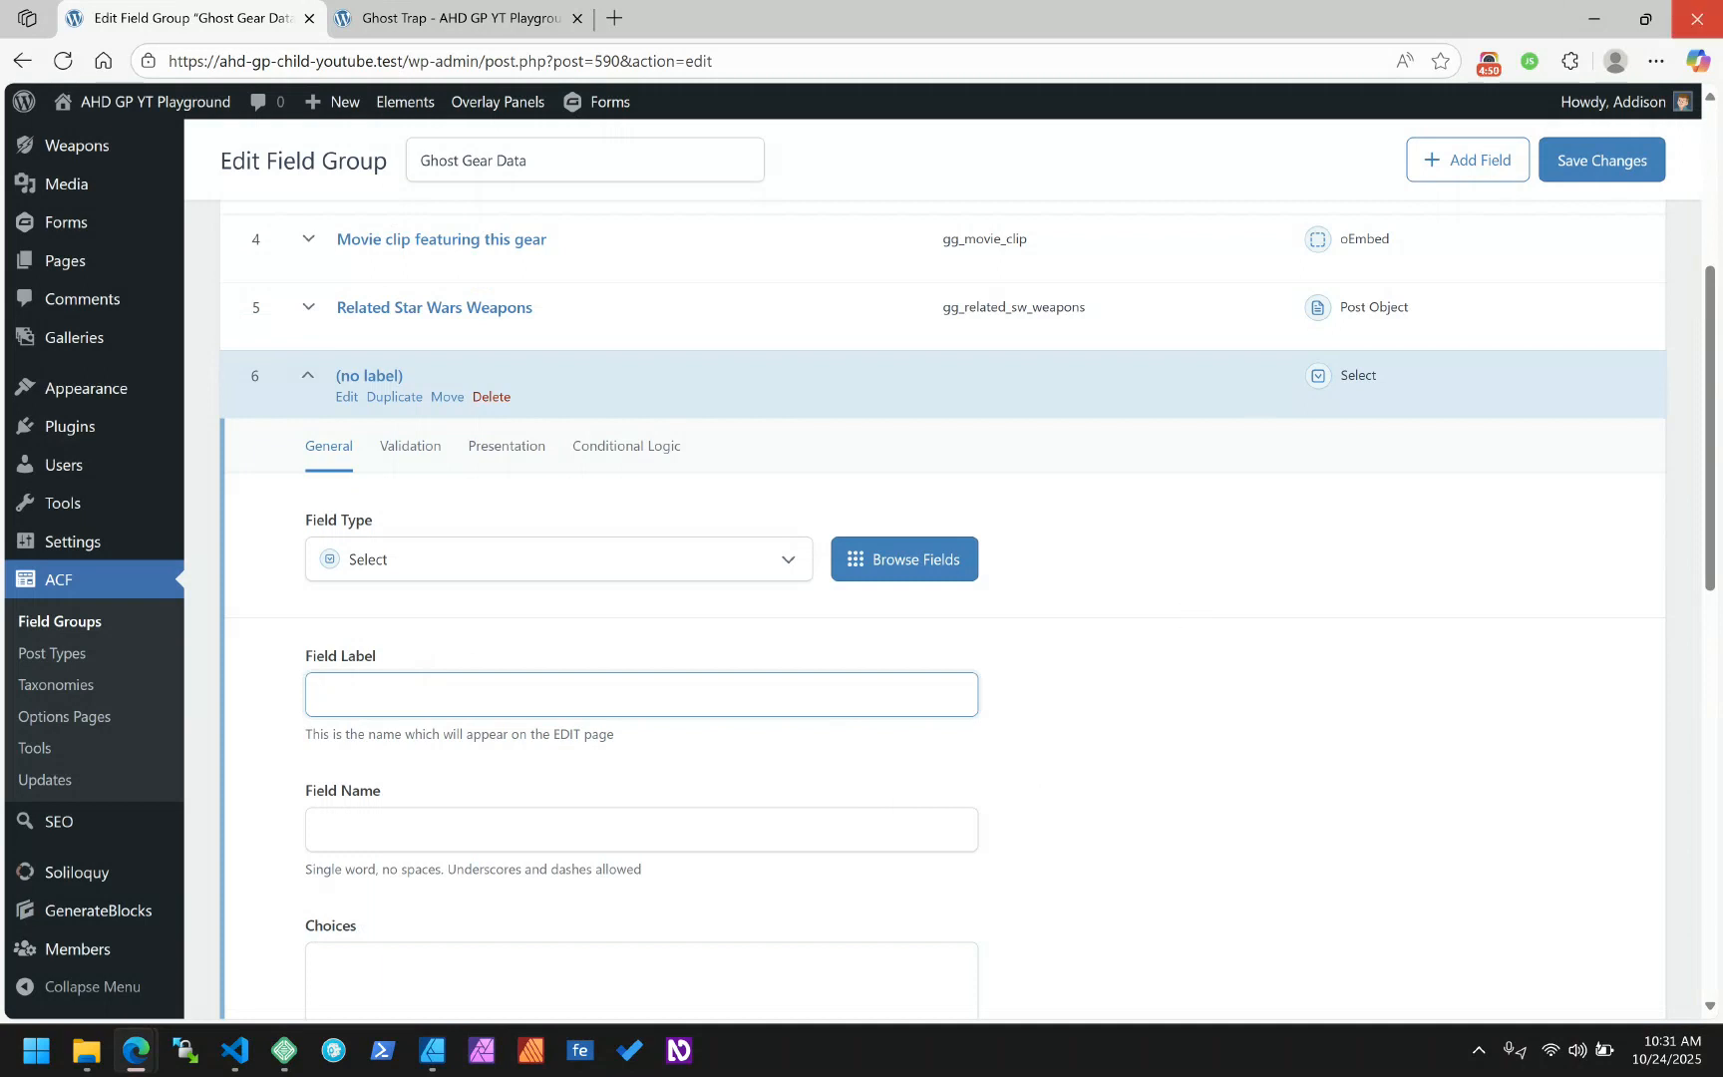
{"action": "left_click", "coordinate": [1493, 64]}
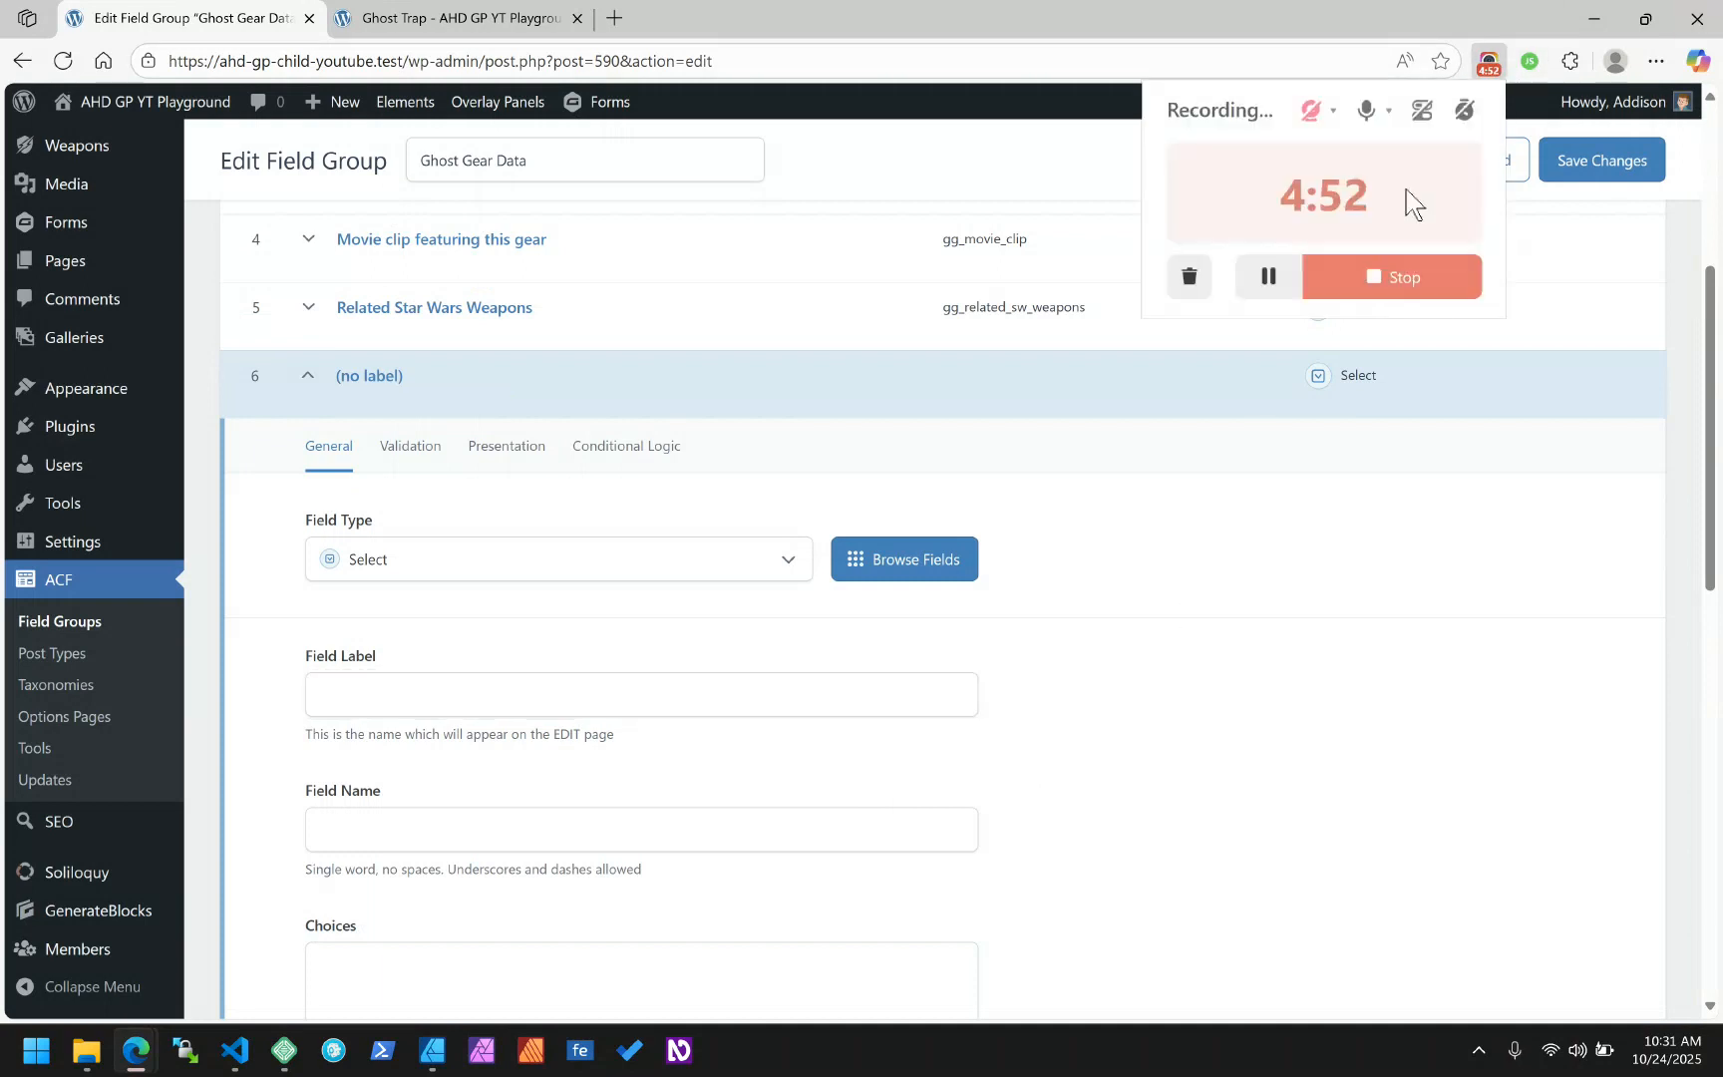
{"action": "left_click", "coordinate": [1256, 635]}
{"action": "left_click", "coordinate": [414, 710]}
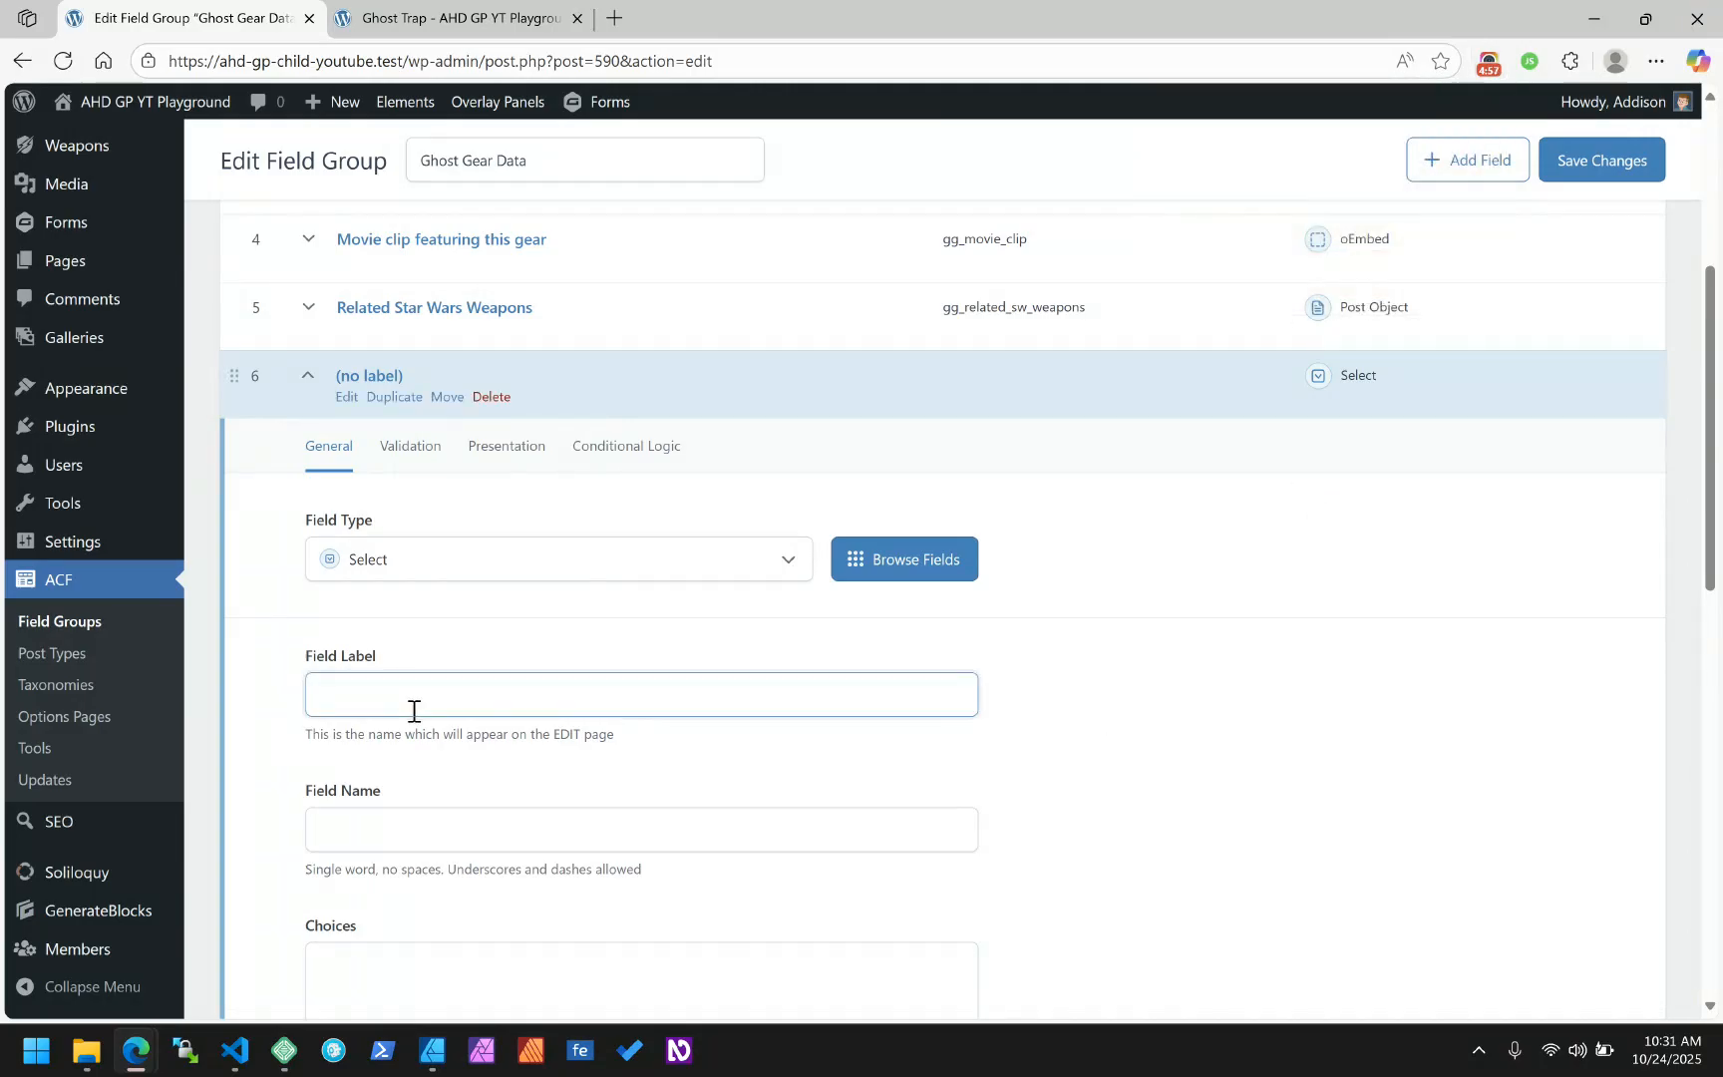
{"action": "type", "text": "Character most likely to use this item"}
{"action": "key", "text": "Tab"}
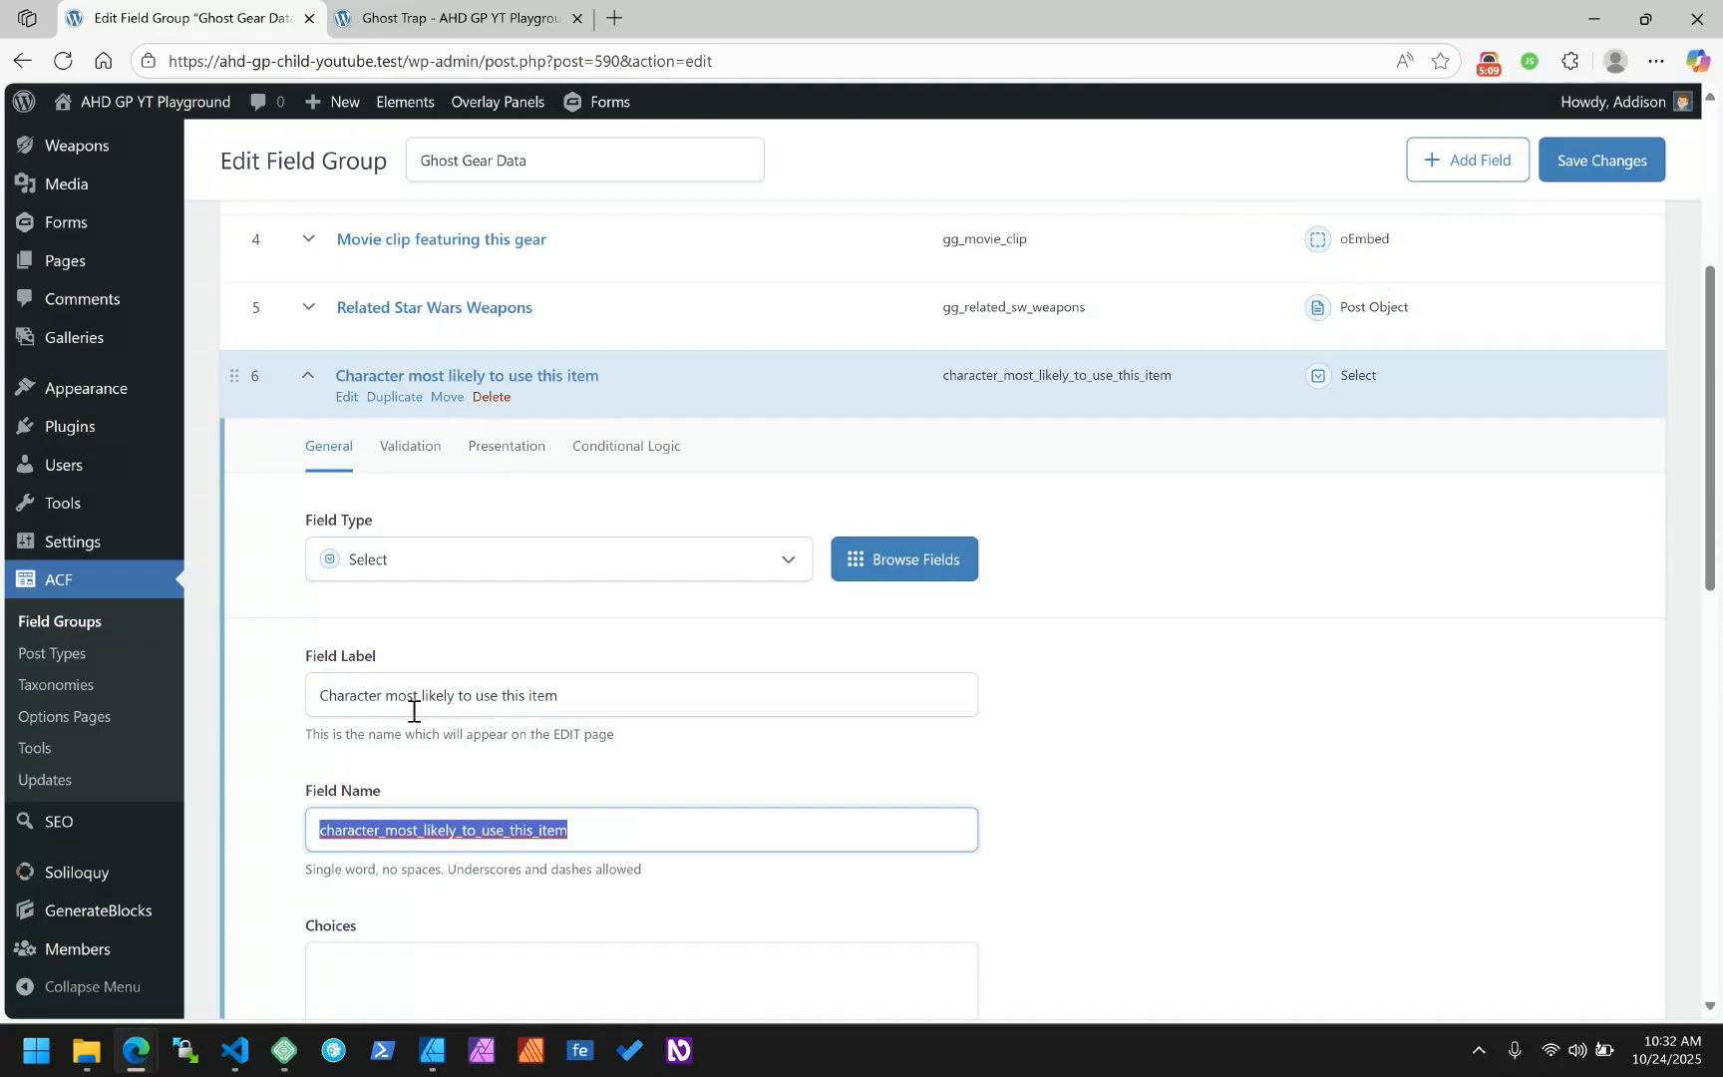
{"action": "type", "text": "gg_"}
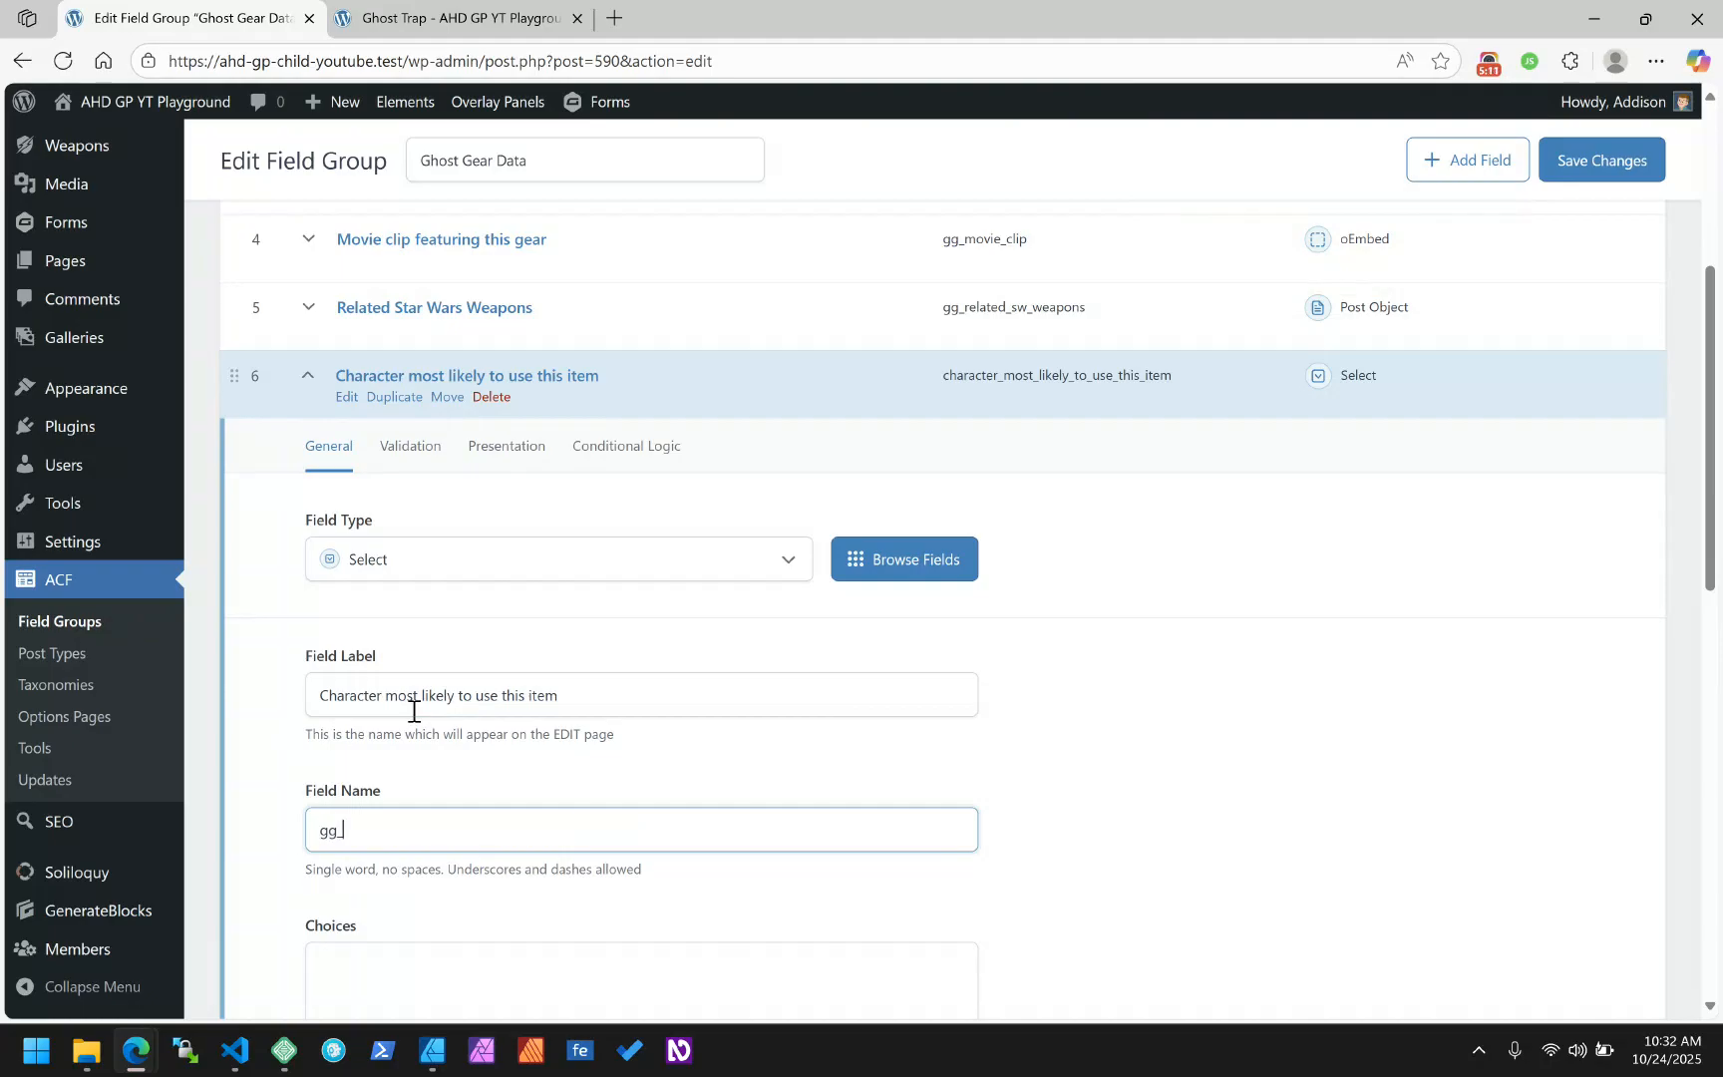
{"action": "type", "text": "character"}
{"action": "type", "text": "_item_use"}
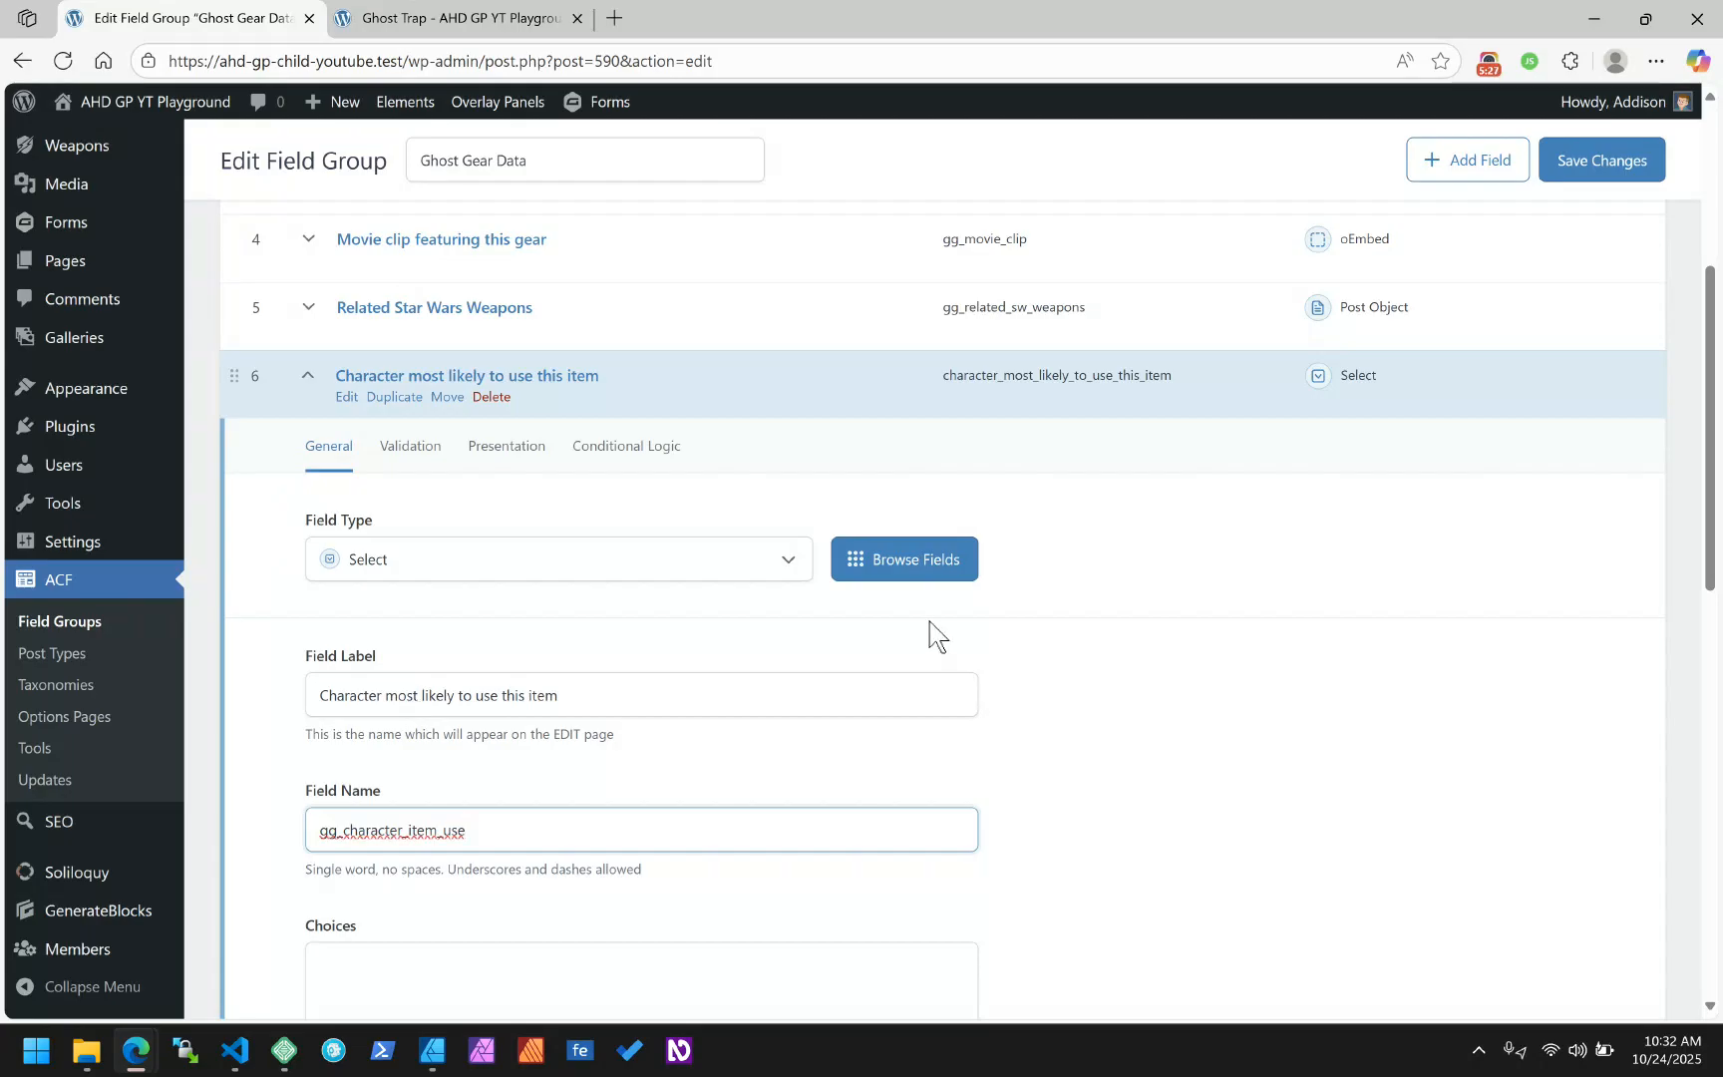
Enter Peter, Ray, Egon and Winston as the field's choices, one per line
{"action": "scroll", "coordinate": [930, 628], "scroll_direction": "down", "scroll_amount": 2}
{"action": "left_click", "coordinate": [480, 753]}
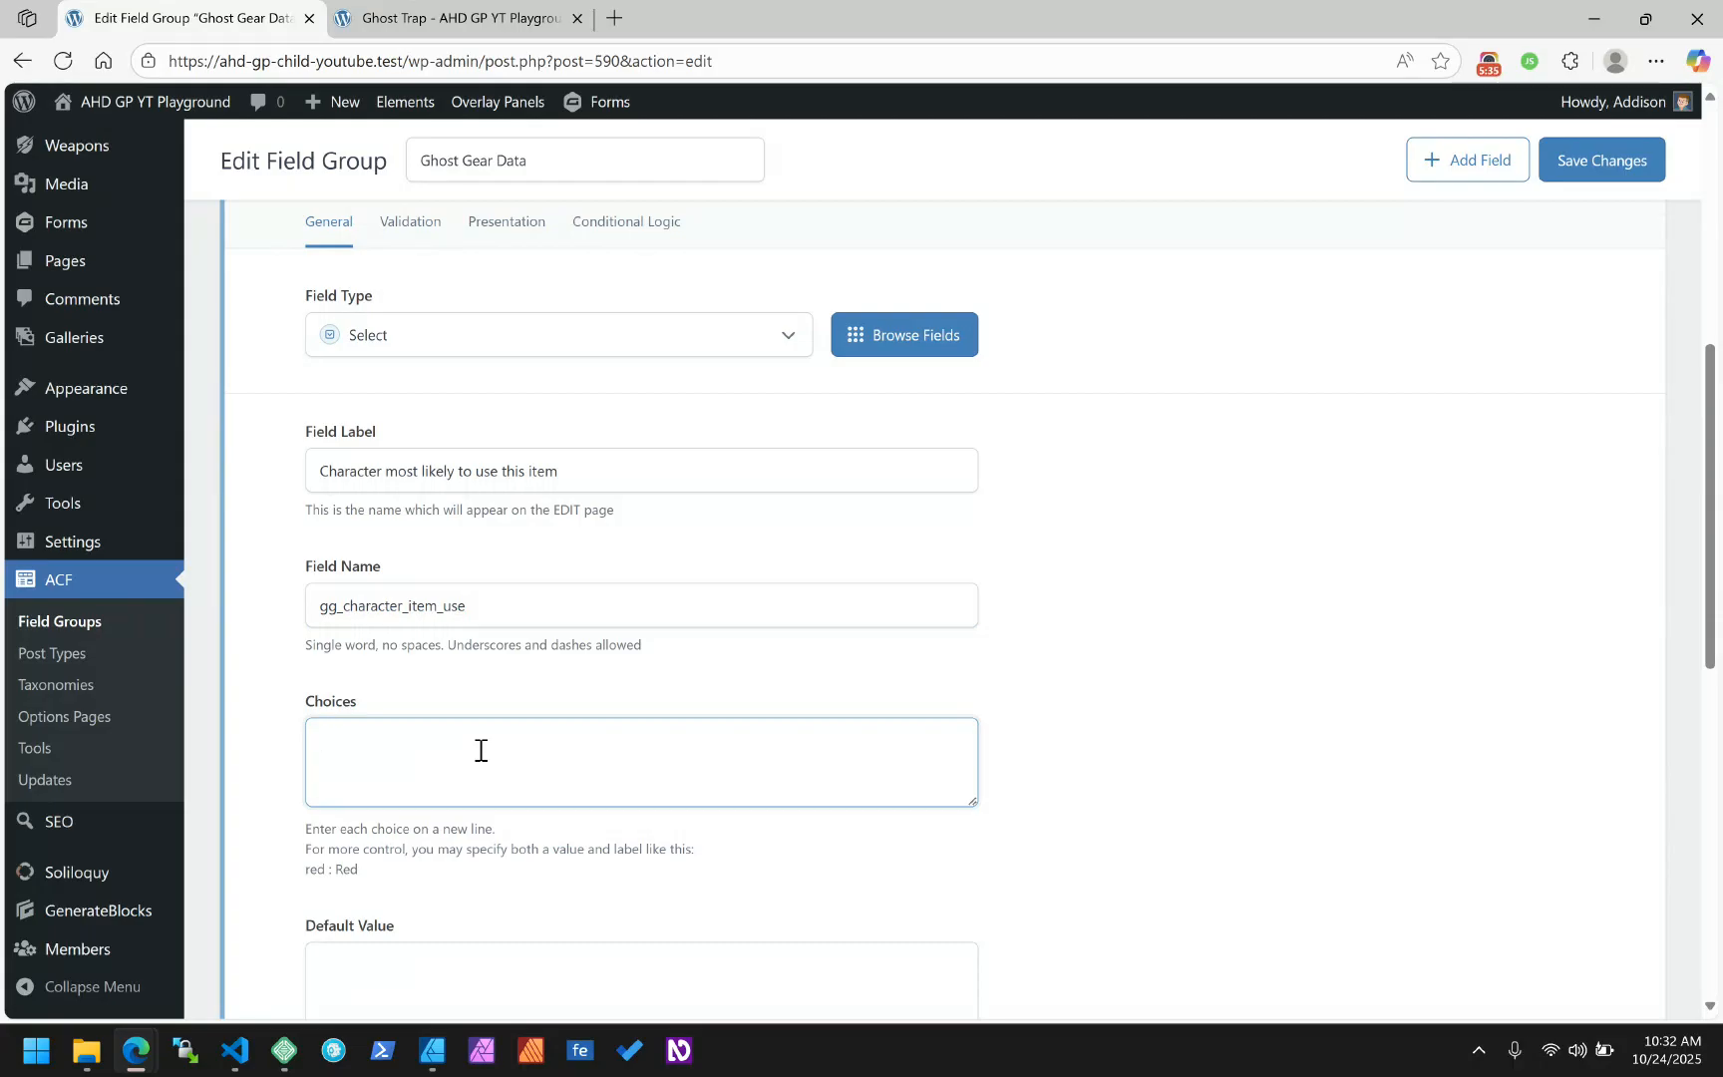
{"action": "type", "text": "Peter"}
{"action": "key", "text": "Return"}
{"action": "type", "text": "R"}
{"action": "key", "text": "BackSpace"}
{"action": "type", "text": "Ray"}
{"action": "key", "text": "Return"}
{"action": "type", "text": "Egon"}
{"action": "key", "text": "Return"}
{"action": "type", "text": "Winsont"}
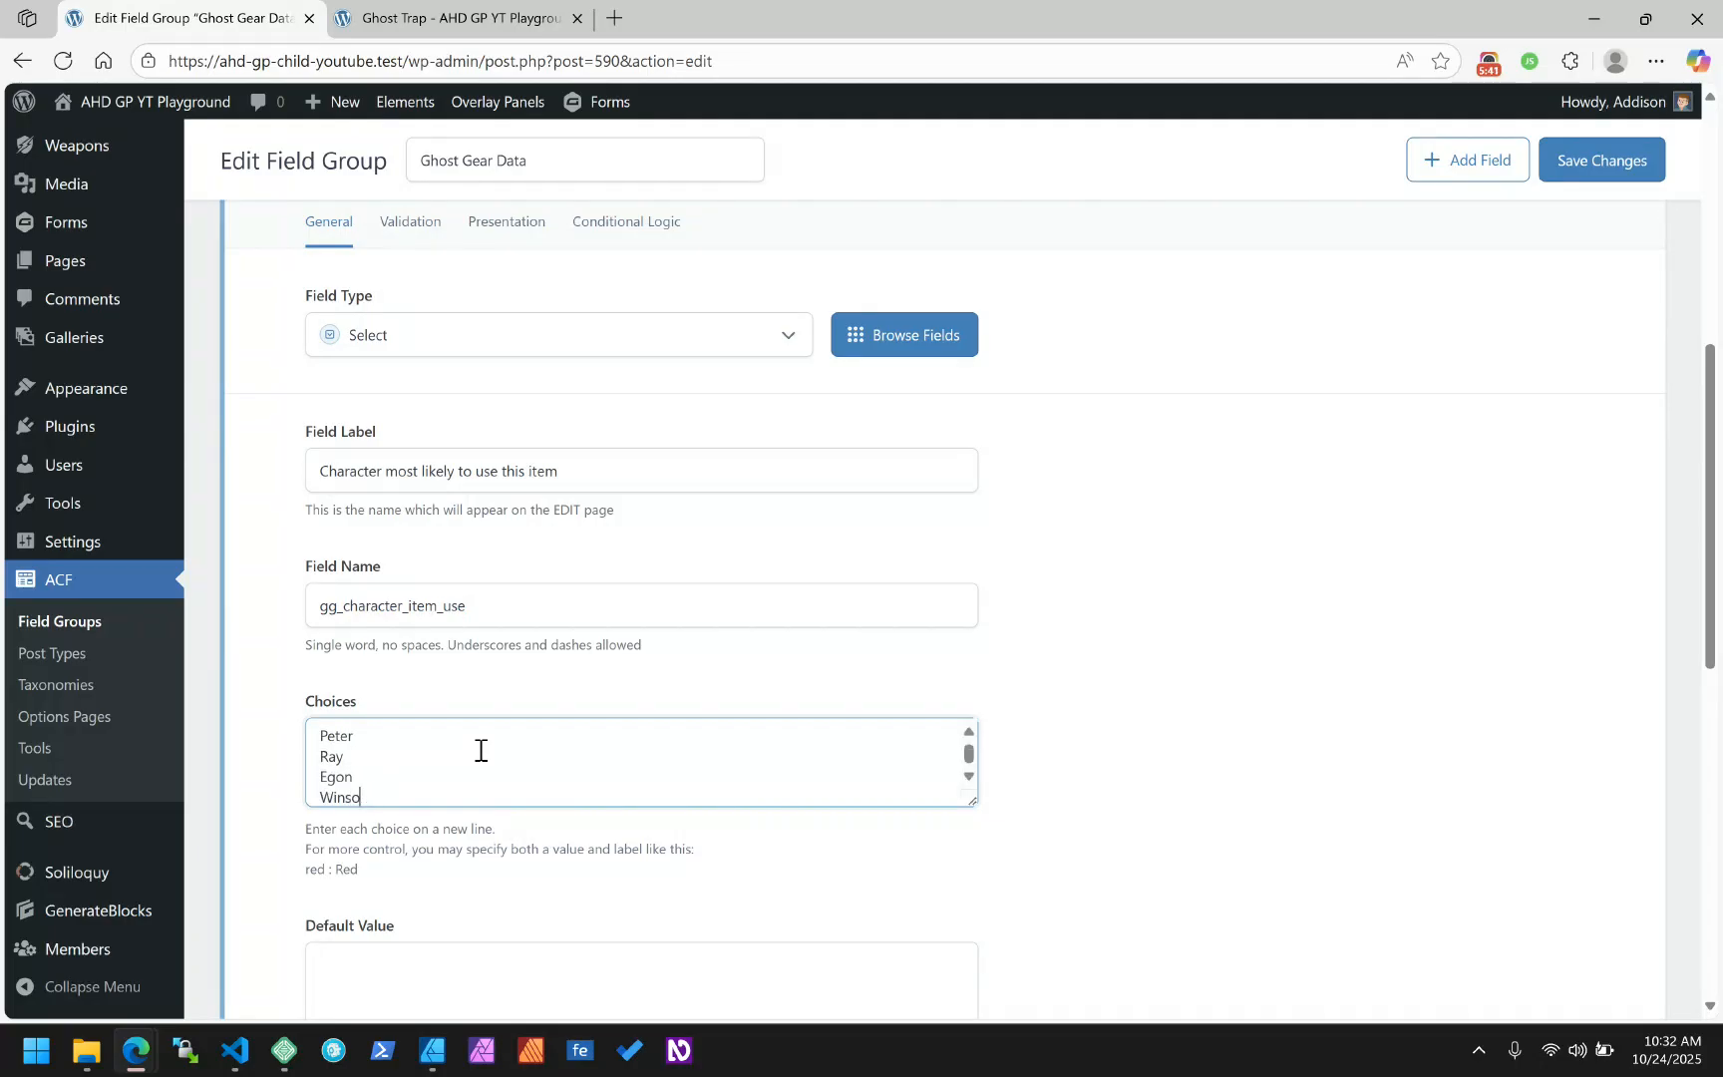
{"action": "key", "text": "BackSpace"}
{"action": "key", "text": "BackSpace"}
{"action": "key", "text": "BackSpace"}
{"action": "type", "text": "ton"}
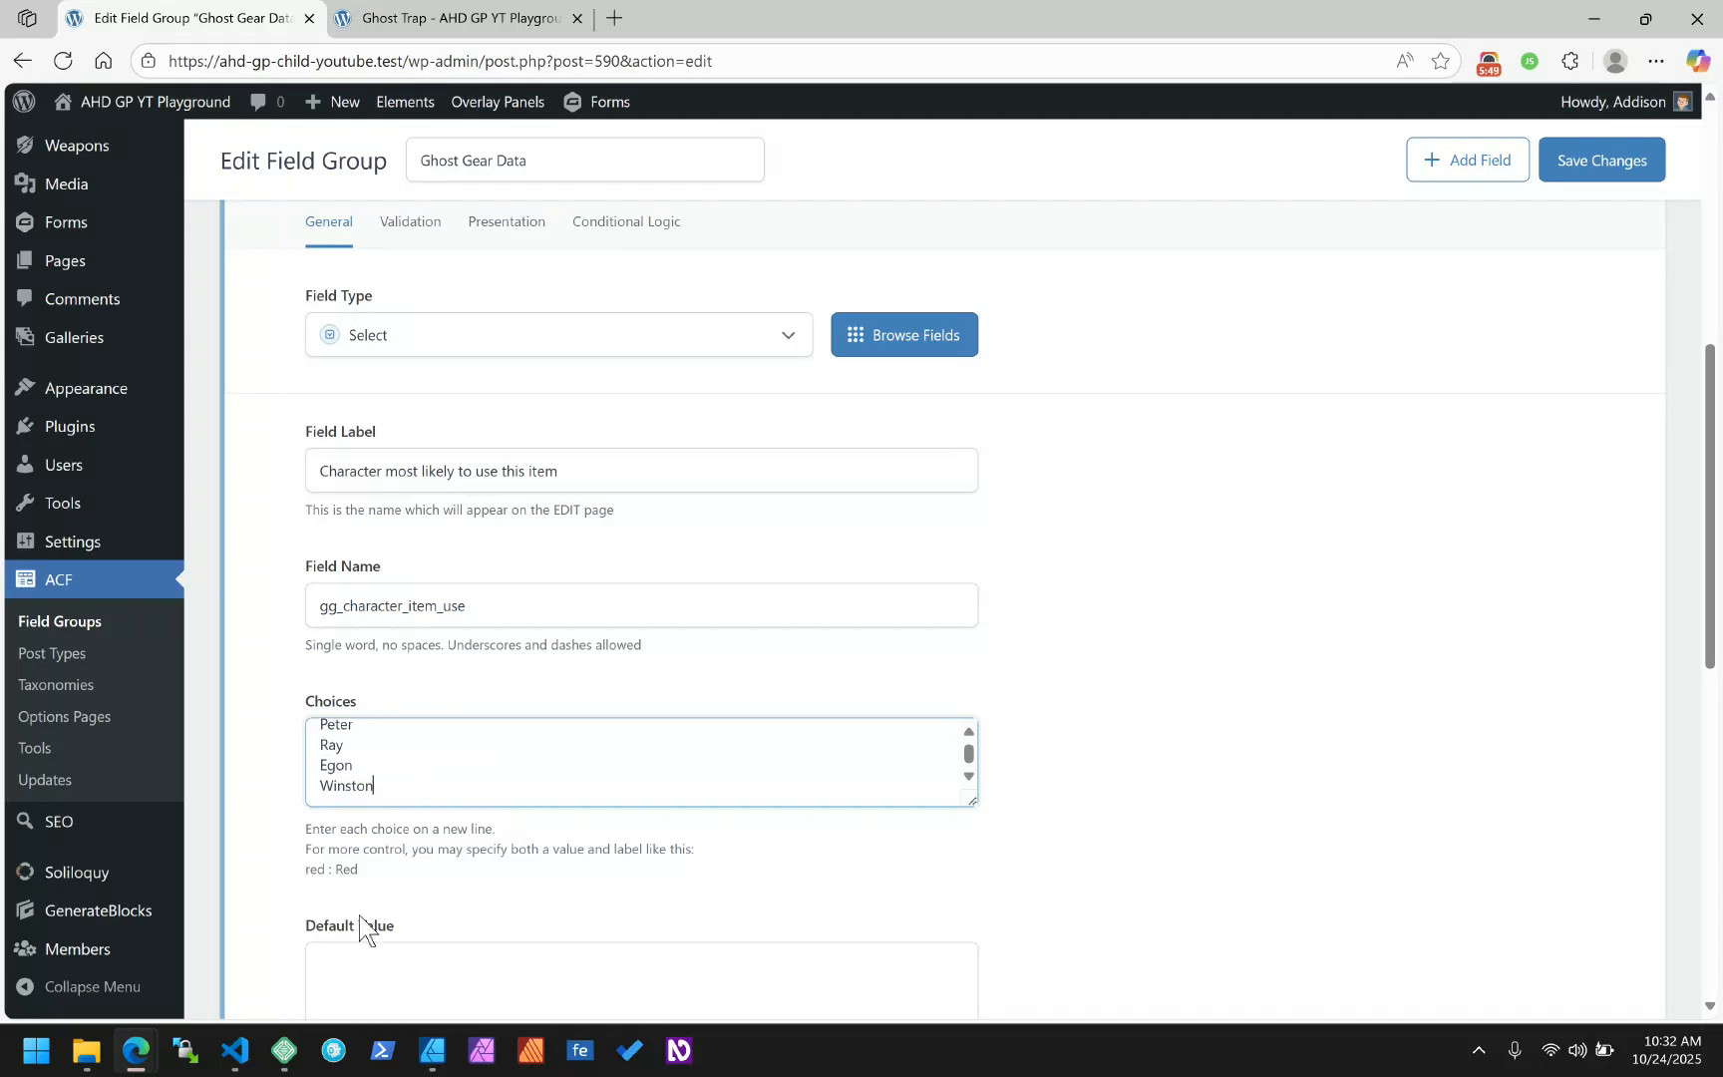
Examine the Default Value setting and the value-and-label format example given for the choices
{"action": "scroll", "coordinate": [503, 897], "scroll_direction": "down", "scroll_amount": 3}
{"action": "left_click", "coordinate": [398, 620]}
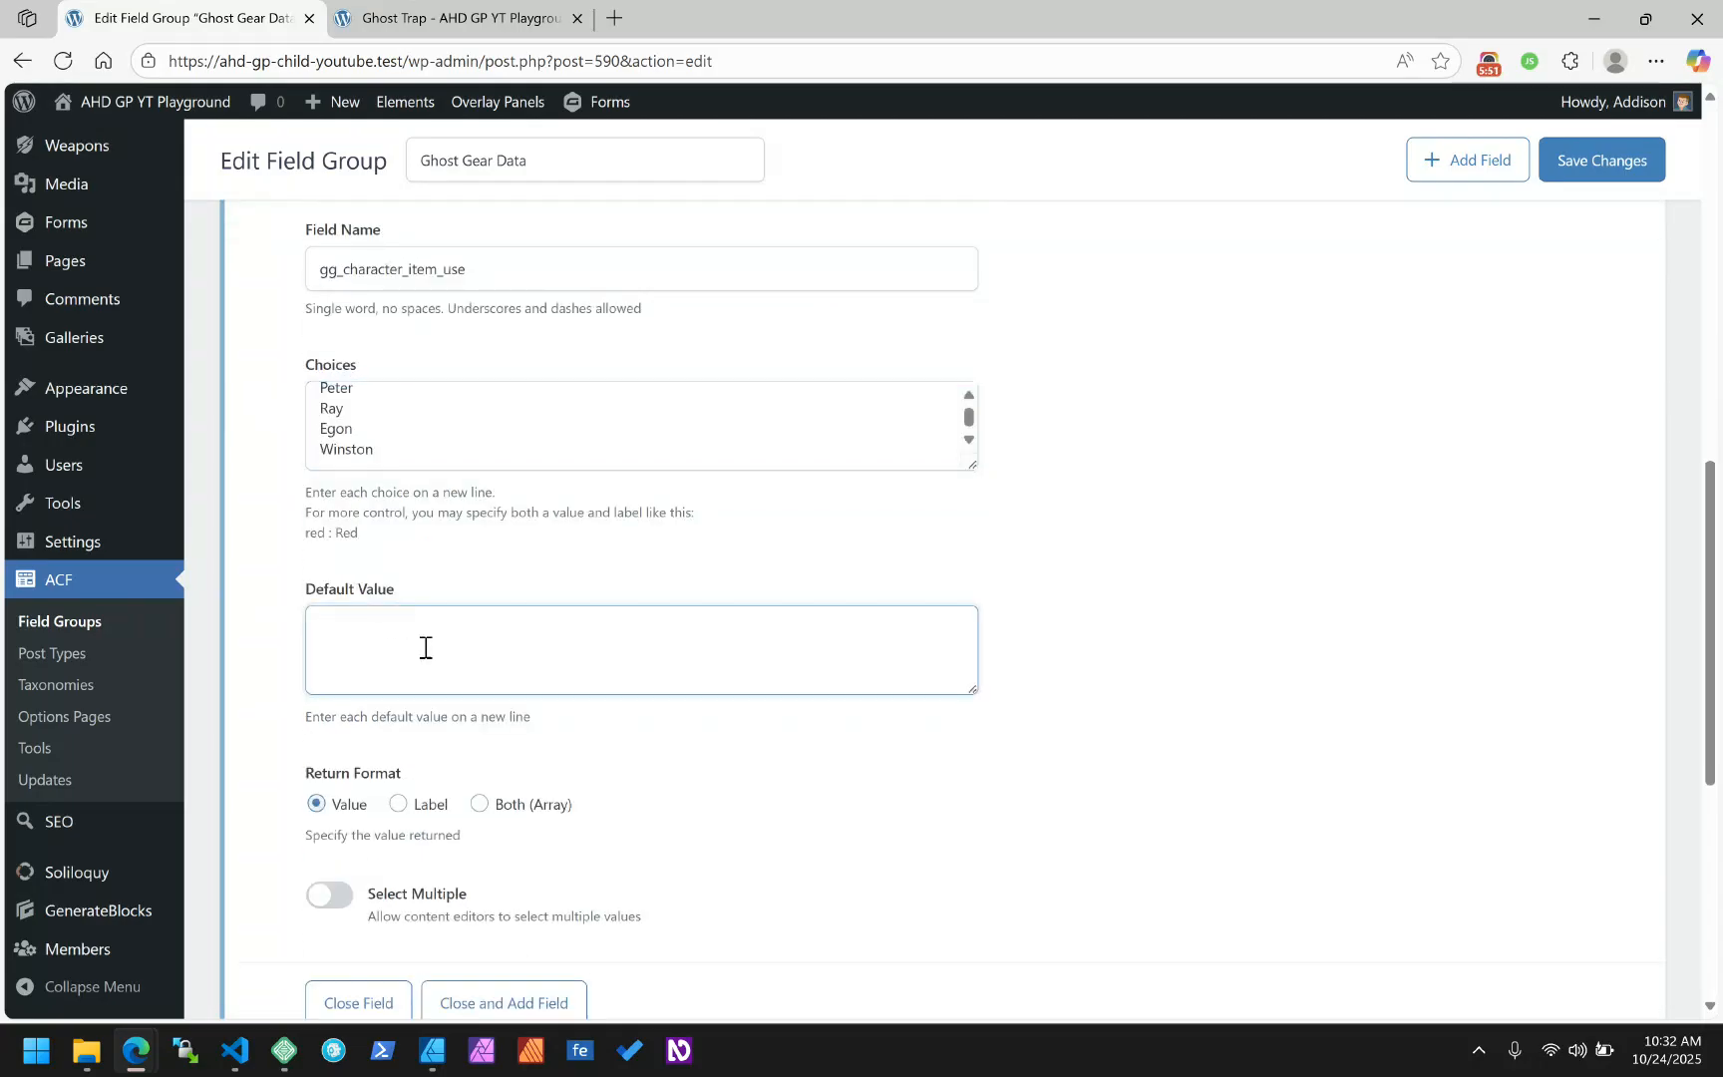
{"action": "scroll", "coordinate": [478, 637], "scroll_direction": "up", "scroll_amount": 2}
{"action": "scroll", "coordinate": [479, 637], "scroll_direction": "down", "scroll_amount": 2}
{"action": "scroll", "coordinate": [907, 397], "scroll_direction": "up", "scroll_amount": 1}
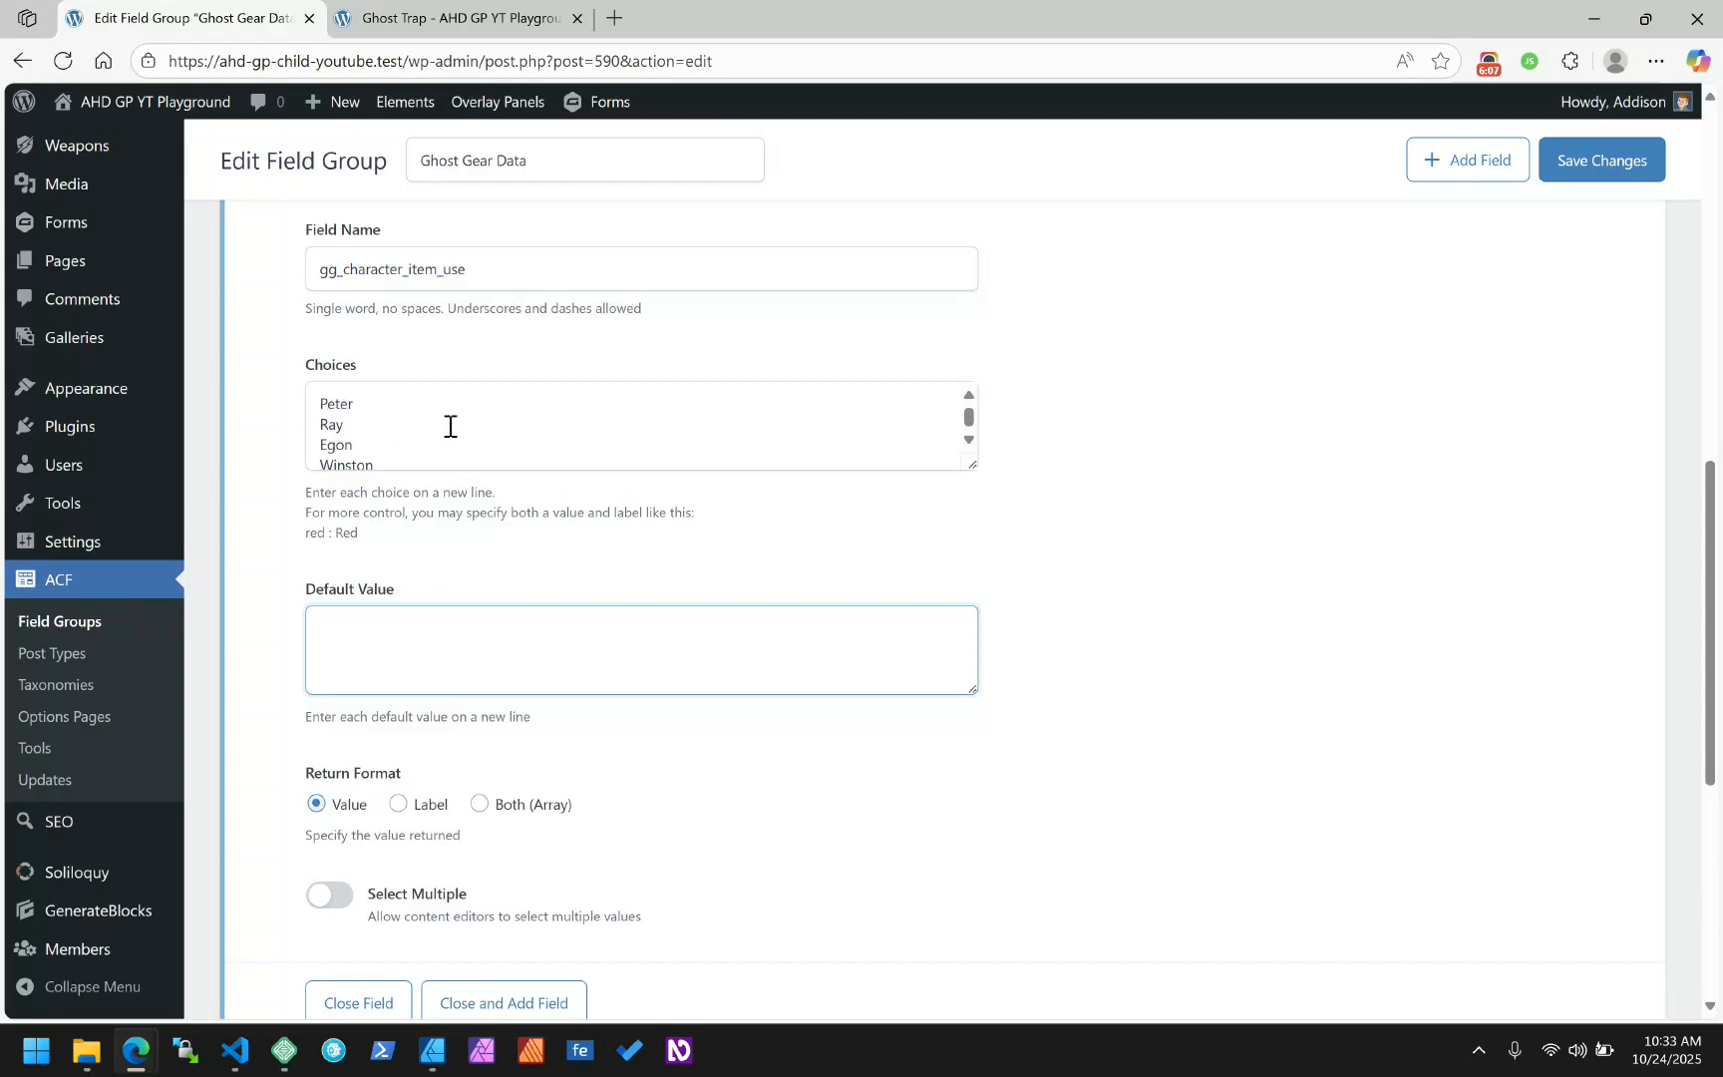
{"action": "double_click", "coordinate": [315, 535]}
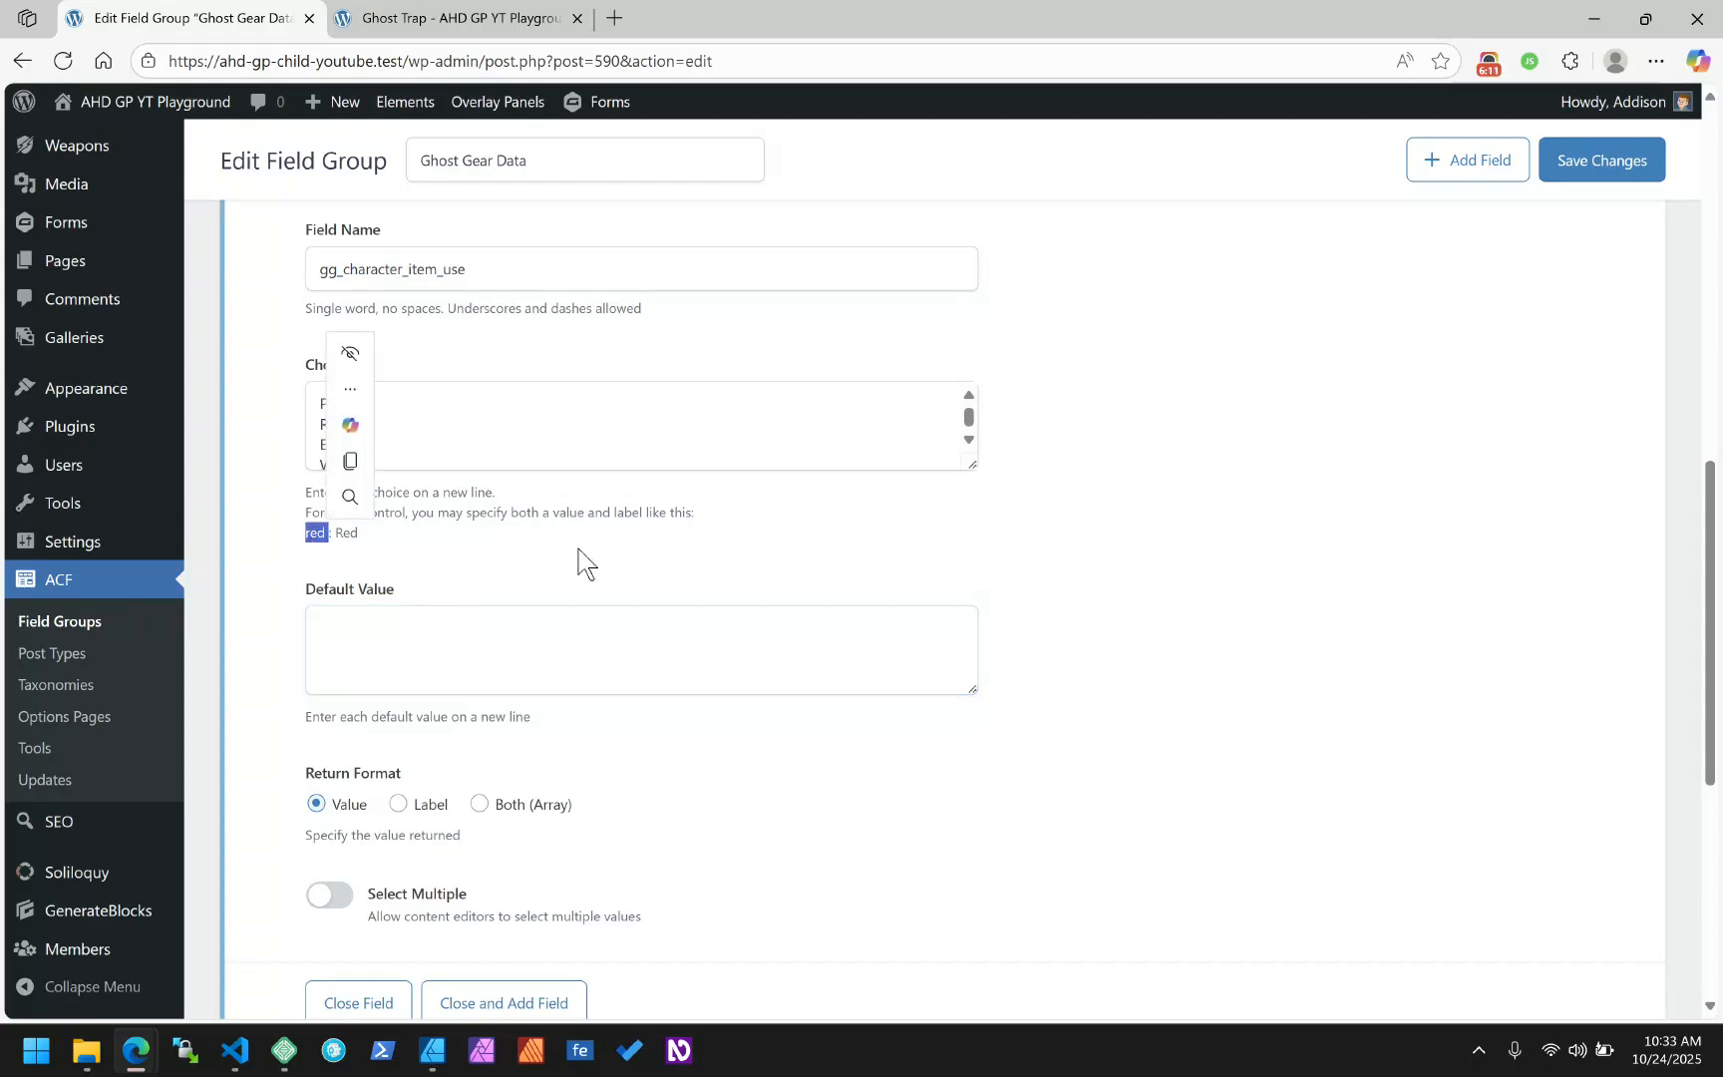
{"action": "left_click", "coordinate": [660, 513]}
Prefix the four choices with the separate values peter, ray, egon and winston, each divided from its label by a colon
{"action": "left_click", "coordinate": [319, 403]}
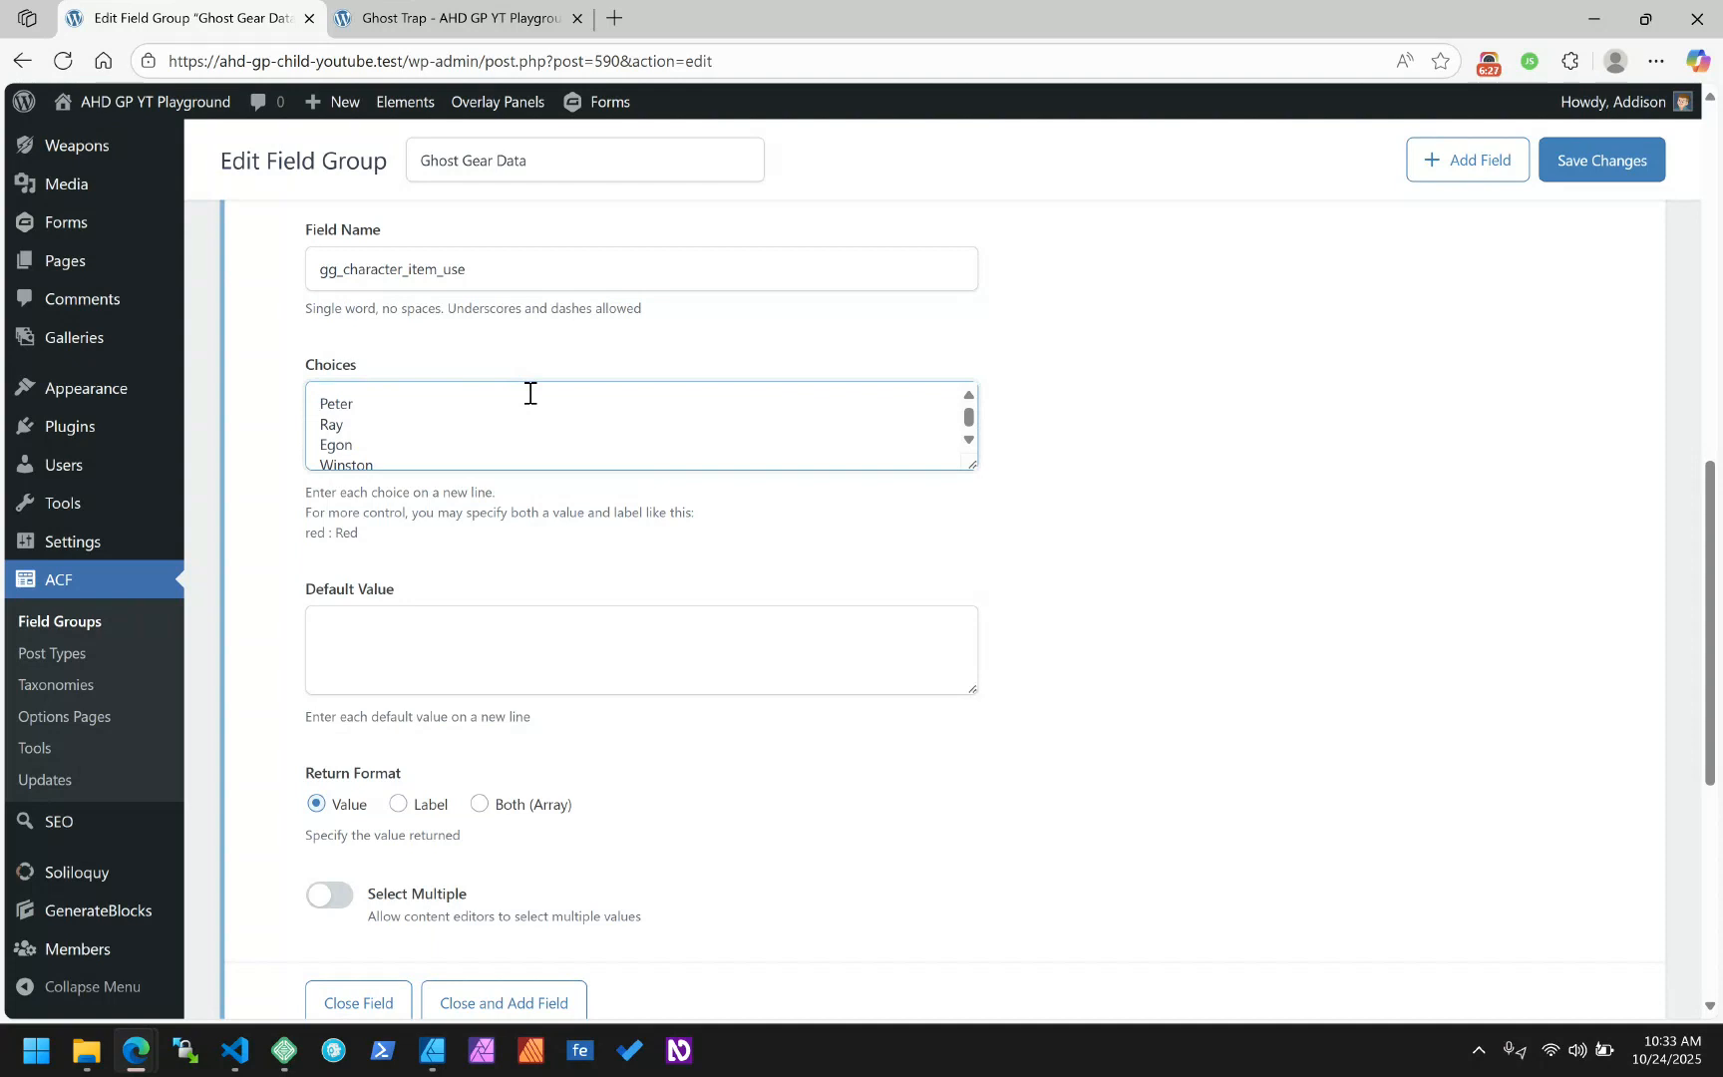
{"action": "type", "text": "peter :"}
{"action": "left_click", "coordinate": [530, 392]}
{"action": "key", "text": "Right"}
{"action": "type", "text": "ray :"}
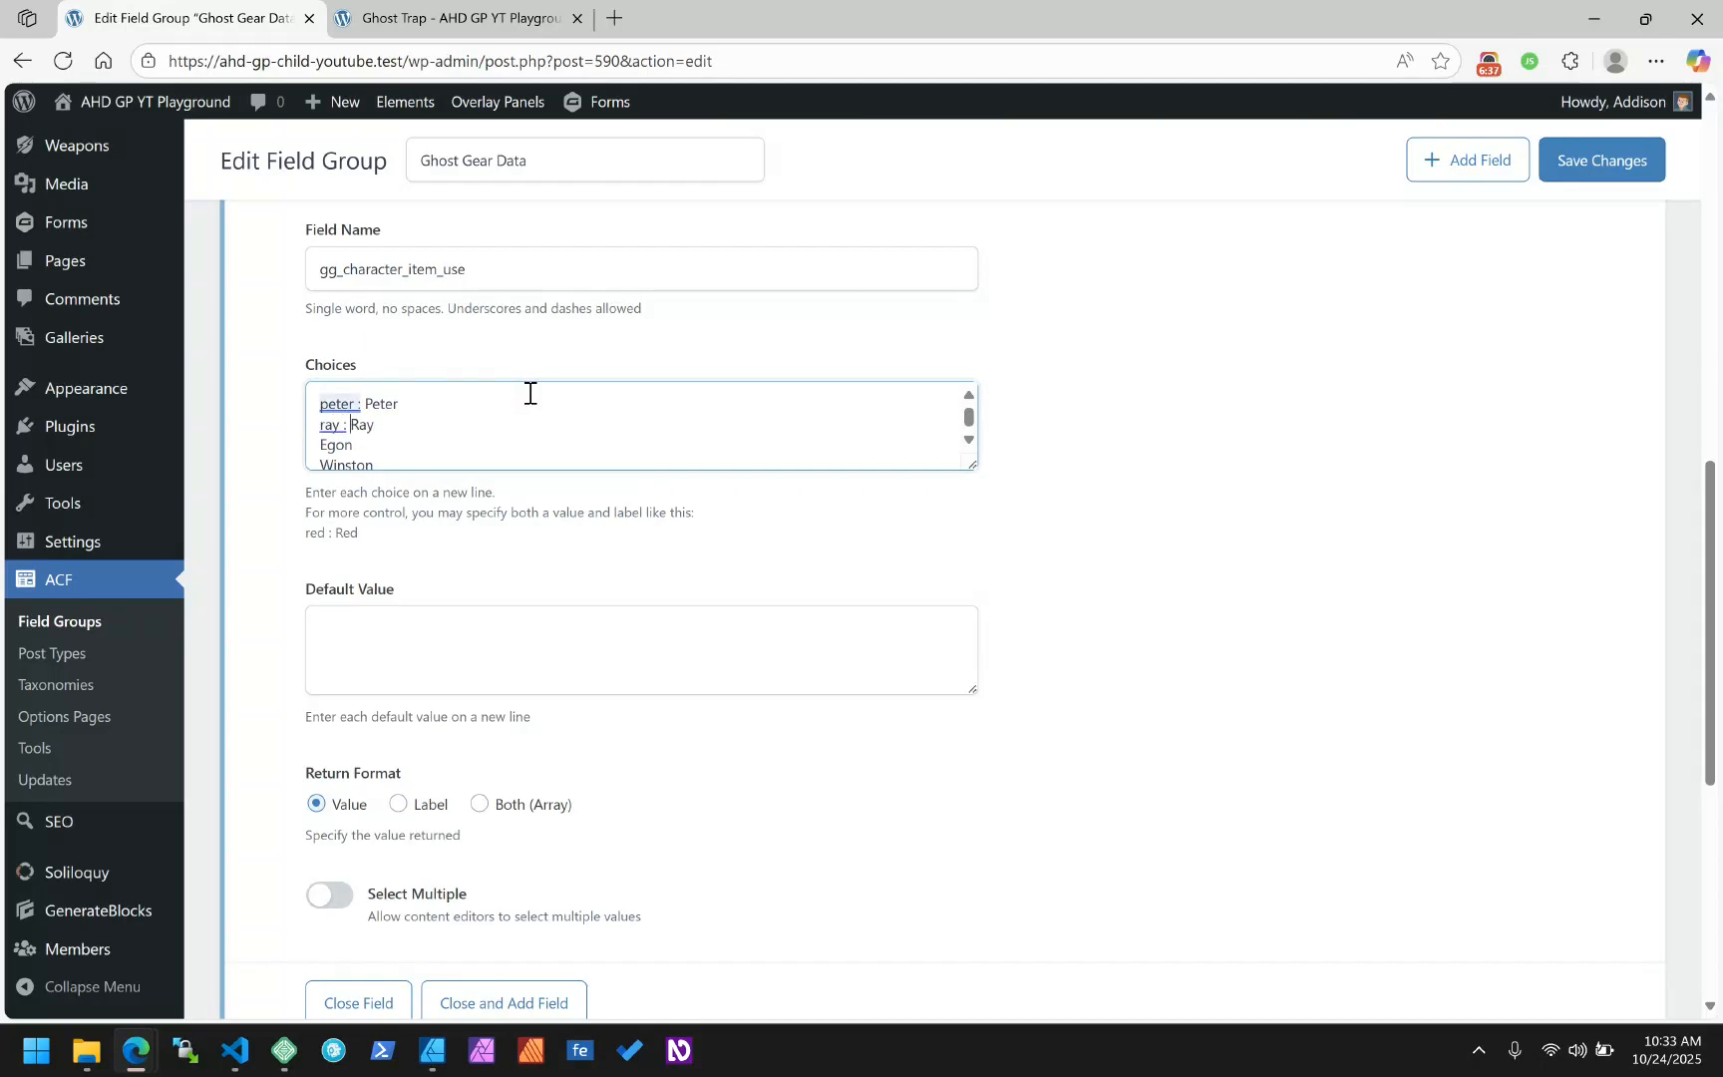
{"action": "key", "text": "Left"}
{"action": "key", "text": "Left"}
{"action": "key", "text": "Left"}
{"action": "key", "text": "Left"}
{"action": "type", "text": "egon :"}
{"action": "key", "text": "Down"}
{"action": "key", "text": "Left"}
{"action": "key", "text": "Left"}
{"action": "key", "text": "Left"}
{"action": "key", "text": "Left"}
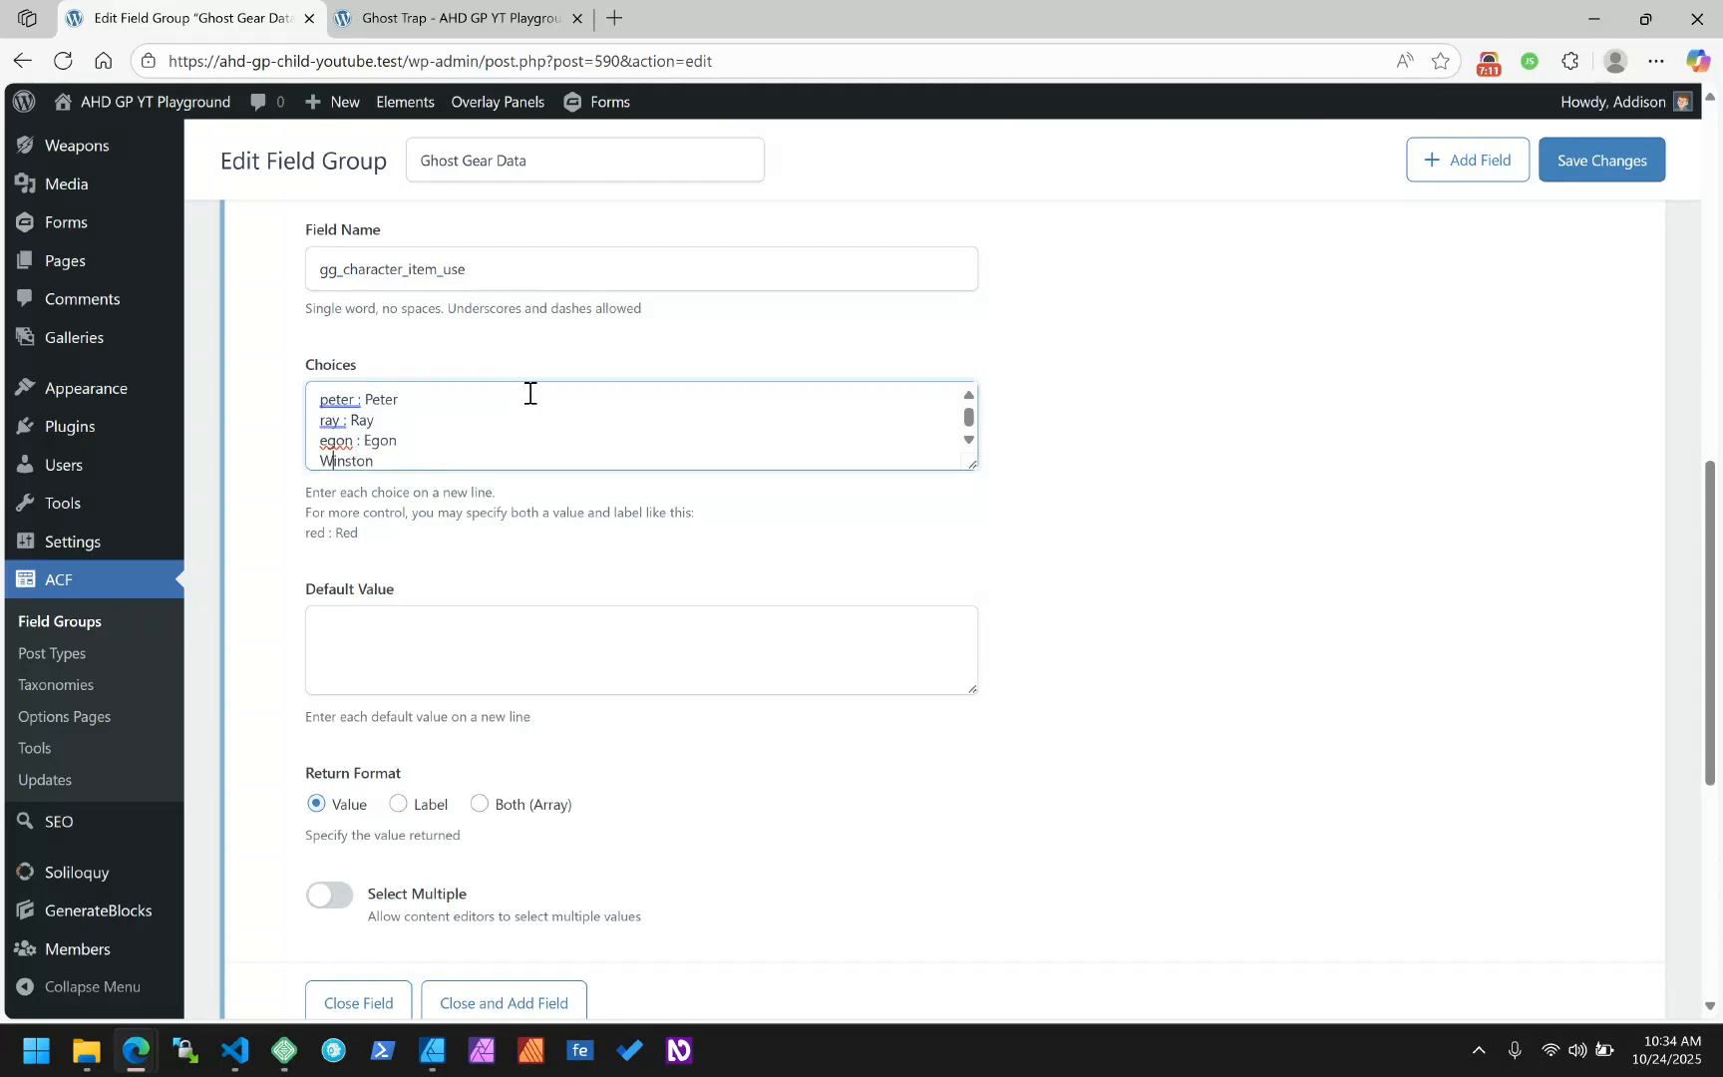
{"action": "type", "text": "winston :"}
Set the field's return format to Both (Array)
{"action": "double_click", "coordinate": [337, 399]}
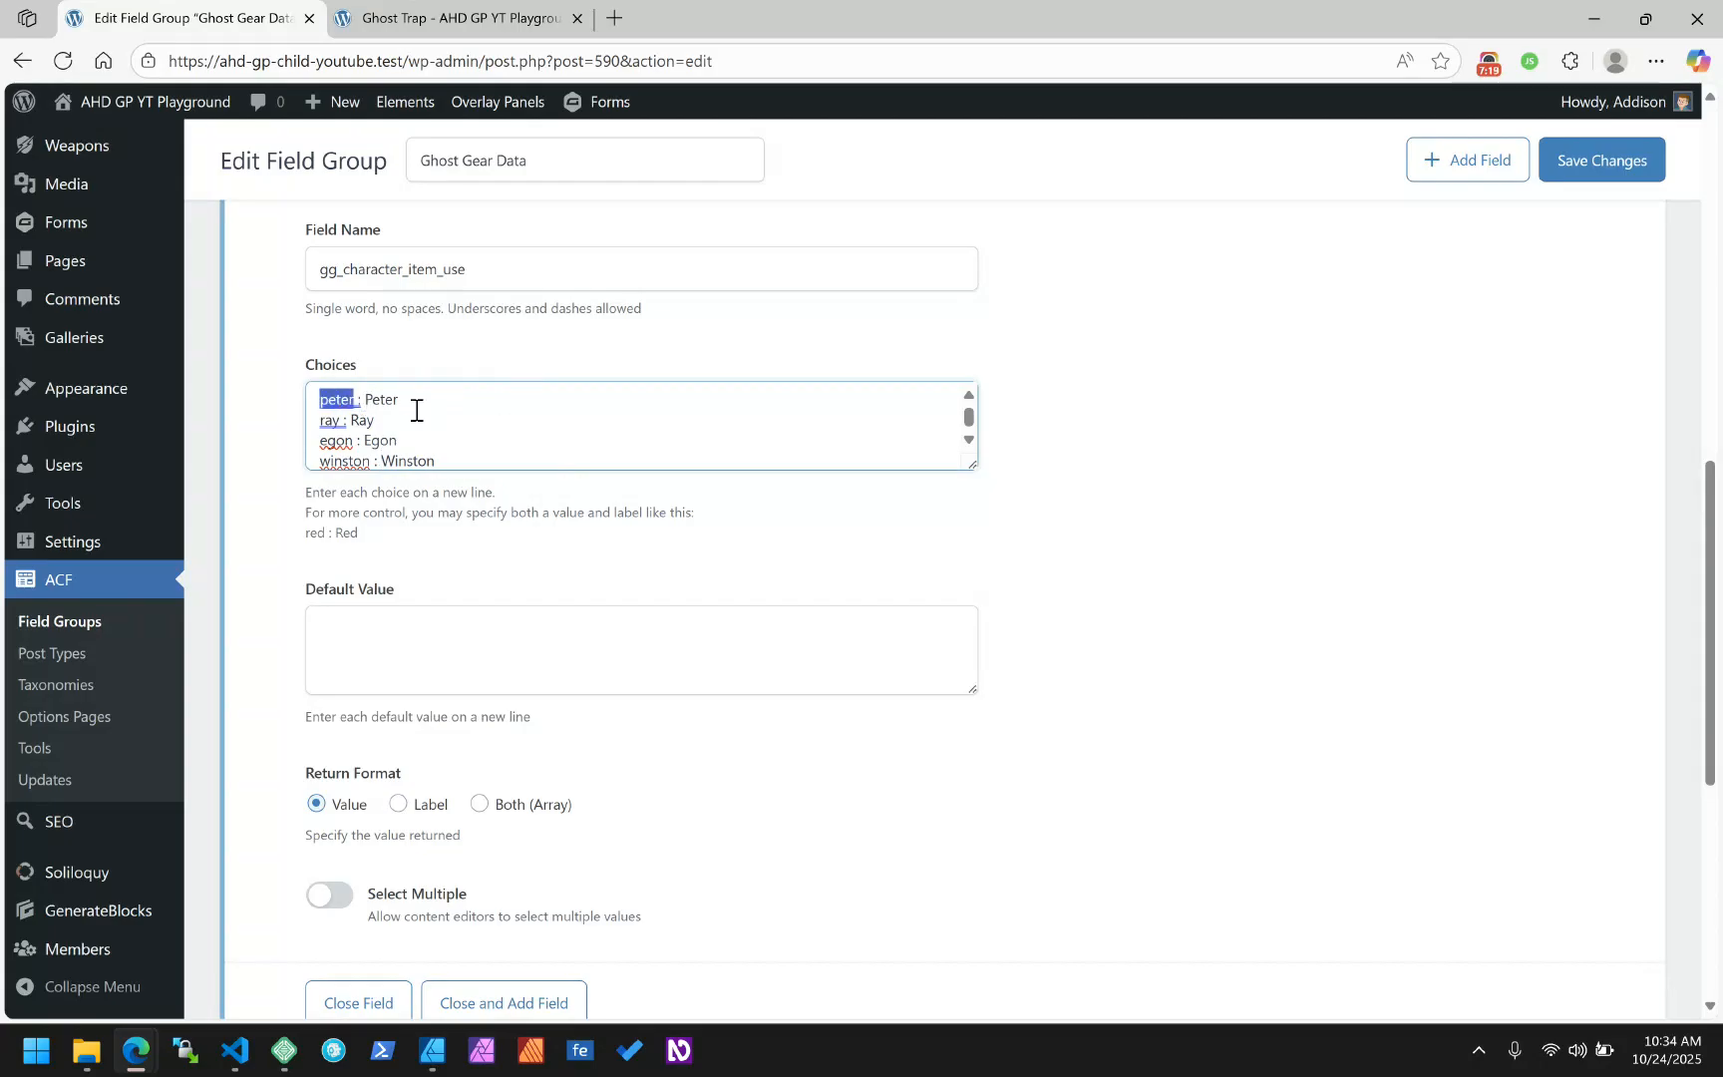
{"action": "double_click", "coordinate": [383, 399]}
{"action": "left_click", "coordinate": [480, 805]}
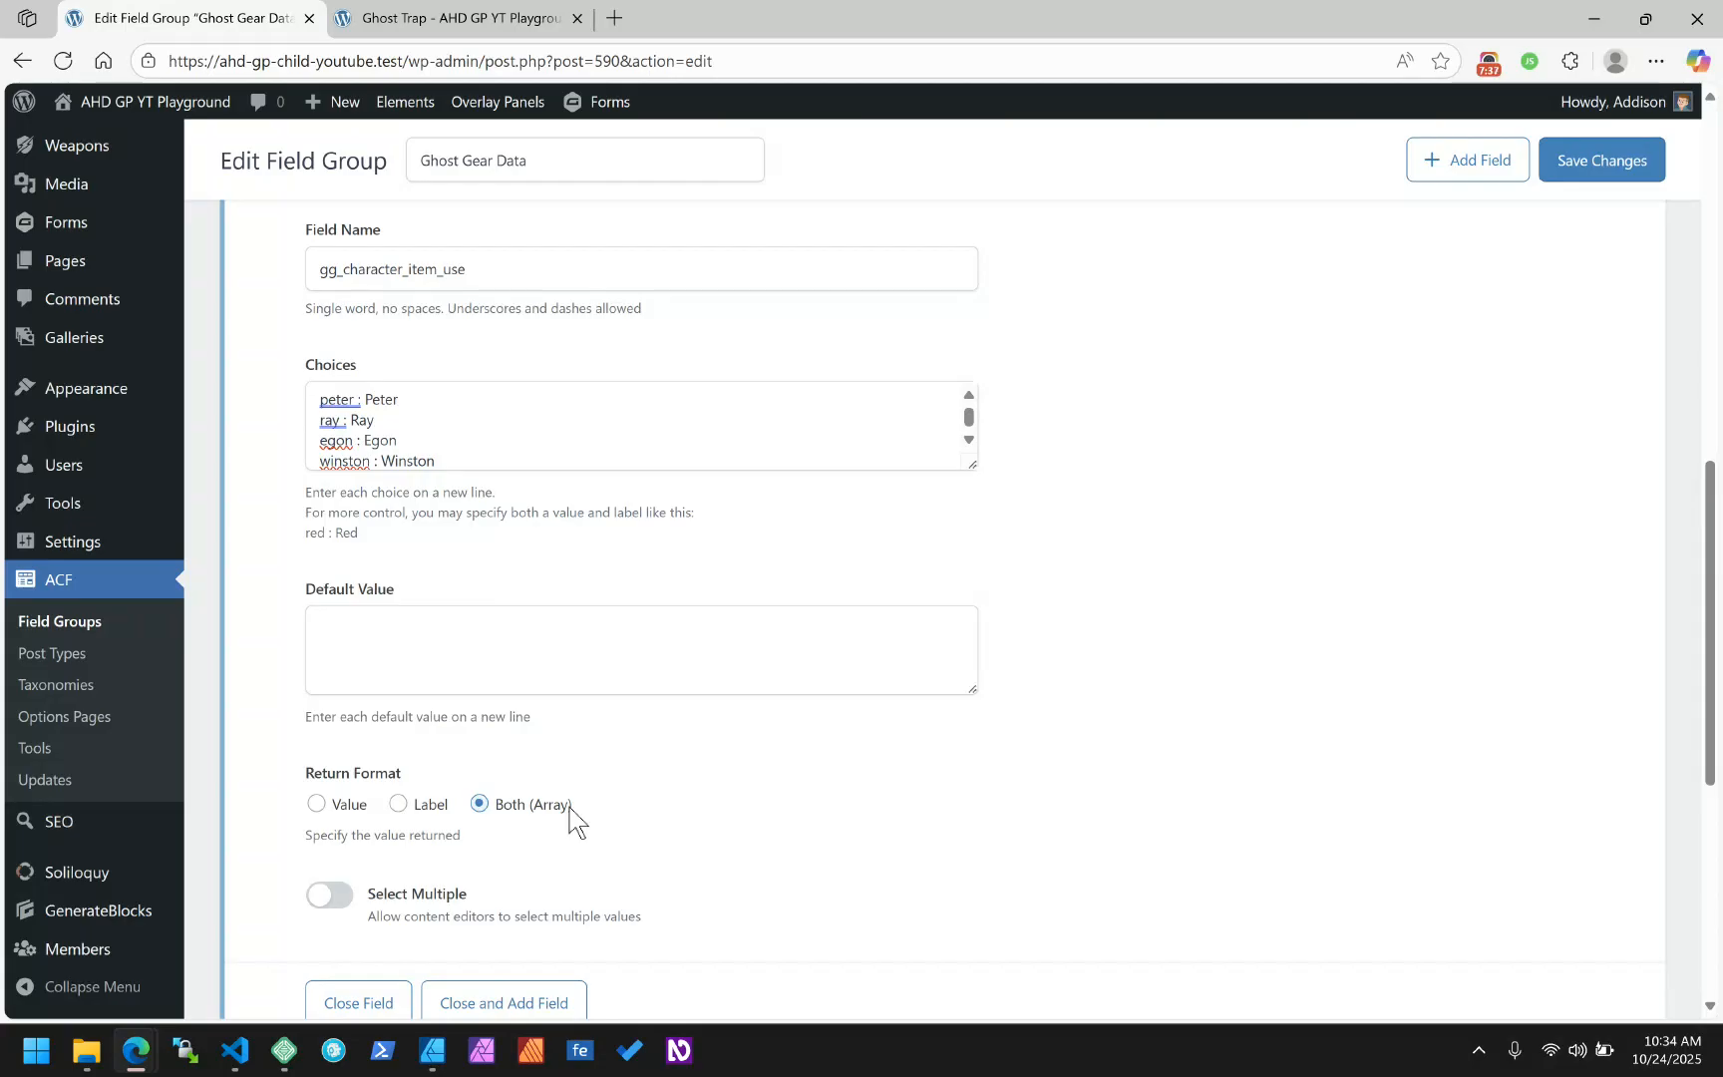
{"action": "left_click", "coordinate": [459, 401]}
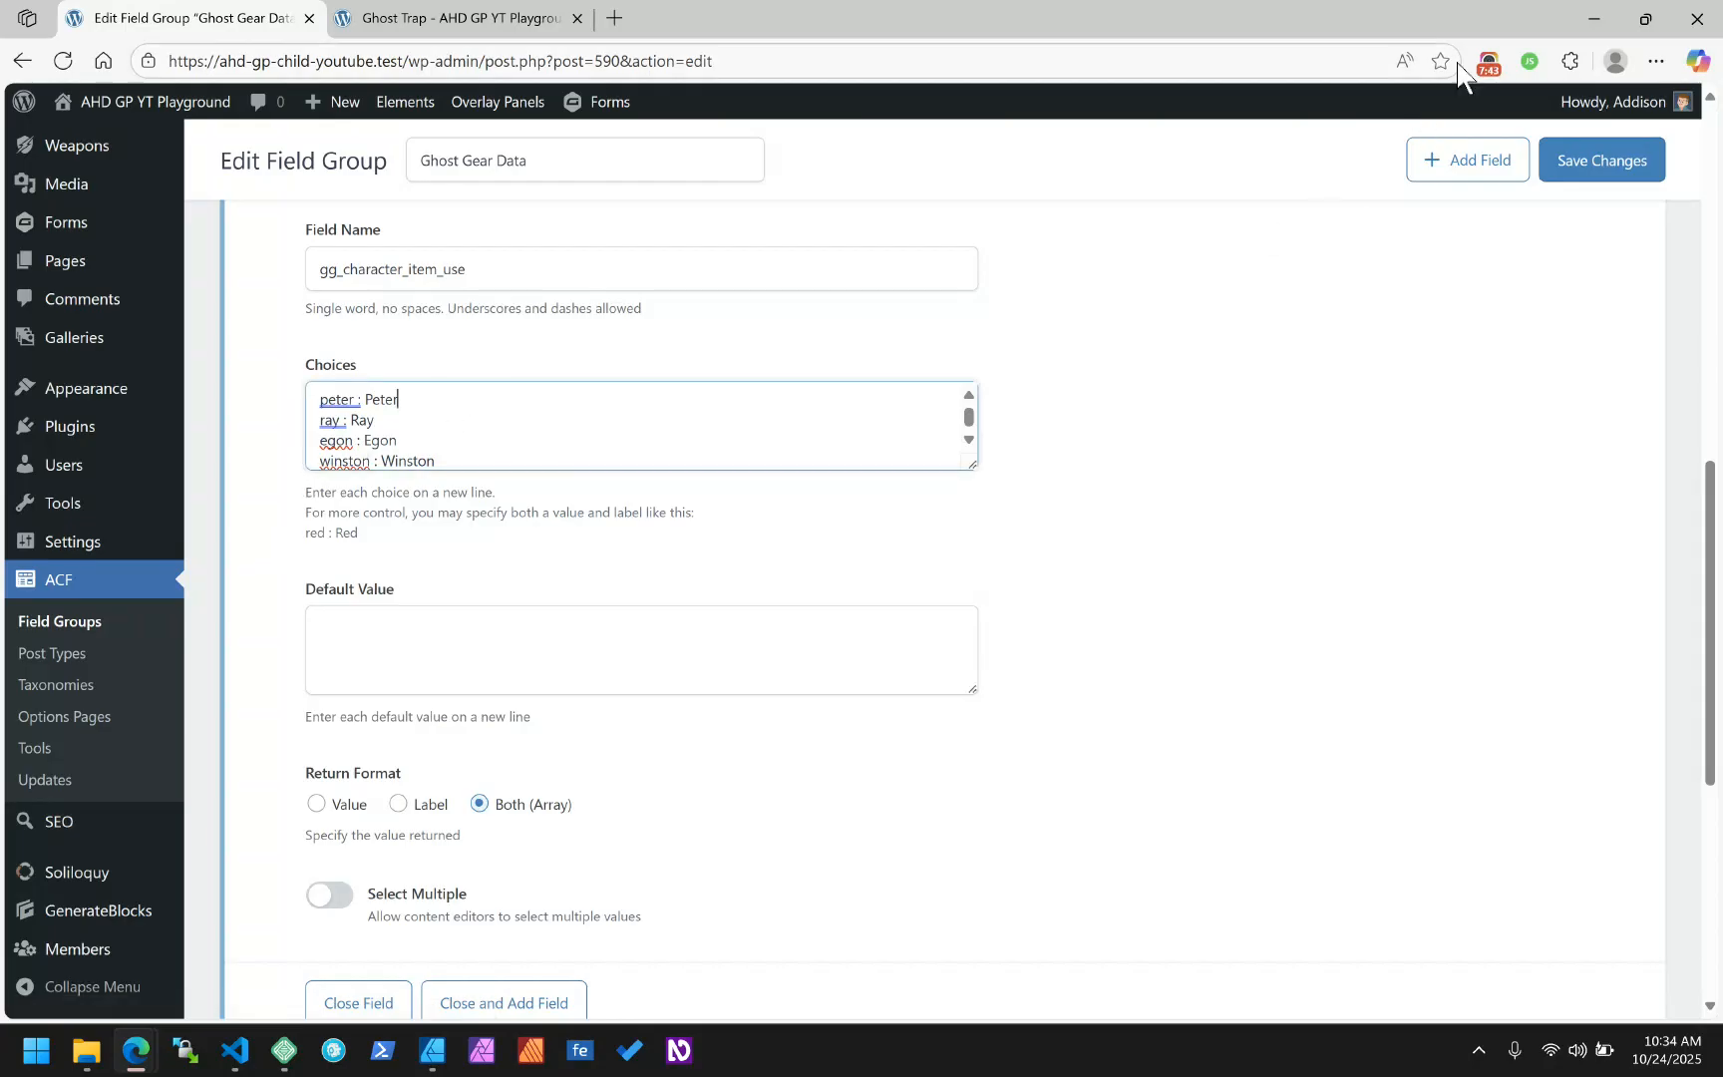
{"action": "left_click", "coordinate": [1484, 65]}
{"action": "left_click", "coordinate": [1268, 275]}
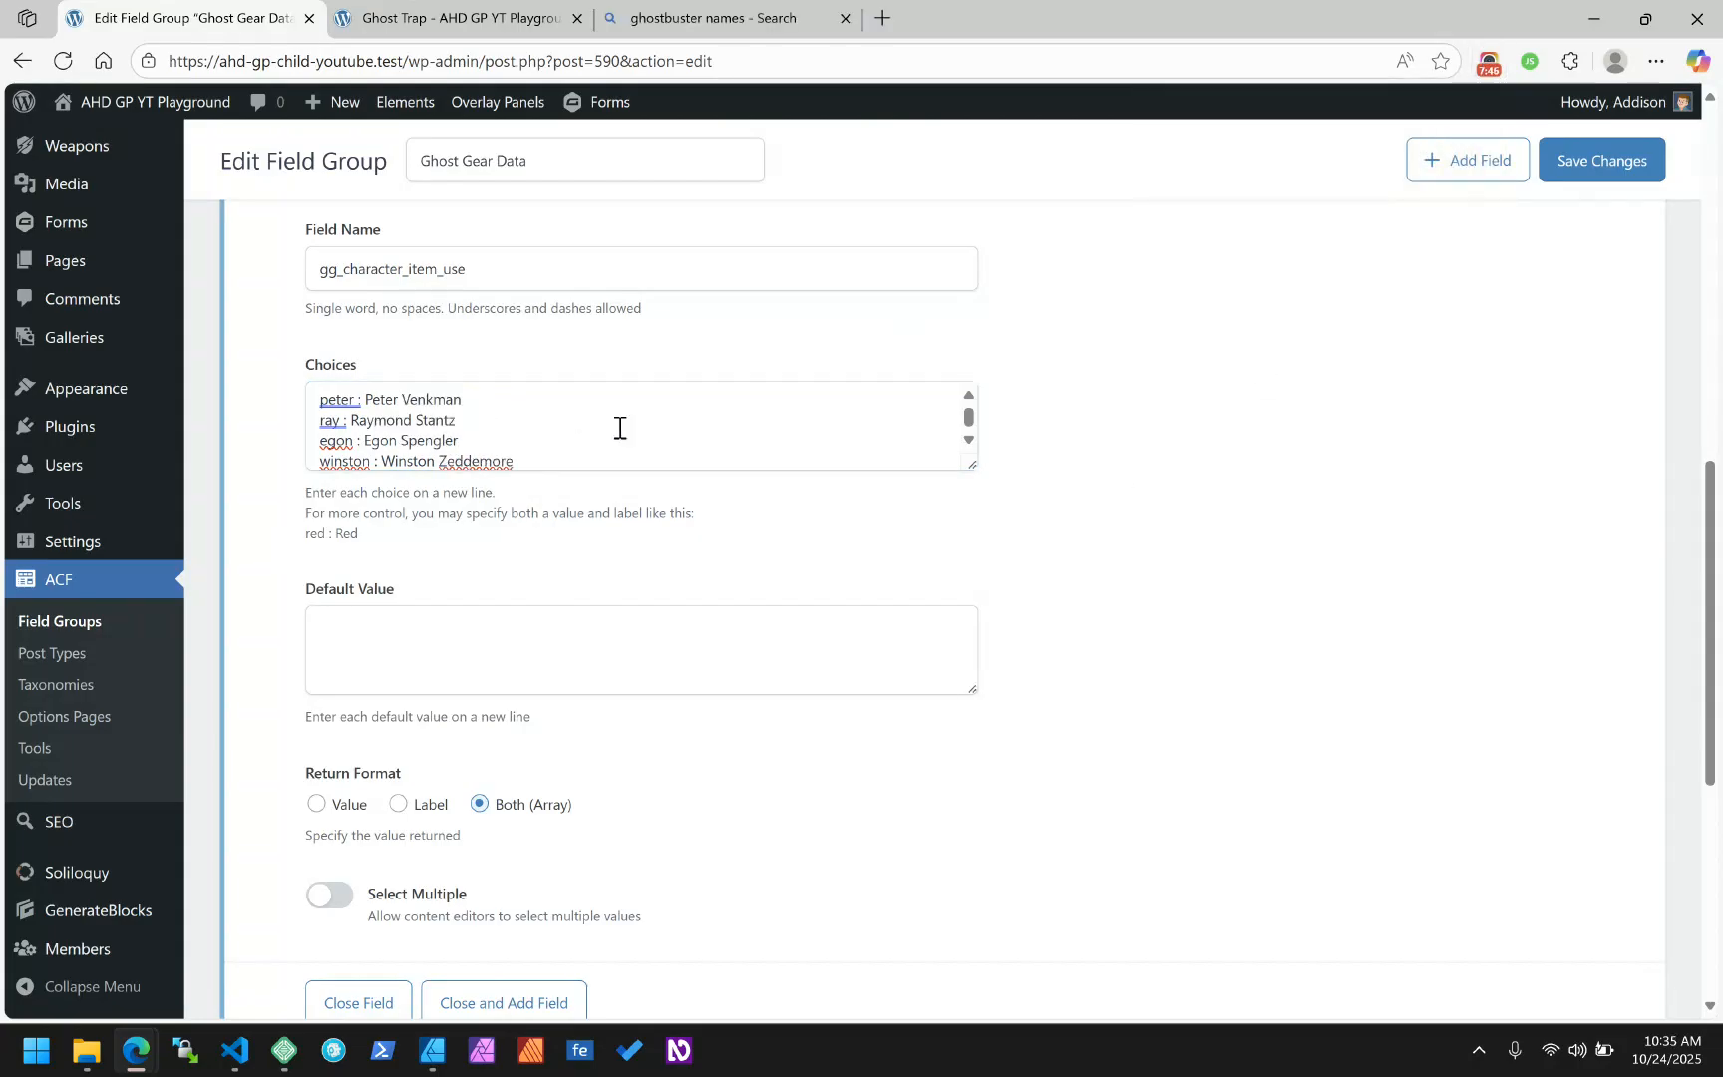
Enlarge the Choices box and change the choice values to peter-v, ray-s, egon-s and winston-z
{"action": "left_click_drag", "start_coordinate": [969, 476], "coordinate": [973, 575]}
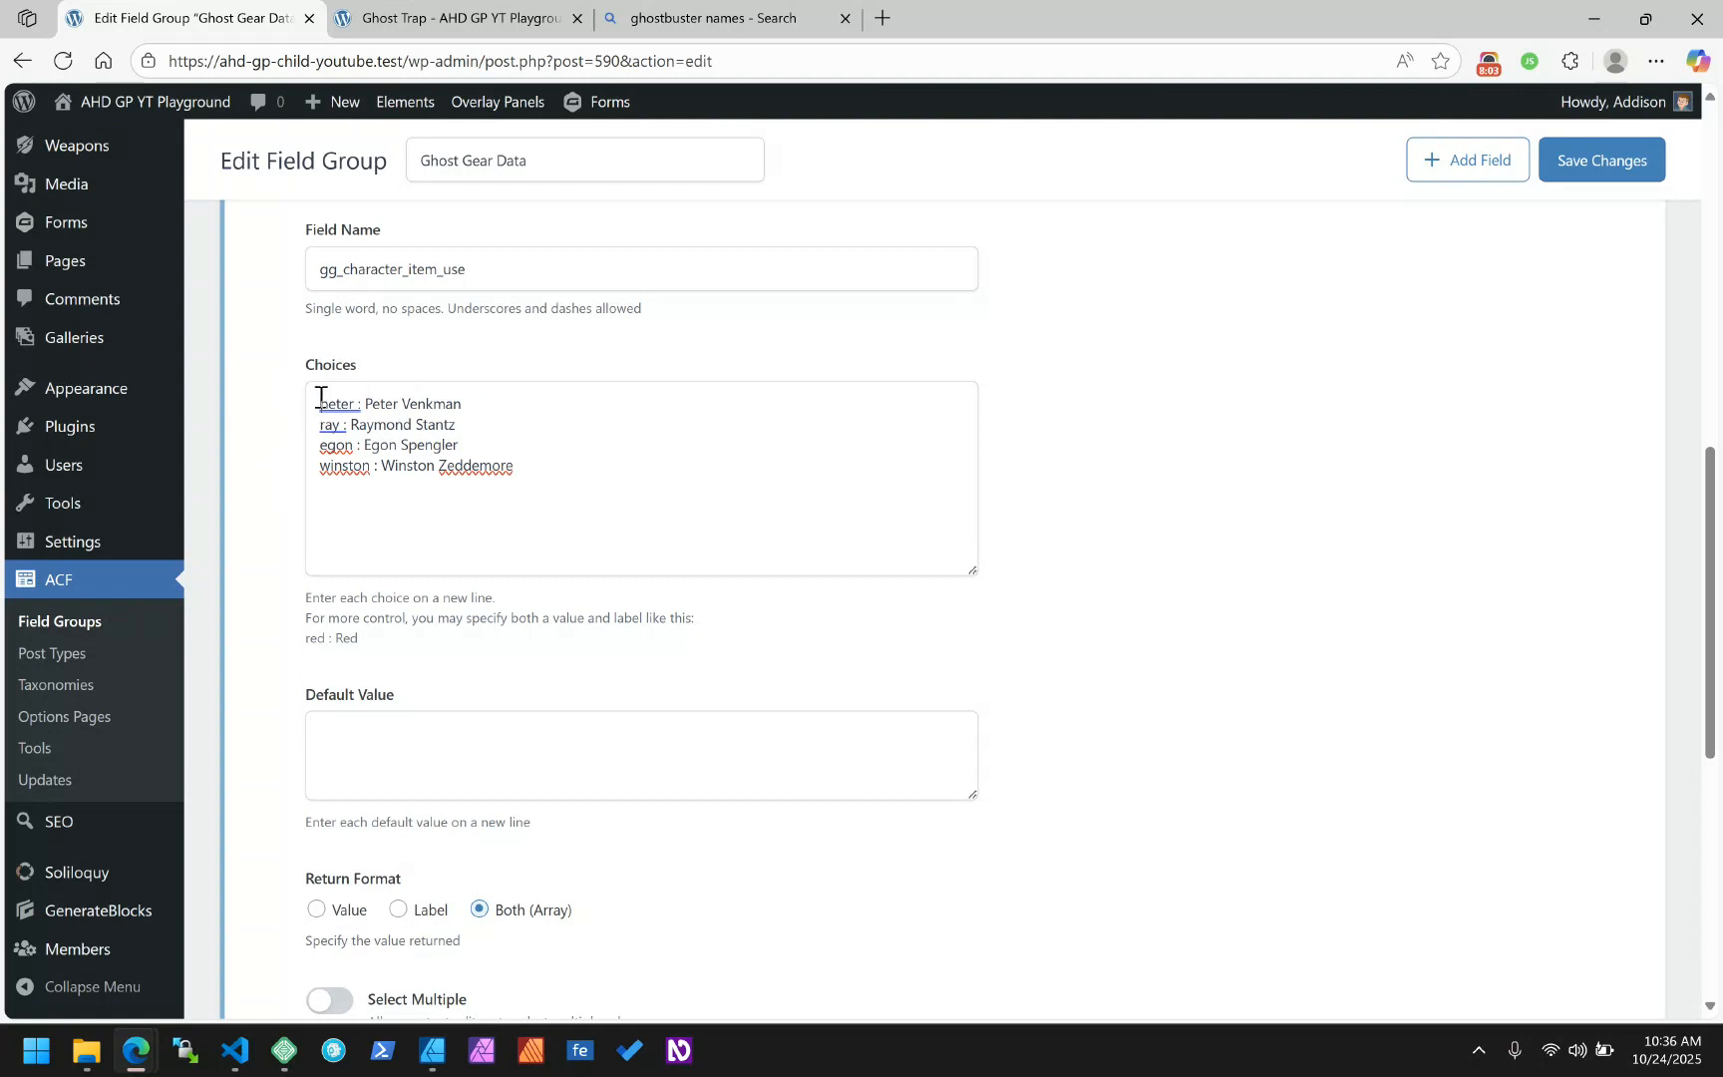
{"action": "left_click", "coordinate": [357, 404]}
{"action": "type", "text": "-v"}
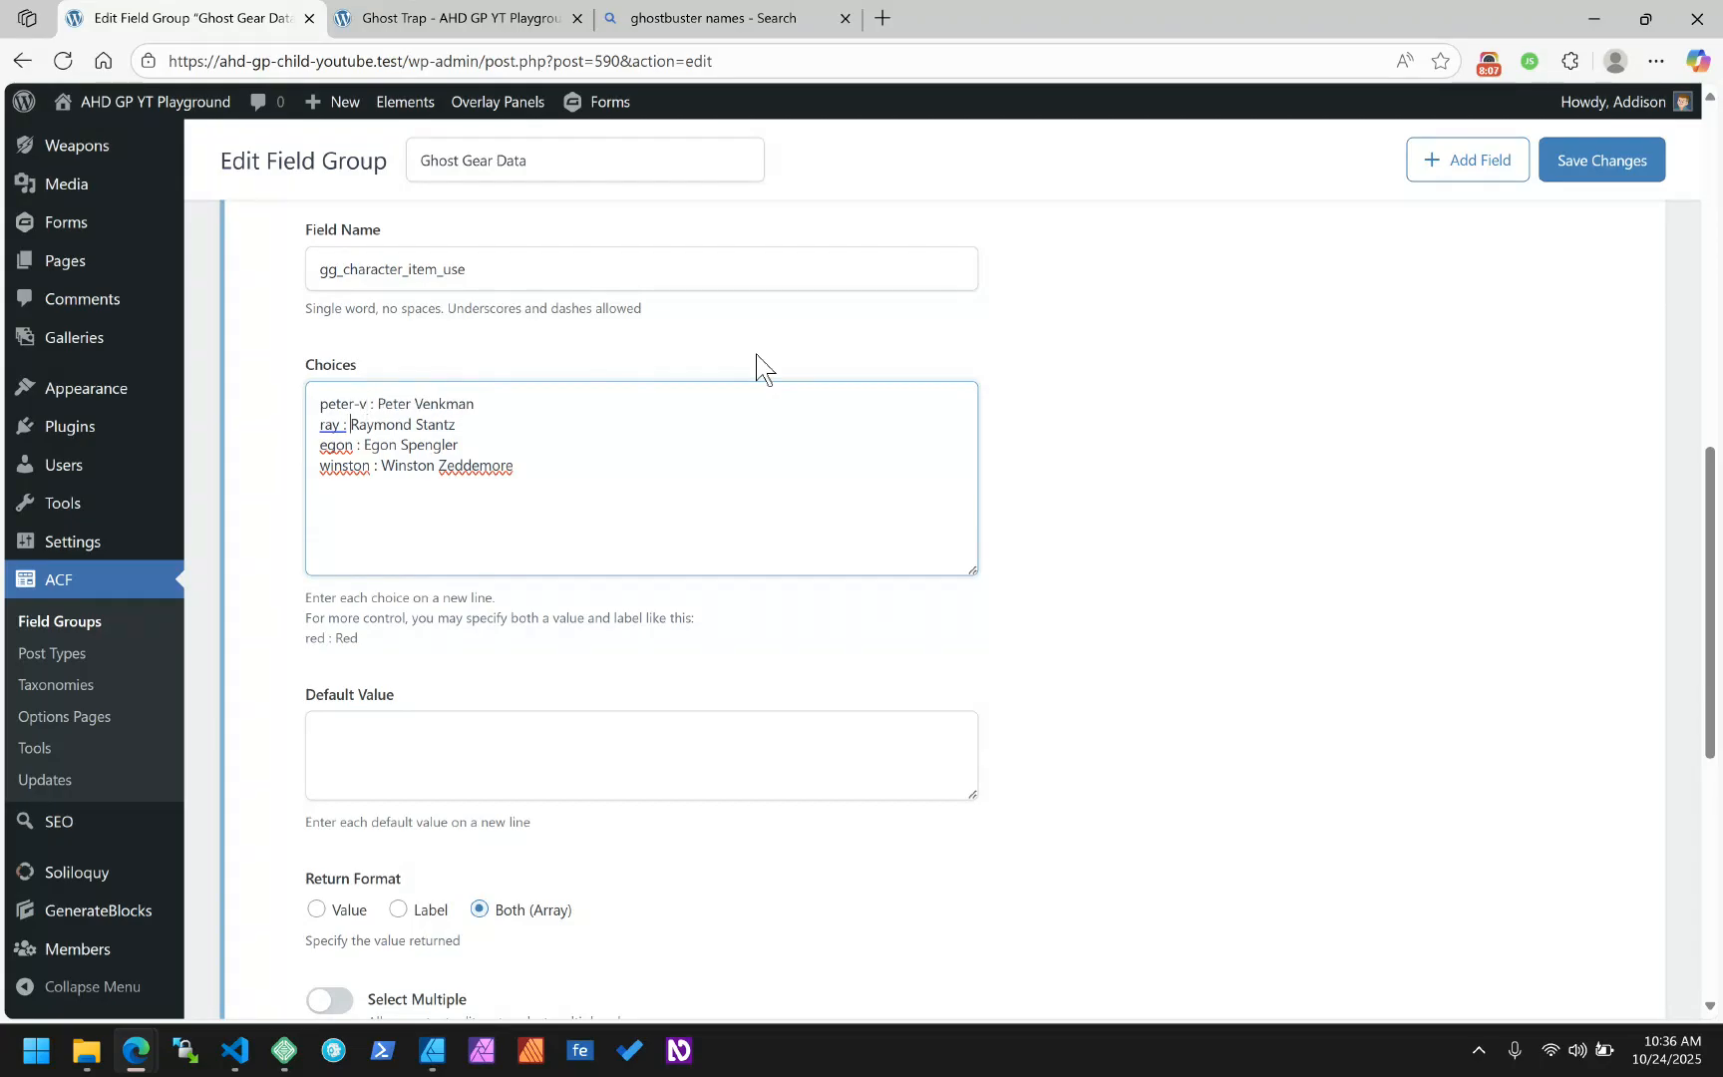
{"action": "type", "text": "-s"}
{"action": "key", "text": "Down"}
{"action": "type", "text": "-s-z"}
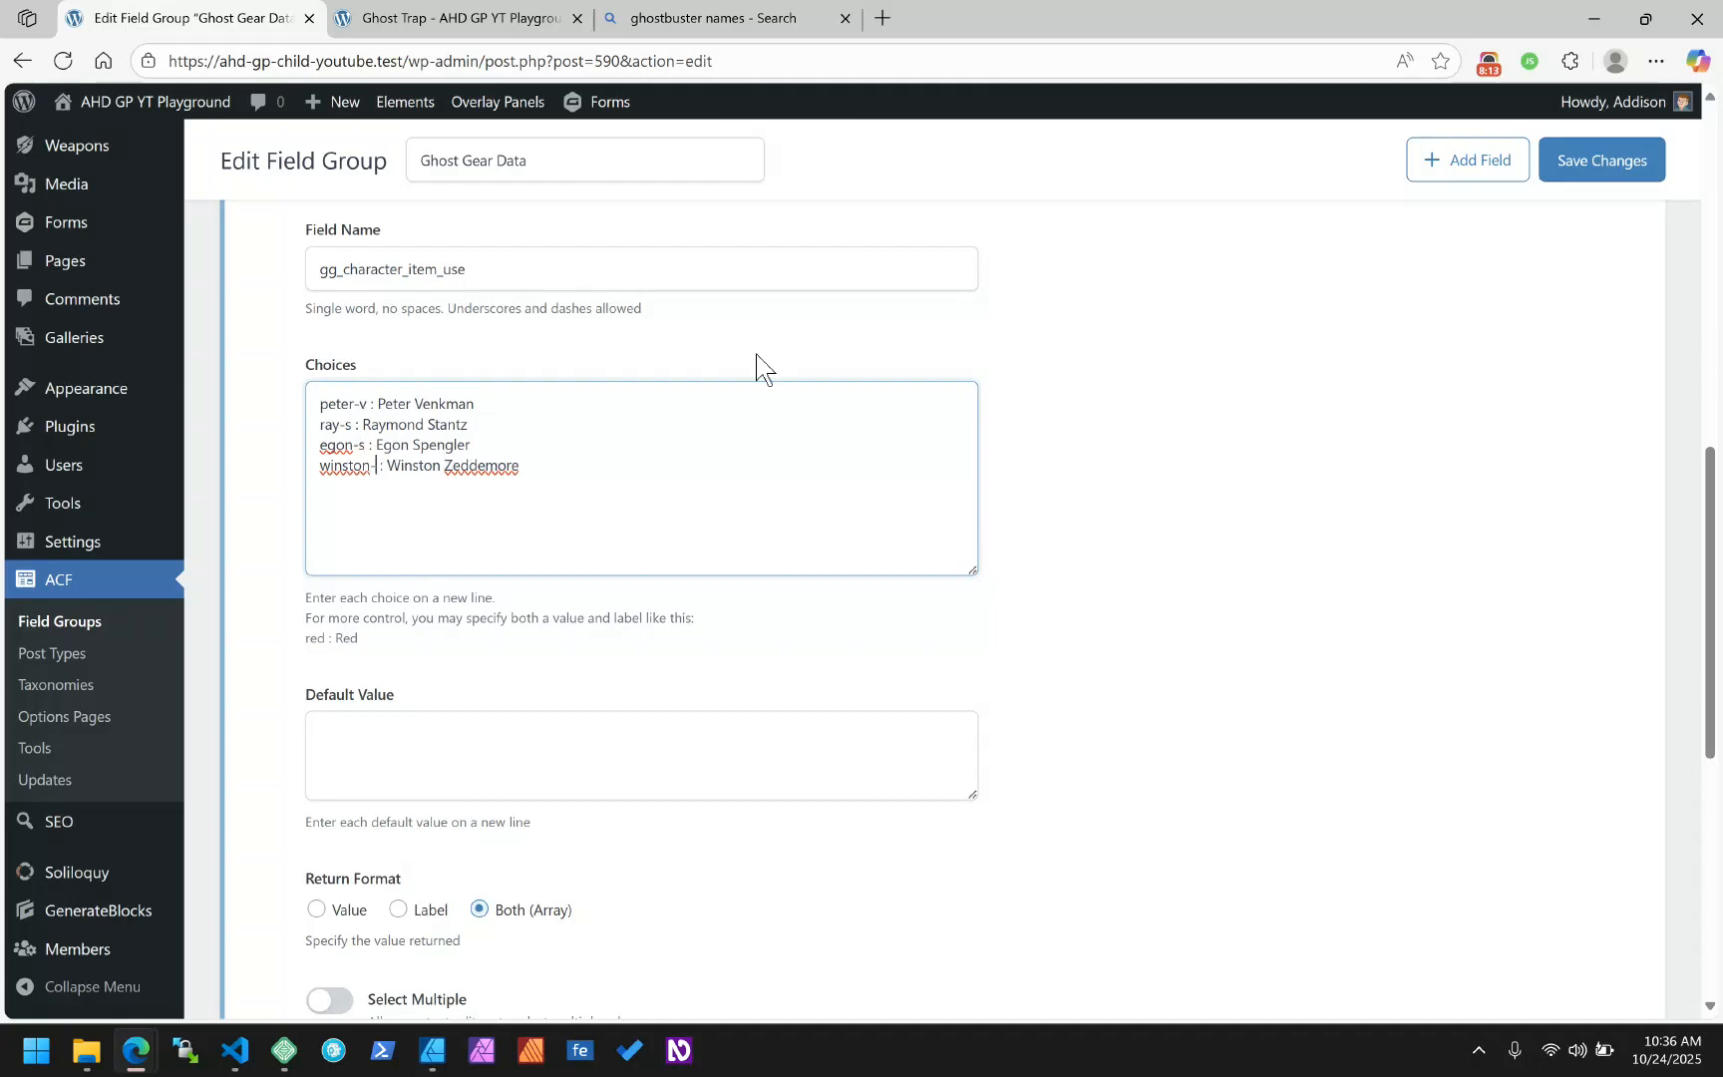
{"action": "left_click", "coordinate": [1179, 524]}
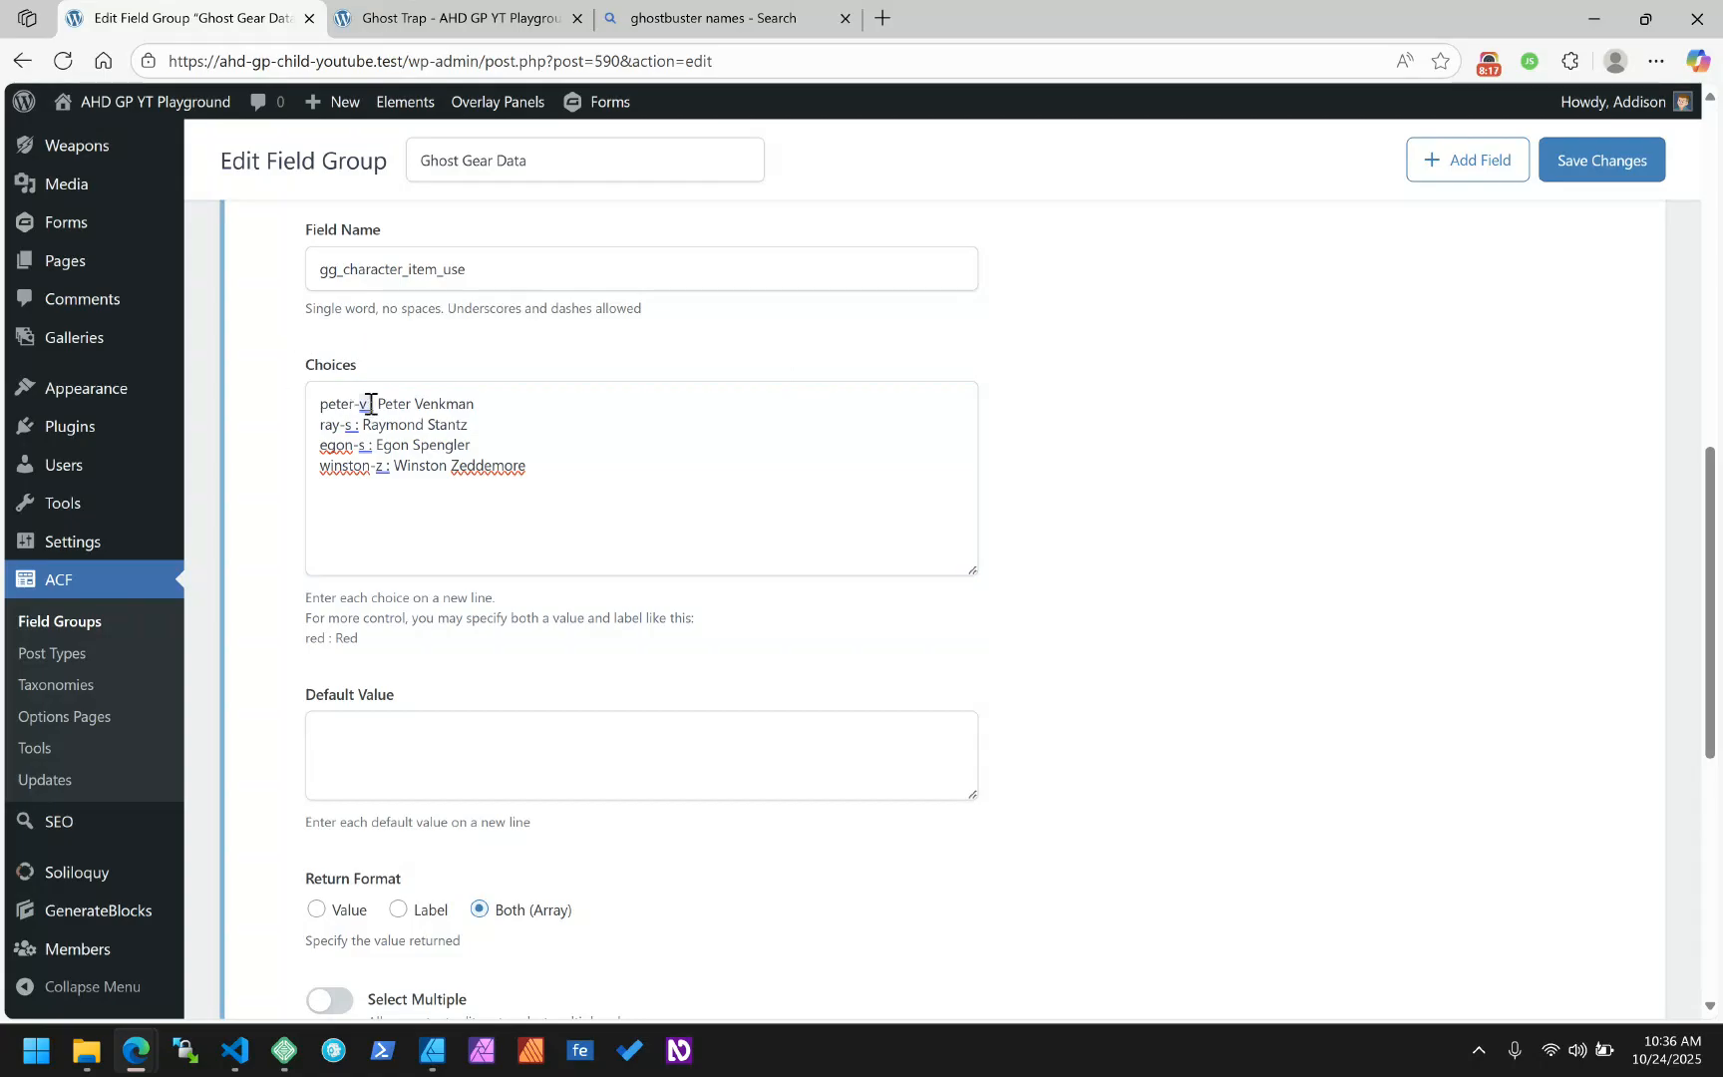
Review the first choice's value, the empty Default Value box and the Select Multiple option
{"action": "left_click_drag", "start_coordinate": [370, 403], "coordinate": [319, 405]}
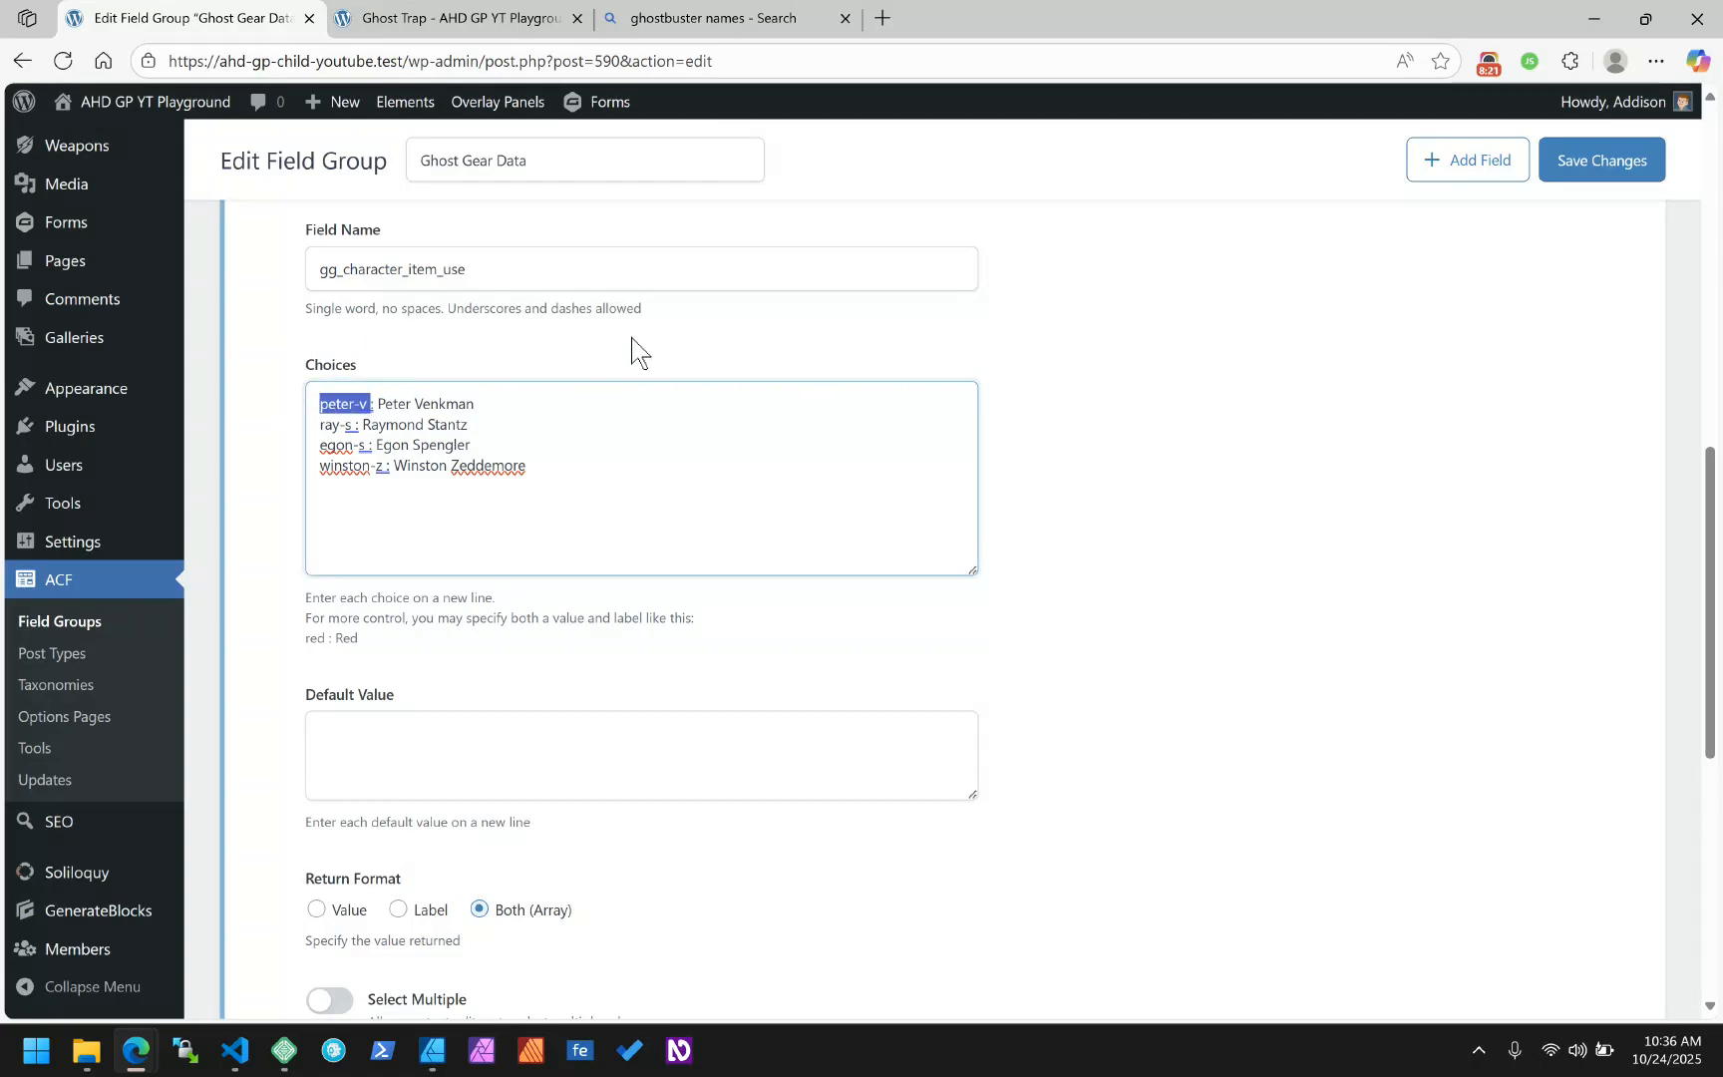
{"action": "left_click", "coordinate": [1433, 429]}
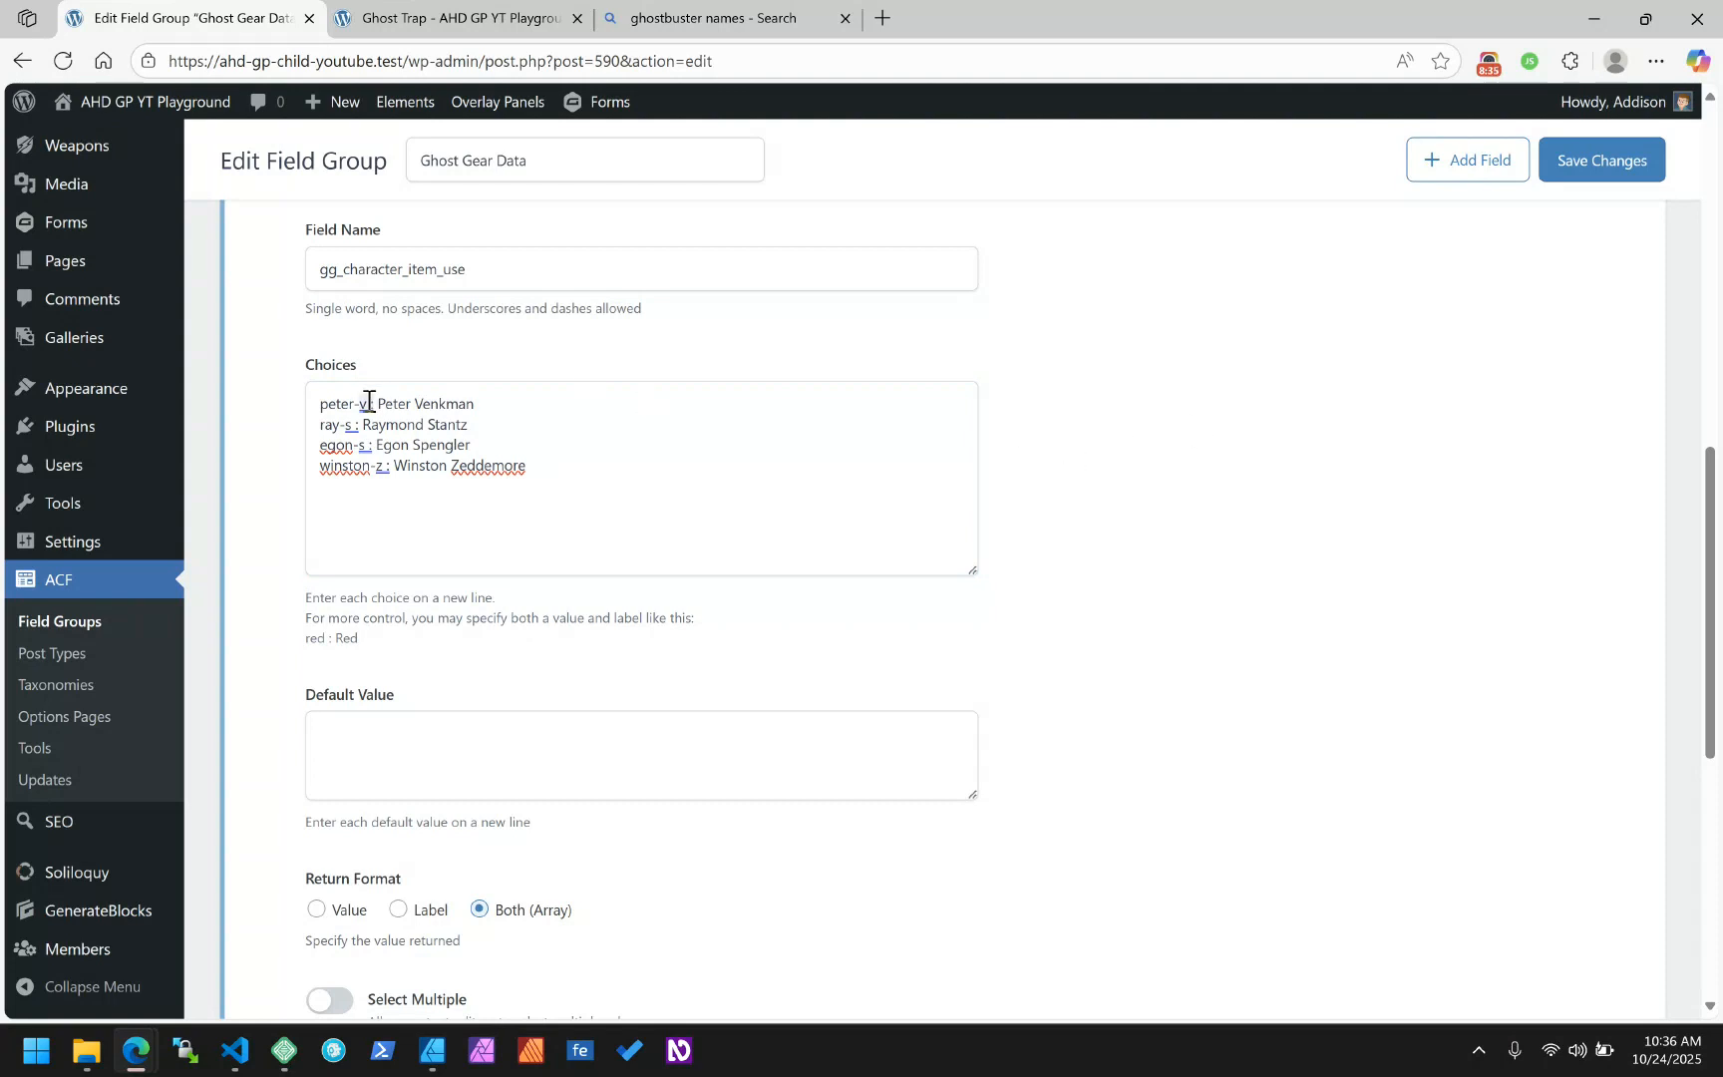
{"action": "left_click_drag", "start_coordinate": [368, 400], "coordinate": [310, 407]}
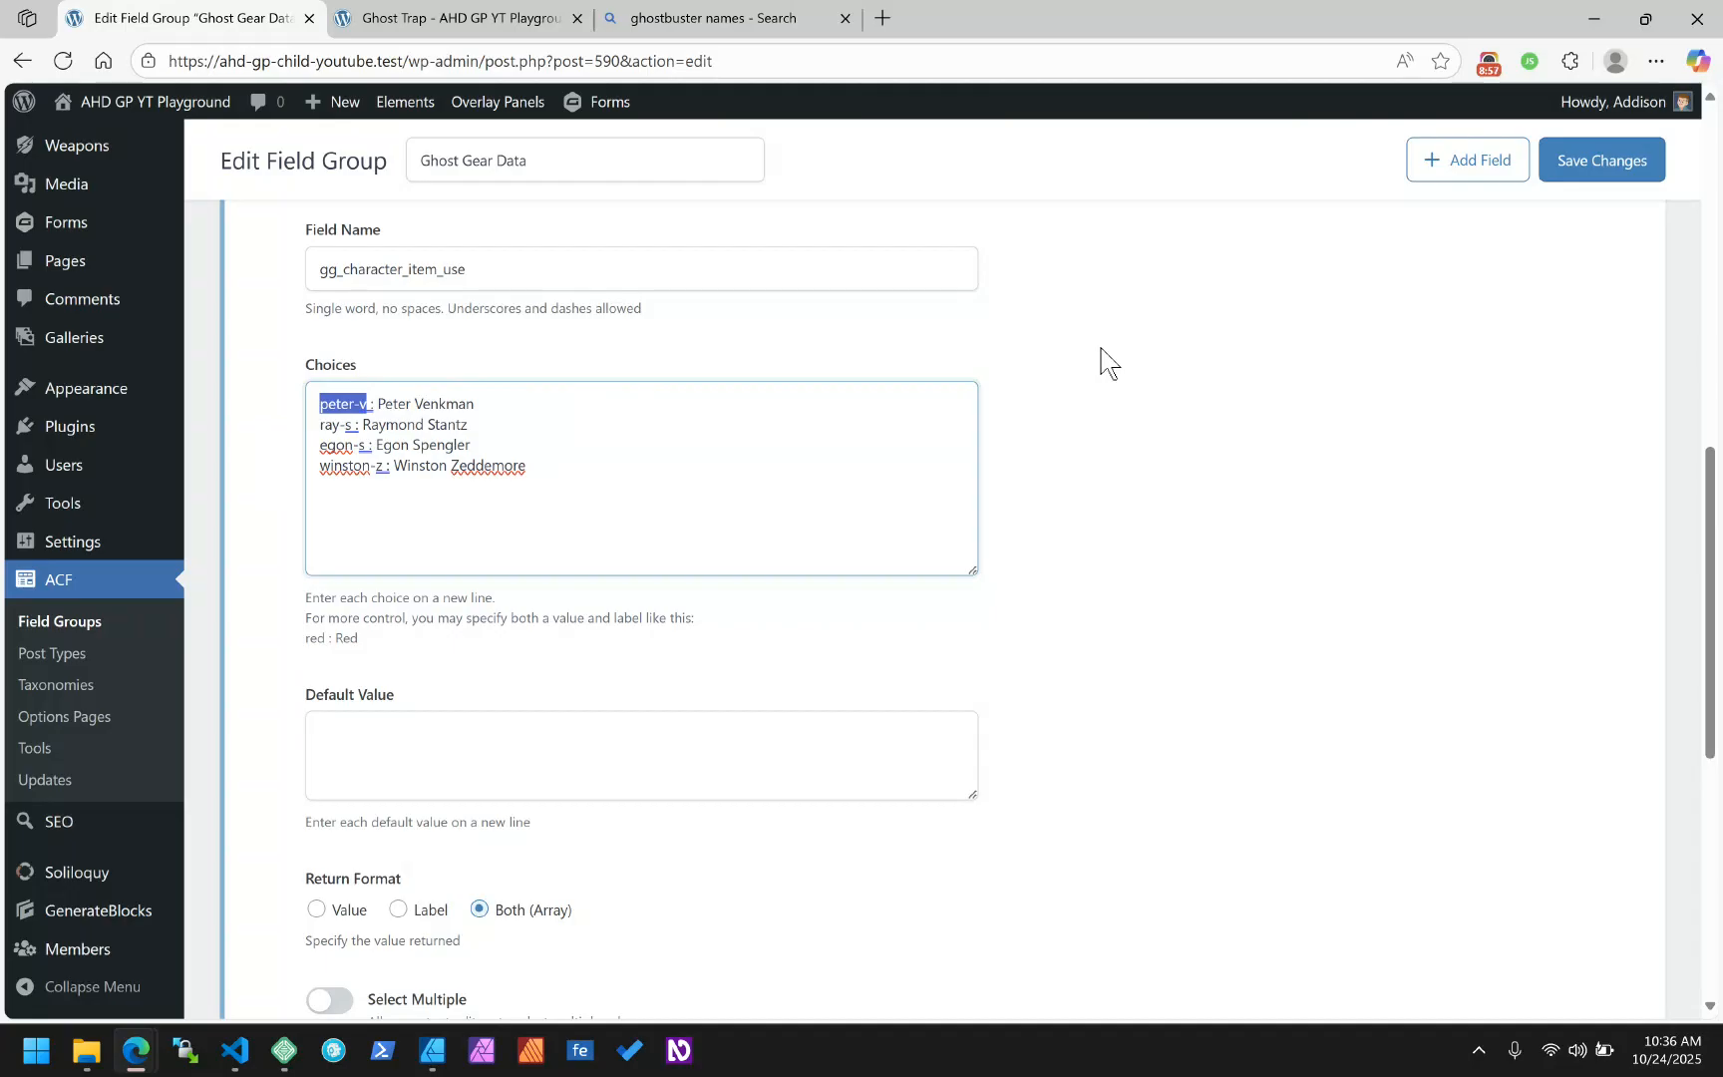
{"action": "left_click", "coordinate": [364, 731]}
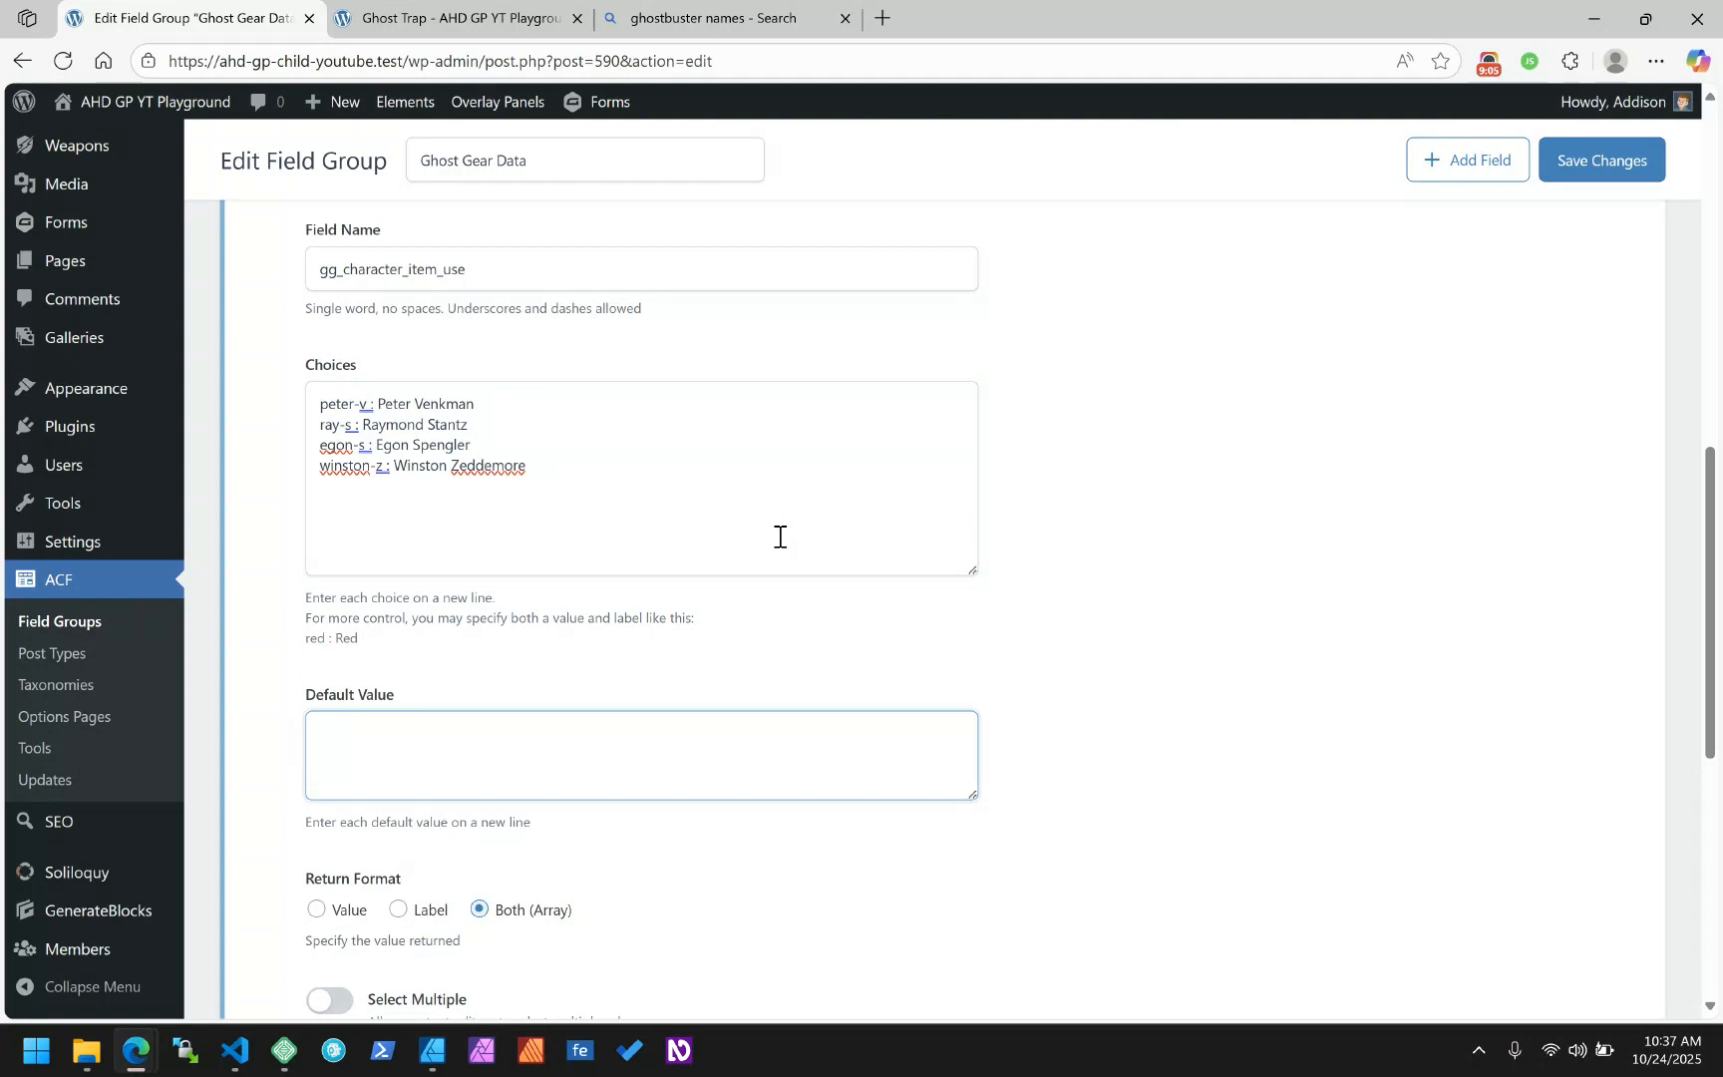
{"action": "scroll", "coordinate": [758, 665], "scroll_direction": "down", "scroll_amount": 2}
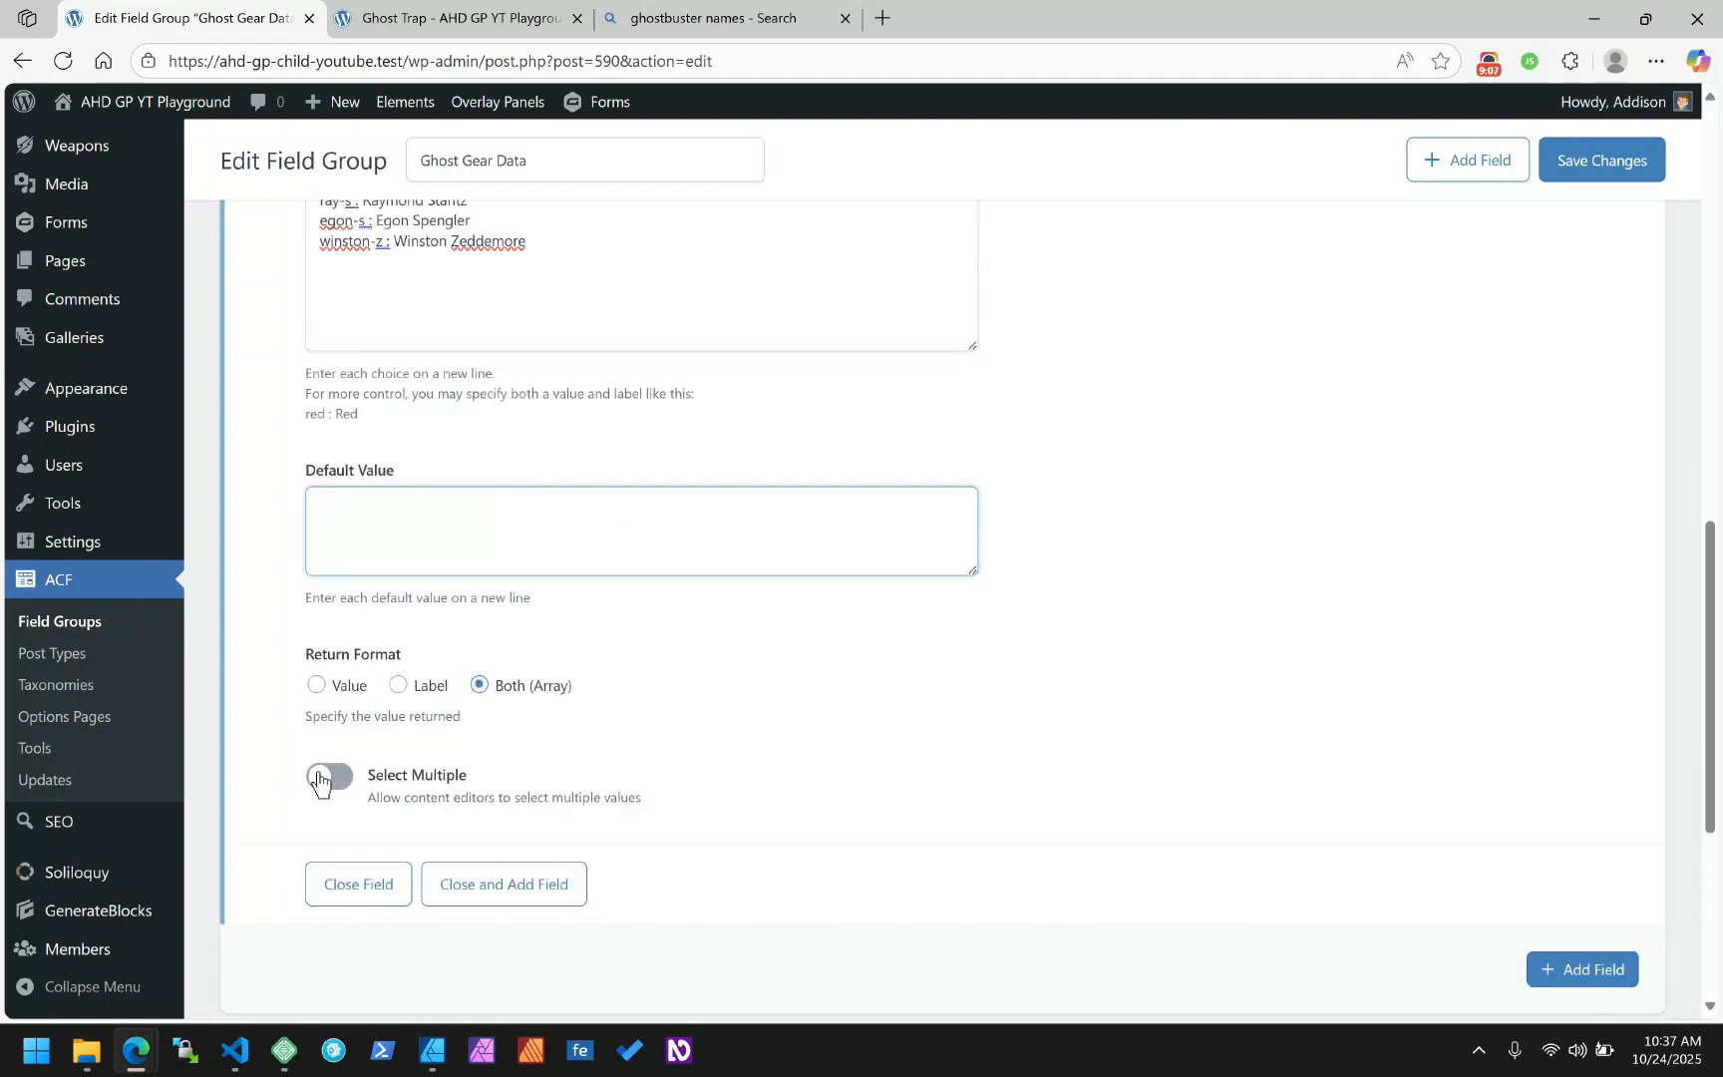
Turn on Allow Null in the character field's validation settings and return to its general settings
{"action": "scroll", "coordinate": [731, 808], "scroll_direction": "up", "scroll_amount": 6}
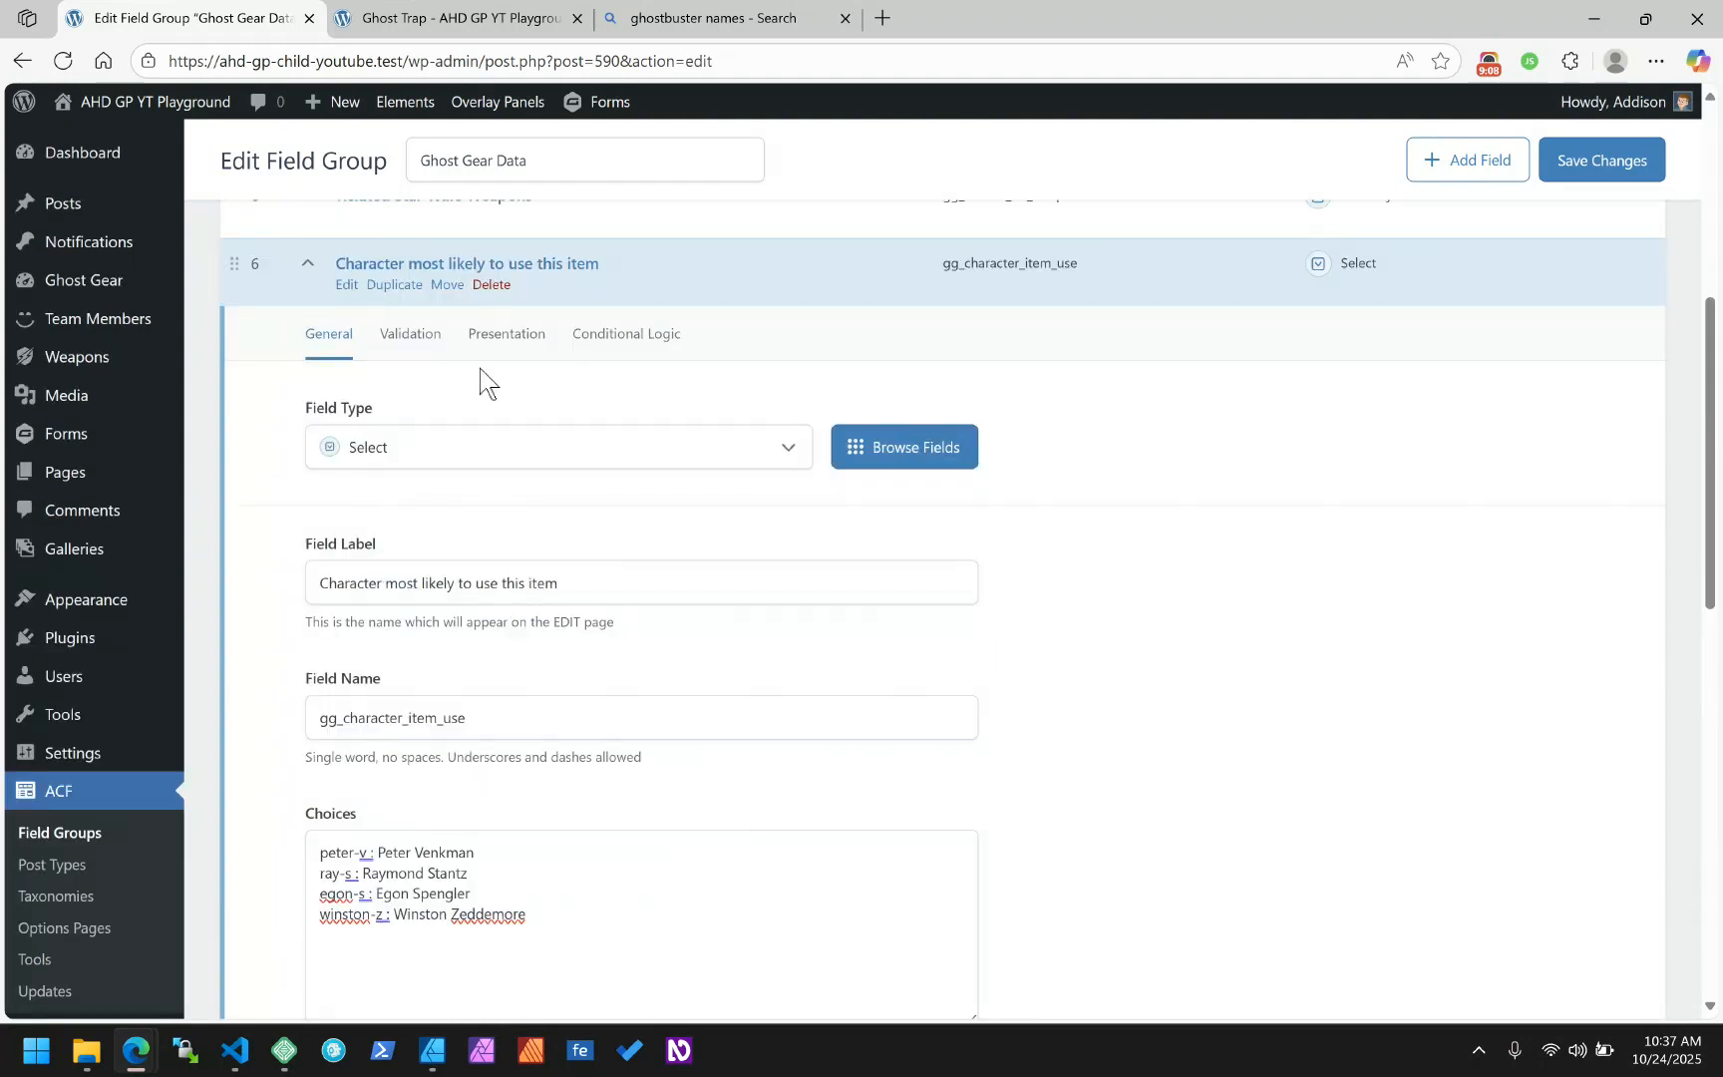
{"action": "left_click", "coordinate": [415, 337]}
{"action": "left_click", "coordinate": [332, 476]}
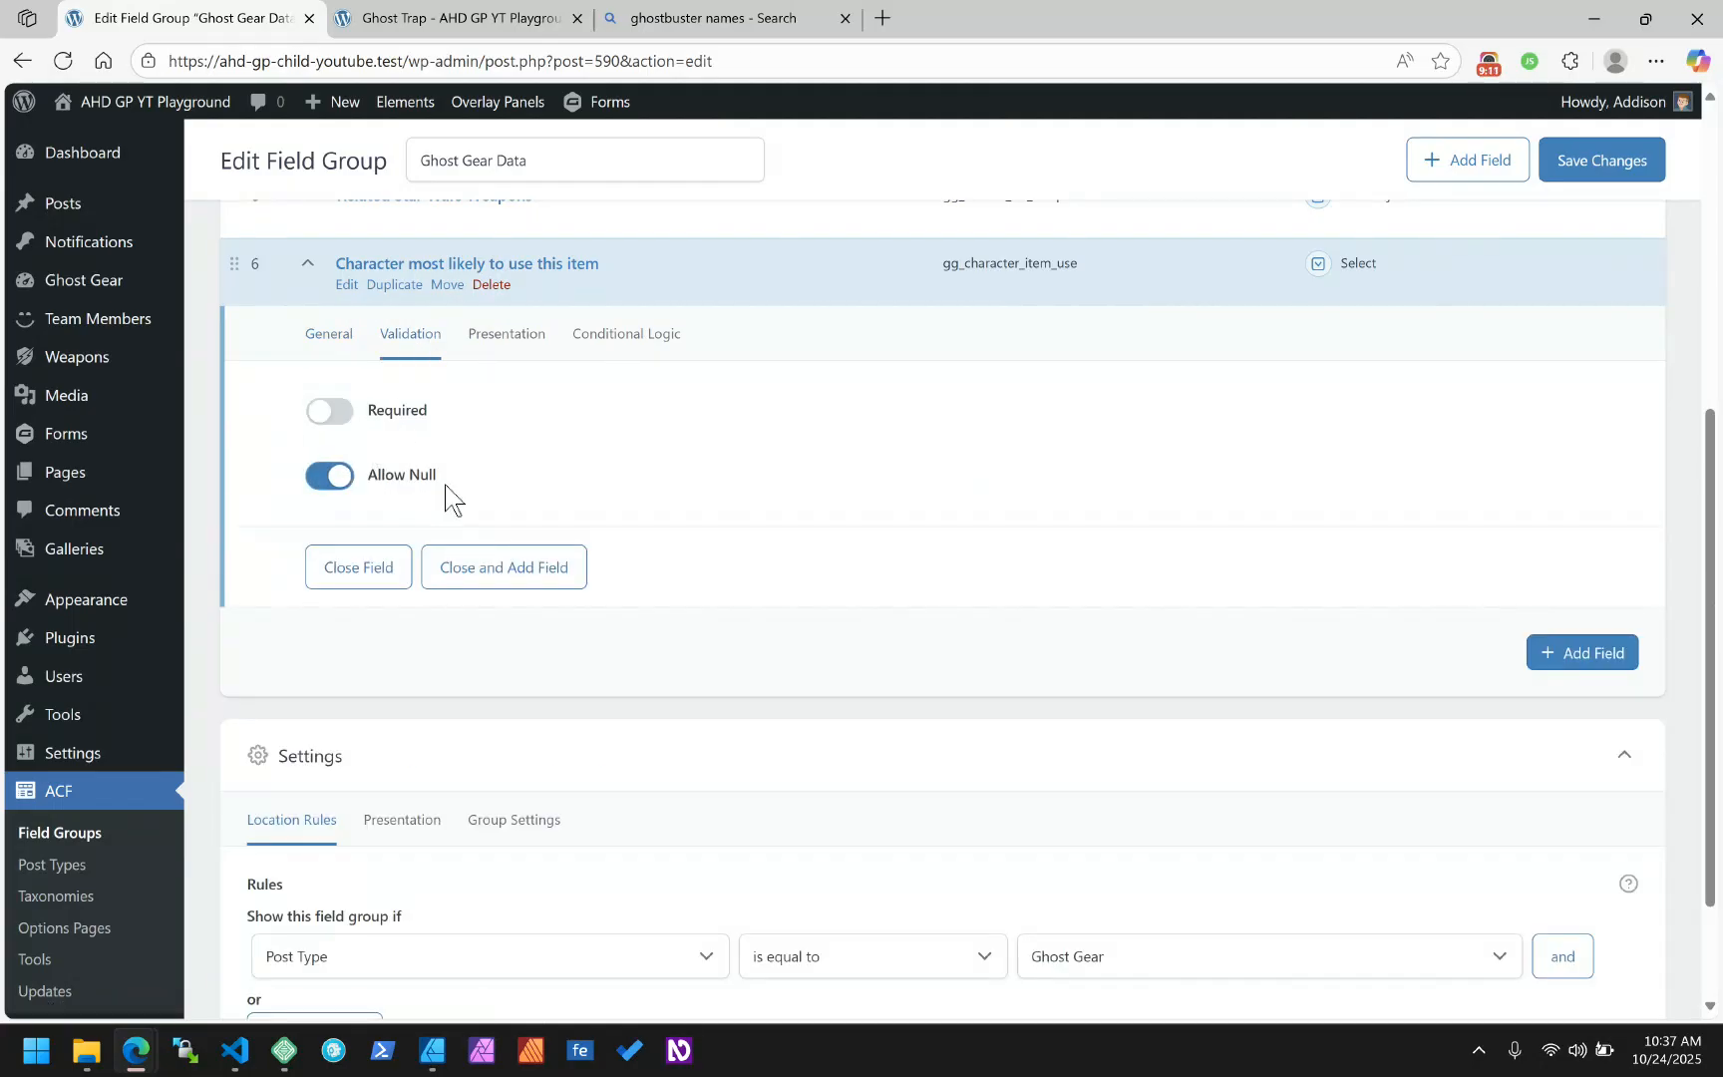
{"action": "left_click", "coordinate": [329, 334]}
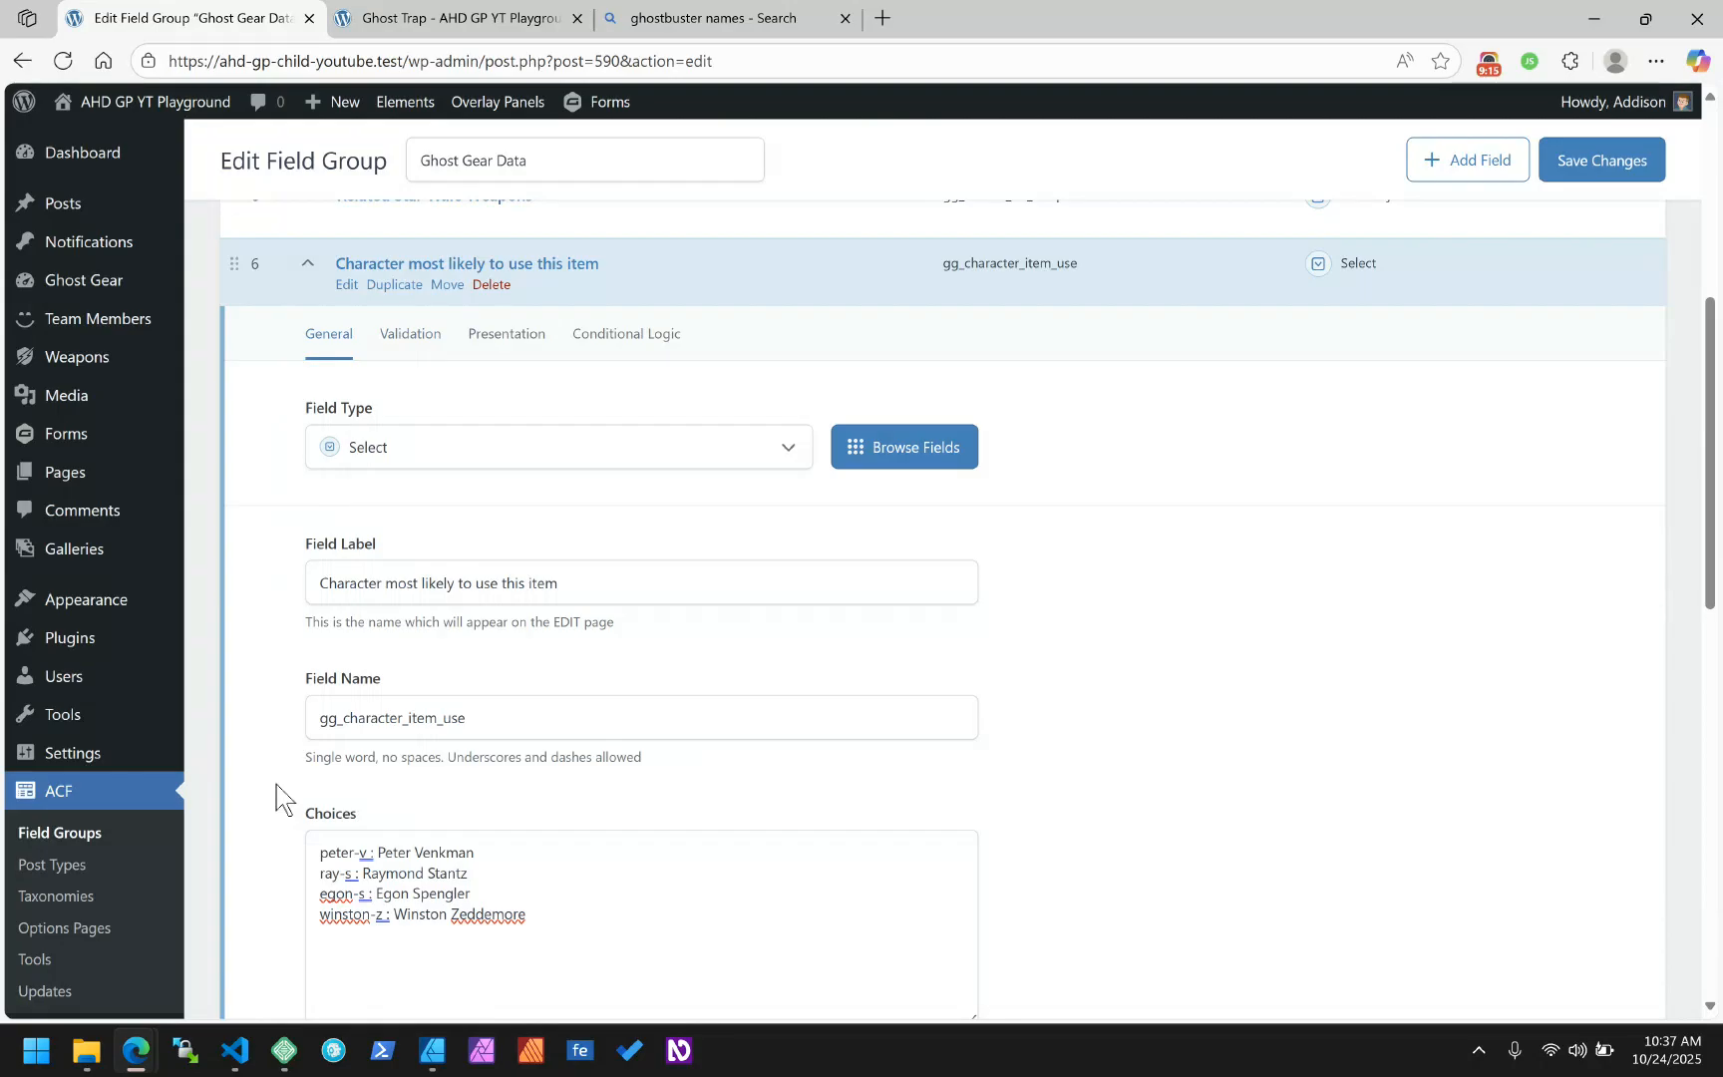
Review the character field's validation and presentation settings, leave Required off and turn off Allow Null
{"action": "left_click", "coordinate": [423, 335]}
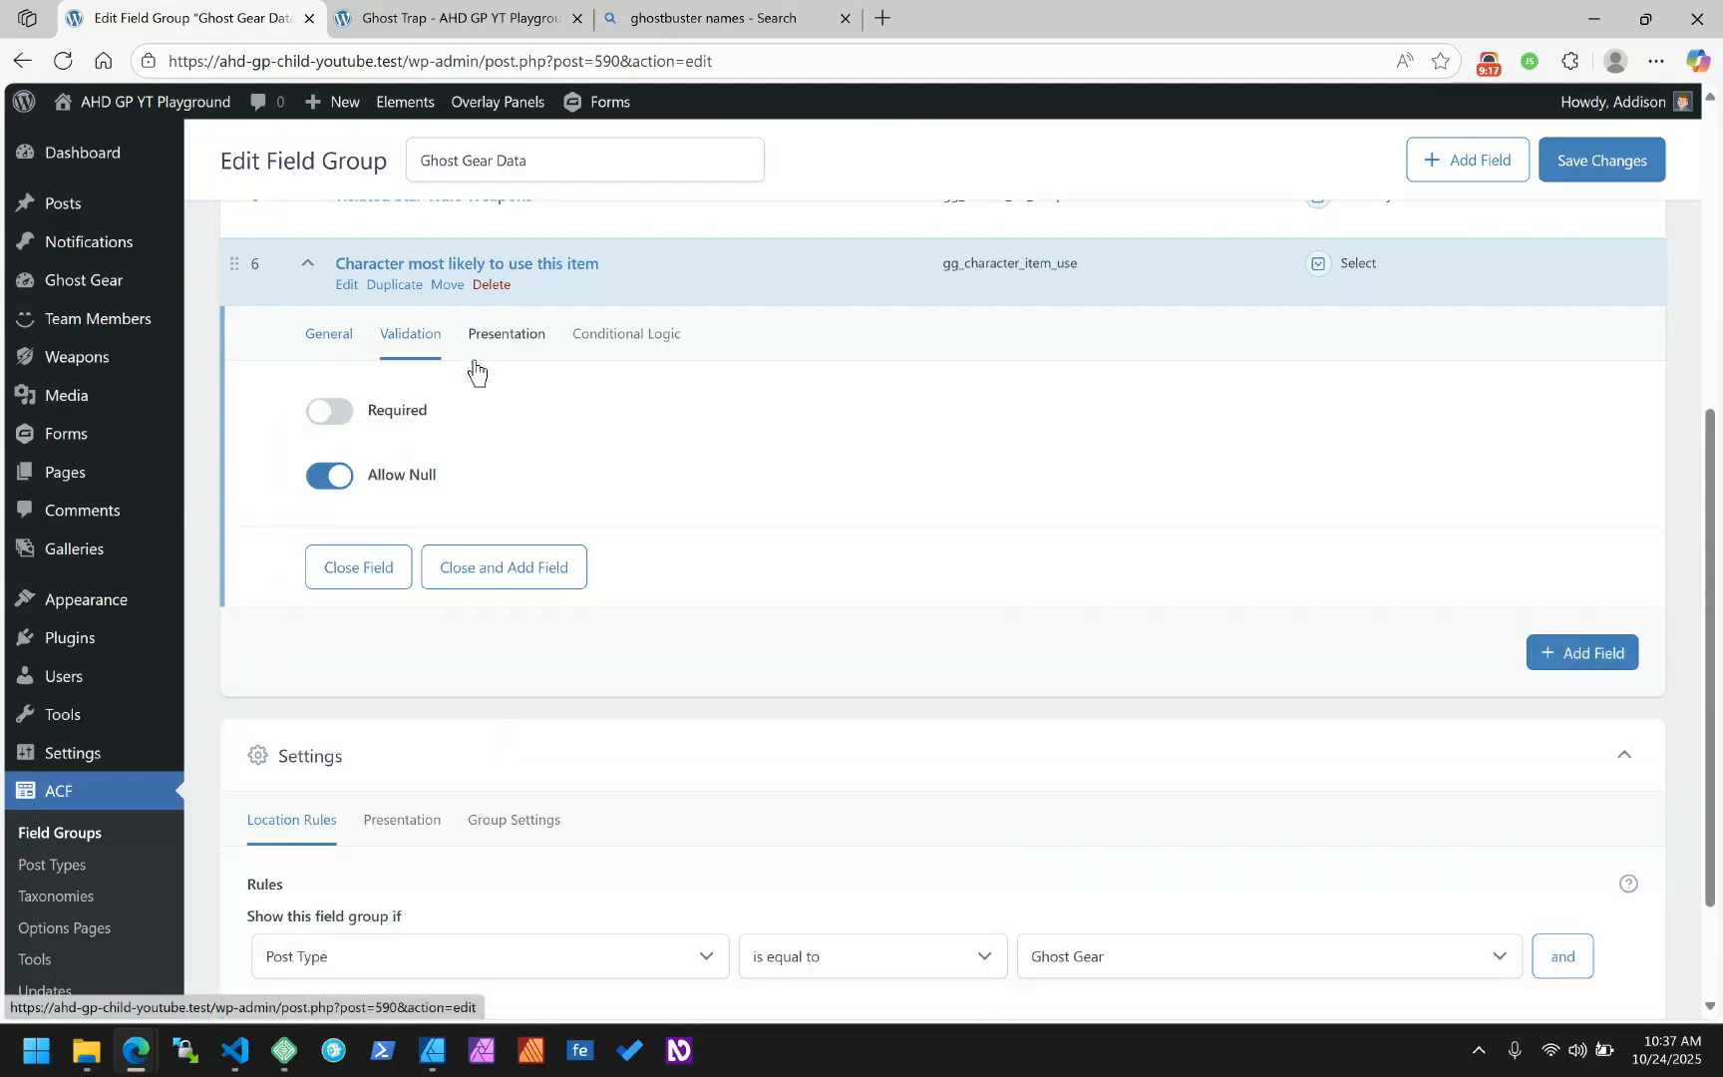
{"action": "left_click", "coordinate": [508, 339]}
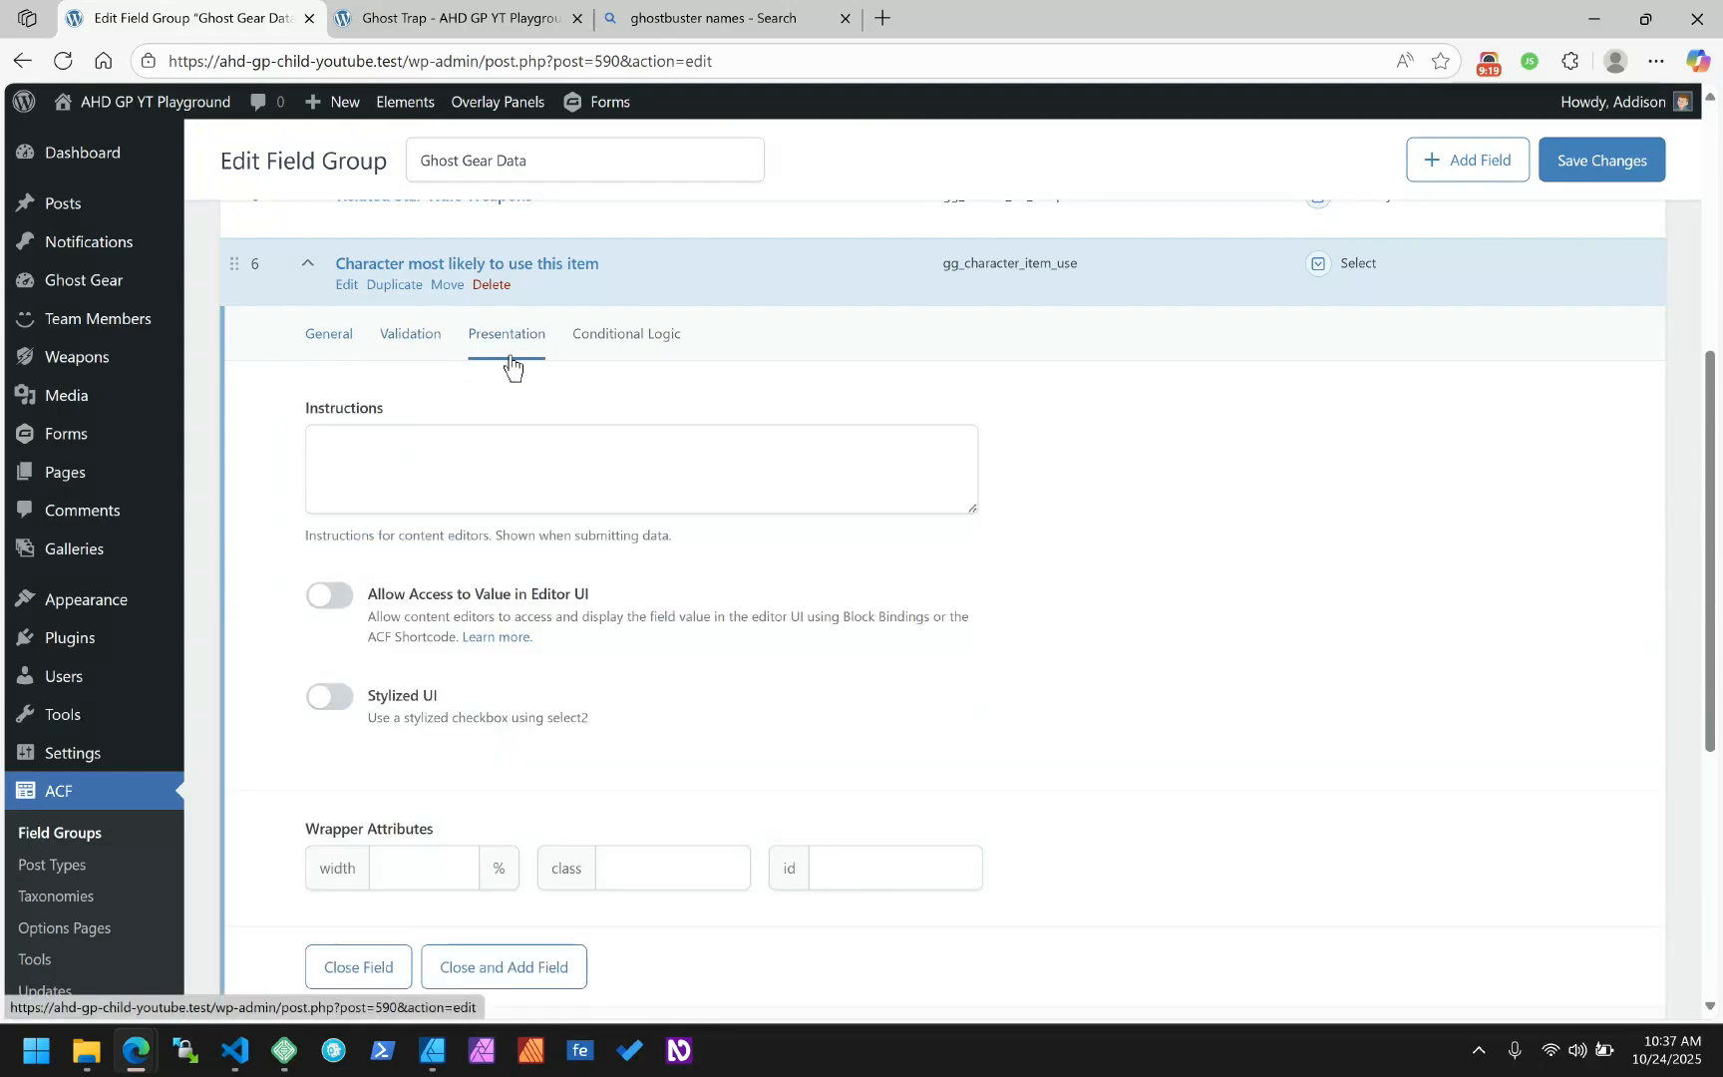
{"action": "left_click", "coordinate": [410, 334]}
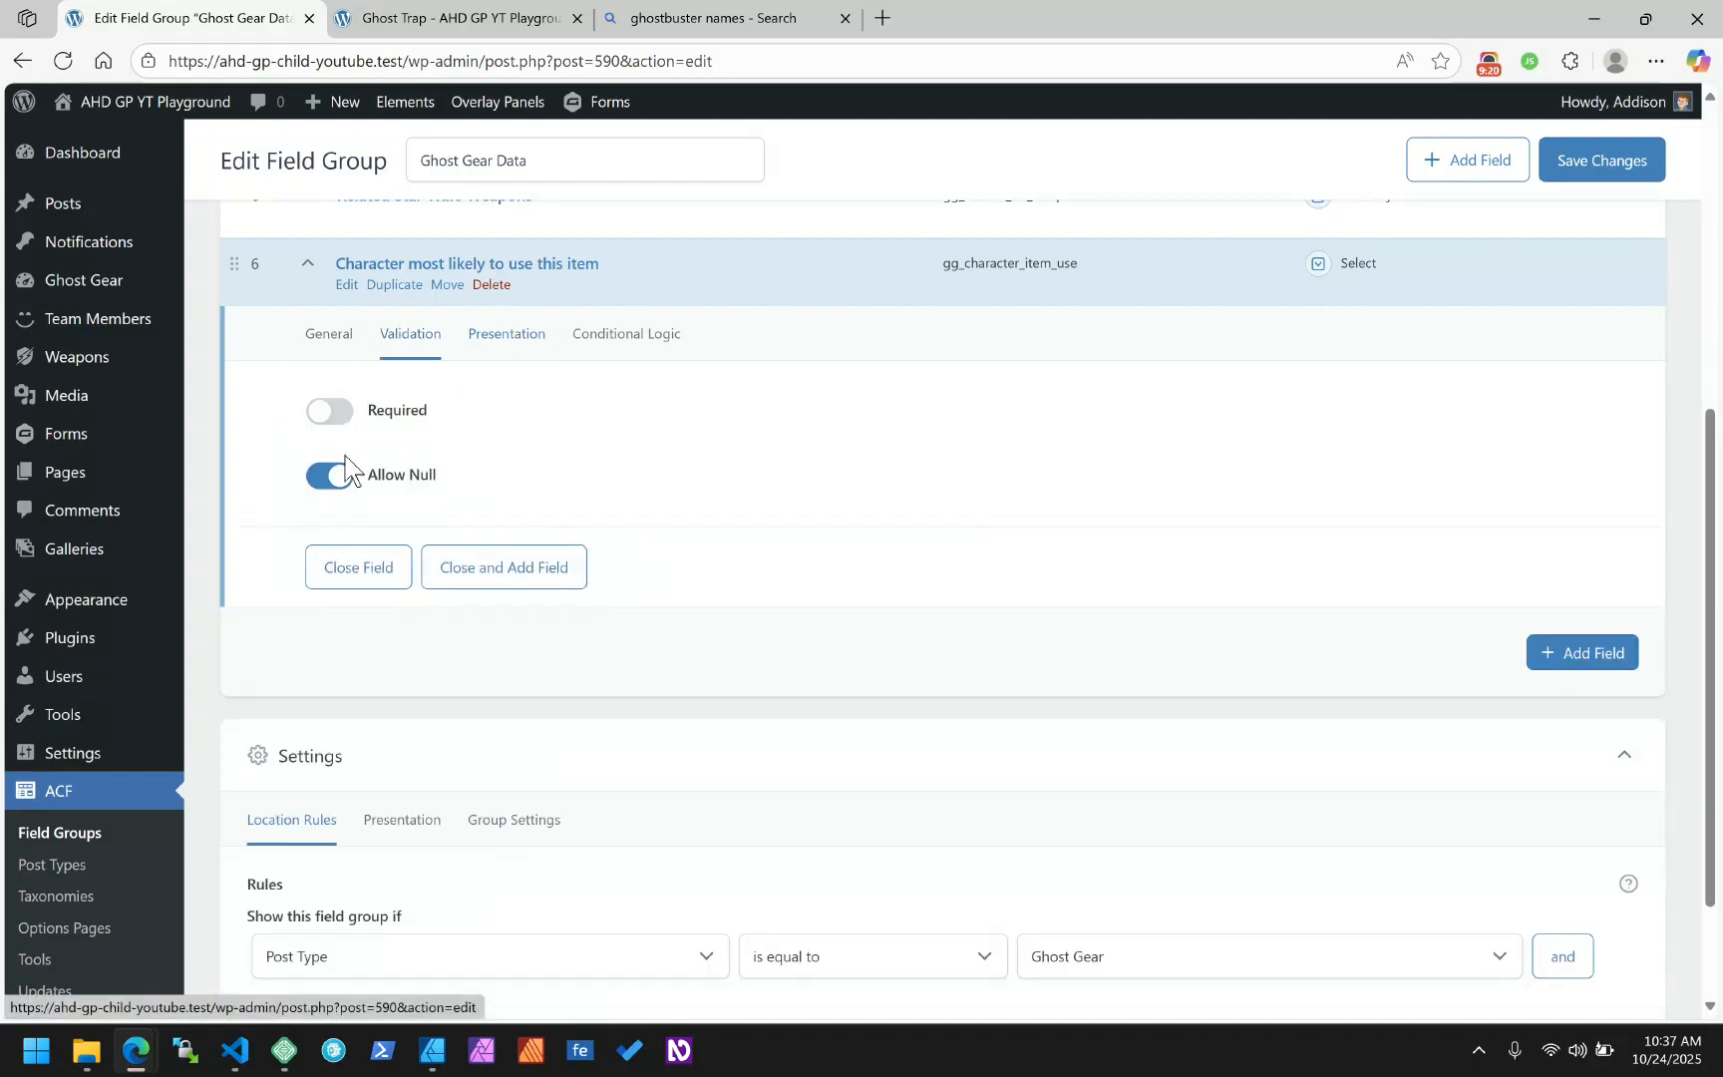
{"action": "left_click", "coordinate": [319, 412]}
{"action": "left_click", "coordinate": [319, 412]}
{"action": "left_click", "coordinate": [326, 477]}
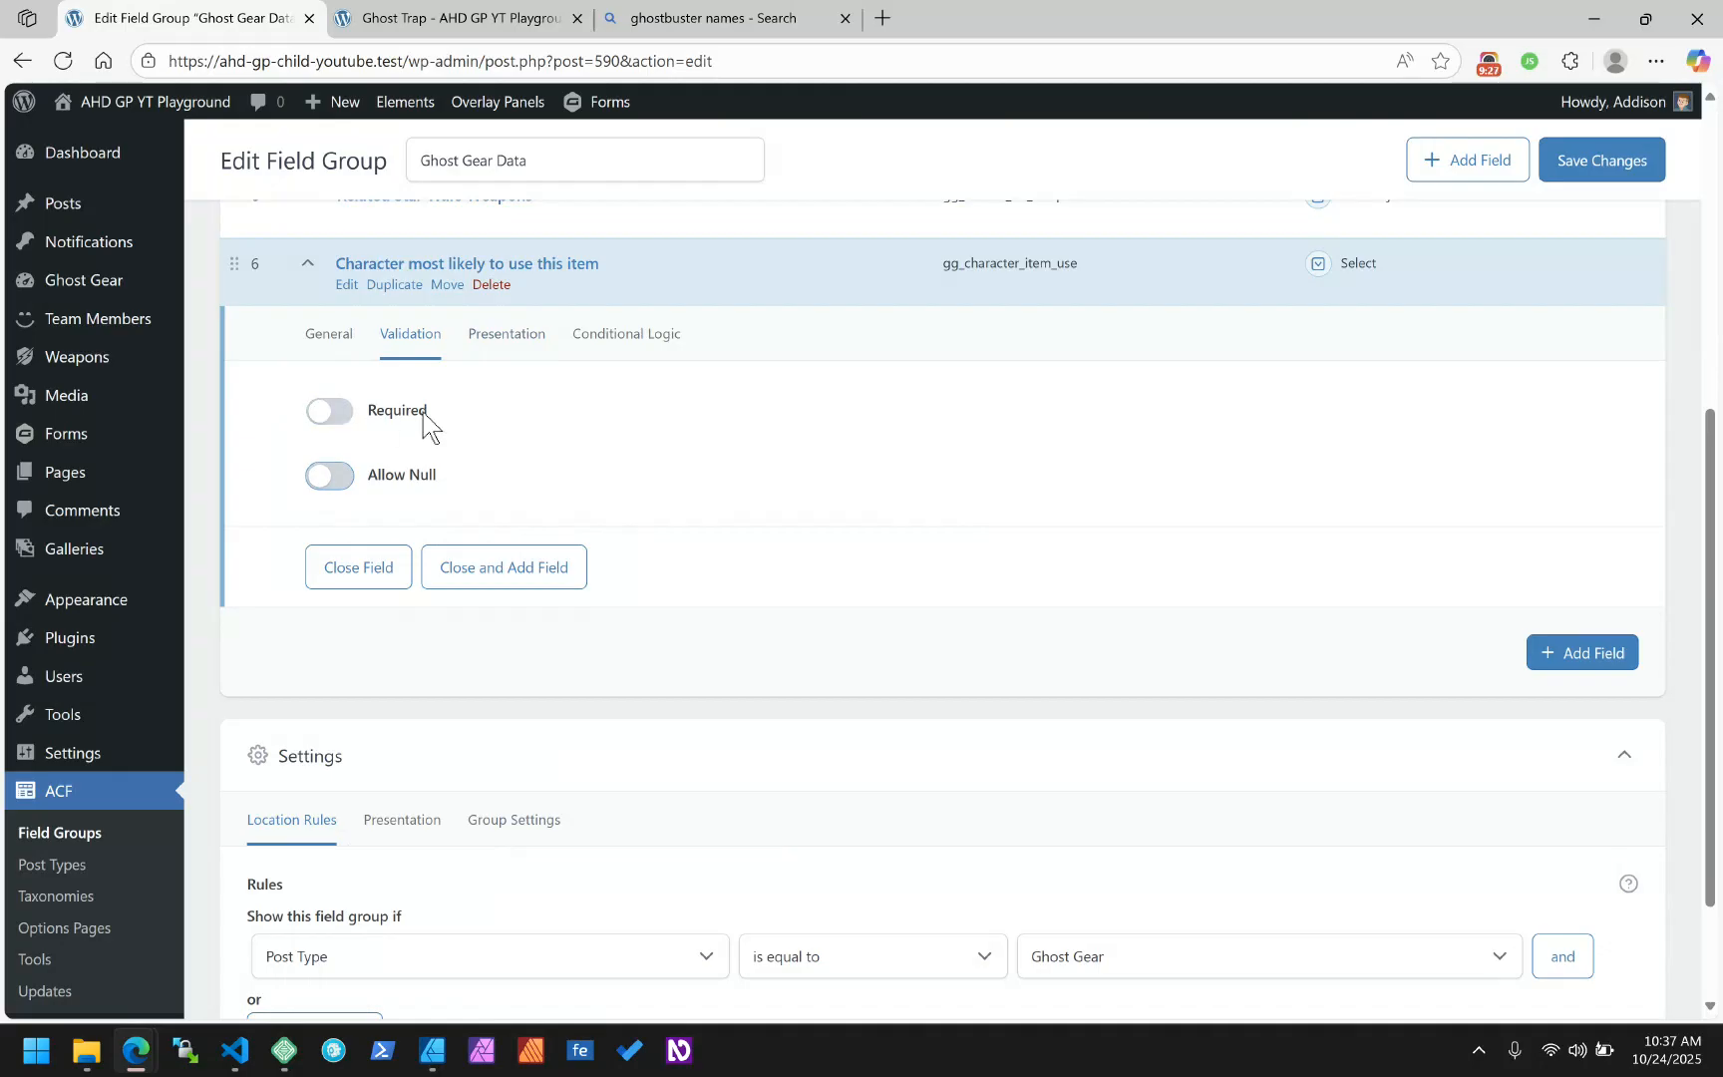
Review the character field's presentation and conditional logic settings and try the Stylized UI option, leaving it off
{"action": "left_click", "coordinate": [486, 351]}
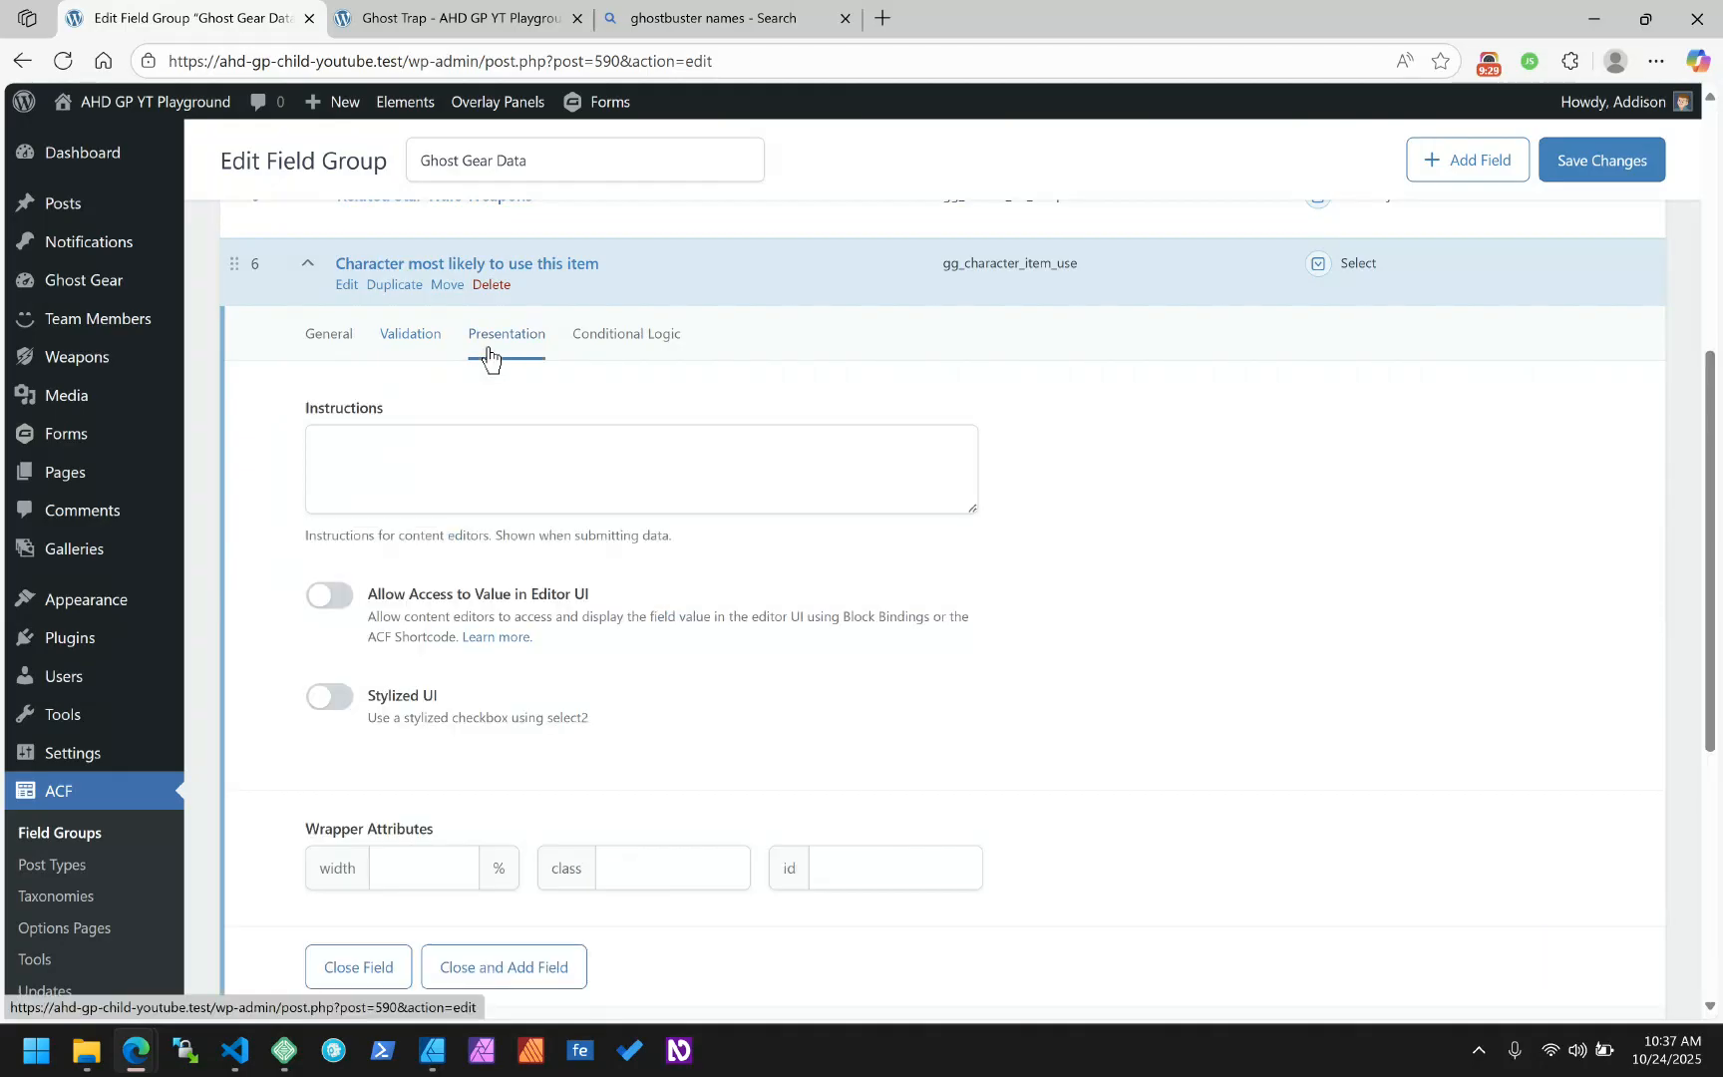
{"action": "left_click", "coordinate": [610, 339]}
{"action": "left_click", "coordinate": [506, 339]}
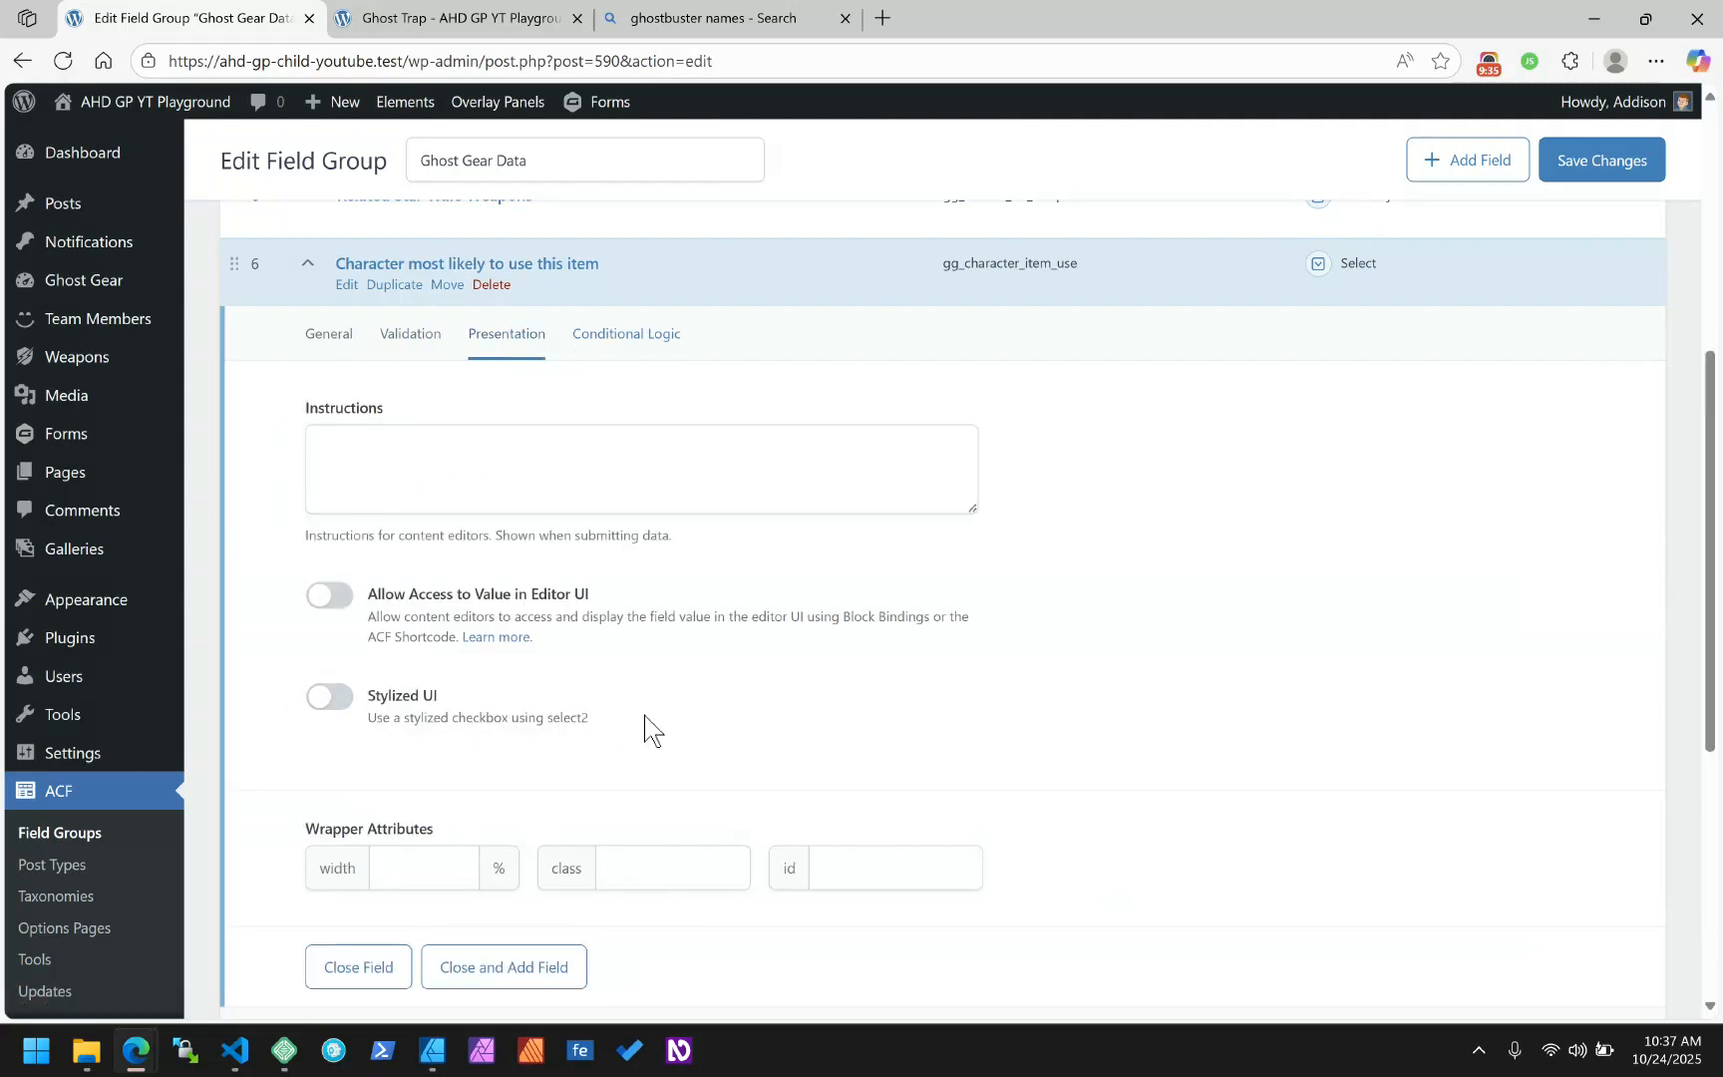
{"action": "left_click", "coordinate": [346, 698]}
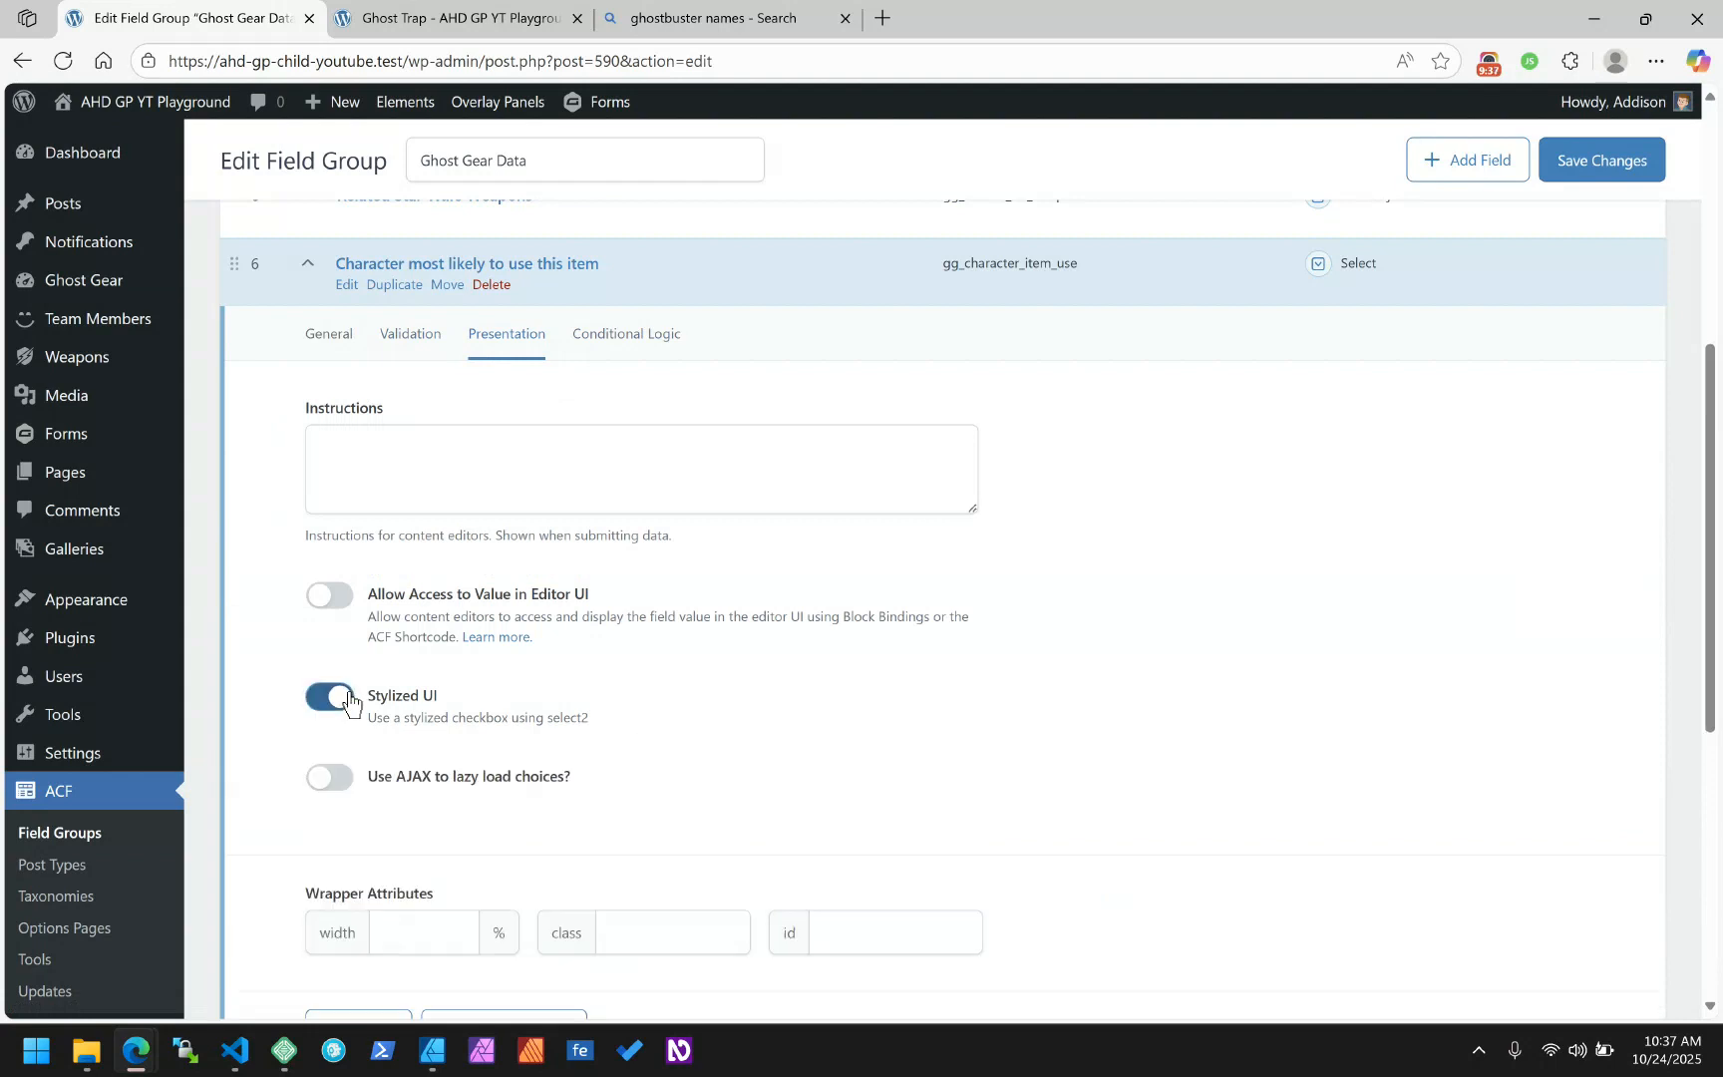
{"action": "left_click", "coordinate": [348, 702]}
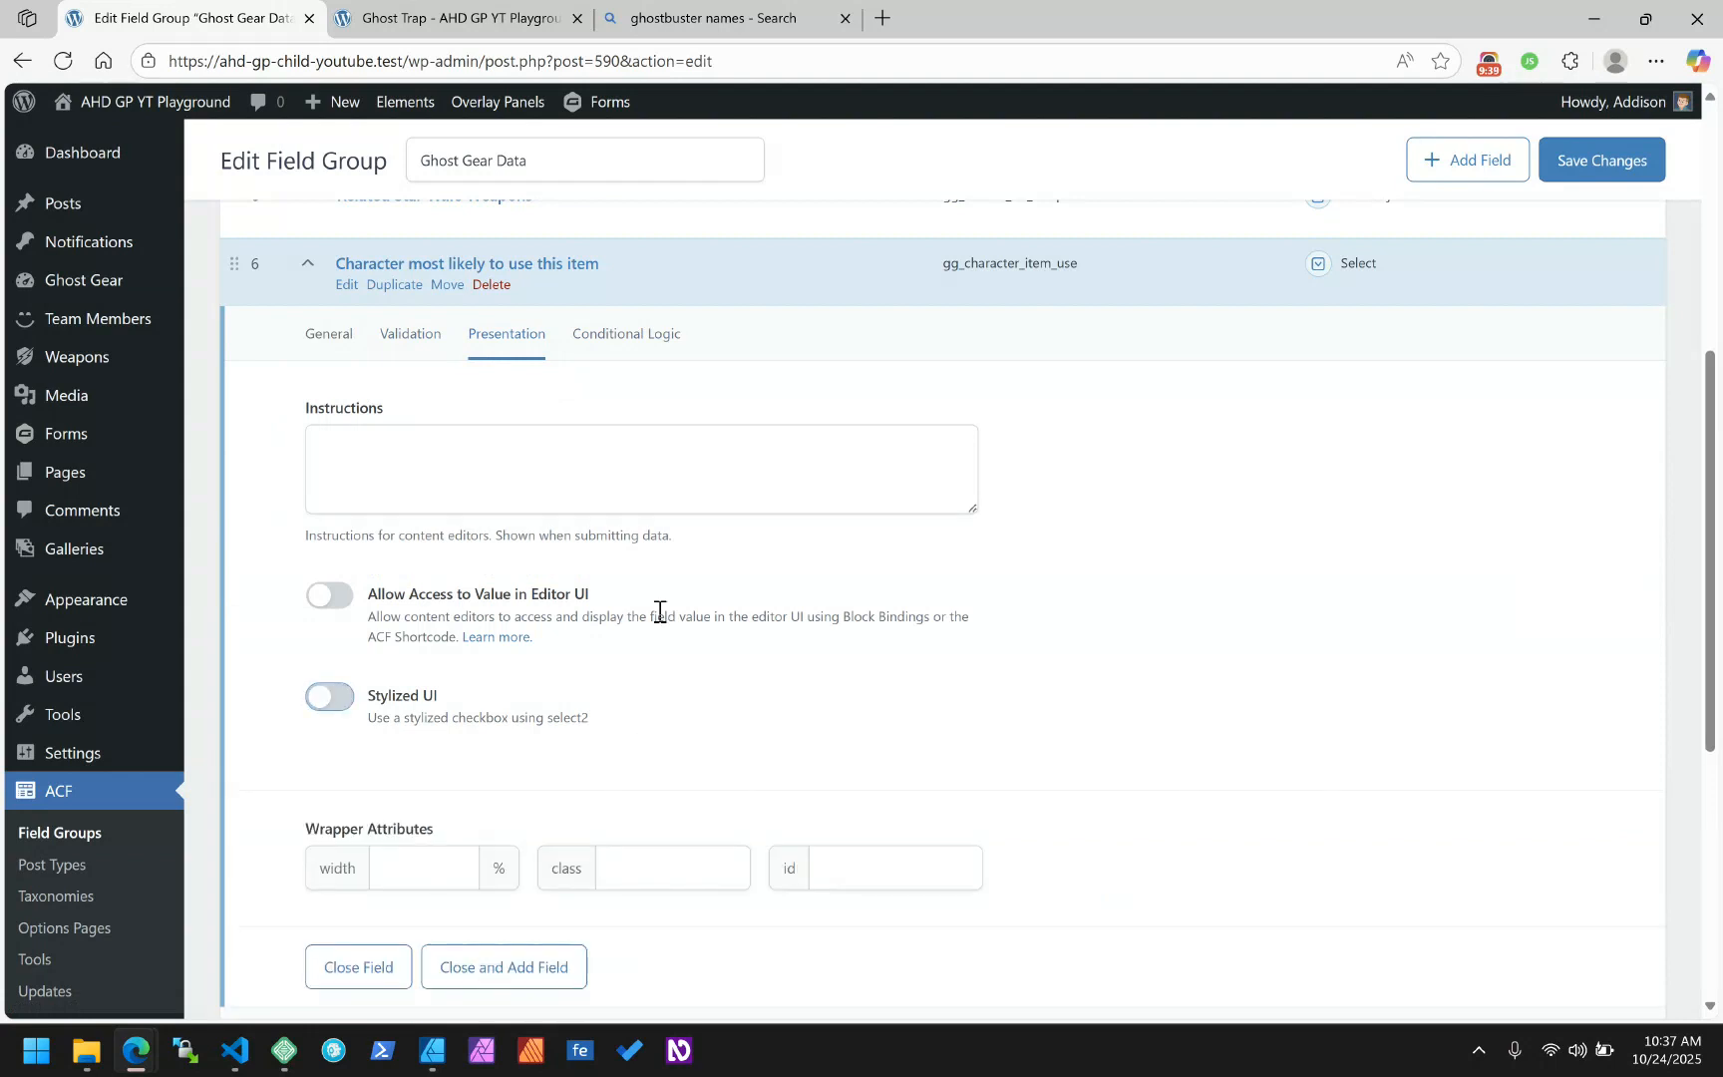
Check the character field's conditional logic and general settings and save the Ghost Gear Data field group
{"action": "left_click", "coordinate": [627, 351]}
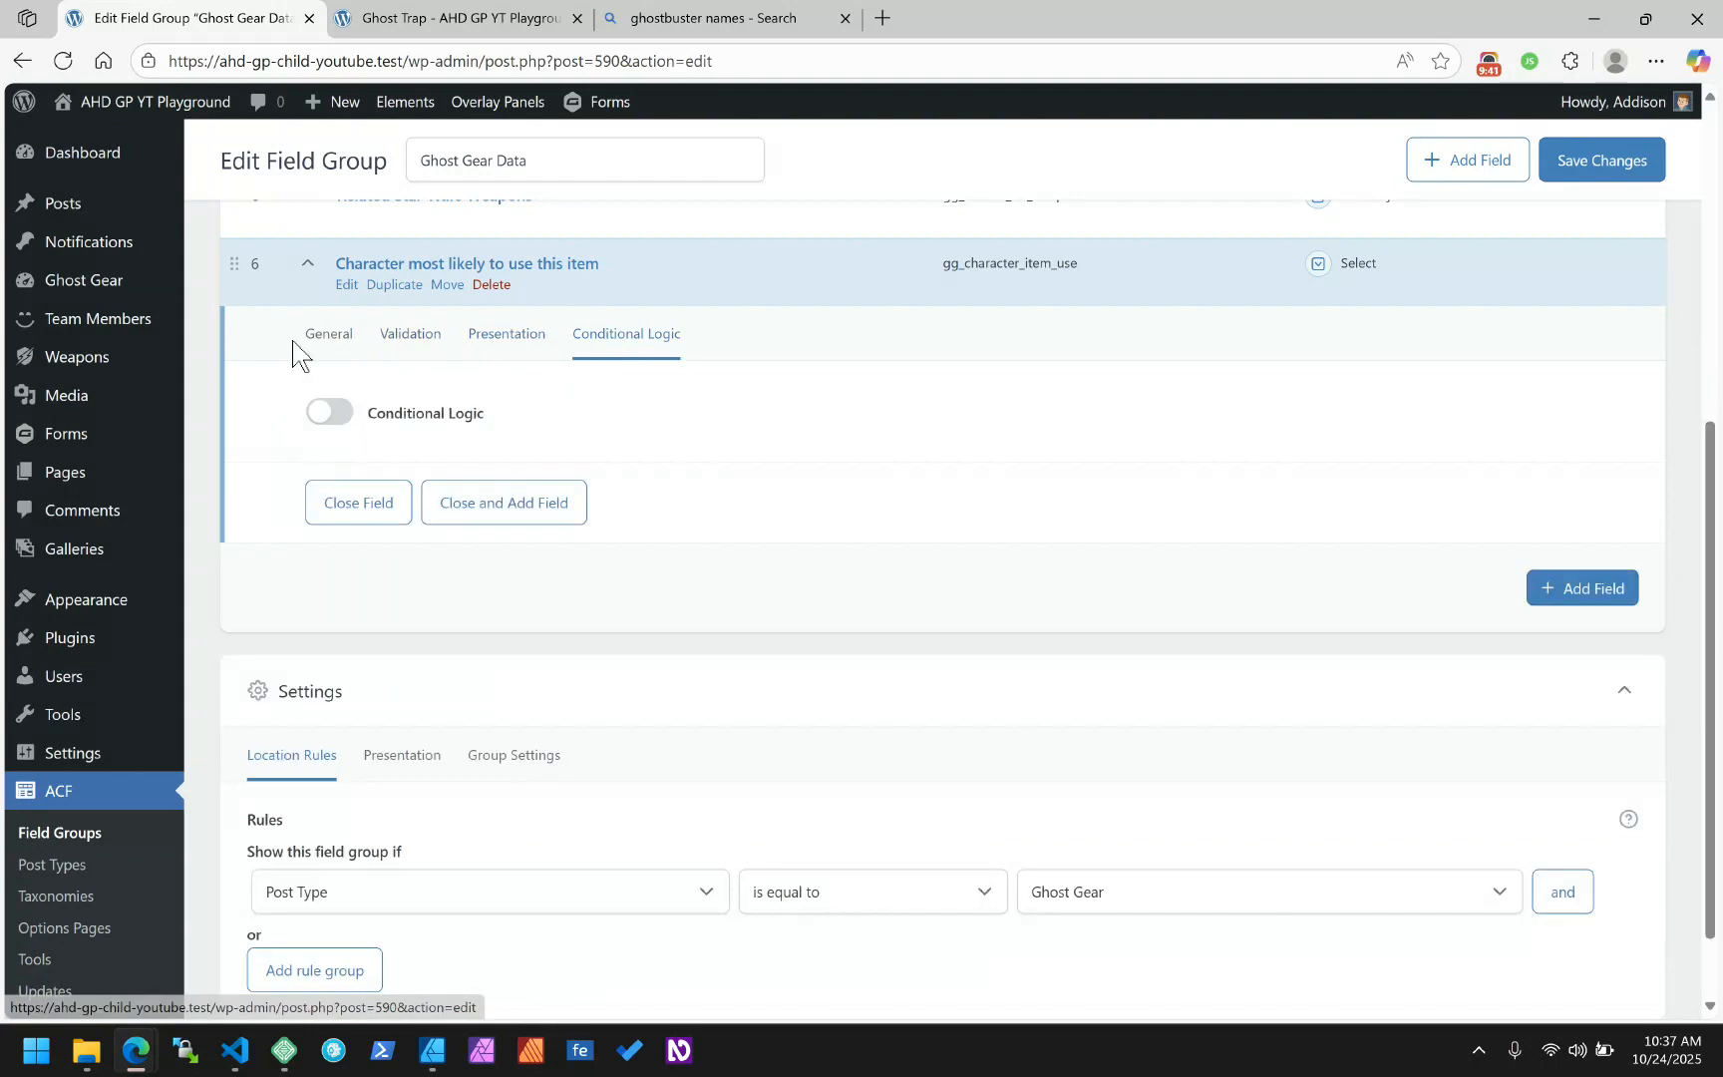
{"action": "left_click", "coordinate": [323, 339]}
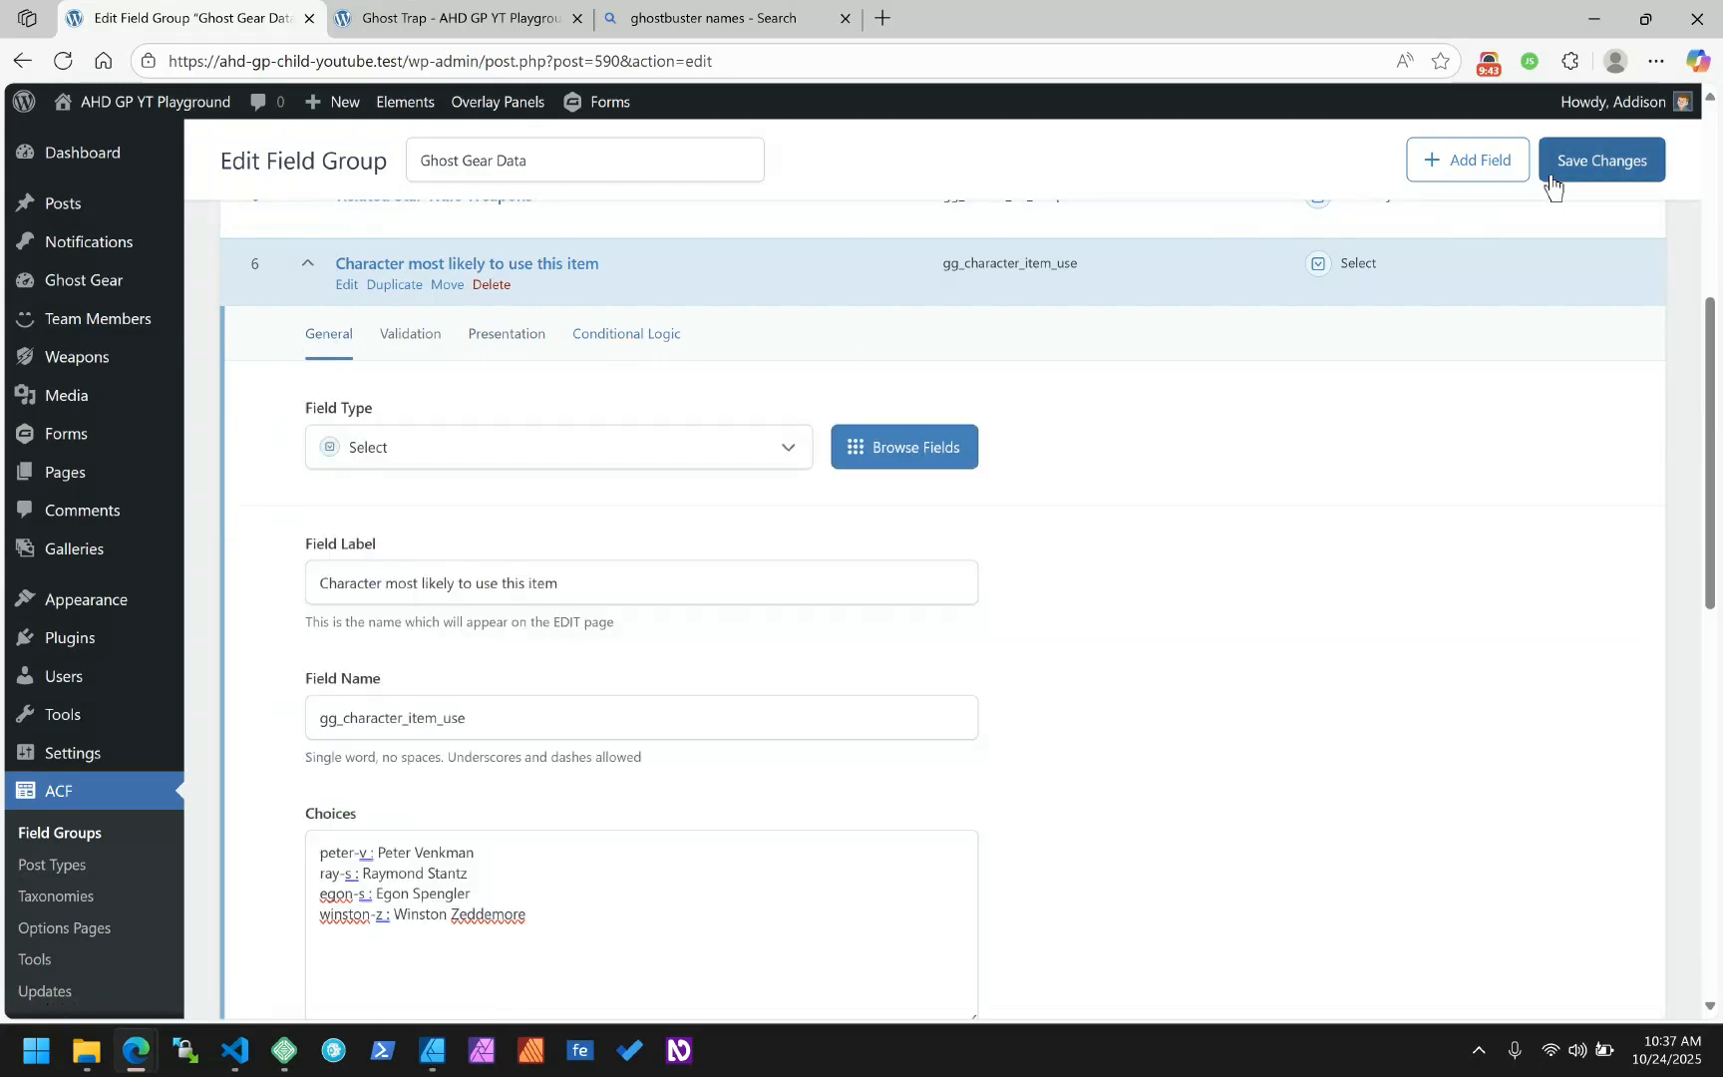
{"action": "left_click", "coordinate": [1583, 164]}
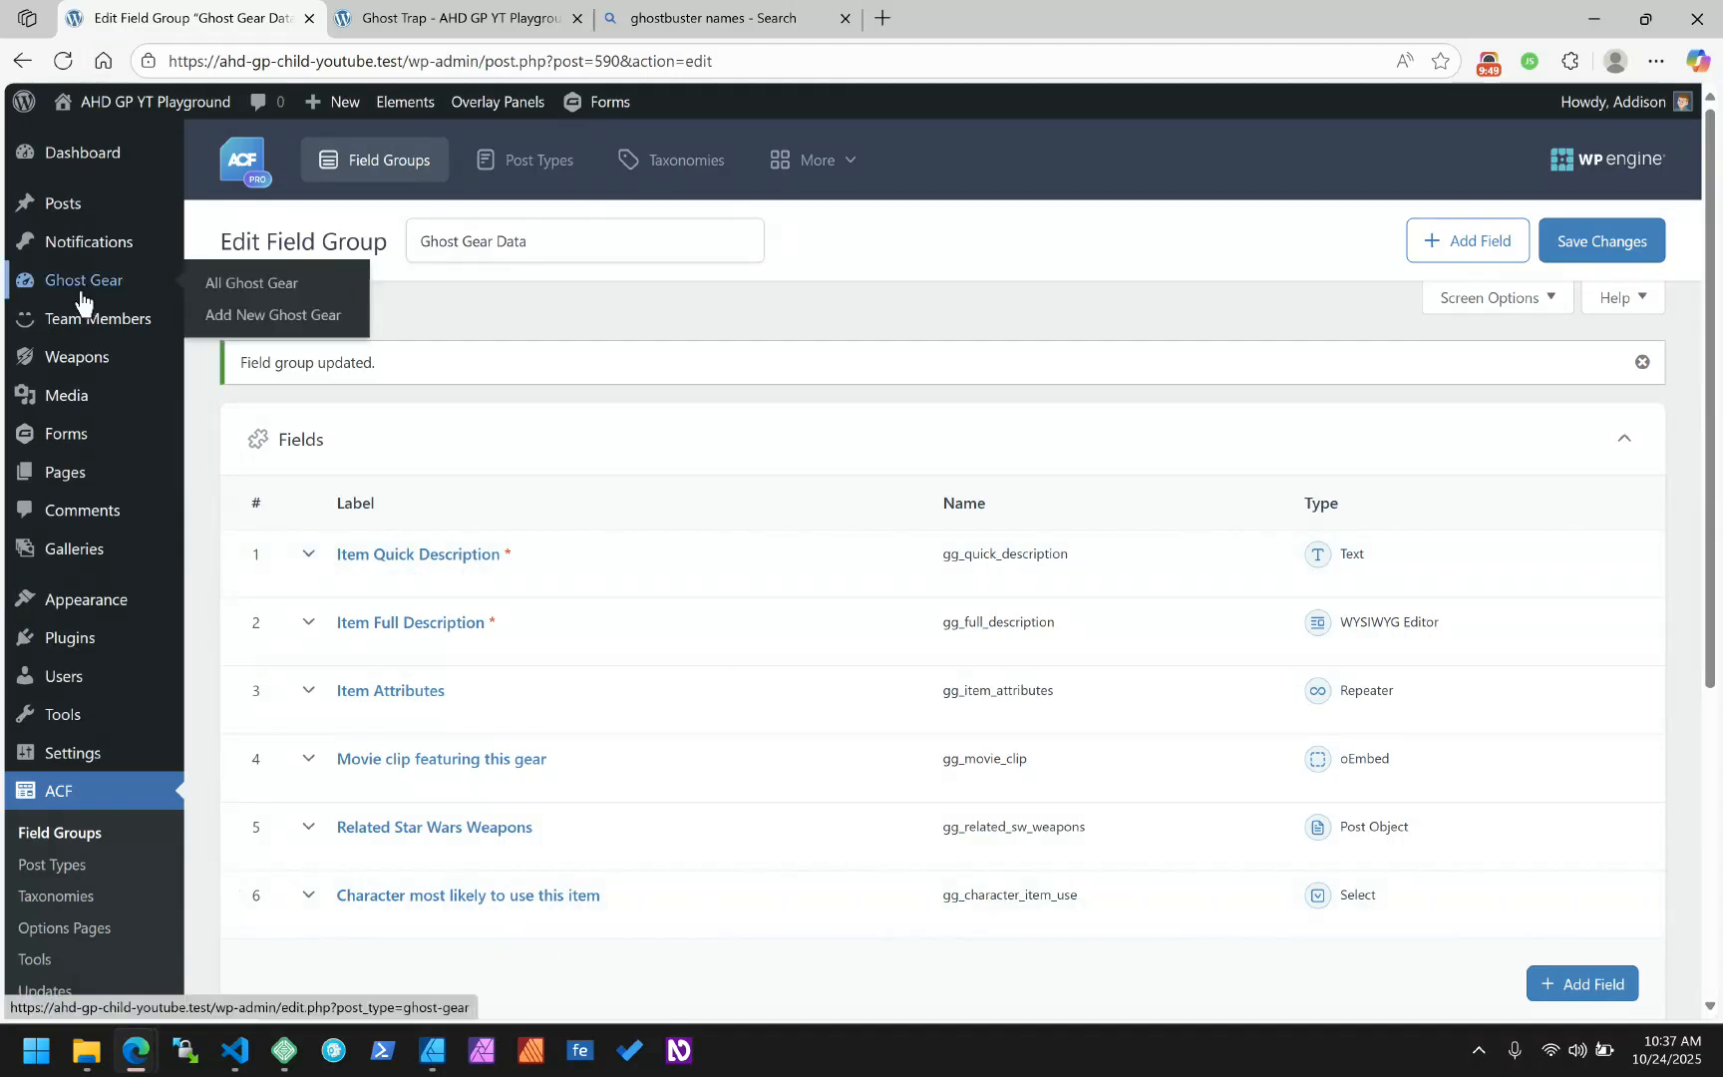
Open the Ghost Trap item for editing and examine the default selection and choices in the character field
{"action": "left_click", "coordinate": [79, 299]}
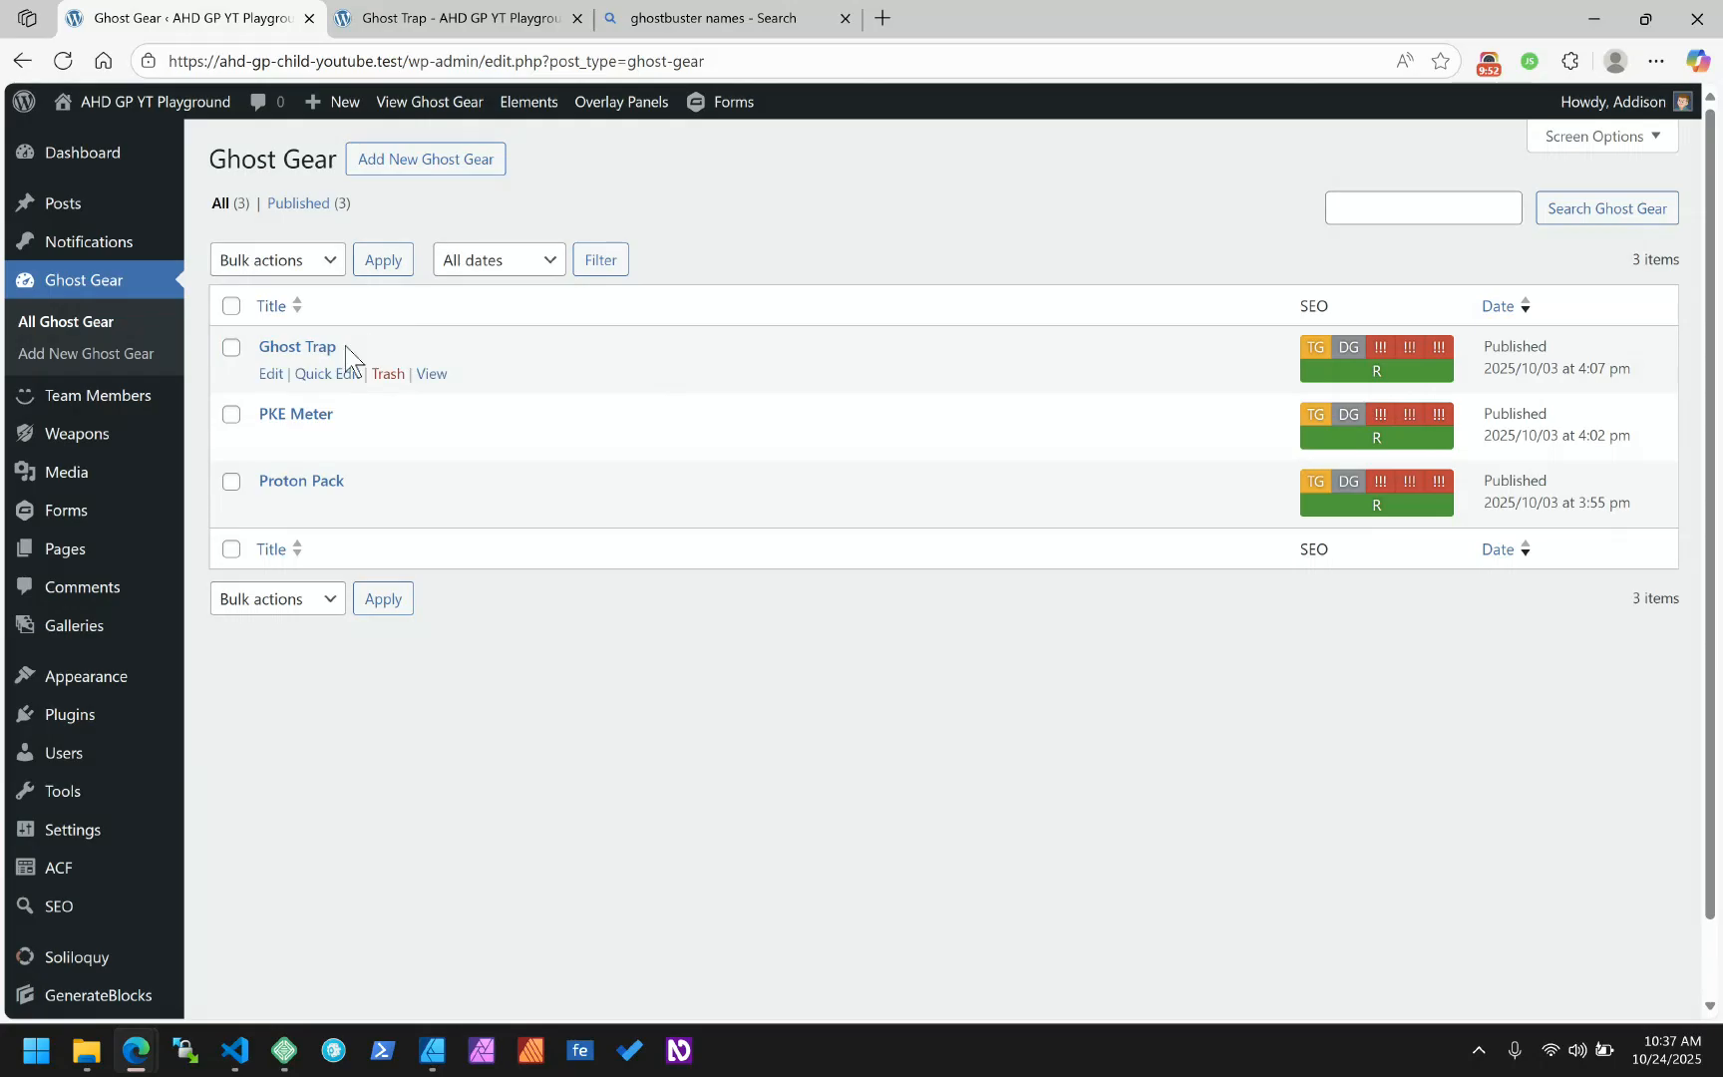
{"action": "left_click", "coordinate": [333, 347]}
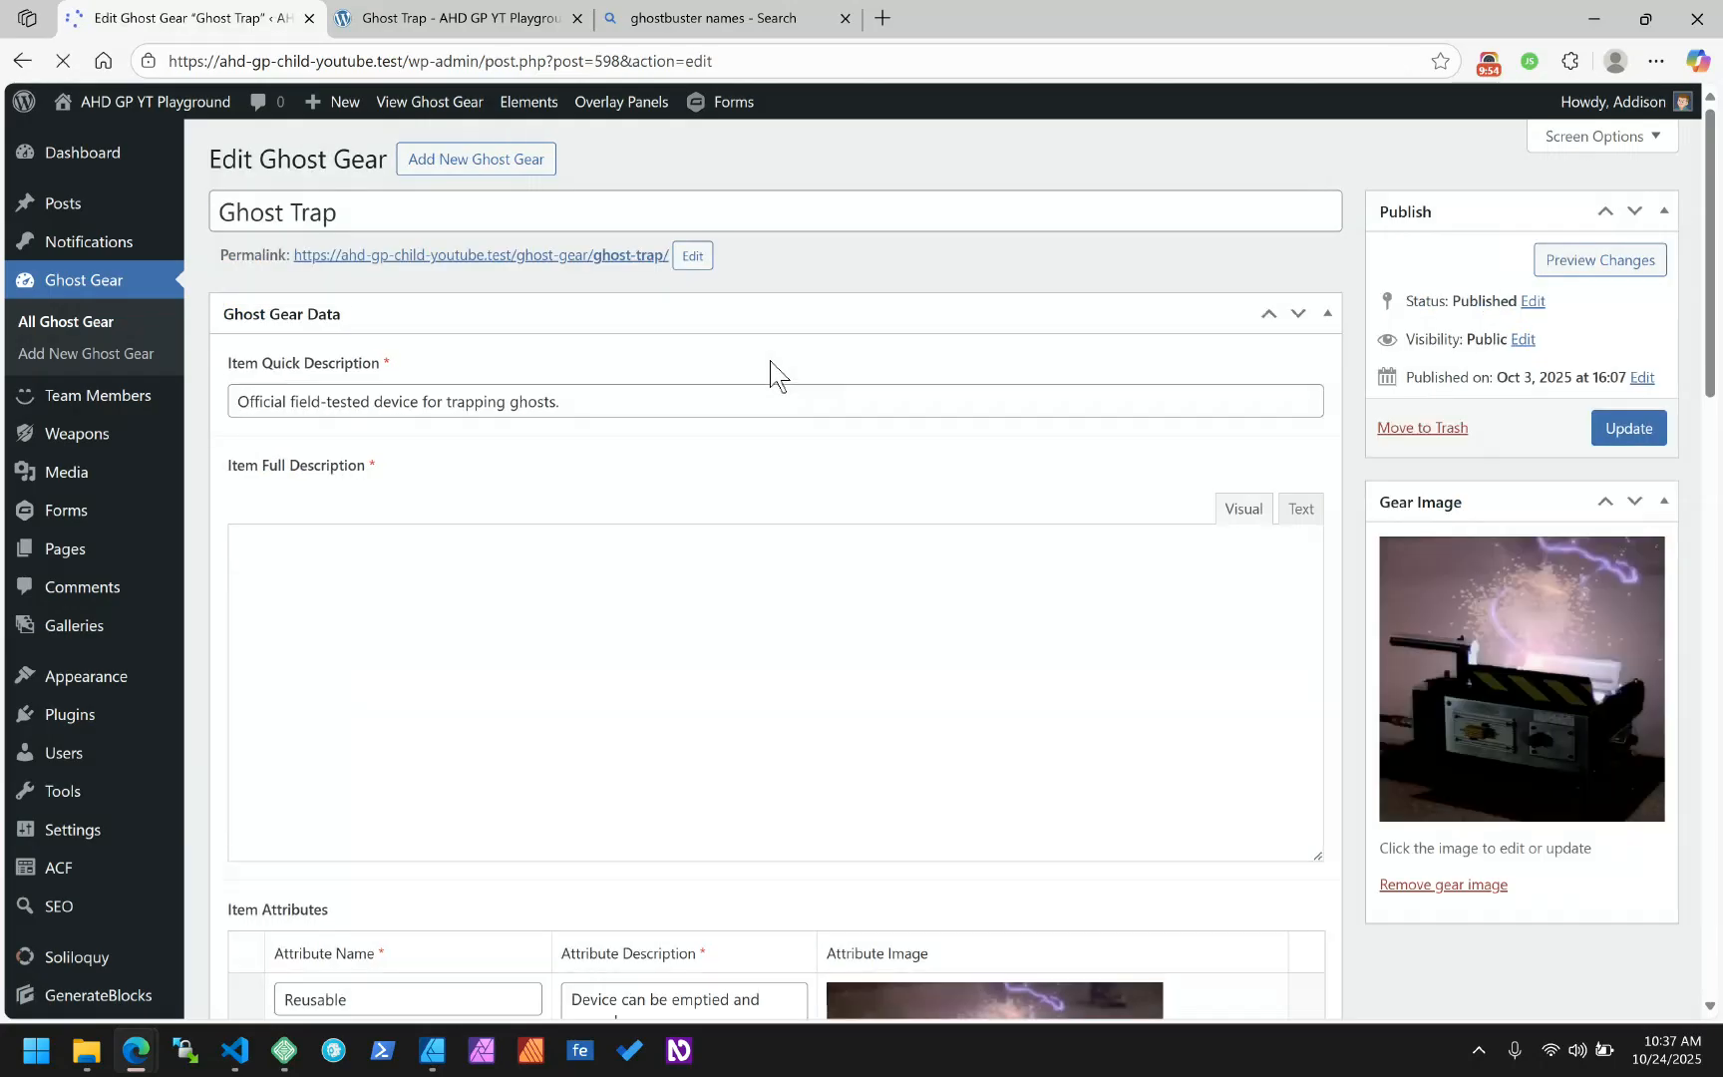
{"action": "scroll", "coordinate": [581, 450], "scroll_direction": "down", "scroll_amount": 6}
{"action": "scroll", "coordinate": [580, 449], "scroll_direction": "down", "scroll_amount": 10}
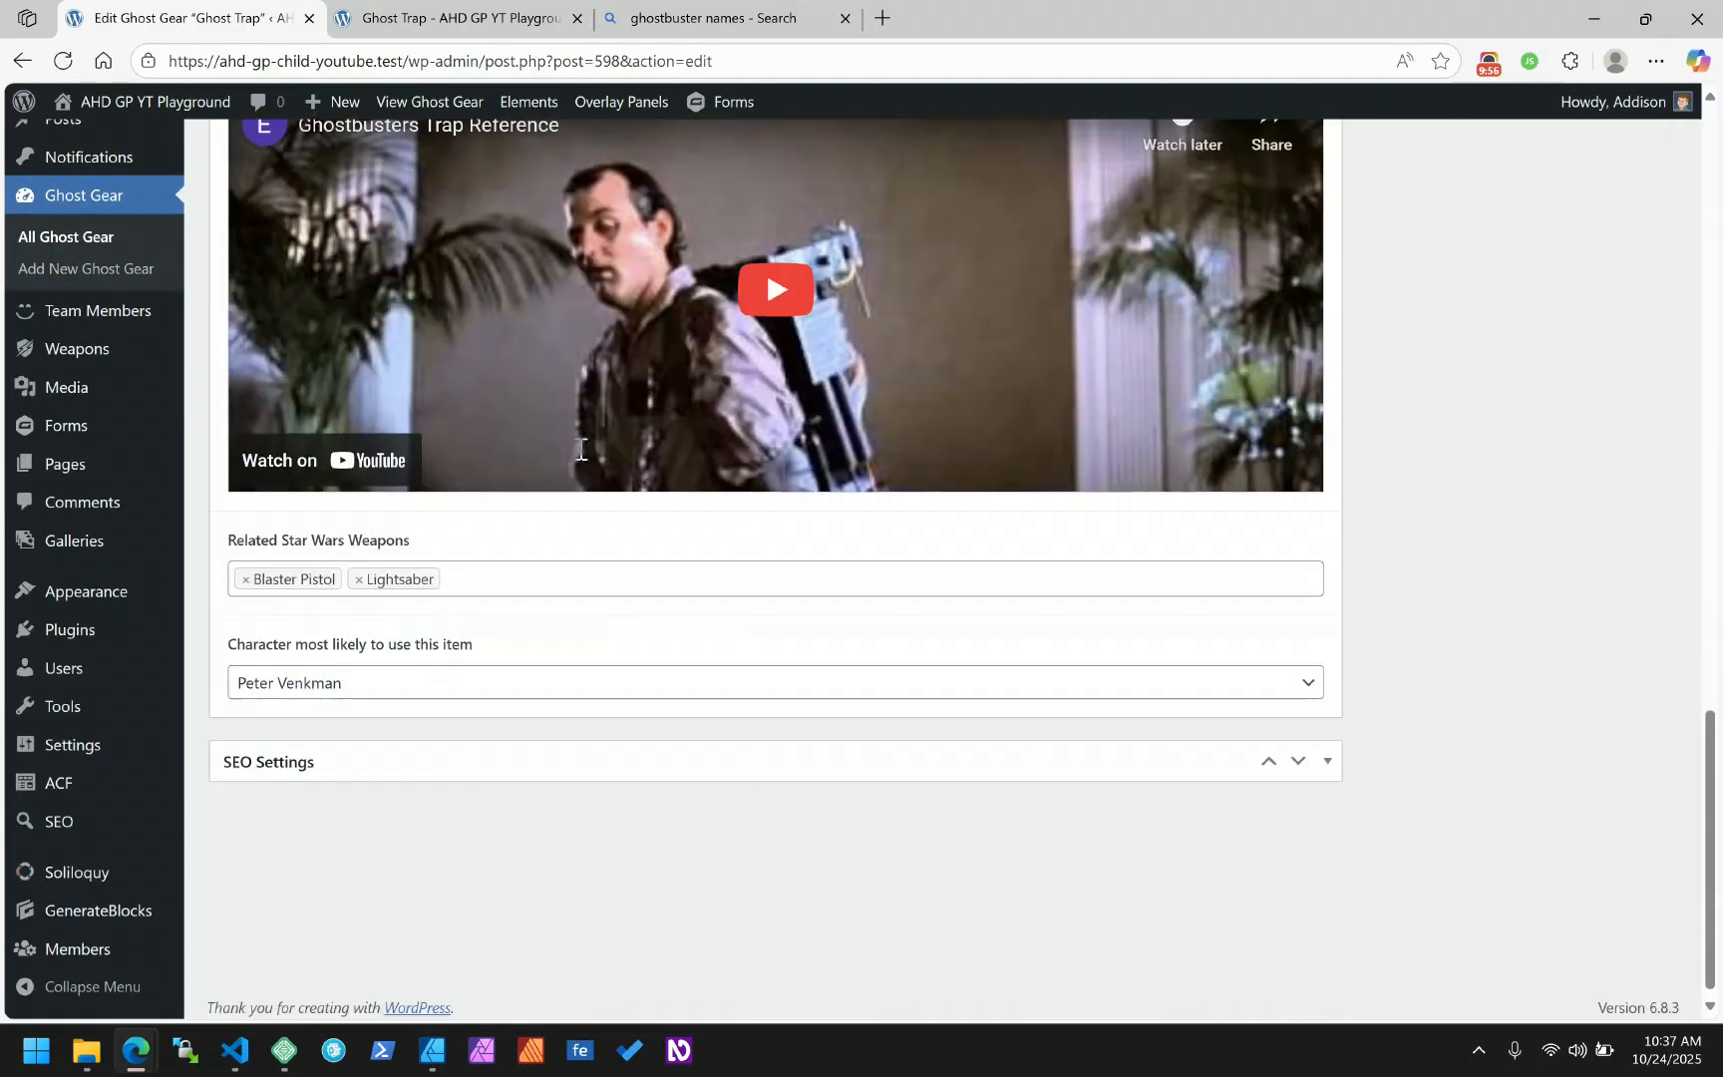
{"action": "left_click", "coordinate": [317, 691]}
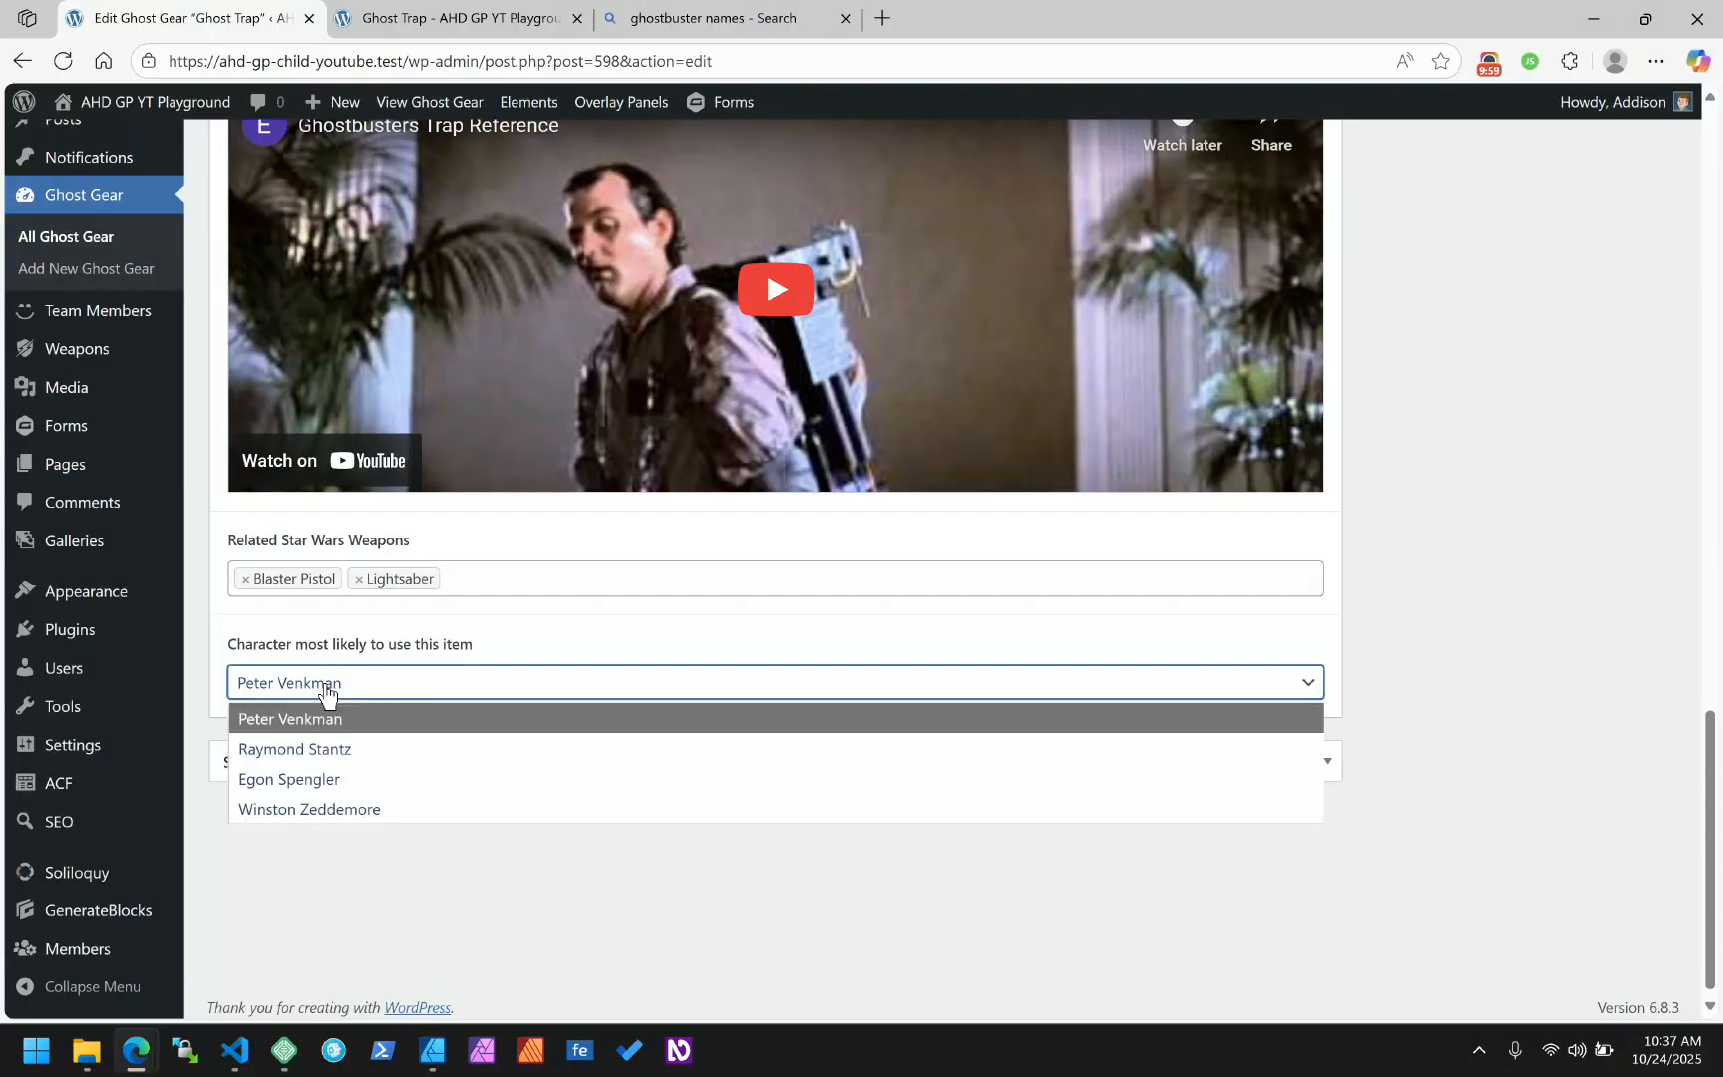
{"action": "left_click", "coordinate": [1448, 671]}
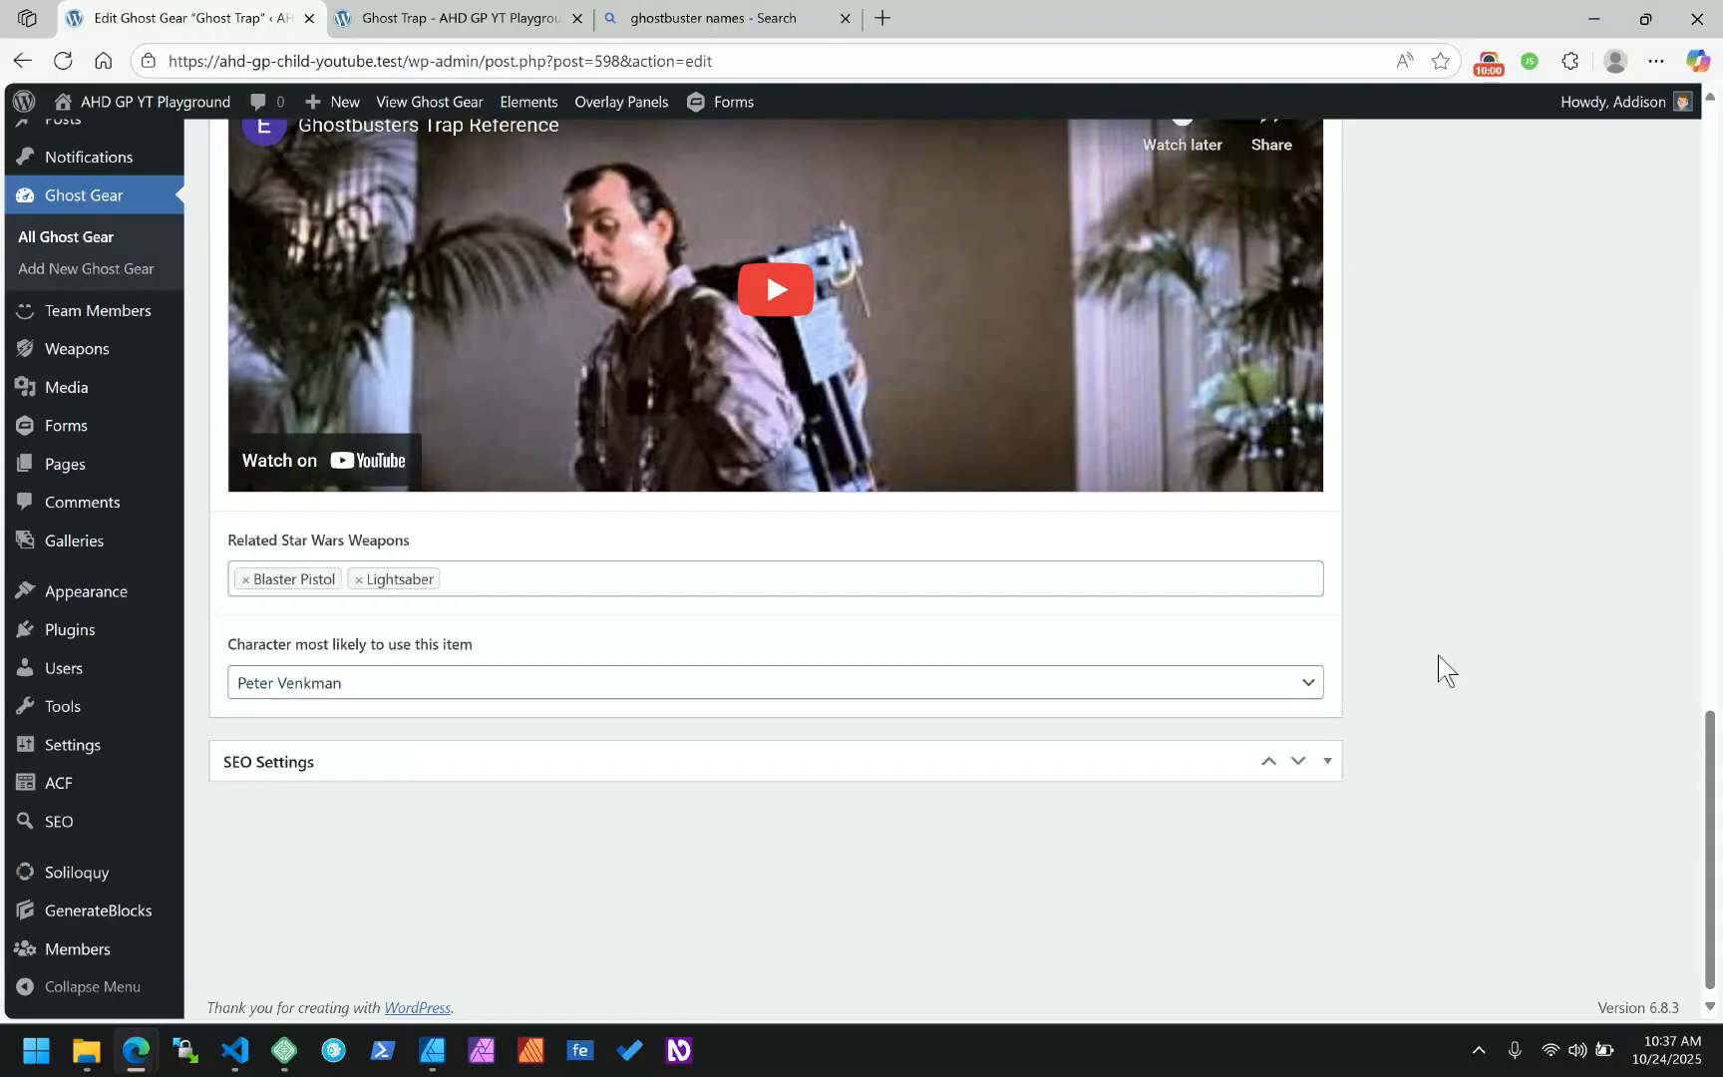
{"action": "left_click", "coordinate": [379, 690]}
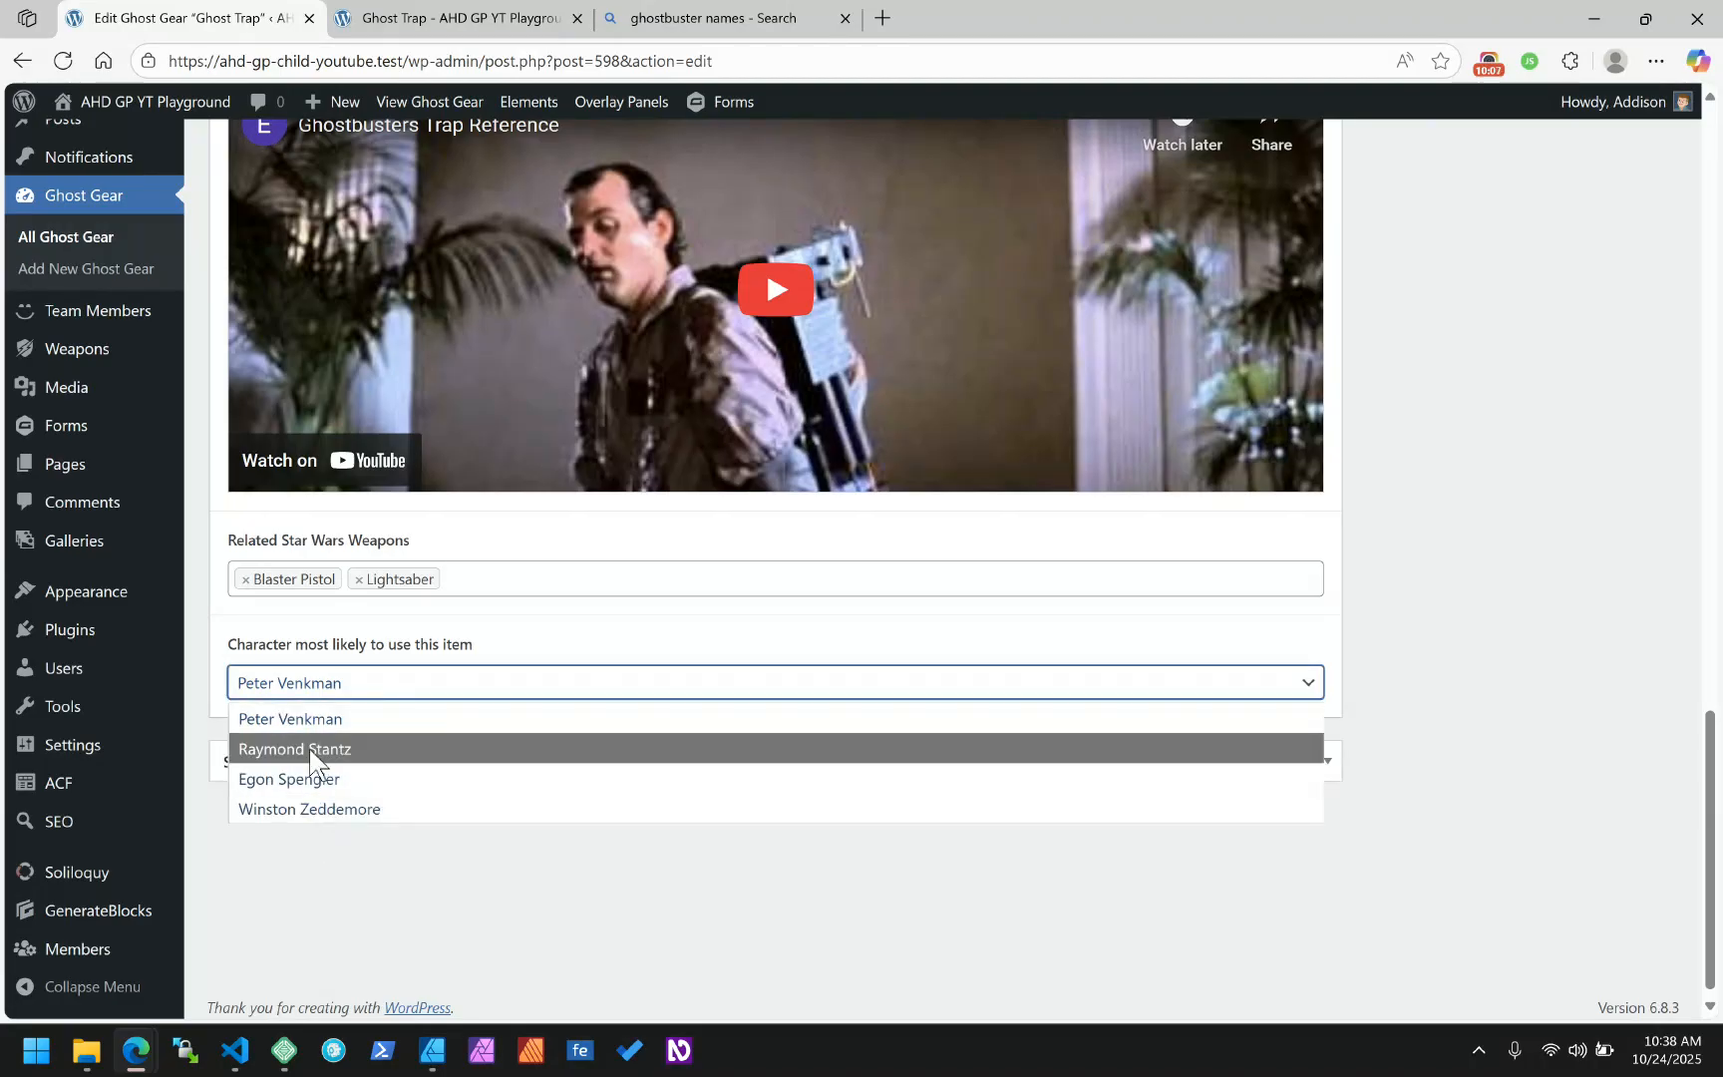
{"action": "left_click", "coordinate": [1416, 553]}
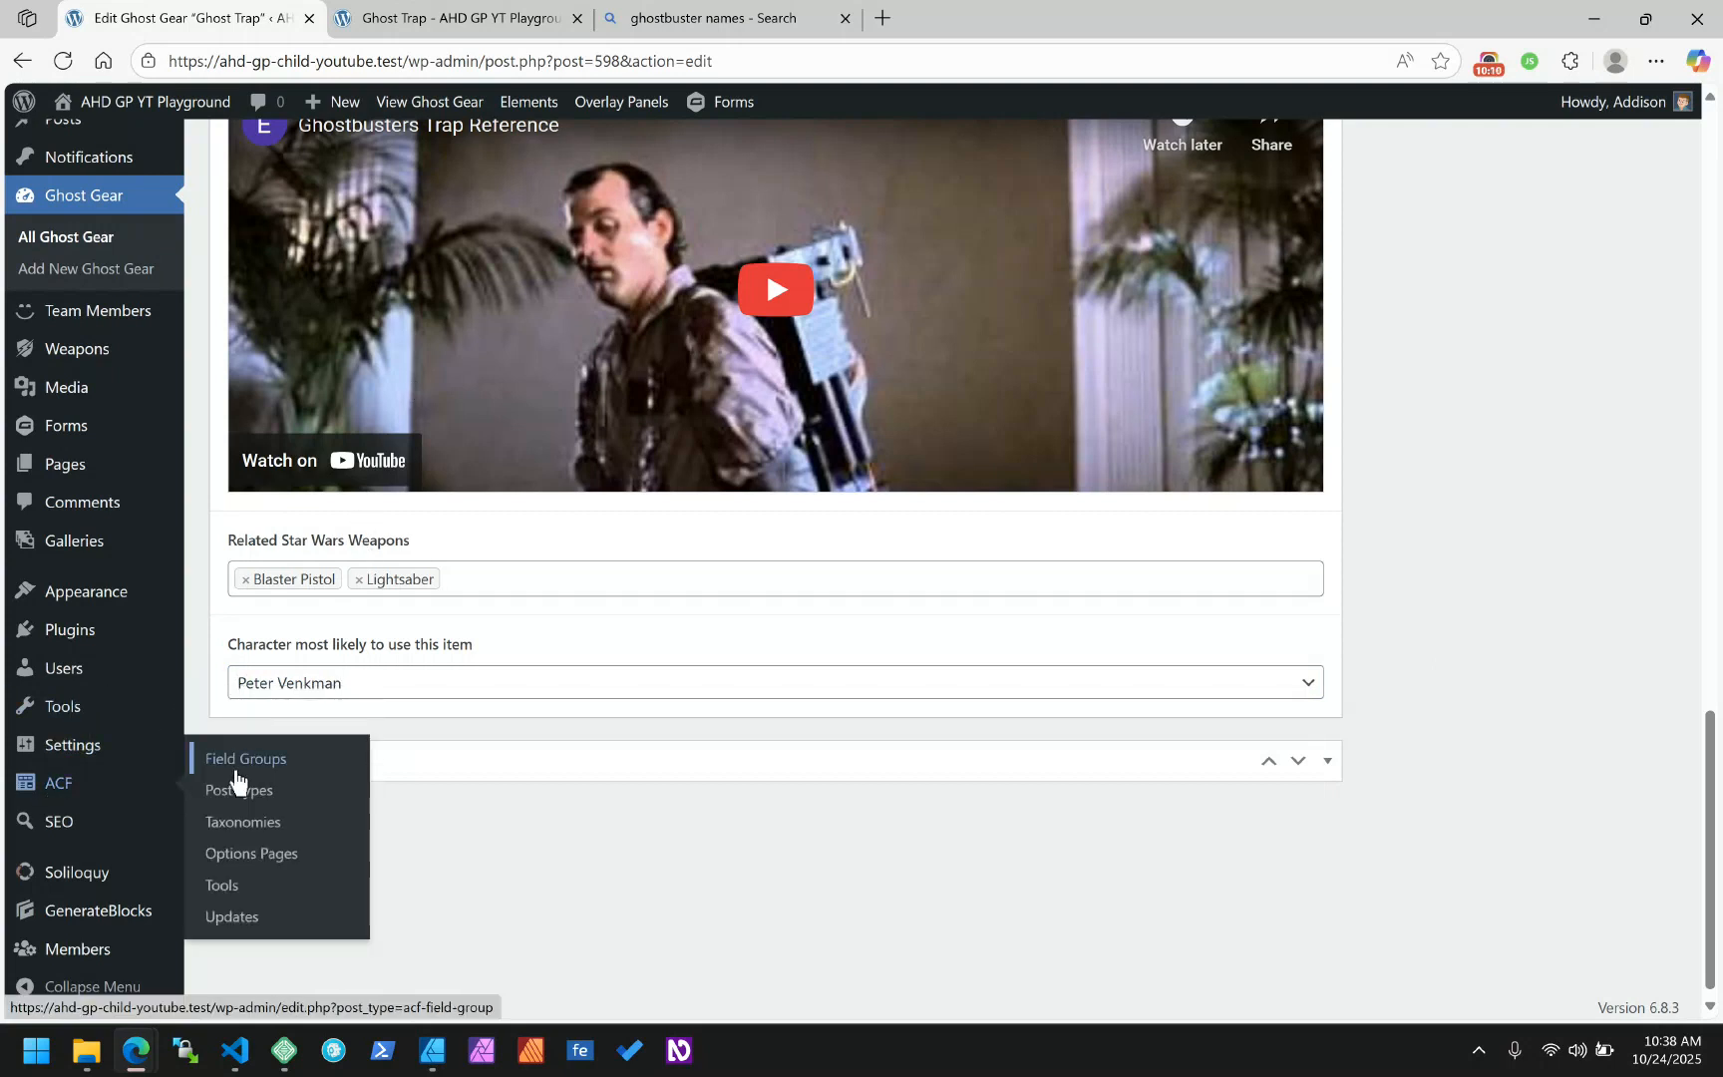
Reopen the Ghost Gear Data field group and turn on Allow Null in the character field's validation settings
{"action": "left_click", "coordinate": [247, 766]}
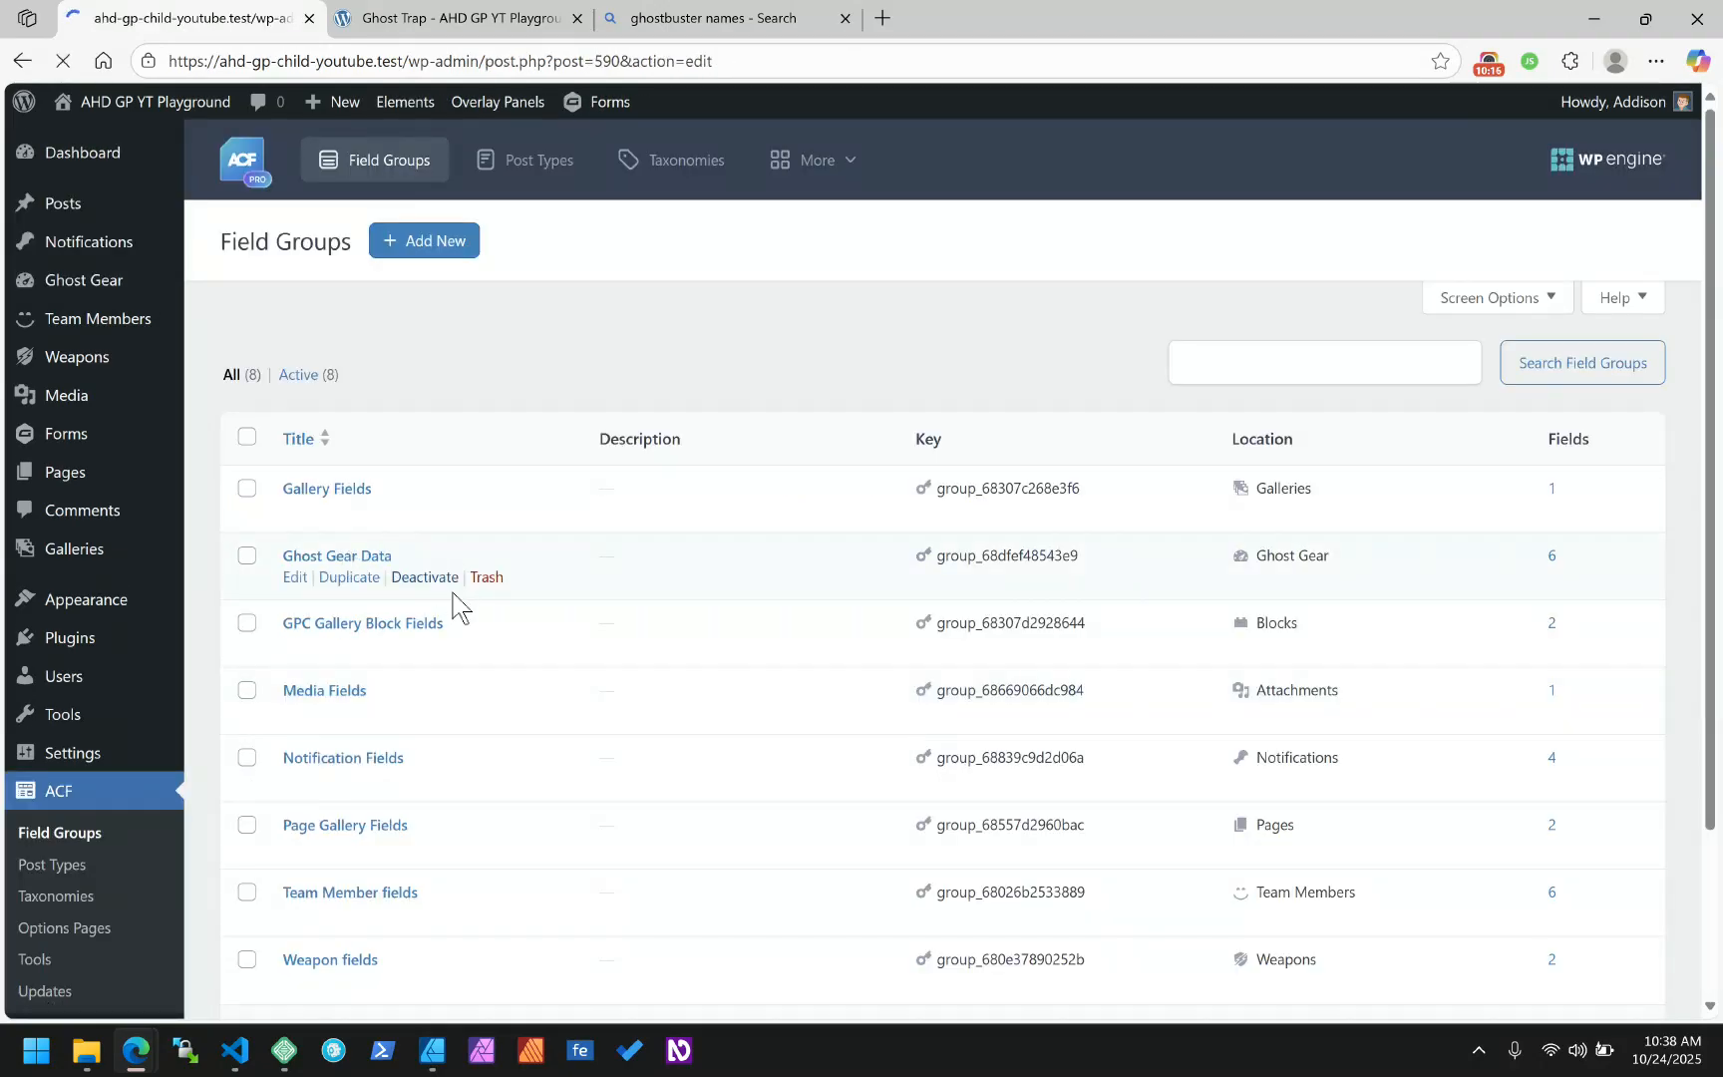
{"action": "scroll", "coordinate": [454, 590], "scroll_direction": "down", "scroll_amount": 3}
{"action": "left_click", "coordinate": [303, 491]}
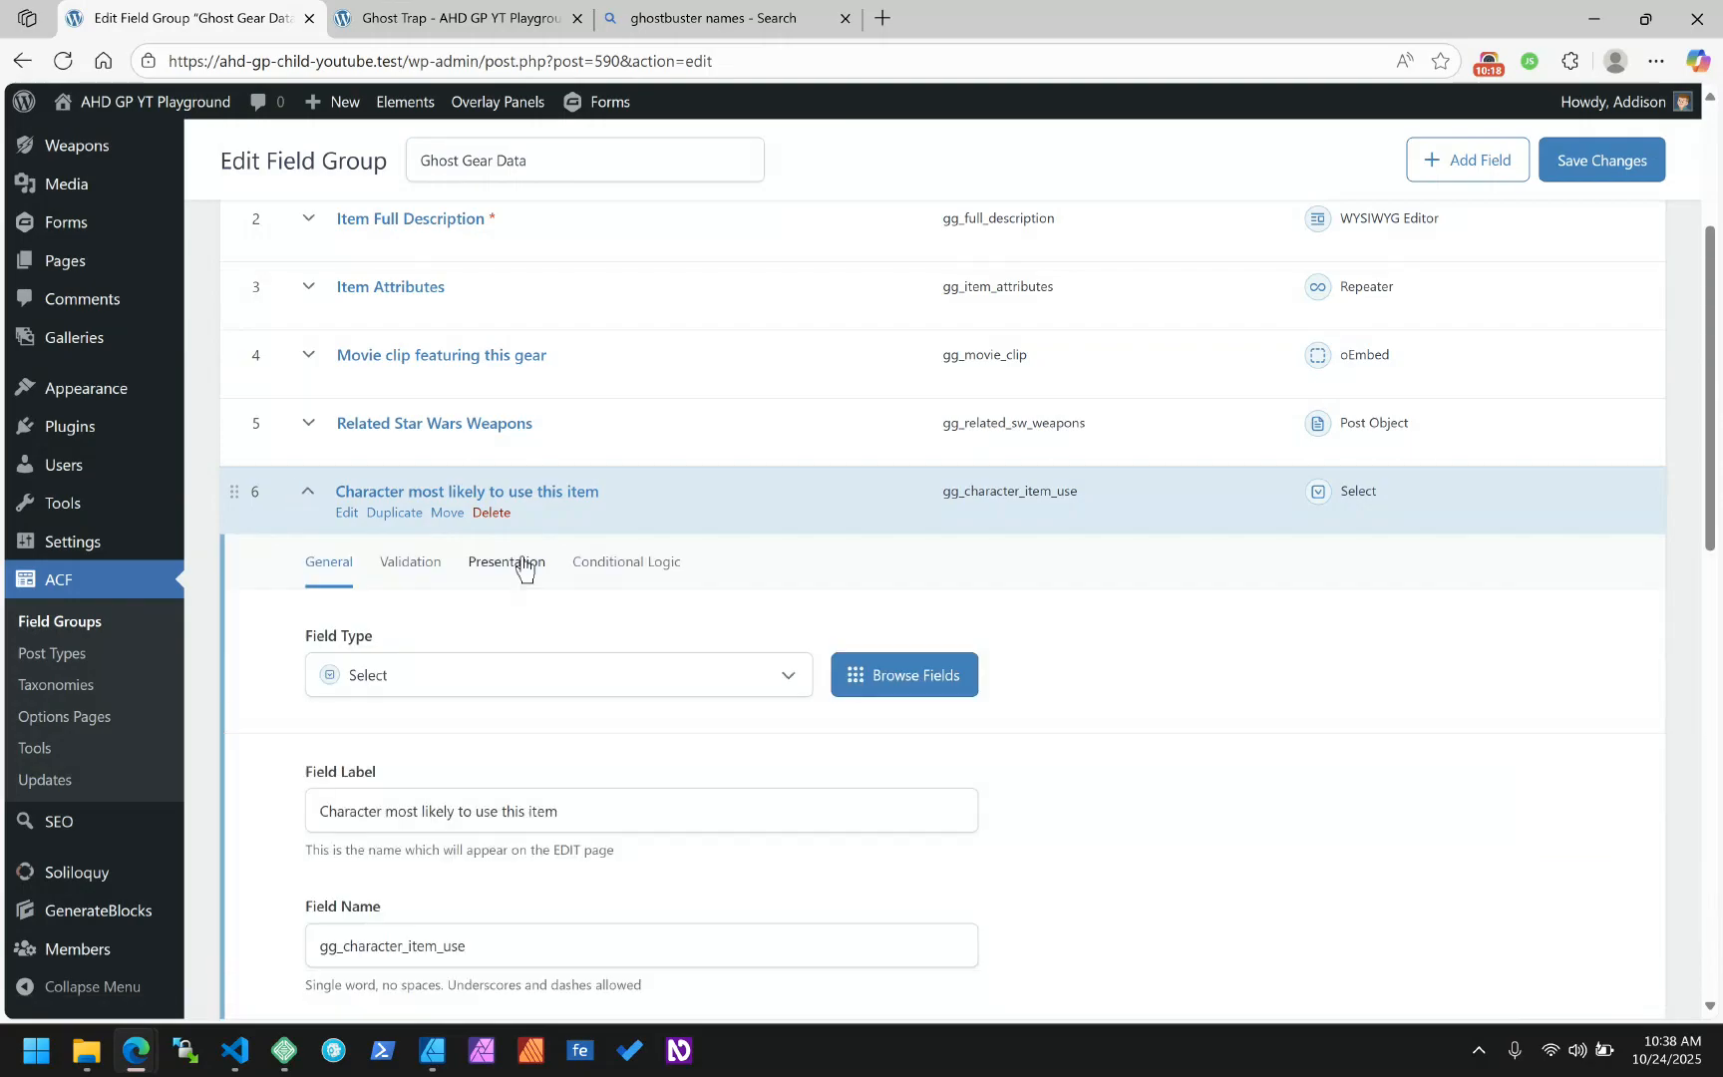
{"action": "left_click", "coordinate": [511, 563]}
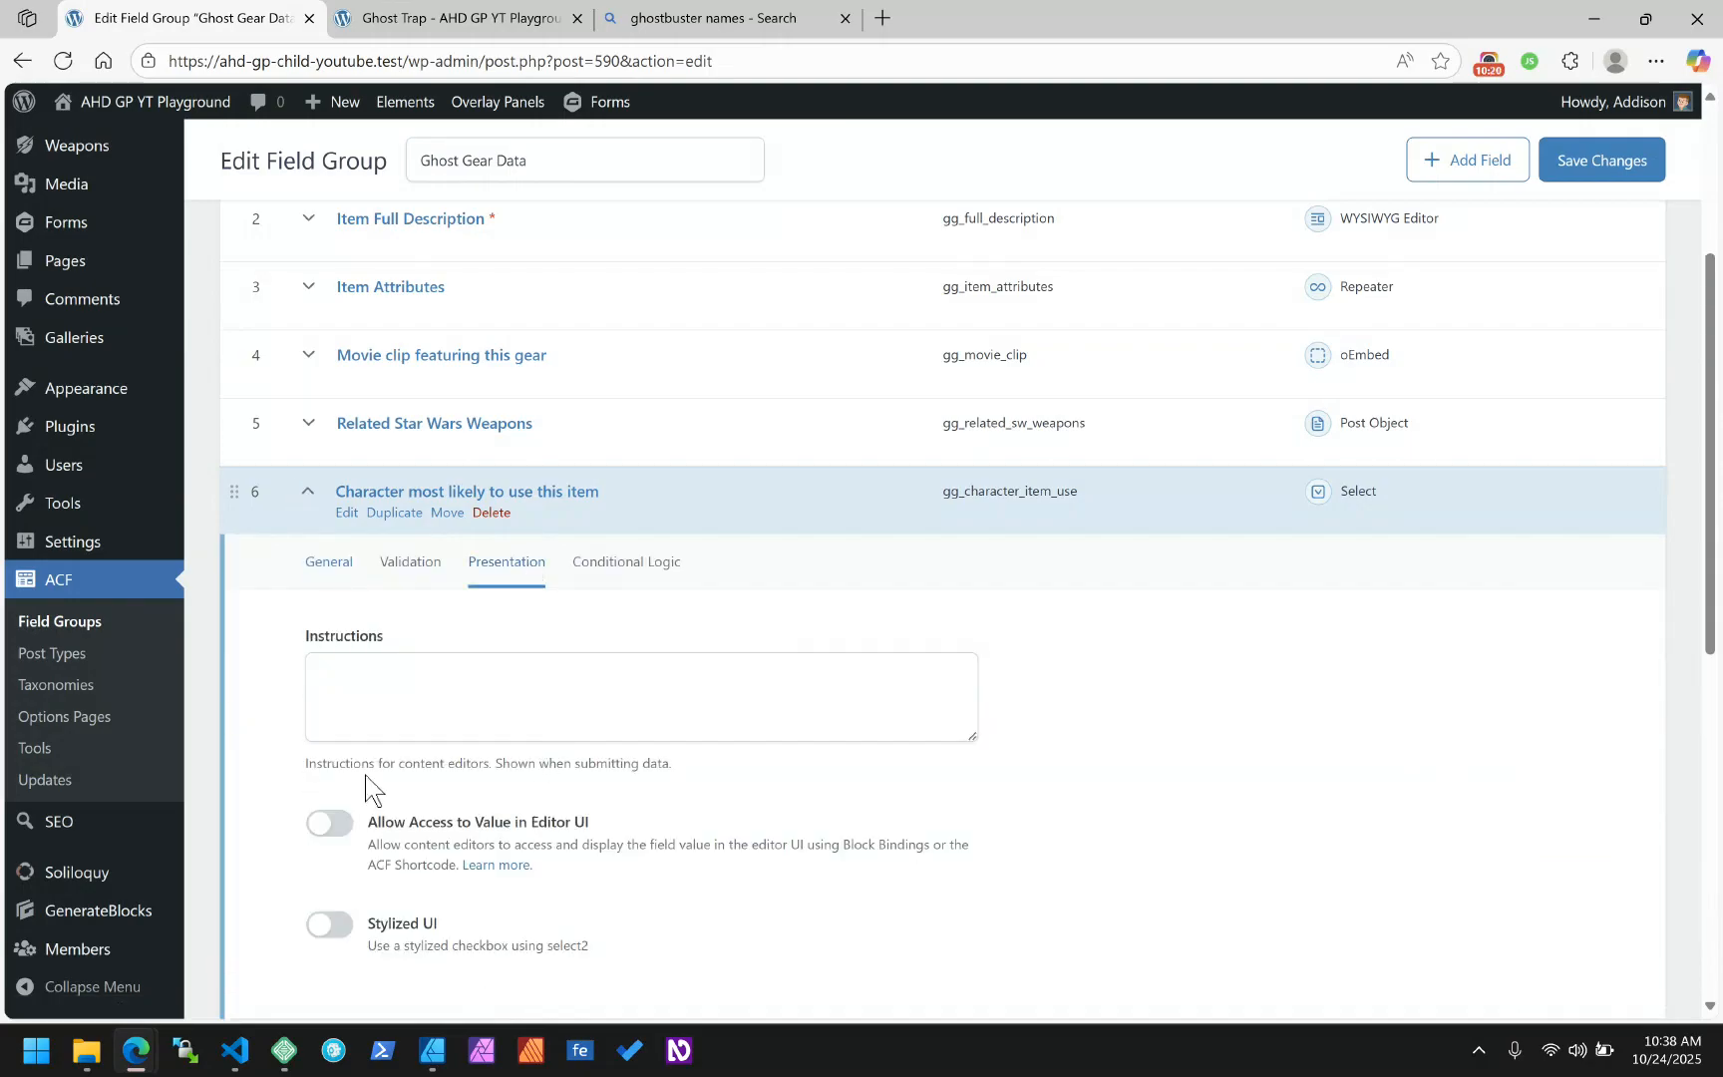
{"action": "left_click", "coordinate": [390, 564]}
{"action": "left_click", "coordinate": [325, 714]}
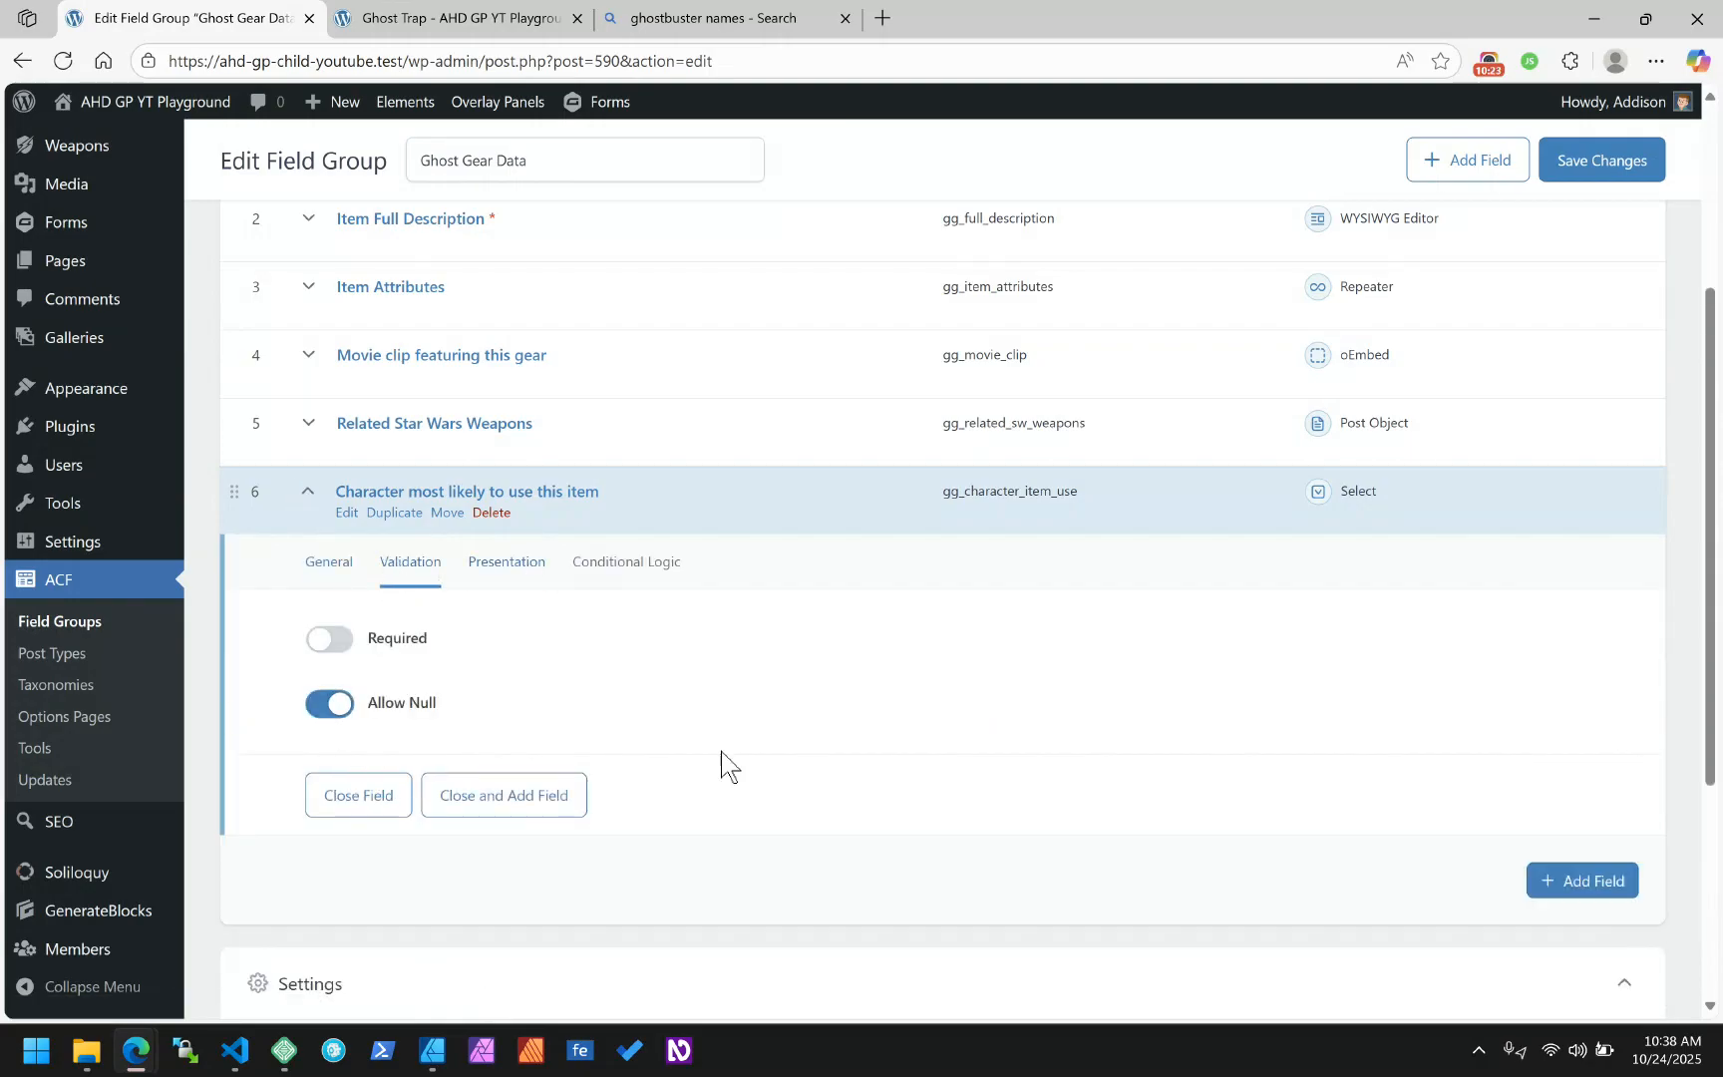
{"action": "left_click", "coordinate": [1575, 882]}
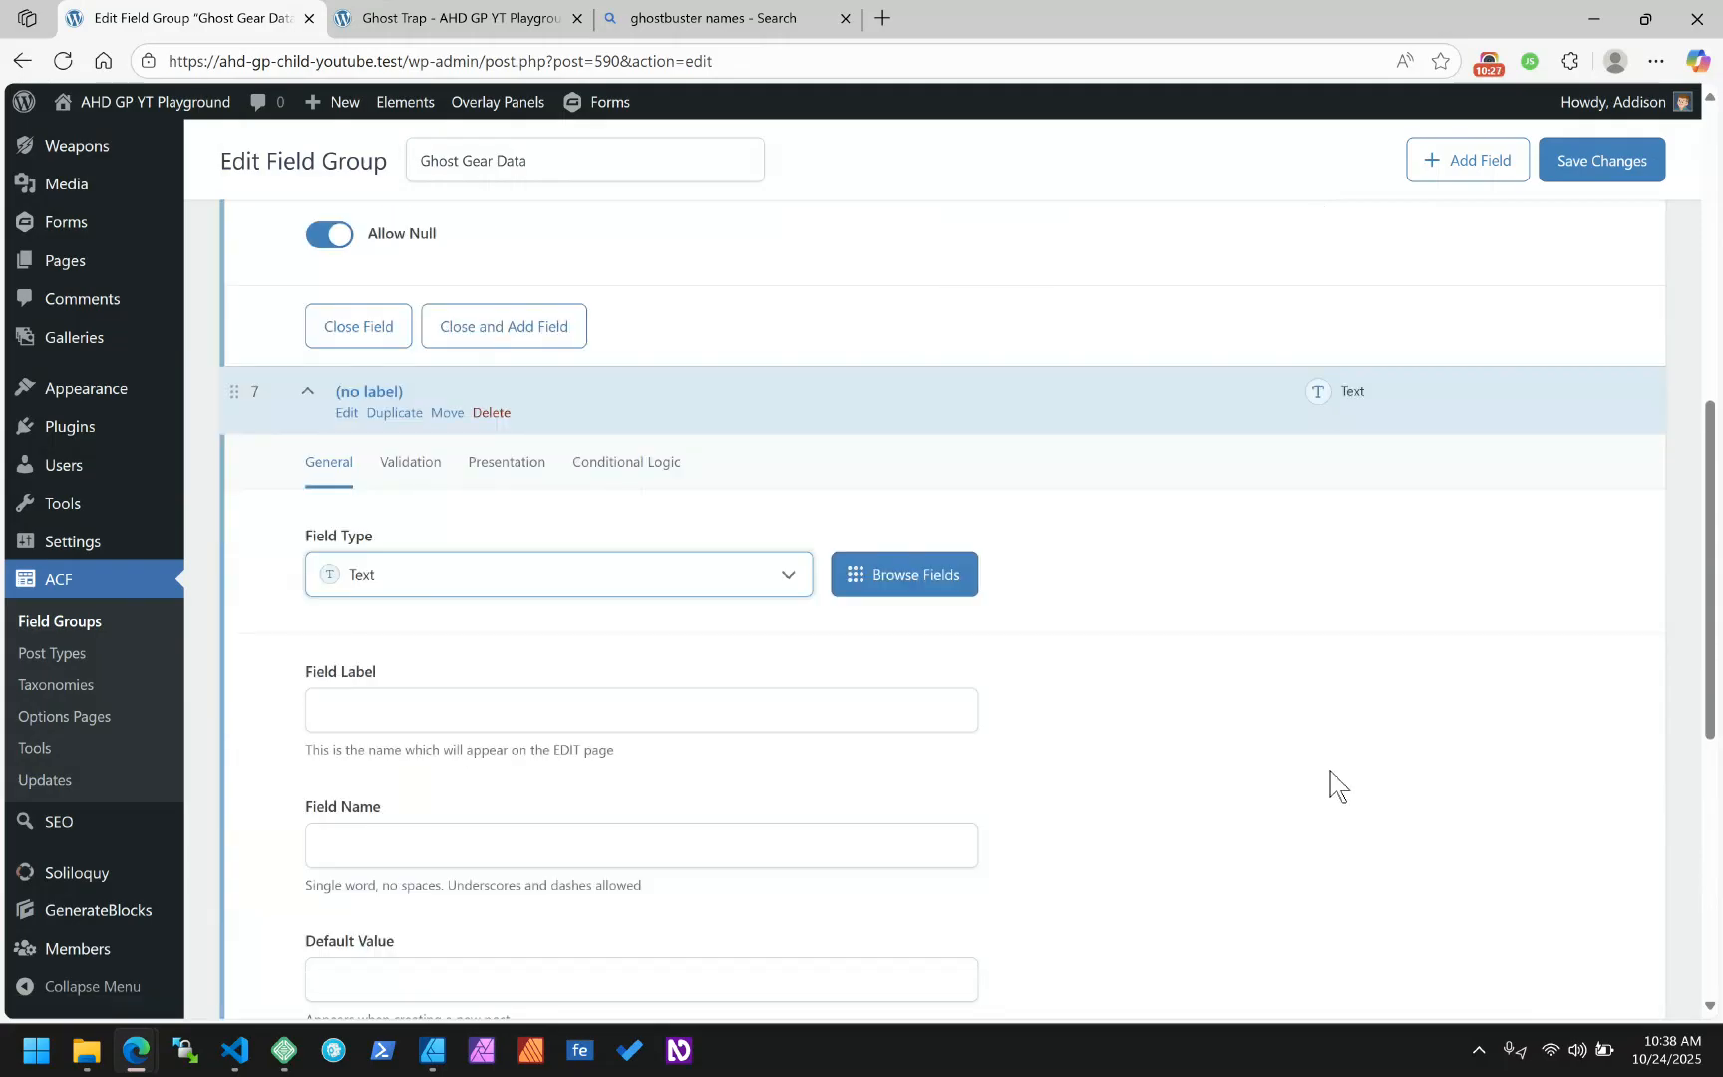
{"action": "left_click", "coordinate": [491, 412]}
{"action": "left_click", "coordinate": [512, 372]}
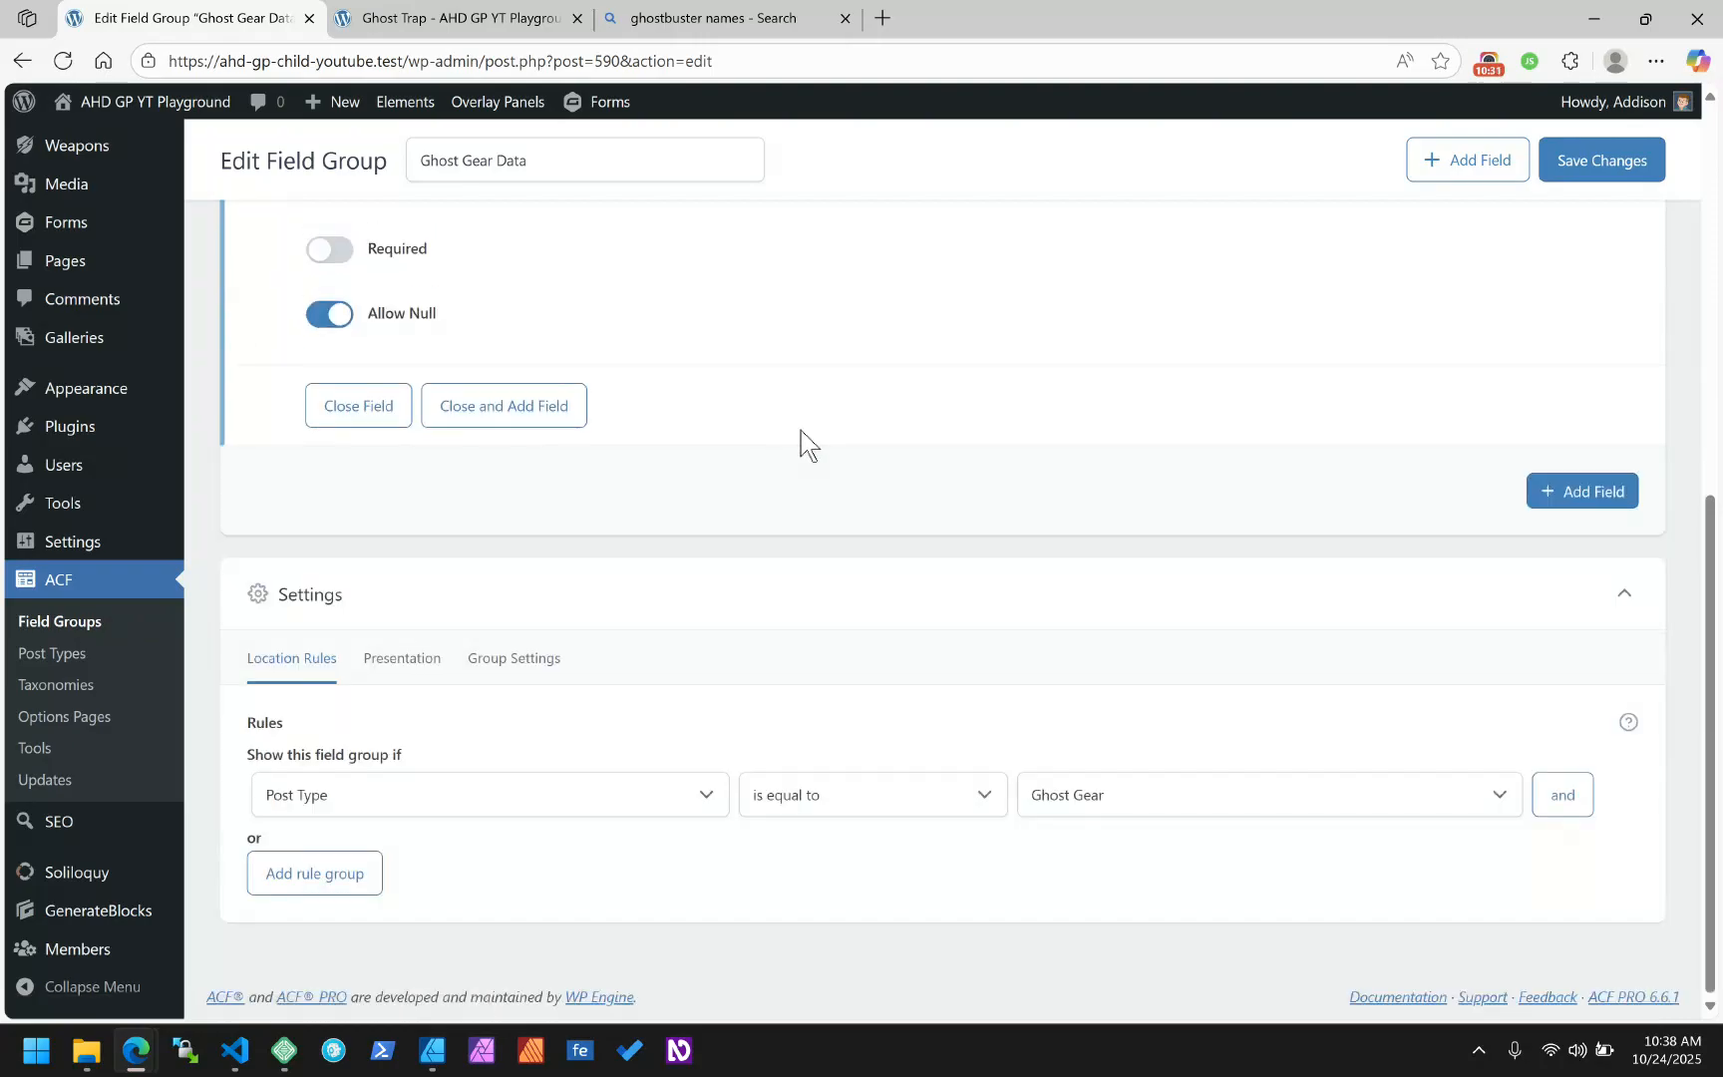
Save the changes to the Ghost Gear Data field group
{"action": "scroll", "coordinate": [896, 557], "scroll_direction": "up", "scroll_amount": 3}
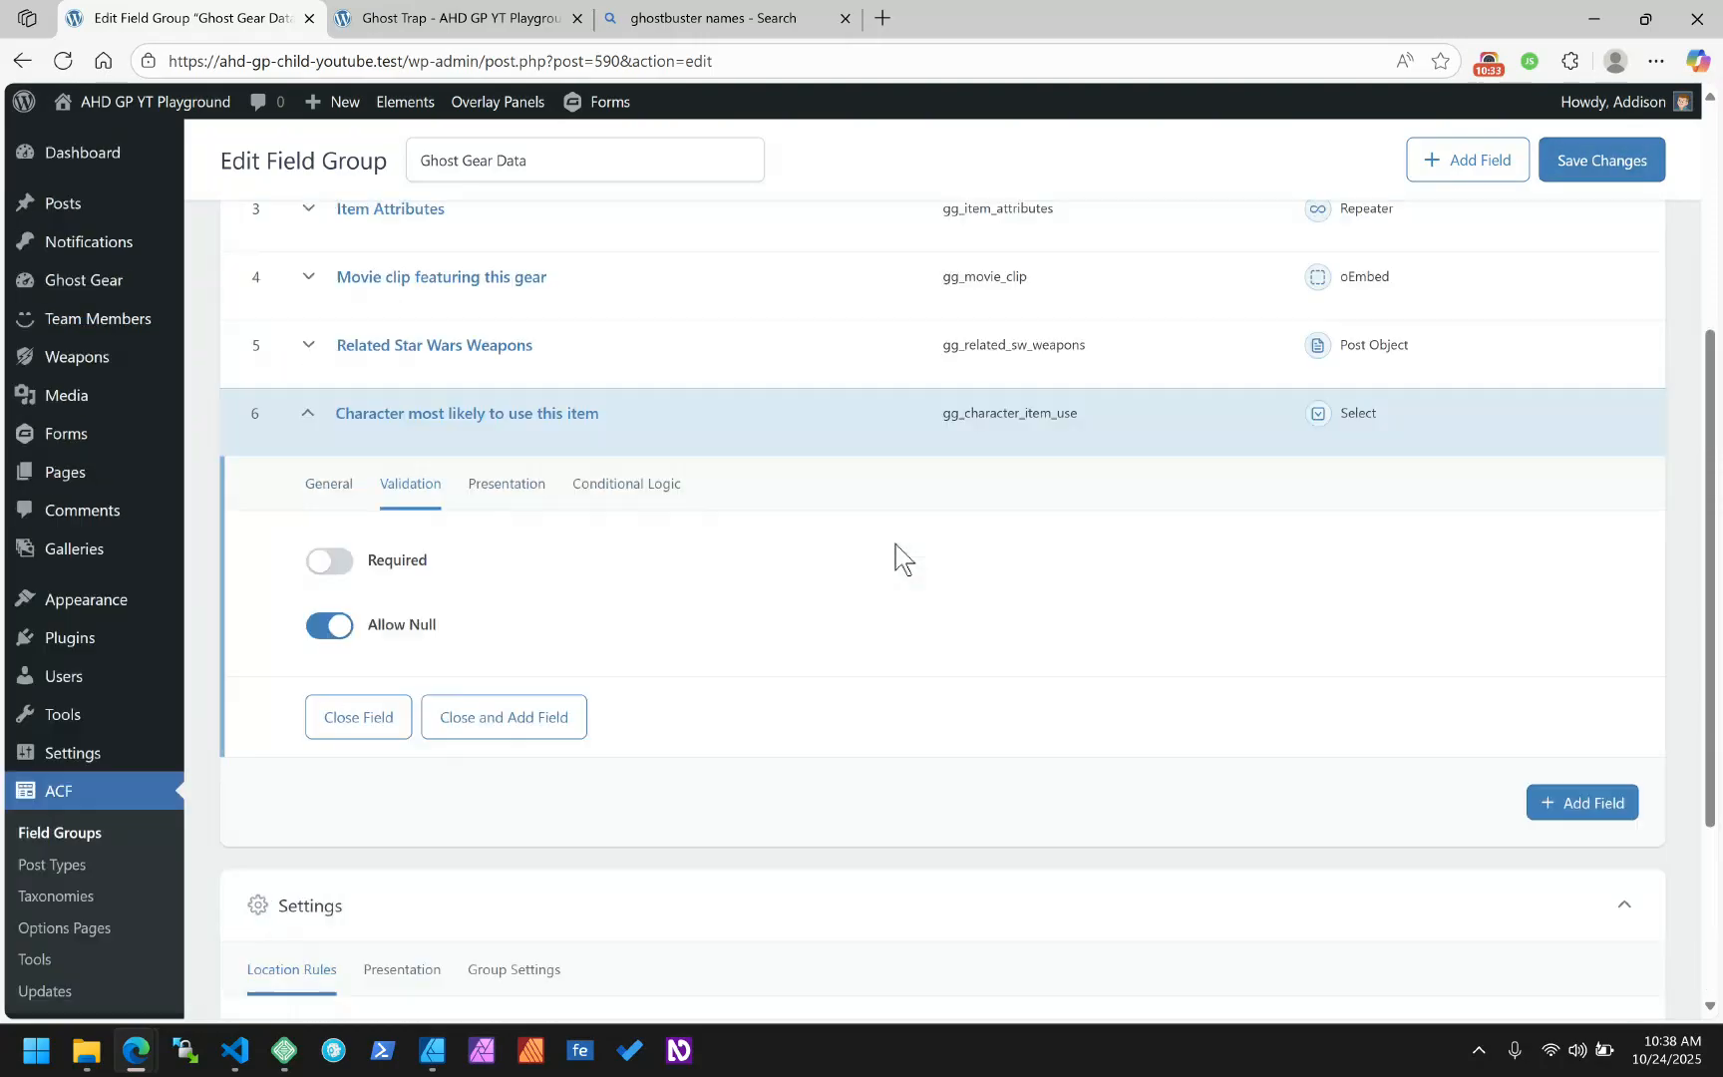
{"action": "left_click", "coordinate": [1598, 161]}
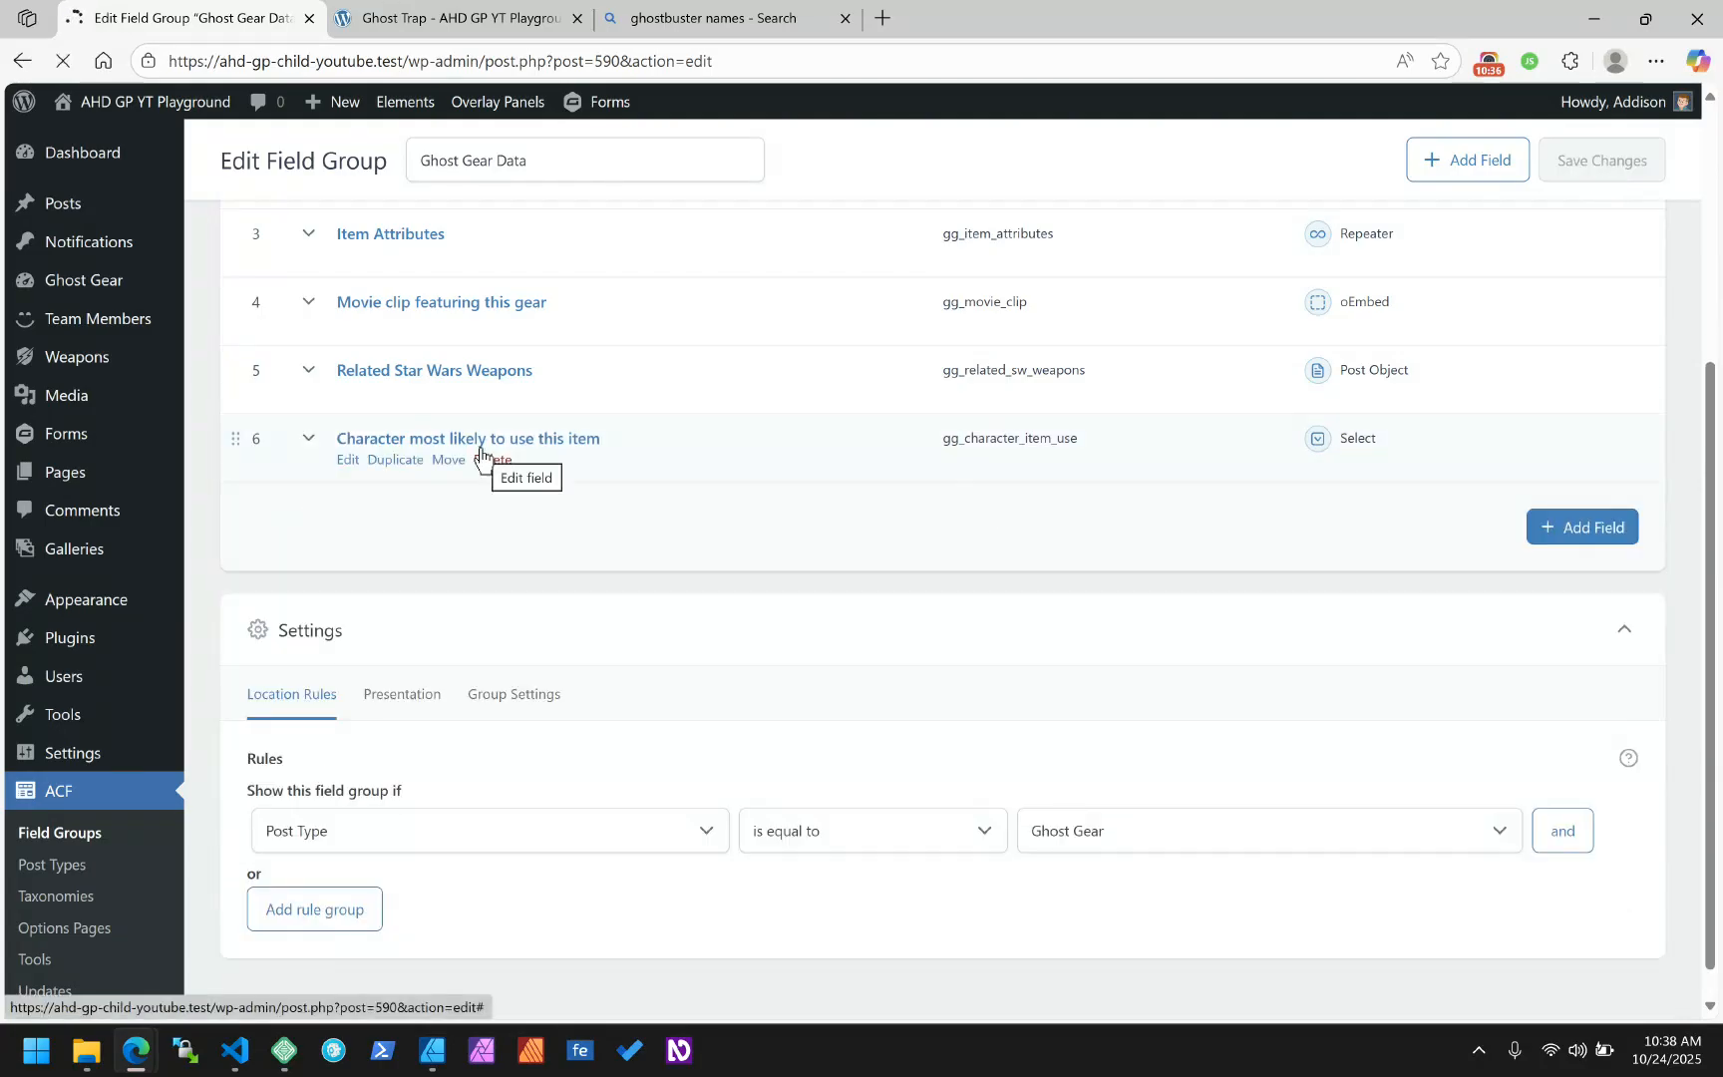
Open the Ghost Trap item for editing and set the character most likely to use it to Raymond Stantz
{"action": "mouse_move", "coordinate": [77, 281]}
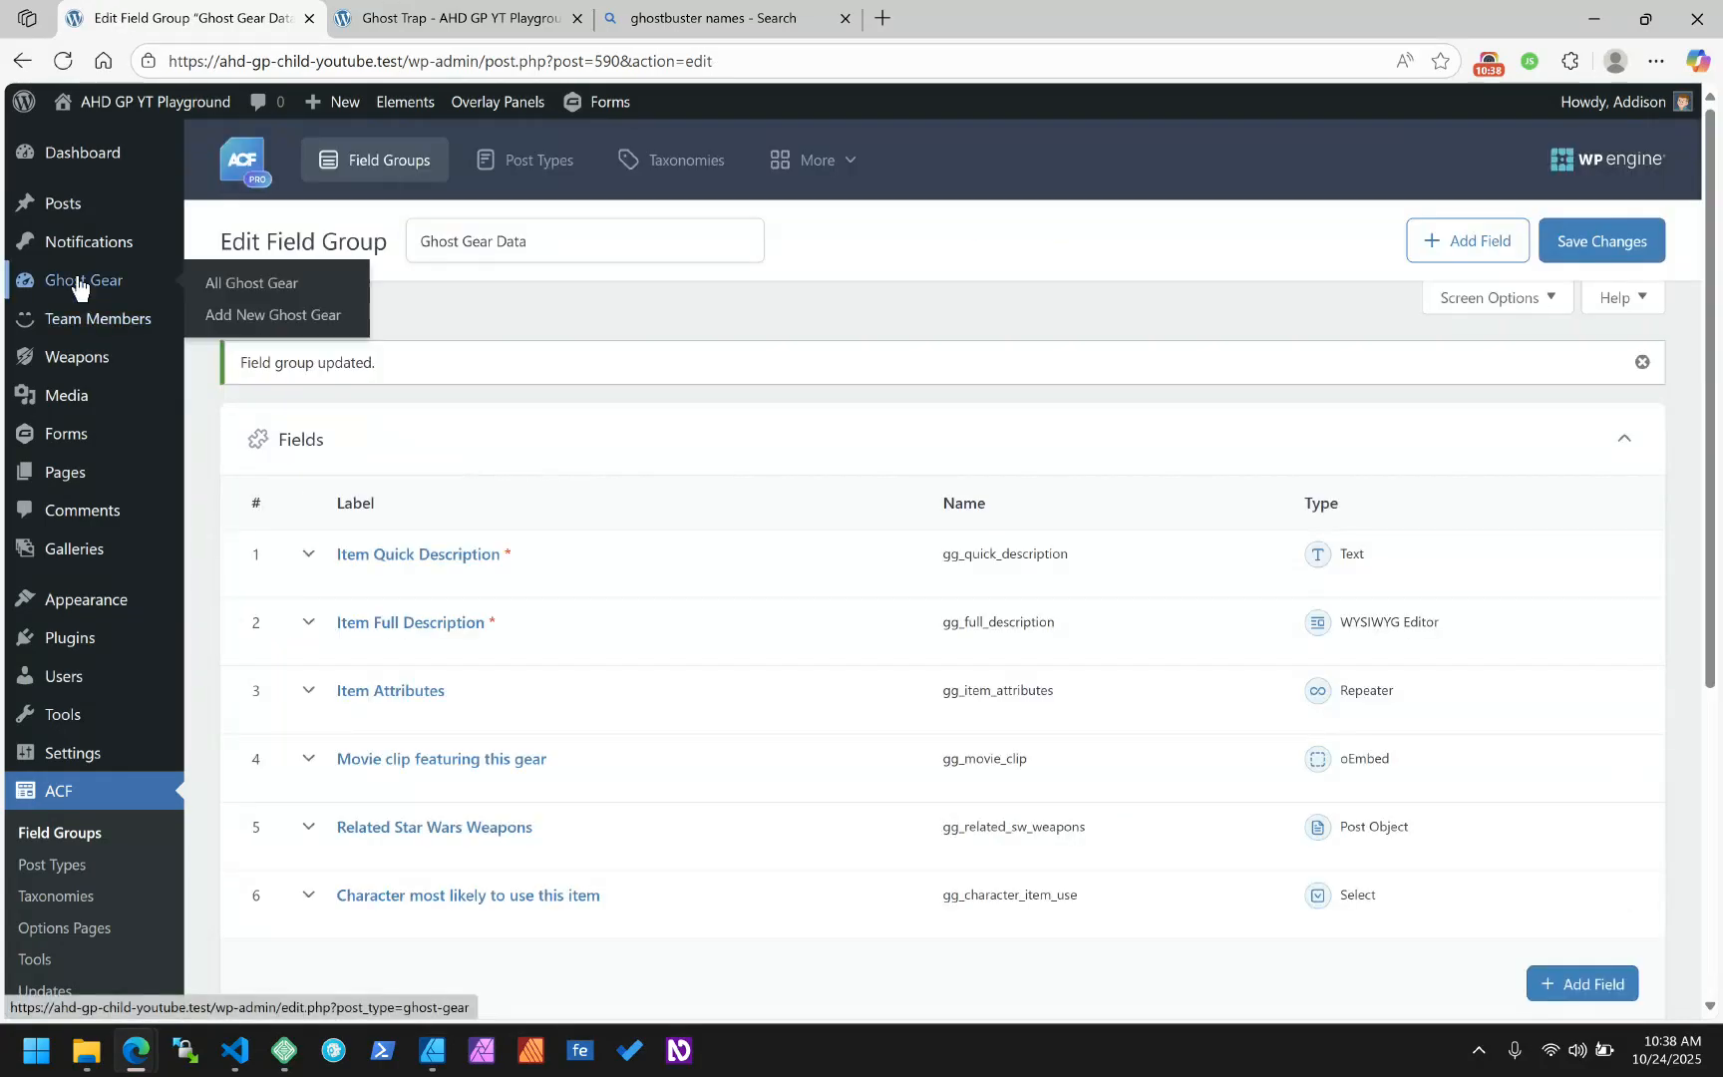
{"action": "left_click", "coordinate": [217, 284]}
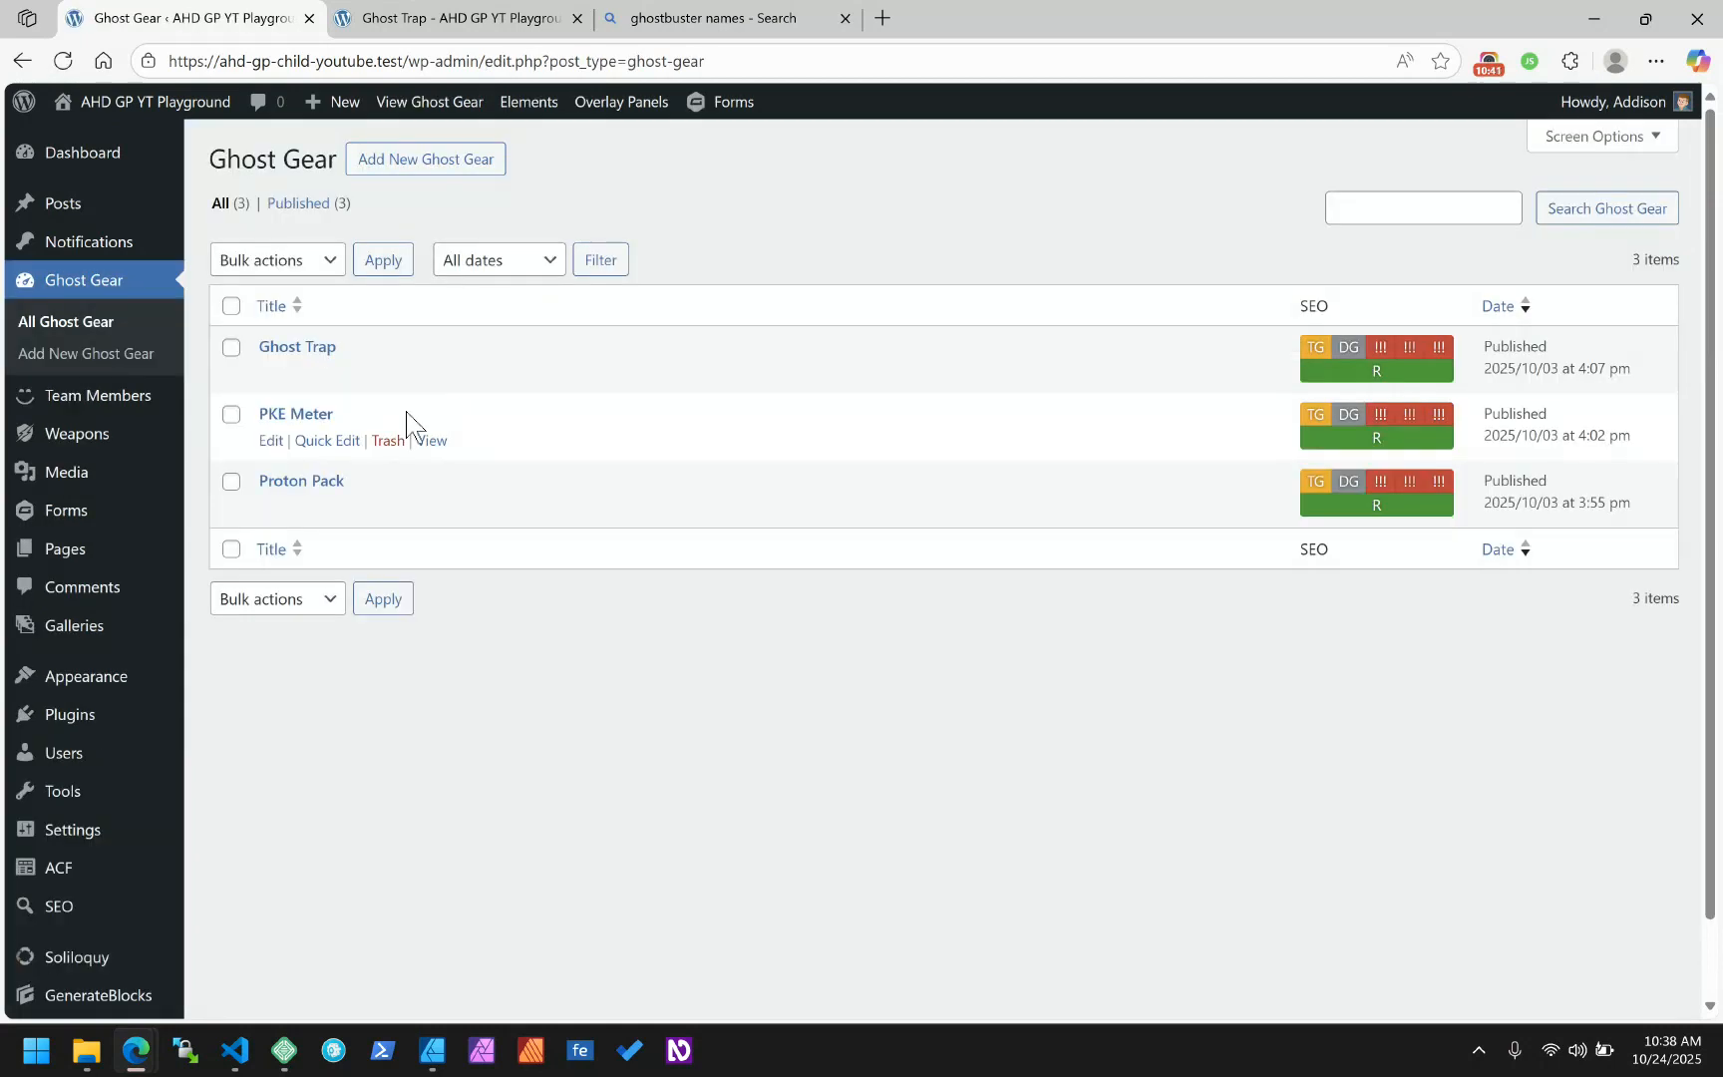
{"action": "left_click", "coordinate": [284, 347]}
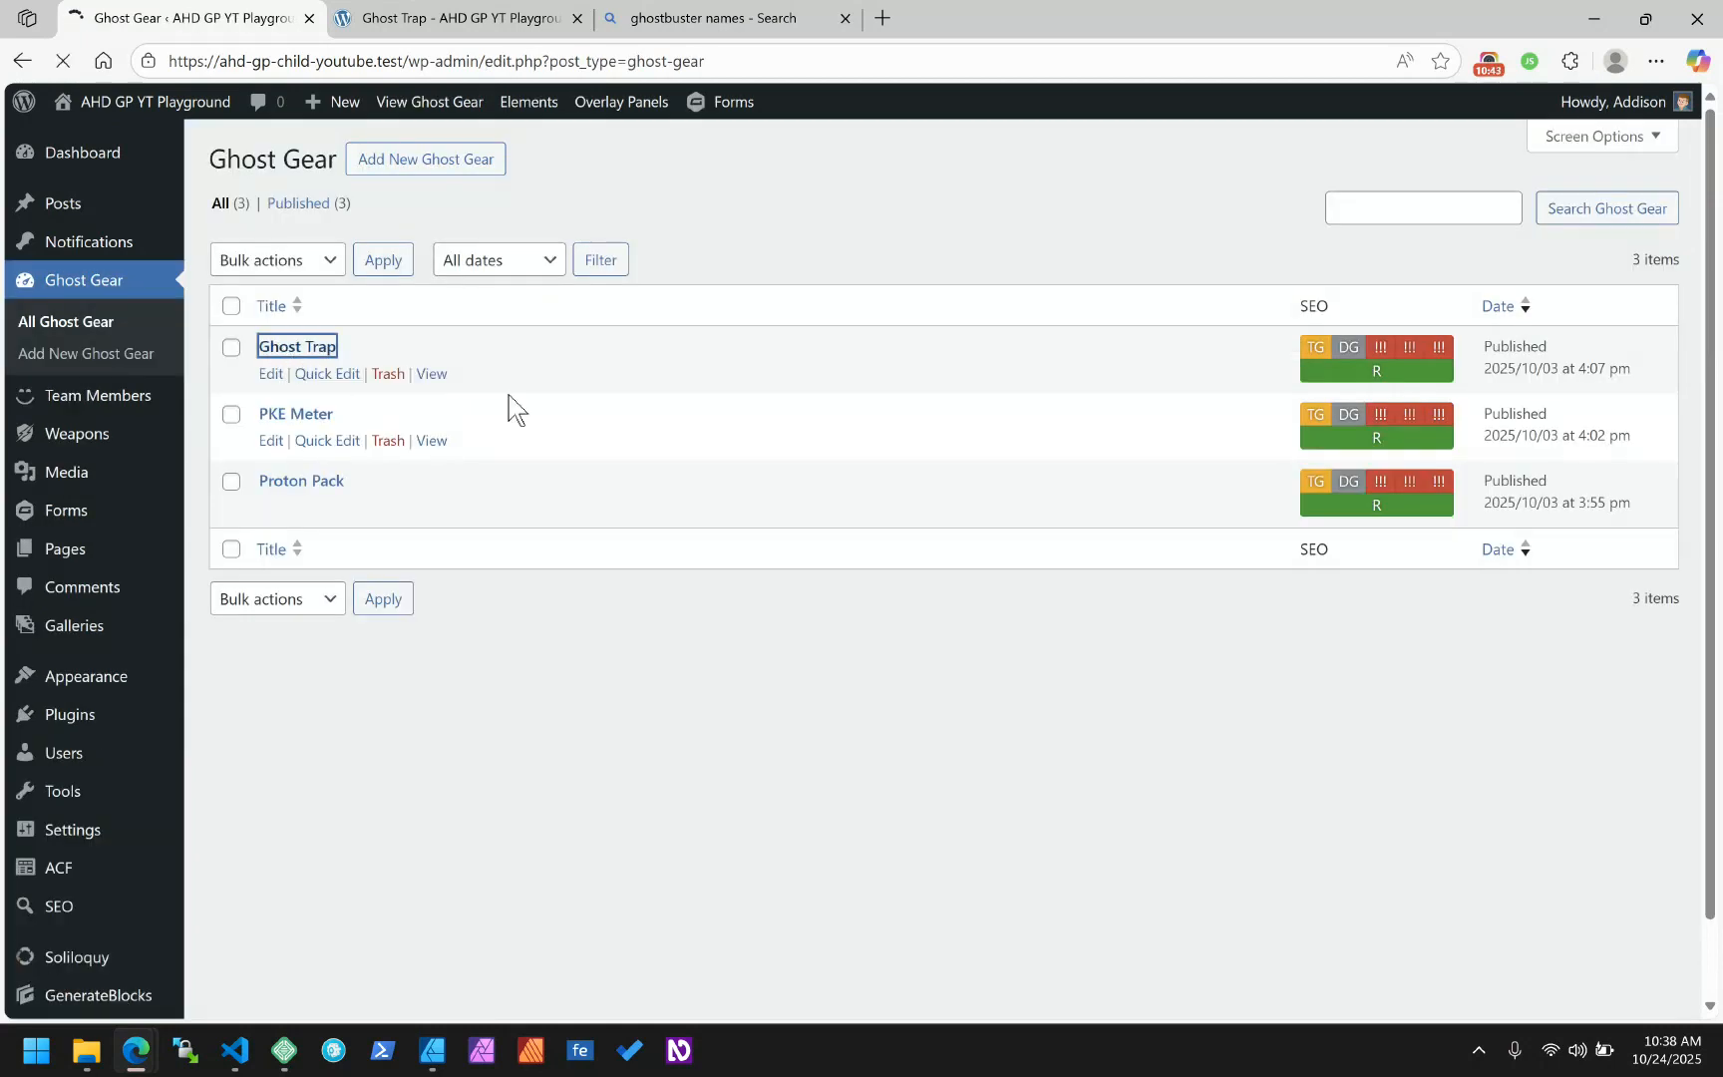
{"action": "scroll", "coordinate": [518, 399], "scroll_direction": "down", "scroll_amount": 15}
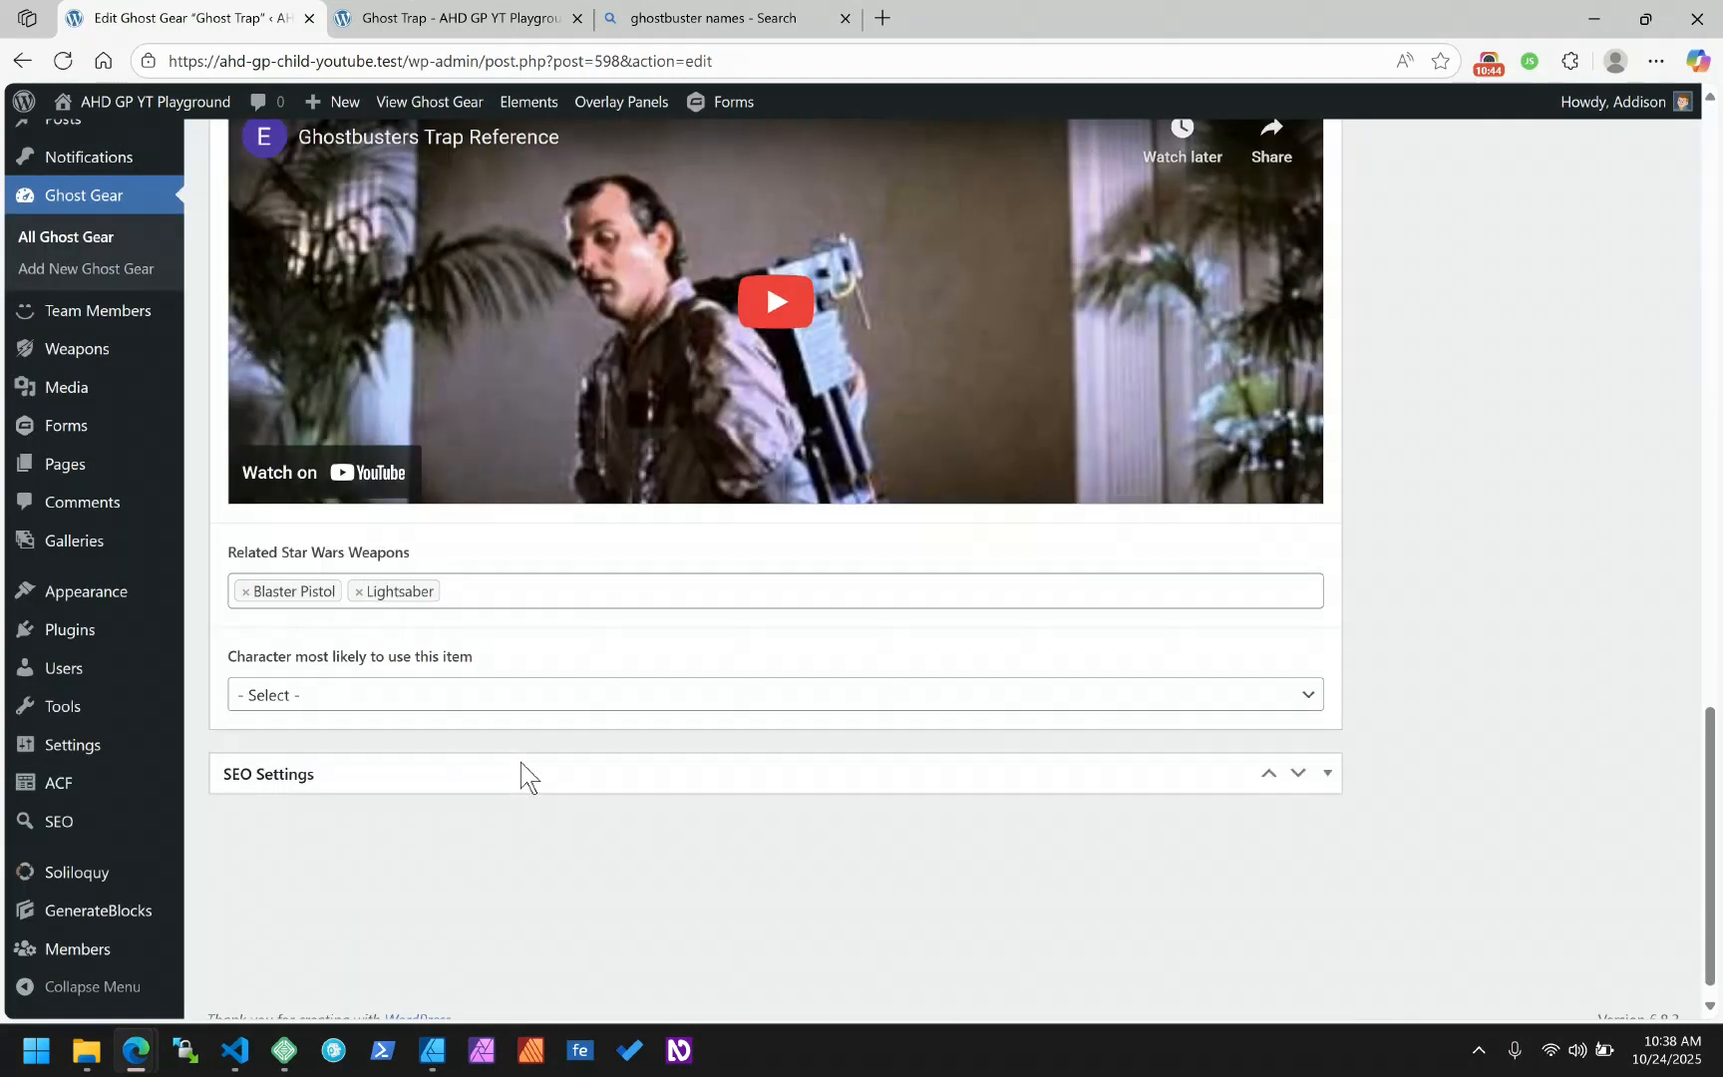
{"action": "left_click", "coordinate": [307, 698]}
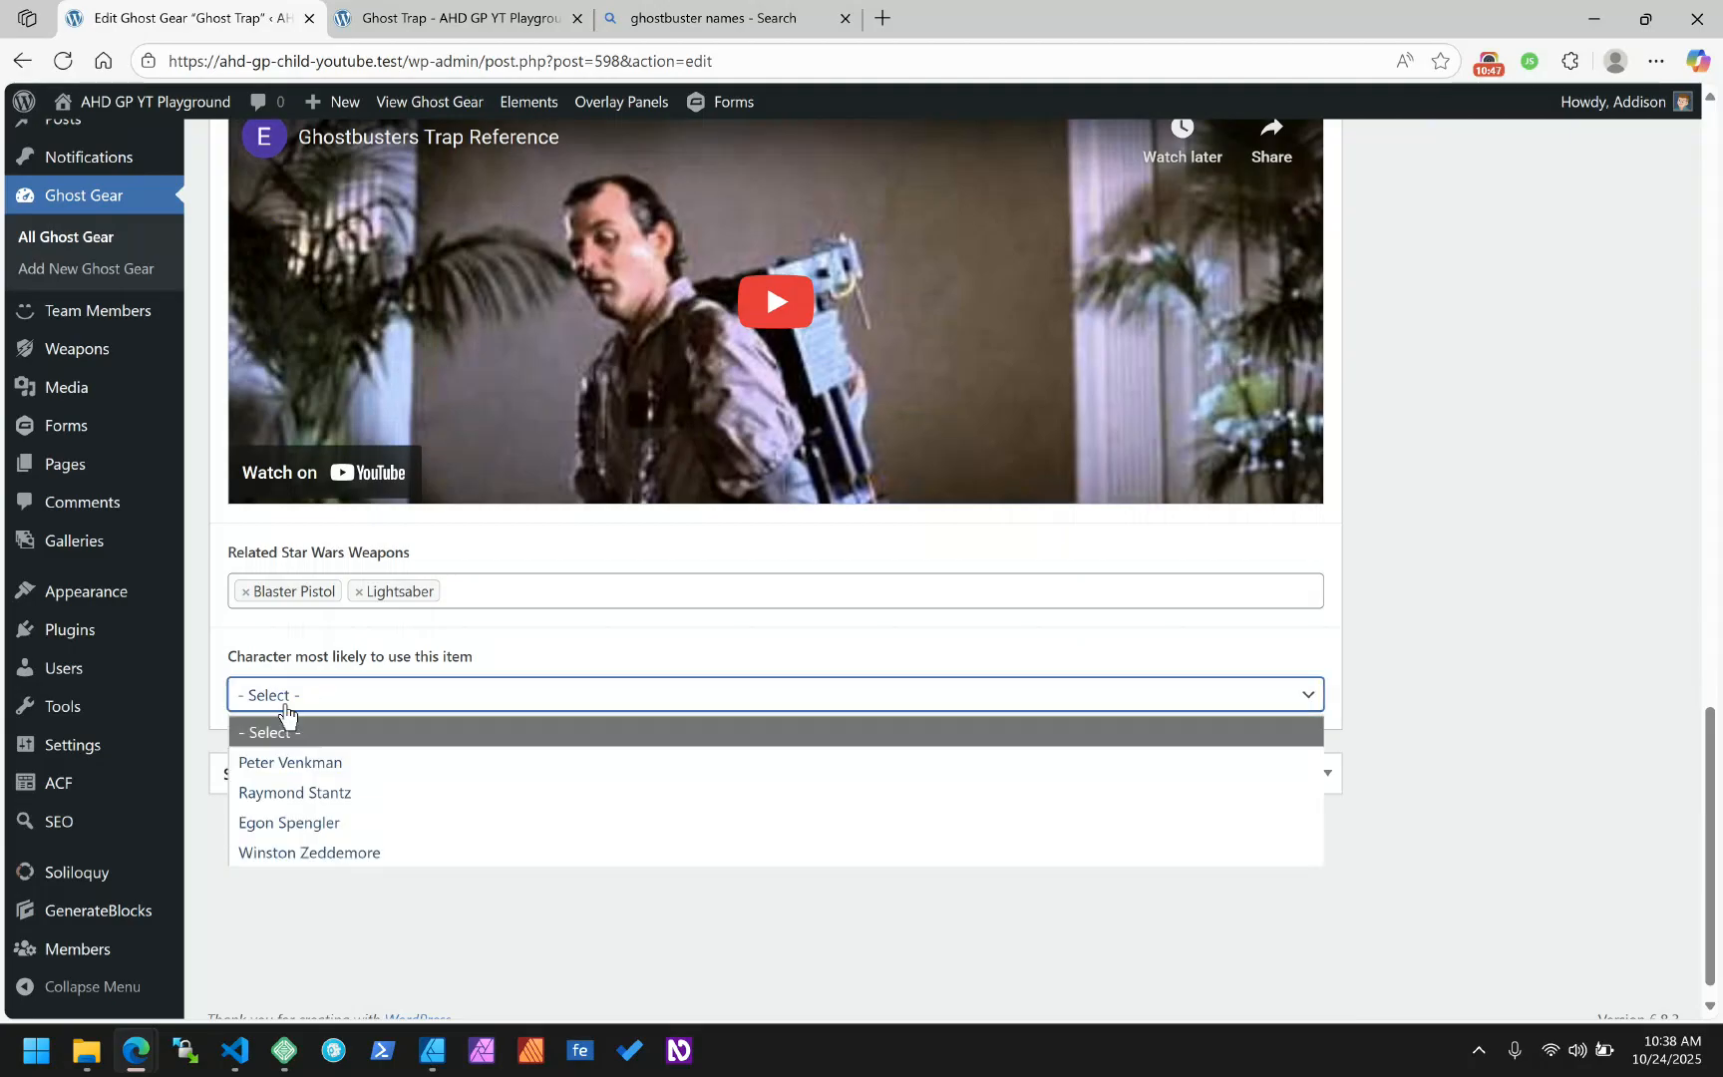
{"action": "left_click", "coordinate": [1406, 578]}
{"action": "left_click", "coordinate": [283, 698]}
{"action": "left_click", "coordinate": [292, 791]}
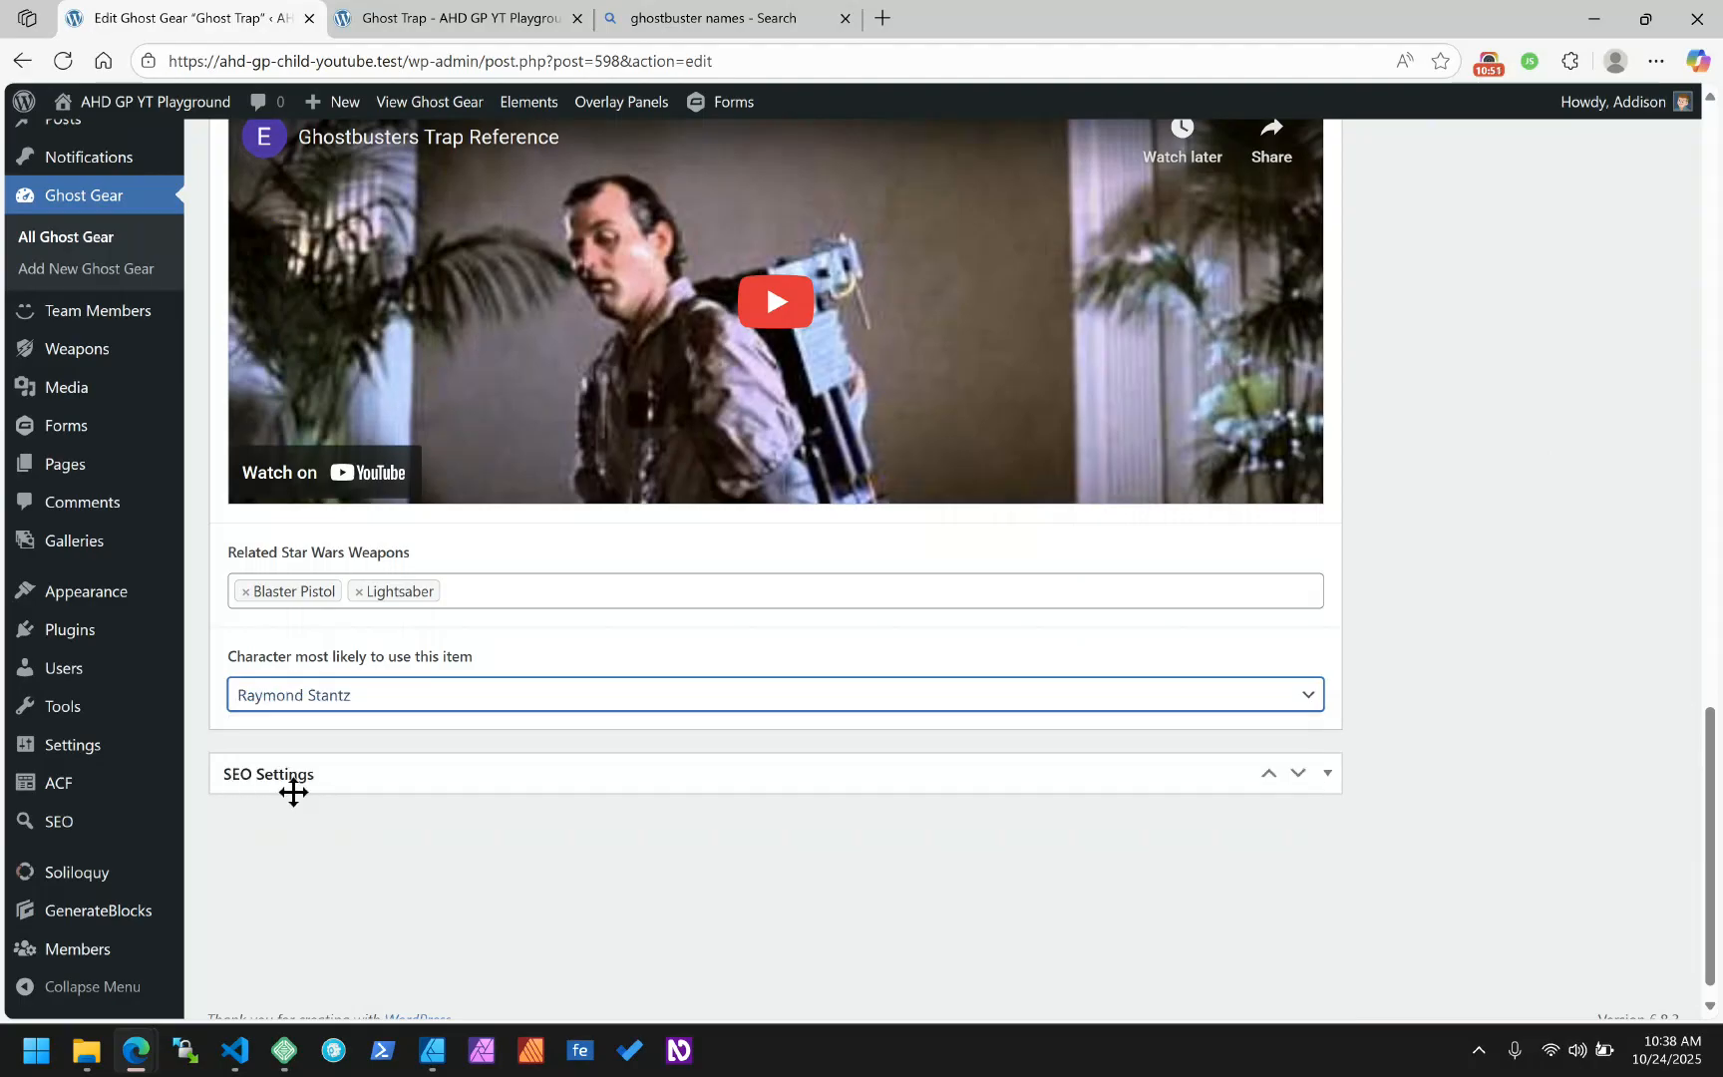
Check the character choices once more and update the Ghost Trap item
{"action": "left_click", "coordinate": [306, 694]}
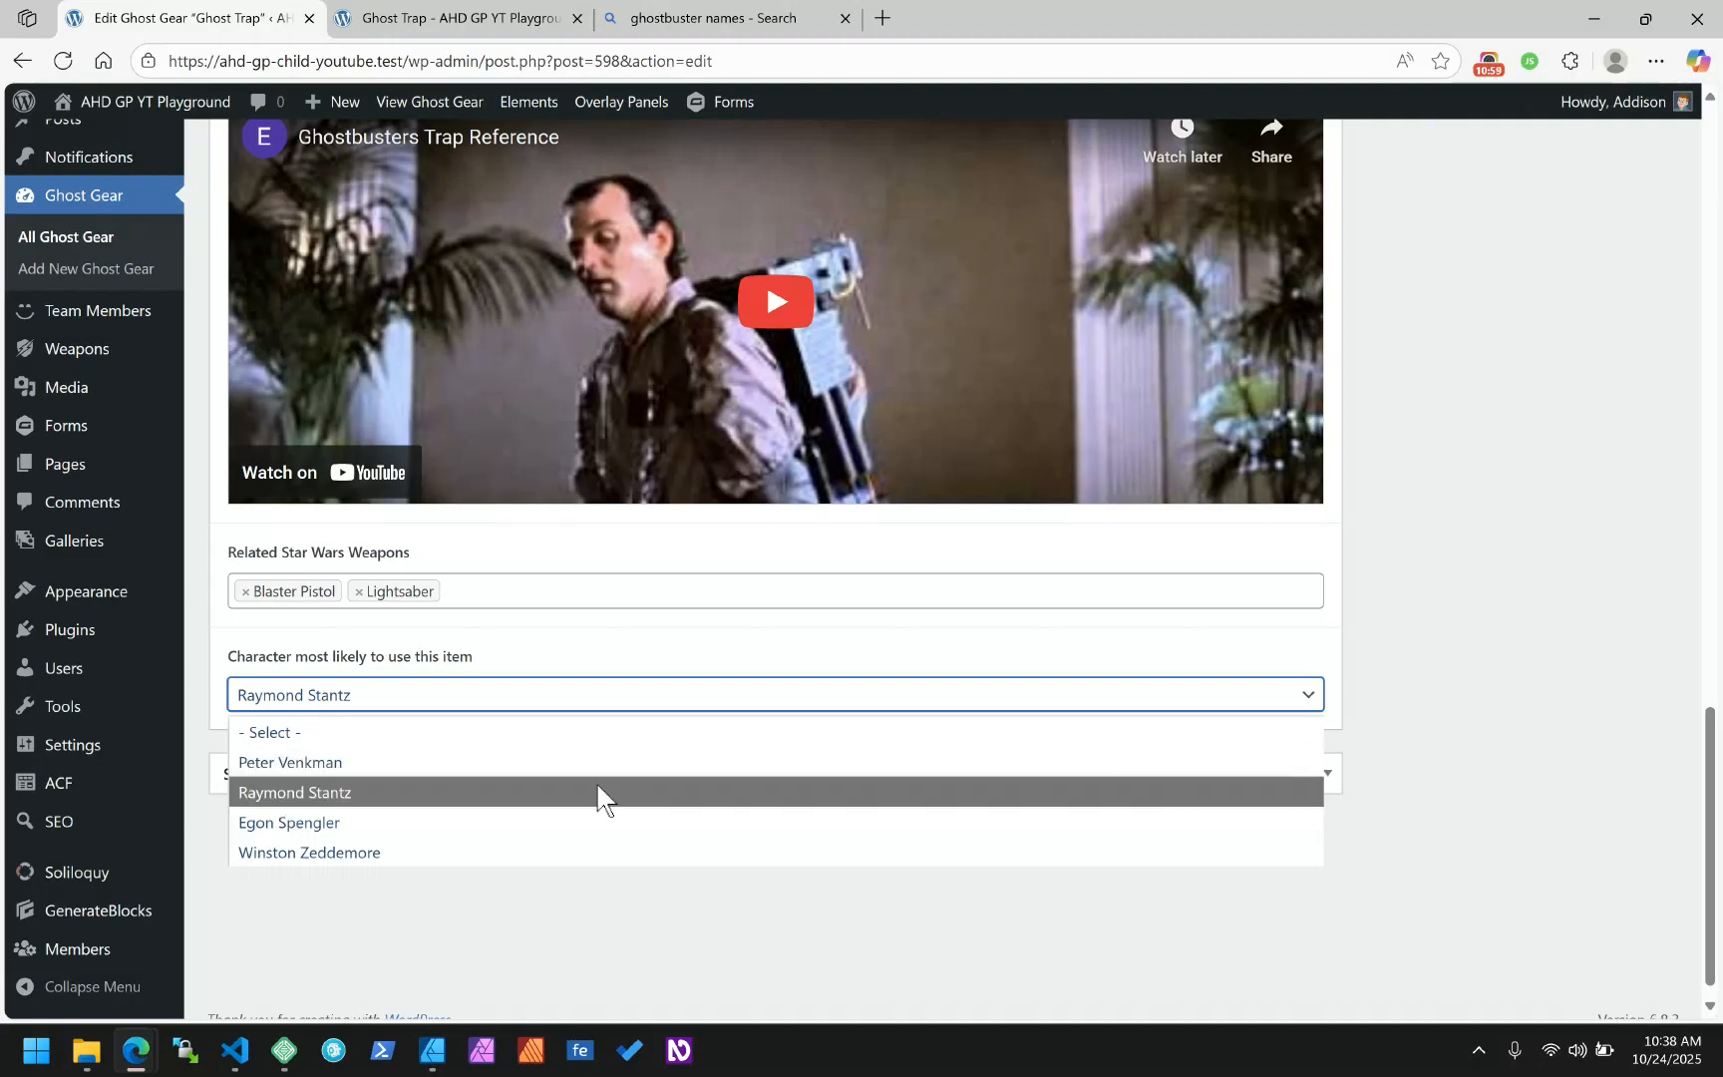
{"action": "left_click", "coordinate": [1580, 604]}
{"action": "scroll", "coordinate": [1585, 596], "scroll_direction": "up", "scroll_amount": 15}
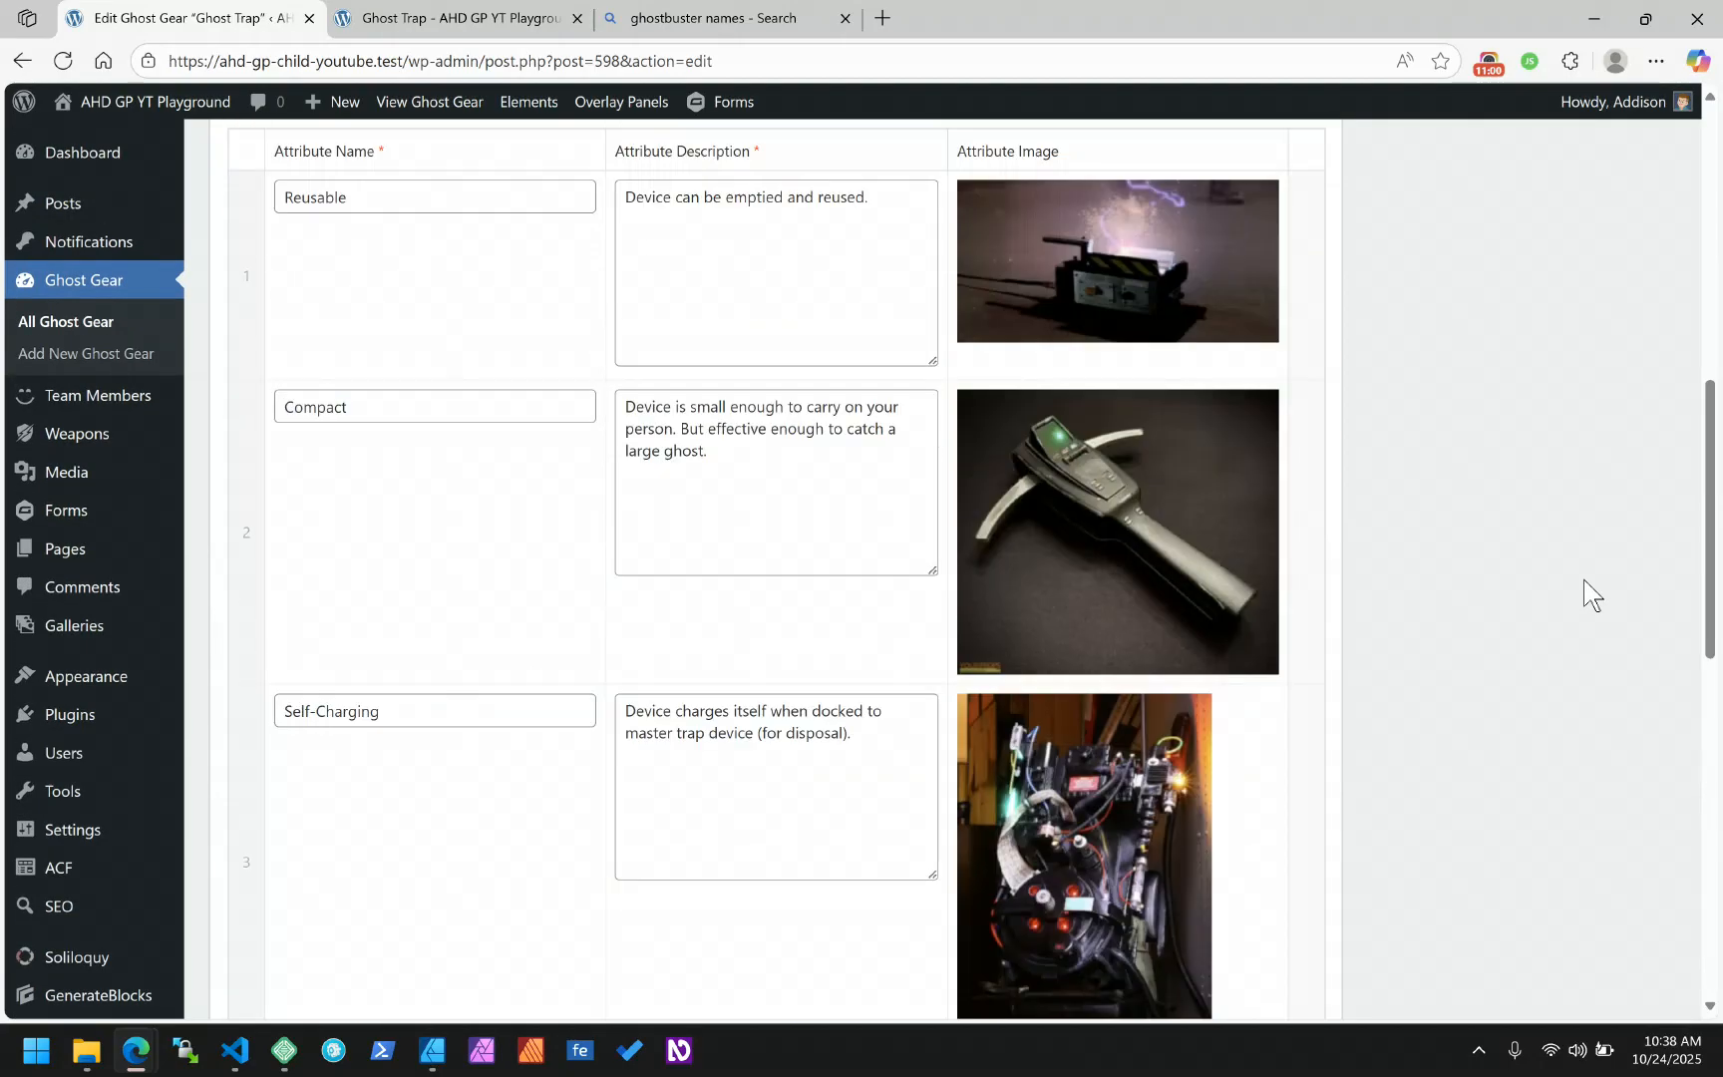
{"action": "scroll", "coordinate": [1583, 576], "scroll_direction": "up", "scroll_amount": 3}
{"action": "left_click", "coordinate": [1643, 427]}
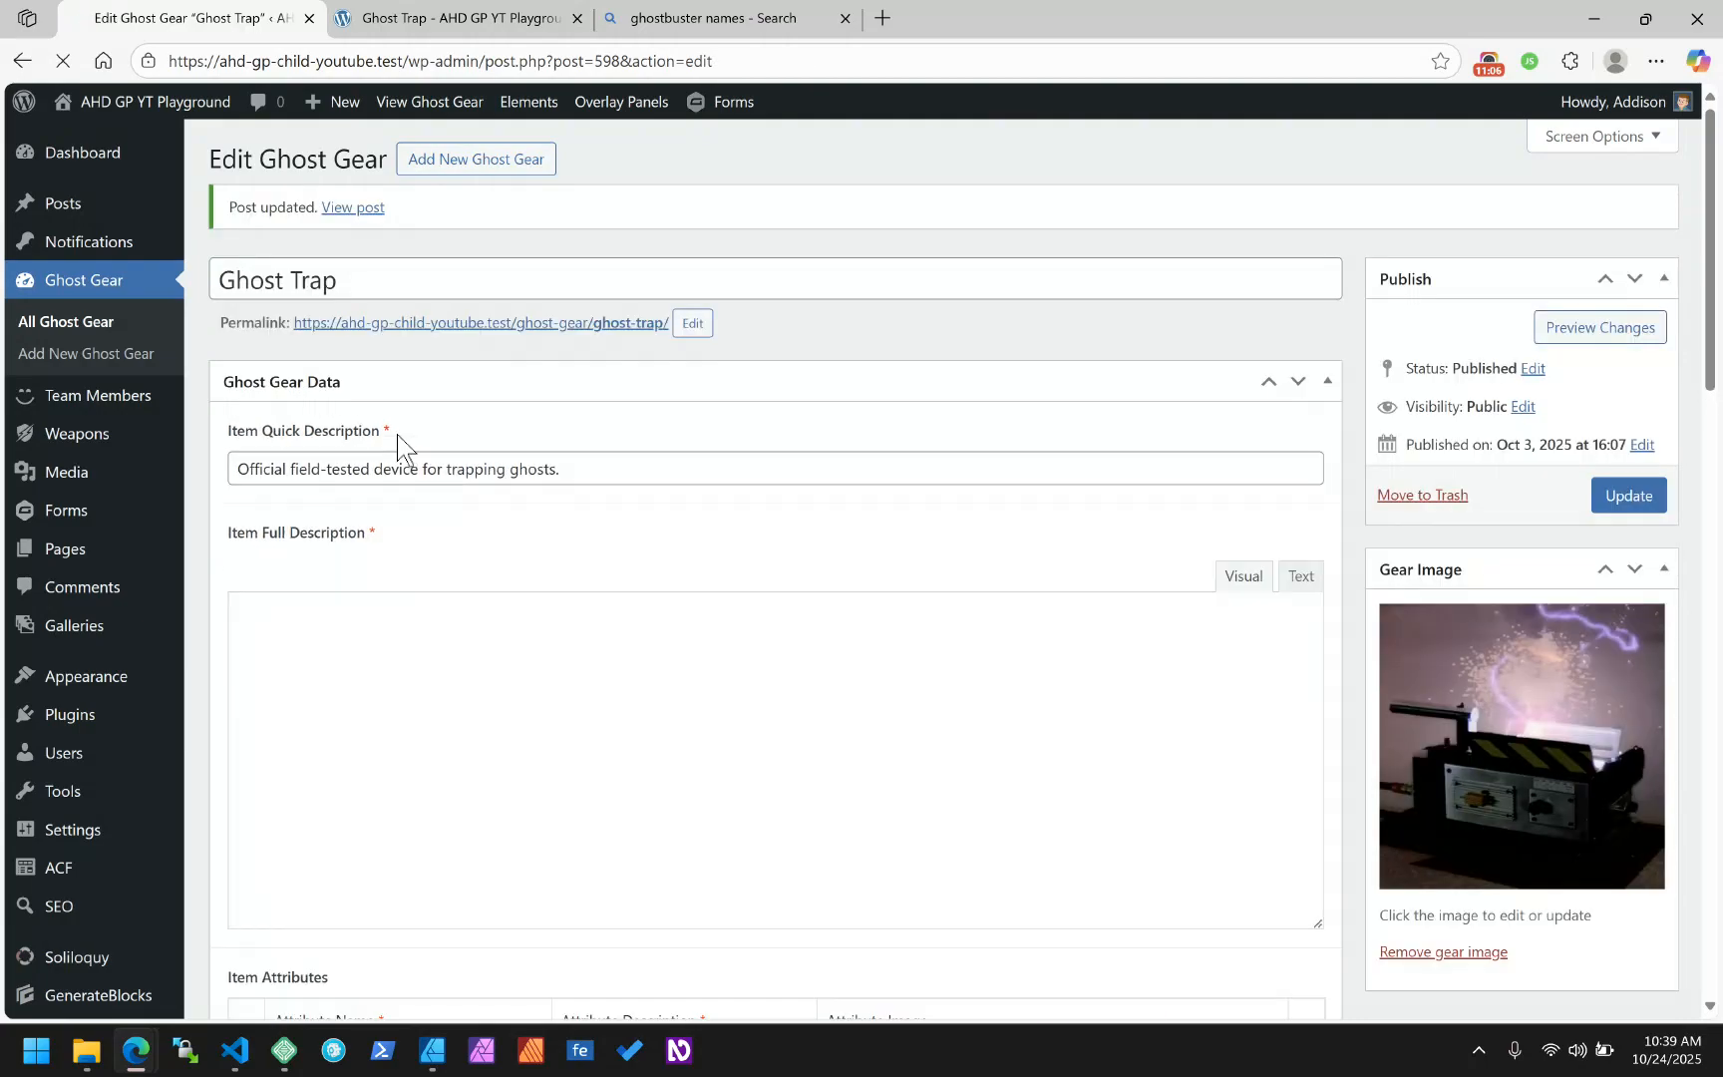
Open the Ghost Gear Data field group and check the name of the character select field
{"action": "mouse_move", "coordinate": [73, 643]}
{"action": "scroll", "coordinate": [75, 643], "scroll_direction": "down", "scroll_amount": 2}
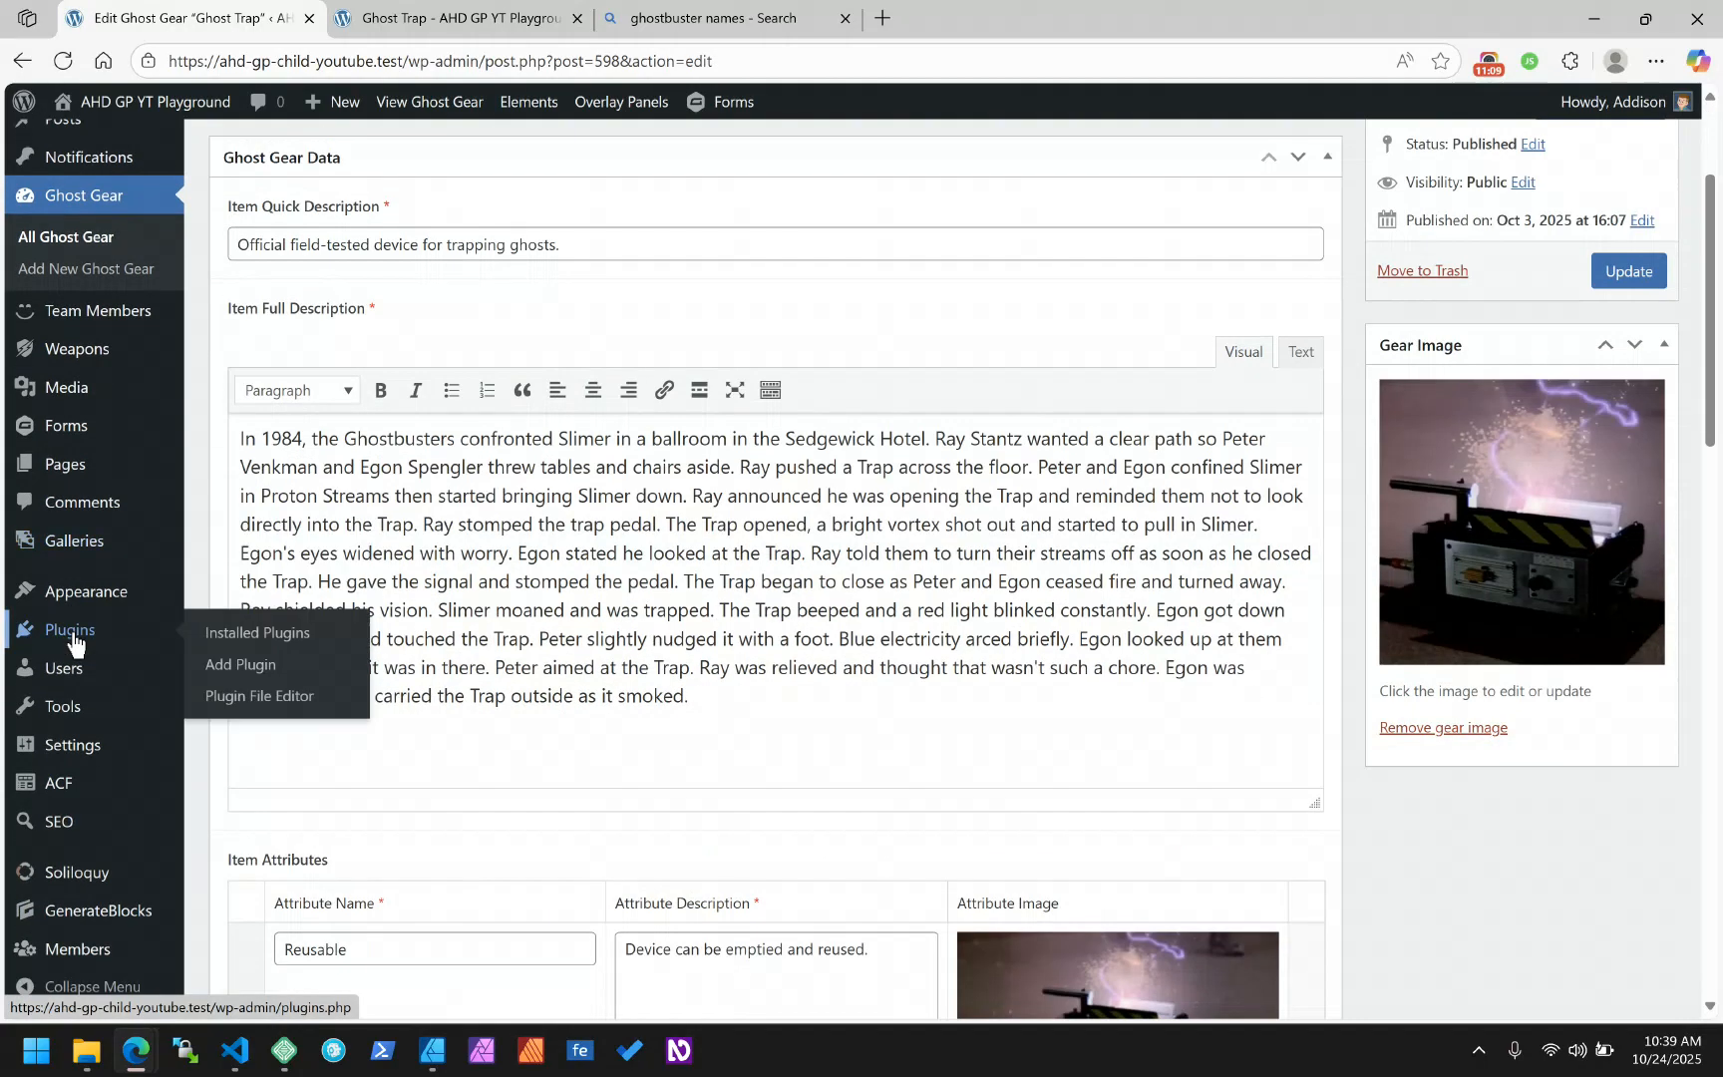
{"action": "mouse_move", "coordinate": [55, 783]}
{"action": "left_click", "coordinate": [259, 797]}
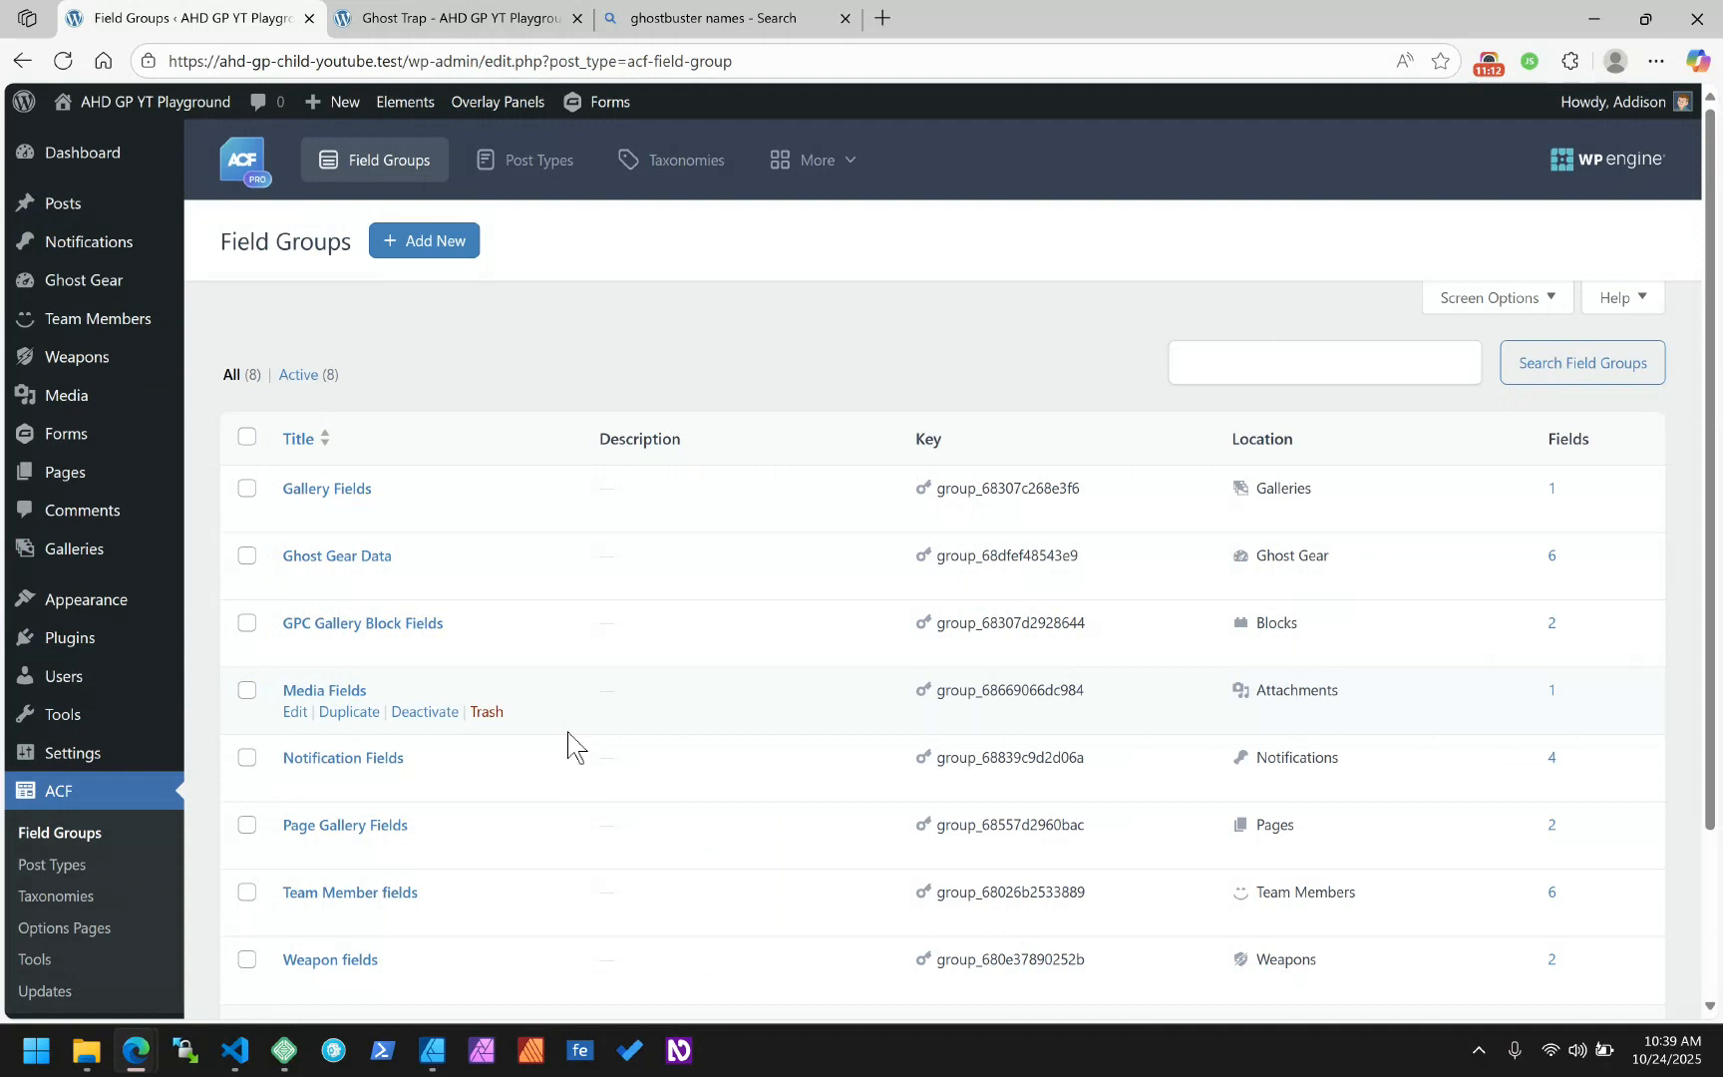
{"action": "left_click", "coordinate": [369, 556]}
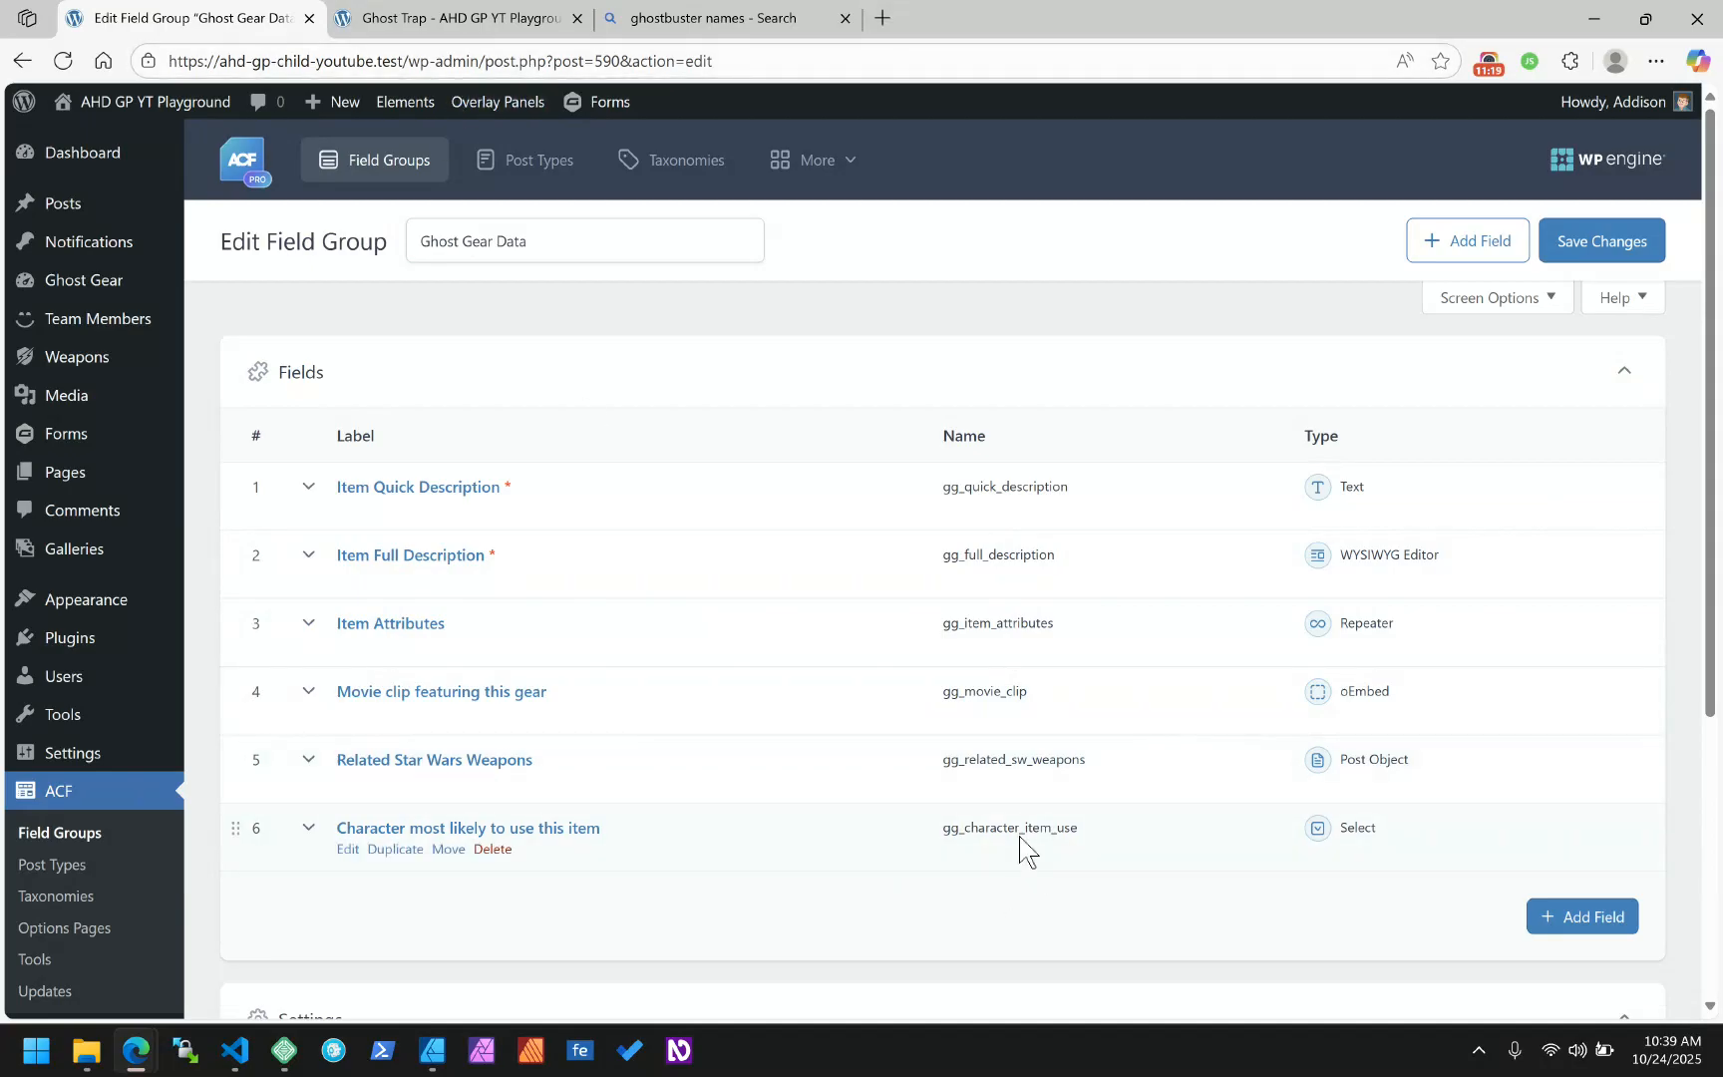
Close the ghostbuster names search page and open the Ghost Gear Single Template element for editing
{"action": "left_click", "coordinate": [406, 102]}
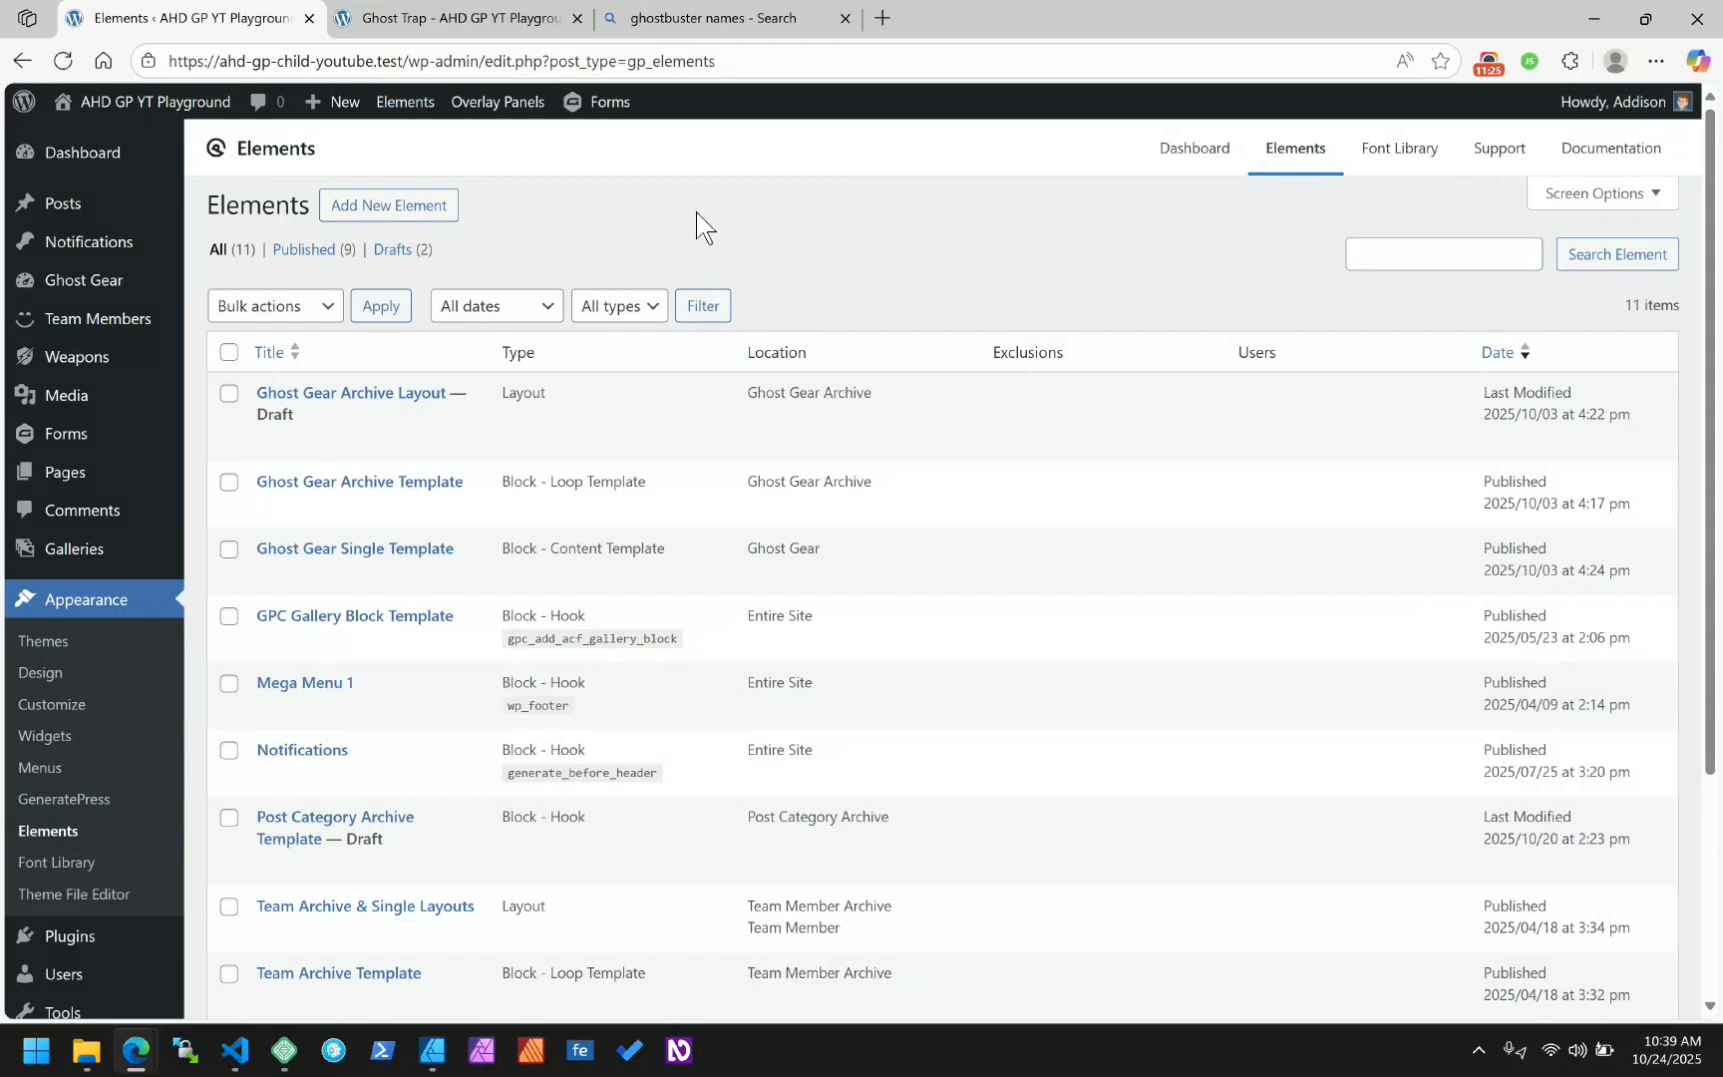
{"action": "left_click", "coordinate": [844, 18]}
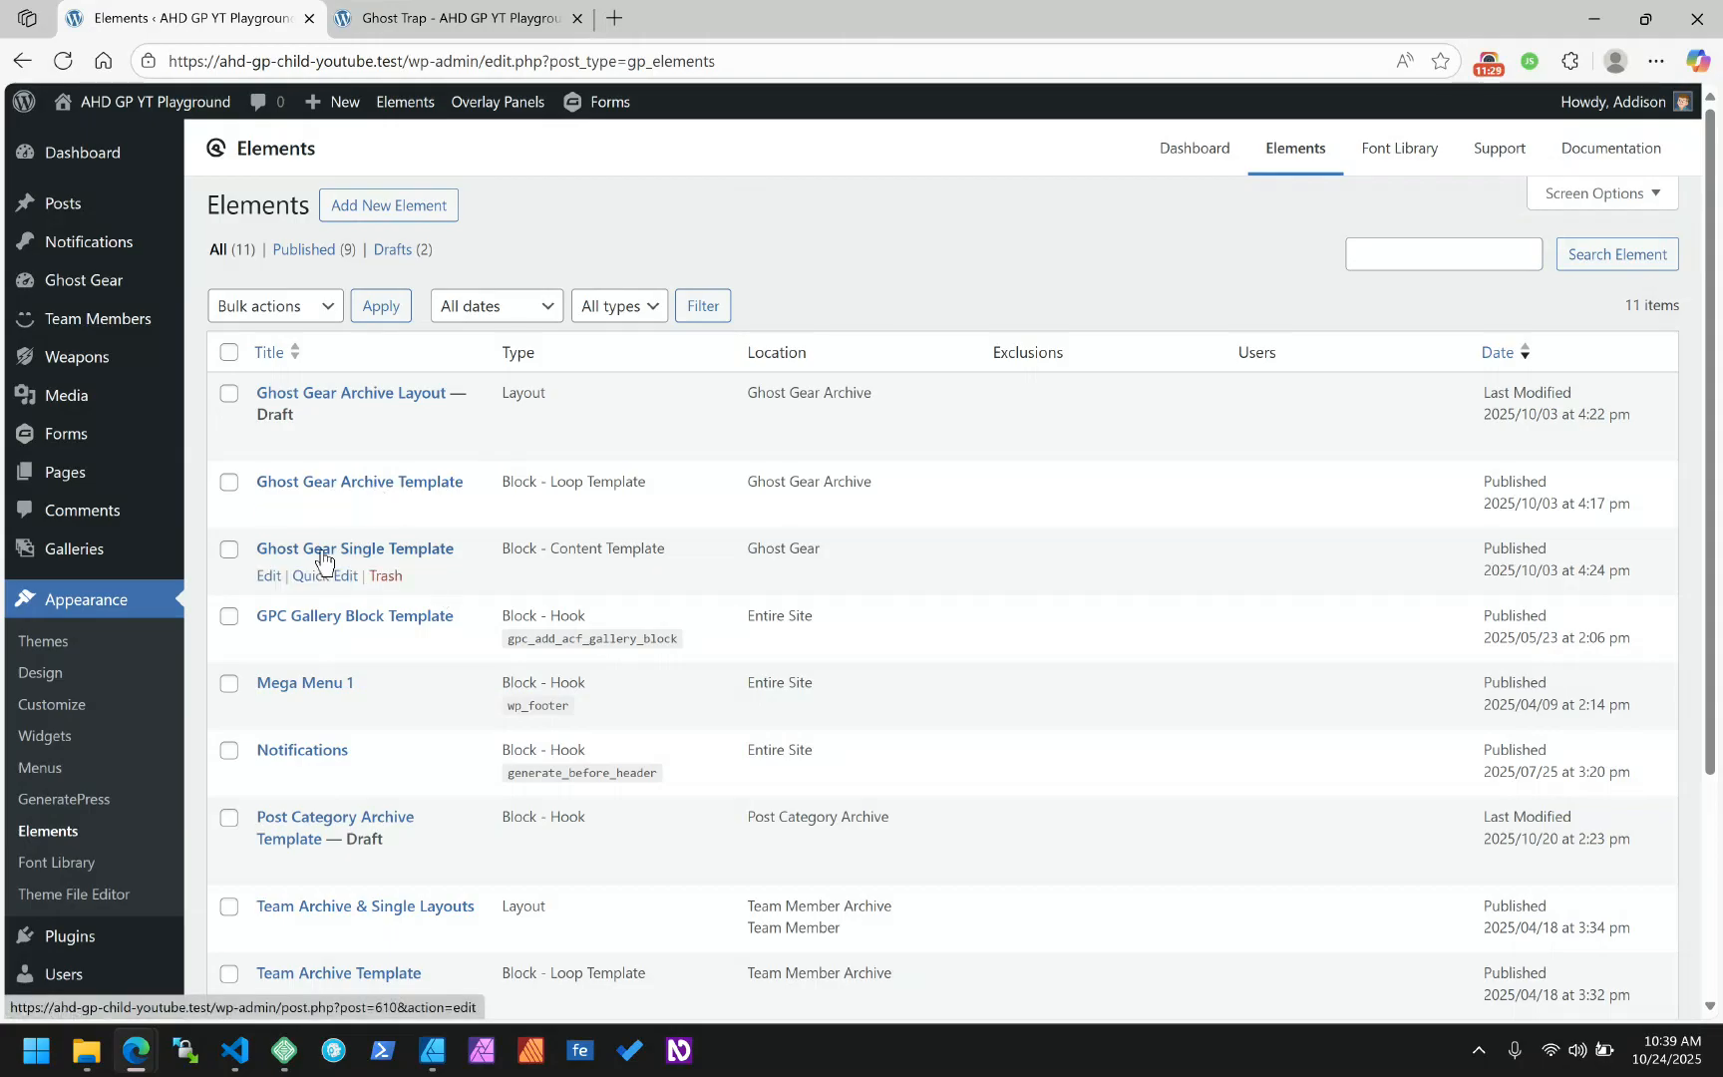
{"action": "left_click", "coordinate": [415, 559]}
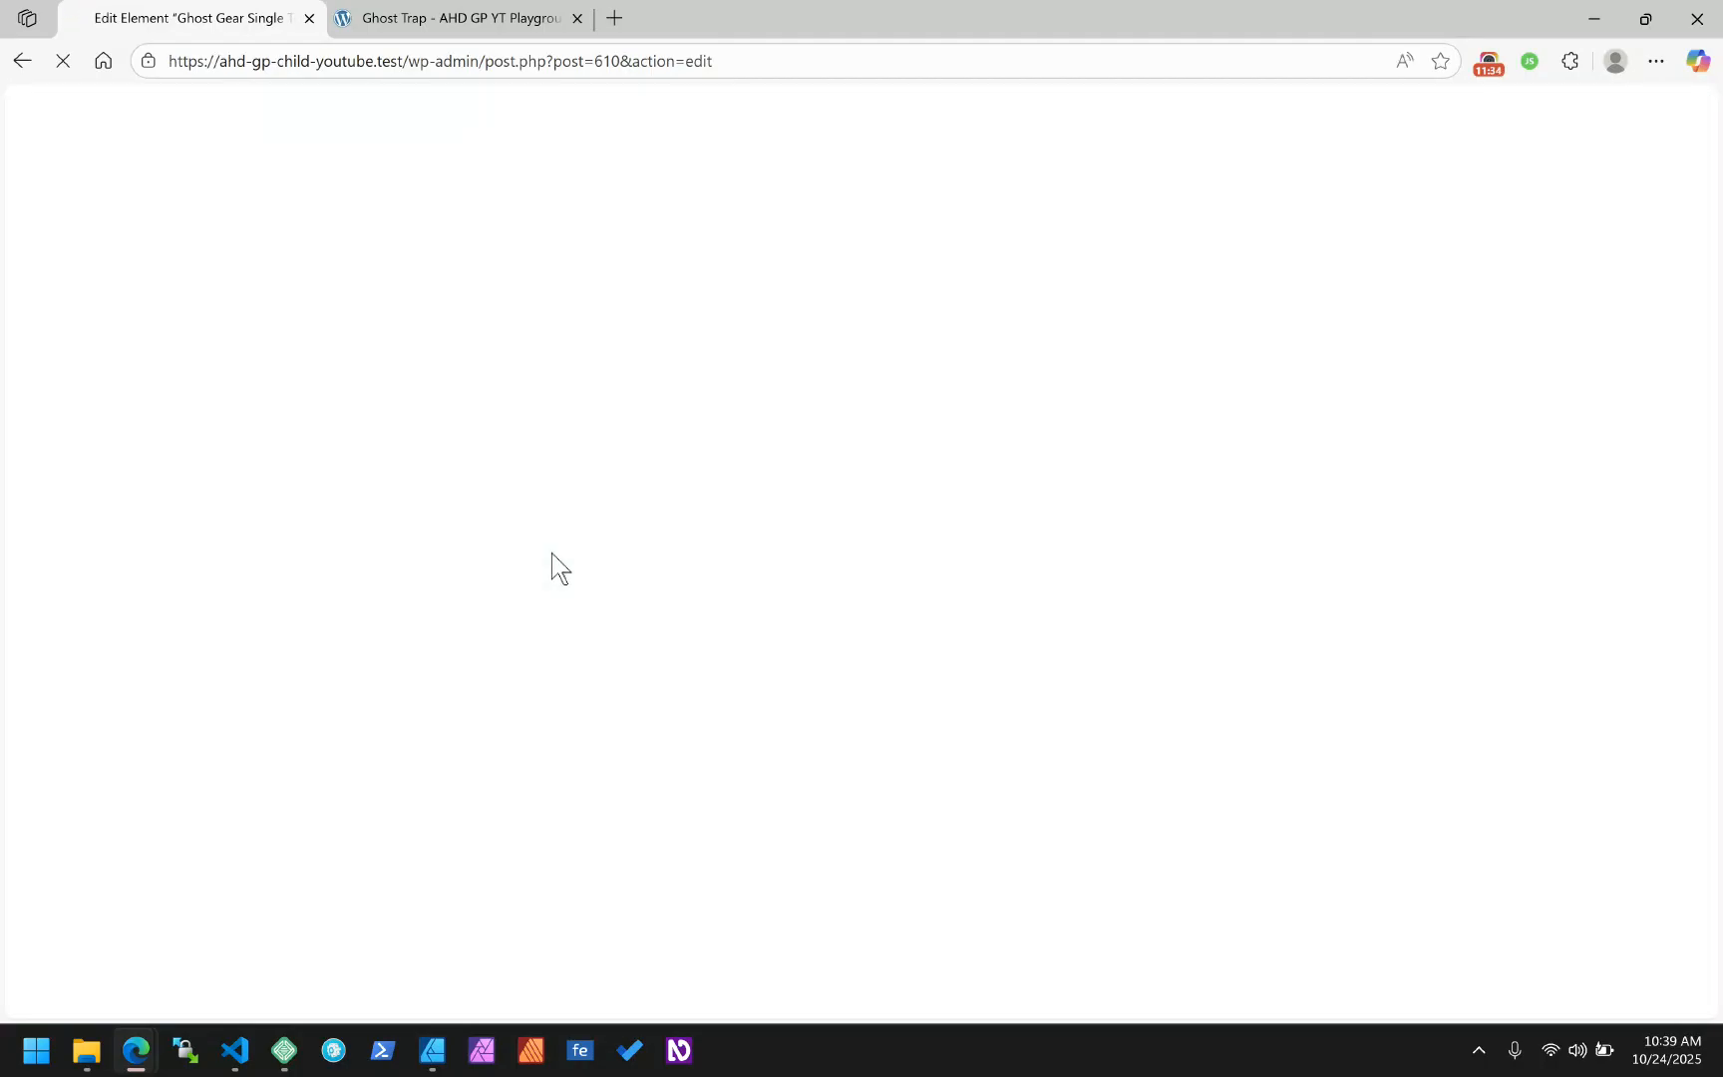
{"action": "scroll", "coordinate": [594, 539], "scroll_direction": "down", "scroll_amount": 6}
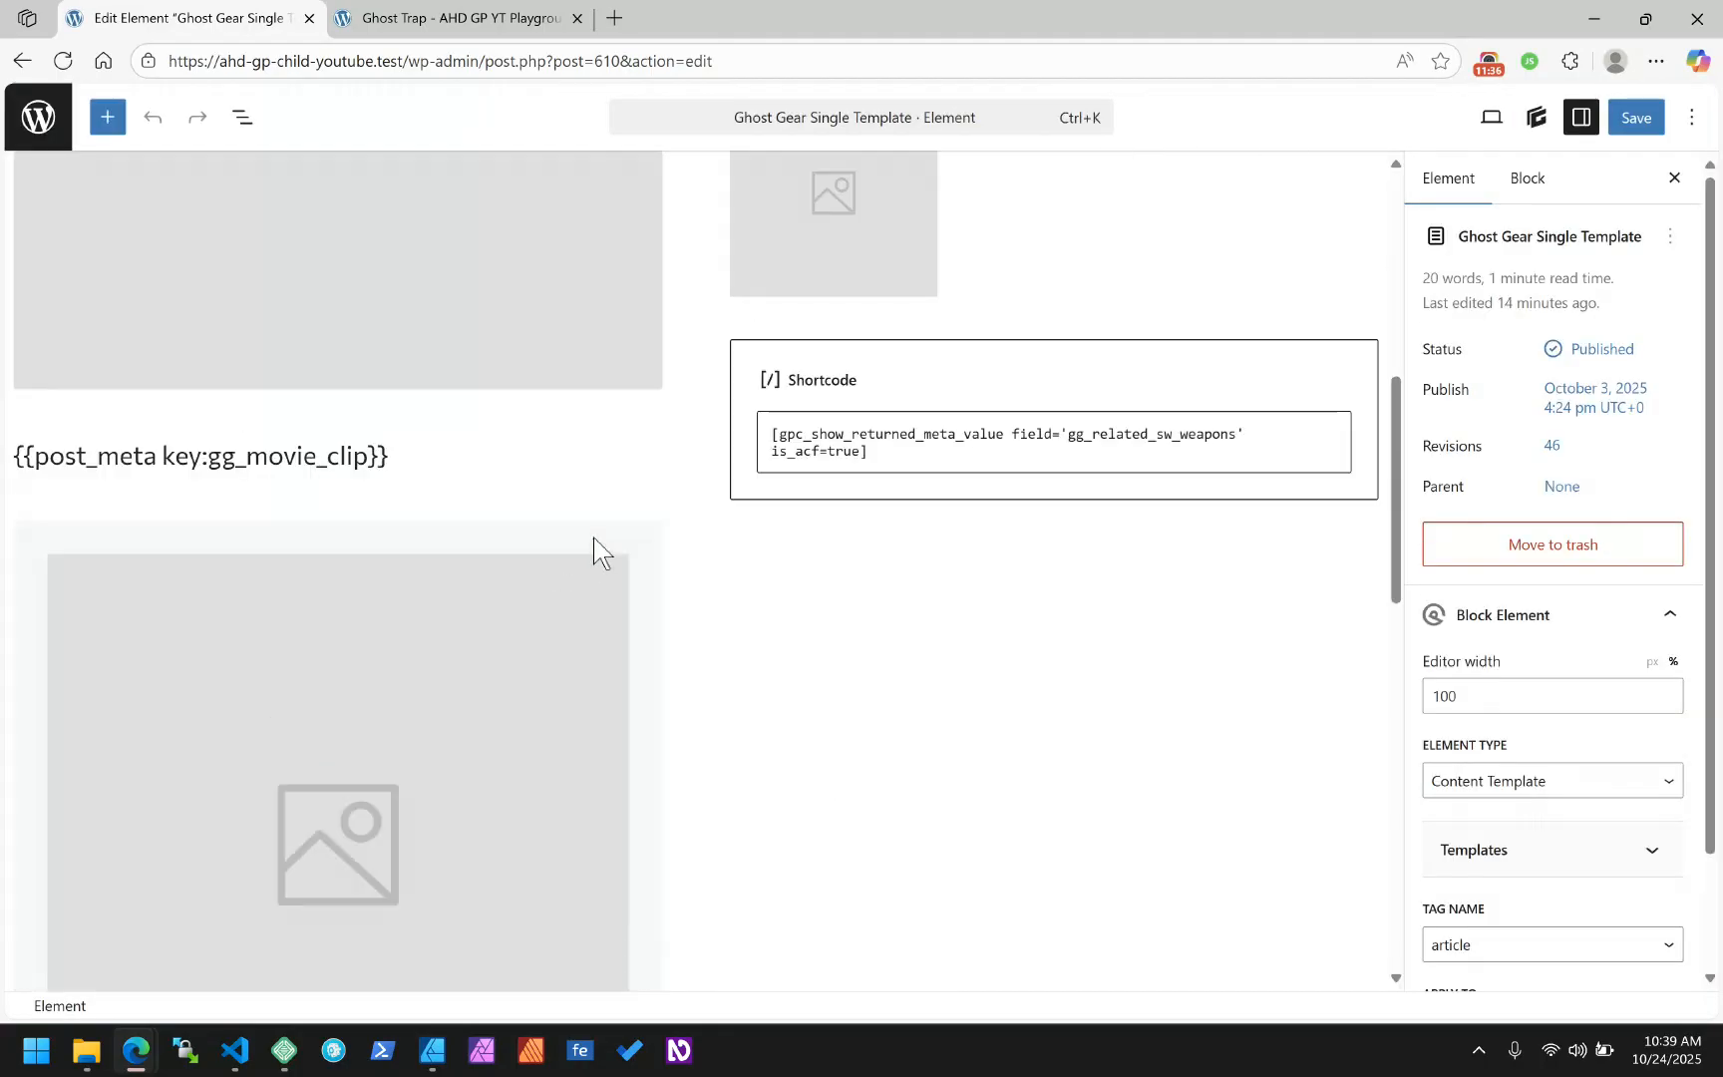
{"action": "scroll", "coordinate": [596, 546], "scroll_direction": "down", "scroll_amount": 5}
{"action": "scroll", "coordinate": [597, 550], "scroll_direction": "up", "scroll_amount": 6}
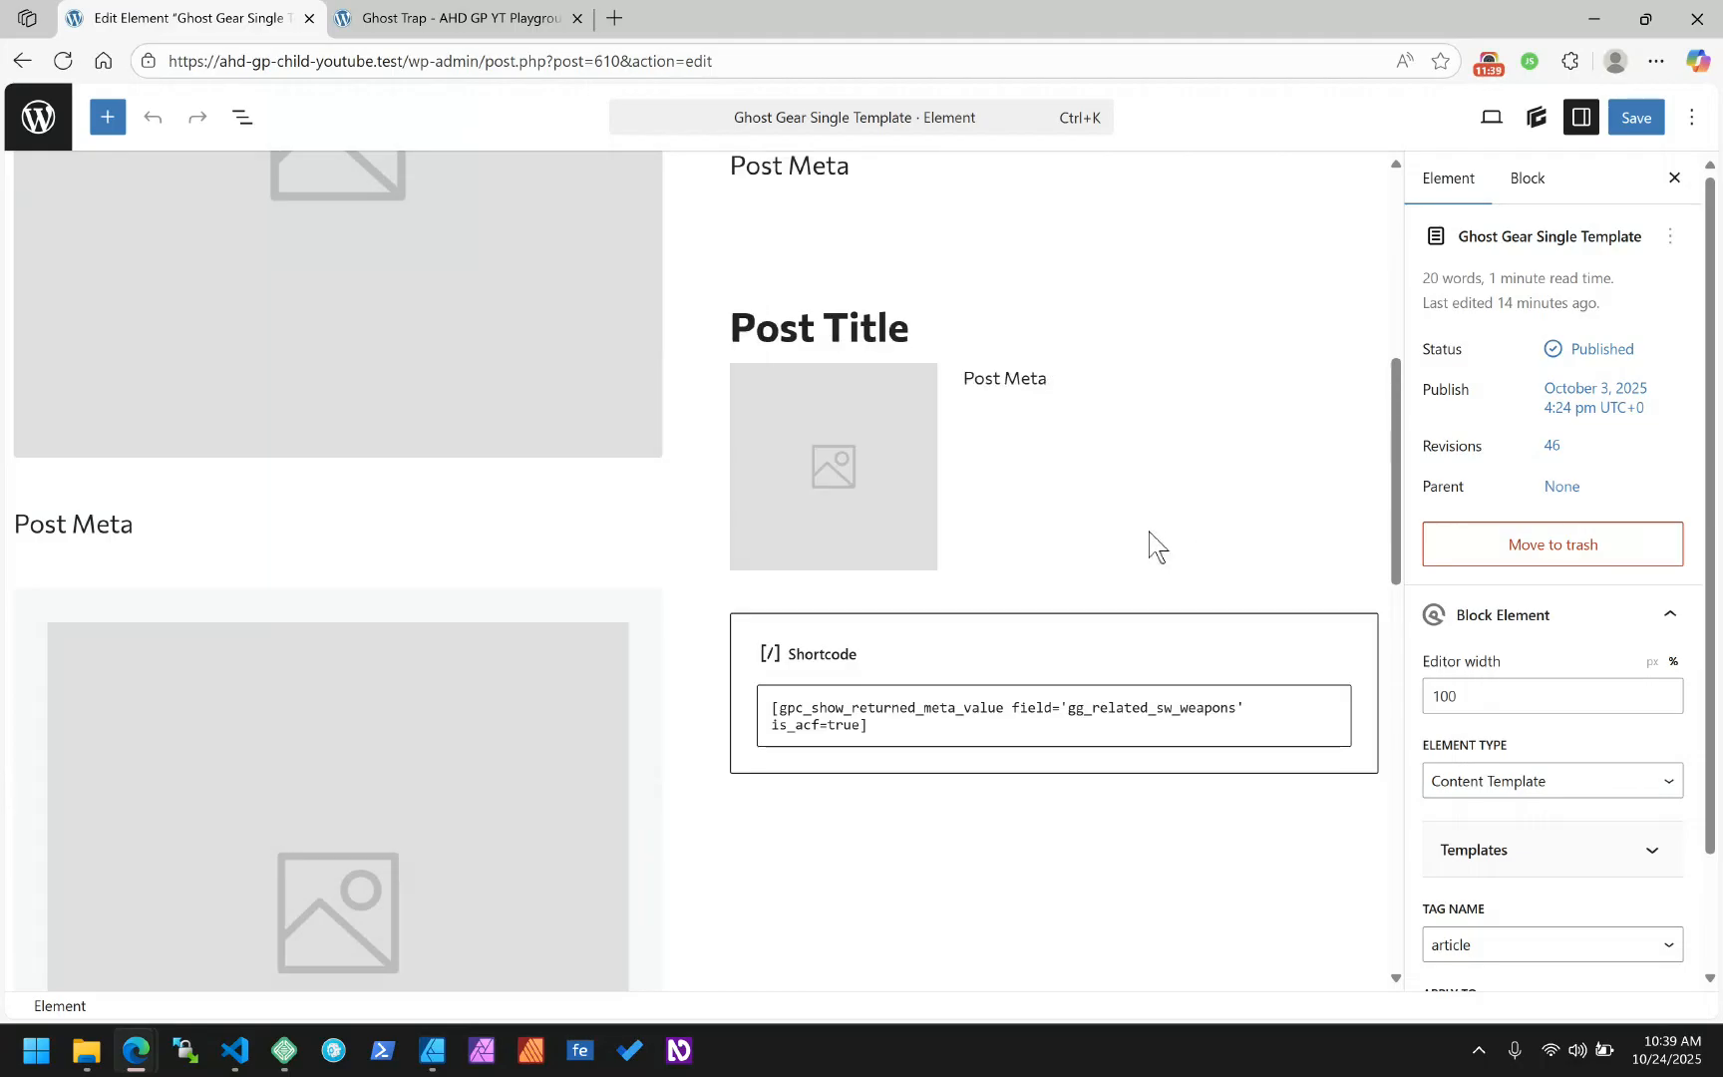
Replace the field in the shortcode below the related weapons with gg_character_item_use and save the template
{"action": "double_click", "coordinate": [1163, 708]}
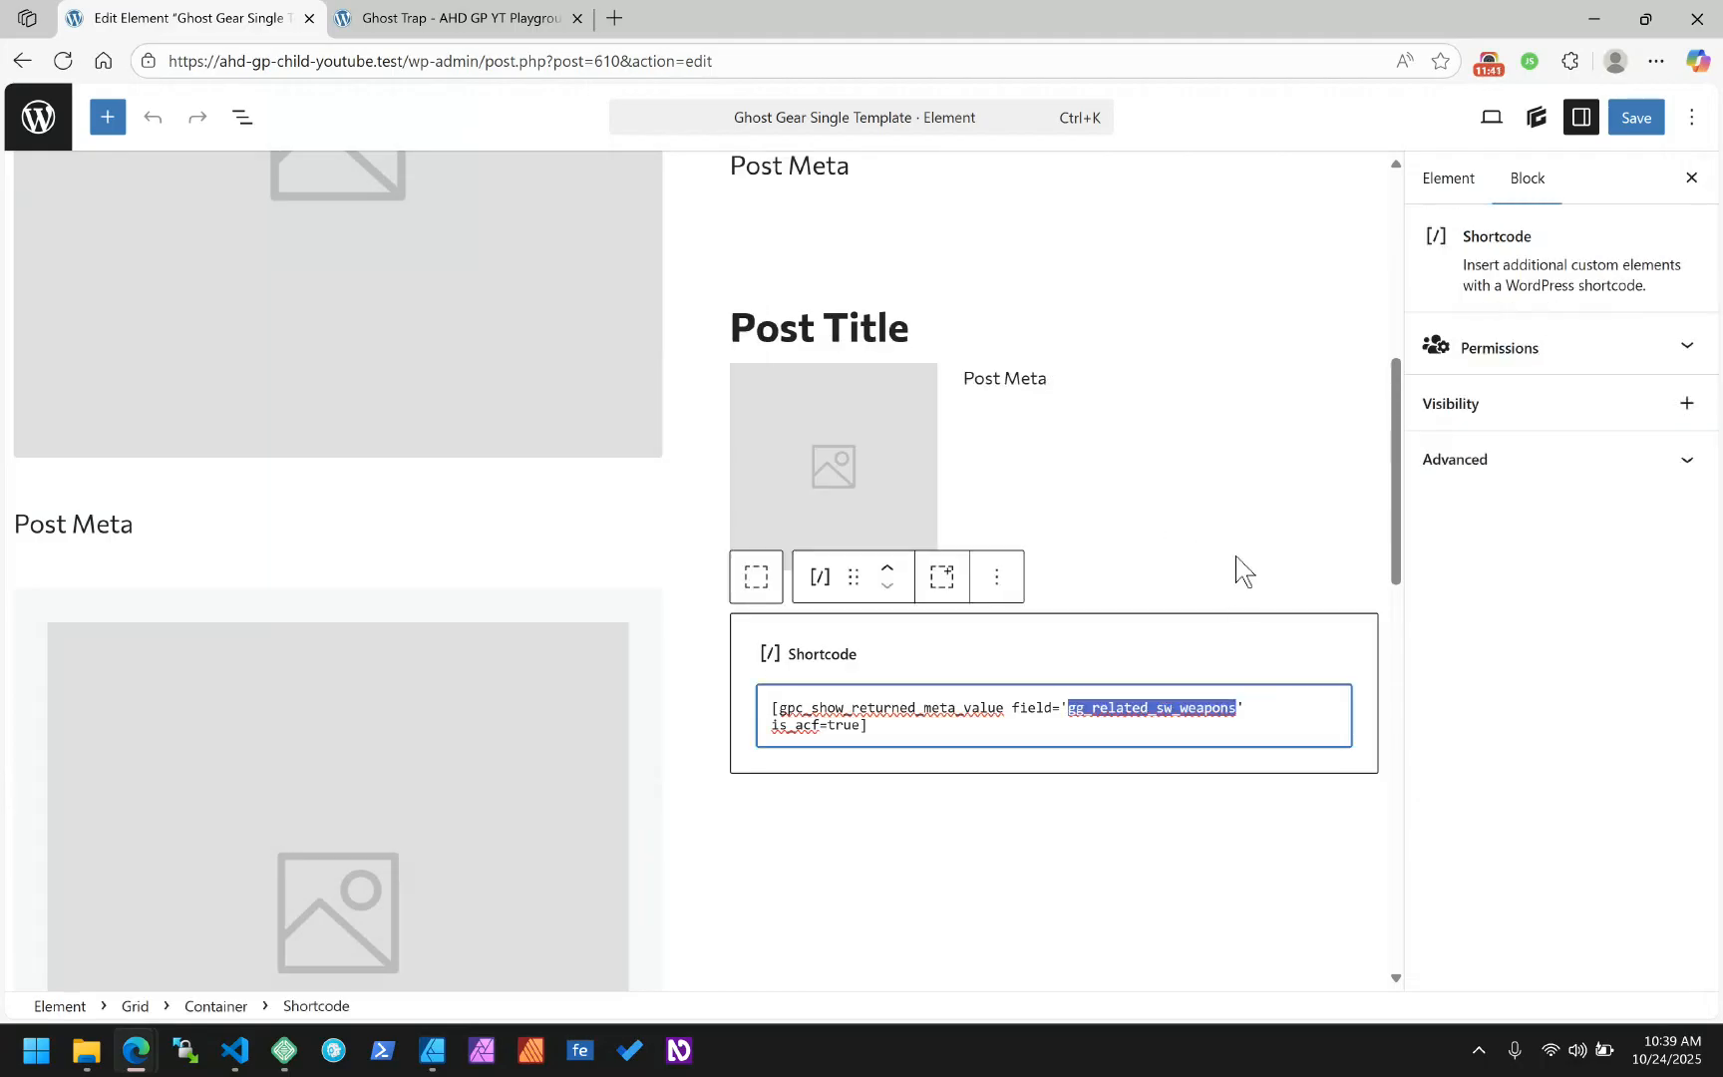
{"action": "type", "text": "gg_character_item_use"}
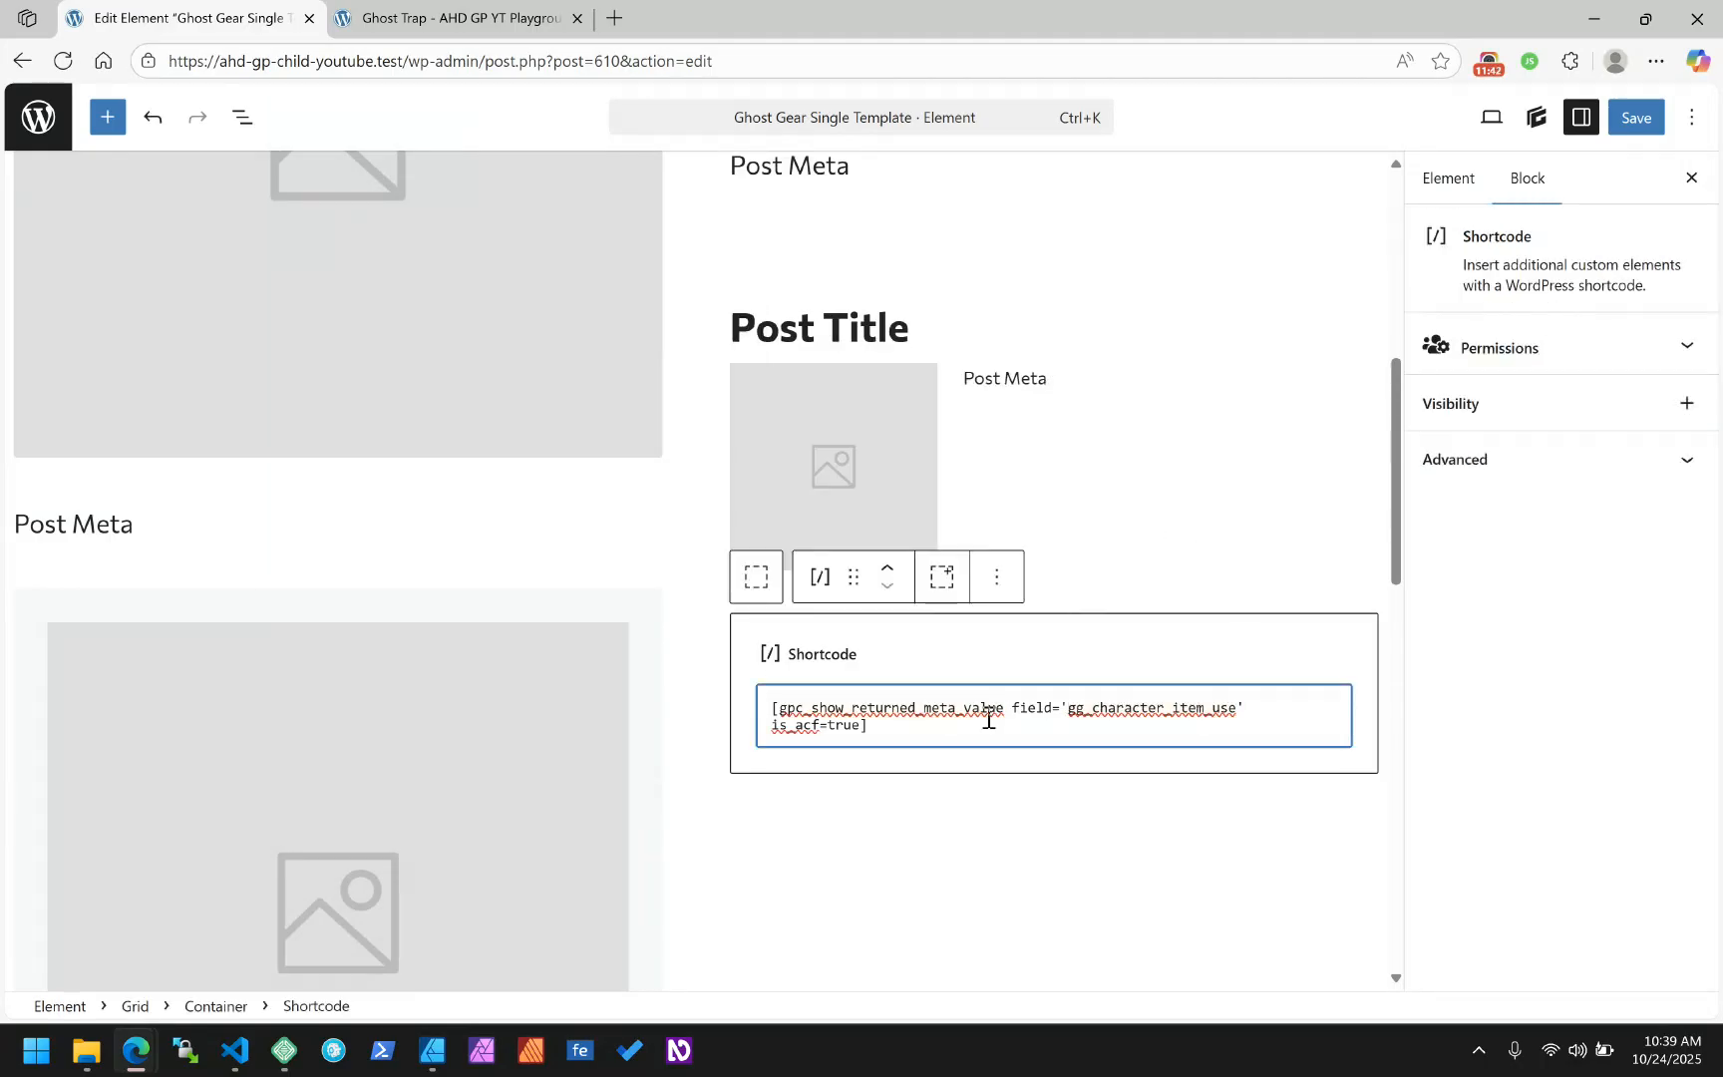
{"action": "double_click", "coordinate": [1151, 712]}
{"action": "left_click", "coordinate": [1141, 719]}
{"action": "double_click", "coordinate": [1150, 714]}
{"action": "left_click", "coordinate": [1634, 118]}
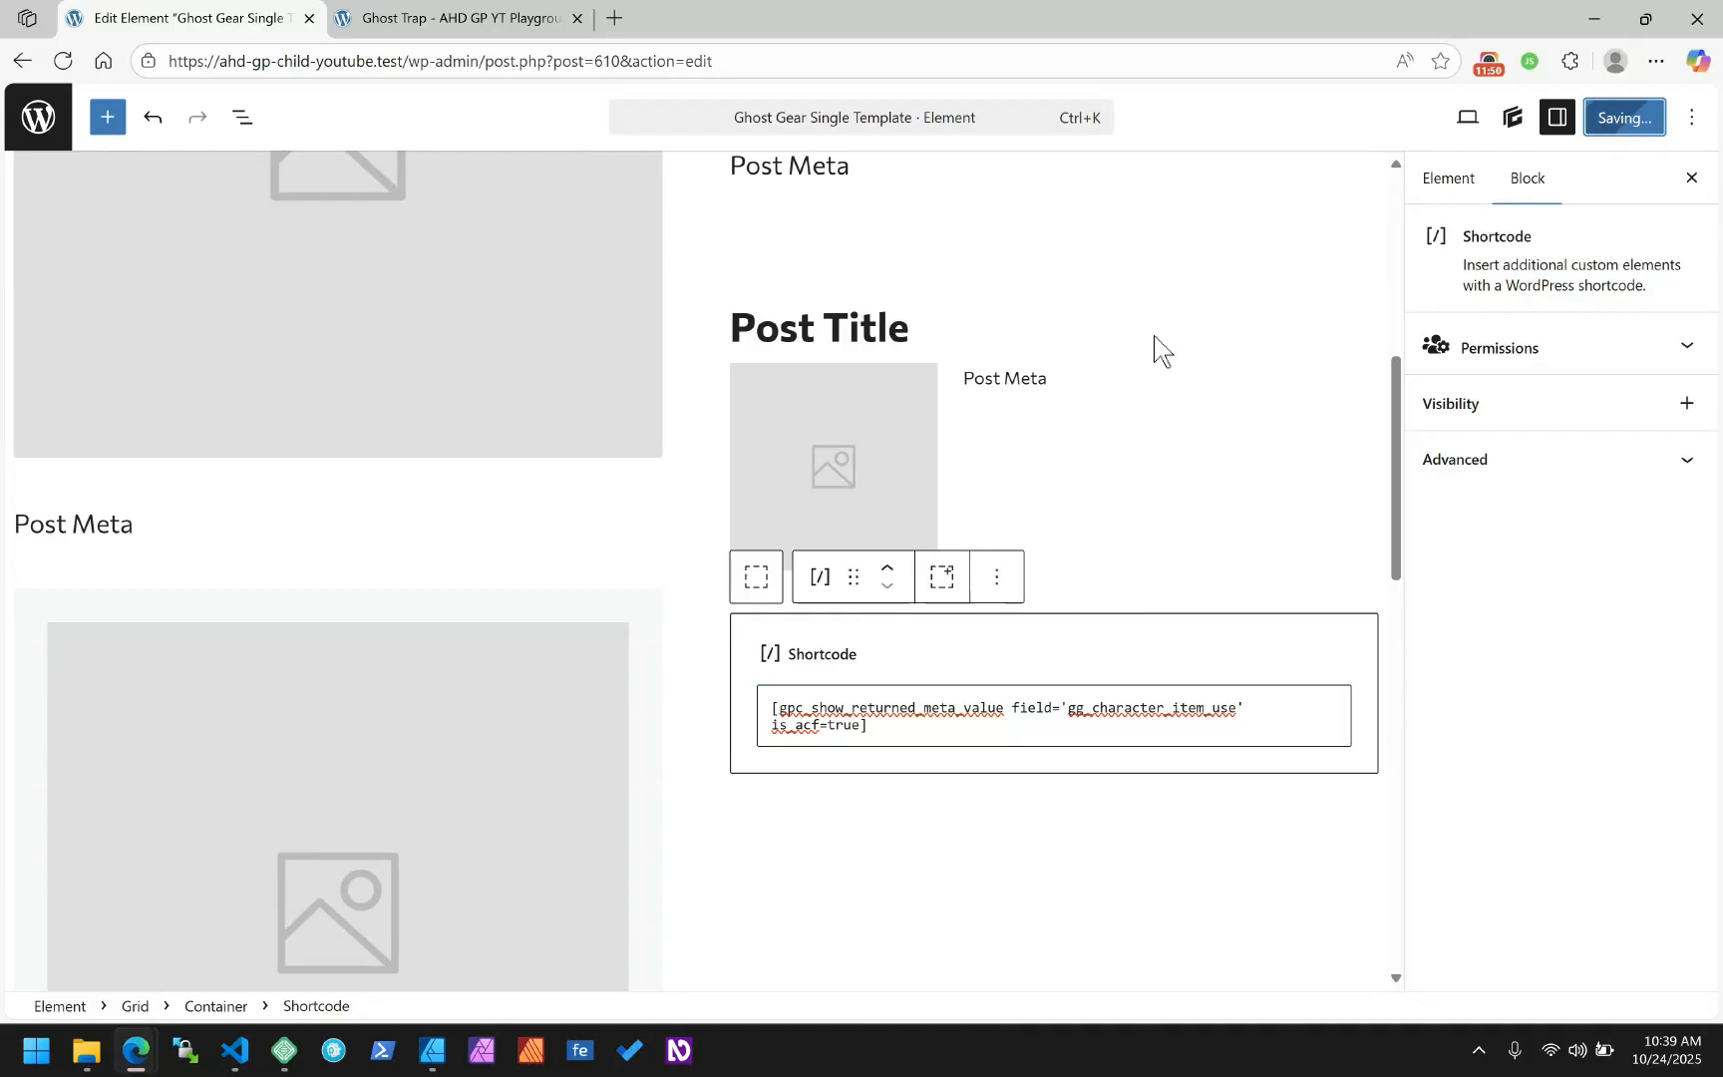
Reload the Ghost Trap page and examine the value and label that the shortcode returns for the character field
{"action": "left_click", "coordinate": [465, 16]}
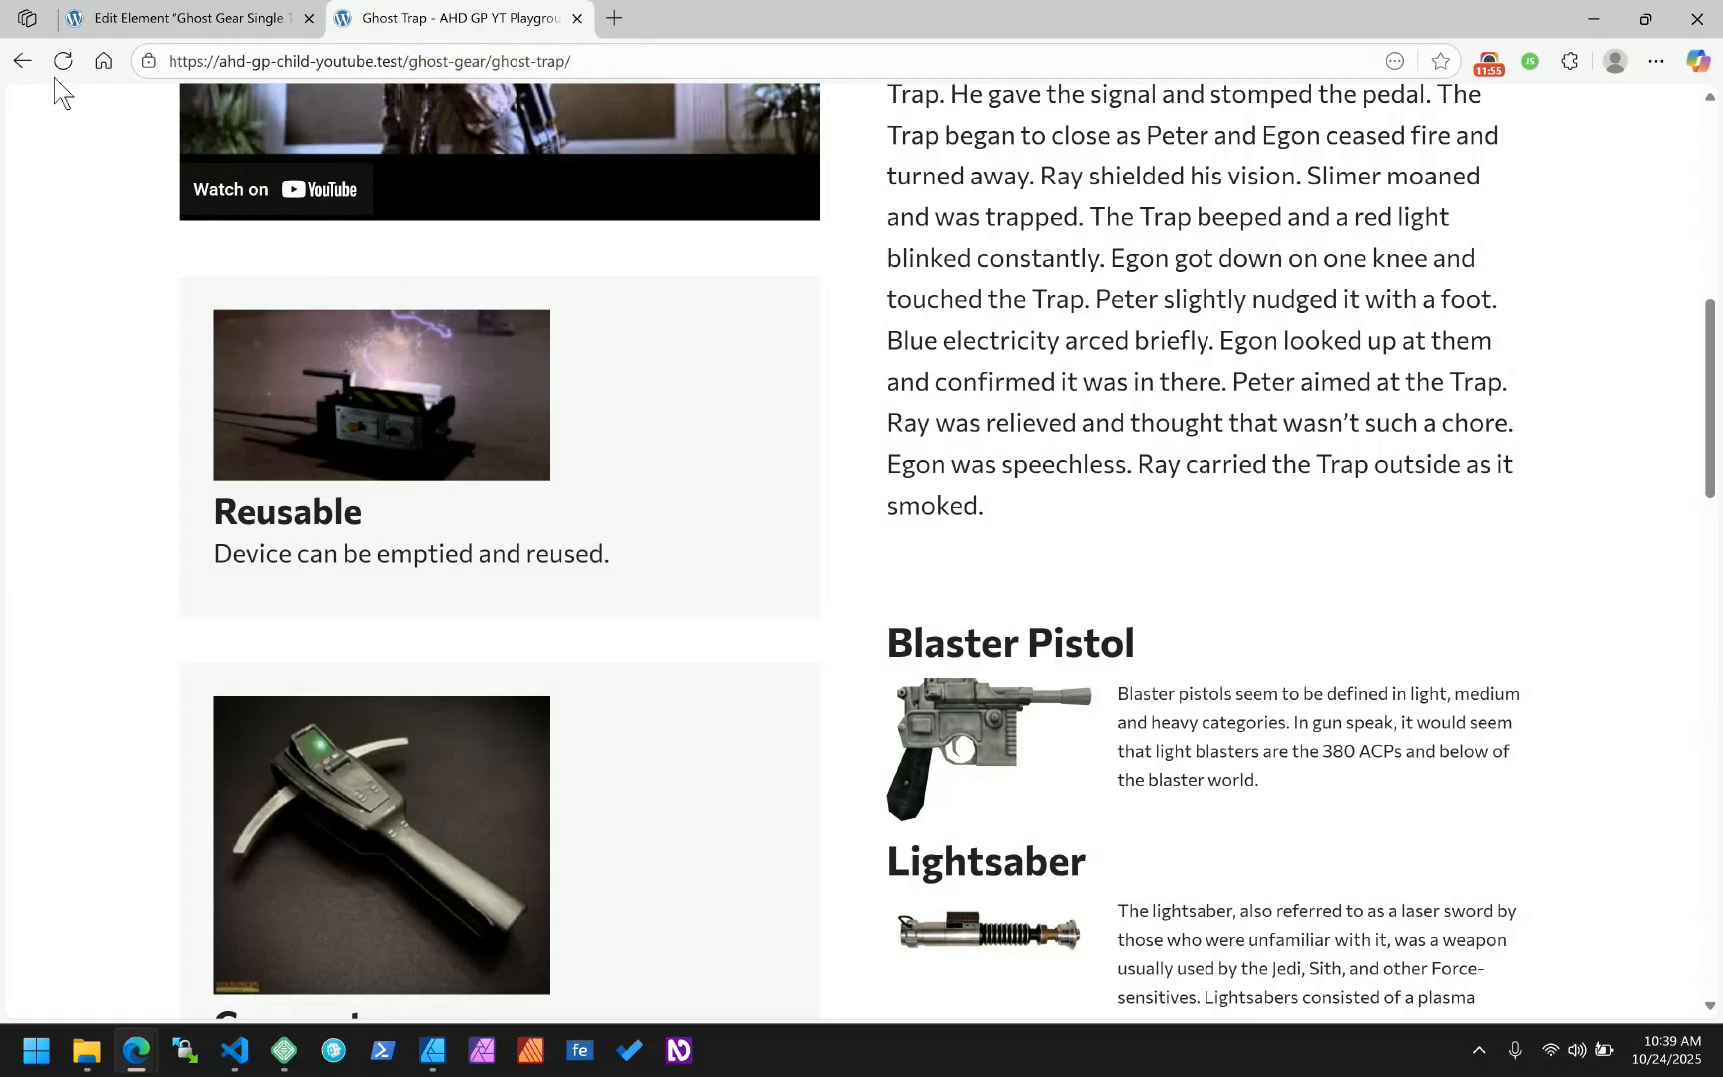
{"action": "left_click", "coordinate": [80, 55]}
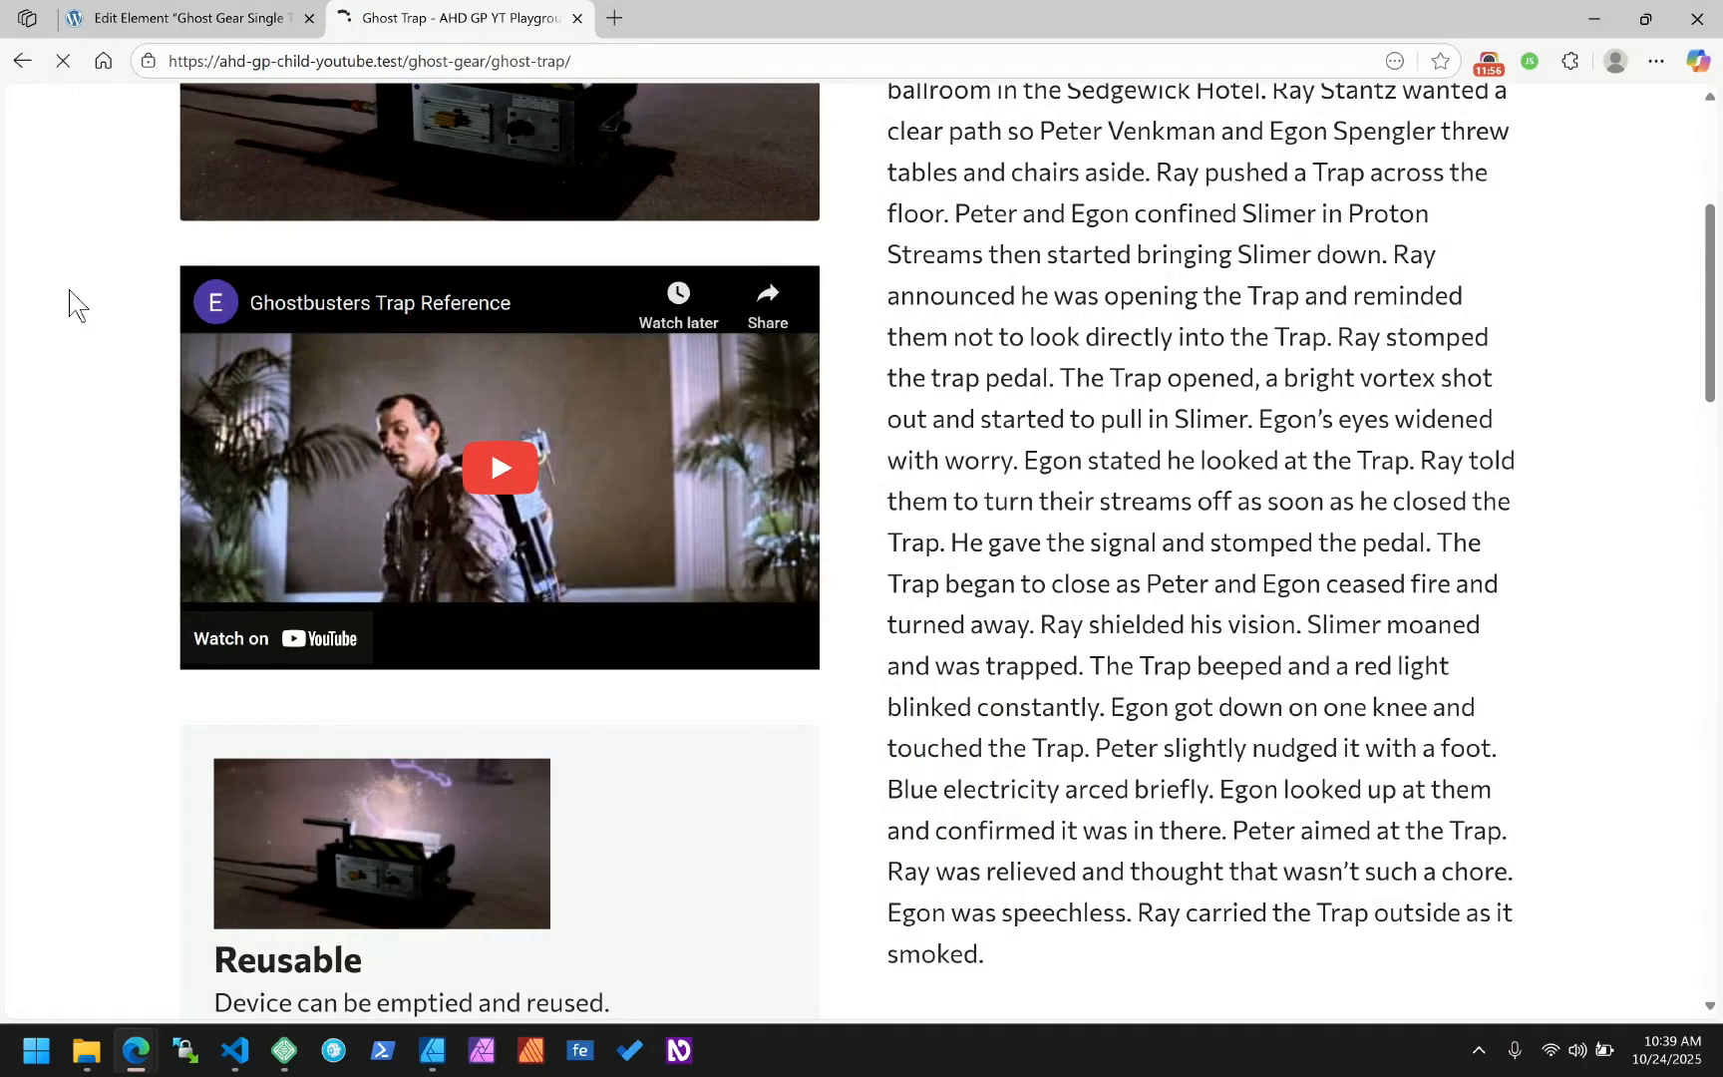
{"action": "scroll", "coordinate": [69, 290], "scroll_direction": "down", "scroll_amount": 14}
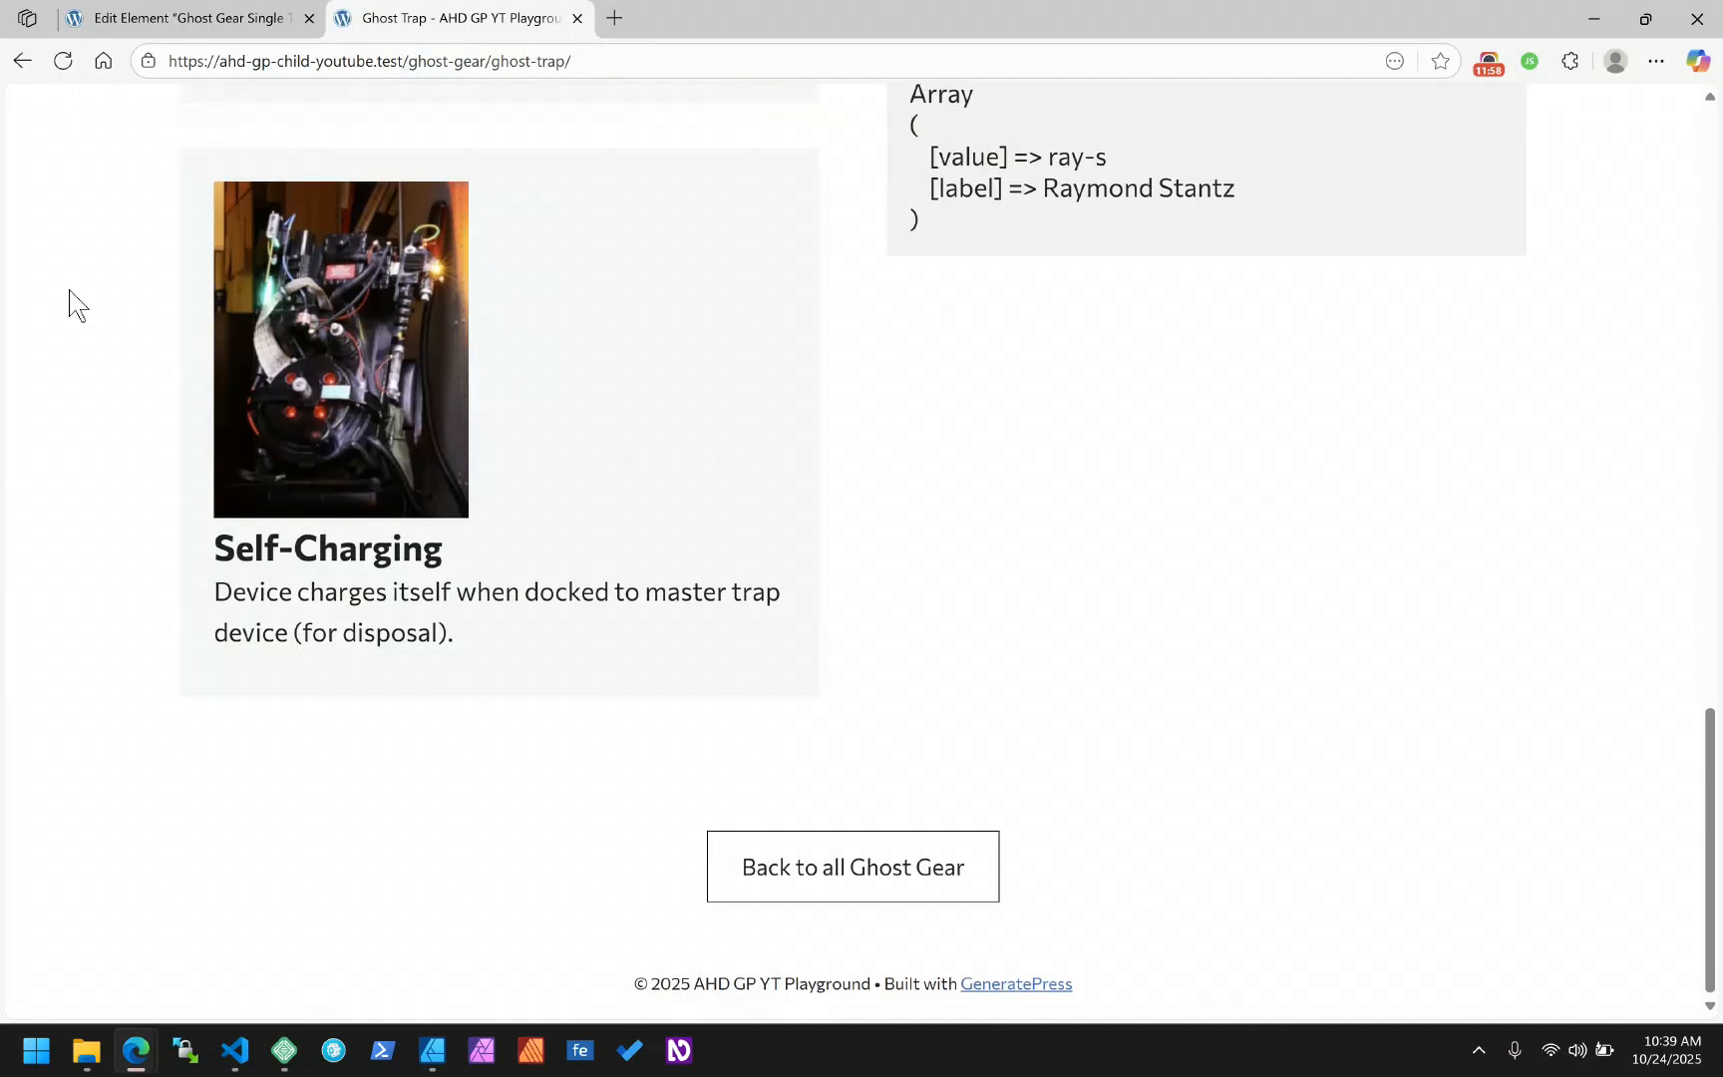
{"action": "scroll", "coordinate": [205, 372], "scroll_direction": "up", "scroll_amount": 4}
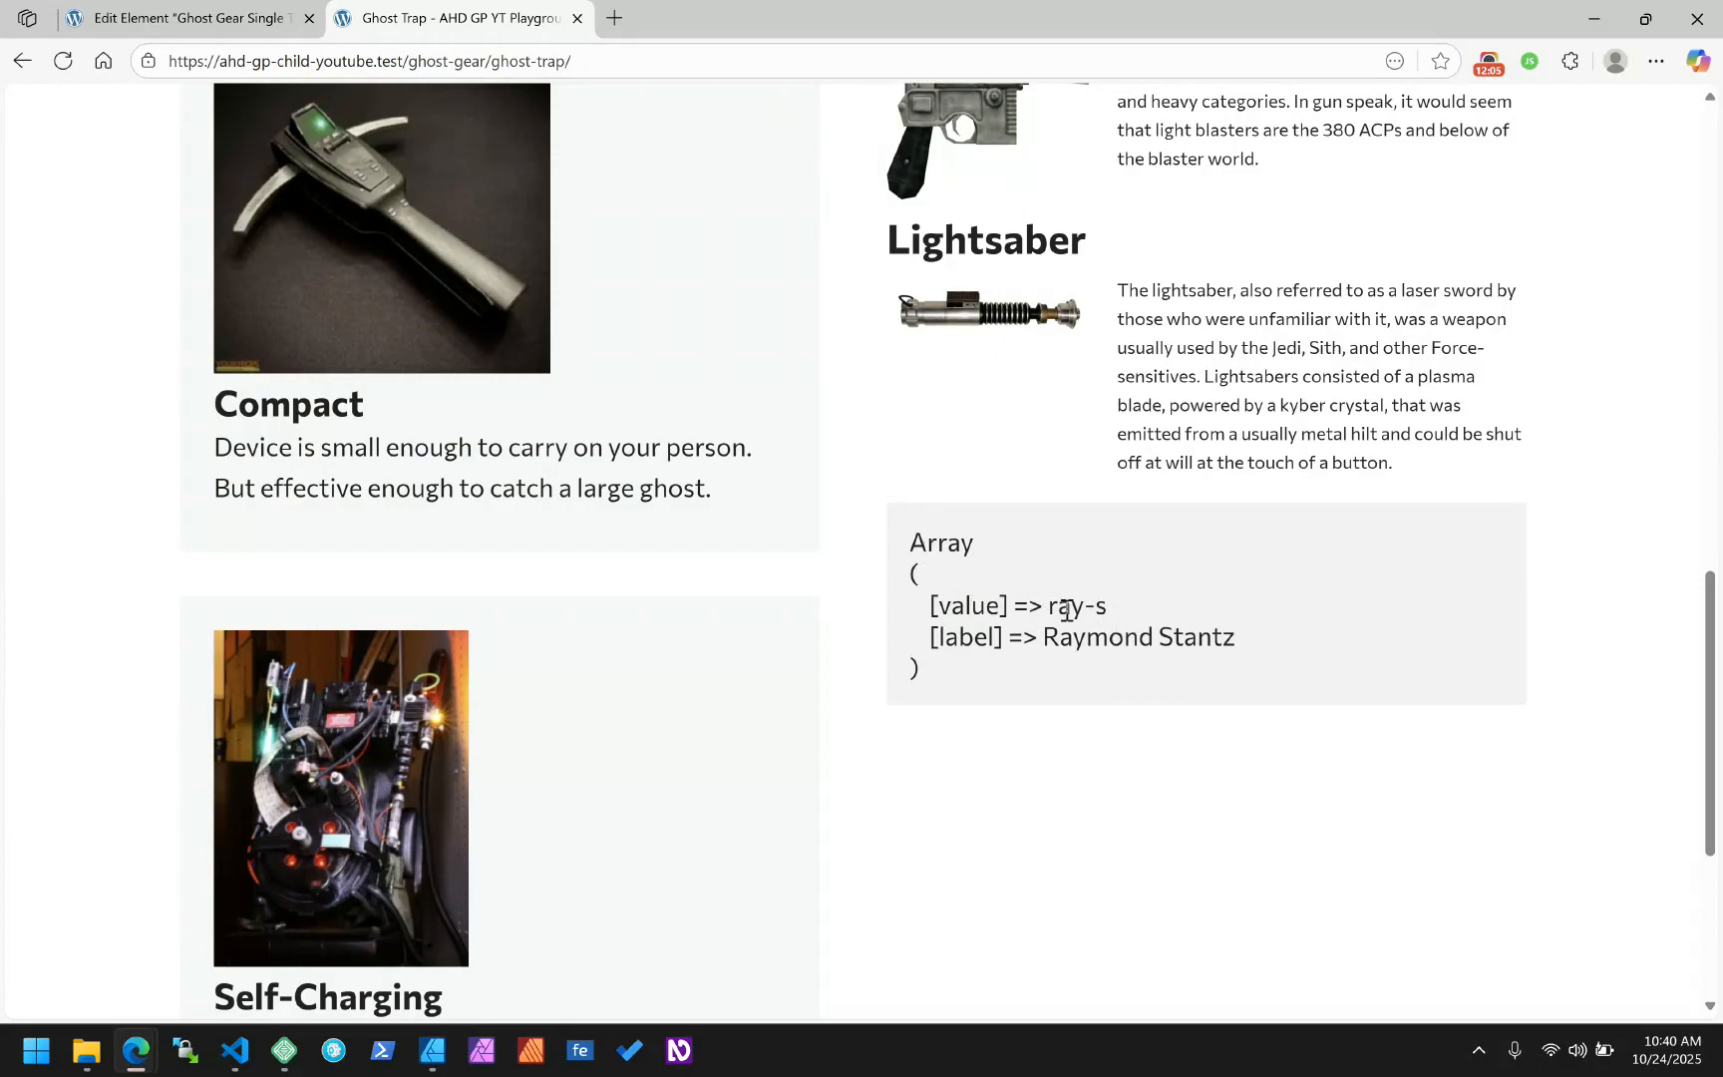
{"action": "left_click_drag", "start_coordinate": [1107, 607], "coordinate": [1046, 607]}
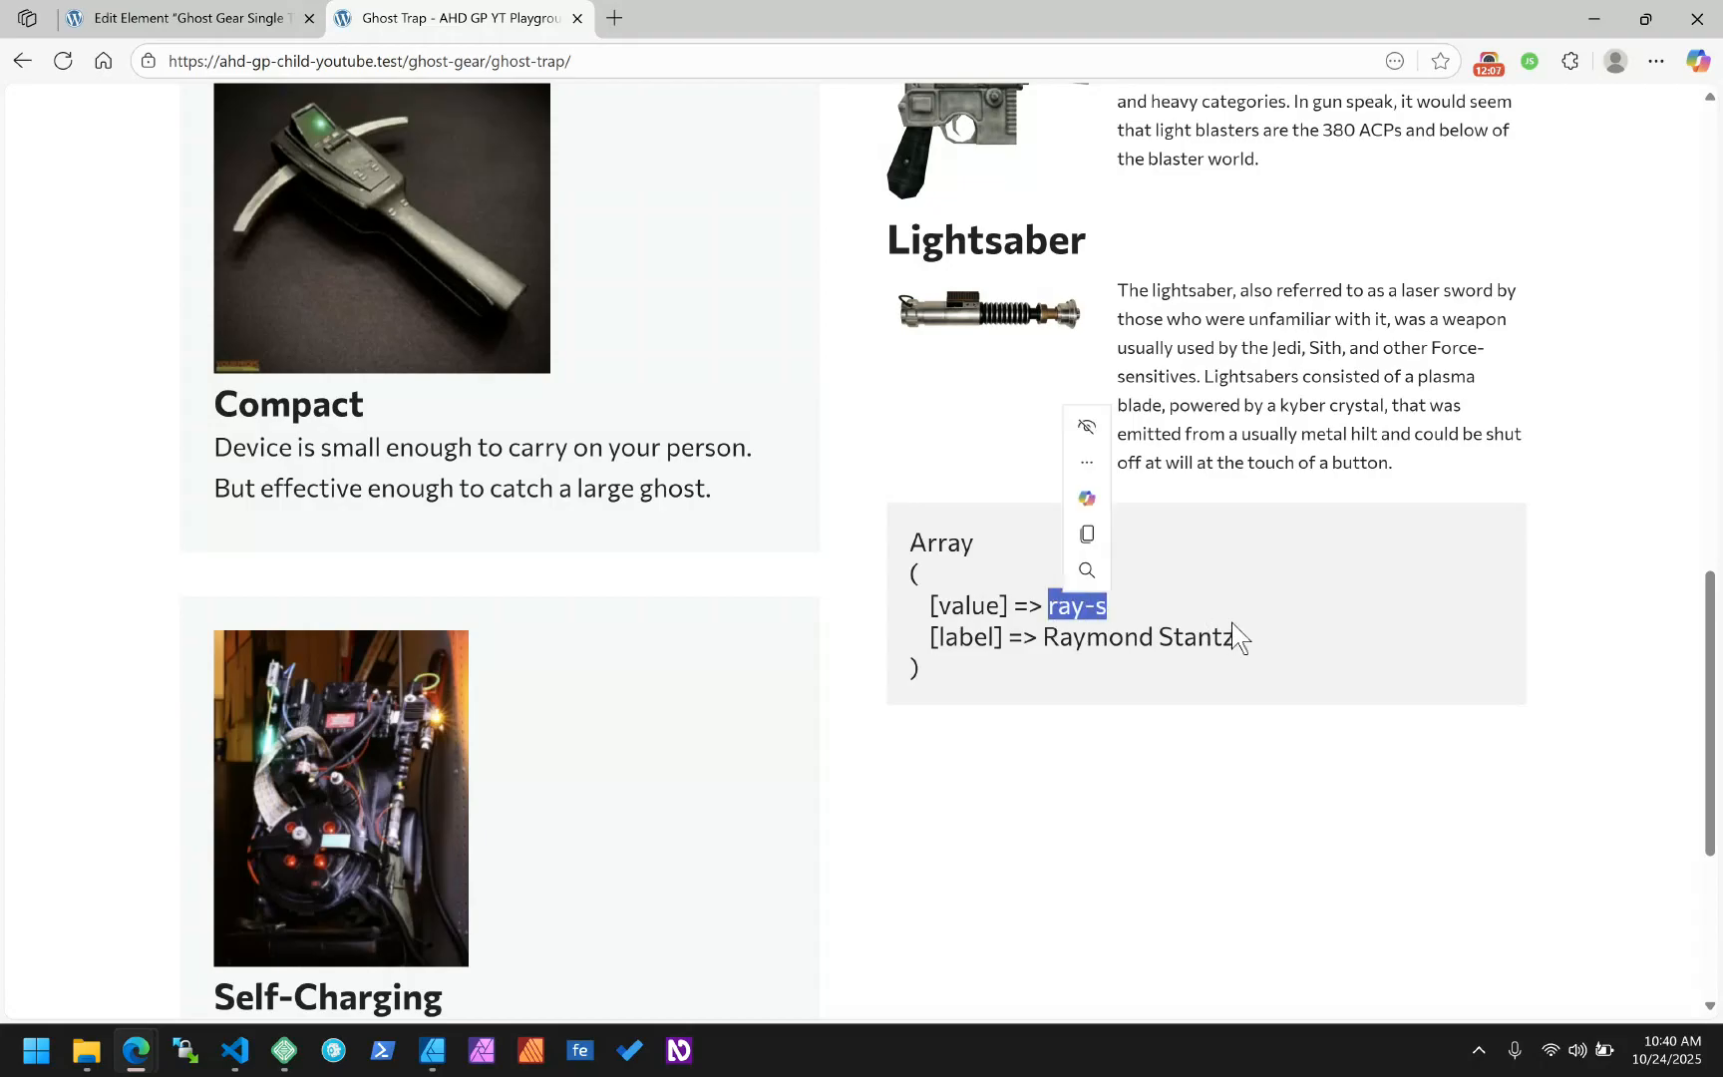
{"action": "left_click_drag", "start_coordinate": [1236, 638], "coordinate": [1042, 638]}
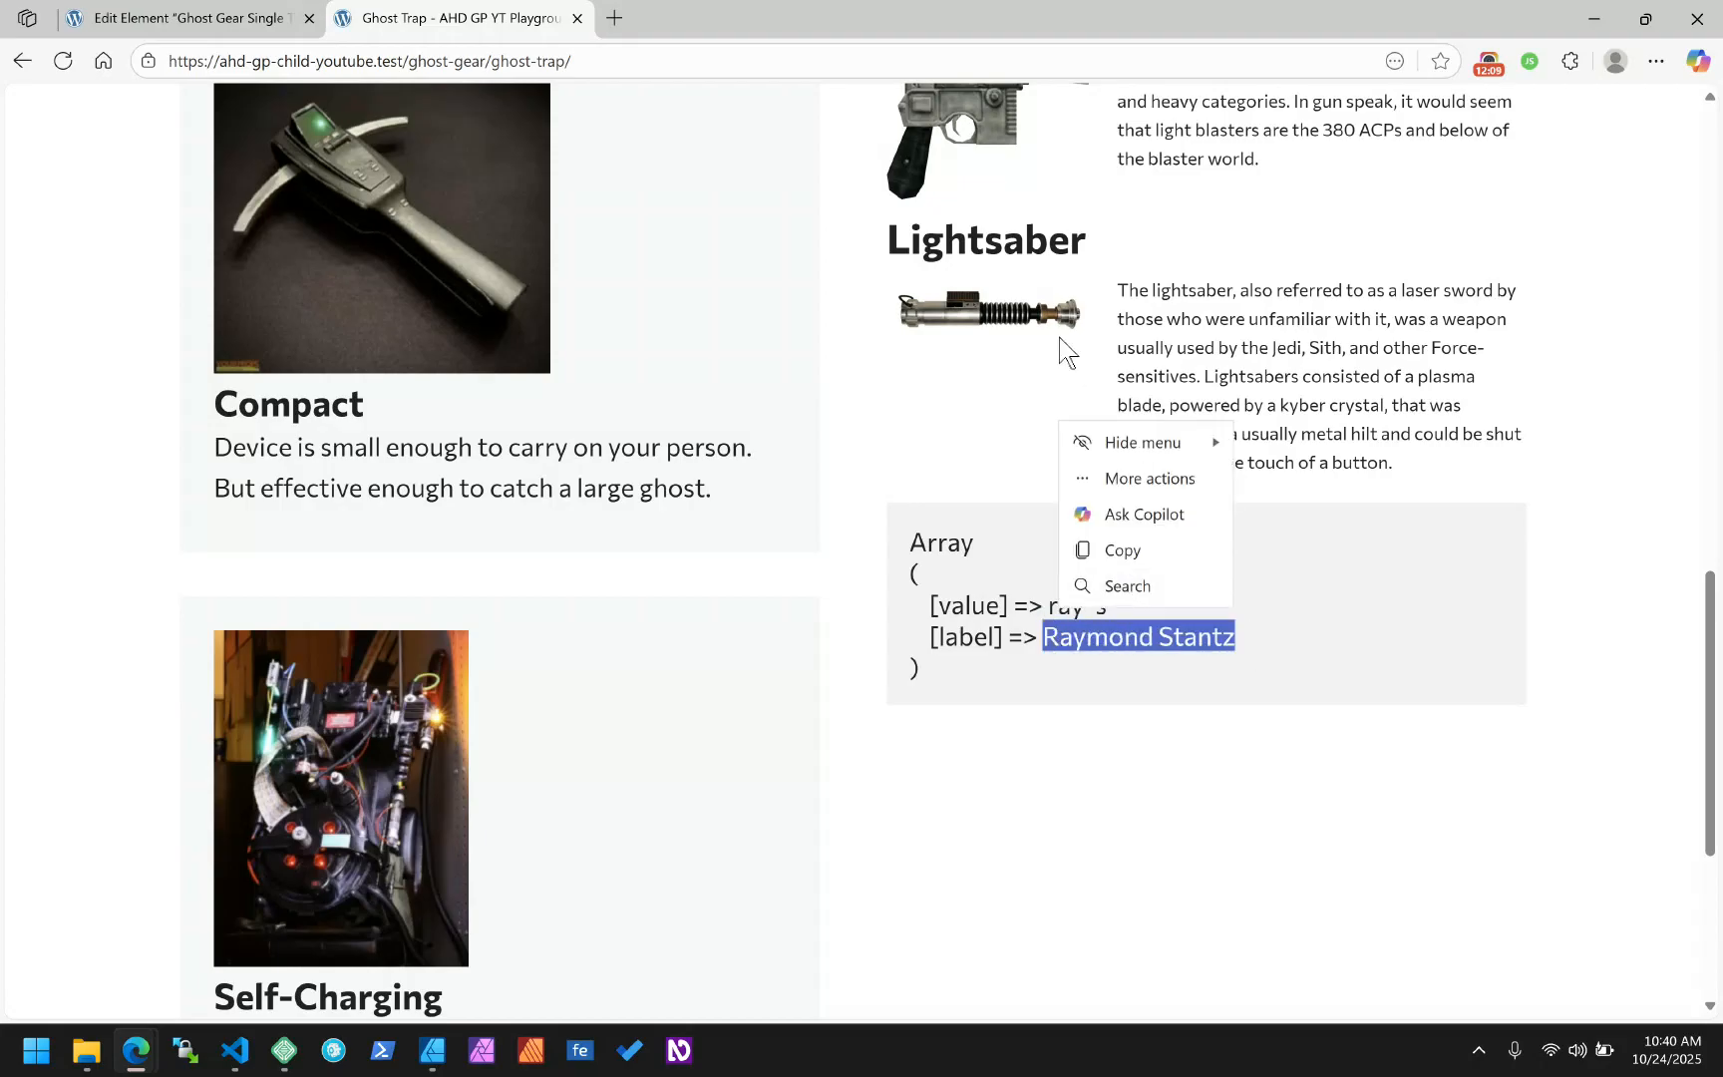
{"action": "left_click", "coordinate": [959, 907]}
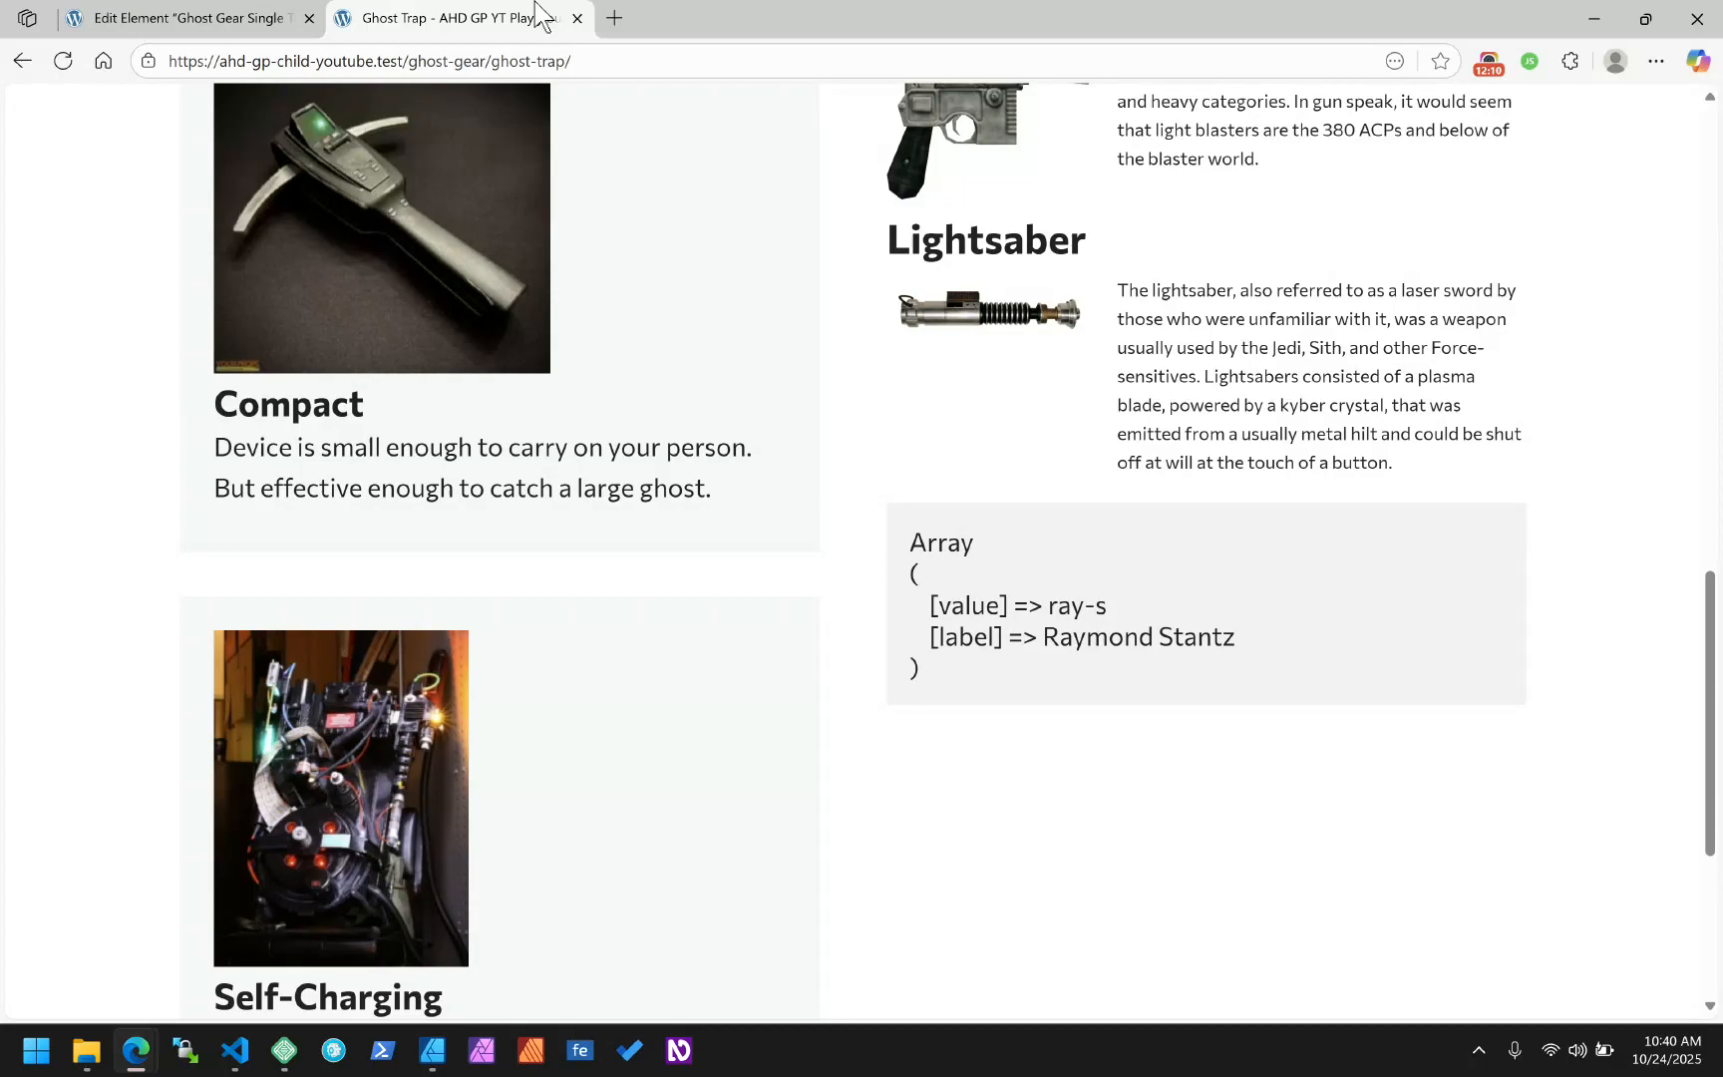
Compare the template with the Ghost Trap page and examine its block list for where the character output belongs
{"action": "left_click", "coordinate": [155, 12]}
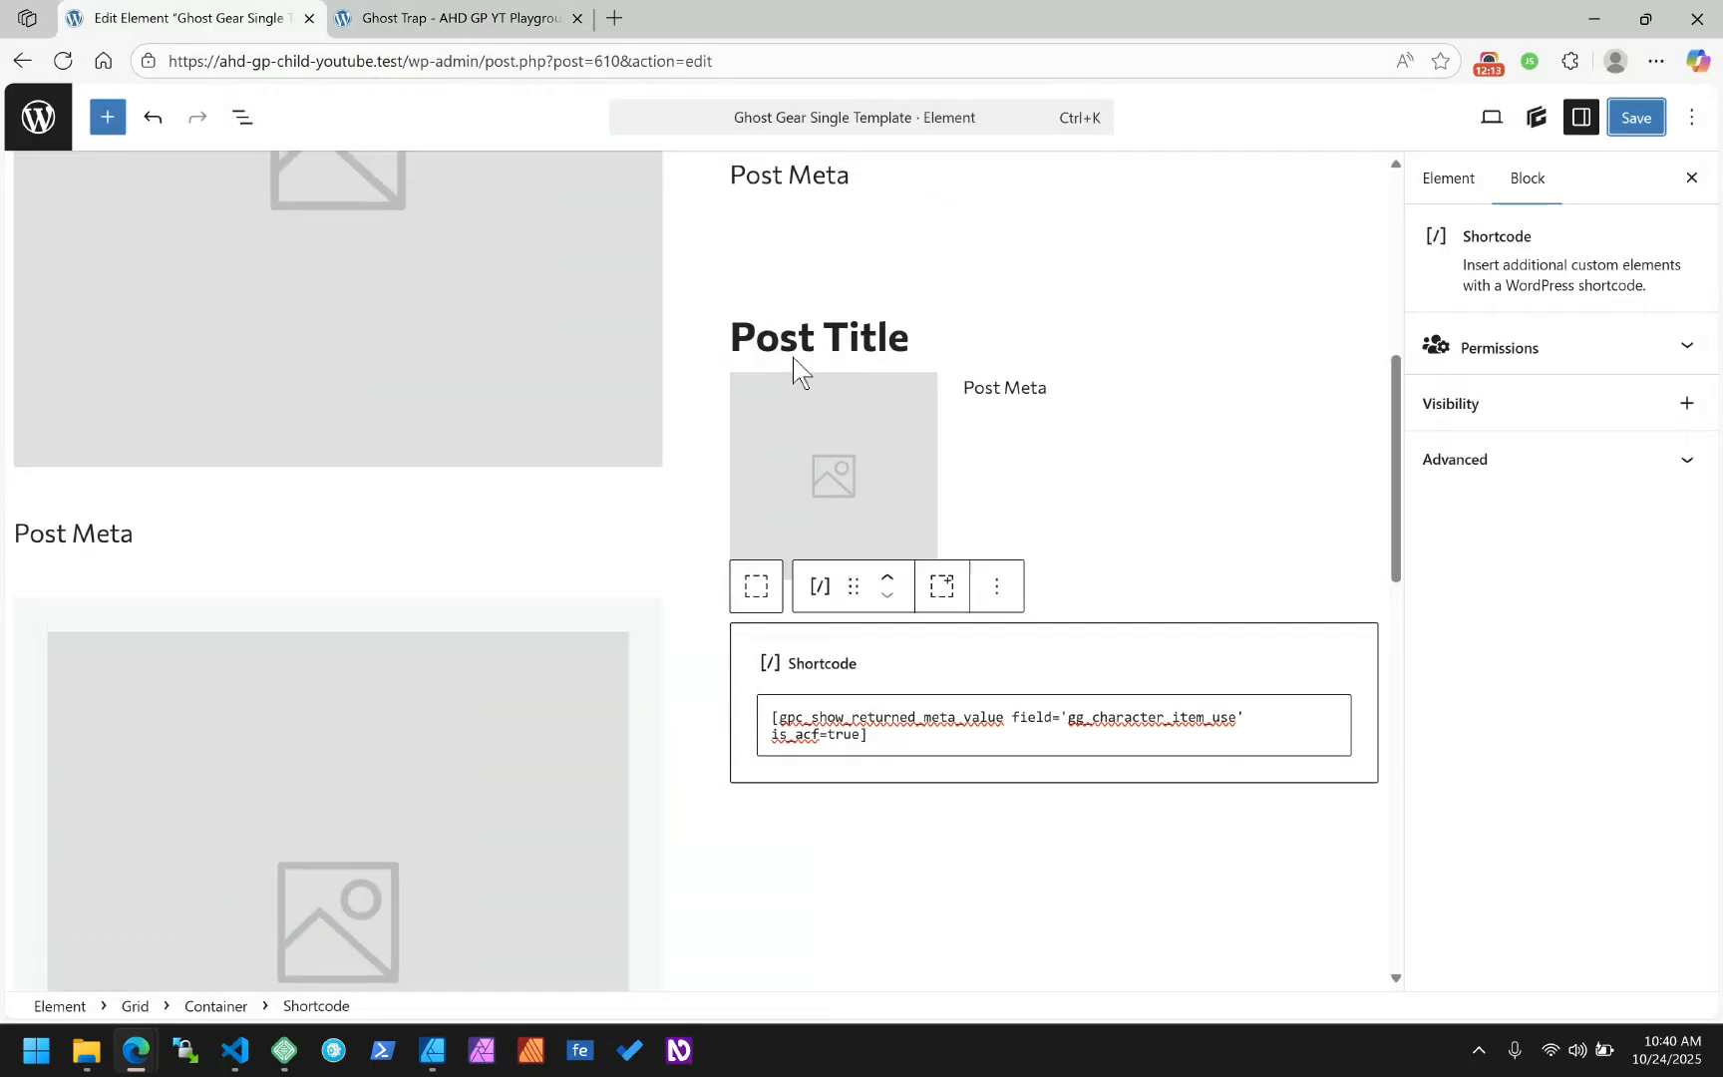
{"action": "scroll", "coordinate": [796, 364], "scroll_direction": "up", "scroll_amount": 2}
{"action": "left_click", "coordinate": [538, 18]}
{"action": "scroll", "coordinate": [1084, 354], "scroll_direction": "up", "scroll_amount": 5}
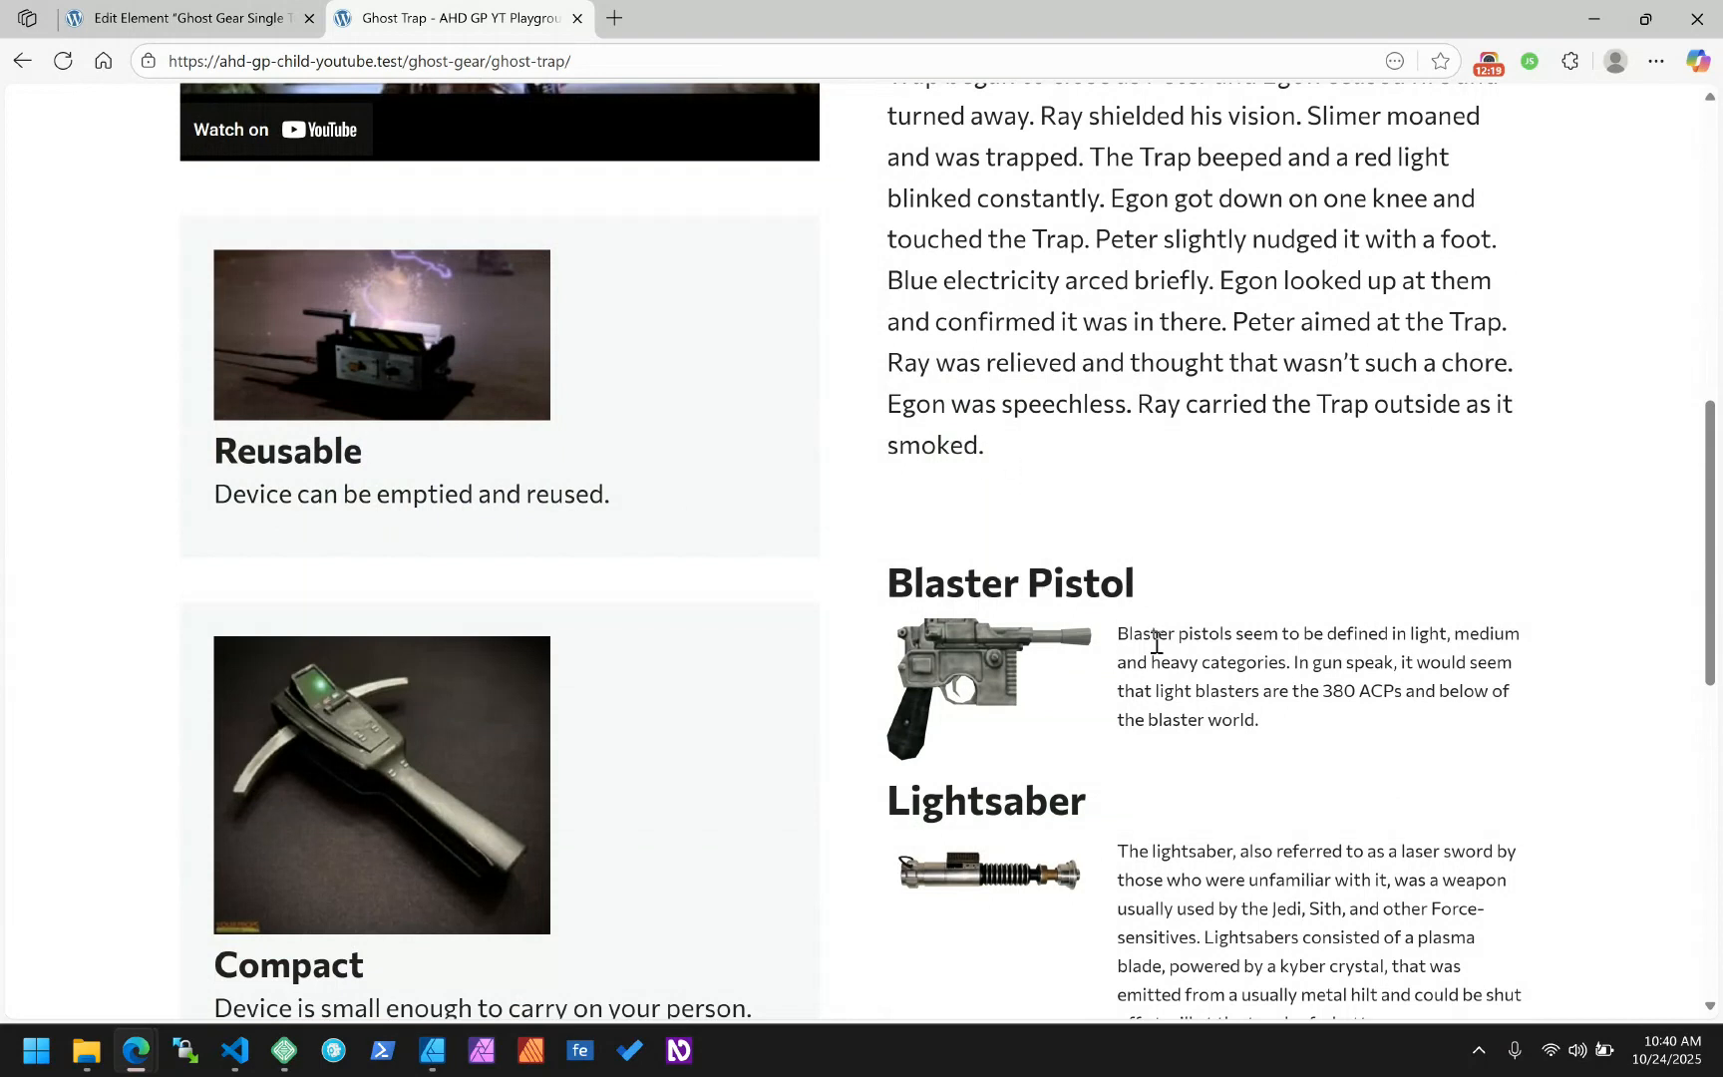
{"action": "left_click", "coordinate": [254, 18]}
{"action": "scroll", "coordinate": [975, 429], "scroll_direction": "down", "scroll_amount": 4}
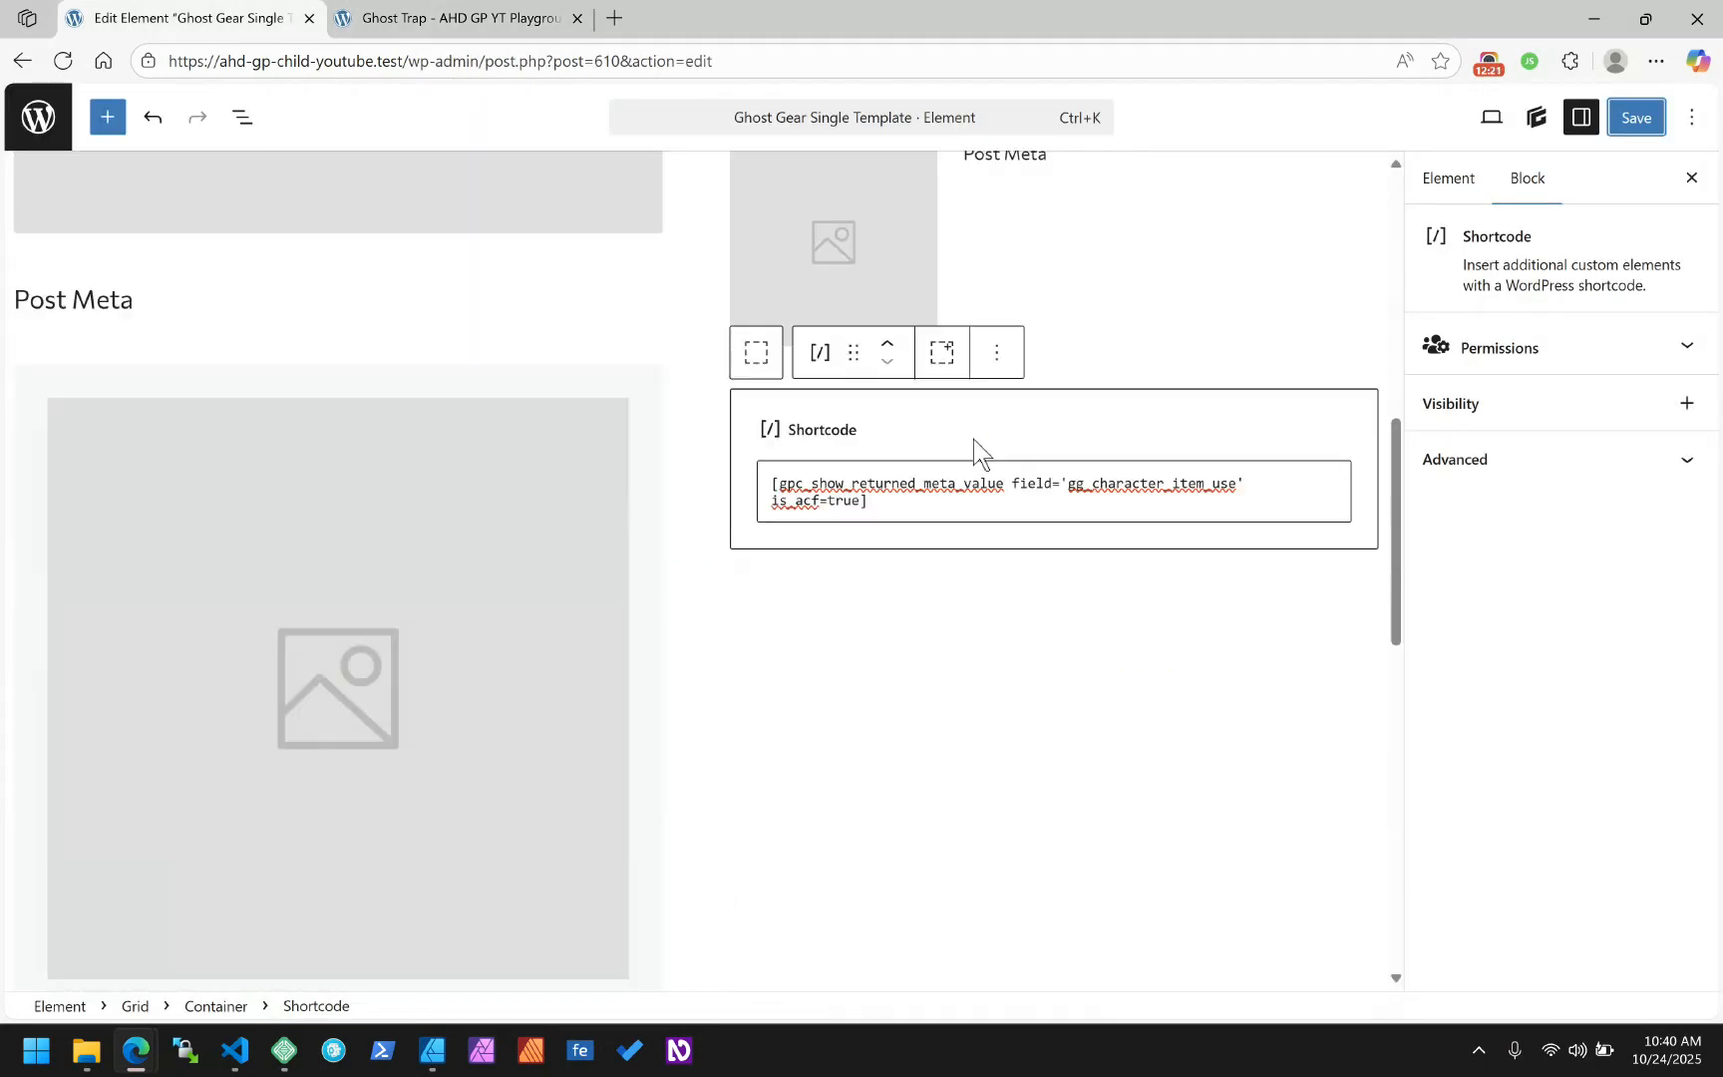
{"action": "scroll", "coordinate": [975, 454], "scroll_direction": "up", "scroll_amount": 4}
{"action": "left_click", "coordinate": [241, 117]}
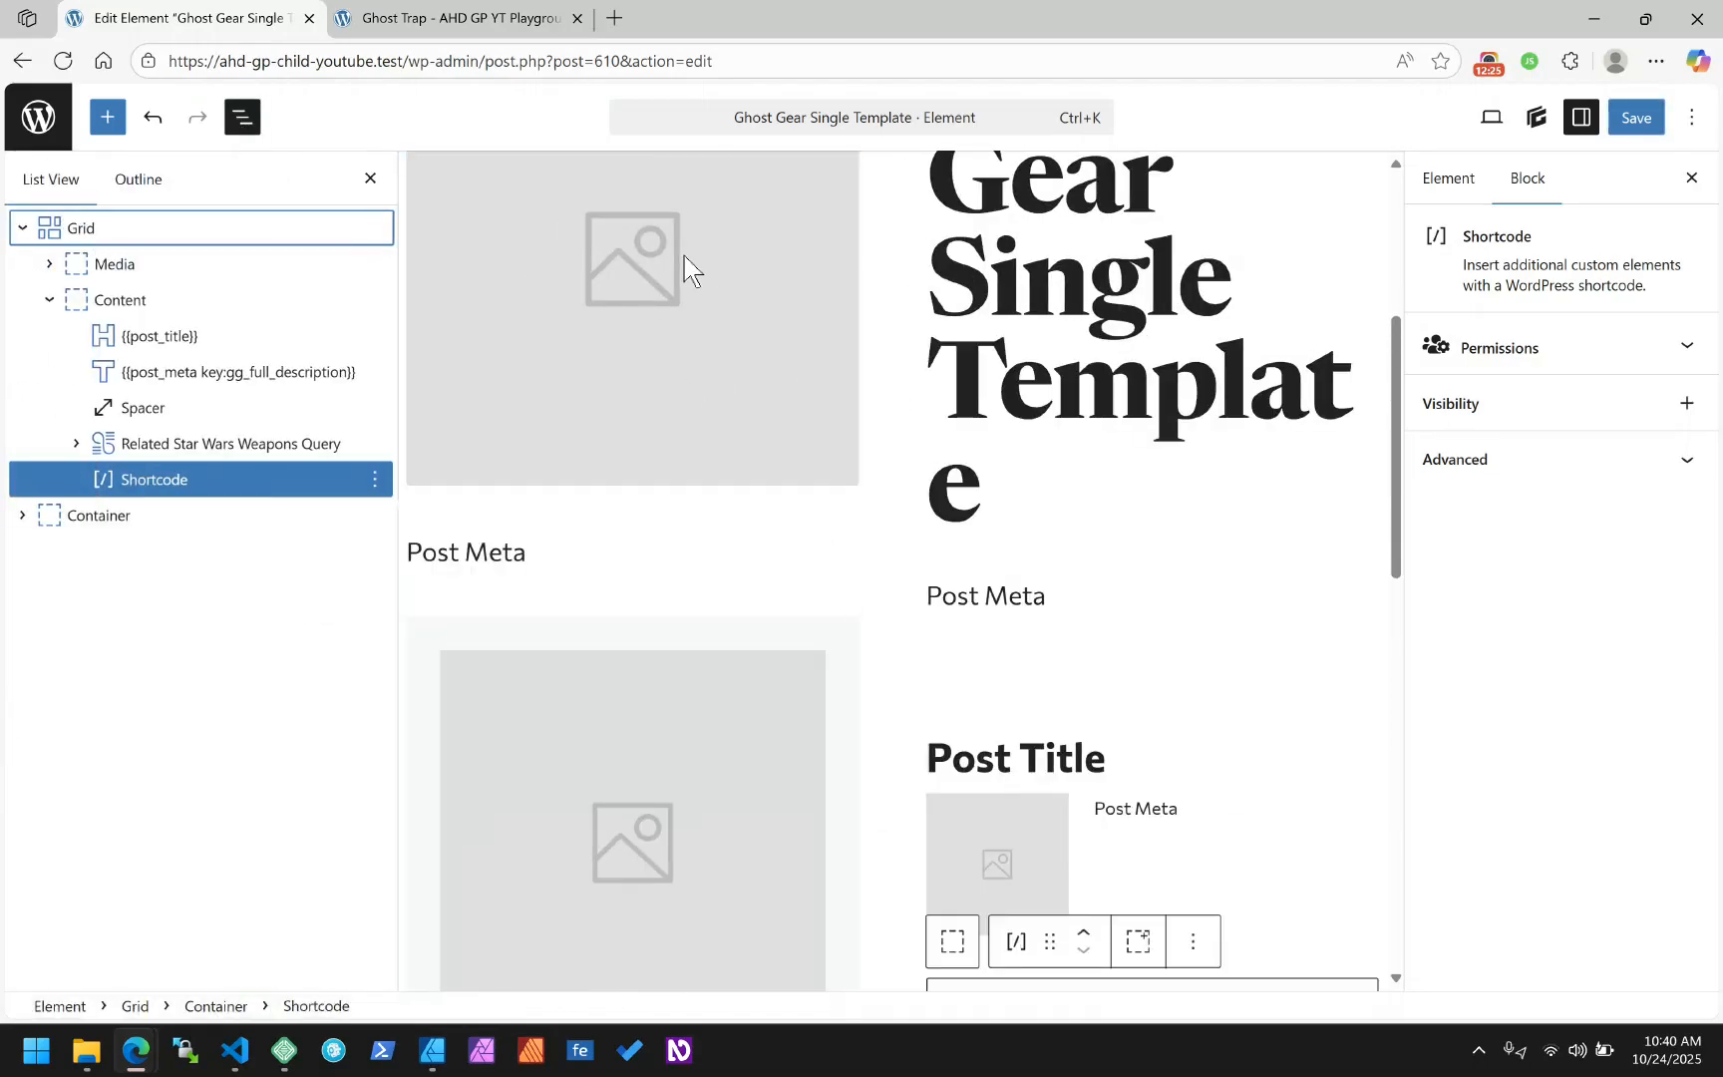
{"action": "scroll", "coordinate": [746, 314], "scroll_direction": "up", "scroll_amount": 3}
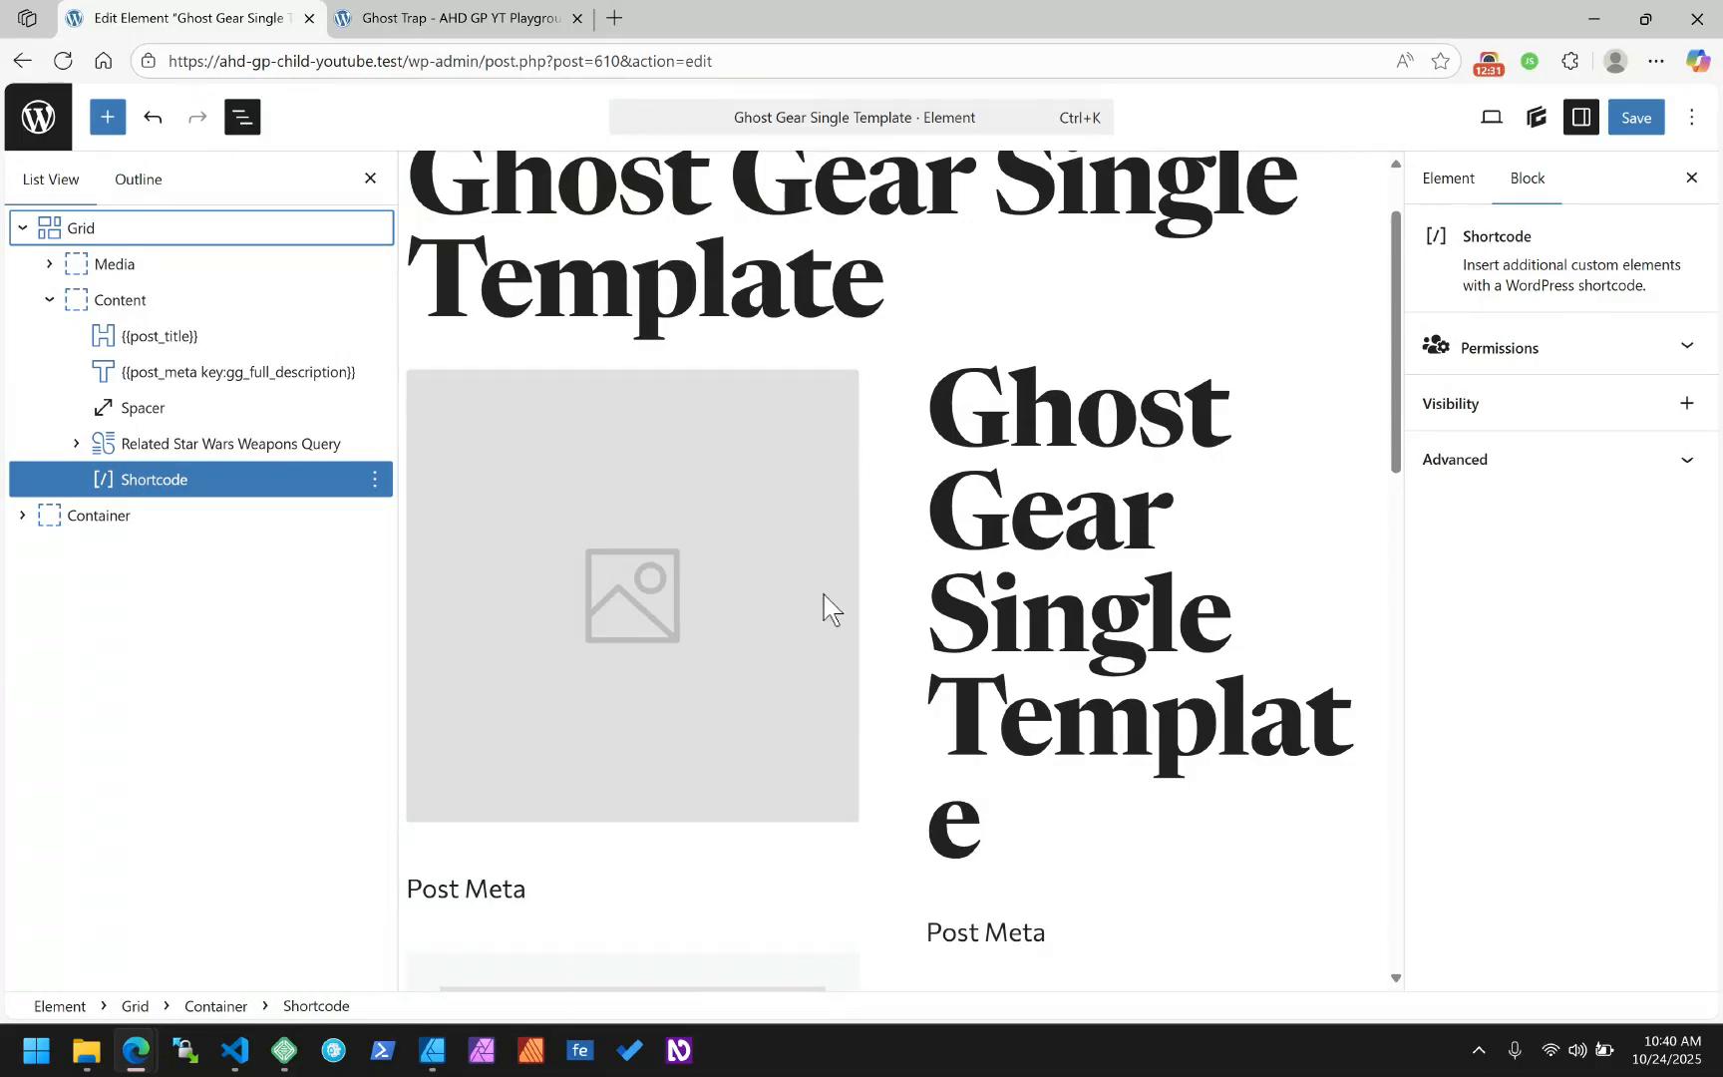
{"action": "scroll", "coordinate": [764, 415], "scroll_direction": "down", "scroll_amount": 3}
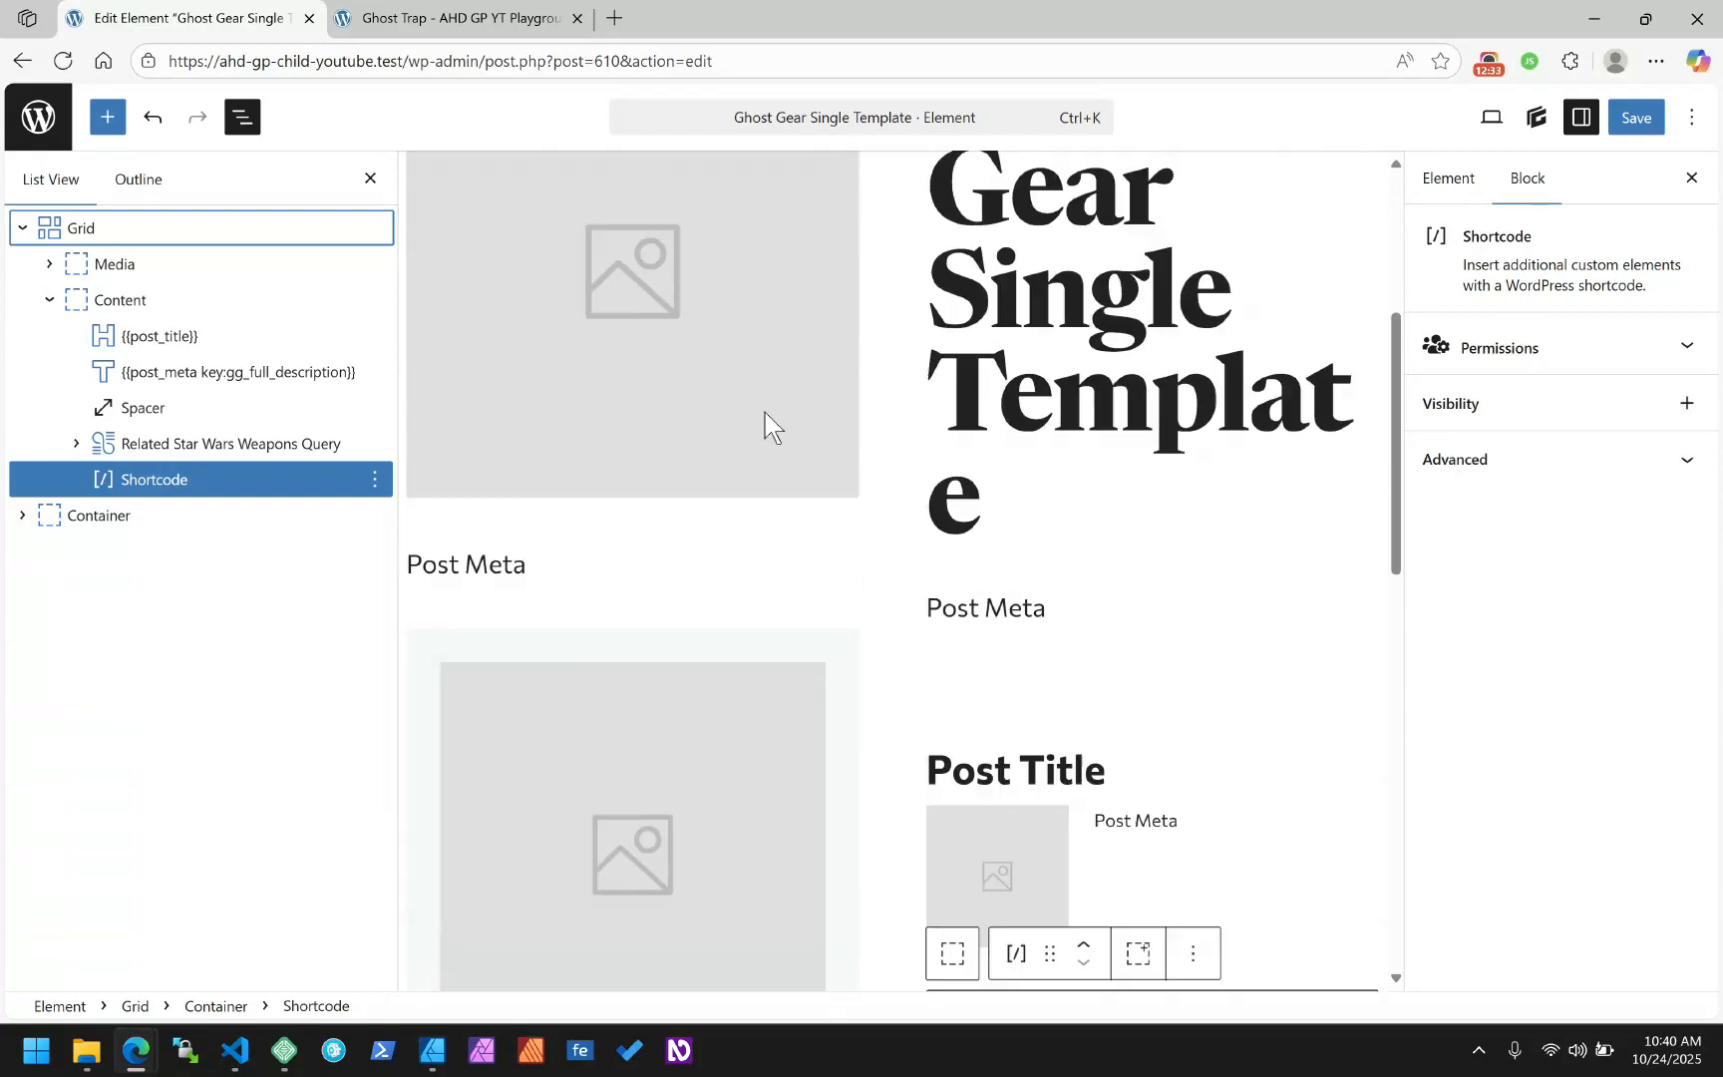
{"action": "mouse_move", "coordinate": [1087, 585]}
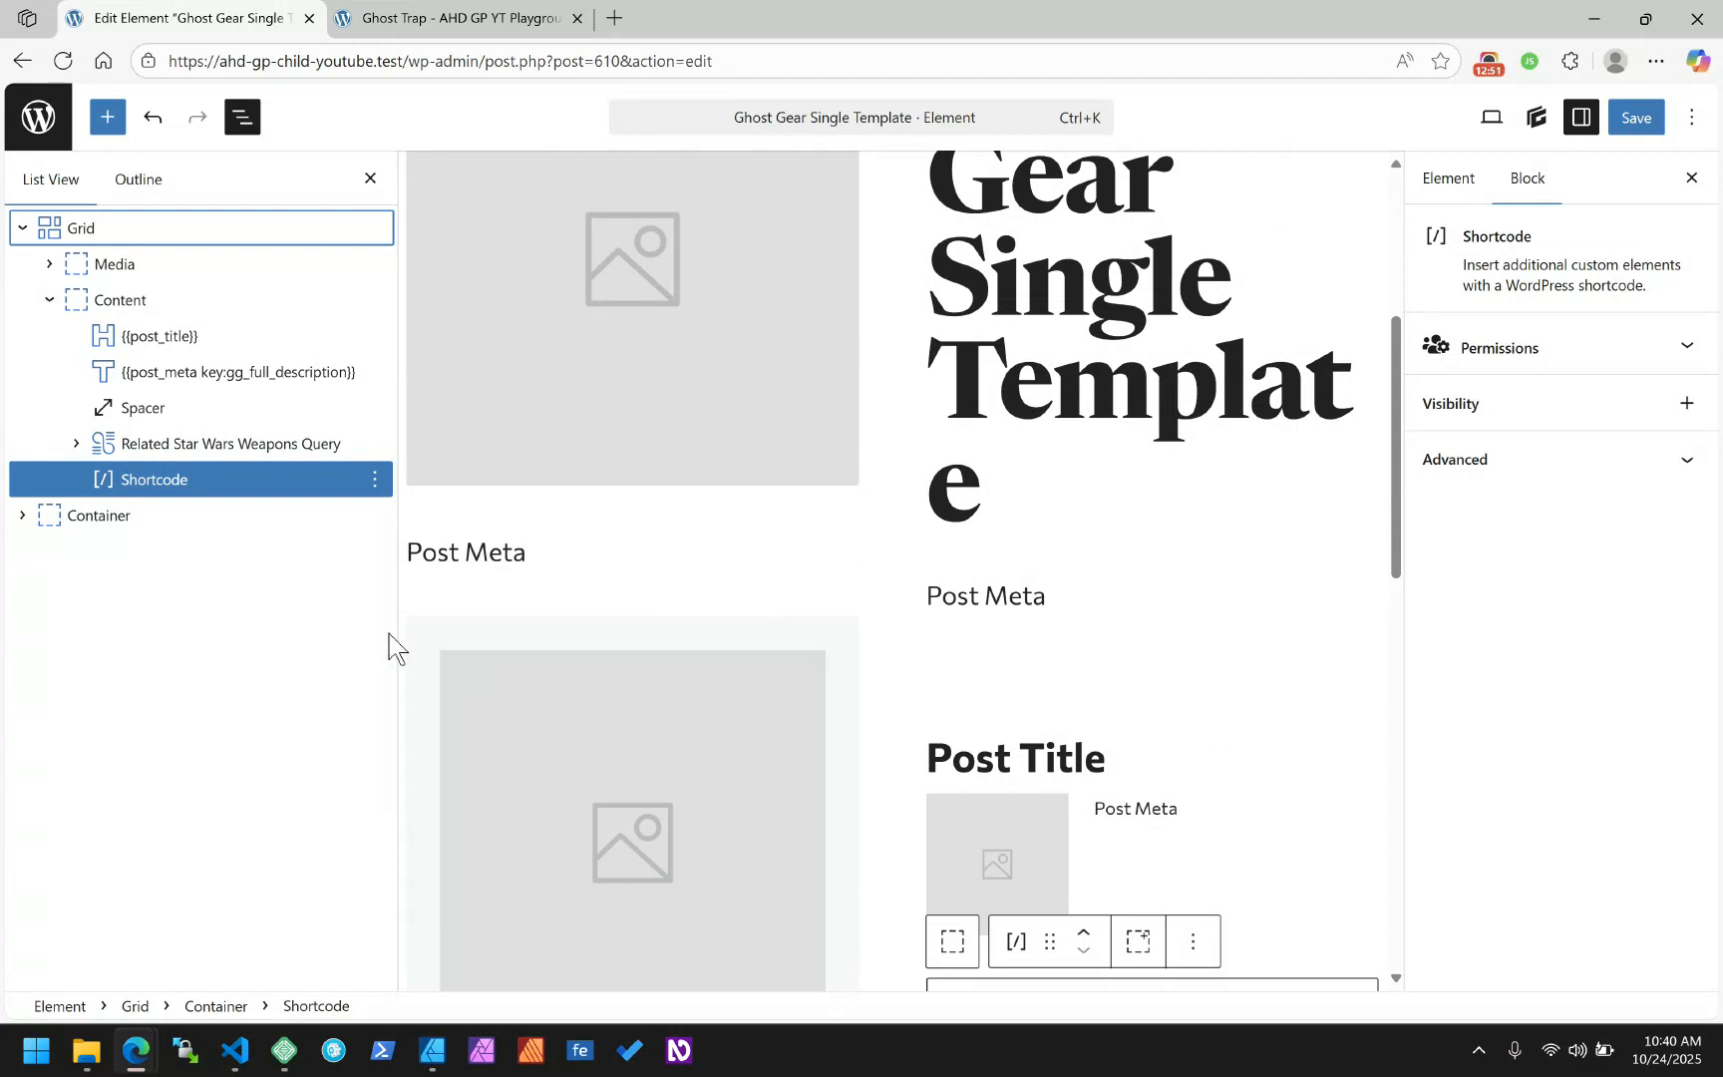
Duplicate the spacer between the full description and the Related Star Wars Weapons Query
{"action": "left_click", "coordinate": [132, 410]}
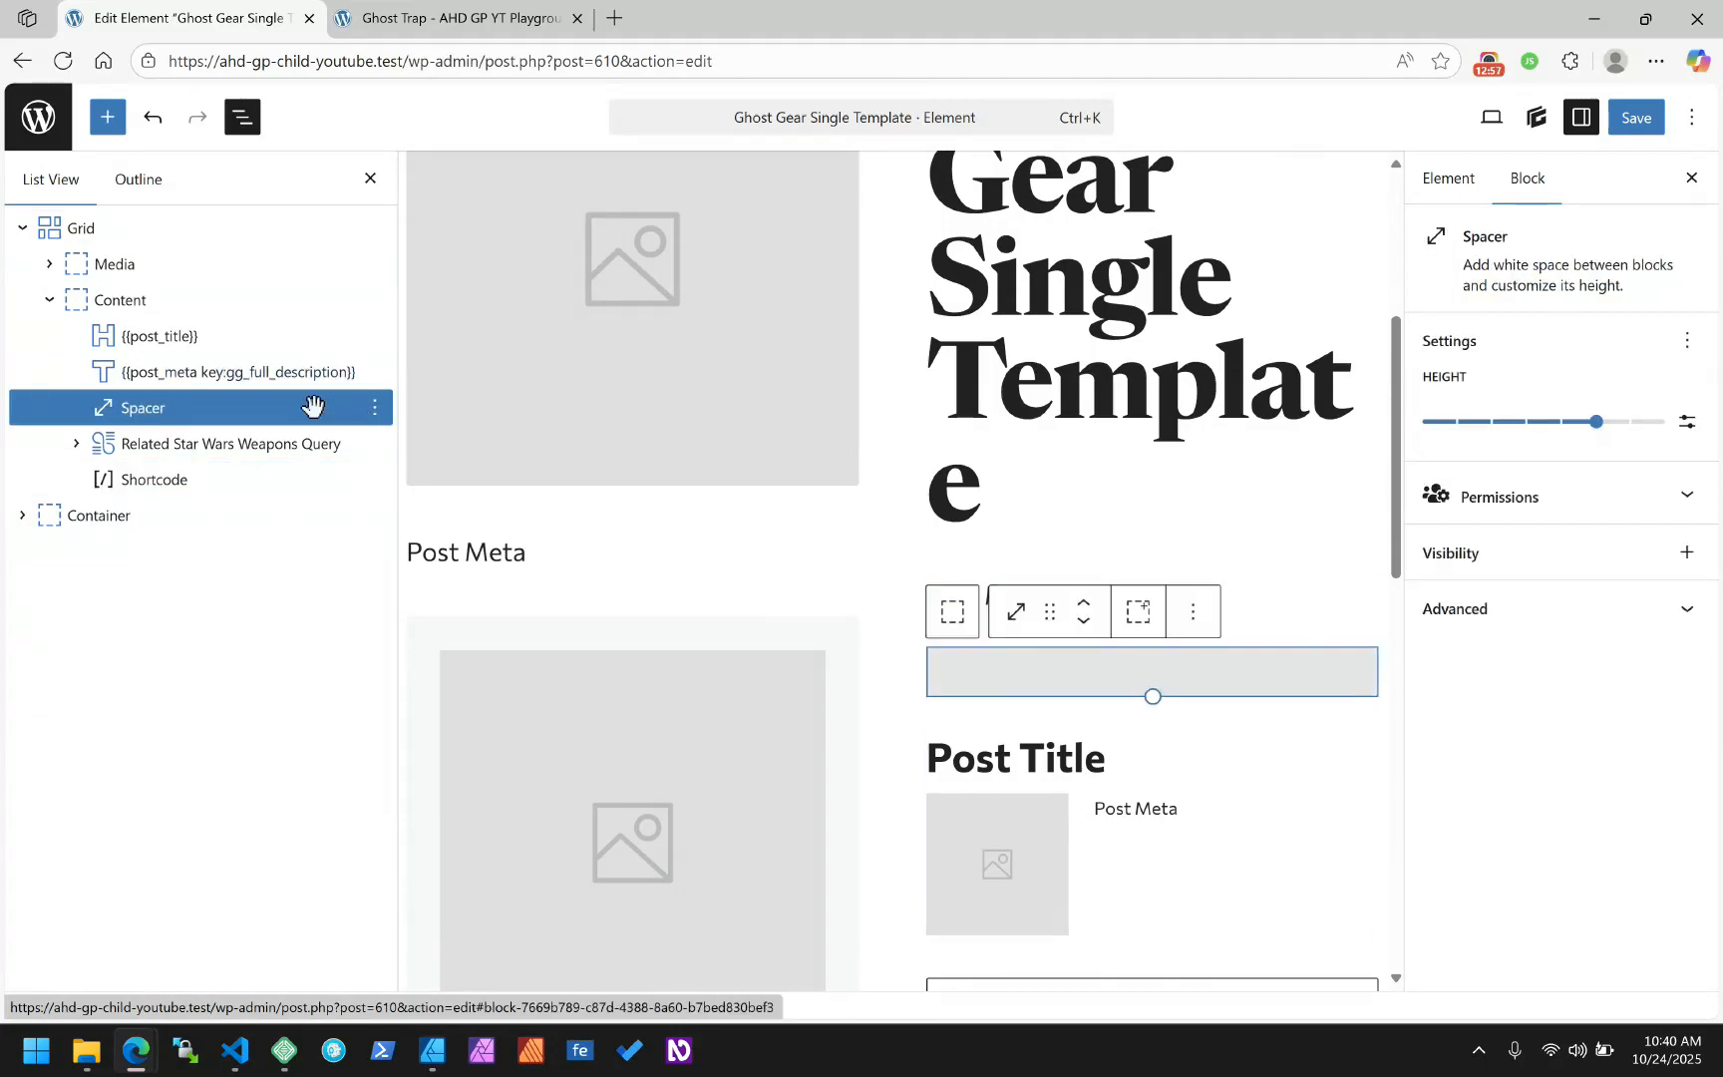
{"action": "key", "text": "ctrl+shift+d"}
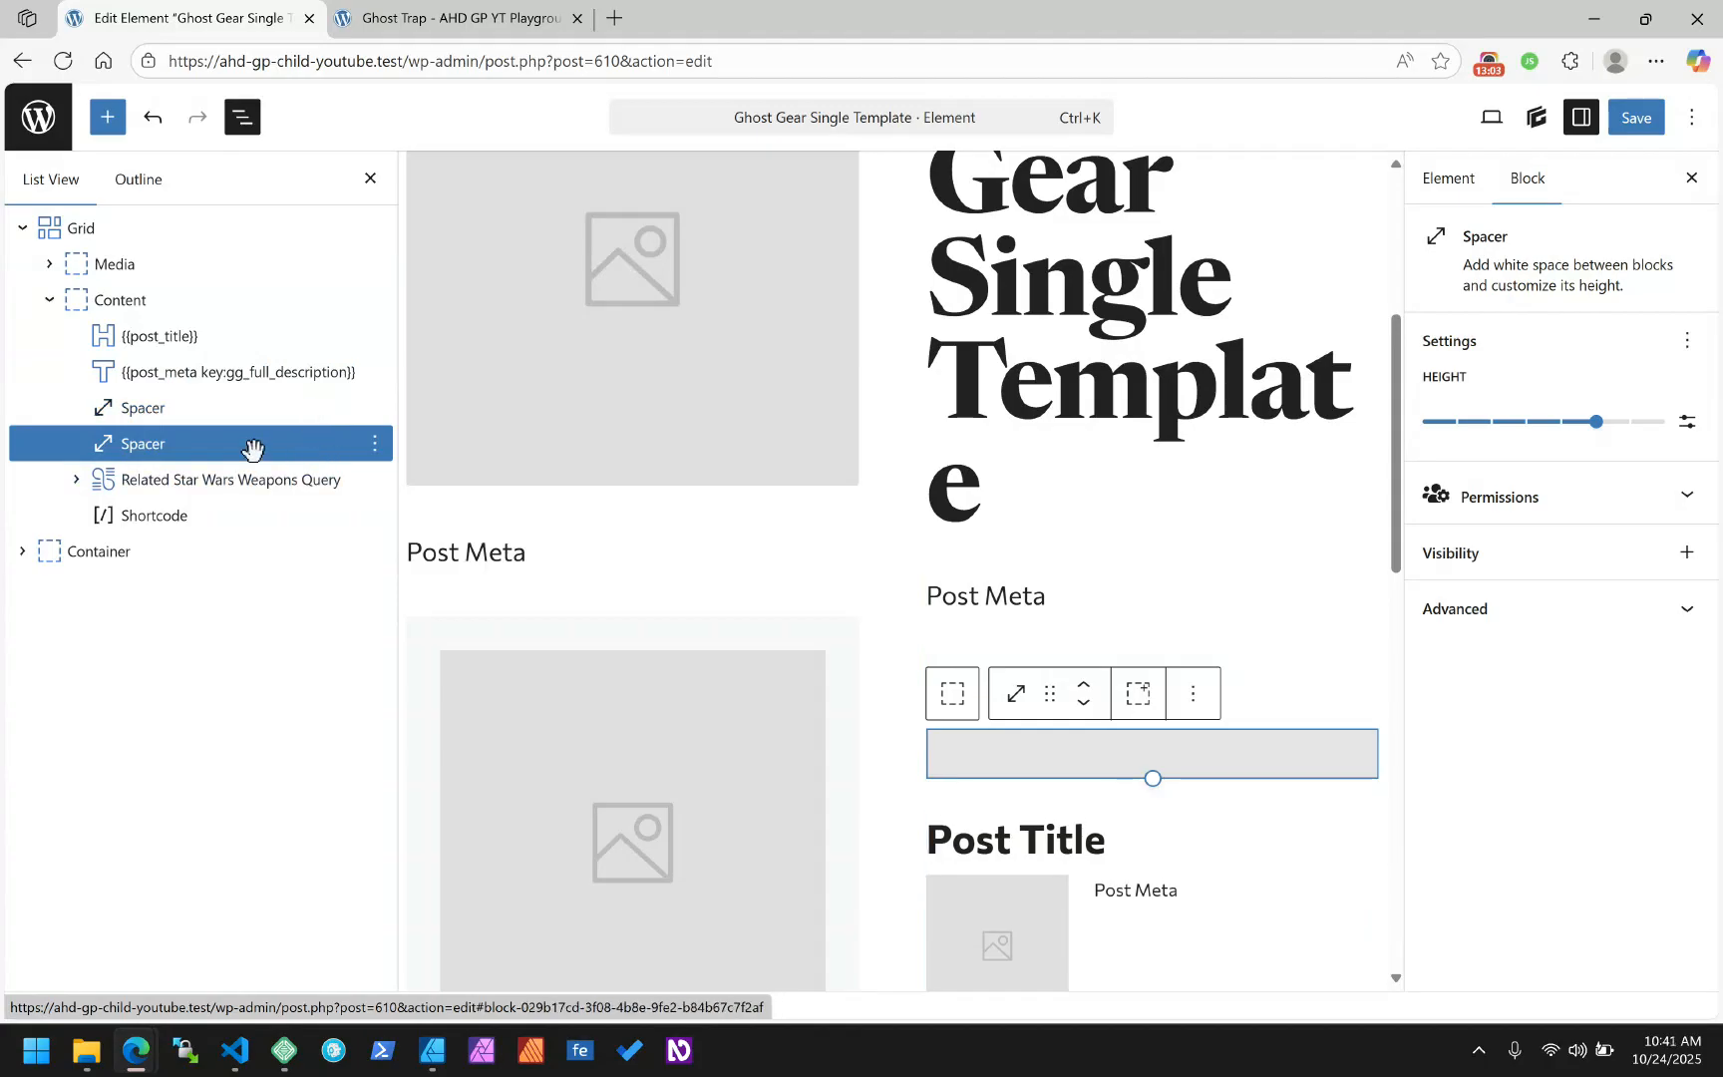
{"action": "key", "text": "Return"}
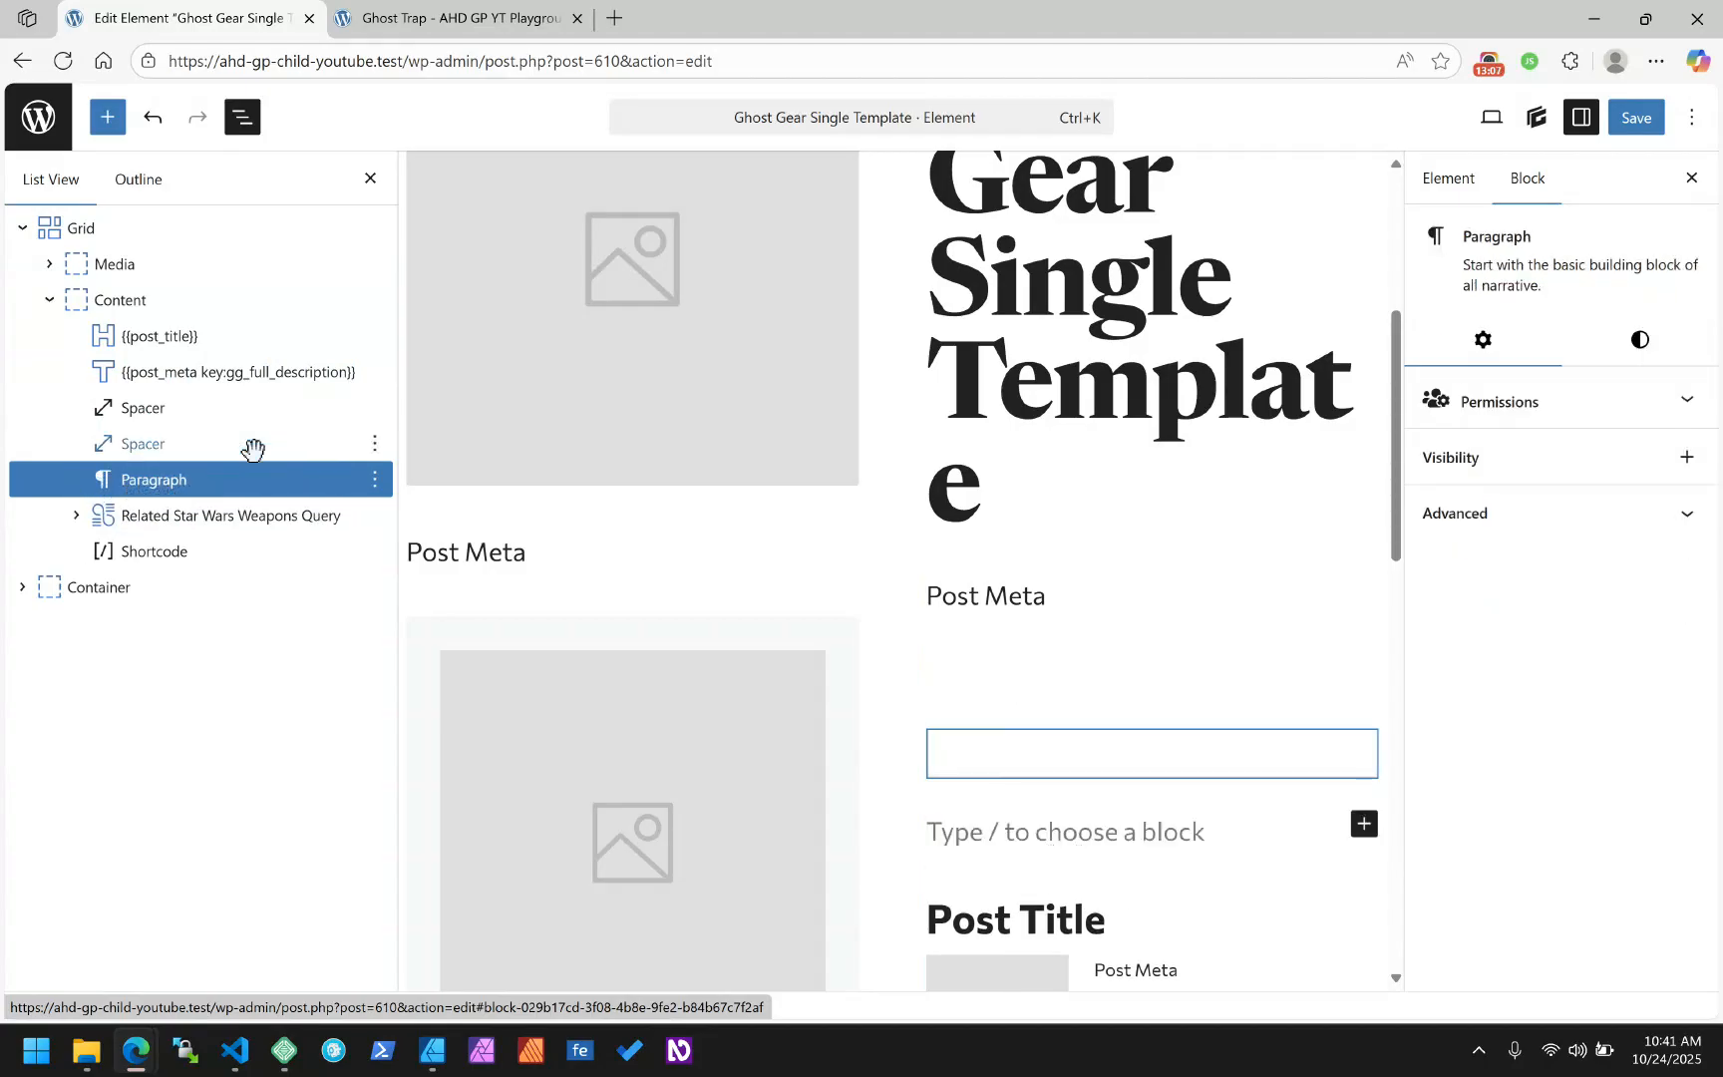
{"action": "key", "text": "ctrl+z"}
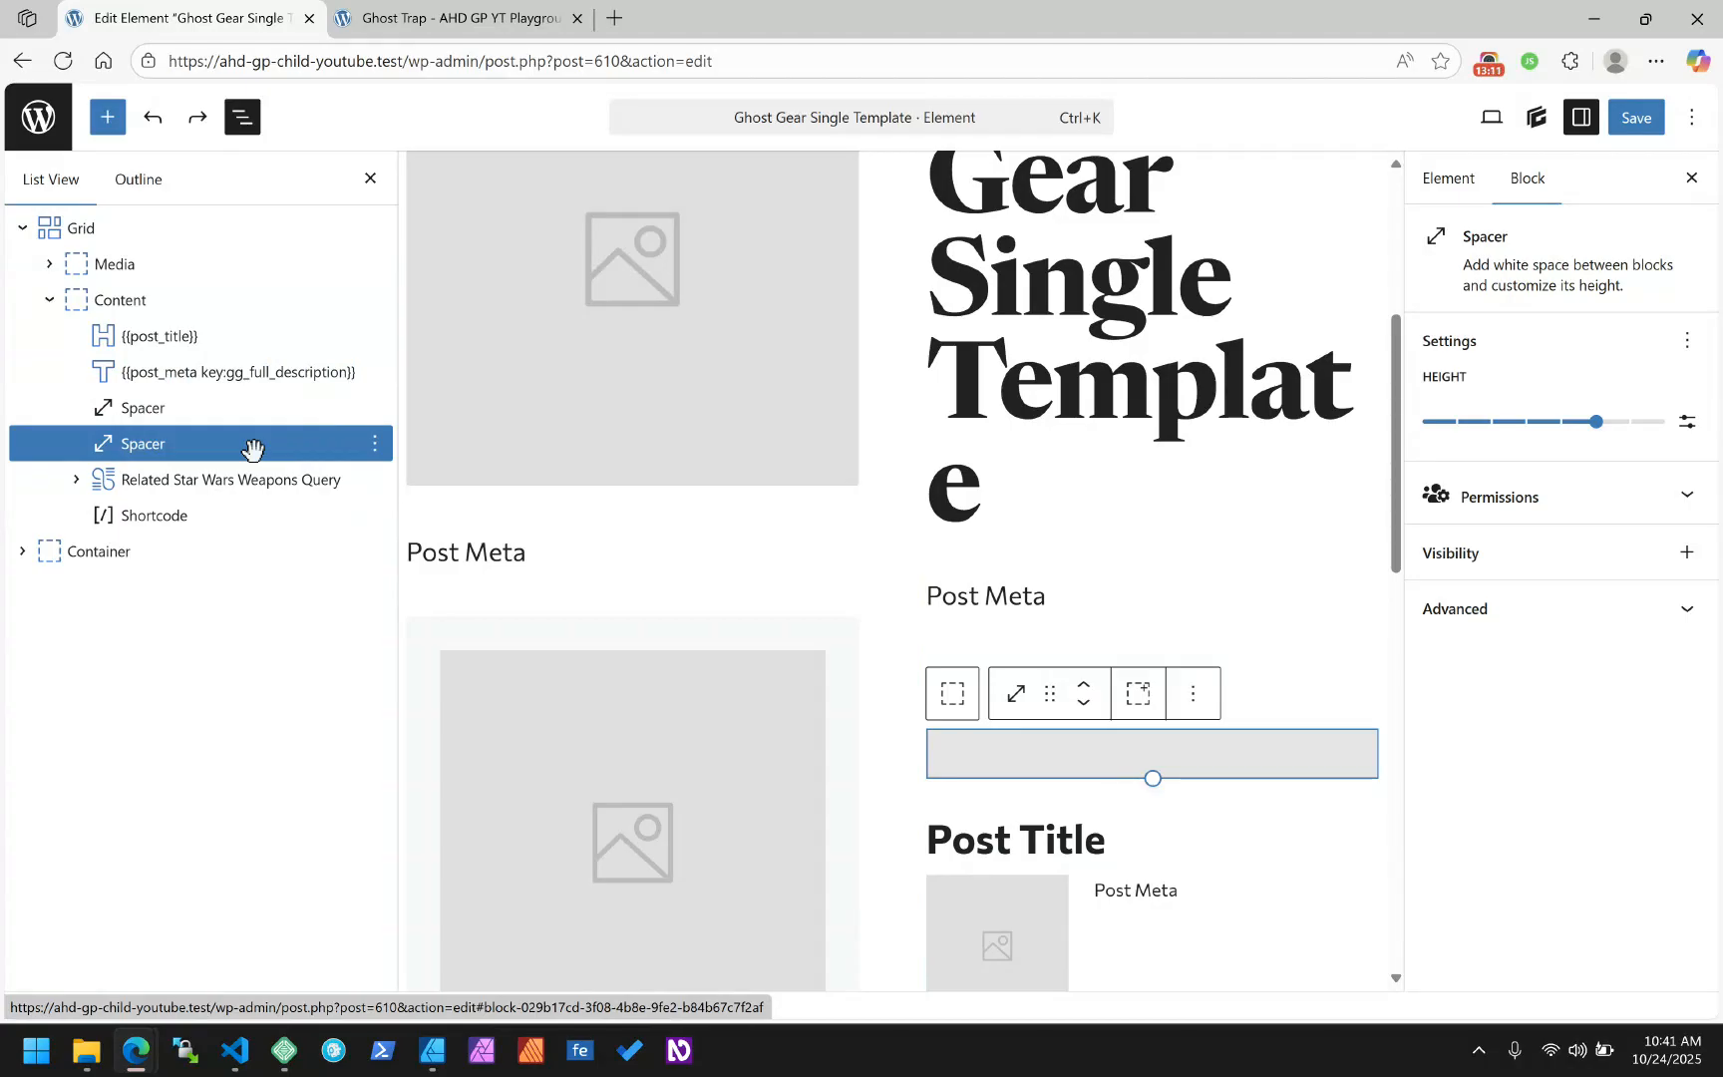
Insert a Text block between the two spacers in the Content container
{"action": "key", "text": "ctrl+alt+t"}
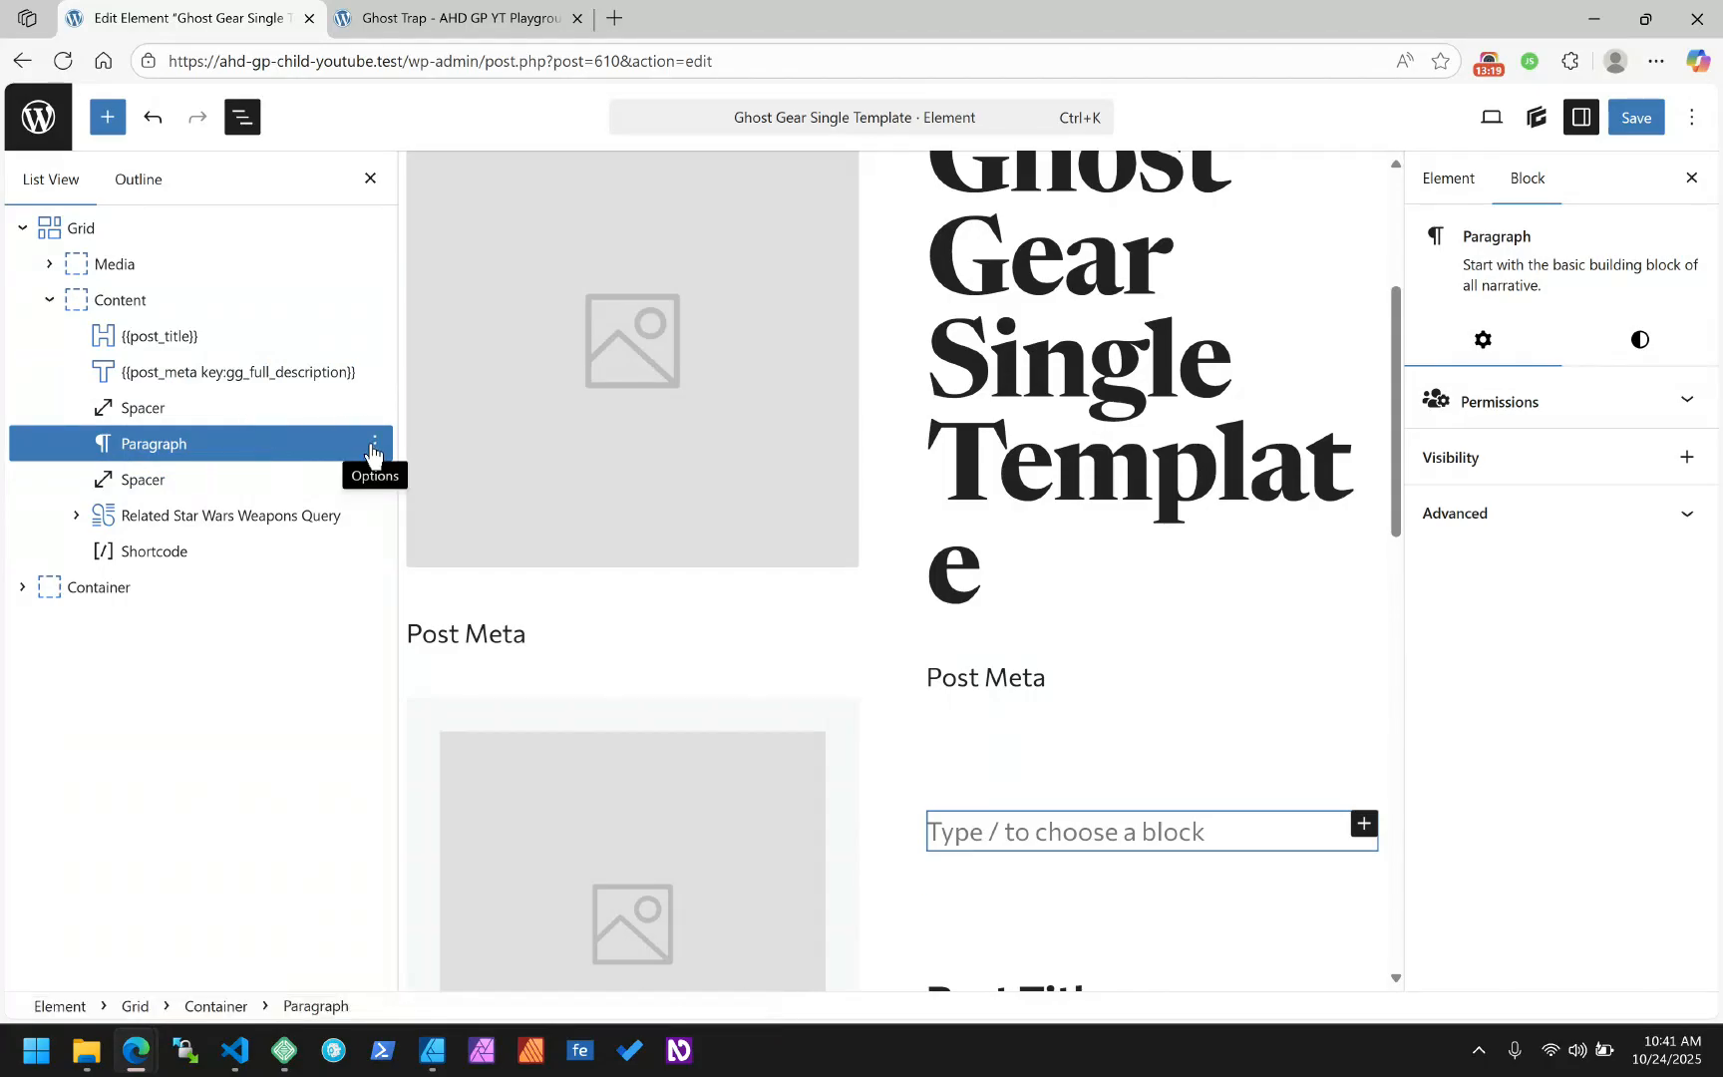
{"action": "left_click", "coordinate": [972, 827]}
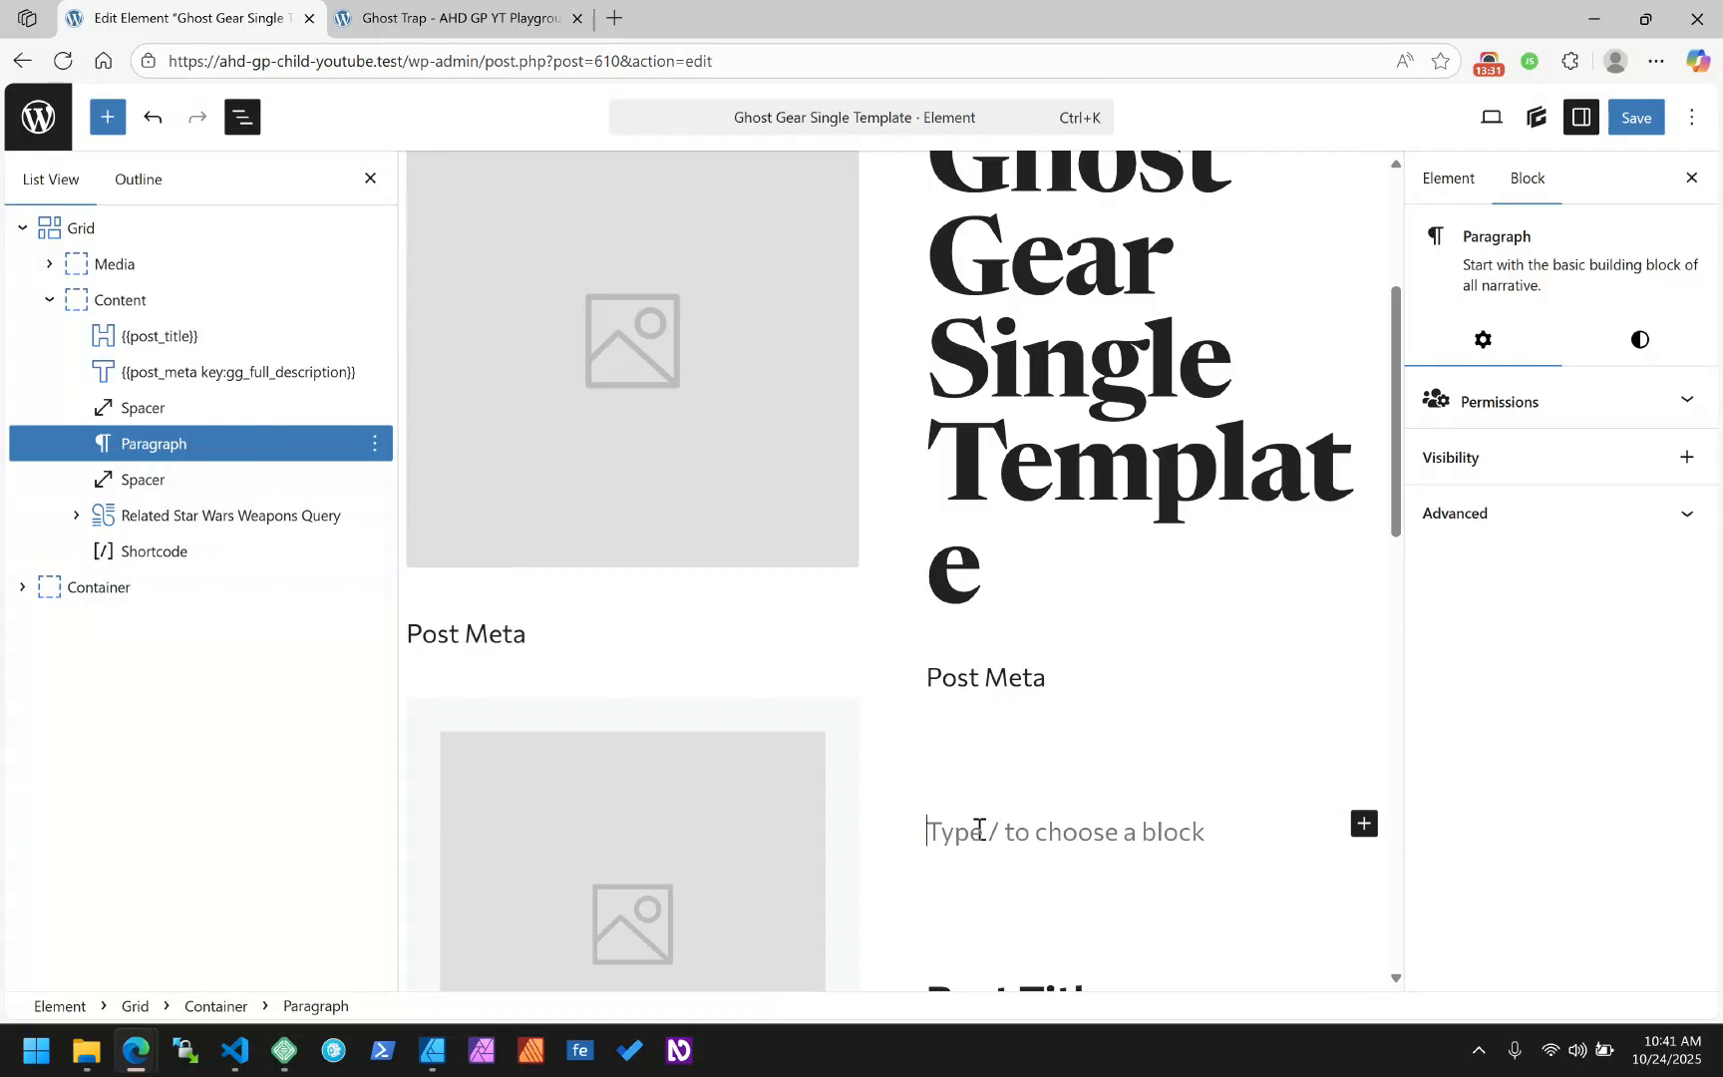
{"action": "type", "text": "/"}
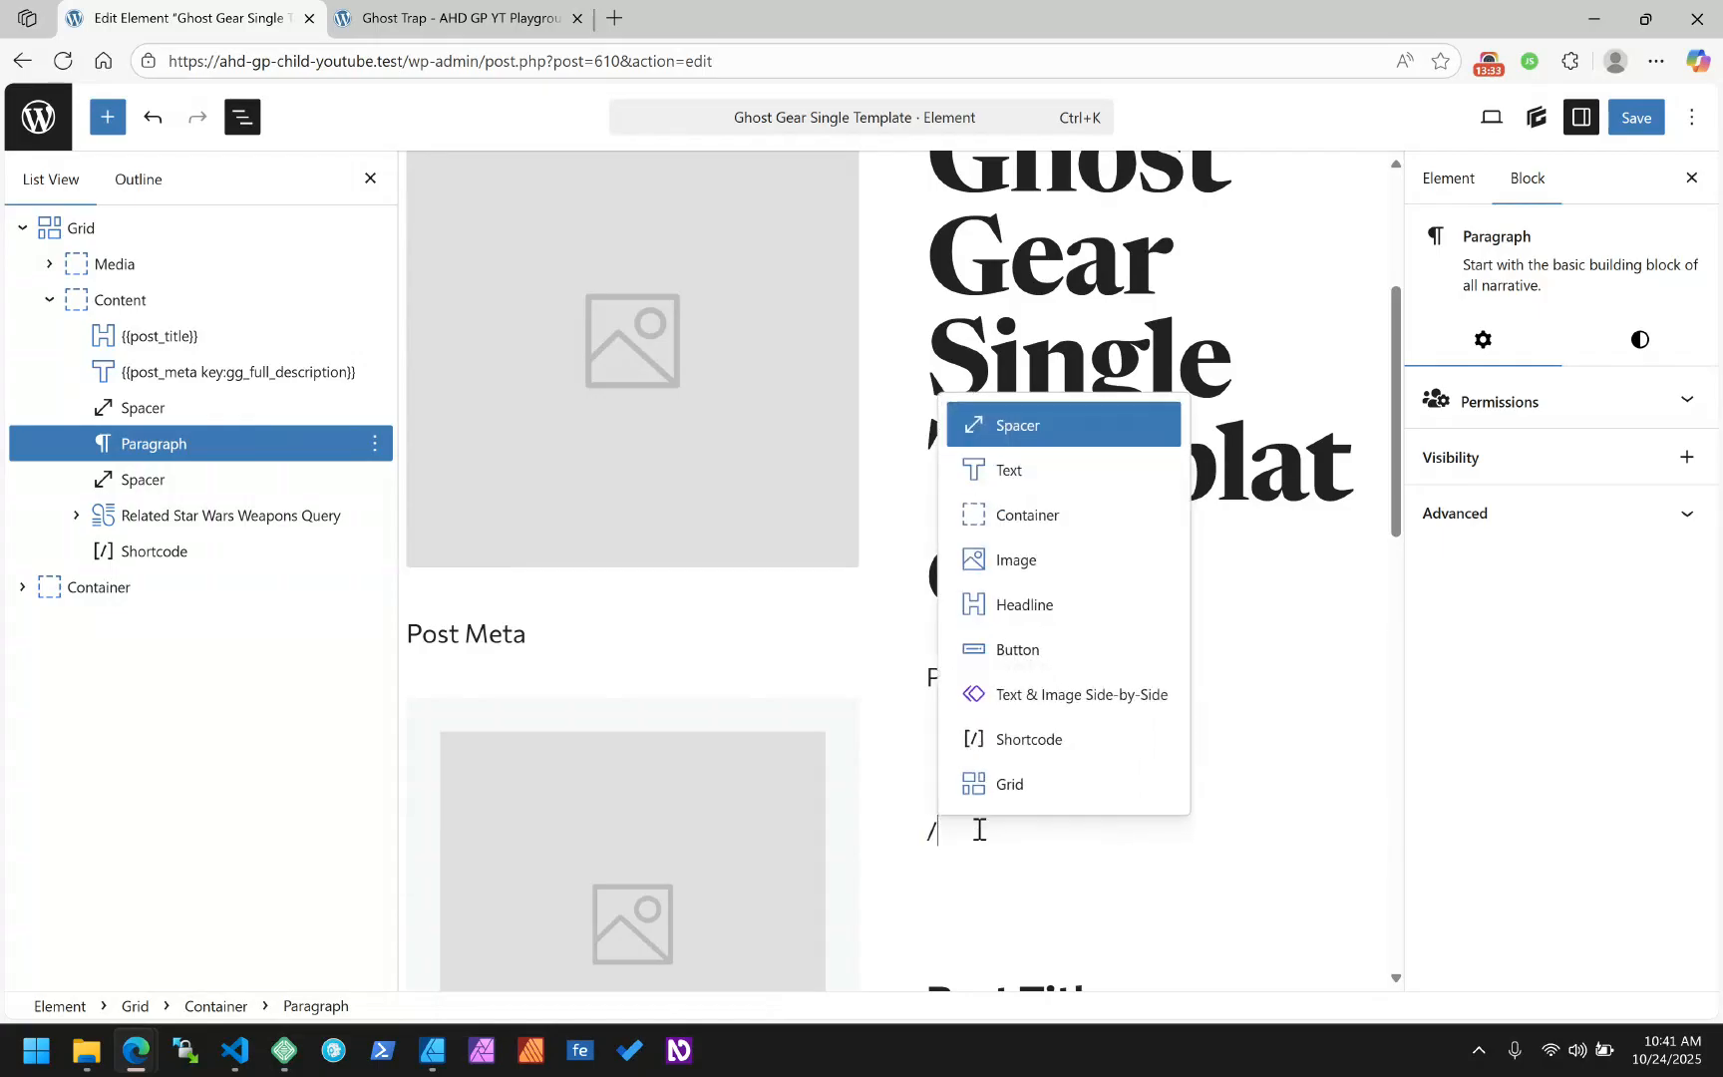
{"action": "key", "text": "Down"}
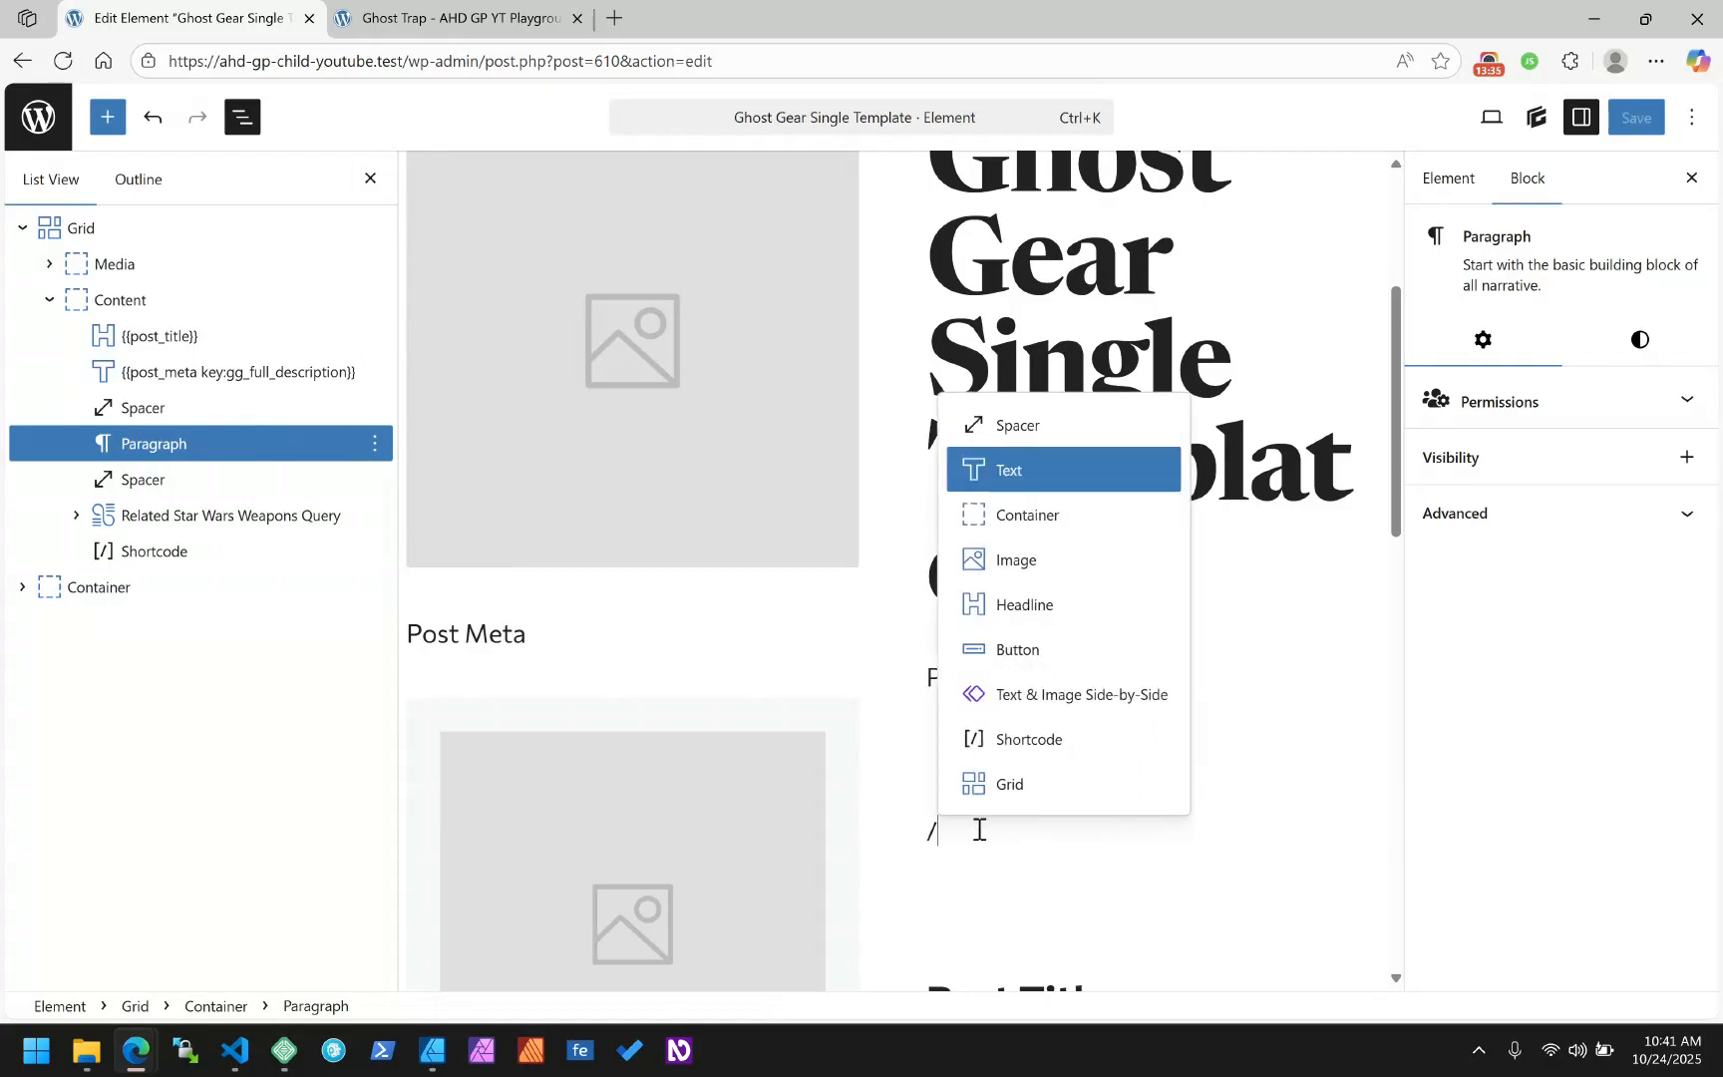
{"action": "key", "text": "Return"}
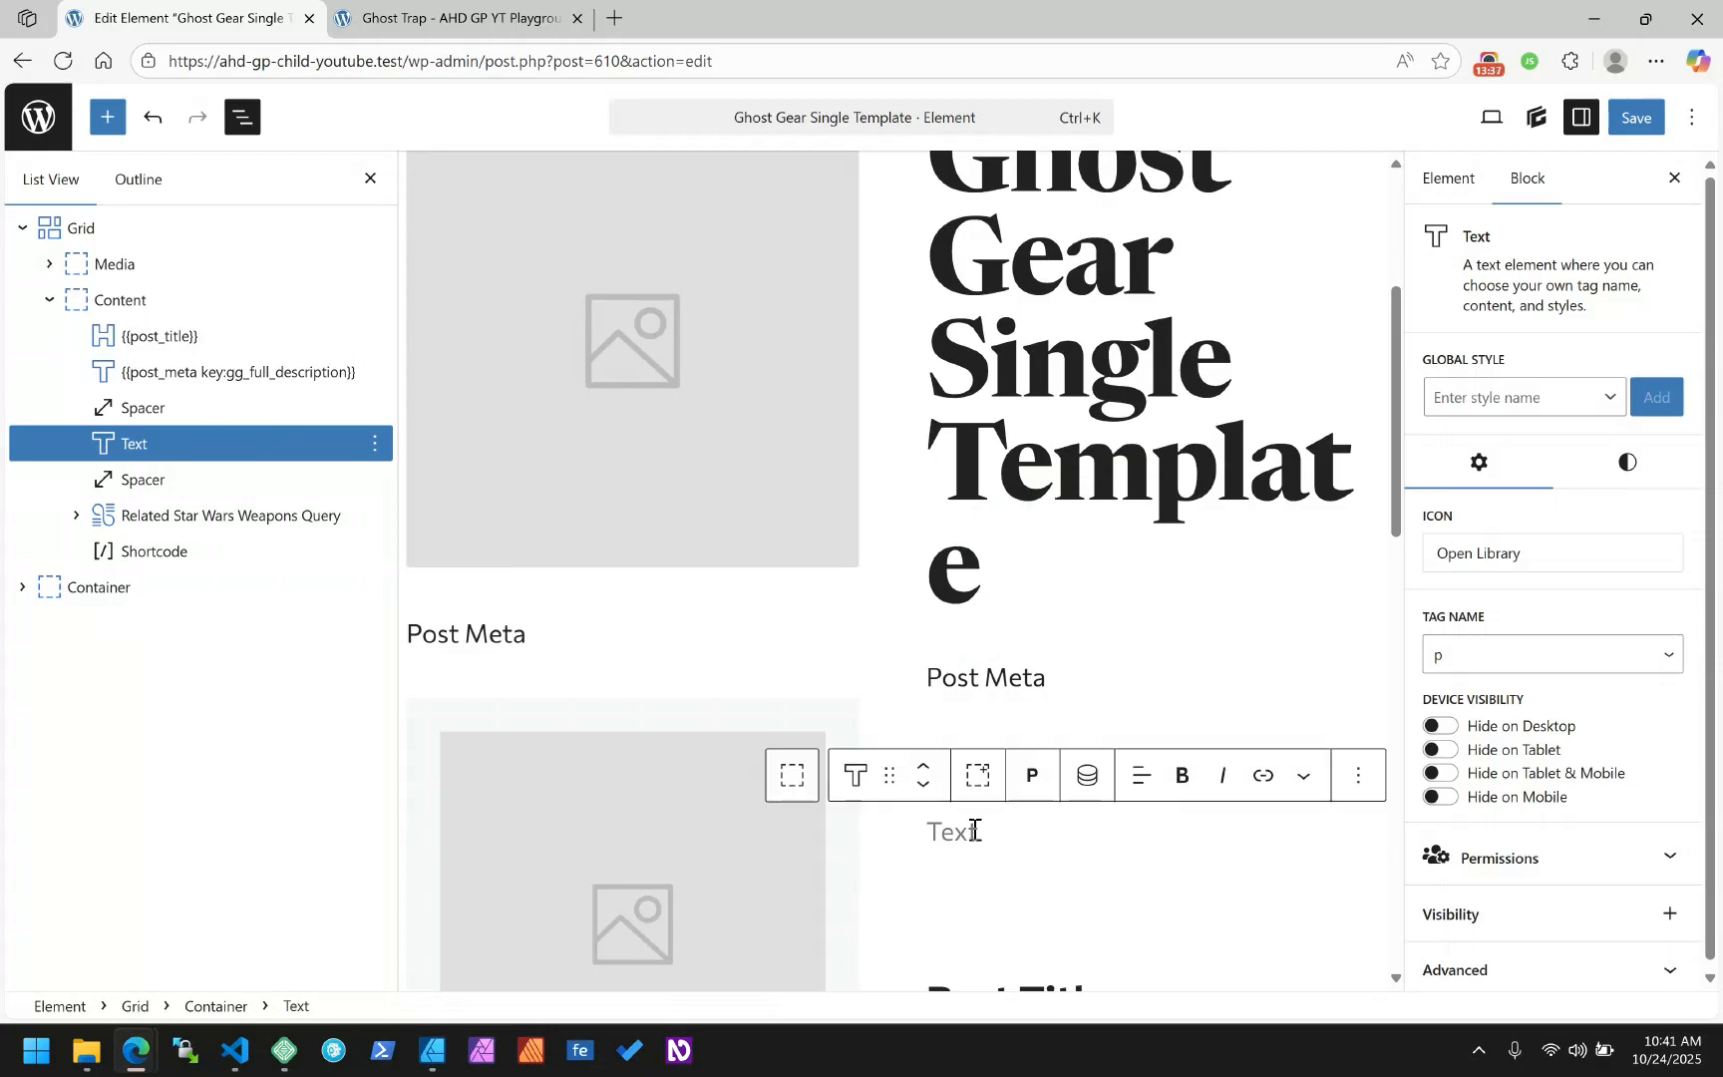
Insert a Post Meta dynamic tag with the meta key gg_character_item_use into the new Text block
{"action": "left_click", "coordinate": [1087, 775]}
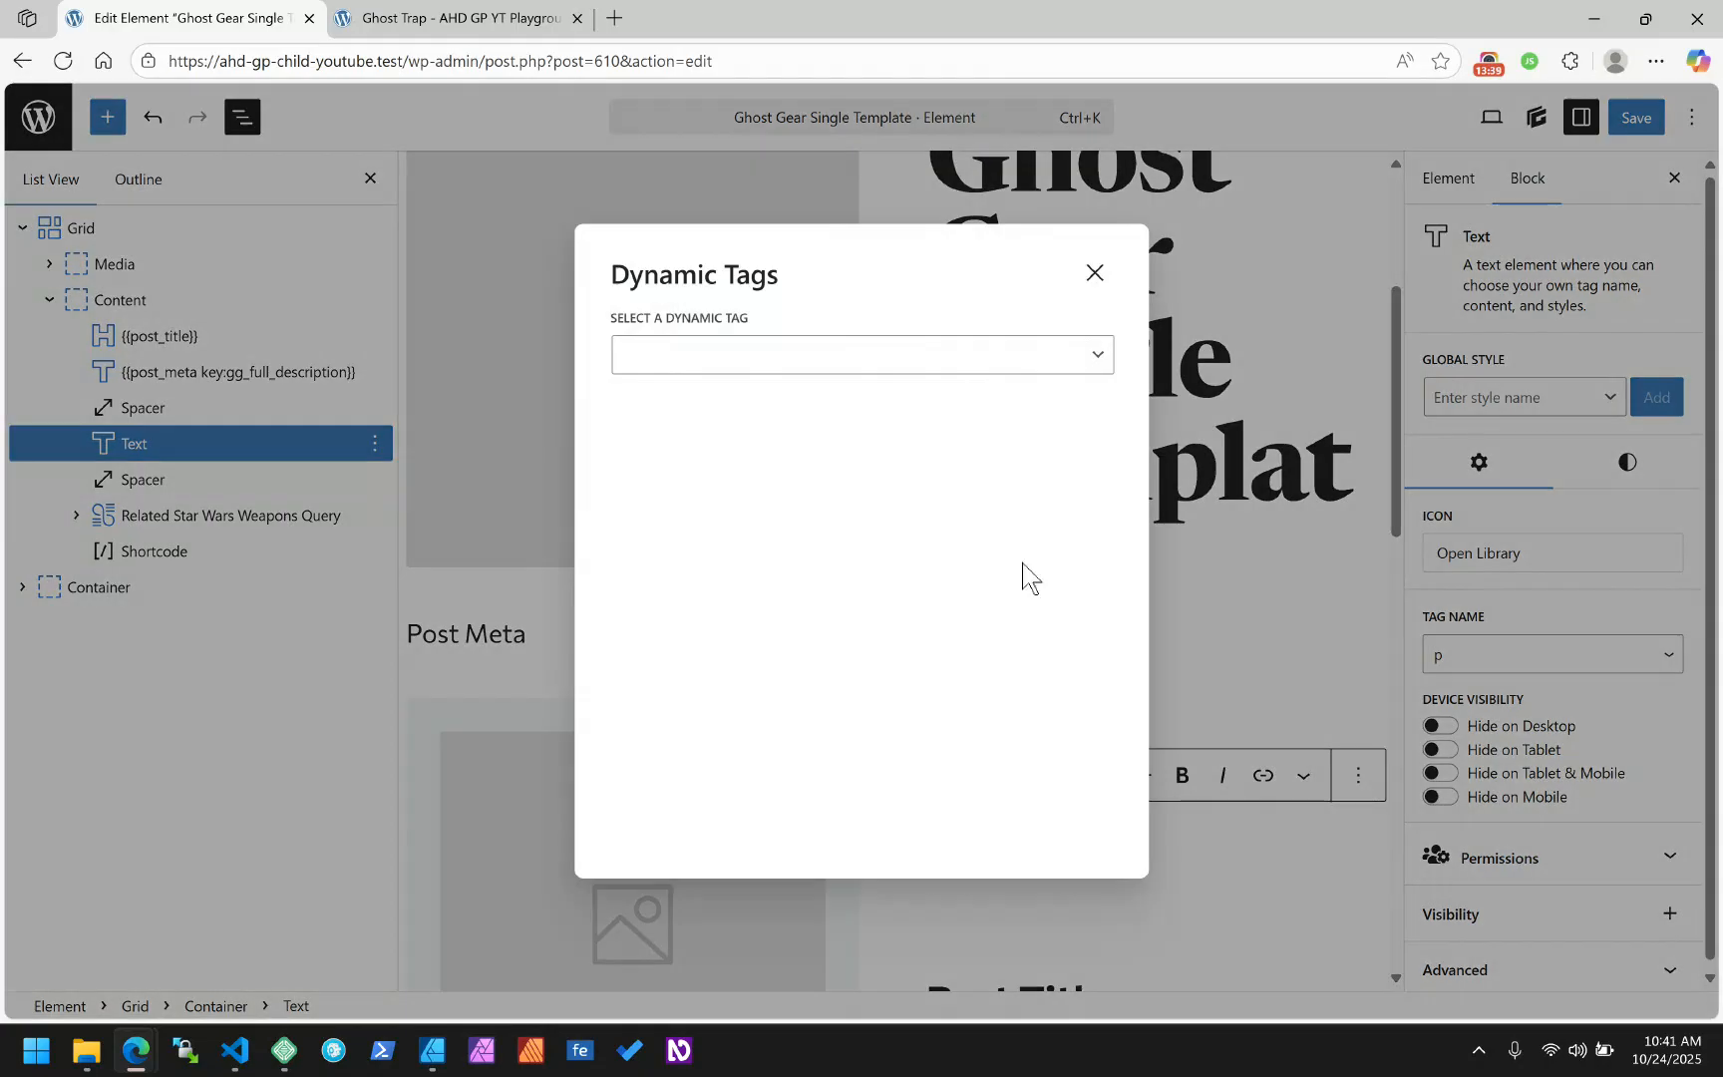
{"action": "left_click", "coordinate": [863, 370]}
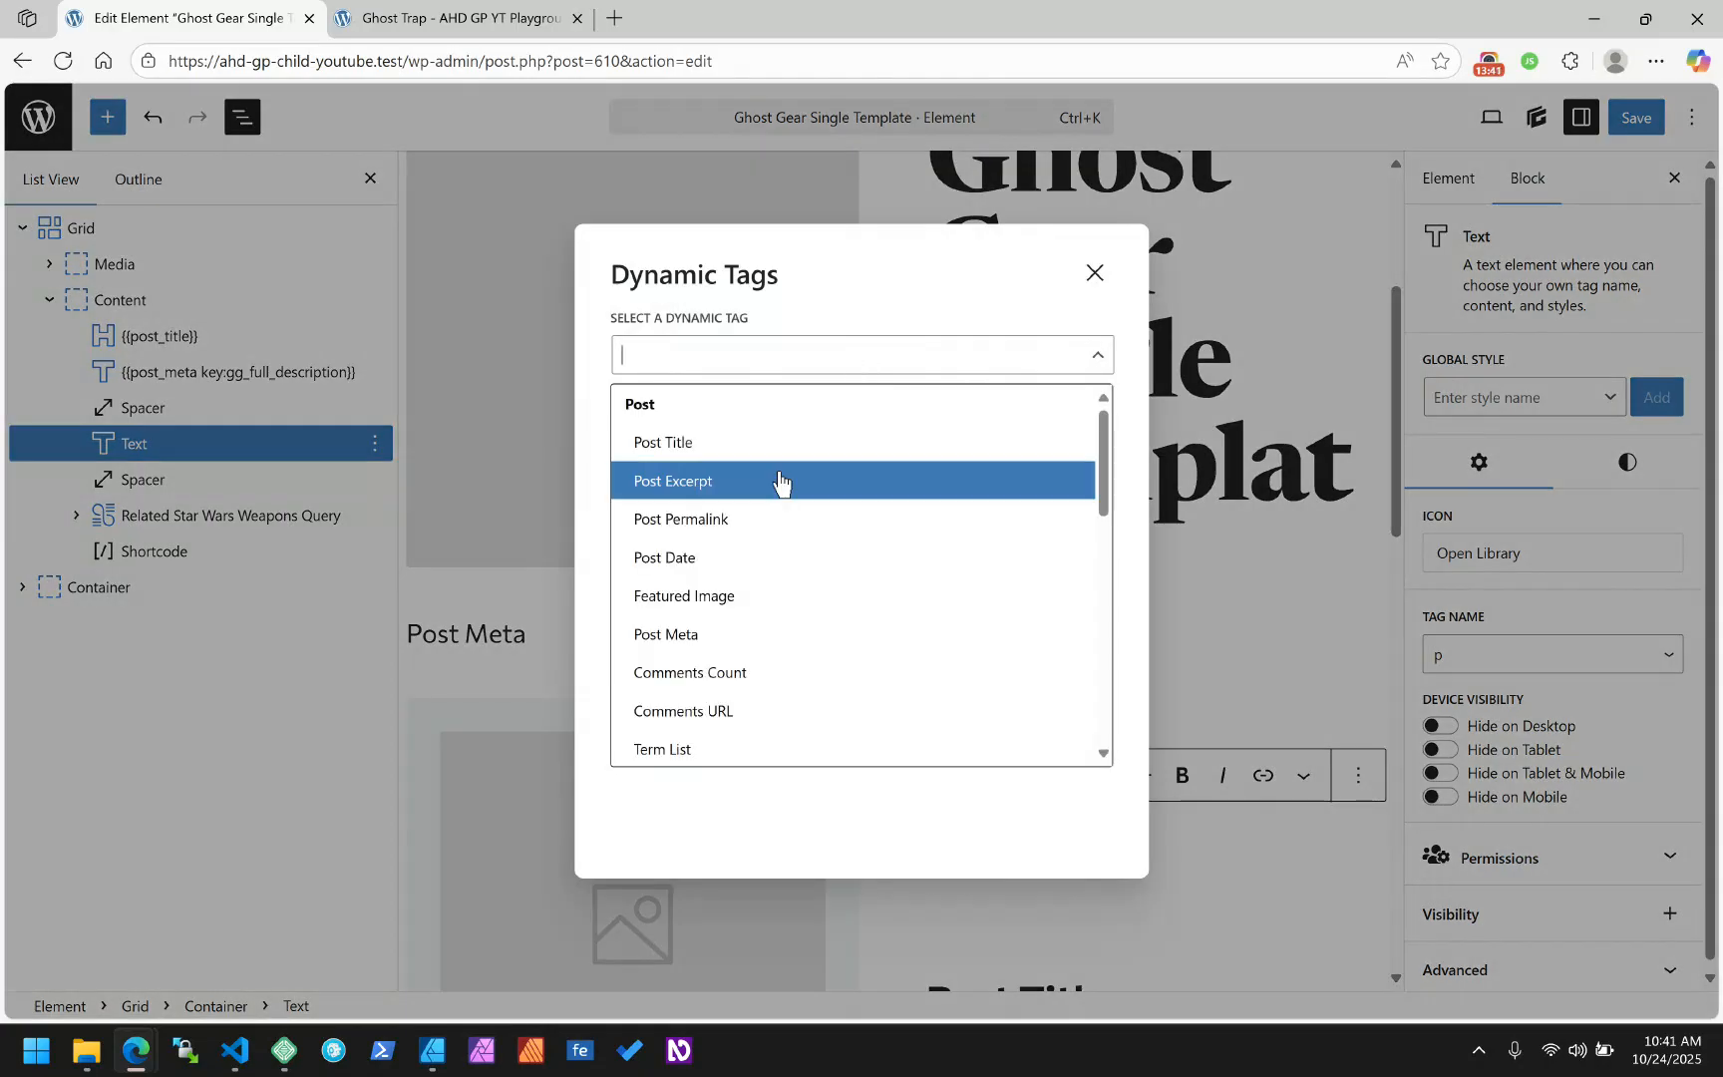
{"action": "scroll", "coordinate": [781, 482], "scroll_direction": "down", "scroll_amount": 5}
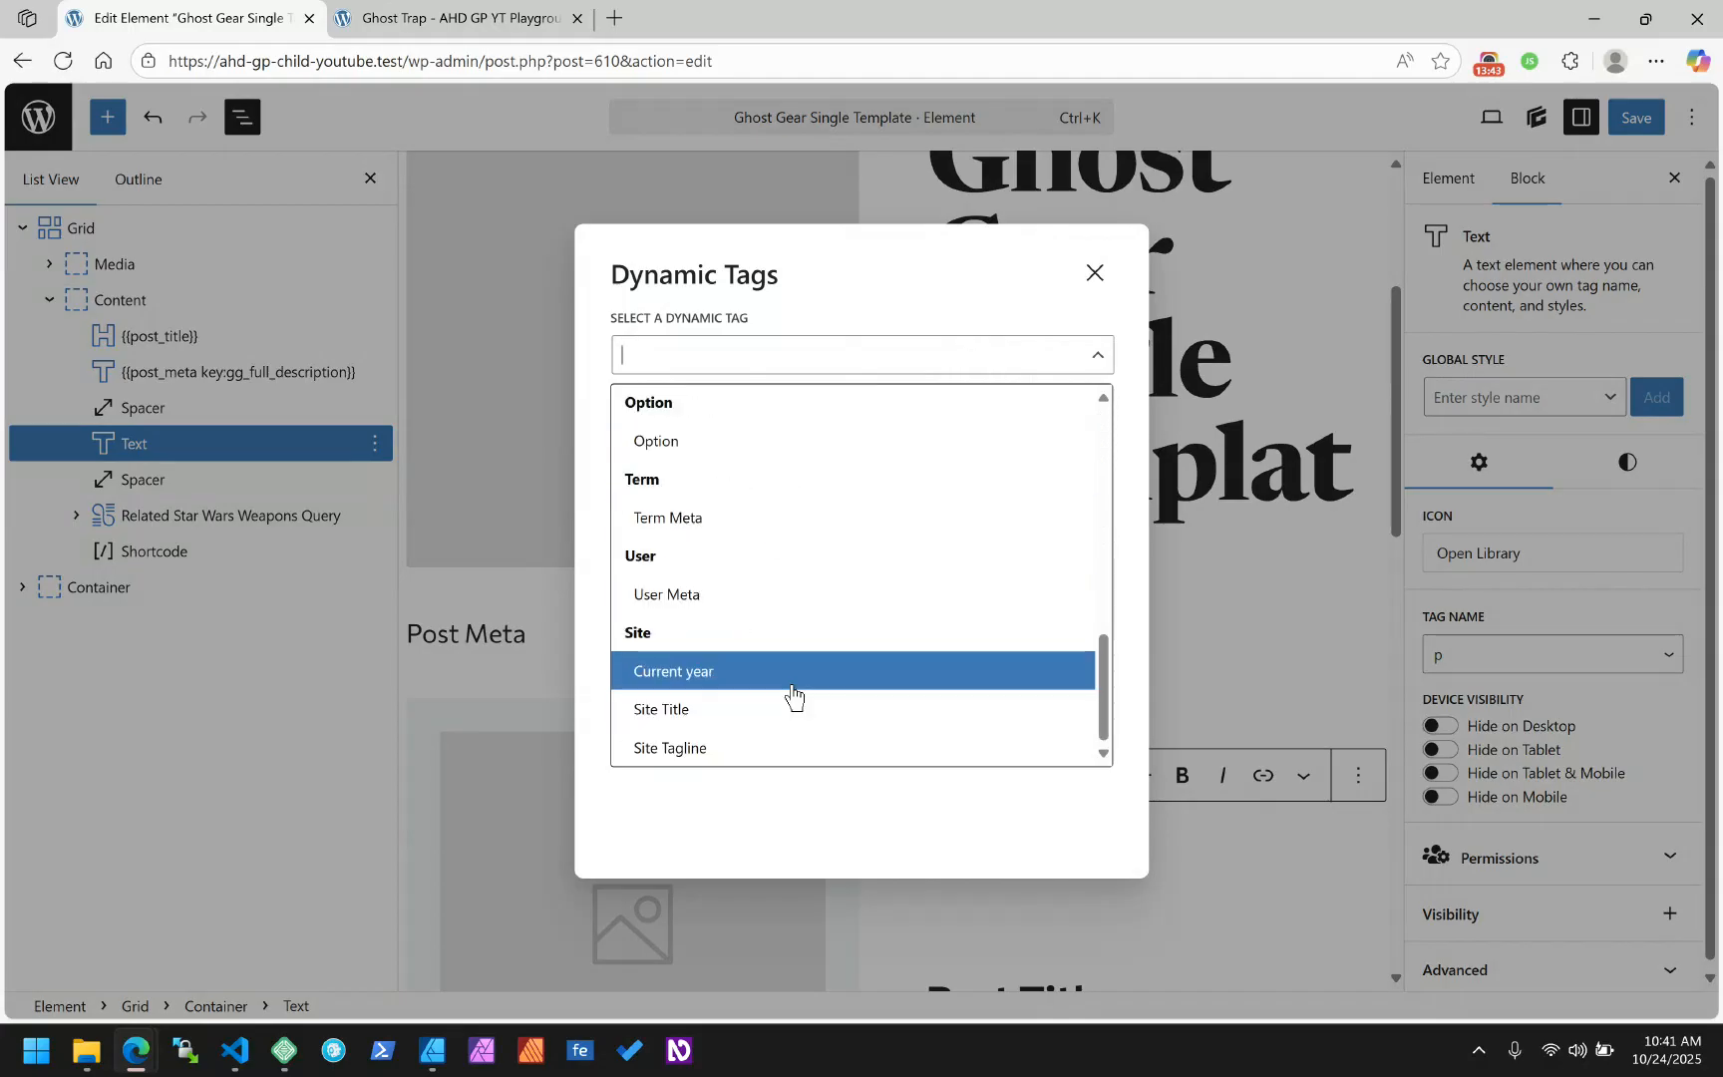
{"action": "scroll", "coordinate": [793, 697], "scroll_direction": "up", "scroll_amount": 1}
{"action": "scroll", "coordinate": [793, 697], "scroll_direction": "up", "scroll_amount": 1}
{"action": "scroll", "coordinate": [792, 697], "scroll_direction": "up", "scroll_amount": 1}
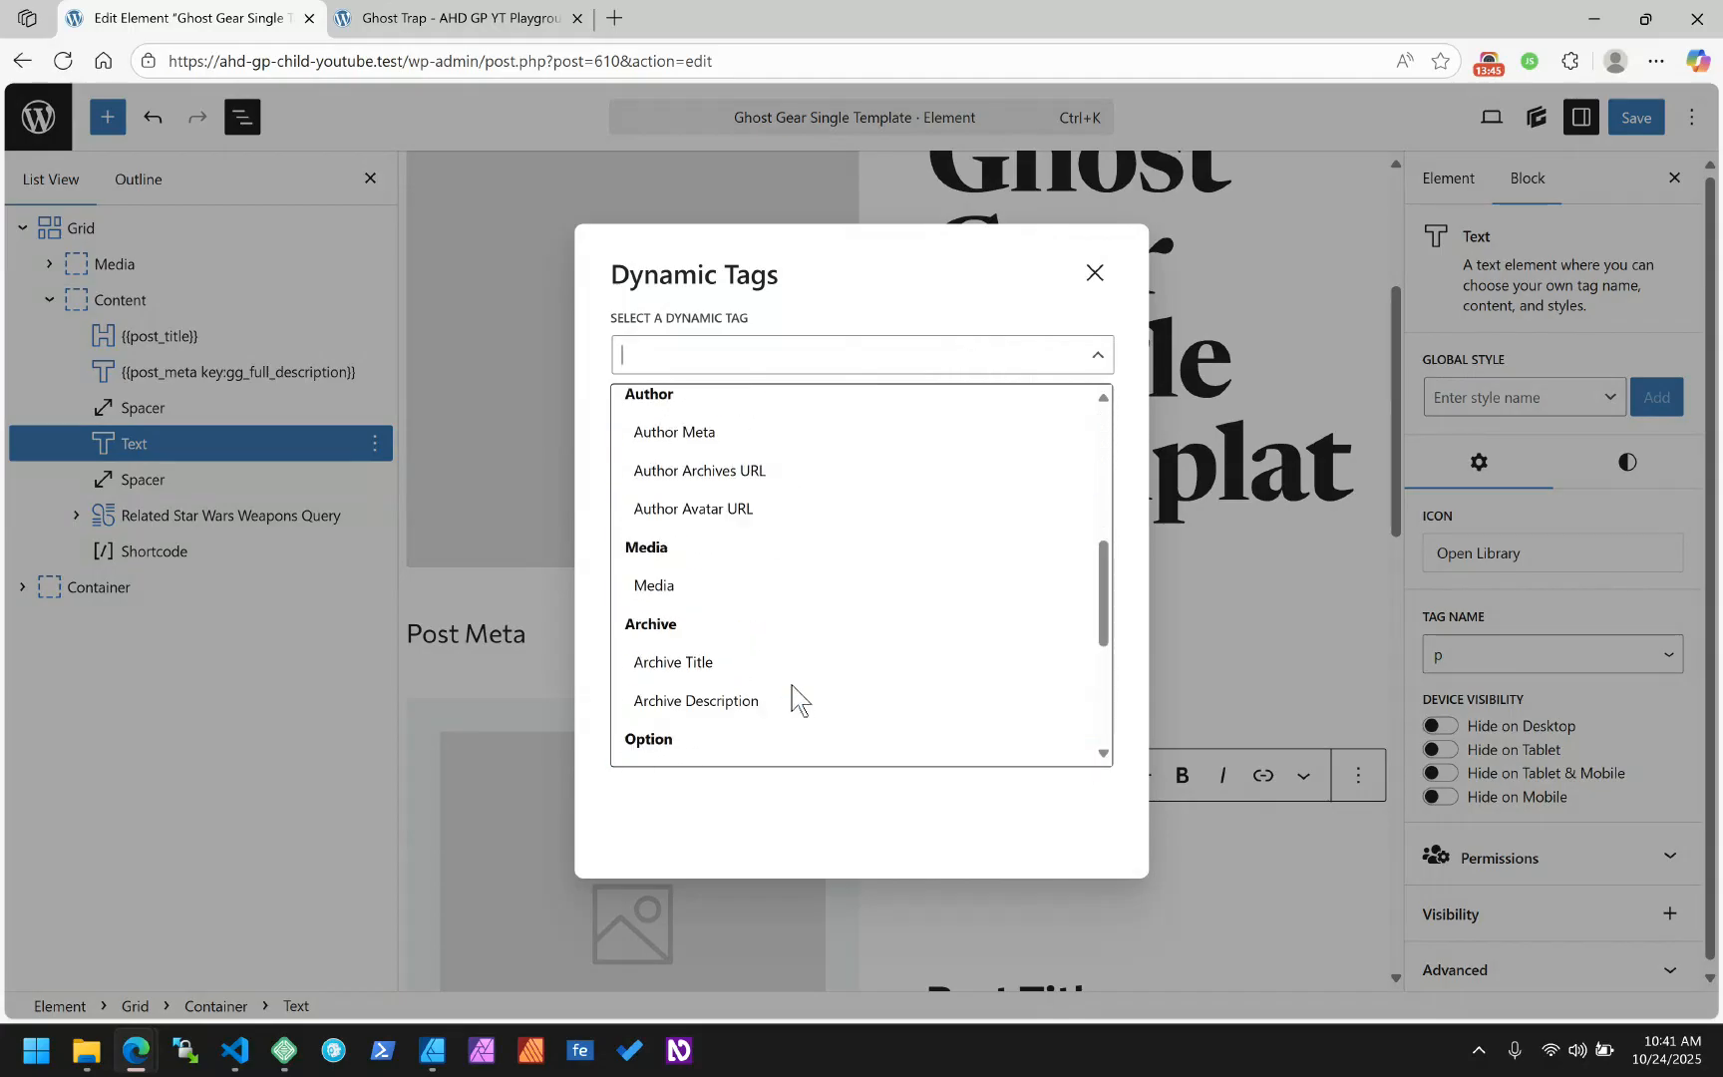
{"action": "scroll", "coordinate": [793, 696], "scroll_direction": "up", "scroll_amount": 3}
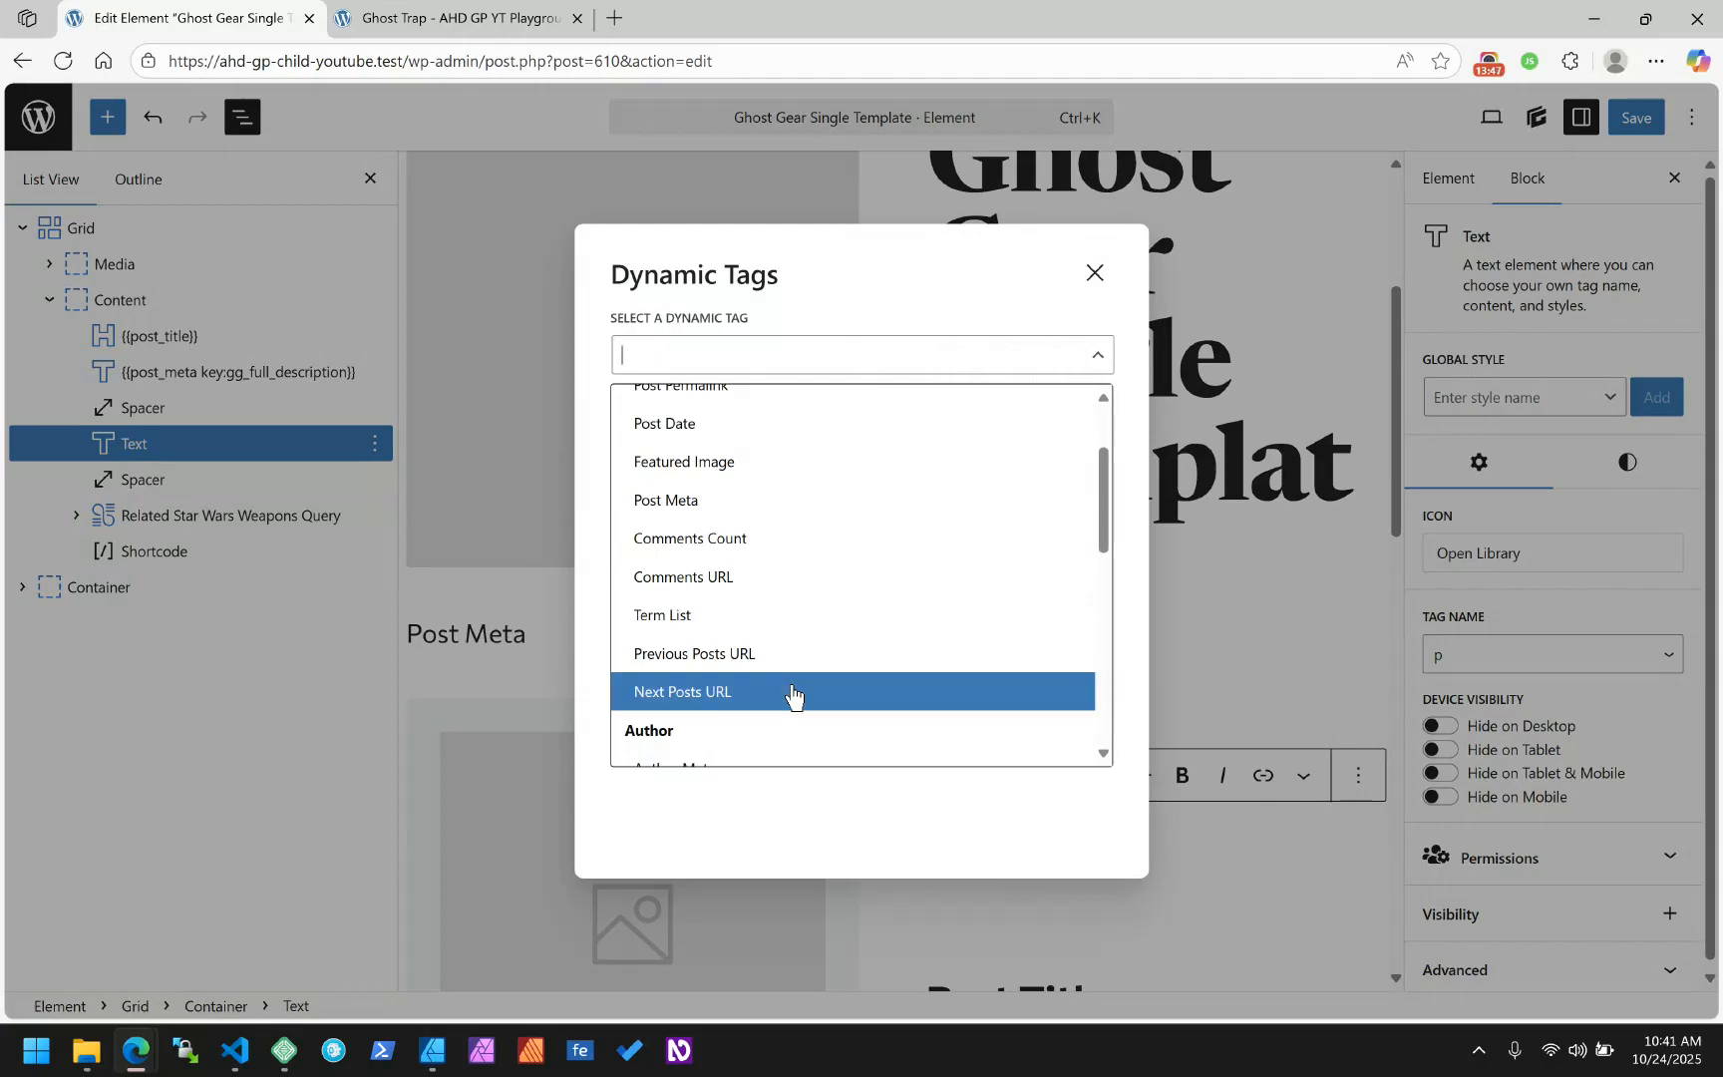
{"action": "left_click", "coordinate": [696, 501]}
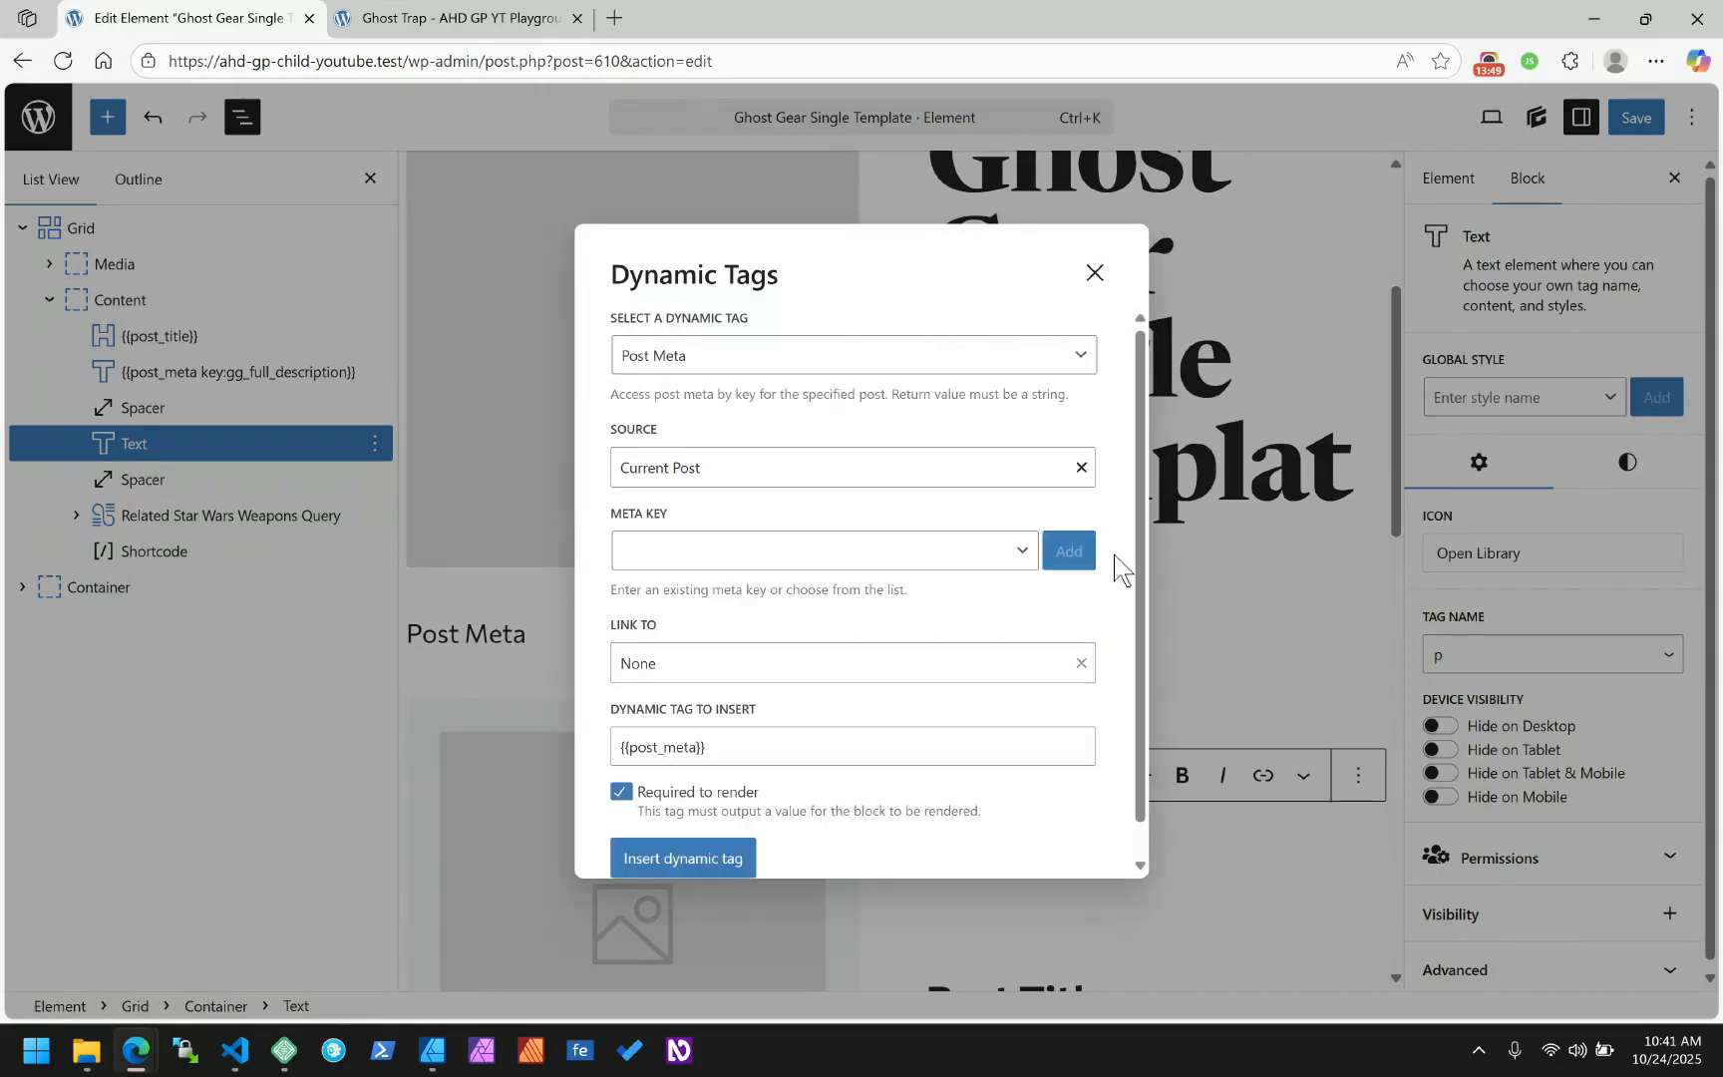
{"action": "left_click", "coordinate": [727, 549]}
{"action": "type", "text": "gg_character_item_use"}
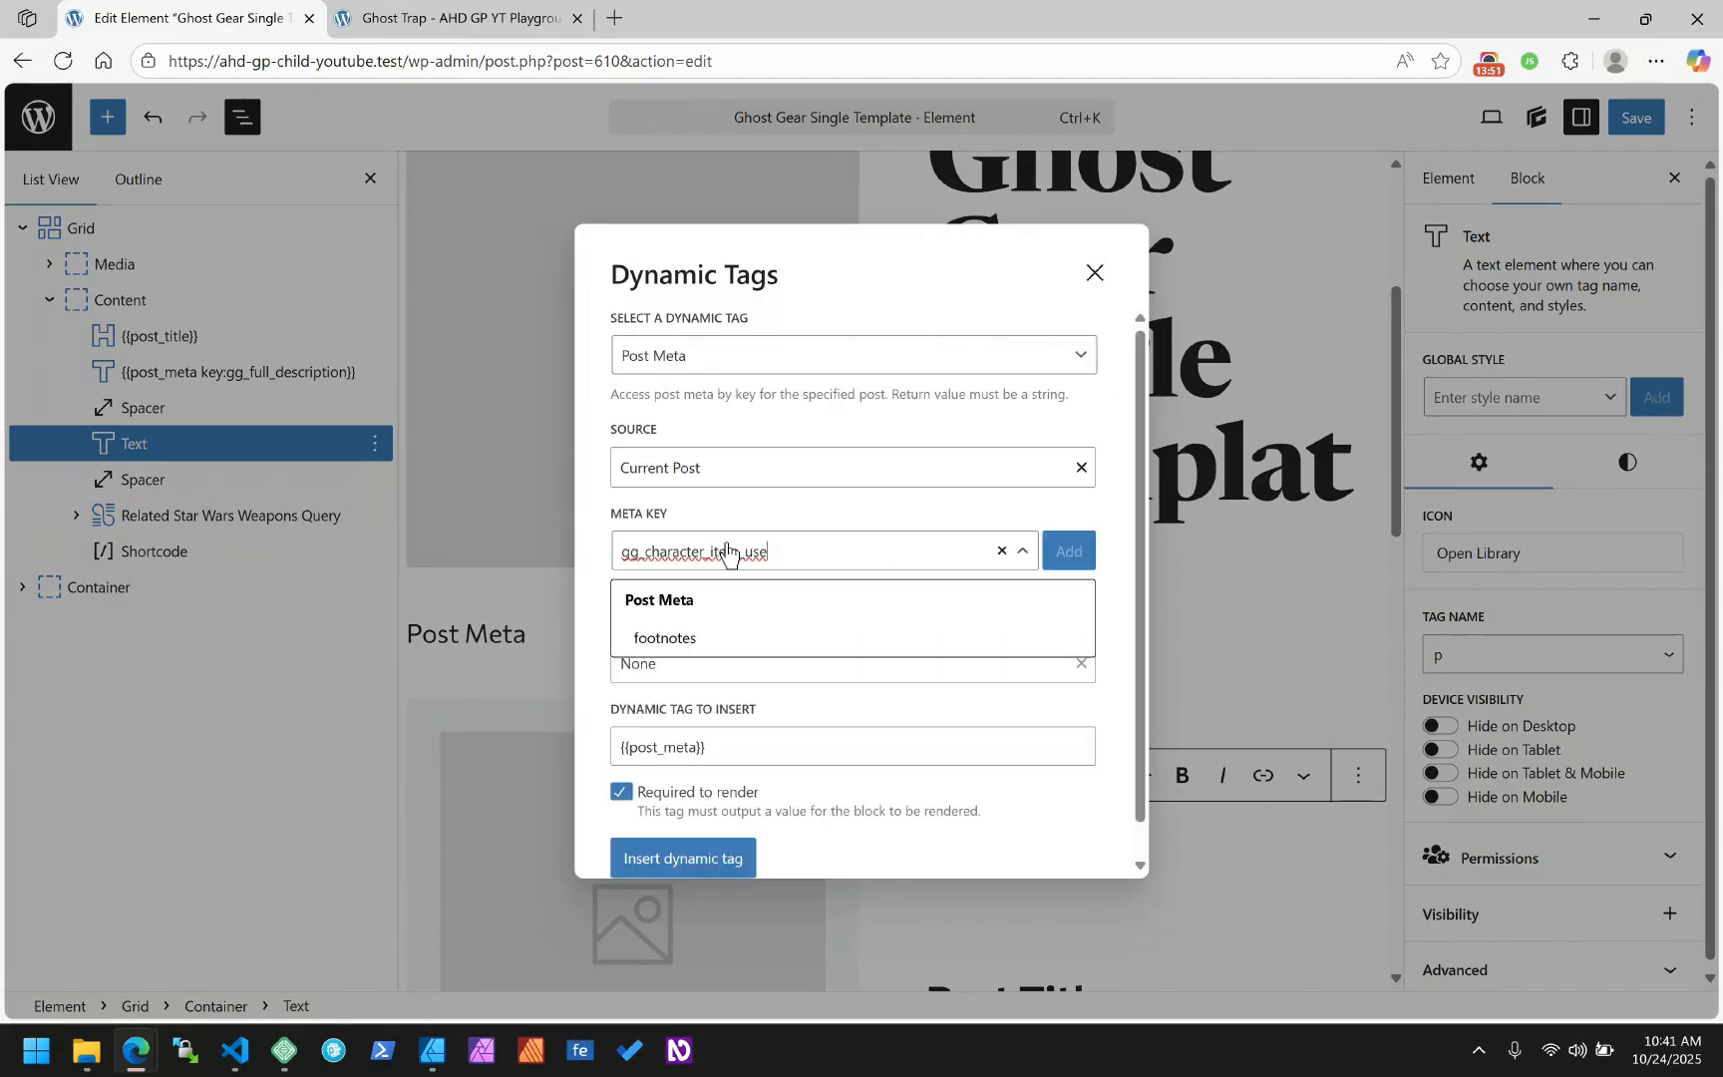
{"action": "key", "text": "Return"}
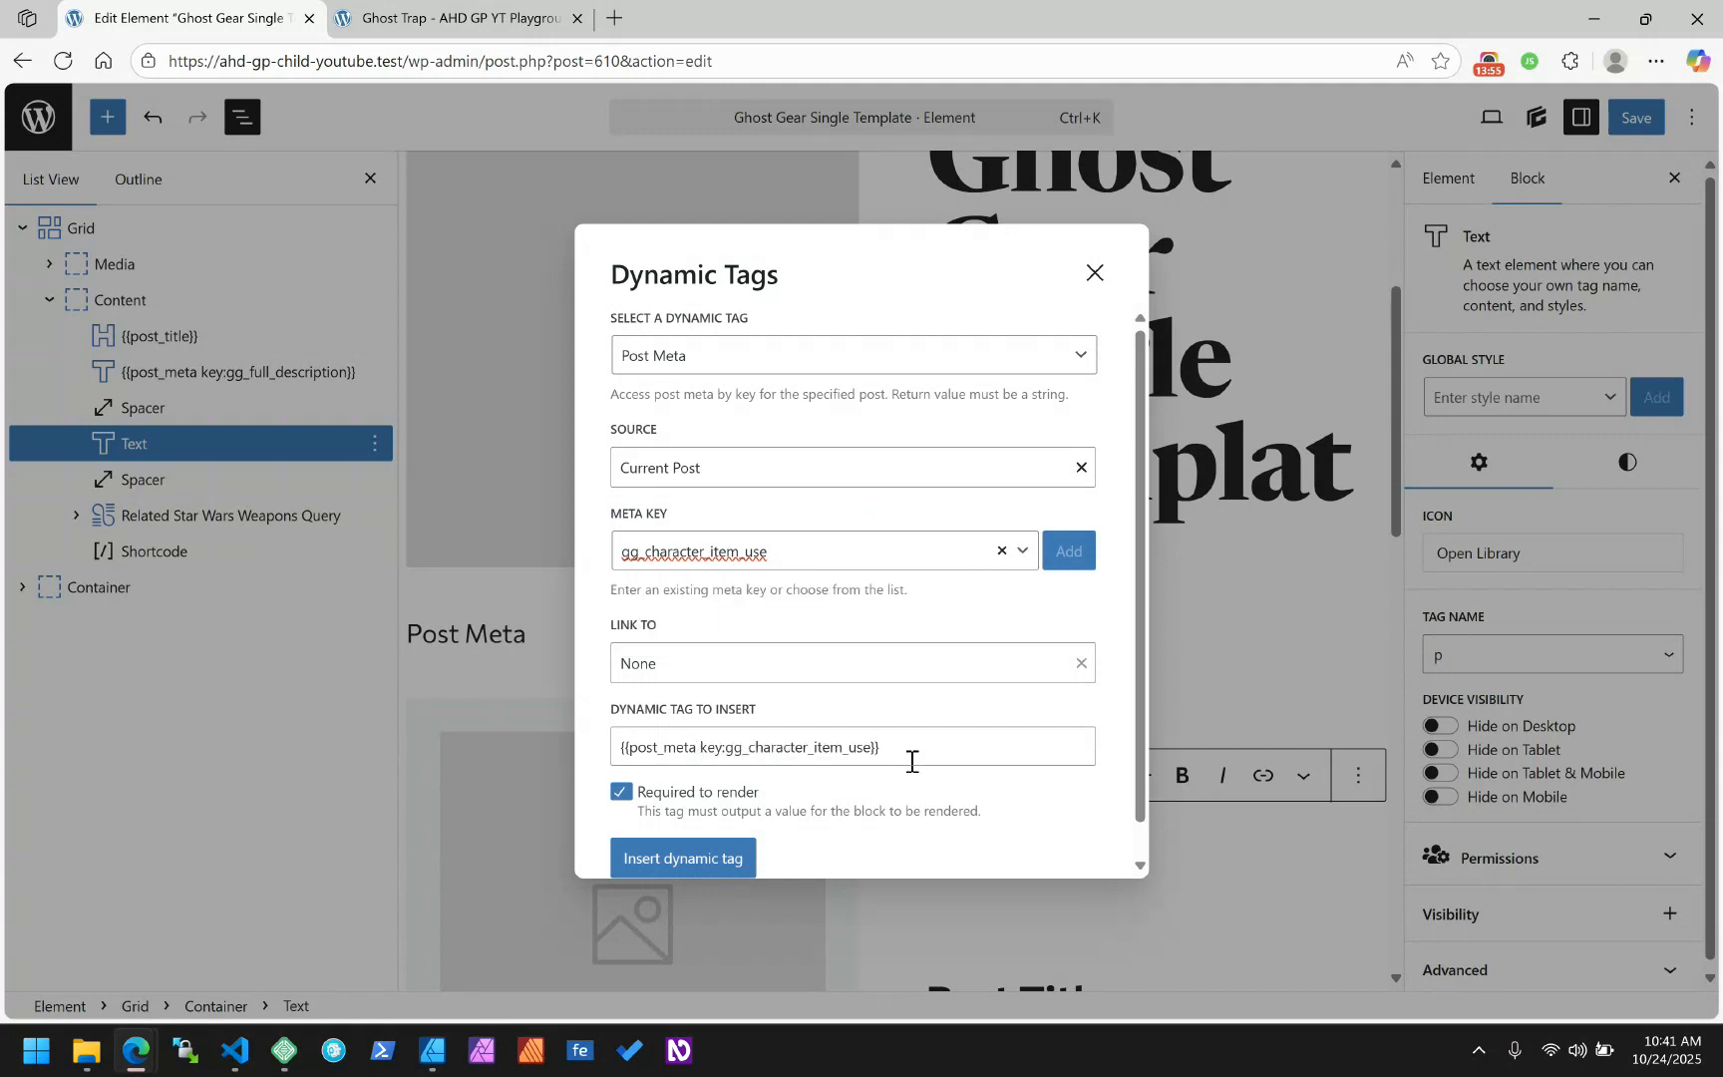
{"action": "left_click", "coordinate": [684, 856]}
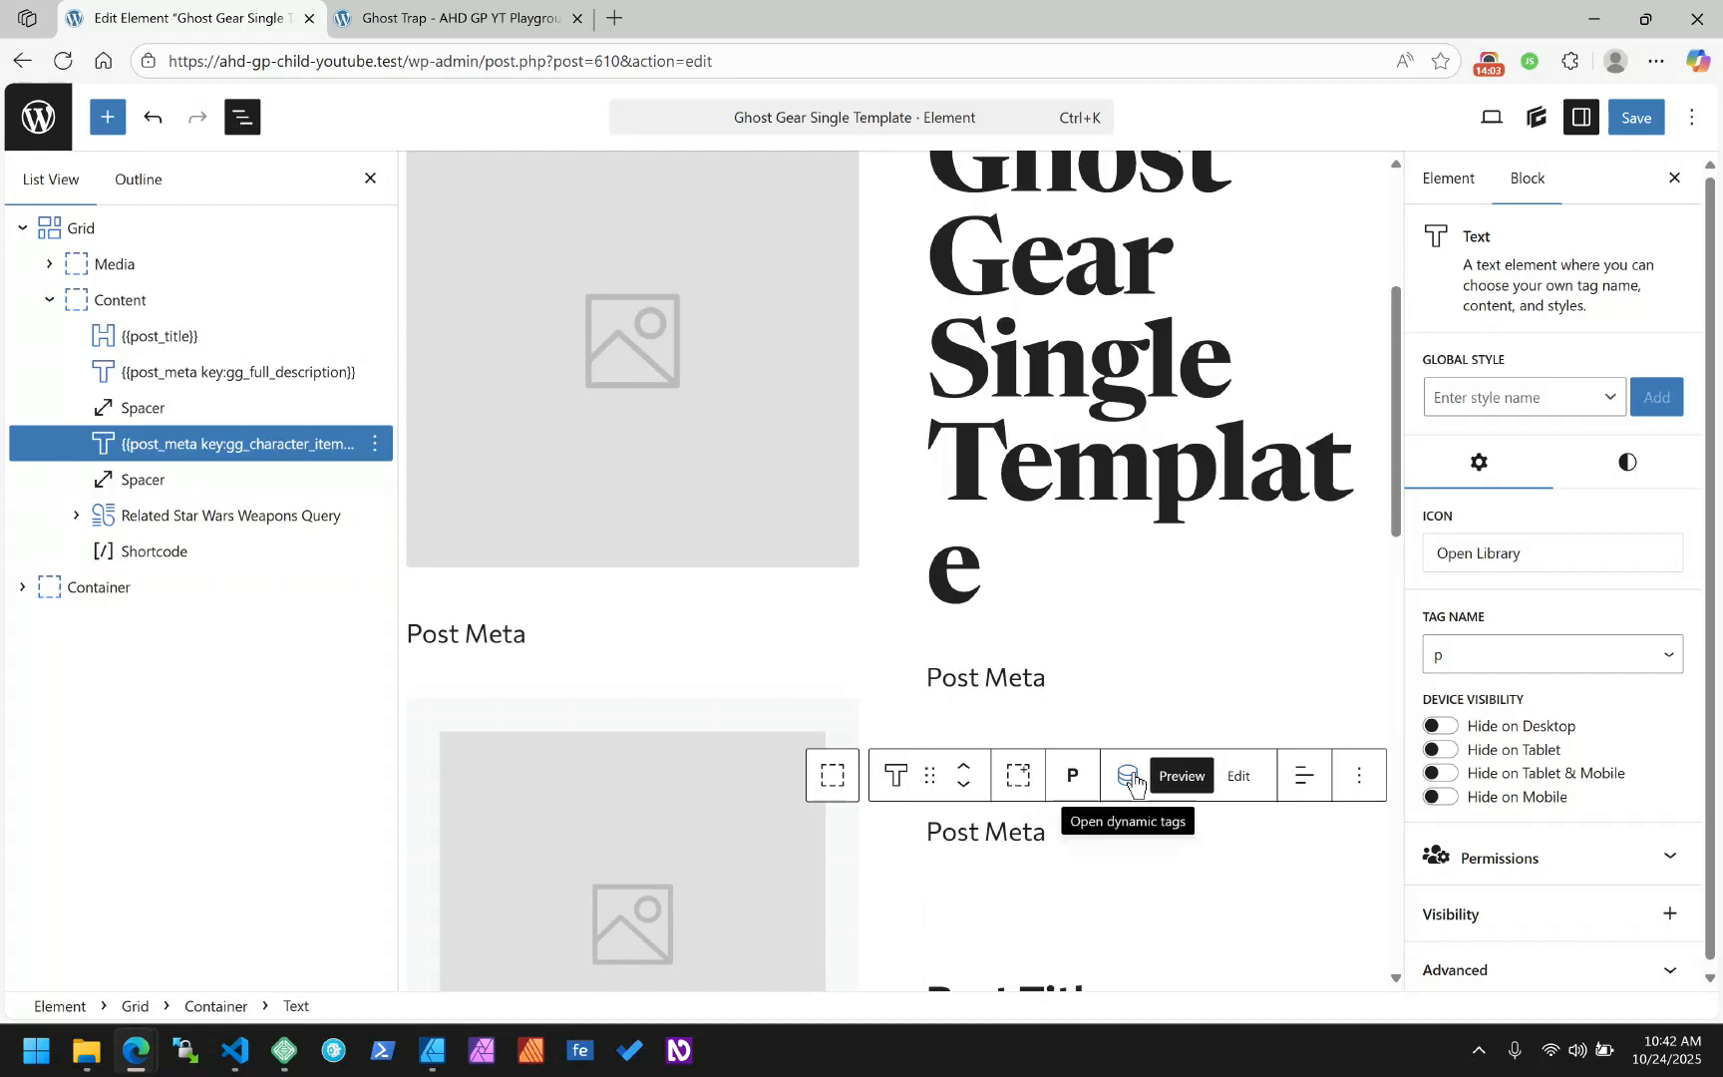
Add the label "Character most likely to use this item:" before the dynamic tag in the character Text block
{"action": "left_click", "coordinate": [1237, 776]}
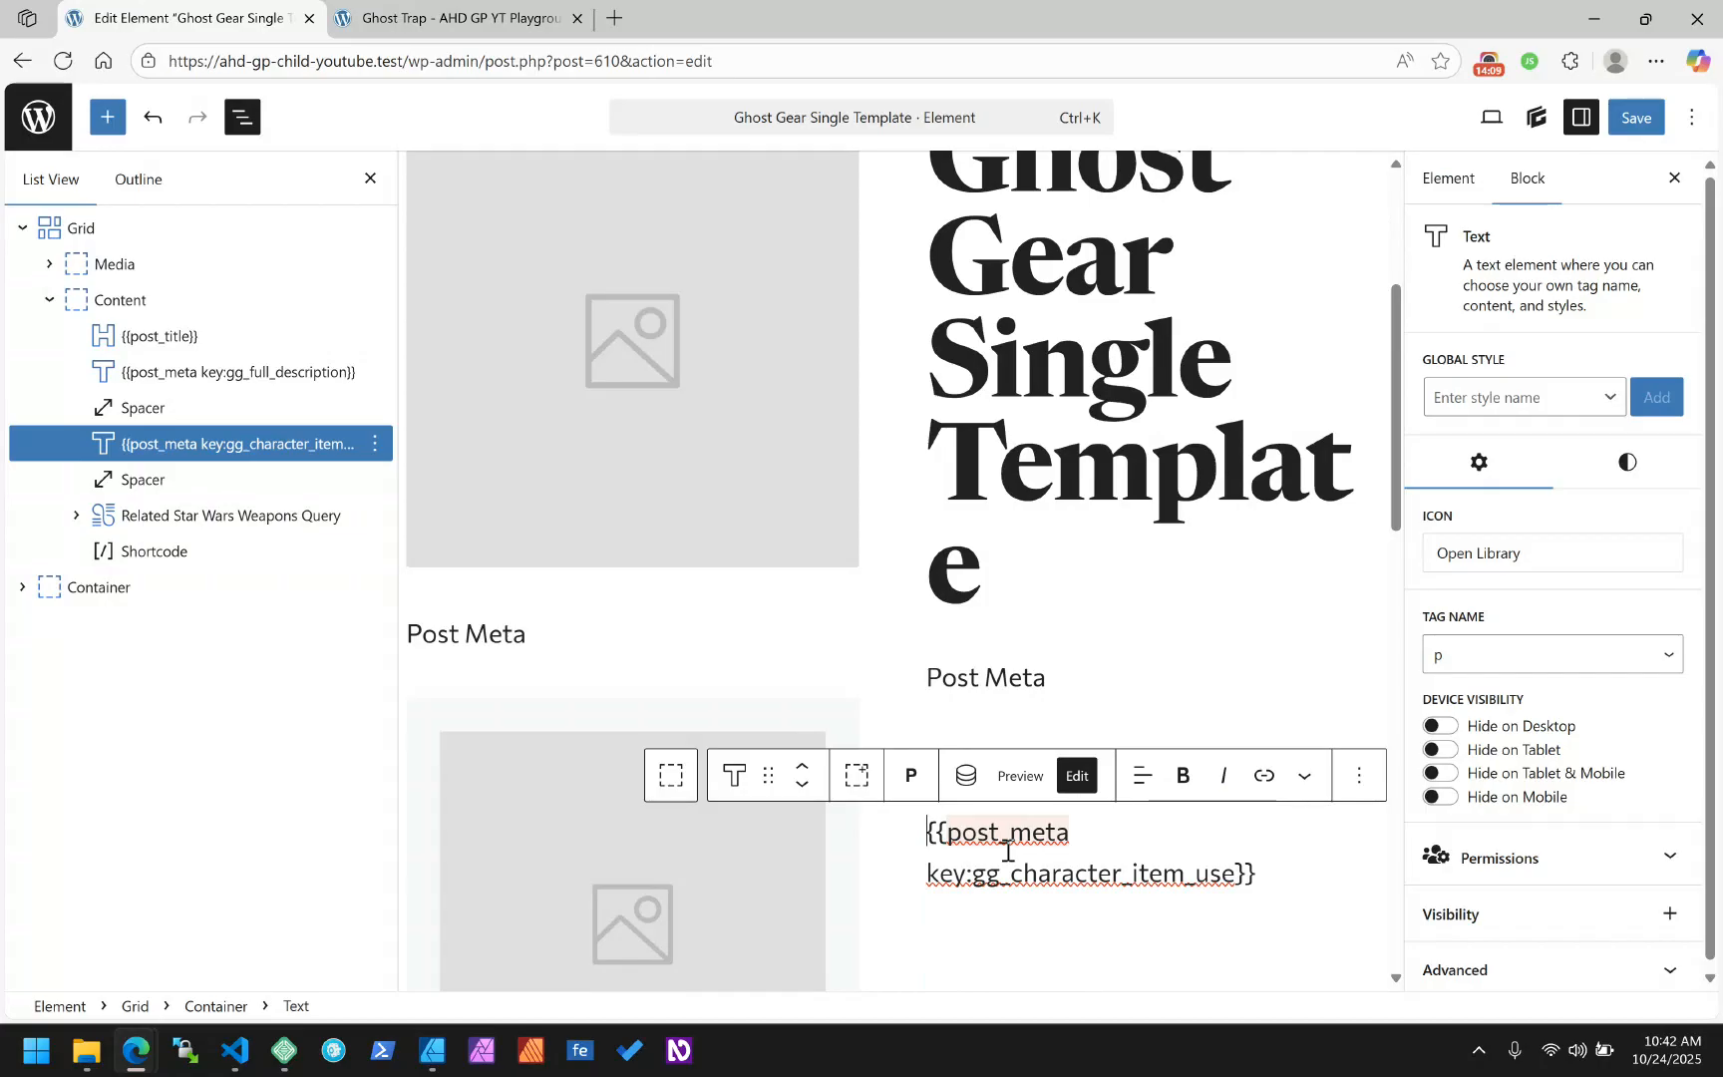
{"action": "type", "text": "Charact"}
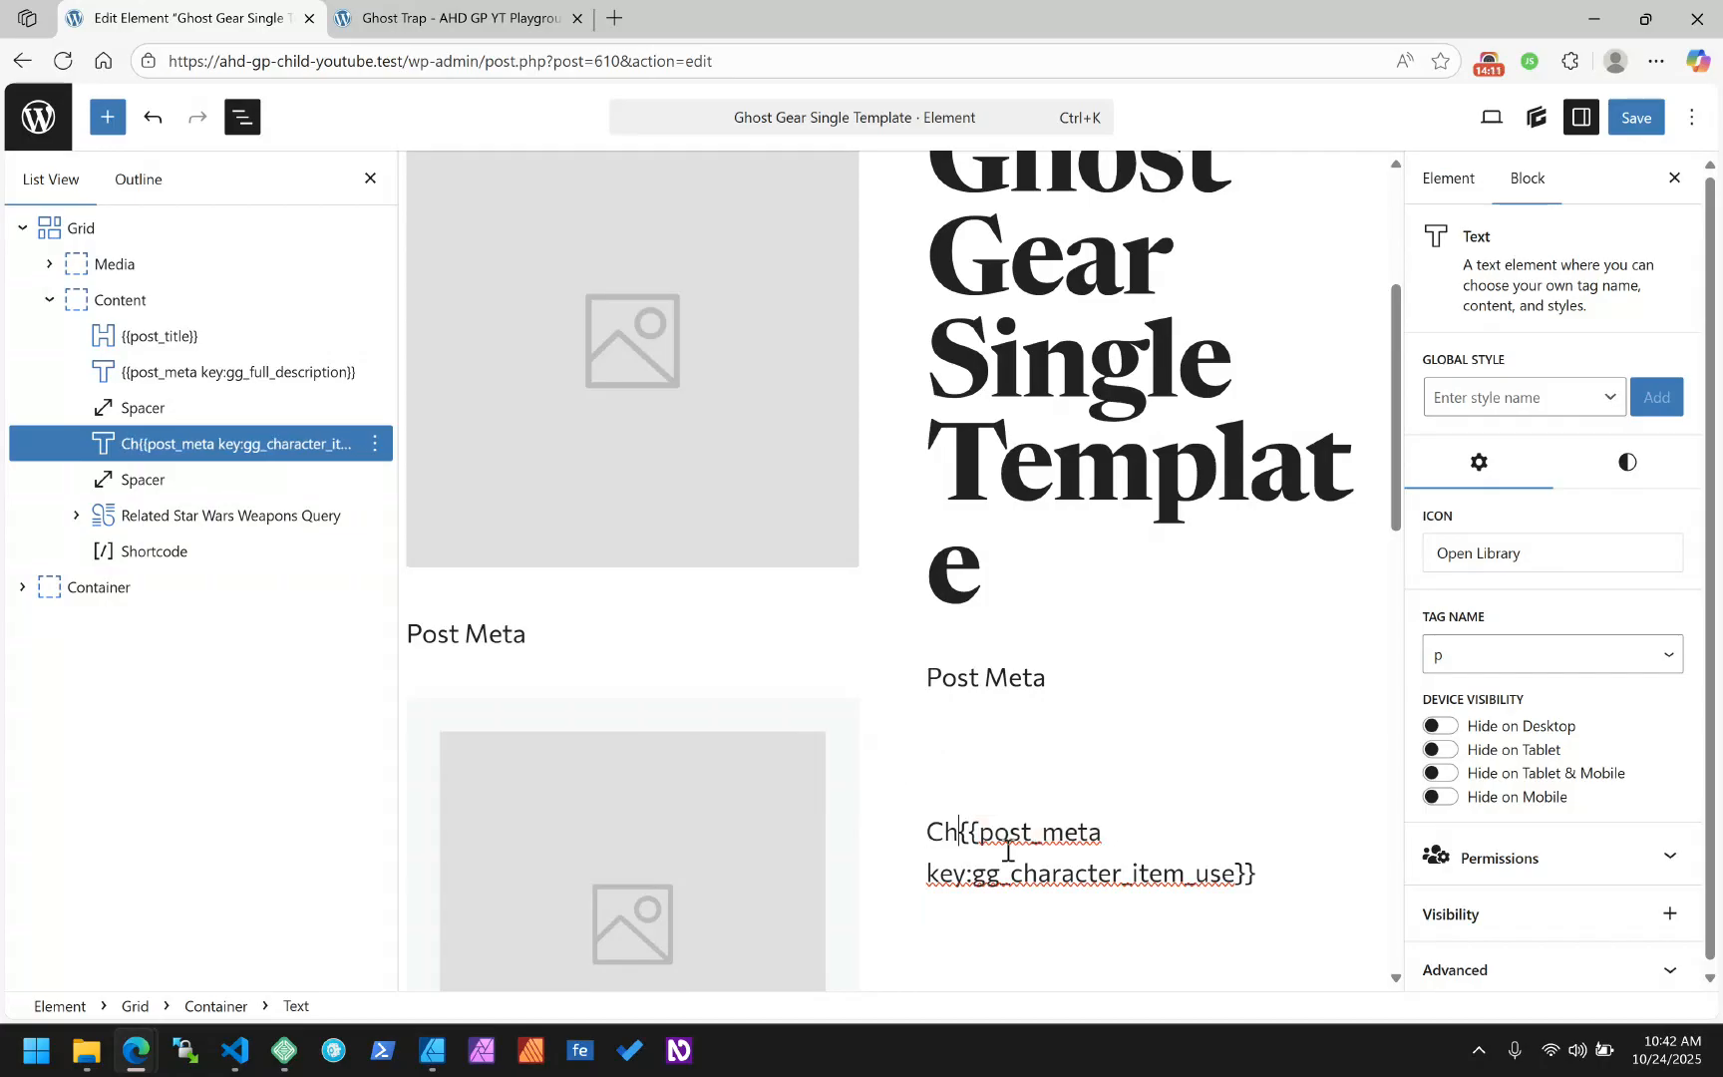
{"action": "type", "text": "er most like"}
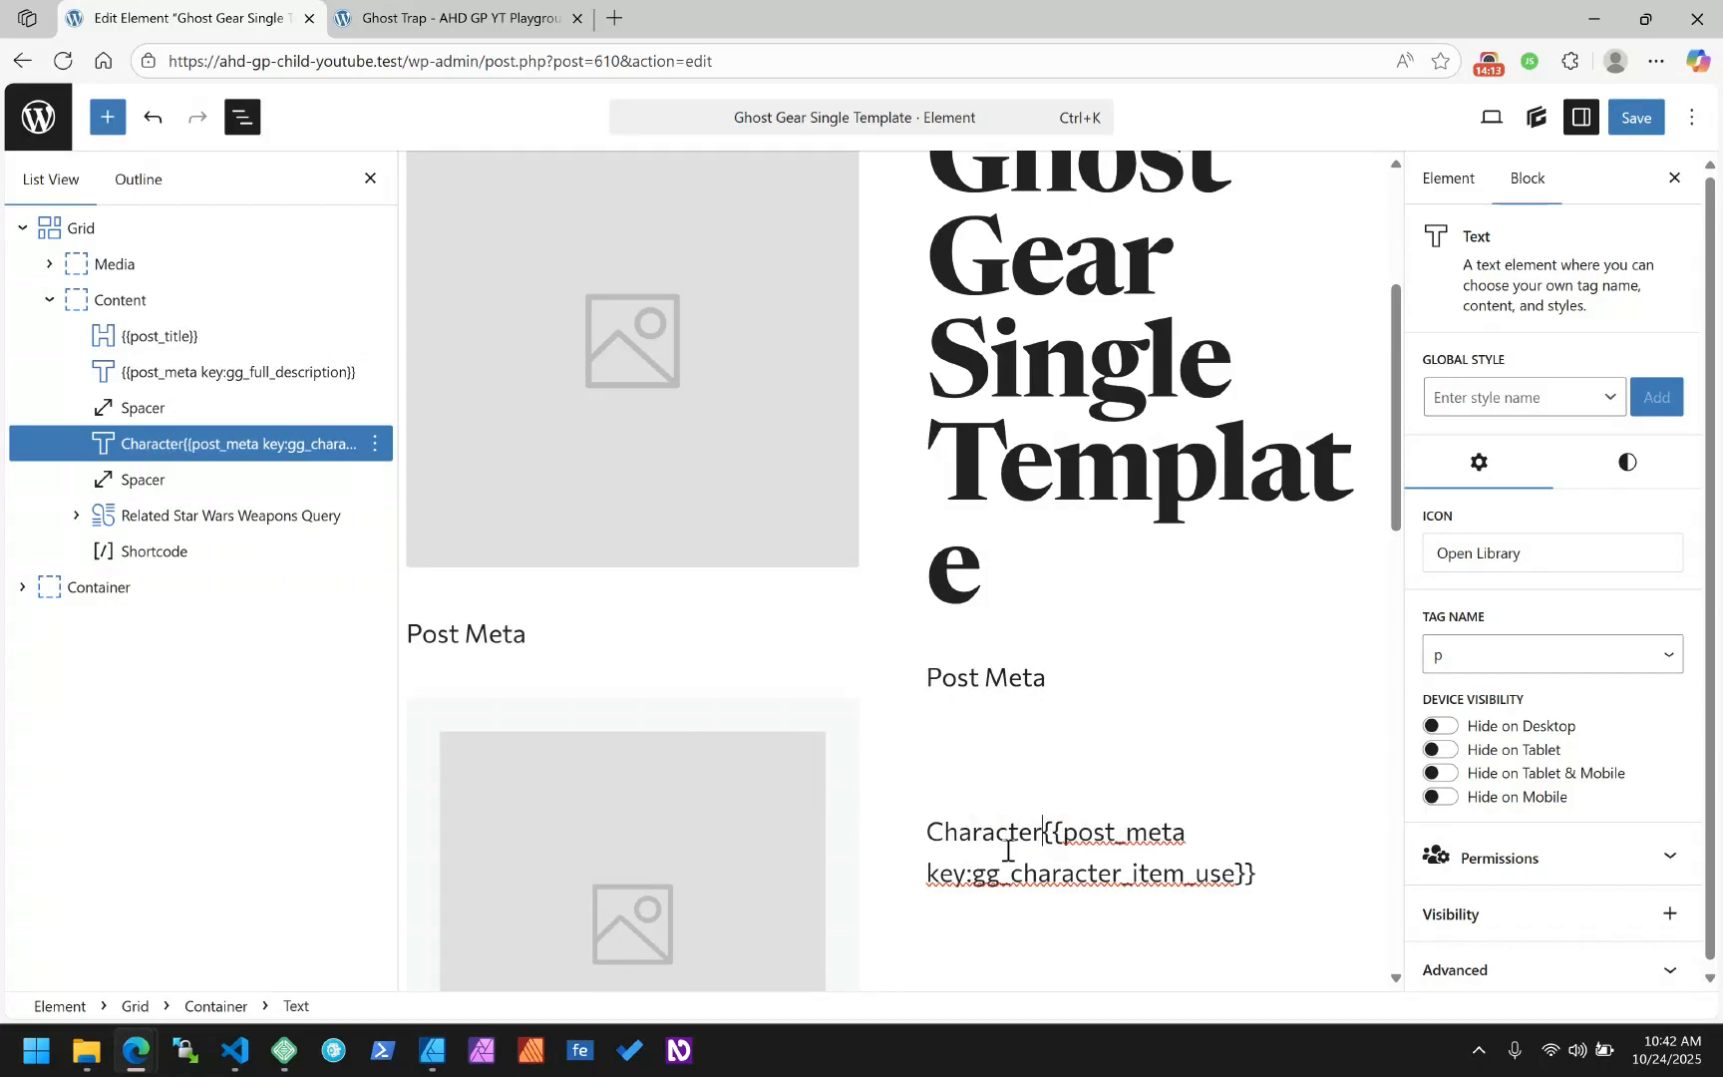
{"action": "key", "text": "BackSpace"}
{"action": "type", "text": "ly to use this "}
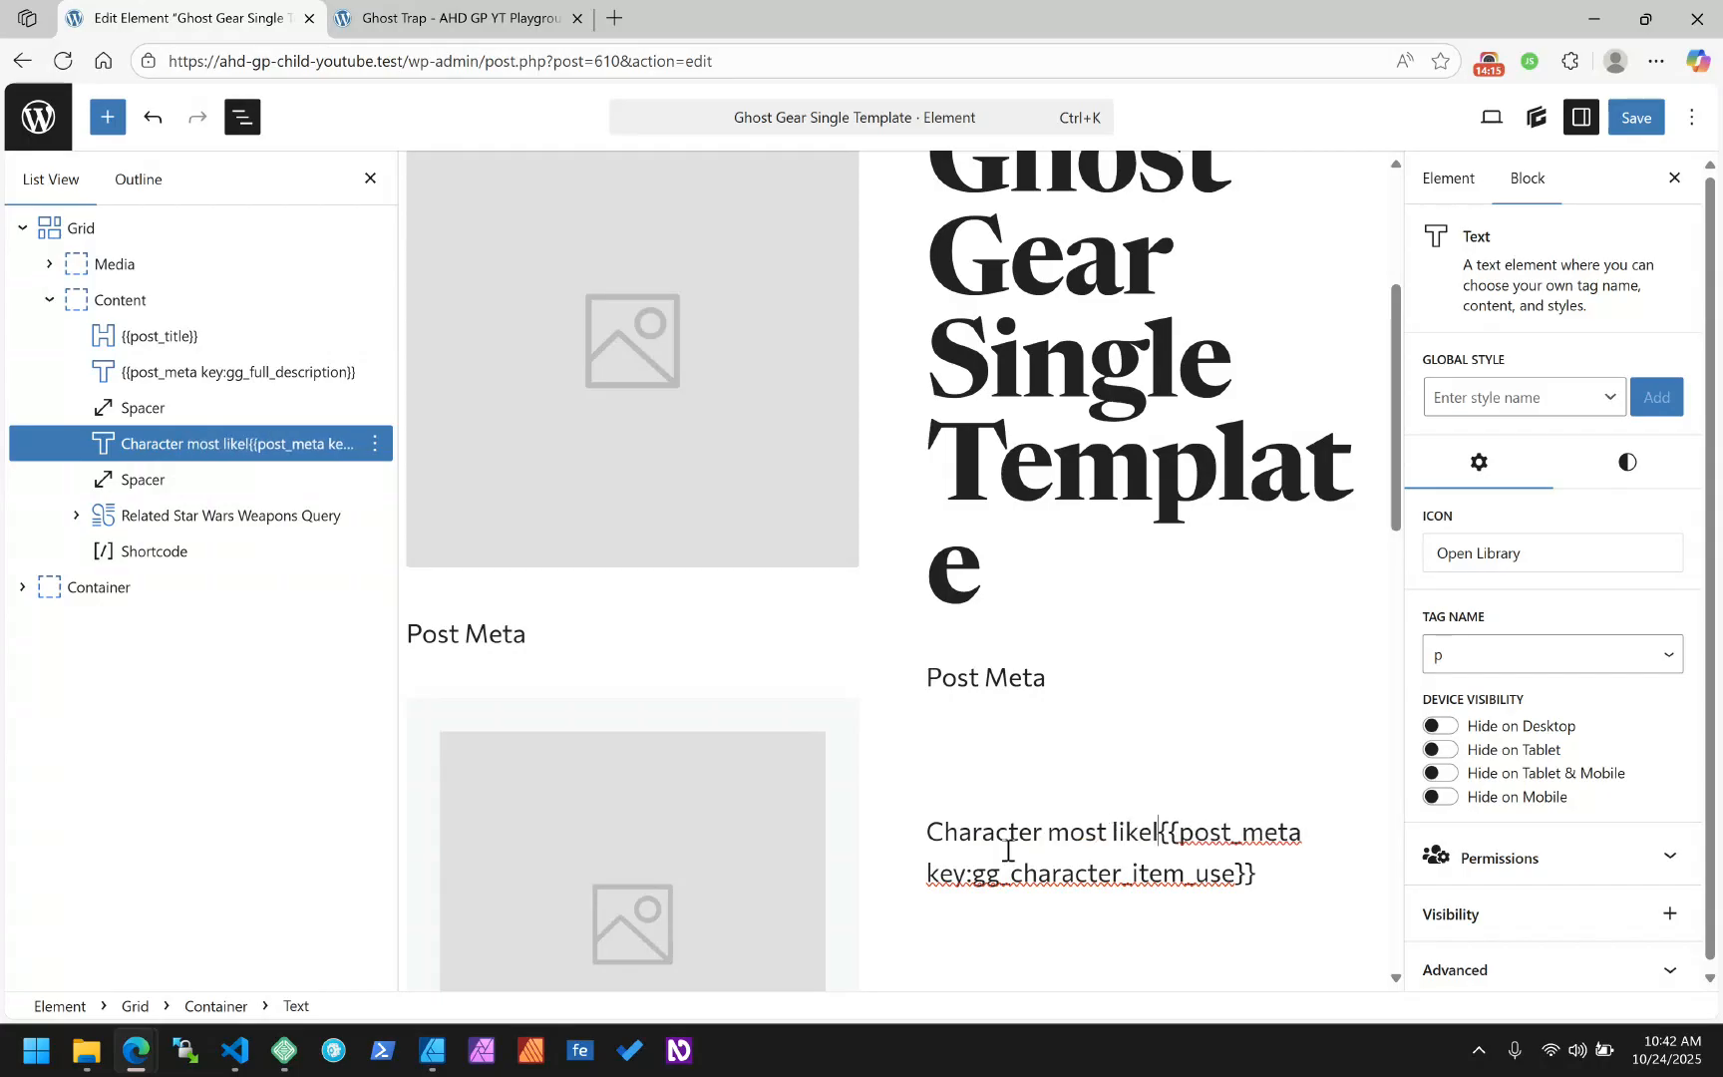
{"action": "type", "text": "item:"}
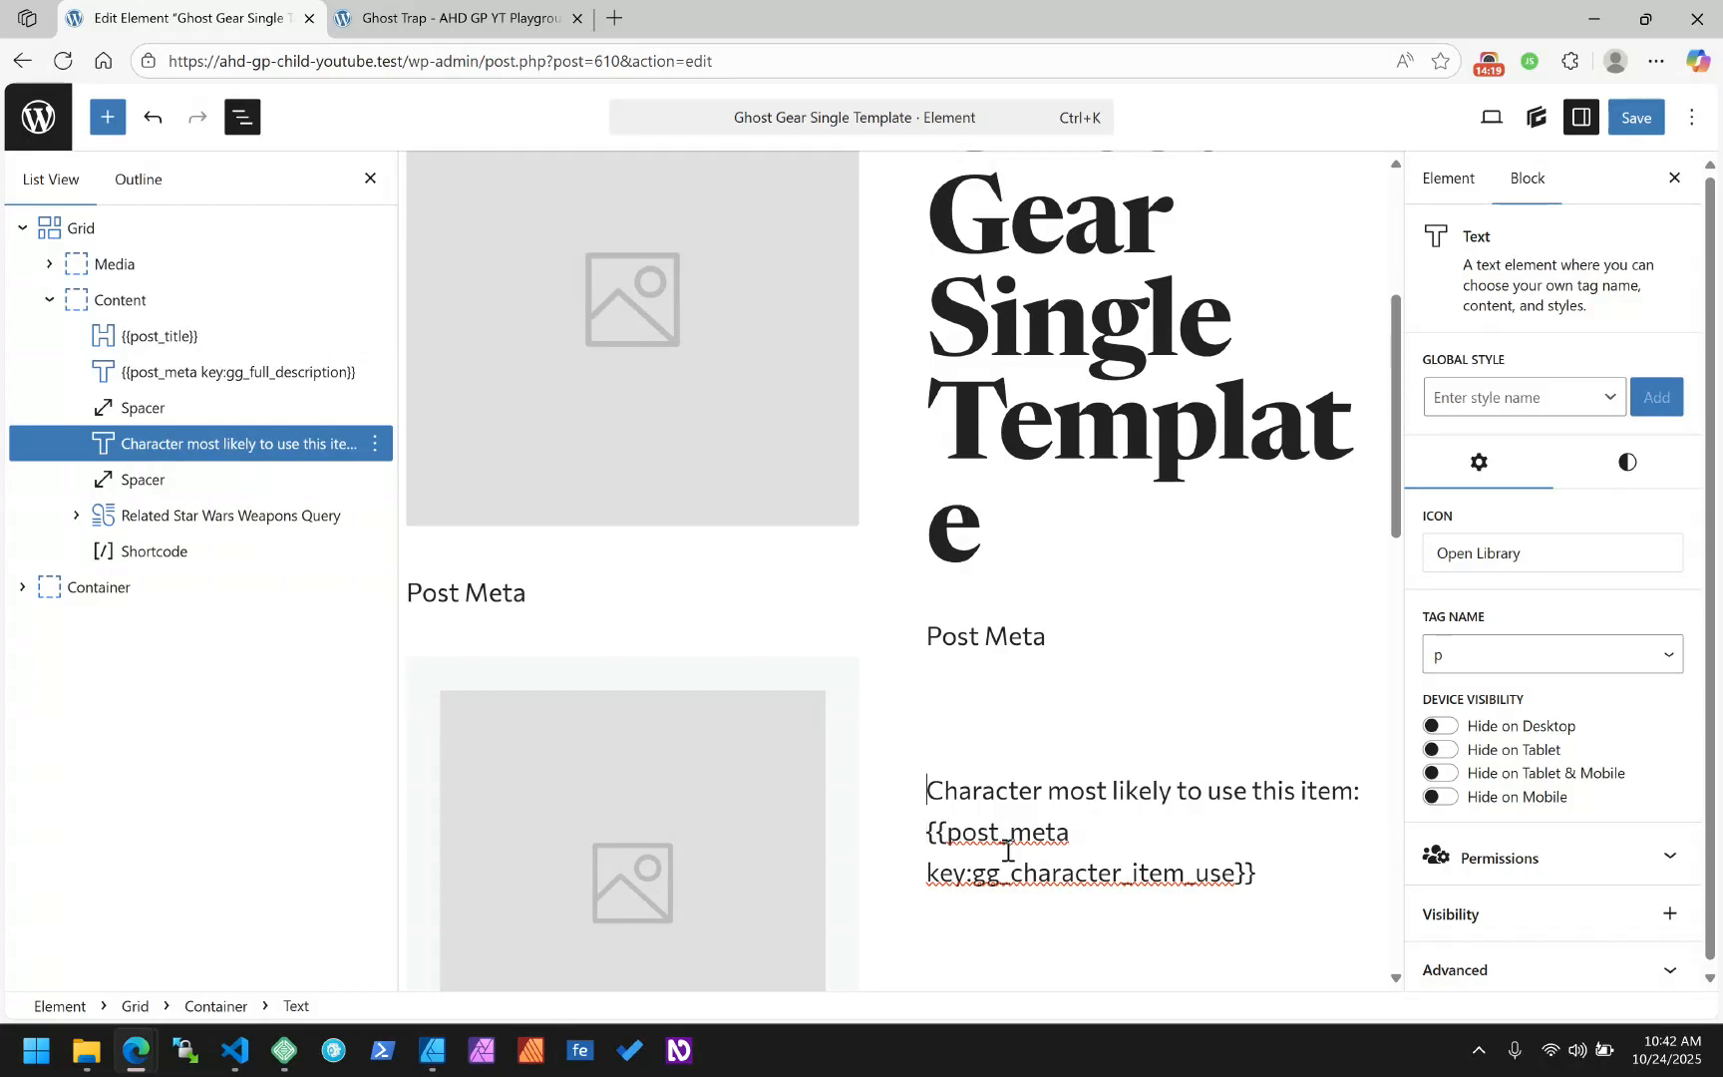
Make the label "Character most likely to use this item:" bold and save the template
{"action": "key", "text": "ctrl+shift+Right"}
{"action": "key", "text": "ctrl+shift+Right"}
{"action": "key", "text": "ctrl+shift+Right"}
{"action": "key", "text": "ctrl+shift+Right"}
{"action": "key", "text": "ctrl+shift+Right"}
{"action": "key", "text": "ctrl+shift+Right"}
{"action": "key", "text": "ctrl+shift+Right"}
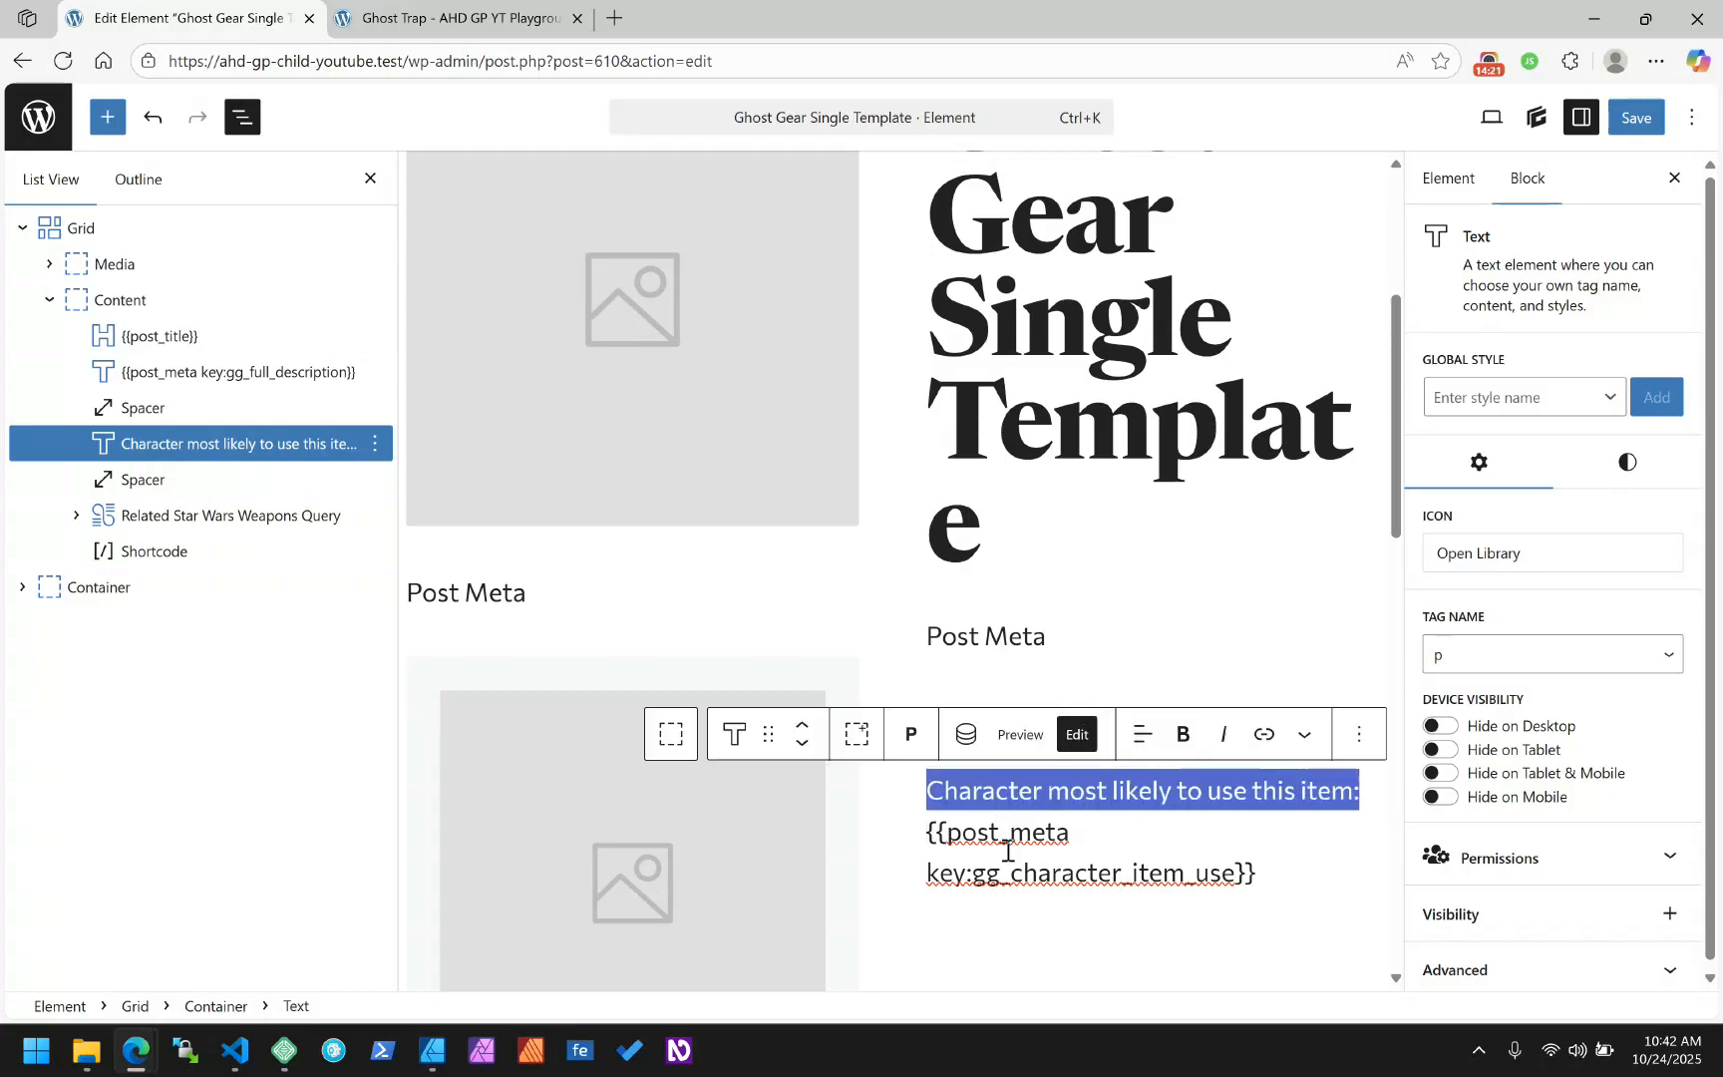
{"action": "left_click", "coordinate": [1183, 735]}
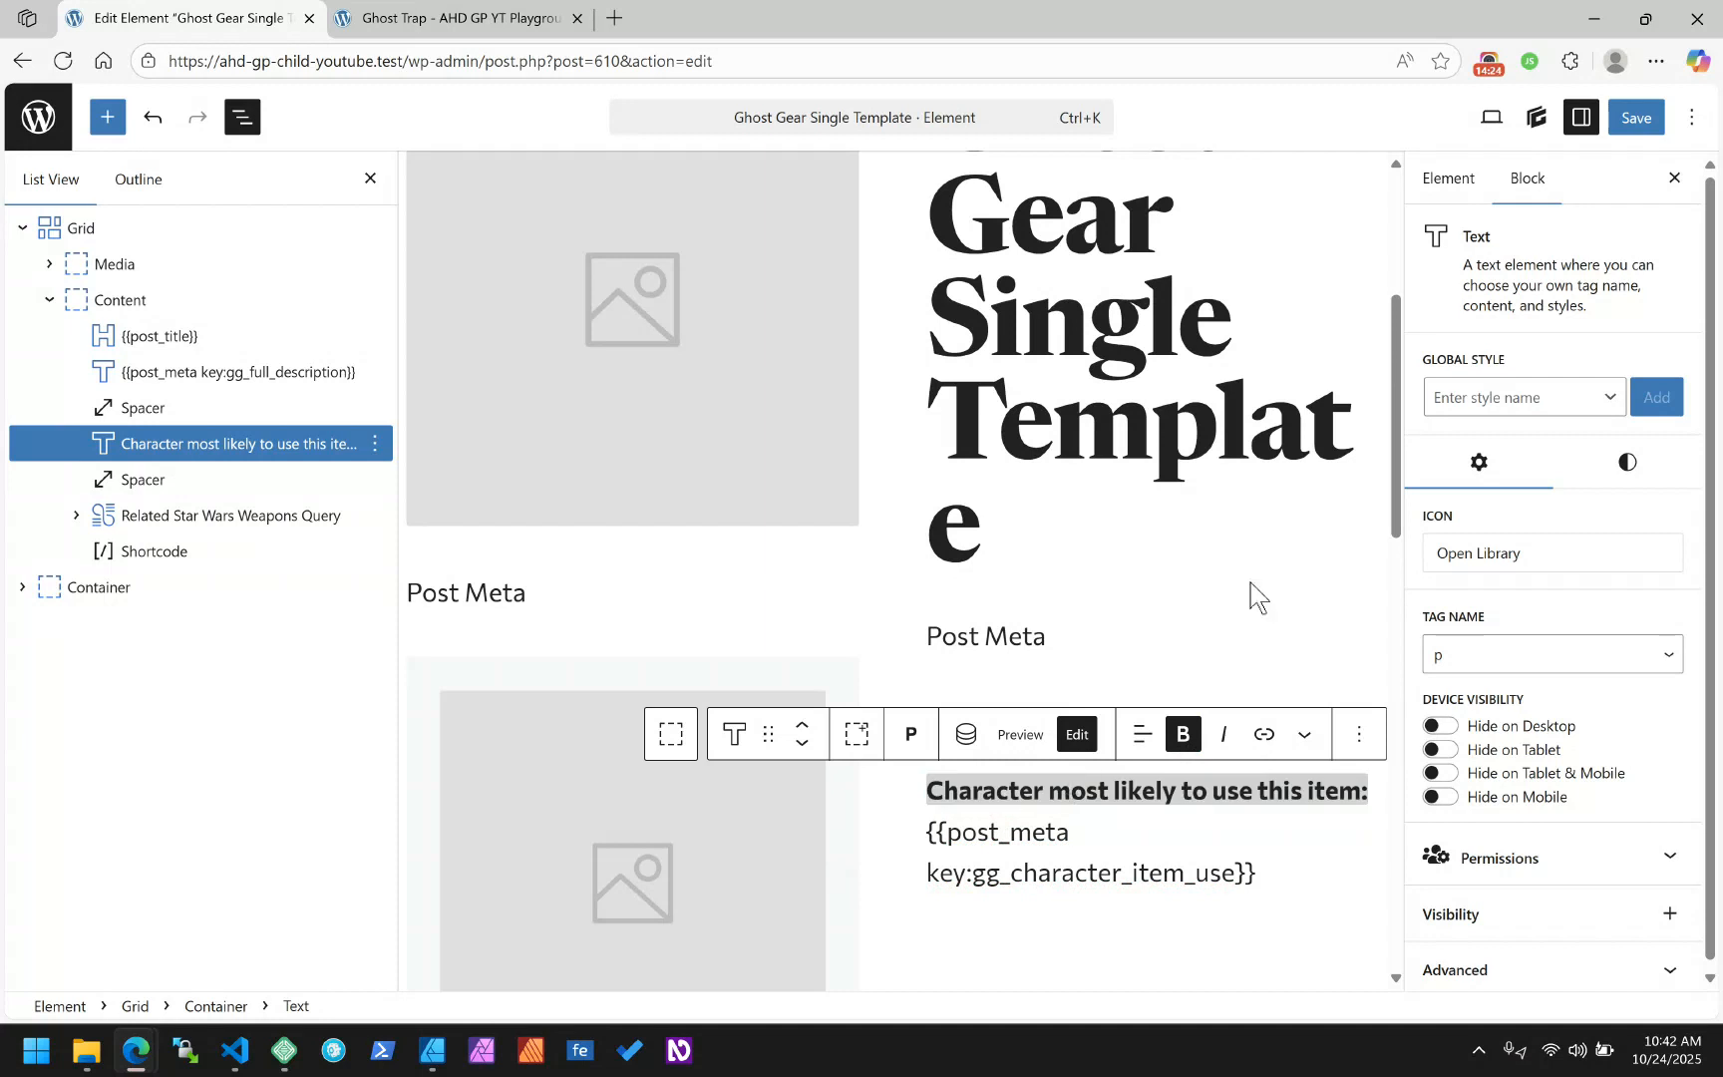
{"action": "left_click", "coordinate": [1647, 117]}
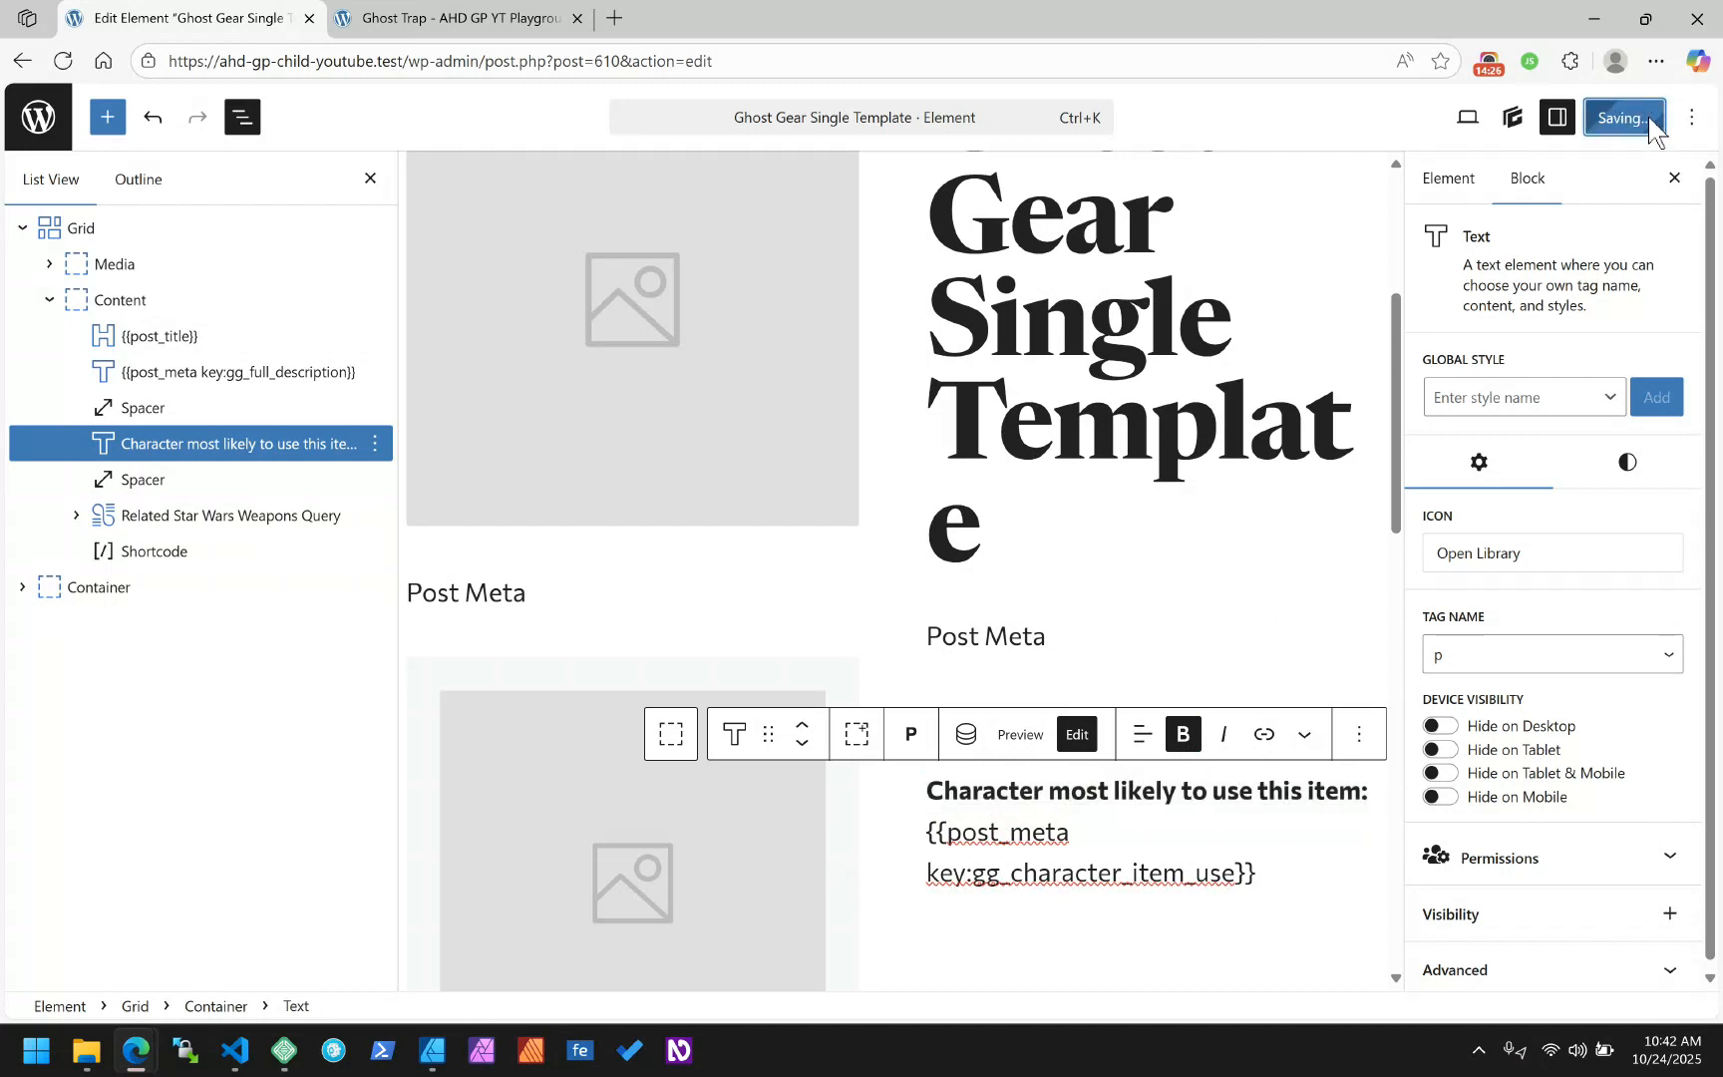
Reload the Ghost Trap page and look for the character line between the full description and the related weapons
{"action": "left_click", "coordinate": [441, 15]}
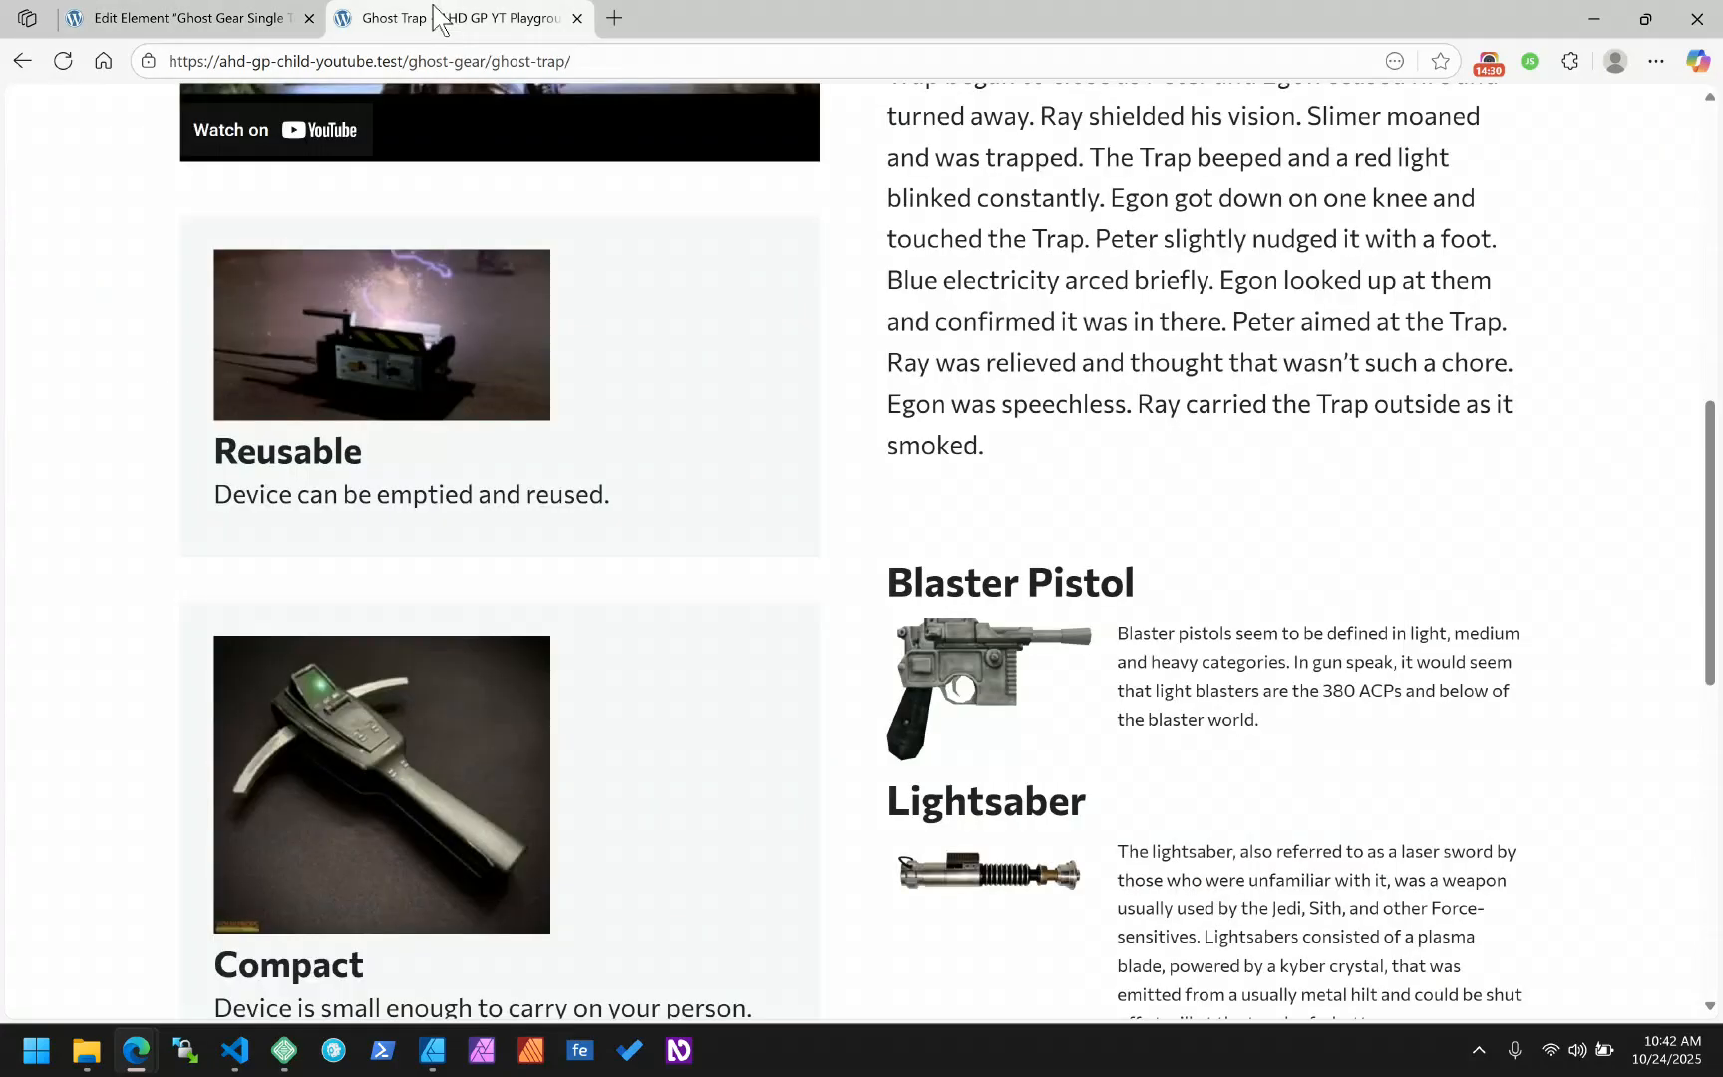
{"action": "left_click", "coordinate": [62, 61]}
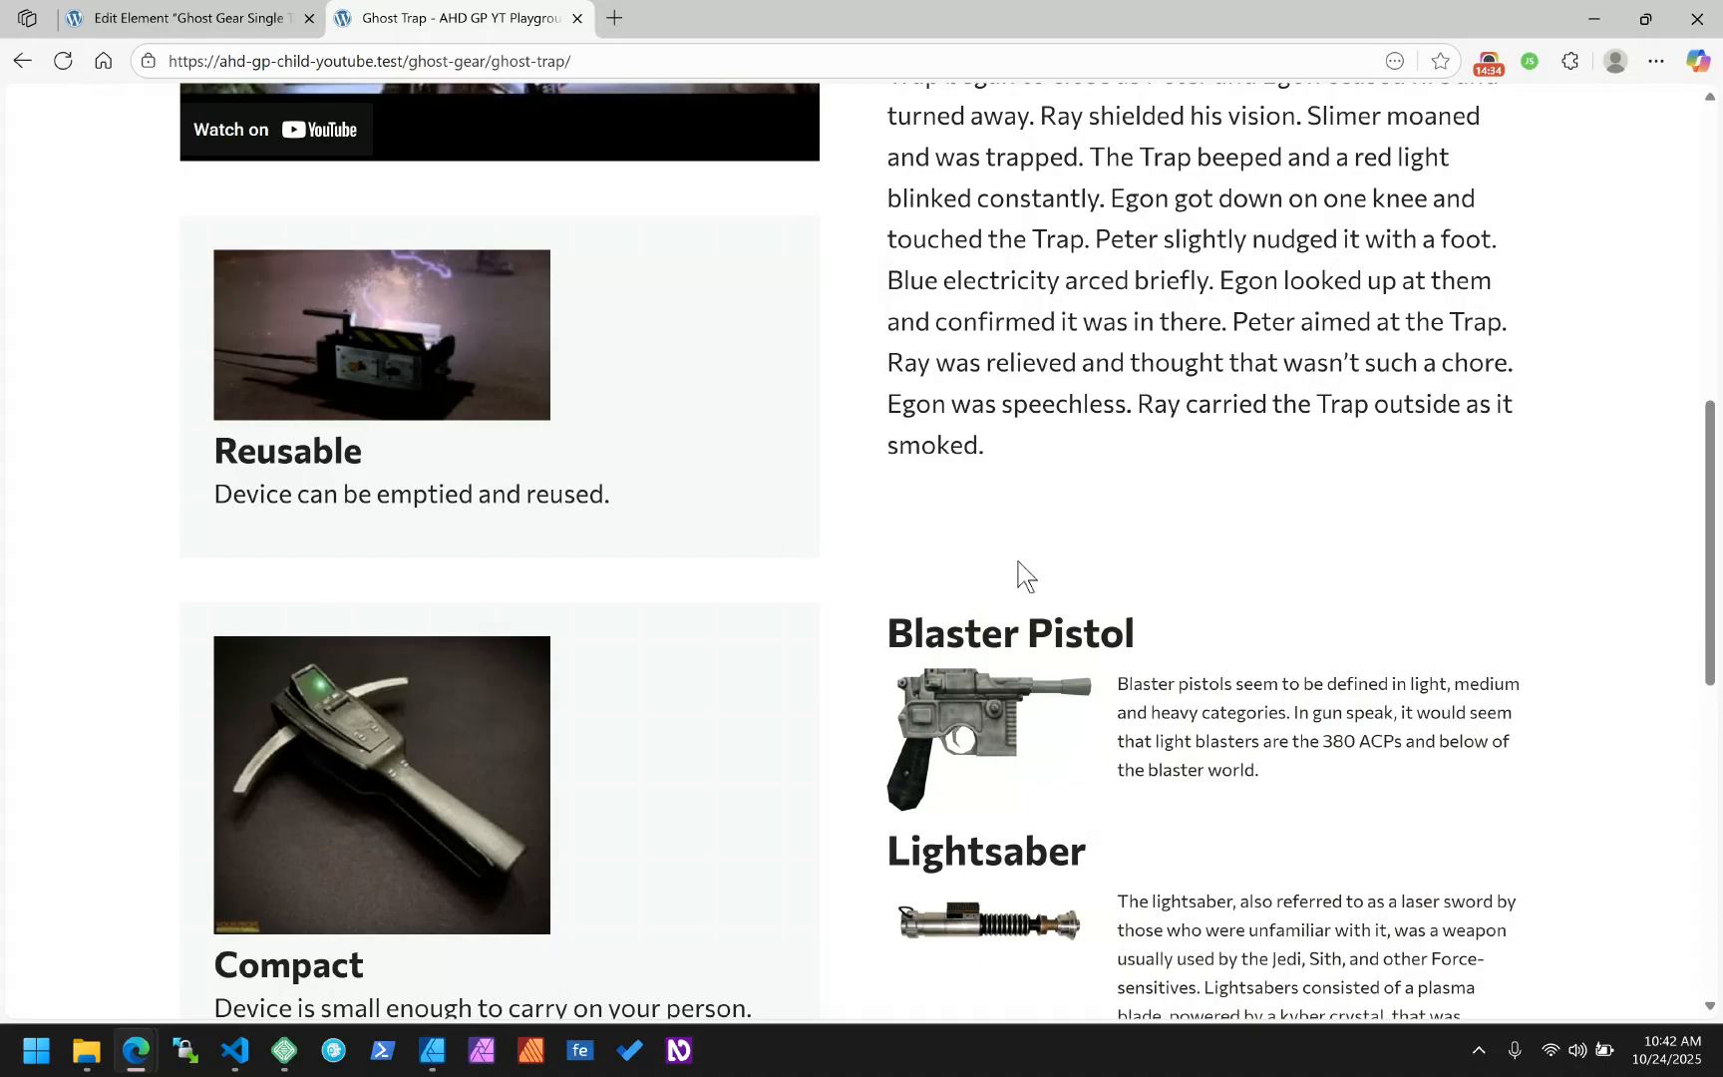
{"action": "scroll", "coordinate": [1019, 574], "scroll_direction": "down", "scroll_amount": 5}
{"action": "scroll", "coordinate": [996, 561], "scroll_direction": "up", "scroll_amount": 6}
{"action": "scroll", "coordinate": [950, 561], "scroll_direction": "down", "scroll_amount": 7}
{"action": "scroll", "coordinate": [977, 553], "scroll_direction": "up", "scroll_amount": 6}
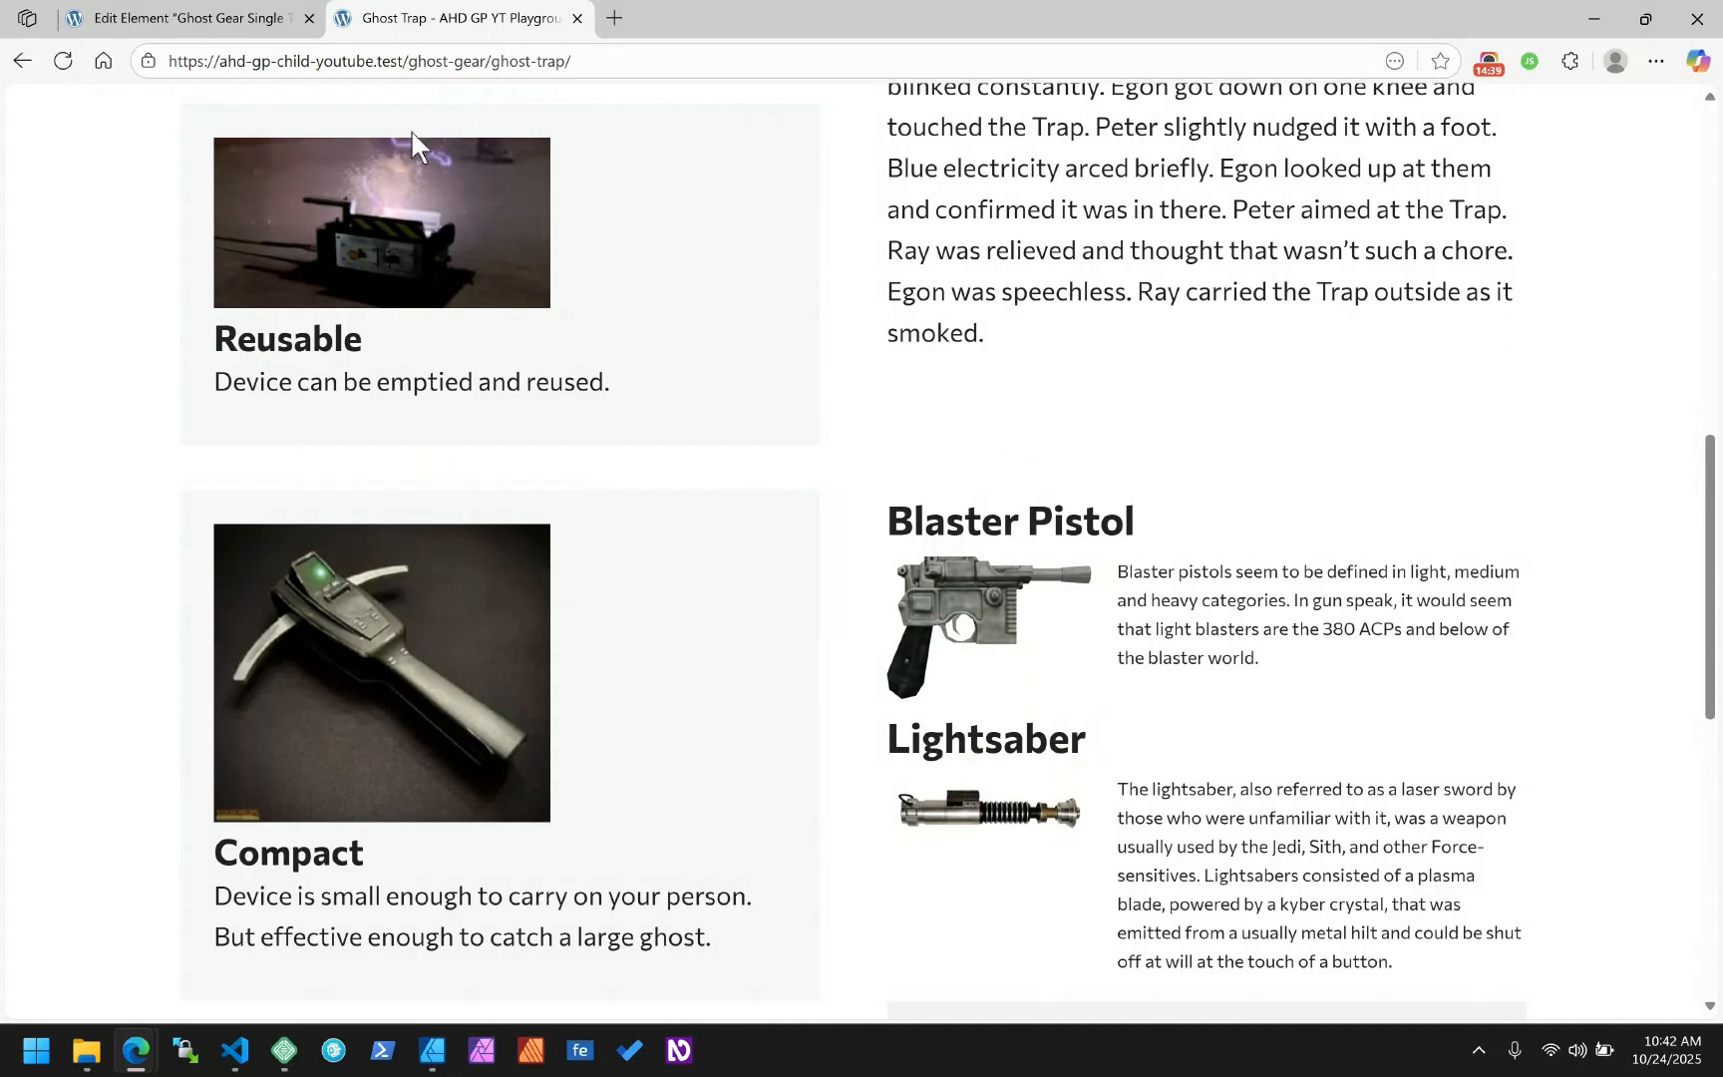
Turn off Required to render for the gg_full_description dynamic tag, reinsert the tag and save the template
{"action": "left_click", "coordinate": [221, 17]}
{"action": "left_click", "coordinate": [982, 638]}
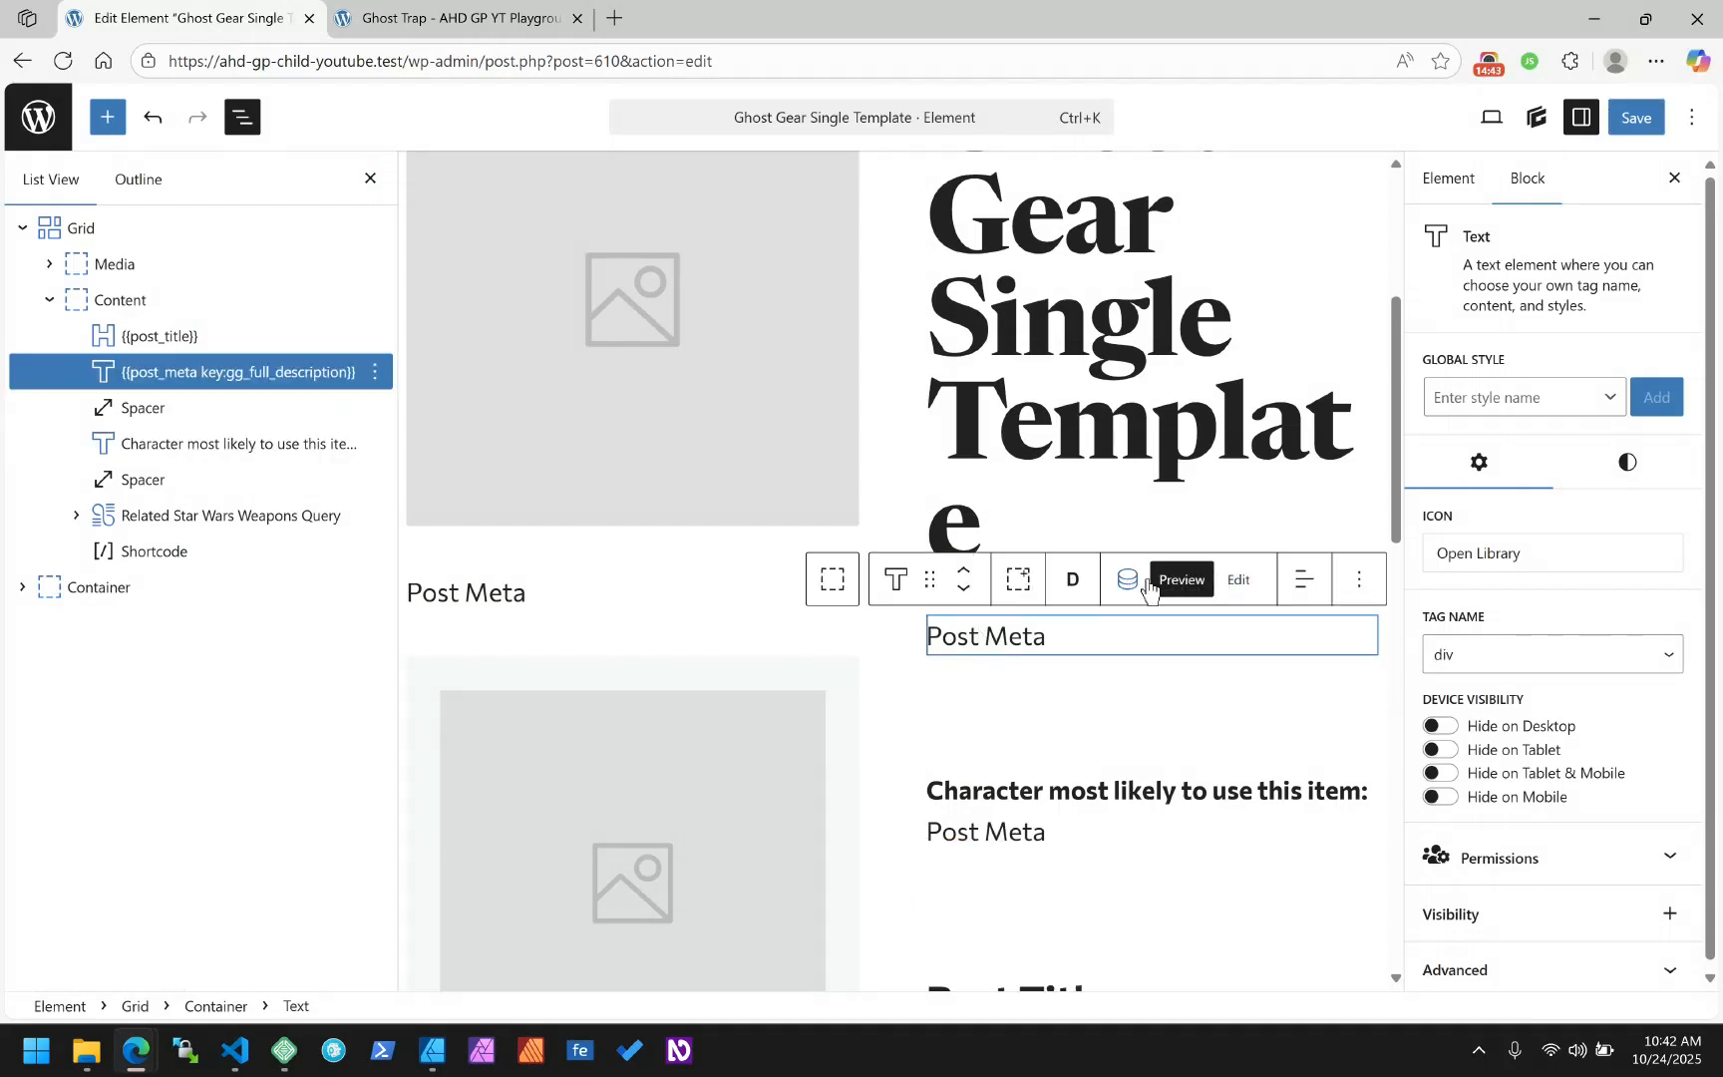
{"action": "left_click", "coordinate": [1250, 585]}
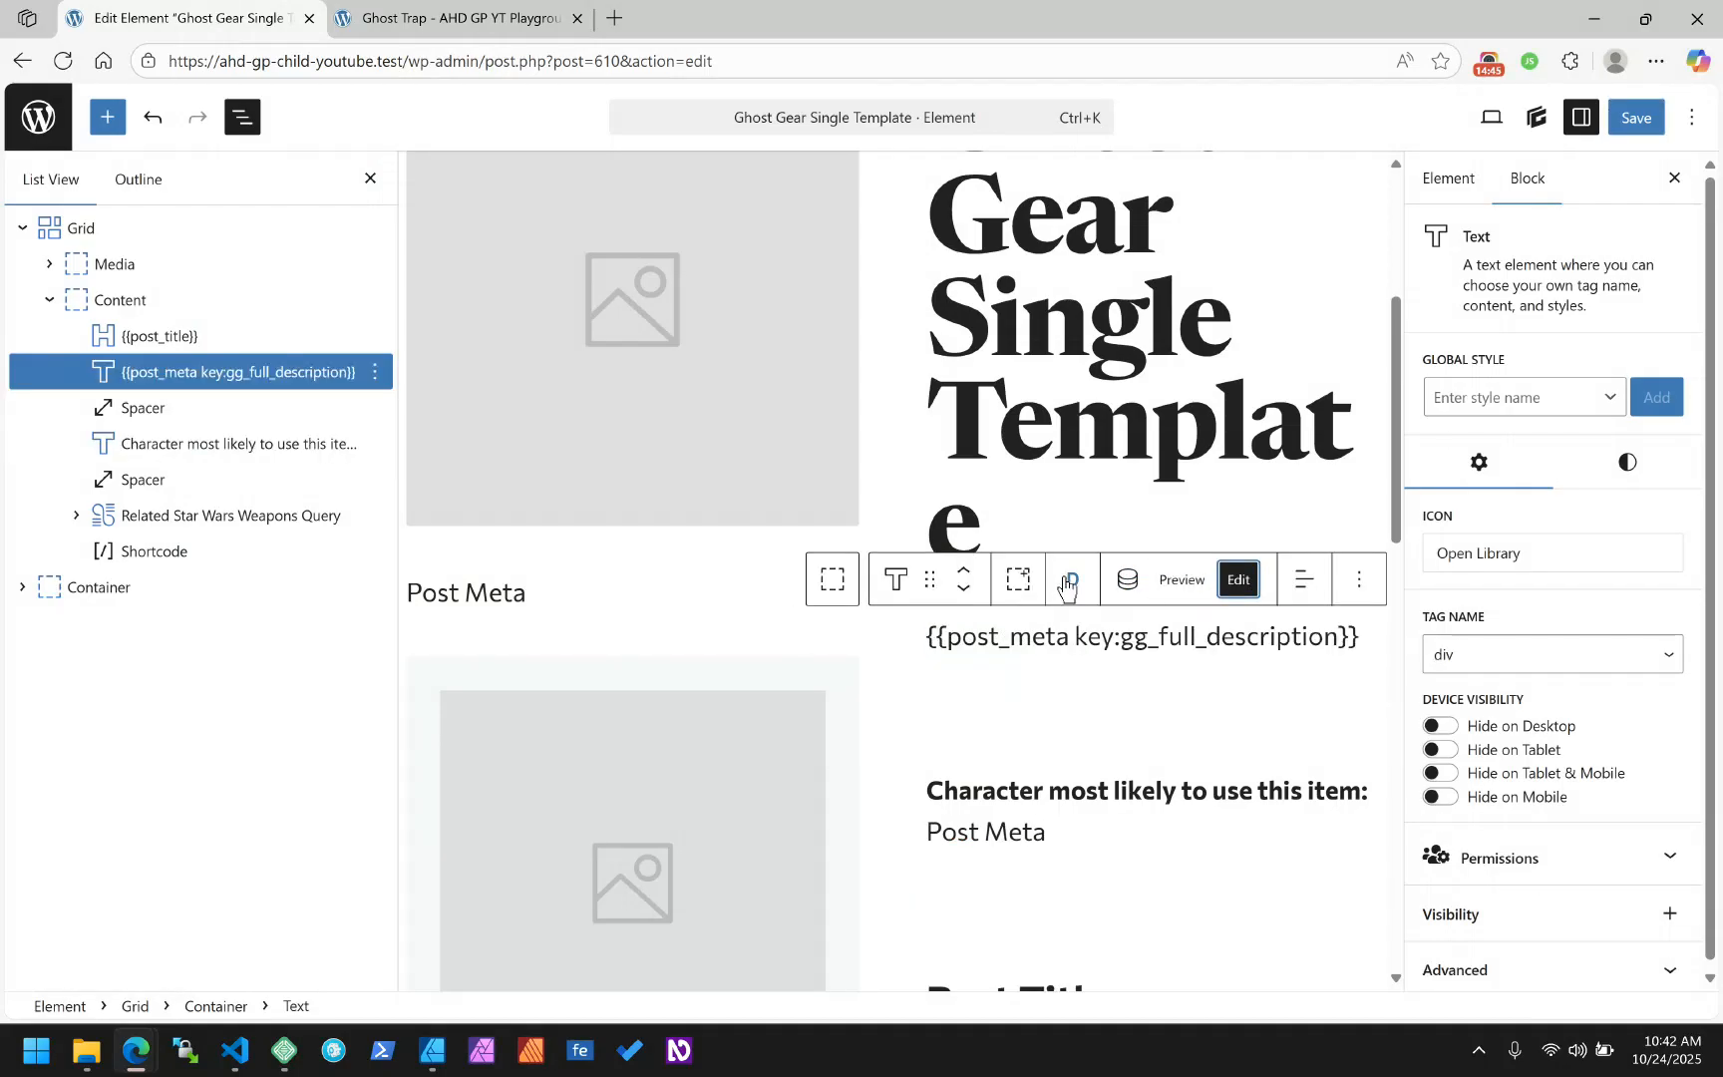
{"action": "left_click", "coordinate": [1127, 579]}
{"action": "left_click", "coordinate": [776, 369]}
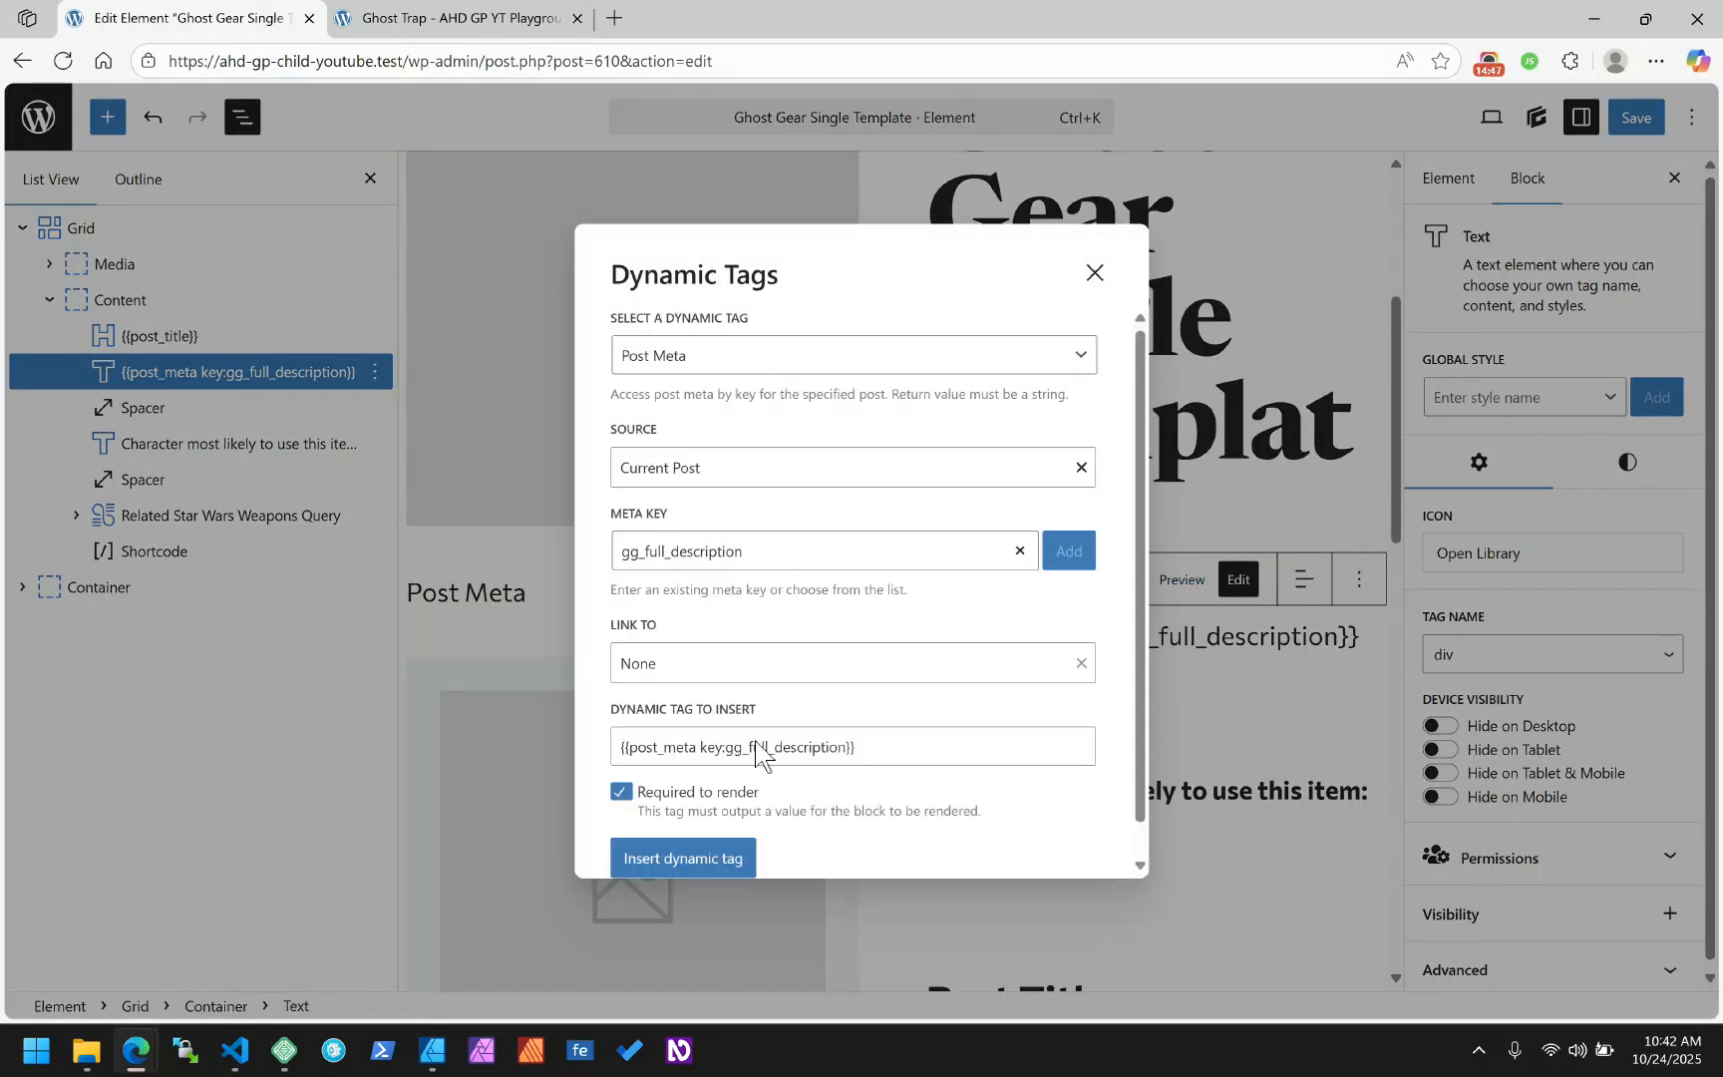
{"action": "scroll", "coordinate": [755, 748], "scroll_direction": "down", "scroll_amount": 1}
{"action": "left_click", "coordinate": [673, 760]}
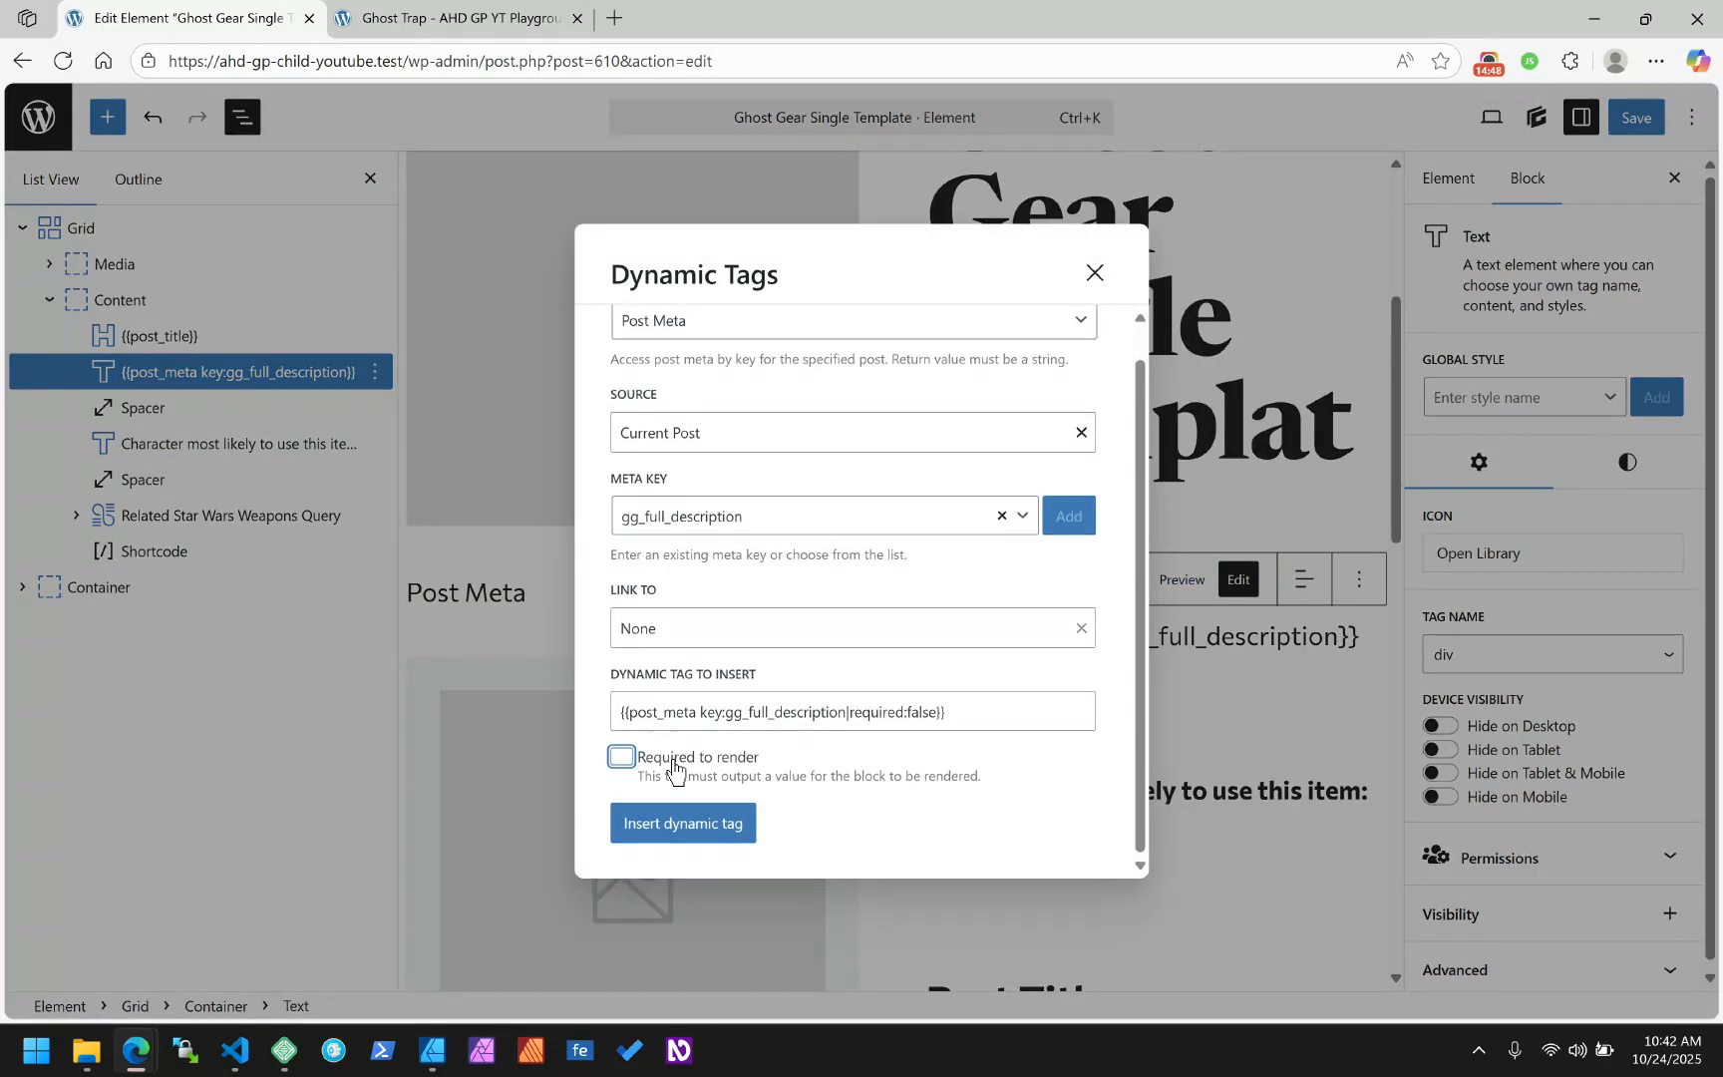
{"action": "left_click", "coordinate": [679, 825]}
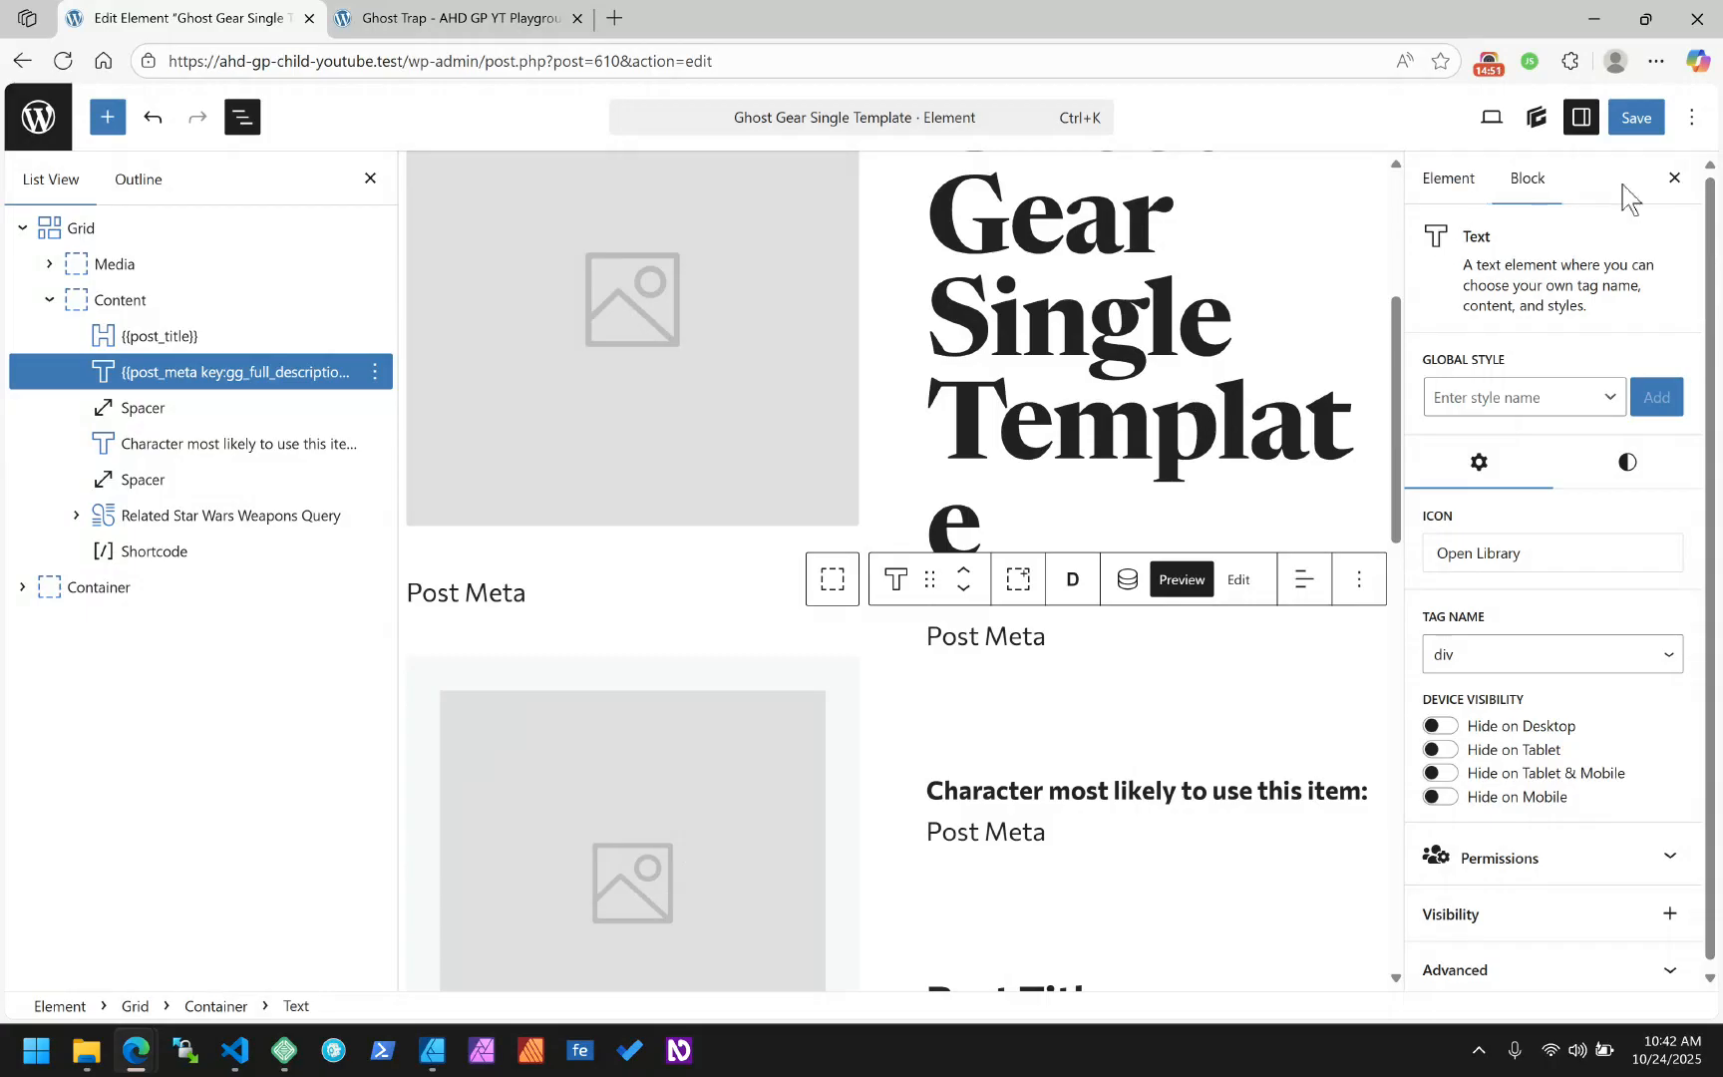
{"action": "left_click", "coordinate": [1635, 119]}
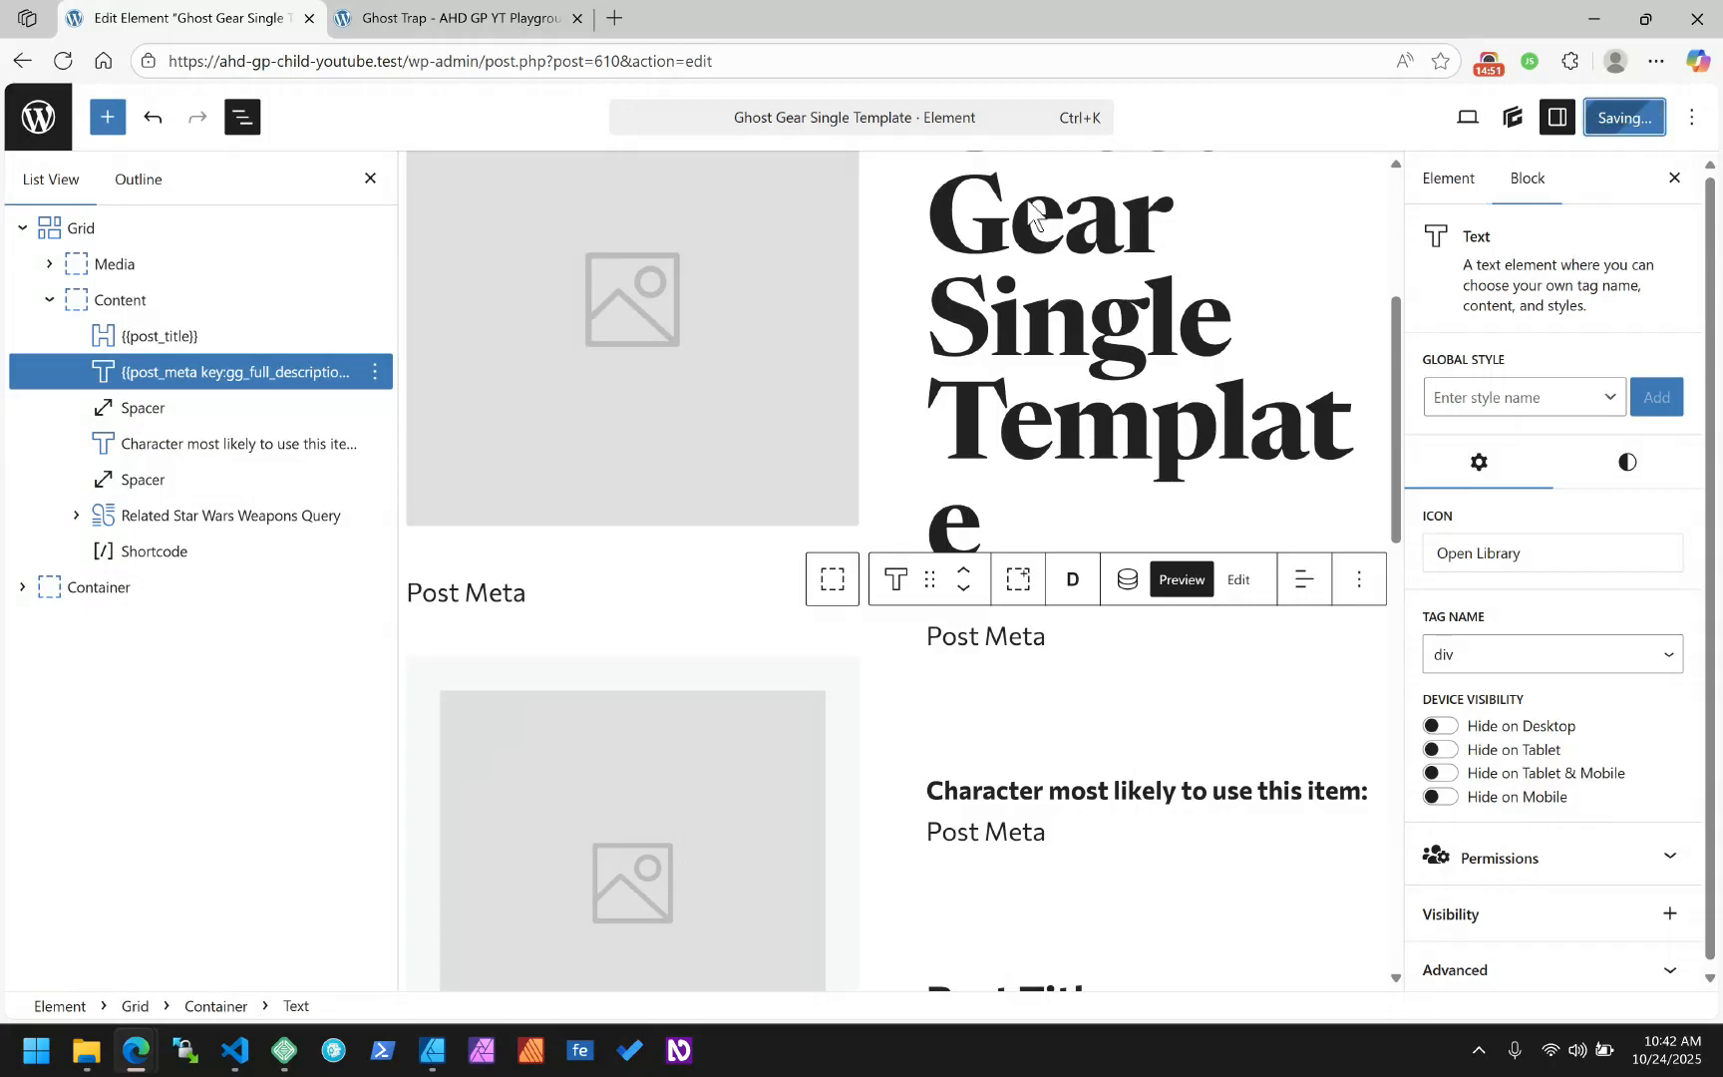
Reload the Ghost Trap page and inspect the HTML between the full description and the related weapons for the character text element
{"action": "left_click", "coordinate": [429, 12]}
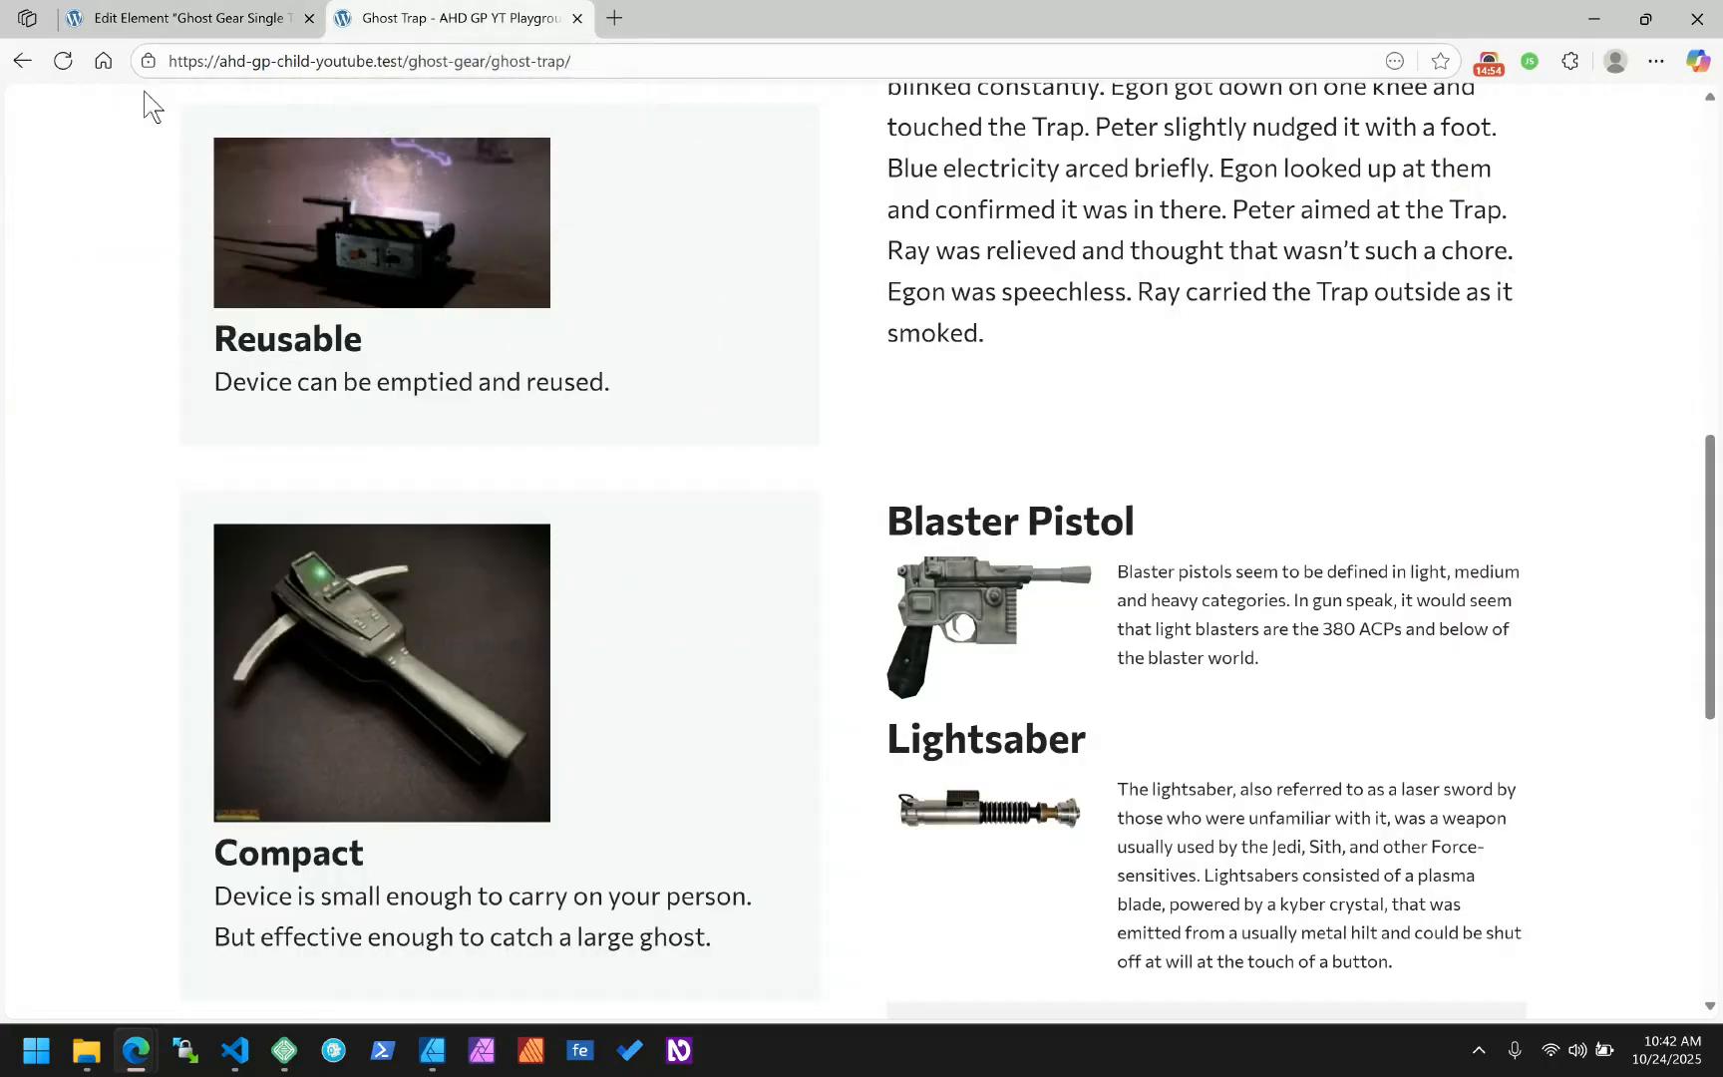
{"action": "left_click", "coordinate": [62, 61]}
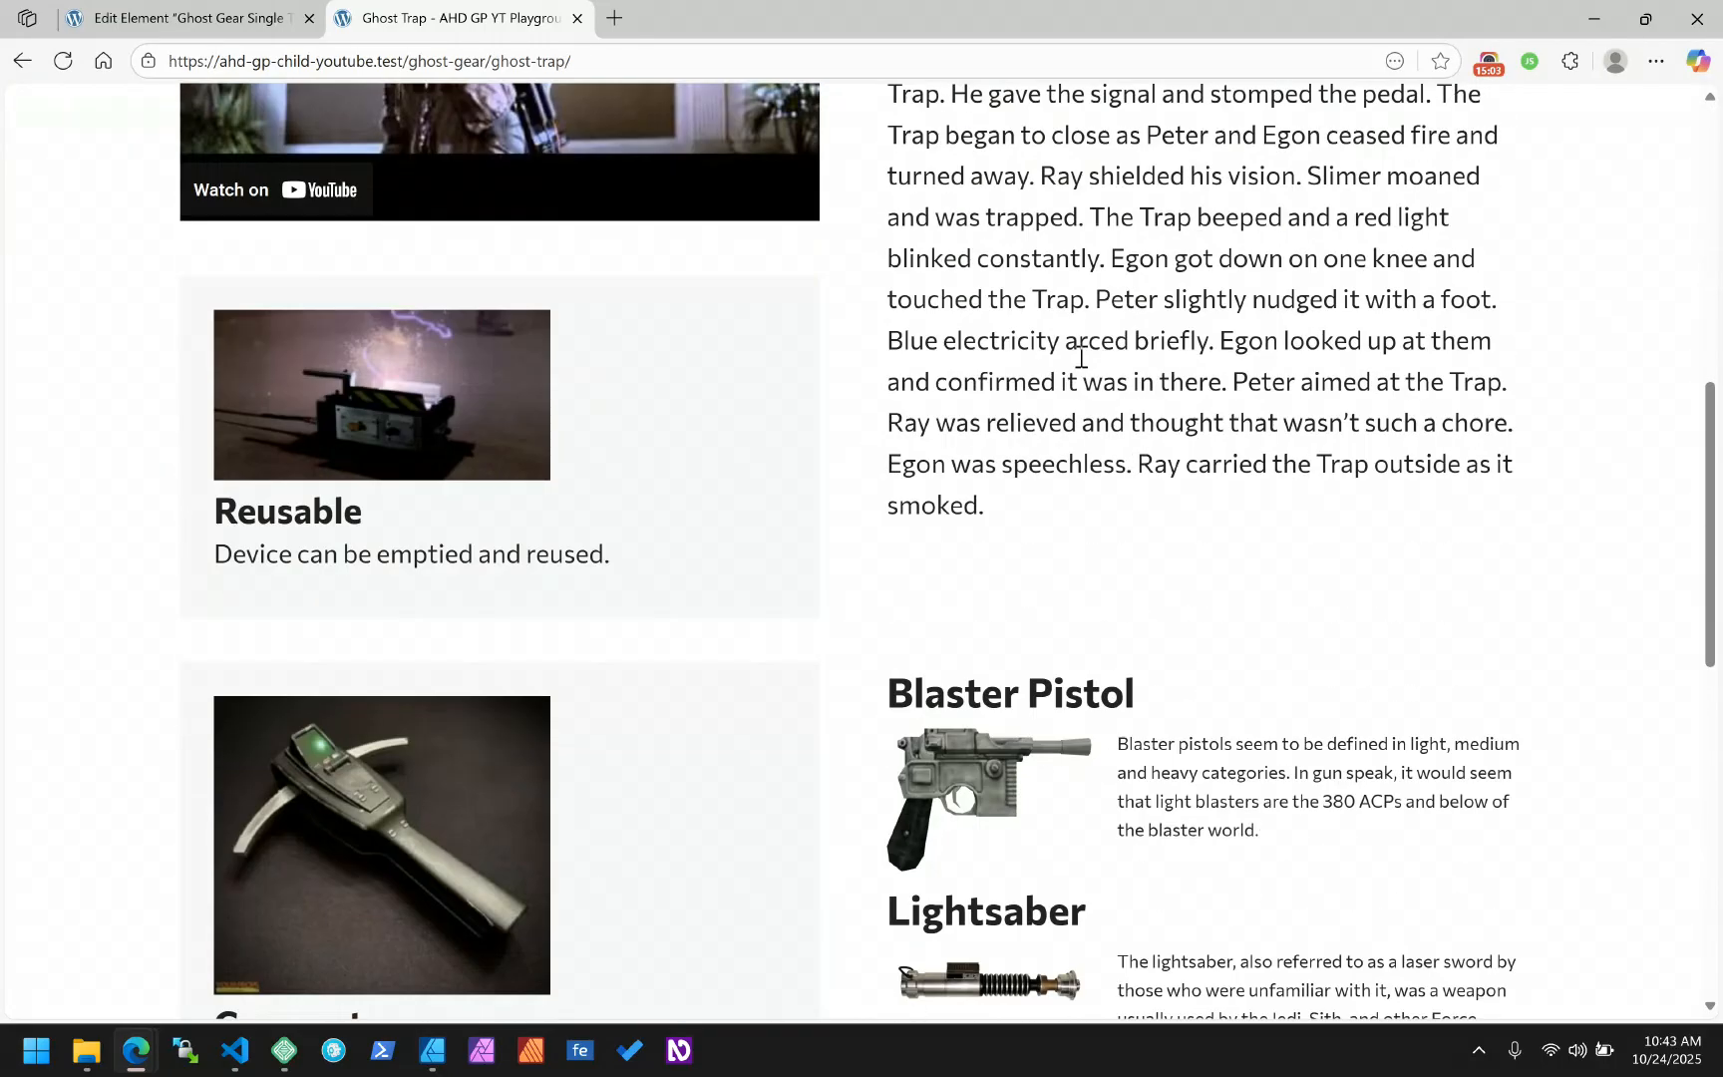
{"action": "right_click", "coordinate": [967, 578]}
{"action": "left_click", "coordinate": [1005, 554]}
{"action": "scroll", "coordinate": [706, 530], "scroll_direction": "down", "scroll_amount": 2}
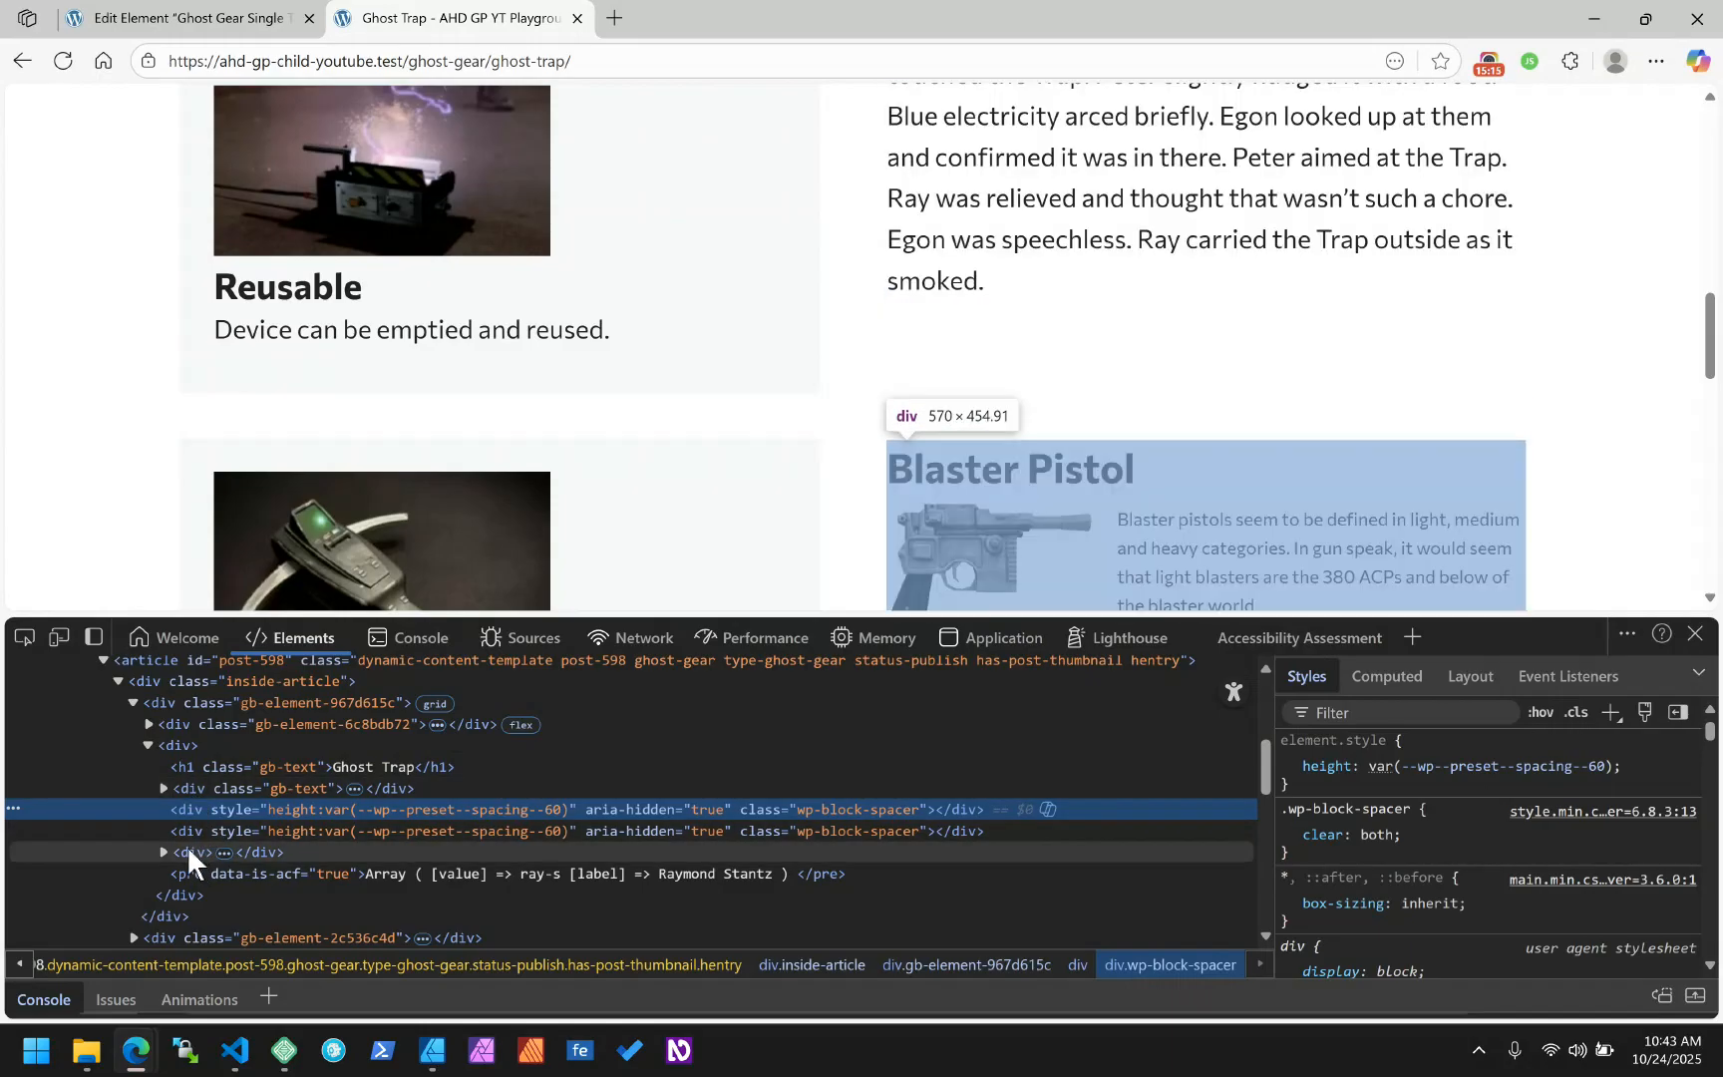
{"action": "left_click", "coordinate": [194, 789]}
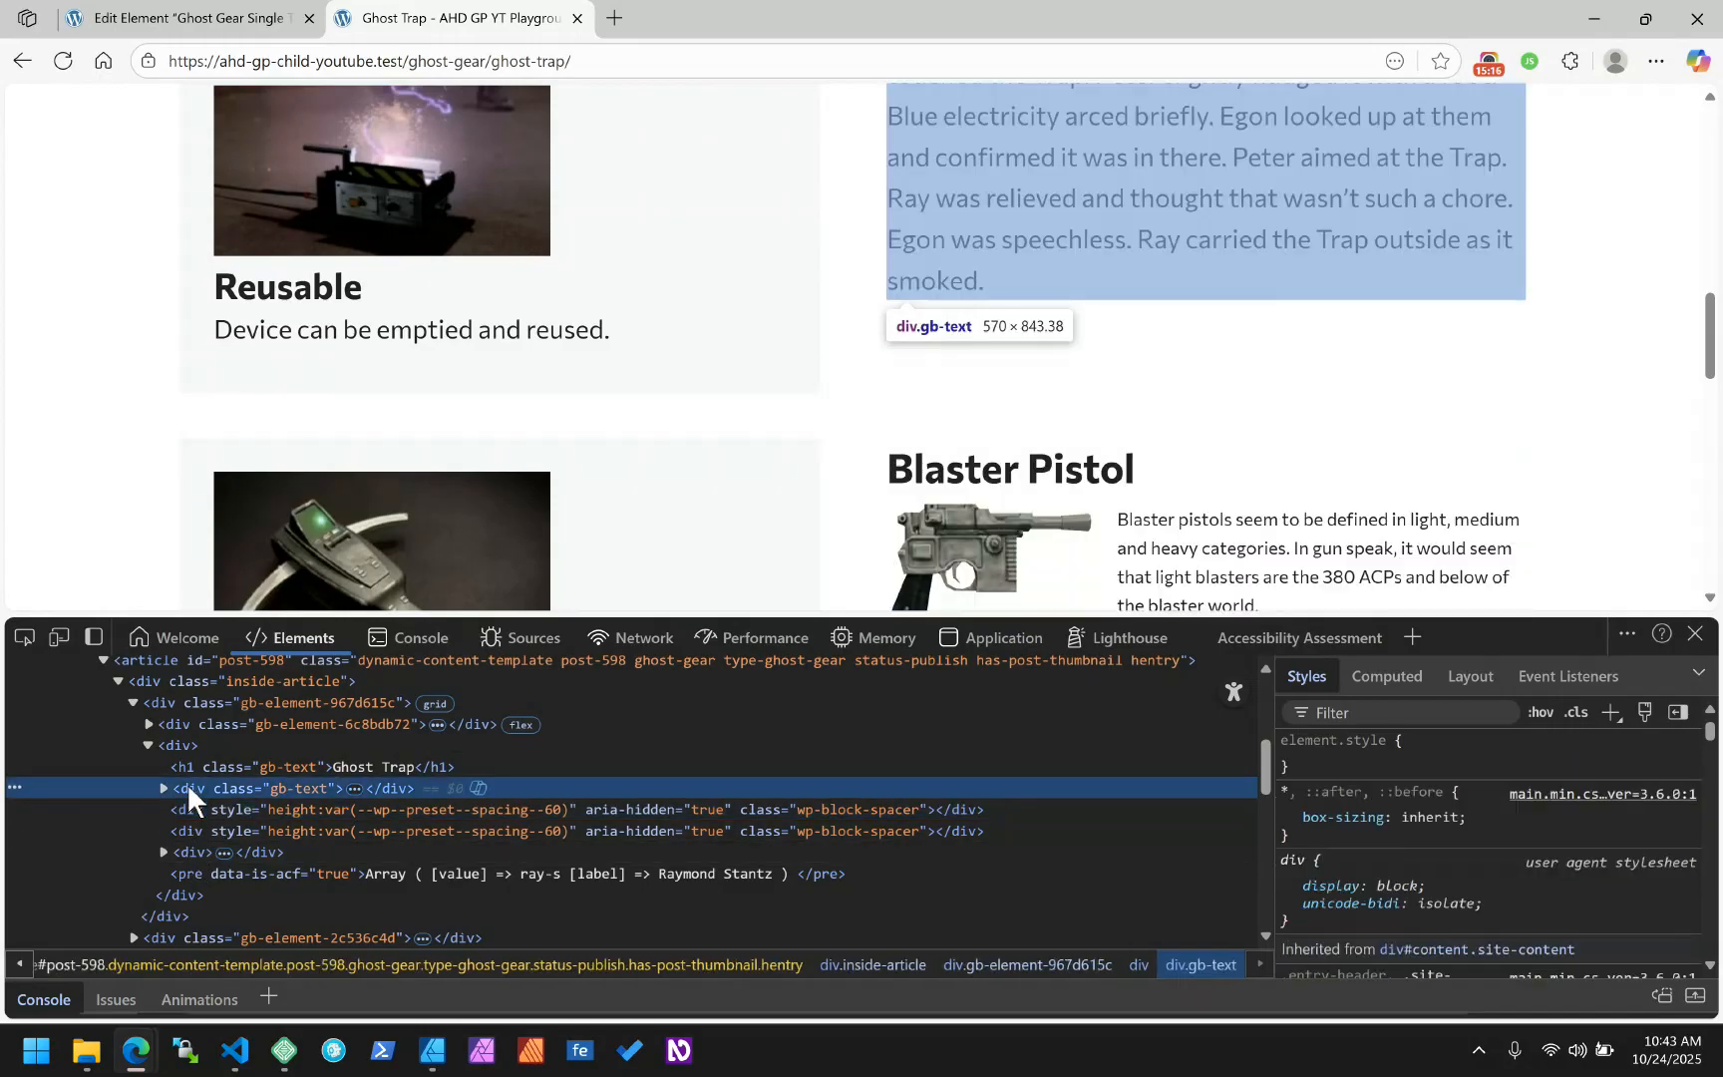
Turn off Required to render for the gg_character_item_use dynamic tag in the character text, reinsert the tag and save the template
{"action": "left_click", "coordinate": [201, 12]}
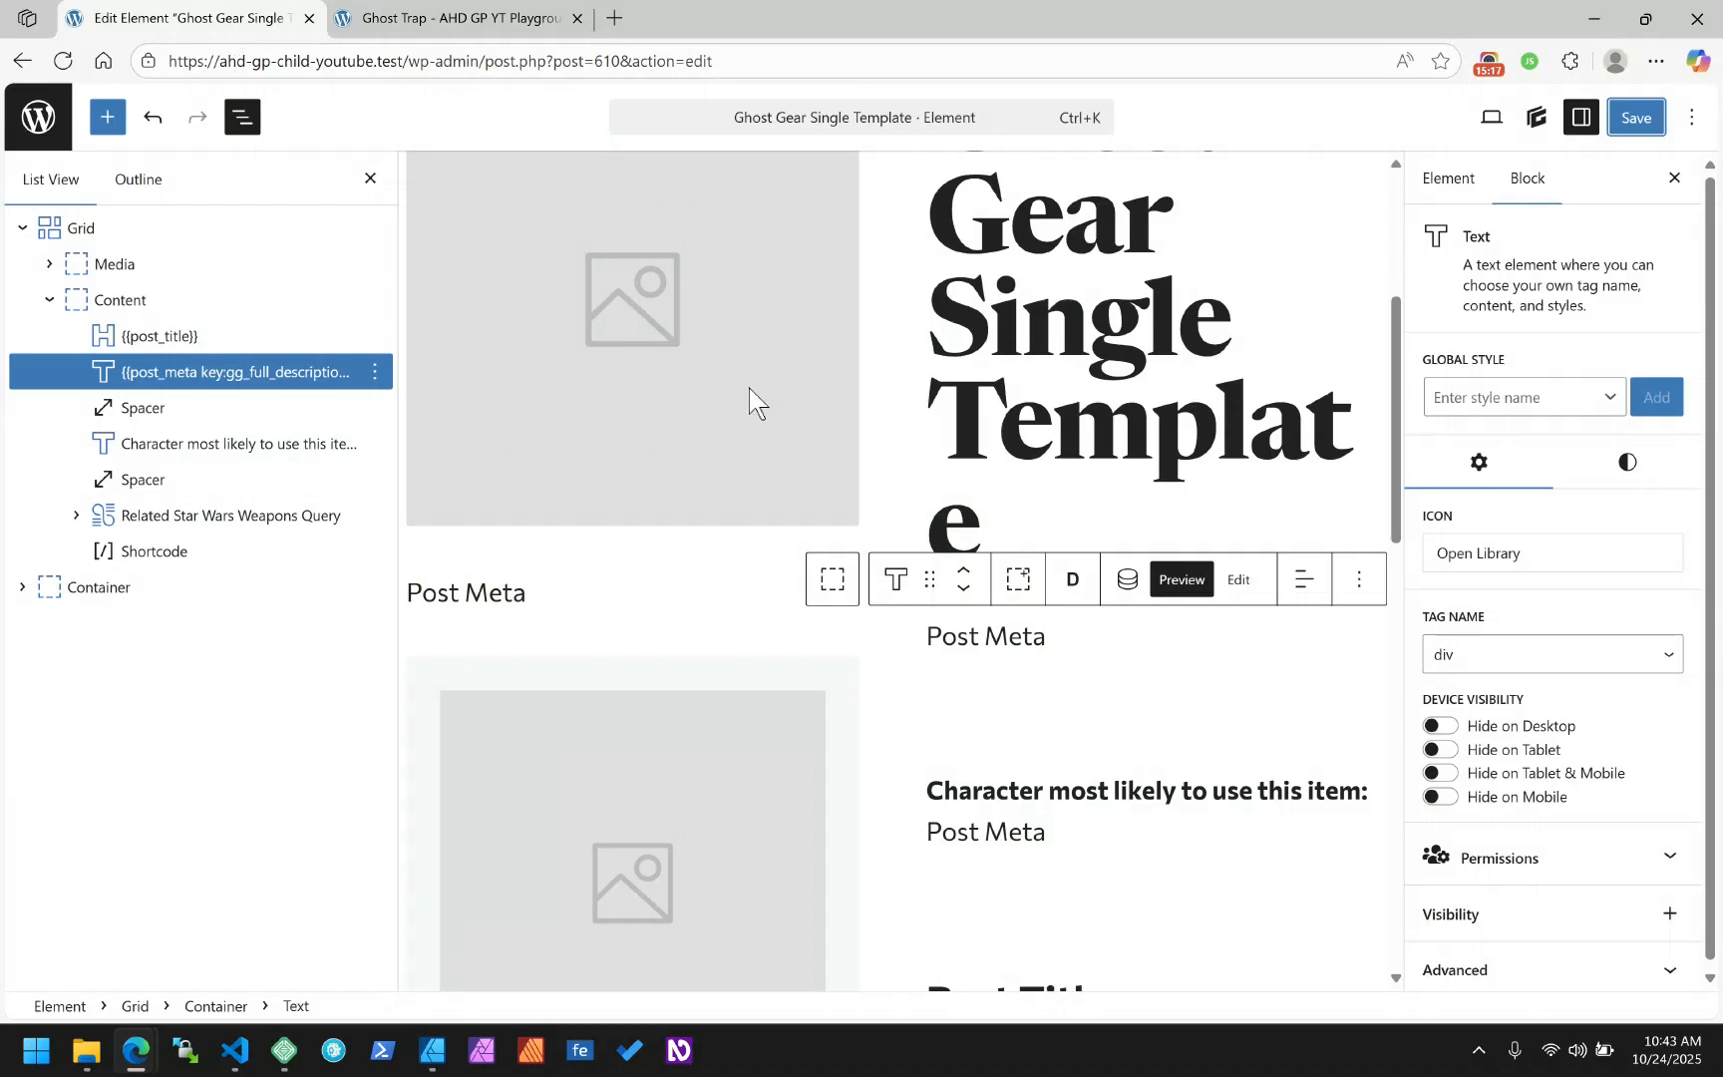
{"action": "left_click", "coordinate": [155, 448]}
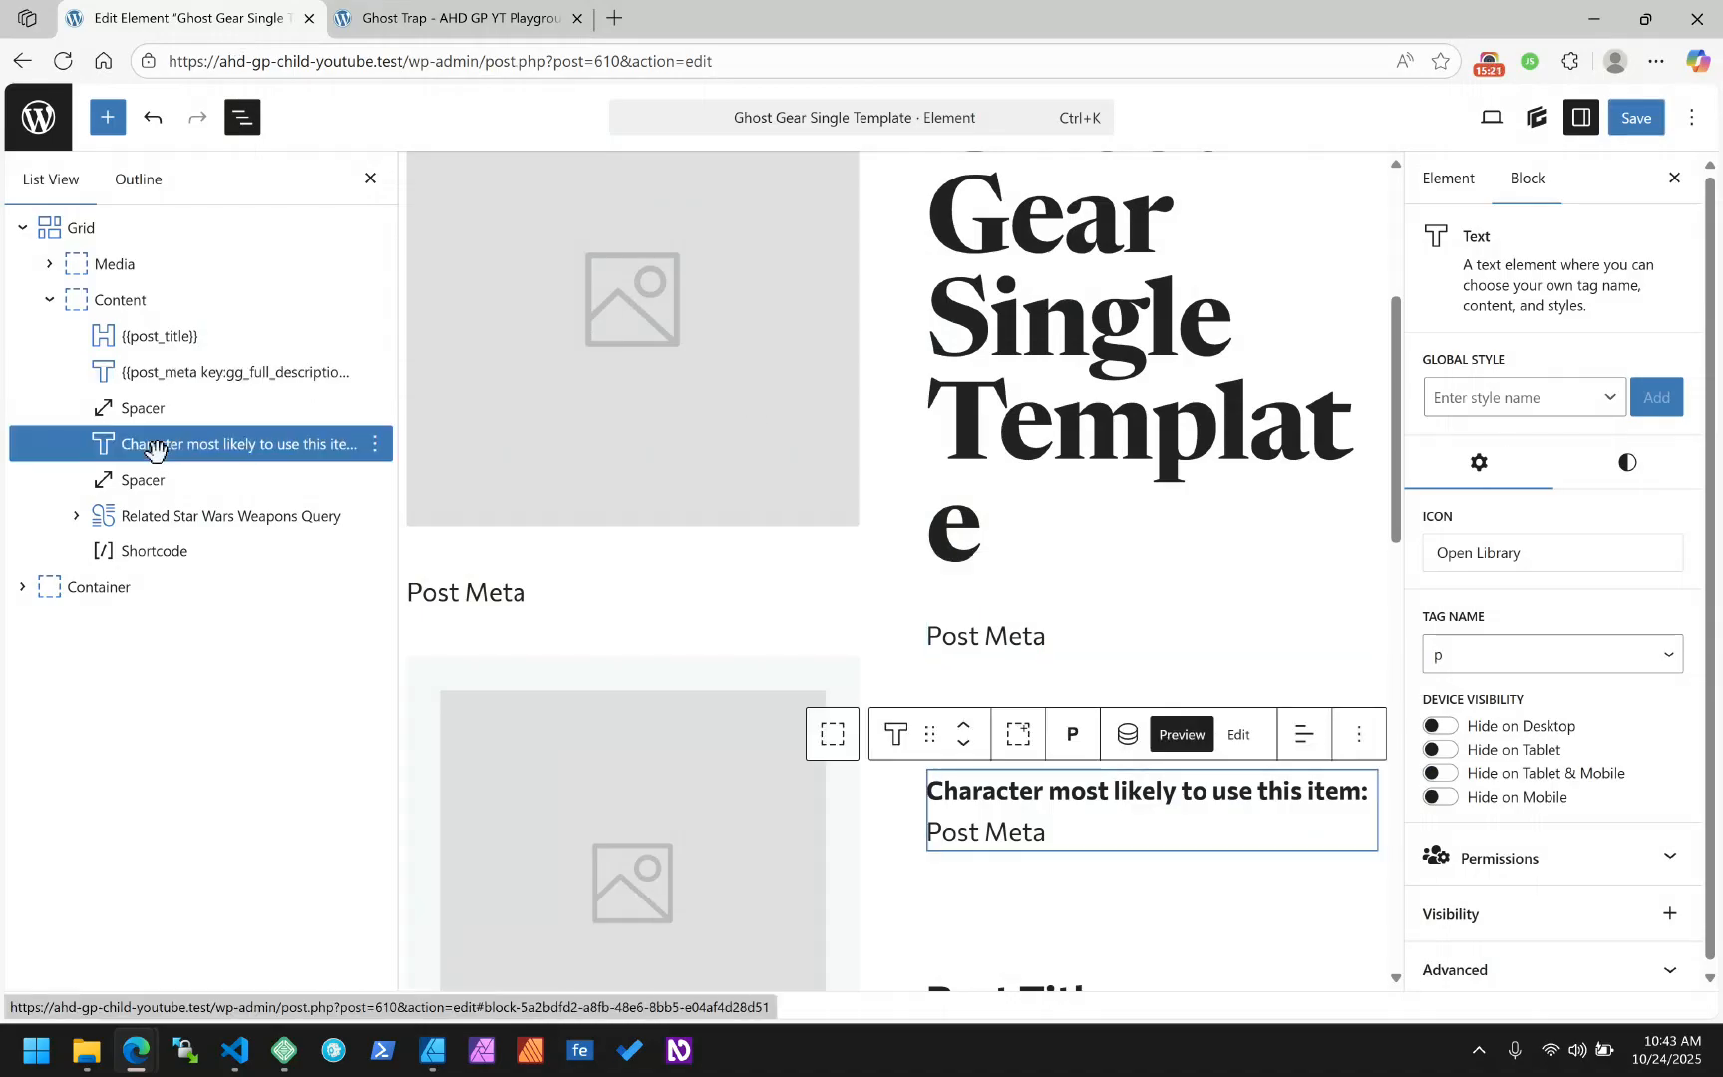
{"action": "left_click", "coordinate": [1128, 734]}
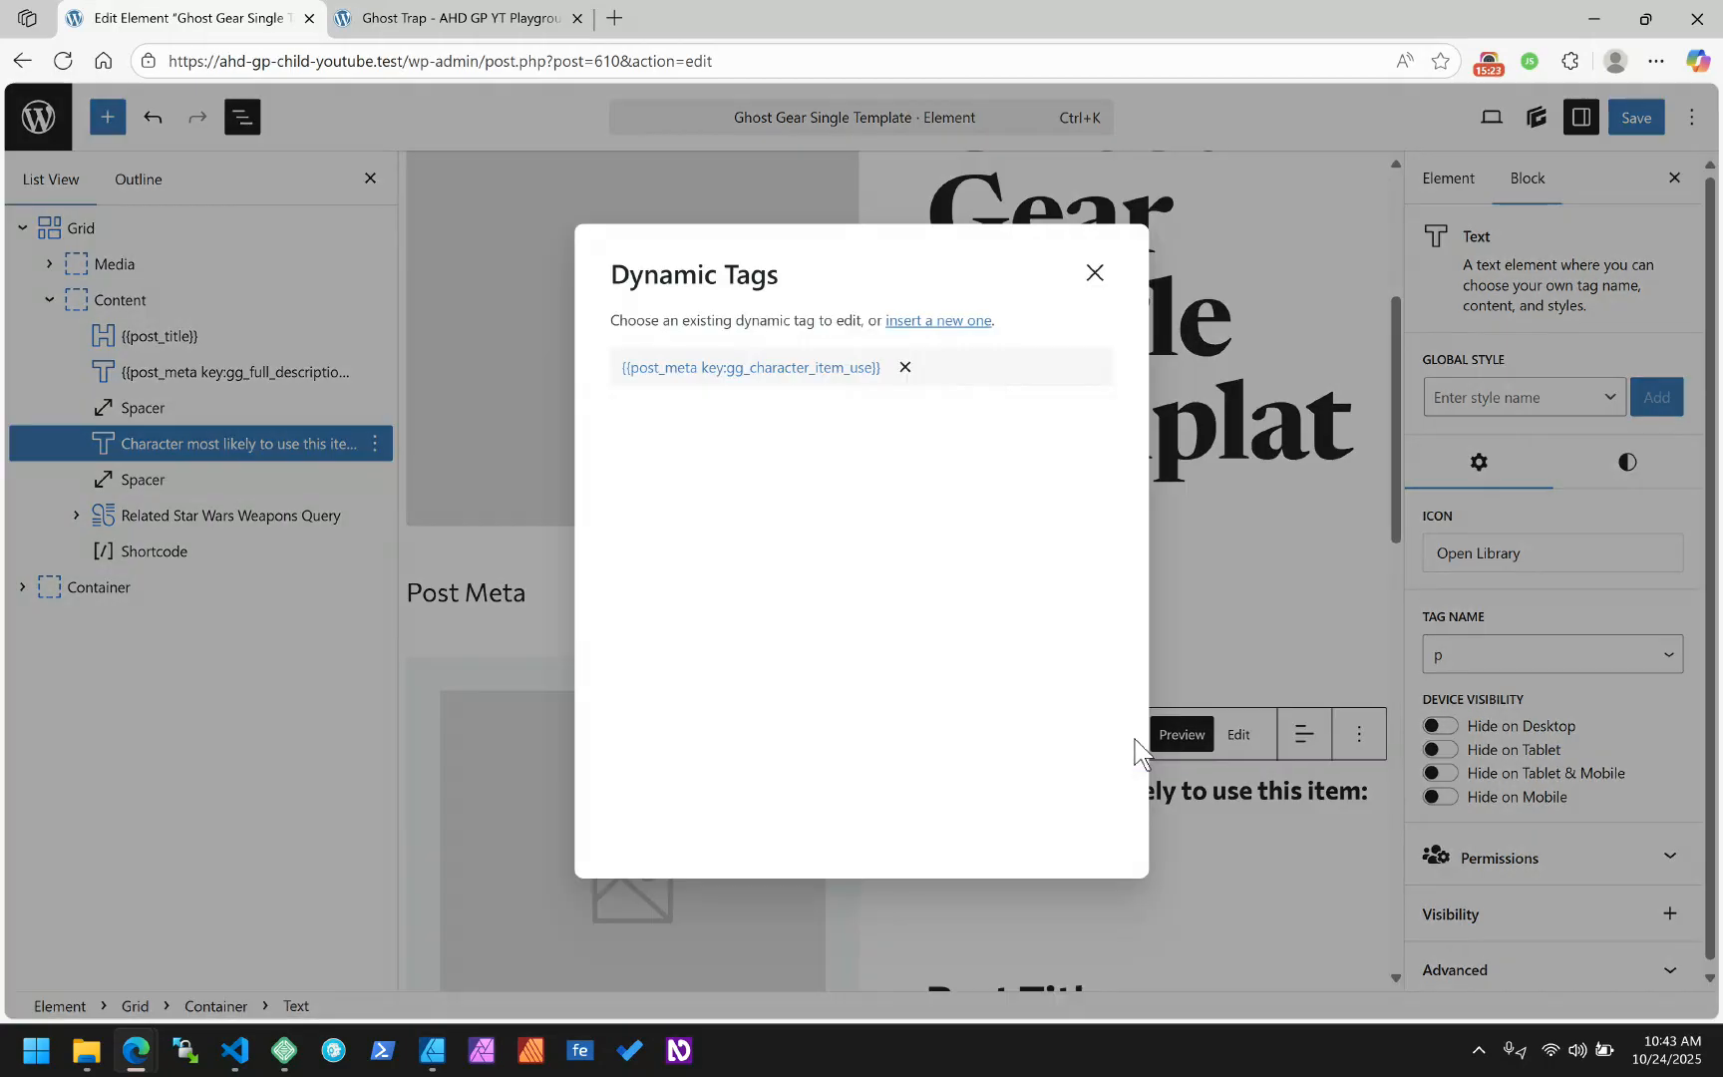
{"action": "left_click", "coordinate": [768, 369]}
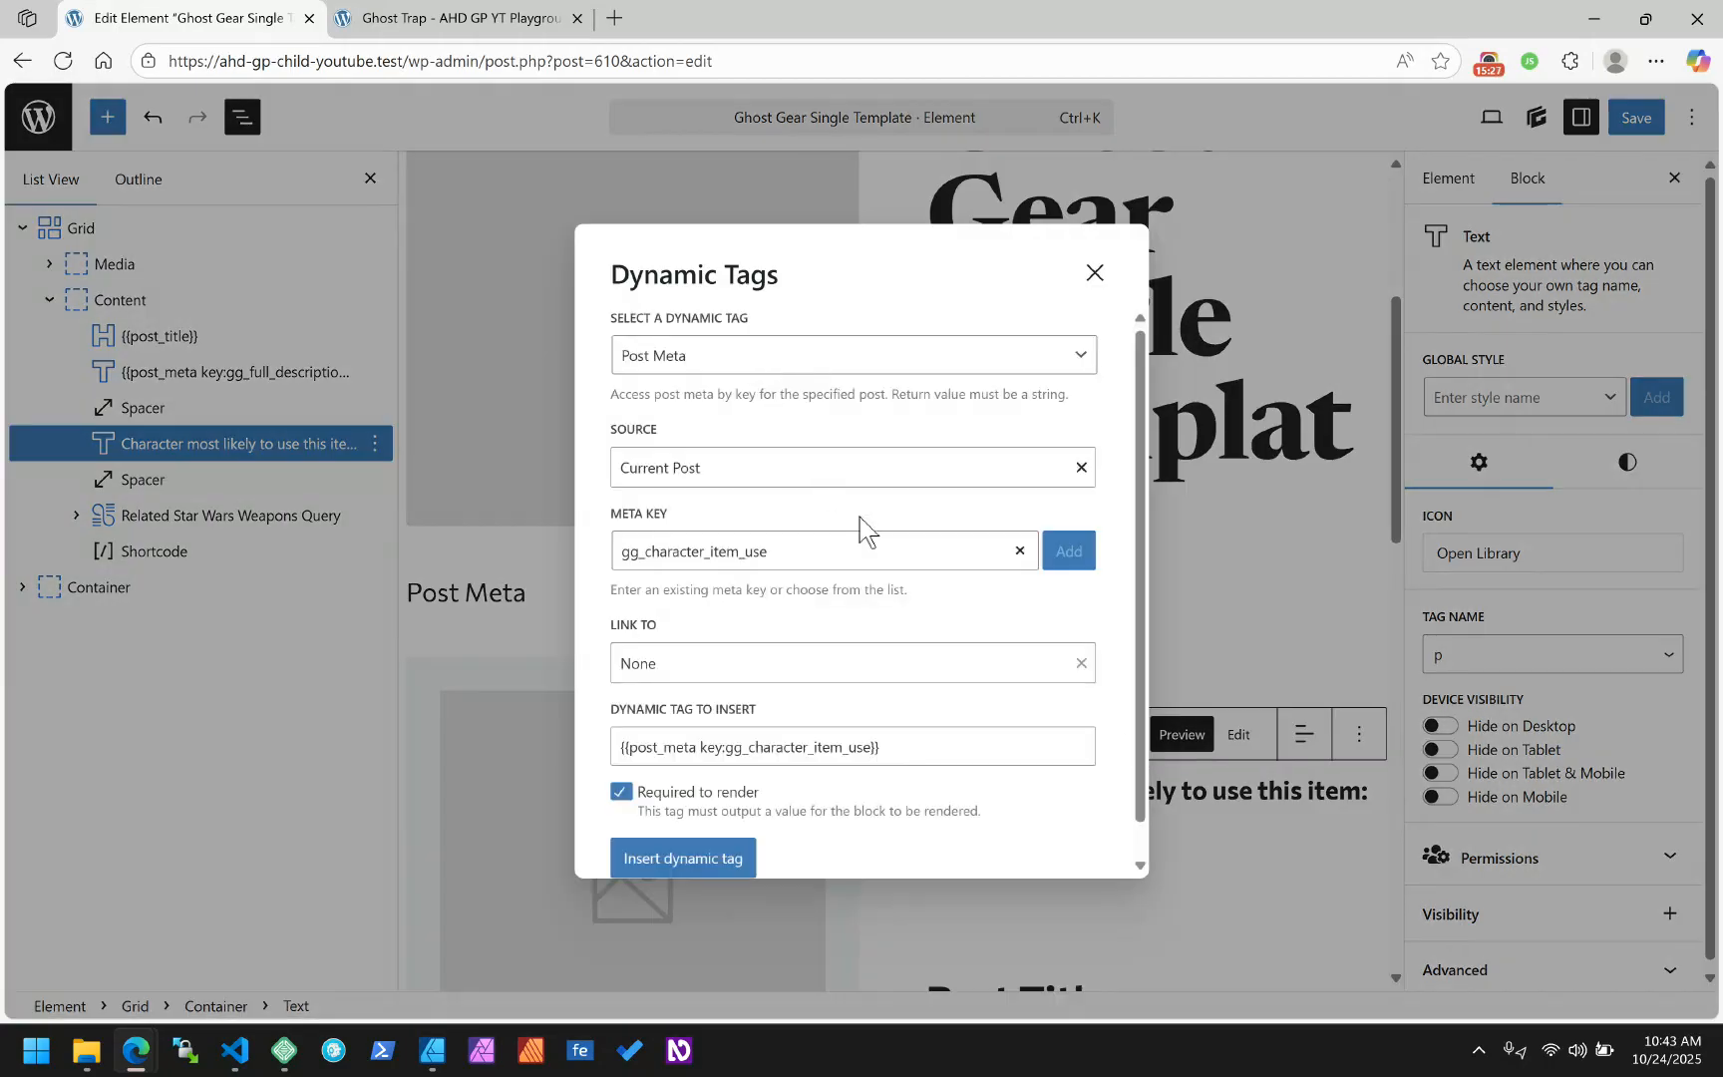
{"action": "left_click", "coordinate": [870, 747]}
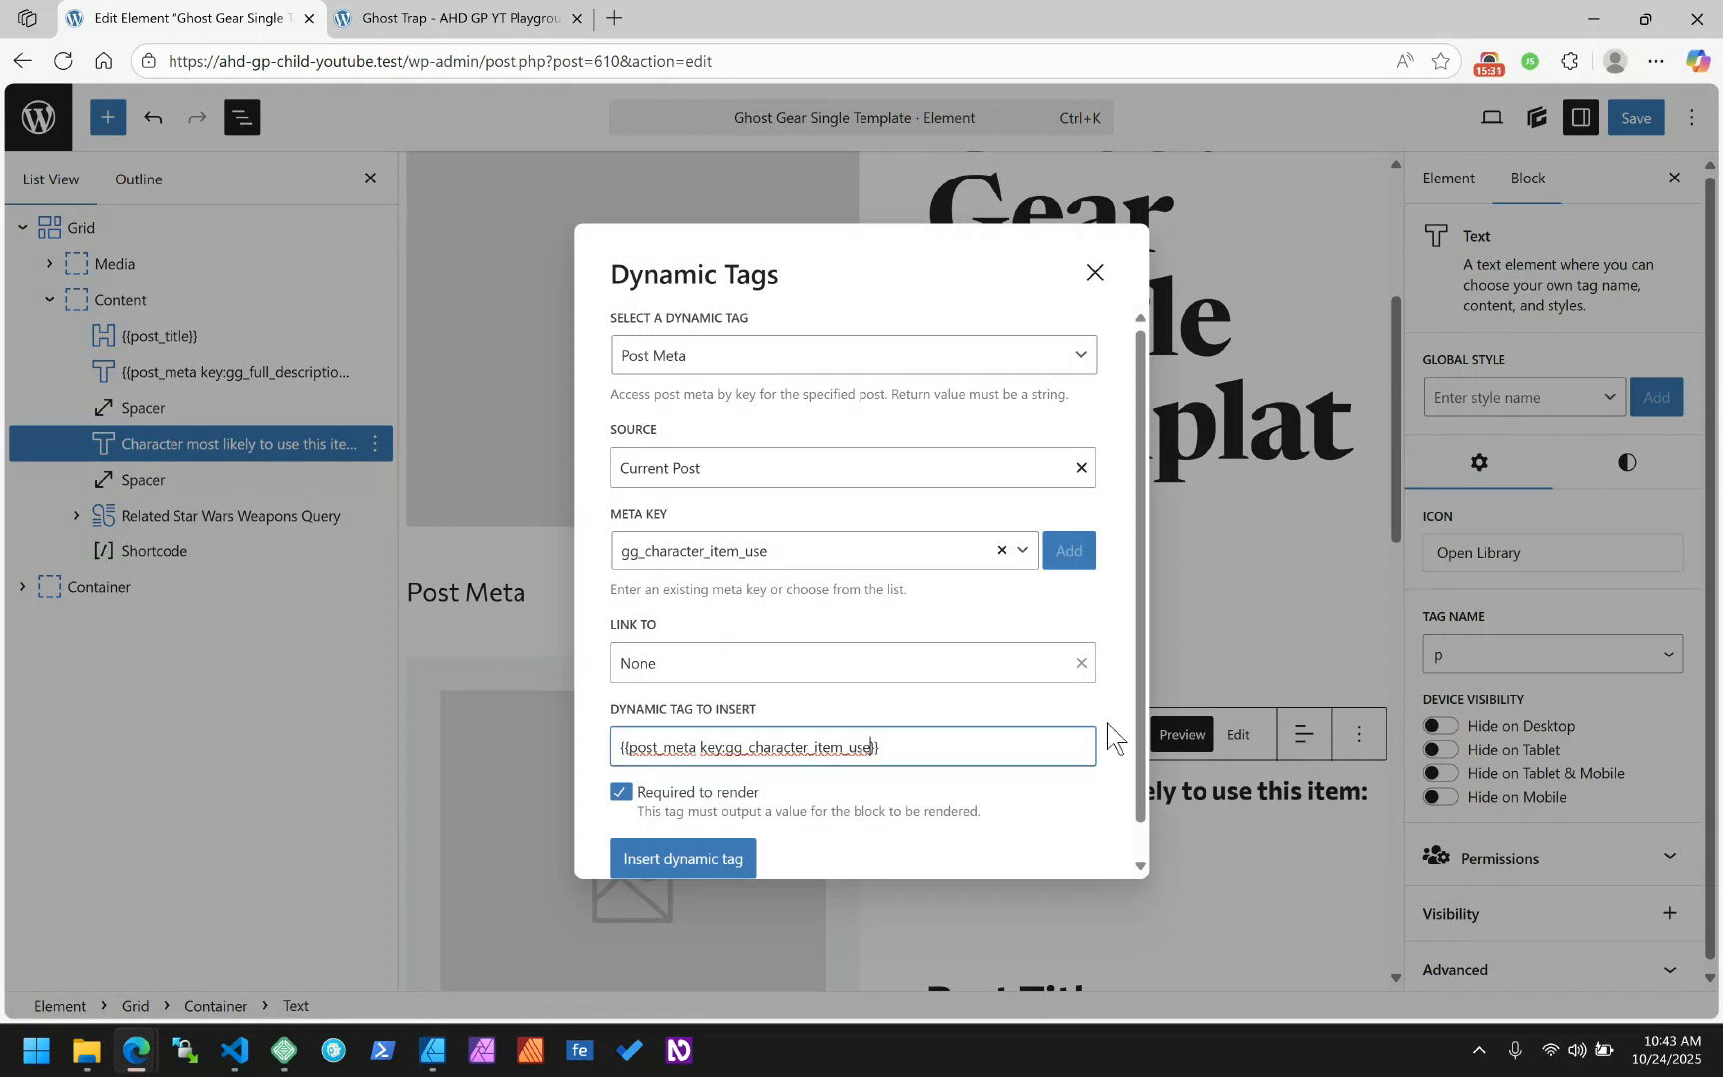
{"action": "left_click", "coordinate": [632, 783]}
{"action": "left_click", "coordinate": [670, 857]}
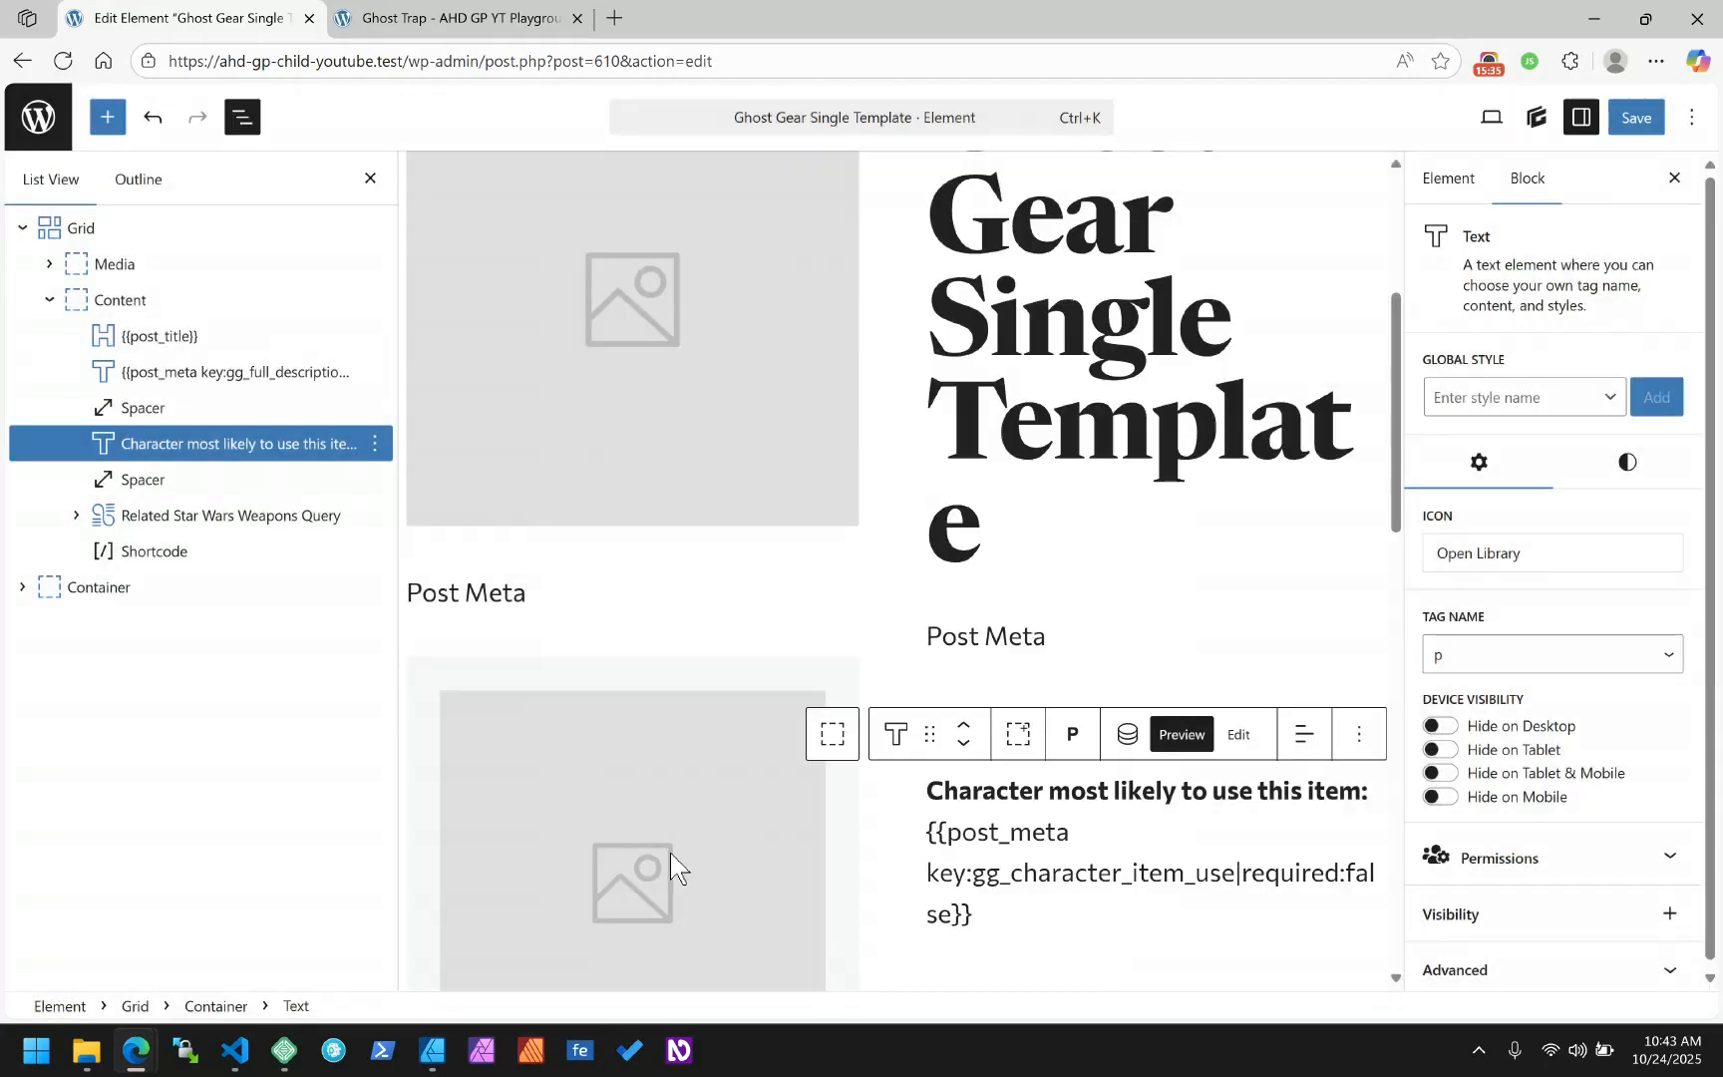
{"action": "left_click", "coordinate": [1645, 116]}
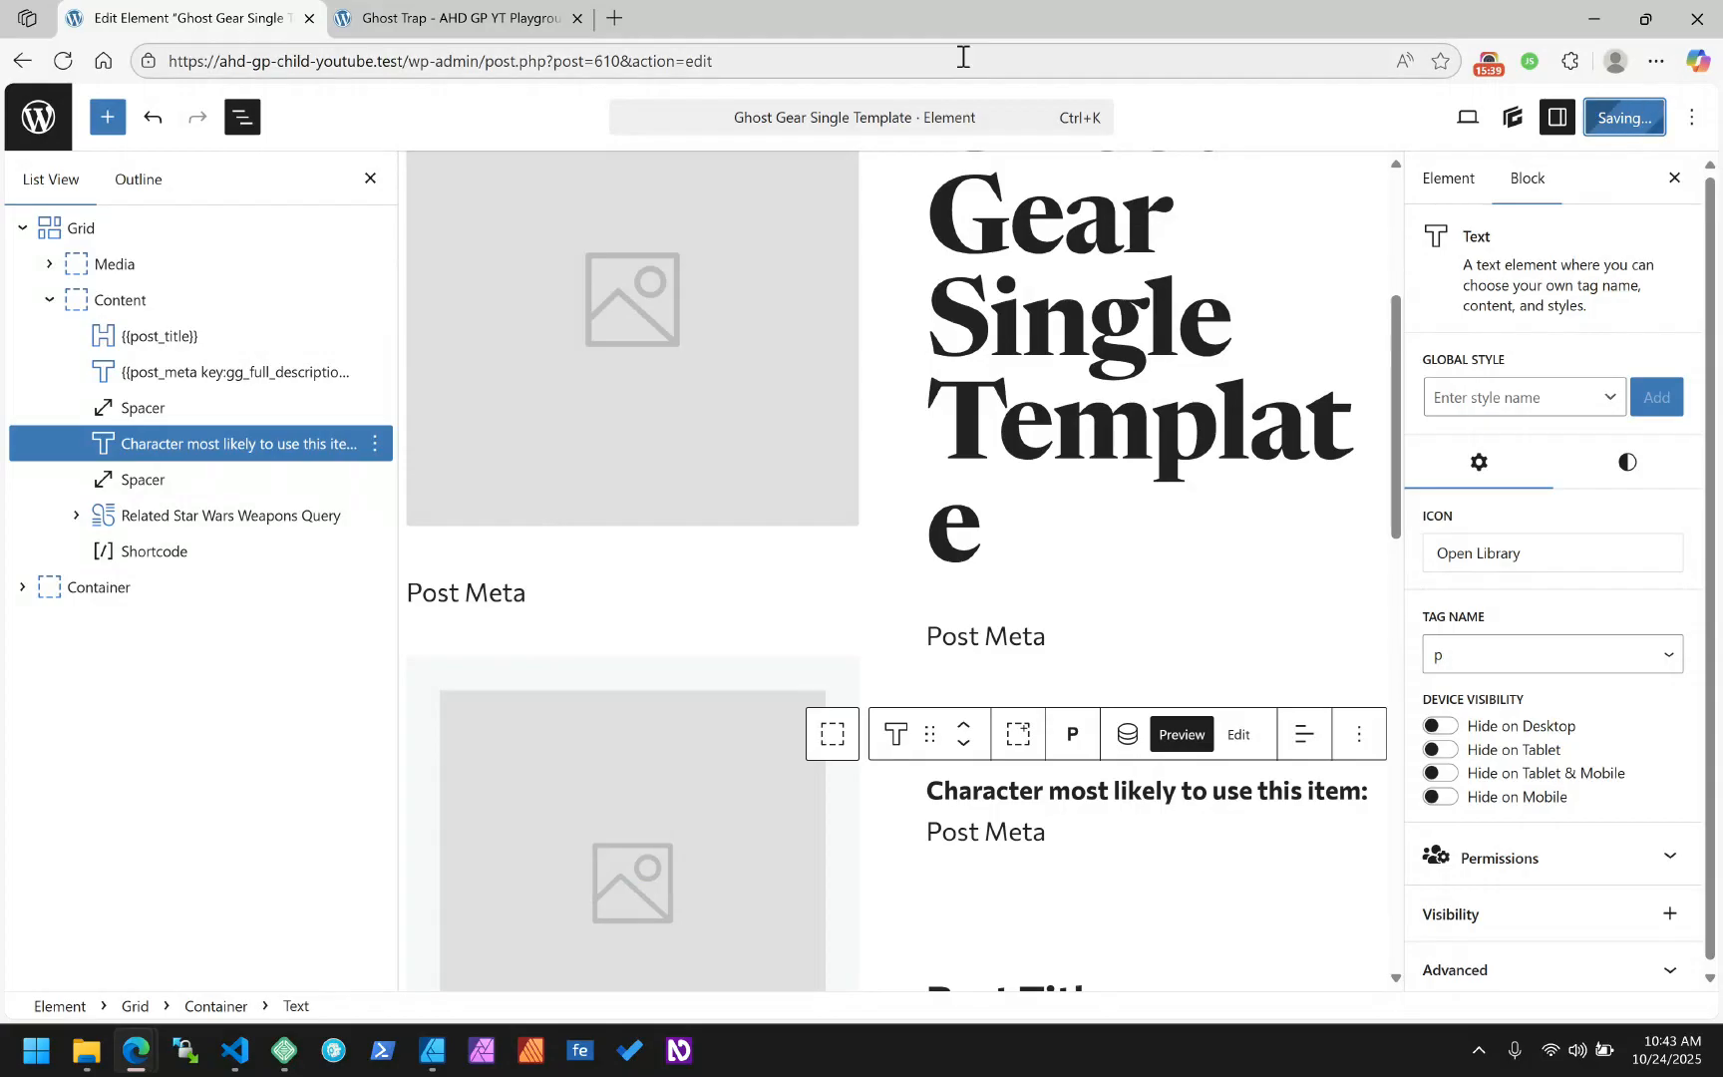
Reload the Ghost Trap page and inspect the HTML of the "Character most likely to use this item:" line
{"action": "left_click", "coordinate": [404, 14]}
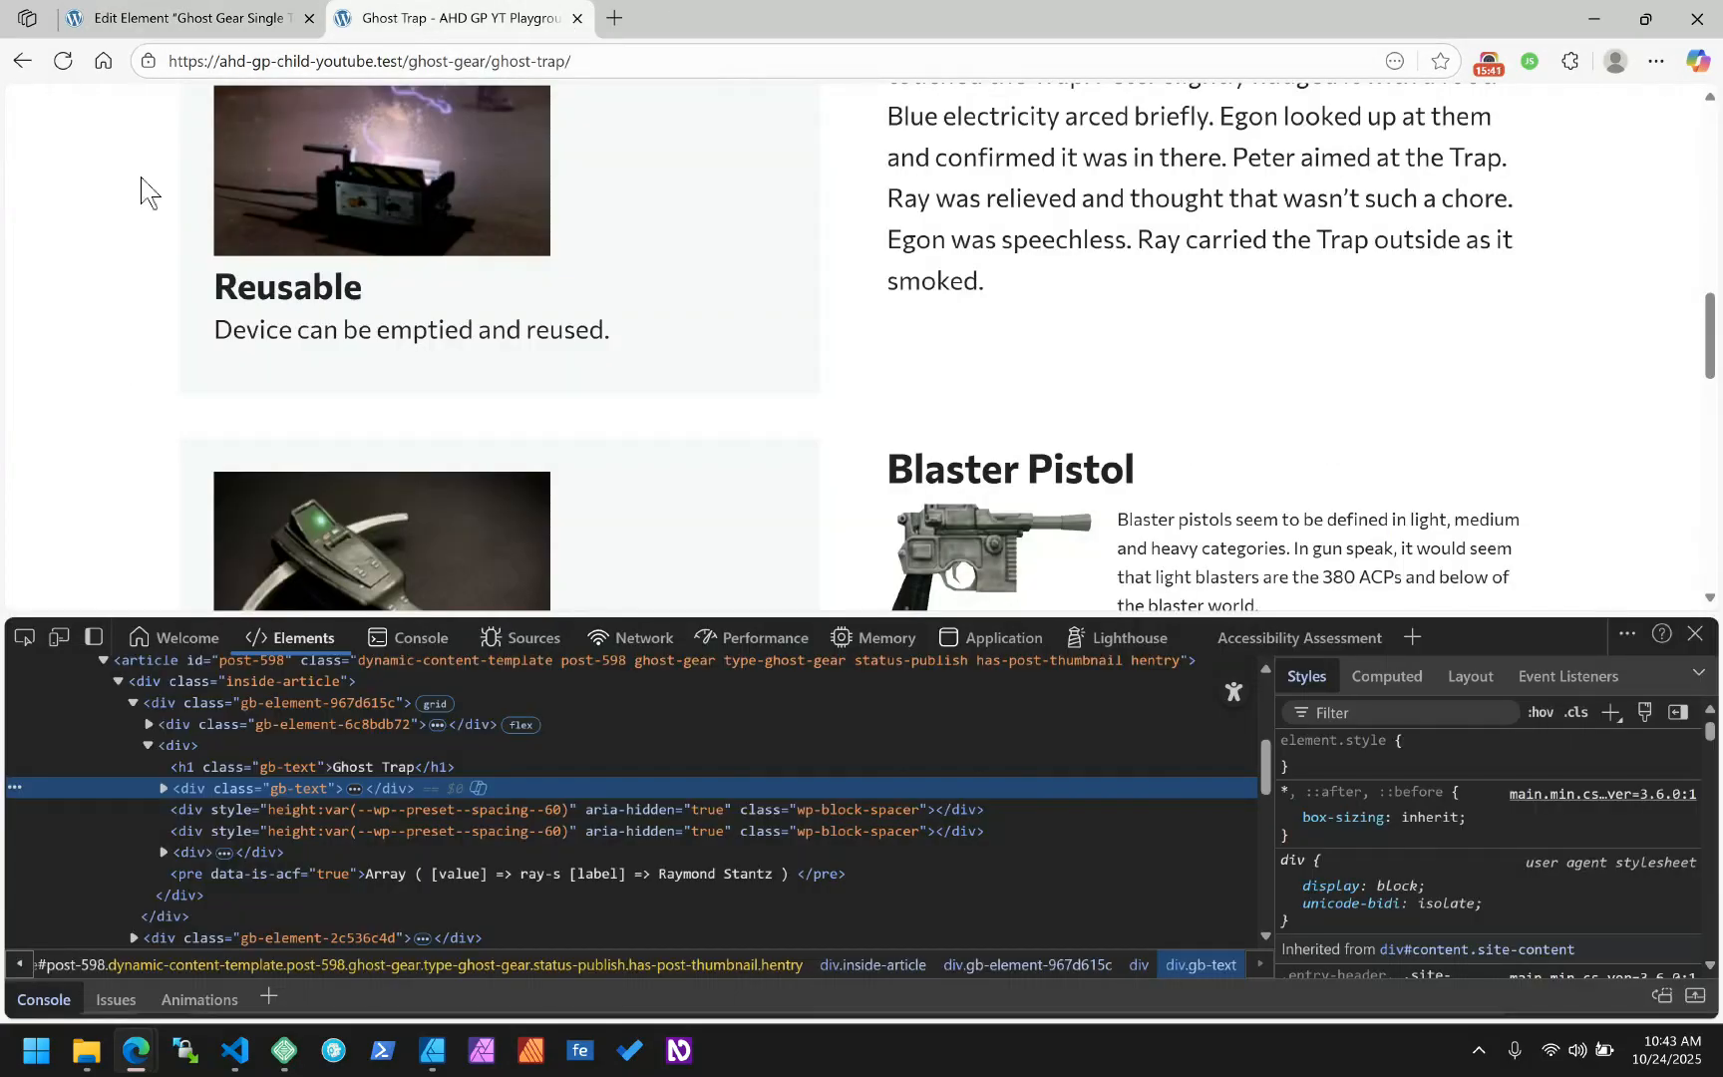
{"action": "left_click", "coordinate": [62, 61]}
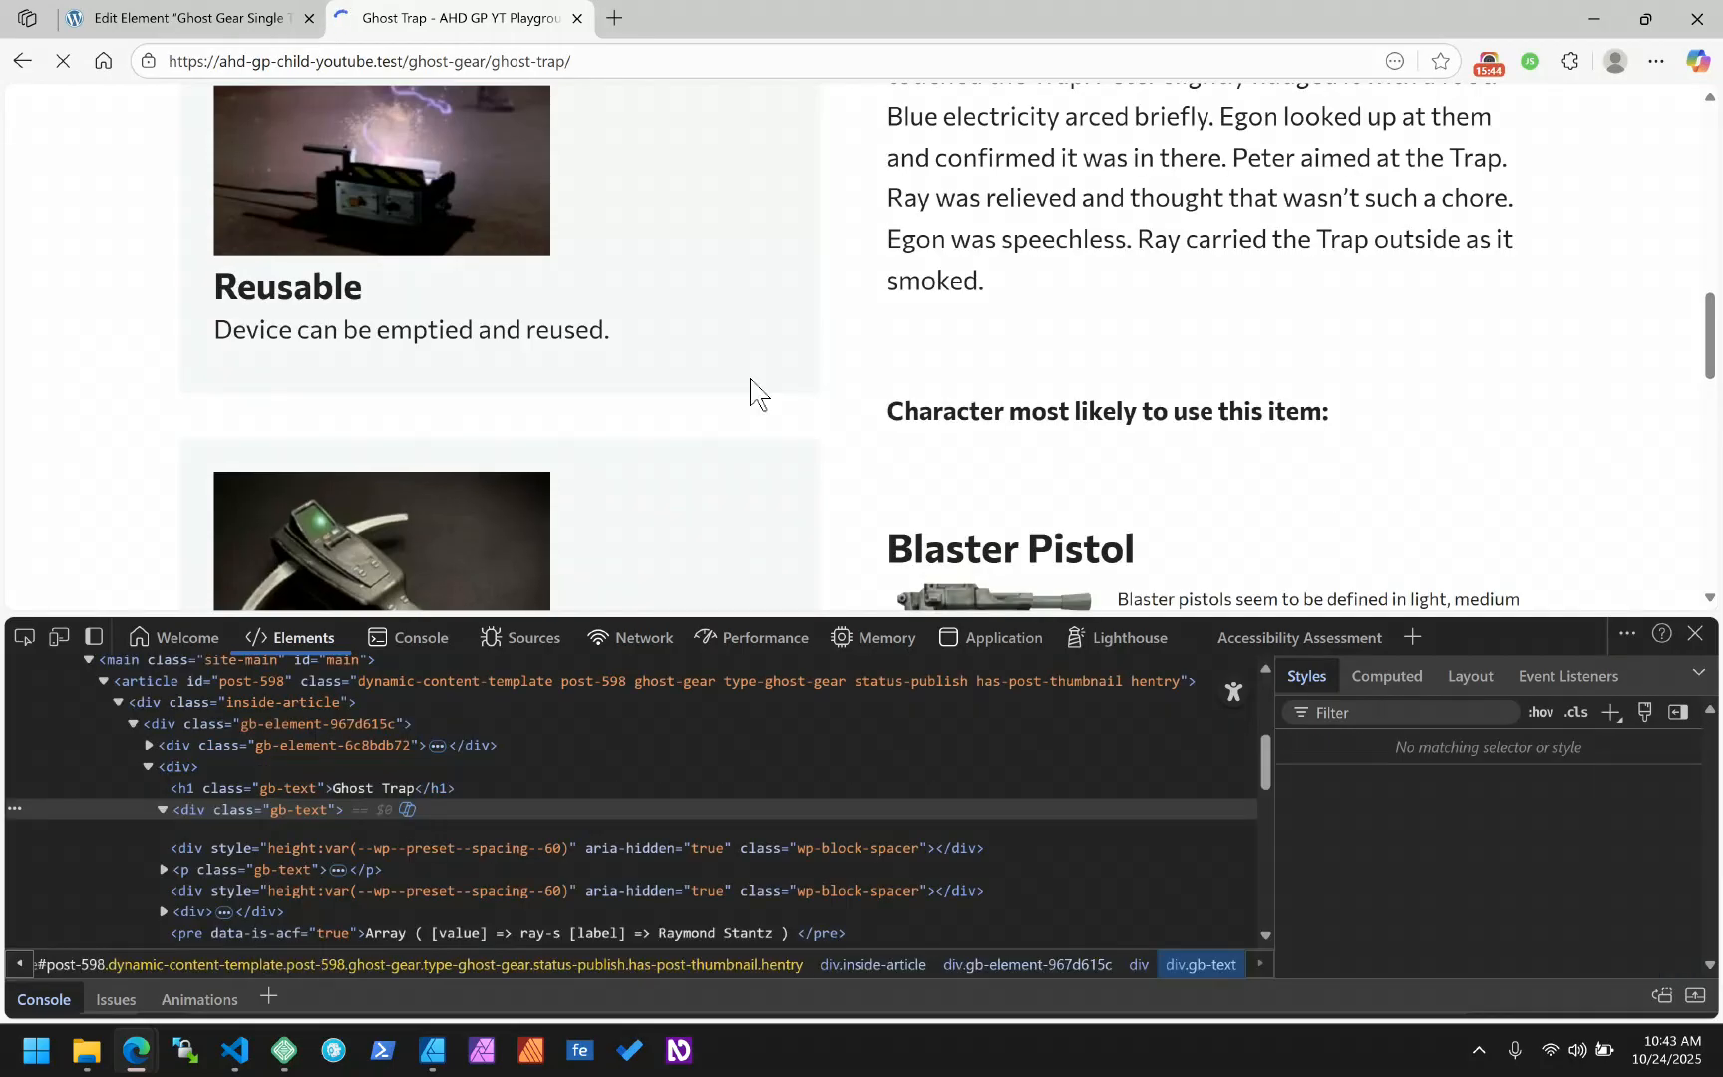
{"action": "right_click", "coordinate": [1149, 409]}
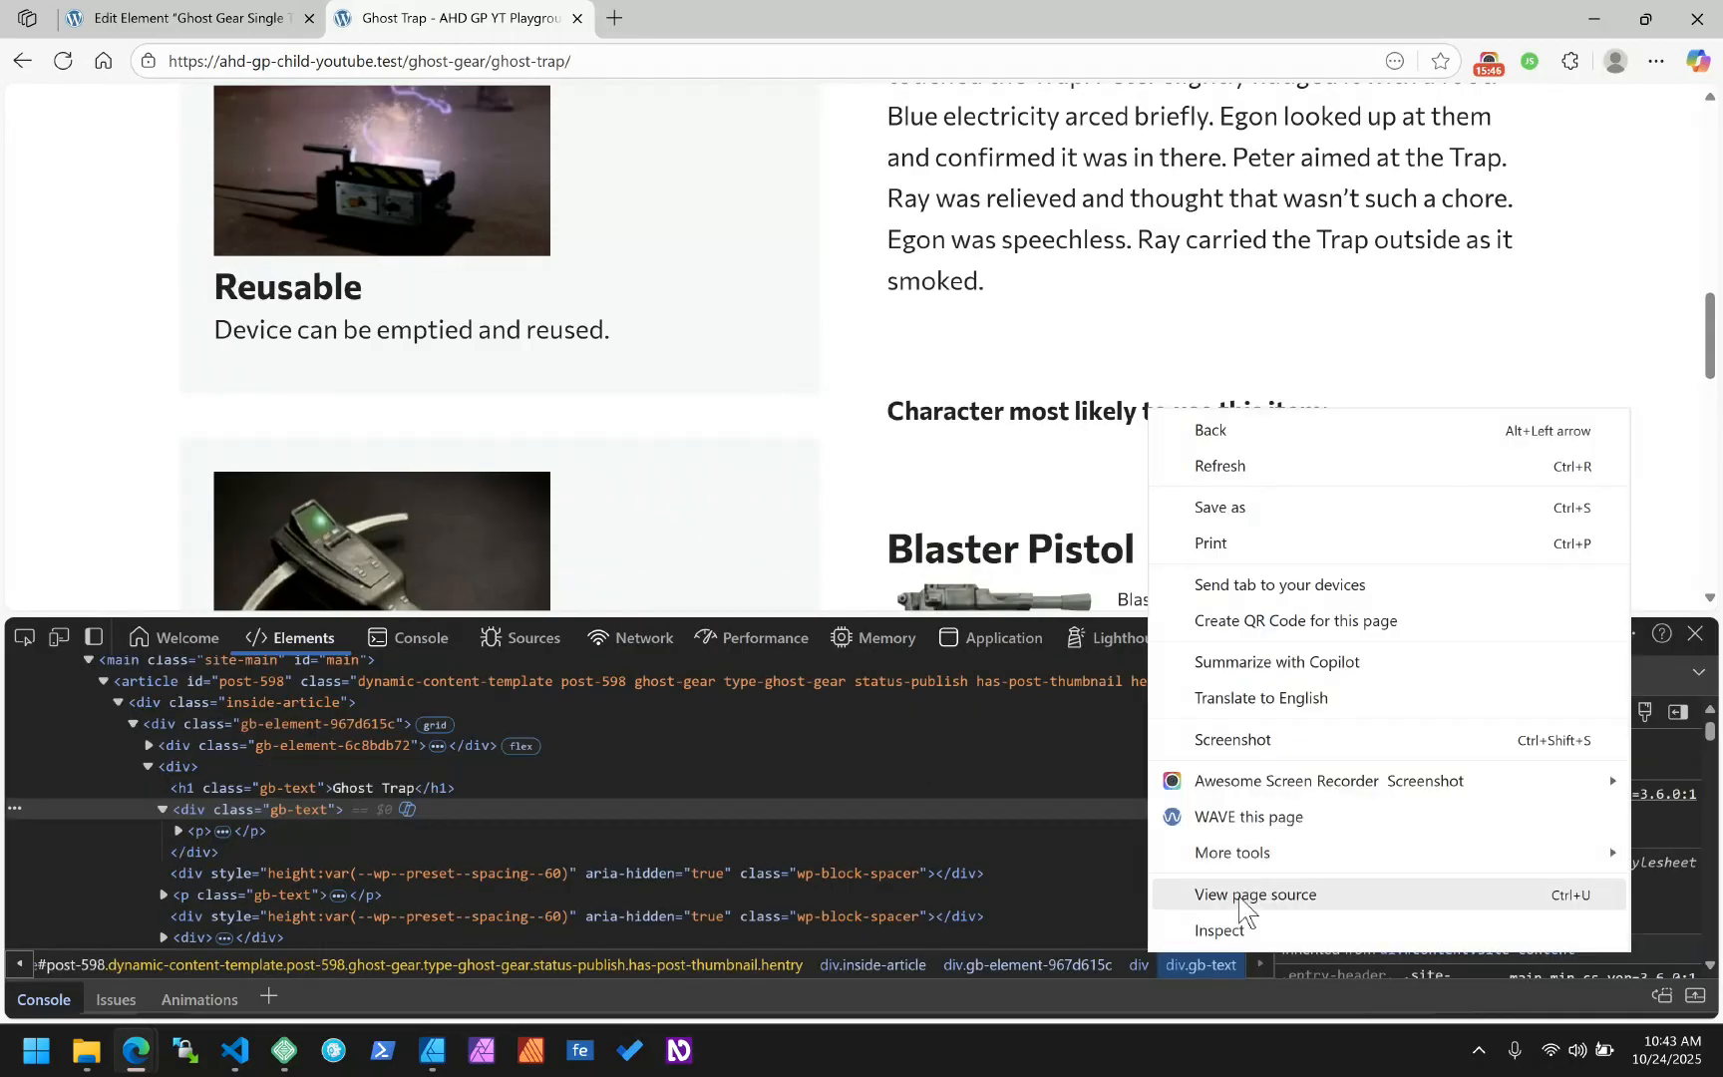
{"action": "left_click", "coordinate": [1235, 930]}
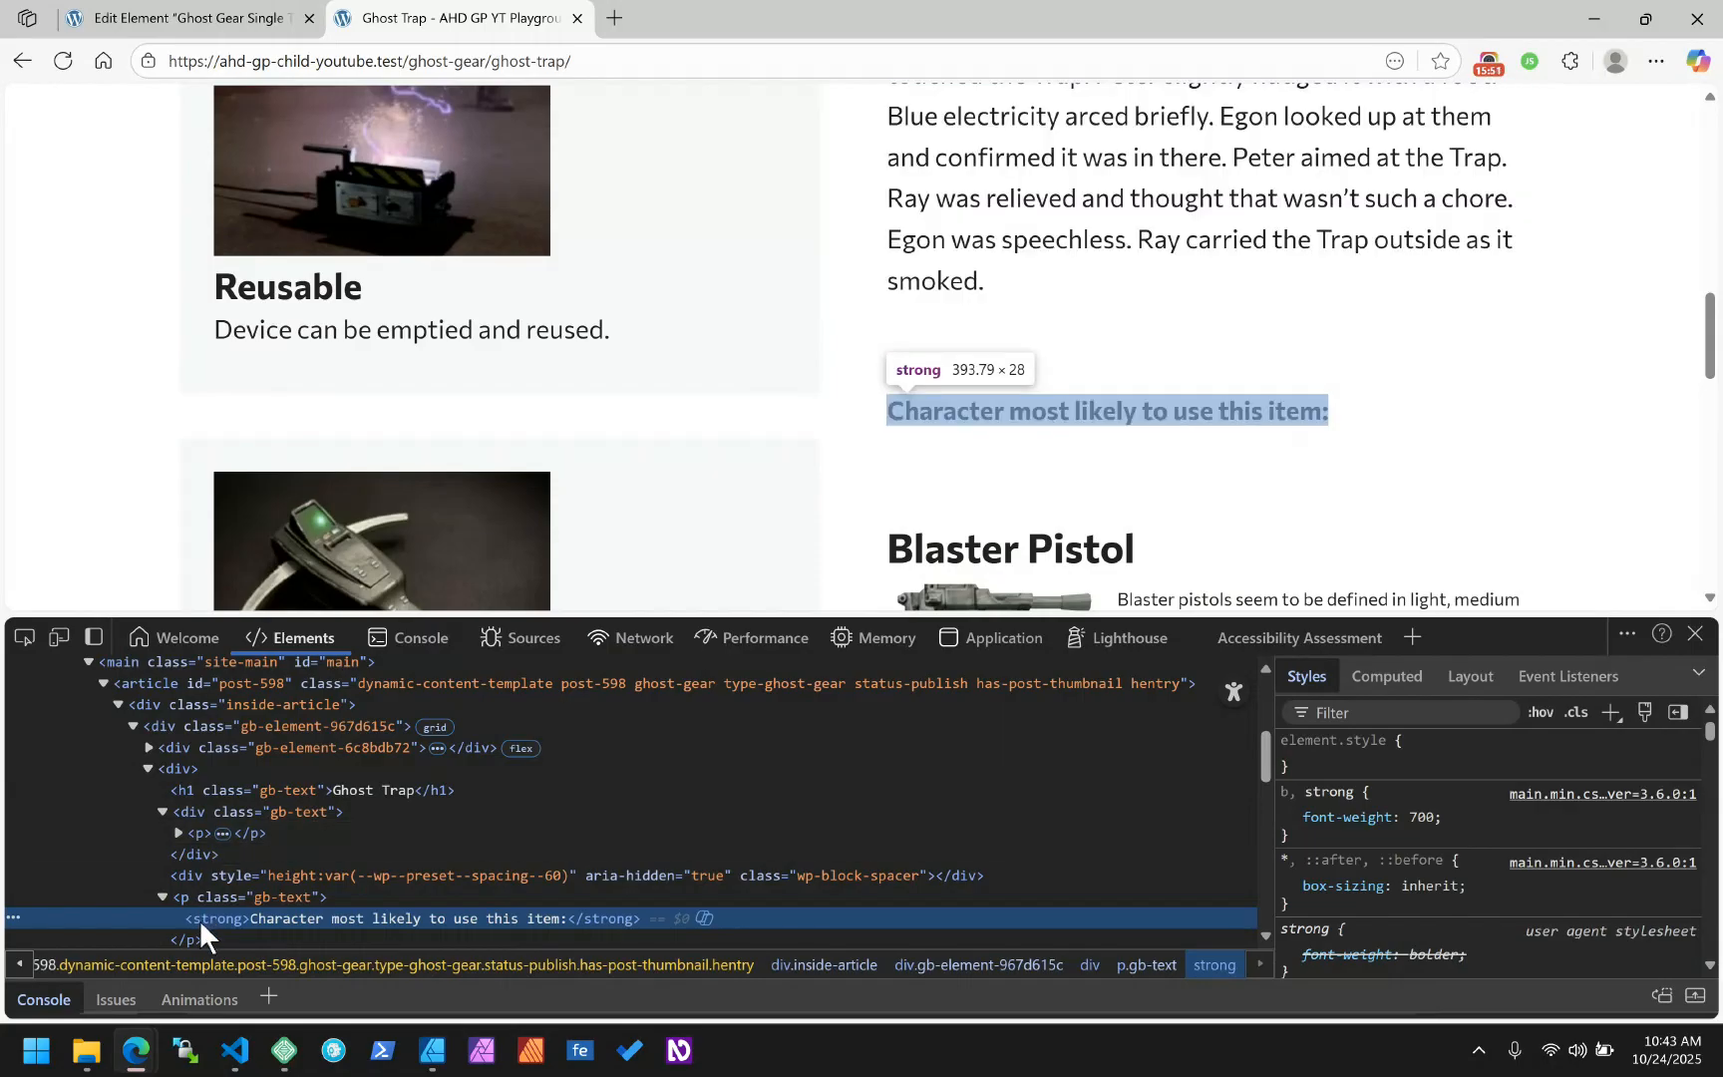
Change the character tag's meta key to gg_character_item_use.label with Required to render on, reinsert the tag and save the template
{"action": "left_click", "coordinate": [213, 14]}
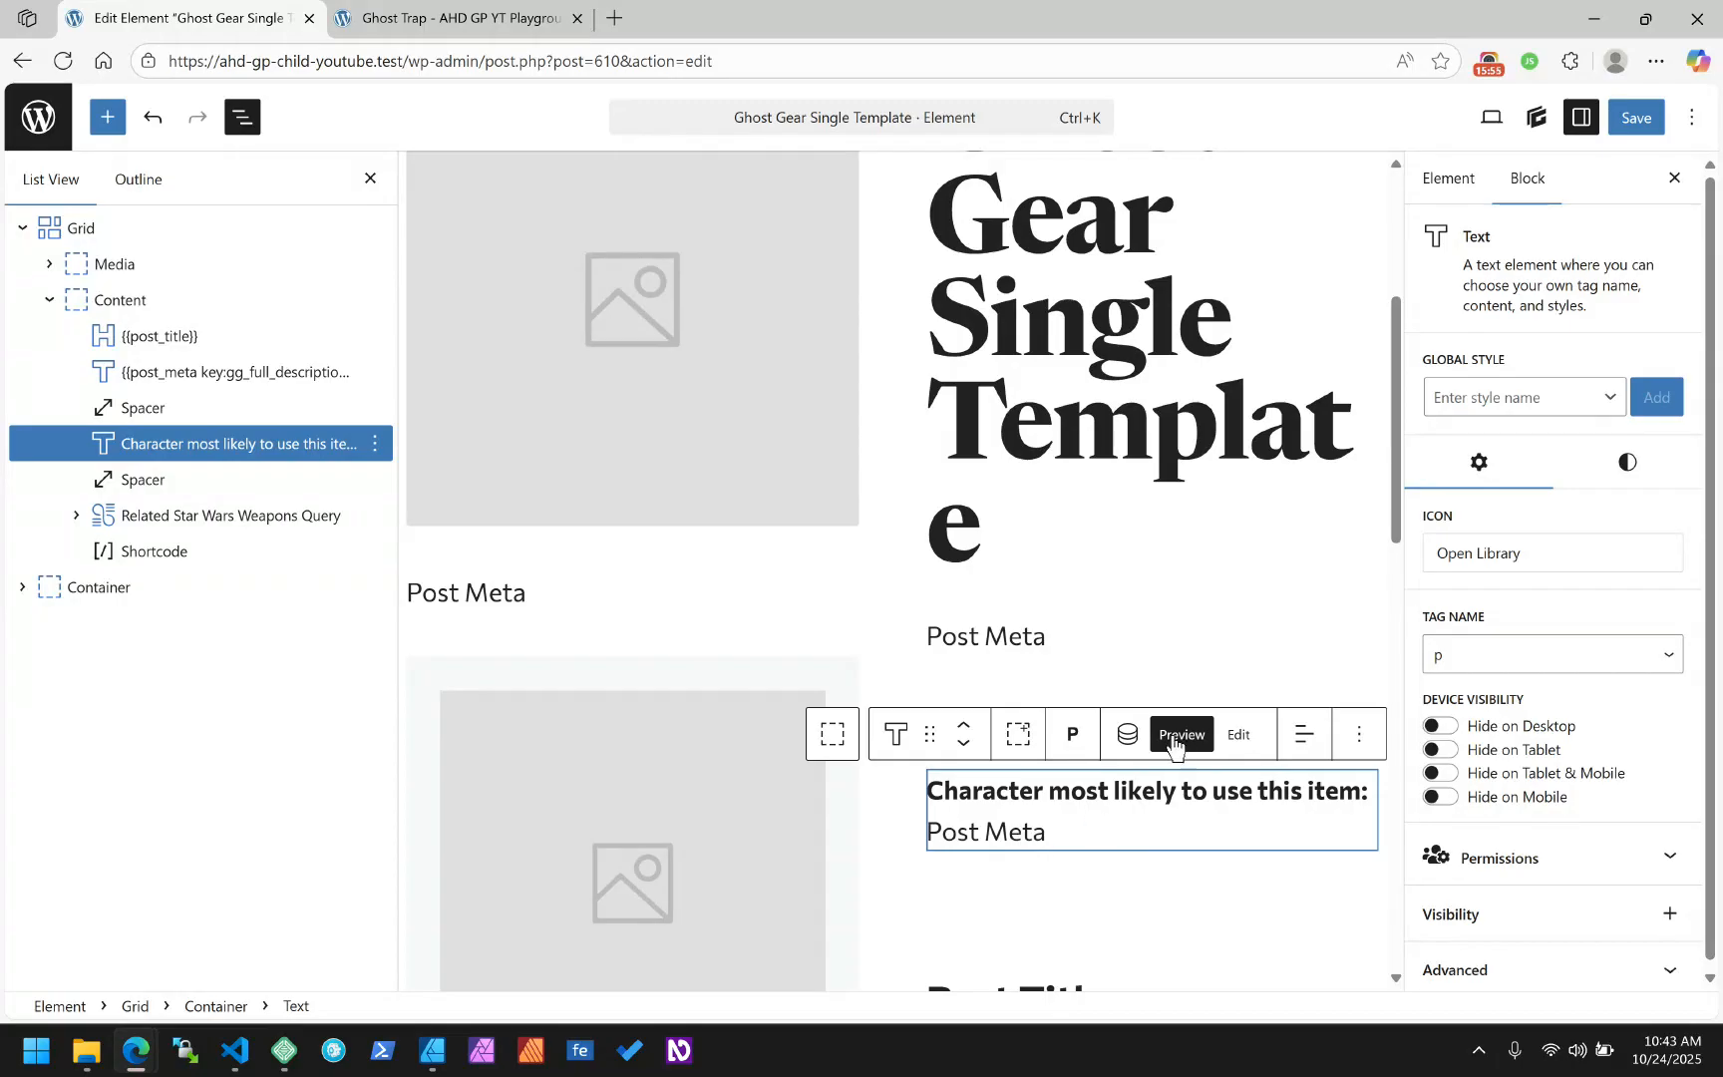
{"action": "left_click", "coordinate": [1128, 741]}
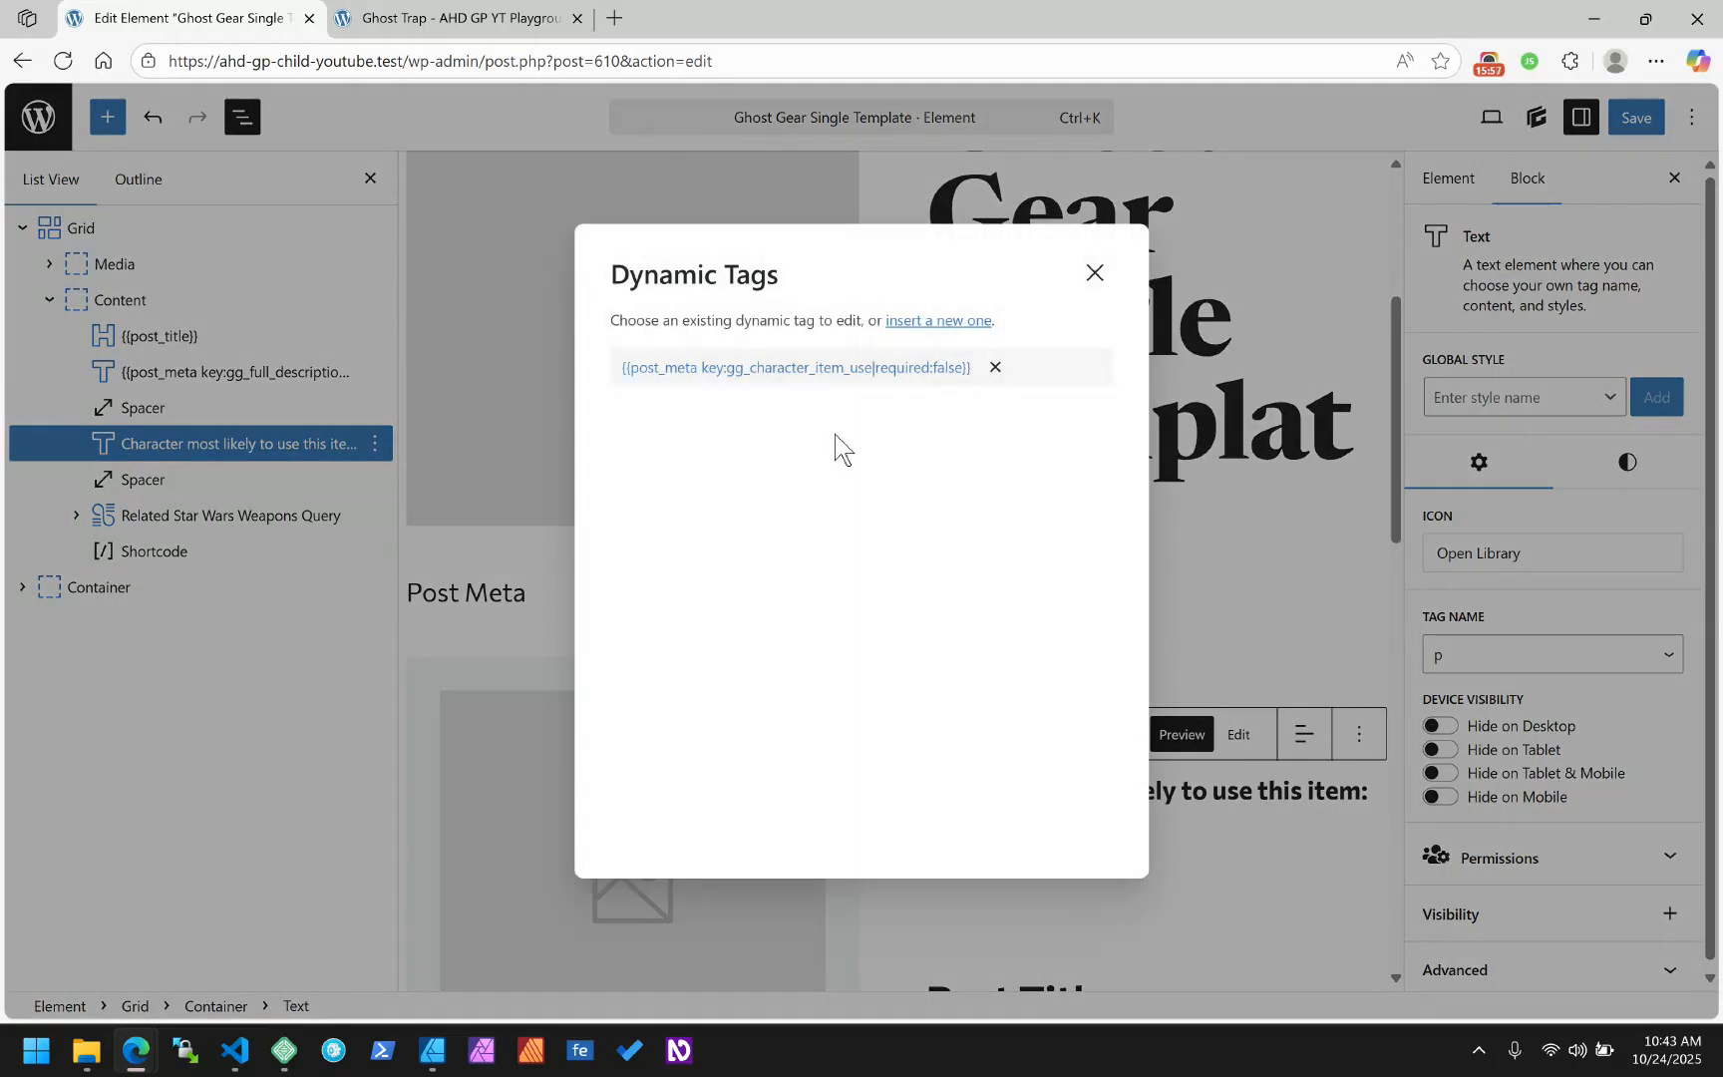
{"action": "left_click", "coordinate": [846, 371]}
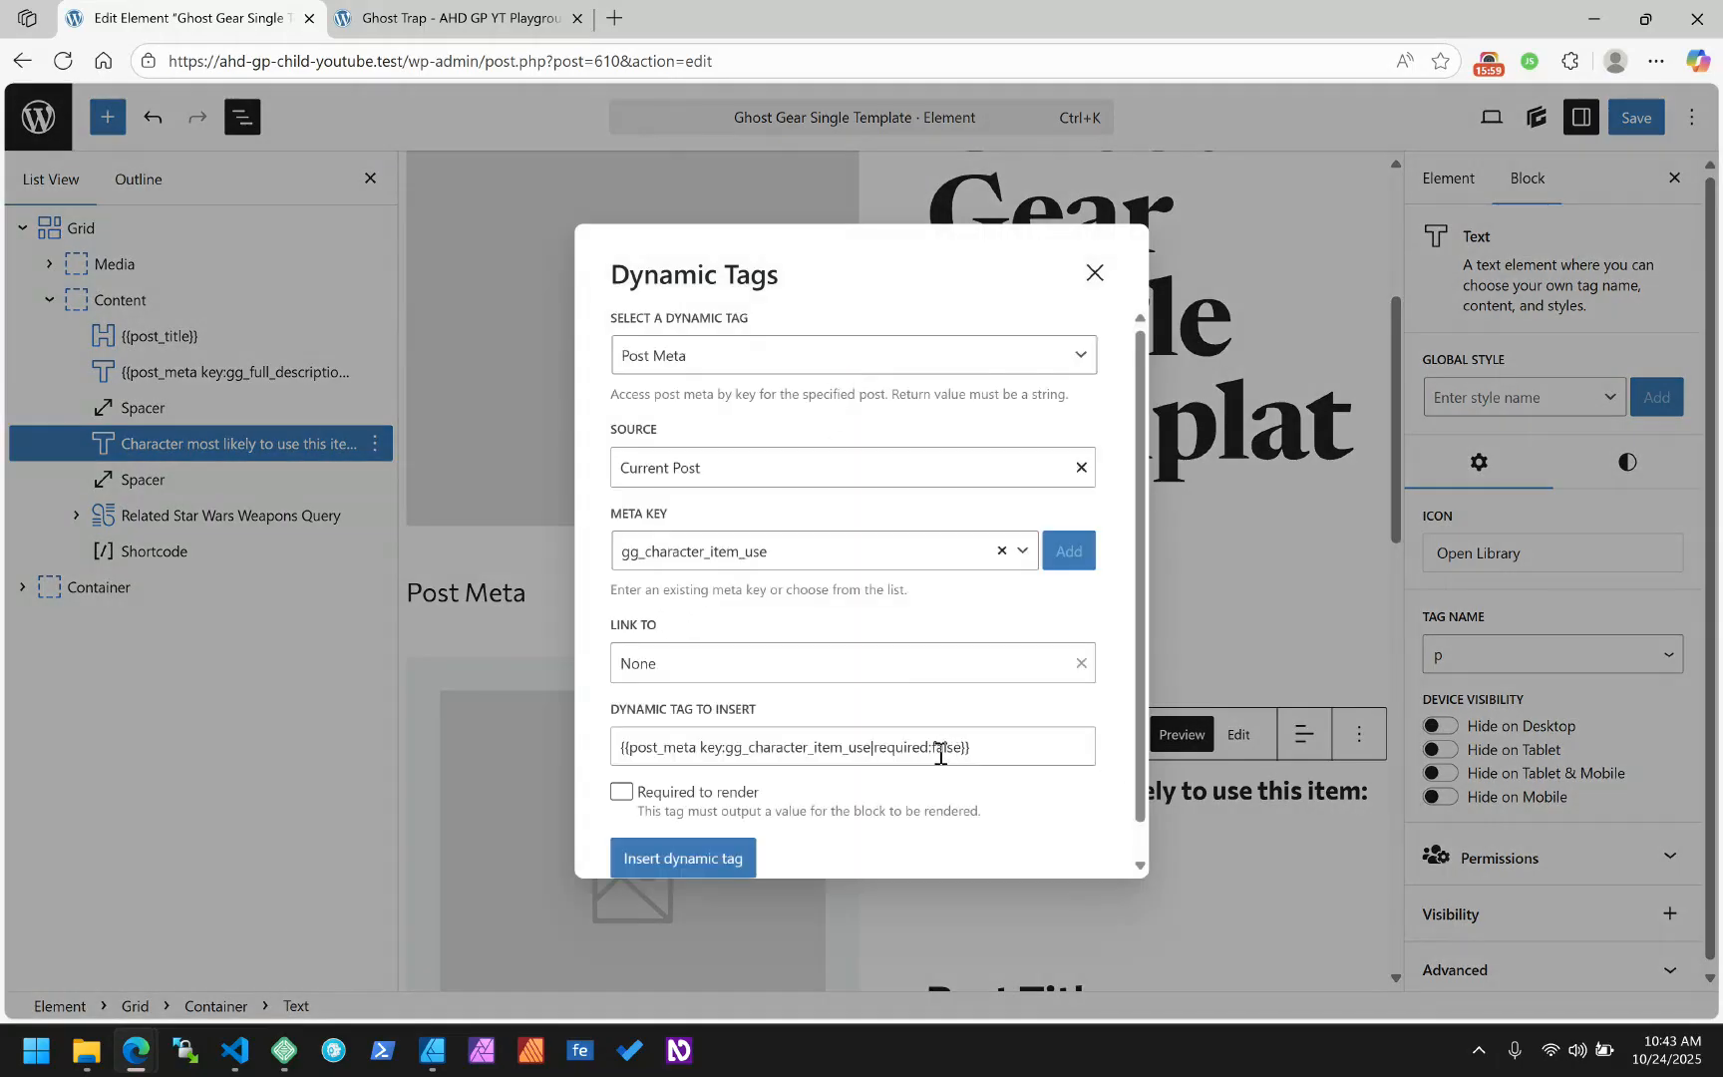
{"action": "left_click", "coordinate": [791, 563]}
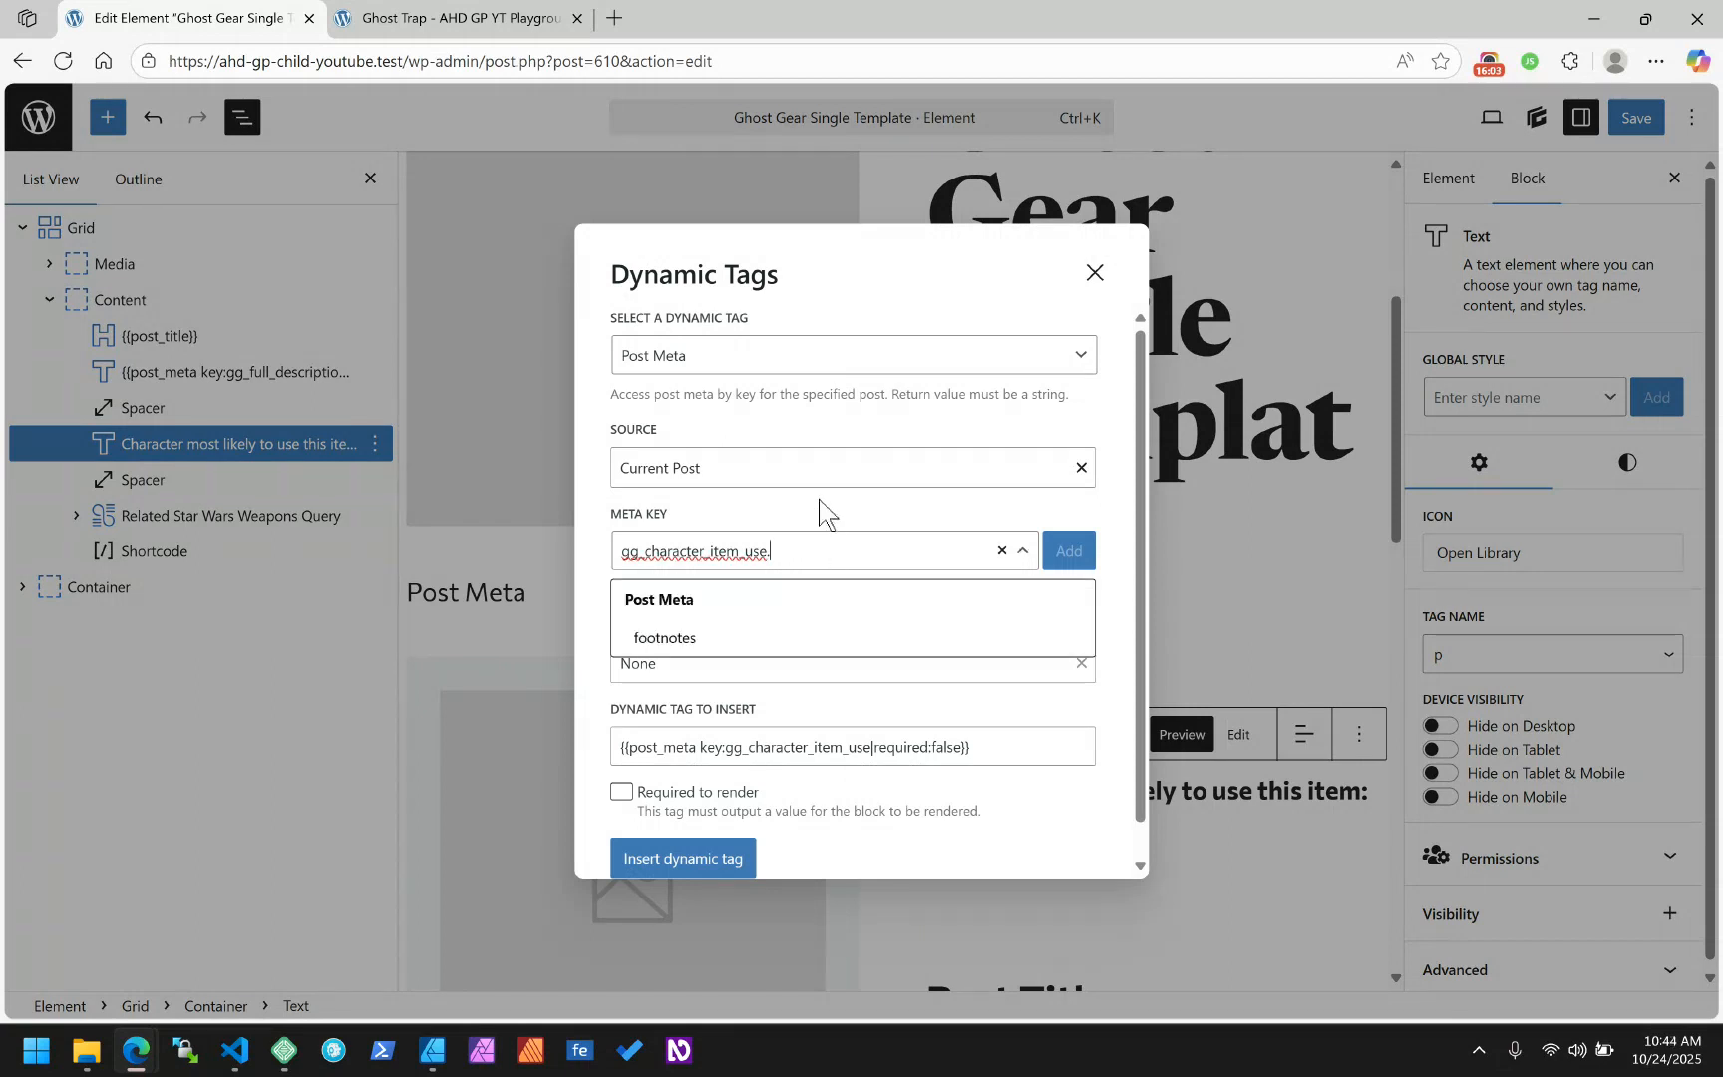
{"action": "type", "text": ".label"}
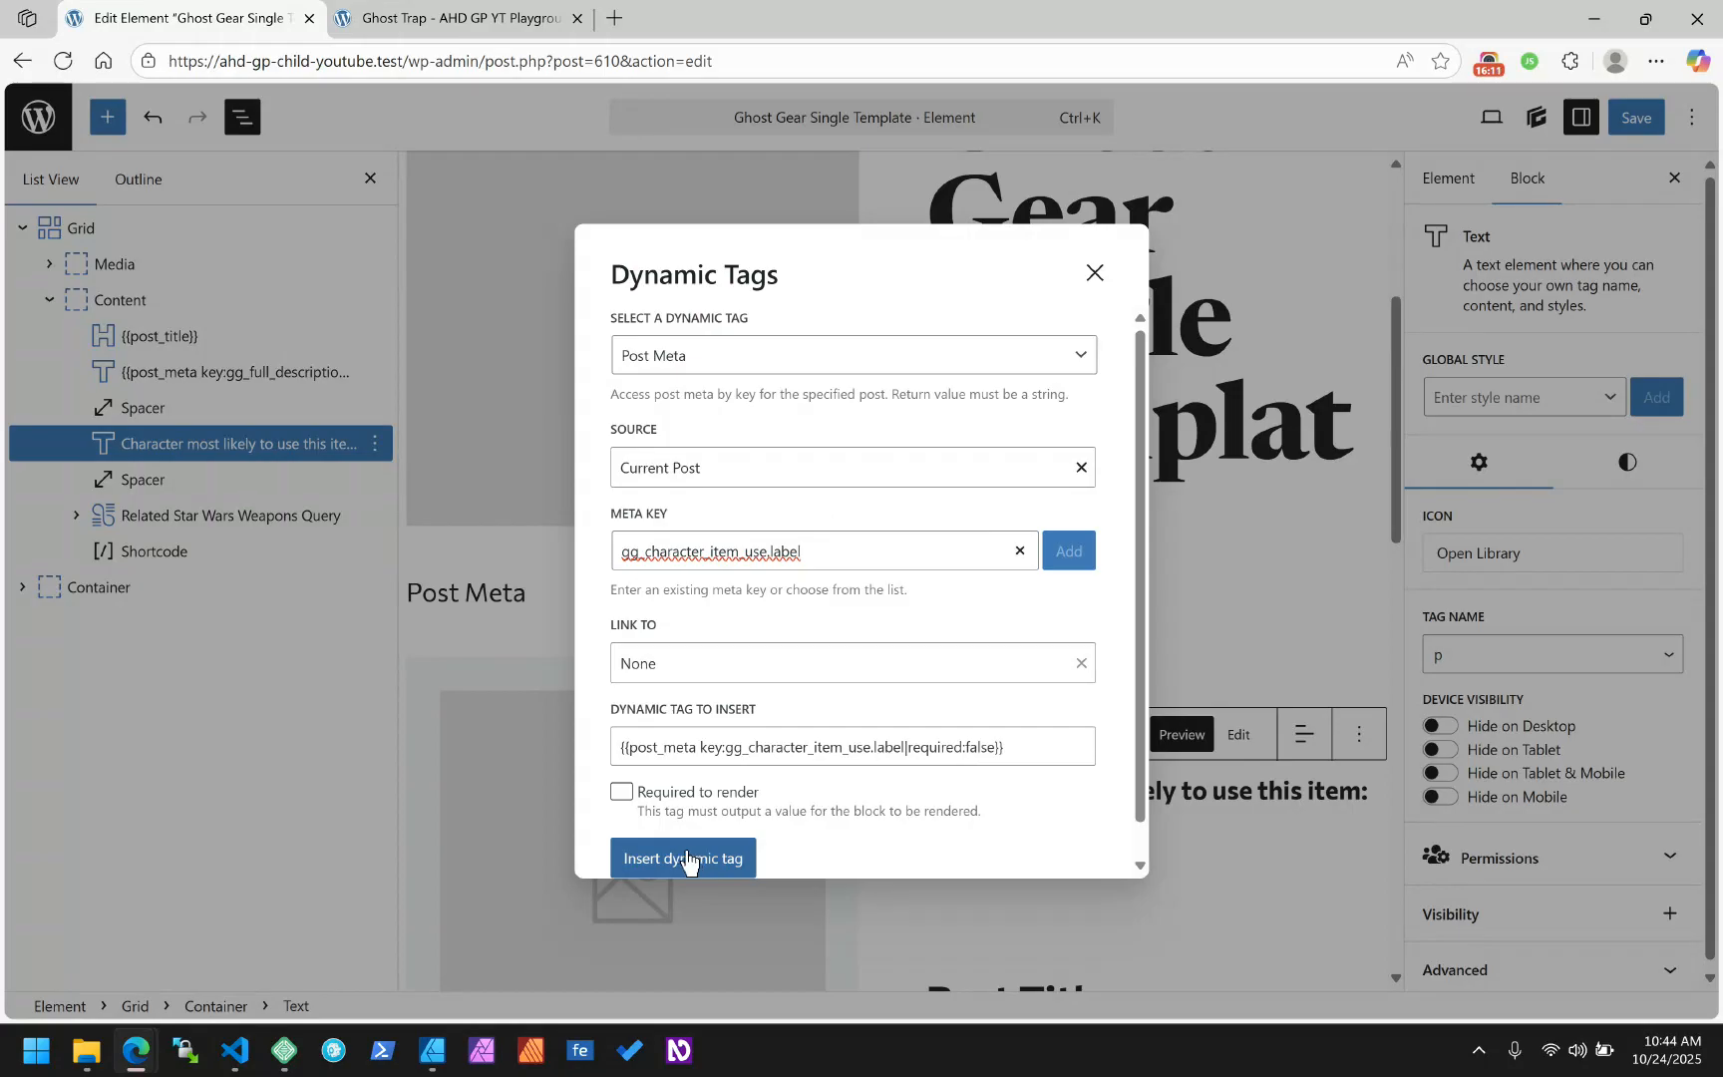
{"action": "left_click", "coordinate": [623, 795]}
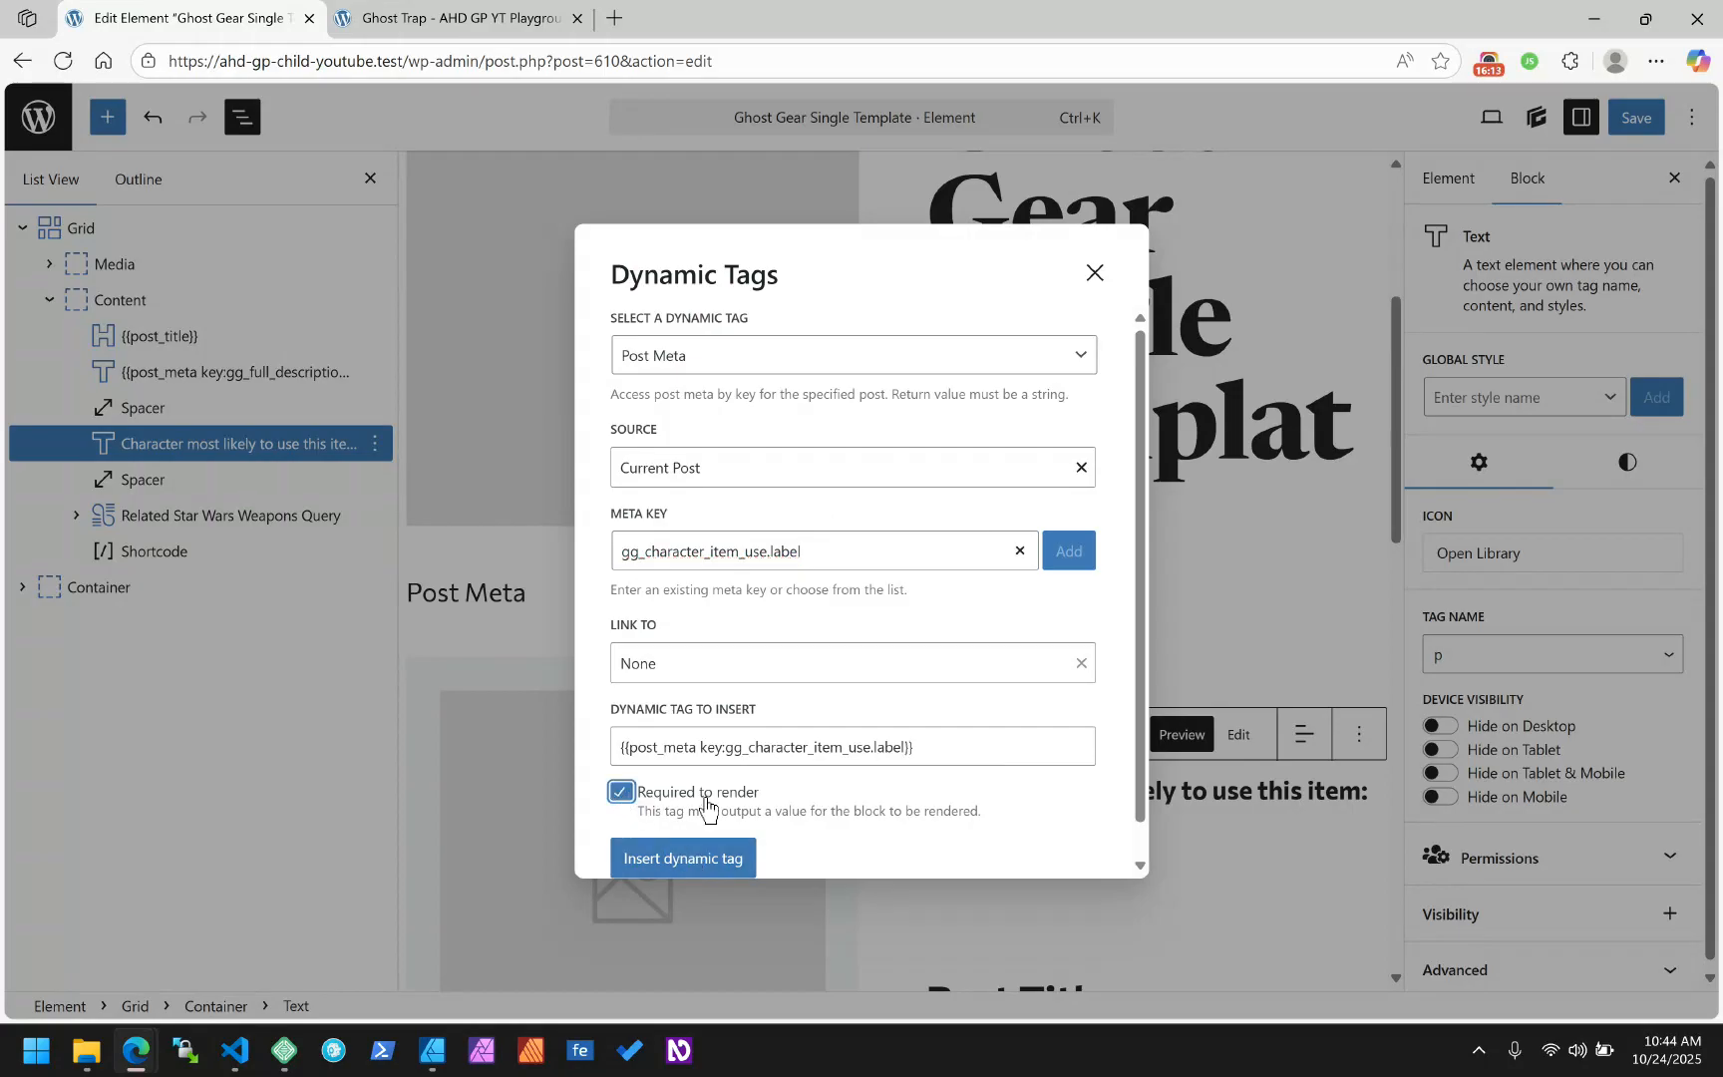
{"action": "left_click", "coordinate": [683, 858]}
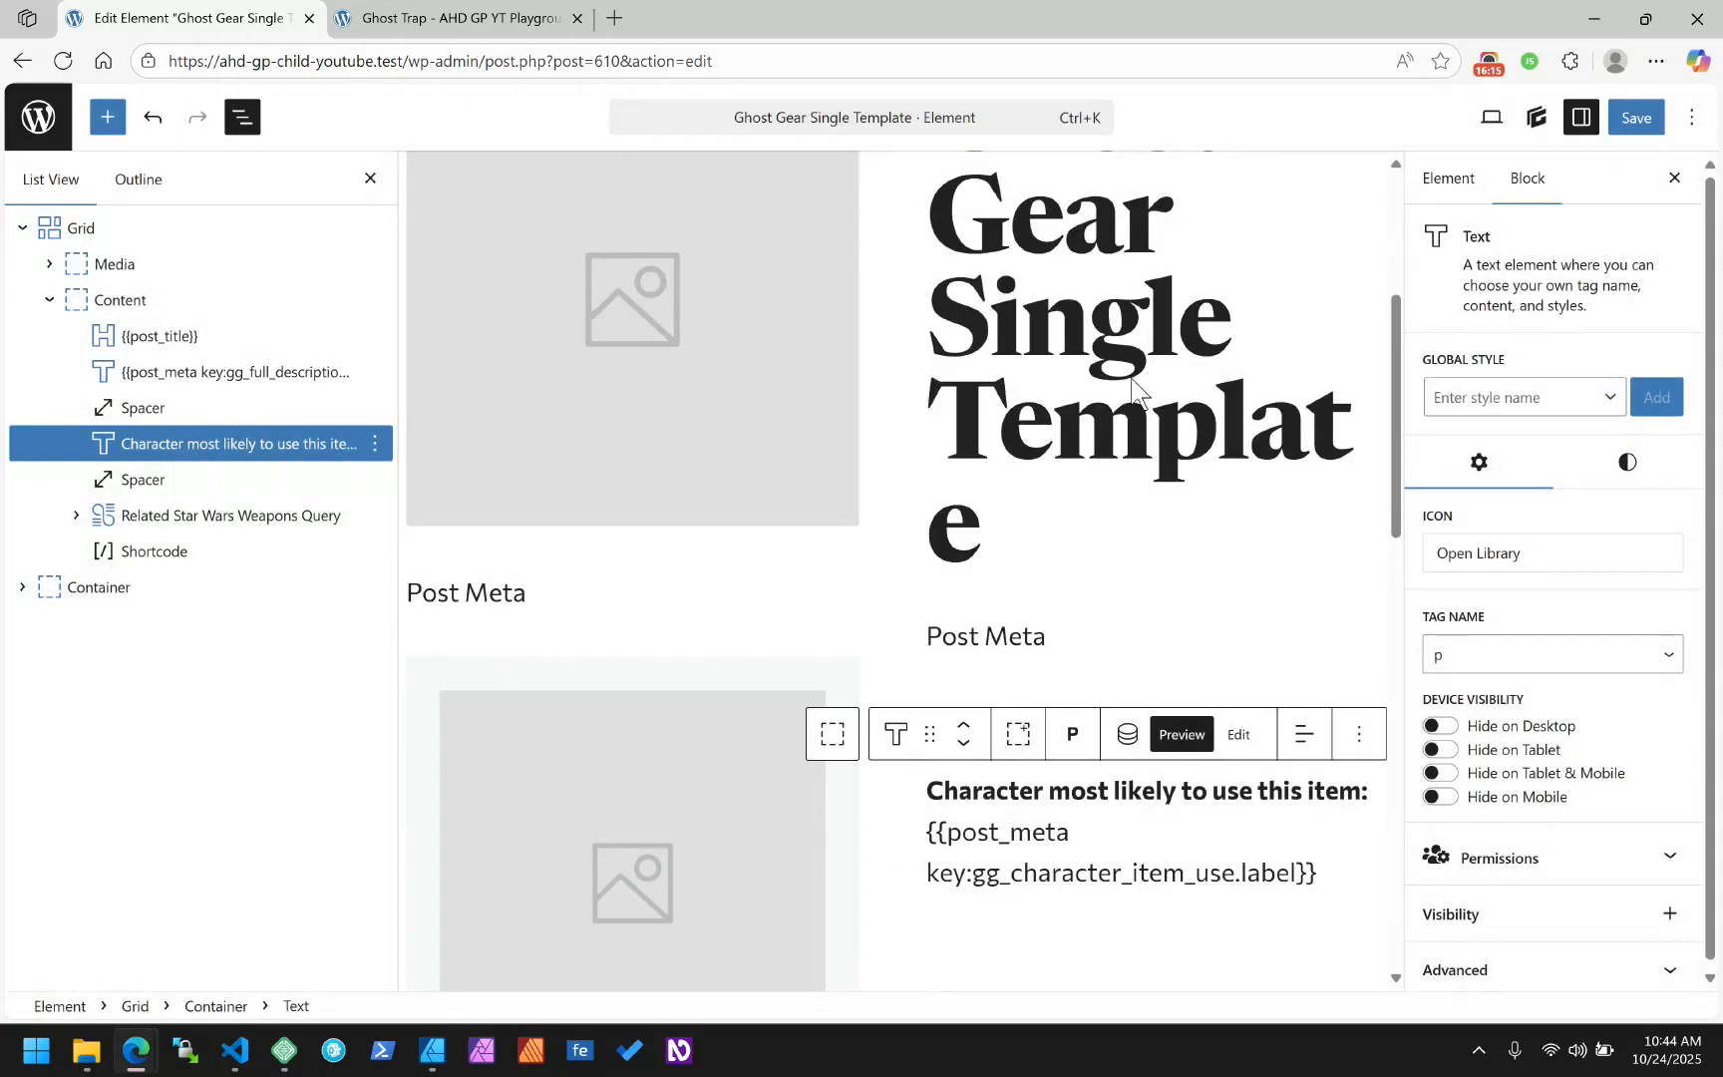
{"action": "left_click", "coordinate": [1629, 130]}
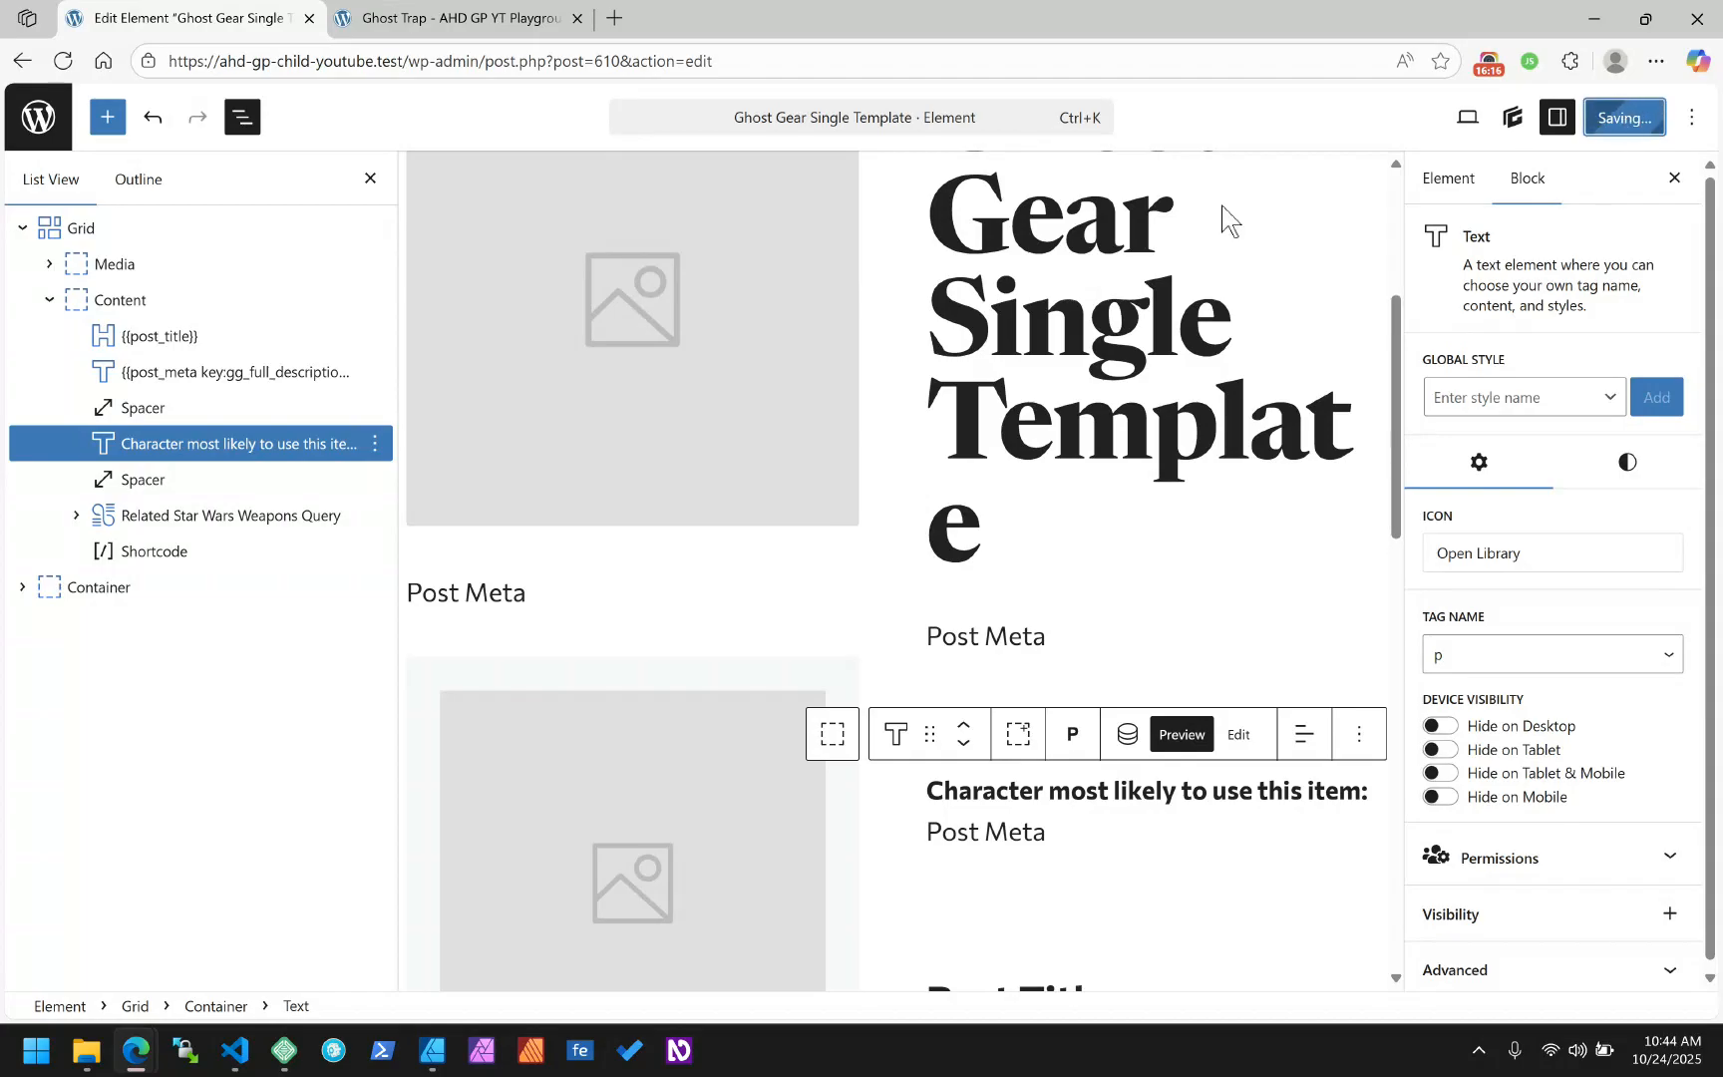
Reload the Ghost Trap page and compare the character line with the label entry in the Array output
{"action": "left_click", "coordinate": [429, 18]}
{"action": "left_click", "coordinate": [63, 62]}
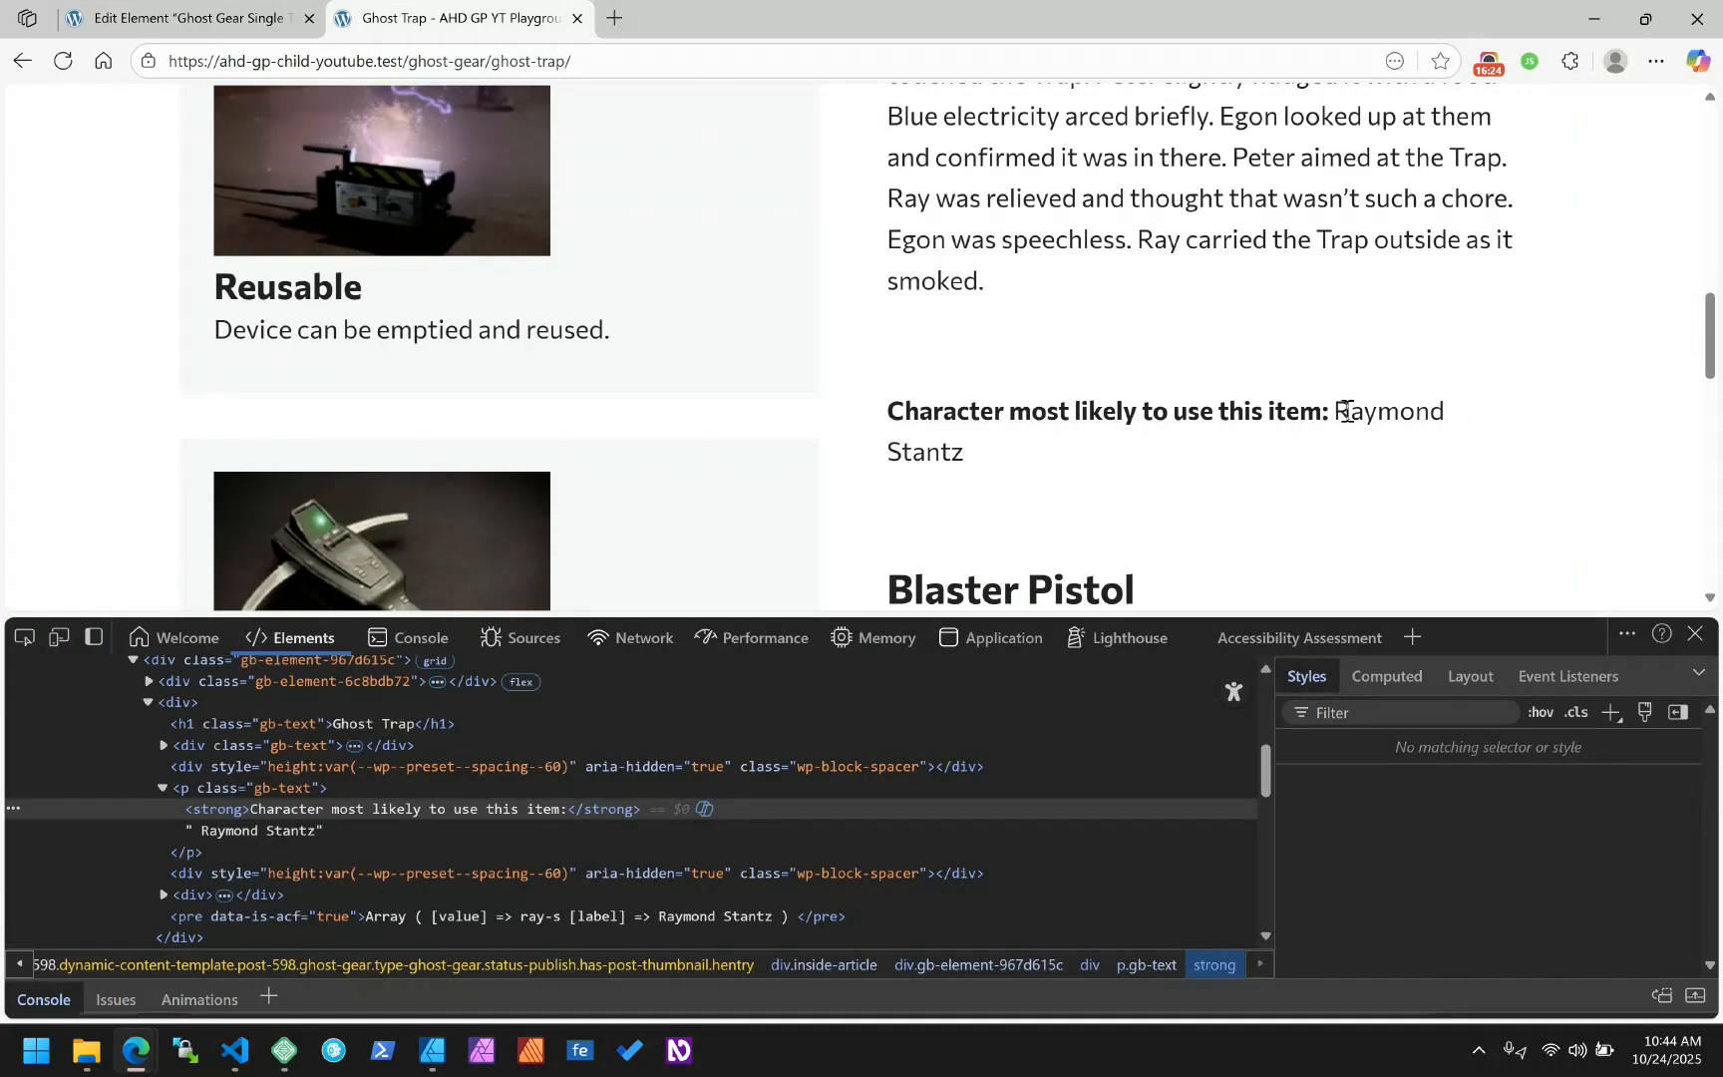
{"action": "left_click_drag", "start_coordinate": [1335, 411], "coordinate": [1342, 450]}
{"action": "scroll", "coordinate": [1063, 449], "scroll_direction": "down", "scroll_amount": 8}
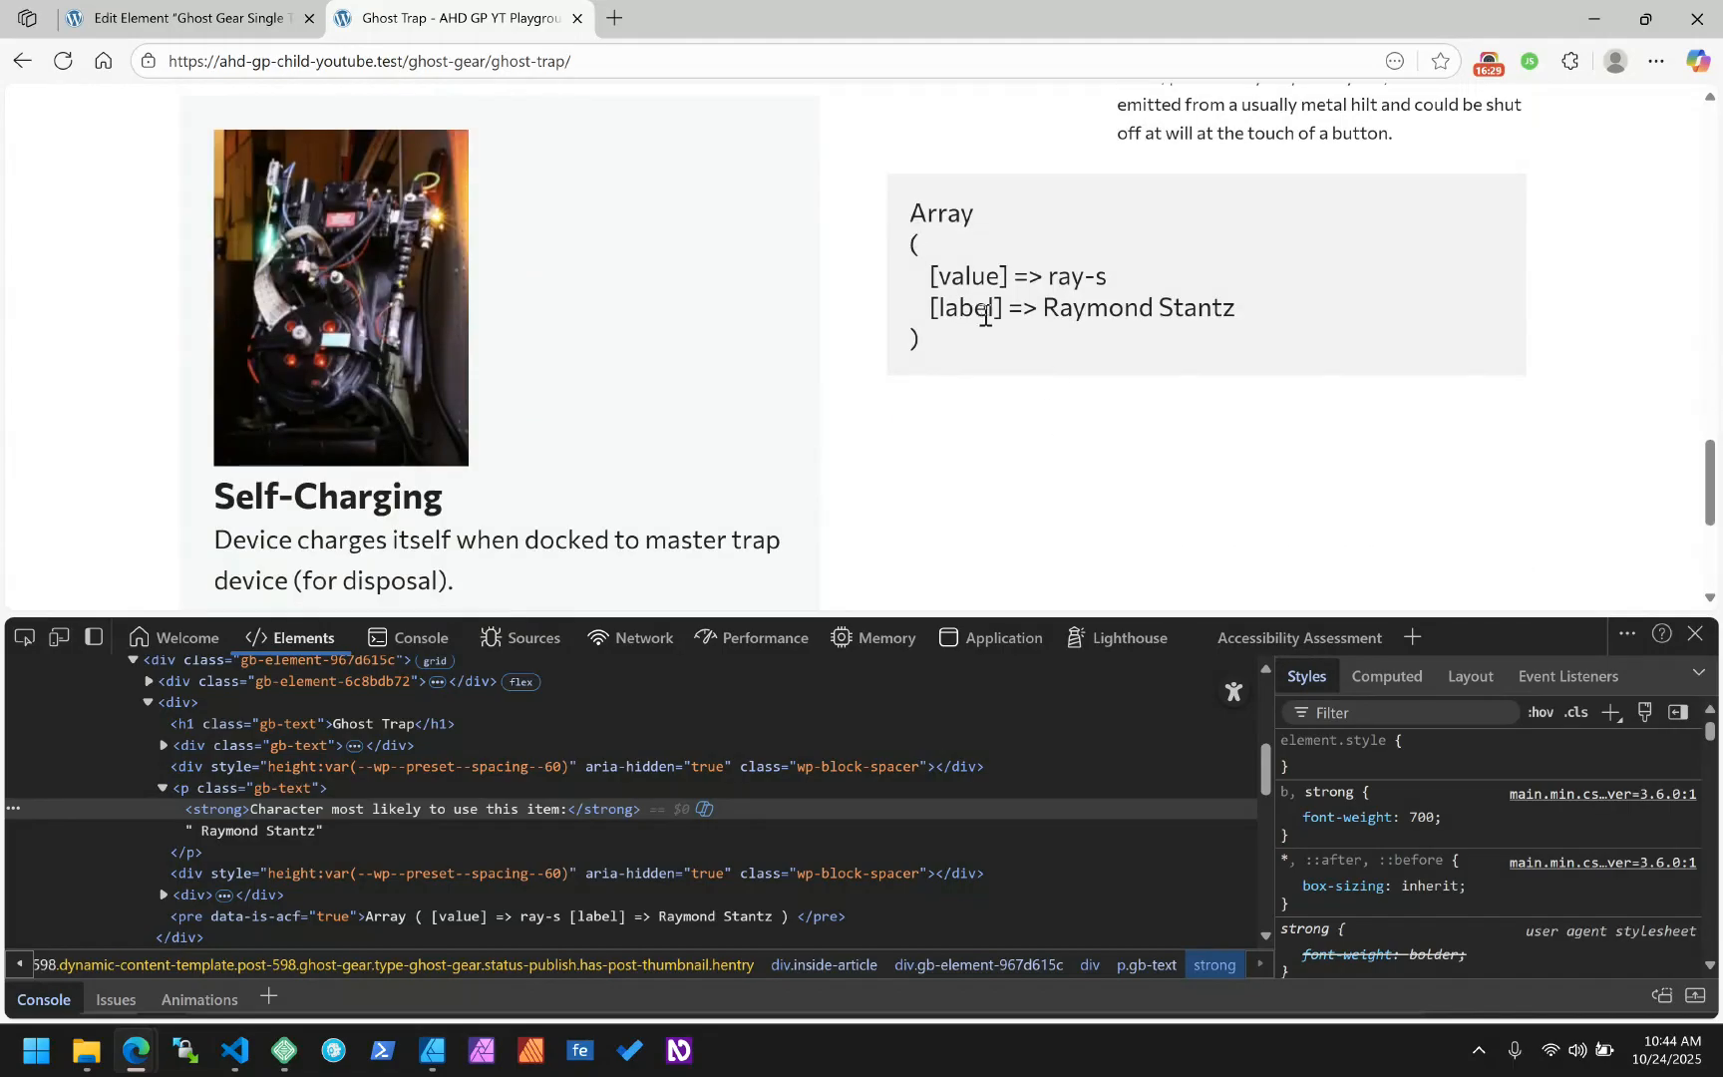
{"action": "double_click", "coordinate": [960, 311]}
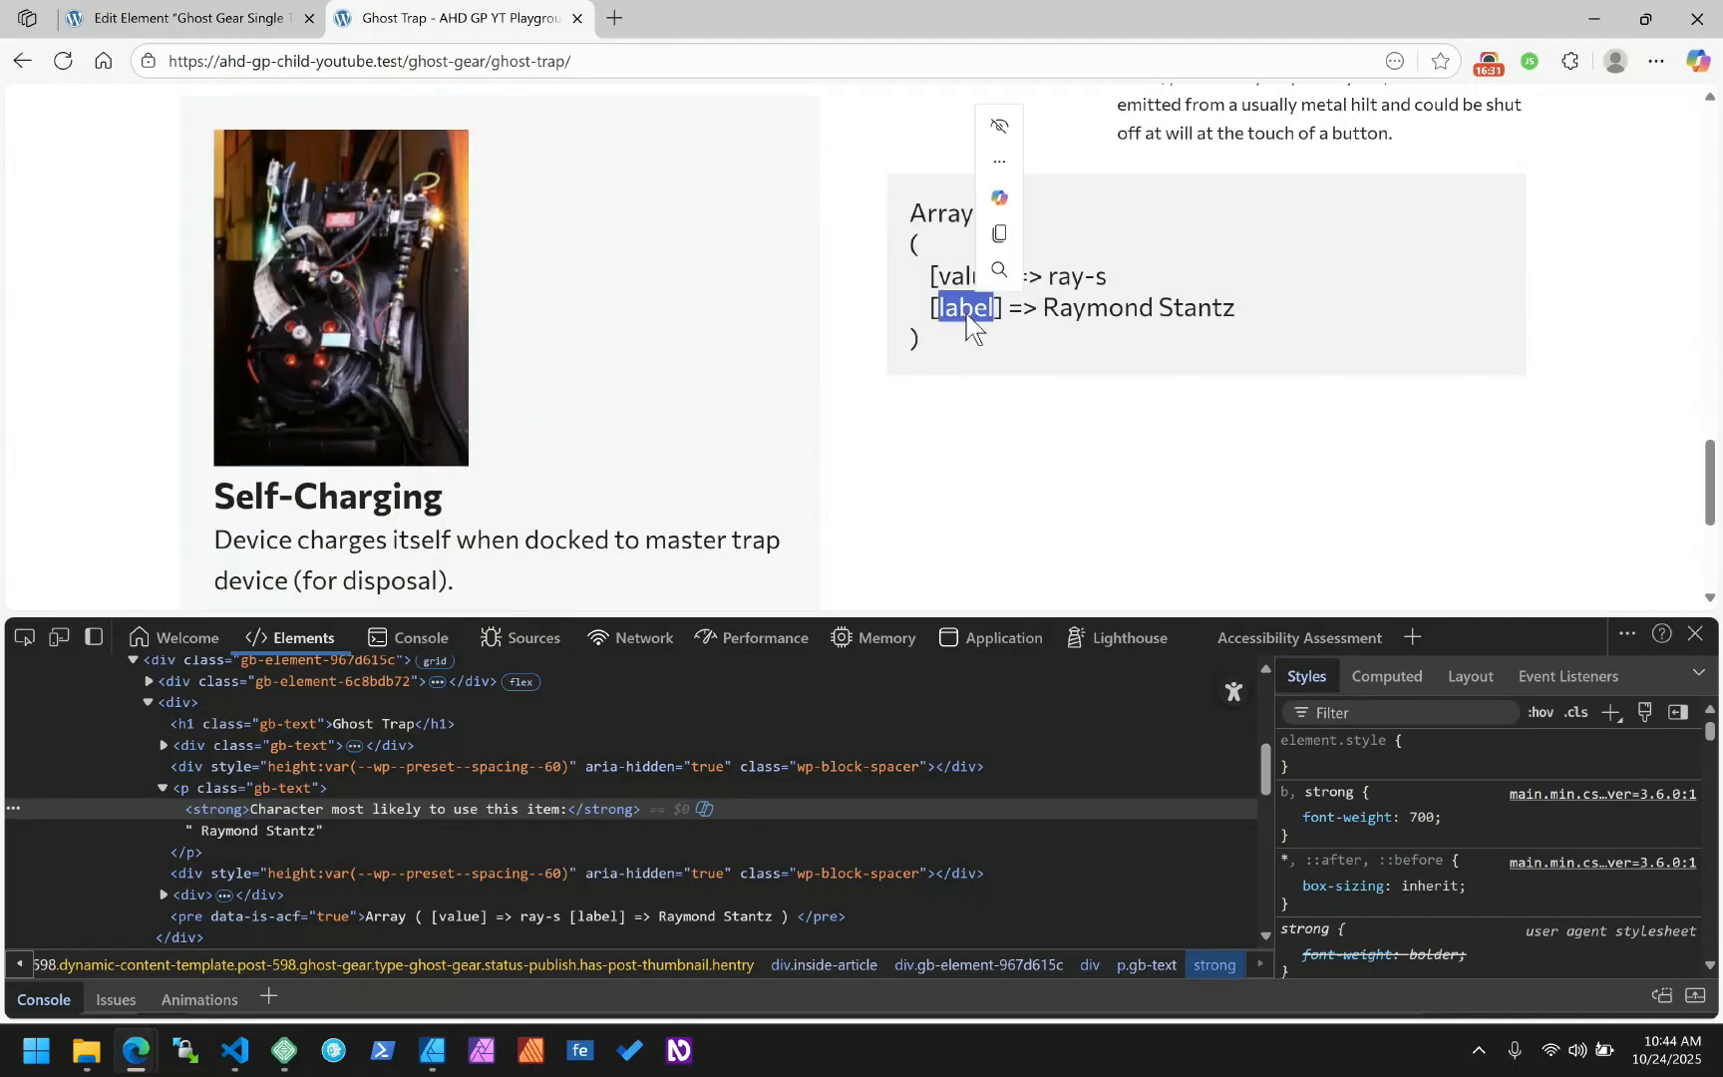
Show the character text's raw dynamic tag in the template and examine its gg_character_item_use key and .label suffix
{"action": "left_click", "coordinate": [213, 11]}
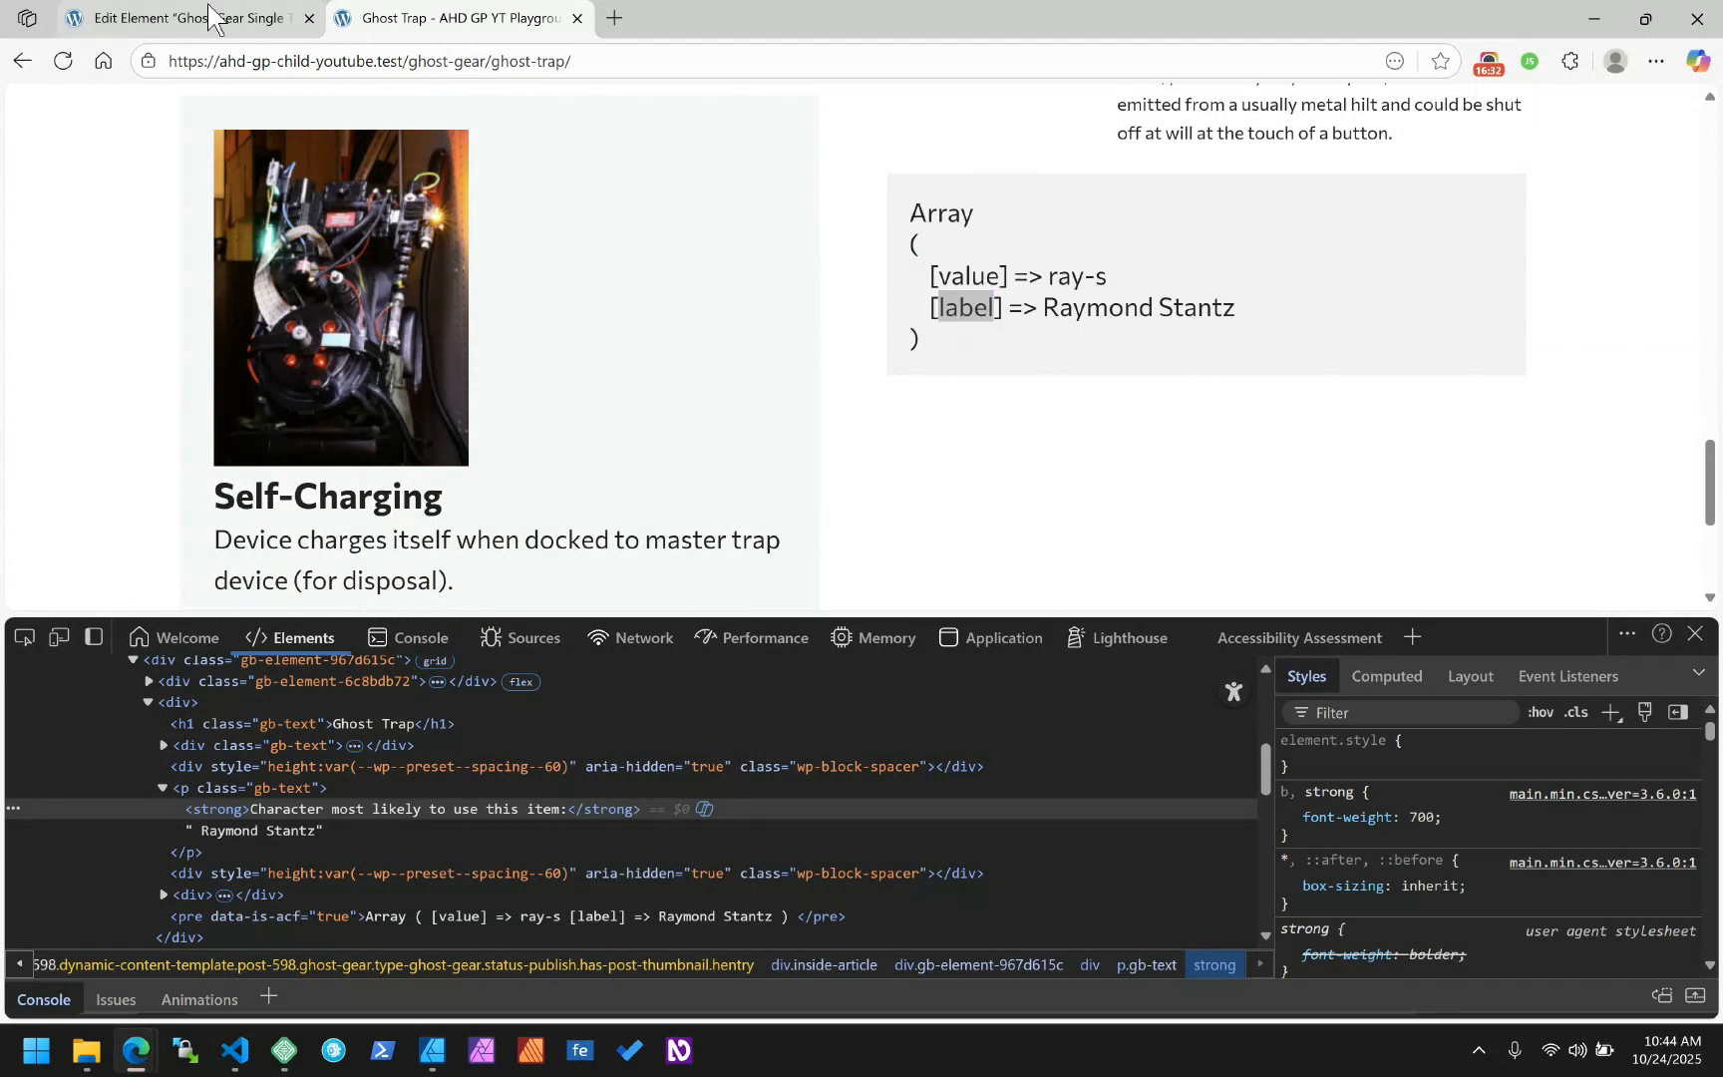
{"action": "left_click", "coordinate": [1237, 734]}
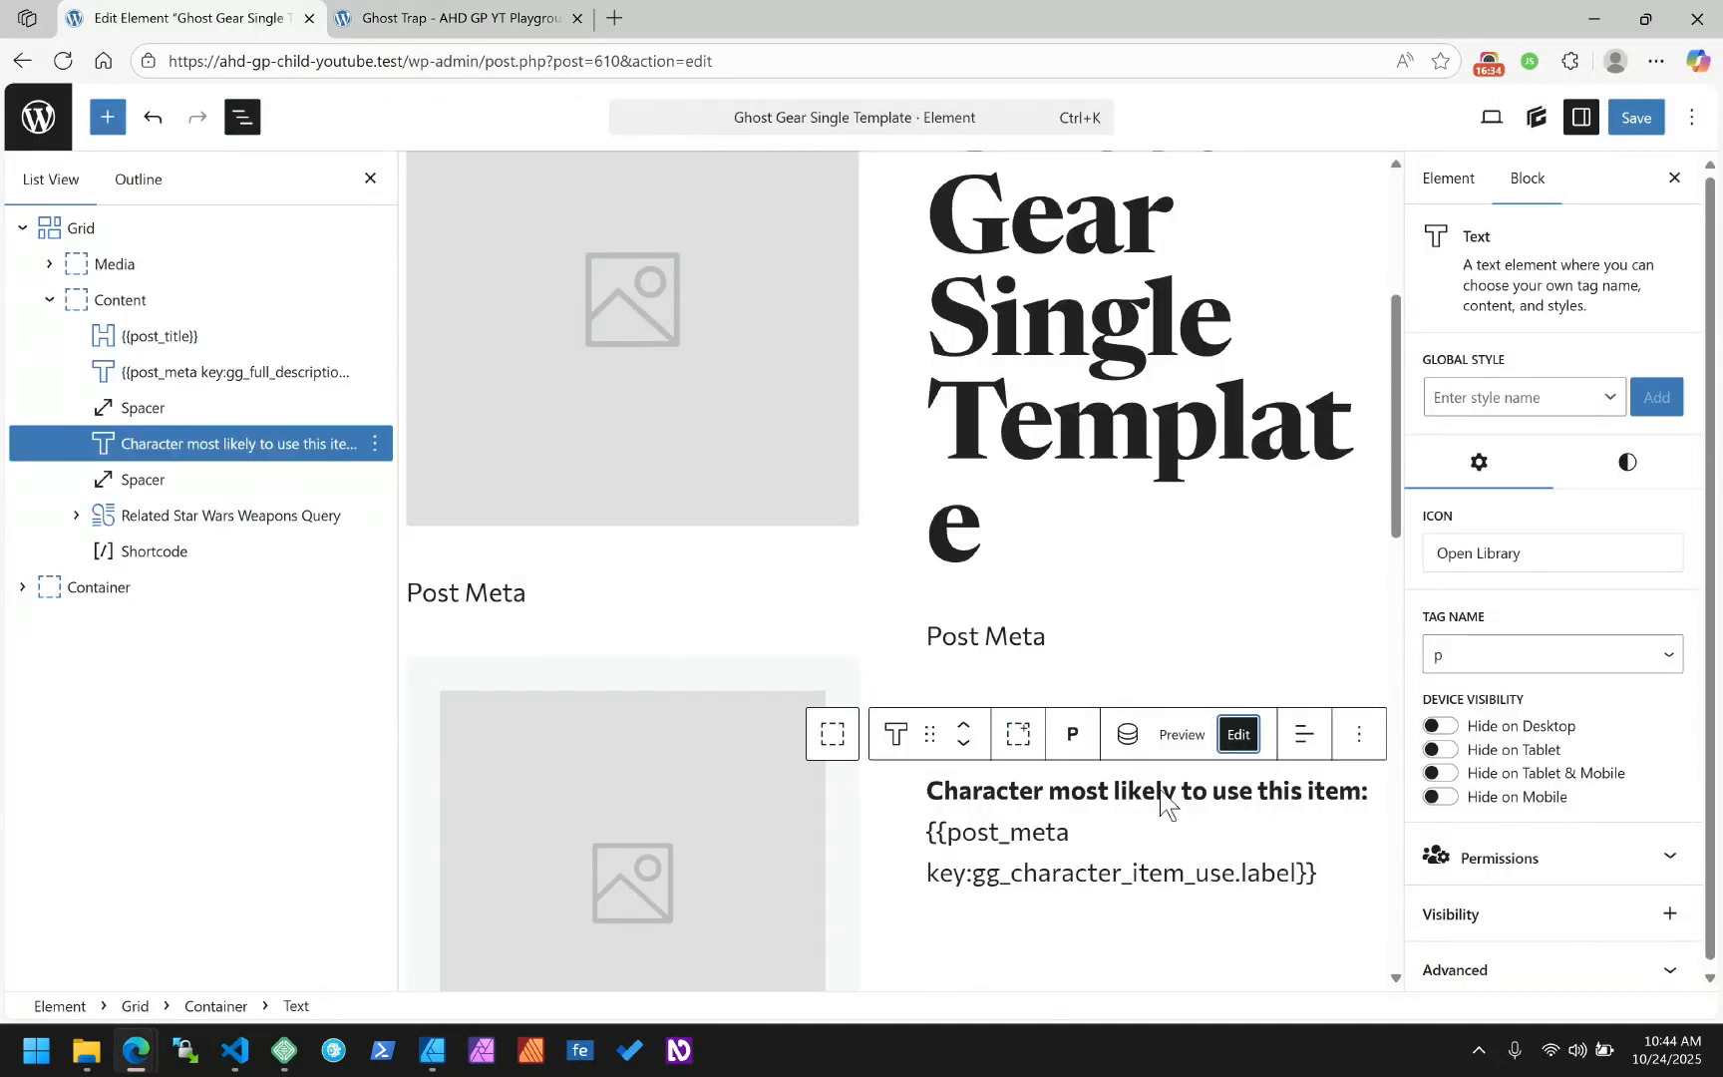
{"action": "left_click_drag", "start_coordinate": [948, 837], "coordinate": [1058, 836]}
{"action": "double_click", "coordinate": [941, 876]}
{"action": "right_click", "coordinate": [978, 874]}
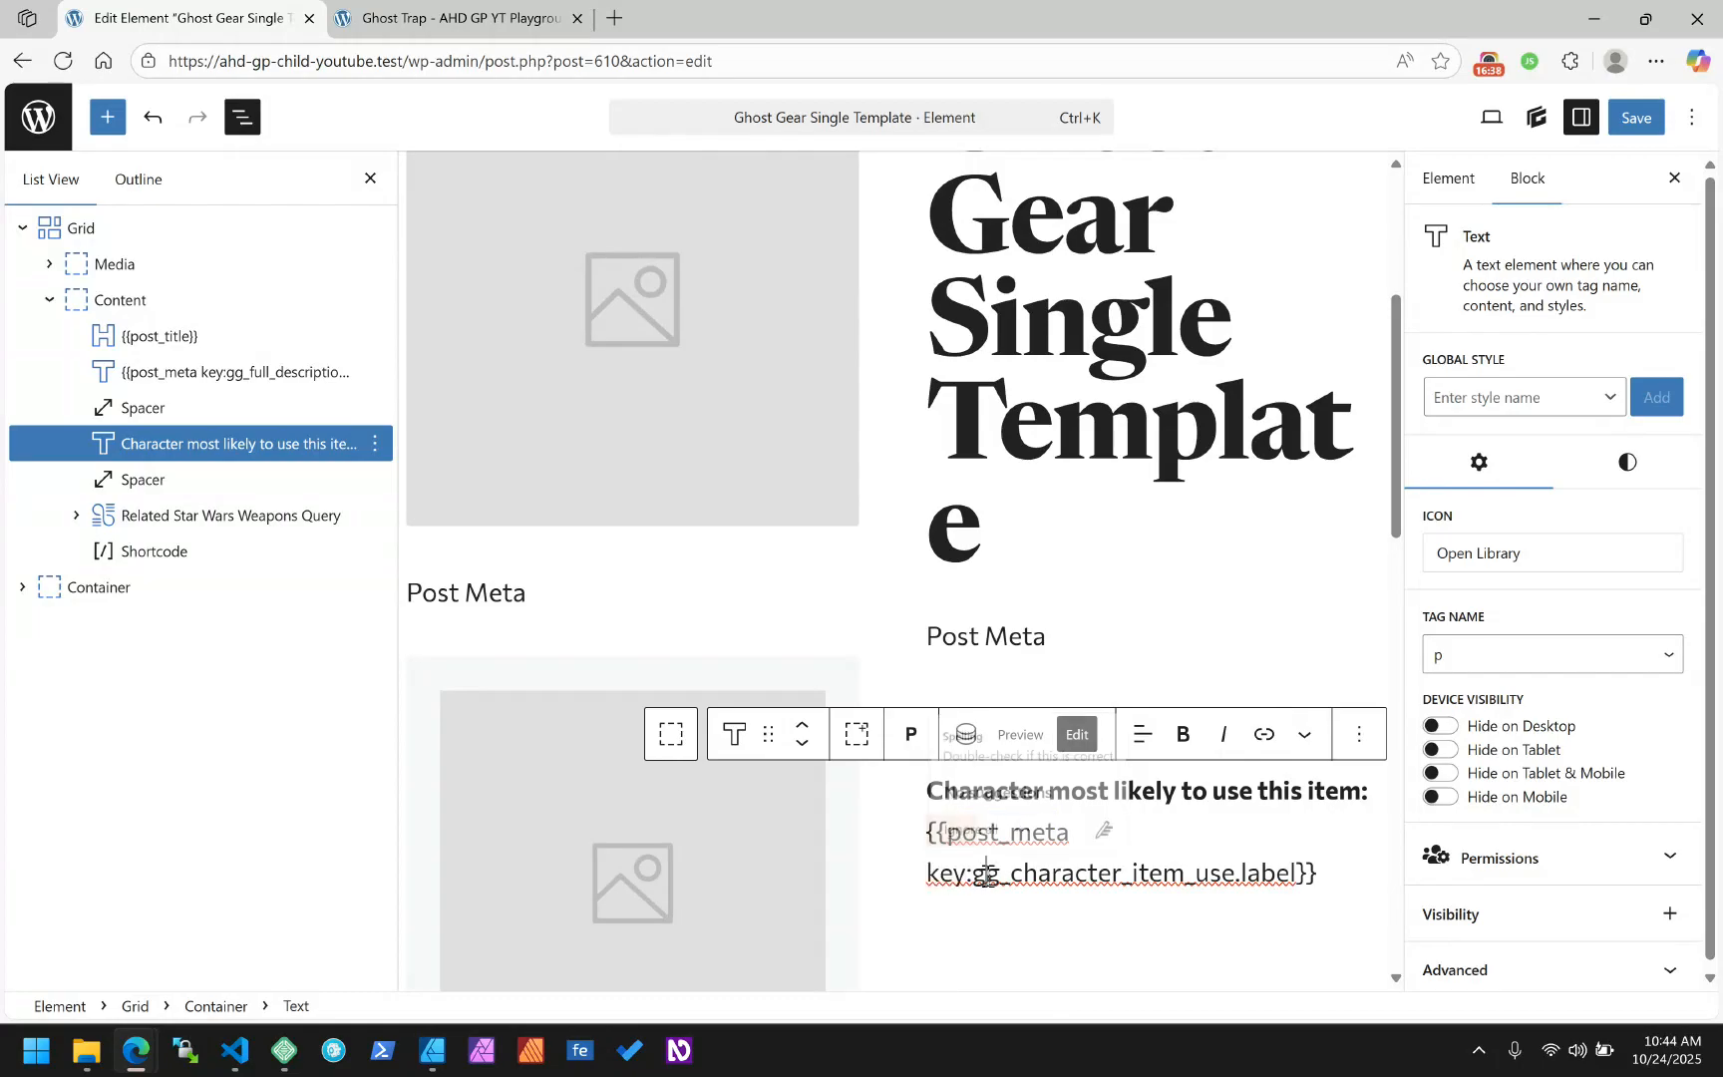
{"action": "left_click_drag", "start_coordinate": [972, 874], "coordinate": [1234, 878]}
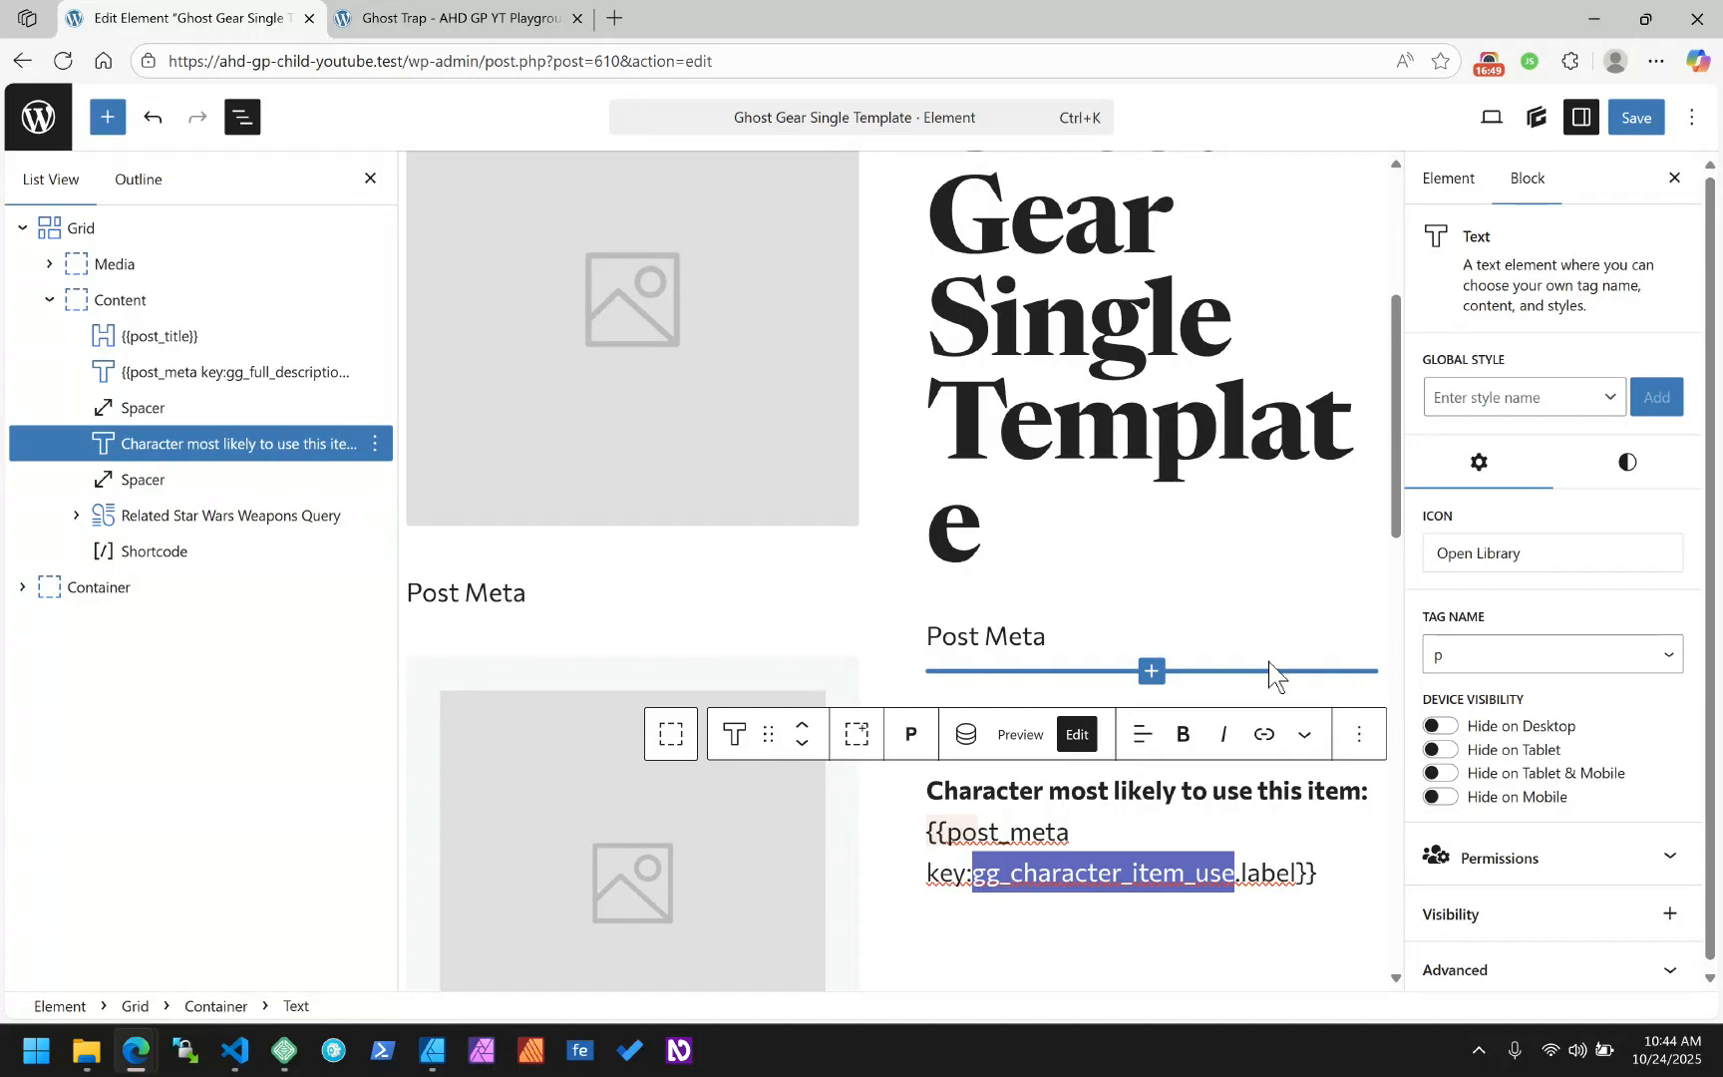
{"action": "left_click", "coordinate": [1239, 872]}
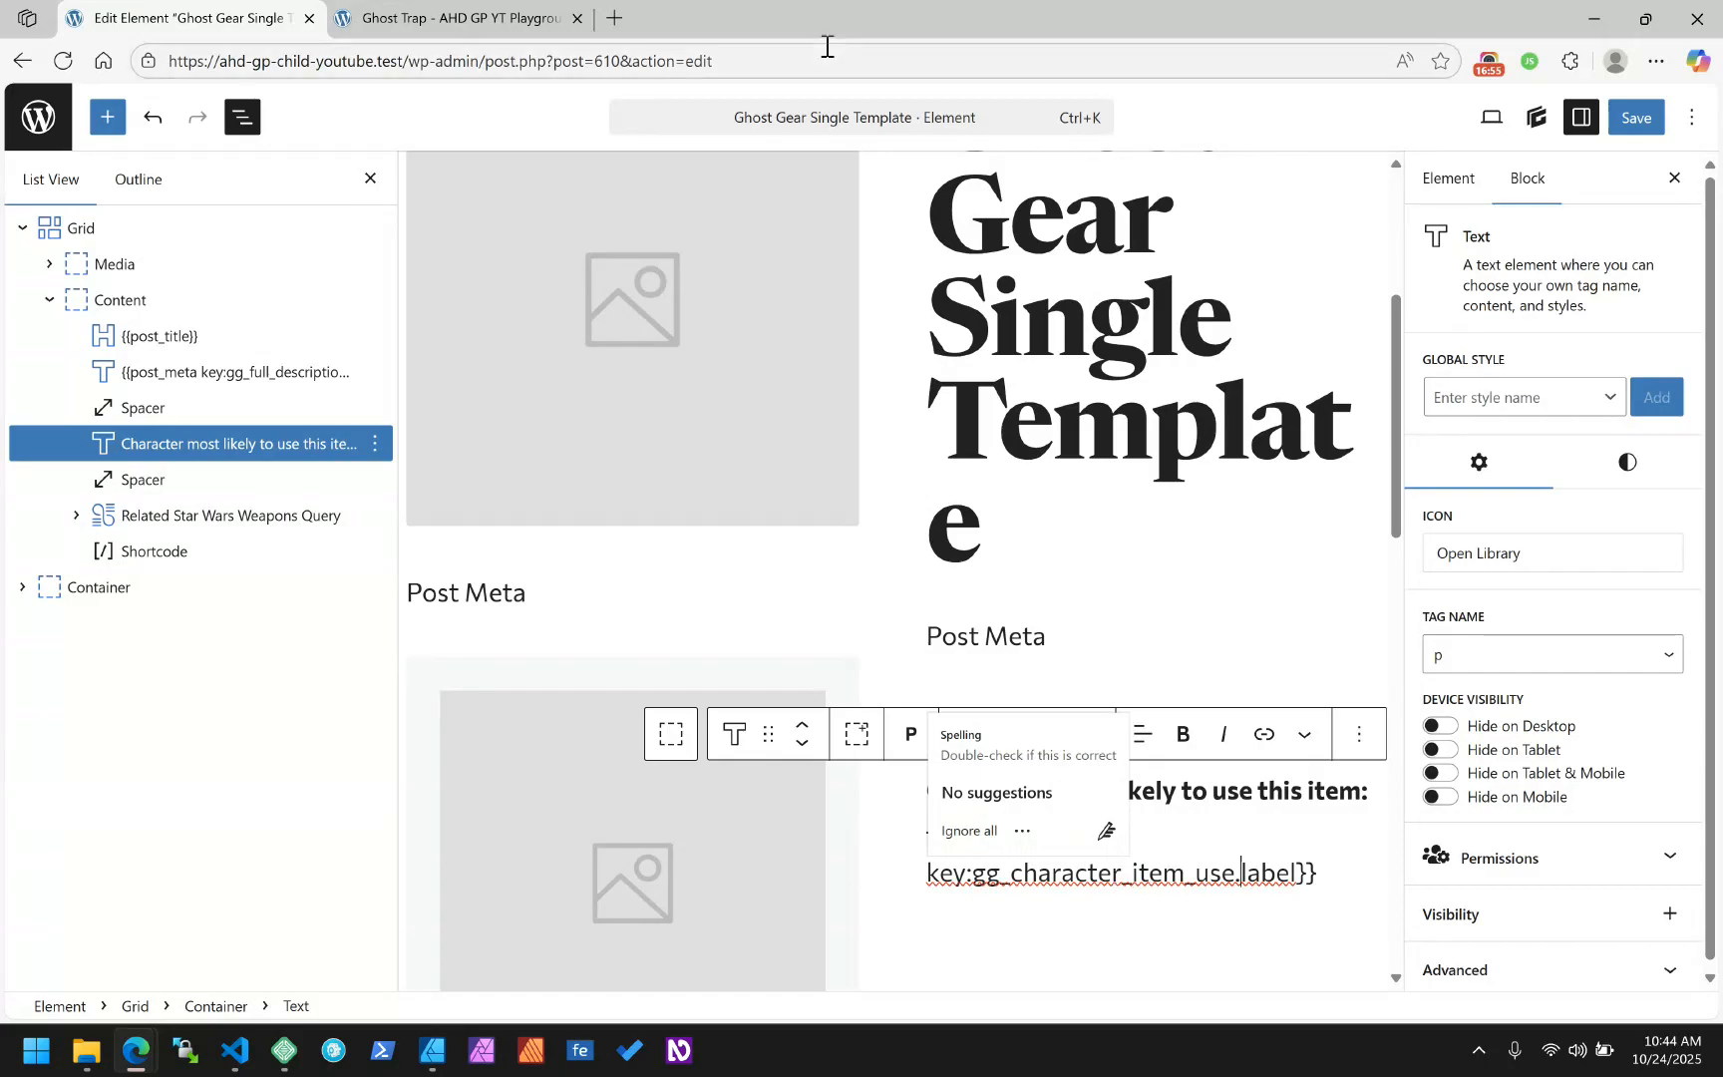
Examine the label key and its value in the Array output on the Ghost Trap page
{"action": "left_click", "coordinate": [463, 18]}
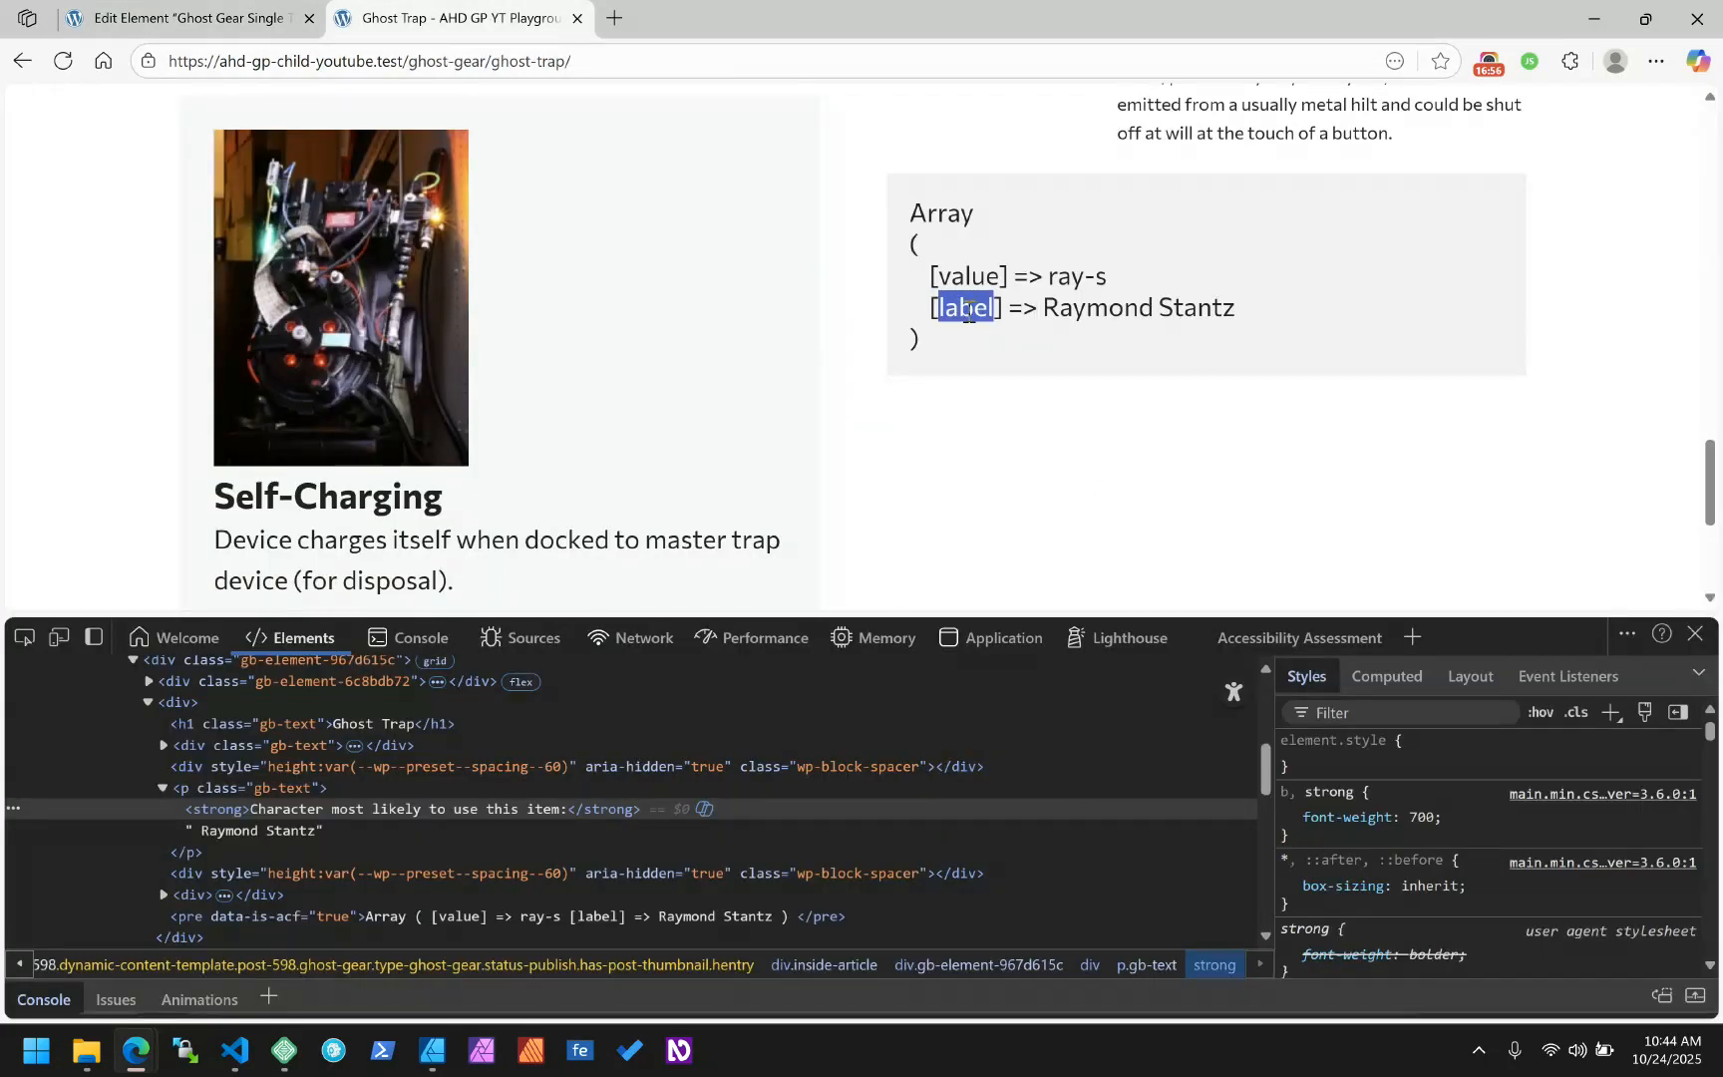
{"action": "double_click", "coordinate": [967, 309]}
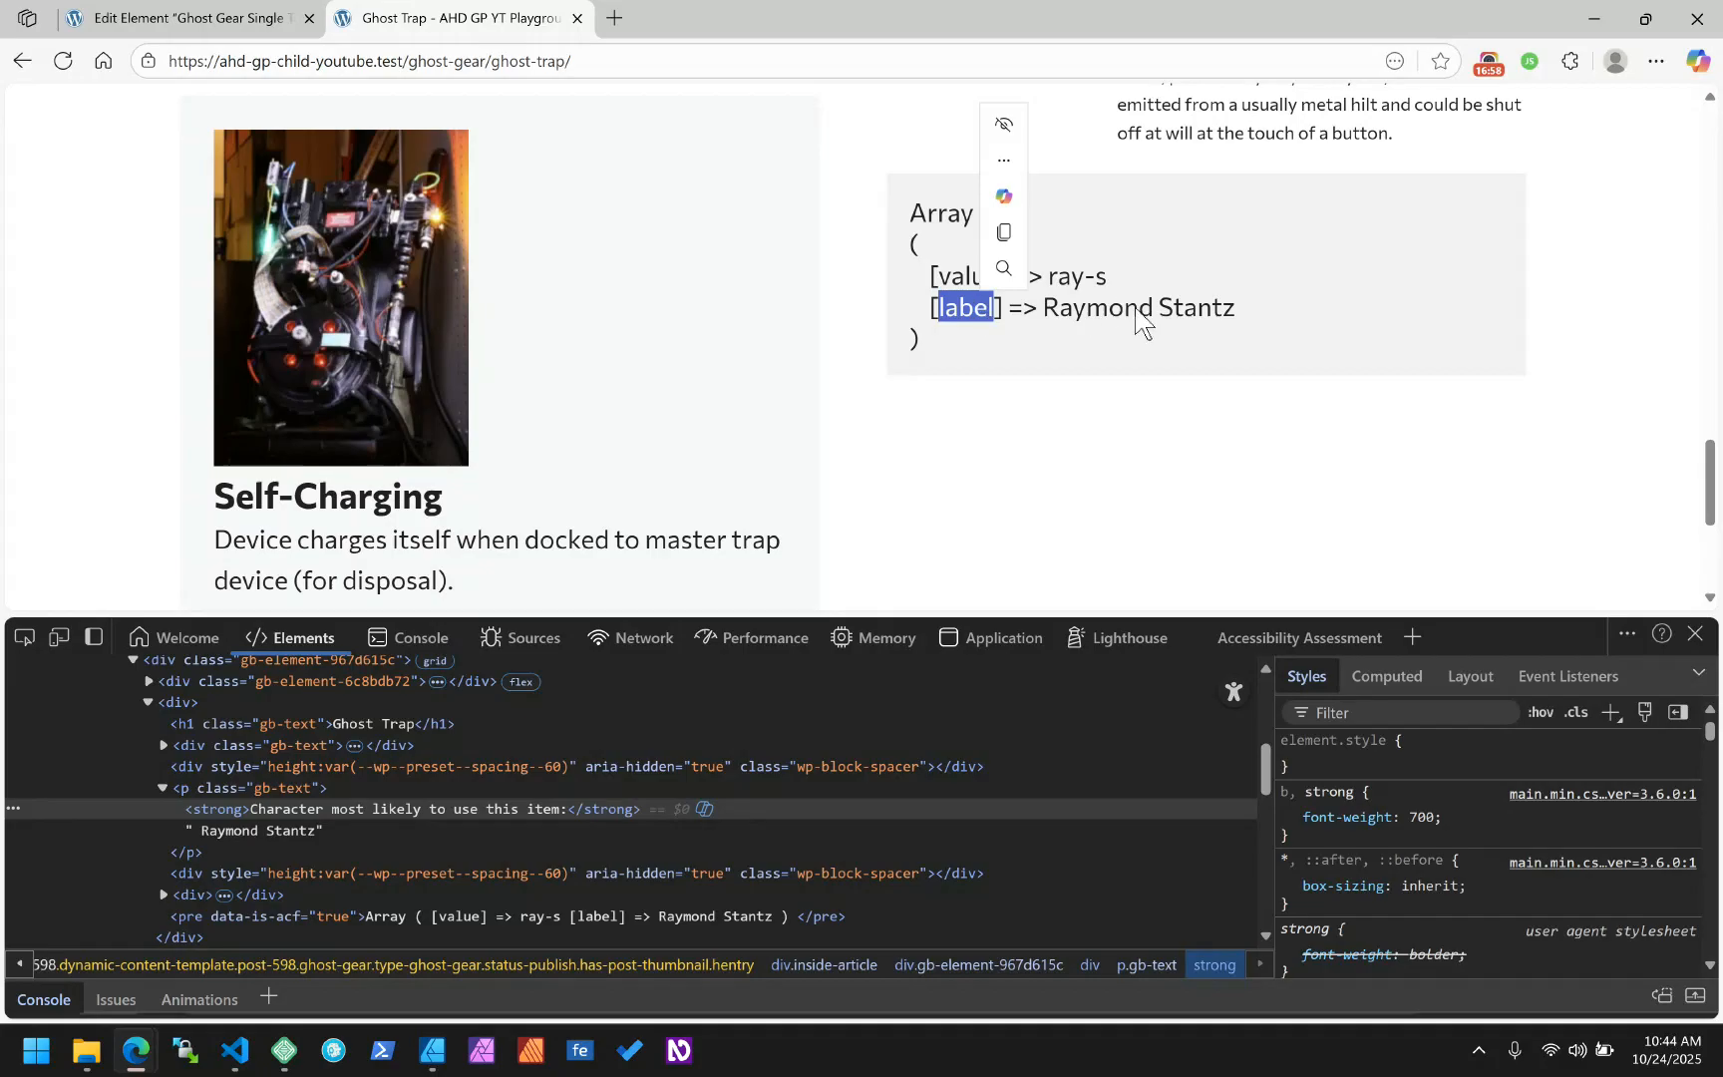
{"action": "left_click", "coordinate": [1142, 311]}
{"action": "left_click_drag", "start_coordinate": [1242, 309], "coordinate": [1045, 312]}
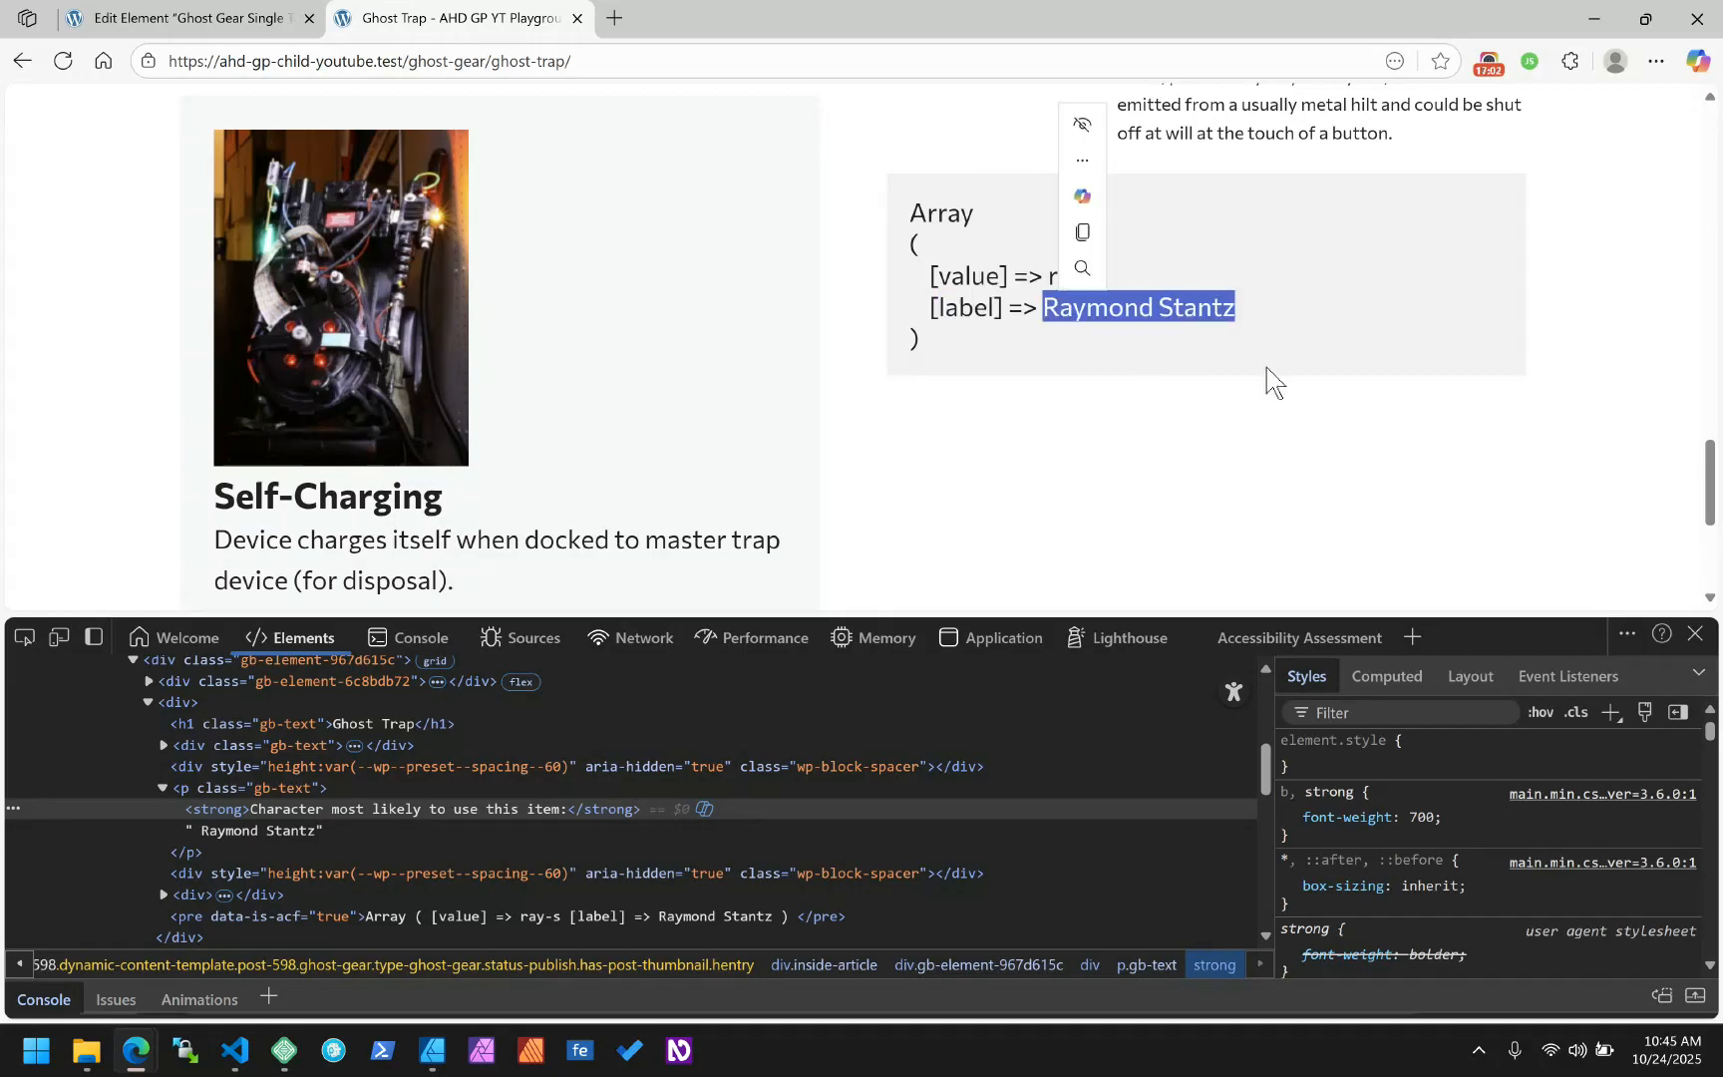
{"action": "left_click", "coordinate": [1246, 305]}
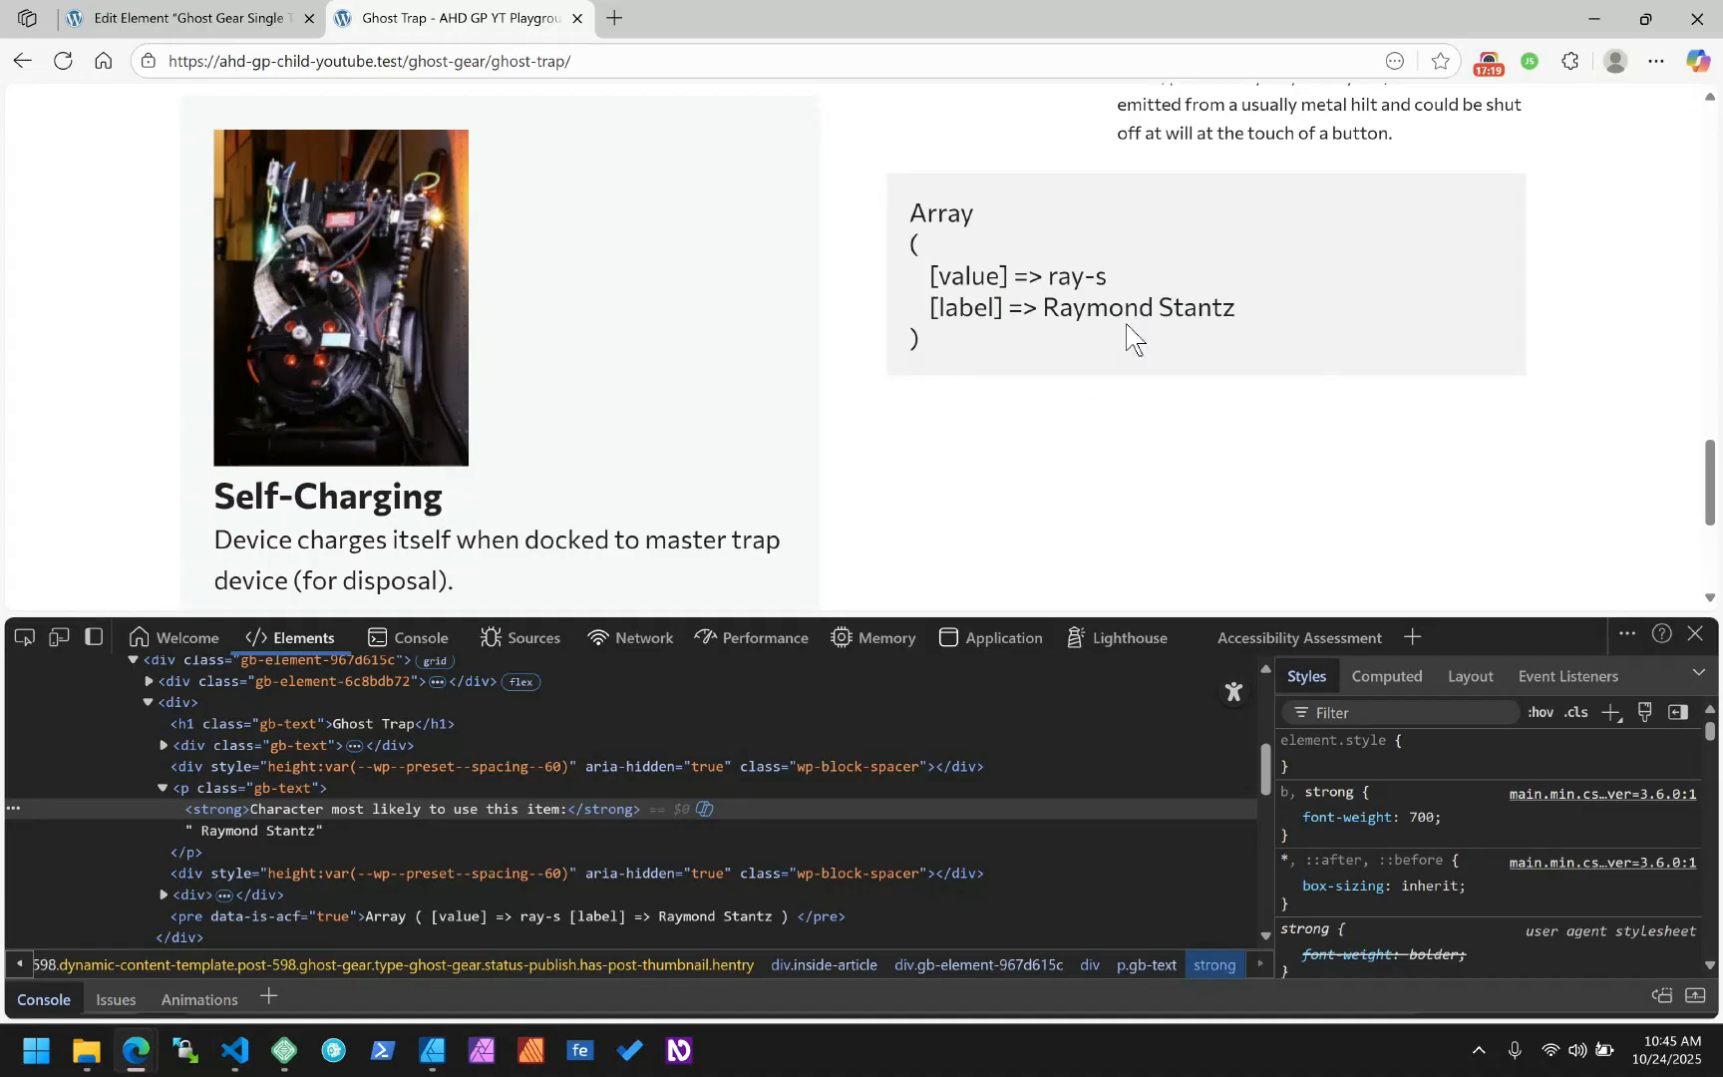
Return to the template and highlight the full {{post_meta key:gg_character_item_use.label}} tag after the bold label to review it
{"action": "left_click", "coordinate": [189, 18]}
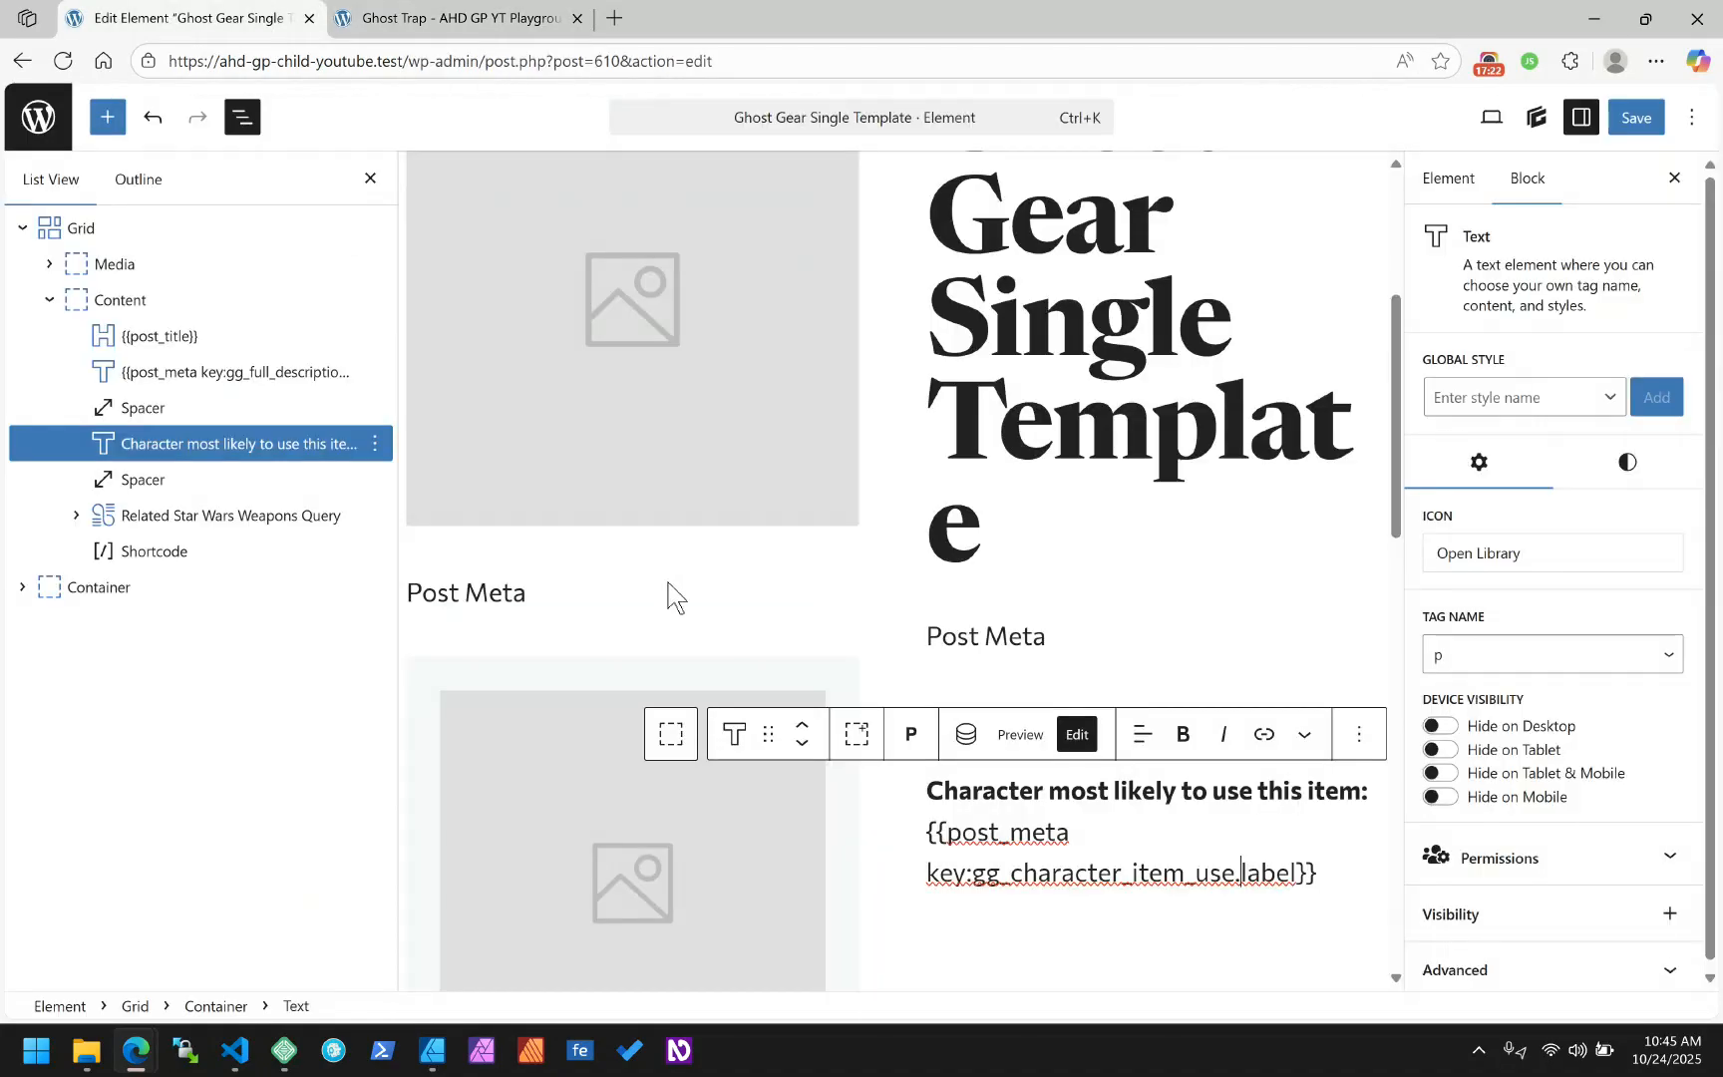
{"action": "scroll", "coordinate": [1015, 654], "scroll_direction": "down", "scroll_amount": 2}
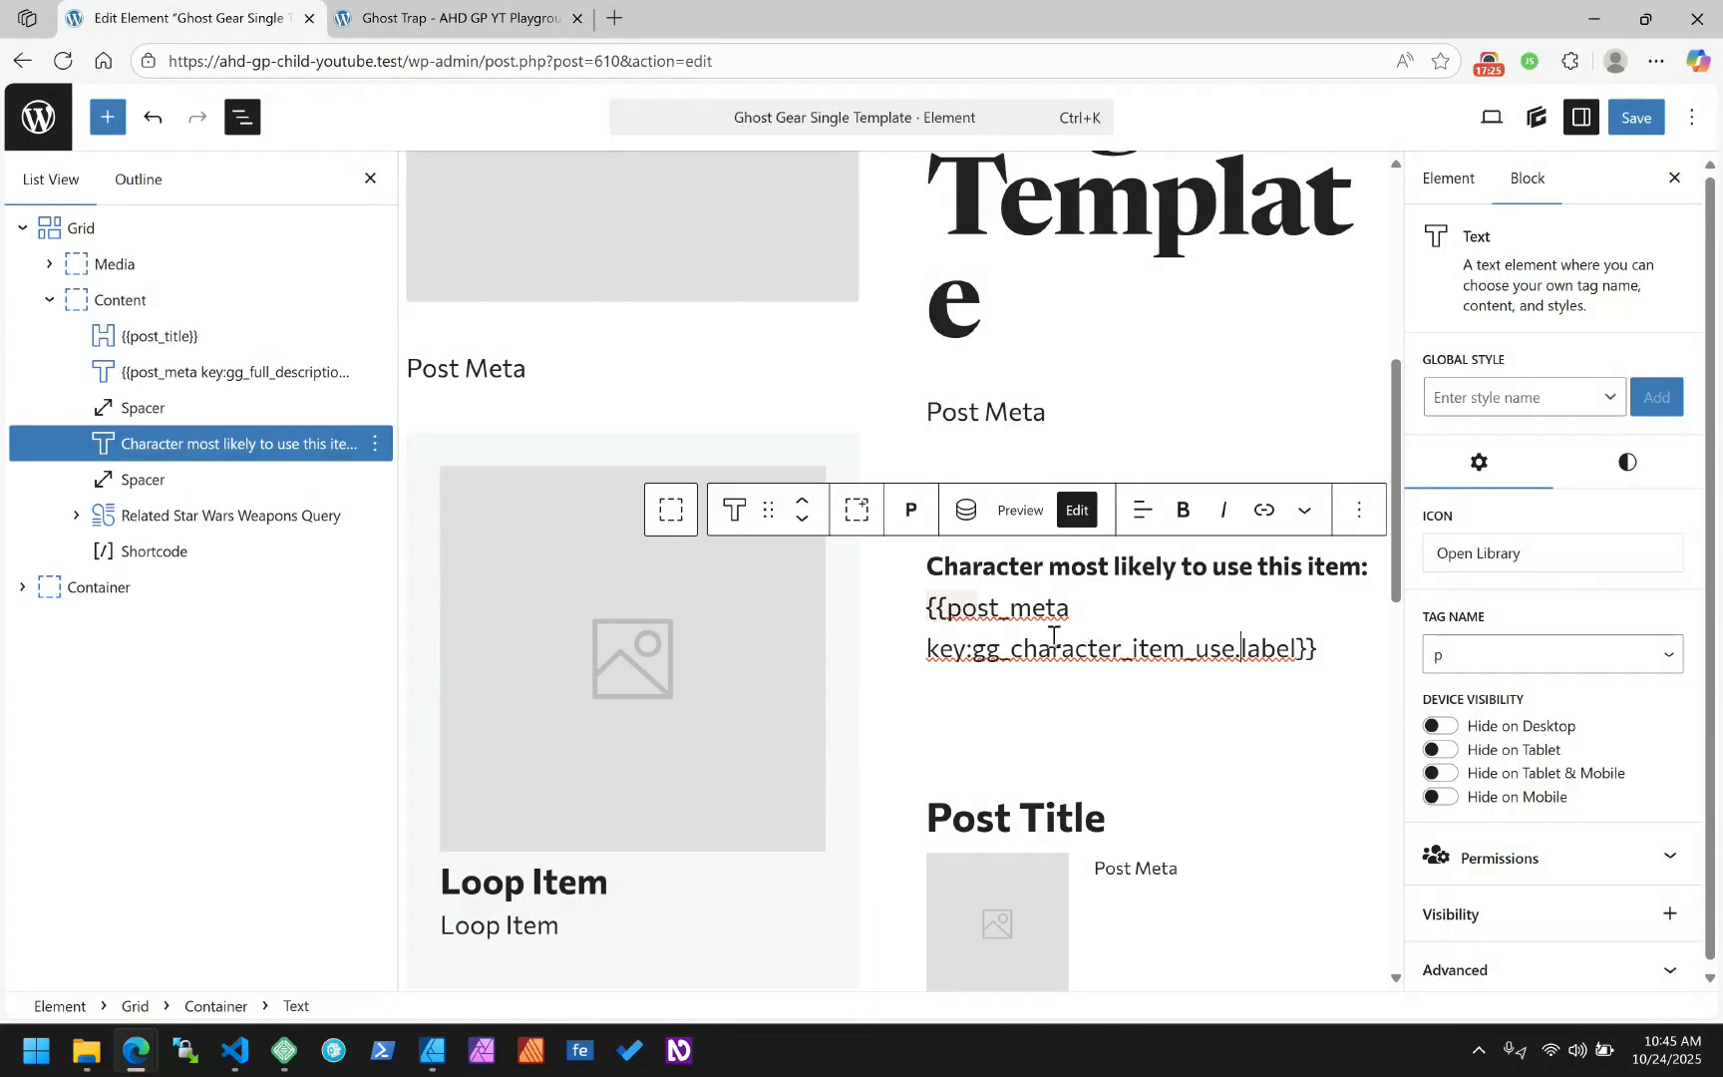
{"action": "left_click", "coordinate": [1053, 635]}
{"action": "right_click", "coordinate": [1053, 635]}
{"action": "triple_click", "coordinate": [1010, 565]}
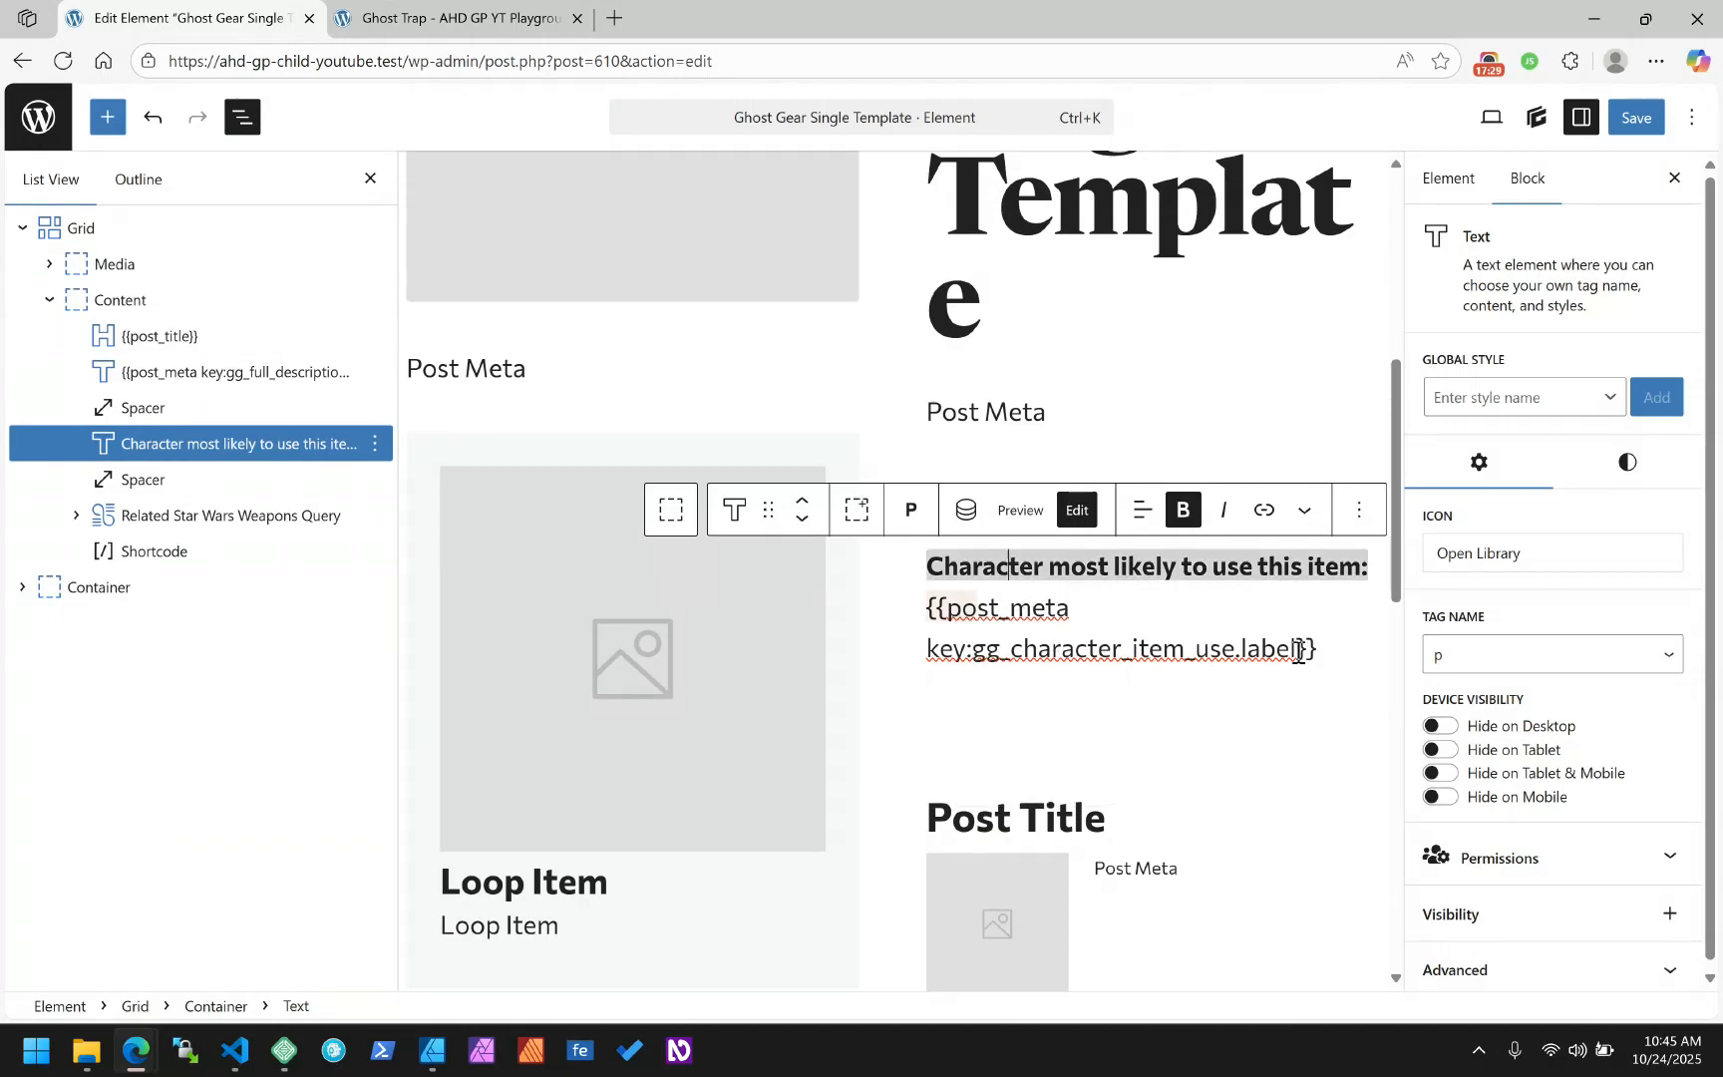
{"action": "left_click_drag", "start_coordinate": [1311, 648], "coordinate": [926, 610]}
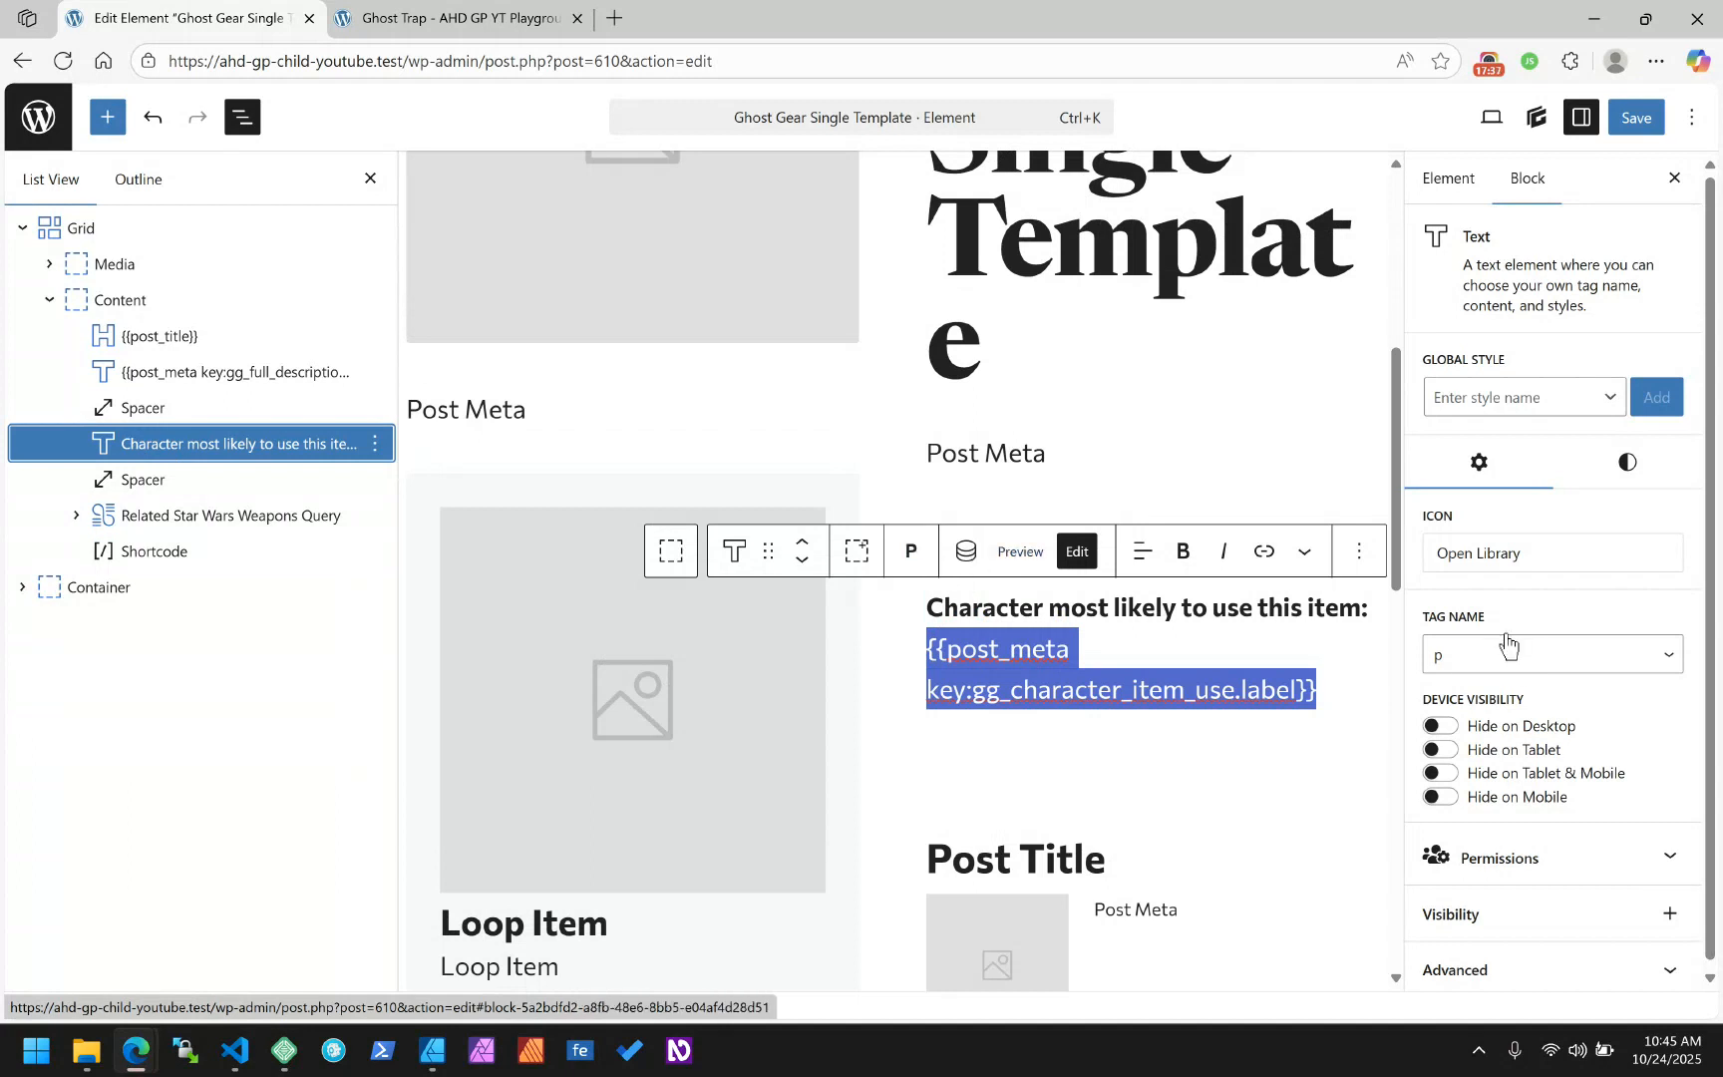
Add the CSS class character-use--{{post_meta key:gg_character_item_use.value}} to the character text block and save the template
{"action": "scroll", "coordinate": [1525, 646], "scroll_direction": "down", "scroll_amount": 1}
{"action": "left_click", "coordinate": [1573, 963]}
{"action": "scroll", "coordinate": [1565, 802], "scroll_direction": "down", "scroll_amount": 5}
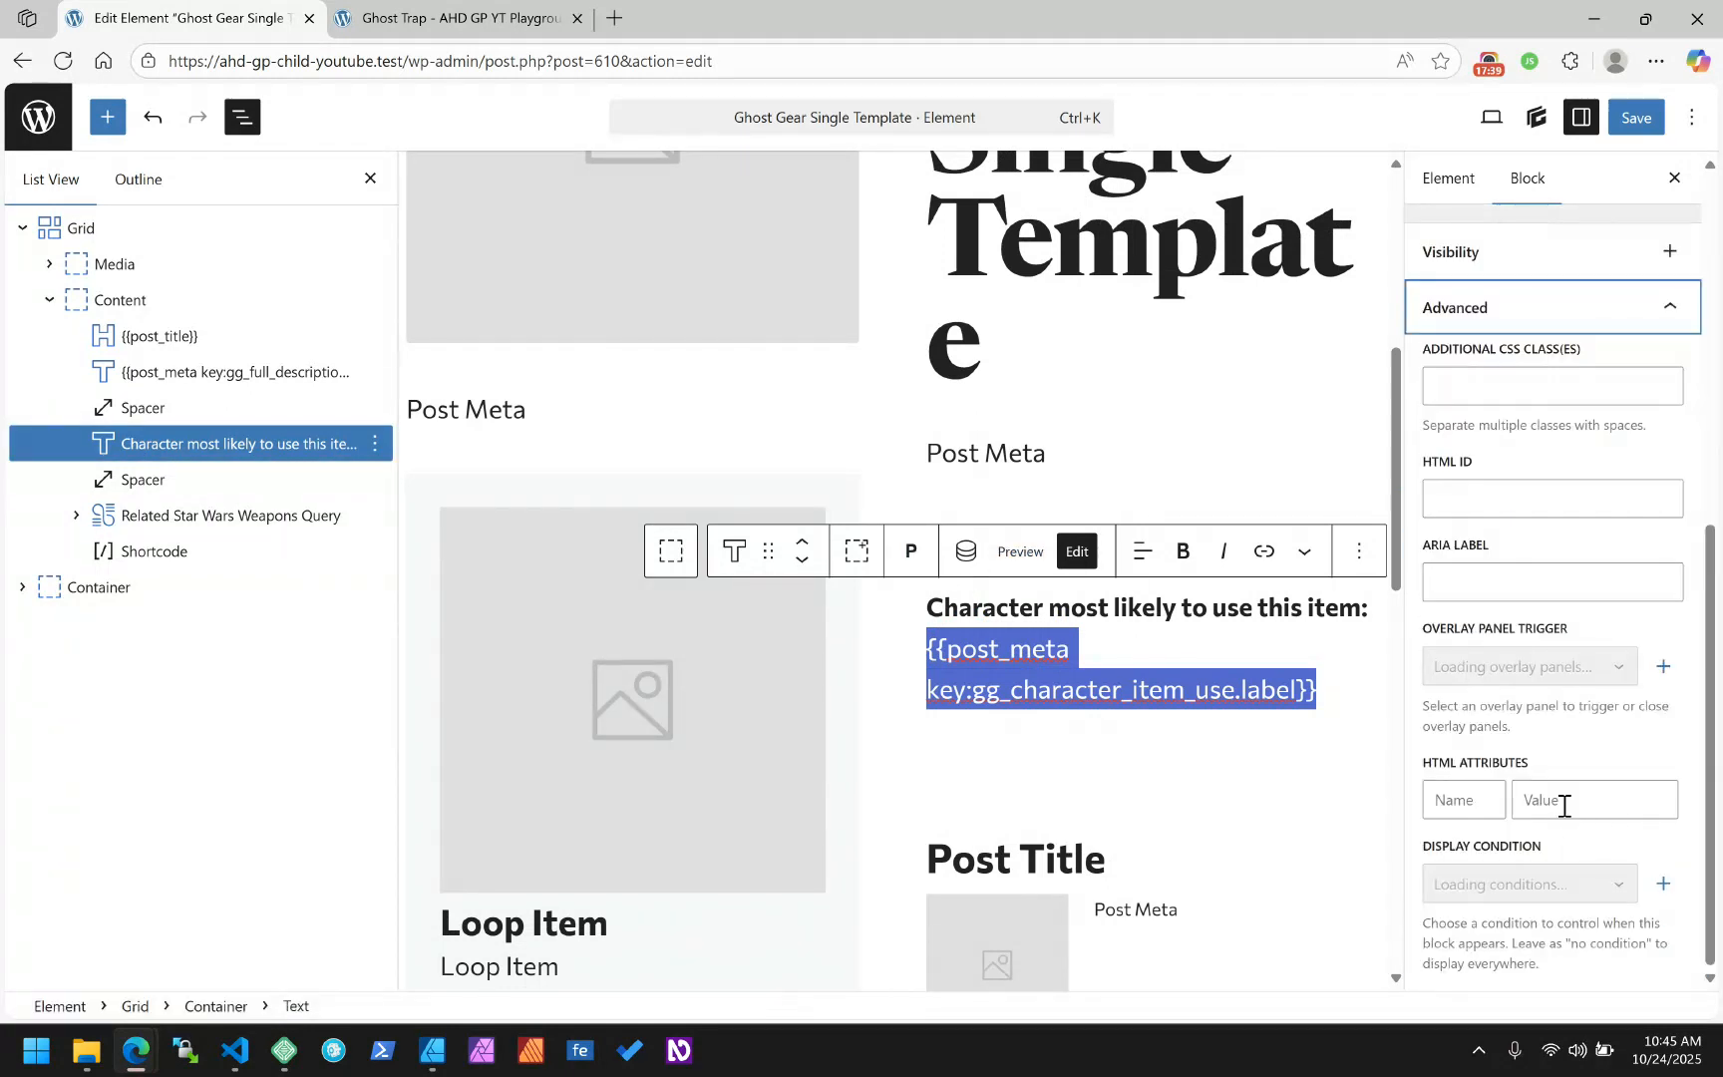
{"action": "left_click", "coordinate": [1475, 801]}
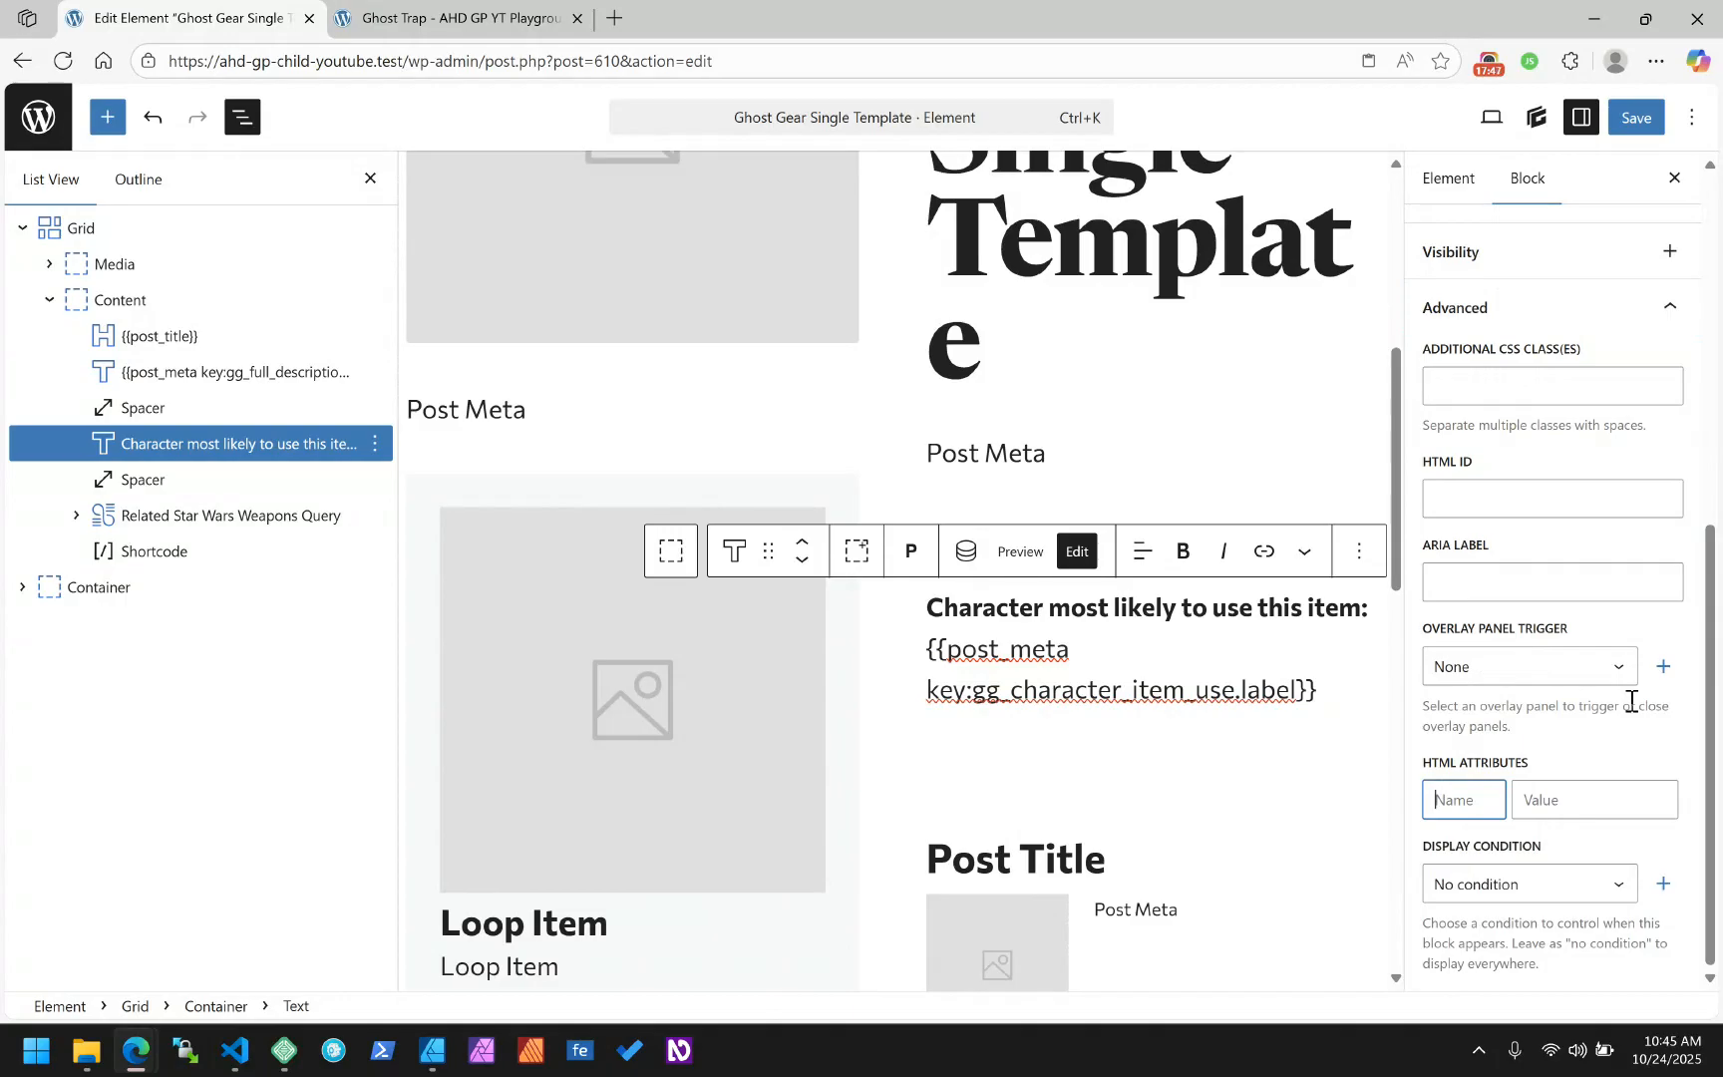
{"action": "left_click", "coordinate": [1468, 385]}
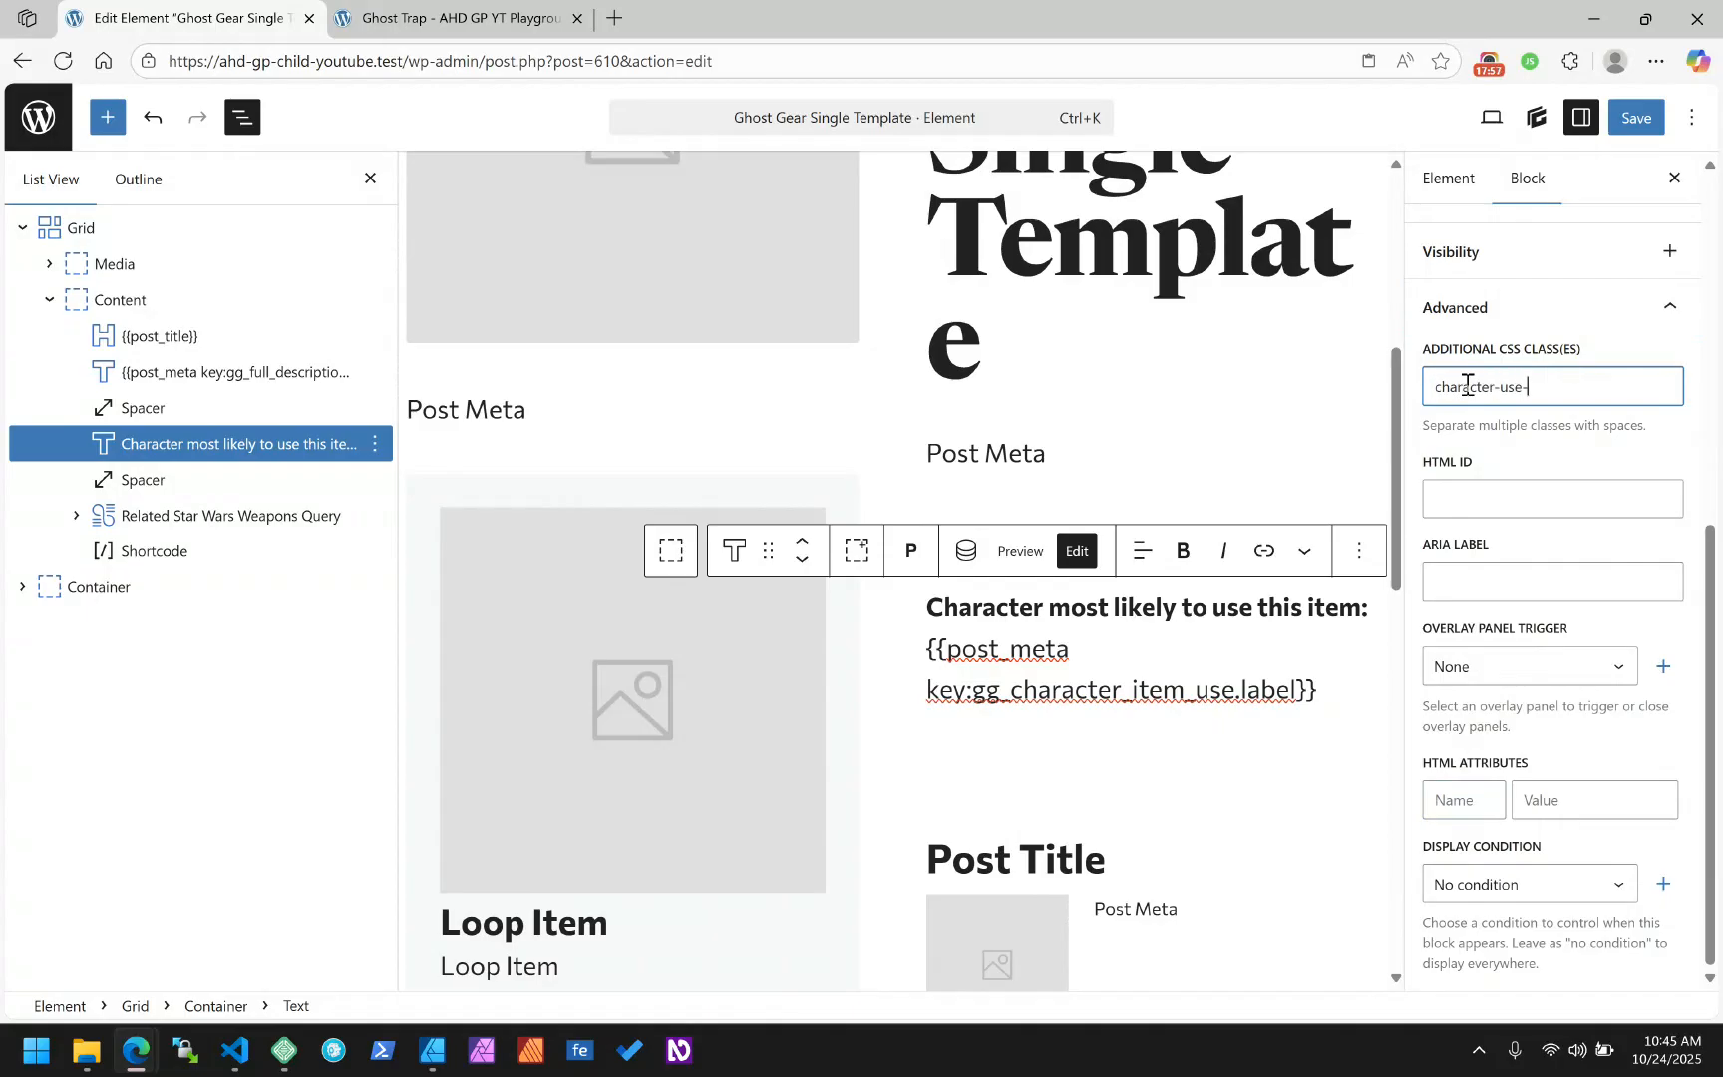
{"action": "key", "text": "ctrl+v"}
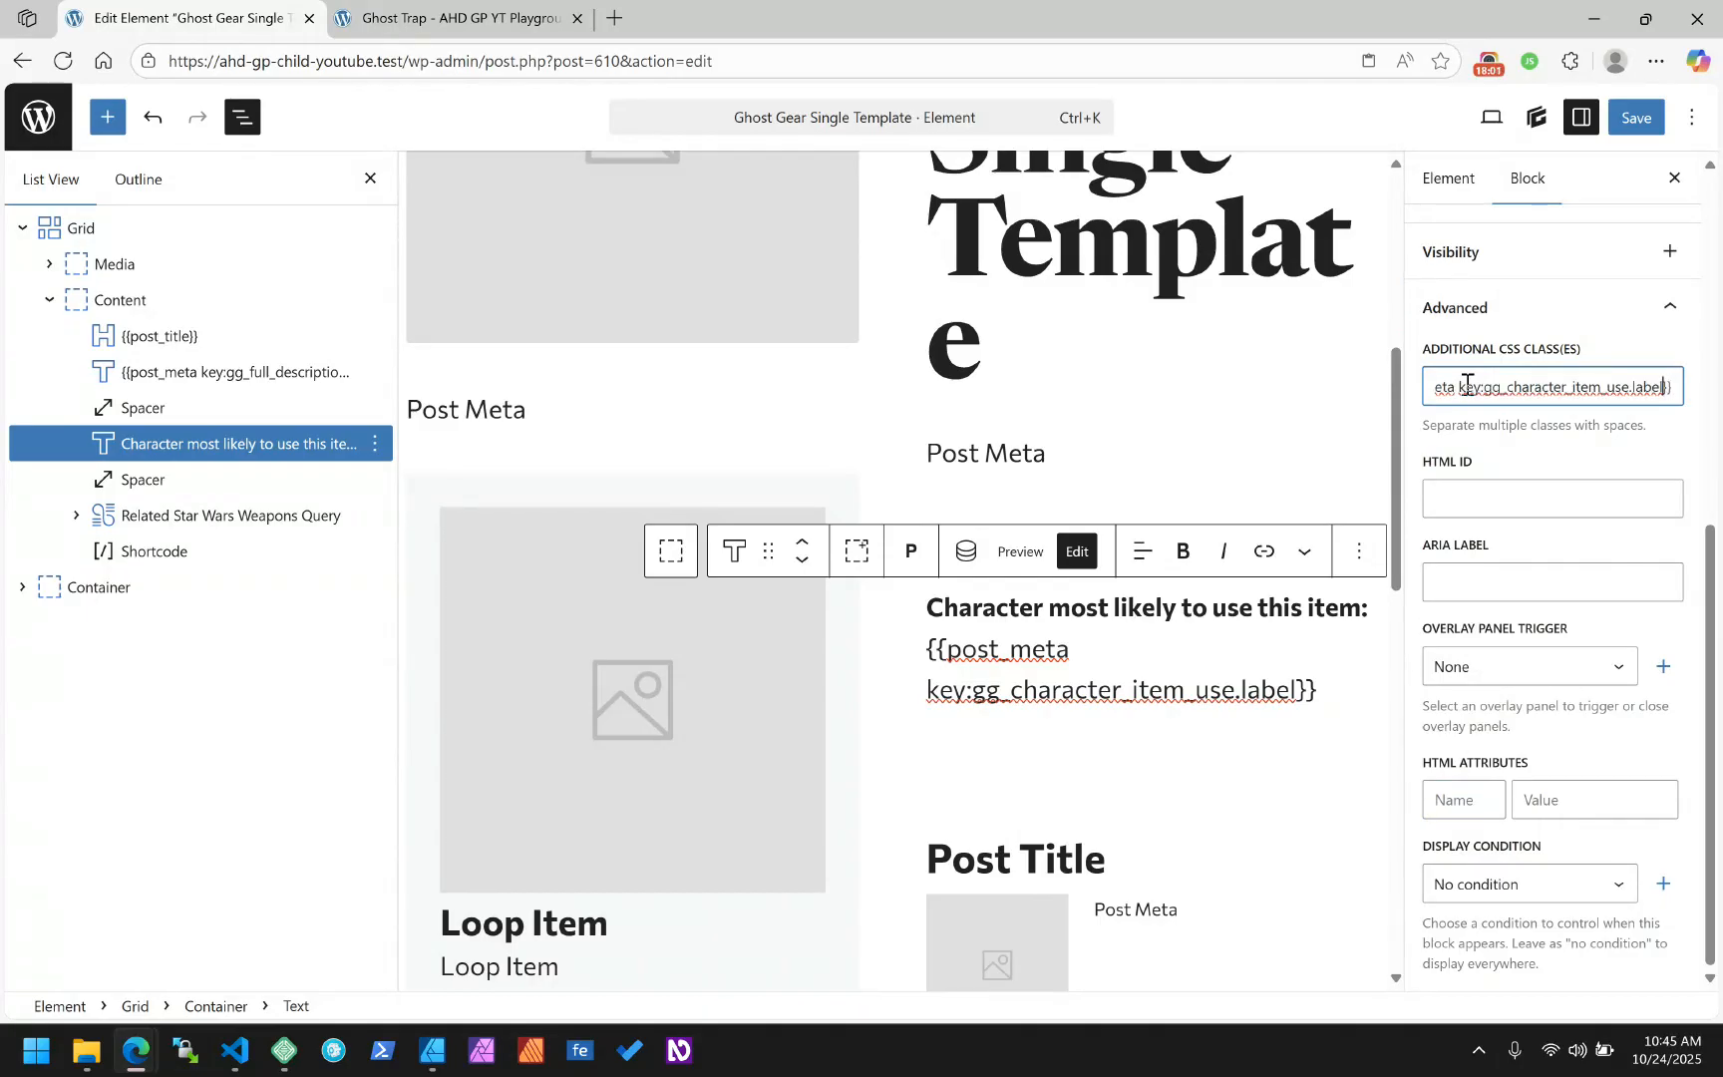
{"action": "type", "text": "value"}
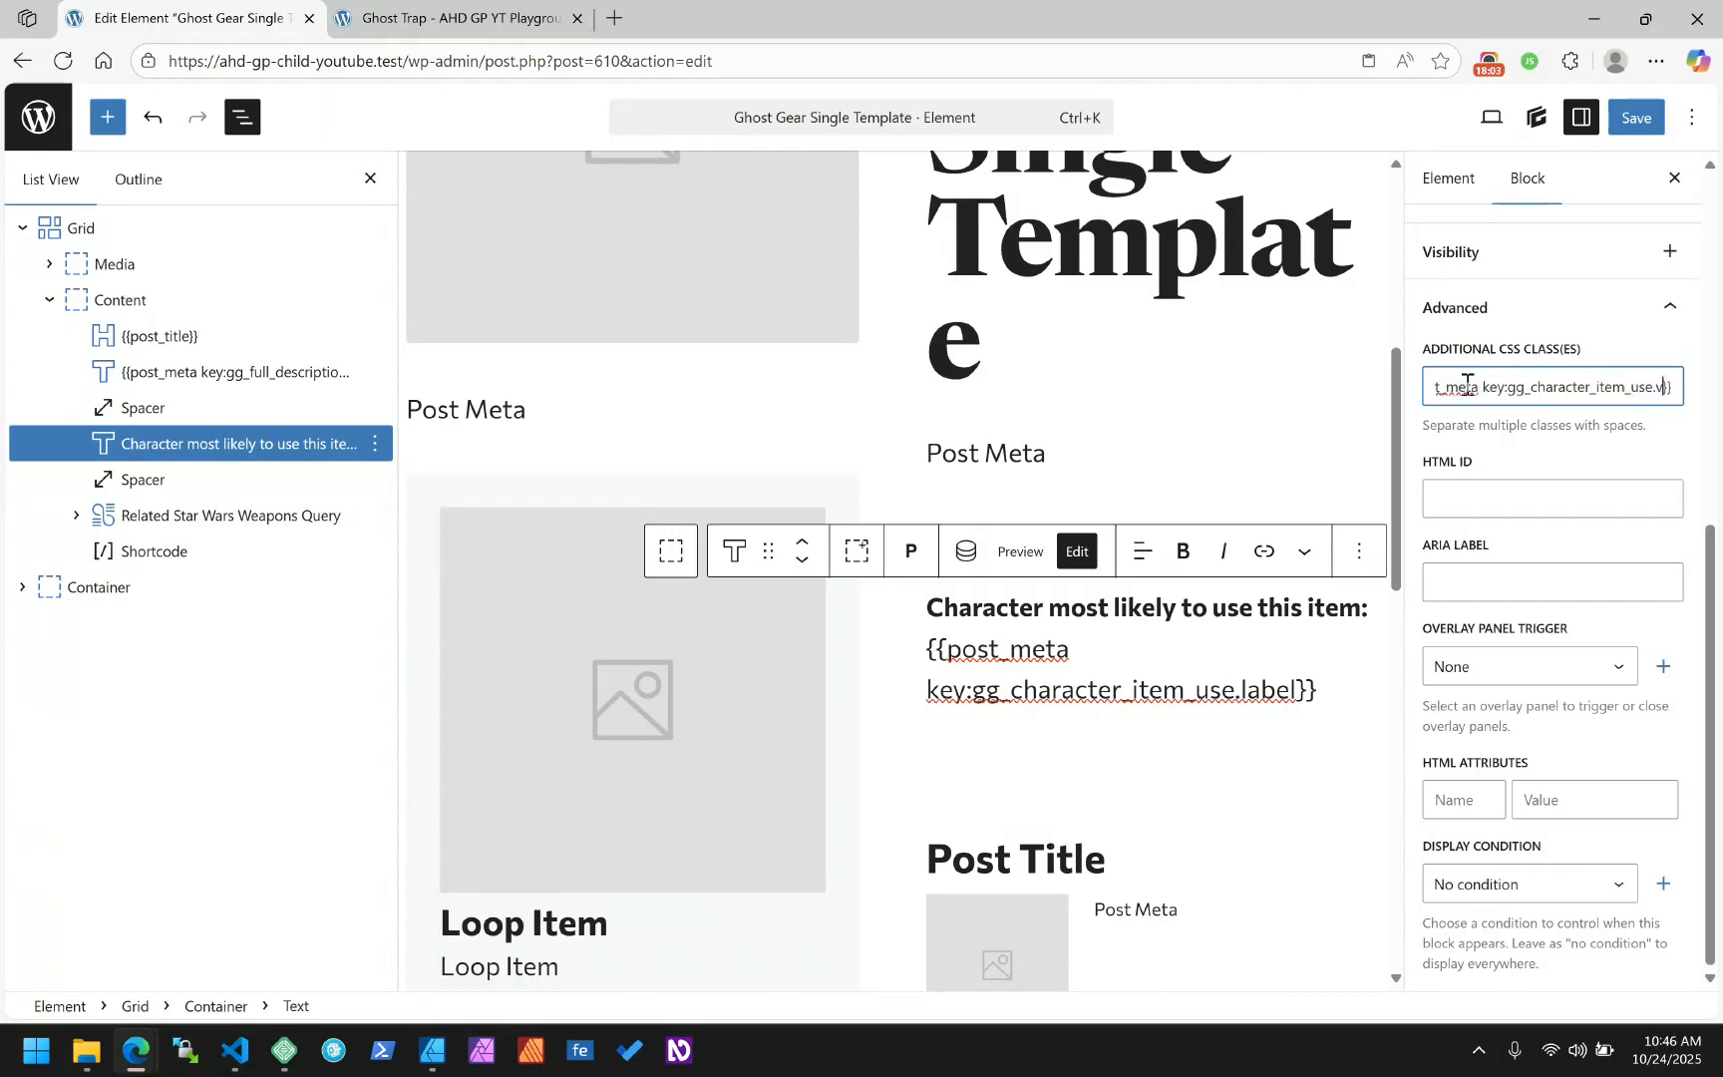
{"action": "type", "text": "}}"}
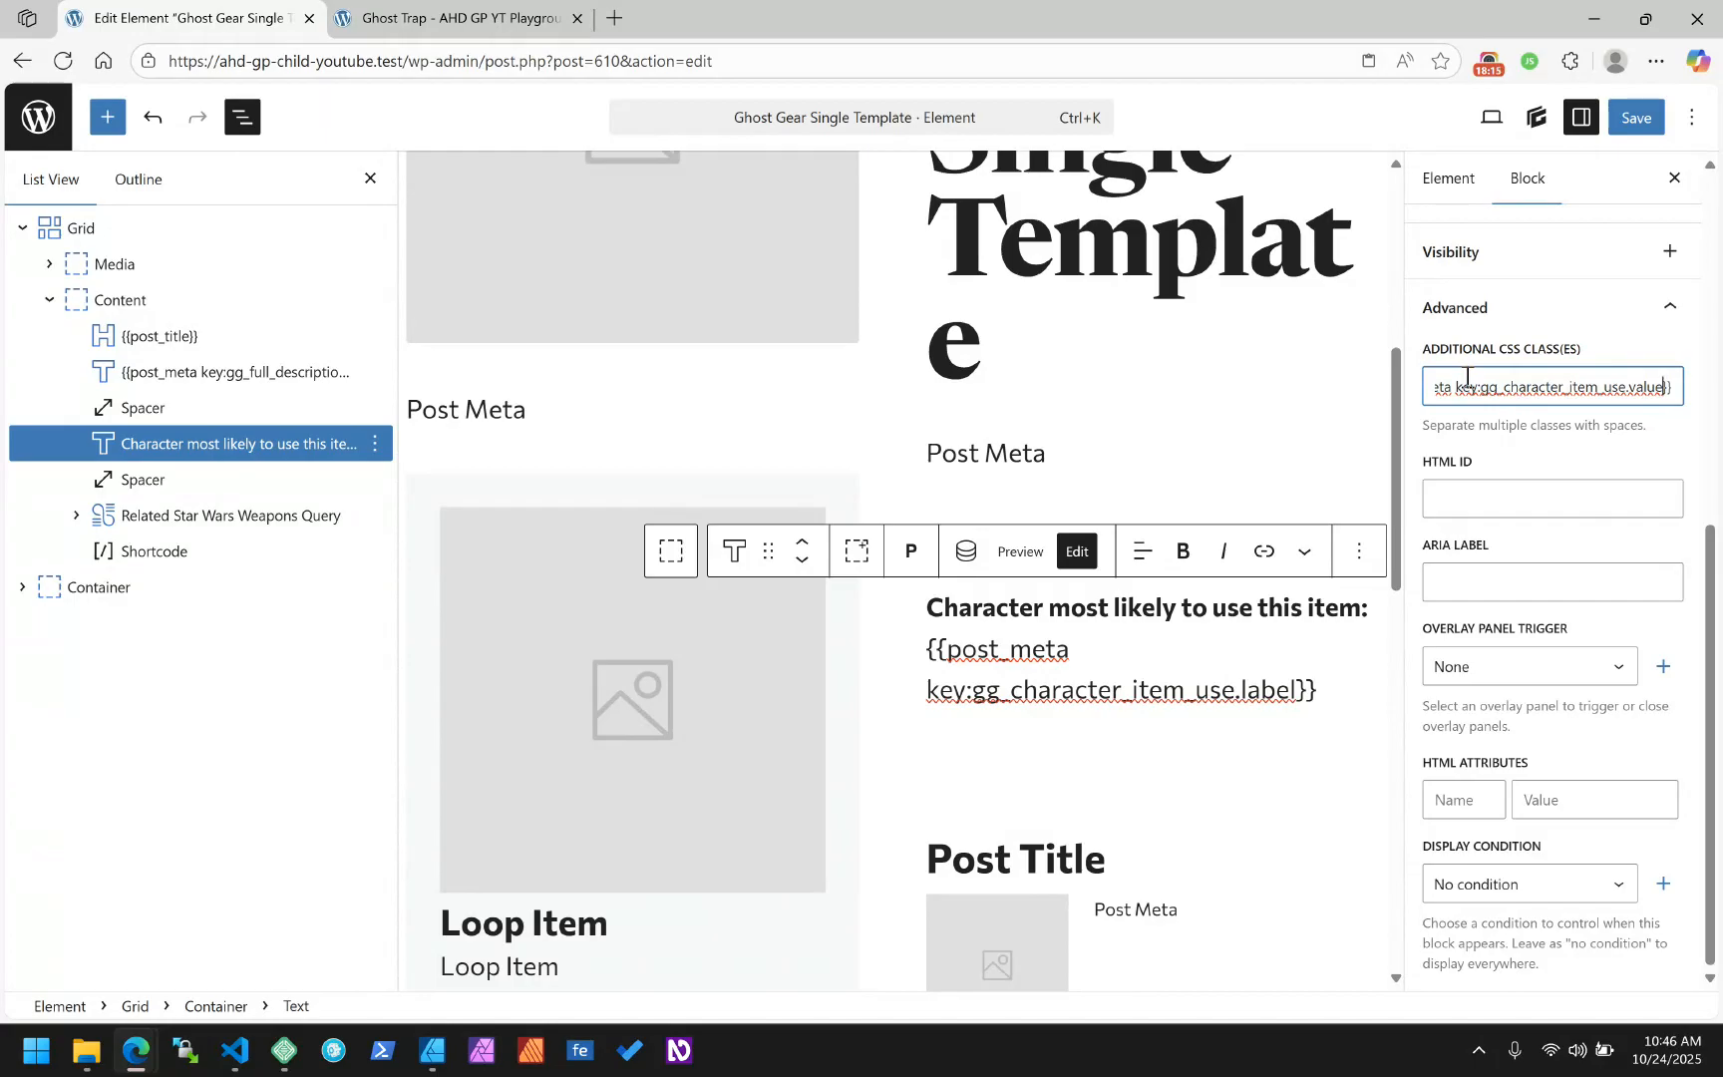
{"action": "left_click", "coordinate": [1636, 119]}
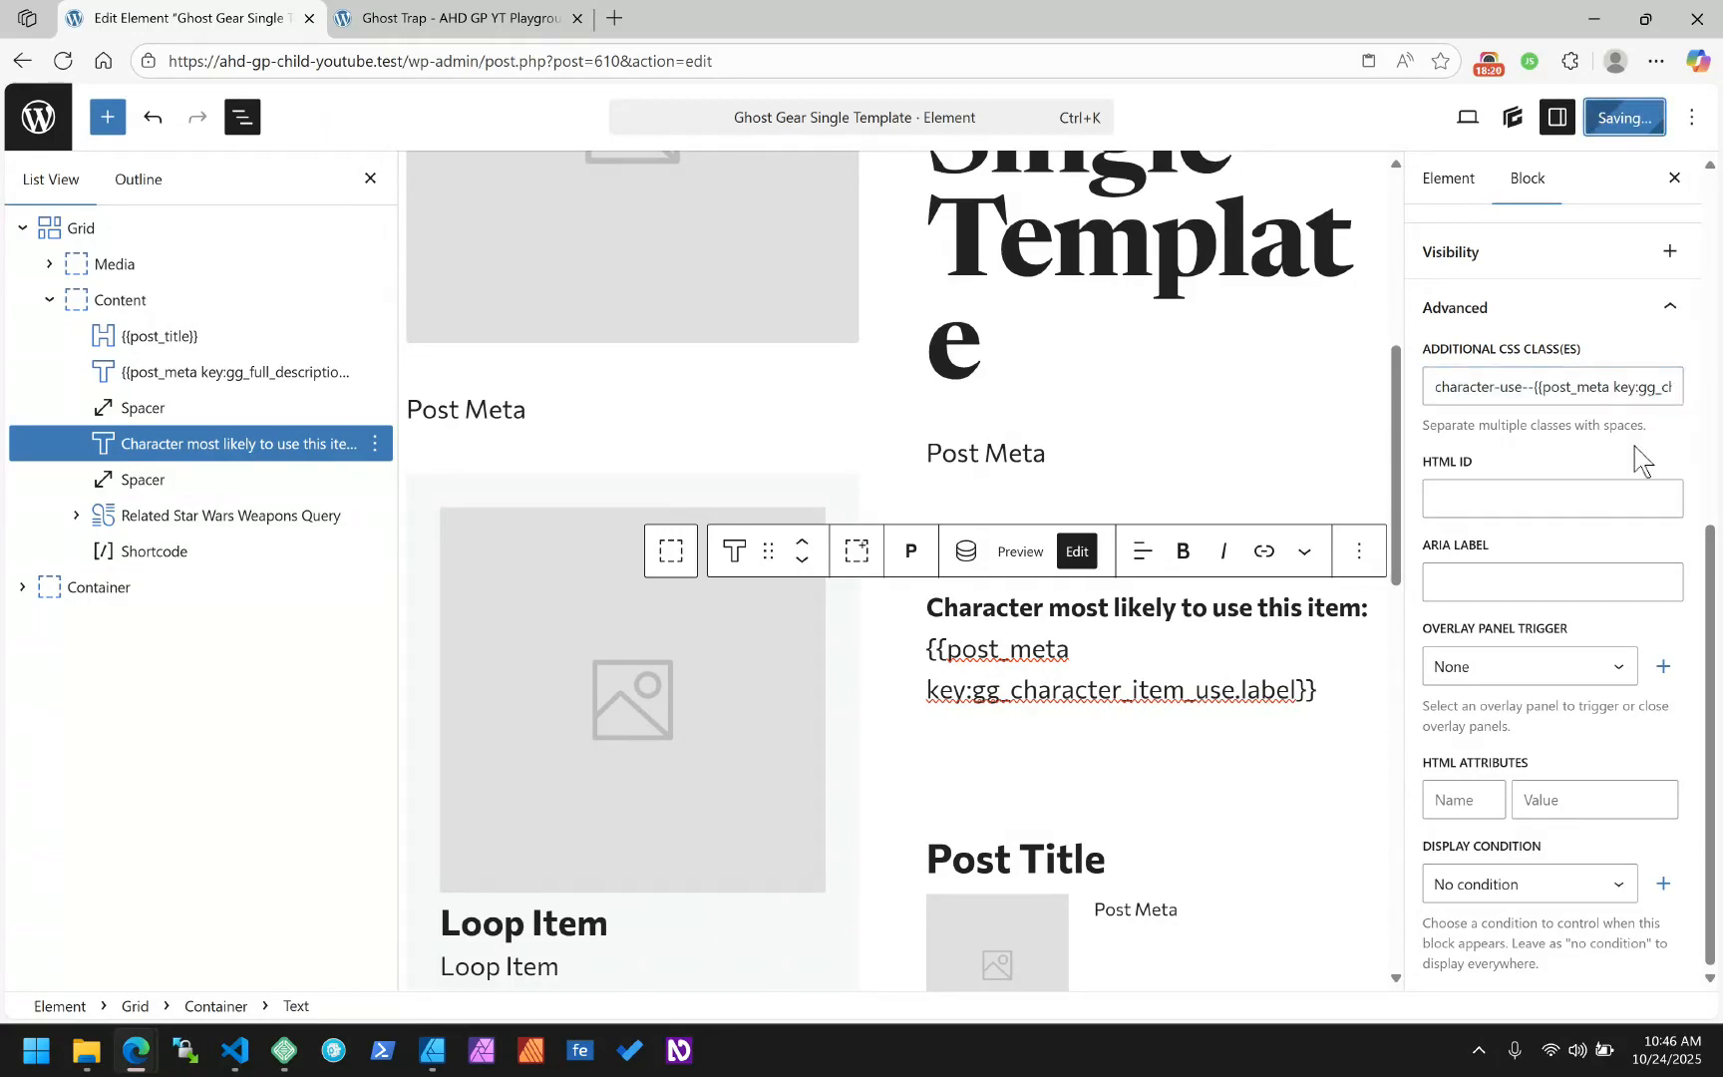
Reload the Ghost Trap page and inspect the character line's paragraph element for its character-use class
{"action": "left_click", "coordinate": [458, 16]}
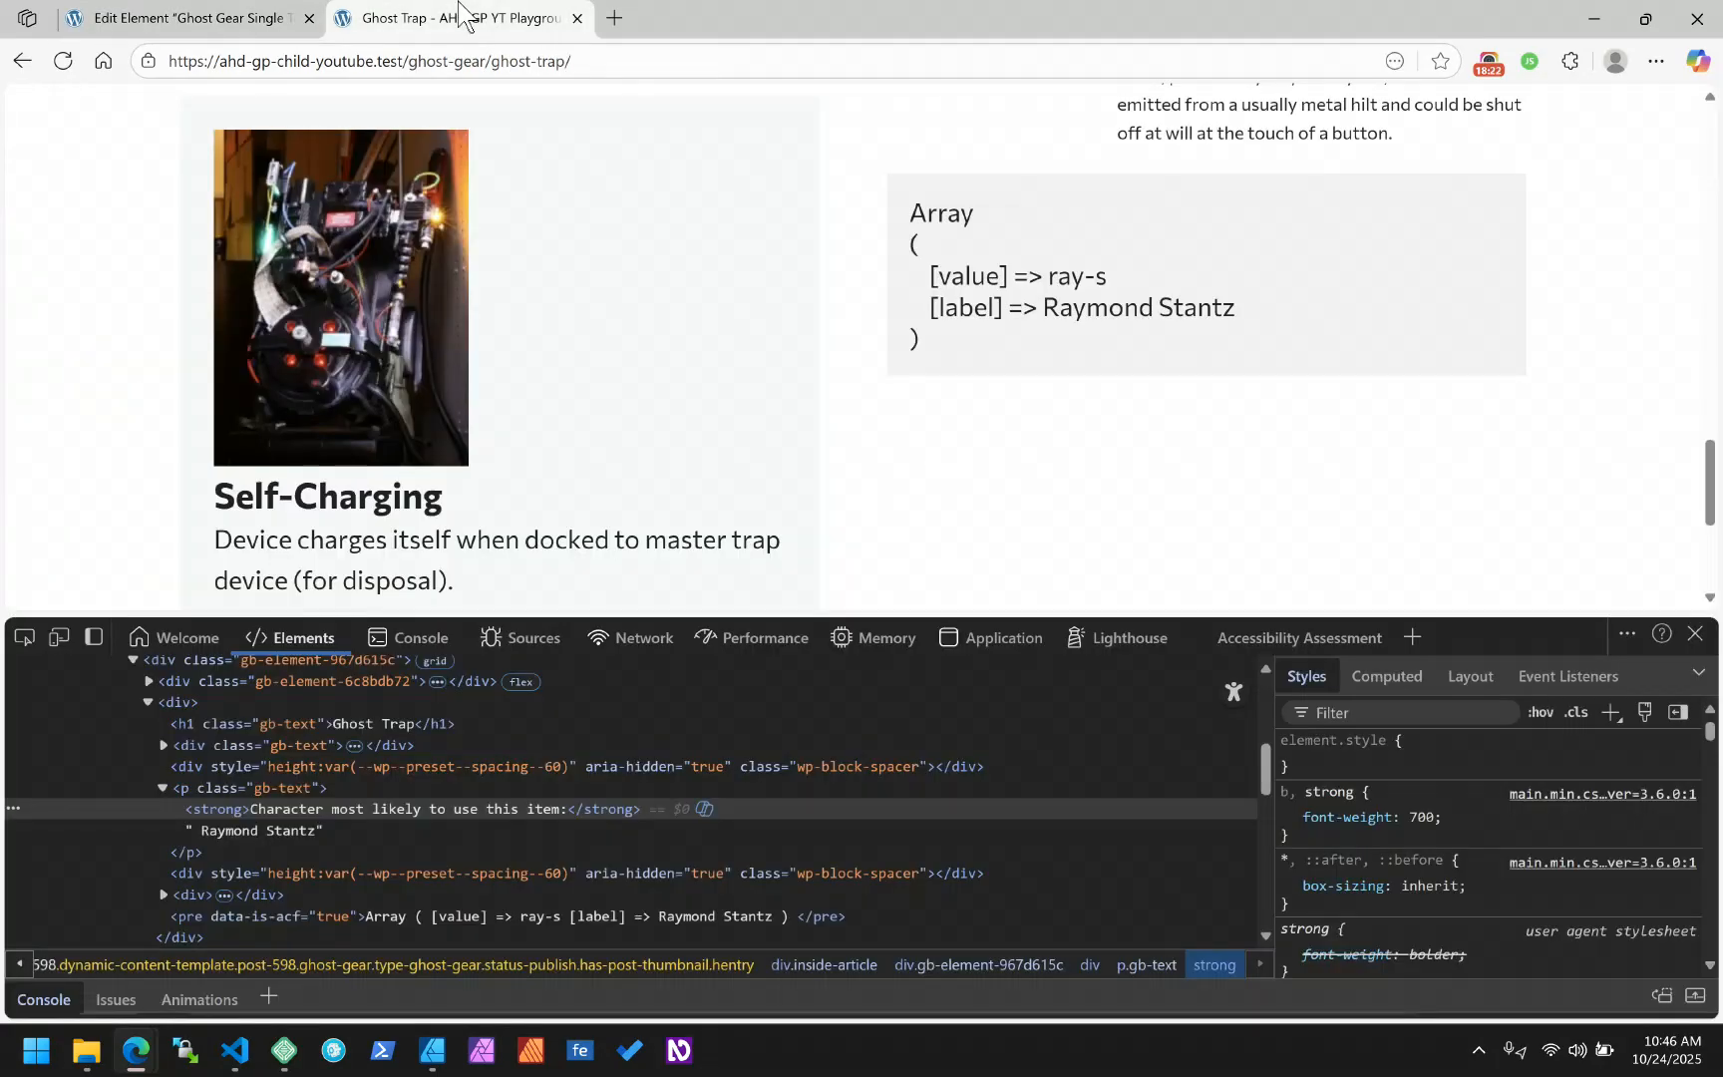
{"action": "left_click", "coordinate": [62, 61]}
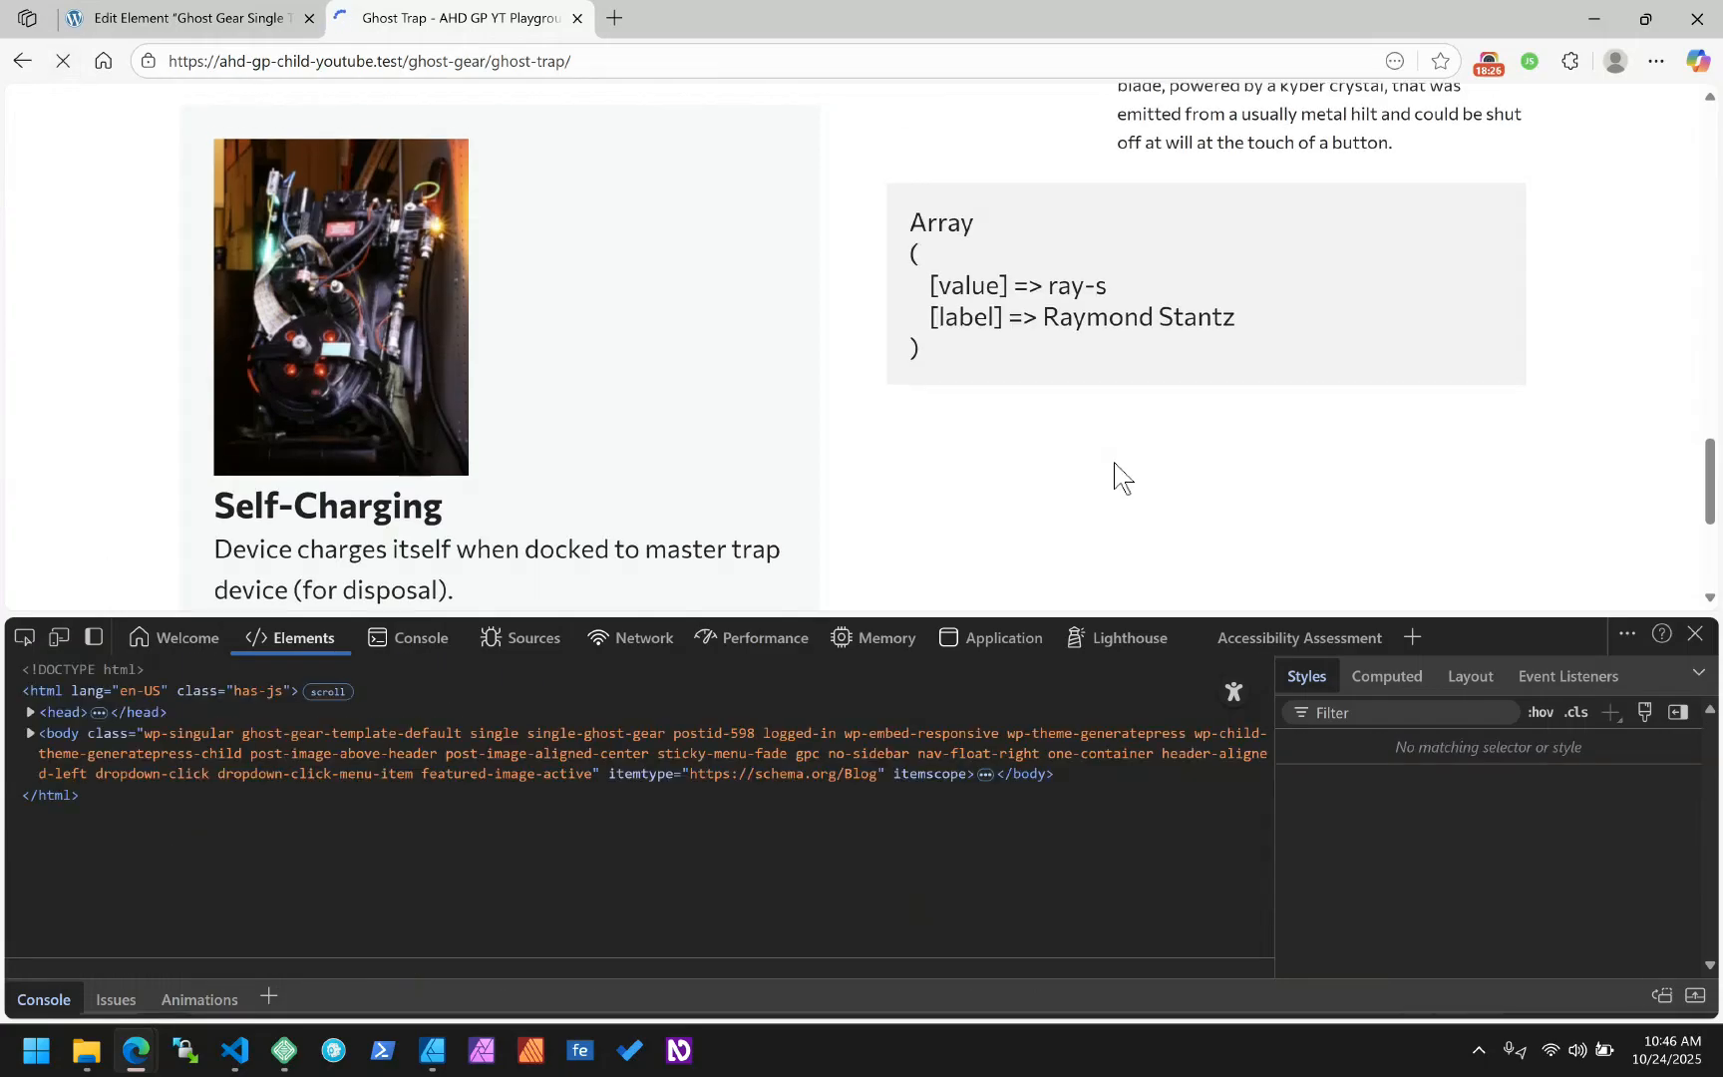
{"action": "scroll", "coordinate": [1113, 476], "scroll_direction": "up", "scroll_amount": 4}
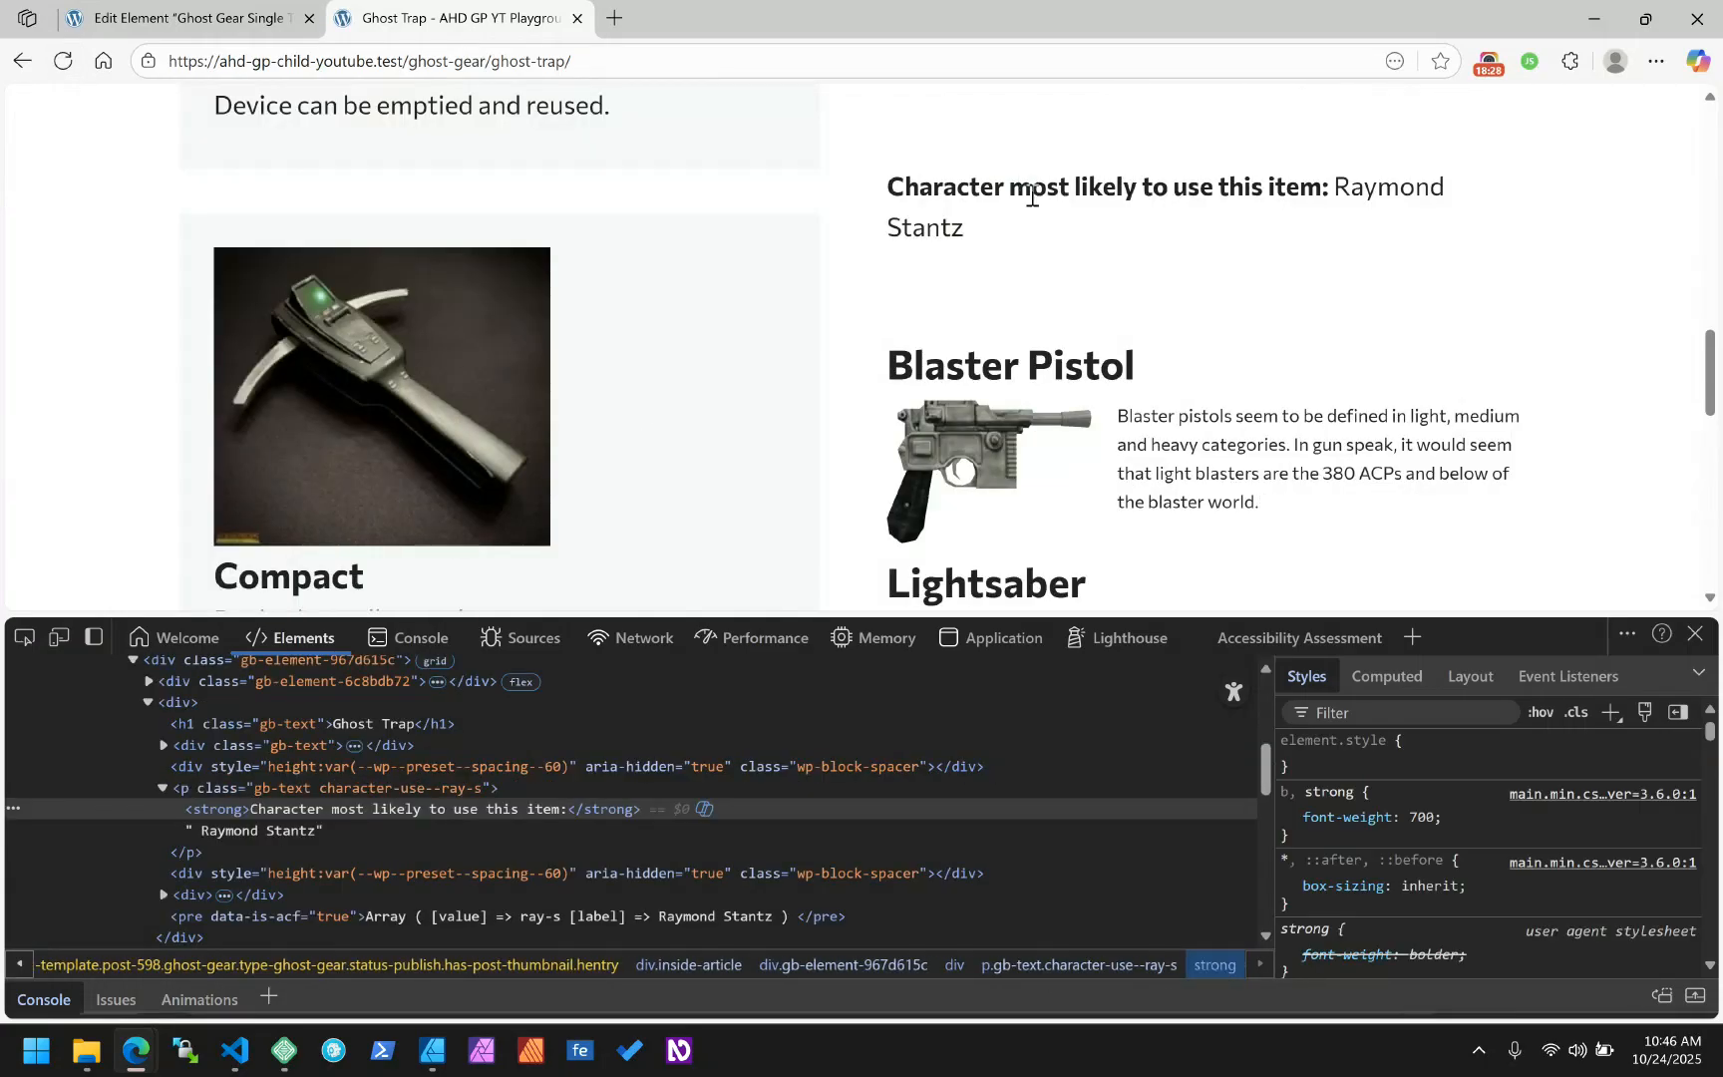
{"action": "right_click", "coordinate": [1029, 196]}
{"action": "left_click", "coordinate": [1124, 719]}
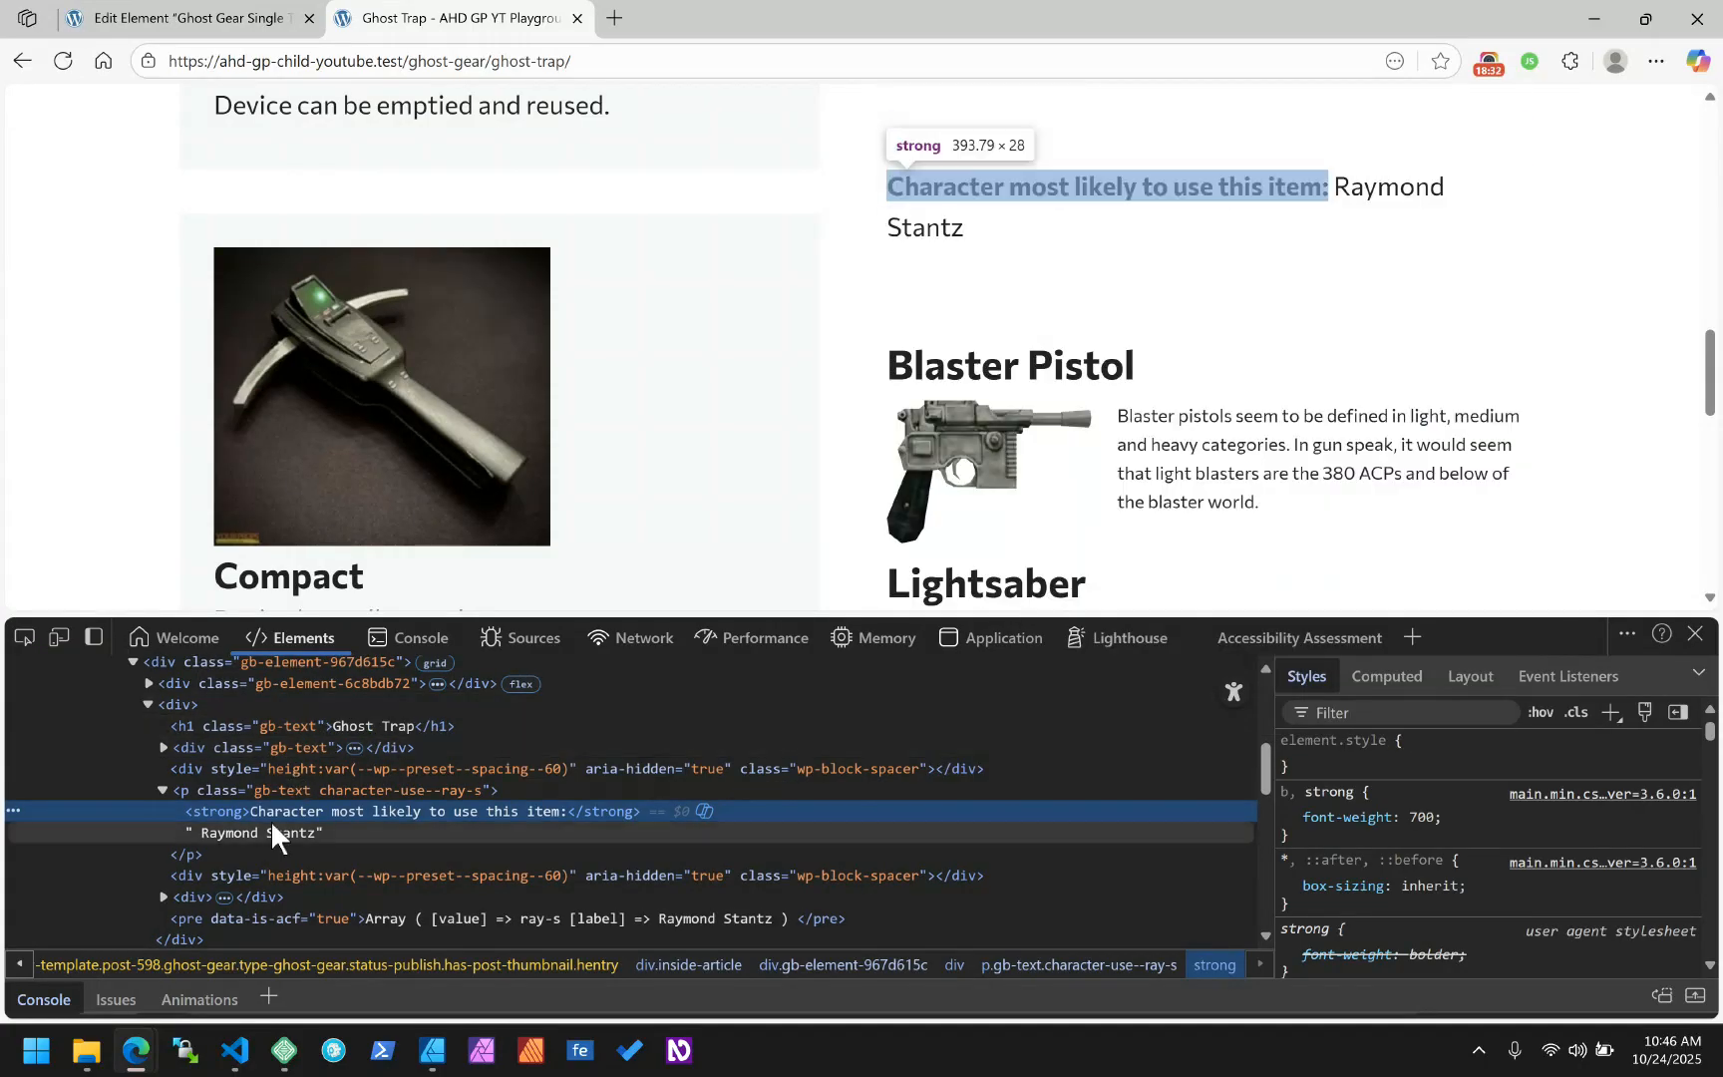
{"action": "left_click", "coordinate": [204, 791]}
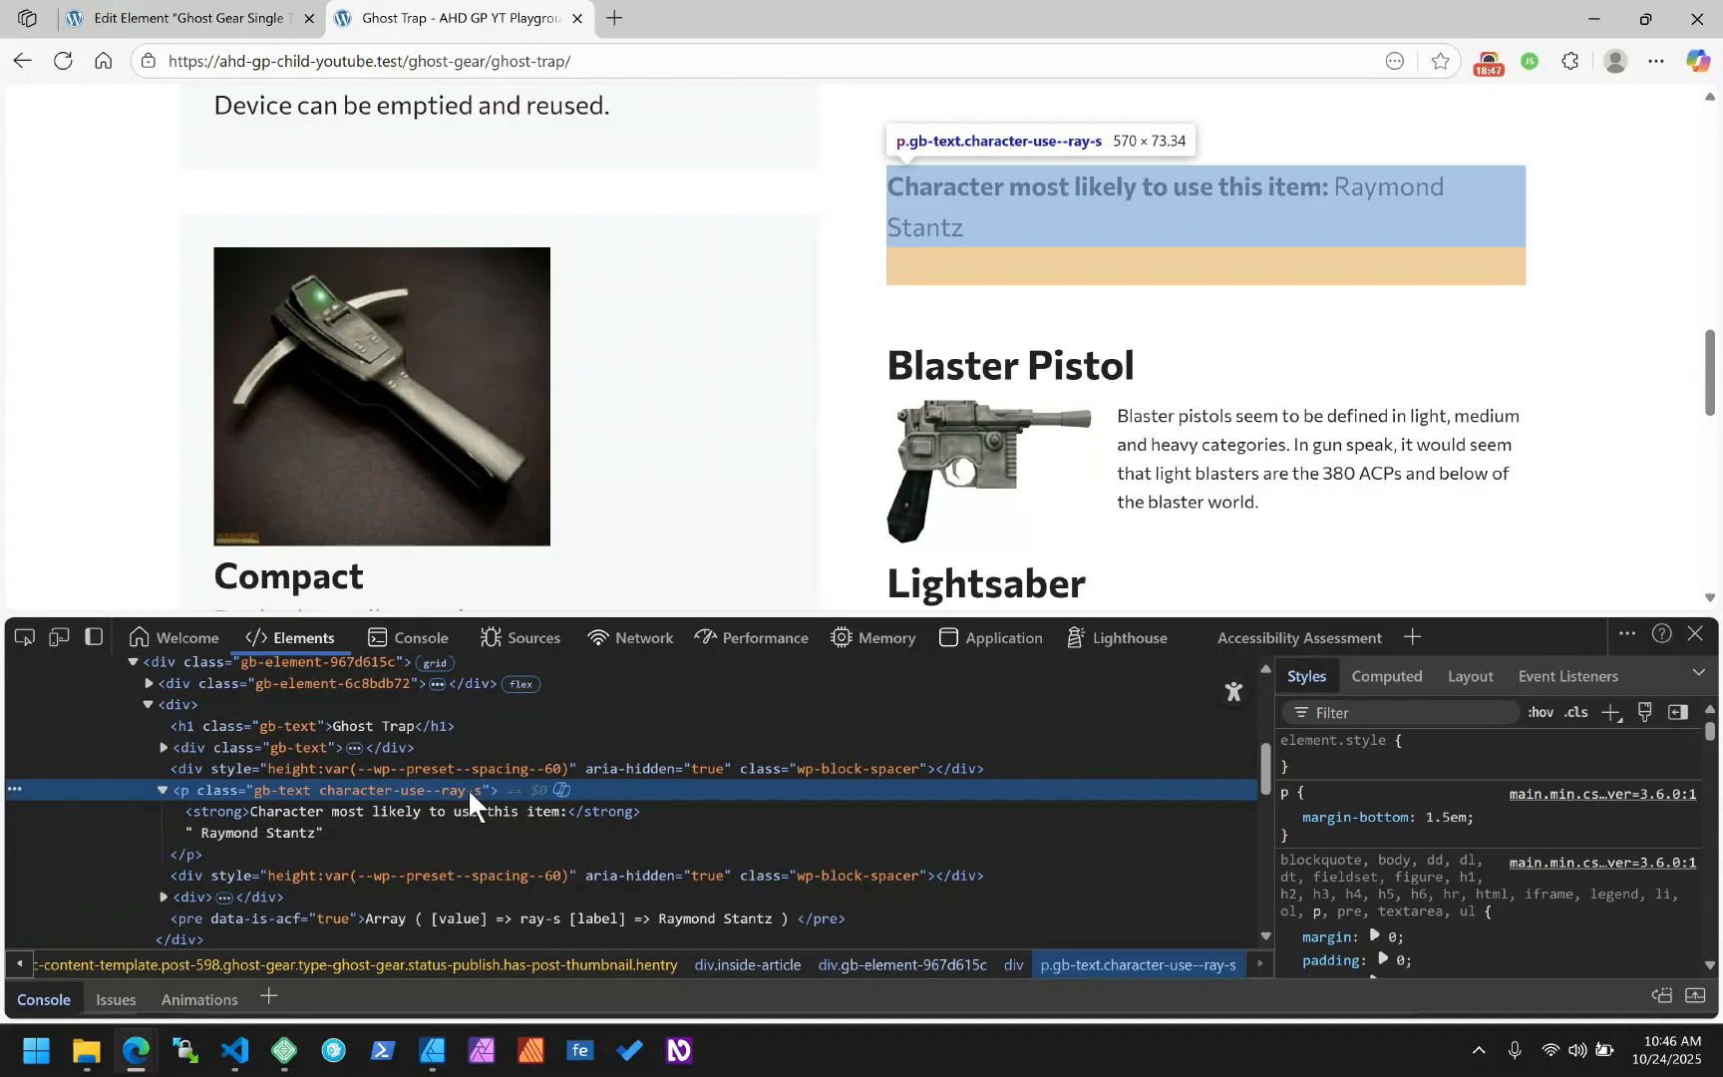
Compare the paragraph's class suffix with the value entry in the Array output on the Ghost Trap page
{"action": "scroll", "coordinate": [1091, 376], "scroll_direction": "down", "scroll_amount": 8}
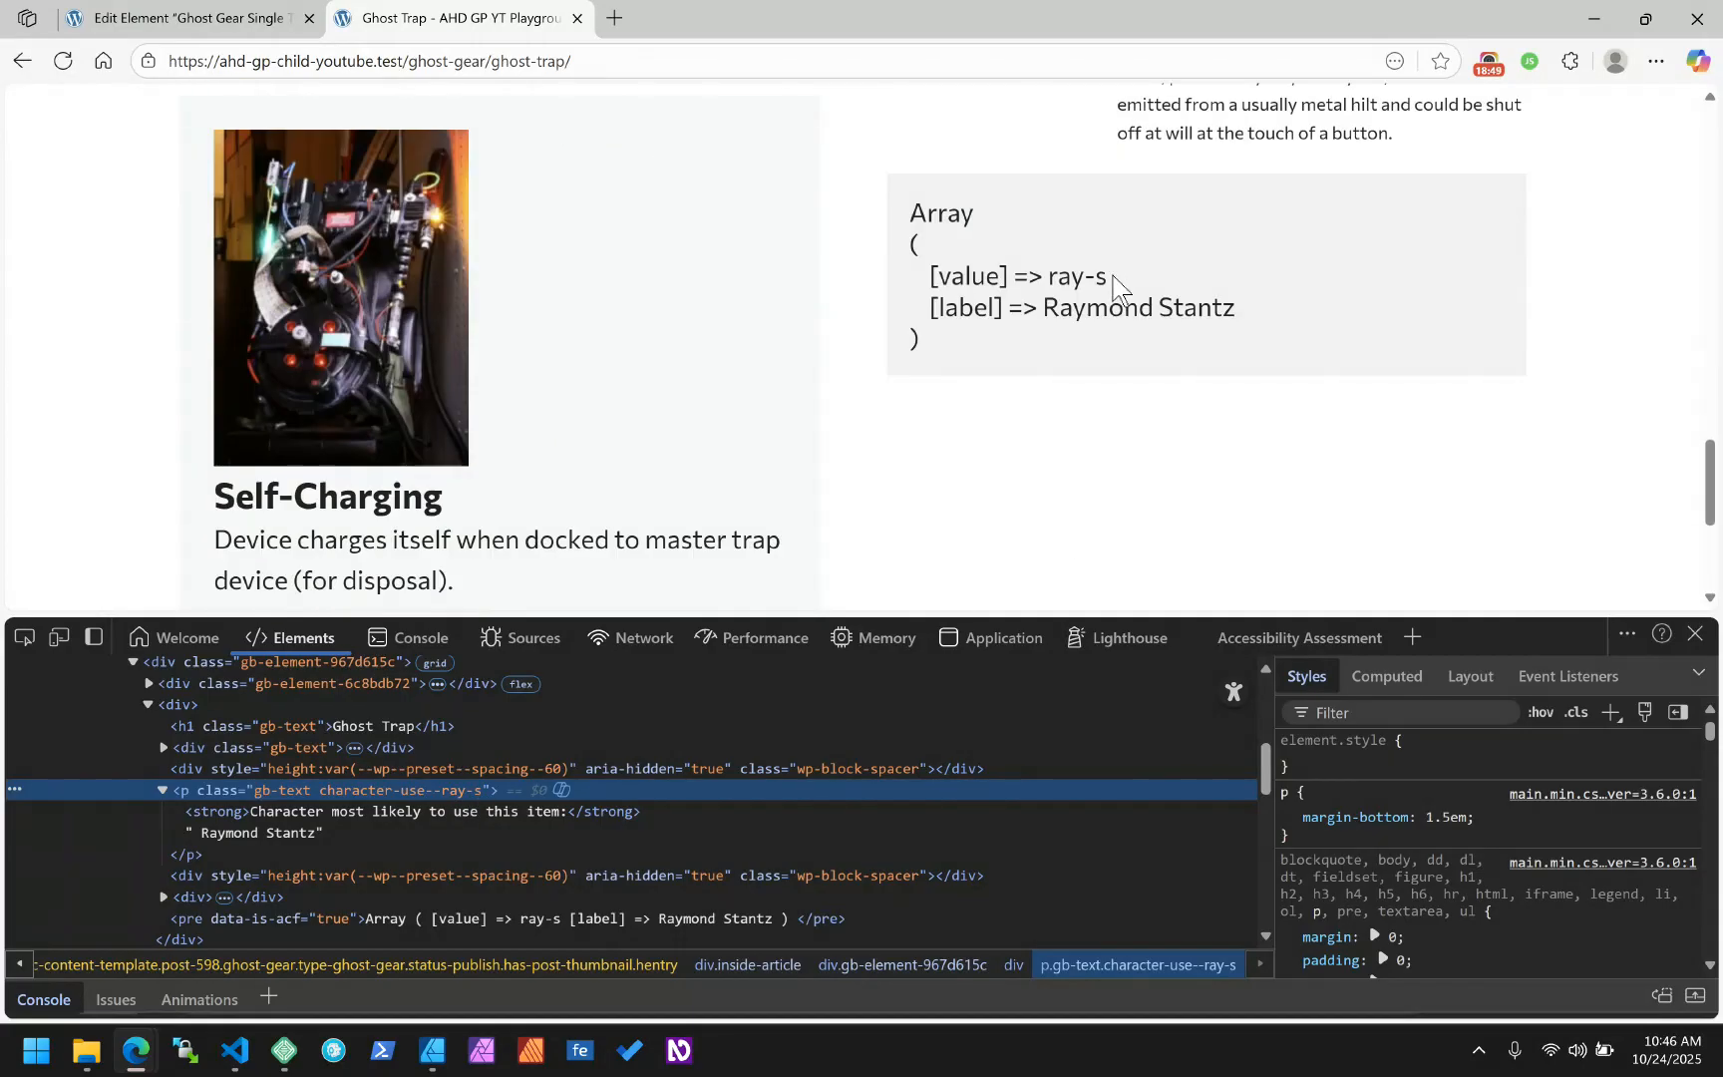
{"action": "left_click_drag", "start_coordinate": [1108, 278], "coordinate": [1046, 280]}
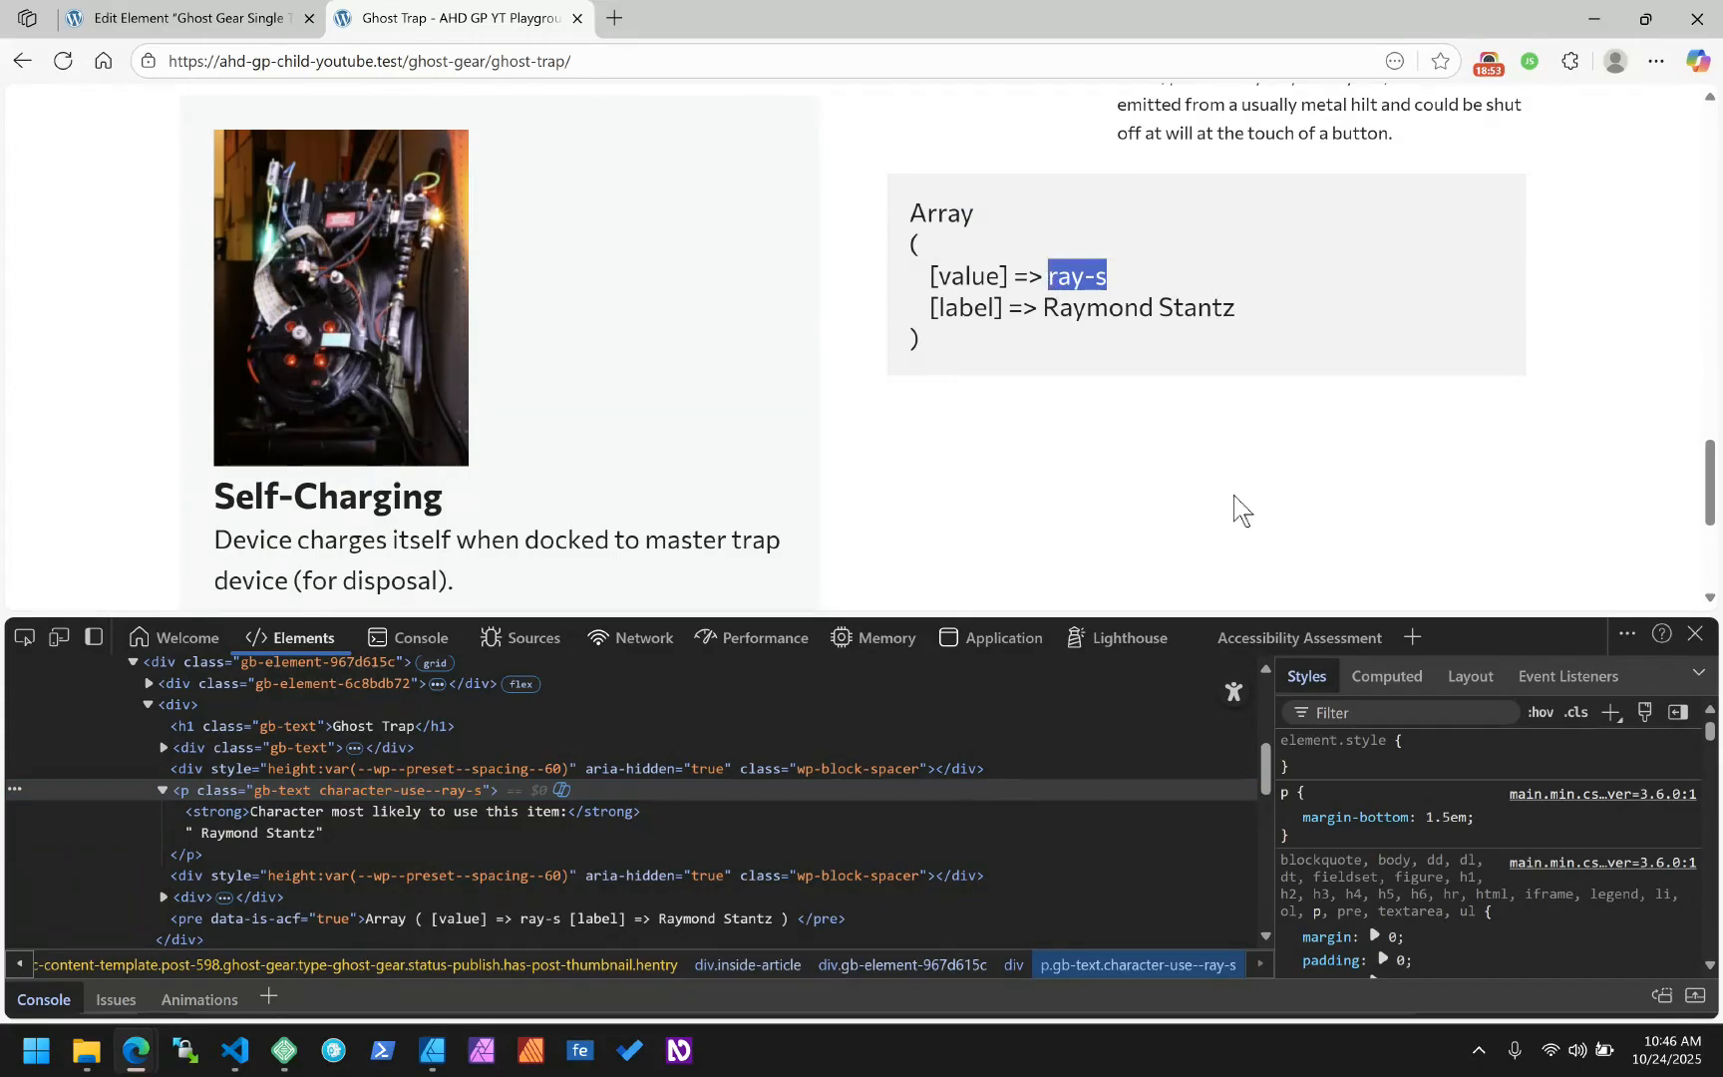
{"action": "left_click", "coordinate": [1298, 468]}
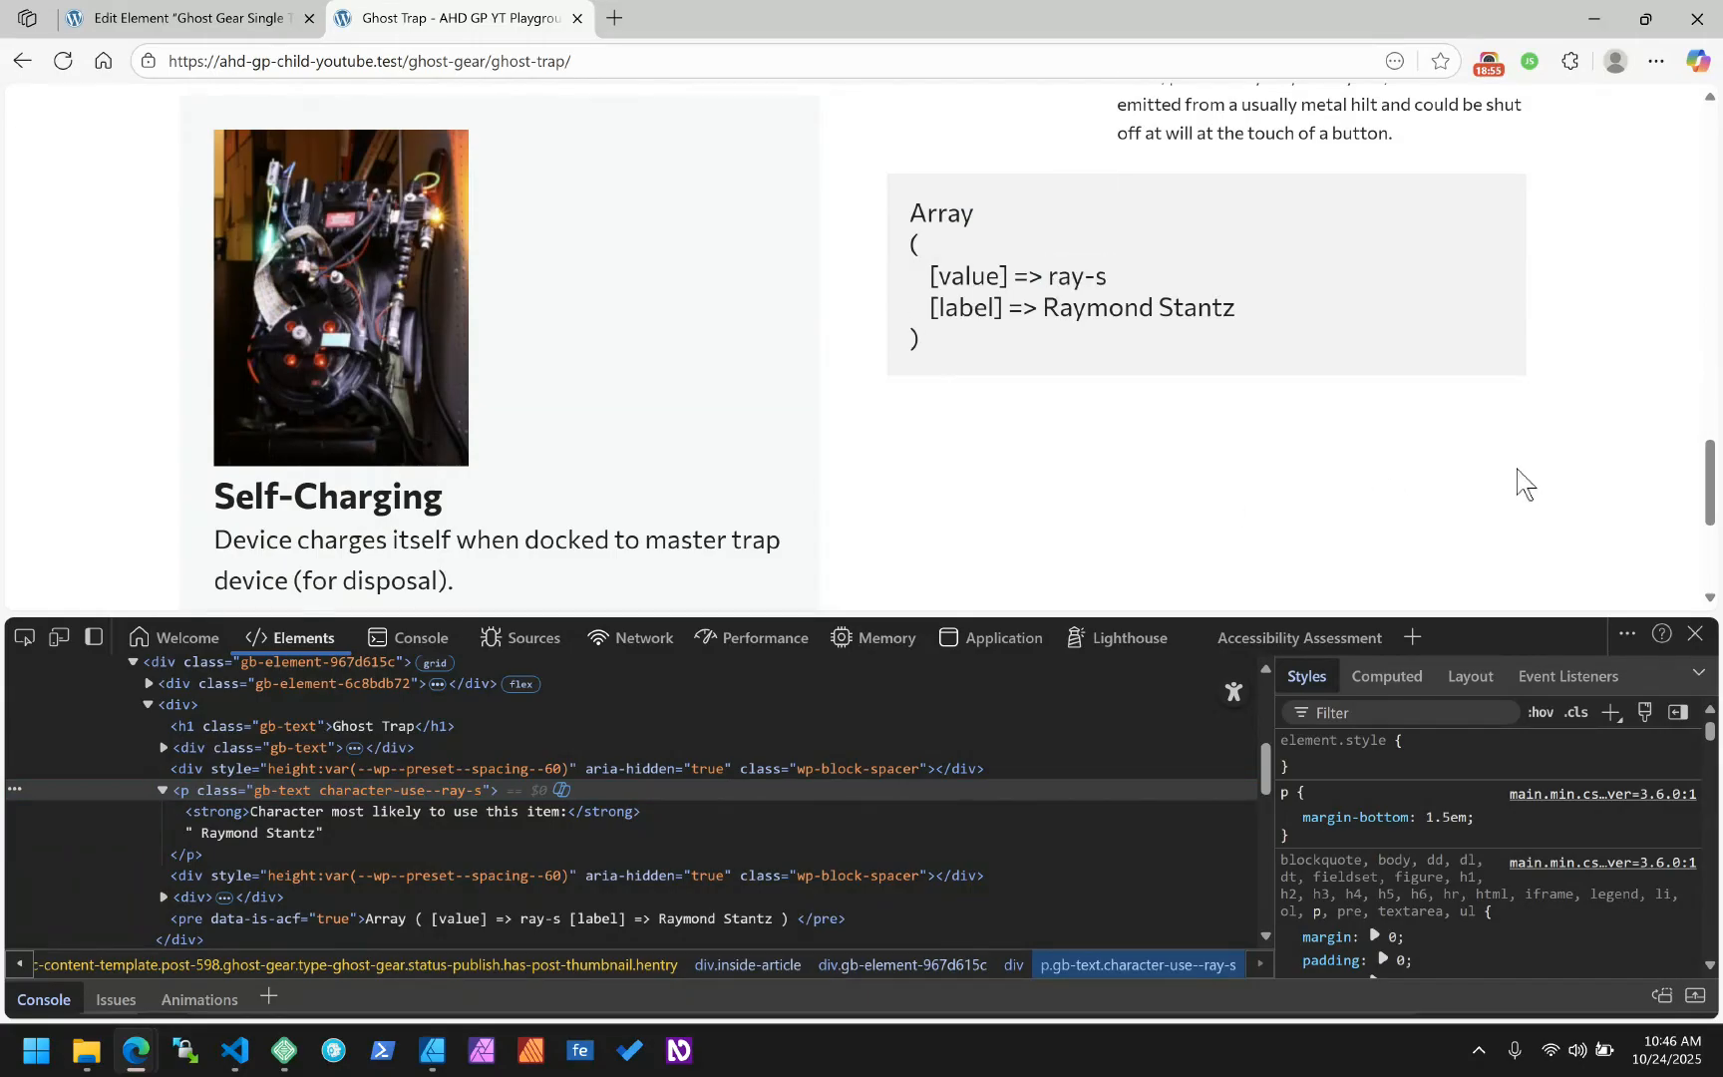
{"action": "scroll", "coordinate": [1522, 483], "scroll_direction": "up", "scroll_amount": 10}
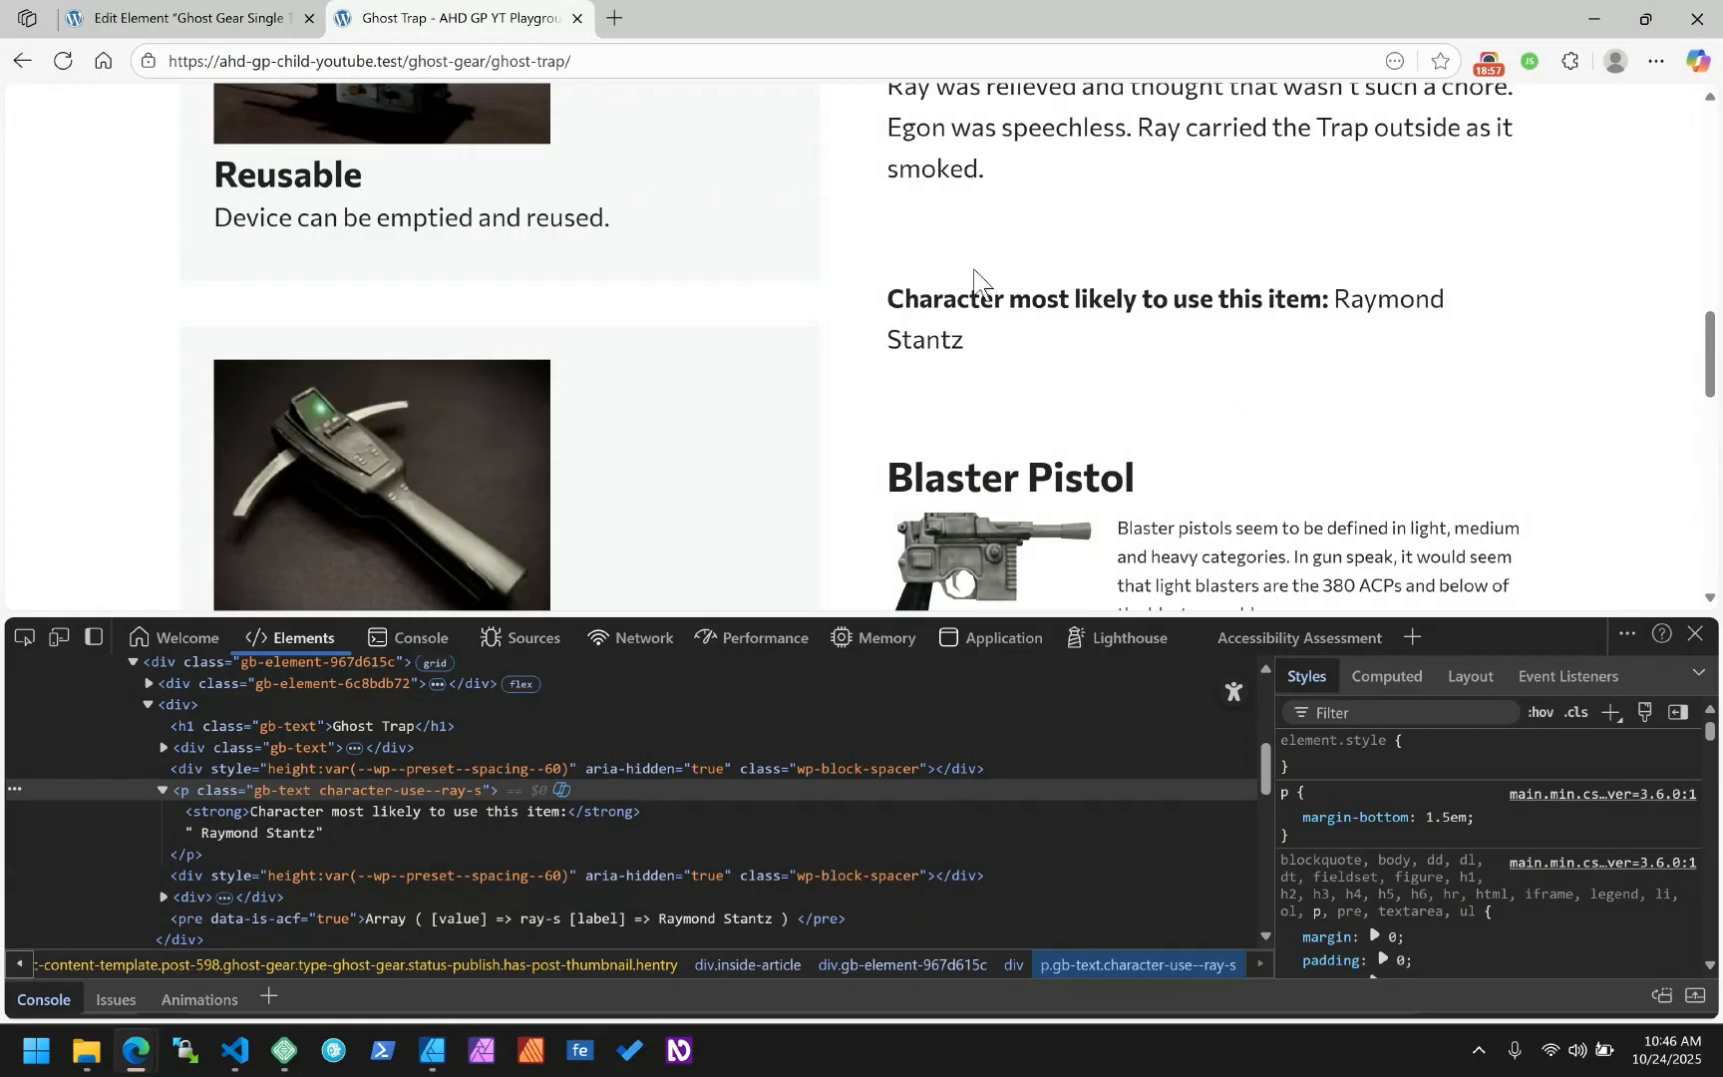
Leave the template editor and open the Ghost Trap item for editing from the Ghost Gear list
{"action": "left_click", "coordinate": [211, 20]}
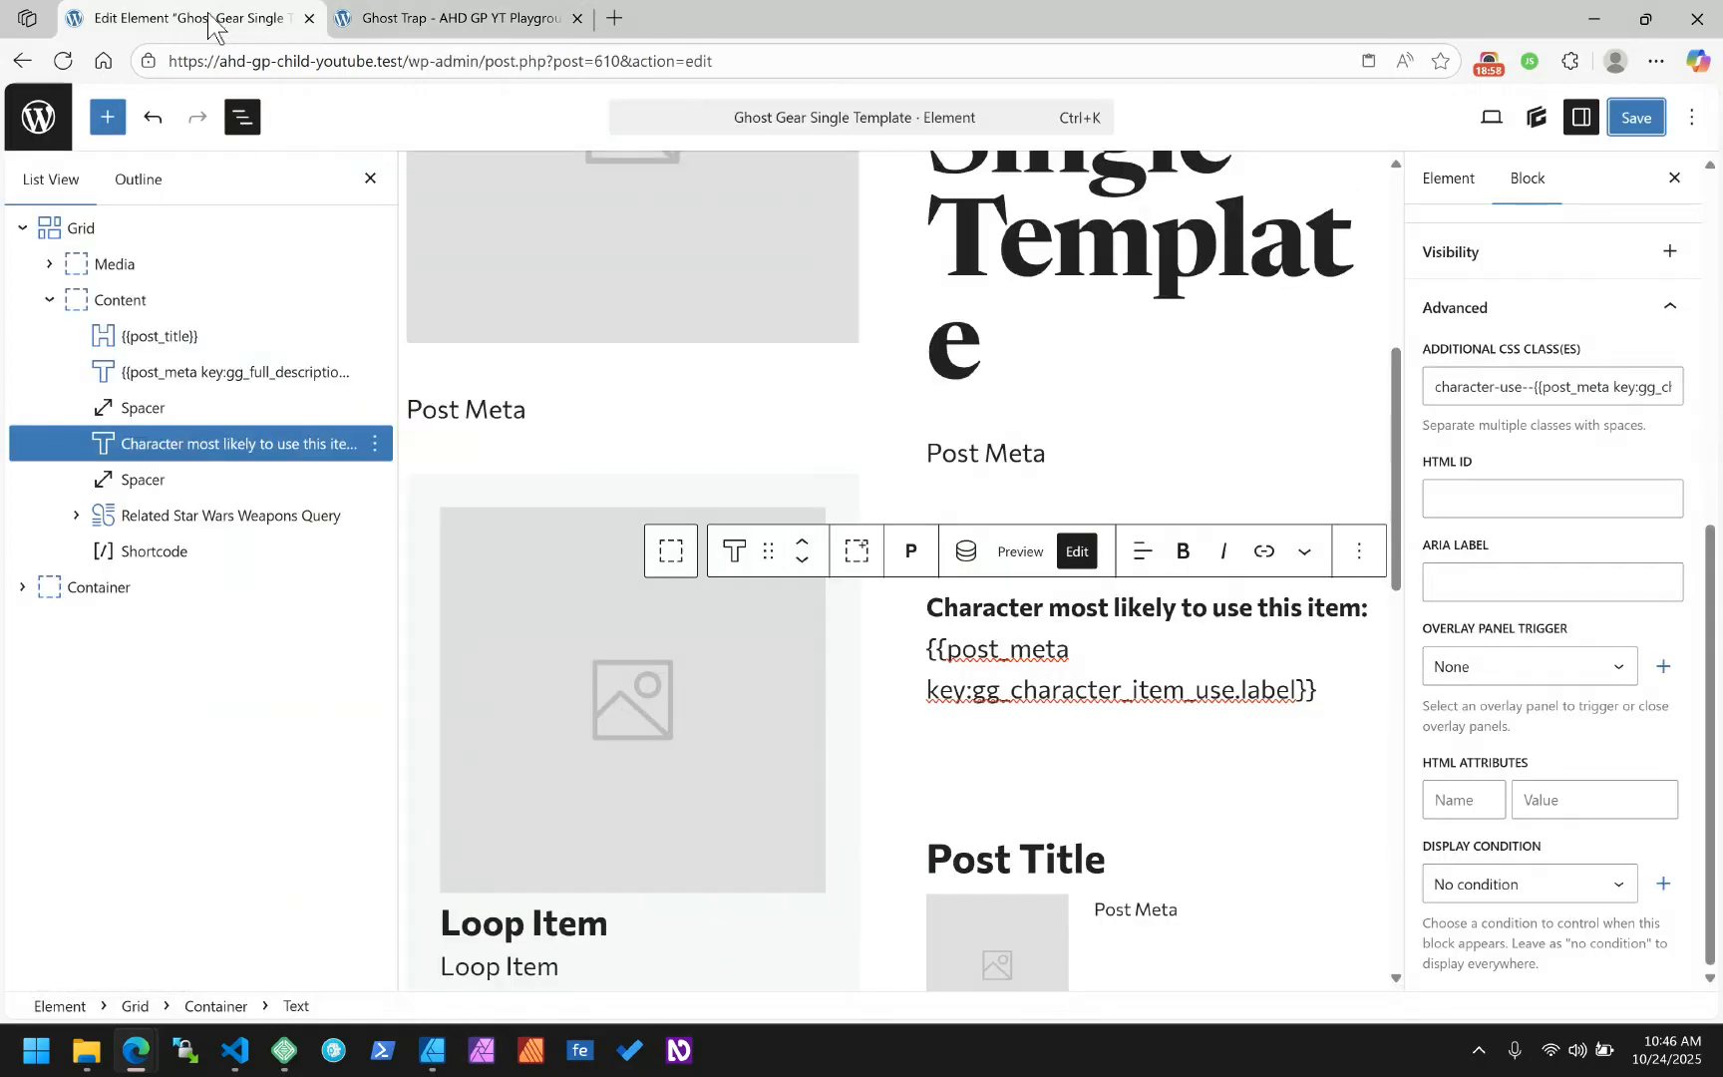
{"action": "left_click", "coordinate": [22, 122]}
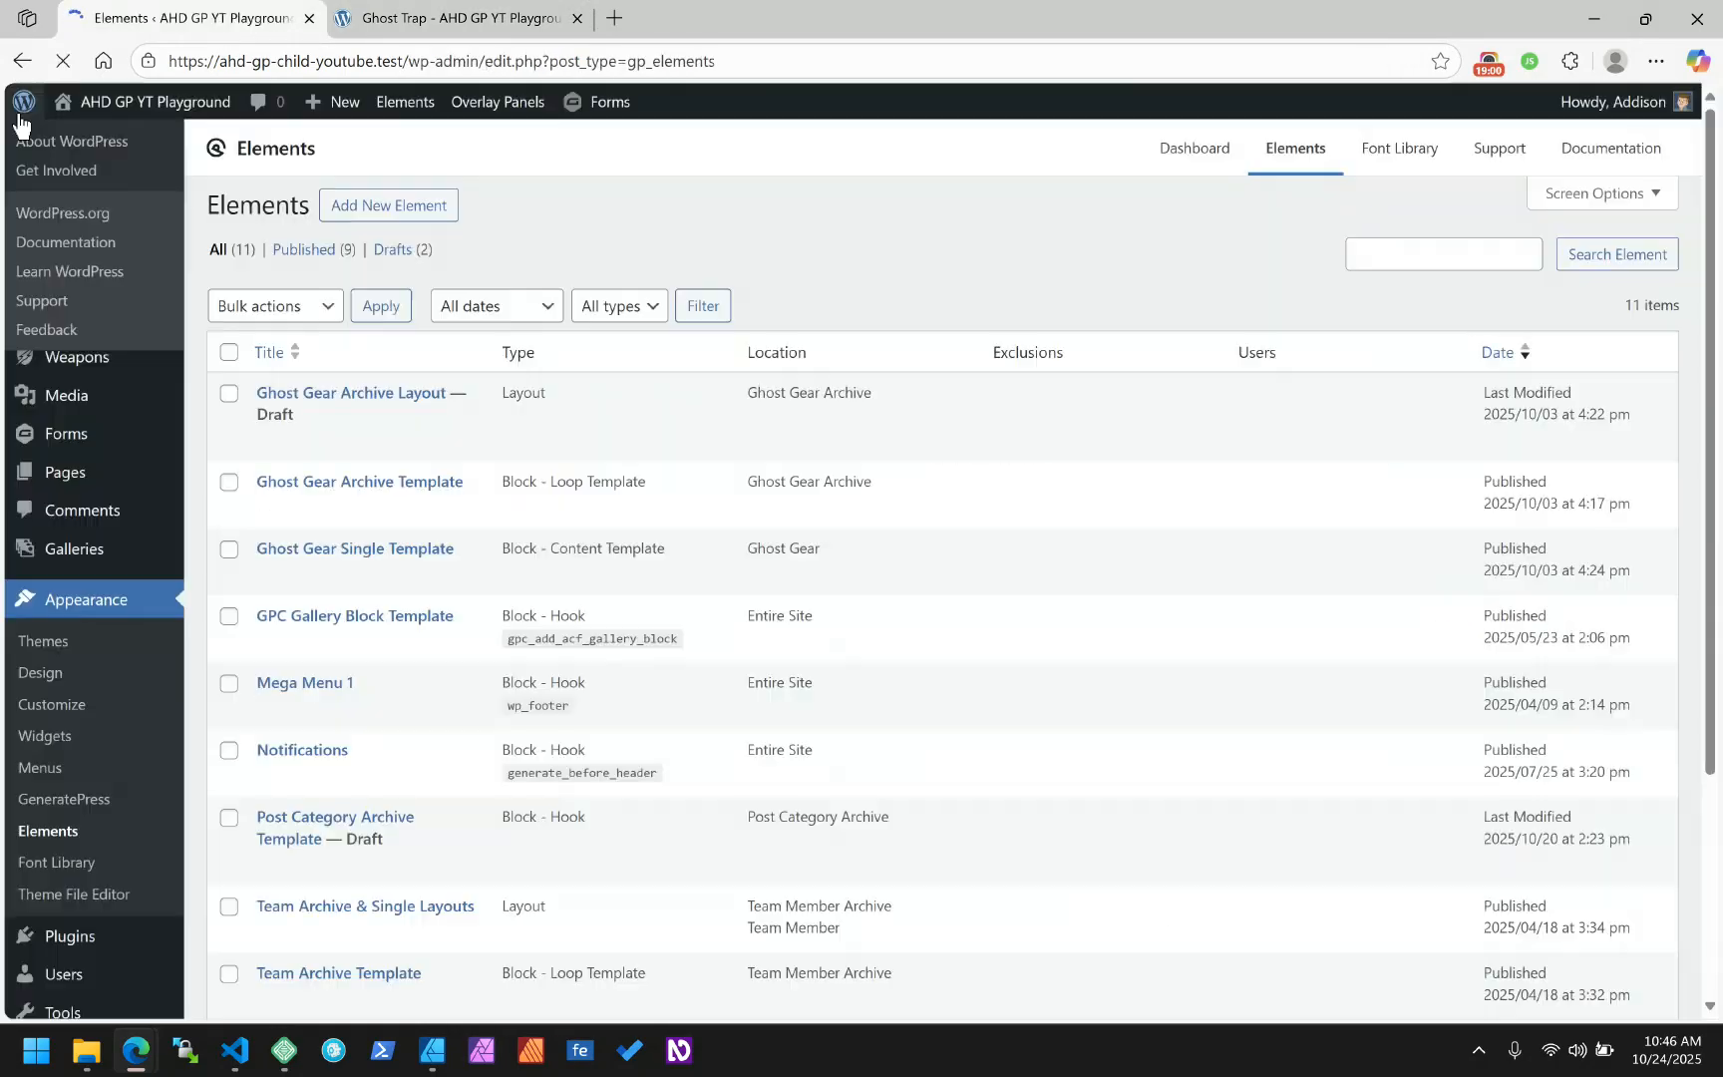
{"action": "left_click", "coordinate": [77, 272]}
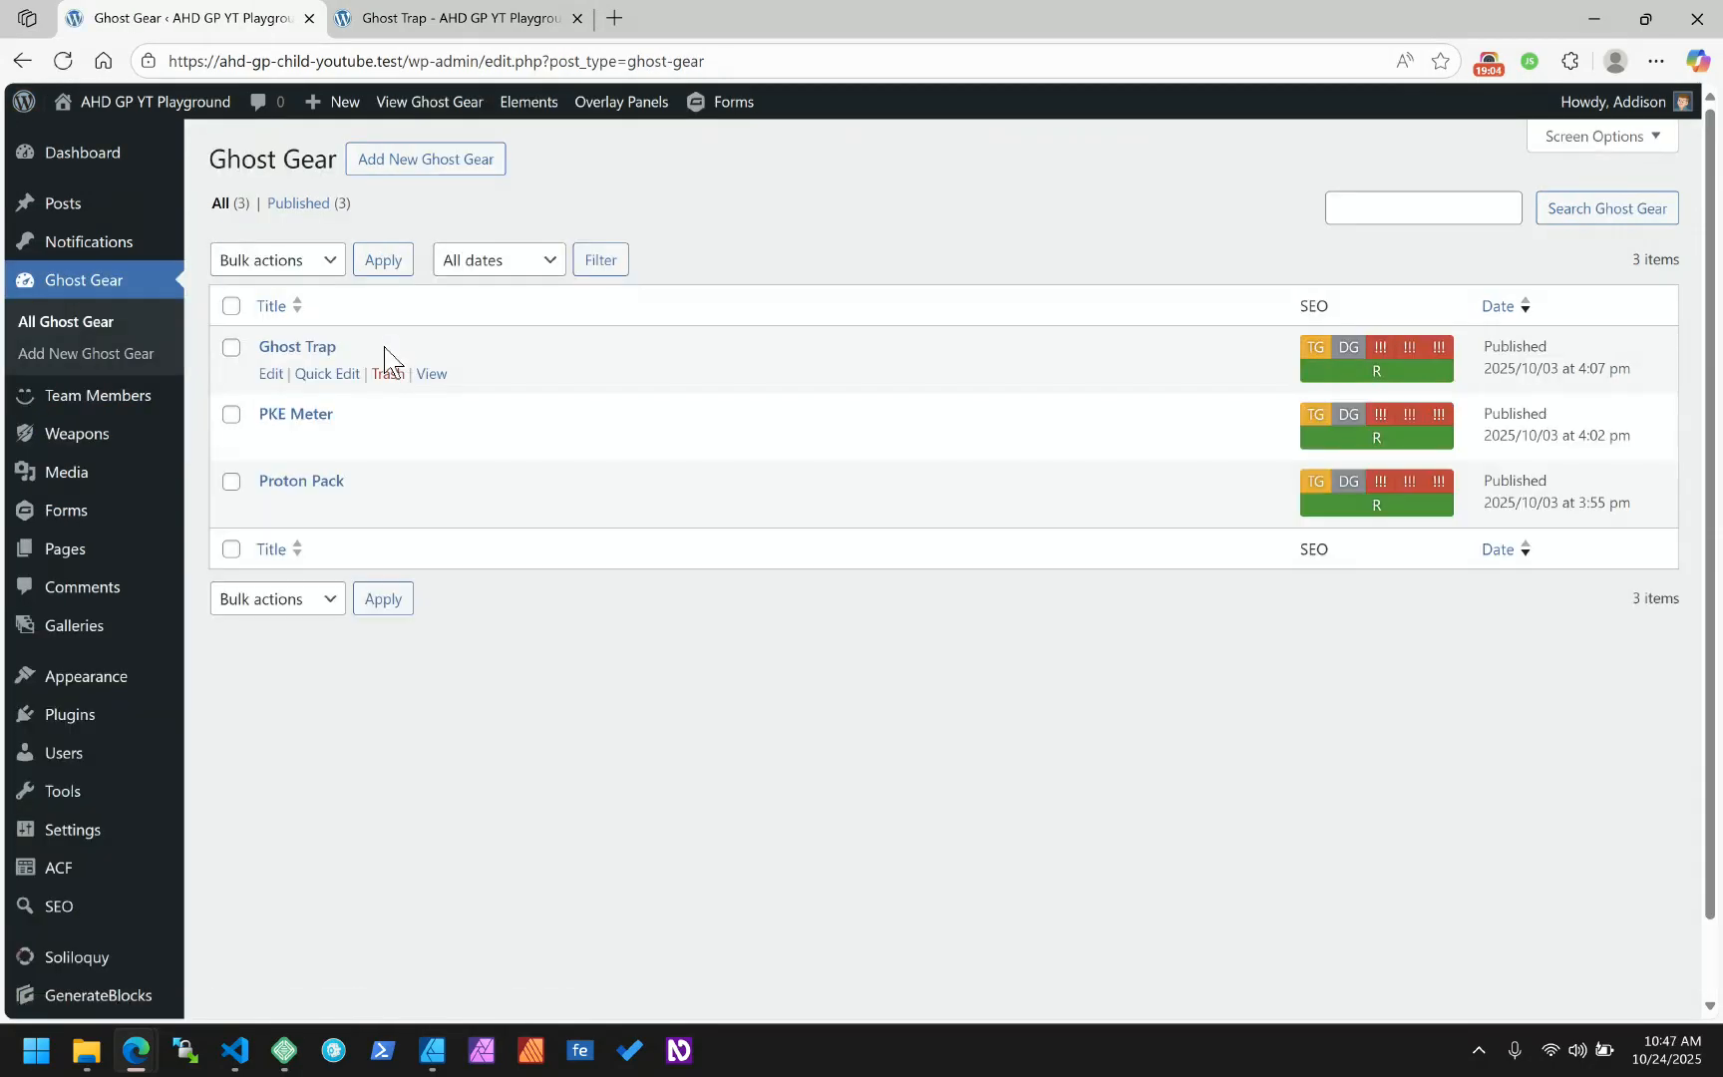
{"action": "left_click", "coordinate": [317, 346]}
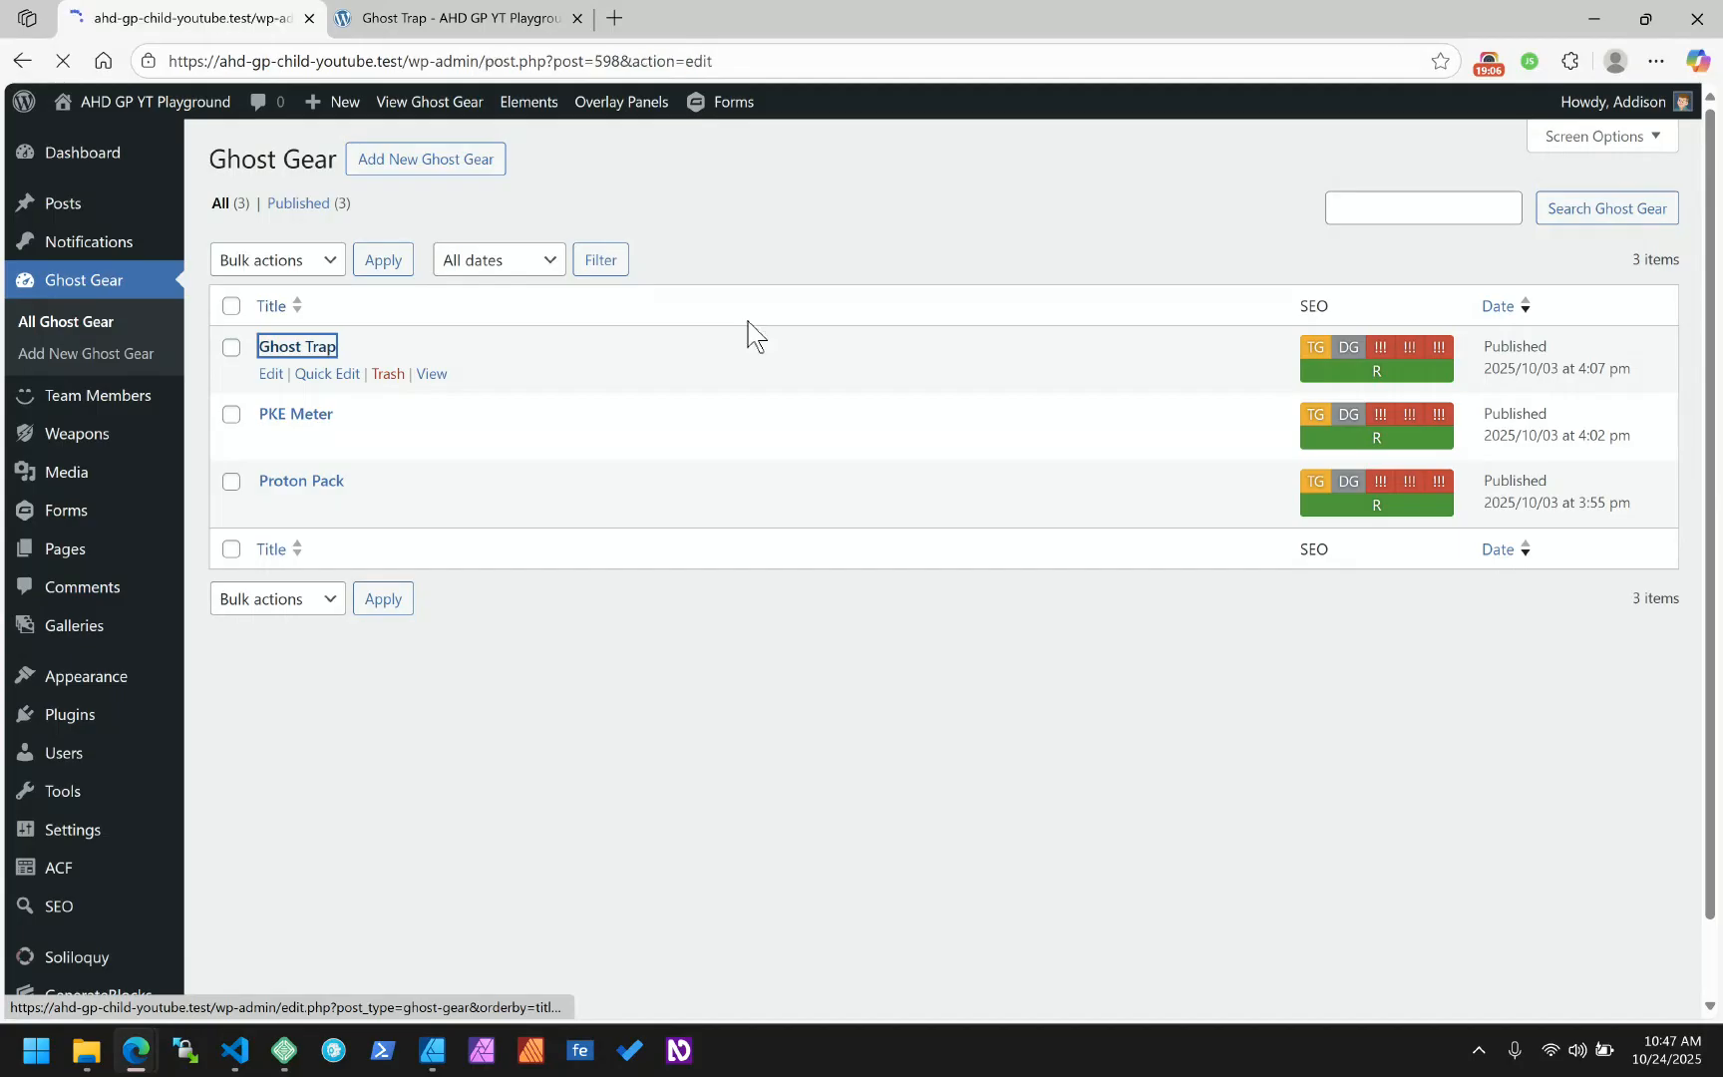
Set Ghost Trap's "Character most likely to use this item" field to Egon Spengler and update the post
{"action": "scroll", "coordinate": [754, 339], "scroll_direction": "down", "scroll_amount": 10}
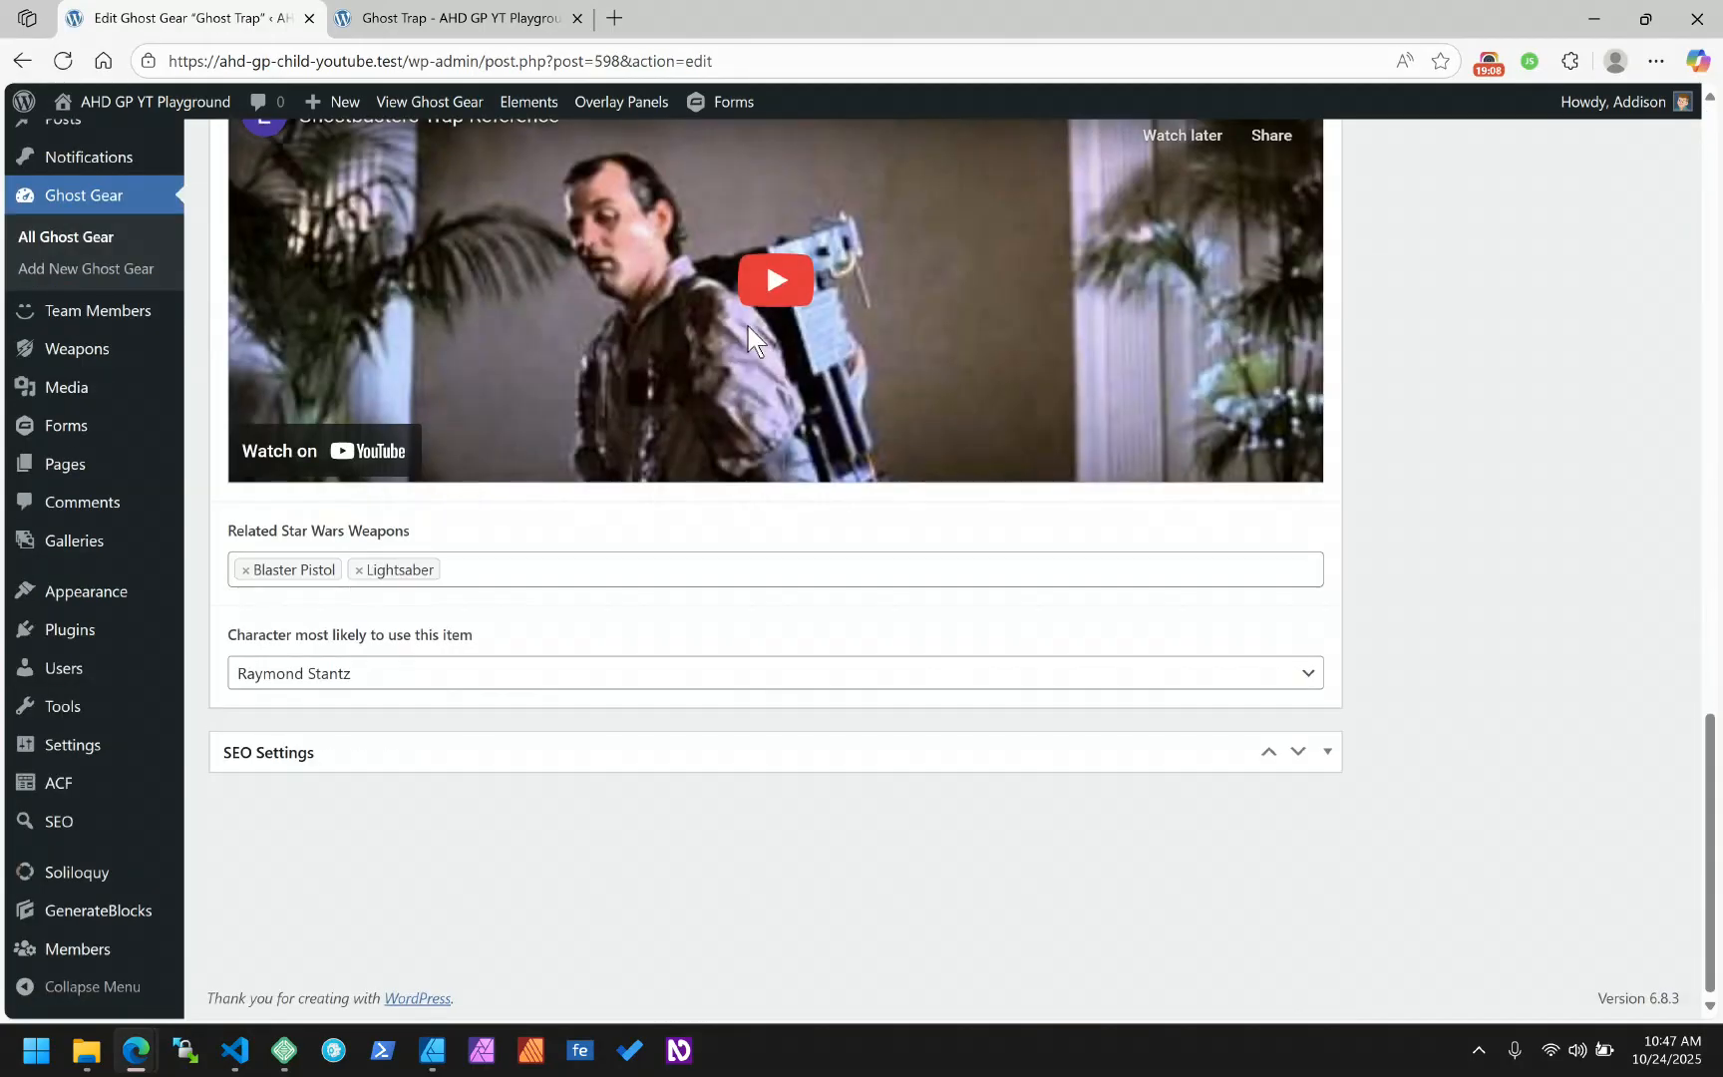
{"action": "left_click", "coordinate": [357, 681]}
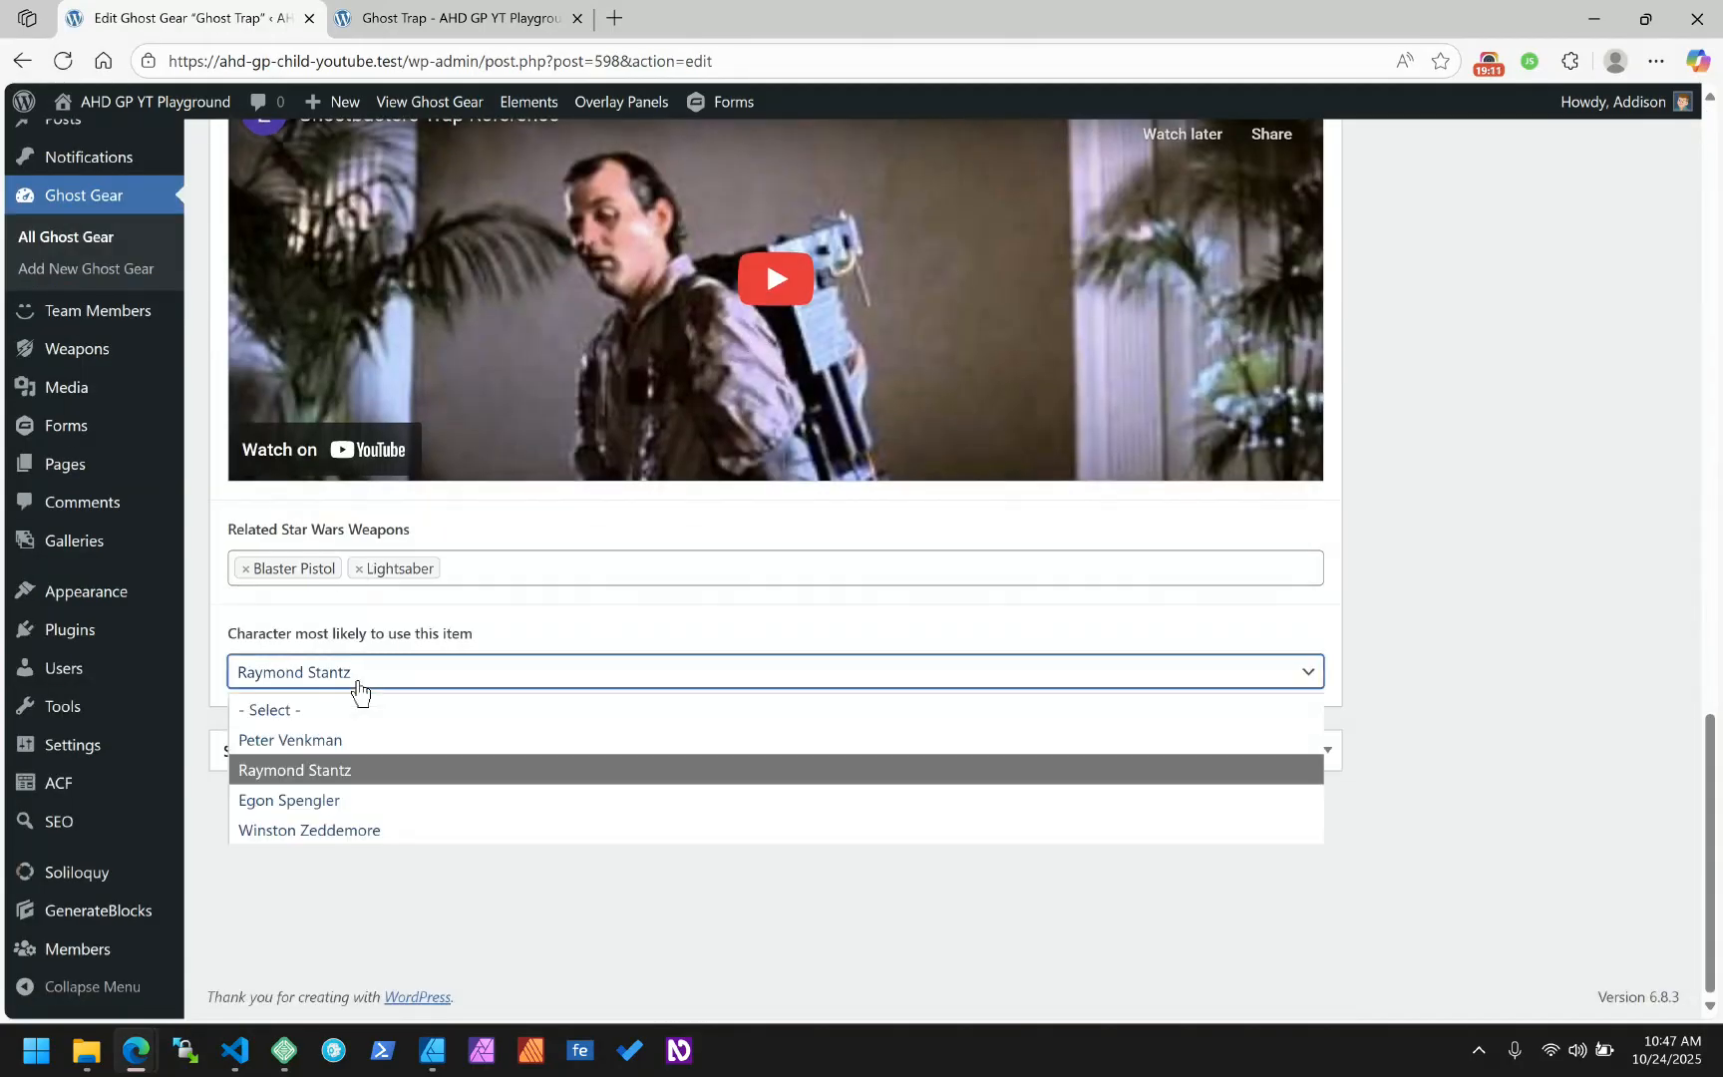
{"action": "left_click", "coordinate": [337, 801]}
{"action": "scroll", "coordinate": [1522, 608], "scroll_direction": "up", "scroll_amount": 7}
{"action": "scroll", "coordinate": [1522, 601], "scroll_direction": "up", "scroll_amount": 10}
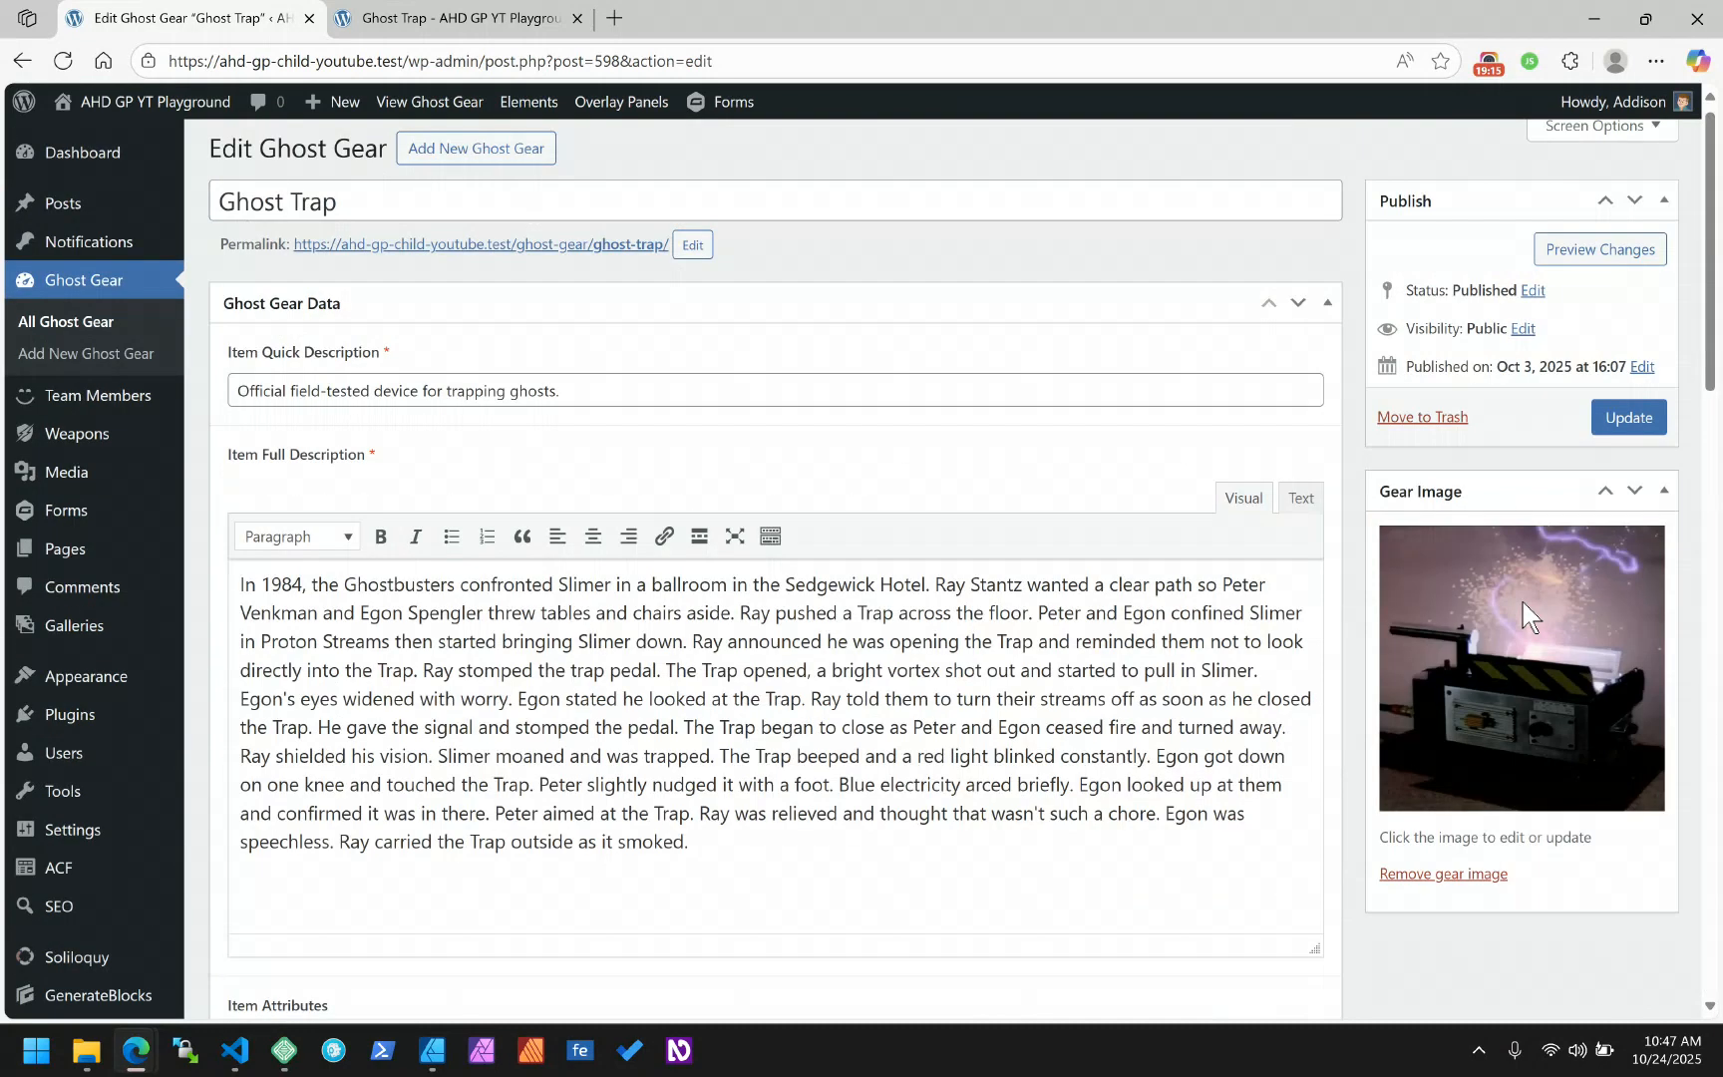
{"action": "left_click", "coordinate": [1639, 424]}
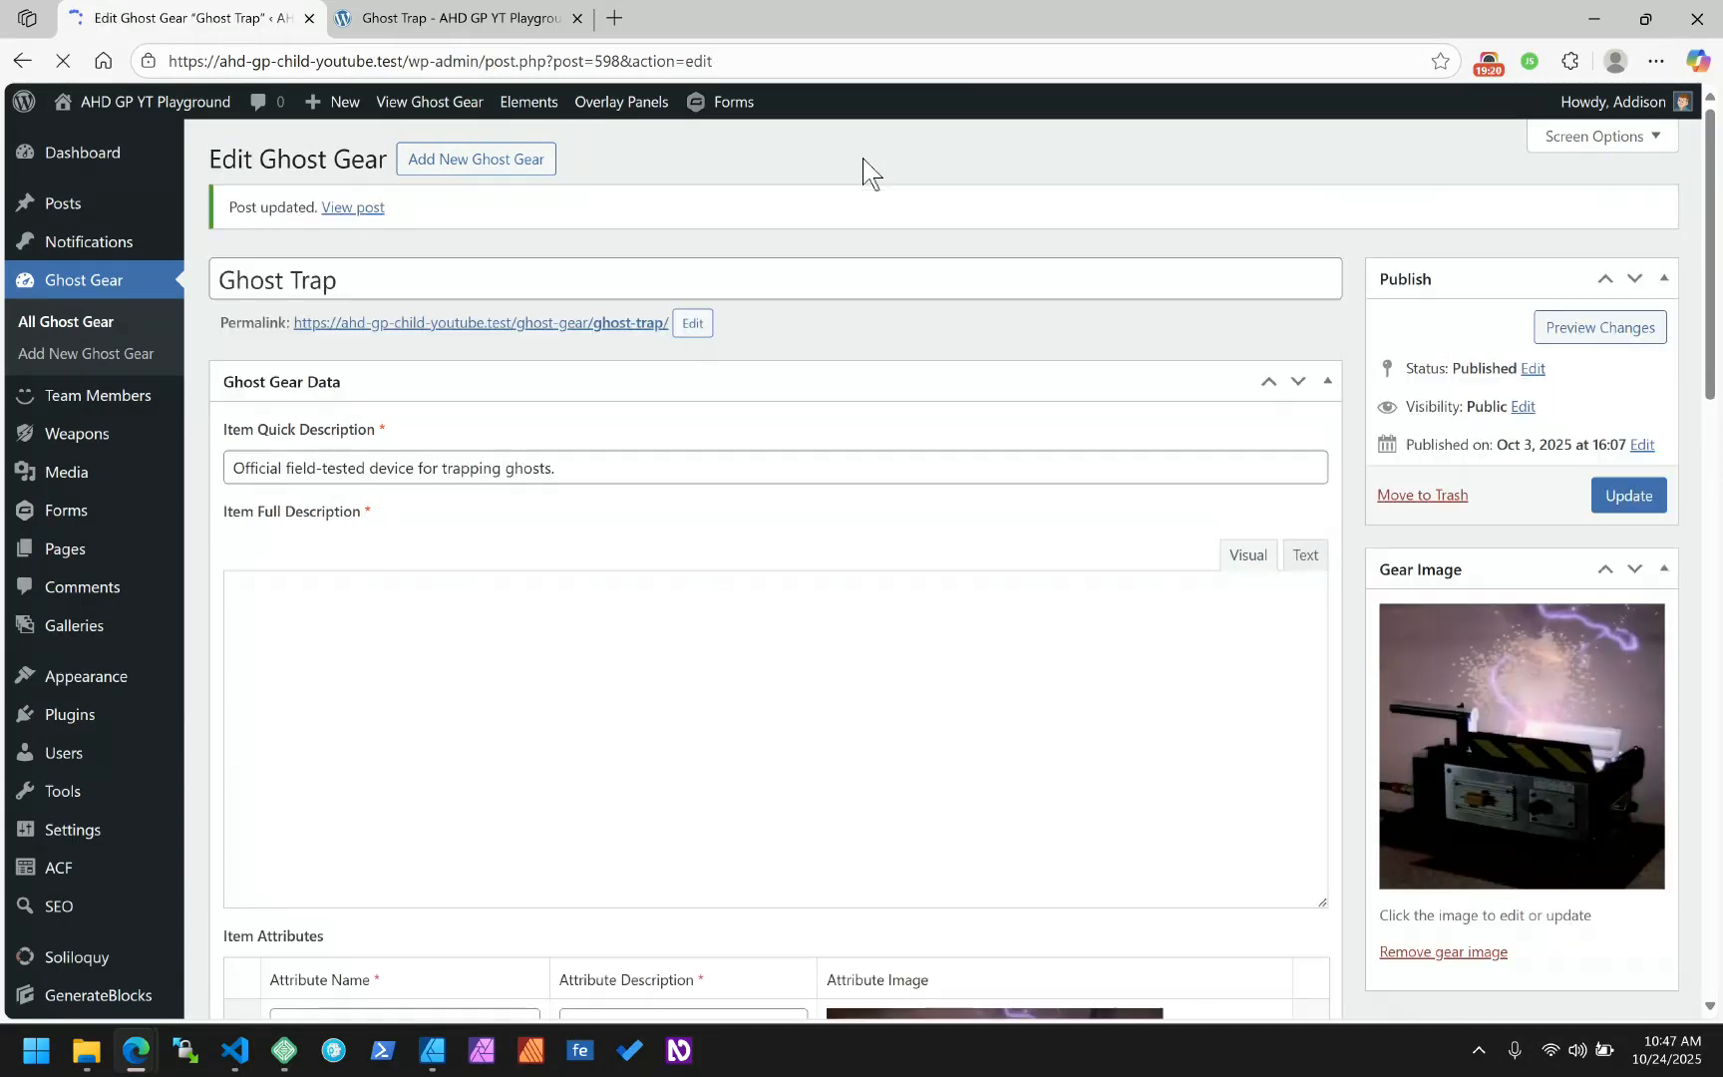
Reload the Ghost Trap page and compare the character paragraph's class and displayed label with the Array output
{"action": "left_click", "coordinate": [453, 17]}
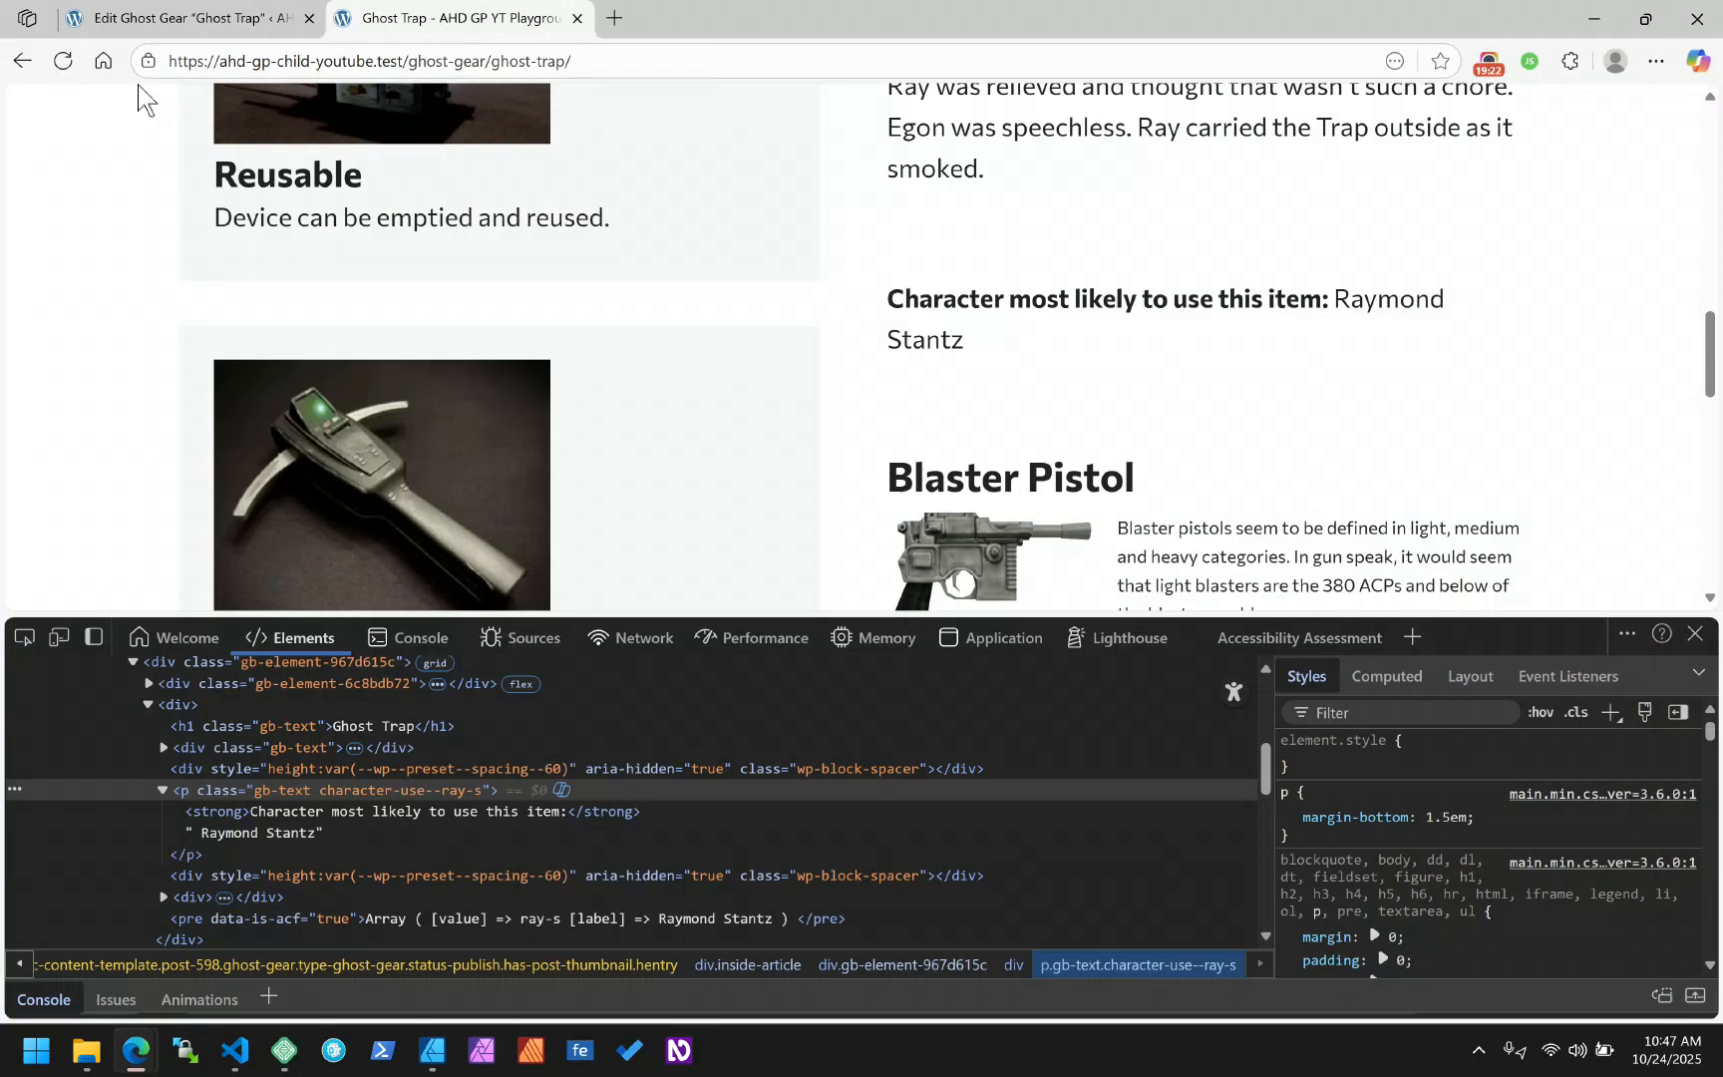
{"action": "left_click", "coordinate": [63, 61]}
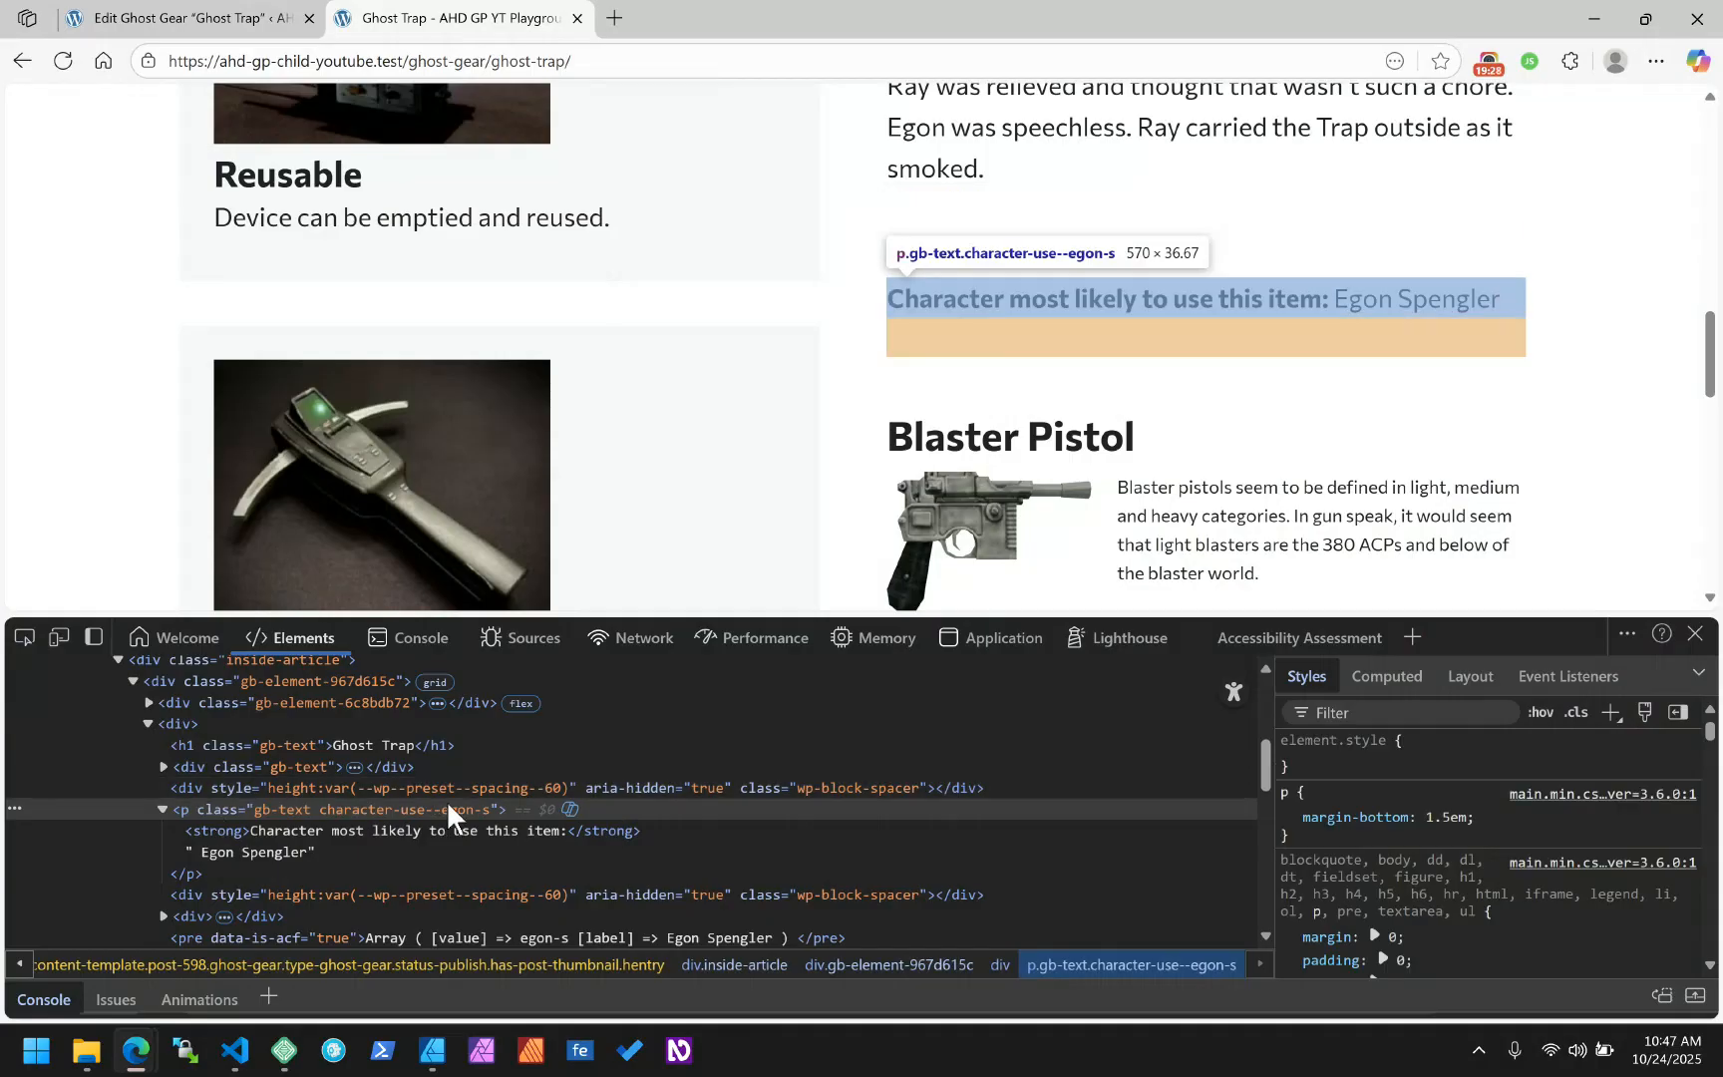
{"action": "double_click", "coordinate": [346, 810]}
{"action": "left_click", "coordinate": [319, 809]}
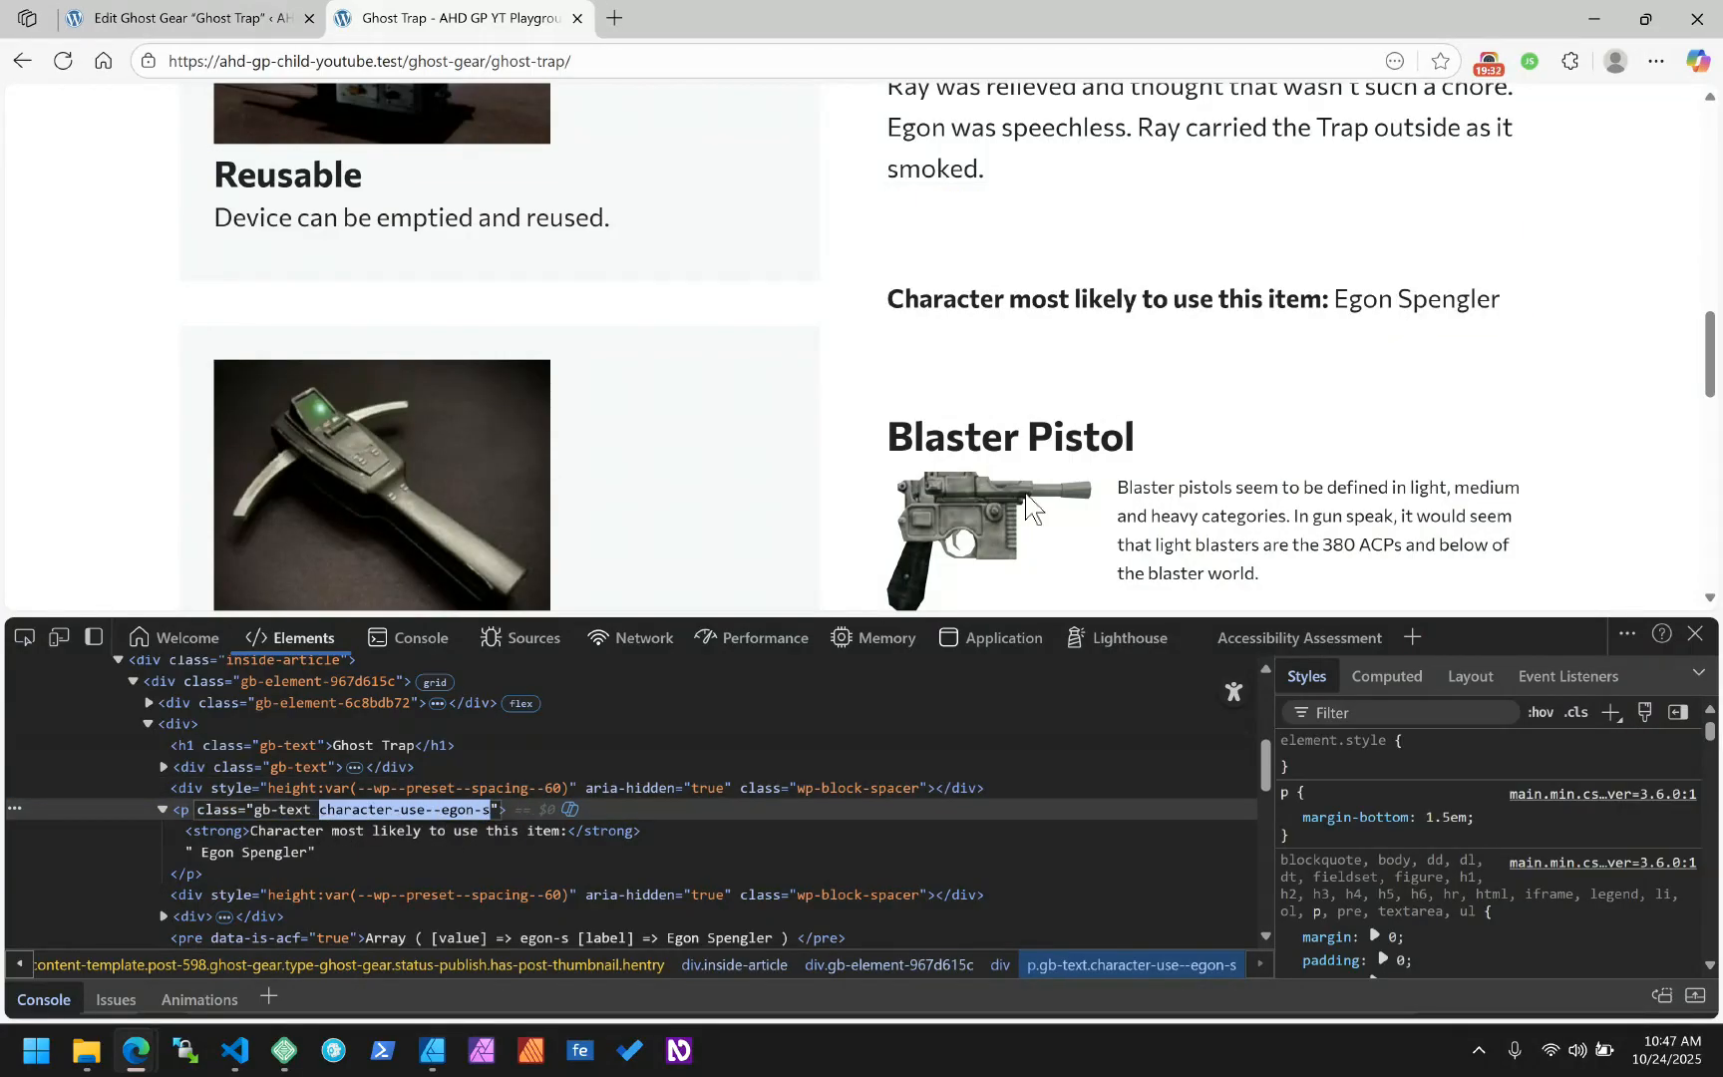
{"action": "scroll", "coordinate": [1091, 416], "scroll_direction": "down", "scroll_amount": 5}
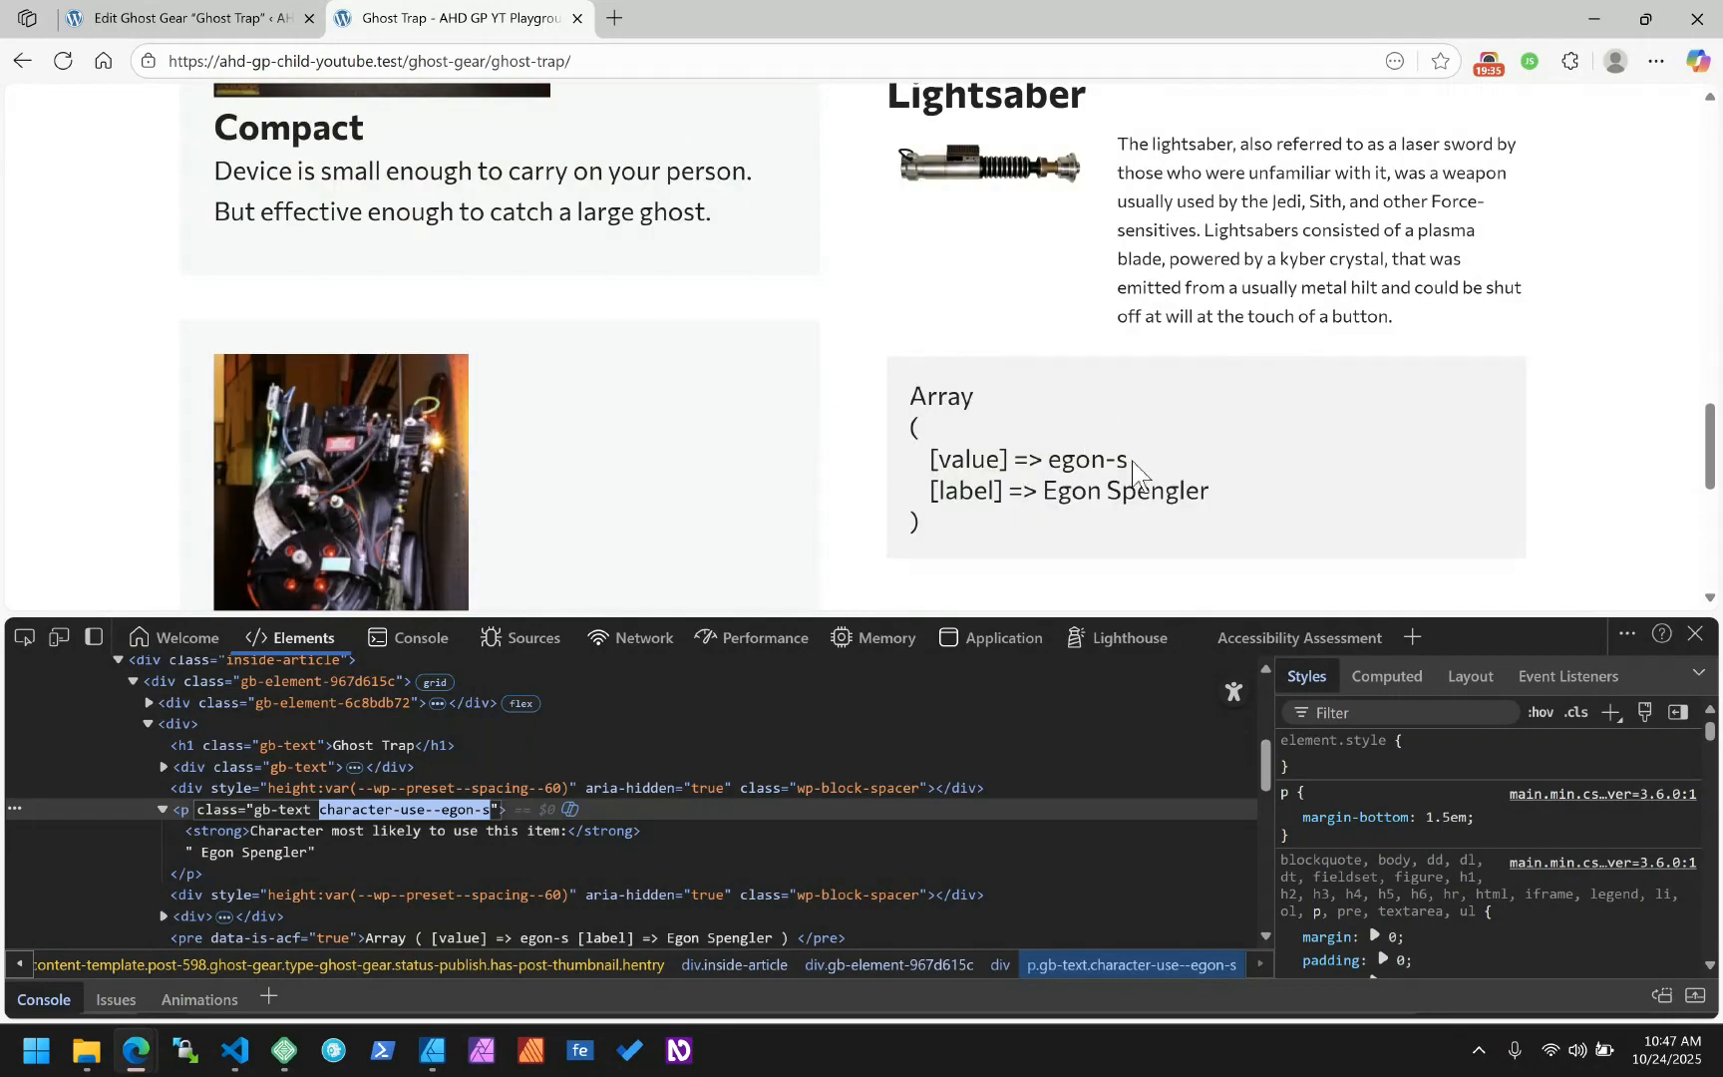
{"action": "scroll", "coordinate": [1127, 479], "scroll_direction": "up", "scroll_amount": 5}
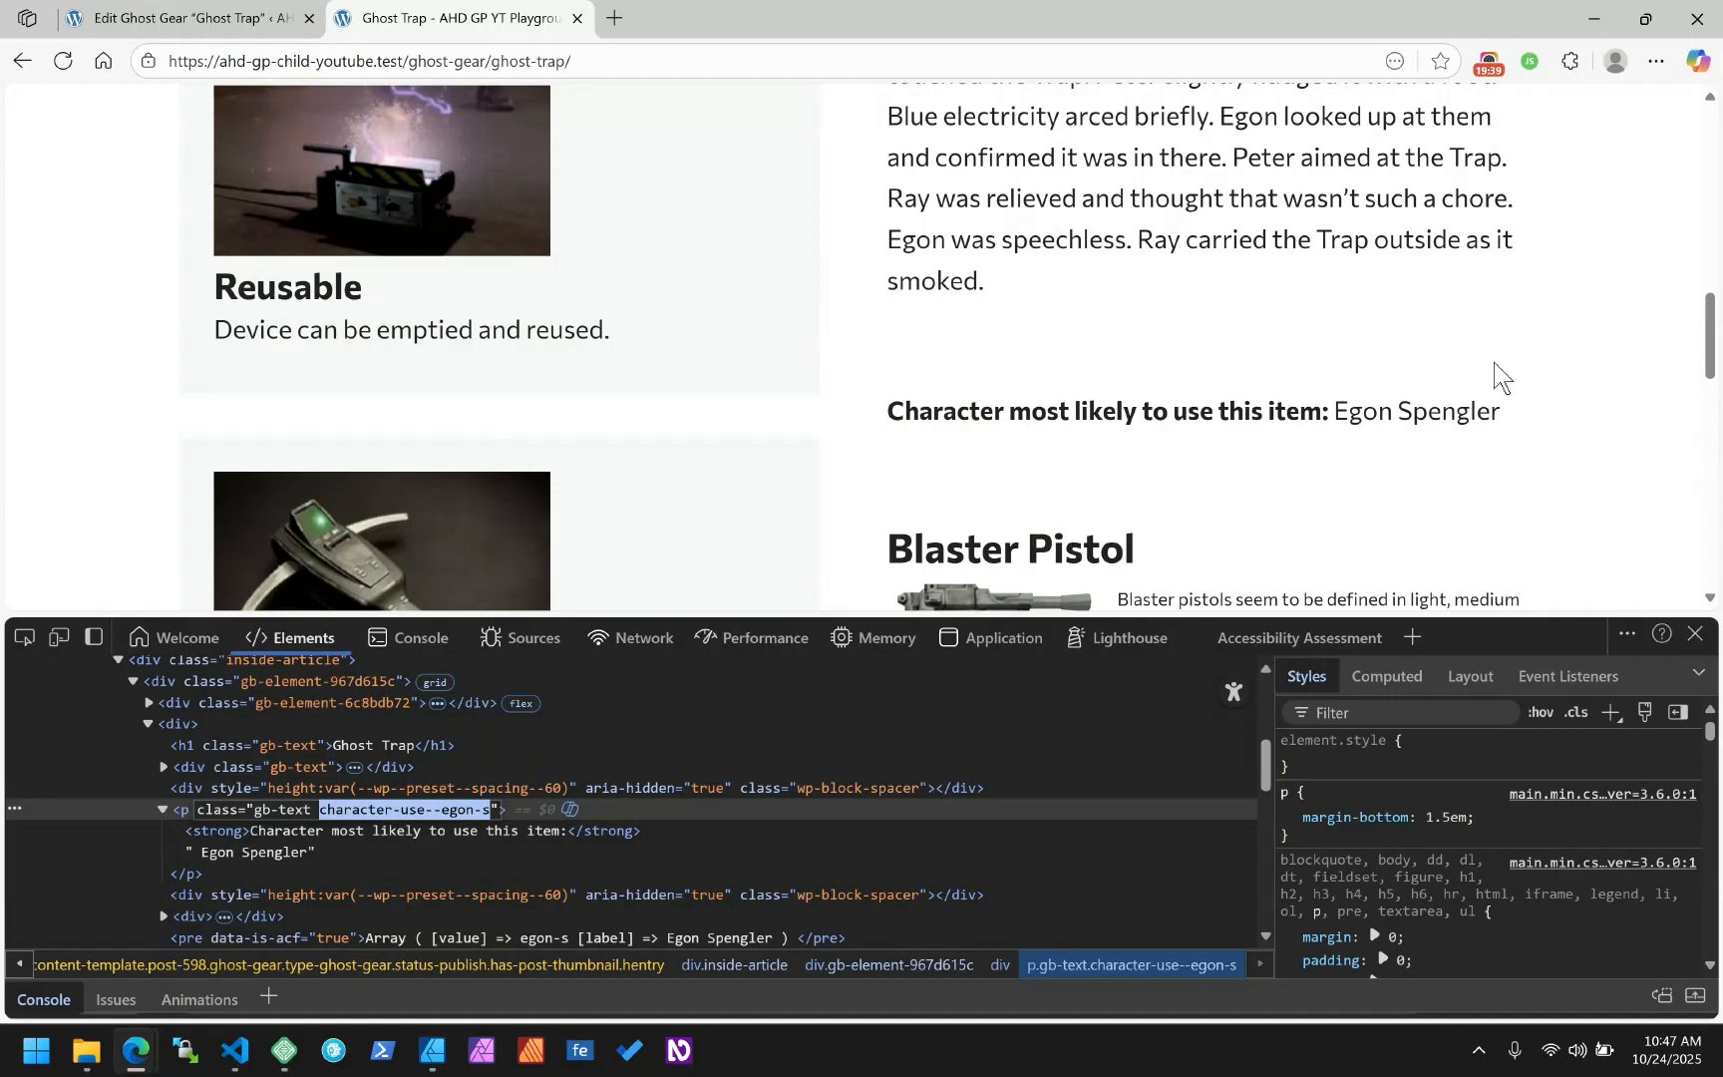
Return to the Ghost Trap editor and review the "Character most likely to use this item" field
{"action": "left_click", "coordinate": [277, 20]}
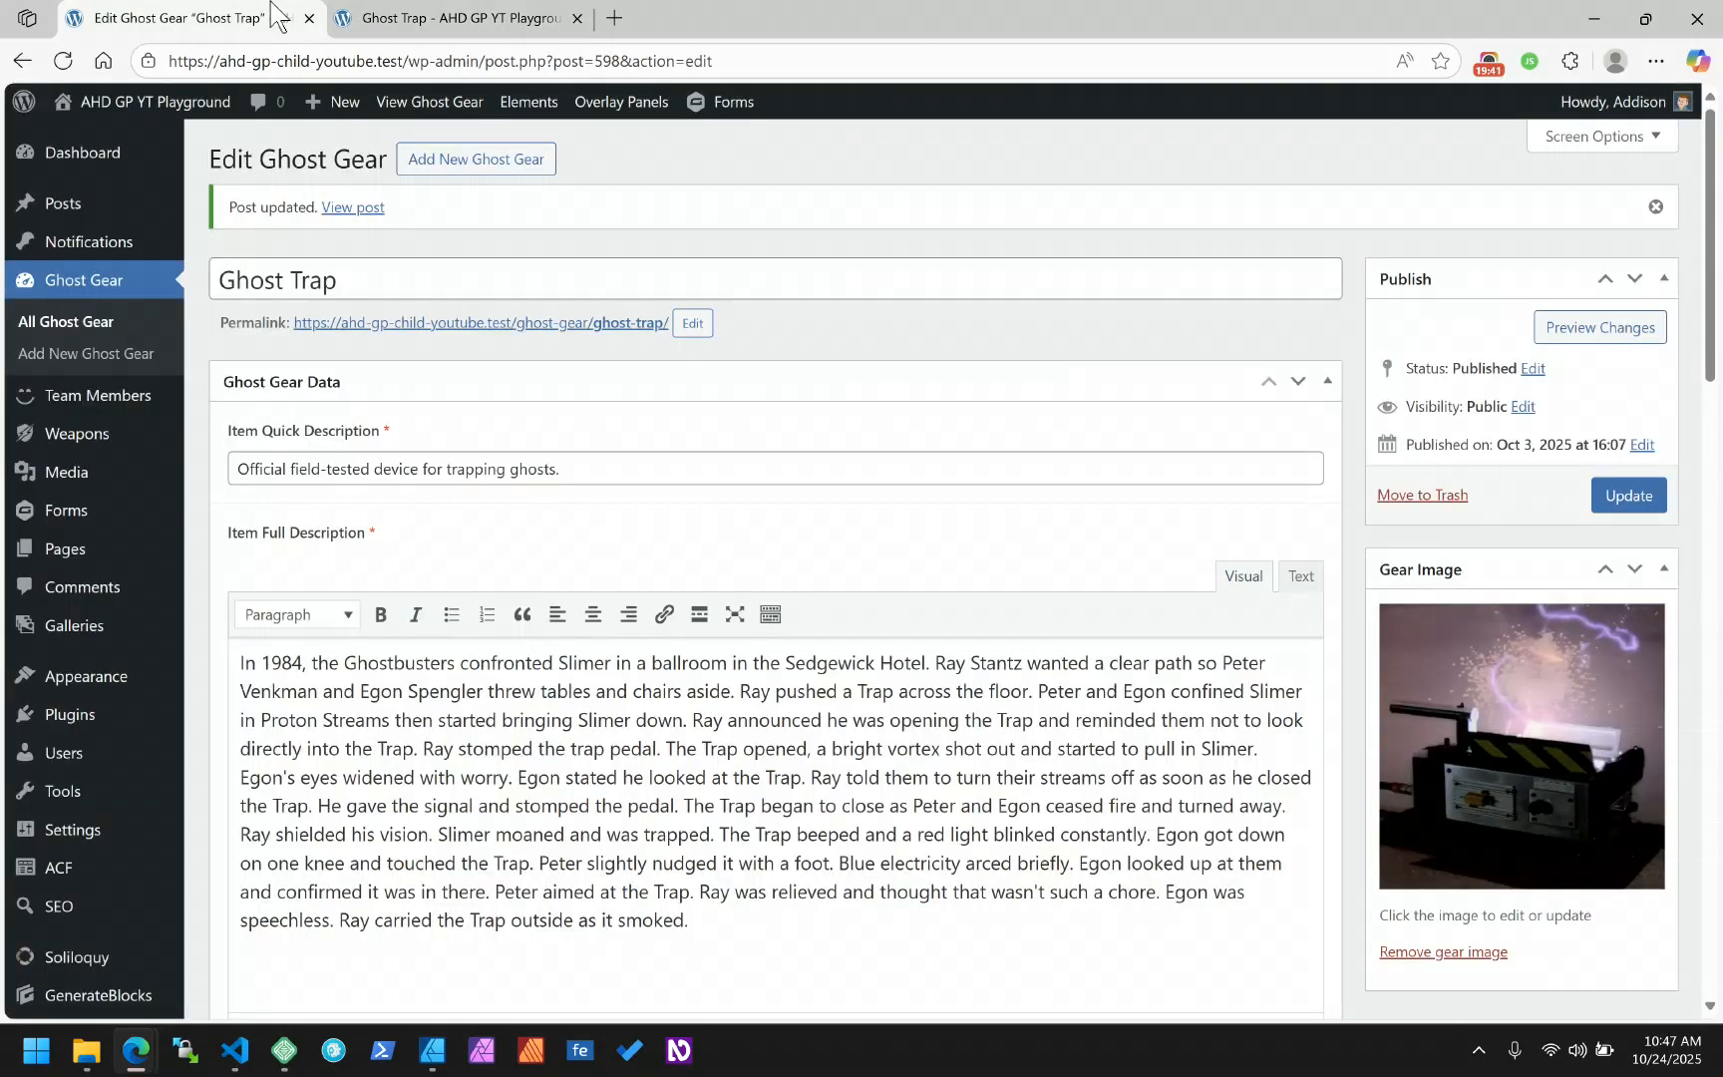
{"action": "scroll", "coordinate": [458, 499], "scroll_direction": "down", "scroll_amount": 15}
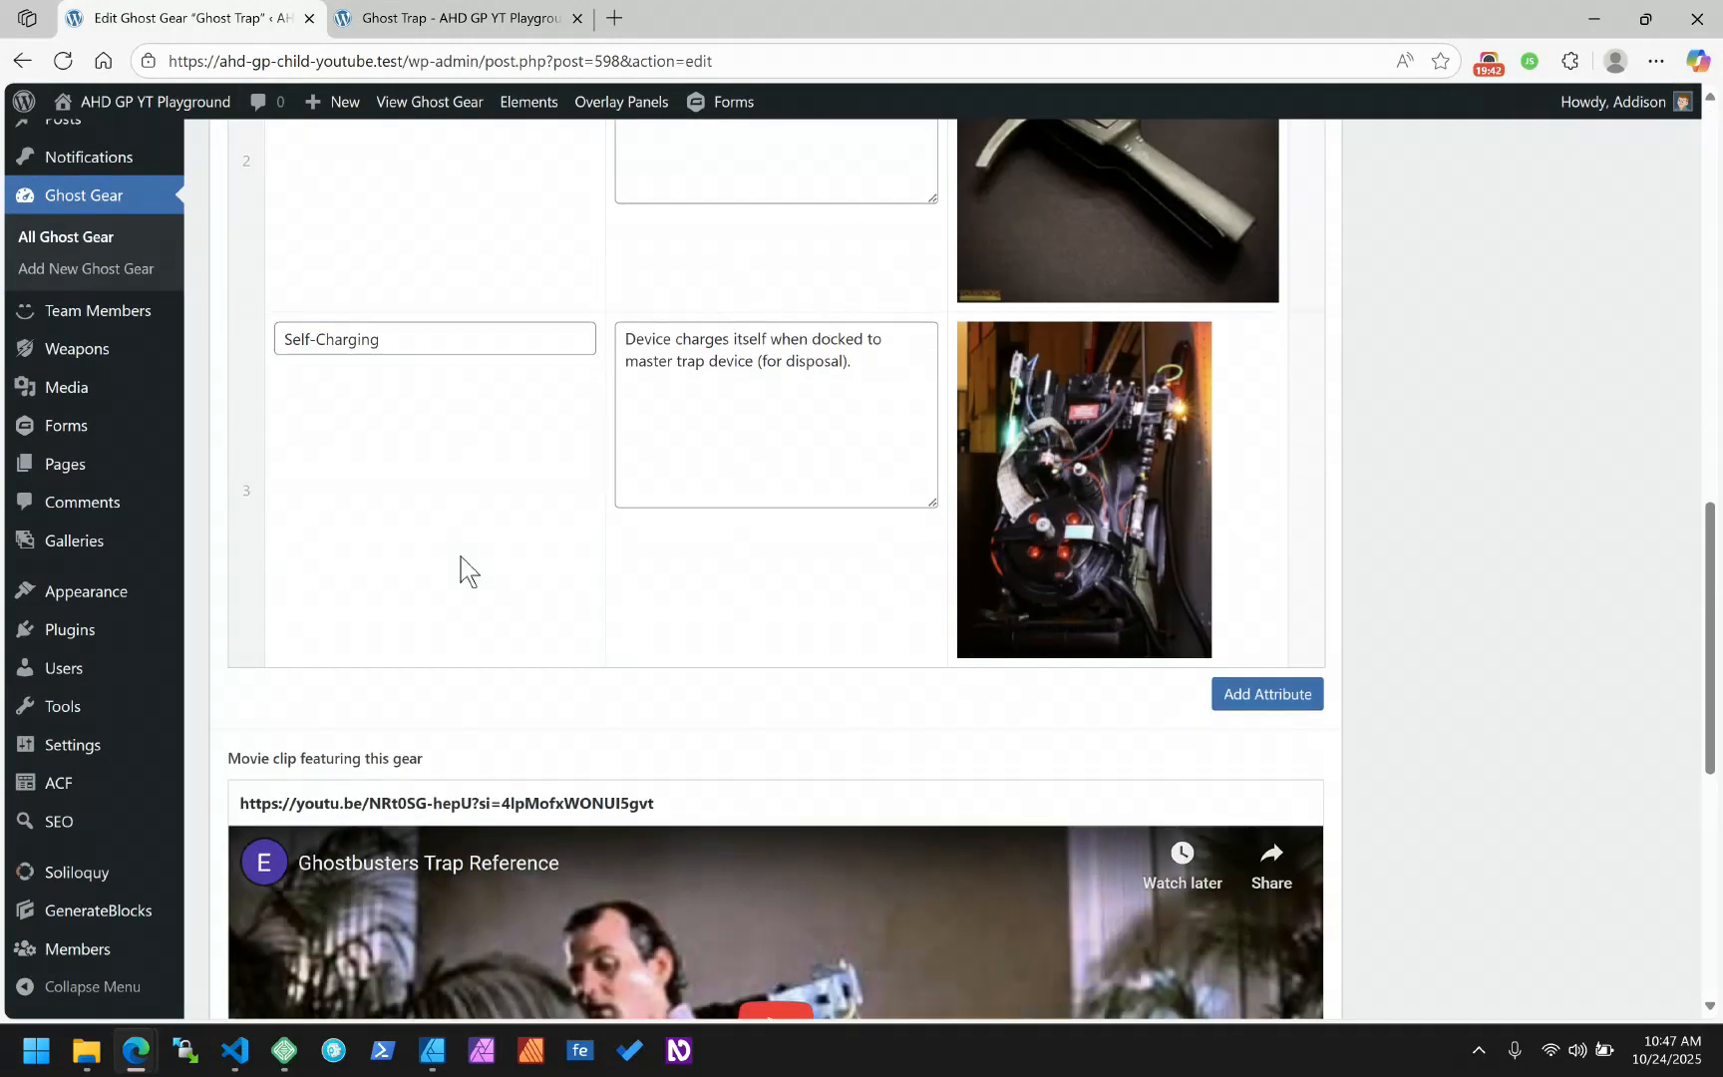
{"action": "scroll", "coordinate": [462, 557], "scroll_direction": "down", "scroll_amount": 5}
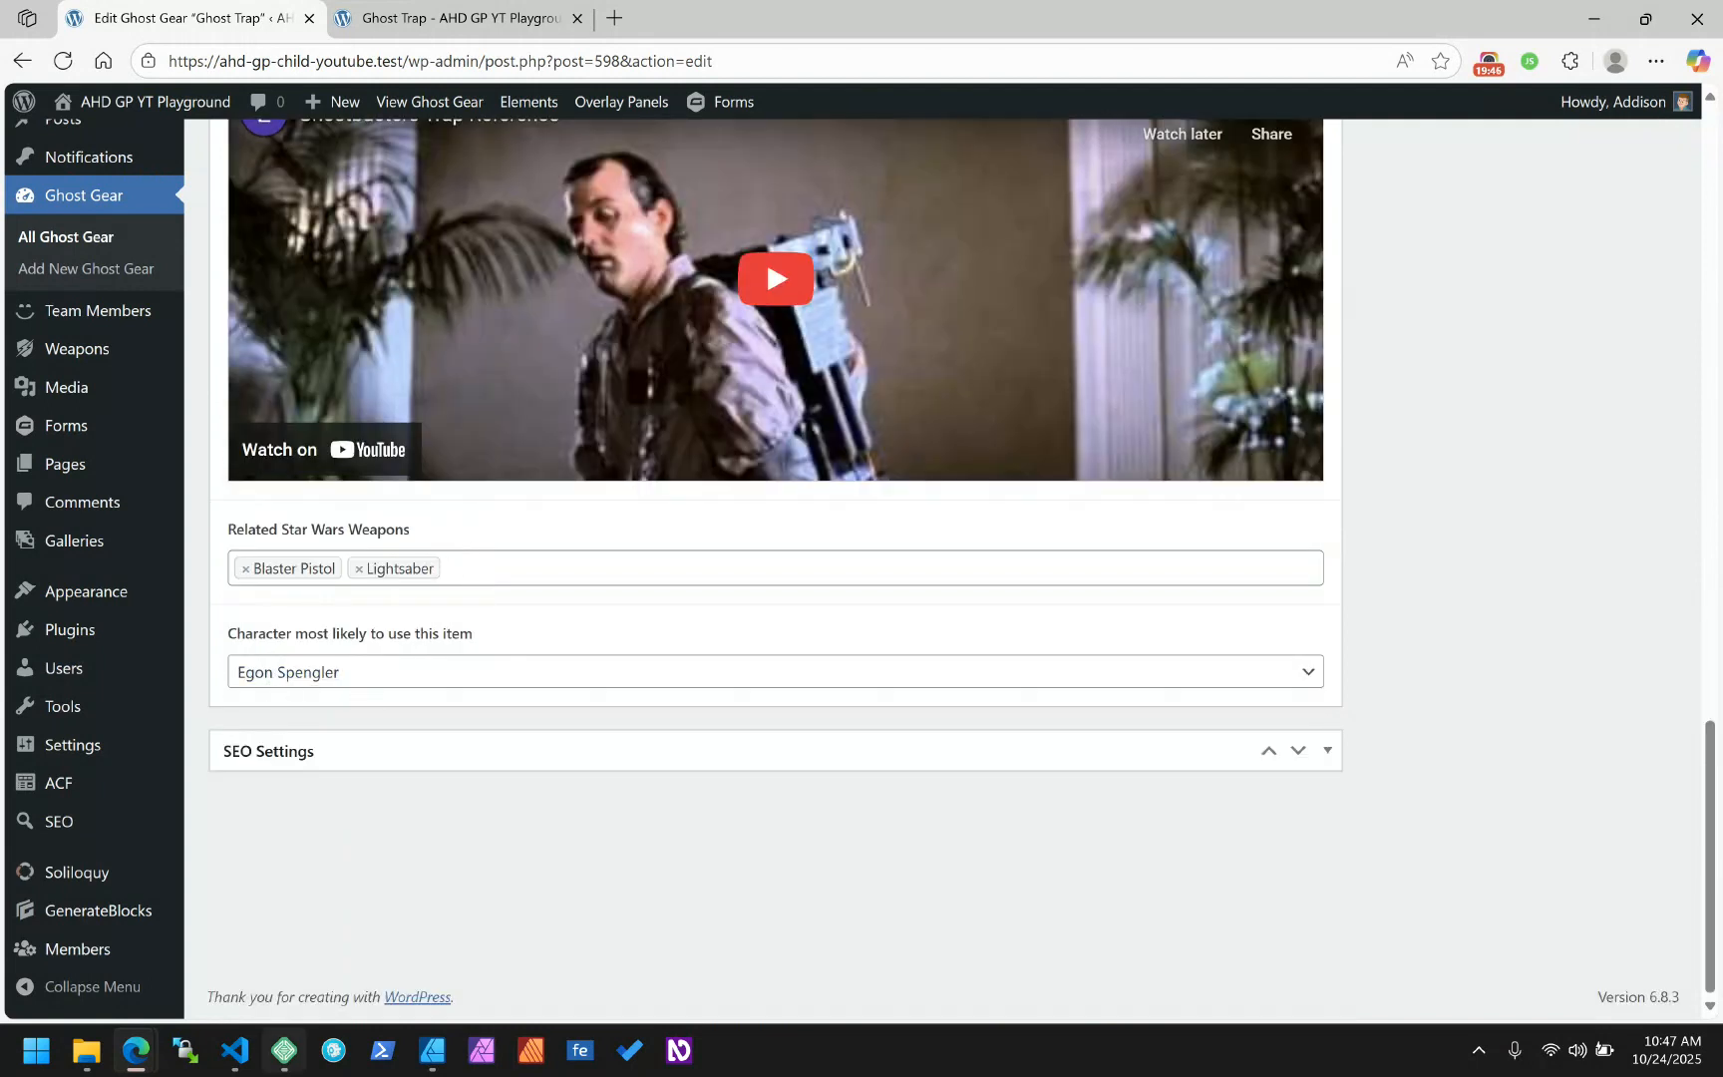
Switch to Local, open the AHD GP Child YouTube site's database in AdminNeo and show the wp_postmeta table
{"action": "left_click", "coordinate": [287, 1051]}
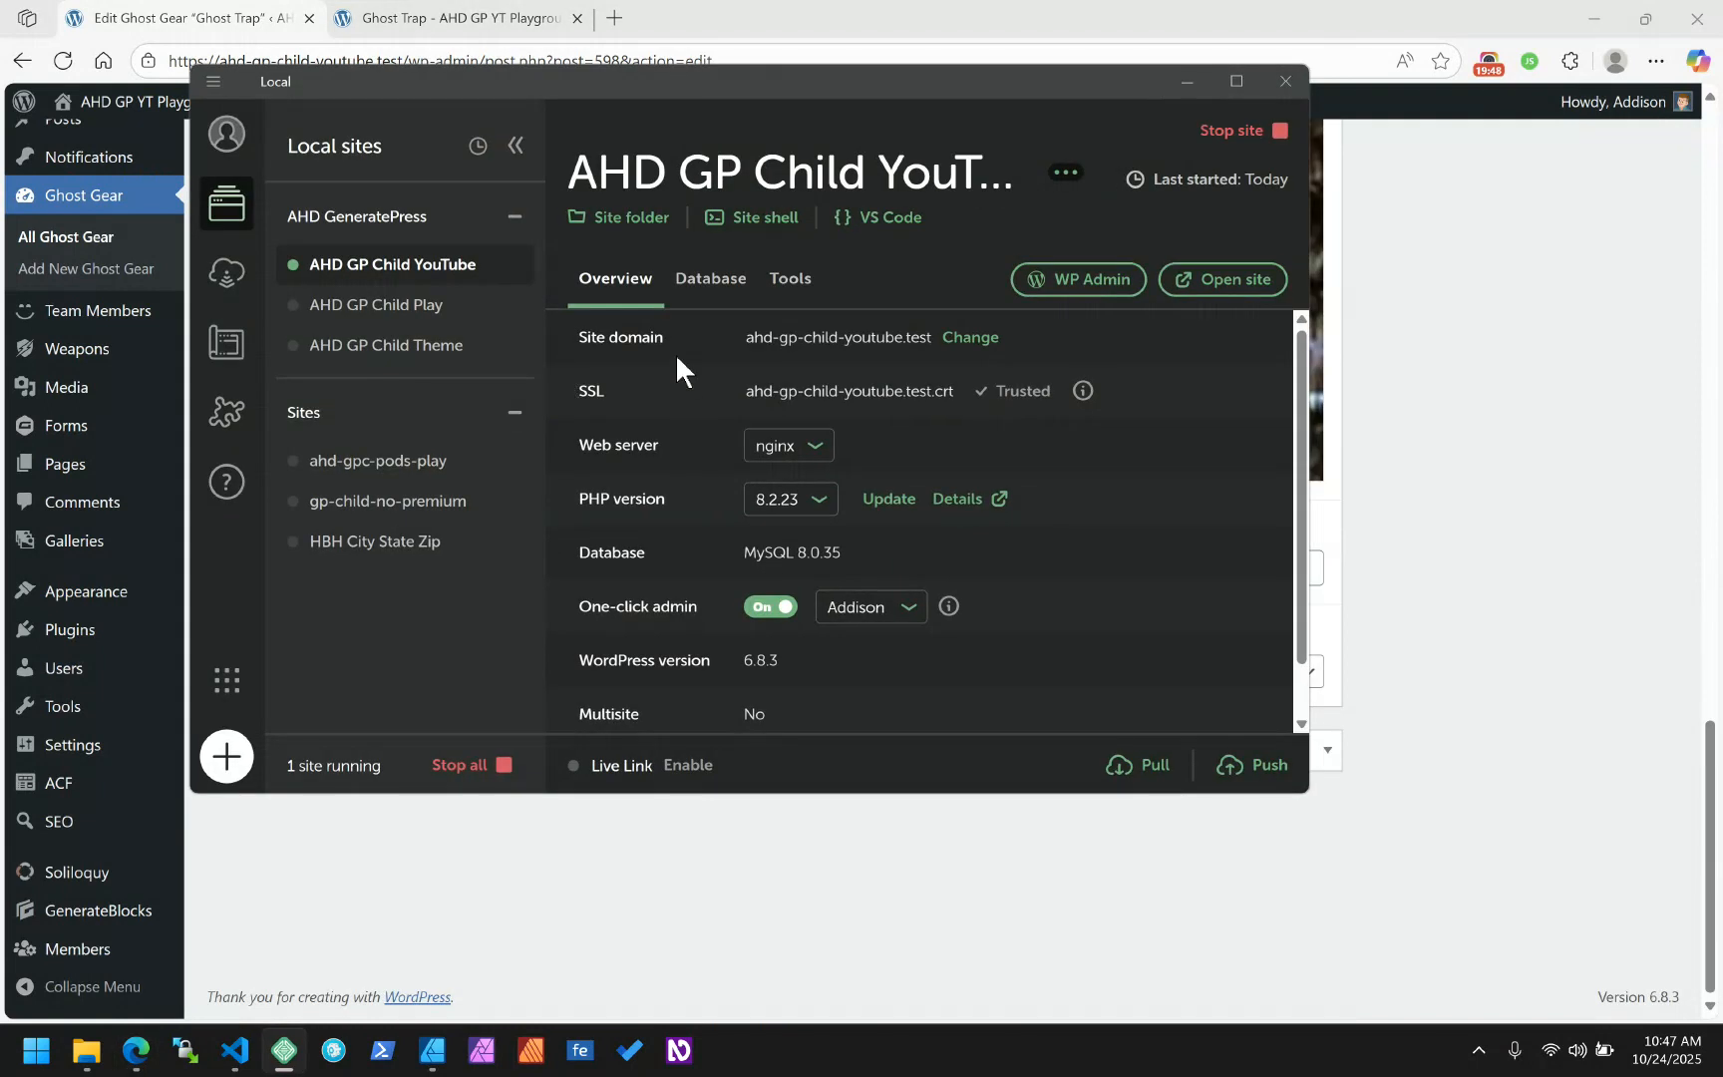
{"action": "left_click", "coordinate": [708, 269]}
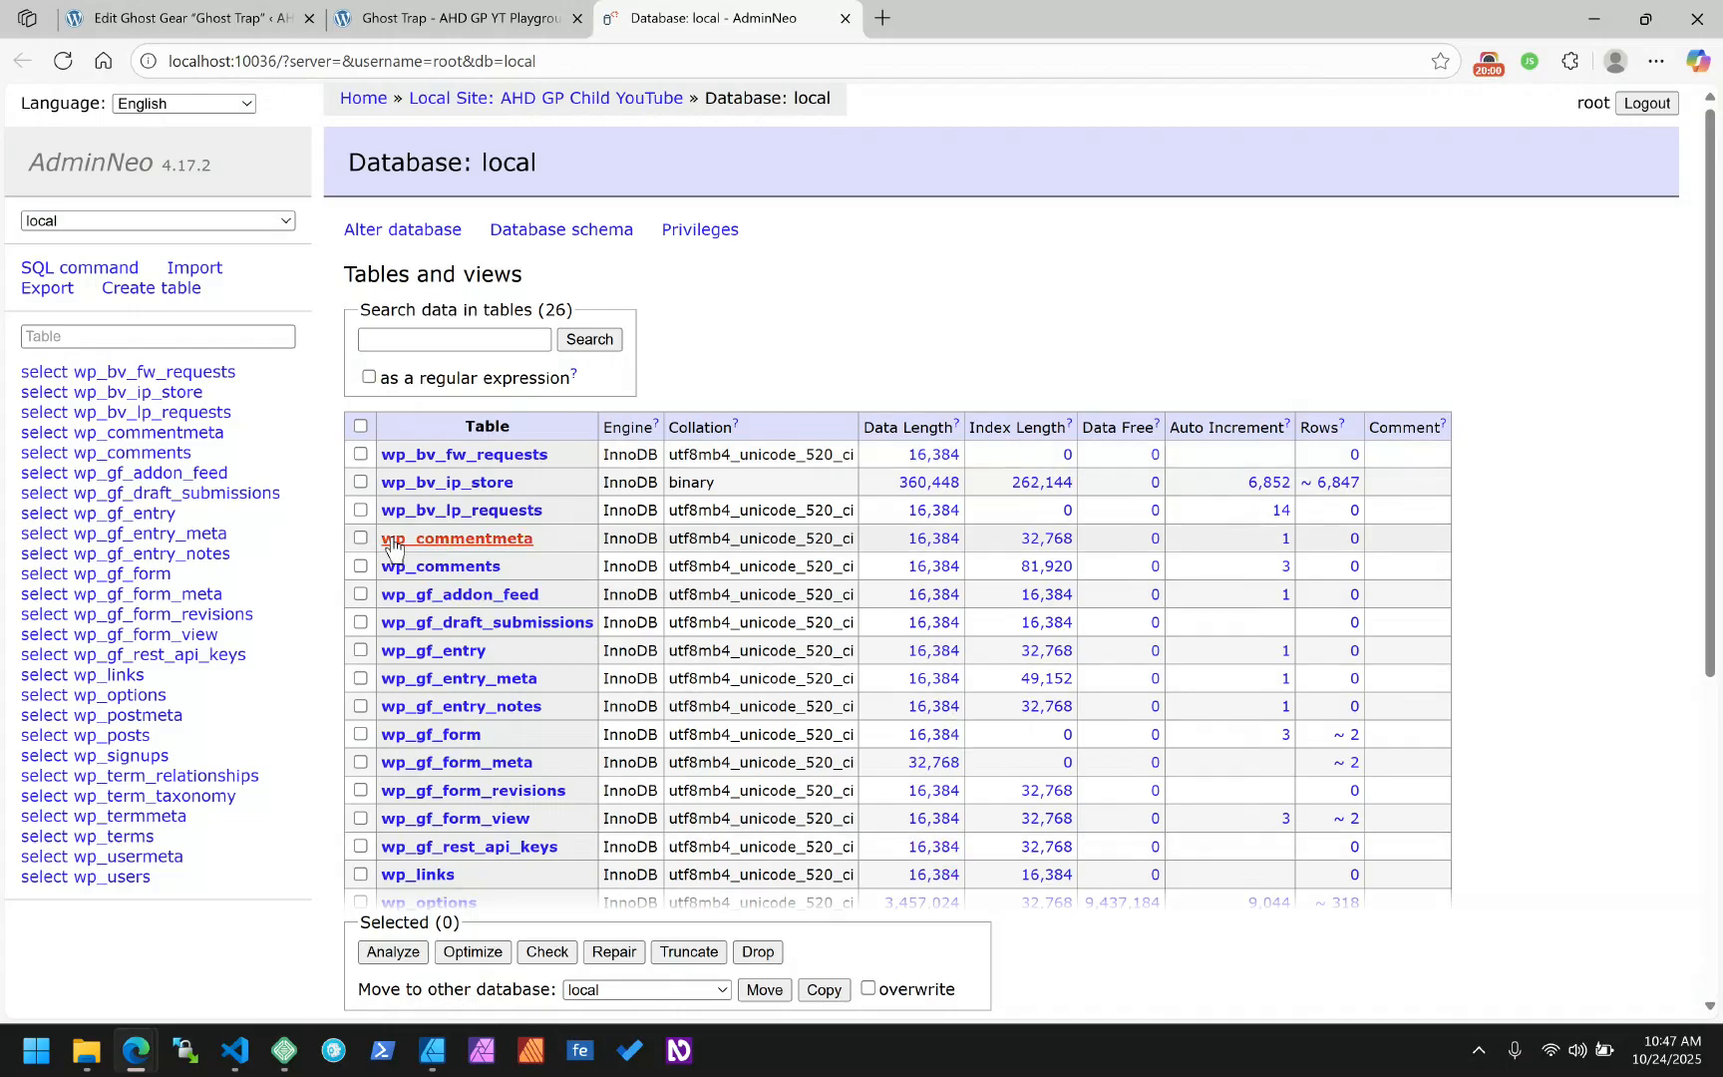
{"action": "left_click", "coordinate": [135, 715]}
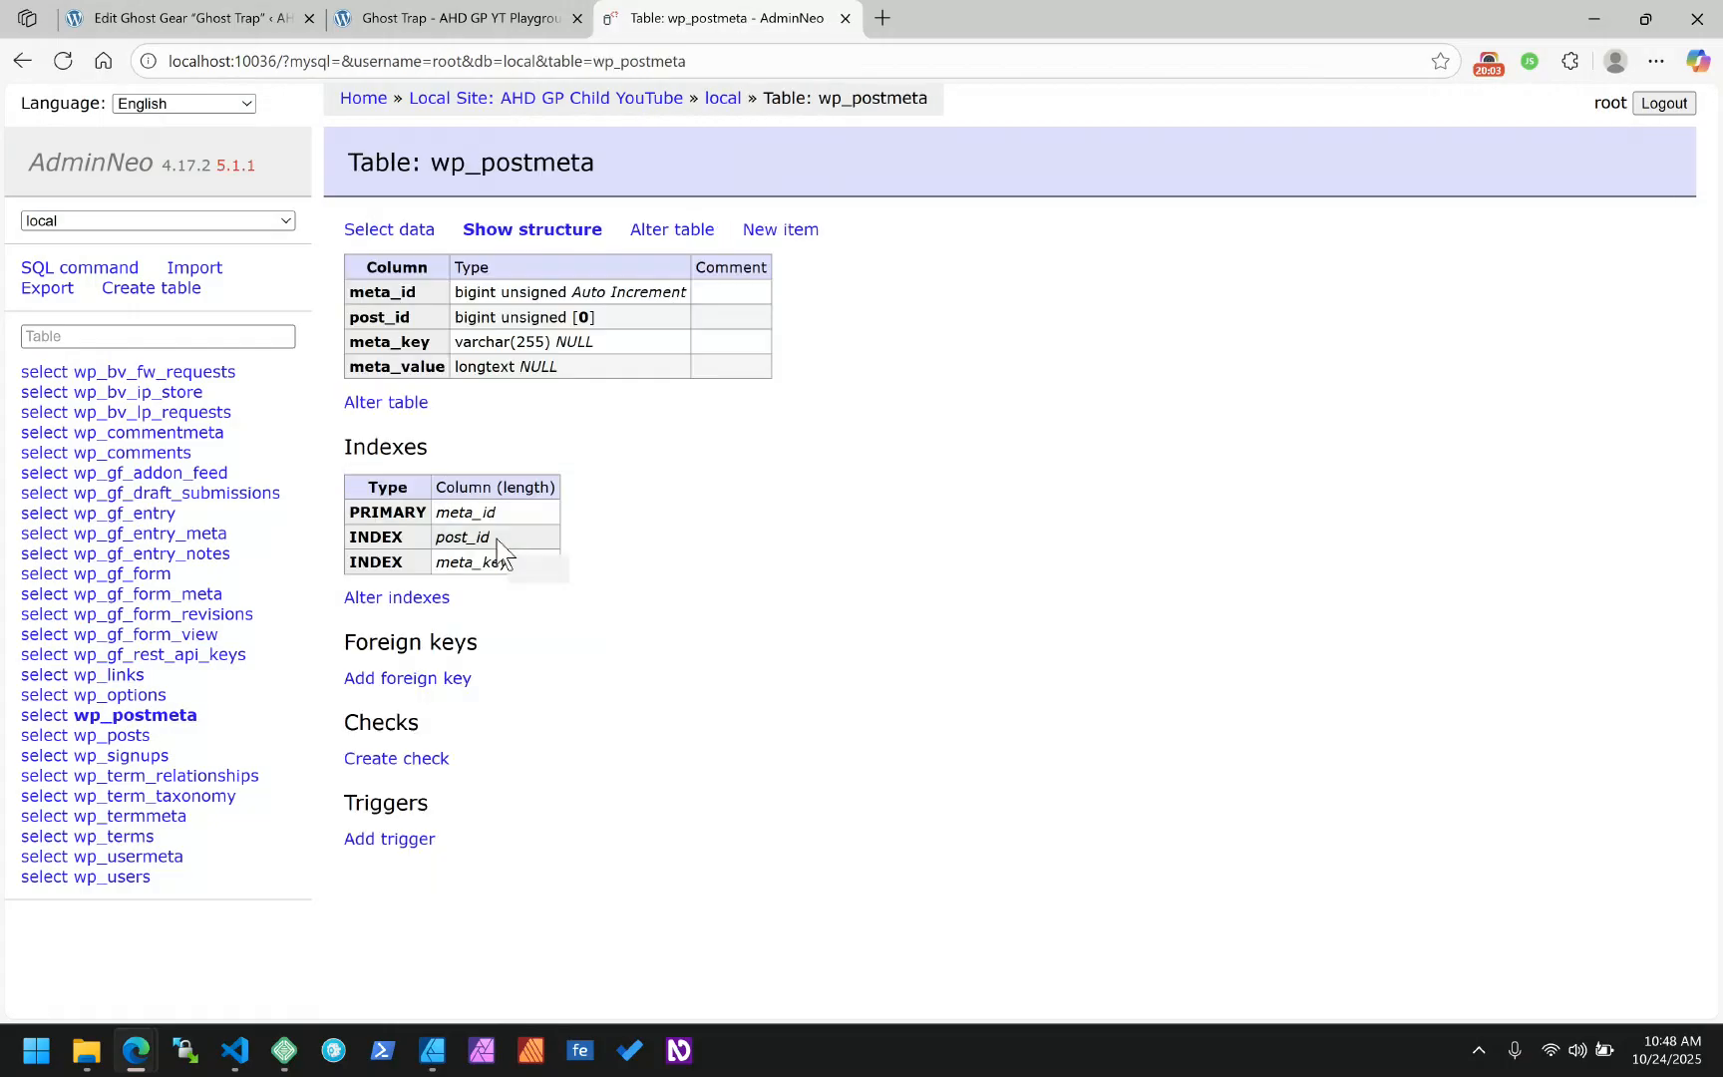
Show the data rows of wp_postmeta and go to page 36, the last page of results
{"action": "left_click", "coordinate": [389, 229]}
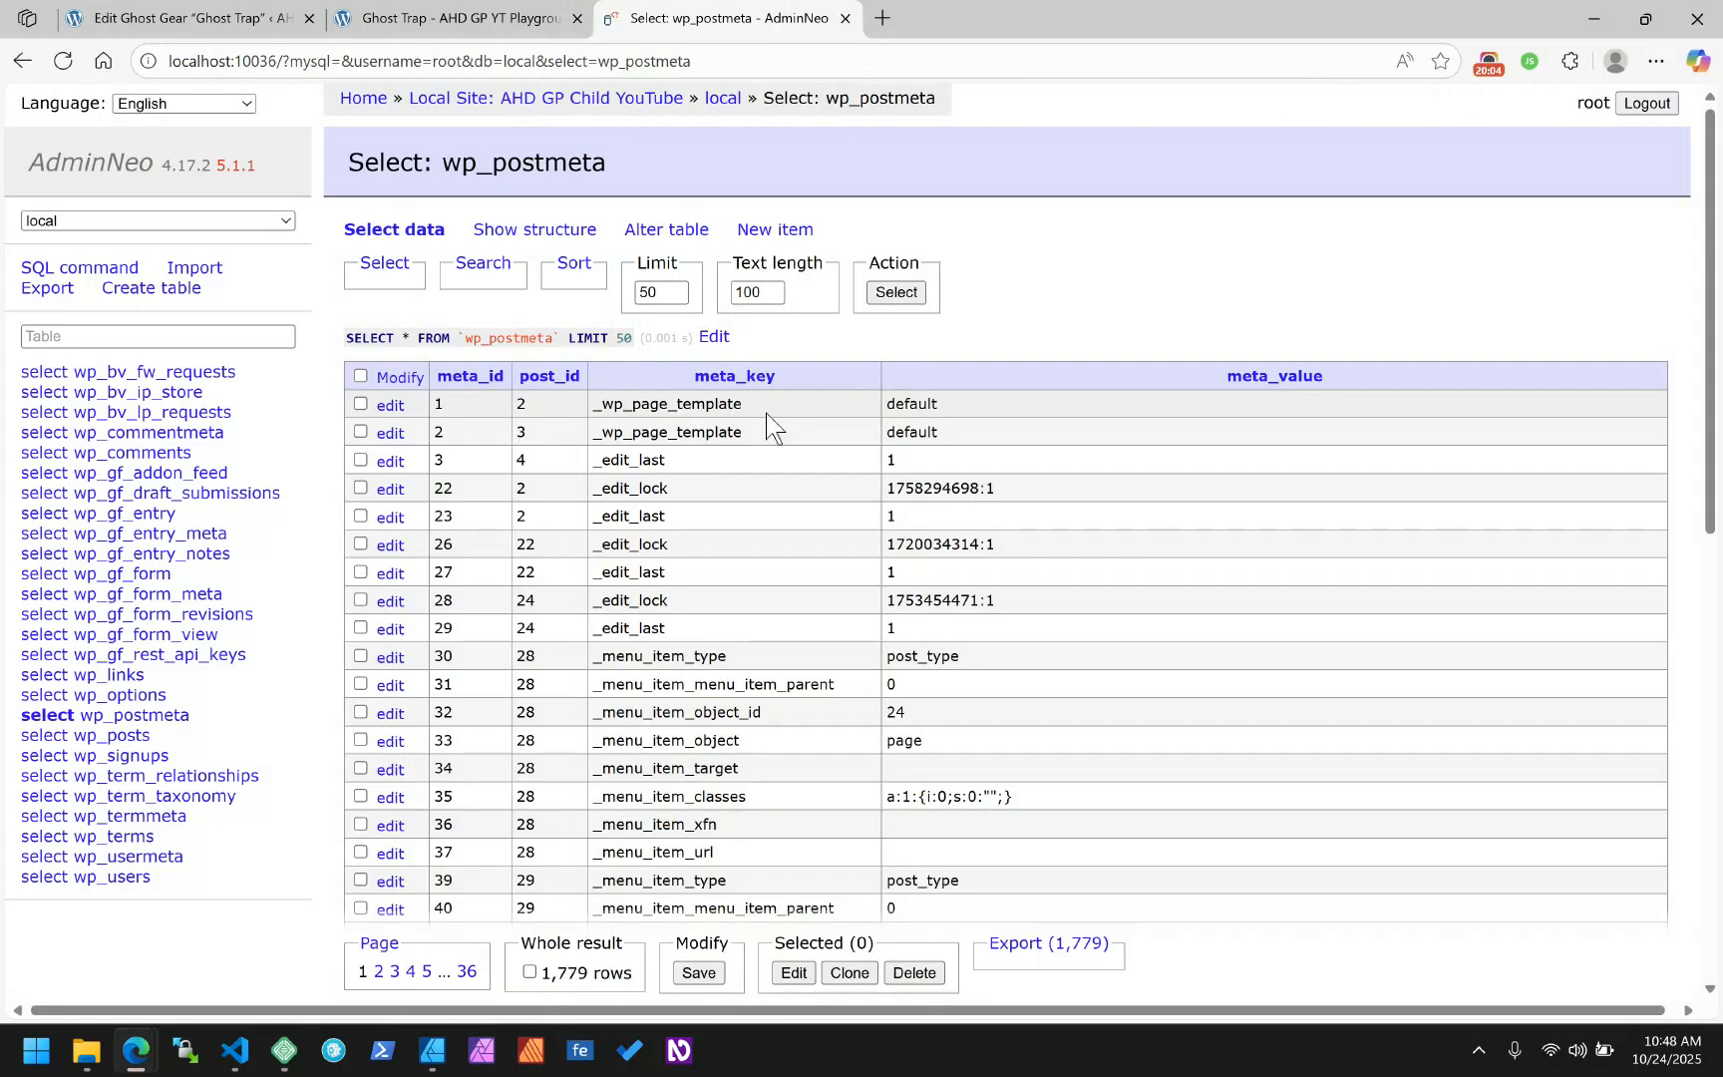
{"action": "scroll", "coordinate": [751, 445], "scroll_direction": "down", "scroll_amount": 1}
{"action": "scroll", "coordinate": [751, 446], "scroll_direction": "down", "scroll_amount": 3}
{"action": "left_click", "coordinate": [467, 970]}
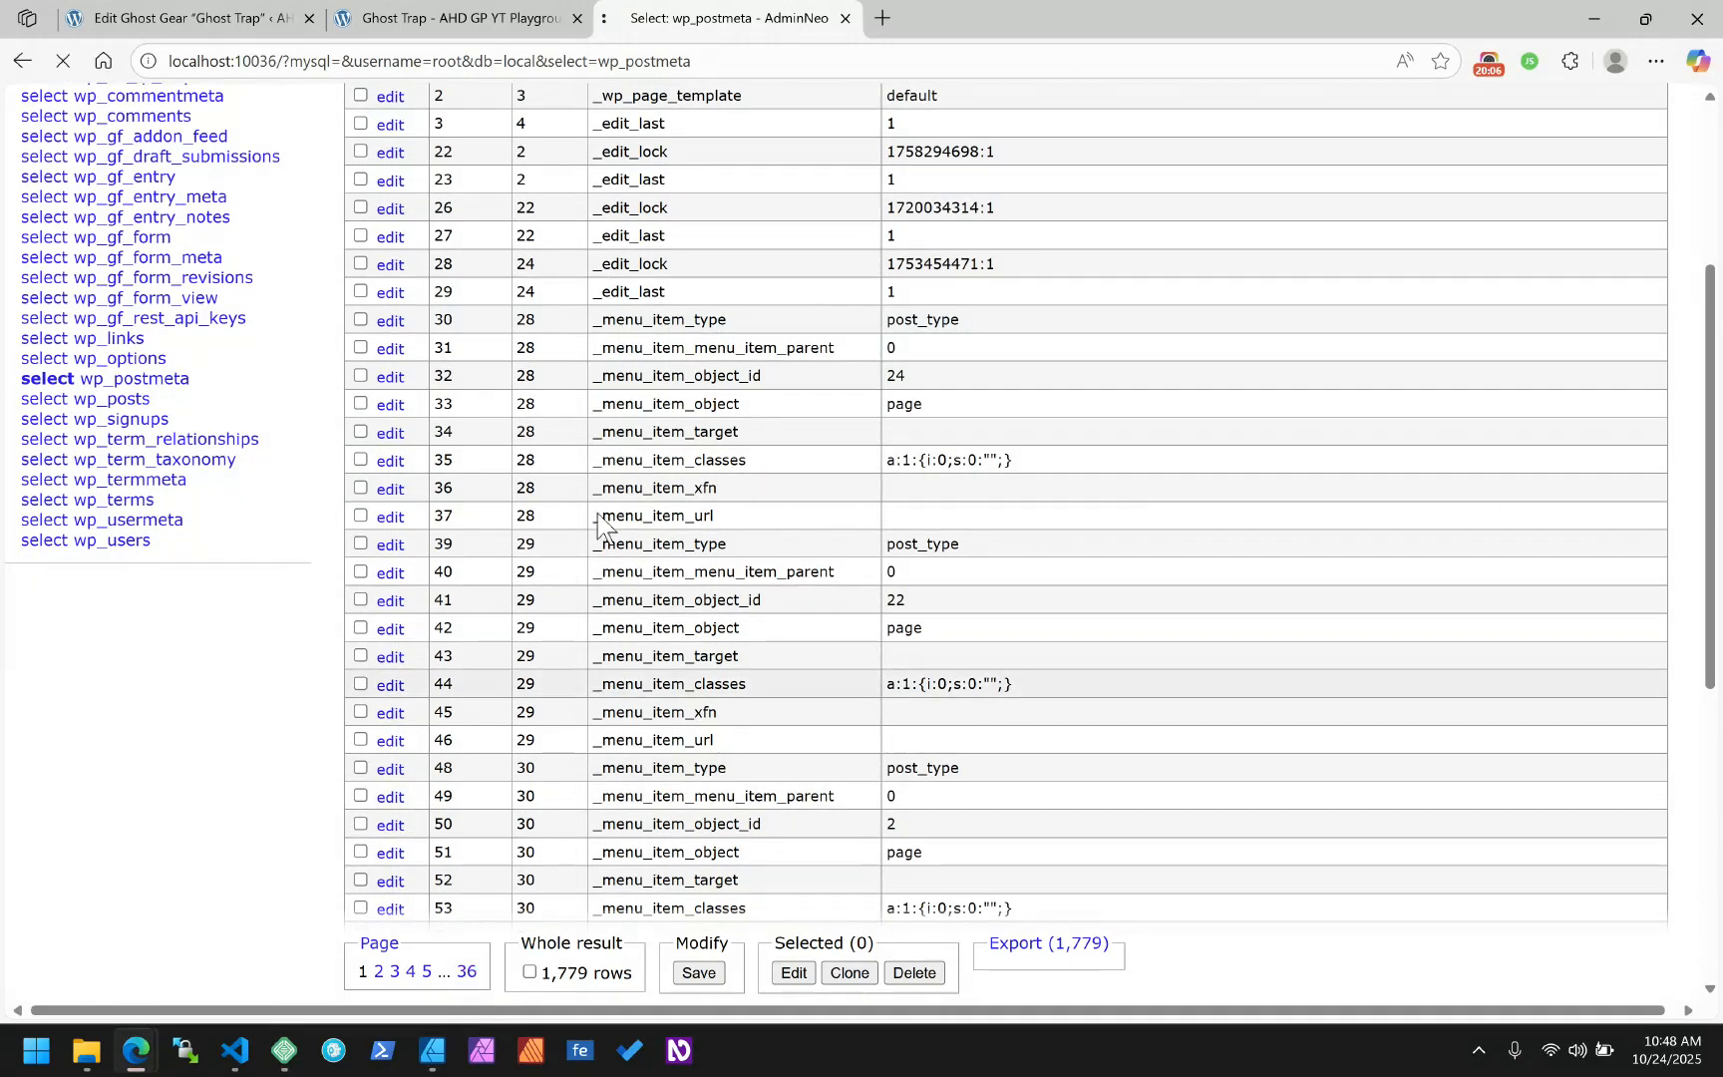
{"action": "scroll", "coordinate": [697, 538], "scroll_direction": "down", "scroll_amount": 3}
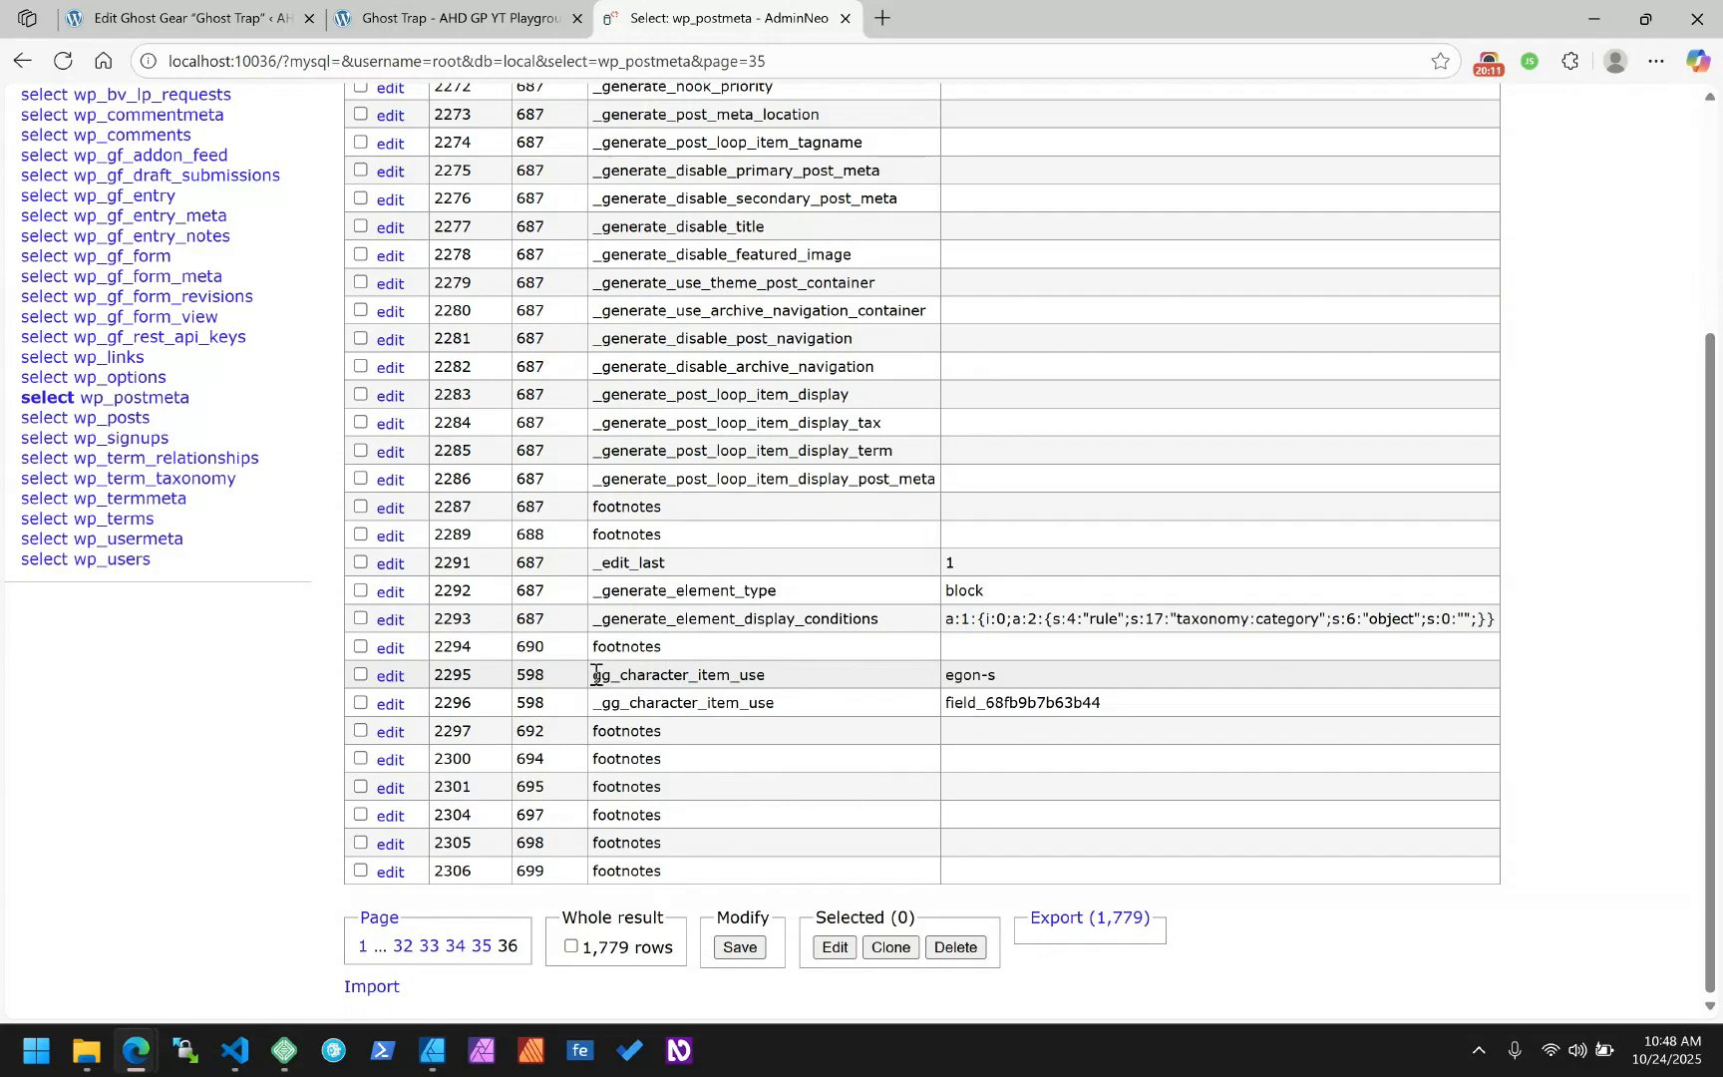
Examine the gg_character_item_use and _gg_character_item_use rows, comparing each meta key with its stored meta value
{"action": "left_click_drag", "start_coordinate": [597, 675], "coordinate": [765, 673]}
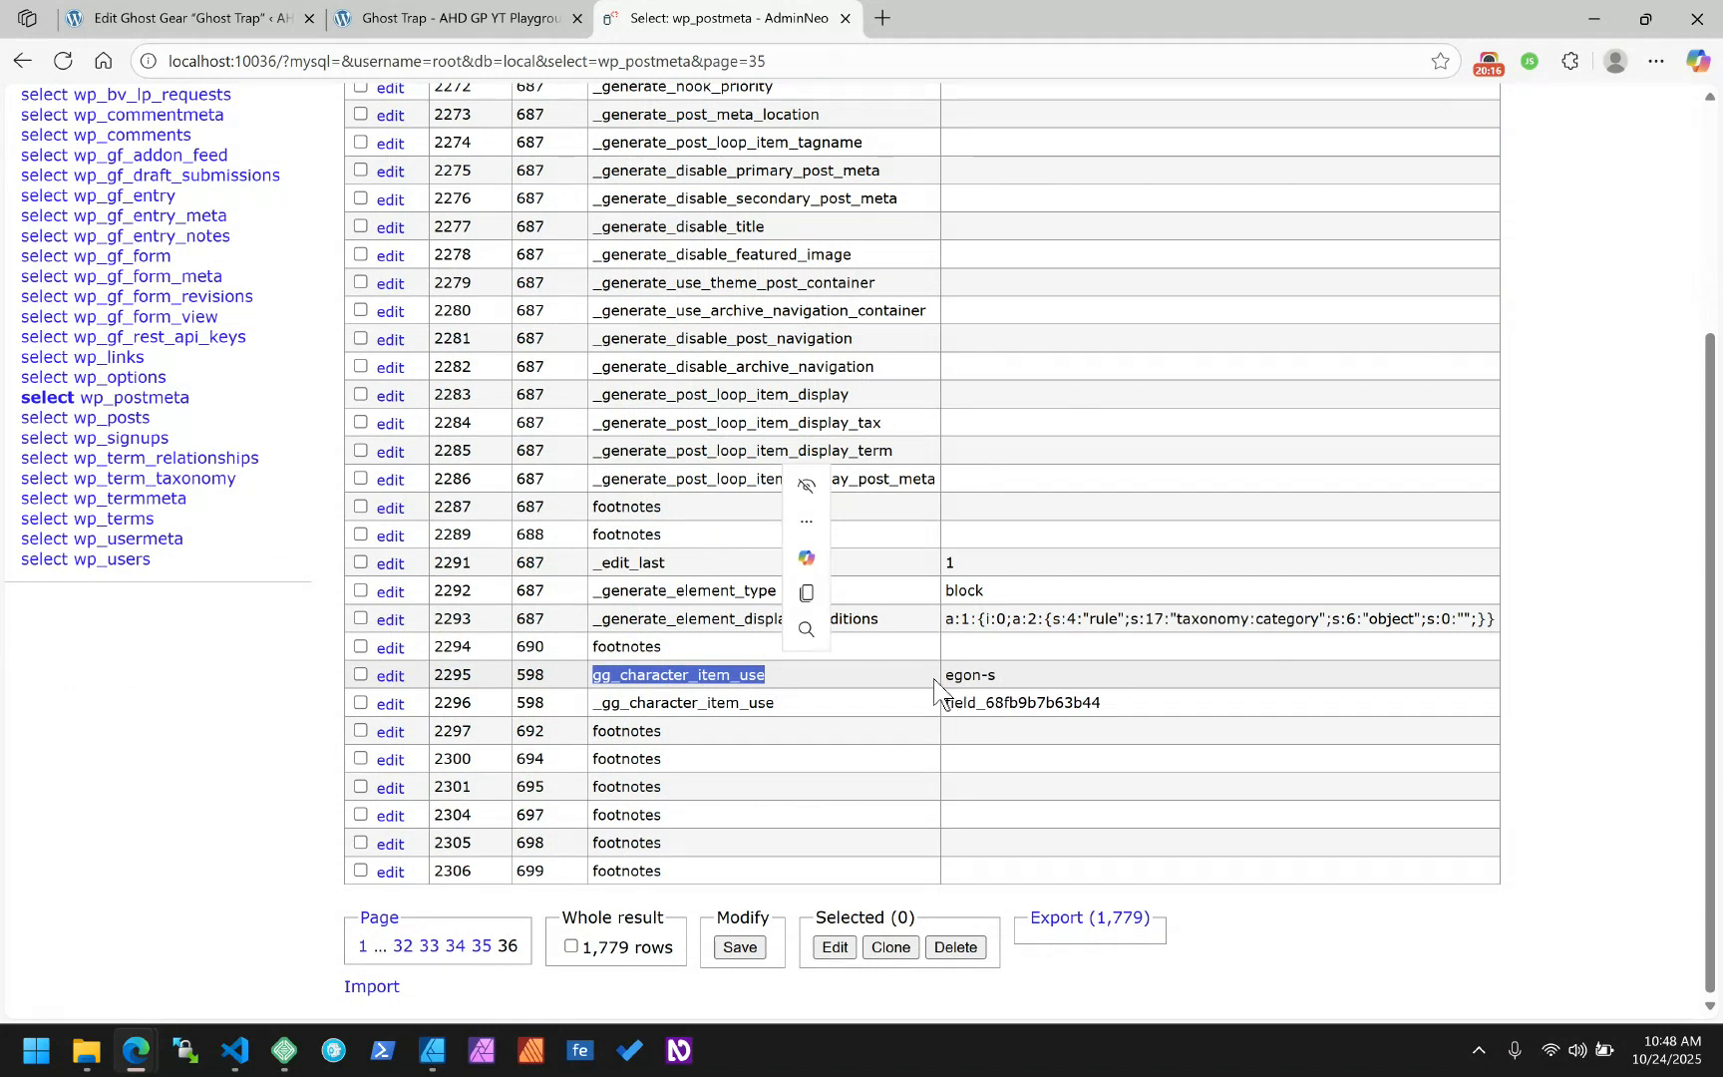
{"action": "left_click_drag", "start_coordinate": [997, 675], "coordinate": [947, 682]}
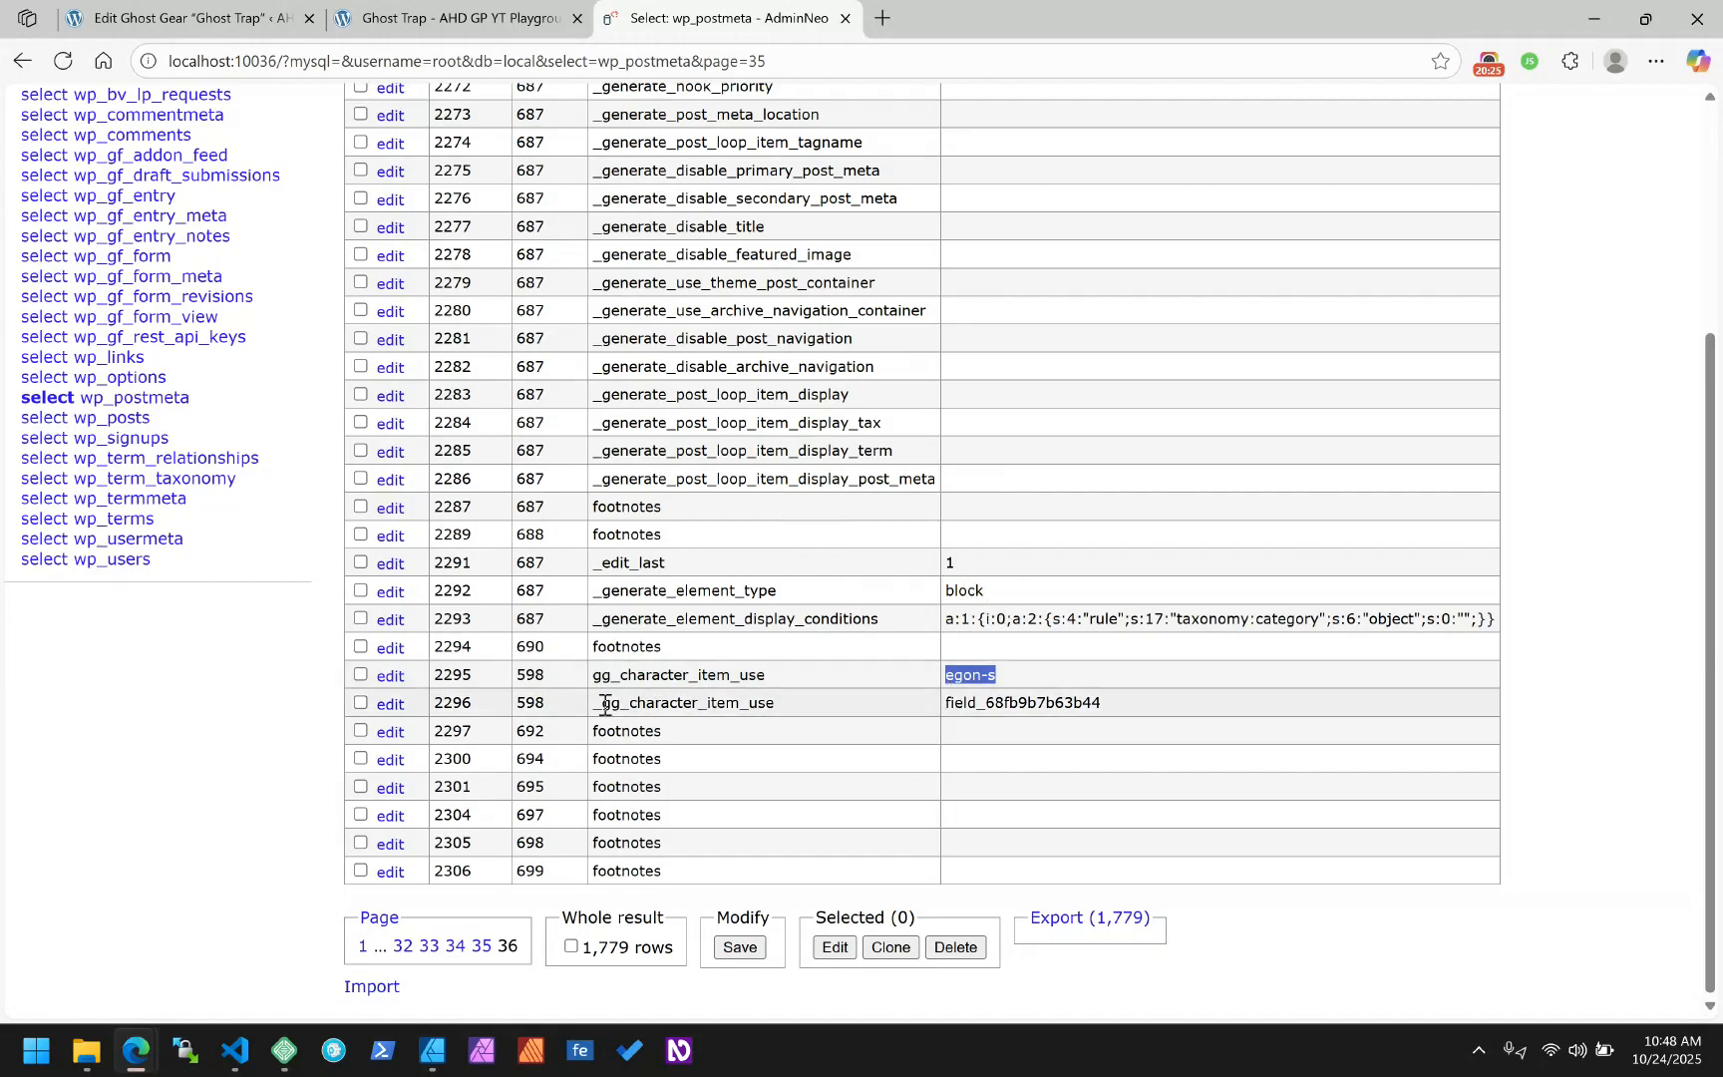
{"action": "left_click_drag", "start_coordinate": [597, 704], "coordinate": [774, 712]}
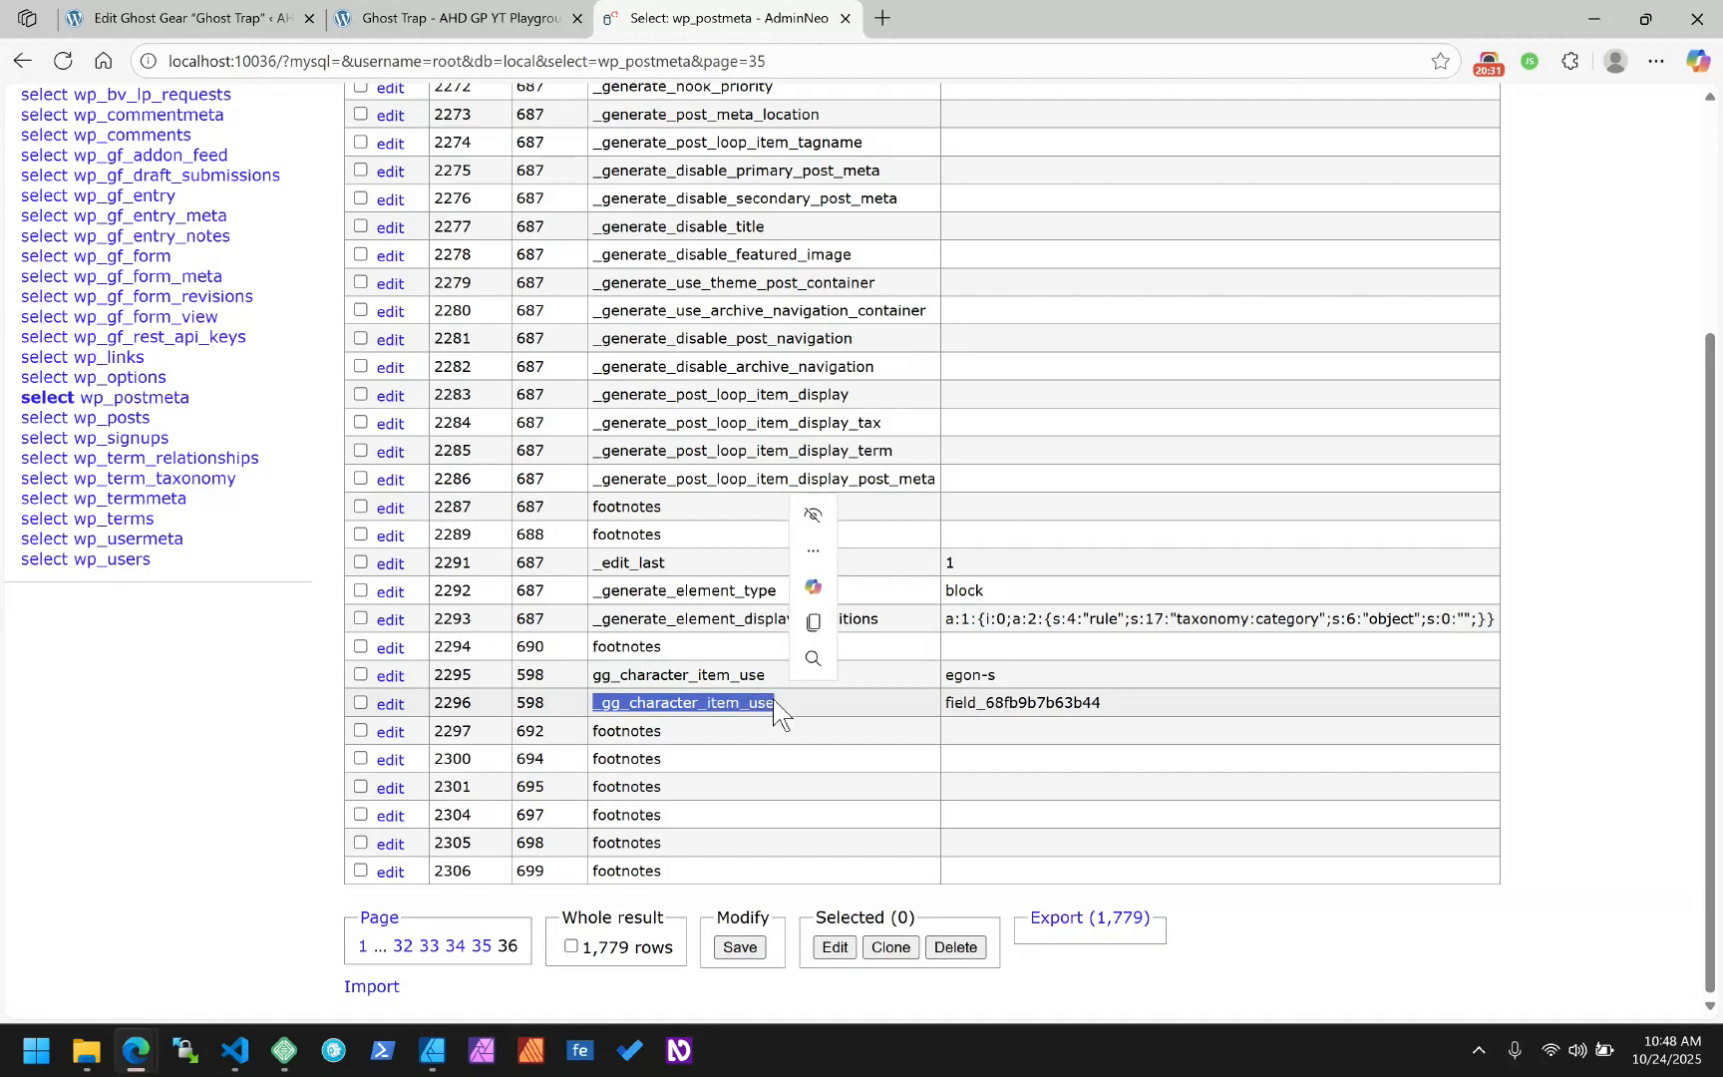
{"action": "scroll", "coordinate": [775, 701], "scroll_direction": "up", "scroll_amount": 2}
{"action": "scroll", "coordinate": [775, 701], "scroll_direction": "down", "scroll_amount": 2}
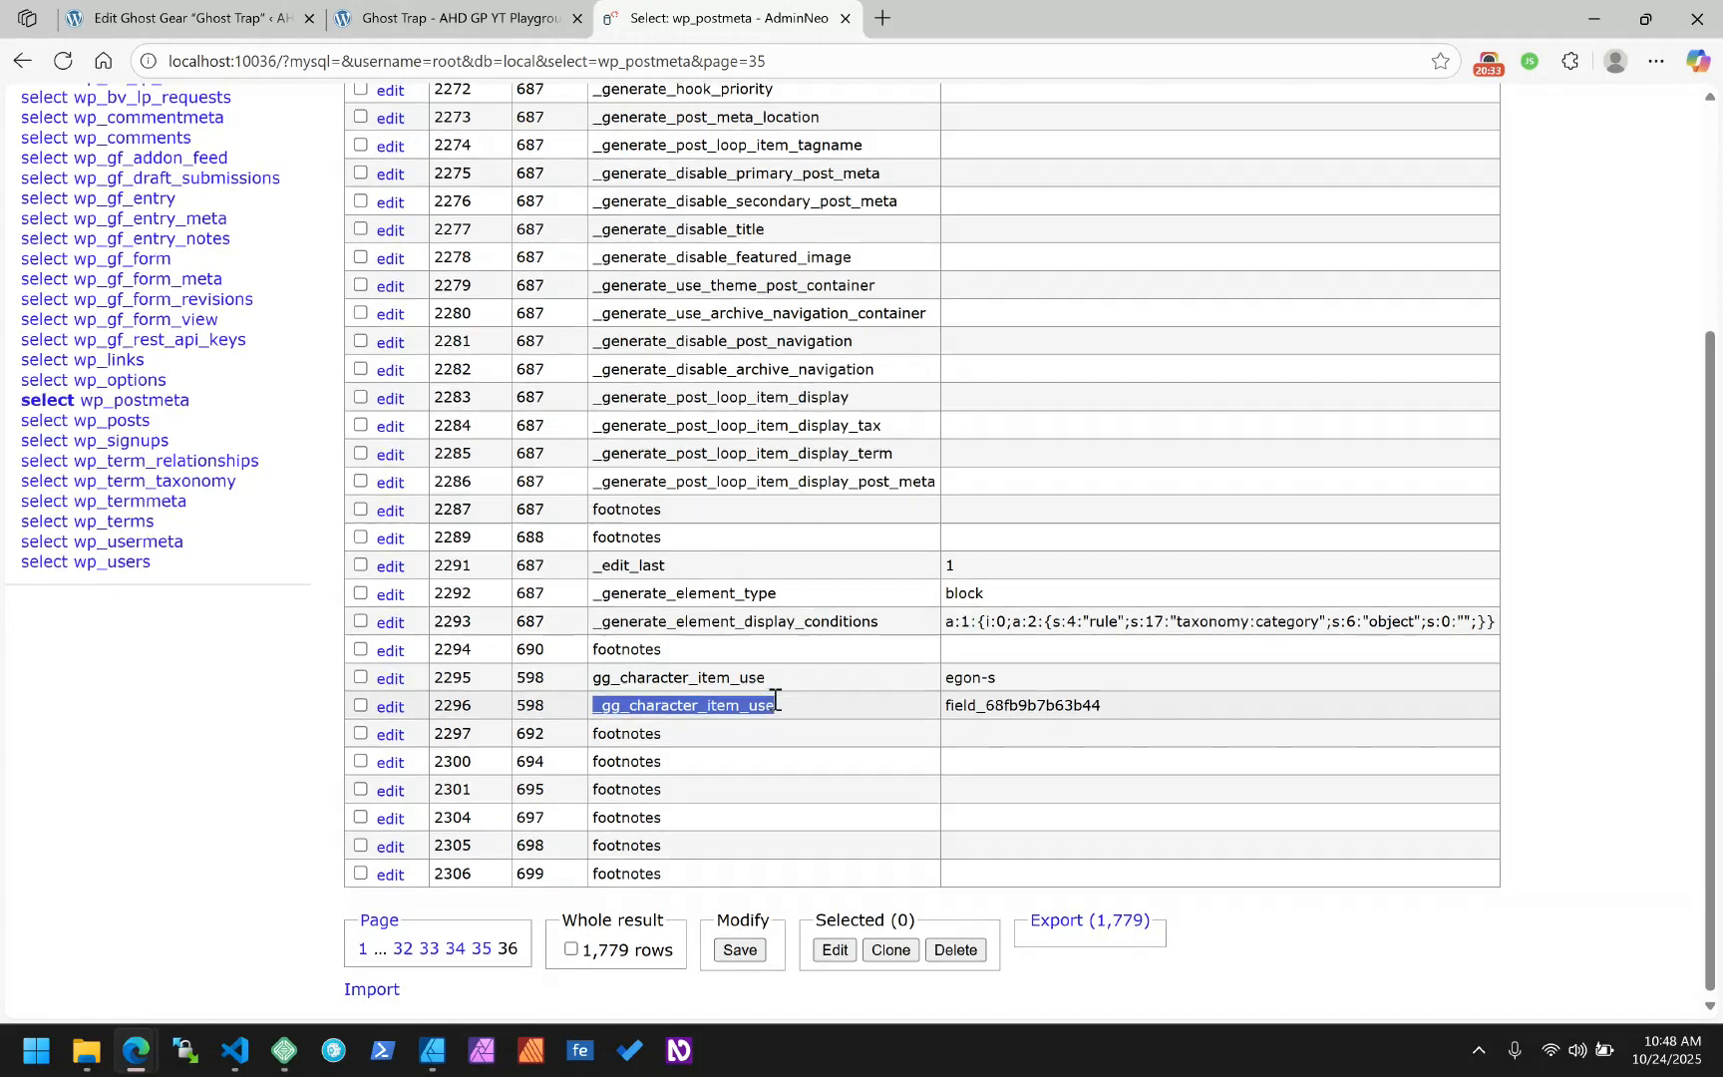
{"action": "scroll", "coordinate": [775, 702], "scroll_direction": "up", "scroll_amount": 2}
{"action": "scroll", "coordinate": [775, 702], "scroll_direction": "down", "scroll_amount": 2}
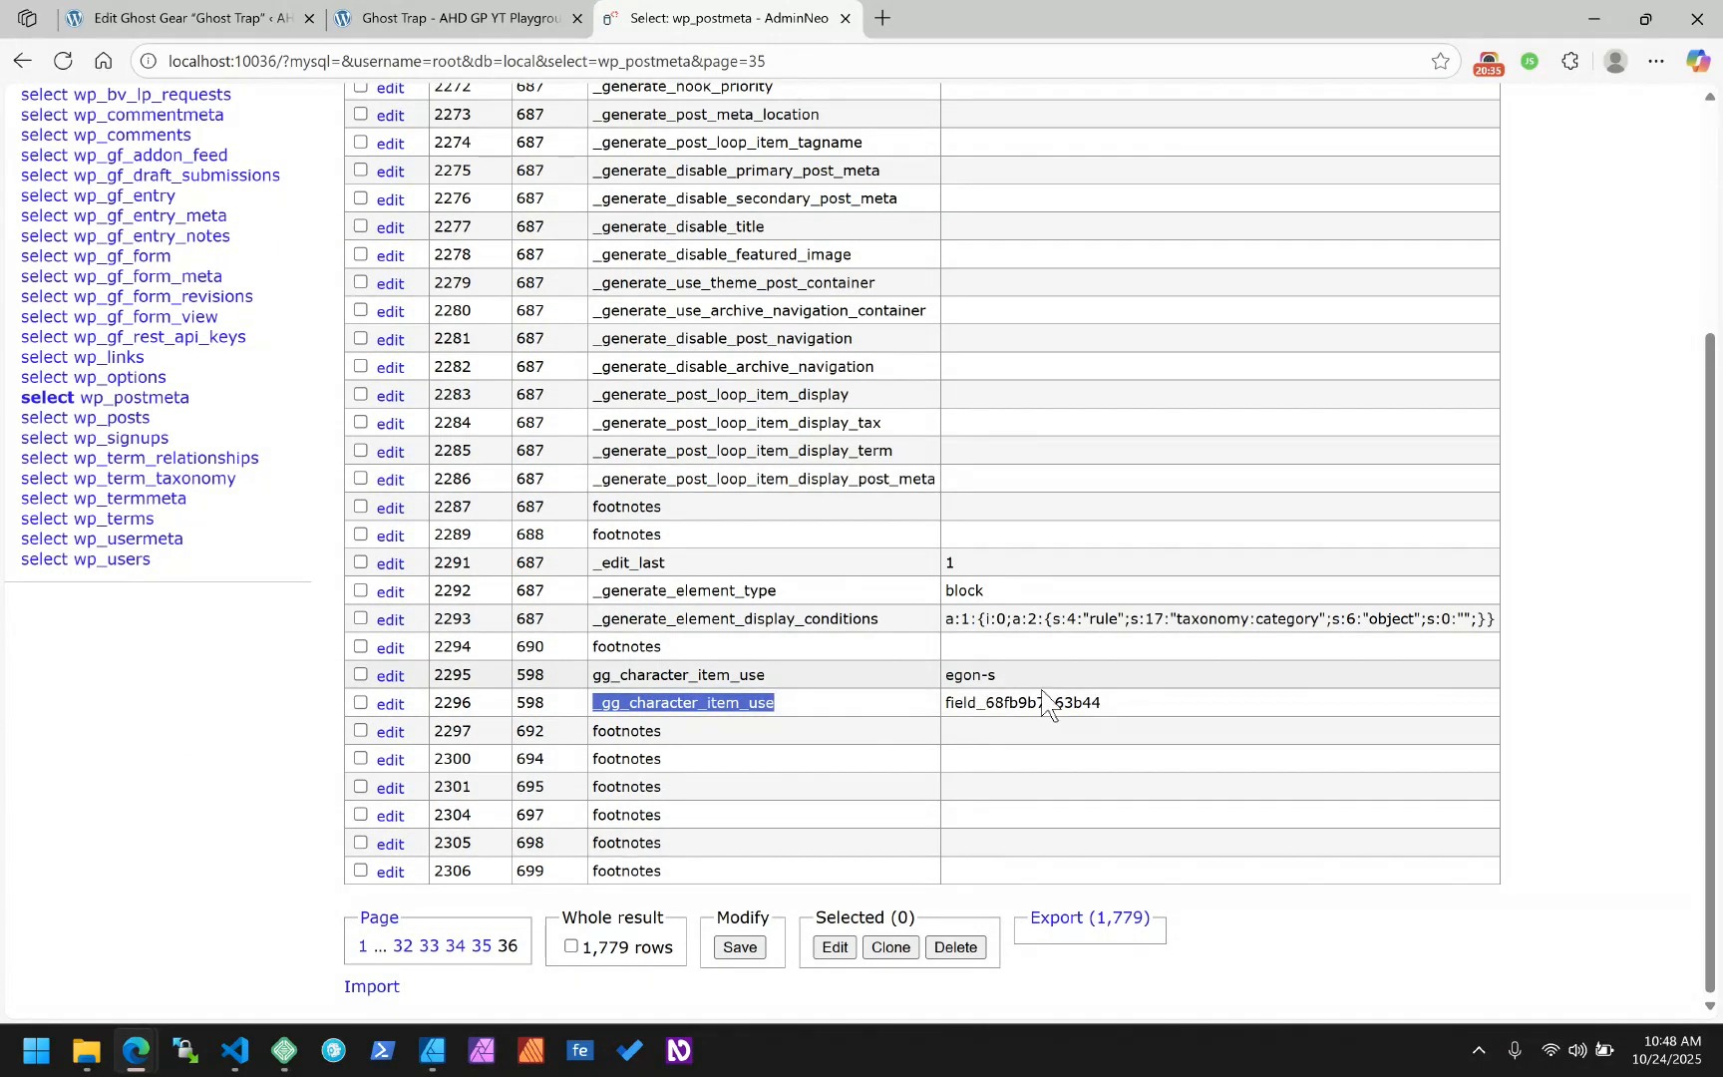
{"action": "left_click_drag", "start_coordinate": [1112, 712], "coordinate": [954, 710]}
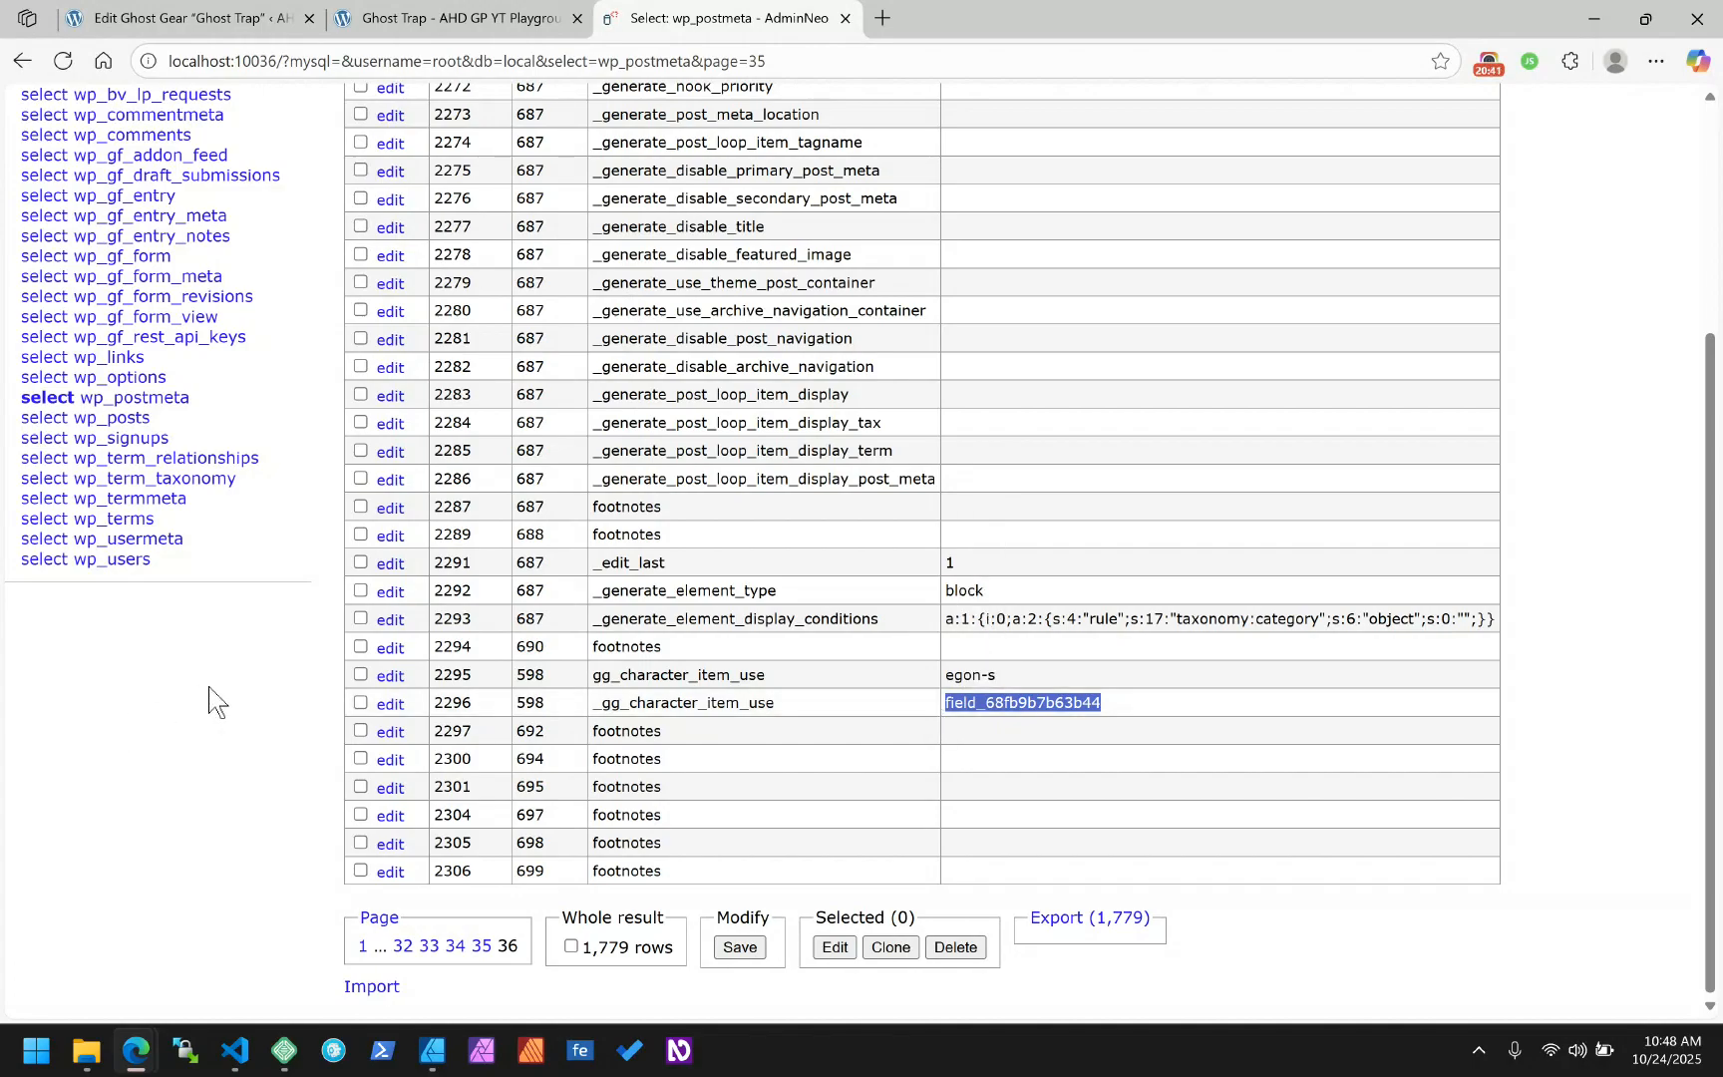
Open the wp_options data and look through pages 7 and 6 for the custom field's definition
{"action": "left_click", "coordinate": [151, 379]}
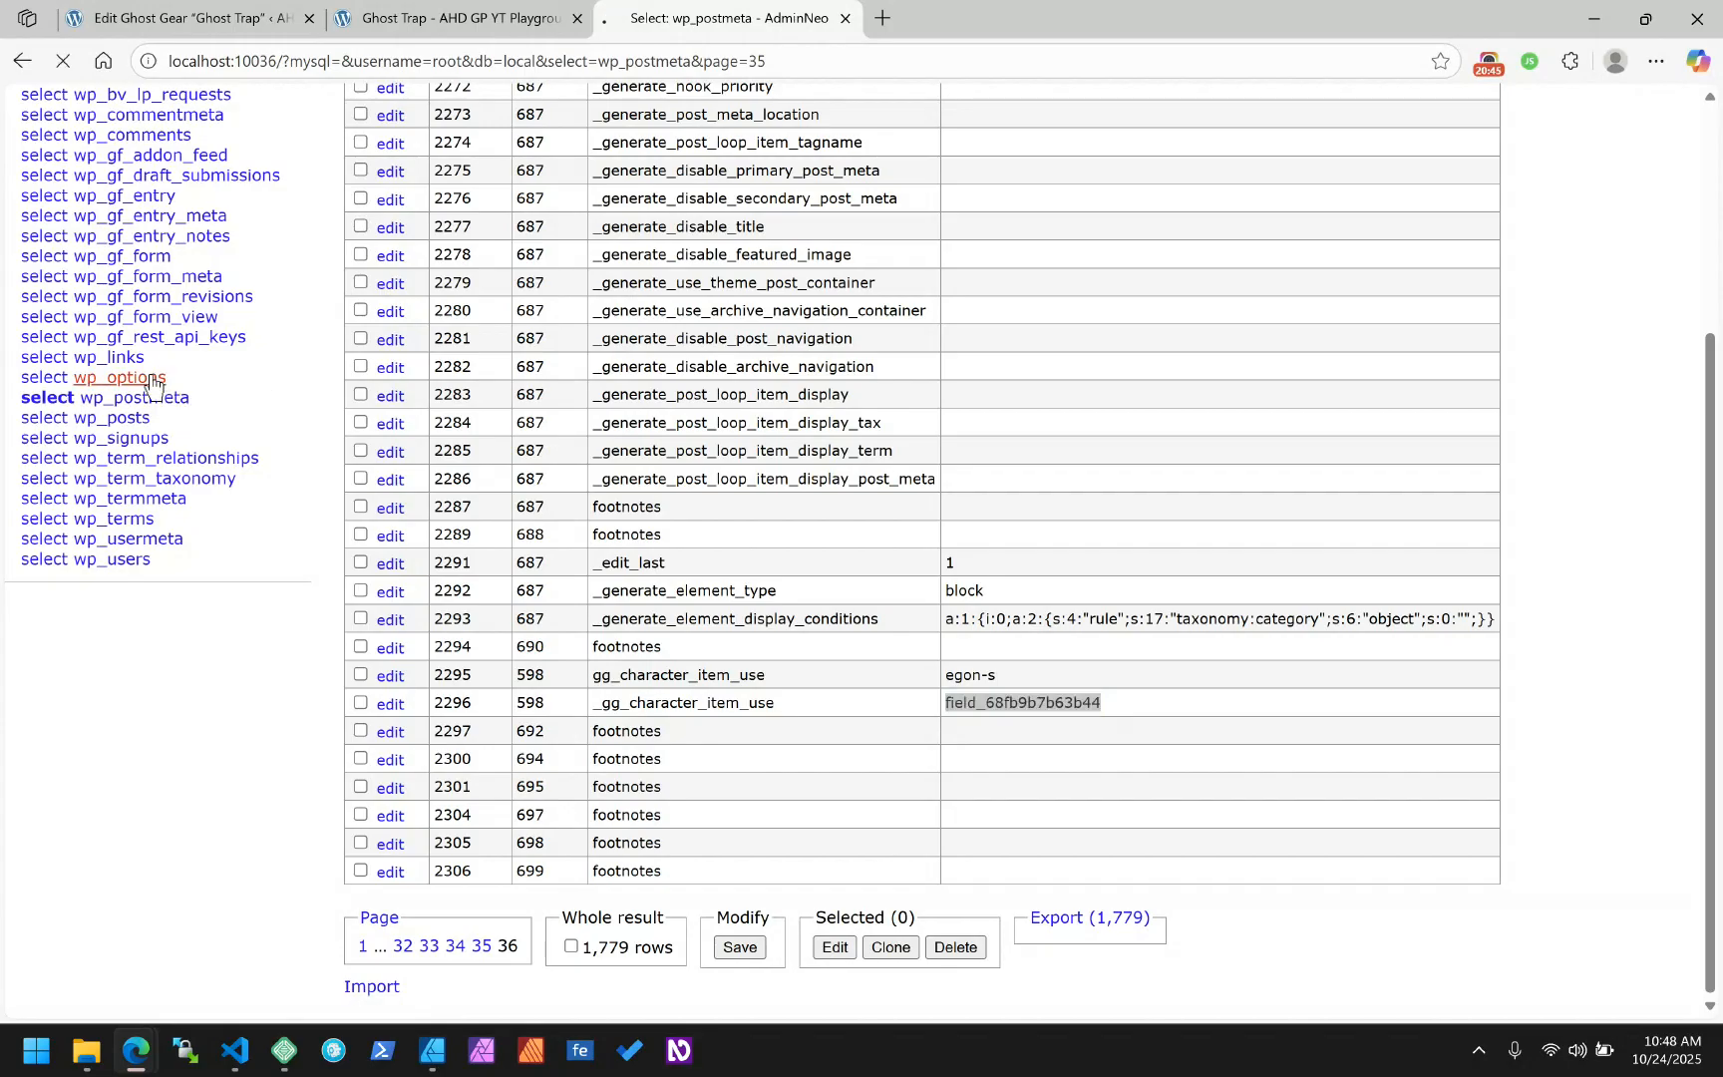
{"action": "left_click", "coordinate": [402, 231]}
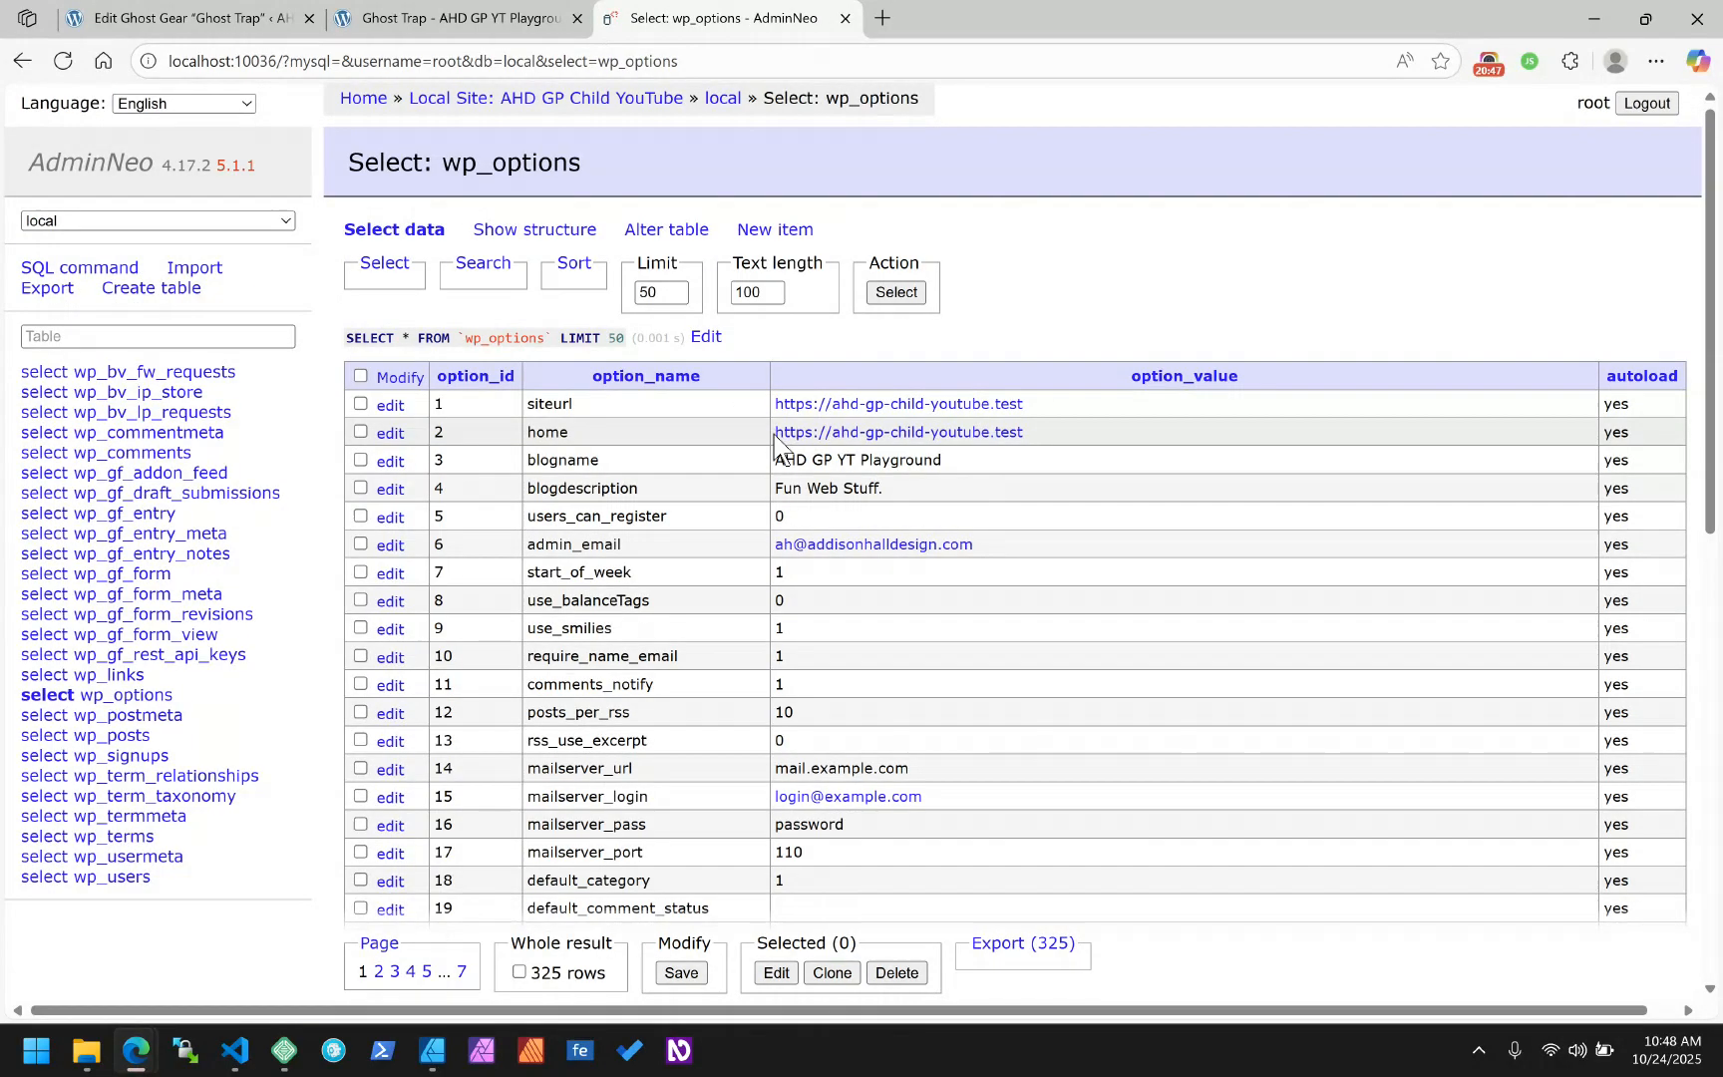
{"action": "scroll", "coordinate": [701, 812], "scroll_direction": "down", "scroll_amount": 10}
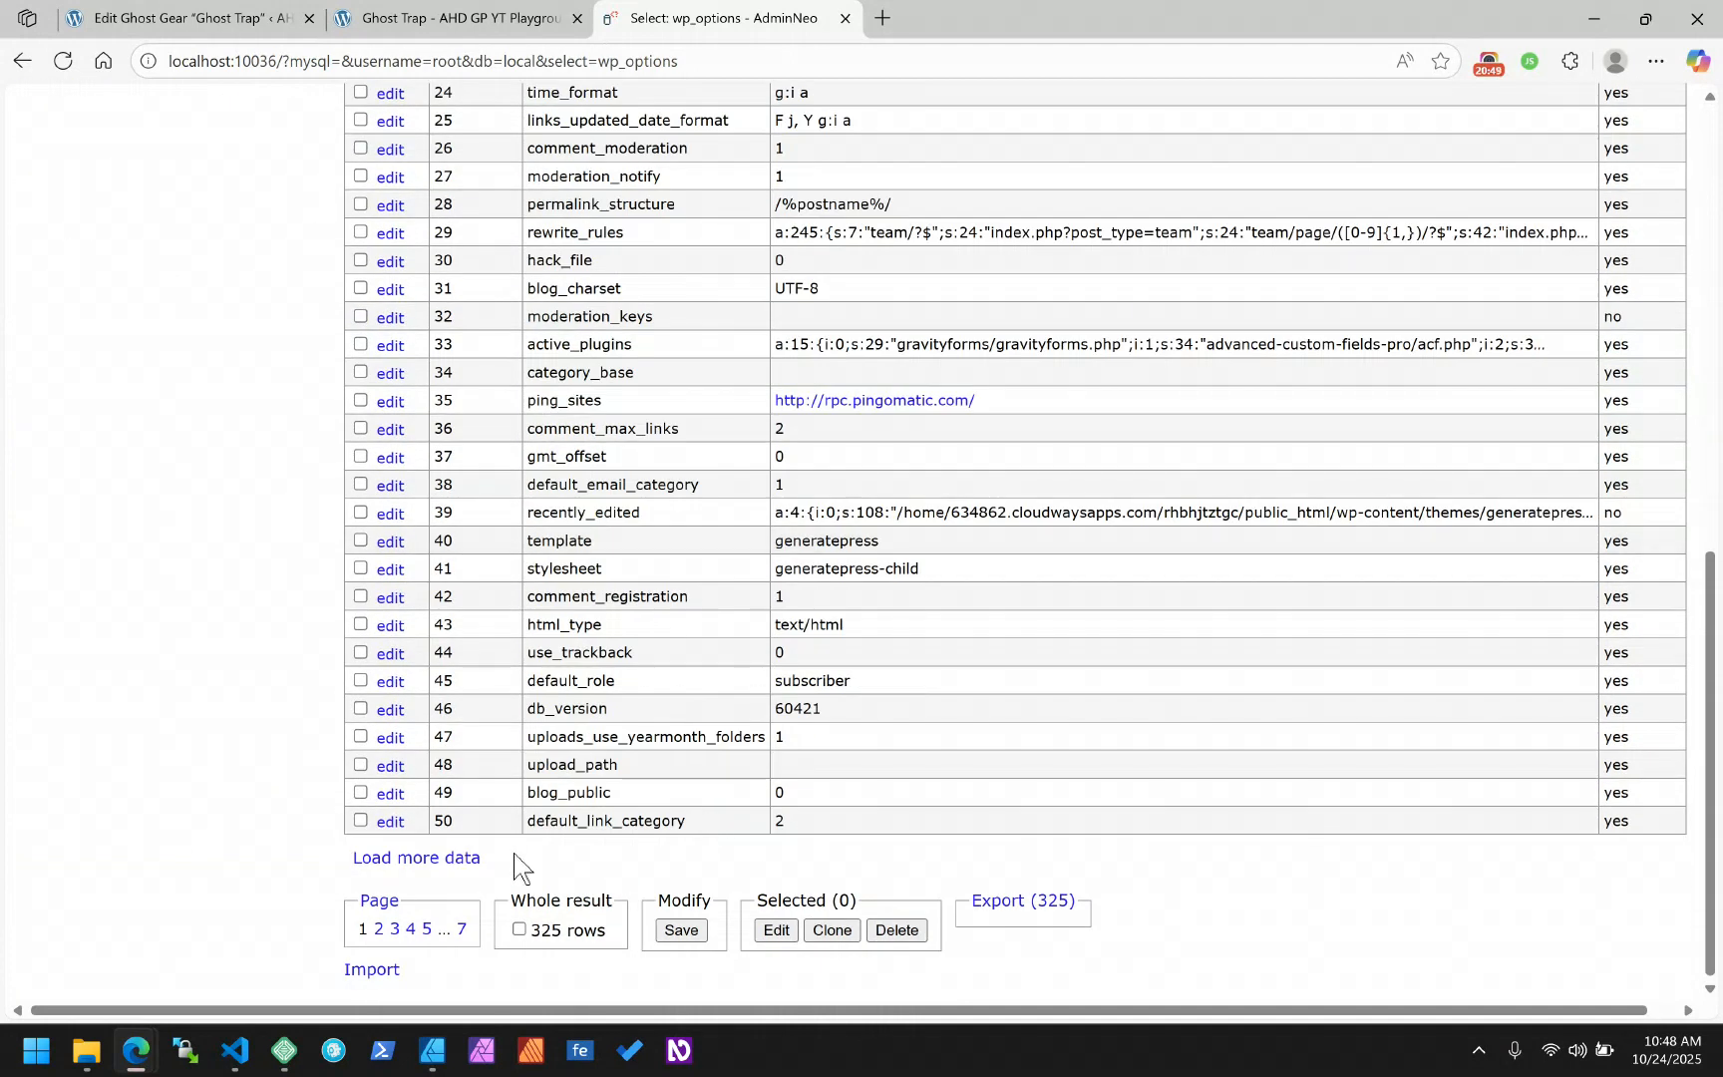
{"action": "left_click", "coordinate": [461, 928]}
{"action": "scroll", "coordinate": [665, 748], "scroll_direction": "down", "scroll_amount": 1}
{"action": "scroll", "coordinate": [665, 749], "scroll_direction": "down", "scroll_amount": 2}
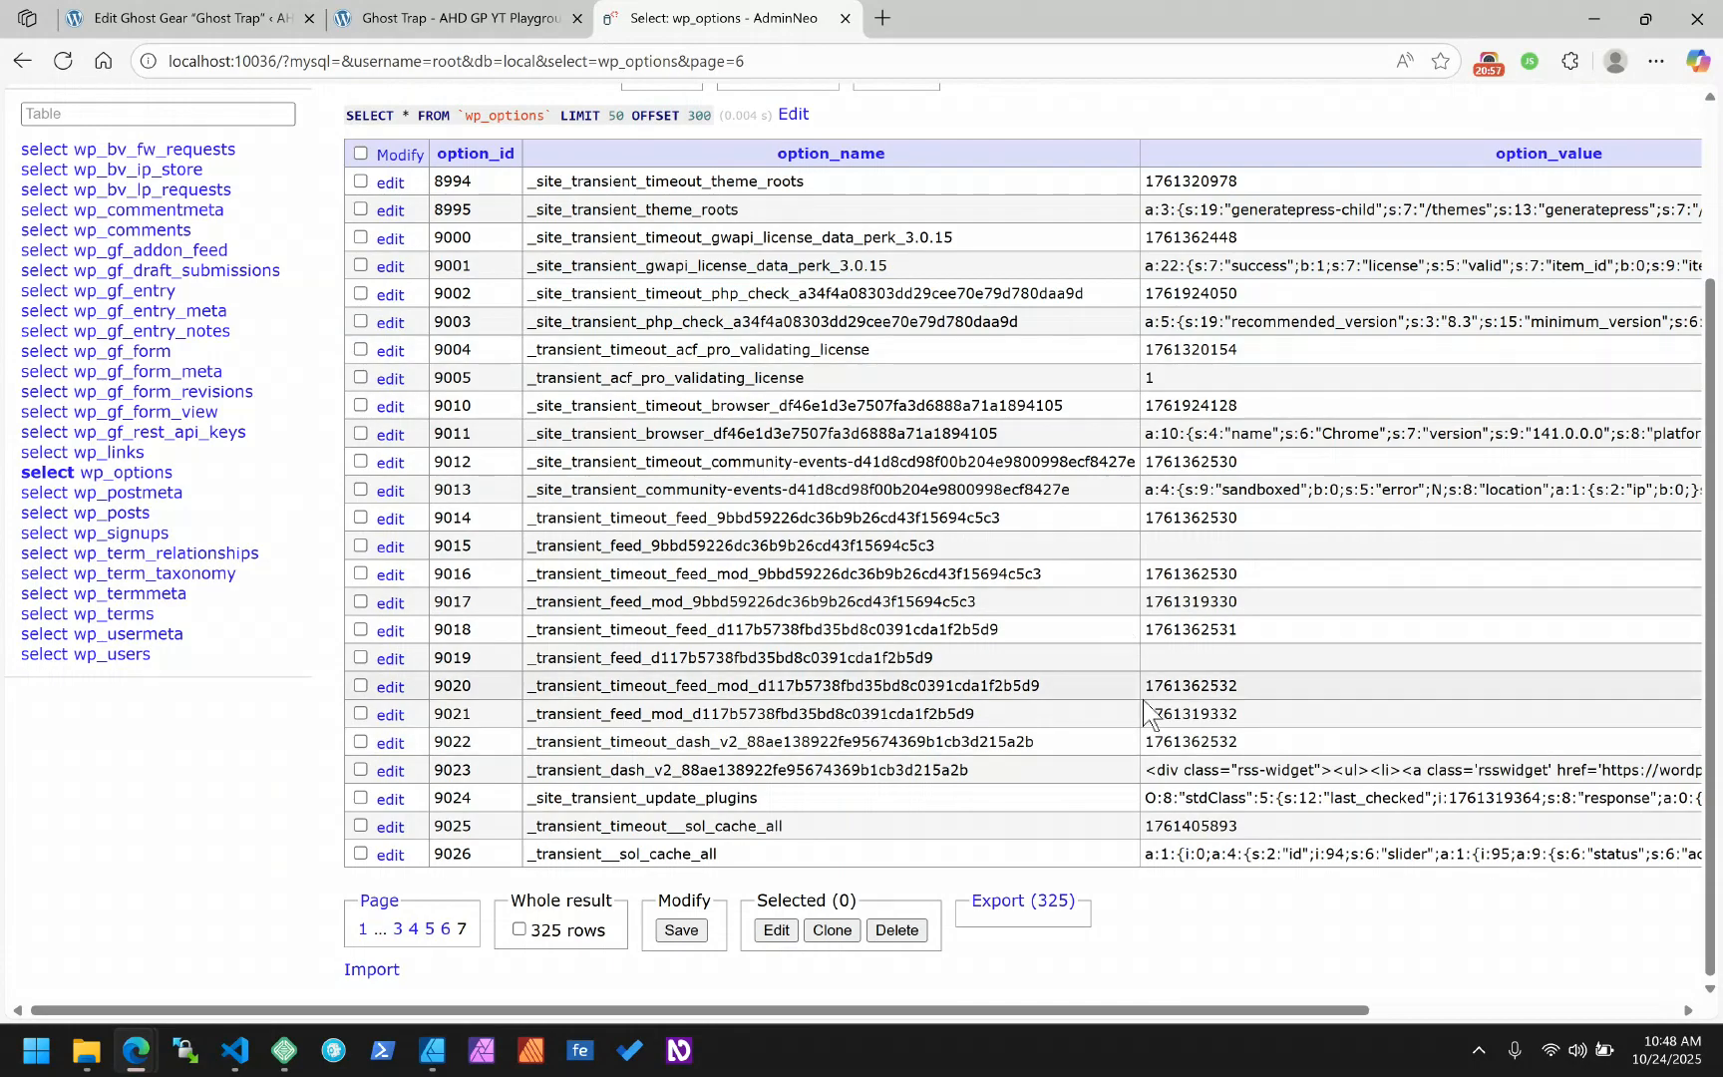
{"action": "left_click", "coordinate": [445, 929]}
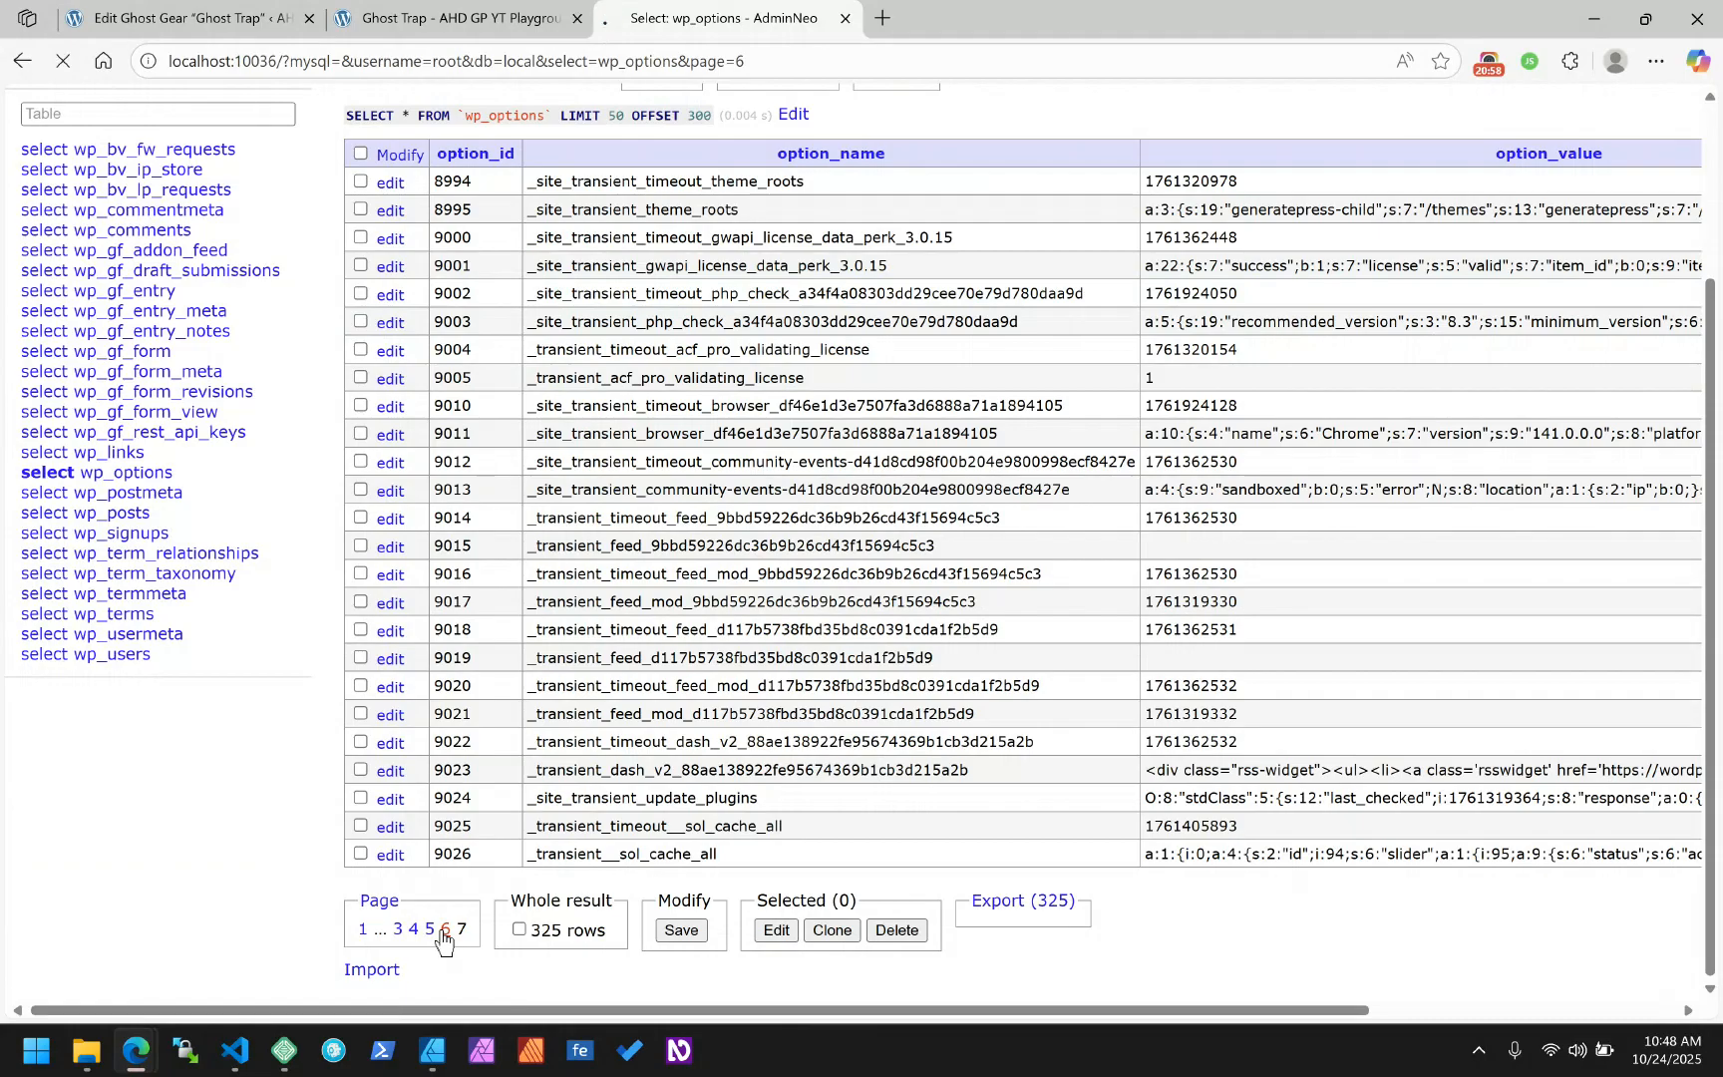
{"action": "scroll", "coordinate": [753, 698], "scroll_direction": "down", "scroll_amount": 10}
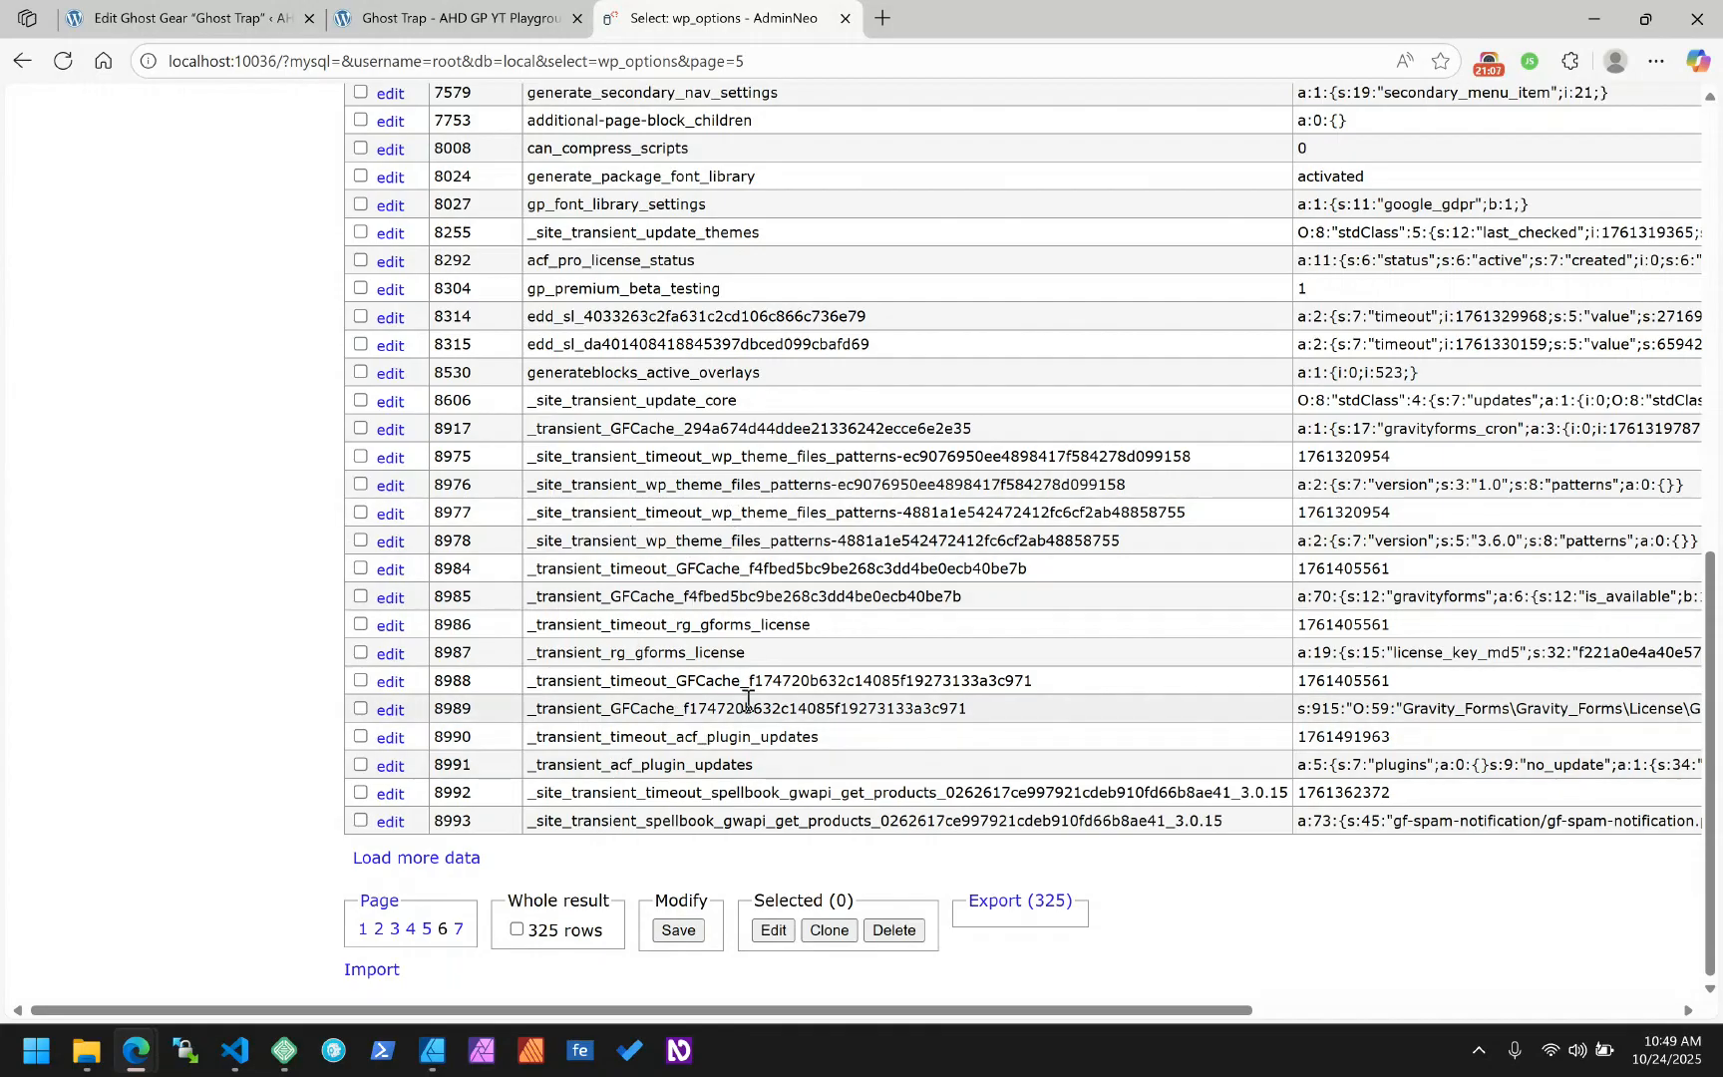
{"action": "scroll", "coordinate": [747, 697], "scroll_direction": "up", "scroll_amount": 1}
{"action": "scroll", "coordinate": [746, 701], "scroll_direction": "up", "scroll_amount": 3}
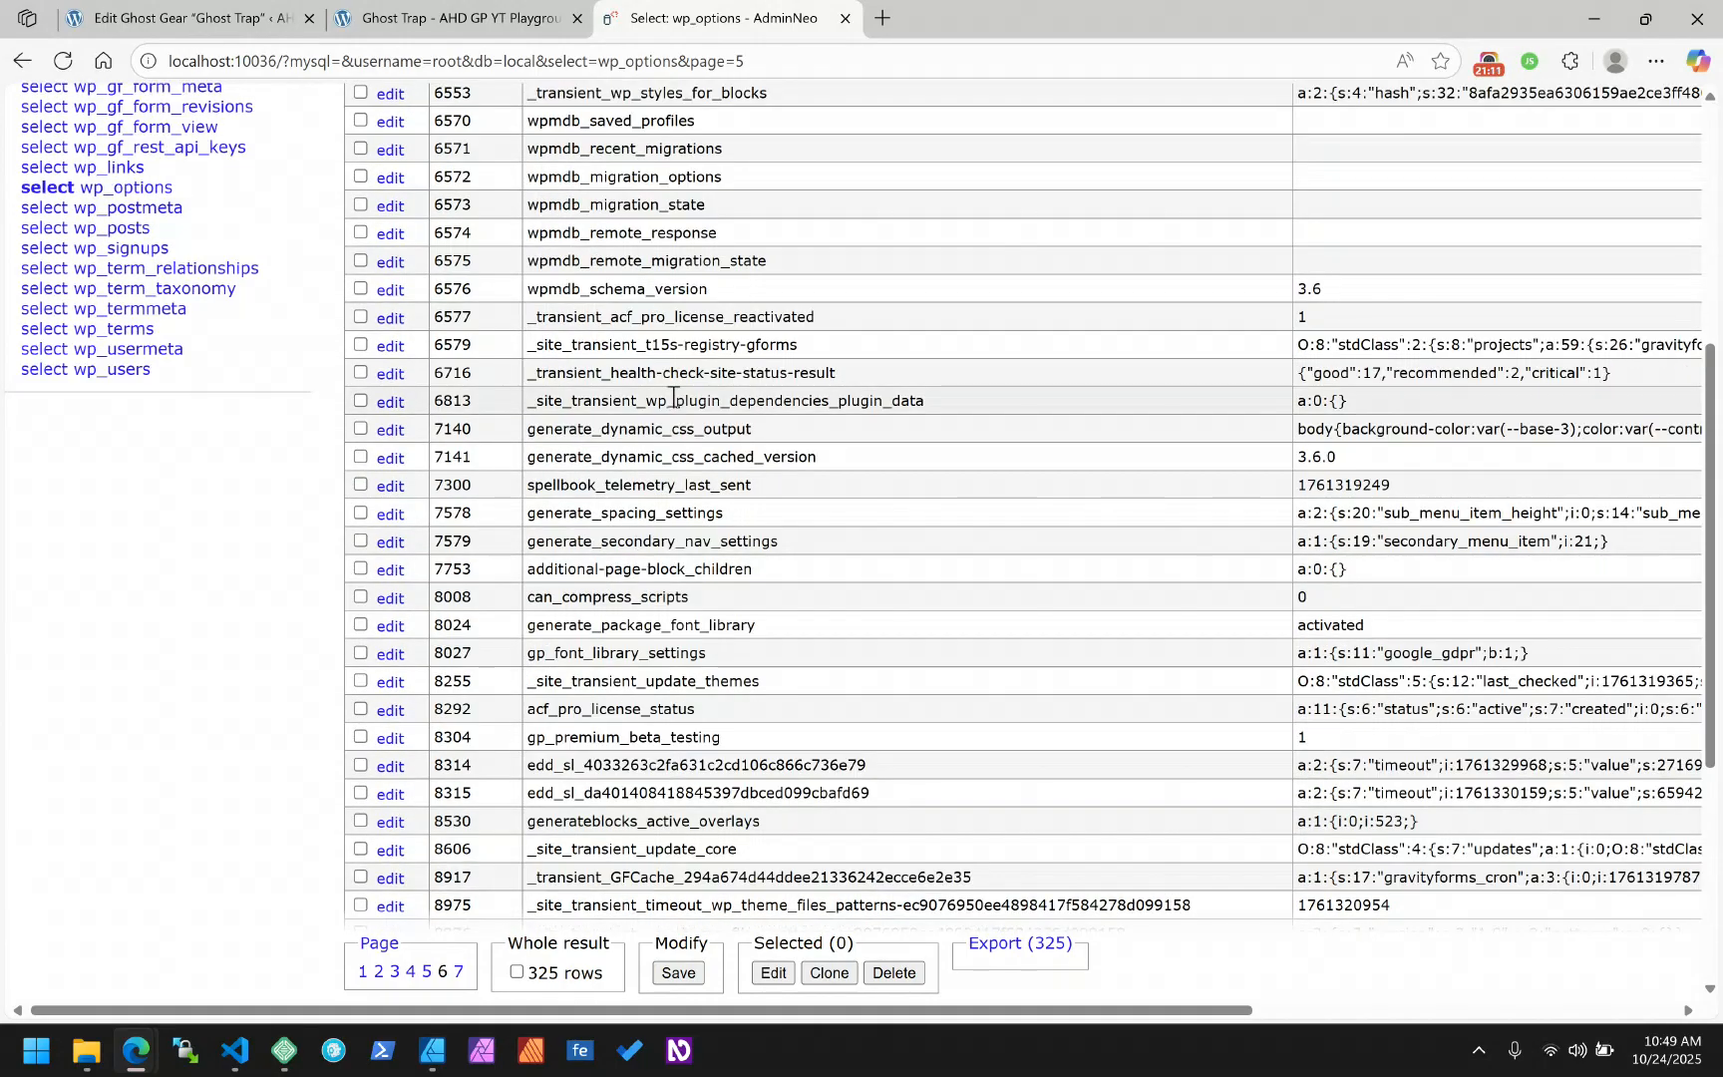
{"action": "scroll", "coordinate": [673, 397], "scroll_direction": "up", "scroll_amount": 3}
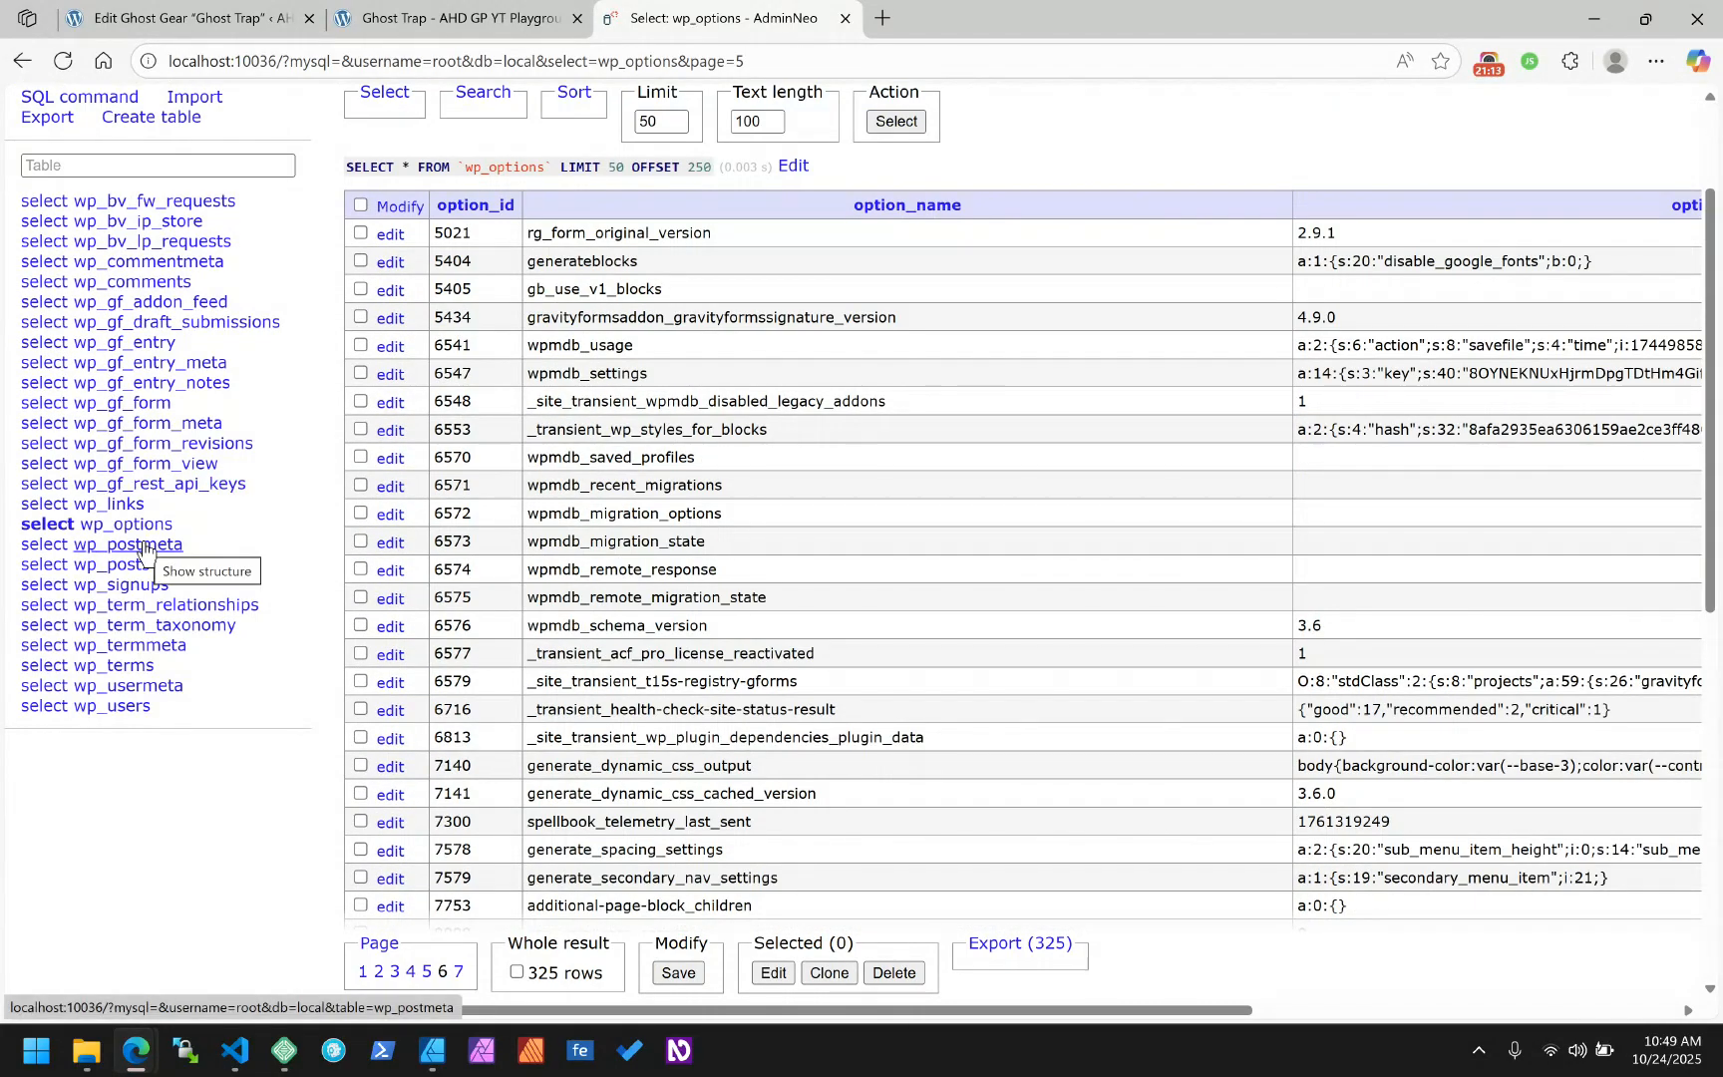
{"action": "left_click", "coordinate": [1491, 68]}
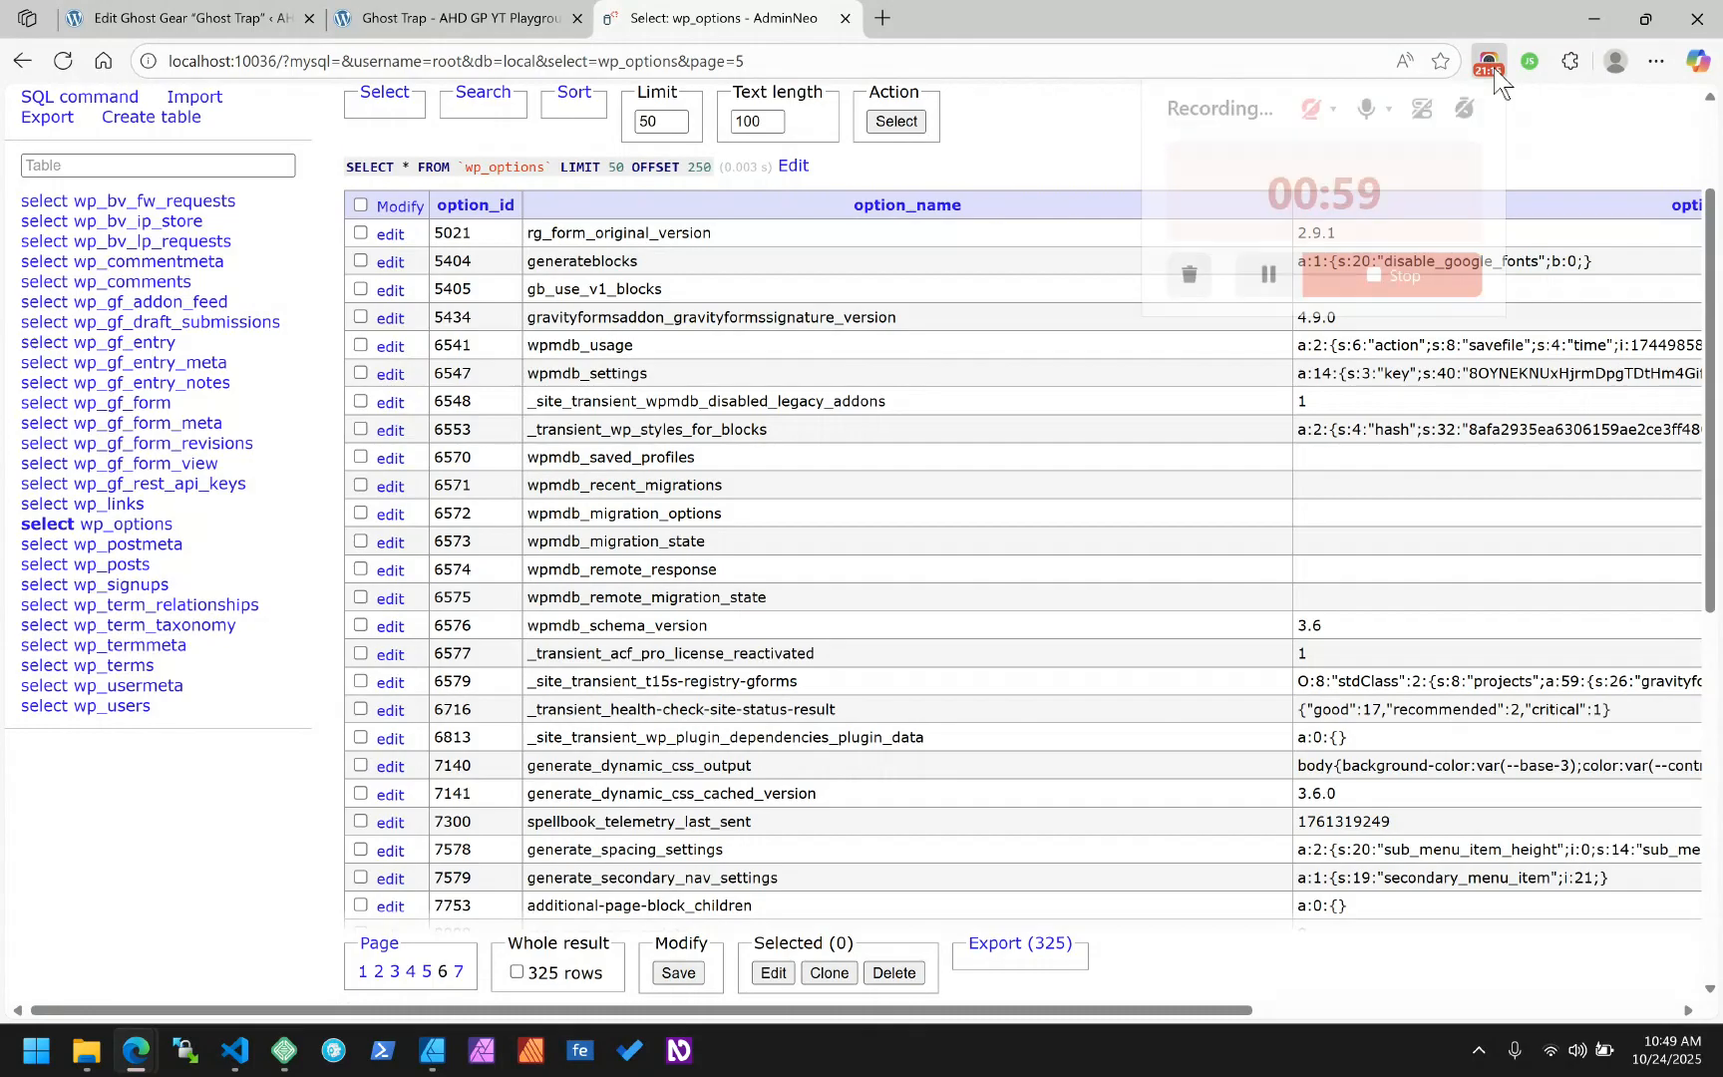
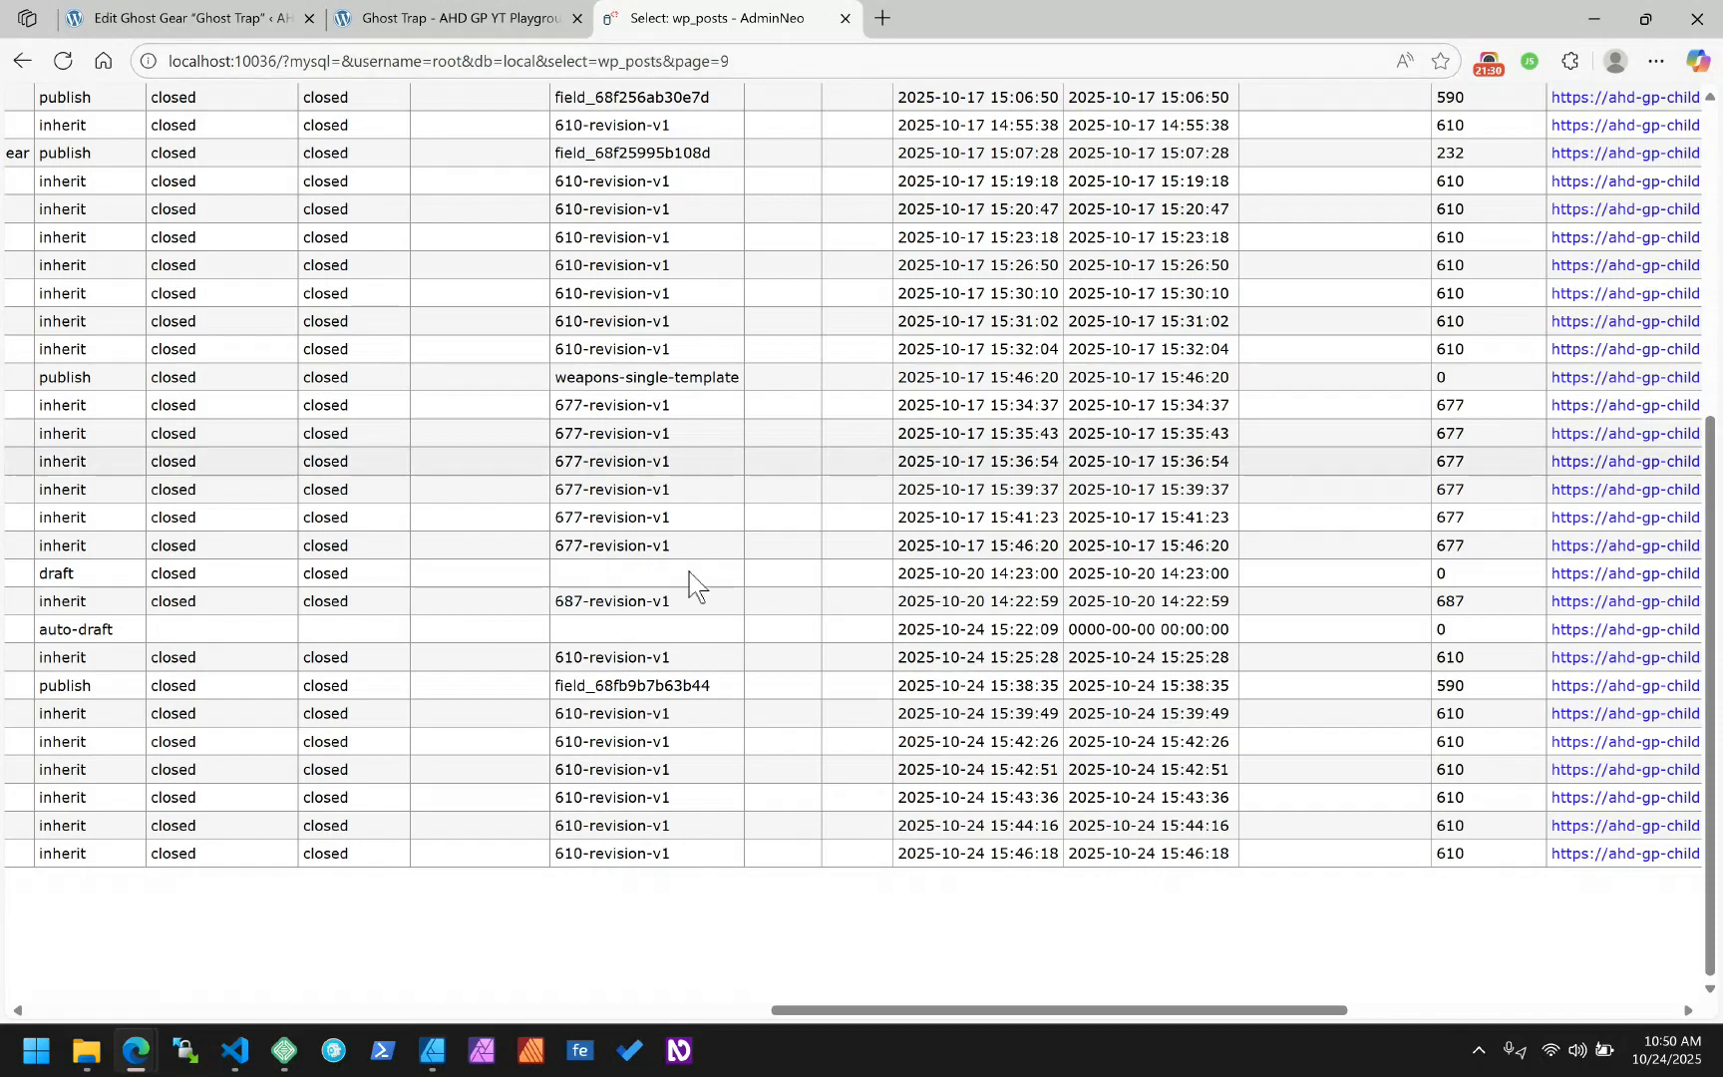
Examine the field_68fb9b7b63b44 row in wp_posts, matching its post_name with its post_title and post_excerpt
{"action": "left_click_drag", "start_coordinate": [711, 685], "coordinate": [564, 684]}
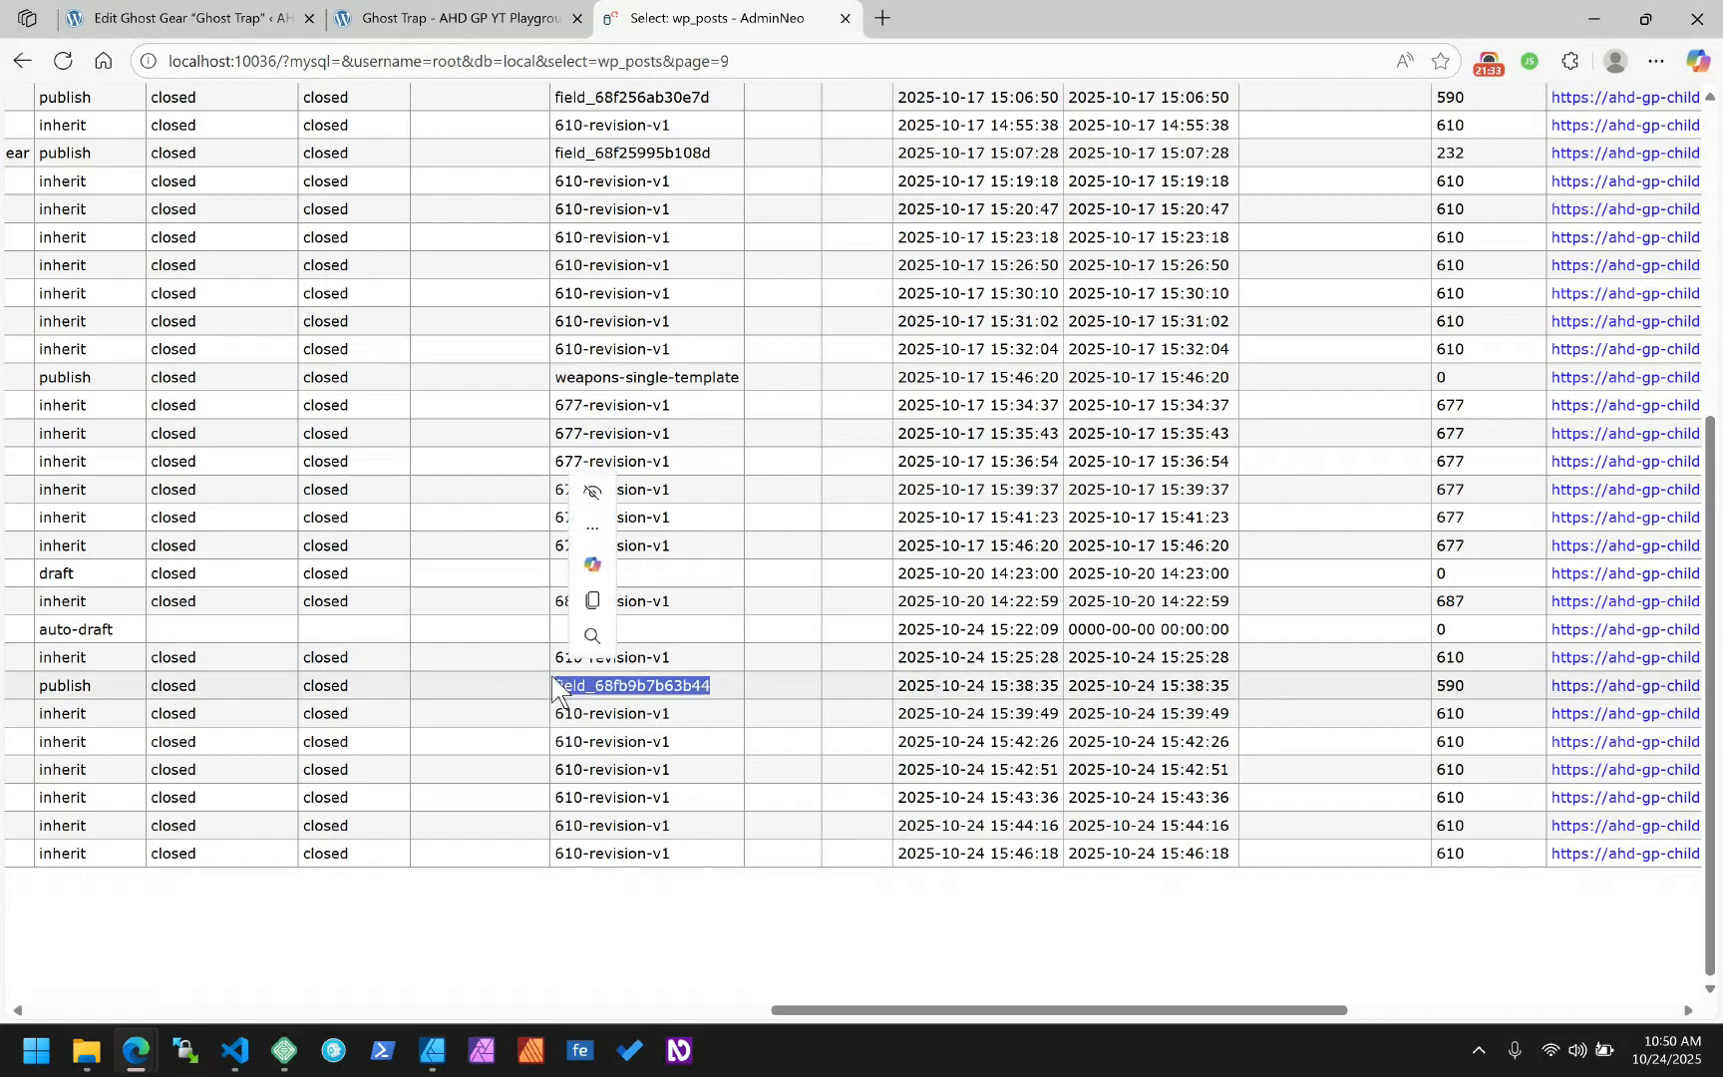
{"action": "scroll", "coordinate": [610, 228], "scroll_direction": "up", "scroll_amount": 3}
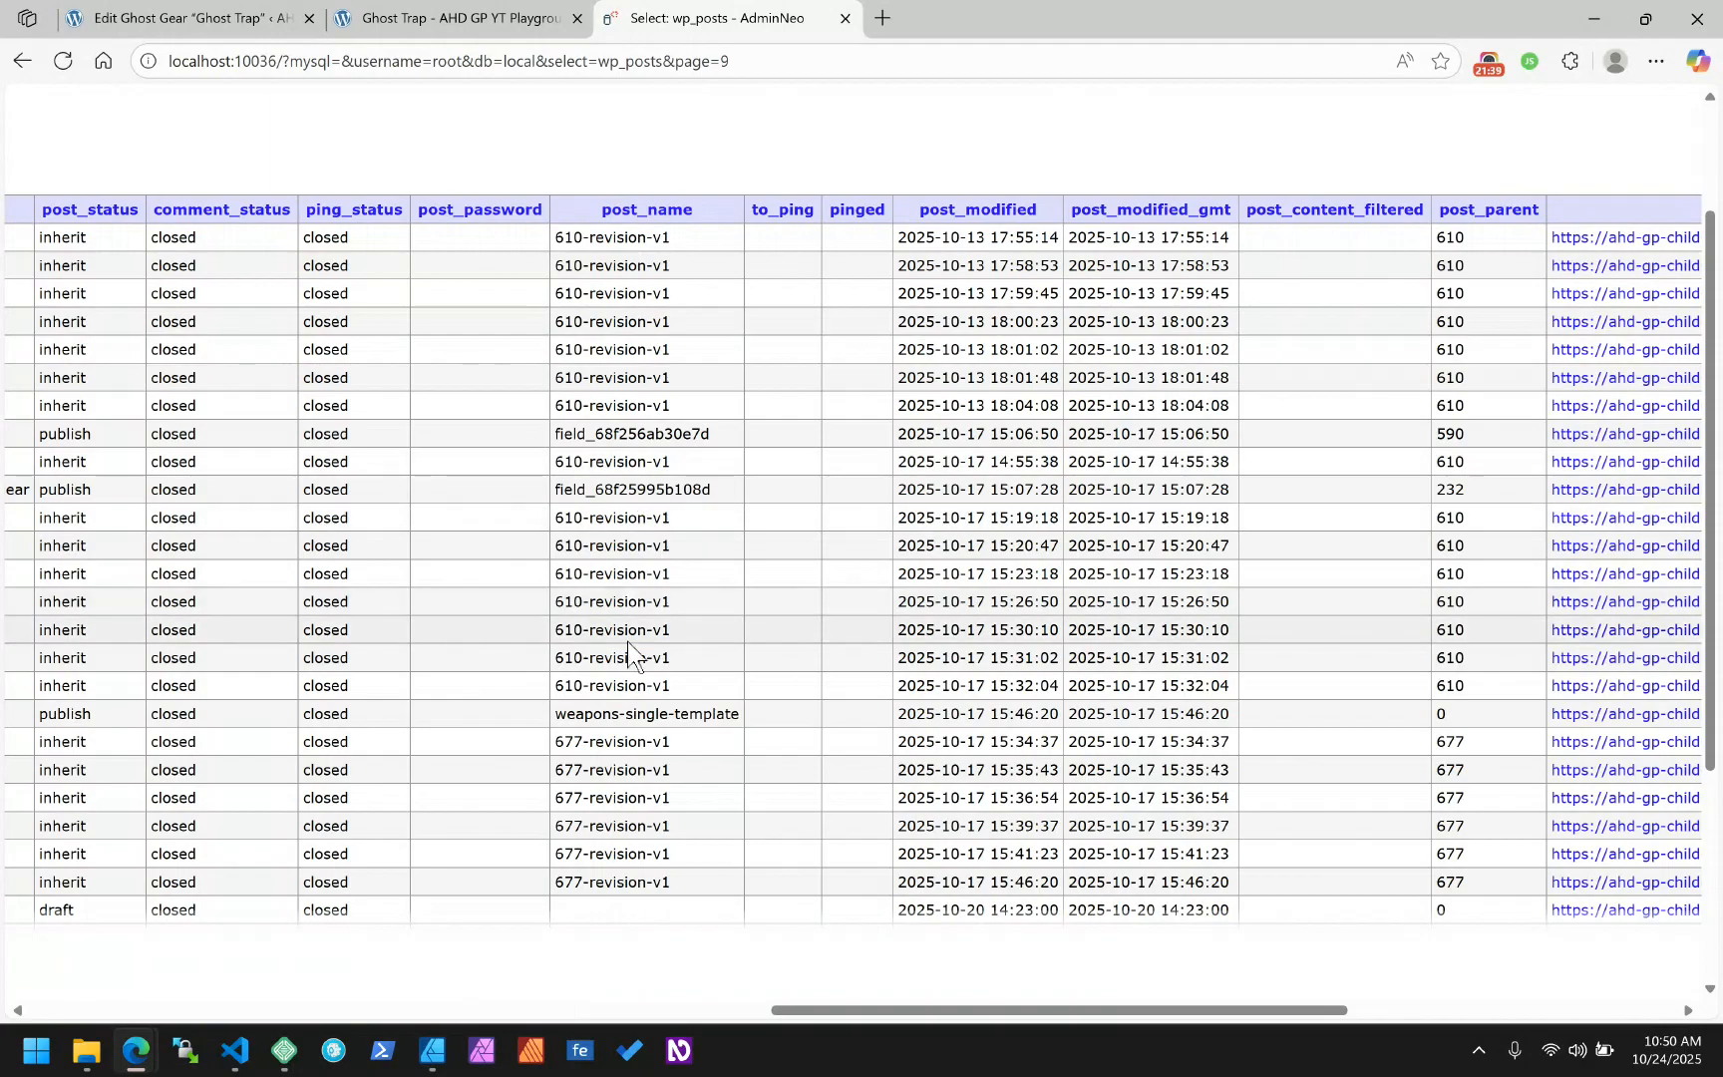
{"action": "scroll", "coordinate": [628, 653], "scroll_direction": "down", "scroll_amount": 3}
{"action": "scroll", "coordinate": [628, 652], "scroll_direction": "up", "scroll_amount": 2}
{"action": "scroll", "coordinate": [628, 653], "scroll_direction": "down", "scroll_amount": 3}
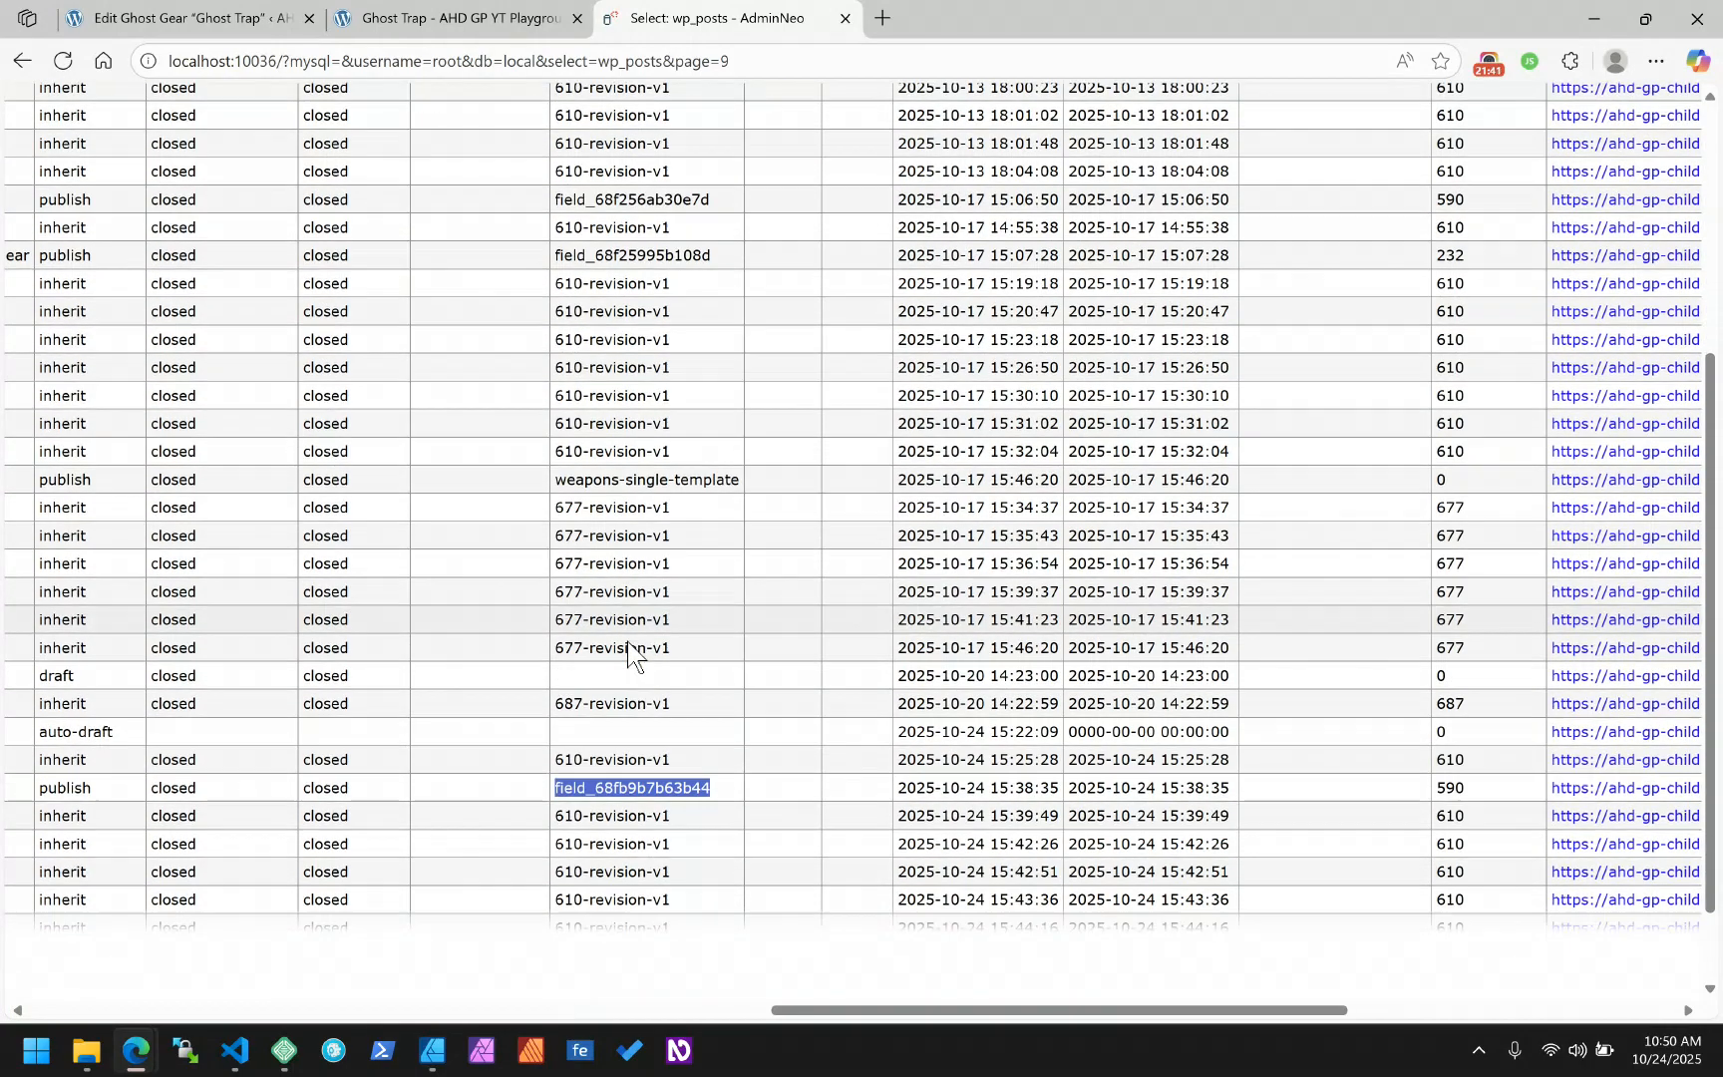
{"action": "scroll", "coordinate": [628, 653], "scroll_direction": "down", "scroll_amount": 1}
{"action": "left_click_drag", "start_coordinate": [838, 1009], "coordinate": [464, 1014]}
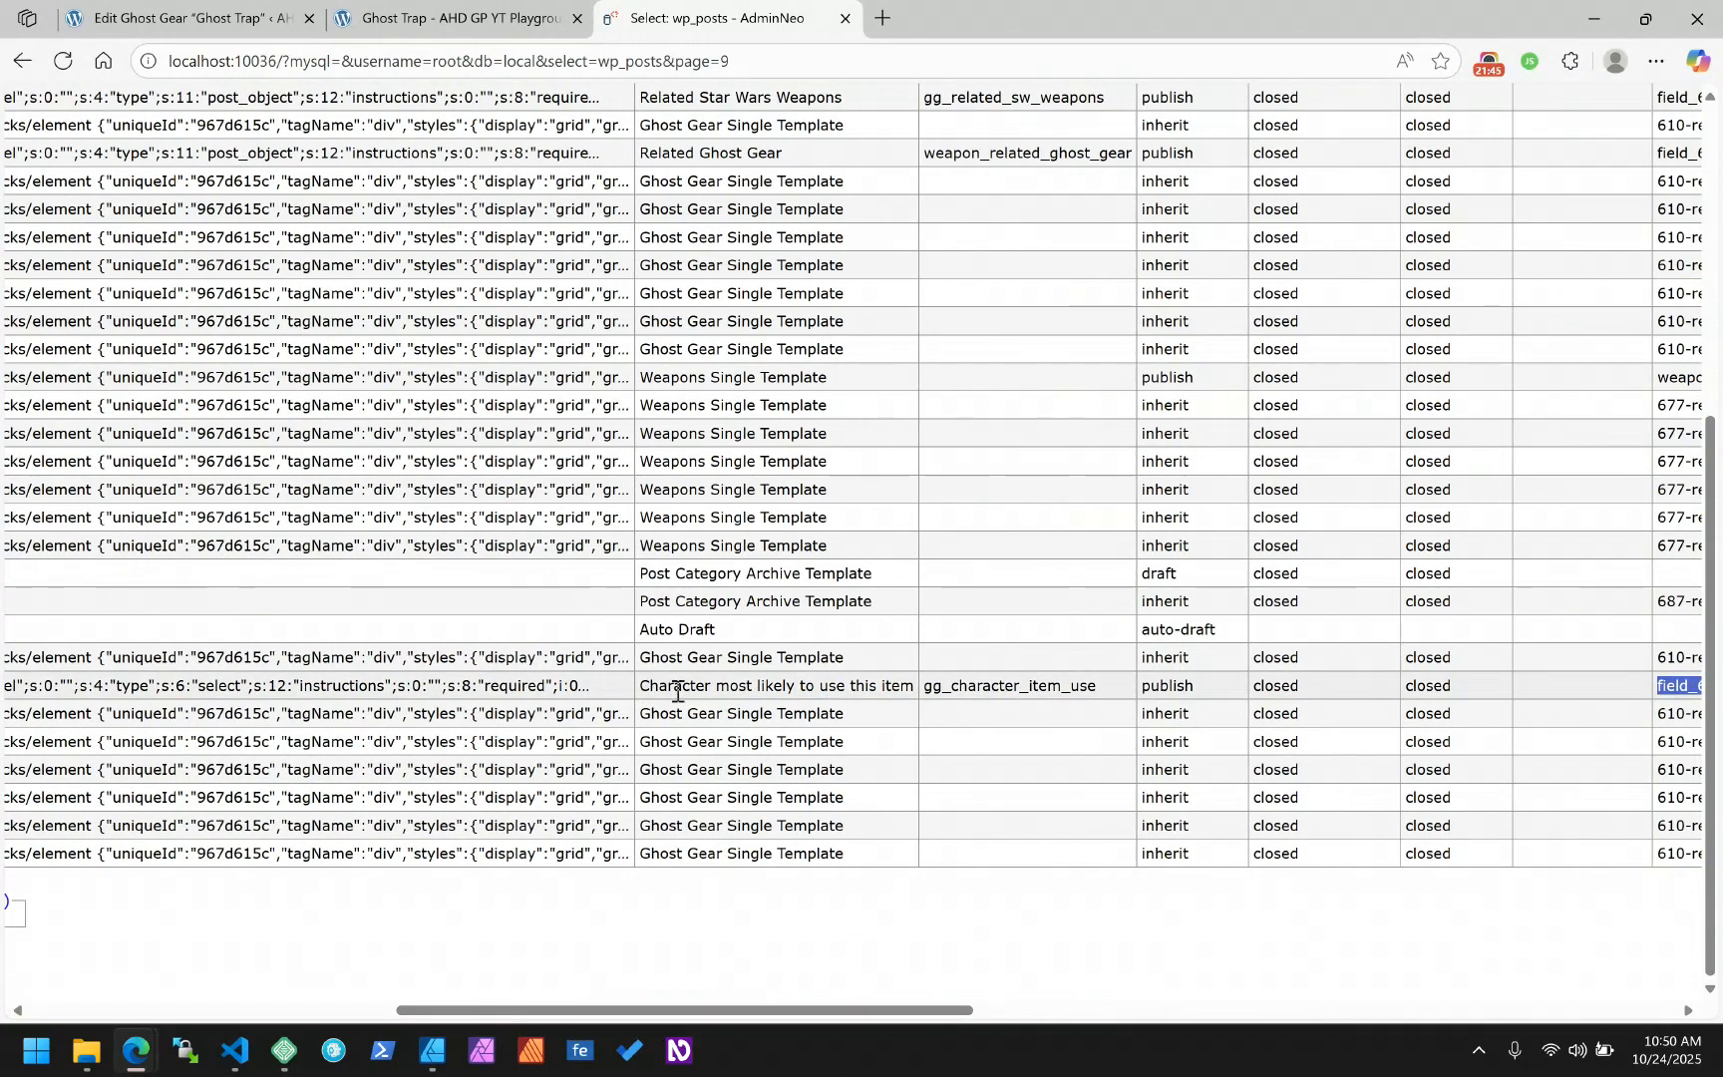
{"action": "scroll", "coordinate": [788, 688], "scroll_direction": "up", "scroll_amount": 3}
{"action": "scroll", "coordinate": [760, 797], "scroll_direction": "down", "scroll_amount": 2}
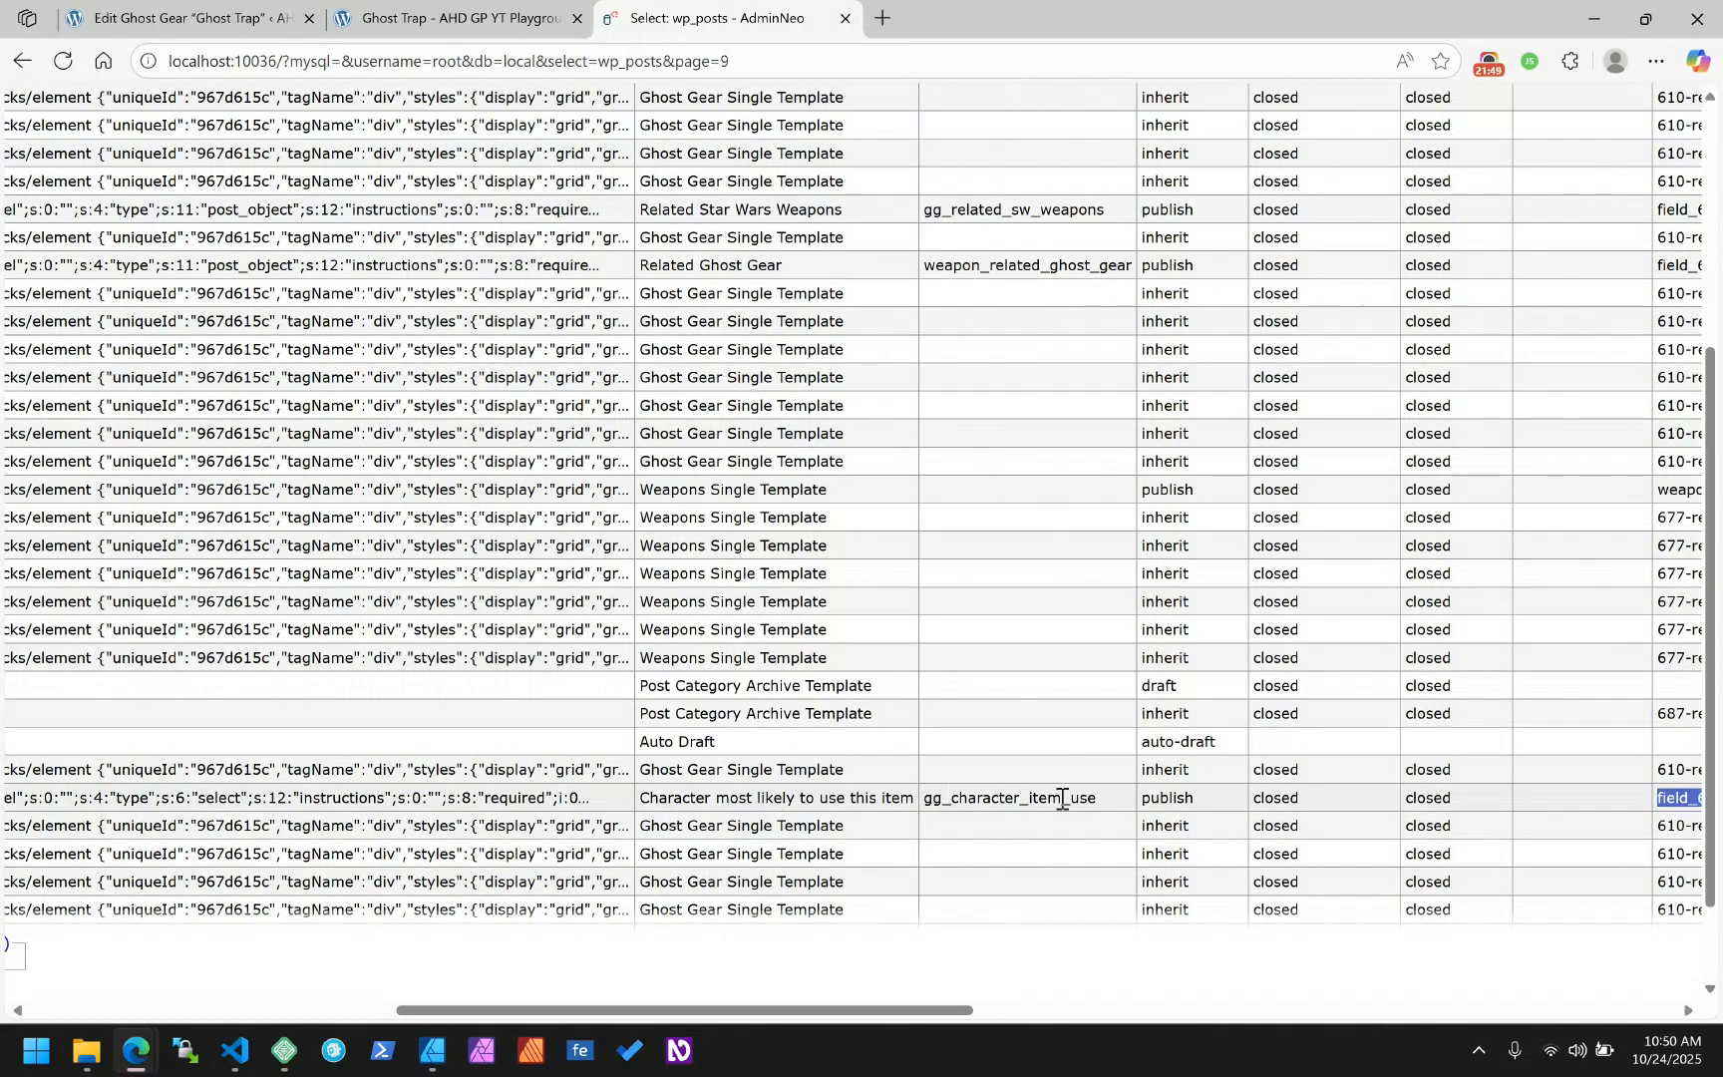
{"action": "scroll", "coordinate": [1001, 768], "scroll_direction": "up", "scroll_amount": 3}
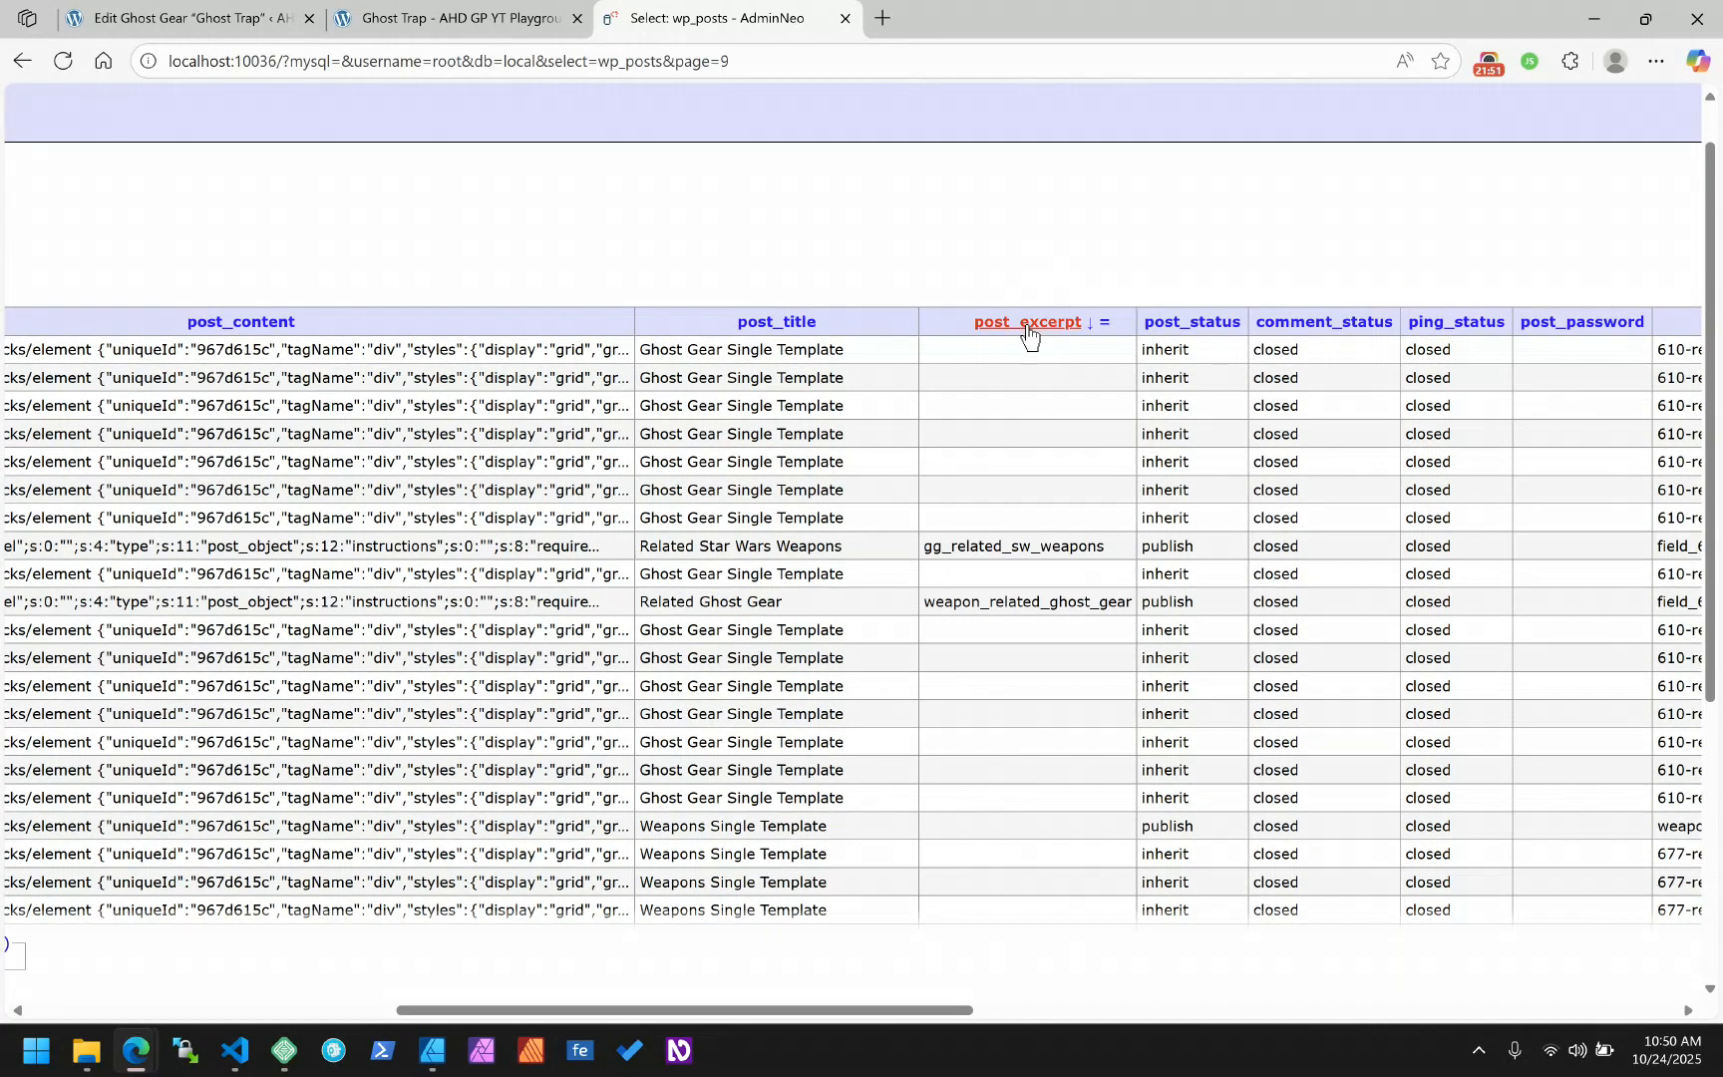
Open the "Character most likely to use this item" record in wp_posts for editing and enlarge its post_content box
{"action": "scroll", "coordinate": [1032, 344], "scroll_direction": "down", "scroll_amount": 4}
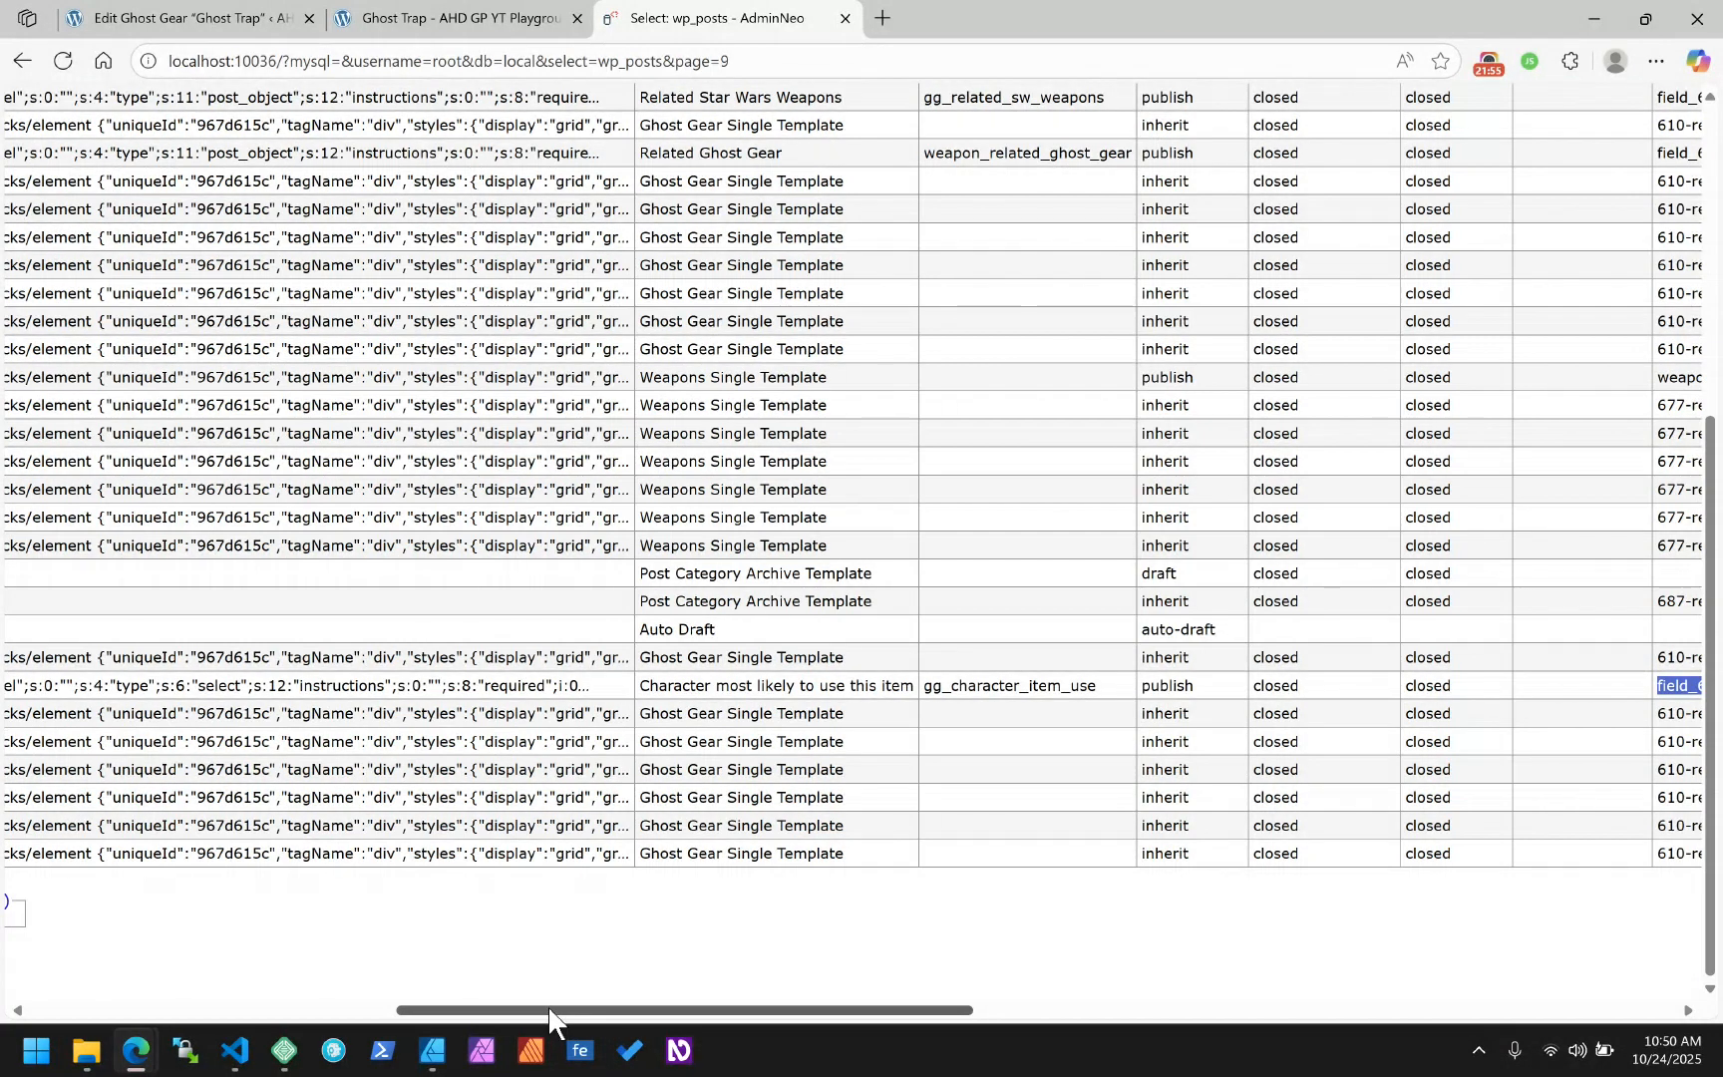
{"action": "left_click_drag", "start_coordinate": [547, 1005], "coordinate": [303, 1010]}
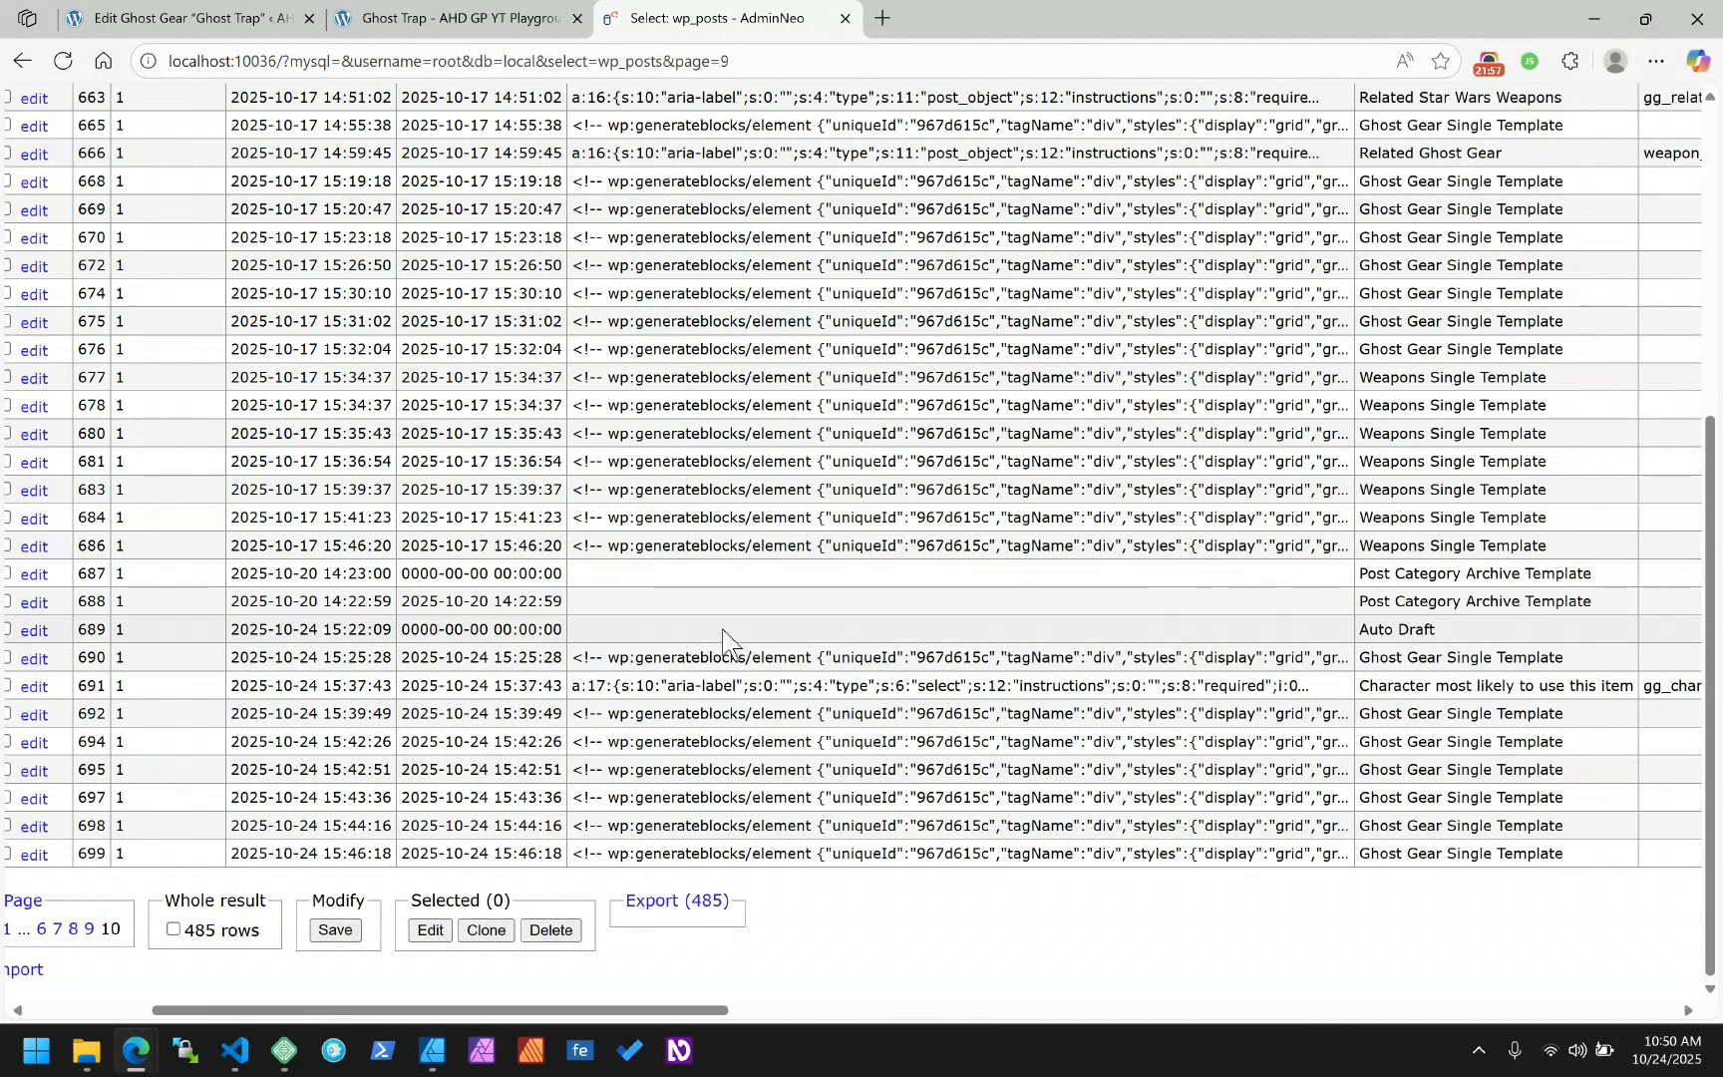
{"action": "left_click", "coordinate": [38, 688]}
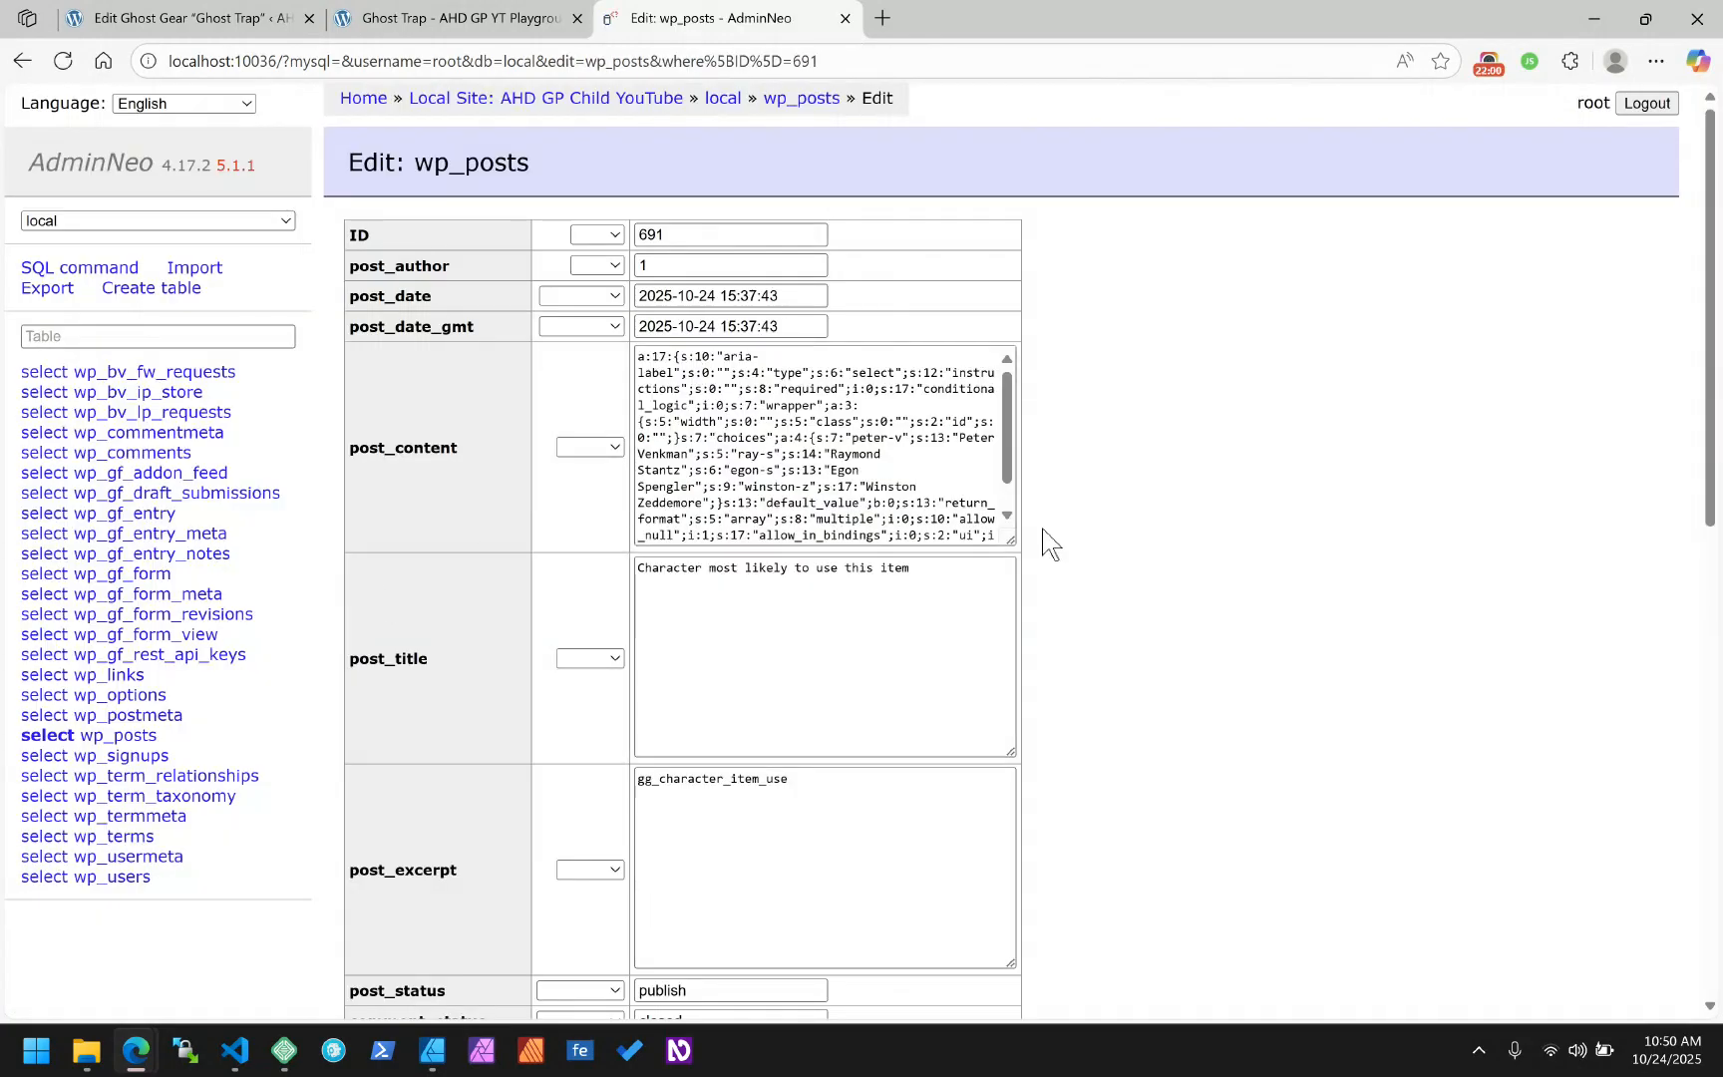
{"action": "left_click_drag", "start_coordinate": [1008, 538], "coordinate": [1290, 876]}
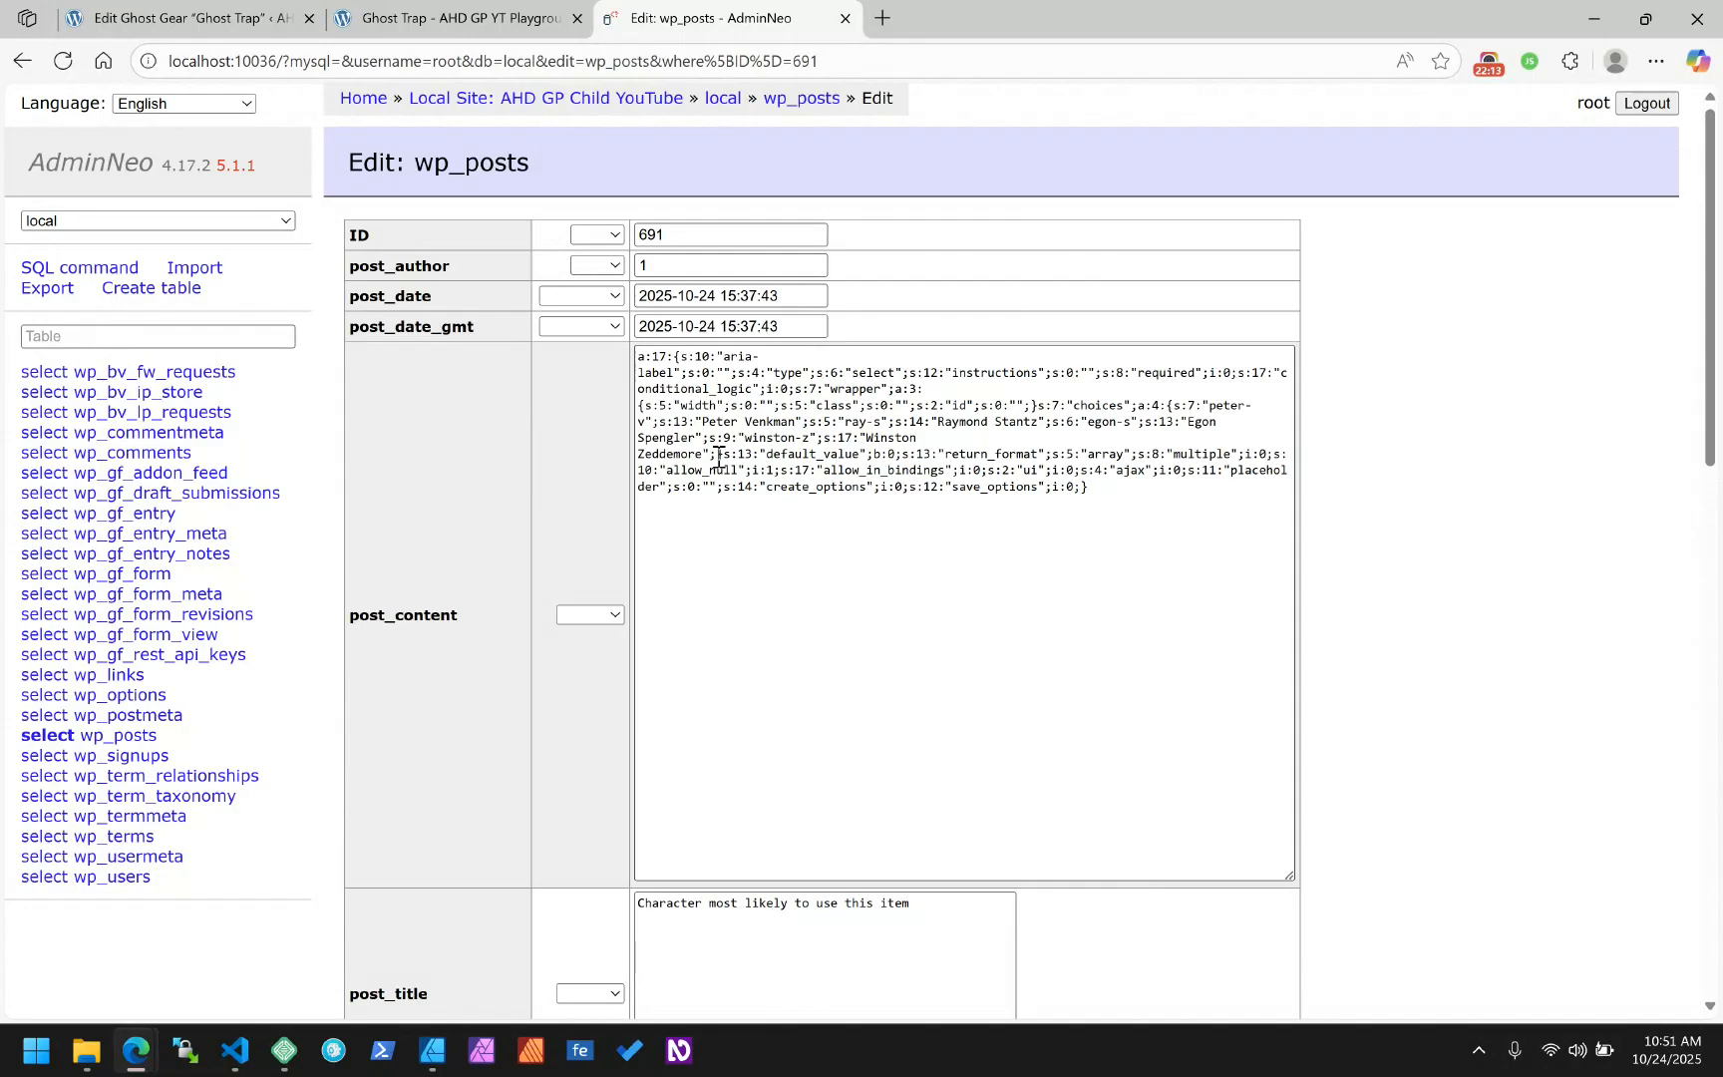
Examine the serialized array in post_content, from its item count and first key to the choices' values and labels
{"action": "left_click", "coordinate": [671, 356]}
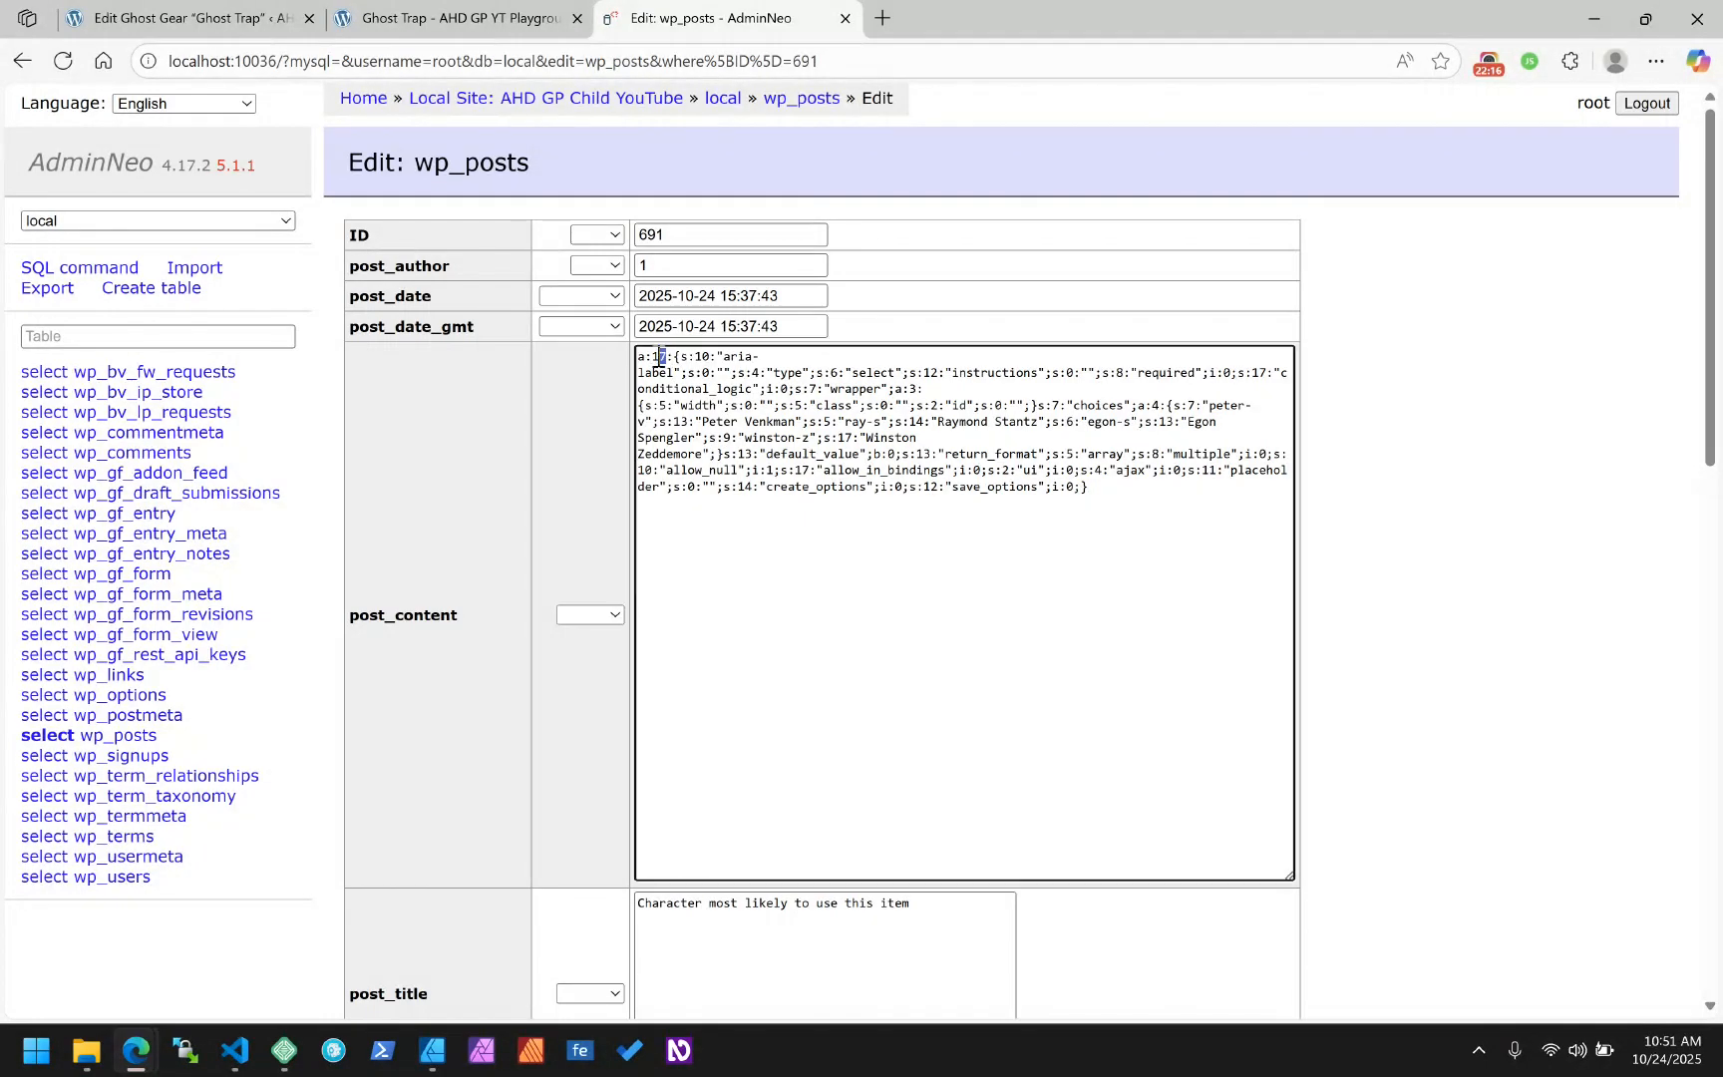
{"action": "double_click", "coordinate": [656, 357]}
{"action": "left_click", "coordinate": [685, 357]}
{"action": "left_click_drag", "start_coordinate": [688, 361], "coordinate": [685, 377]}
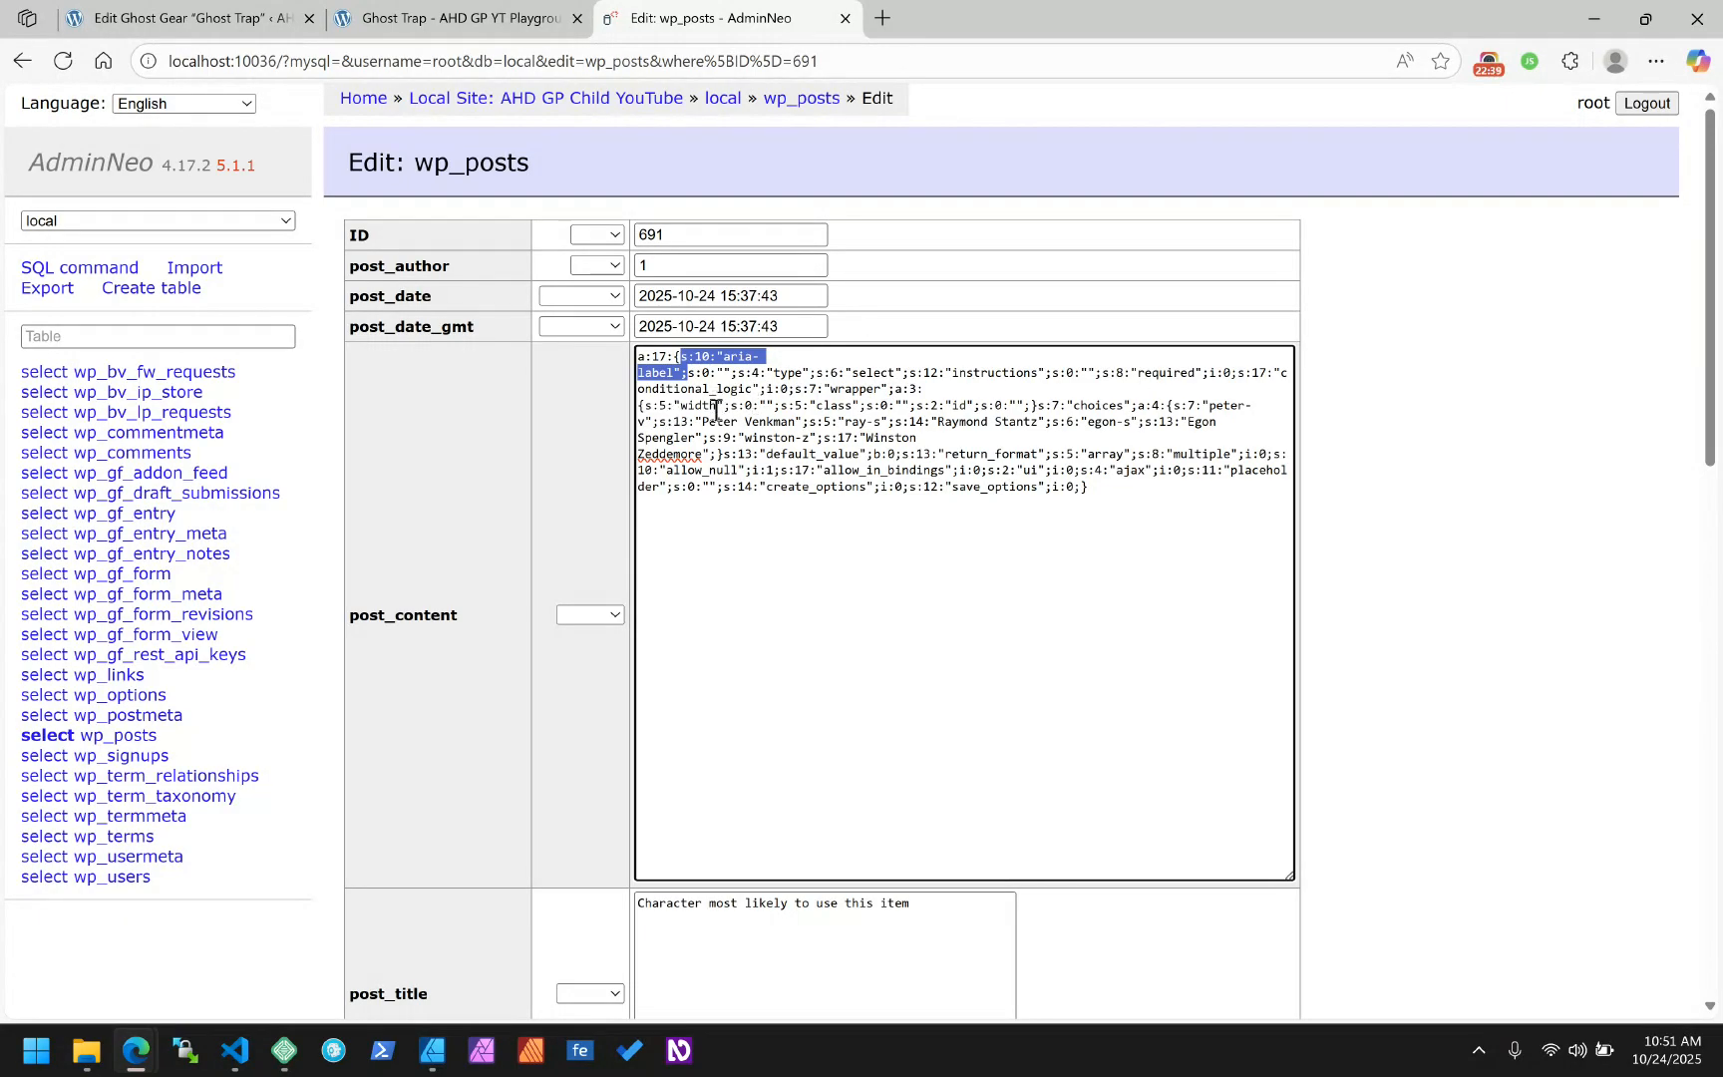
{"action": "double_click", "coordinate": [1100, 401]}
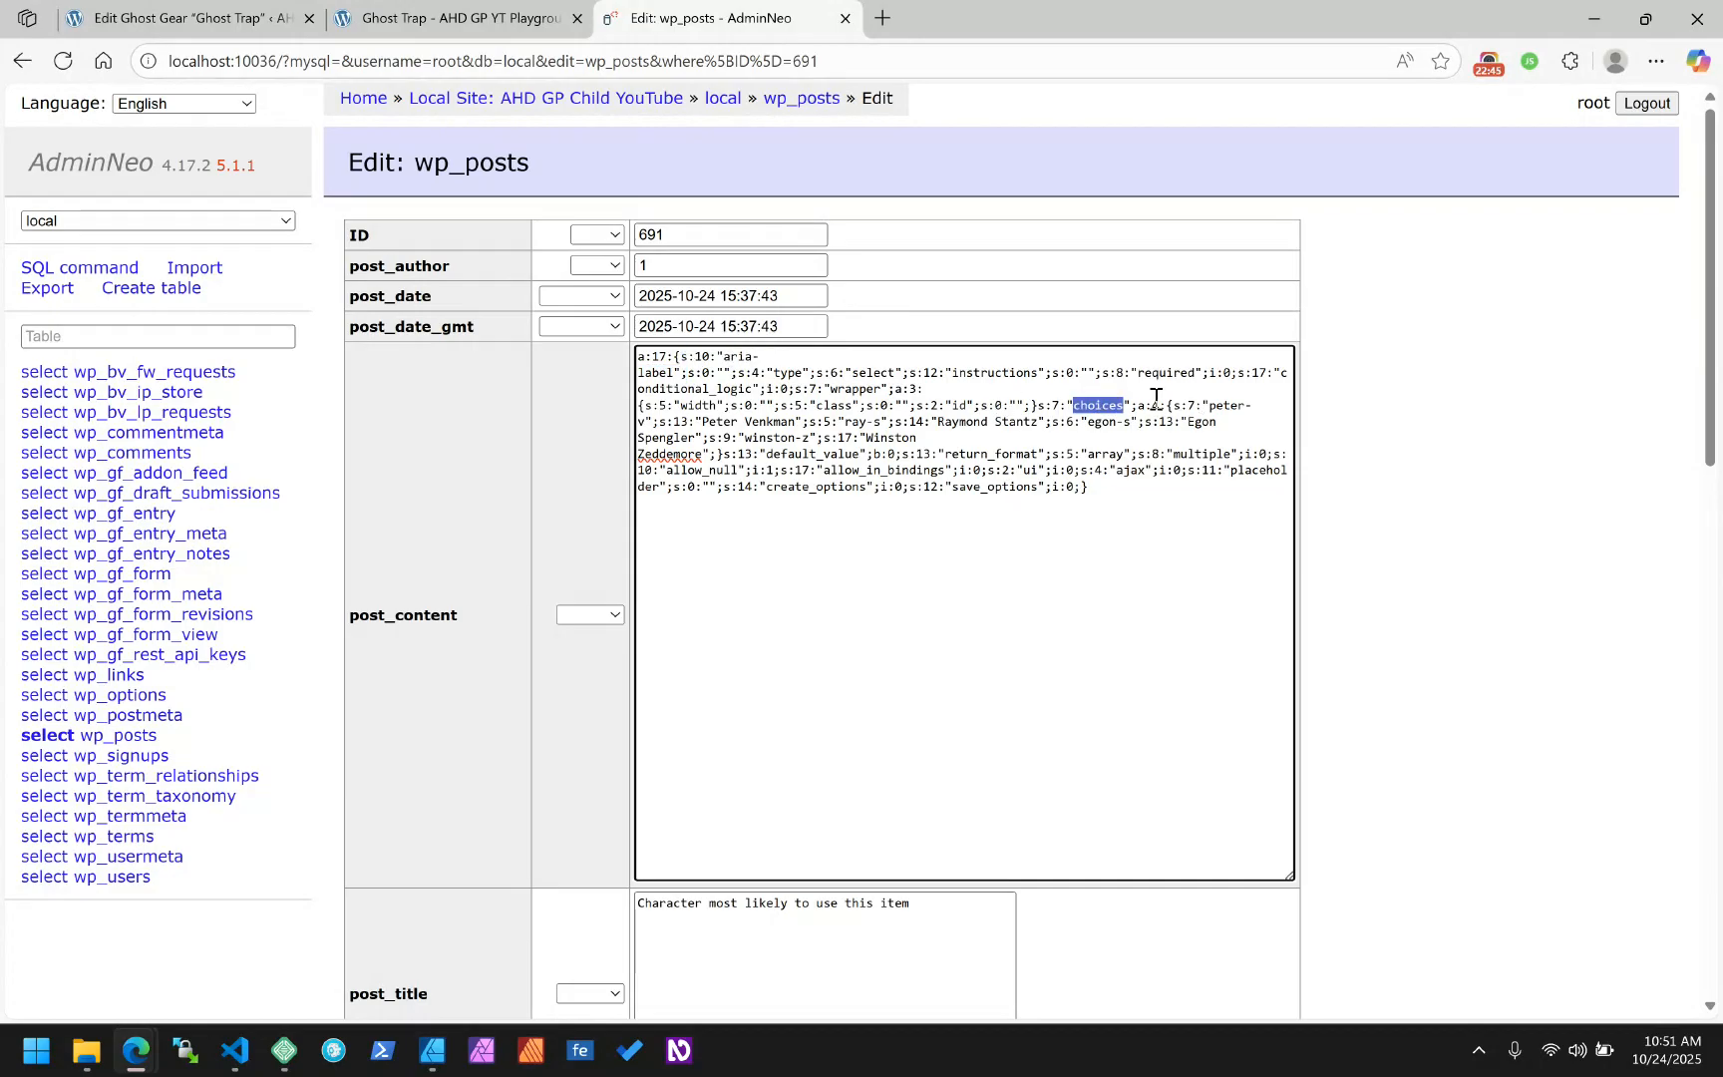
{"action": "left_click_drag", "start_coordinate": [1137, 407], "coordinate": [1199, 407]}
{"action": "left_click_drag", "start_coordinate": [653, 422], "coordinate": [716, 458]}
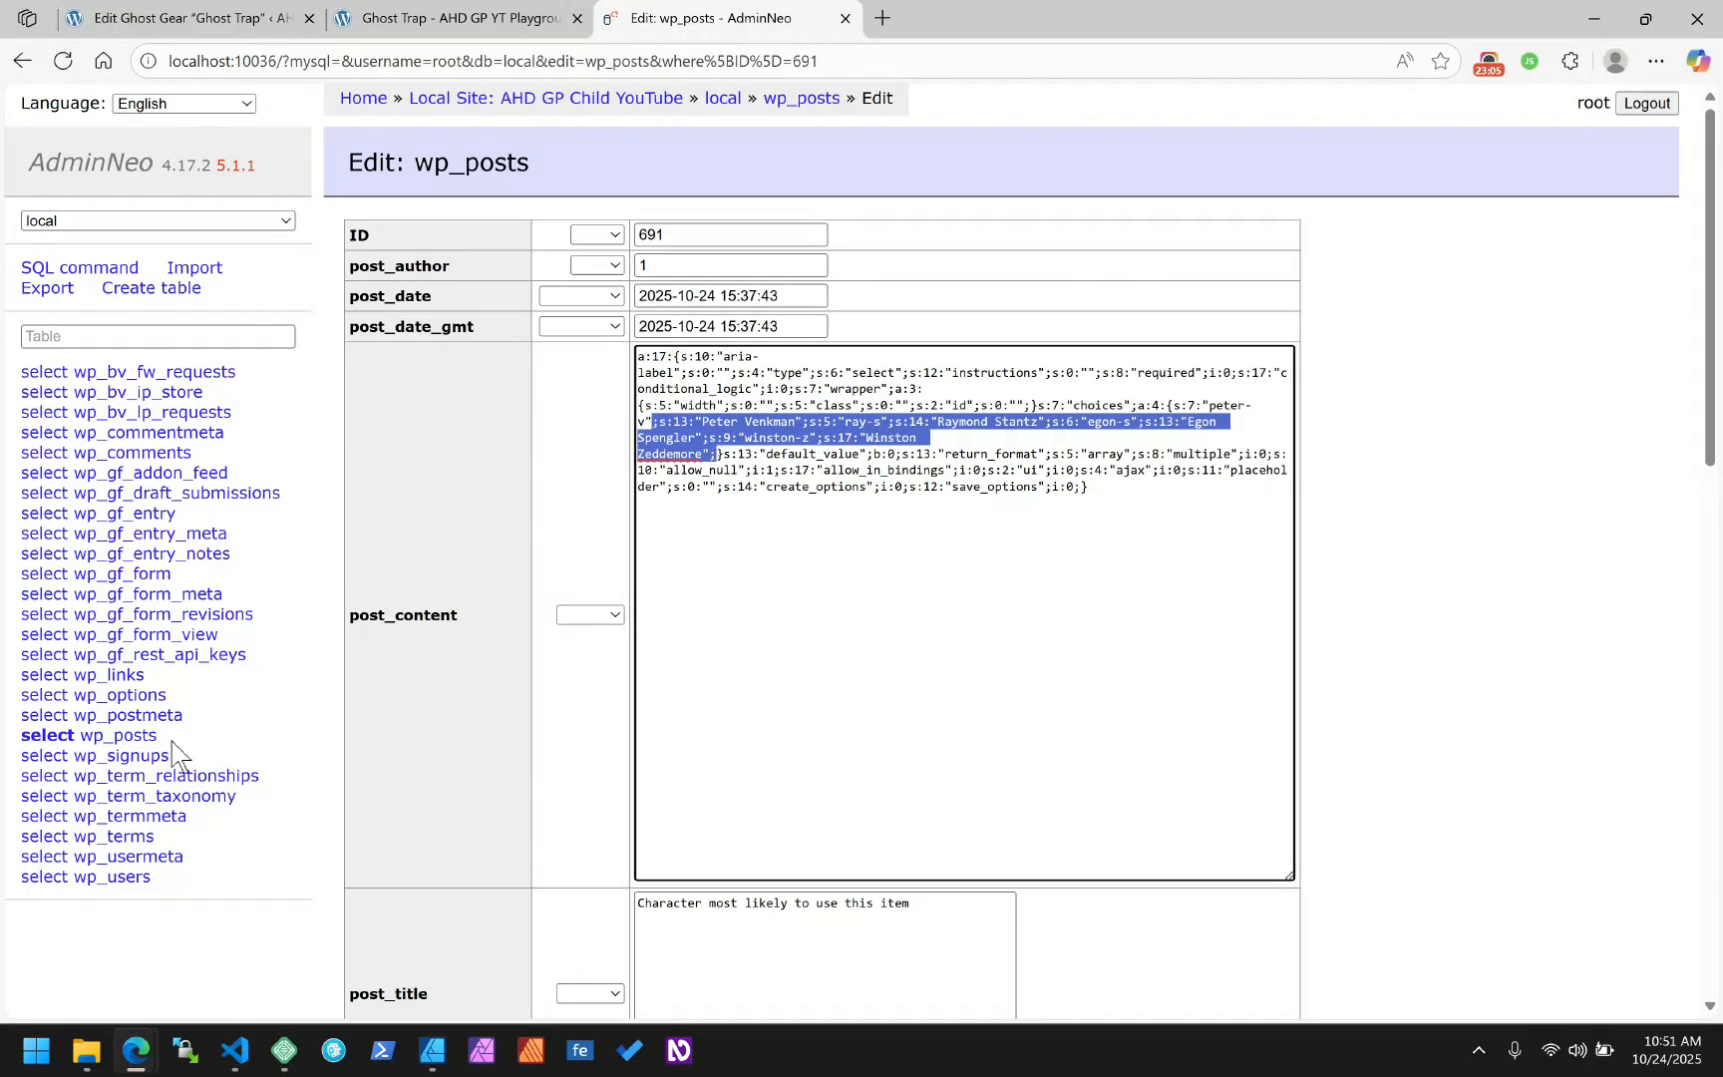
Open the wp_postmeta table in a new browser tab and switch to it
{"action": "right_click", "coordinate": [132, 715]}
{"action": "left_click", "coordinate": [270, 398]}
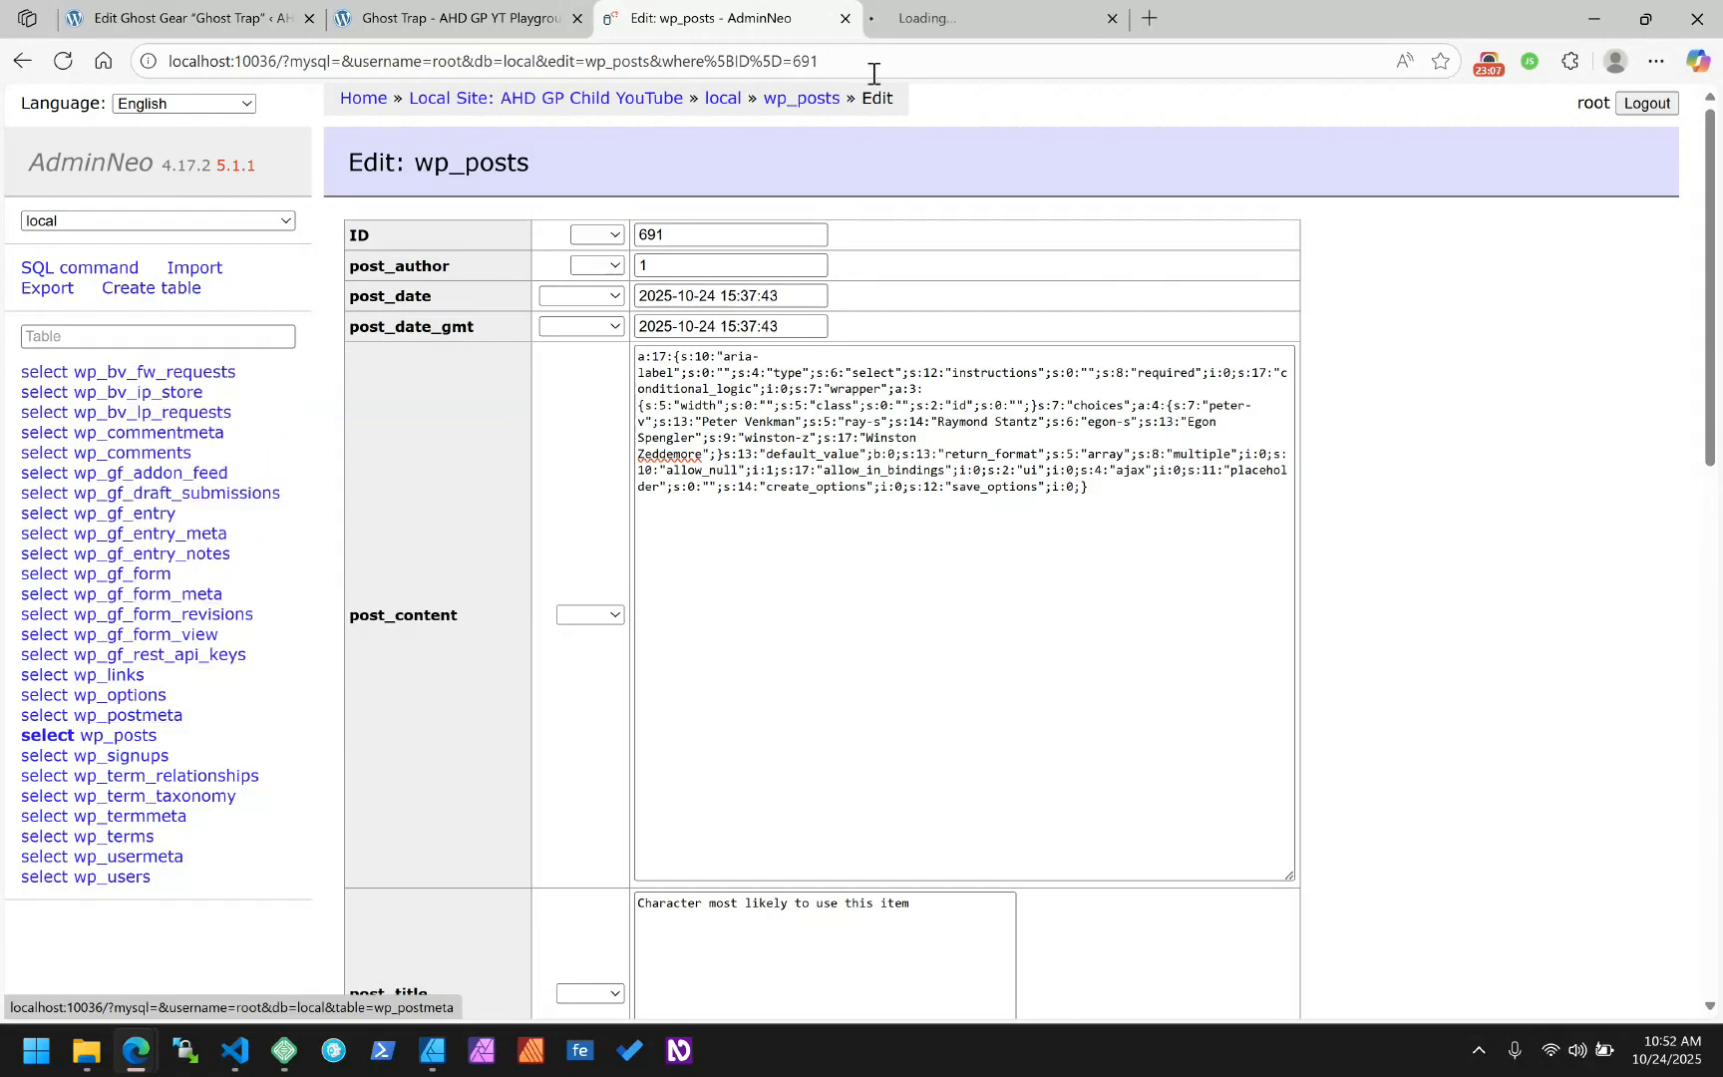
{"action": "left_click", "coordinate": [974, 27]}
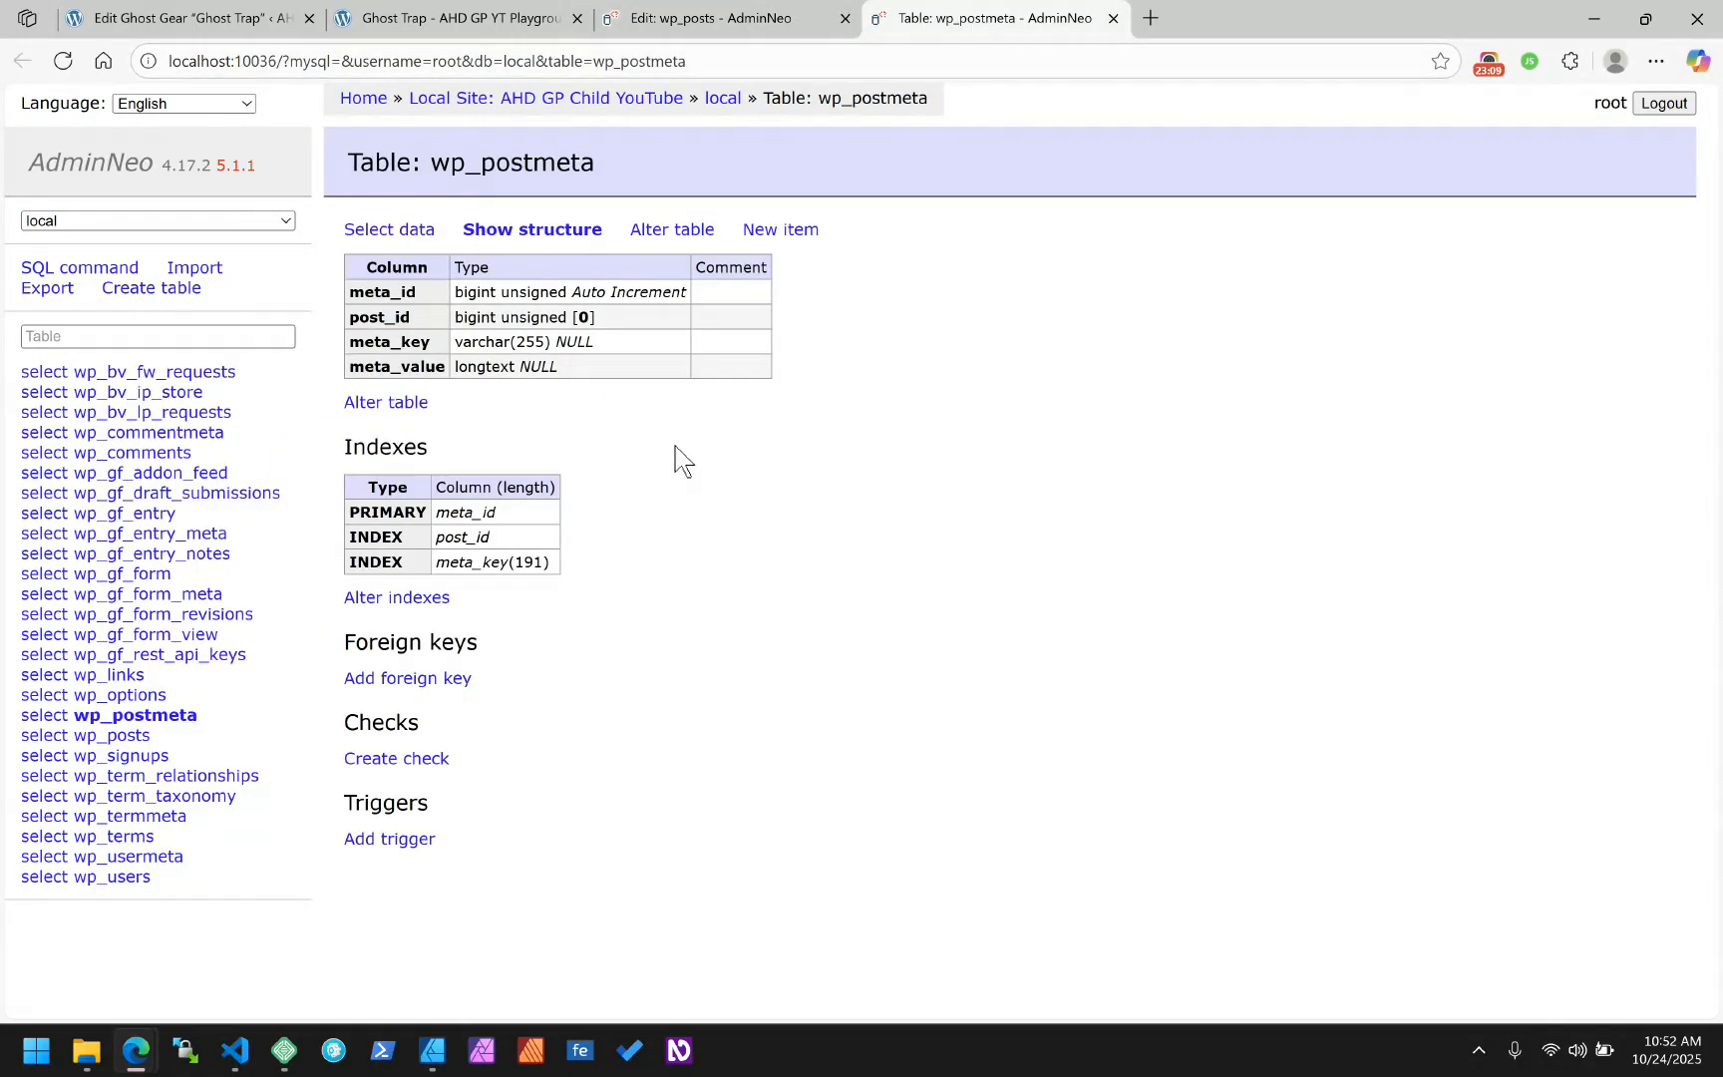
Display the wp_postmeta records and go to the last page of rows to find the character field's entries
{"action": "left_click", "coordinate": [386, 234]}
{"action": "scroll", "coordinate": [472, 615], "scroll_direction": "down", "scroll_amount": 10}
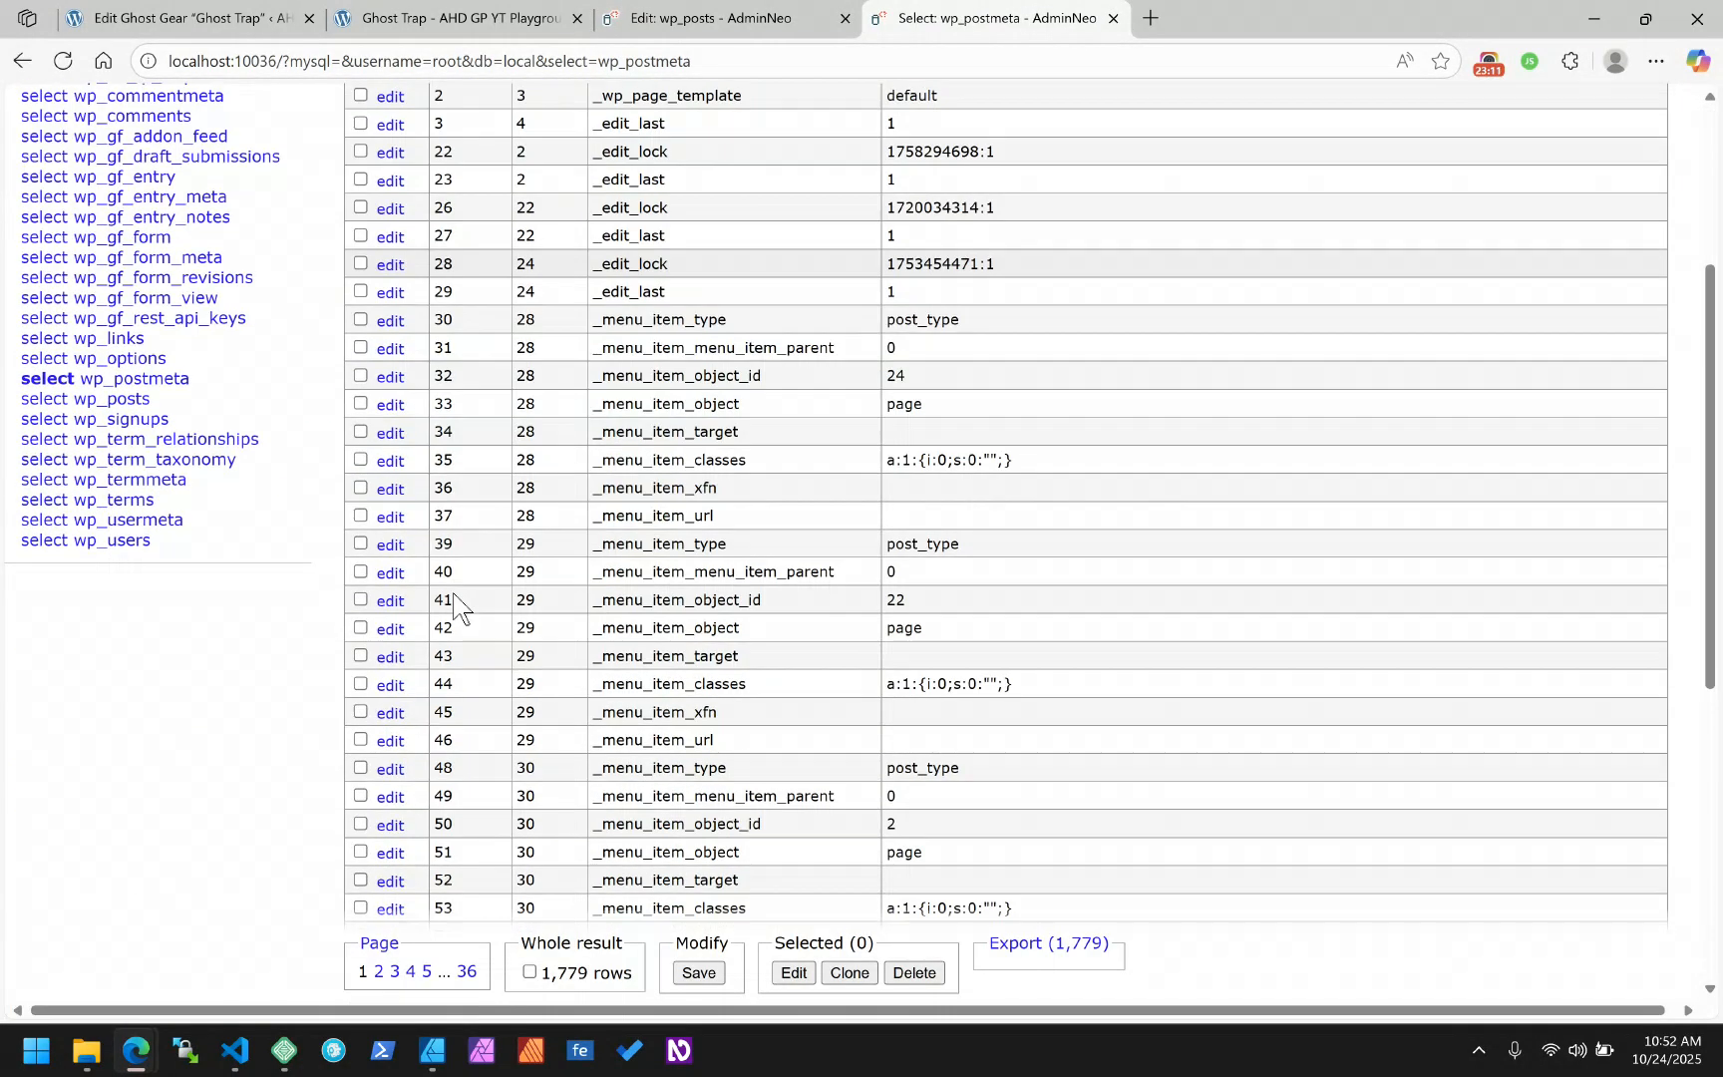
{"action": "left_click", "coordinate": [467, 930]}
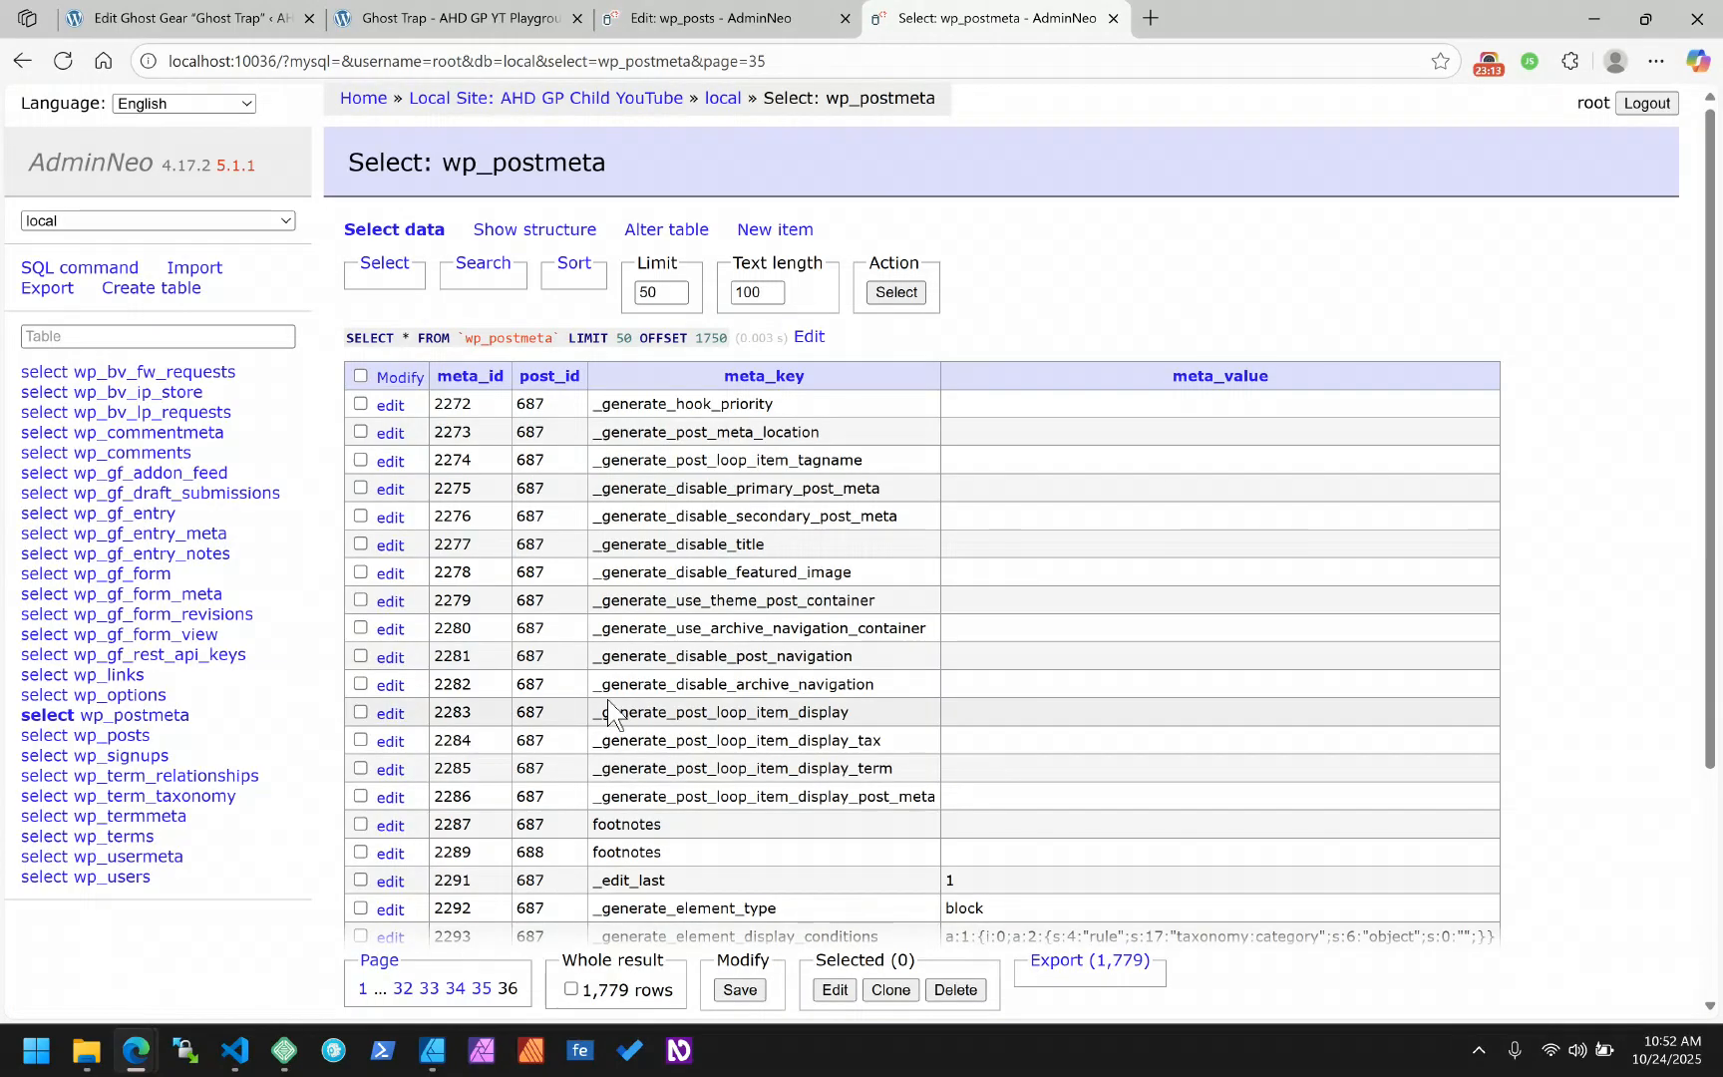
{"action": "scroll", "coordinate": [610, 710], "scroll_direction": "down", "scroll_amount": 3}
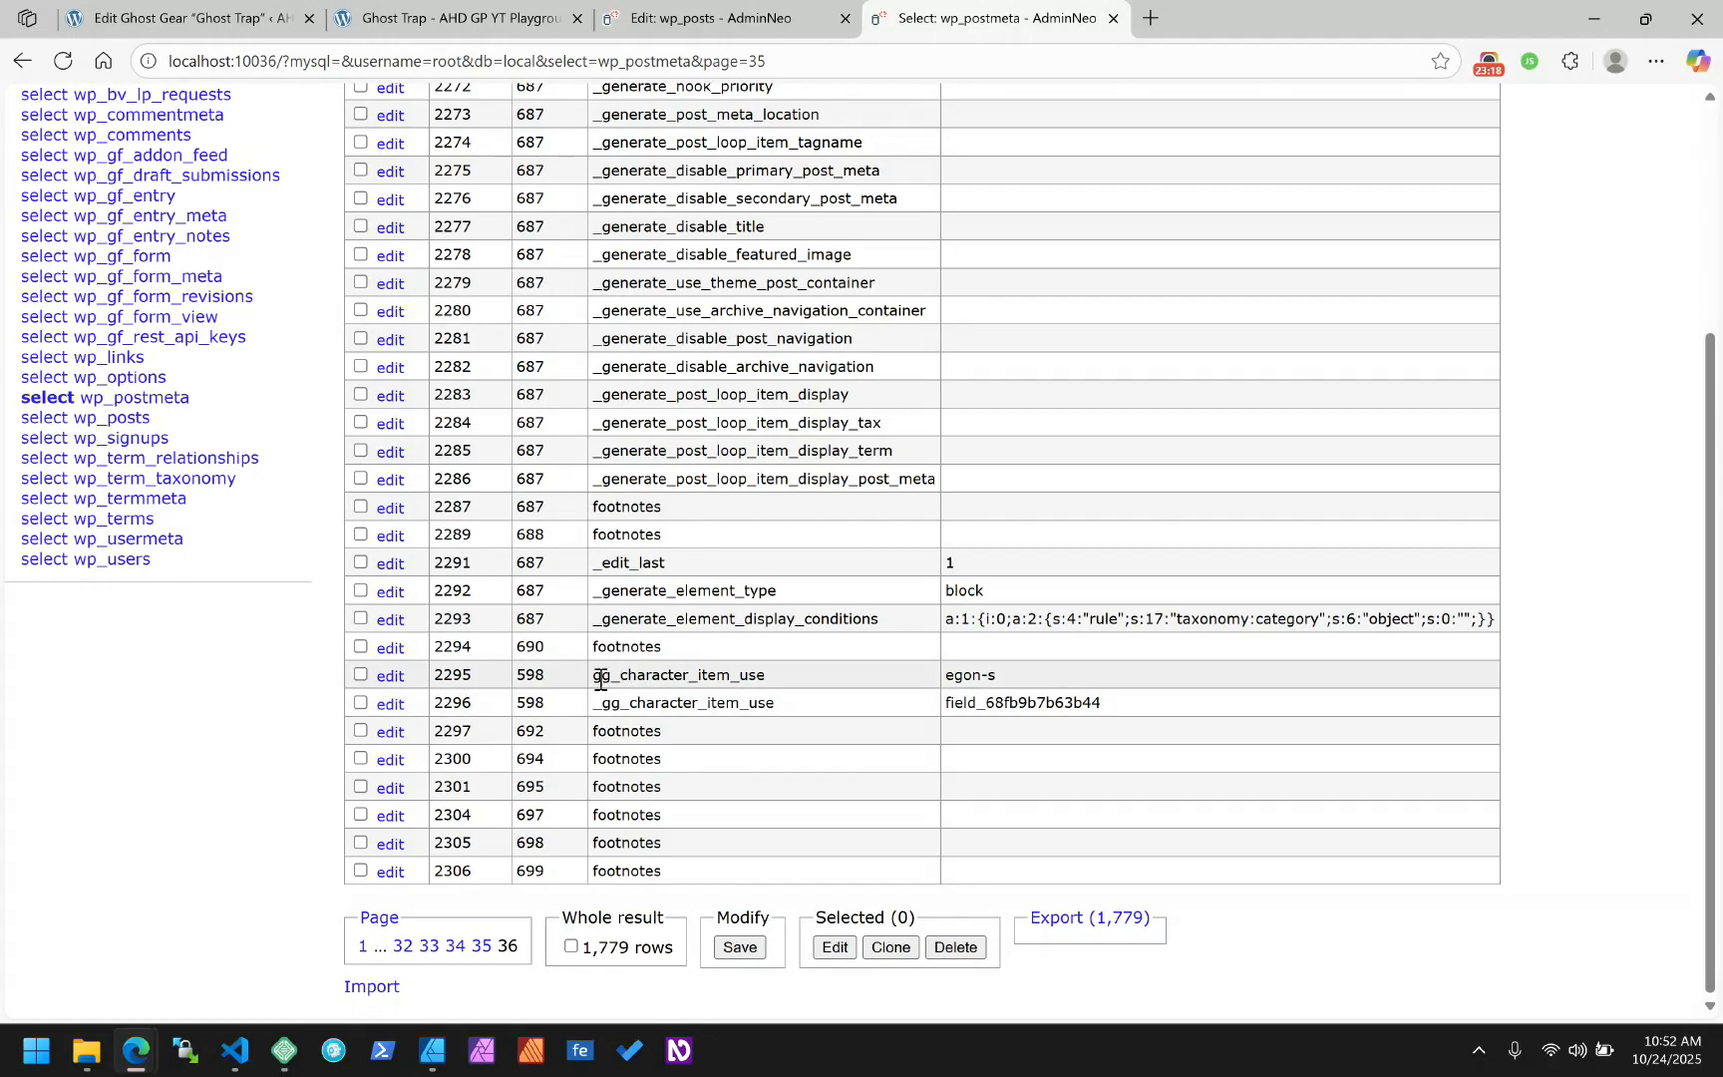
Examine the gg_character_item_use and _gg_character_item_use rows, reading each meta_key with its meta_value
{"action": "left_click_drag", "start_coordinate": [596, 677], "coordinate": [766, 677]}
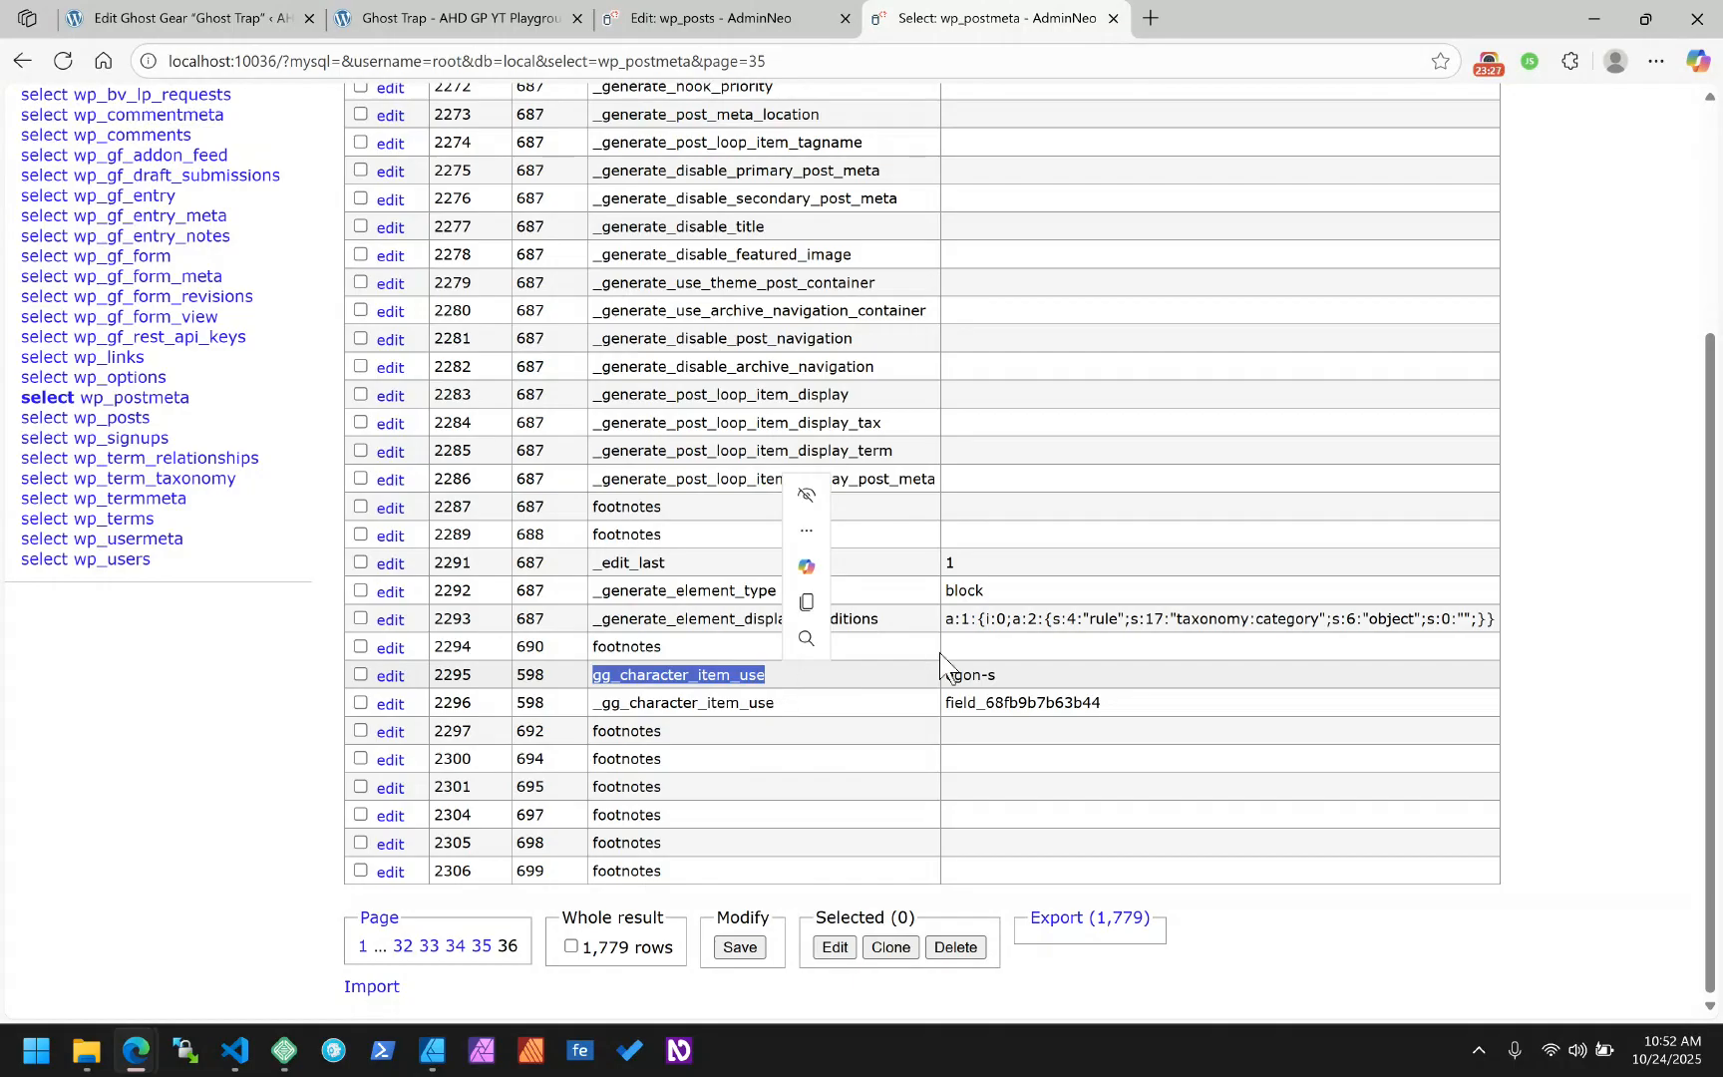
{"action": "left_click_drag", "start_coordinate": [996, 677], "coordinate": [946, 682]}
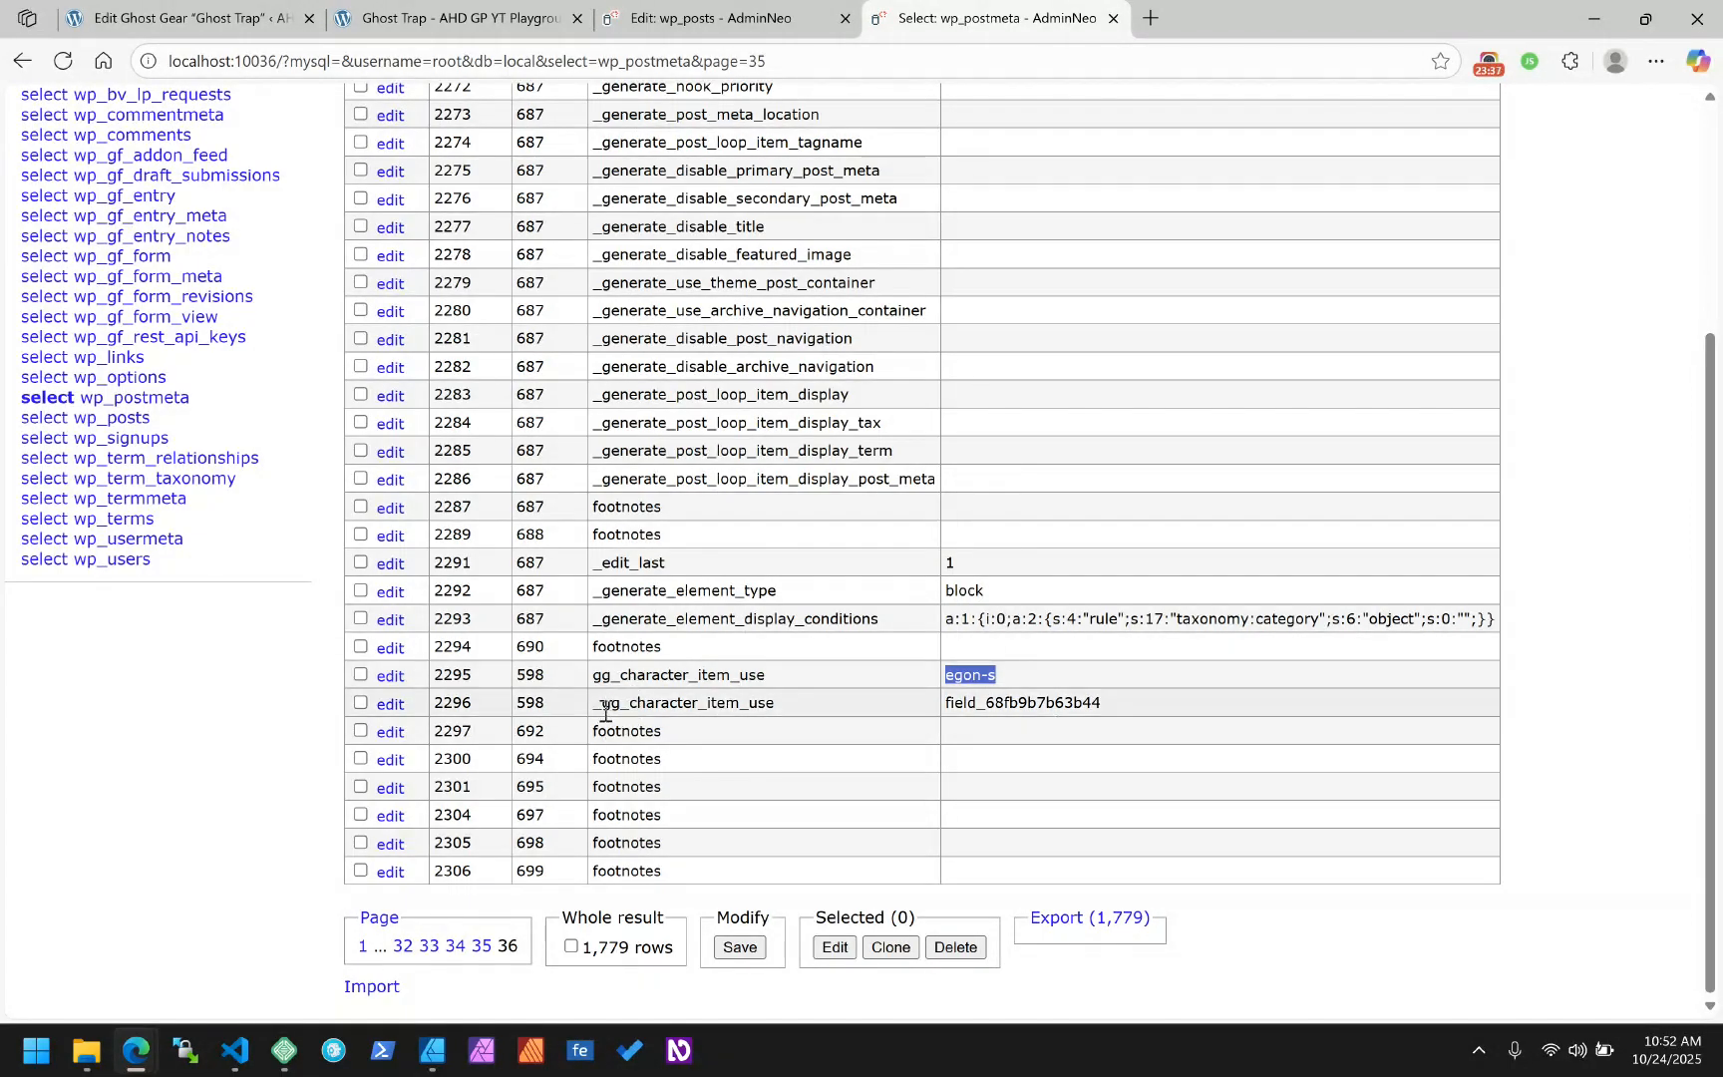
{"action": "left_click_drag", "start_coordinate": [593, 703], "coordinate": [775, 702]}
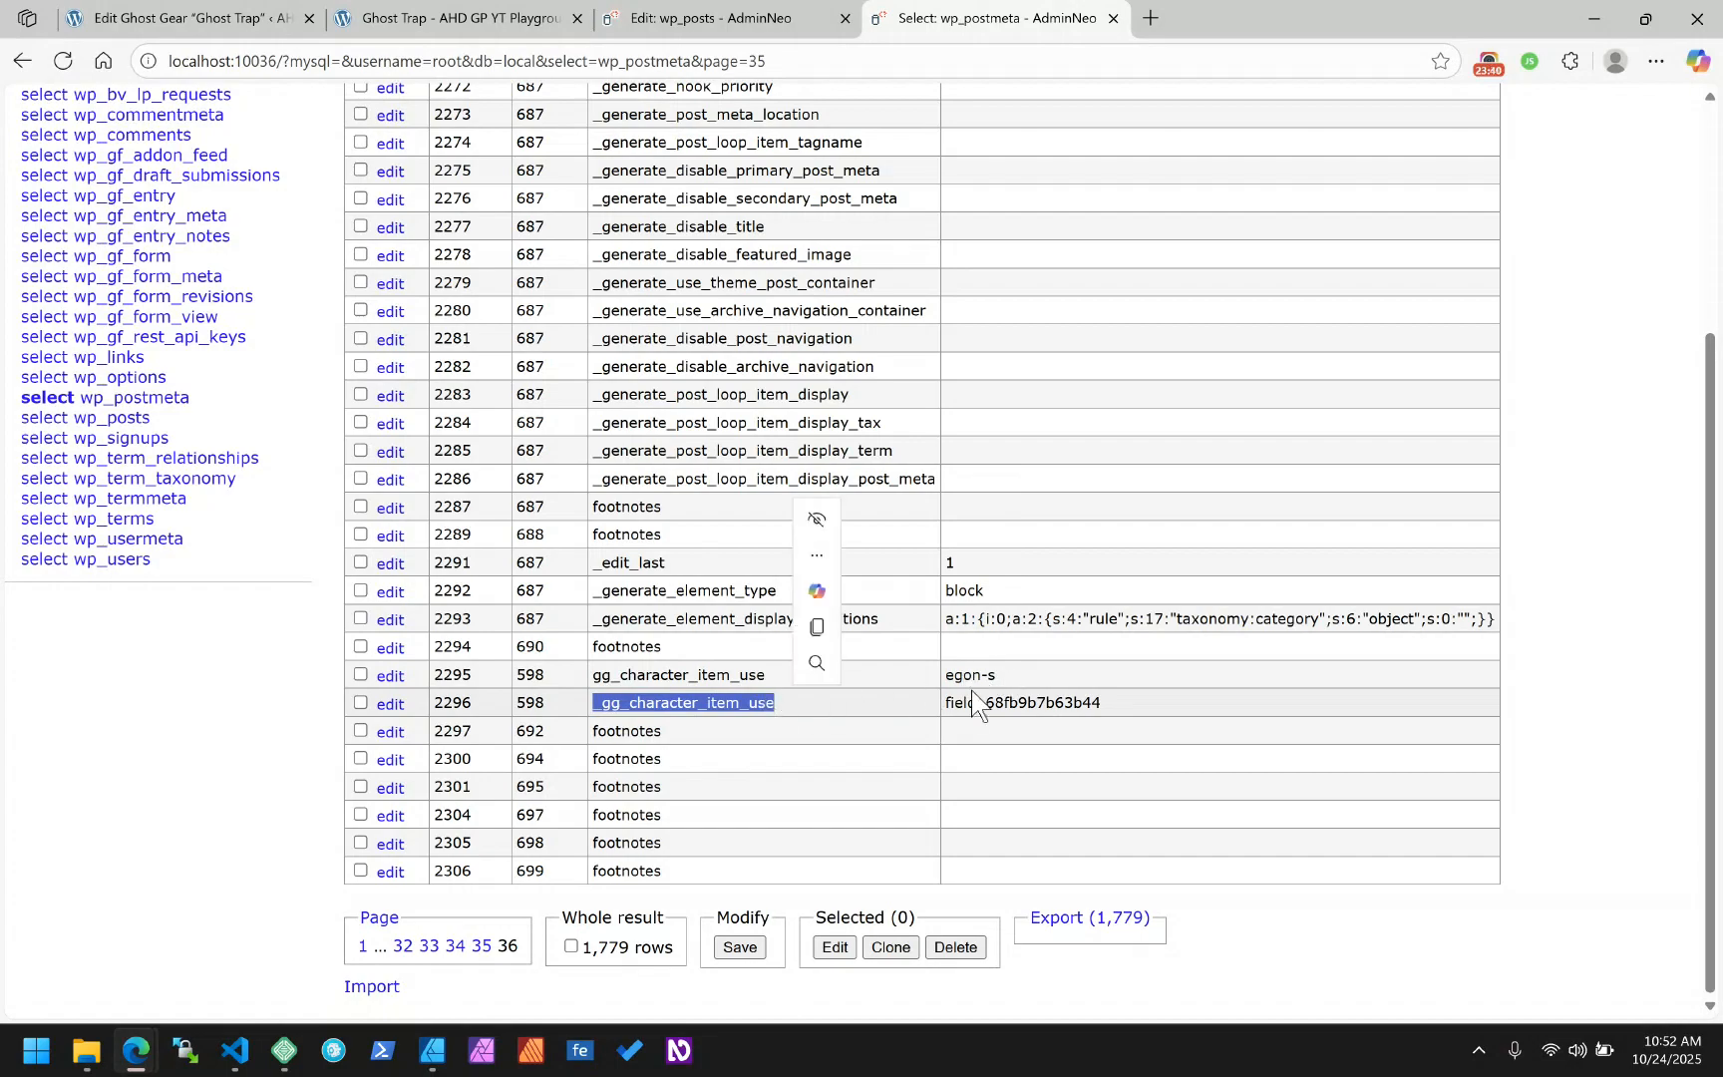
{"action": "triple_click", "coordinate": [1033, 704]}
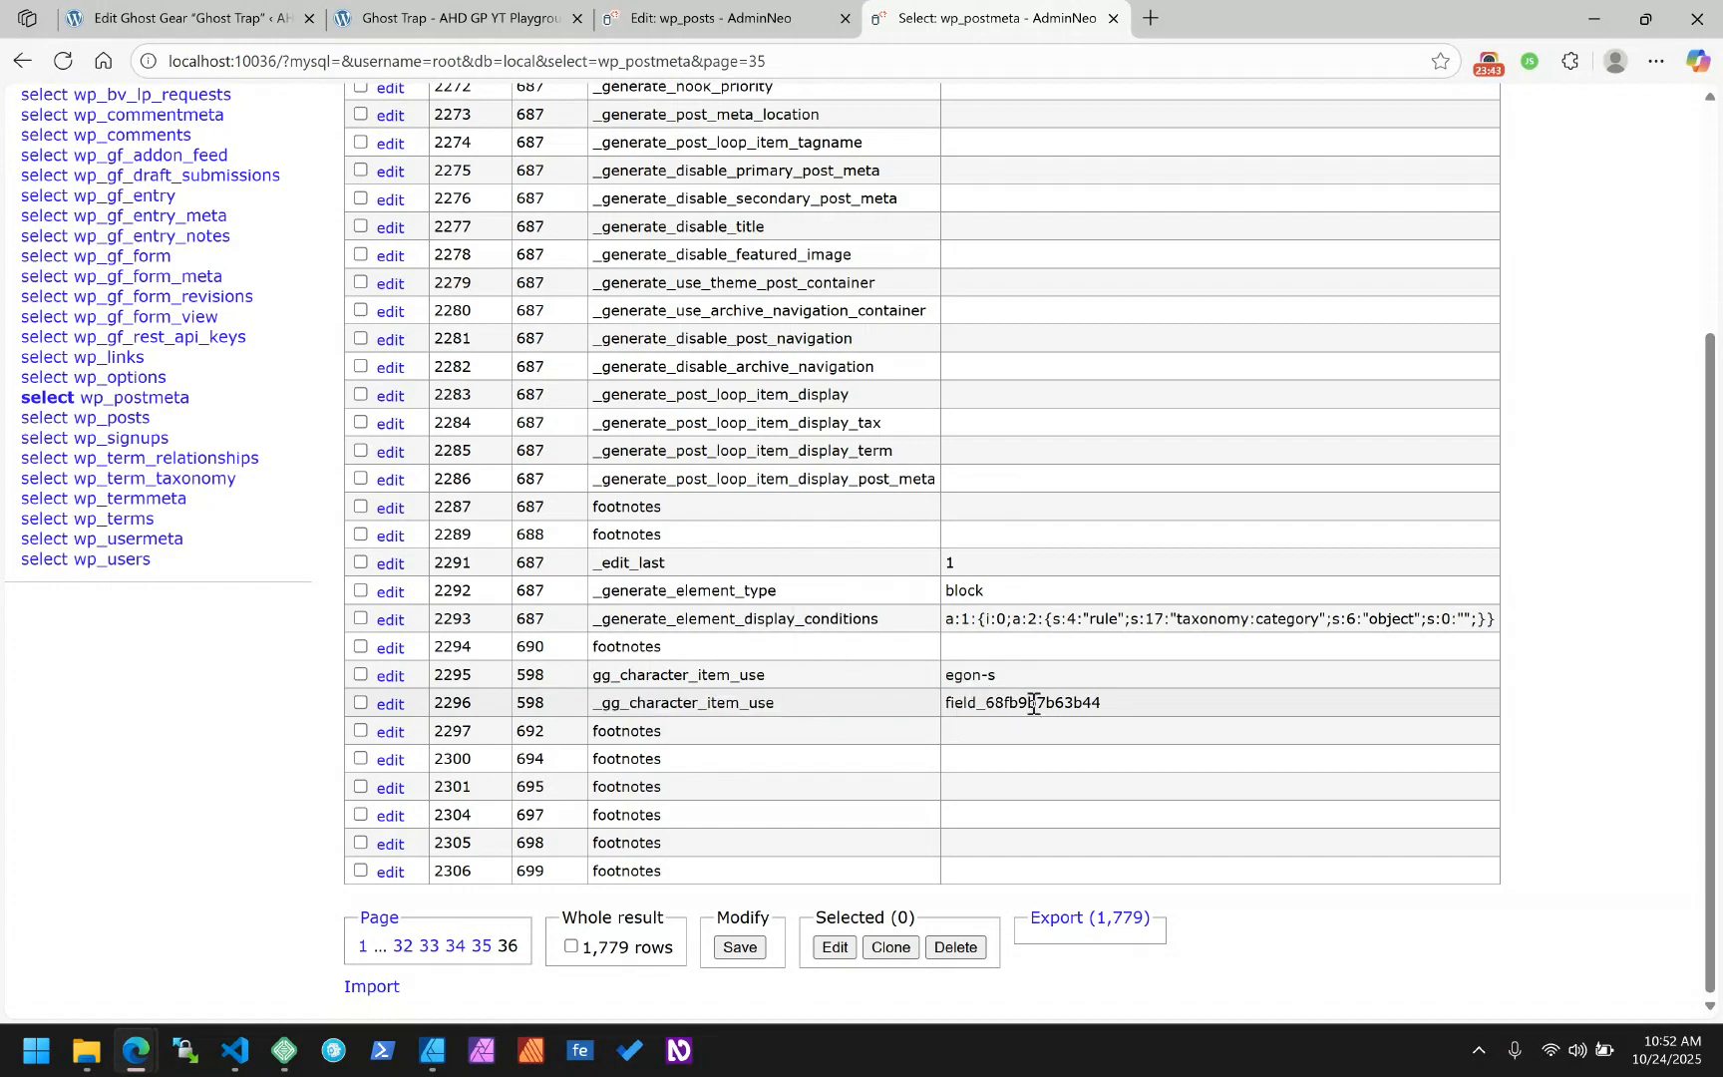
{"action": "left_click", "coordinate": [1034, 704]}
Compare the full serialized post_content in the wp_posts record with the gg_character_item_use value stored in wp_postmeta
{"action": "left_click", "coordinate": [782, 16]}
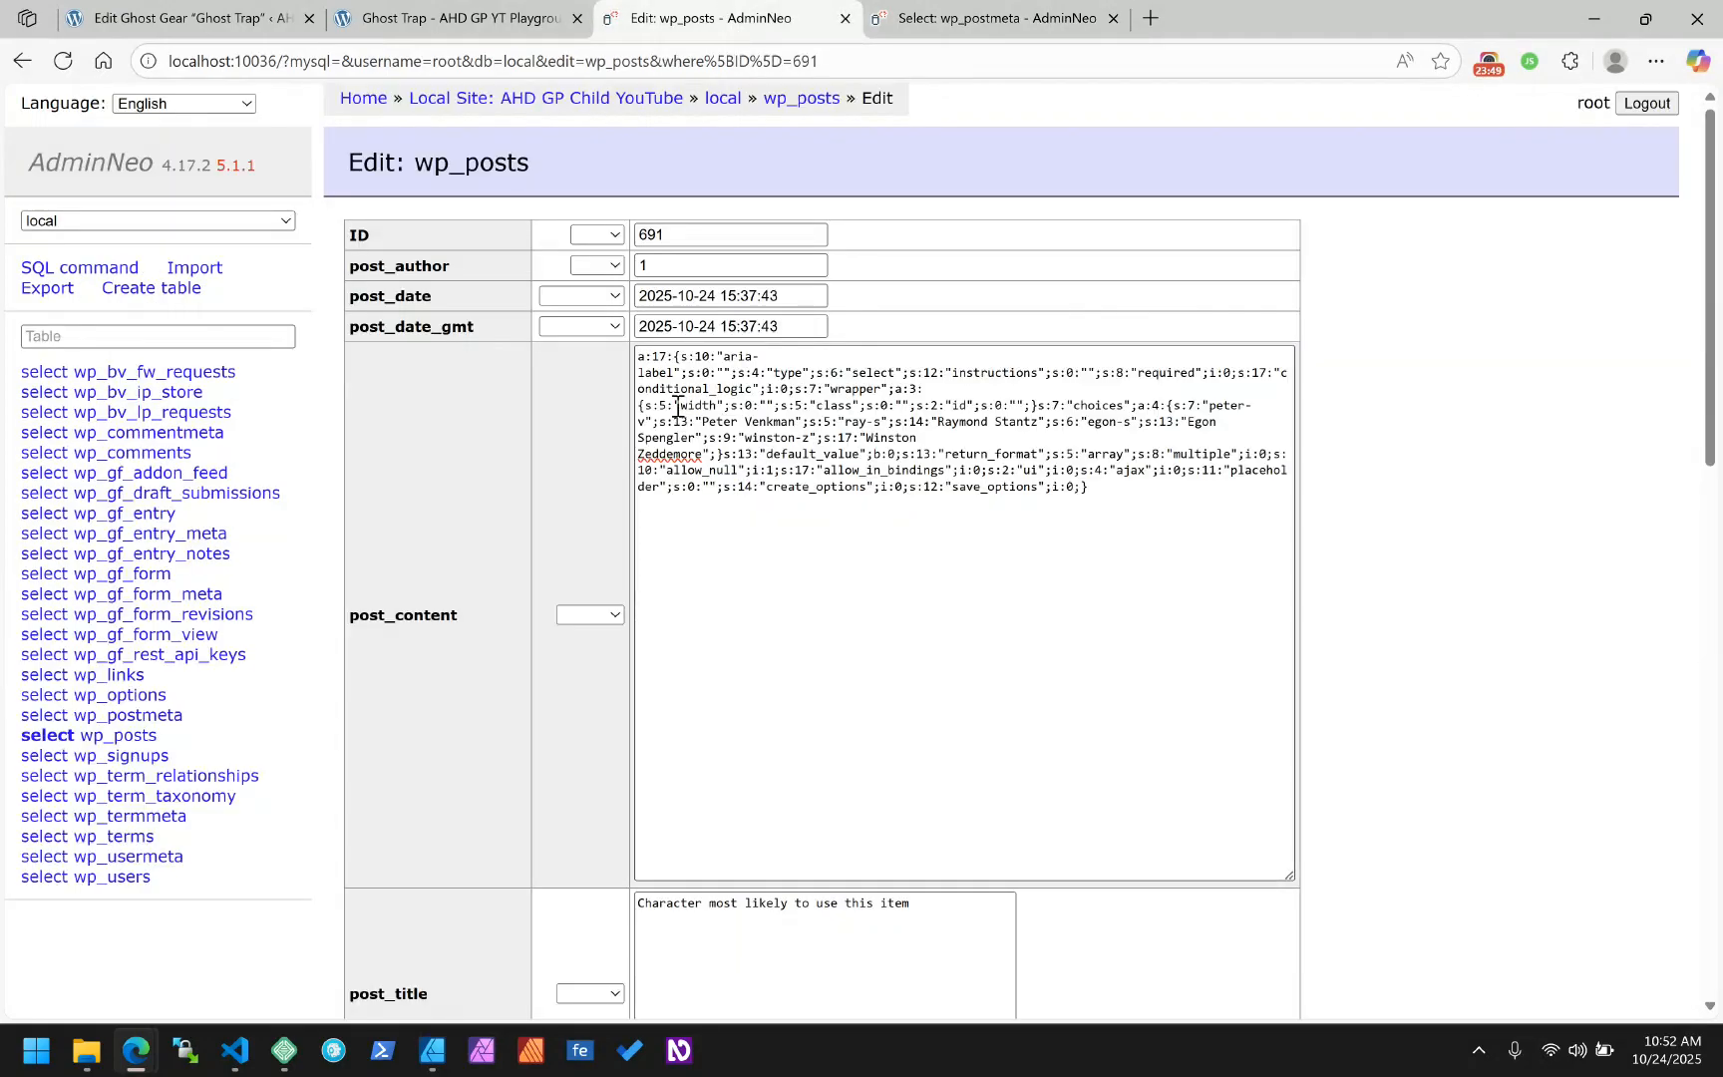
{"action": "left_click_drag", "start_coordinate": [643, 371], "coordinate": [1142, 489]}
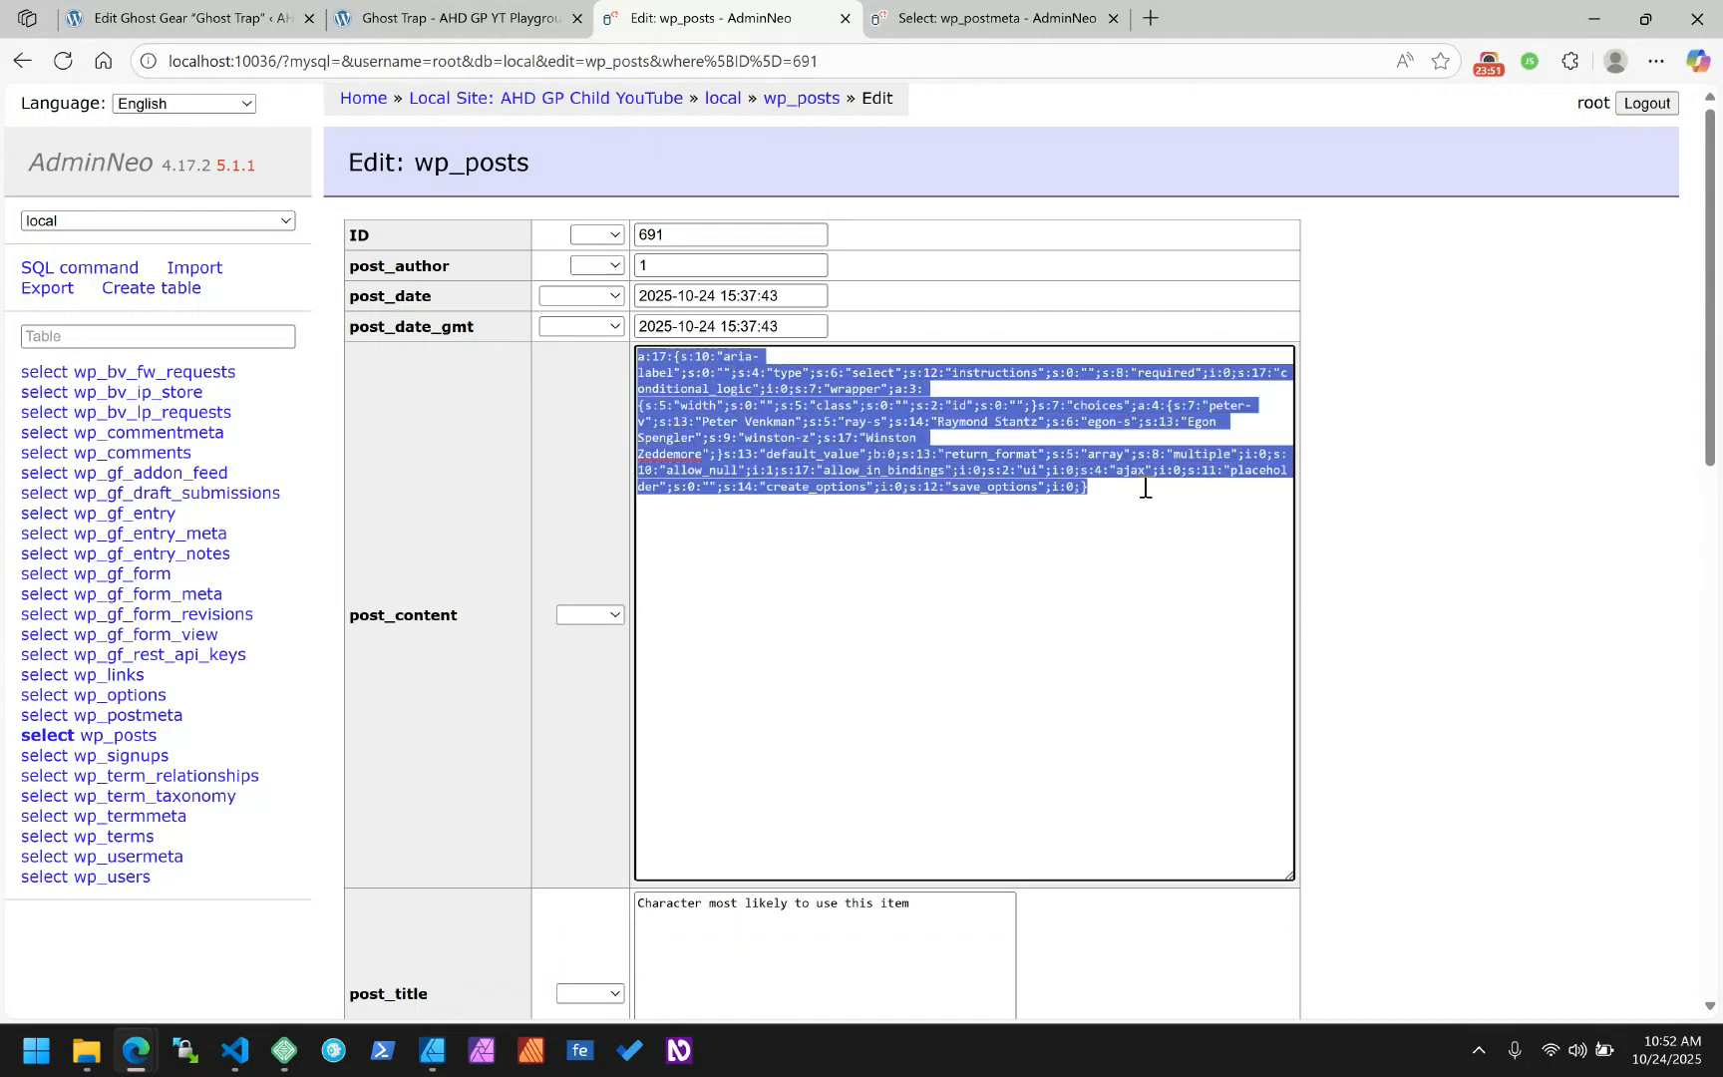
{"action": "left_click", "coordinate": [987, 18]}
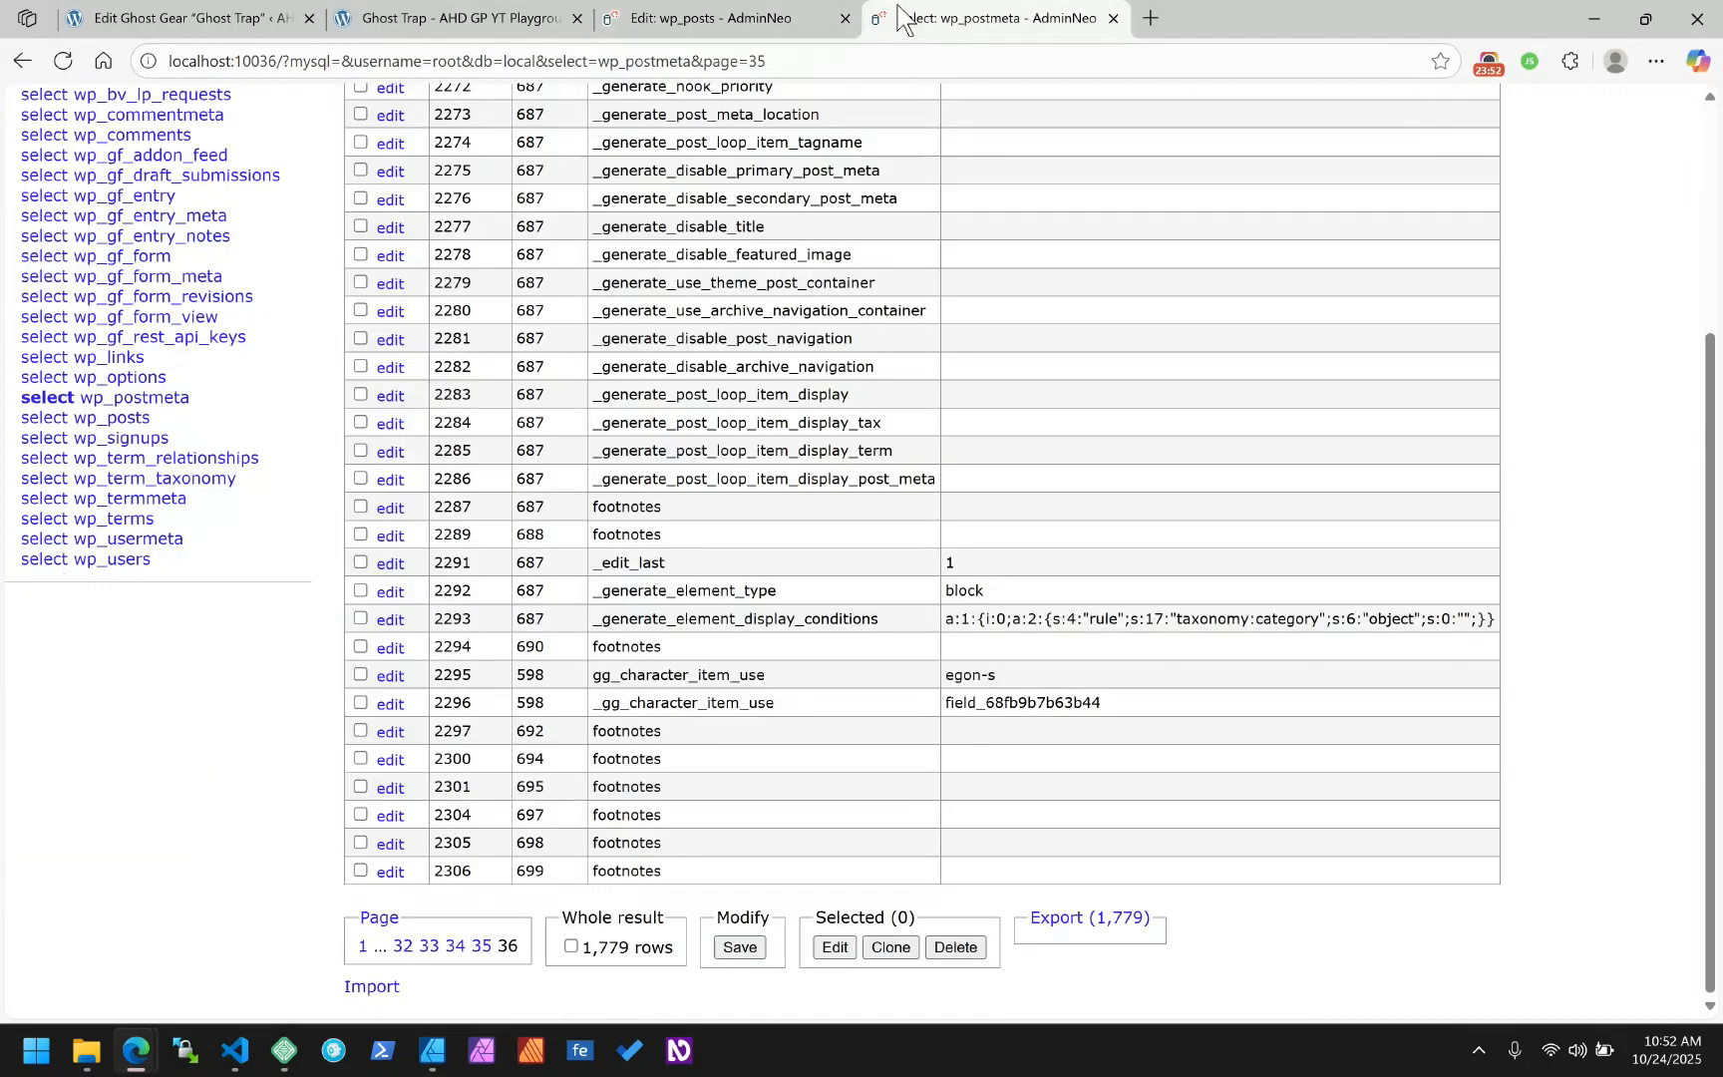
{"action": "double_click", "coordinate": [982, 677]}
{"action": "left_click_drag", "start_coordinate": [981, 677], "coordinate": [945, 682]}
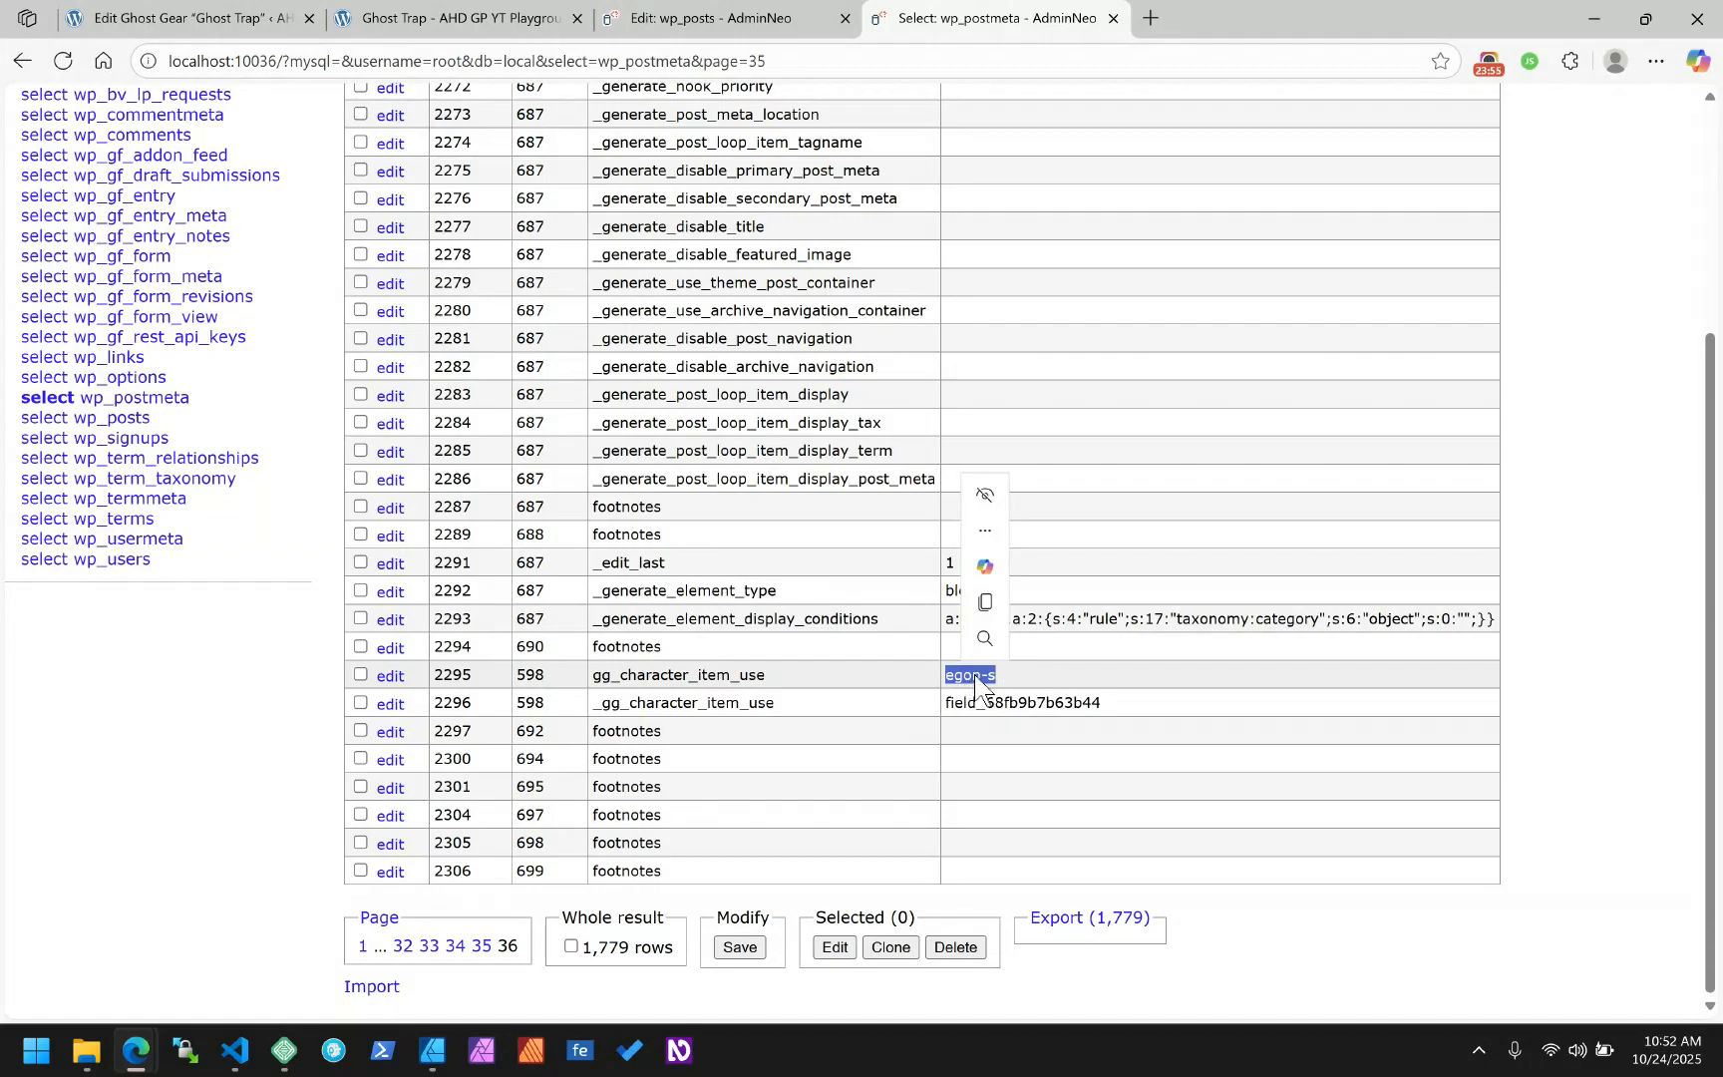
Match the stored value egon-s with its label in the choices array of the wp_posts record's post_content
{"action": "left_click", "coordinate": [757, 14]}
{"action": "left_click", "coordinate": [925, 405]}
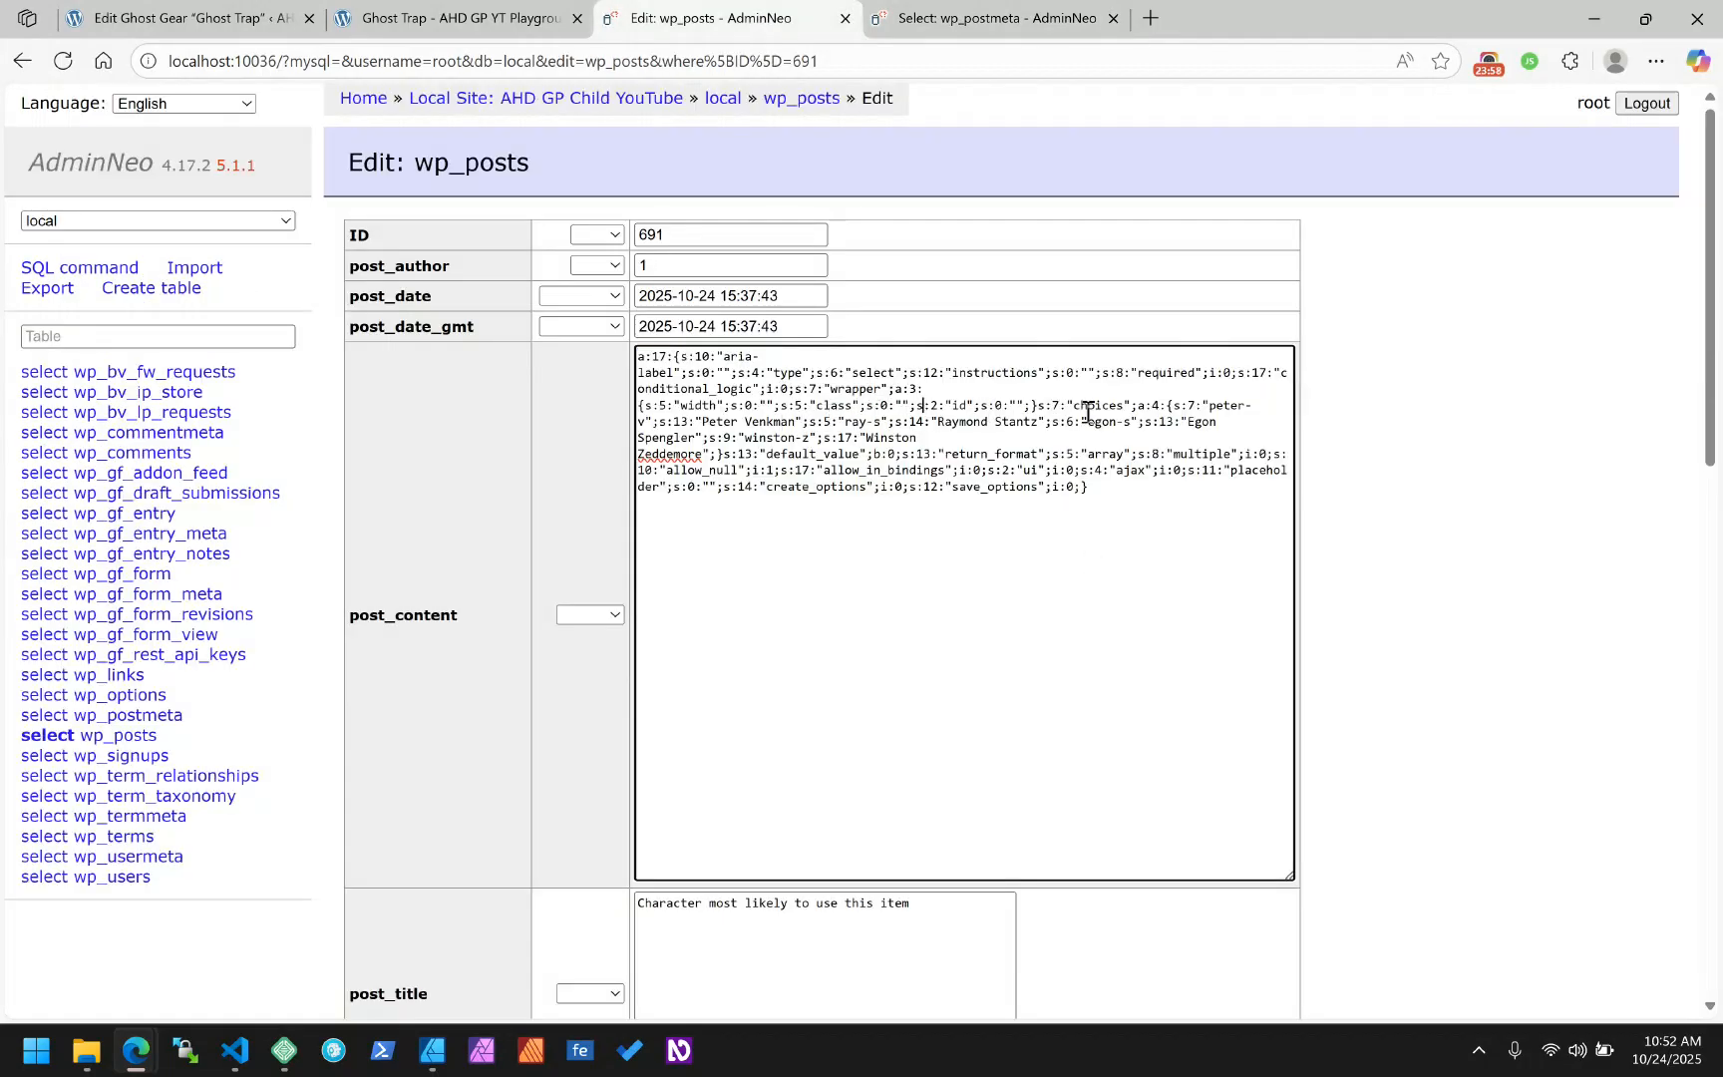
{"action": "left_click_drag", "start_coordinate": [1086, 423], "coordinate": [1130, 423]}
{"action": "left_click_drag", "start_coordinate": [1188, 424], "coordinate": [697, 441]}
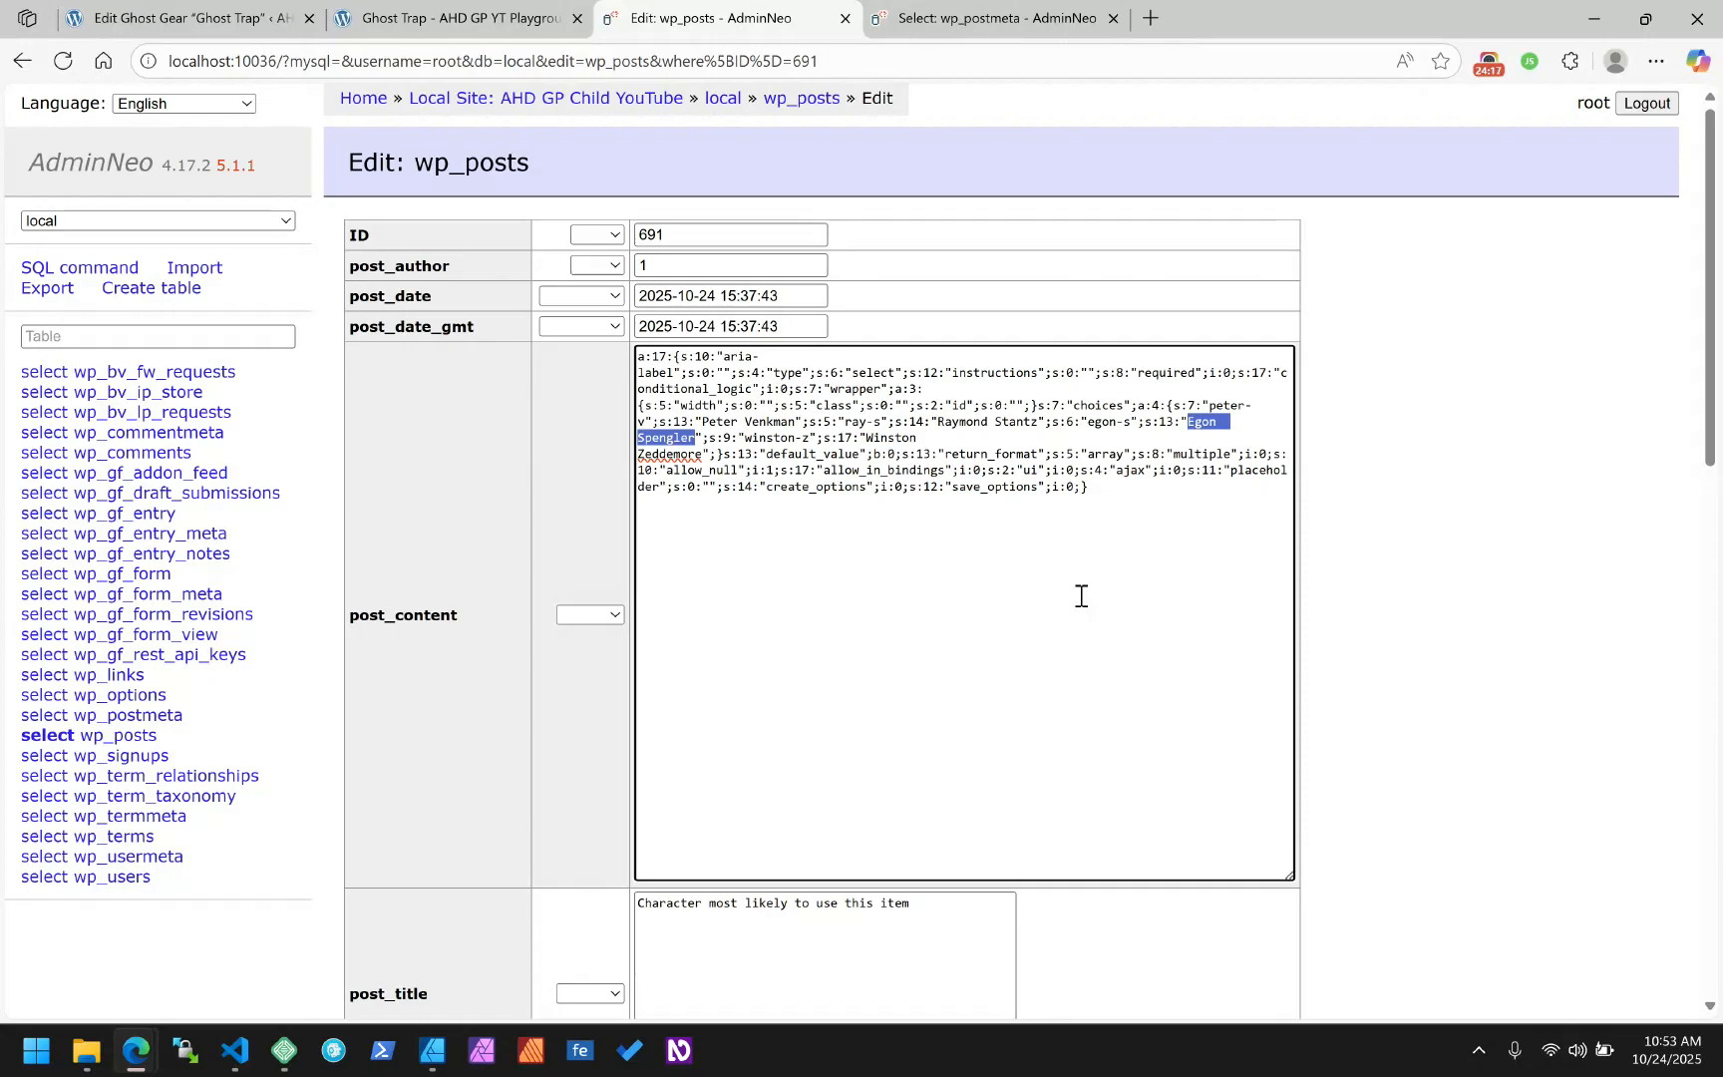
Examine the array output for the character field on the front-end Ghost Trap page
{"action": "left_click", "coordinate": [453, 18]}
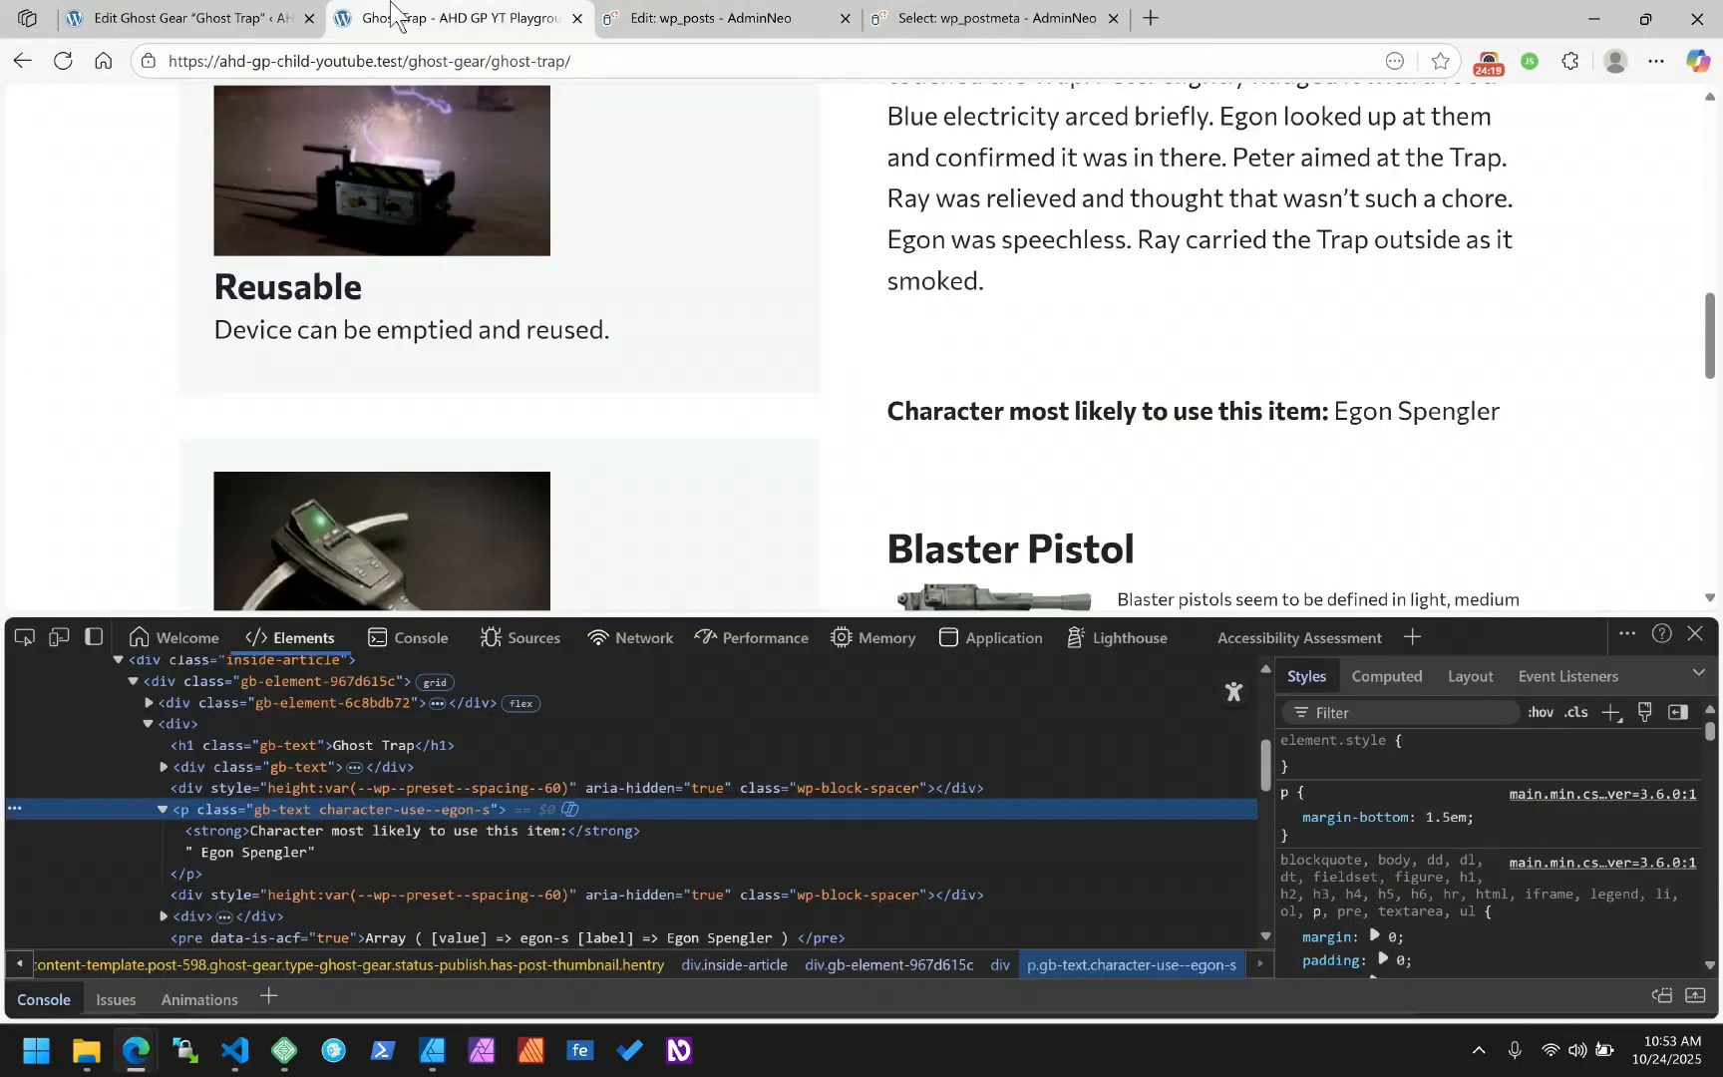
{"action": "scroll", "coordinate": [922, 525], "scroll_direction": "down", "scroll_amount": 5}
{"action": "scroll", "coordinate": [922, 525], "scroll_direction": "up", "scroll_amount": 4}
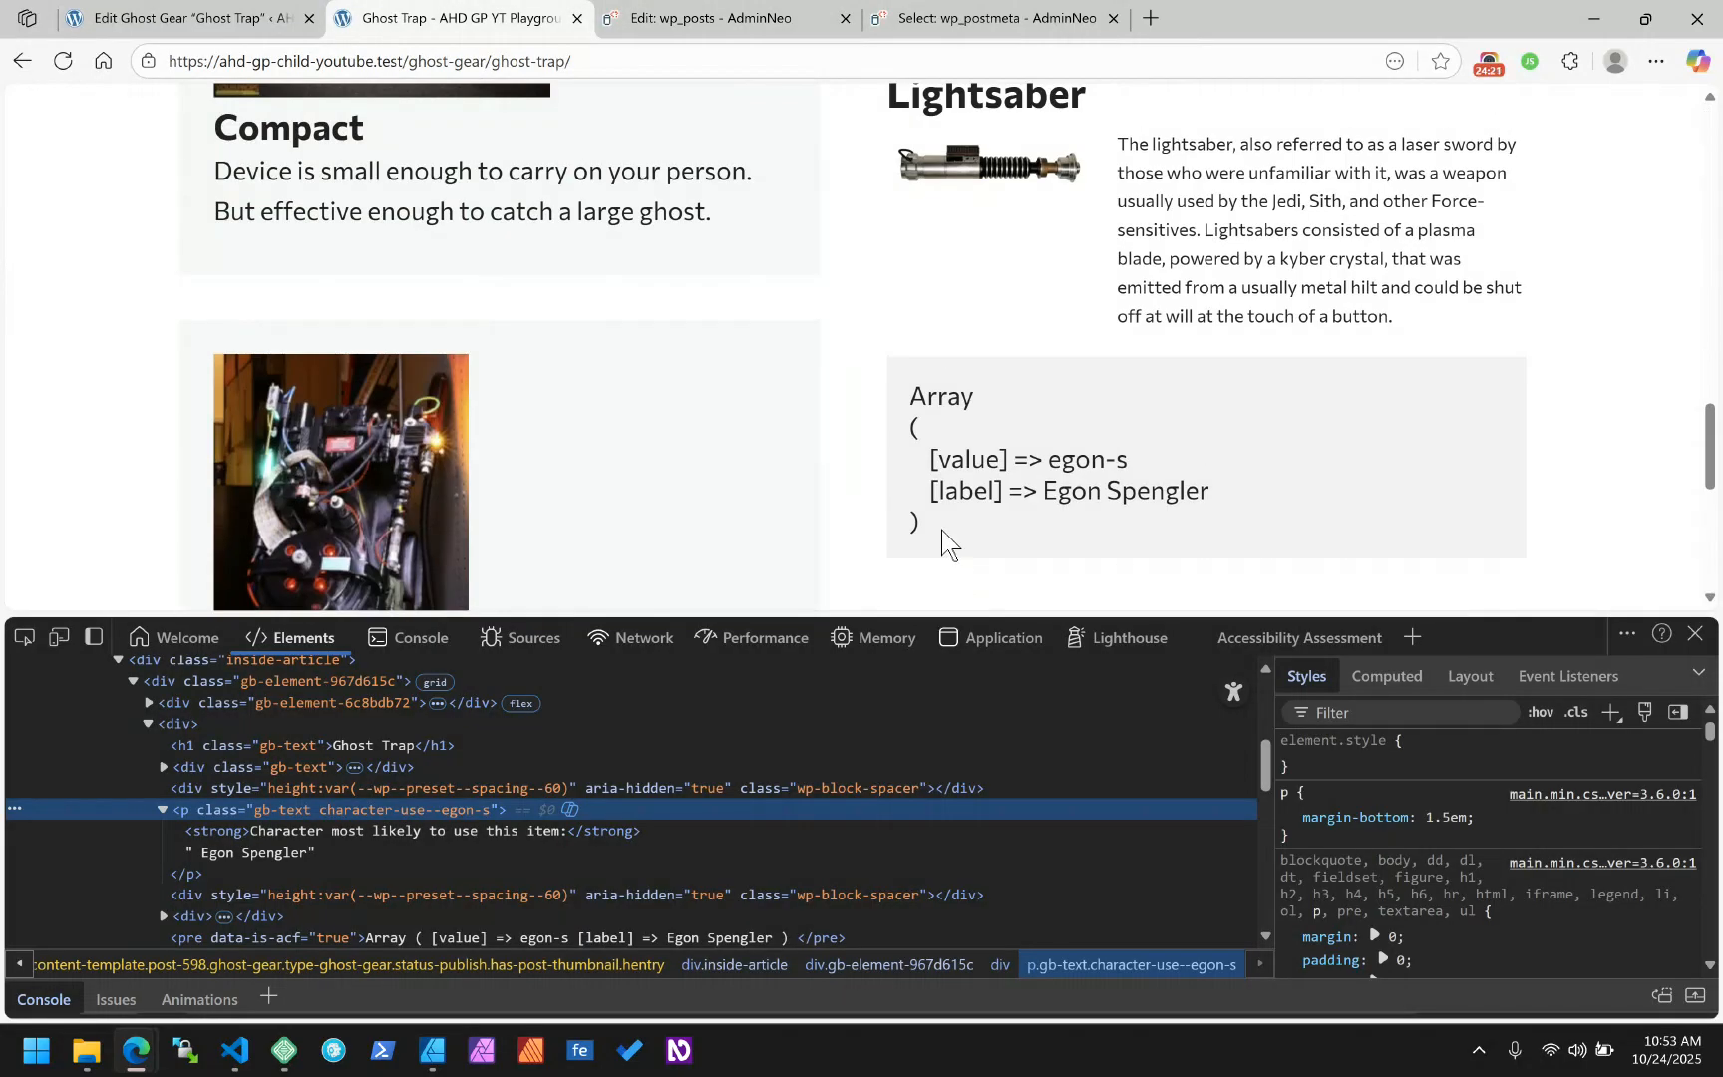
{"action": "left_click_drag", "start_coordinate": [942, 539], "coordinate": [894, 404]}
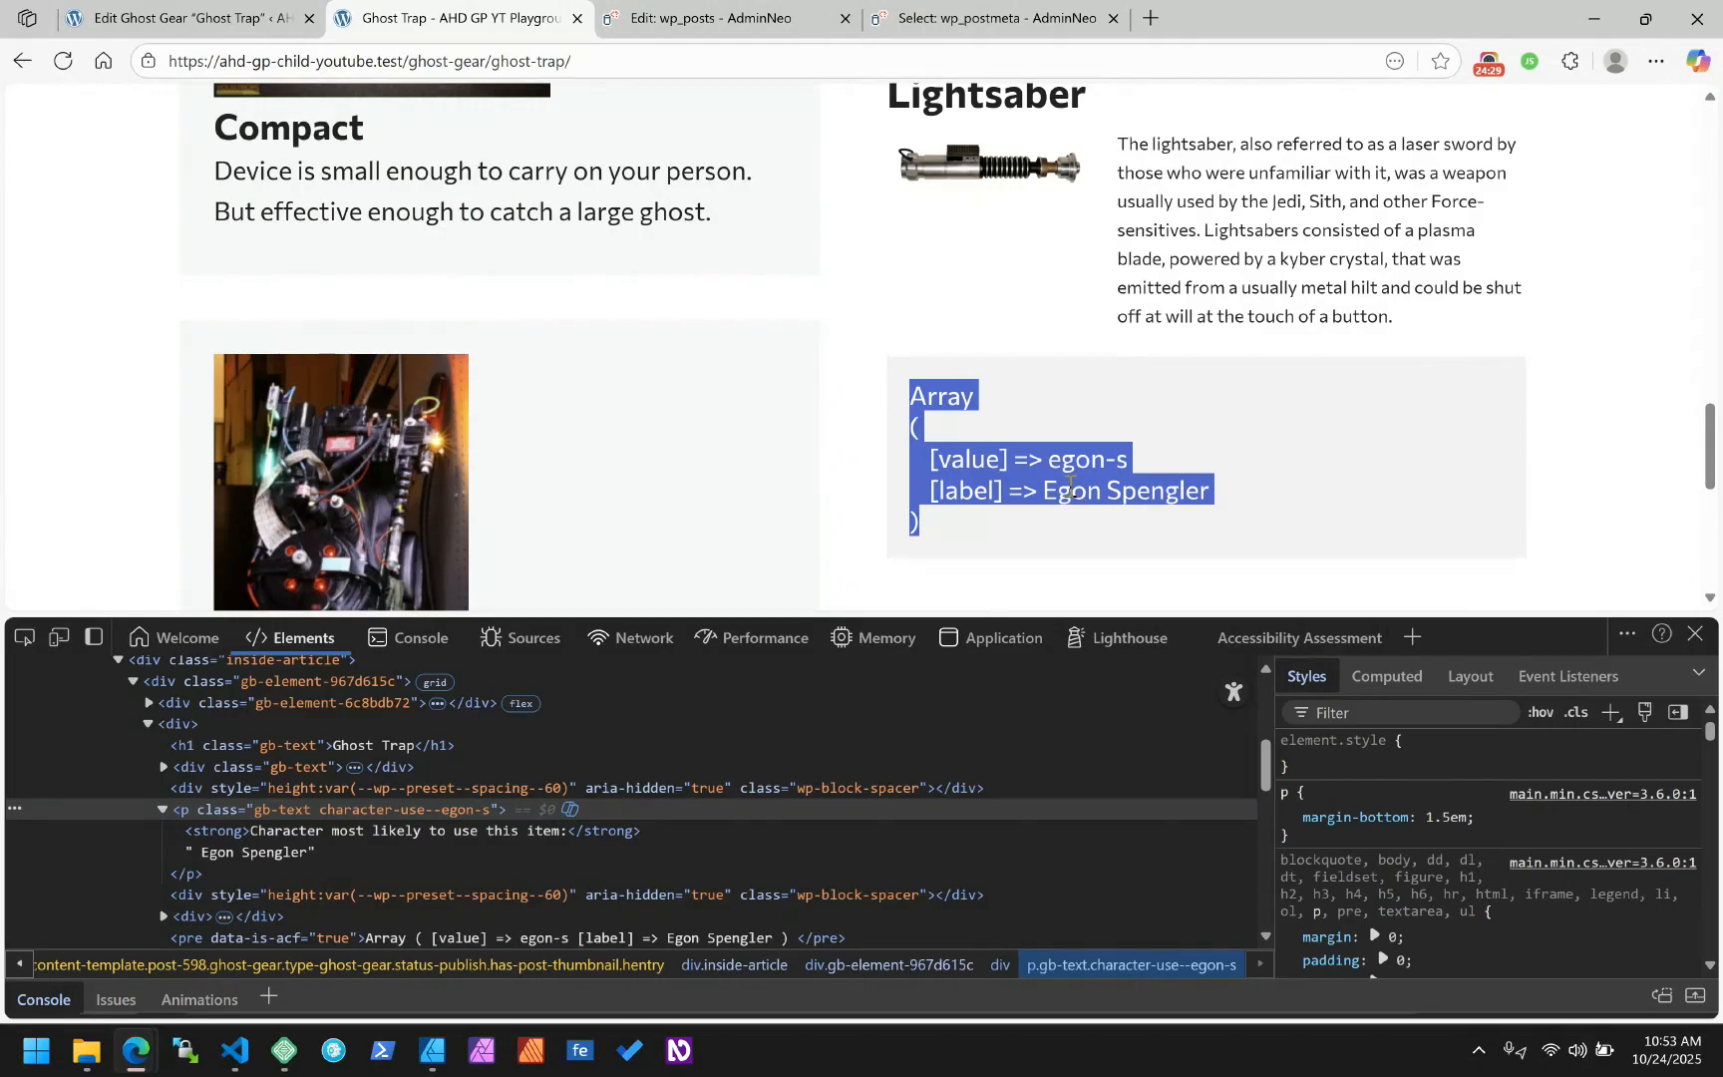
Open the Ghost Gear Data field group in ACF for editing
{"action": "left_click", "coordinate": [183, 18]}
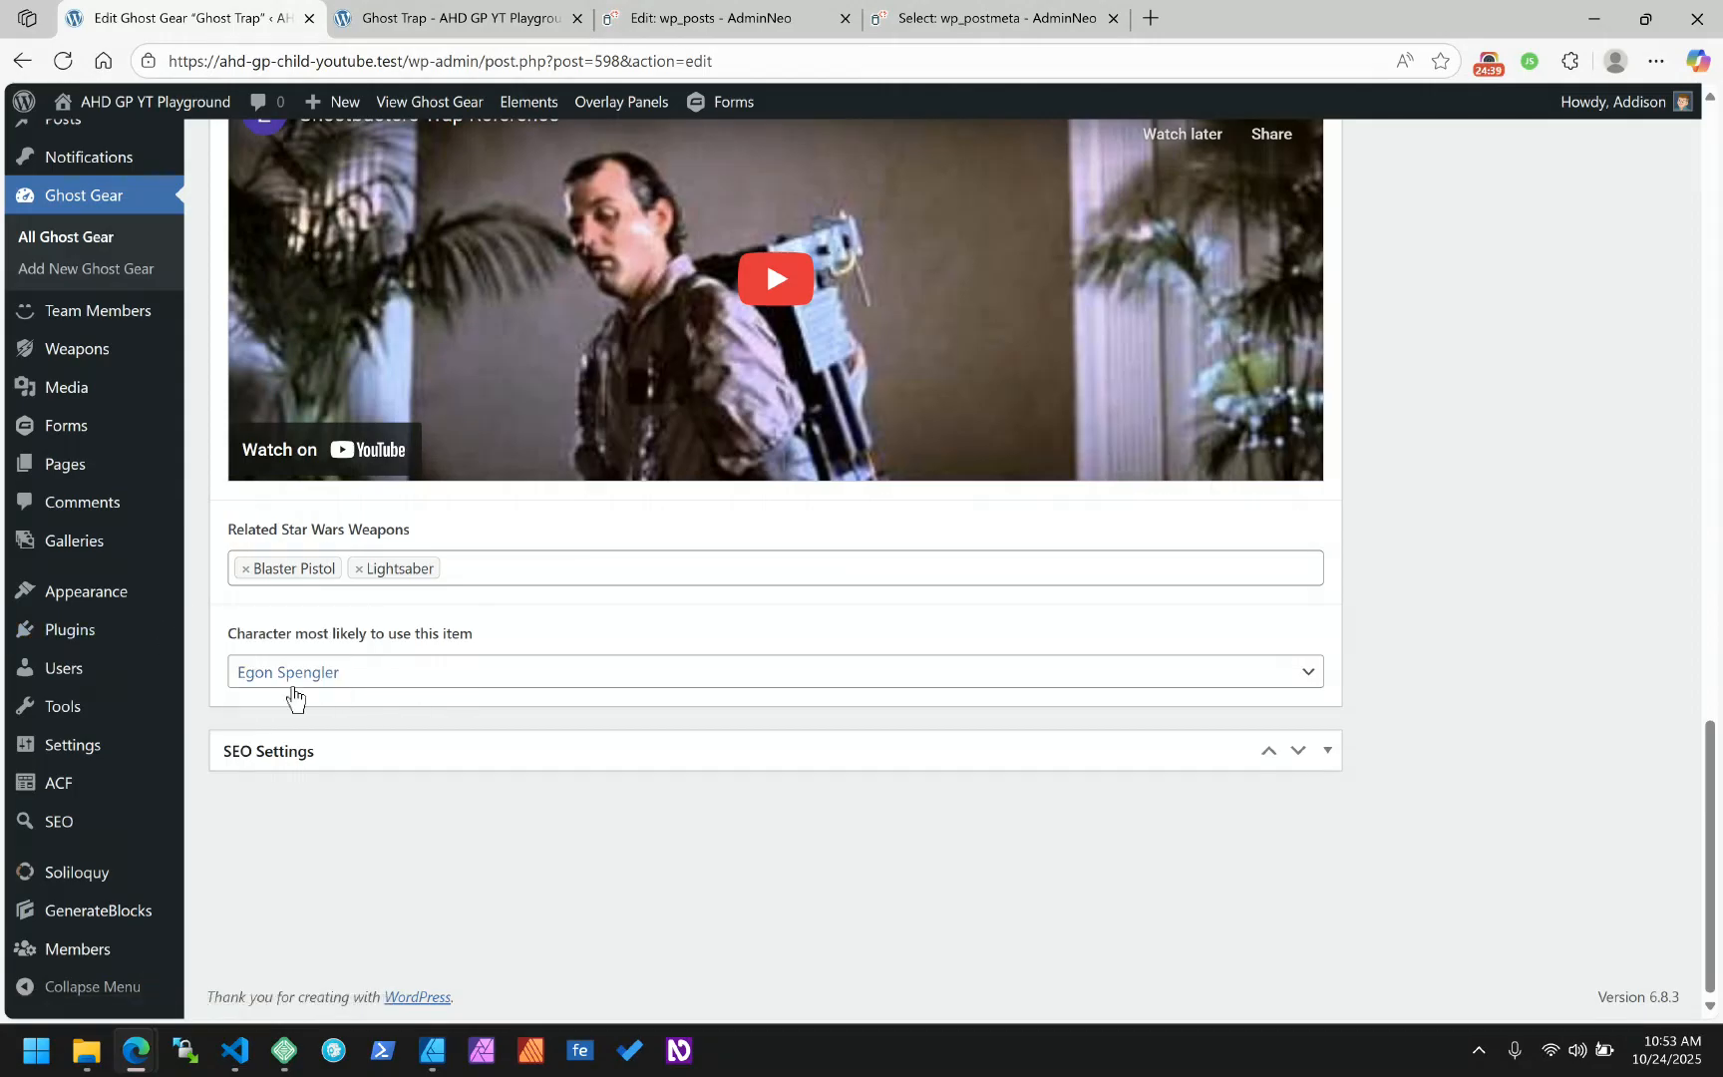
{"action": "mouse_move", "coordinate": [92, 611]}
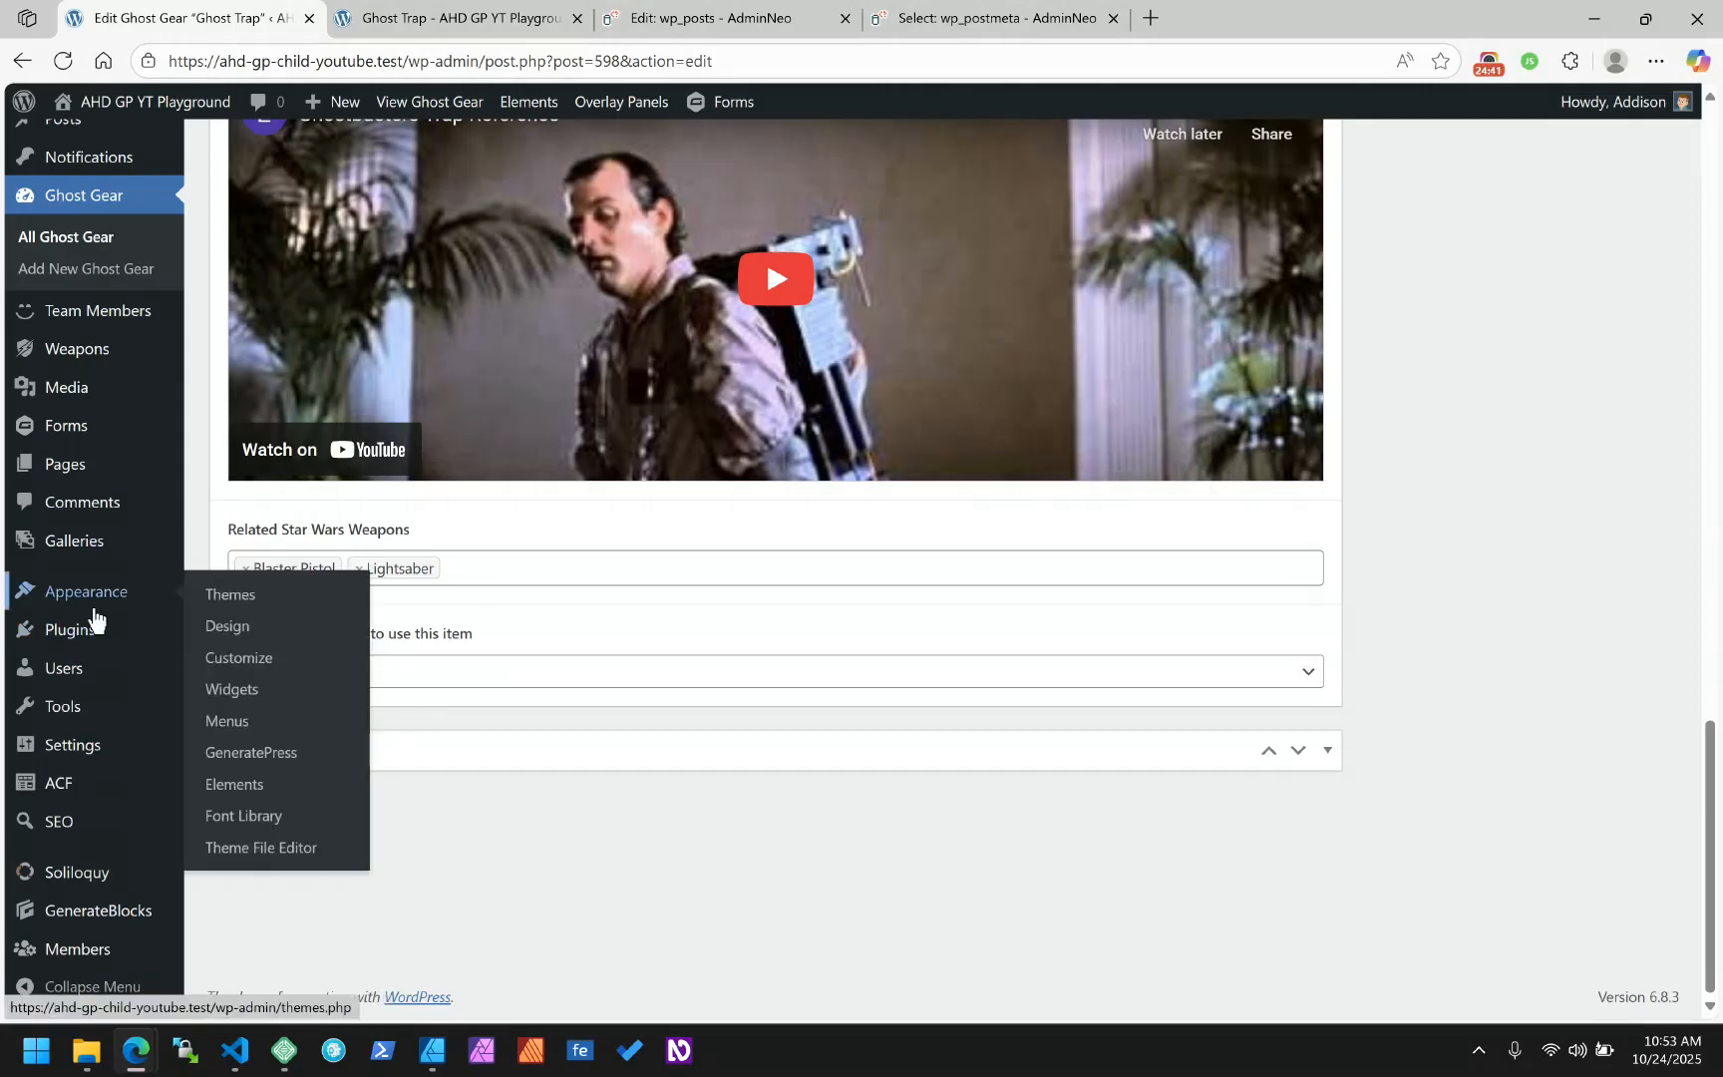
{"action": "mouse_move", "coordinate": [62, 789]}
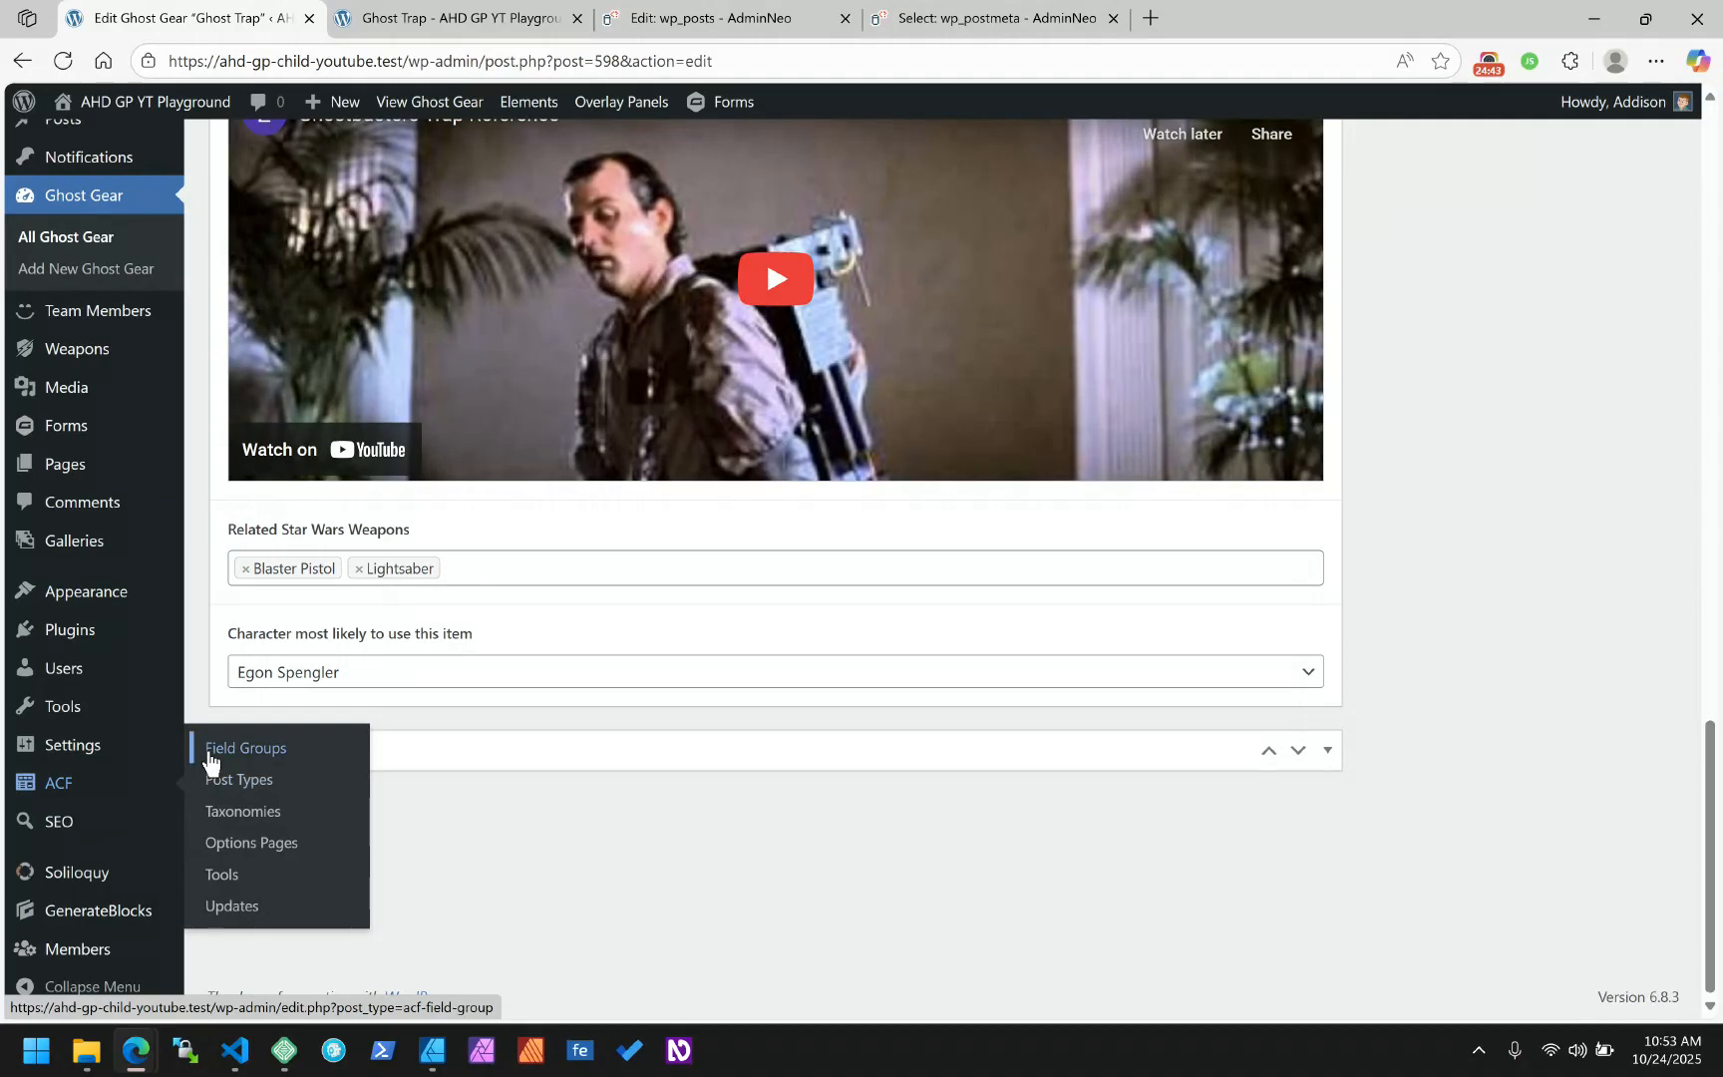
{"action": "left_click", "coordinate": [209, 763]}
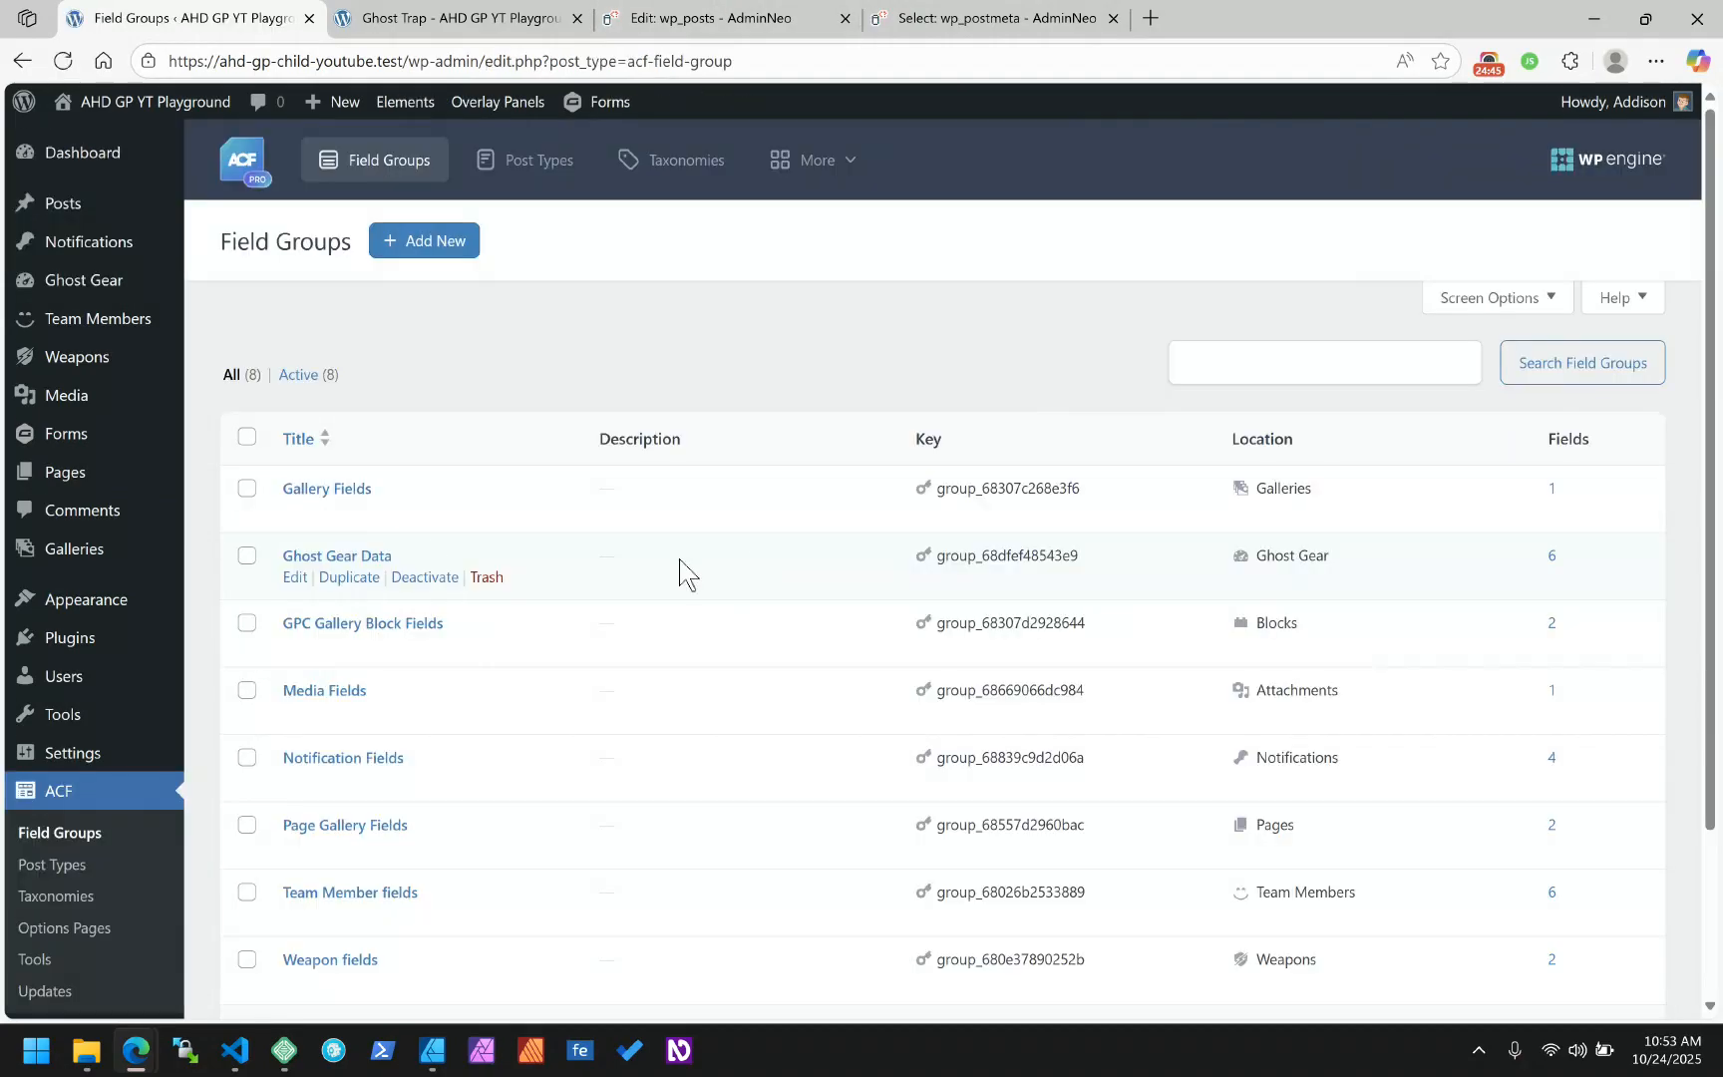
{"action": "left_click", "coordinate": [389, 562]}
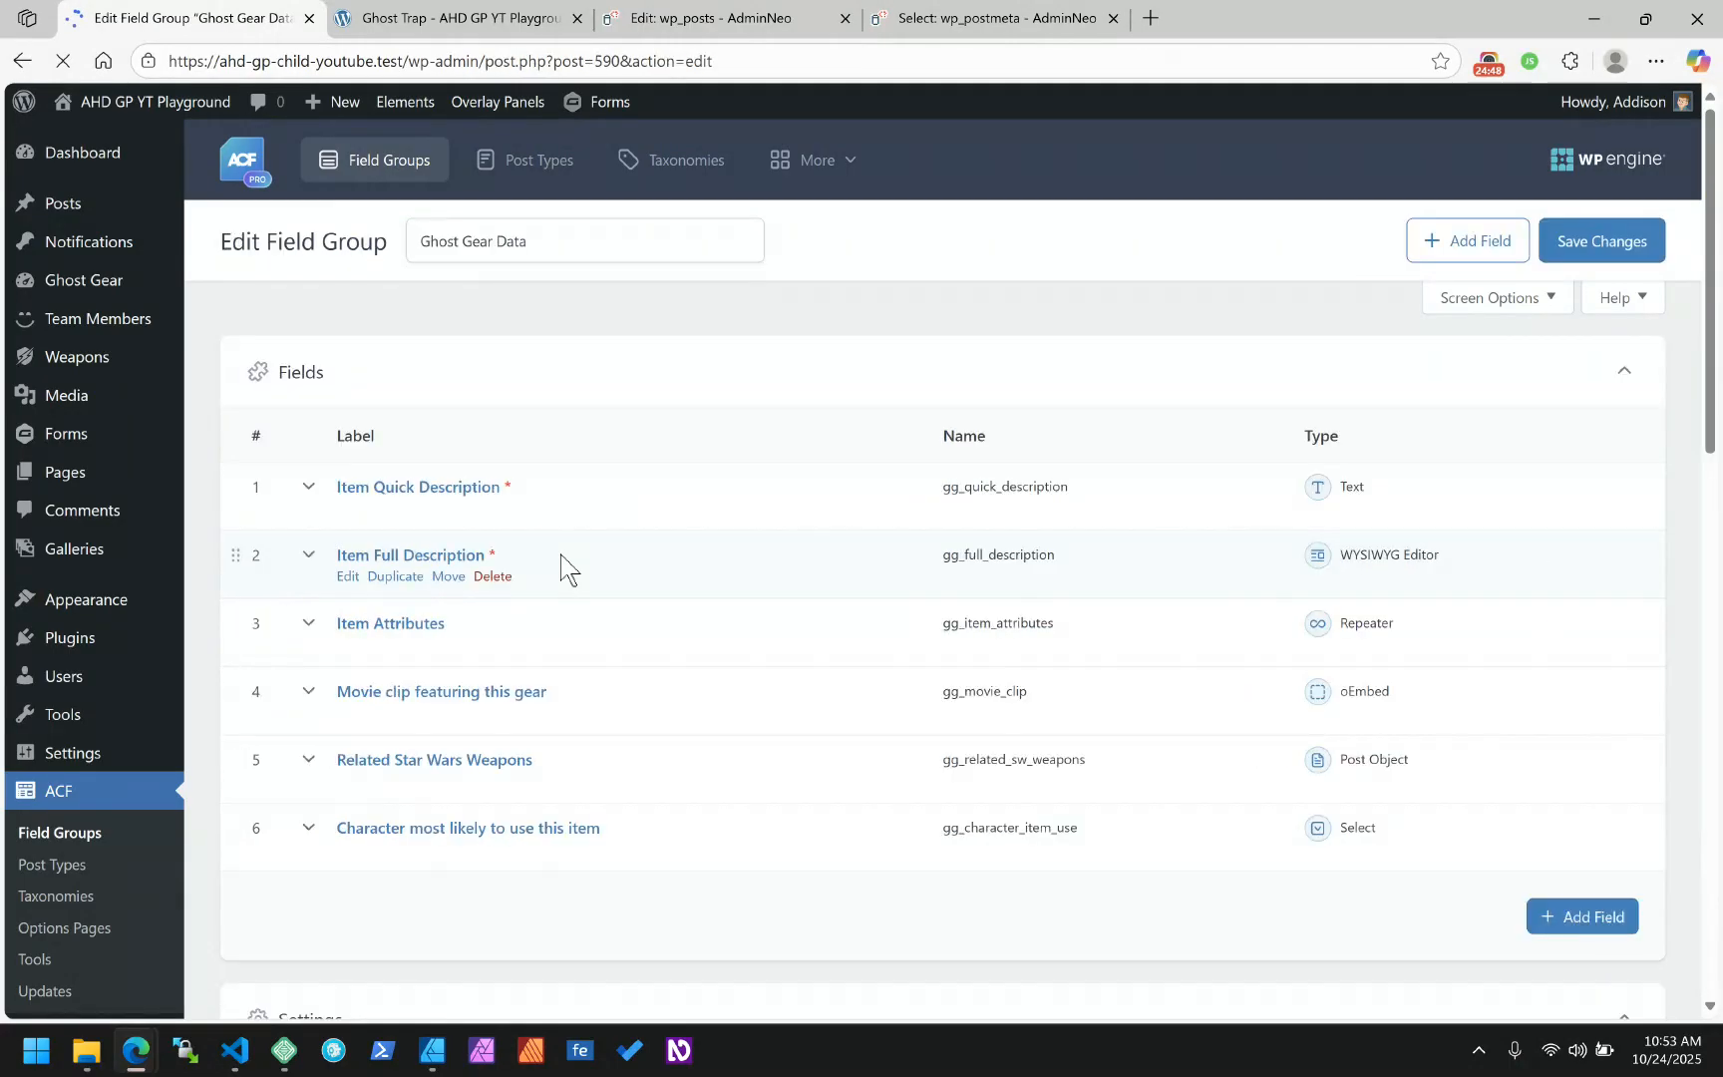
Enable Select Multiple for the "Character most likely to use this item" field
{"action": "left_click", "coordinate": [464, 838]}
{"action": "scroll", "coordinate": [738, 668], "scroll_direction": "down", "scroll_amount": 10}
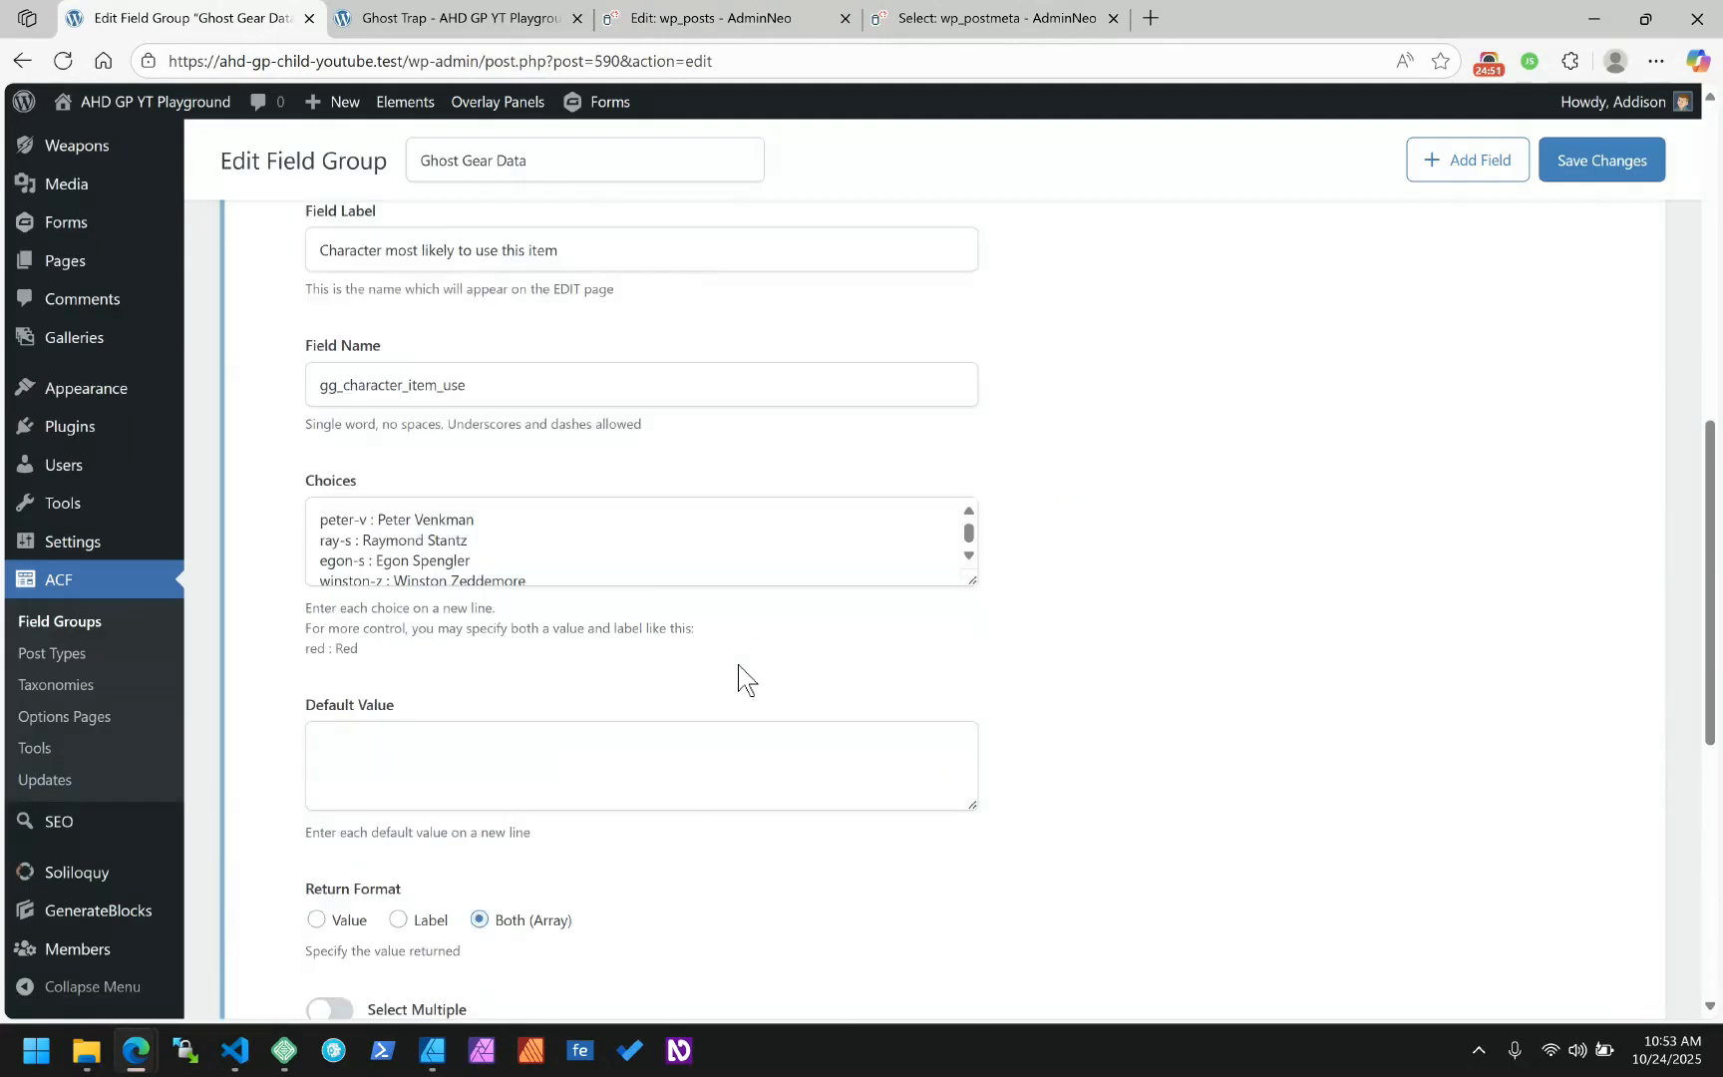
{"action": "left_click", "coordinate": [329, 449]}
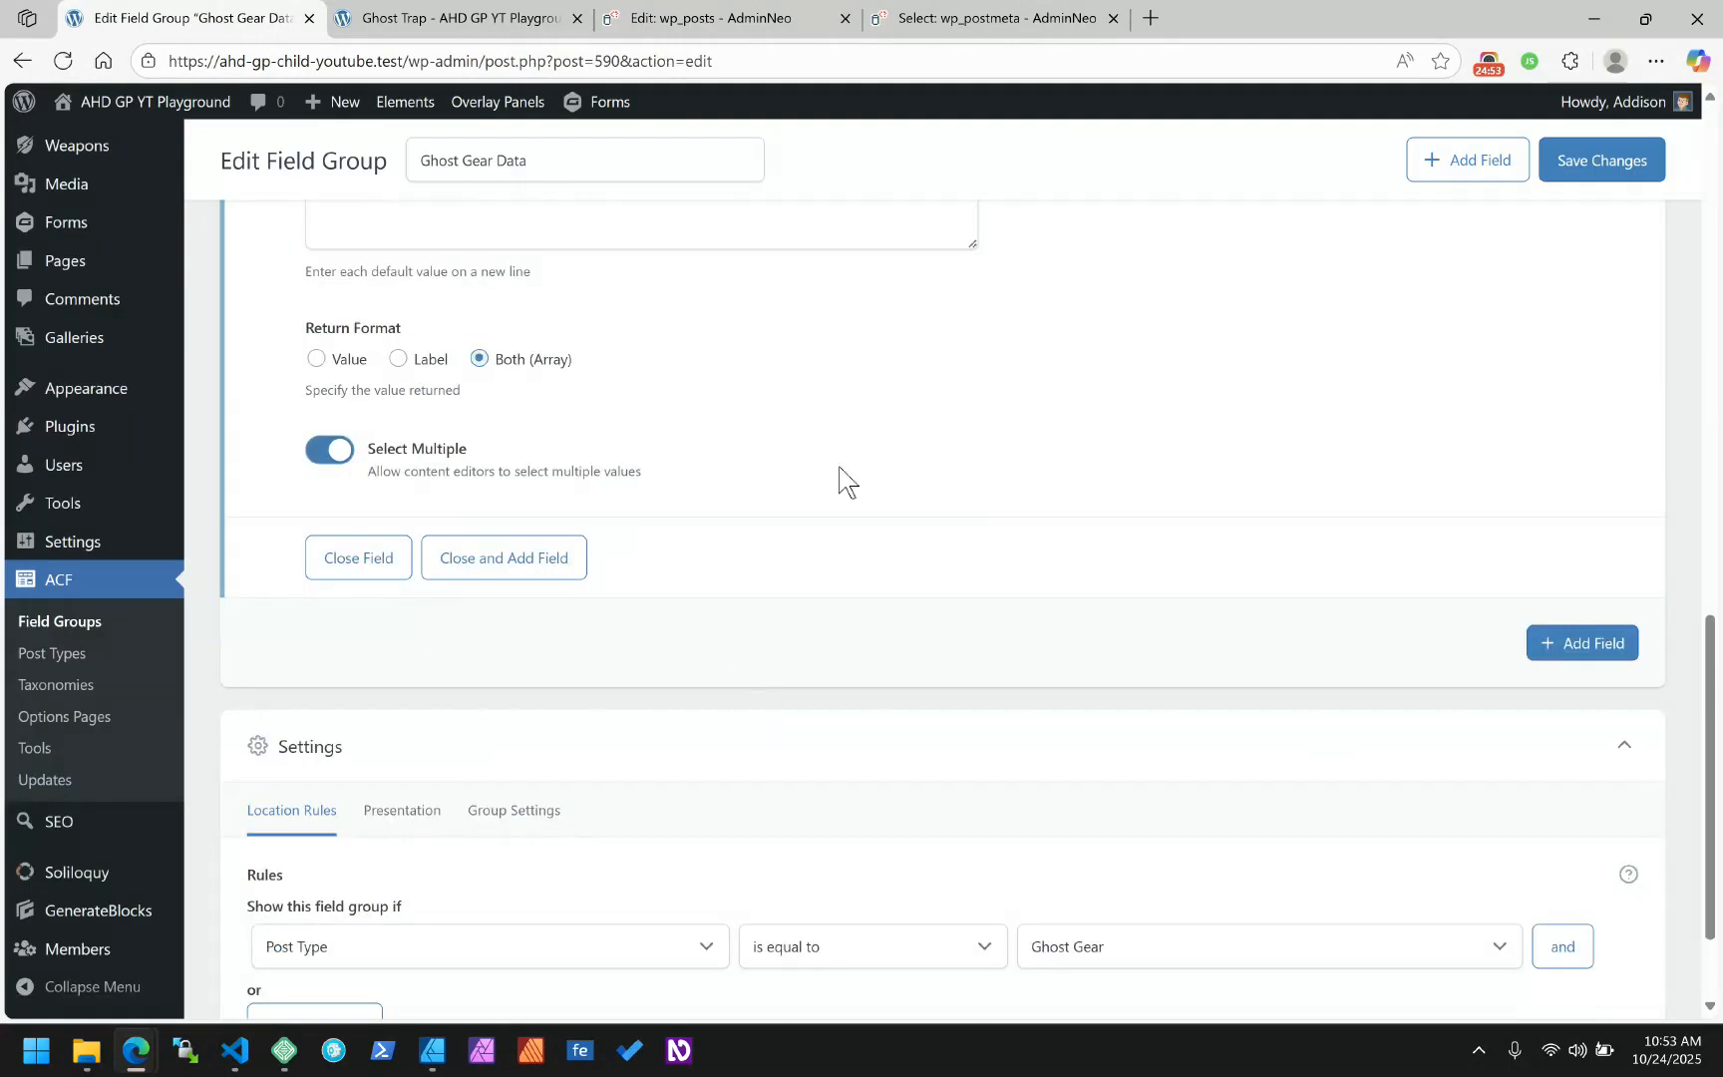
{"action": "scroll", "coordinate": [842, 481], "scroll_direction": "up", "scroll_amount": 3}
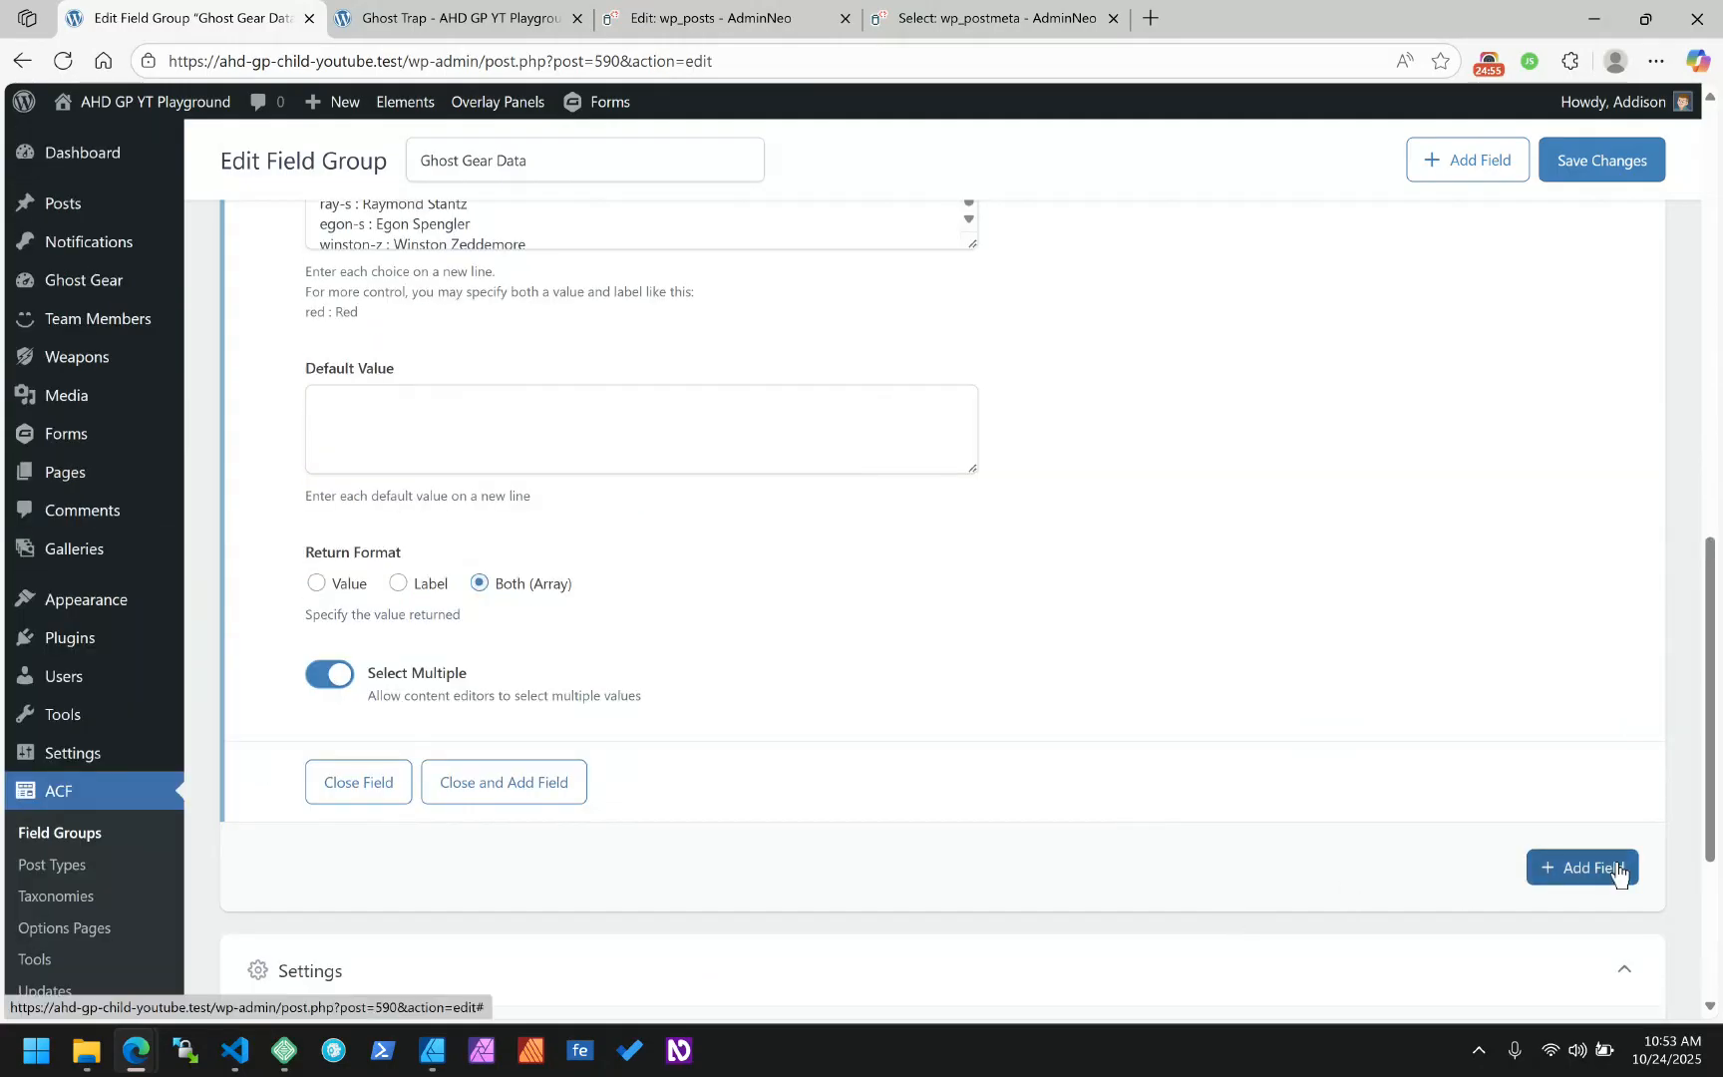
{"action": "left_click", "coordinate": [1616, 866]}
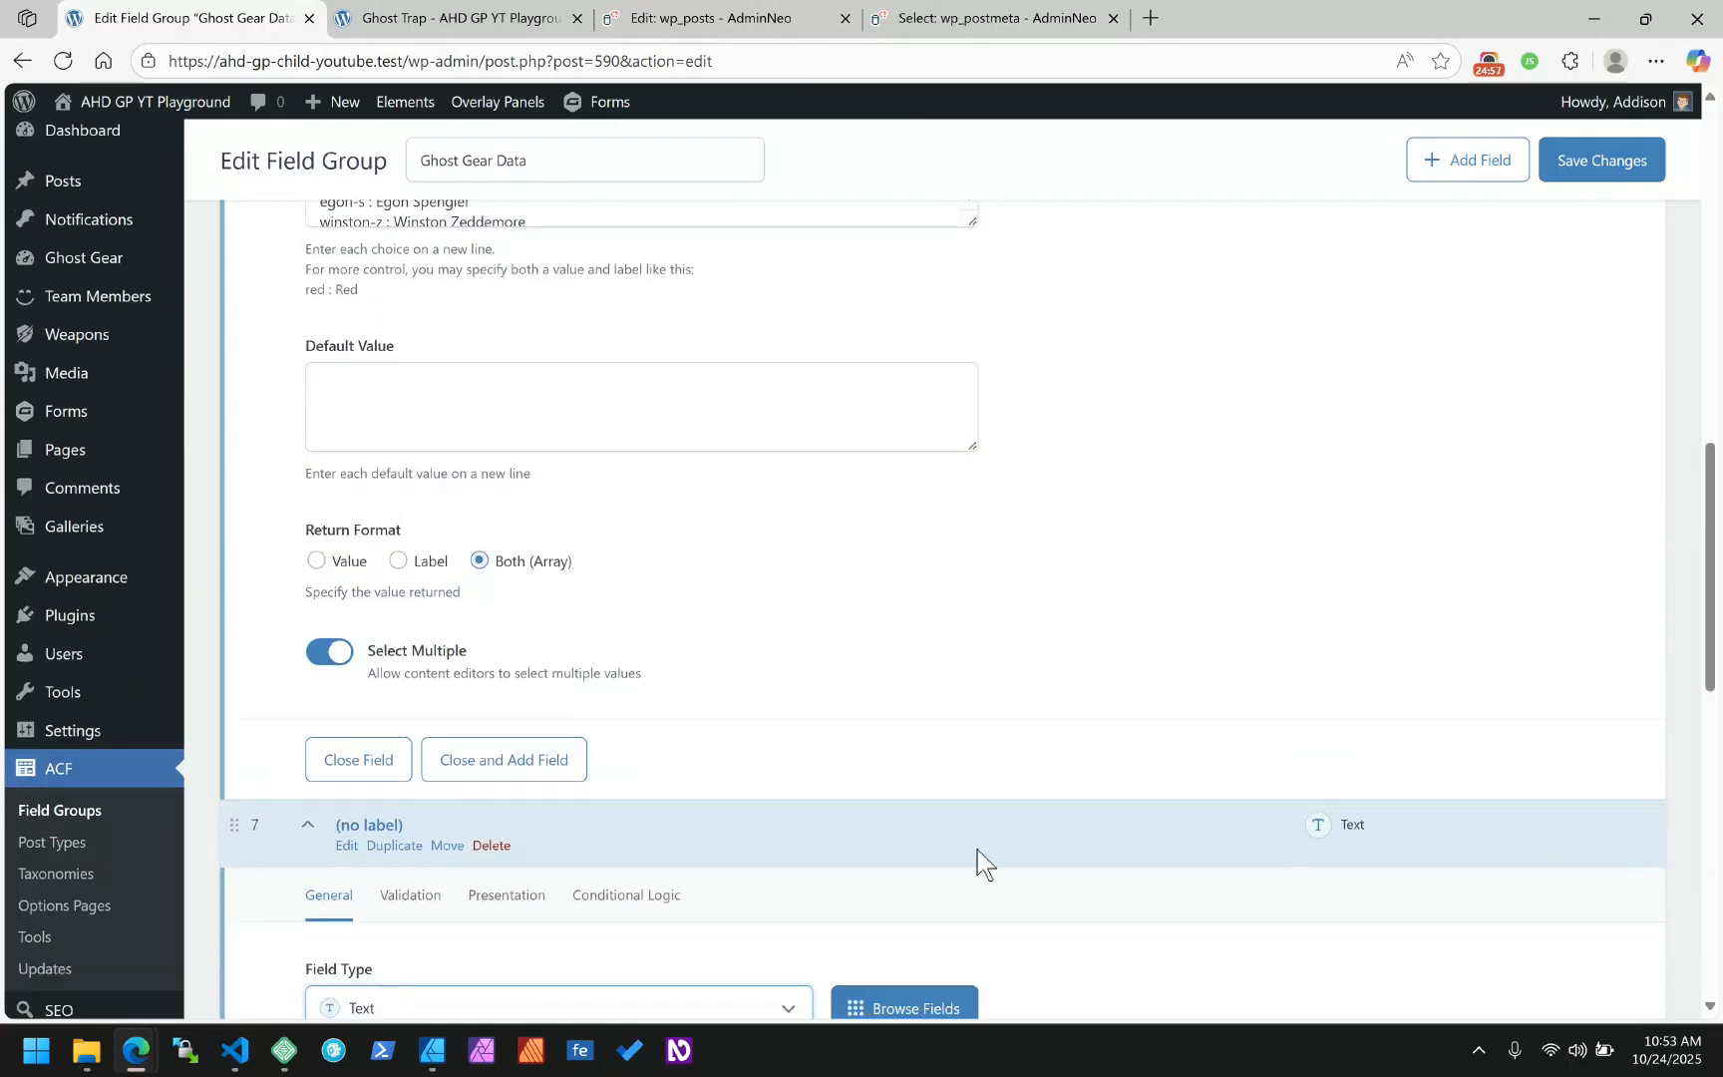
{"action": "left_click", "coordinate": [489, 854]}
{"action": "left_click", "coordinate": [510, 806]}
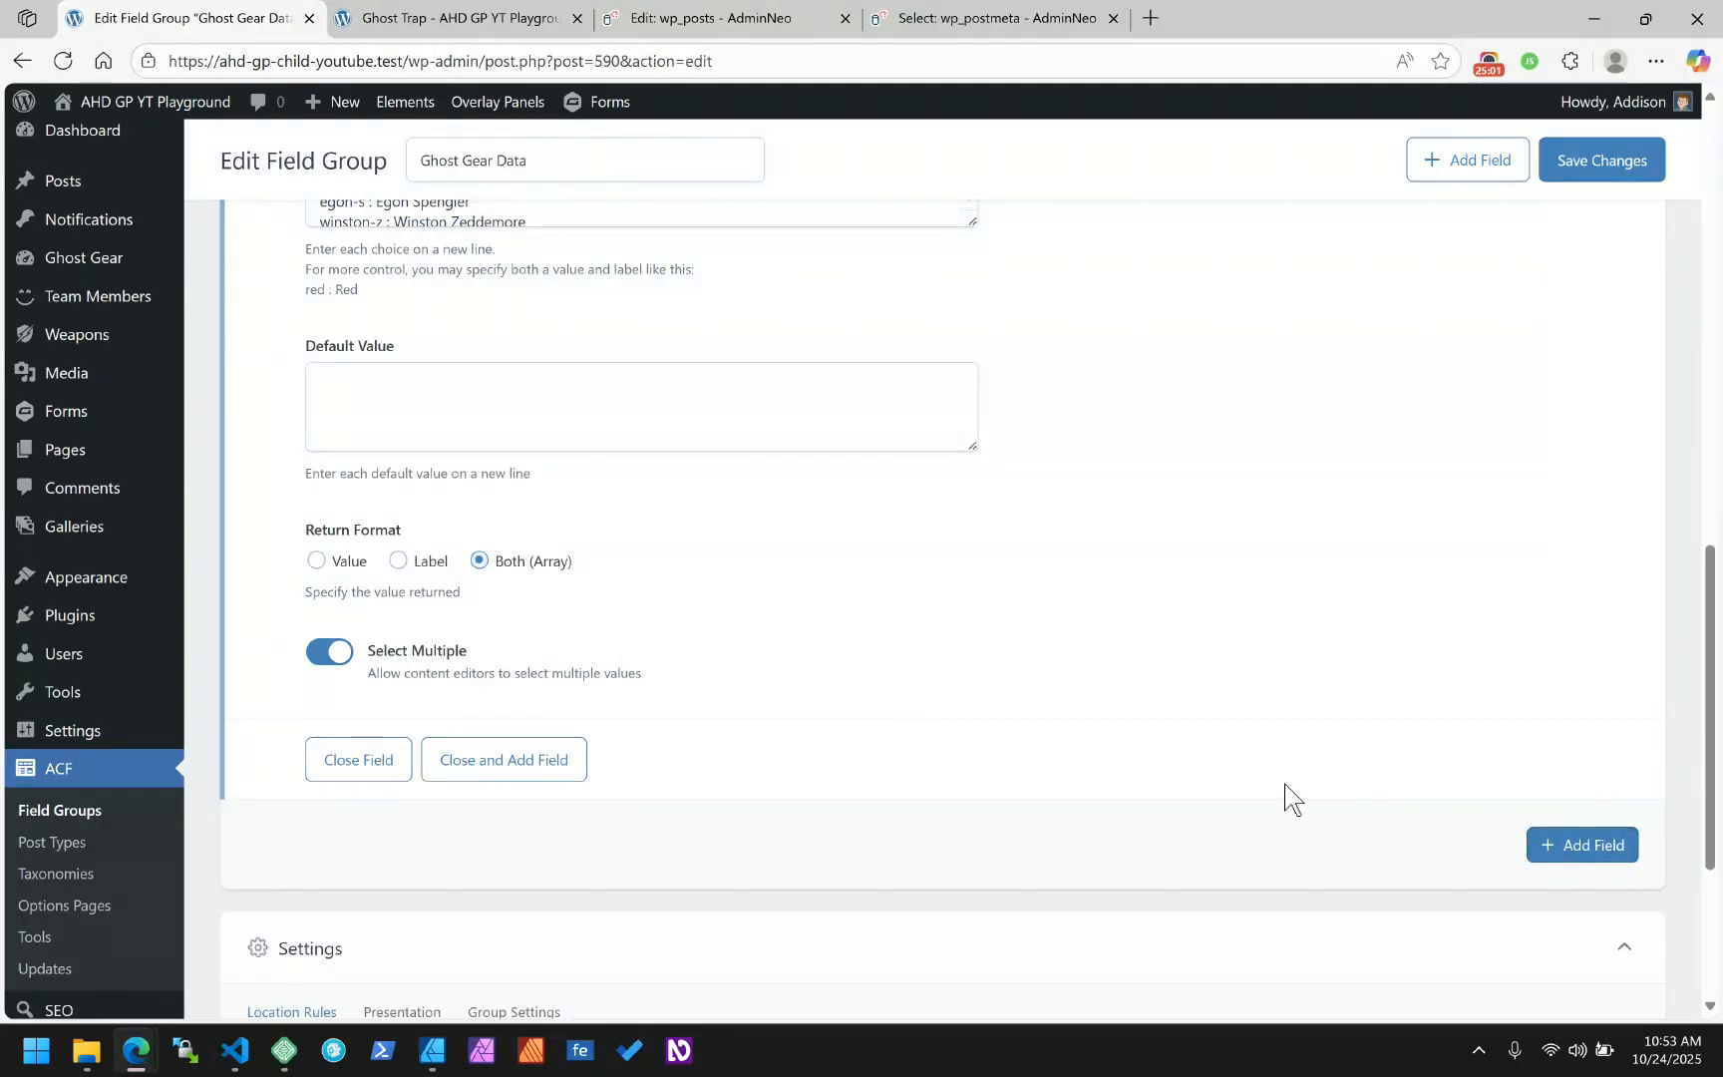
Save the Ghost Gear Data field group and open the Ghost Trap item for editing
{"action": "left_click", "coordinate": [1597, 162]}
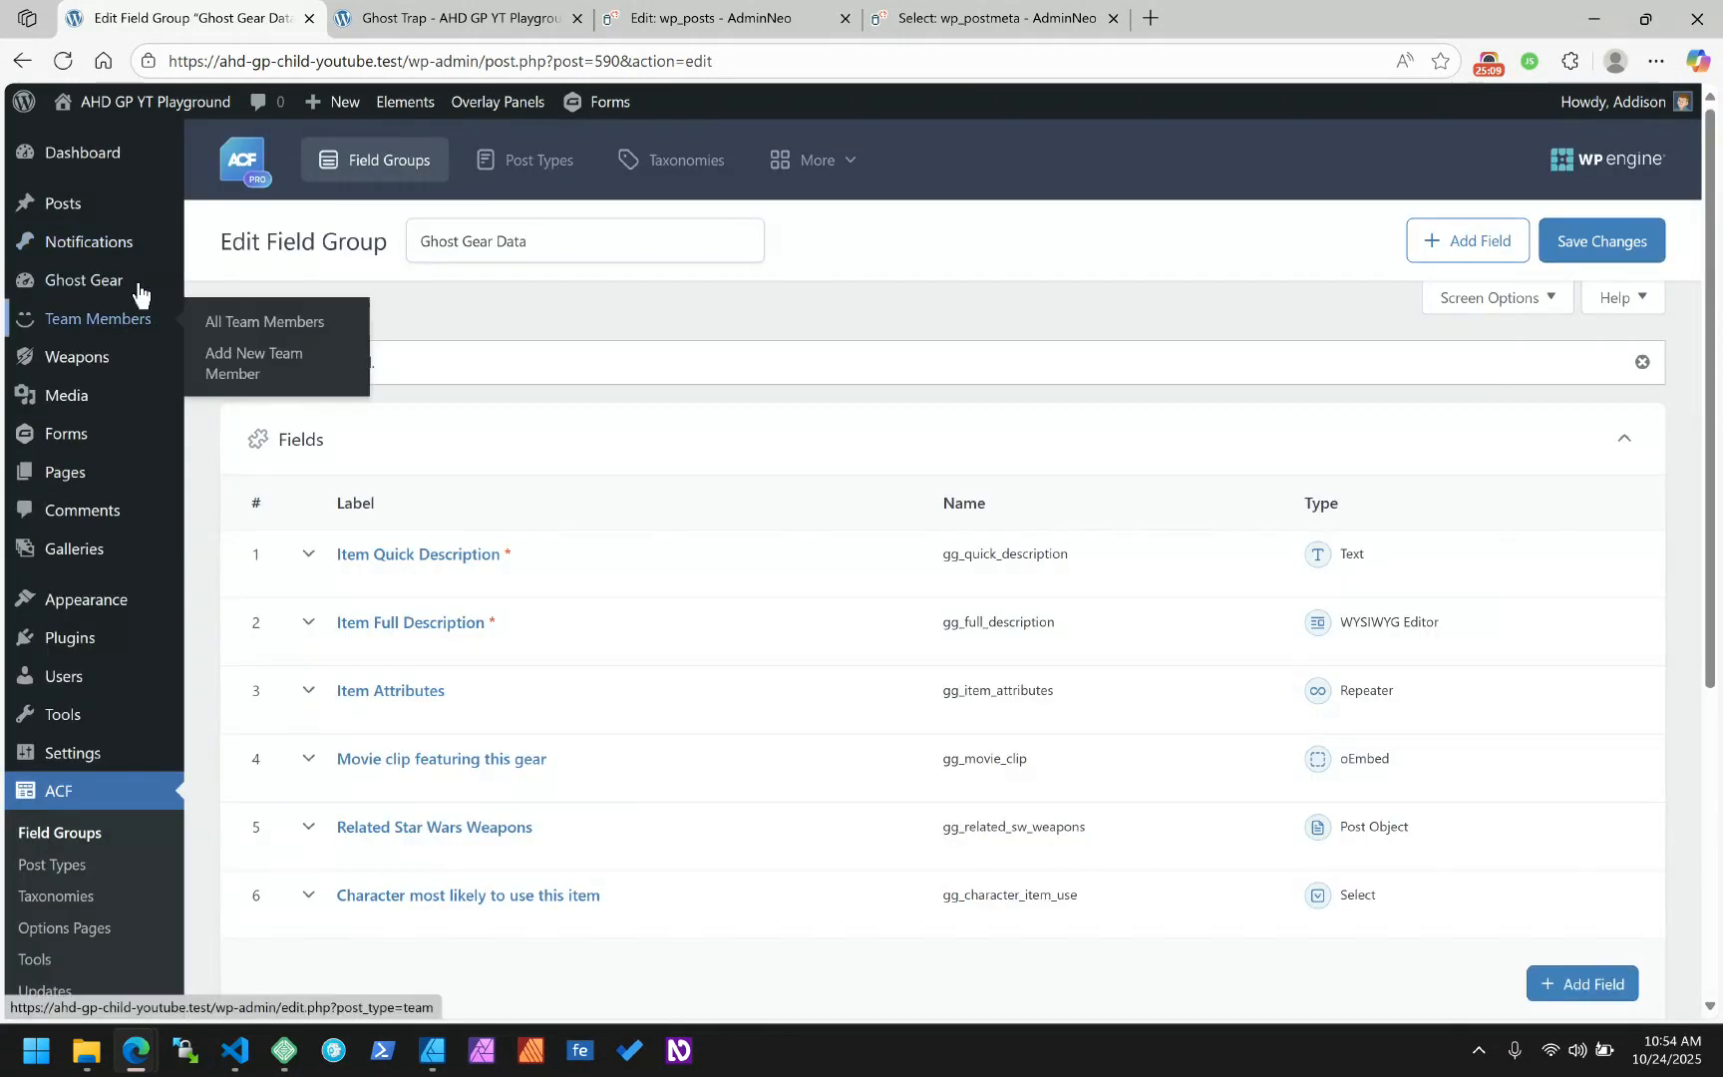
{"action": "left_click", "coordinate": [68, 280]}
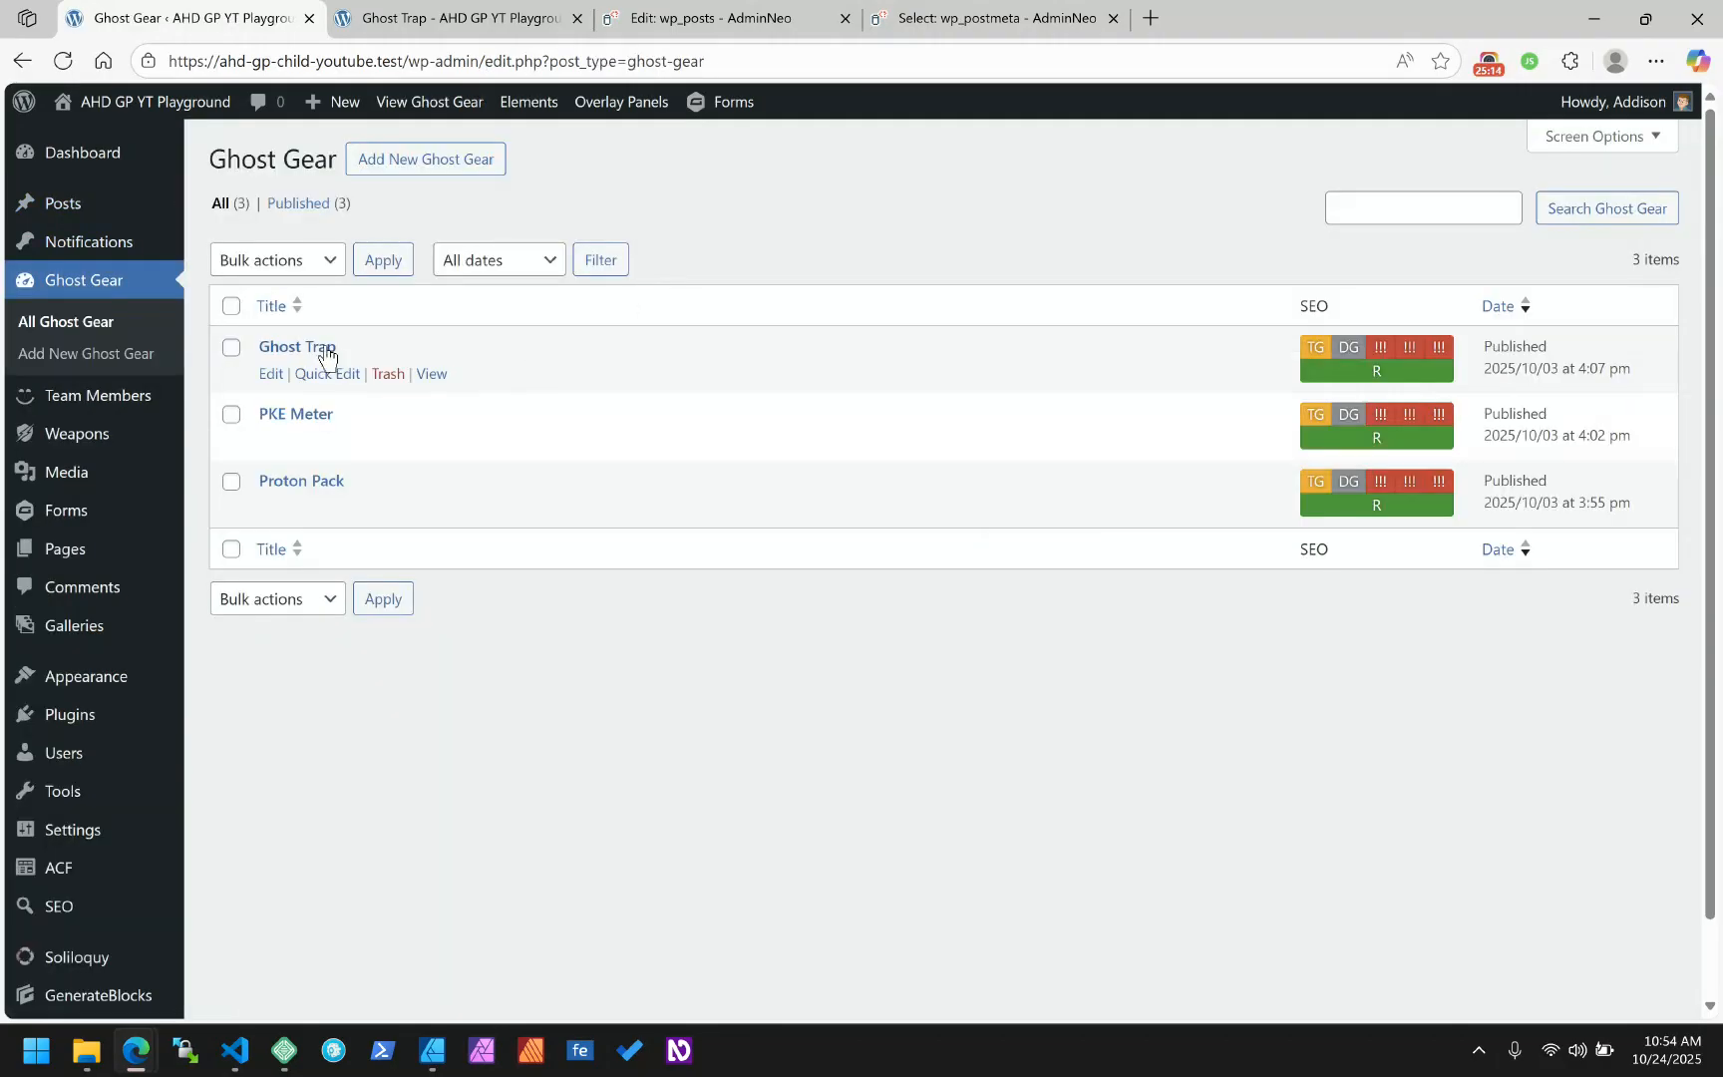
{"action": "left_click", "coordinate": [321, 348]}
Reload the front-end Ghost Trap page and examine the character line's location and the structure of the array output
{"action": "left_click", "coordinate": [428, 19]}
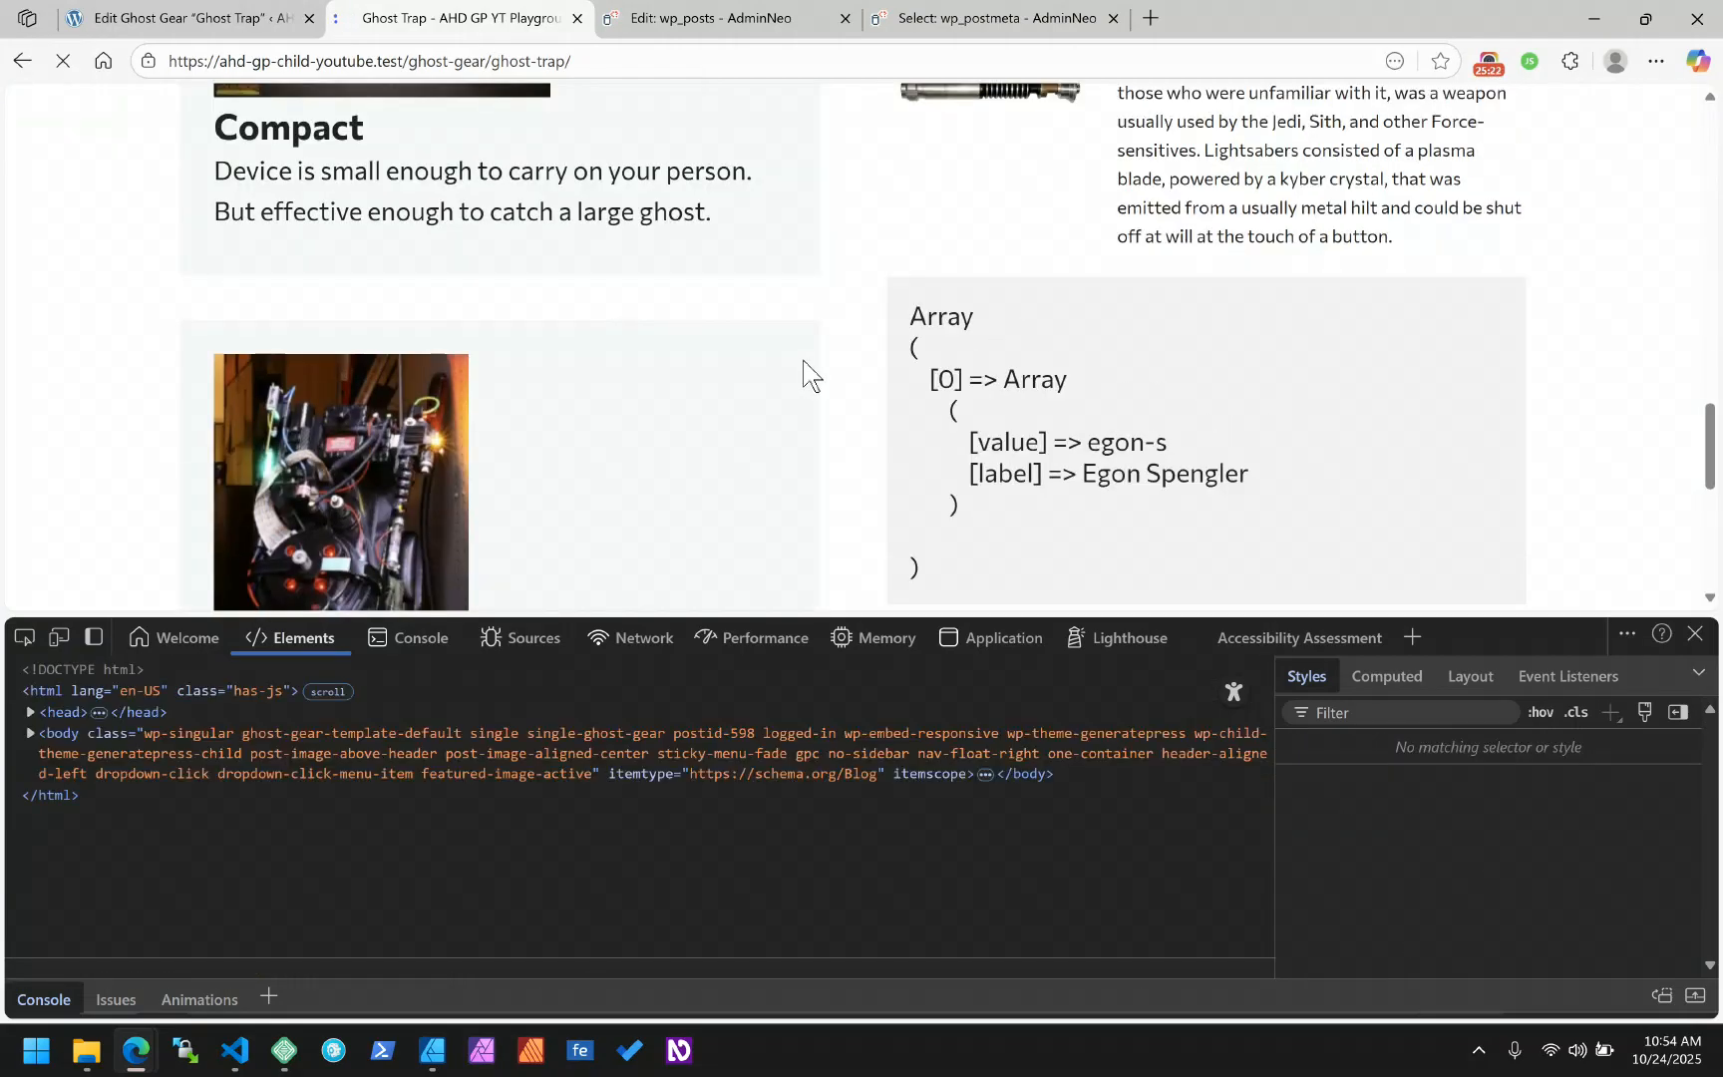
{"action": "scroll", "coordinate": [958, 349], "scroll_direction": "up", "scroll_amount": 6}
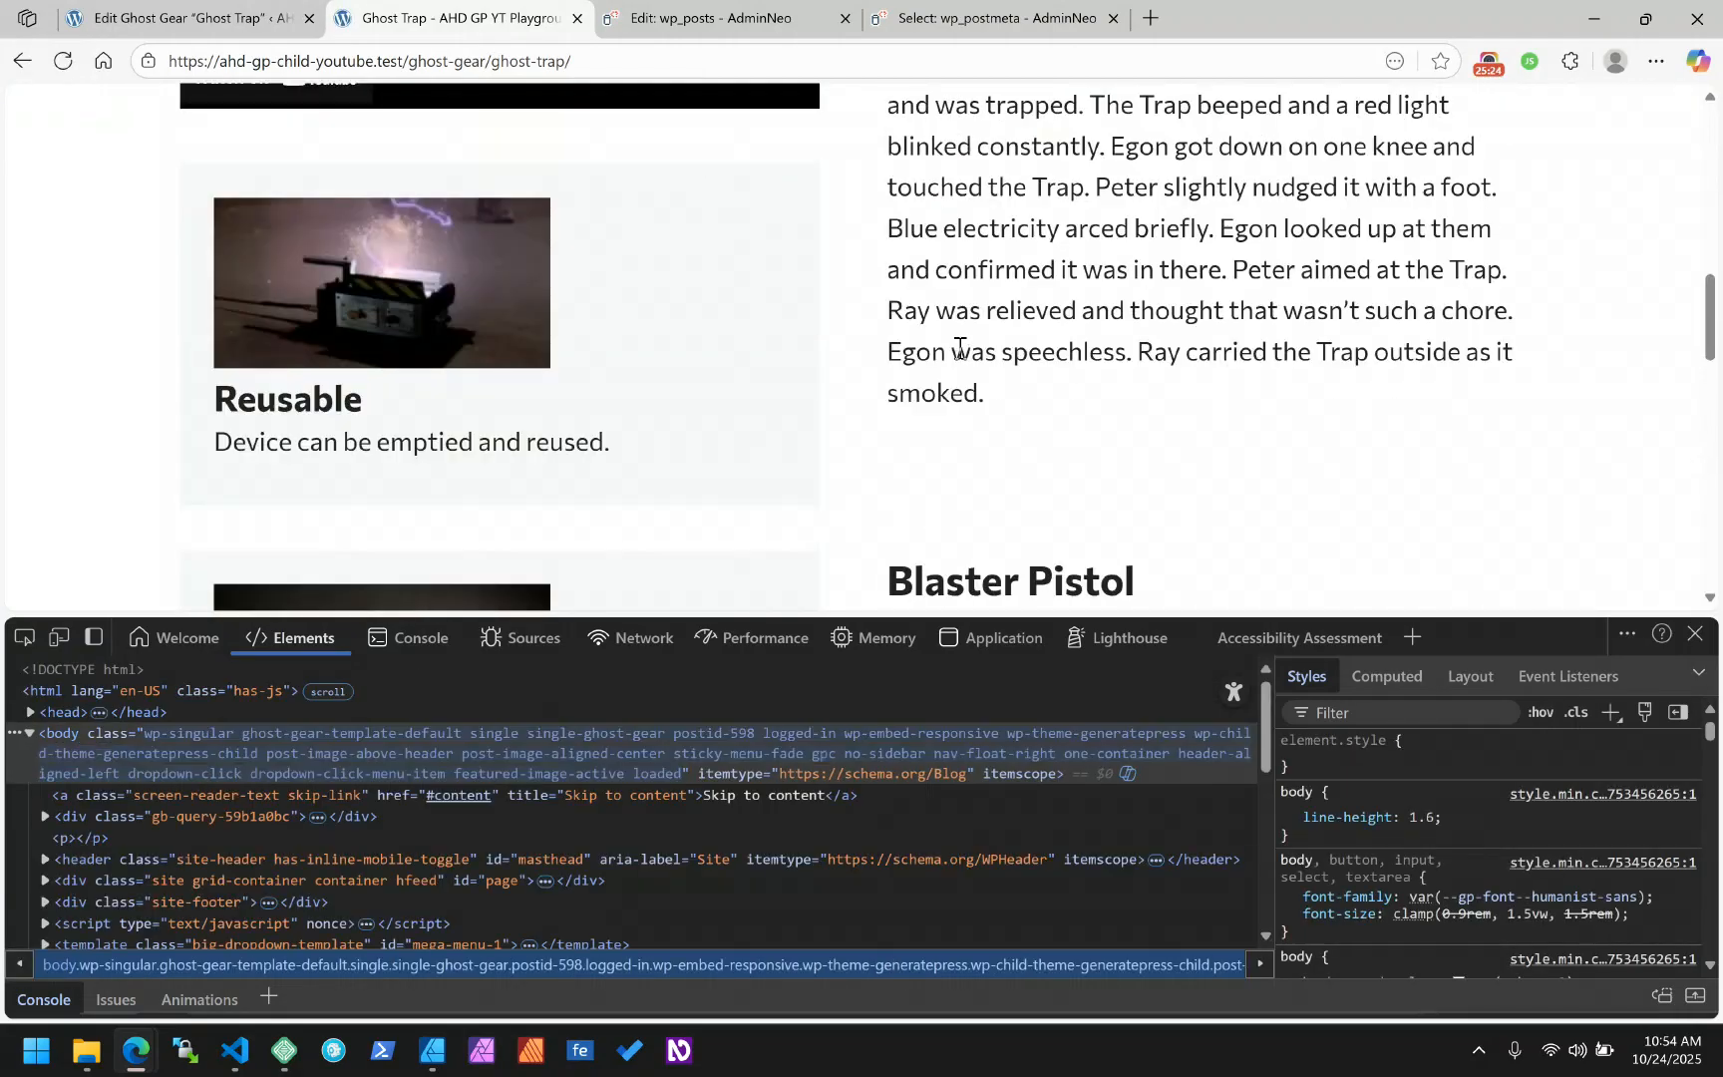
{"action": "scroll", "coordinate": [958, 348], "scroll_direction": "down", "scroll_amount": 10}
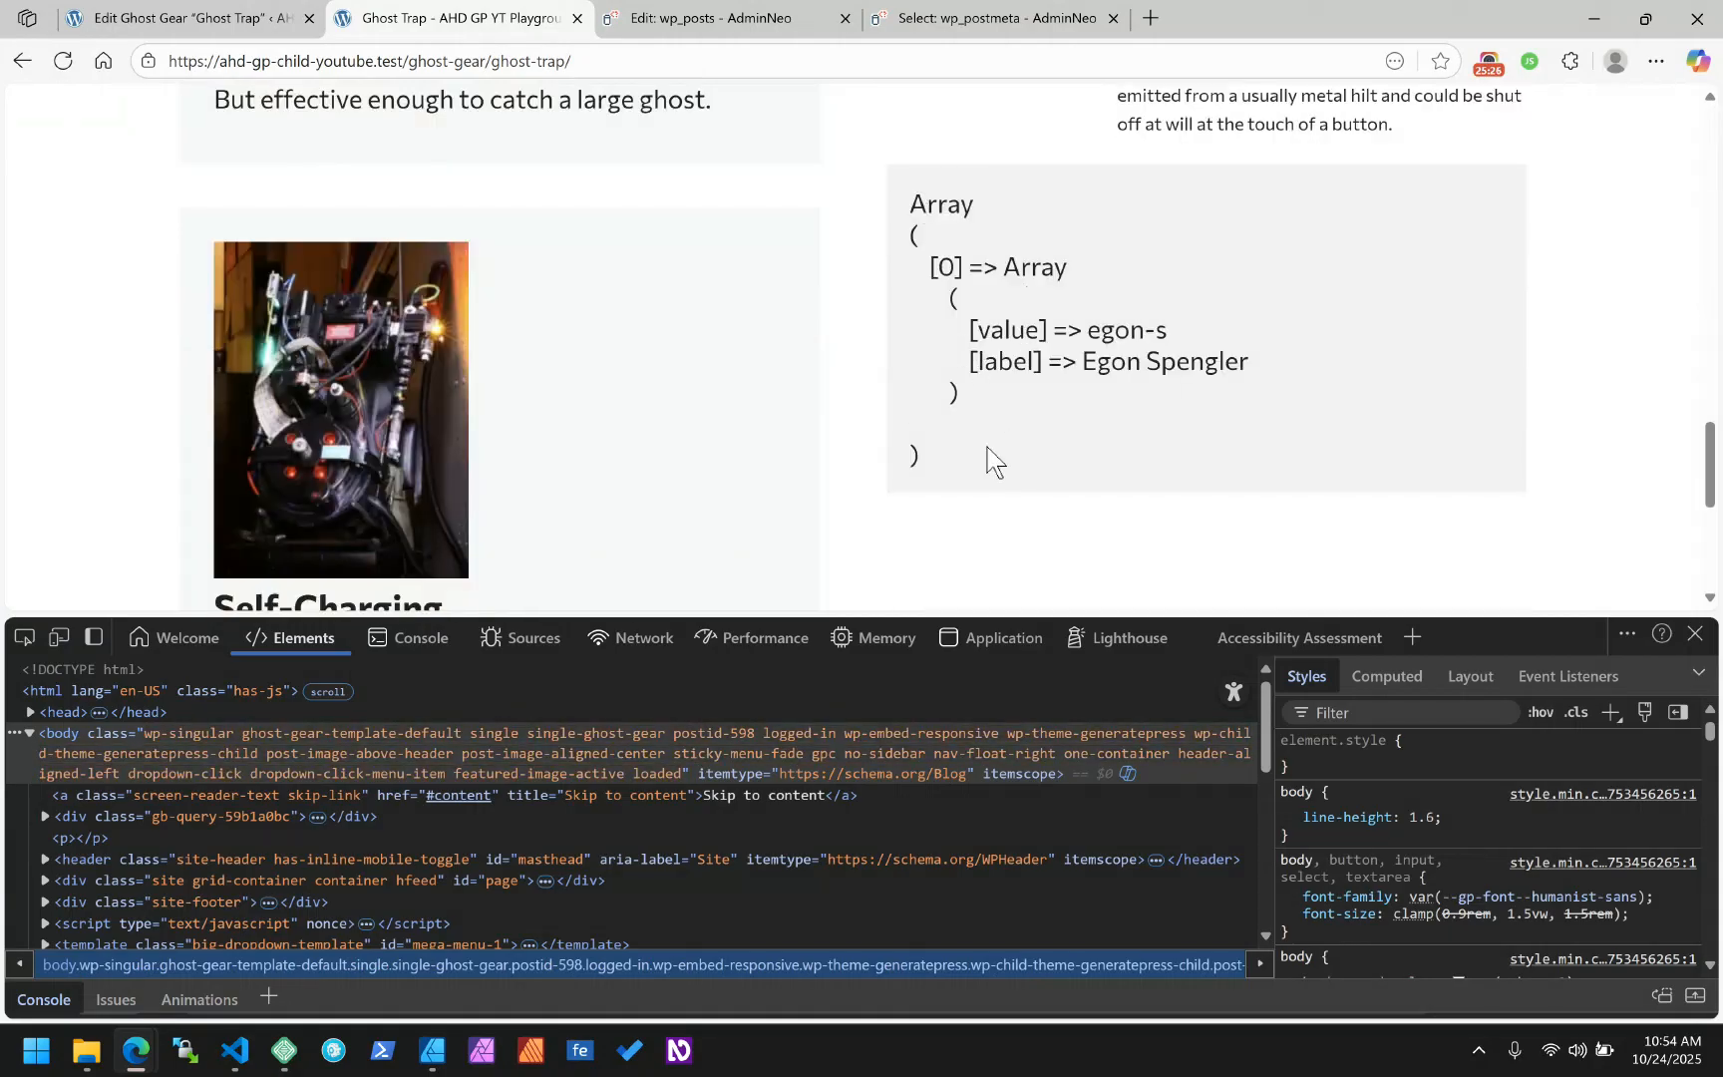
{"action": "left_click_drag", "start_coordinate": [946, 205], "coordinate": [918, 236]}
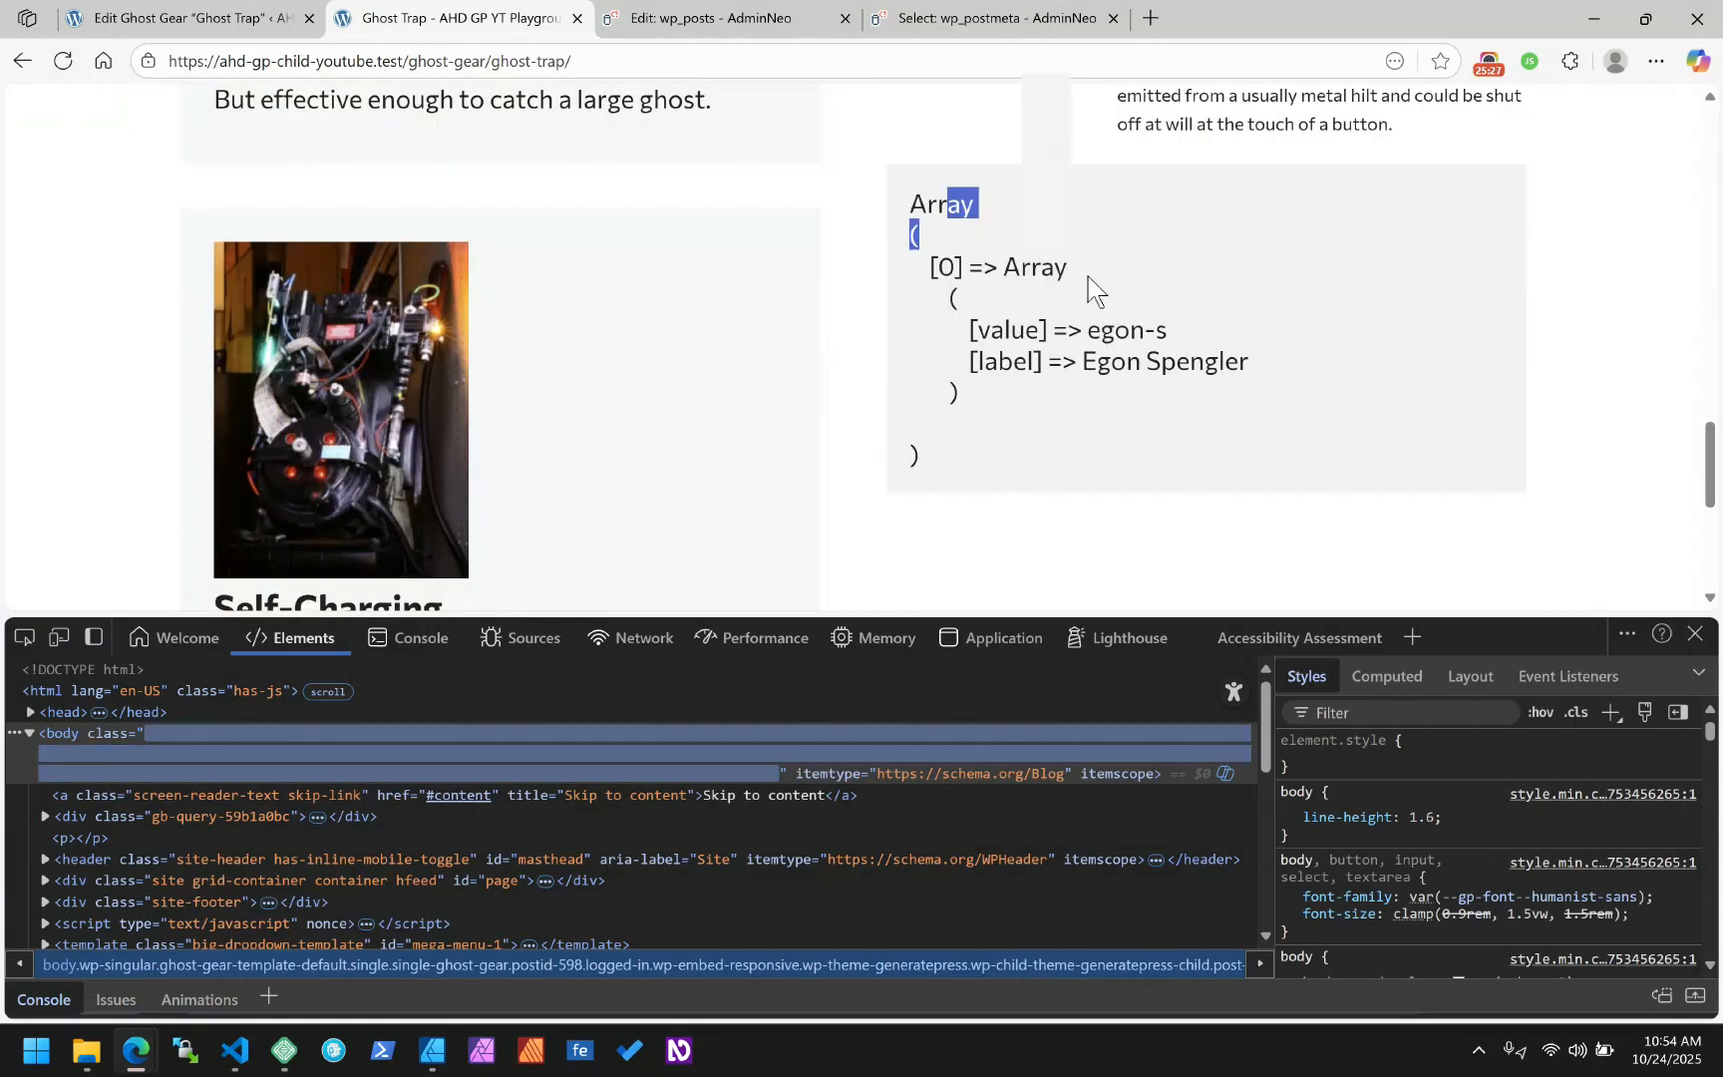
{"action": "left_click", "coordinate": [941, 448]}
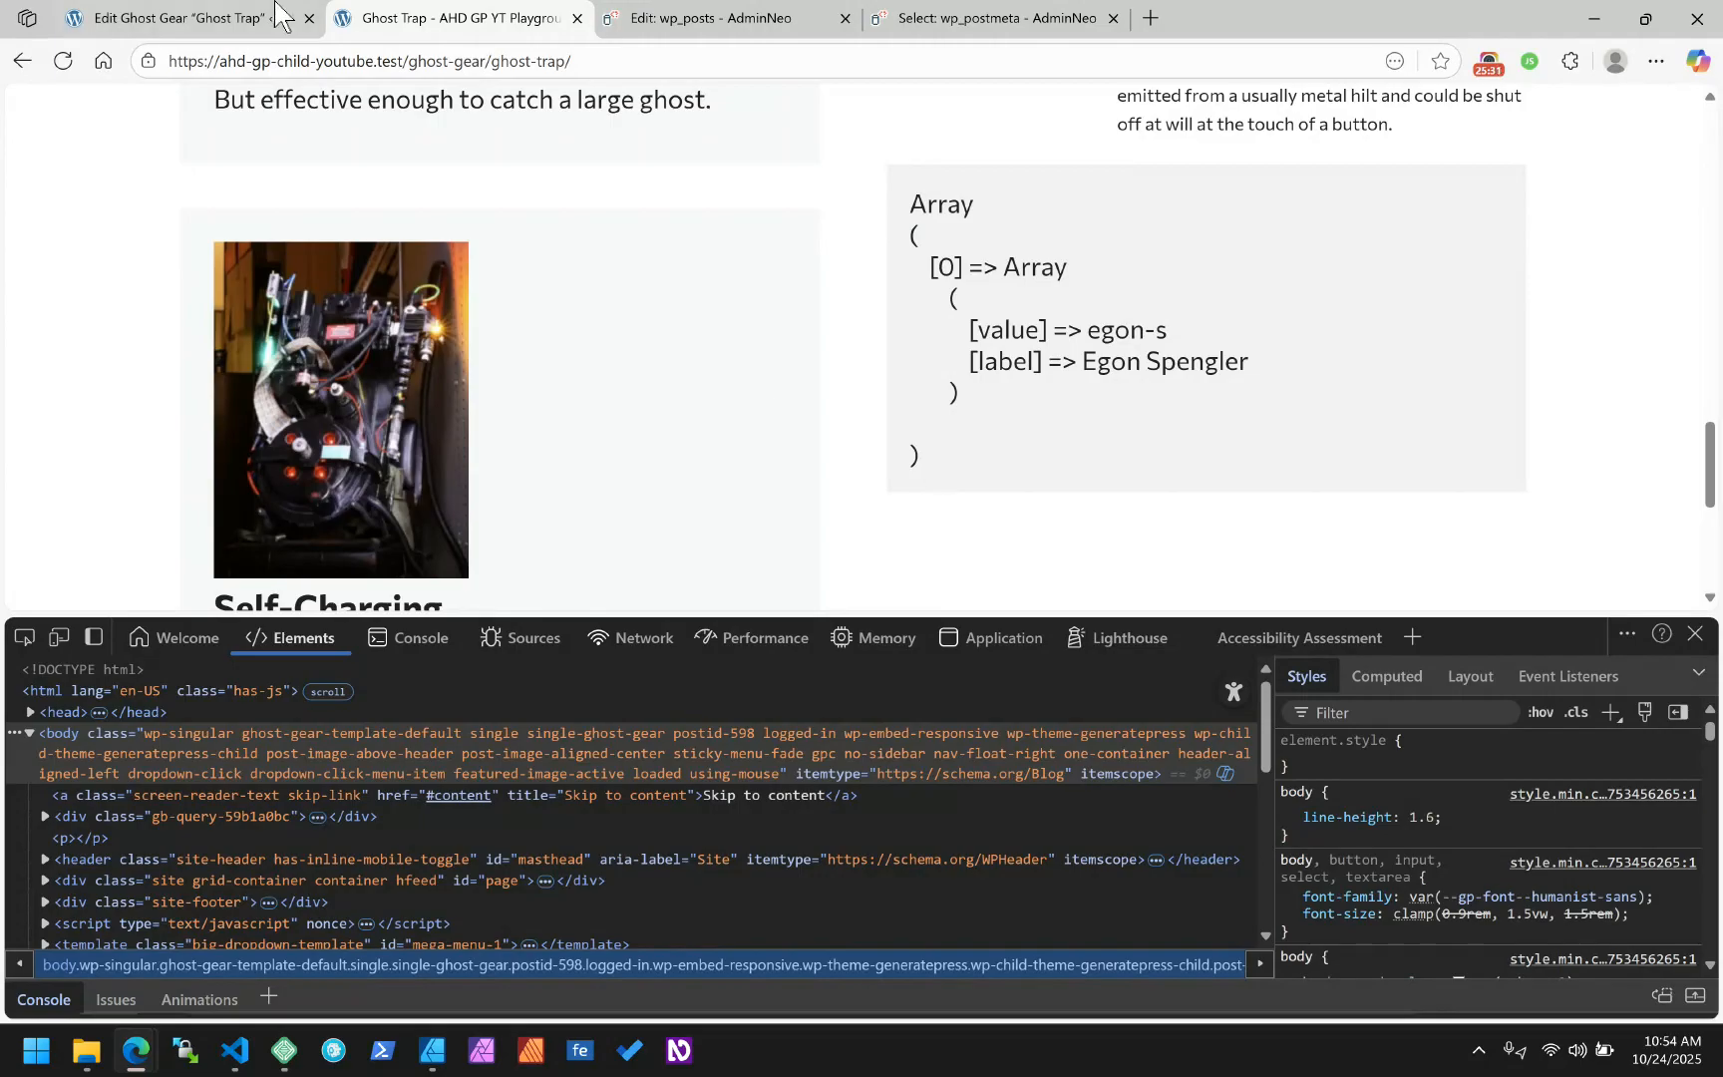
Return to the Ghost Trap editor and select Egon Spengler in the "Character most likely to use this item" field
{"action": "left_click", "coordinate": [209, 18]}
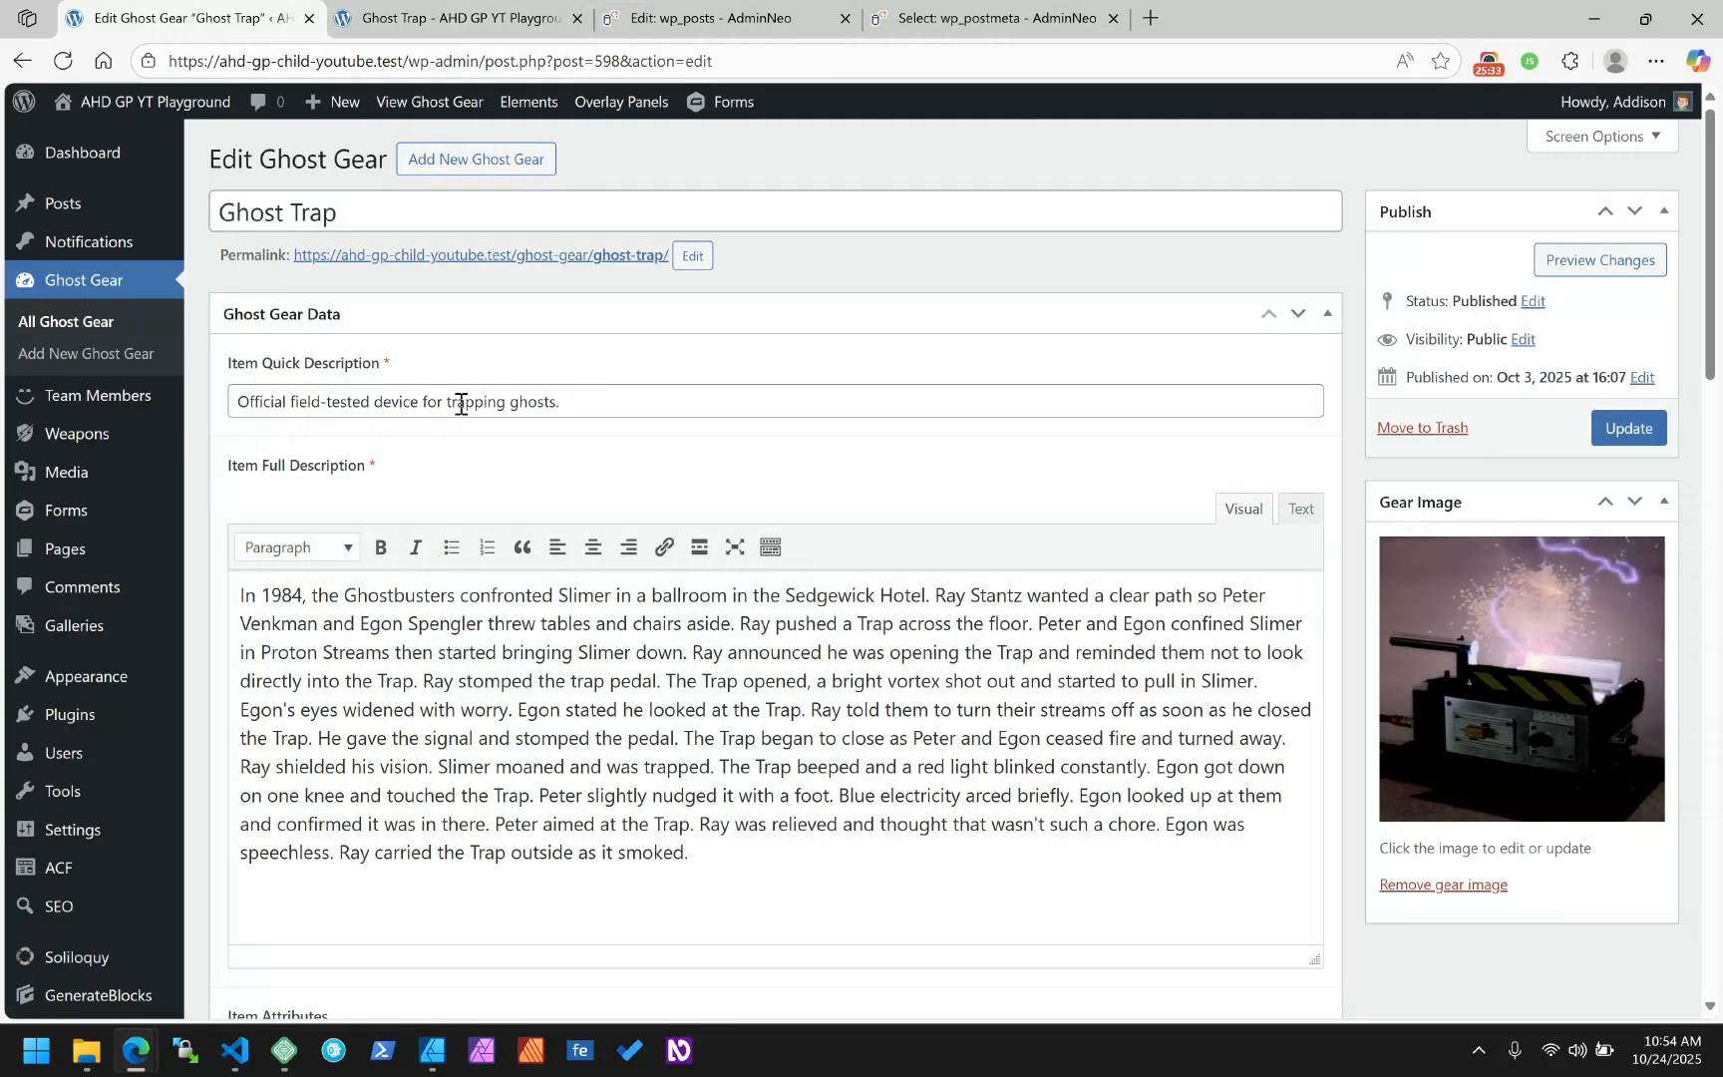
{"action": "scroll", "coordinate": [444, 404], "scroll_direction": "down", "scroll_amount": 15}
{"action": "scroll", "coordinate": [429, 414], "scroll_direction": "down", "scroll_amount": 8}
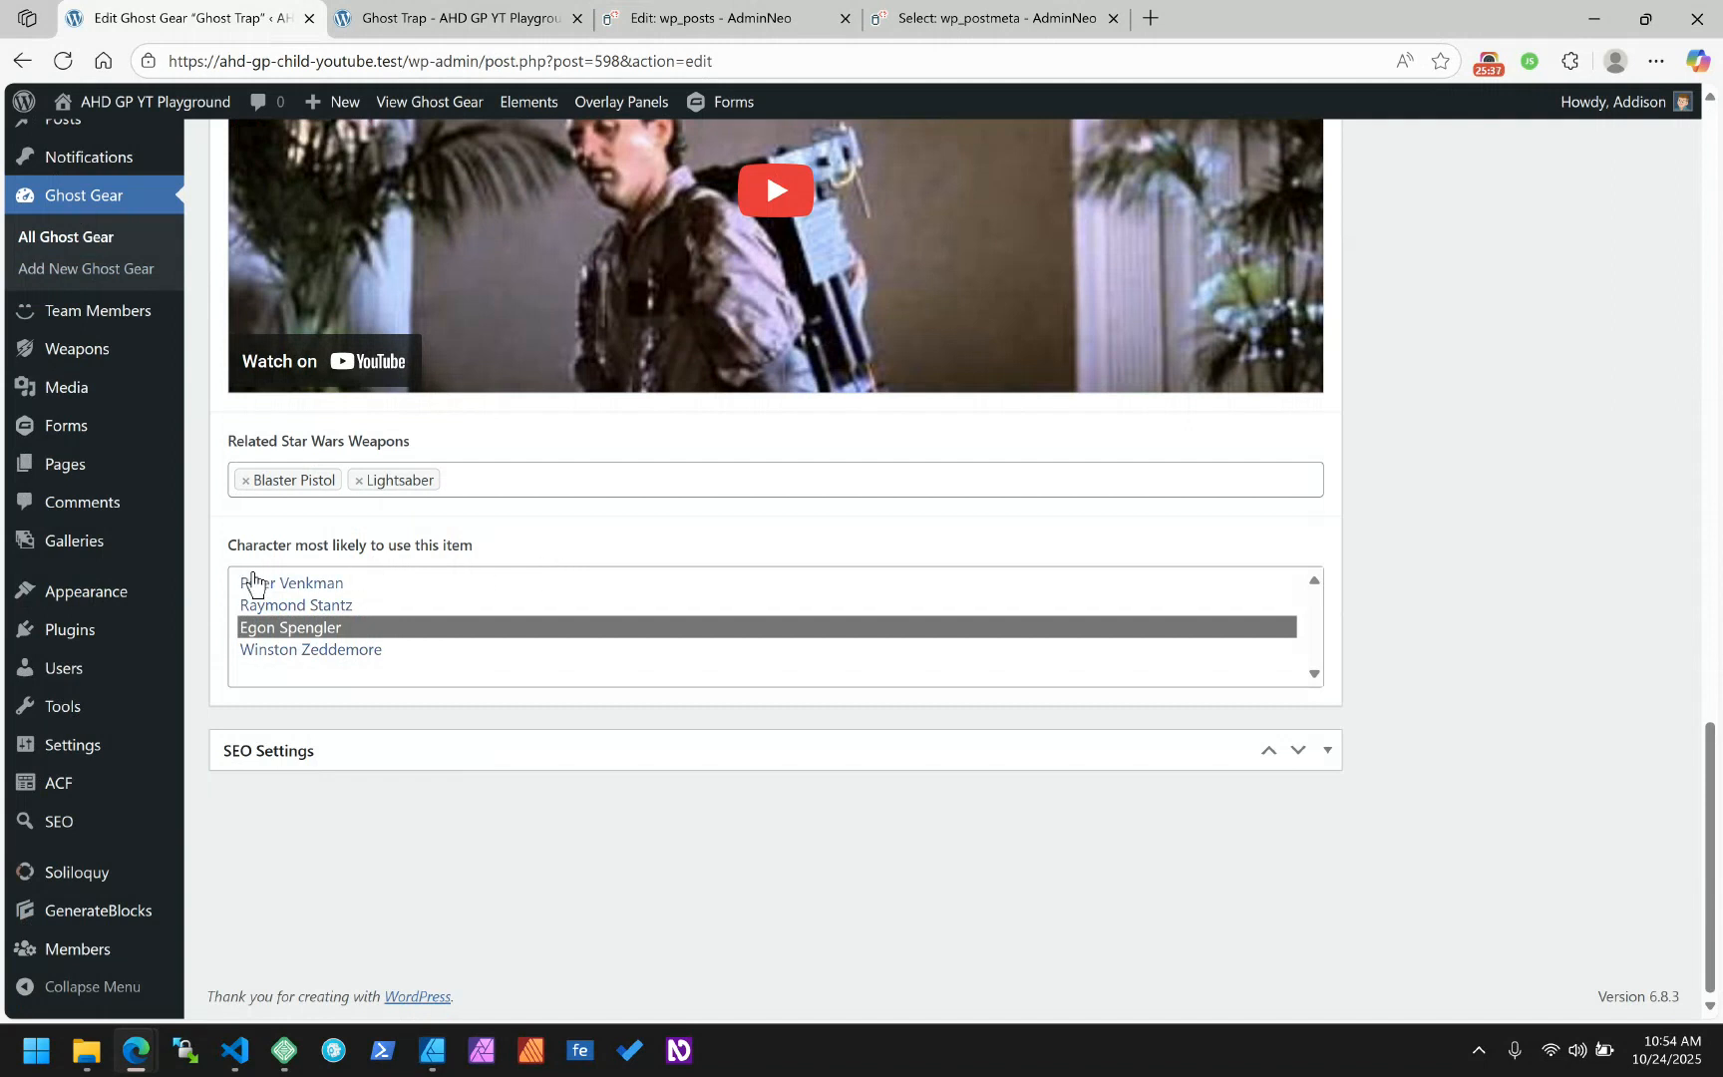
{"action": "left_click", "coordinate": [391, 586]}
{"action": "left_click", "coordinate": [323, 630]}
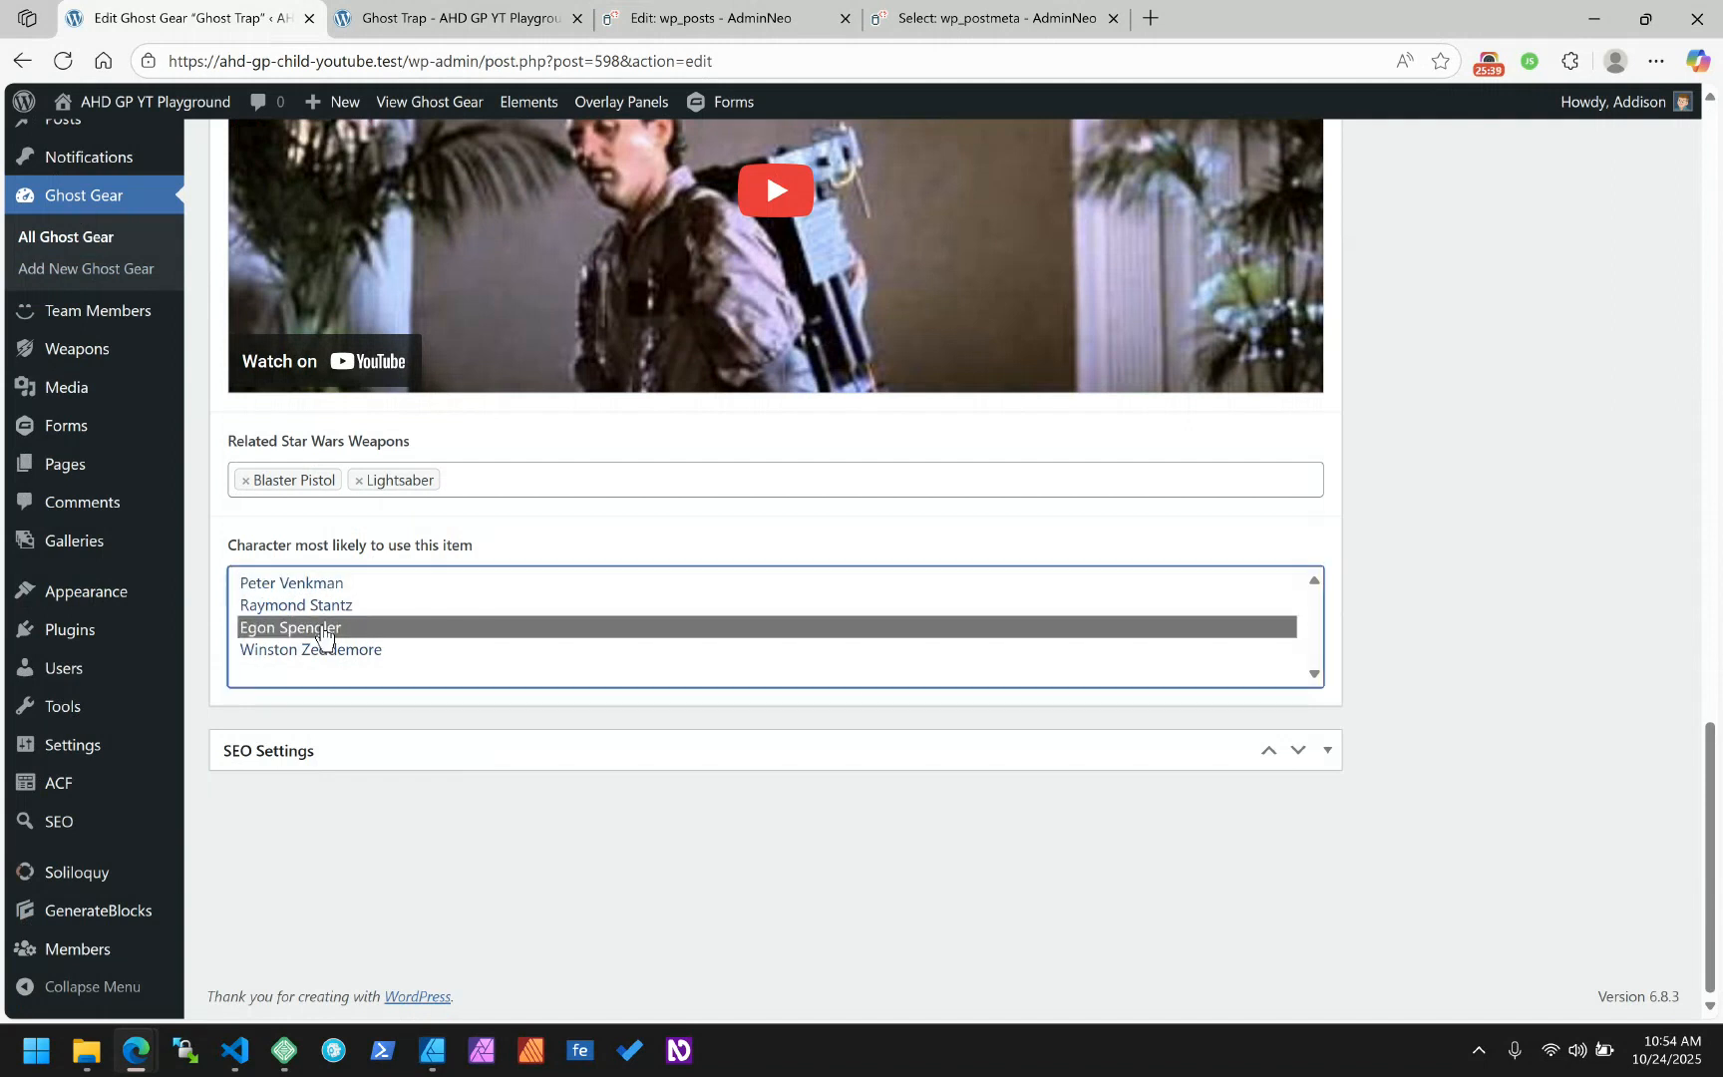
Try selecting Peter Venkman through Egon Spengler as a range, and Peter, Egon and Winston Zeddemore as individual choices
{"action": "left_click", "coordinate": [315, 586], "text": "shift"}
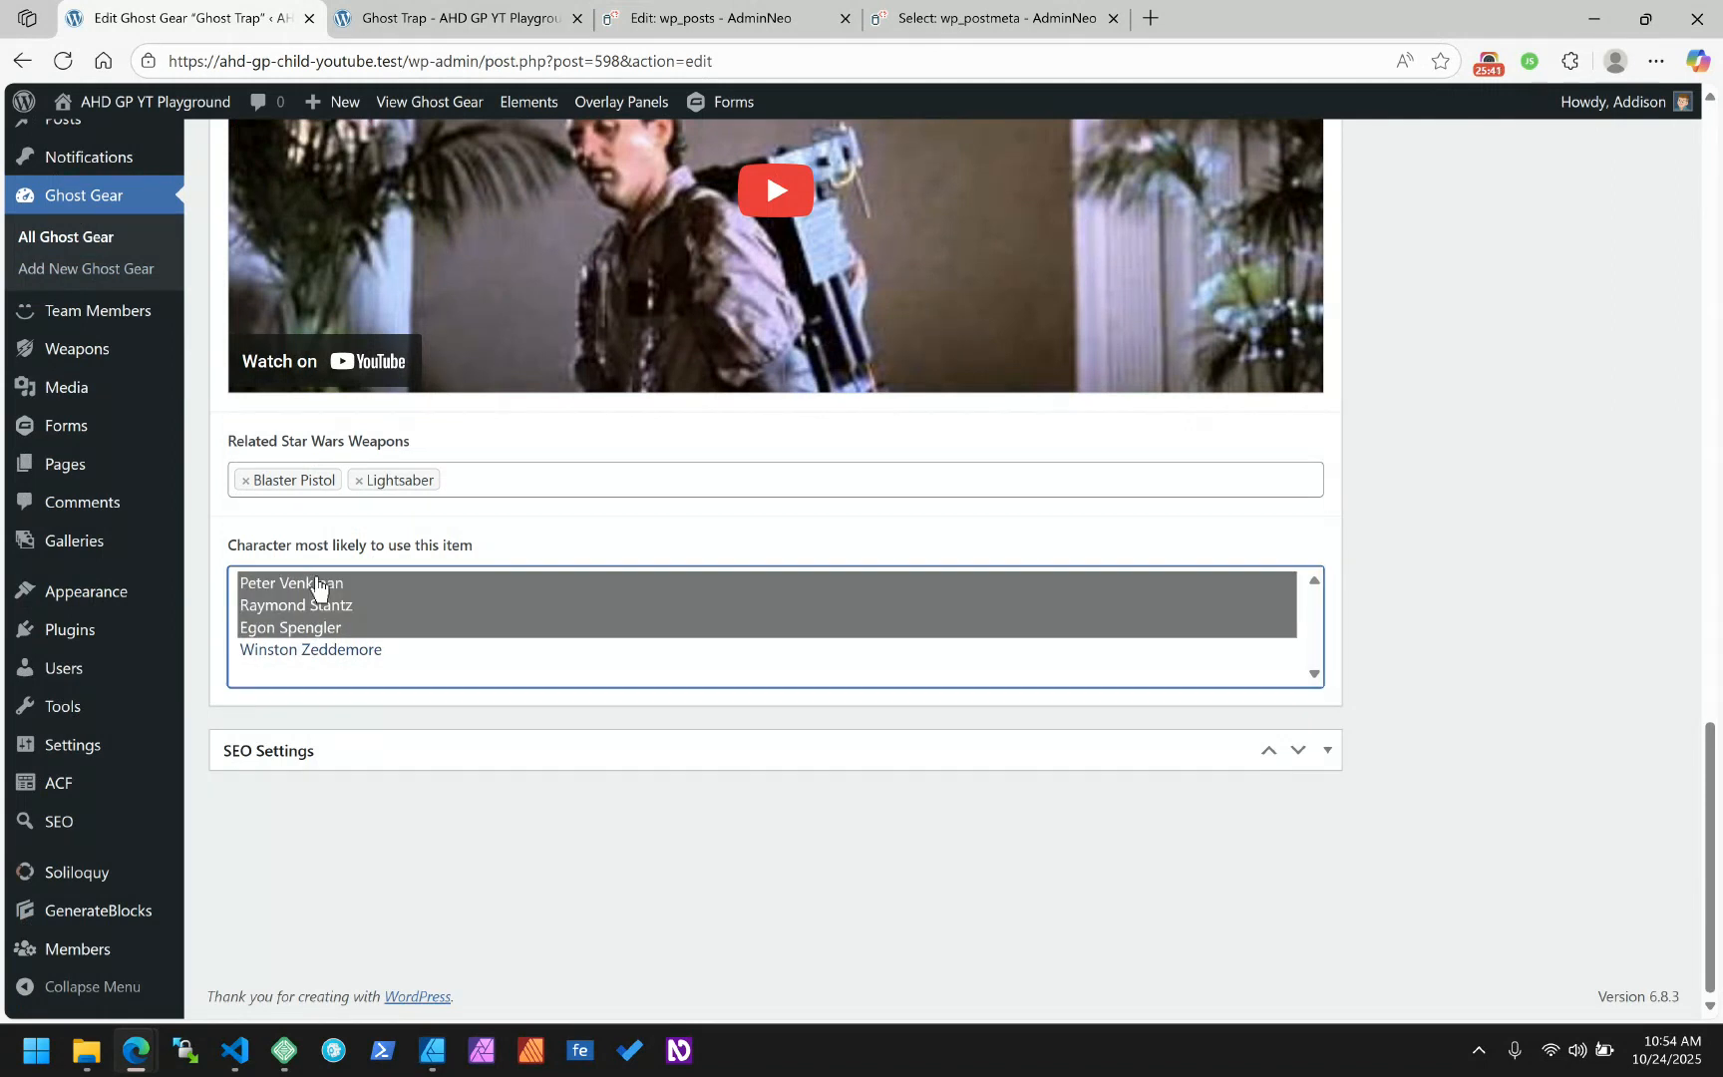
{"action": "left_click", "coordinate": [390, 716]}
{"action": "left_click", "coordinate": [336, 630]}
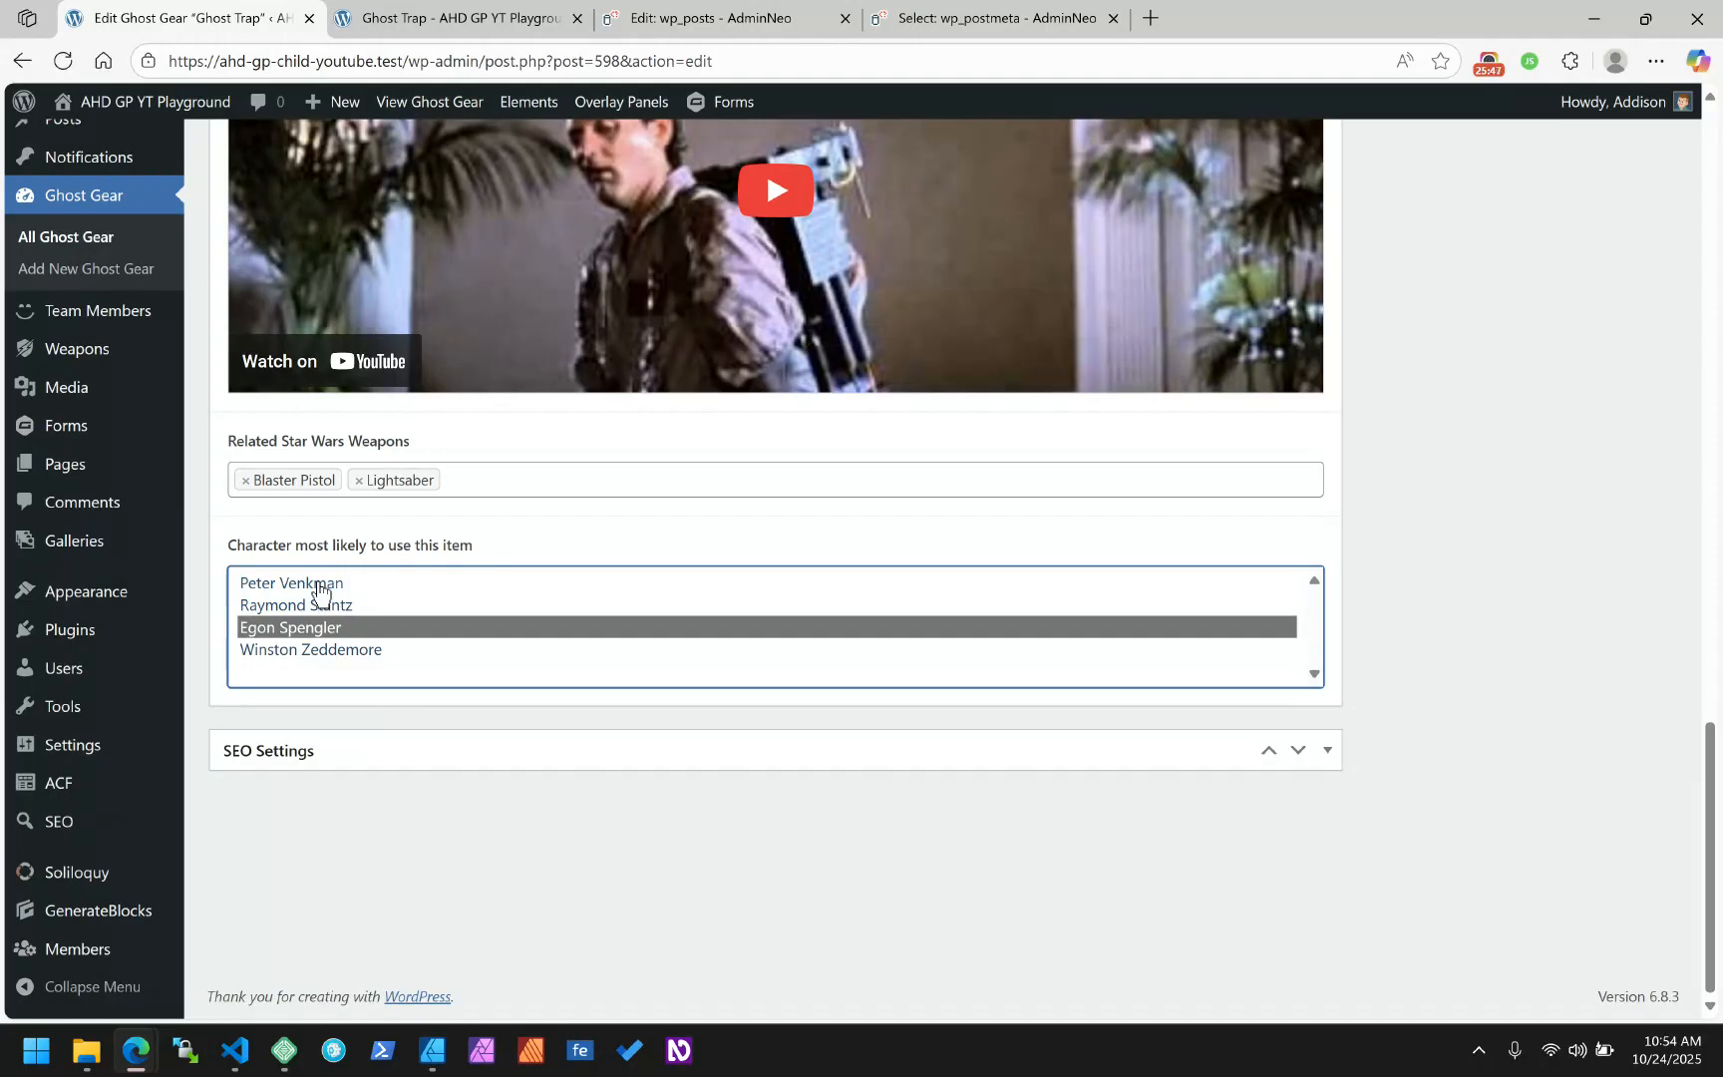
{"action": "left_click", "coordinate": [317, 584], "text": "ctrl"}
{"action": "left_click", "coordinate": [307, 649], "text": "ctrl"}
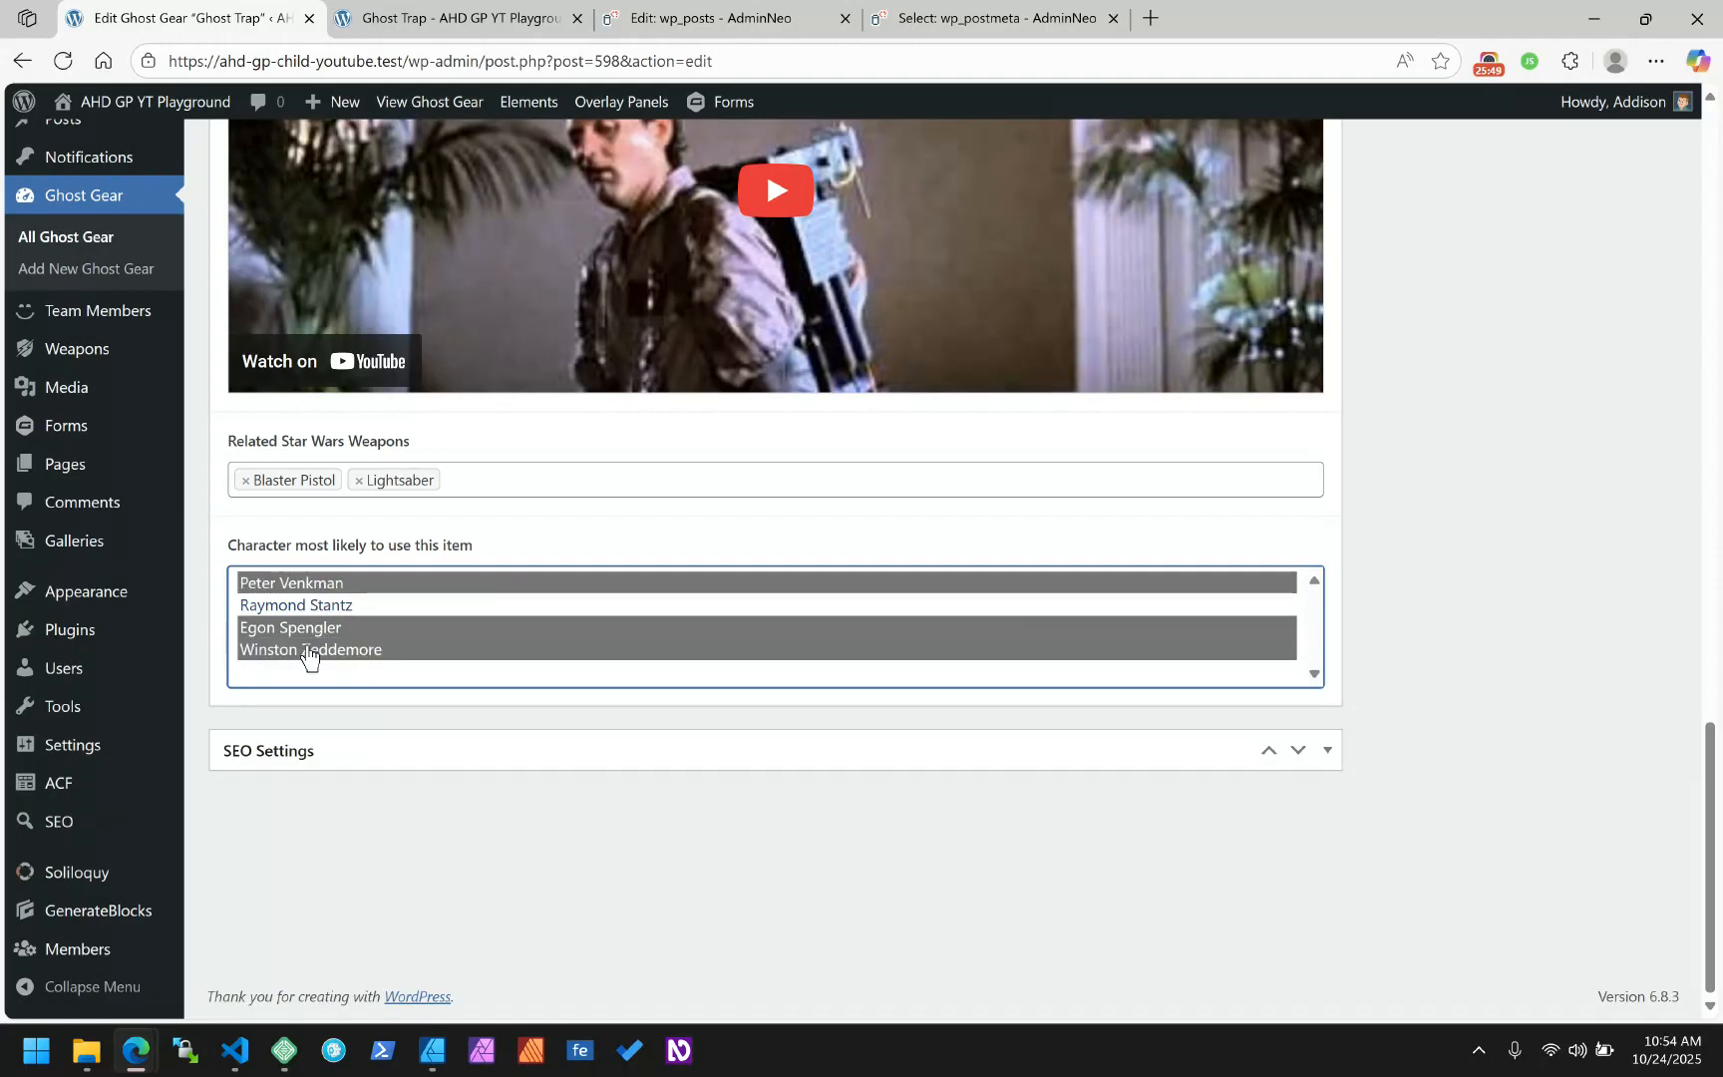
{"action": "left_click", "coordinate": [307, 649], "text": "ctrl"}
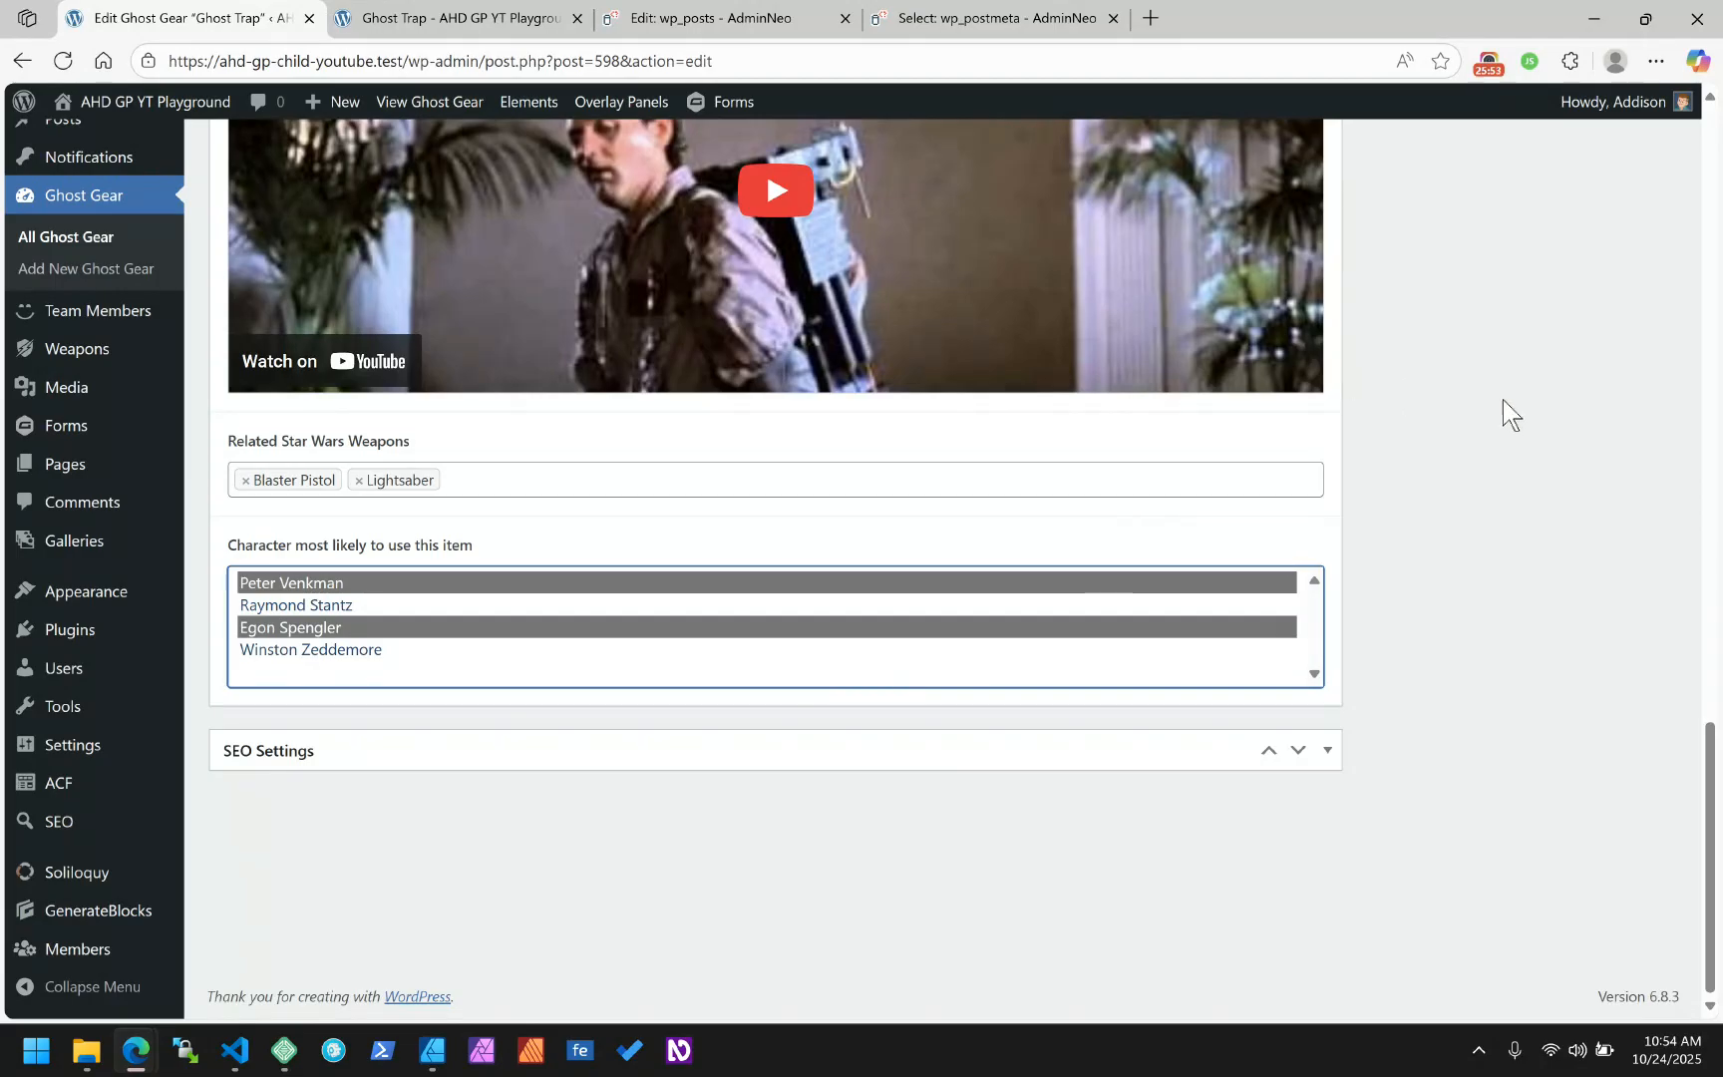
{"action": "left_click", "coordinate": [329, 586], "text": "ctrl"}
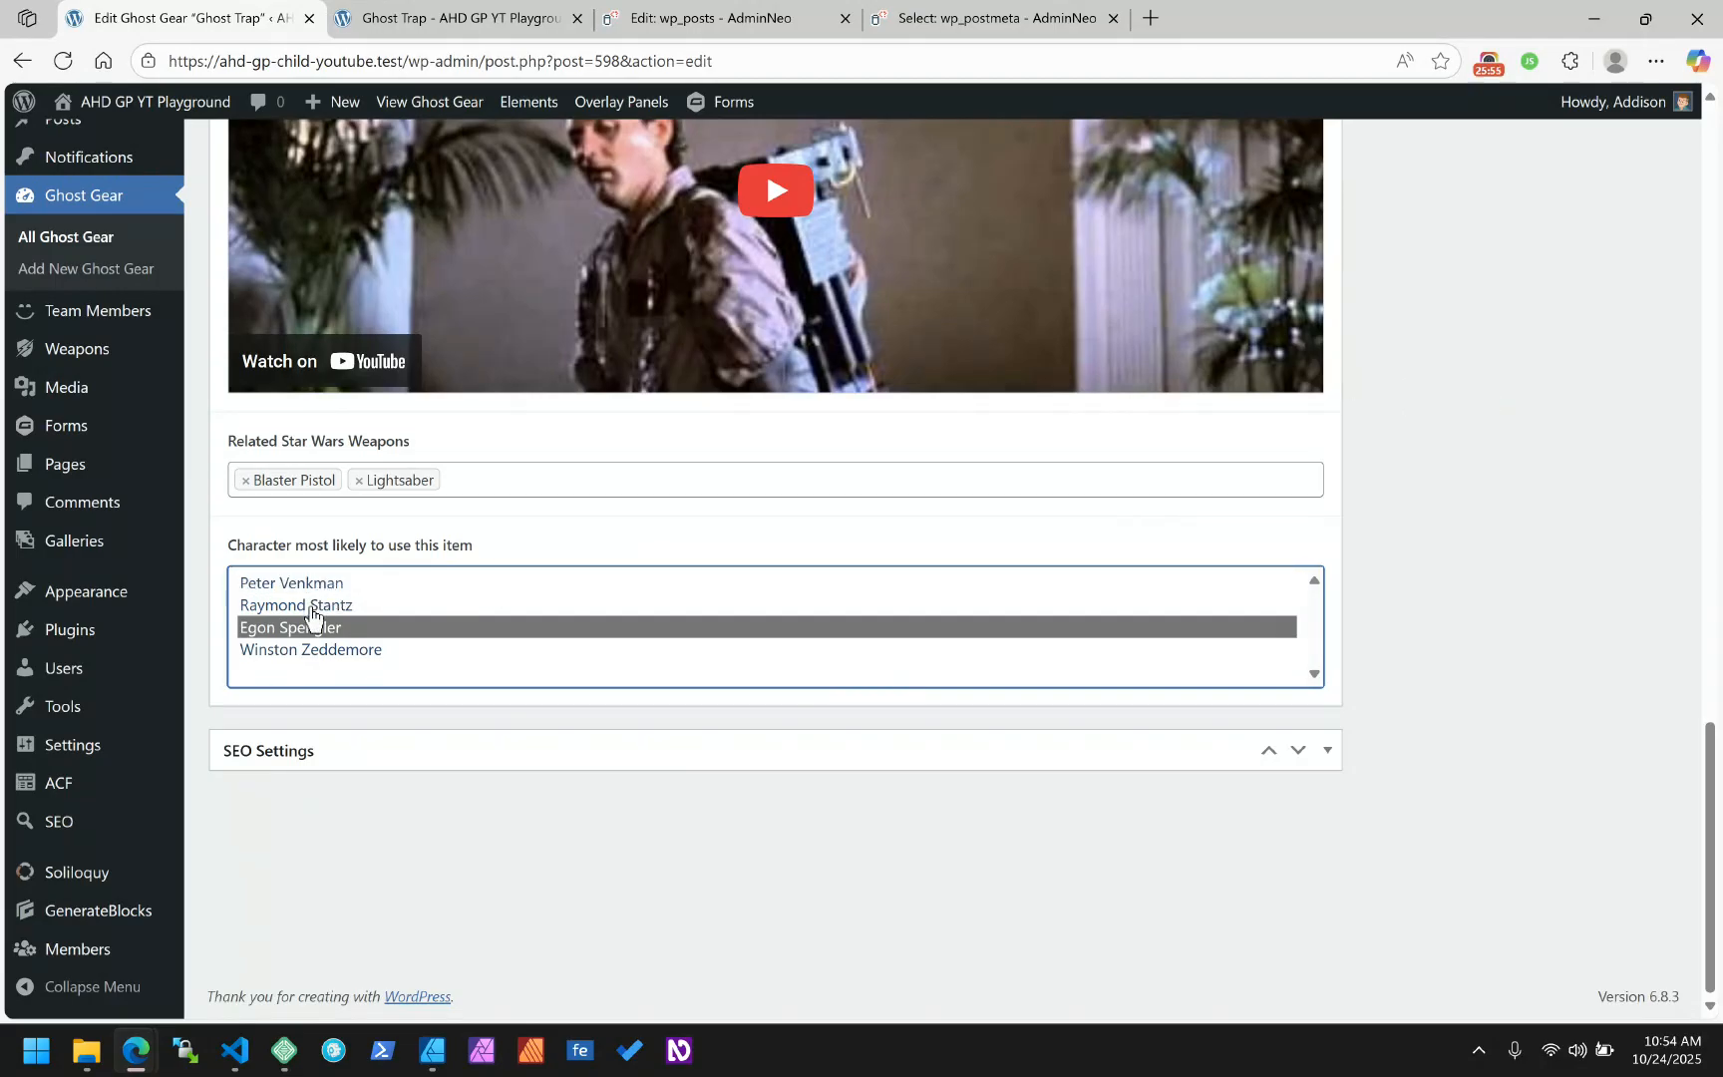
Add Raymond Stantz to the selection alongside Egon Spengler and update the Ghost Trap item
{"action": "left_click", "coordinate": [312, 608], "text": "ctrl"}
{"action": "scroll", "coordinate": [1585, 494], "scroll_direction": "up", "scroll_amount": 10}
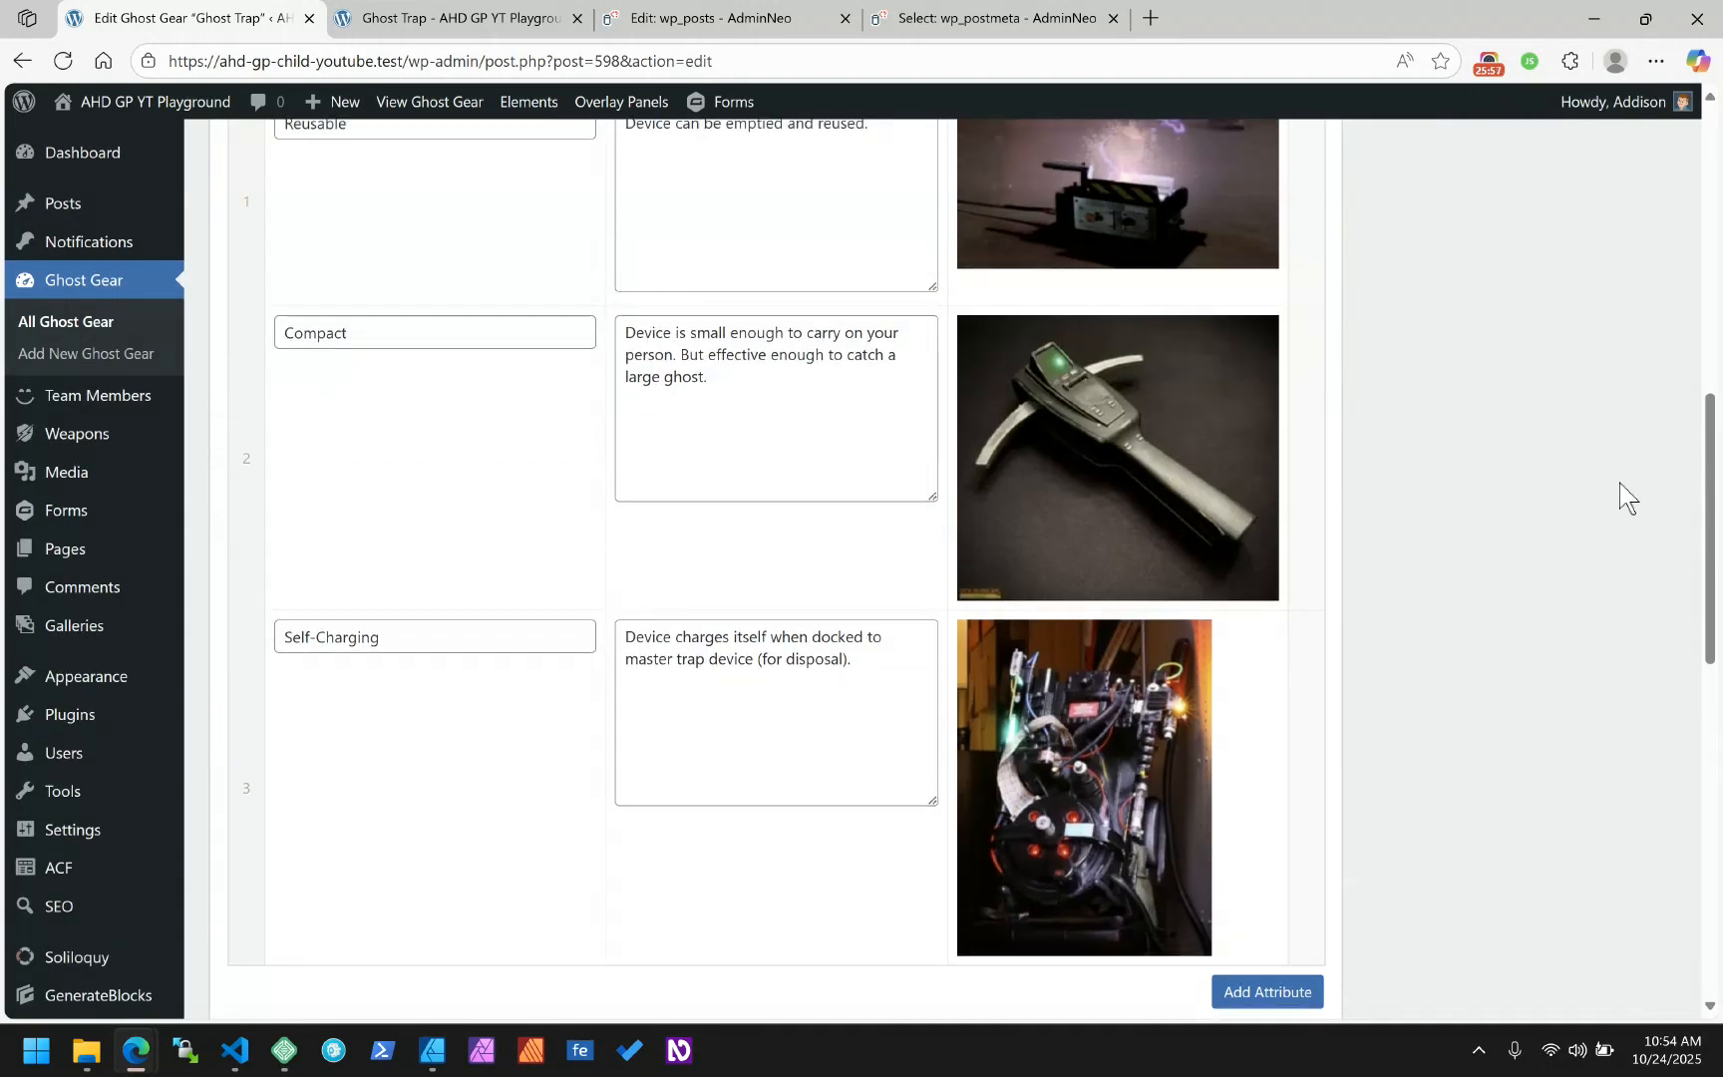
{"action": "scroll", "coordinate": [1621, 488], "scroll_direction": "up", "scroll_amount": 10}
{"action": "left_click", "coordinate": [1629, 420]}
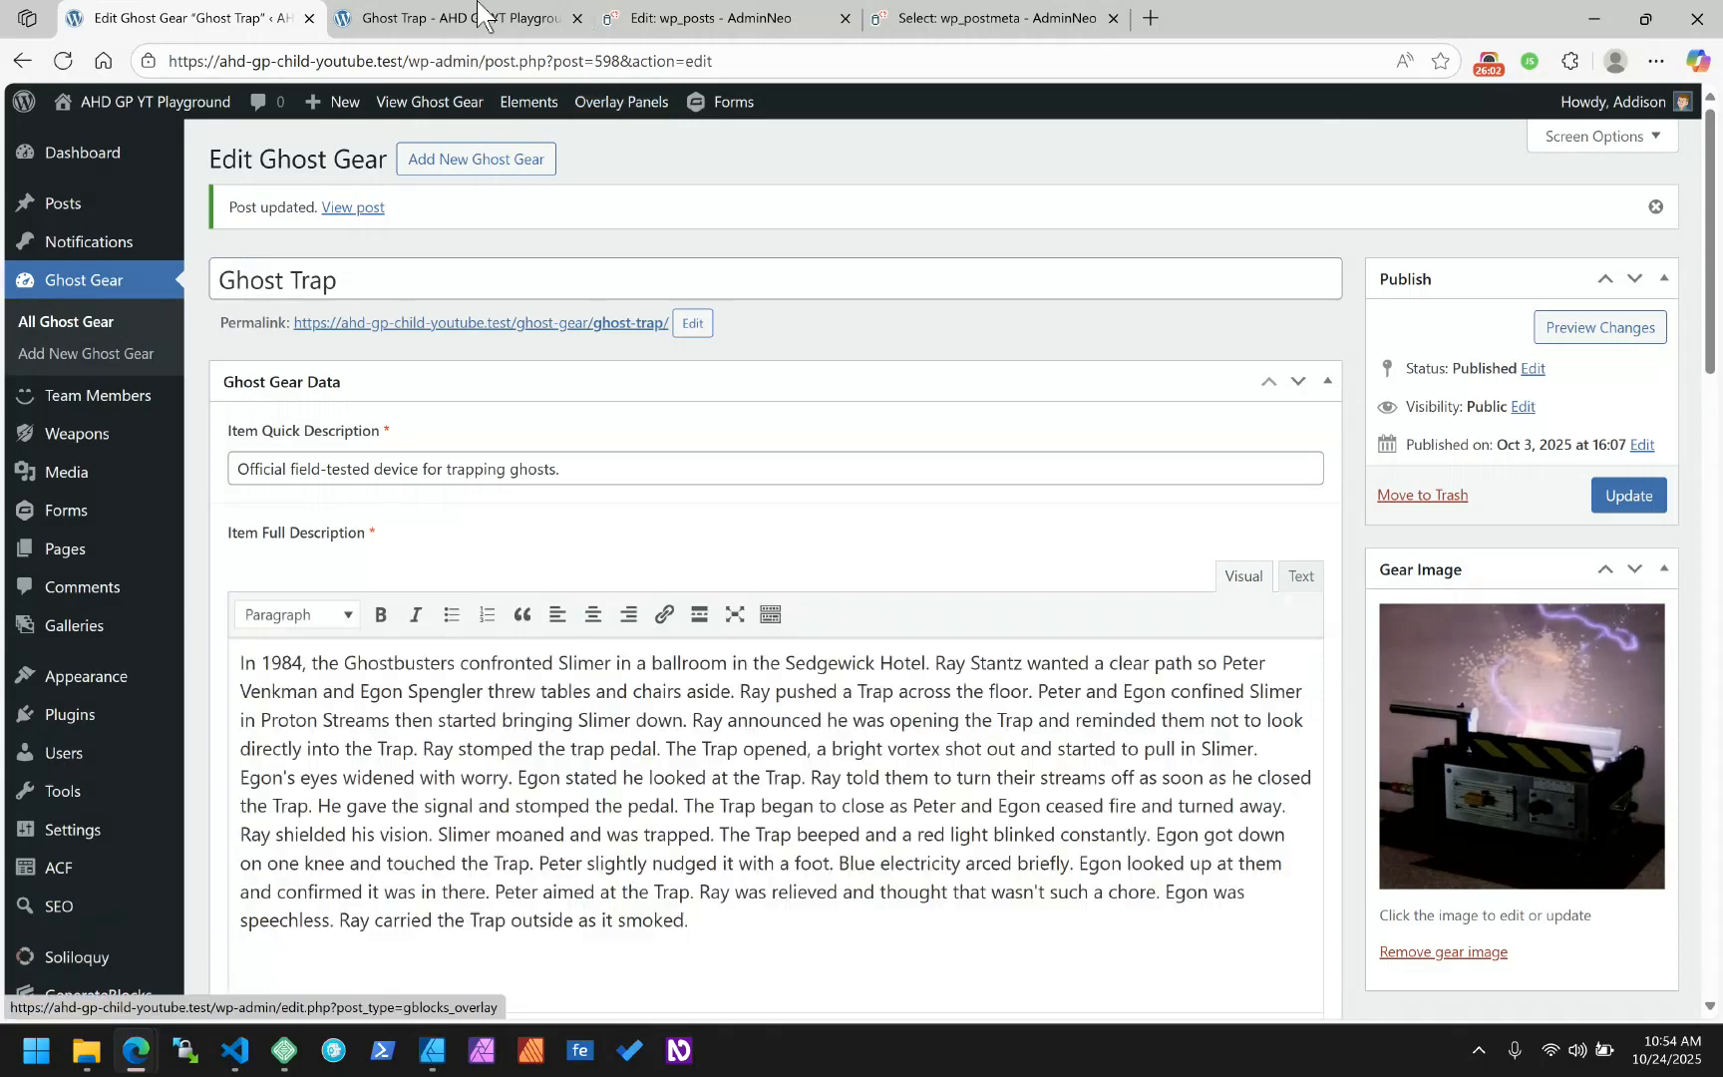
Reload the front-end Ghost Trap page and examine how the array output is structured for the two selected characters
{"action": "left_click", "coordinate": [477, 14]}
{"action": "left_click", "coordinate": [62, 60]}
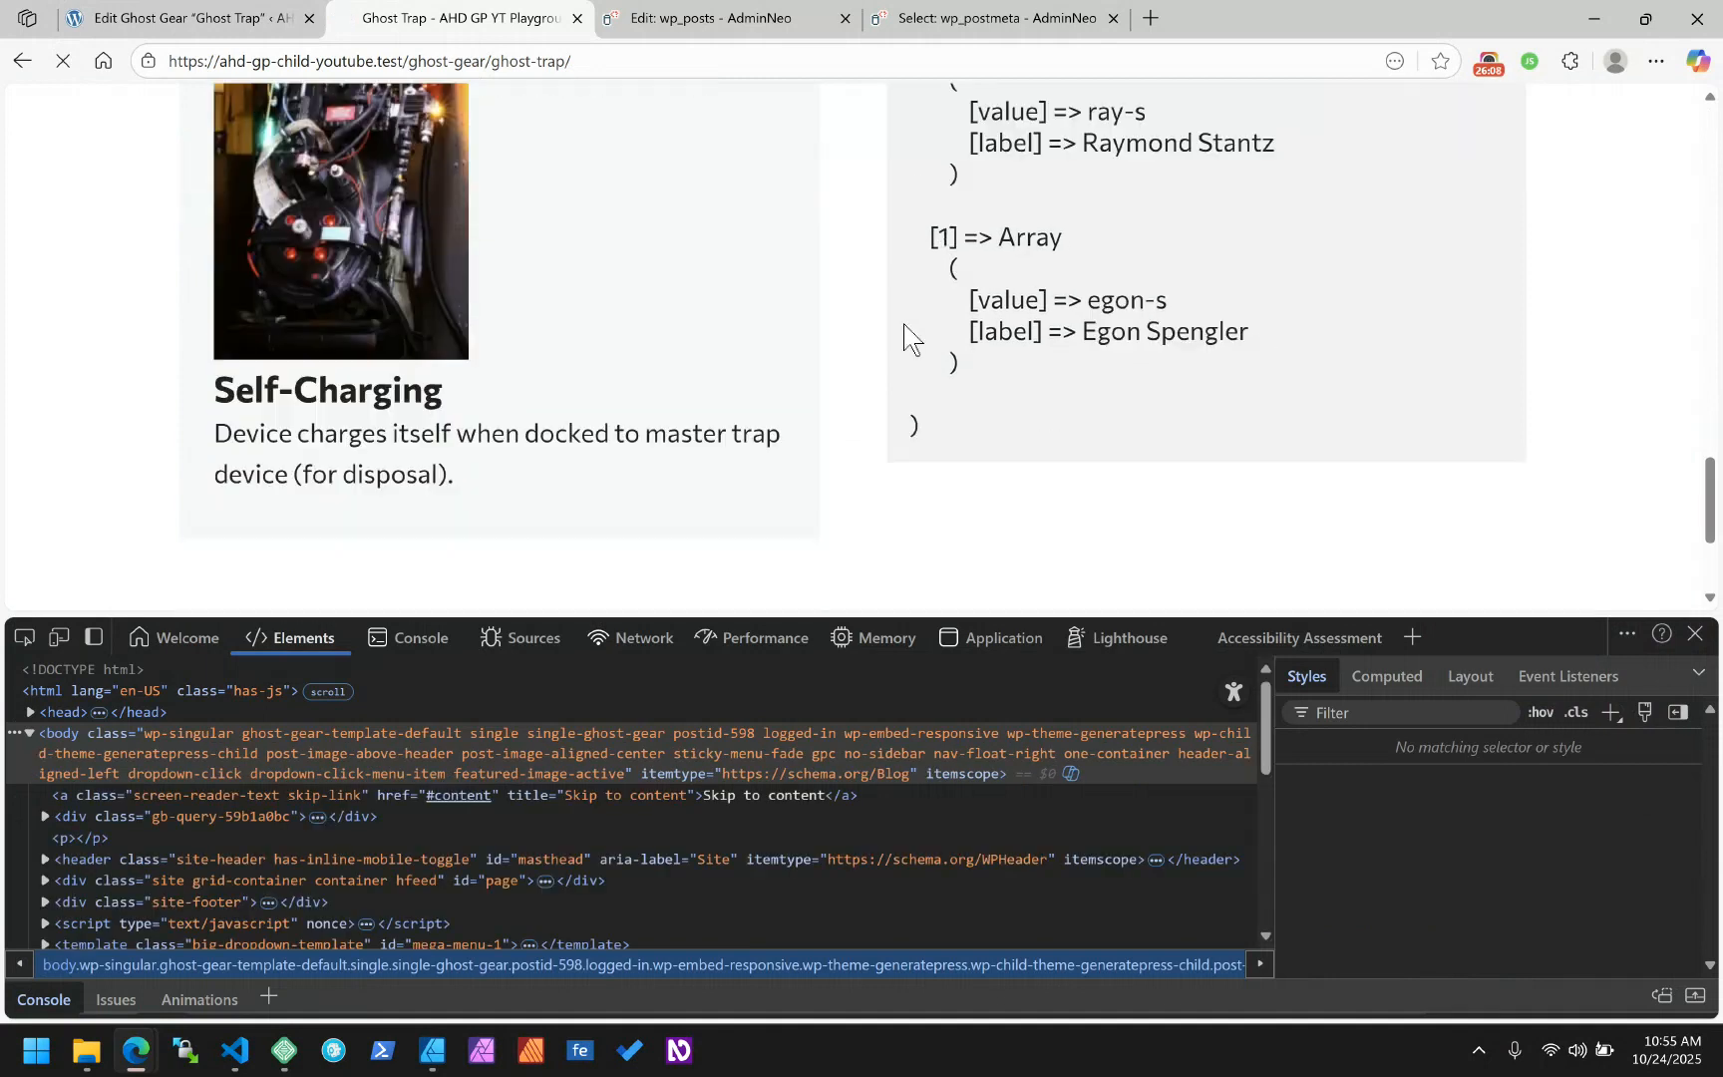
{"action": "scroll", "coordinate": [912, 326], "scroll_direction": "down", "scroll_amount": 2}
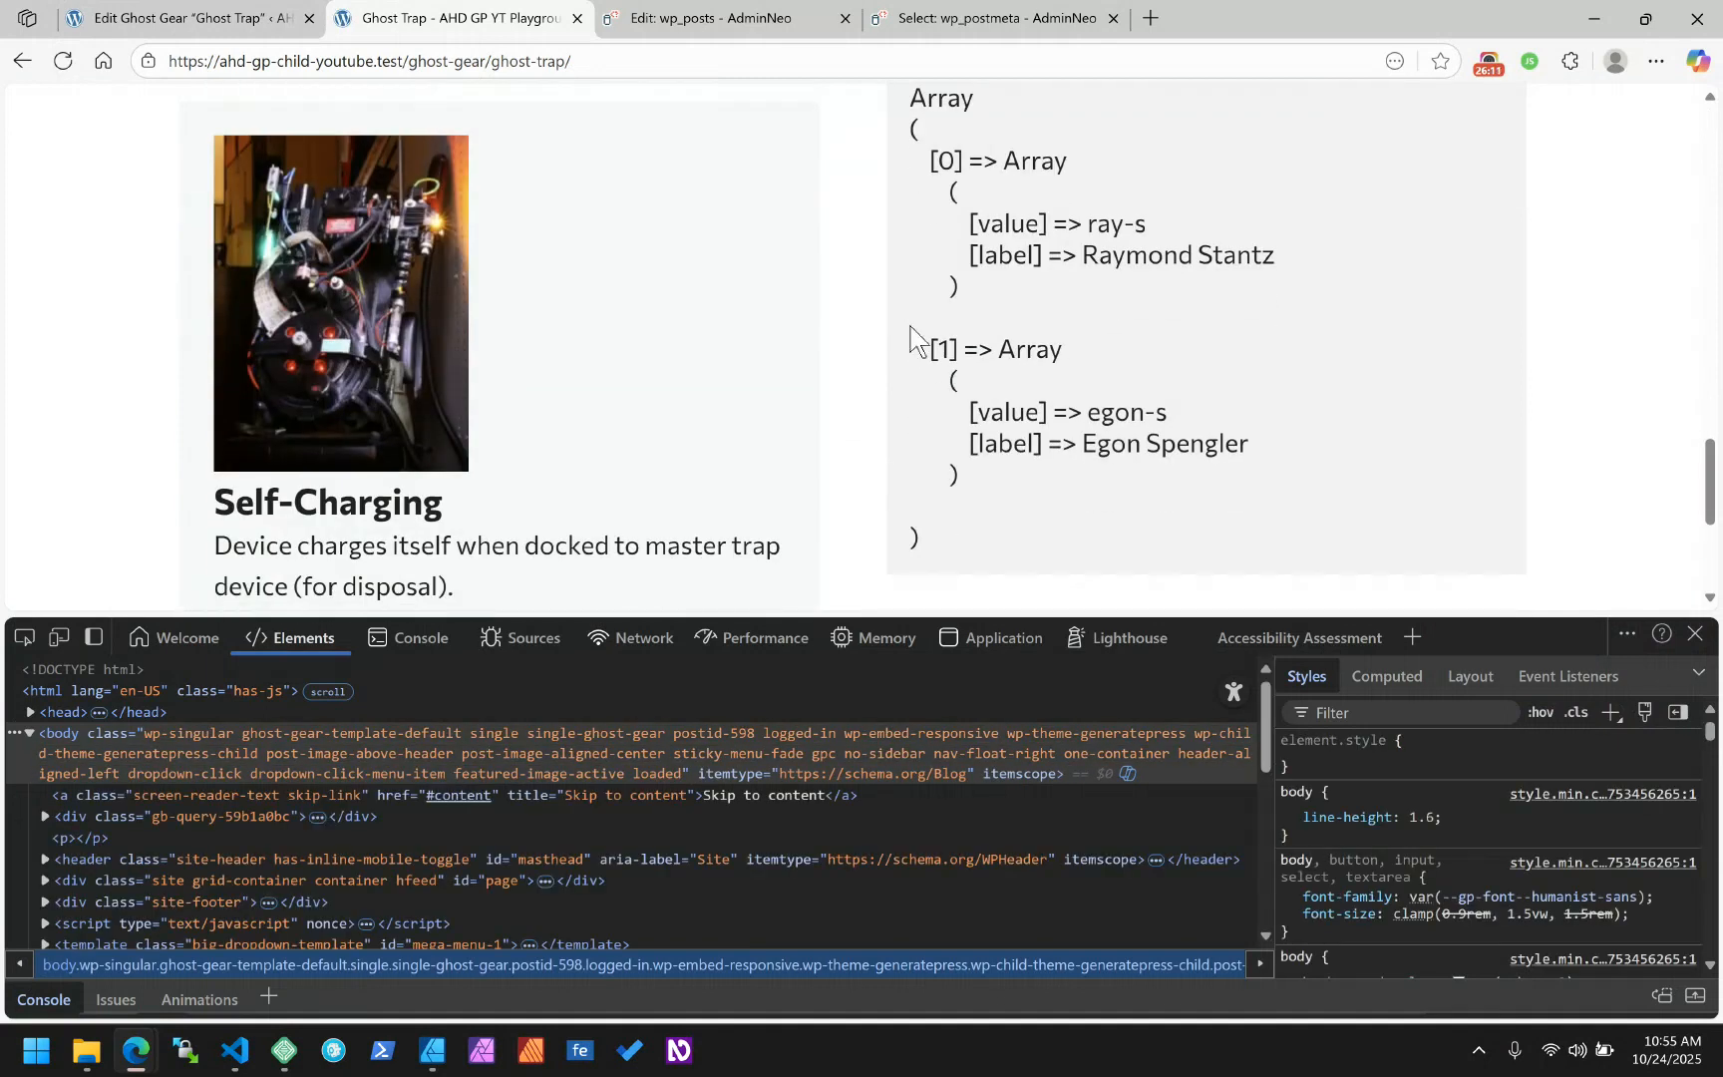
{"action": "scroll", "coordinate": [910, 327], "scroll_direction": "up", "scroll_amount": 2}
{"action": "scroll", "coordinate": [910, 327], "scroll_direction": "down", "scroll_amount": 1}
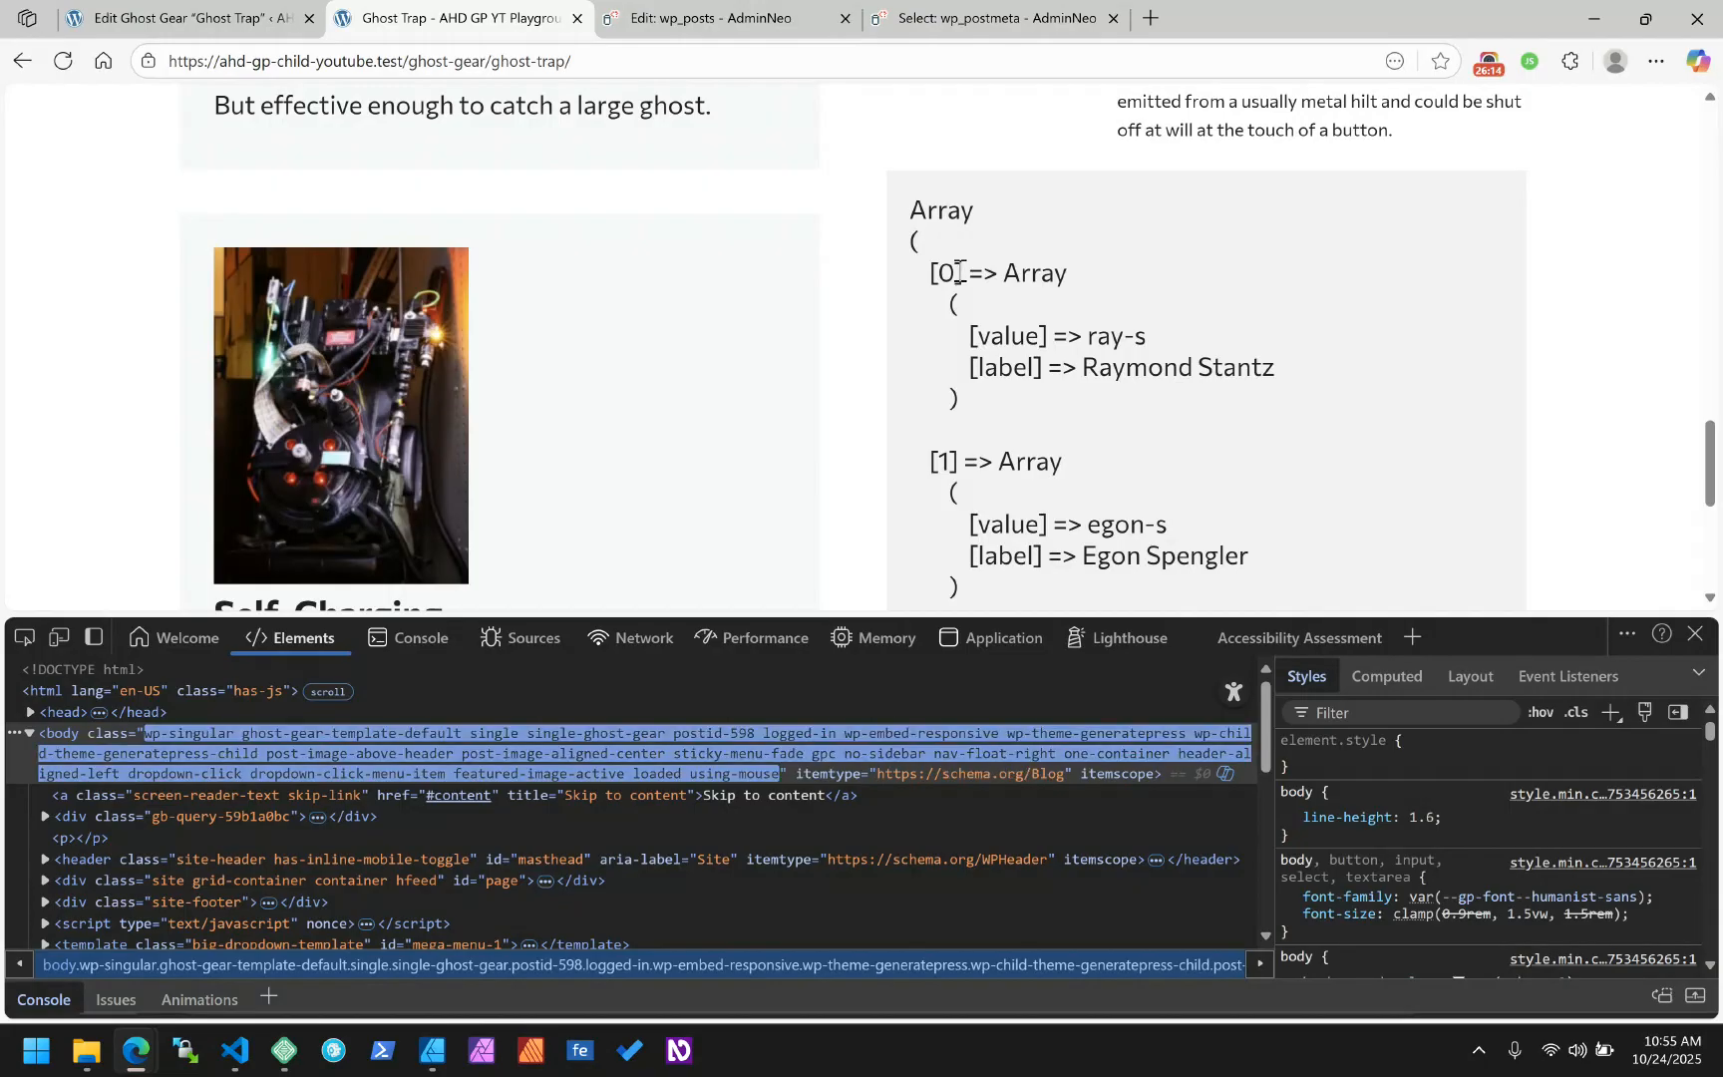
{"action": "double_click", "coordinate": [958, 271]}
{"action": "scroll", "coordinate": [1178, 389], "scroll_direction": "down", "scroll_amount": 1}
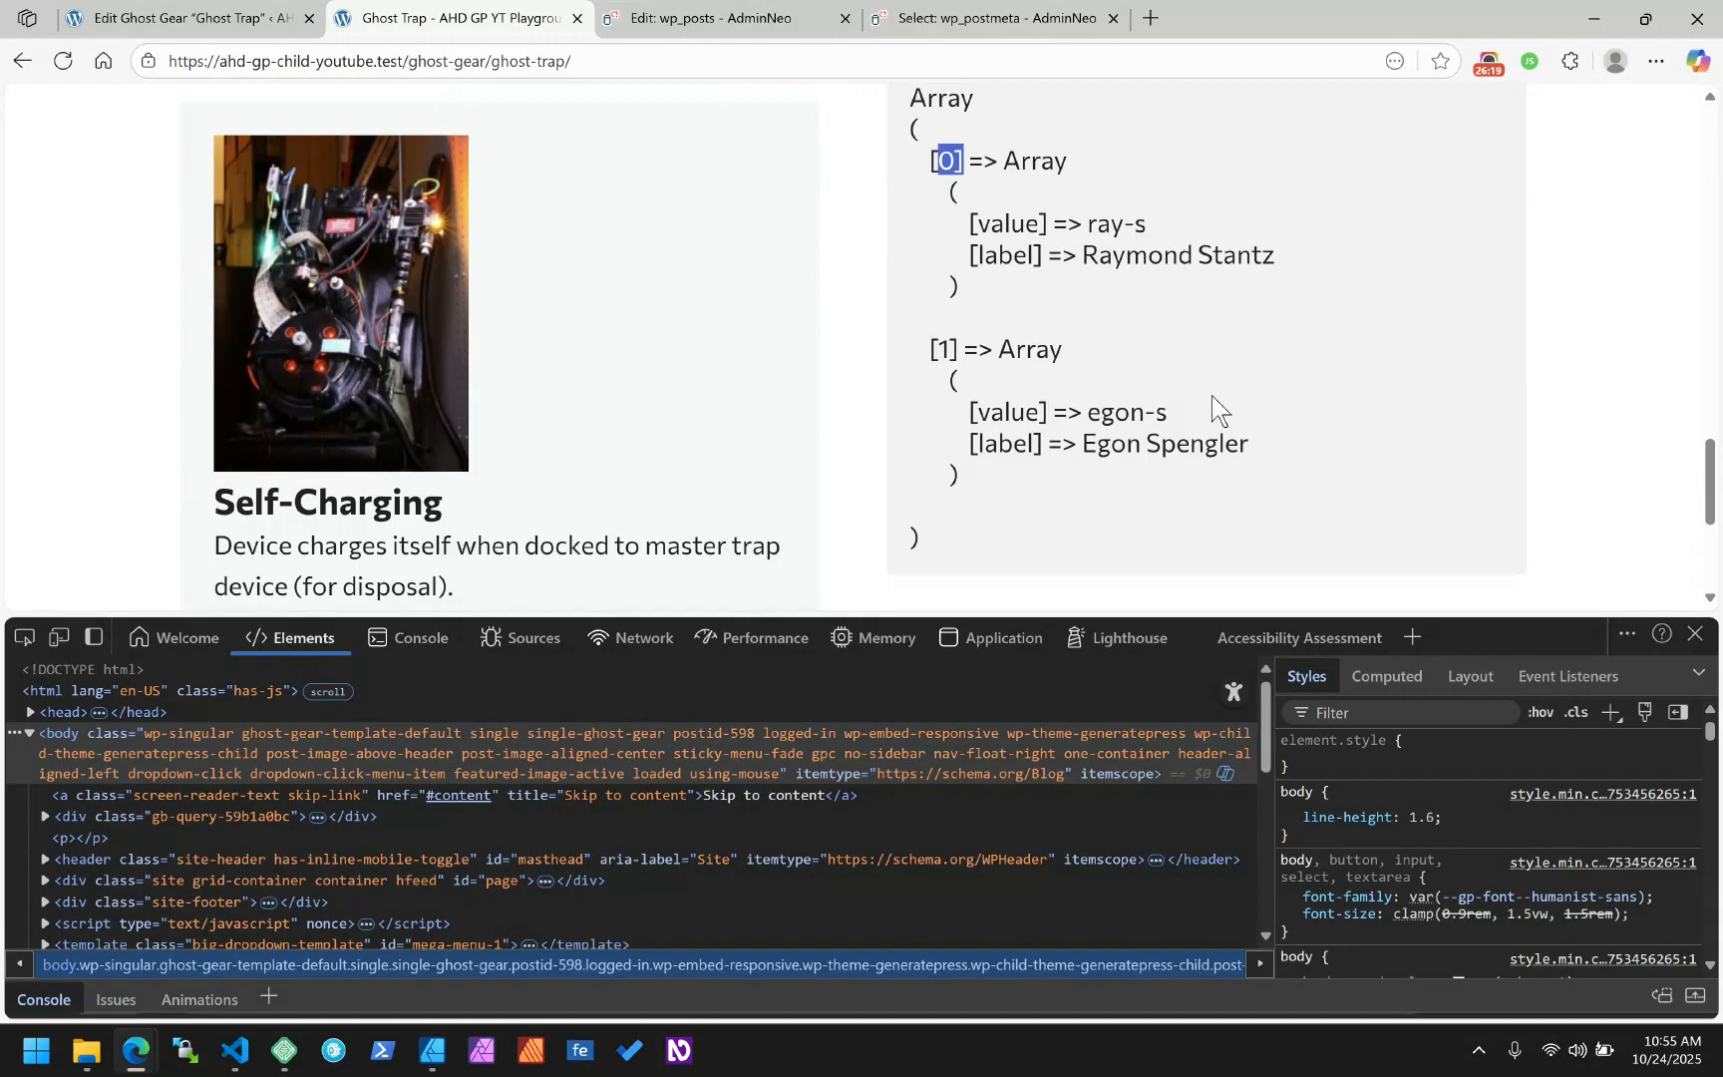
{"action": "scroll", "coordinate": [1211, 394], "scroll_direction": "down", "scroll_amount": 5}
{"action": "scroll", "coordinate": [1211, 395], "scroll_direction": "up", "scroll_amount": 2}
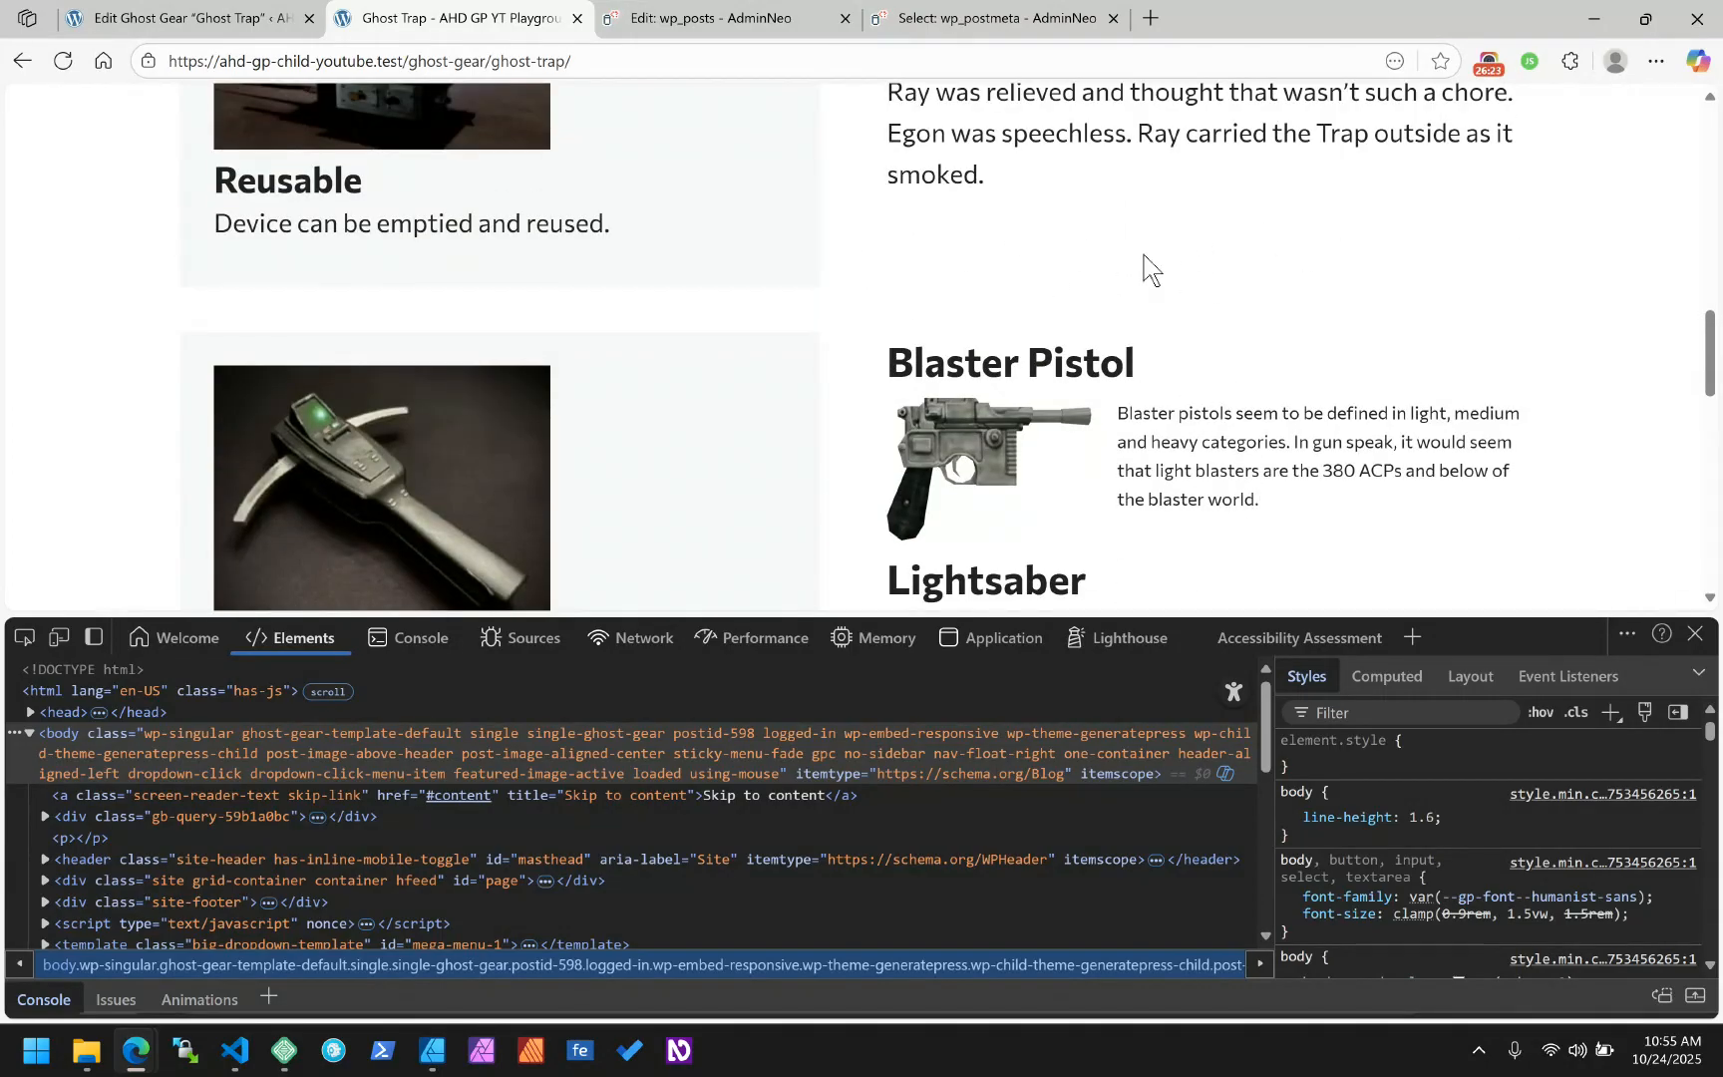
Reload the wp_posts record for the character field in AdminNeo, enlarge post_content and examine its "multiple" setting
{"action": "left_click", "coordinate": [698, 18]}
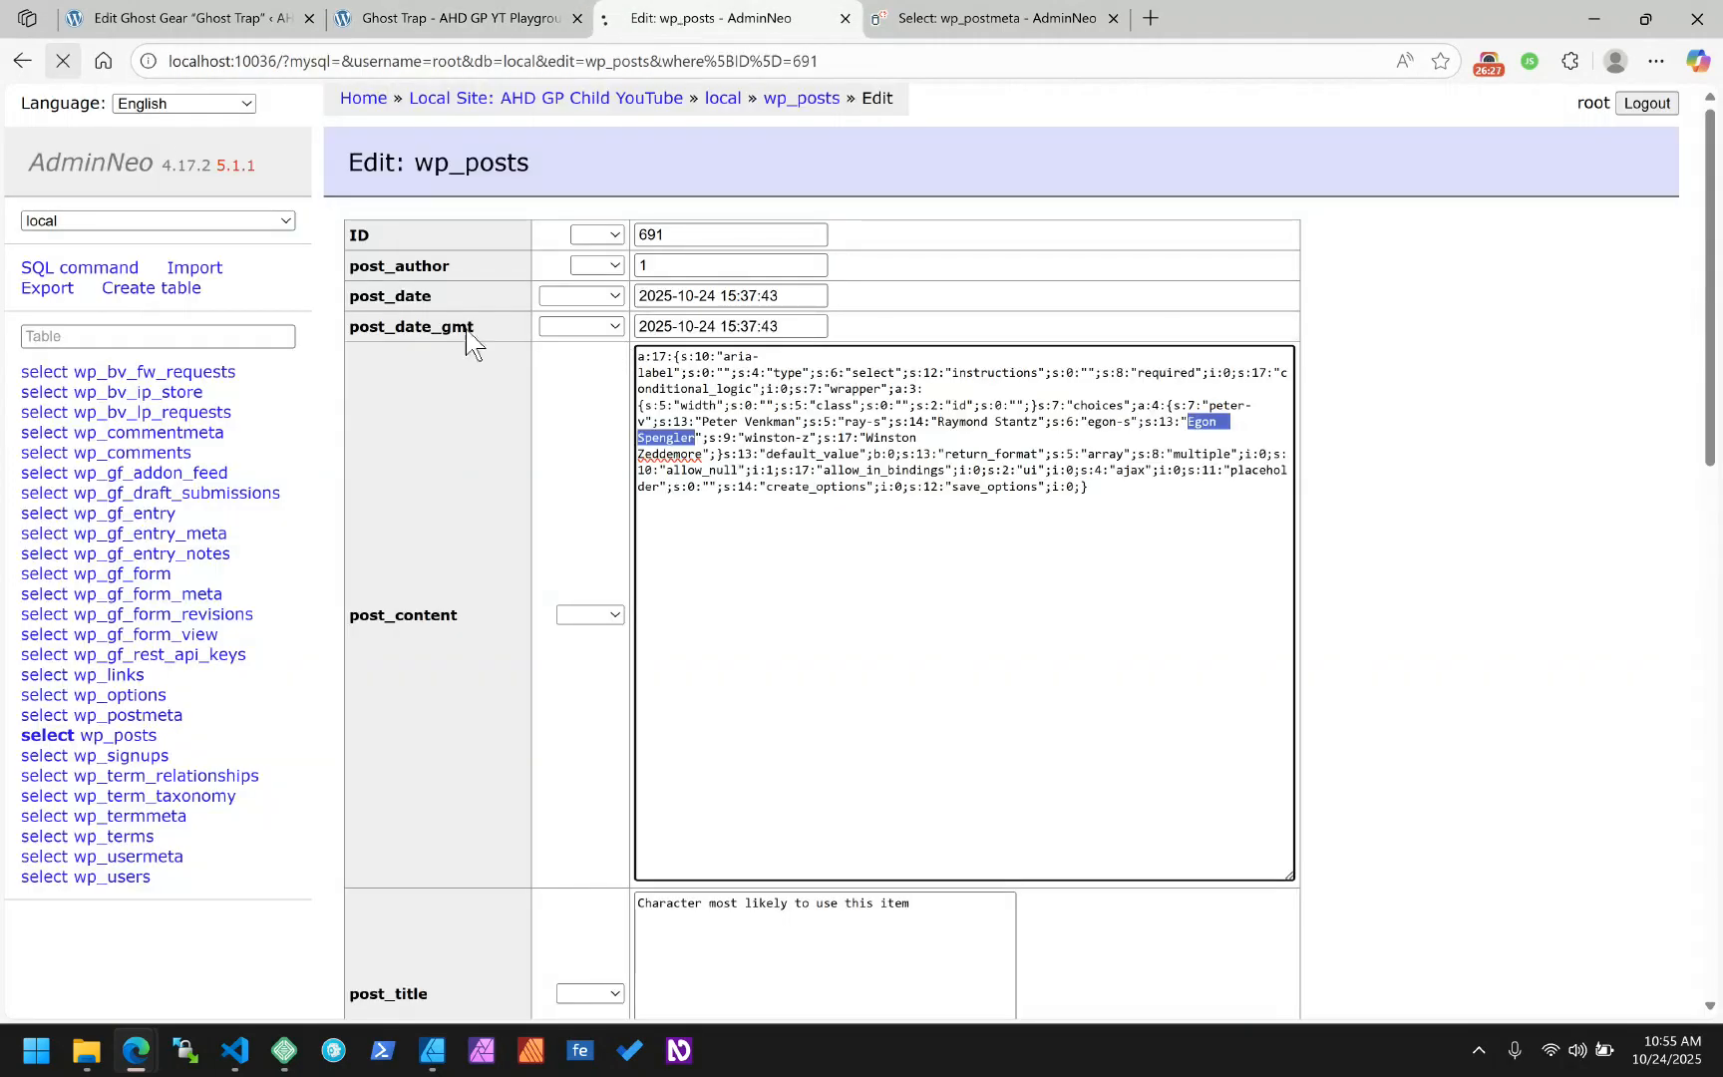
{"action": "left_click", "coordinate": [63, 61]}
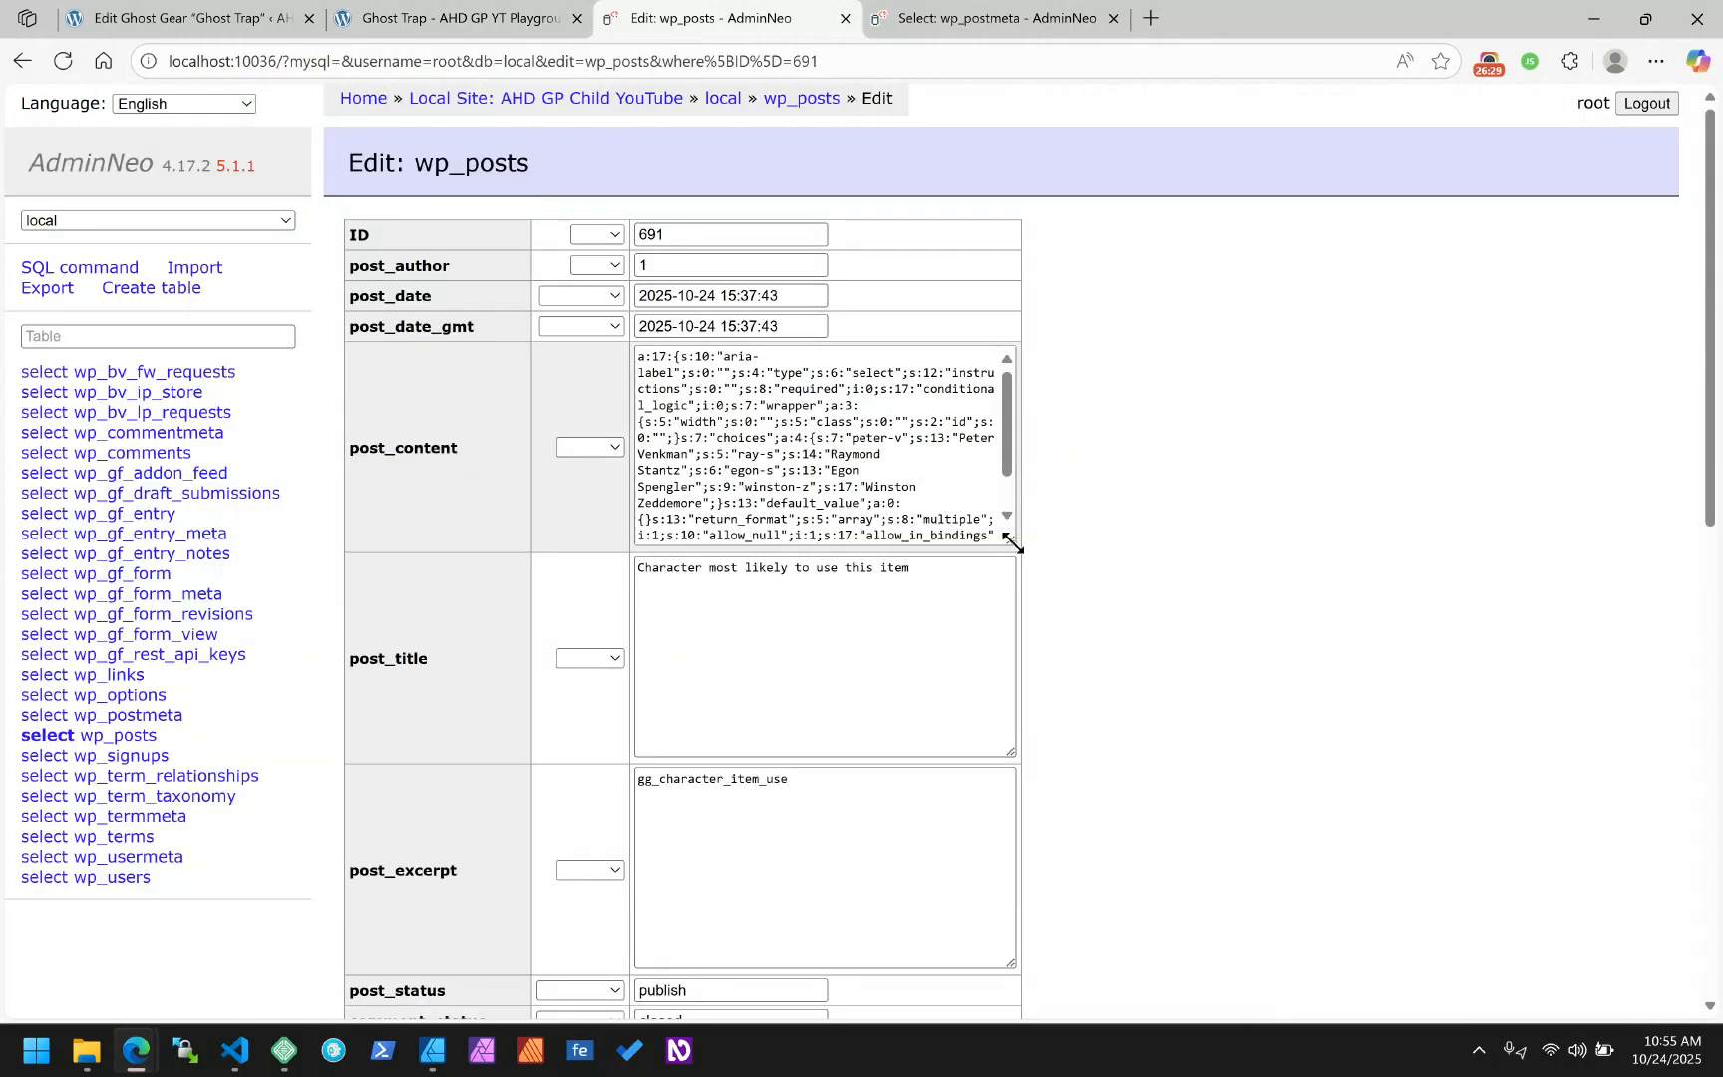
{"action": "left_click_drag", "start_coordinate": [1009, 539], "coordinate": [1401, 738]}
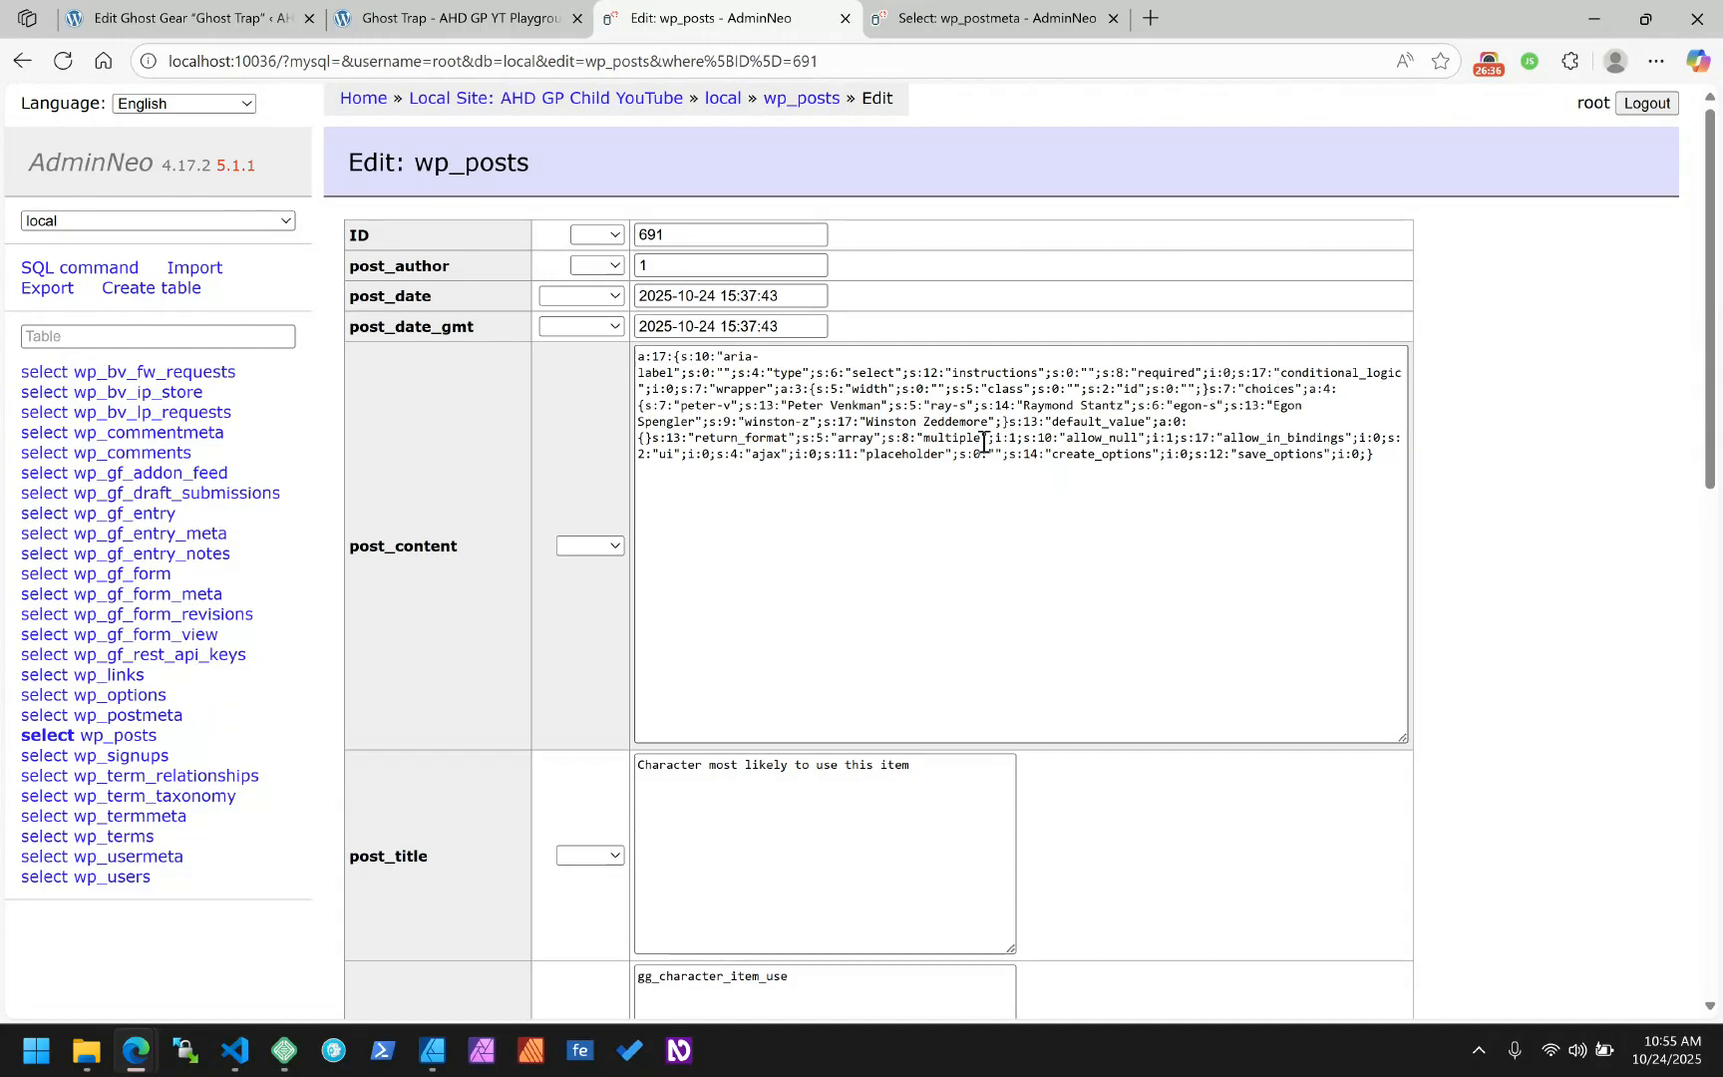
{"action": "double_click", "coordinate": [947, 440]}
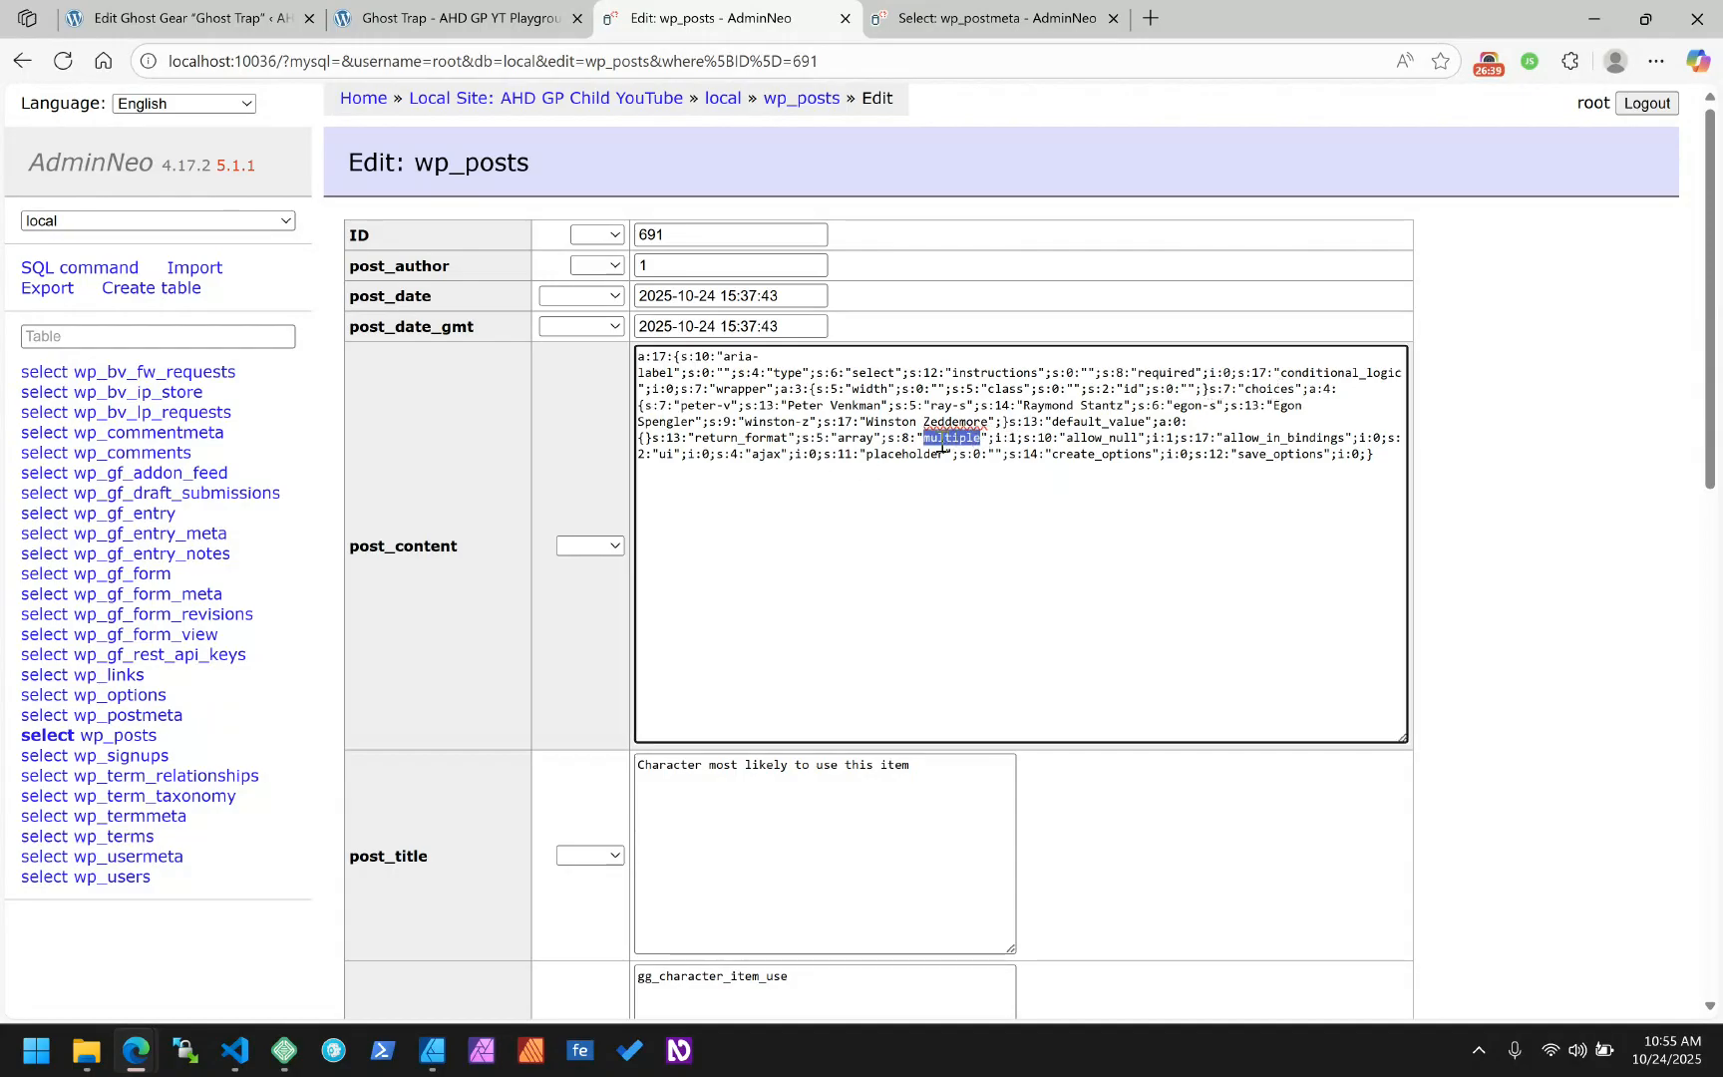
Reload the wp_postmeta rows and examine the value stored for gg_character_item_use, comparing it with the field's wp_posts record
{"action": "left_click", "coordinate": [987, 17]}
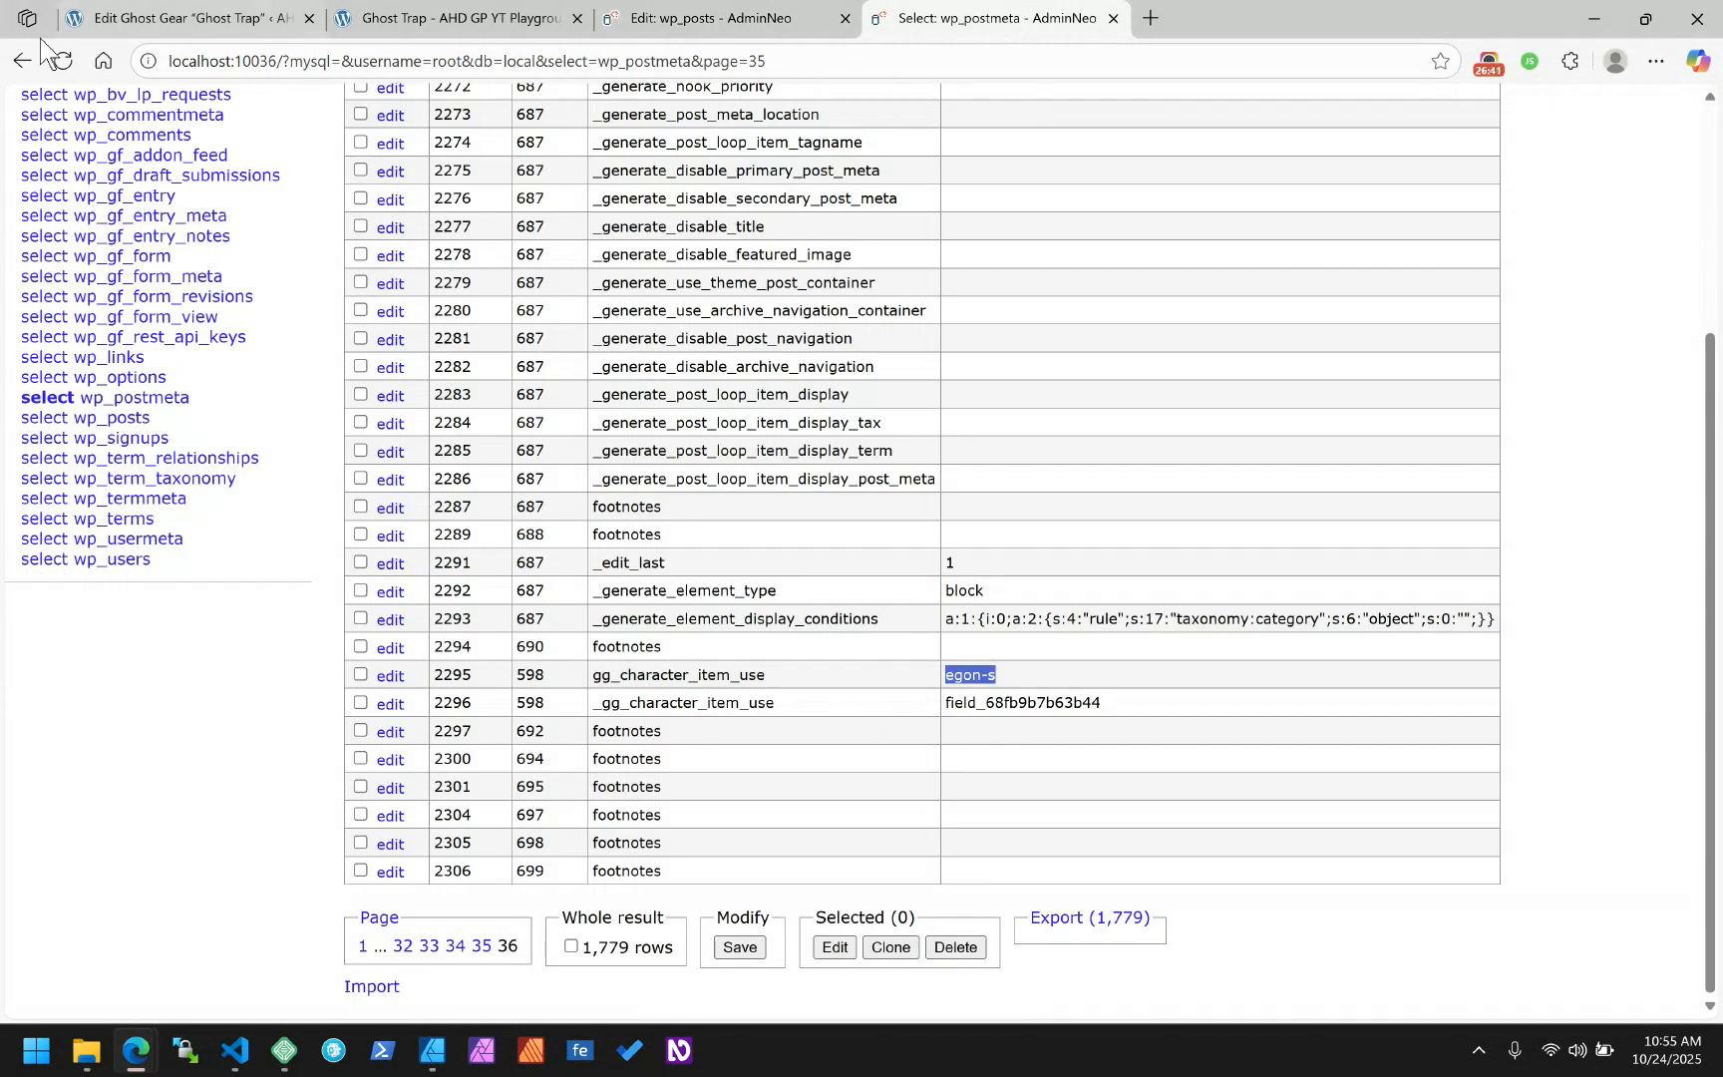
{"action": "left_click", "coordinate": [62, 60]}
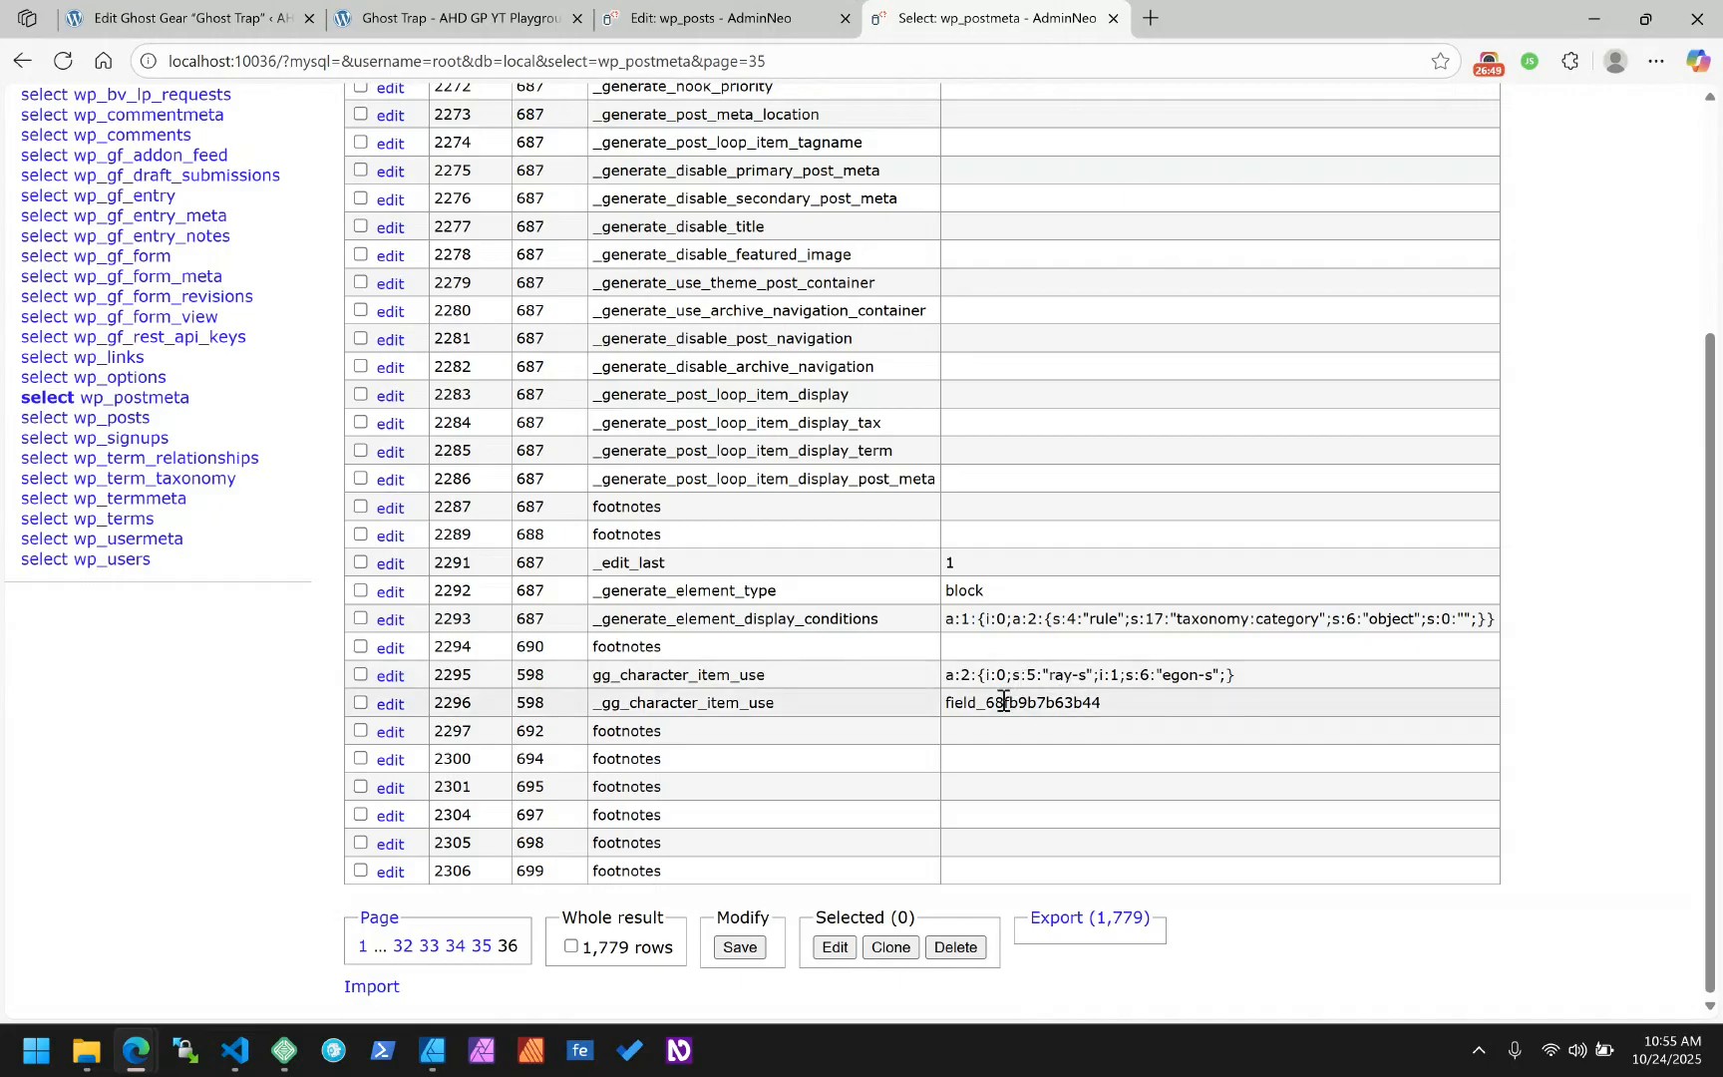
{"action": "left_click", "coordinate": [753, 18]}
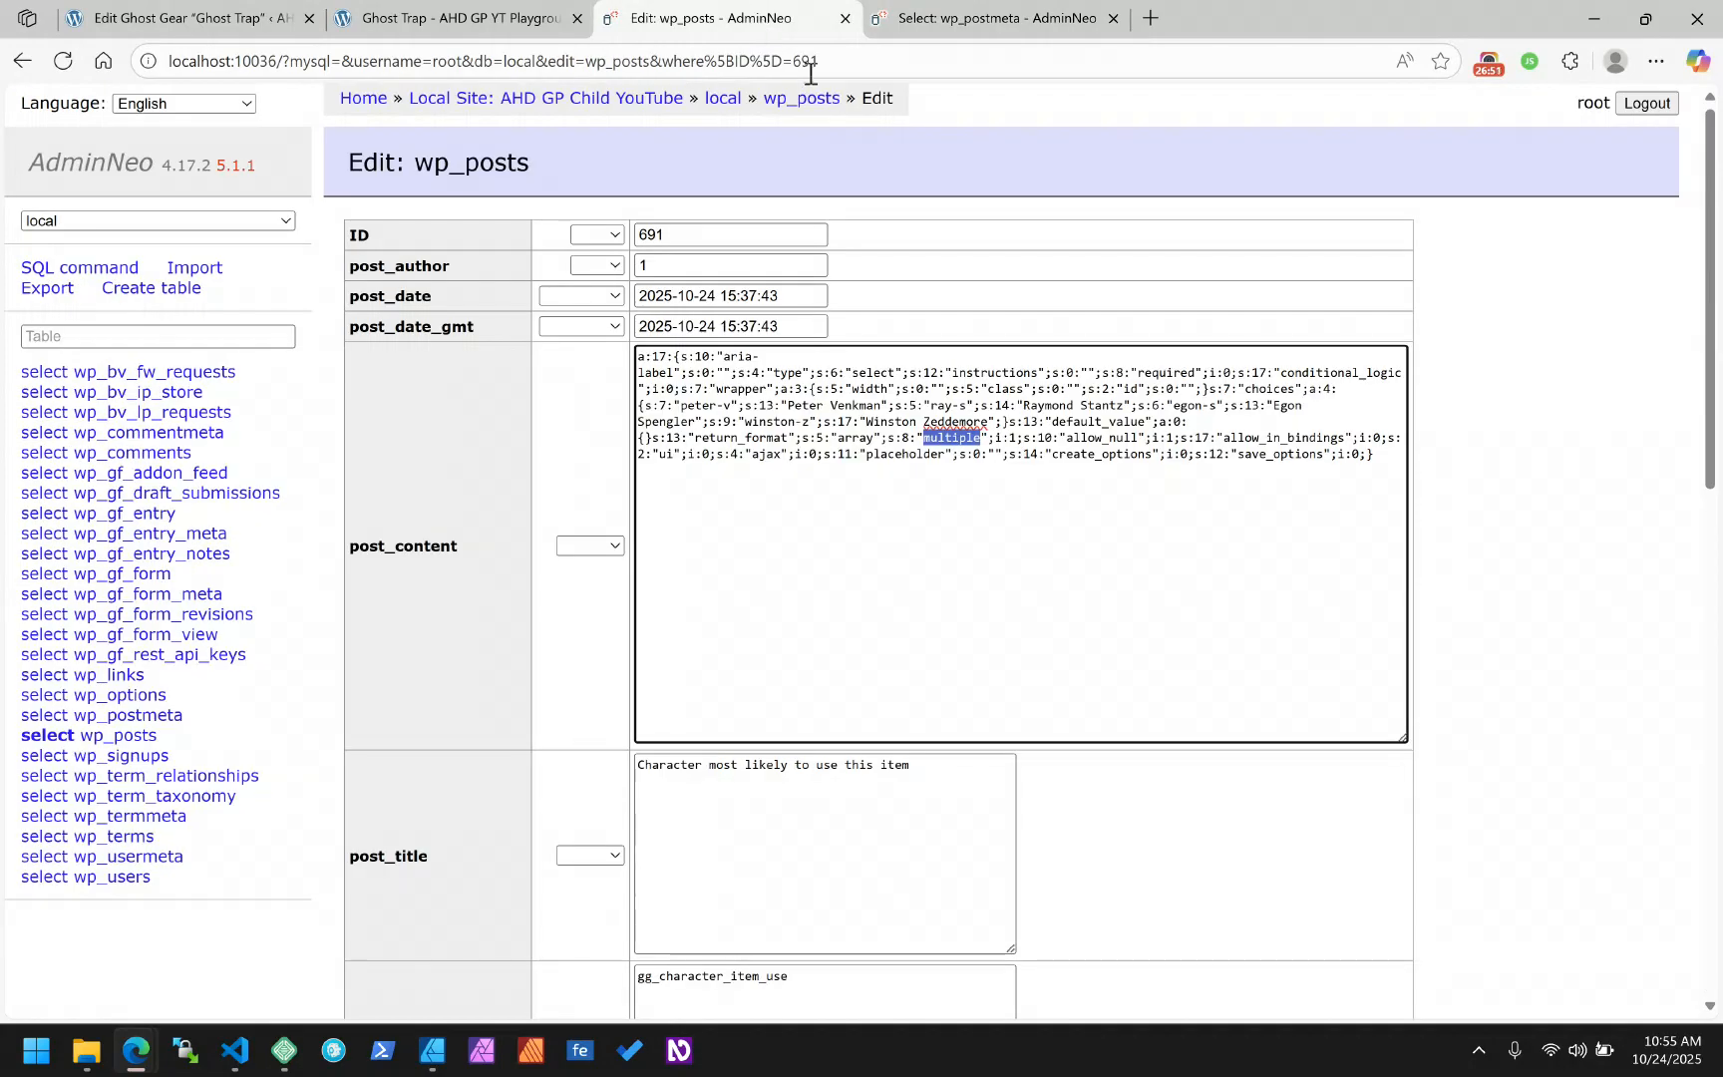
{"action": "left_click", "coordinate": [992, 18]}
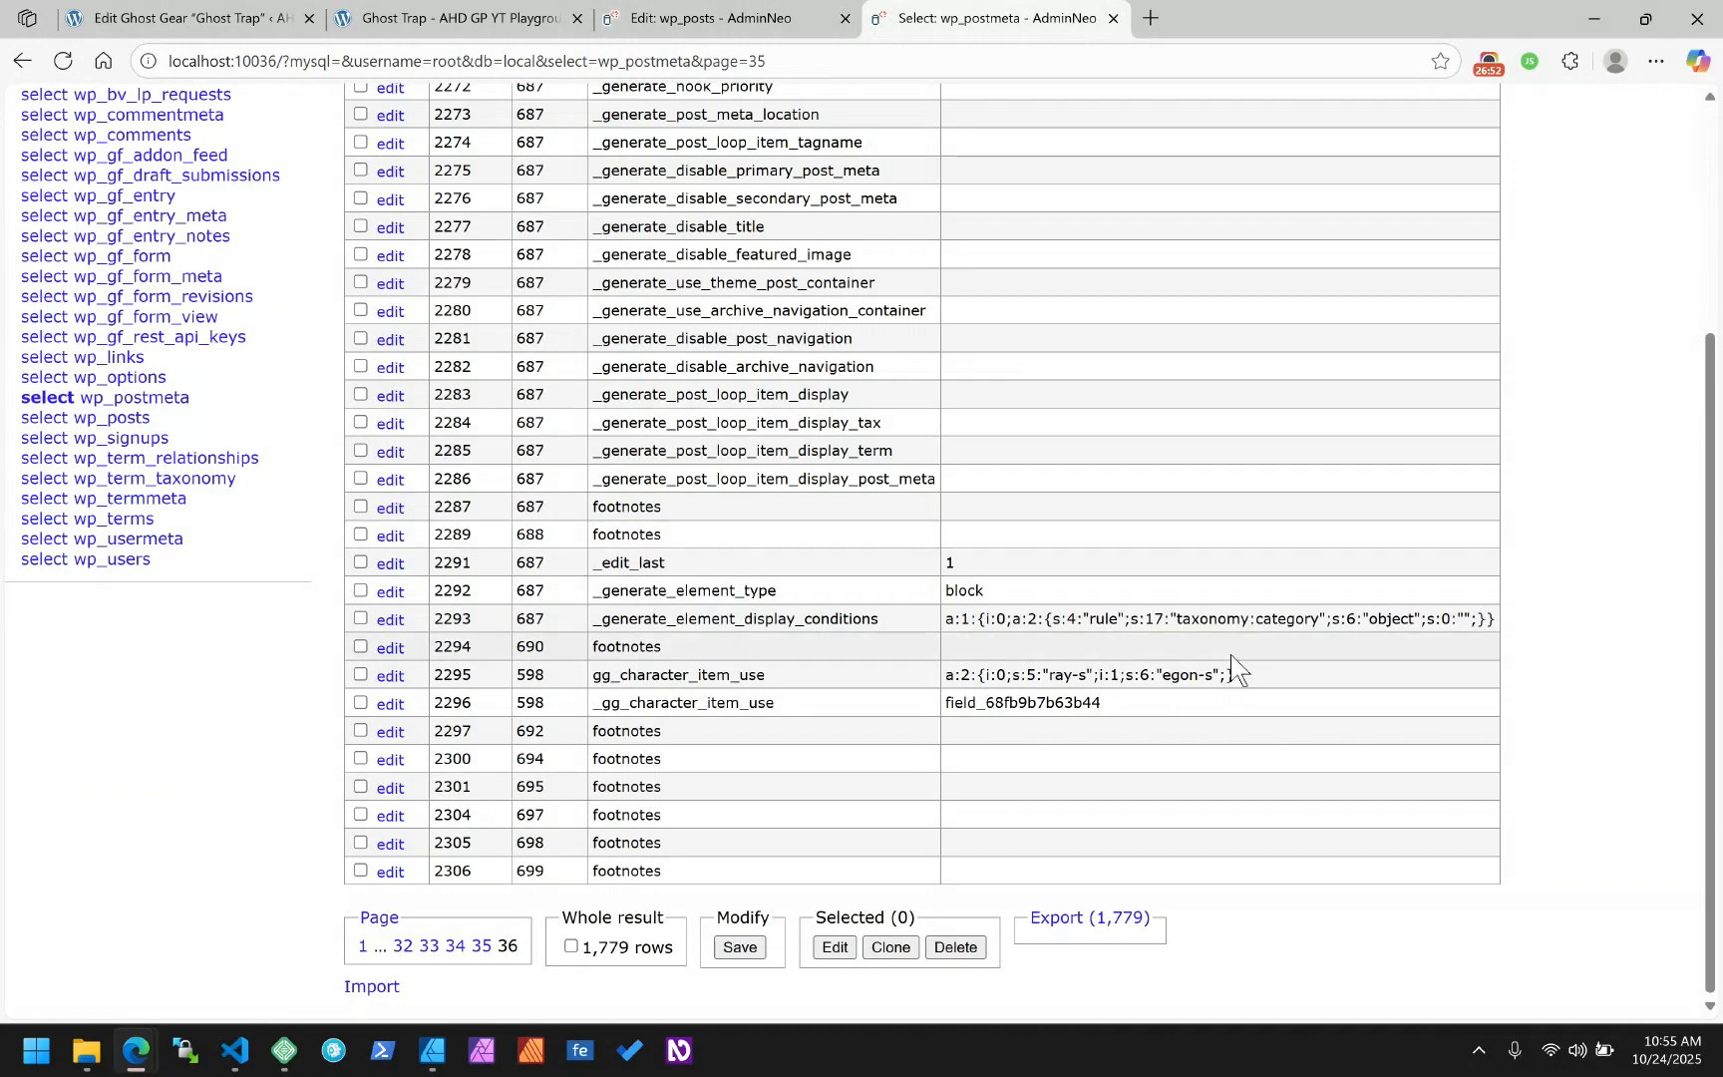
{"action": "left_click", "coordinate": [453, 18]}
{"action": "scroll", "coordinate": [1100, 389], "scroll_direction": "down", "scroll_amount": 6}
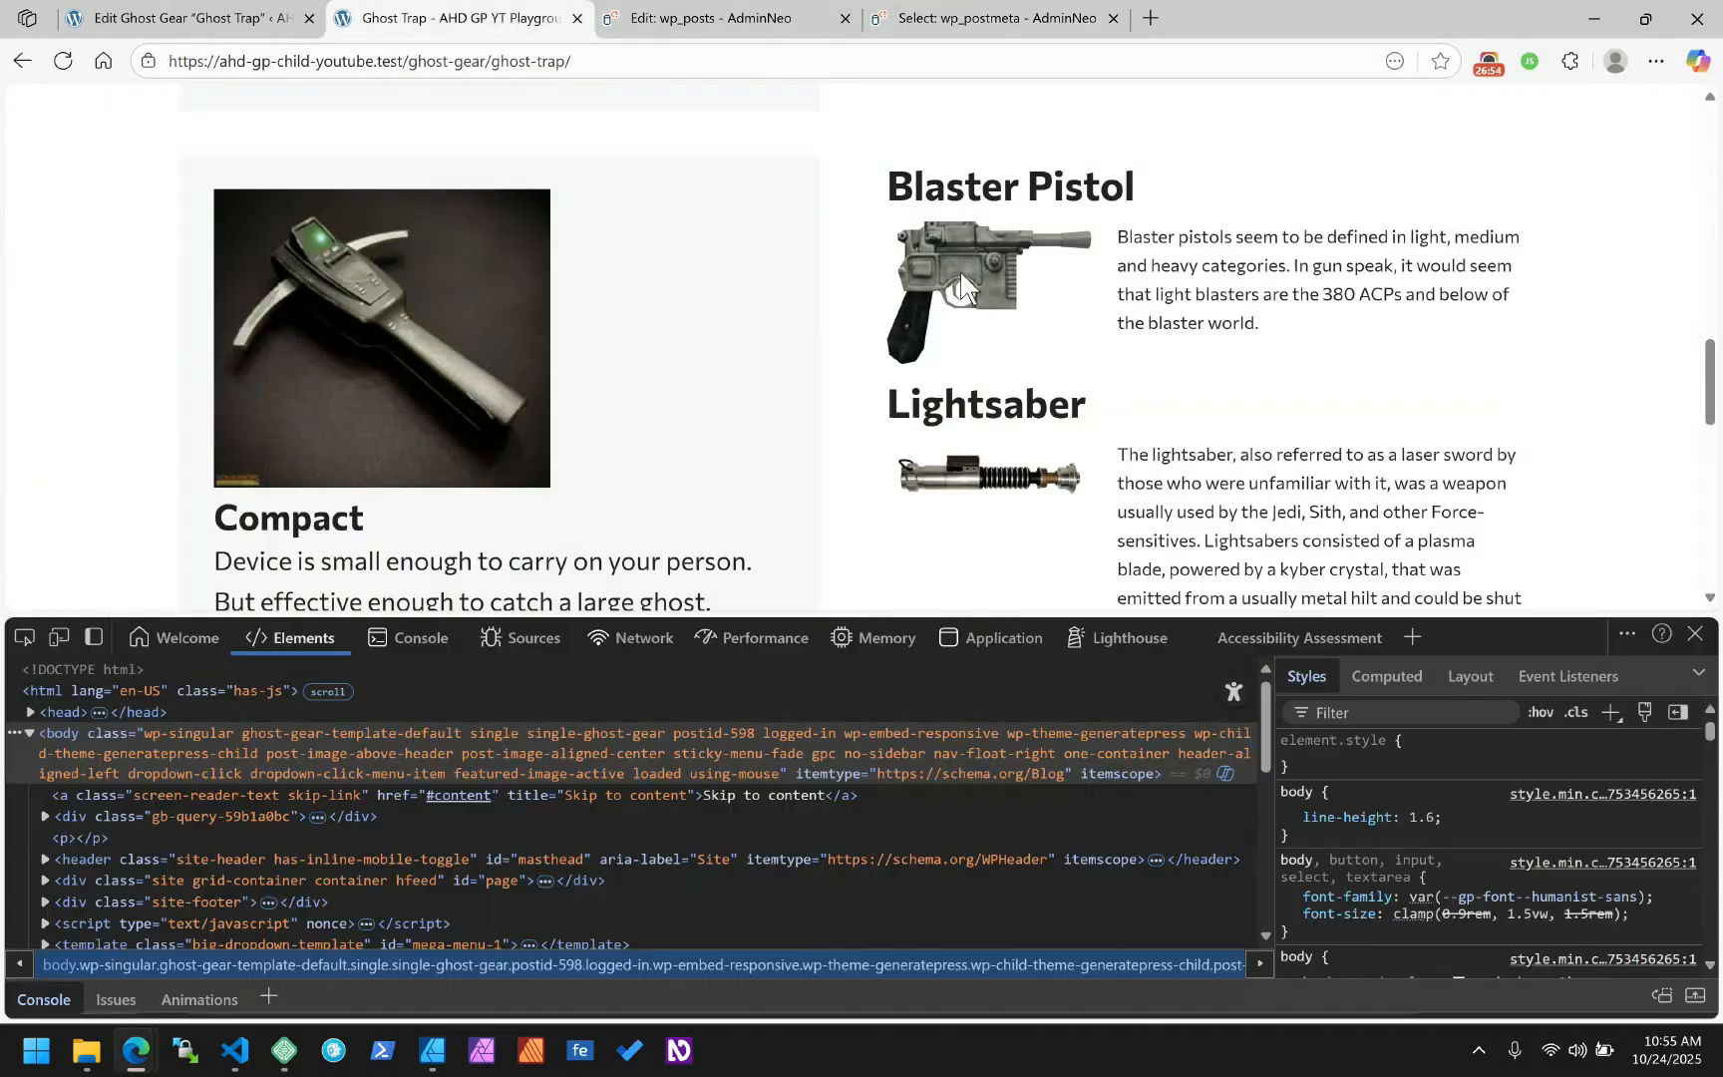
From the Ghost Trap editor, open the ACF Field Groups list in a new browser tab and switch to it
{"action": "left_click", "coordinate": [68, 12]}
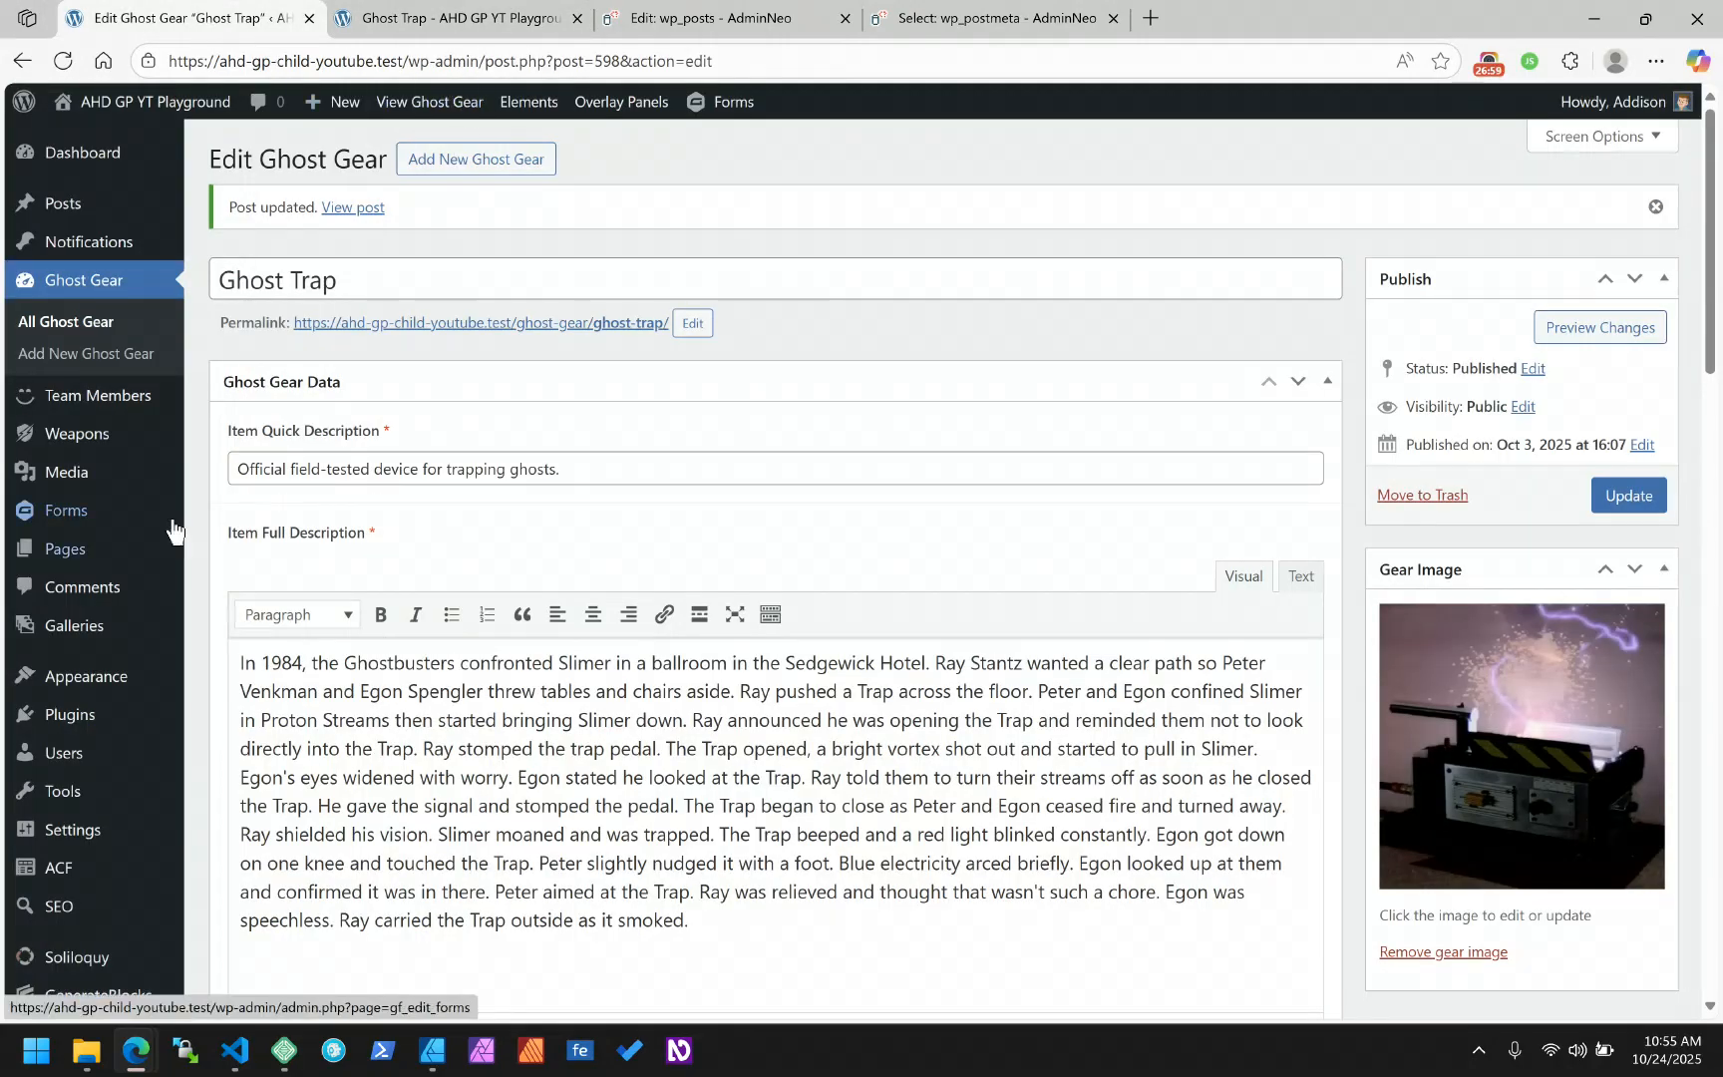
{"action": "scroll", "coordinate": [169, 543], "scroll_direction": "down", "scroll_amount": 3}
{"action": "mouse_move", "coordinate": [52, 598]}
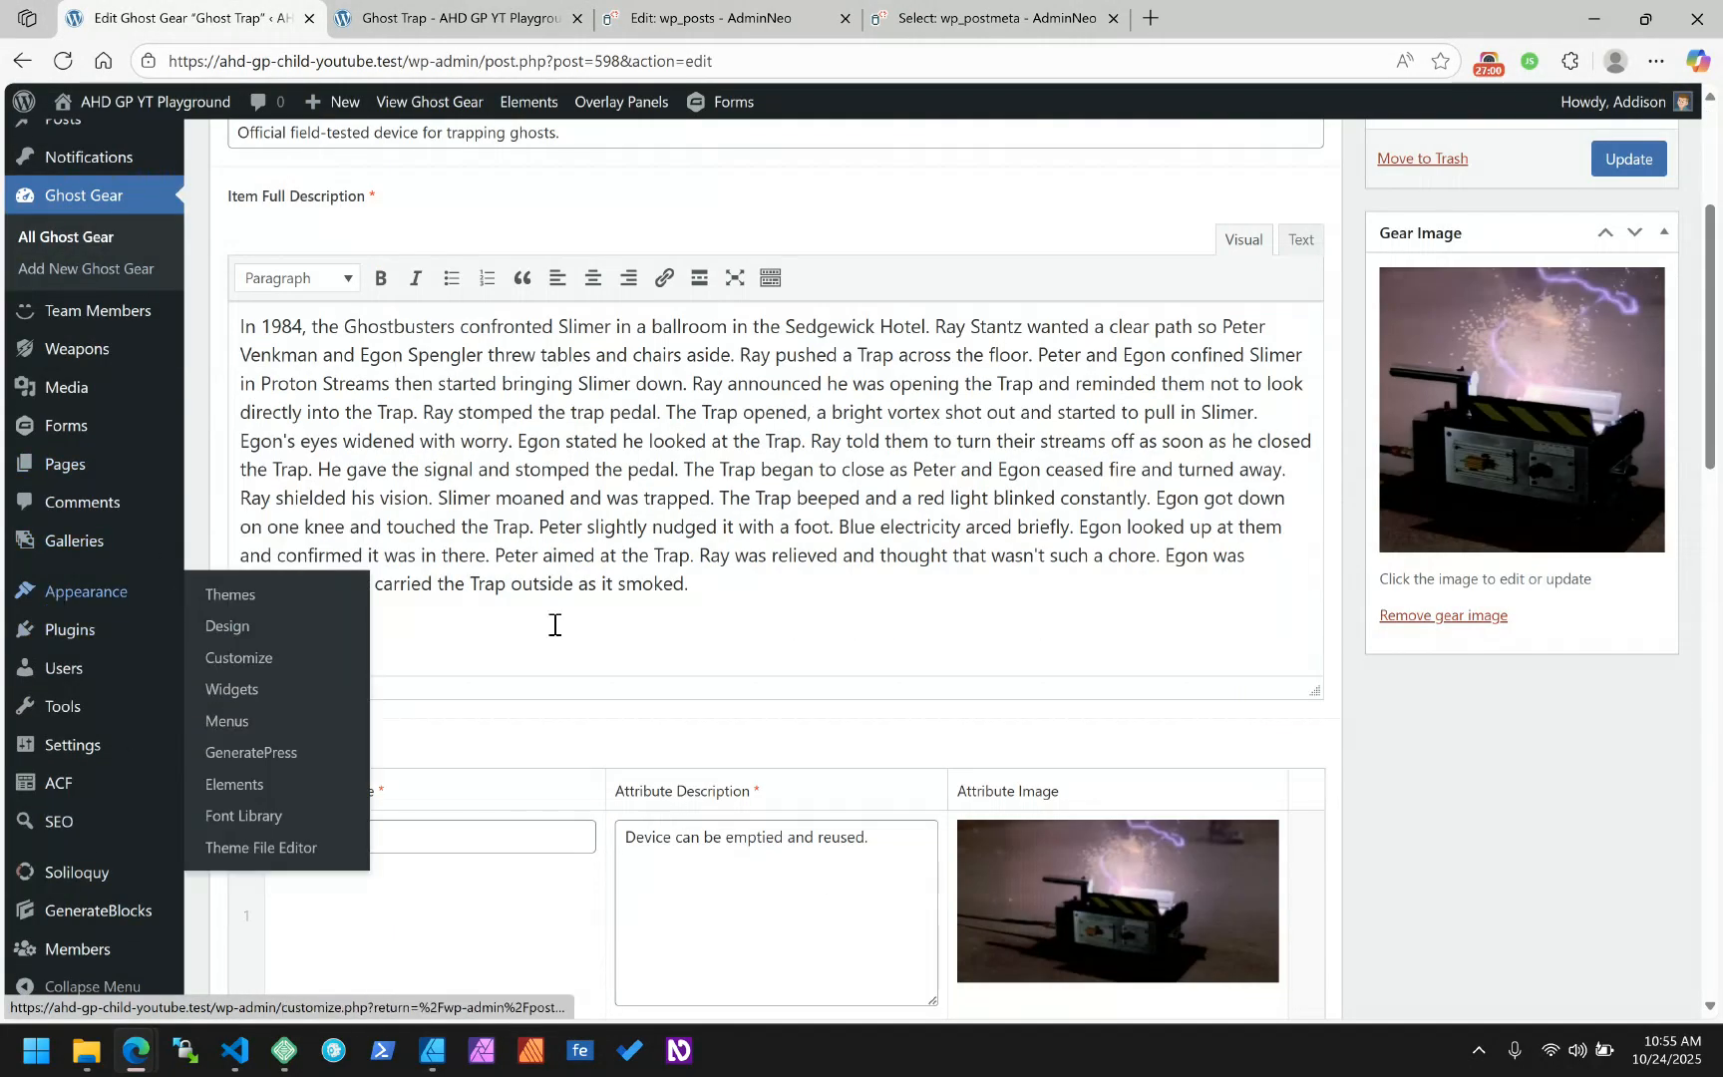
{"action": "scroll", "coordinate": [553, 623], "scroll_direction": "down", "scroll_amount": 15}
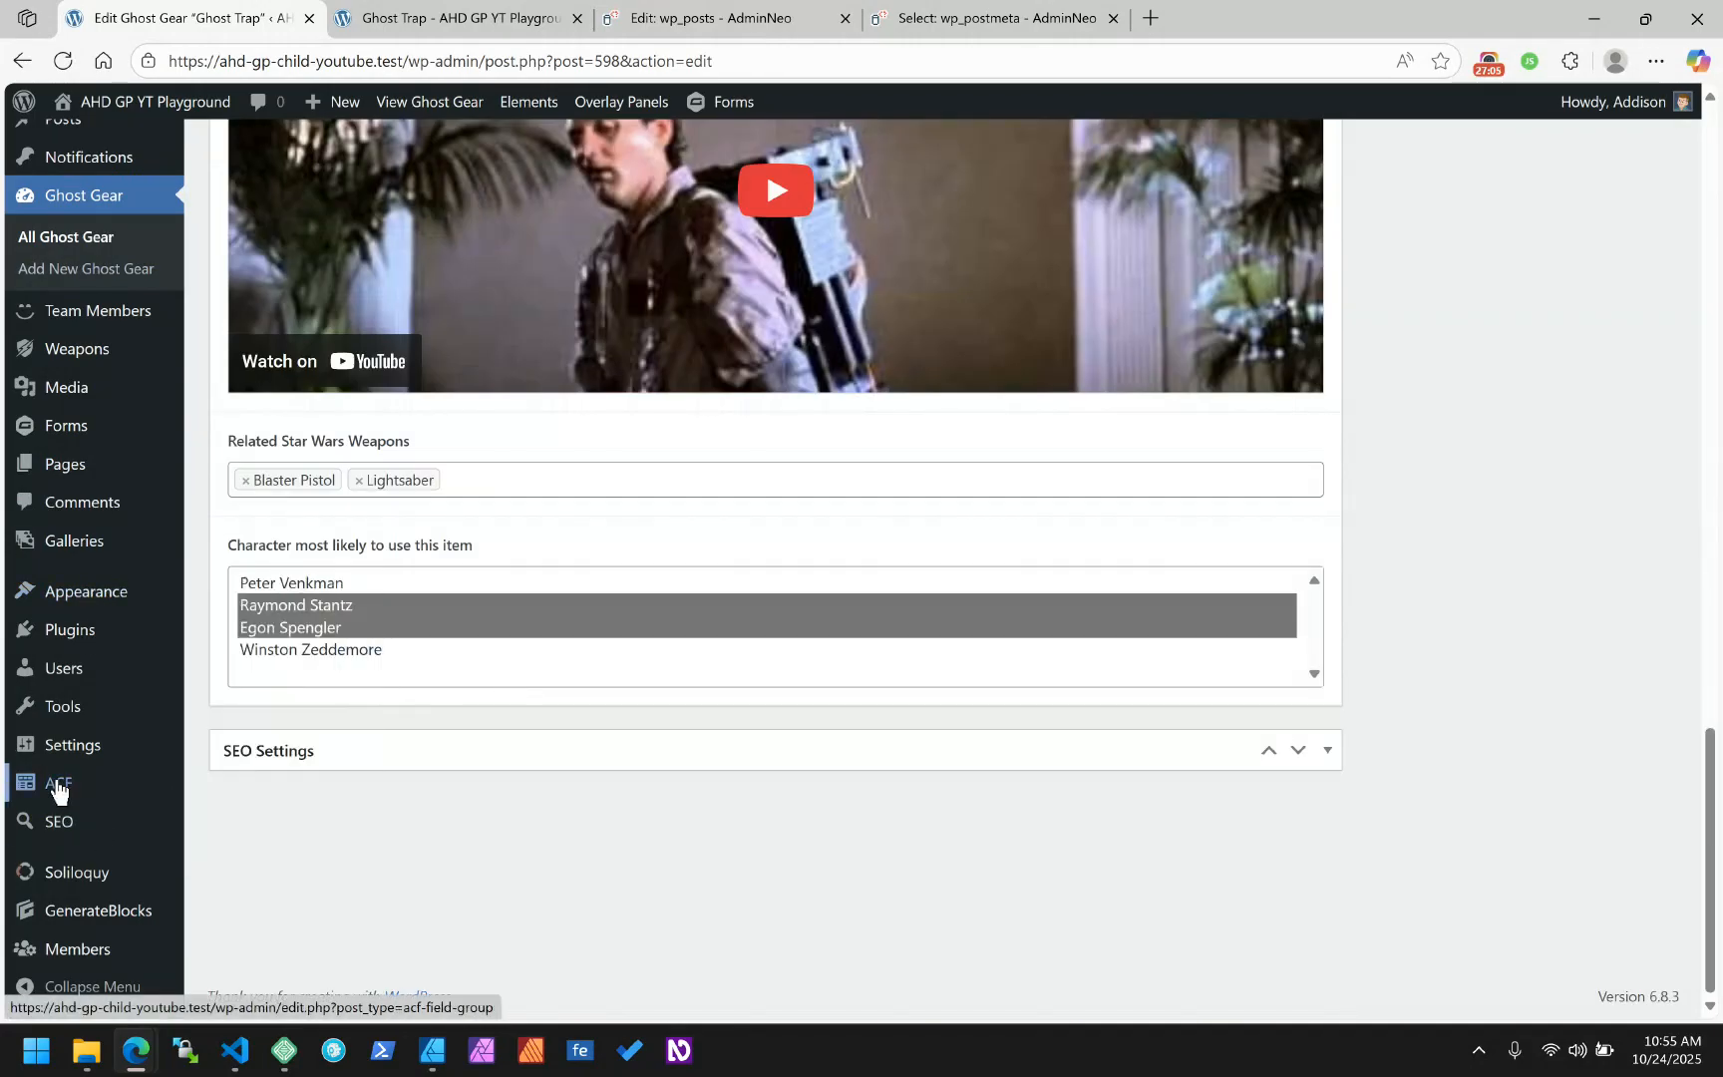
{"action": "mouse_move", "coordinate": [57, 790]}
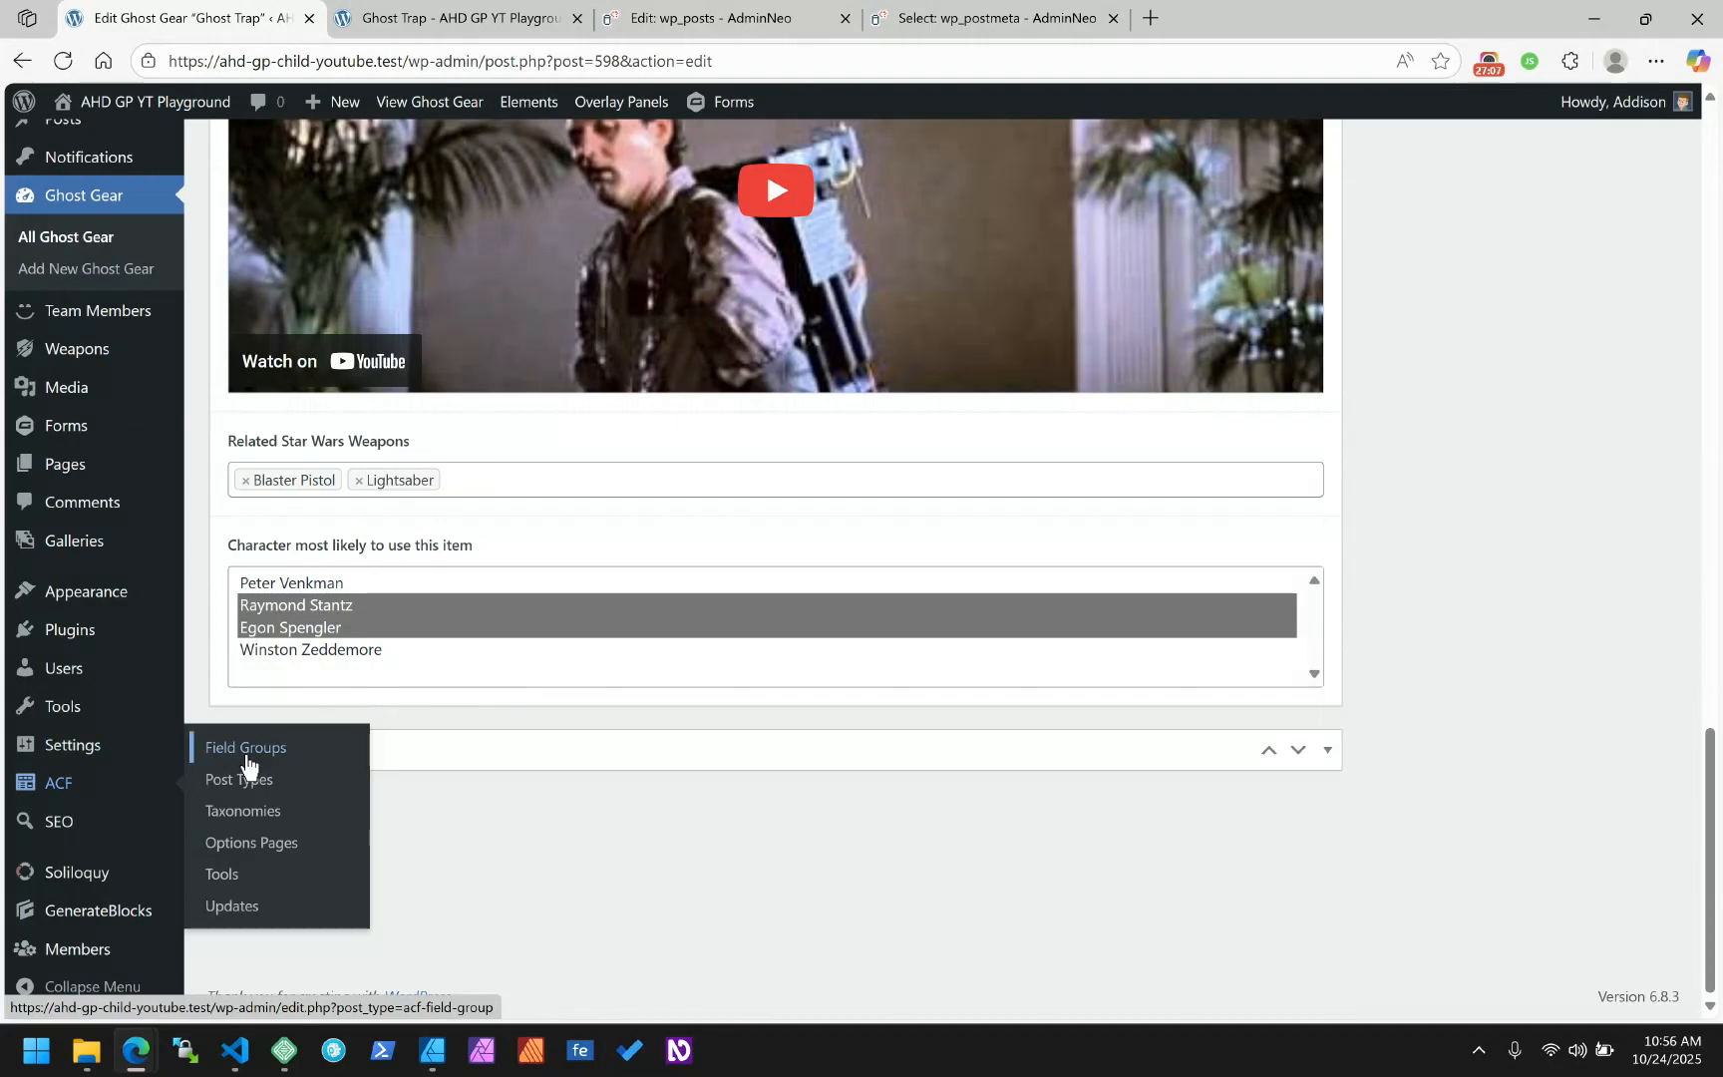
{"action": "right_click", "coordinate": [246, 766]}
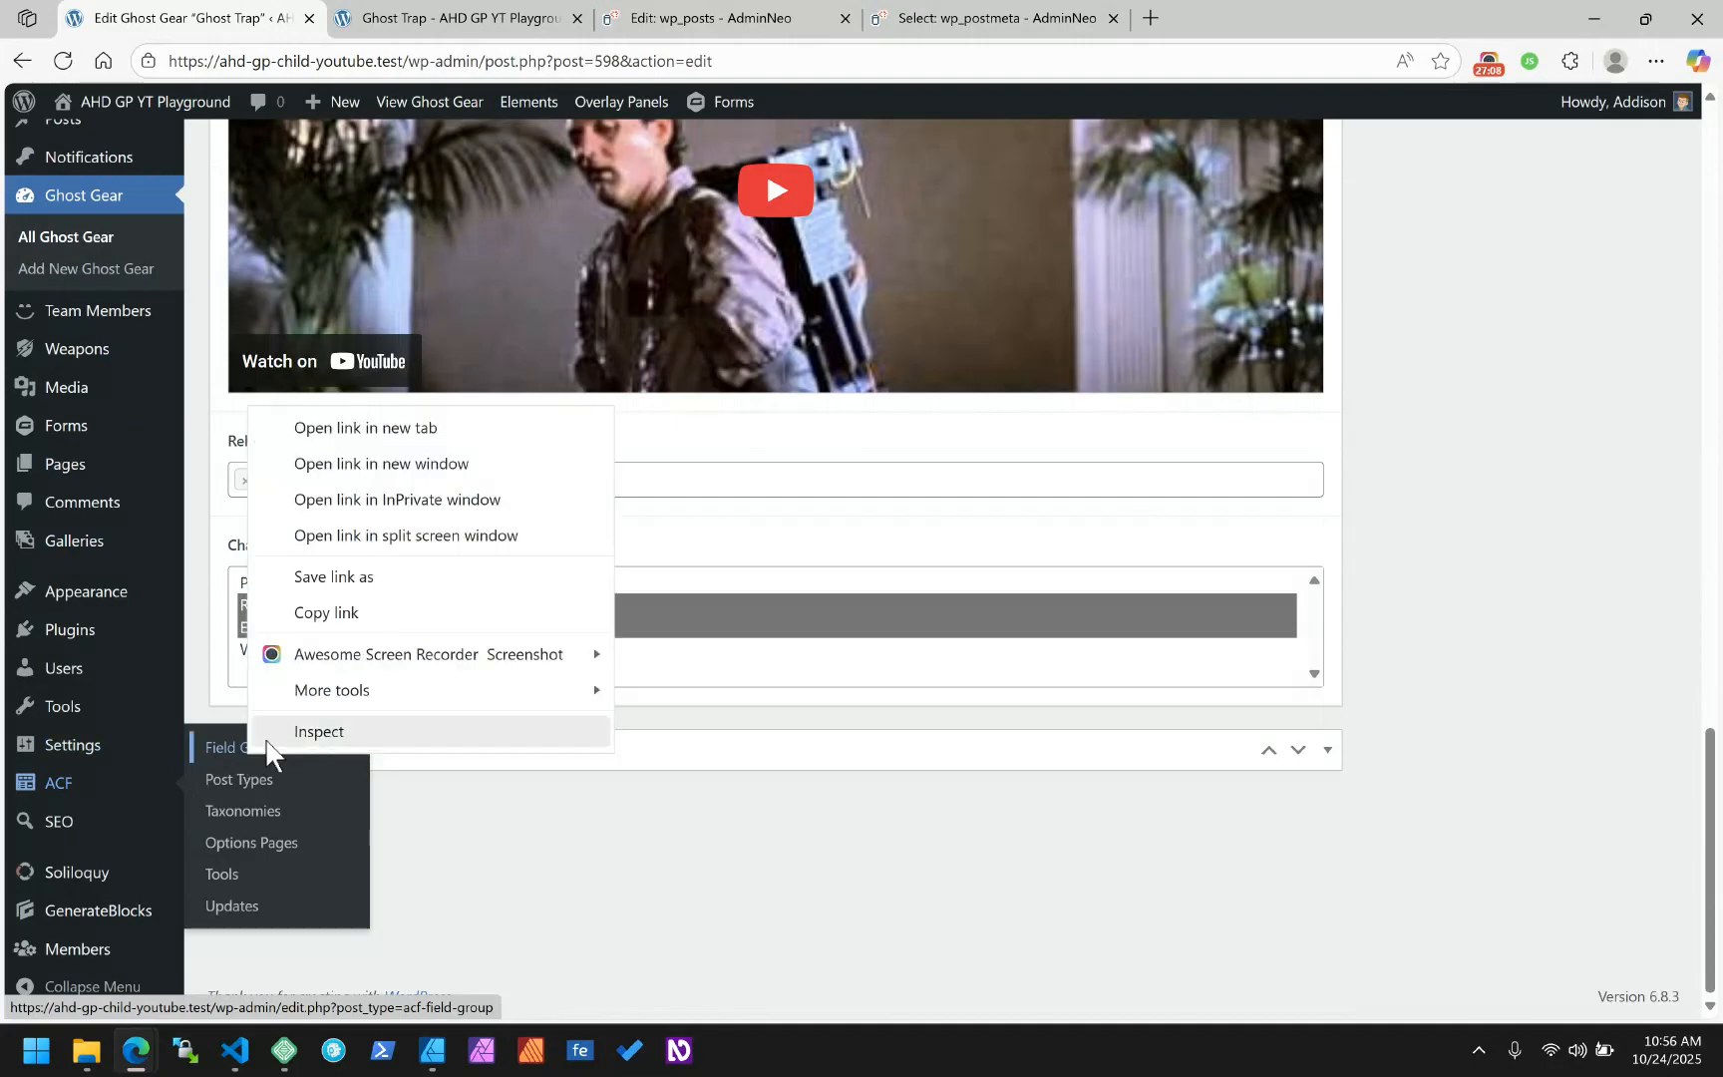
{"action": "left_click", "coordinate": [349, 429]}
{"action": "left_click", "coordinate": [436, 18]}
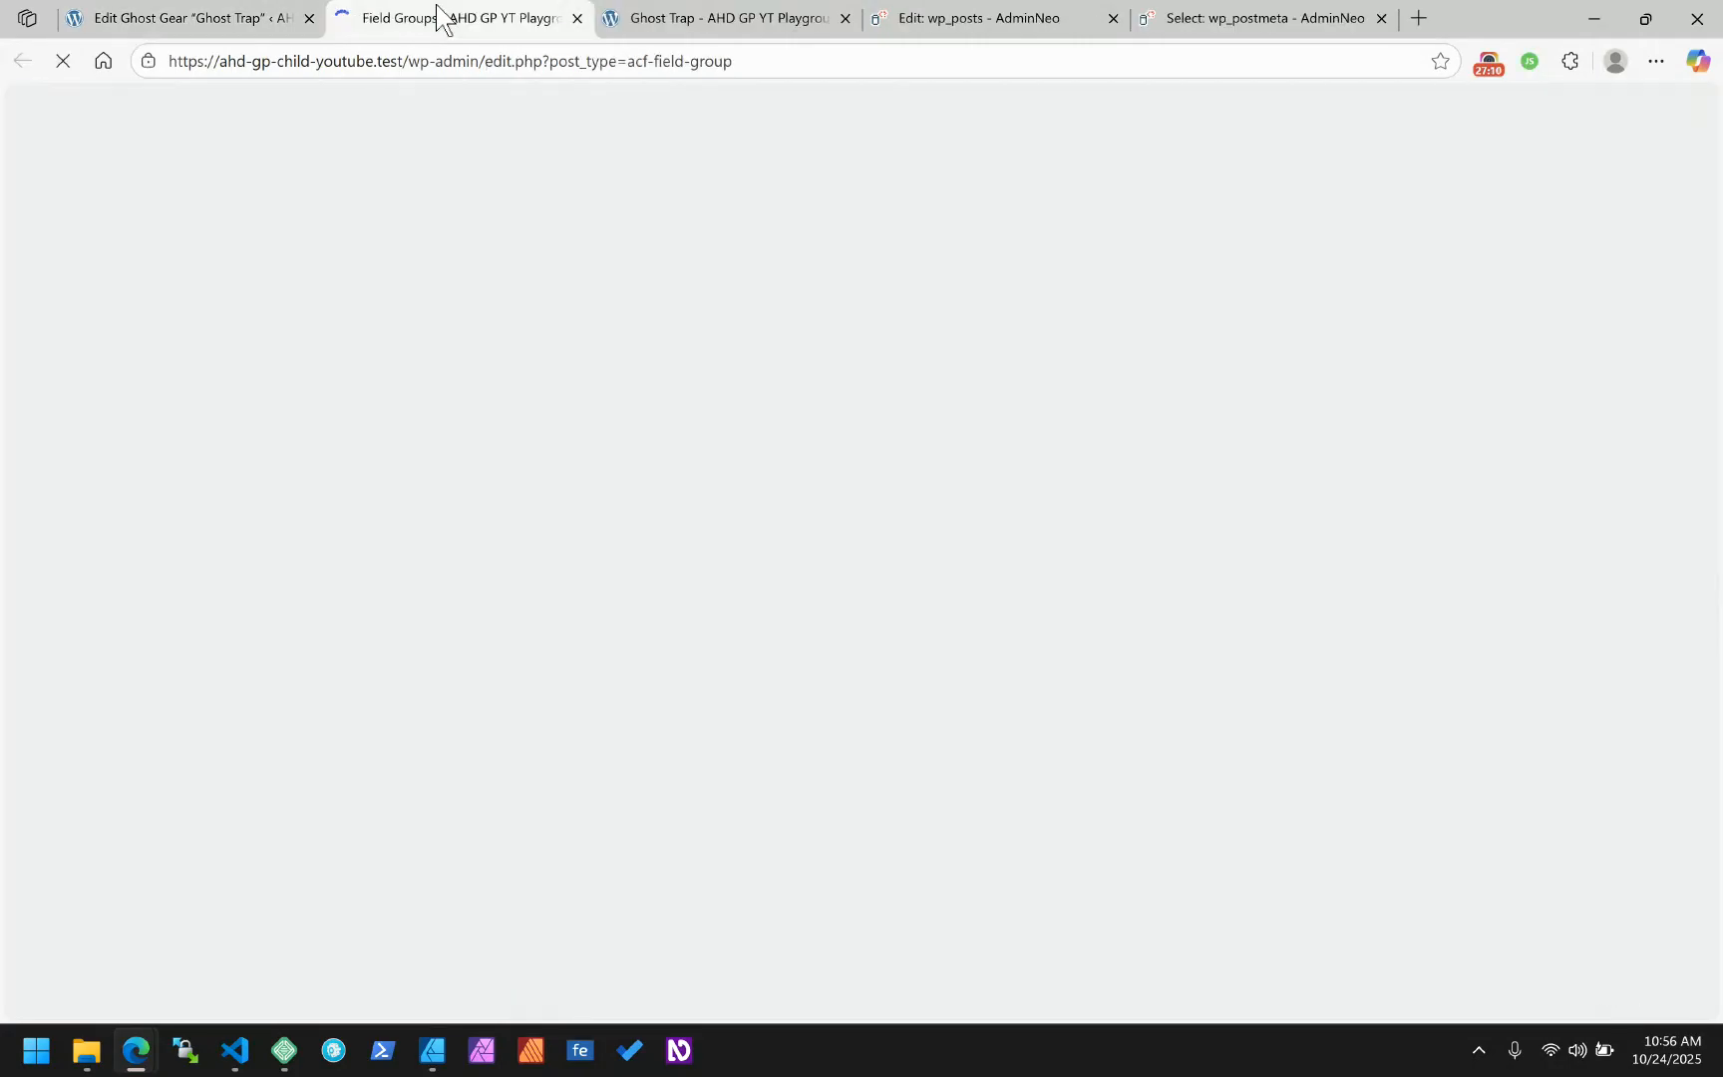
Expand the "Character most likely to use this item" field in the Ghost Gear Data group and review its choices, Return Format and Select Multiple settings
{"action": "scroll", "coordinate": [489, 476], "scroll_direction": "down", "scroll_amount": 3}
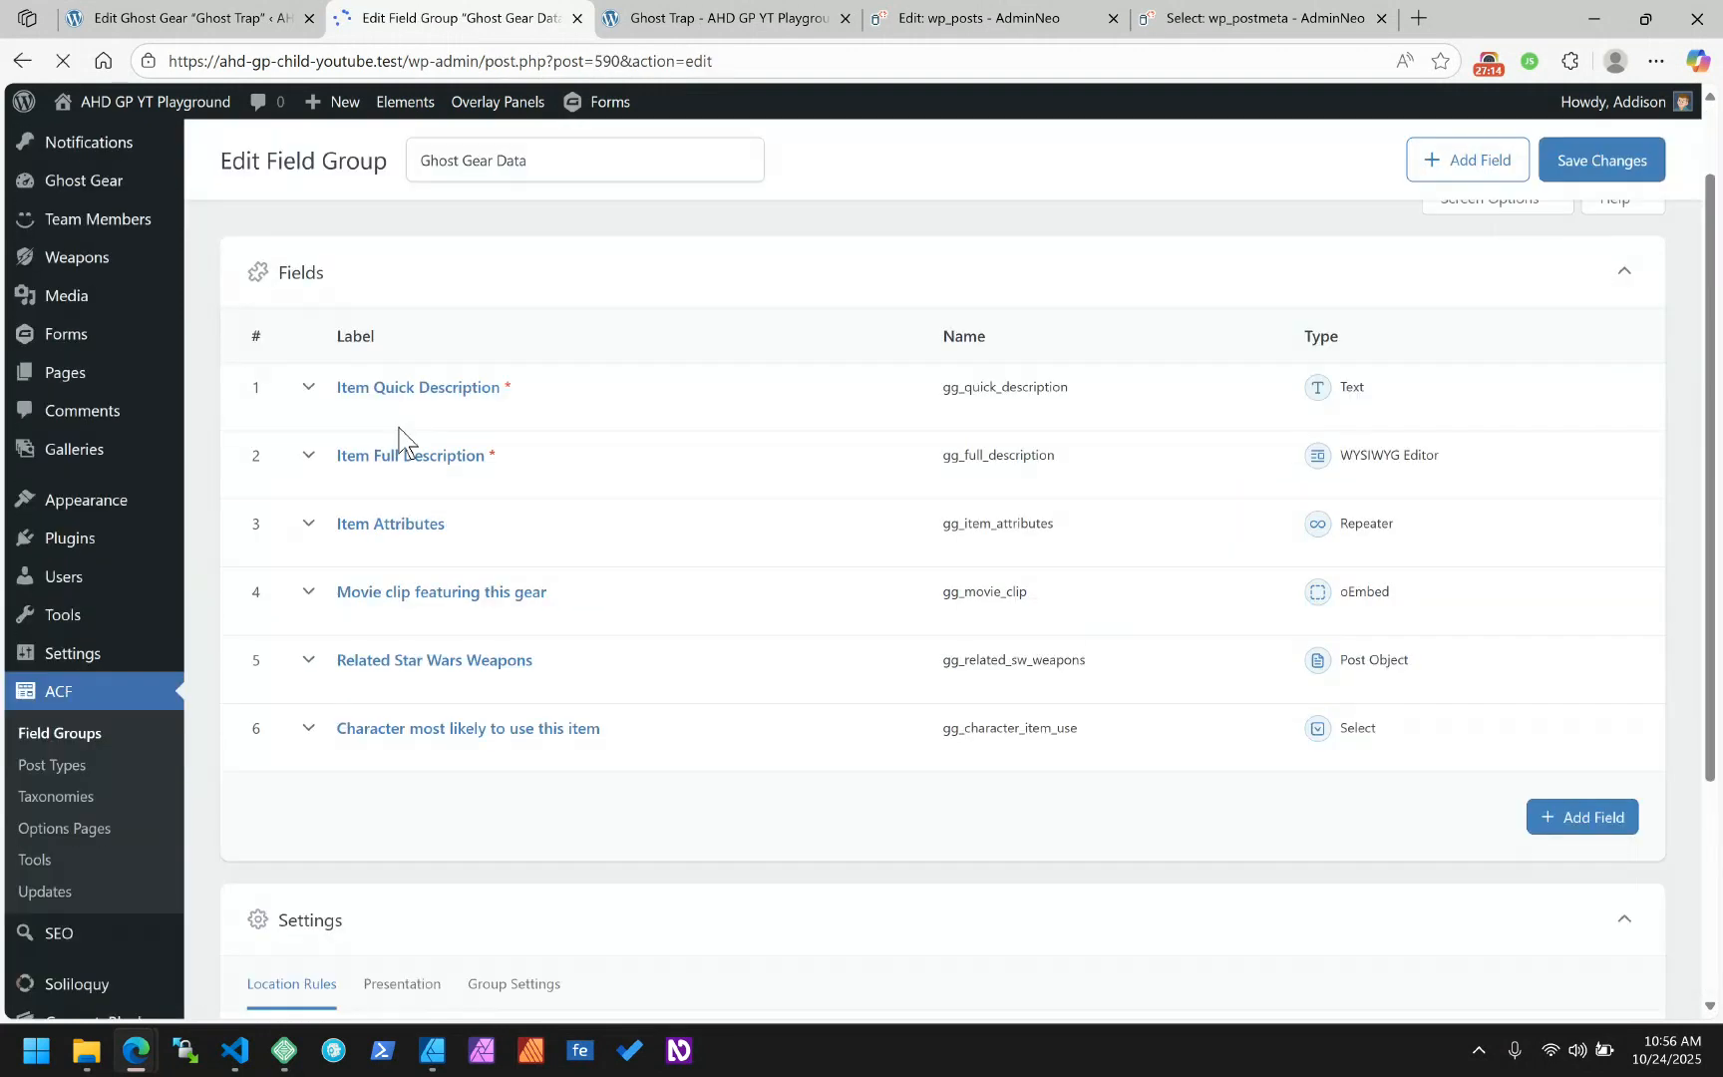
{"action": "left_click", "coordinate": [308, 608]}
{"action": "scroll", "coordinate": [308, 648], "scroll_direction": "down", "scroll_amount": 10}
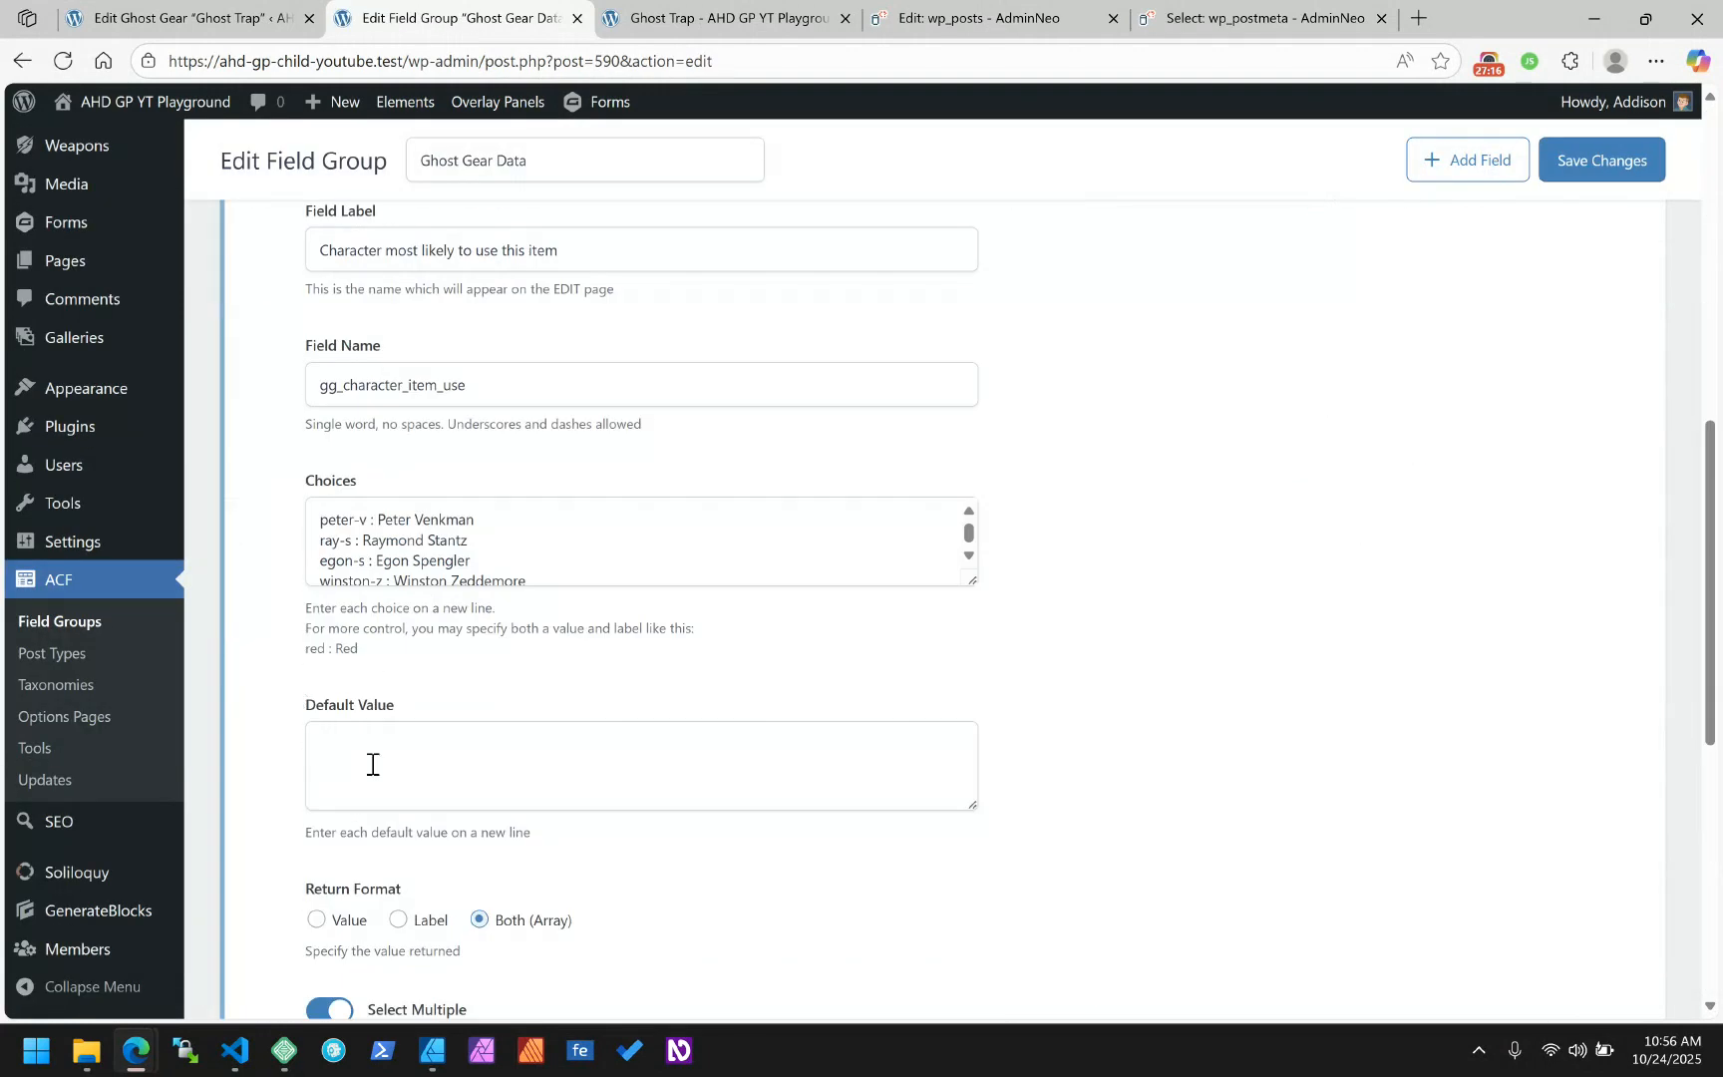
{"action": "scroll", "coordinate": [404, 588], "scroll_direction": "up", "scroll_amount": 8}
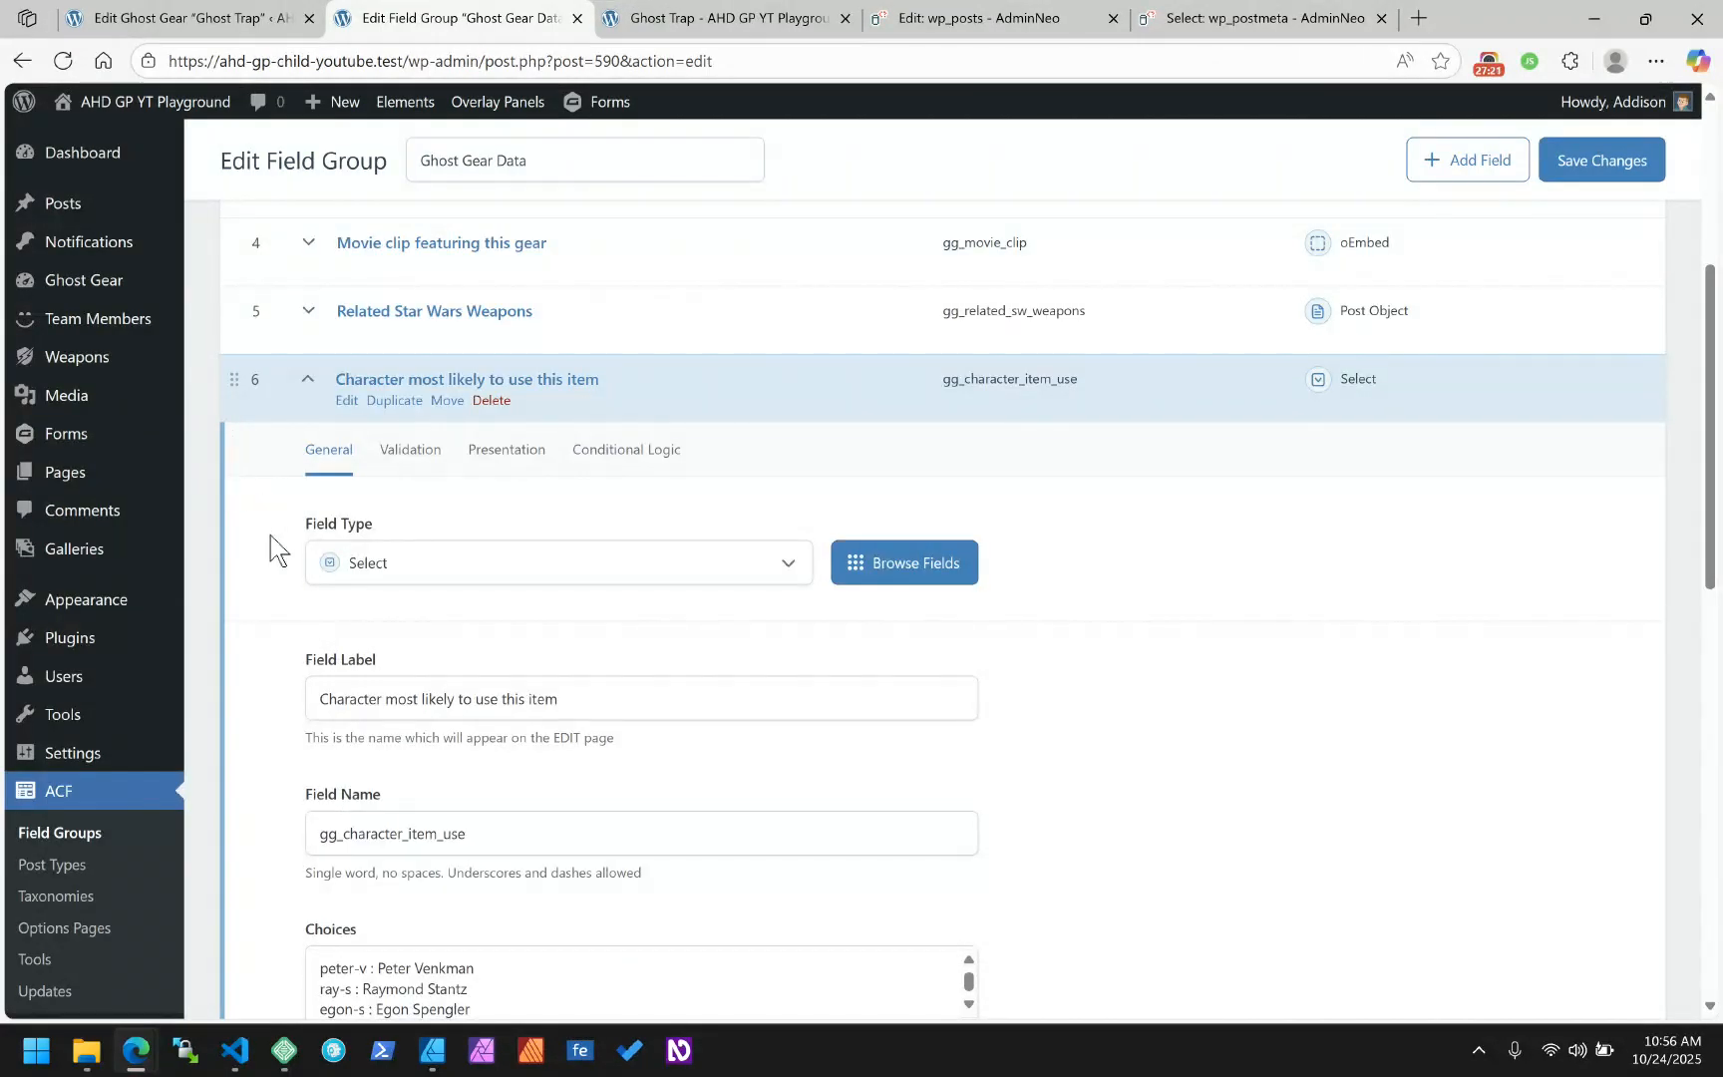
{"action": "scroll", "coordinate": [271, 548], "scroll_direction": "down", "scroll_amount": 7}
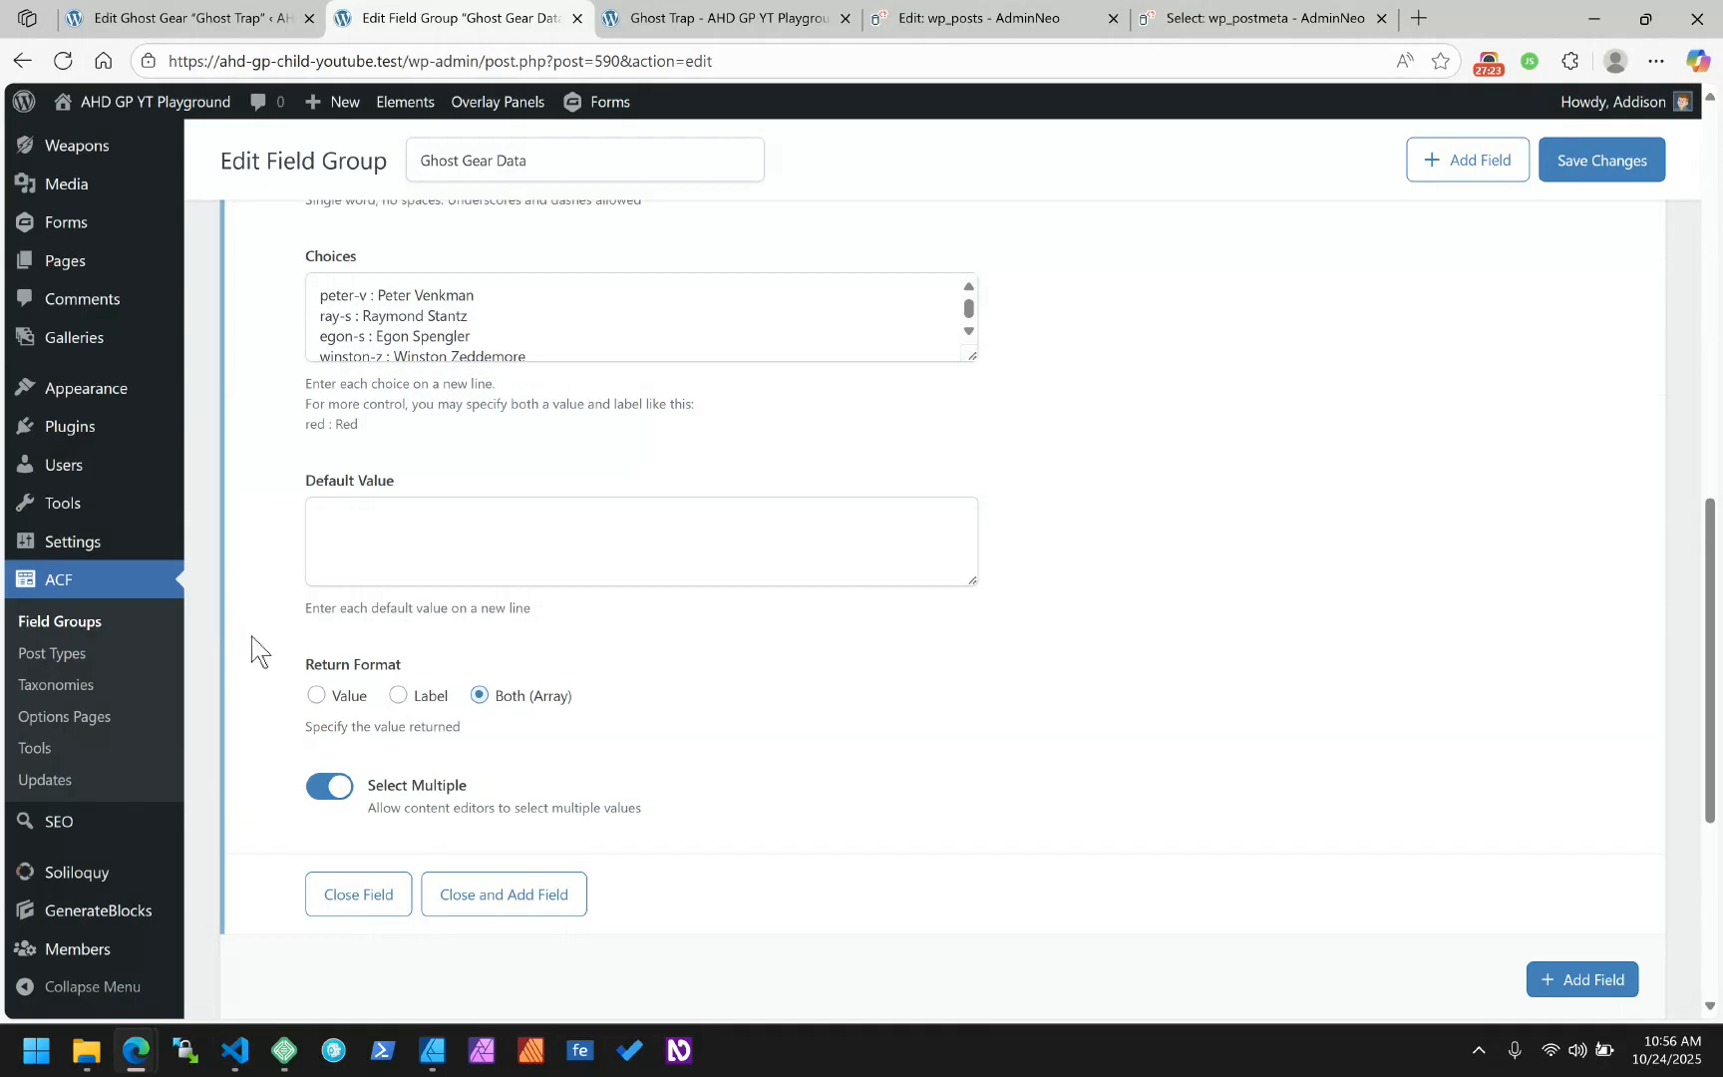
{"action": "scroll", "coordinate": [316, 768], "scroll_direction": "up", "scroll_amount": 5}
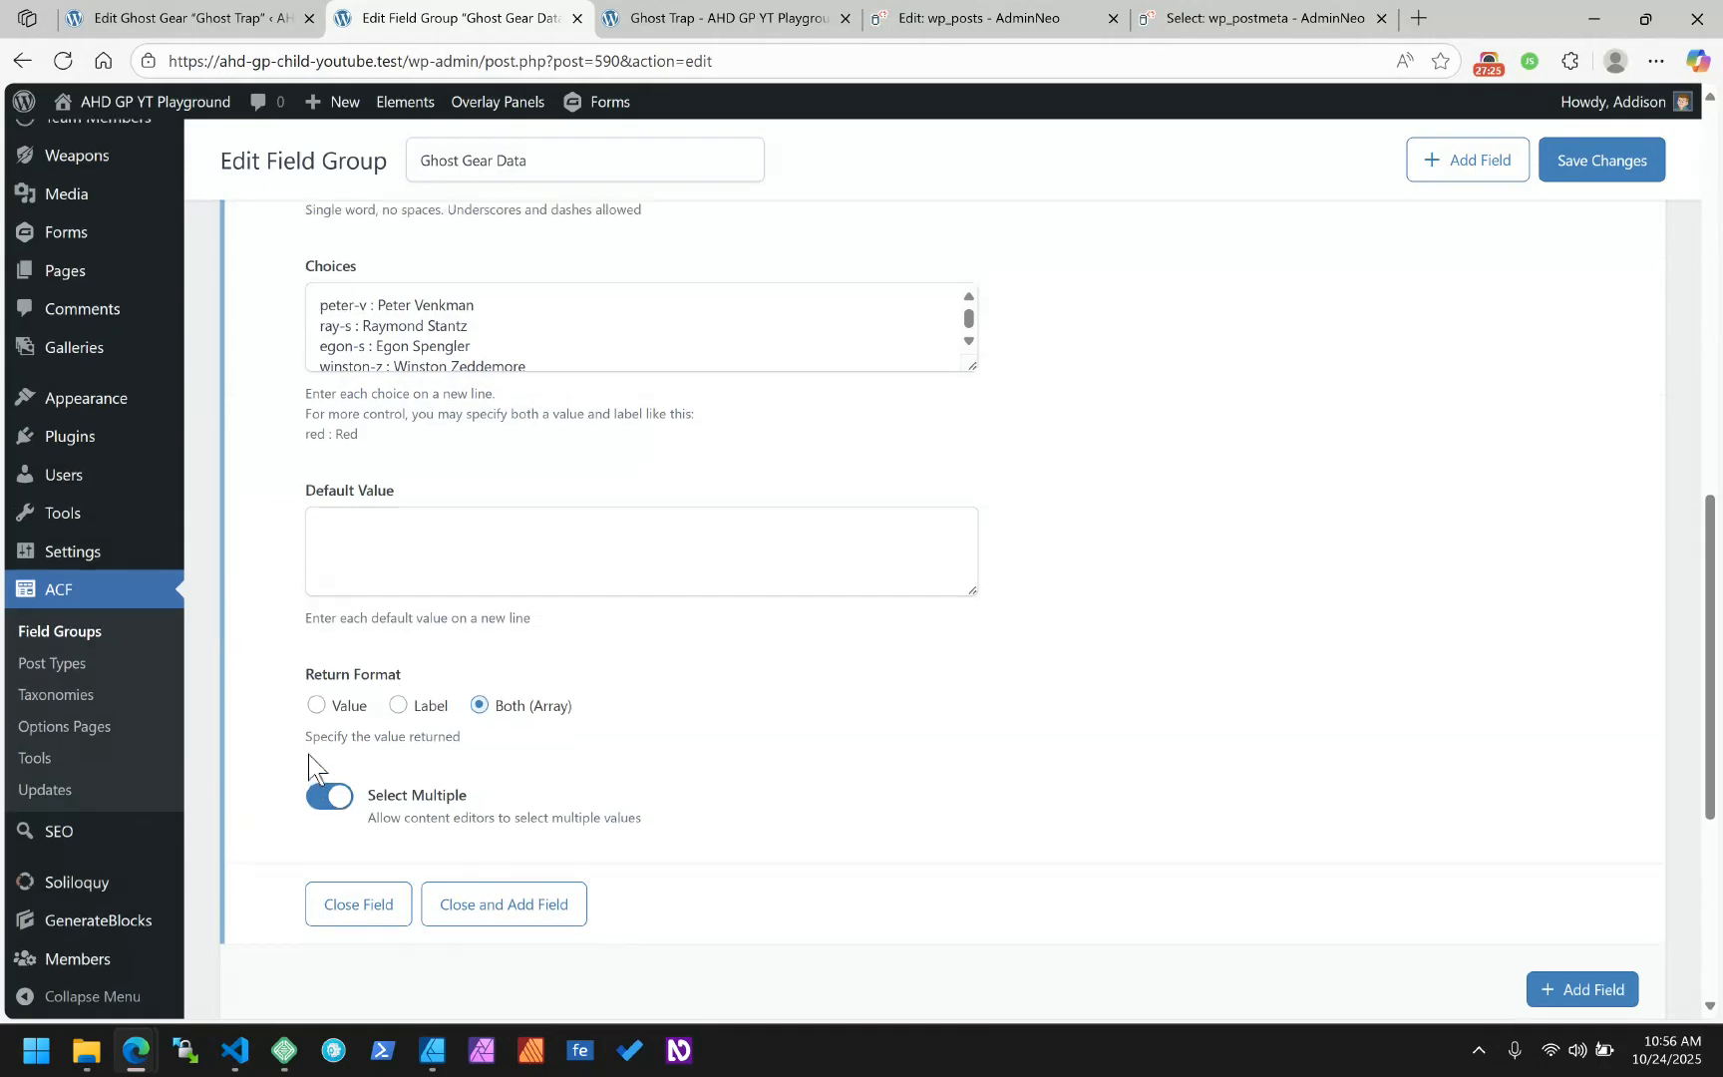
Enable Stylized UI in the character field's presentation settings, review the Create Options description and save the field group
{"action": "scroll", "coordinate": [311, 718], "scroll_direction": "up", "scroll_amount": 3}
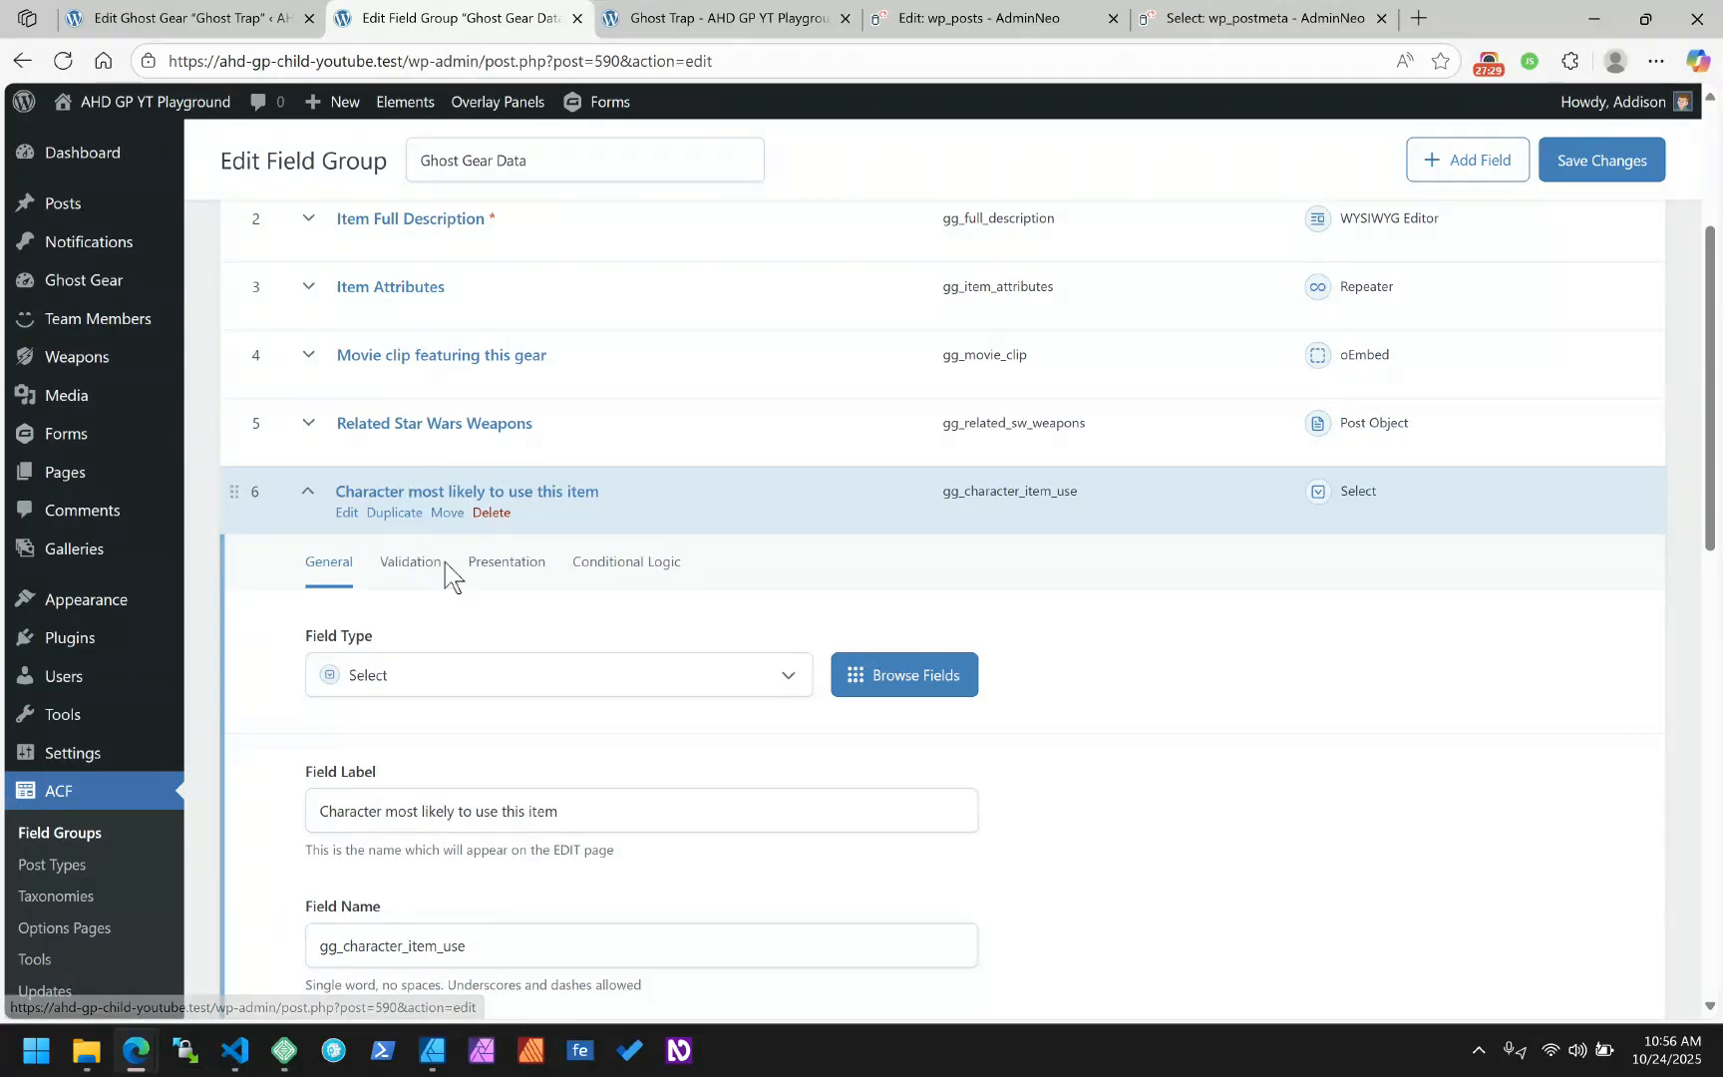
{"action": "left_click", "coordinate": [506, 561]}
{"action": "scroll", "coordinate": [508, 573], "scroll_direction": "down", "scroll_amount": 2}
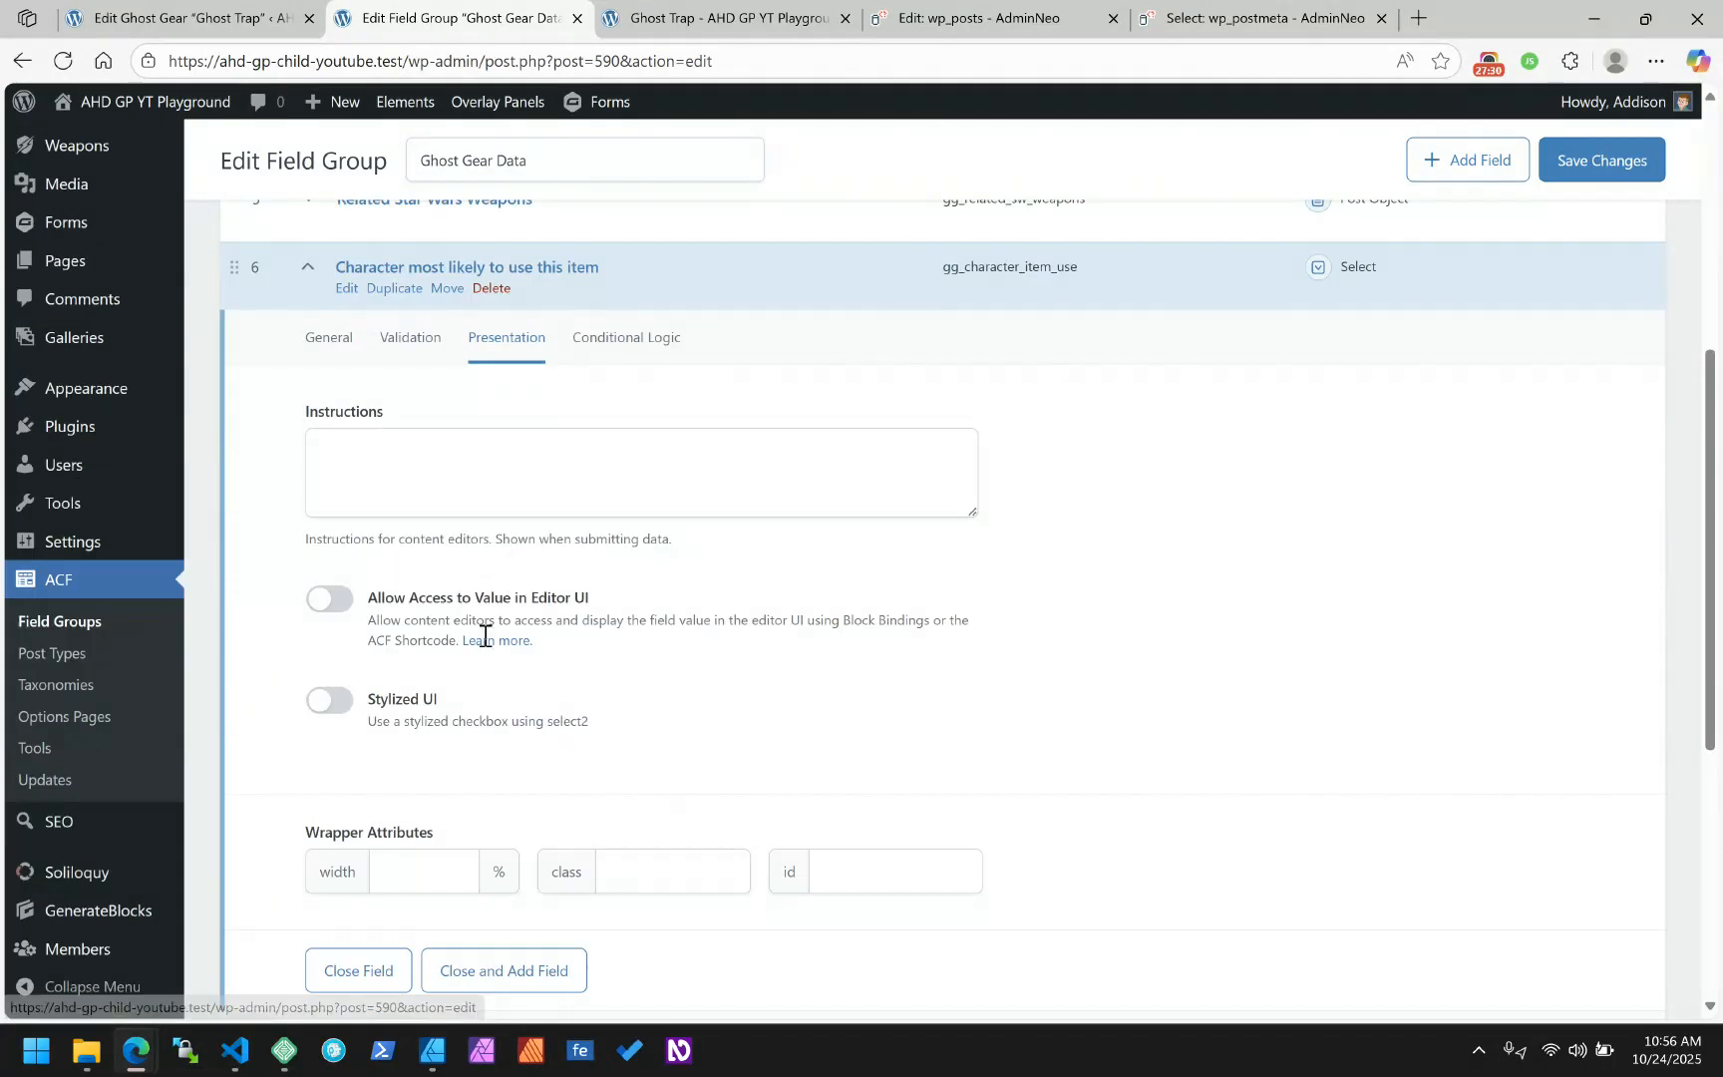
{"action": "left_click", "coordinate": [329, 703]}
{"action": "scroll", "coordinate": [547, 705], "scroll_direction": "down", "scroll_amount": 1}
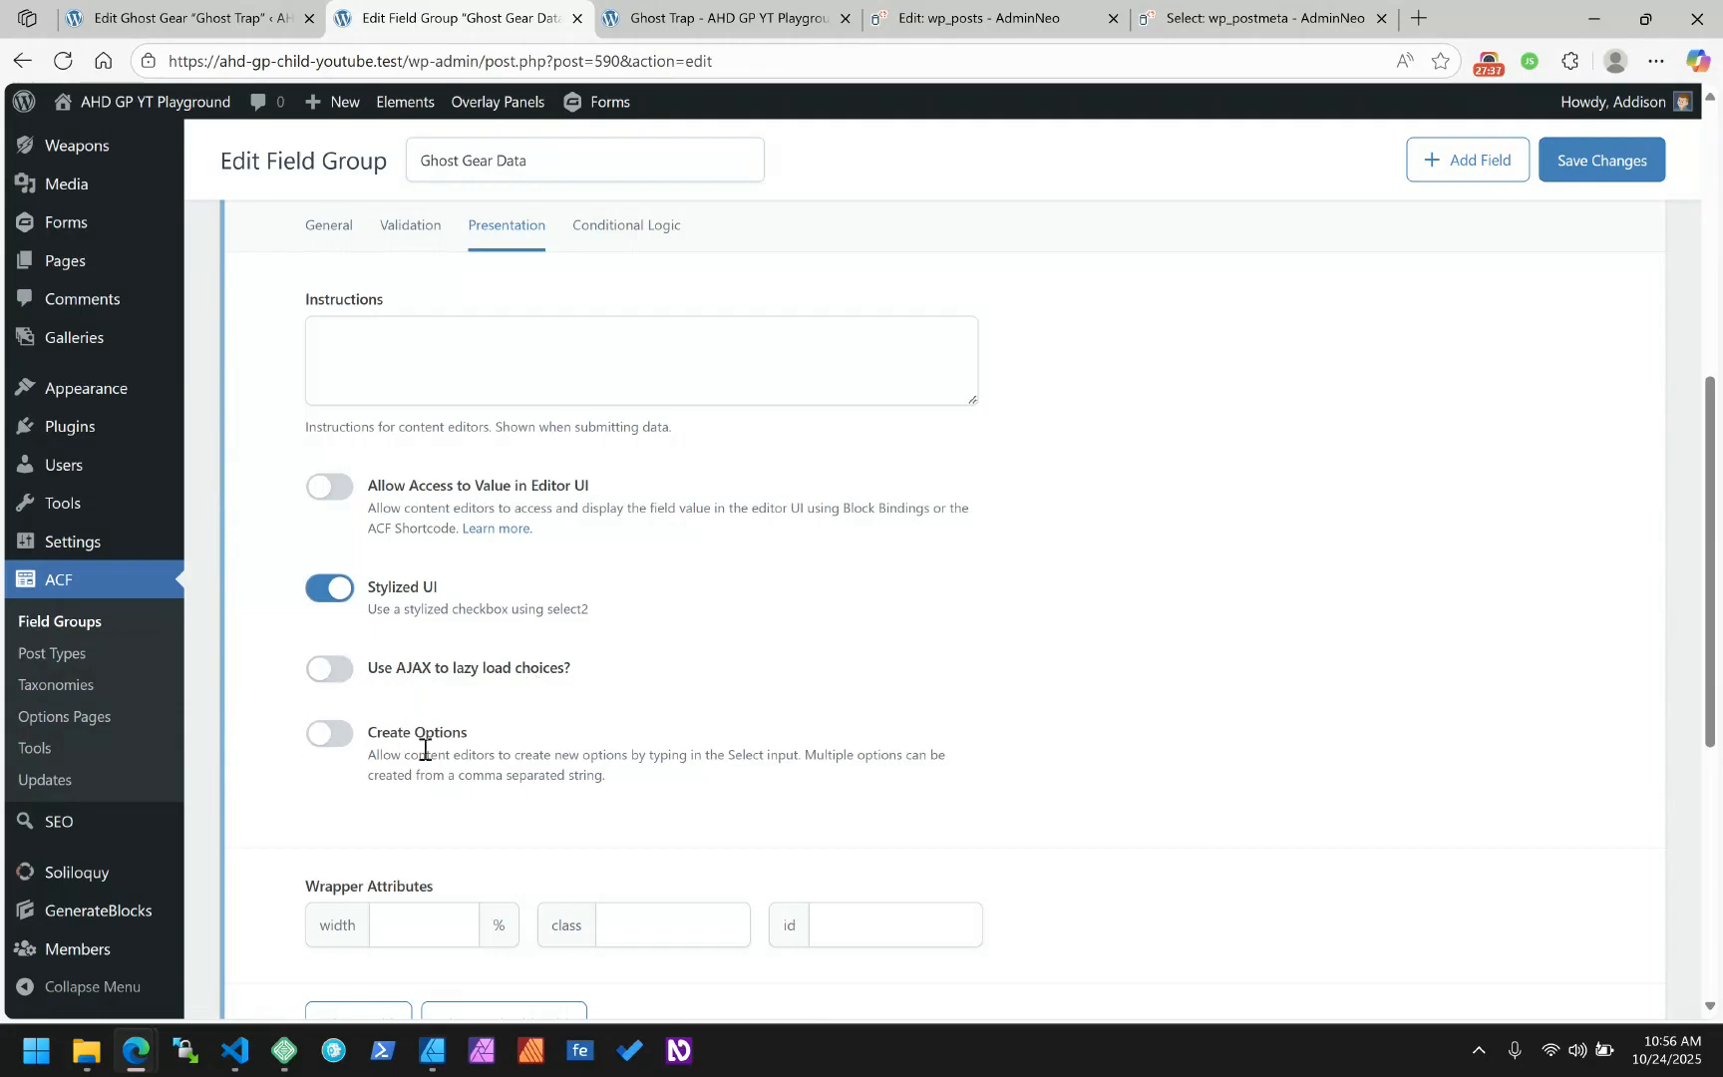
{"action": "left_click_drag", "start_coordinate": [608, 776], "coordinate": [365, 761]}
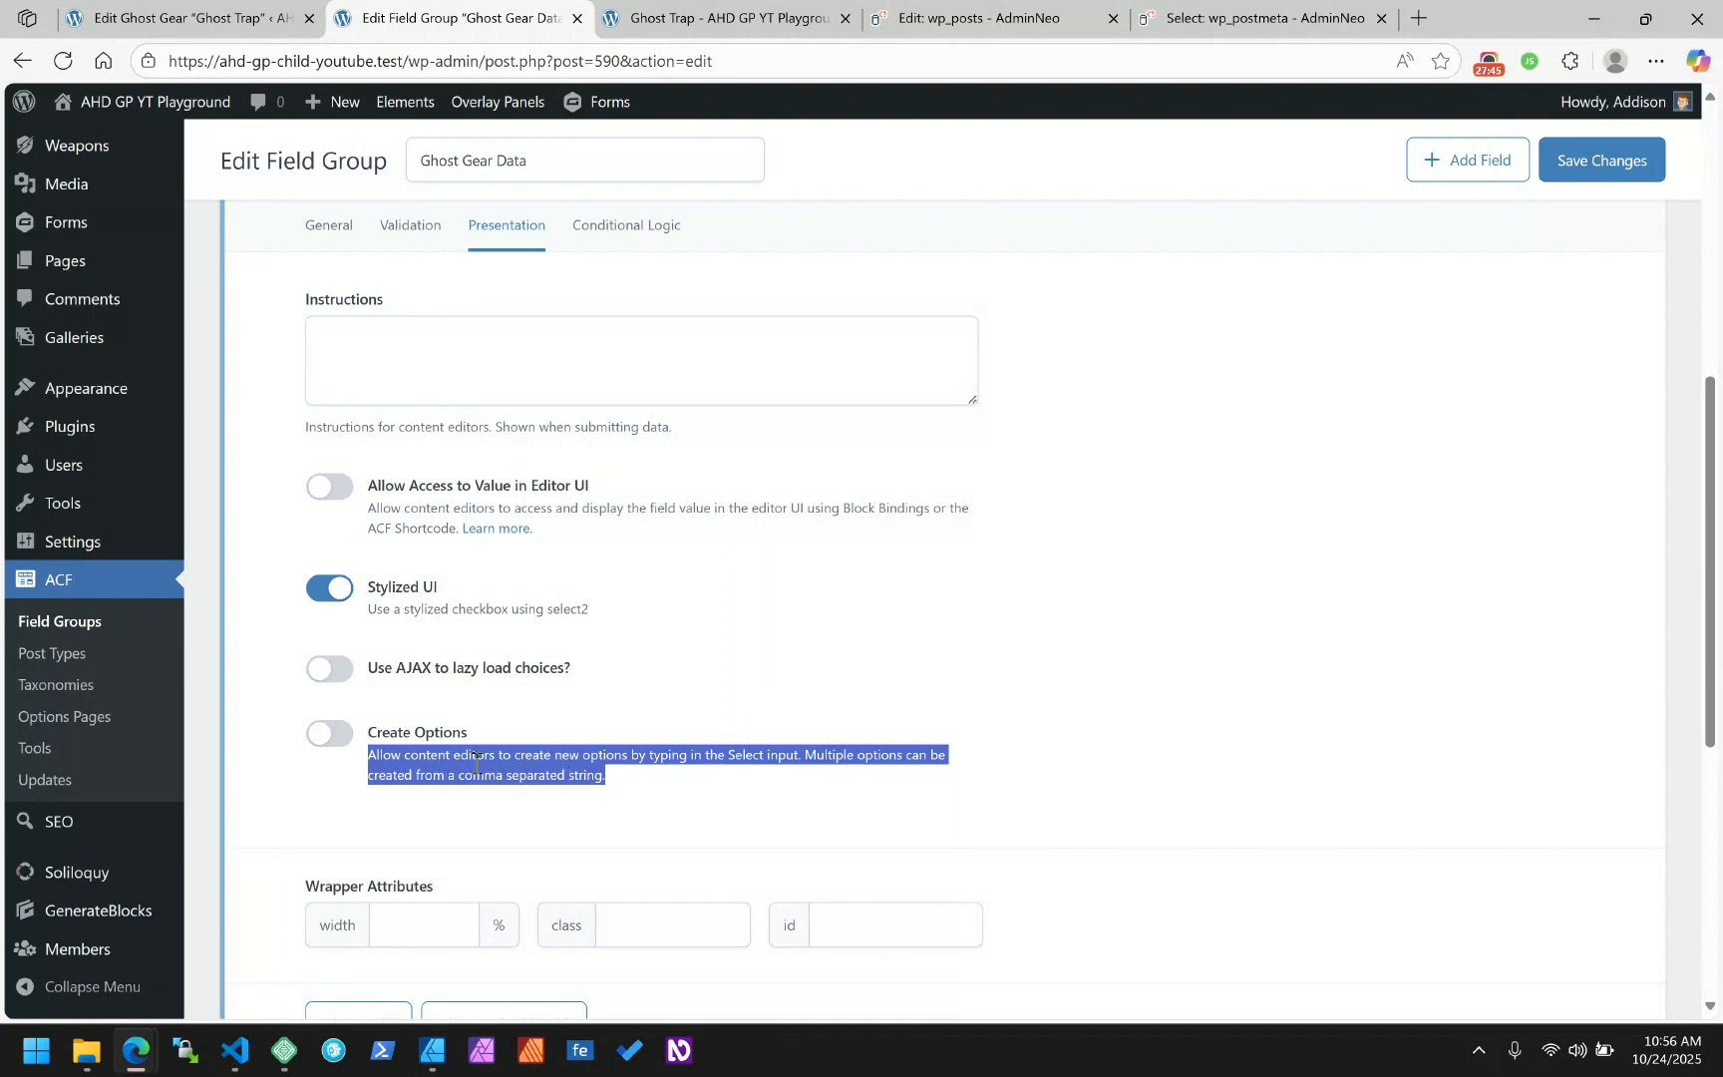
{"action": "left_click", "coordinate": [1600, 161]}
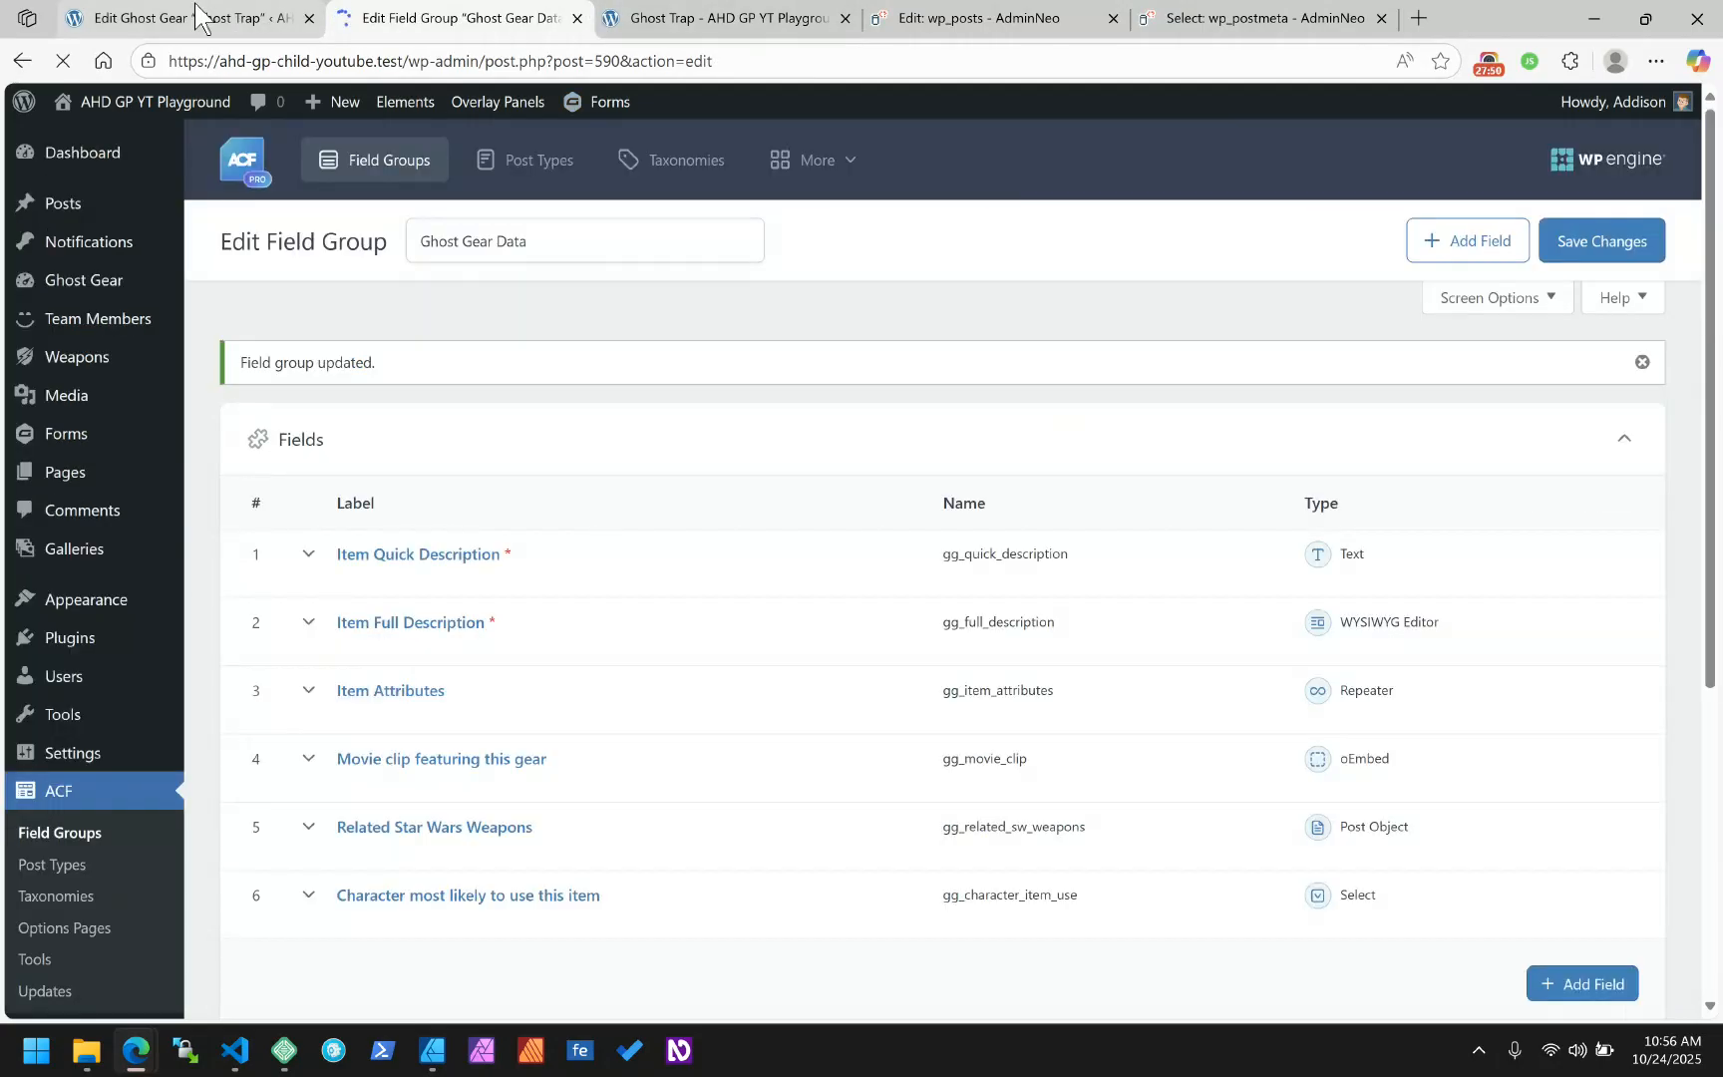
Reload the Ghost Trap editor, view the character field's choices and reorder its selection to put Egon Spengler before Raymond Stantz
{"action": "left_click", "coordinate": [179, 17]}
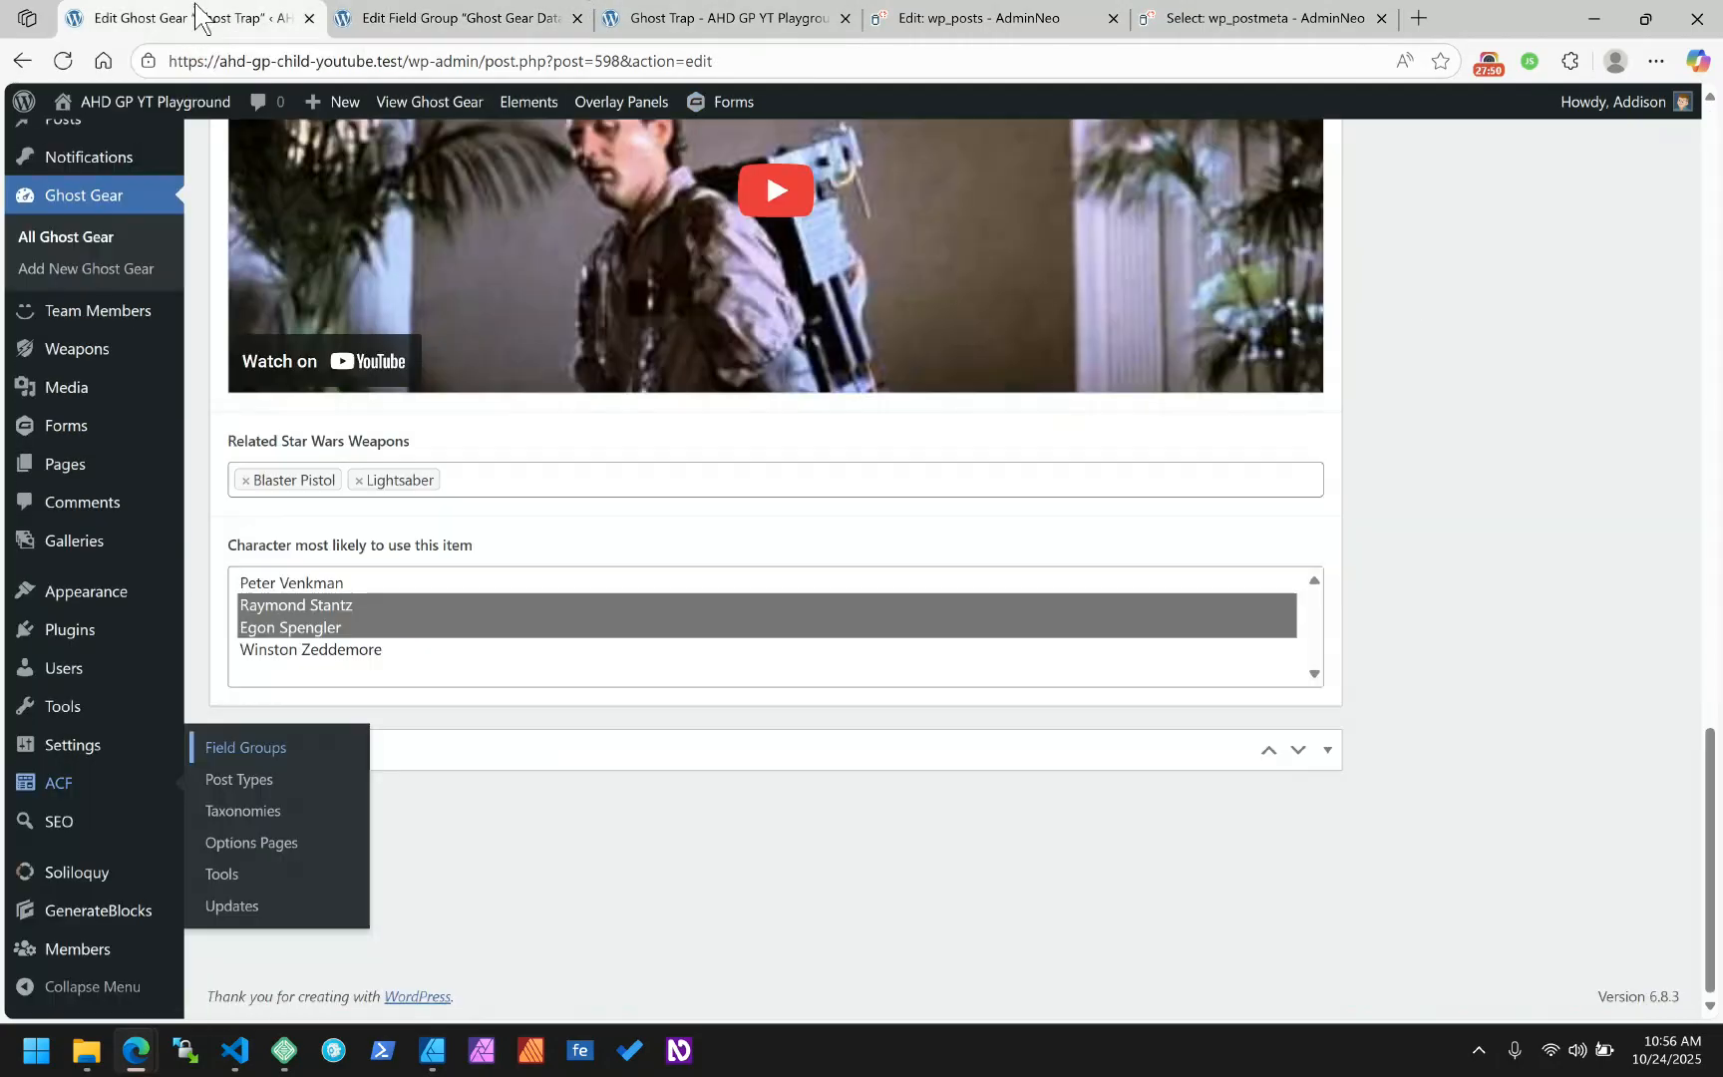
{"action": "left_click", "coordinate": [66, 63]}
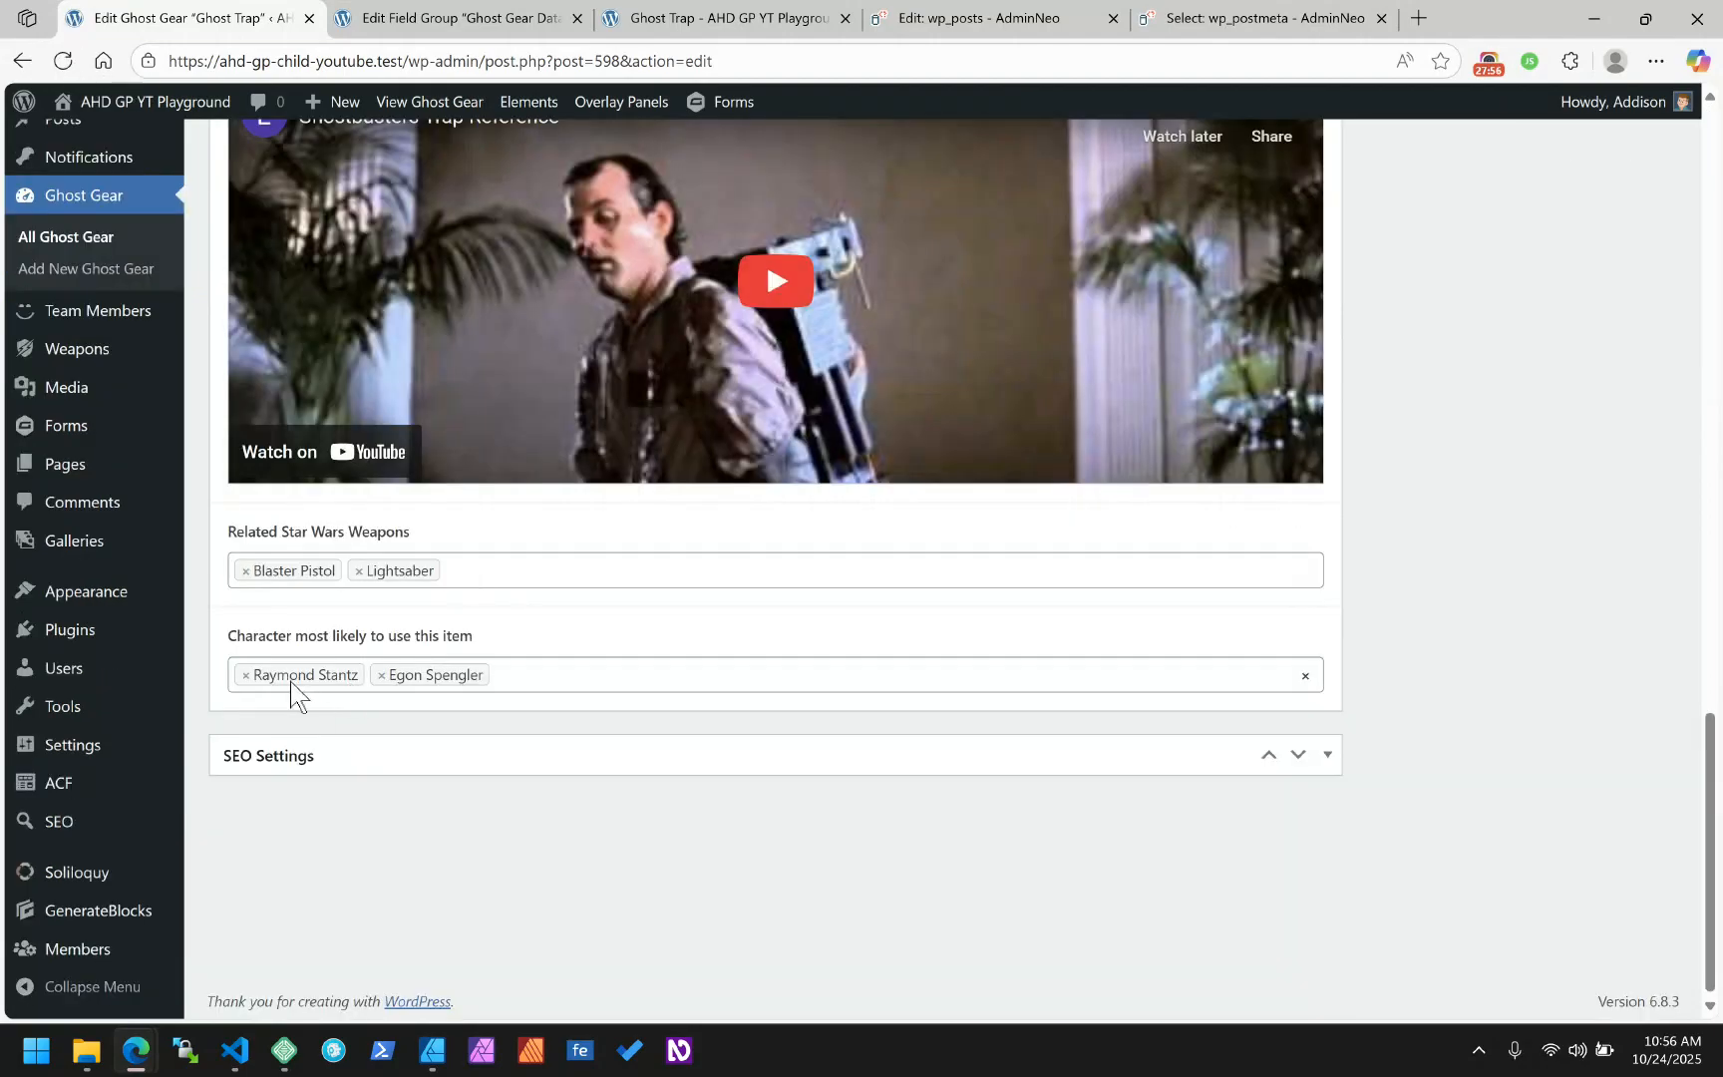
{"action": "left_click", "coordinate": [568, 682]}
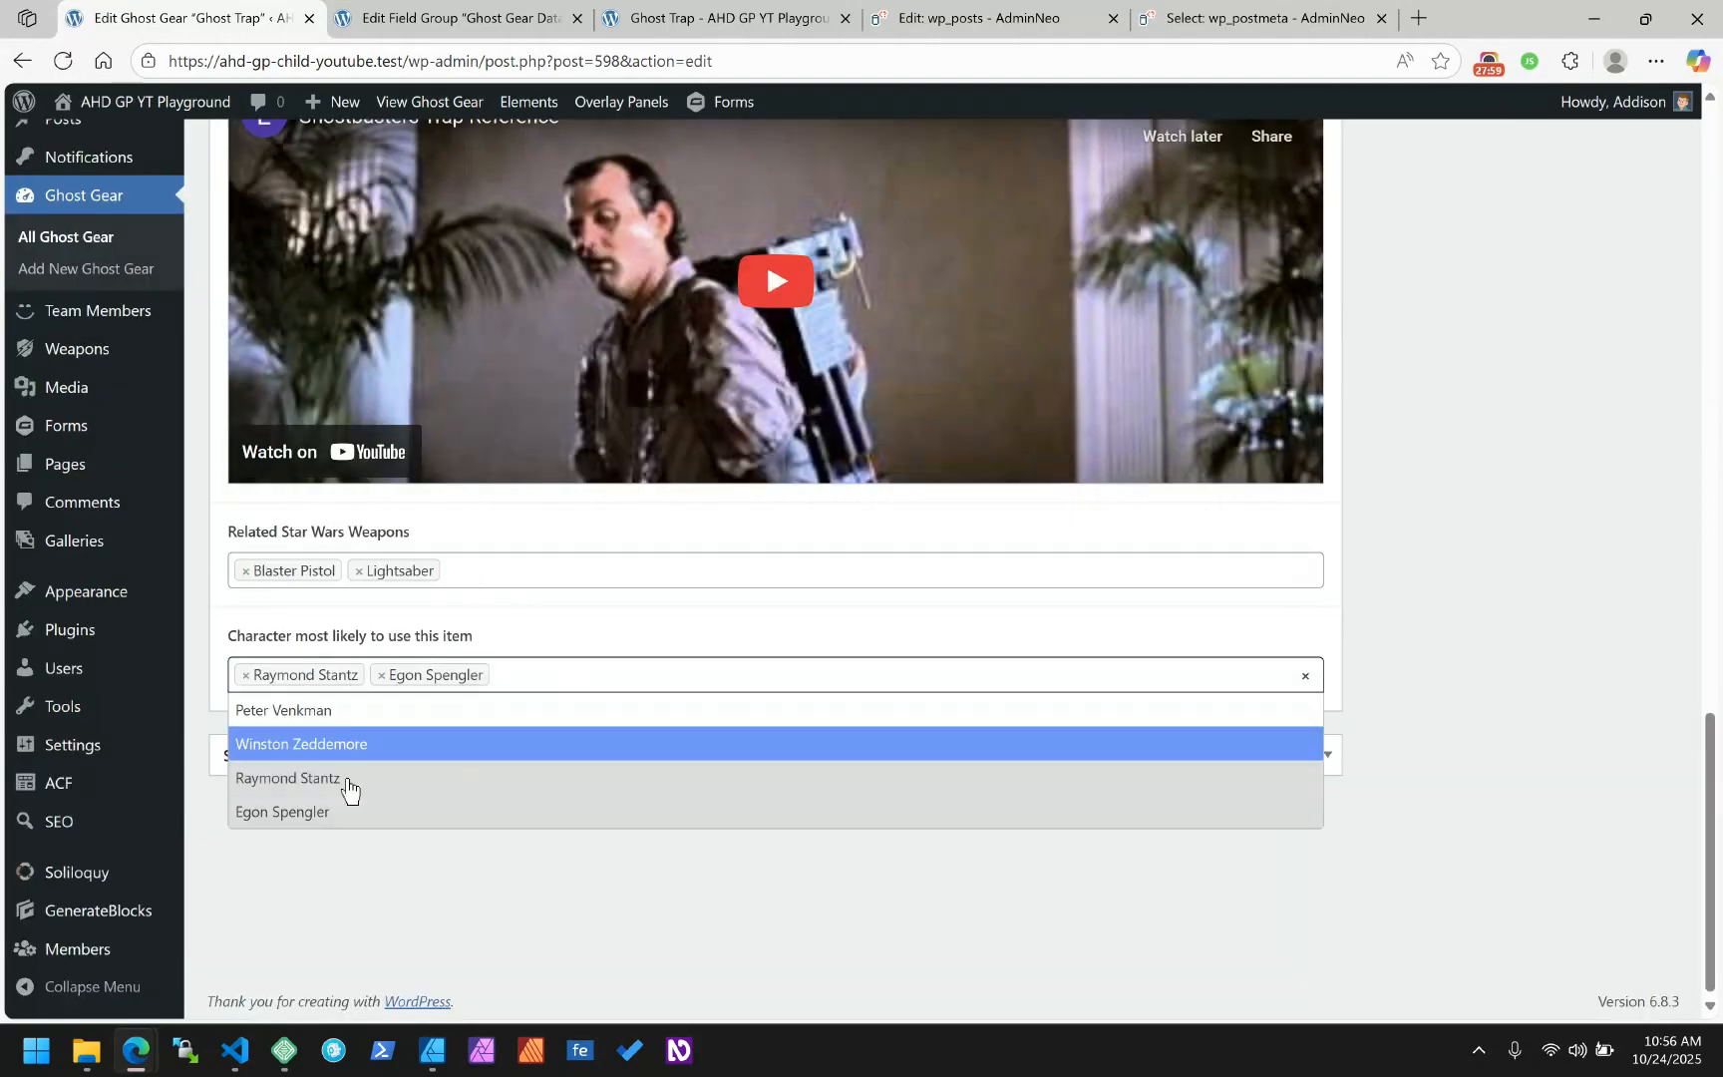
{"action": "left_click", "coordinate": [1435, 628]}
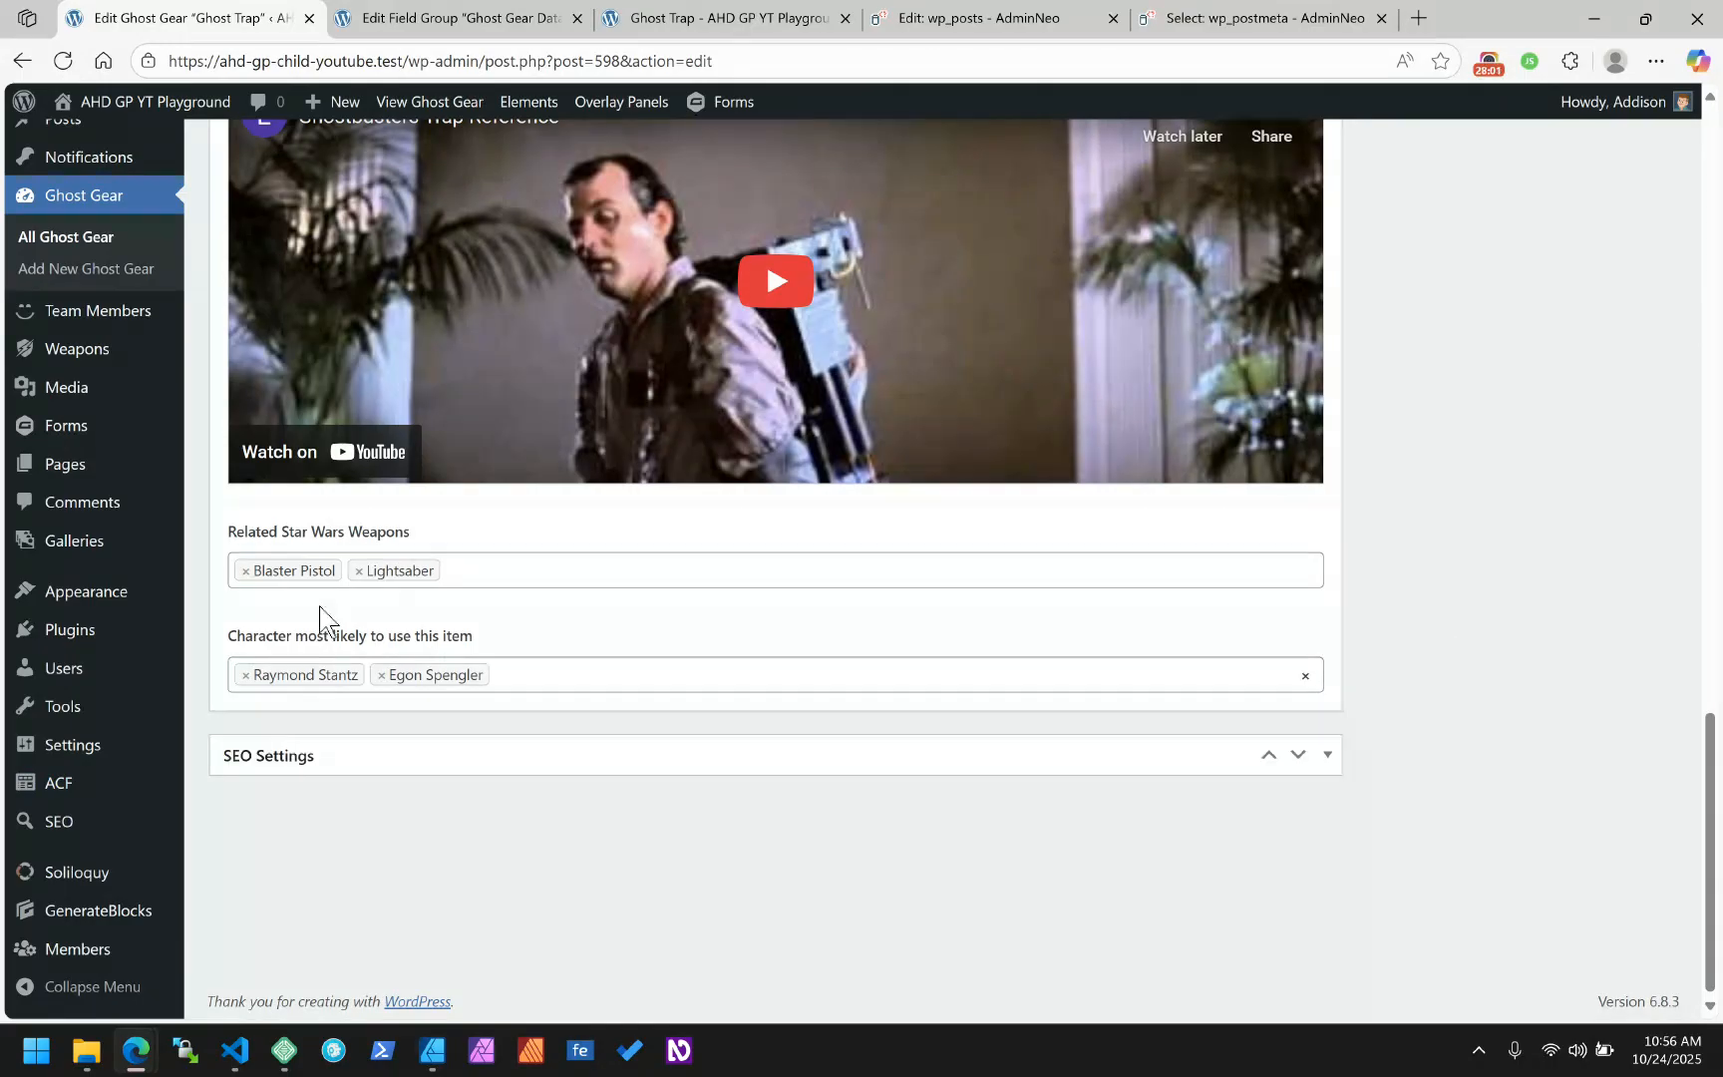
{"action": "left_click_drag", "start_coordinate": [450, 674], "coordinate": [300, 687]}
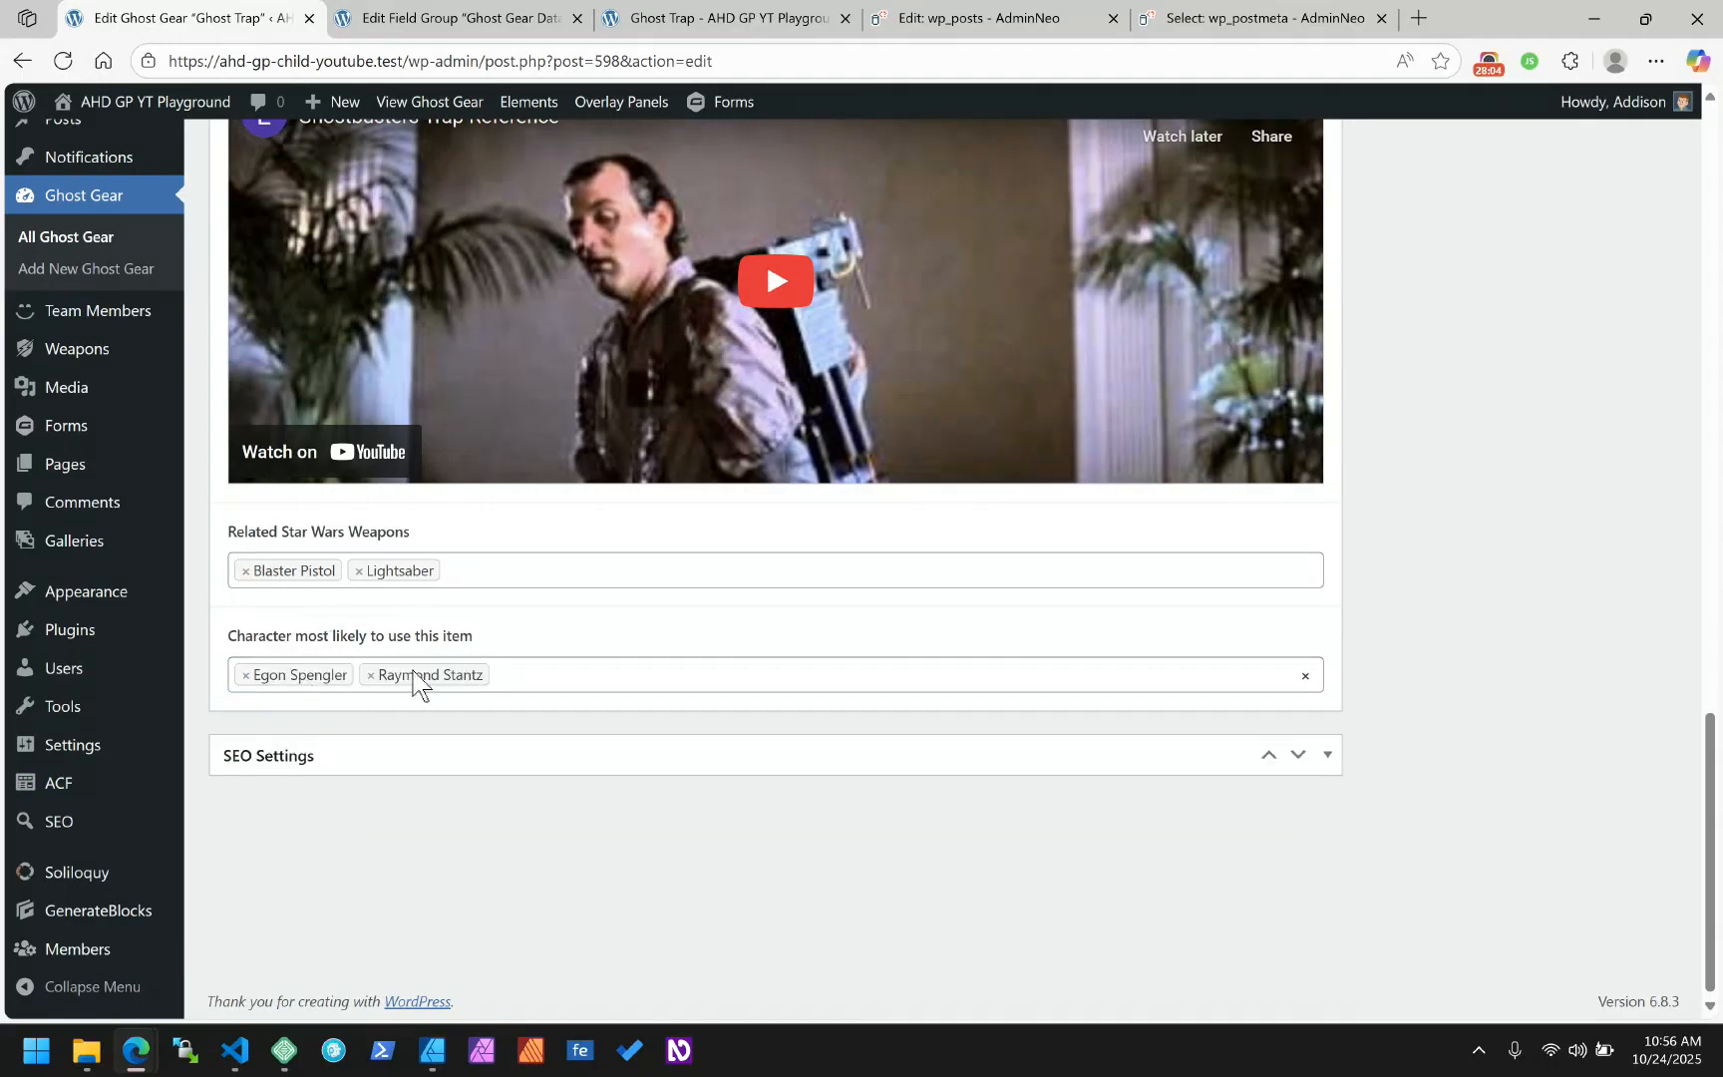
Check the character array on the front-end Ghost Trap page, then return to the editor and update the post
{"action": "left_click", "coordinate": [503, 14]}
{"action": "left_click", "coordinate": [648, 8]}
{"action": "scroll", "coordinate": [796, 507], "scroll_direction": "down", "scroll_amount": 3}
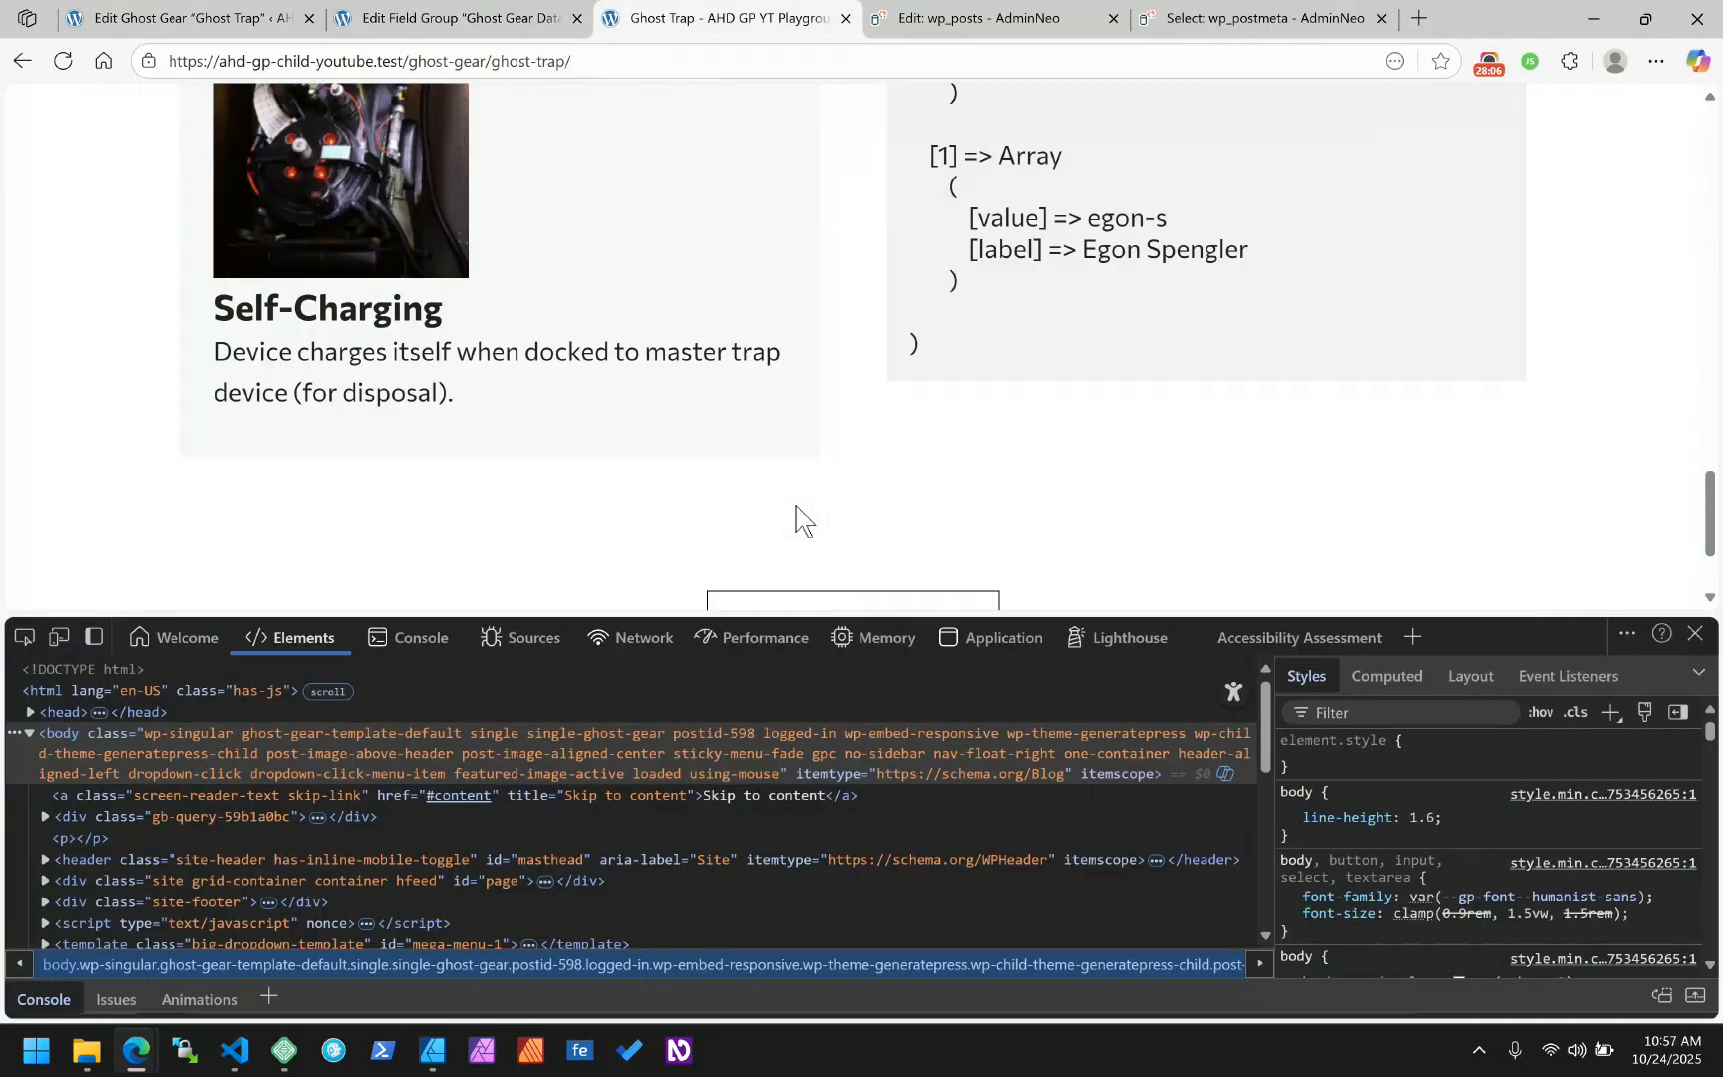
{"action": "scroll", "coordinate": [798, 505], "scroll_direction": "up", "scroll_amount": 2}
{"action": "left_click", "coordinate": [190, 18]}
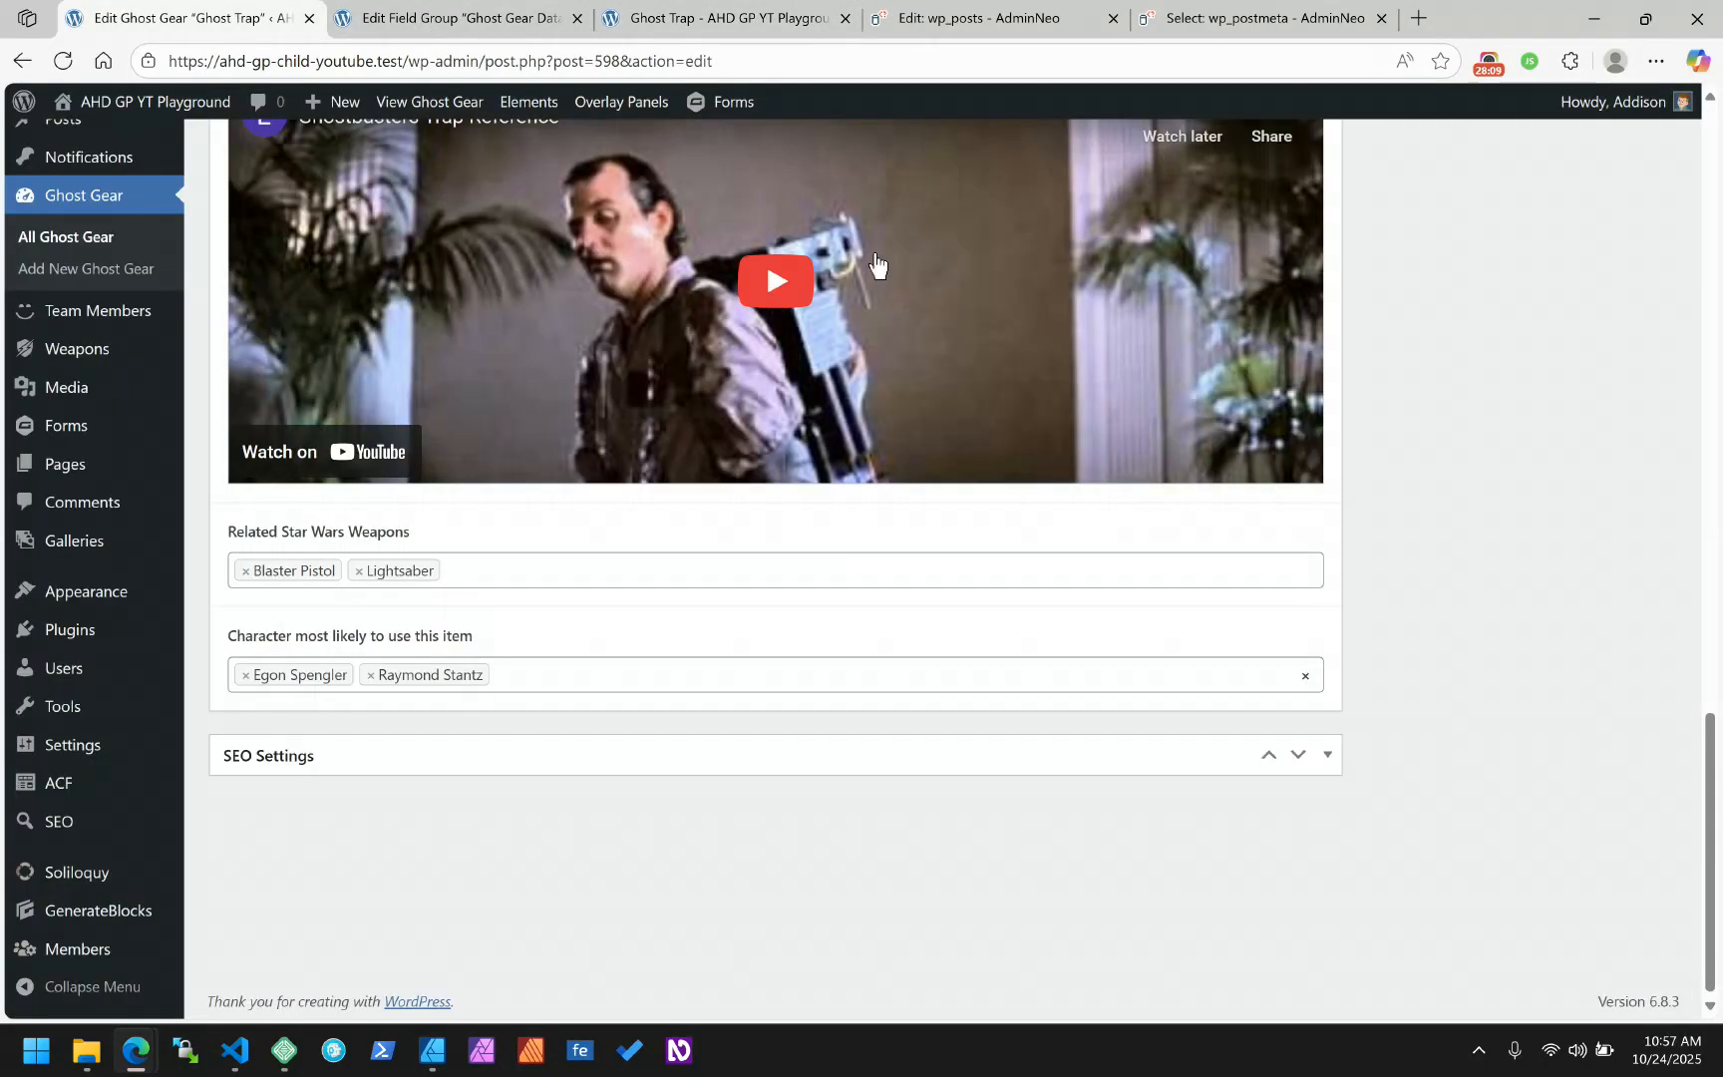
{"action": "scroll", "coordinate": [1463, 359], "scroll_direction": "up", "scroll_amount": 10}
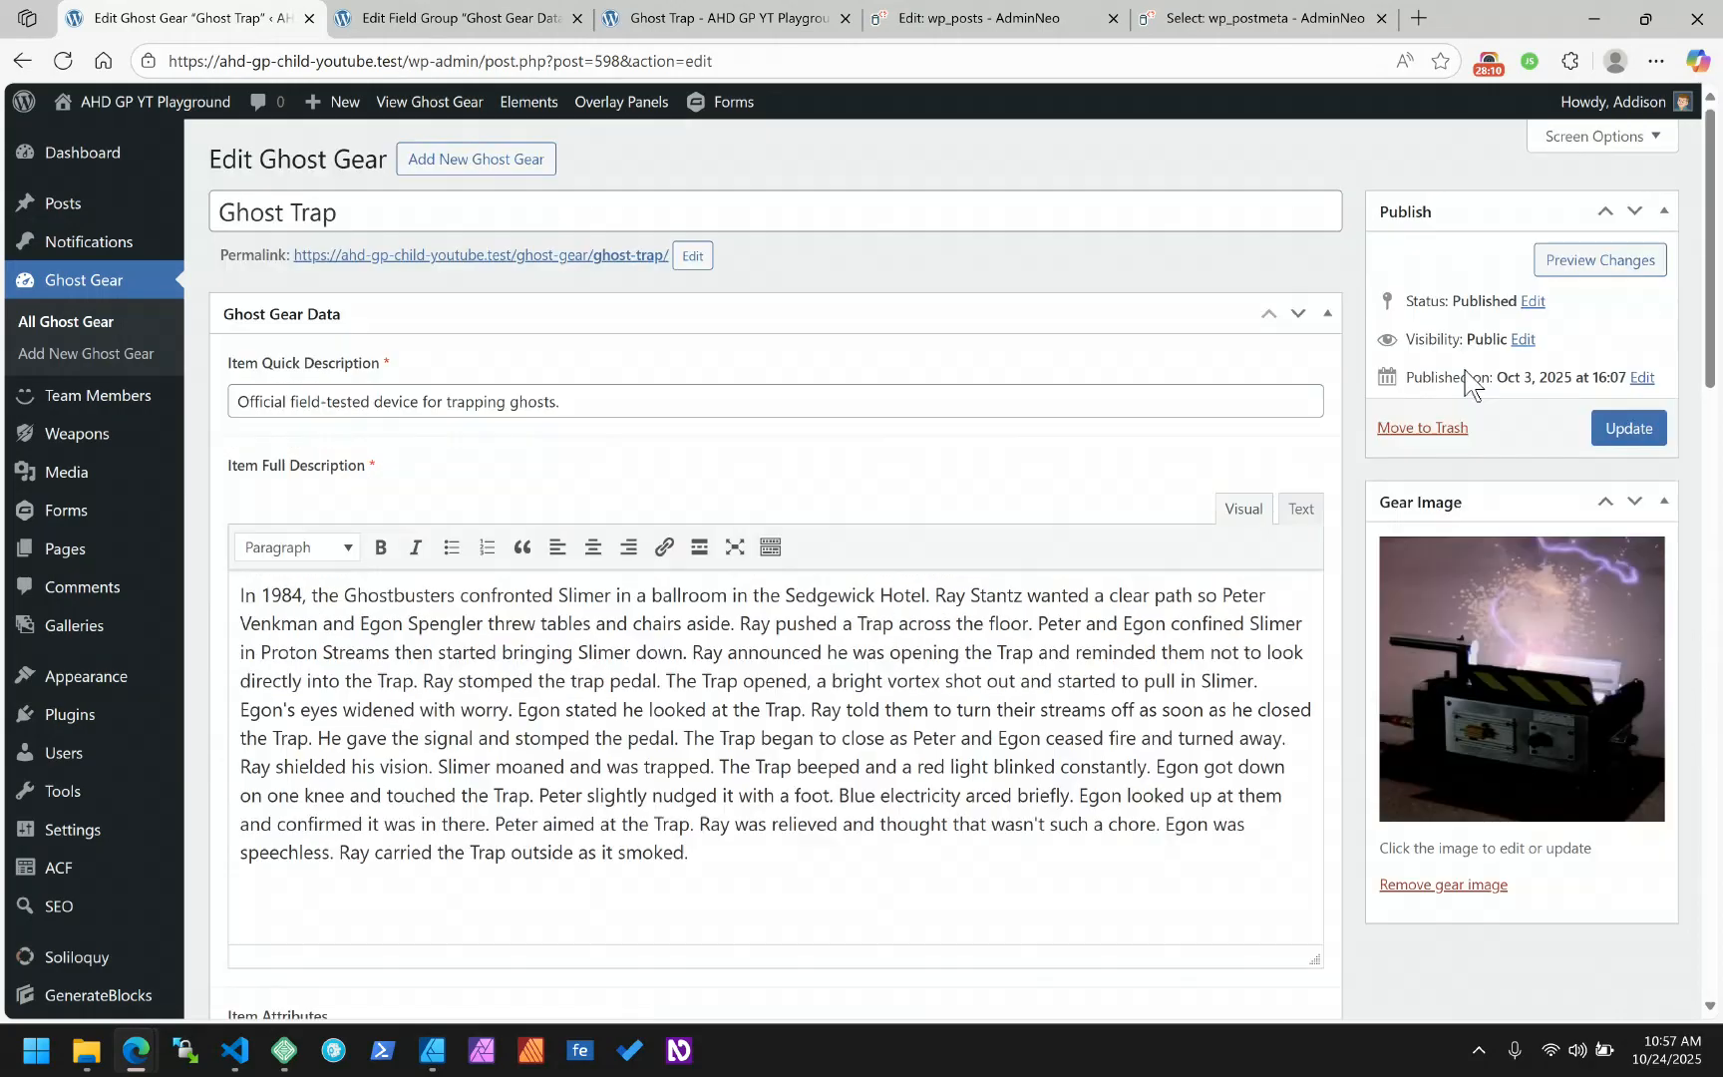
{"action": "left_click", "coordinate": [1626, 428]}
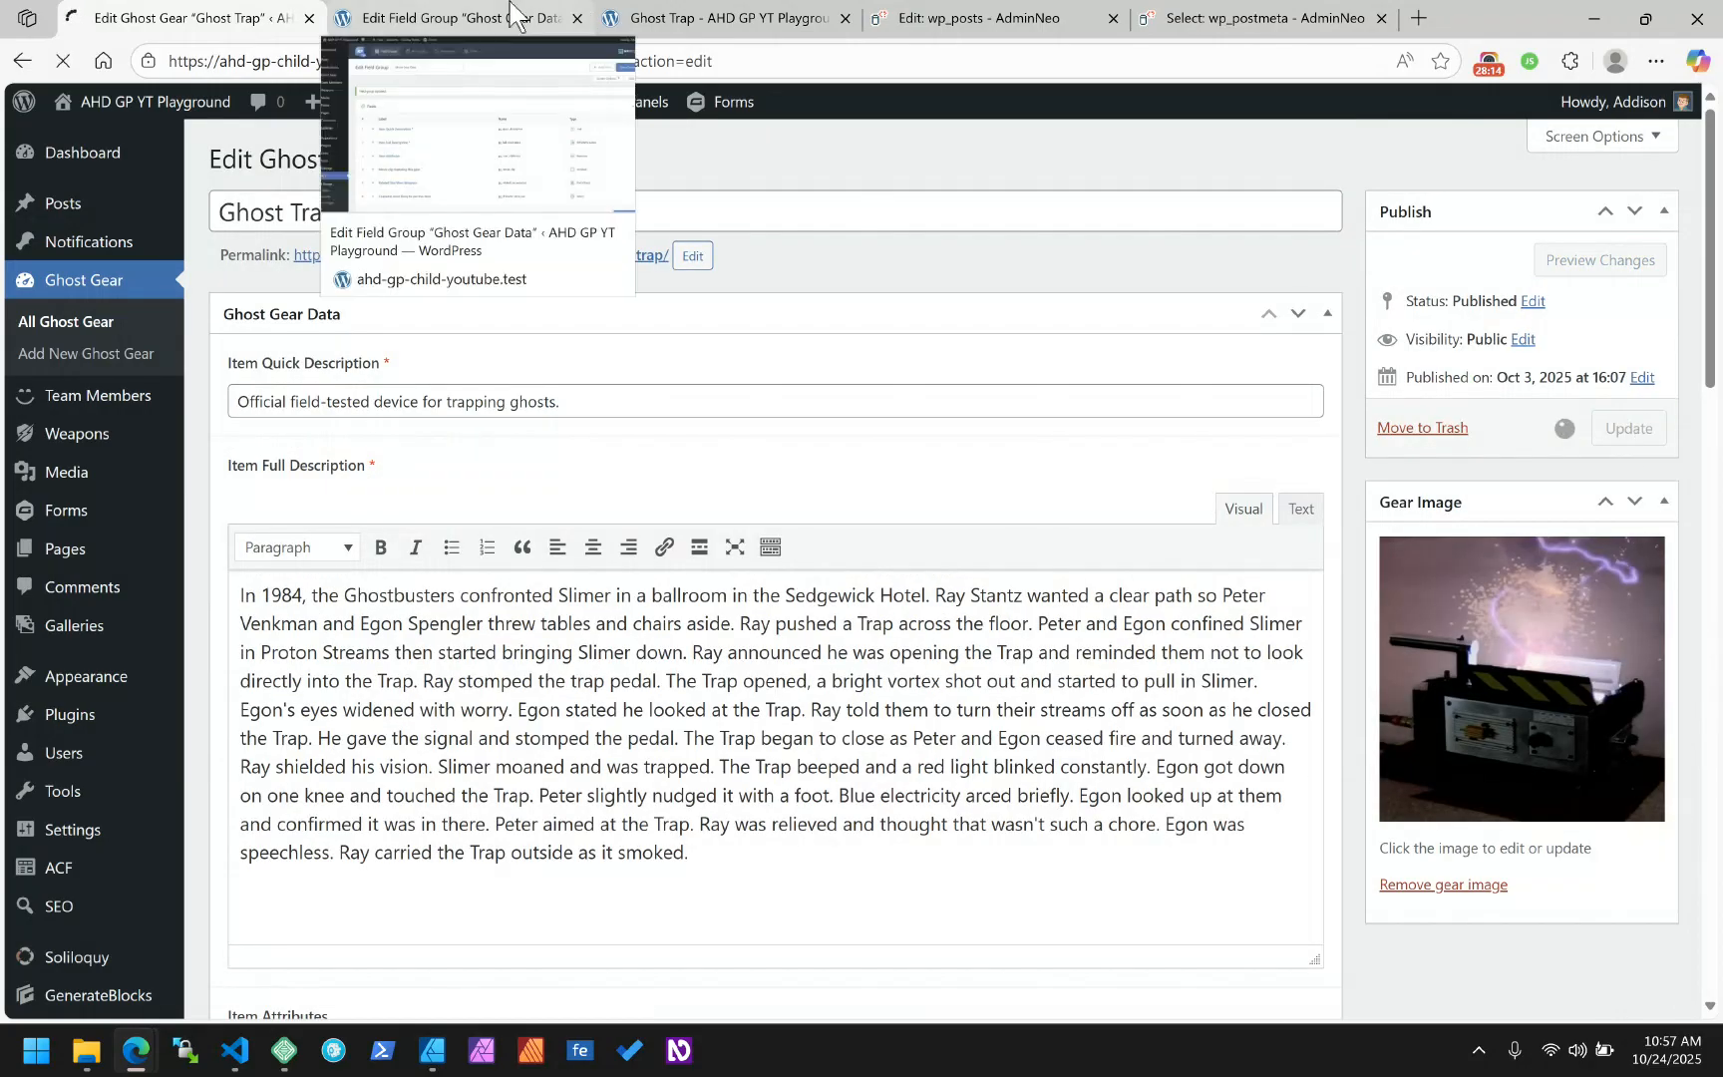
Reload the front-end Ghost Trap page and compare the returned array order with the character selection in the editor
{"action": "left_click", "coordinate": [697, 18]}
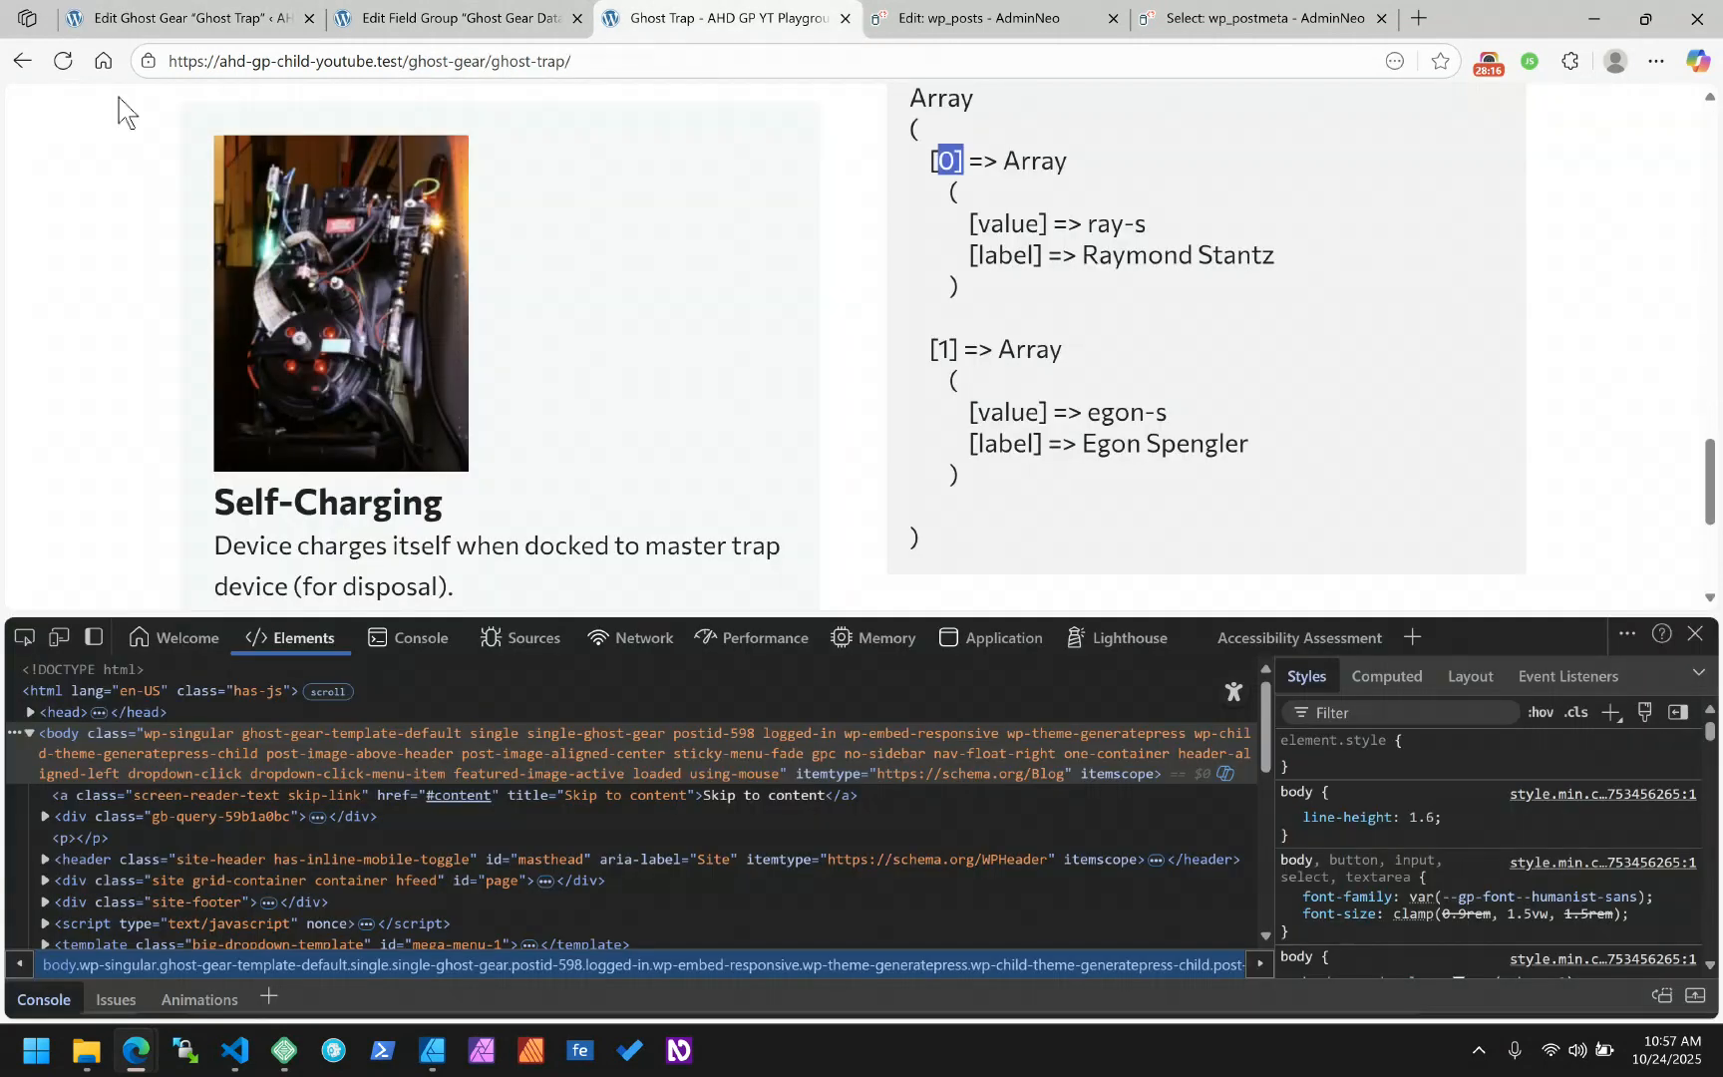
{"action": "left_click", "coordinate": [60, 68]}
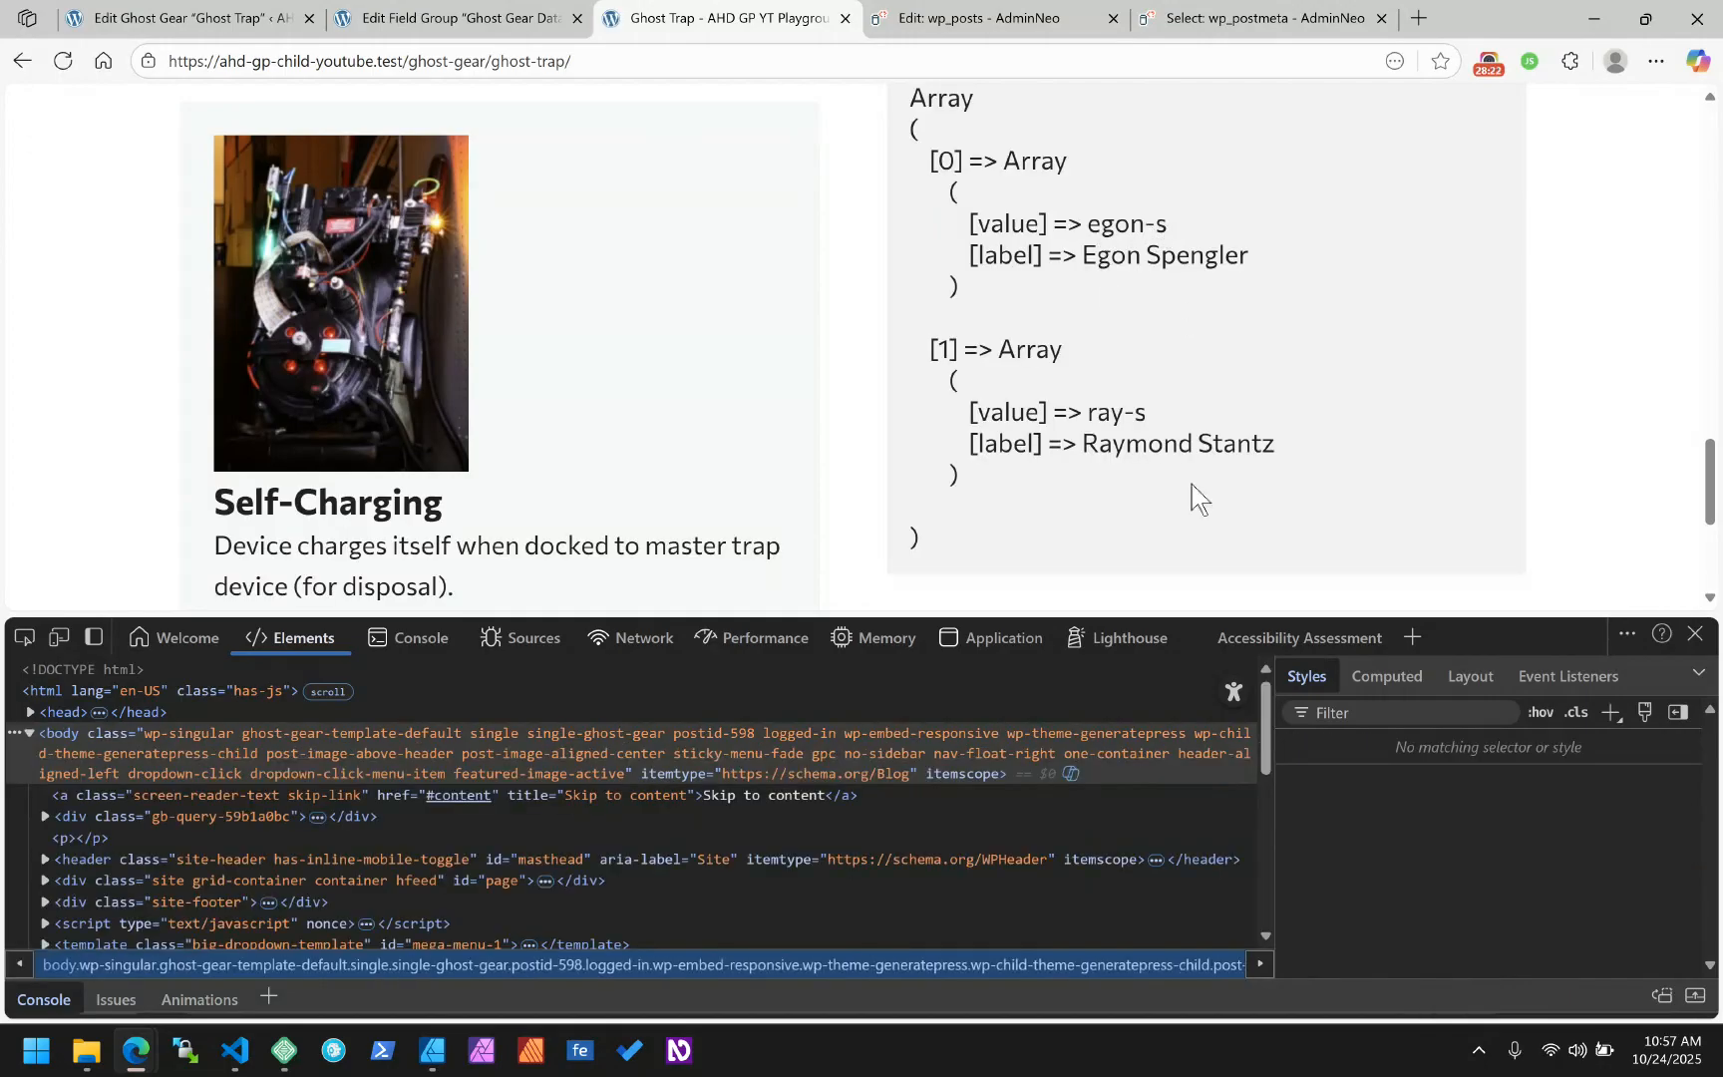
{"action": "left_click", "coordinate": [293, 14]}
{"action": "scroll", "coordinate": [455, 705], "scroll_direction": "down", "scroll_amount": 6}
{"action": "scroll", "coordinate": [448, 711], "scroll_direction": "down", "scroll_amount": 10}
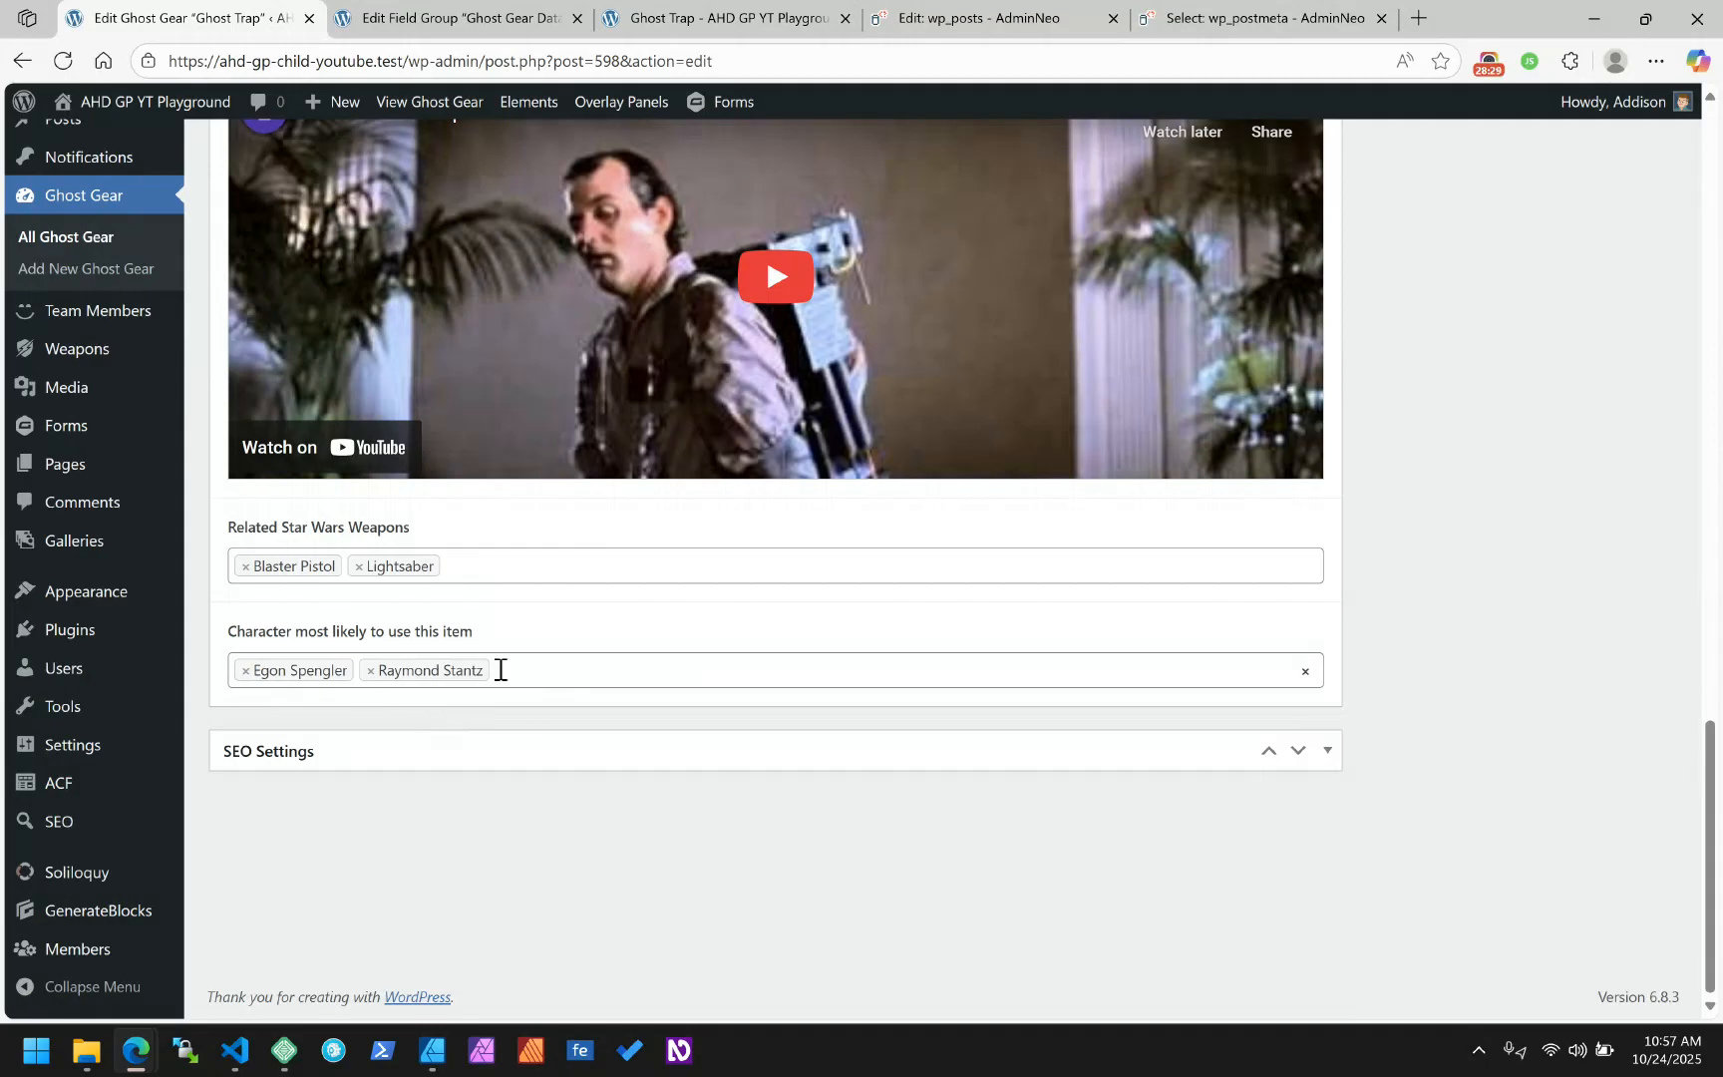
From the field group's browser tab, go to the Elements list and open Ghost Gear Single Template for editing
{"action": "left_click", "coordinate": [449, 17]}
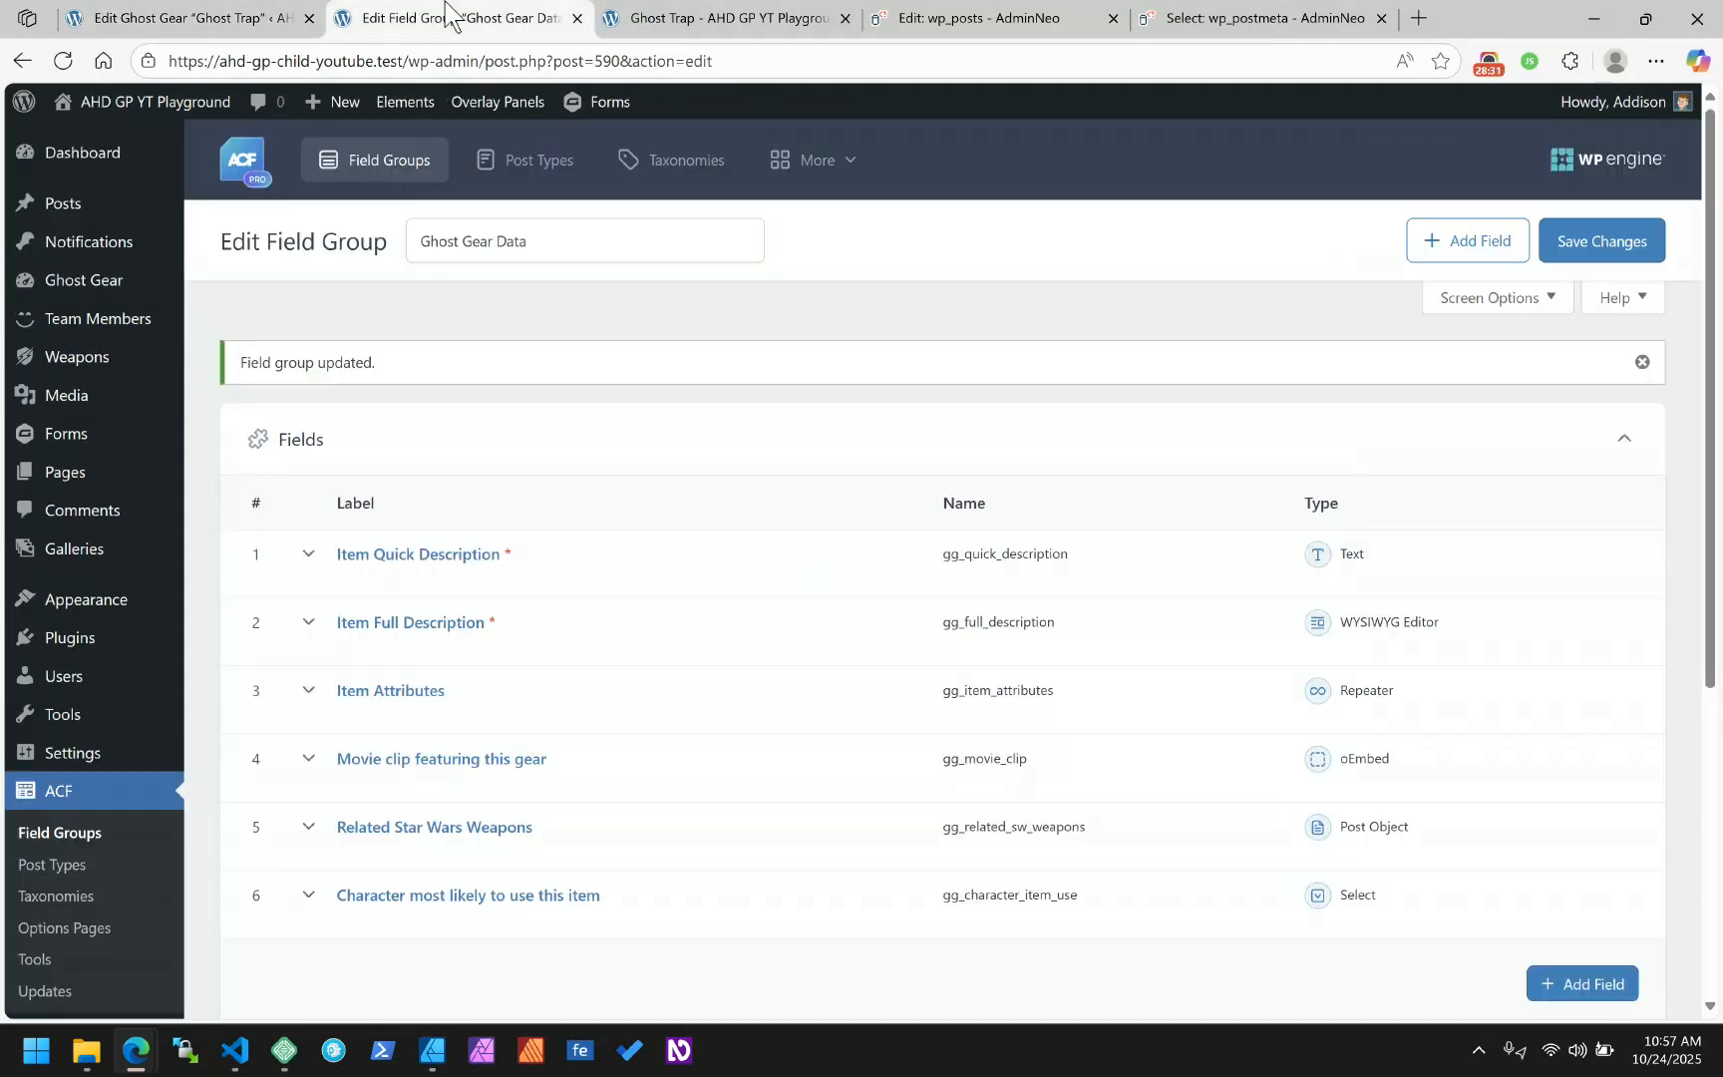
{"action": "left_click", "coordinate": [404, 102]}
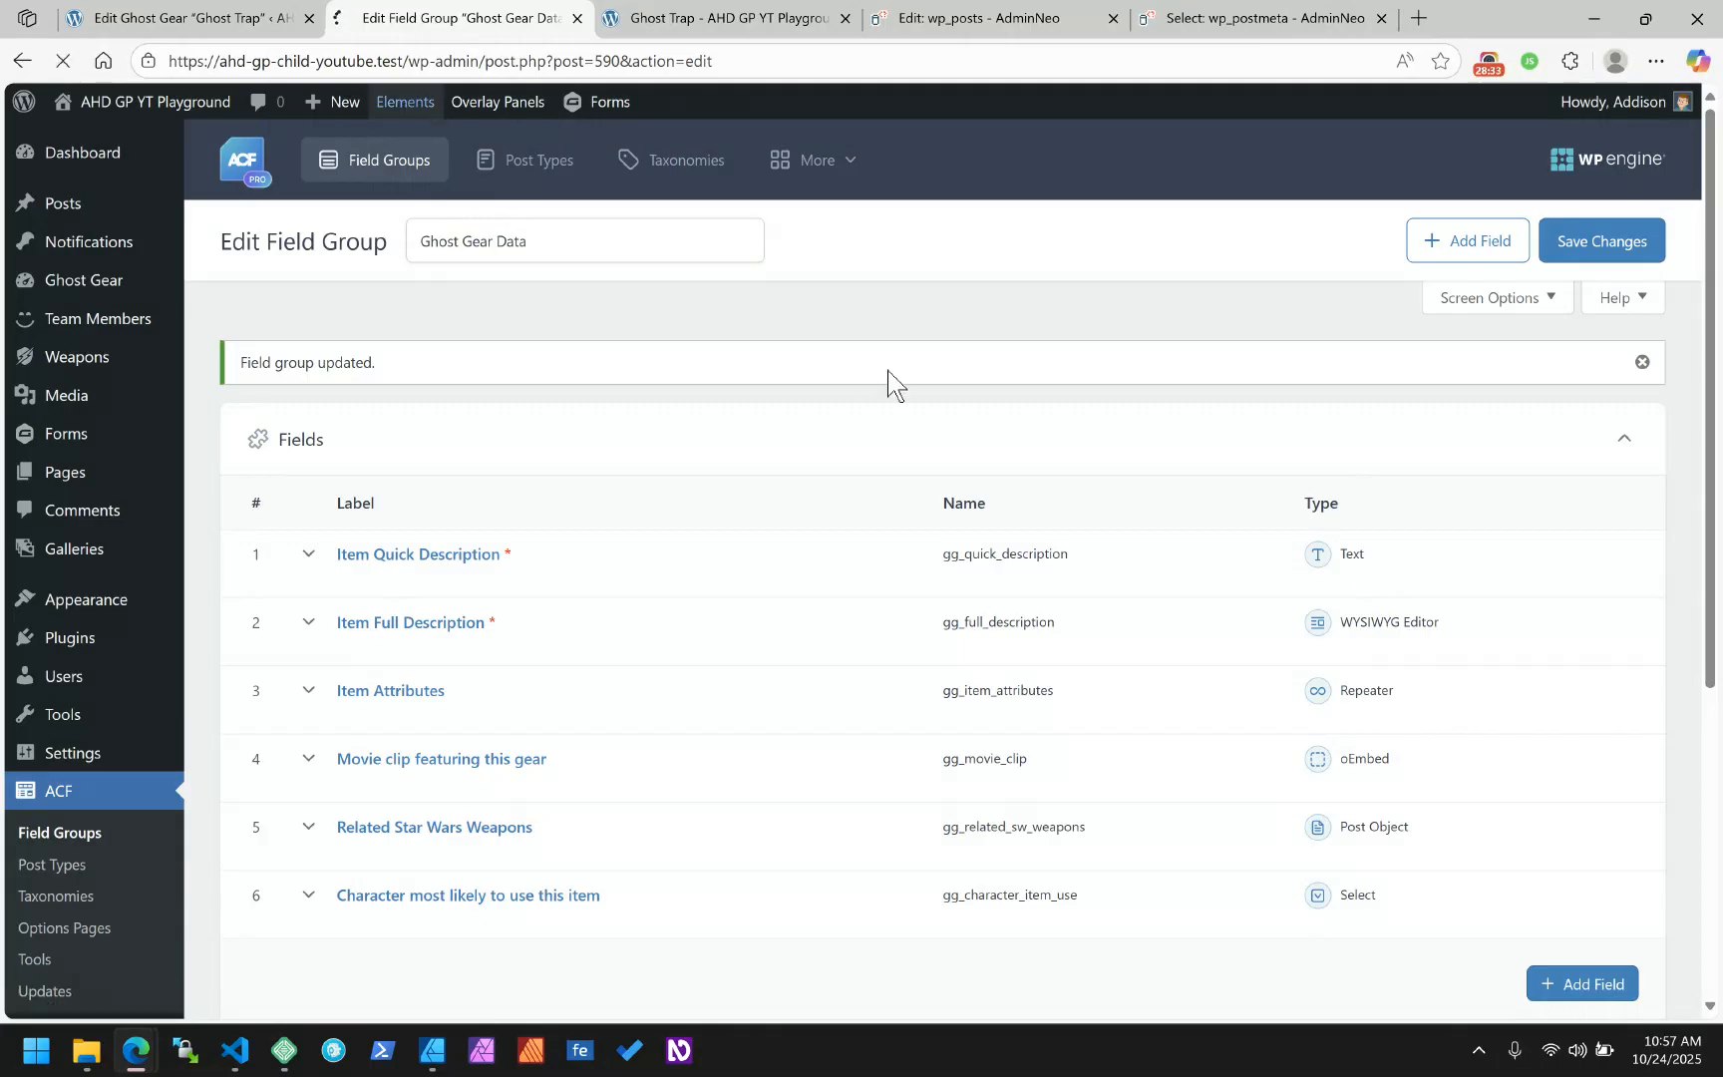
{"action": "scroll", "coordinate": [443, 435], "scroll_direction": "down", "scroll_amount": 1}
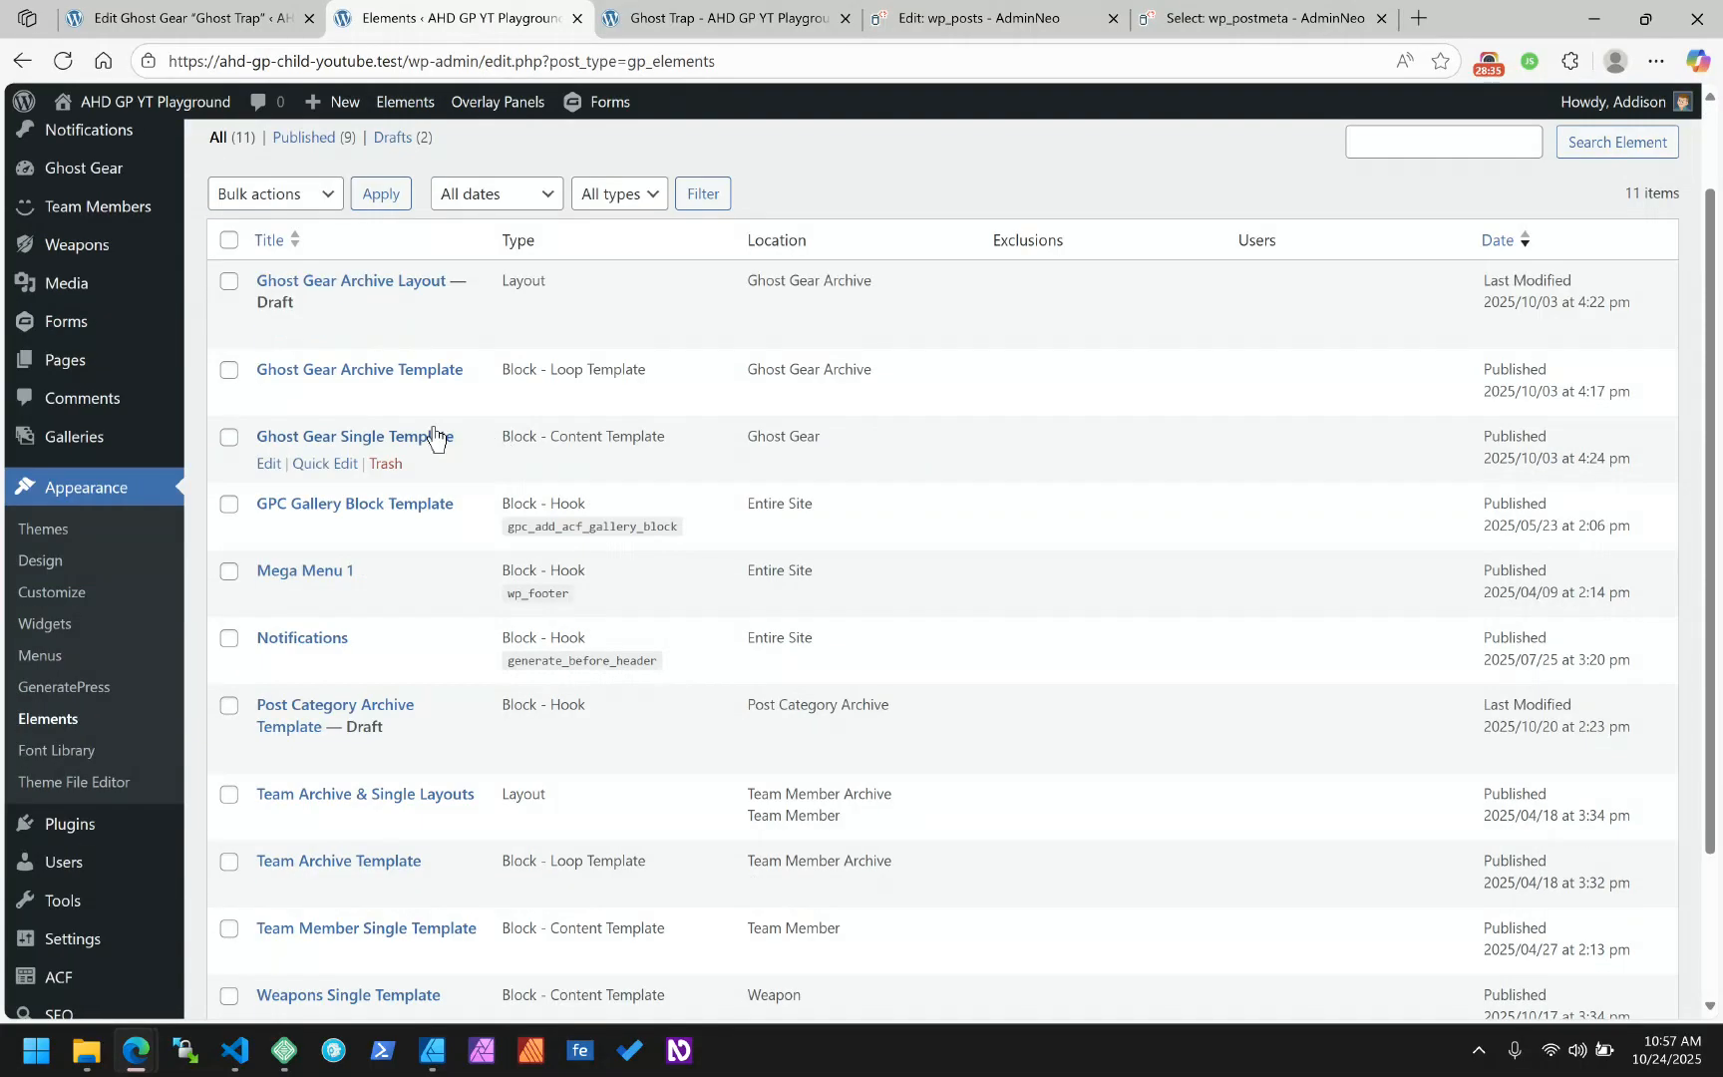
{"action": "left_click", "coordinate": [365, 441]}
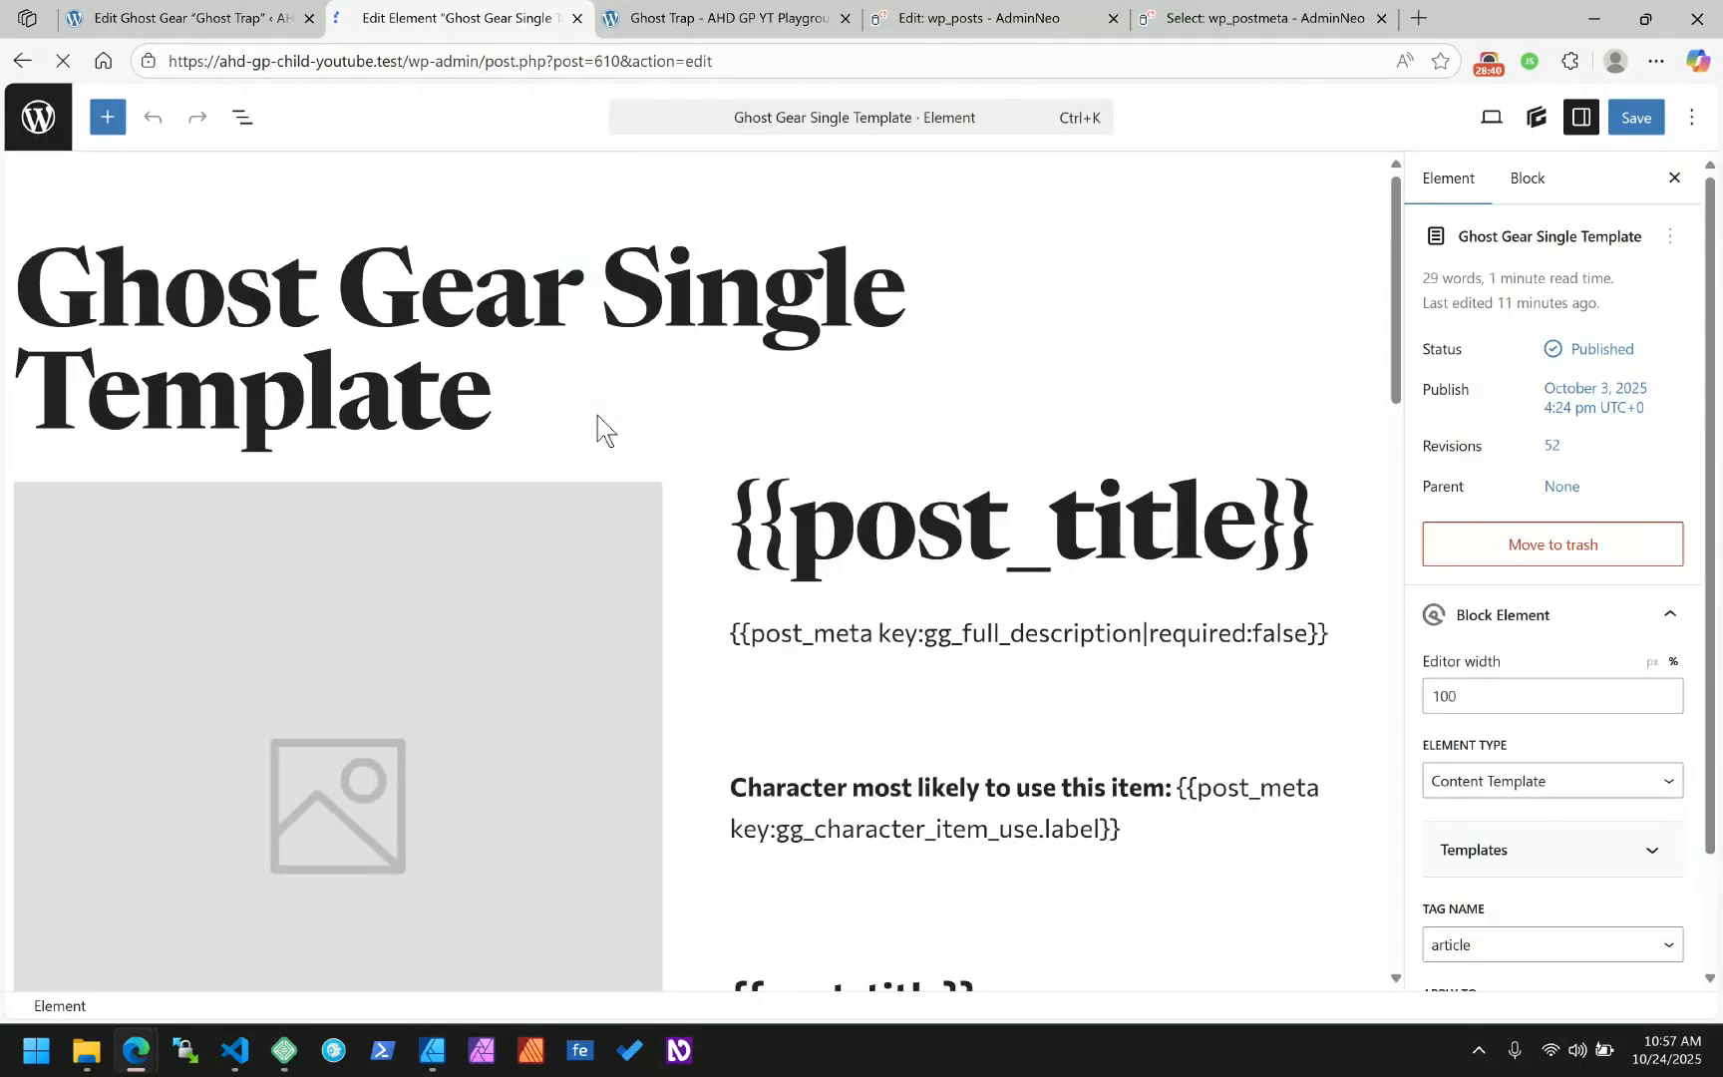
Select the "Character most likely to use this item" text block and review its Advanced settings, including the additional CSS class
{"action": "scroll", "coordinate": [937, 698], "scroll_direction": "down", "scroll_amount": 3}
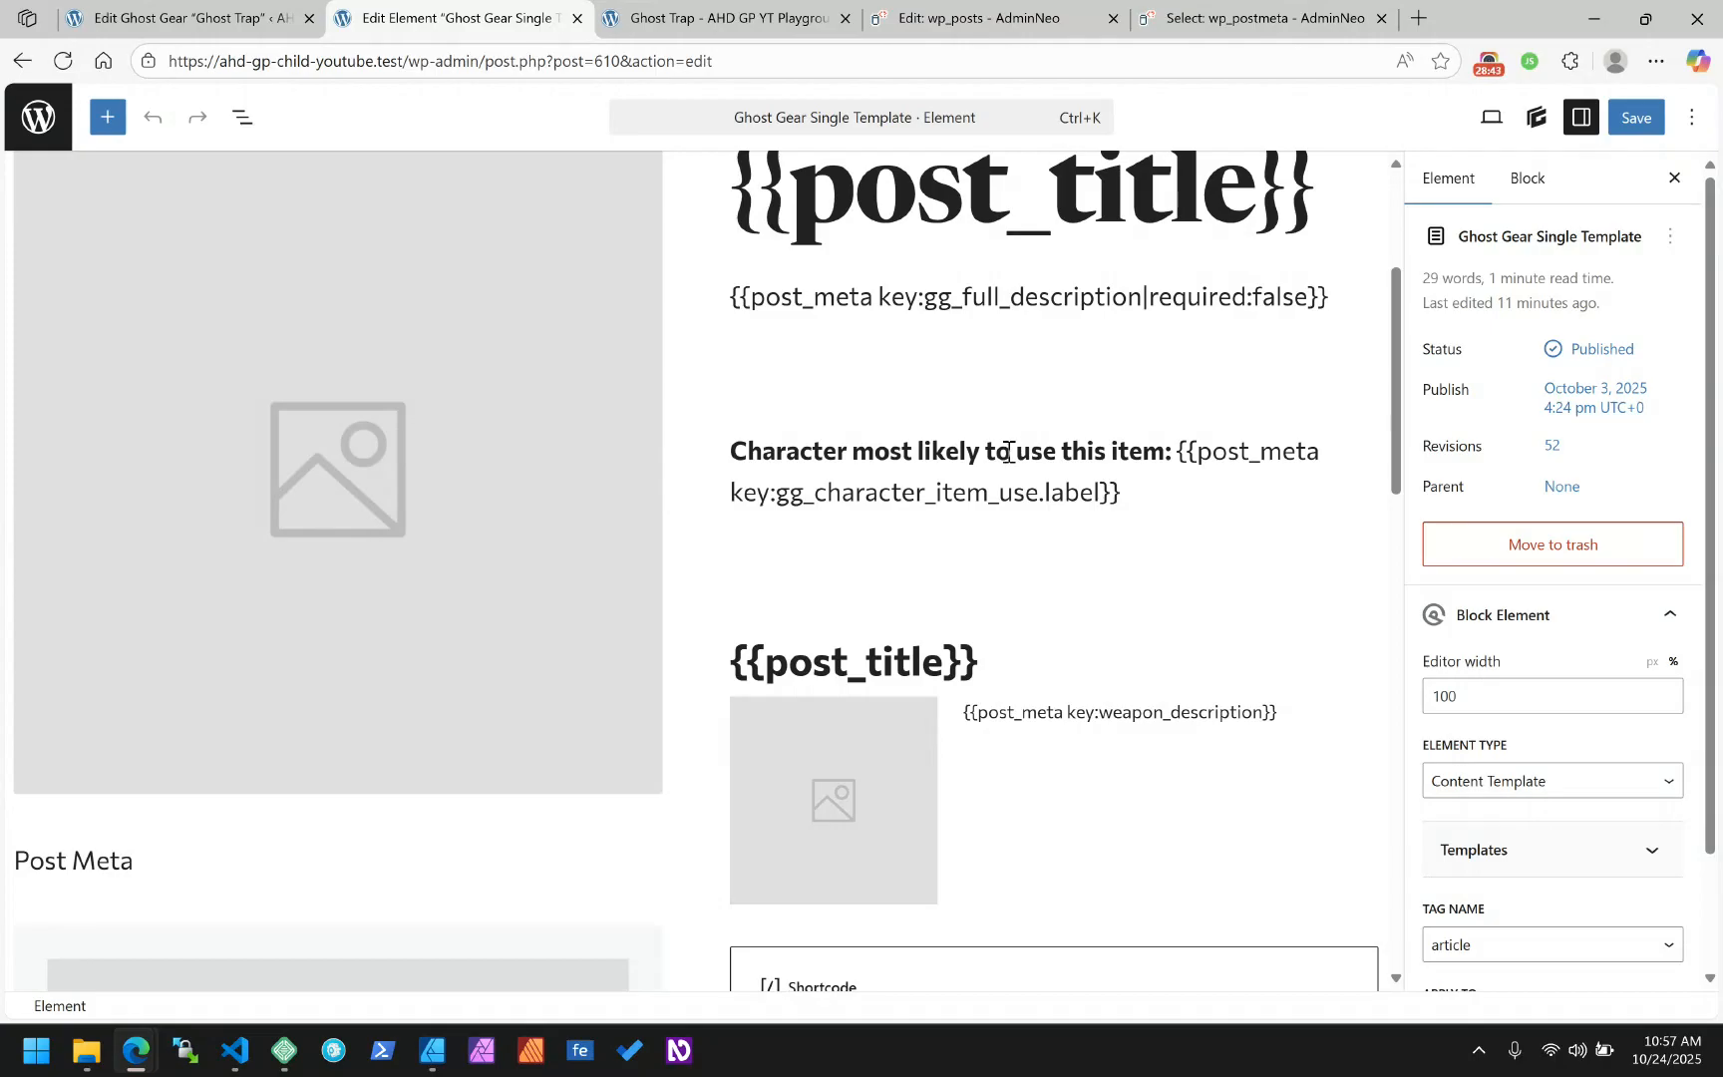
{"action": "left_click", "coordinate": [1008, 452]}
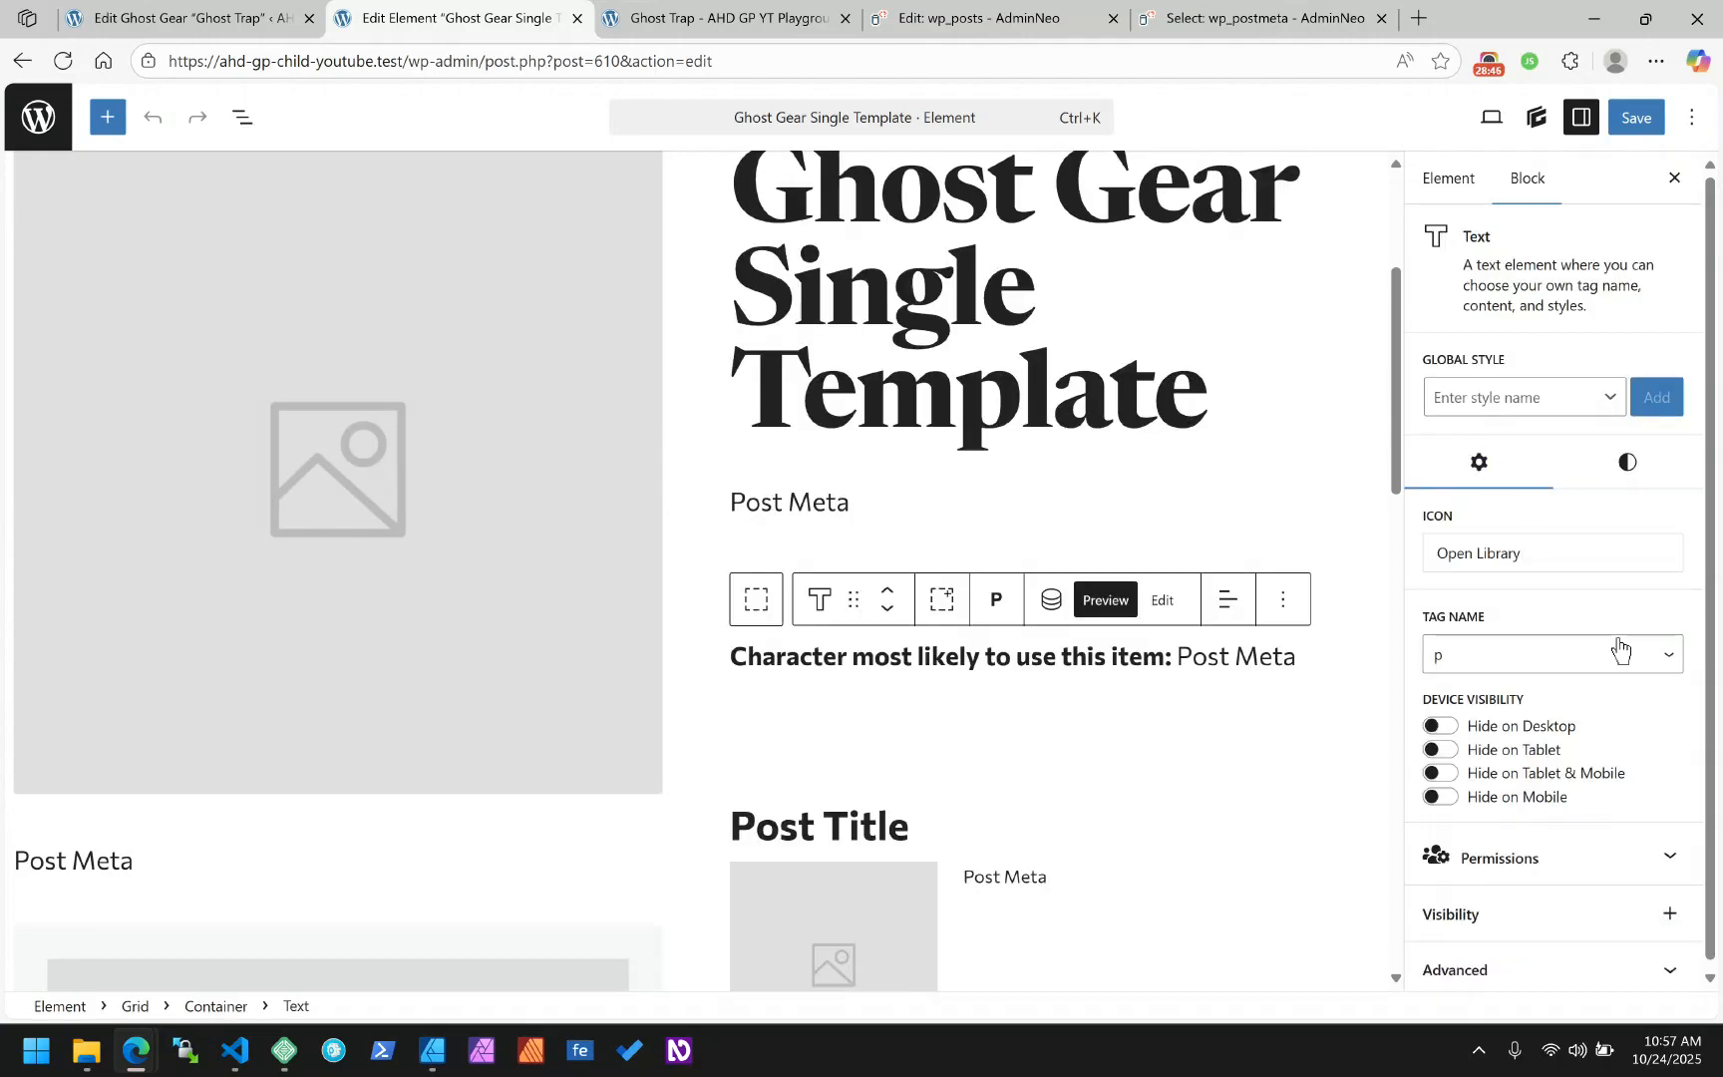
{"action": "scroll", "coordinate": [1620, 654], "scroll_direction": "down", "scroll_amount": 1}
{"action": "left_click", "coordinate": [1487, 964]}
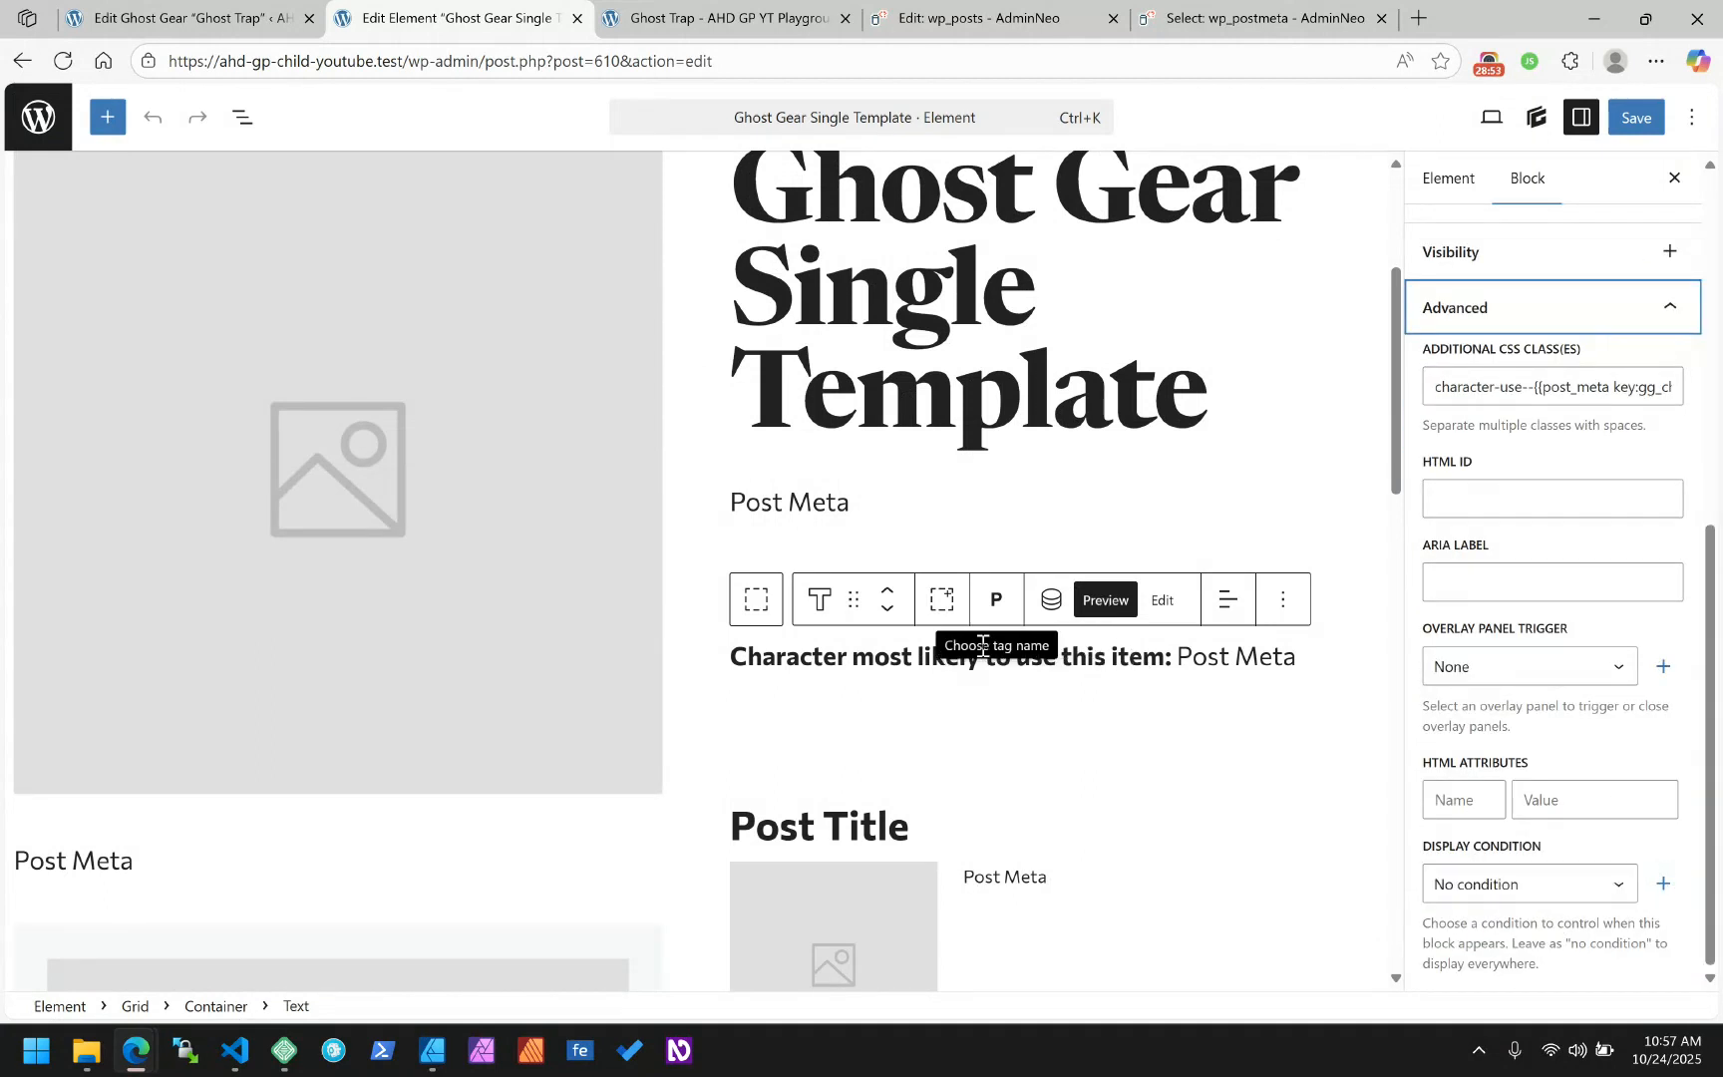
{"action": "left_click", "coordinate": [865, 661]}
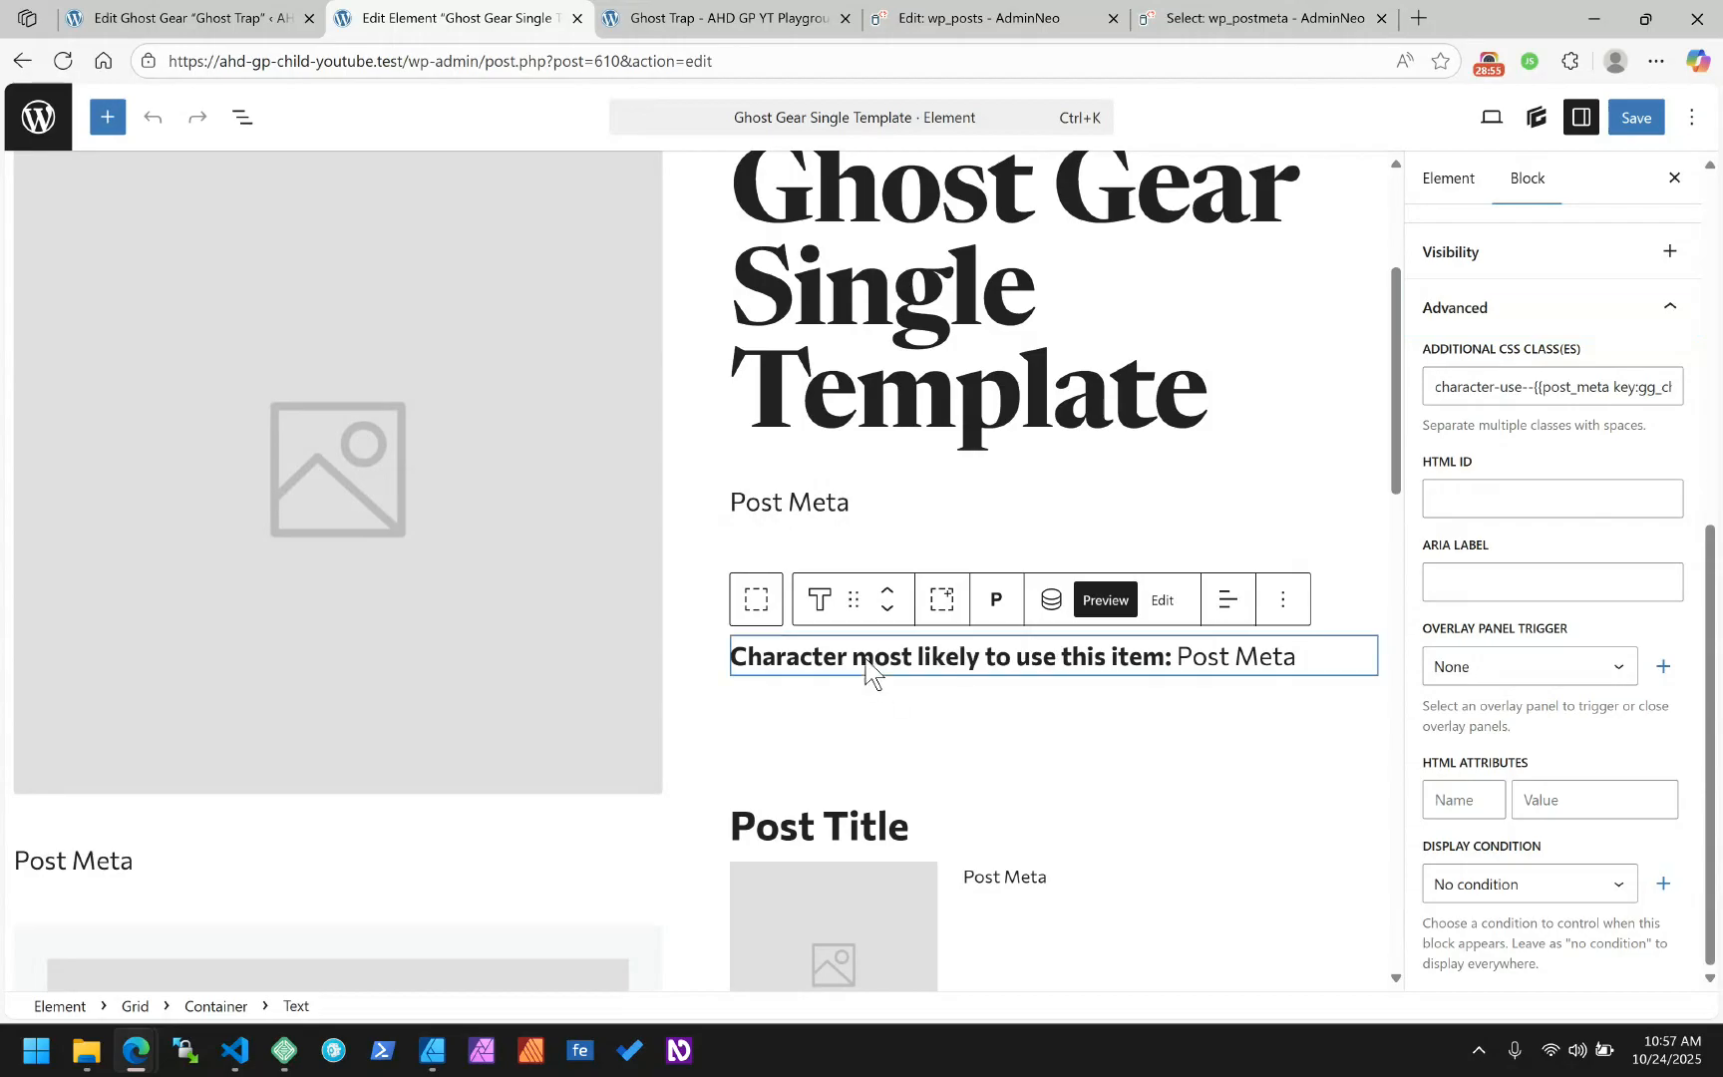
Show the block structure and remove the {{post_meta key:gg_character_item_use.label}} dynamic tag from the character text block
{"action": "left_click", "coordinate": [242, 118]}
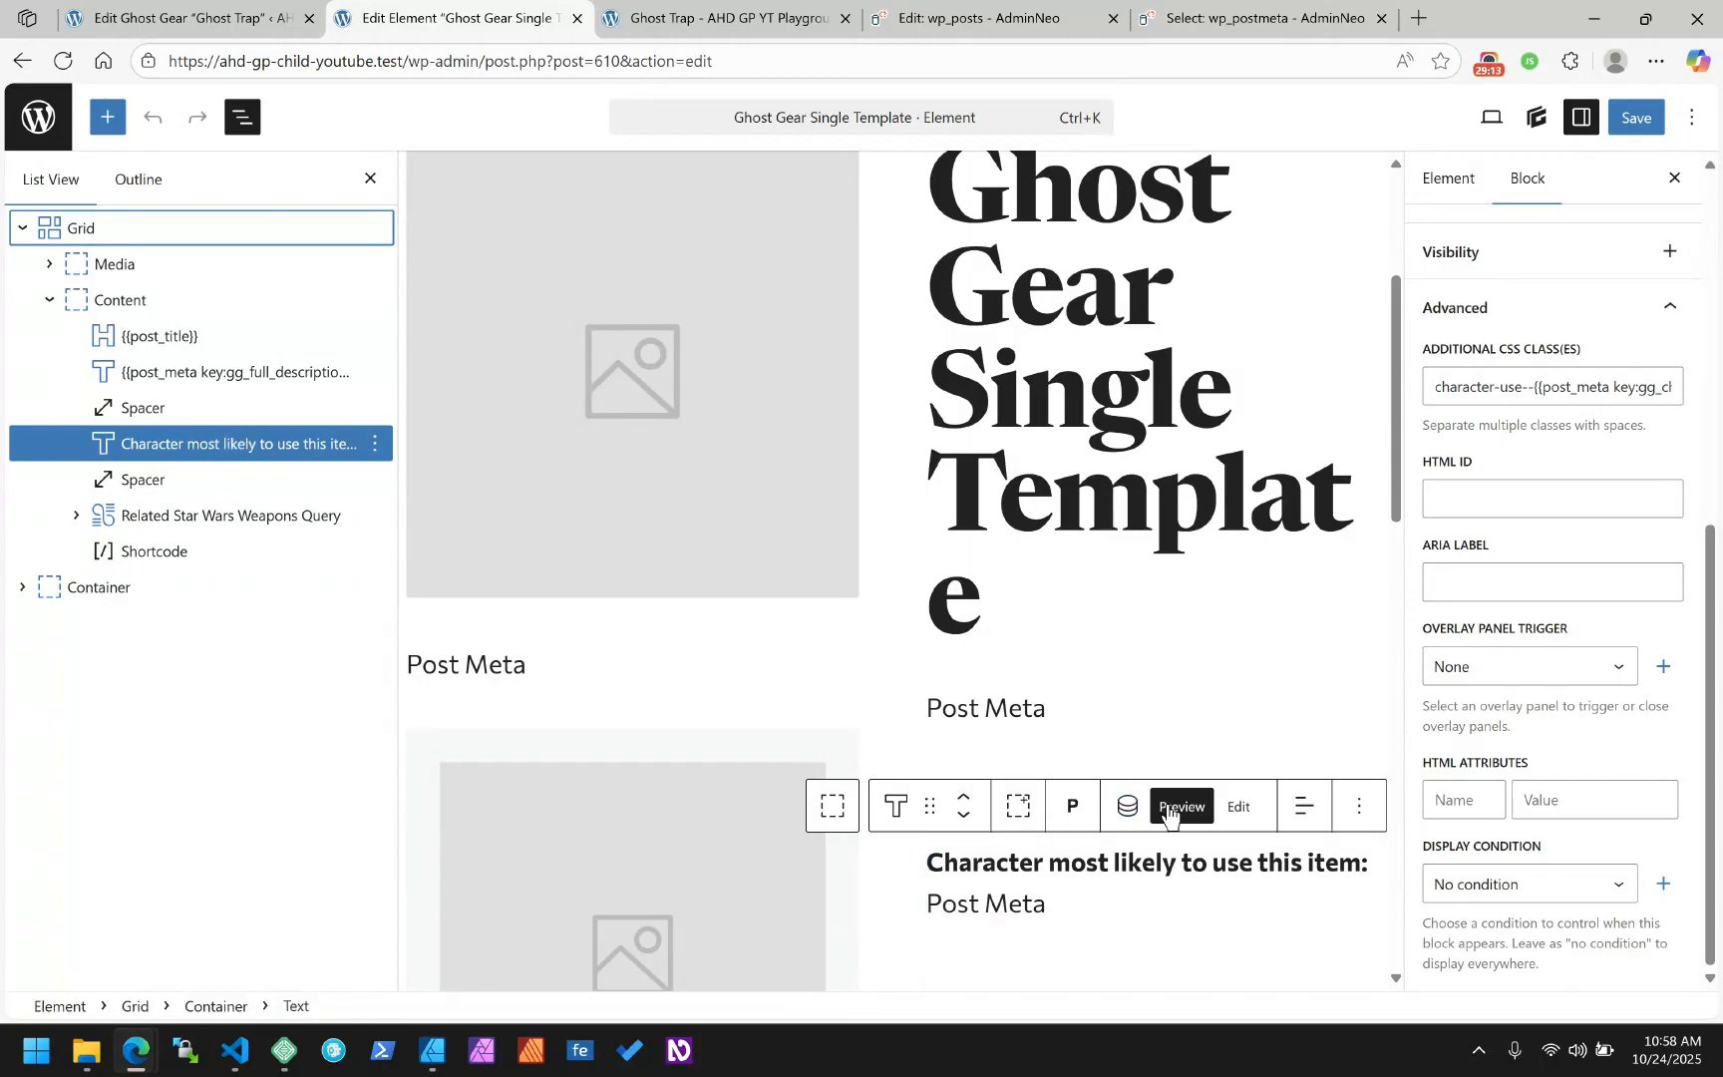
{"action": "left_click", "coordinate": [1233, 809]}
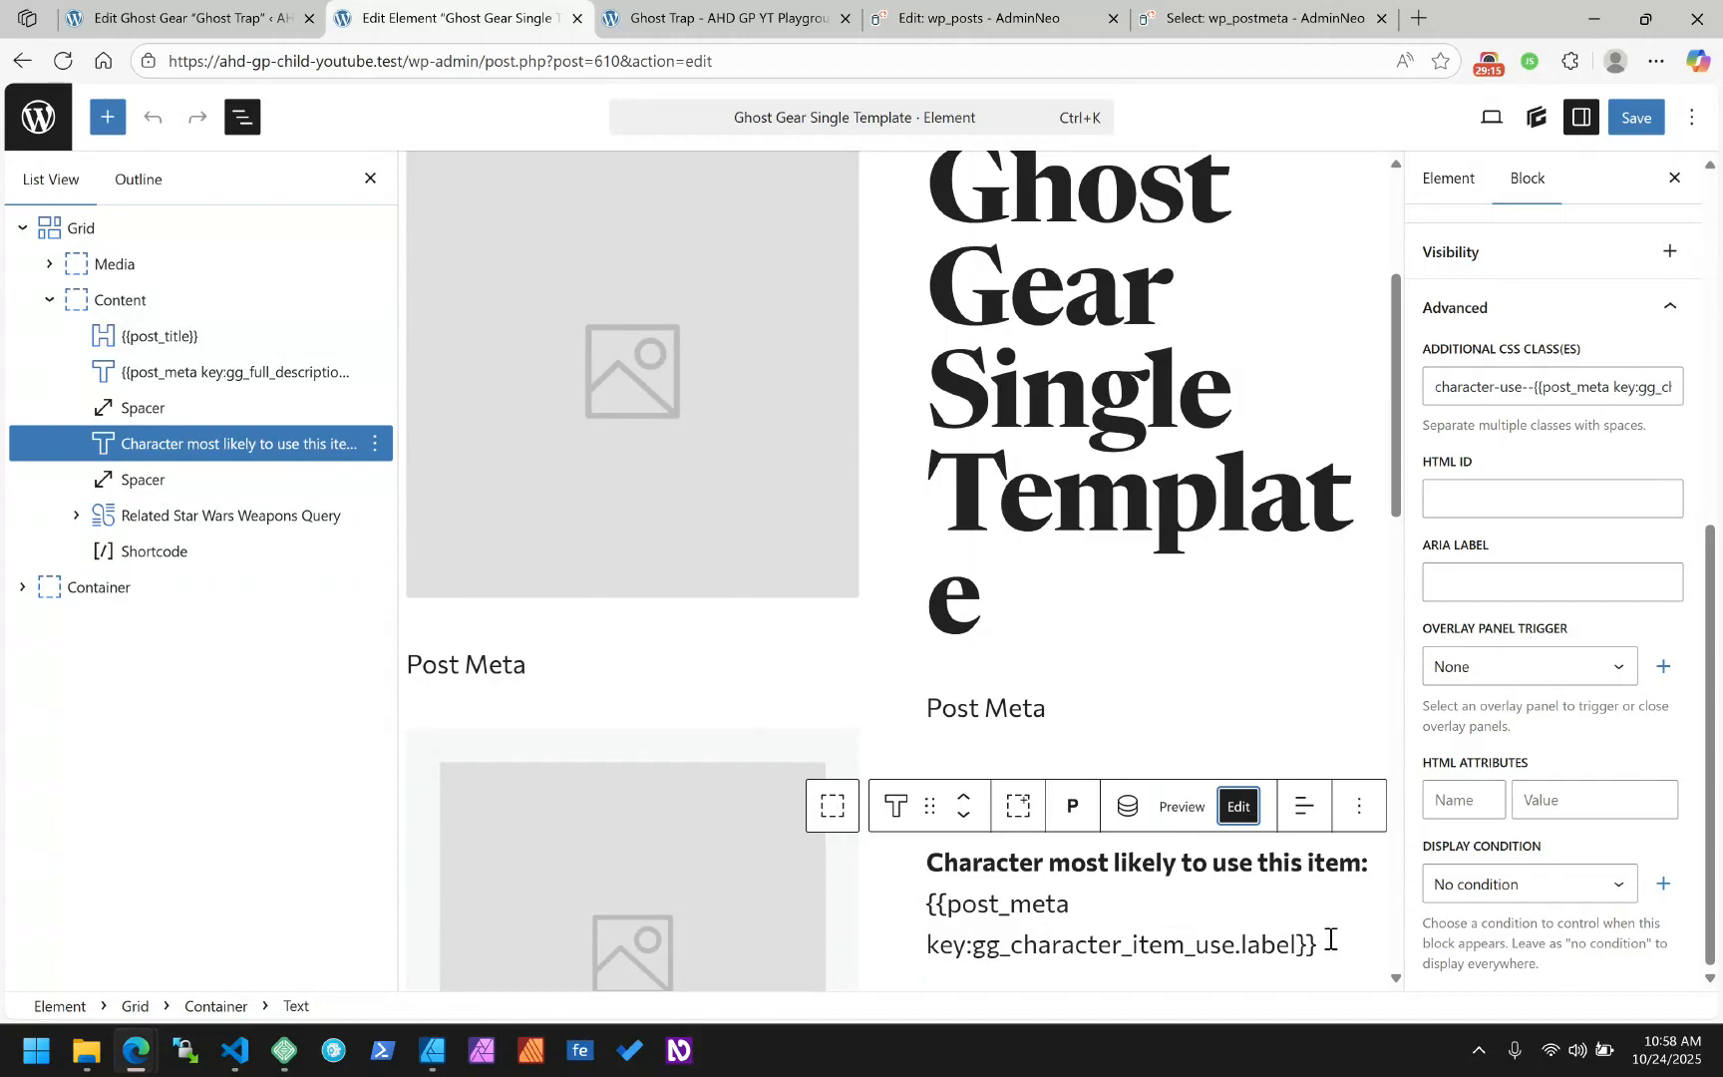
{"action": "left_click", "coordinate": [1127, 806]}
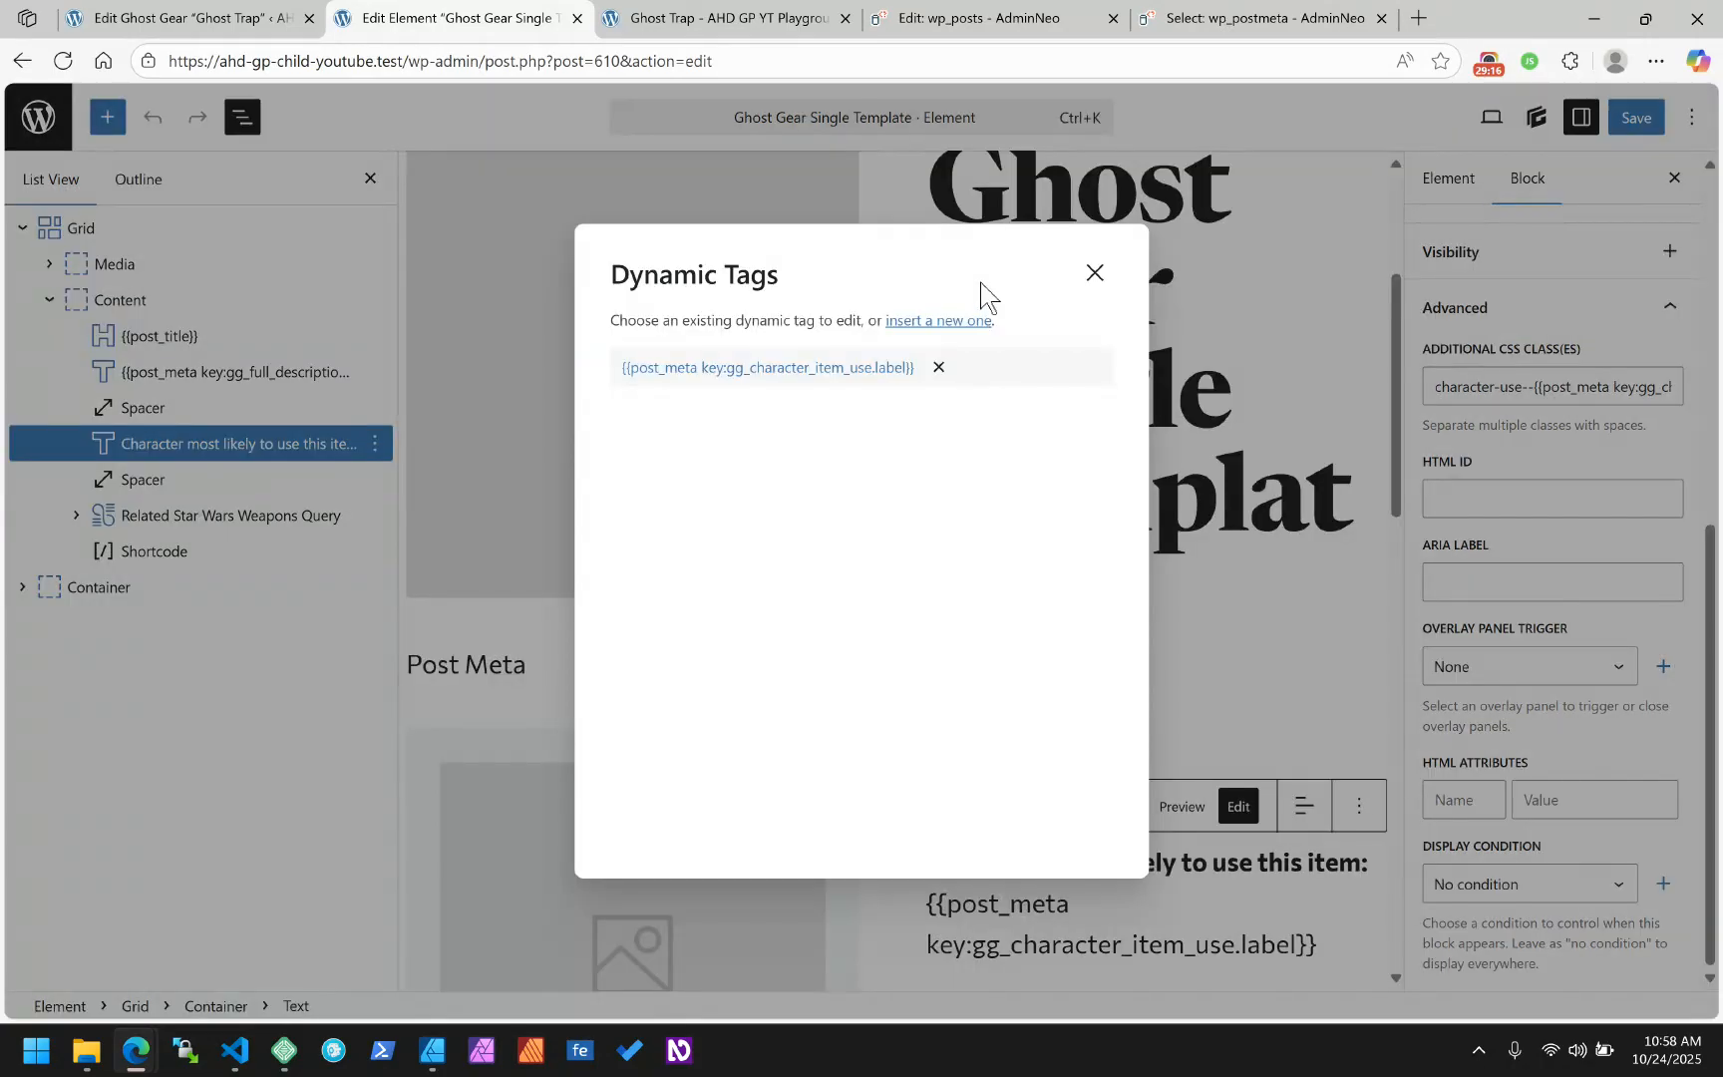
{"action": "left_click", "coordinate": [933, 367]}
Change the "Character most likely to use this item:" block from a paragraph to Heading 2
{"action": "triple_click", "coordinate": [1201, 859]}
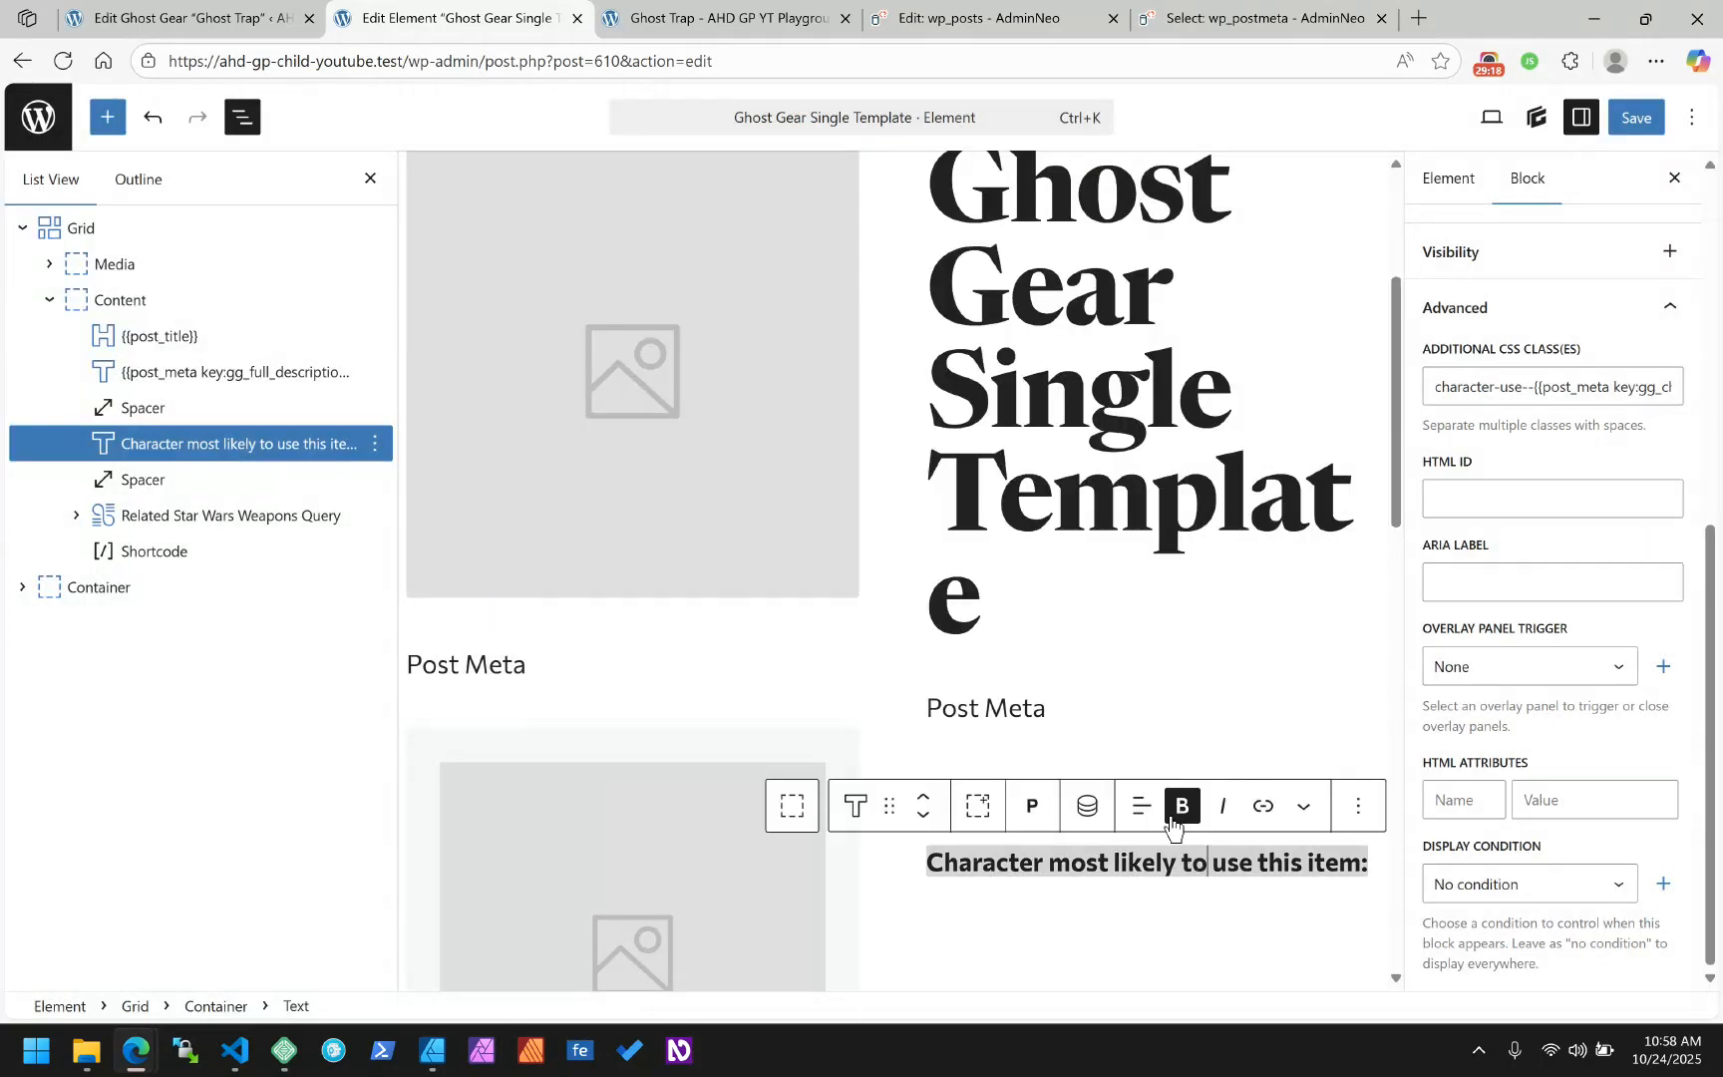
{"action": "left_click", "coordinate": [1033, 806]}
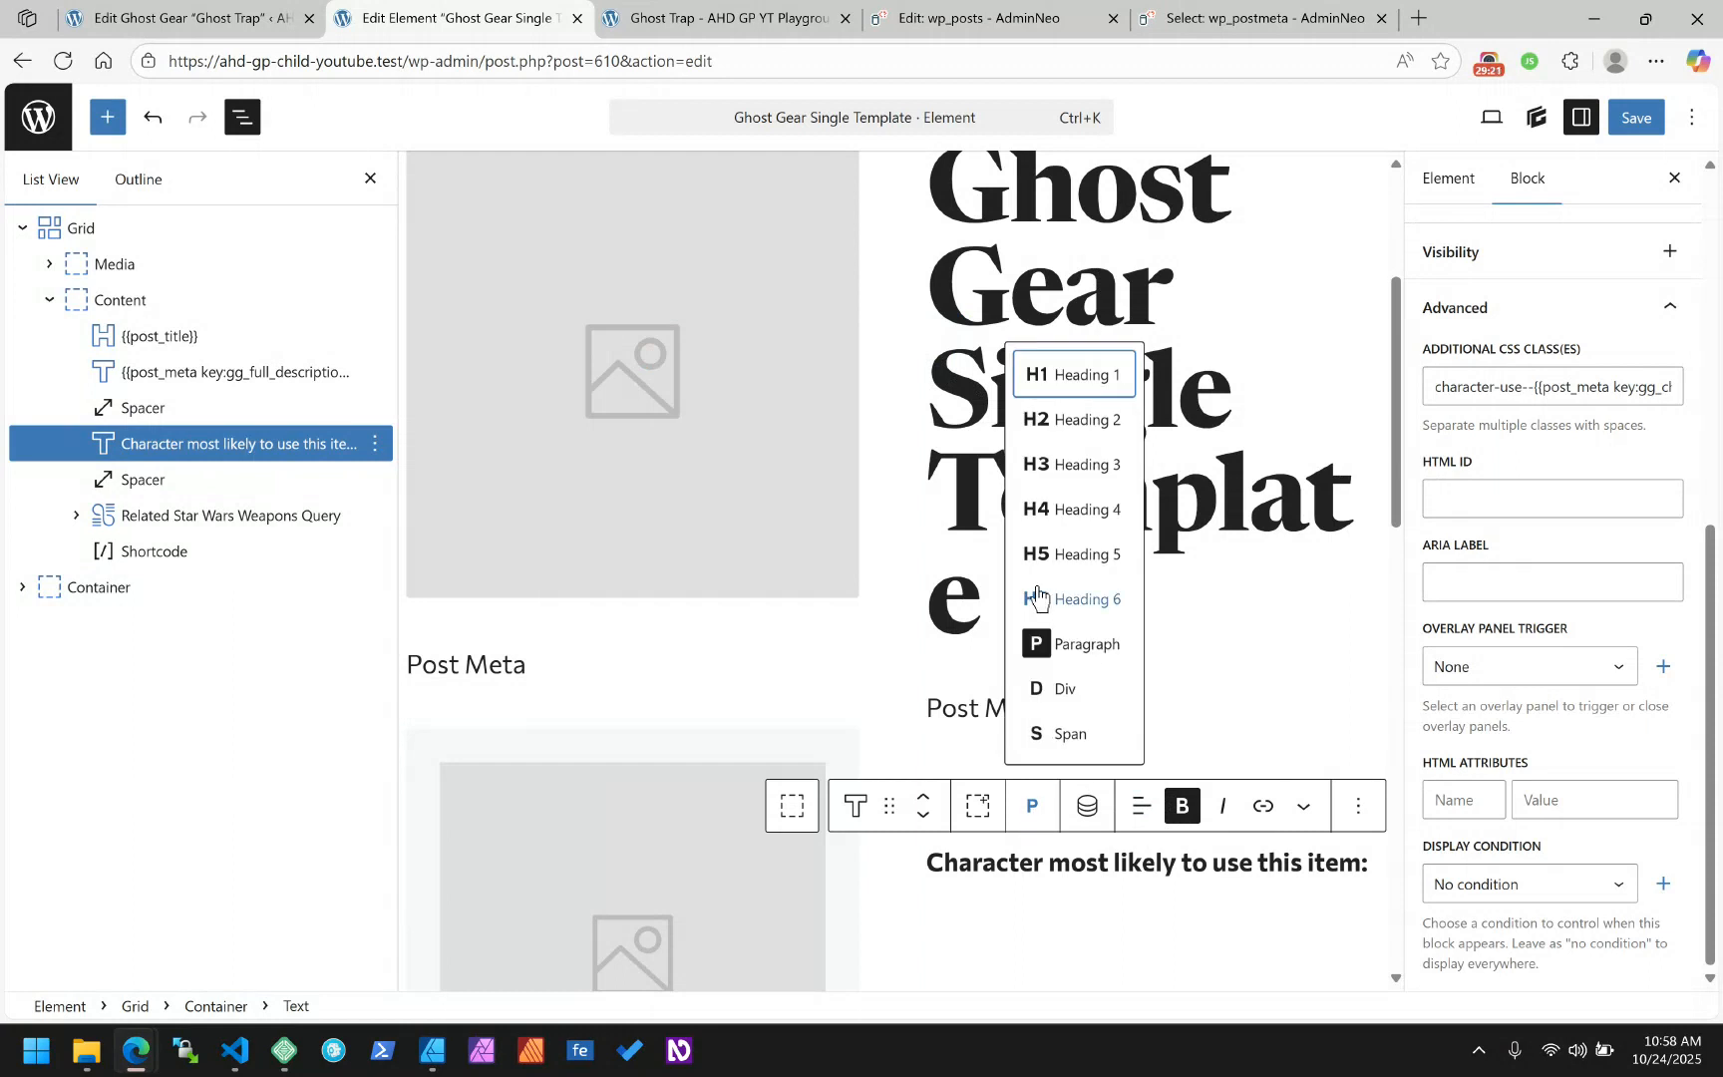
{"action": "left_click", "coordinate": [1061, 421]}
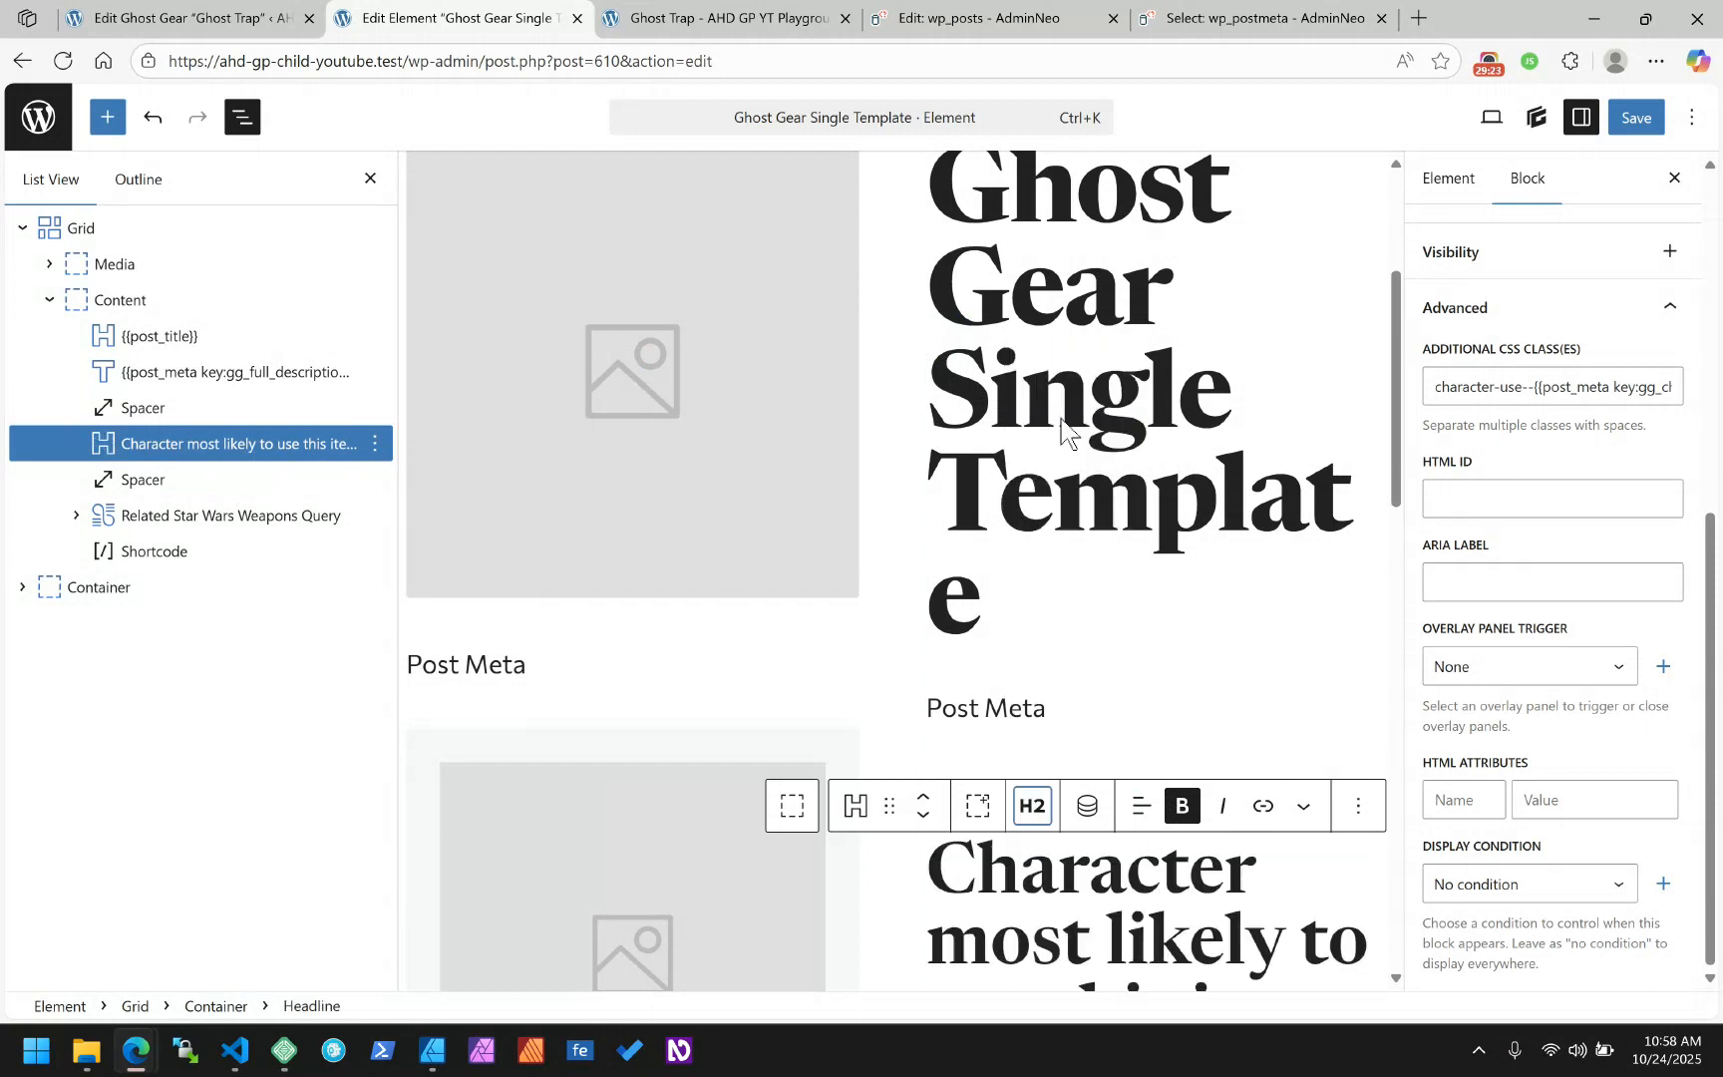
Change the "Character most likely to use this item:" headline from Heading 2 to Heading 3
{"action": "scroll", "coordinate": [1064, 431], "scroll_direction": "down", "scroll_amount": 5}
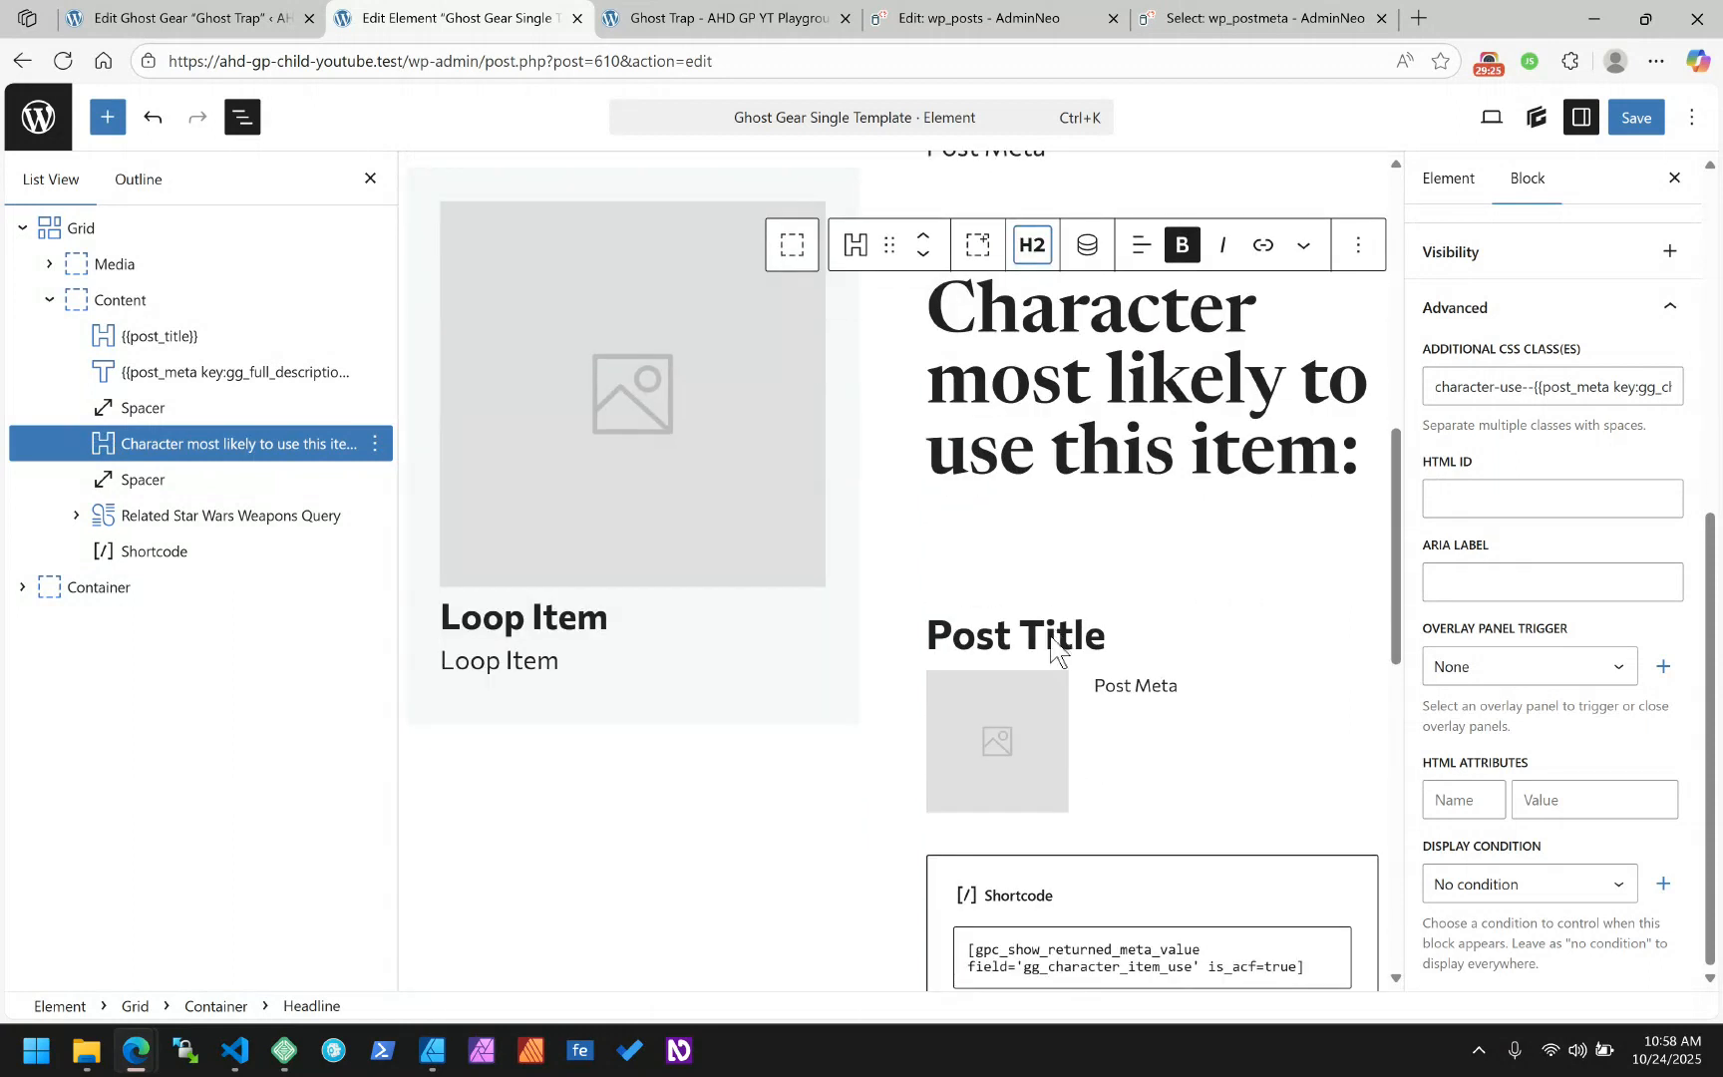
{"action": "left_click", "coordinate": [1052, 640]}
{"action": "left_click", "coordinate": [1079, 454]}
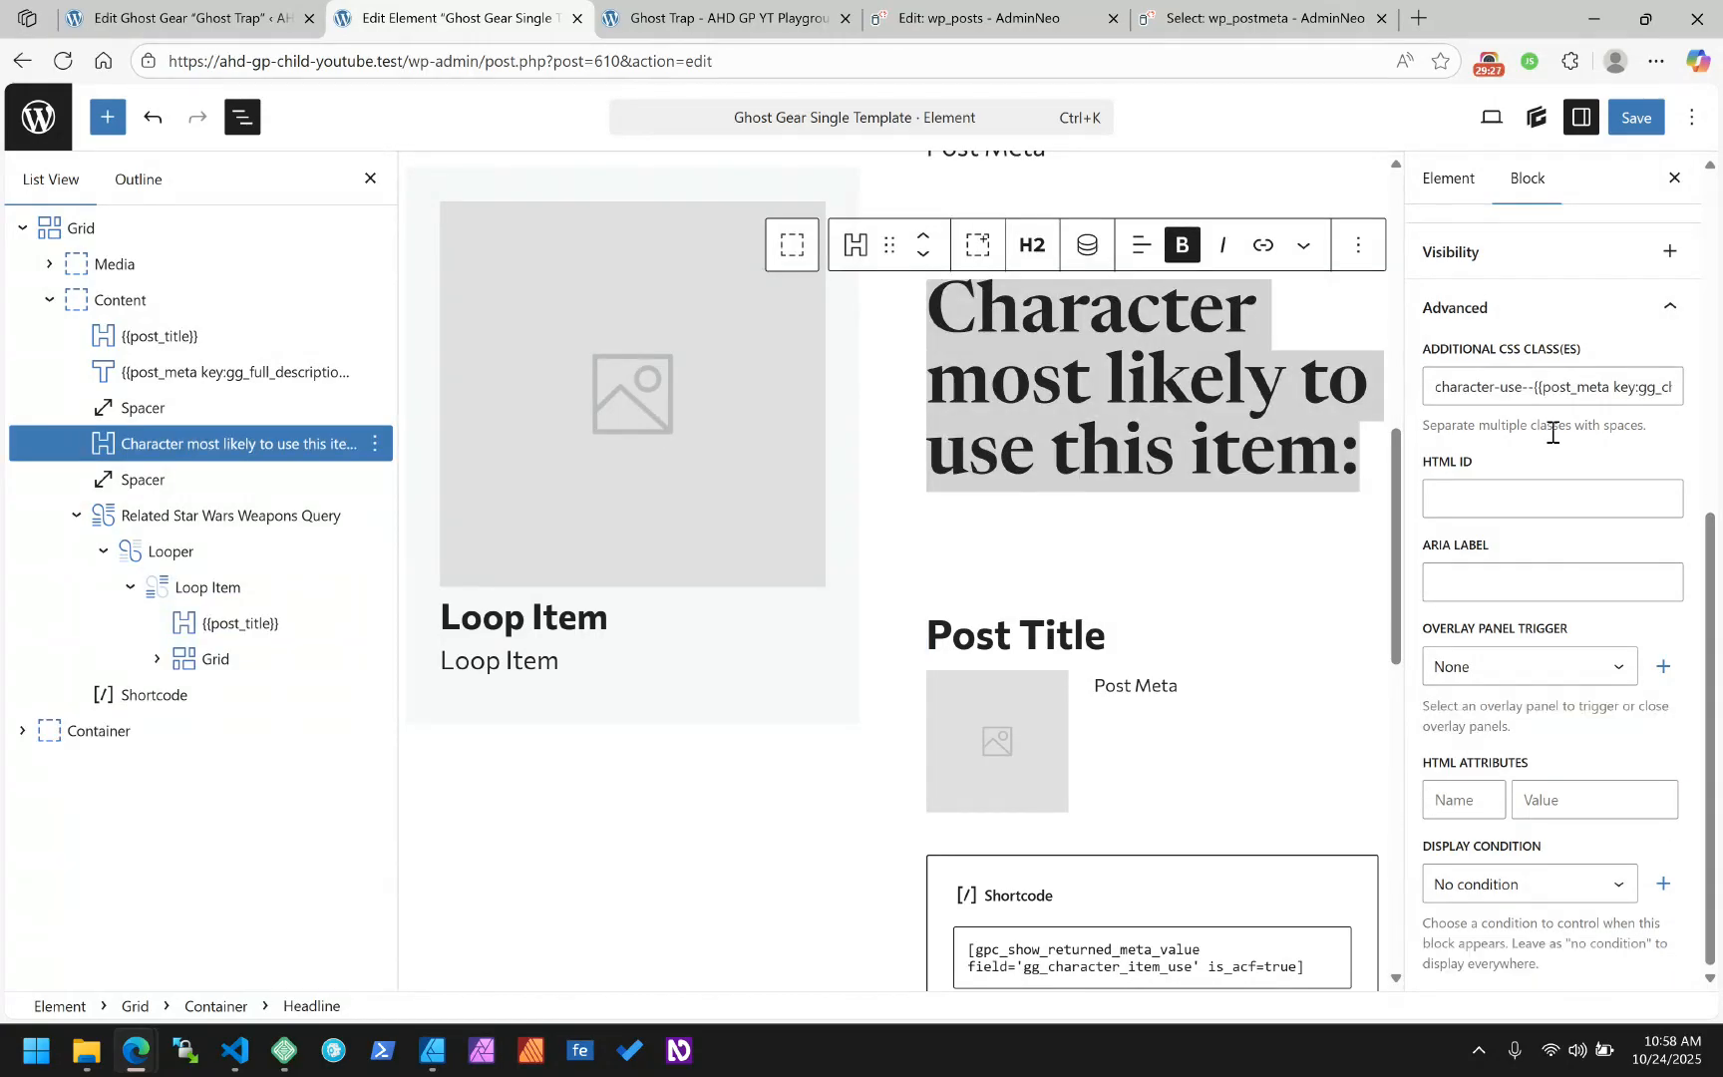
{"action": "scroll", "coordinate": [1552, 432], "scroll_direction": "up", "scroll_amount": 3}
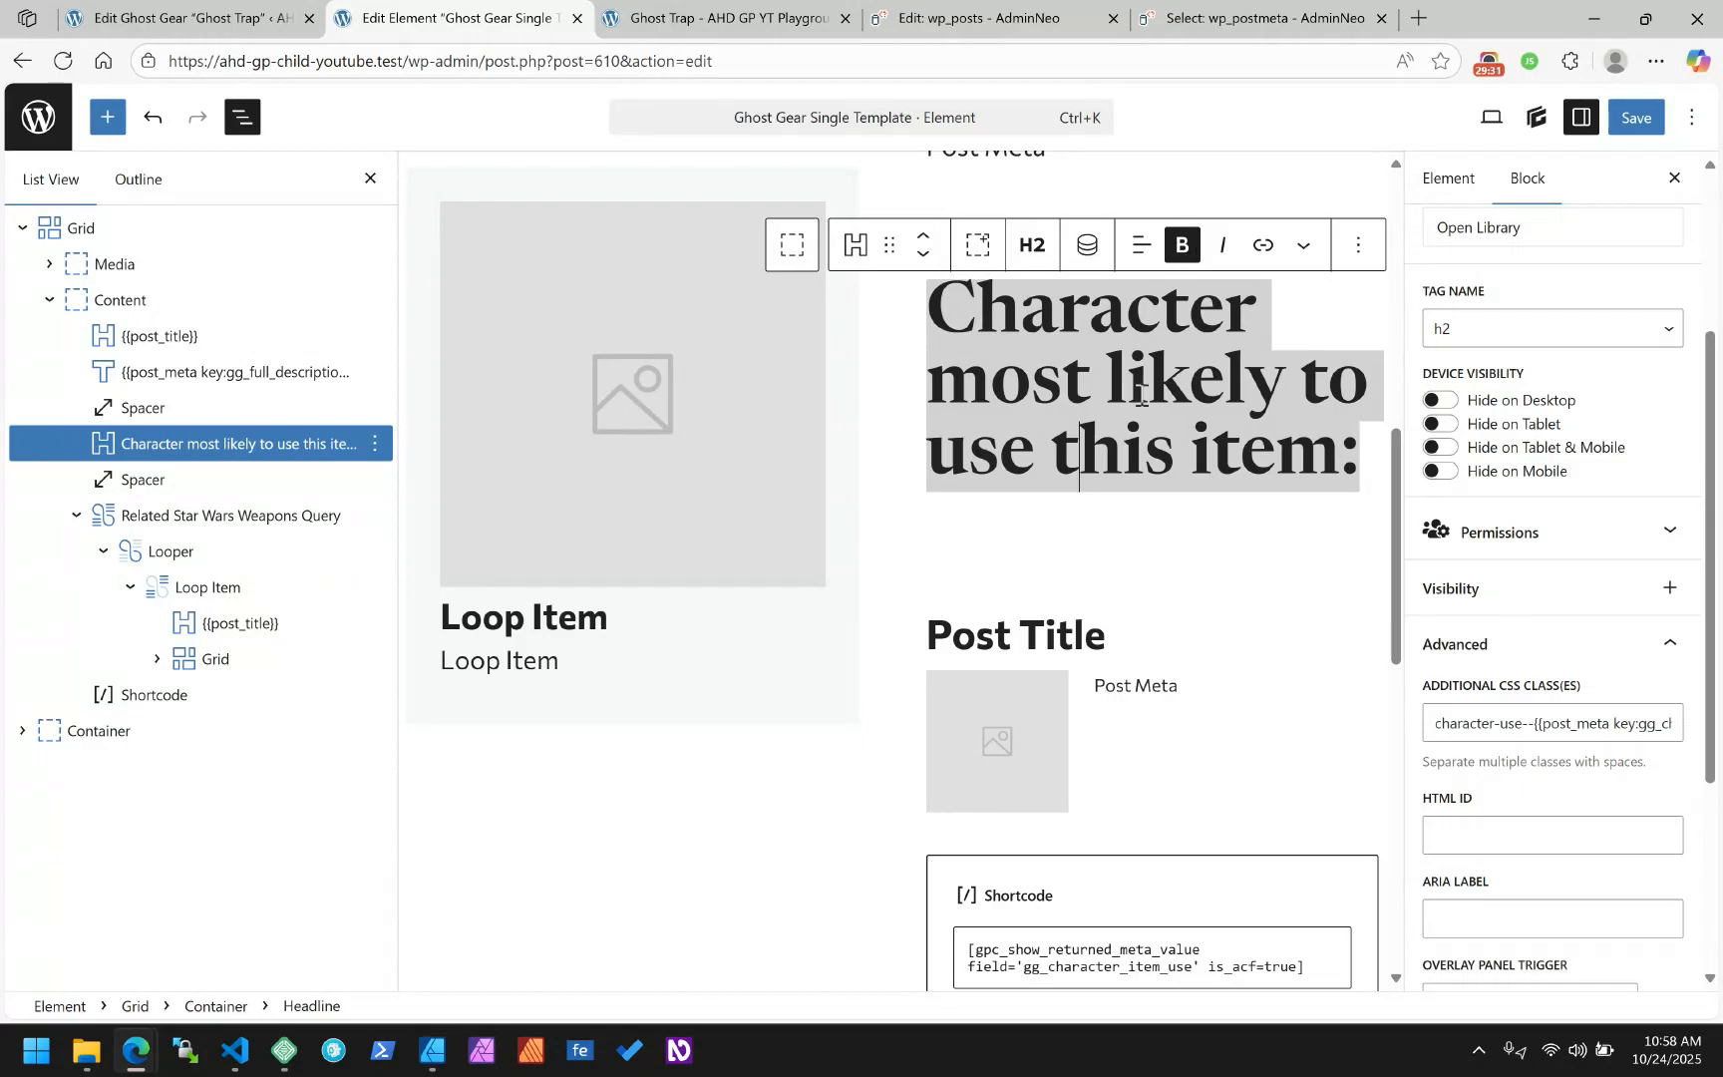
{"action": "left_click", "coordinate": [1030, 246]}
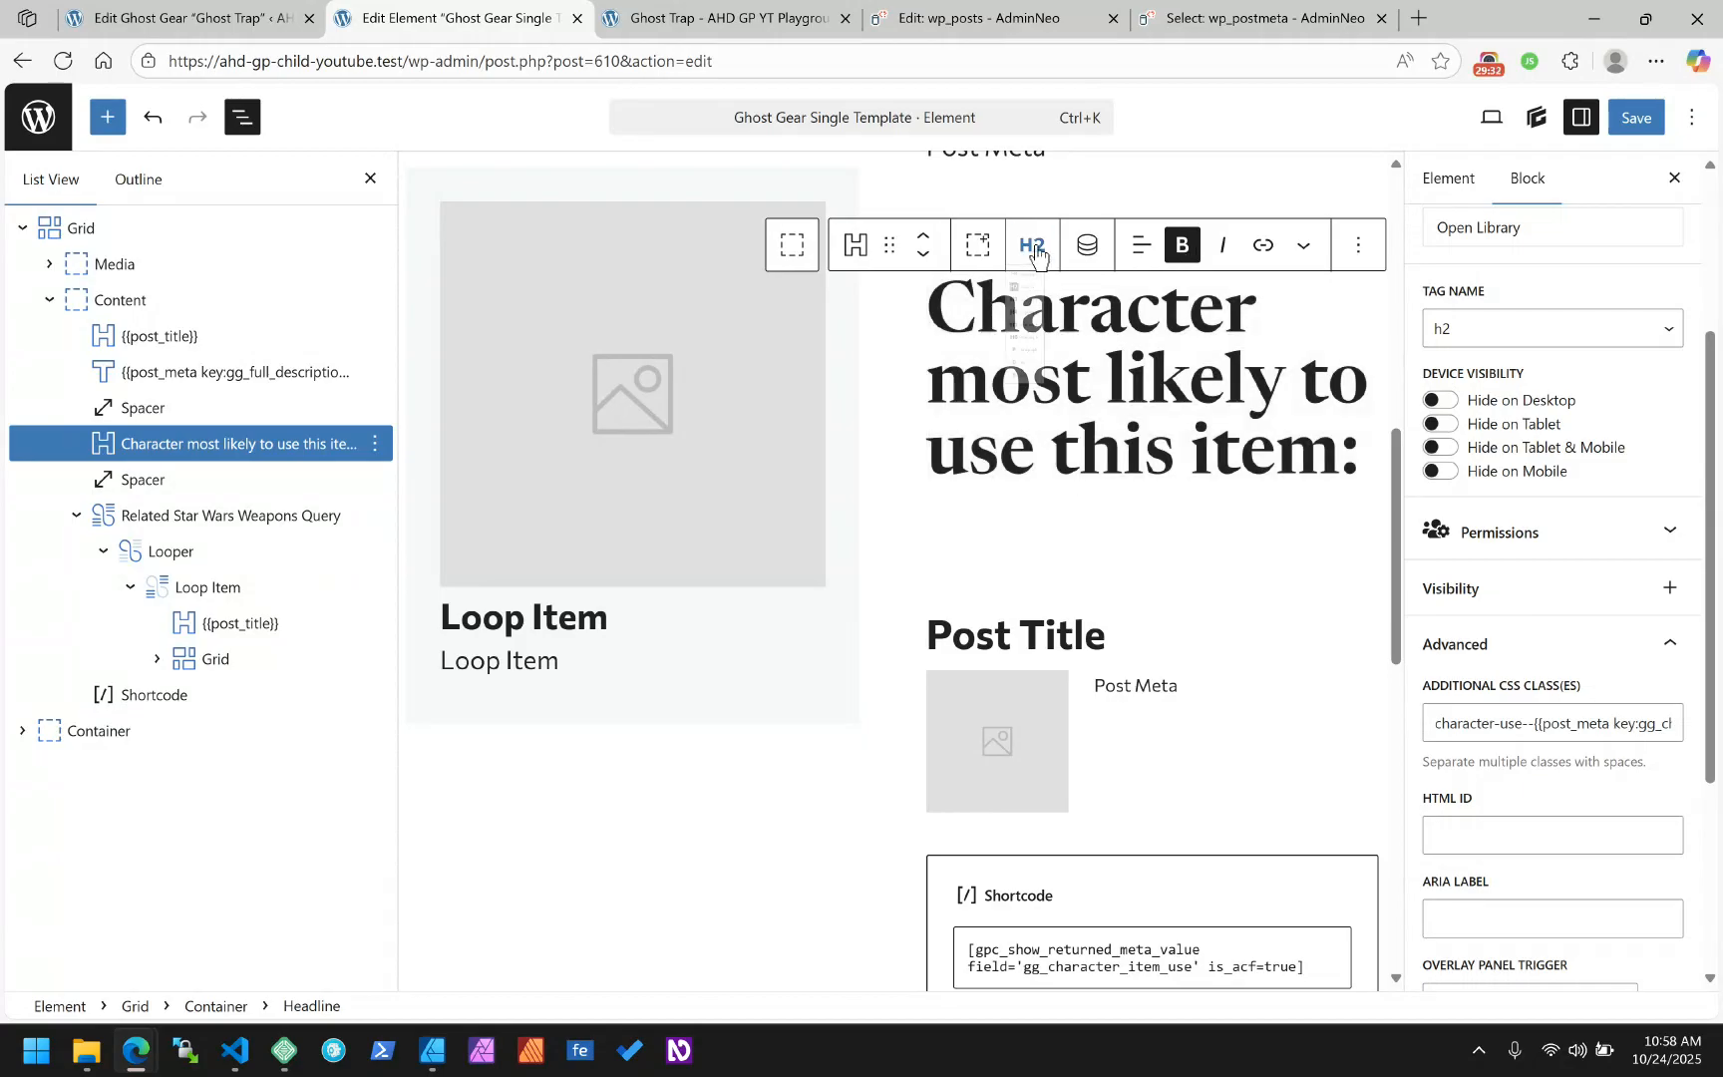
{"action": "left_click", "coordinate": [1091, 402]}
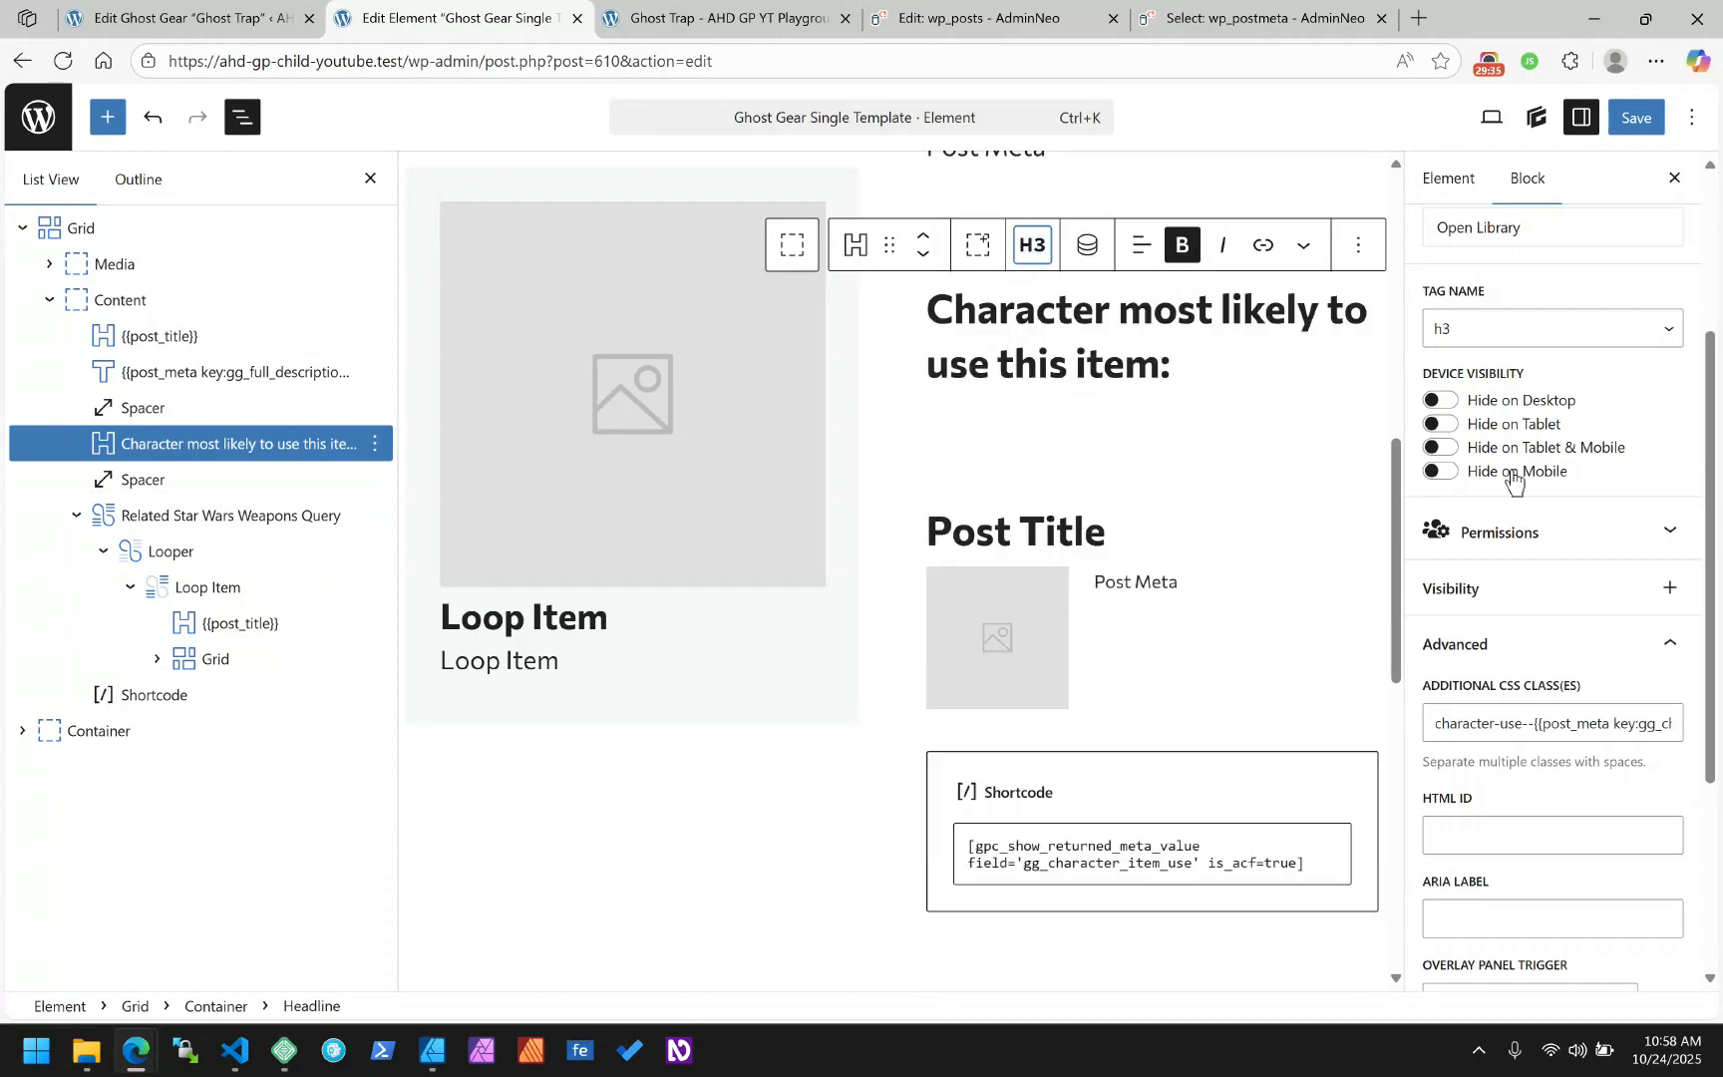
{"action": "scroll", "coordinate": [1548, 489], "scroll_direction": "up", "scroll_amount": 3}
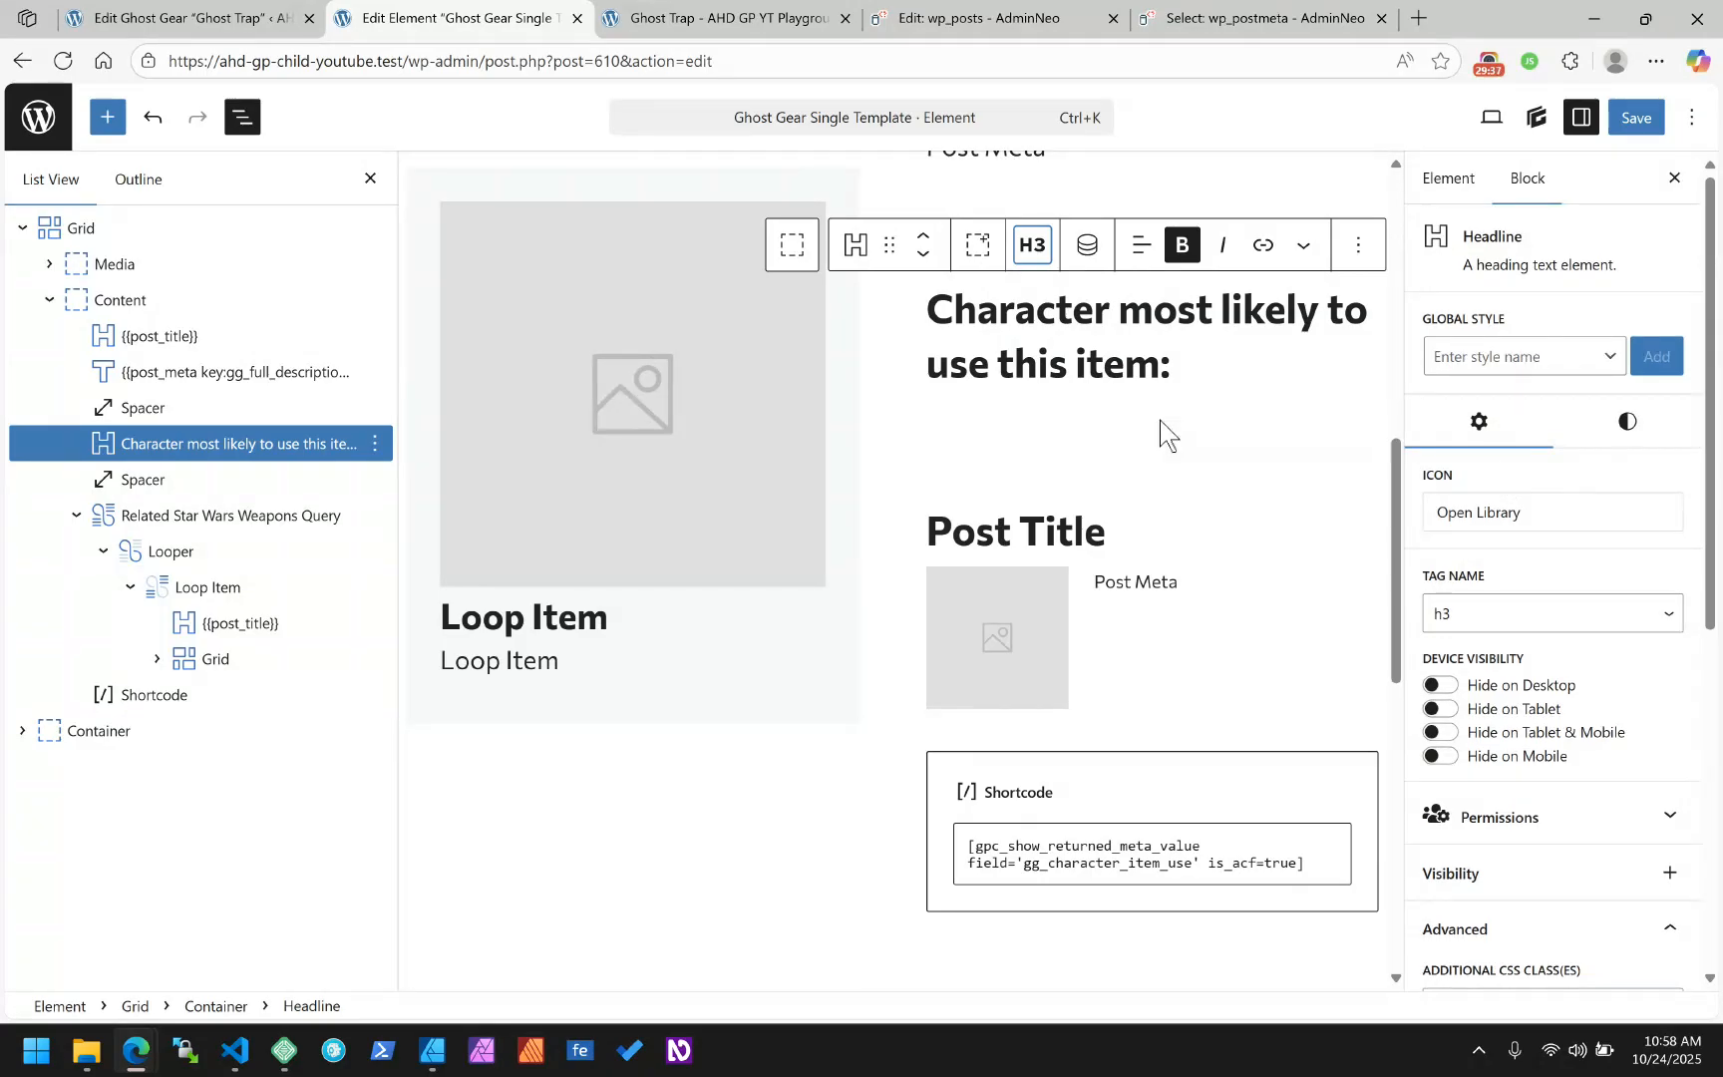
Remove the trailing space from the character headline and insert a Query block directly below it, starting from a blank layout
{"action": "left_click", "coordinate": [1206, 362]}
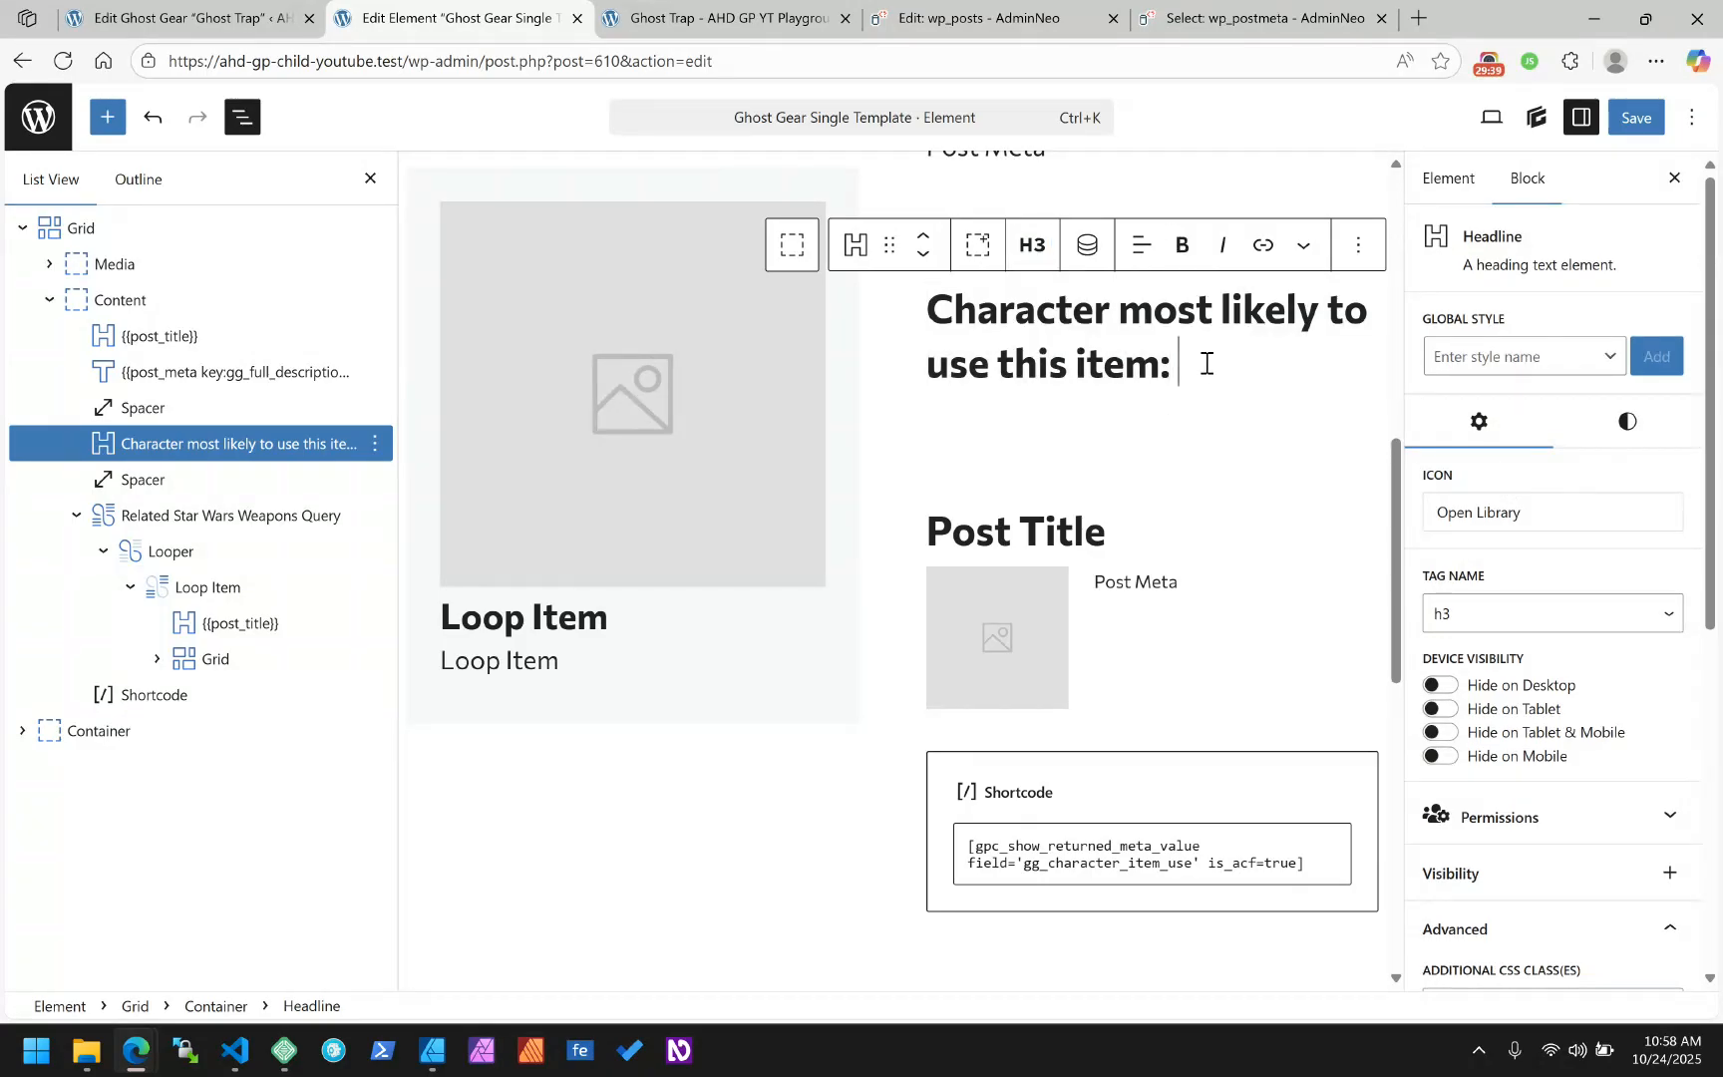
{"action": "key", "text": "BackSpace"}
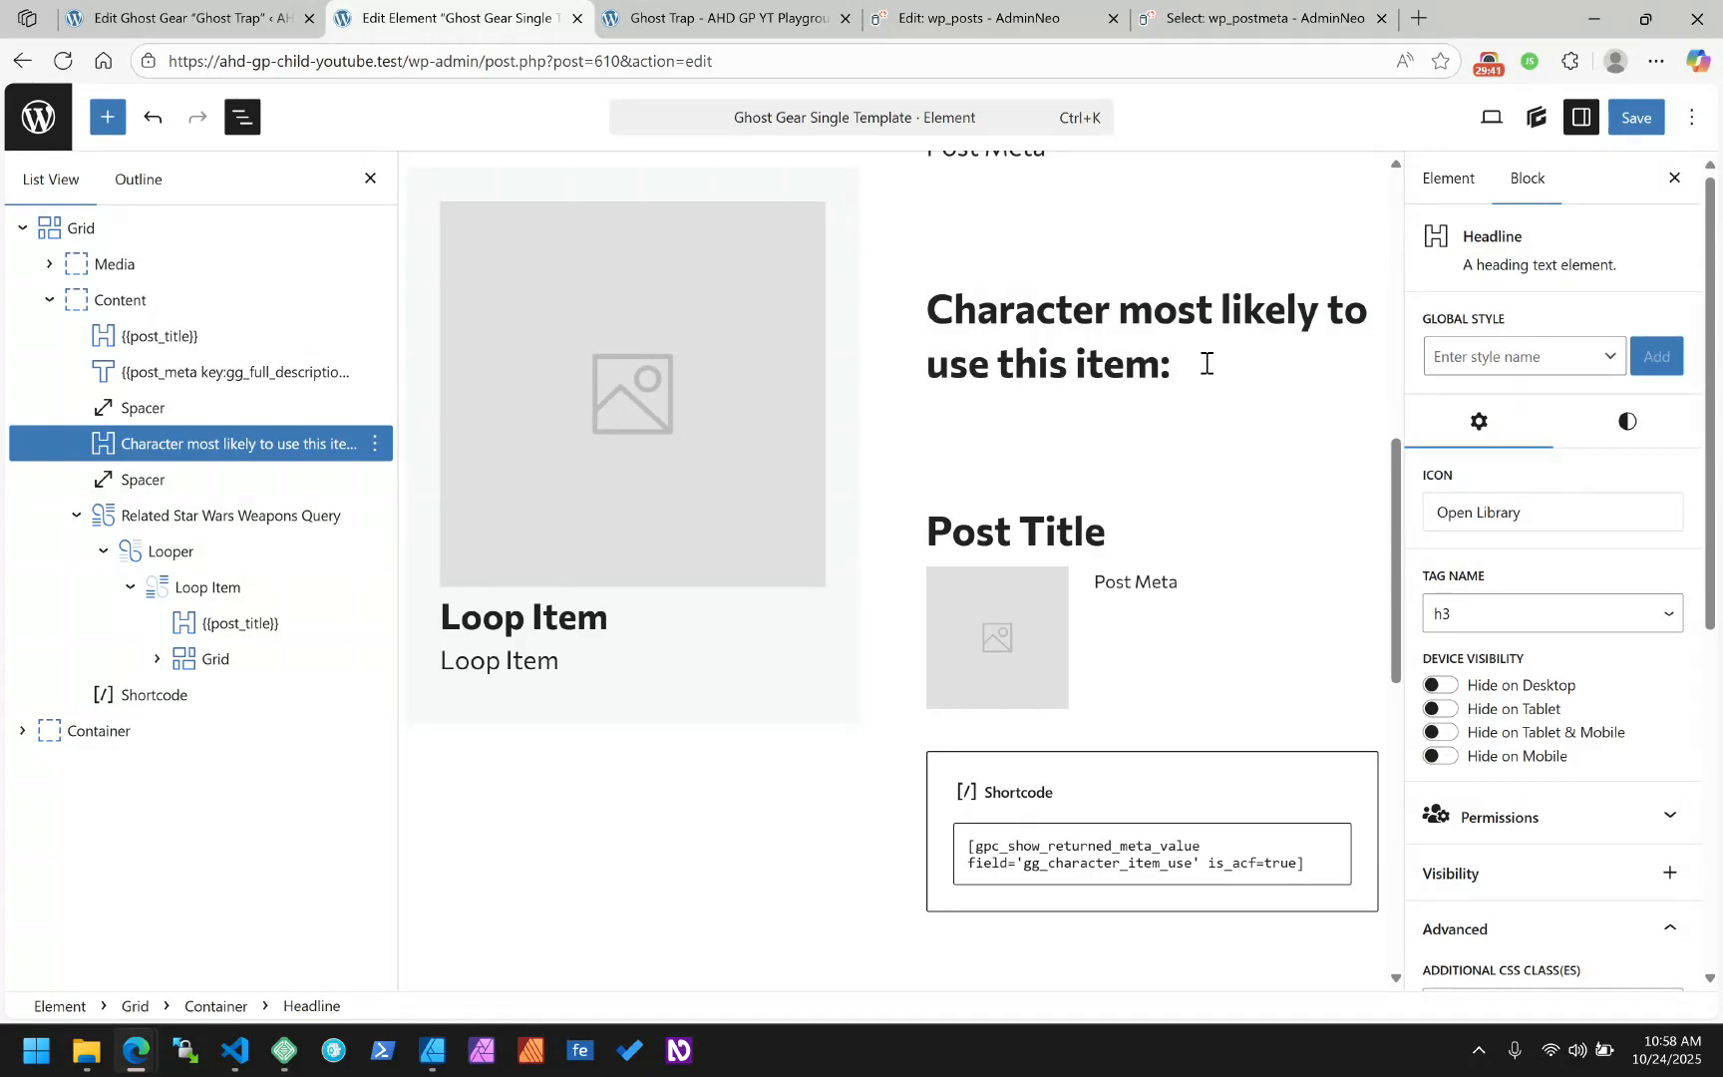
{"action": "key", "text": "Return"}
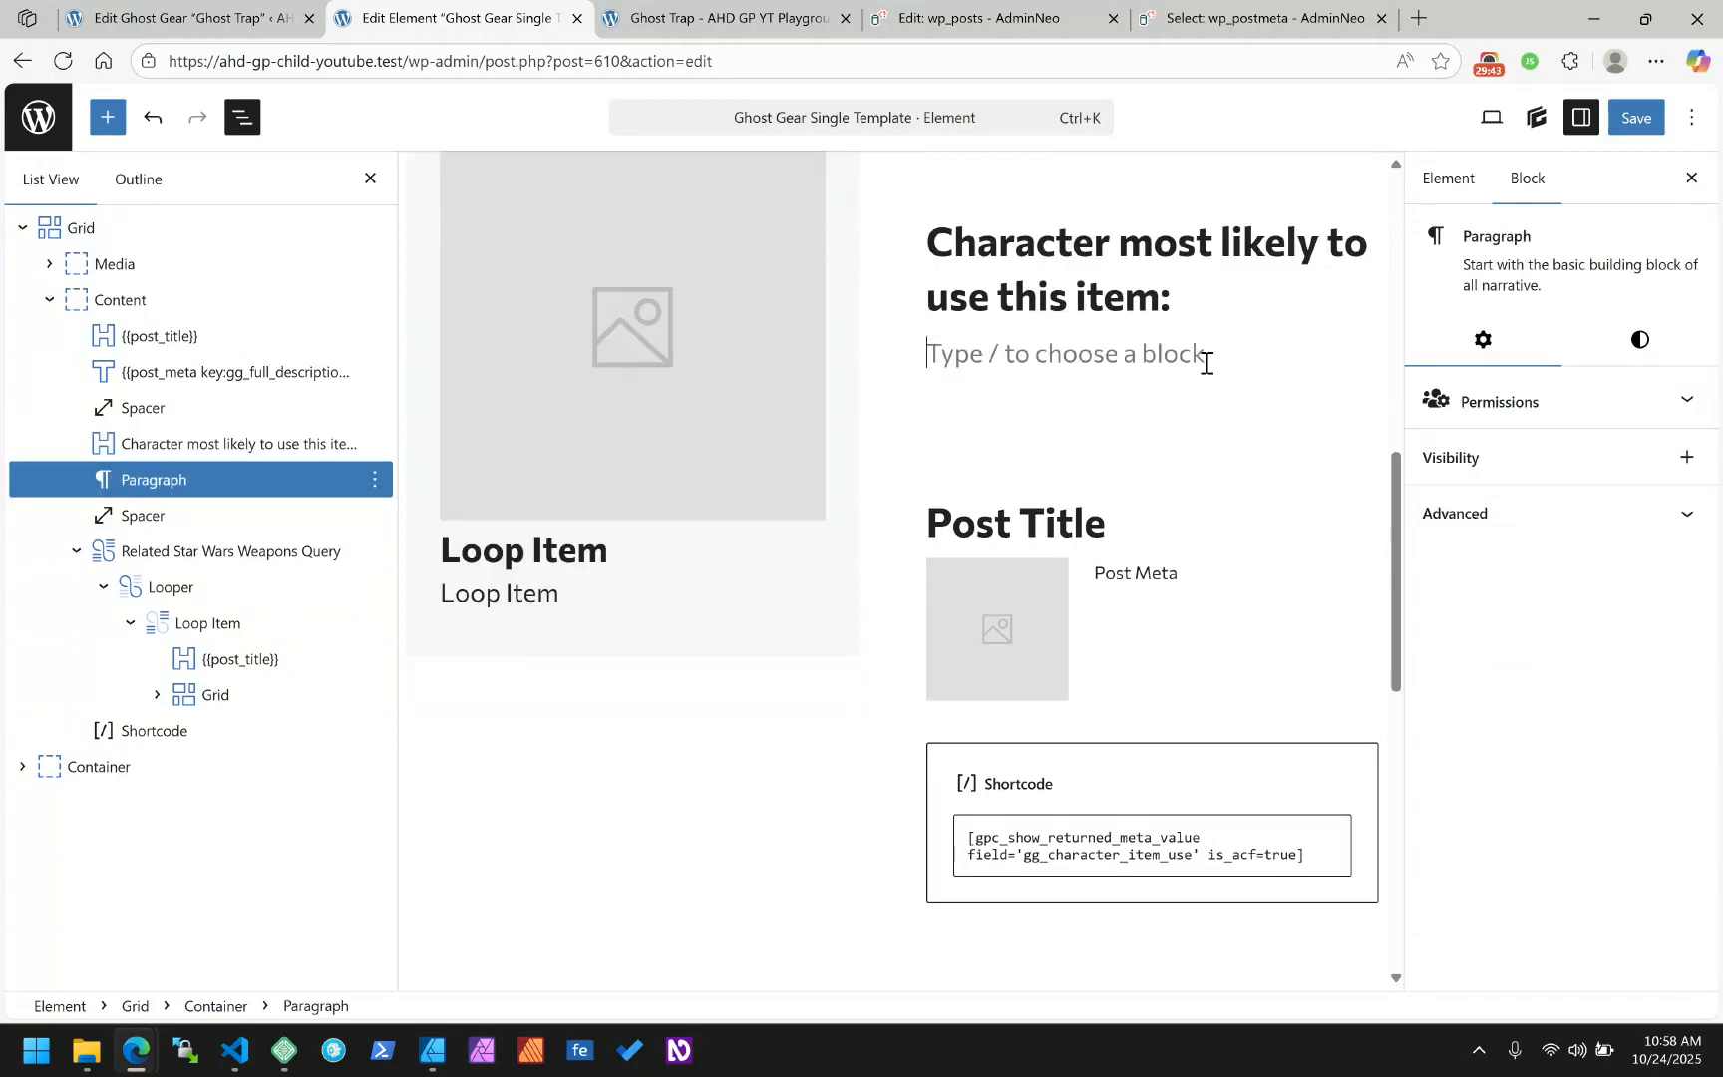
{"action": "type", "text": "/quer"}
{"action": "key", "text": "Return"}
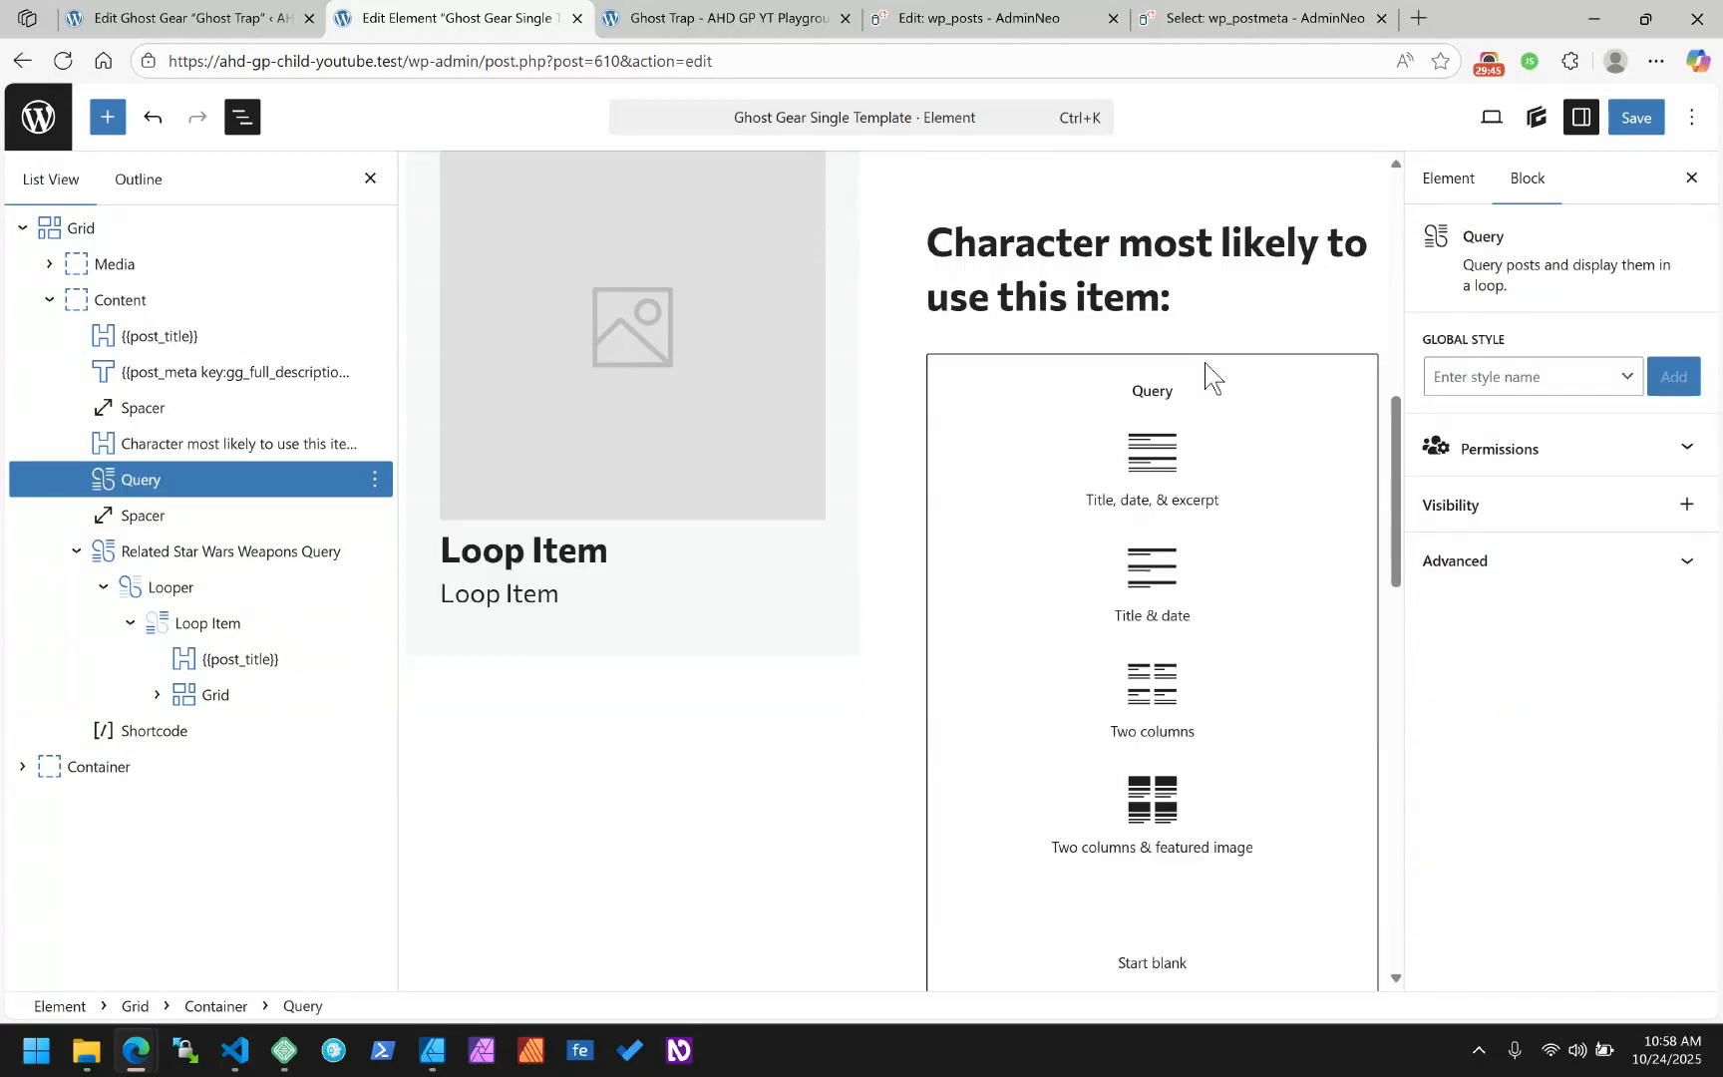
{"action": "left_click", "coordinate": [1207, 576]}
Set the new Query block's query type to Post Meta, keep Standard pagination, and set the items per page to -1
{"action": "left_click", "coordinate": [1531, 535]}
{"action": "left_click", "coordinate": [1466, 569]}
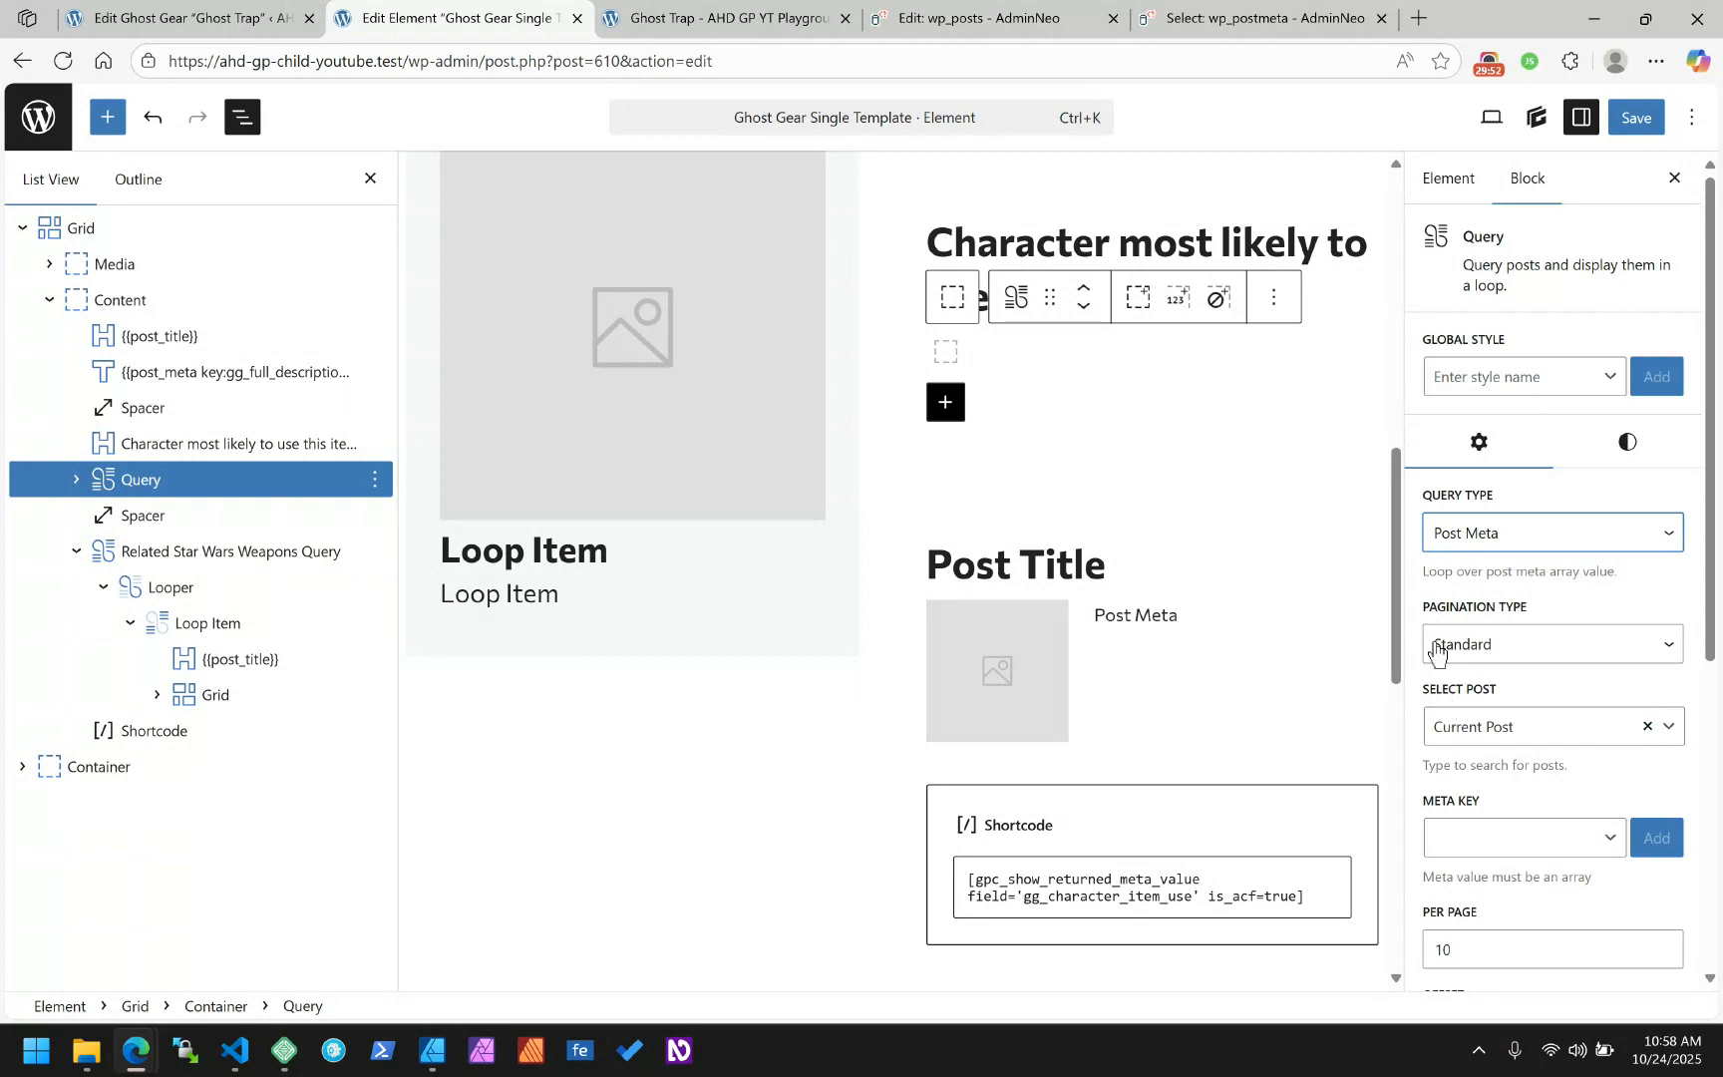
{"action": "left_click", "coordinate": [1510, 649]}
{"action": "left_click", "coordinate": [1510, 646]}
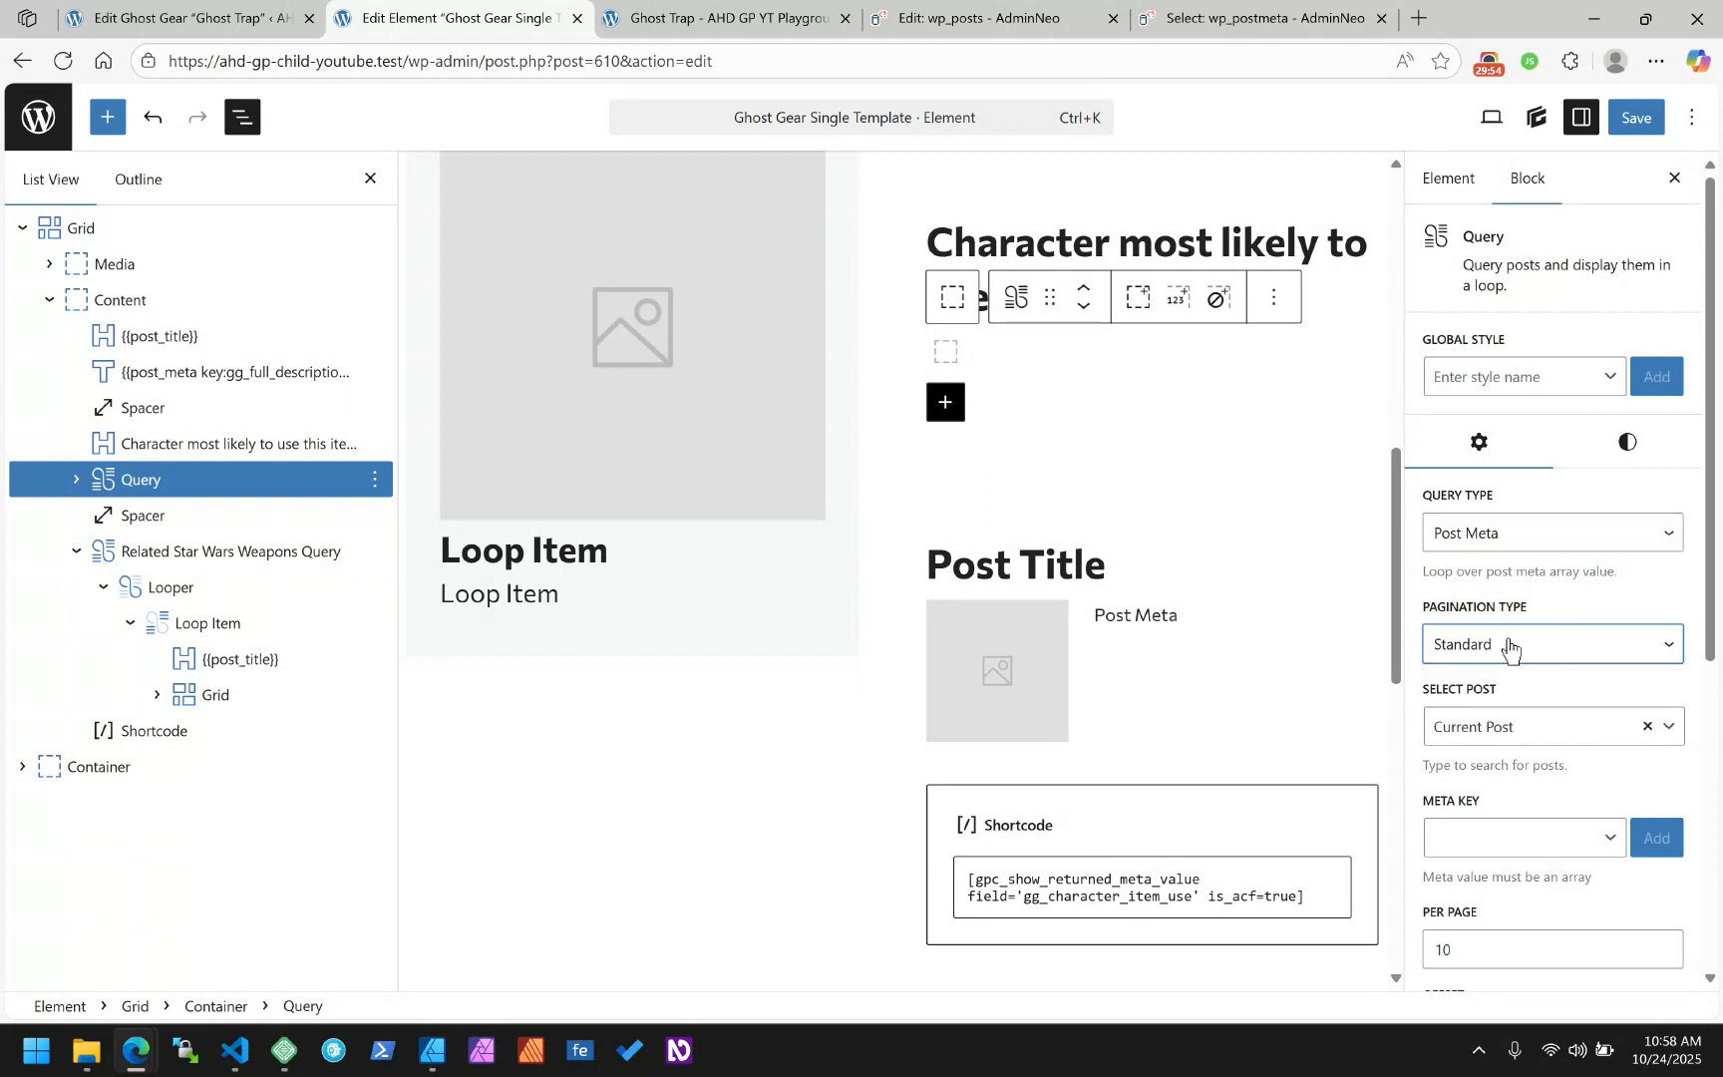
{"action": "left_click_drag", "start_coordinate": [1468, 947], "coordinate": [1413, 952]}
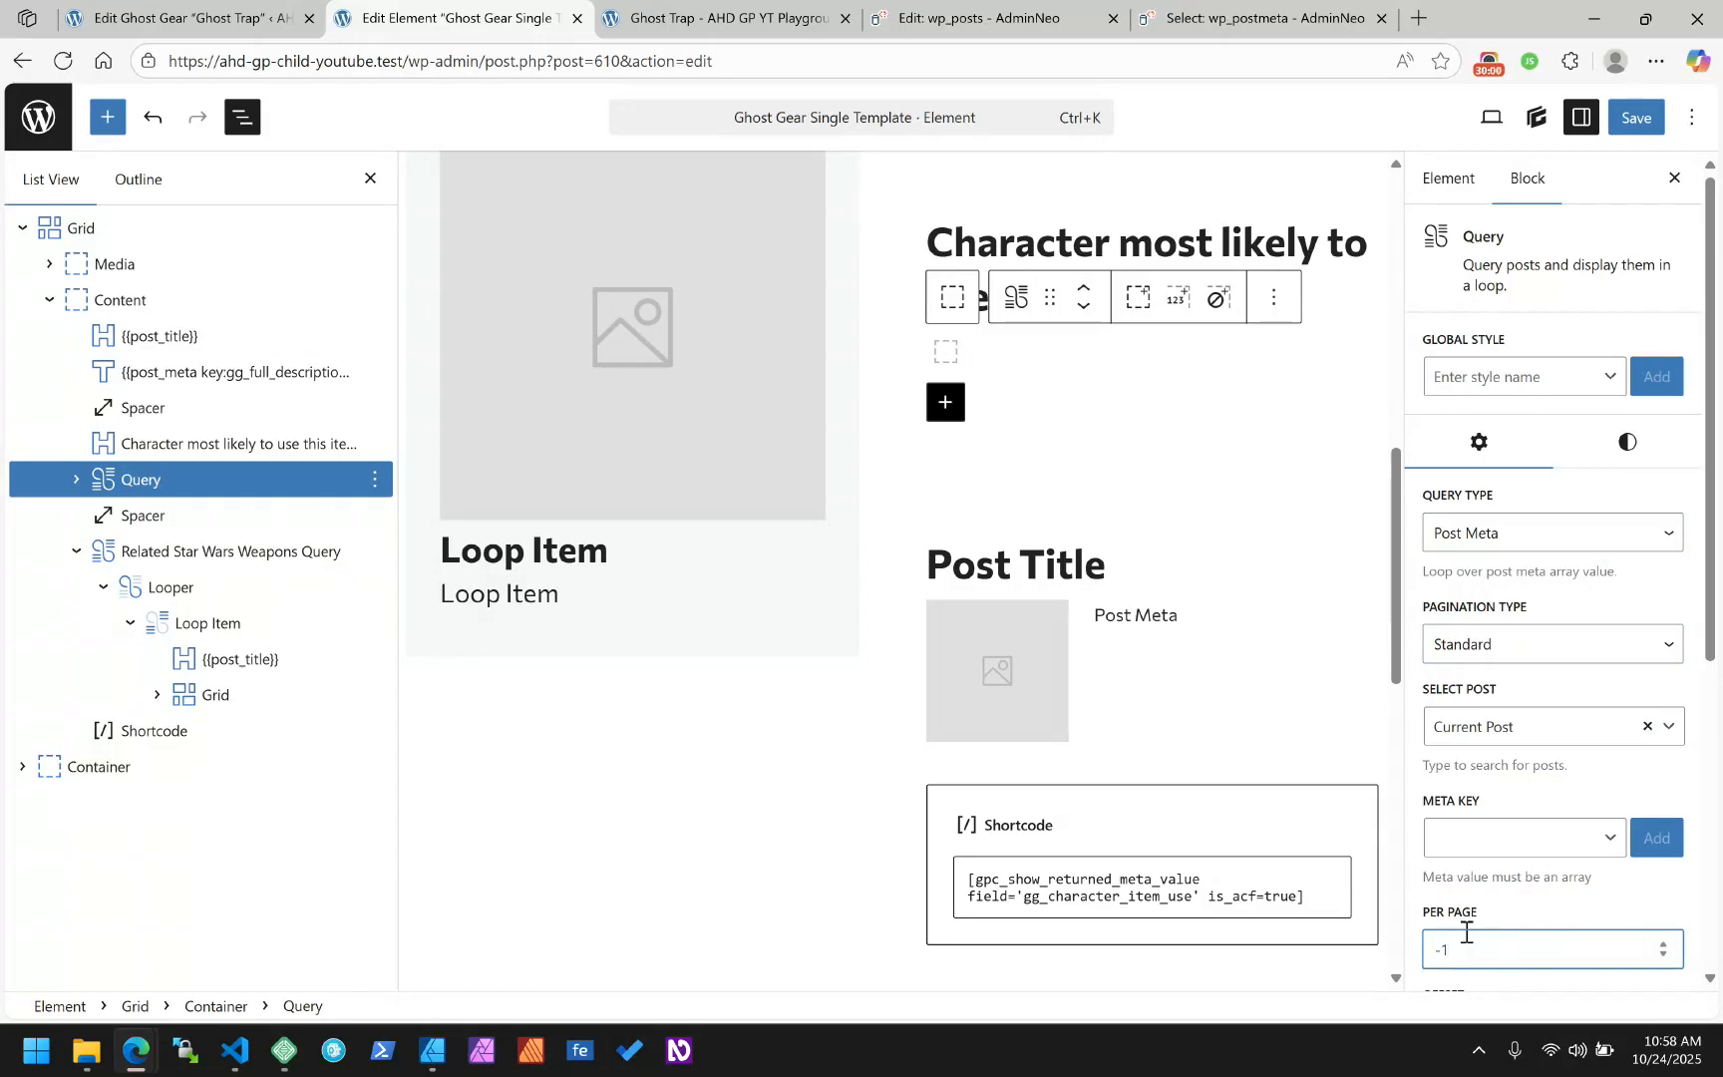
{"action": "scroll", "coordinate": [1466, 933], "scroll_direction": "down", "scroll_amount": 1}
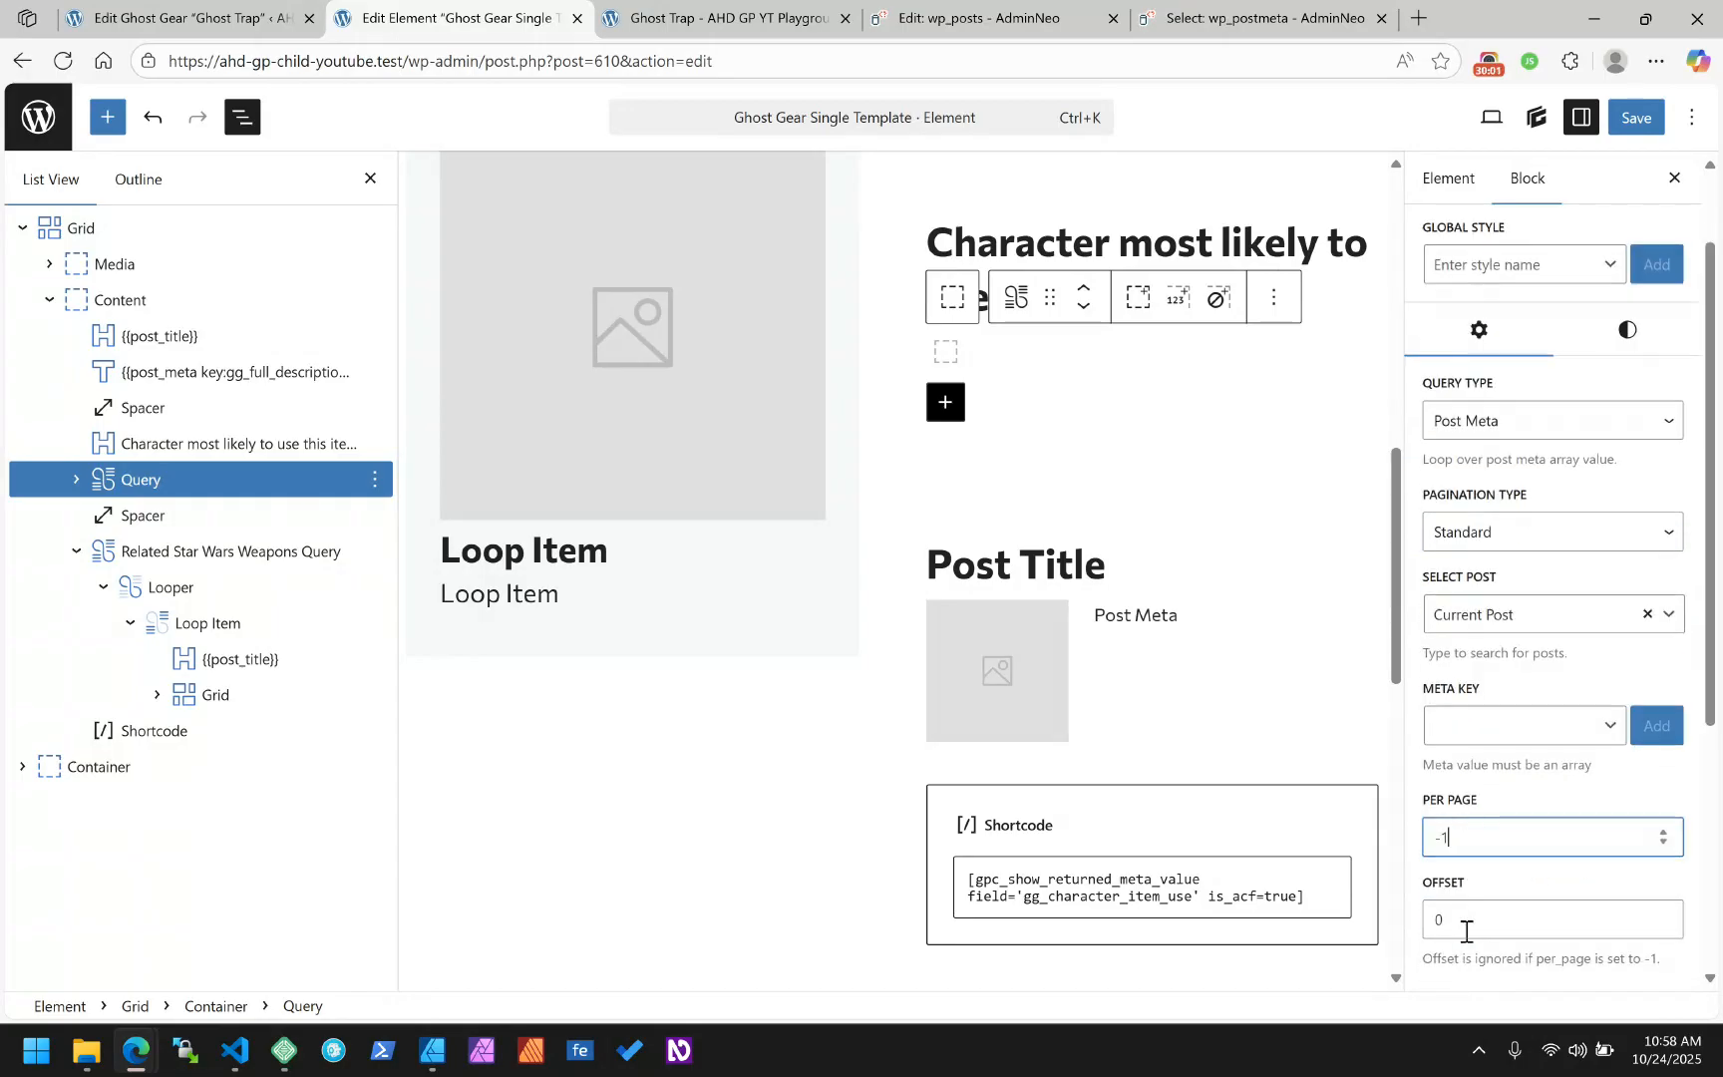
Go to the query's empty Meta Key setting, then switch to the Ghost Trap edit tab to look up the character field's key
{"action": "left_click", "coordinate": [1505, 727]}
{"action": "left_click", "coordinate": [249, 18]}
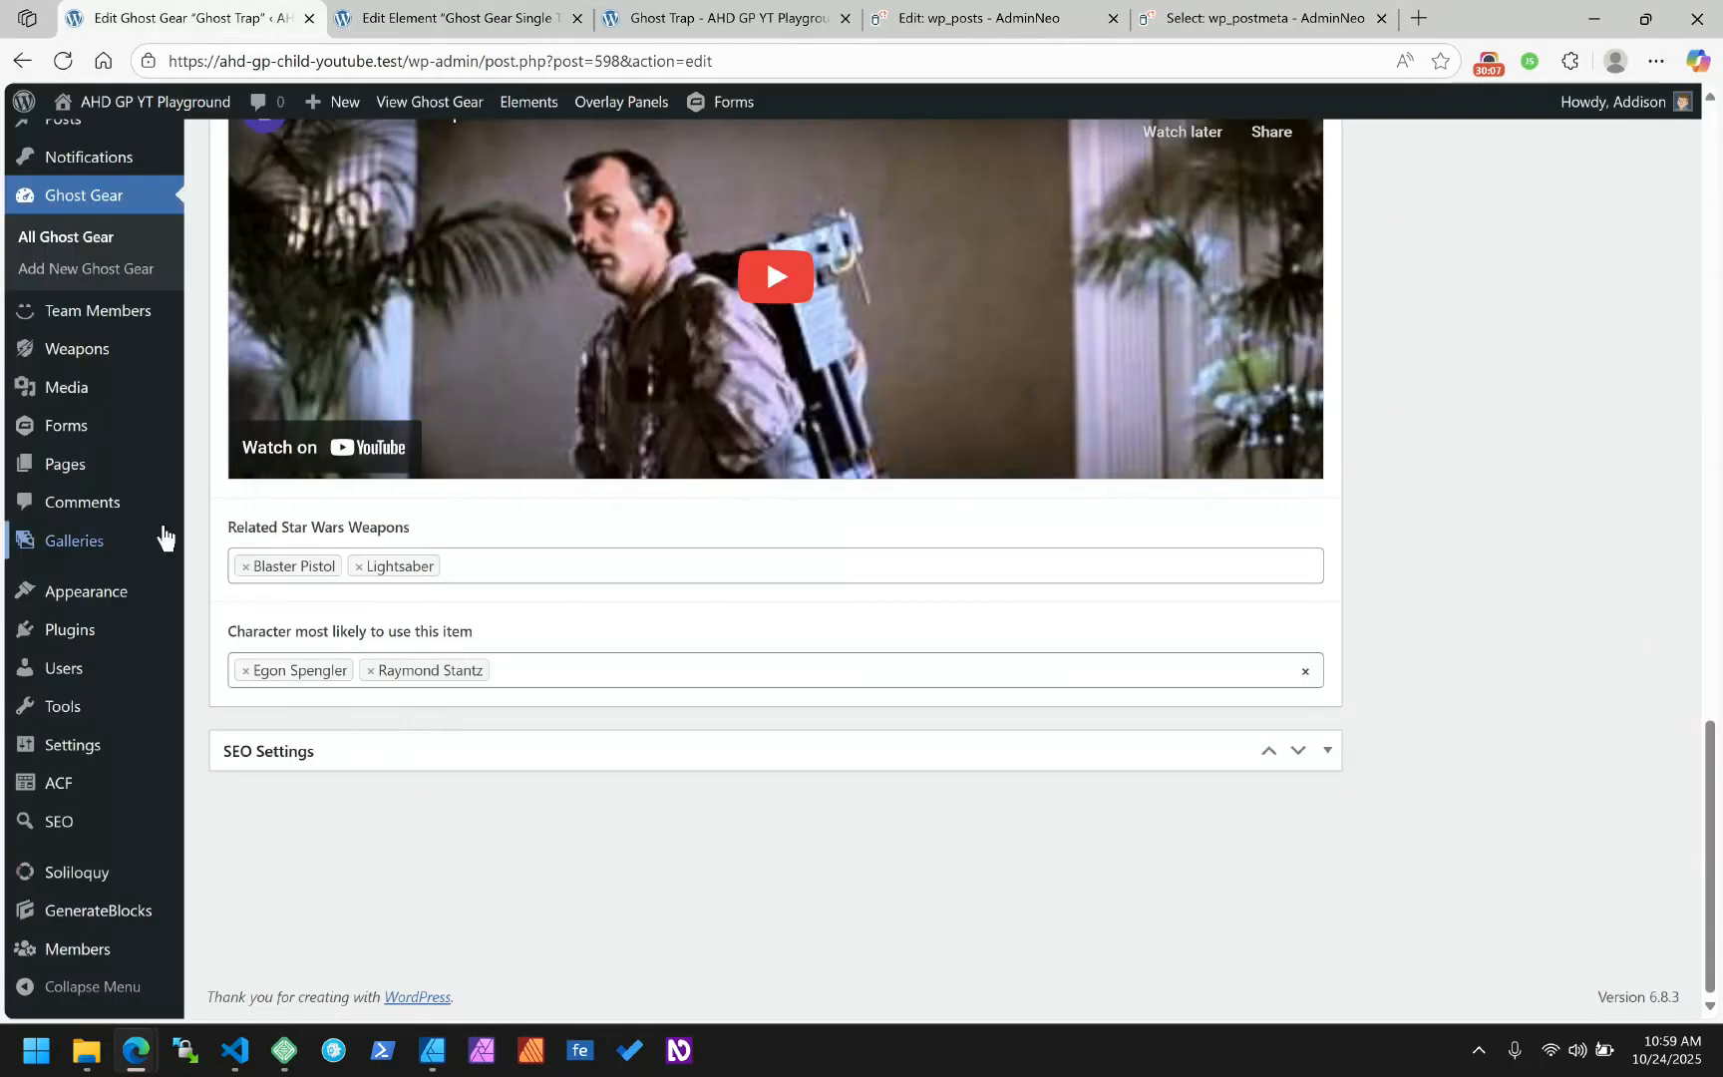
Set the post meta query's meta key to gg_character_item_use in the Ghost Gear Single Template element
{"action": "mouse_move", "coordinate": [64, 791]}
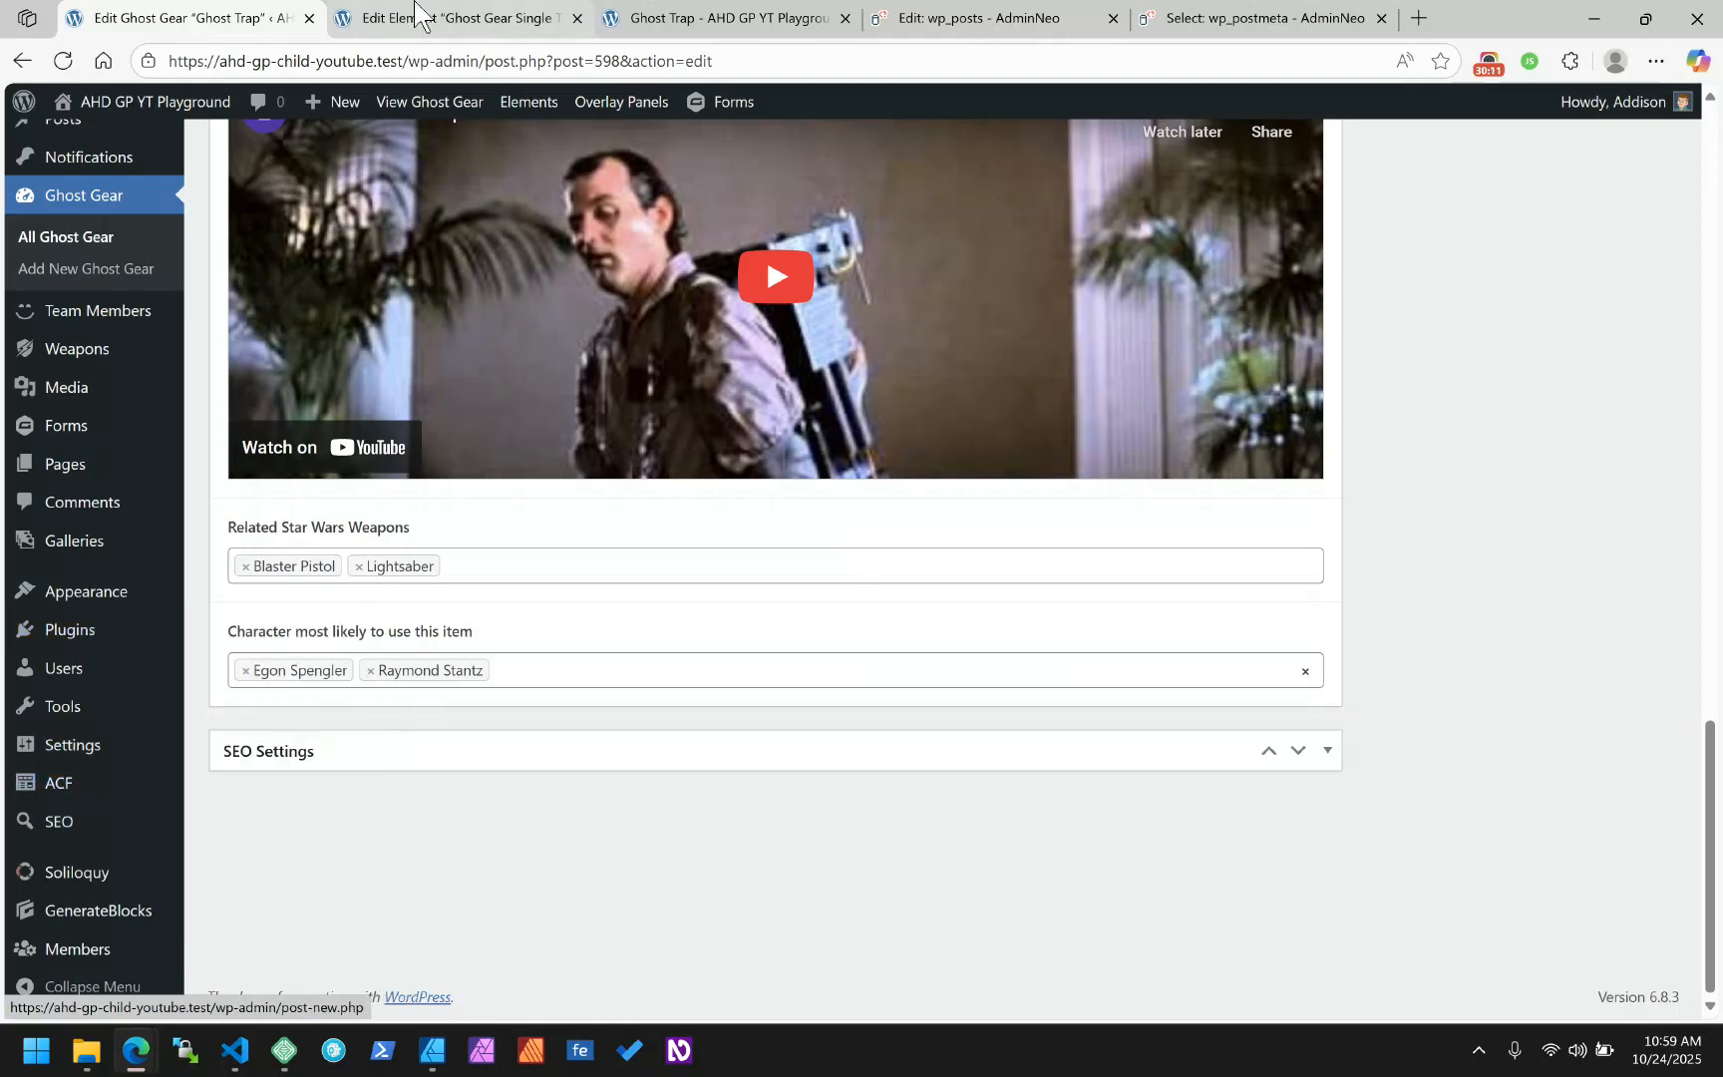
{"action": "left_click", "coordinate": [497, 17]}
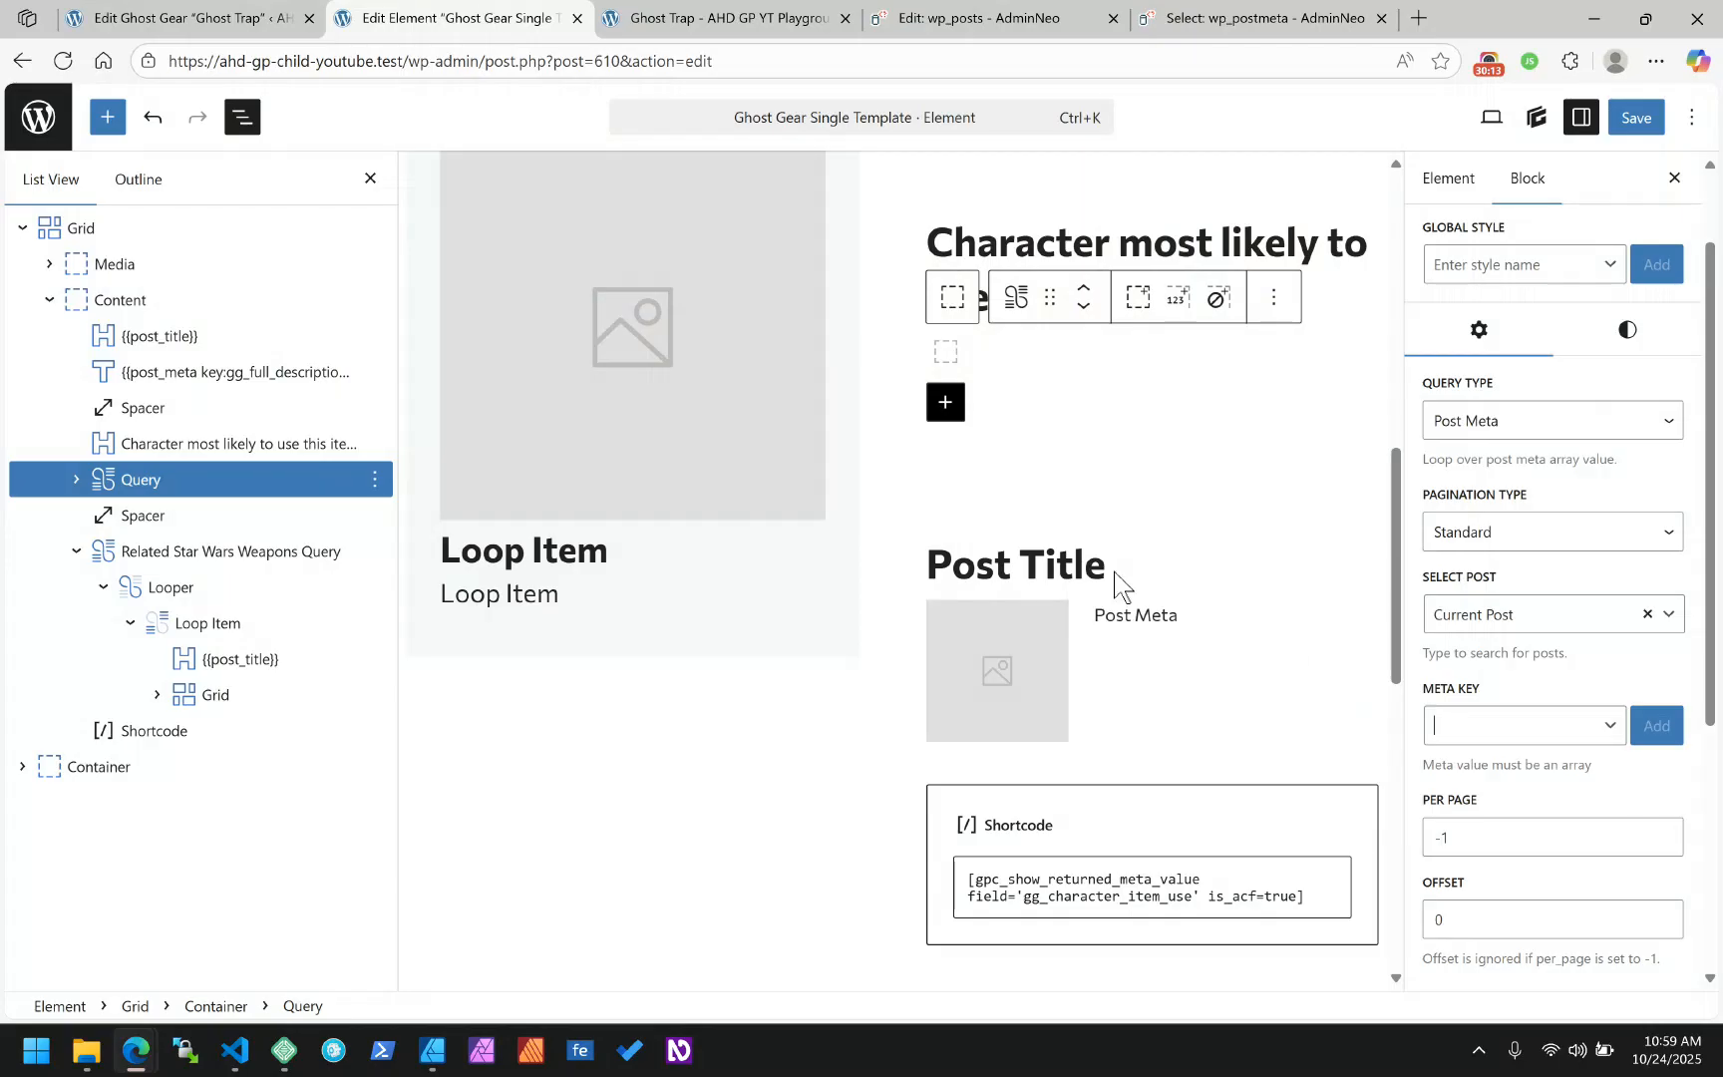
{"action": "left_click", "coordinate": [1489, 740]}
{"action": "type", "text": "gg_character_item_use"}
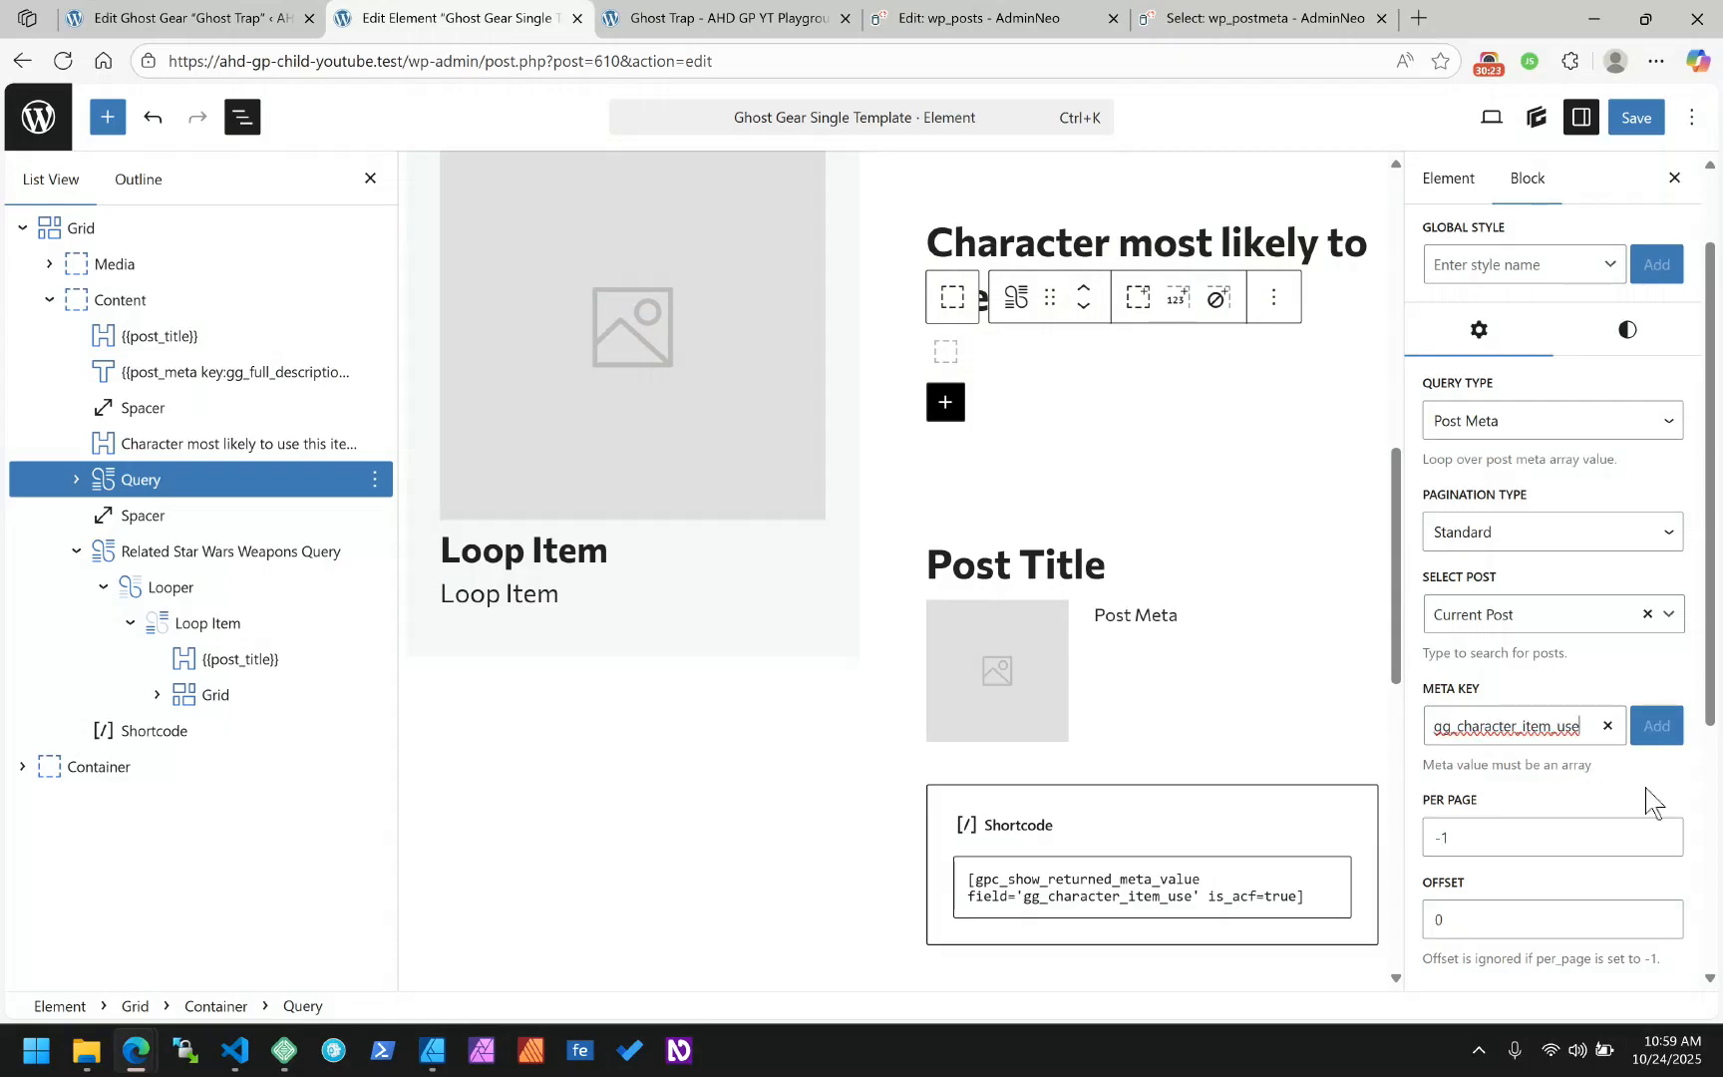
{"action": "scroll", "coordinate": [1647, 798], "scroll_direction": "down", "scroll_amount": 3}
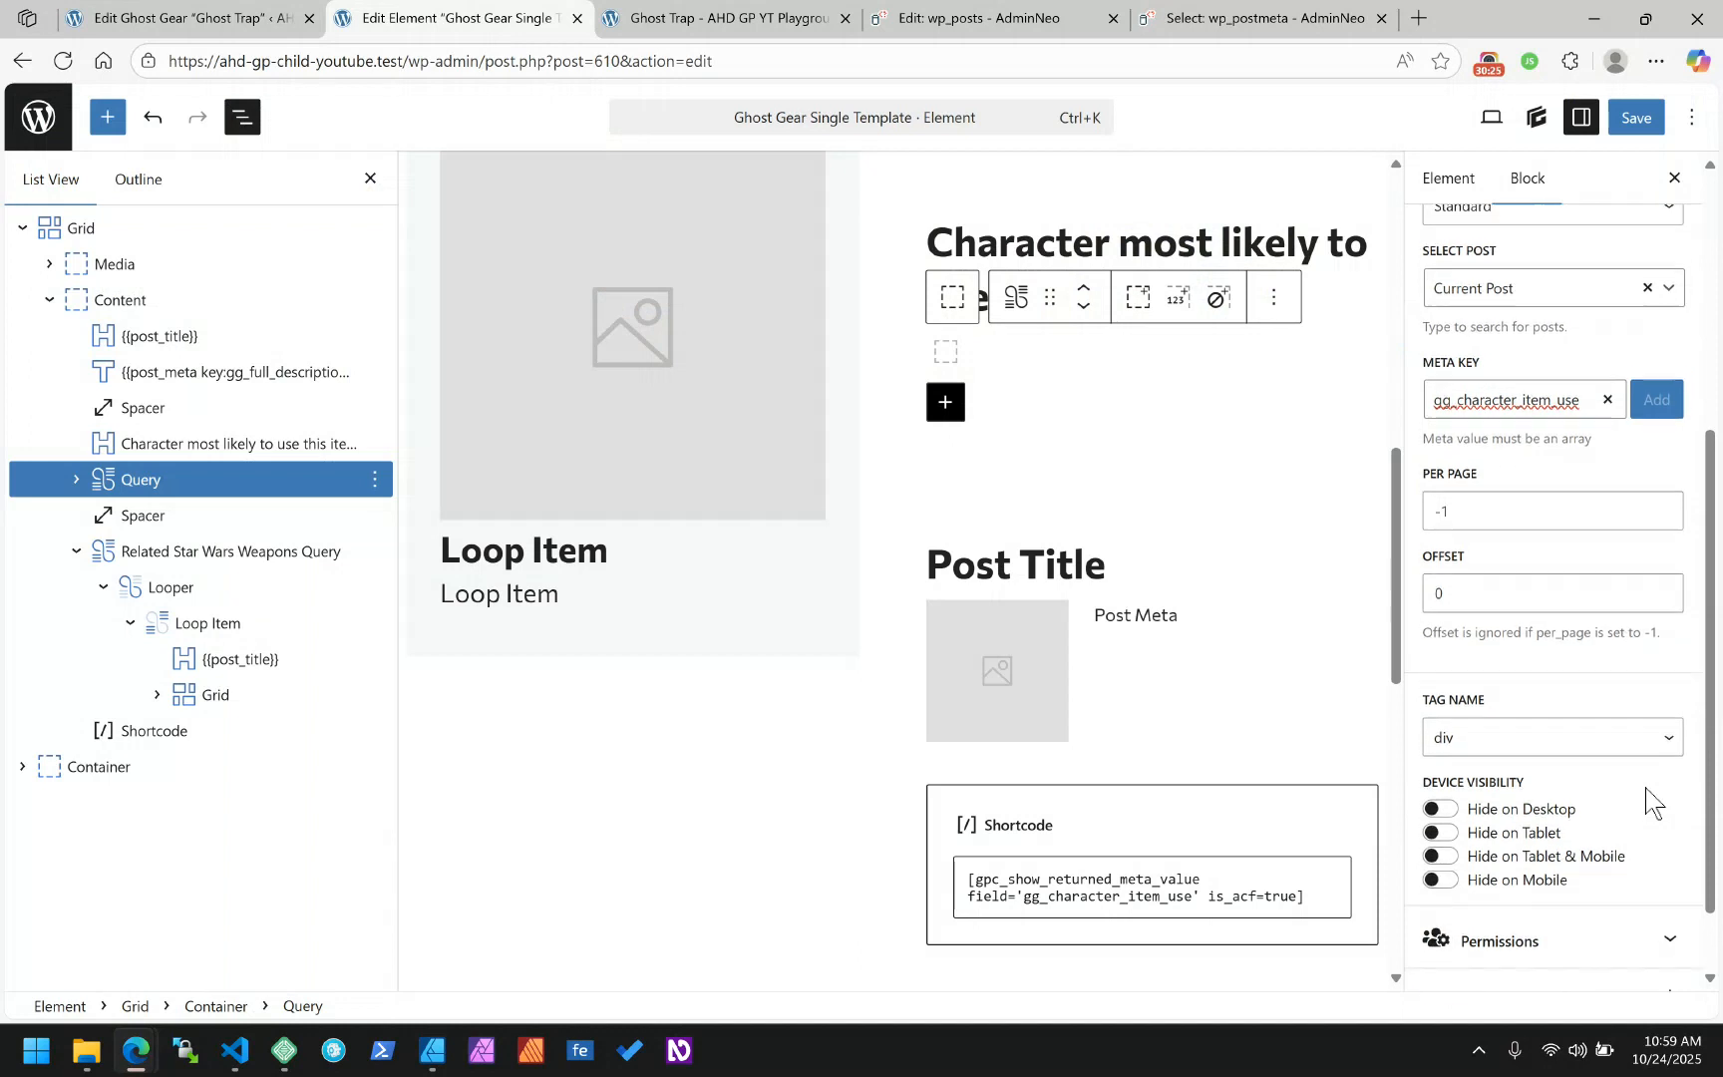
{"action": "scroll", "coordinate": [1647, 797], "scroll_direction": "up", "scroll_amount": 1}
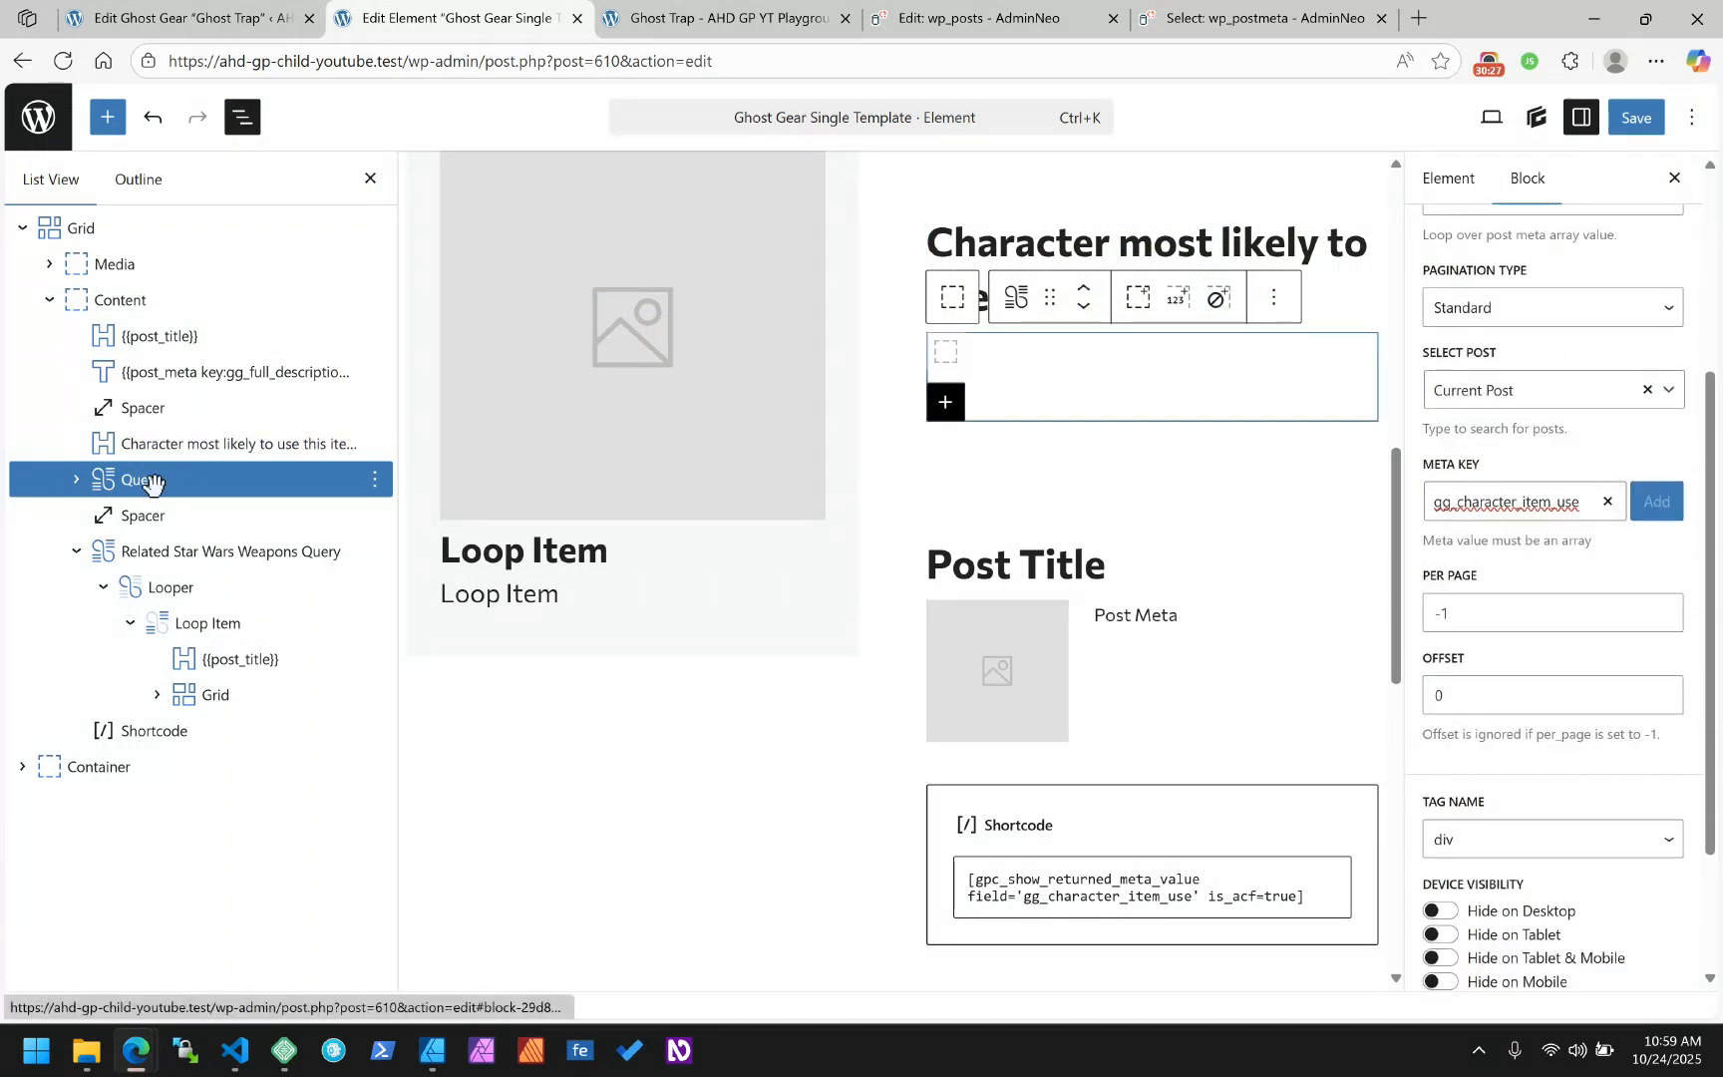
Rename the Query block under the character heading as "Character Item use"
{"action": "left_click", "coordinate": [374, 479]}
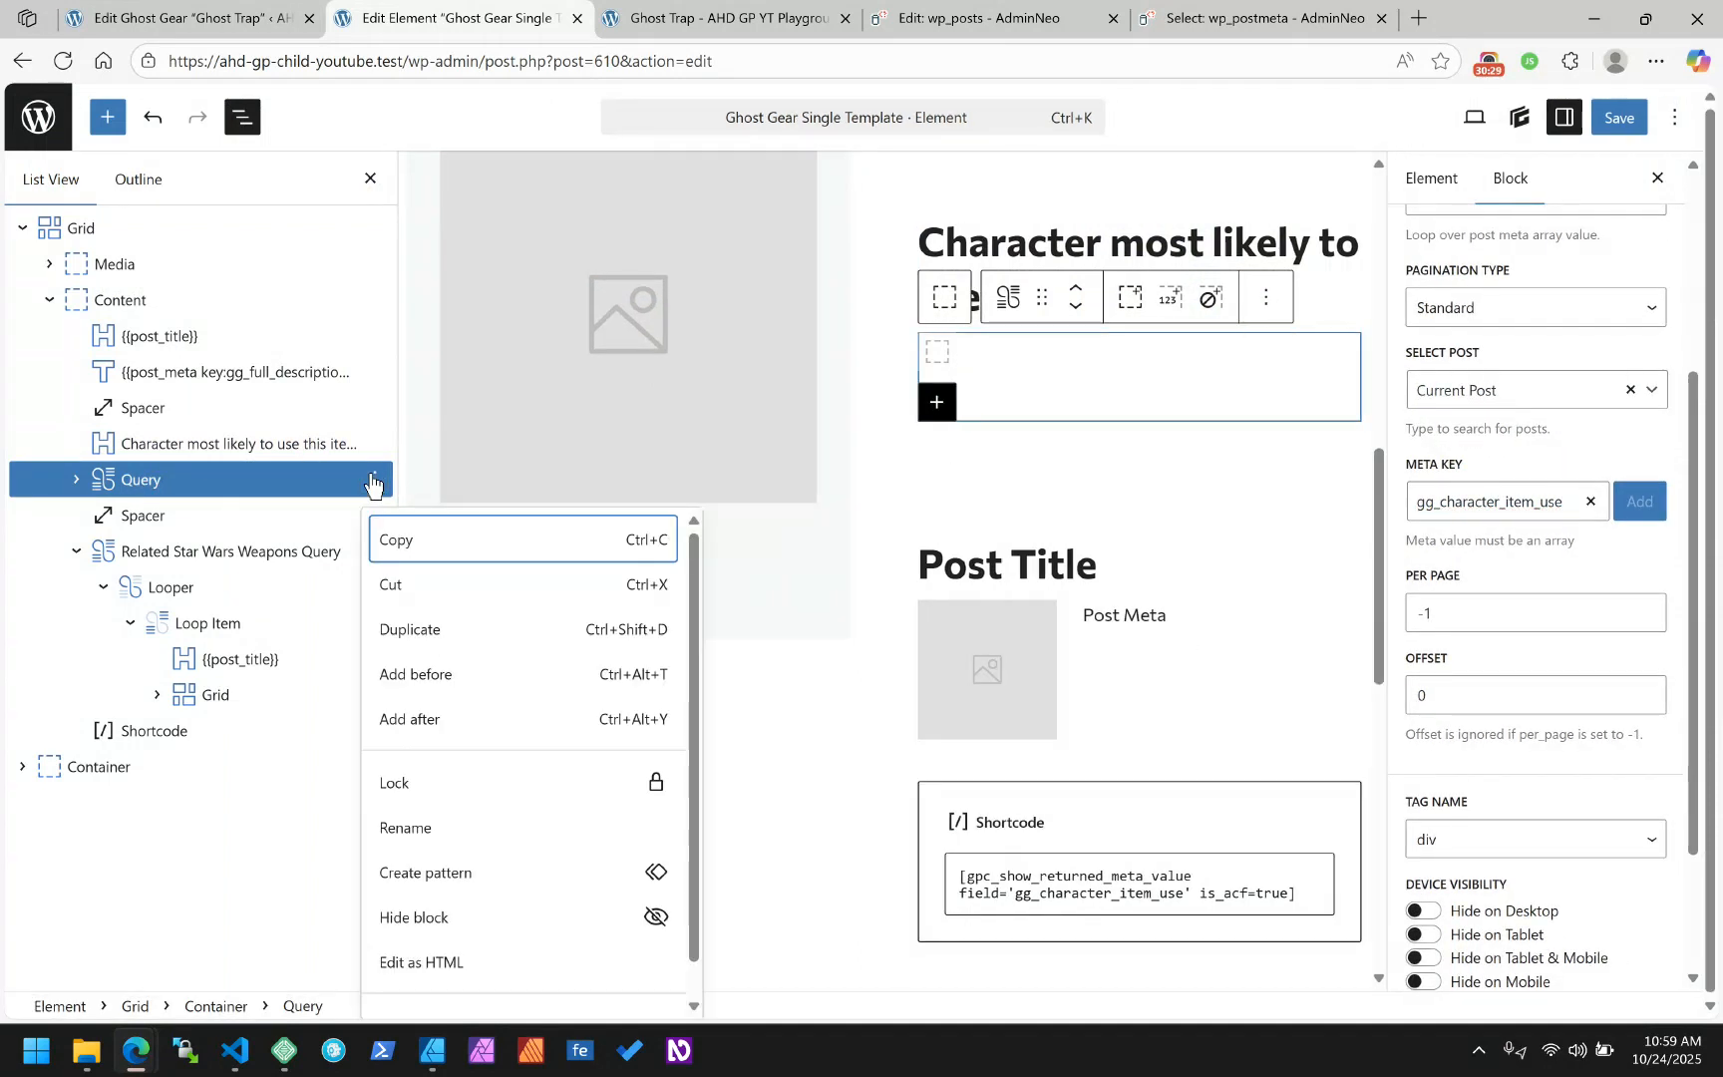
{"action": "left_click", "coordinate": [448, 831]}
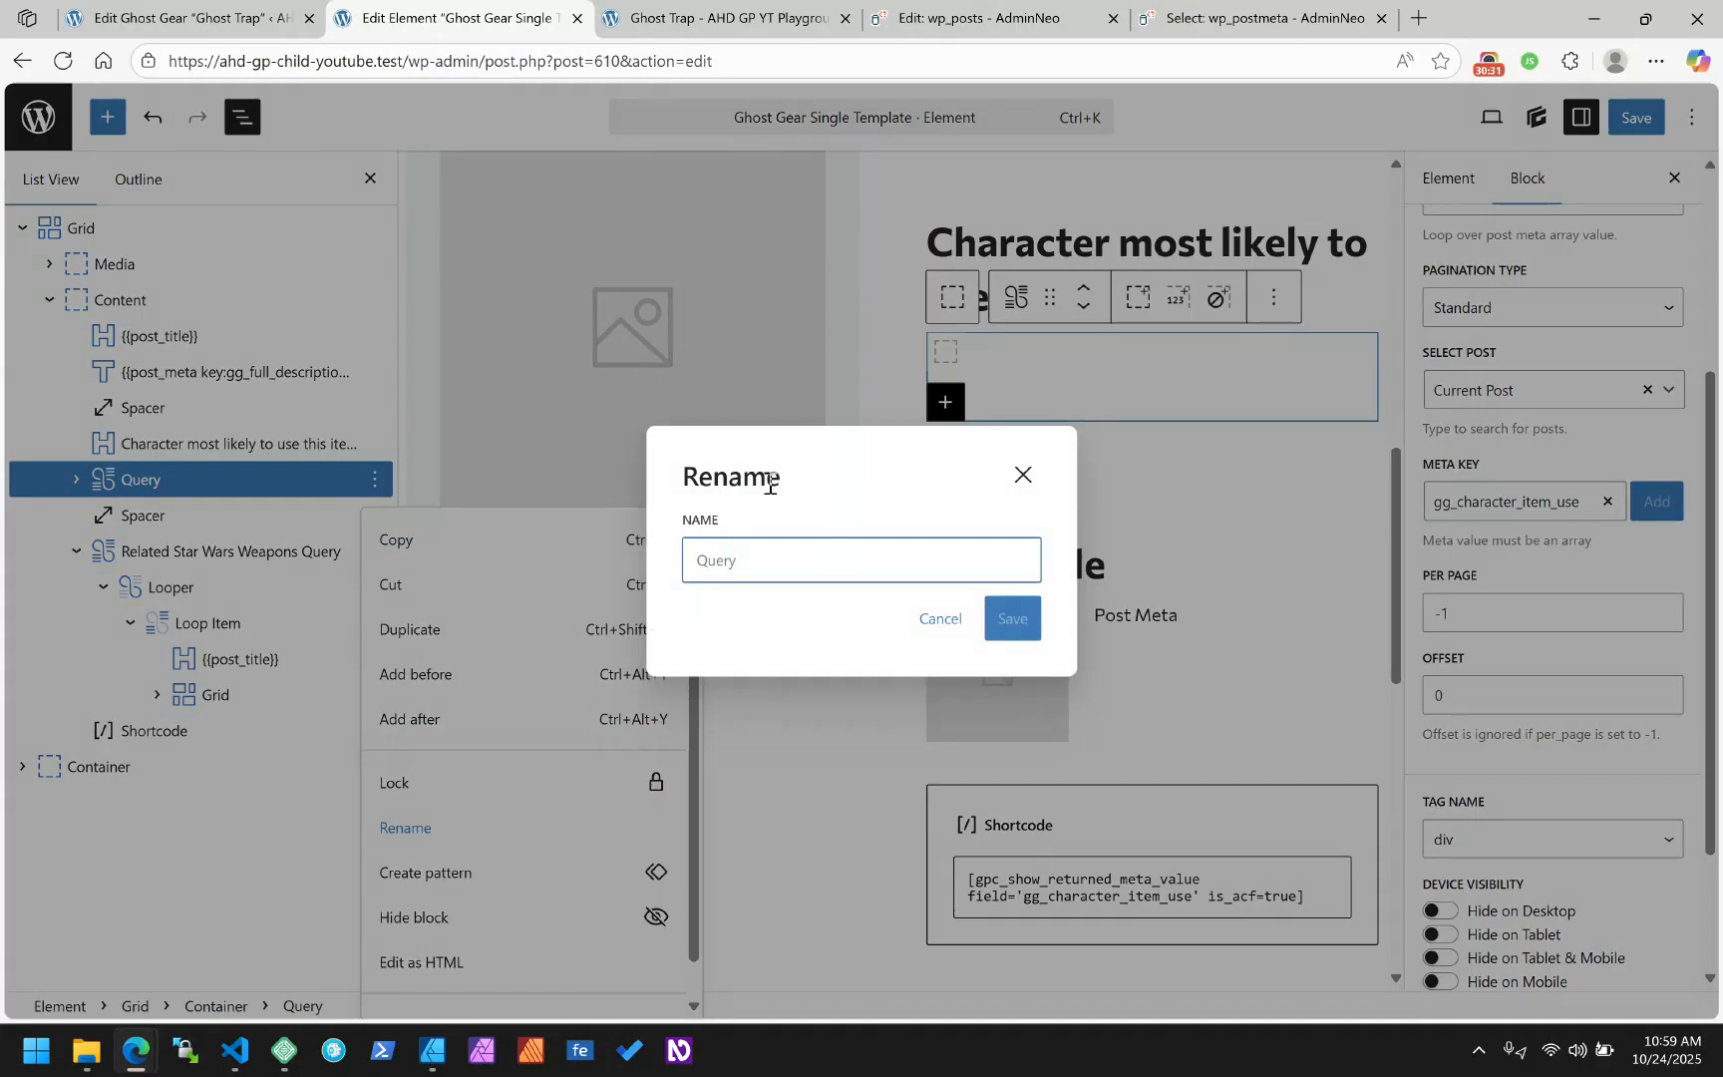
{"action": "type", "text": "Character Item use"}
{"action": "key", "text": "Return"}
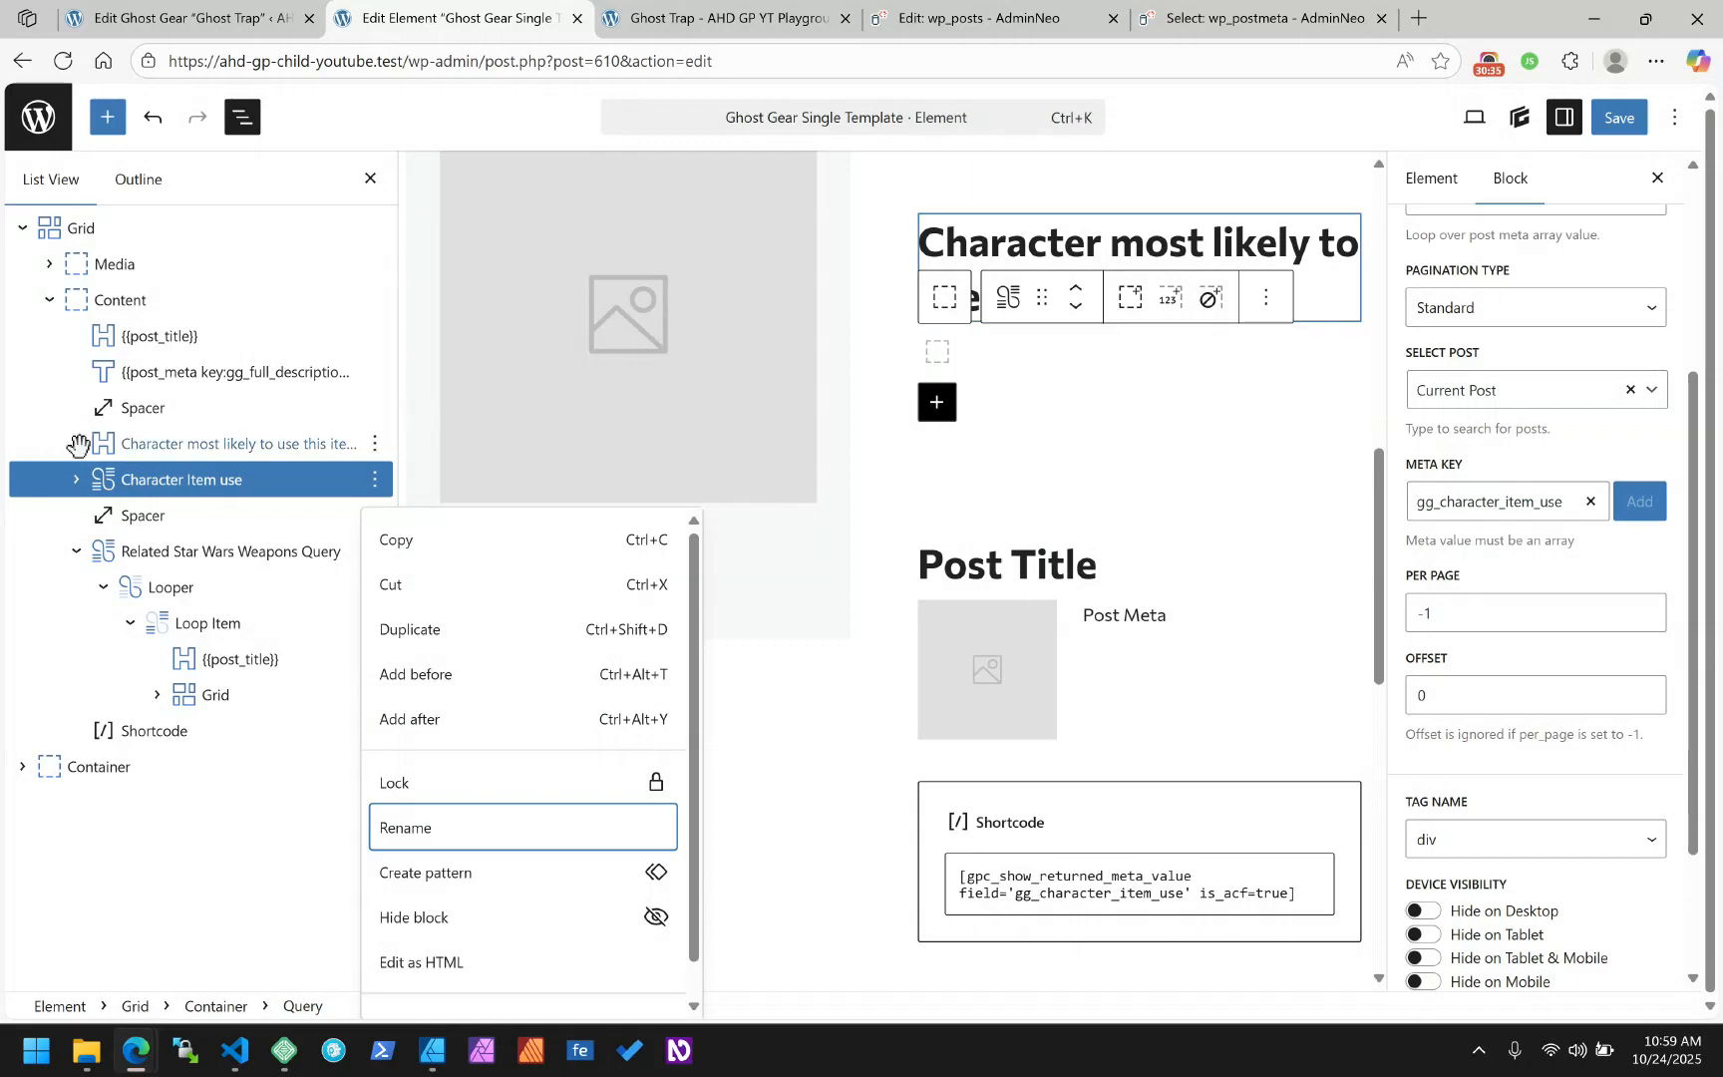
Add a Text block inside the Loop Item of the Character Item use query
{"action": "left_click", "coordinate": [75, 479]}
{"action": "left_click", "coordinate": [102, 515]}
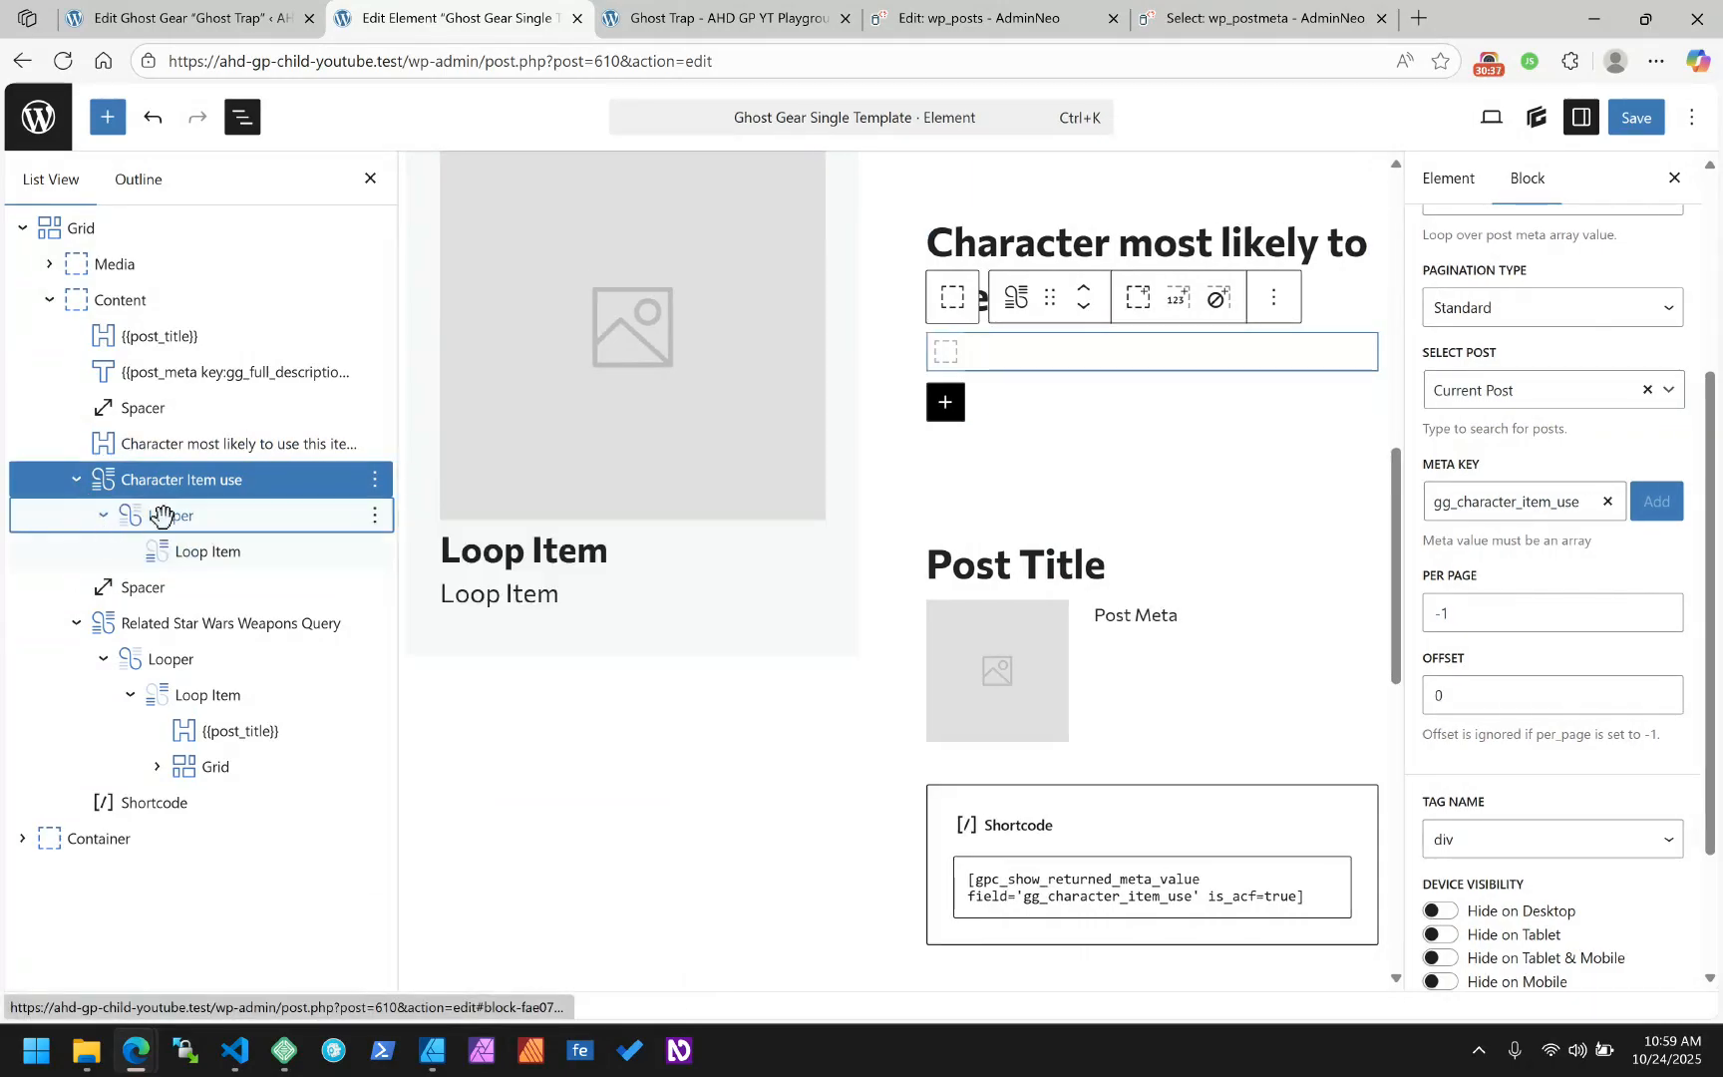
{"action": "left_click", "coordinate": [195, 545]}
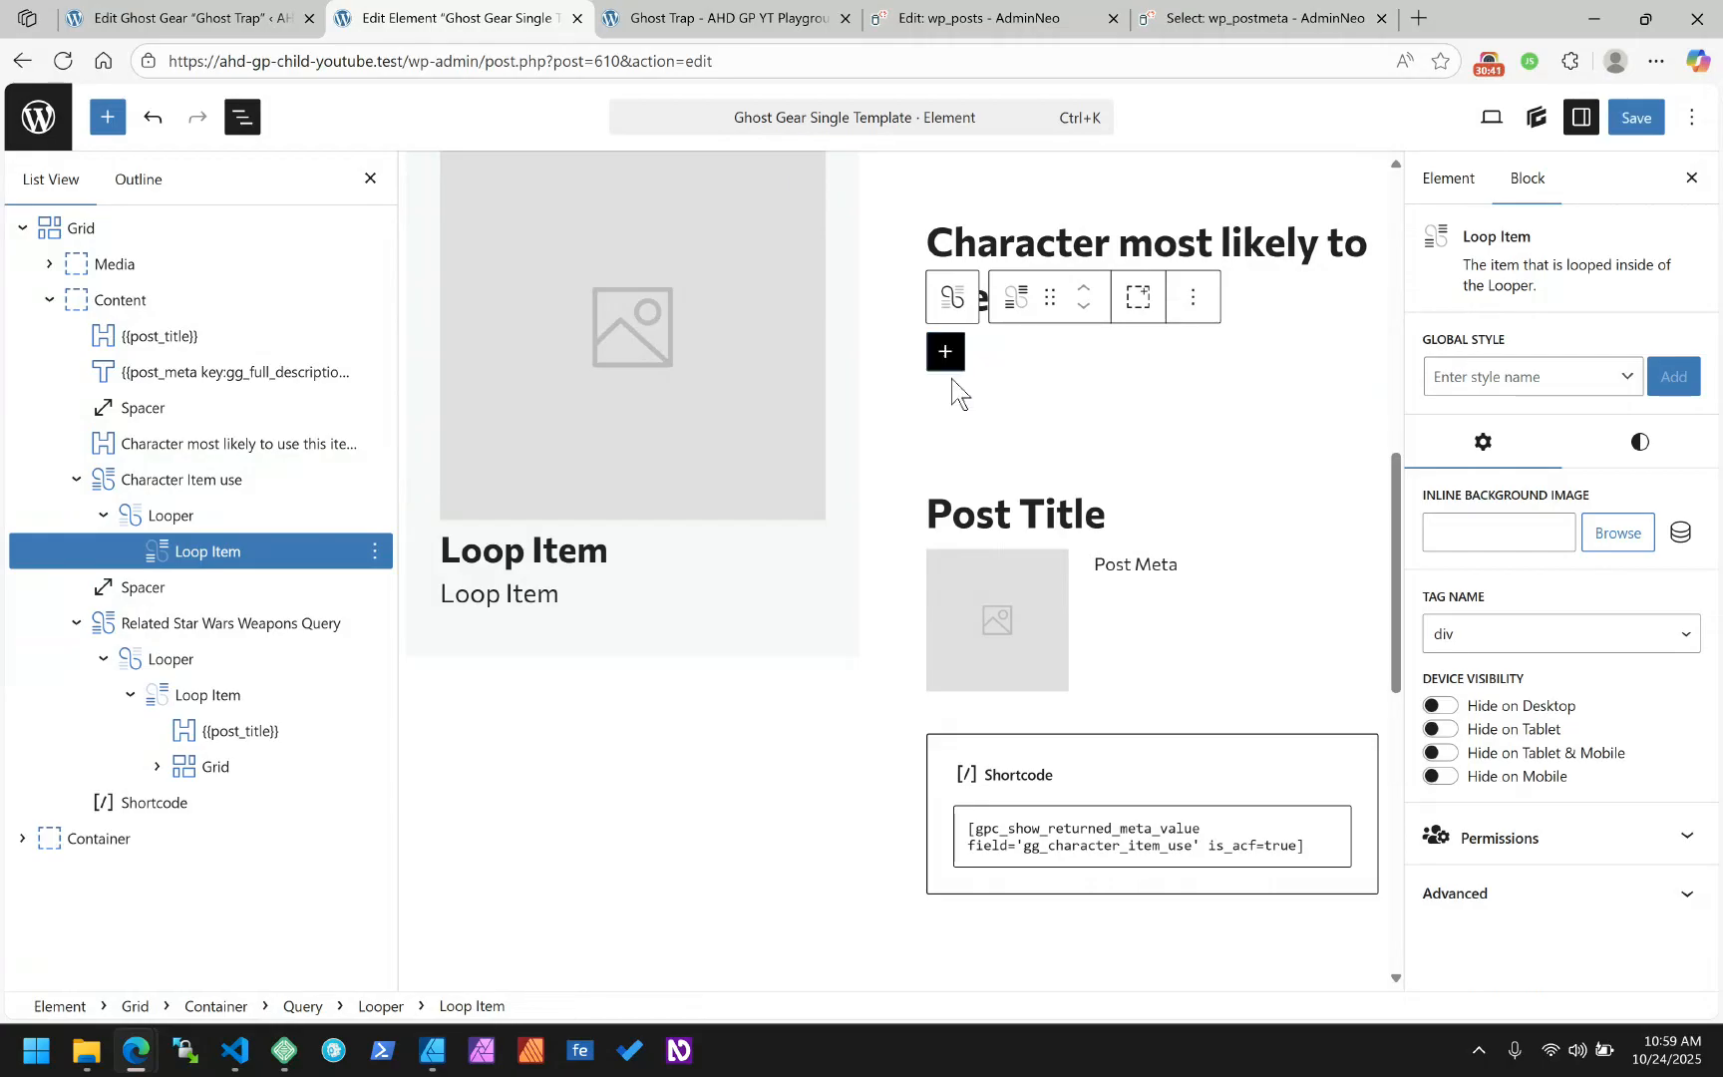
{"action": "left_click", "coordinate": [944, 351]}
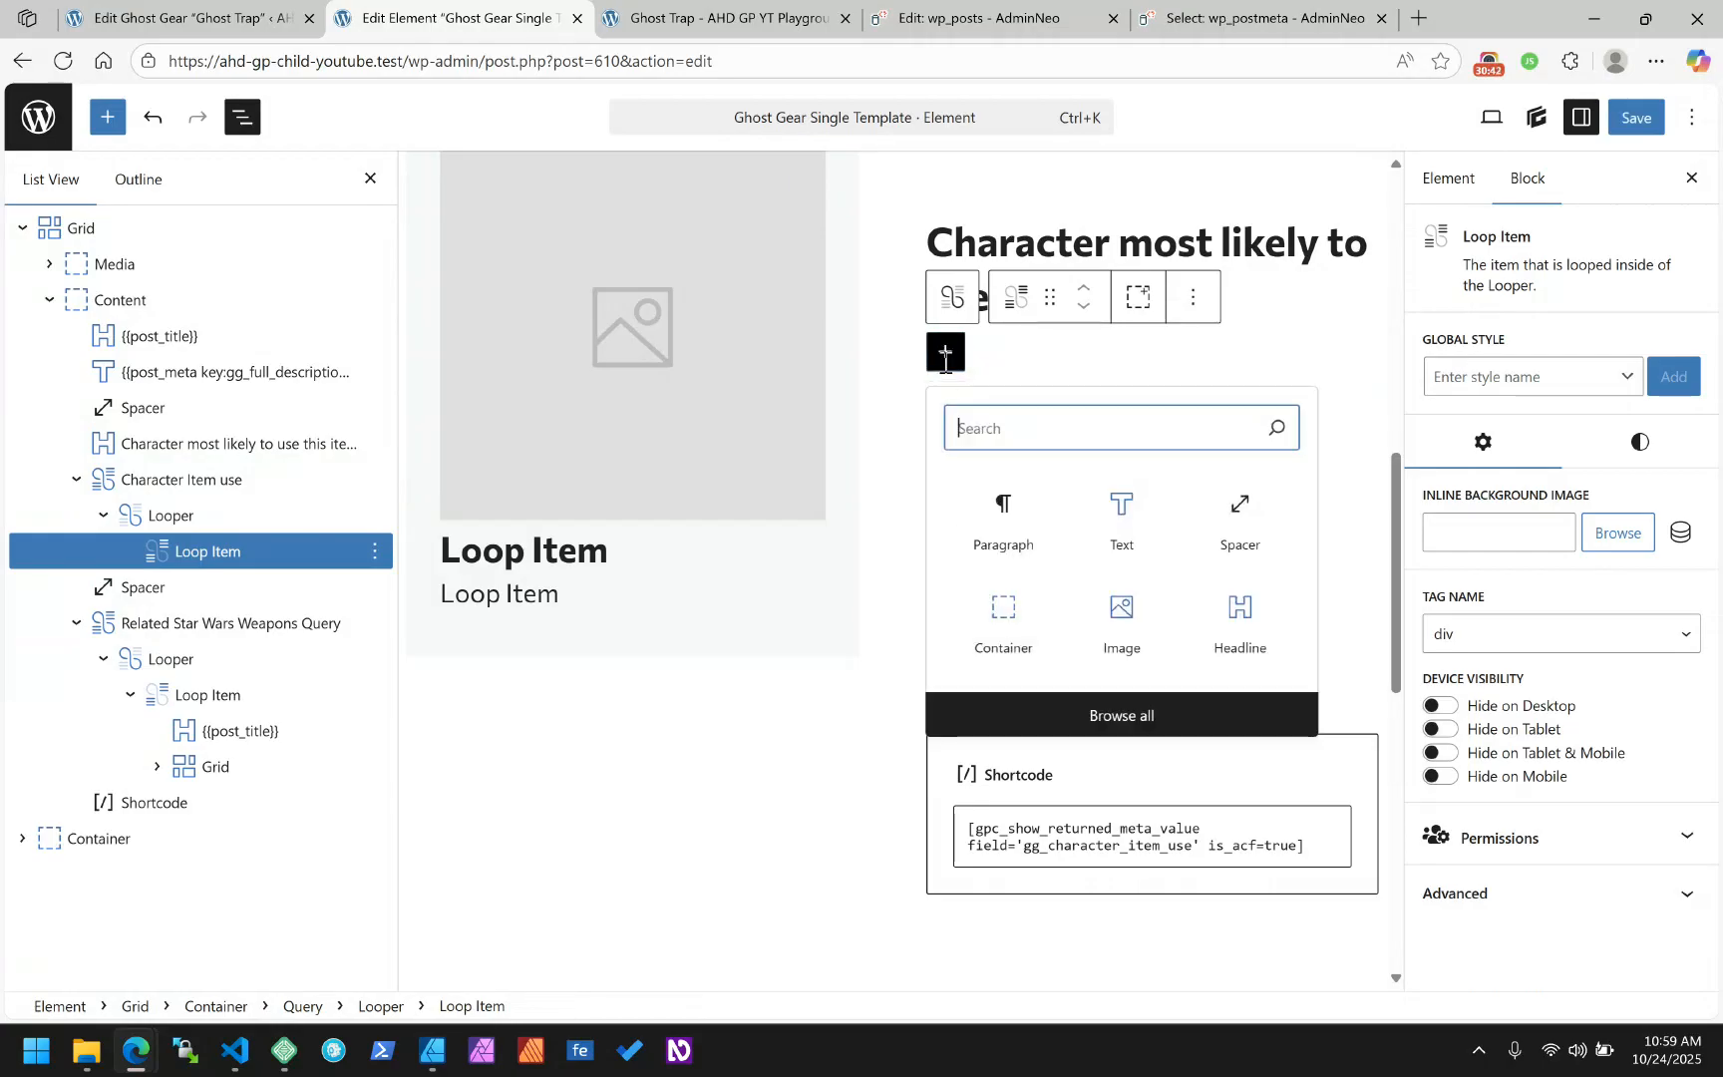
{"action": "left_click", "coordinate": [1151, 544]}
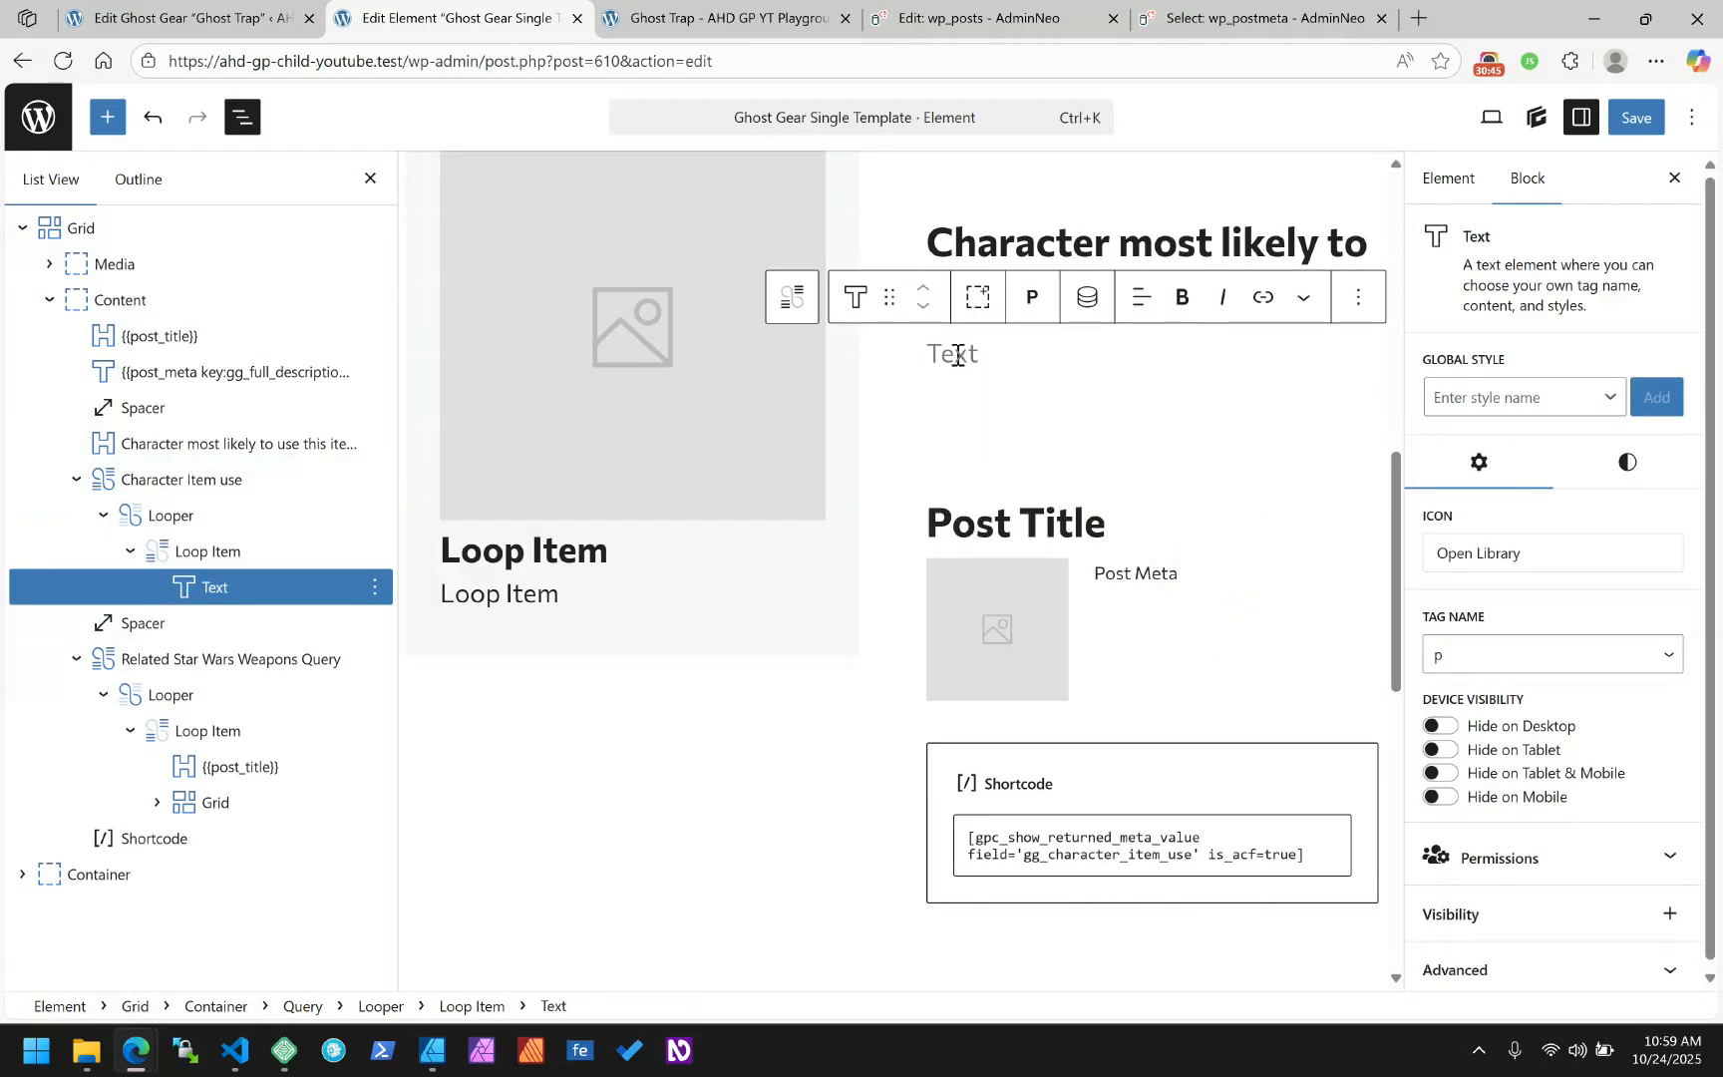
Set the tag name of the Looper in the Character Item use query to ul
{"action": "left_click", "coordinate": [165, 518]}
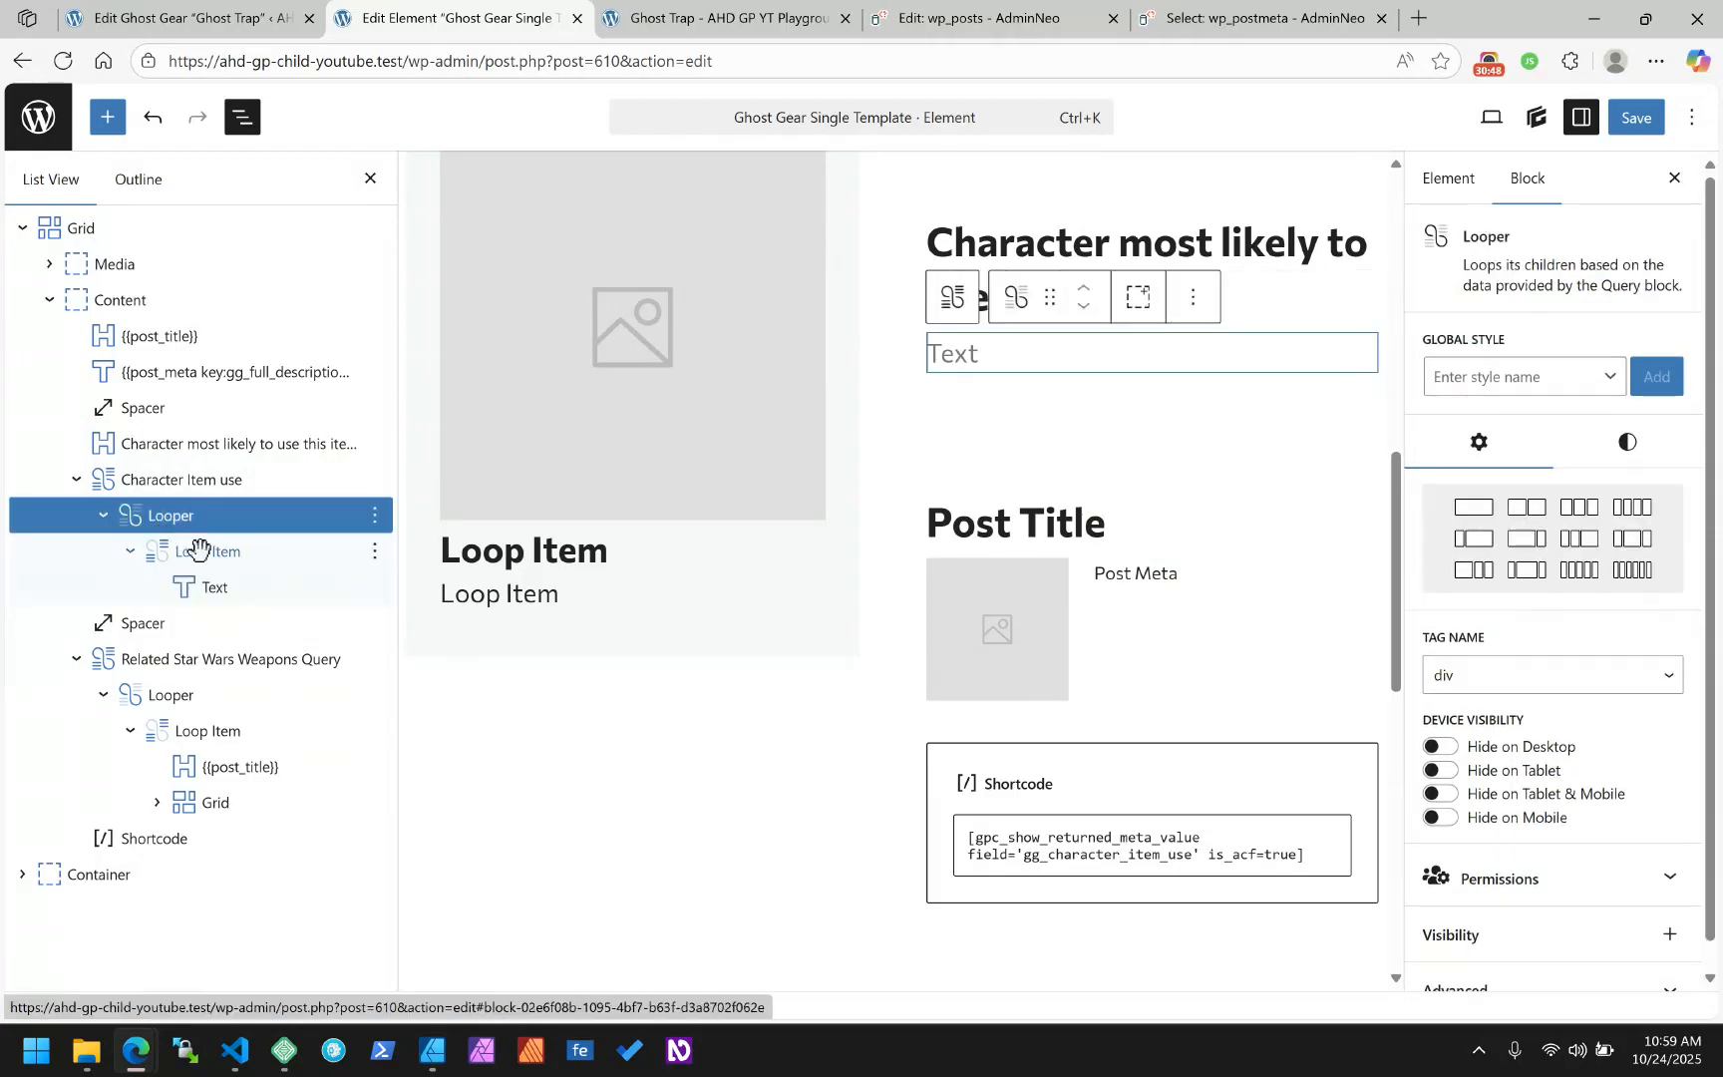
{"action": "left_click", "coordinate": [199, 549]}
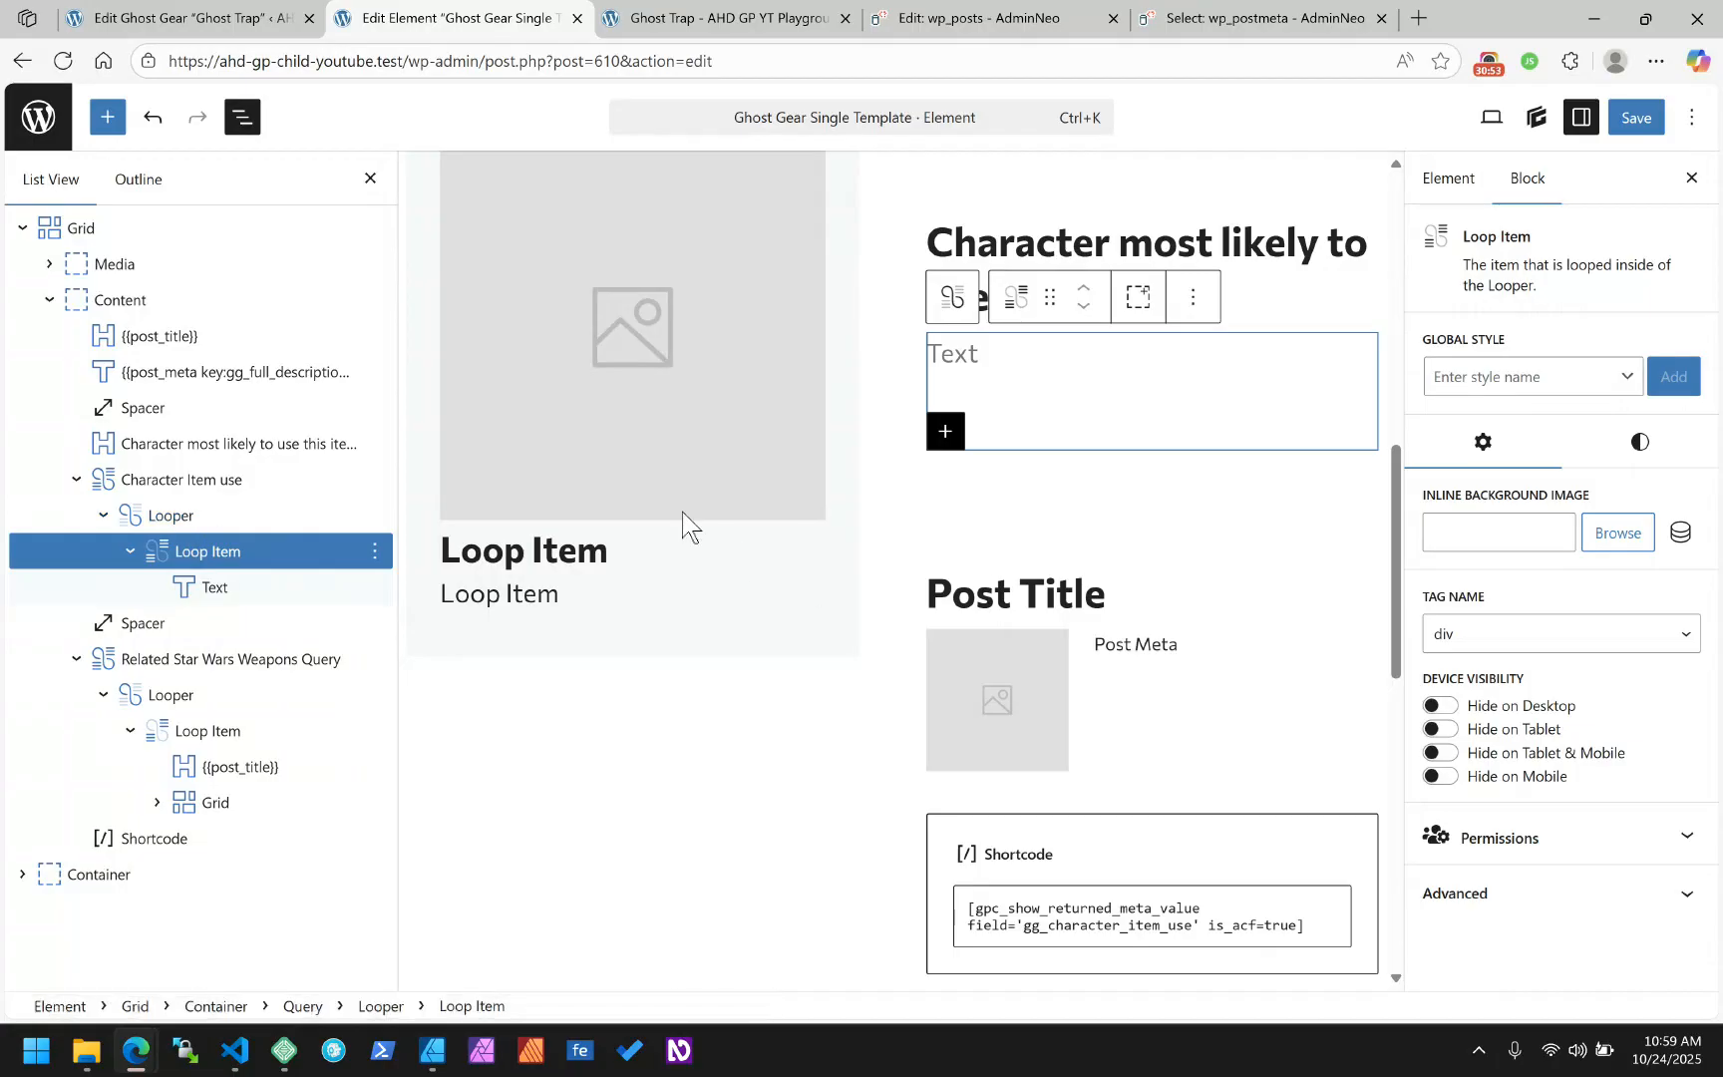
{"action": "left_click", "coordinate": [172, 515]}
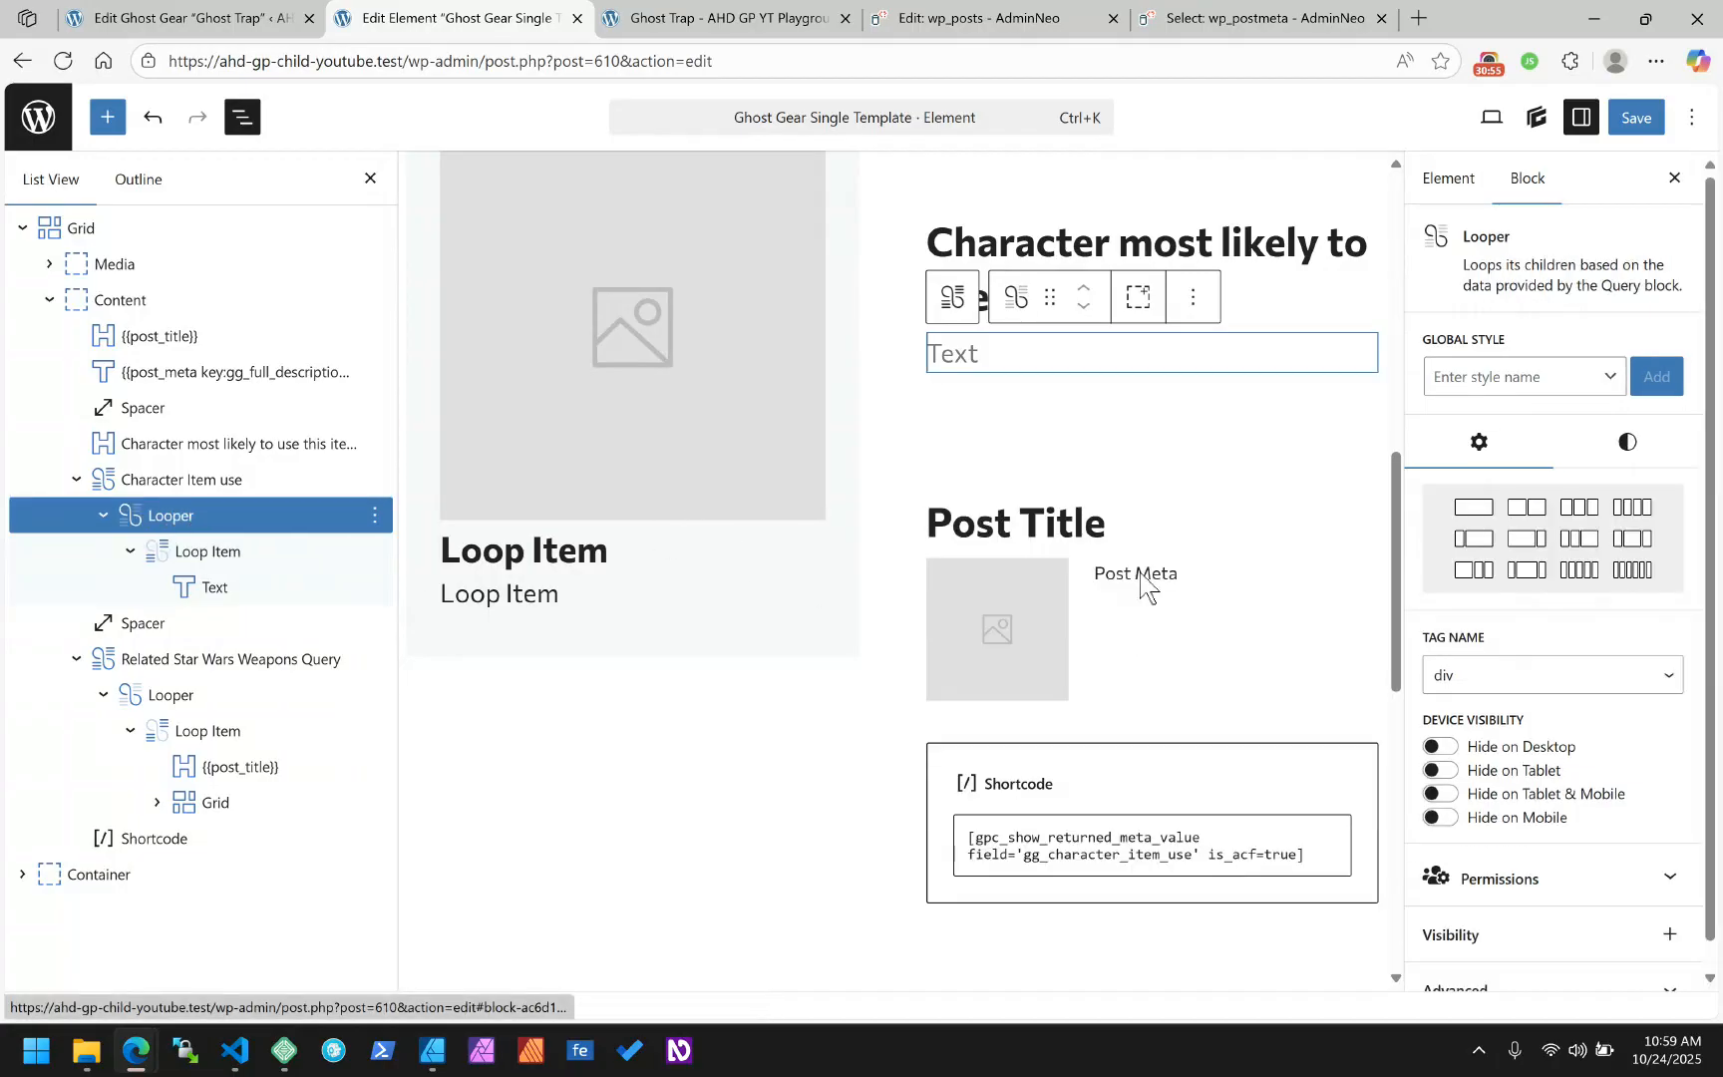
{"action": "left_click", "coordinate": [1477, 688]}
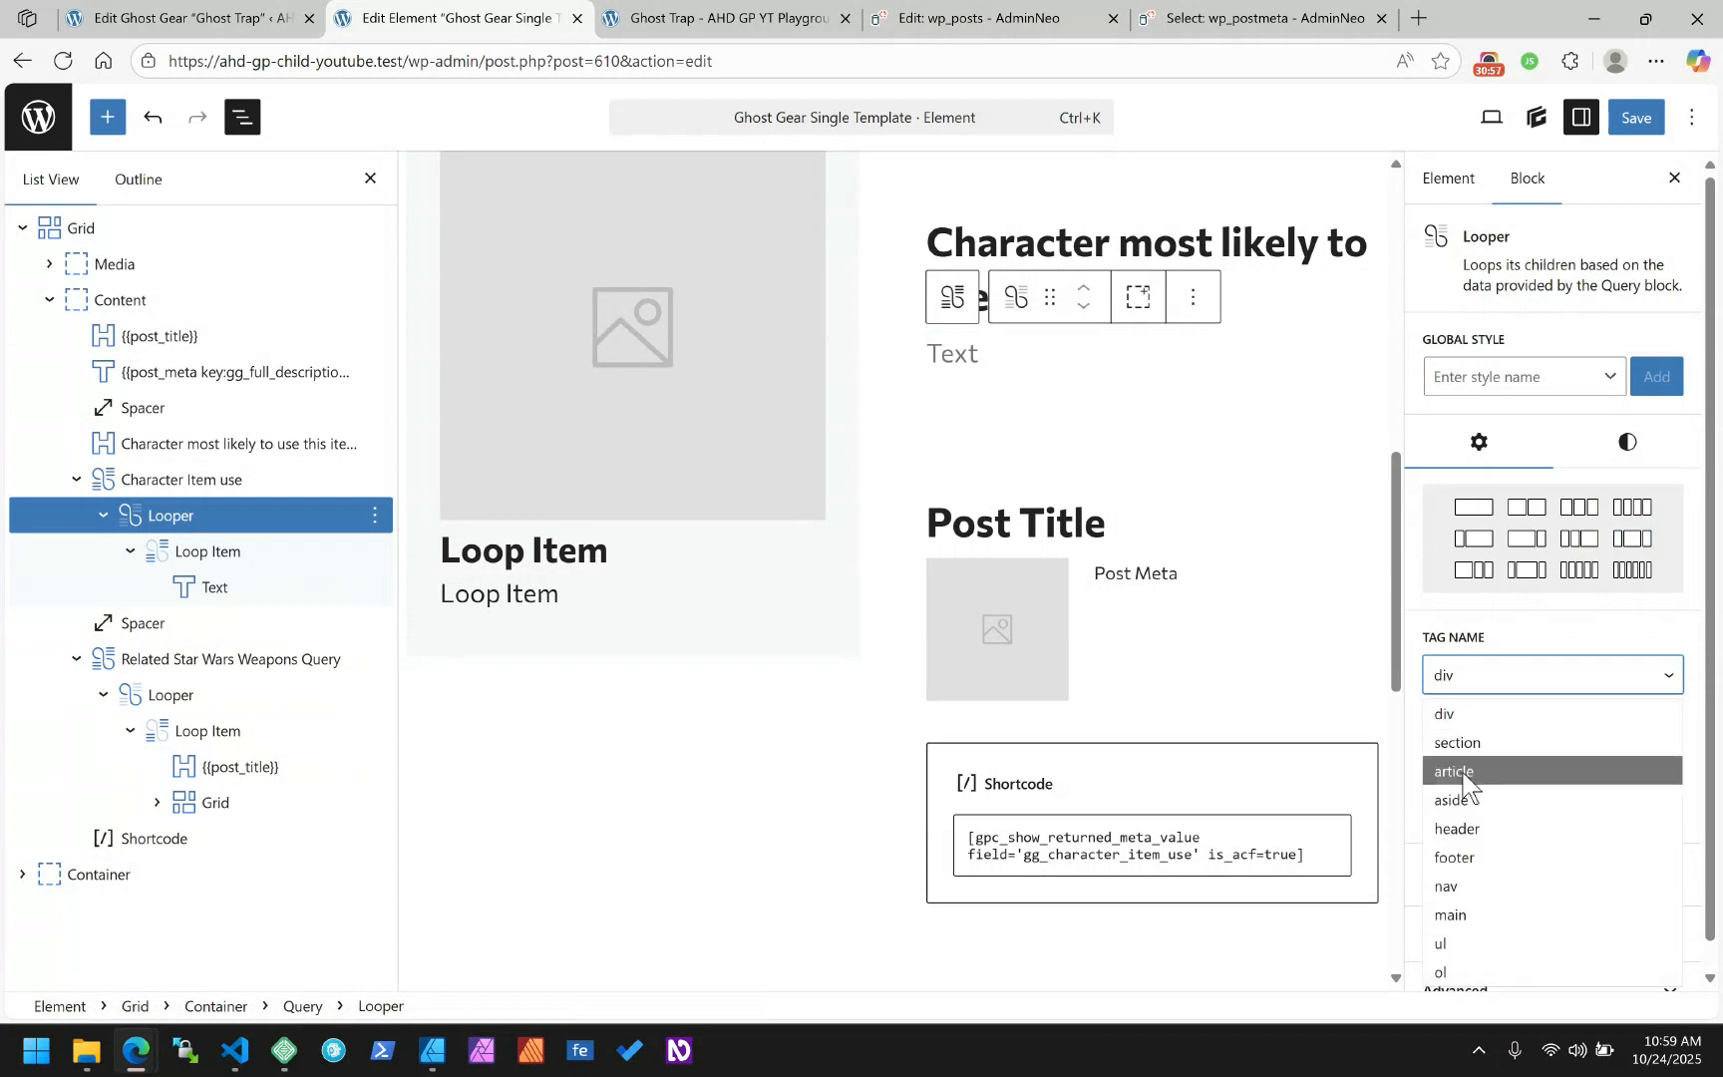
{"action": "left_click", "coordinate": [1442, 943]}
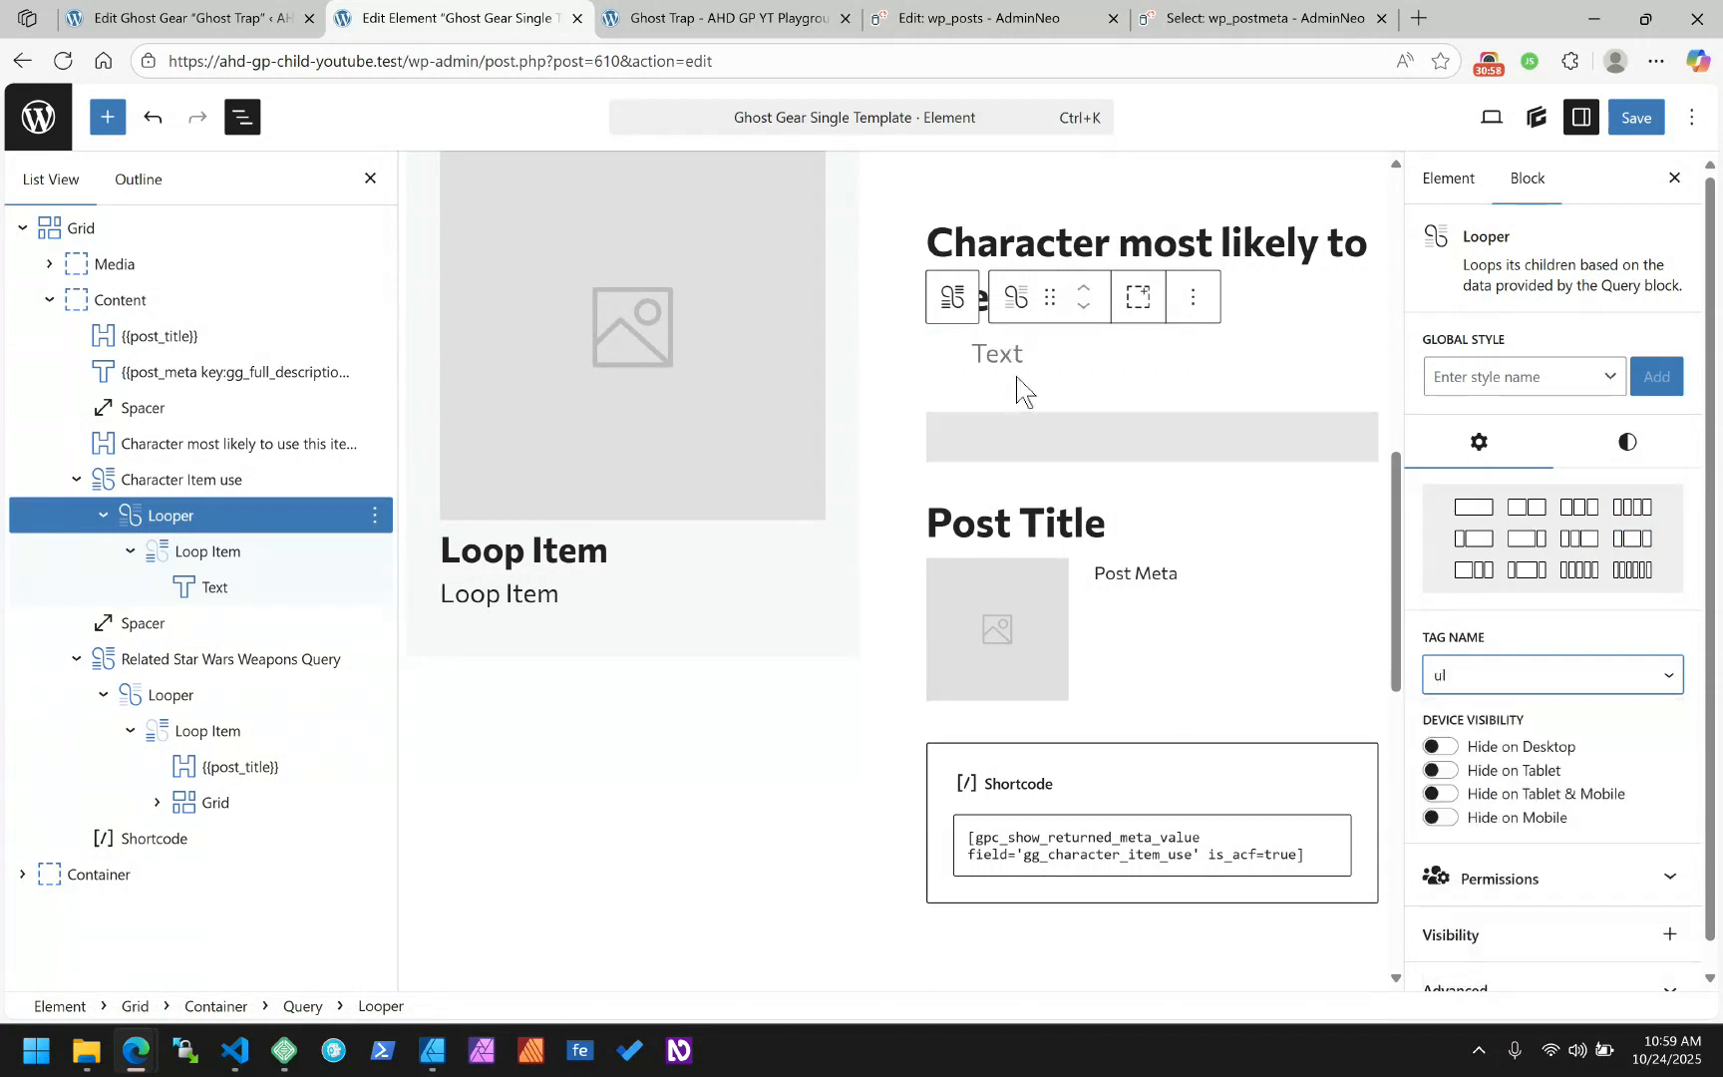
Set the tag name of the Loop Item in the Character Item use query to li
{"action": "left_click", "coordinate": [987, 357]}
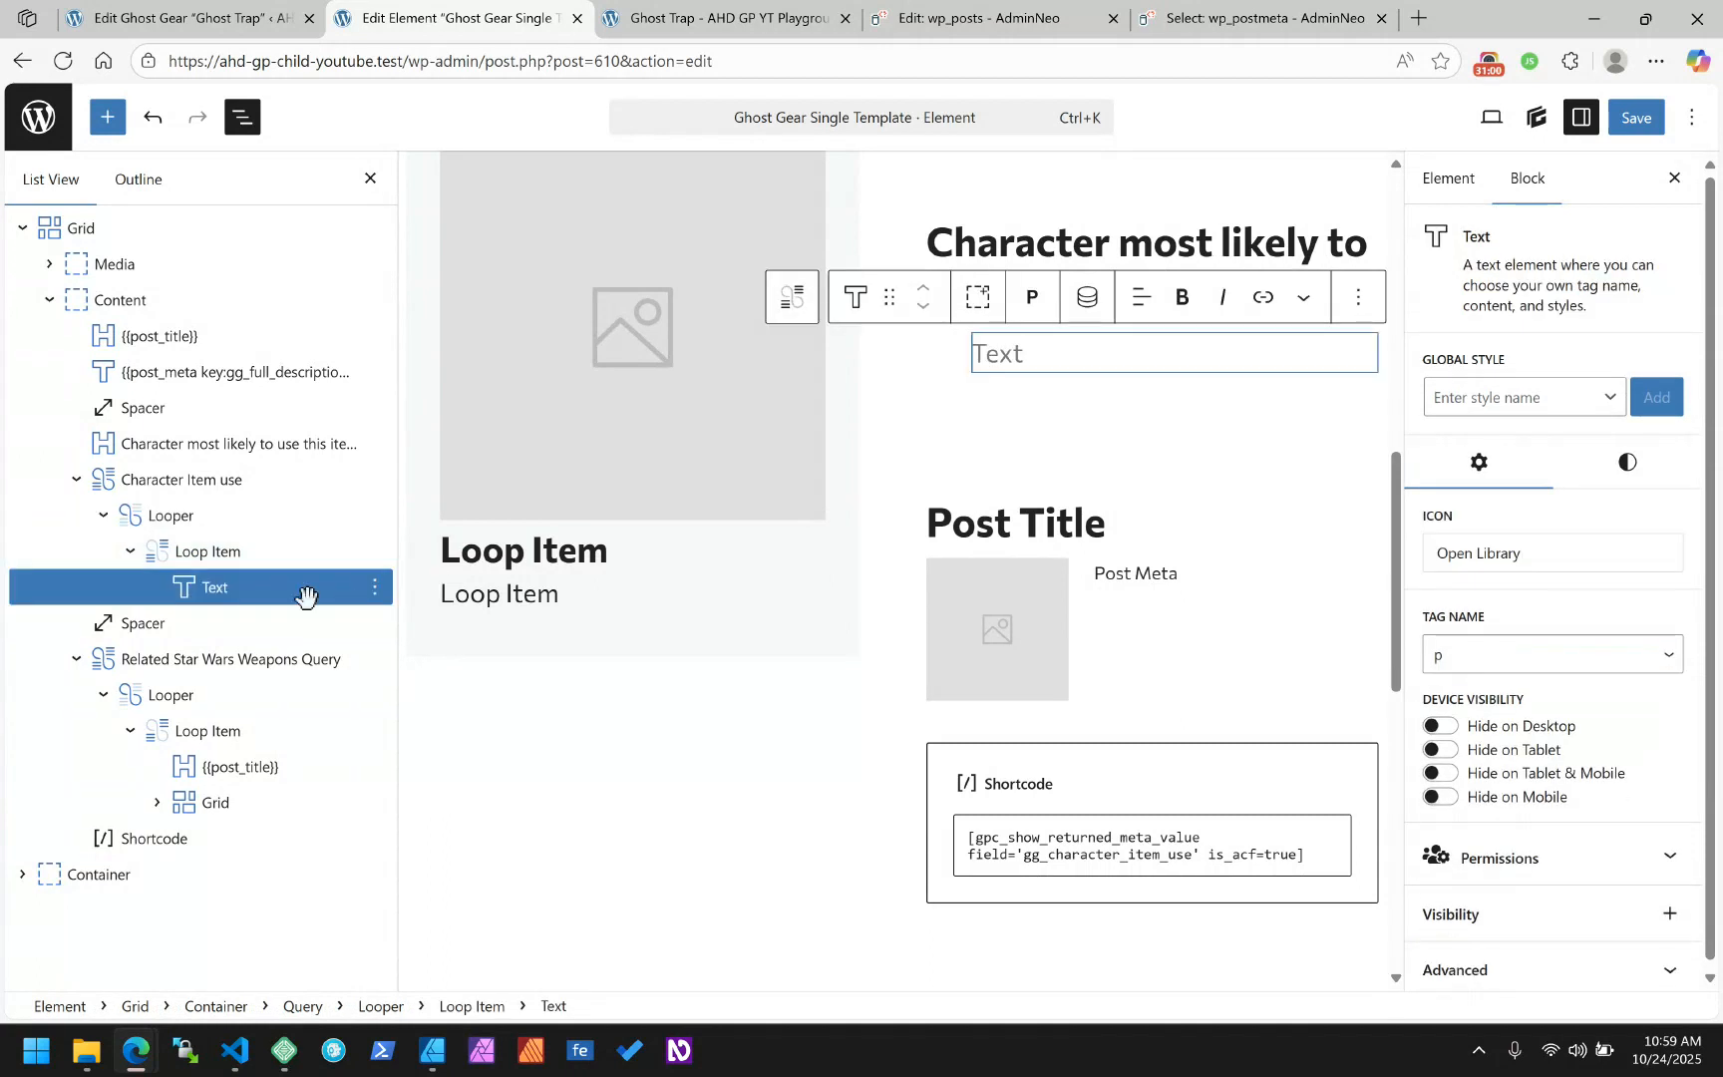
{"action": "left_click", "coordinate": [209, 551]}
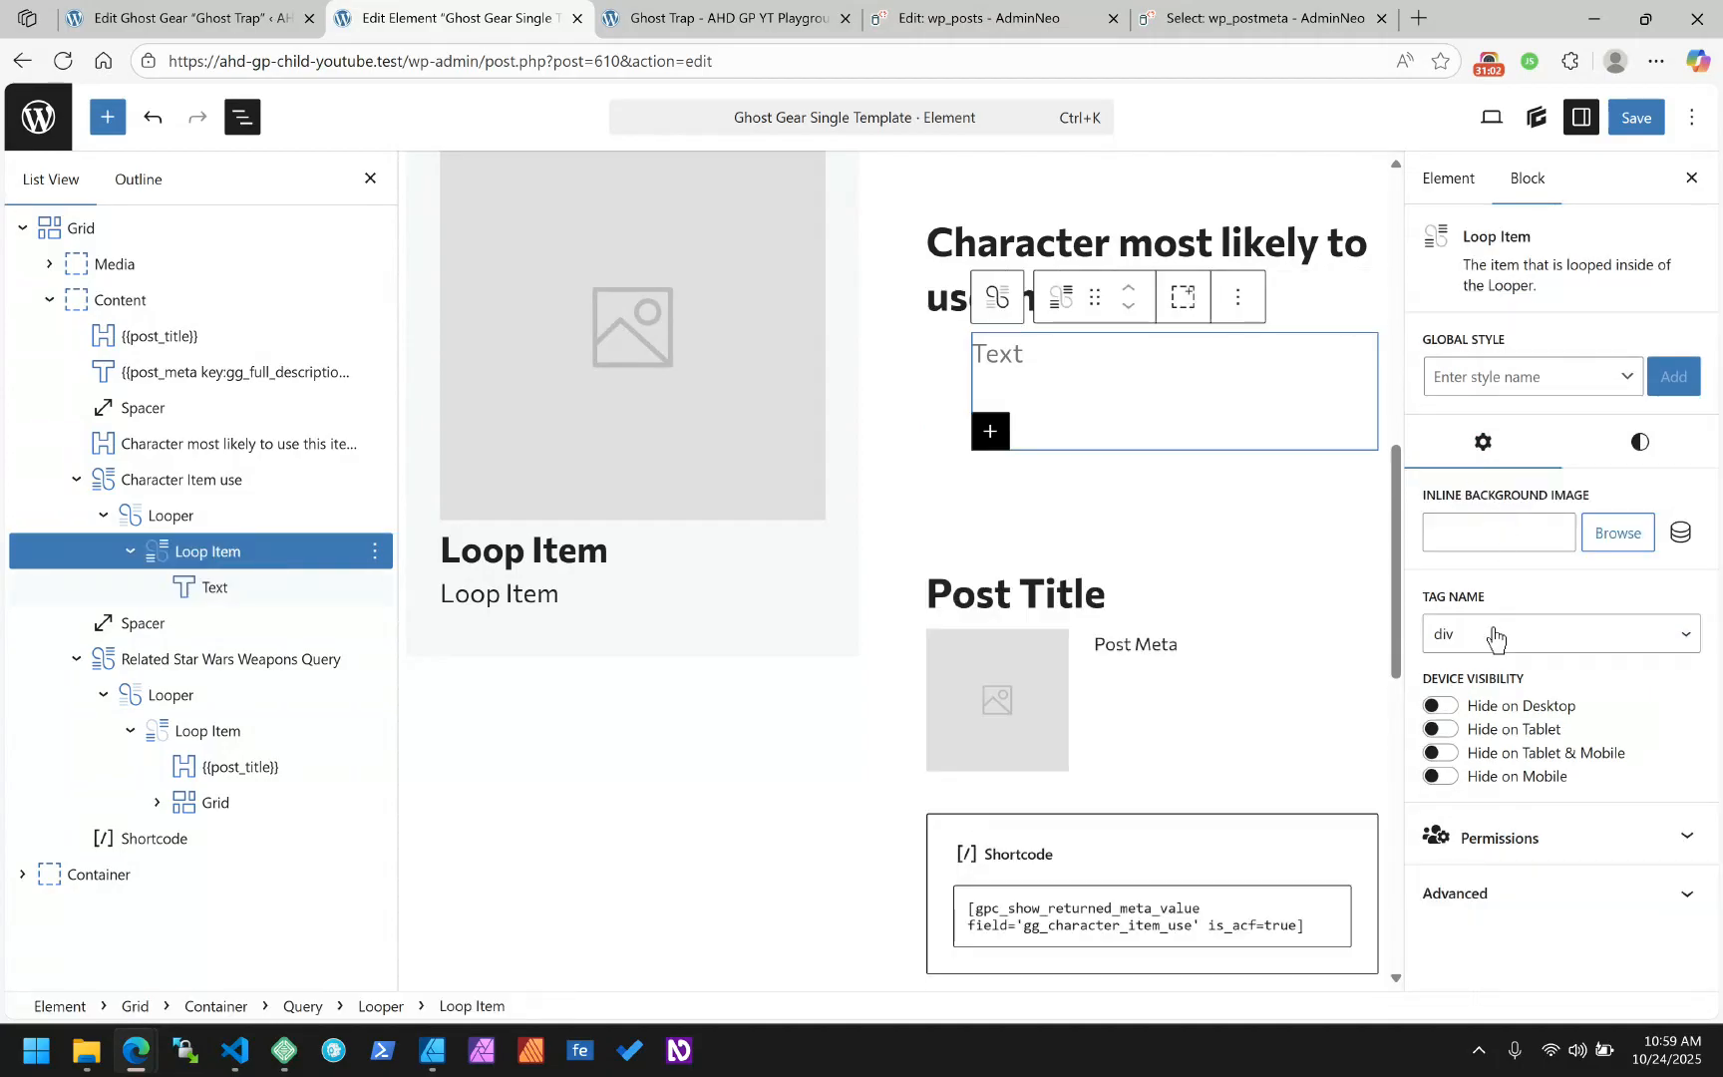
{"action": "left_click", "coordinate": [1495, 634]}
{"action": "left_click", "coordinate": [1468, 701]}
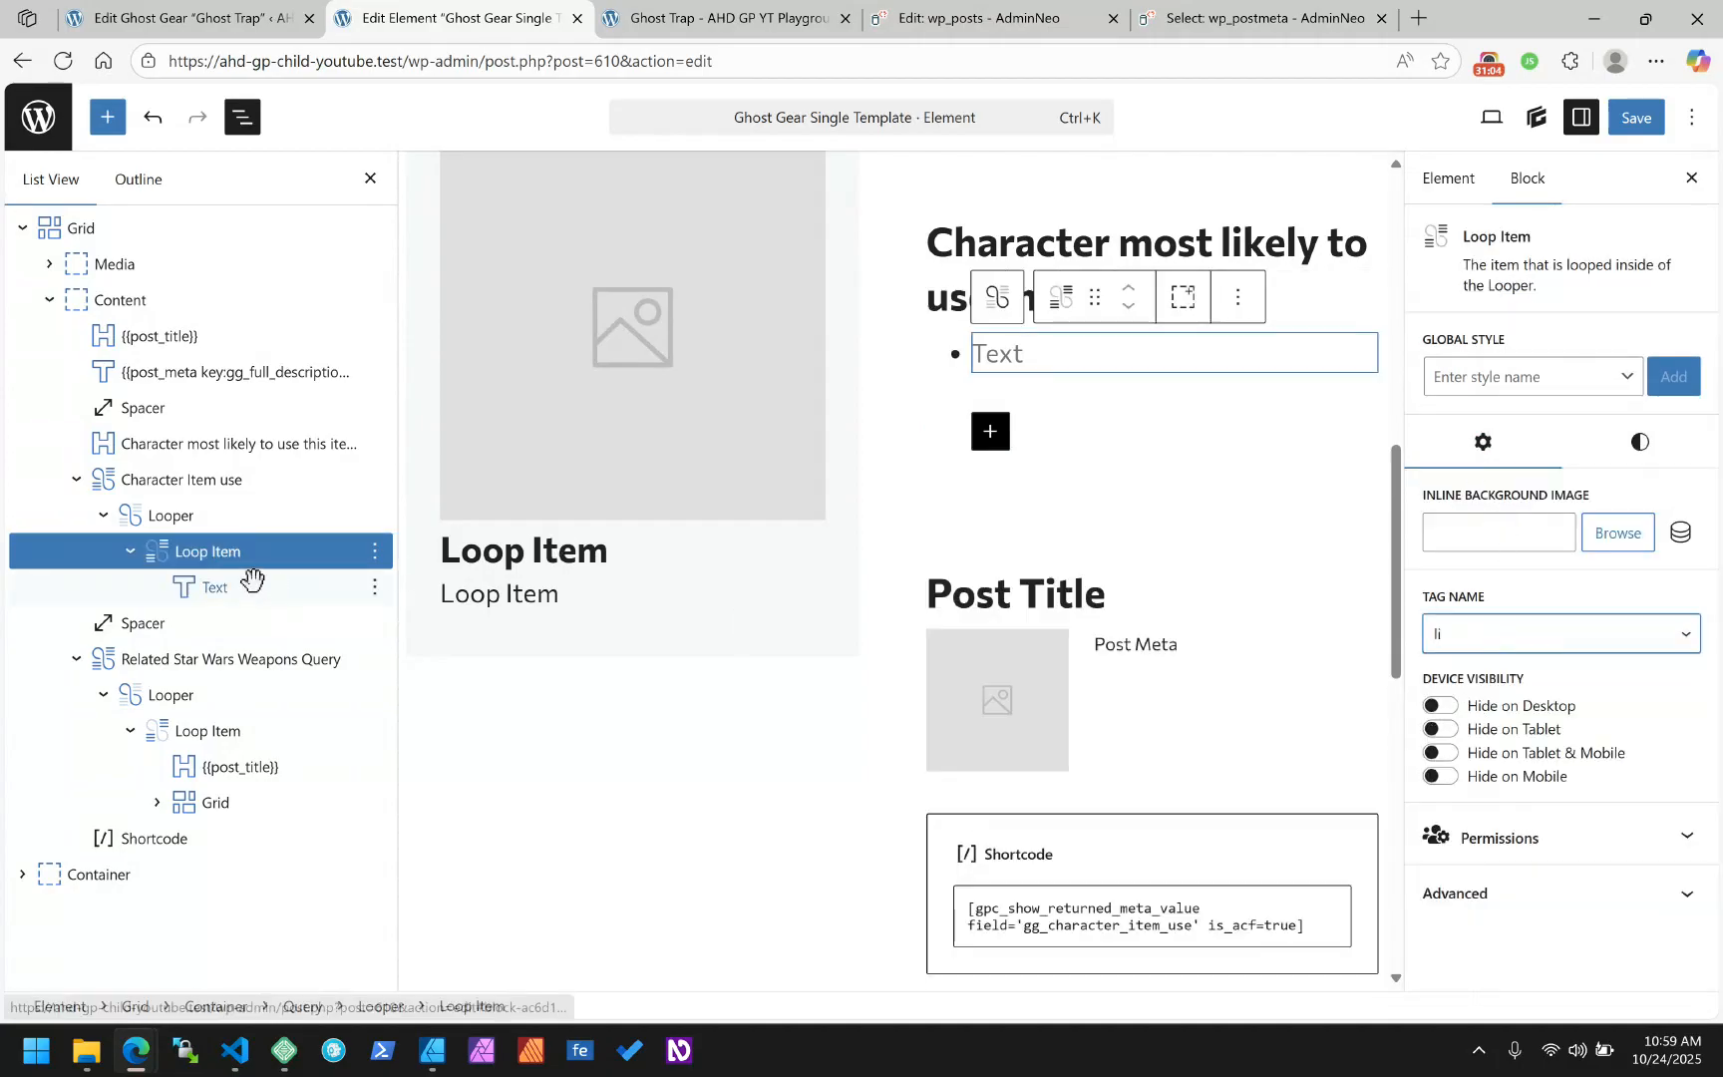
Change the new Text block inside the list item to a span
{"action": "left_click", "coordinate": [996, 353]}
{"action": "left_click", "coordinate": [1030, 312]}
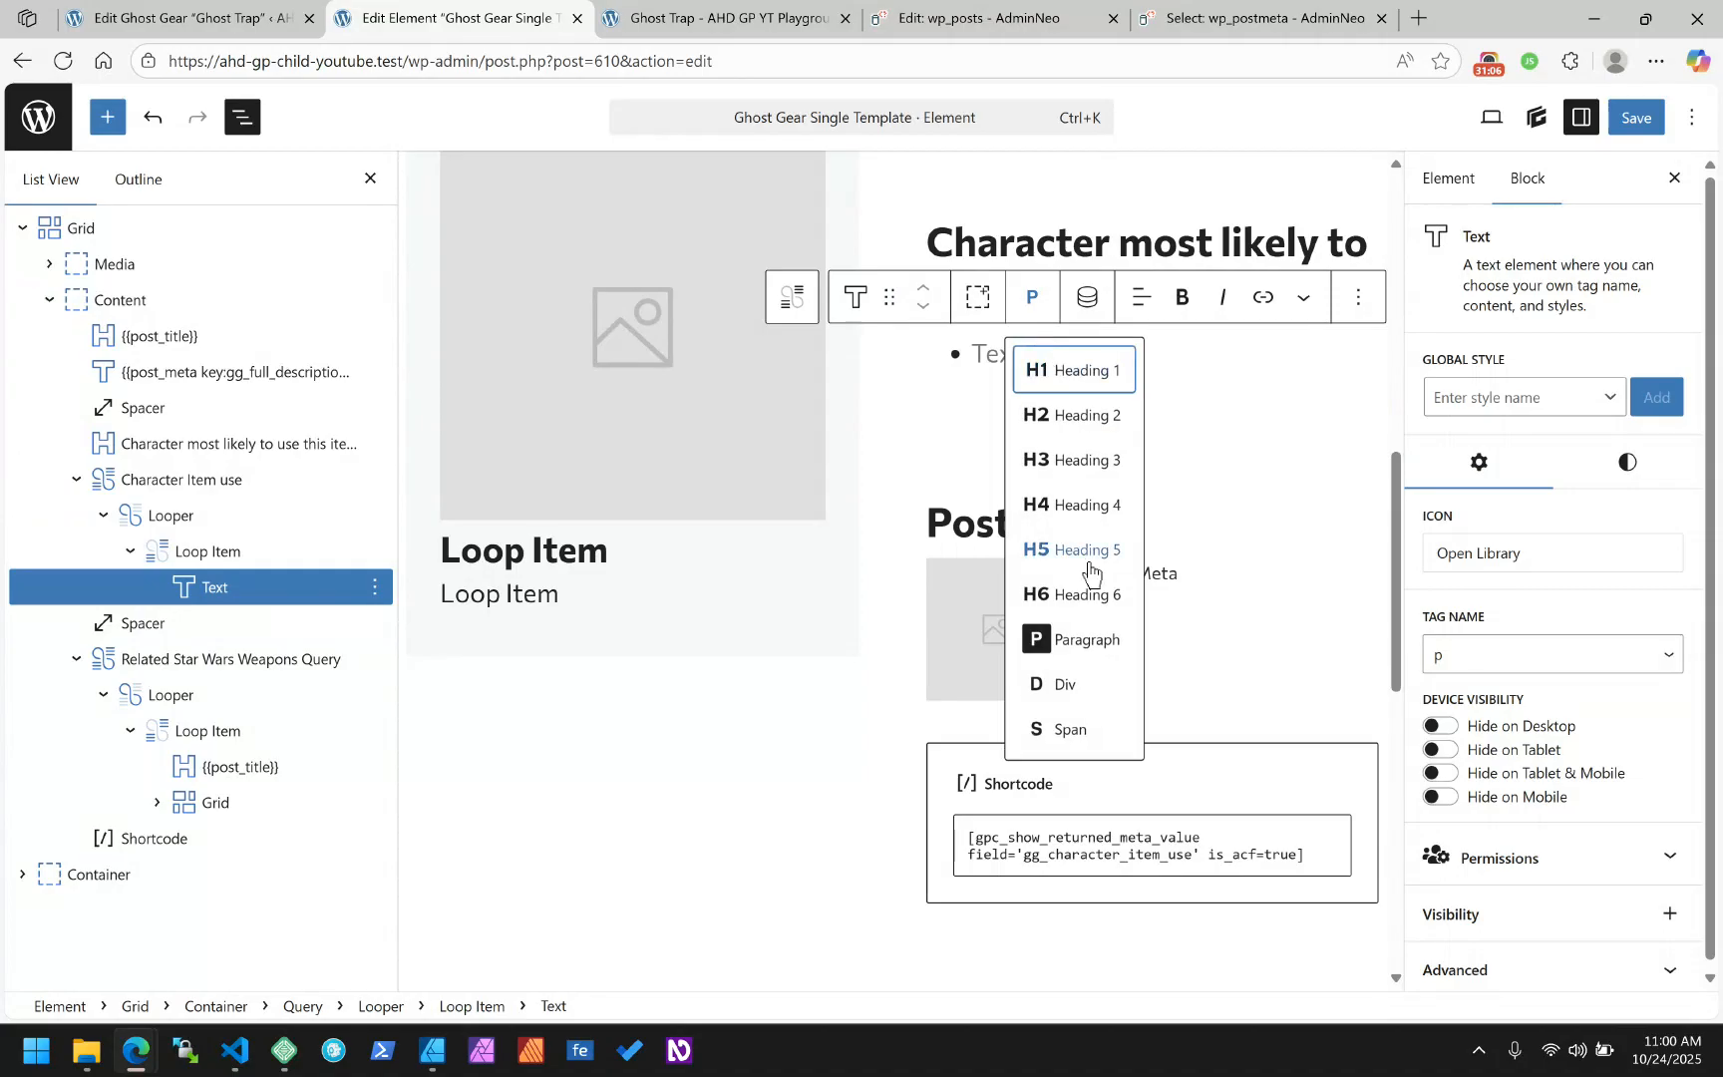
{"action": "left_click", "coordinate": [1079, 726]}
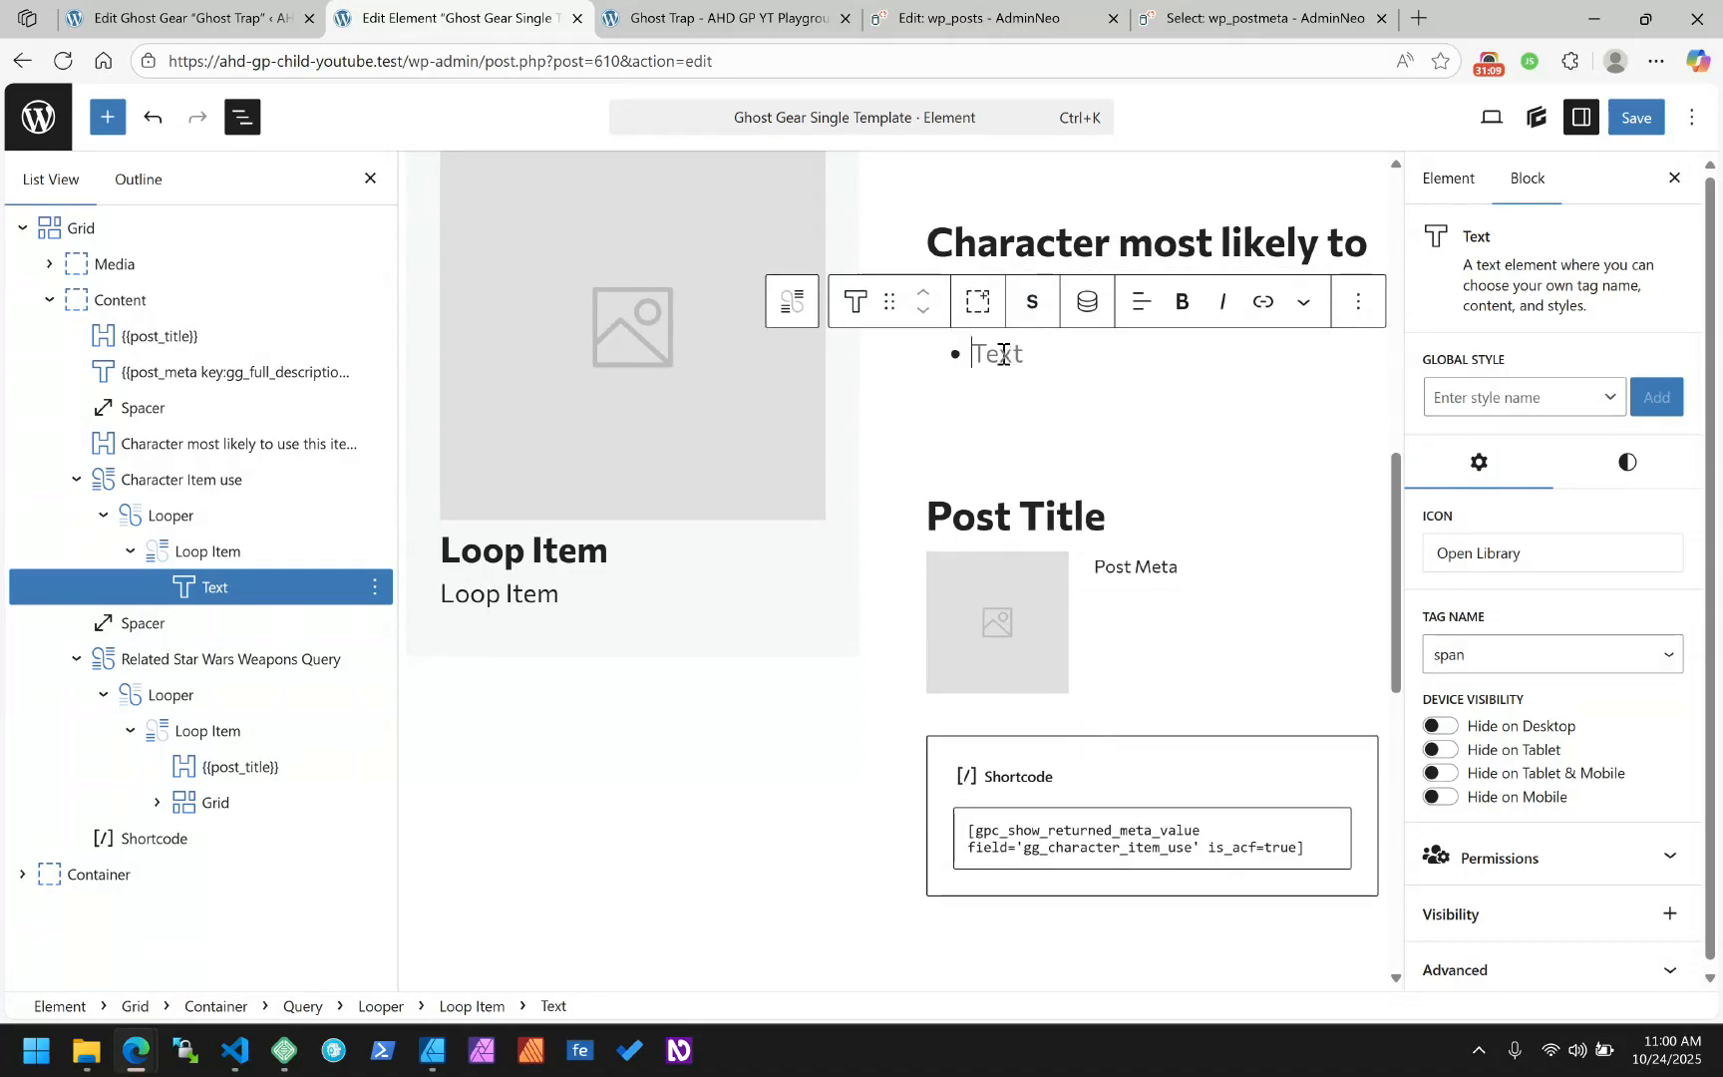
Choose Loop Item as the Text block's dynamic tag, leaving its meta key empty
{"action": "left_click", "coordinate": [1102, 309]}
{"action": "left_click", "coordinate": [700, 354]}
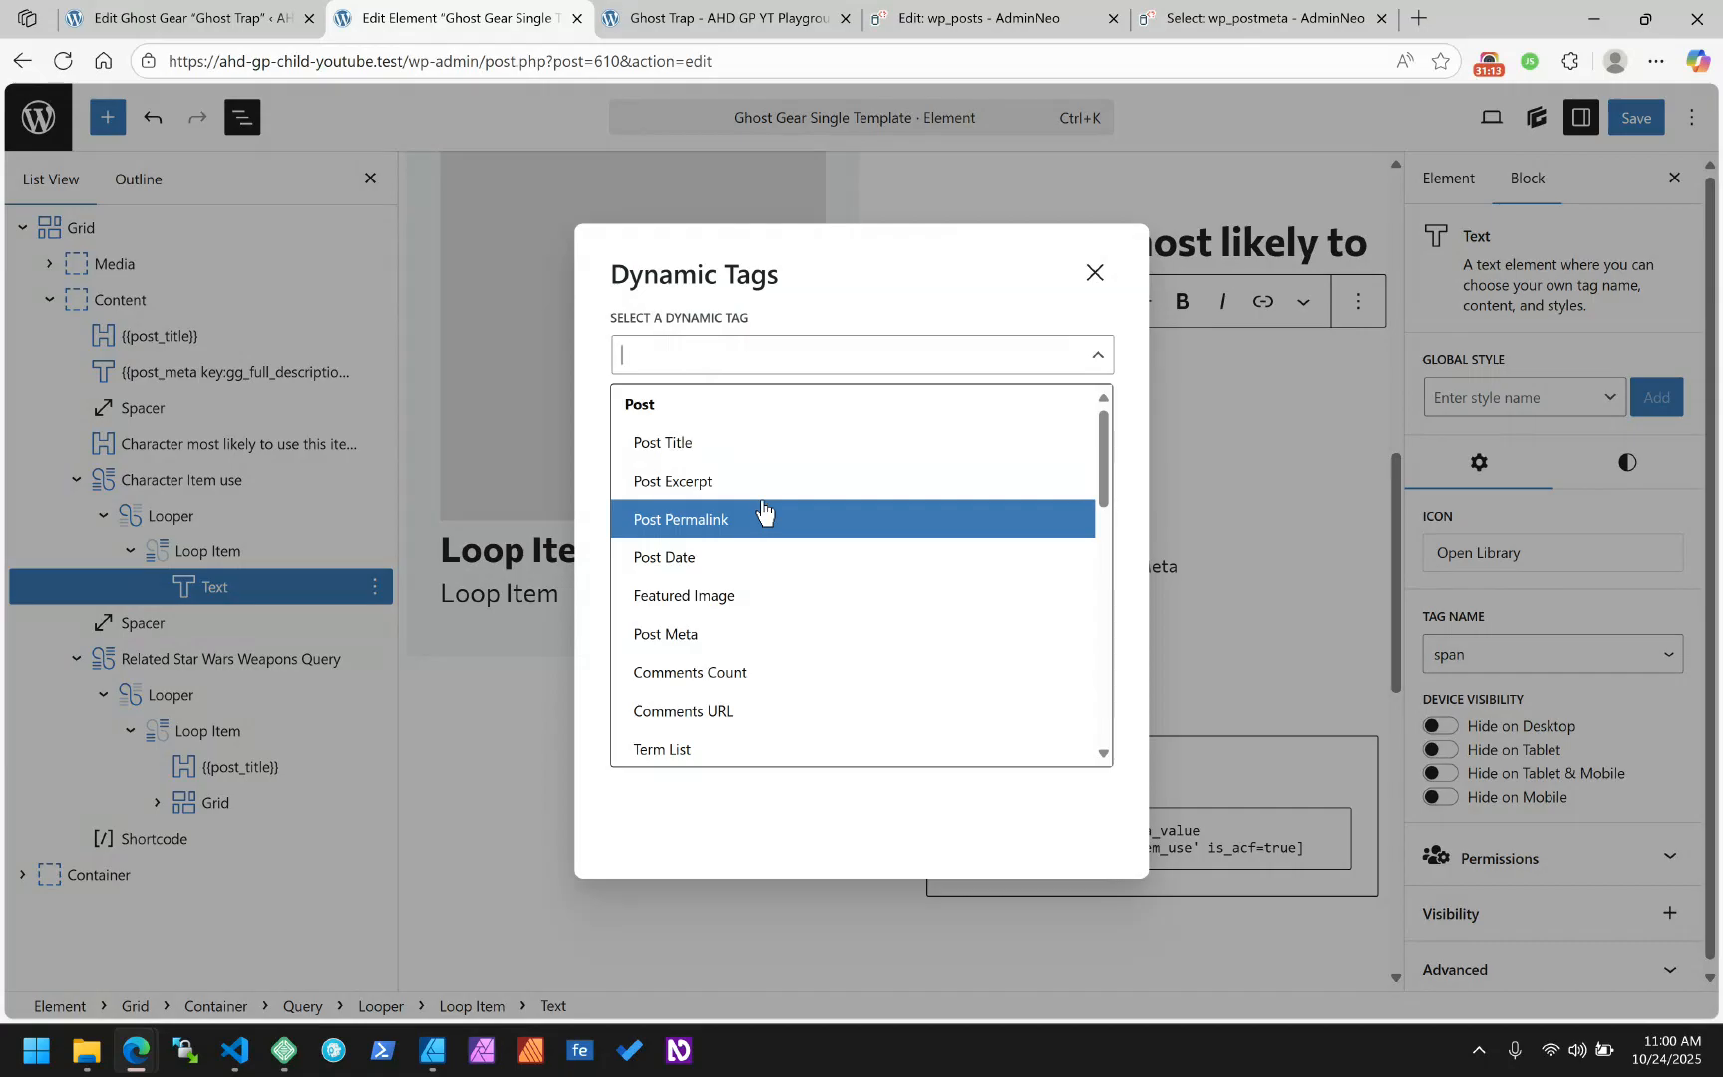
{"action": "scroll", "coordinate": [764, 511], "scroll_direction": "down", "scroll_amount": 10}
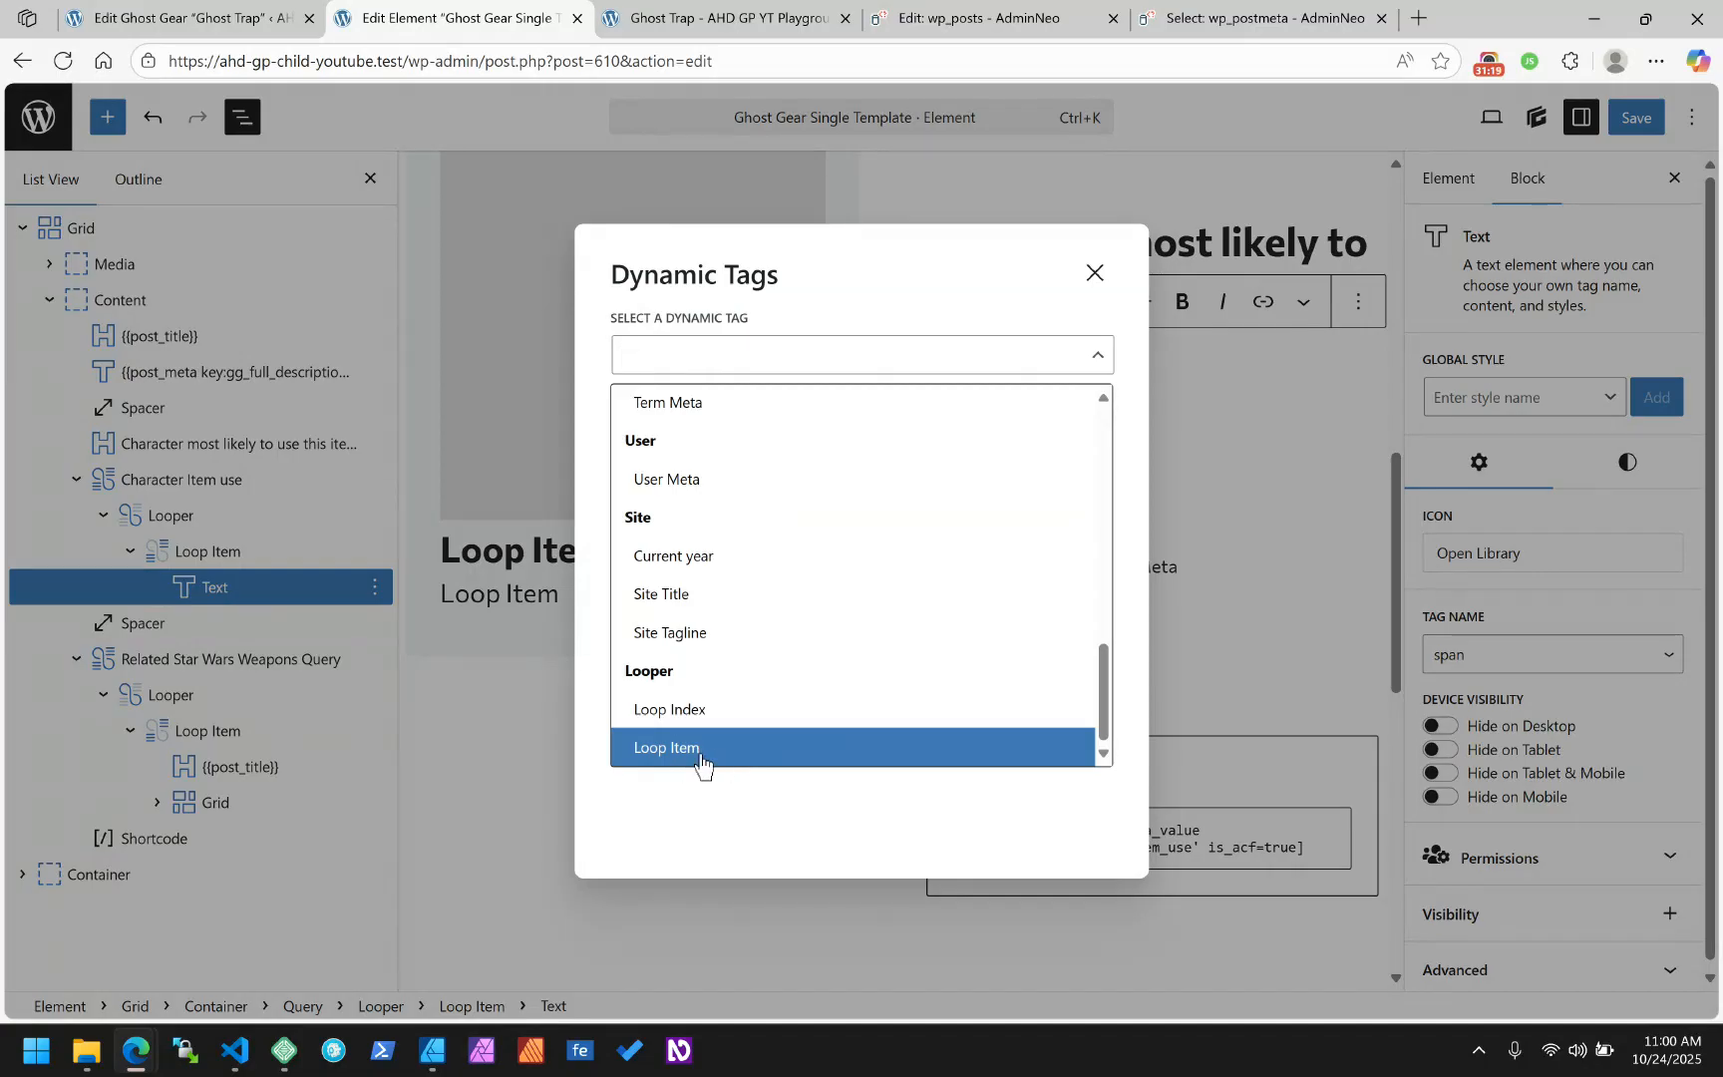
{"action": "scroll", "coordinate": [702, 763], "scroll_direction": "up", "scroll_amount": 5}
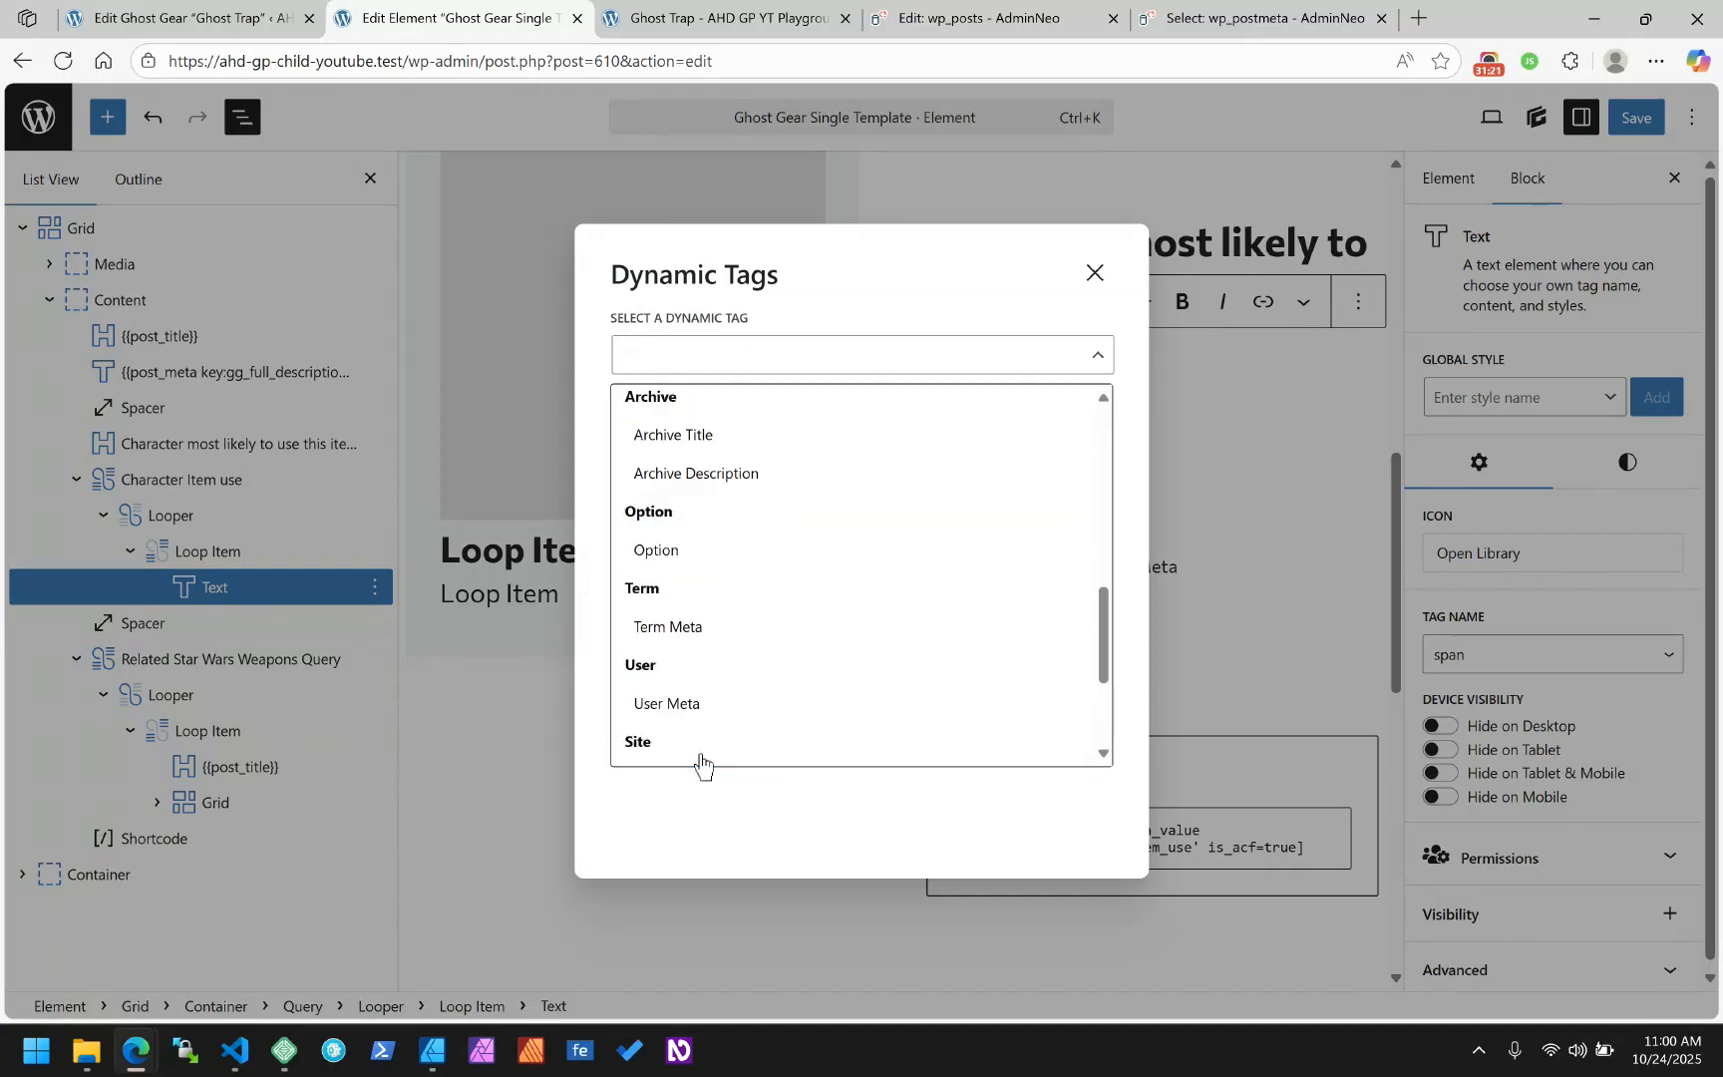
{"action": "scroll", "coordinate": [702, 763], "scroll_direction": "up", "scroll_amount": 5}
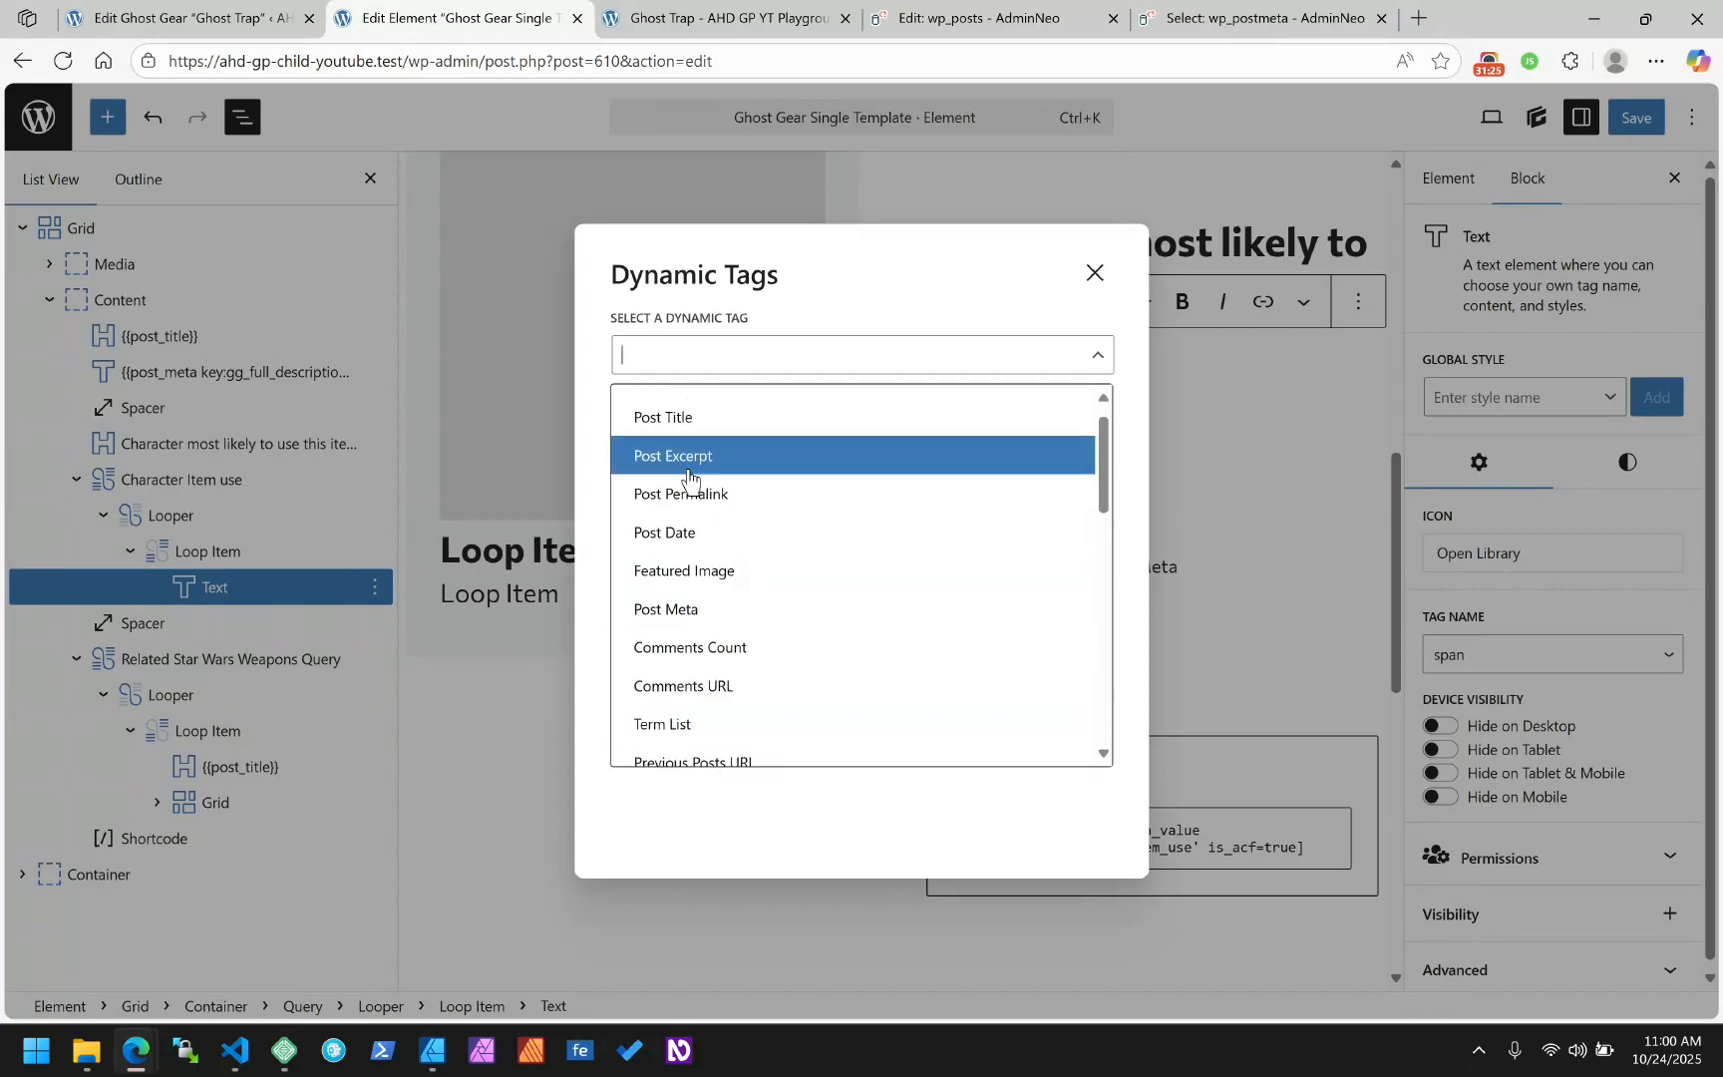
{"action": "scroll", "coordinate": [690, 478], "scroll_direction": "down", "scroll_amount": 10}
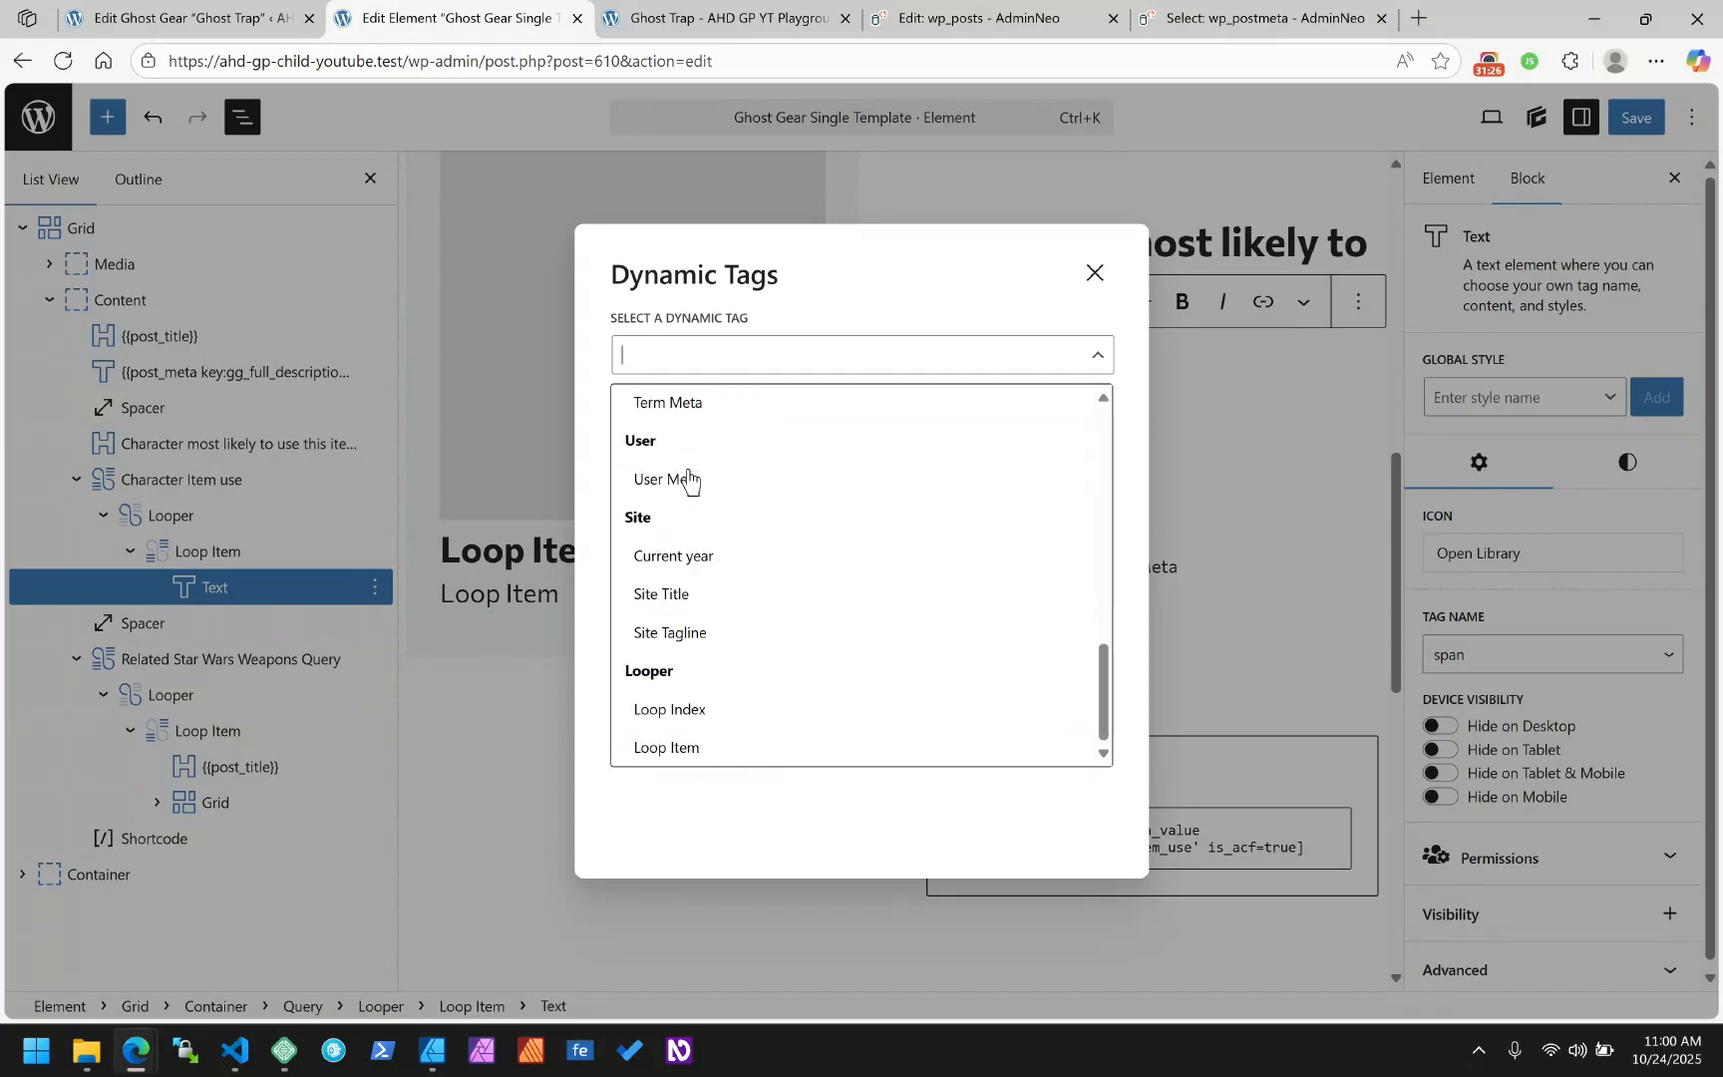
{"action": "left_click", "coordinate": [714, 768]}
{"action": "left_click", "coordinate": [748, 479]}
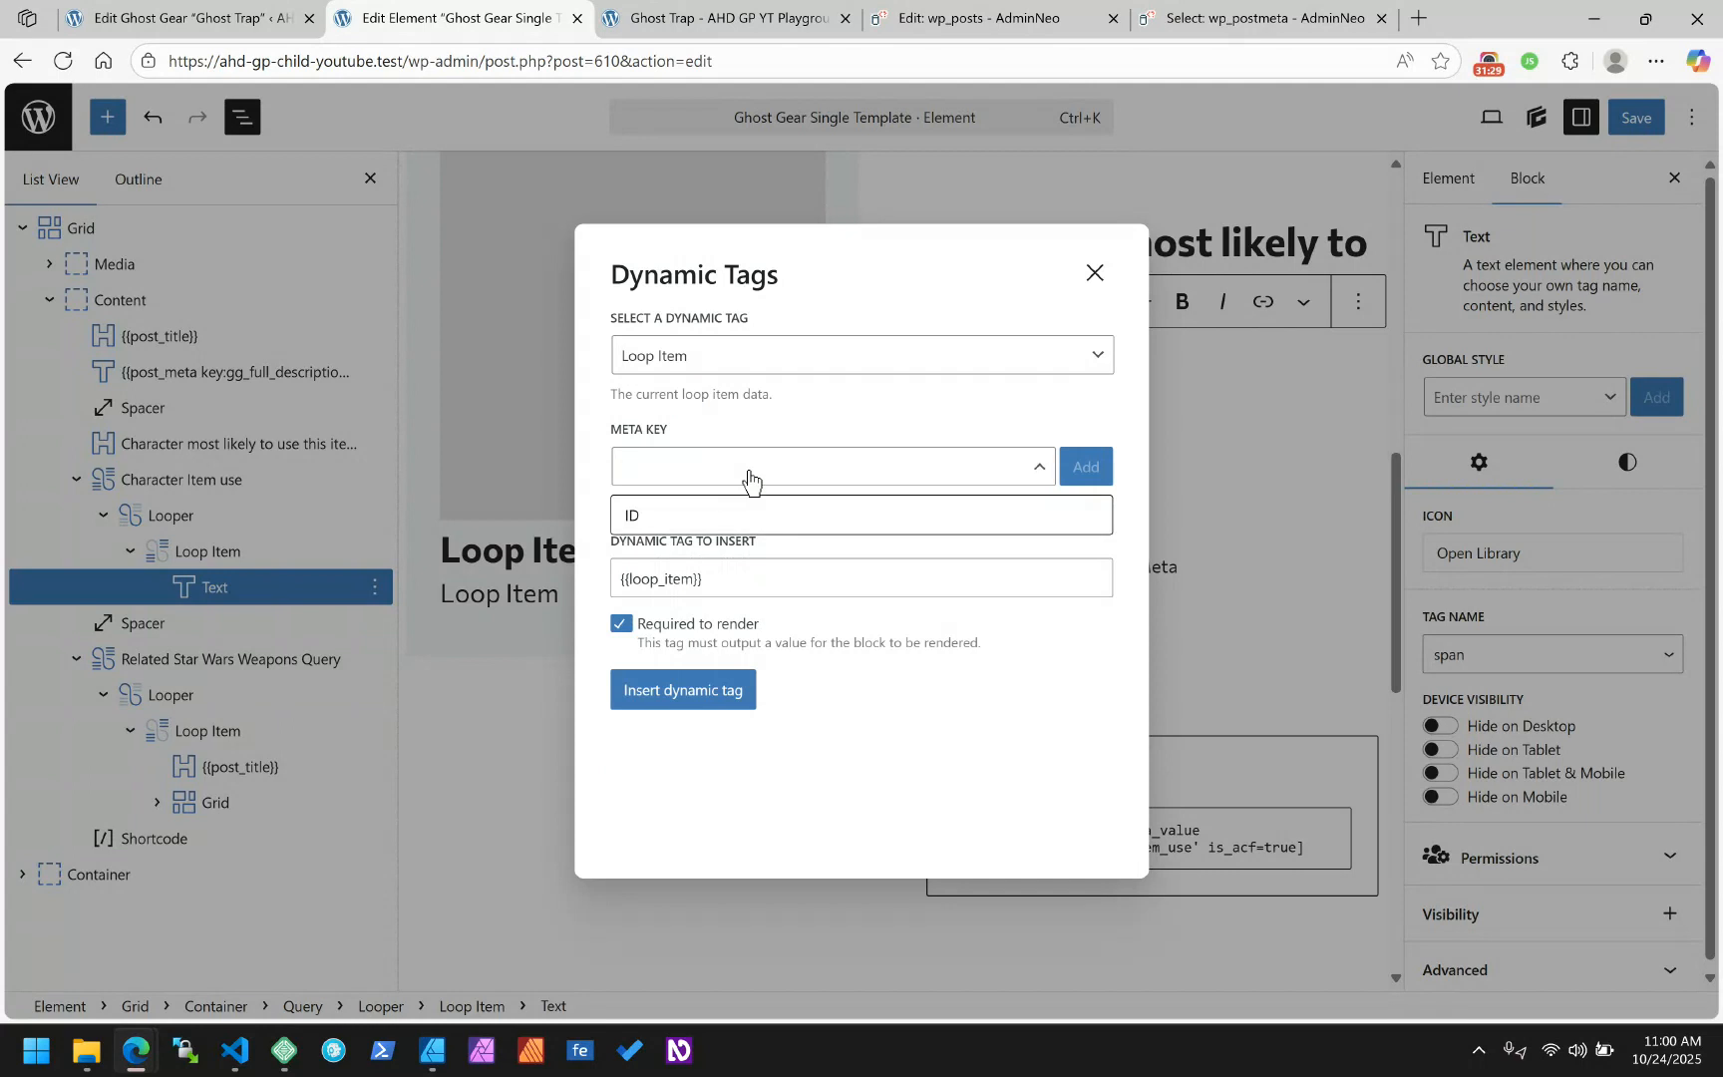
{"action": "left_click", "coordinate": [645, 484]}
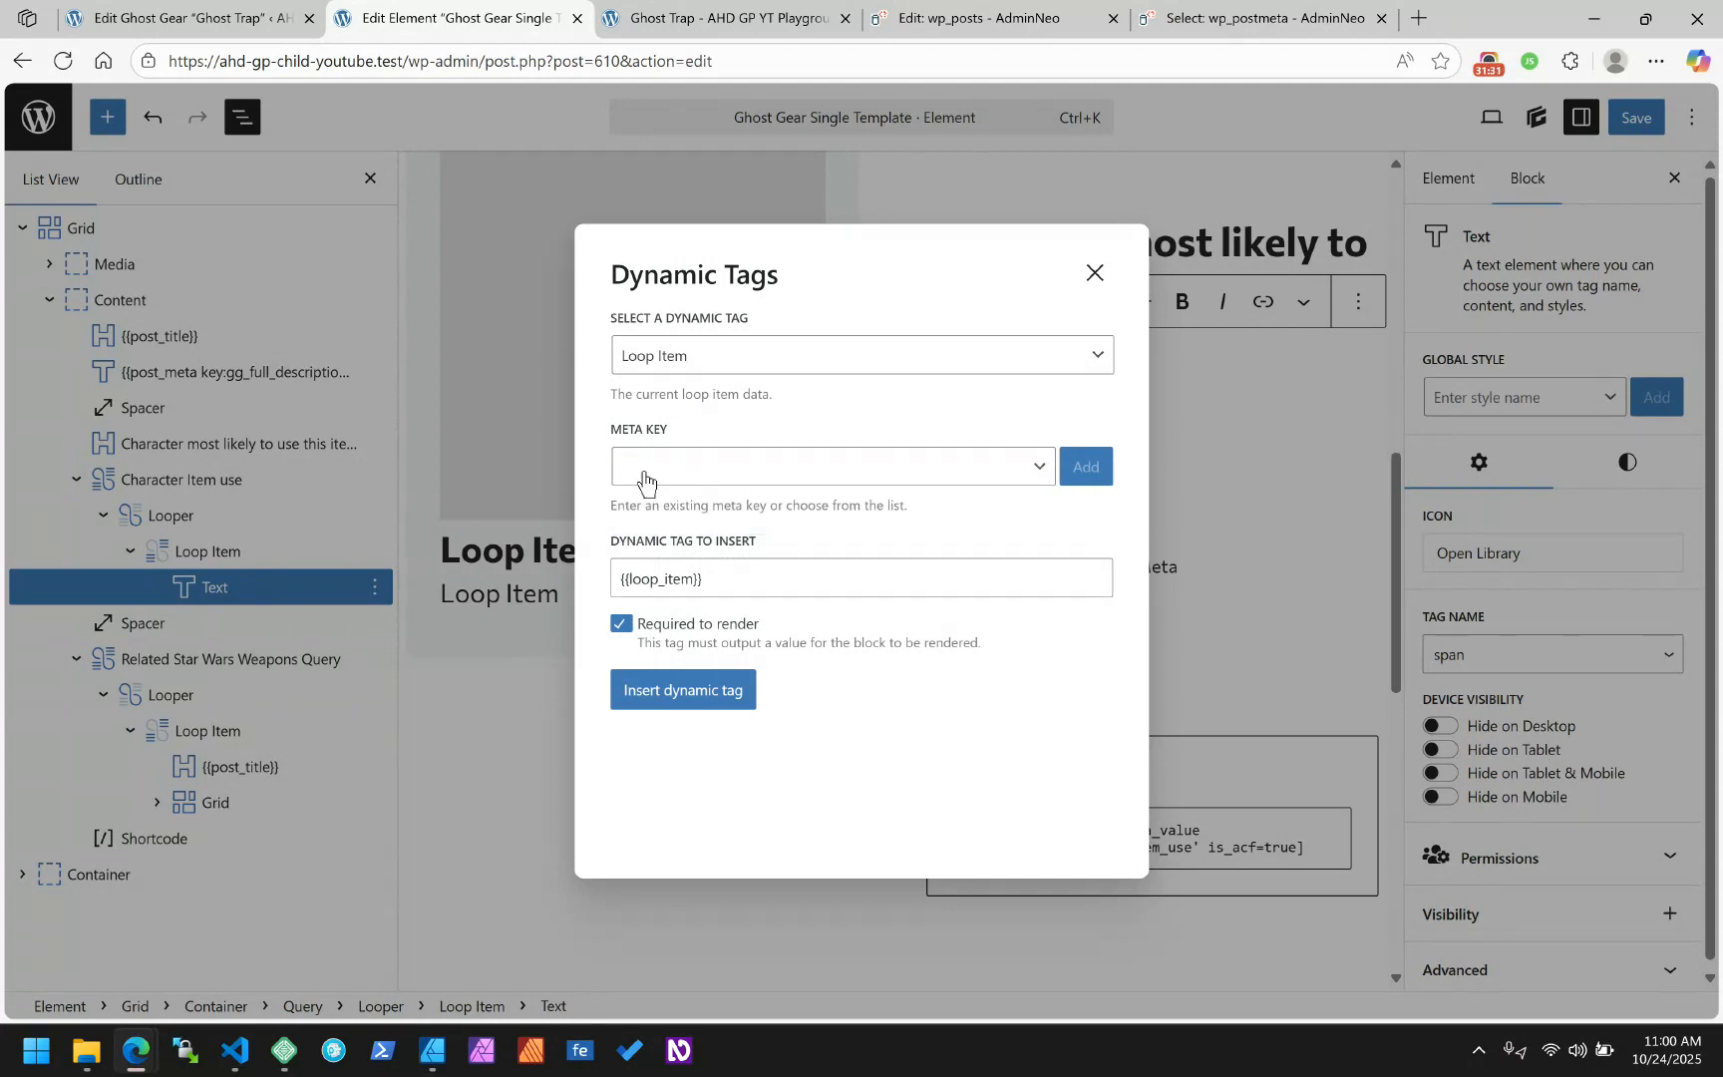
Check the array keys on the Ghost Trap page, insert the dynamic tag as {{loop_item.label}}, and save the element
{"action": "left_click", "coordinate": [713, 18]}
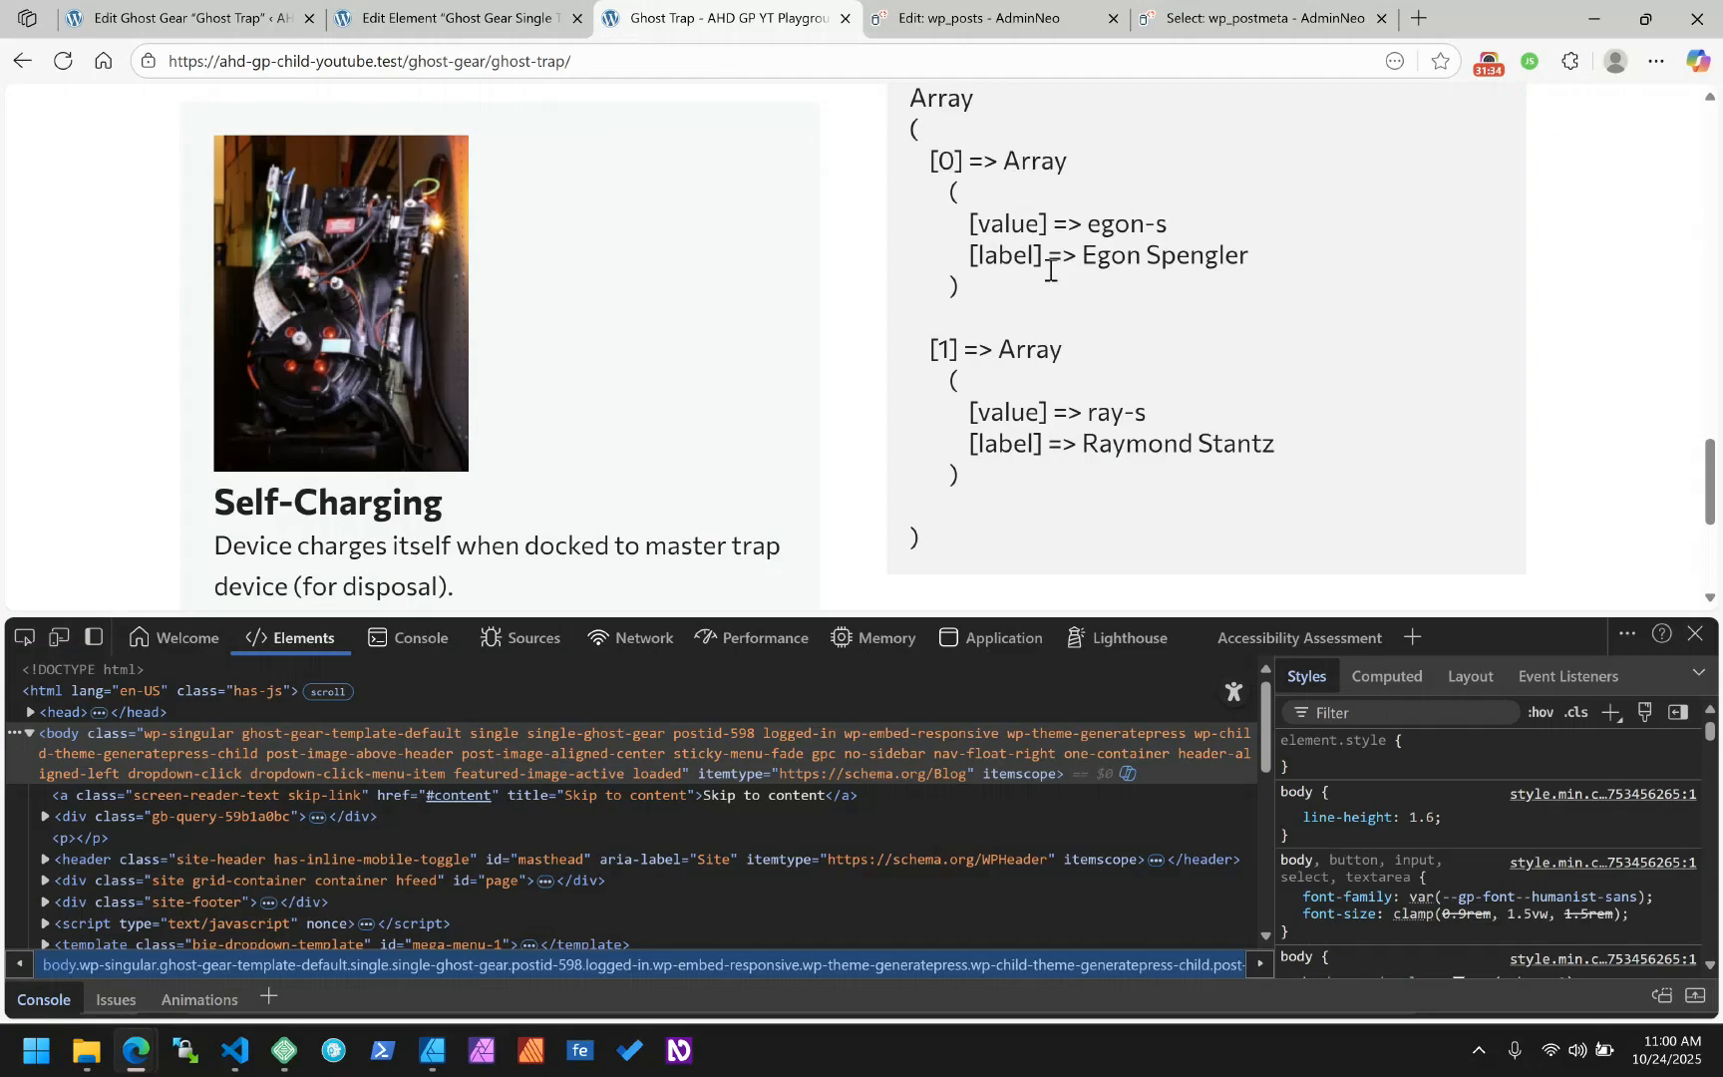
{"action": "left_click", "coordinate": [517, 30]}
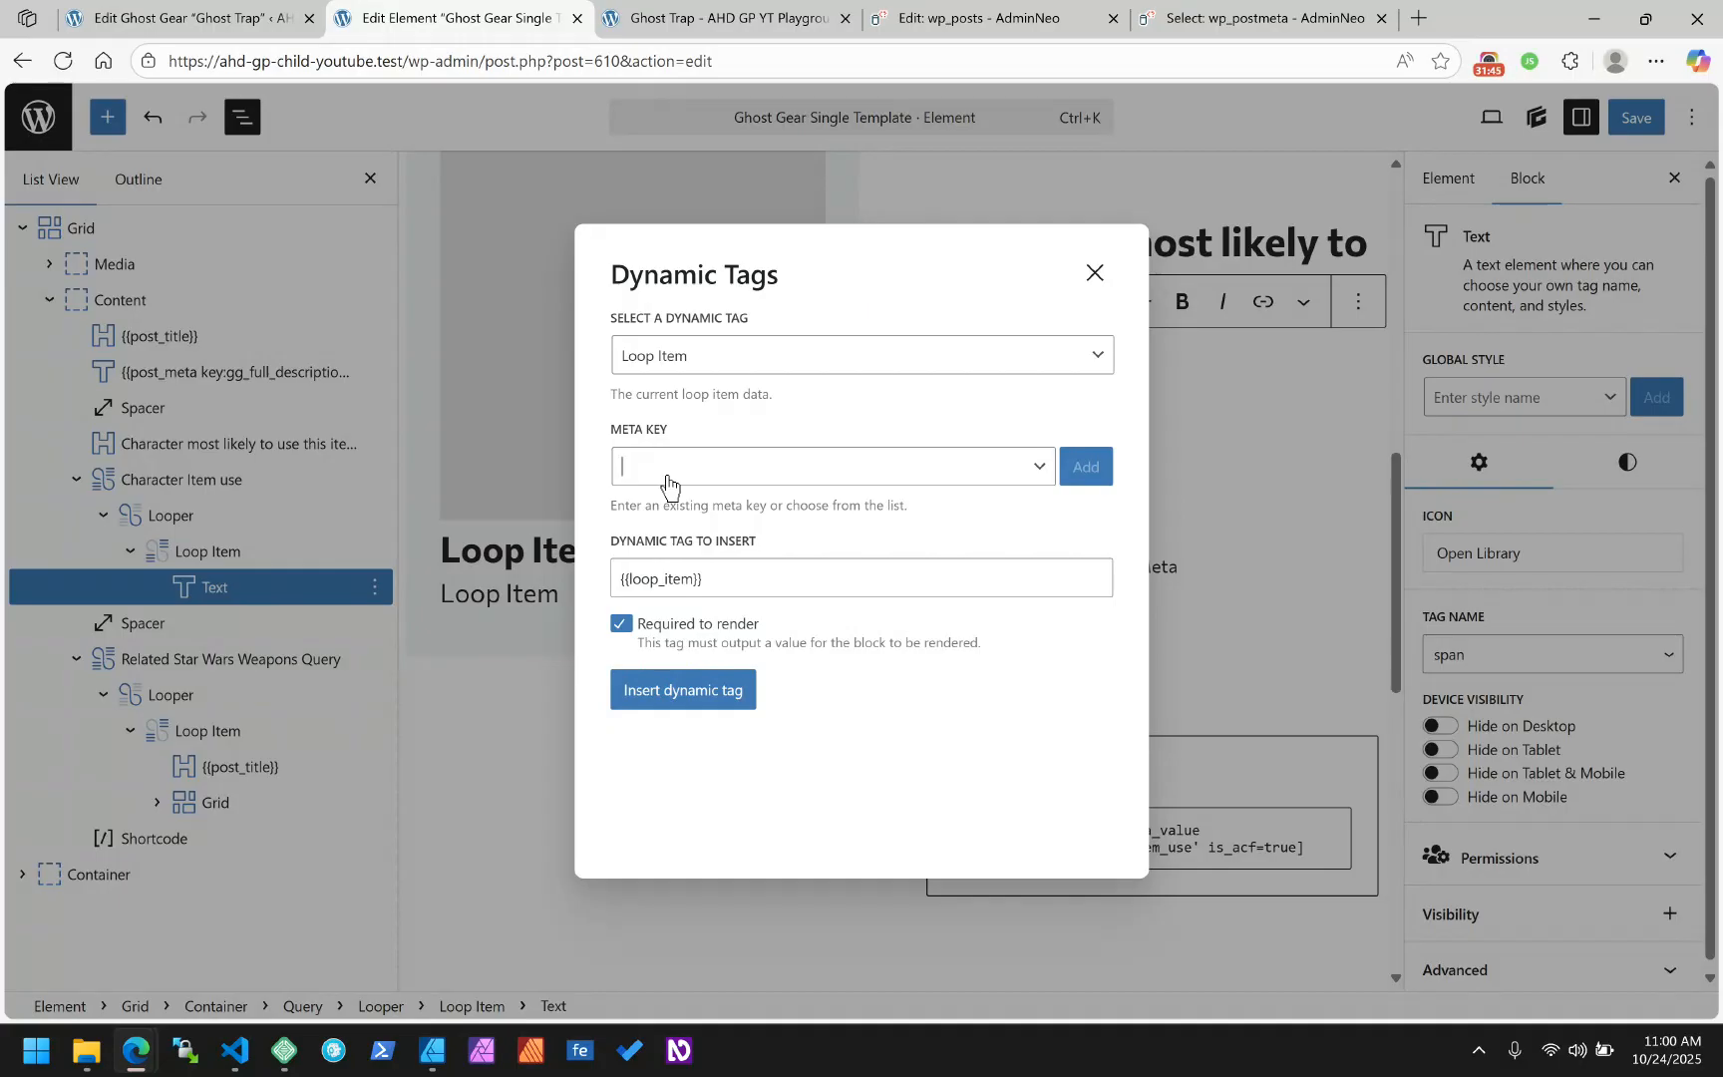
{"action": "left_click", "coordinate": [682, 579]}
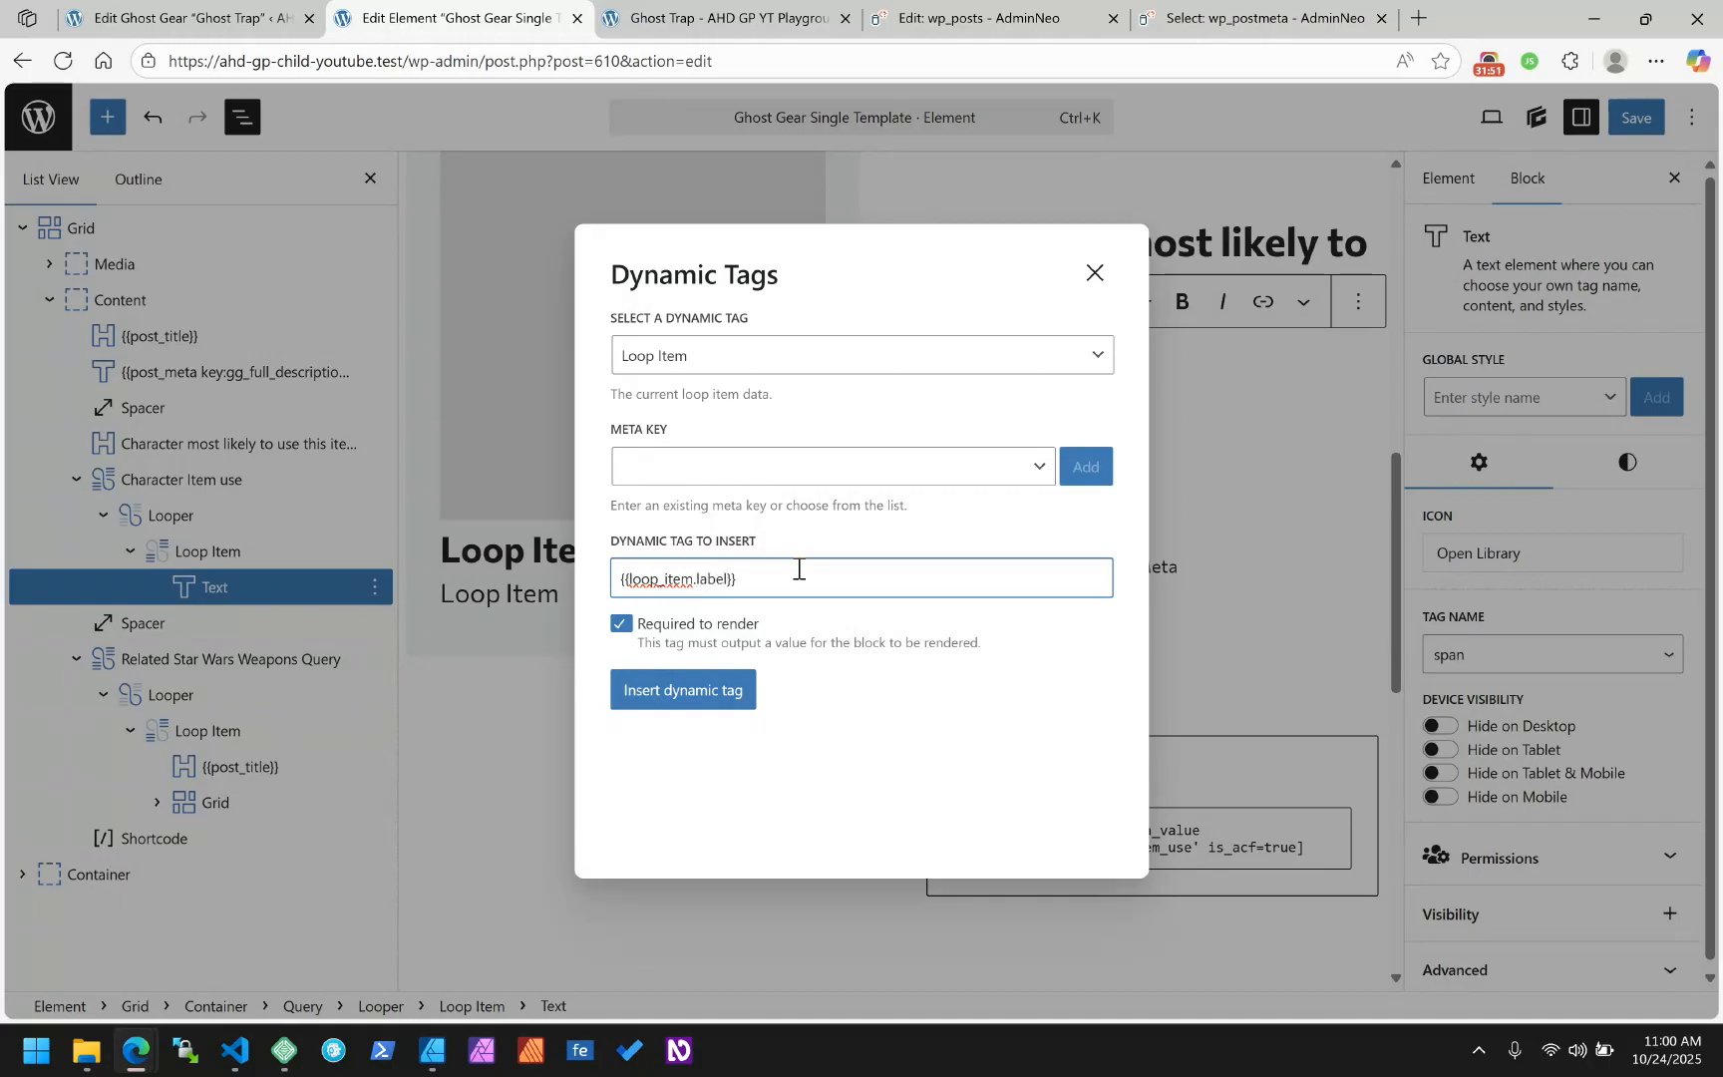
{"action": "left_click", "coordinate": [661, 691]}
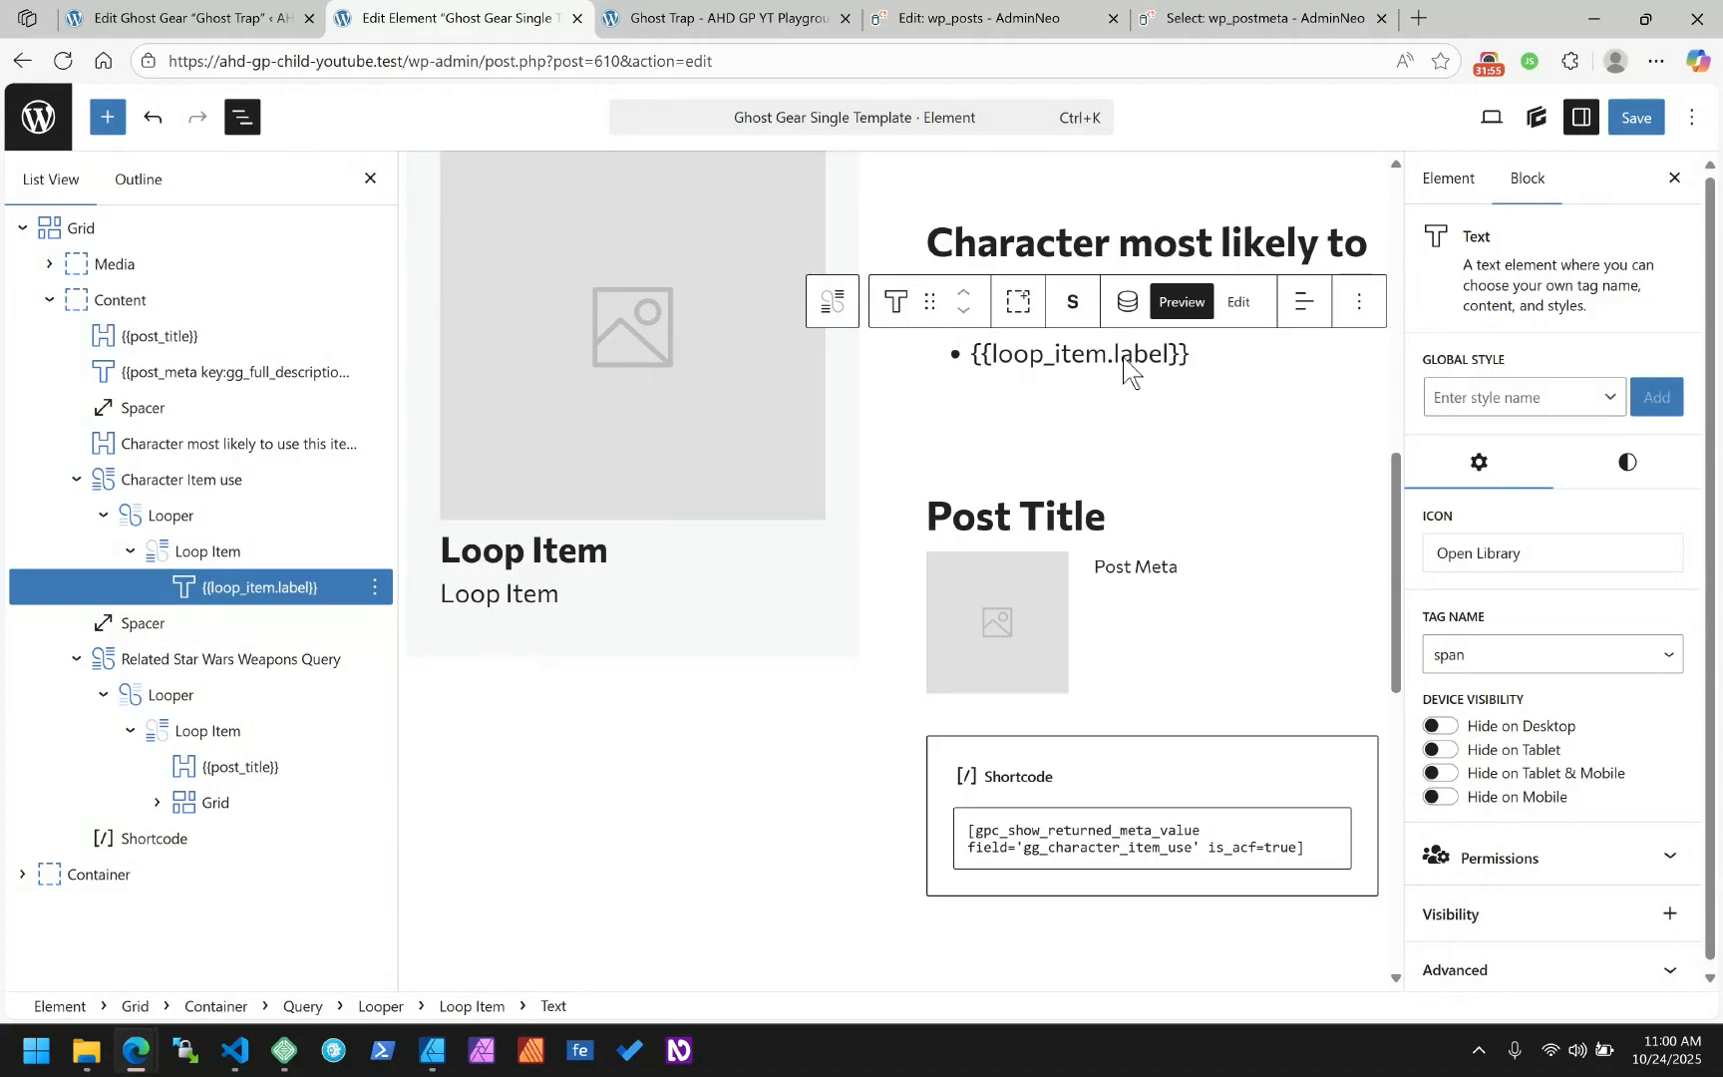
{"action": "left_click", "coordinate": [1638, 120]}
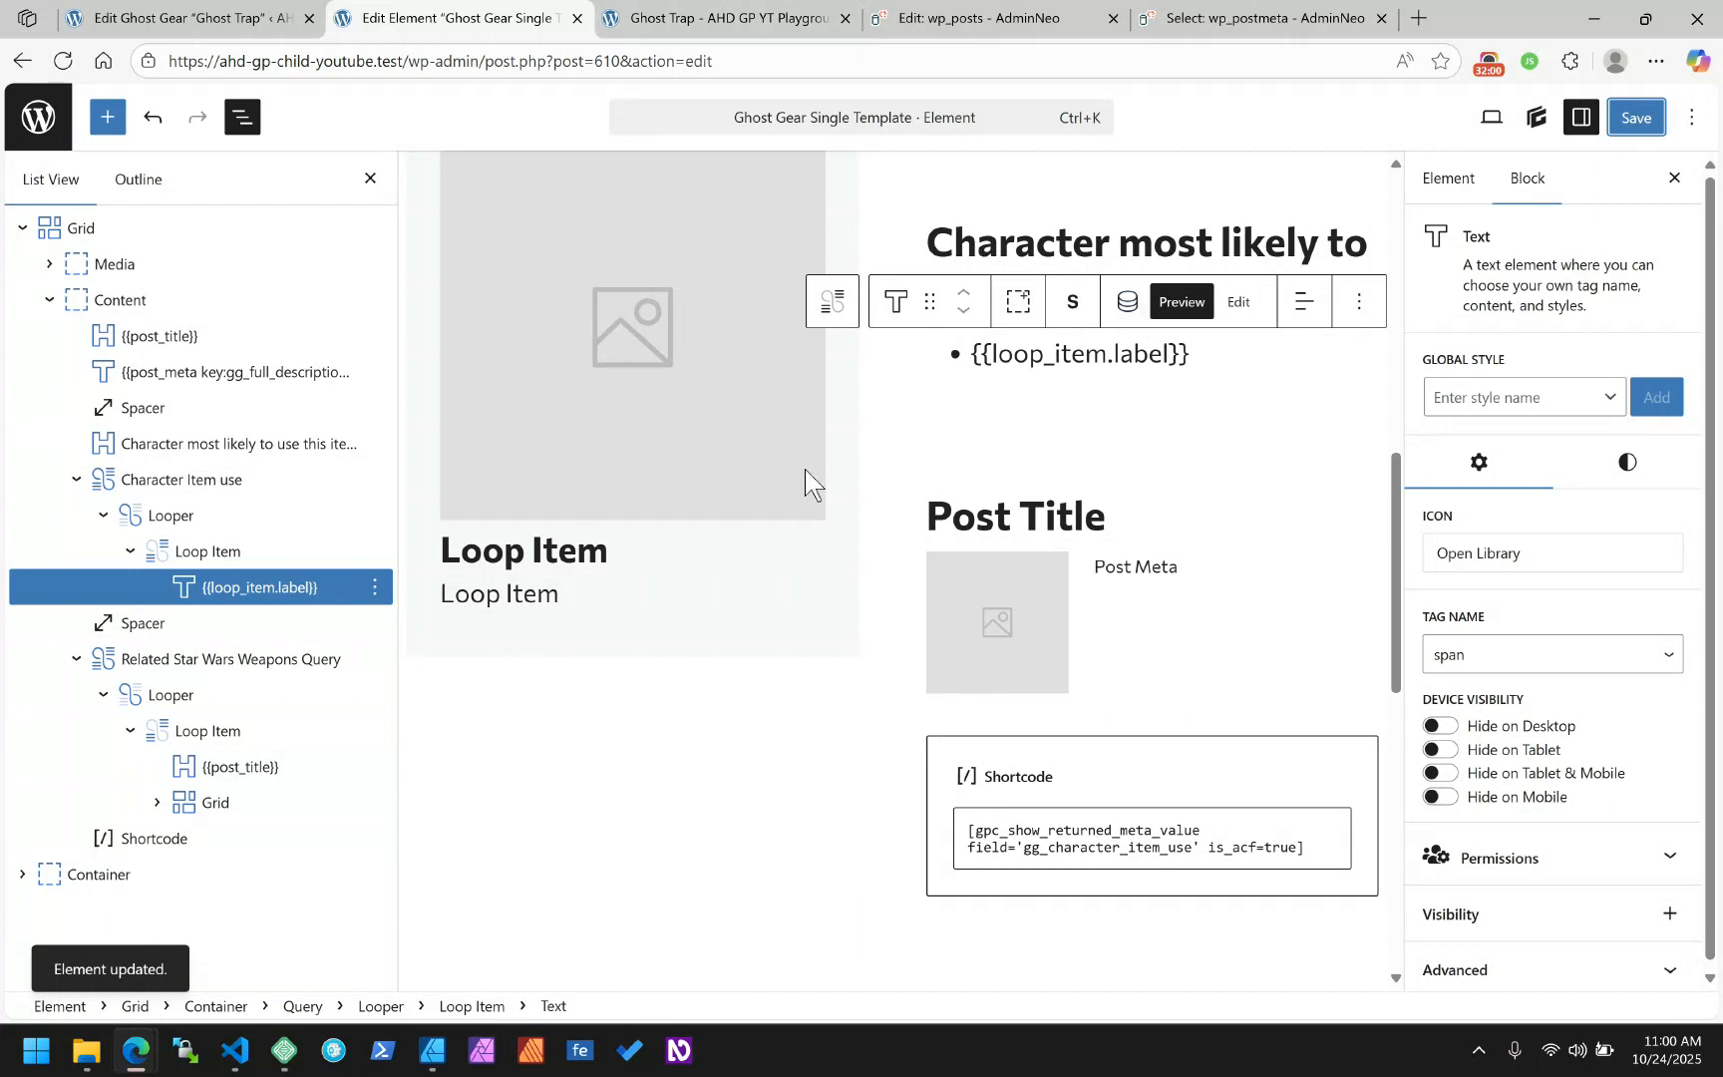
{"action": "left_click", "coordinate": [130, 480]}
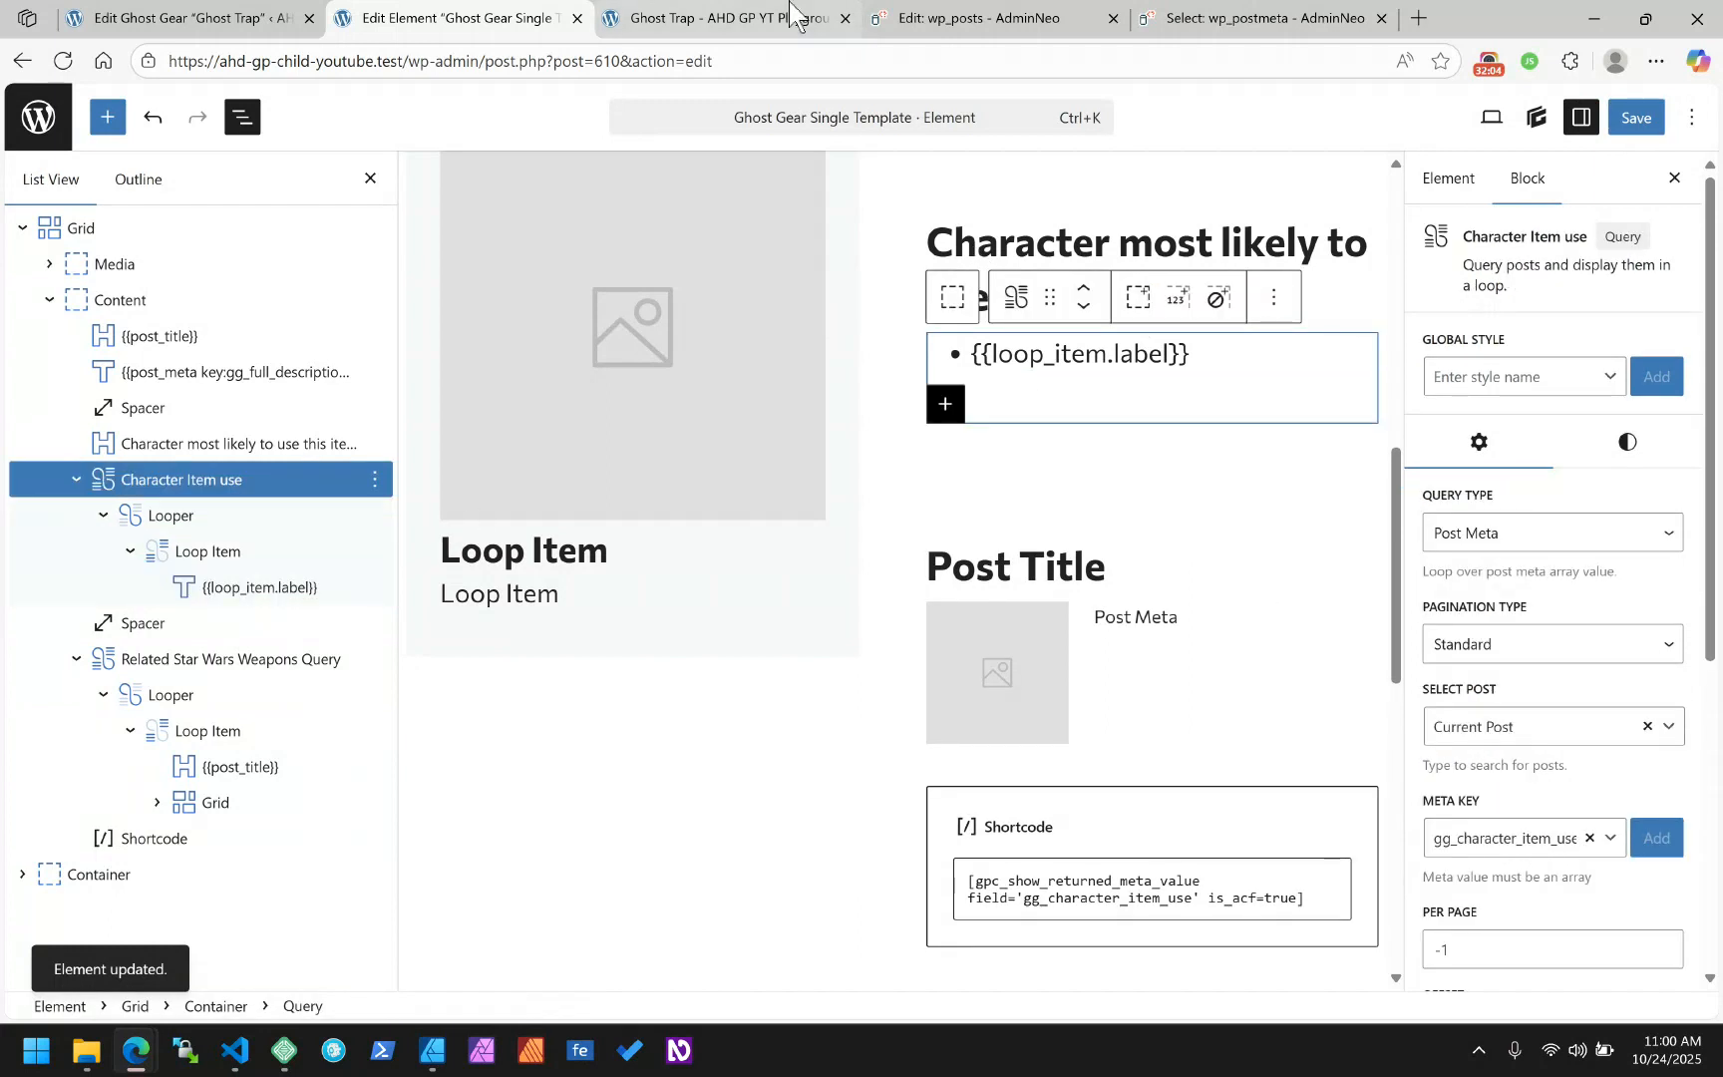
Reload the Ghost Trap page to check the character list, and return to the Ghost Gear Single template
{"action": "left_click", "coordinate": [695, 22]}
{"action": "left_click", "coordinate": [62, 62]}
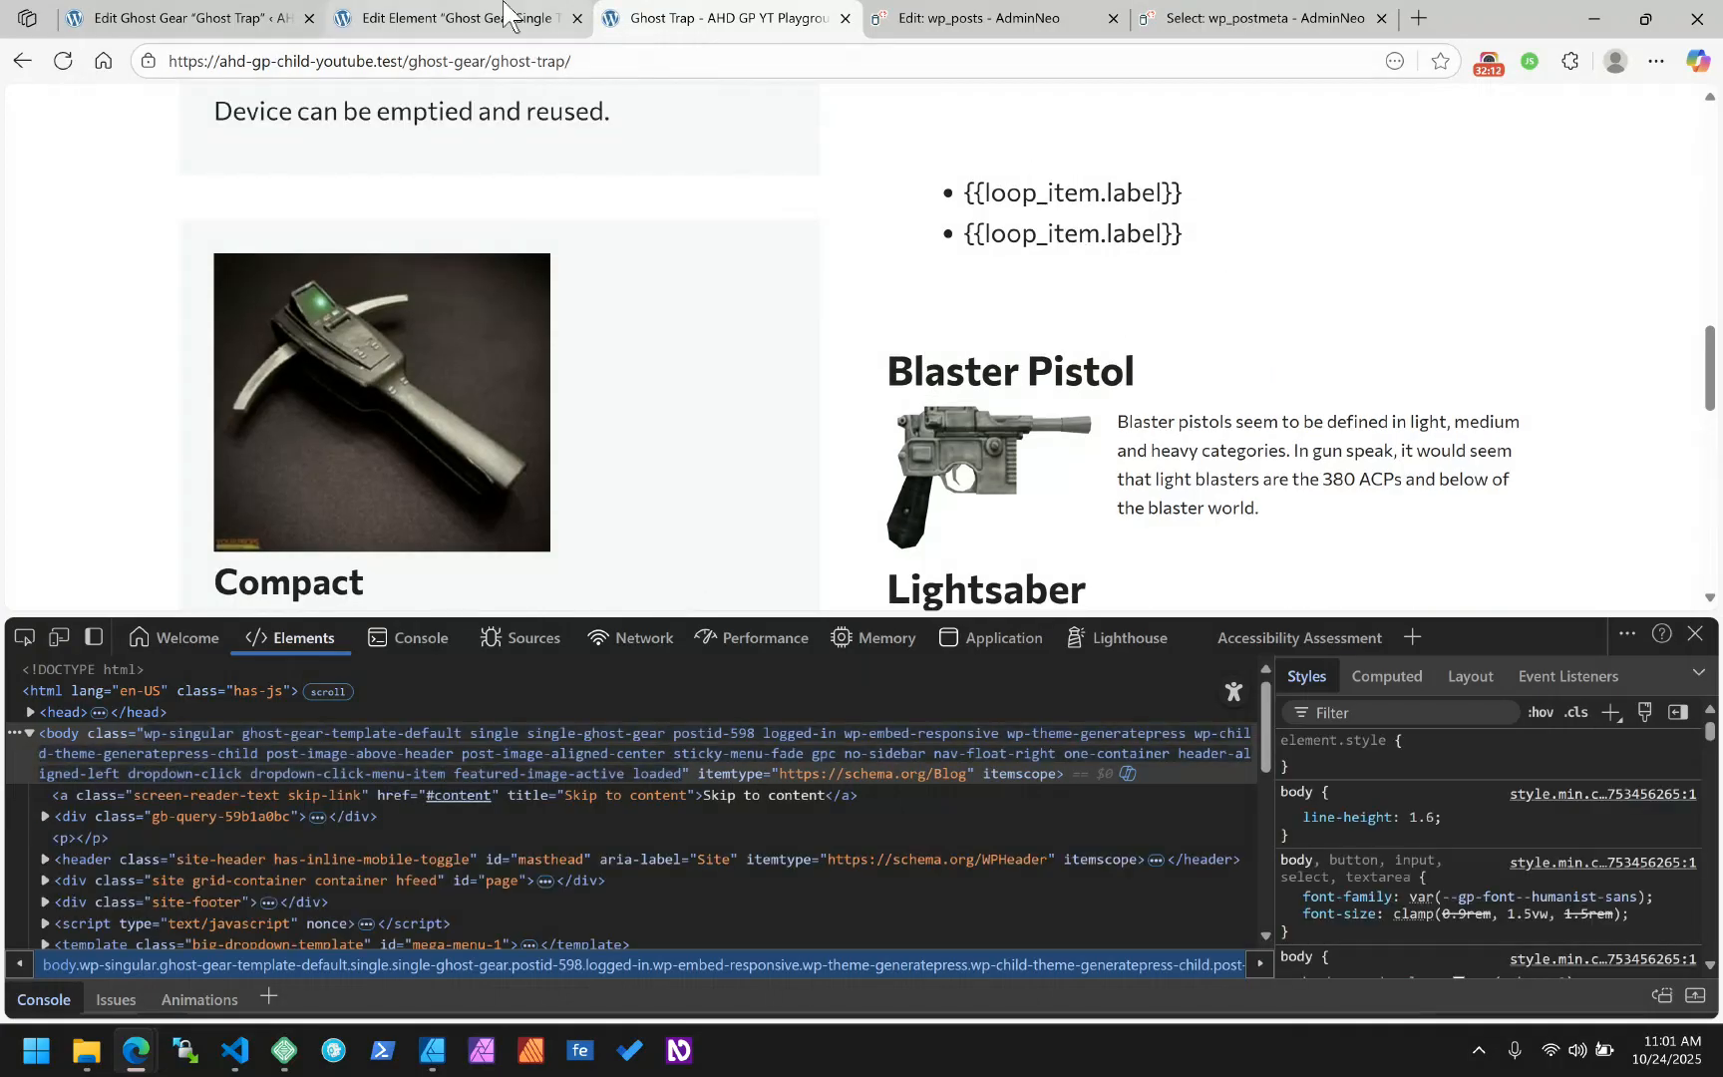
{"action": "left_click", "coordinate": [459, 18]}
{"action": "left_click", "coordinate": [1080, 360]}
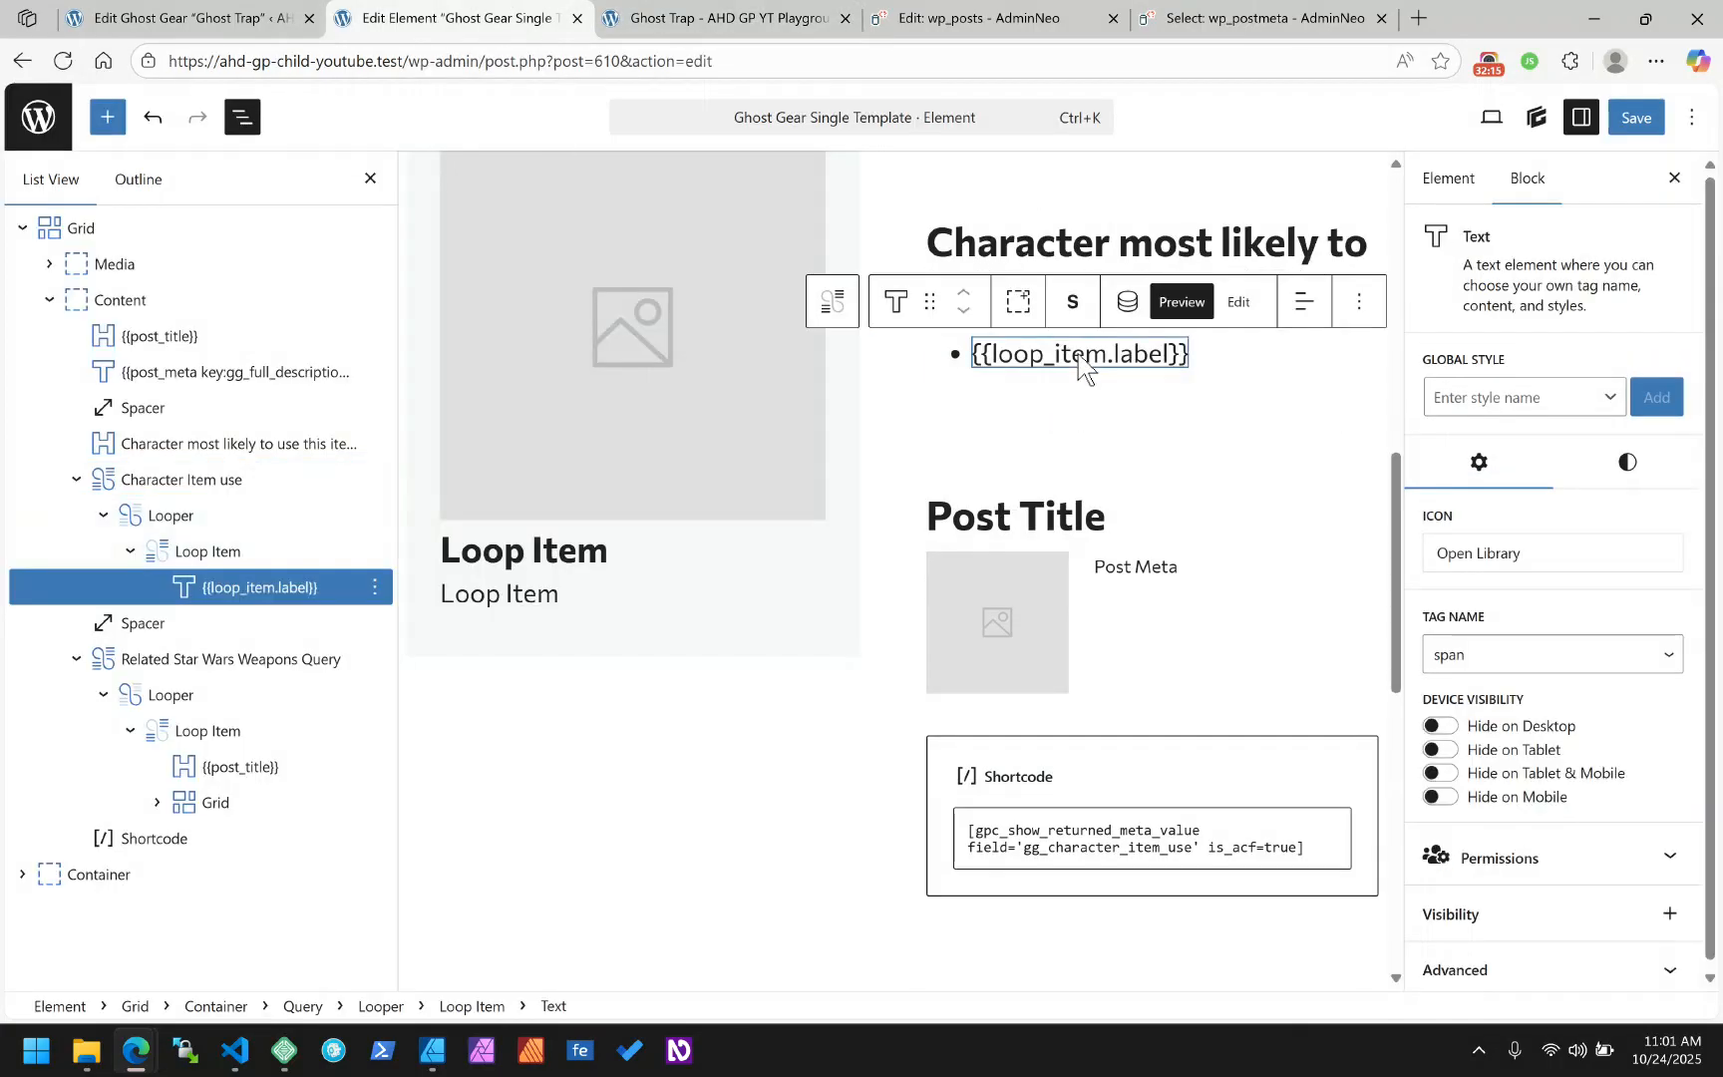
{"action": "left_click", "coordinate": [240, 557]}
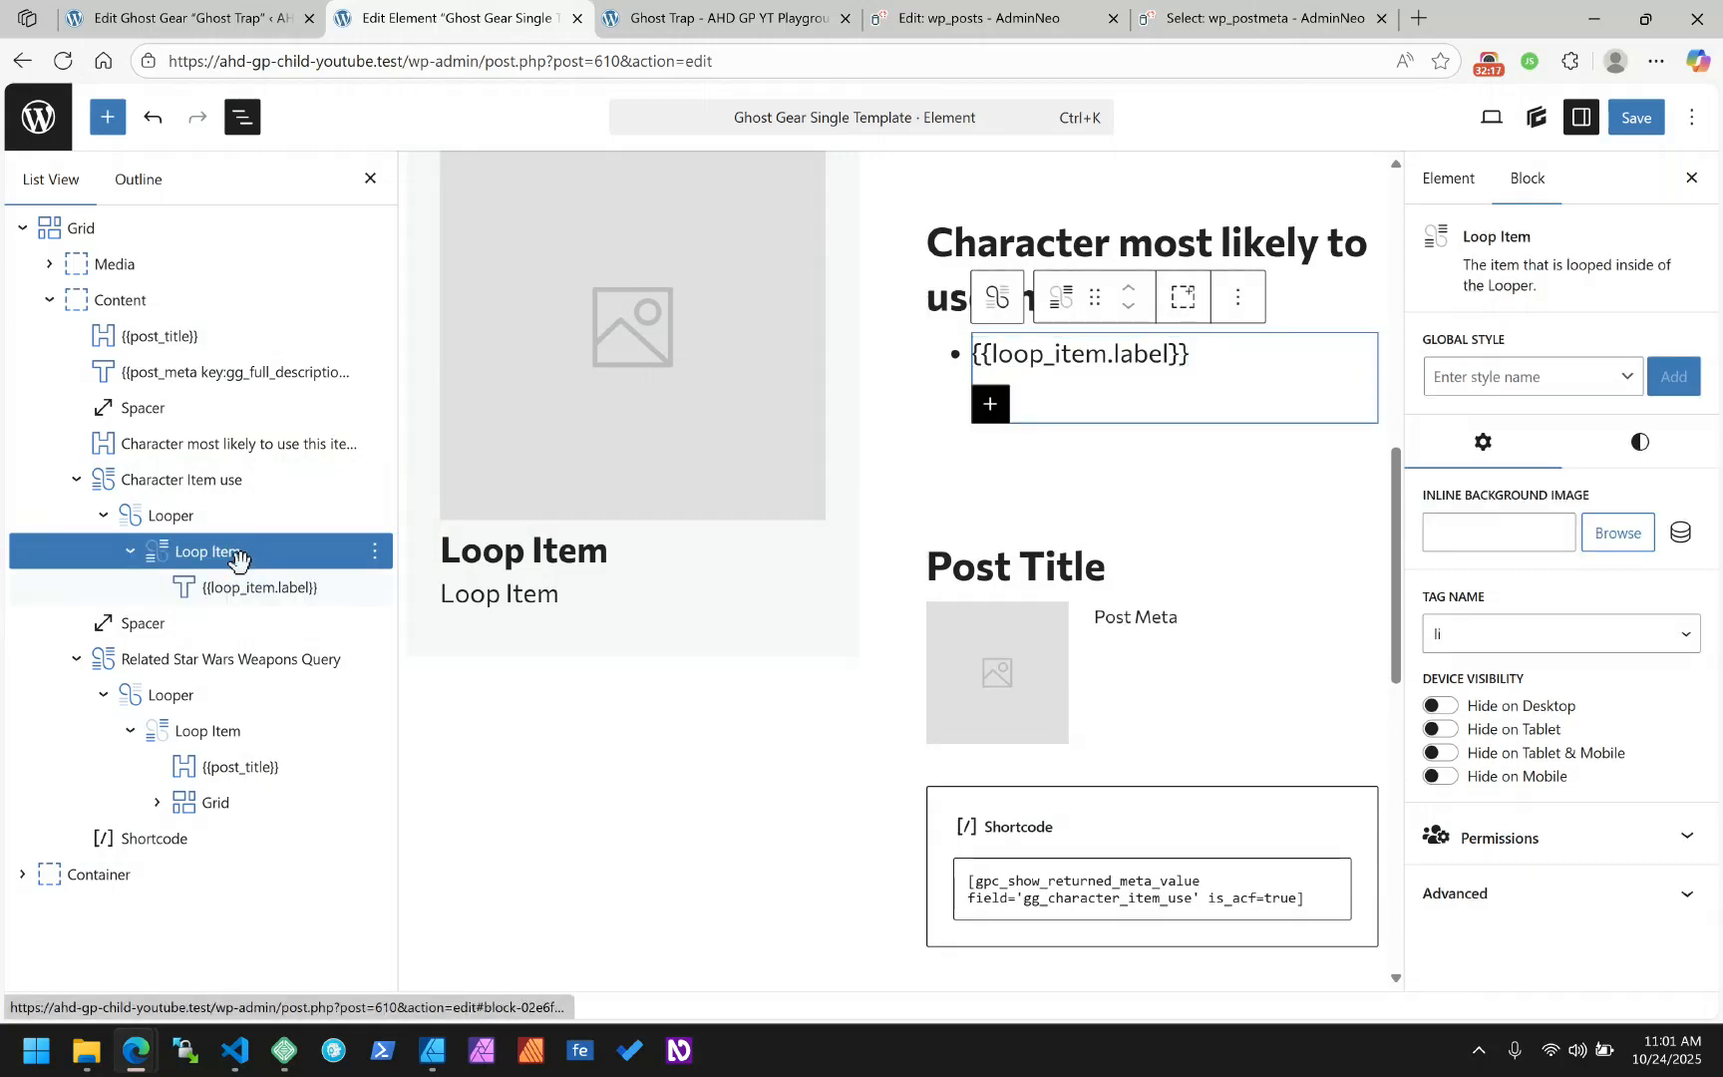
{"action": "left_click", "coordinate": [251, 587]}
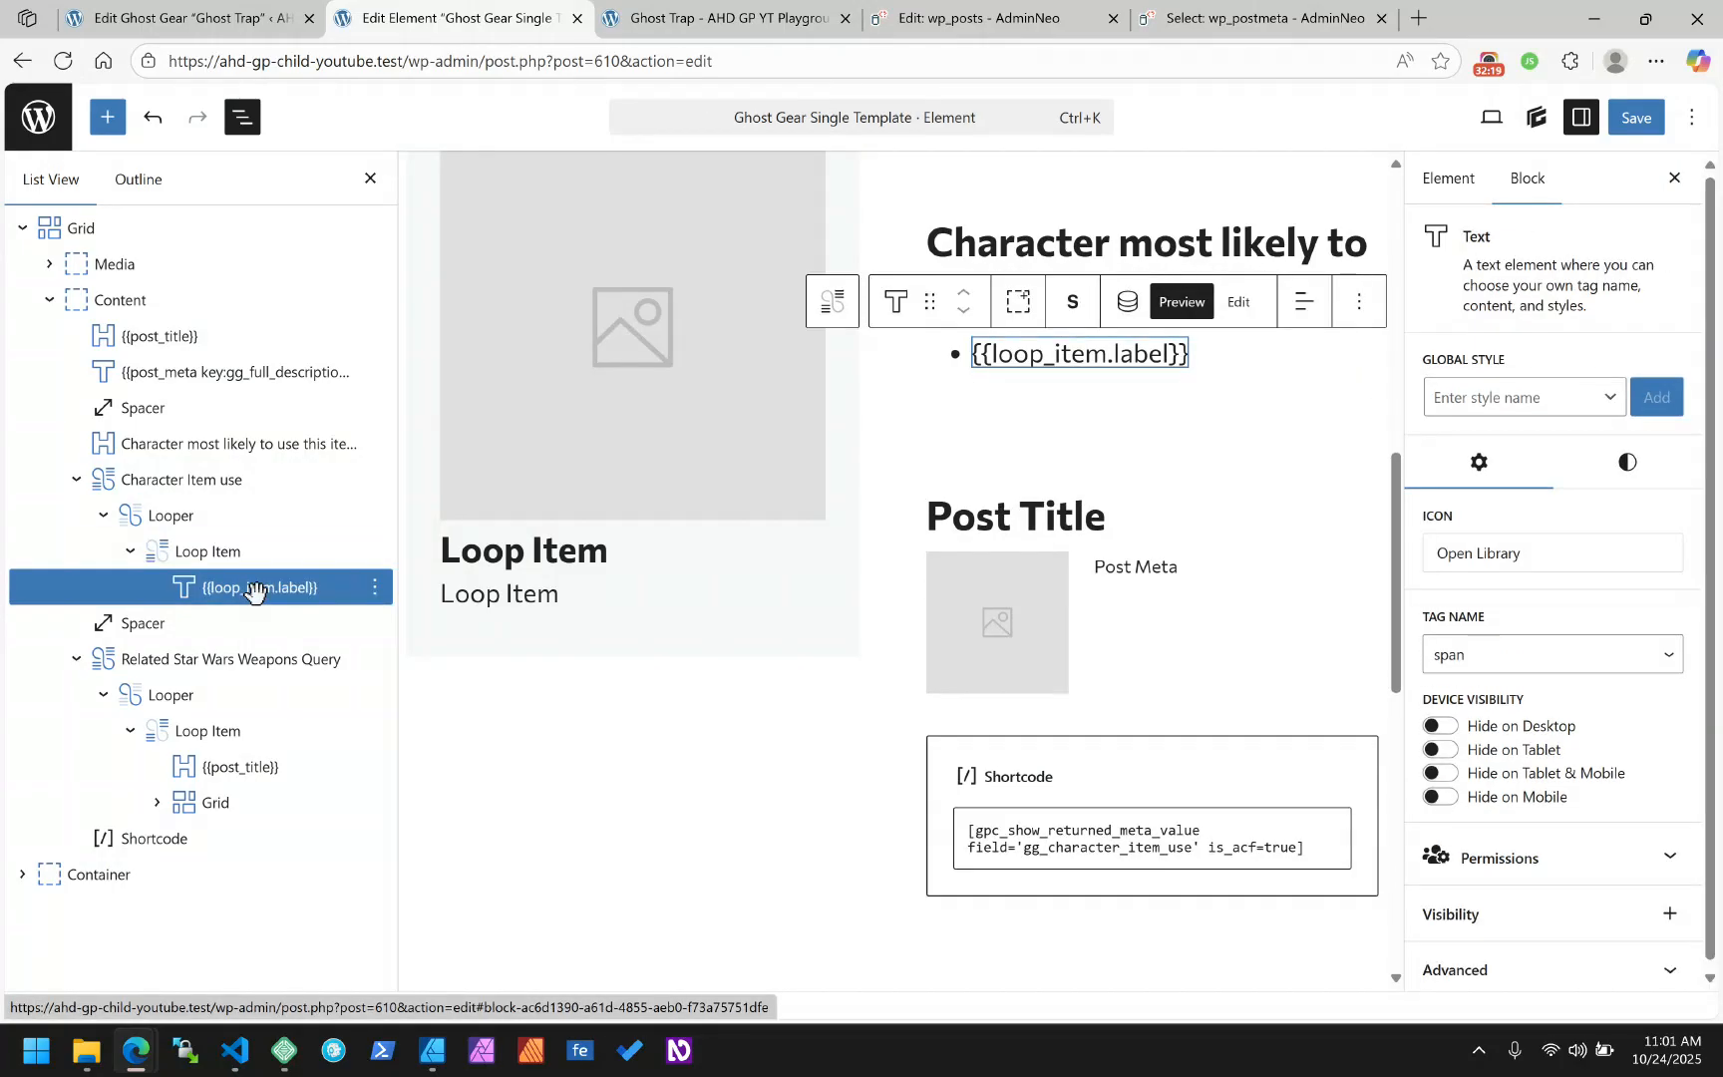
{"action": "left_click", "coordinate": [1164, 307]}
{"action": "left_click", "coordinate": [1124, 303]}
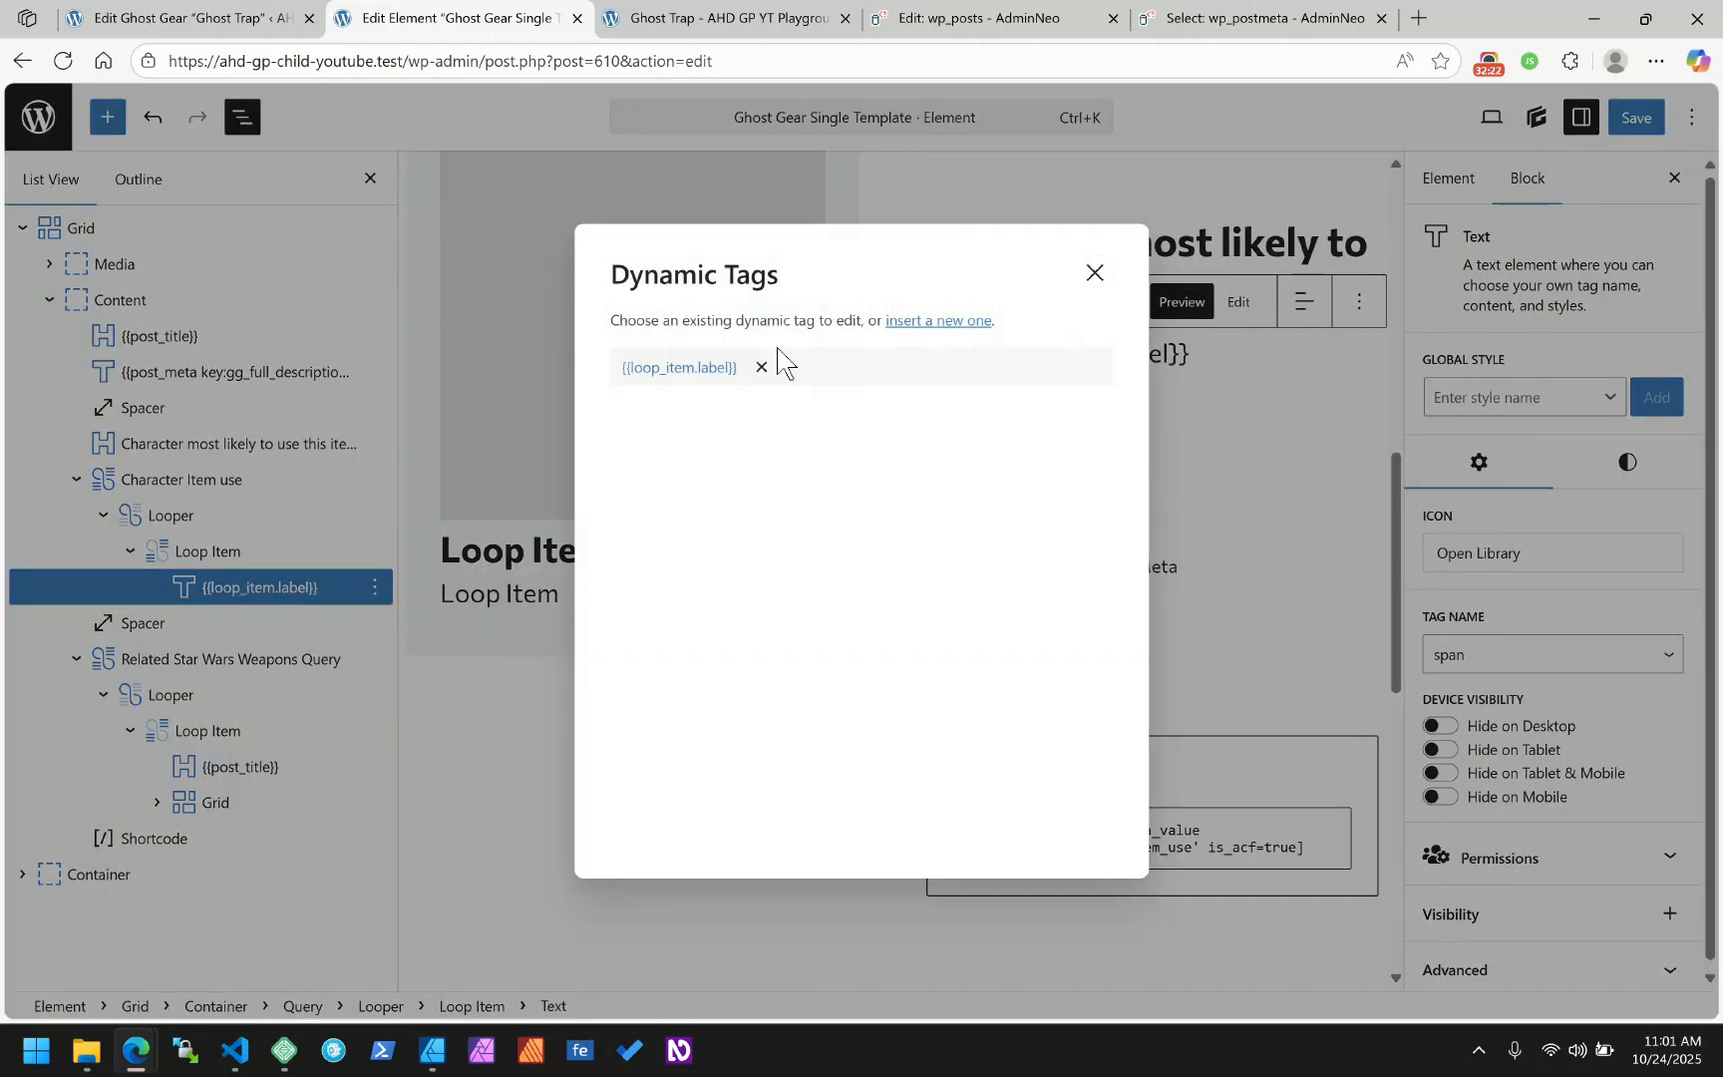
{"action": "left_click", "coordinate": [696, 370]}
{"action": "left_click", "coordinate": [696, 371]}
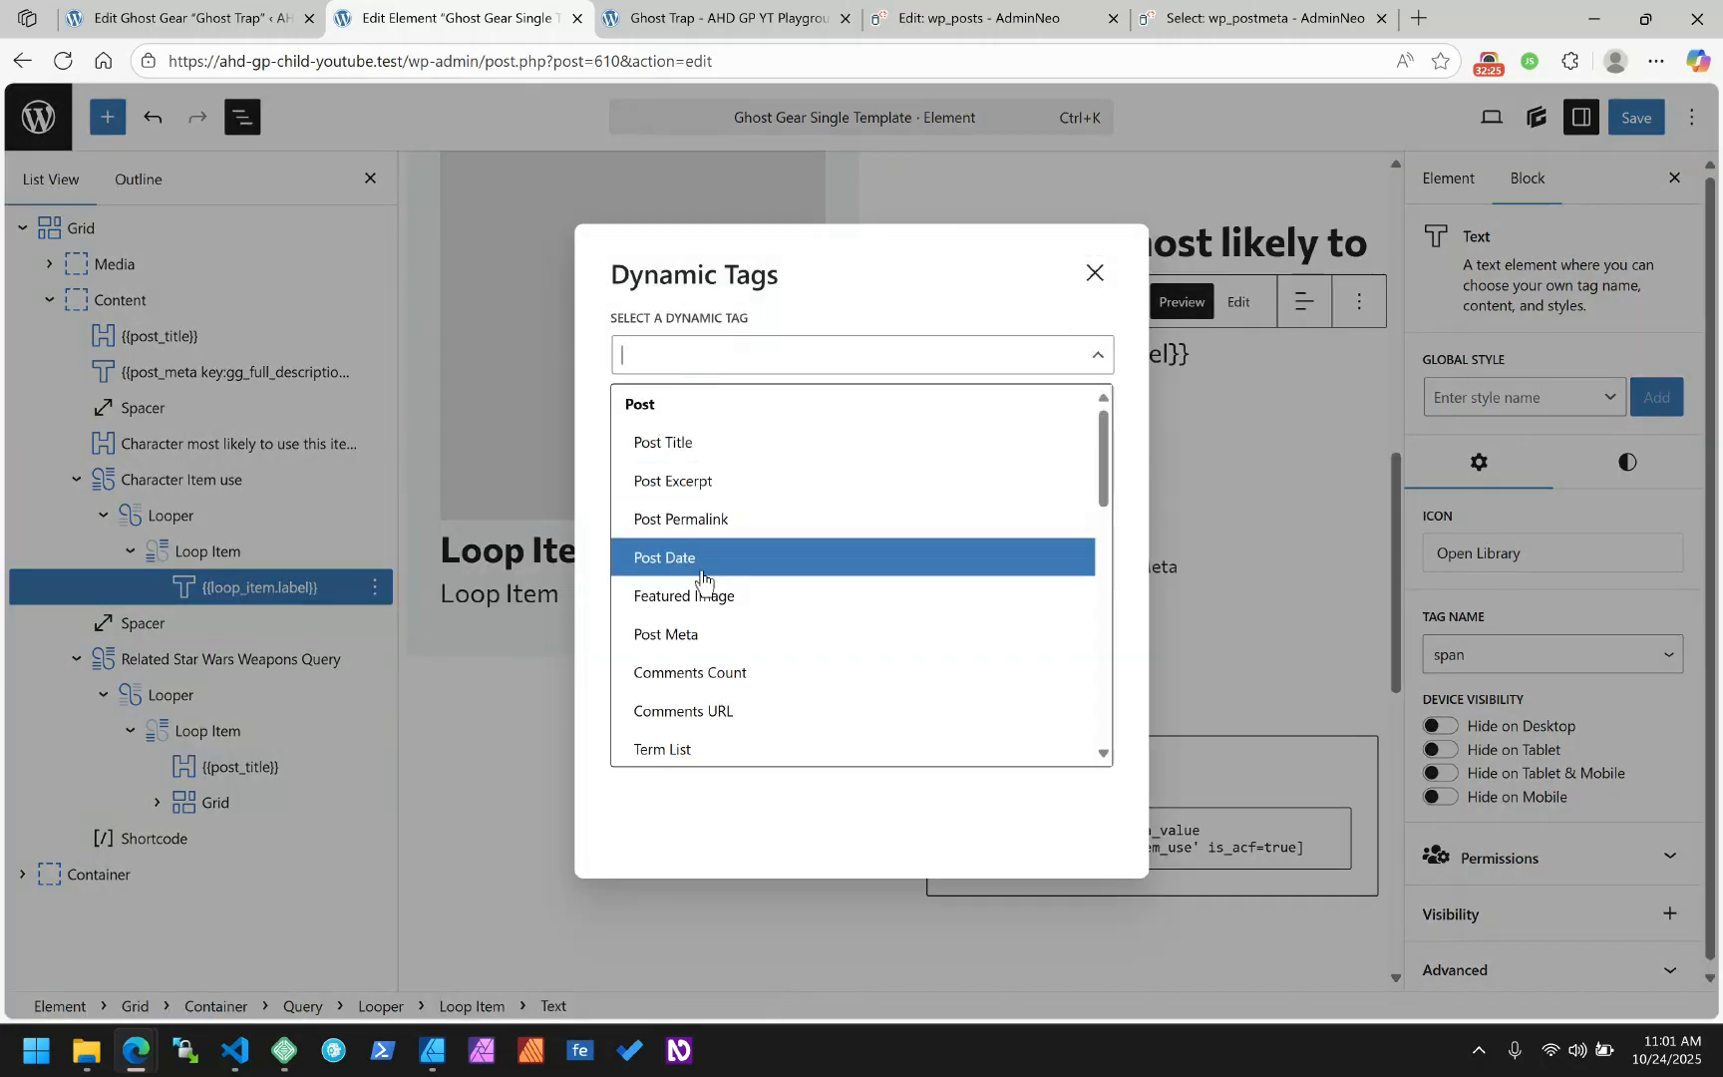
{"action": "left_click", "coordinate": [695, 634]}
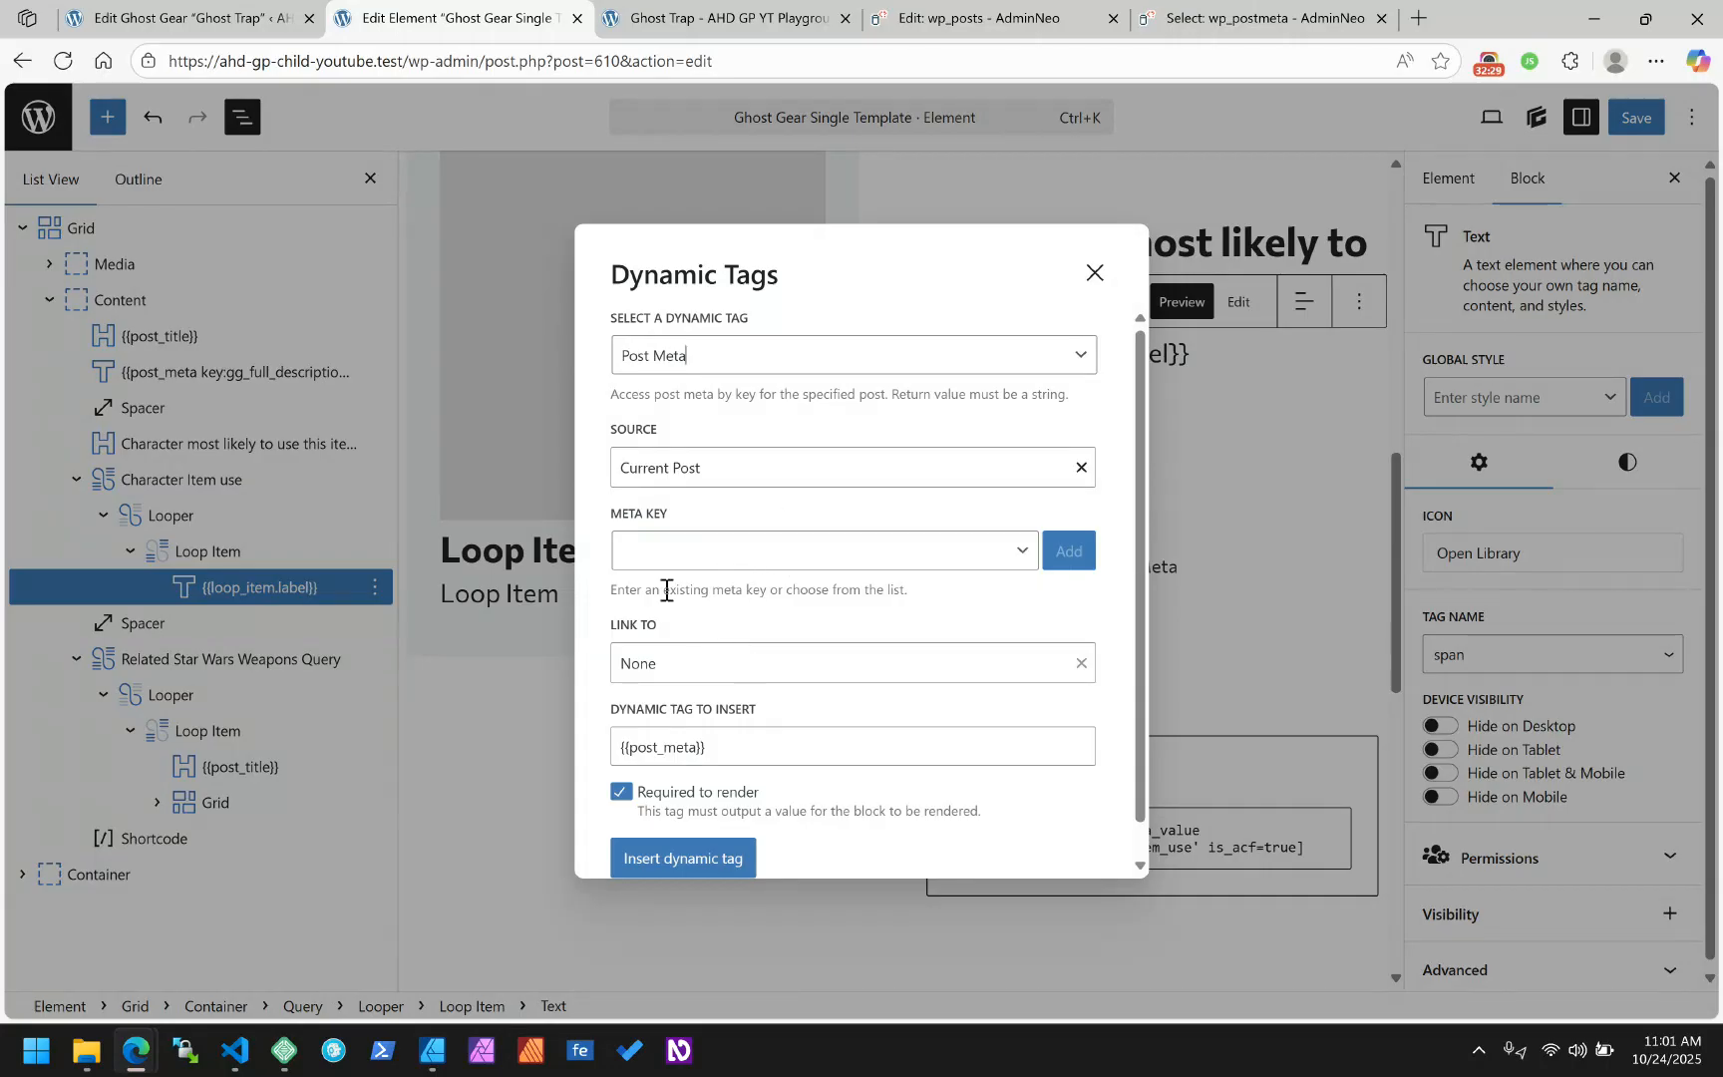
{"action": "left_click", "coordinate": [694, 561]}
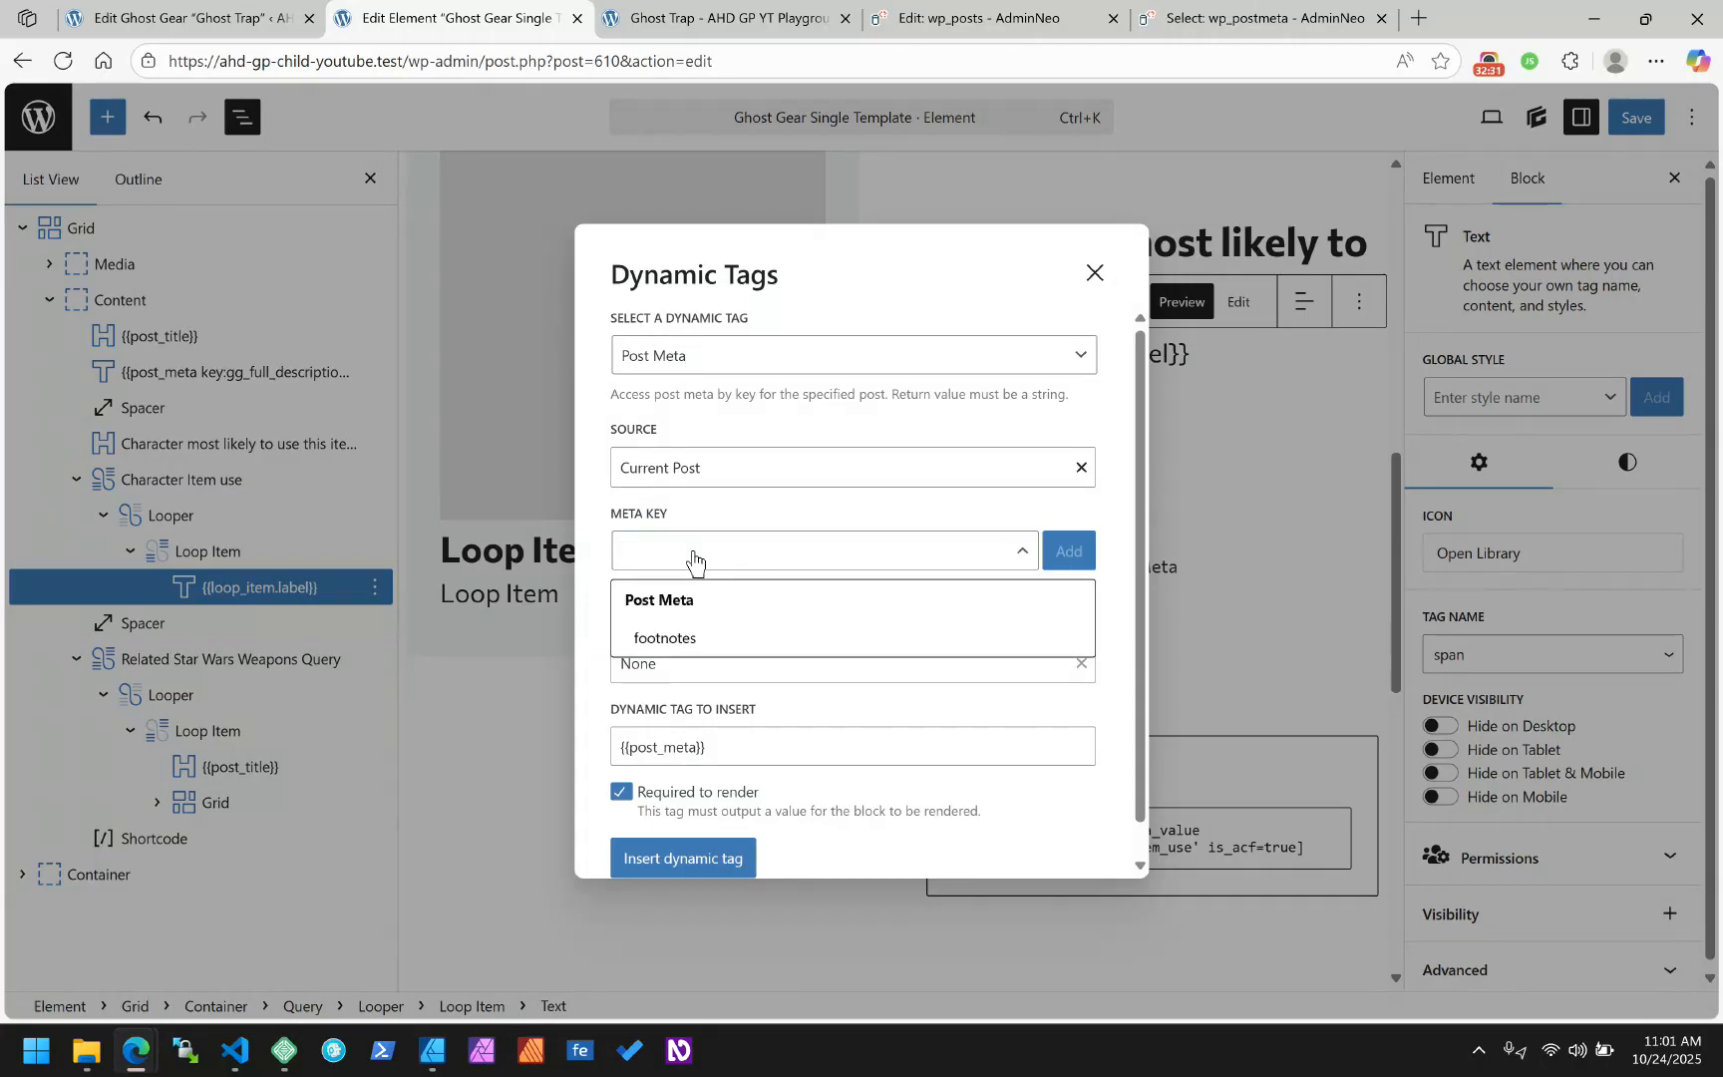
{"action": "type", "text": "field_68fb9b7b63b44"}
{"action": "key", "text": "ctrl+z"}
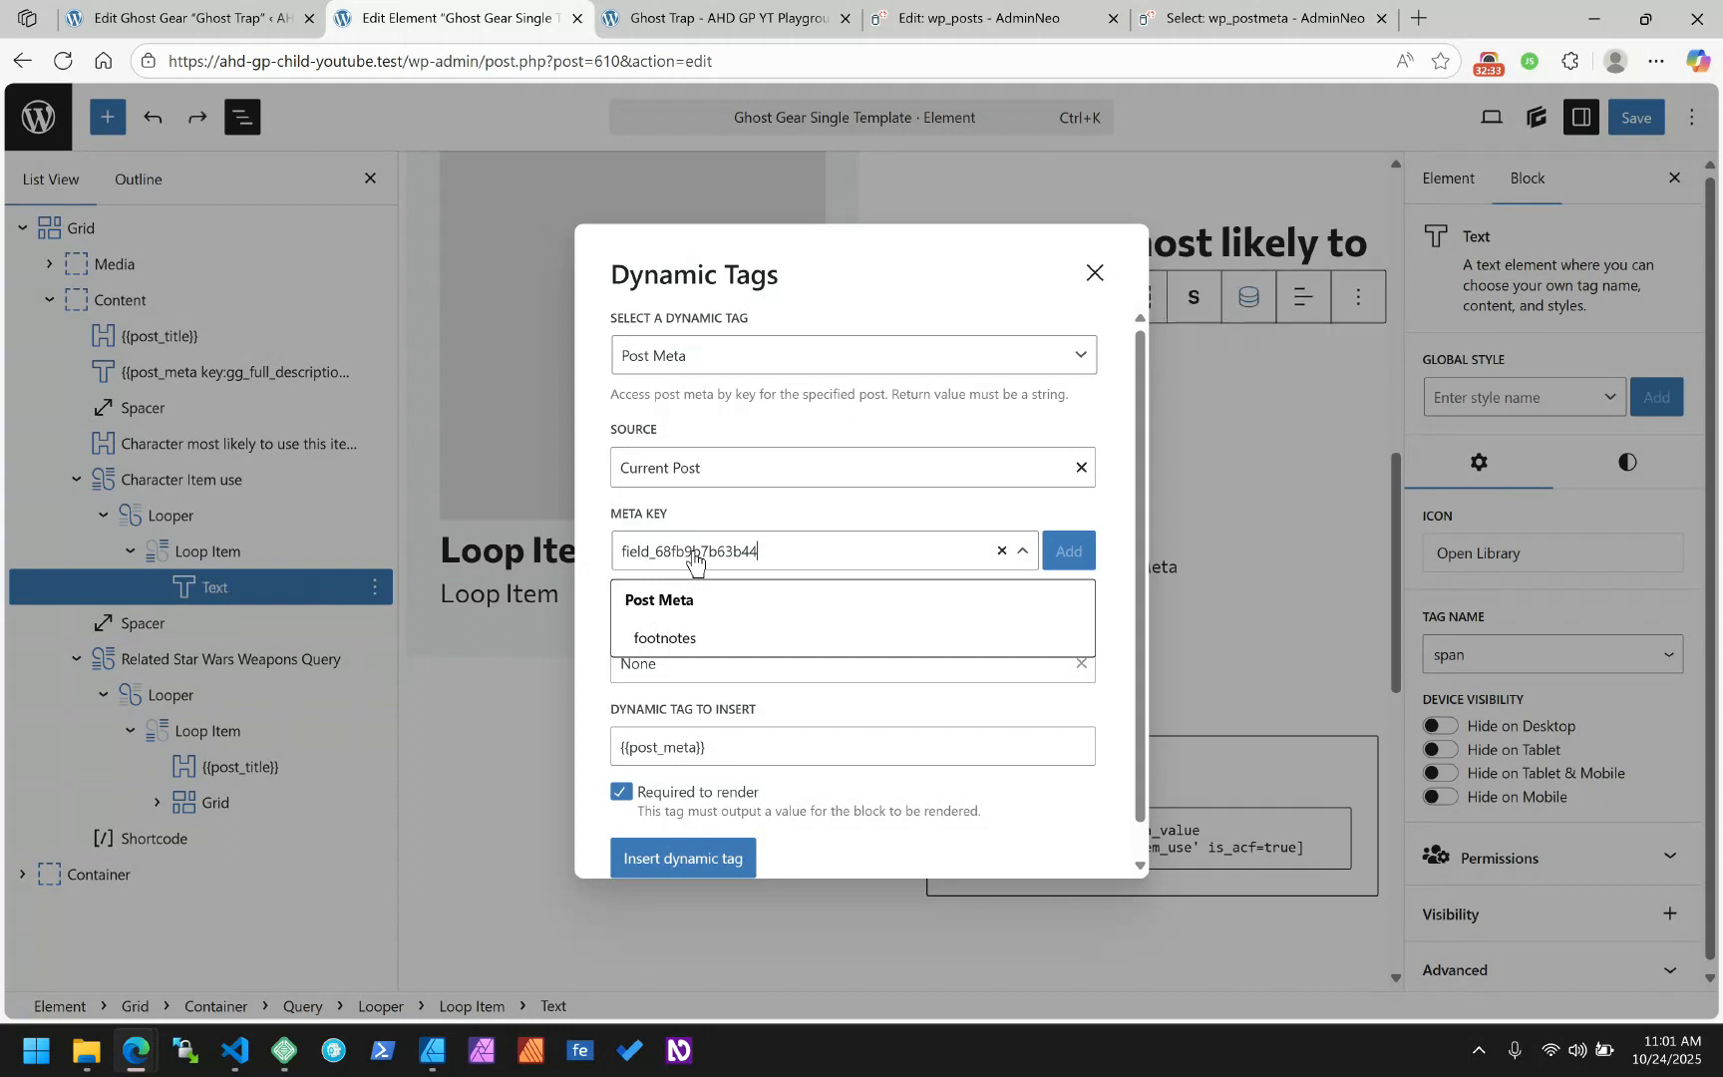
Replace the Text block inside the Character Item use loop item with a new Text block set as a span
{"action": "key", "text": "BackSpace"}
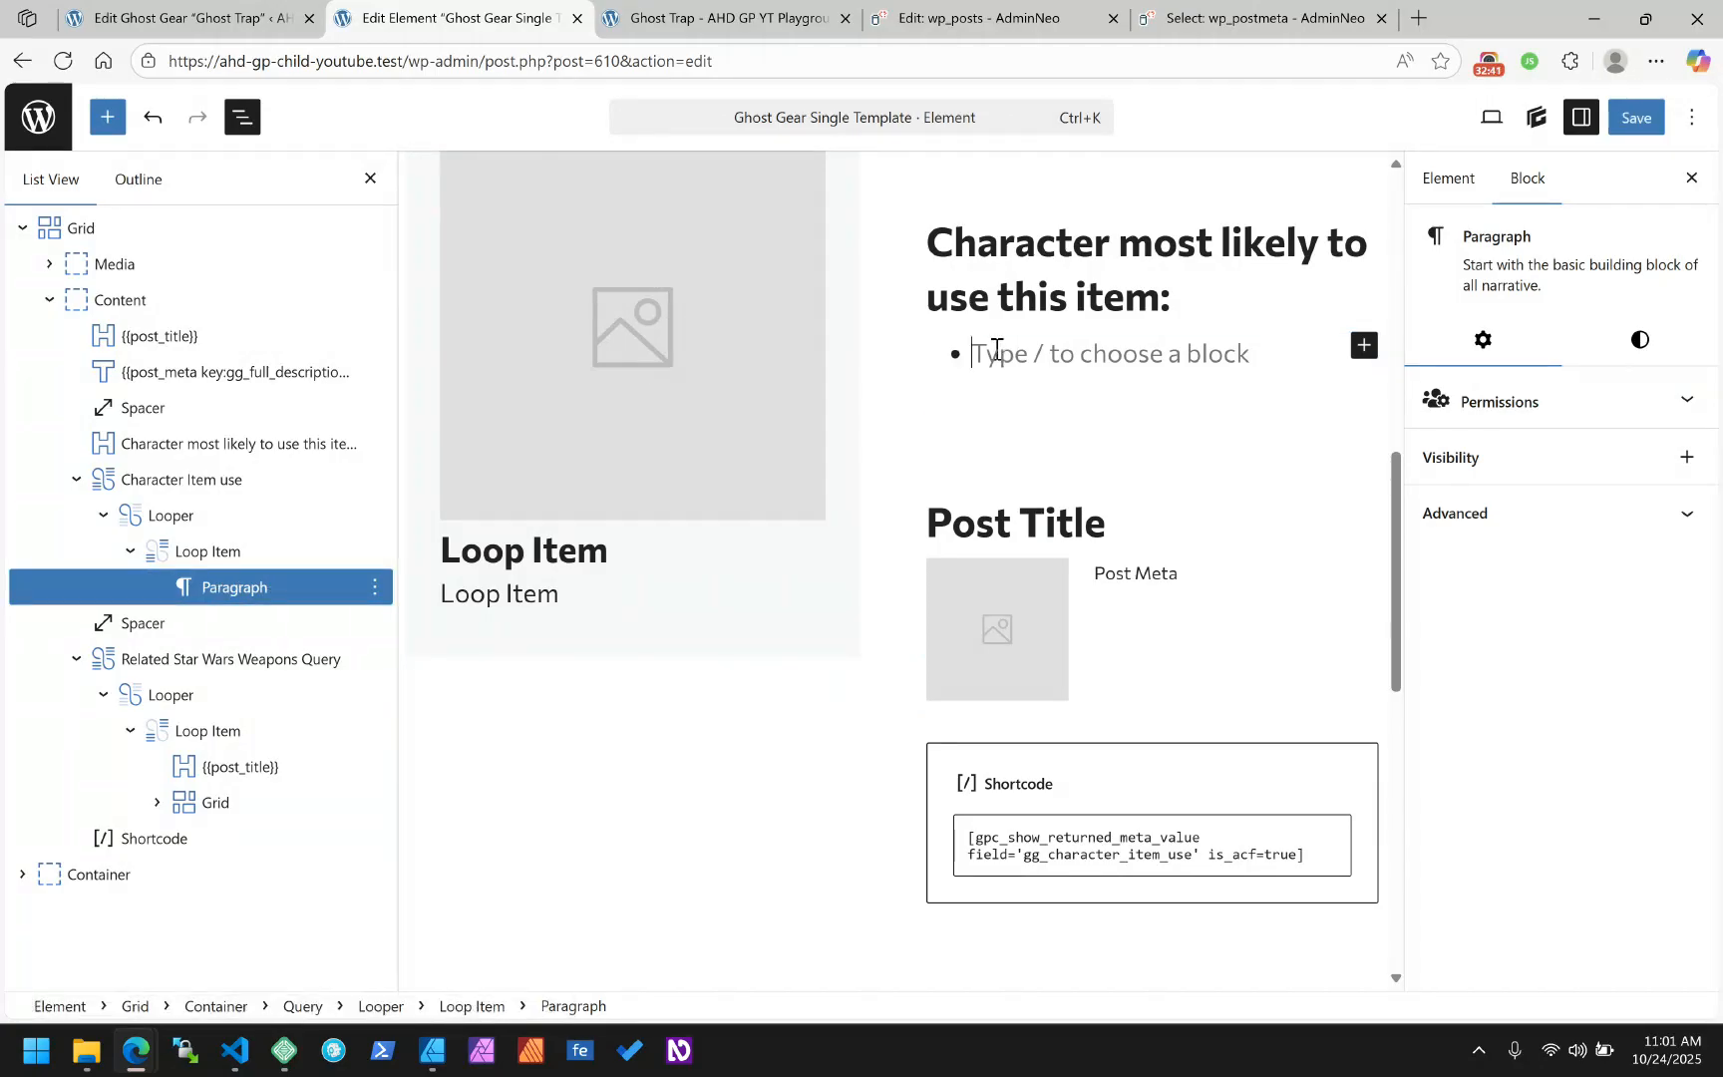
{"action": "type", "text": "/"}
{"action": "key", "text": "Return"}
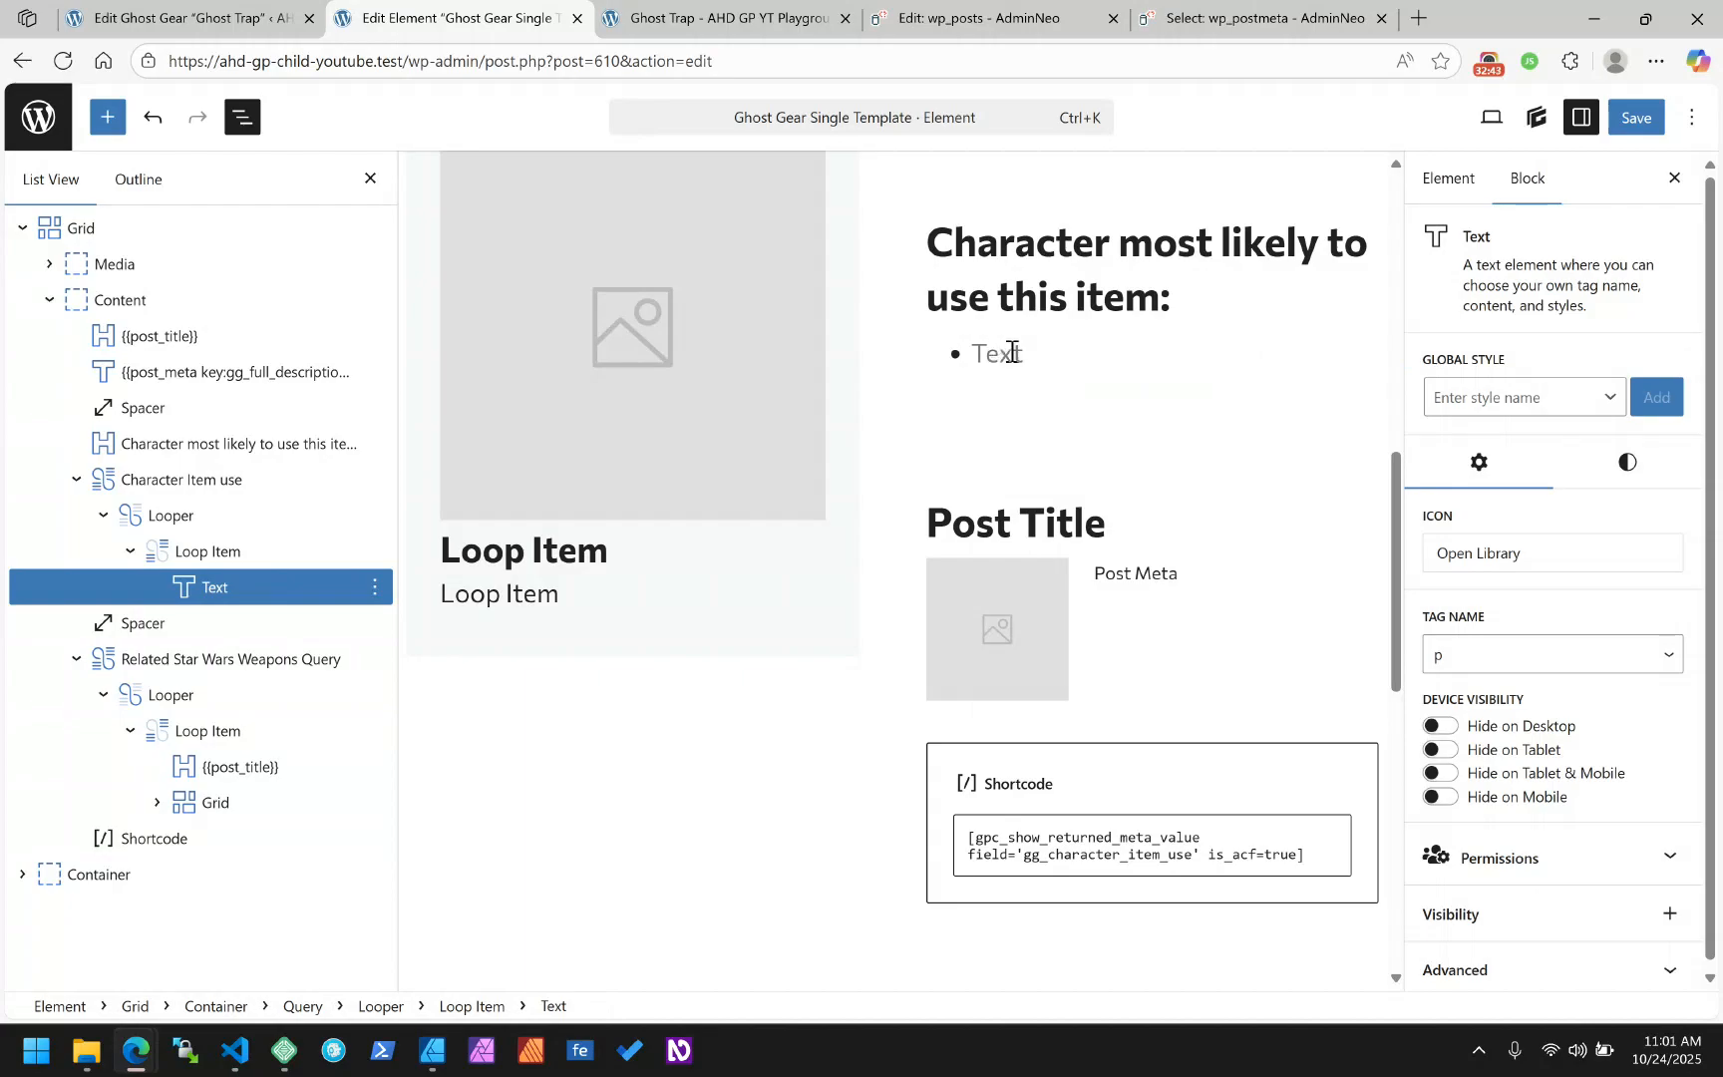
{"action": "left_click", "coordinate": [1032, 296]}
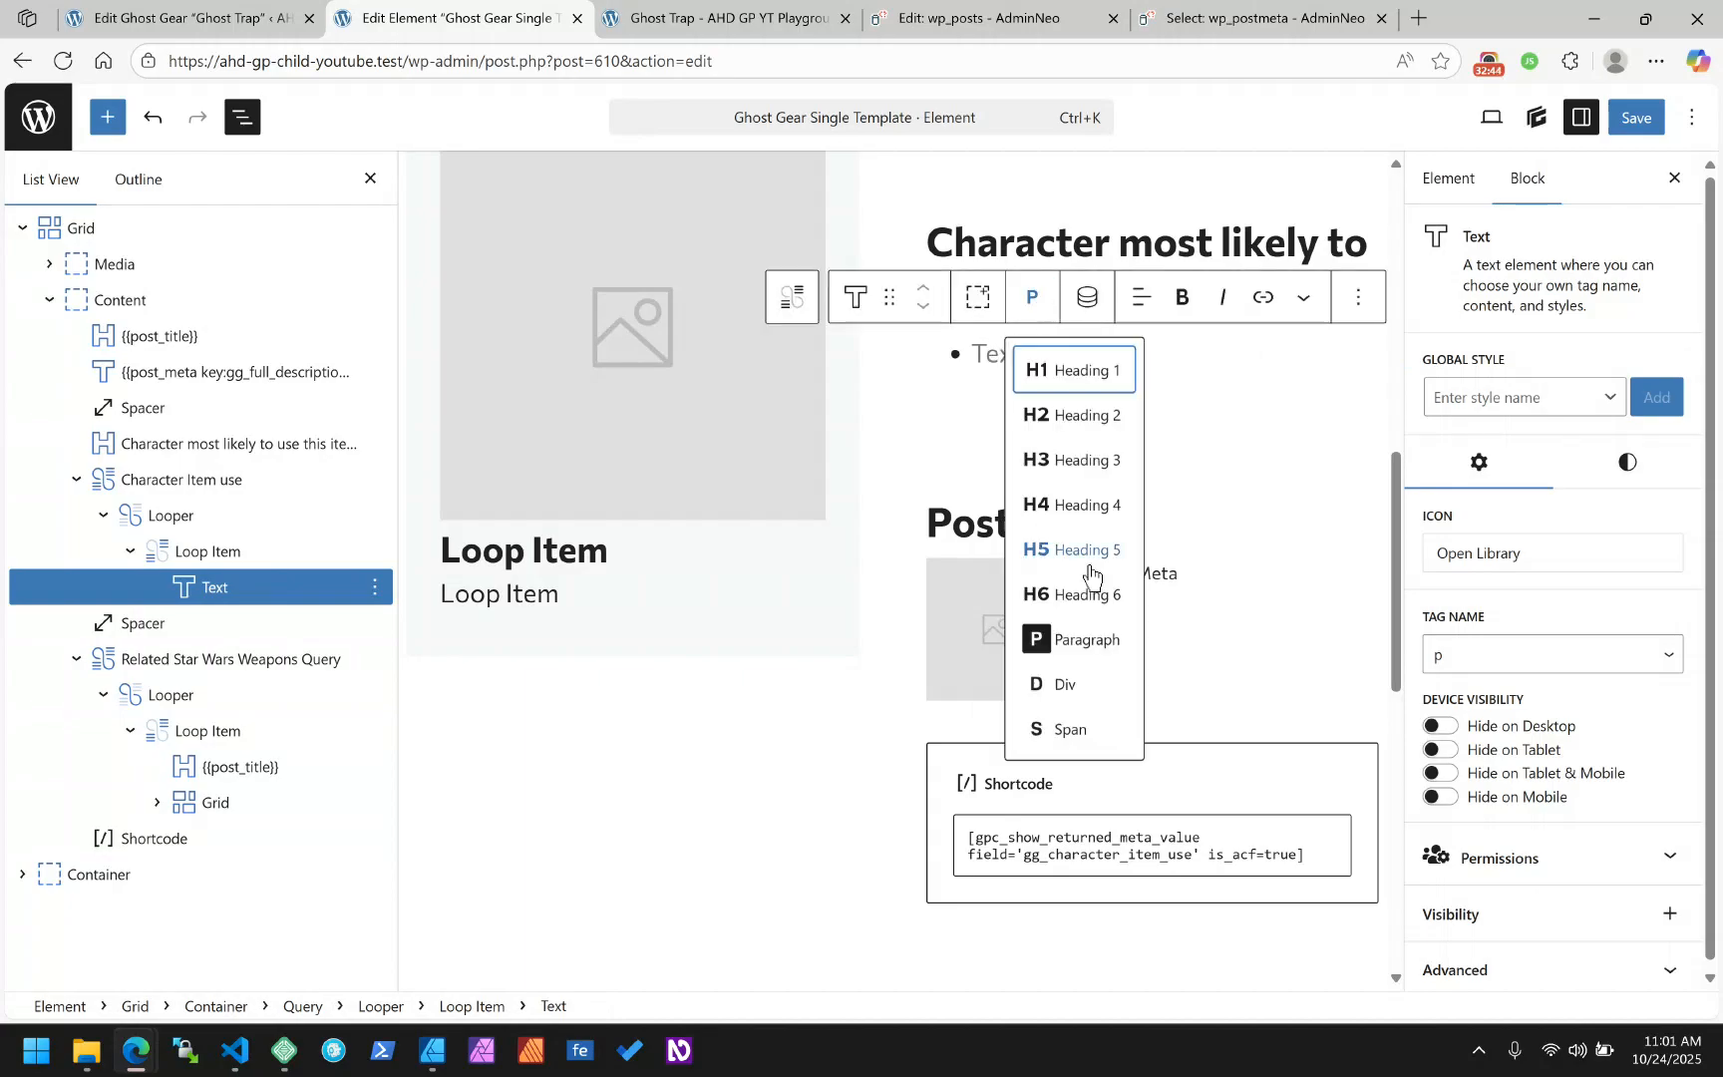
{"action": "left_click", "coordinate": [1070, 730]}
Choose Post Meta as the new Text block's dynamic tag and add the meta key gg_character_item_use
{"action": "left_click", "coordinate": [1086, 297]}
{"action": "left_click", "coordinate": [669, 359]}
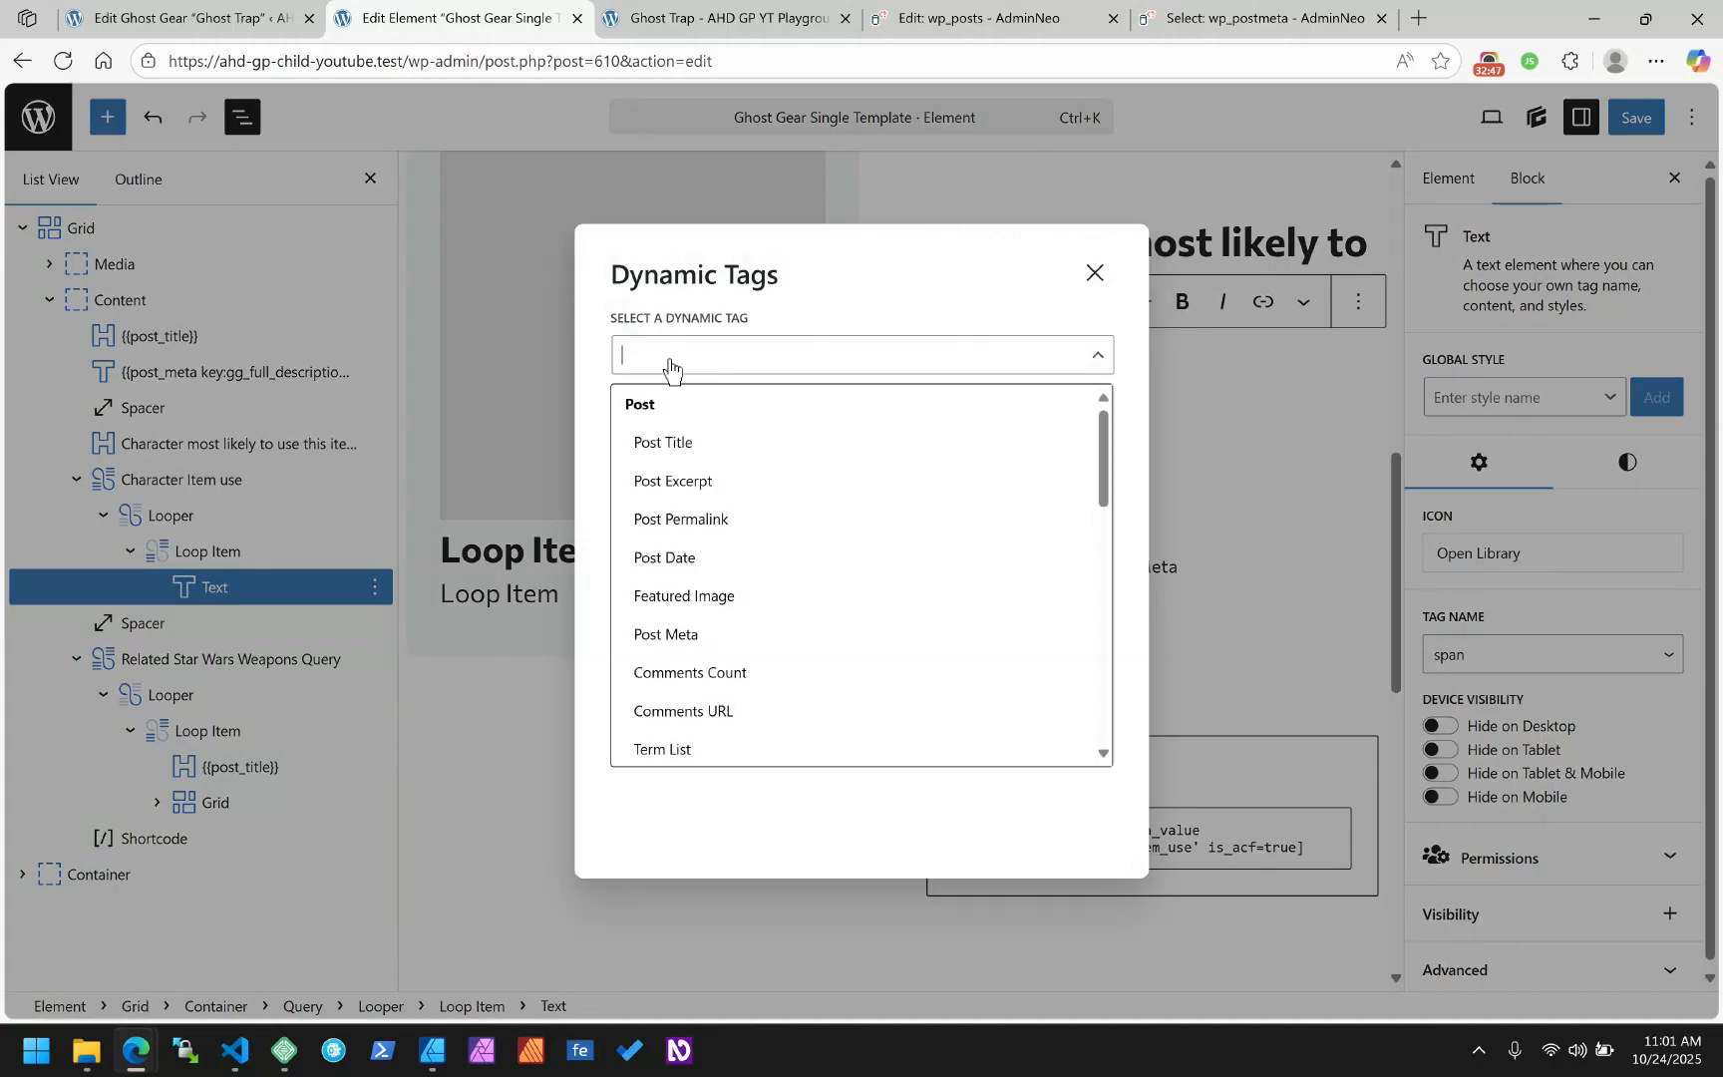
{"action": "left_click", "coordinate": [678, 638]}
{"action": "left_click", "coordinate": [708, 558]}
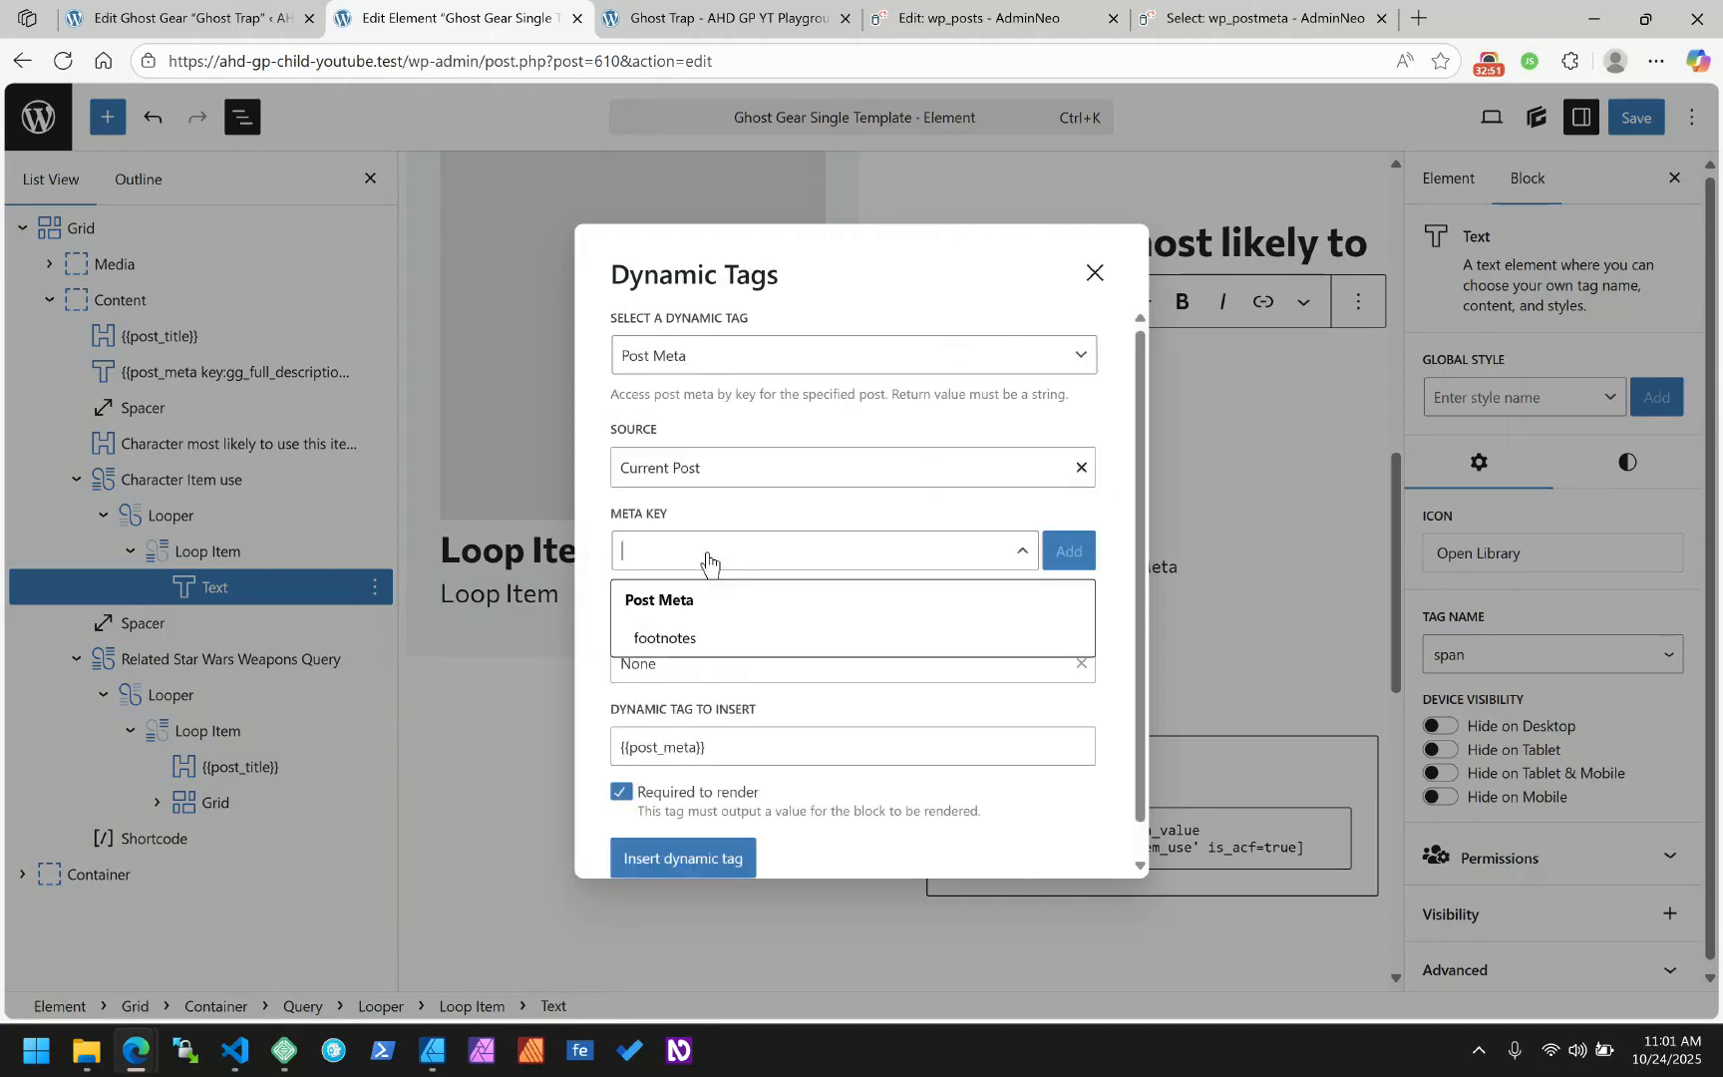
{"action": "type", "text": "gg_character"}
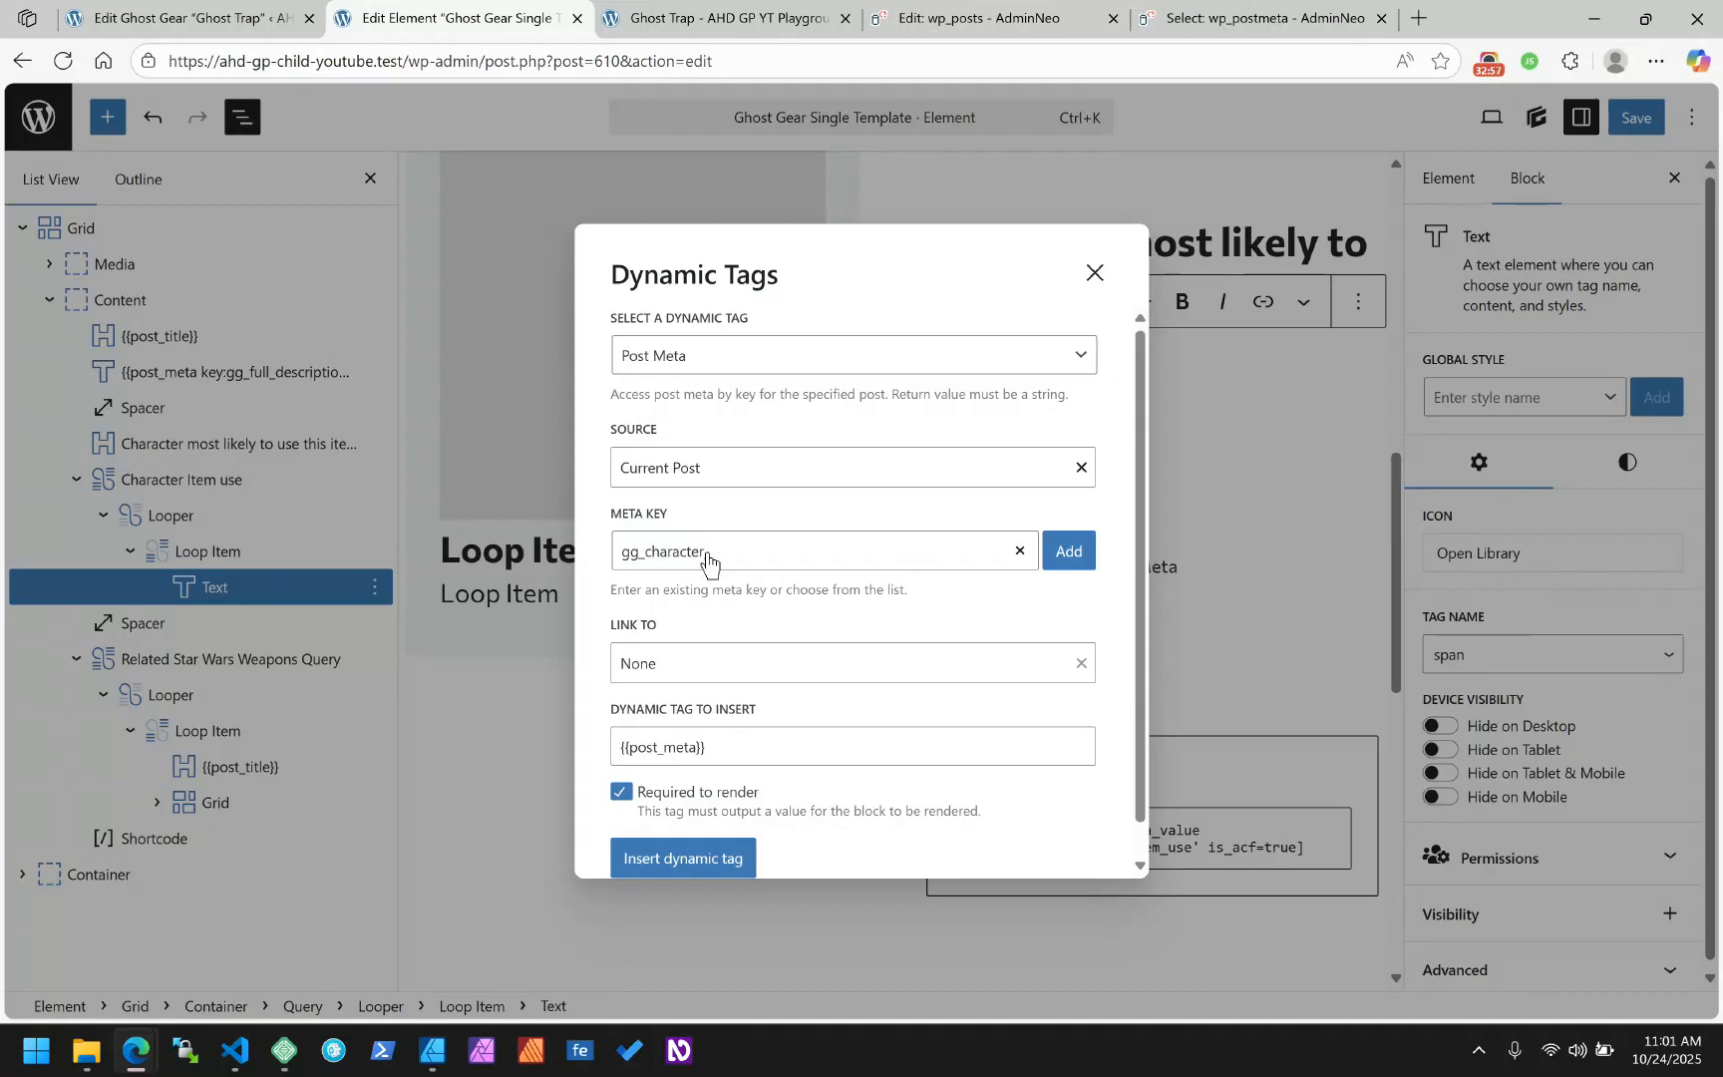
{"action": "type", "text": "_item_use"}
{"action": "left_click", "coordinate": [1071, 558]}
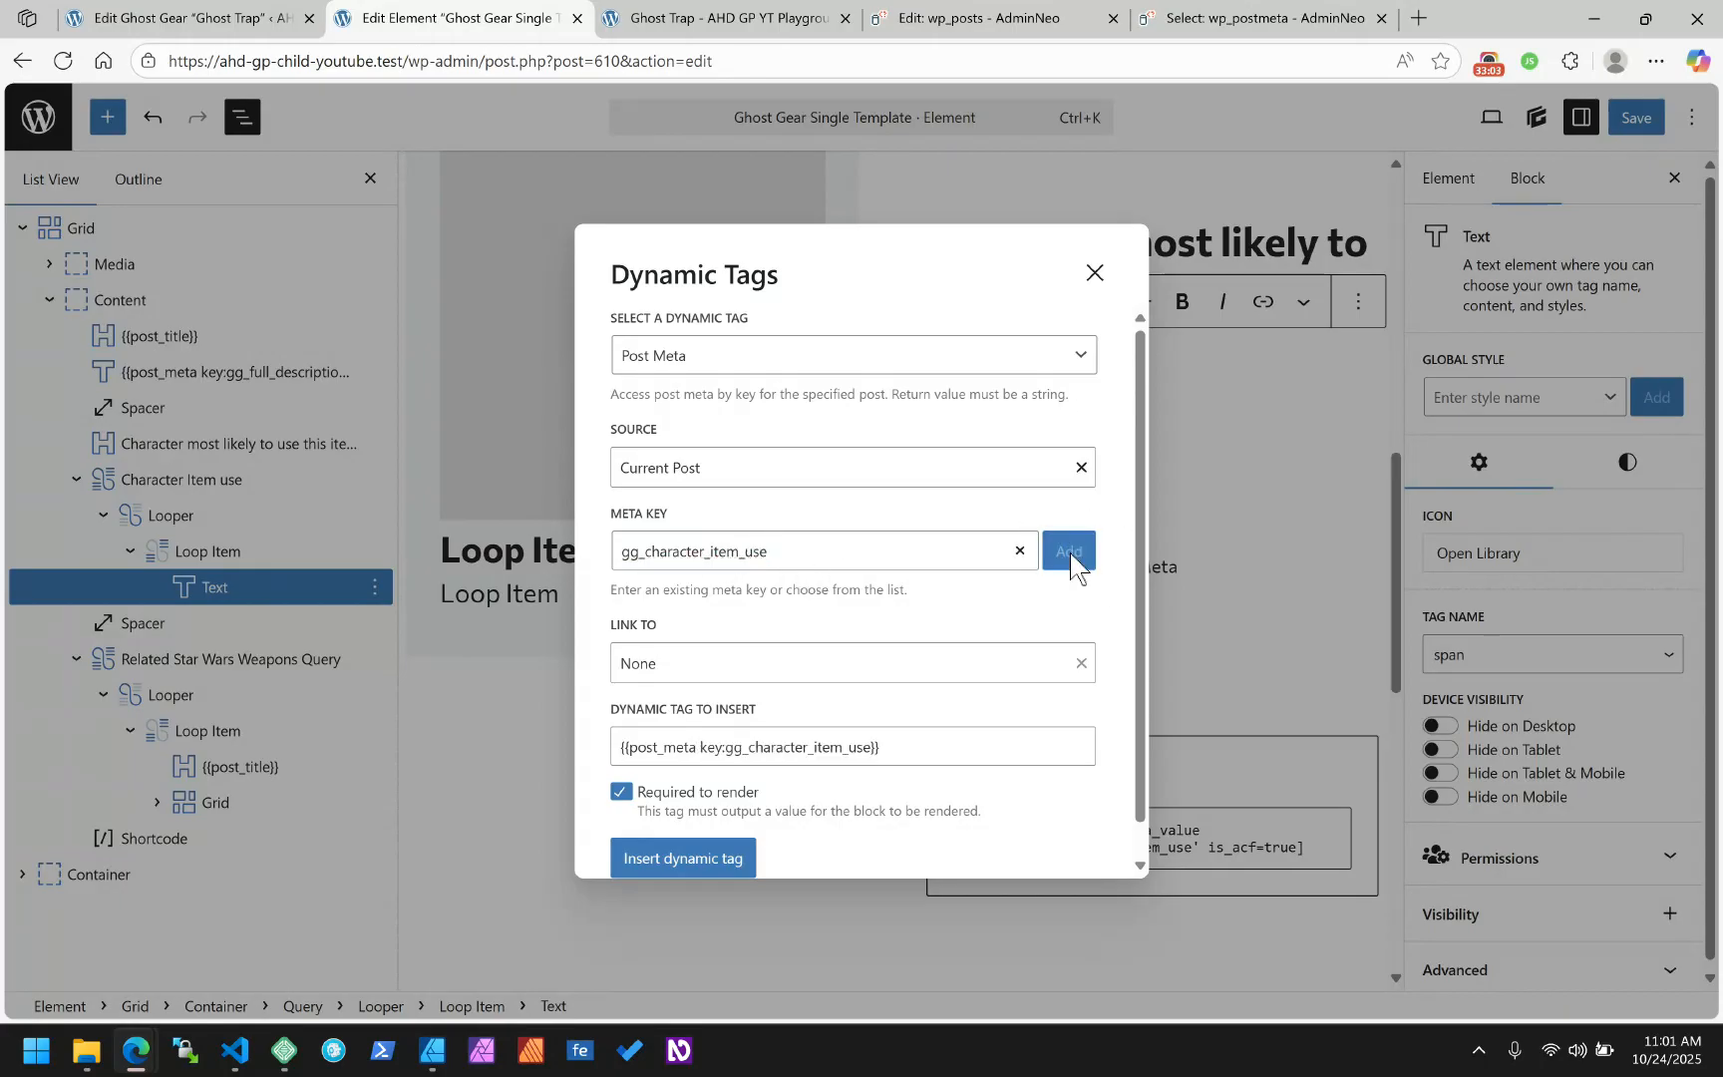
Insert the tag as {{post_meta key:gg_character_item_use.label}}, save the element, and check the list on the reloaded Ghost Trap page
{"action": "left_click", "coordinate": [865, 748]}
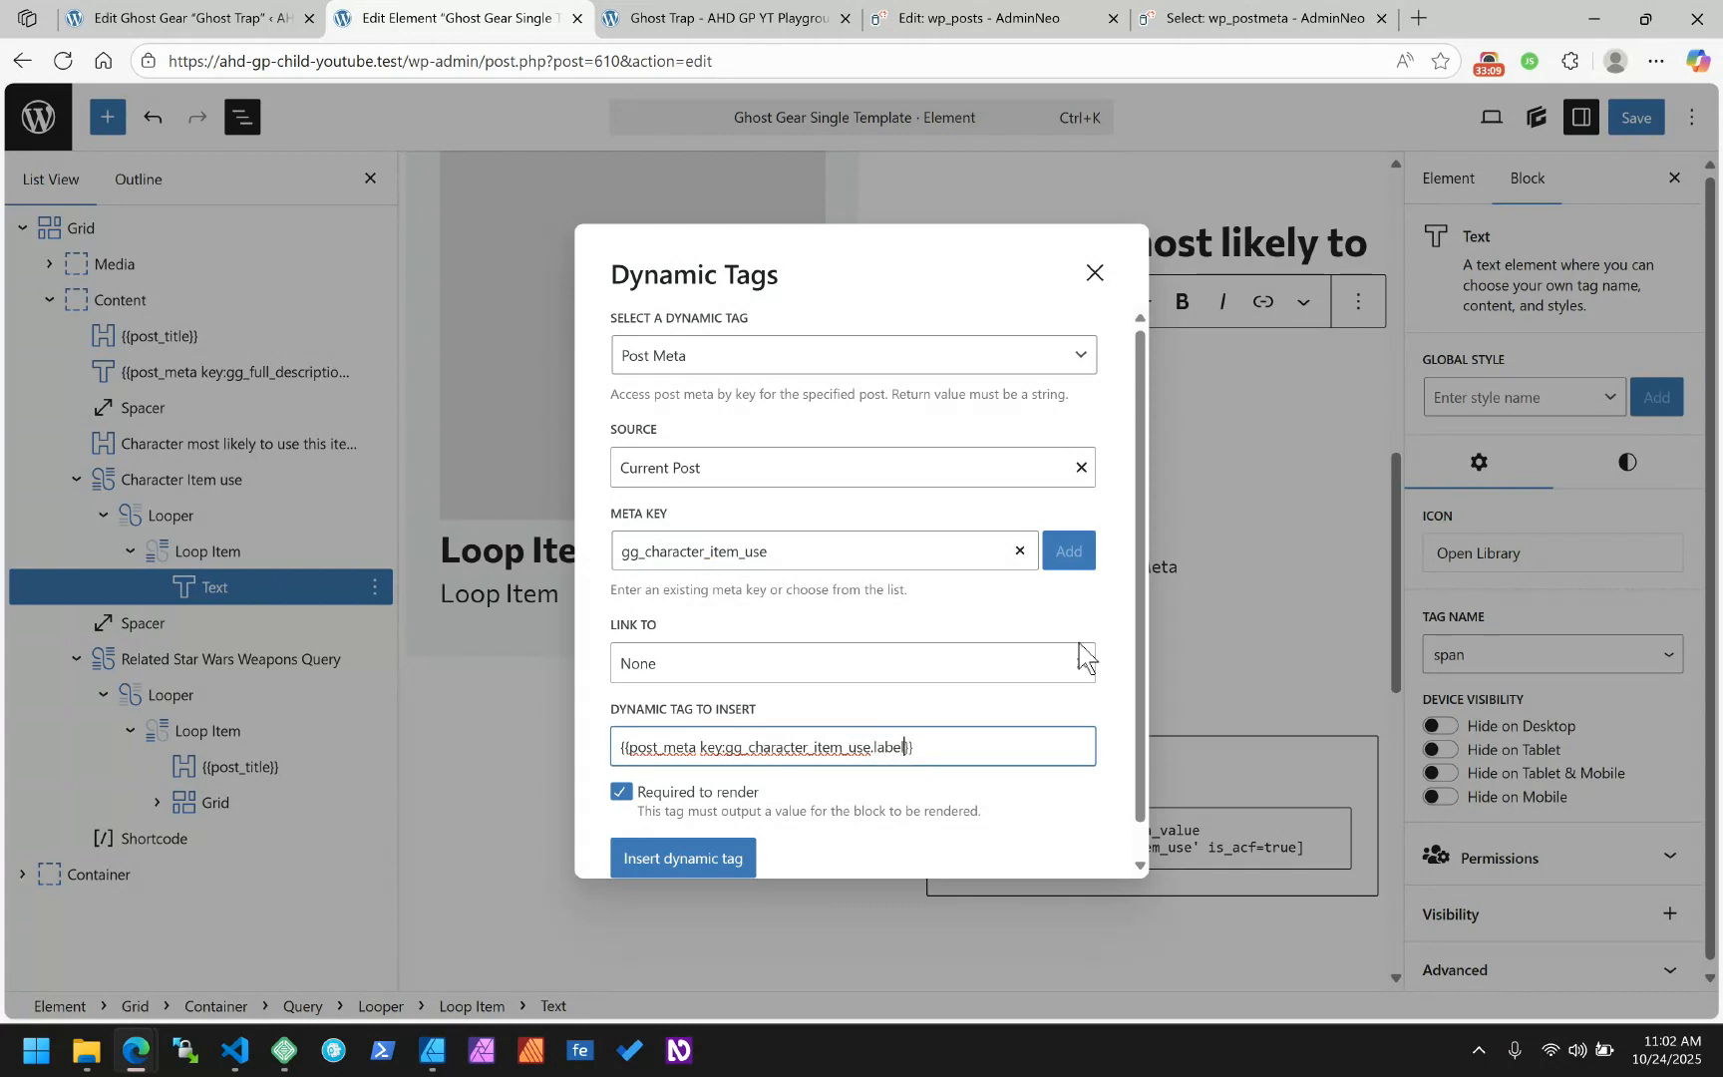
{"action": "left_click", "coordinate": [749, 855]}
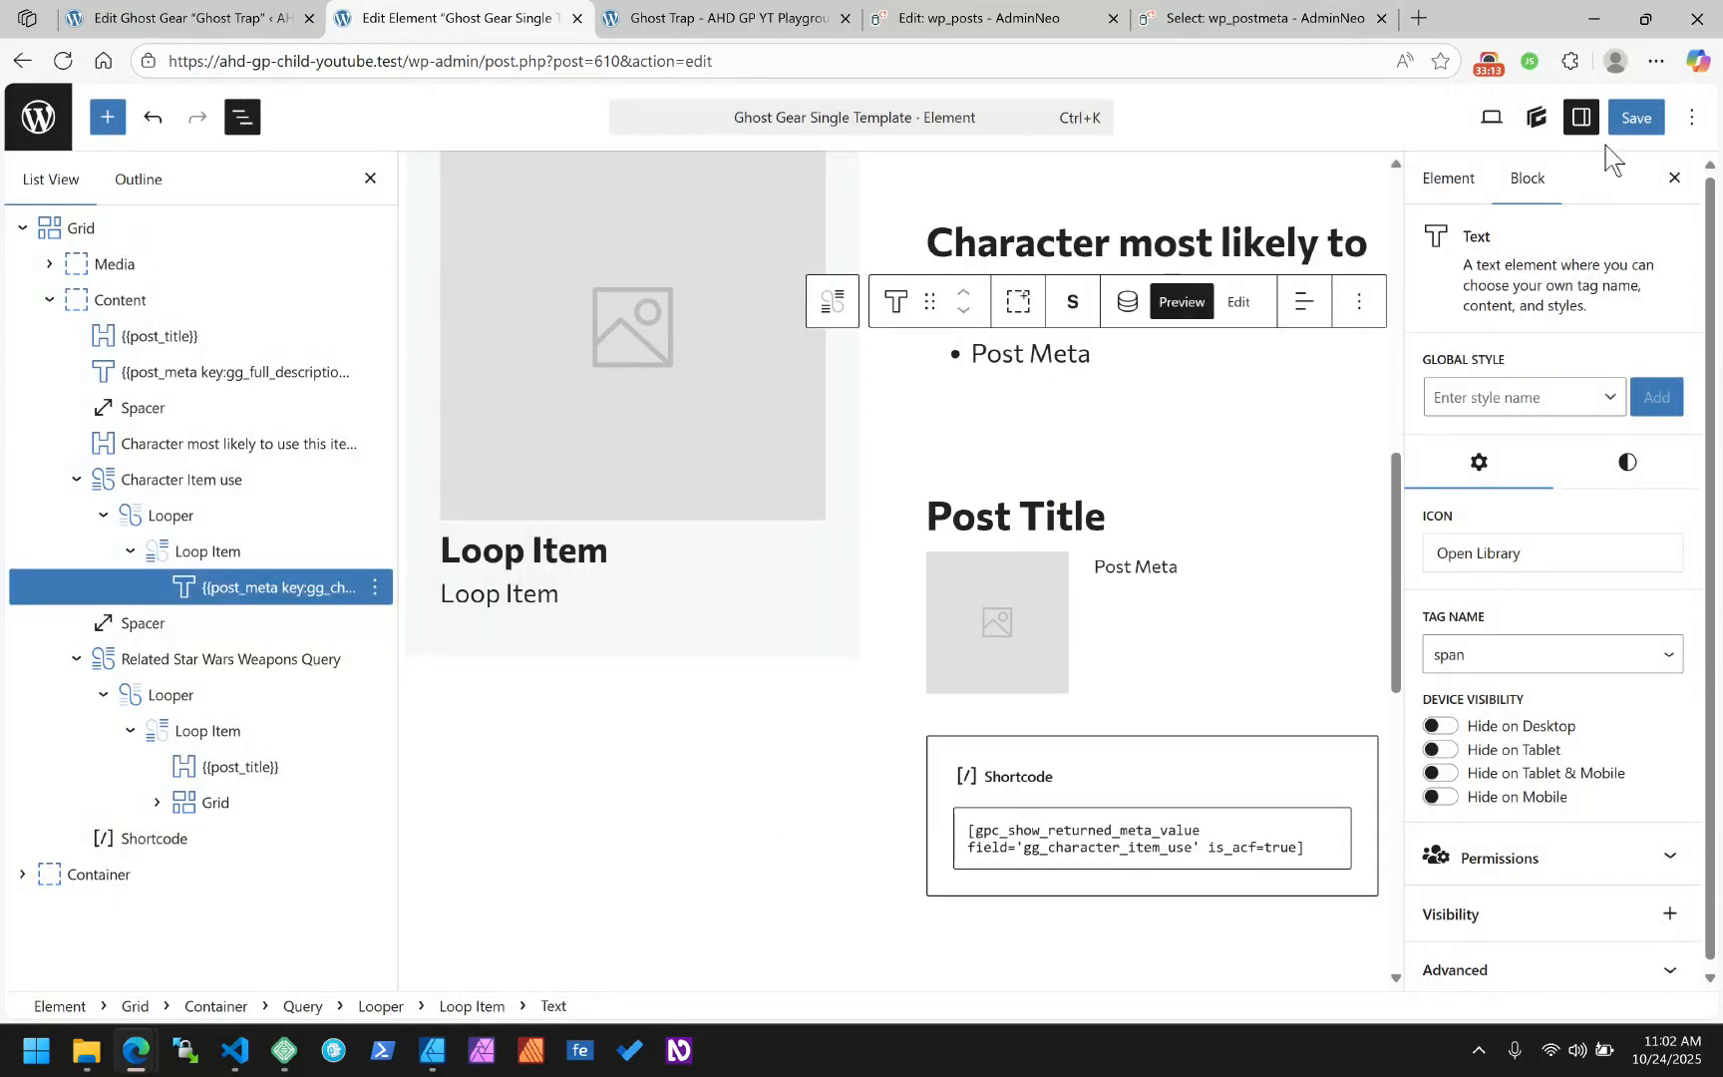
{"action": "left_click", "coordinate": [1633, 127]}
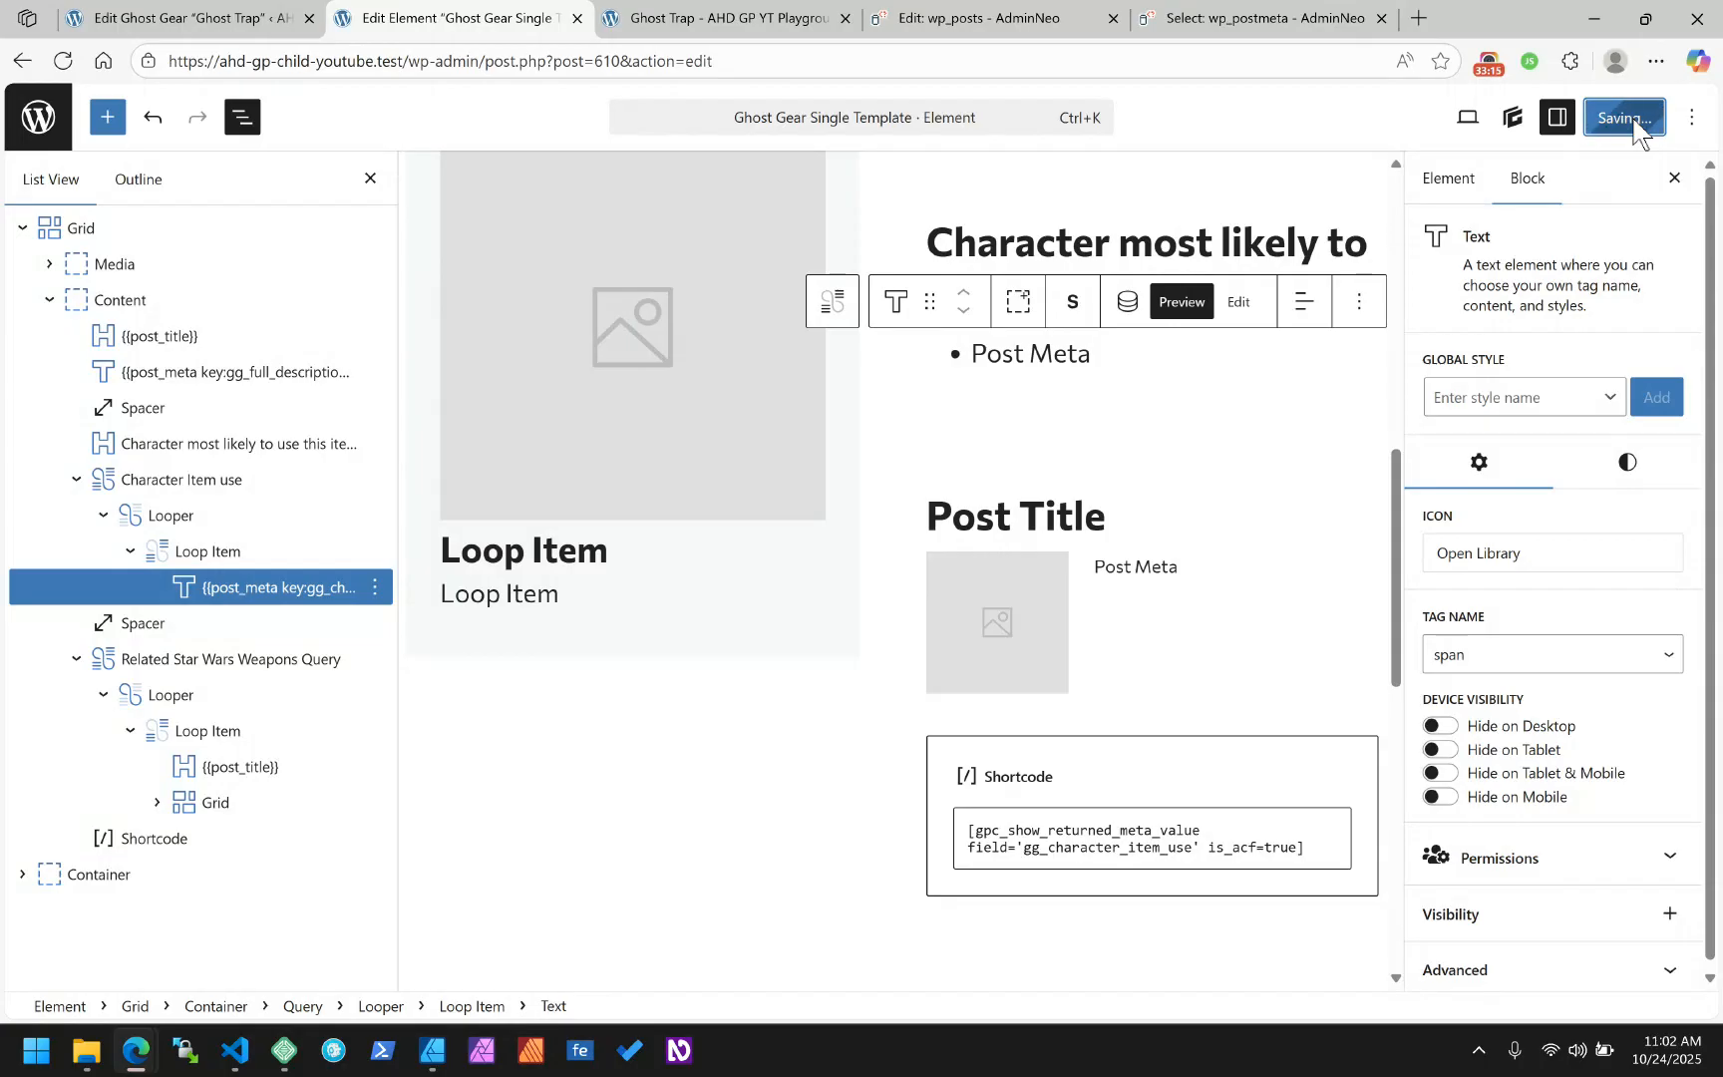
{"action": "left_click", "coordinate": [718, 17]}
{"action": "left_click", "coordinate": [62, 61]}
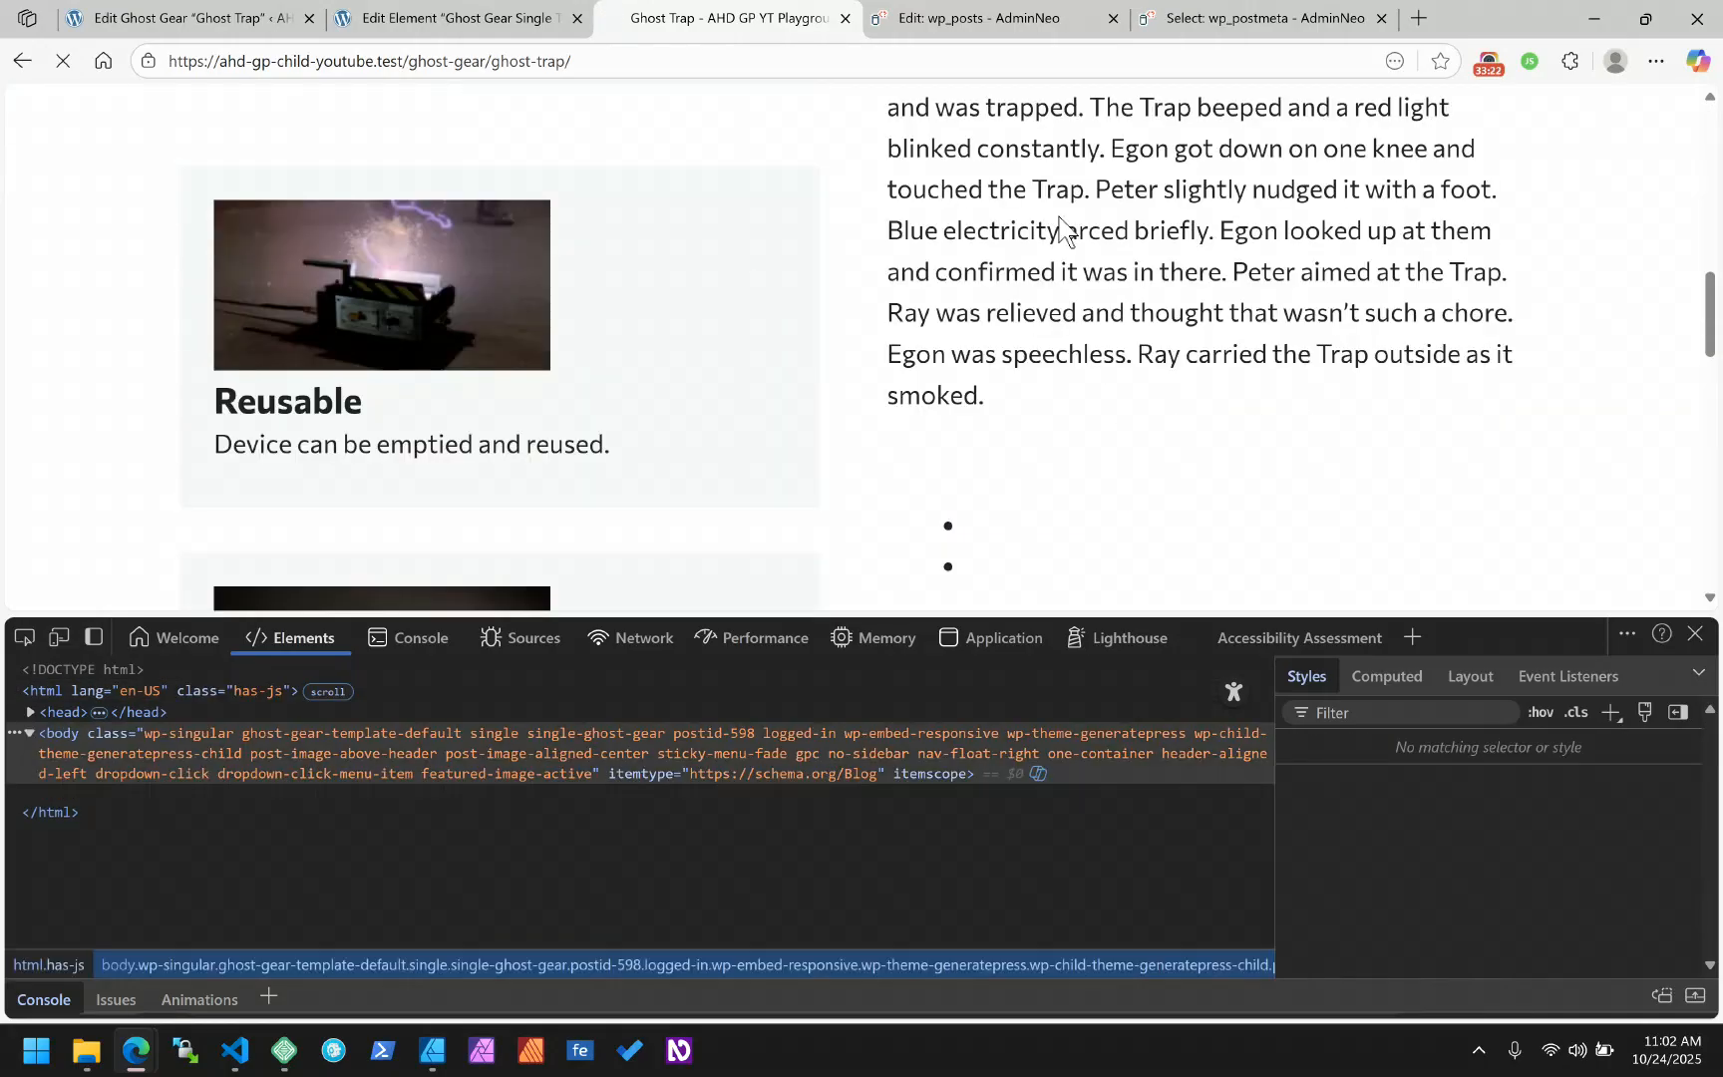
{"action": "left_click", "coordinate": [399, 18]}
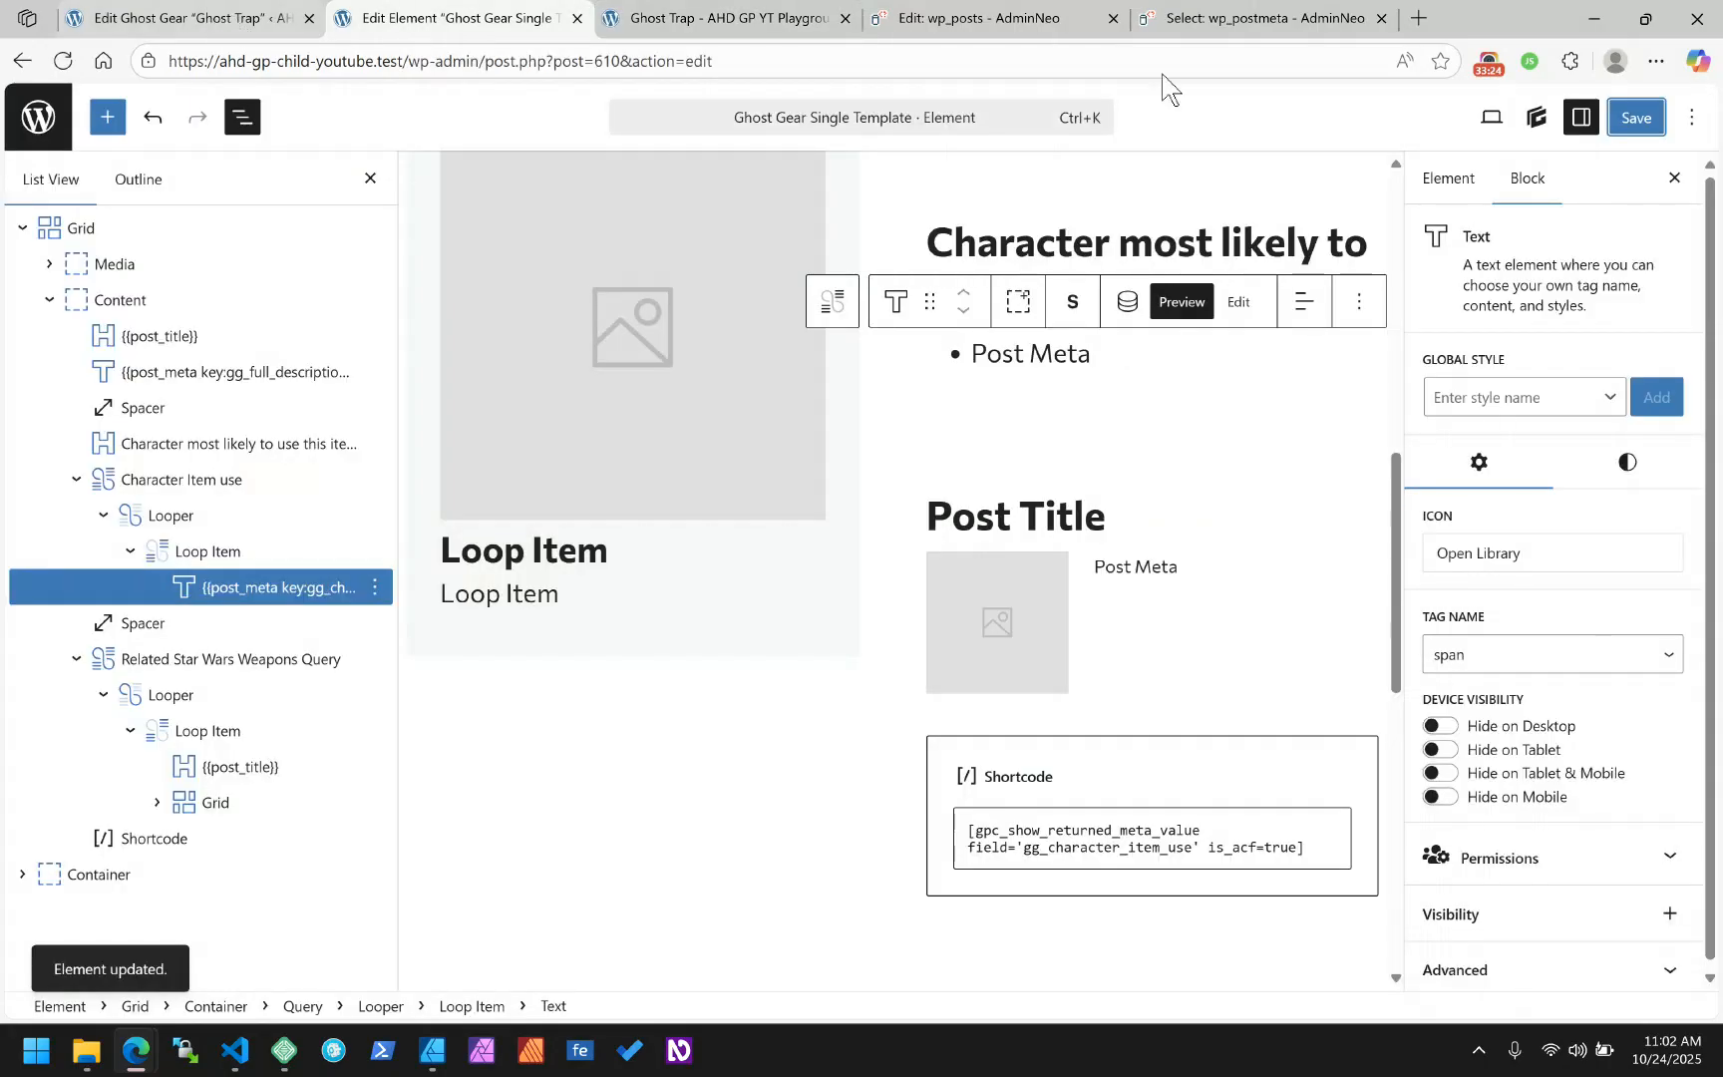
{"action": "left_click", "coordinate": [1487, 63]}
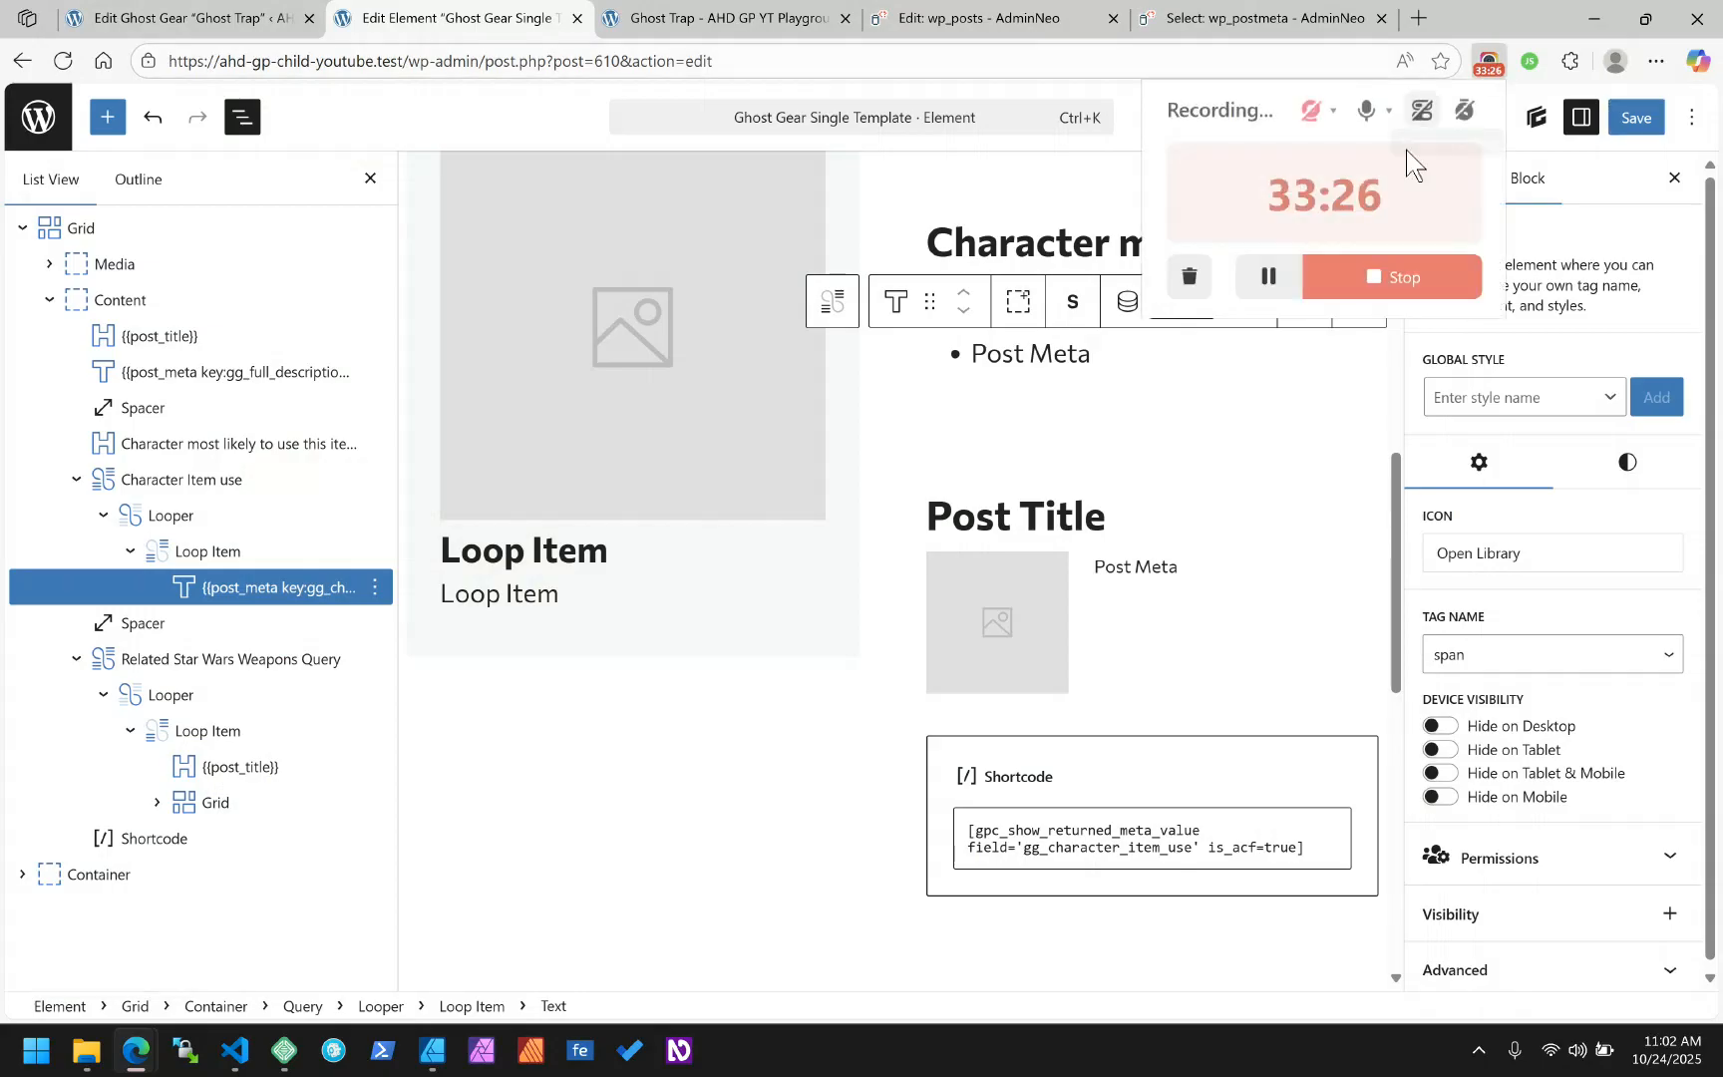
{"action": "left_click", "coordinate": [1268, 276]}
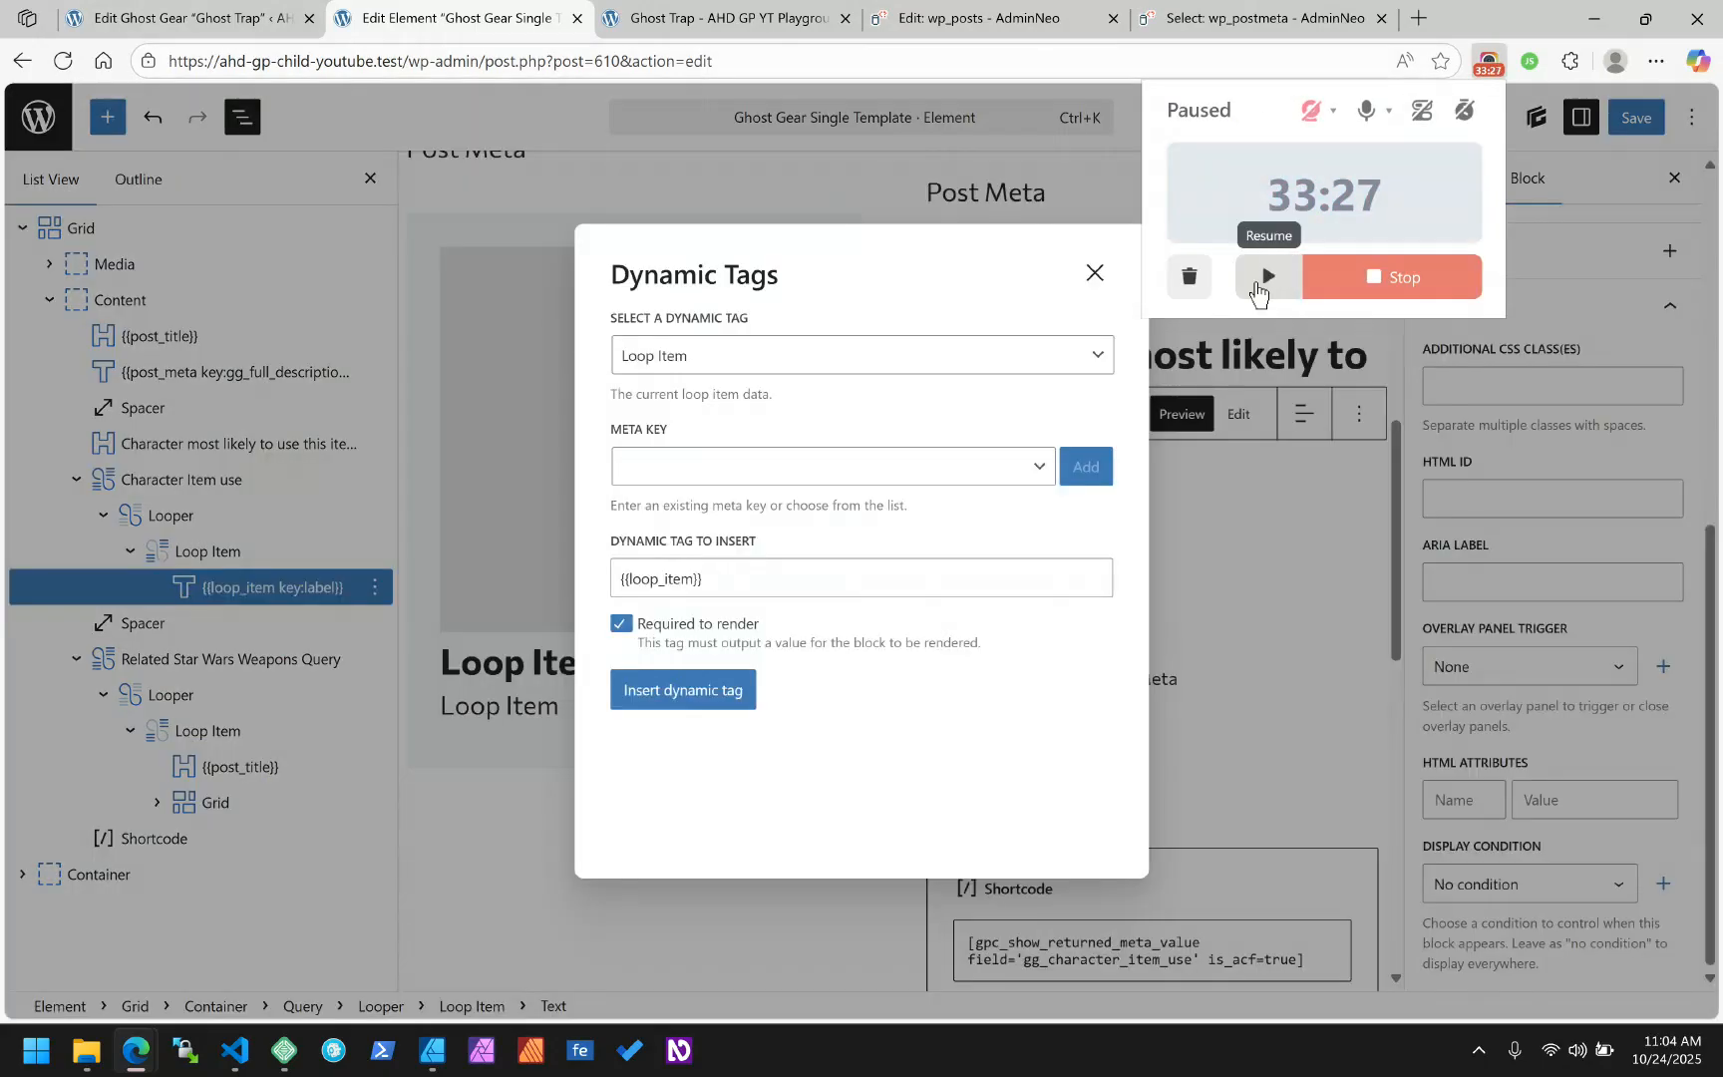
{"action": "left_click", "coordinate": [1268, 276]}
{"action": "left_click", "coordinate": [958, 282]}
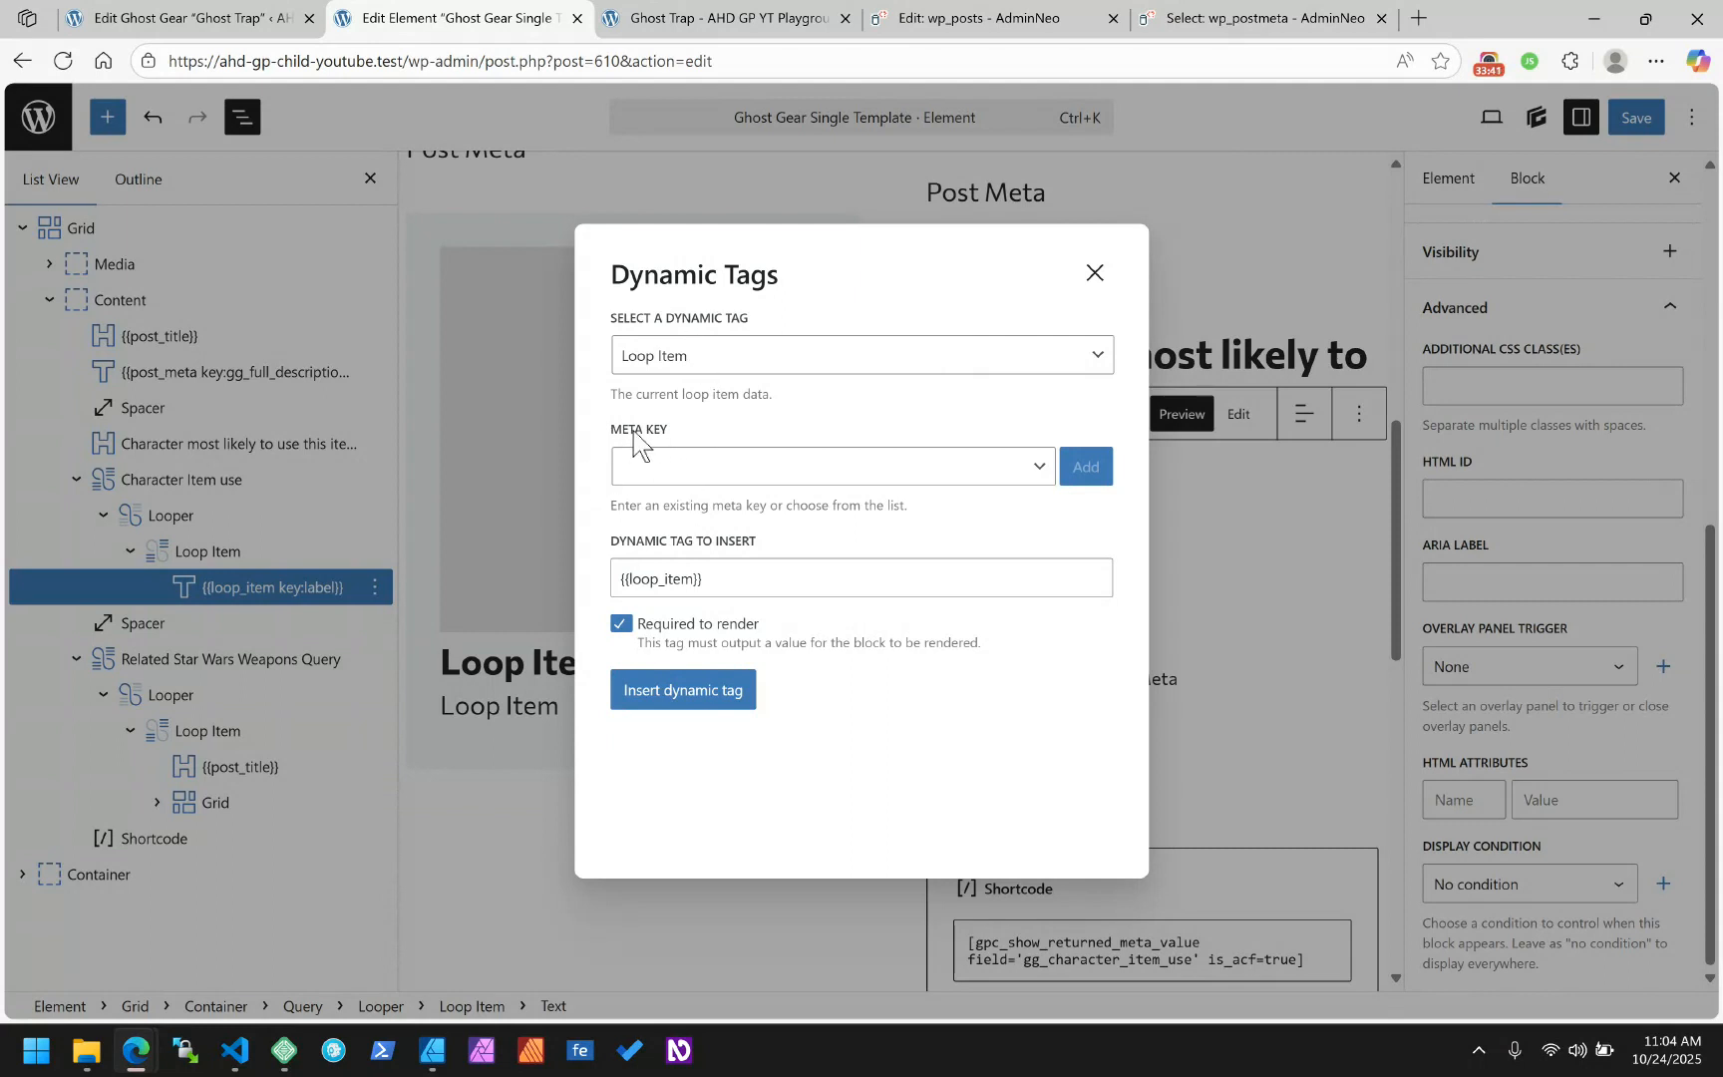
Examine the printed character array on the Ghost Trap page, focusing on the value and label keys of its first entry
{"action": "left_click", "coordinate": [694, 14]}
{"action": "scroll", "coordinate": [1007, 339], "scroll_direction": "down", "scroll_amount": 8}
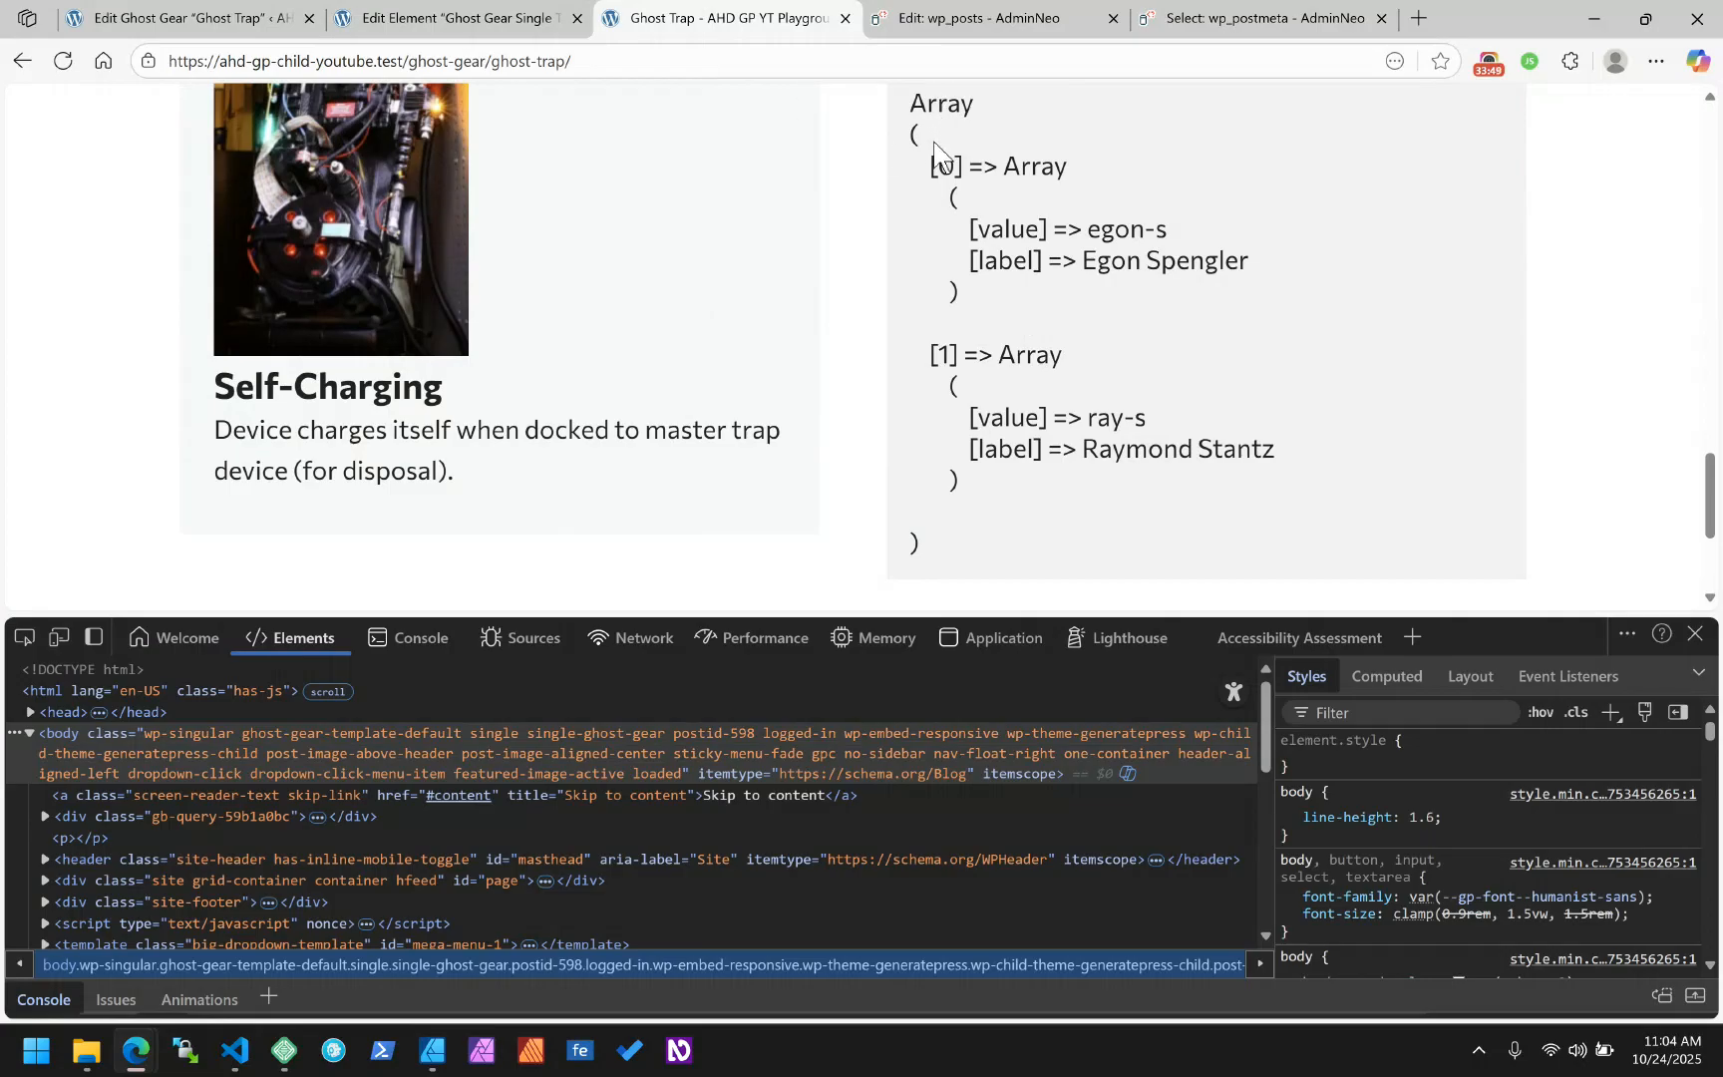
{"action": "left_click_drag", "start_coordinate": [931, 166], "coordinate": [965, 291]}
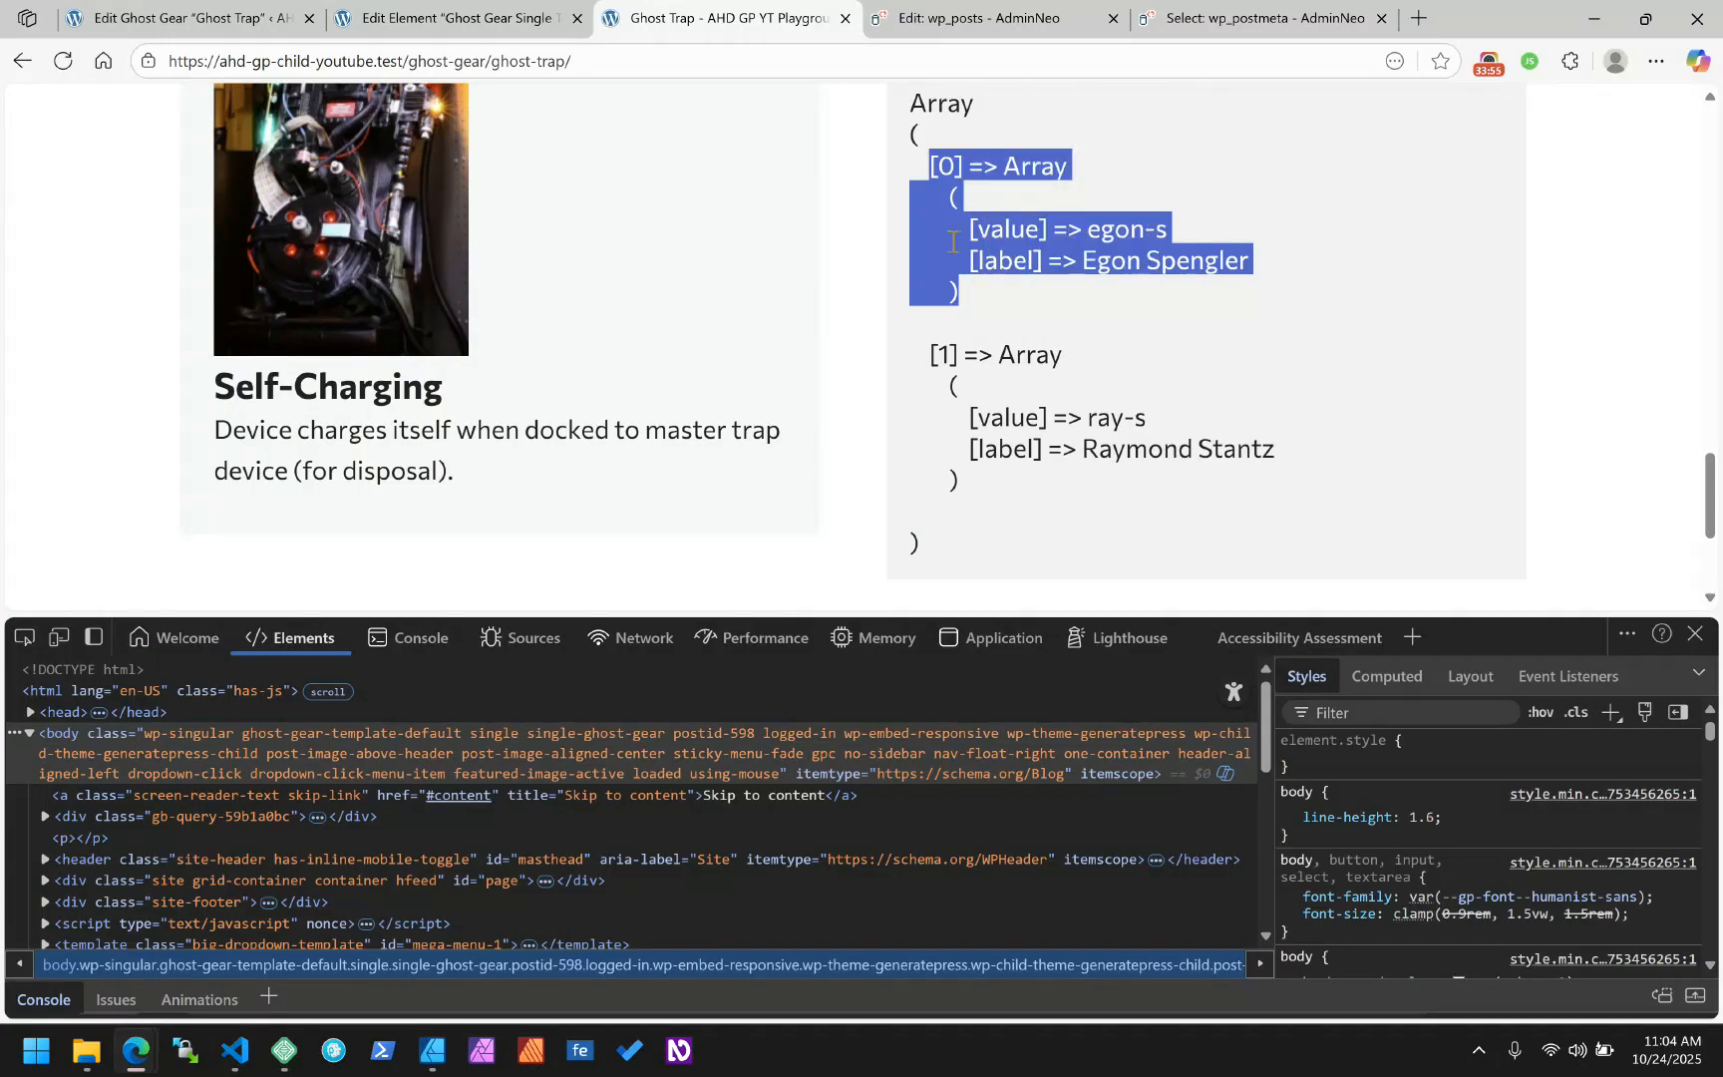
{"action": "double_click", "coordinate": [1008, 230]}
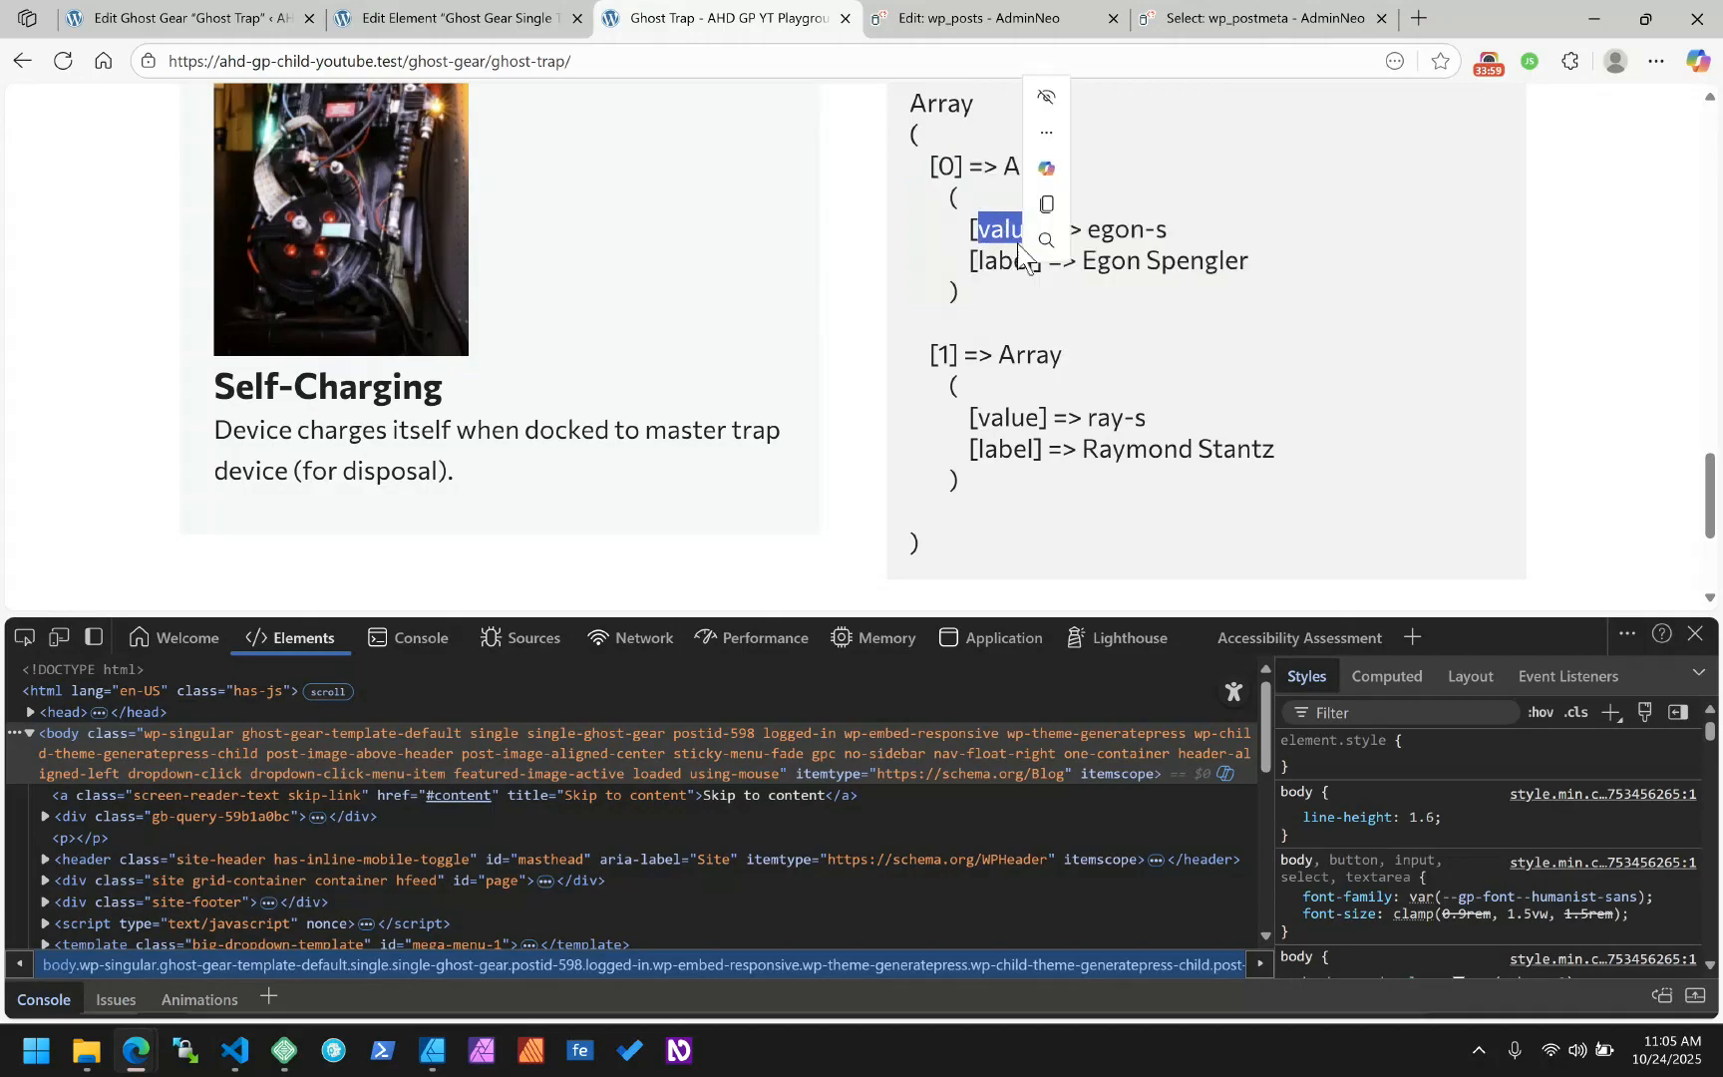
{"action": "double_click", "coordinate": [1000, 262]}
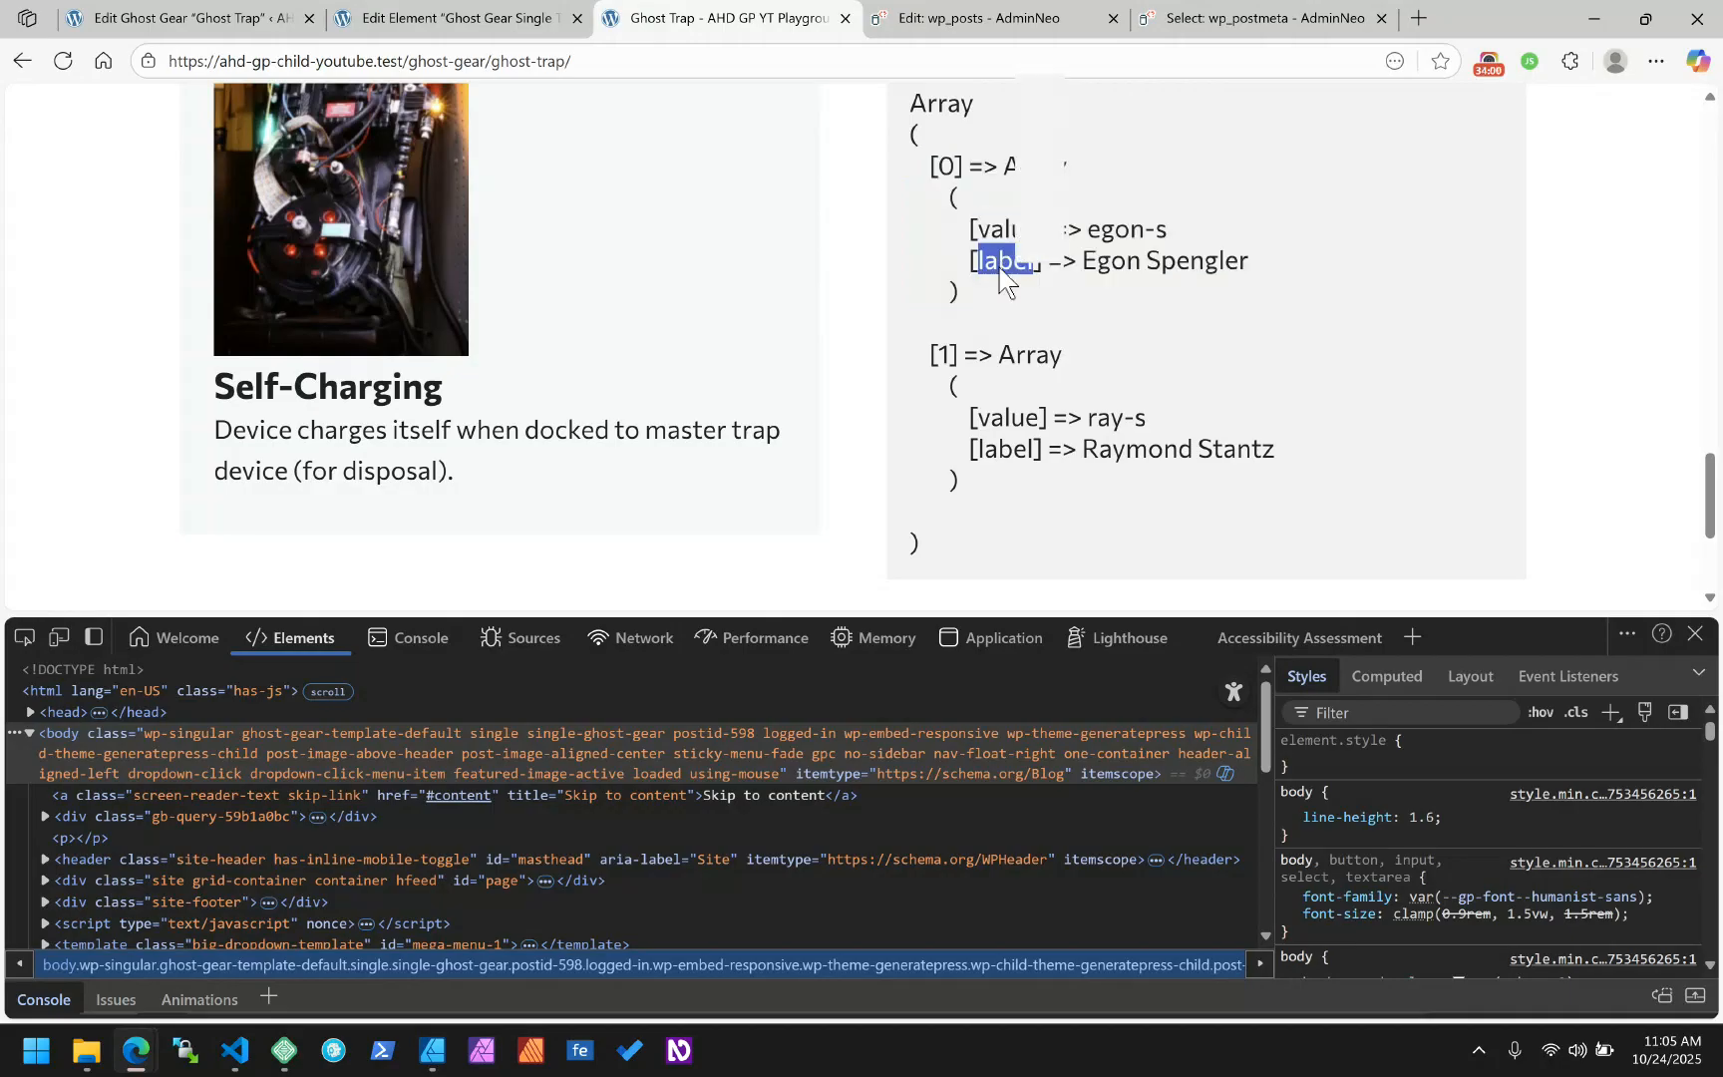
{"action": "left_click", "coordinate": [1288, 277]}
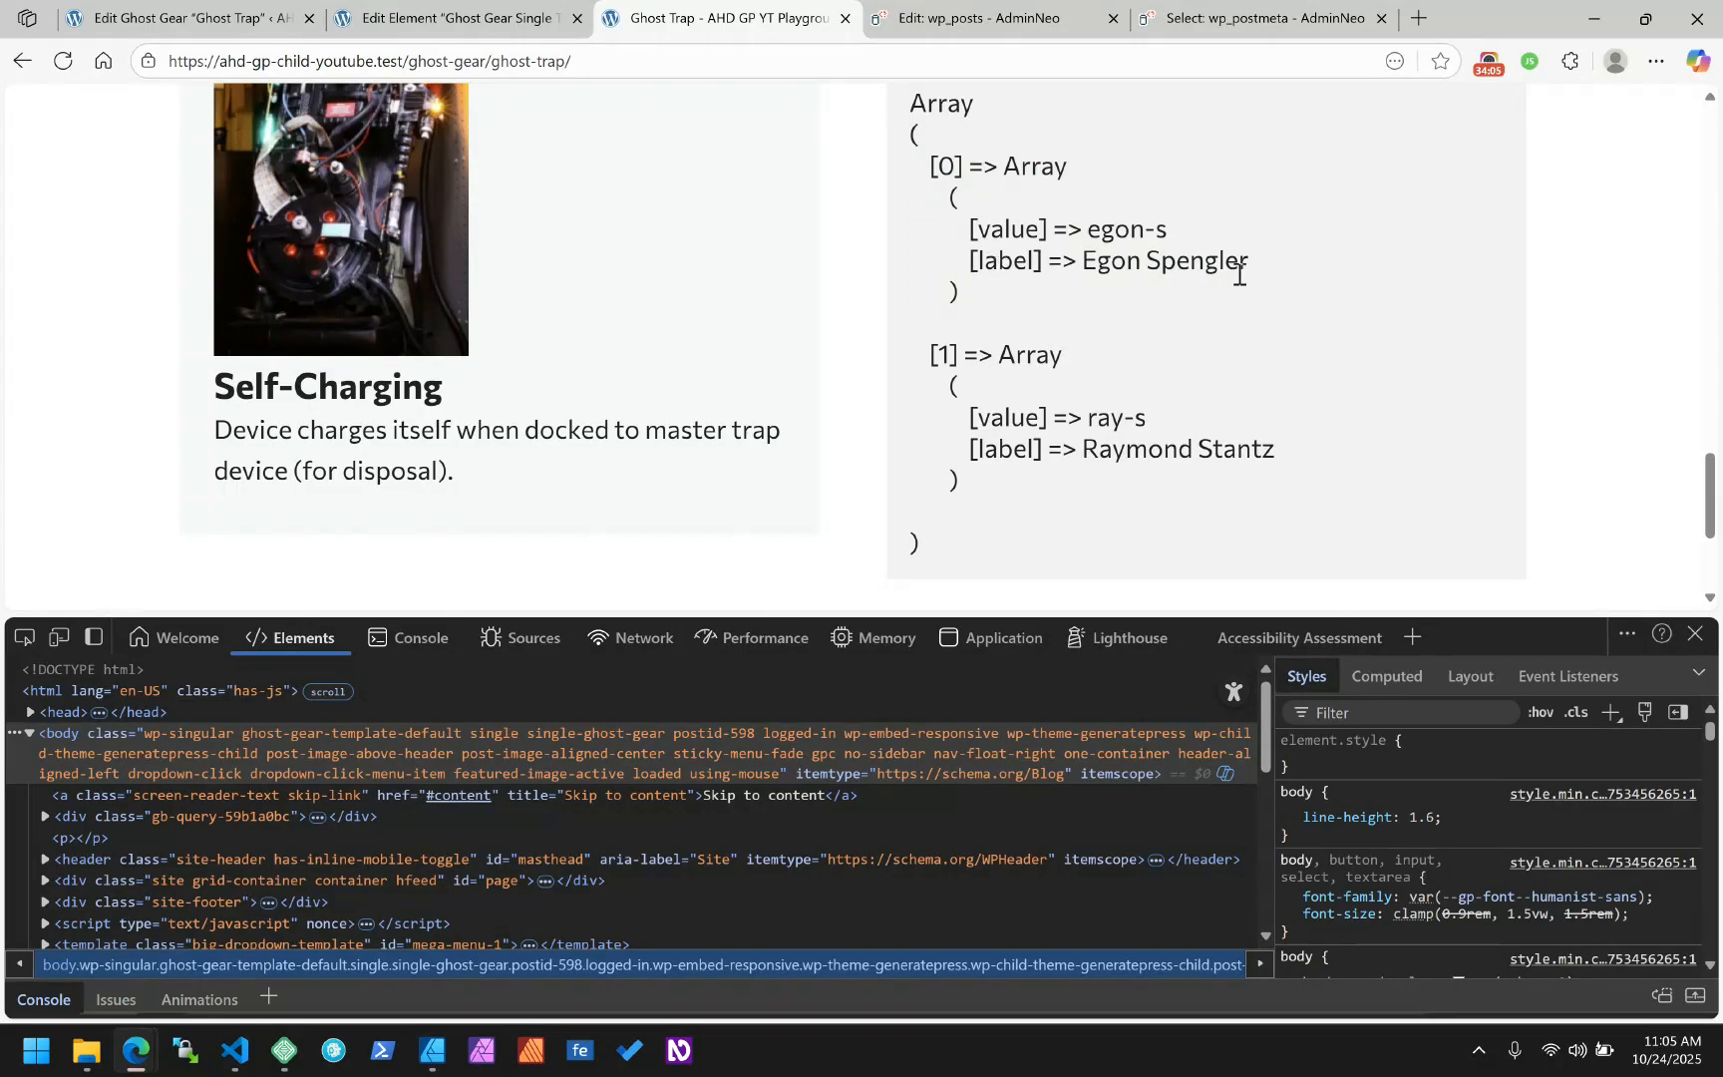
{"action": "double_click", "coordinate": [998, 231]}
{"action": "left_click", "coordinate": [1036, 241]}
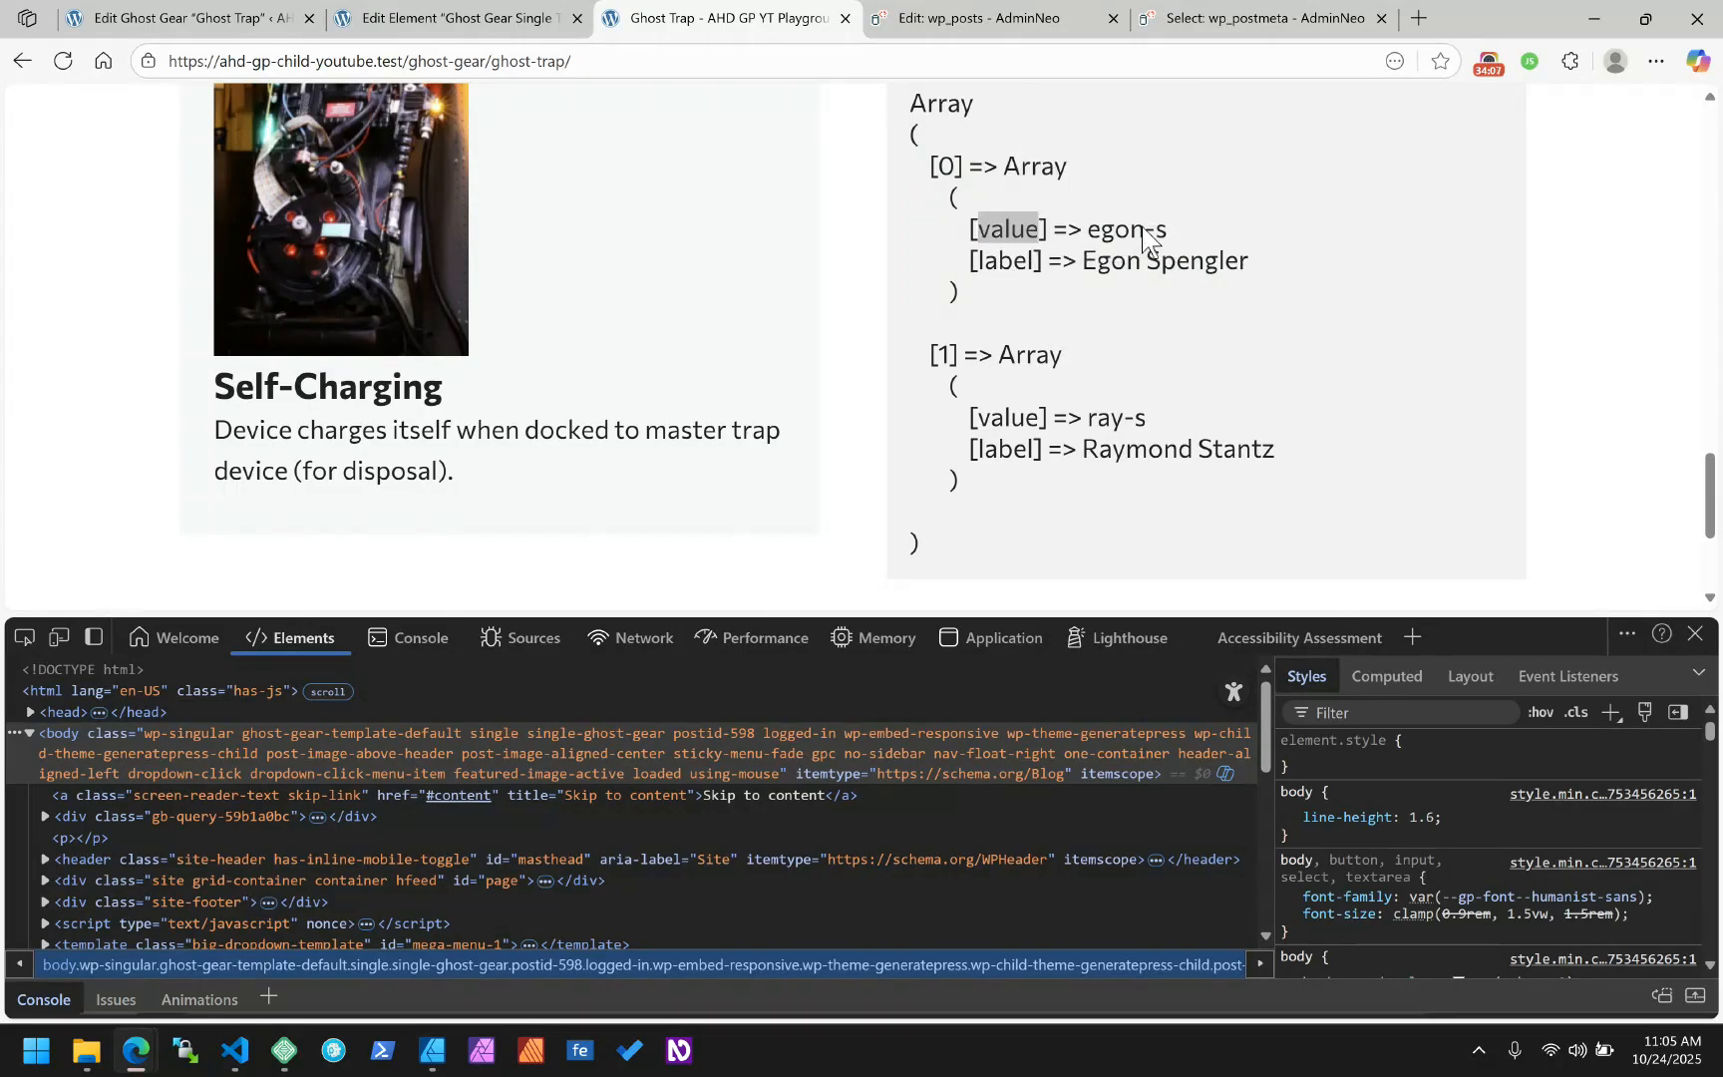
{"action": "left_click", "coordinate": [987, 20]}
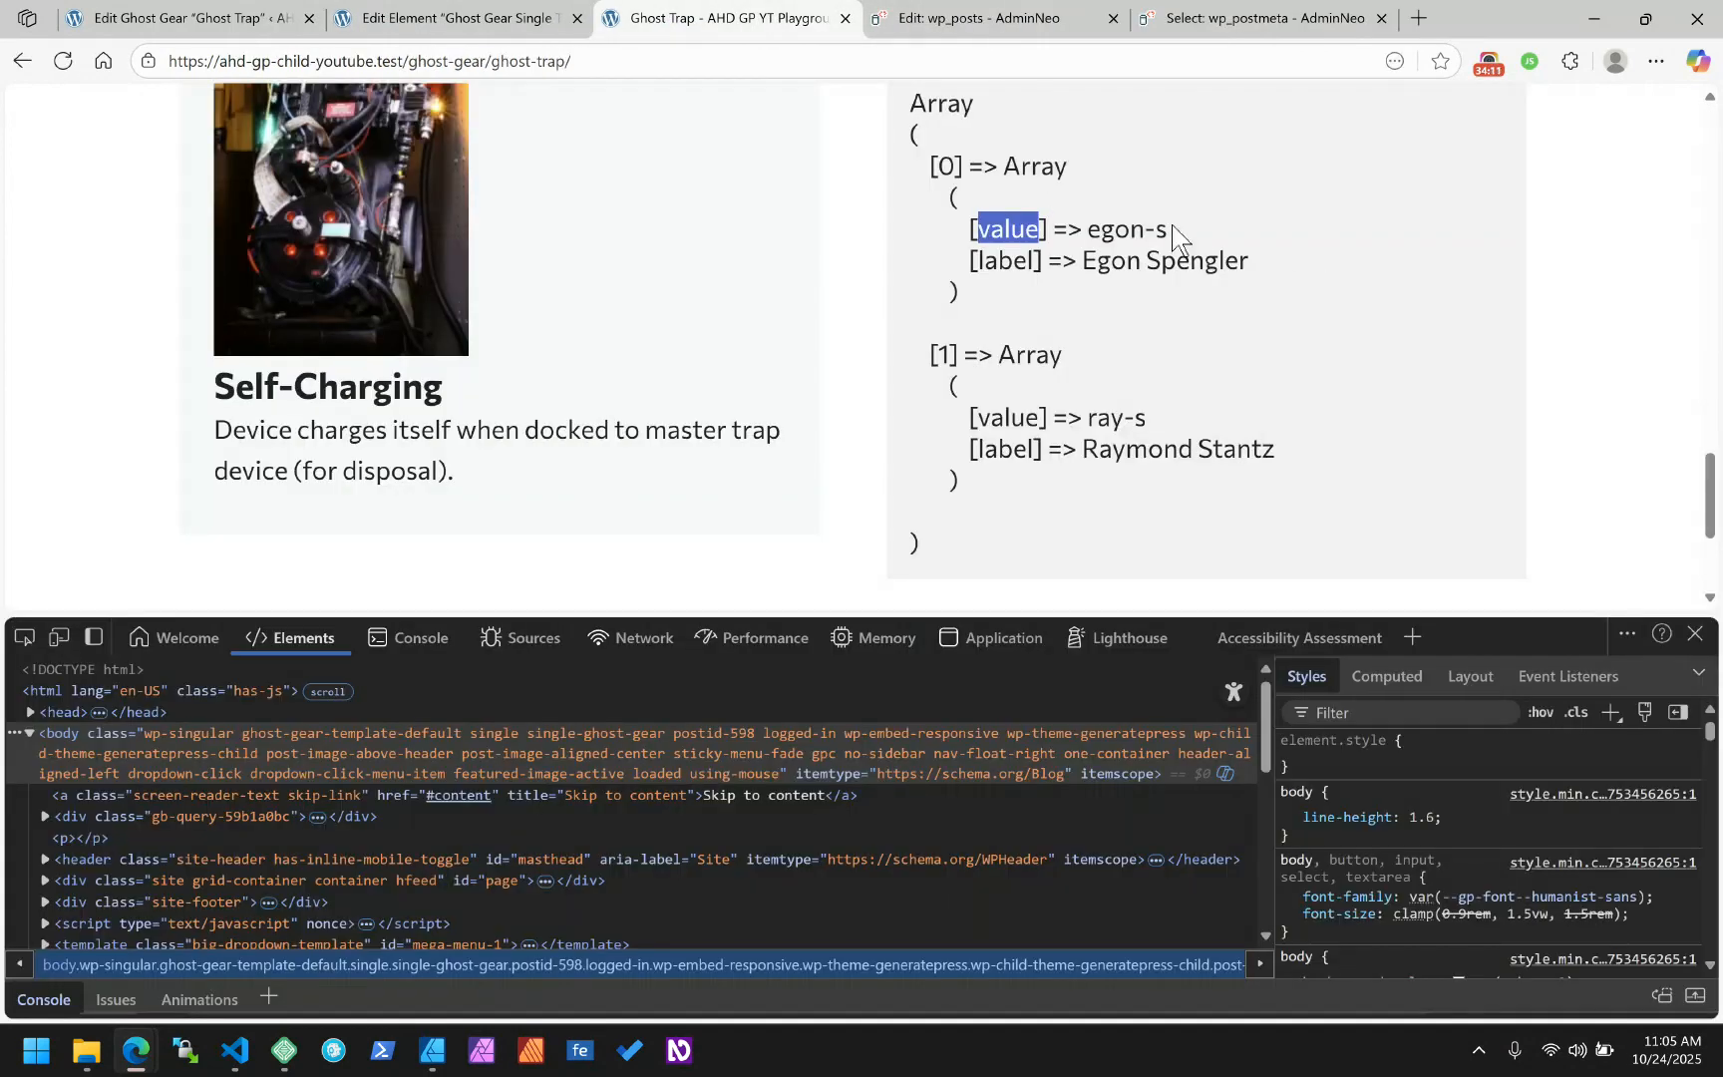
{"action": "left_click_drag", "start_coordinate": [1172, 239], "coordinate": [1087, 239]}
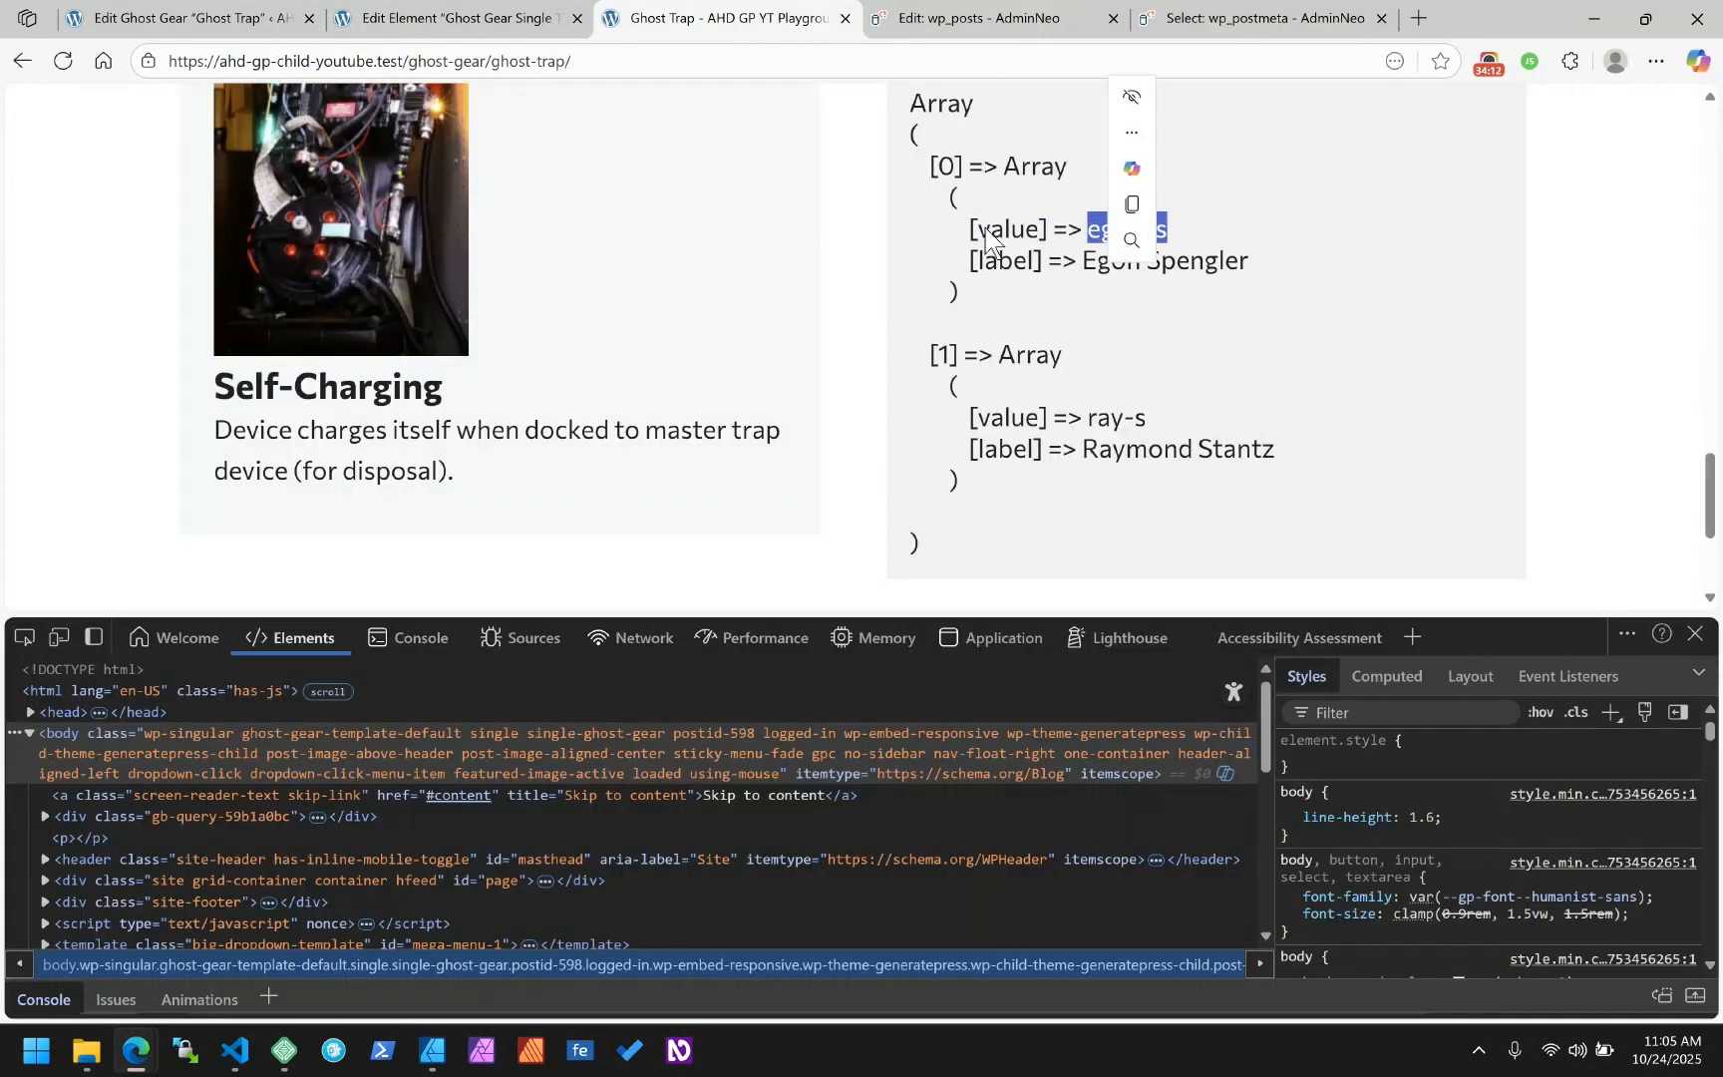
{"action": "left_click", "coordinate": [1131, 140]}
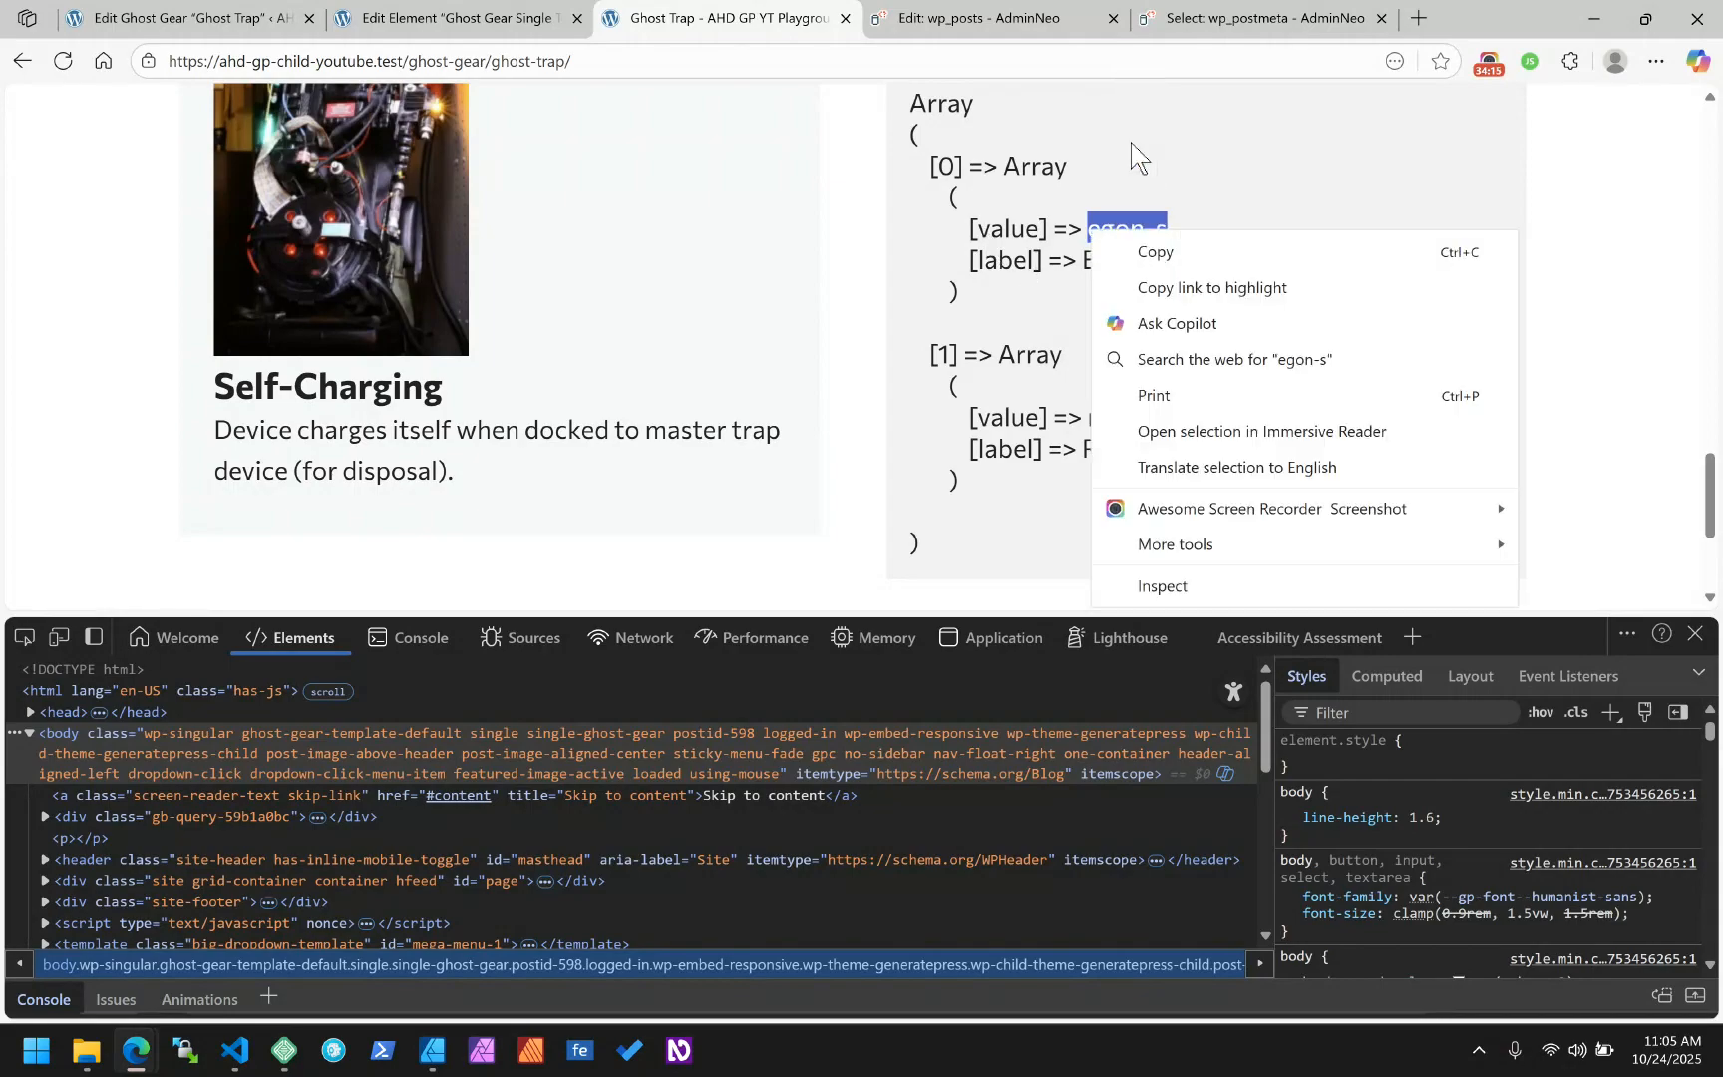
{"action": "left_click", "coordinate": [1316, 127]}
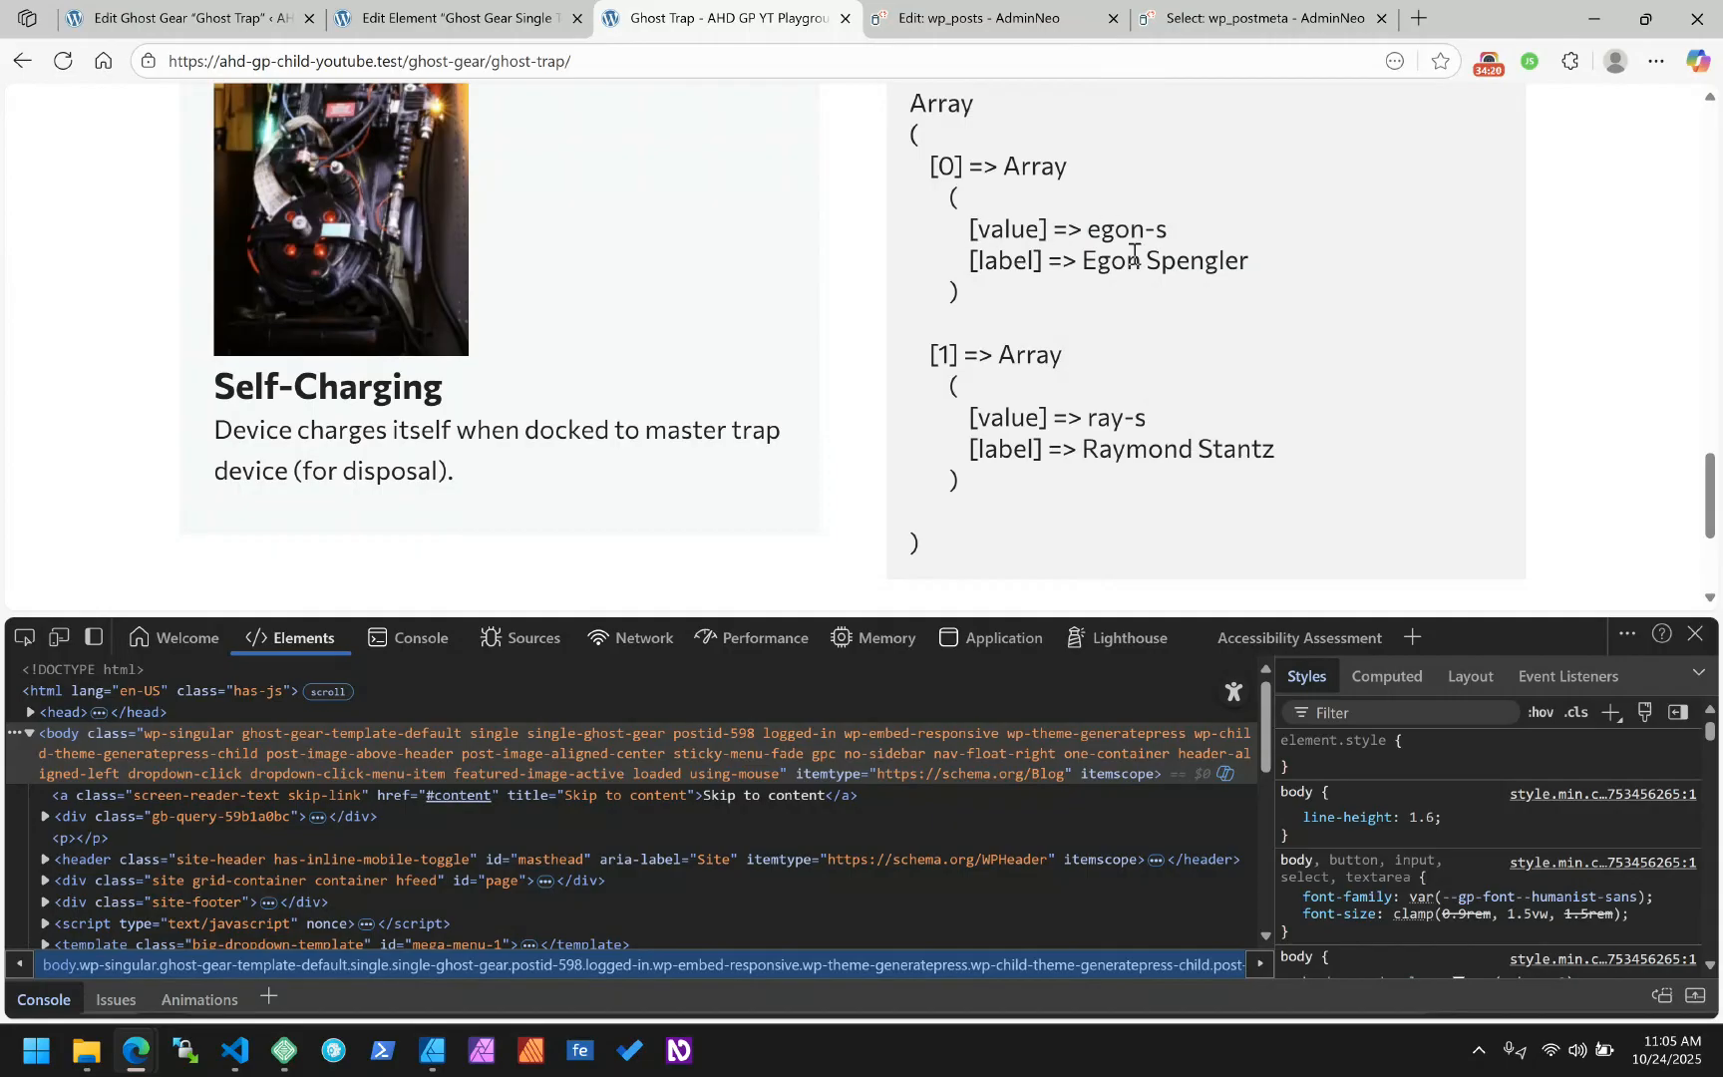
{"action": "left_click_drag", "start_coordinate": [963, 261], "coordinate": [1062, 265]}
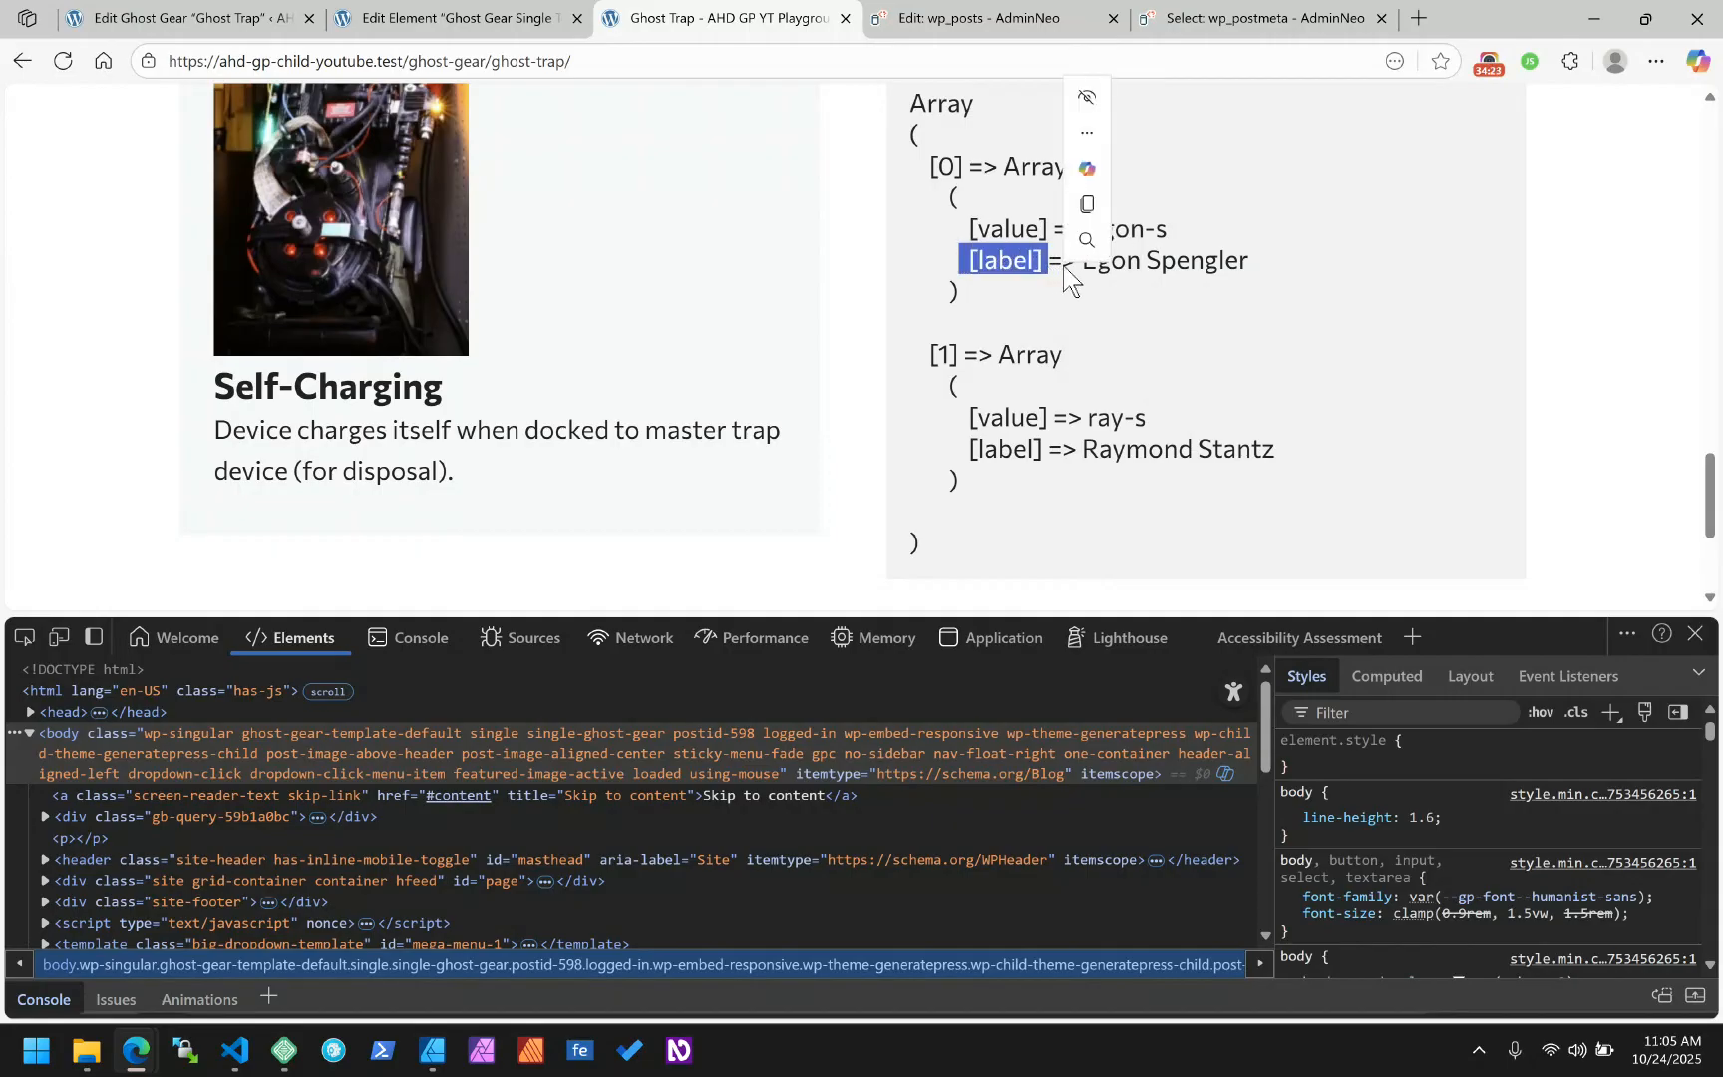
Enter label as the Loop Item tag's meta key and insert it in the Character Item use Text block
{"action": "left_click_drag", "start_coordinate": [1254, 265], "coordinate": [1063, 268]}
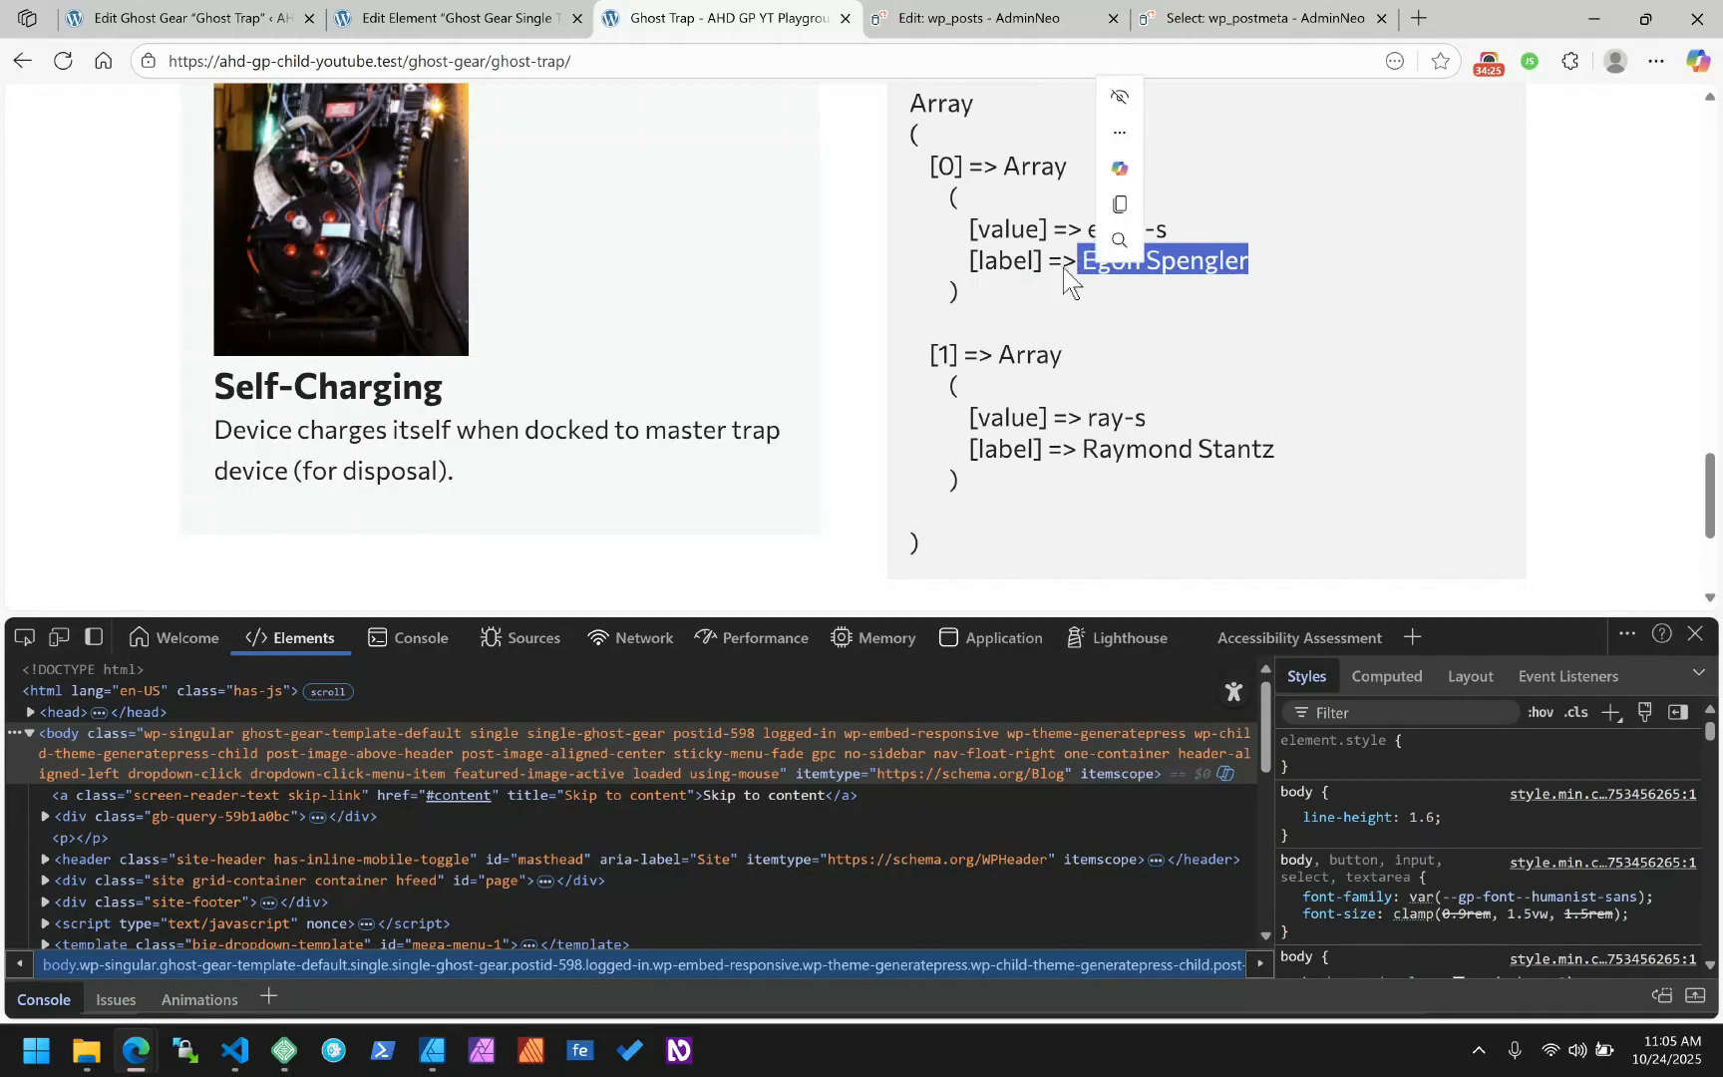
{"action": "left_click", "coordinate": [862, 255]}
{"action": "left_click", "coordinate": [525, 12]}
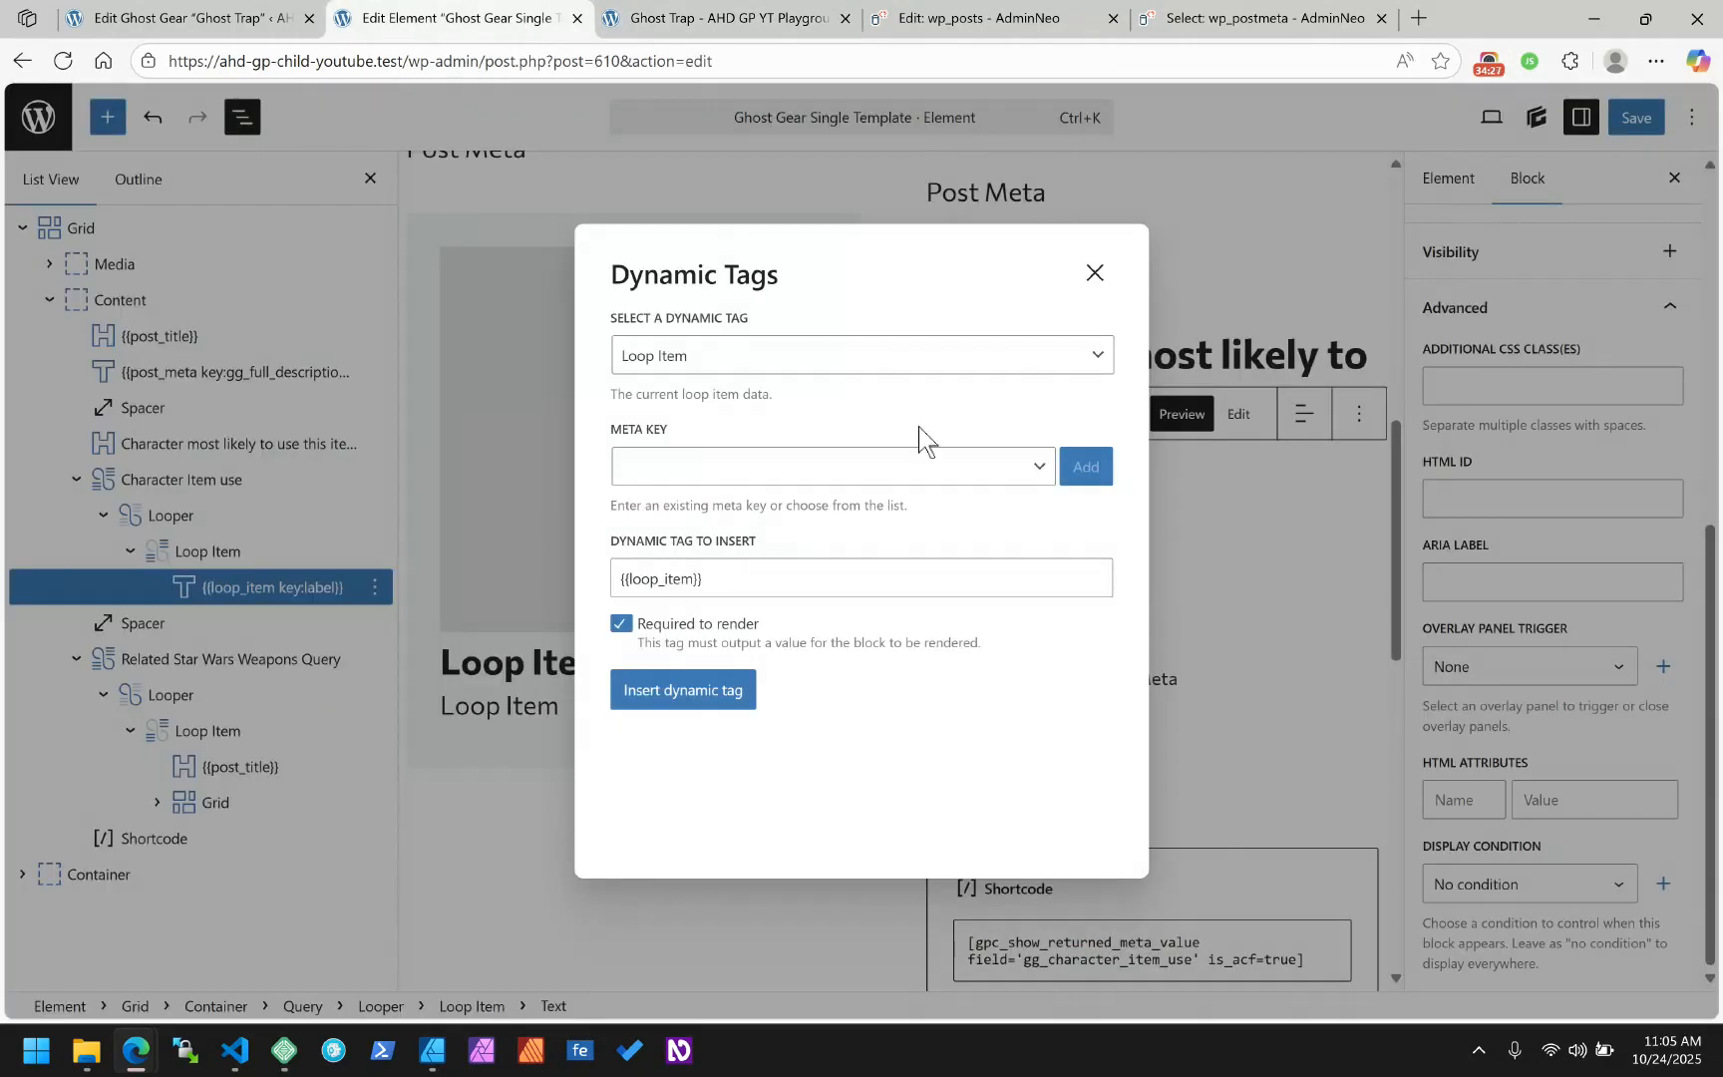
{"action": "left_click", "coordinate": [676, 468]}
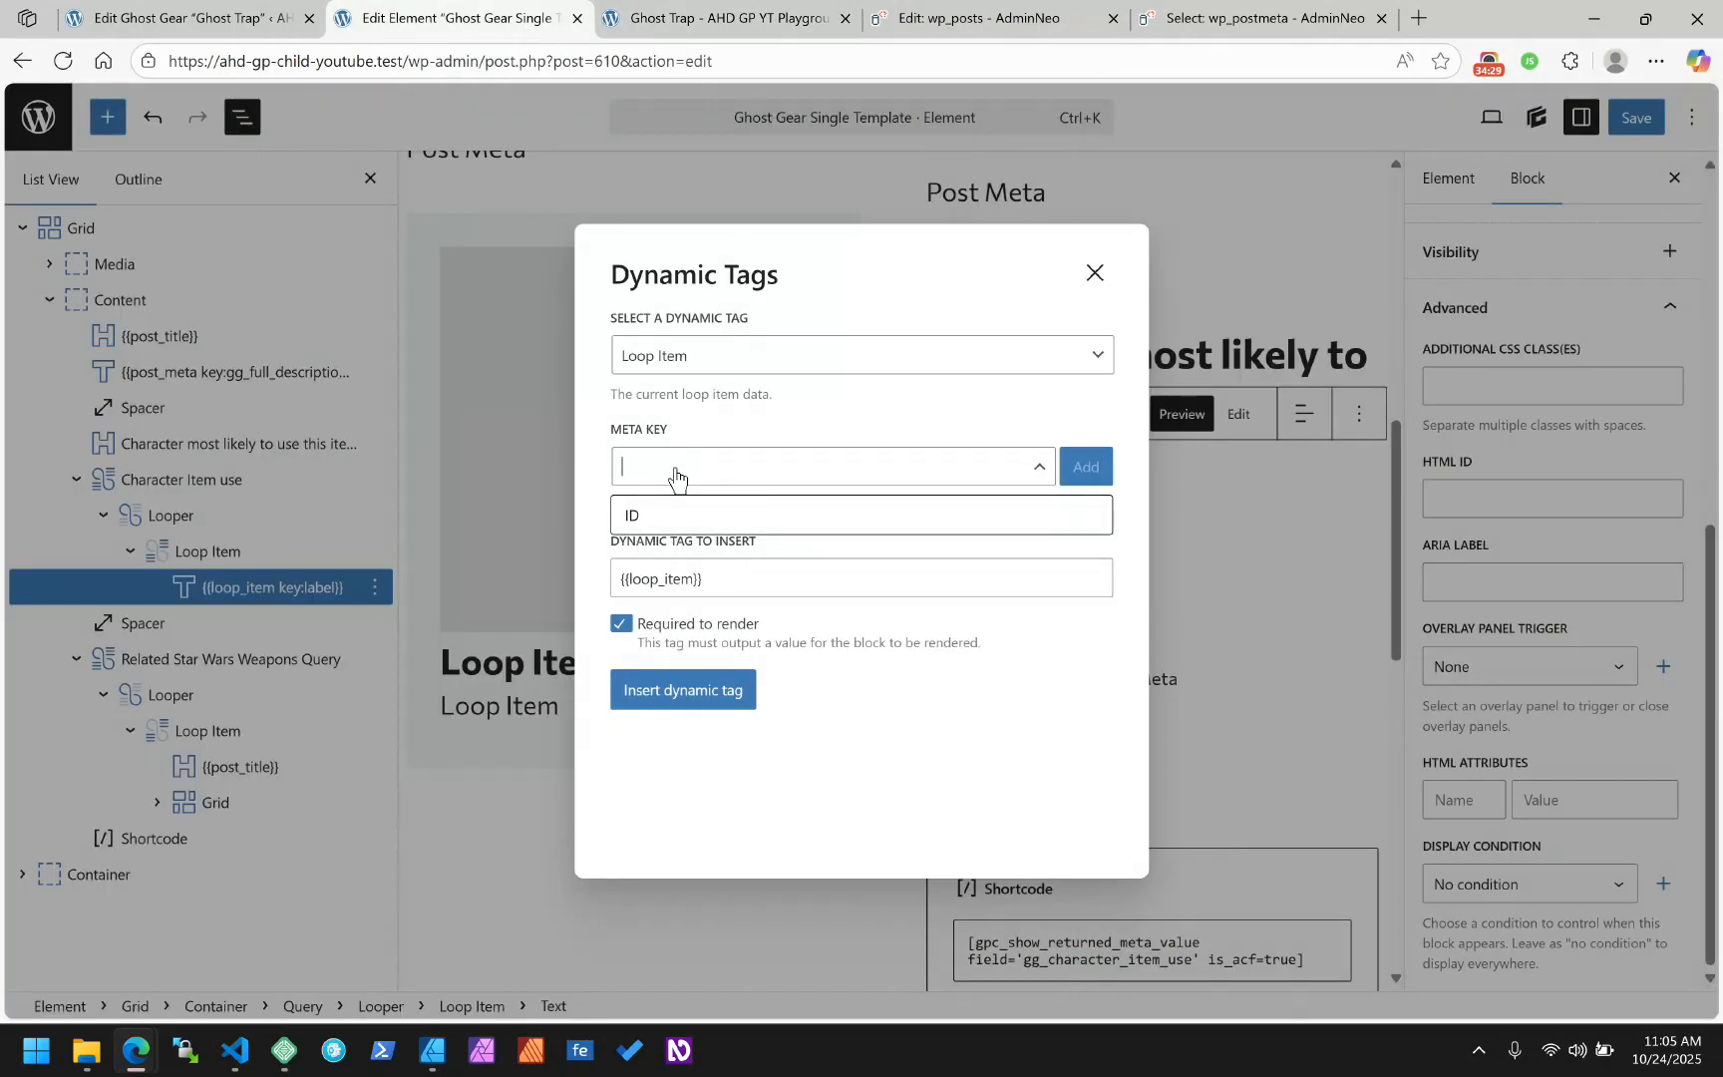
{"action": "type", "text": "label"}
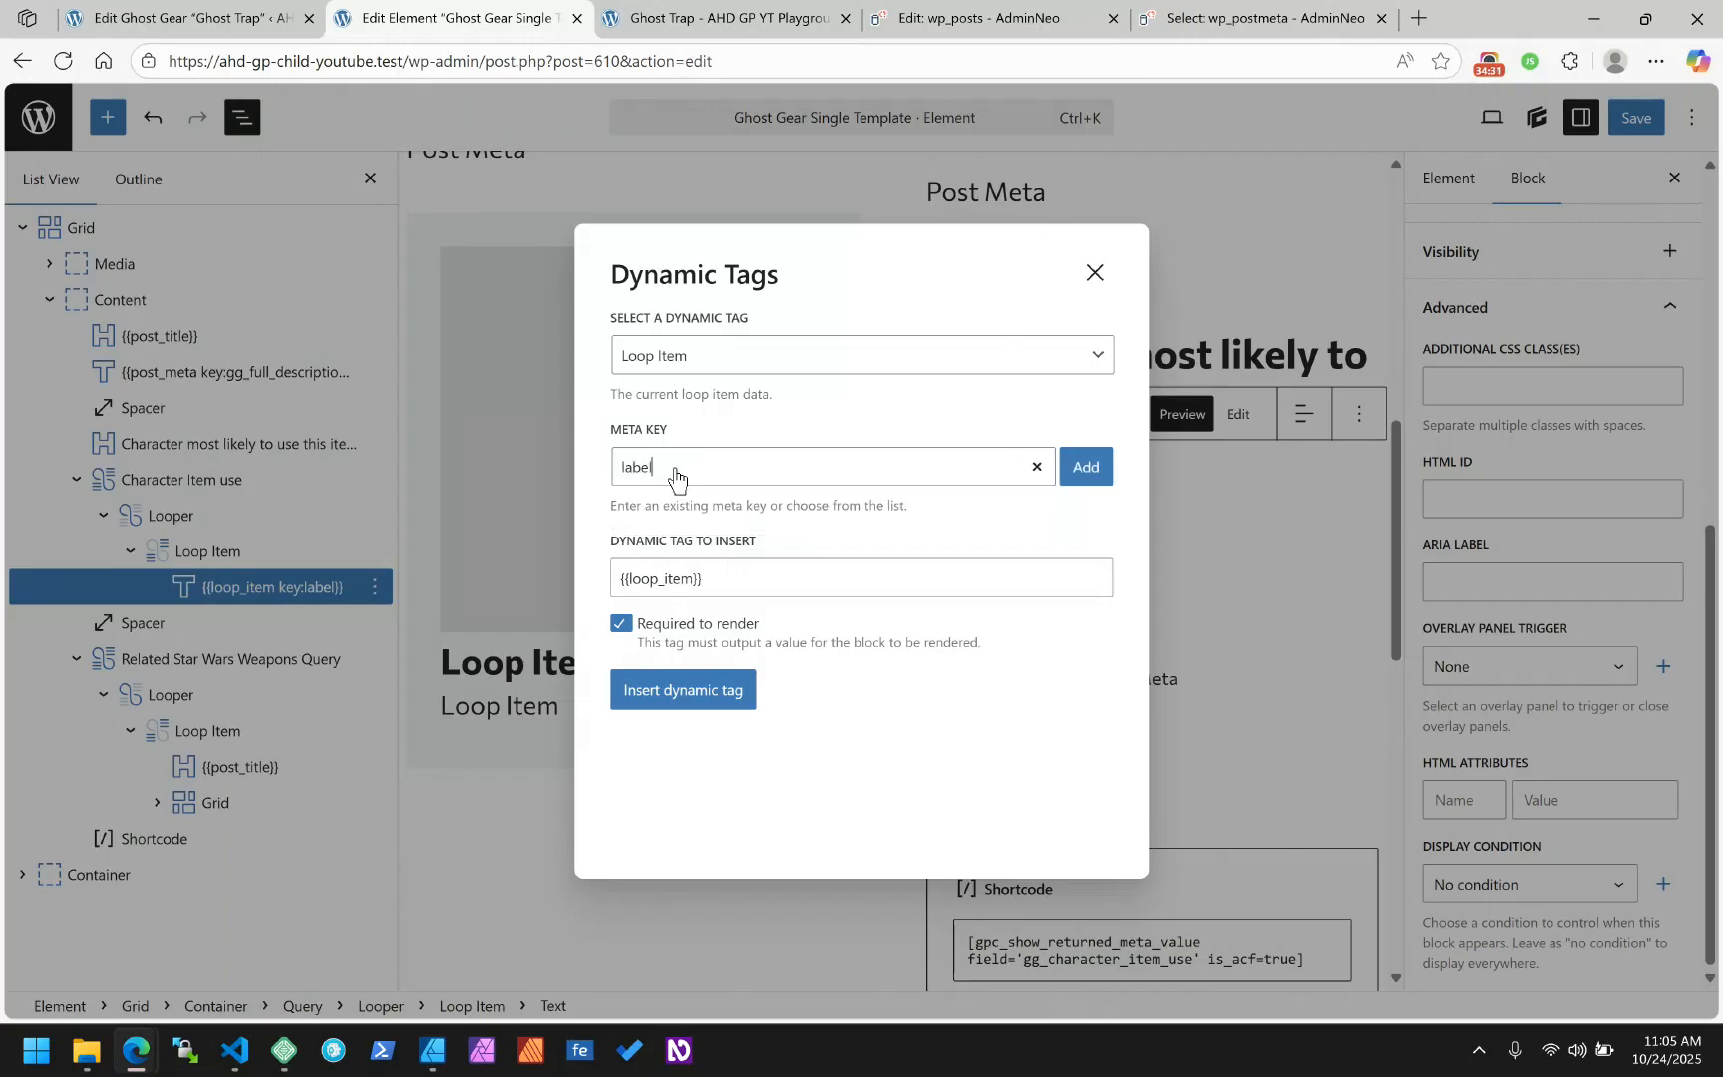
{"action": "left_click", "coordinate": [705, 687]}
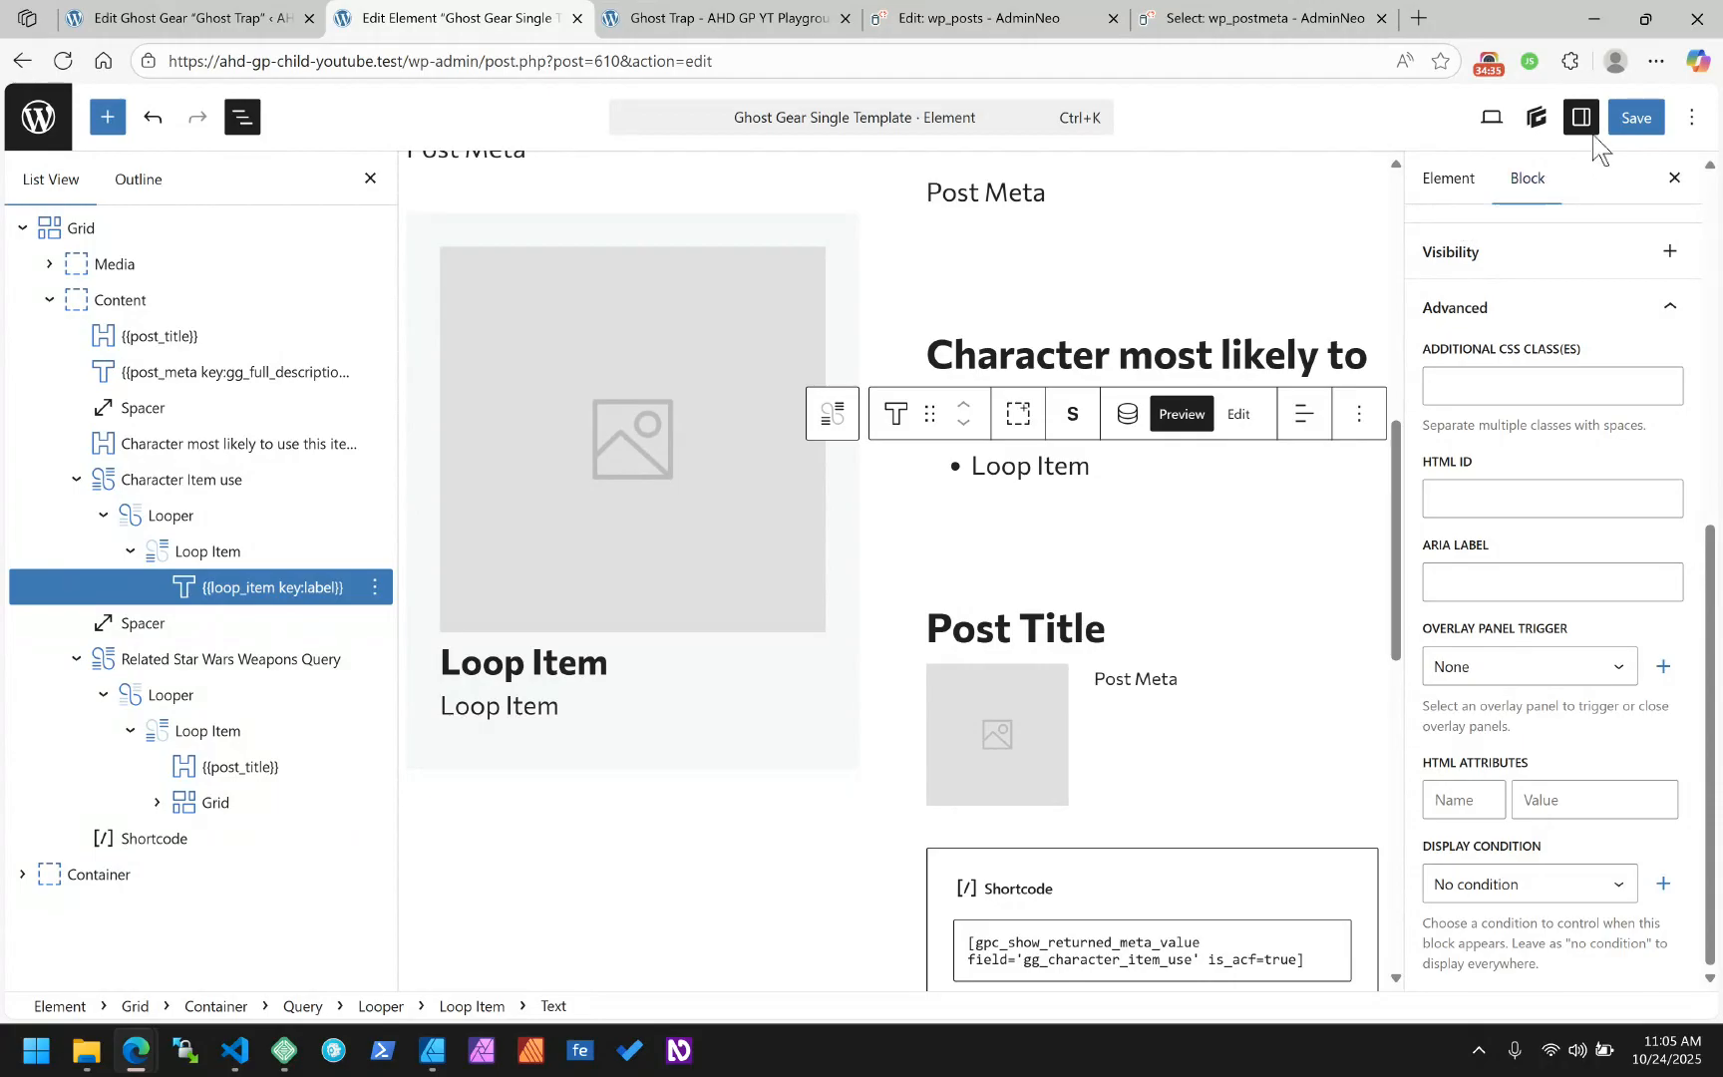
Save the element and check the character names in the list on the reloaded Ghost Trap page
{"action": "left_click", "coordinate": [1627, 118]}
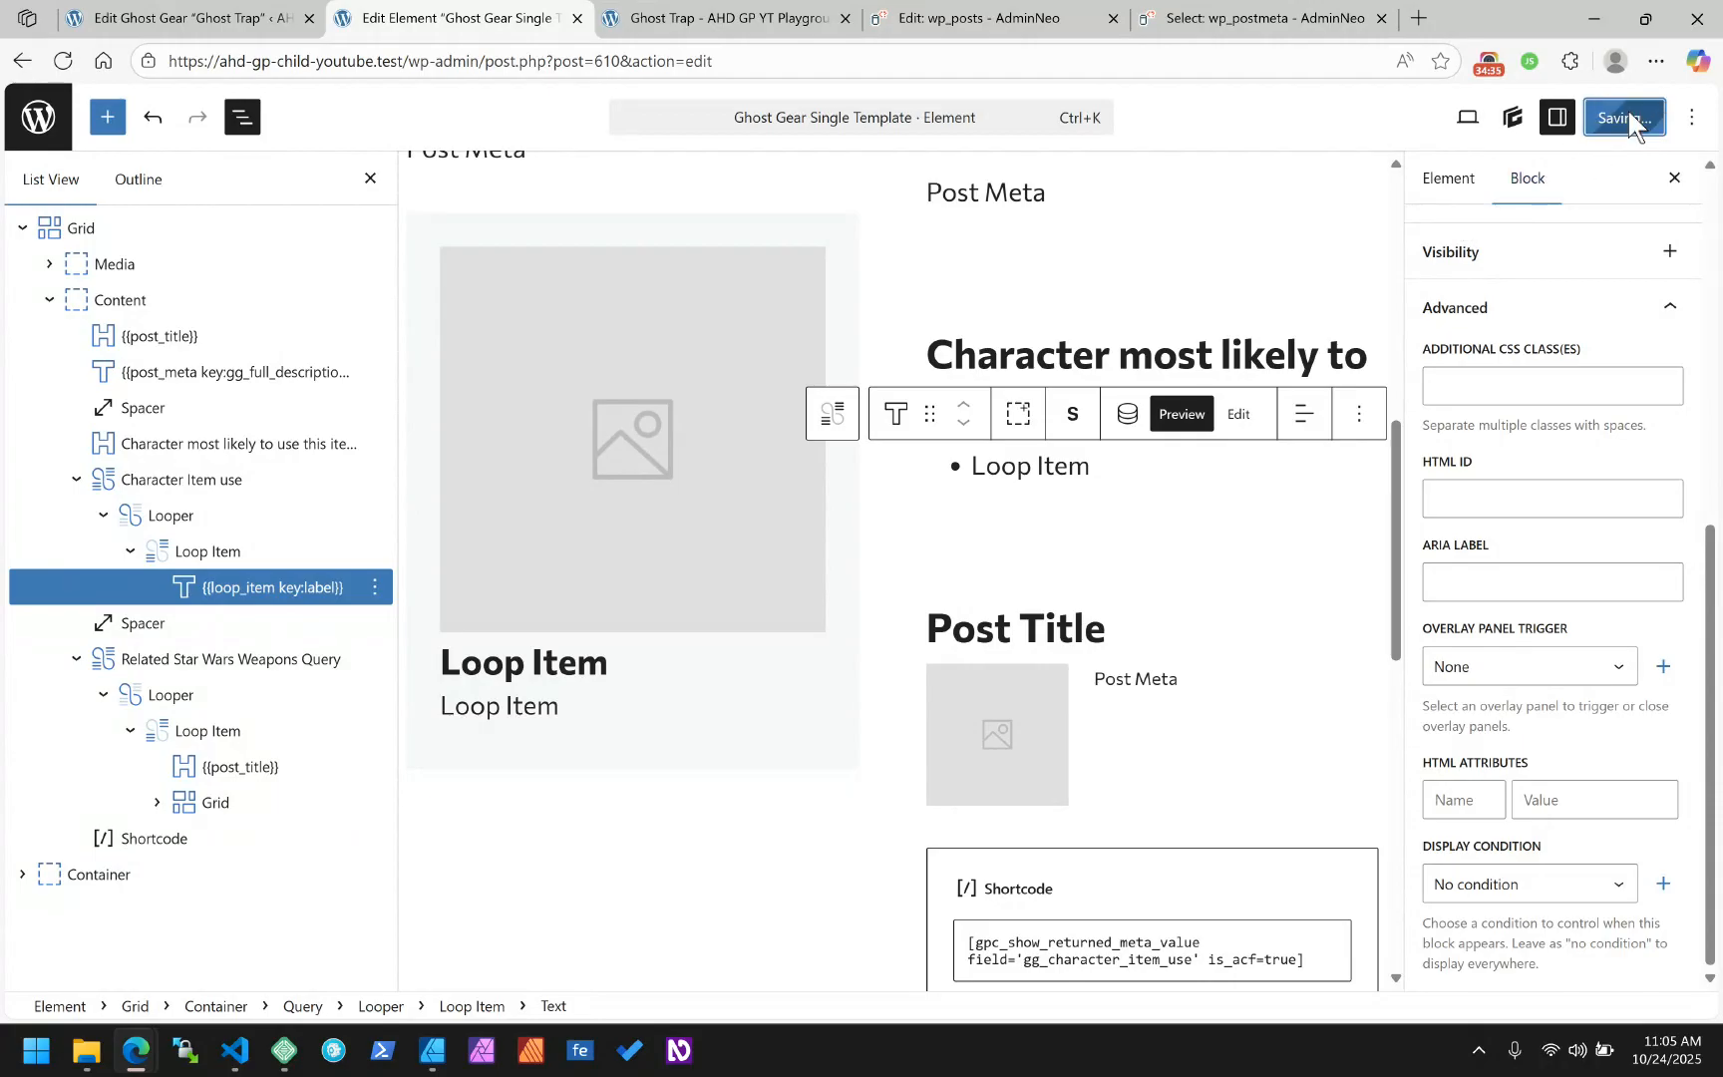
{"action": "left_click", "coordinate": [741, 16]}
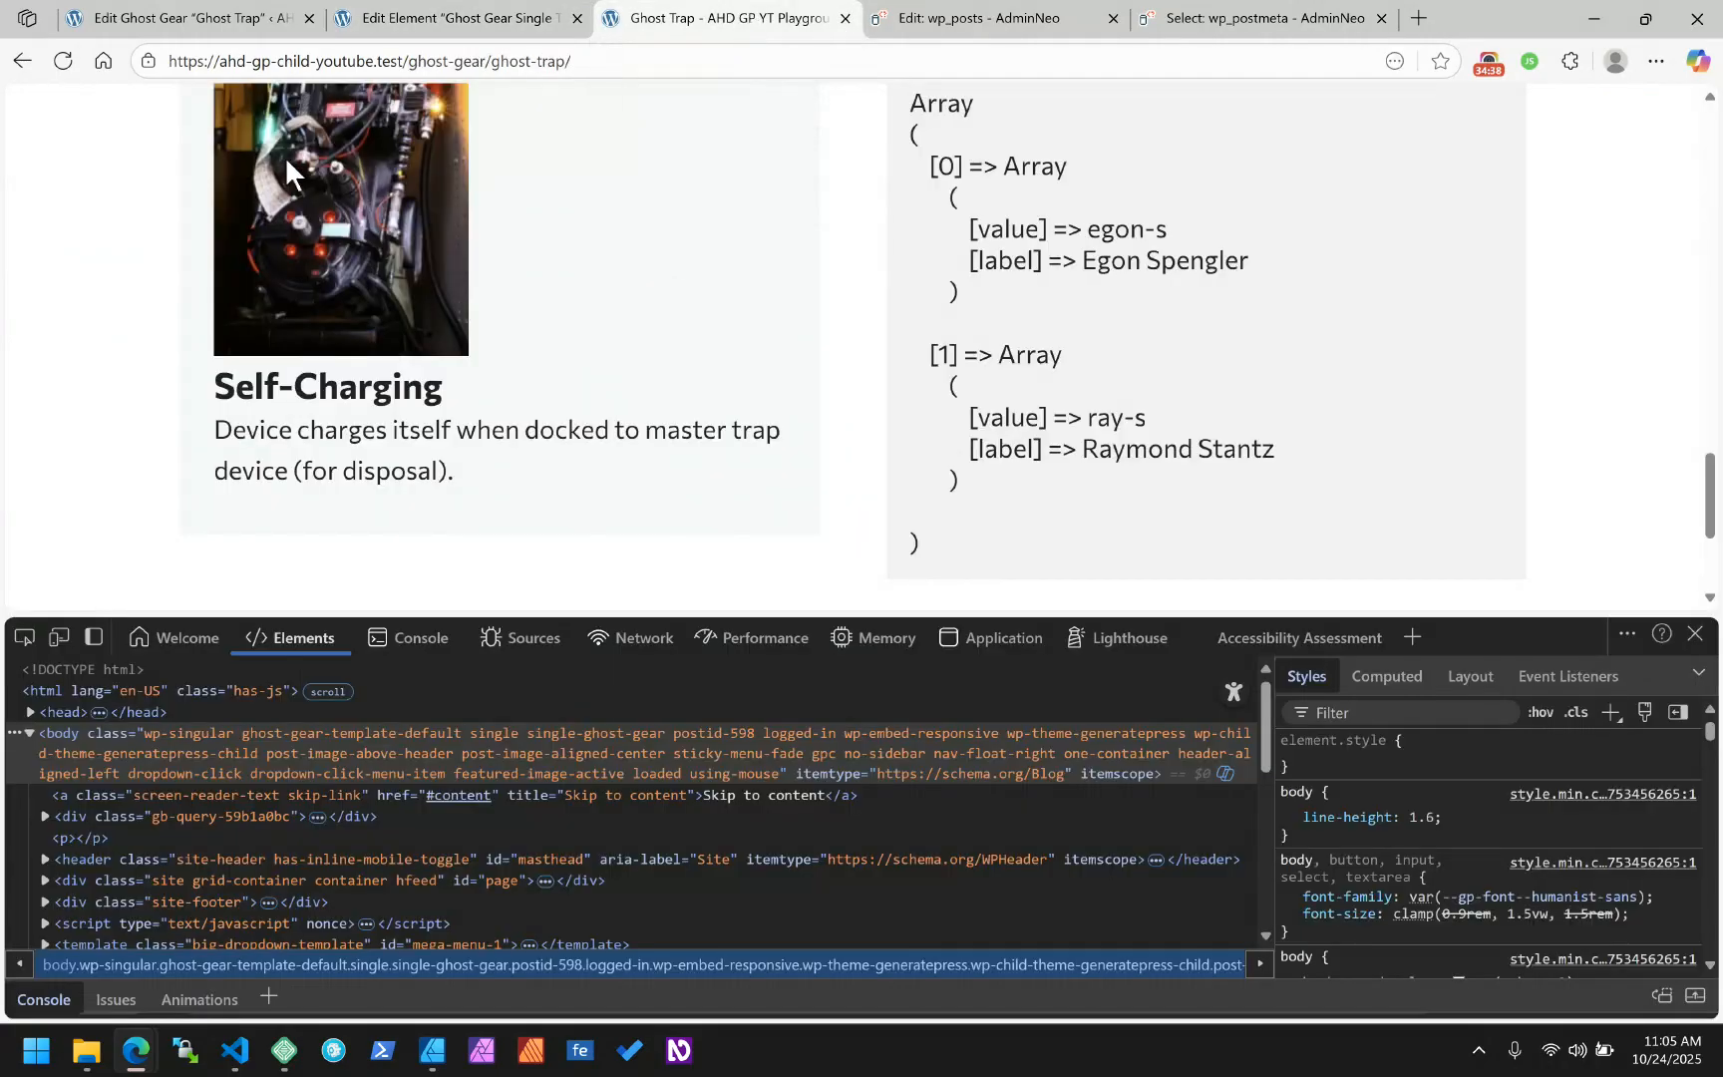
{"action": "left_click", "coordinate": [63, 60]}
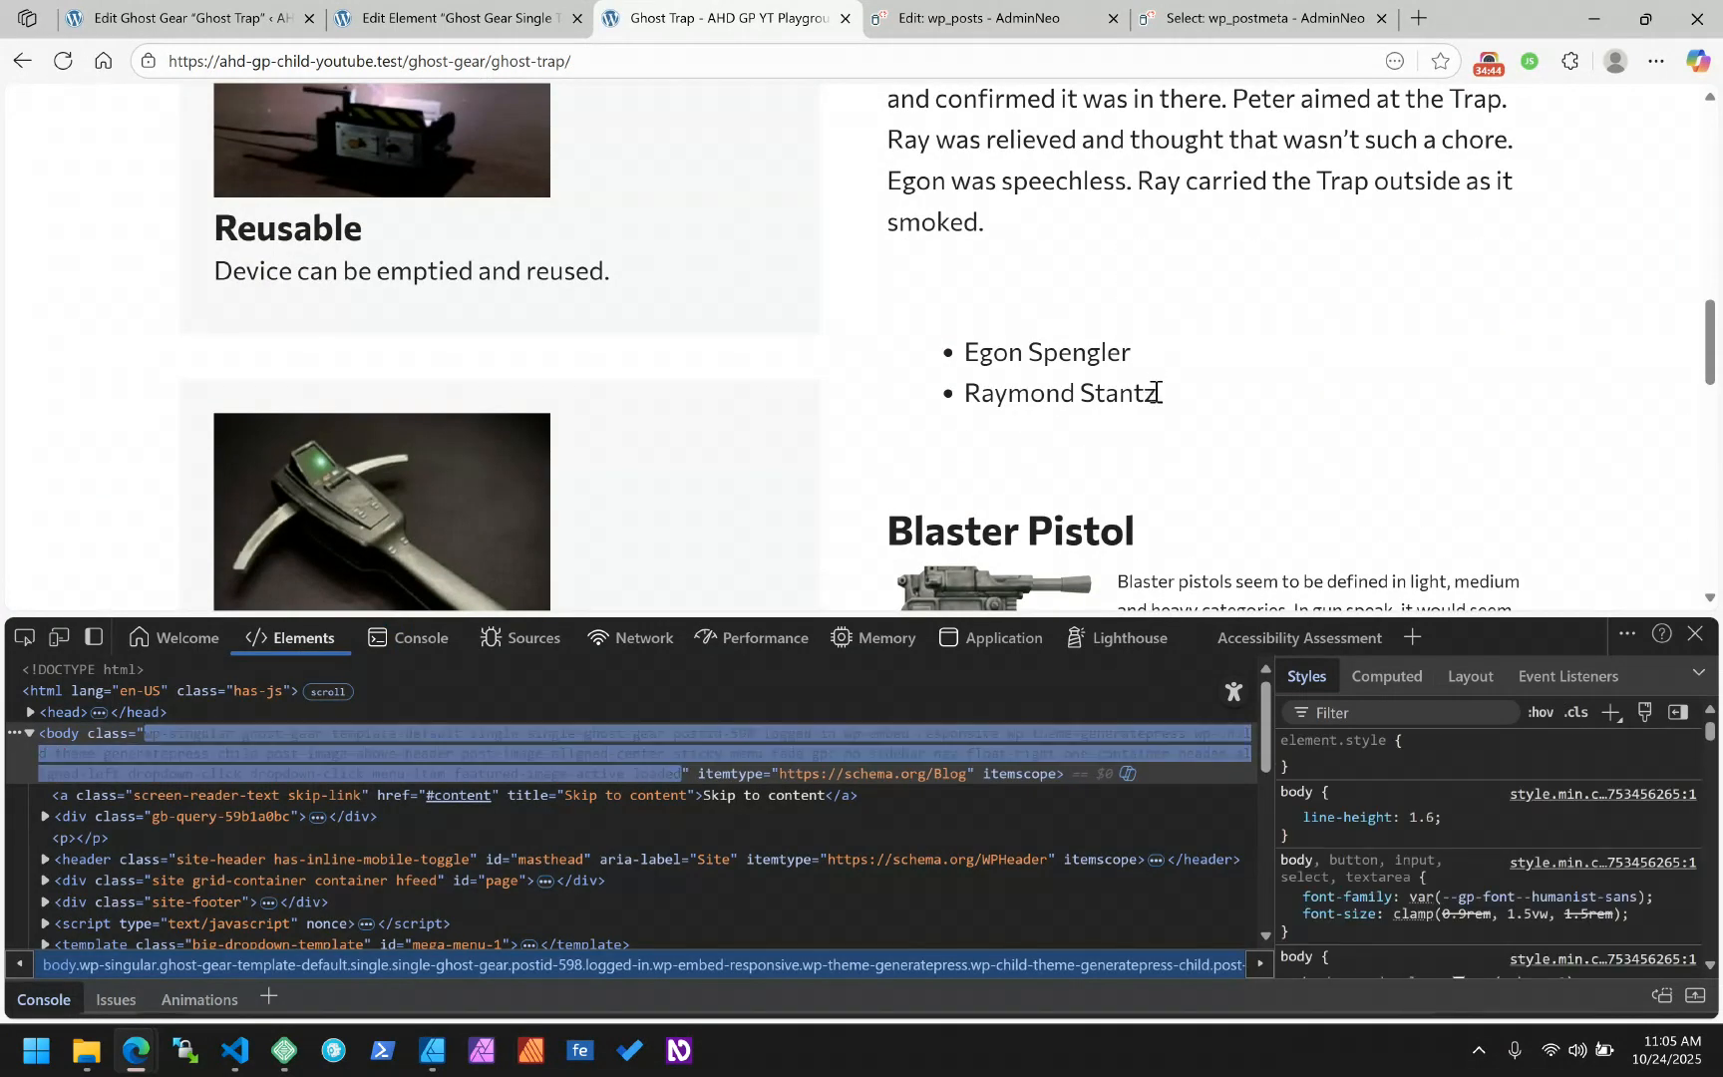
{"action": "left_click_drag", "start_coordinate": [1156, 392], "coordinate": [959, 349]}
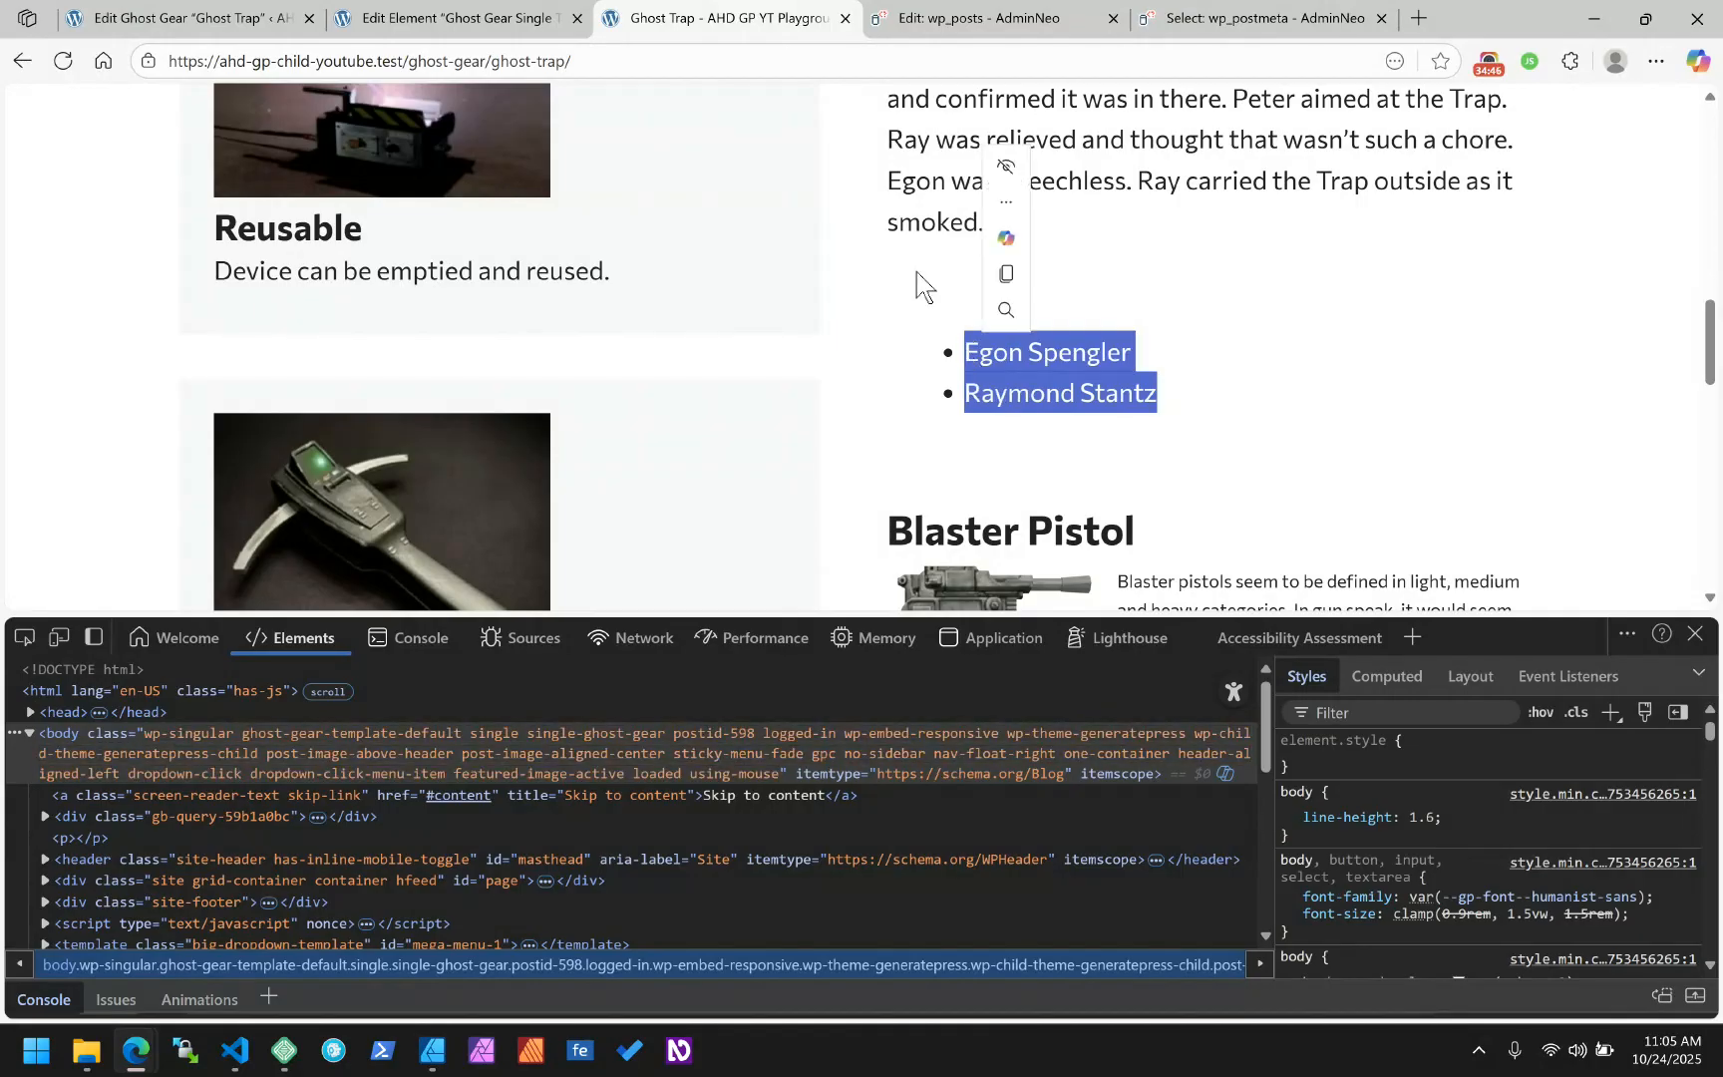
Change the "Character most likely to use this item:" heading's additional CSS class to character-use--{{loop_item key:label.value}}
{"action": "left_click", "coordinate": [433, 31]}
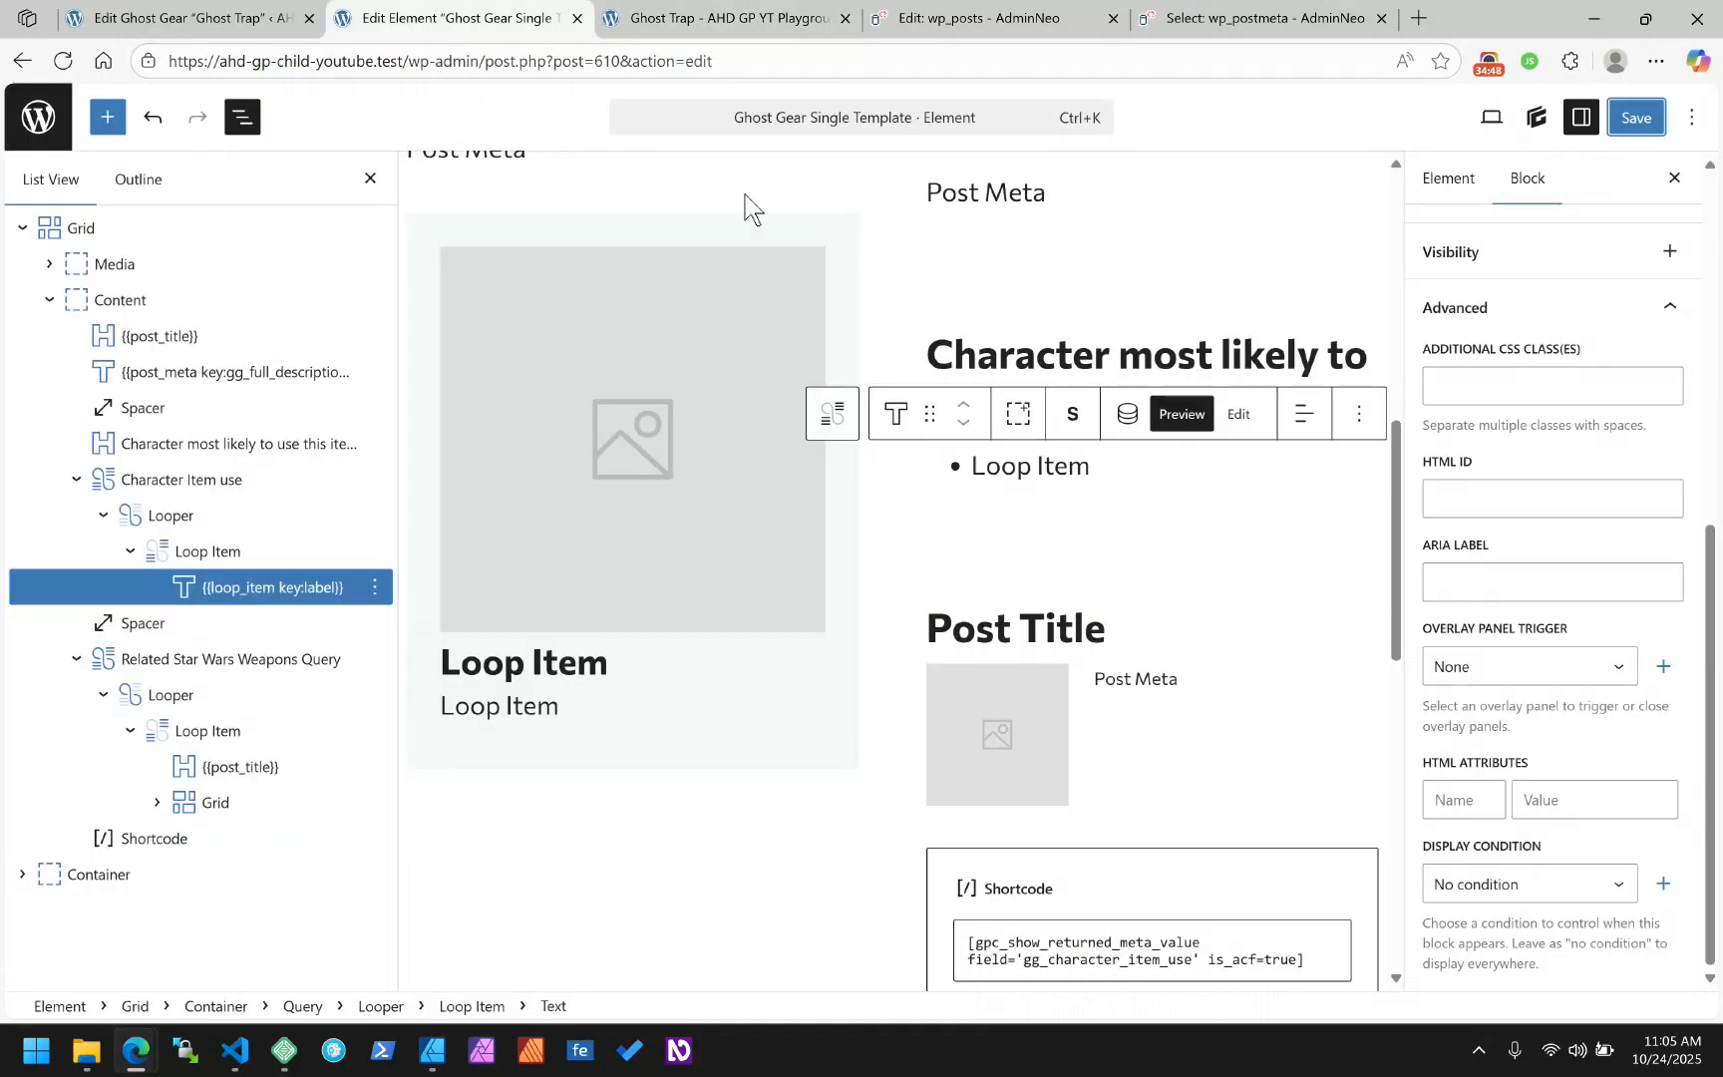
{"action": "left_click", "coordinate": [1173, 349]}
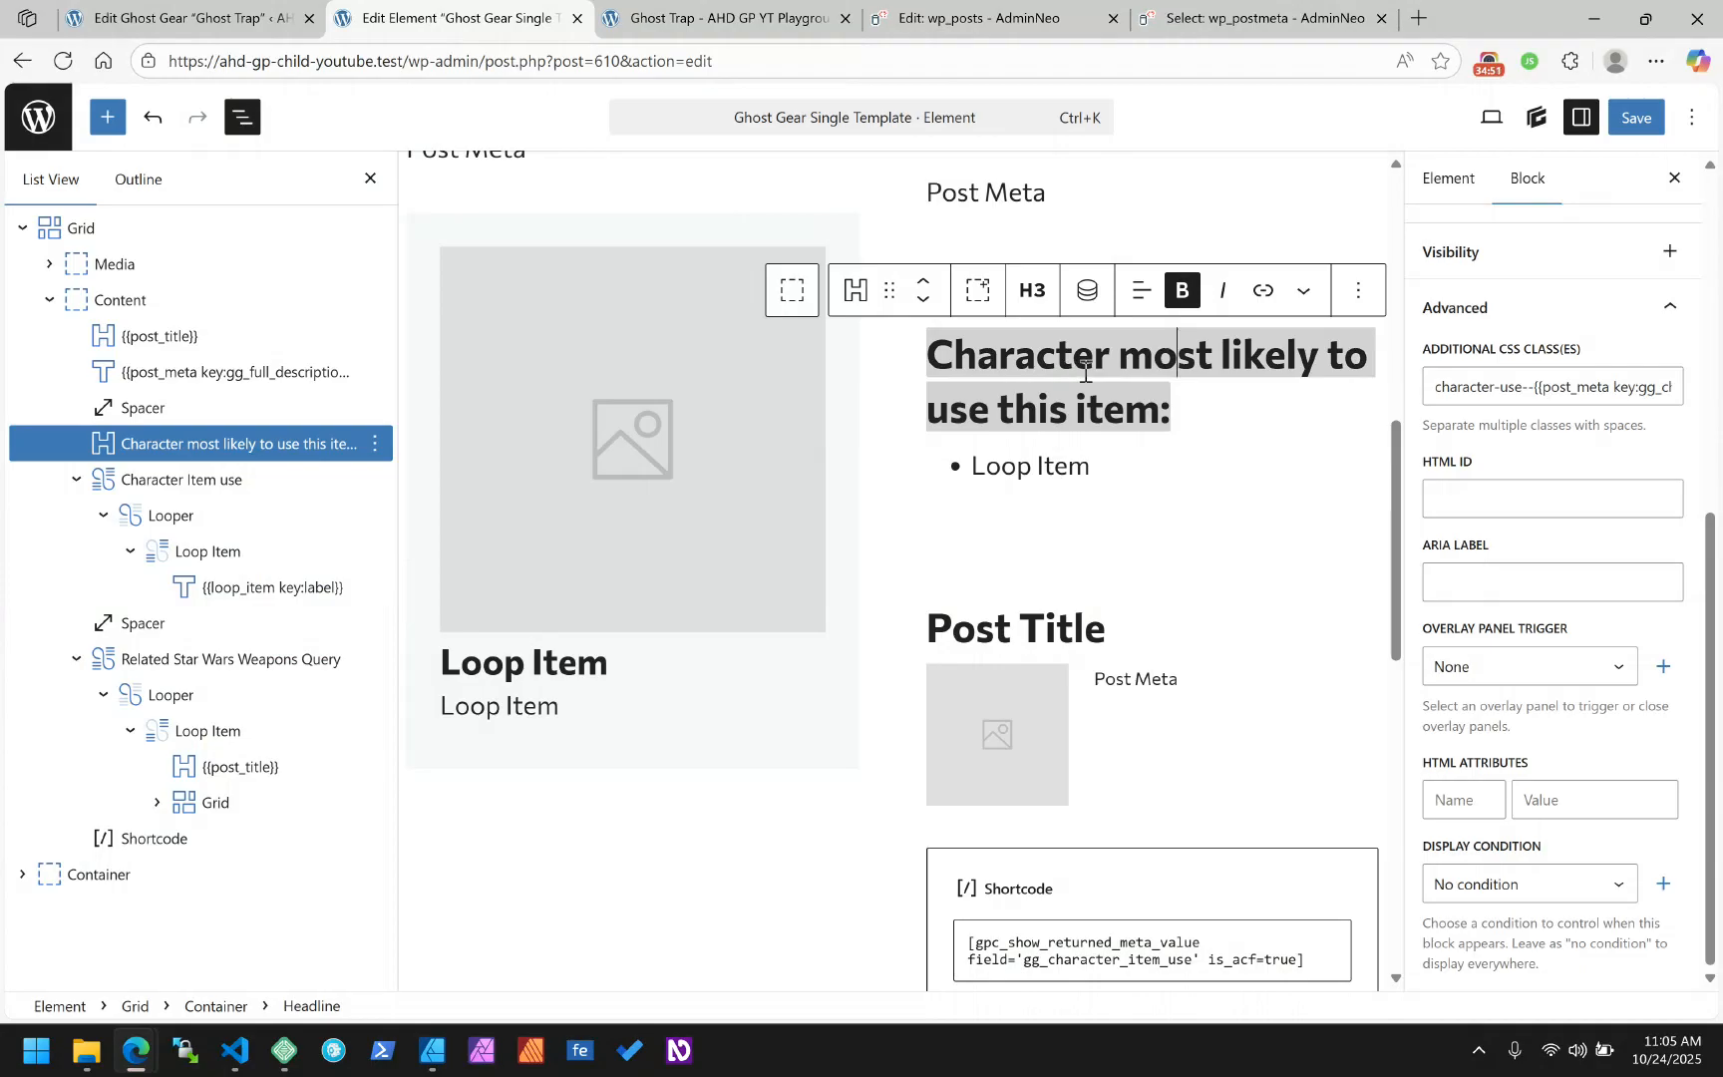
{"action": "scroll", "coordinate": [1585, 783], "scroll_direction": "up", "scroll_amount": 2}
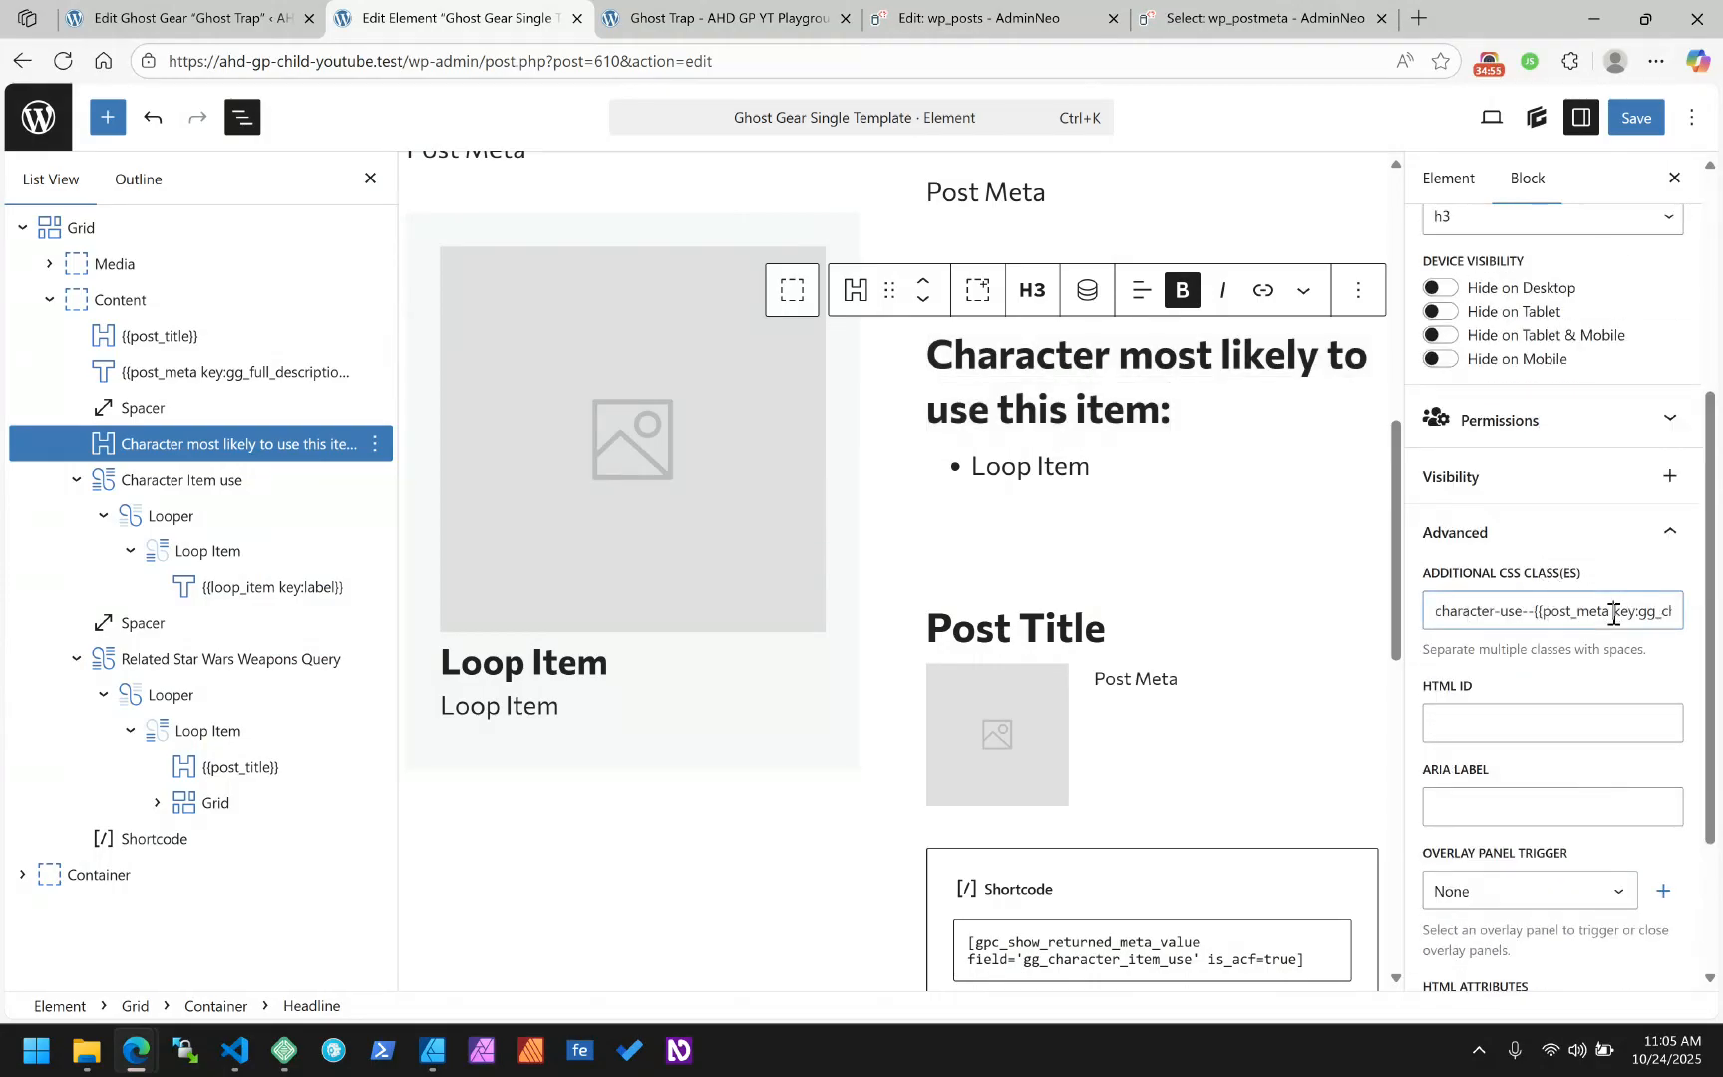
{"action": "left_click_drag", "start_coordinate": [1613, 611], "coordinate": [1664, 608]}
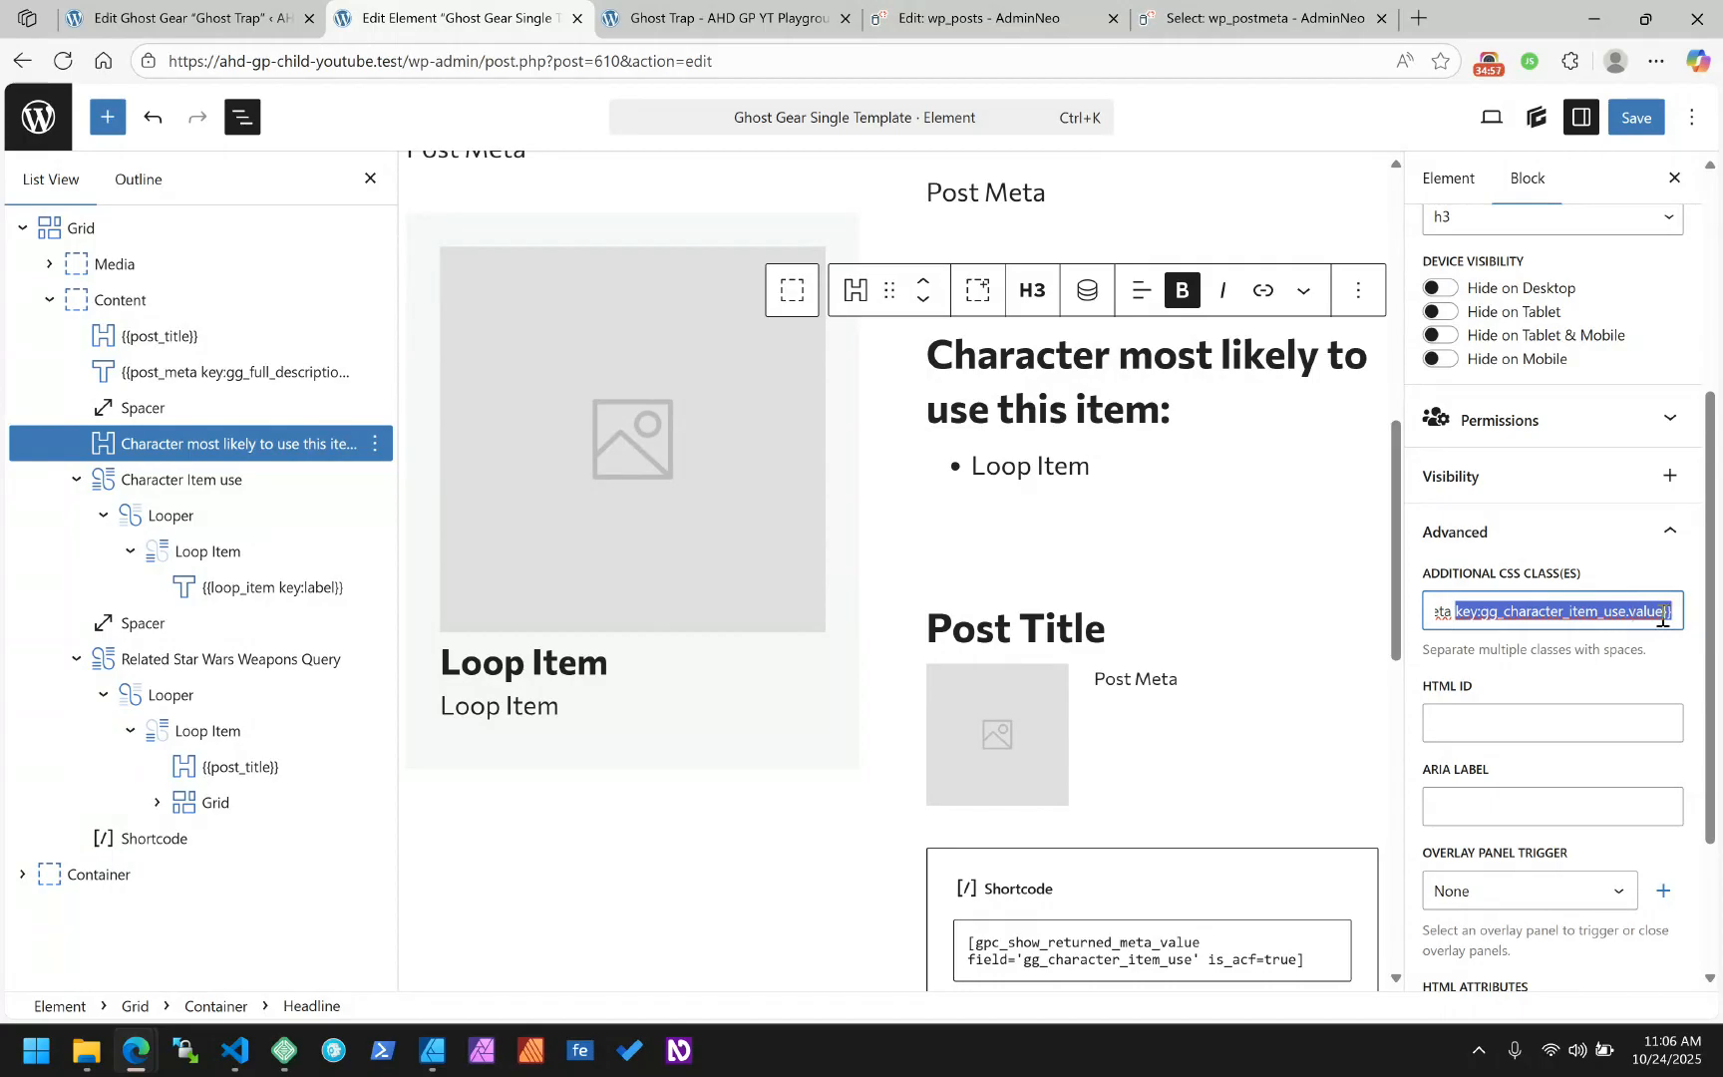
{"action": "left_click", "coordinate": [1660, 604]}
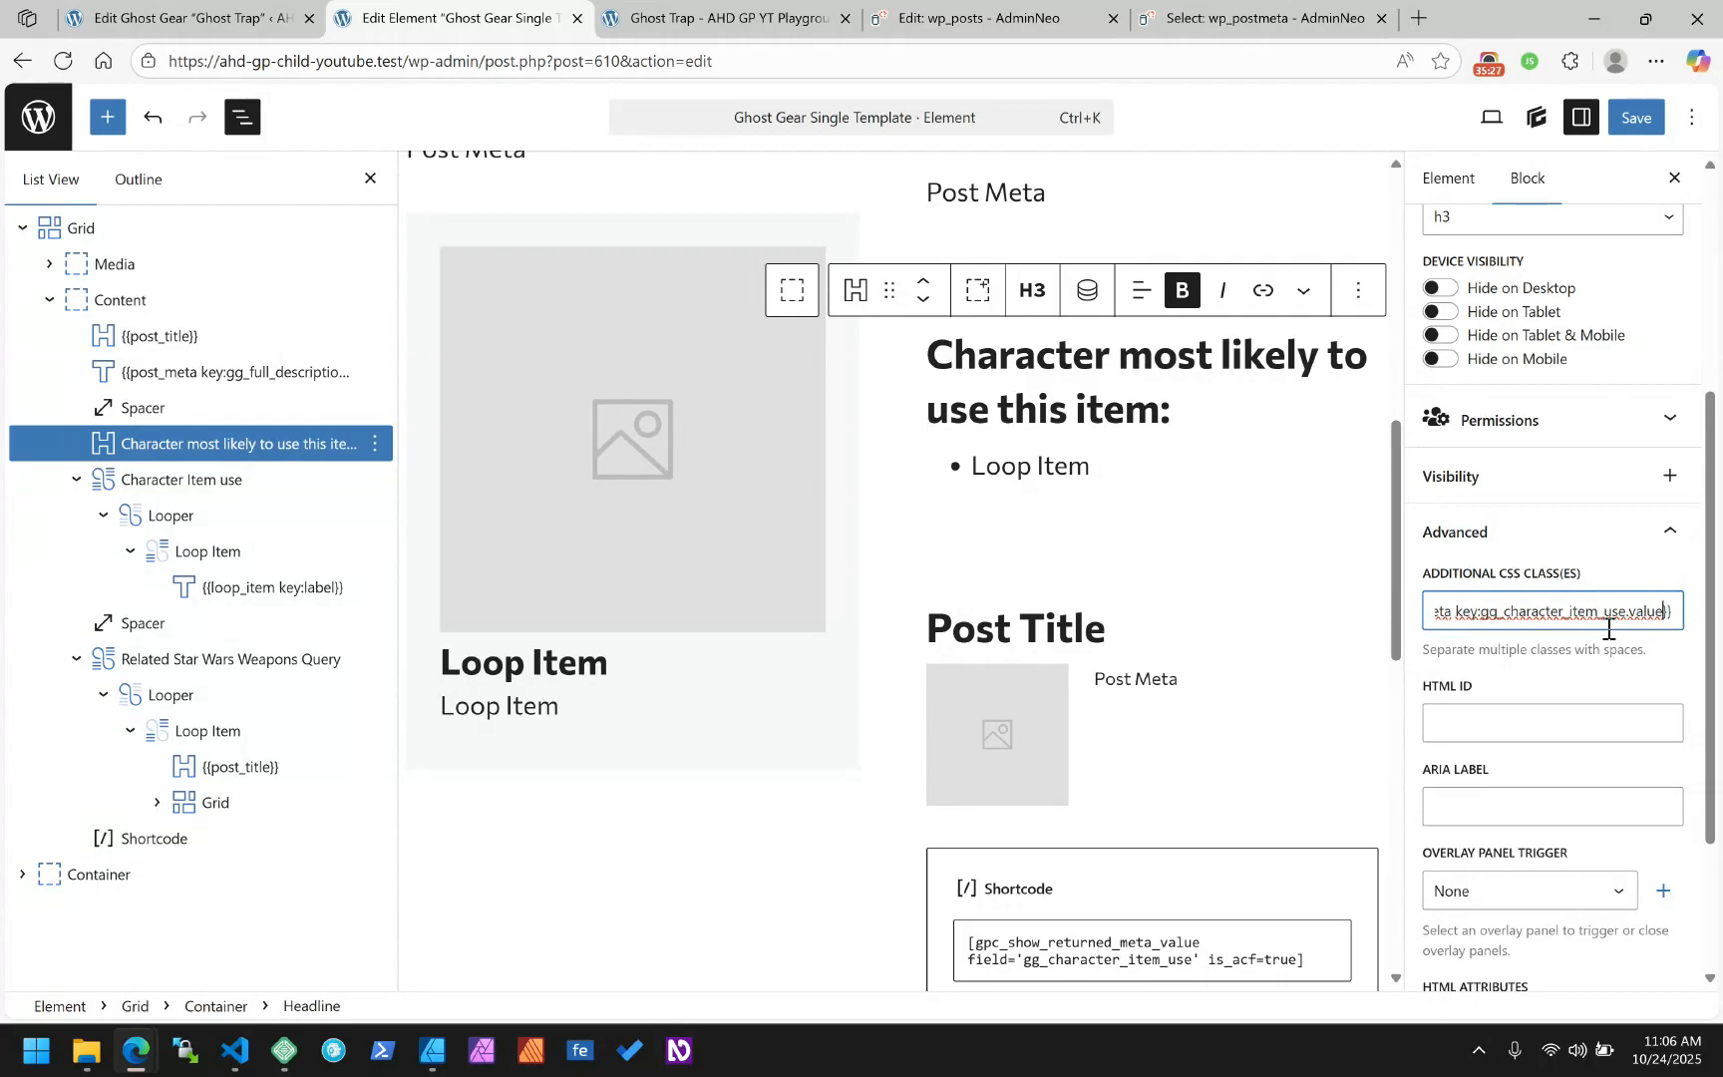
{"action": "double_click", "coordinate": [1608, 629]}
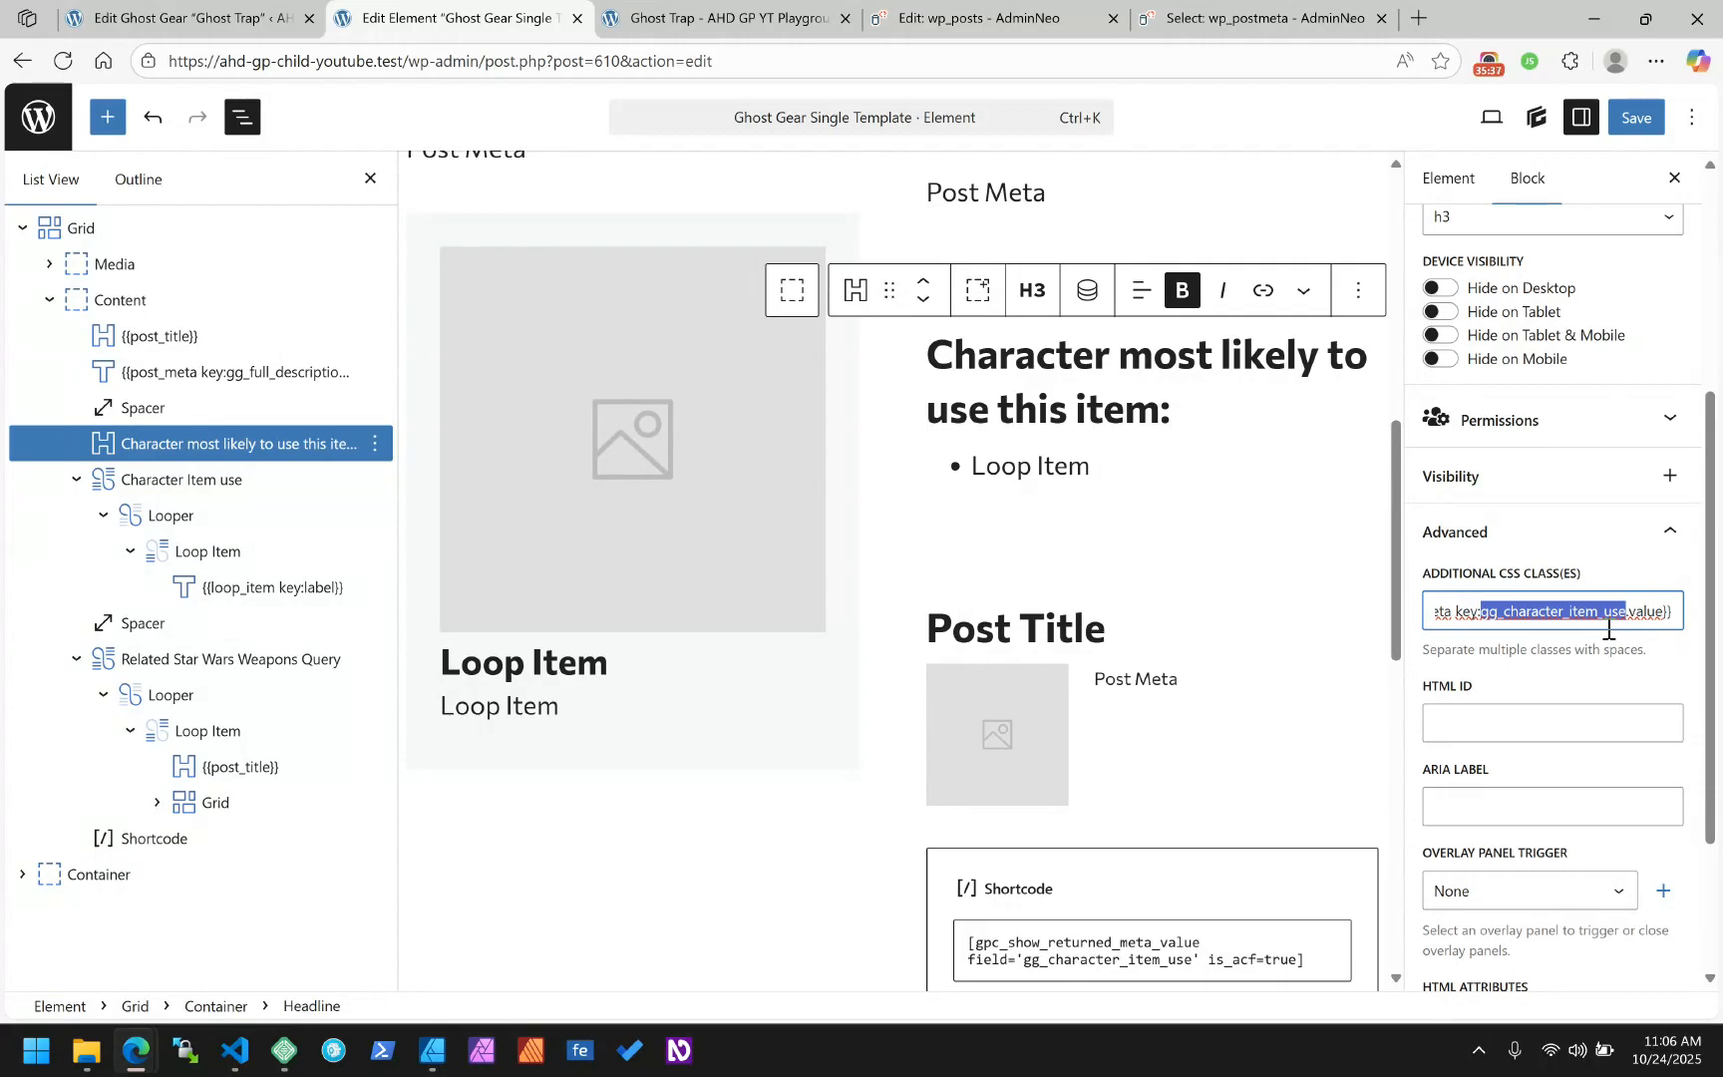
{"action": "type", "text": "label.va"}
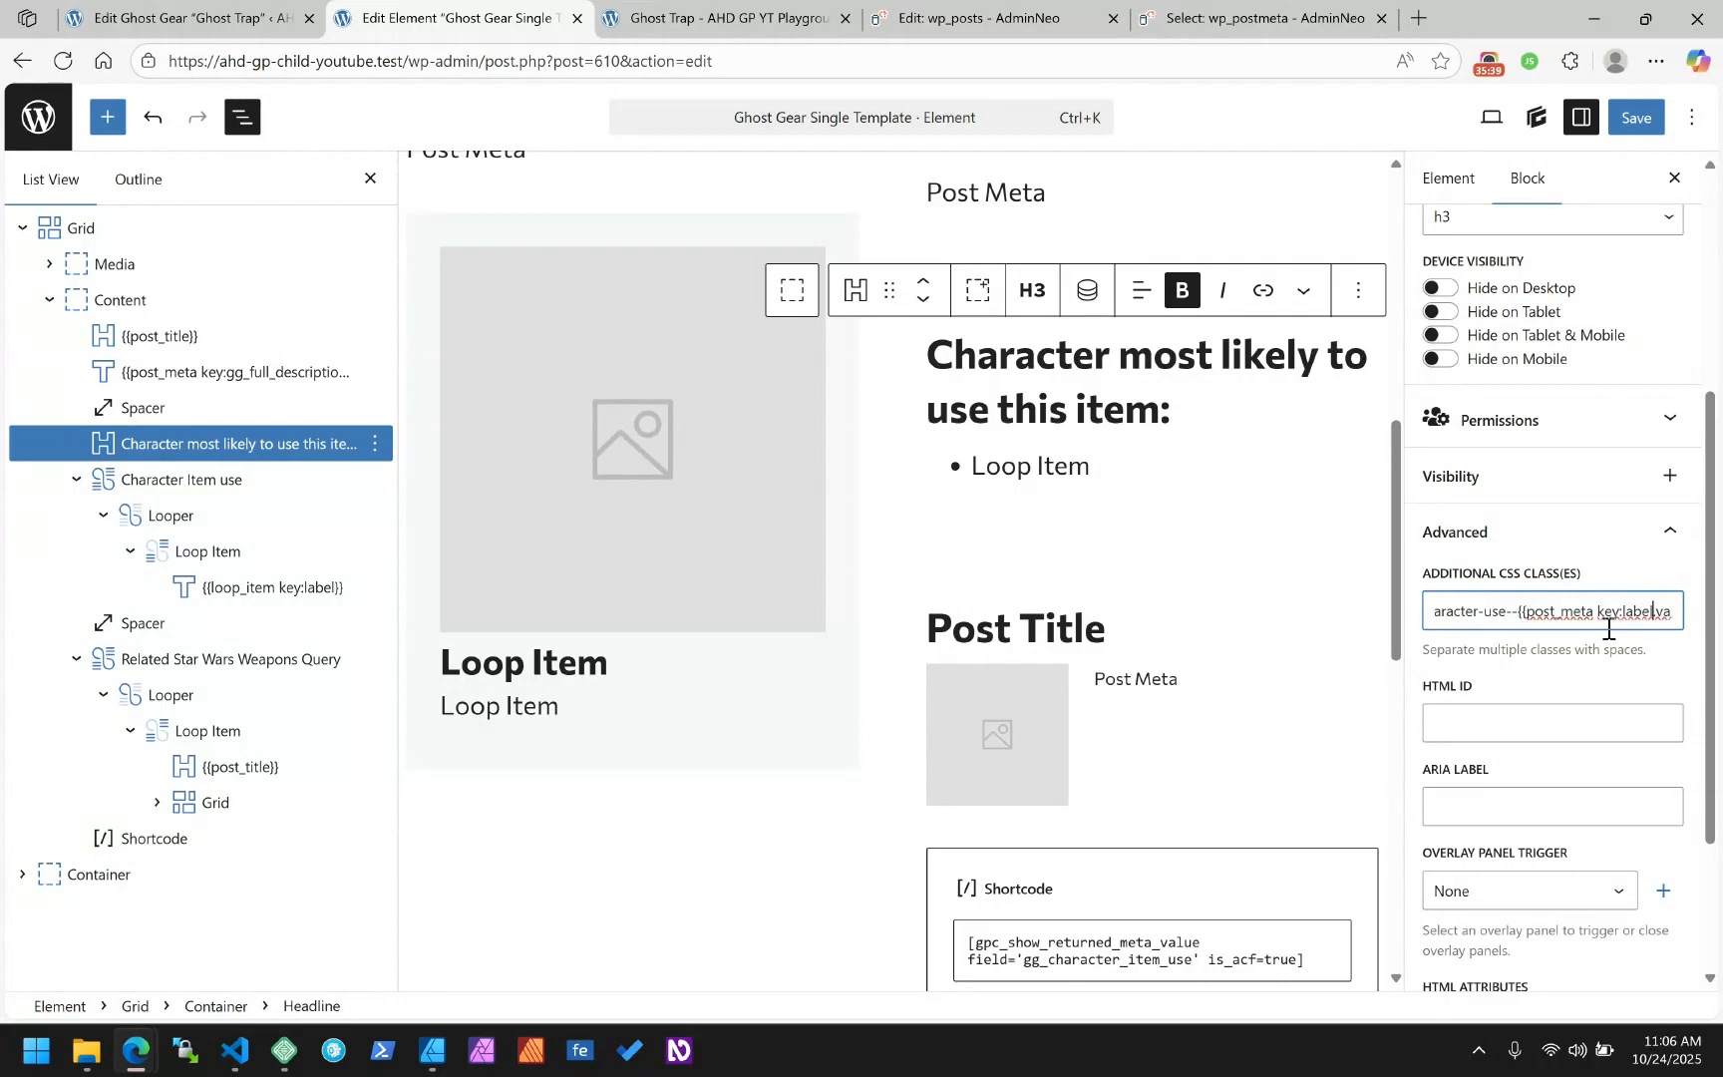
{"action": "key", "text": "ctrl+shift+Left"}
{"action": "type", "text": "loop"}
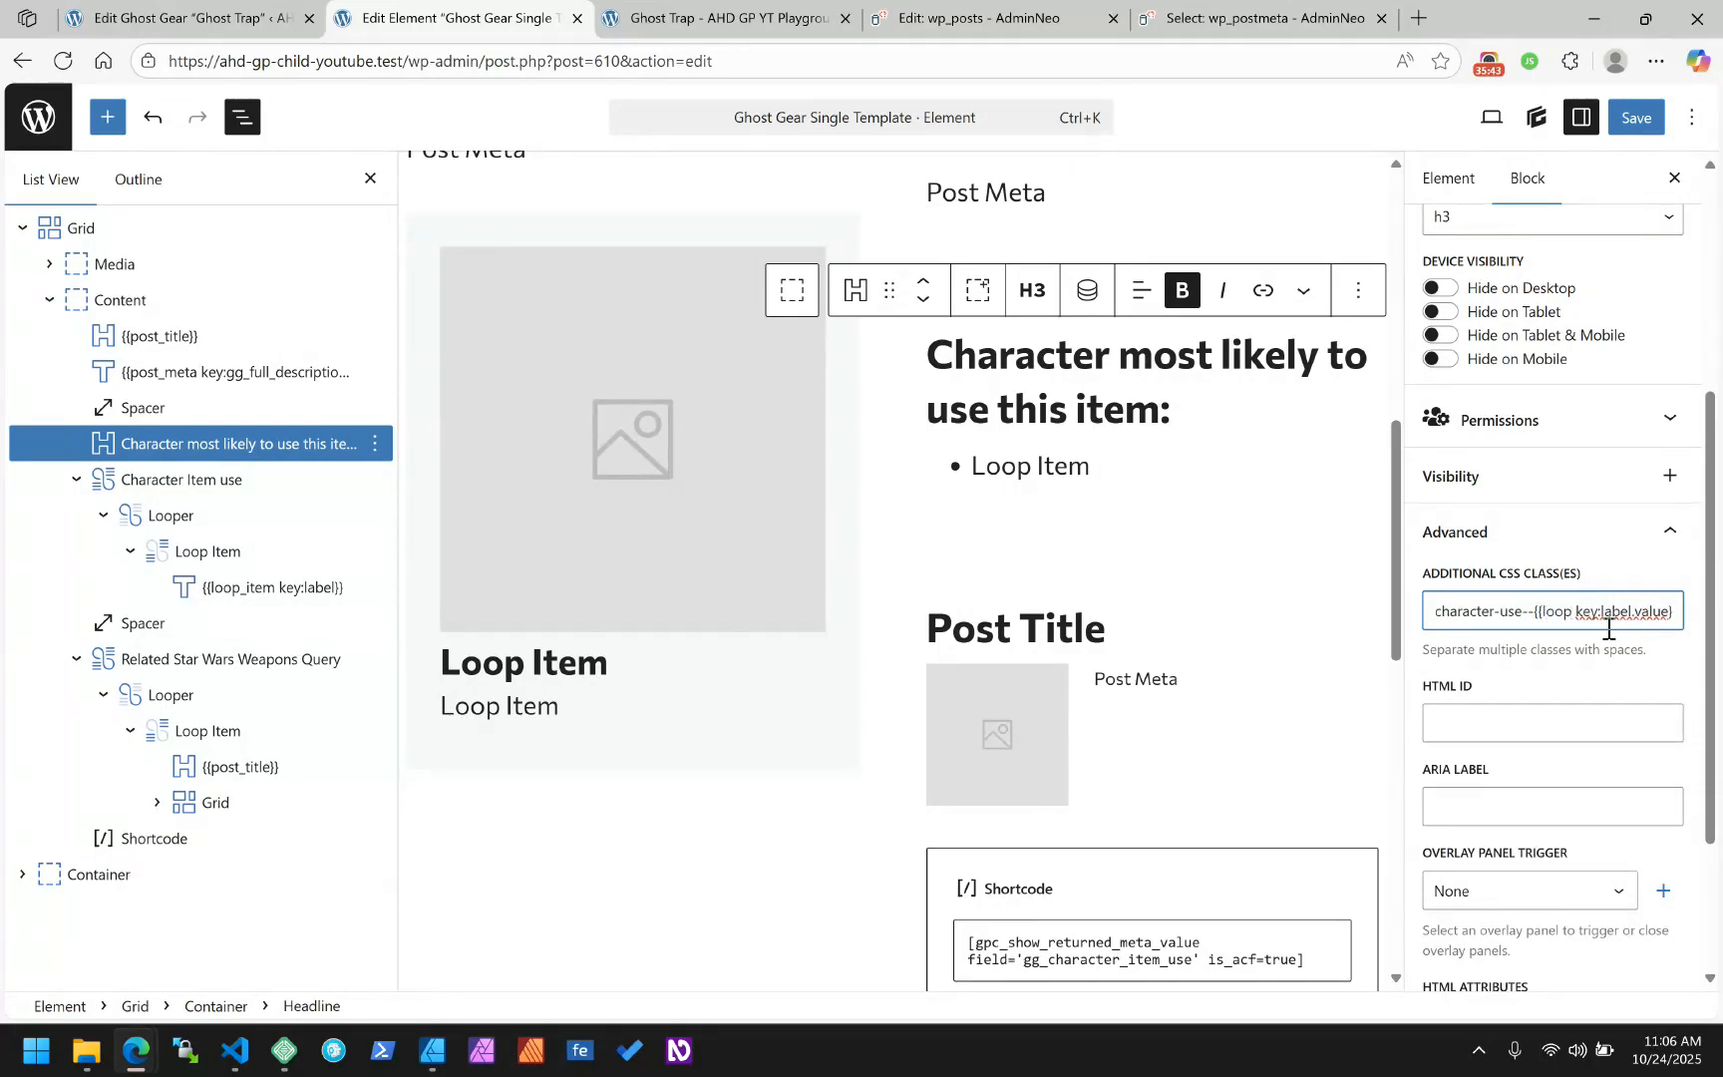
{"action": "type", "text": "_item"}
Look at the list Text block's raw dynamic tag and shorten the heading's CSS class to character-use--{{loop_item key:value}}
{"action": "left_click", "coordinate": [1081, 477]}
{"action": "left_click", "coordinate": [1234, 415]}
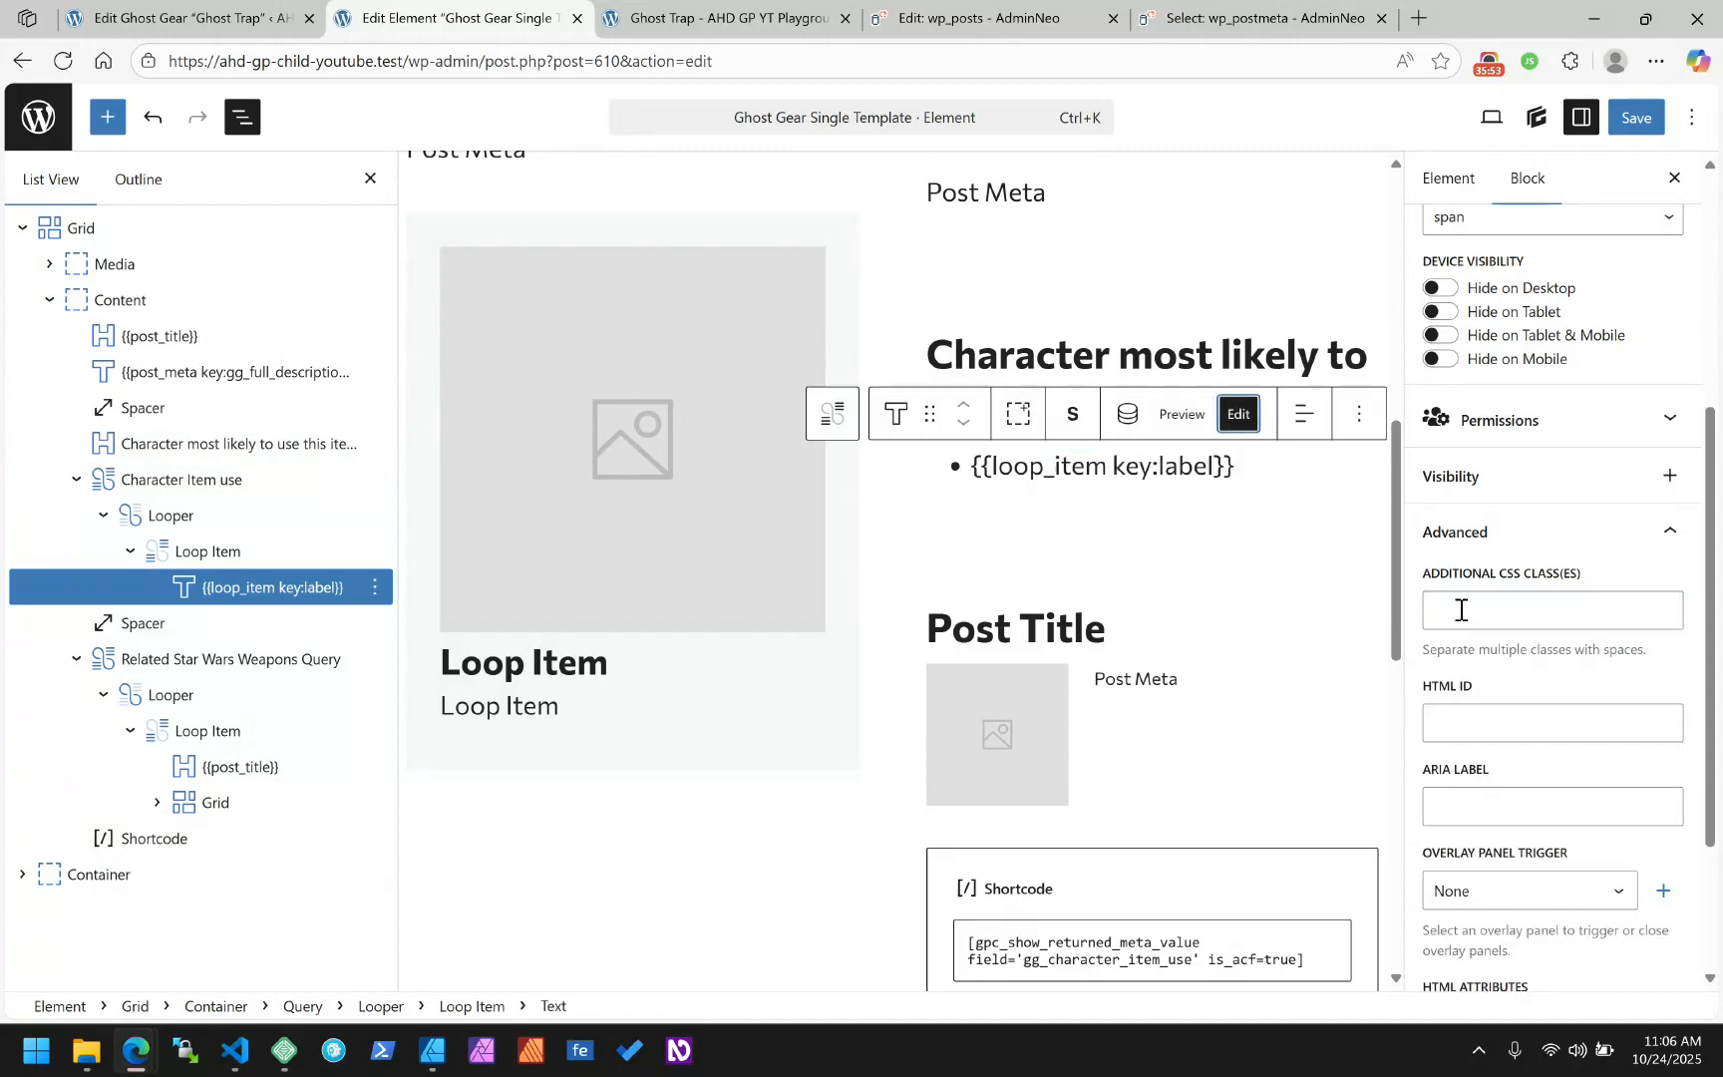
{"action": "left_click", "coordinate": [1179, 369]}
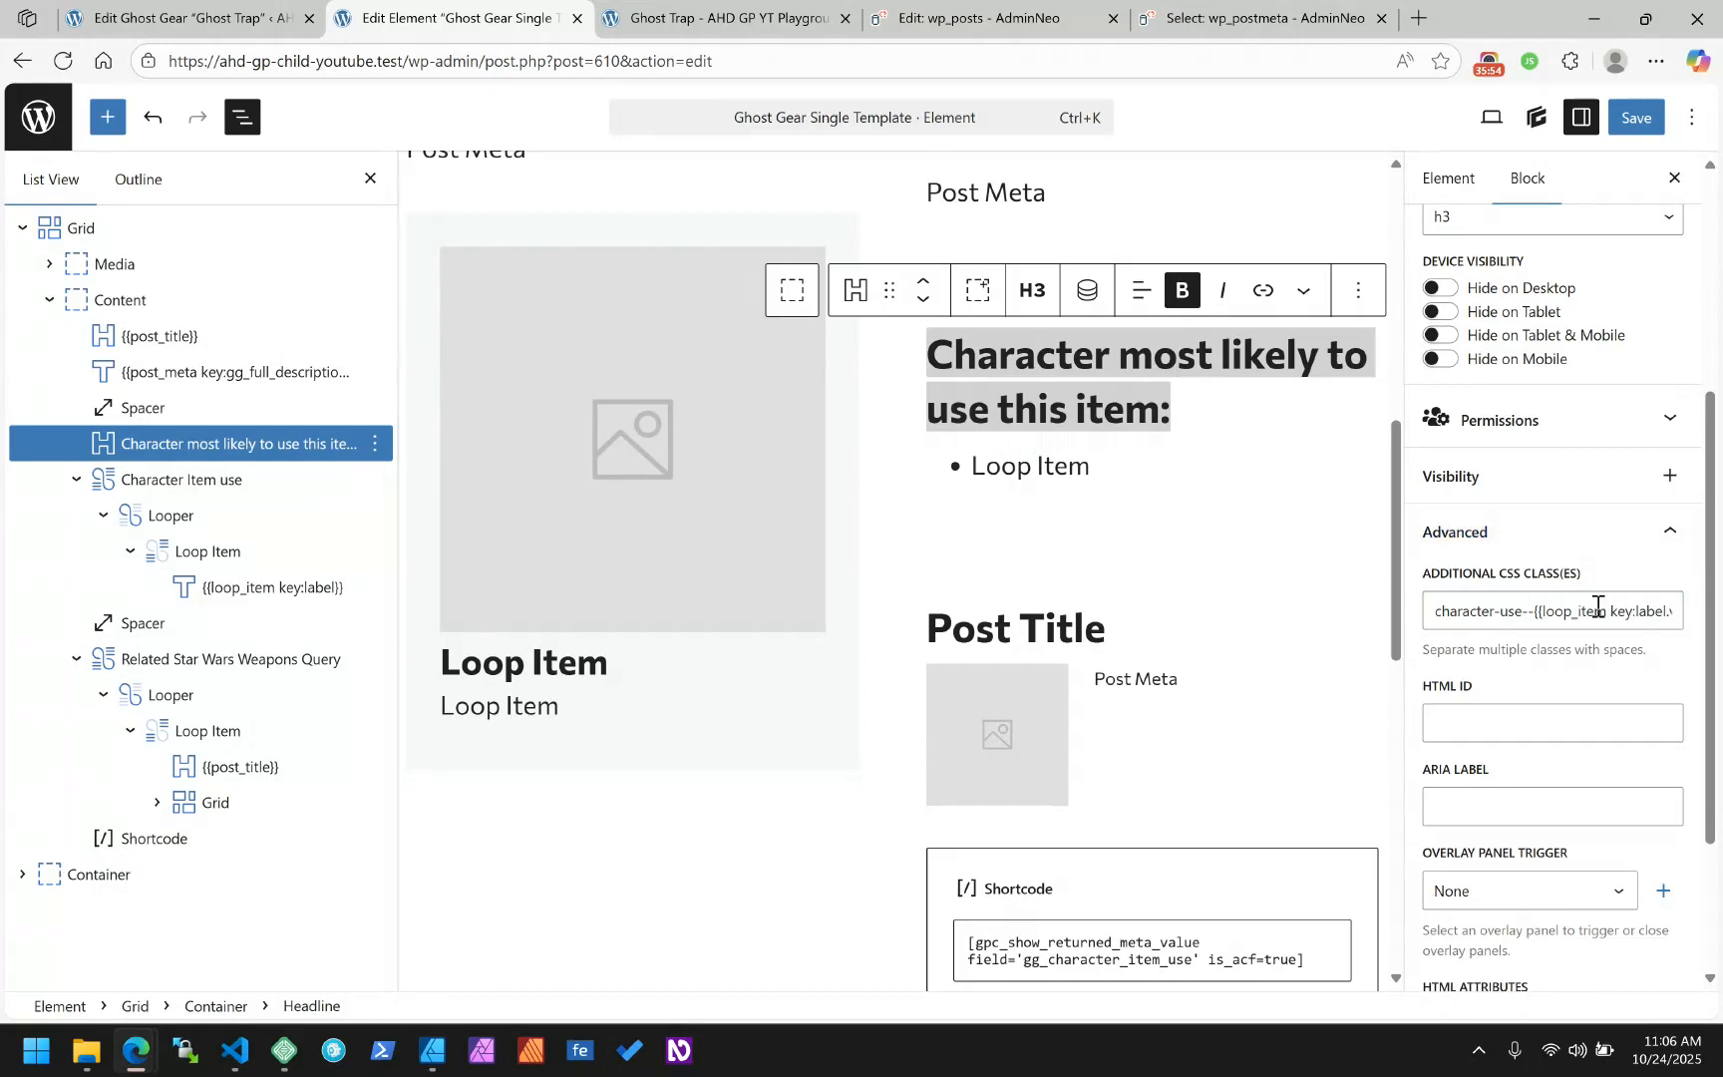
{"action": "left_click_drag", "start_coordinate": [1617, 615], "coordinate": [1678, 613]}
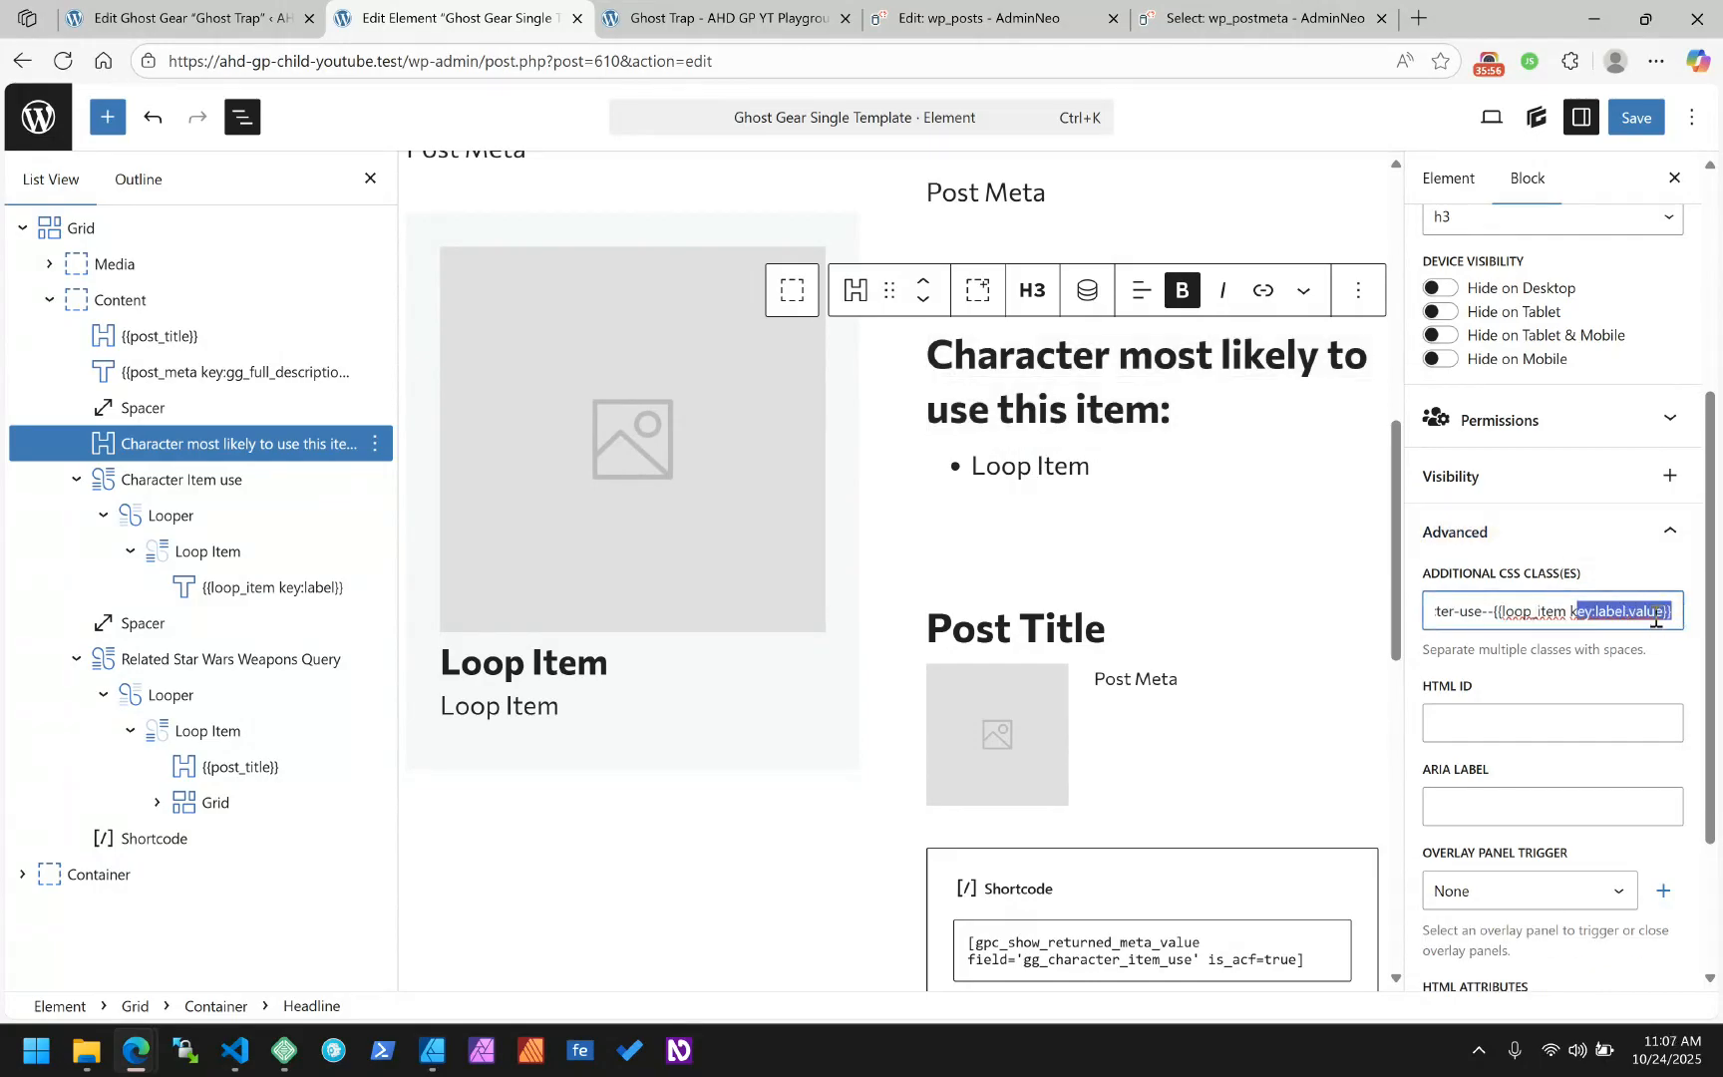
{"action": "double_click", "coordinate": [1612, 611]}
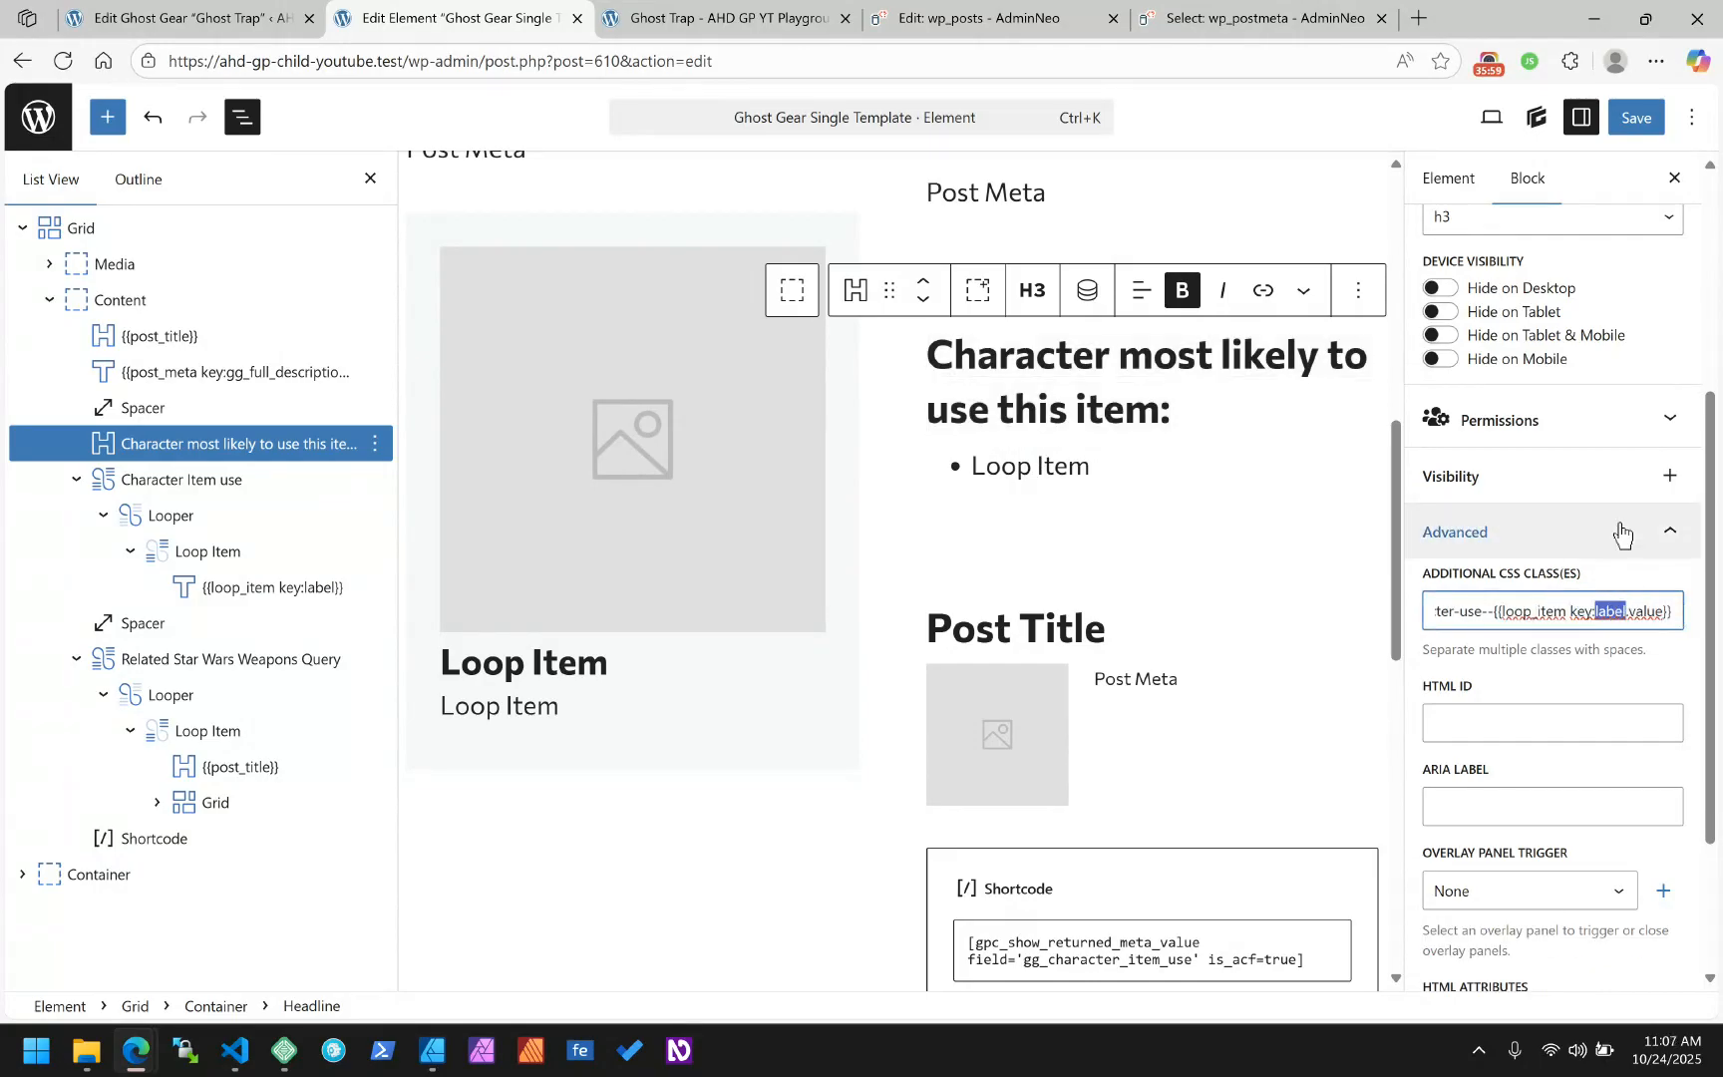
{"action": "key", "text": "BackSpace"}
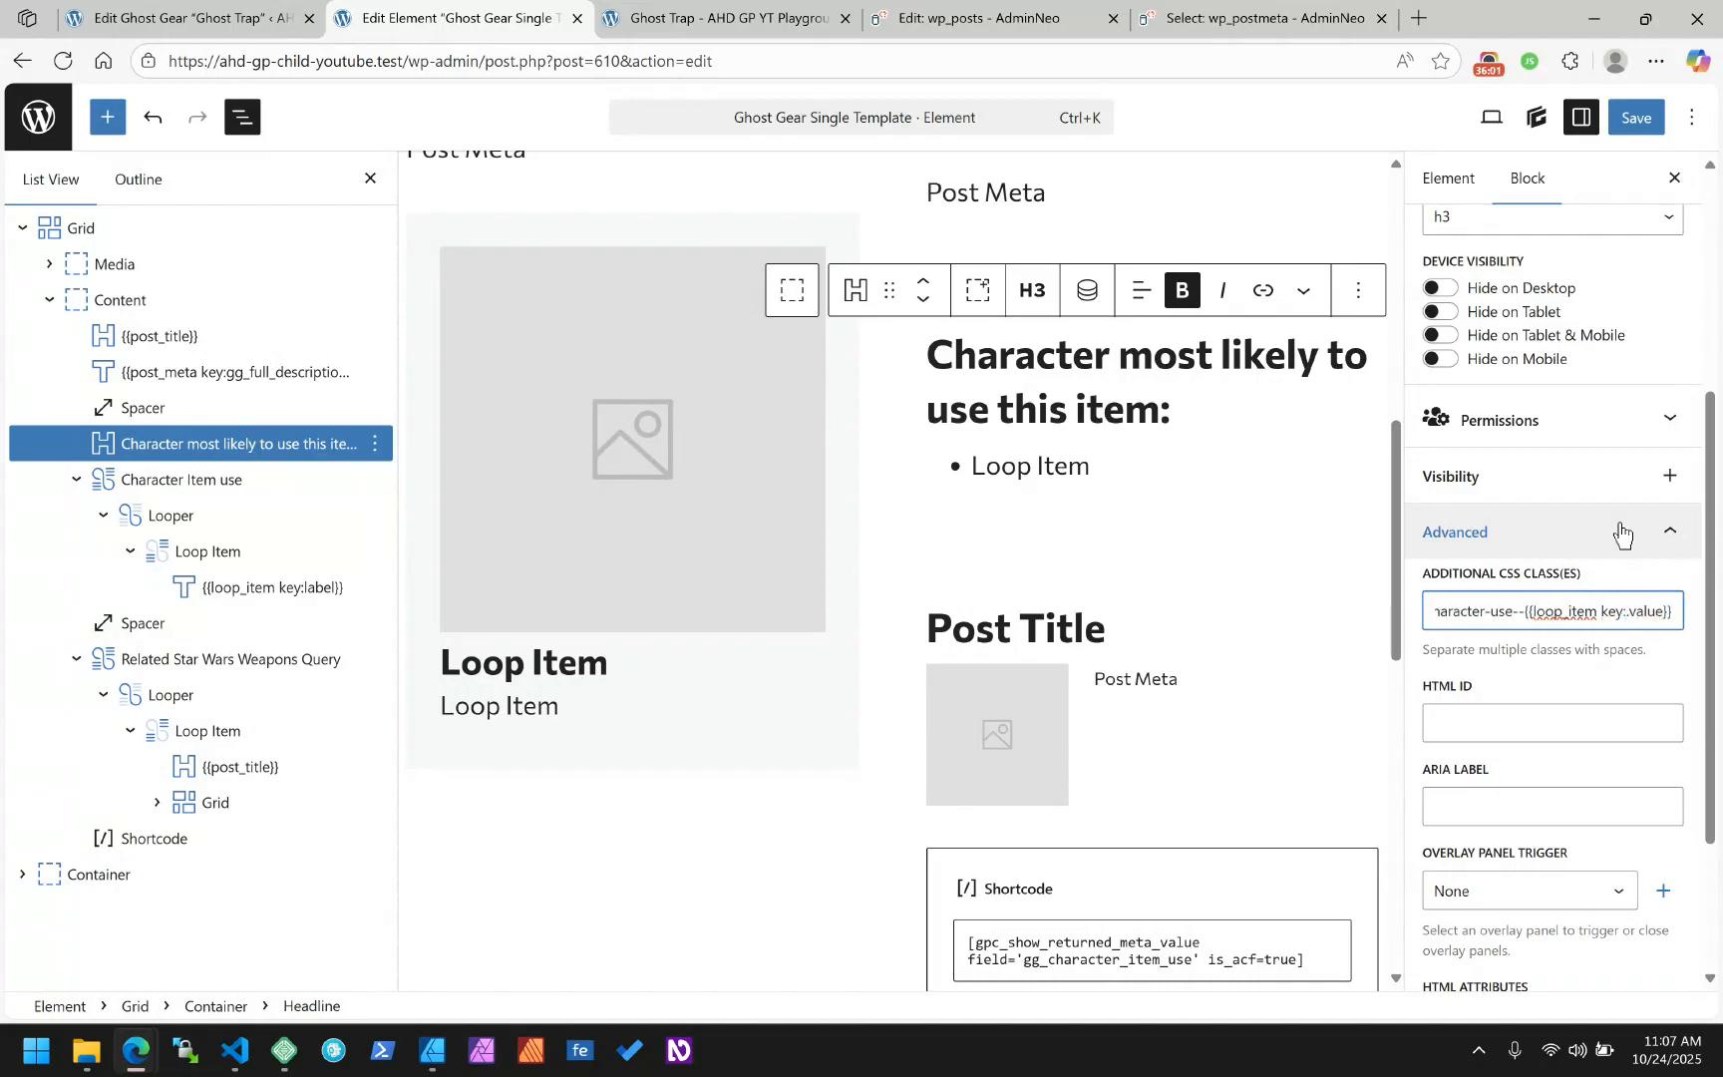
{"action": "key", "text": "Delete"}
{"action": "key", "text": "BackSpace"}
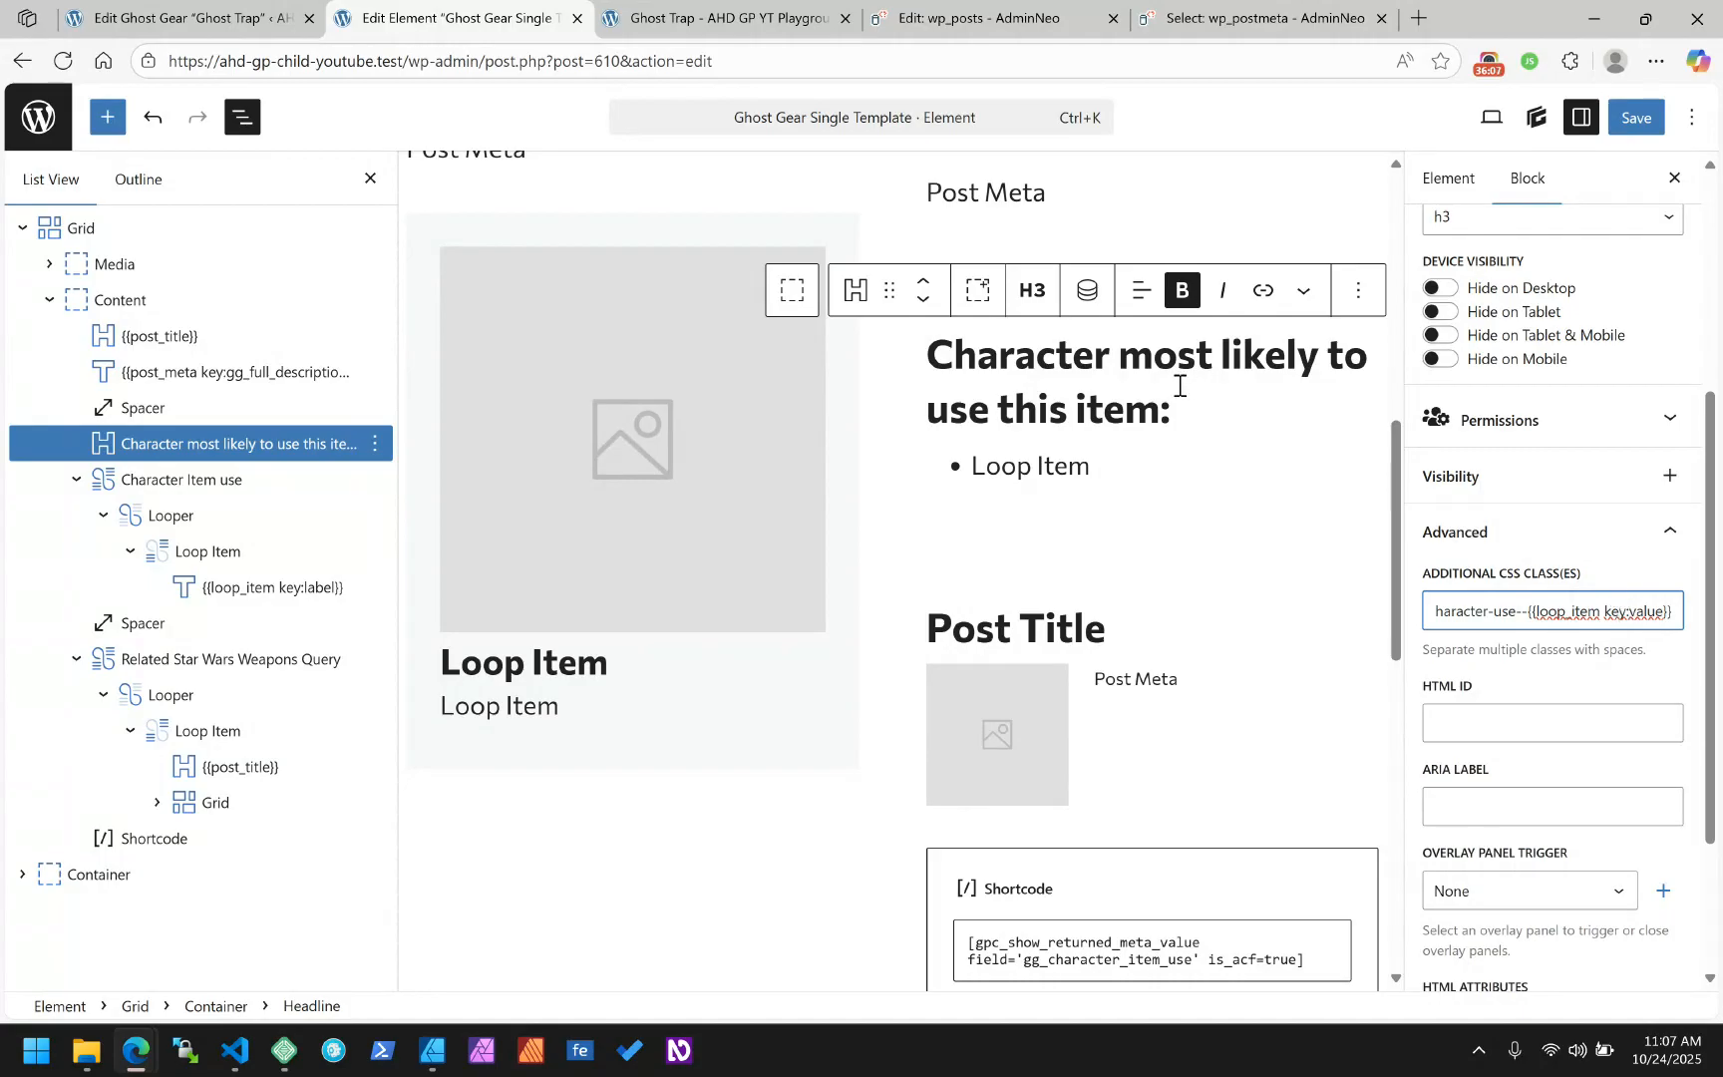
Save the loop_item version of the heading class and reload the Ghost Trap page to look for the heading
{"action": "left_click", "coordinate": [1640, 122]}
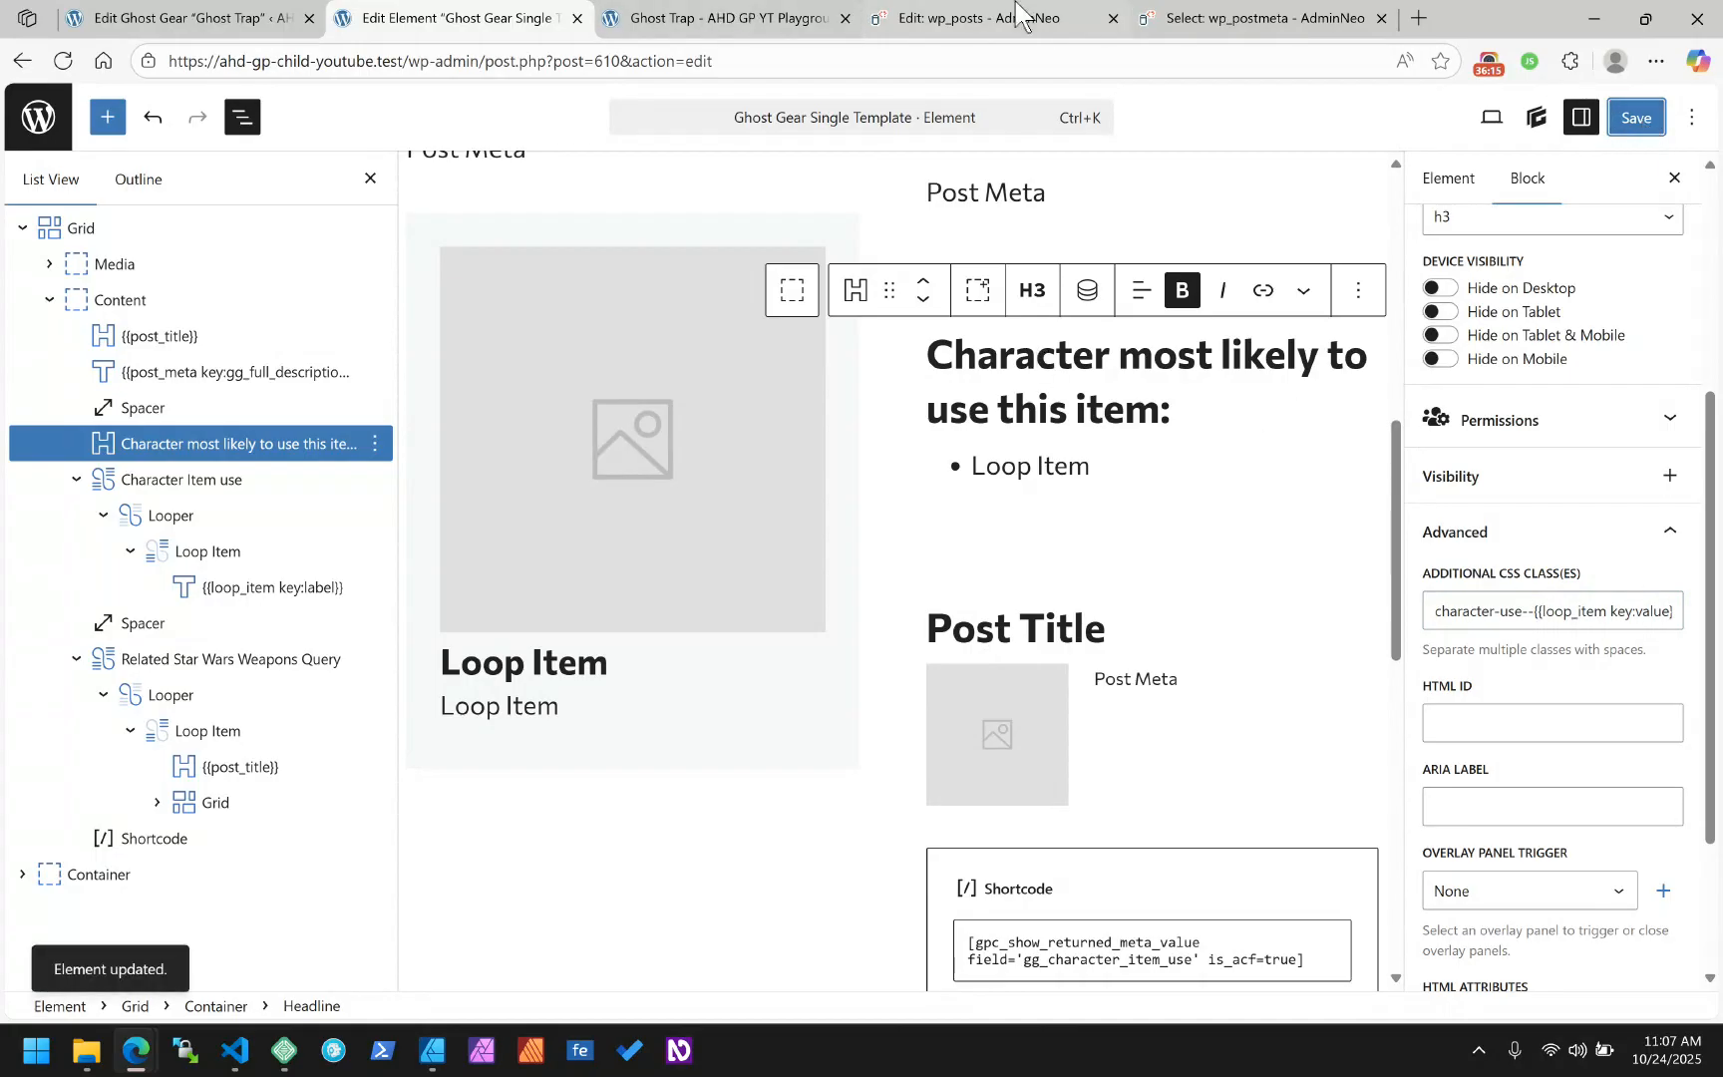
{"action": "left_click", "coordinate": [698, 18]}
{"action": "left_click", "coordinate": [61, 61]}
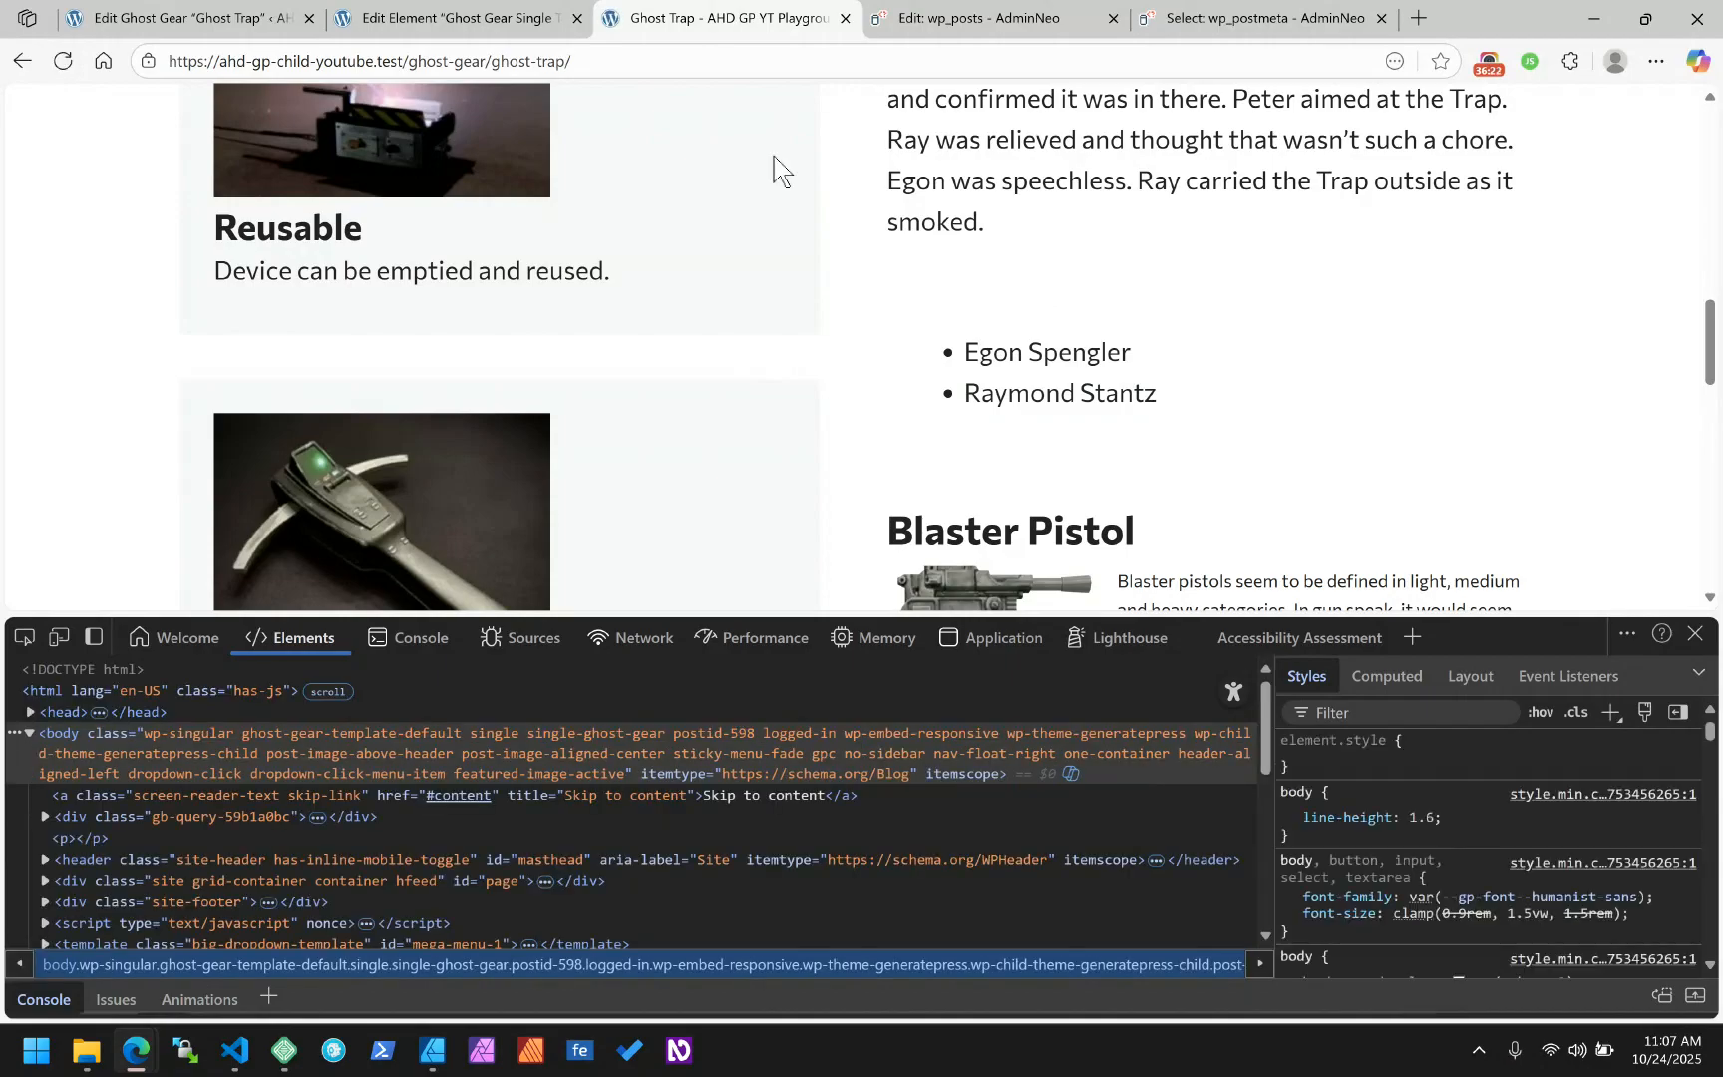
Set the heading's additional CSS class to character-use--{{post_meta key:gg_character_item_use[0].value}}
{"action": "left_click", "coordinate": [349, 12]}
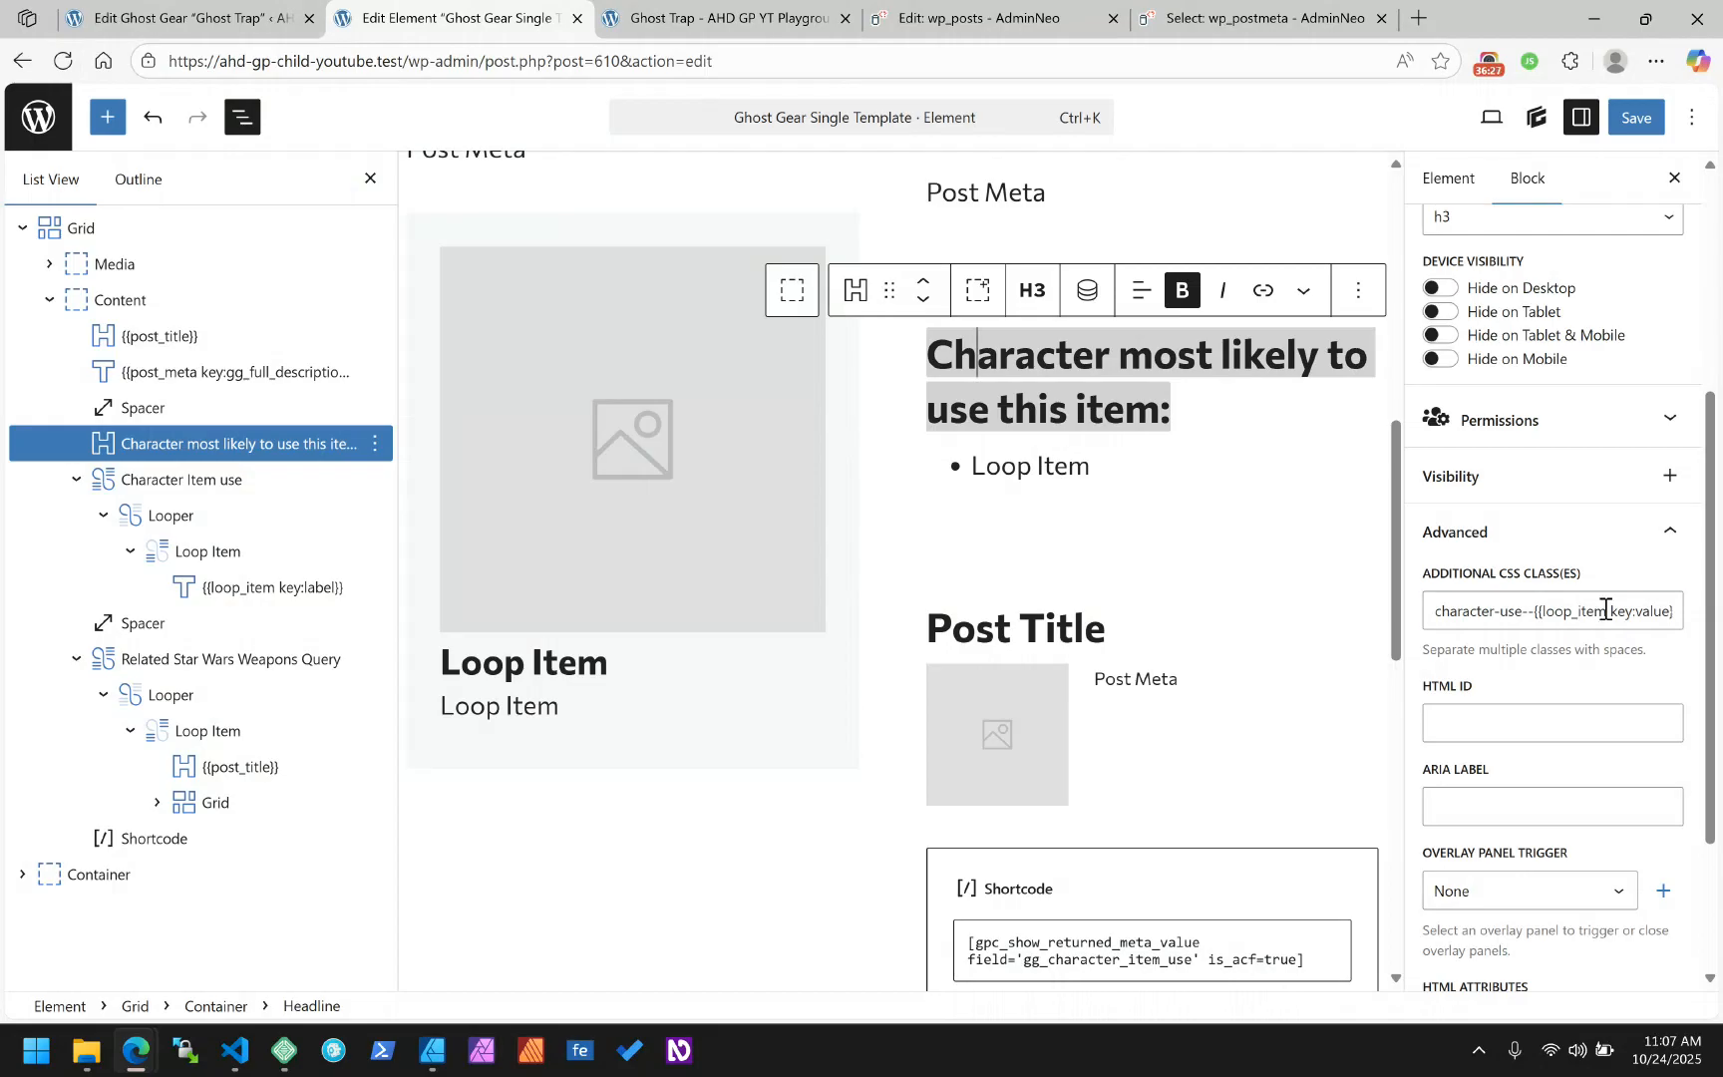
{"action": "left_click_drag", "start_coordinate": [1606, 610], "coordinate": [1543, 618]}
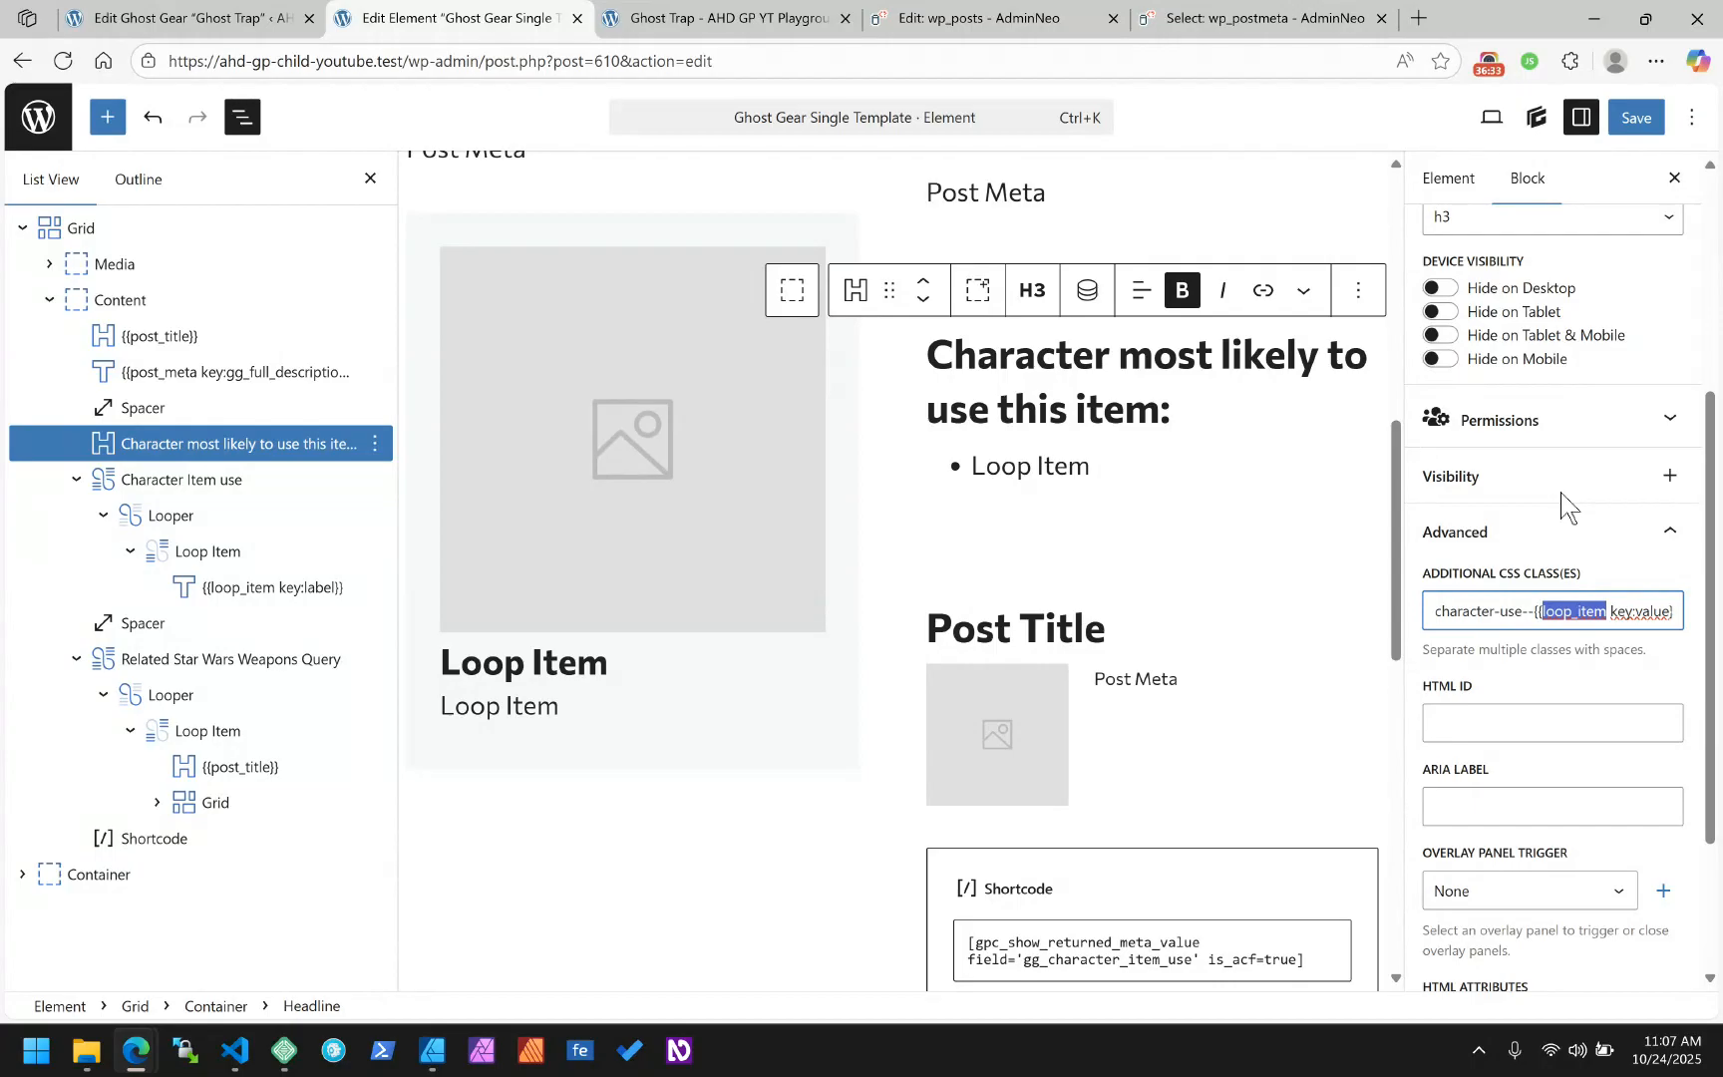
{"action": "type", "text": "post_meta key"}
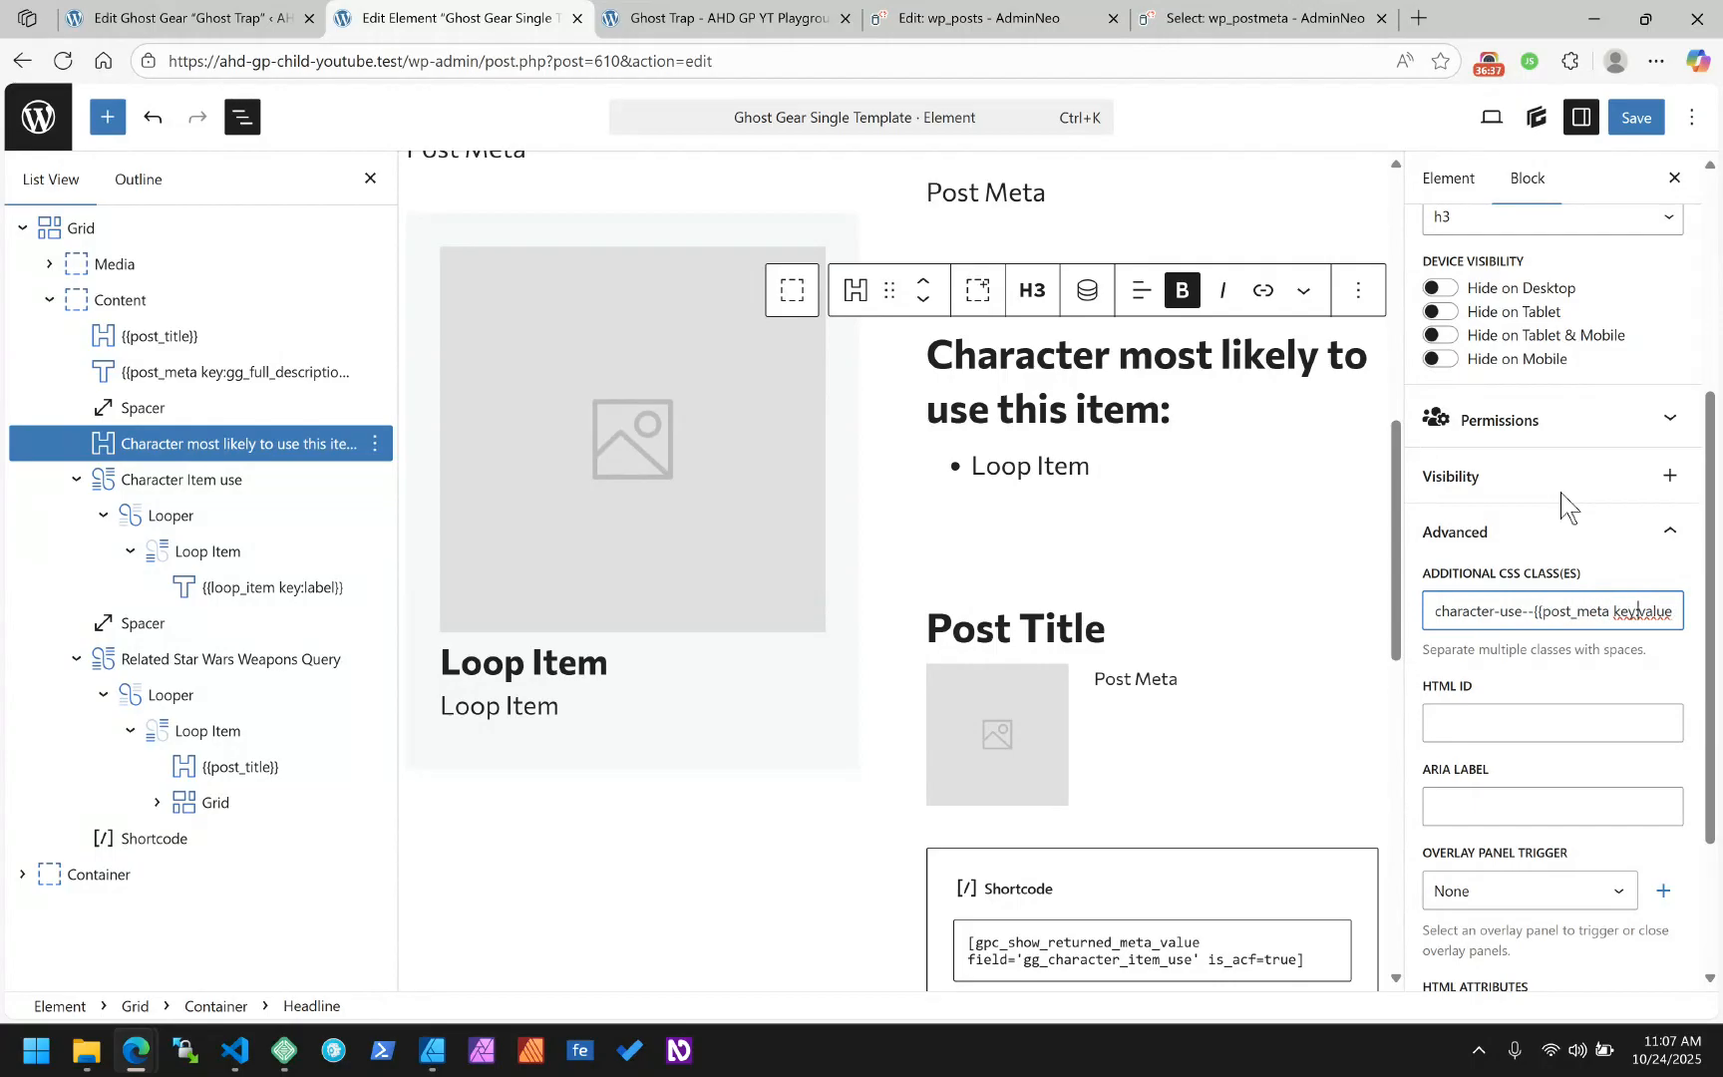
{"action": "type", "text": ":gg_"}
{"action": "type", "text": "char"}
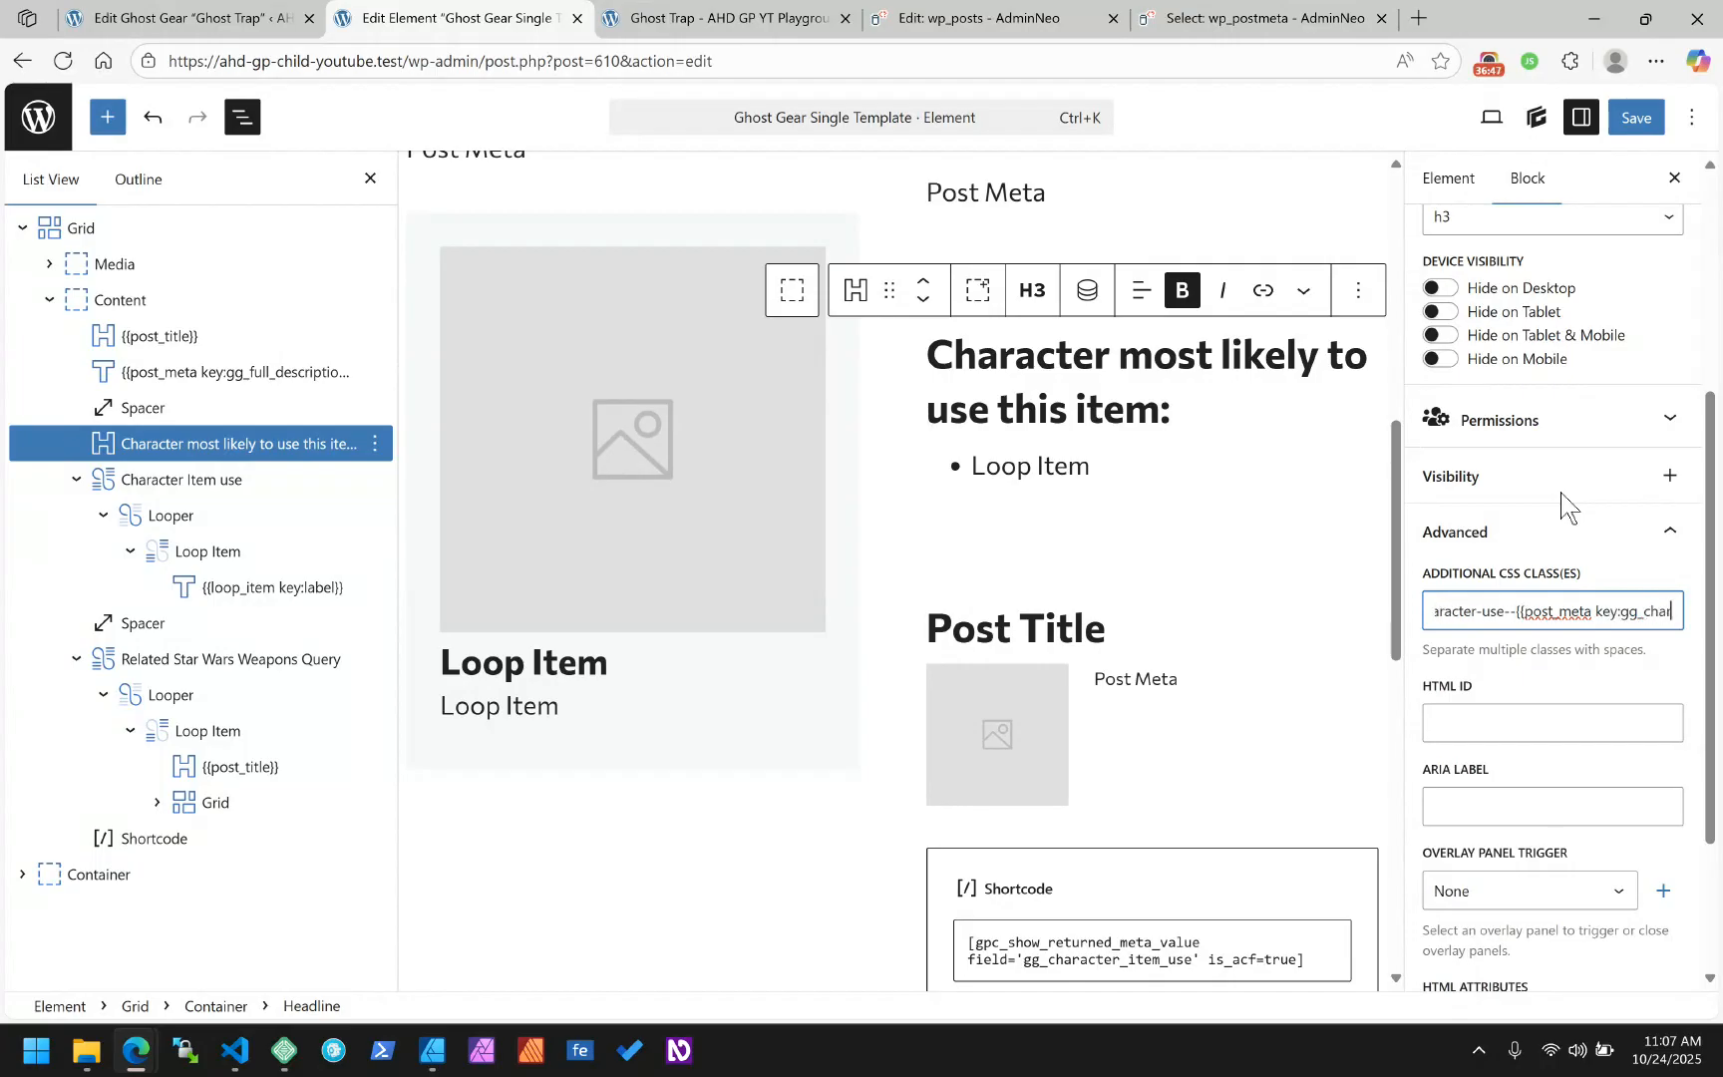
{"action": "type", "text": "acter_item_use"}
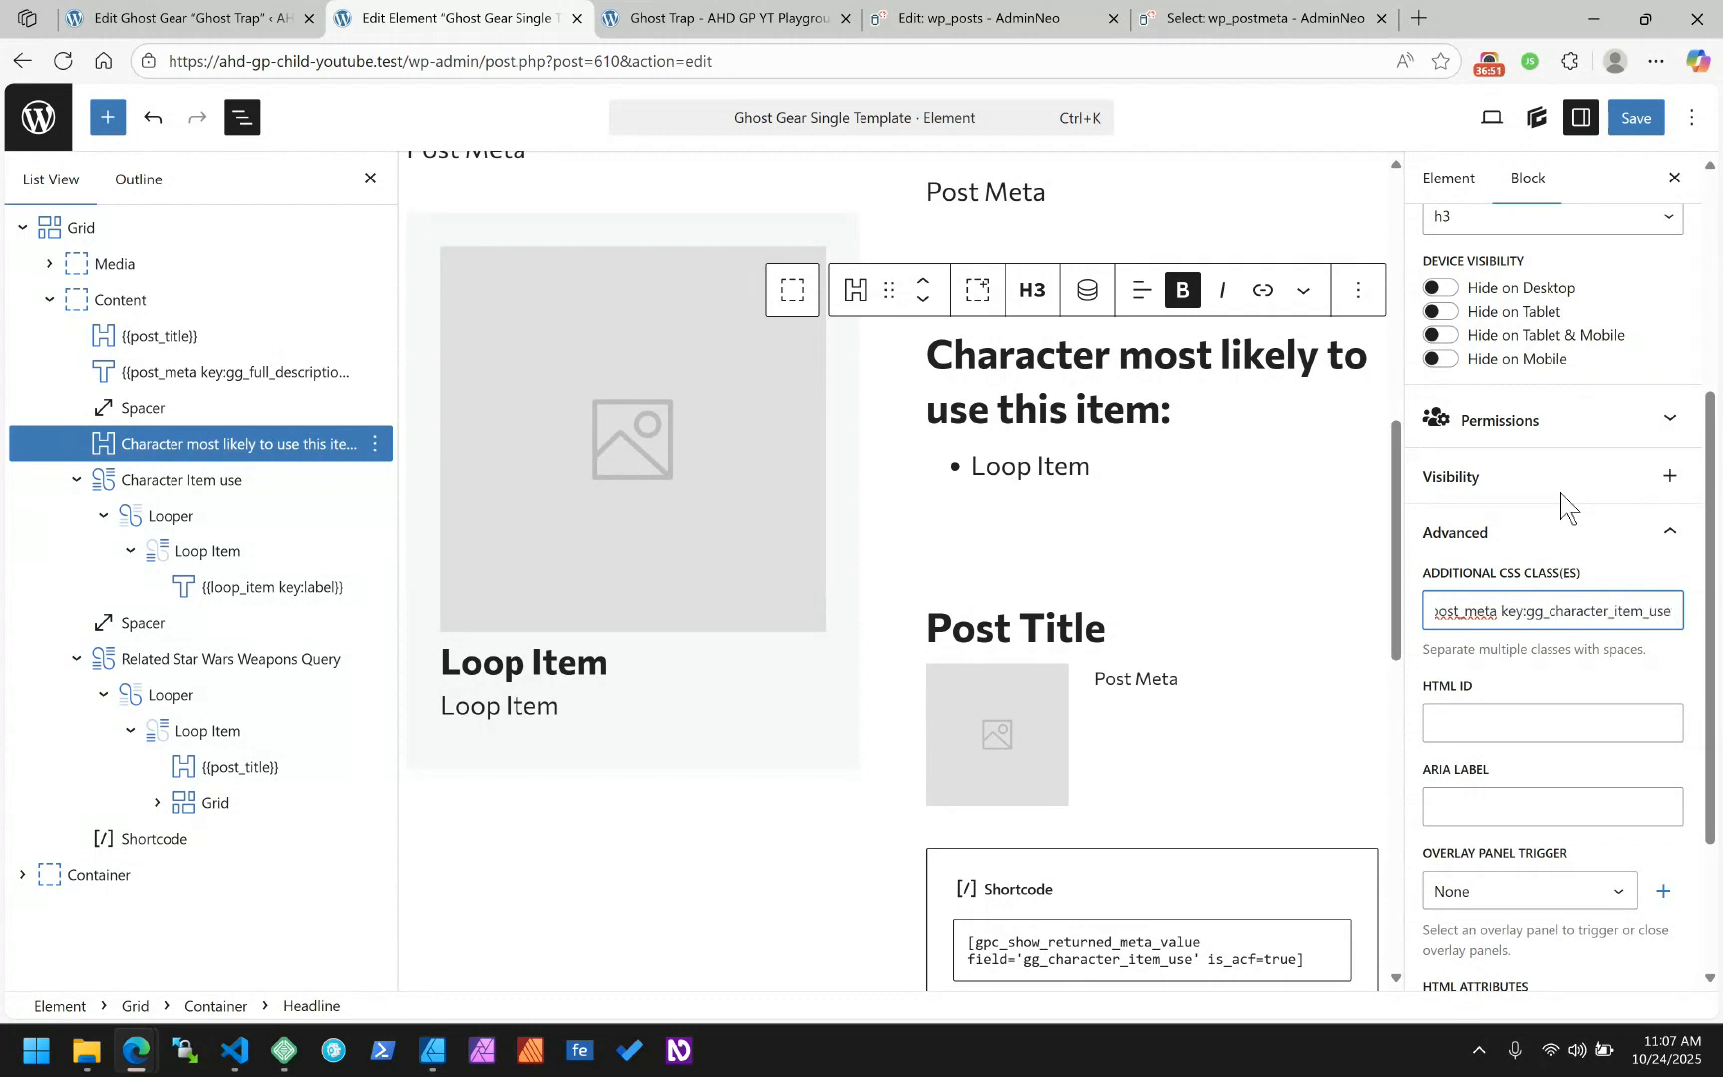
{"action": "type", "text": "[0]"}
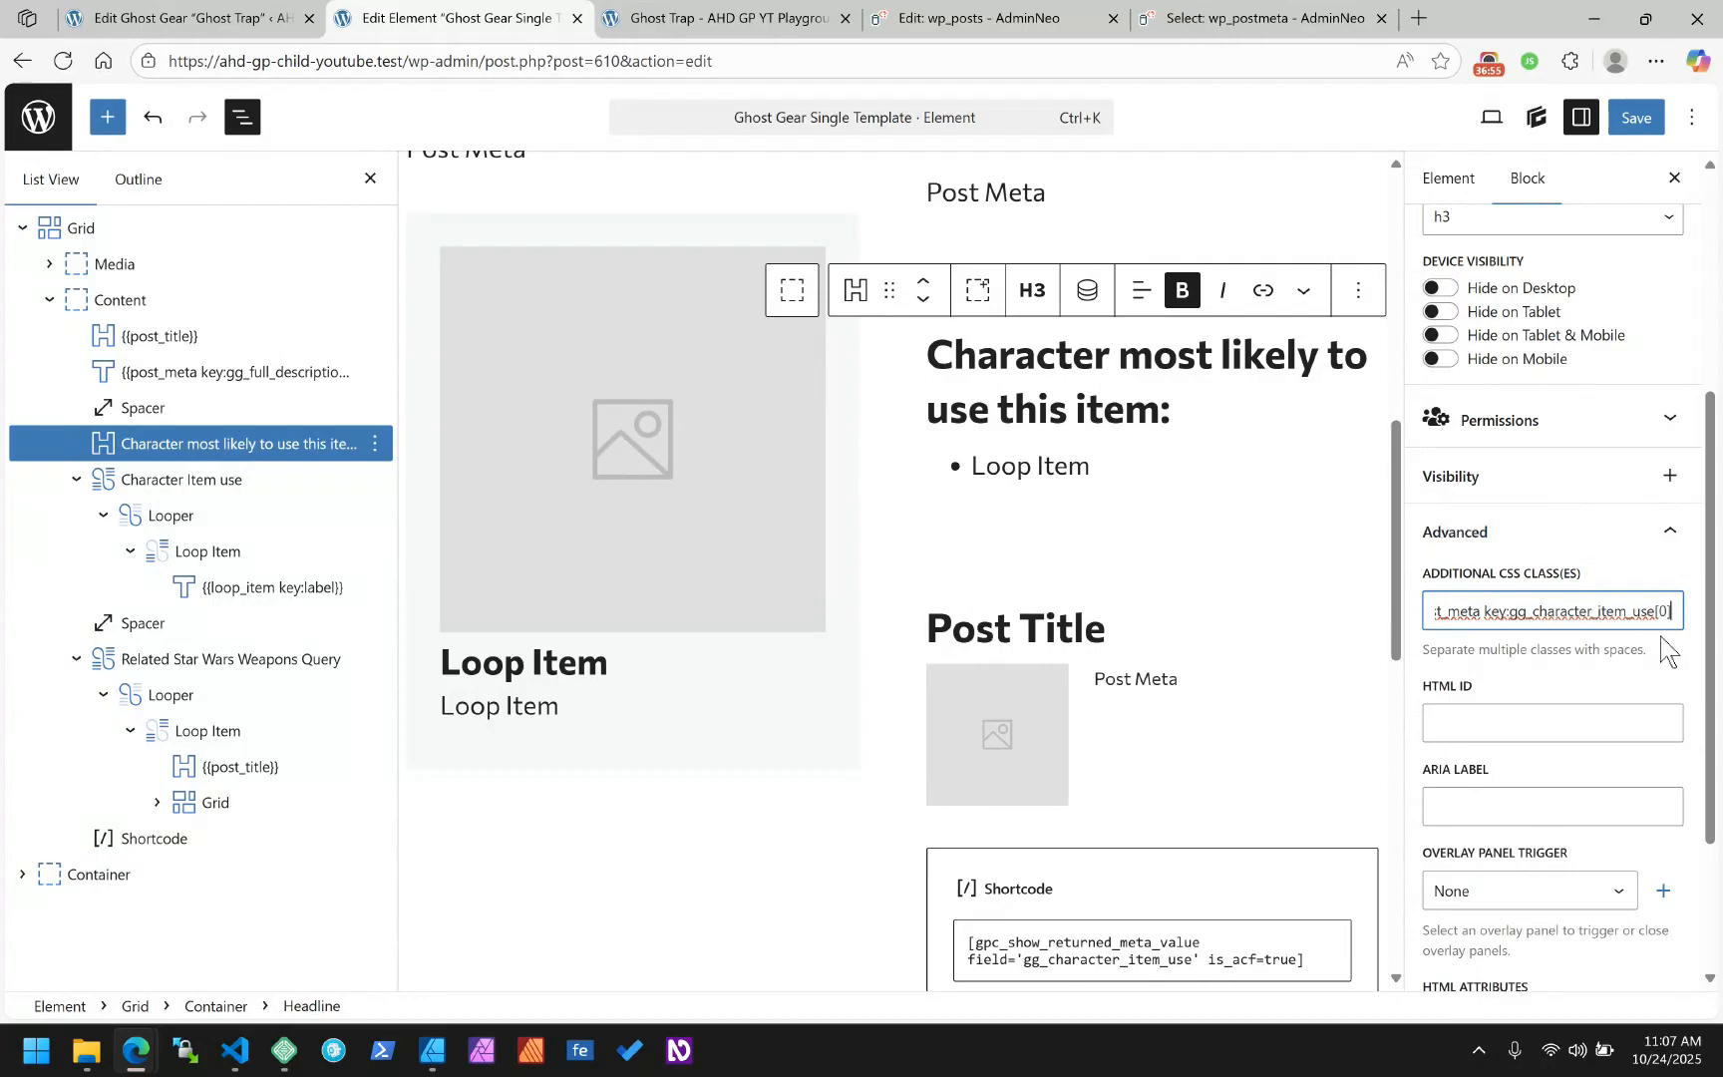
{"action": "type", "text": "value}}"}
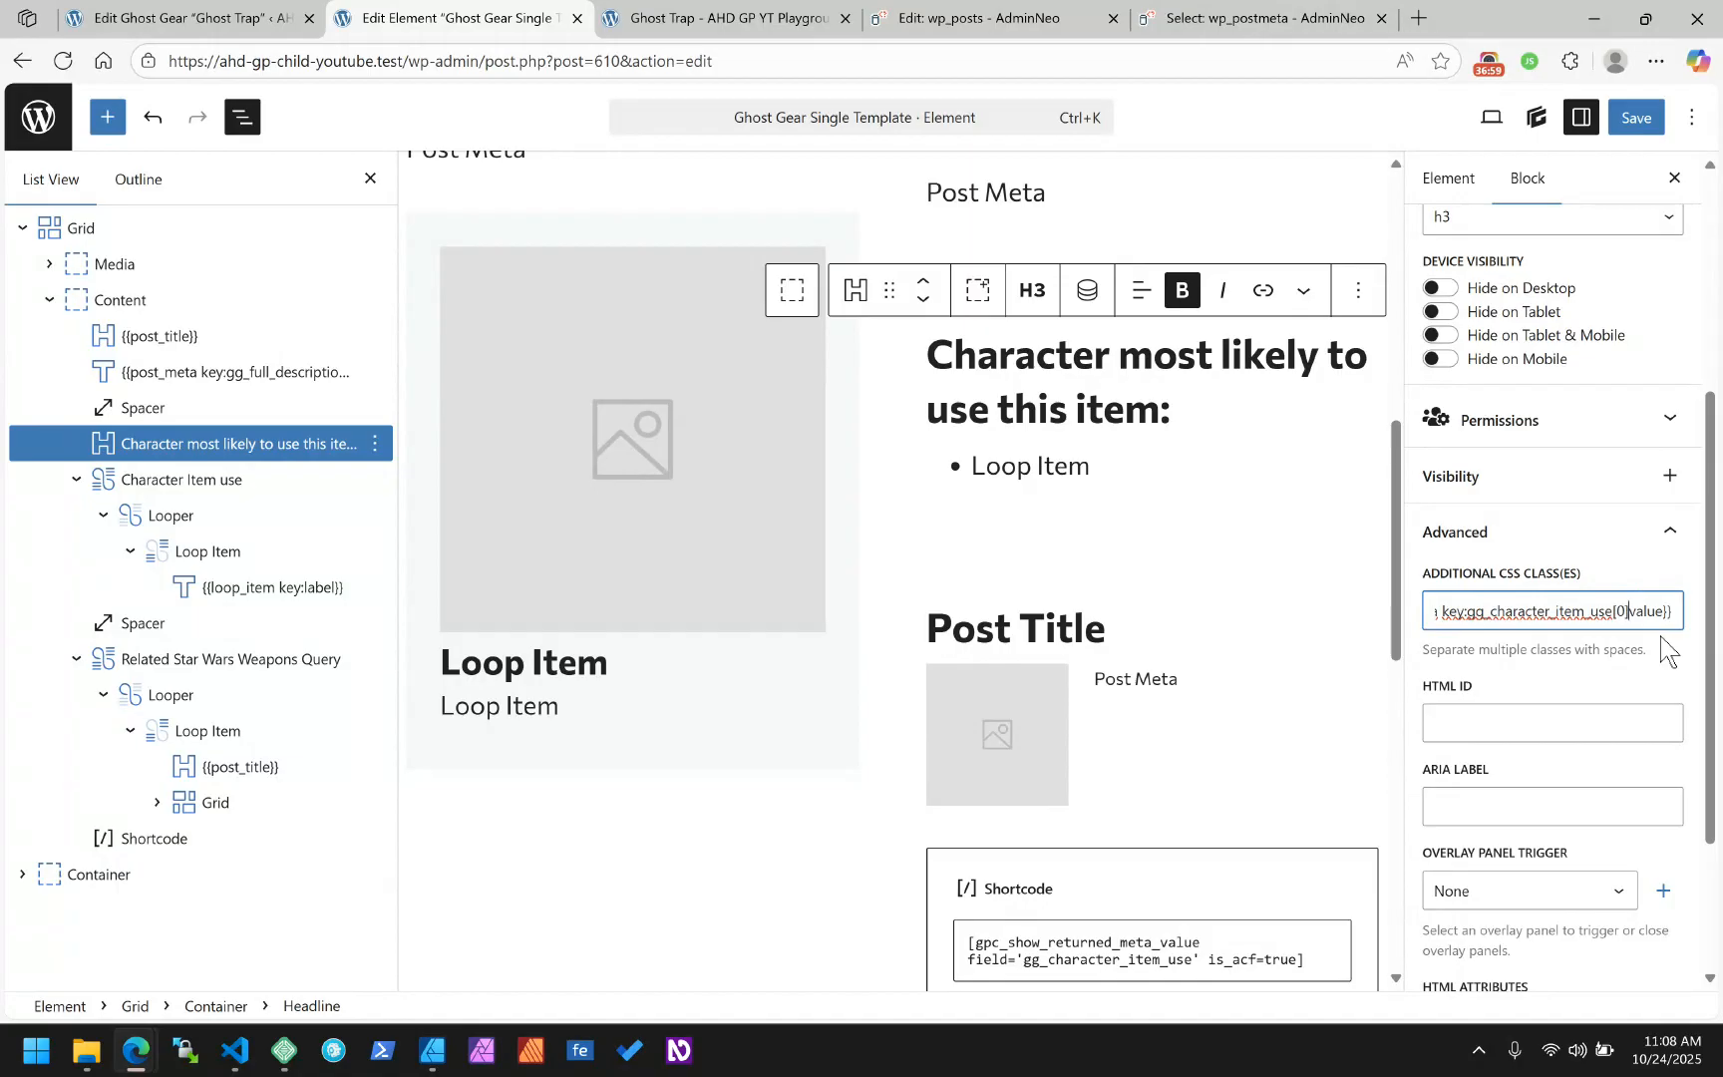
{"action": "type", "text": "."}
Save the element, reload the Ghost Trap page to check the indexed post meta class, and reselect the heading in the template
{"action": "left_click", "coordinate": [1640, 119]}
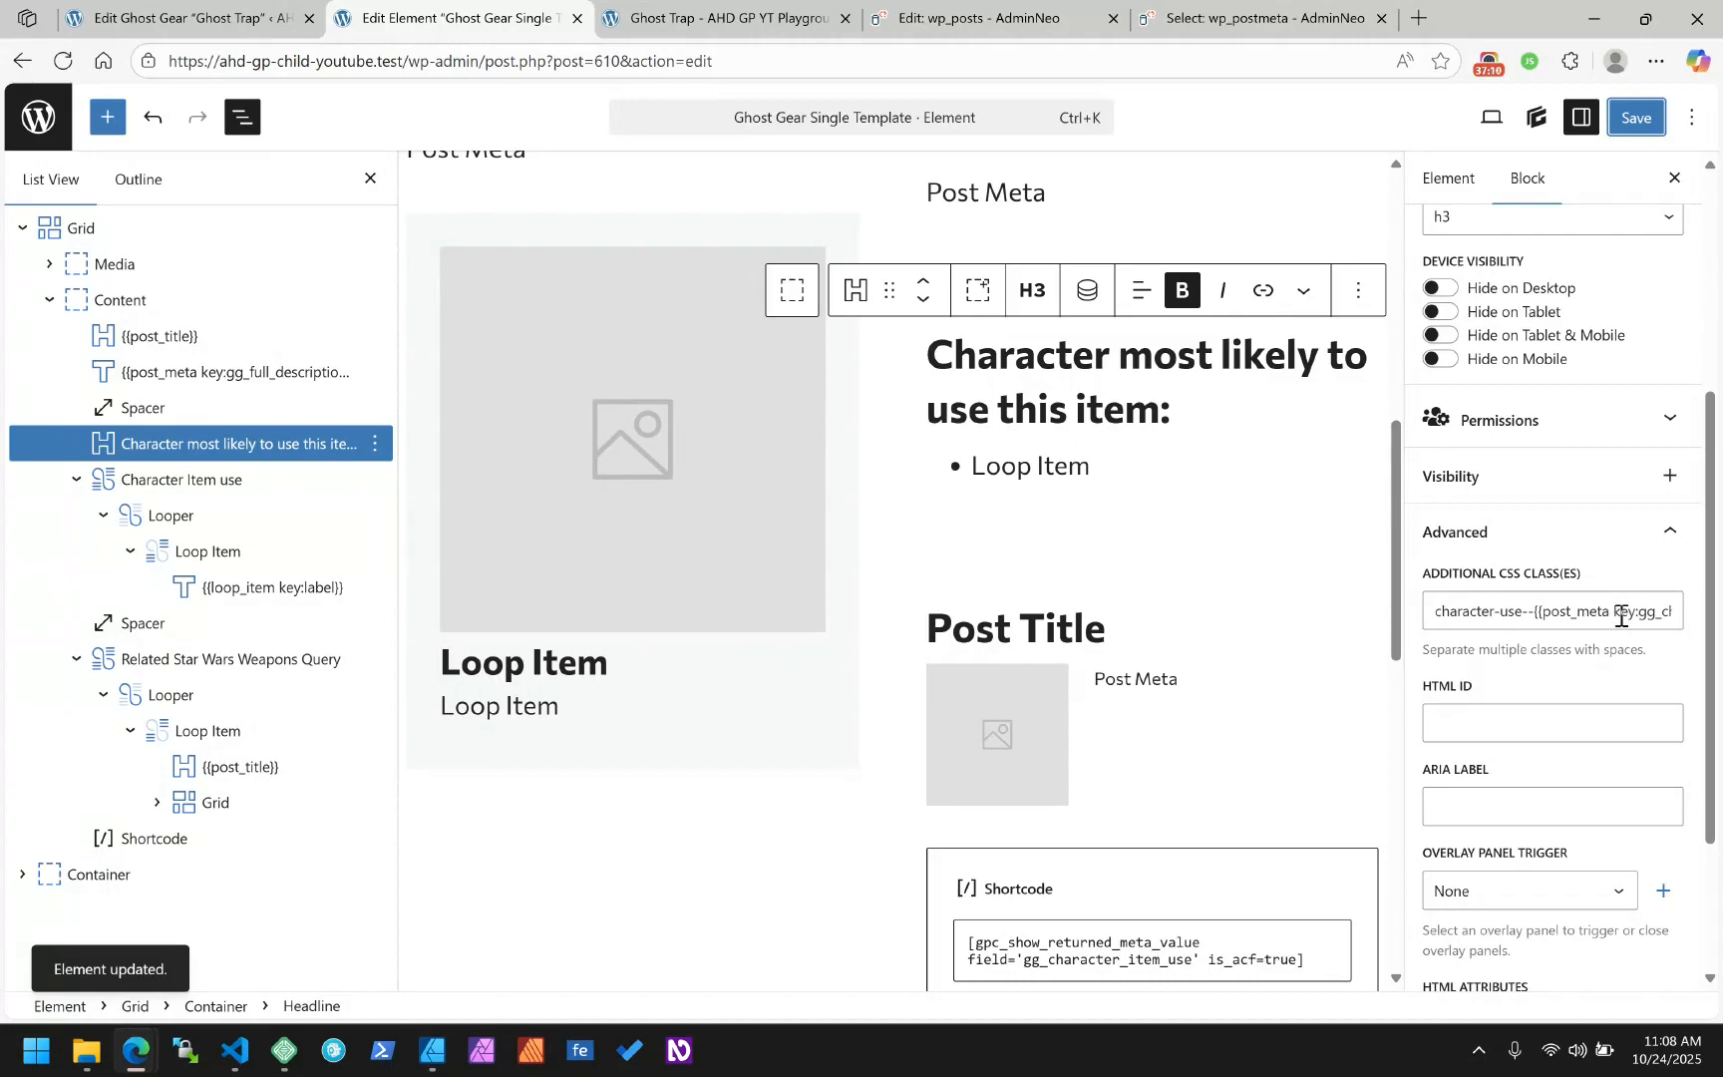
{"action": "left_click", "coordinate": [752, 18]}
{"action": "left_click", "coordinate": [61, 61]}
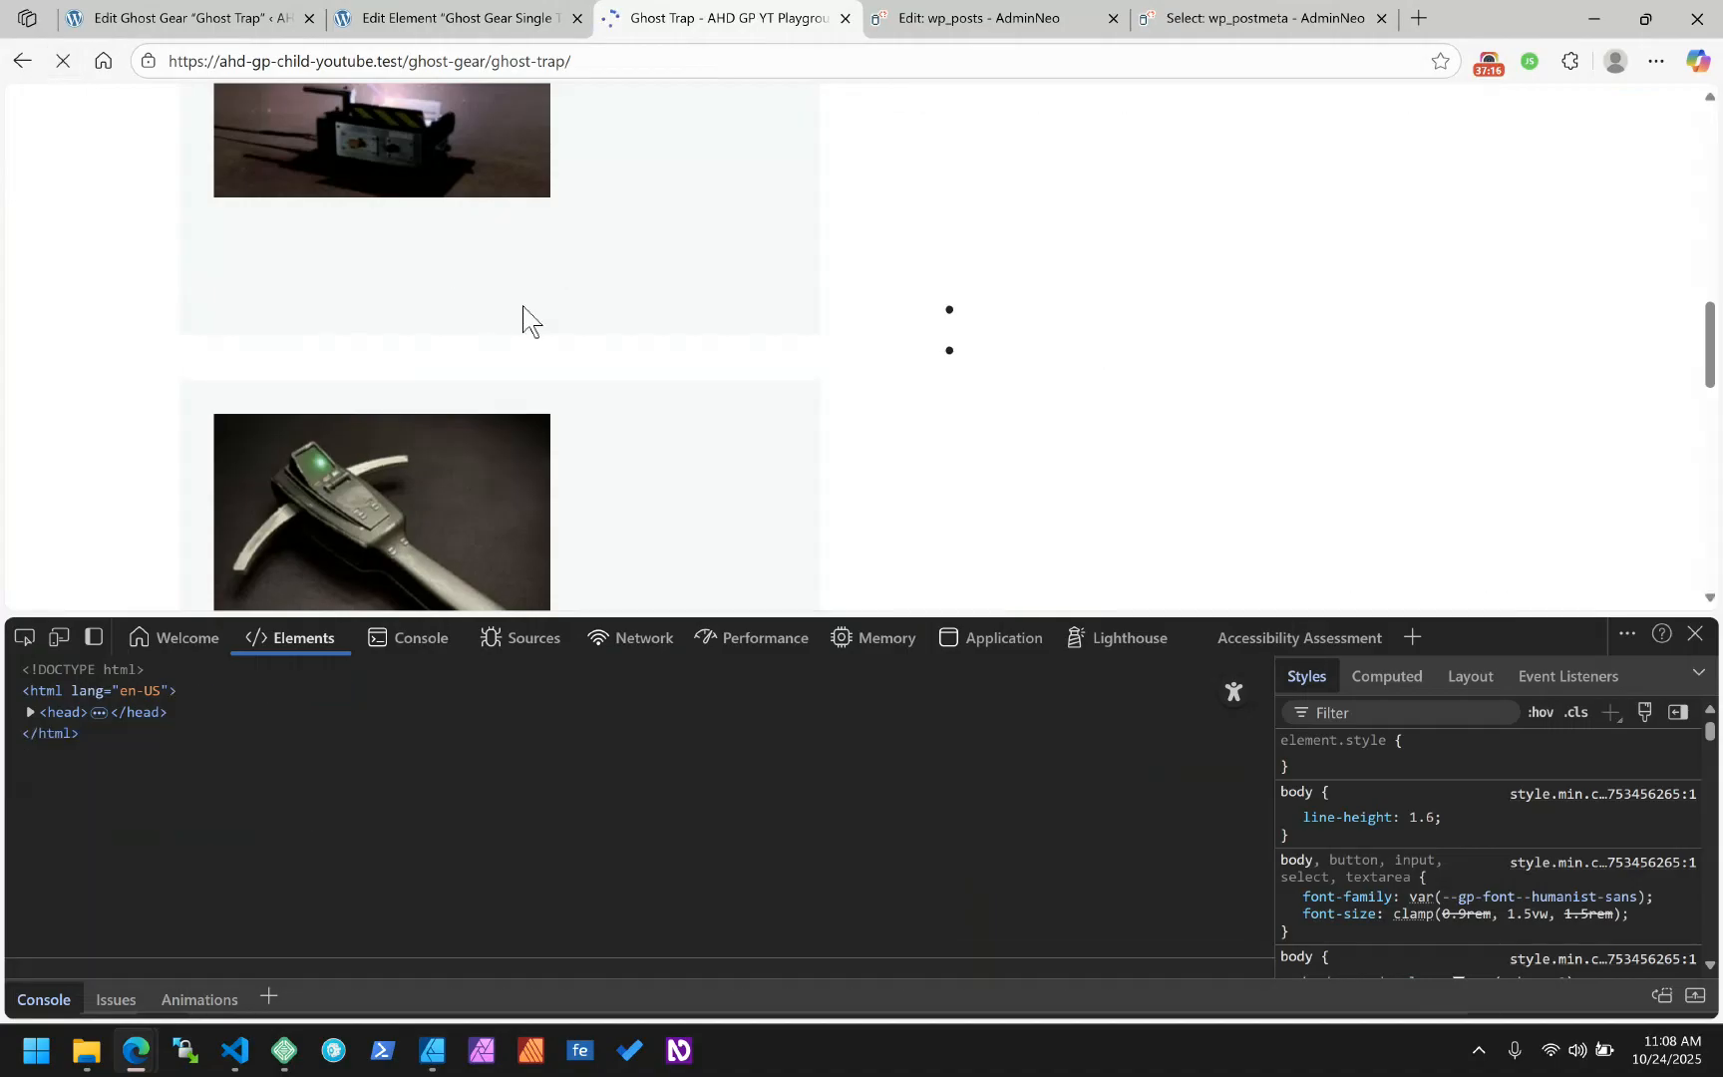
{"action": "left_click", "coordinate": [465, 14]}
{"action": "triple_click", "coordinate": [1078, 404]}
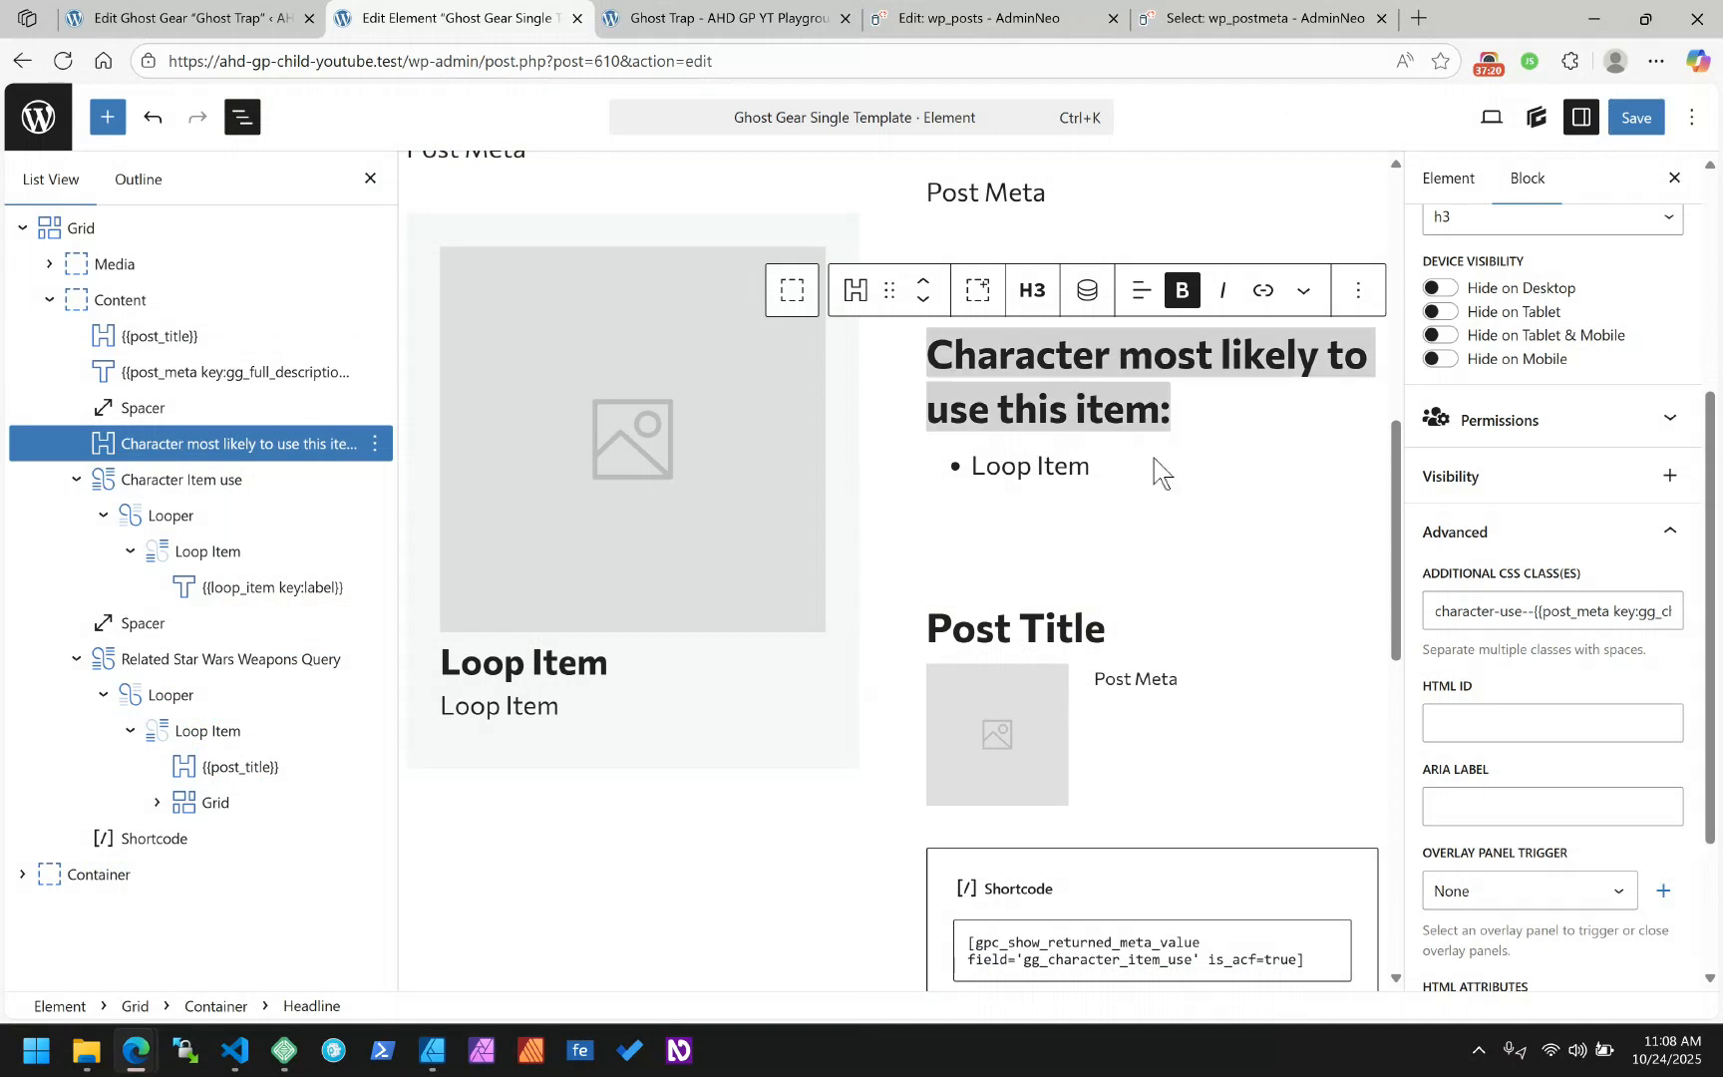
Set the heading's additional CSS class to character-use--{{post_meta key:gg_character_item_use.0.value}}
{"action": "left_click", "coordinate": [1616, 613]}
{"action": "key", "text": "ctrl+a"}
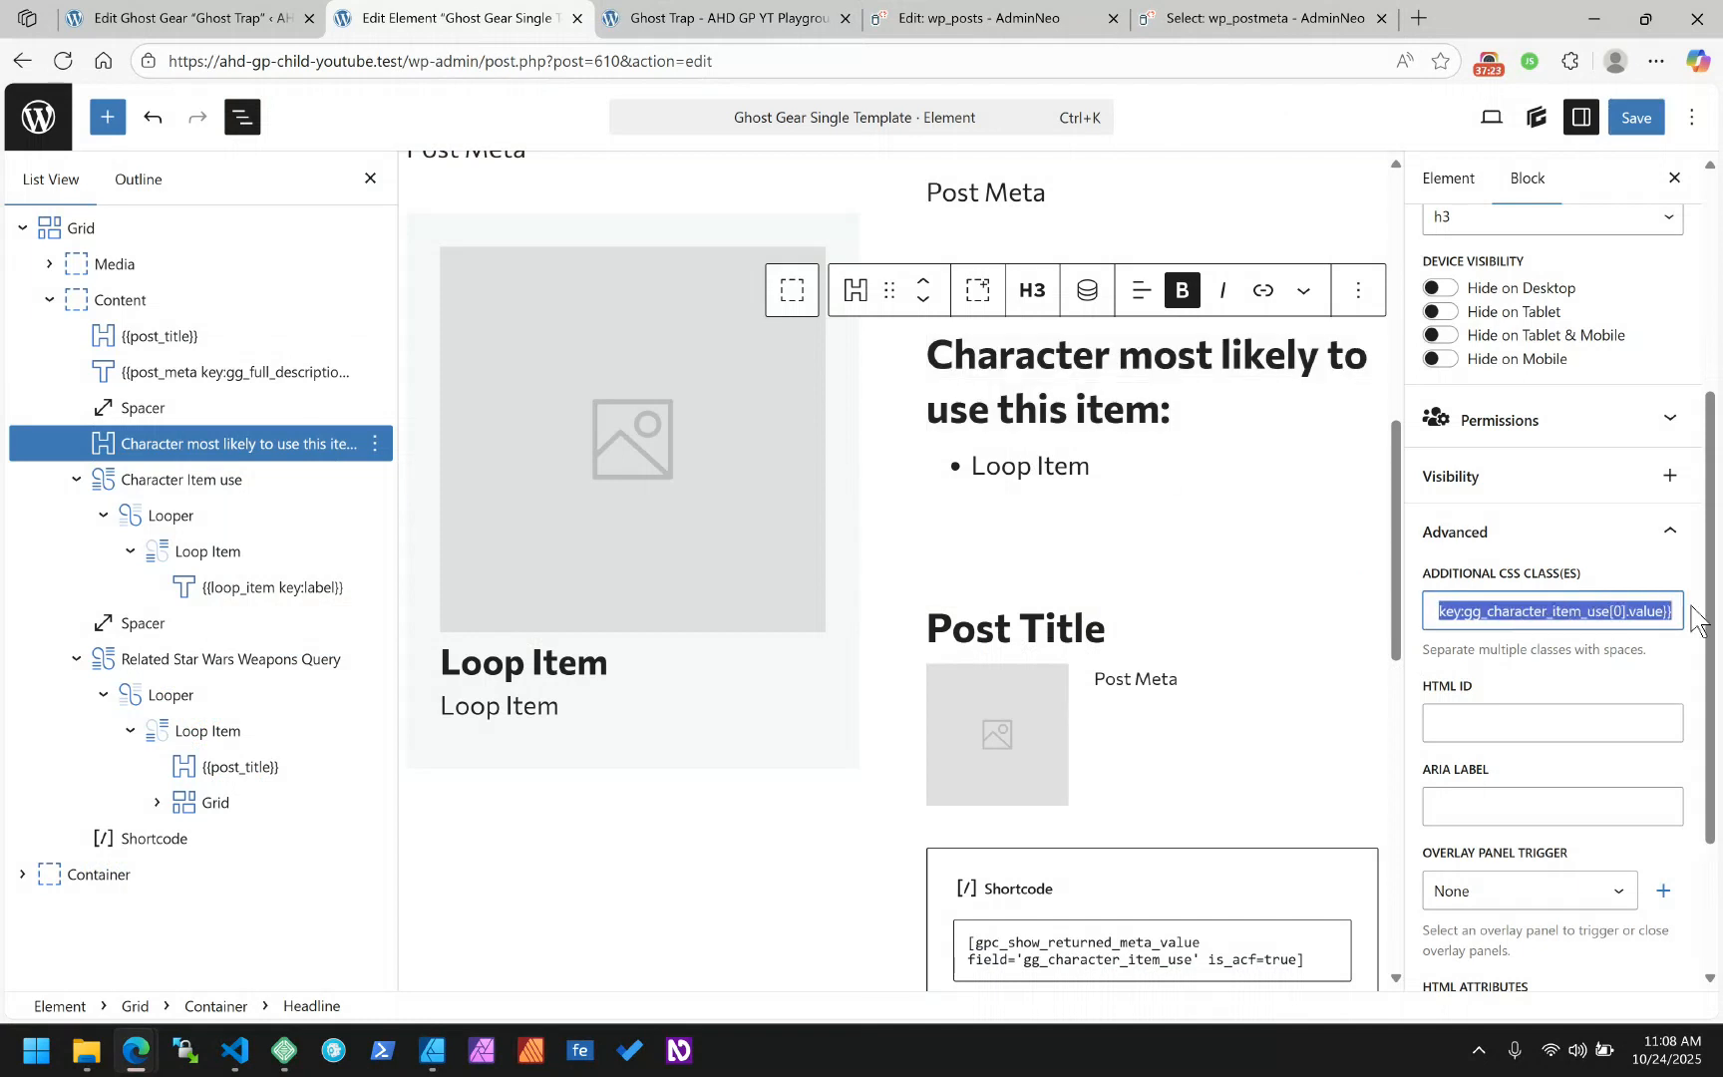
{"action": "left_click", "coordinate": [1486, 61]}
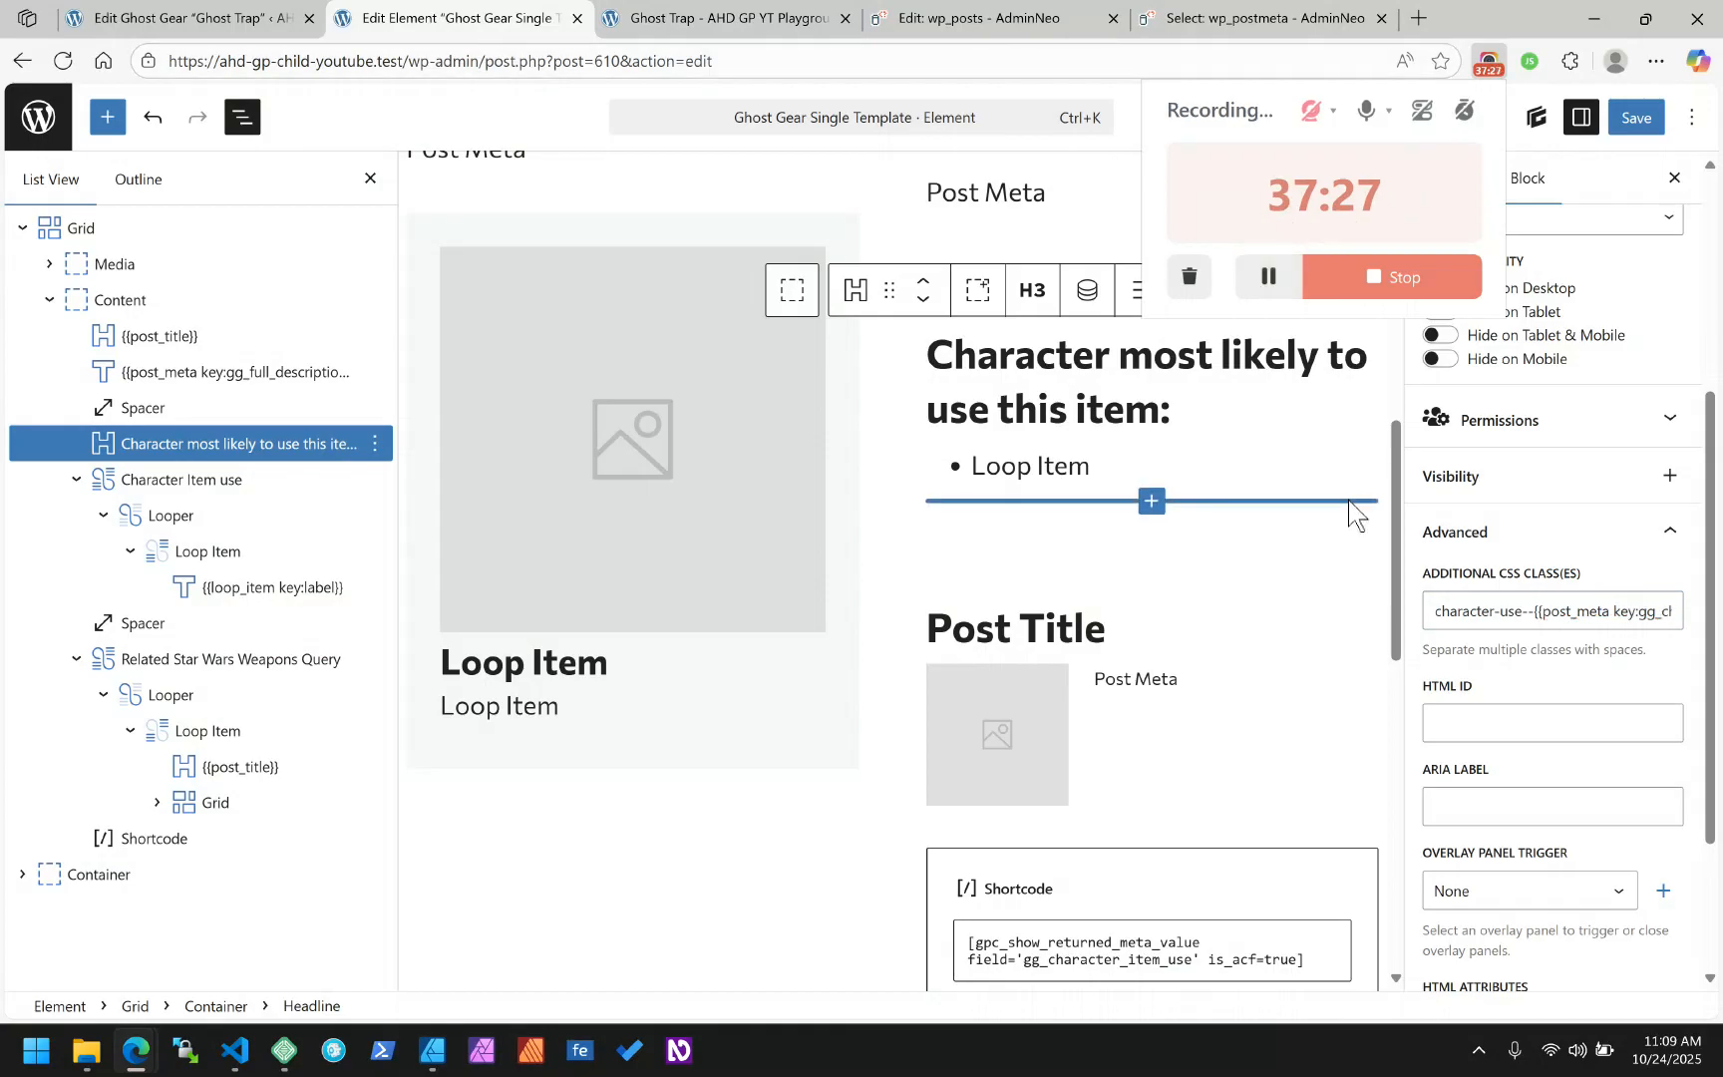
{"action": "left_click", "coordinate": [1603, 610]}
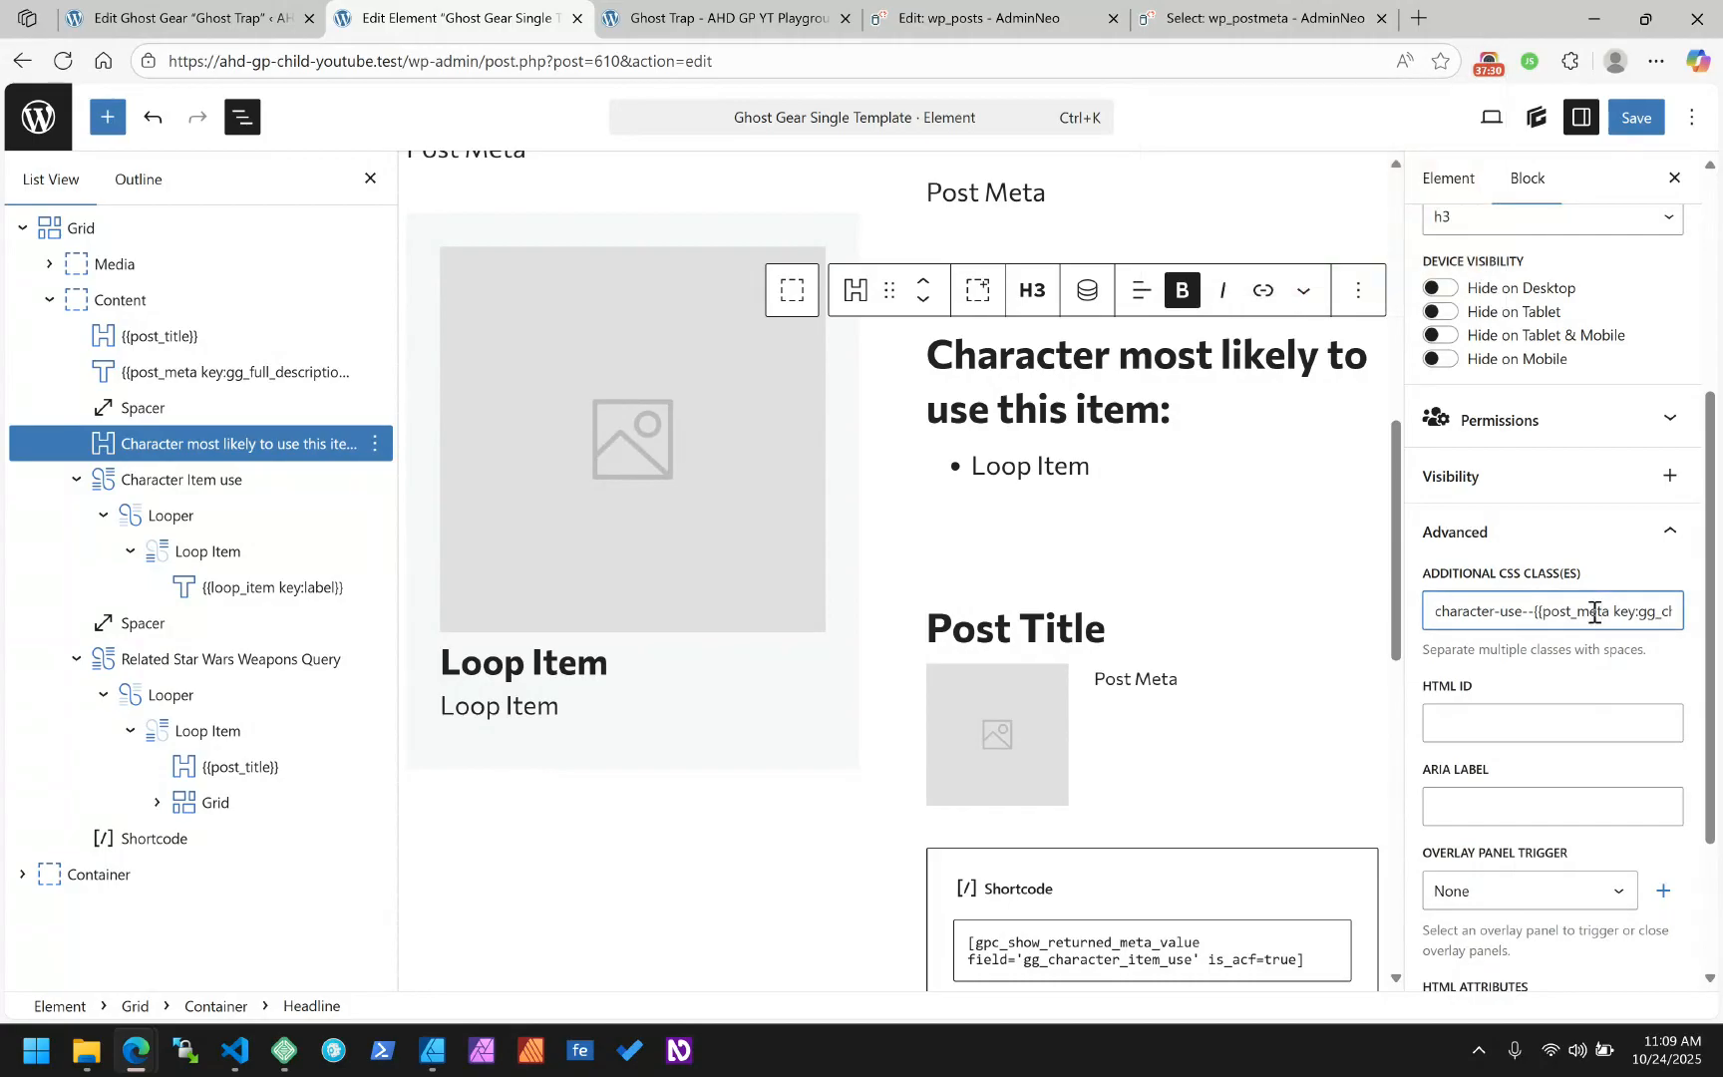
{"action": "double_click", "coordinate": [1603, 611]}
{"action": "left_click_drag", "start_coordinate": [1603, 610], "coordinate": [1683, 611]}
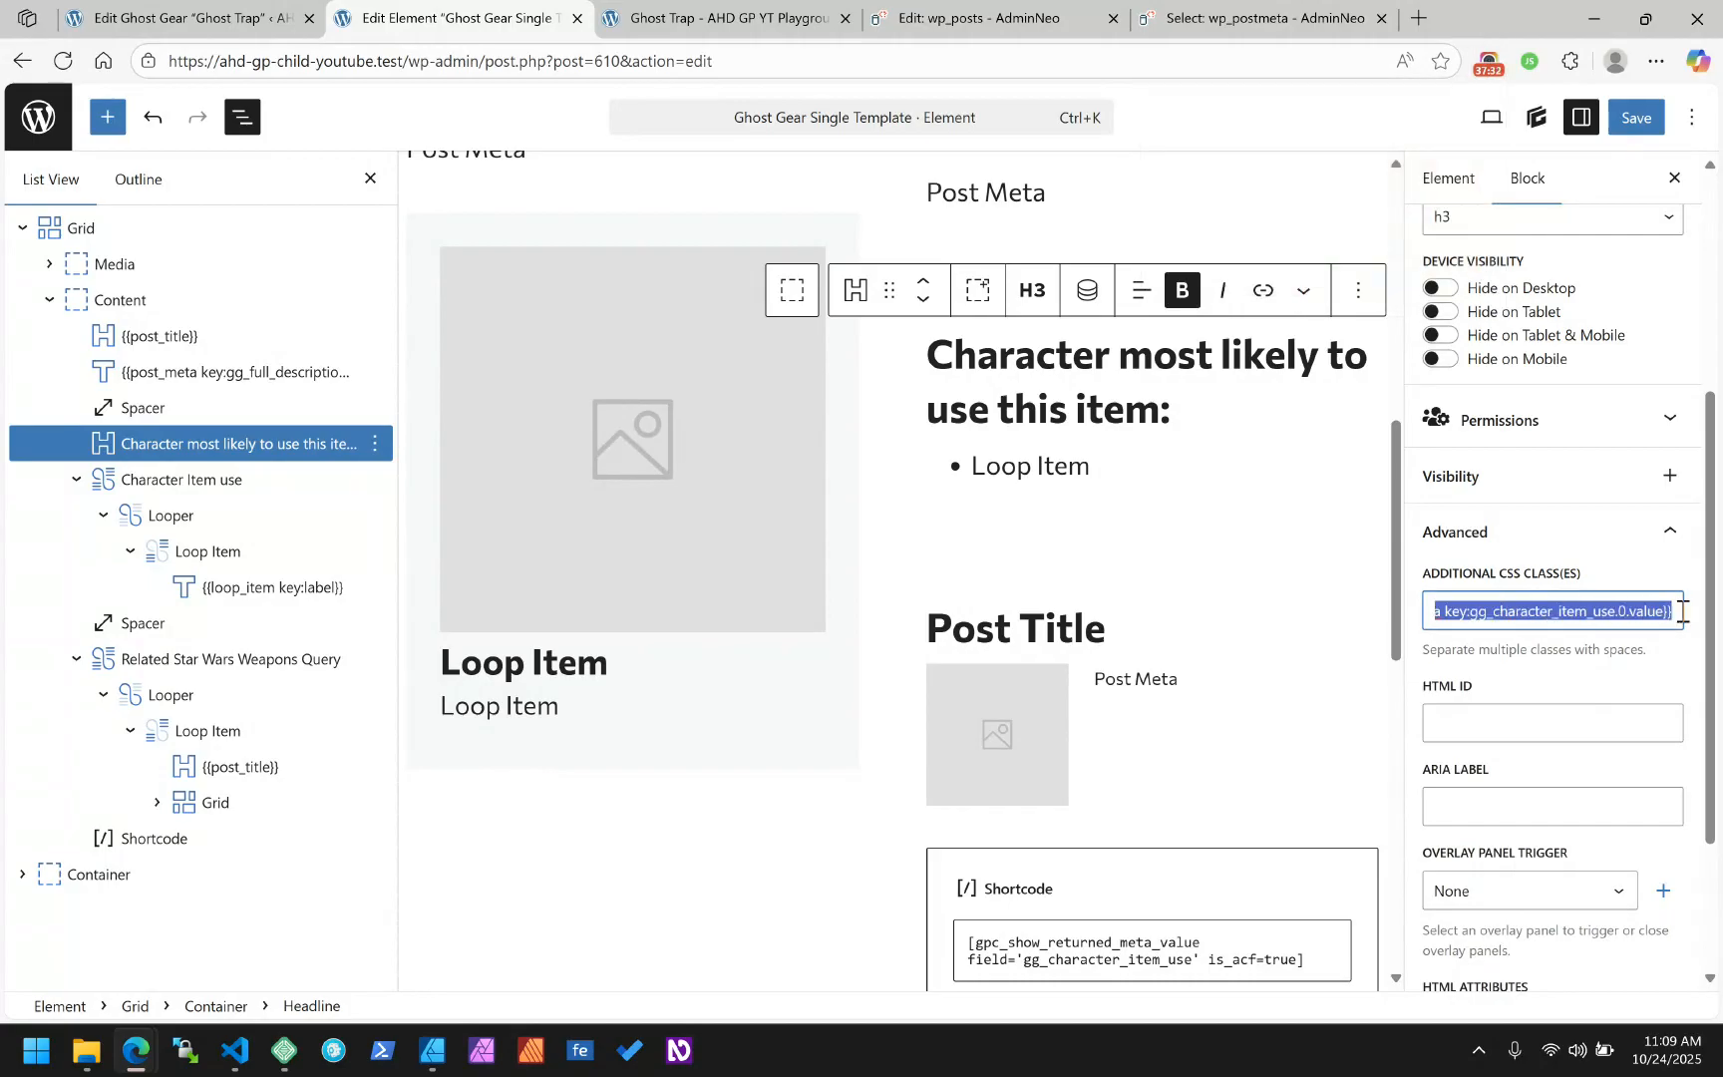
Copy the heading's full CSS class into a new untitled file in Visual Studio Code, with two blank lines above it
{"action": "left_click", "coordinate": [1604, 618]}
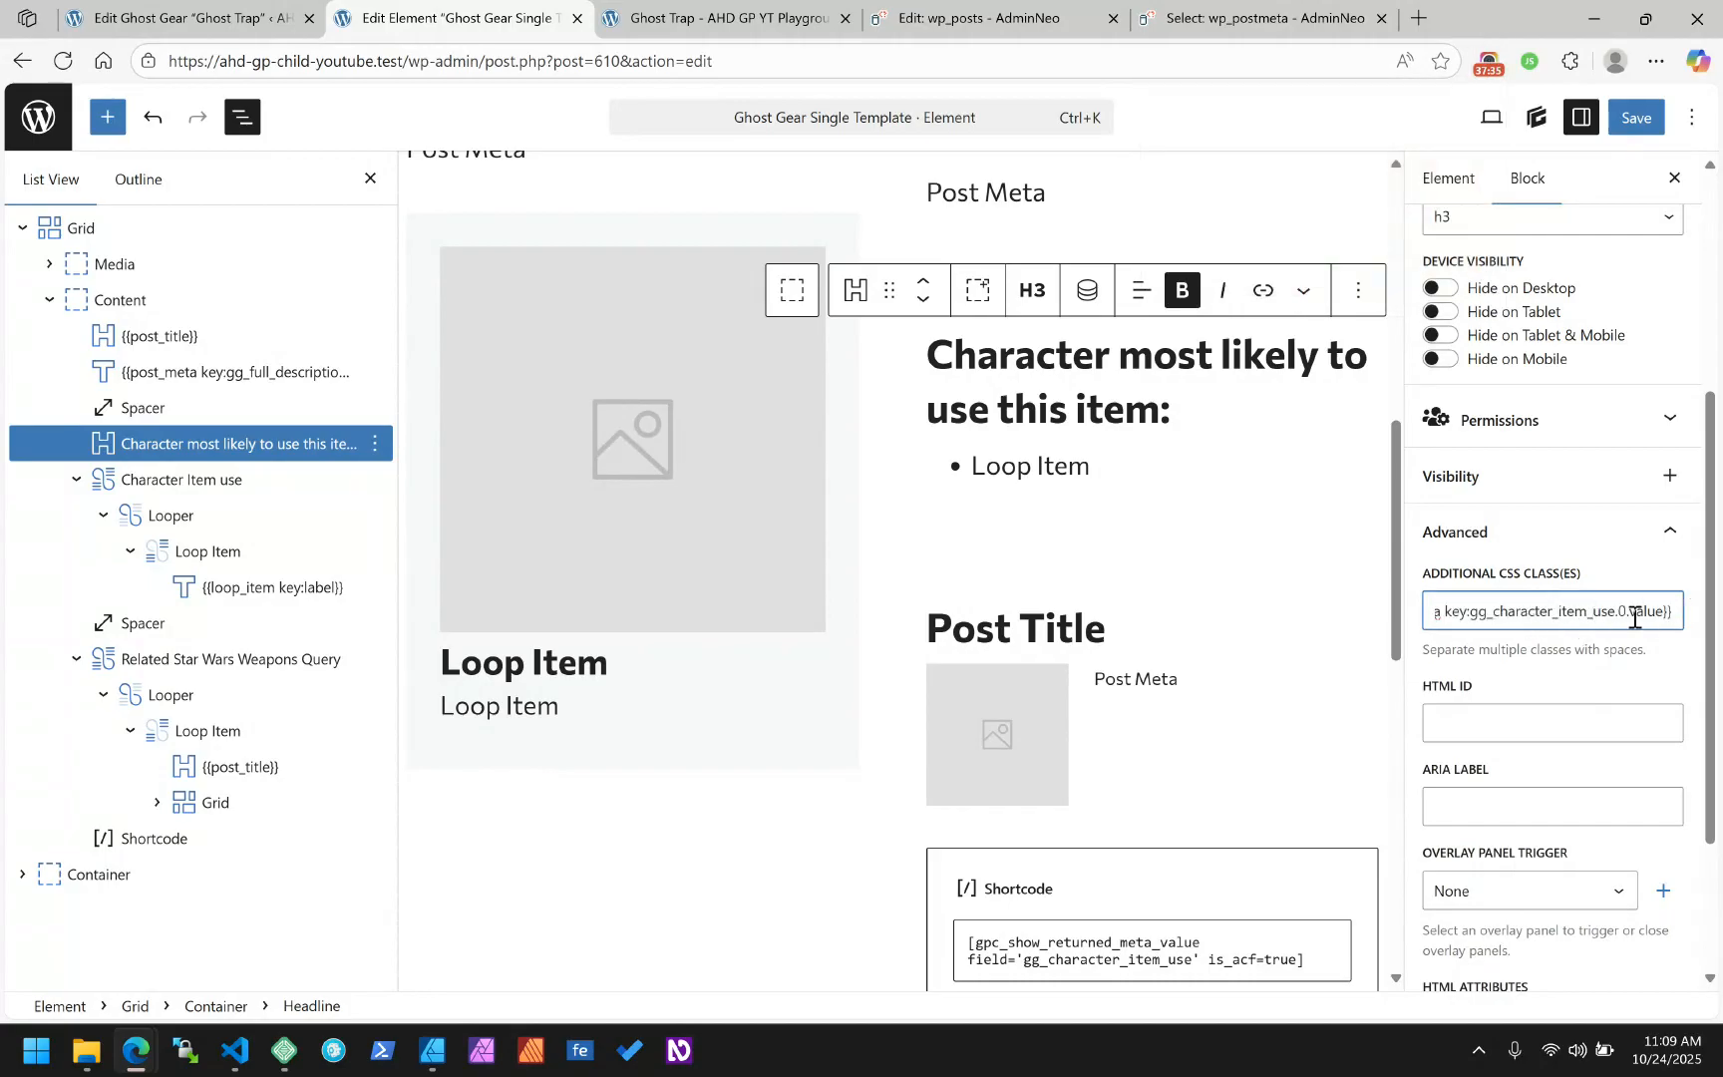
{"action": "triple_click", "coordinate": [1603, 618]}
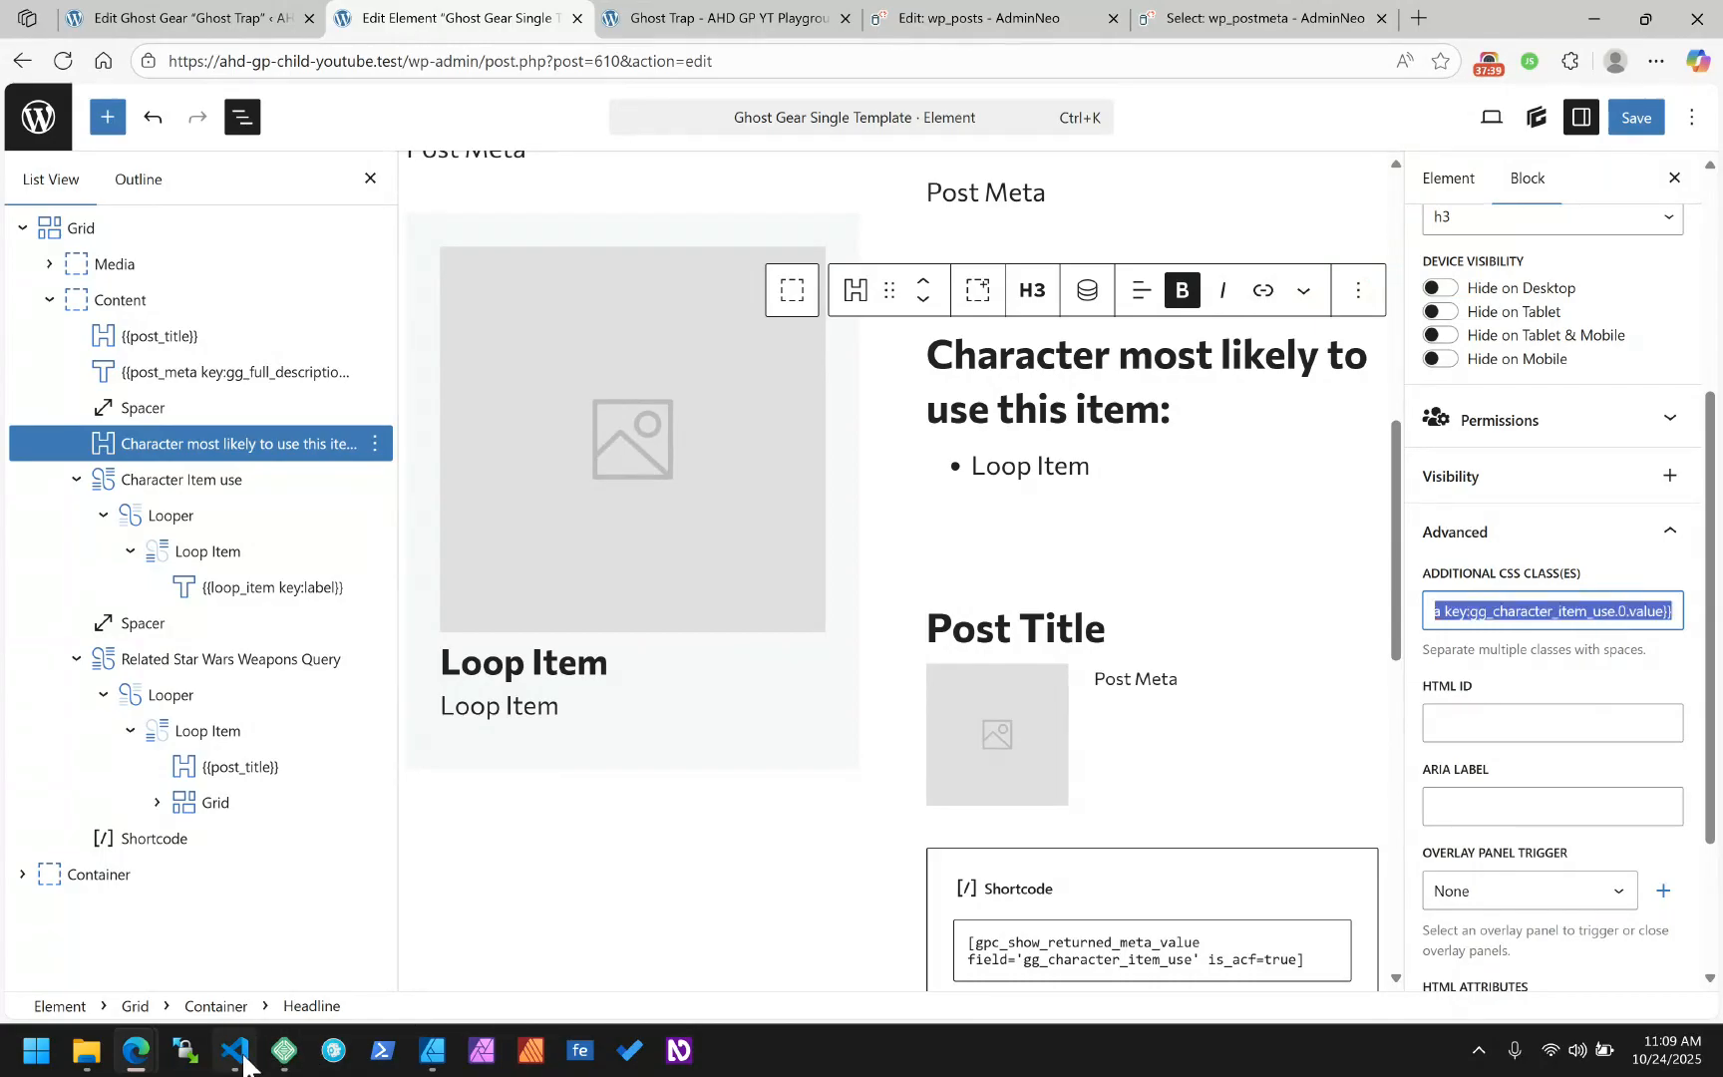
{"action": "mouse_move", "coordinate": [244, 1060]}
{"action": "left_click", "coordinate": [285, 930]}
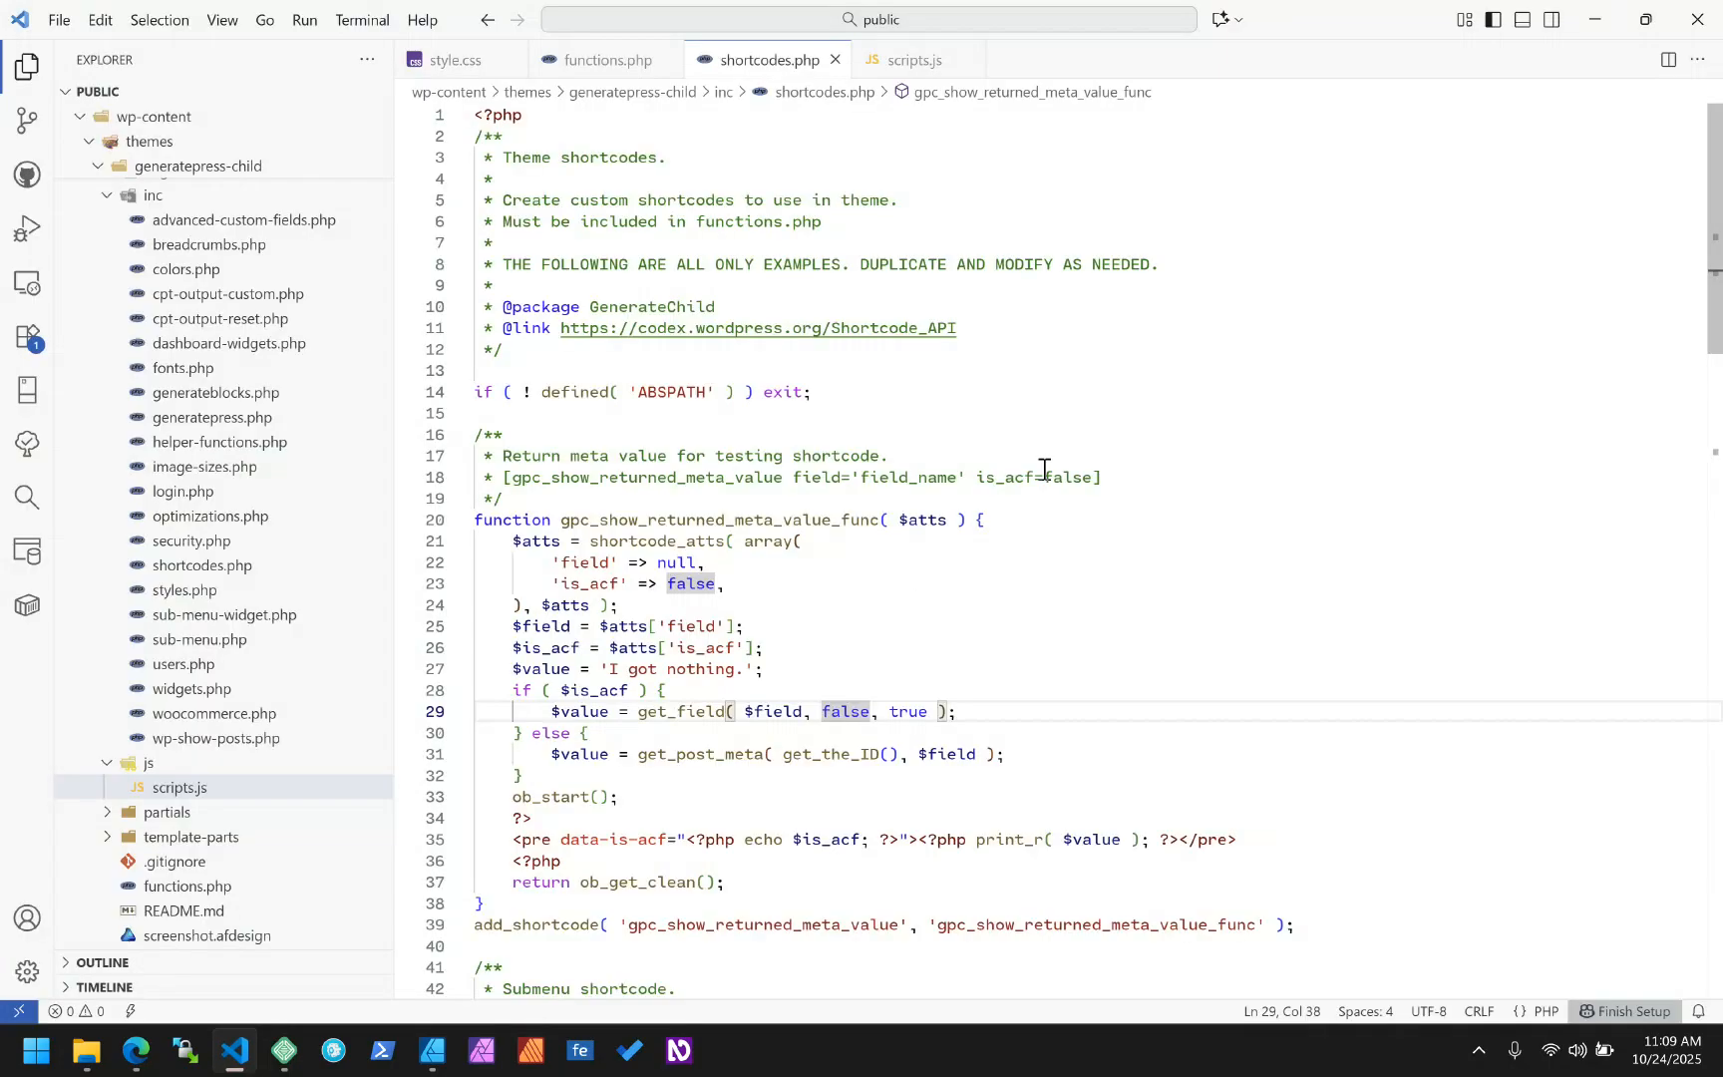
{"action": "left_click", "coordinate": [1224, 364]}
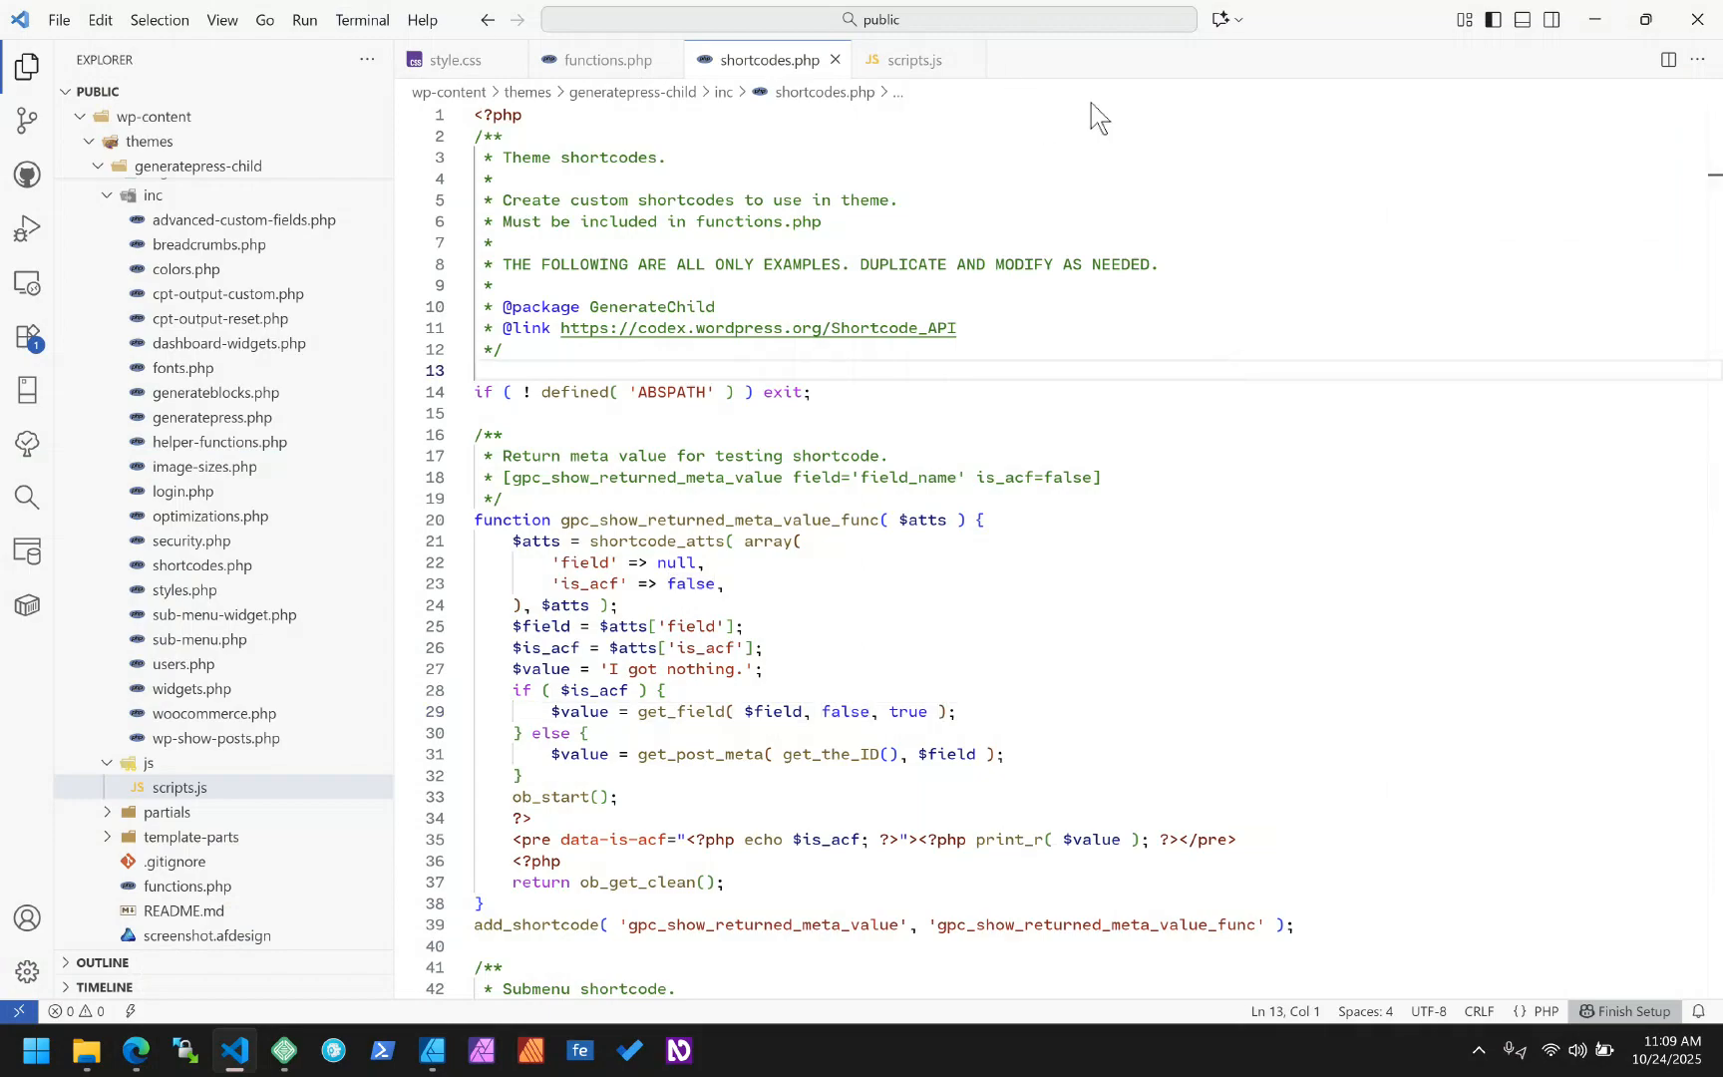
{"action": "key", "text": "ctrl+n"}
{"action": "type", "text": "character-use--{{post_meta key:gg_character_item_use.0.value}}"}
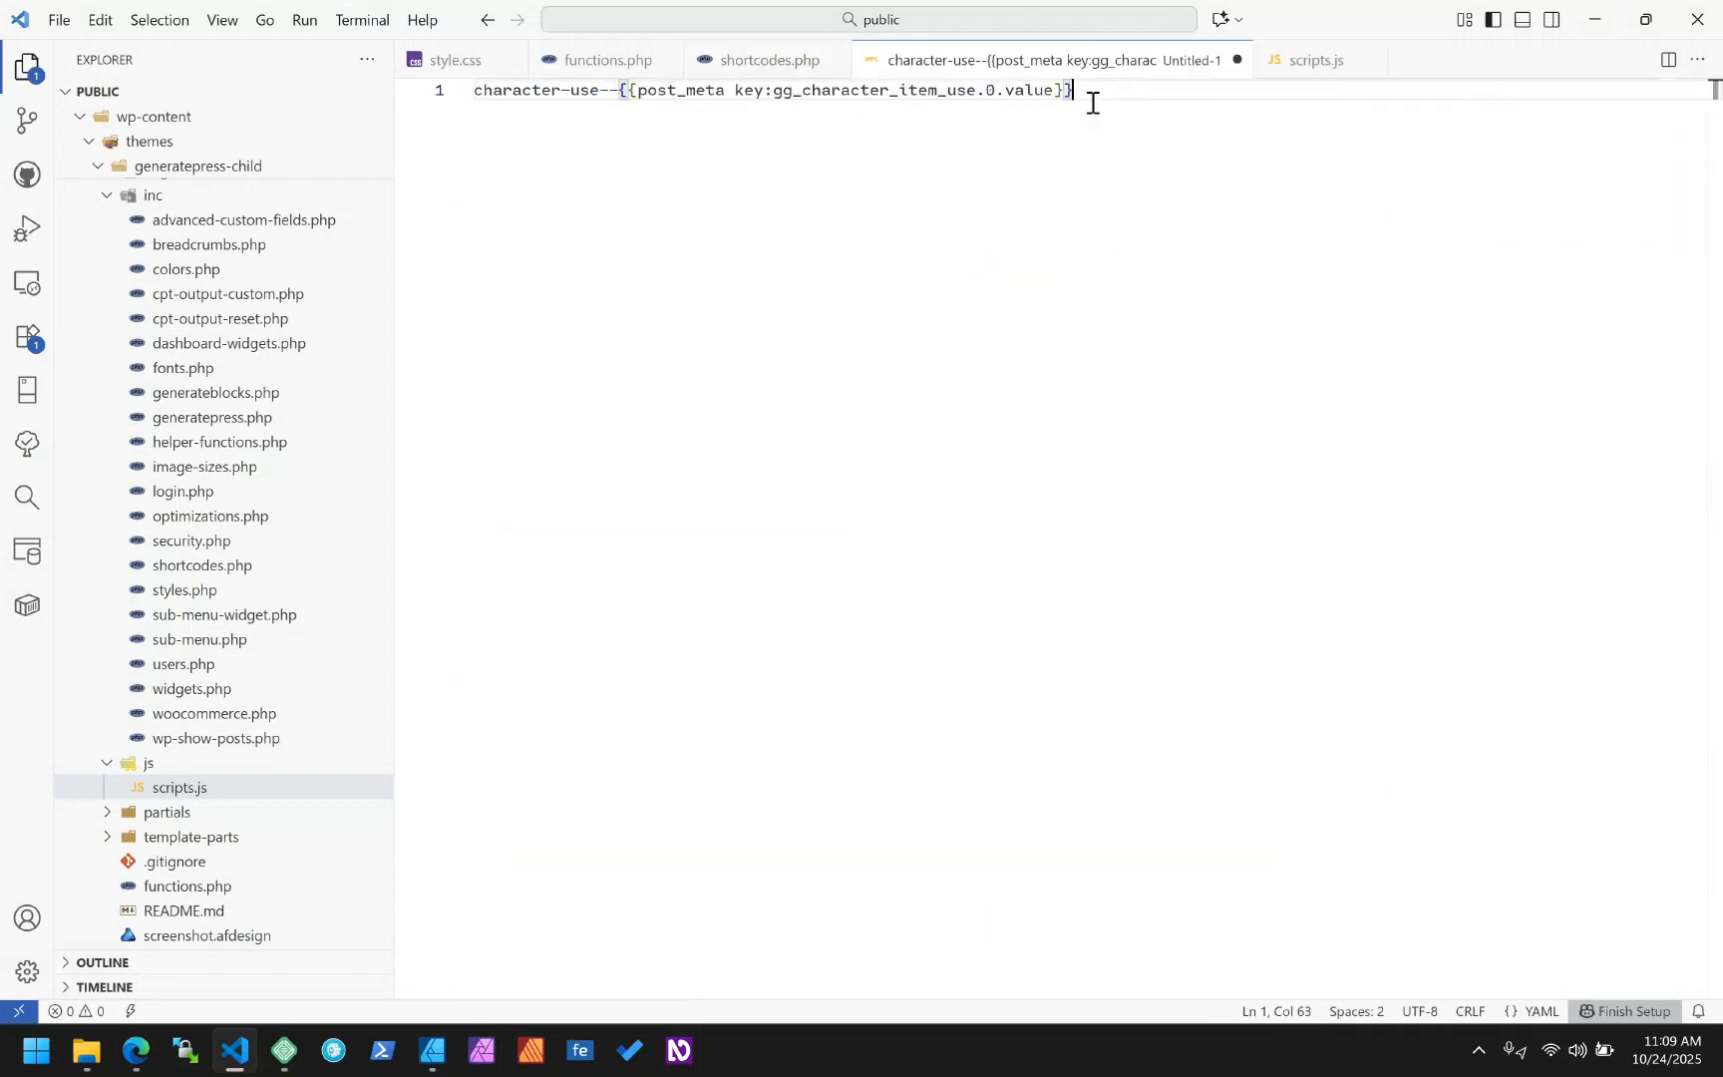
{"action": "key", "text": "Home"}
{"action": "key", "text": "Return"}
{"action": "key", "text": "Return"}
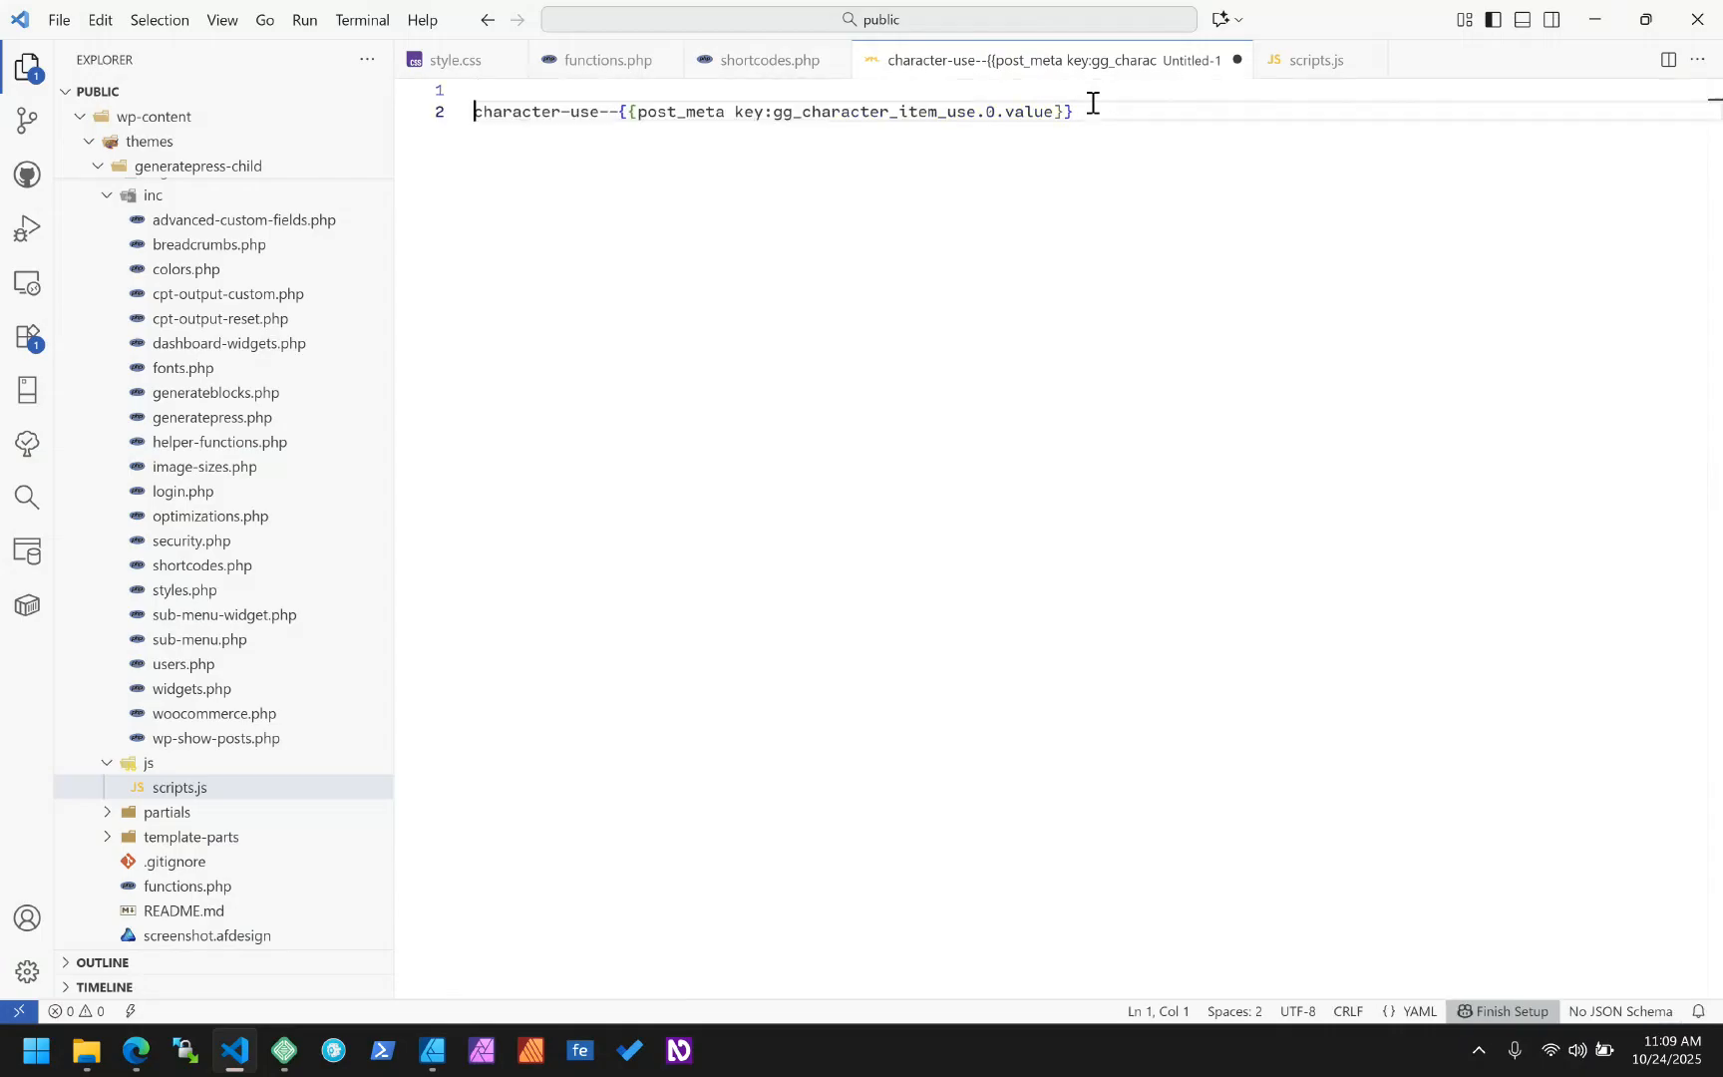
{"action": "left_click", "coordinate": [1133, 159]}
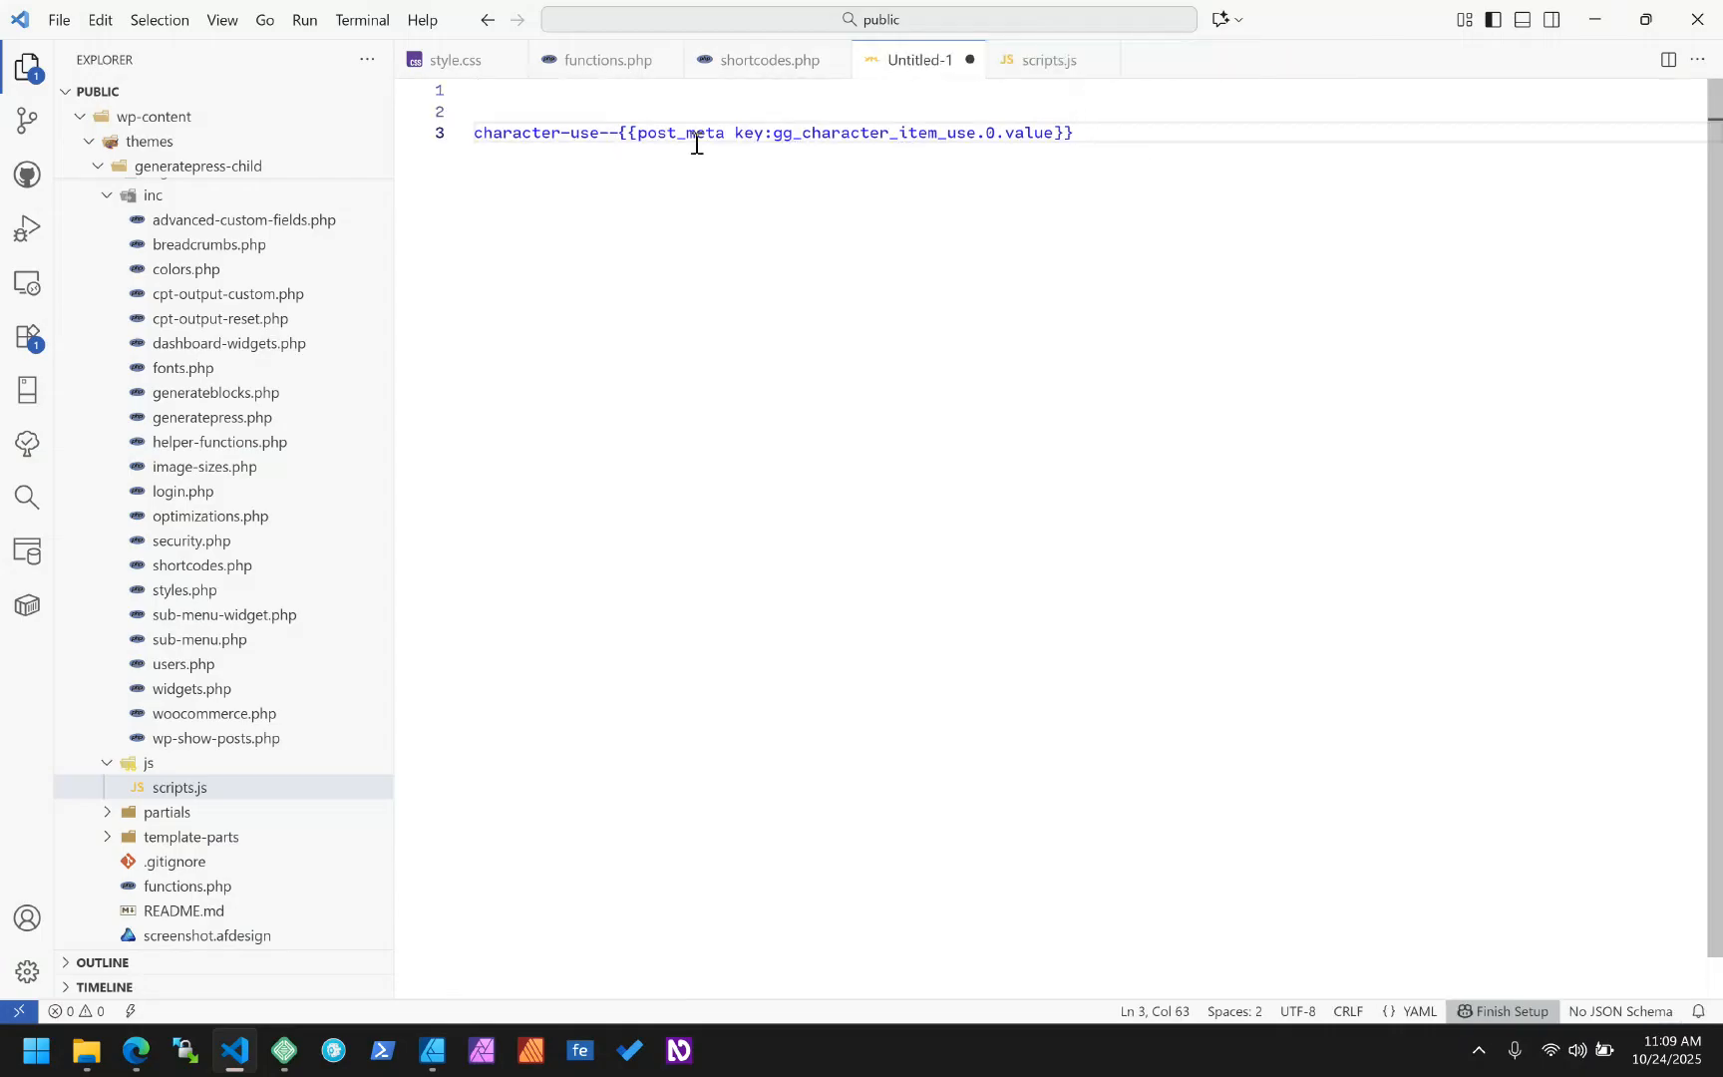
Examine the post_meta tag in the copied class, including the 0 index between the field key and value
{"action": "left_click", "coordinate": [638, 133]}
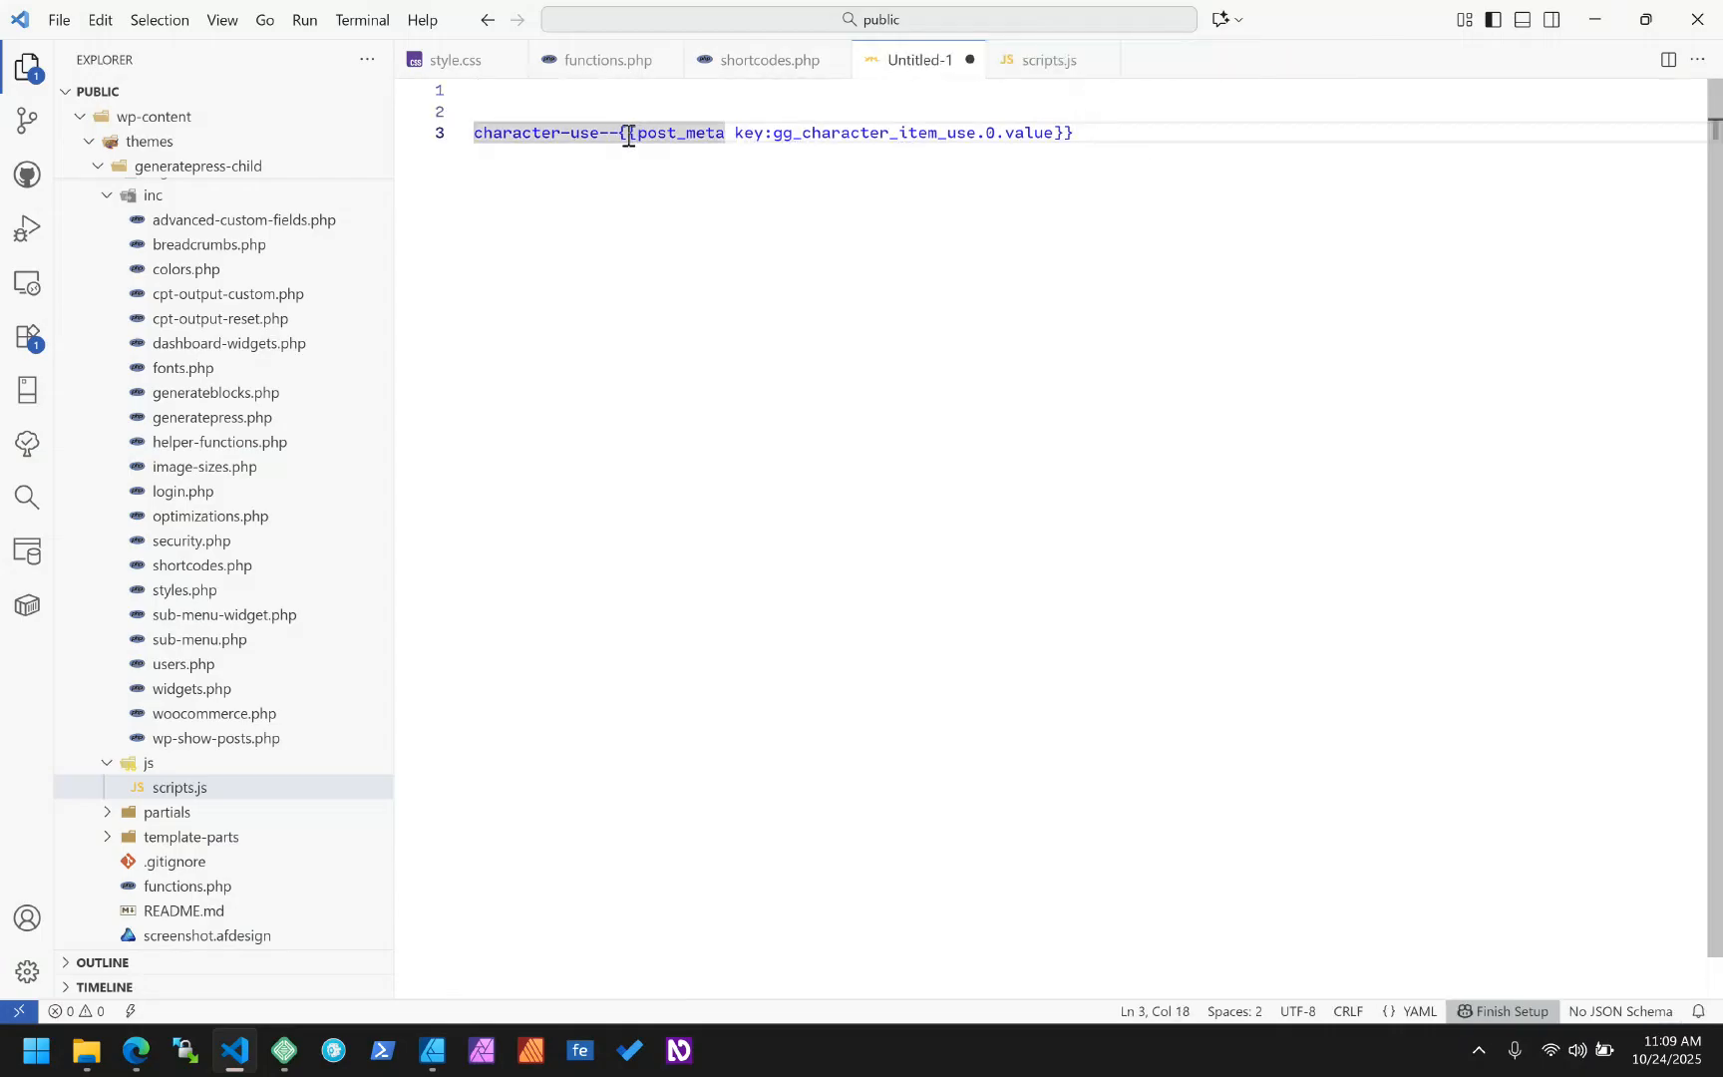
{"action": "left_click_drag", "start_coordinate": [619, 133], "coordinate": [1090, 138]}
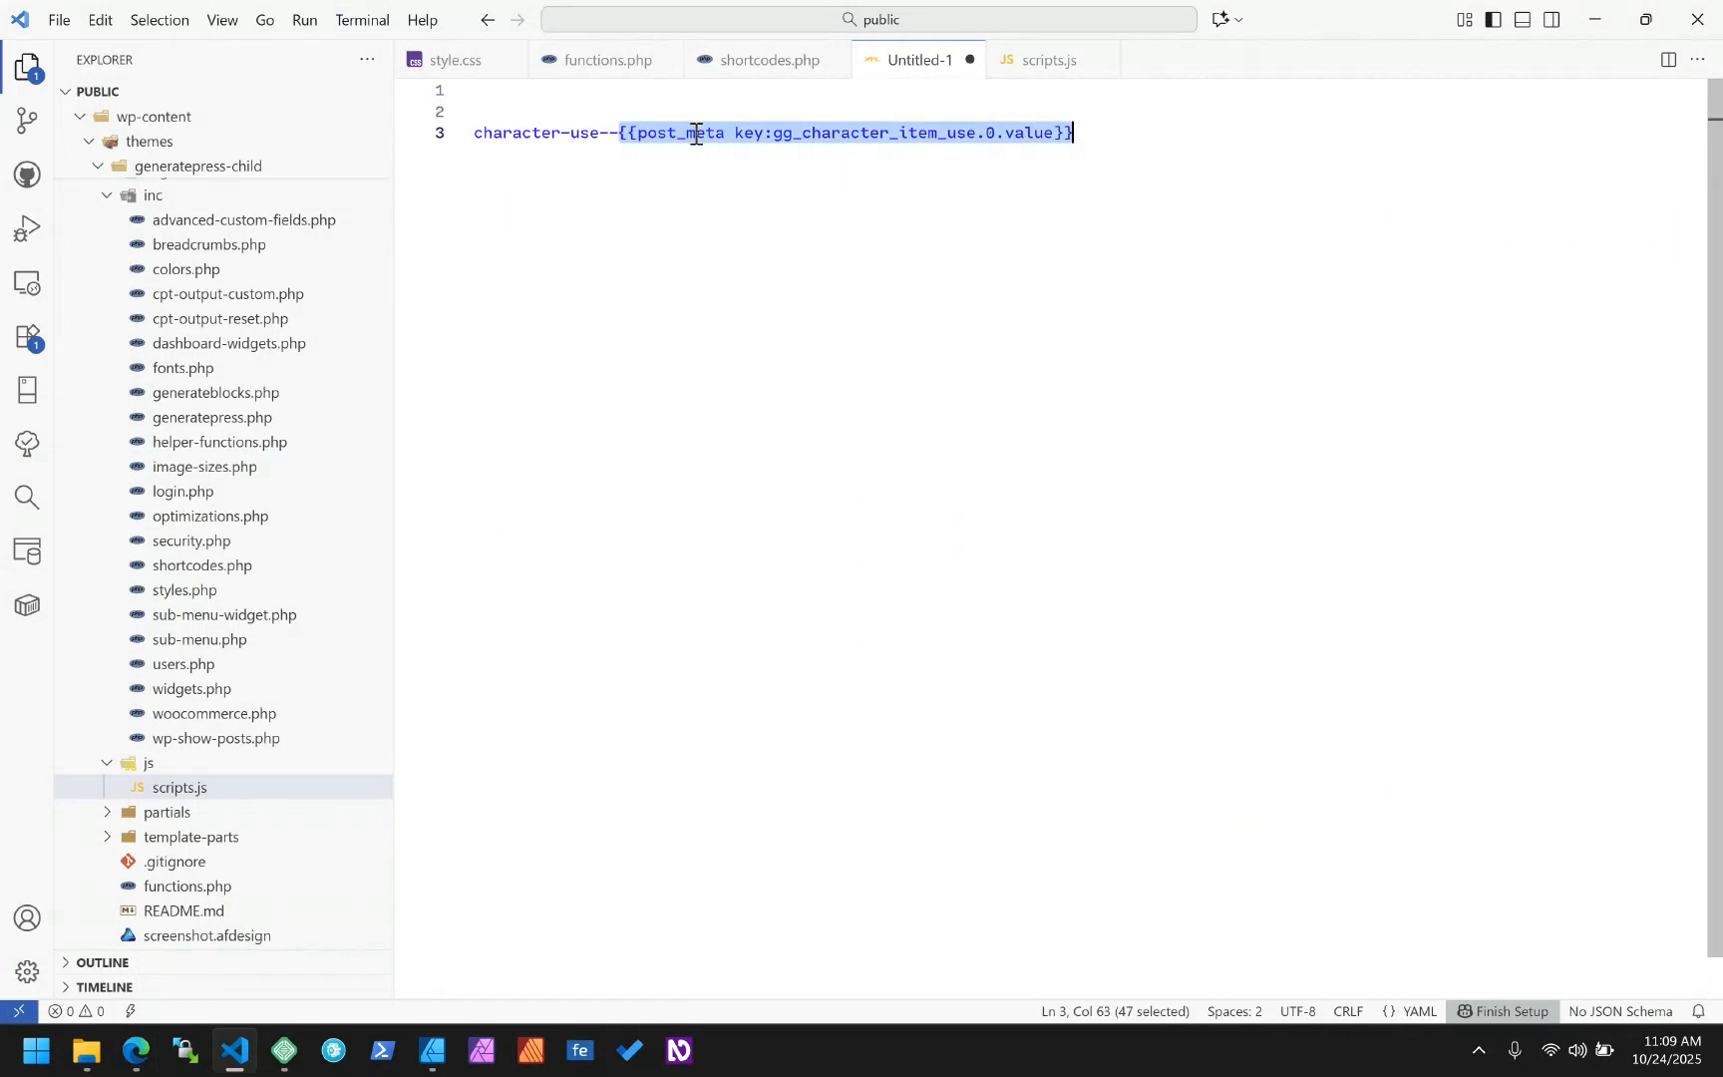
{"action": "left_click", "coordinate": [992, 132]}
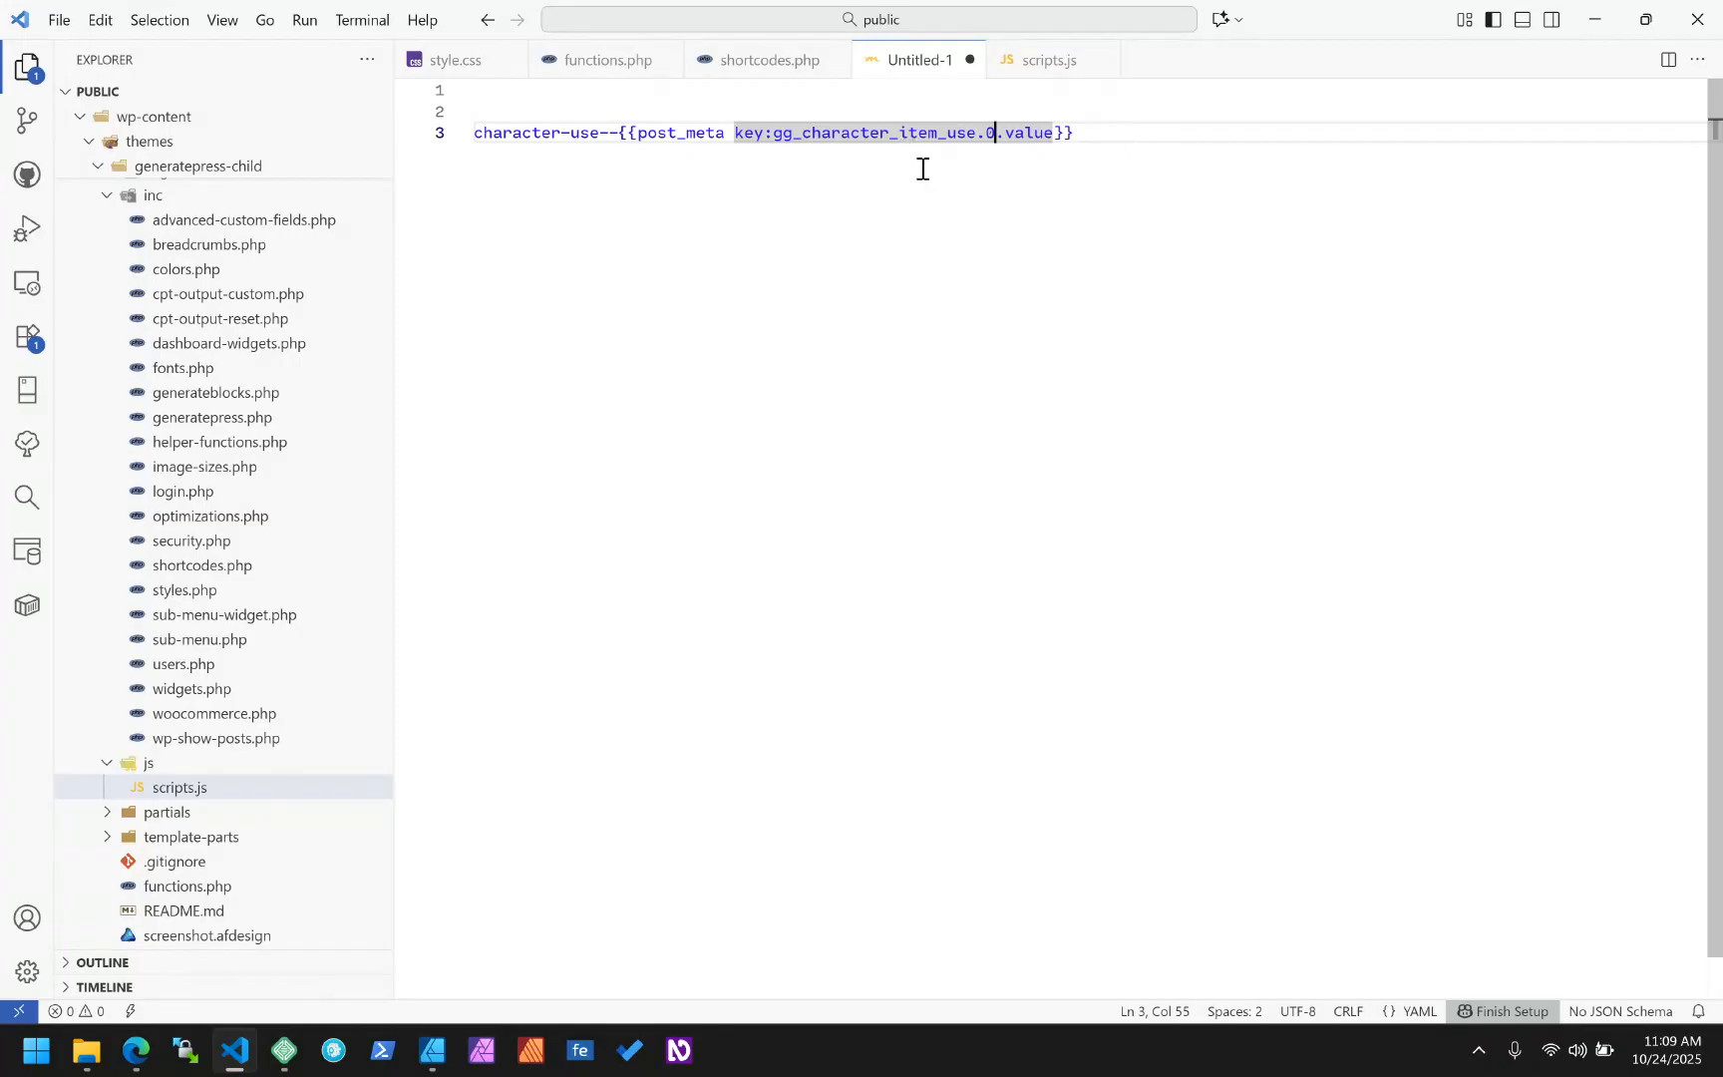
{"action": "key", "text": "Left"}
Save the Ghost Gear Single Template in the browser and check the characters selected in the Ghost Trap post
{"action": "left_click", "coordinate": [1594, 19]}
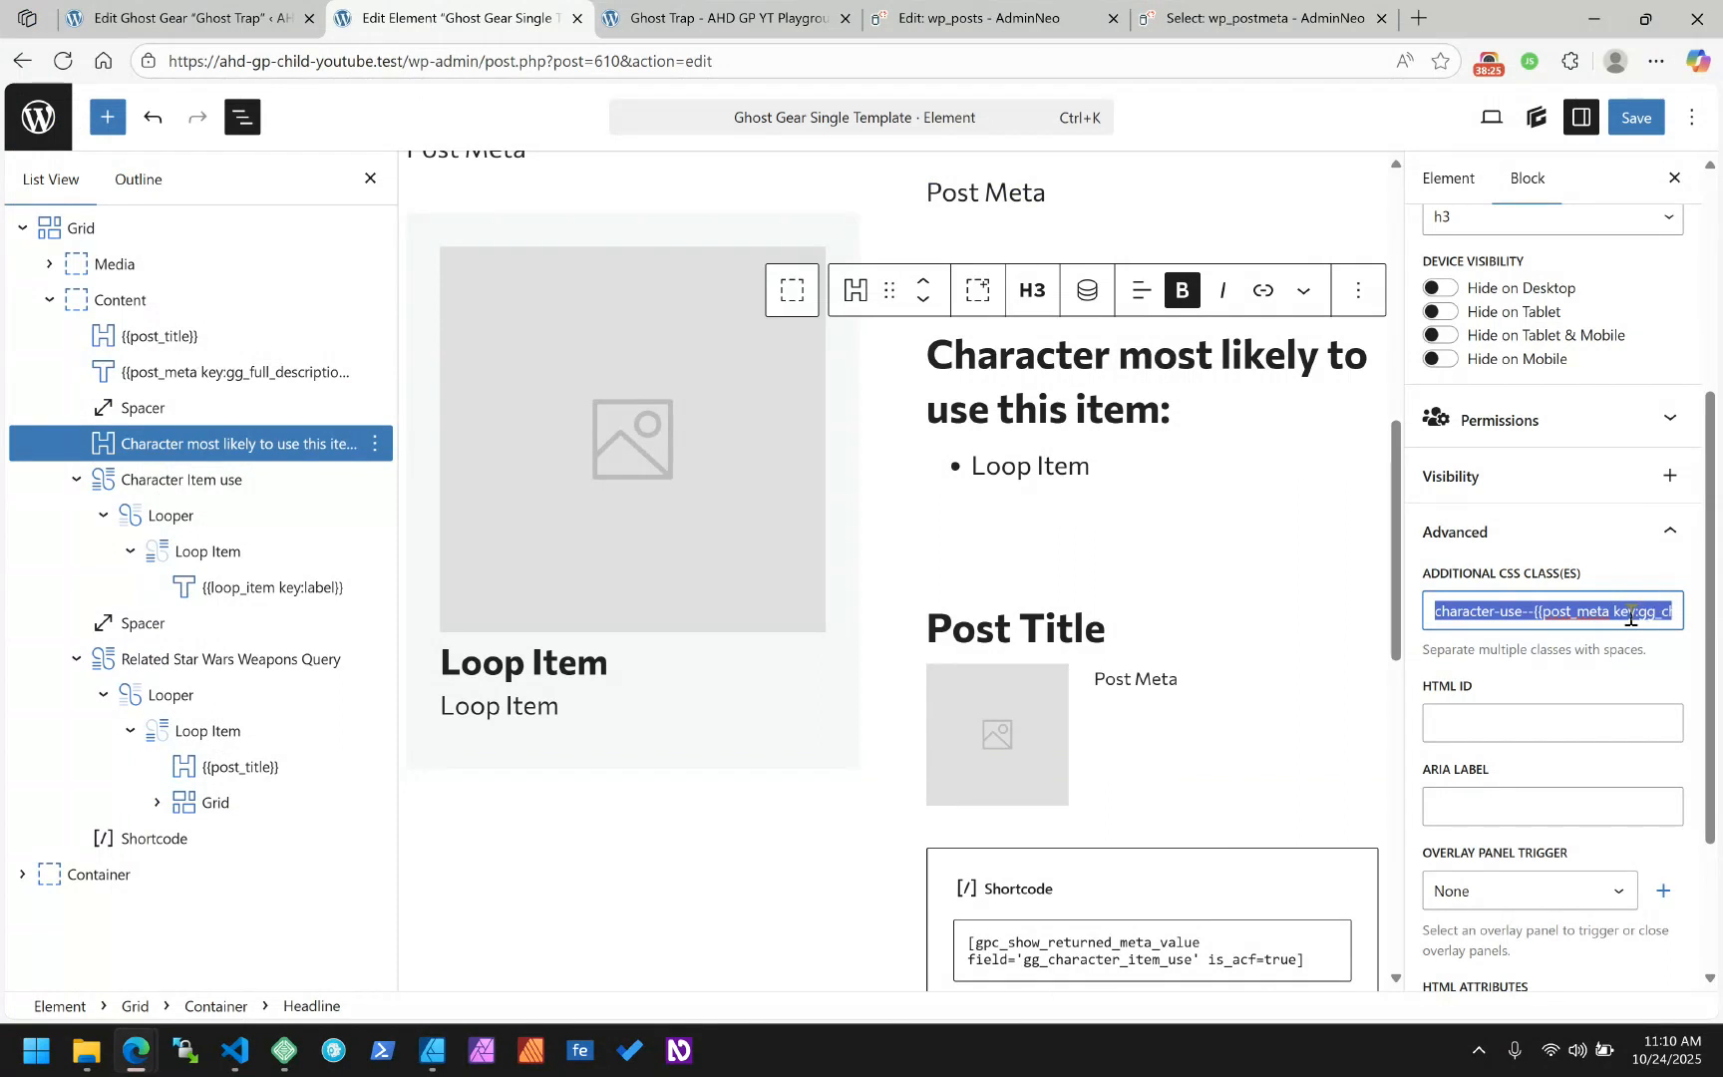
{"action": "left_click", "coordinate": [1635, 118]}
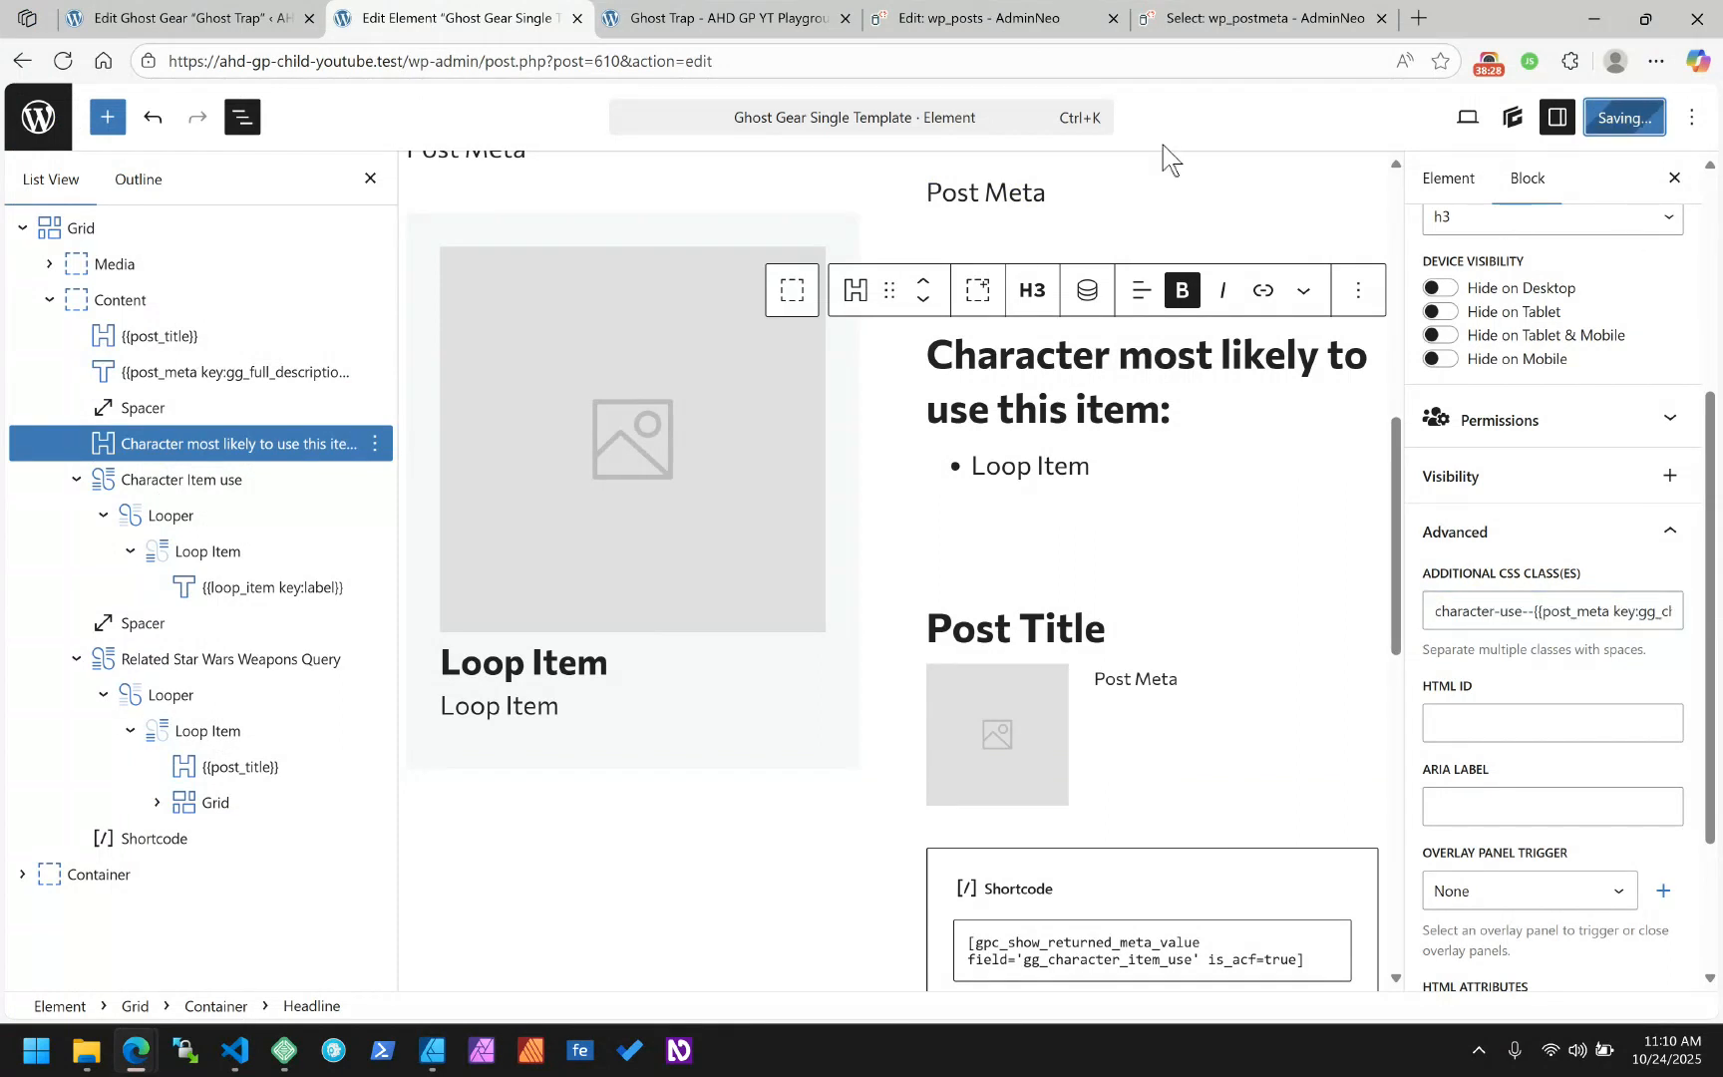
{"action": "left_click", "coordinate": [165, 8]}
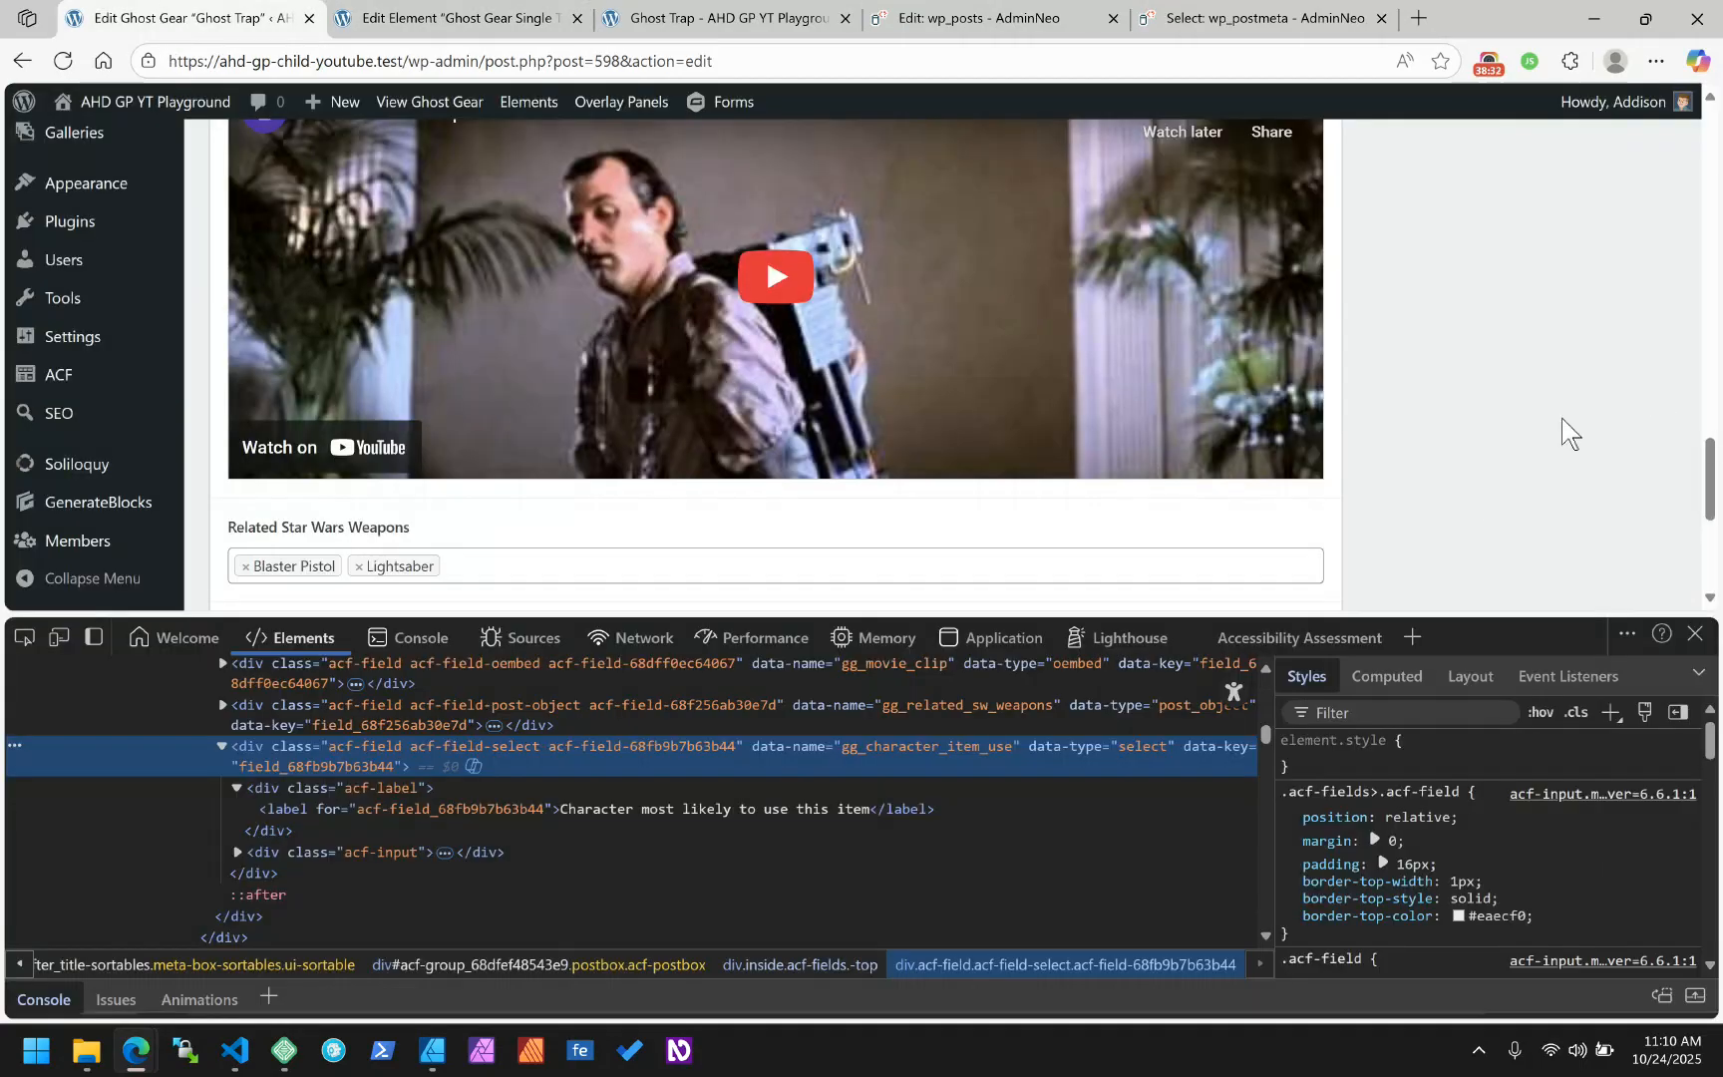
{"action": "left_click", "coordinate": [1695, 634]}
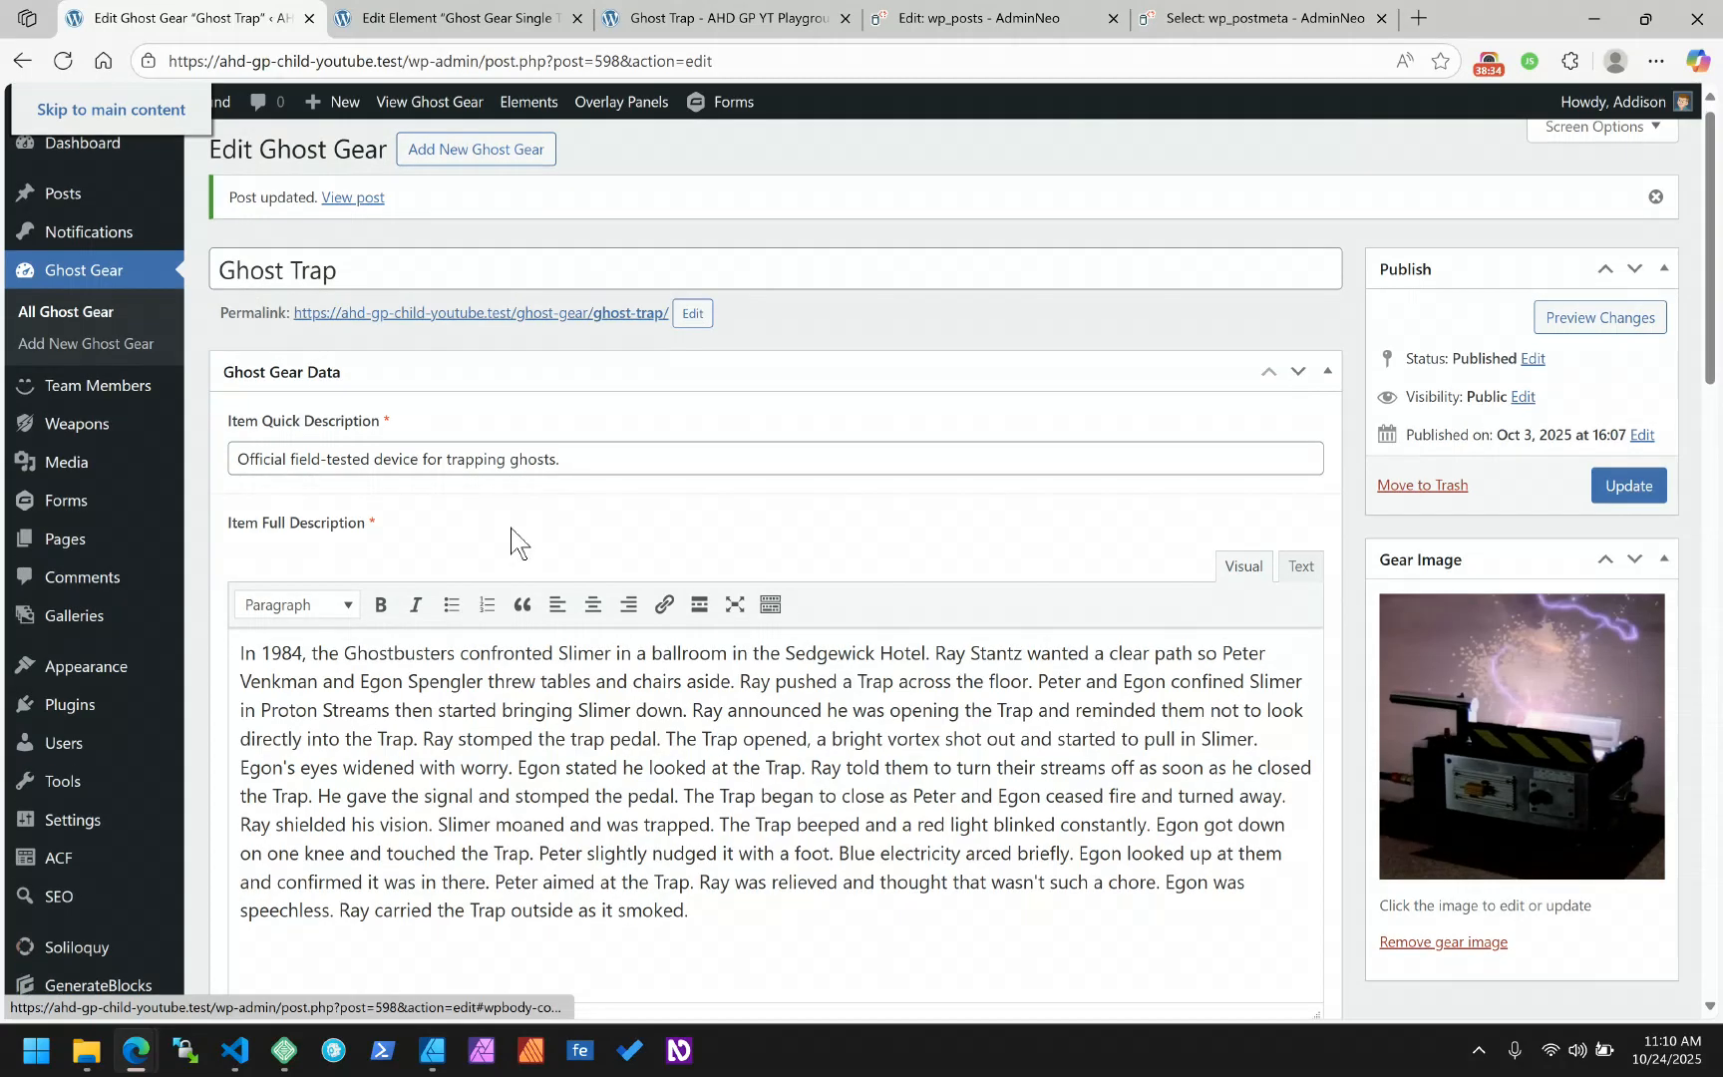
{"action": "scroll", "coordinate": [511, 543], "scroll_direction": "down", "scroll_amount": 15}
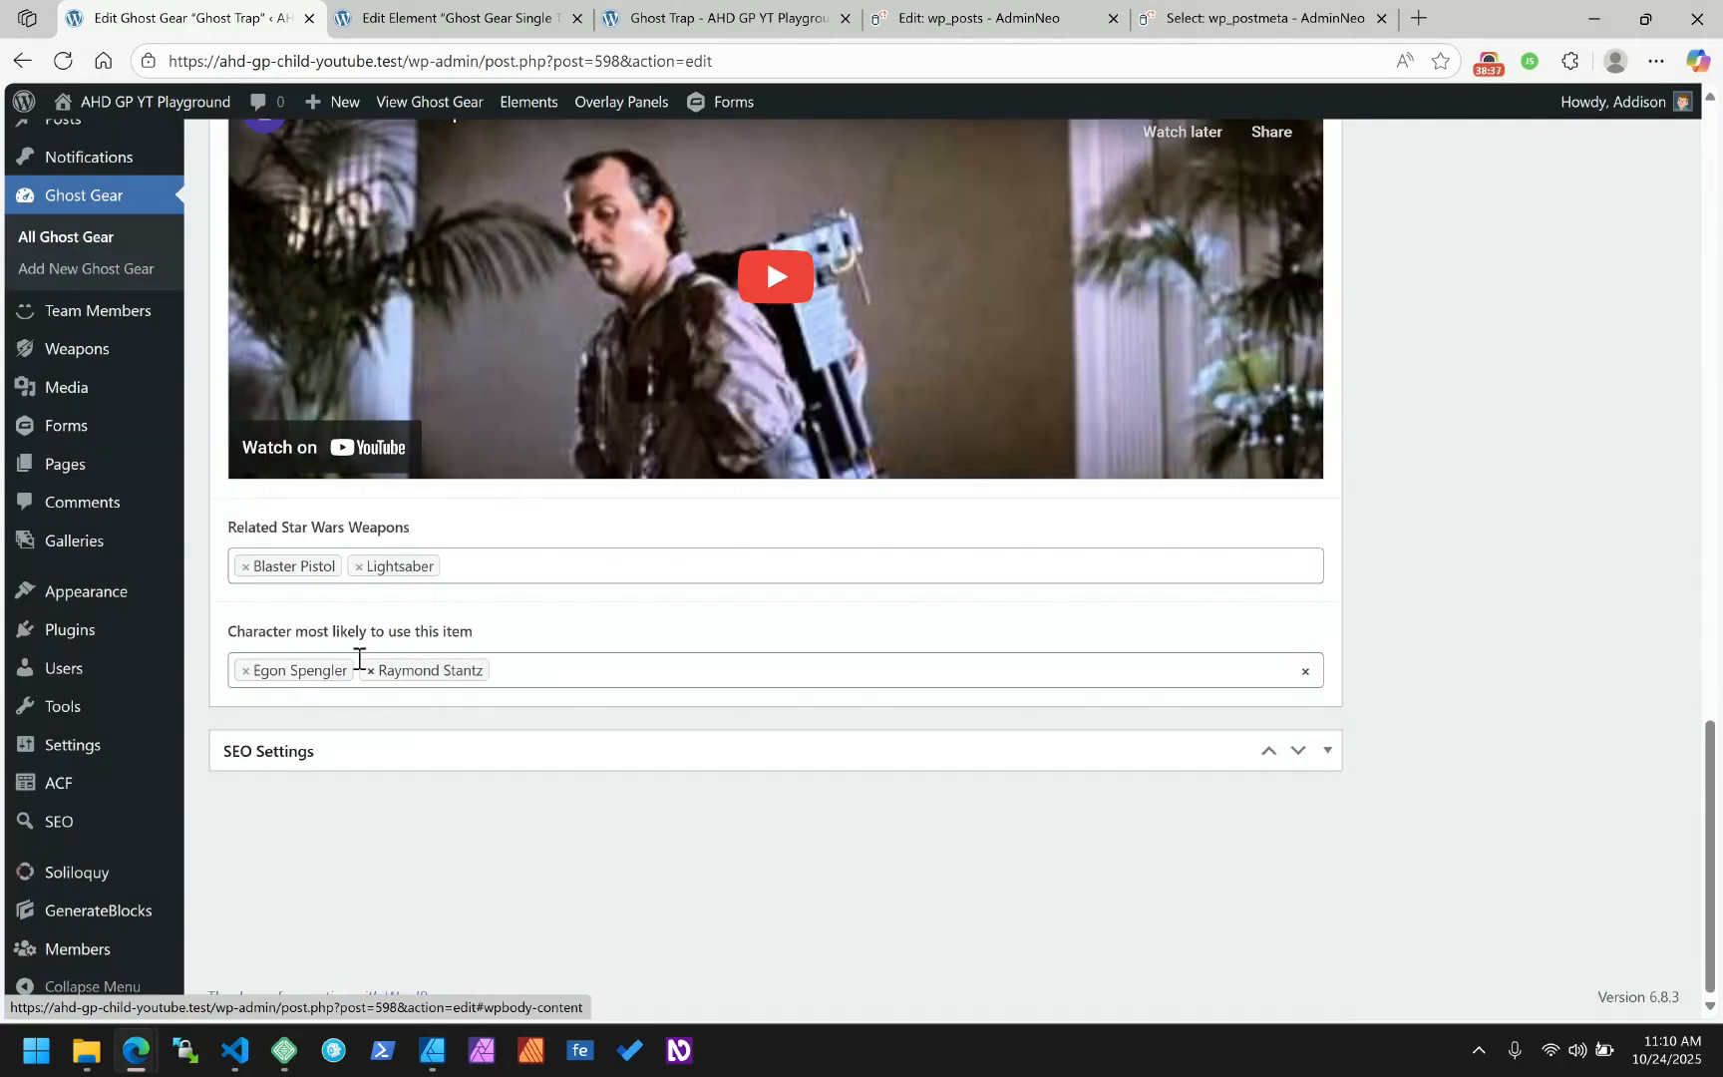
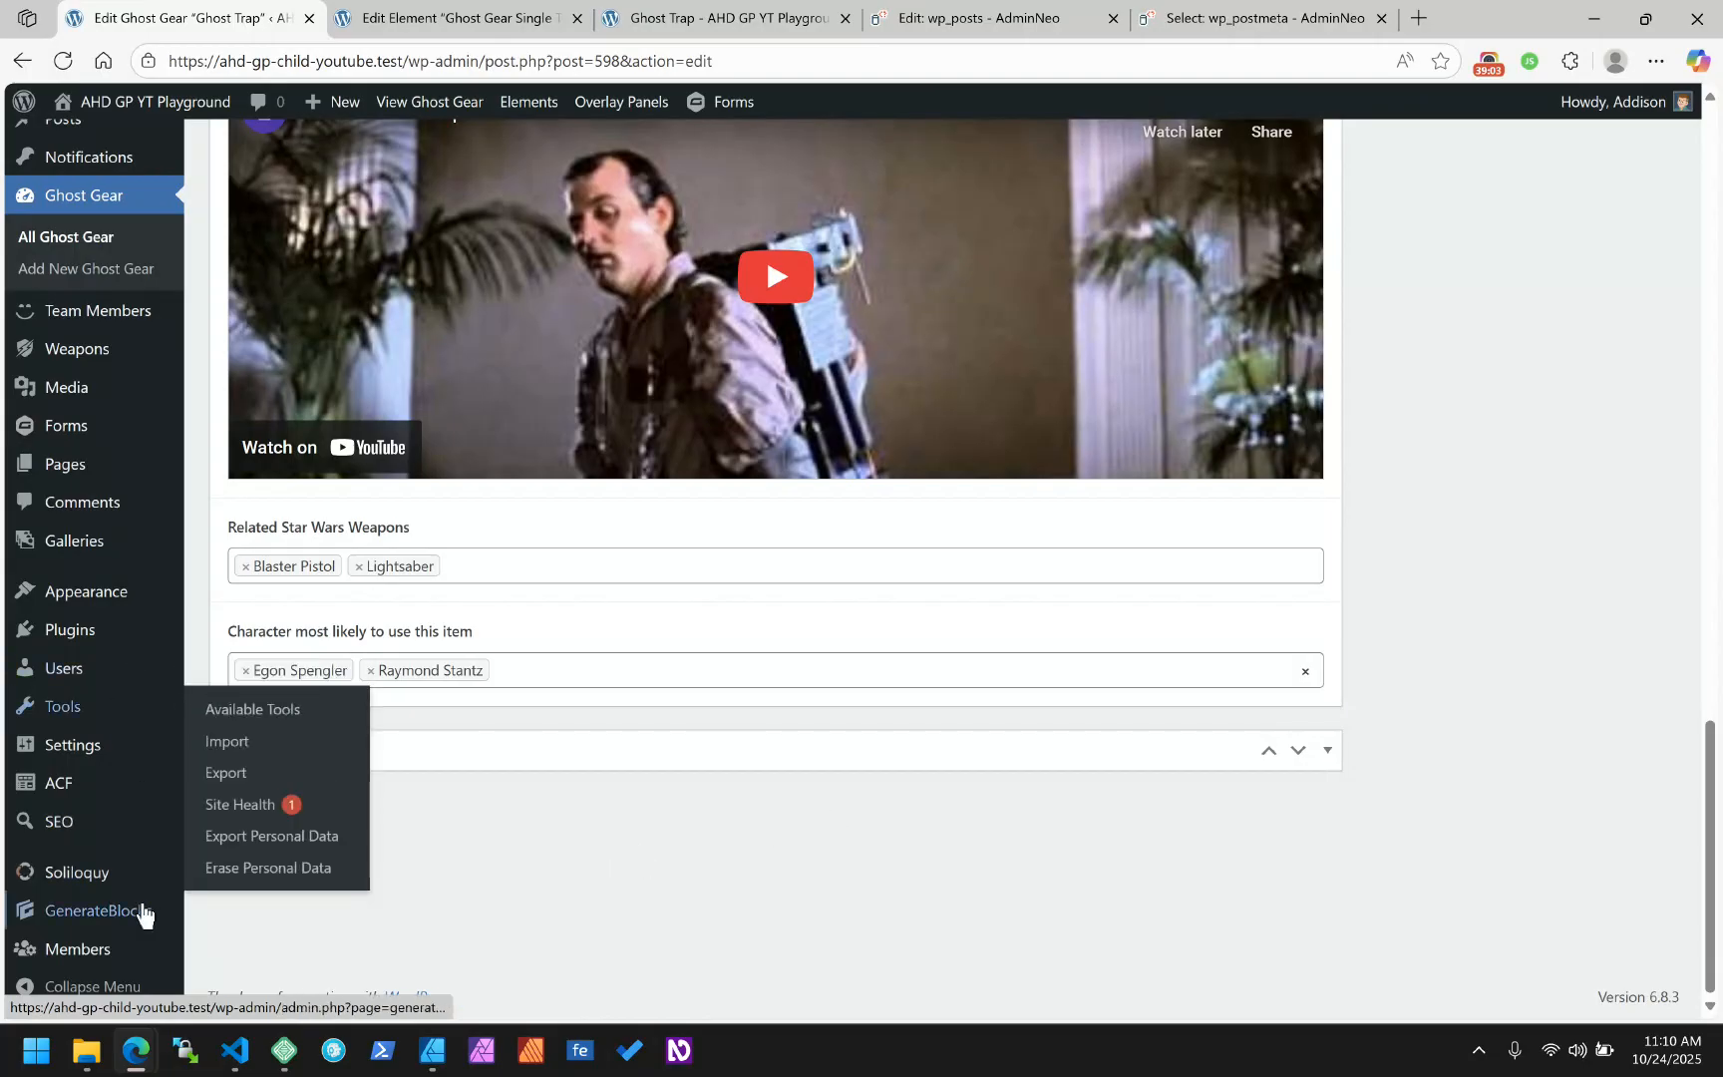
{"action": "left_click", "coordinate": [459, 18]}
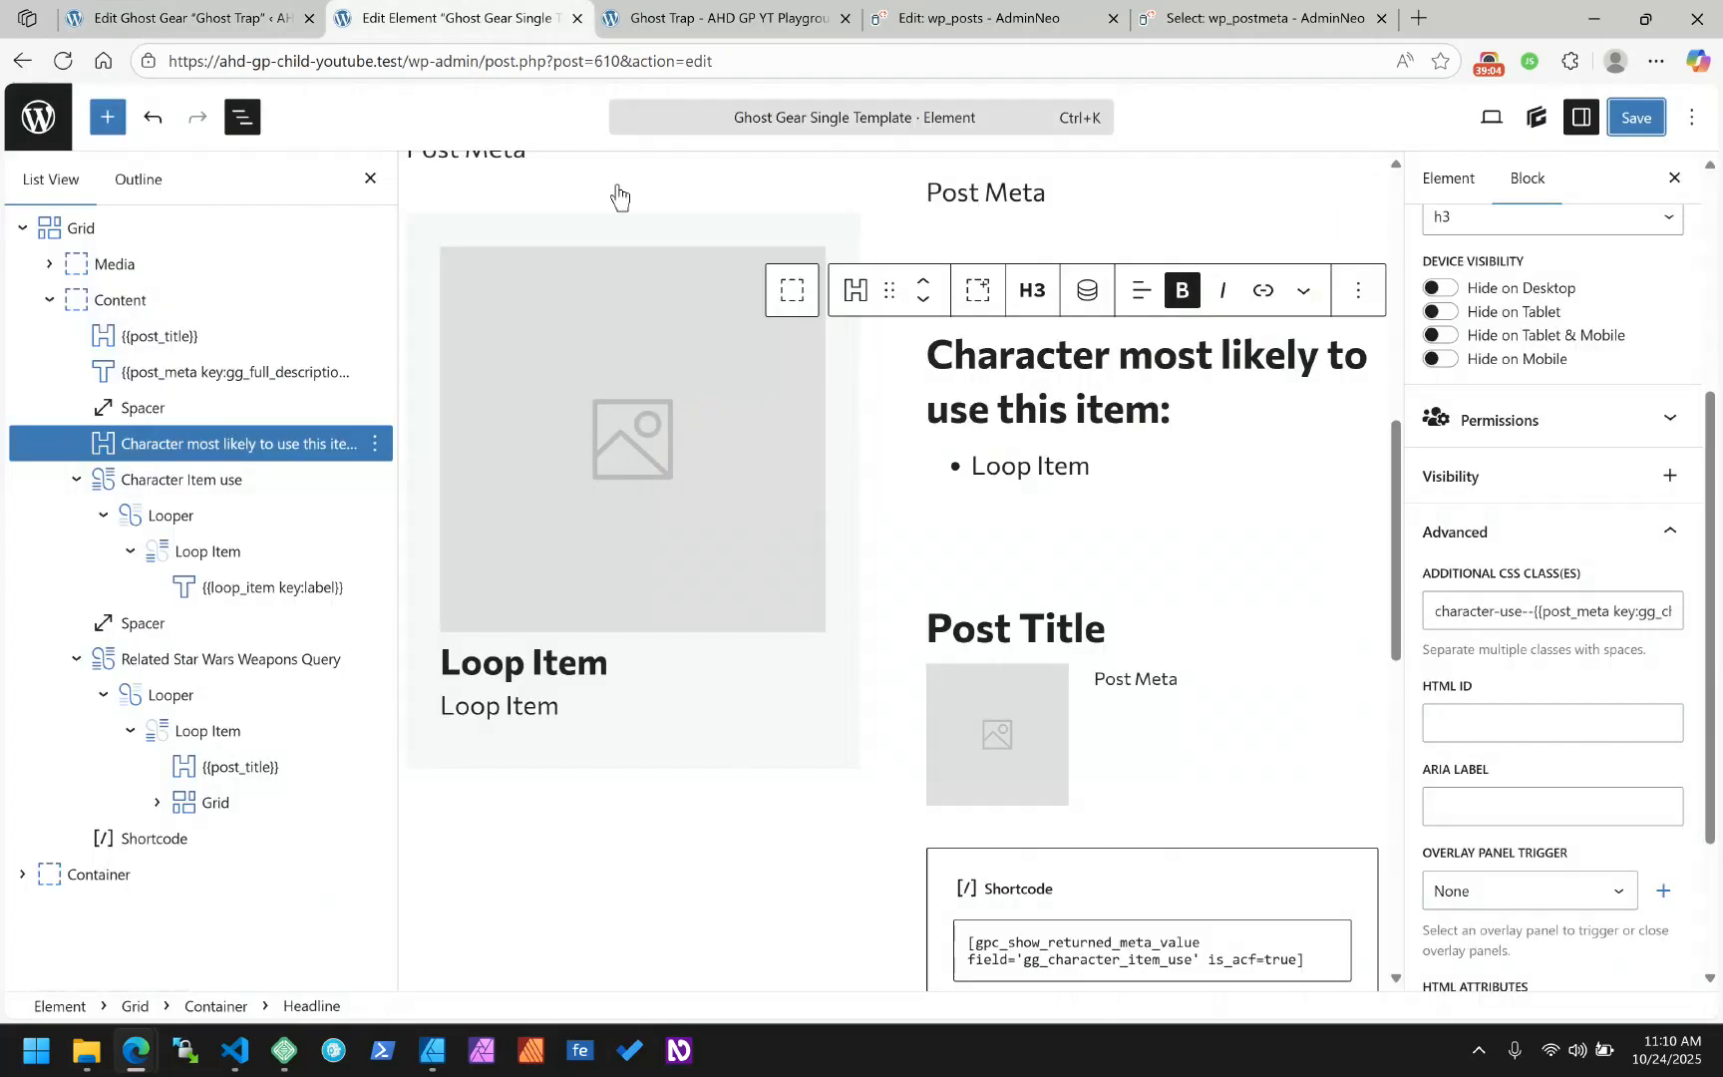
{"action": "left_click", "coordinate": [295, 15]}
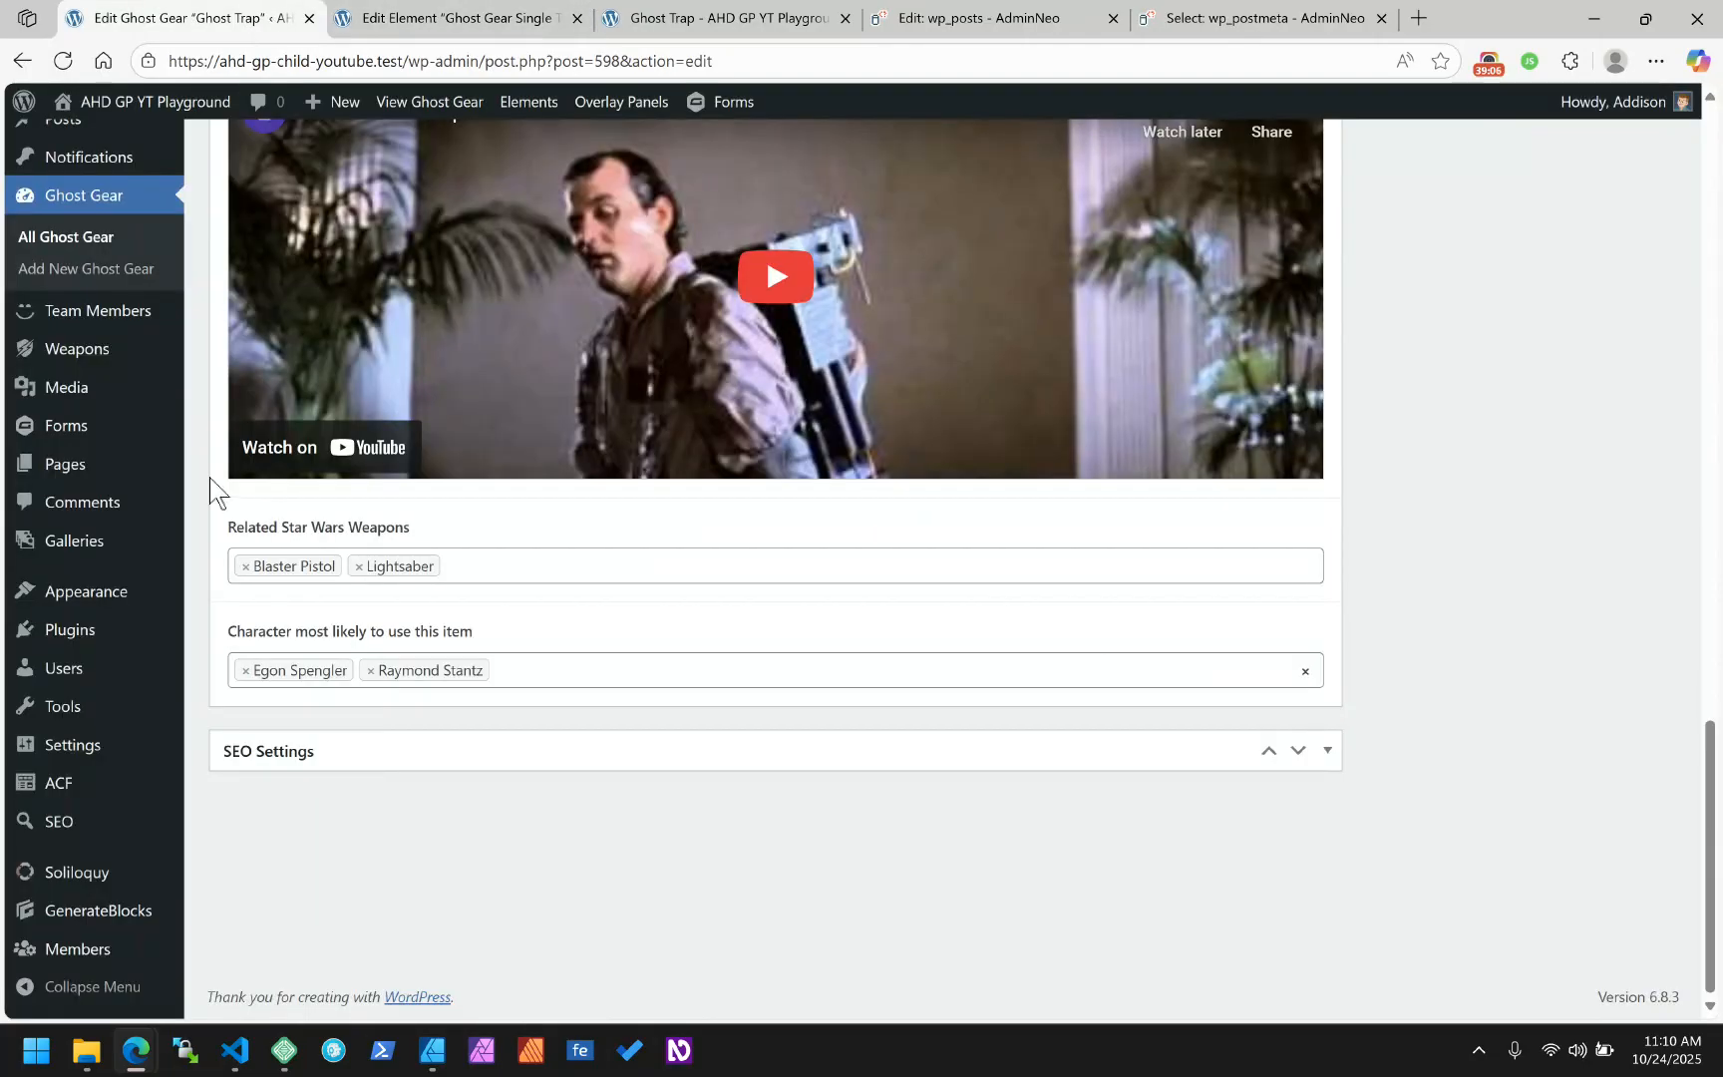
Open the Ghost Gear Data field group in ACF and review the settings of the Character most likely to use this item field
{"action": "left_click", "coordinate": [57, 795]}
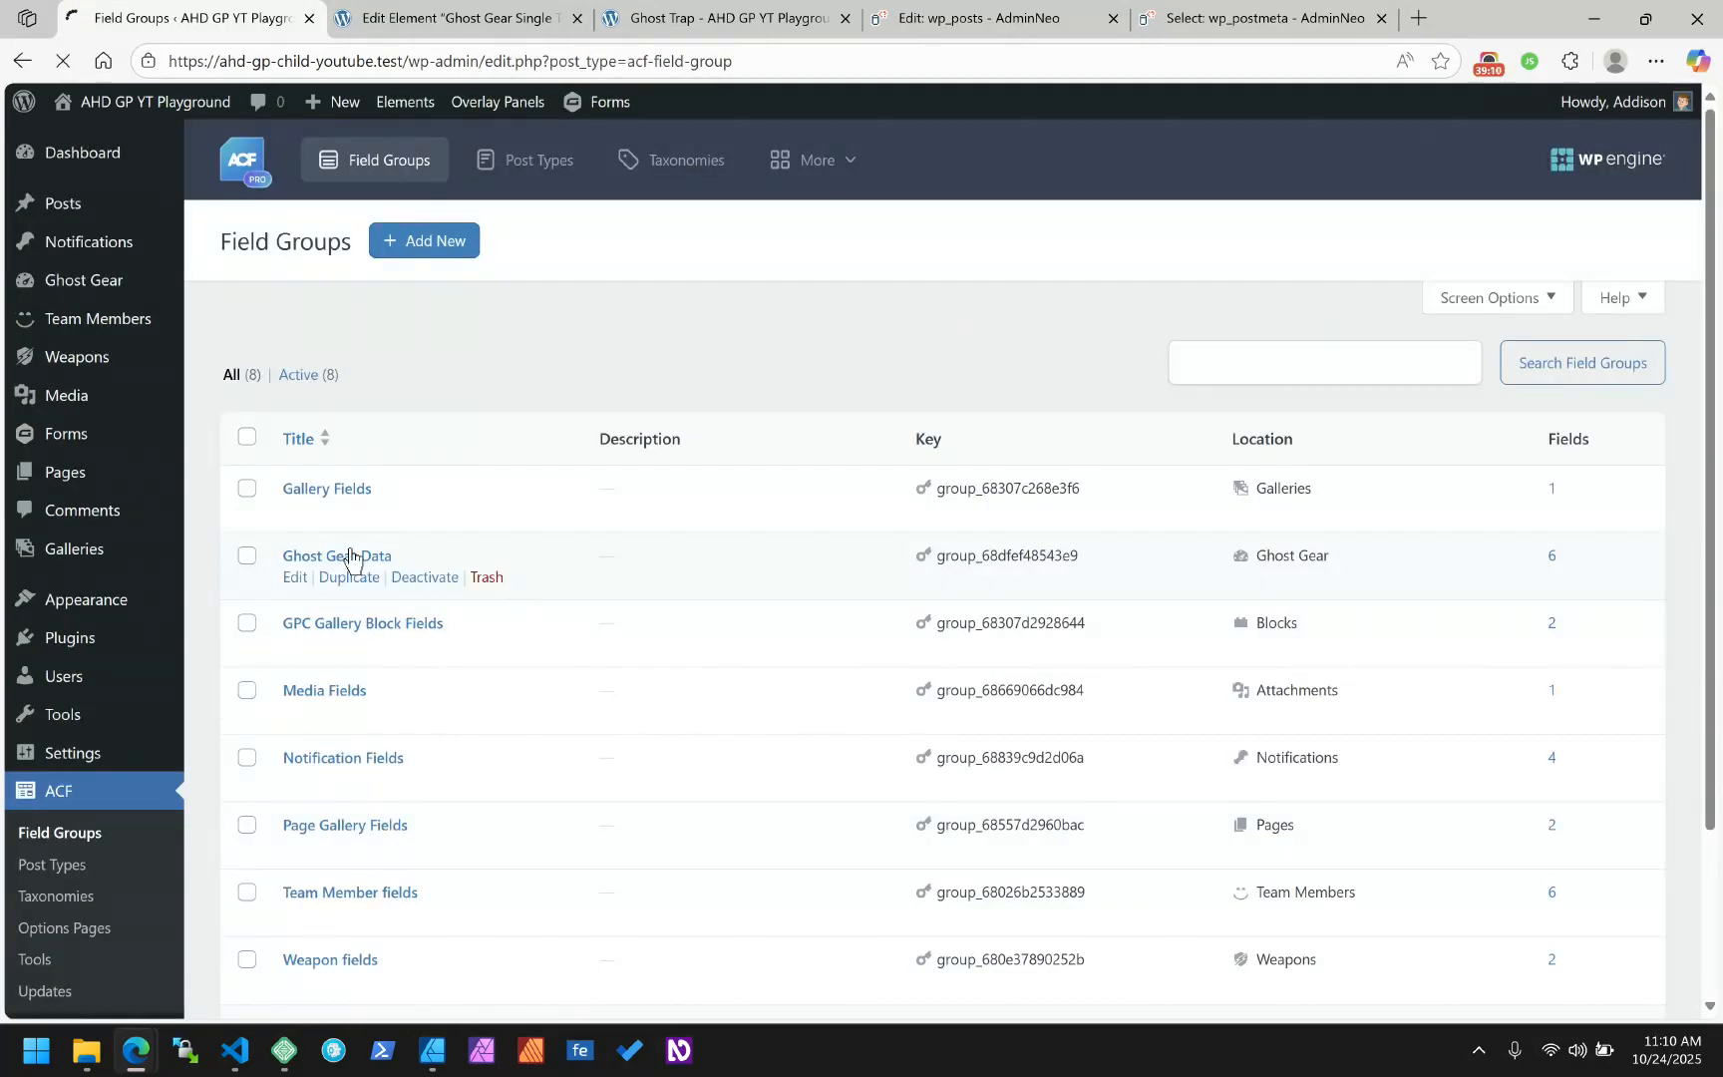
{"action": "left_click", "coordinate": [349, 557]}
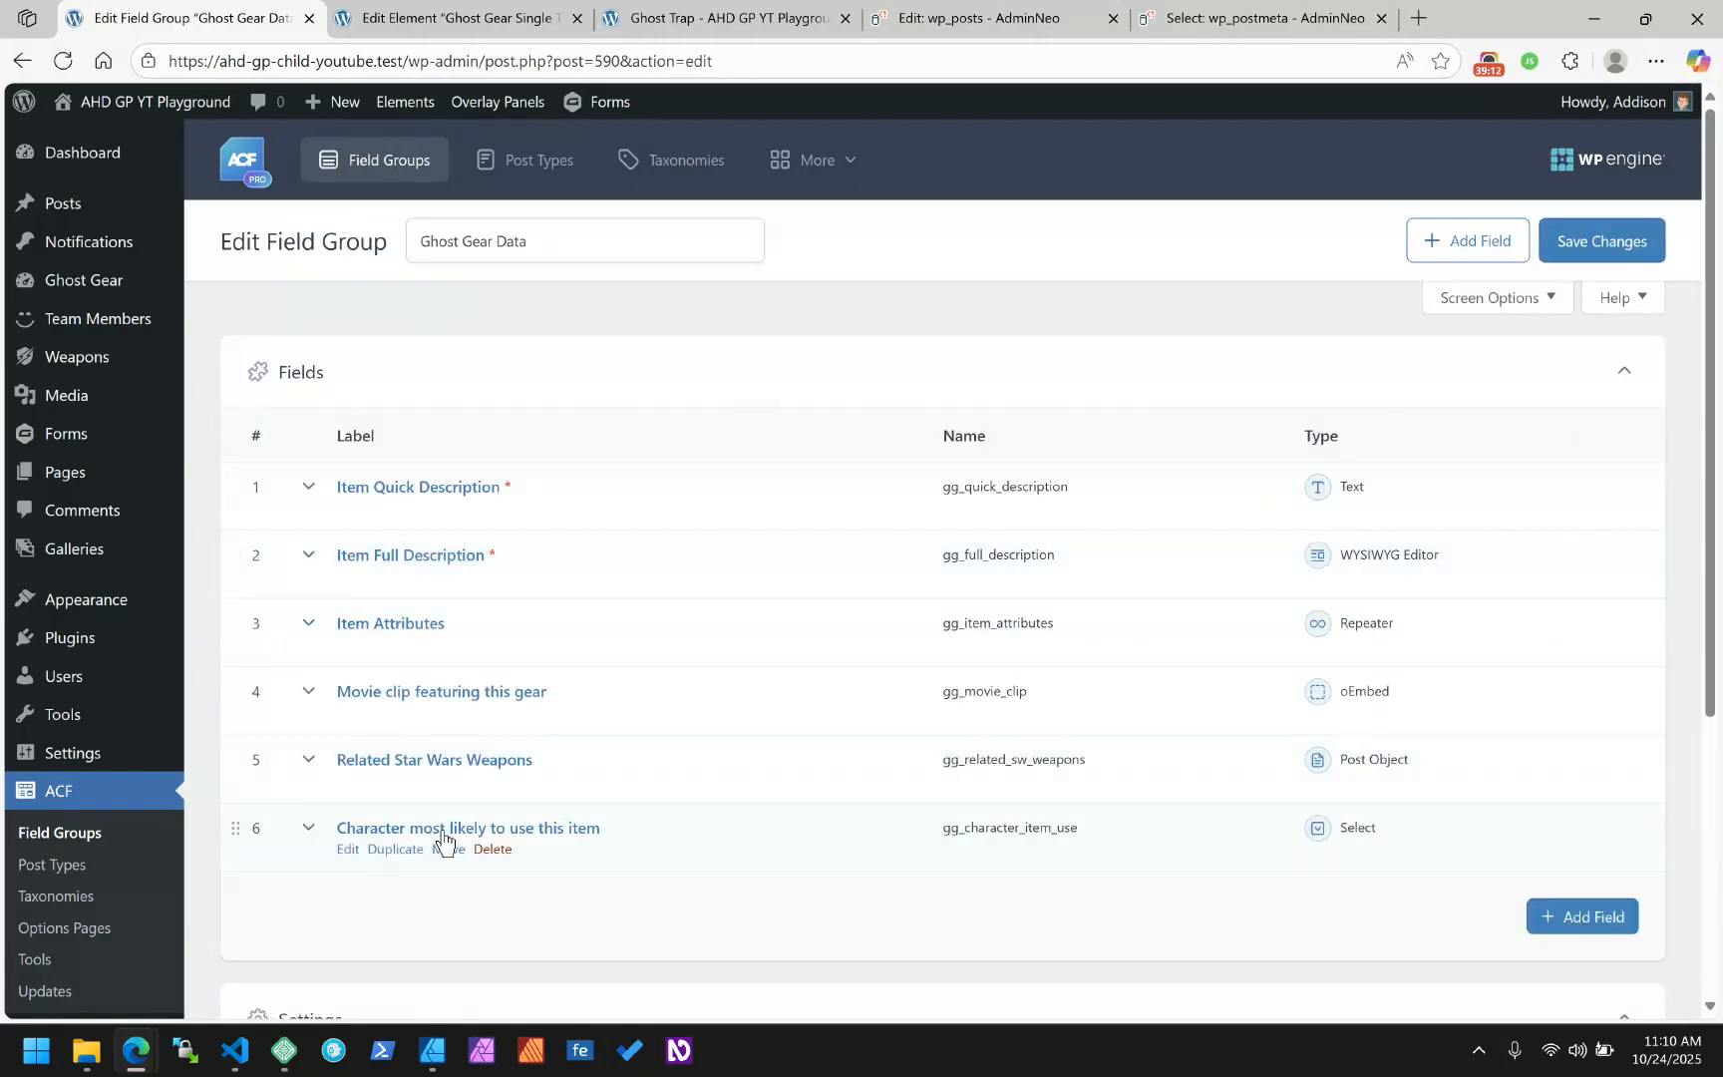
{"action": "left_click", "coordinate": [409, 843]}
{"action": "scroll", "coordinate": [535, 765], "scroll_direction": "down", "scroll_amount": 8}
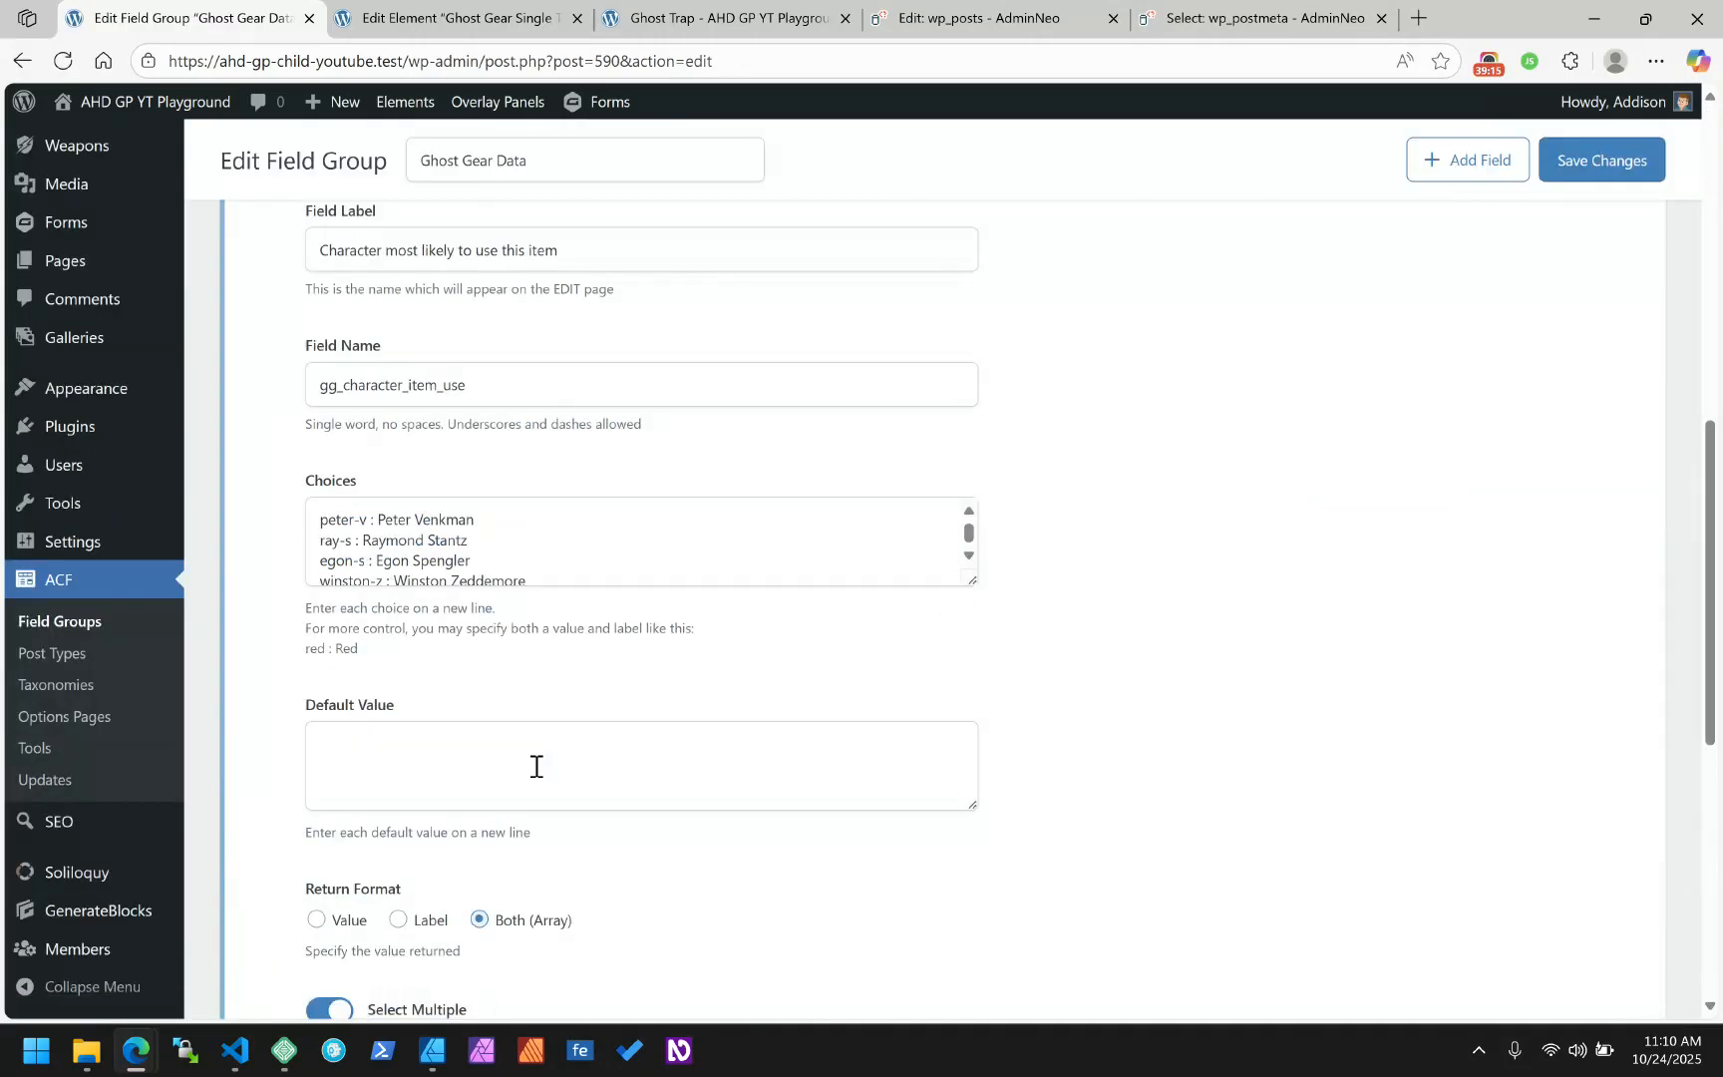
{"action": "scroll", "coordinate": [536, 765], "scroll_direction": "down", "scroll_amount": 5}
{"action": "scroll", "coordinate": [536, 765], "scroll_direction": "up", "scroll_amount": 5}
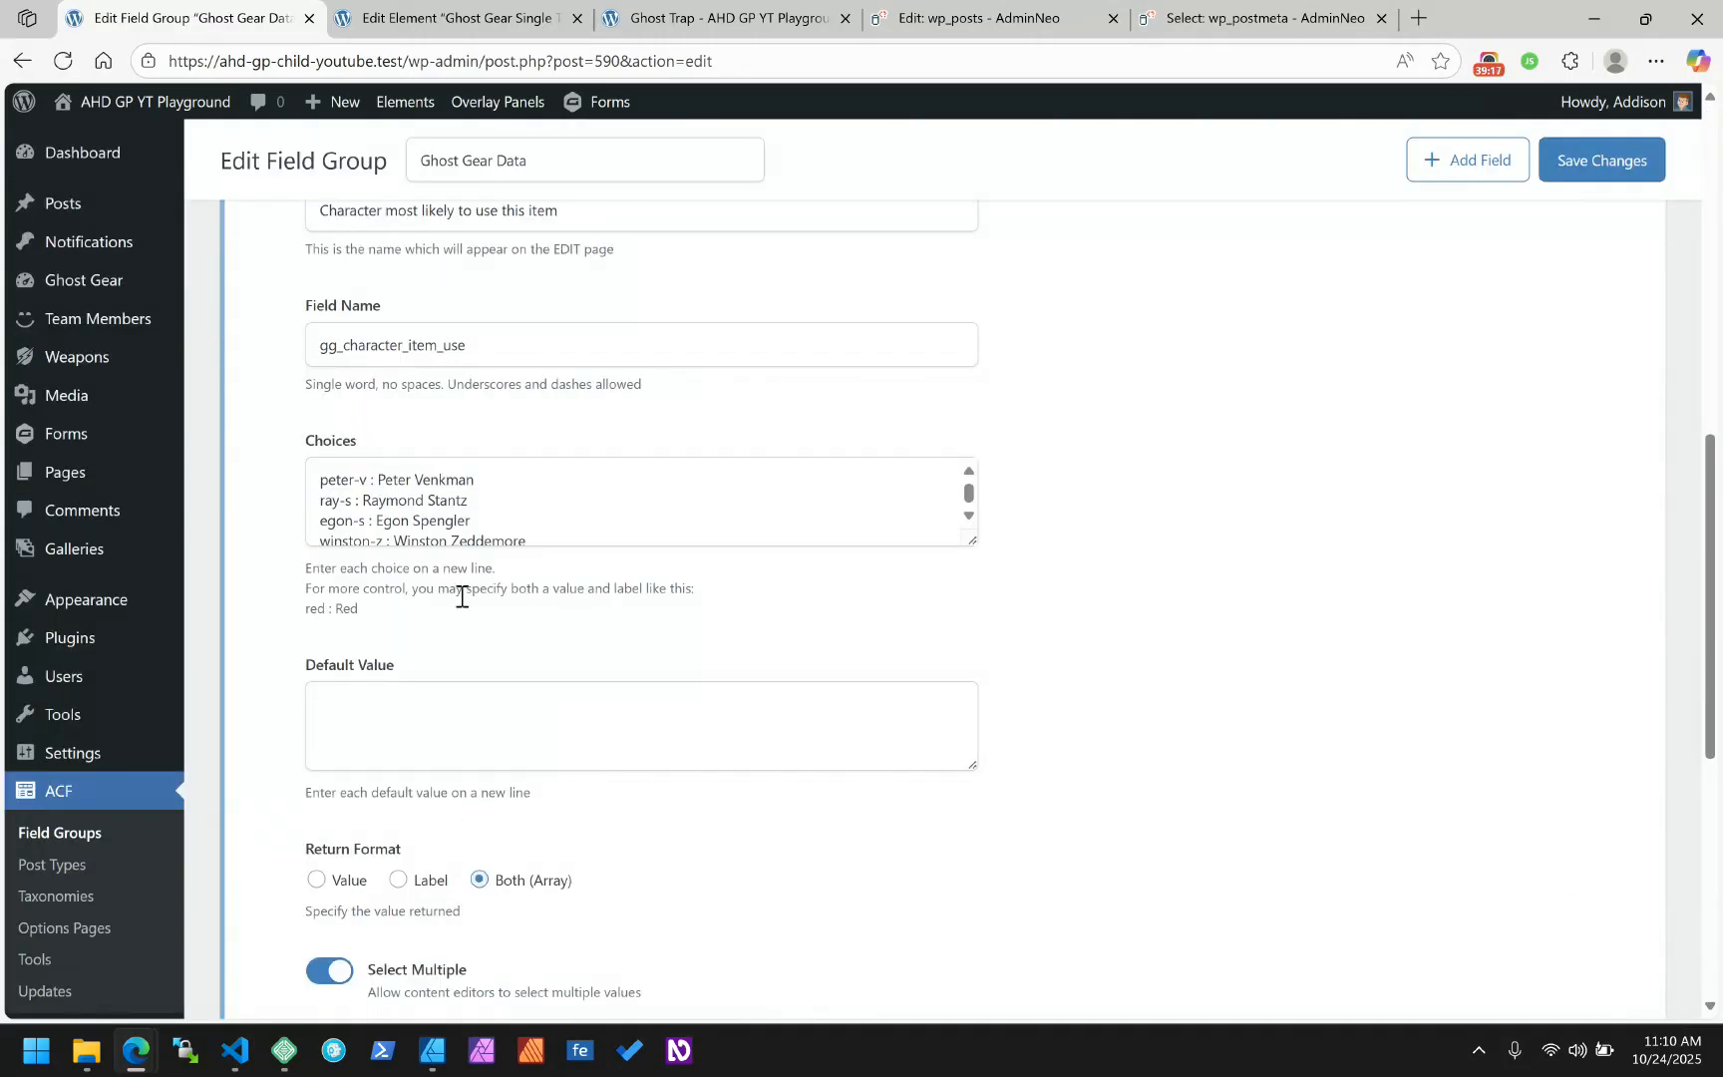
{"action": "scroll", "coordinate": [301, 596], "scroll_direction": "up", "scroll_amount": 5}
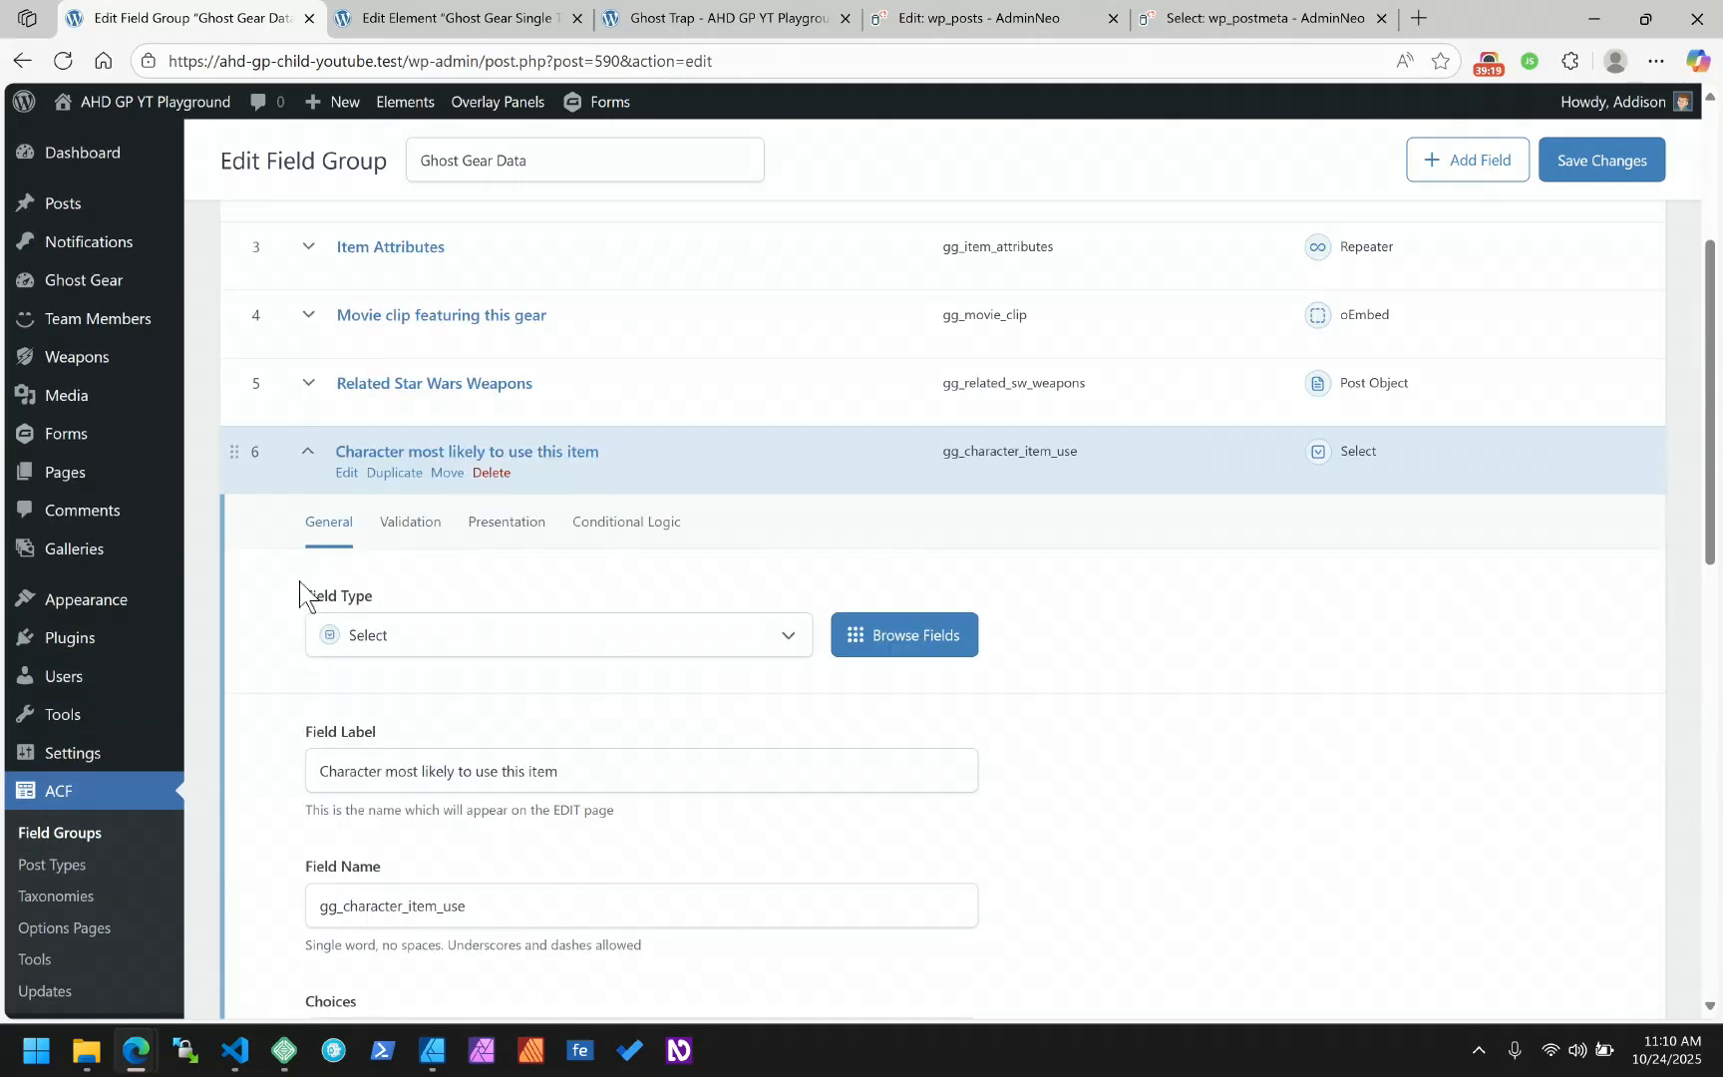
Try the Checkbox field type for the character field, check its return value options, and restore the Select type
{"action": "left_click", "coordinate": [363, 638]}
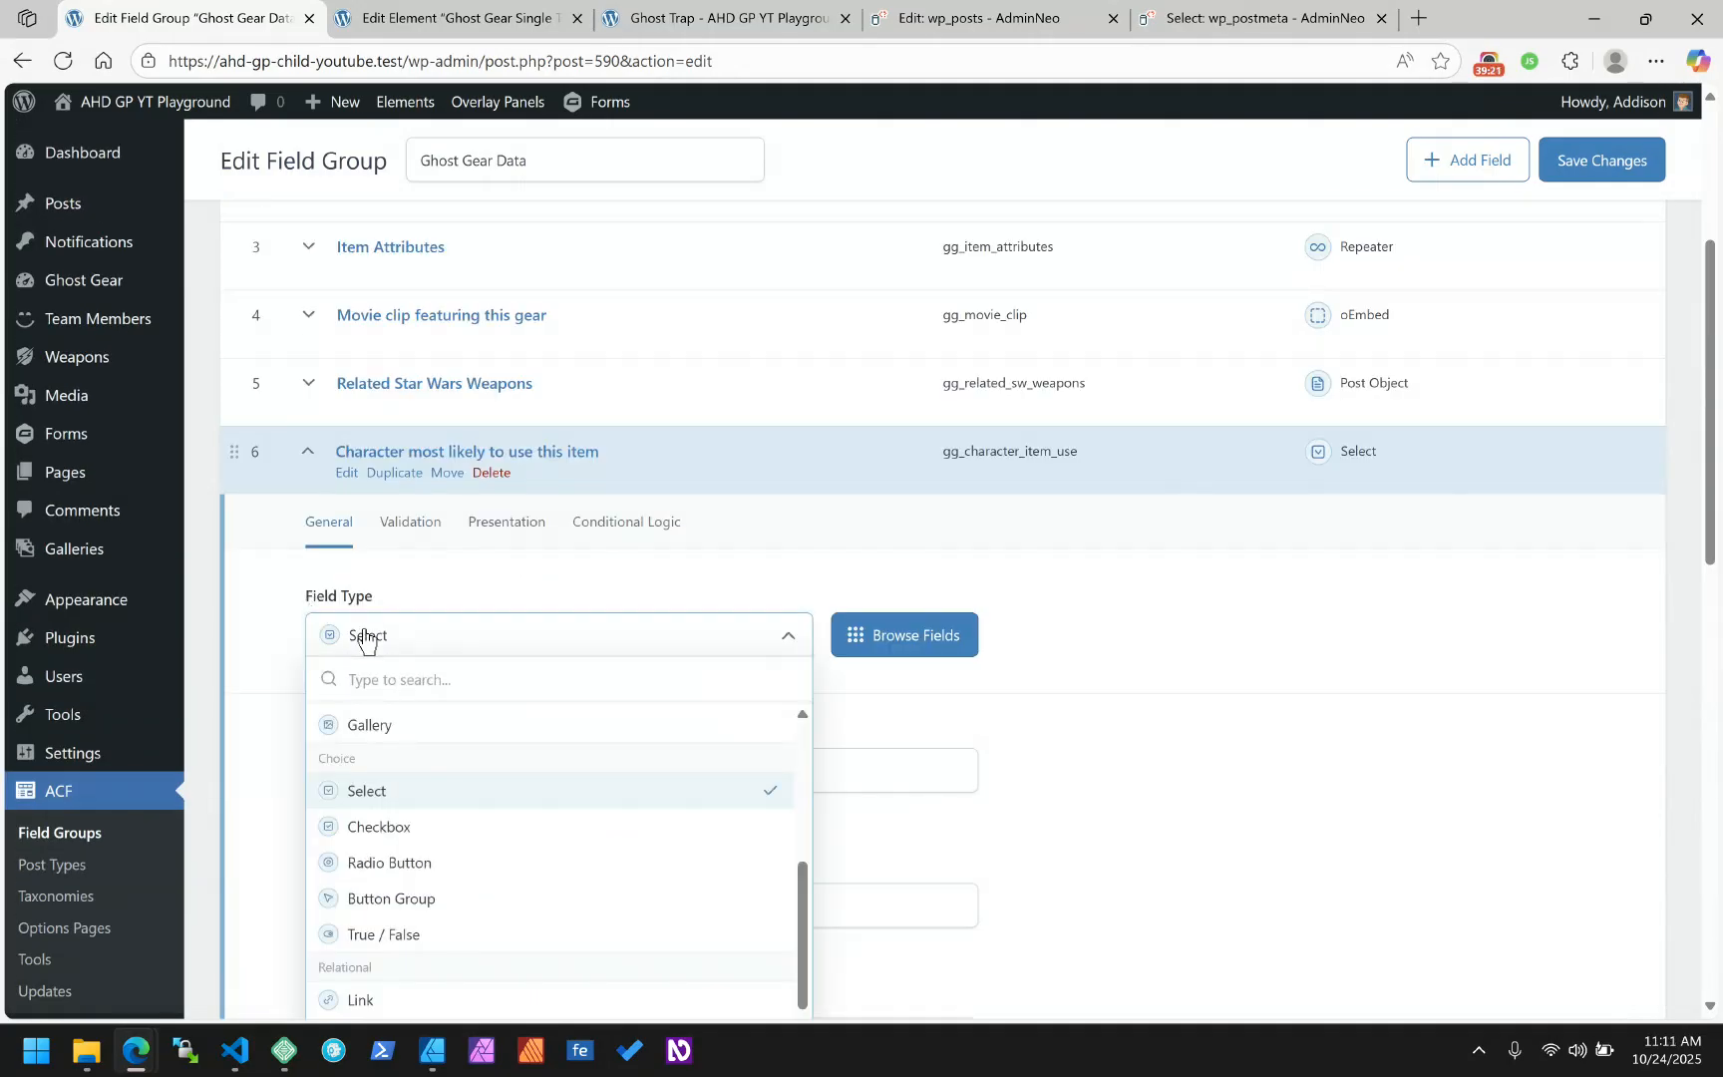
{"action": "left_click", "coordinate": [399, 827]}
{"action": "scroll", "coordinate": [255, 690], "scroll_direction": "down", "scroll_amount": 4}
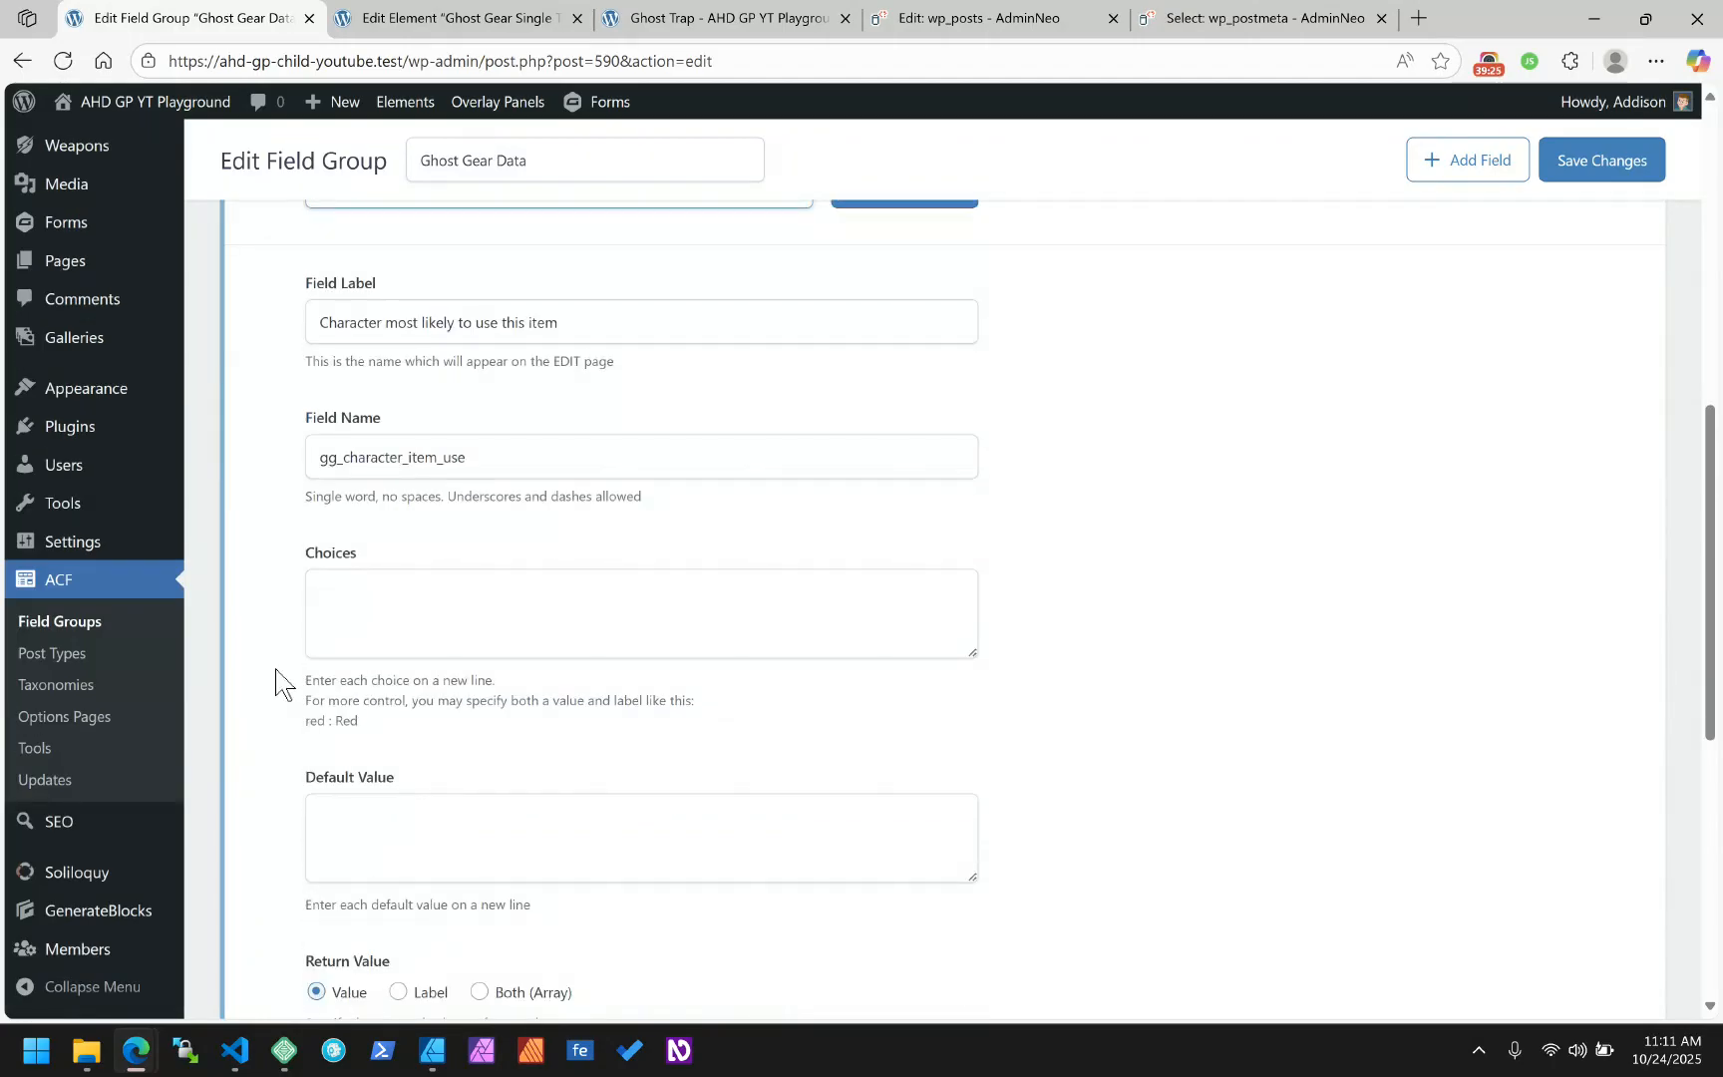
{"action": "scroll", "coordinate": [265, 513], "scroll_direction": "up", "scroll_amount": 4}
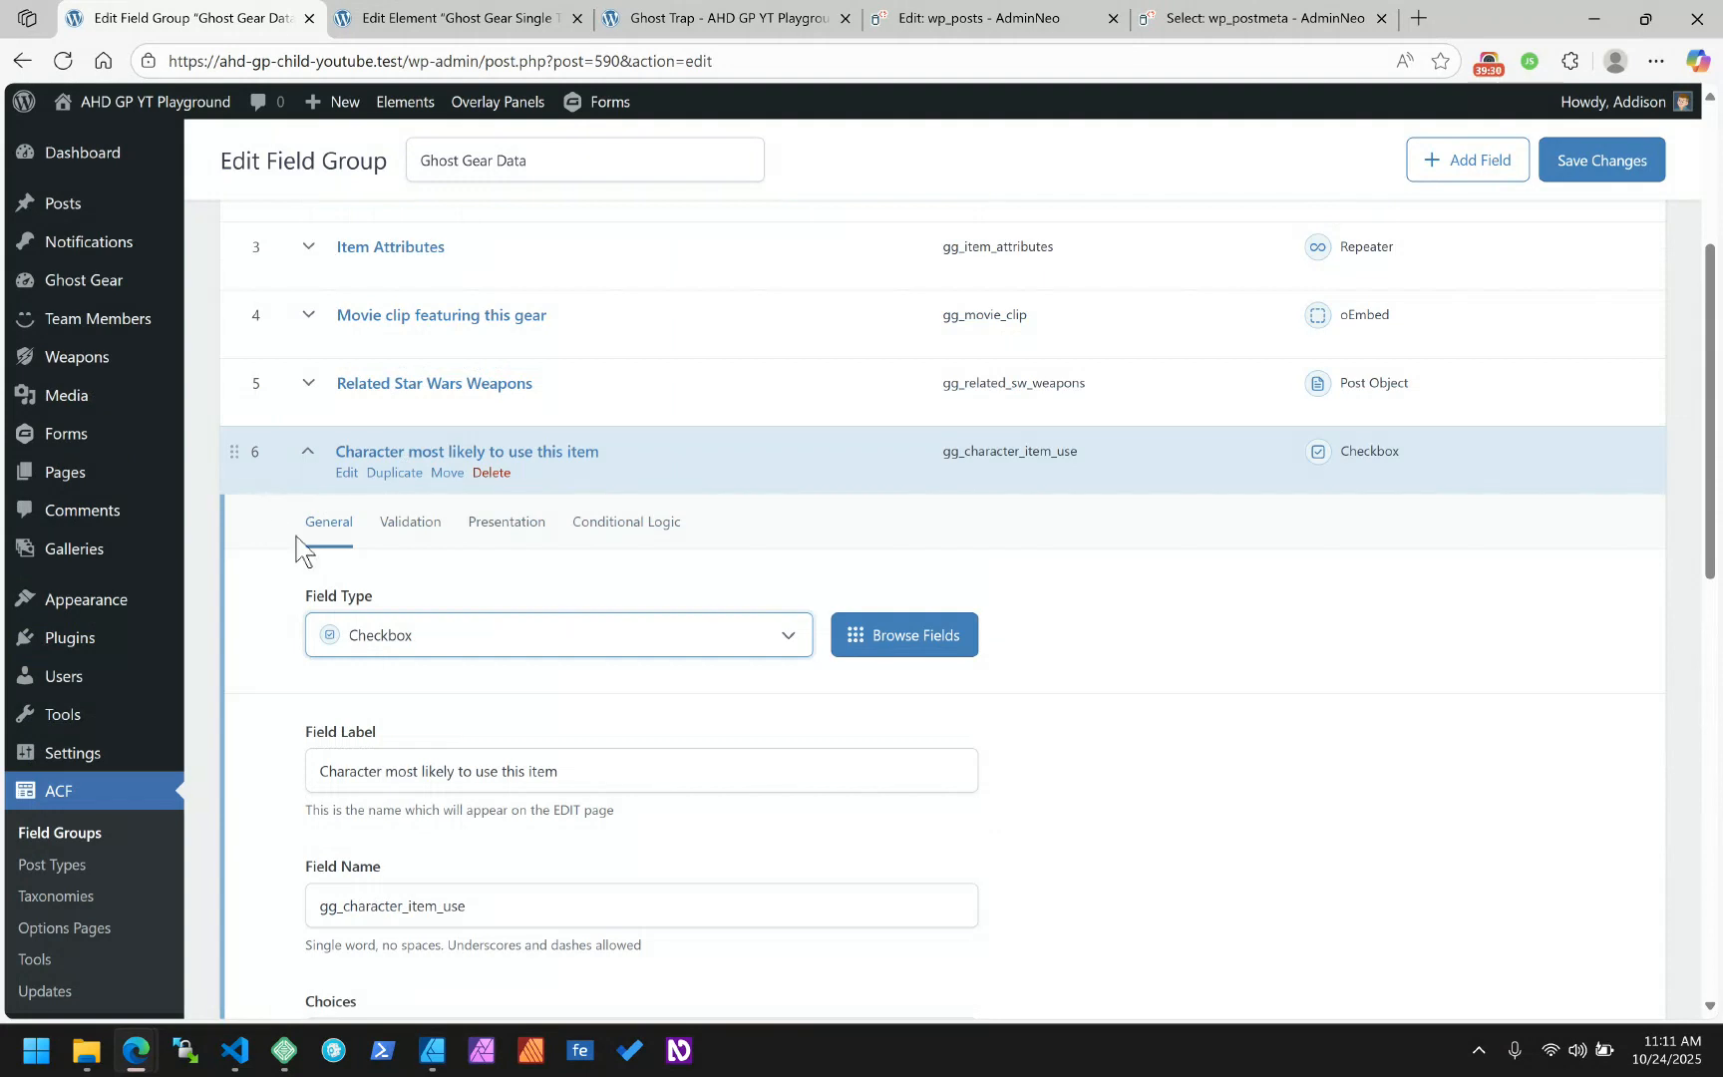
{"action": "left_click", "coordinate": [421, 653]}
{"action": "left_click", "coordinate": [398, 721]}
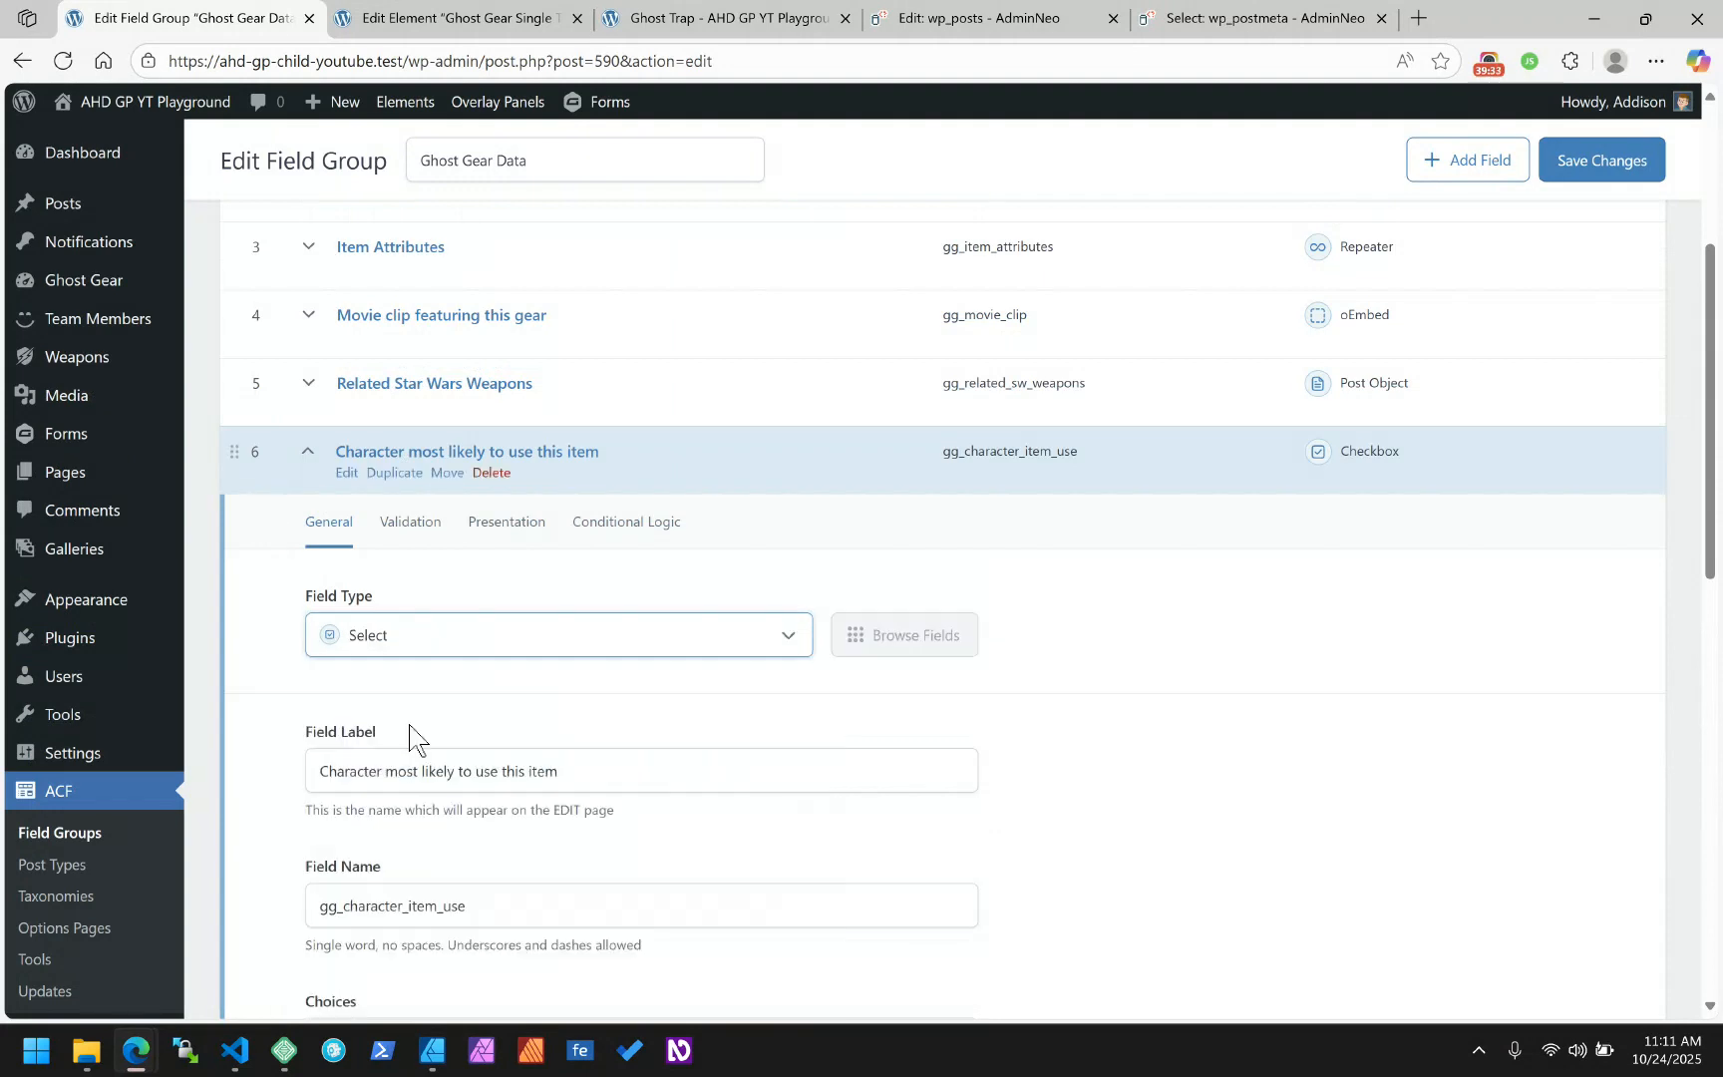
Examine the character field's choices, its stored settings in the wp_posts record, and the gg_character_item_use row in wp_postmeta
{"action": "scroll", "coordinate": [277, 672], "scroll_direction": "down", "scroll_amount": 6}
{"action": "triple_click", "coordinate": [417, 380]}
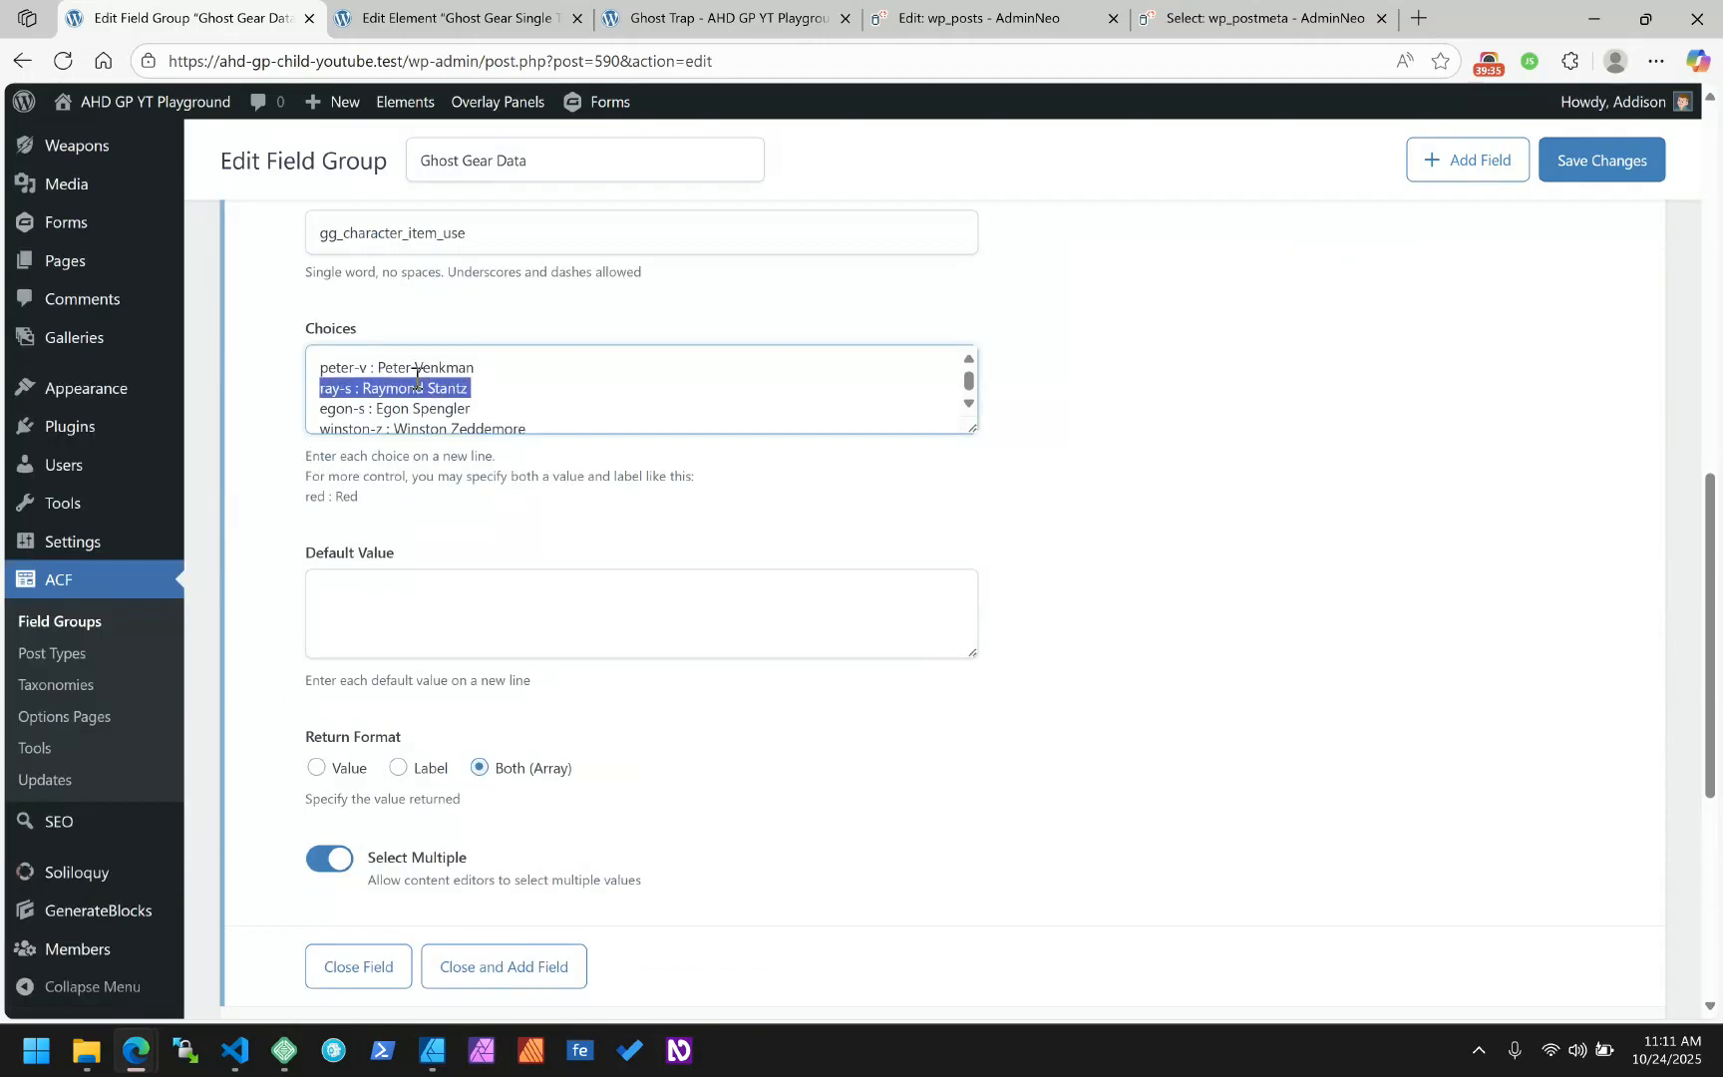
{"action": "key", "text": "ctrl+a"}
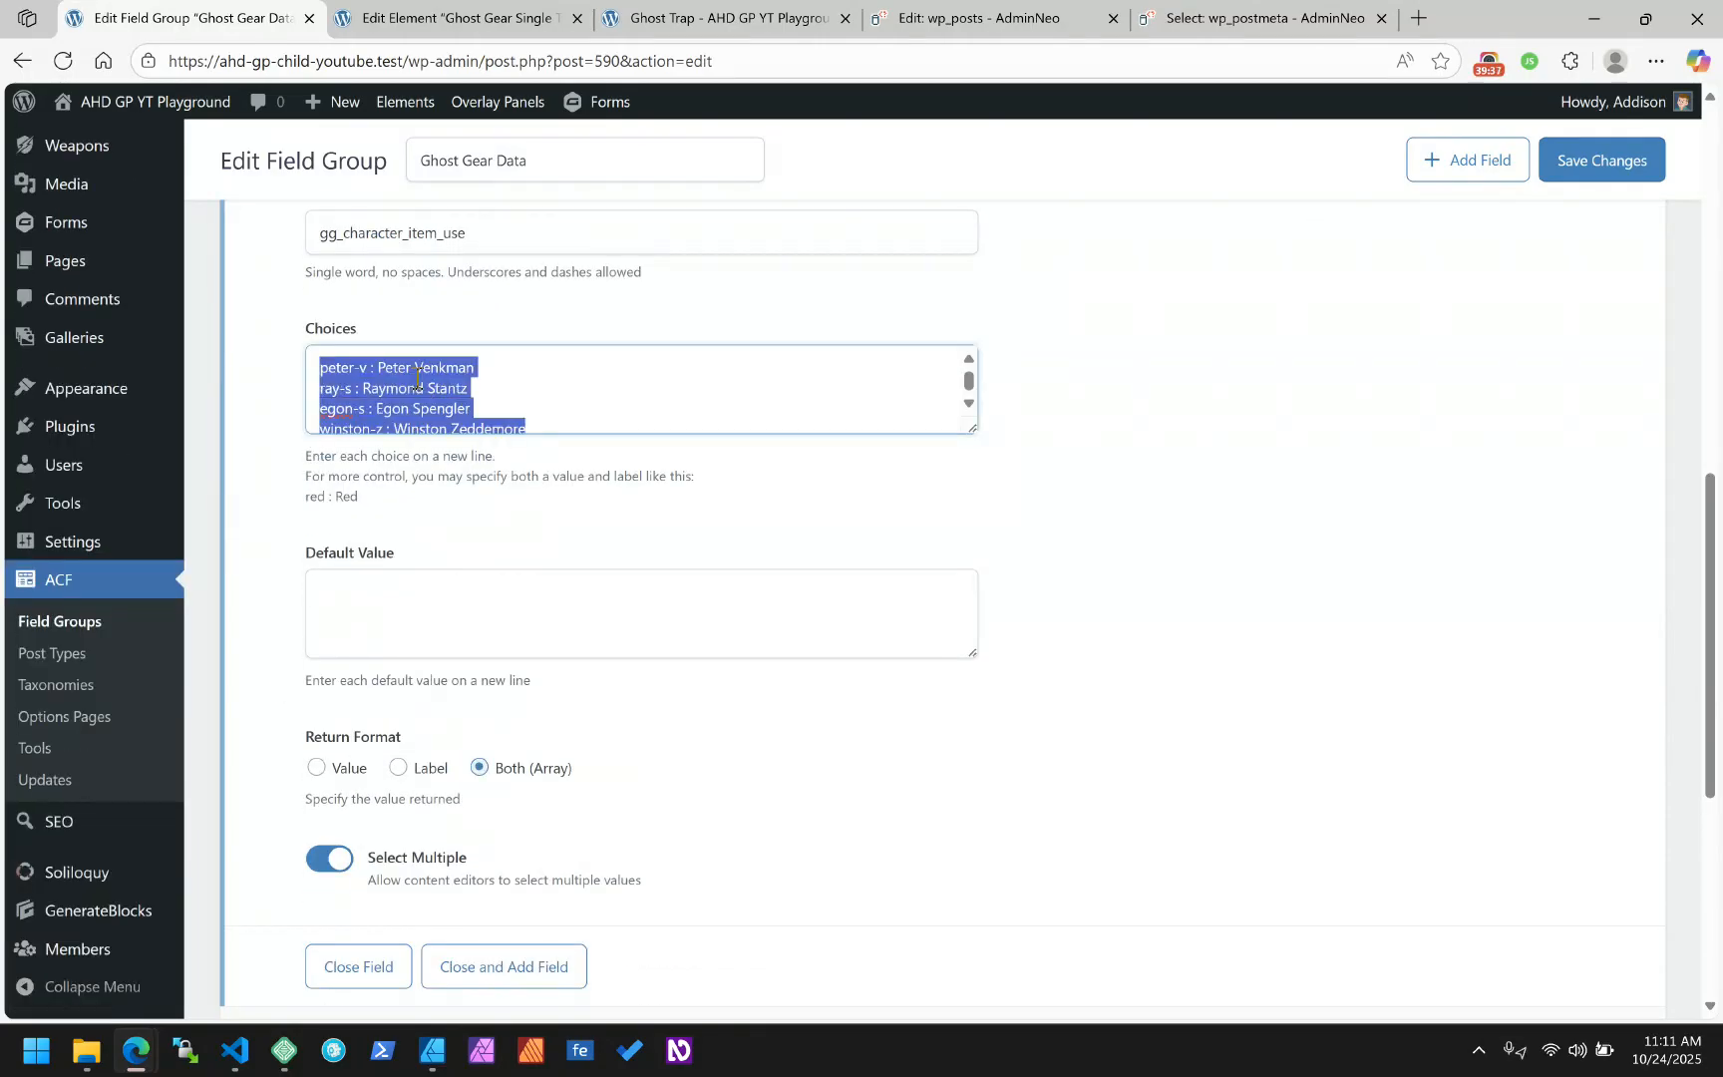
{"action": "left_click", "coordinate": [994, 14]}
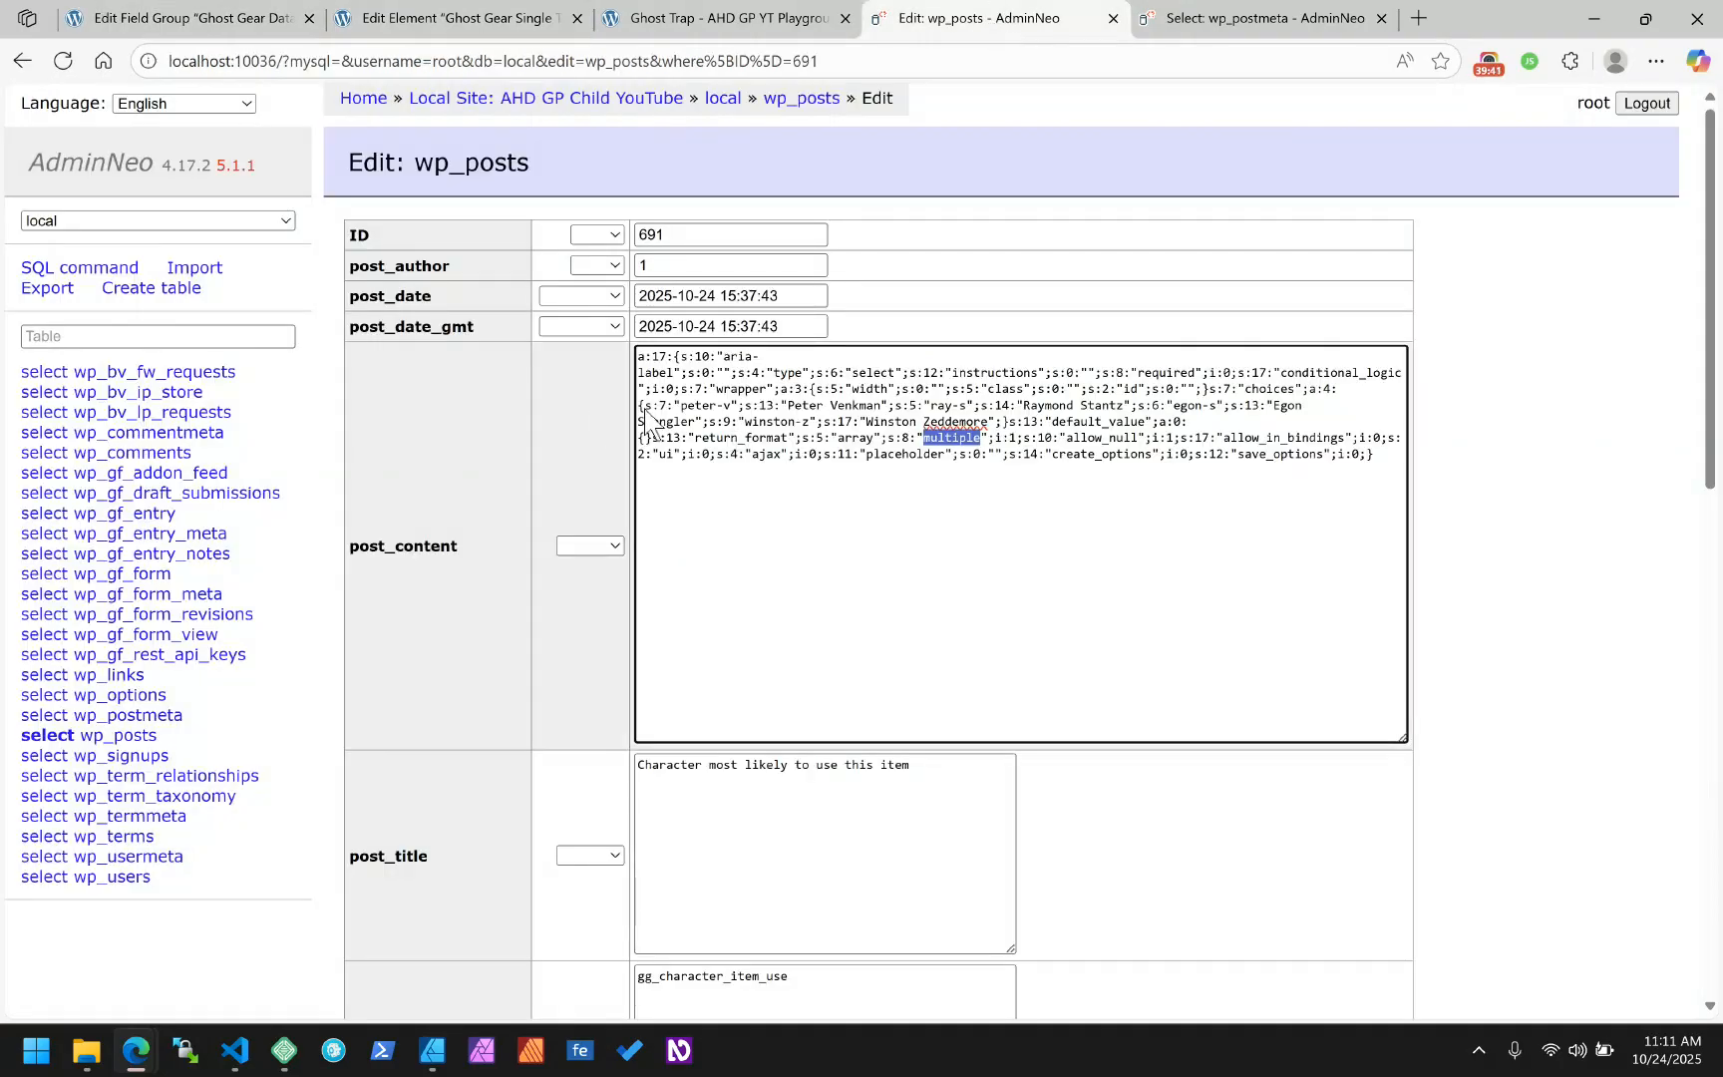
{"action": "left_click", "coordinate": [1234, 14]}
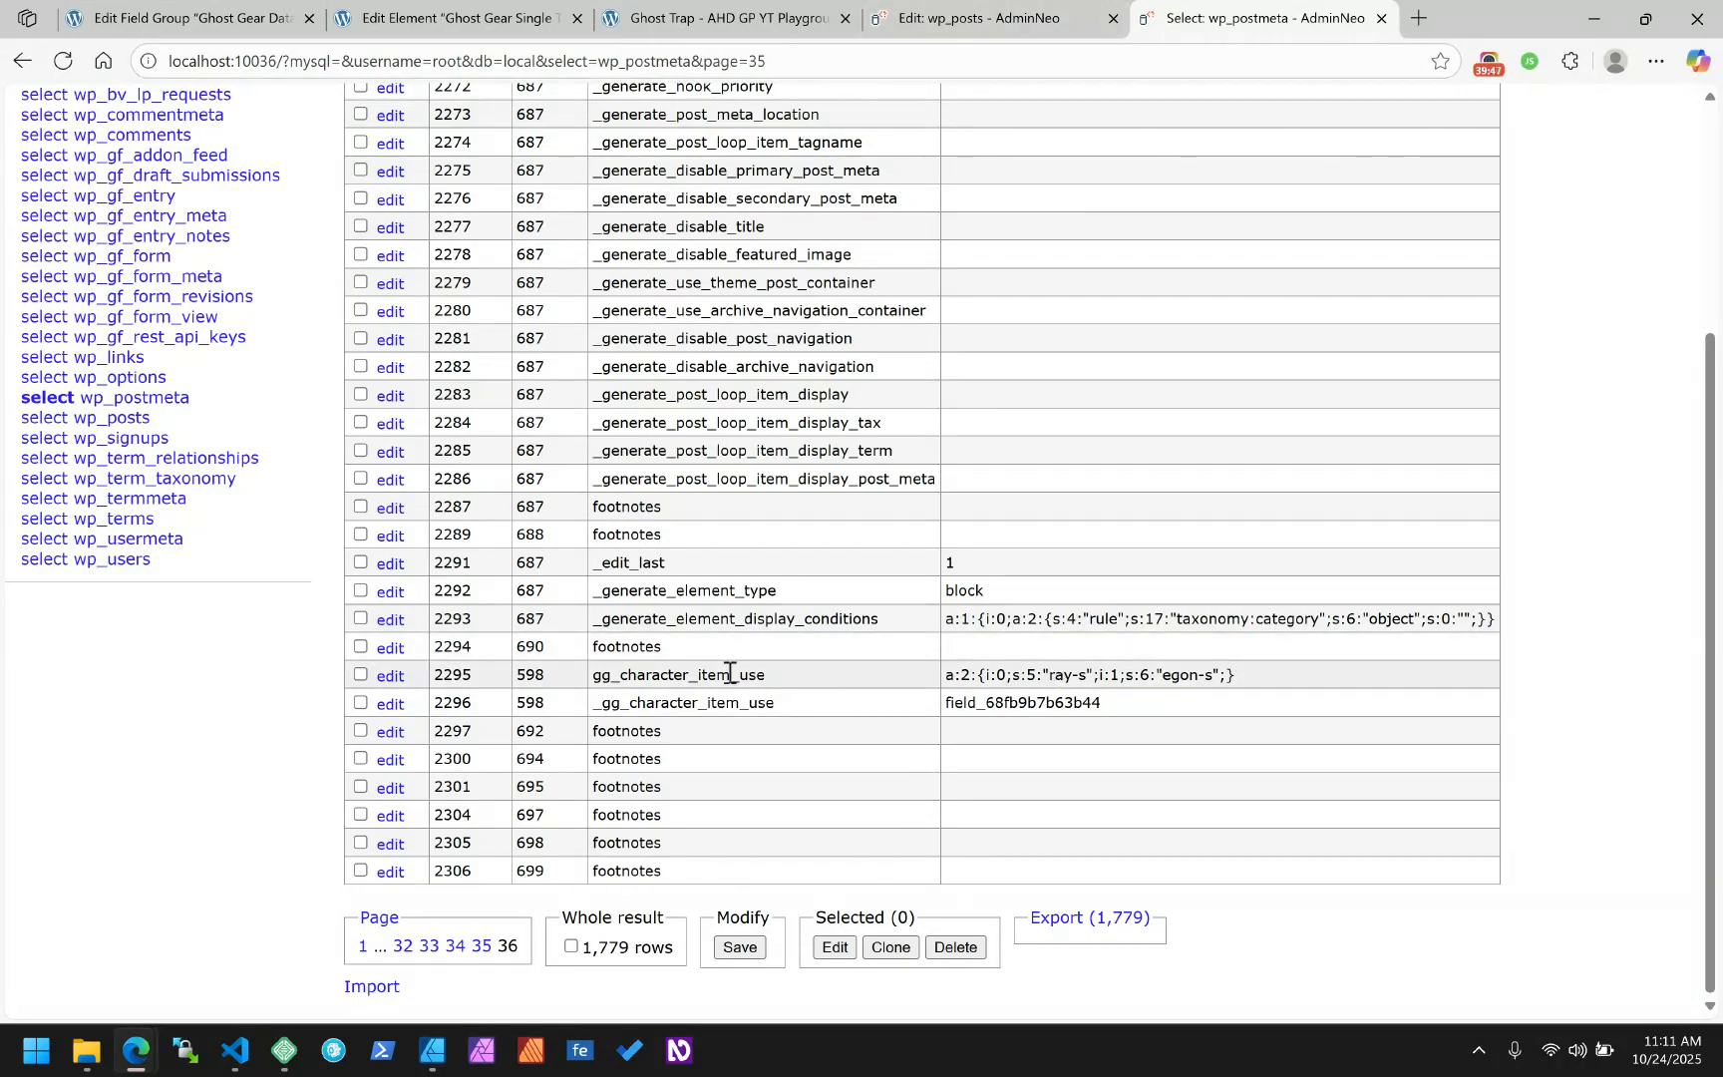
Return to the Ghost Gear Data field group and set the type of the Character most likely to use this item field to Checkbox
{"action": "left_click", "coordinate": [943, 17]}
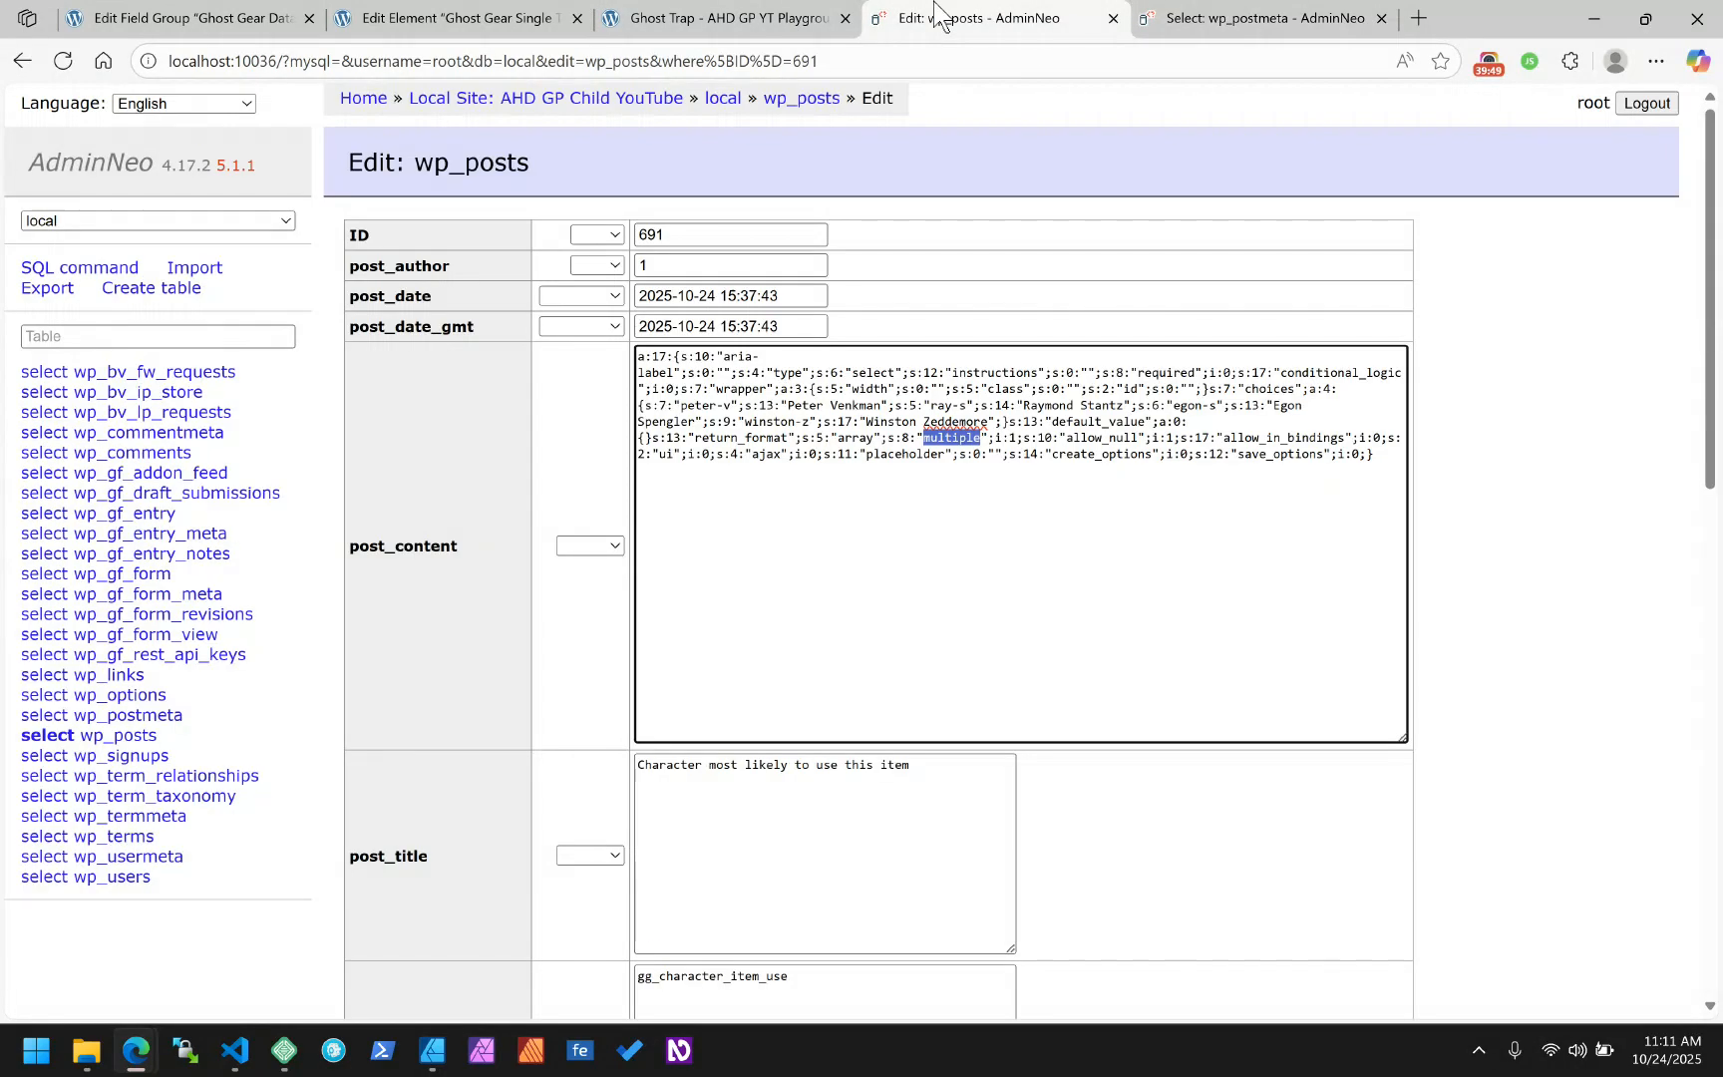
{"action": "left_click", "coordinate": [748, 17]}
{"action": "left_click", "coordinate": [394, 12]}
{"action": "left_click", "coordinate": [219, 17]}
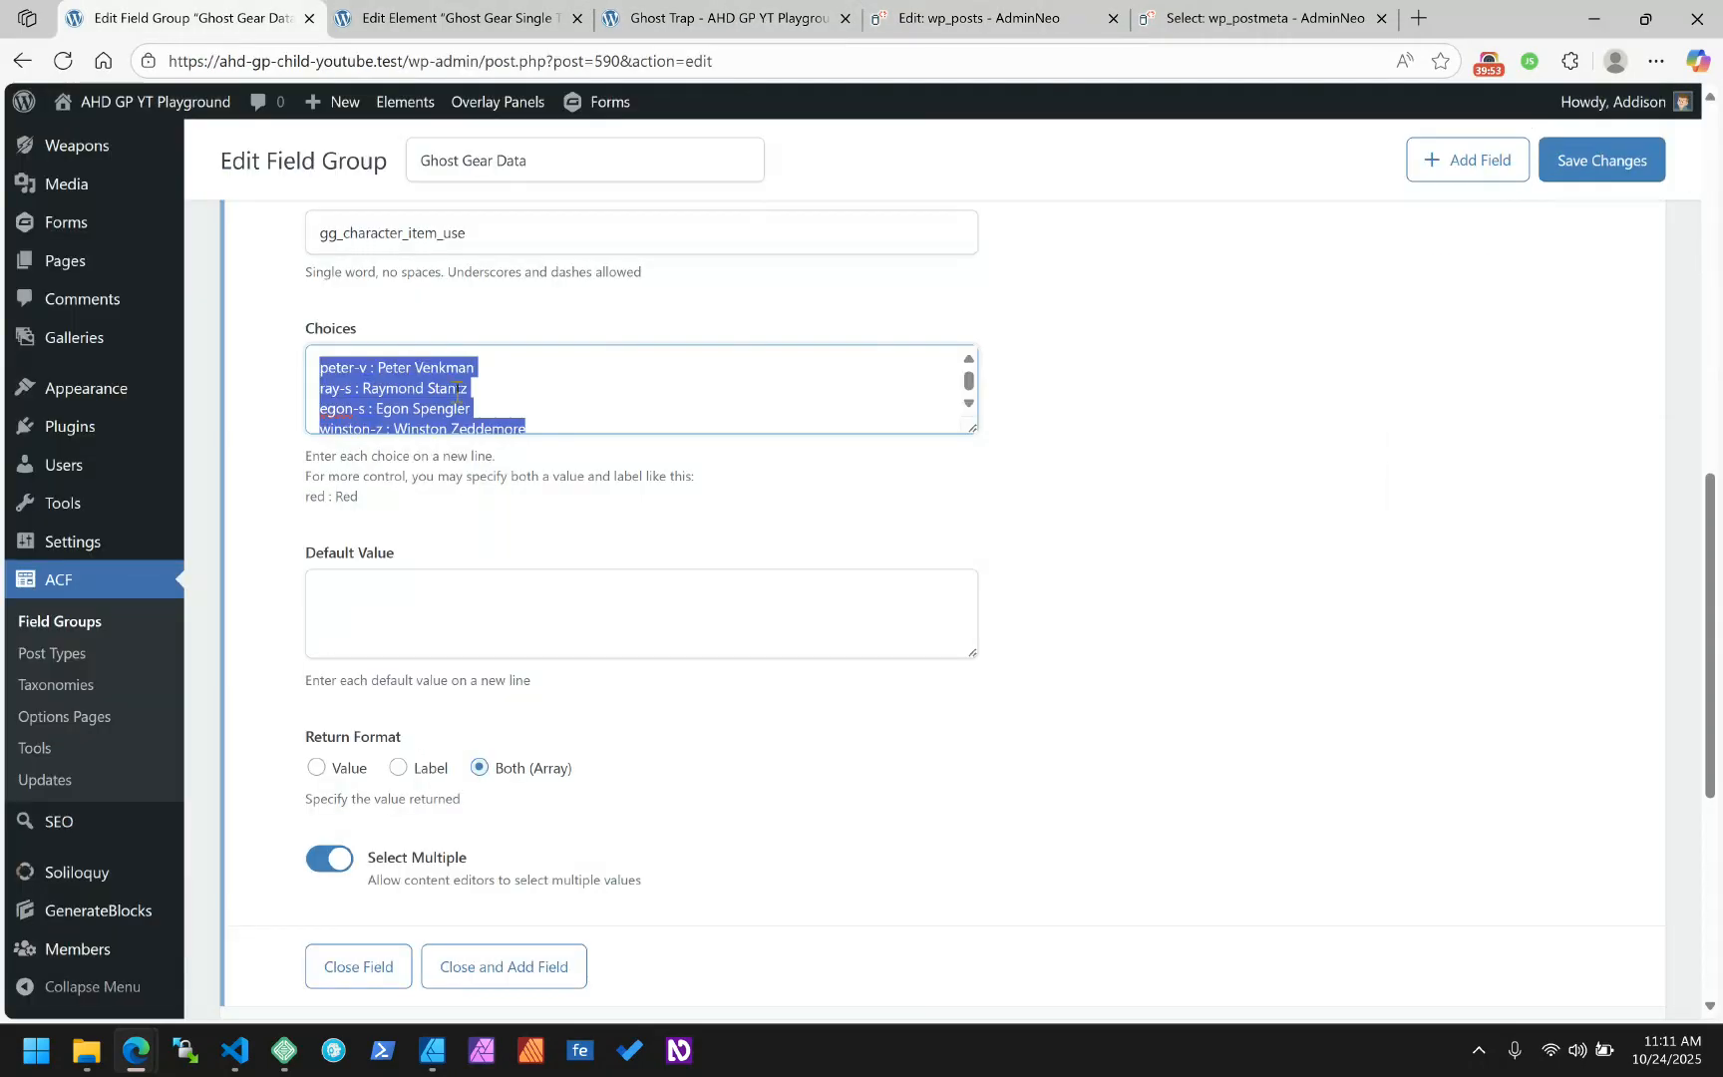
{"action": "scroll", "coordinate": [1211, 454], "scroll_direction": "up", "scroll_amount": 5}
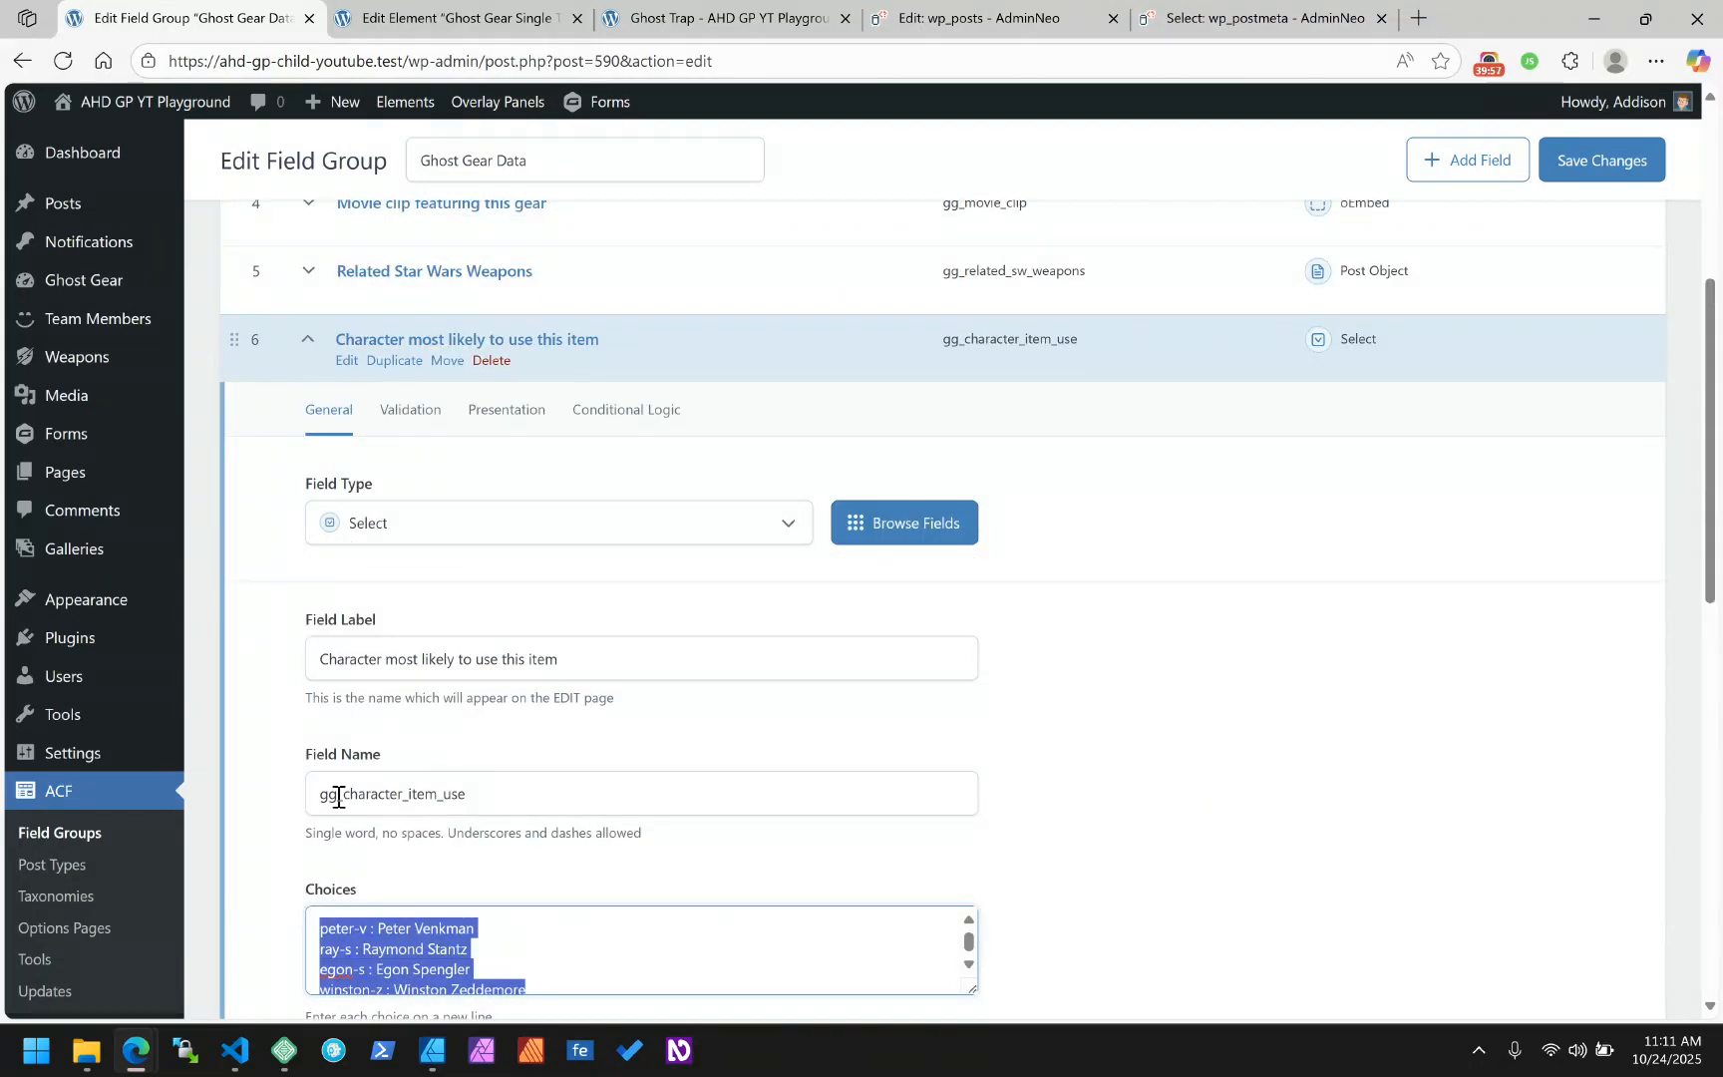
{"action": "left_click", "coordinate": [391, 530]}
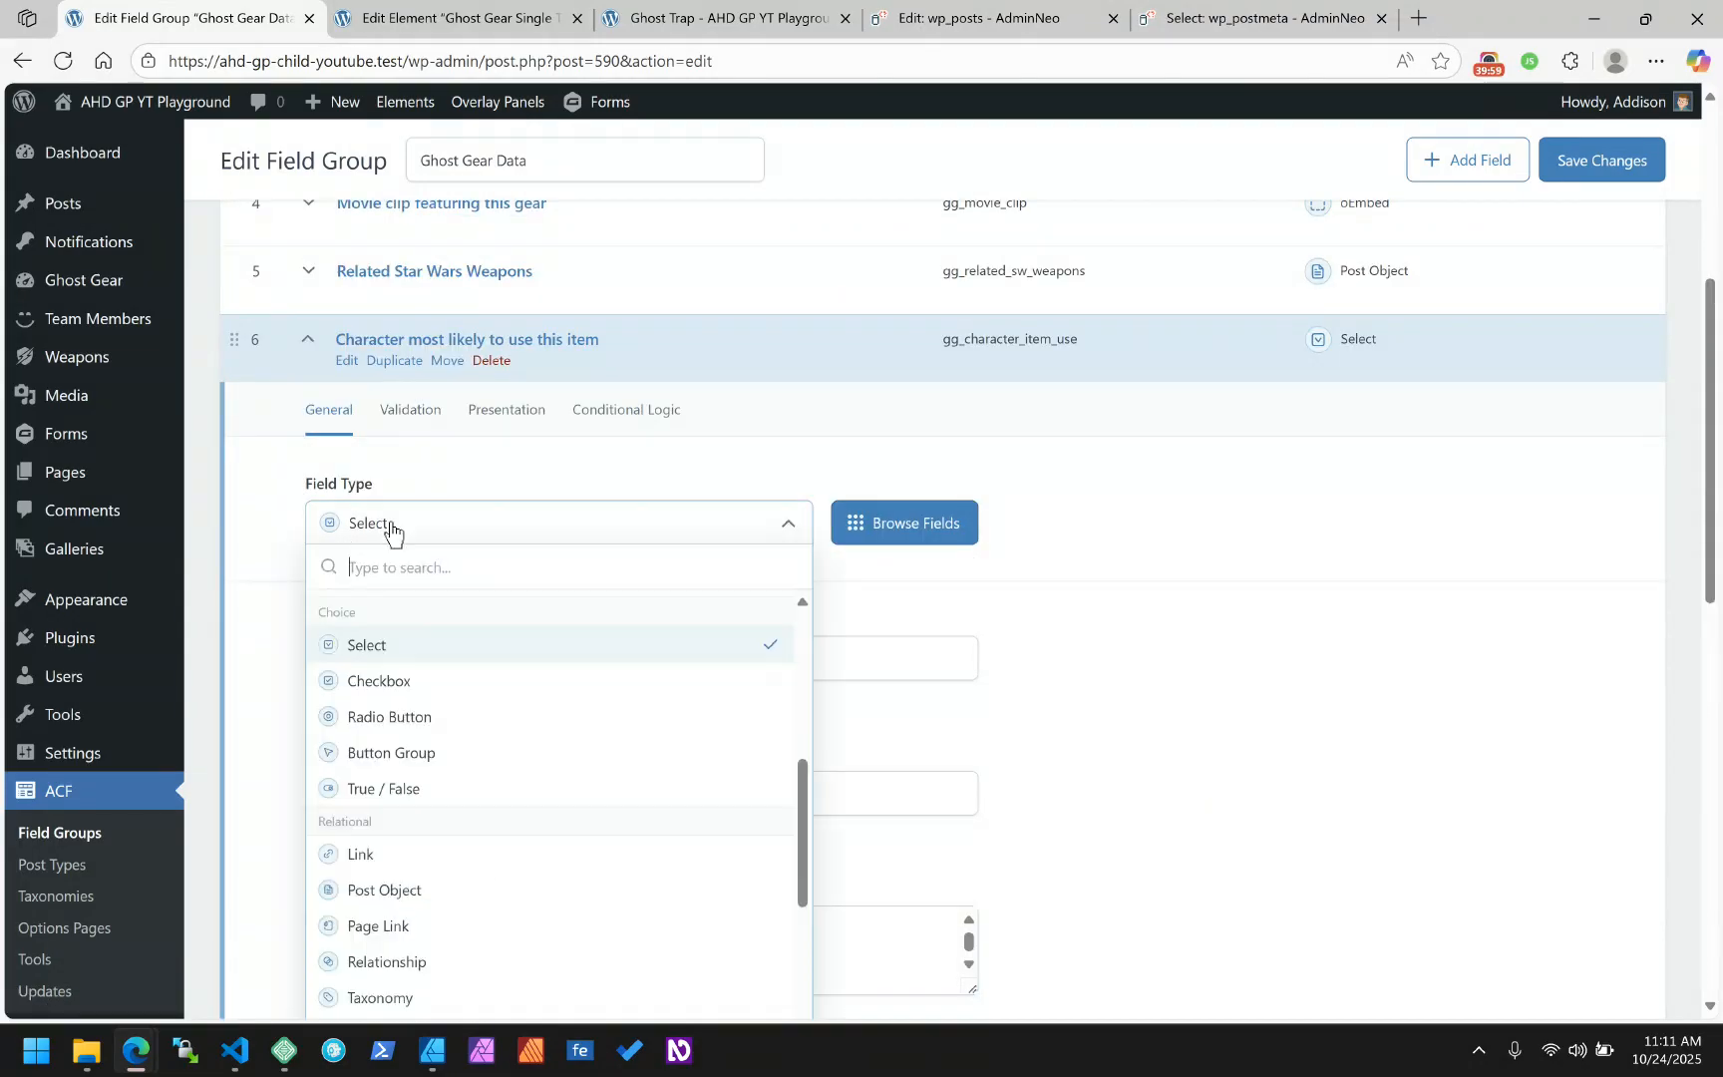
{"action": "left_click", "coordinate": [378, 680]}
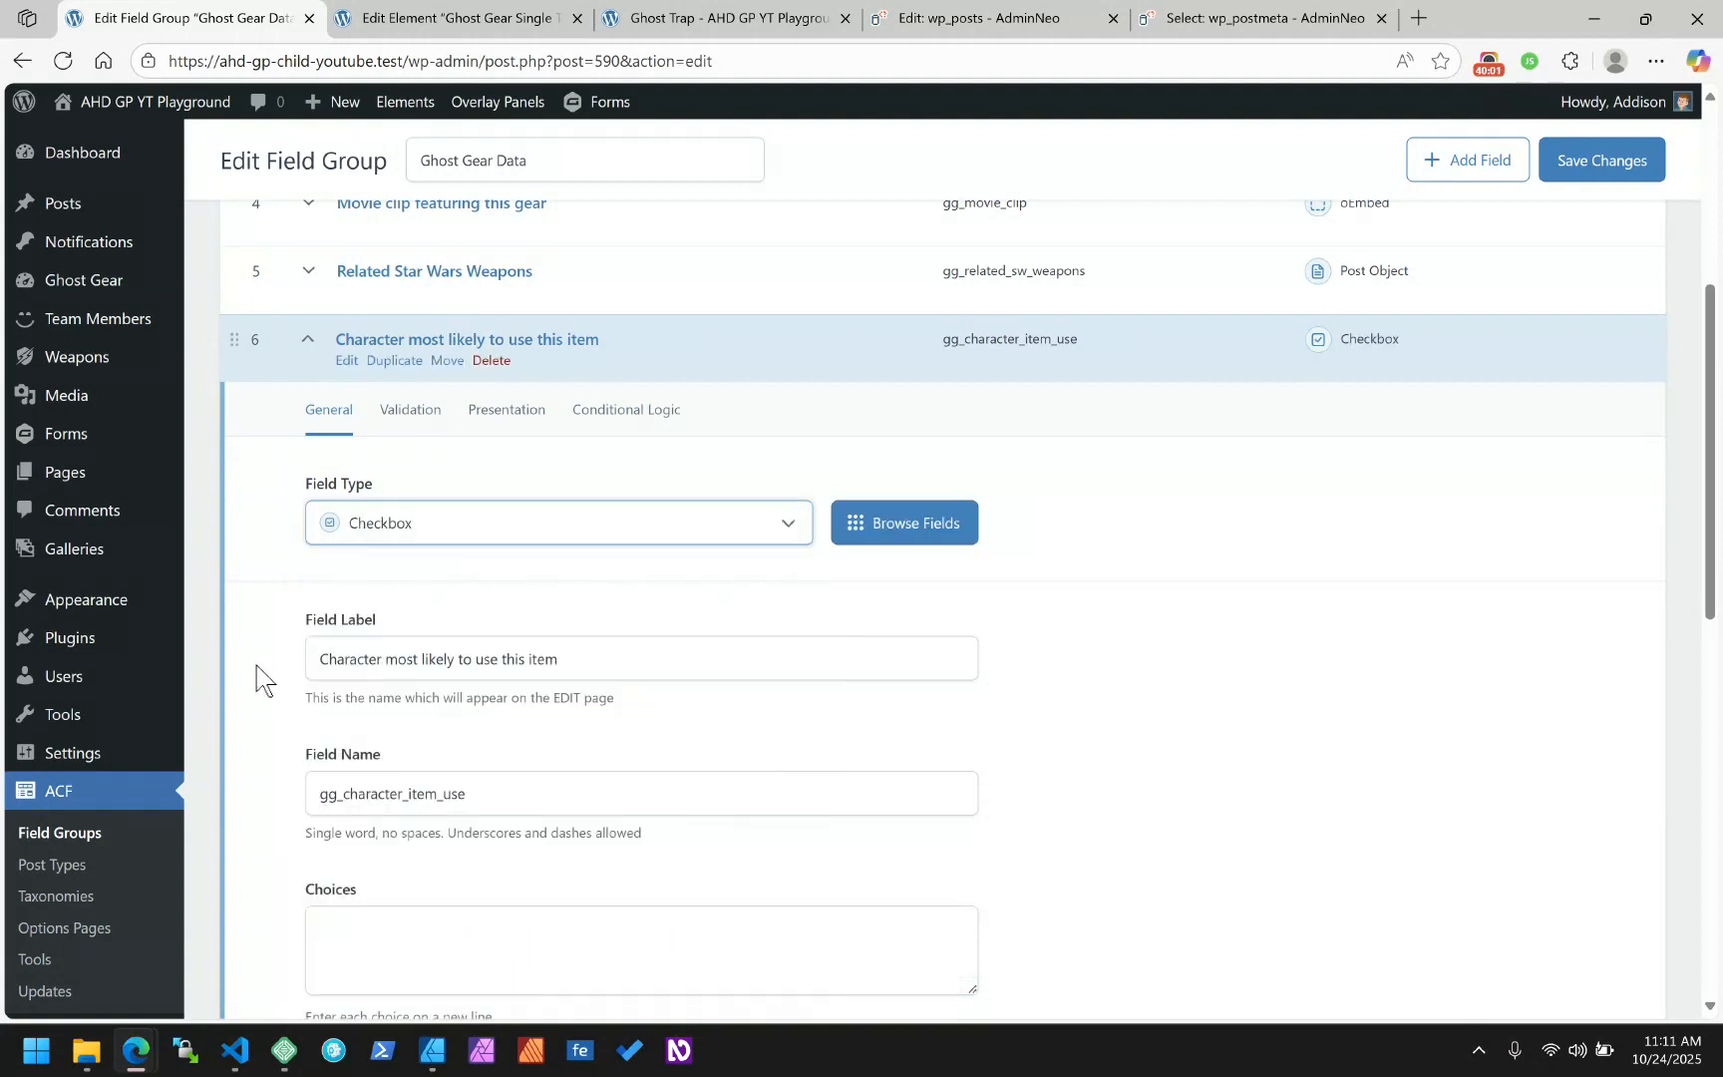
Fill the checkbox choices with peter-v, ray-s, egon-s and winston-z plus their character name labels, and set the return value to Both (Array)
{"action": "scroll", "coordinate": [261, 695], "scroll_direction": "down", "scroll_amount": 2}
{"action": "left_click", "coordinate": [424, 719]}
{"action": "type", "text": "peter-v : Peter Venkman ray-s : Raymond Stantz egon-s : Egon Spengler winston-z : Winston Zeddemore"}
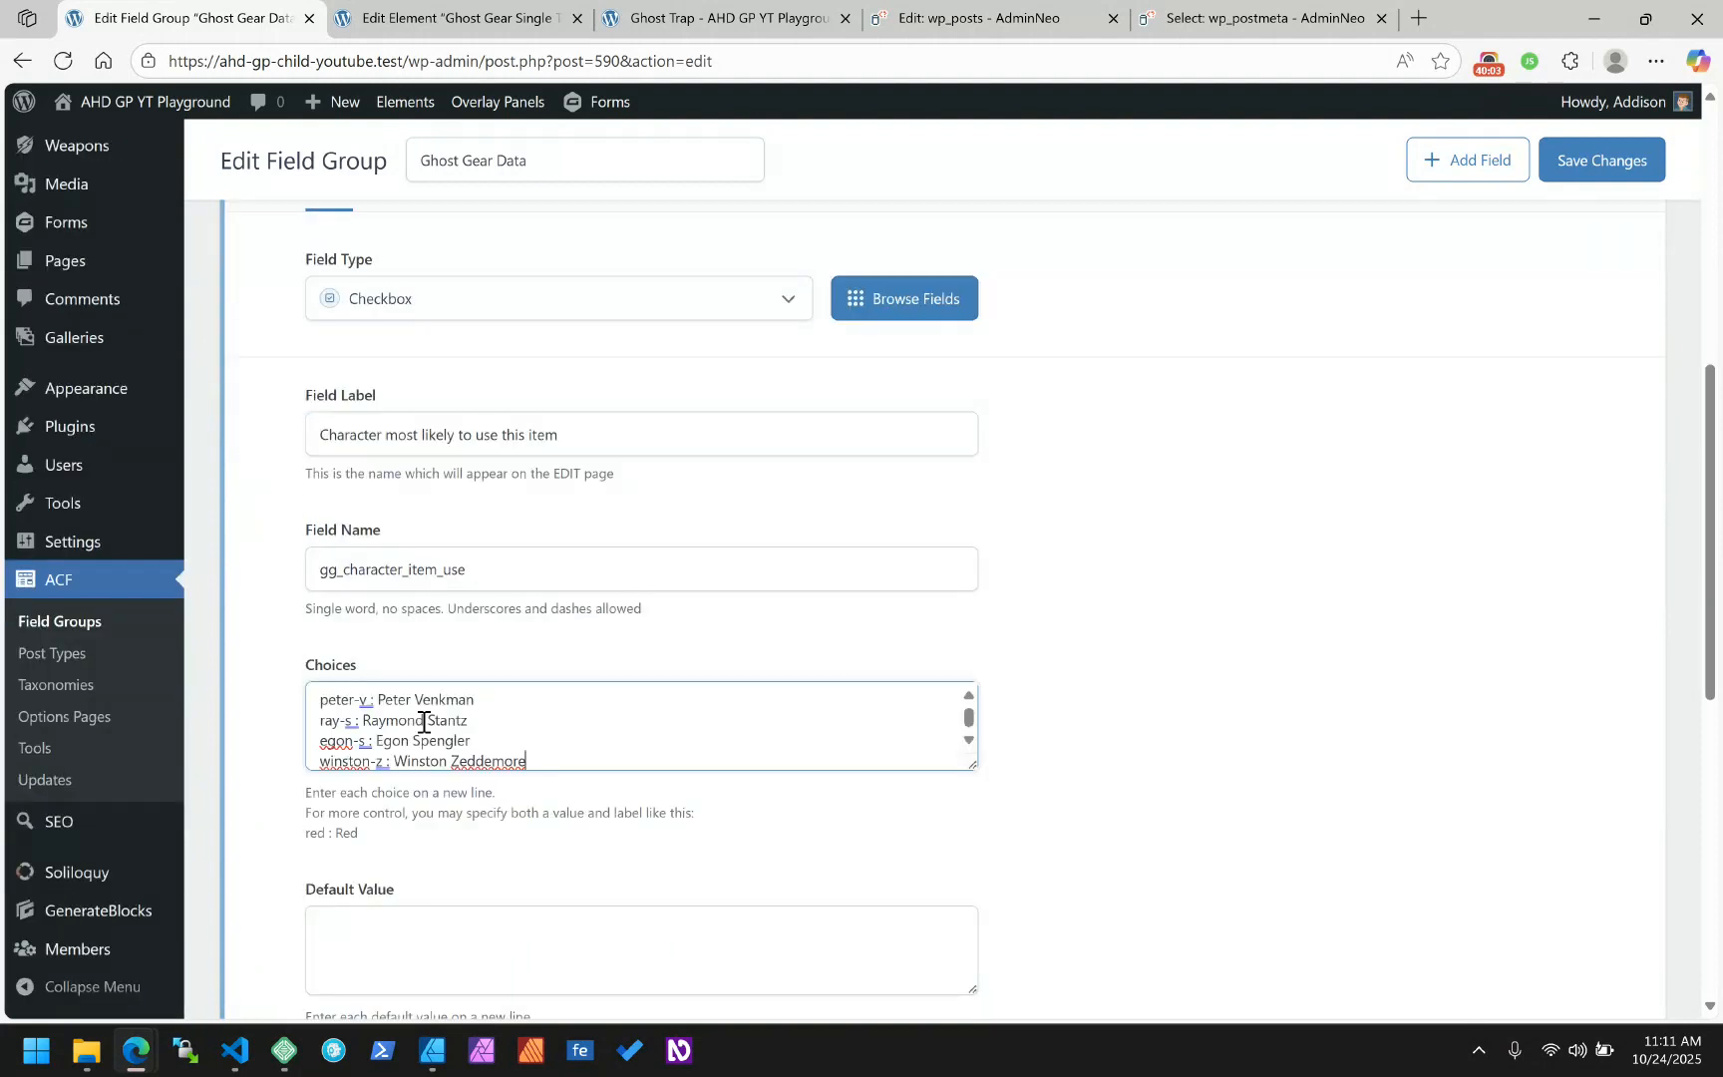
{"action": "scroll", "coordinate": [256, 718], "scroll_direction": "down", "scroll_amount": 3}
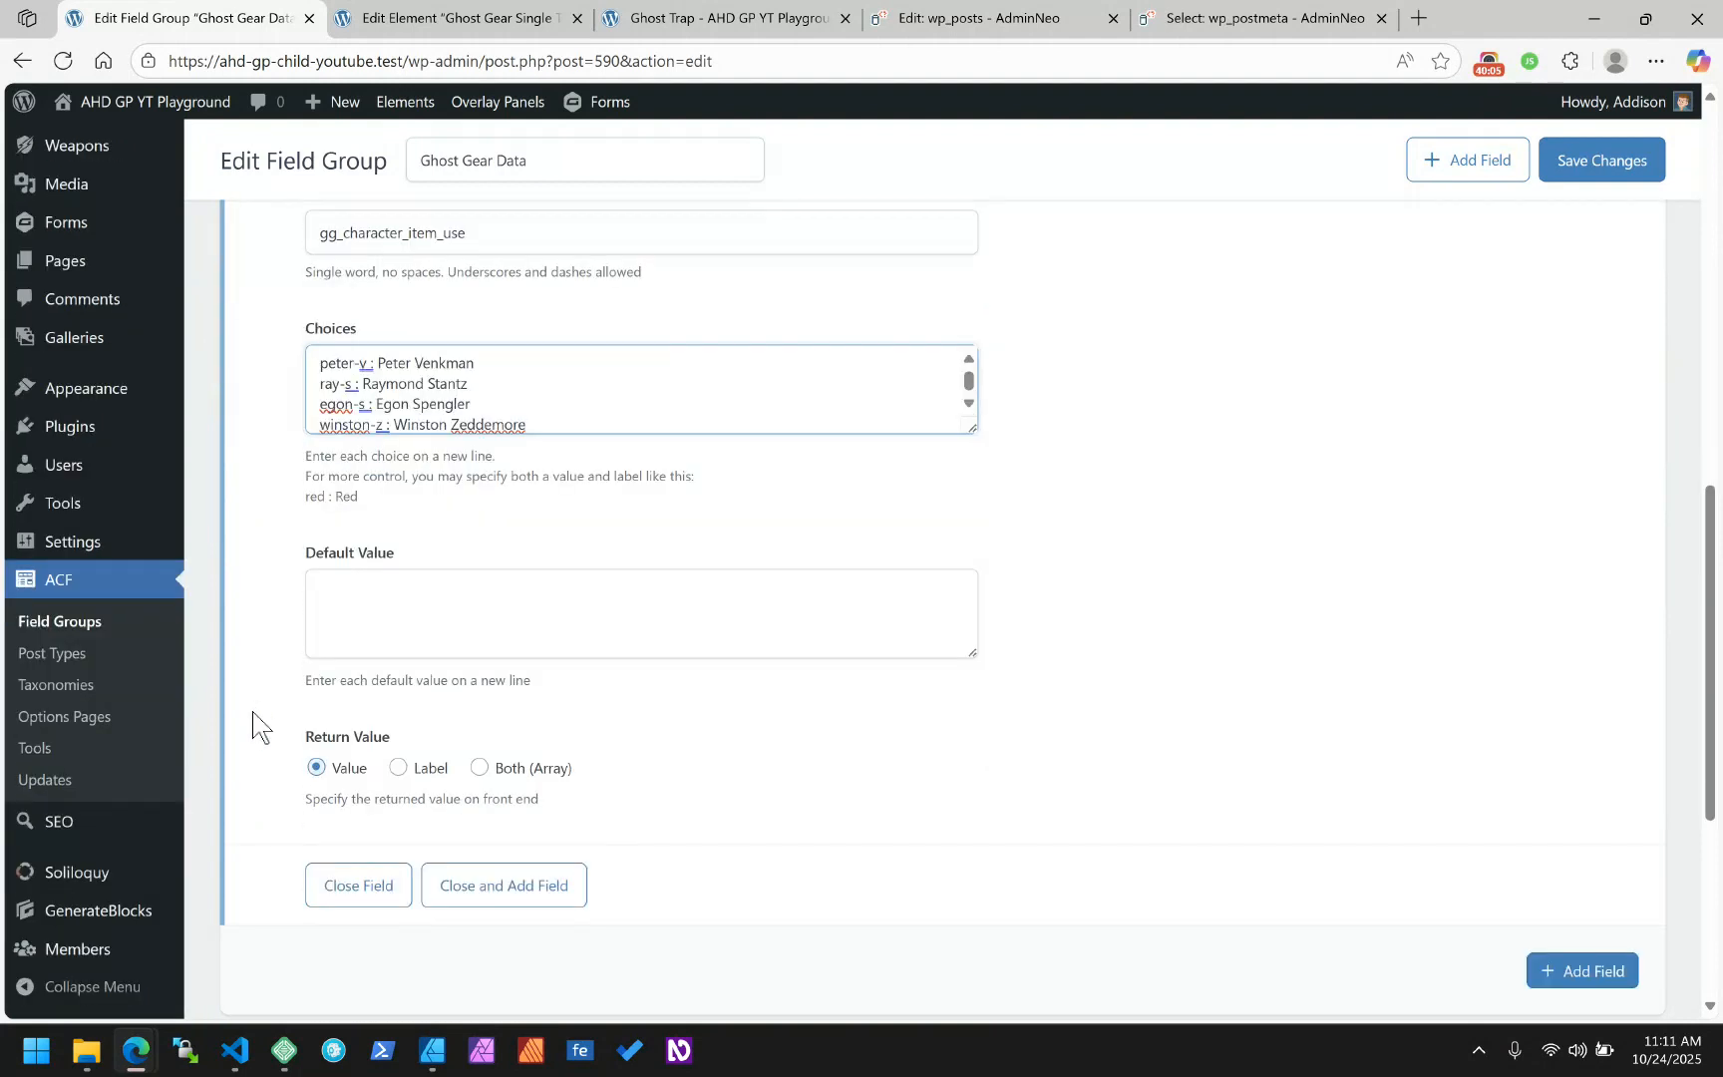
{"action": "left_click", "coordinate": [482, 766]}
Try the Allow Custom Values option on the character field, switch it back off, and enable Add Toggle All with the vertical layout
{"action": "scroll", "coordinate": [1088, 715], "scroll_direction": "up", "scroll_amount": 5}
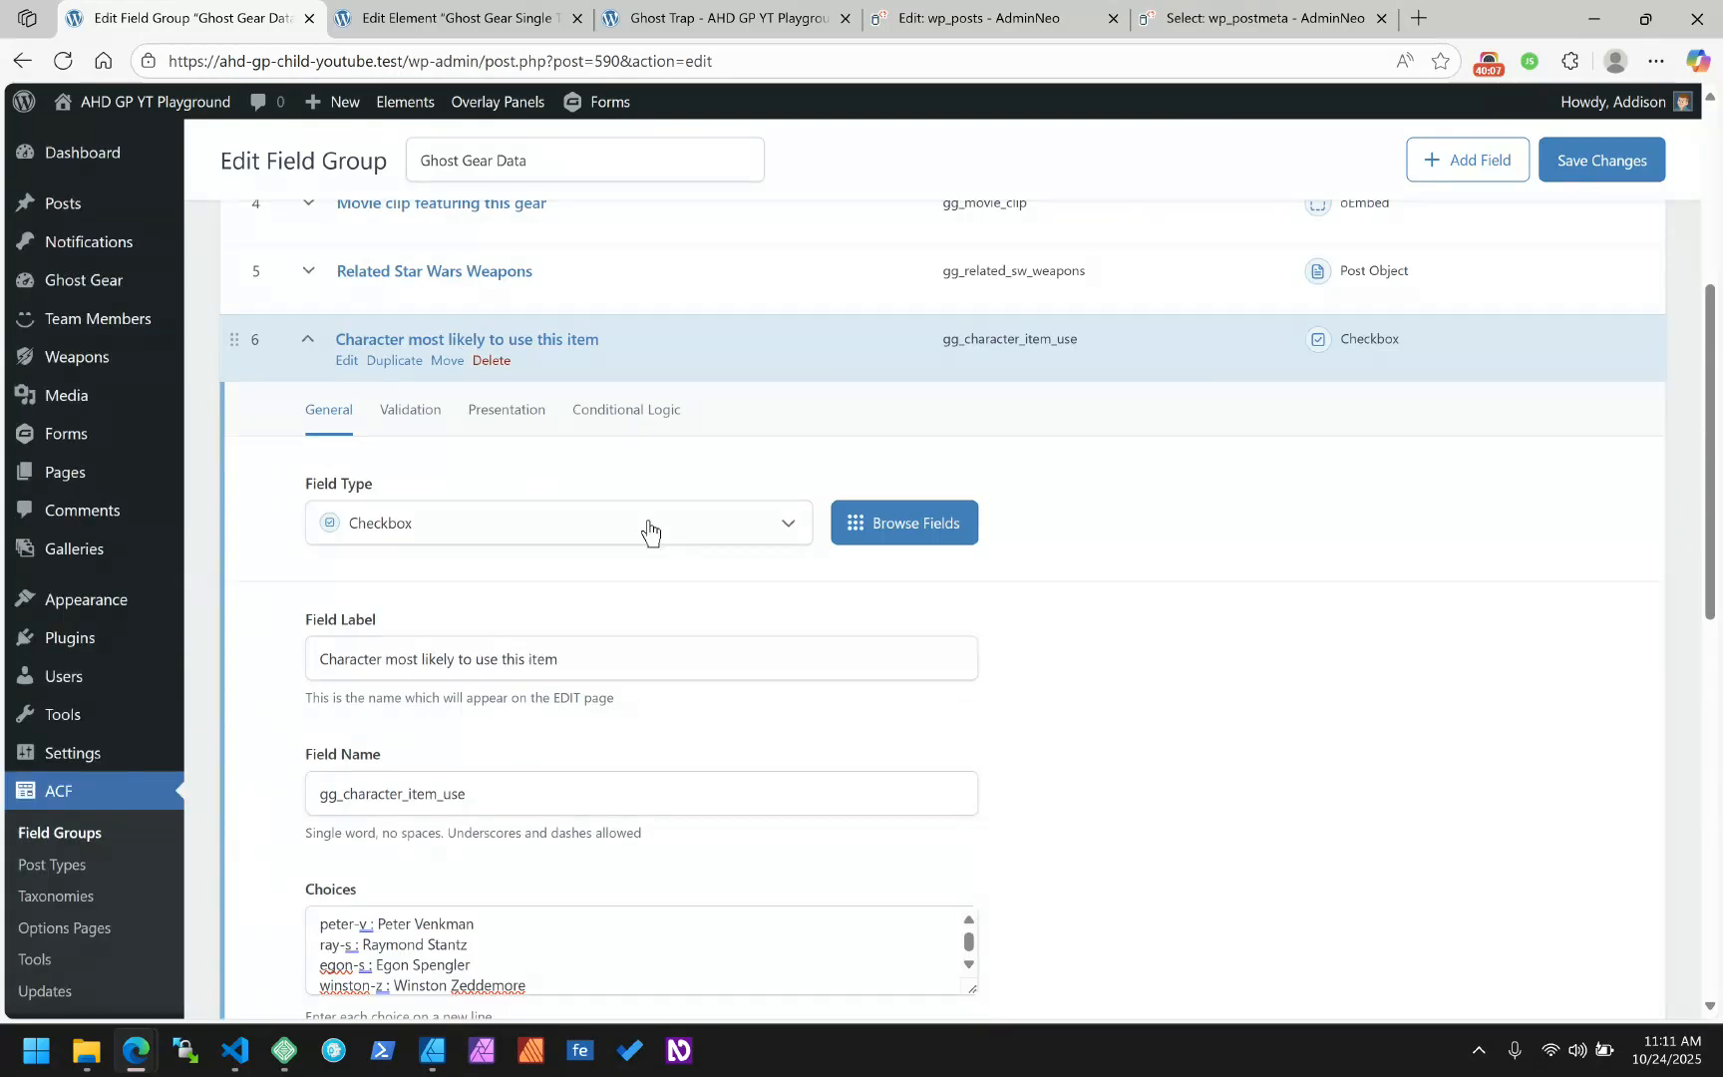
{"action": "left_click", "coordinate": [385, 412]}
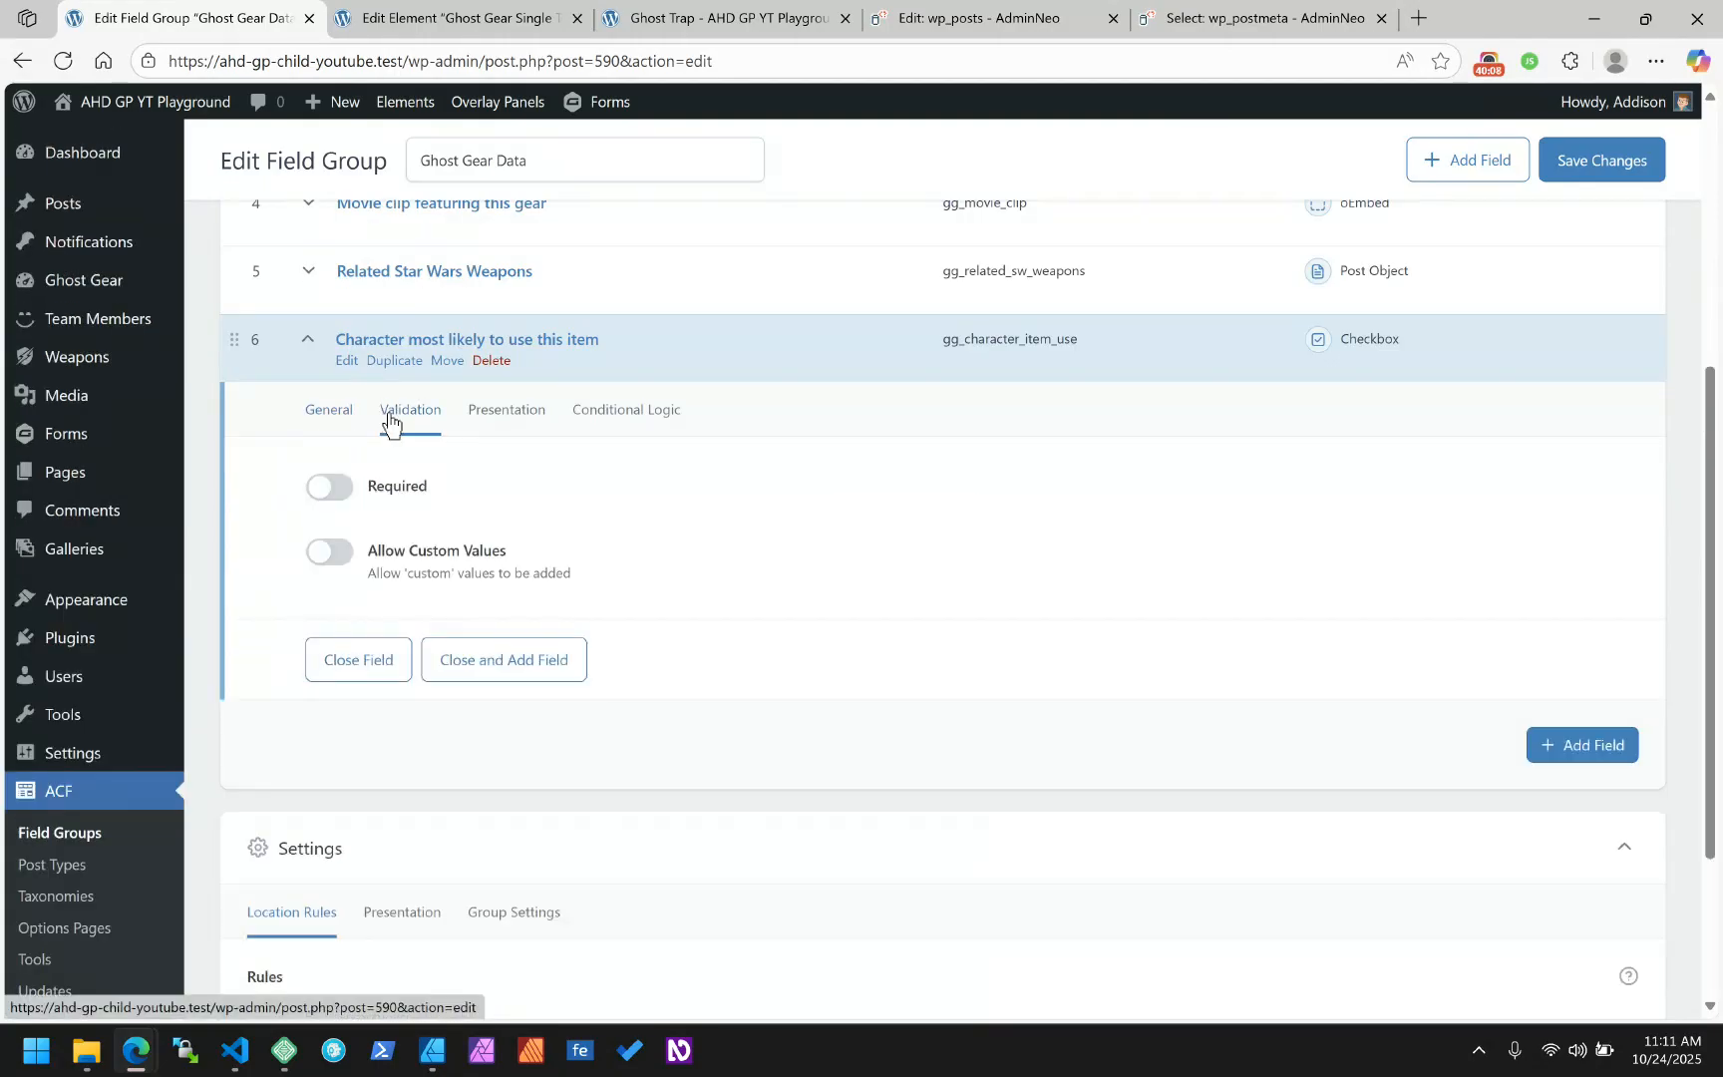
{"action": "left_click", "coordinate": [428, 560]}
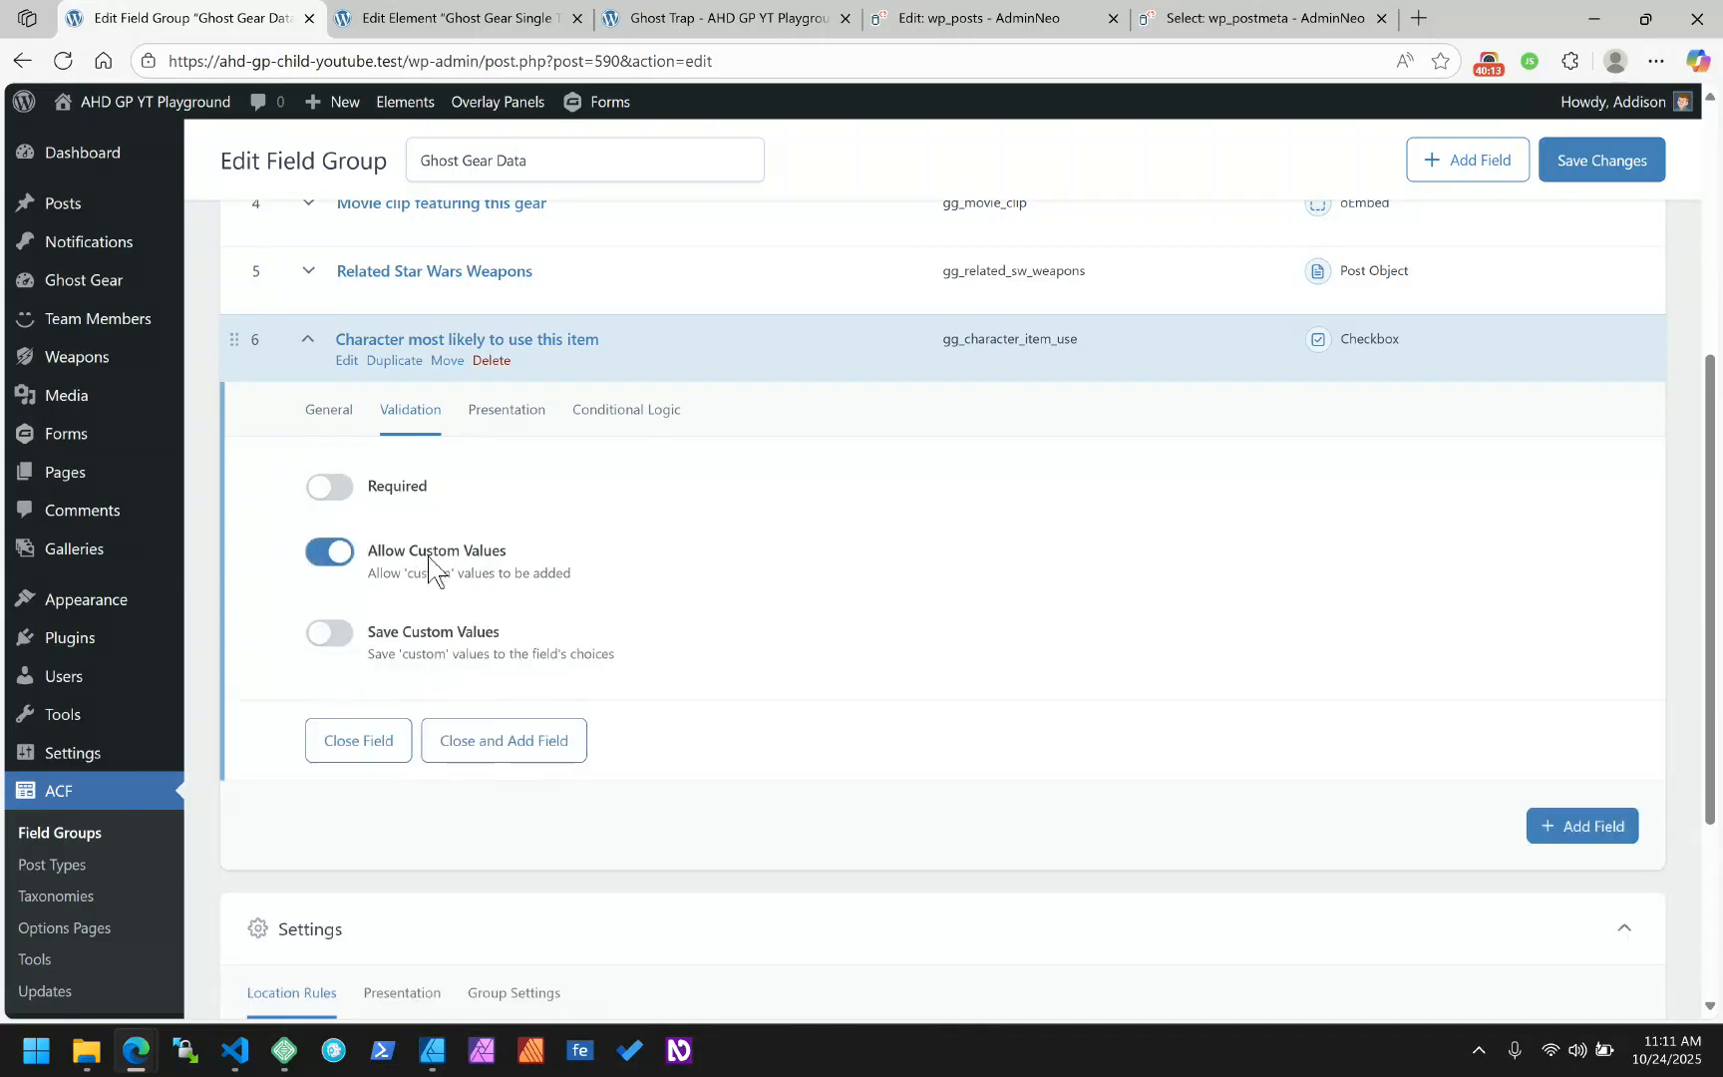
{"action": "left_click", "coordinate": [429, 563]}
{"action": "left_click", "coordinate": [497, 419]}
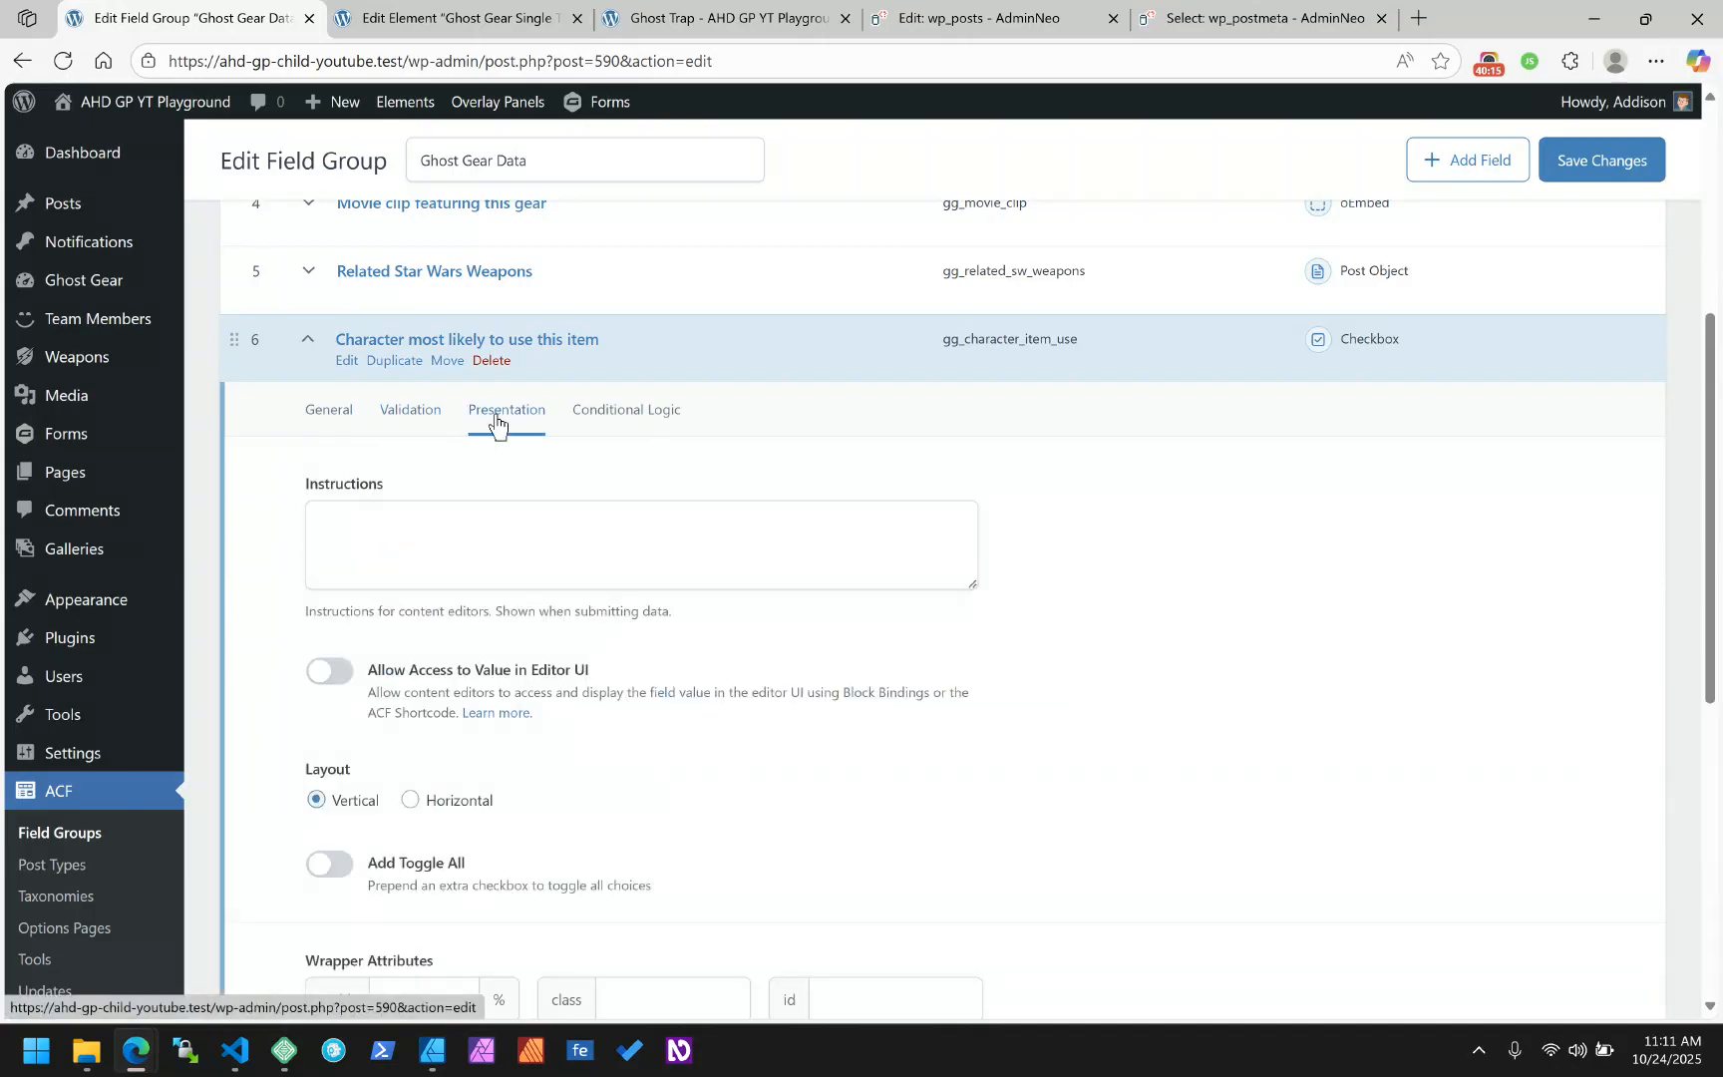
{"action": "scroll", "coordinate": [527, 723], "scroll_direction": "down", "scroll_amount": 1}
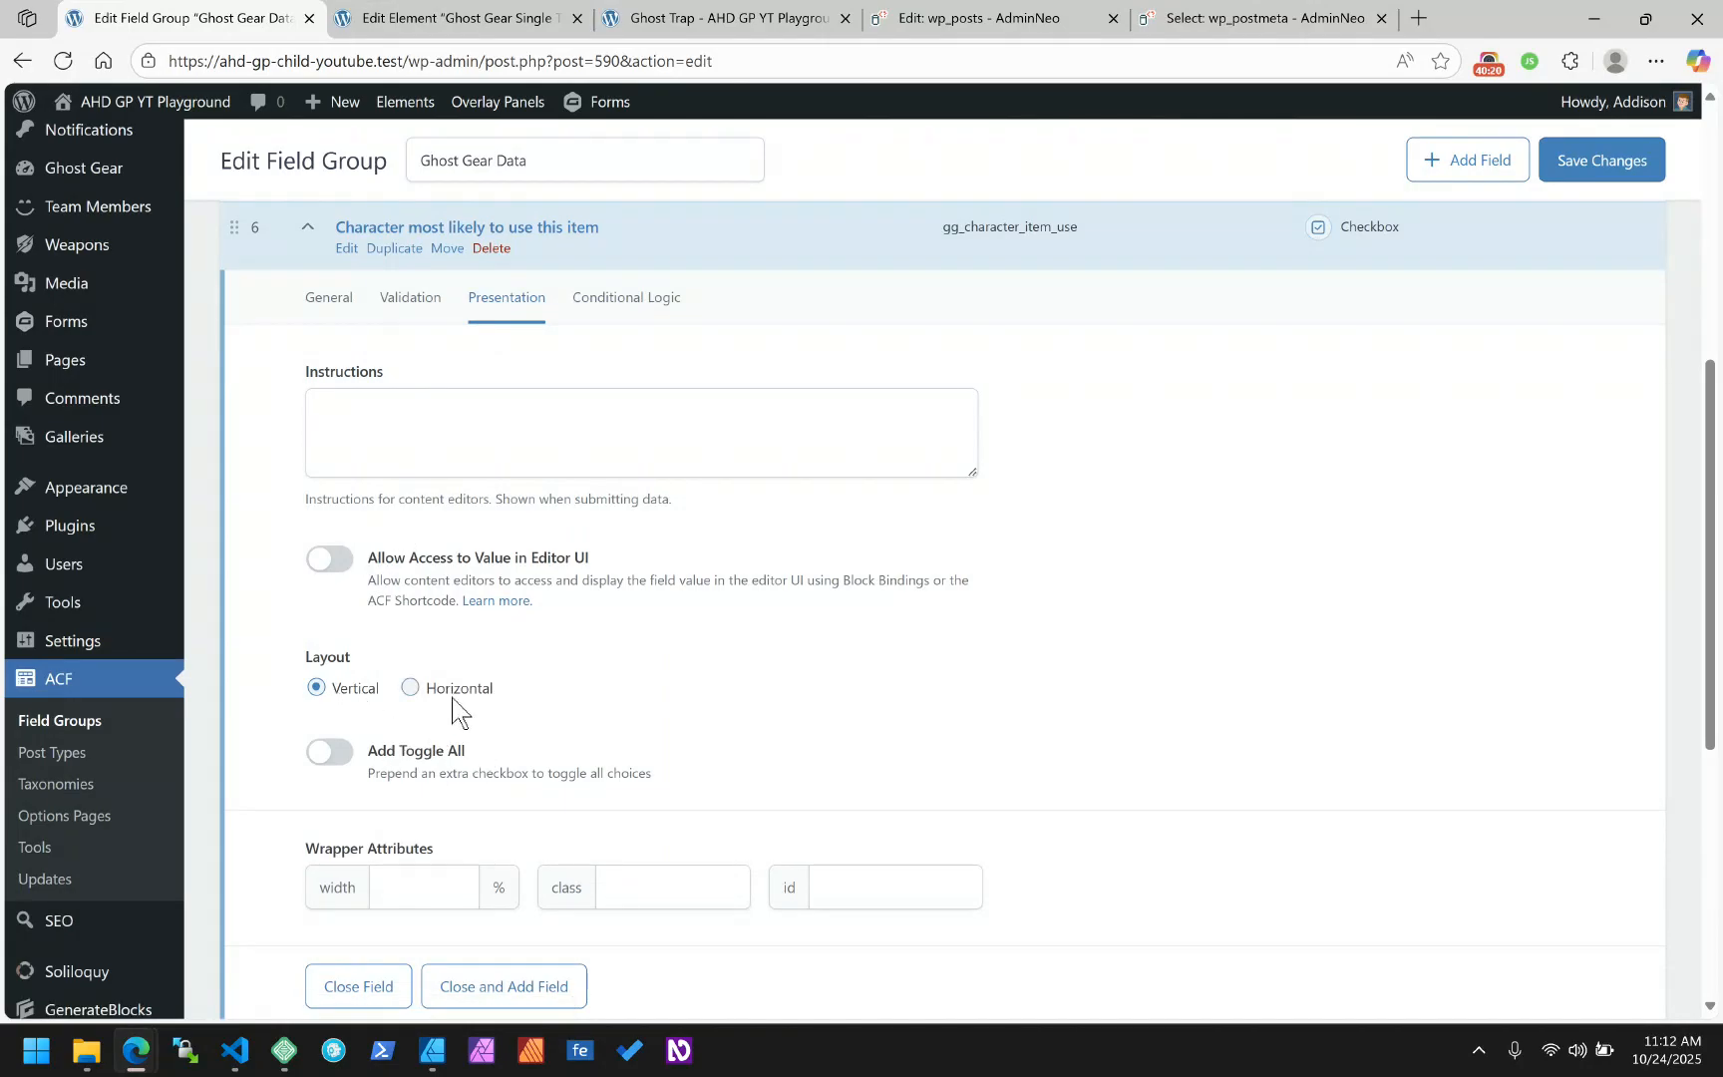
{"action": "left_click", "coordinate": [422, 750]}
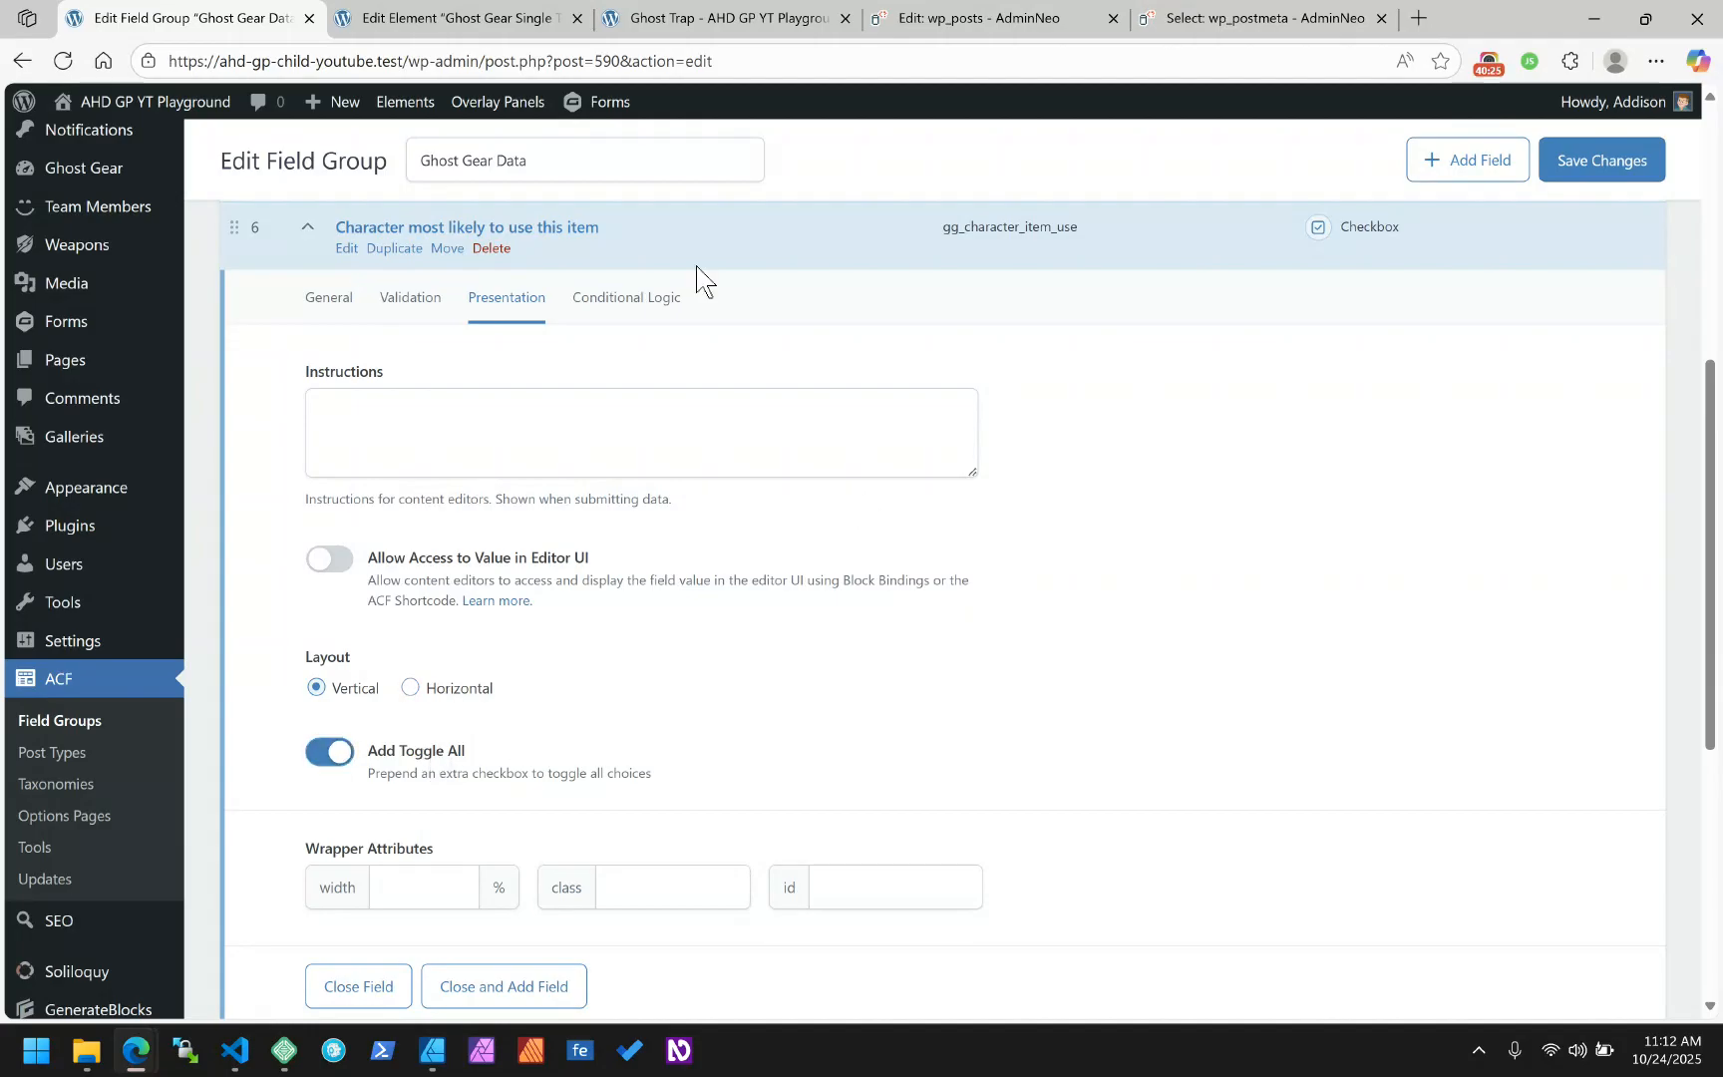
Review the character field's conditional logic, presentation, validation and general settings, and save the field group
{"action": "left_click", "coordinate": [642, 301]}
{"action": "left_click", "coordinate": [519, 304]}
{"action": "left_click", "coordinate": [414, 301]}
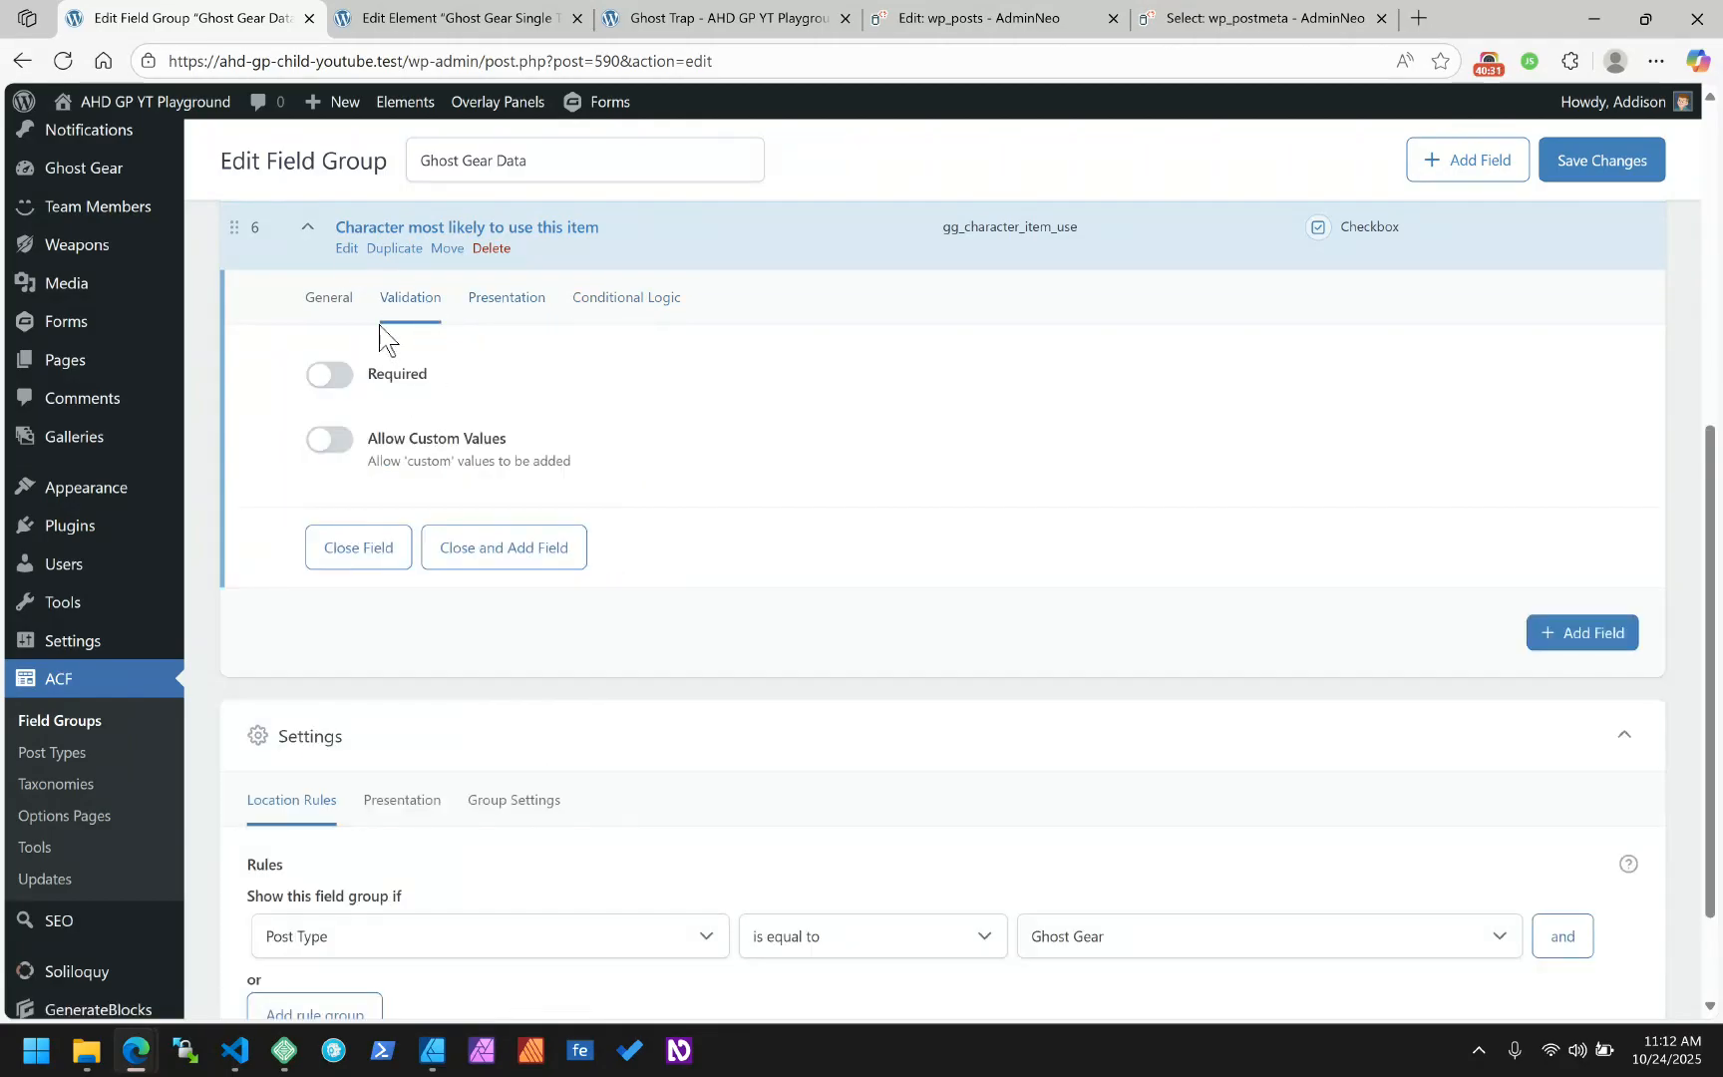
{"action": "left_click", "coordinate": [322, 317]}
{"action": "scroll", "coordinate": [1204, 472], "scroll_direction": "down", "scroll_amount": 3}
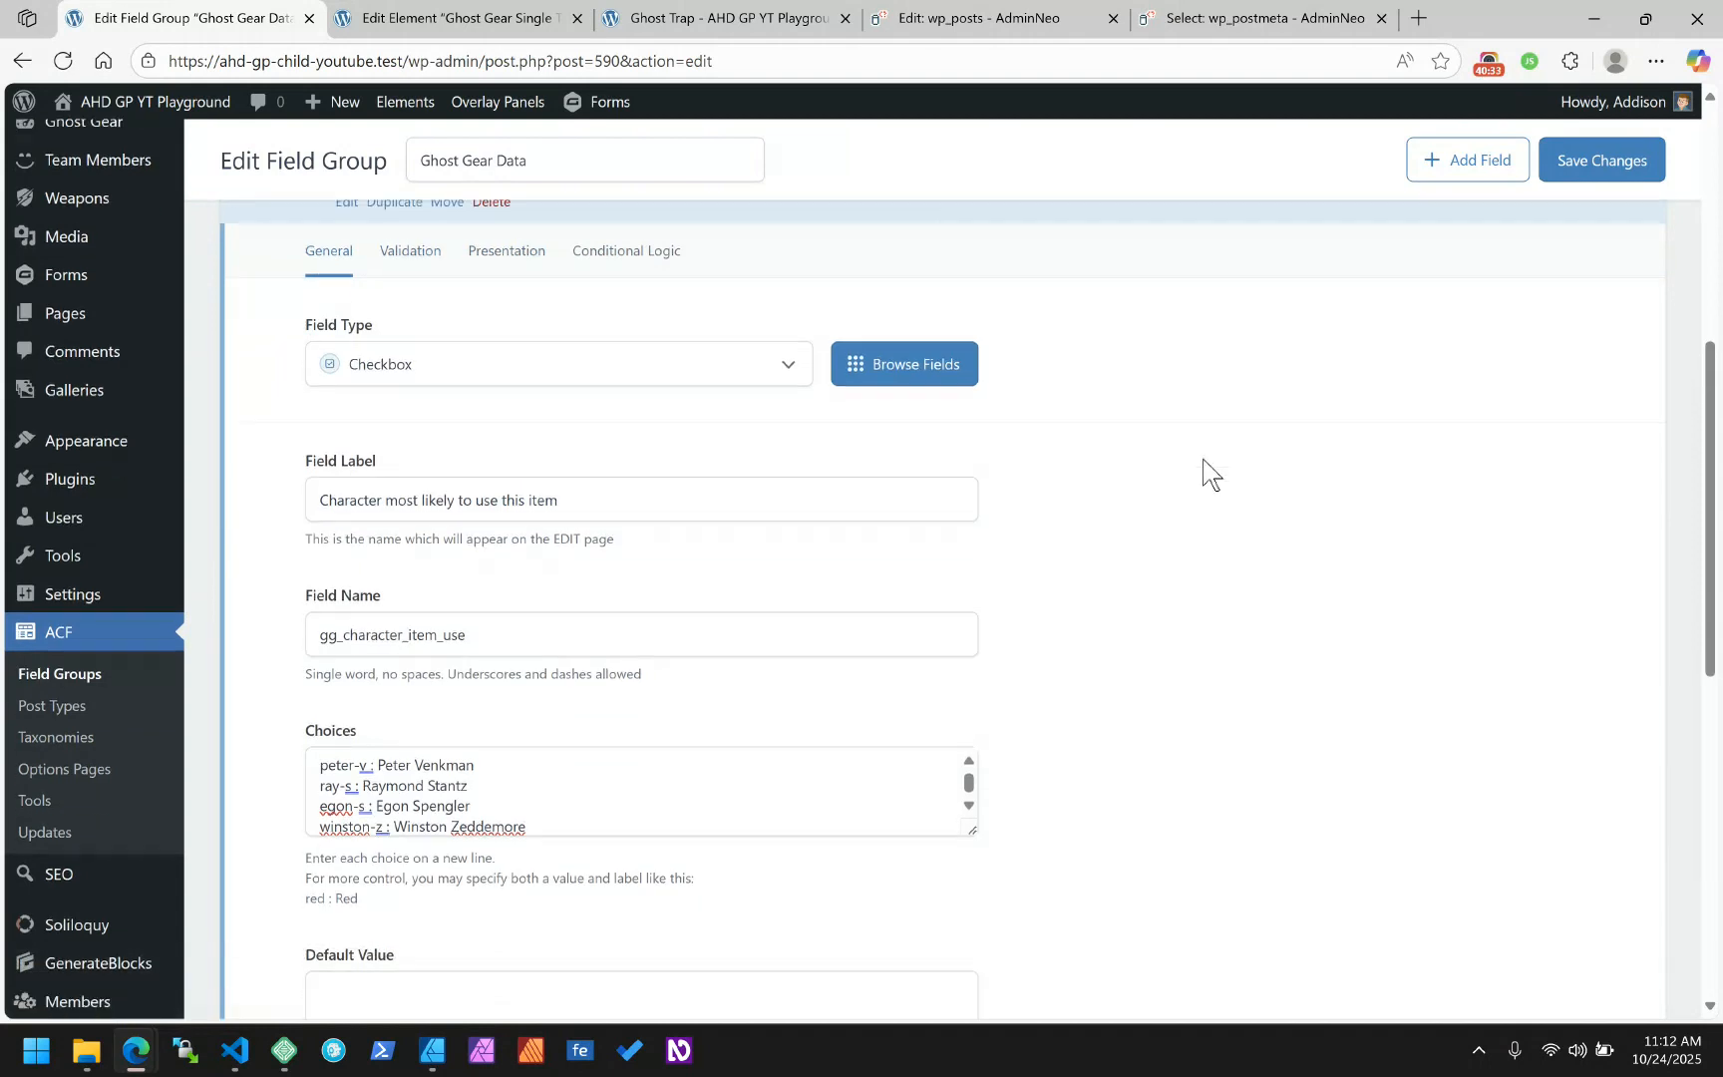
{"action": "scroll", "coordinate": [1204, 473], "scroll_direction": "up", "scroll_amount": 4}
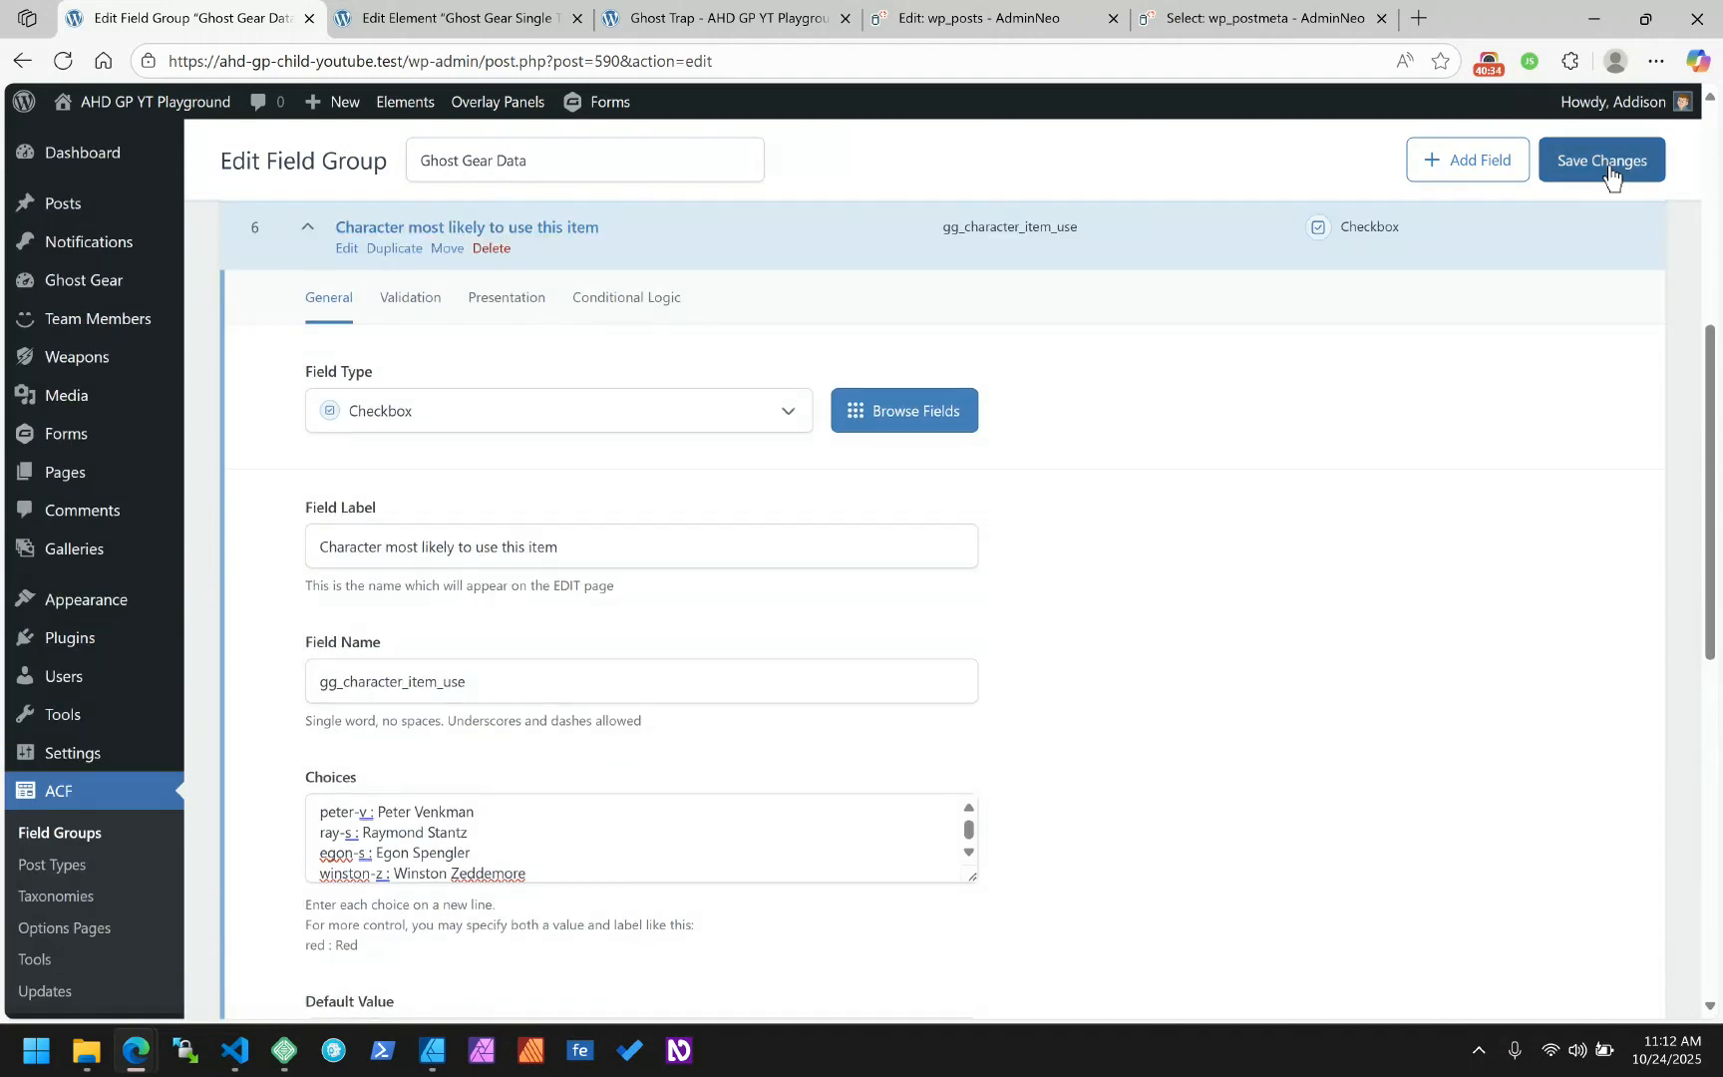
{"action": "left_click", "coordinate": [1611, 168]}
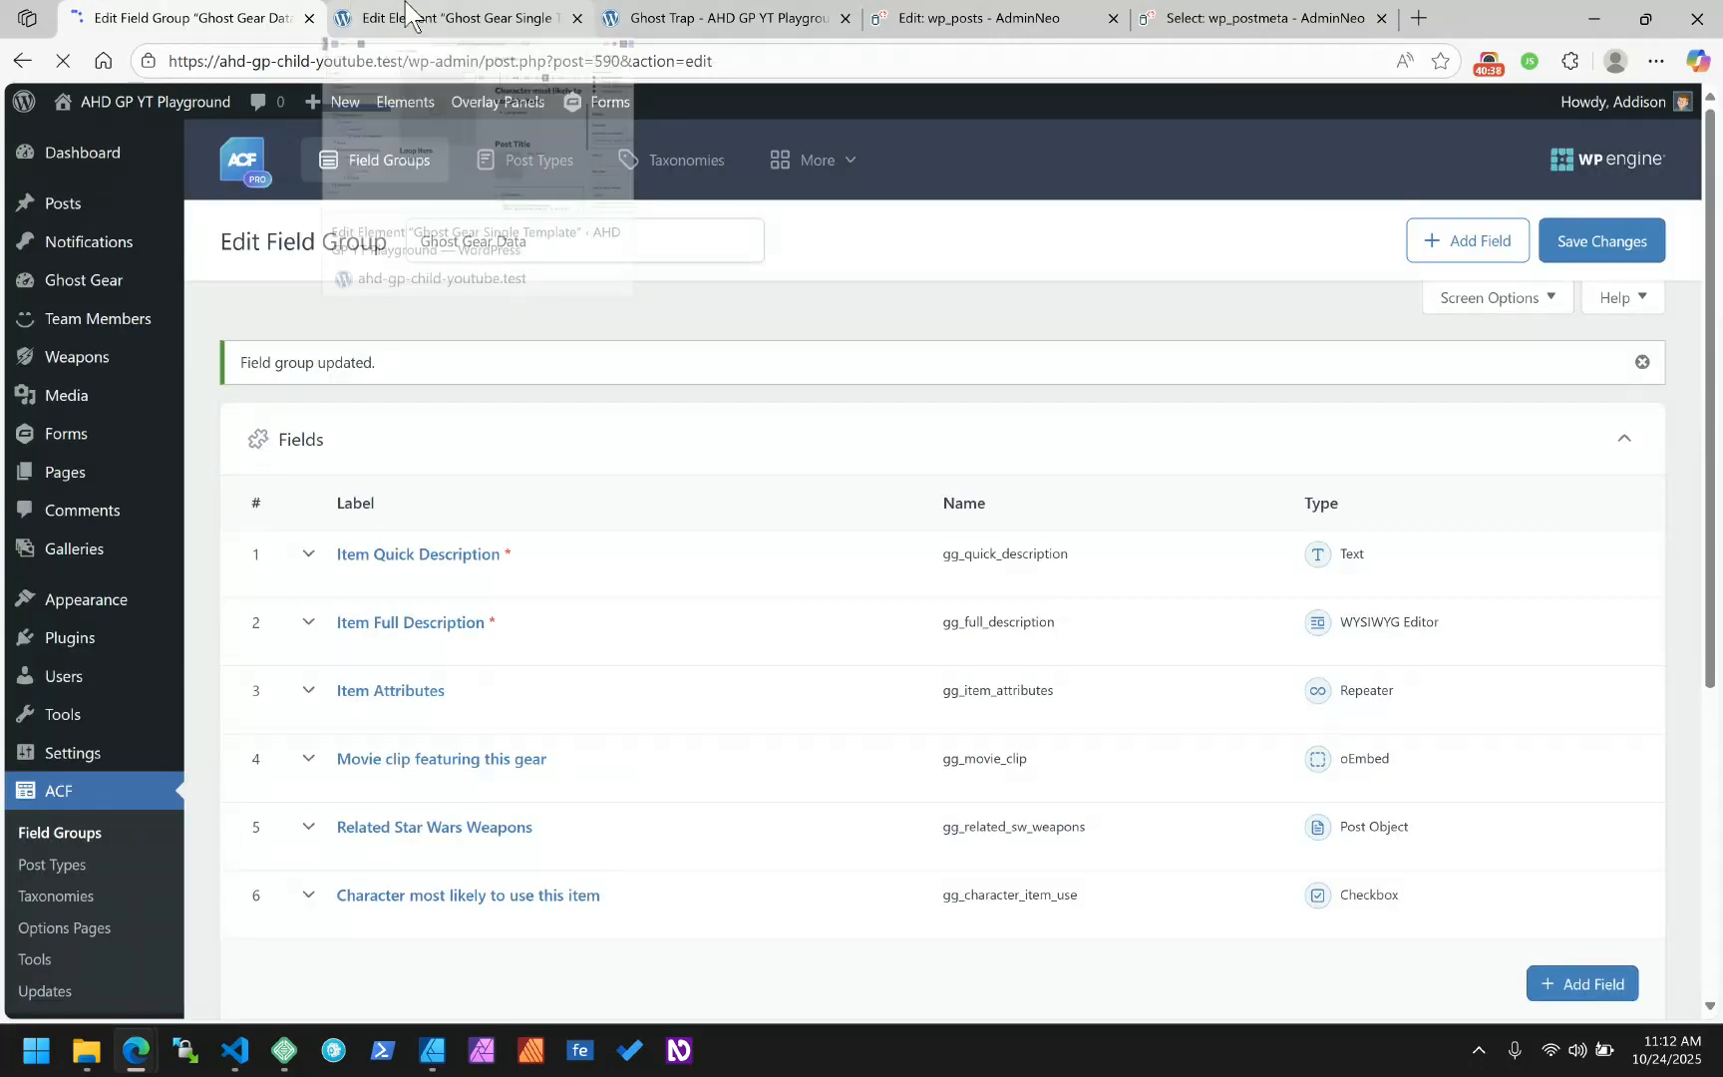
Open the Ghost Trap entry from the Ghost Gear list and find its Character most likely to use this item checkboxes
{"action": "left_click", "coordinate": [359, 15]}
{"action": "left_click", "coordinate": [190, 18]}
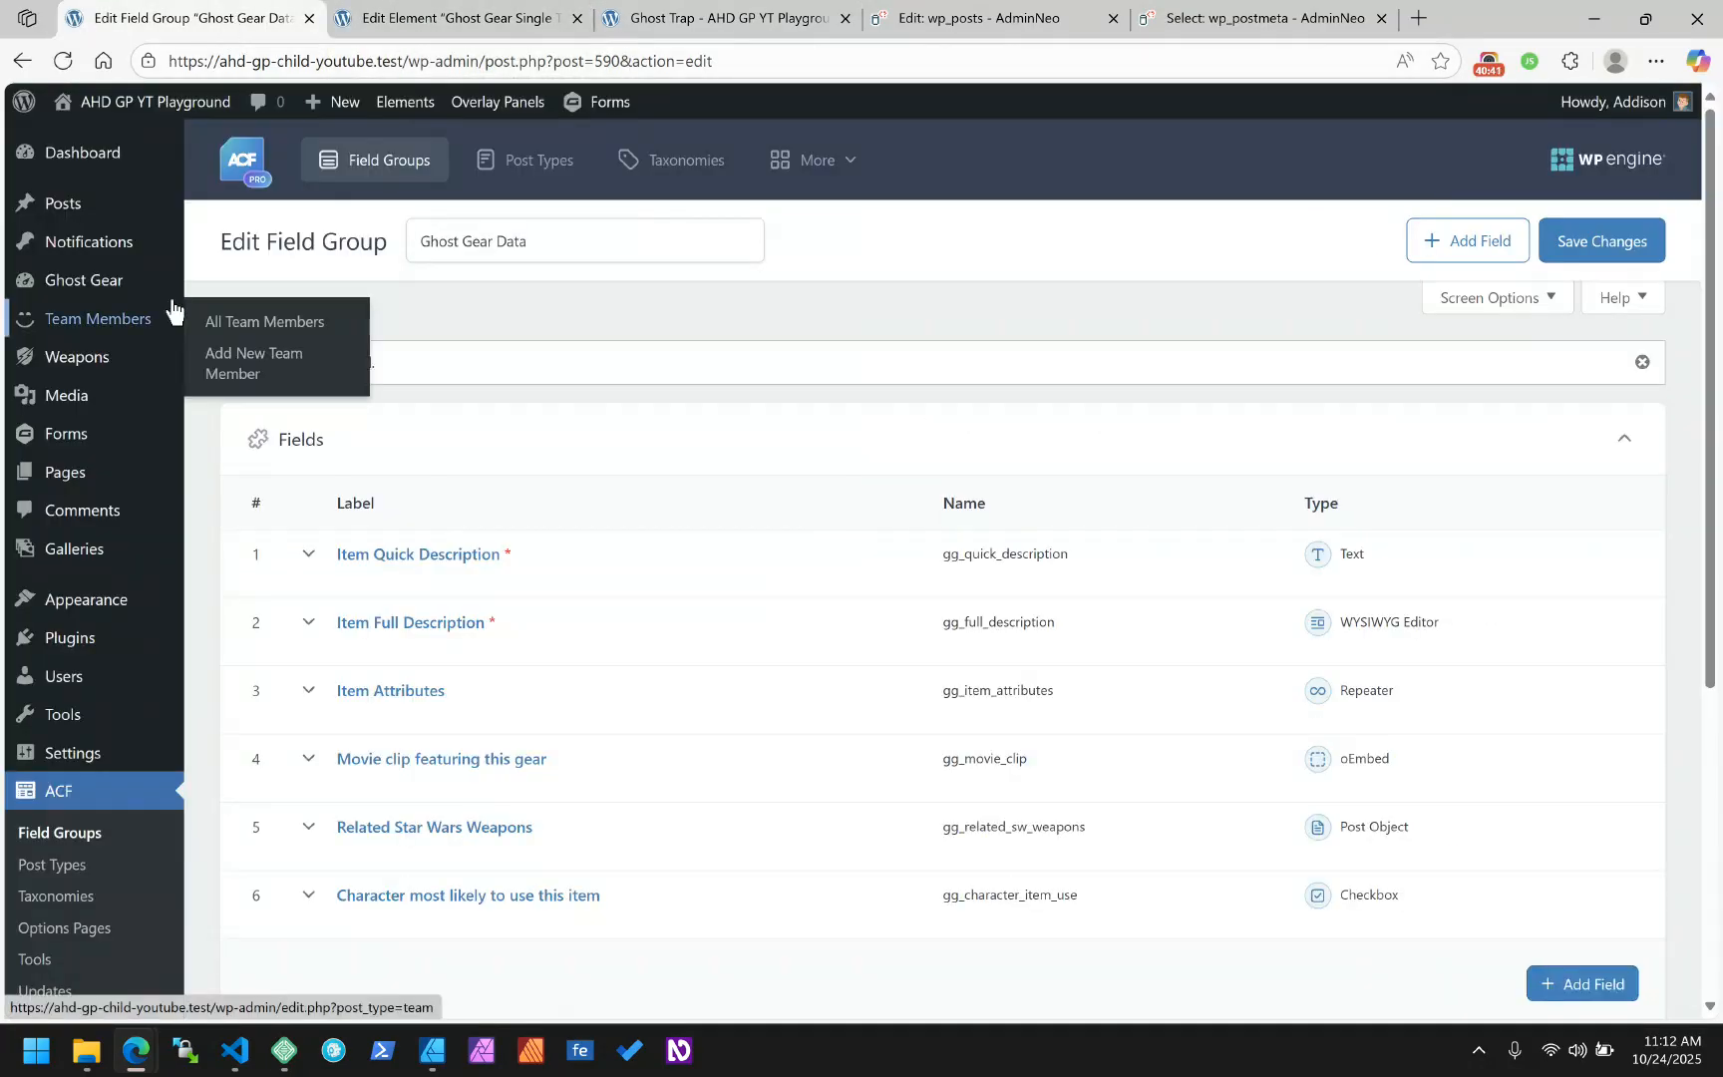
{"action": "left_click", "coordinate": [80, 289]}
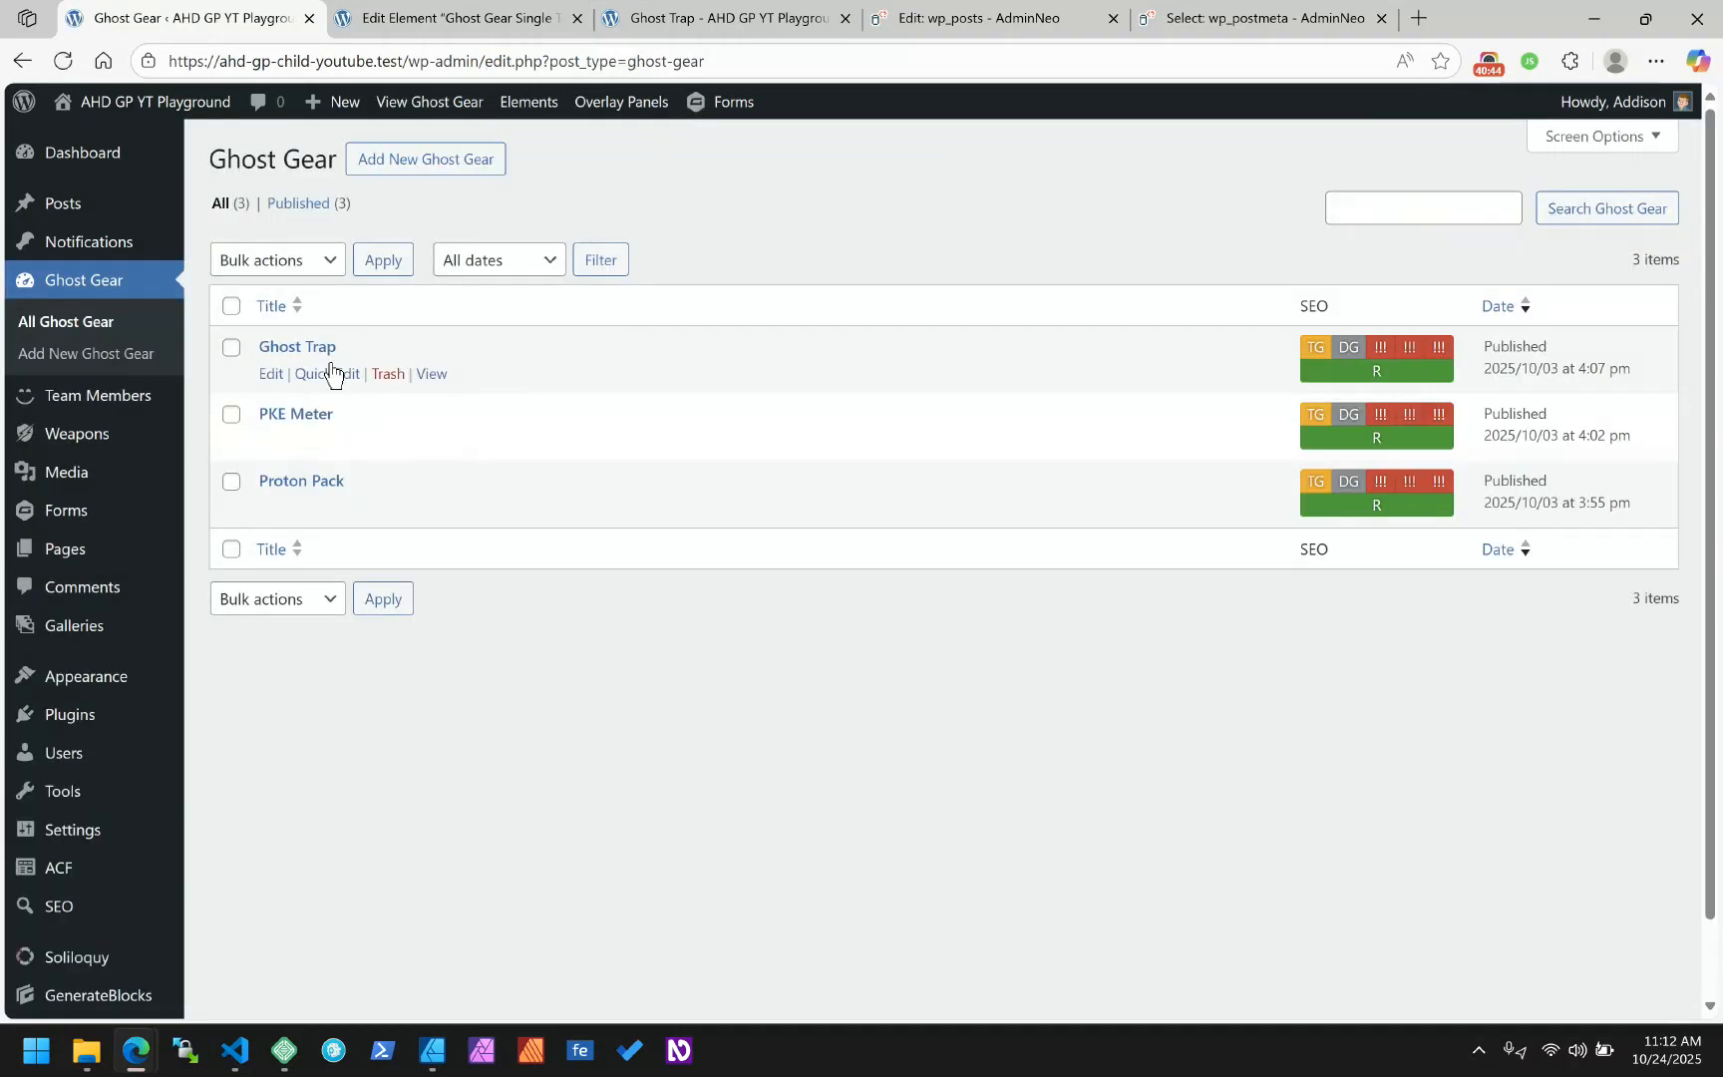
{"action": "left_click", "coordinate": [289, 350]}
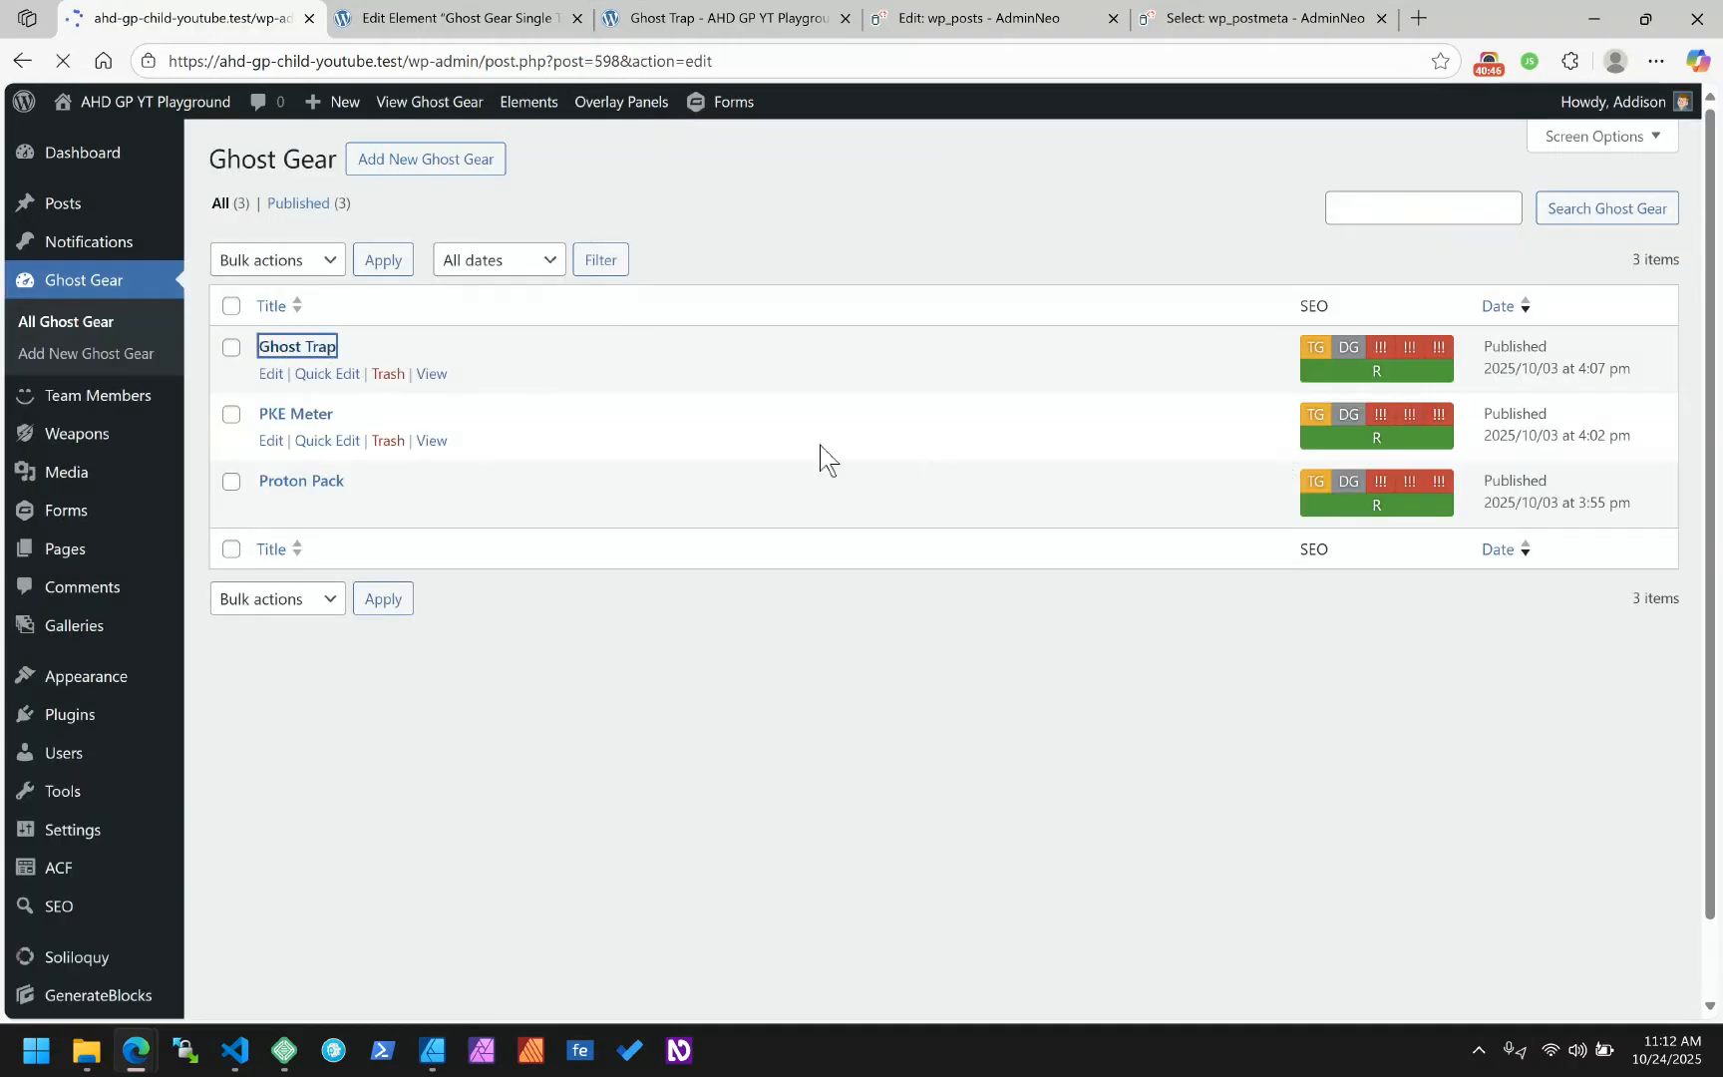
{"action": "scroll", "coordinate": [1011, 466], "scroll_direction": "down", "scroll_amount": 12}
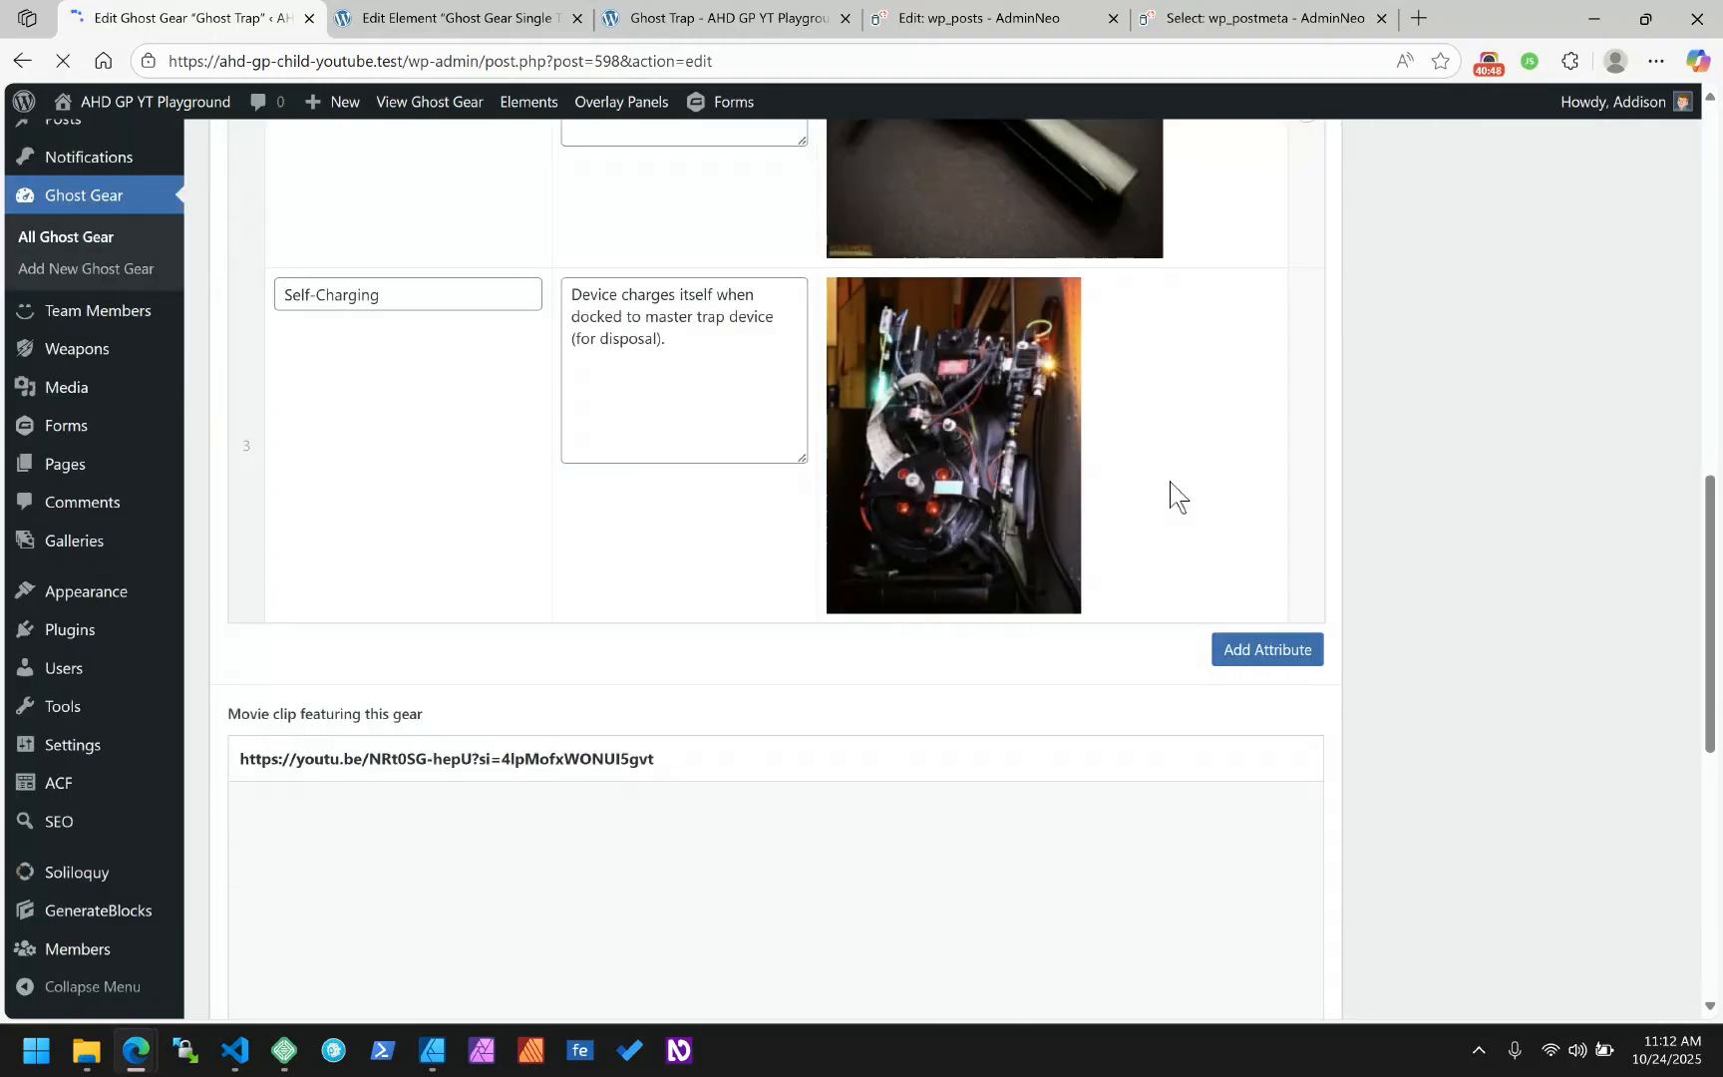
{"action": "scroll", "coordinate": [1206, 477], "scroll_direction": "down", "scroll_amount": 4}
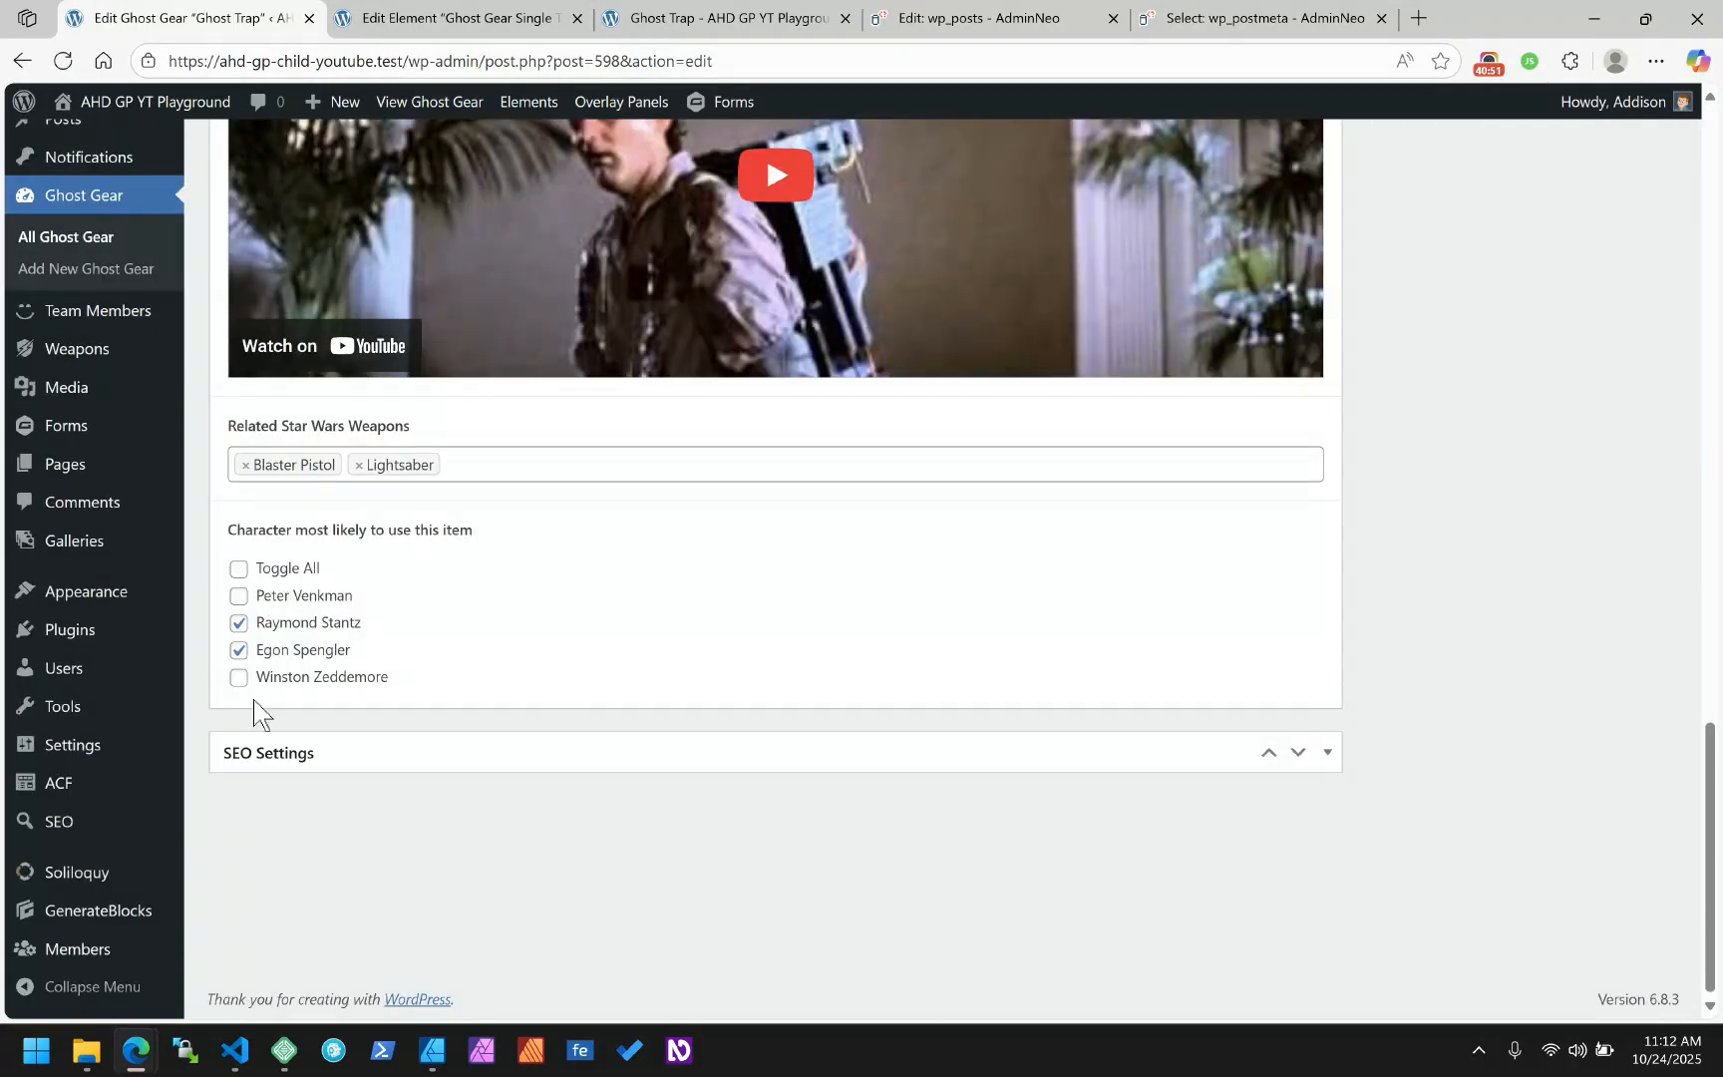
Try the Toggle All checkbox and select Raymond Stantz and Egon Spengler as the likely characters
{"action": "left_click", "coordinate": [283, 570]}
{"action": "left_click", "coordinate": [282, 625]}
{"action": "left_click", "coordinate": [282, 648]}
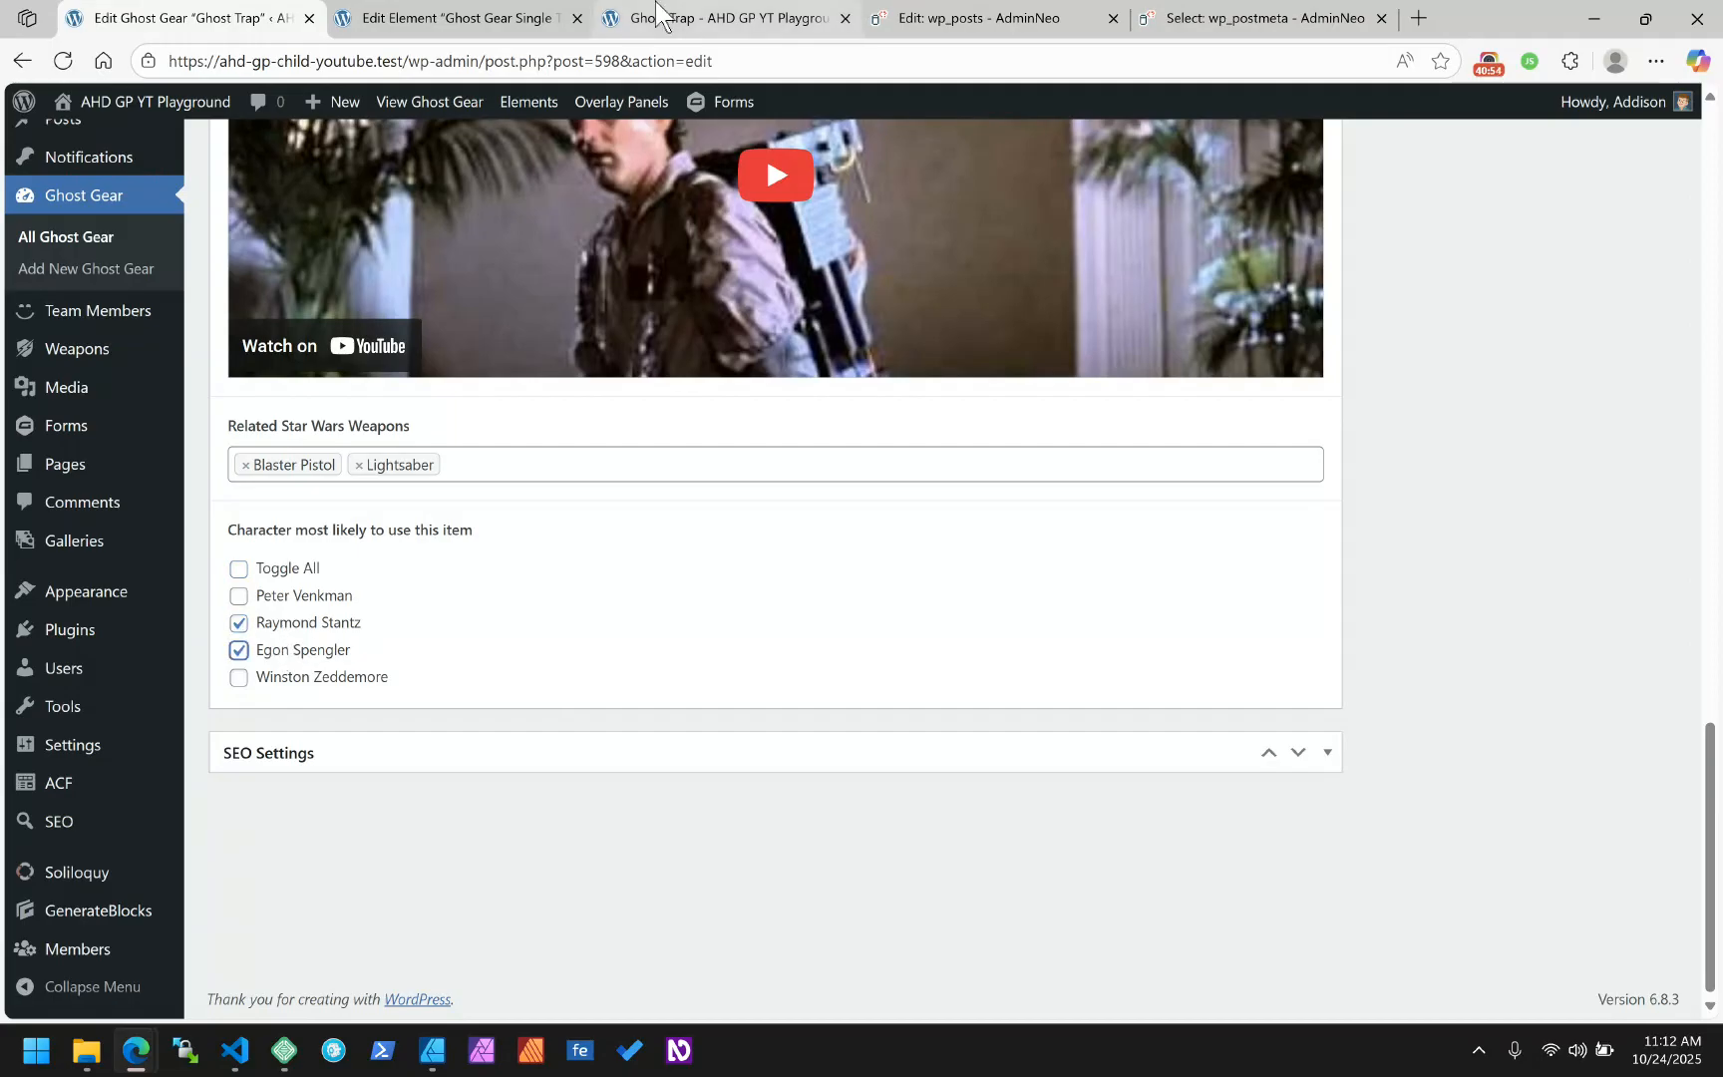
Reload the wp_posts record and the wp_postmeta table to examine the stored field type and the gg_character_item_use value
{"action": "left_click", "coordinate": [955, 17]}
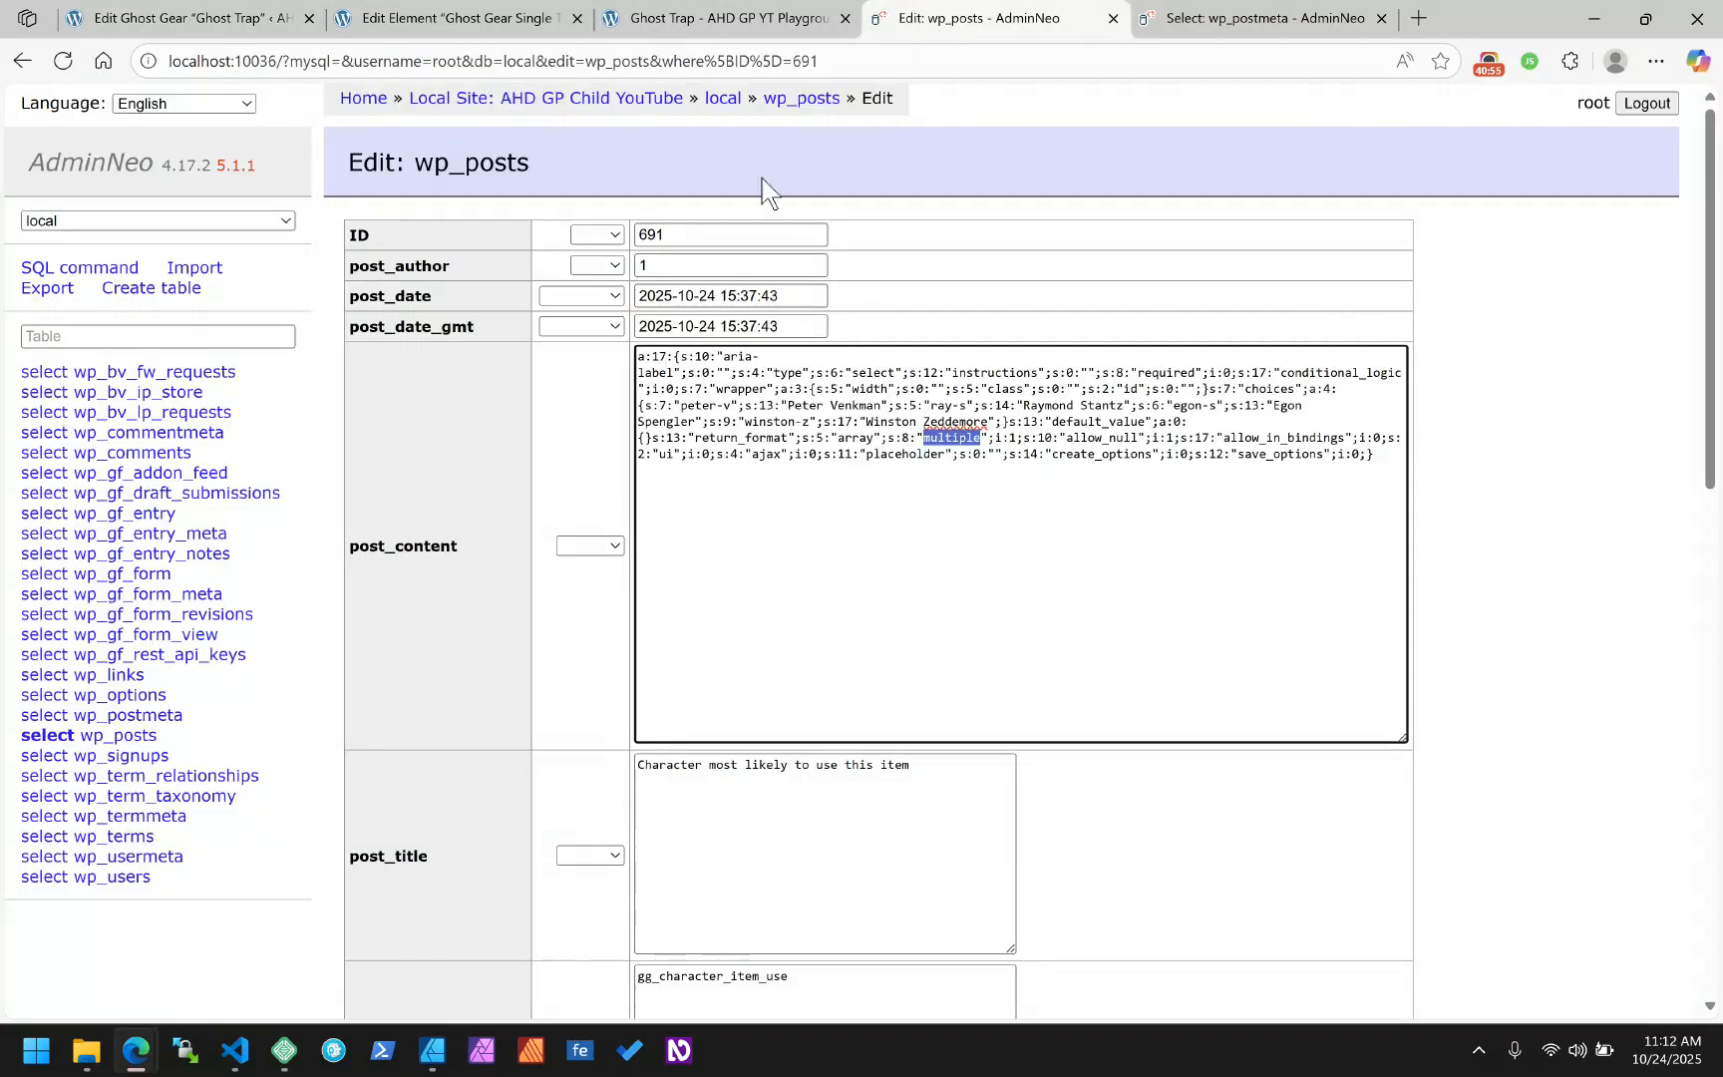
{"action": "left_click", "coordinate": [59, 62]}
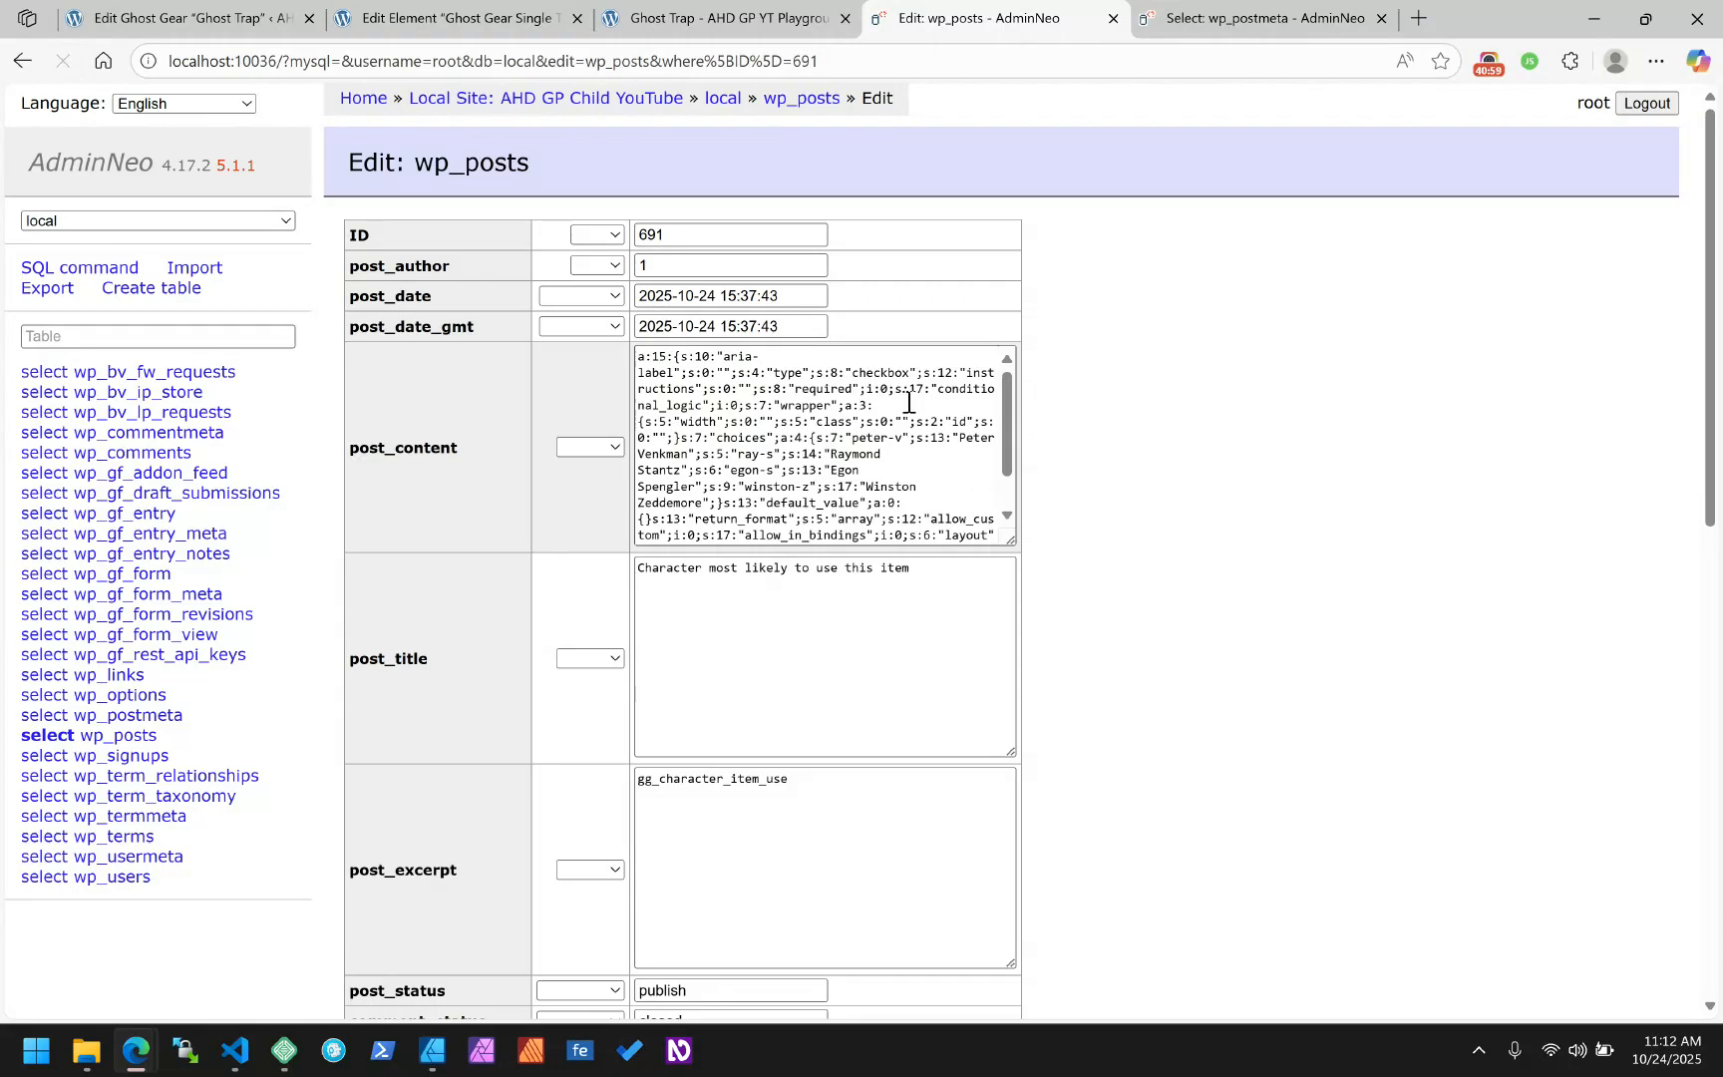
{"action": "double_click", "coordinate": [879, 373]}
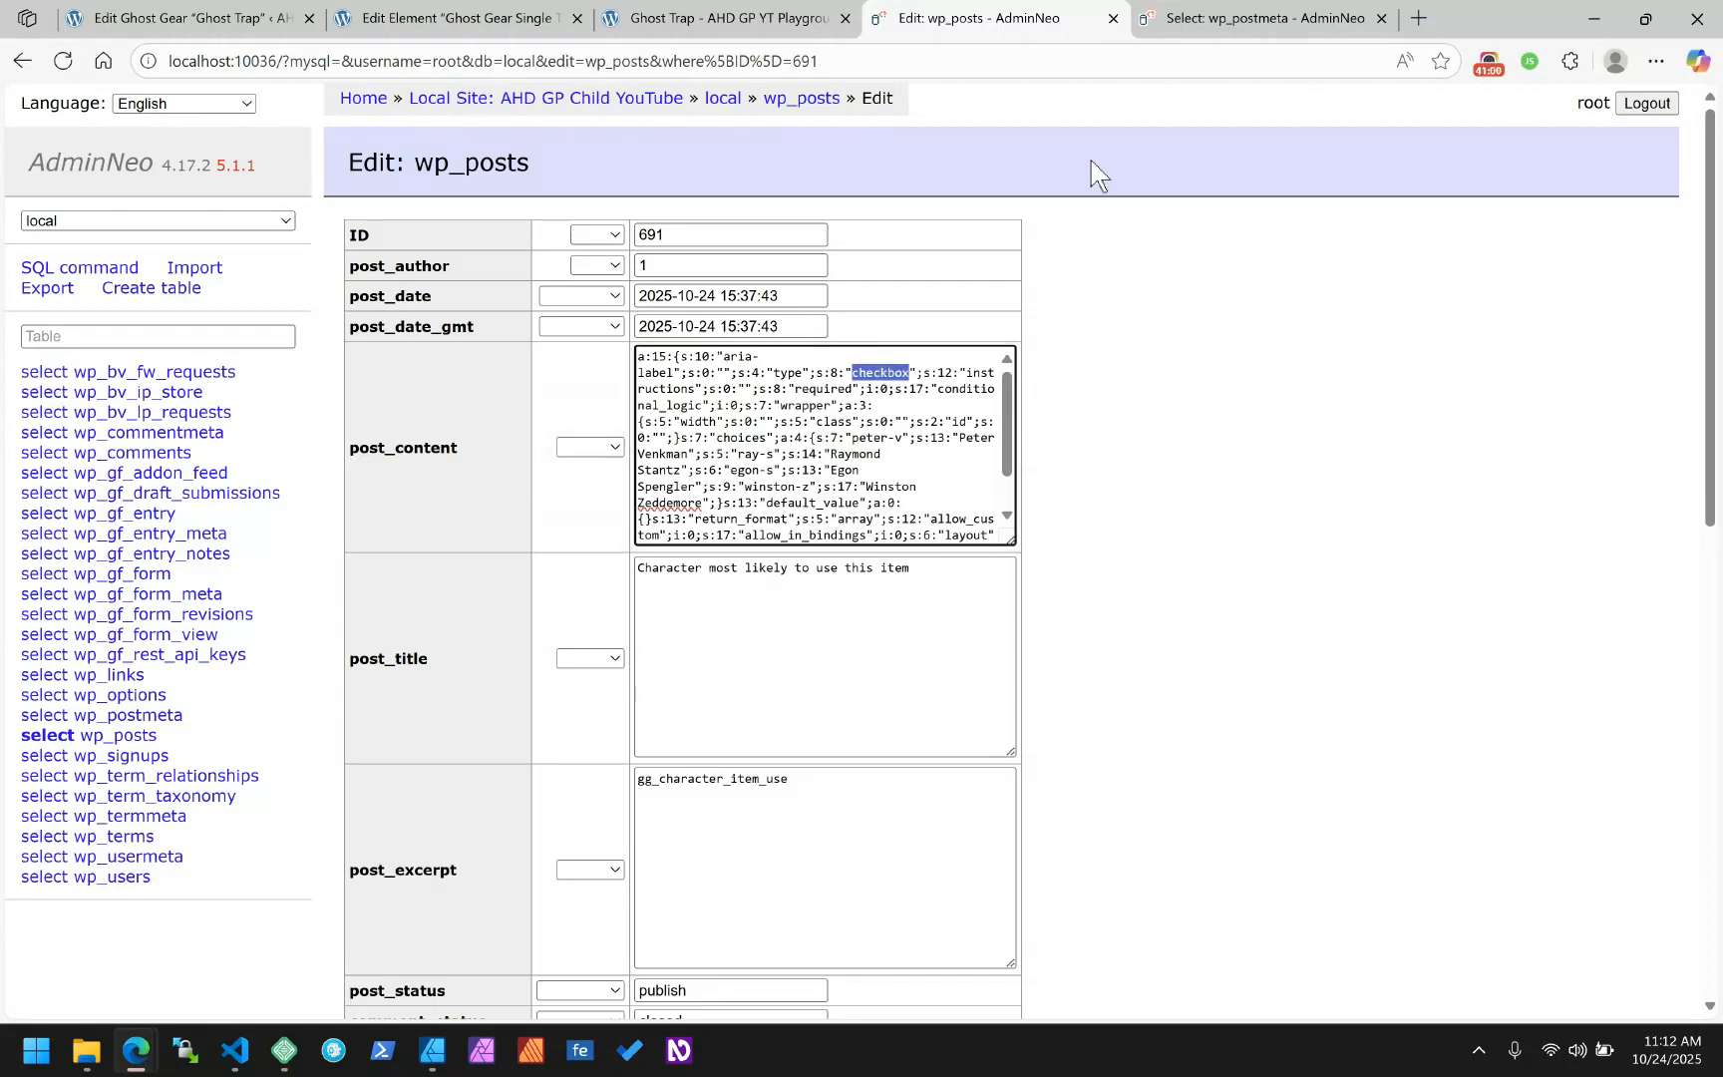
{"action": "left_click", "coordinate": [1196, 18]}
{"action": "left_click", "coordinate": [76, 58]}
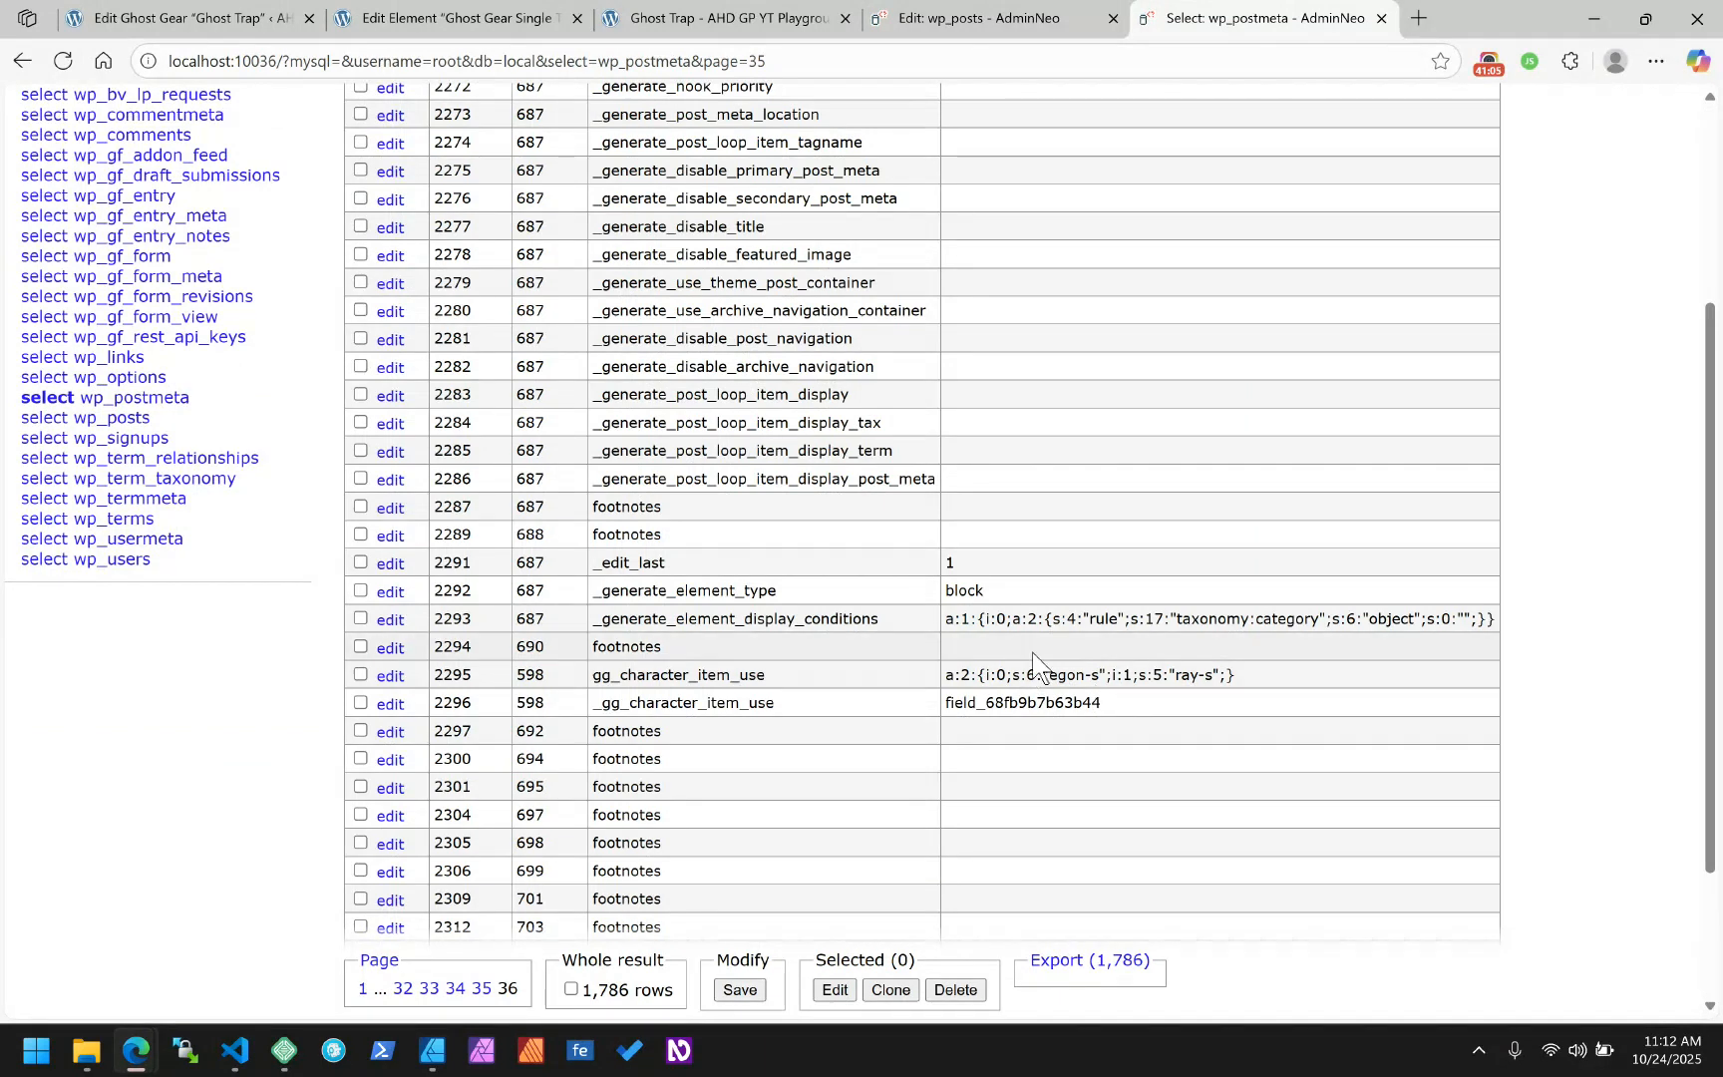
Go back to the Ghost Trap post and update it with the selected character checkboxes
{"action": "left_click", "coordinate": [963, 17]}
{"action": "left_click", "coordinate": [446, 15]}
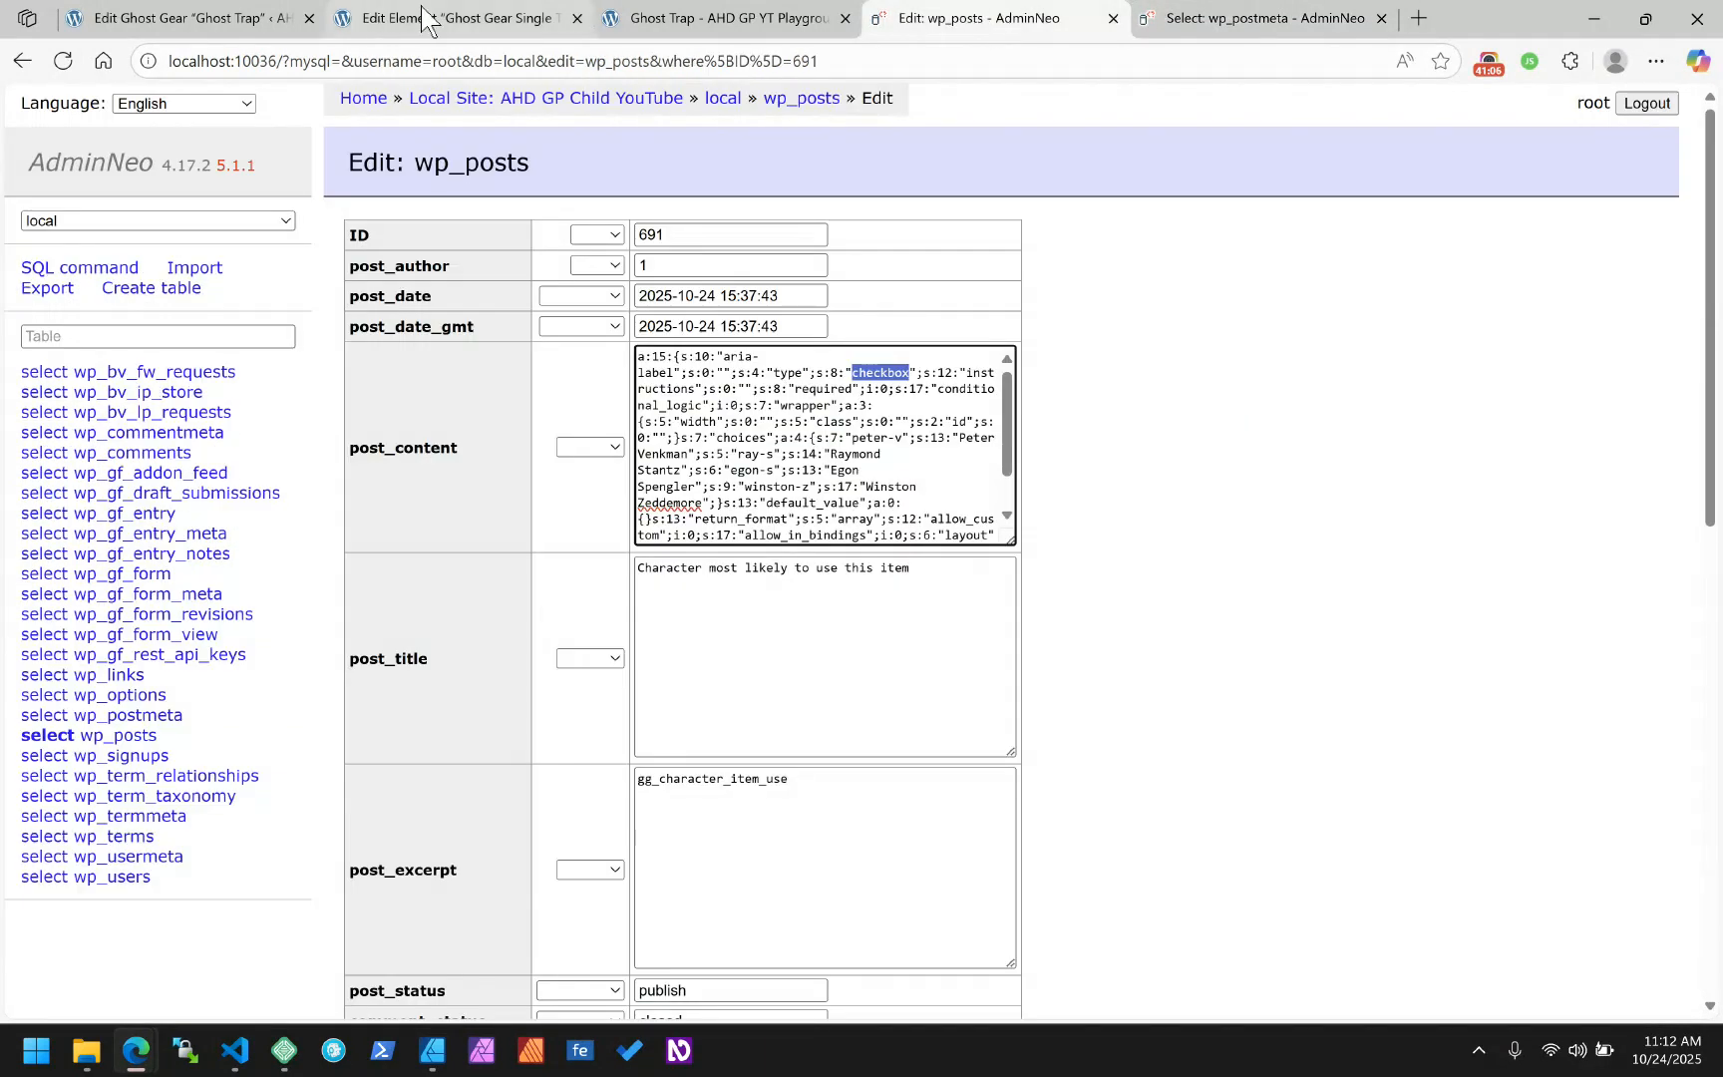
{"action": "left_click", "coordinate": [247, 18]}
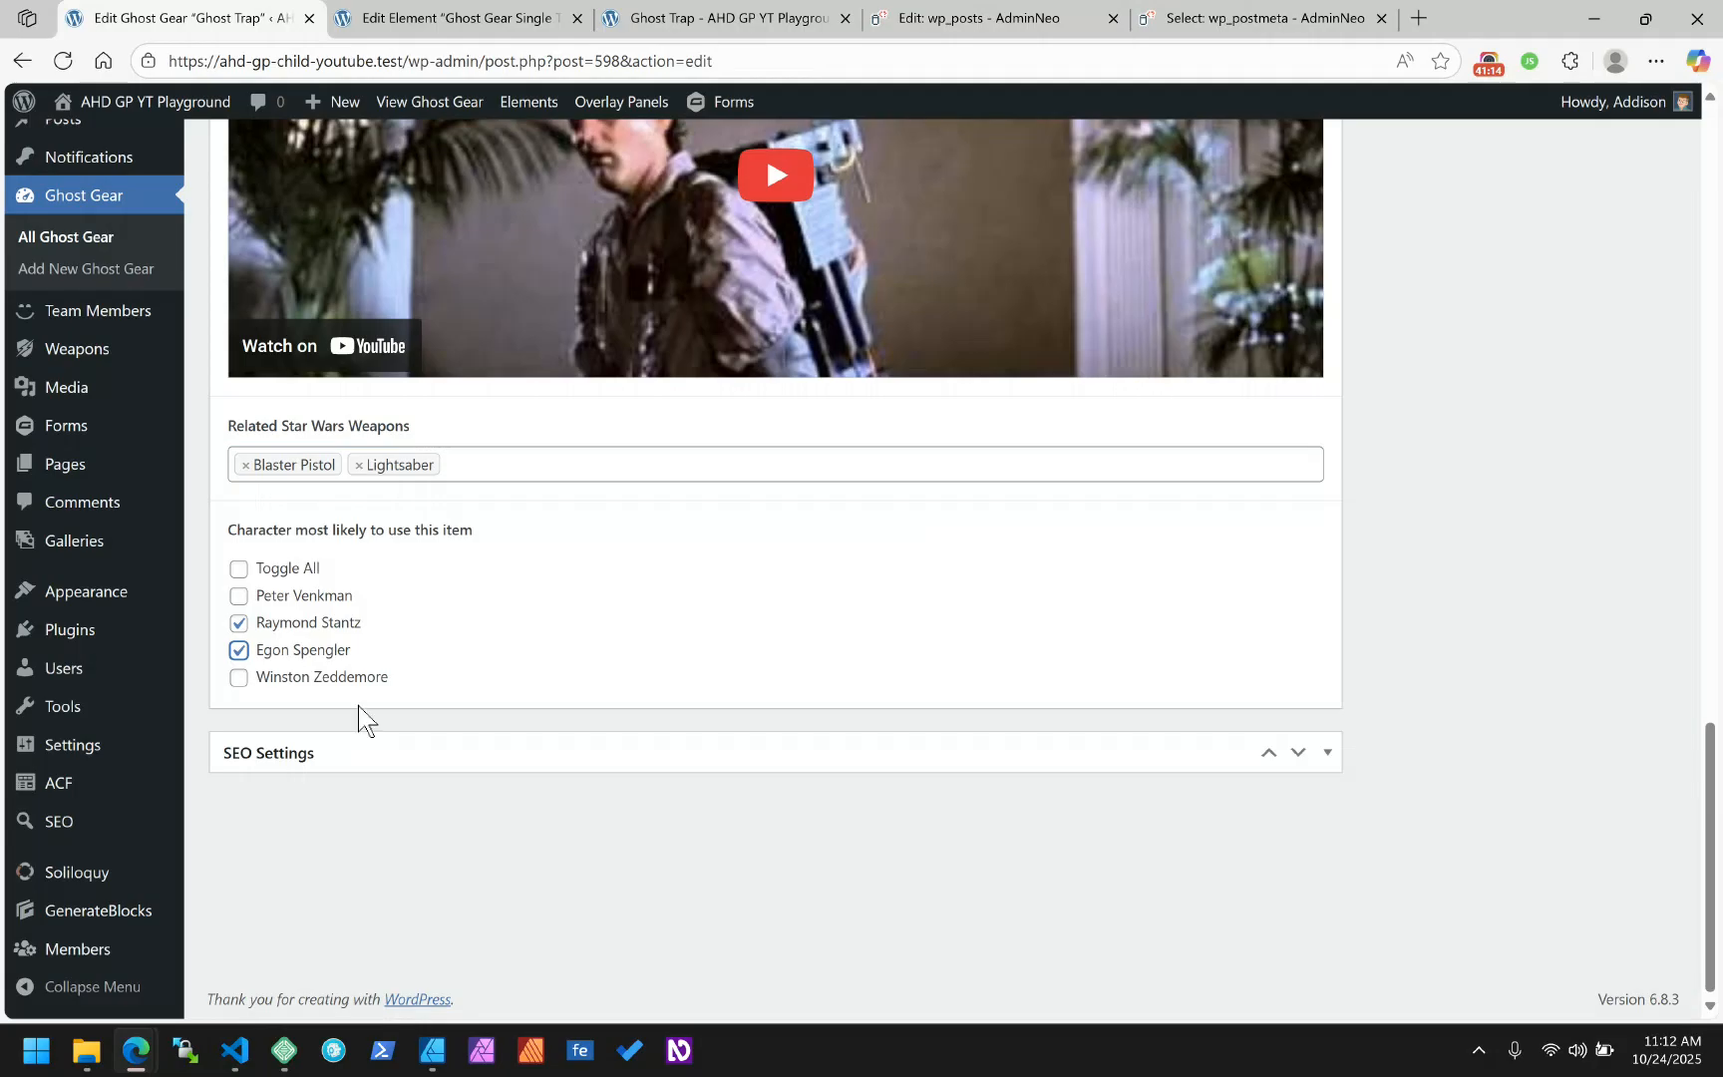
{"action": "scroll", "coordinate": [1306, 535], "scroll_direction": "up", "scroll_amount": 20}
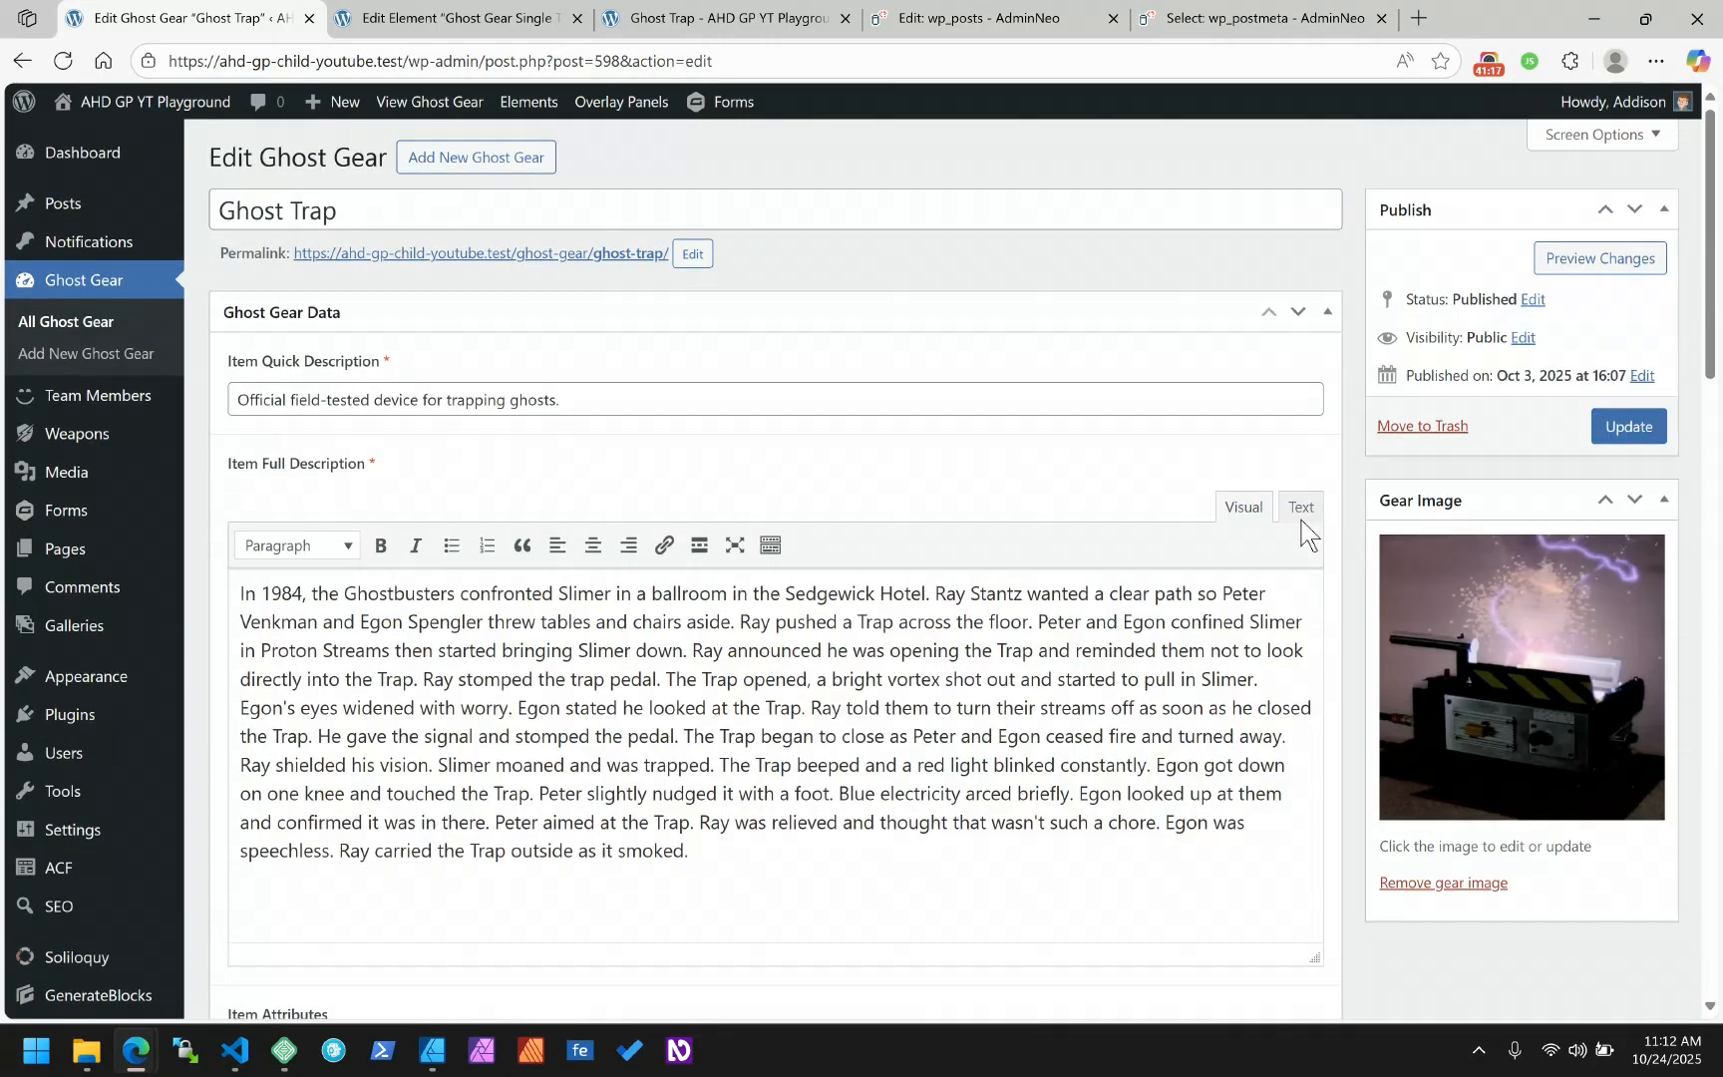
{"action": "left_click", "coordinate": [1614, 439]}
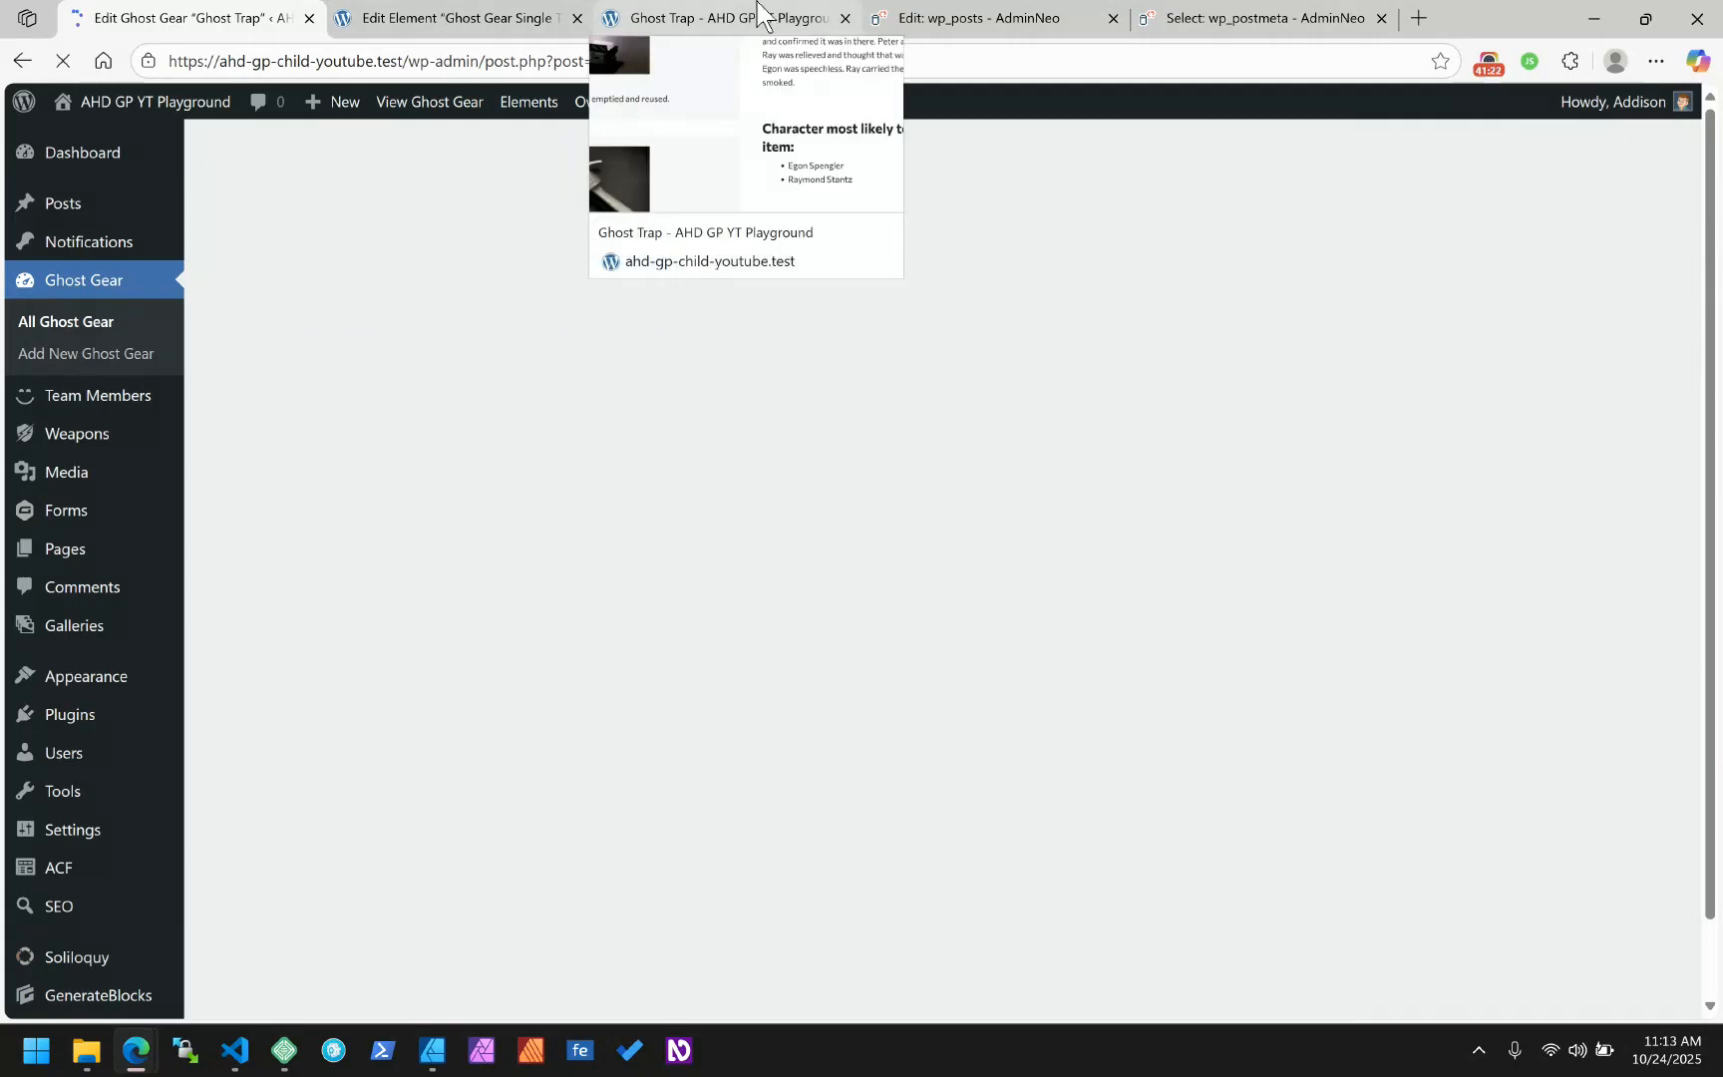
Reload the Ghost Trap page on the front end and check the character list and the heading's dynamic class
{"action": "key", "text": "ctrl+Tab"}
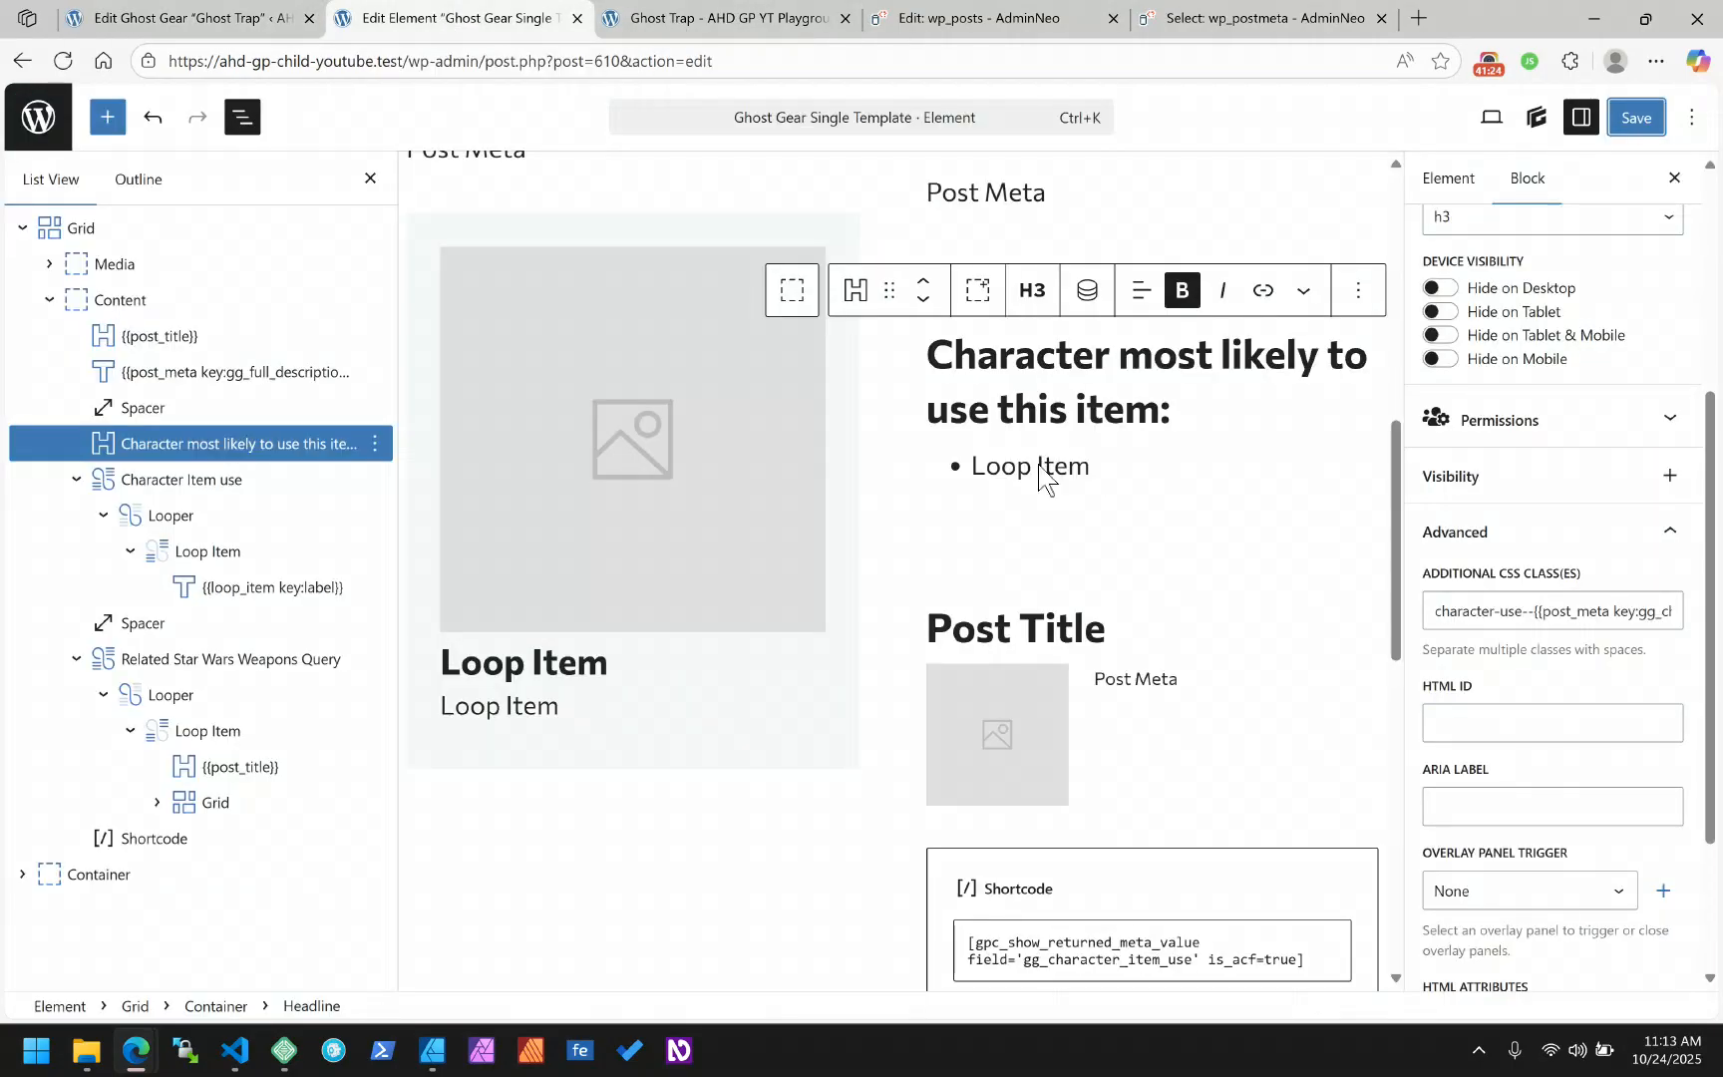
{"action": "key", "text": "ctrl+Tab"}
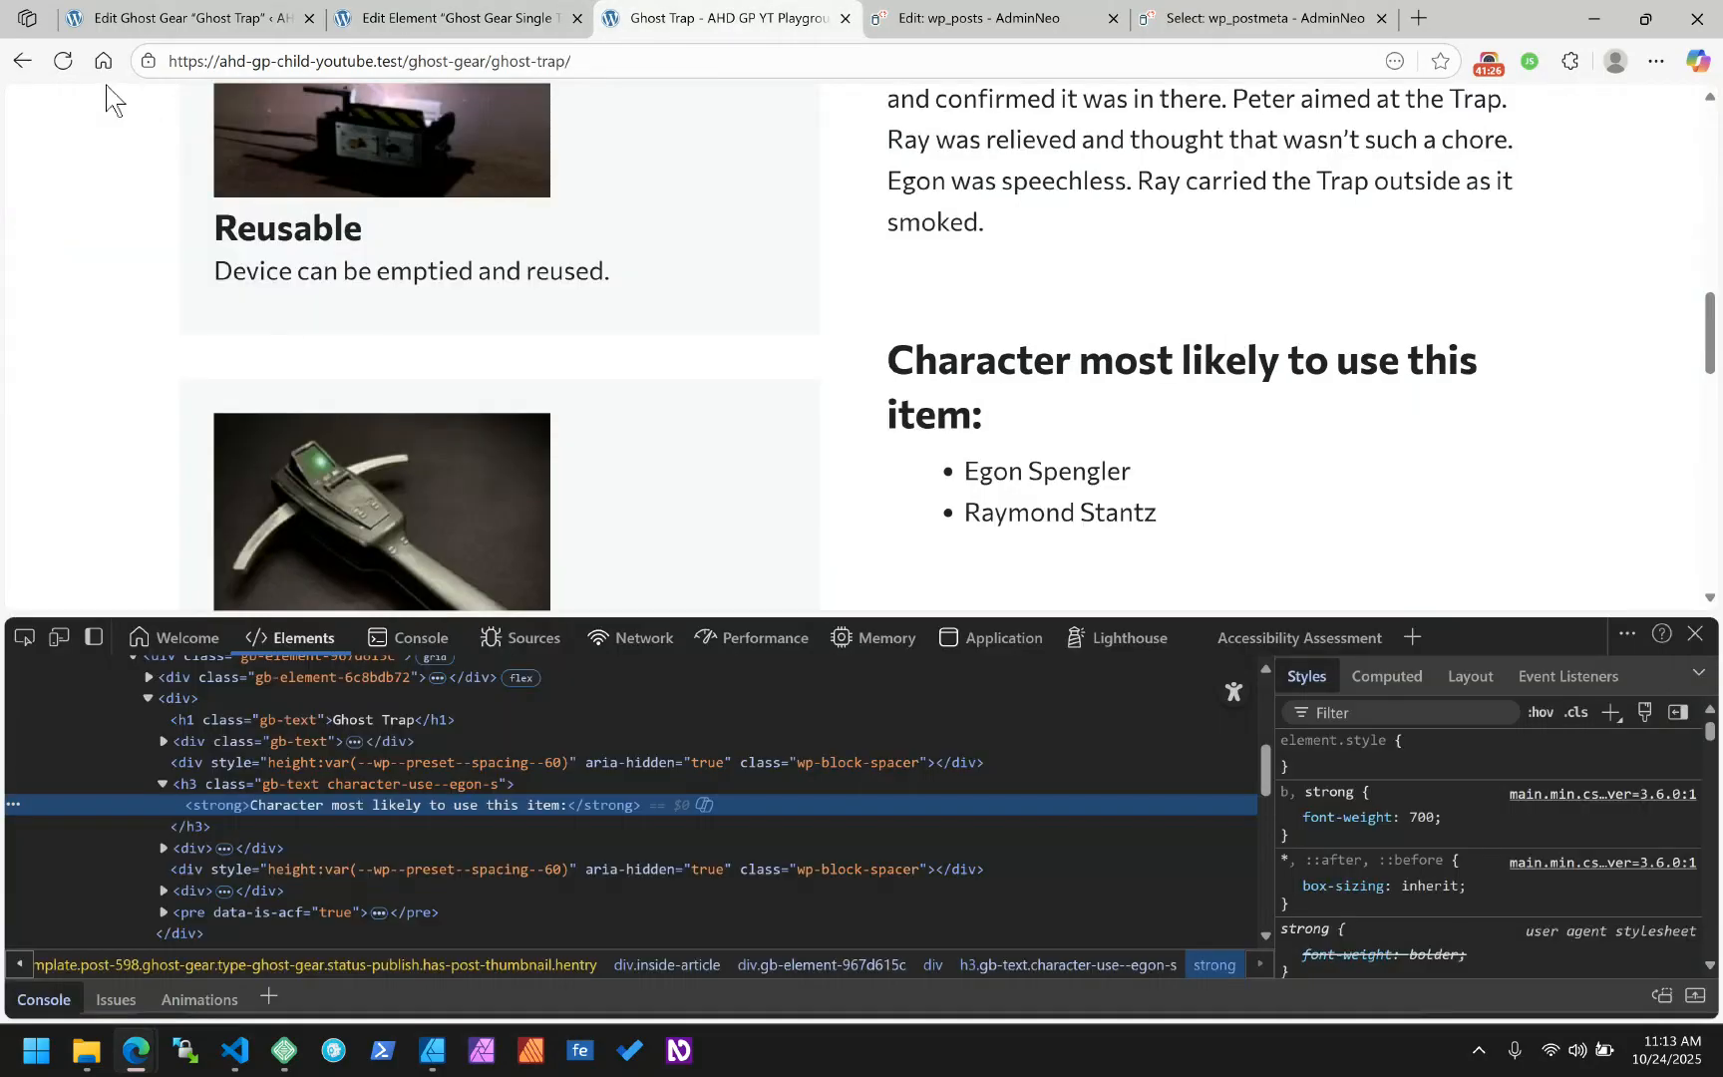
{"action": "left_click", "coordinate": [62, 61]}
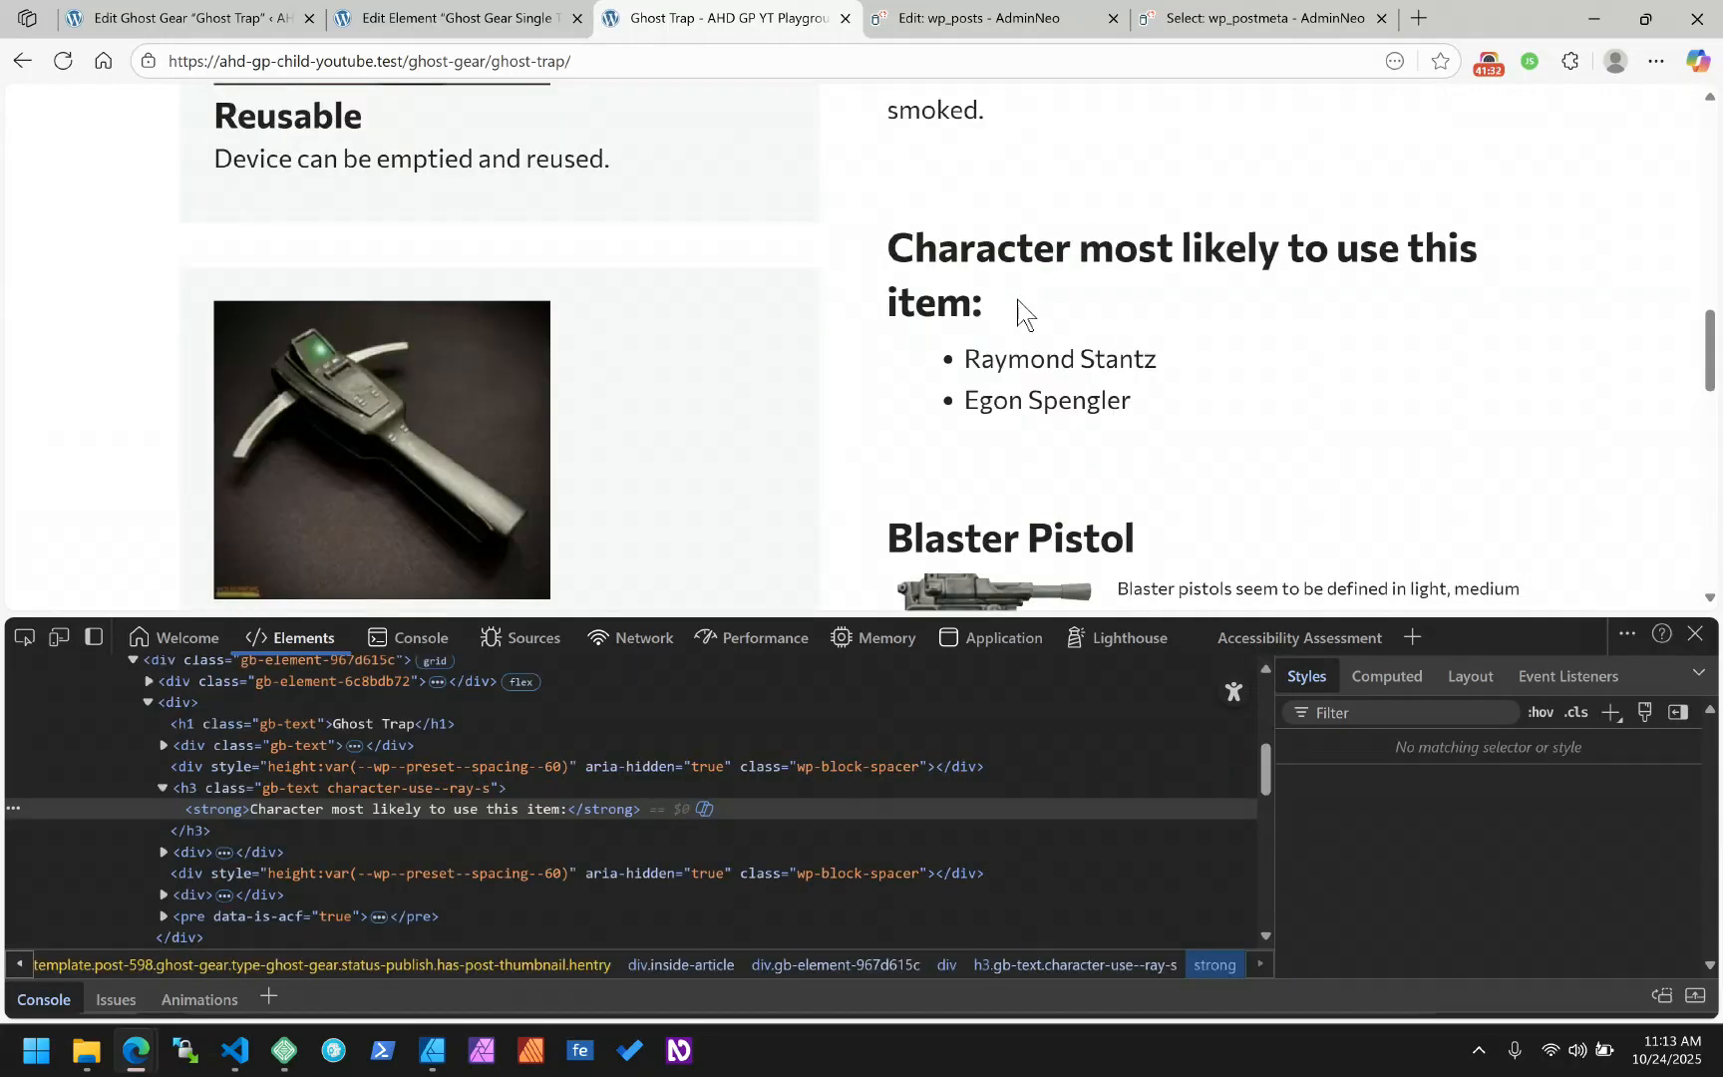
{"action": "left_click_drag", "start_coordinate": [1126, 401], "coordinate": [962, 357]}
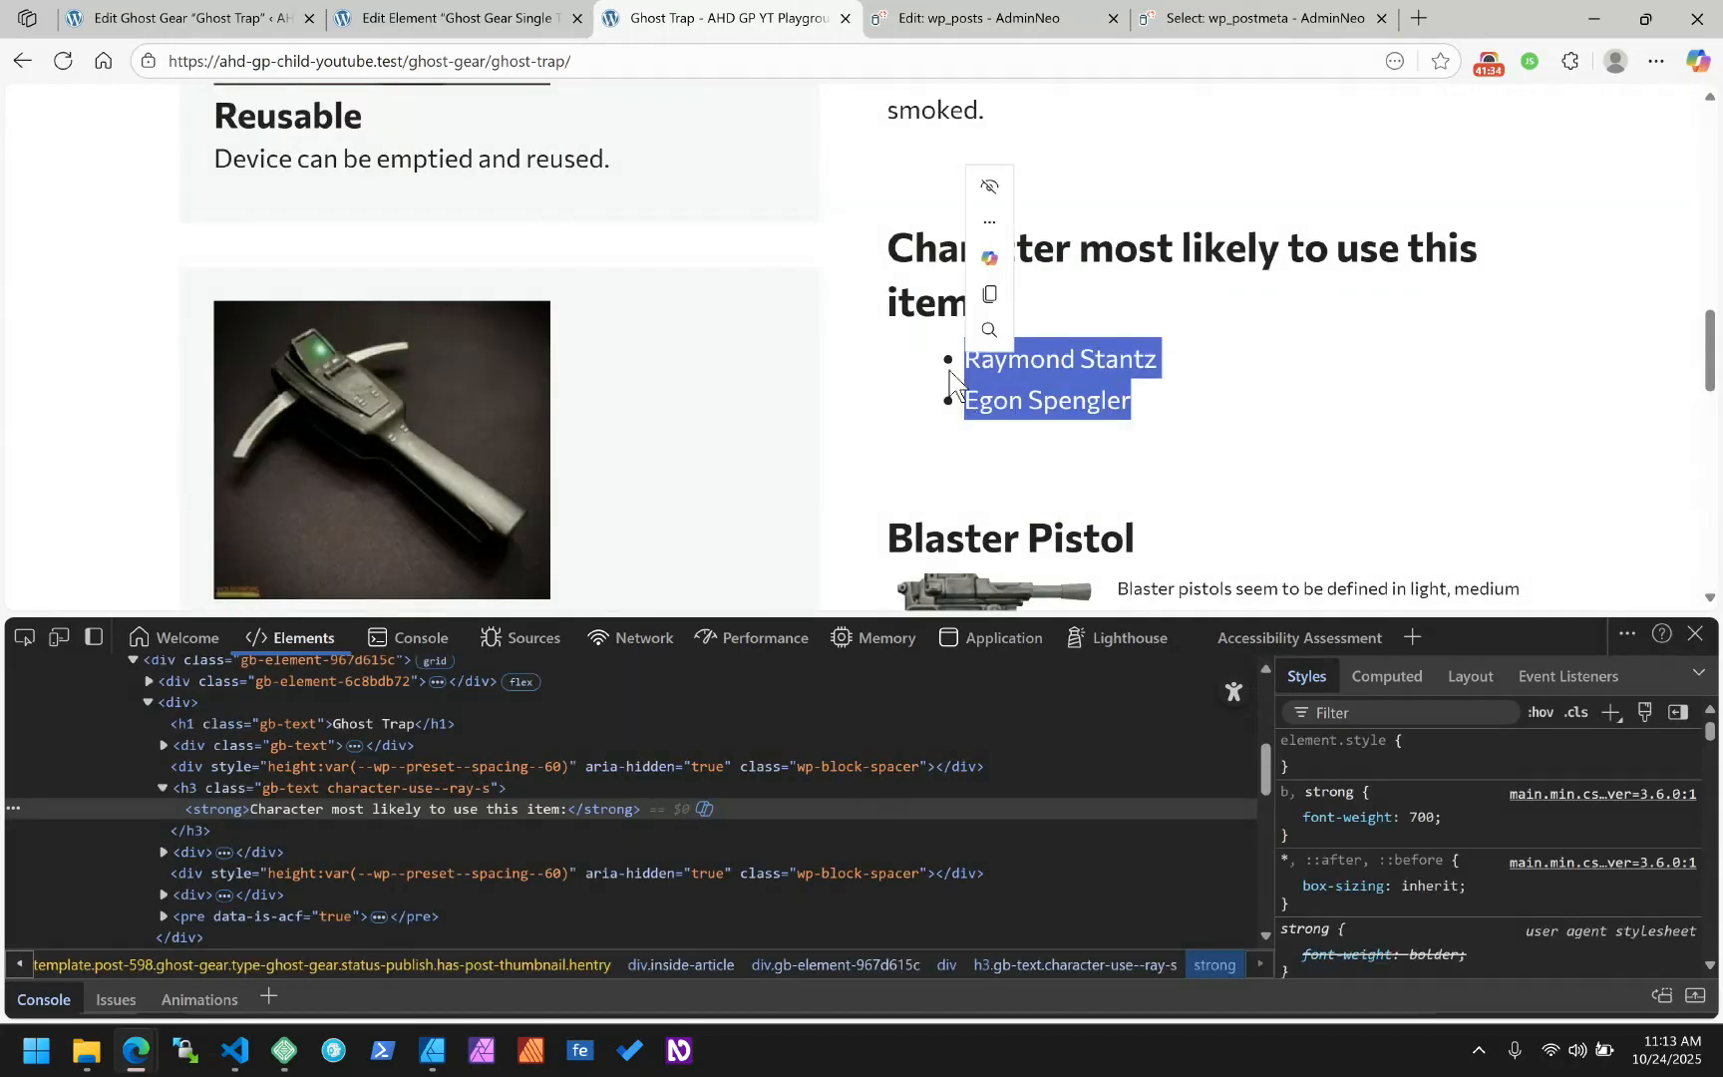
Compare the checkbox character list with the dynamic class on the Ghost Trap page's heading, and close the page inspector
{"action": "left_click", "coordinate": [982, 18]}
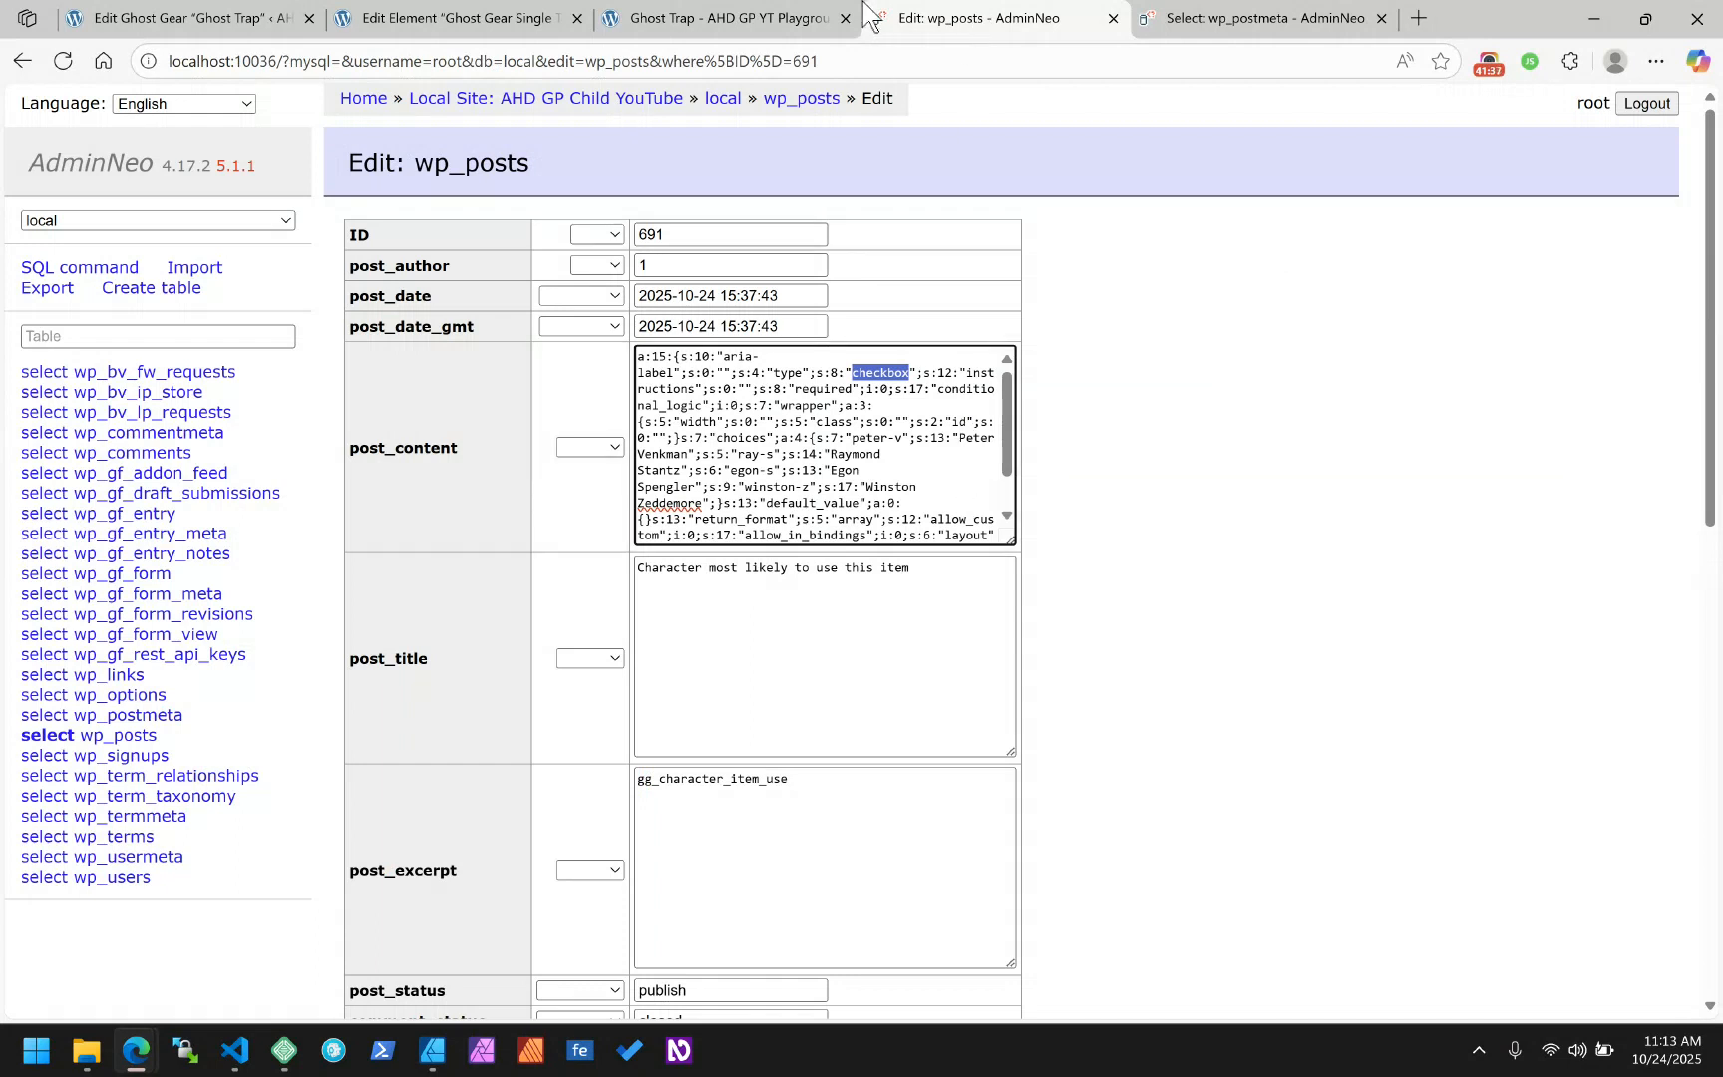
{"action": "left_click", "coordinate": [518, 18]}
{"action": "left_click", "coordinate": [666, 10]}
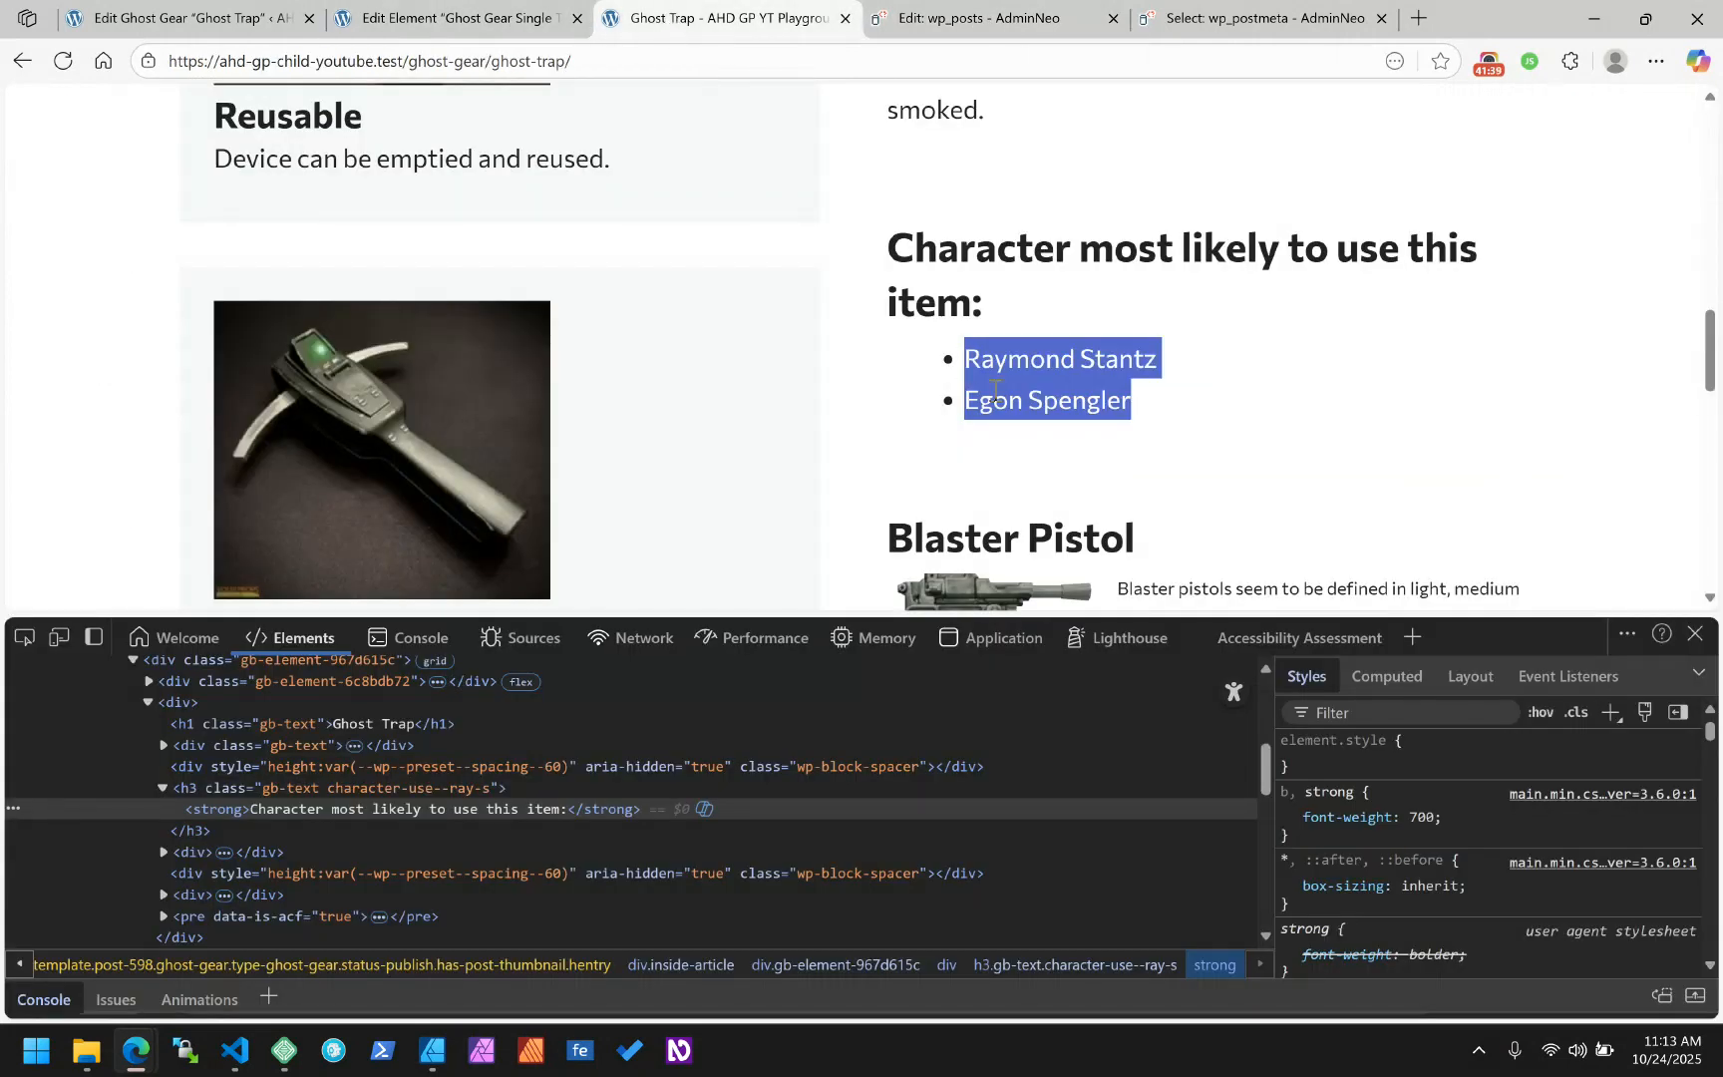
{"action": "left_click", "coordinate": [993, 399]}
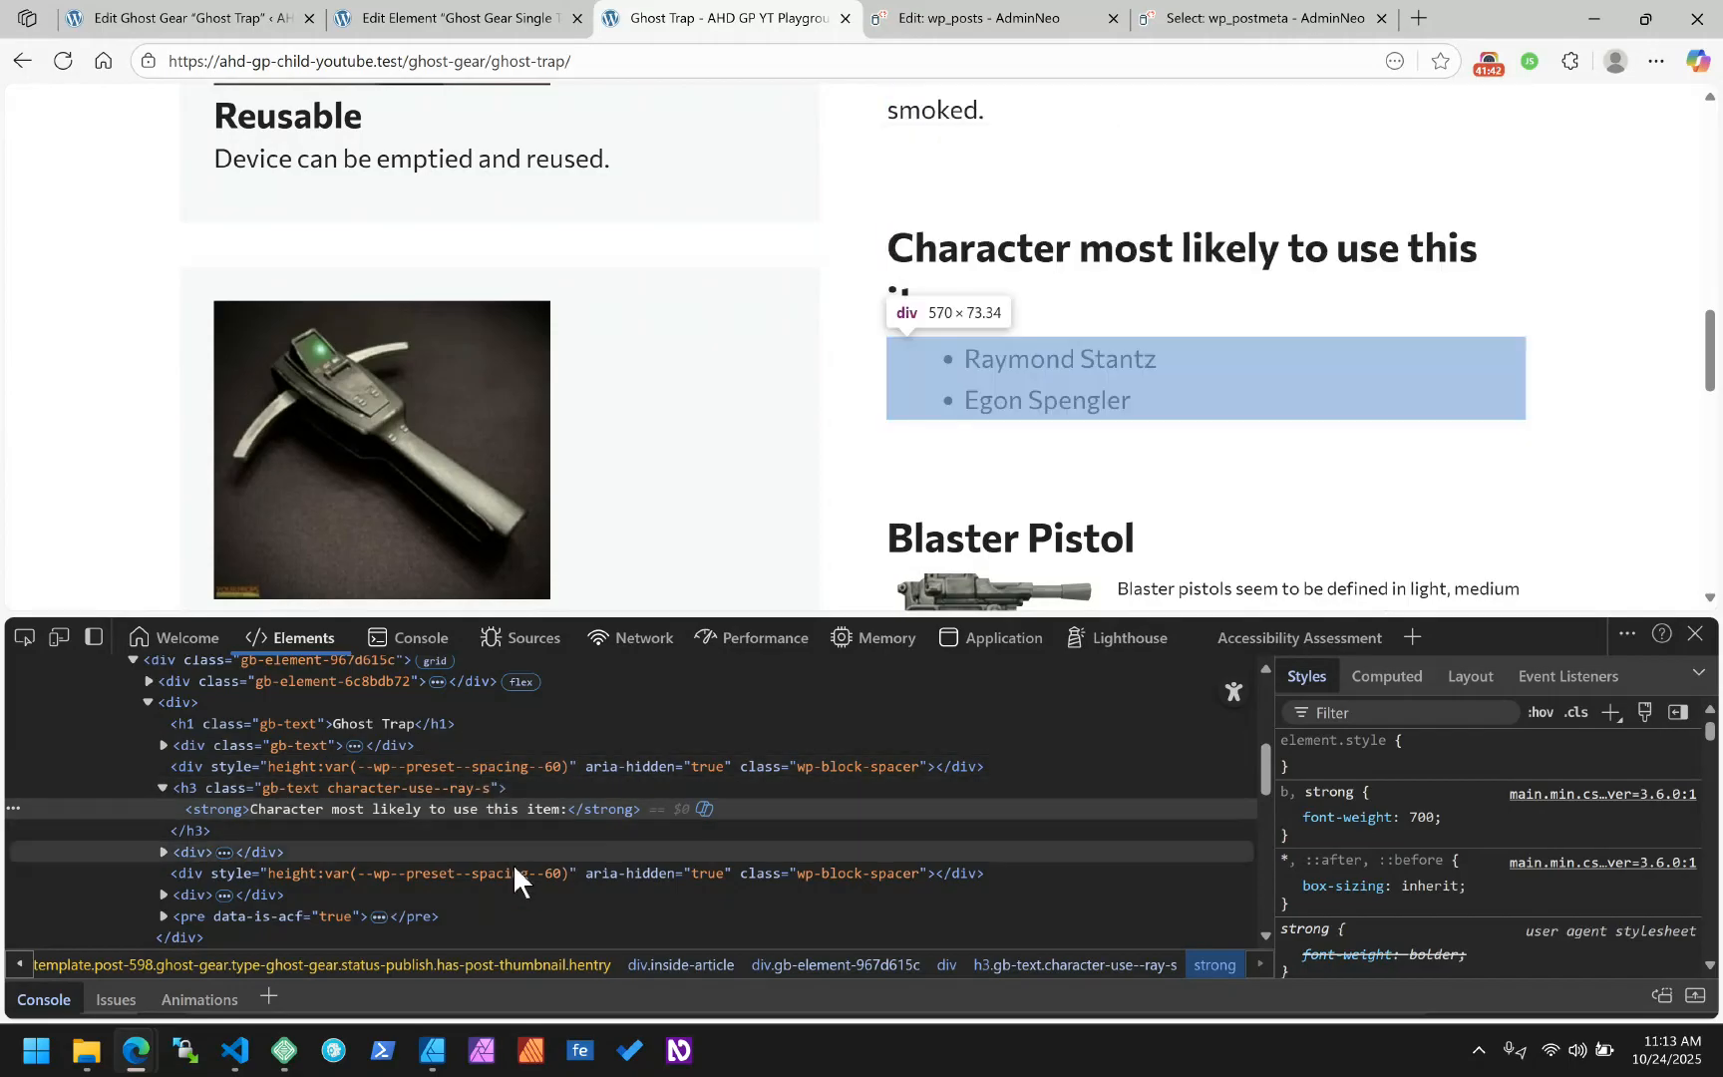
{"action": "left_click", "coordinate": [439, 789]}
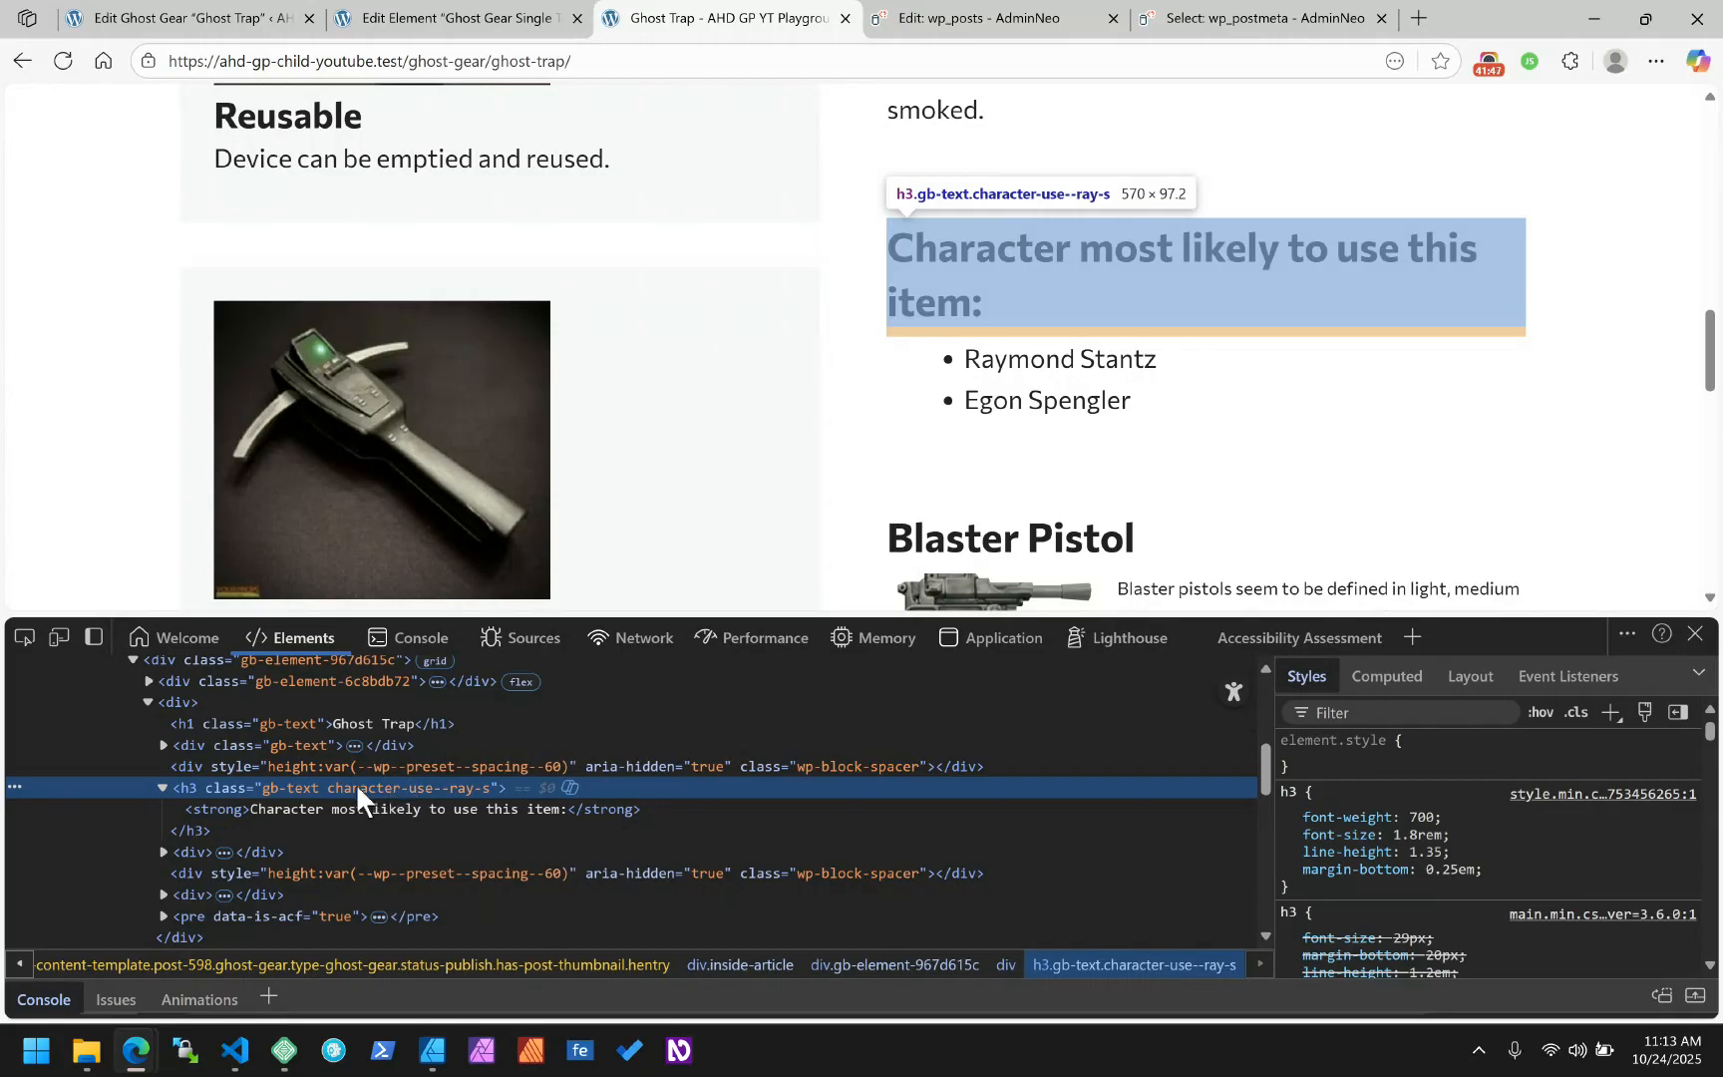
{"action": "left_click", "coordinate": [1695, 635]}
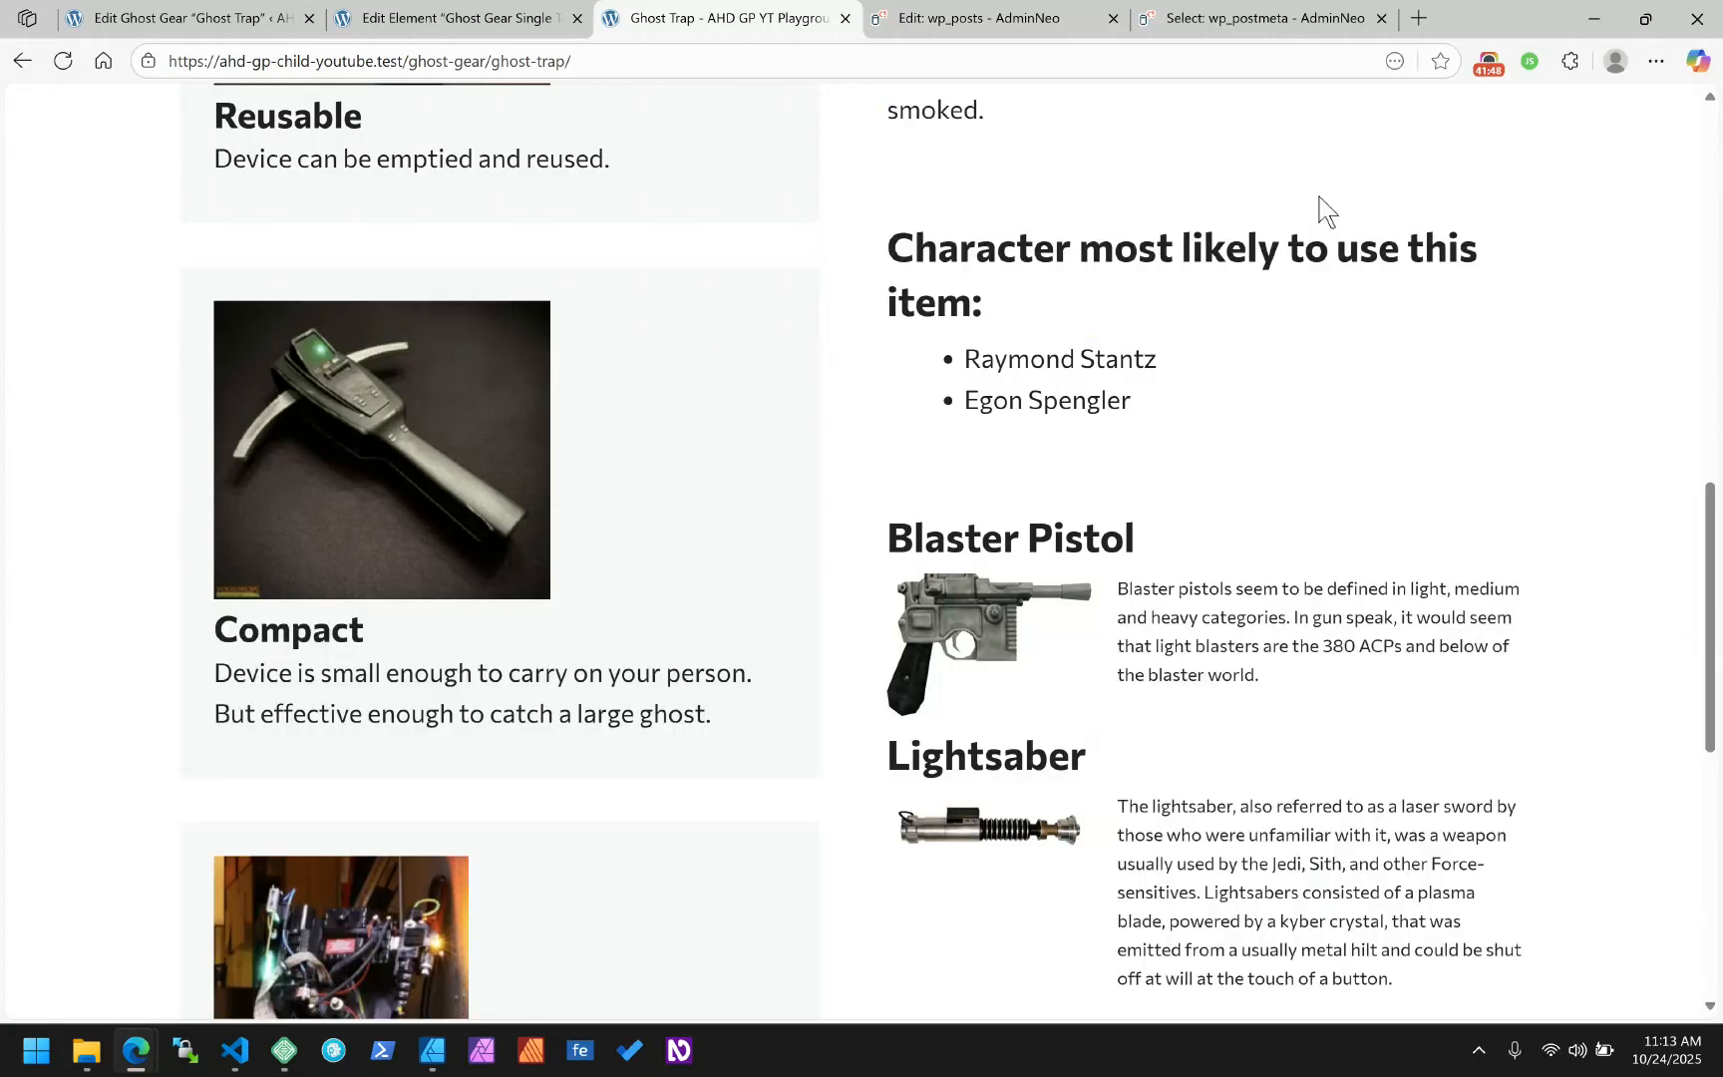
Return to the Ghost Trap post, deselect Egon Spengler so only Raymond Stantz is the likely character, and update the post
{"action": "left_click", "coordinate": [454, 18]}
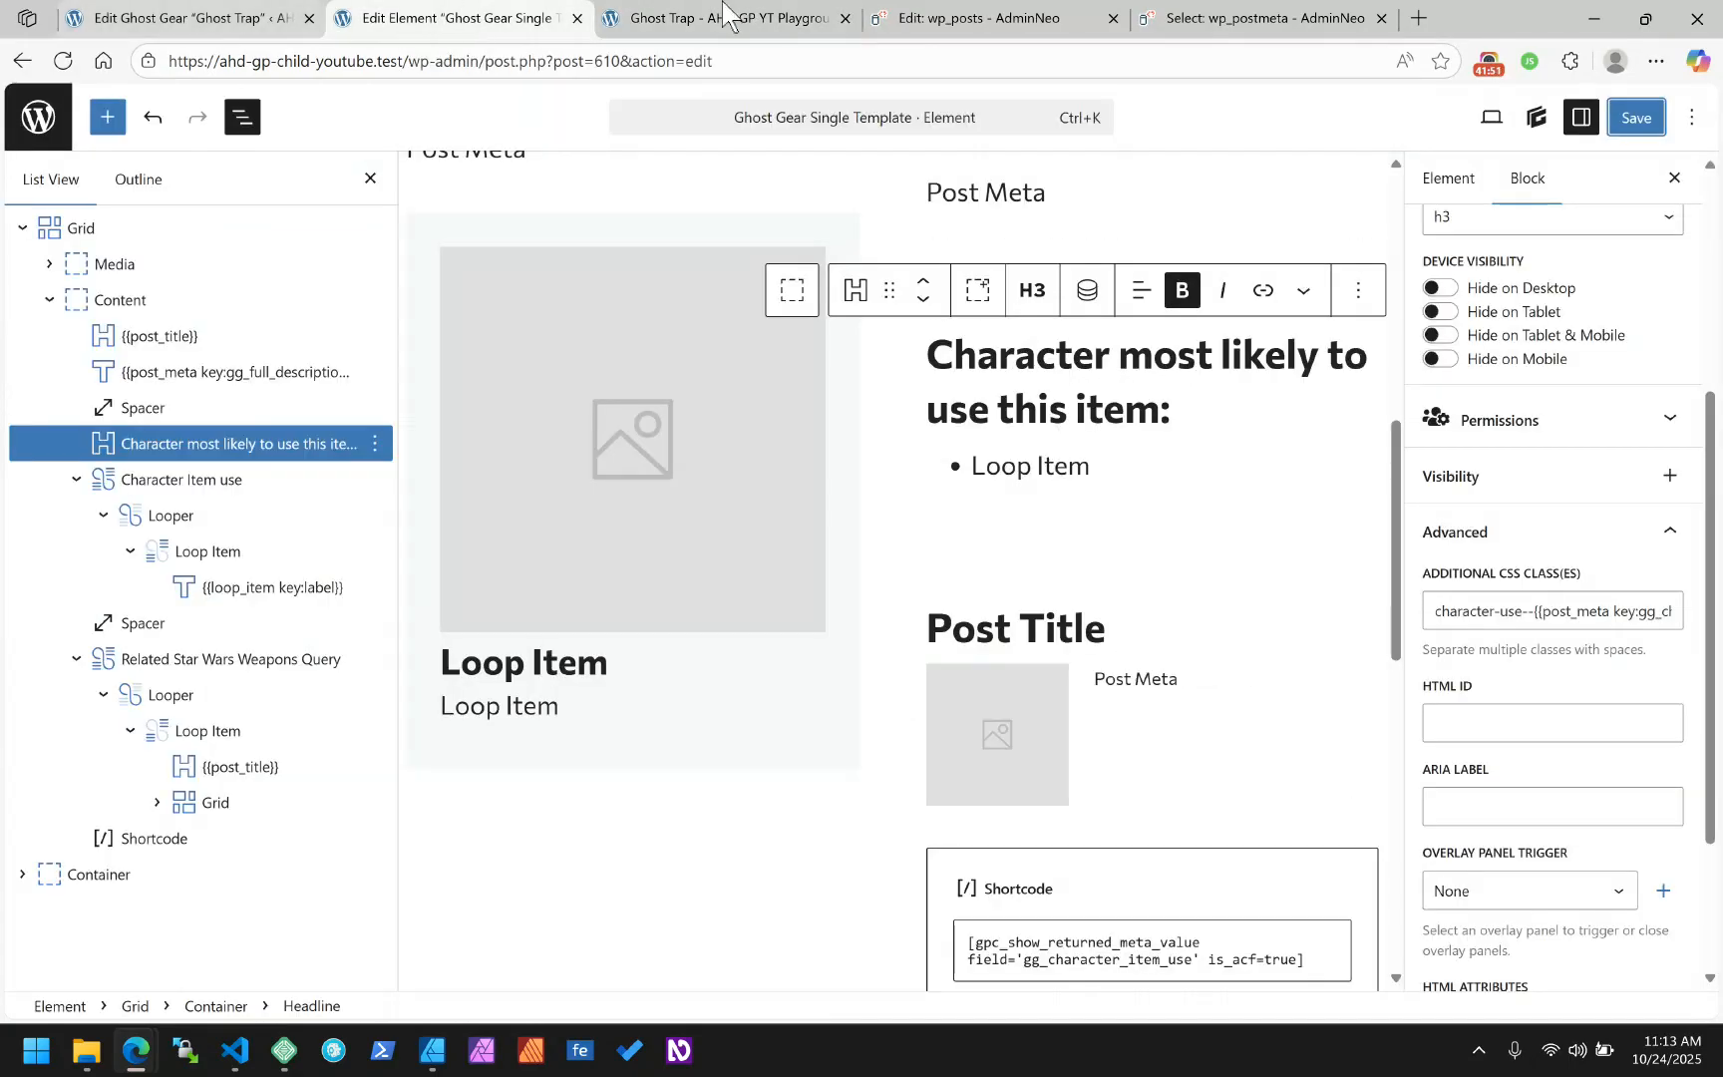
{"action": "left_click", "coordinate": [176, 18]}
{"action": "scroll", "coordinate": [477, 347], "scroll_direction": "down", "scroll_amount": 15}
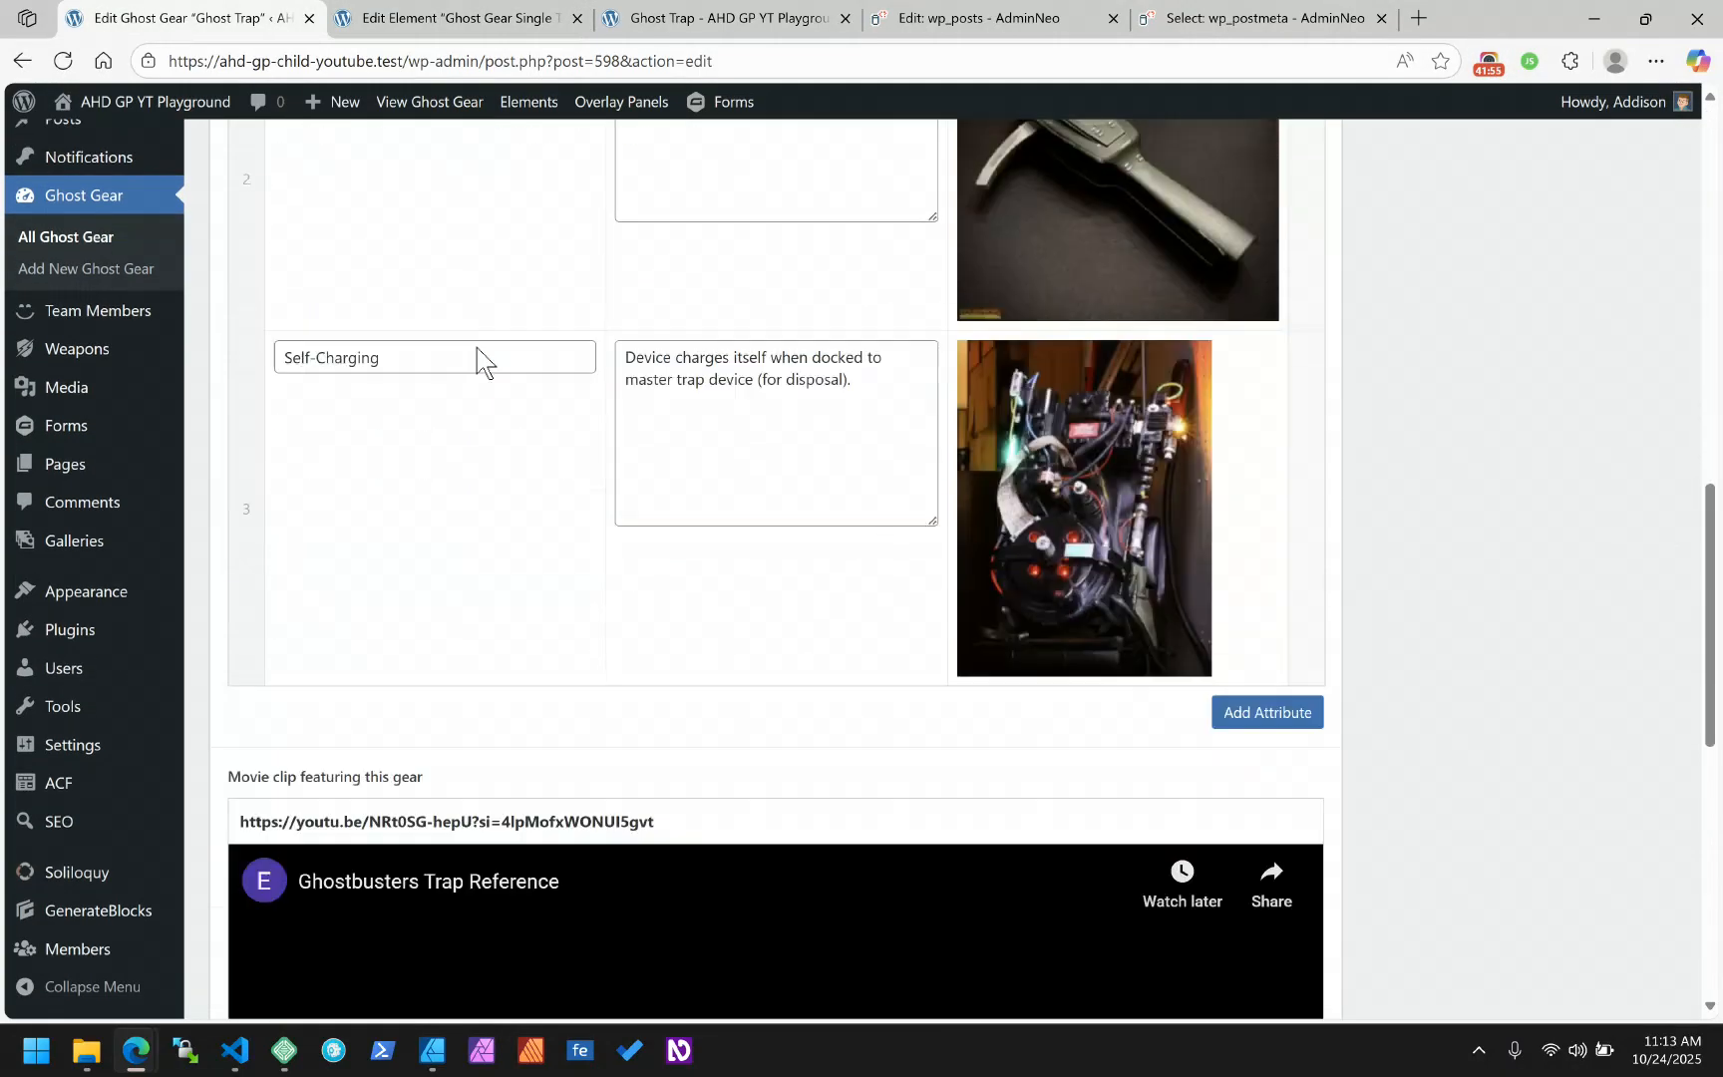
{"action": "scroll", "coordinate": [475, 369], "scroll_direction": "down", "scroll_amount": 2}
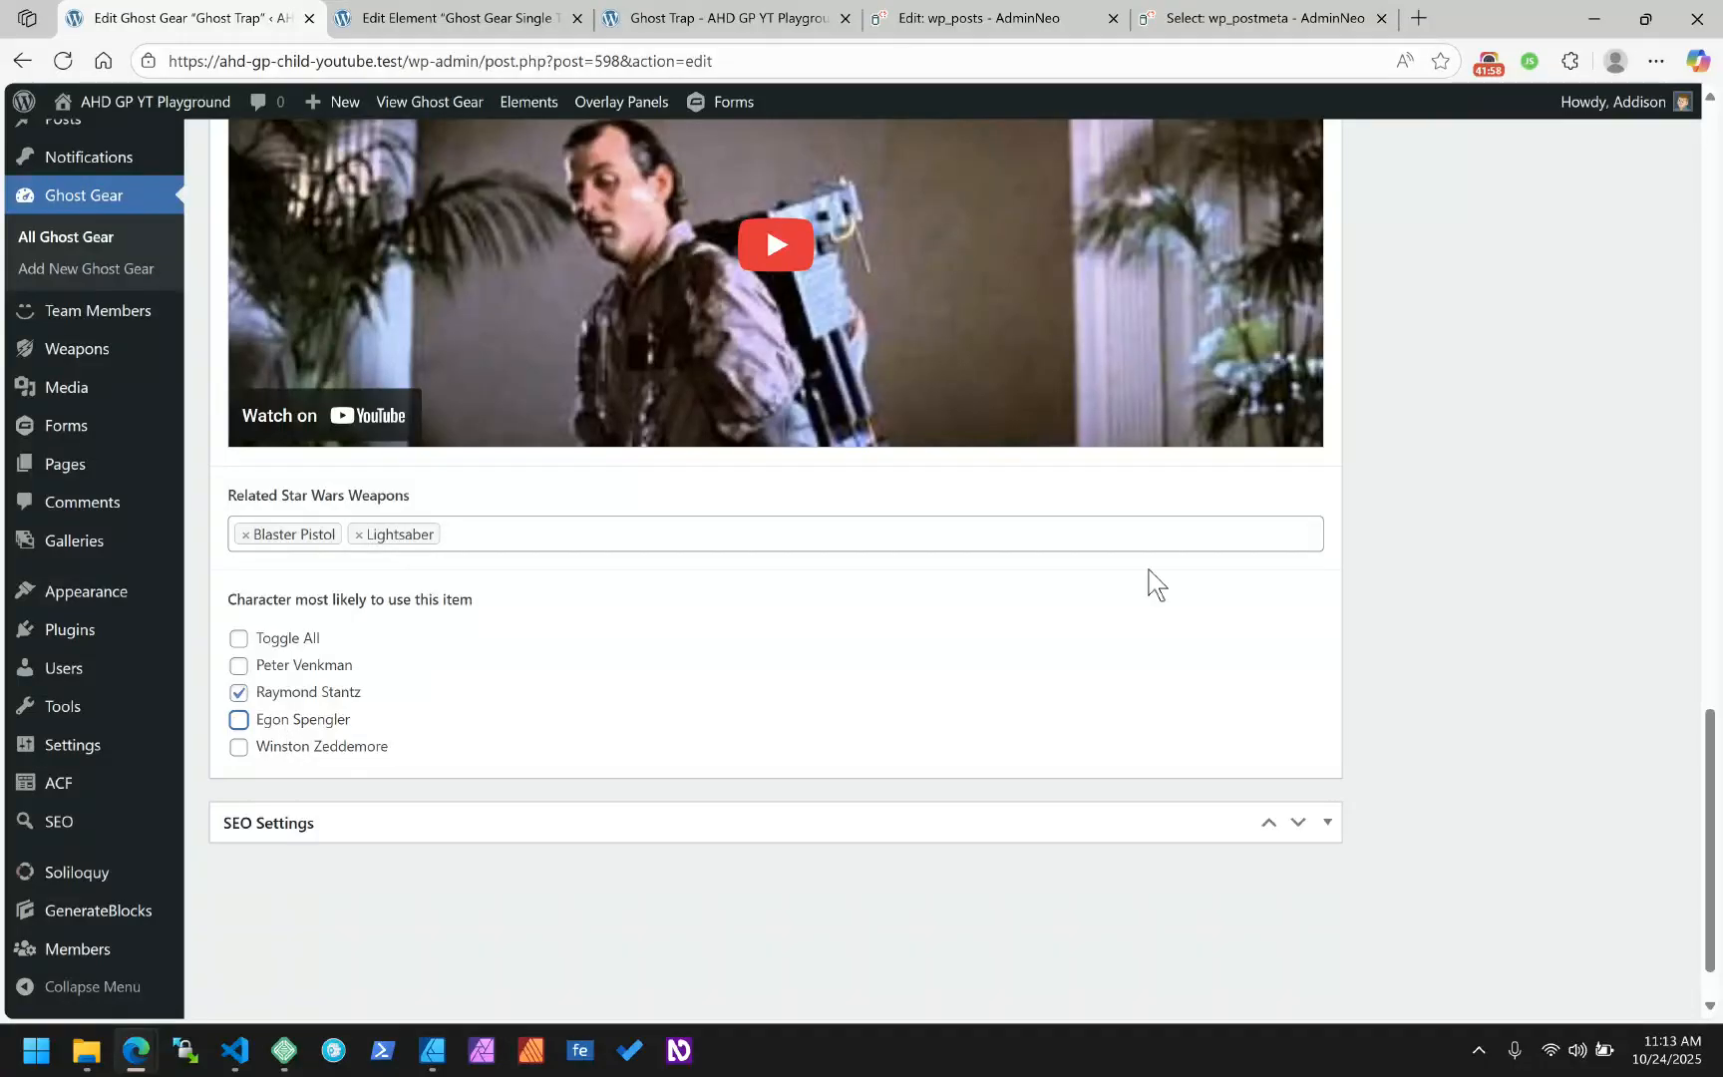
{"action": "scroll", "coordinate": [1564, 578], "scroll_direction": "up", "scroll_amount": 17}
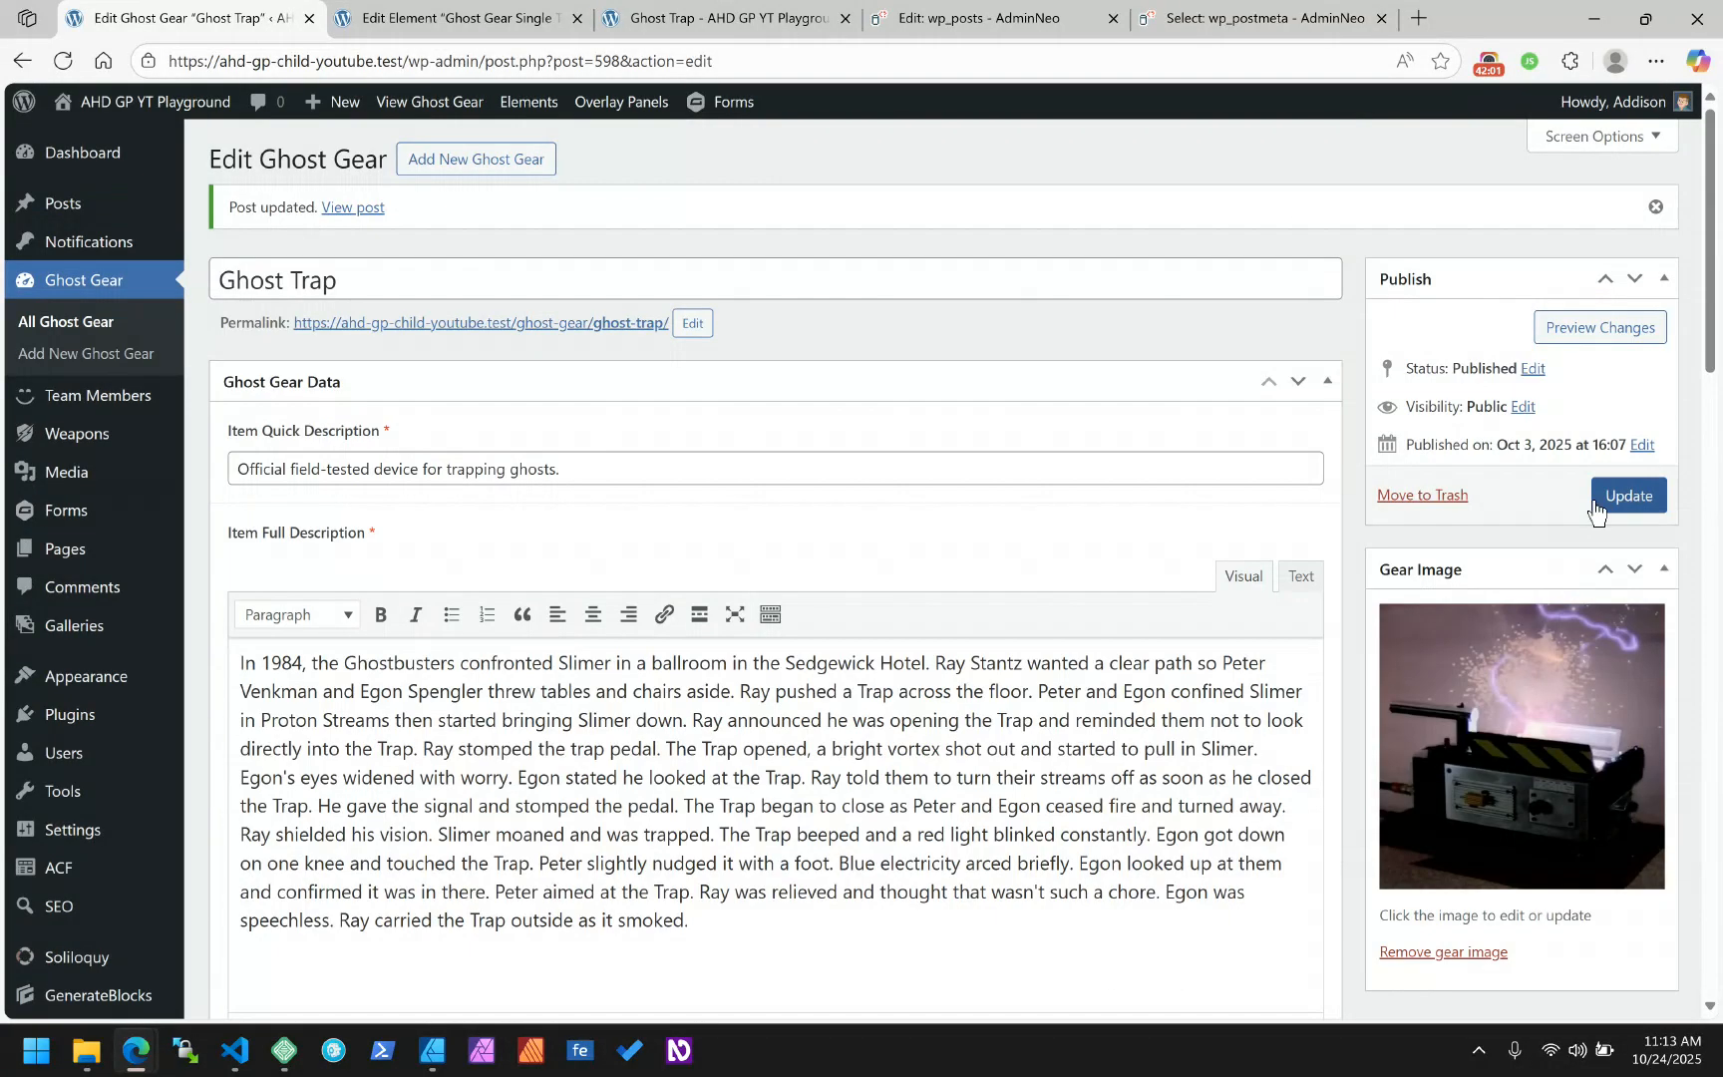
{"action": "left_click", "coordinate": [1627, 496]}
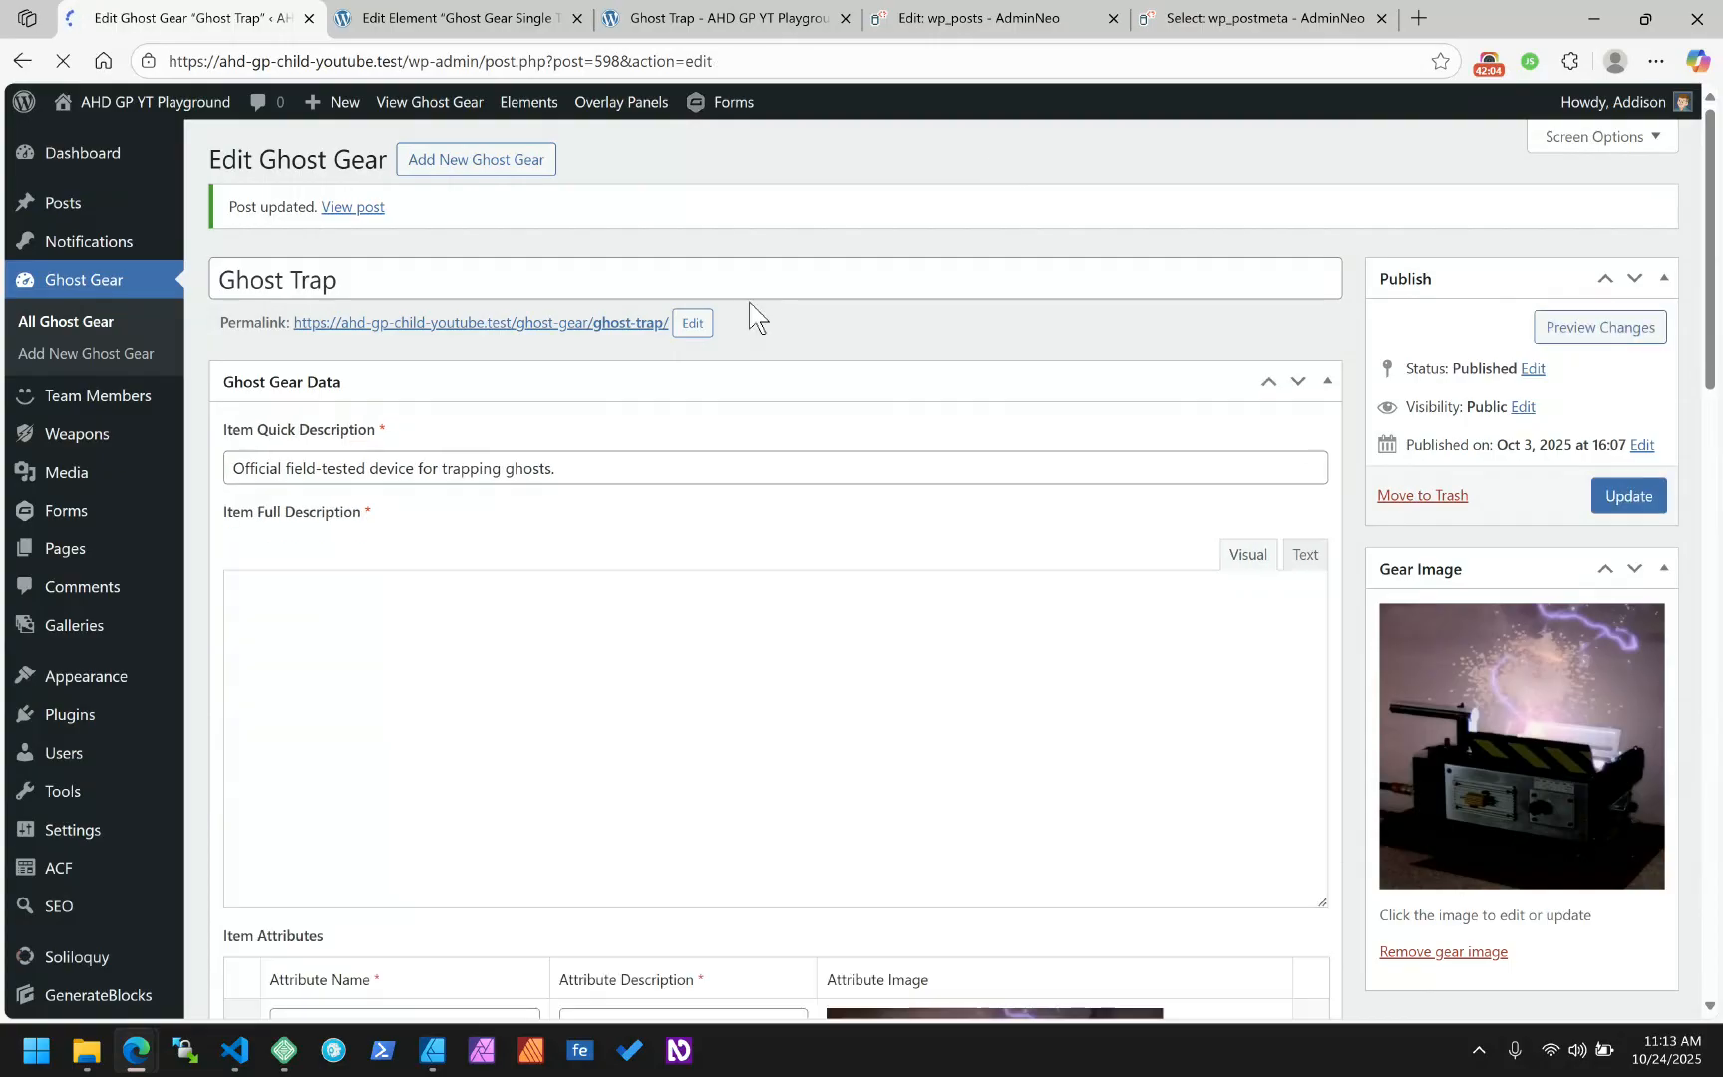
Open the "Character most likely to use this item" field in the Ghost Gear Data field group and browse the choice field types
{"action": "mouse_move", "coordinate": [87, 684]}
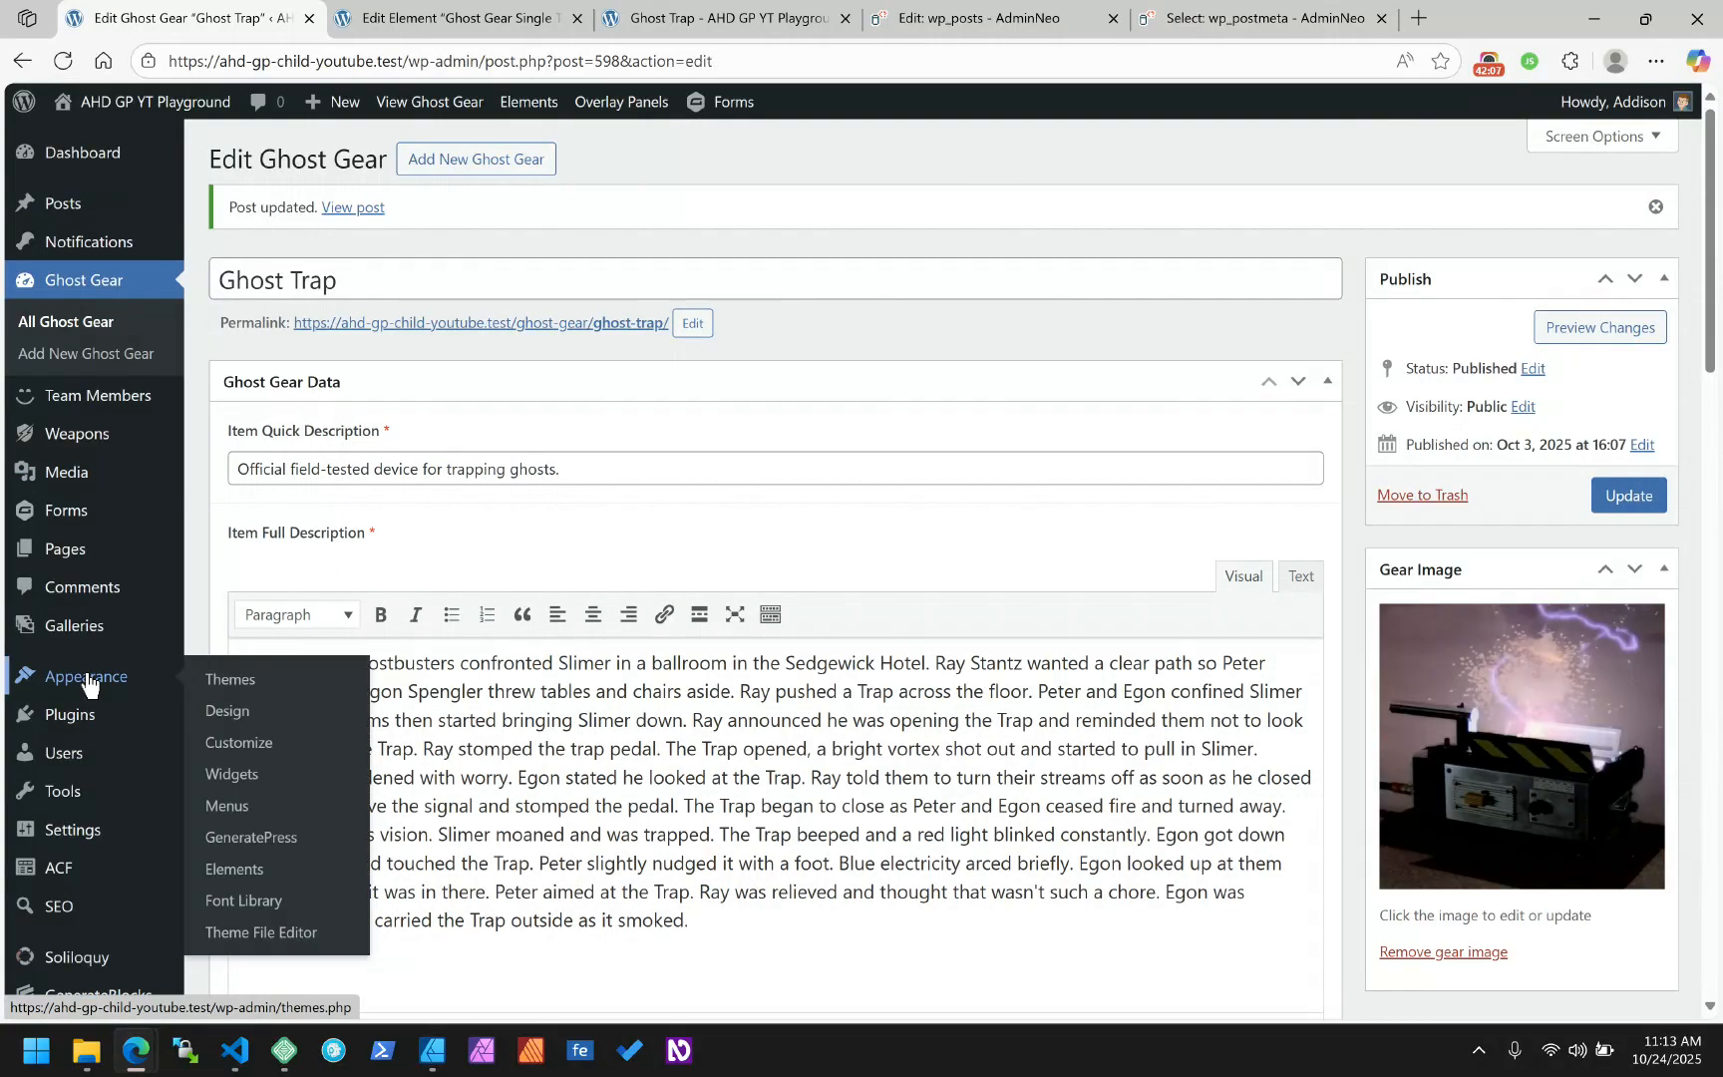
{"action": "mouse_move", "coordinate": [75, 872]}
{"action": "left_click", "coordinate": [272, 797]}
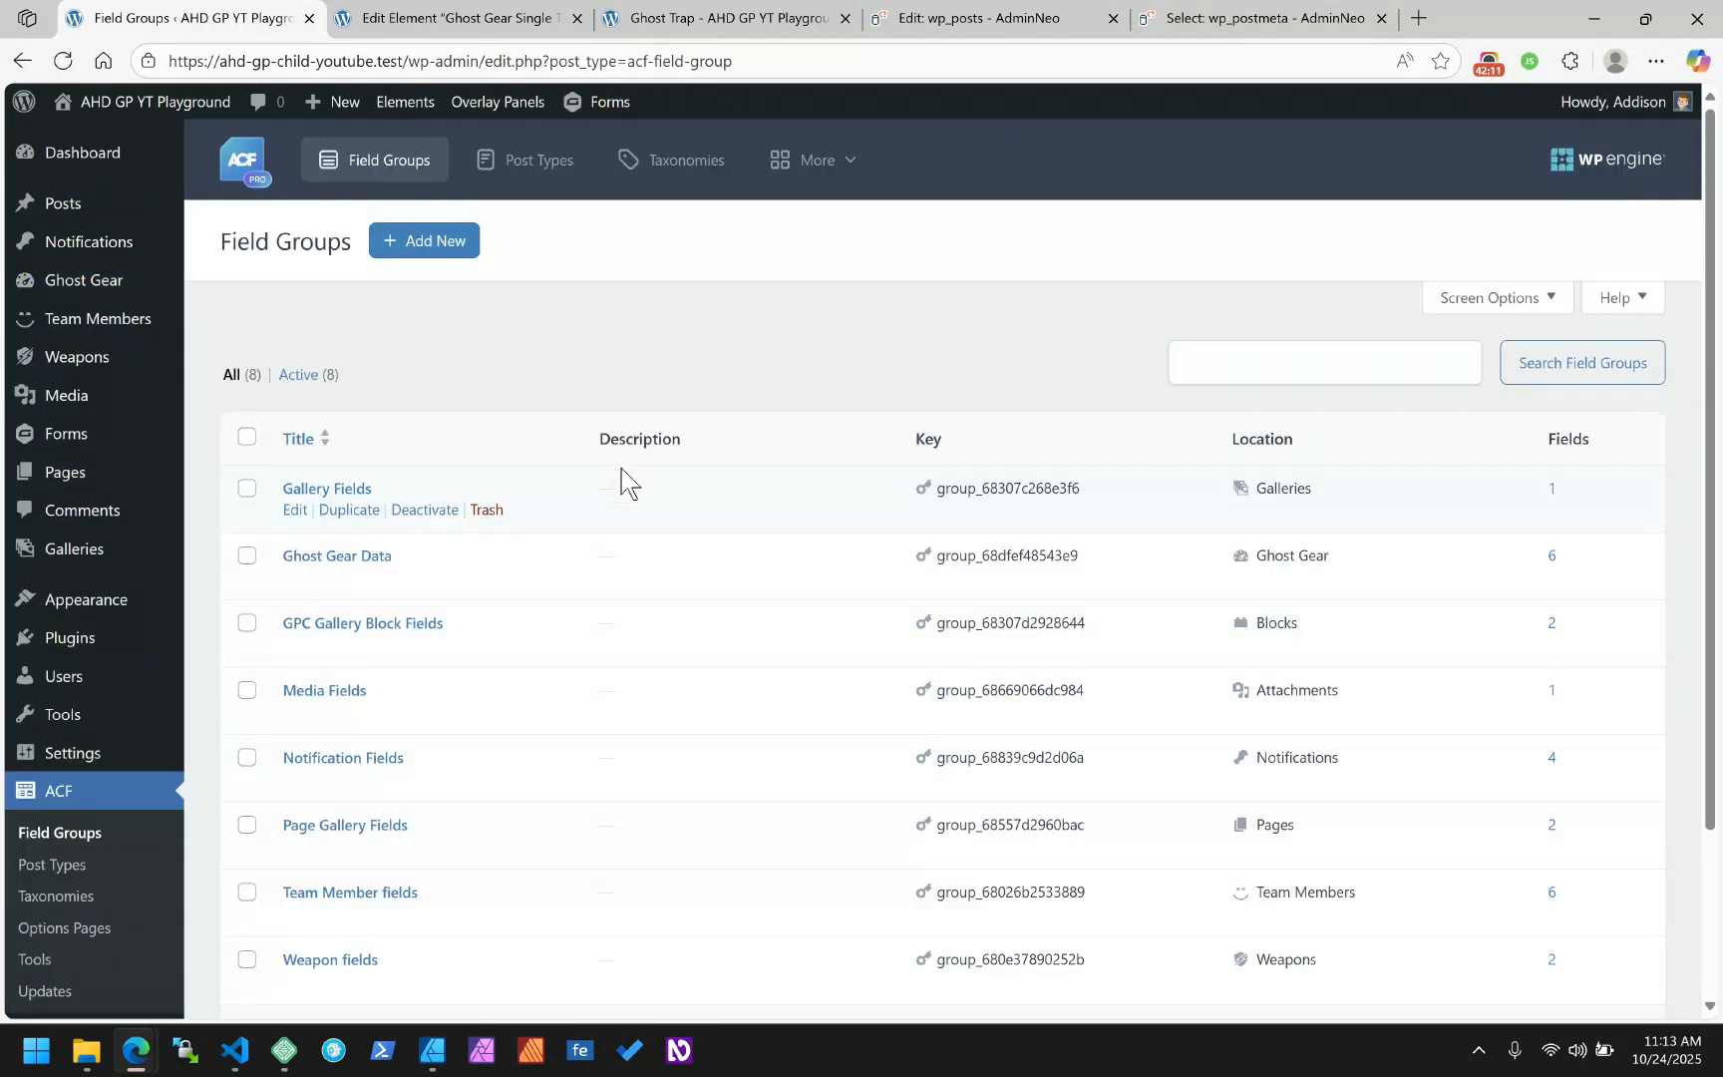
{"action": "scroll", "coordinate": [615, 481], "scroll_direction": "down", "scroll_amount": 1}
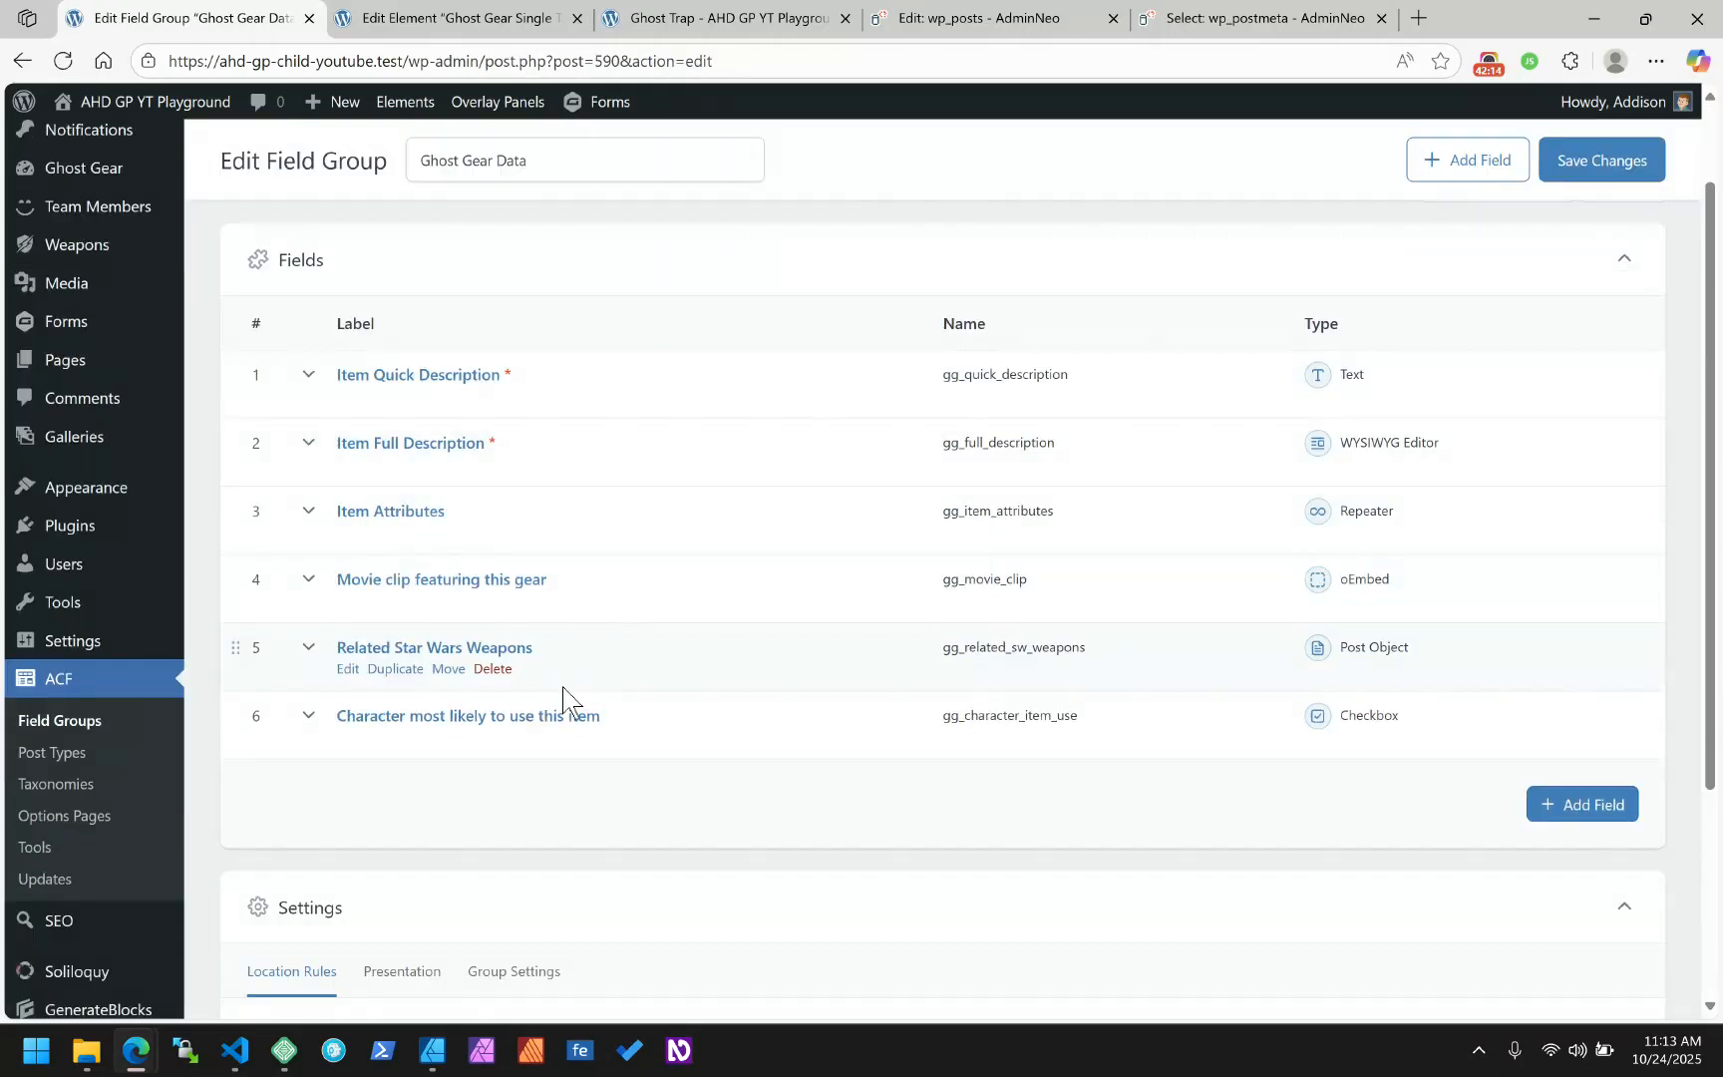
{"action": "left_click", "coordinate": [417, 719]}
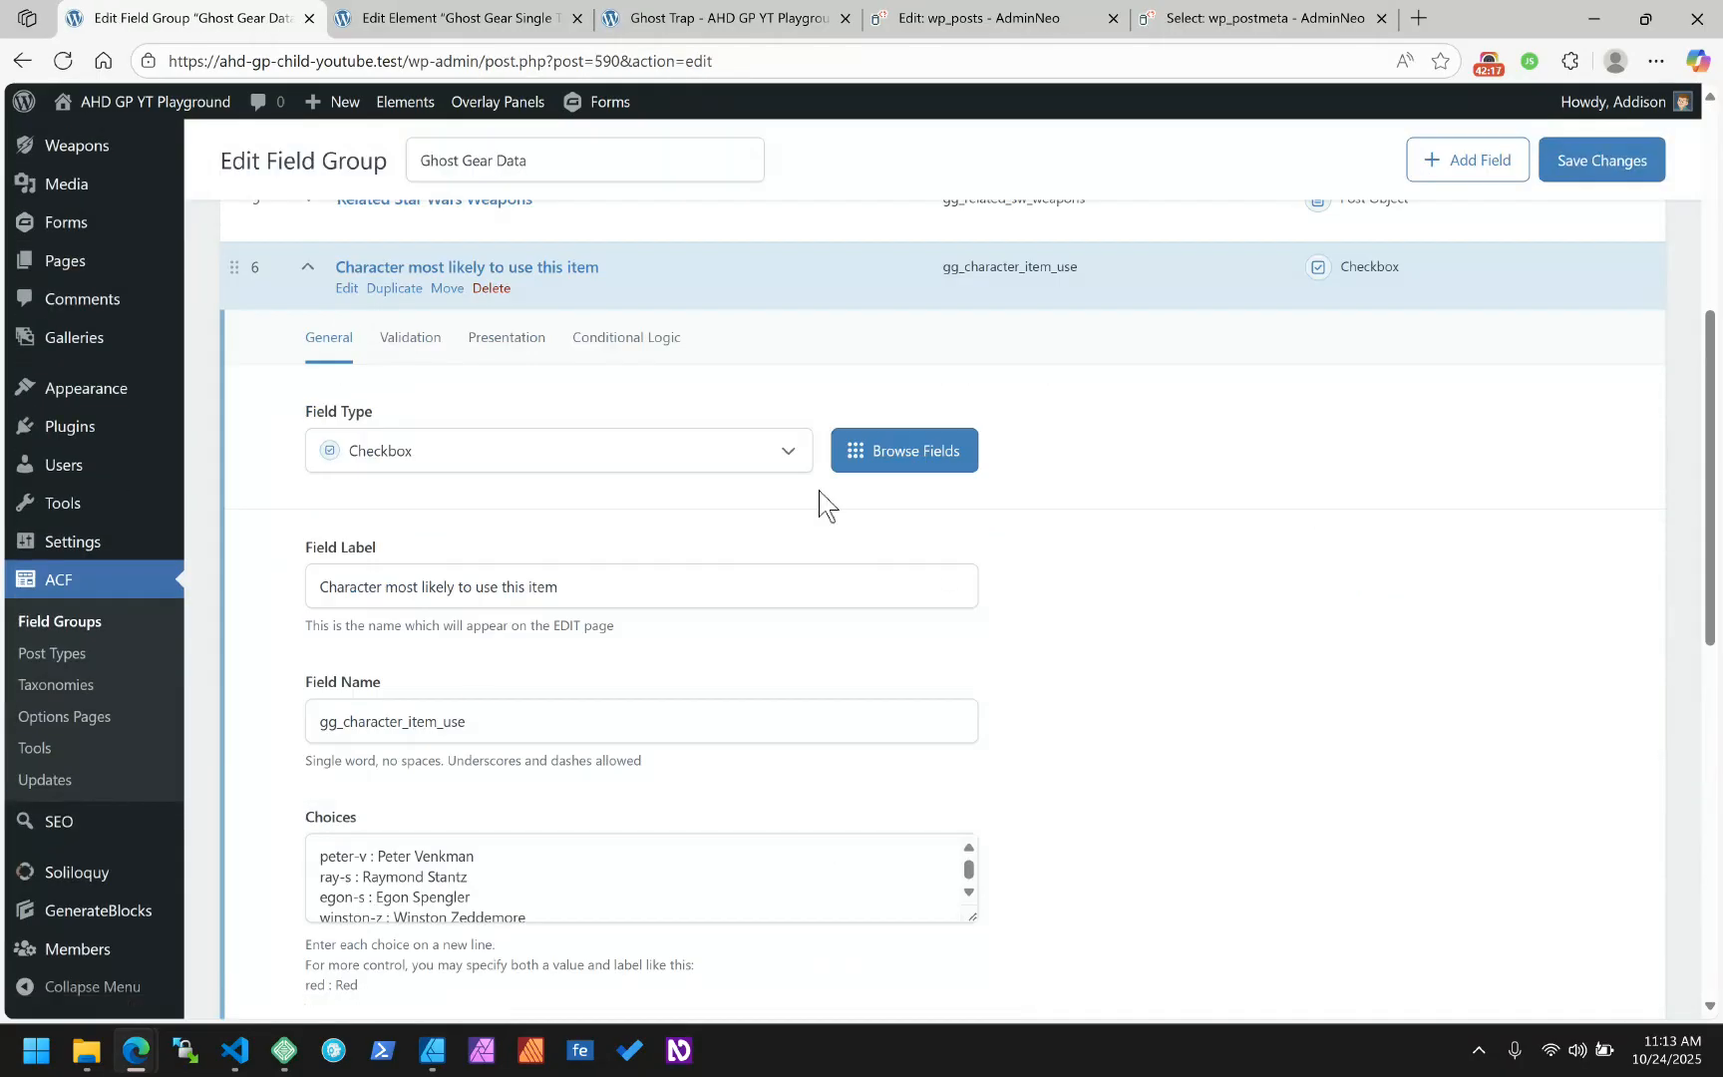
{"action": "left_click", "coordinate": [933, 461]}
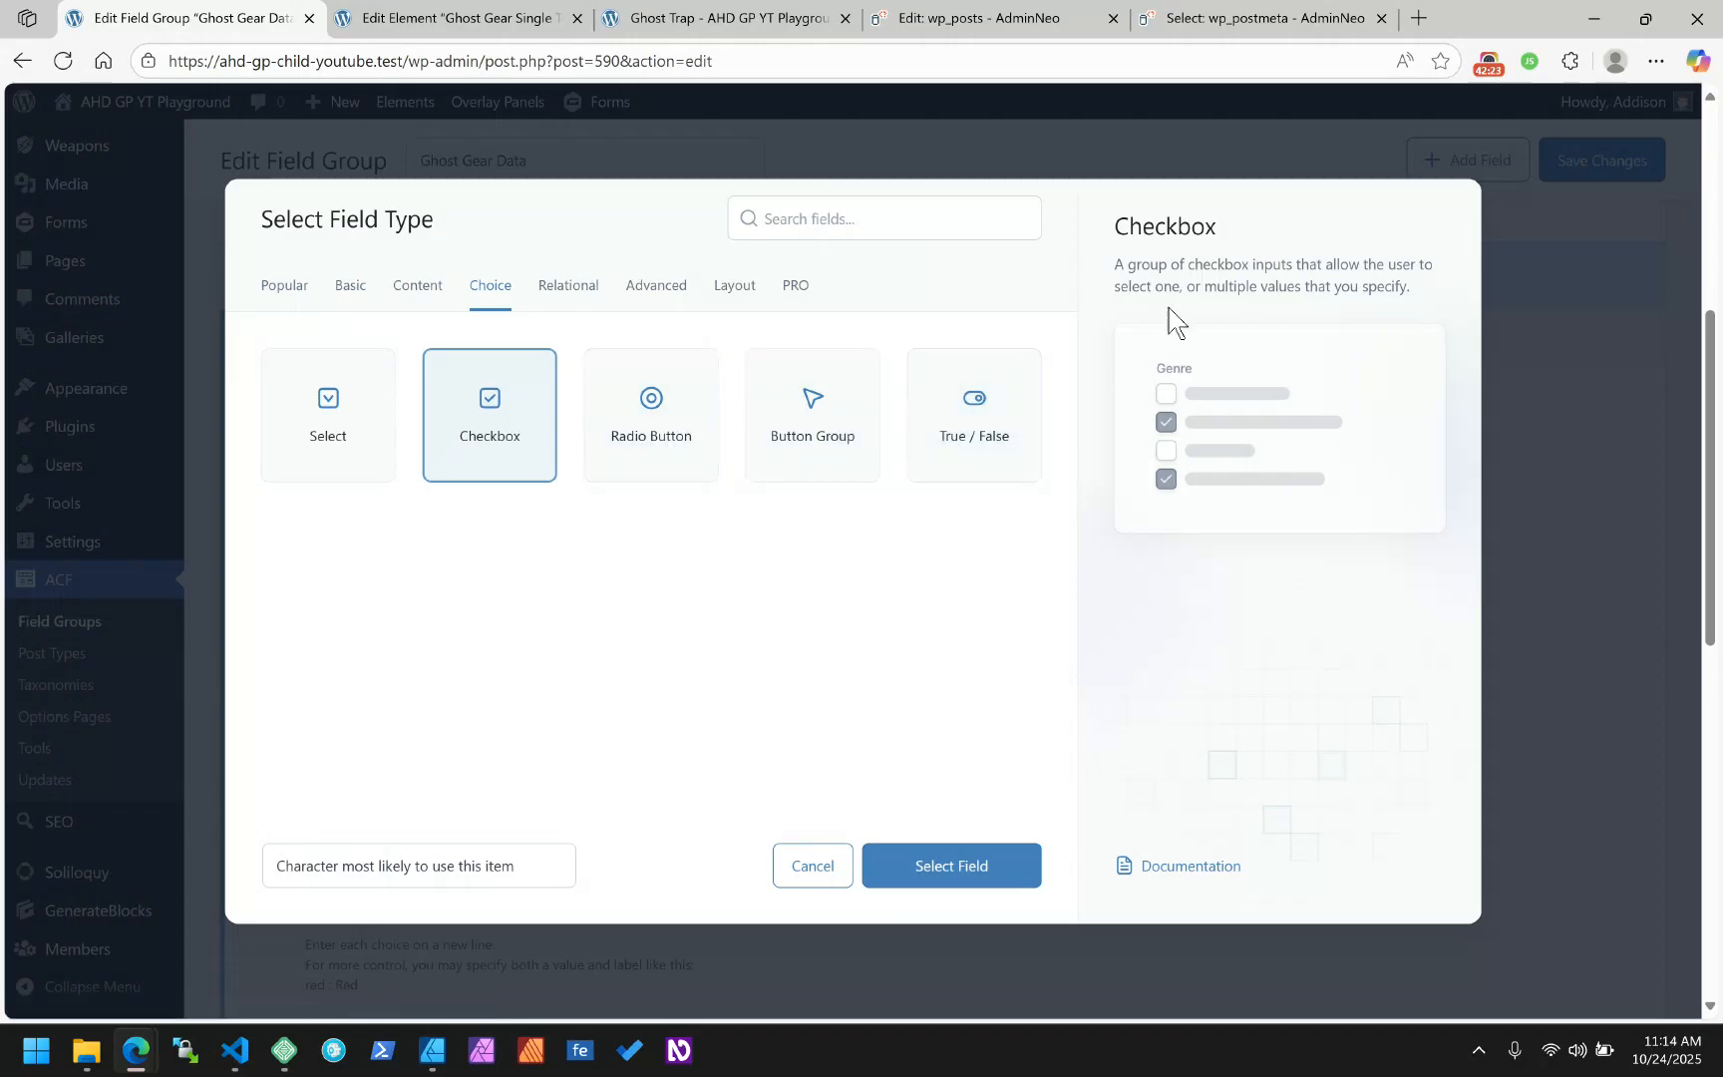
{"action": "left_click", "coordinate": [812, 865]}
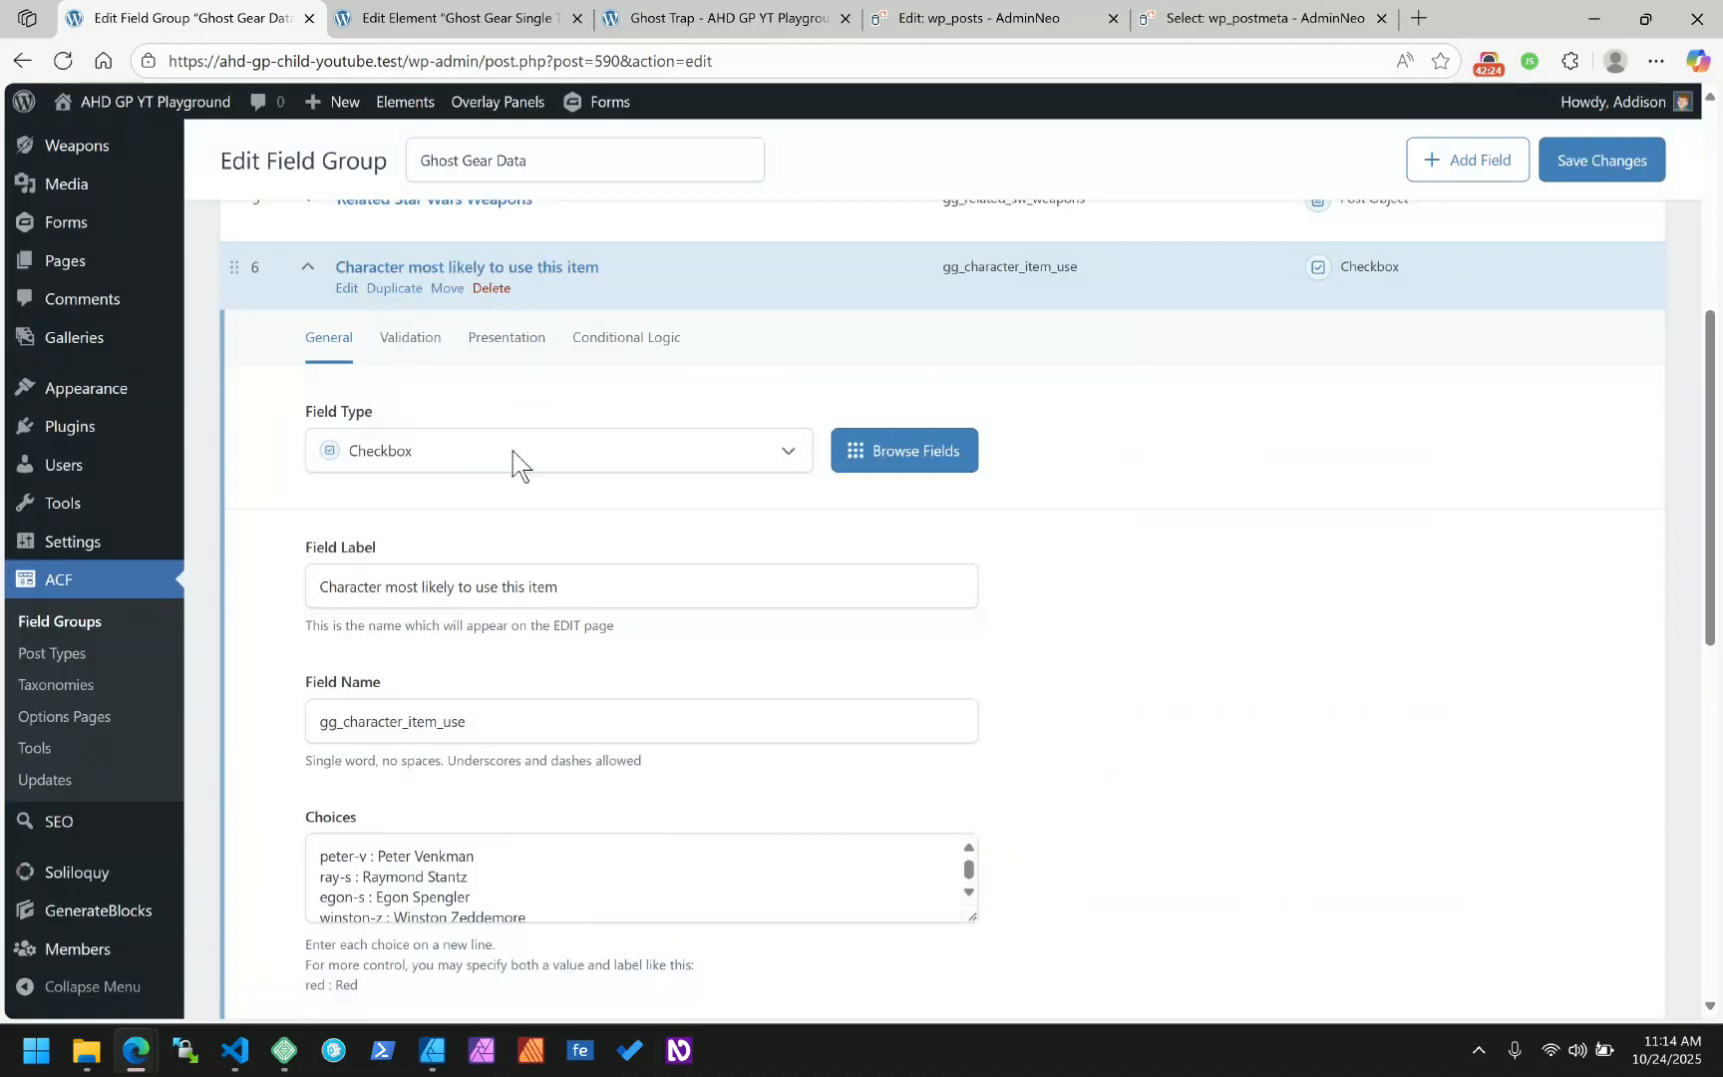
Change the field type to Radio Button, carry over the existing four character choices, and set the return value to Both (Array)
{"action": "scroll", "coordinate": [516, 461], "scroll_direction": "down", "scroll_amount": 1}
{"action": "left_click", "coordinate": [379, 761]}
{"action": "key", "text": "ctrl+a"}
{"action": "key", "text": "ctrl+c"}
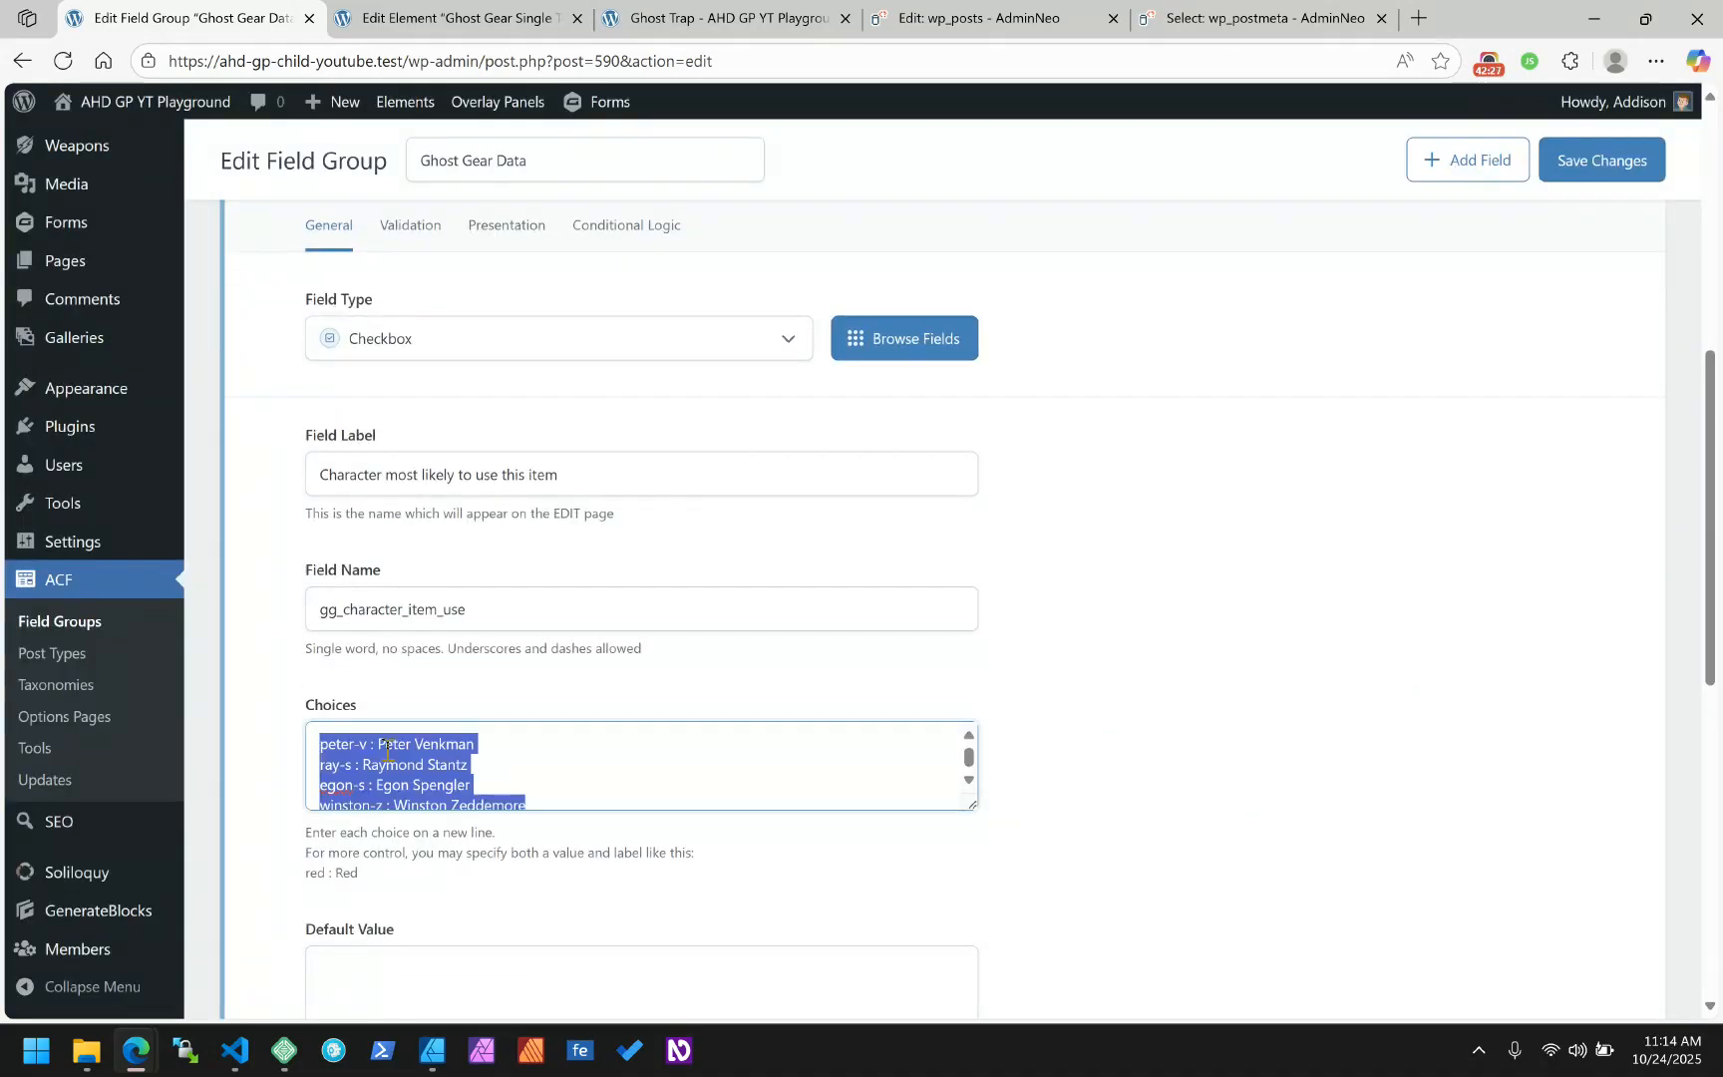
{"action": "left_click", "coordinate": [476, 339]}
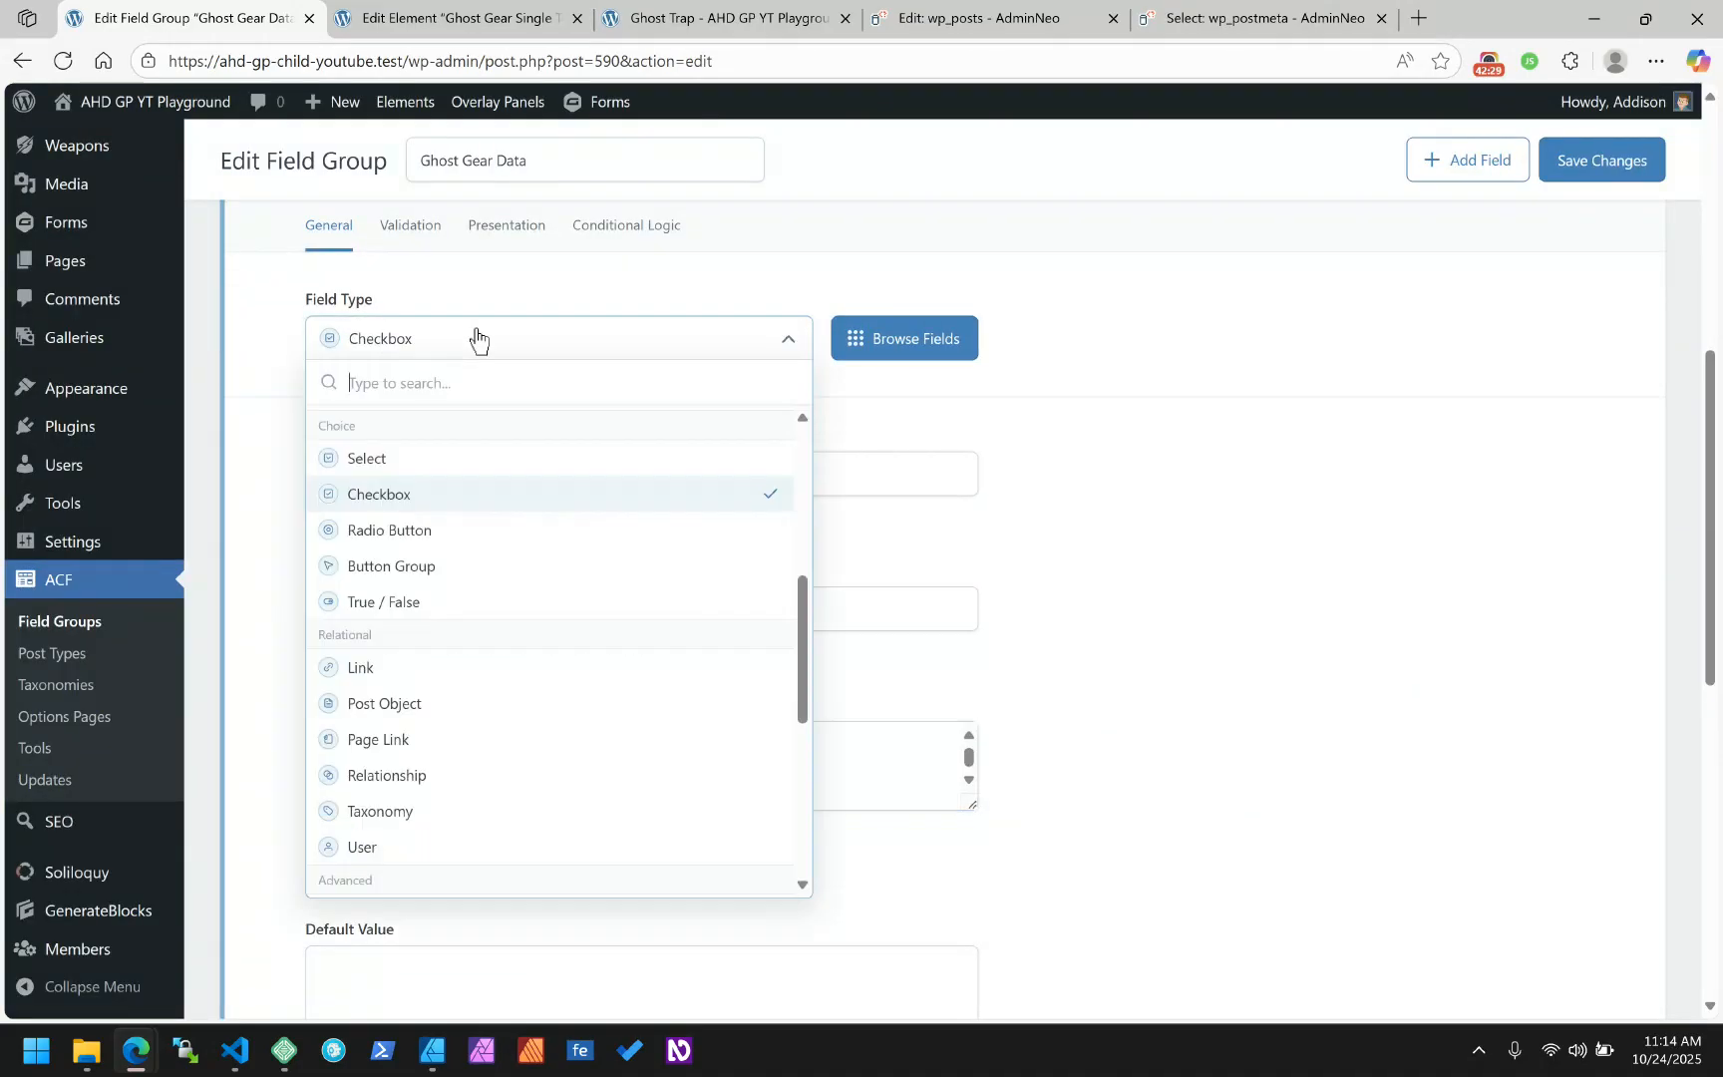
{"action": "left_click", "coordinate": [430, 539]}
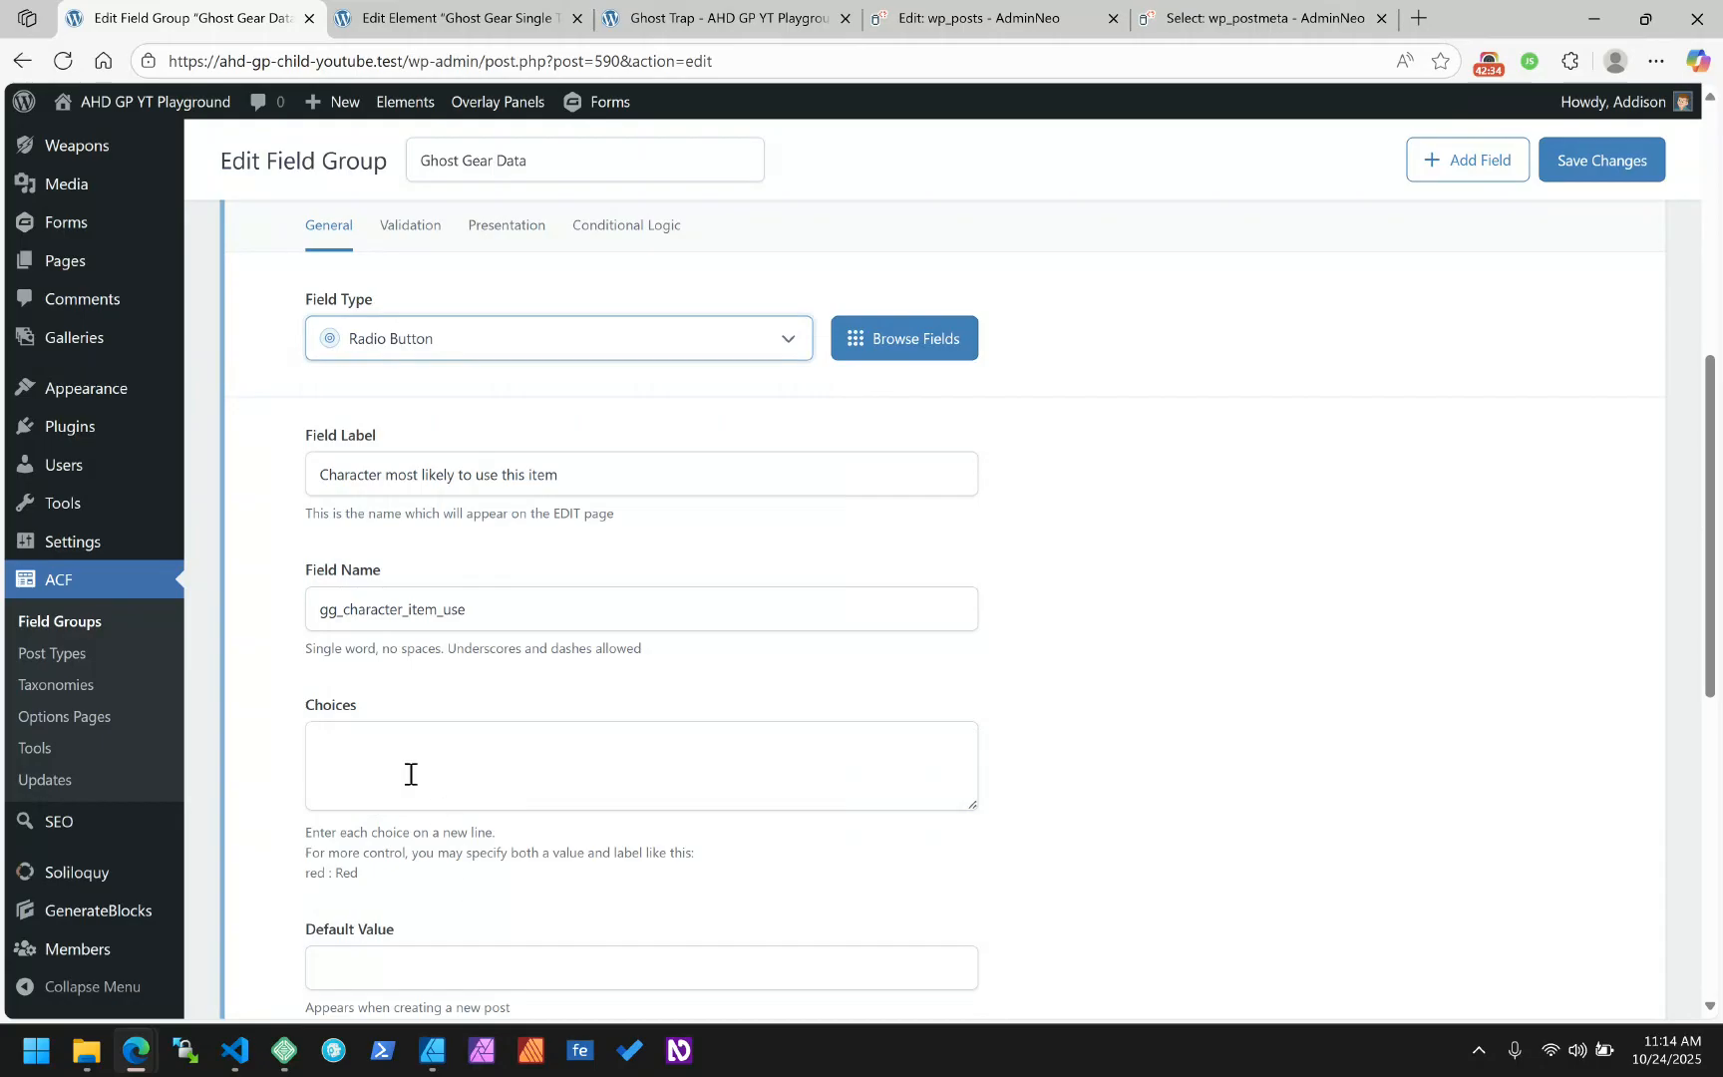
{"action": "left_click", "coordinate": [410, 773]}
{"action": "key", "text": "ctrl+v"}
{"action": "scroll", "coordinate": [1122, 667], "scroll_direction": "down", "scroll_amount": 2}
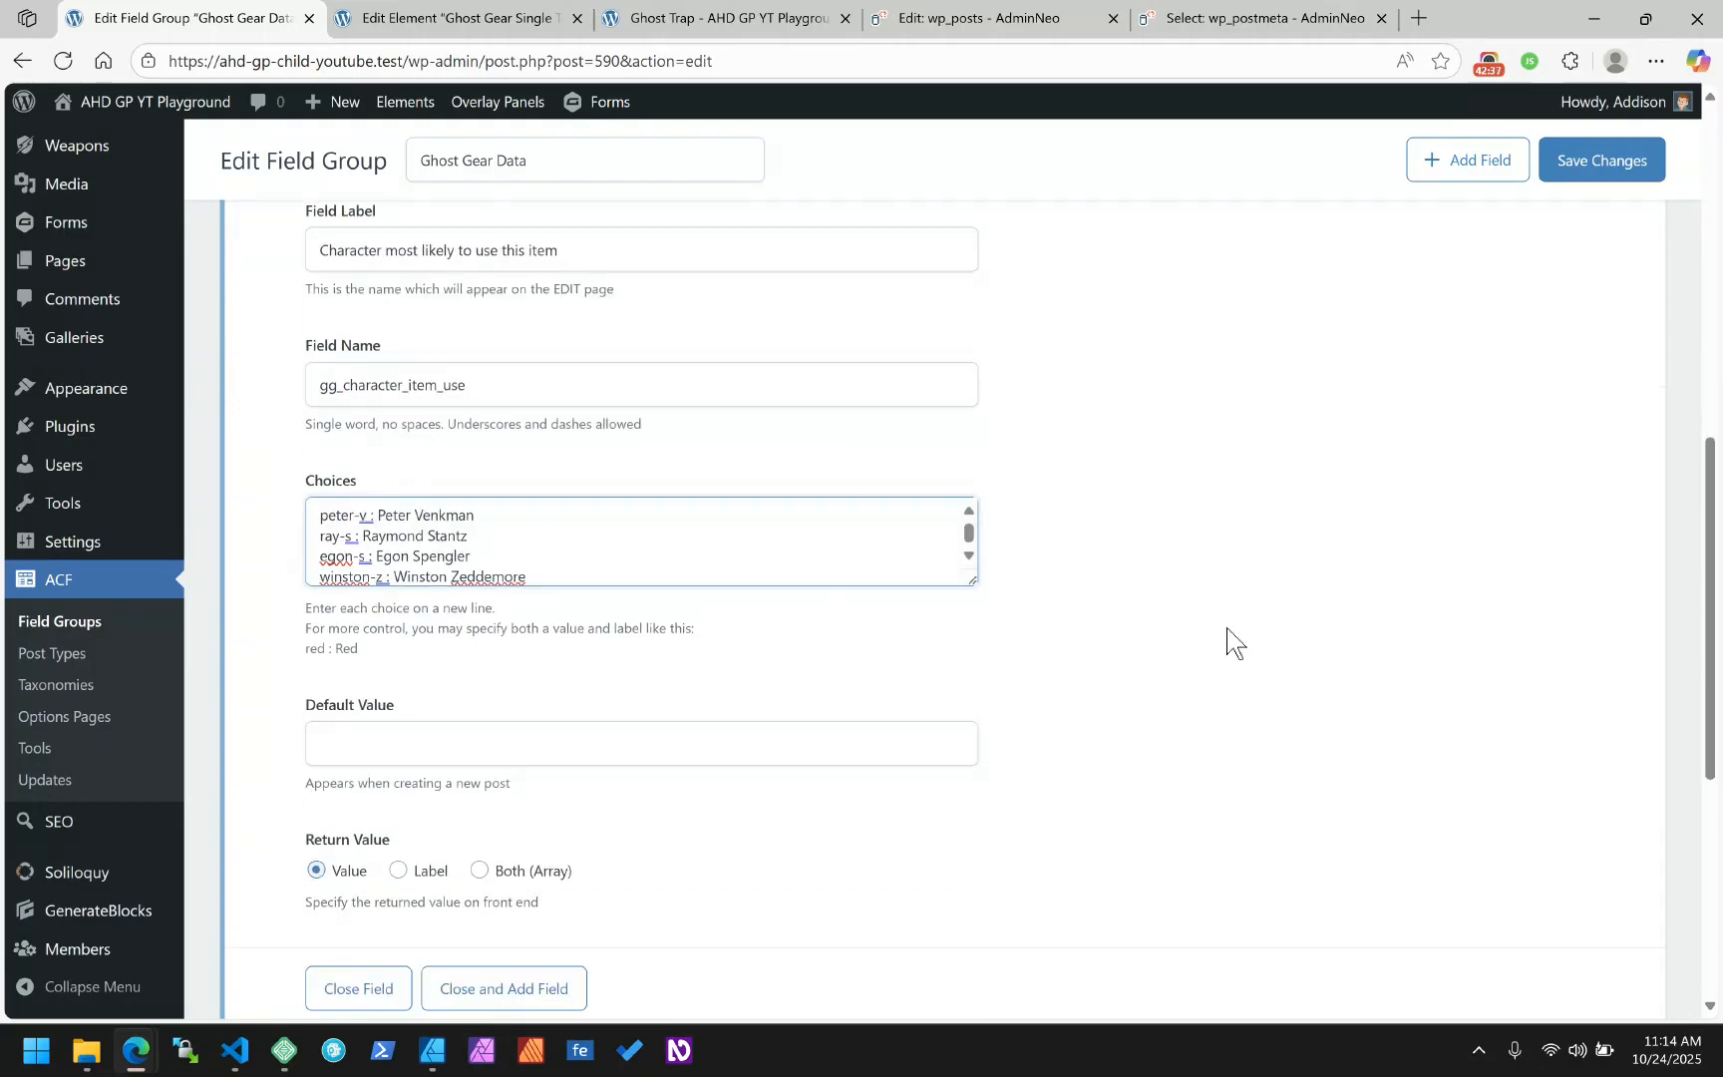
{"action": "left_click", "coordinate": [531, 870]}
Enable Allow Null for the radio button field and save the Ghost Gear Data field group
{"action": "scroll", "coordinate": [766, 601], "scroll_direction": "up", "scroll_amount": 3}
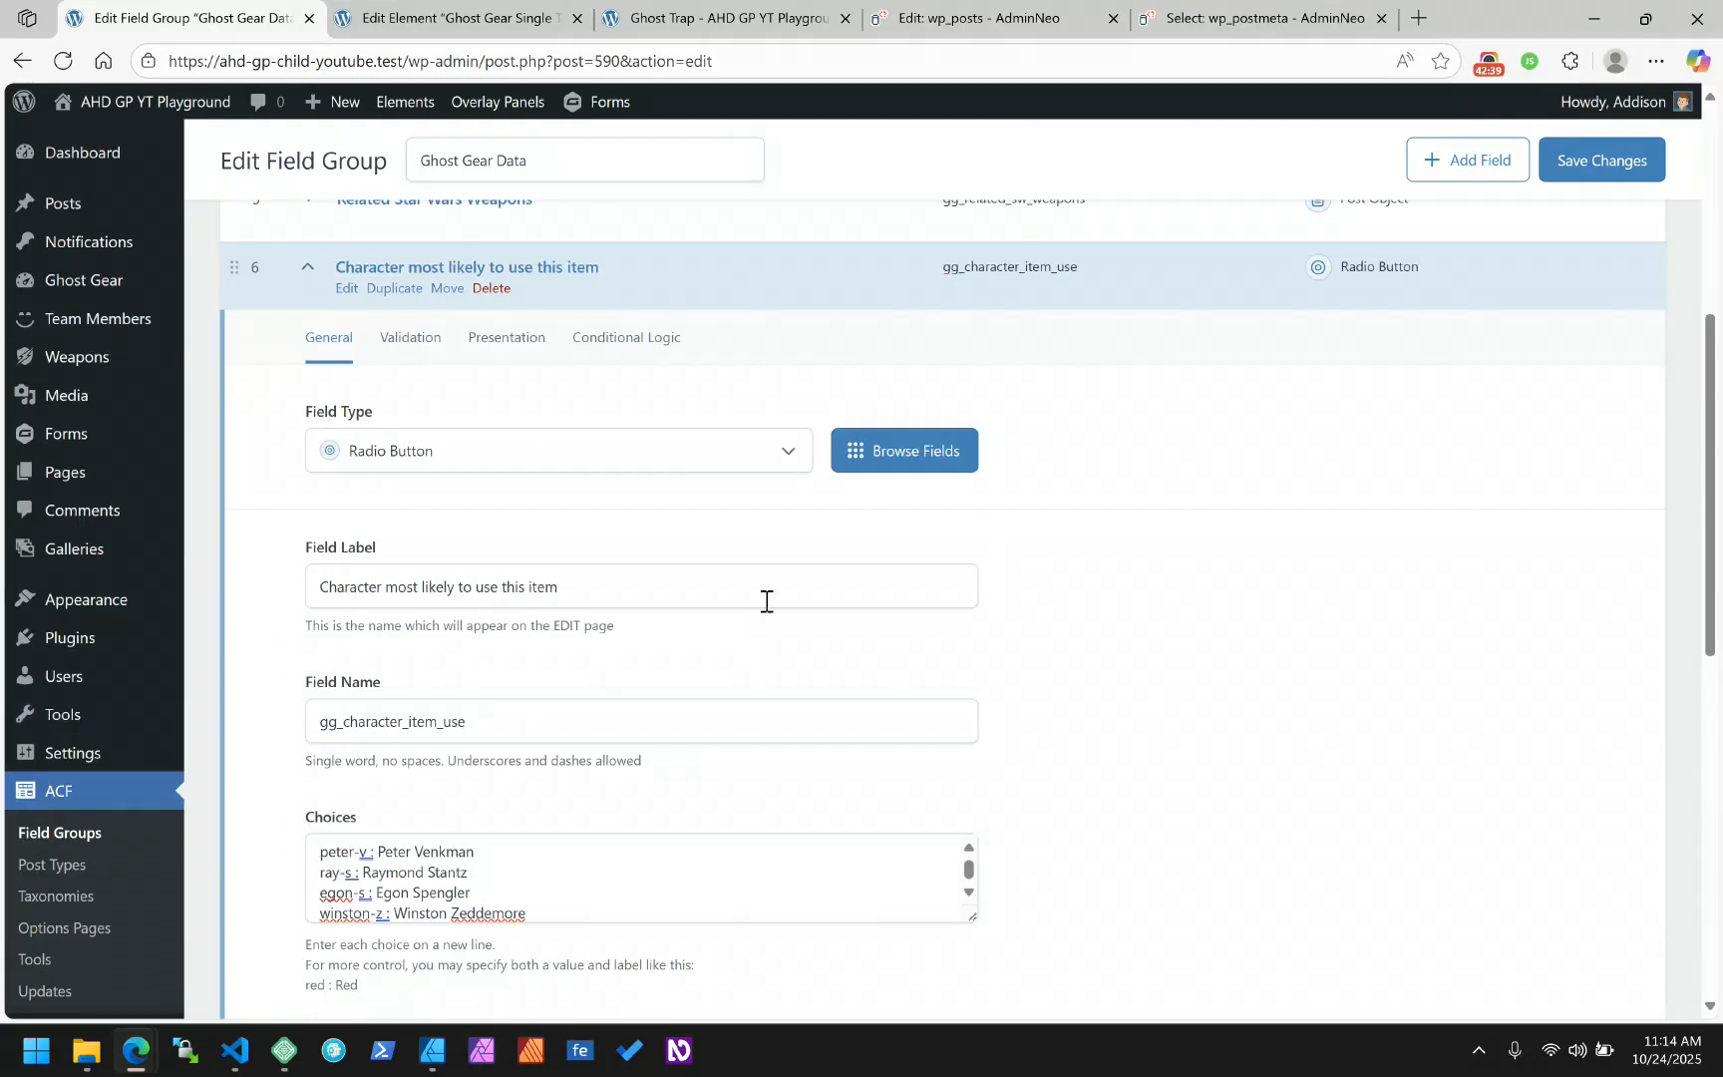
{"action": "left_click", "coordinate": [410, 344]}
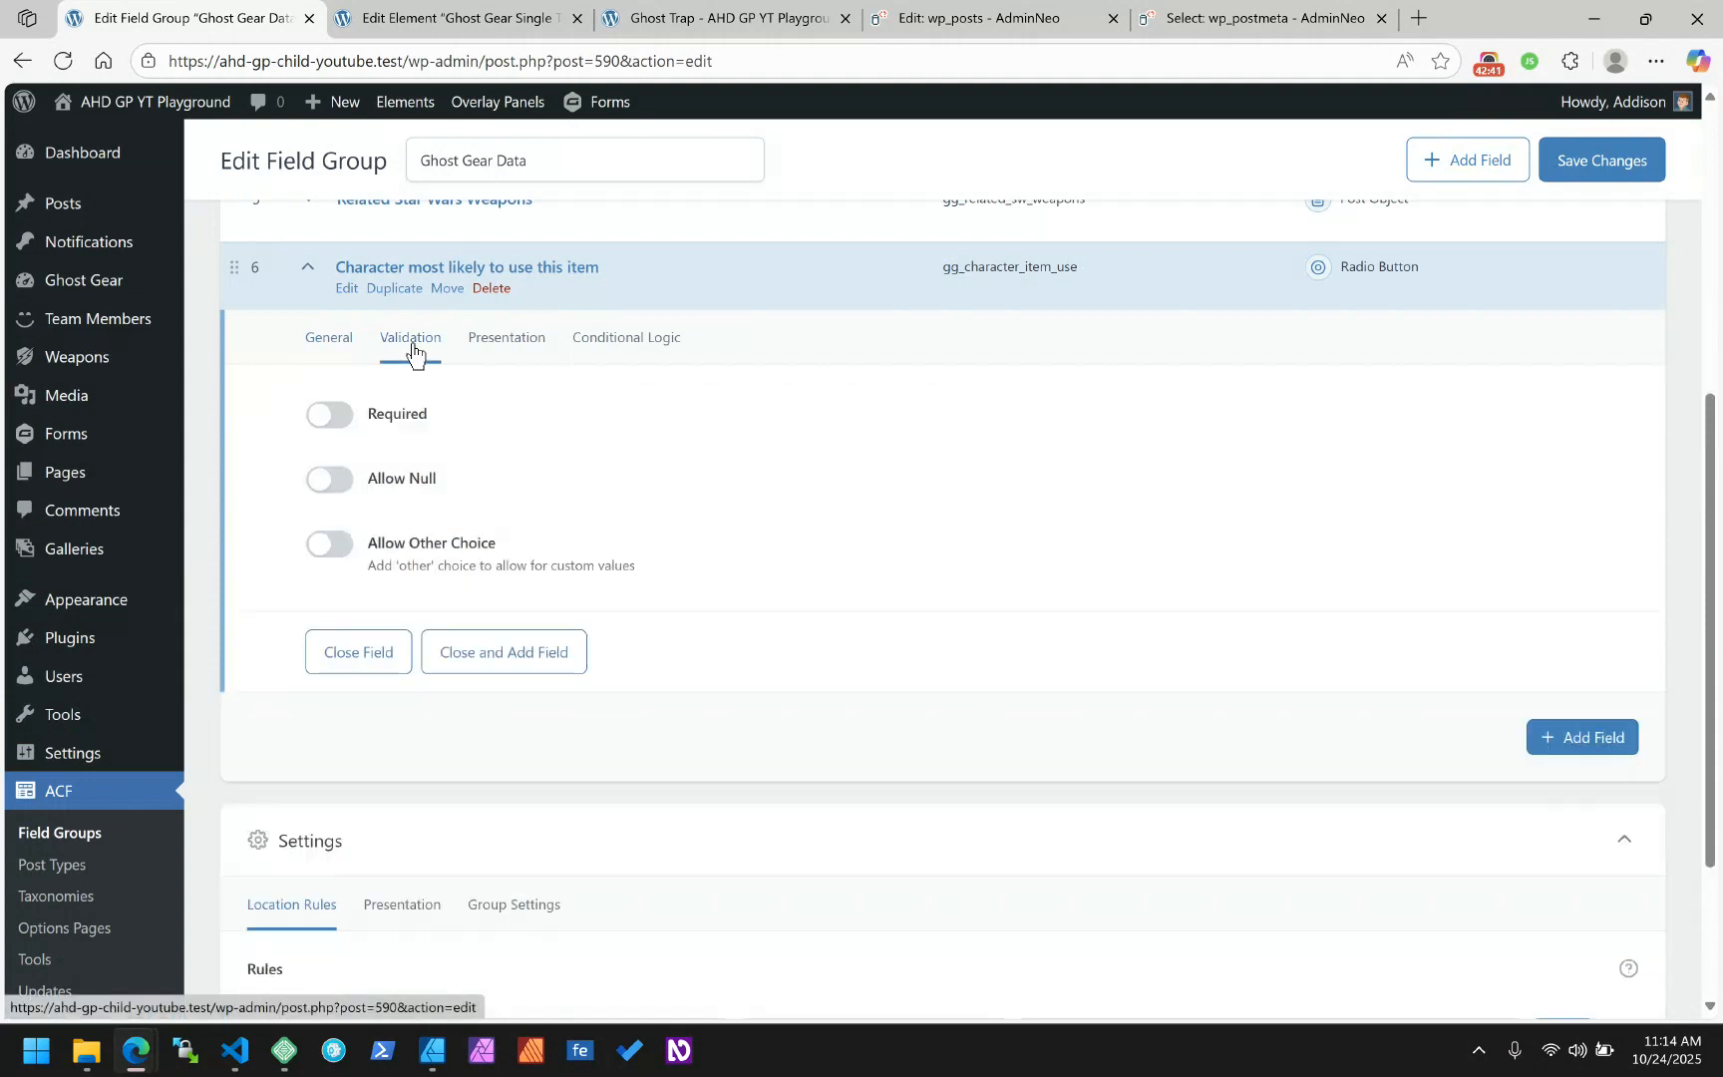
{"action": "left_click", "coordinate": [401, 480]}
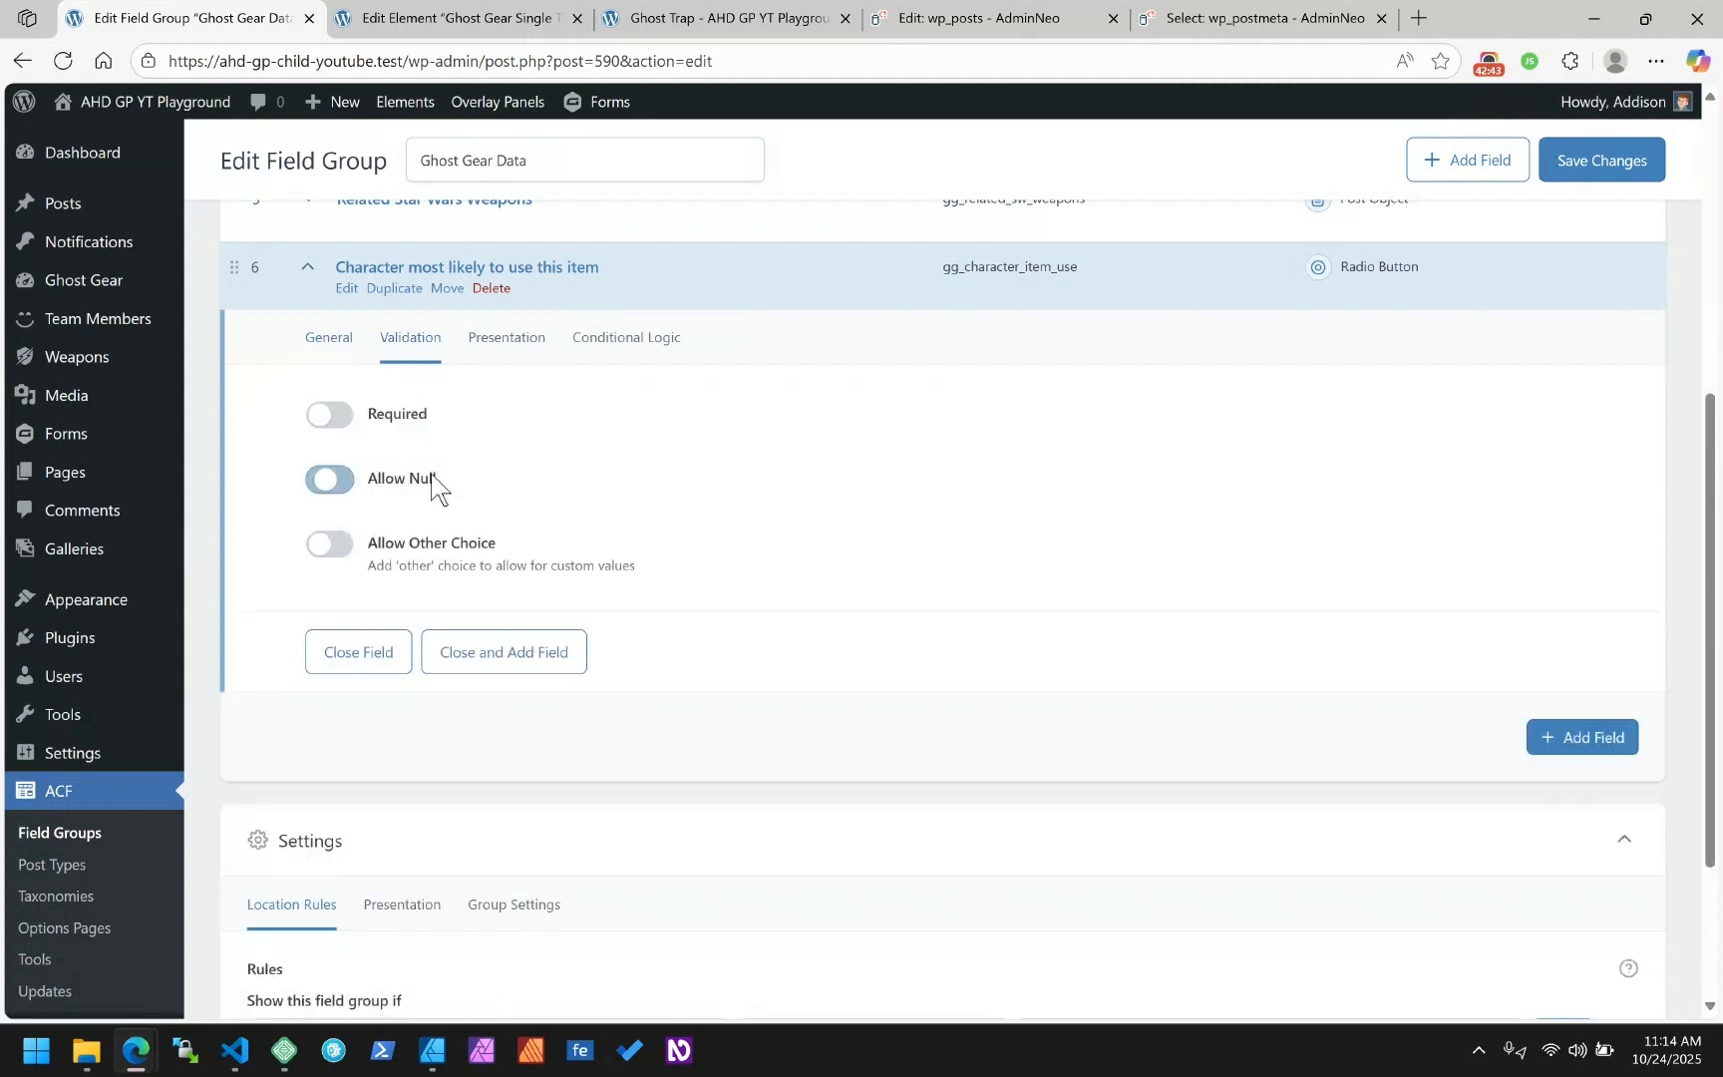
{"action": "left_click", "coordinate": [519, 349]}
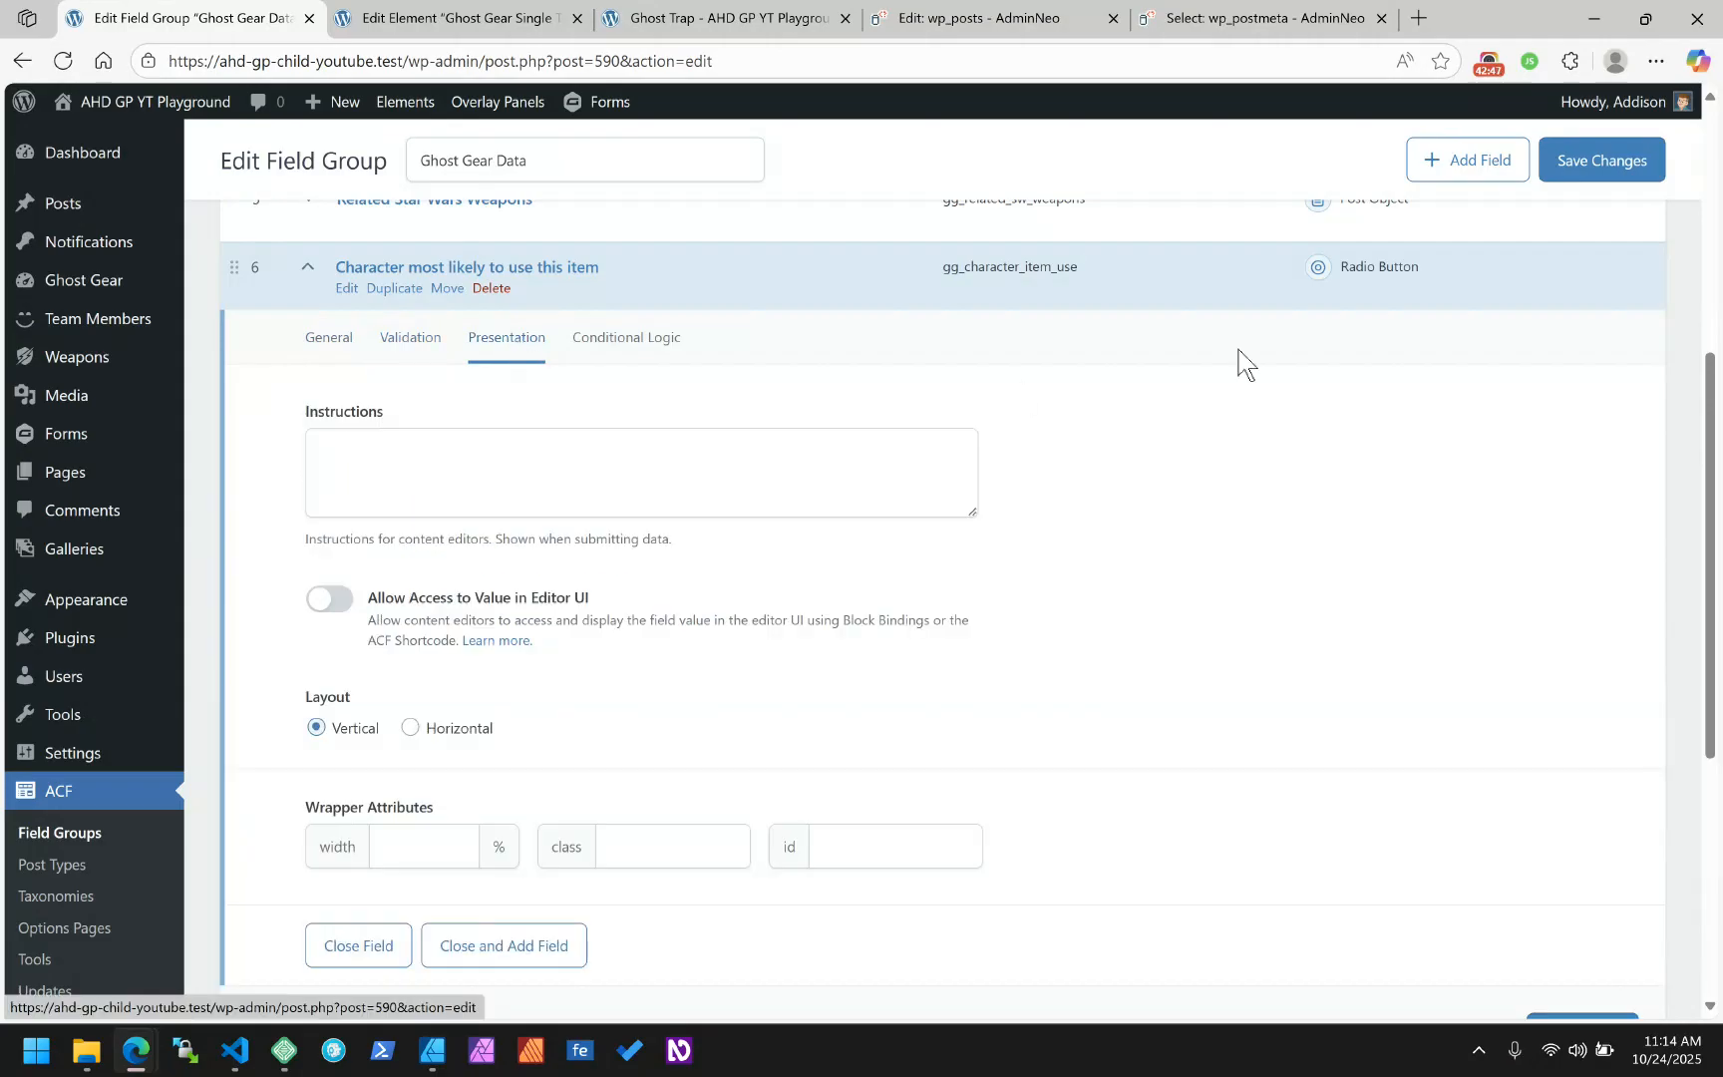
{"action": "left_click", "coordinate": [1600, 174]}
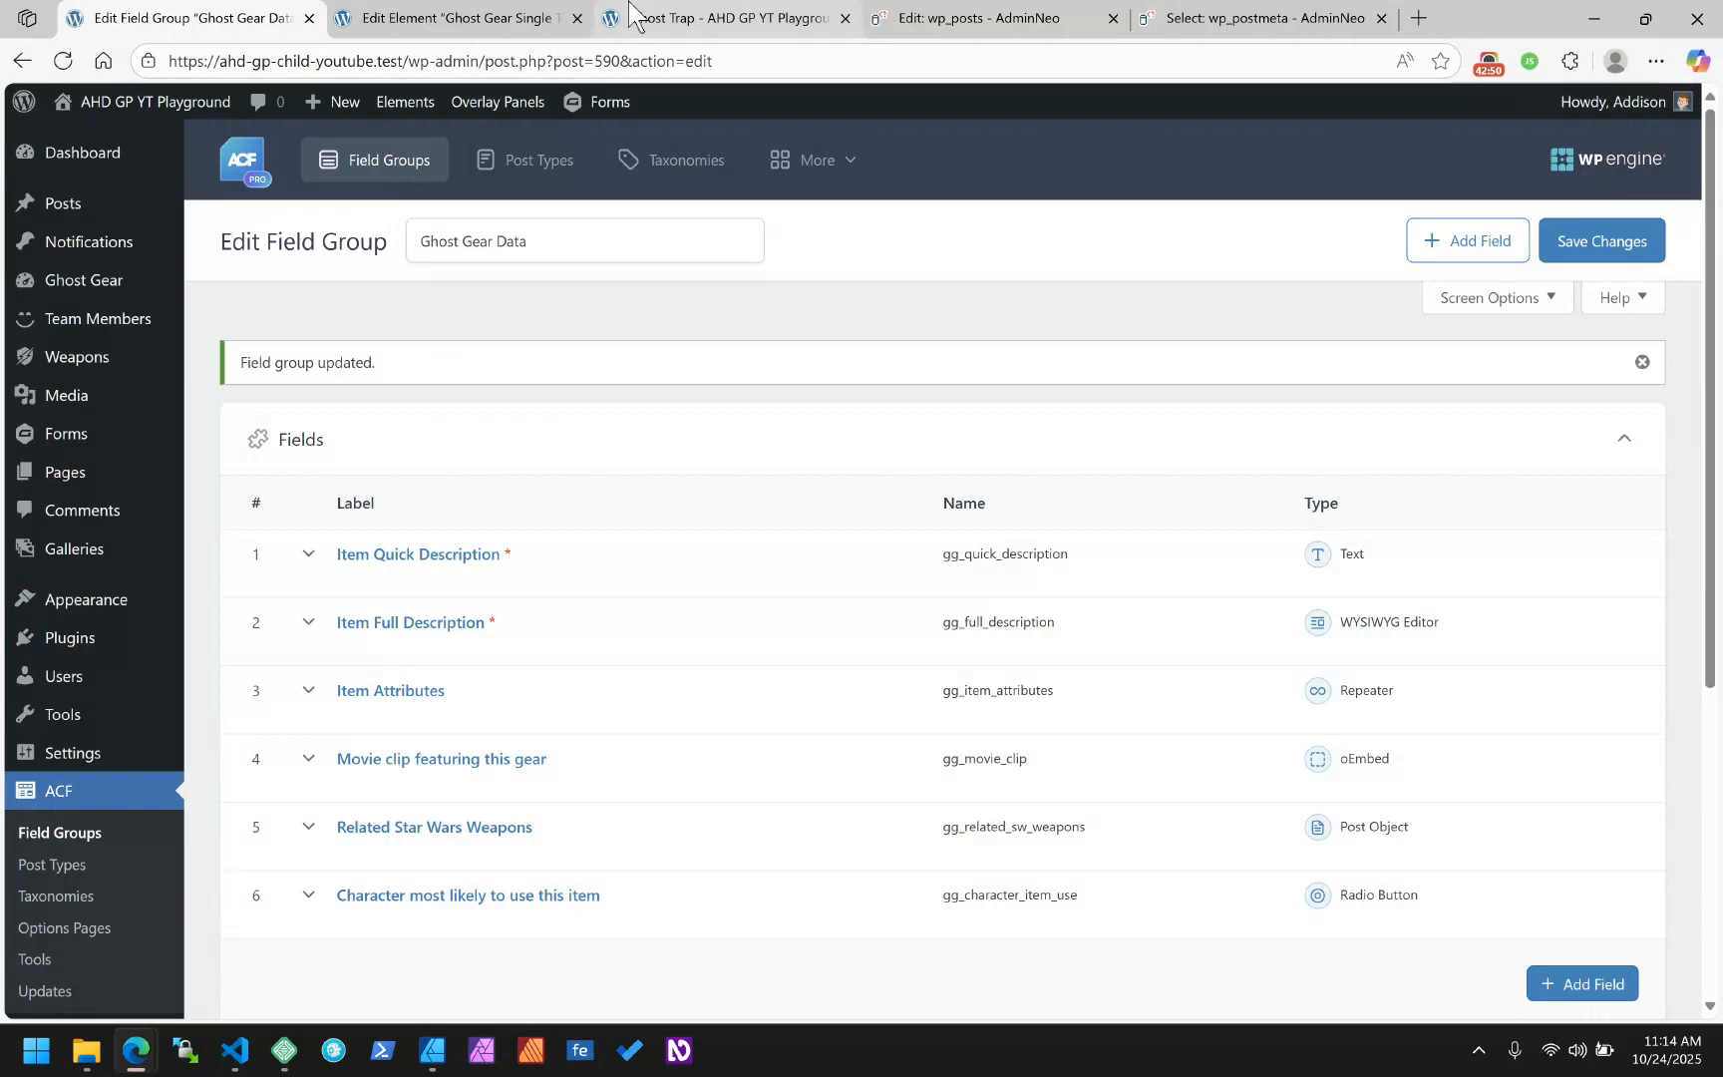
Reload the Ghost Trap page on the front end and compare the character list with the array output of the radio button field
{"action": "left_click", "coordinate": [678, 18]}
{"action": "left_click", "coordinate": [62, 62]}
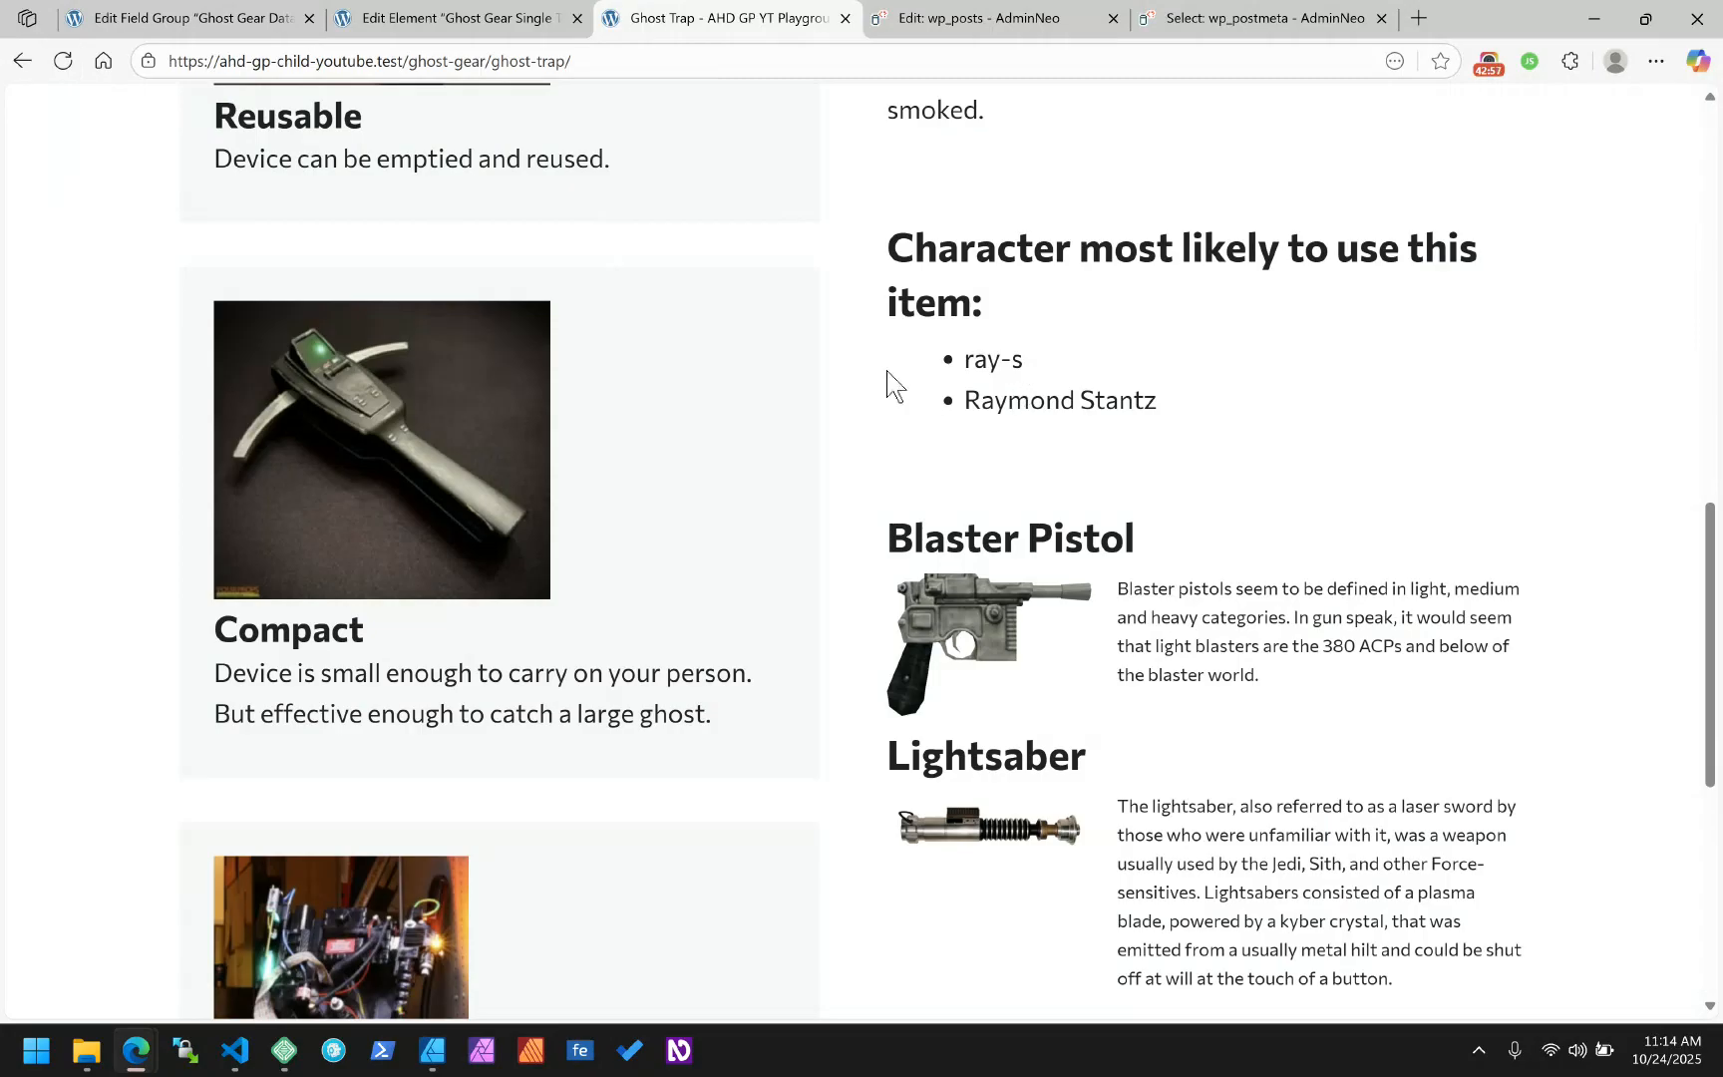
{"action": "scroll", "coordinate": [894, 352], "scroll_direction": "down", "scroll_amount": 5}
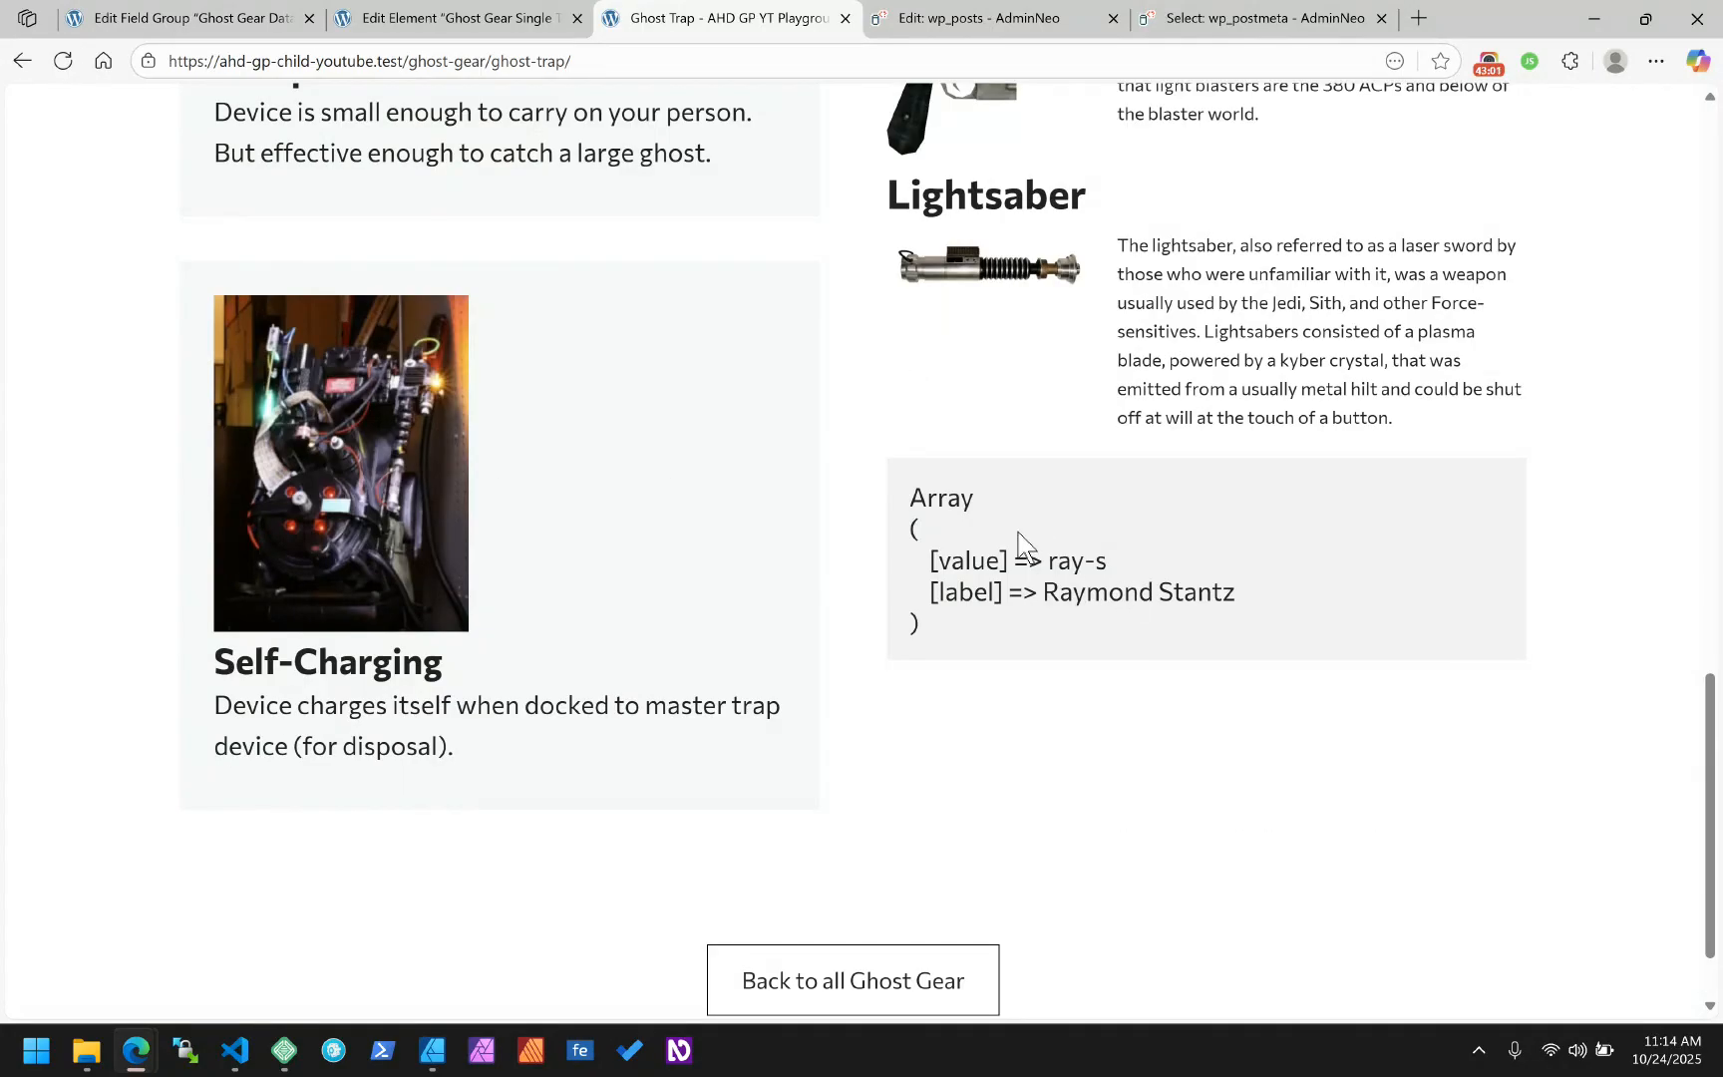
{"action": "scroll", "coordinate": [1018, 531], "scroll_direction": "up", "scroll_amount": 6}
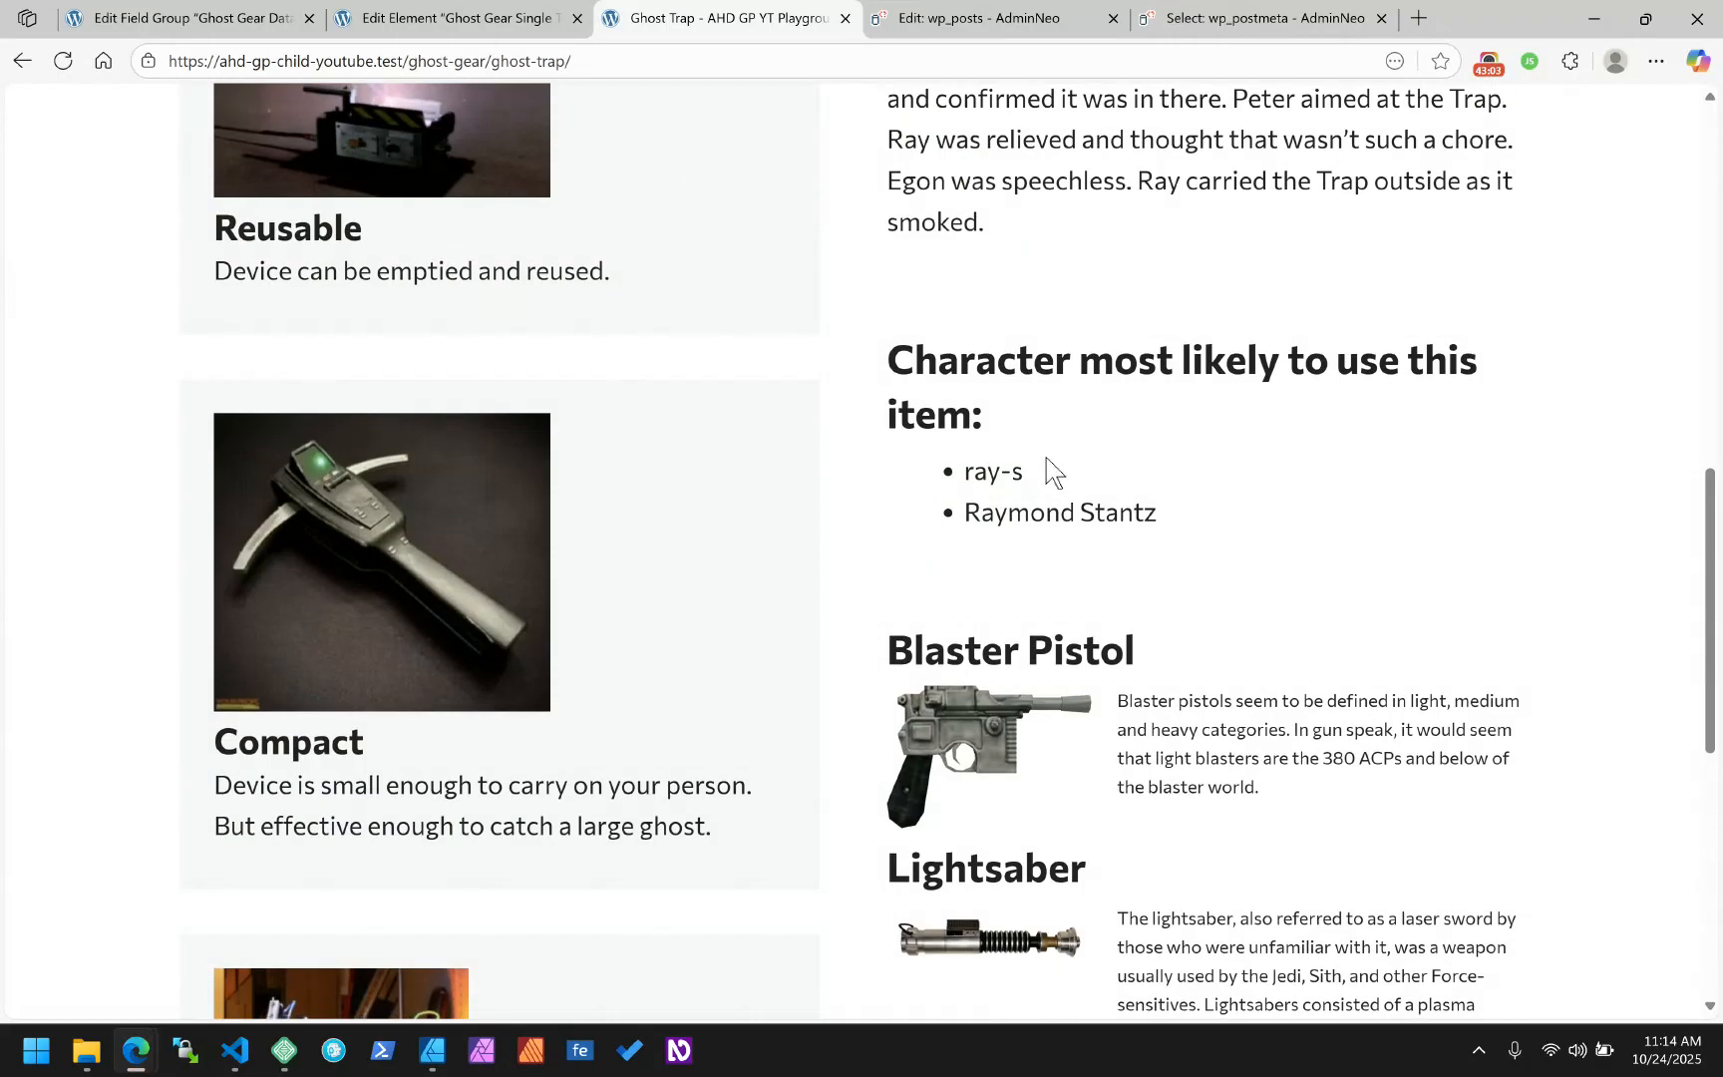
Inspect the character heading's dynamic class, recheck the array output, and return to the Ghost Gear Data field group
{"action": "right_click", "coordinate": [1041, 363]}
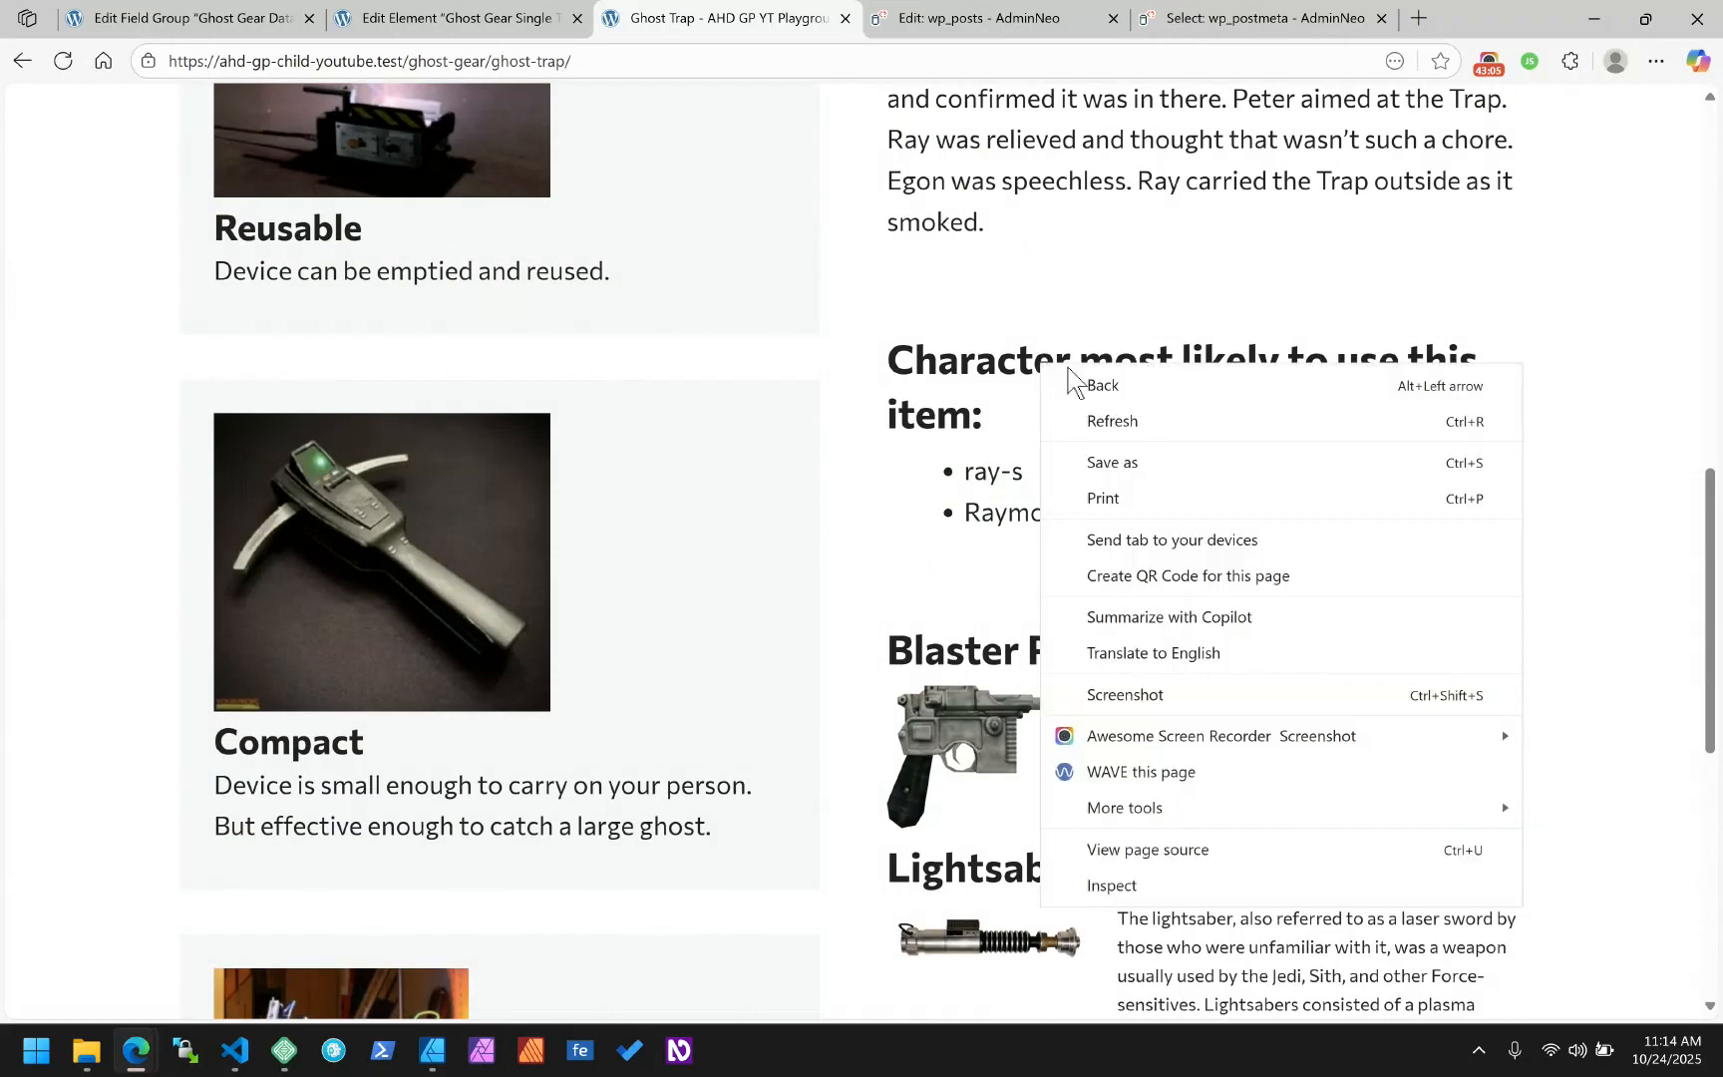
{"action": "left_click", "coordinate": [1214, 884]}
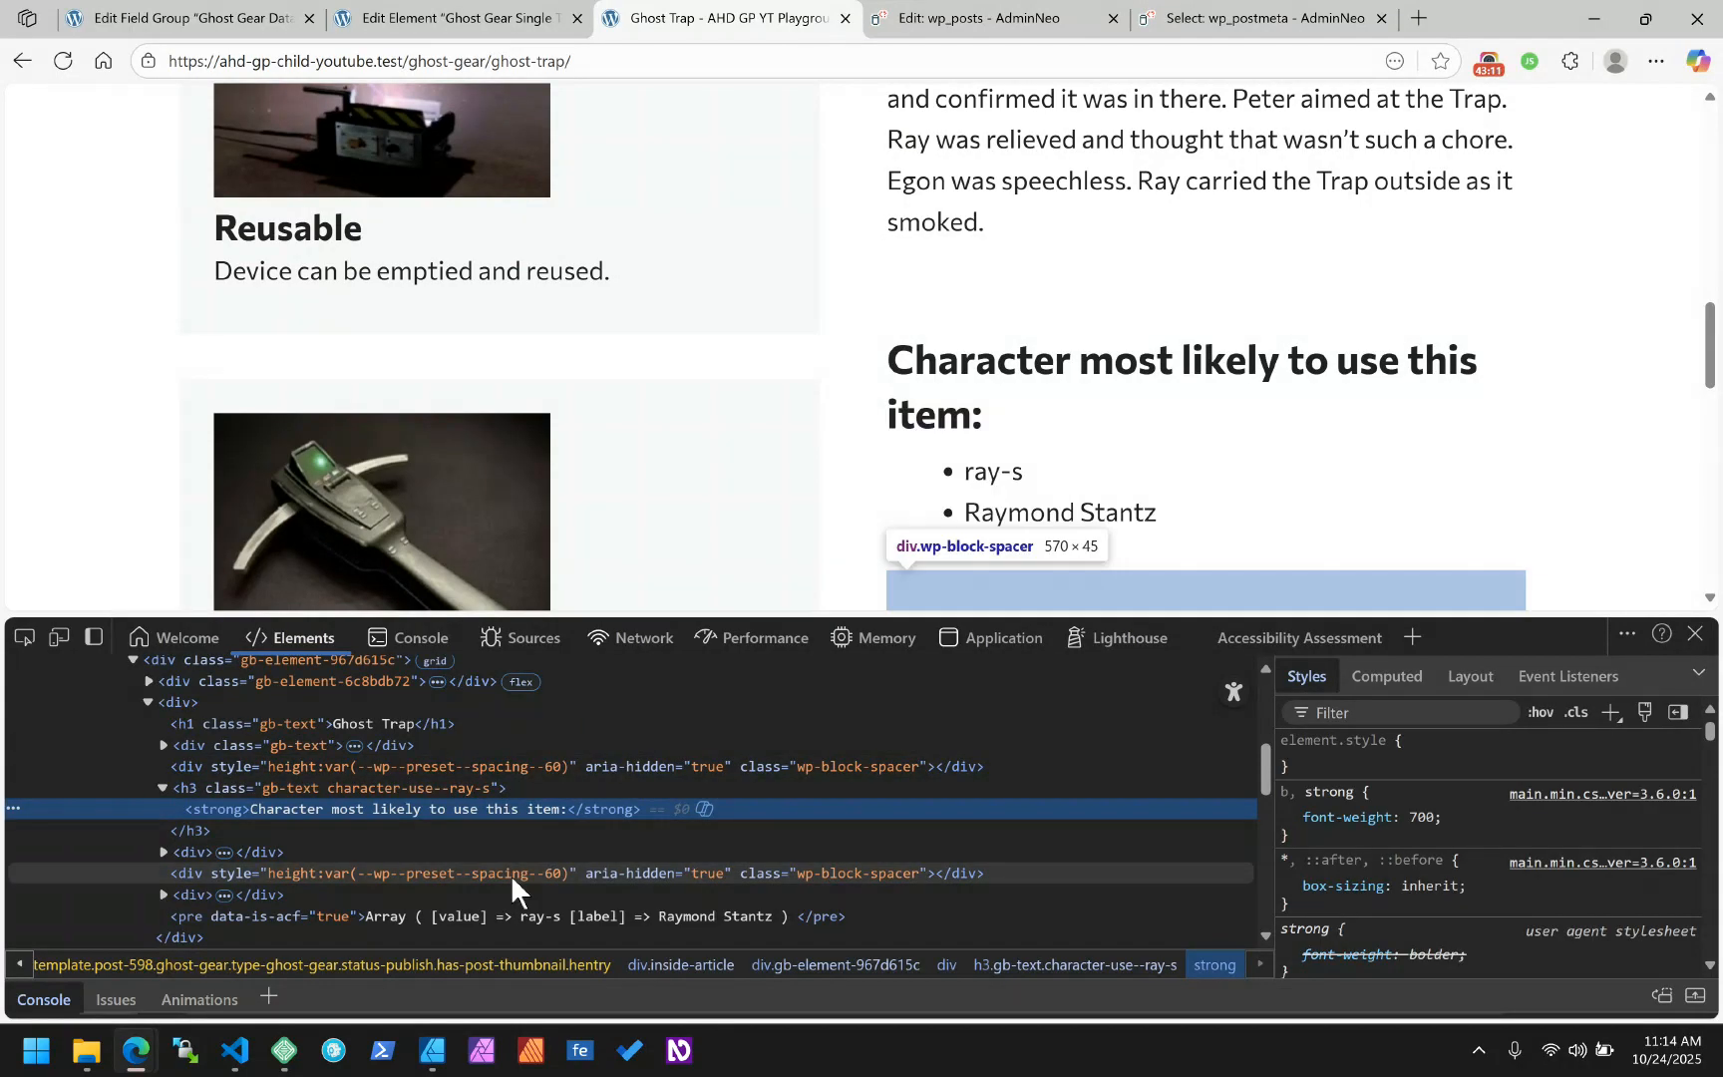
{"action": "left_click", "coordinate": [462, 788]}
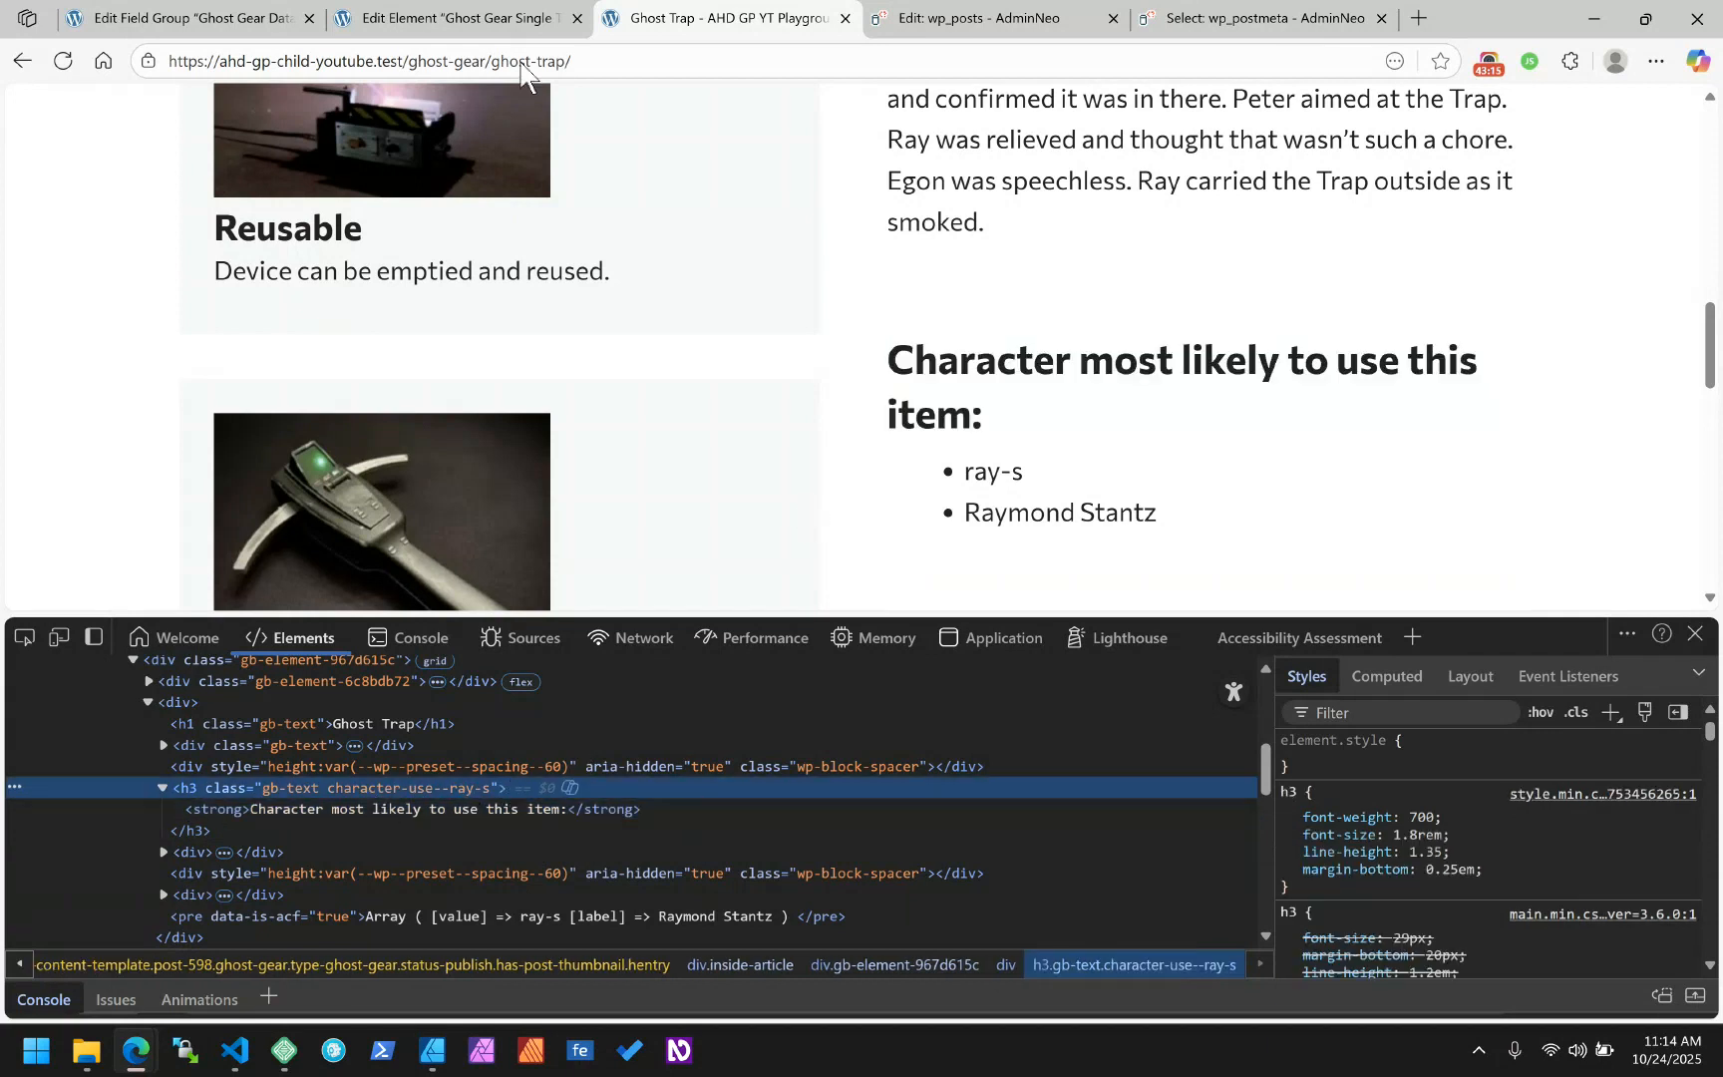
{"action": "scroll", "coordinate": [992, 230], "scroll_direction": "down", "scroll_amount": 10}
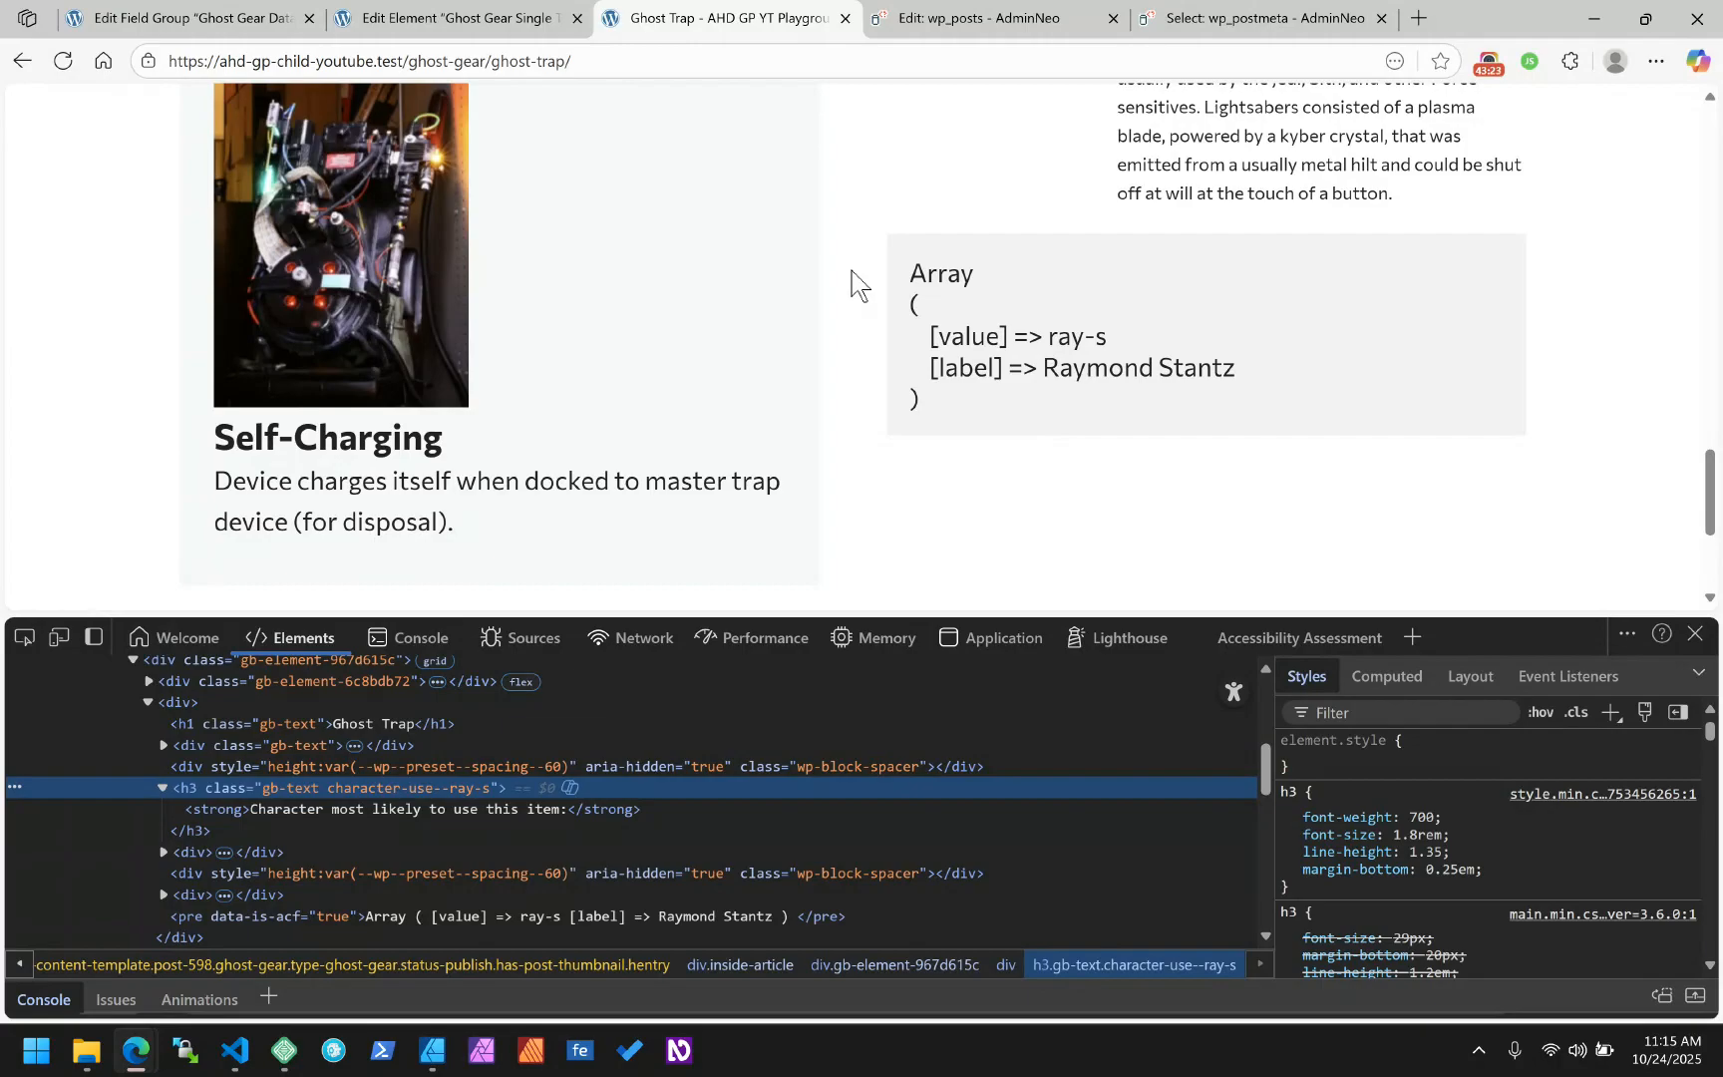
{"action": "scroll", "coordinate": [853, 289], "scroll_direction": "up", "scroll_amount": 5}
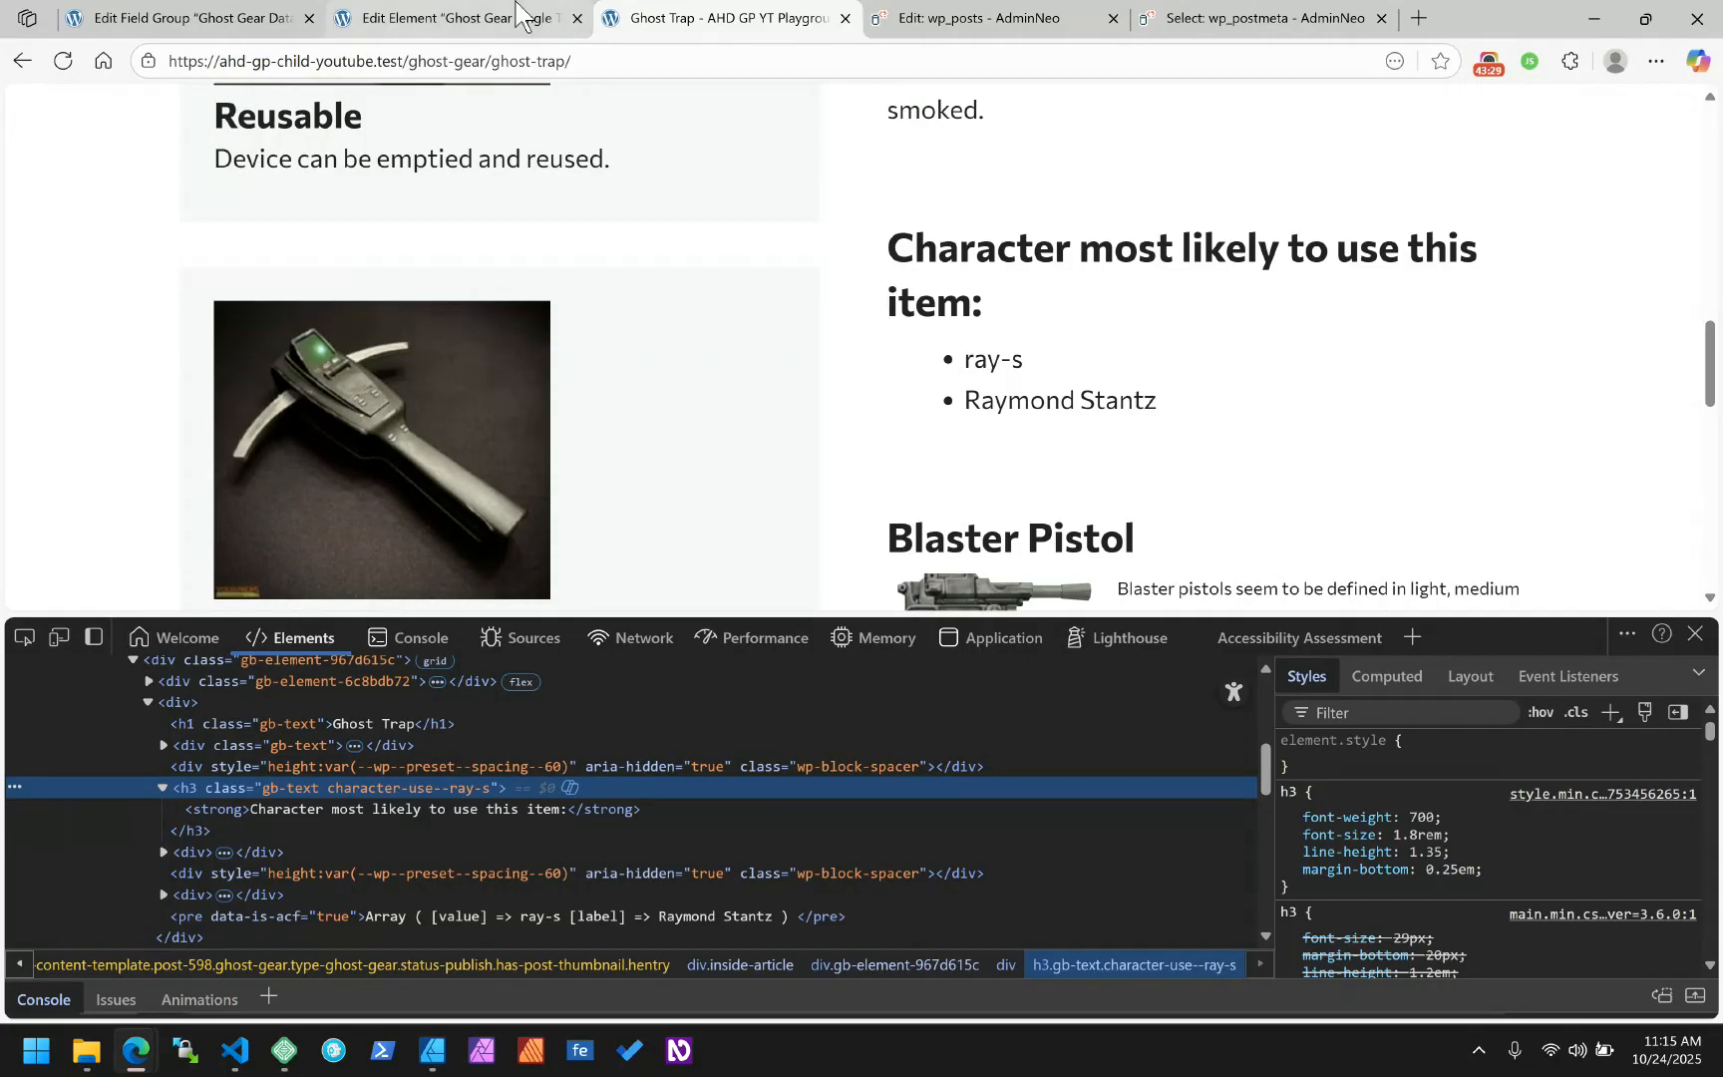
{"action": "mouse_move", "coordinate": [517, 15]}
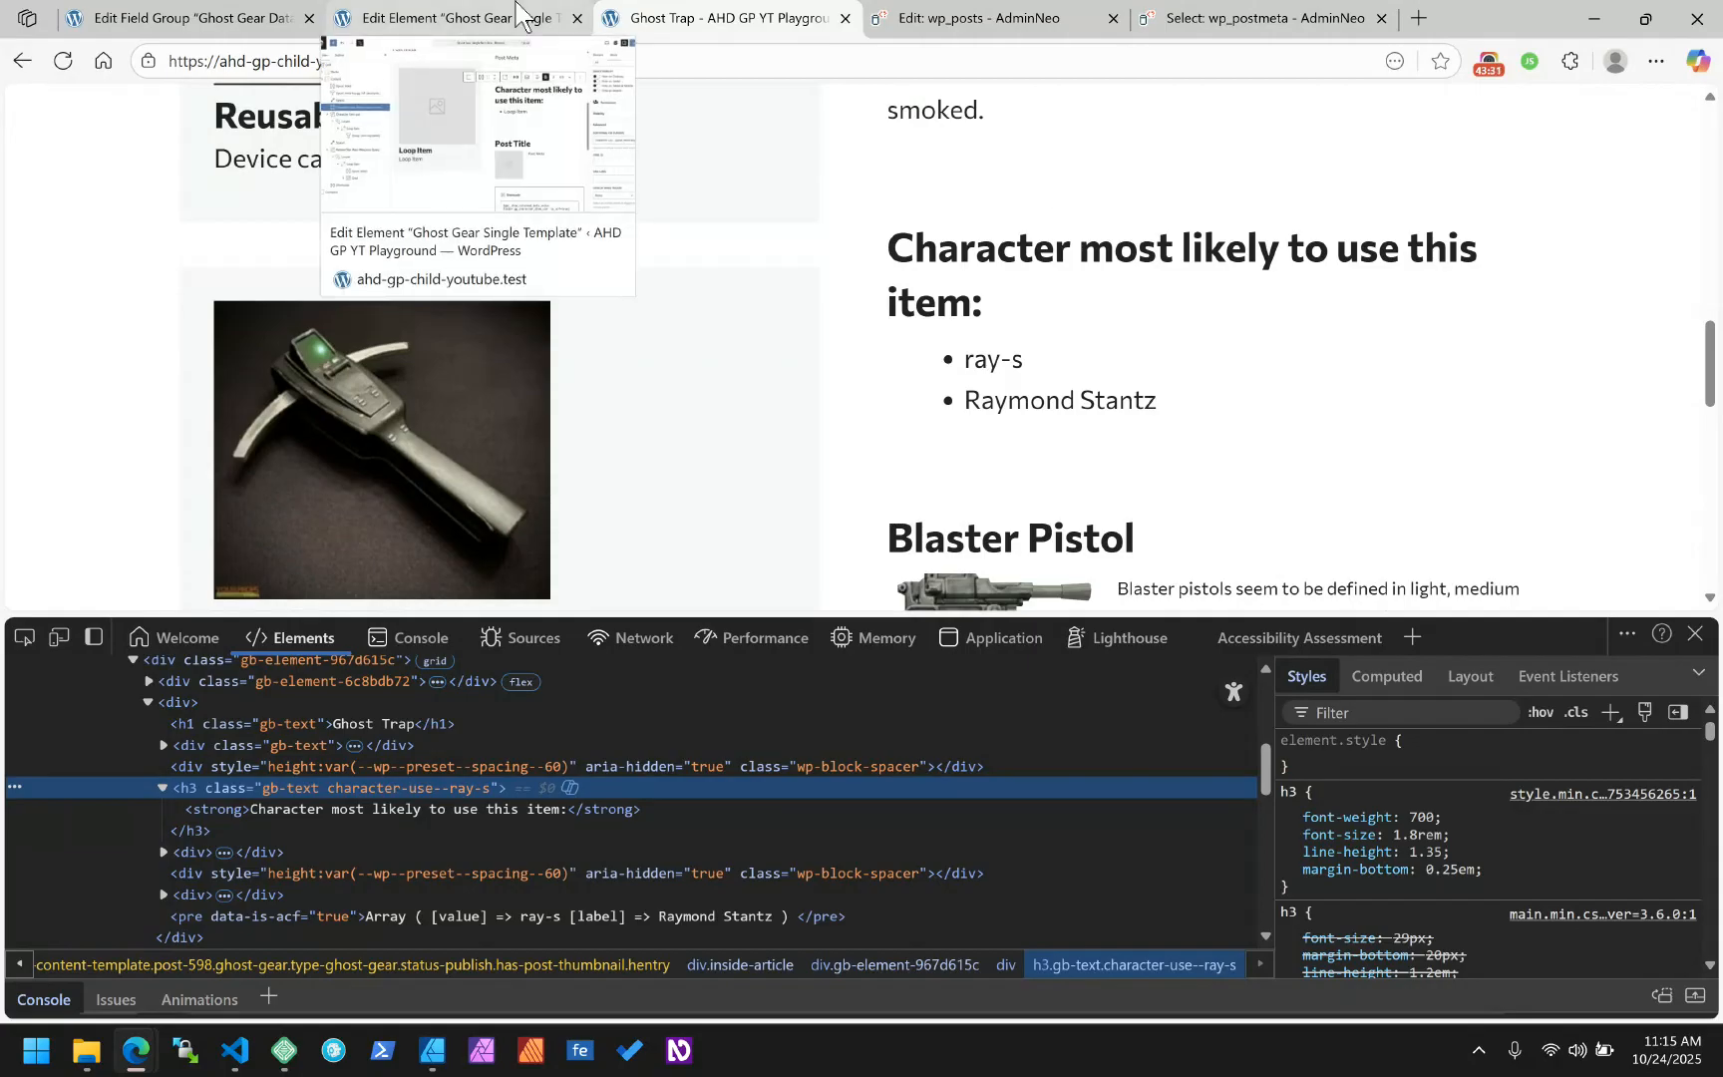
{"action": "left_click", "coordinate": [194, 18]}
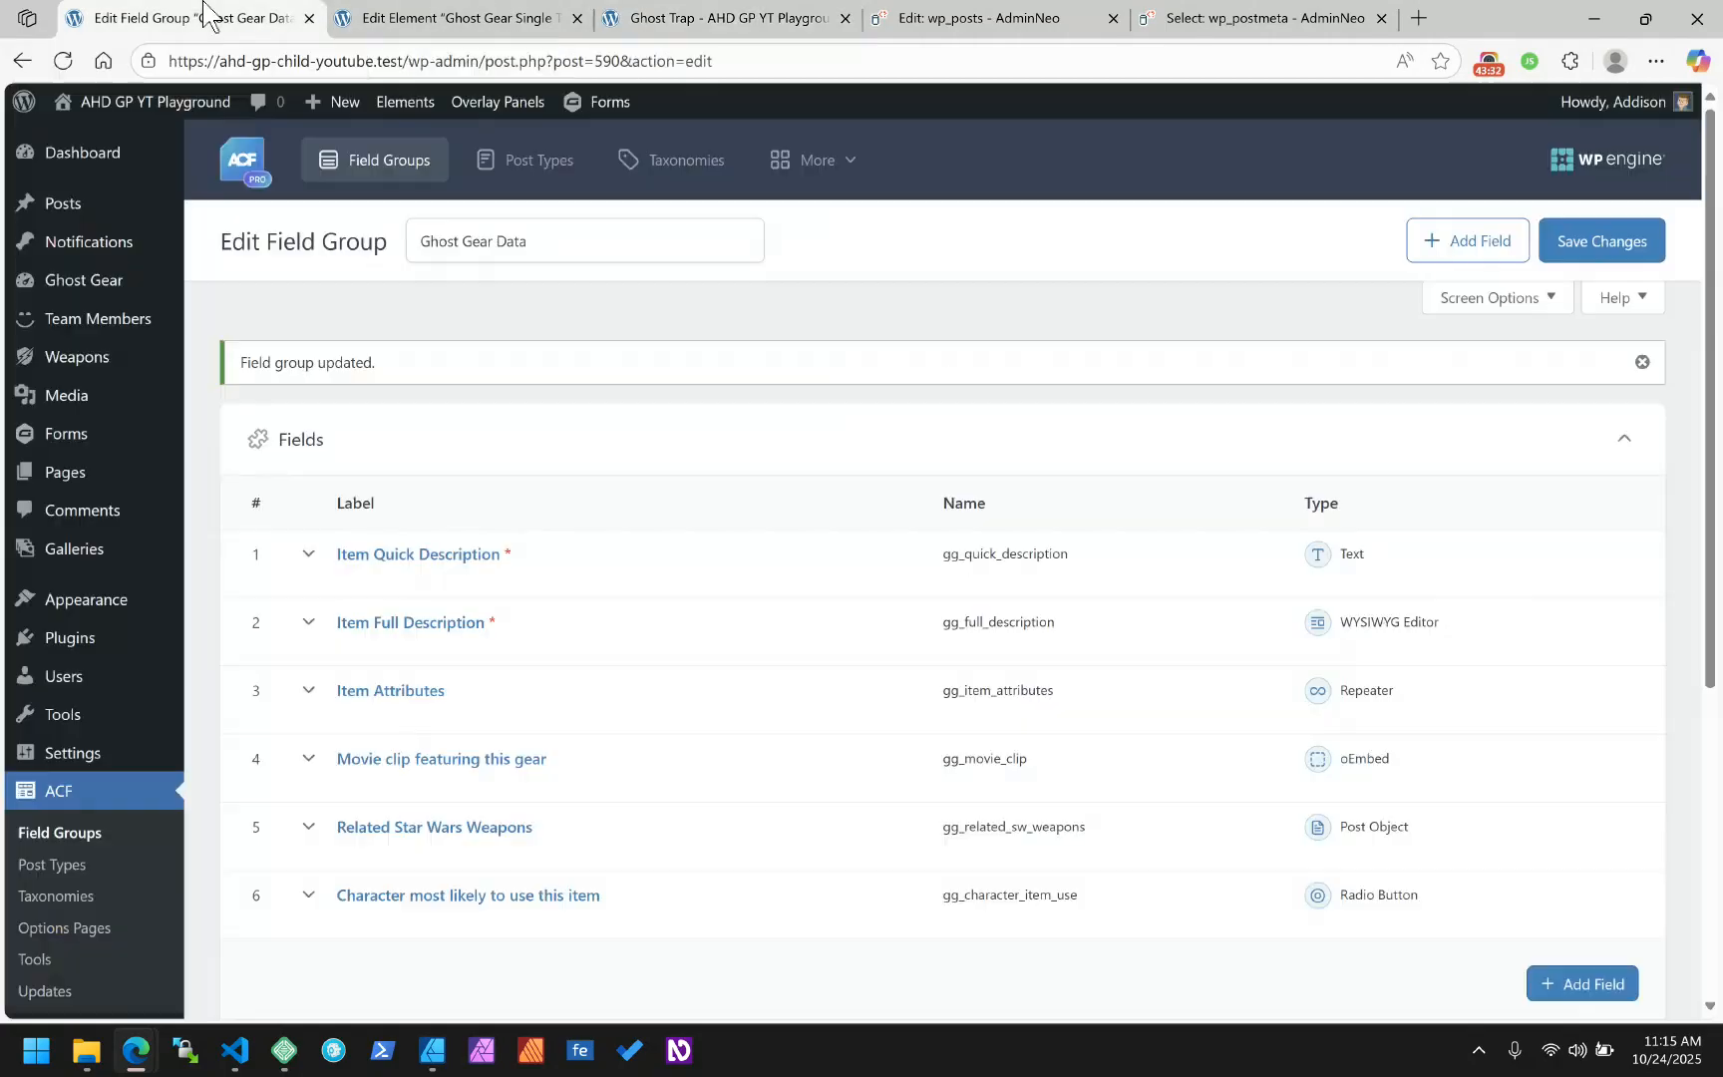
{"action": "left_click", "coordinate": [712, 18]}
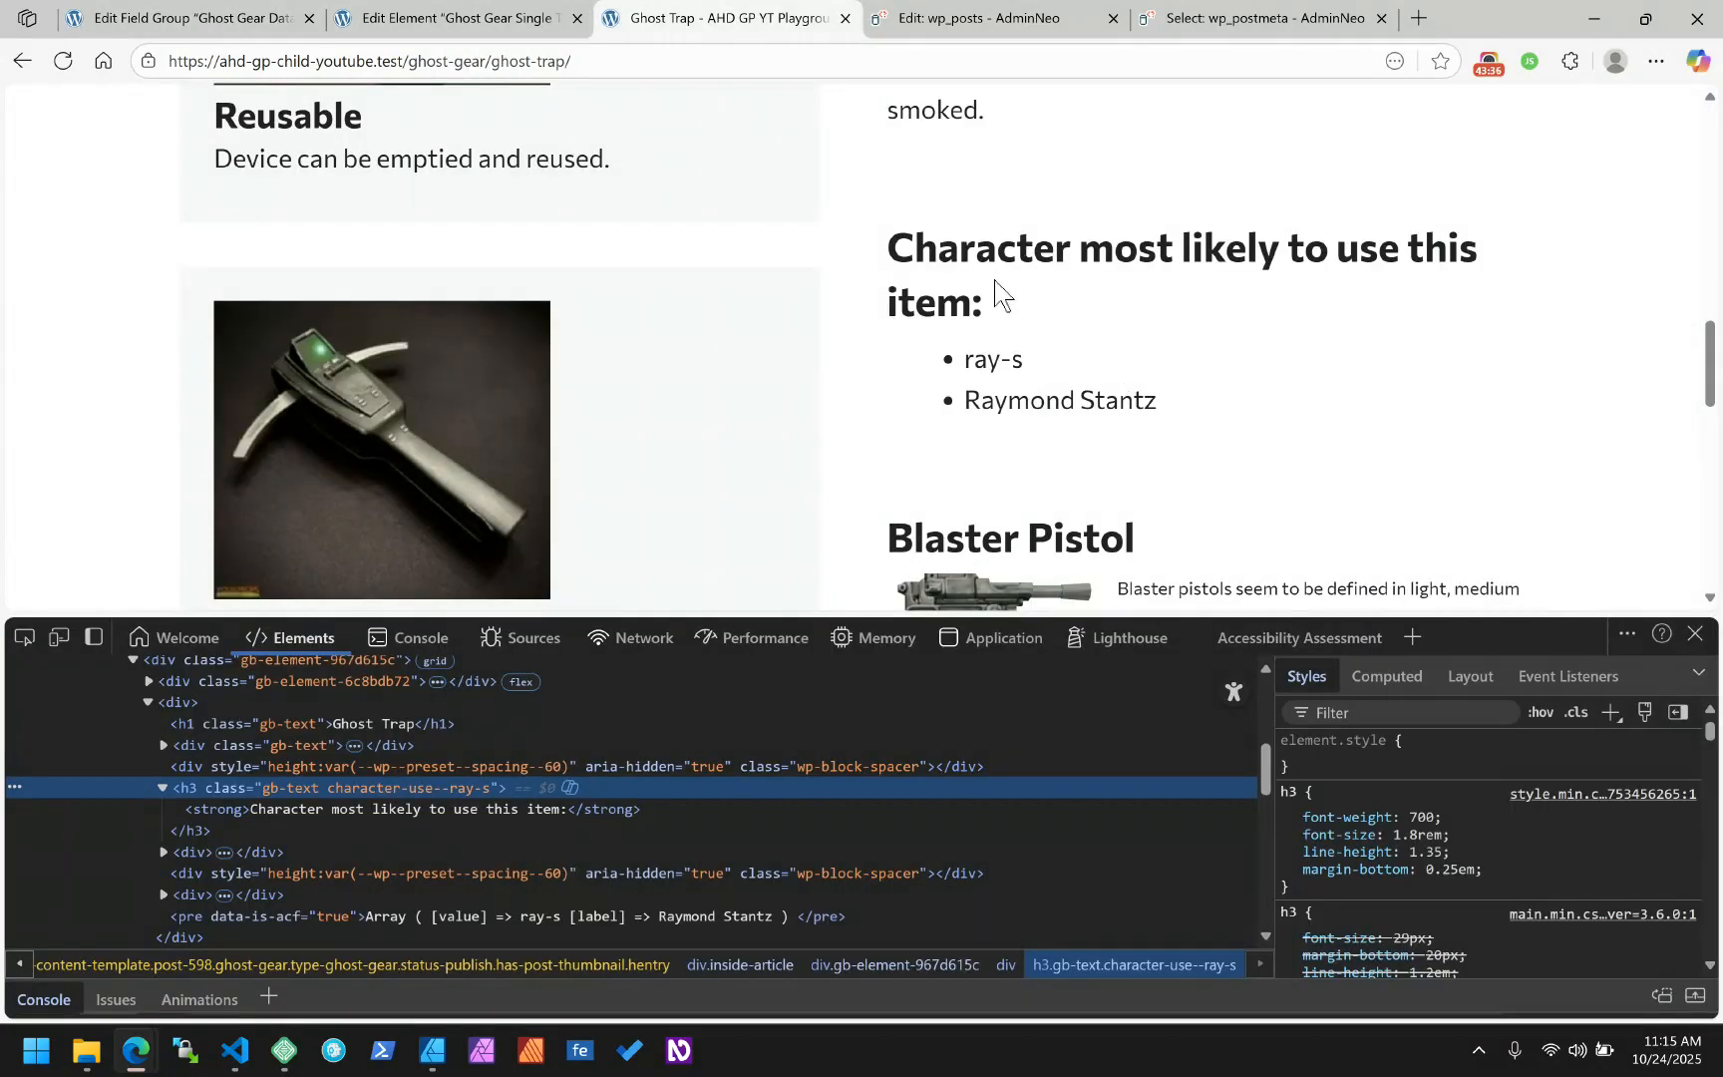
{"action": "left_click", "coordinate": [231, 18]}
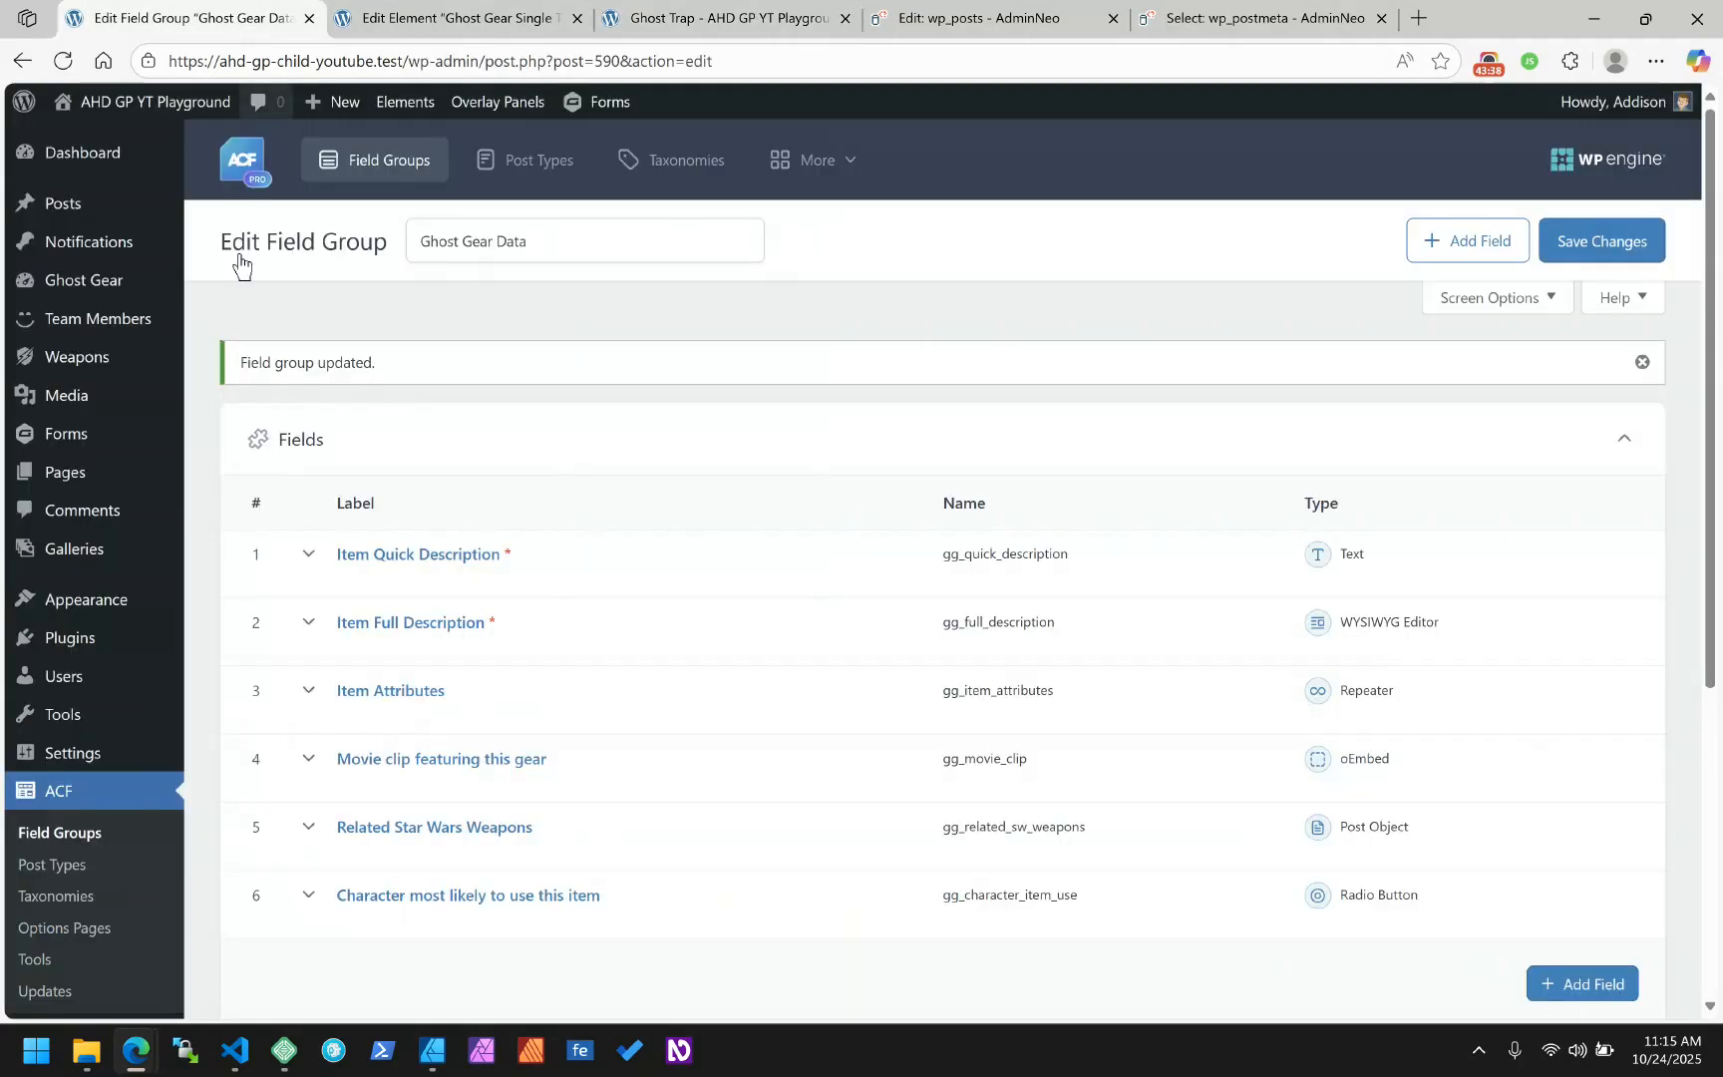
{"action": "left_click", "coordinate": [438, 622]}
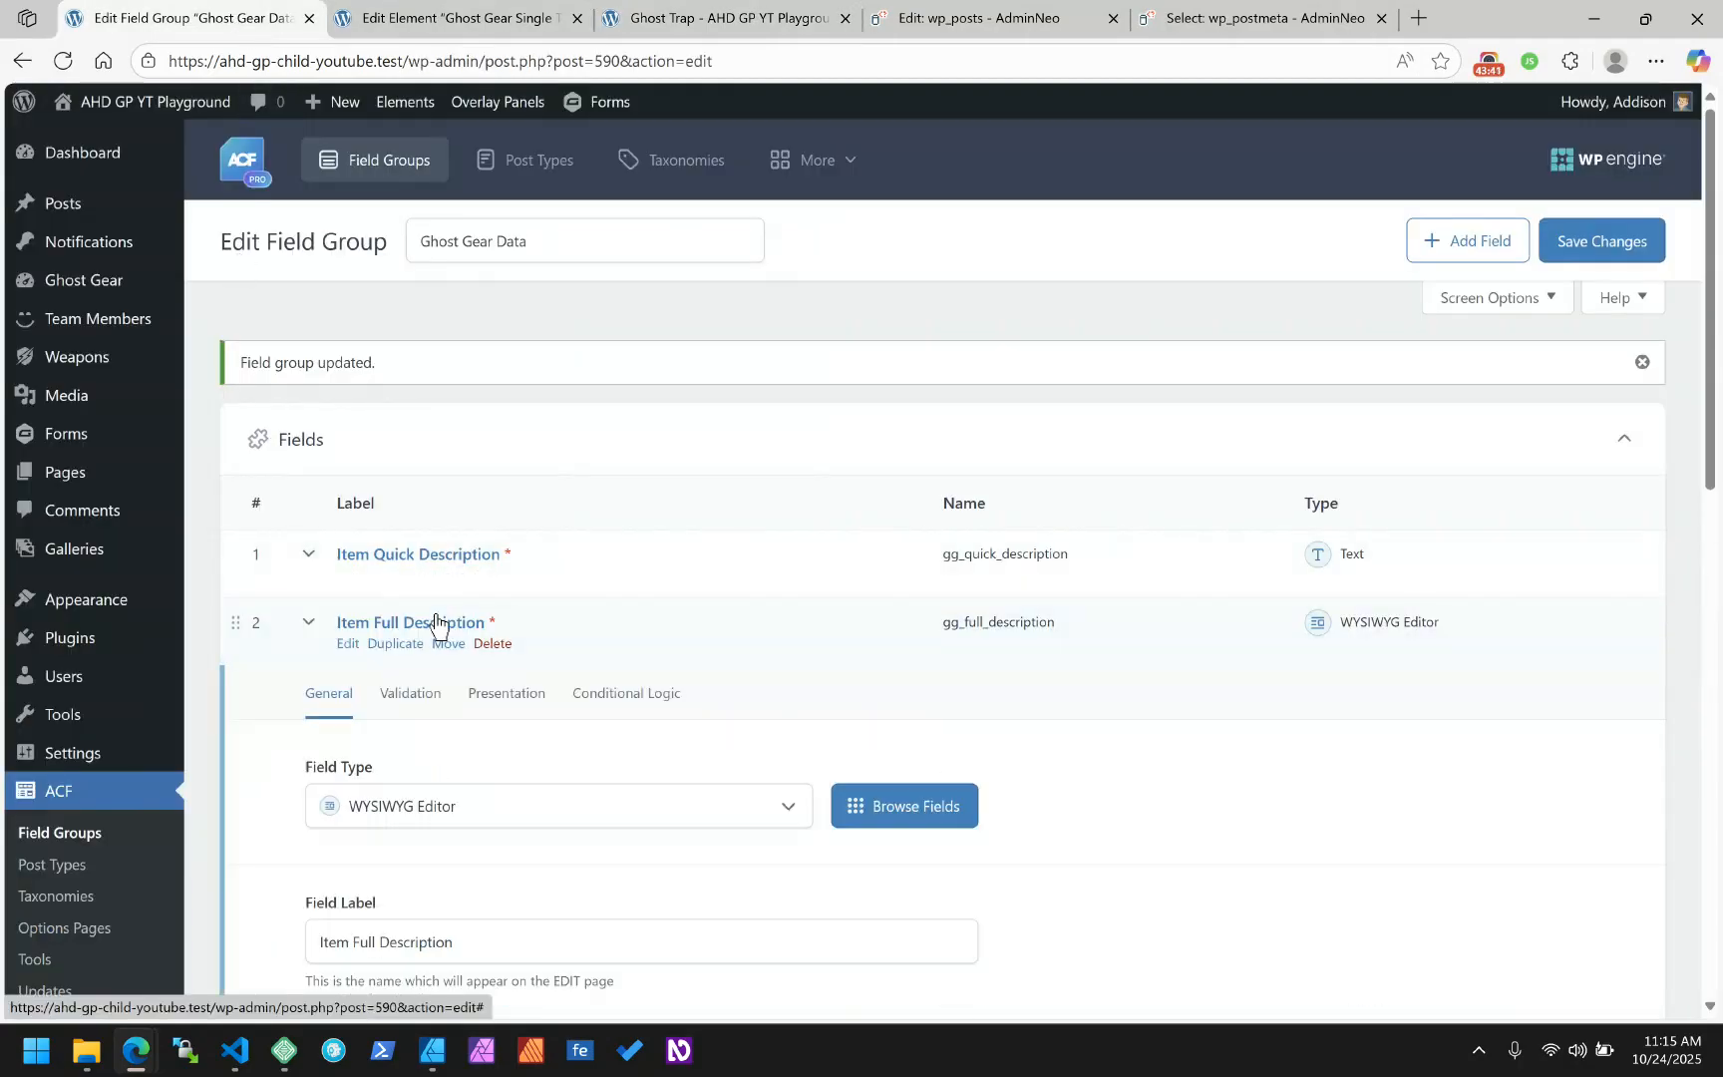
{"action": "left_click", "coordinate": [436, 622]}
Open the Ghost Trap entry for editing in a separate browser tab and check its character radio button field
{"action": "right_click", "coordinate": [105, 280]}
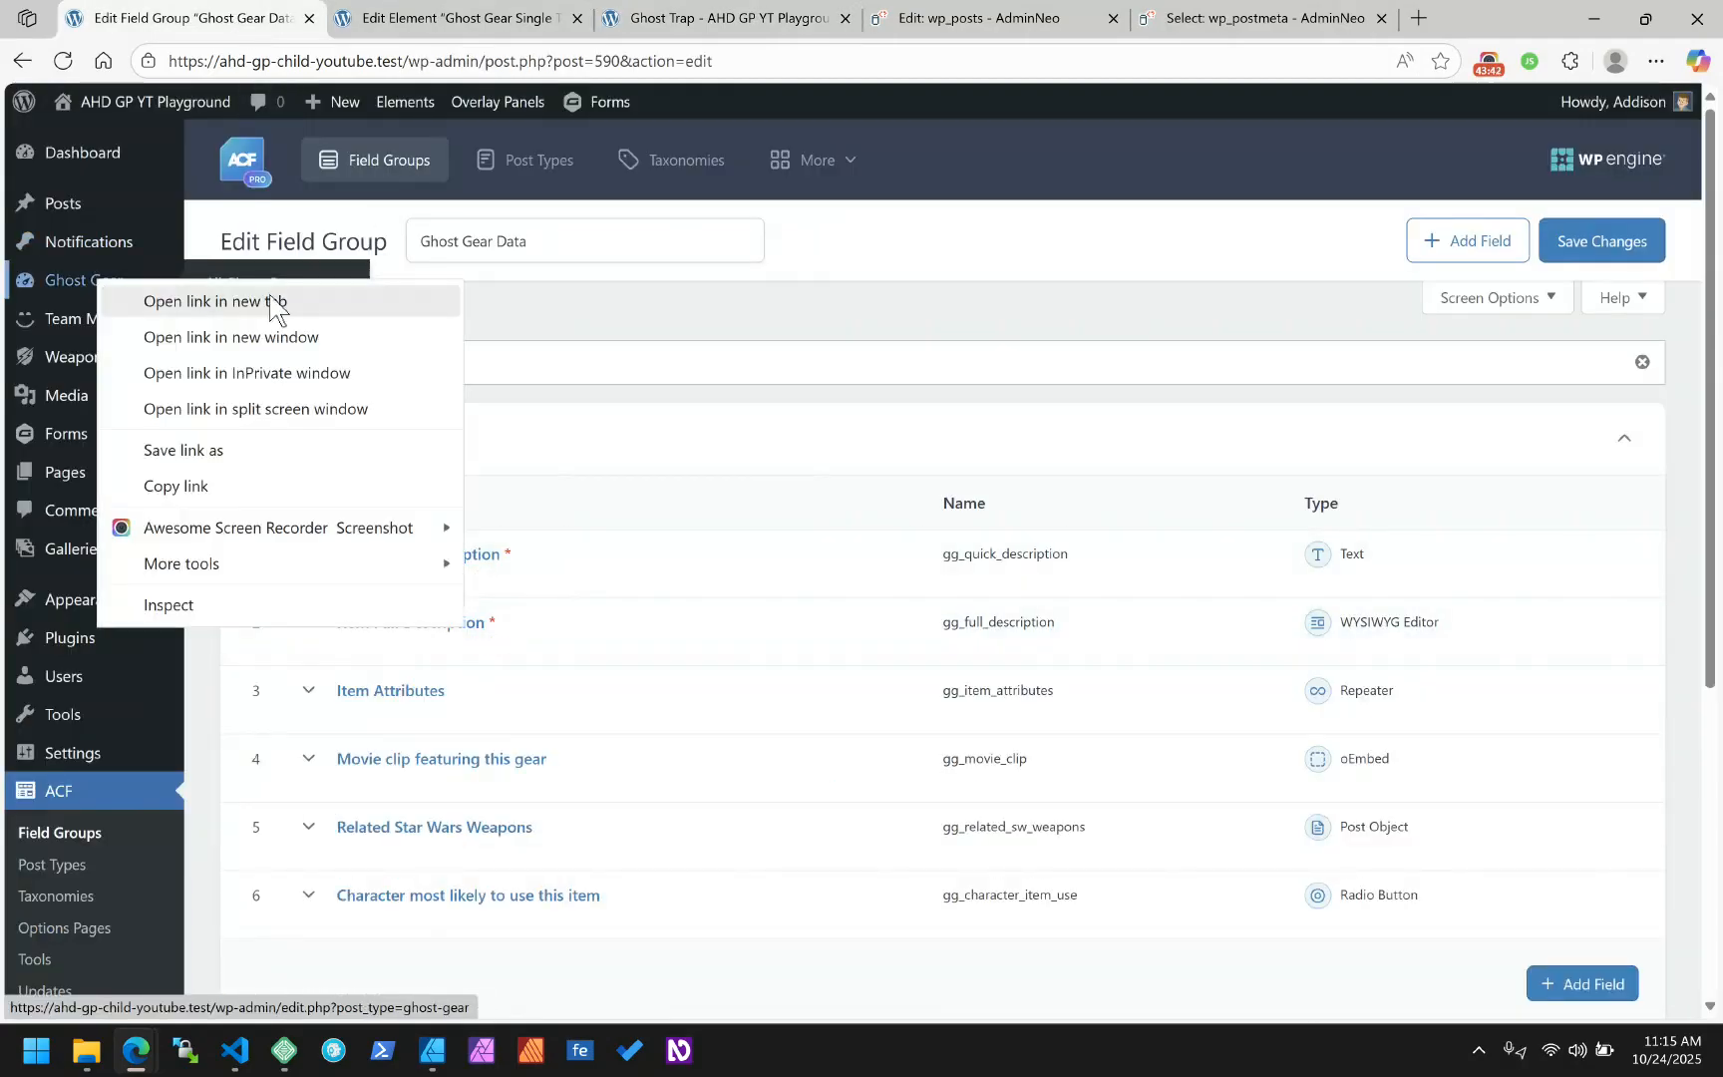
{"action": "left_click", "coordinate": [274, 298]}
{"action": "left_click", "coordinate": [634, 15]}
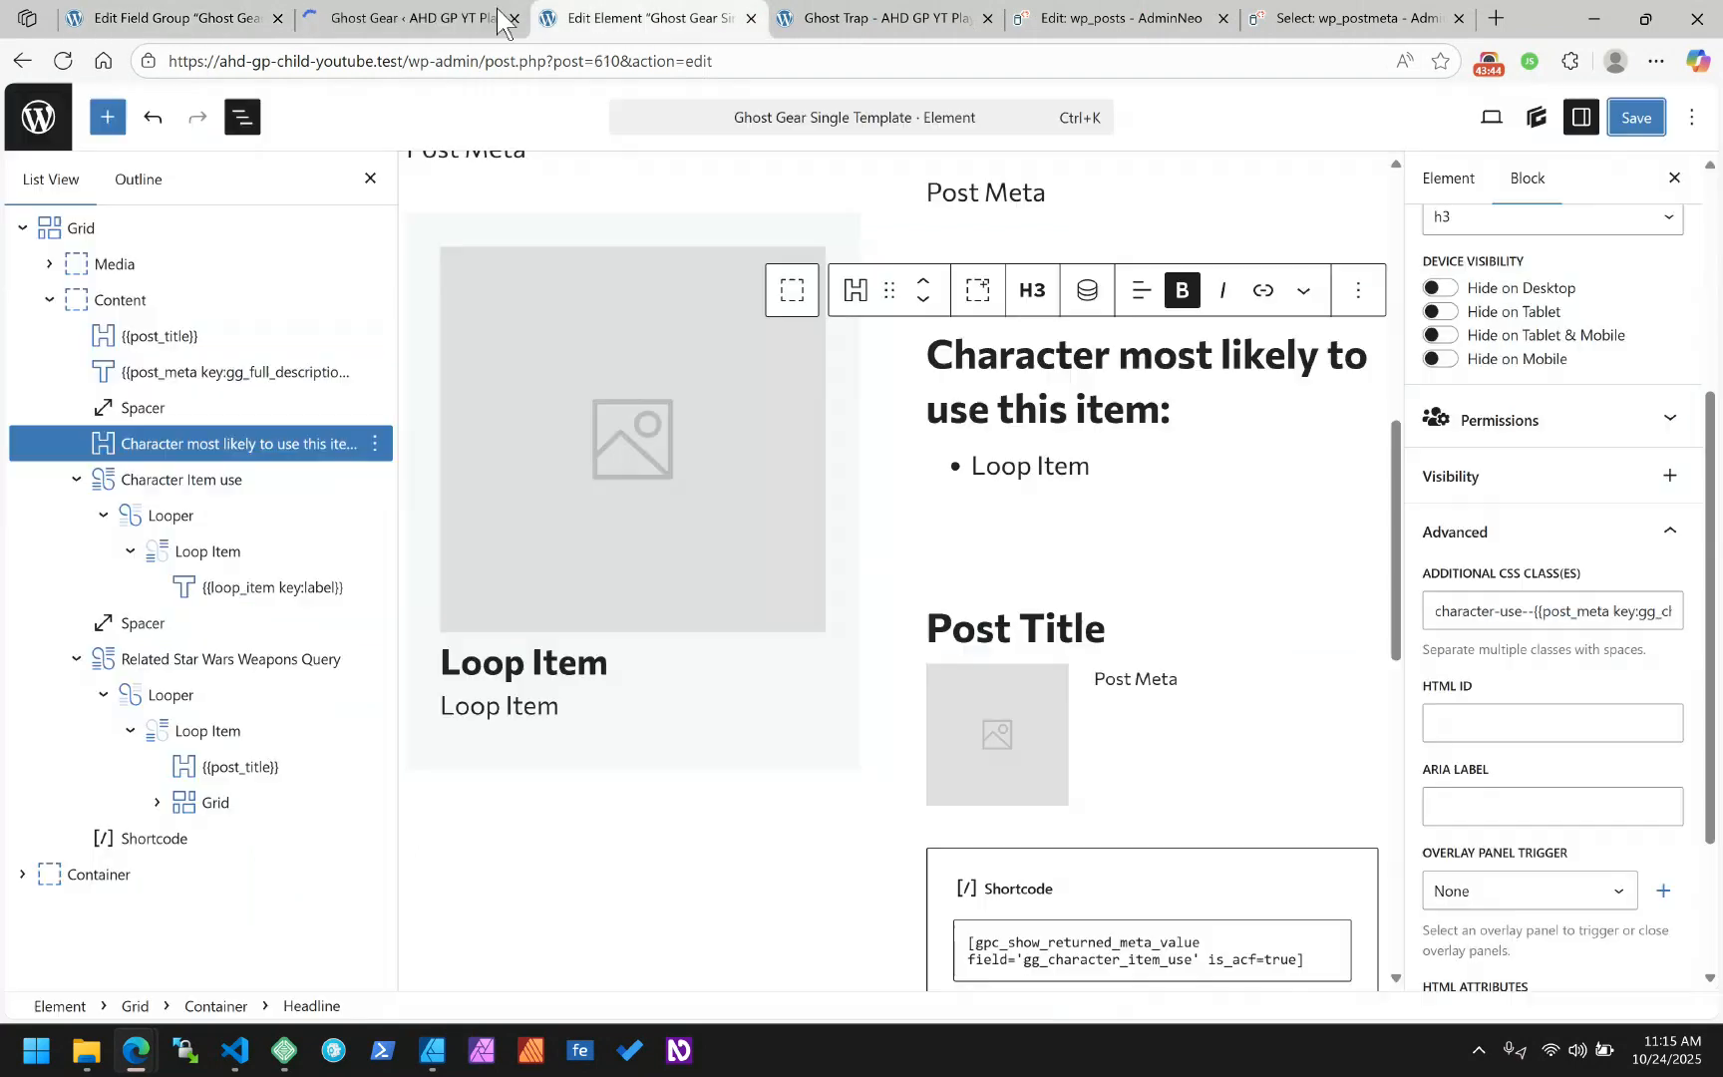
{"action": "left_click", "coordinate": [430, 18]}
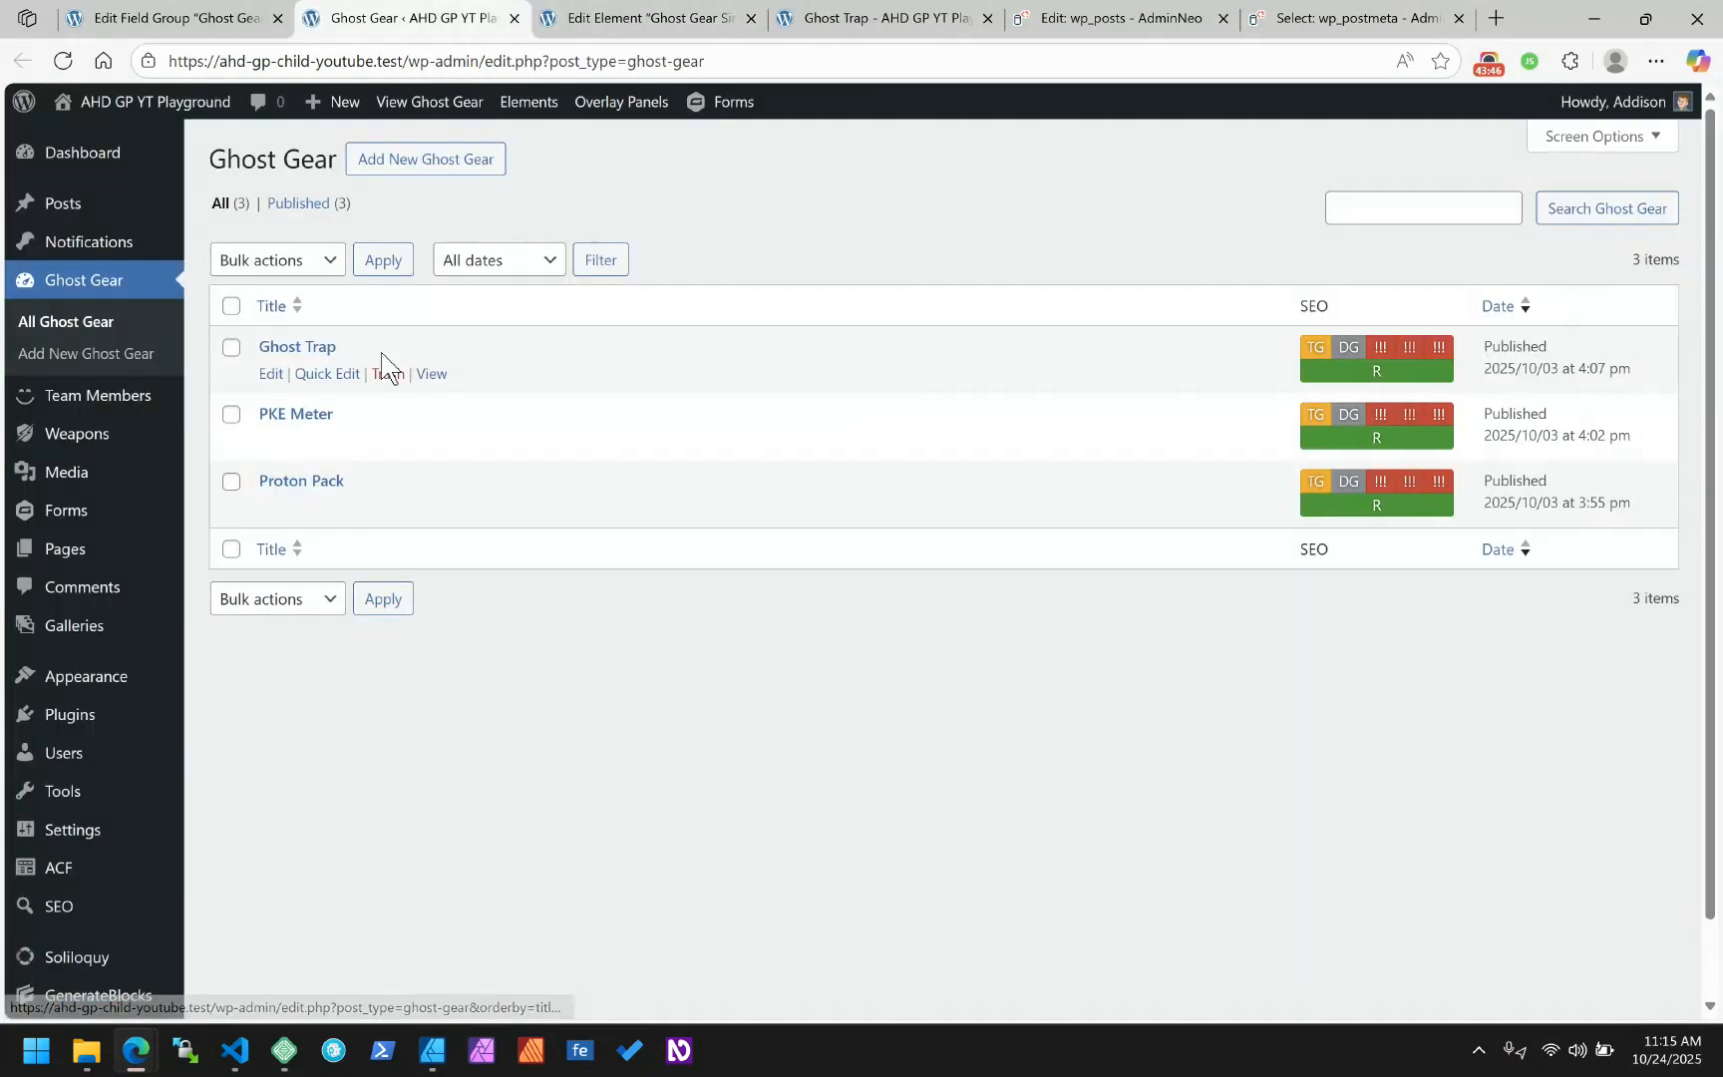
{"action": "left_click", "coordinate": [317, 348]}
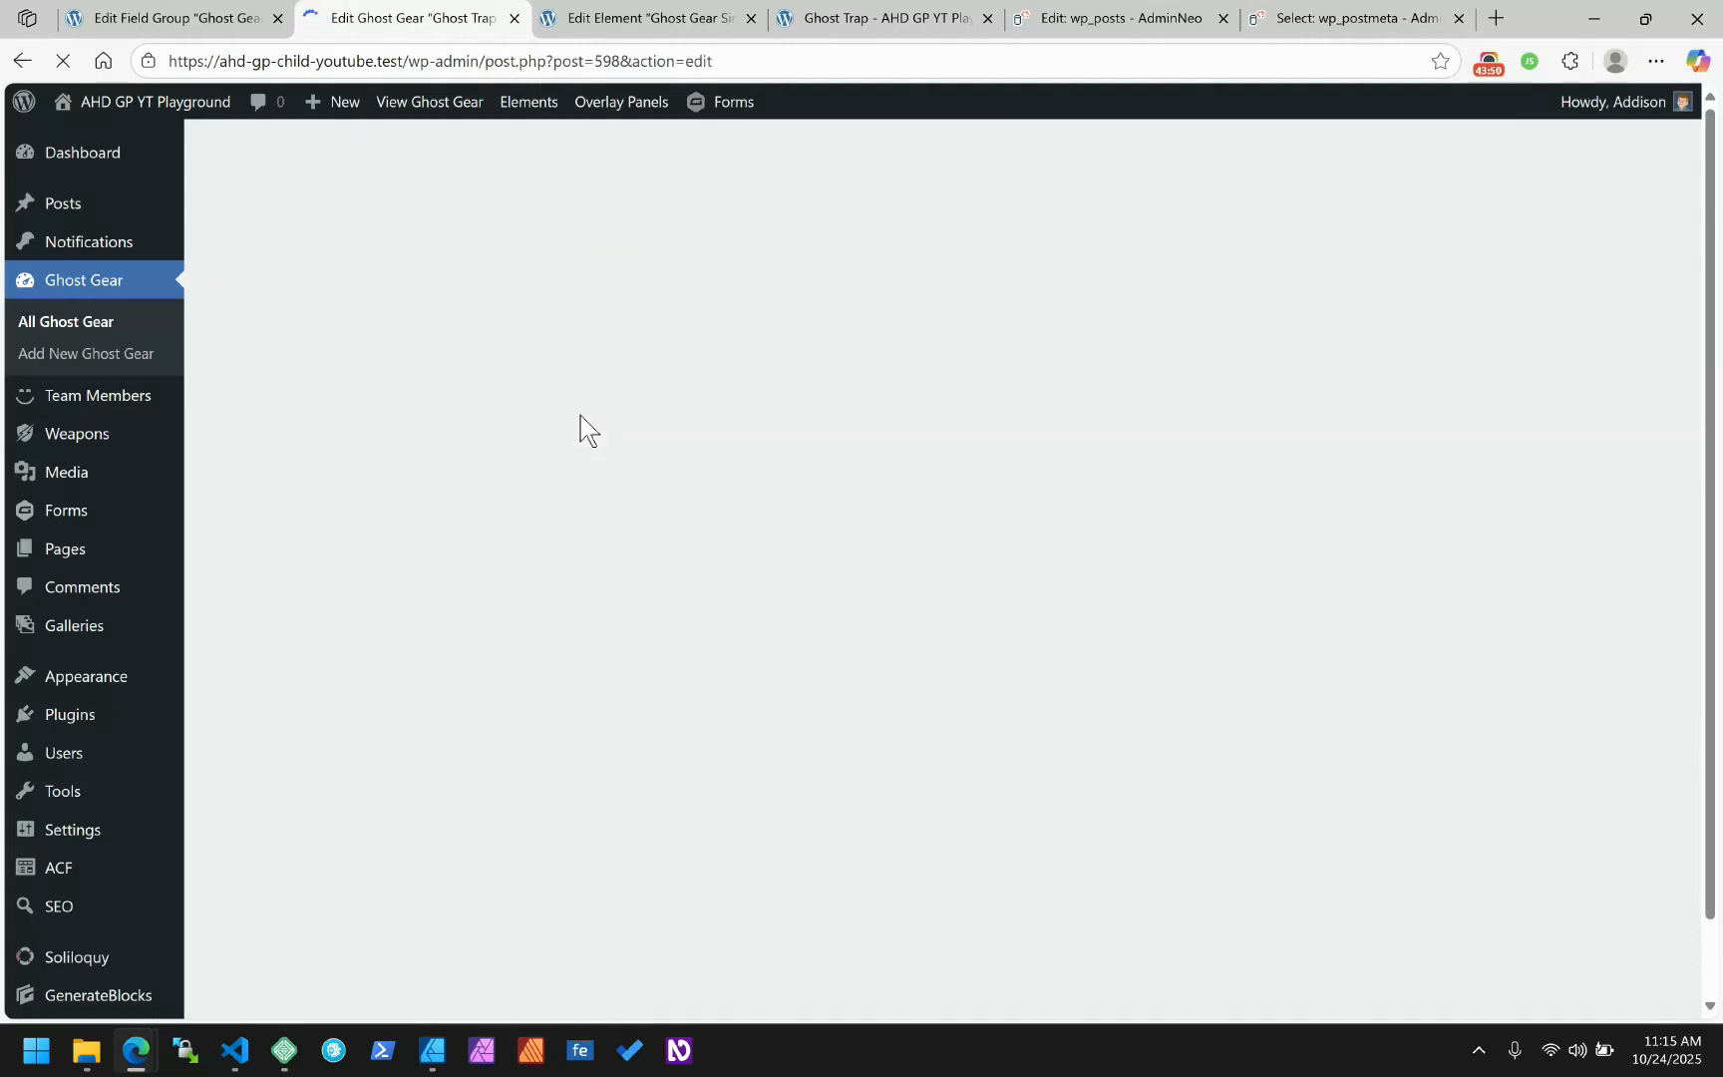
{"action": "scroll", "coordinate": [588, 431], "scroll_direction": "down", "scroll_amount": 10}
{"action": "scroll", "coordinate": [580, 415], "scroll_direction": "down", "scroll_amount": 10}
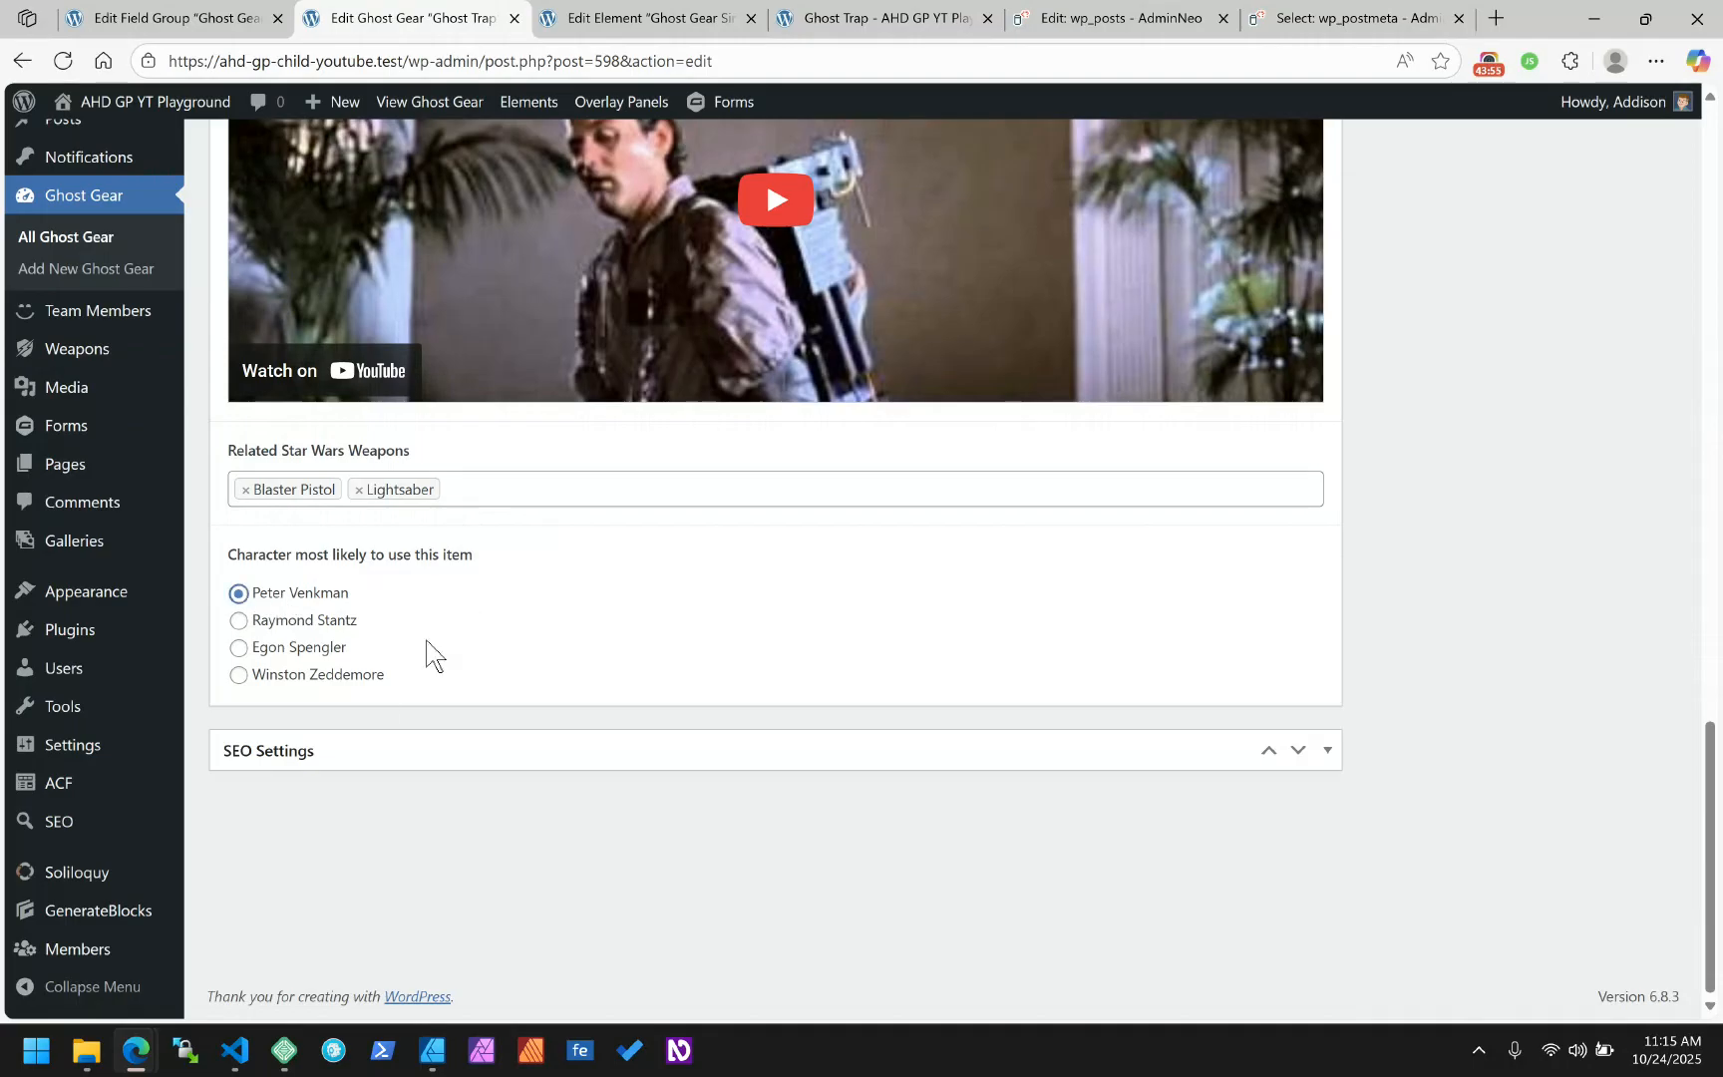
Add a Text block between the character heading and the Character Item use query in the Ghost Gear Single Template
{"action": "left_click", "coordinate": [658, 17]}
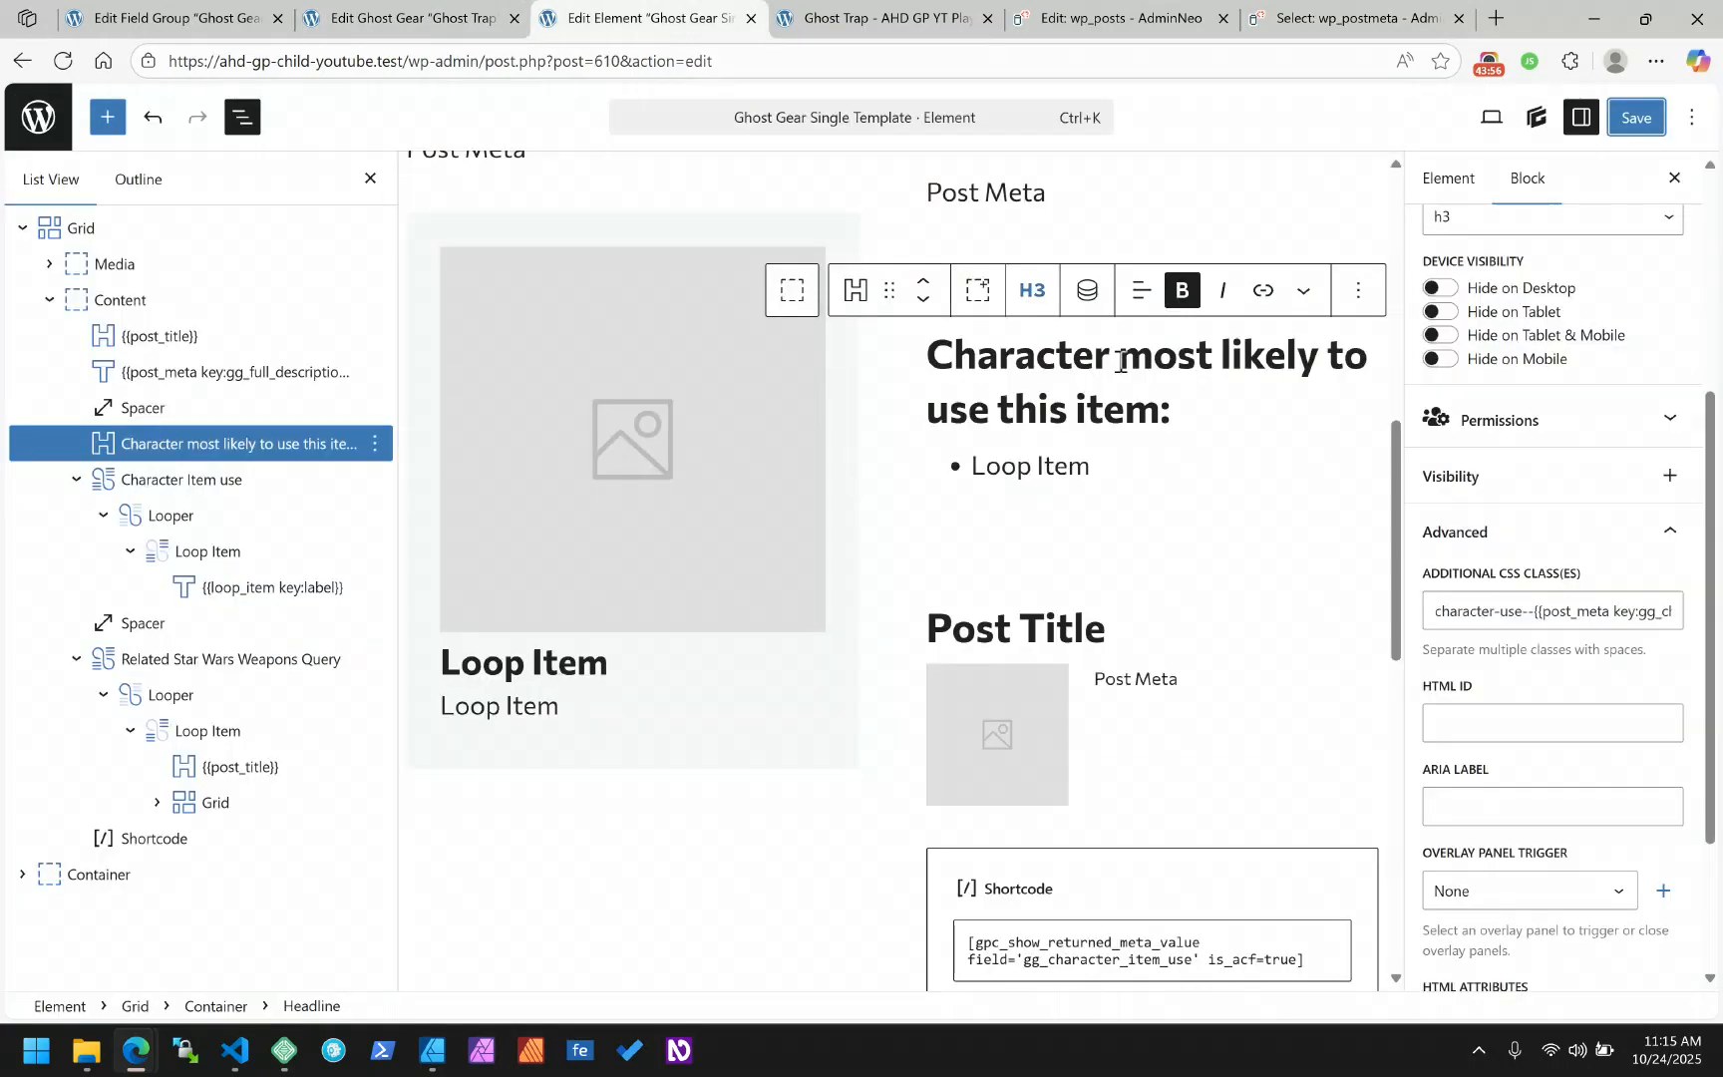
{"action": "left_click", "coordinate": [135, 483]}
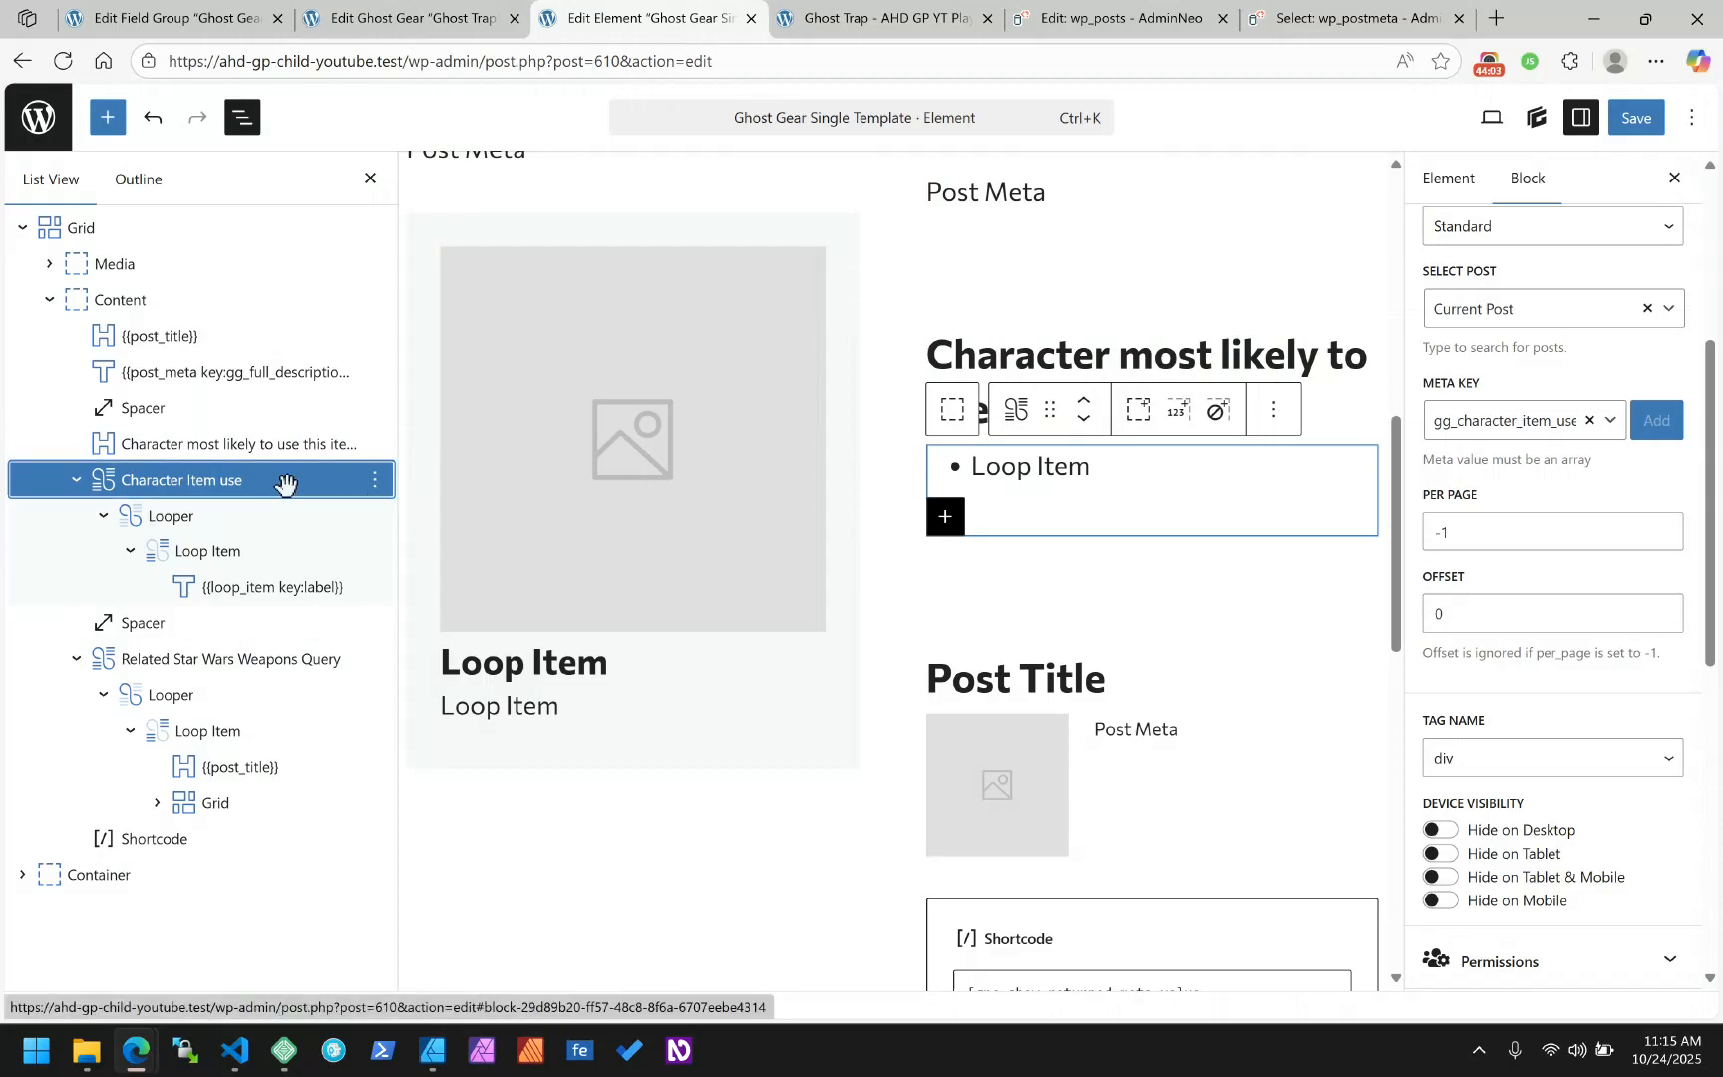
{"action": "key", "text": "ctrl+alt+t"}
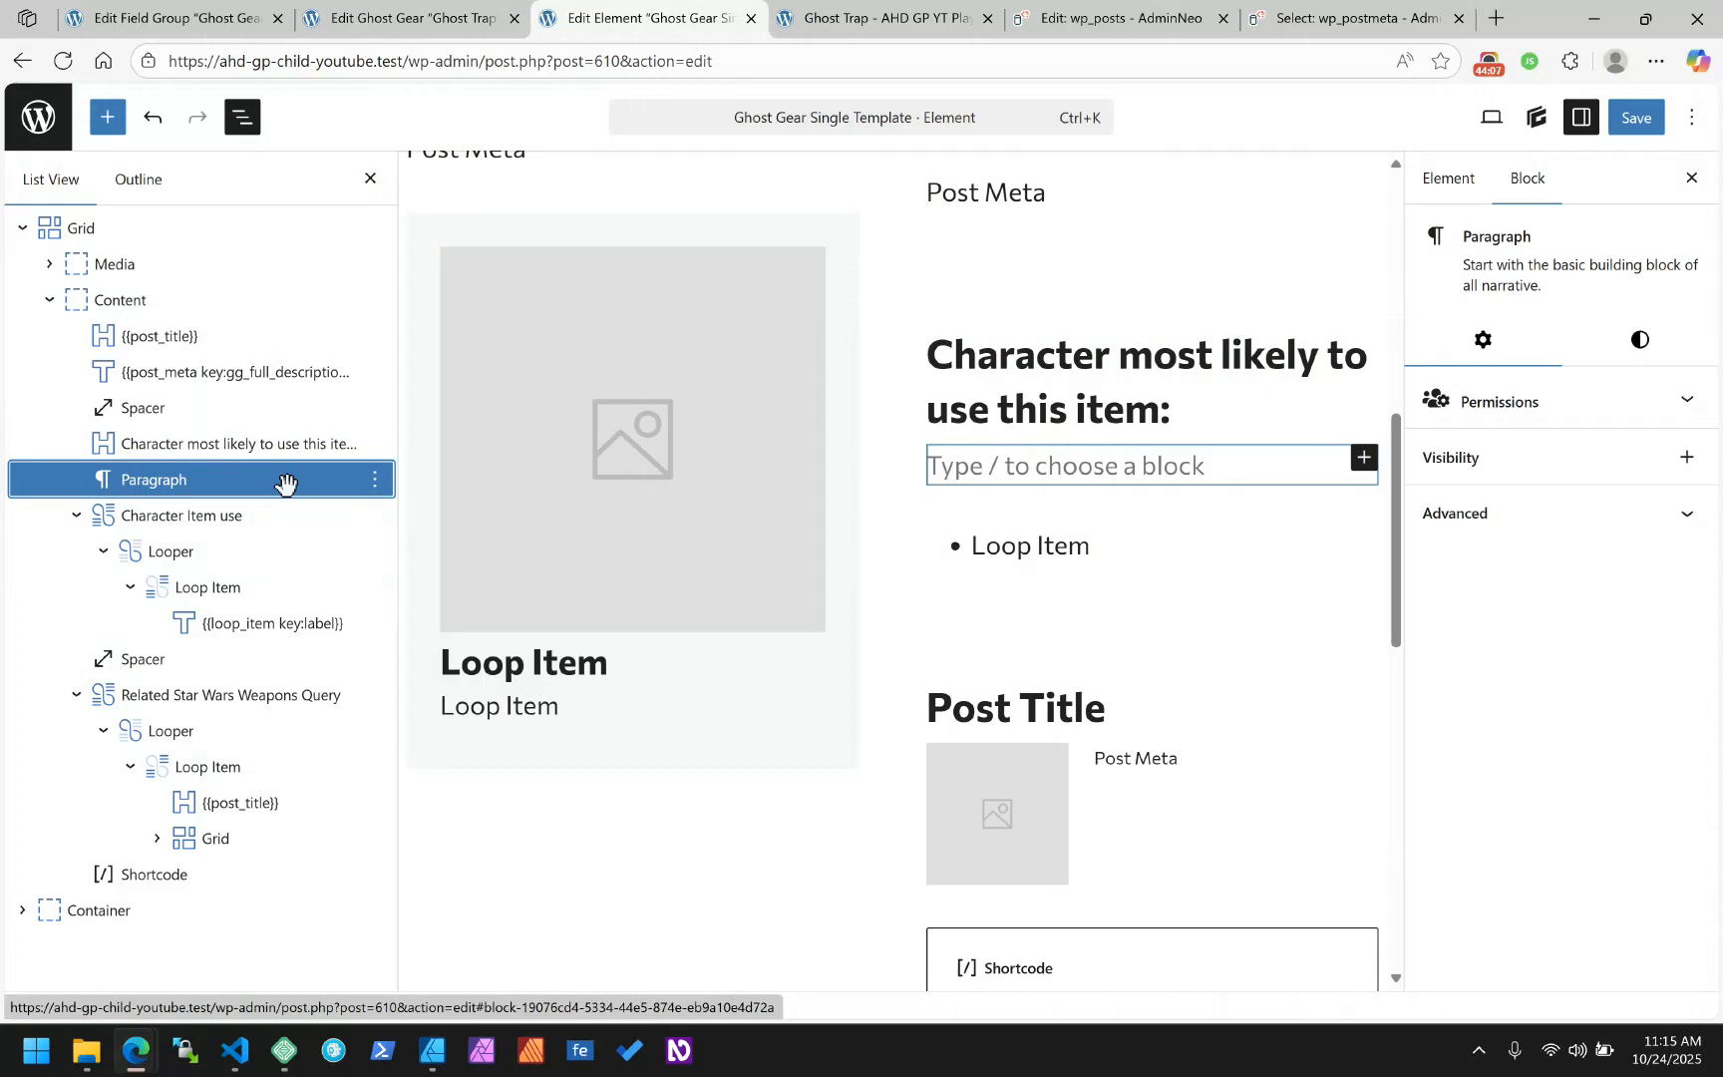
{"action": "left_click", "coordinate": [1017, 460]}
{"action": "type", "text": "/"}
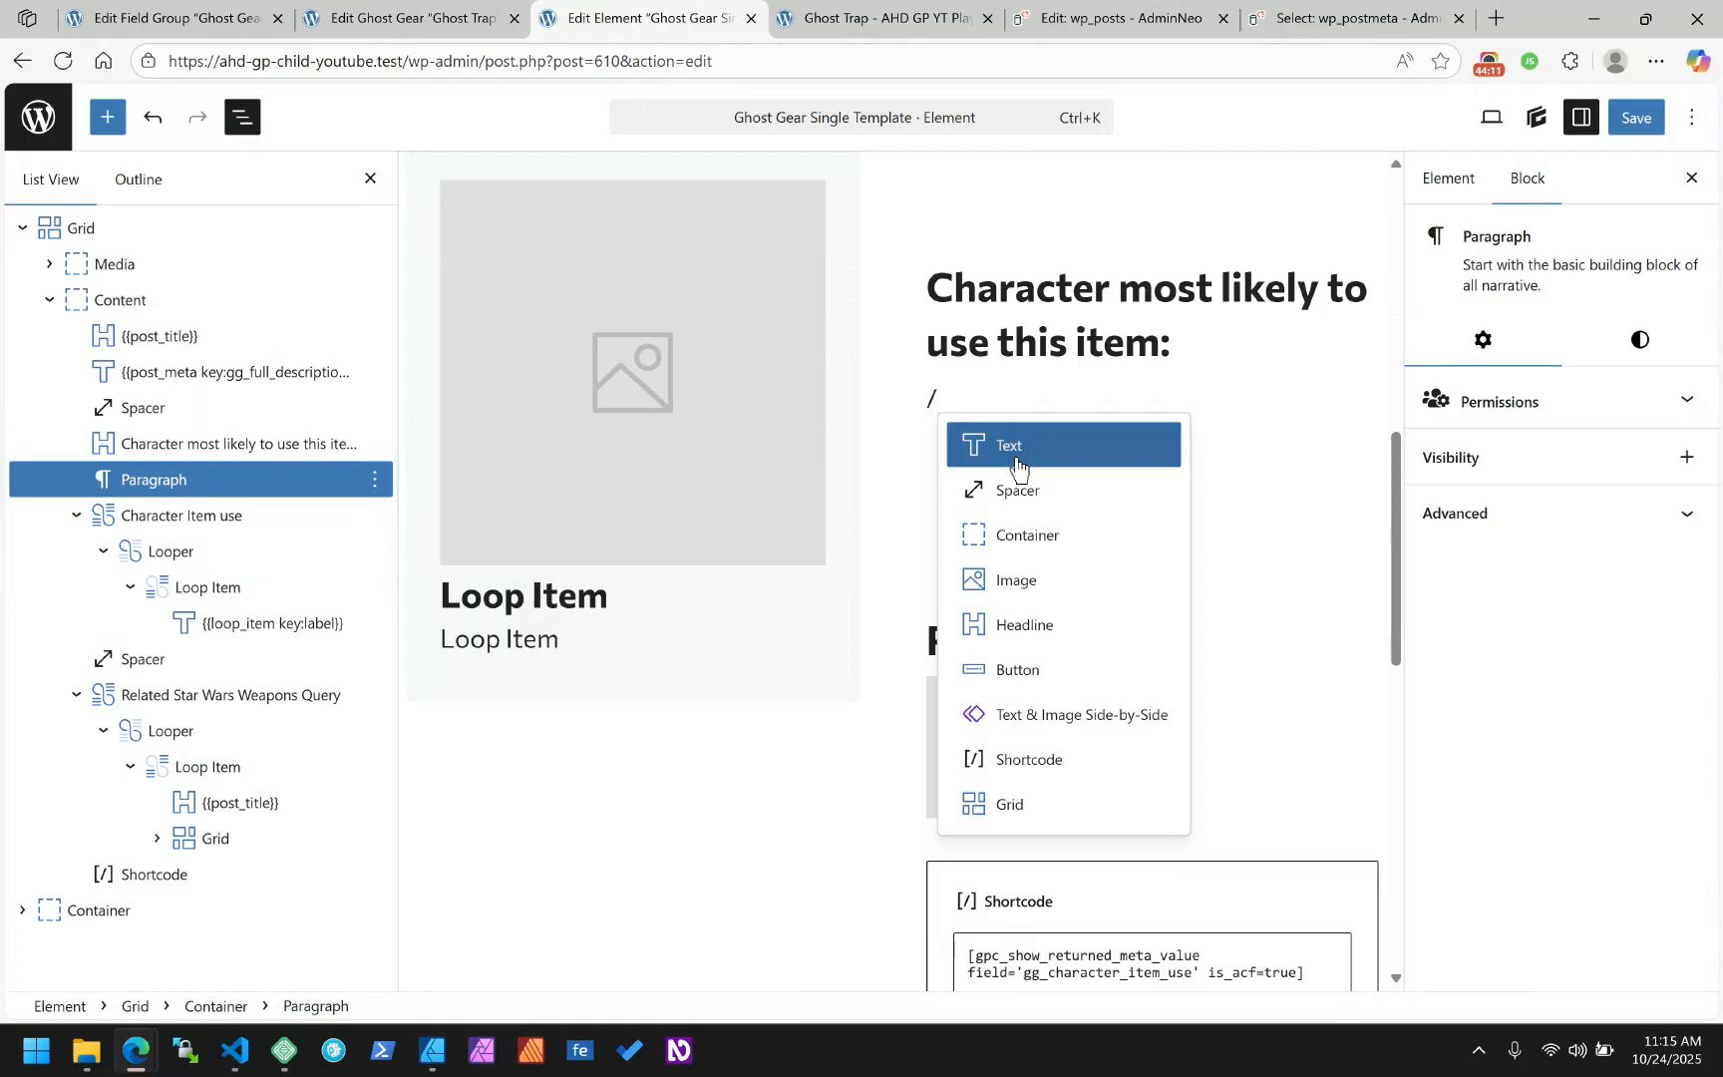
{"action": "left_click", "coordinate": [1018, 457]}
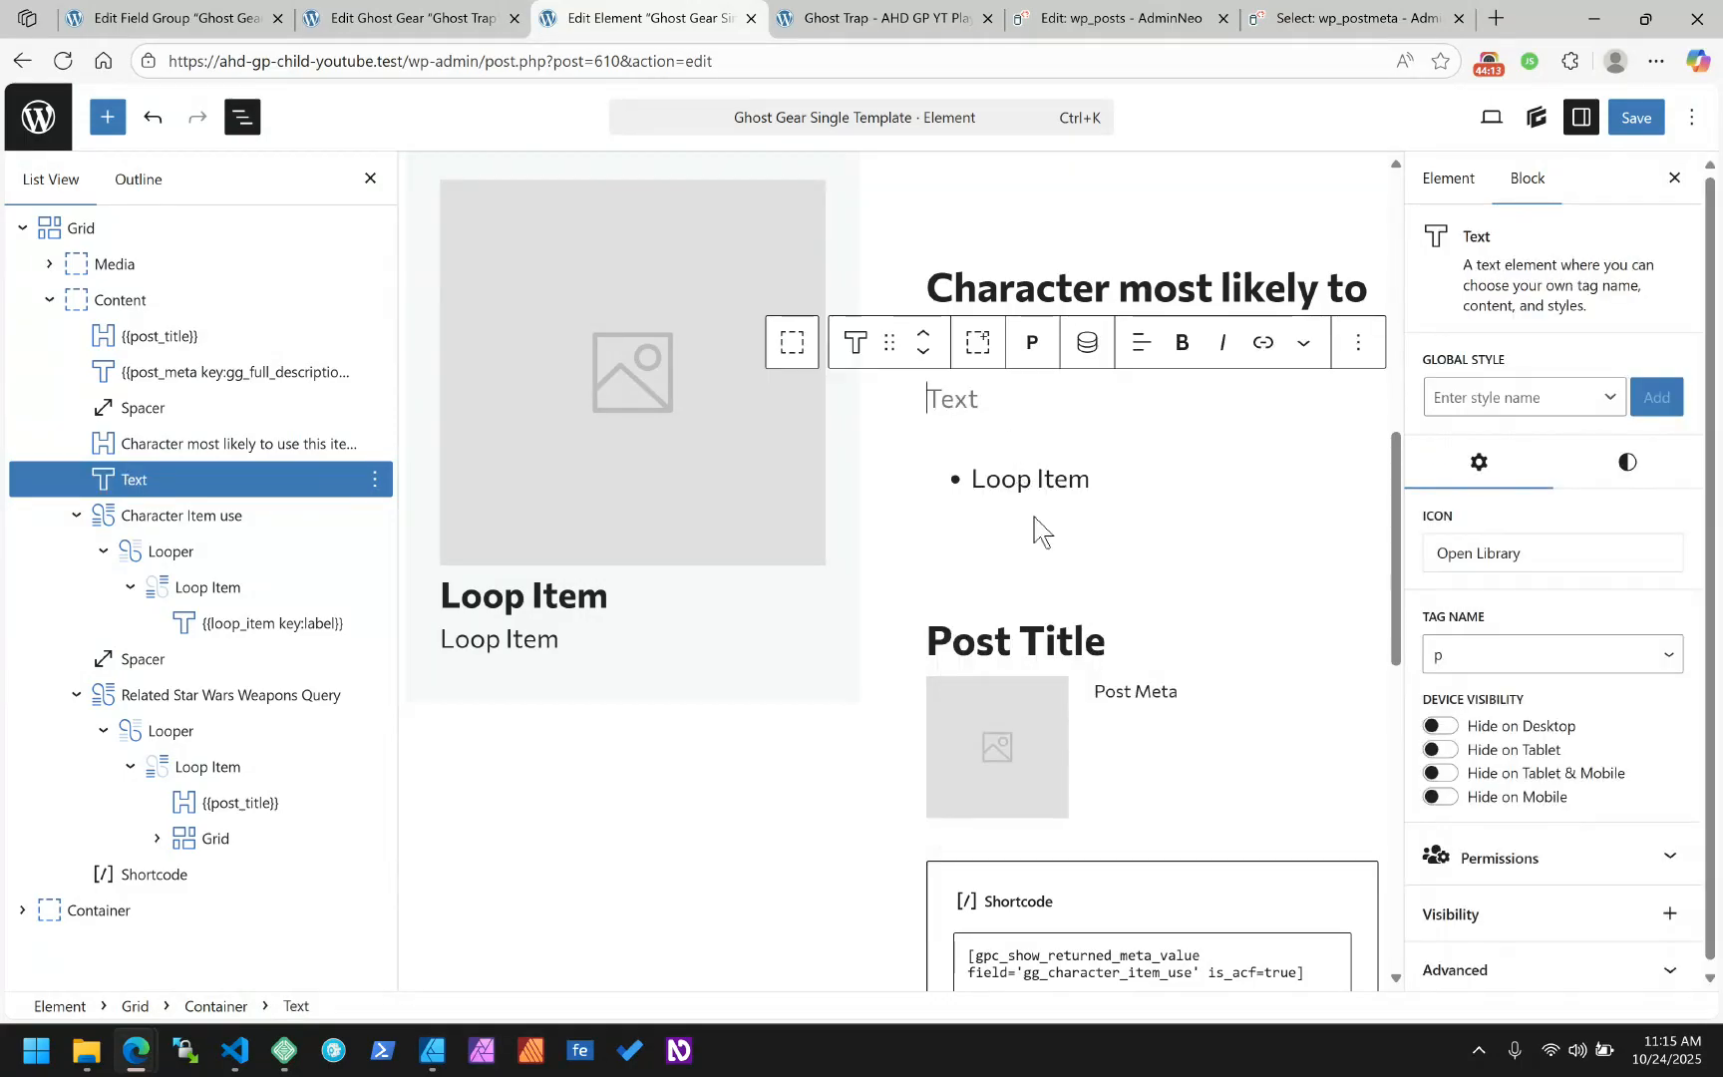
Insert a Post Meta dynamic tag with the key gg_character_item_use.label into the Text block and save the template
{"action": "left_click", "coordinate": [1088, 349]}
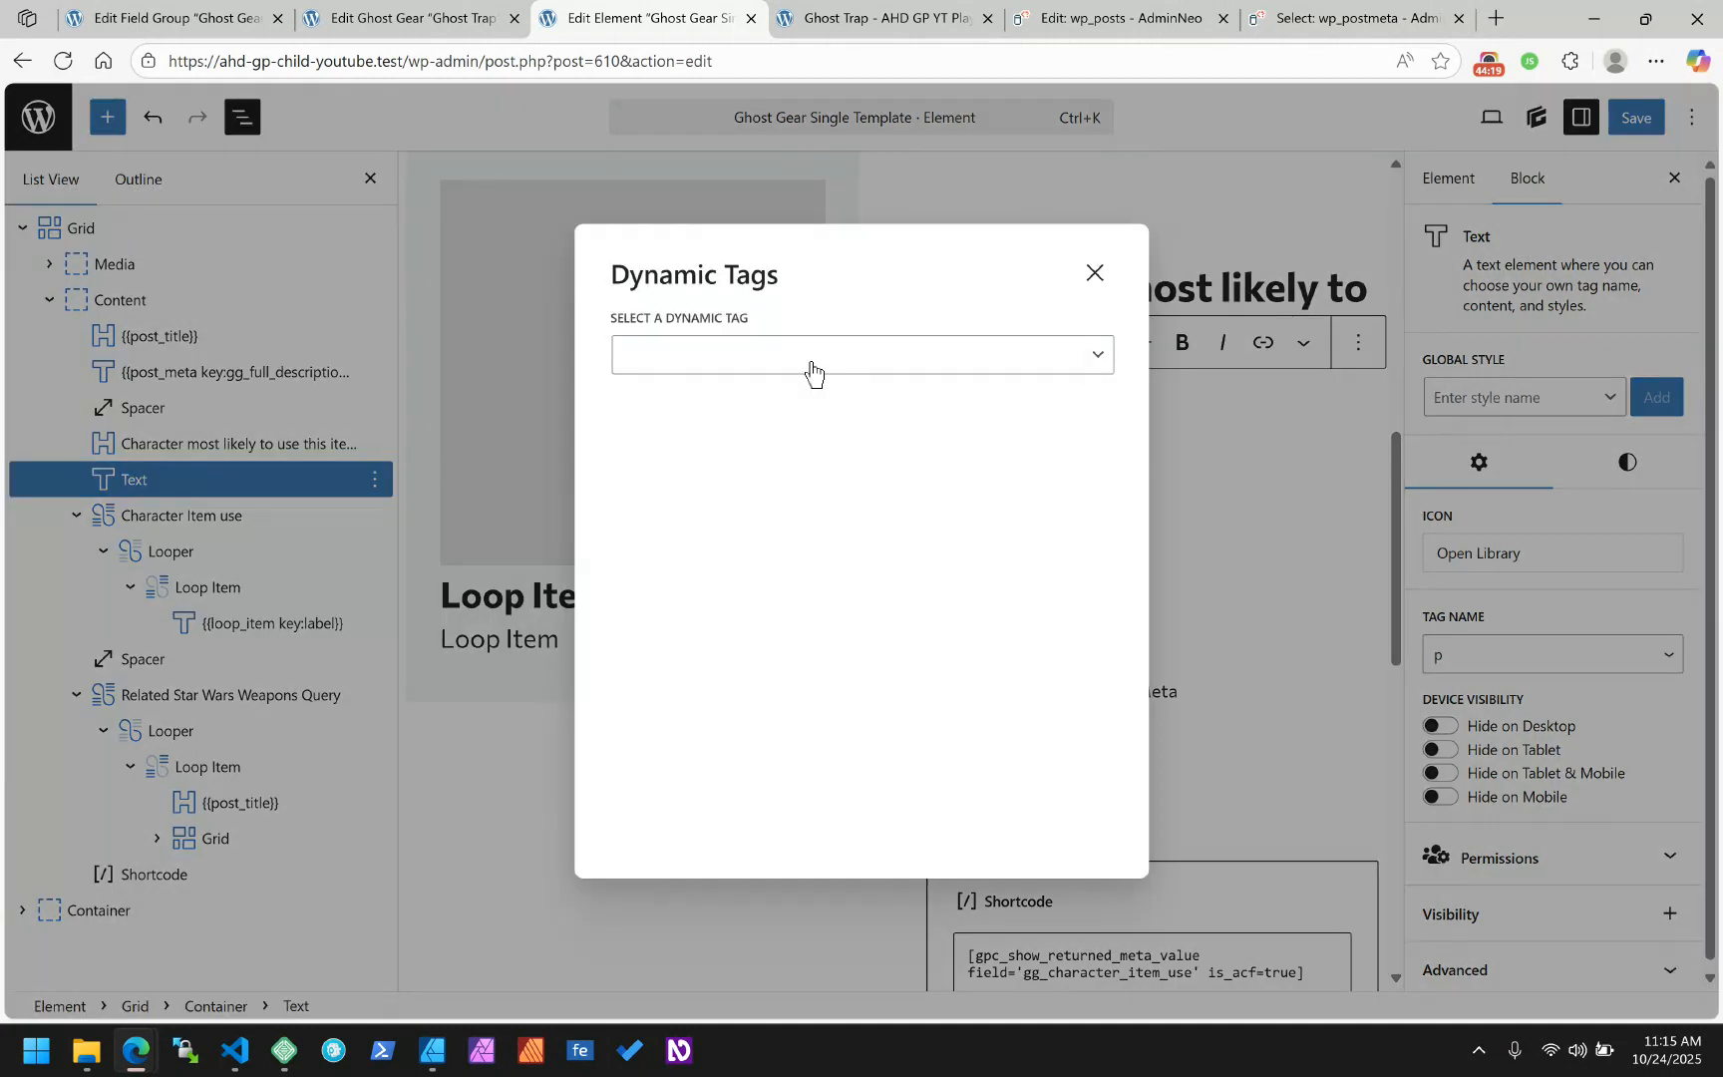
{"action": "left_click", "coordinate": [812, 370]}
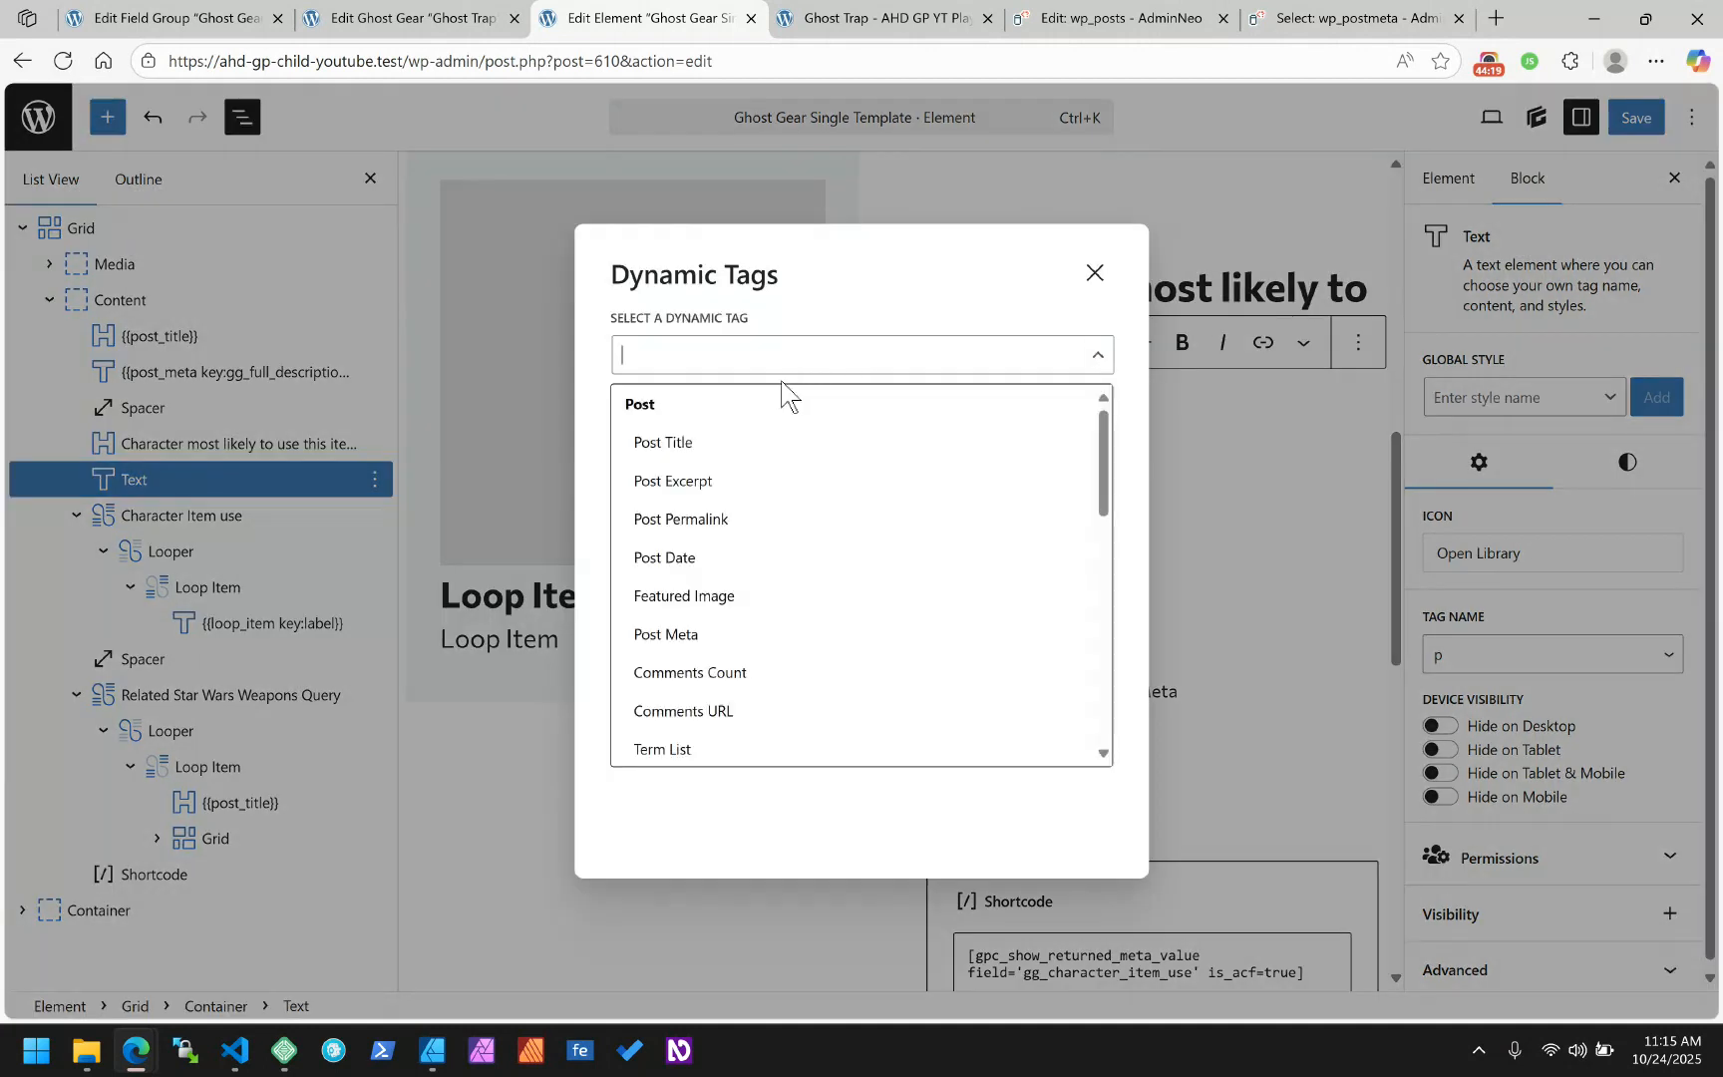
{"action": "left_click", "coordinate": [686, 639]}
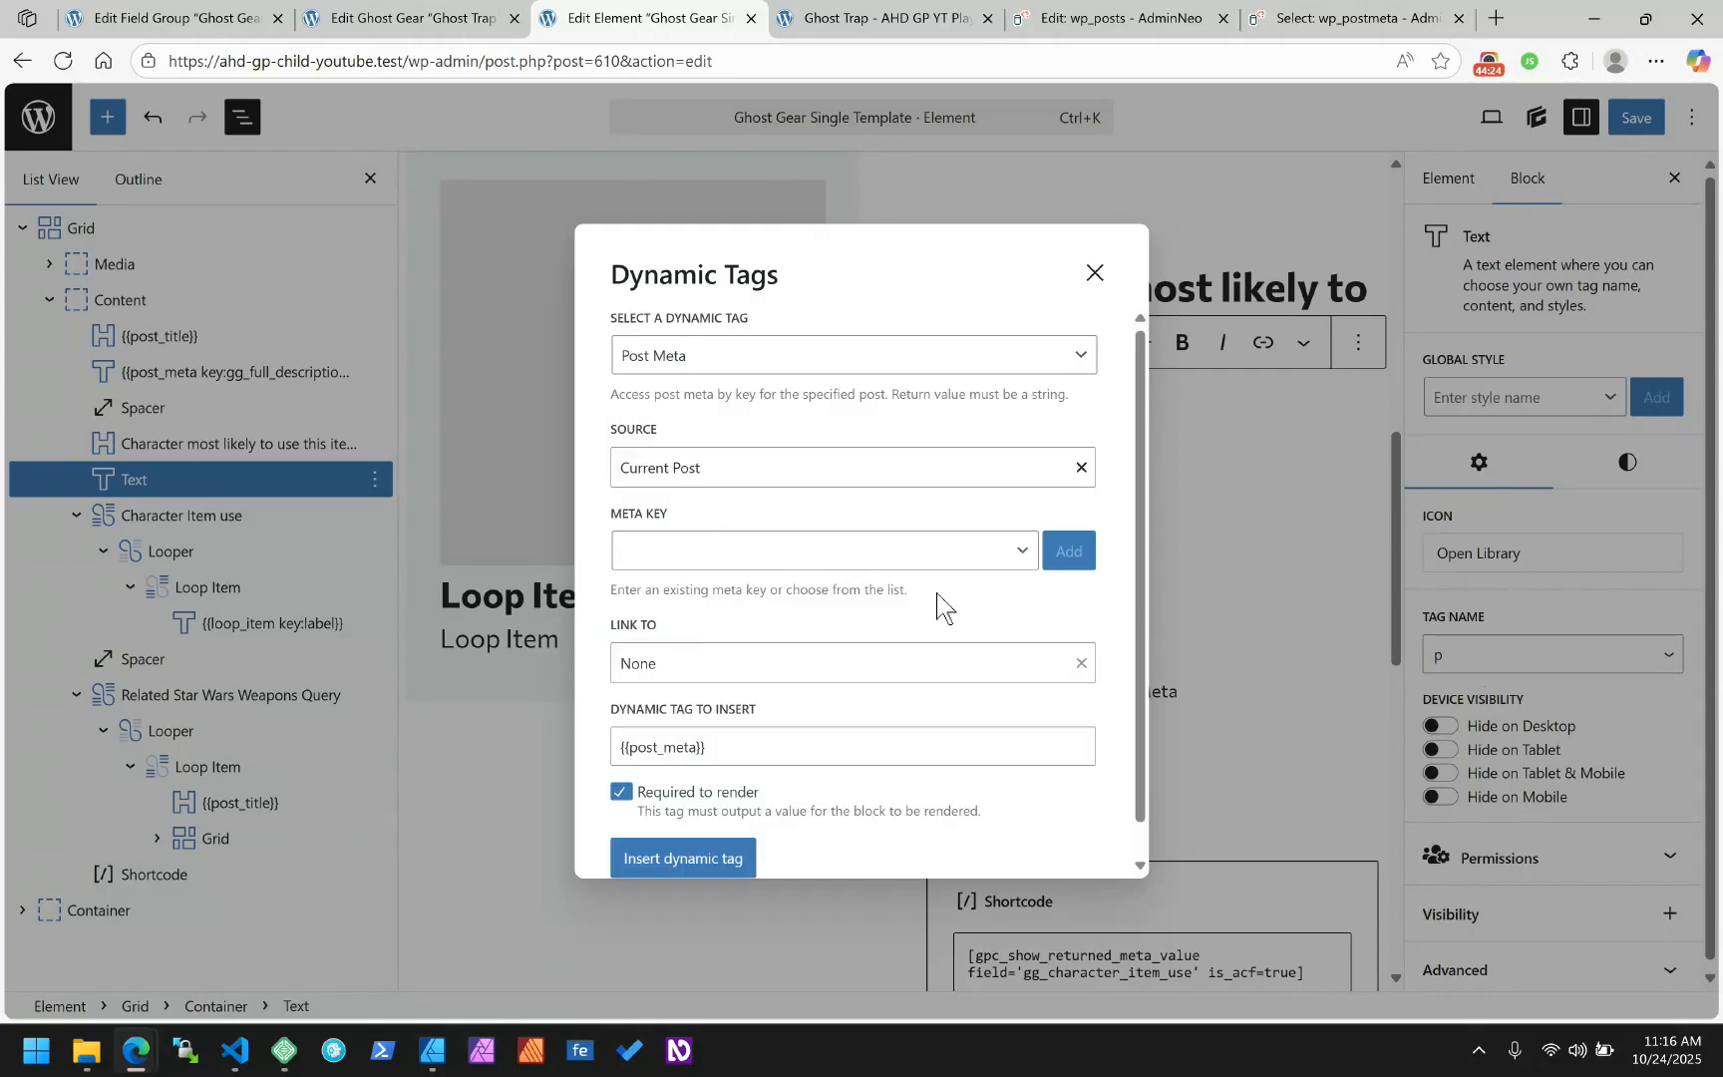
{"action": "left_click", "coordinate": [897, 554]}
{"action": "type", "text": "g"}
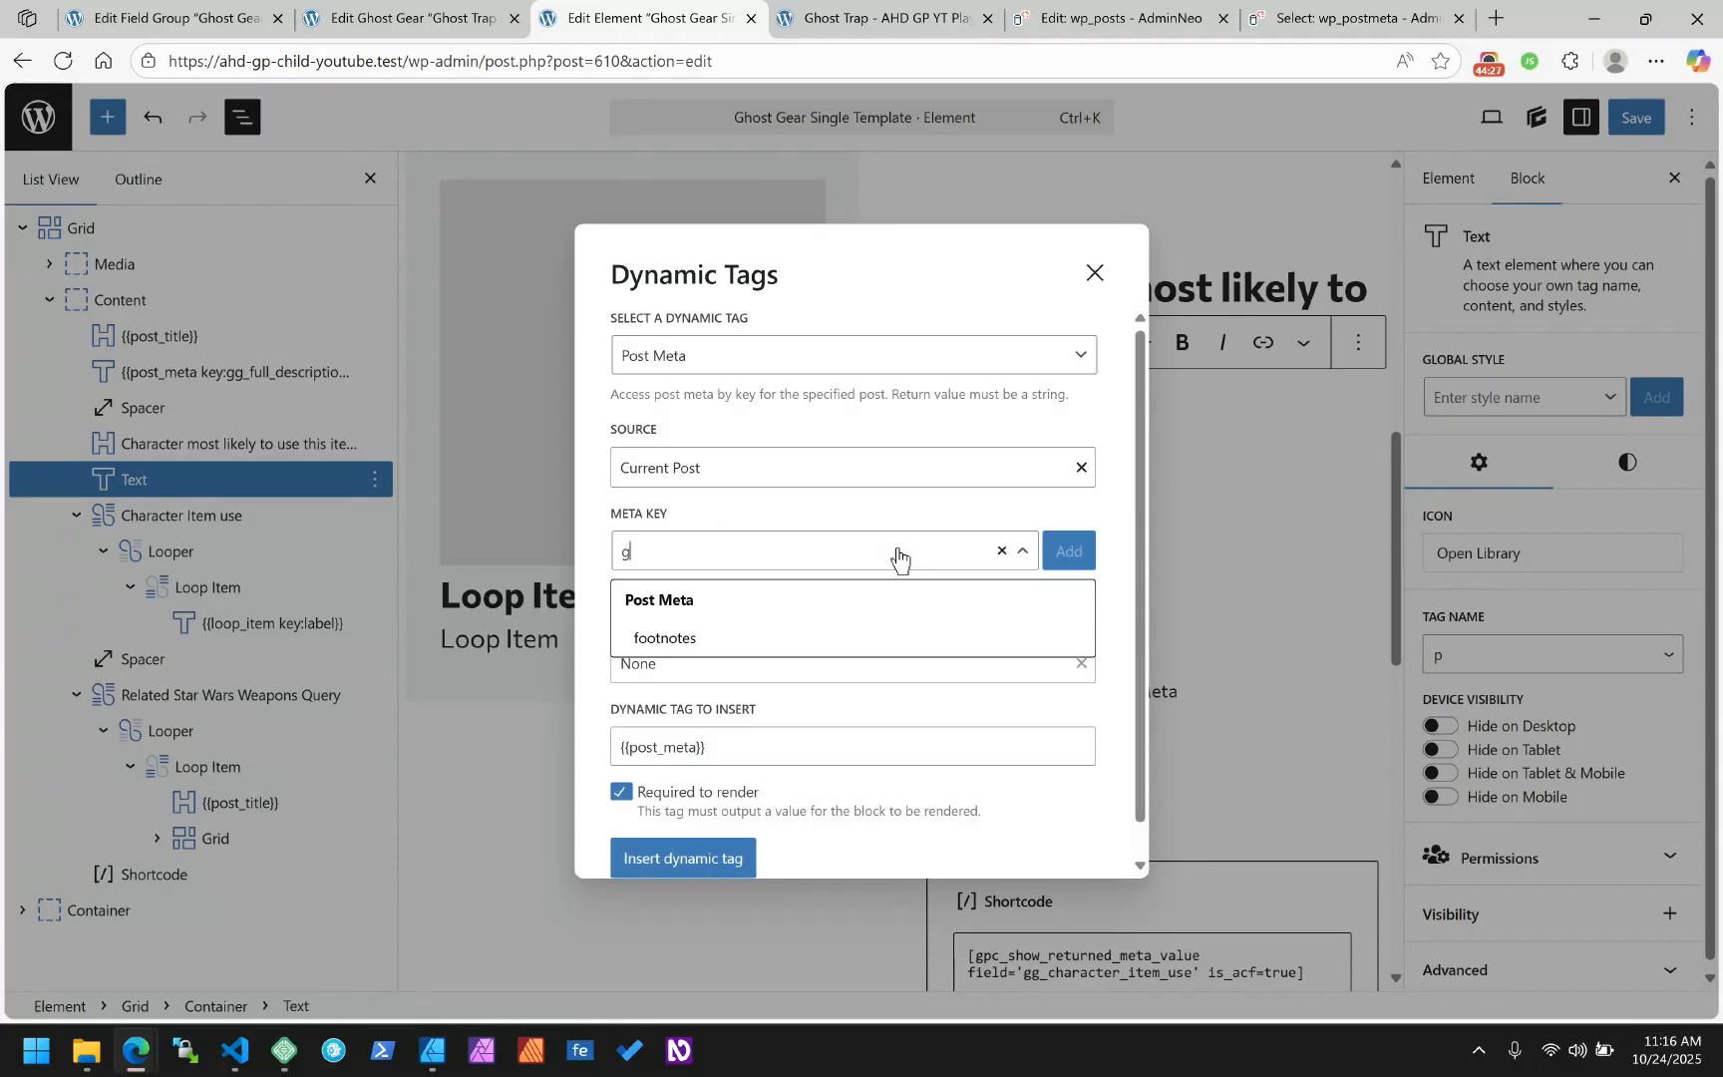
{"action": "type", "text": "g_character_item_use.label"}
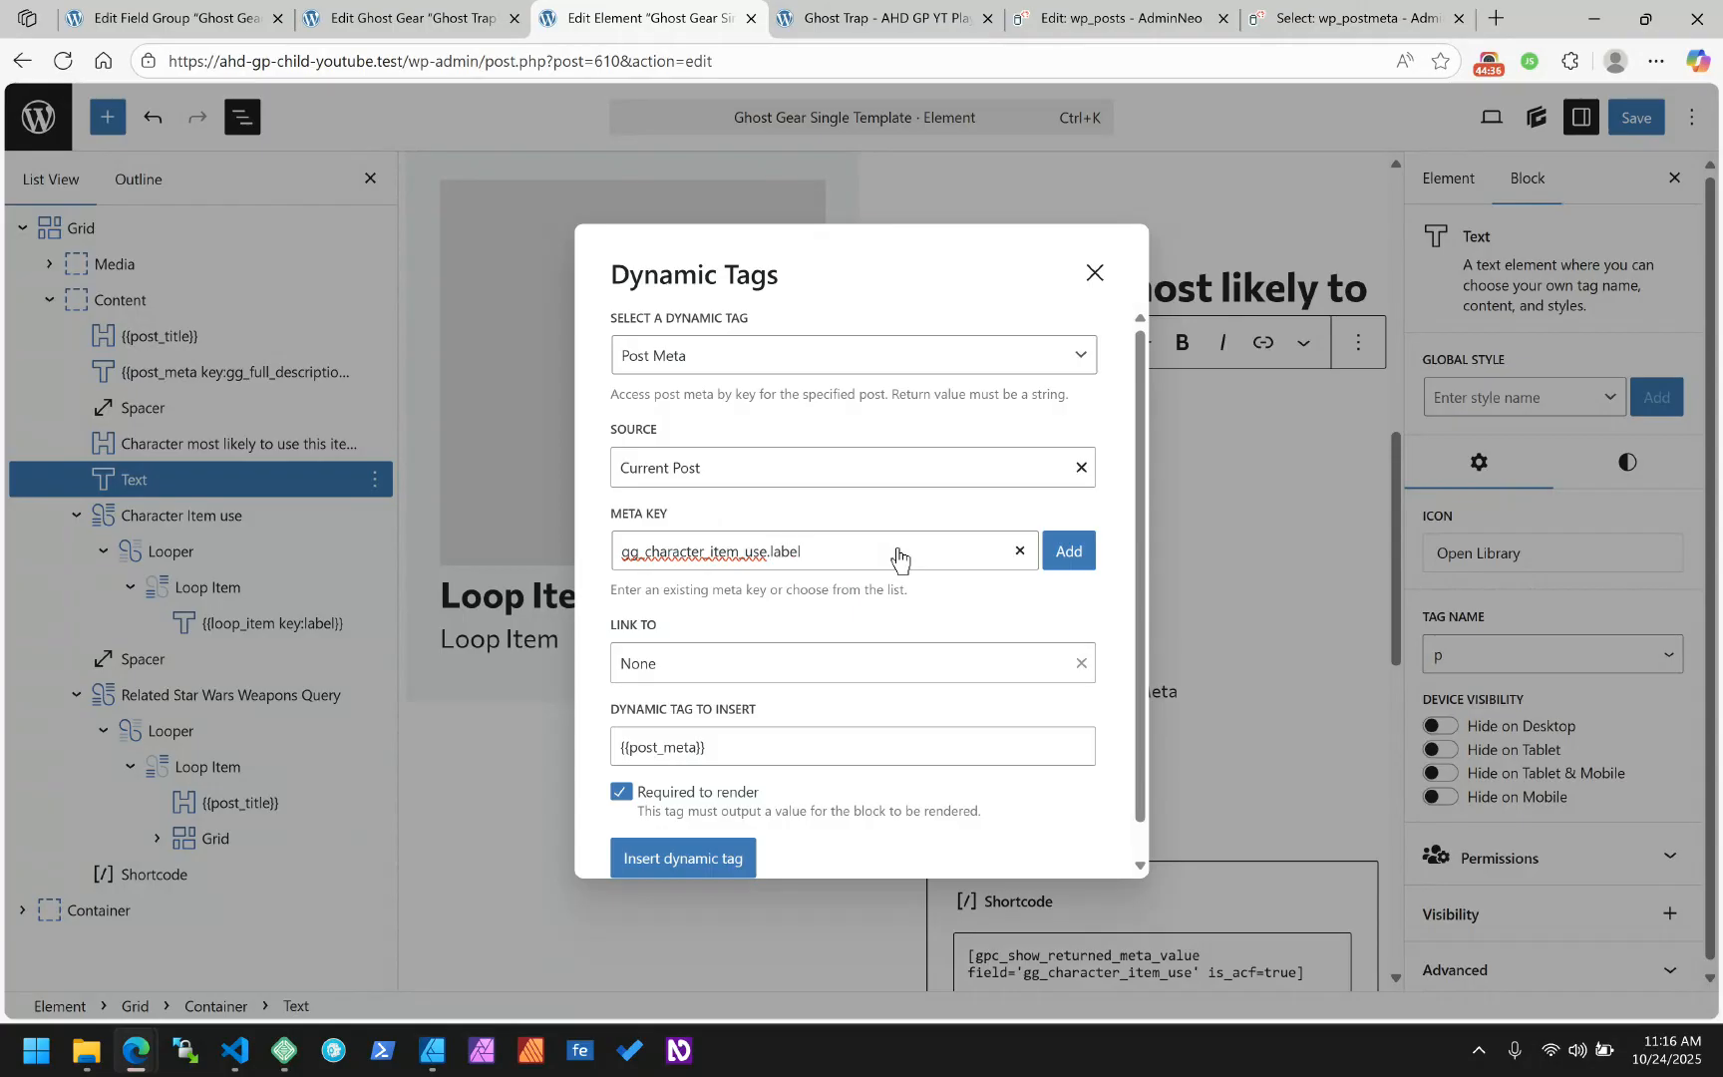
{"action": "left_click", "coordinate": [1071, 552]}
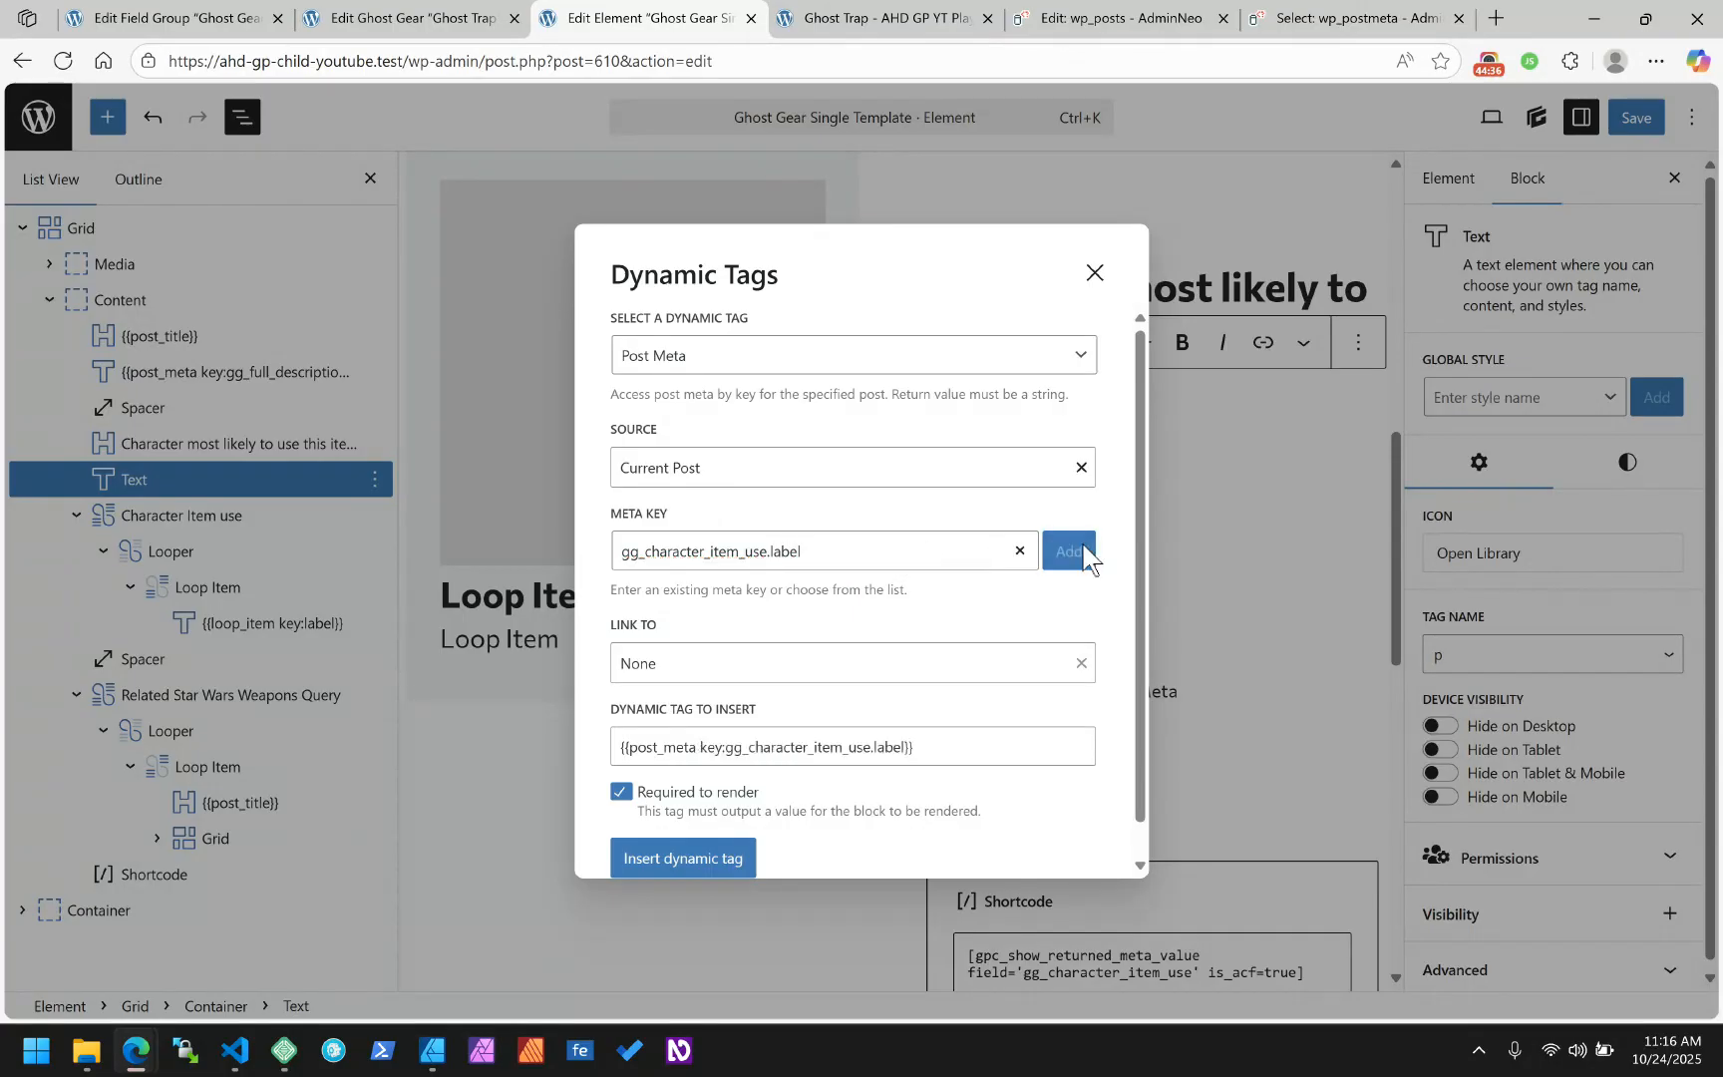
{"action": "left_click", "coordinate": [715, 860]}
{"action": "left_click", "coordinate": [1649, 103]}
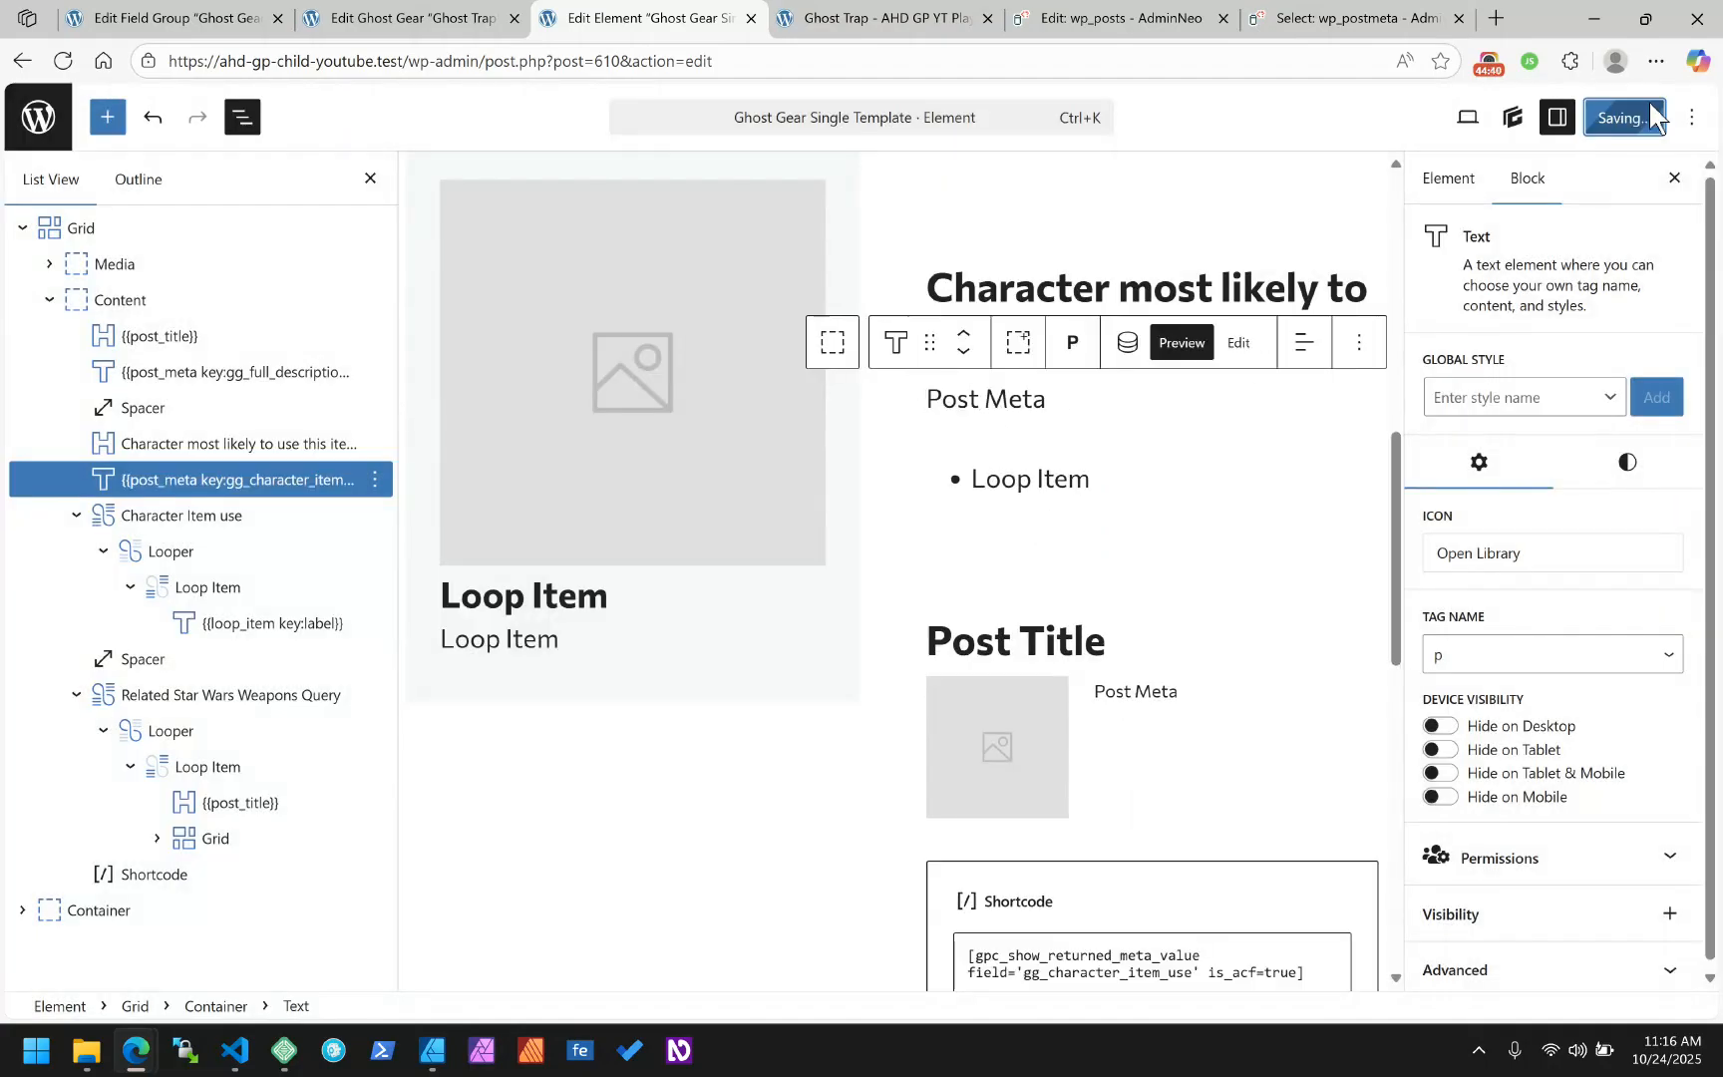
Reload the Ghost Trap front-end page and compare the new character text with the radio button selection in the entry
{"action": "left_click", "coordinate": [875, 10]}
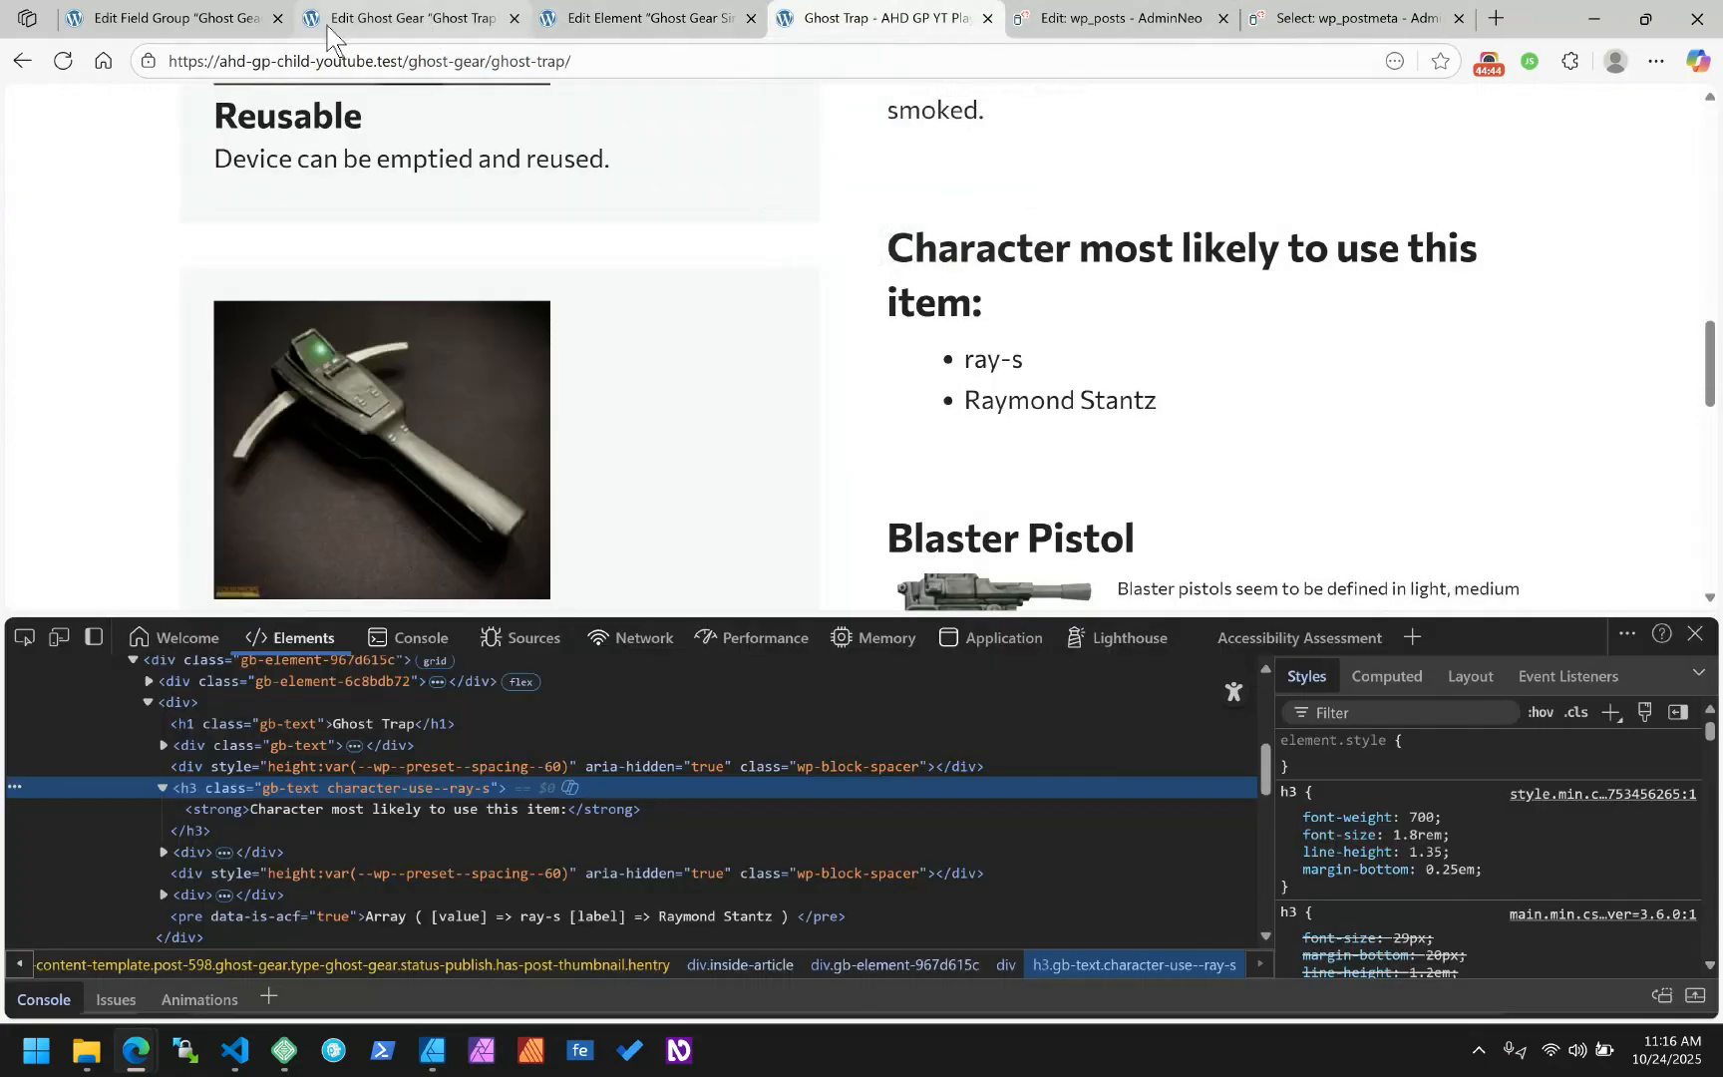
{"action": "left_click", "coordinate": [62, 60]}
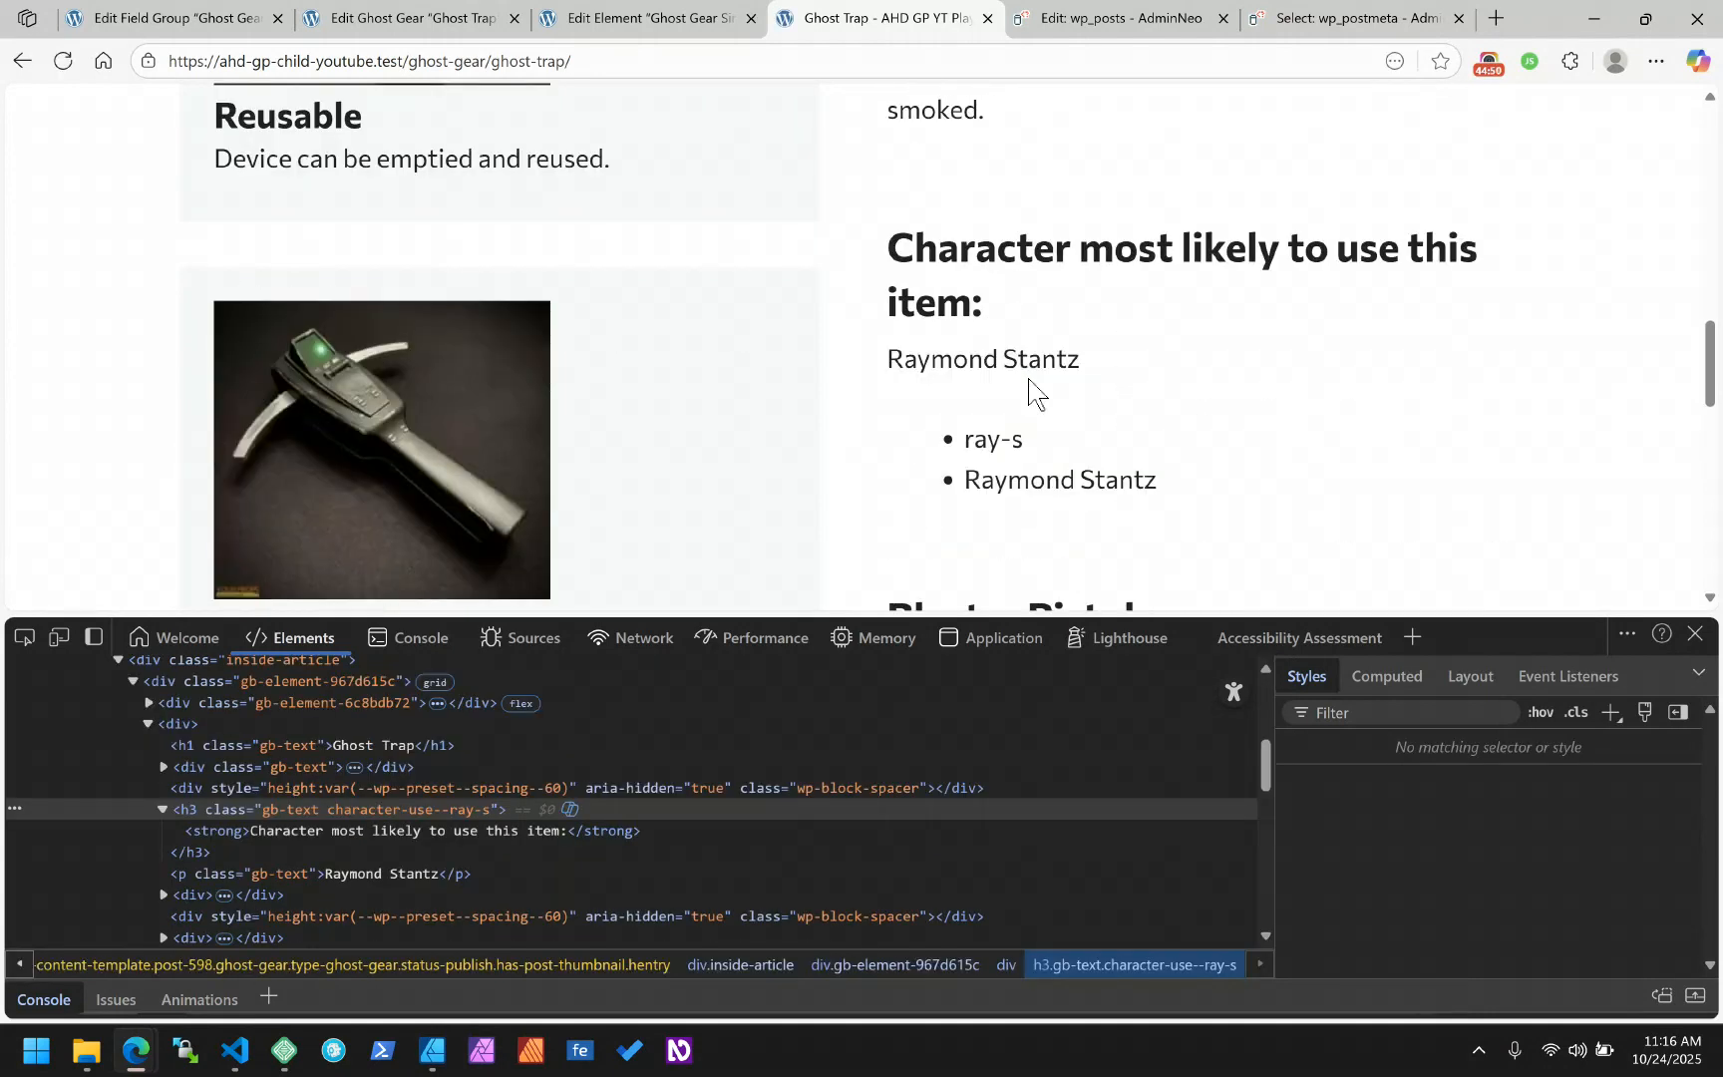
{"action": "left_click", "coordinate": [399, 18]}
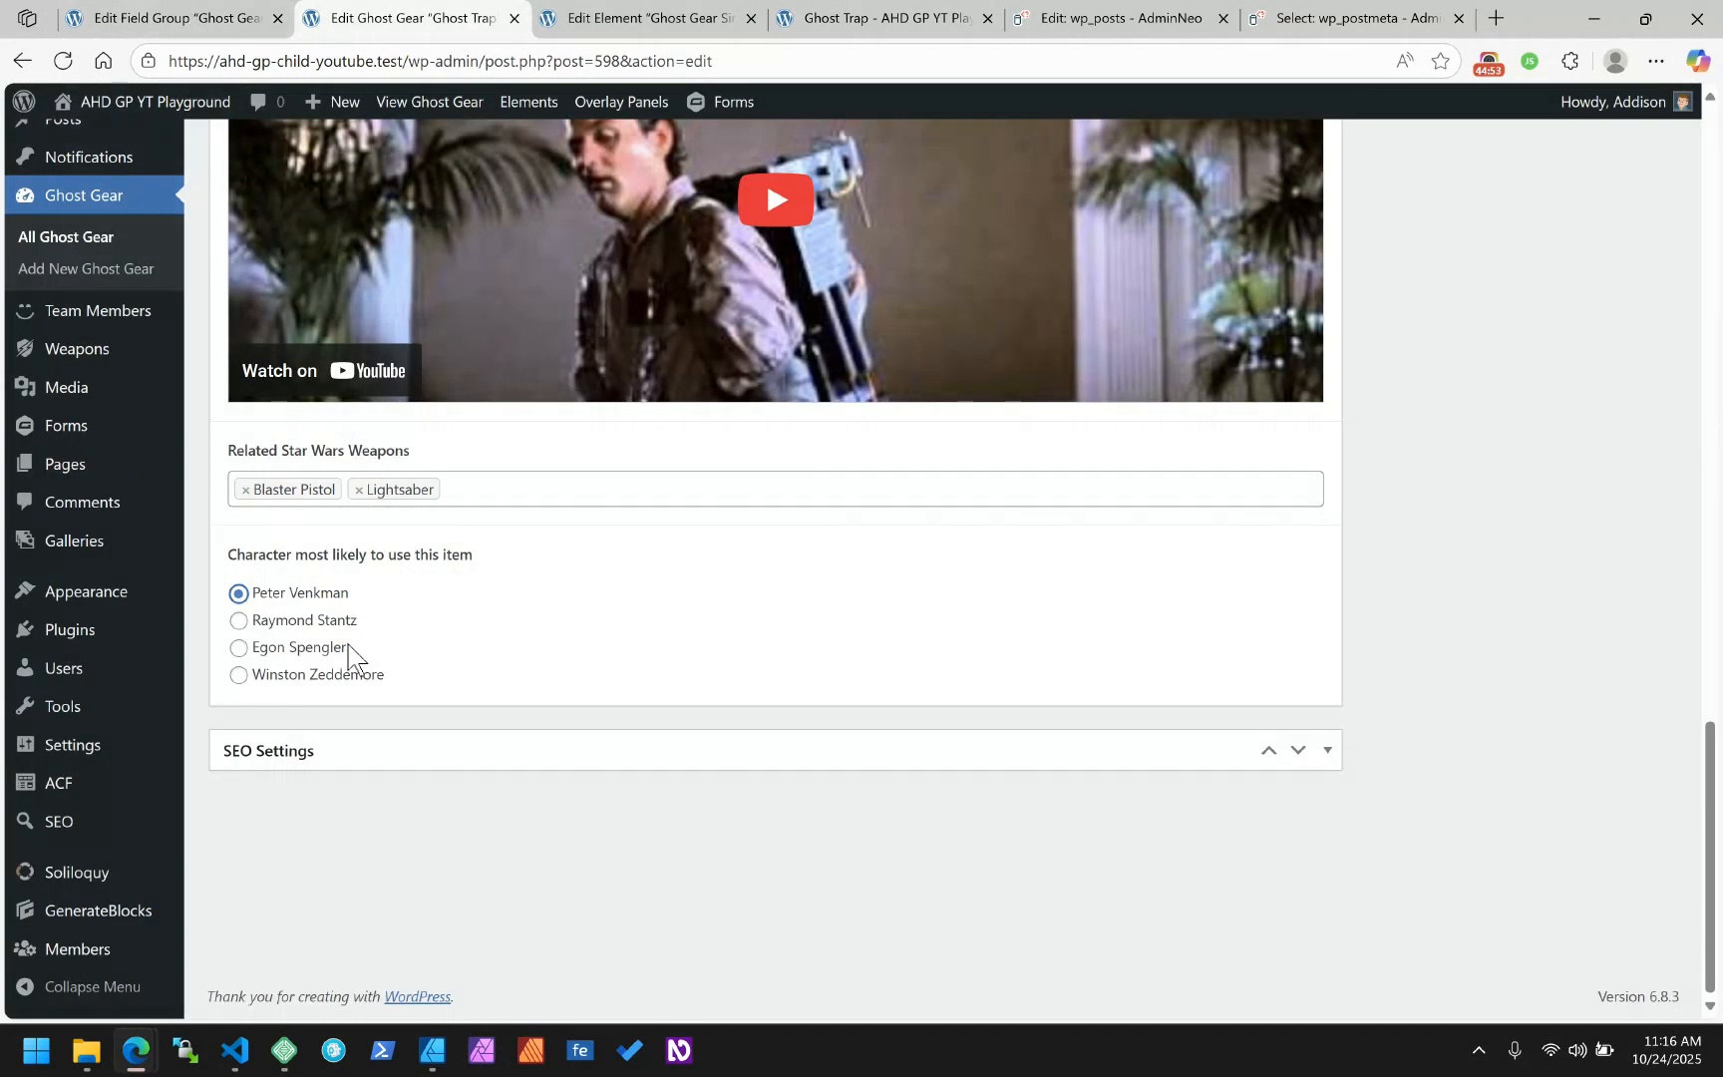
{"action": "left_click", "coordinate": [650, 18]}
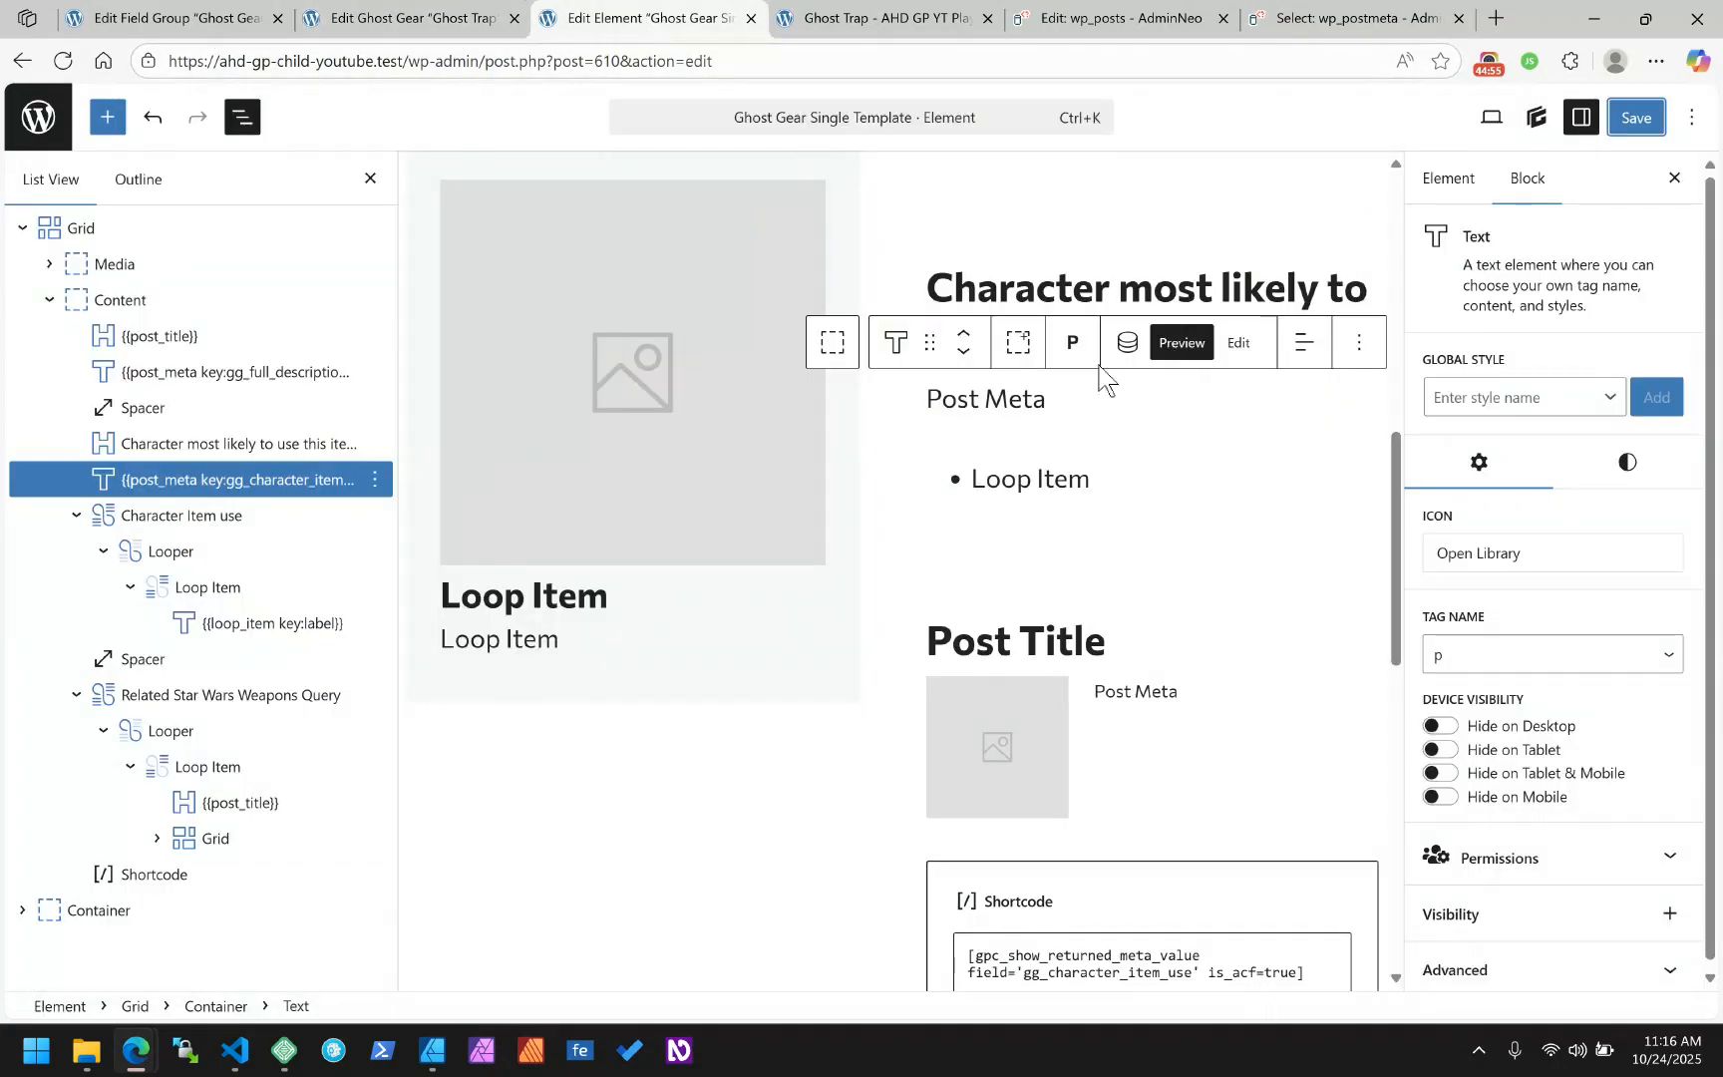
{"action": "left_click", "coordinate": [877, 18]}
{"action": "left_click", "coordinate": [229, 15]}
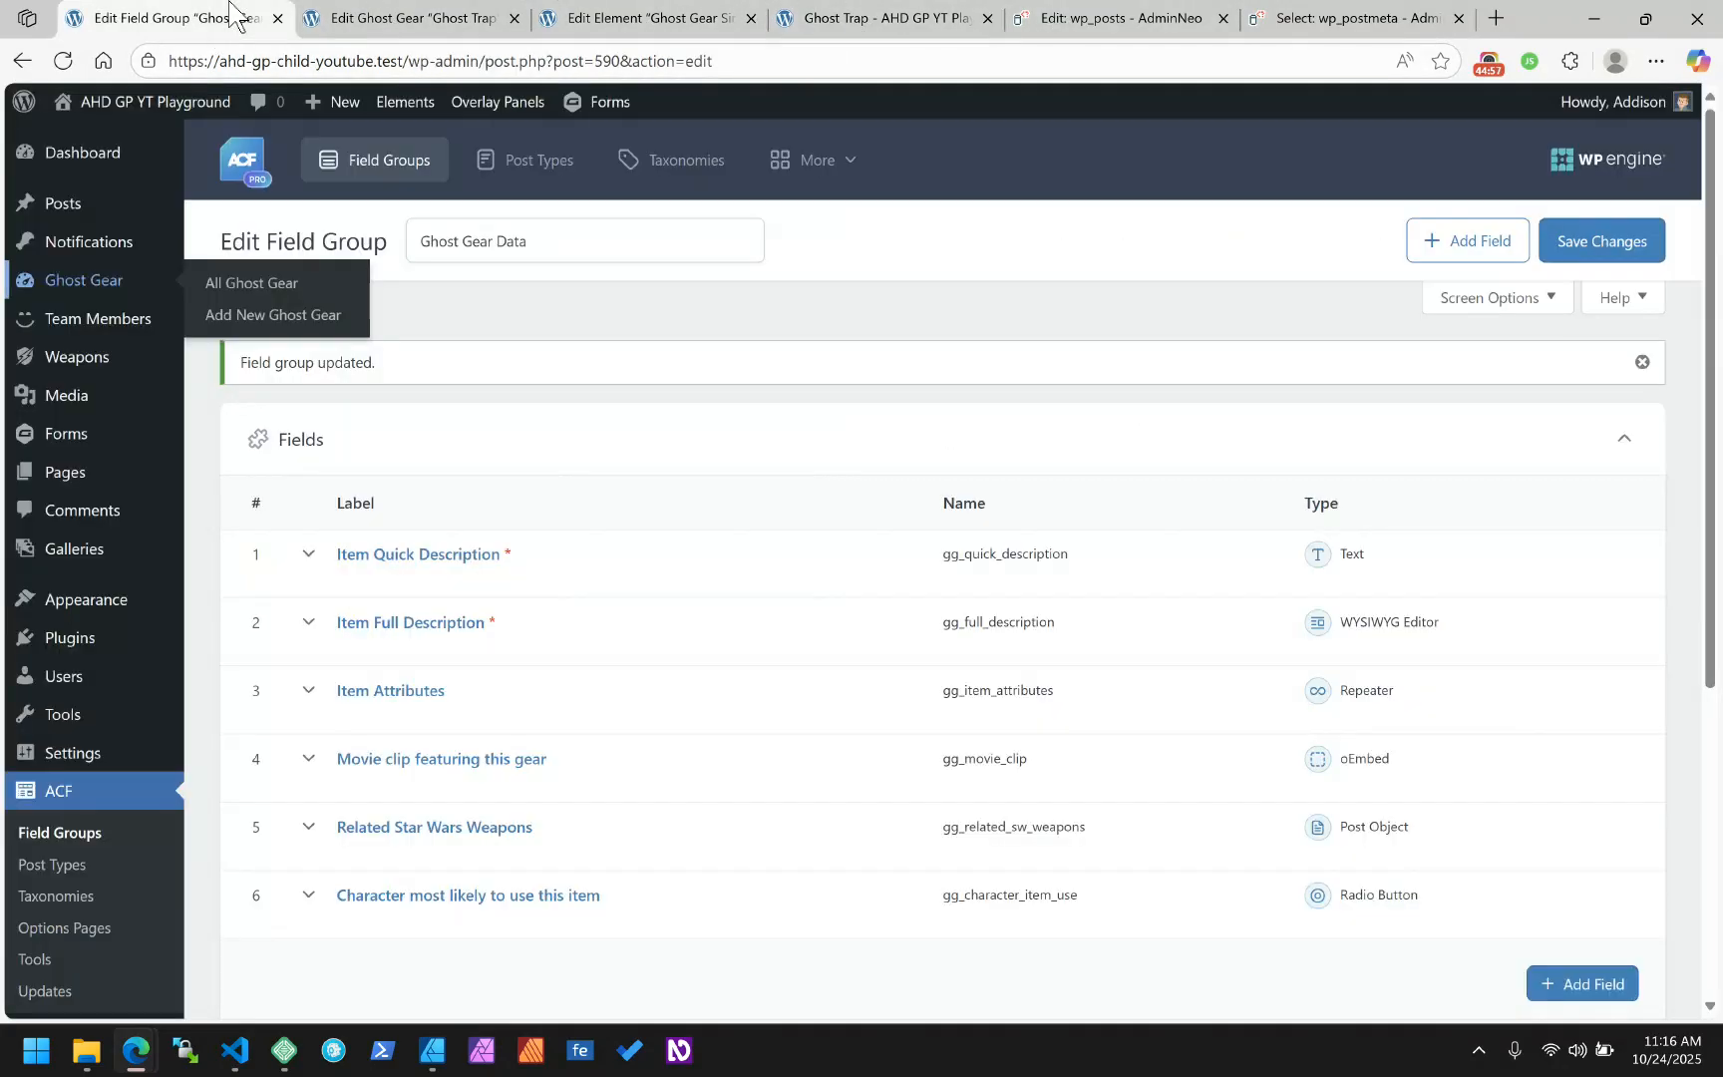
Update the Ghost Trap entry with Peter Venkman as the selected character
{"action": "left_click", "coordinate": [398, 18]}
{"action": "scroll", "coordinate": [1576, 265], "scroll_direction": "up", "scroll_amount": 3}
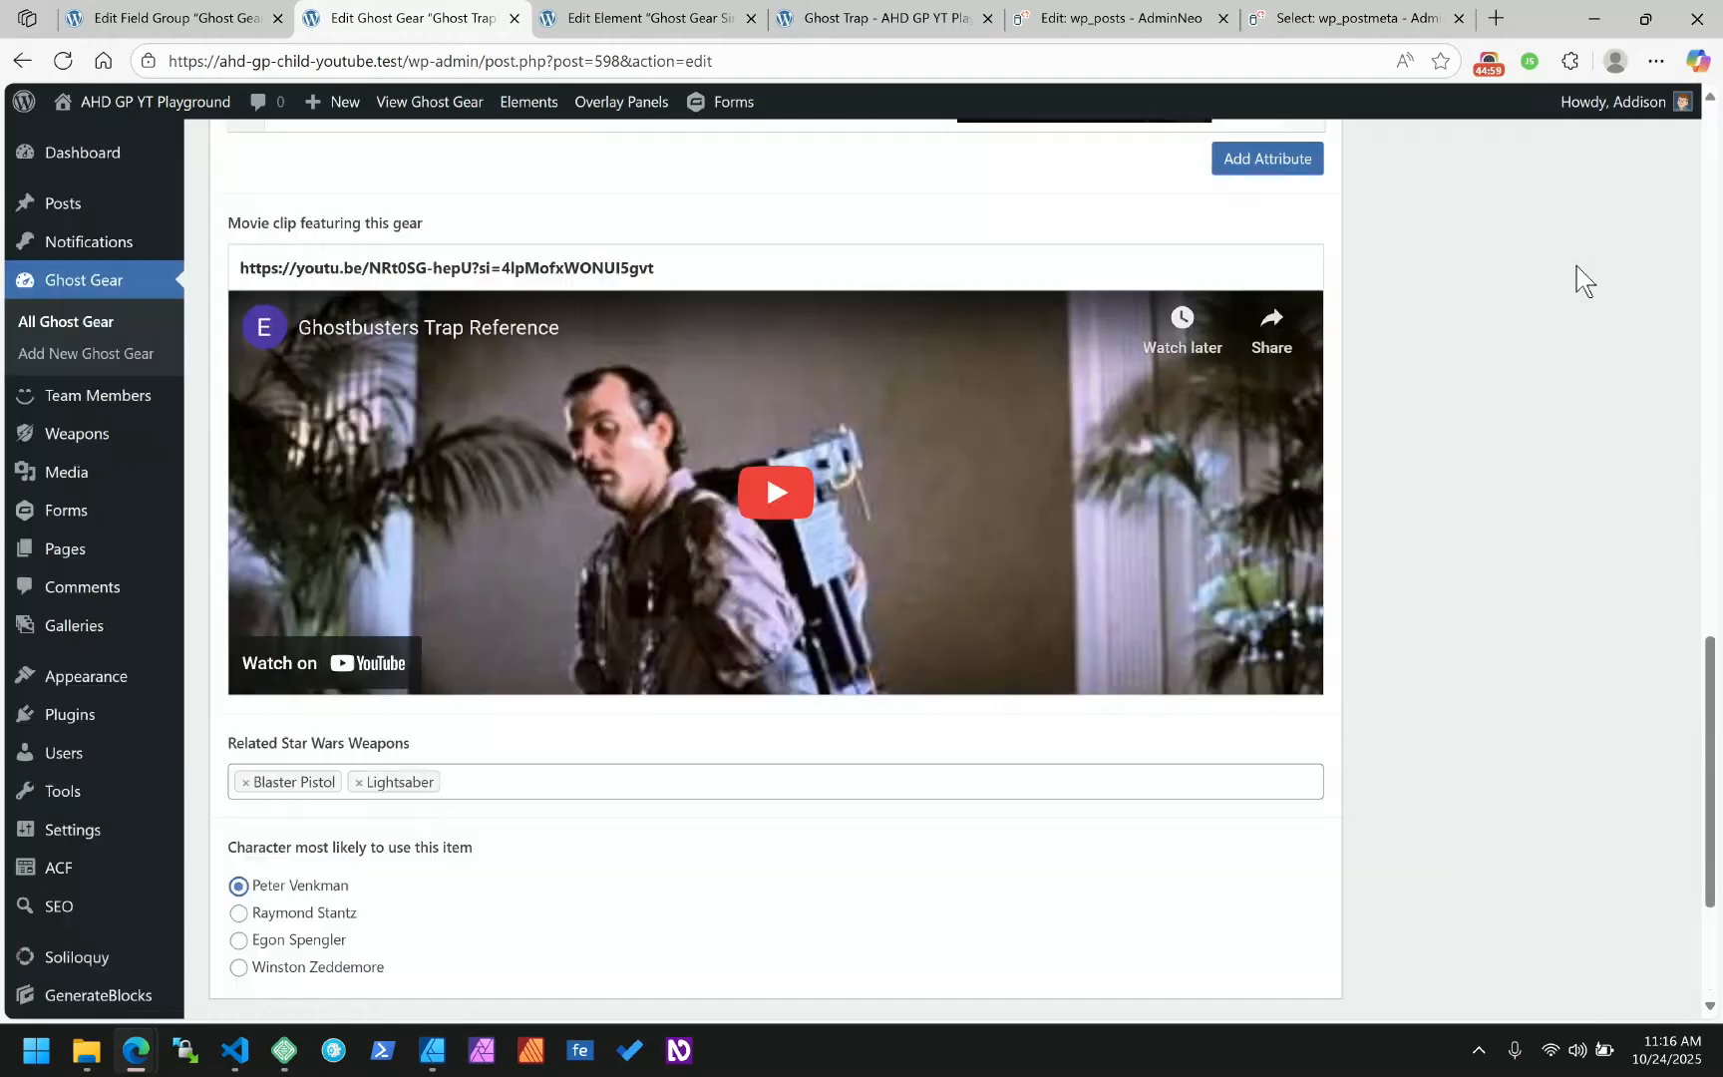
{"action": "scroll", "coordinate": [1576, 265], "scroll_direction": "up", "scroll_amount": 10}
{"action": "left_click", "coordinate": [1631, 431]}
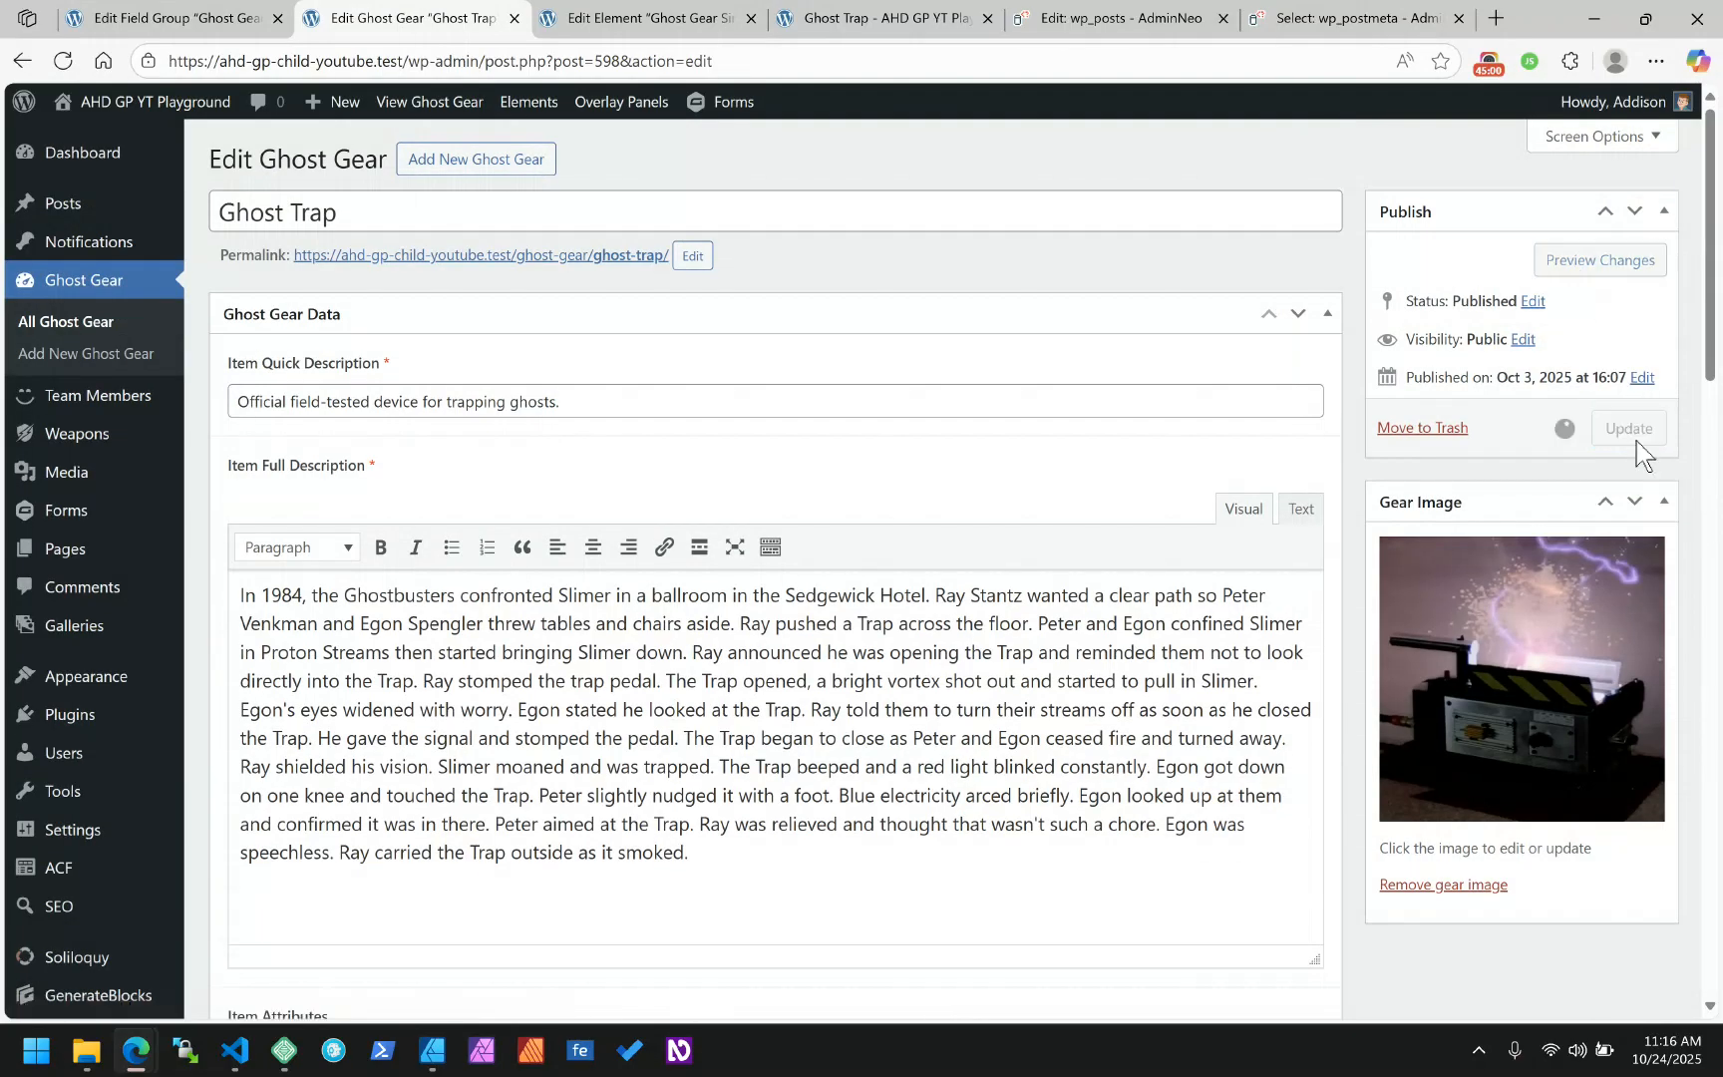
Open the "Character most likely to use this item" field in the Ghost Gear Data field group and copy all its choices
{"action": "left_click", "coordinate": [168, 26]}
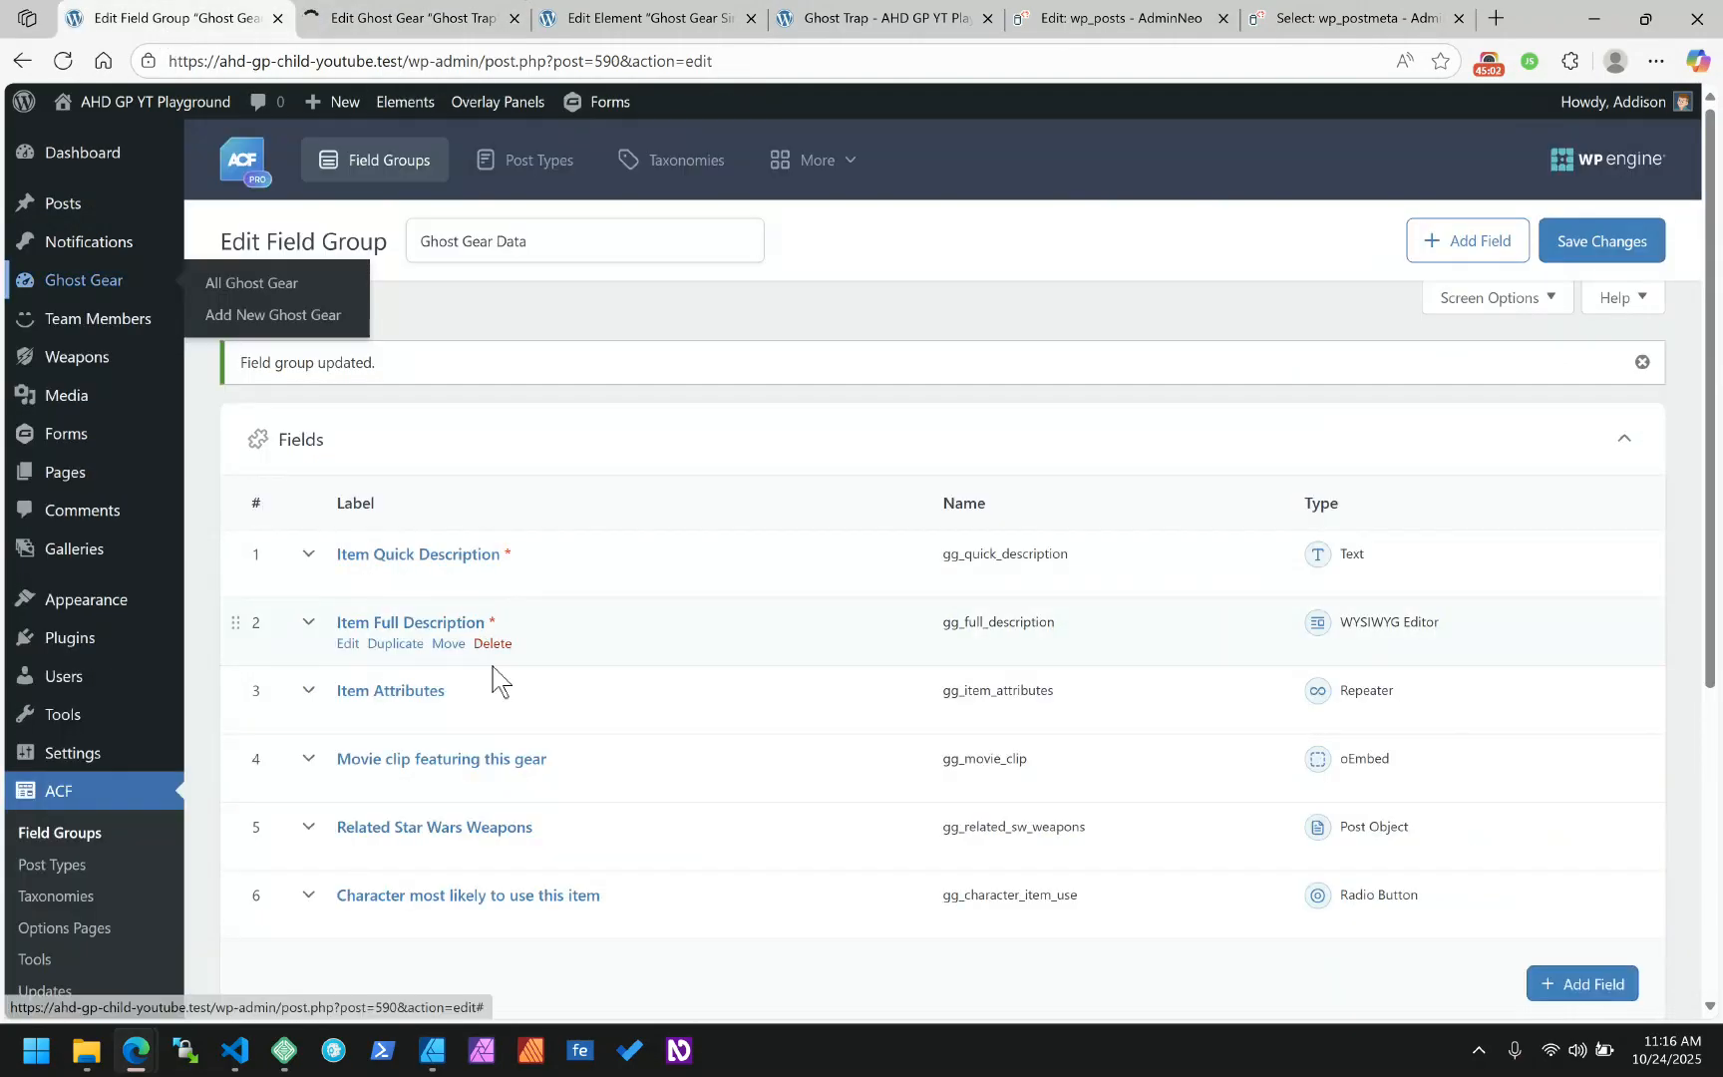
{"action": "left_click", "coordinate": [506, 895]}
{"action": "scroll", "coordinate": [587, 682], "scroll_direction": "down", "scroll_amount": 8}
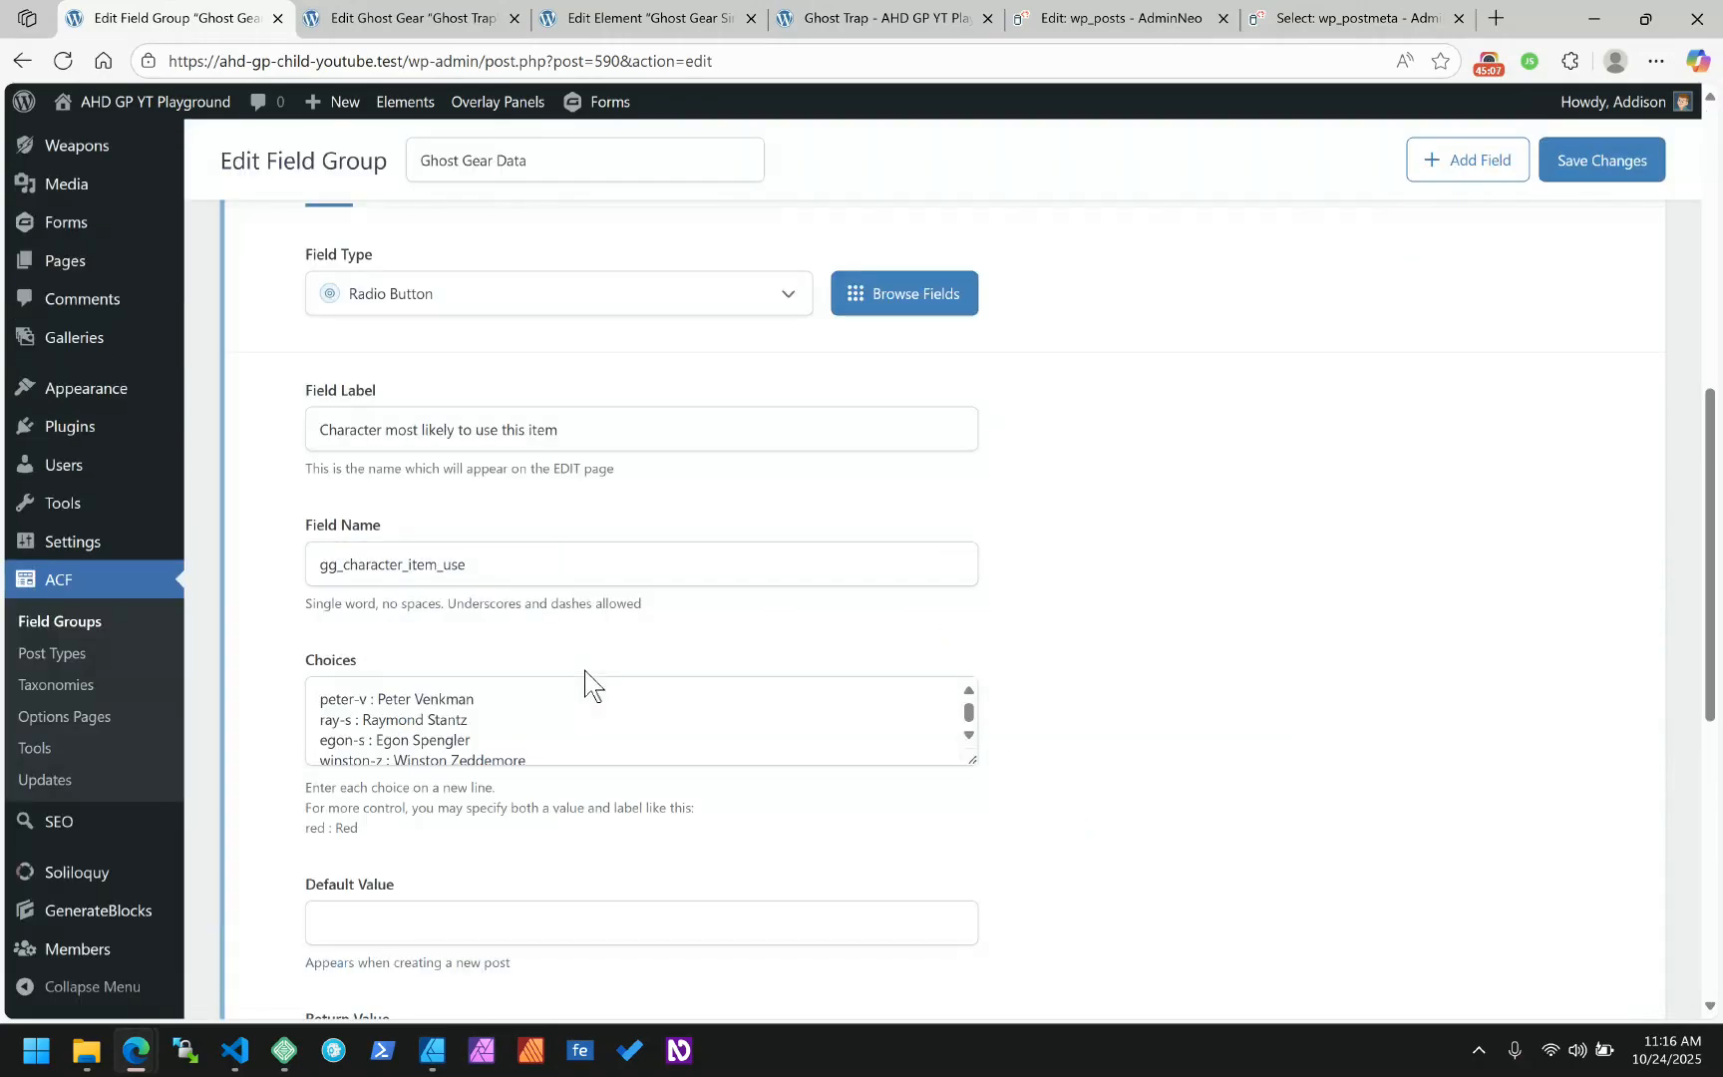
{"action": "scroll", "coordinate": [584, 682], "scroll_direction": "up", "scroll_amount": 4}
{"action": "scroll", "coordinate": [558, 680], "scroll_direction": "down", "scroll_amount": 5}
{"action": "left_click", "coordinate": [469, 607]}
{"action": "key", "text": "ctrl+a"}
{"action": "key", "text": "ctrl+c"}
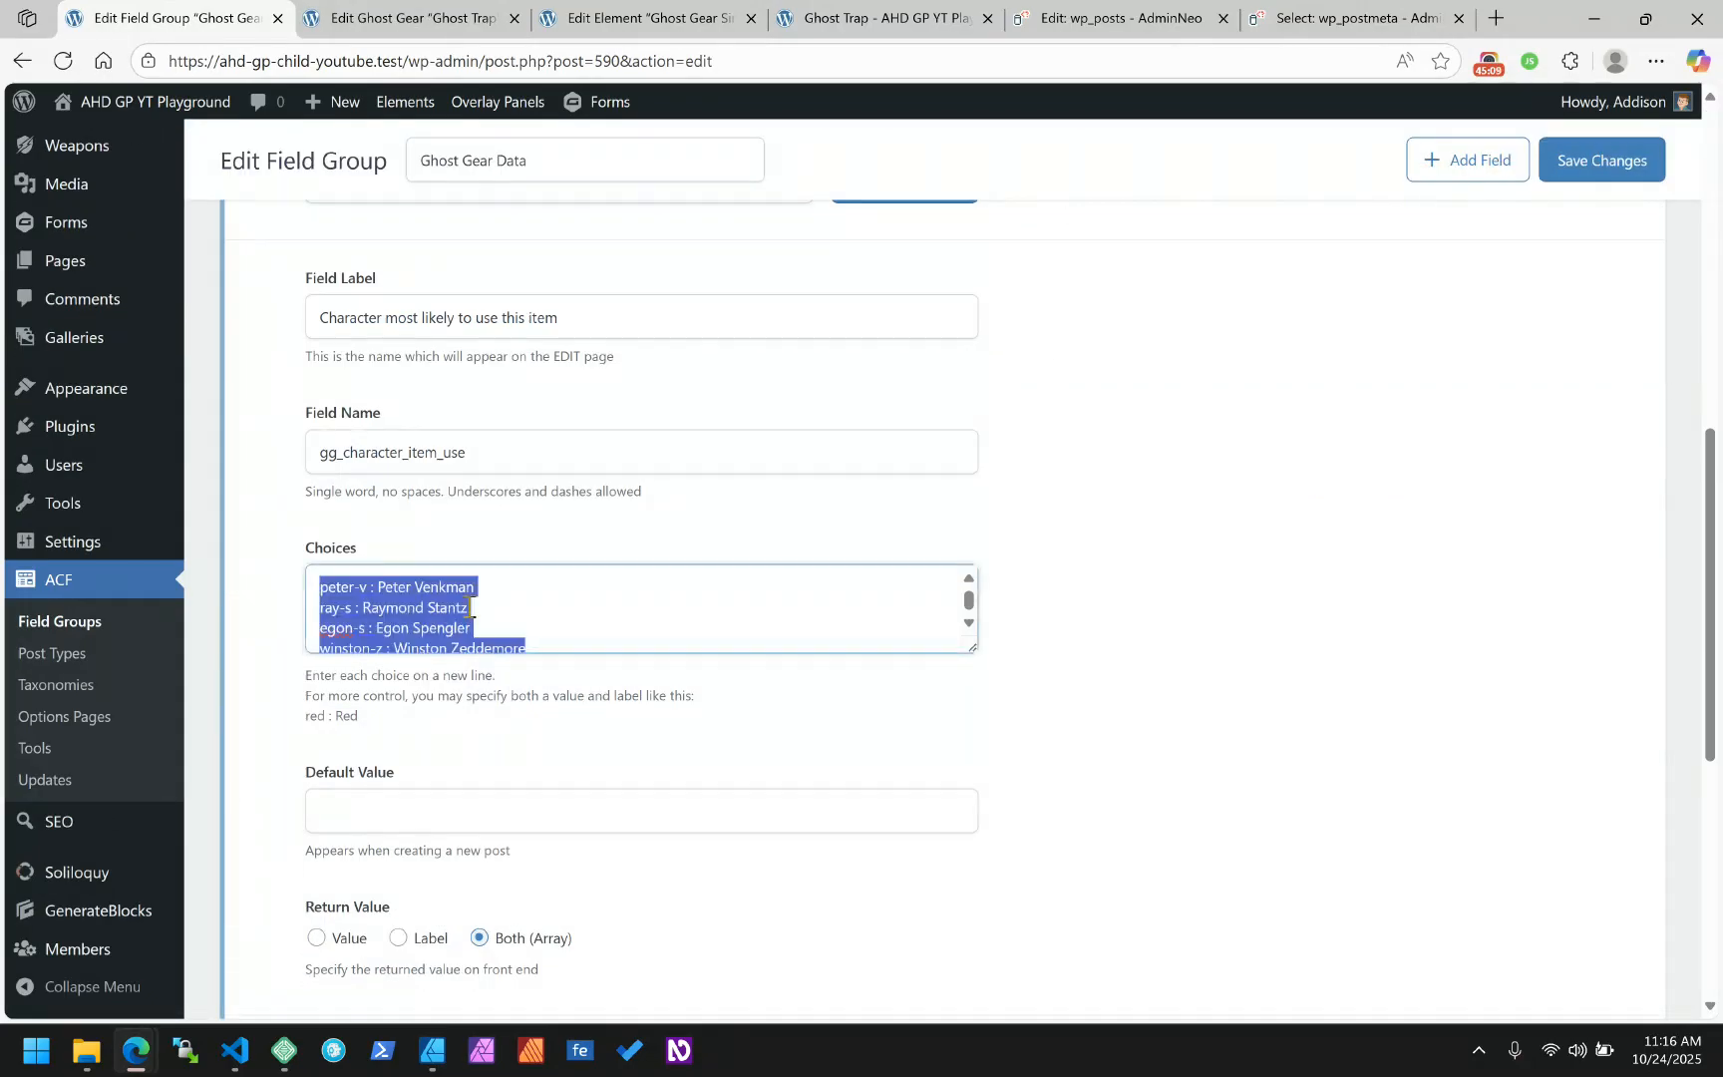
Change the character field's type to Button Group and paste the four copied character choices into it
{"action": "scroll", "coordinate": [832, 595], "scroll_direction": "up", "scroll_amount": 3}
{"action": "left_click", "coordinate": [497, 518]}
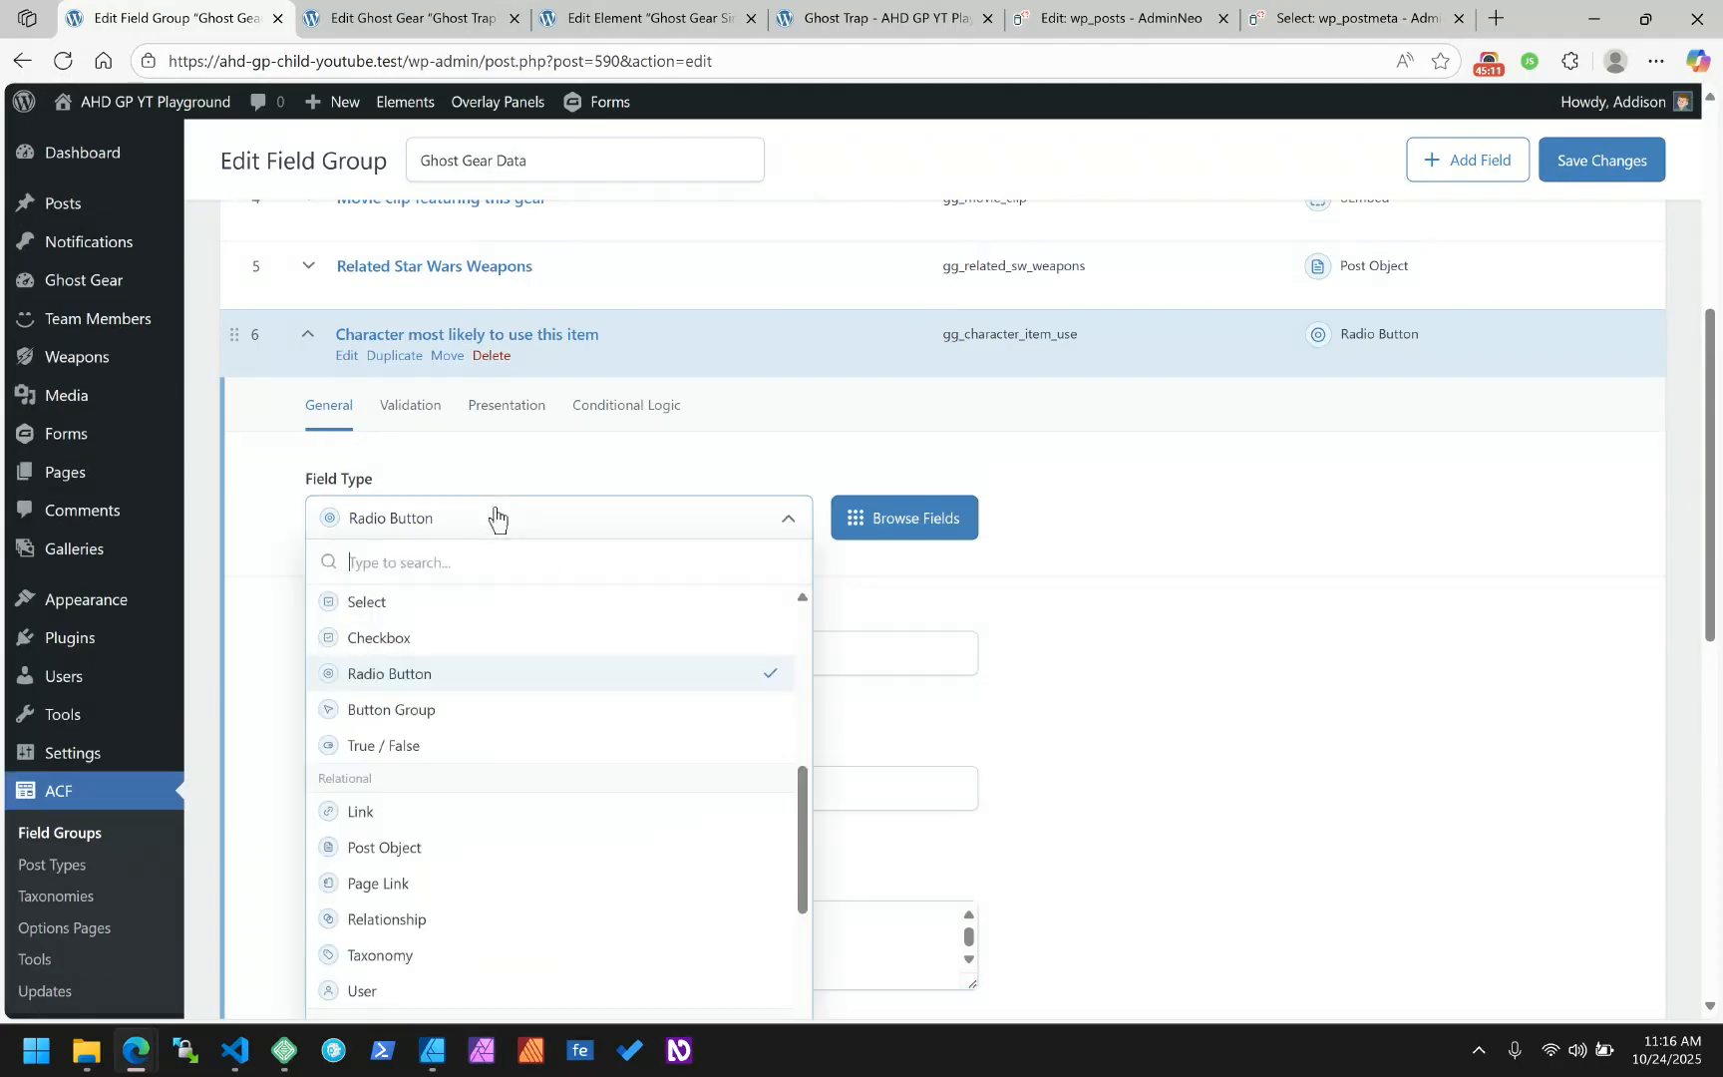
{"action": "left_click", "coordinate": [421, 708]}
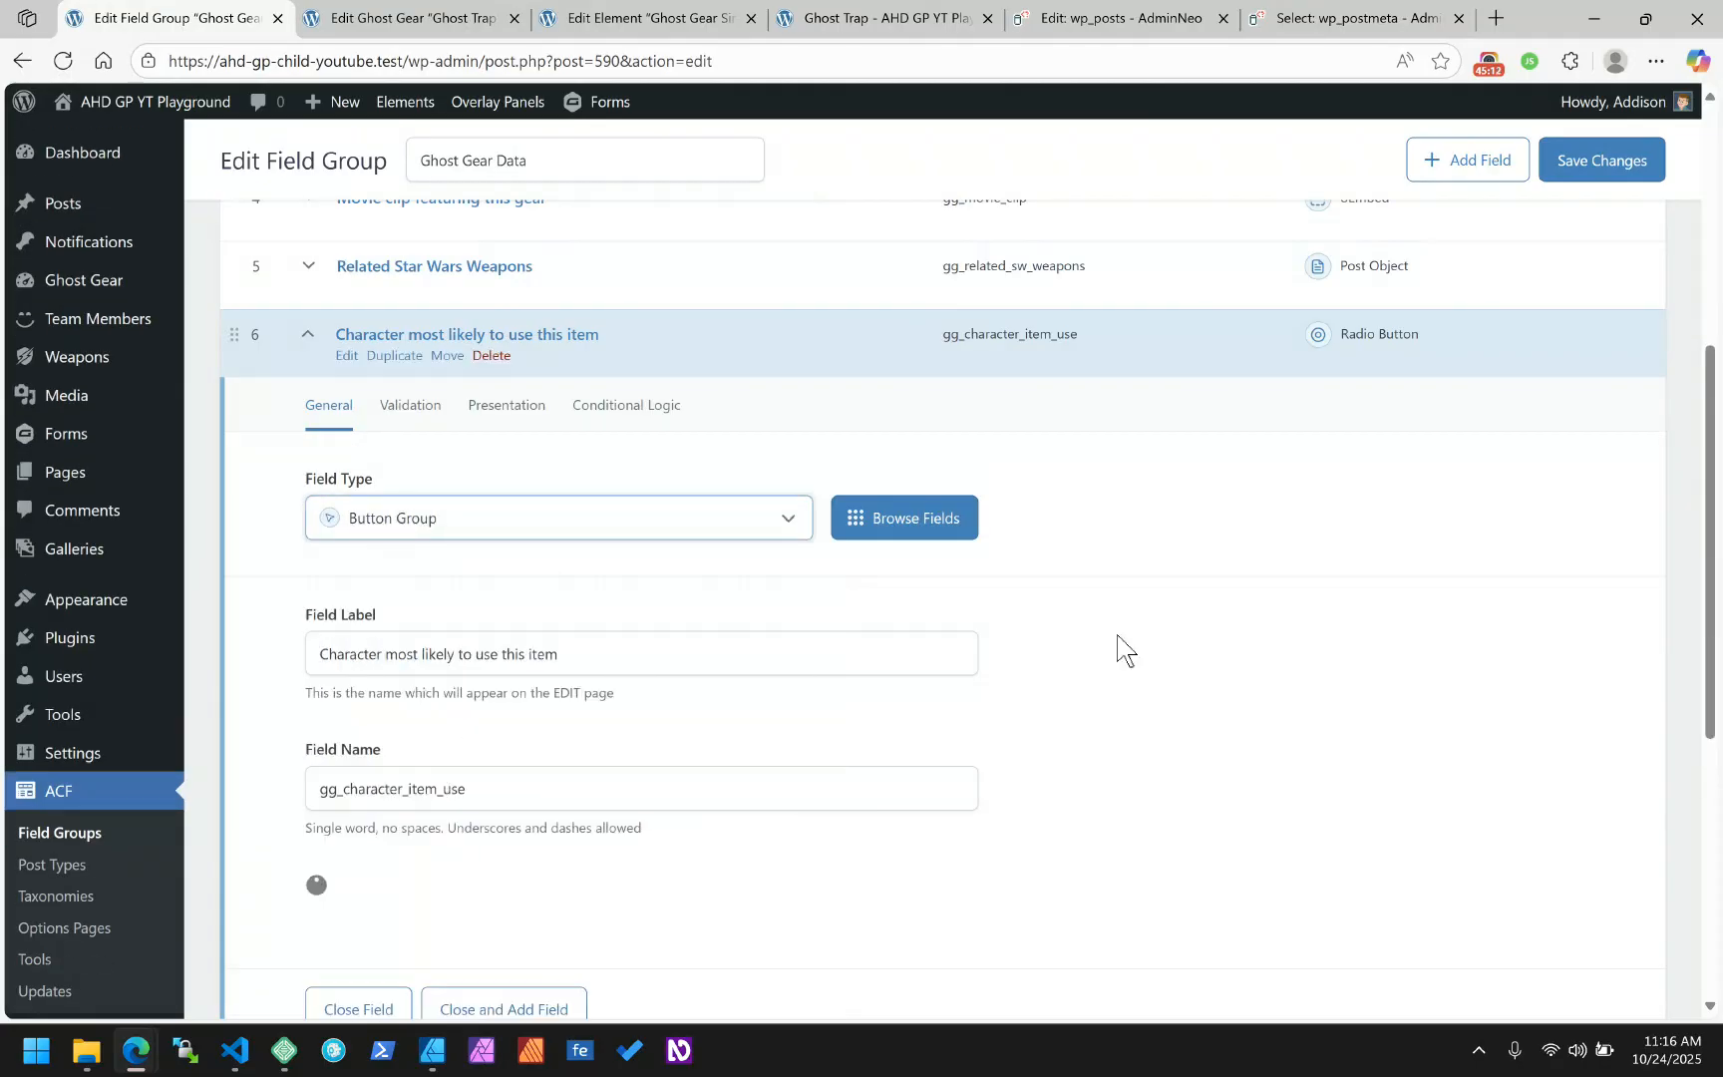
{"action": "scroll", "coordinate": [1112, 643], "scroll_direction": "down", "scroll_amount": 3}
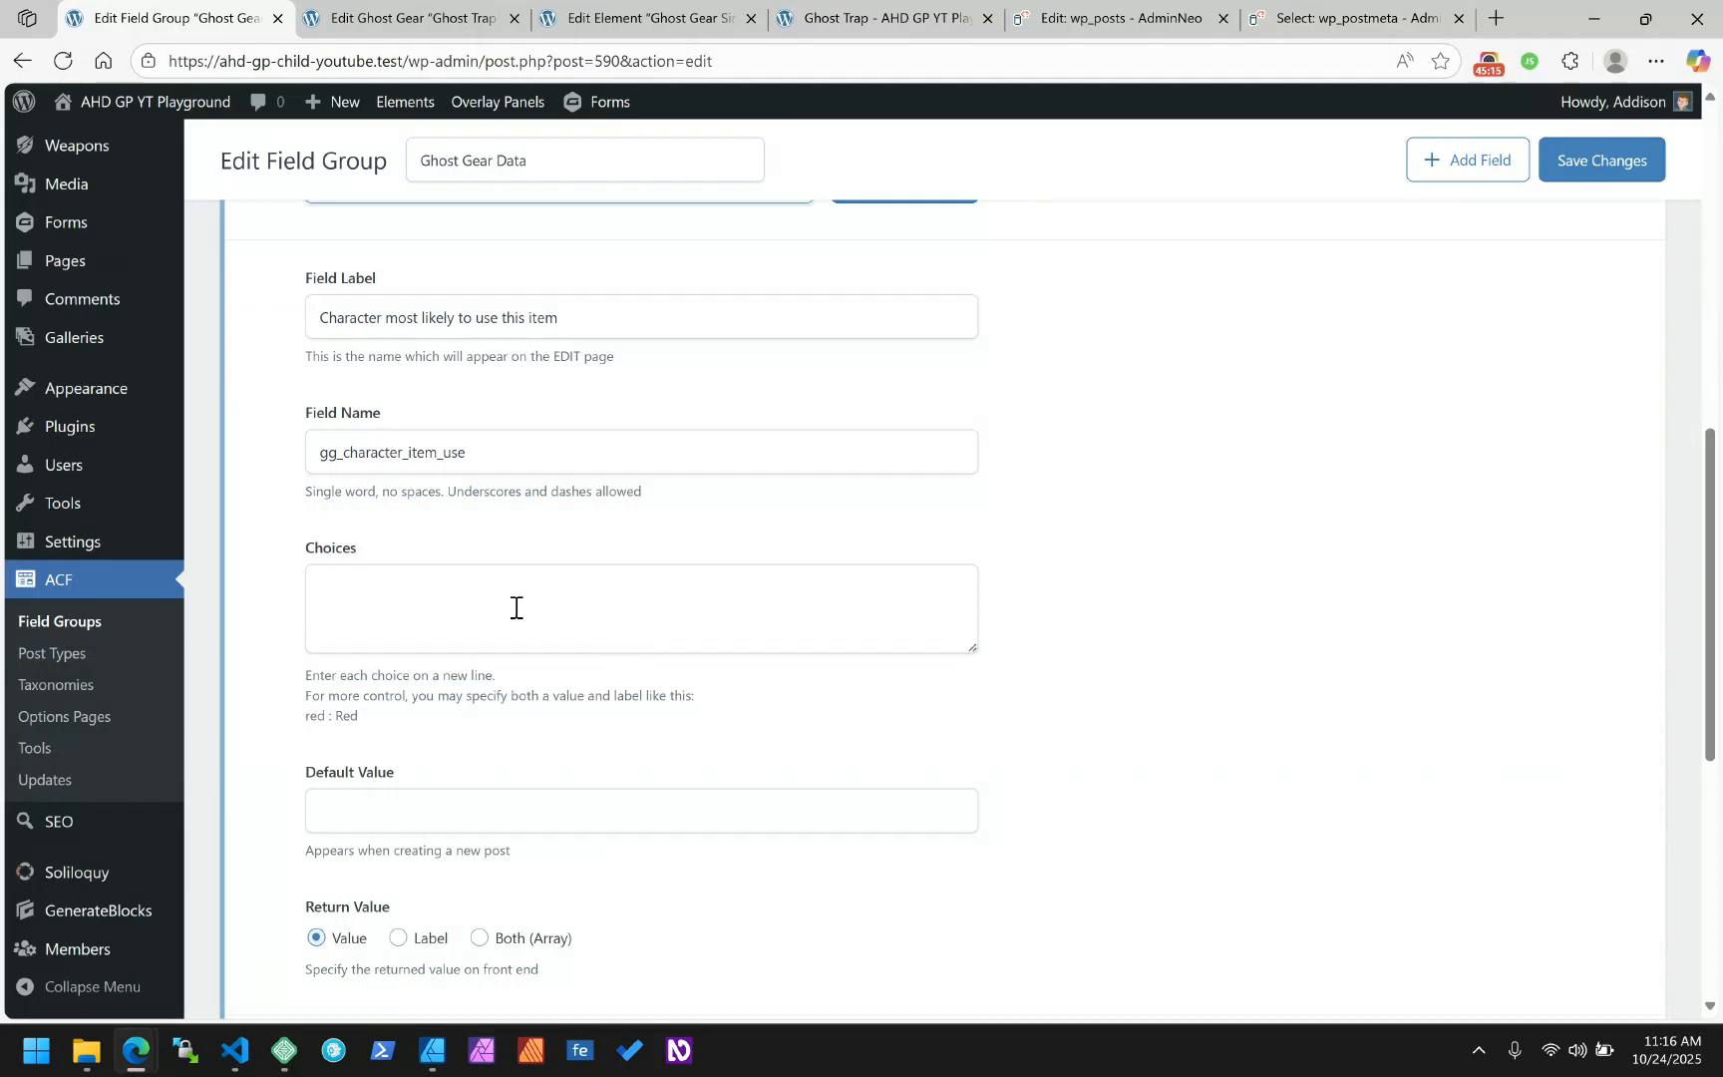
{"action": "left_click", "coordinate": [516, 607]}
{"action": "key", "text": "ctrl+v"}
Set the Button Group field's return value to Both (Array)
{"action": "scroll", "coordinate": [1026, 568], "scroll_direction": "down", "scroll_amount": 2}
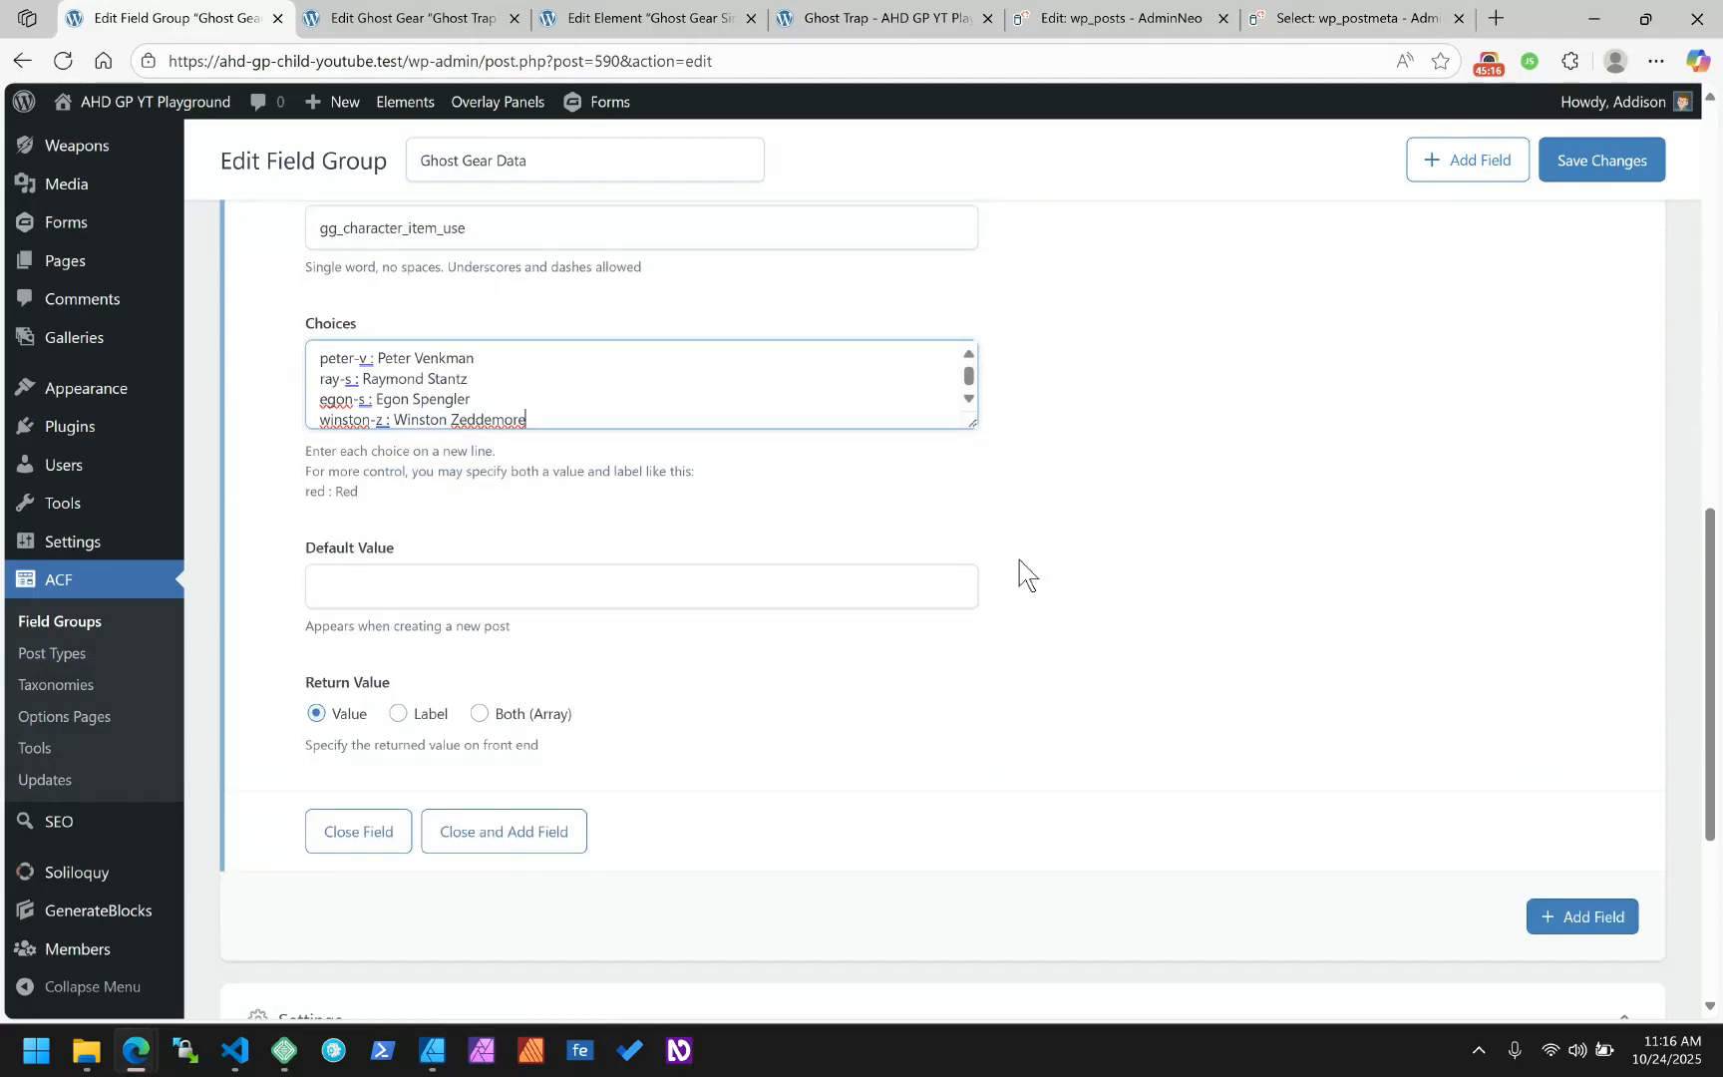
{"action": "left_click", "coordinate": [526, 716]}
{"action": "scroll", "coordinate": [643, 708], "scroll_direction": "up", "scroll_amount": 2}
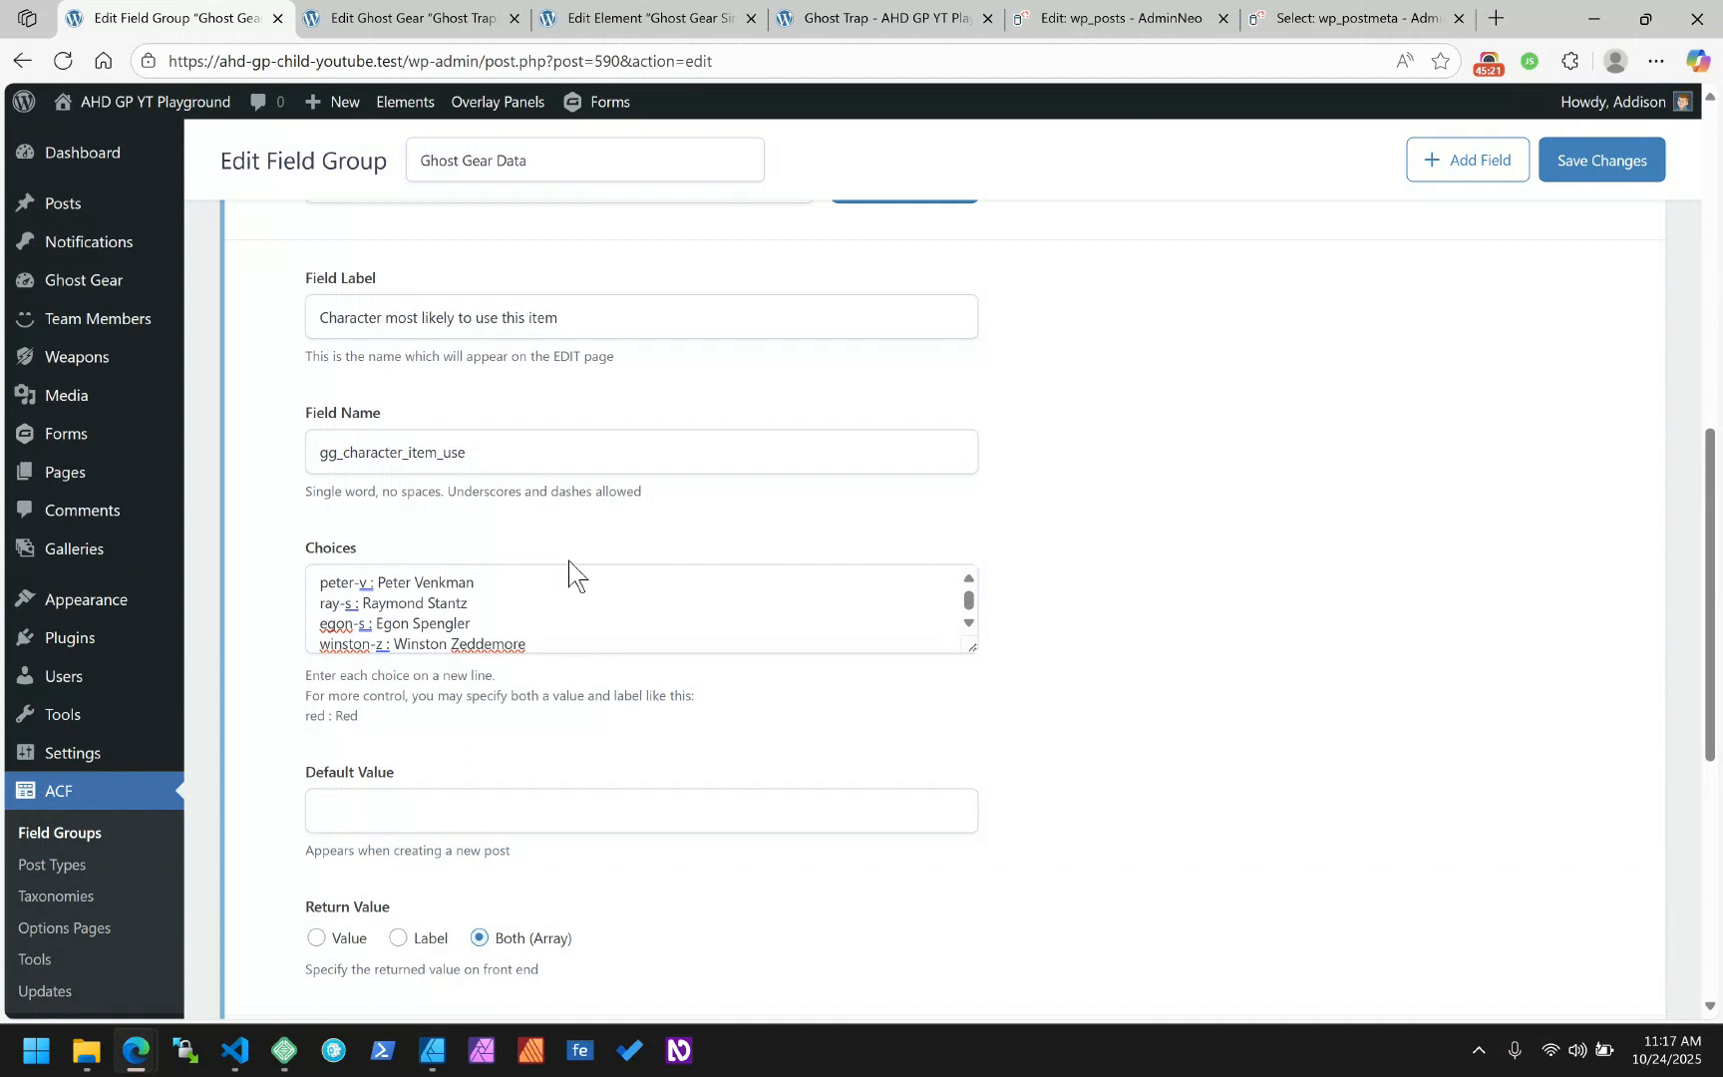
Check the field's validation options, and reload the wp_postmeta and wp_posts database views to examine the radio button field's stored data
{"action": "scroll", "coordinate": [568, 568], "scroll_direction": "up", "scroll_amount": 2}
{"action": "left_click", "coordinate": [429, 304]}
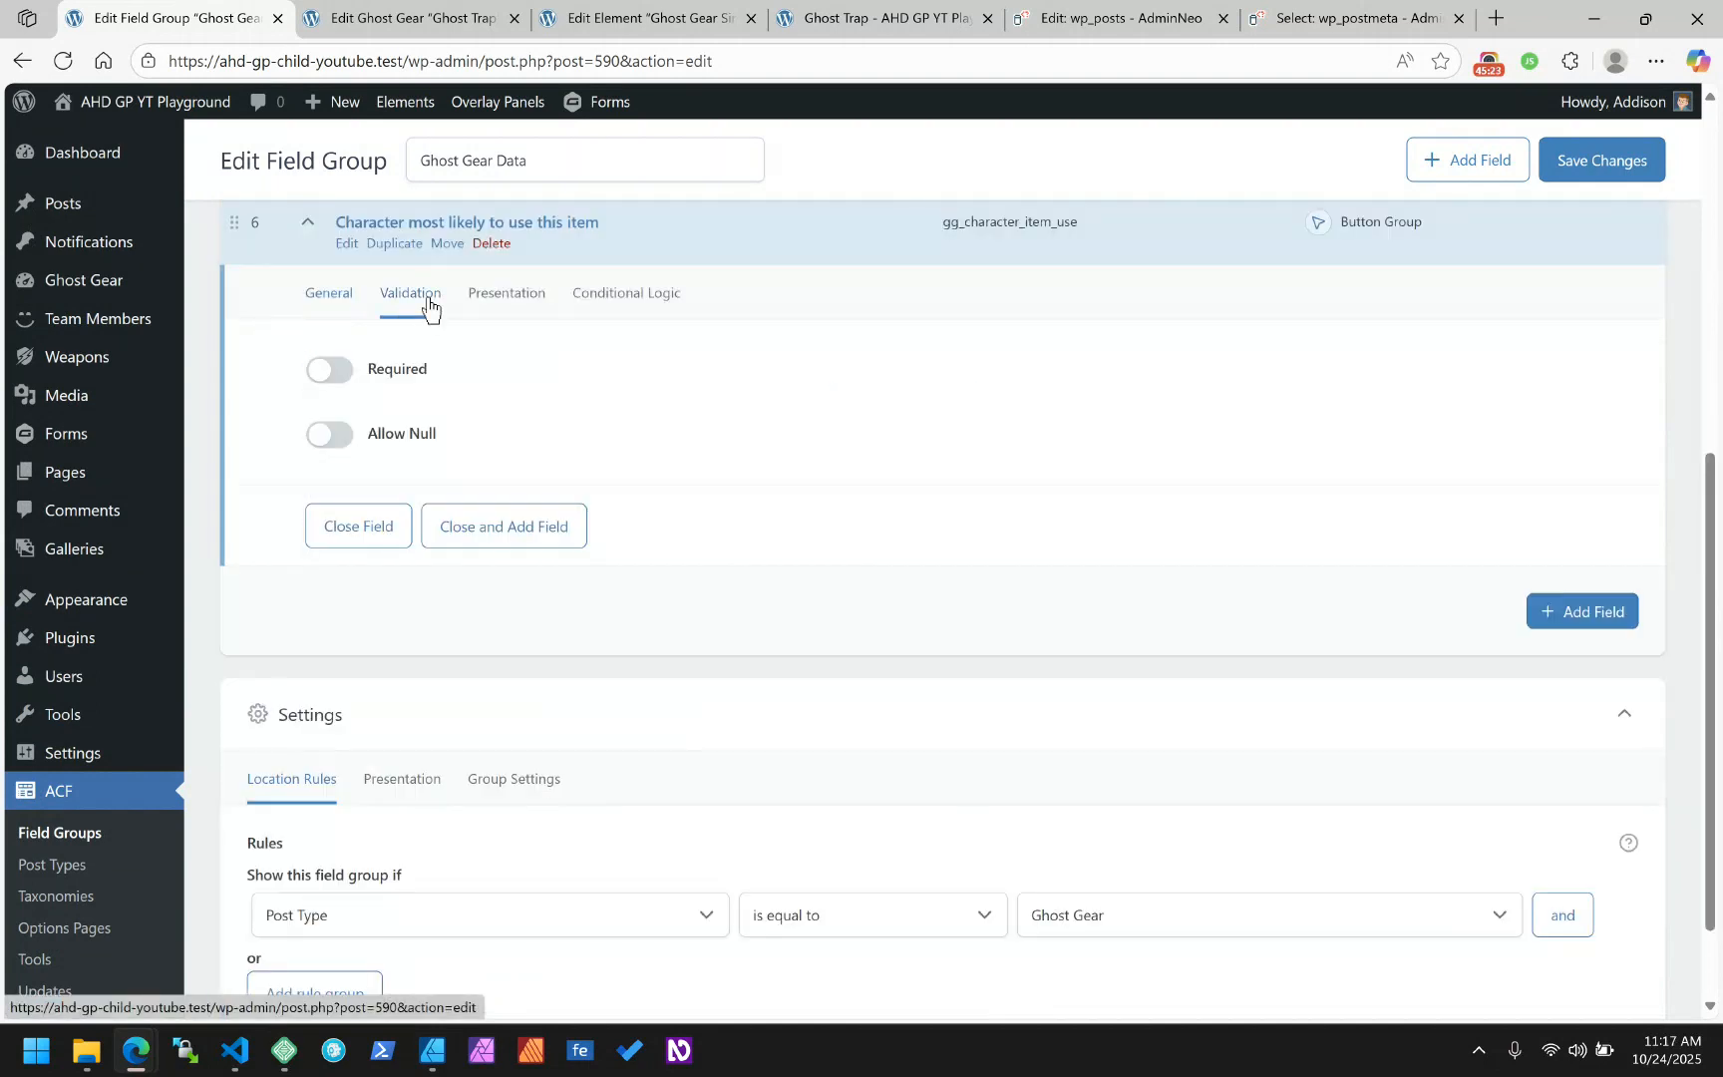
{"action": "left_click", "coordinate": [1111, 18]}
{"action": "left_click", "coordinate": [1358, 12]}
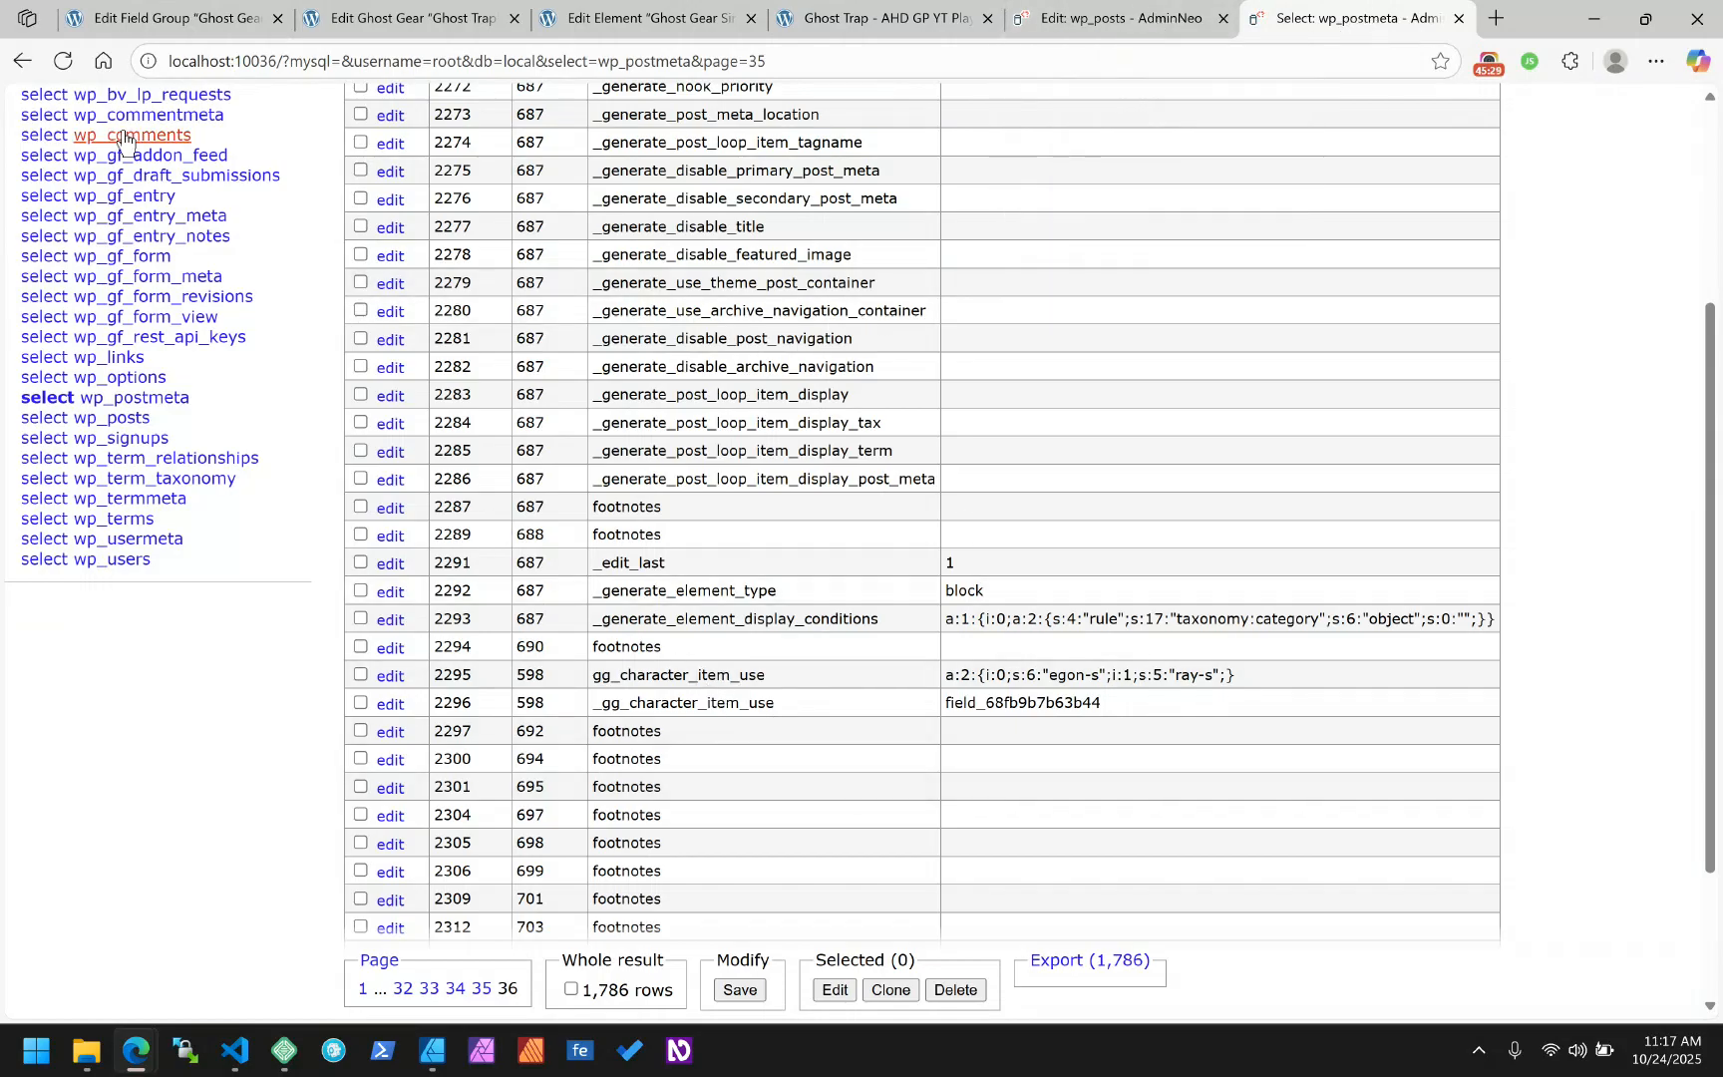
{"action": "left_click", "coordinate": [63, 61]}
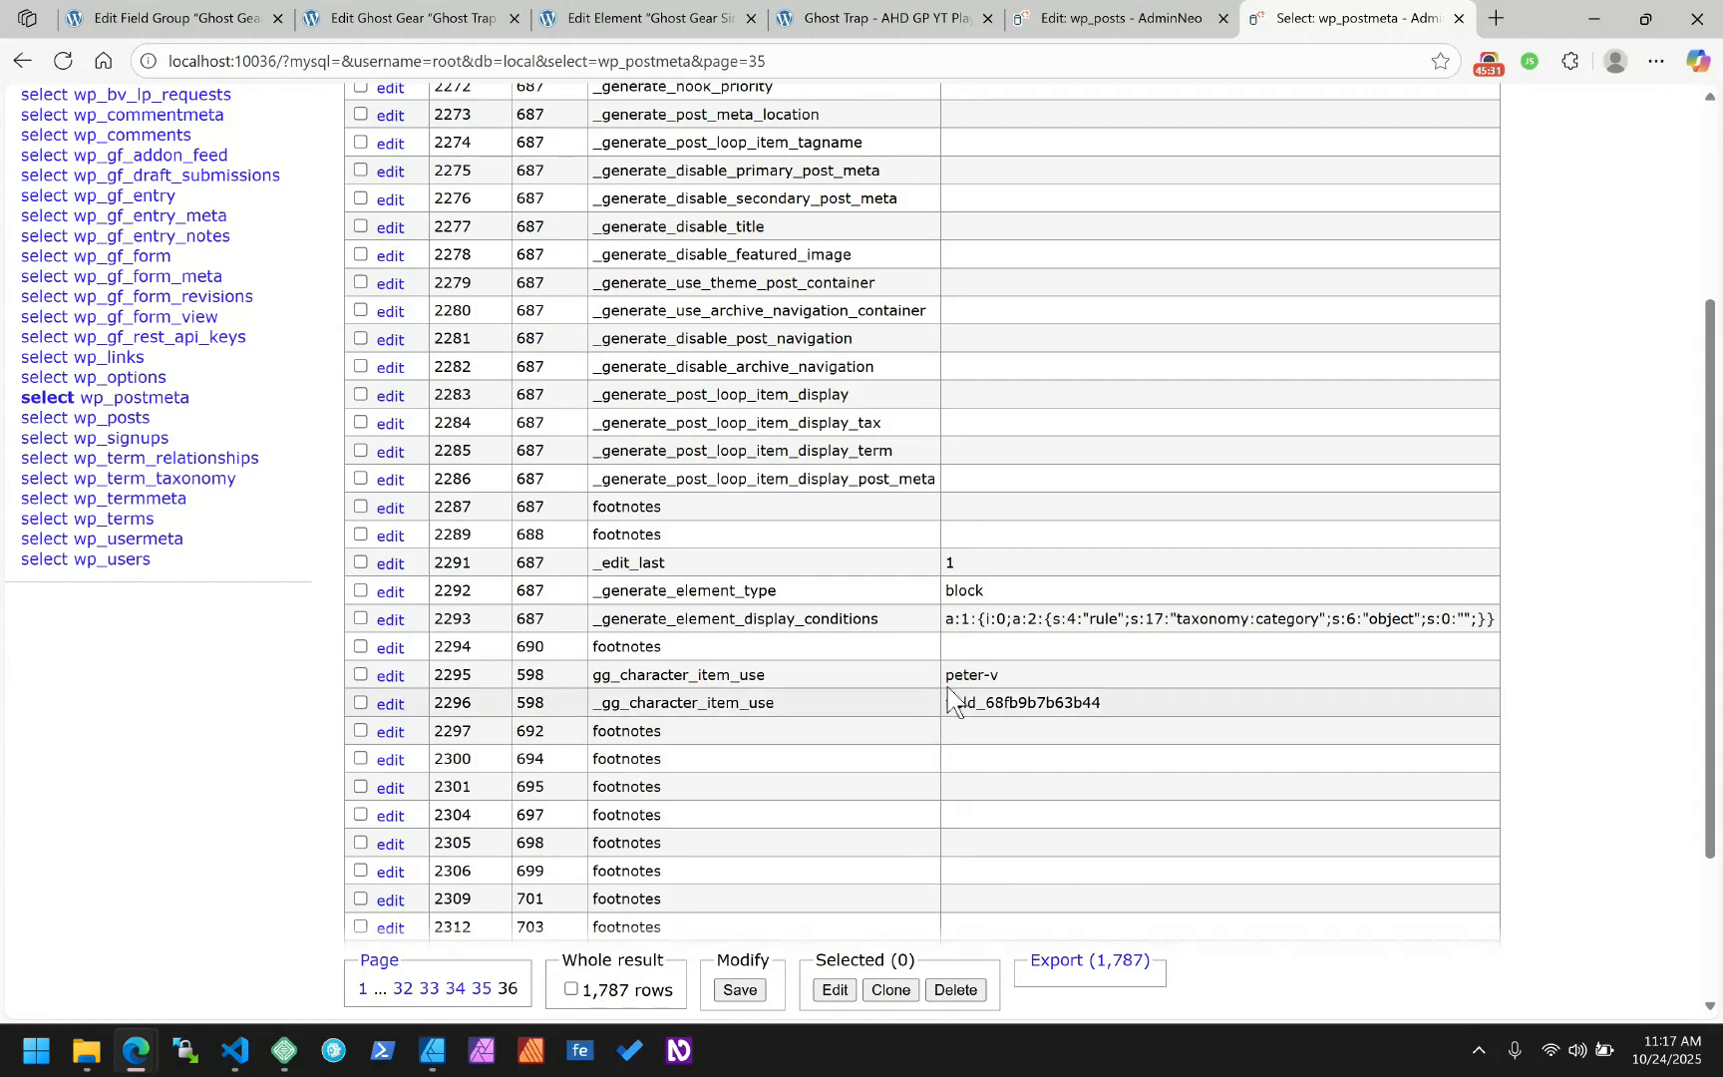
{"action": "left_click", "coordinate": [1047, 14]}
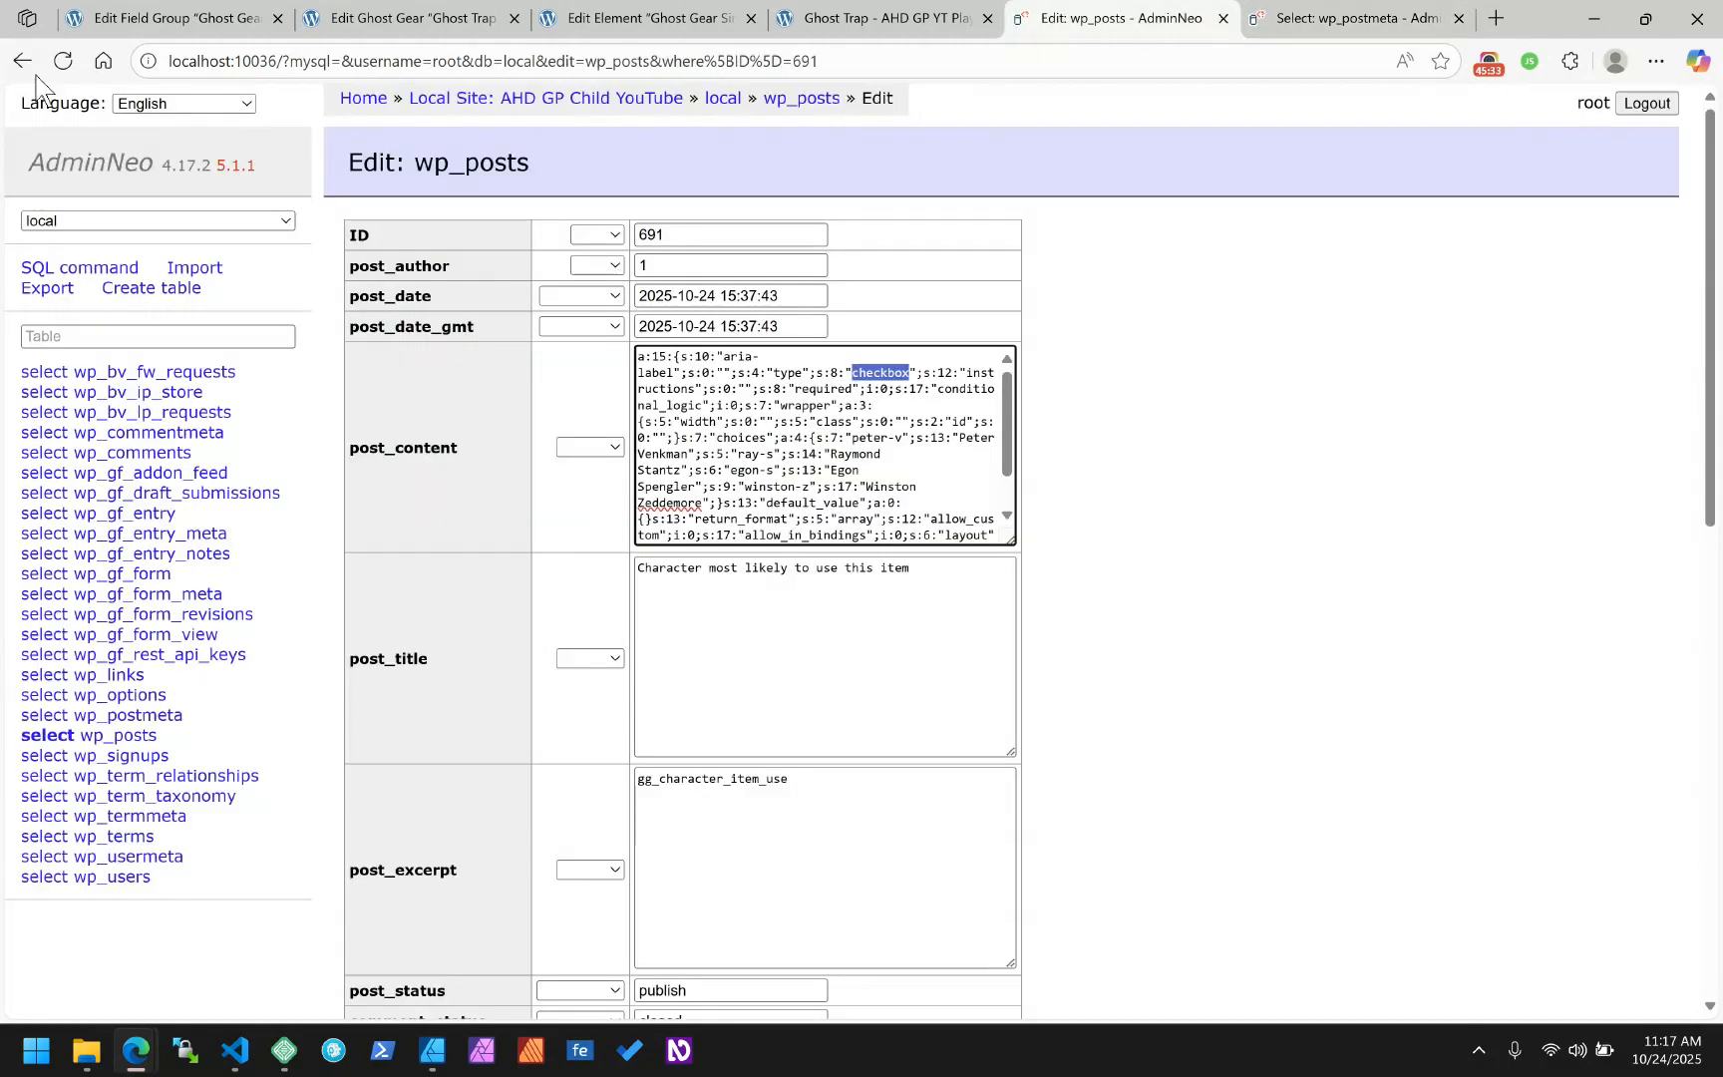
{"action": "left_click", "coordinate": [63, 61]}
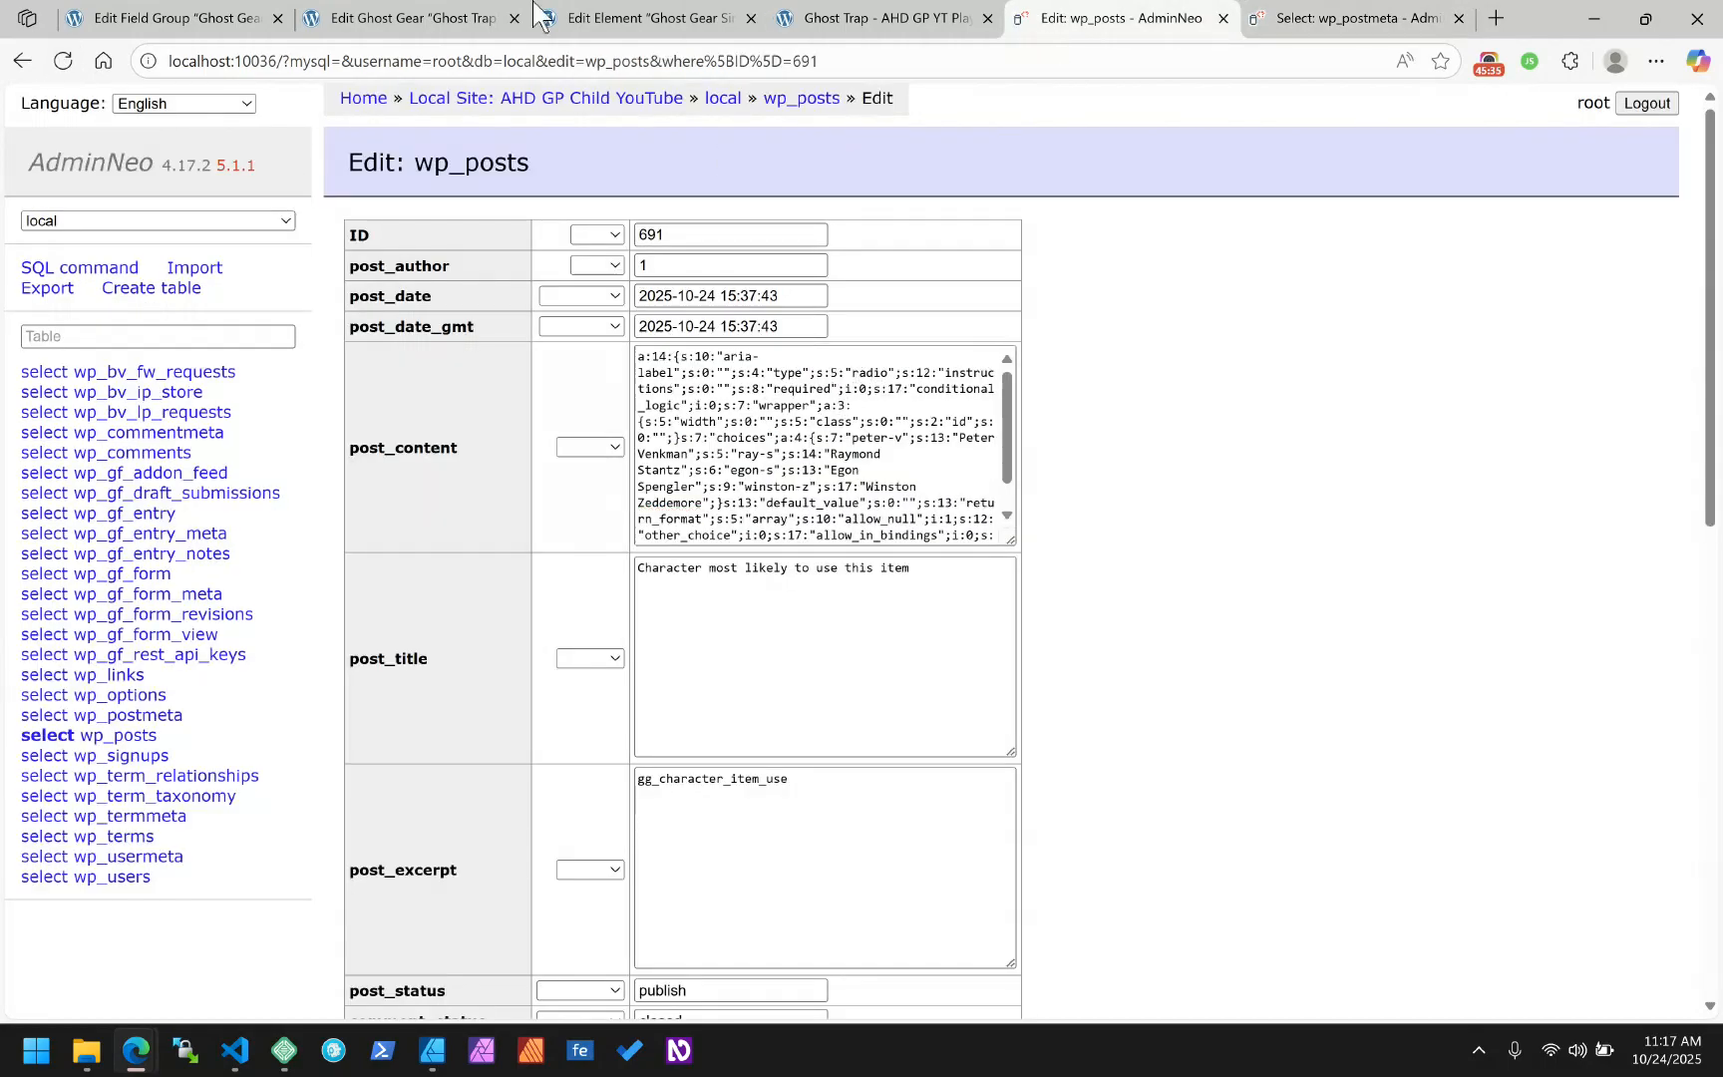
Enable Allow Null for the character Button Group field and save the Ghost Gear Data field group
{"action": "left_click", "coordinate": [215, 20]}
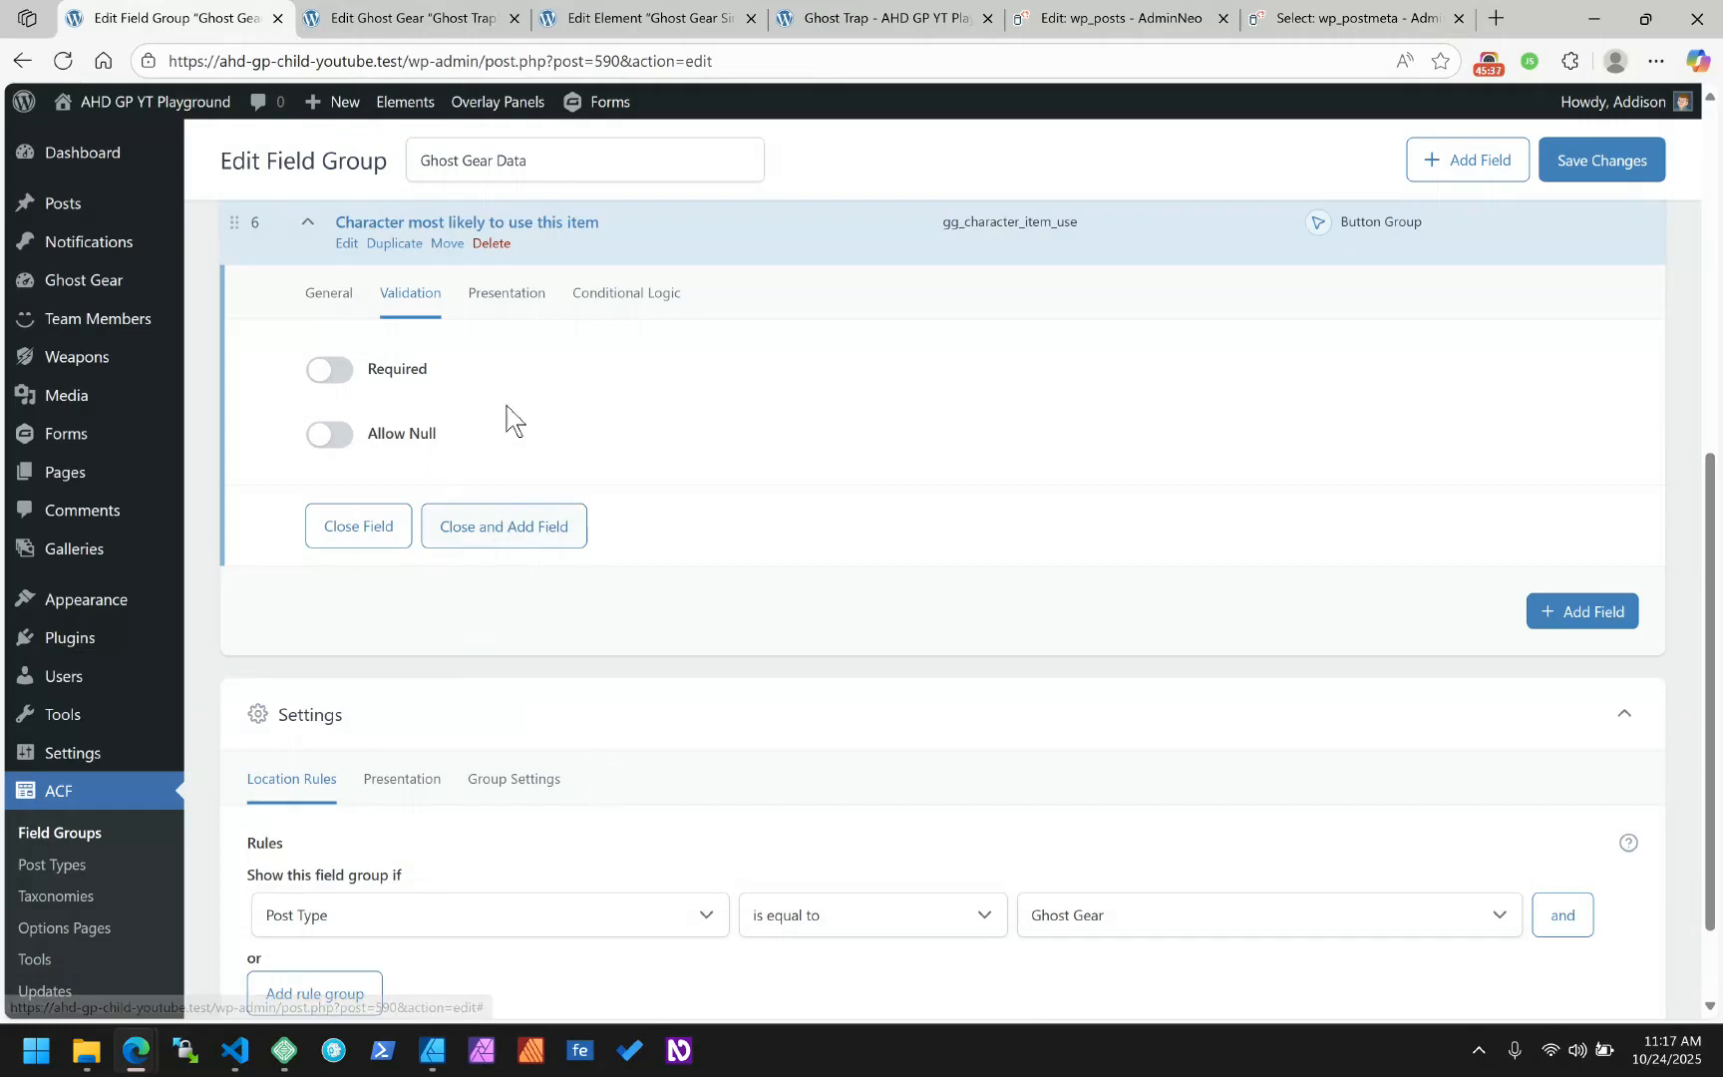
{"action": "scroll", "coordinate": [599, 449], "scroll_direction": "up", "scroll_amount": 2}
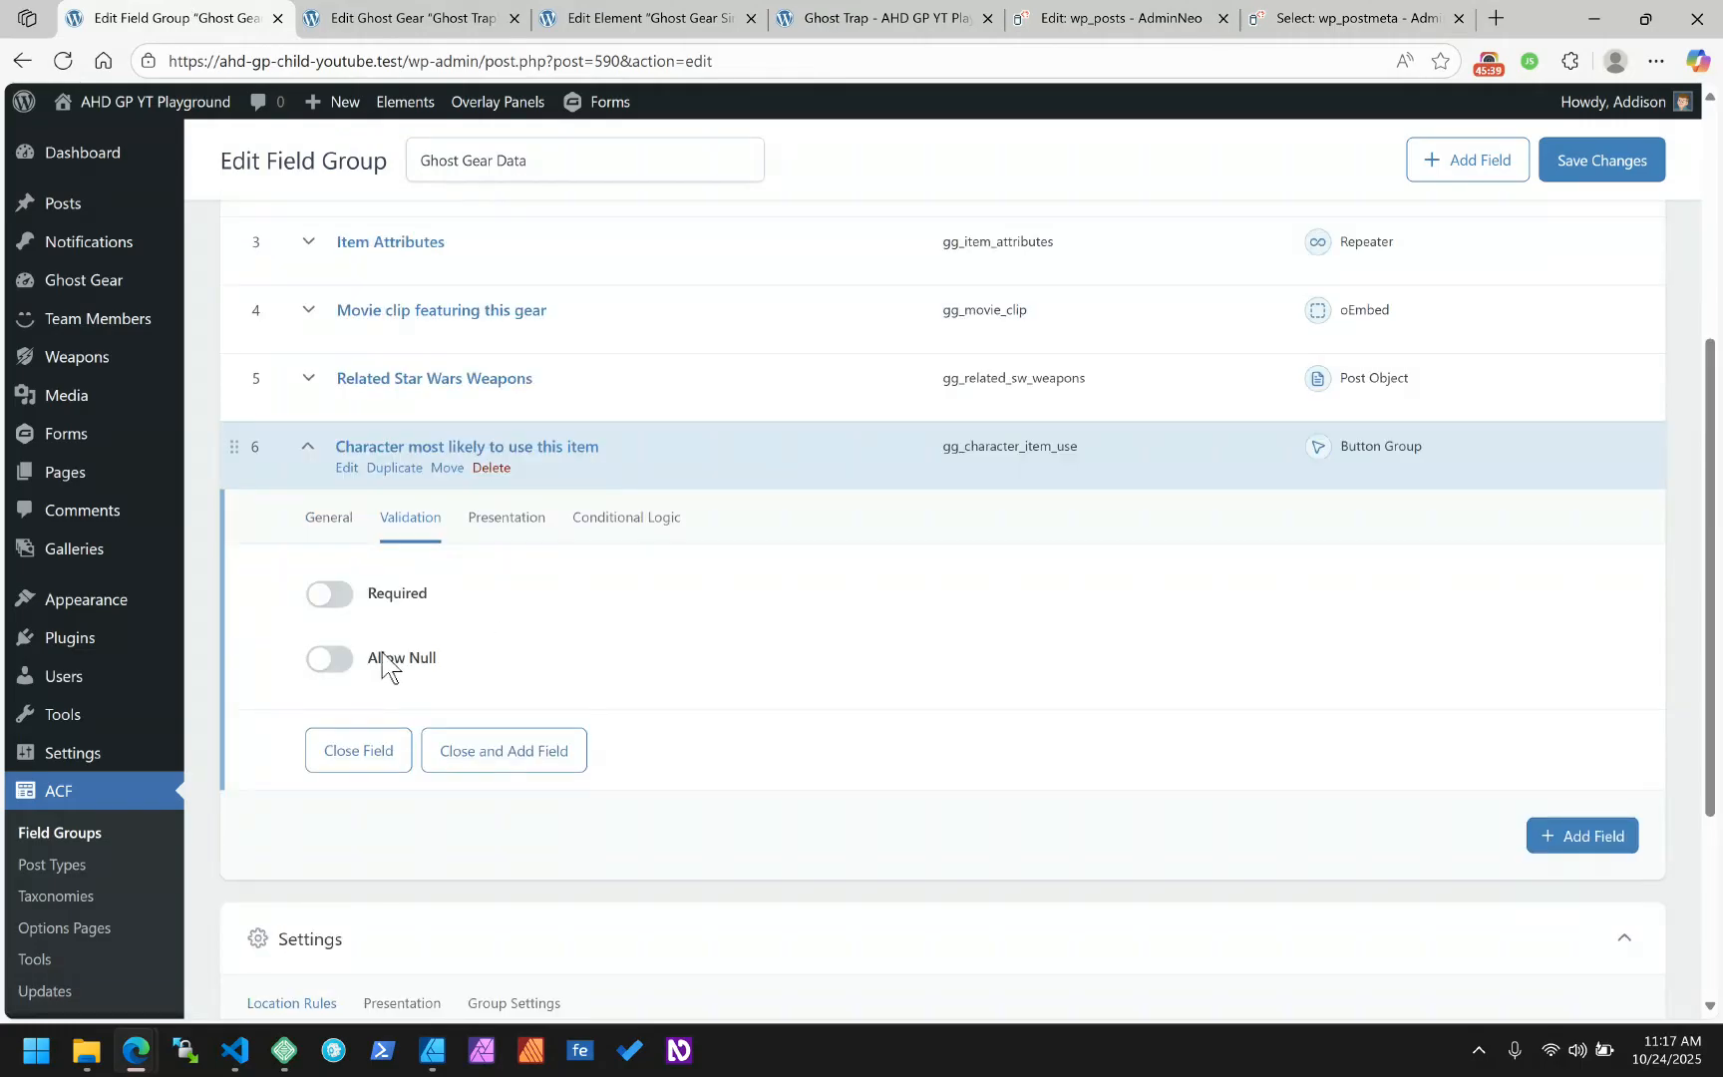
{"action": "left_click", "coordinate": [329, 658]}
{"action": "left_click", "coordinate": [327, 520]}
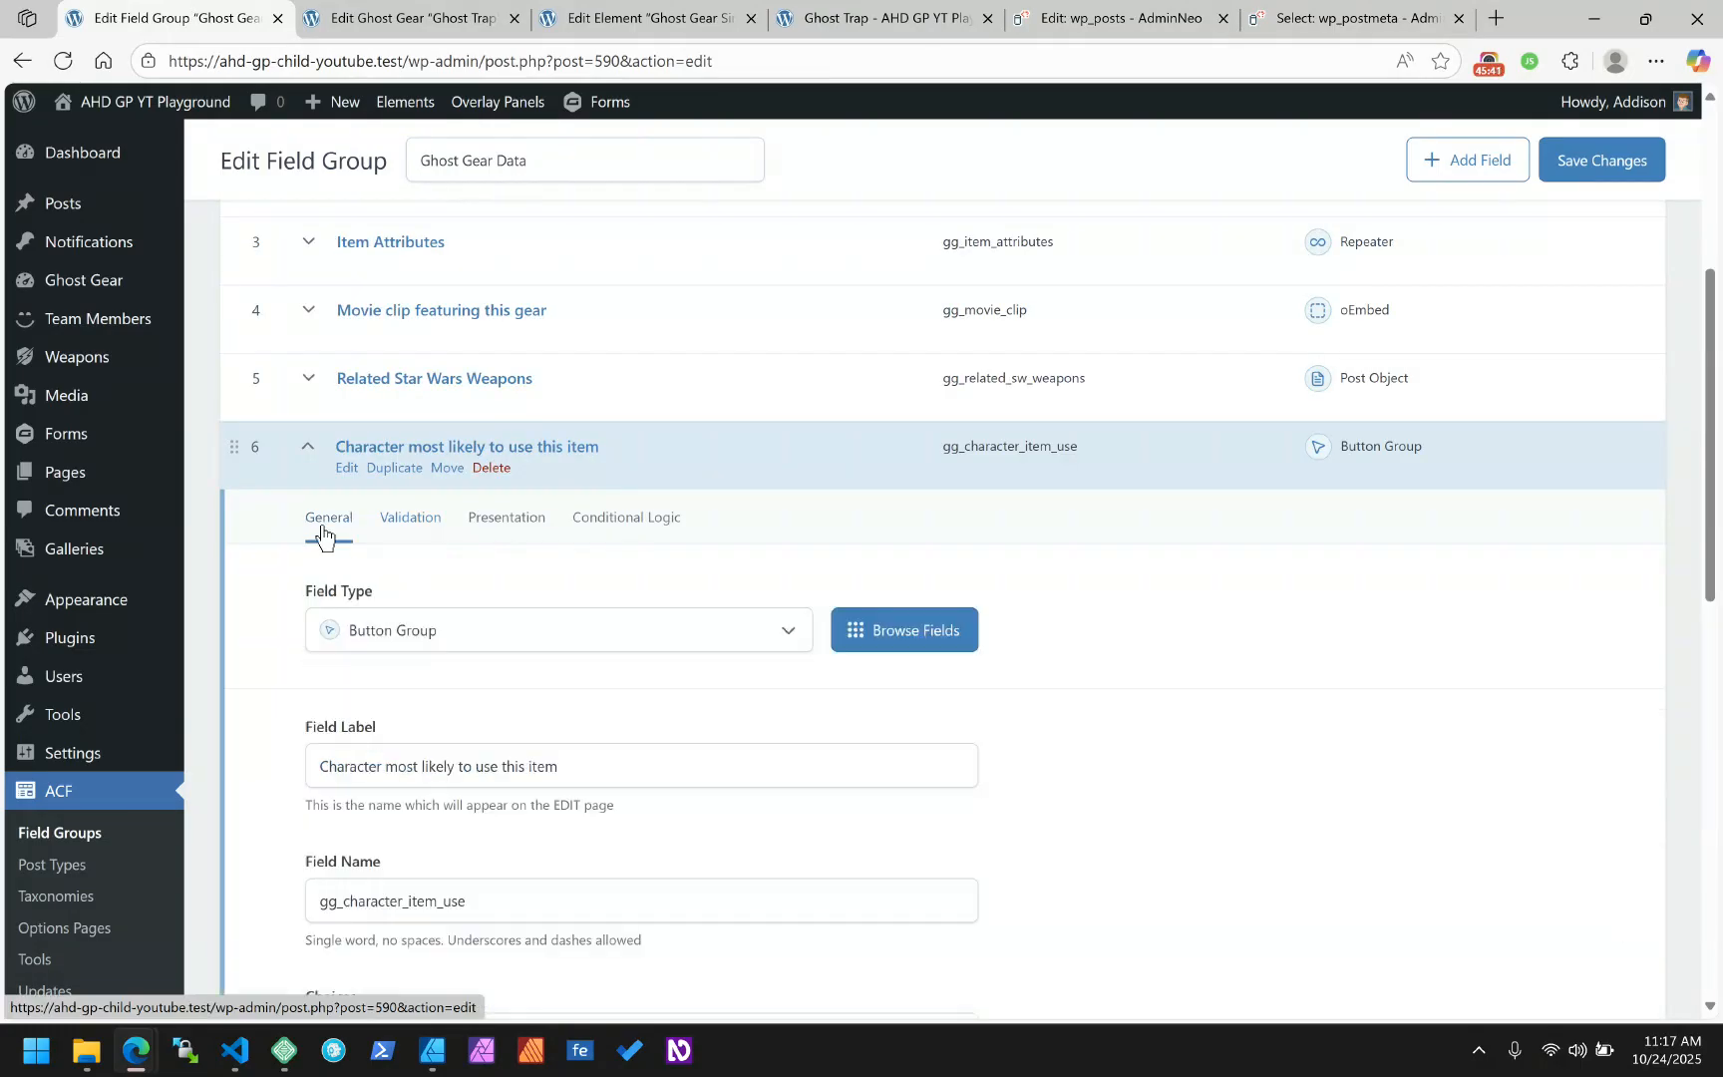
{"action": "scroll", "coordinate": [439, 625], "scroll_direction": "down", "scroll_amount": 1}
{"action": "scroll", "coordinate": [440, 625], "scroll_direction": "down", "scroll_amount": 6}
{"action": "scroll", "coordinate": [441, 625], "scroll_direction": "up", "scroll_amount": 3}
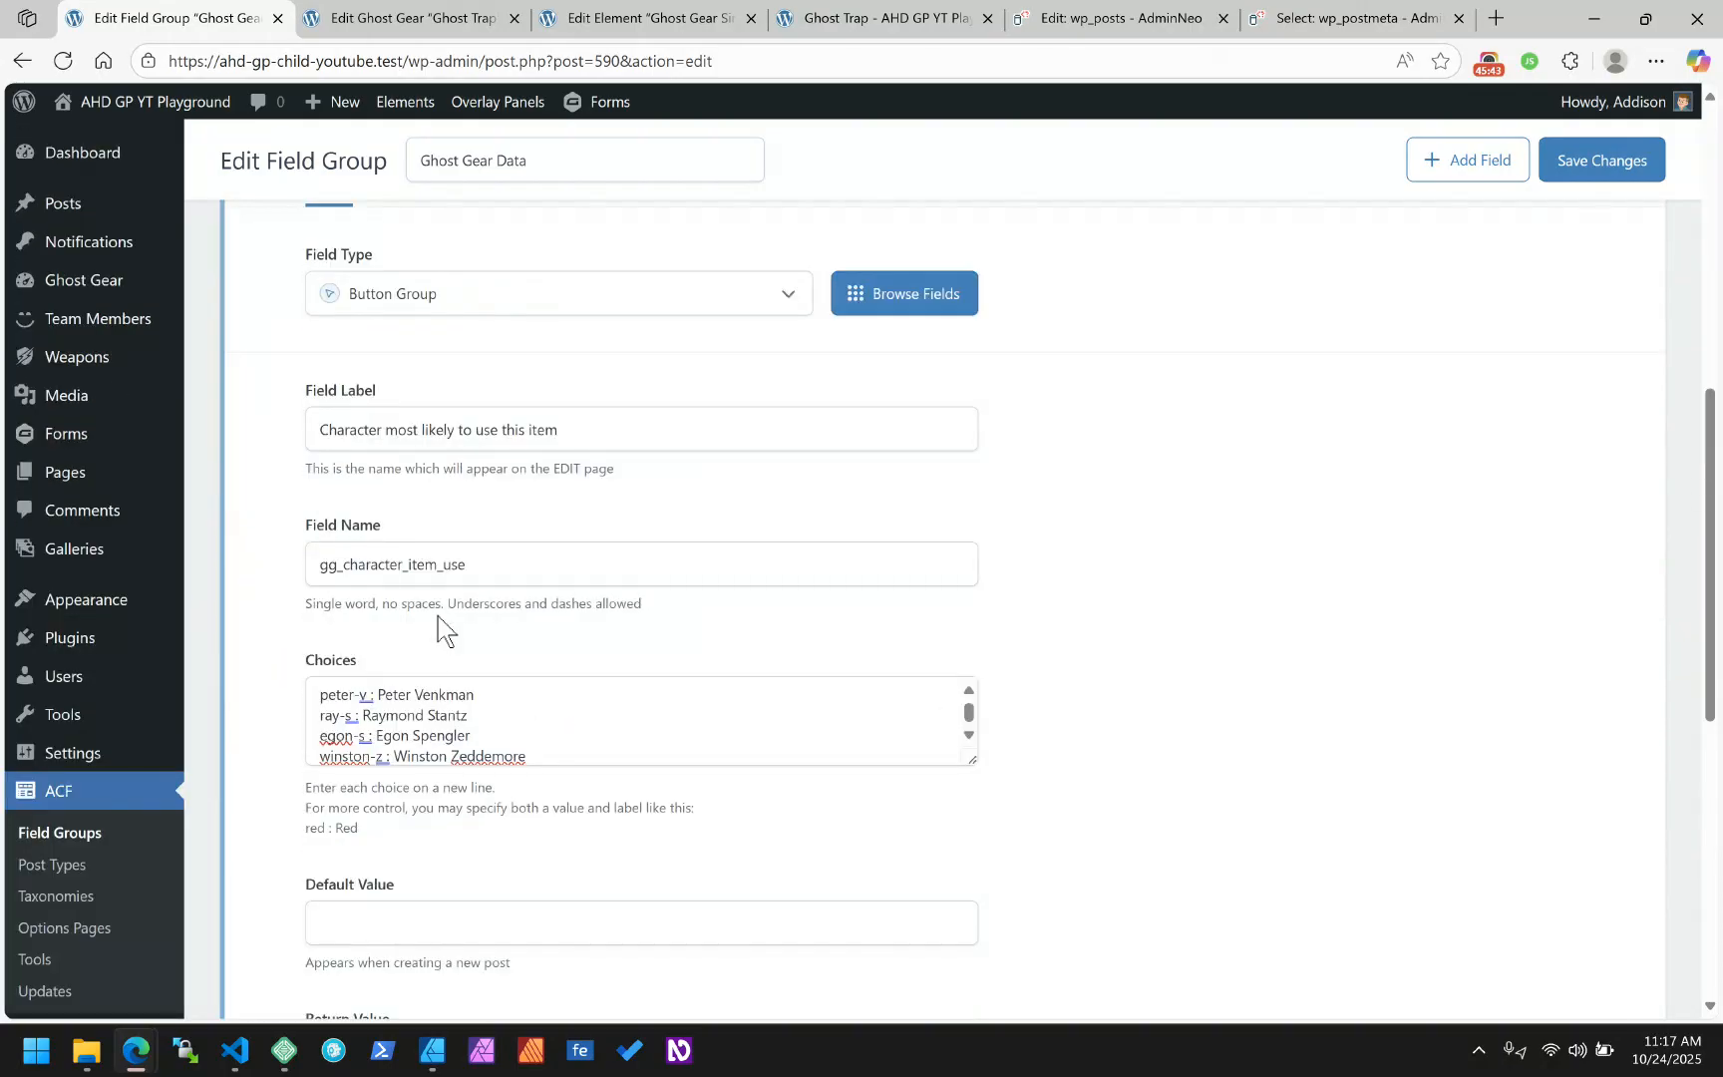
{"action": "scroll", "coordinate": [441, 630], "scroll_direction": "up", "scroll_amount": 2}
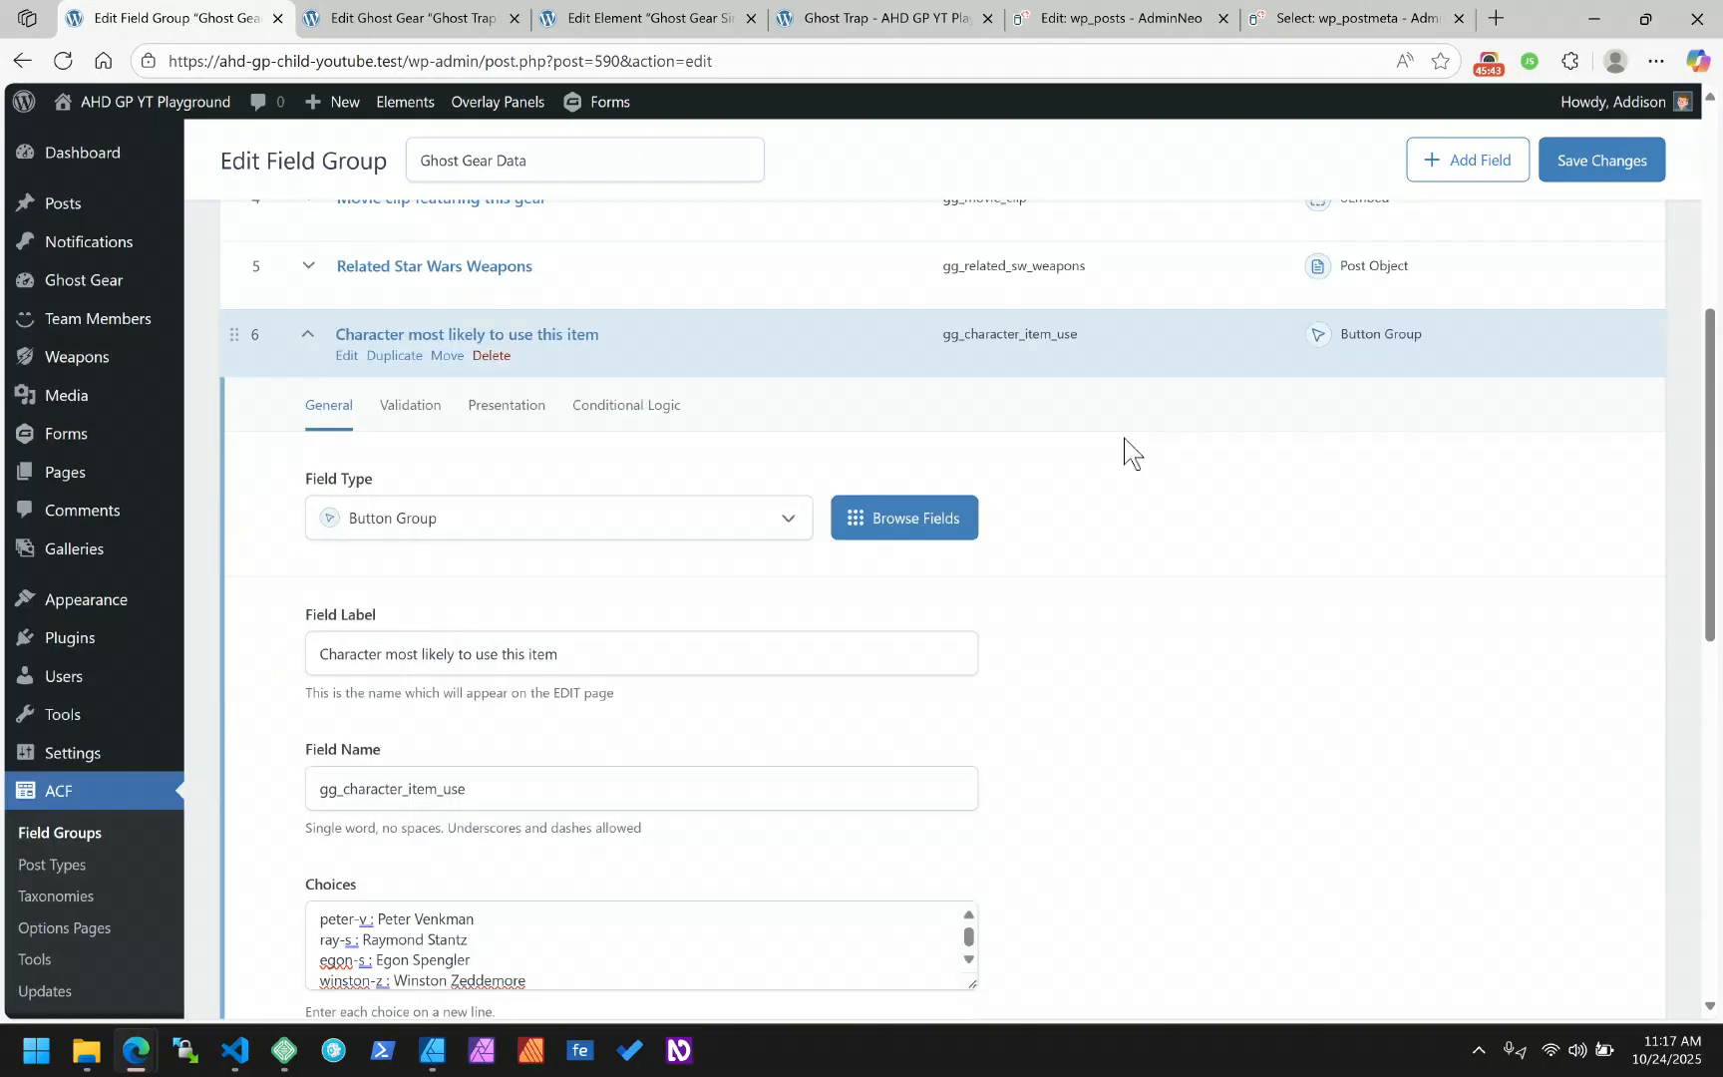
{"action": "left_click", "coordinate": [1584, 177]}
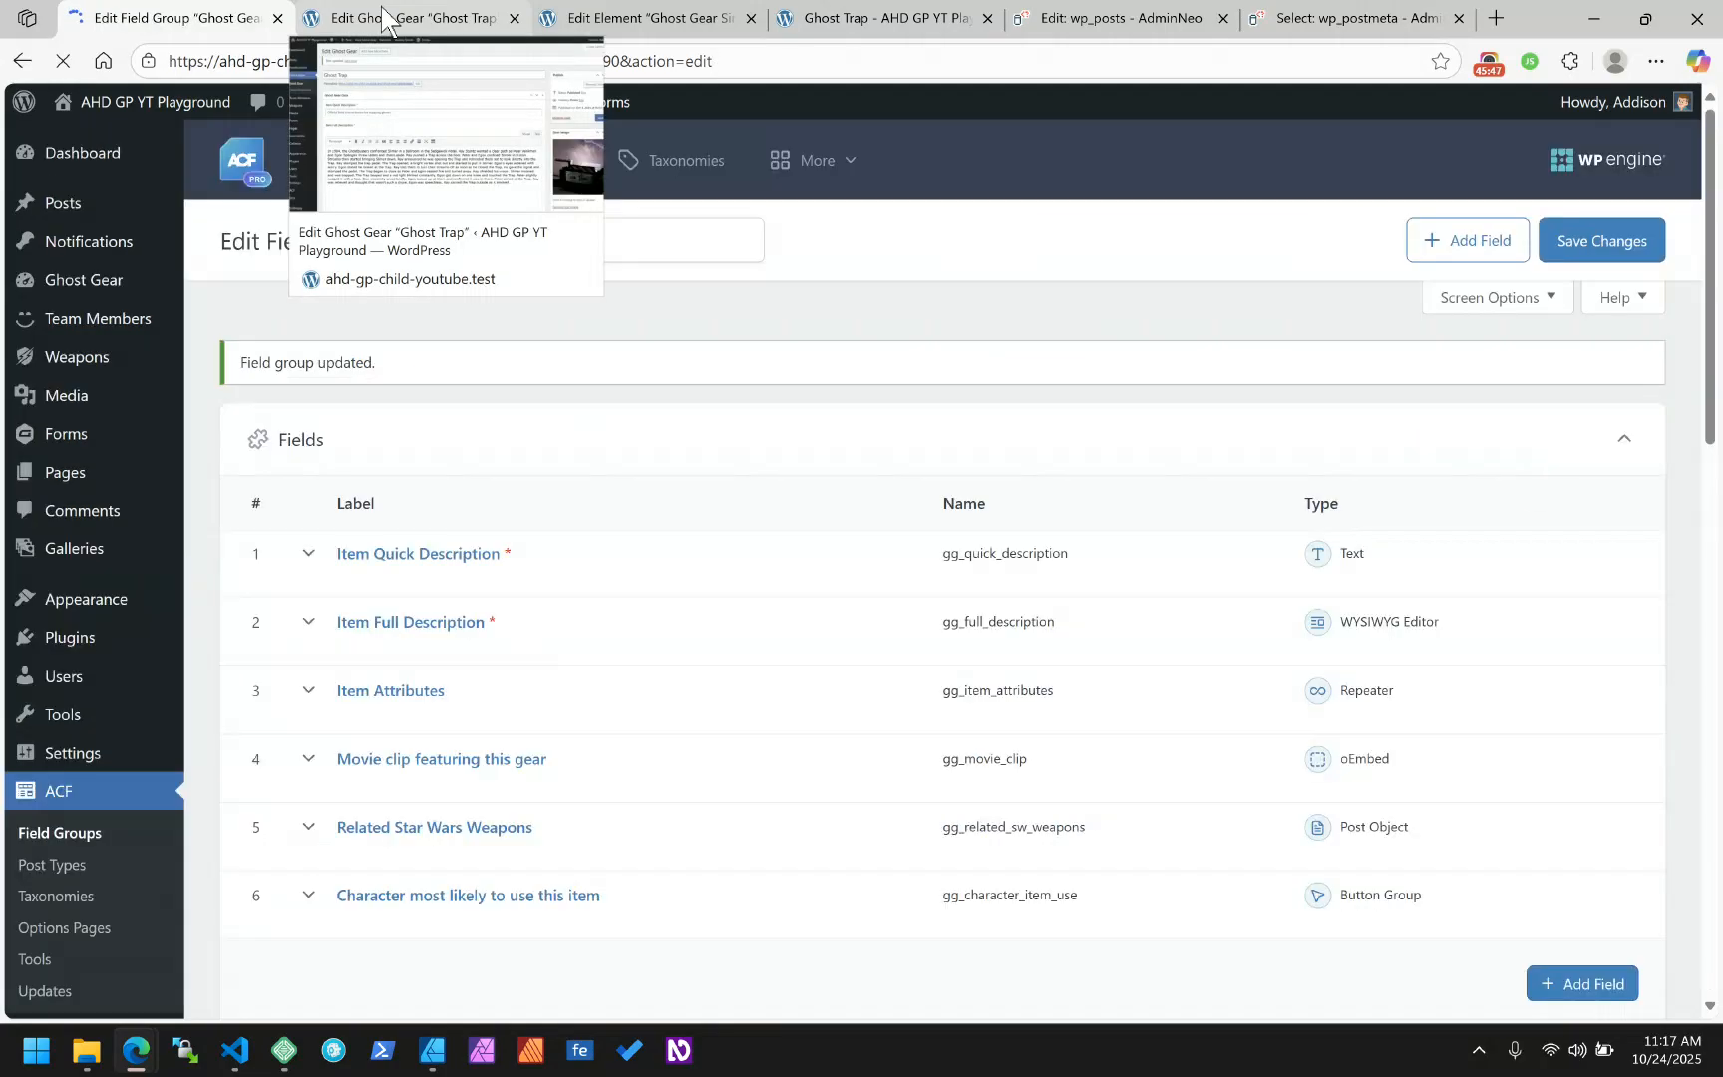
Reload the Ghost Trap entry and test clearing and reselecting Peter Venkman in the character button group
{"action": "left_click", "coordinate": [380, 5]}
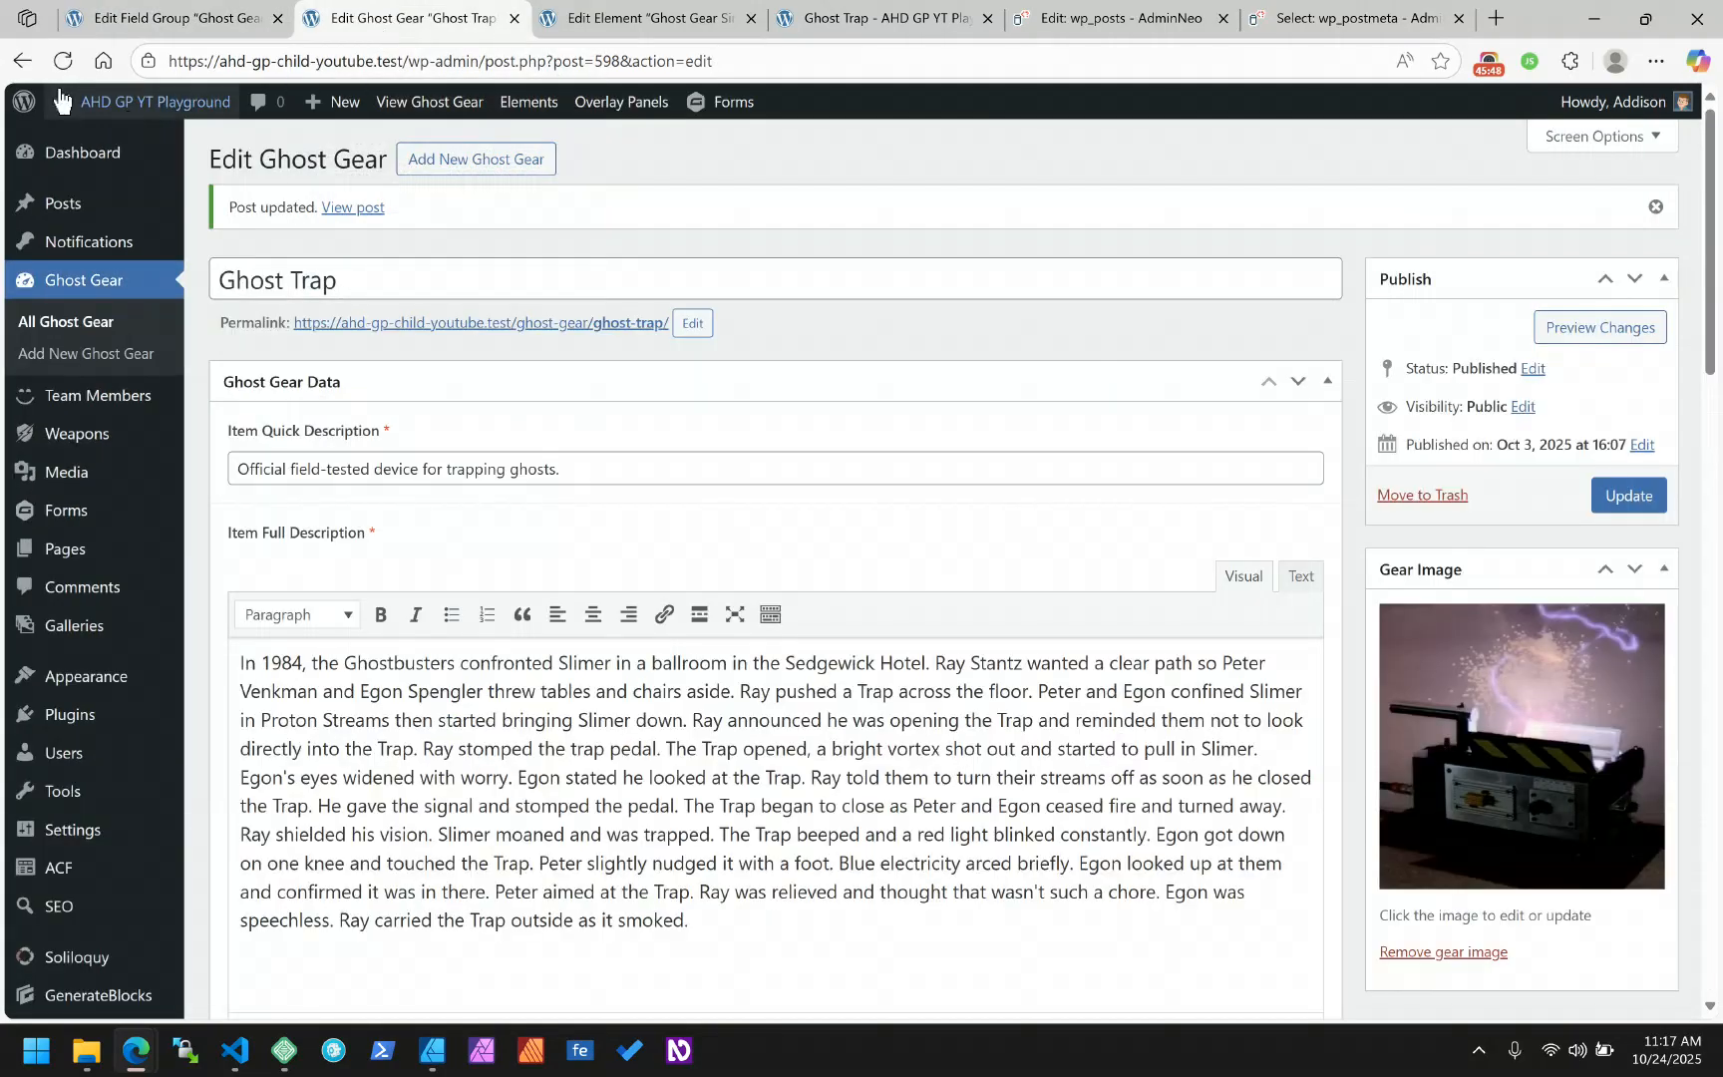
{"action": "left_click", "coordinate": [63, 60]}
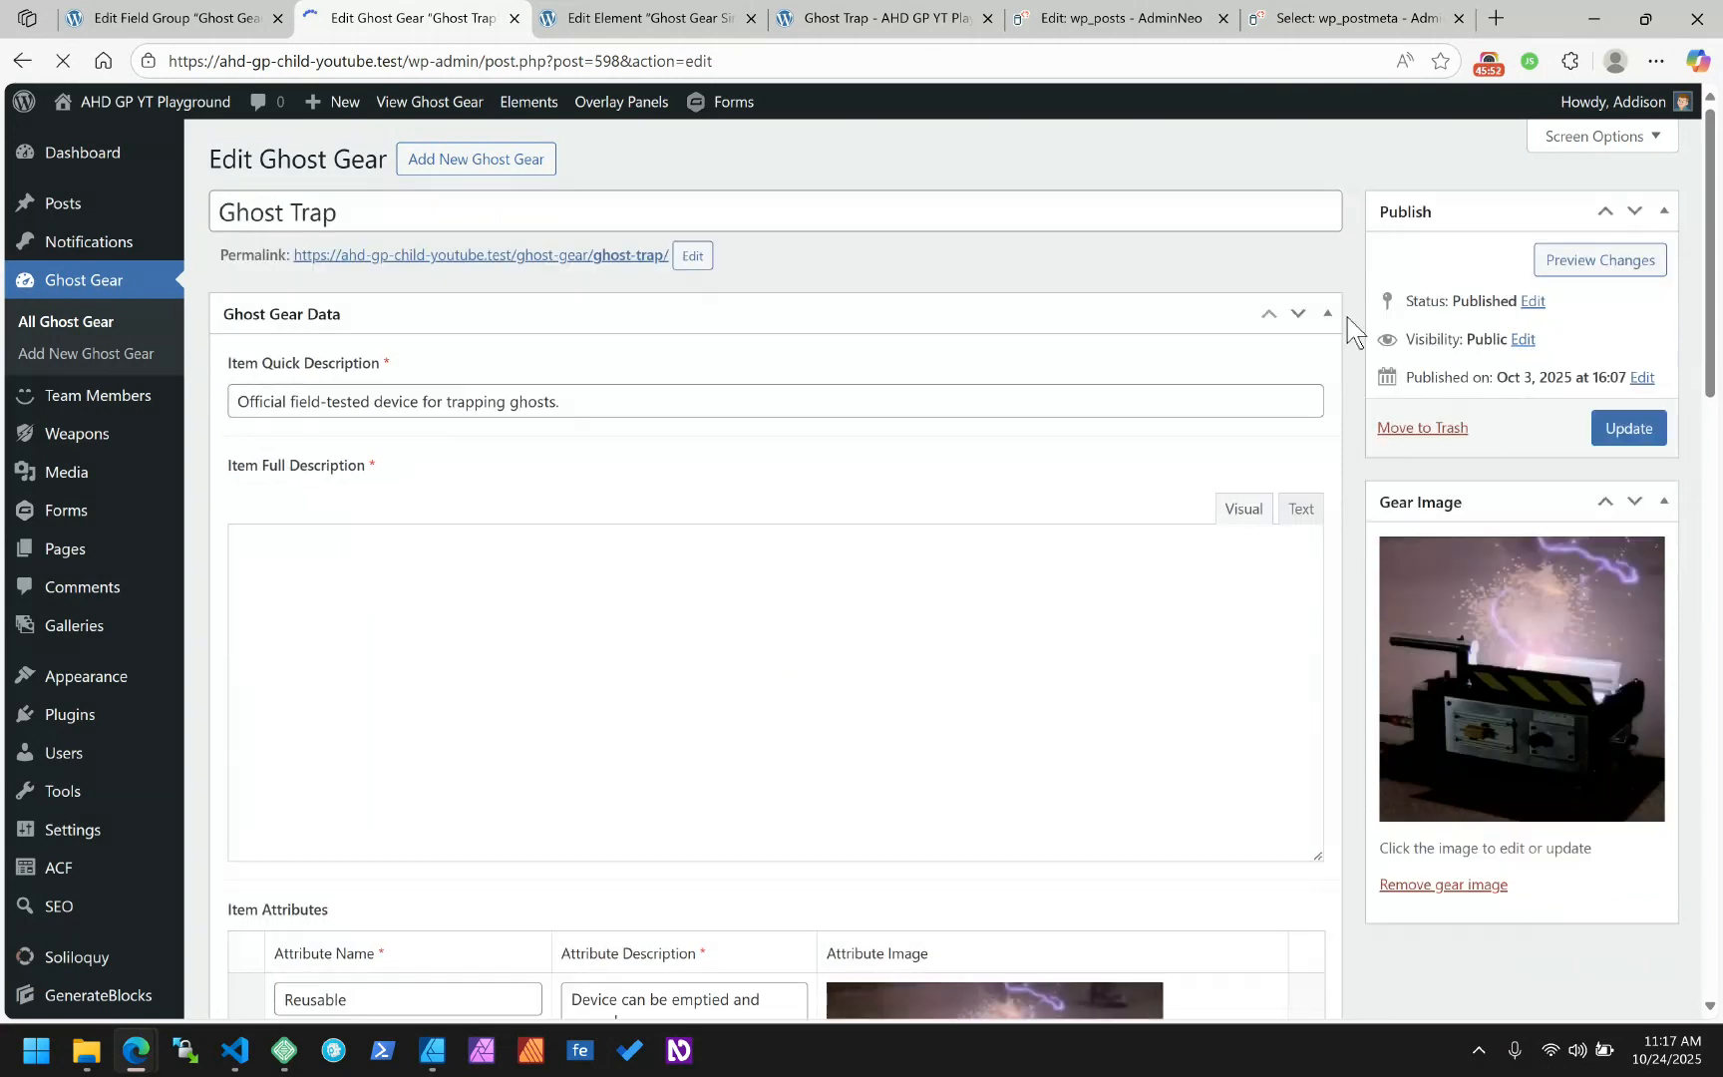
{"action": "scroll", "coordinate": [1348, 329], "scroll_direction": "down", "scroll_amount": 15}
{"action": "scroll", "coordinate": [1348, 329], "scroll_direction": "down", "scroll_amount": 5}
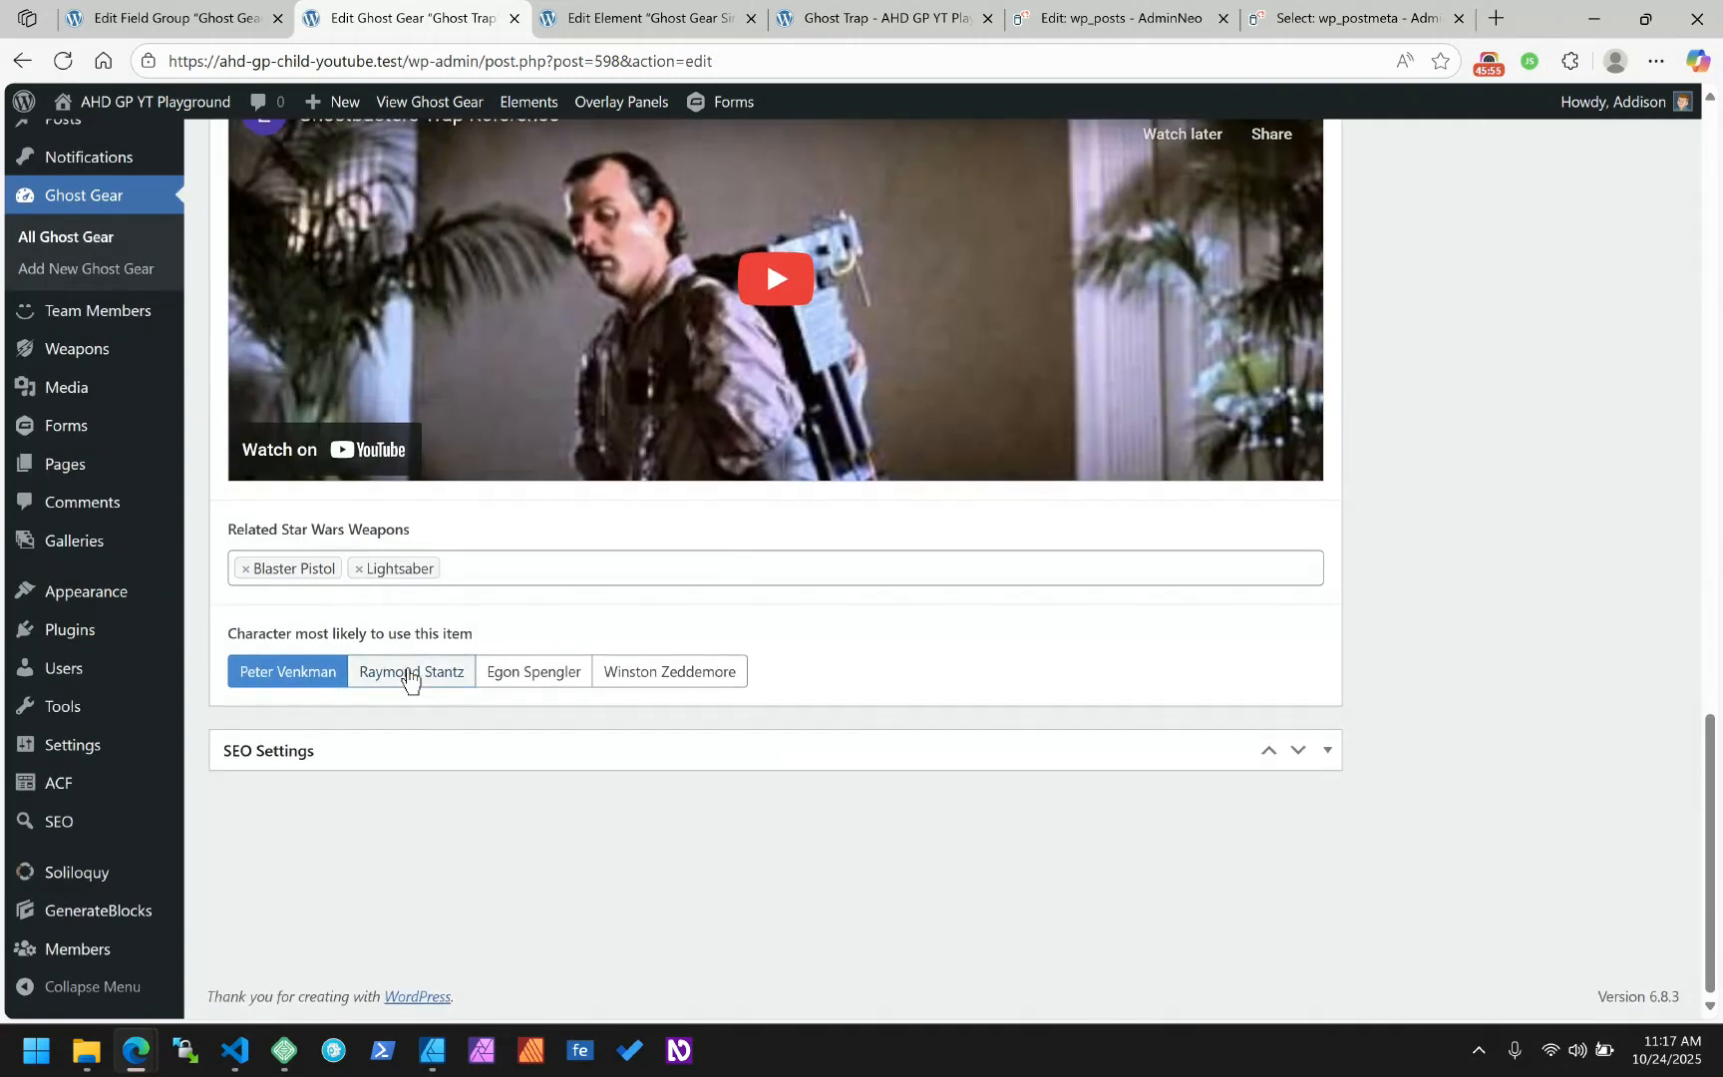
{"action": "left_click", "coordinate": [288, 674]}
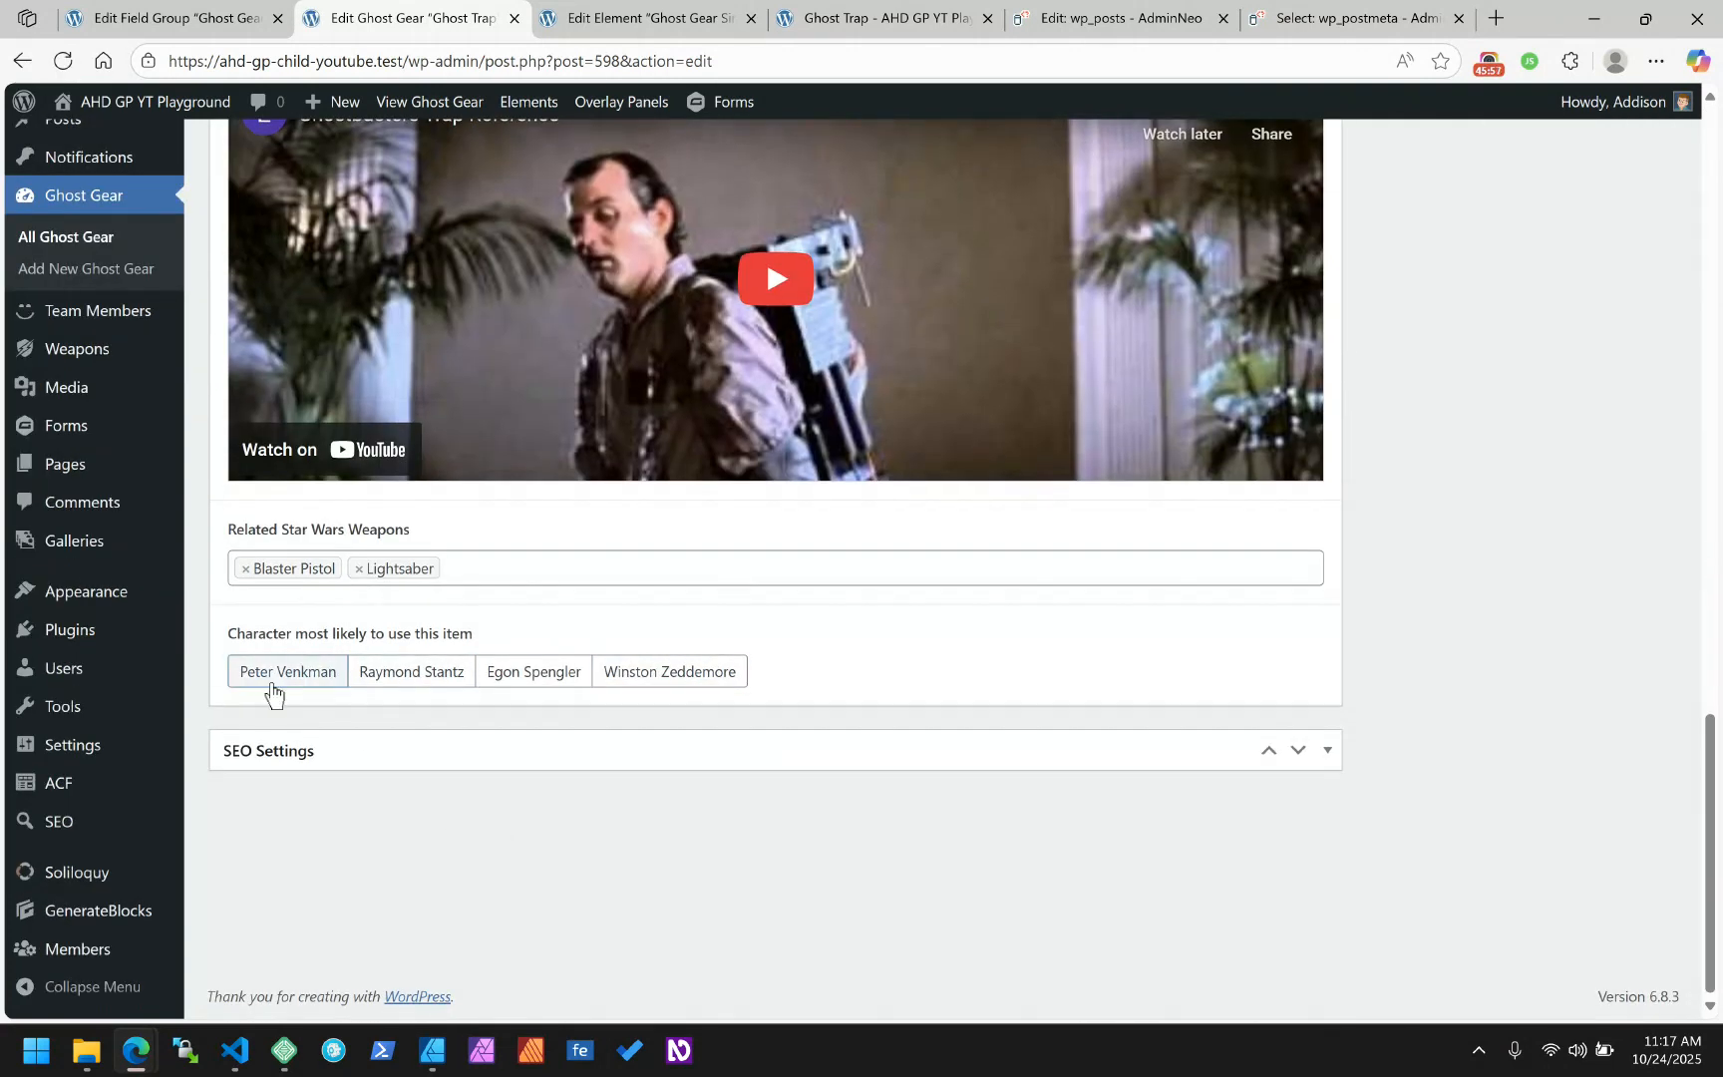
{"action": "left_click", "coordinate": [280, 680]}
Choose Egon Spengler as the character most likely to use the item and update the Ghost Trap entry
{"action": "left_click", "coordinate": [526, 678]}
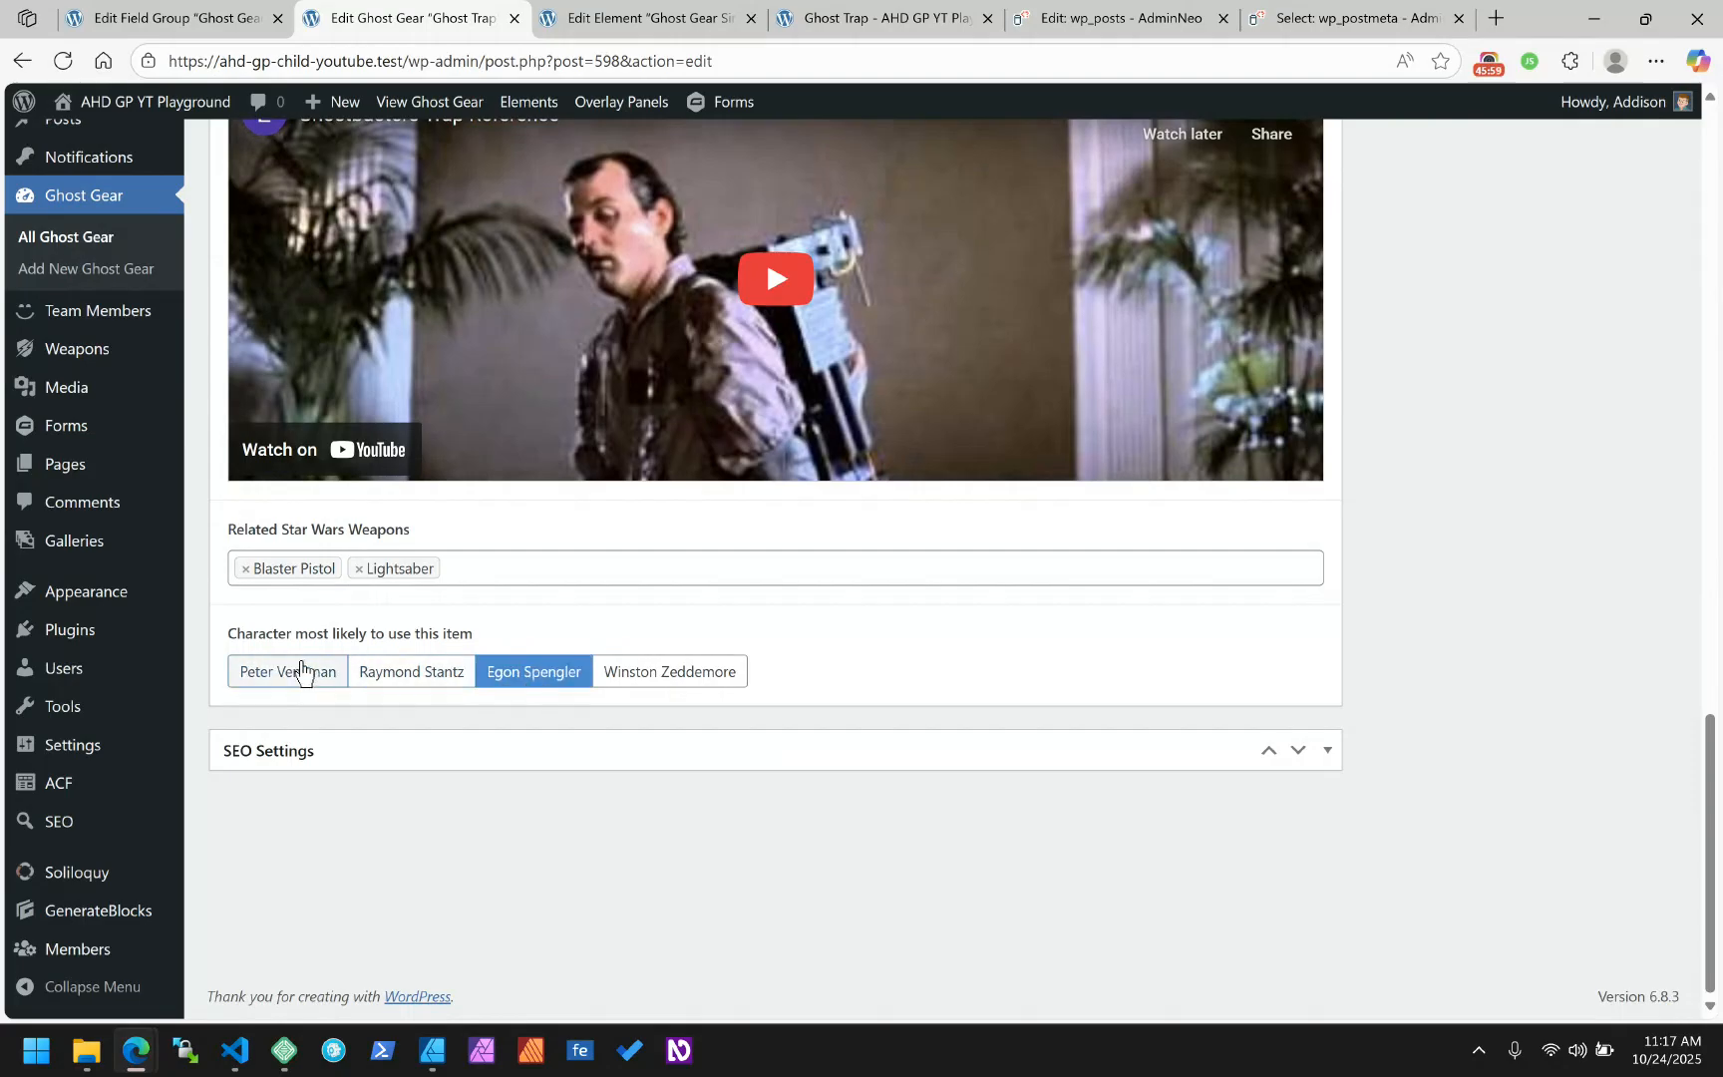
{"action": "left_click", "coordinate": [300, 671]}
{"action": "left_click", "coordinate": [570, 682]}
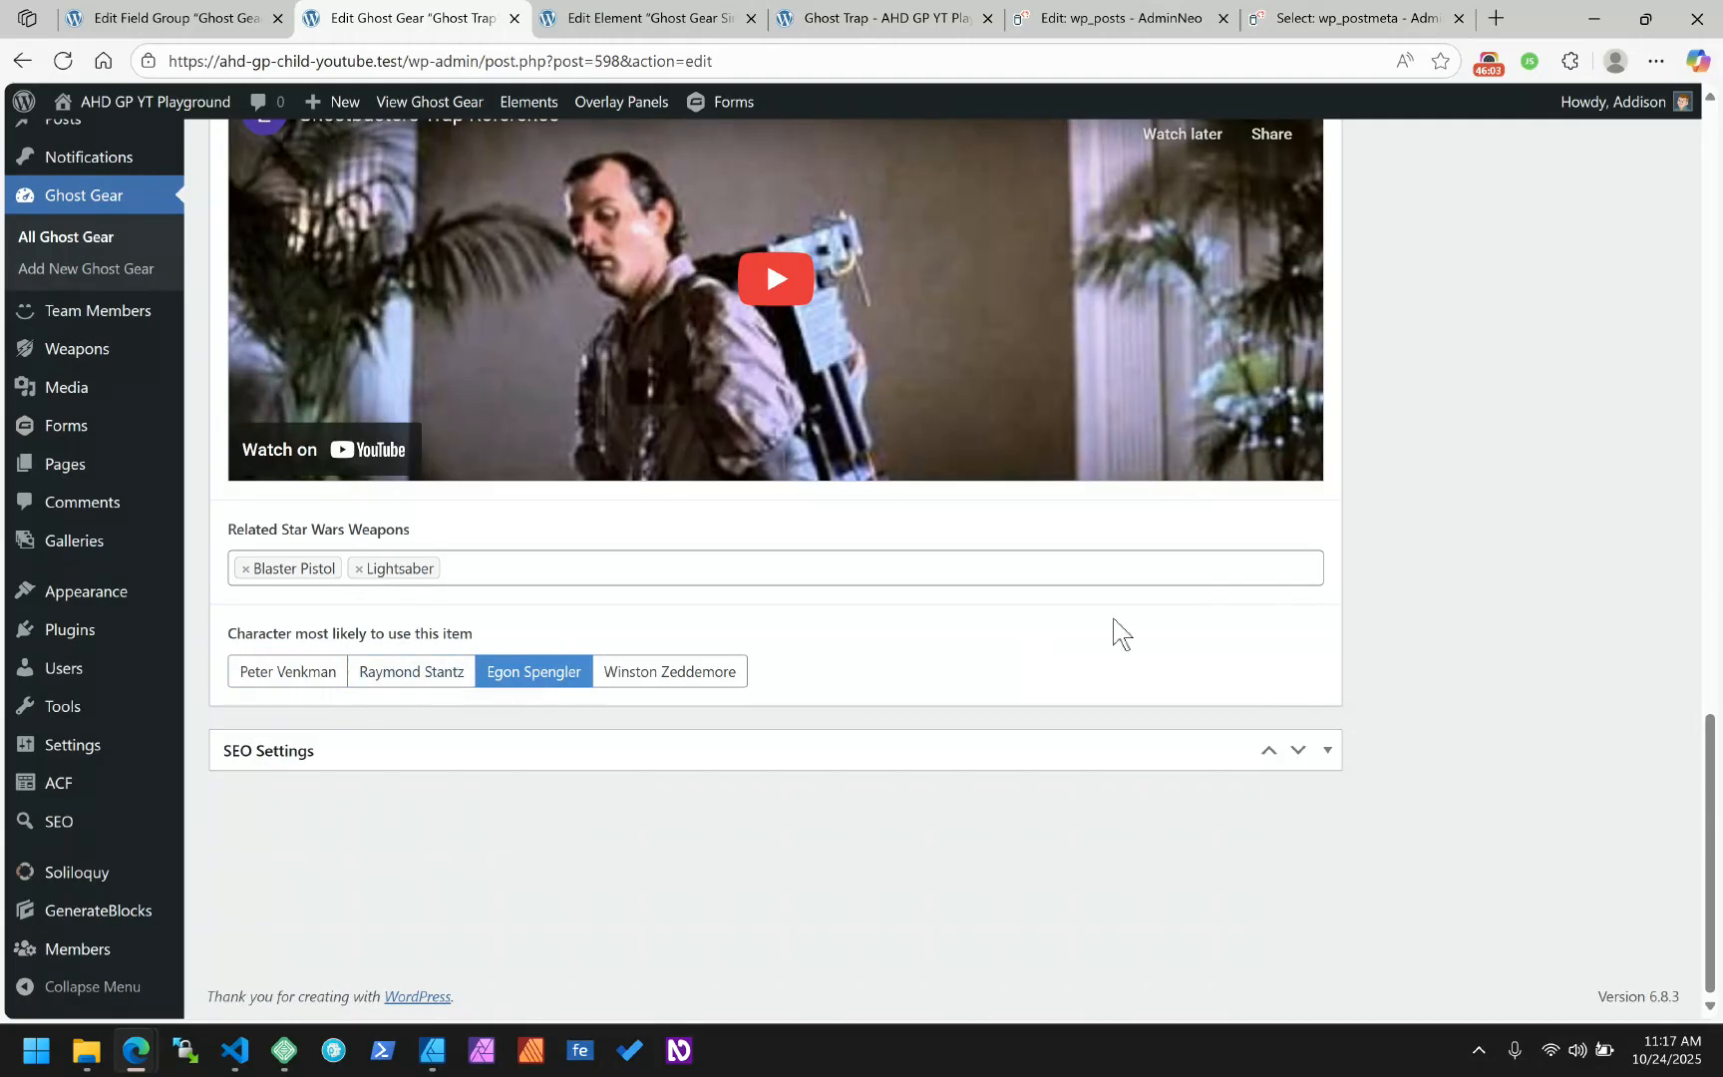
{"action": "scroll", "coordinate": [1461, 526], "scroll_direction": "up", "scroll_amount": 15}
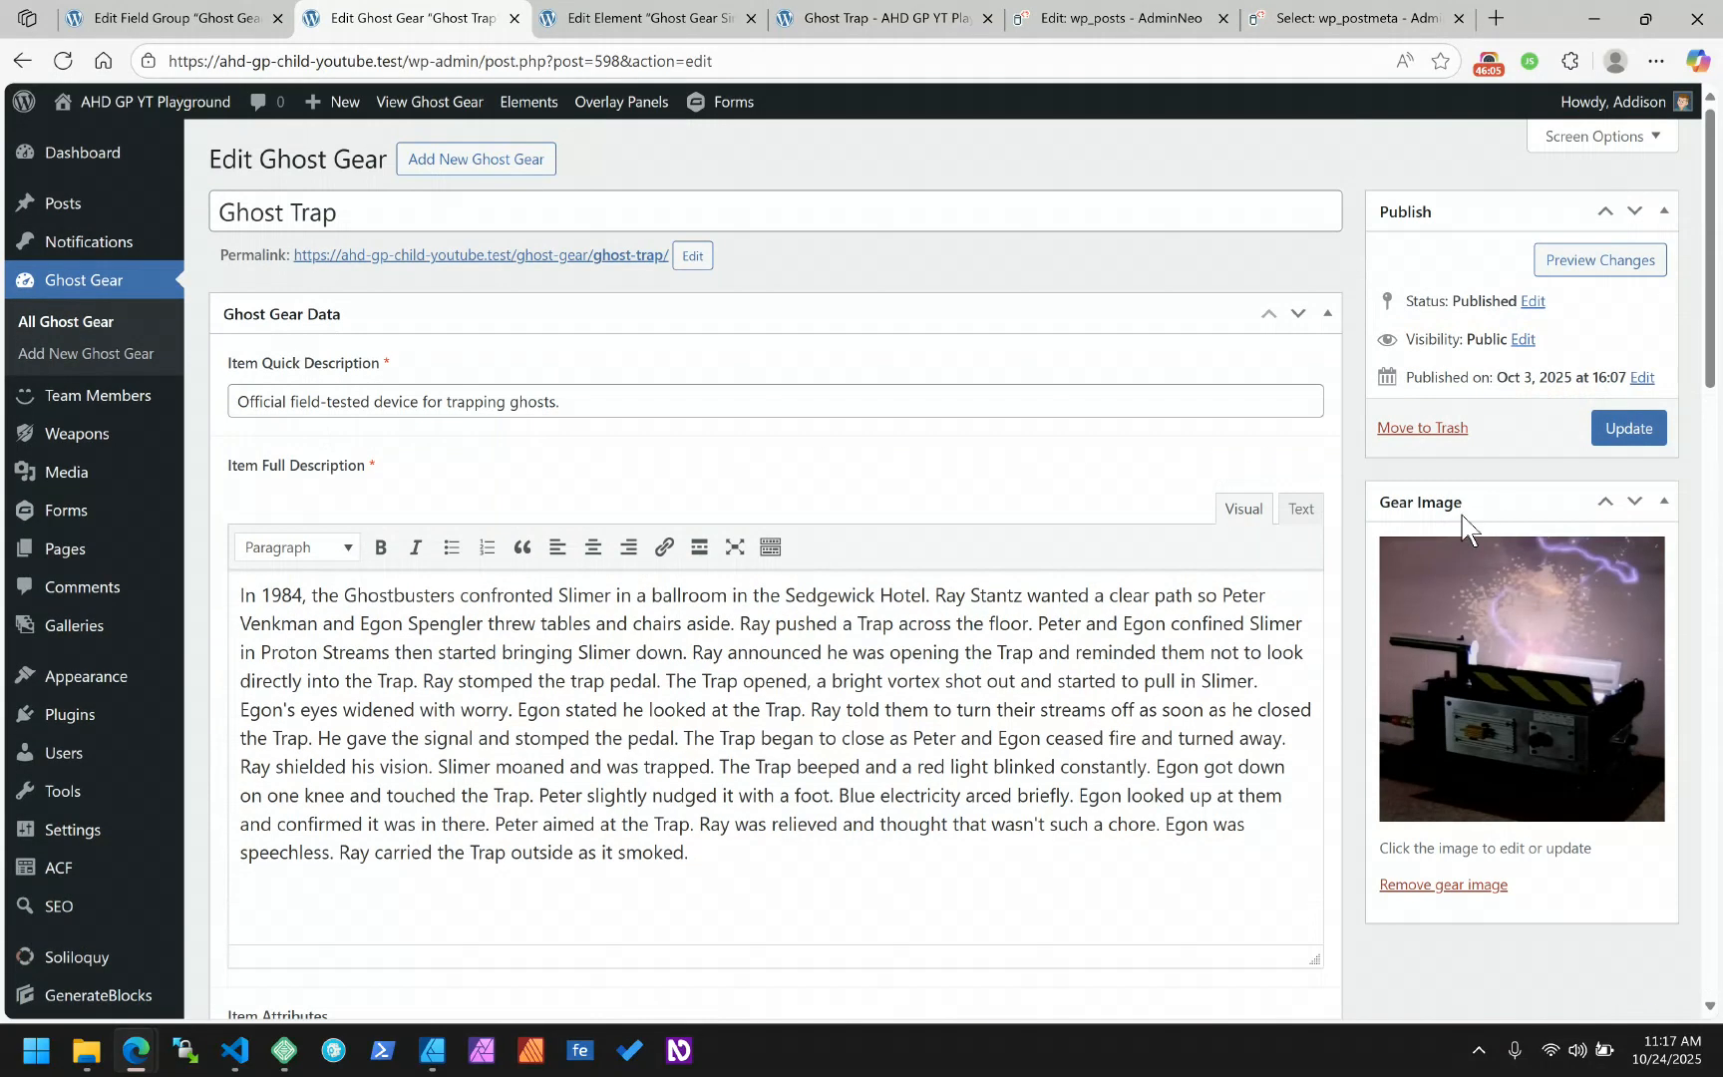
{"action": "left_click", "coordinate": [1617, 438]}
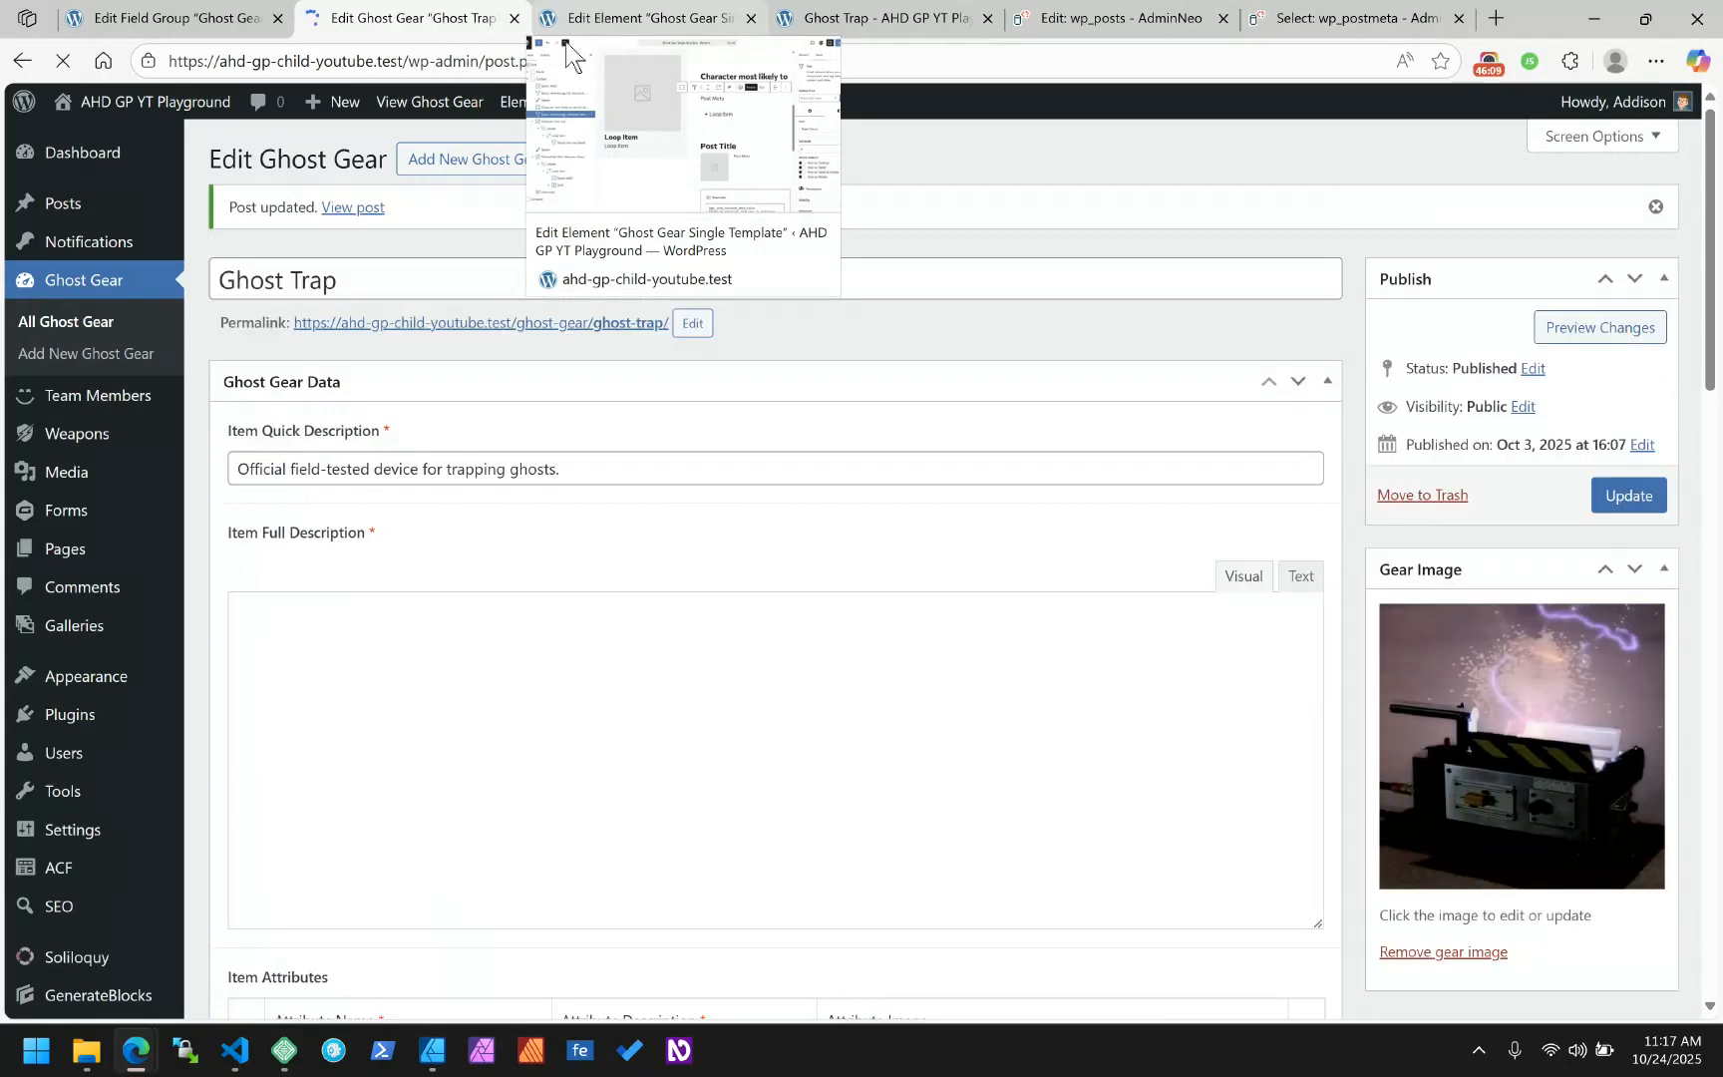
Reload the Ghost Trap front-end page and examine the returned character array and the heading's character class
{"action": "left_click", "coordinate": [698, 20]}
{"action": "left_click", "coordinate": [861, 56]}
{"action": "left_click", "coordinate": [880, 17]}
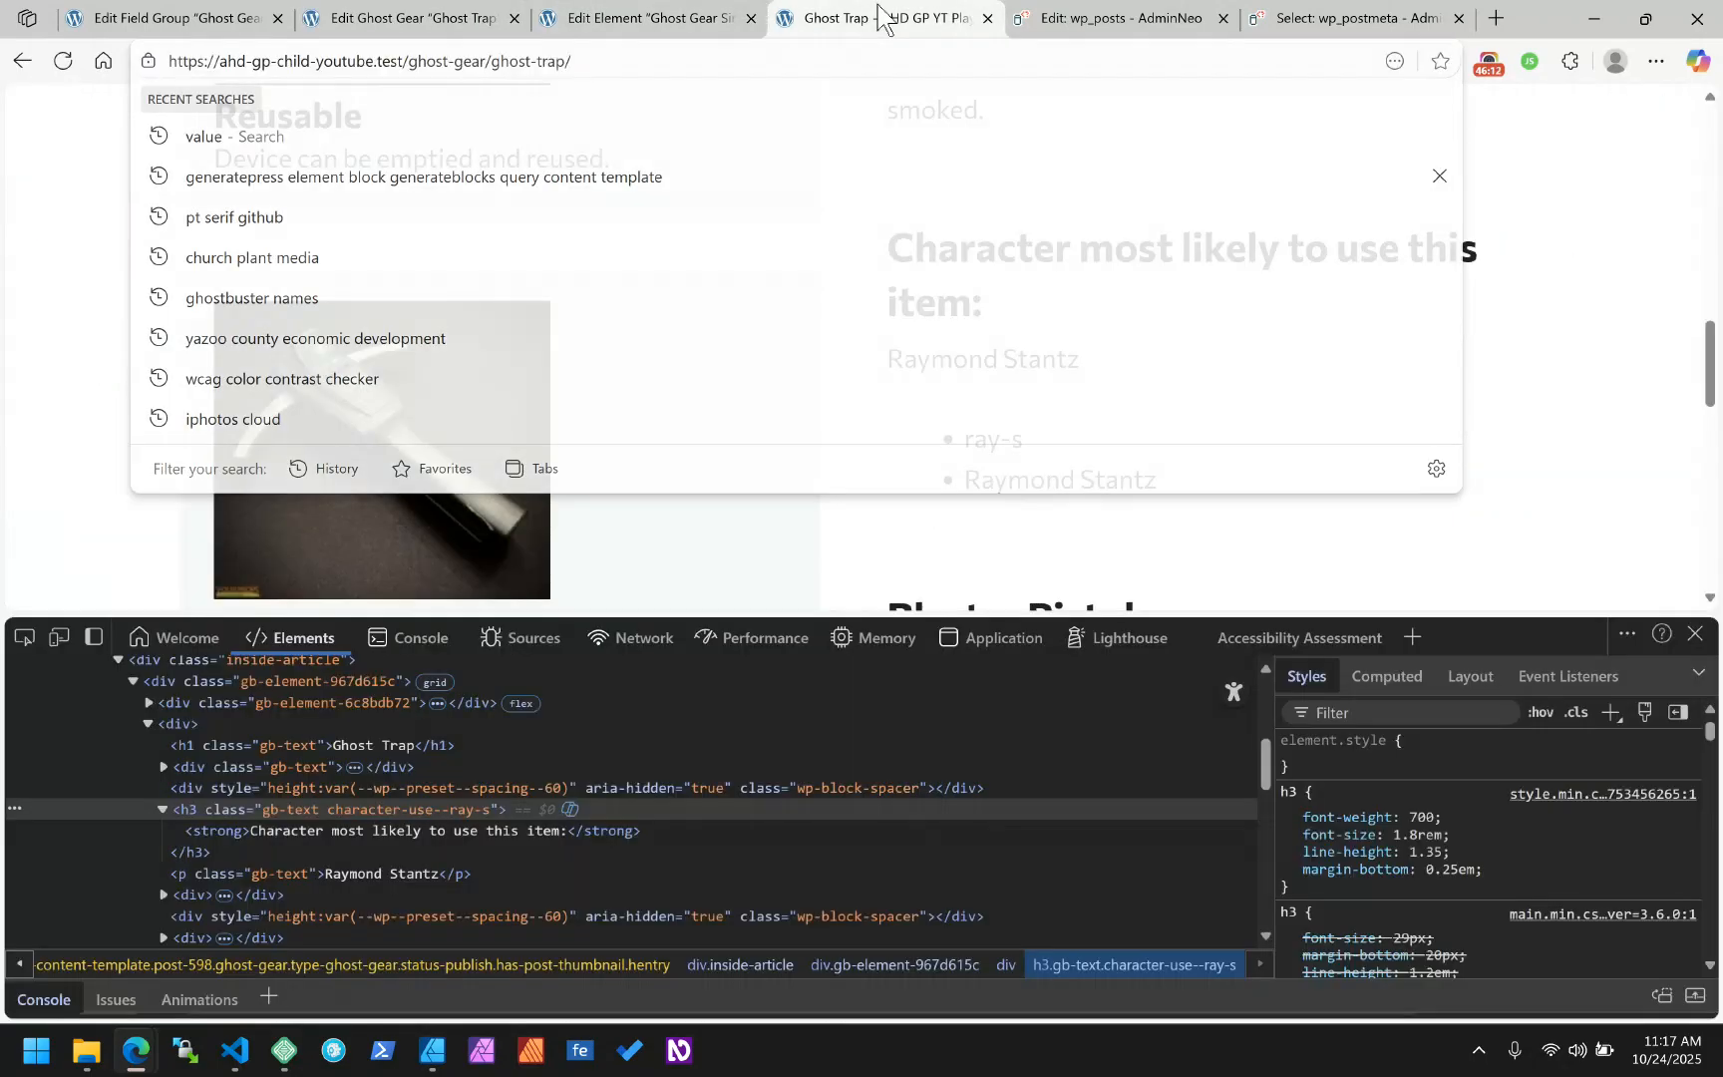
{"action": "left_click", "coordinate": [63, 63]}
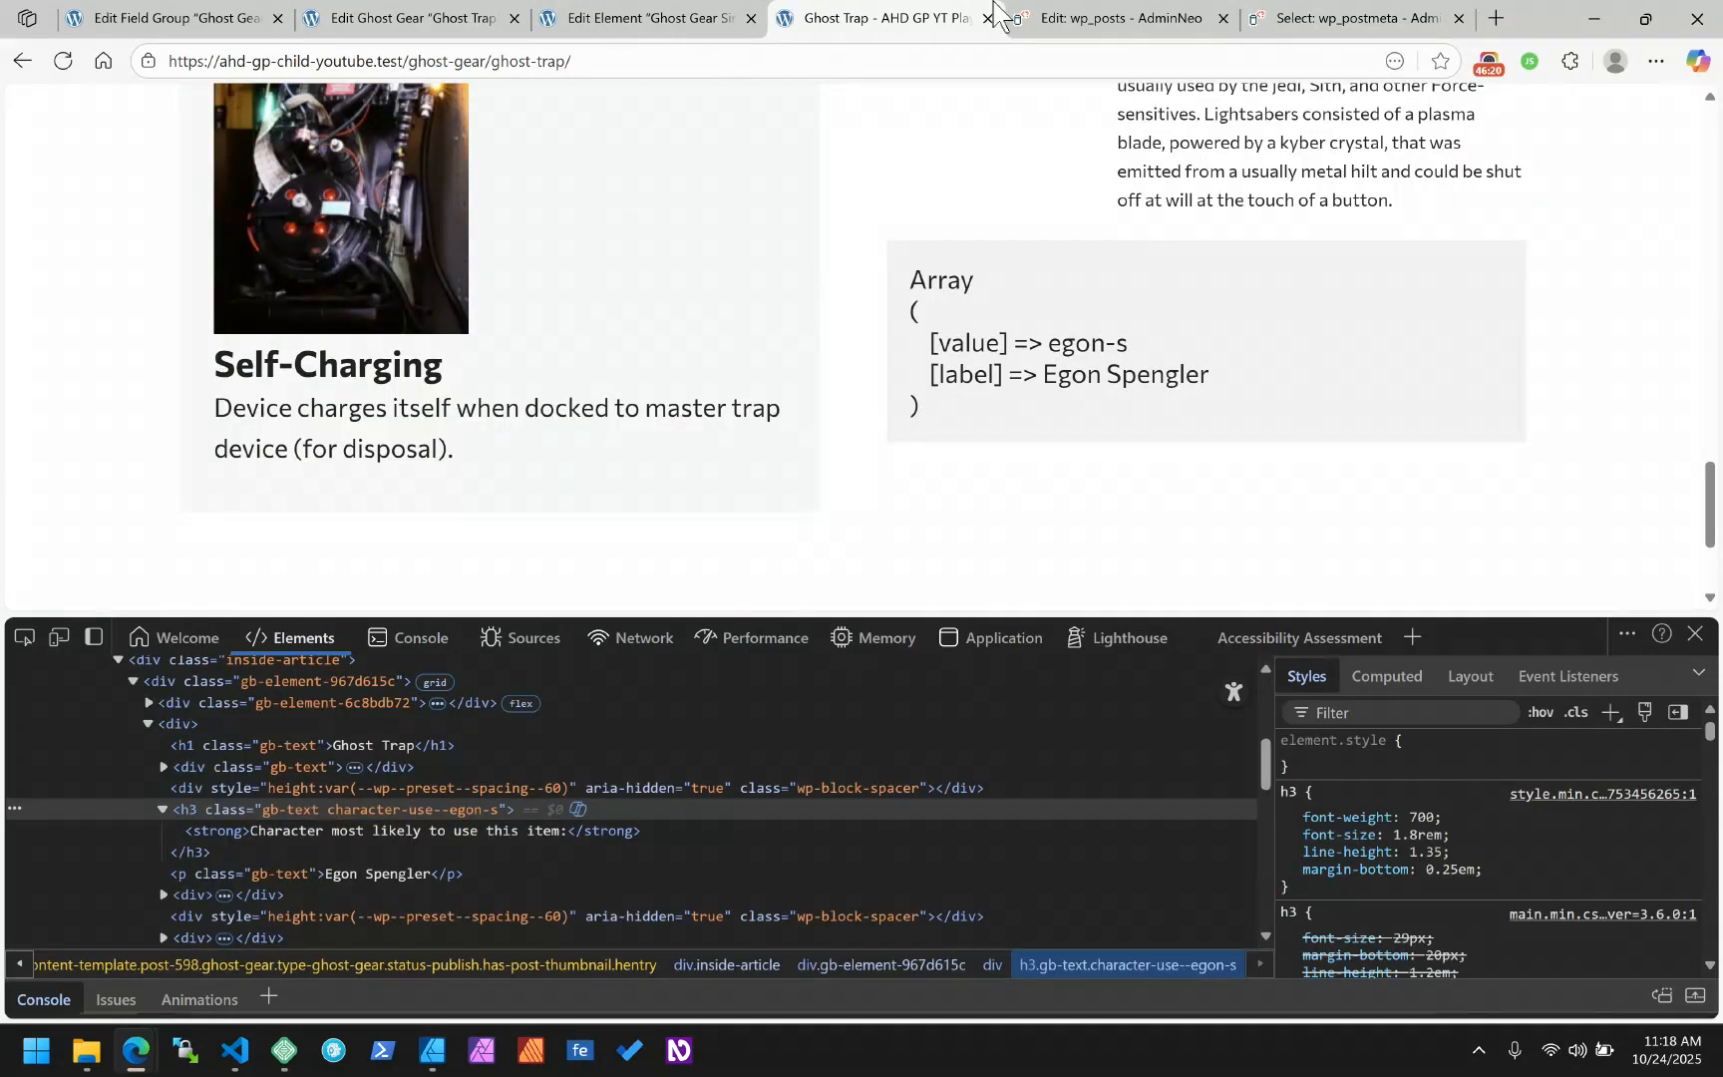
Examine the Button Group field's definition in wp_posts and its saved gg_character_item_use value in the reloaded wp_postmeta table
{"action": "left_click", "coordinate": [1057, 20]}
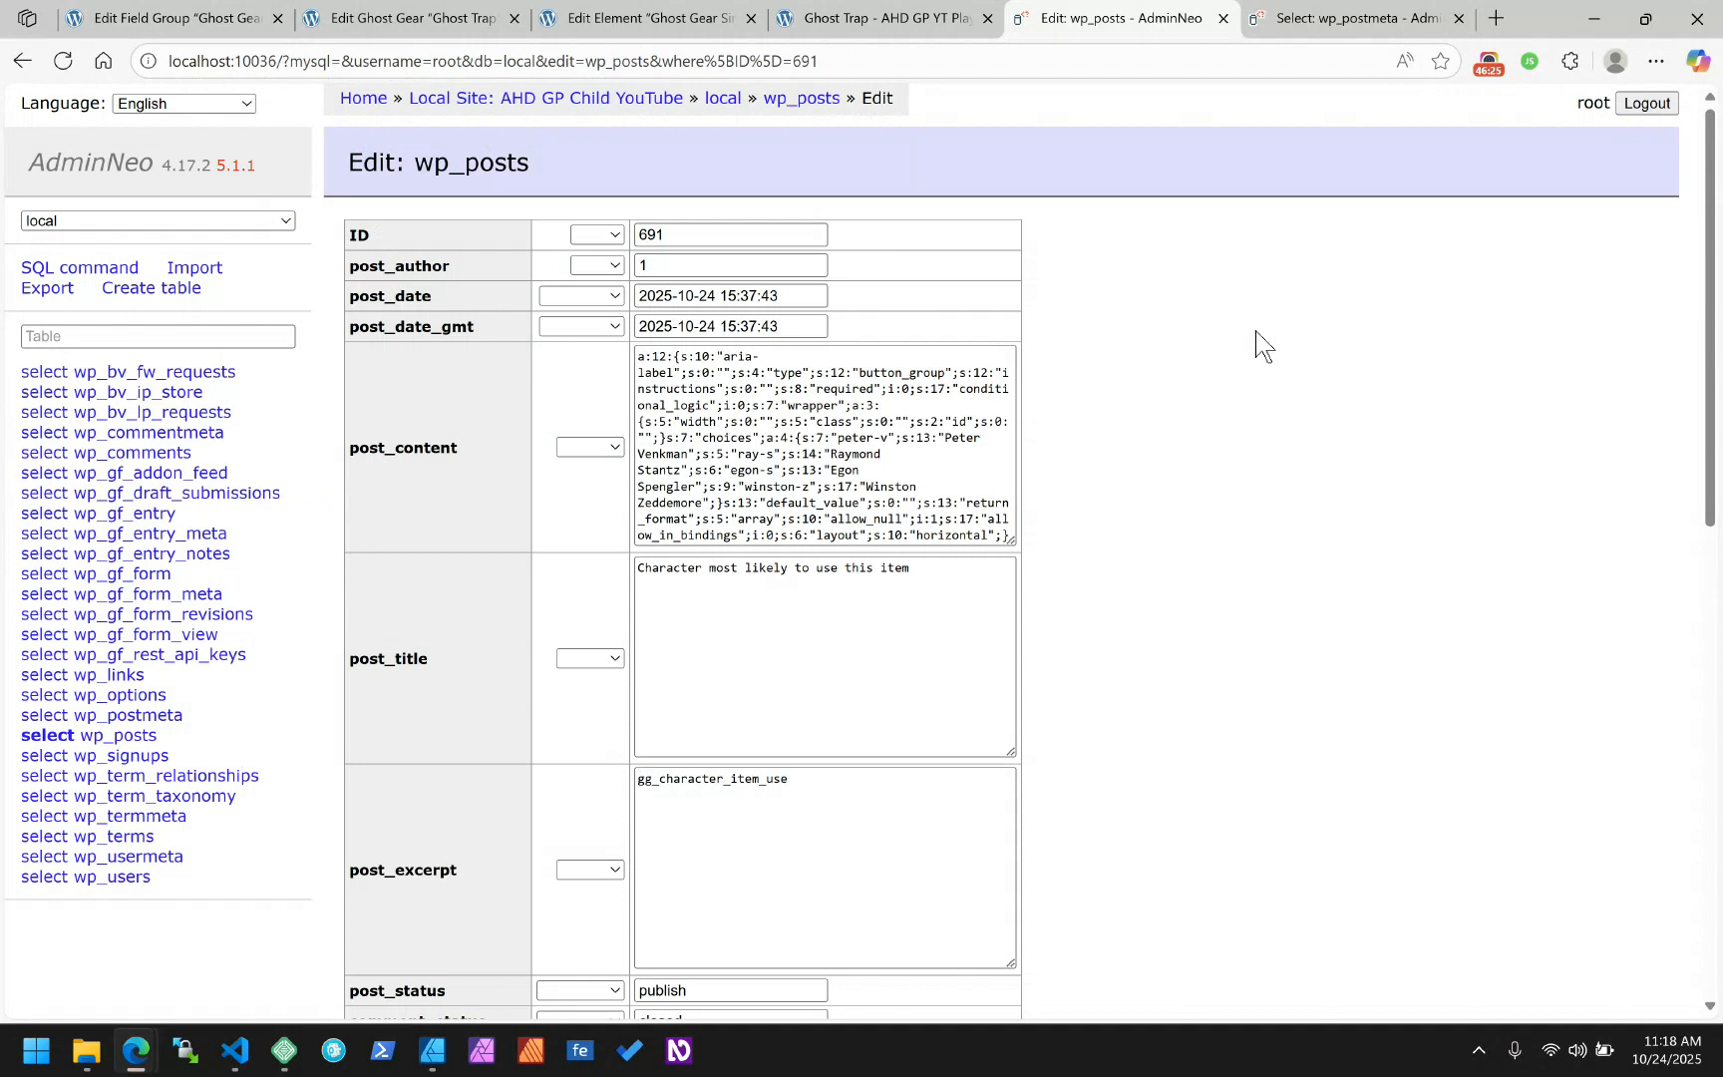
{"action": "left_click", "coordinate": [1346, 18]}
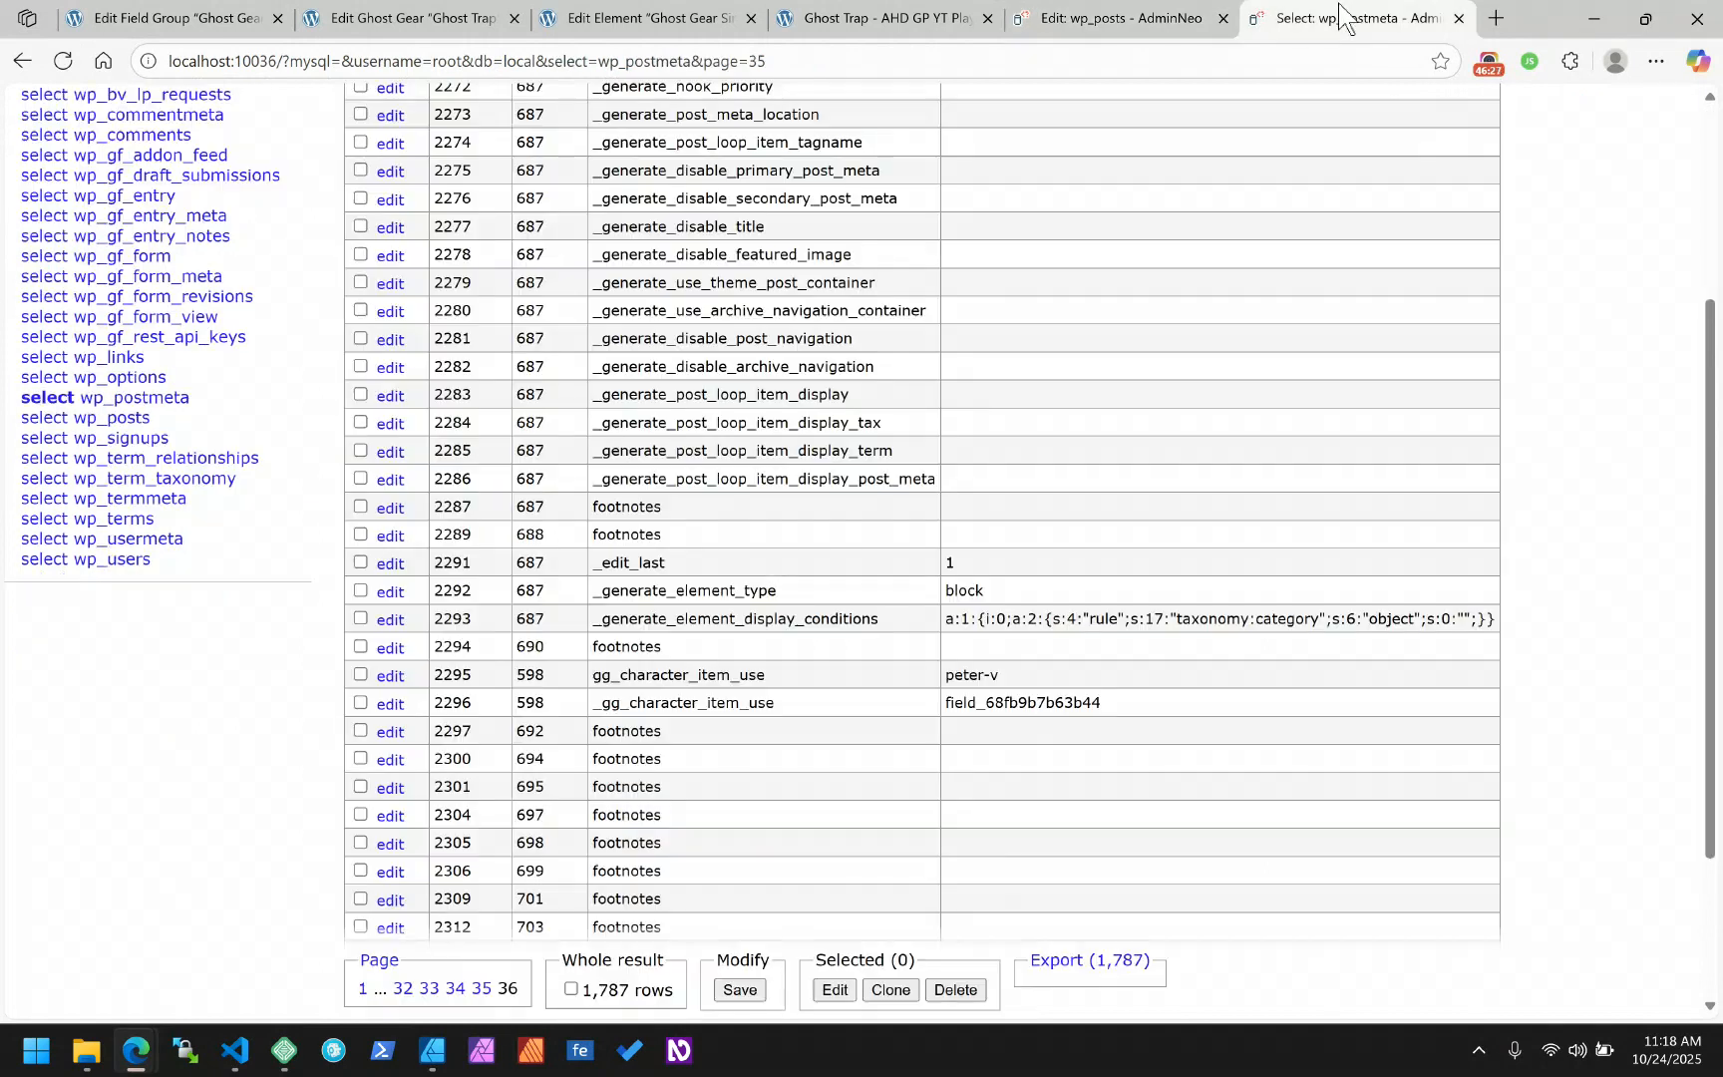
{"action": "left_click", "coordinate": [63, 61]}
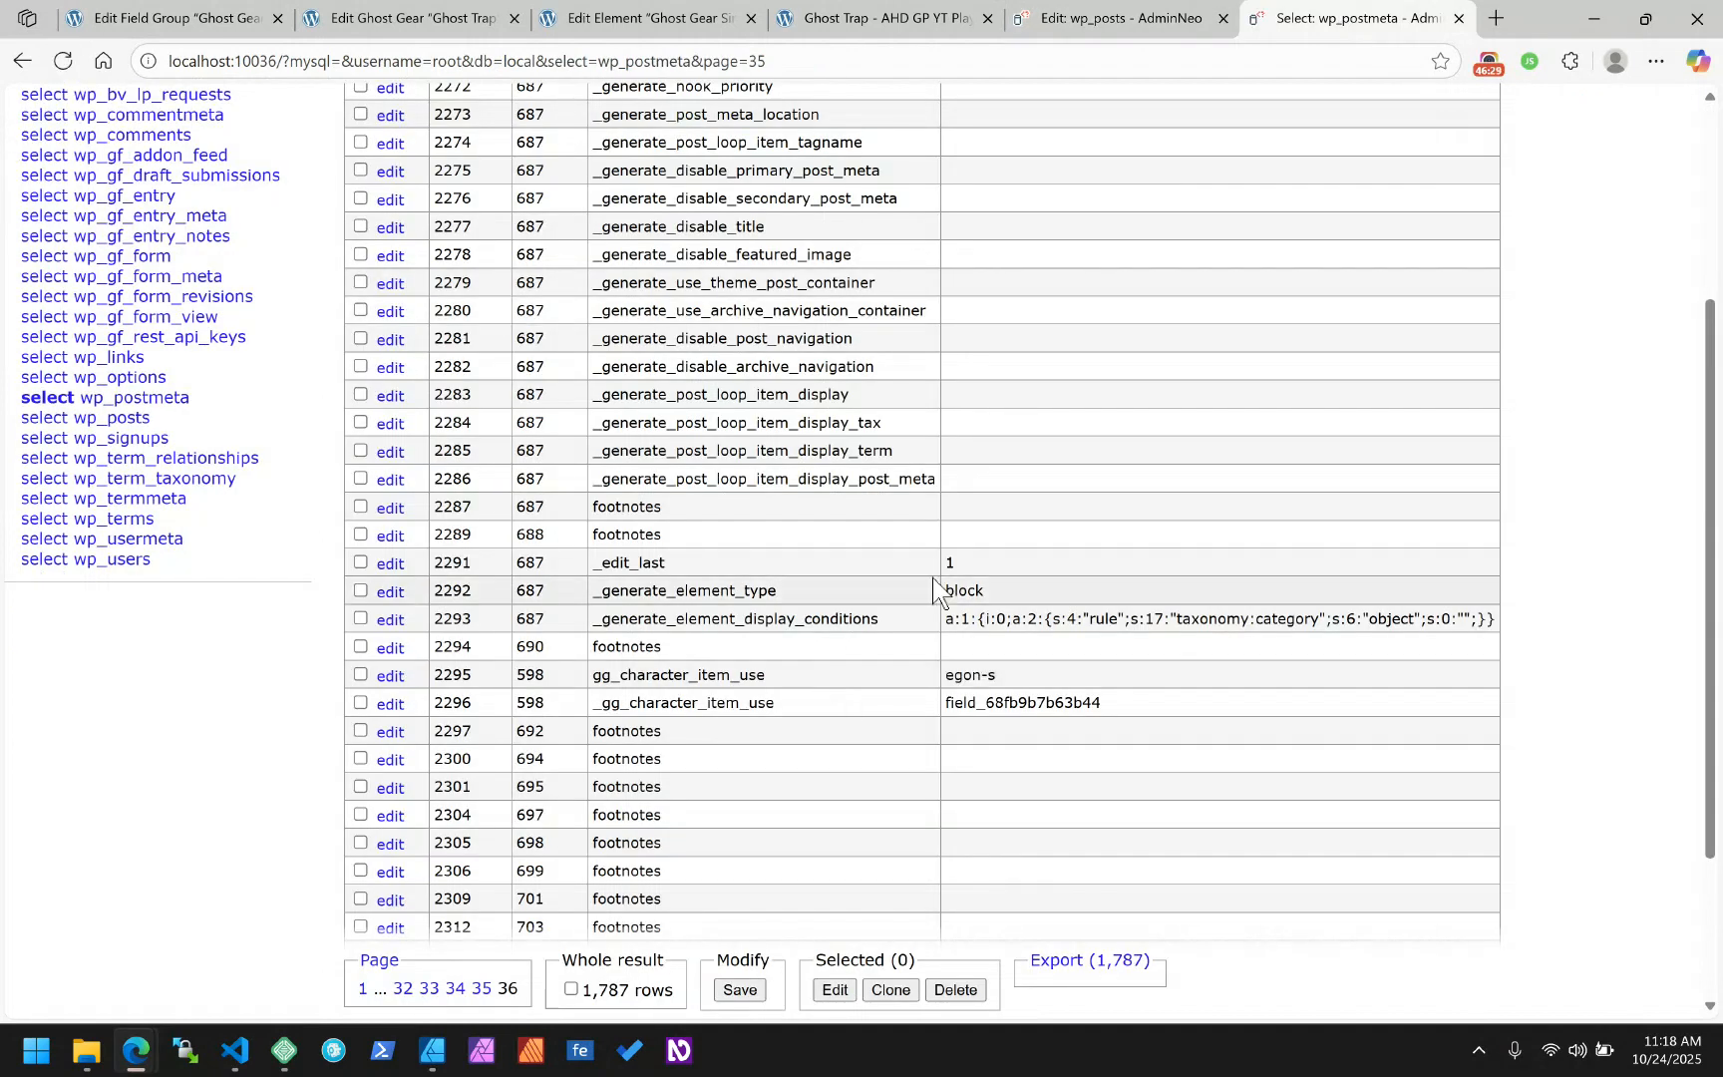
Open the "Character most likely to use this item" field in the Ghost Gear Data field group and review its general settings
{"action": "left_click", "coordinate": [164, 18]}
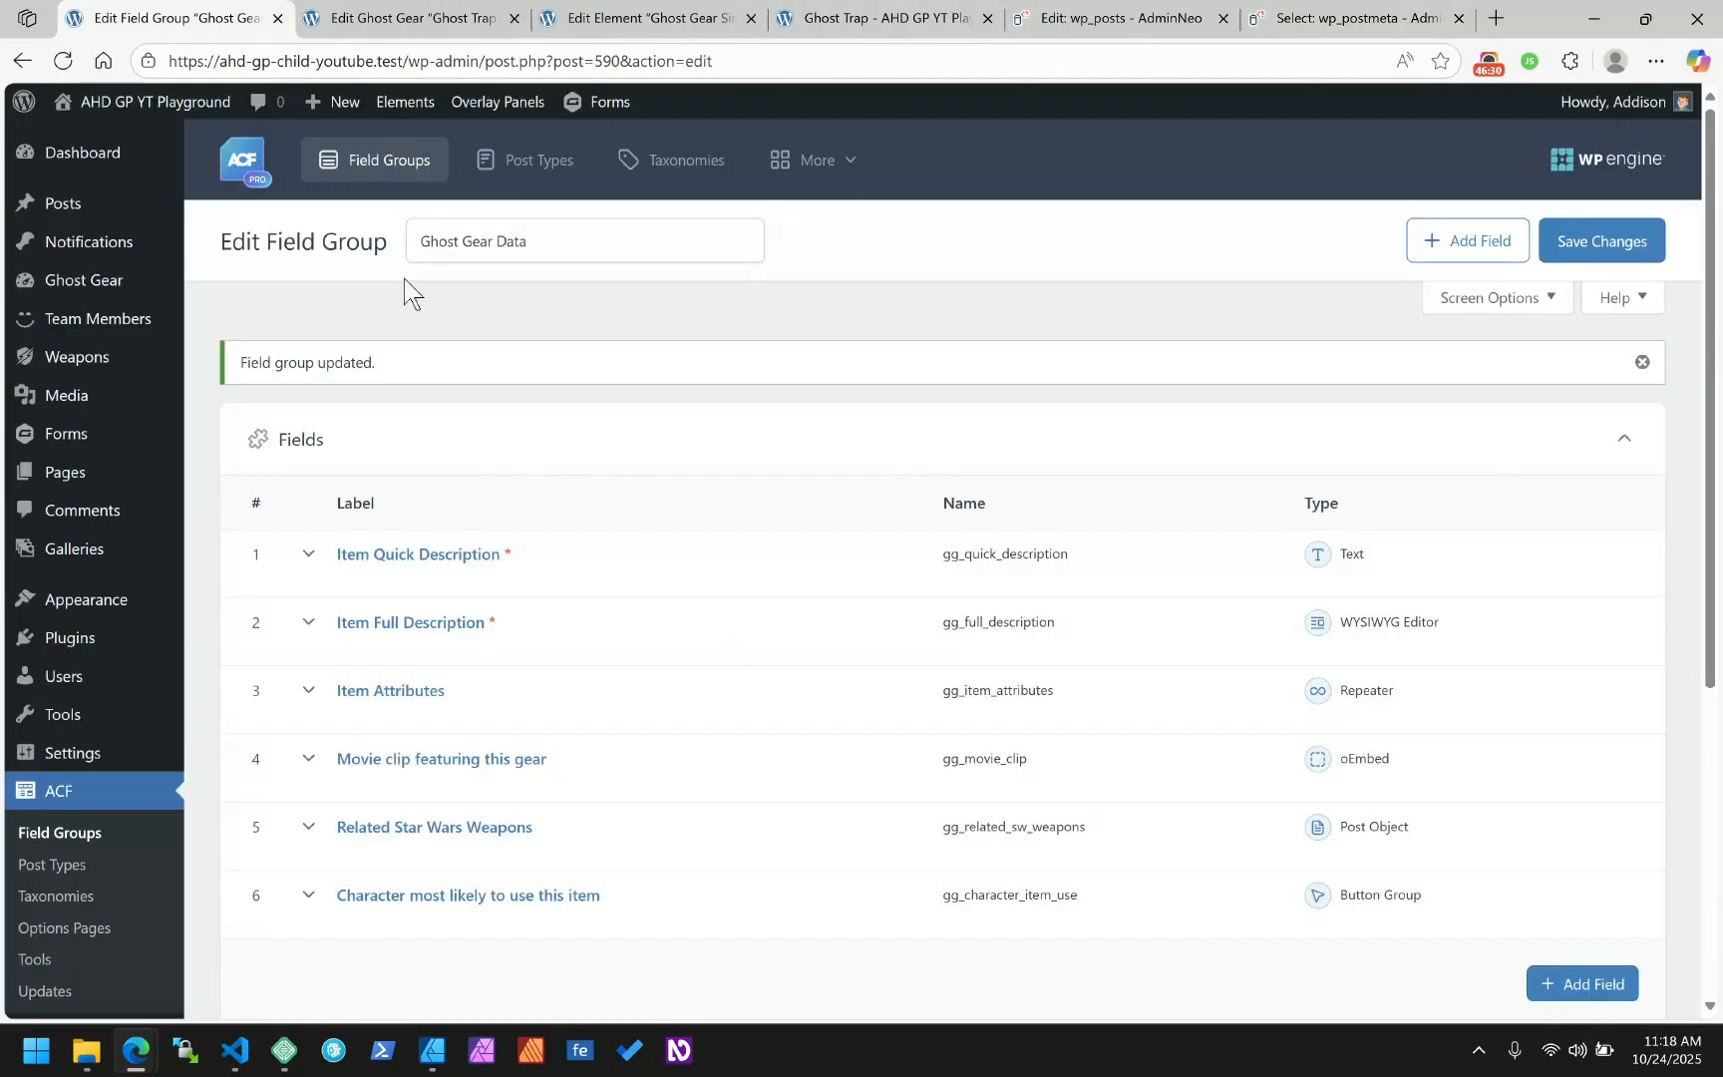
{"action": "scroll", "coordinate": [409, 728], "scroll_direction": "down", "scroll_amount": 2}
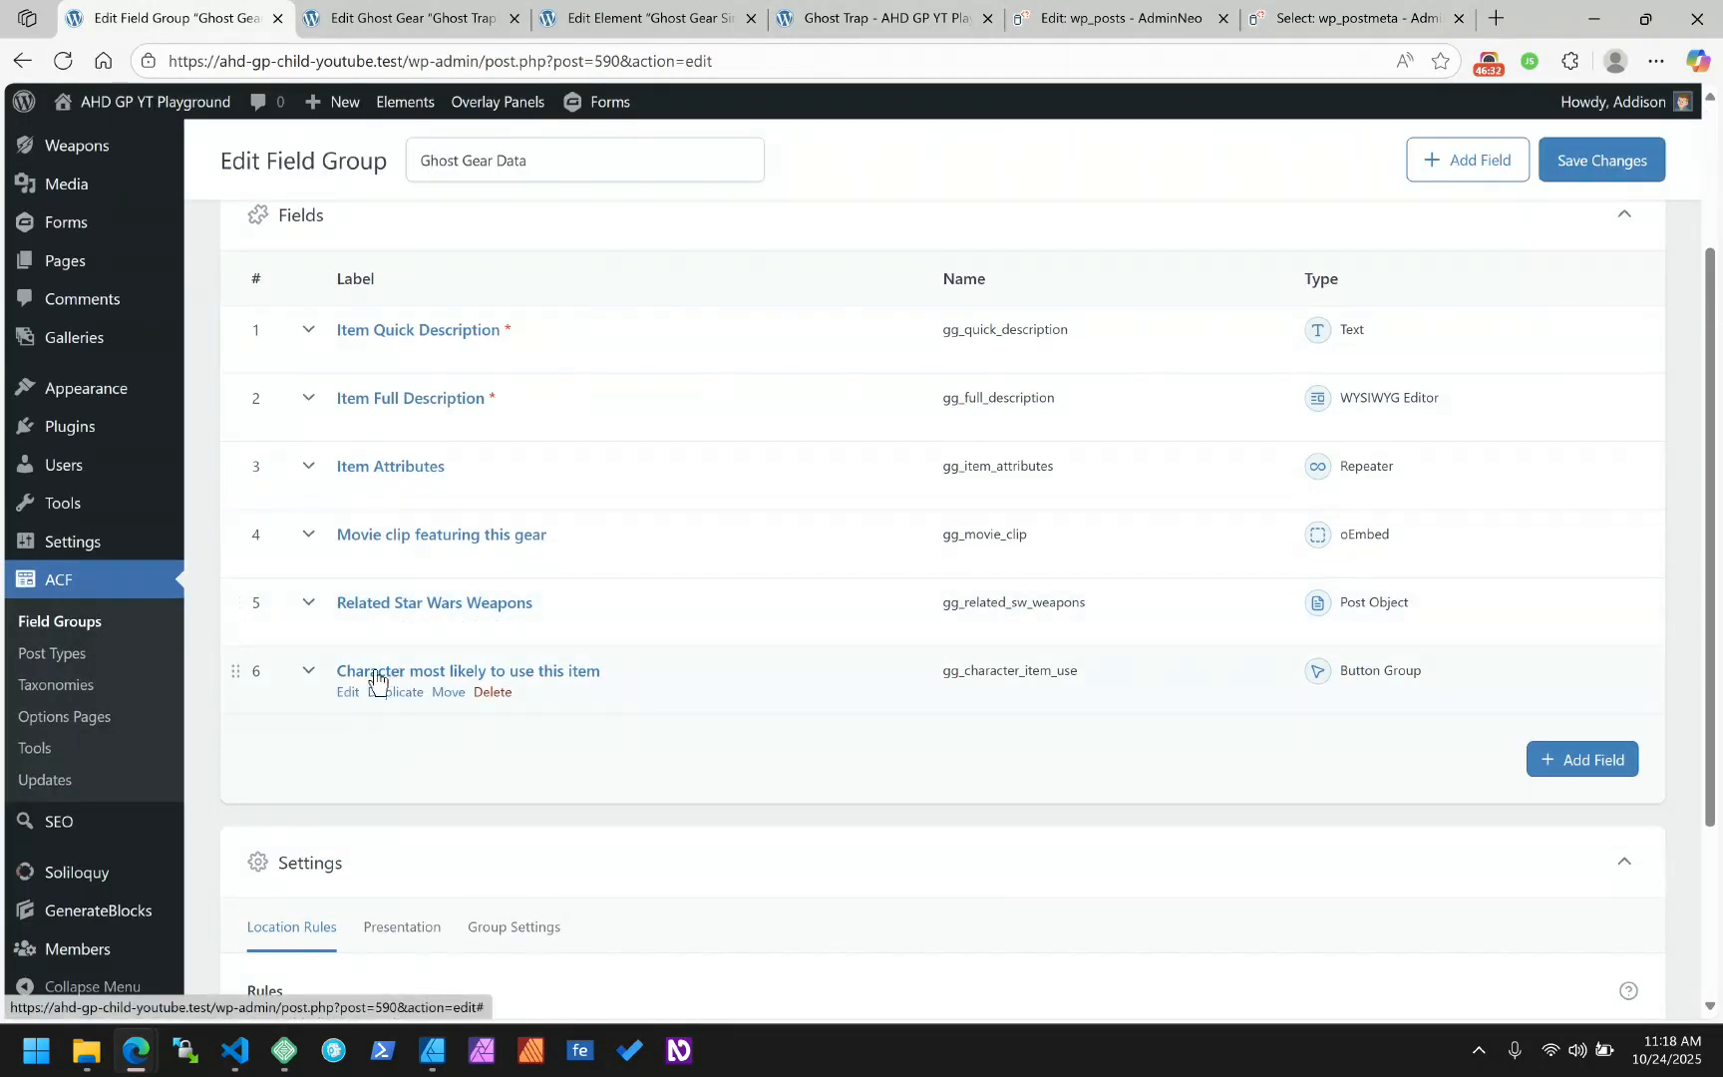
{"action": "left_click", "coordinate": [395, 690]}
{"action": "scroll", "coordinate": [397, 662], "scroll_direction": "down", "scroll_amount": 5}
{"action": "scroll", "coordinate": [869, 691], "scroll_direction": "down", "scroll_amount": 3}
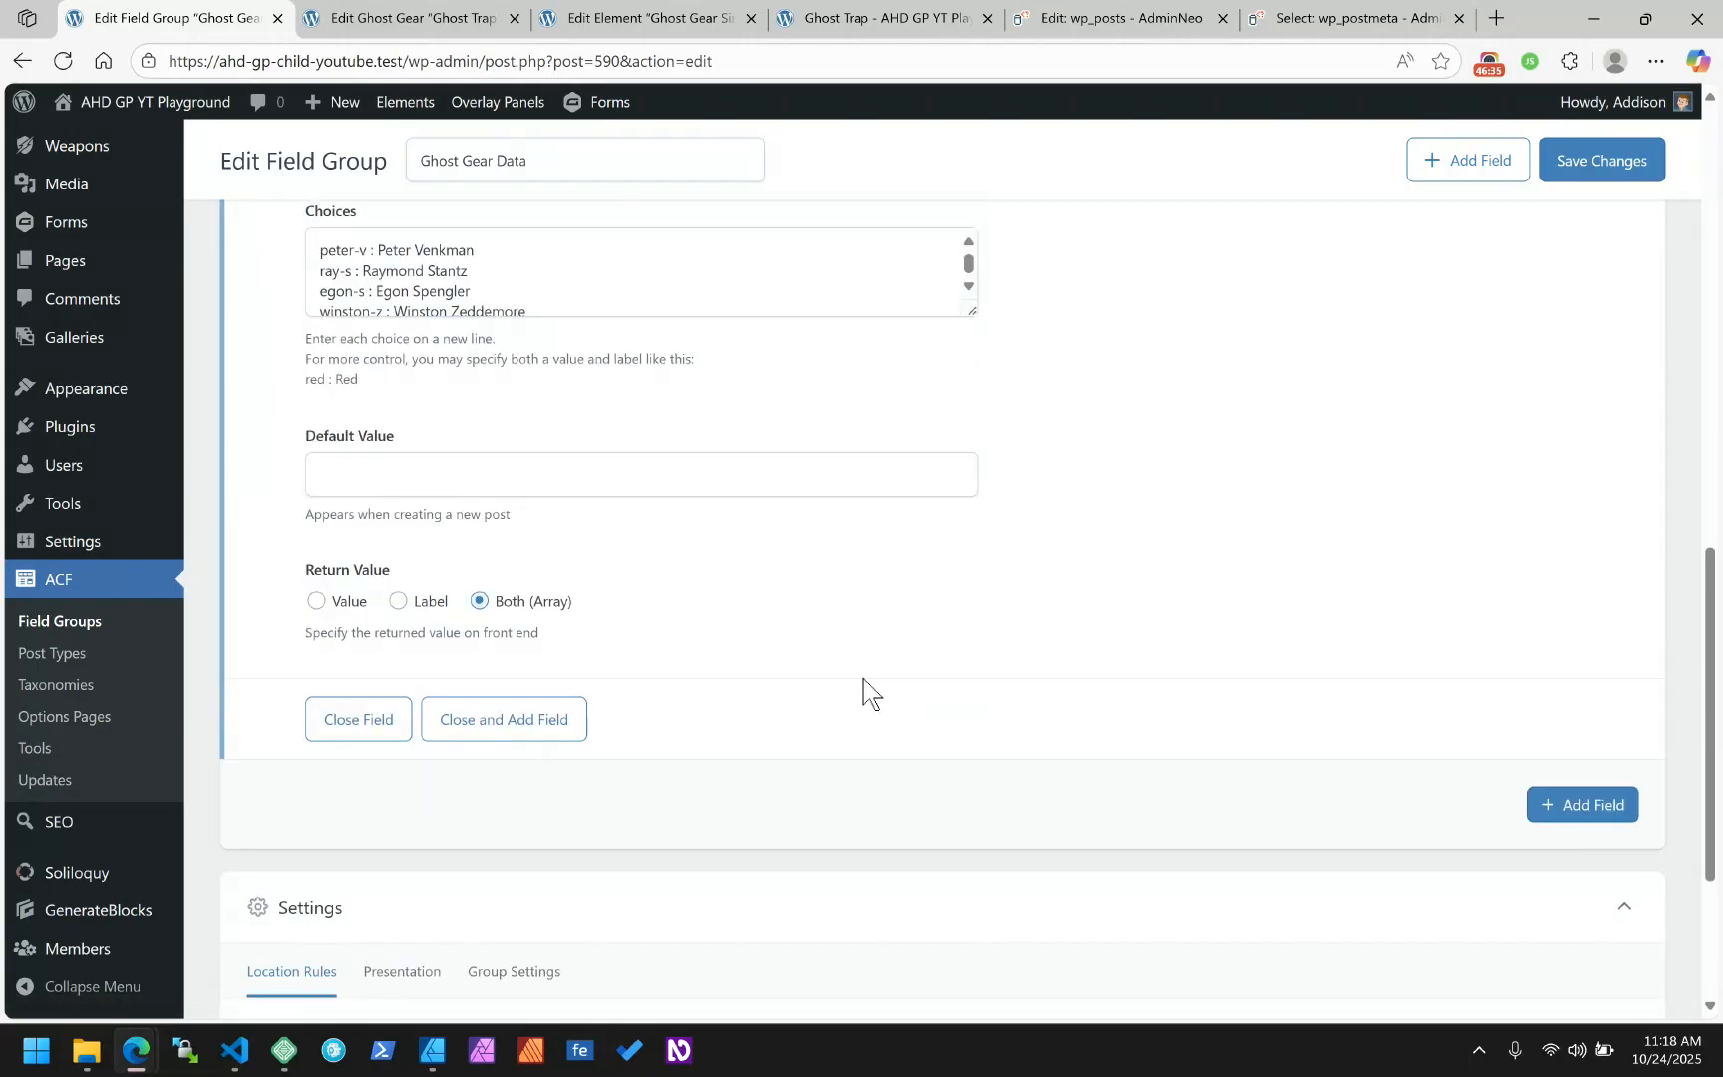
{"action": "scroll", "coordinate": [865, 677], "scroll_direction": "up", "scroll_amount": 2}
{"action": "scroll", "coordinate": [864, 677], "scroll_direction": "up", "scroll_amount": 4}
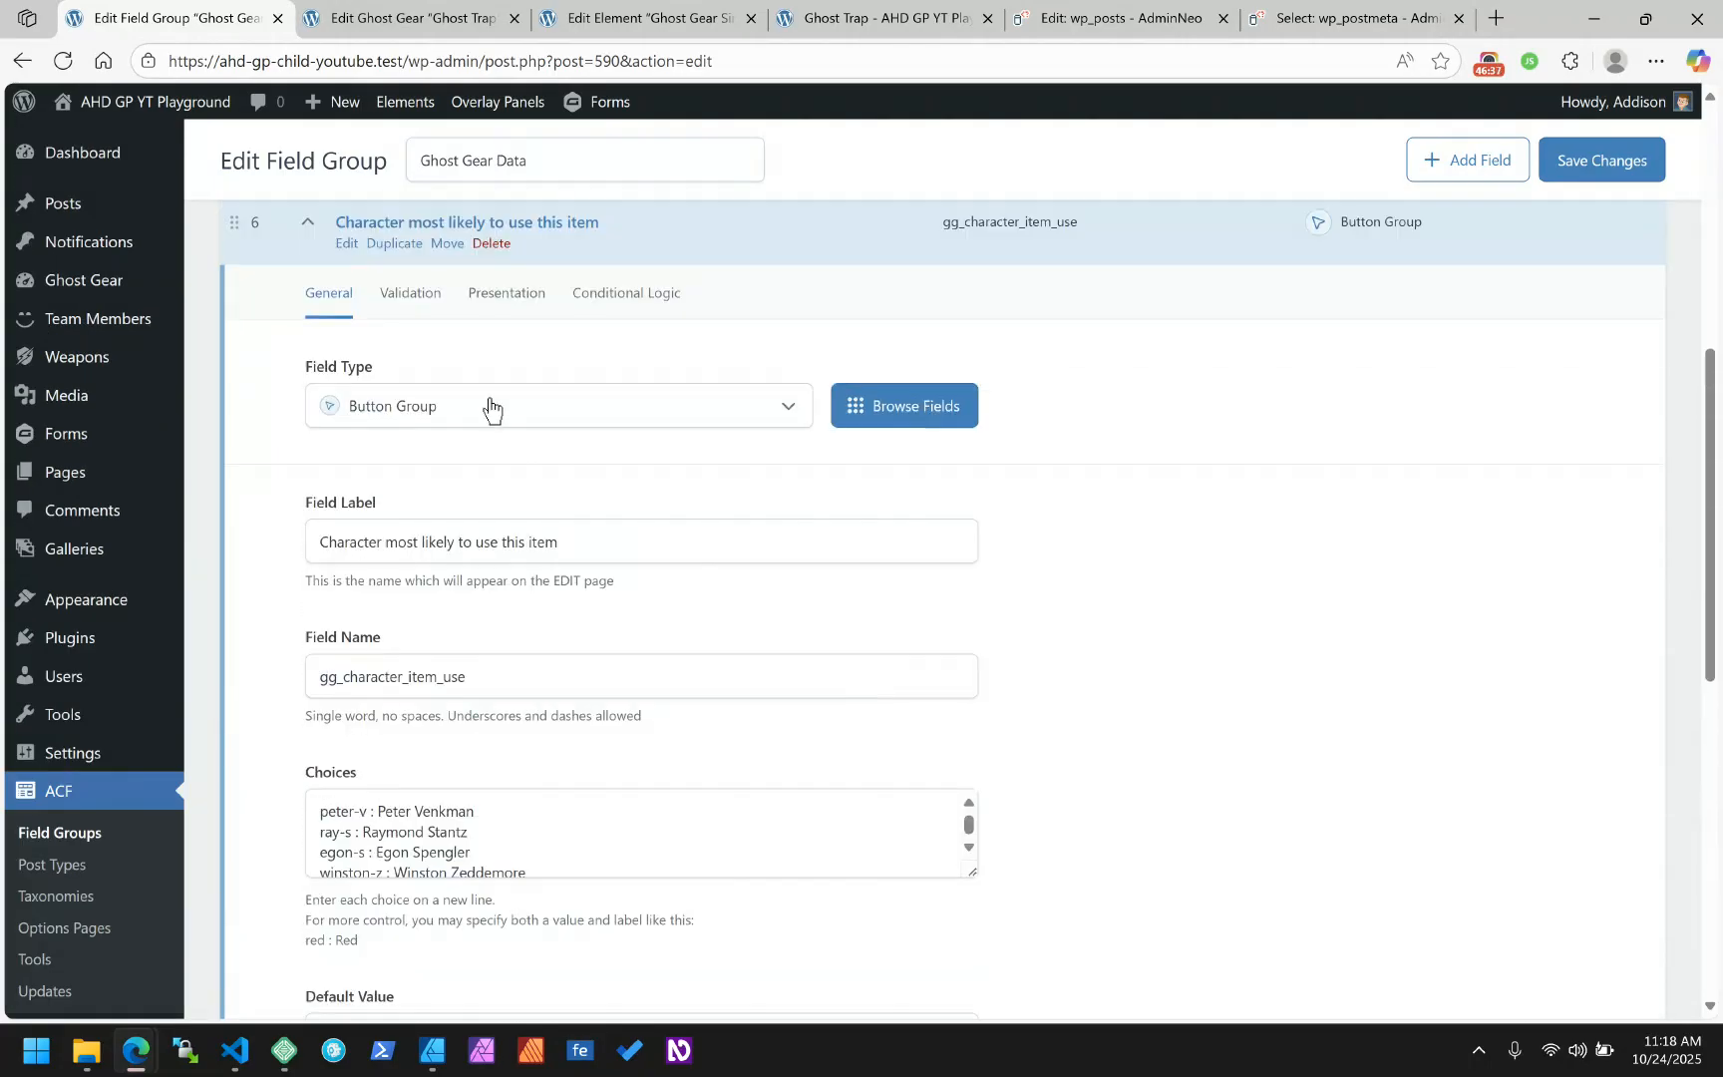
Review the Button Group field's validation, presentation, conditional logic and return value settings, and go back to the Ghost Trap entry's edit page
{"action": "left_click", "coordinate": [403, 299]}
{"action": "left_click", "coordinate": [517, 299]}
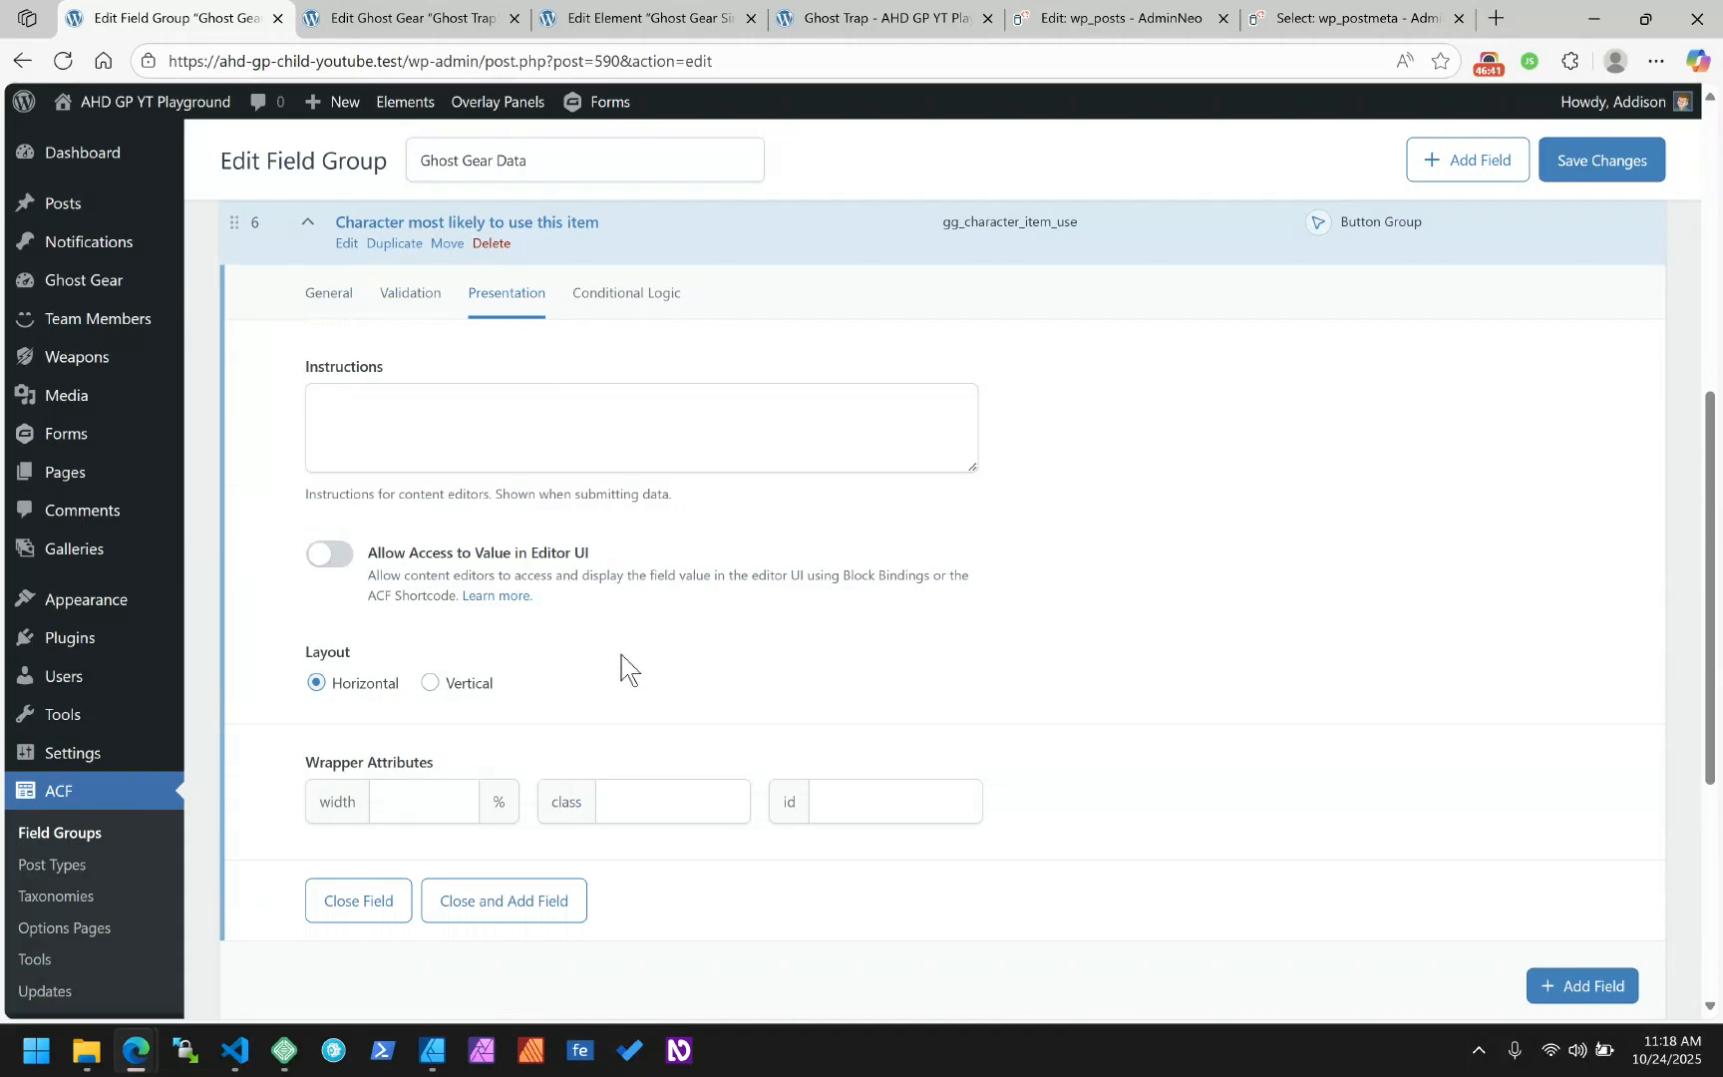
{"action": "left_click", "coordinate": [619, 309]}
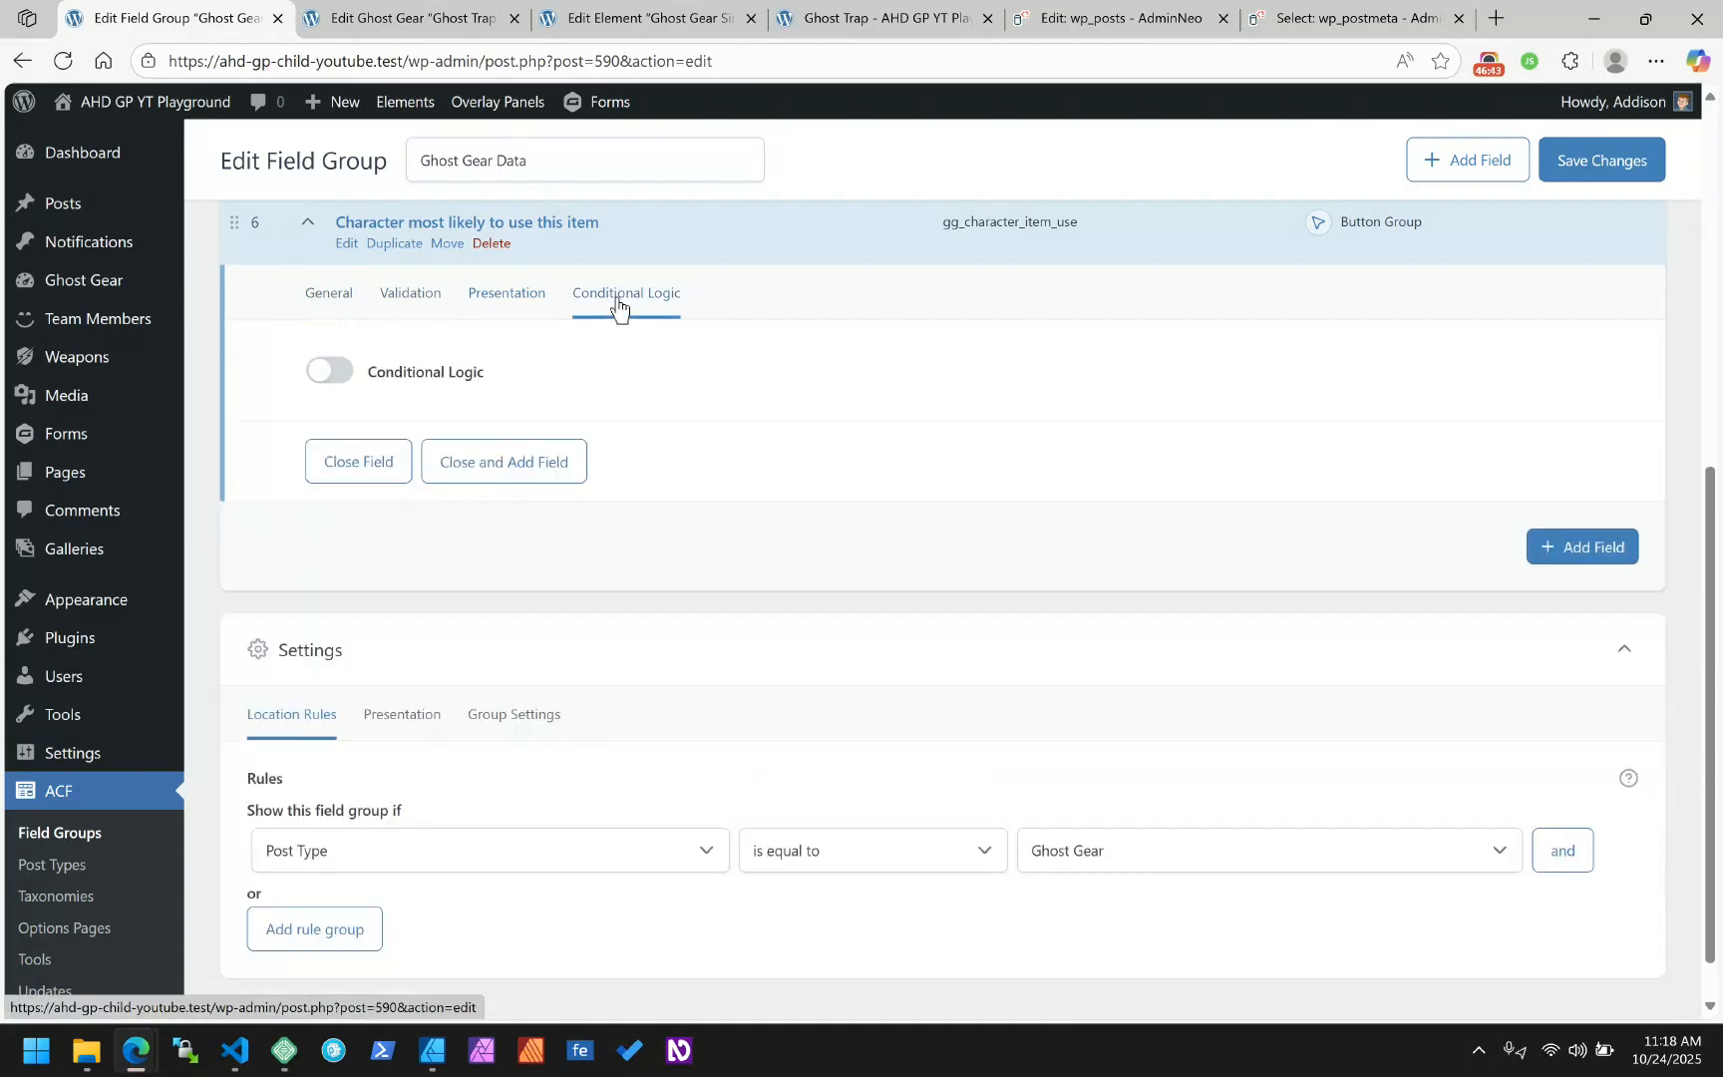
{"action": "left_click", "coordinate": [417, 306]}
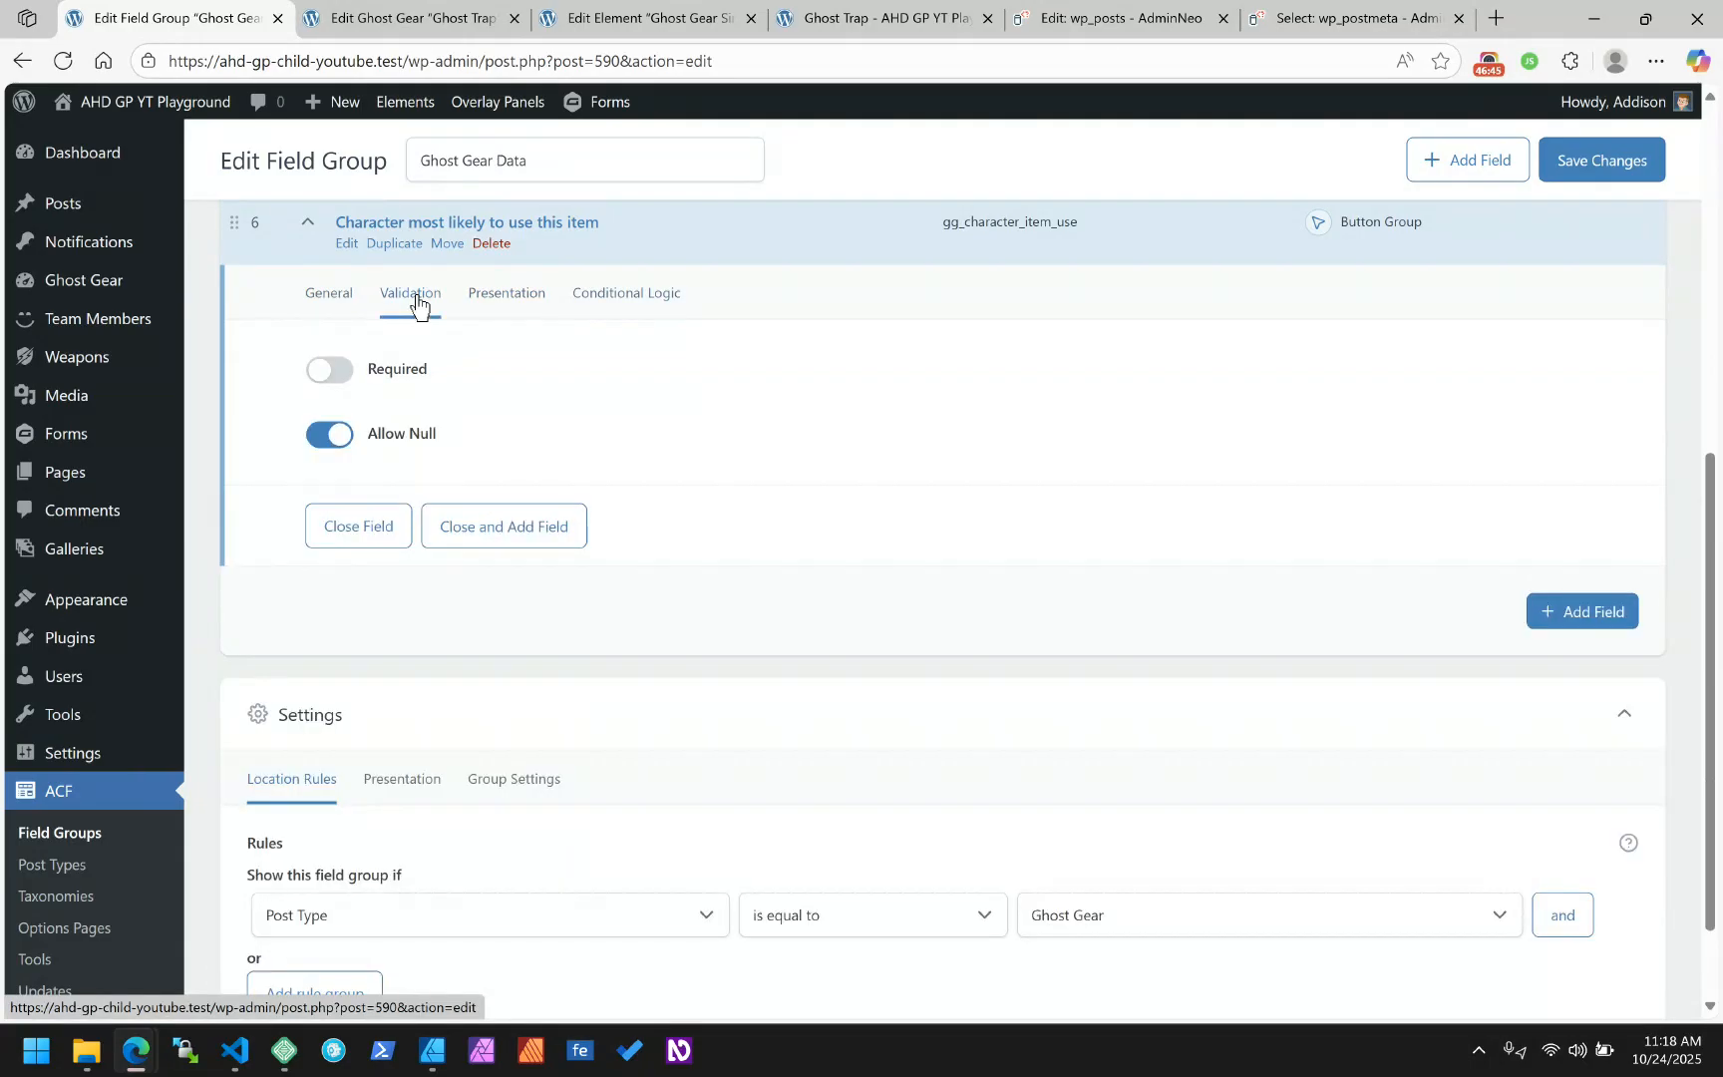
{"action": "left_click", "coordinate": [331, 297]}
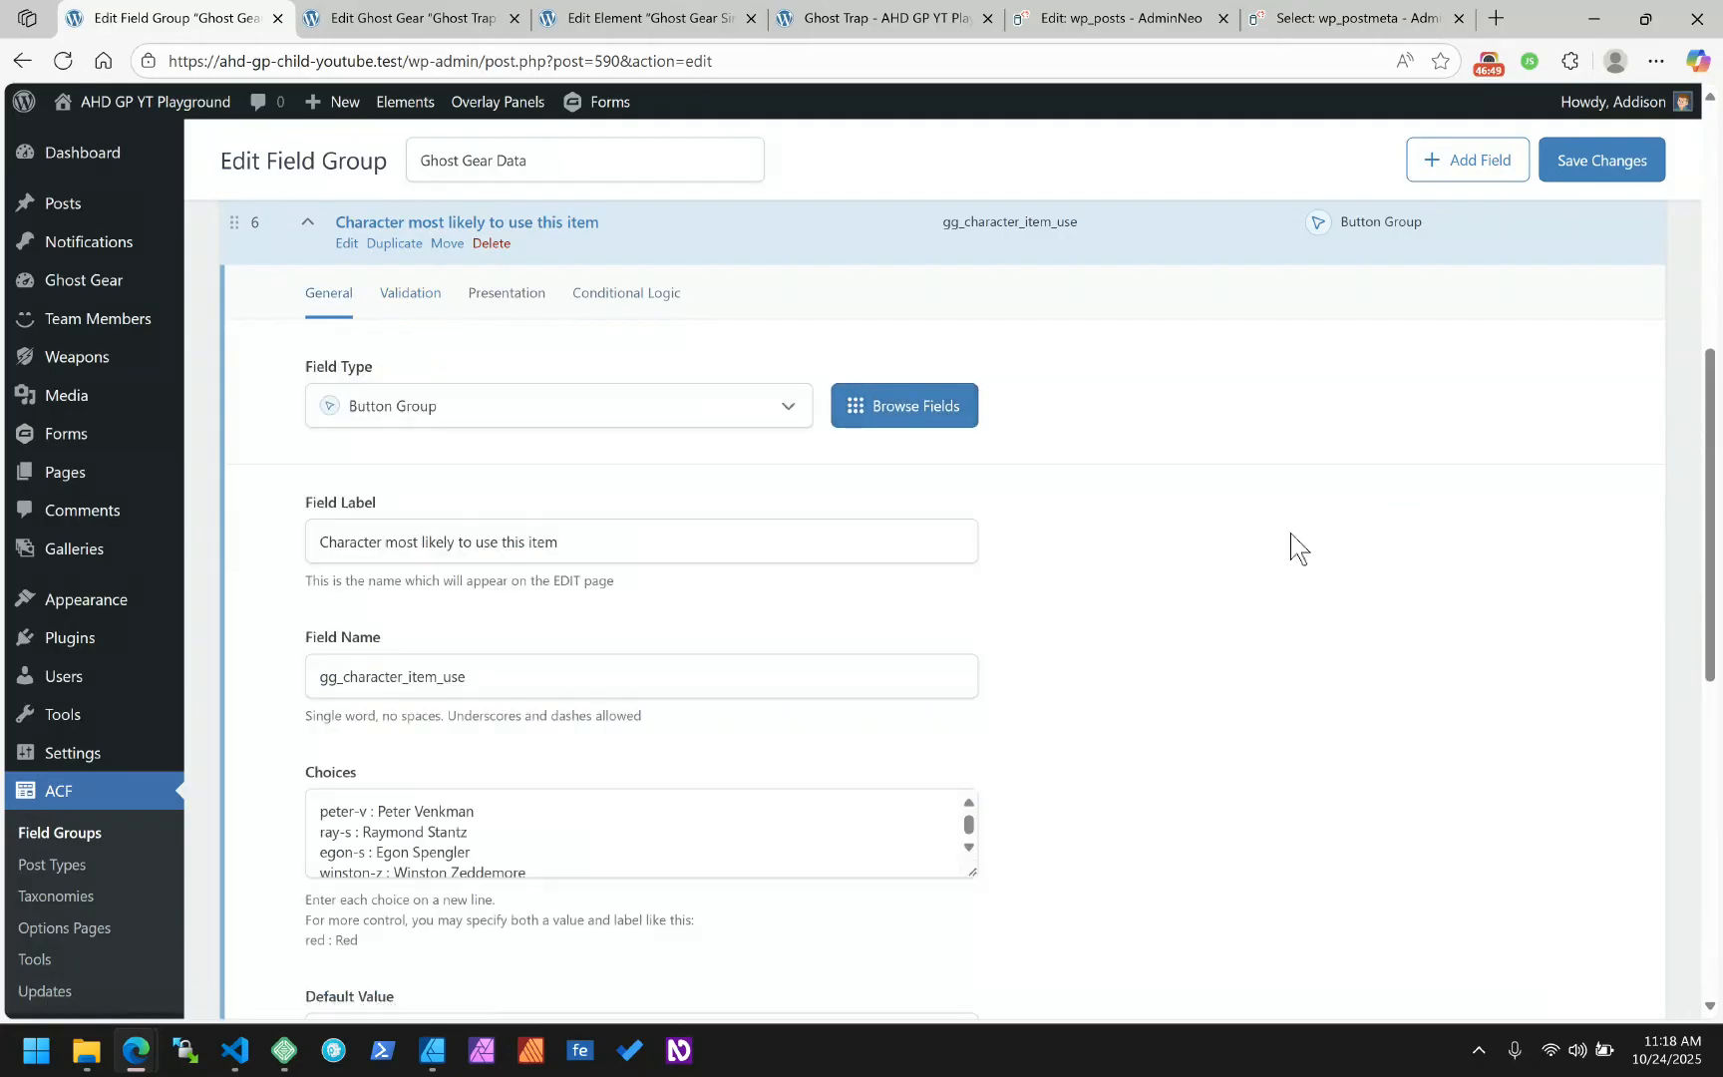
{"action": "scroll", "coordinate": [1290, 546], "scroll_direction": "down", "scroll_amount": 1}
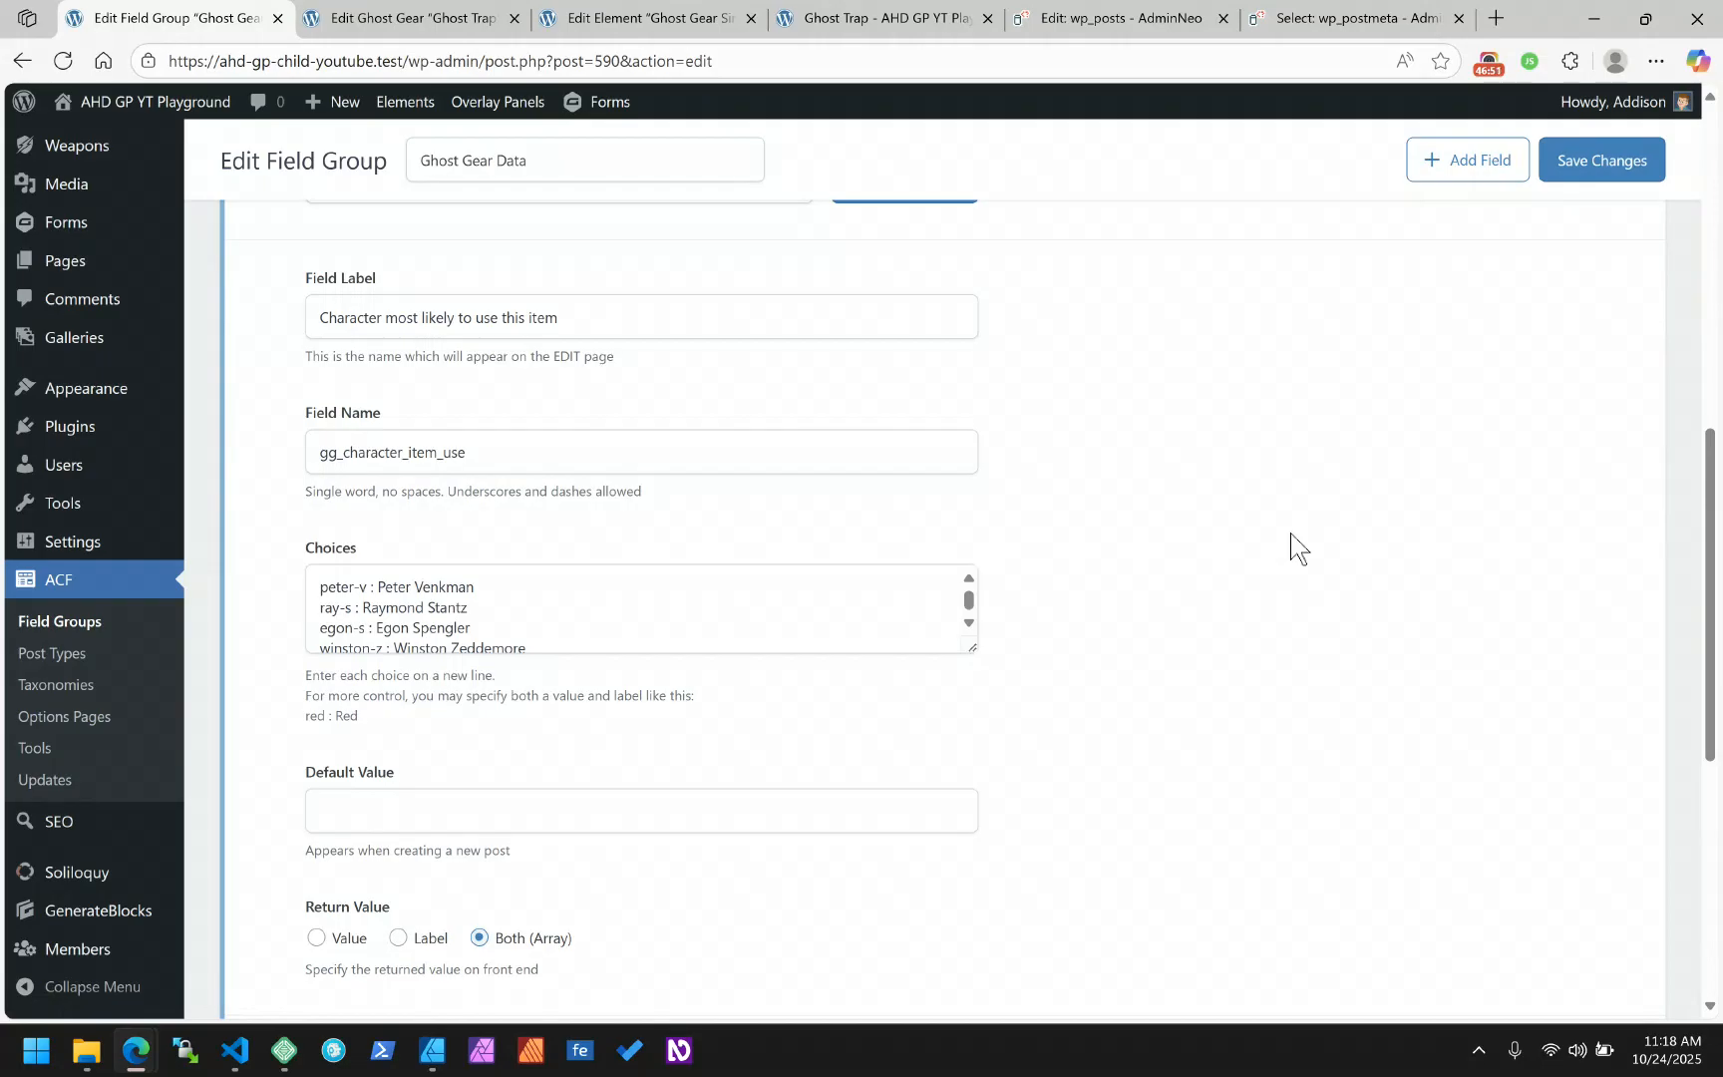
{"action": "scroll", "coordinate": [1292, 549], "scroll_direction": "down", "scroll_amount": 2}
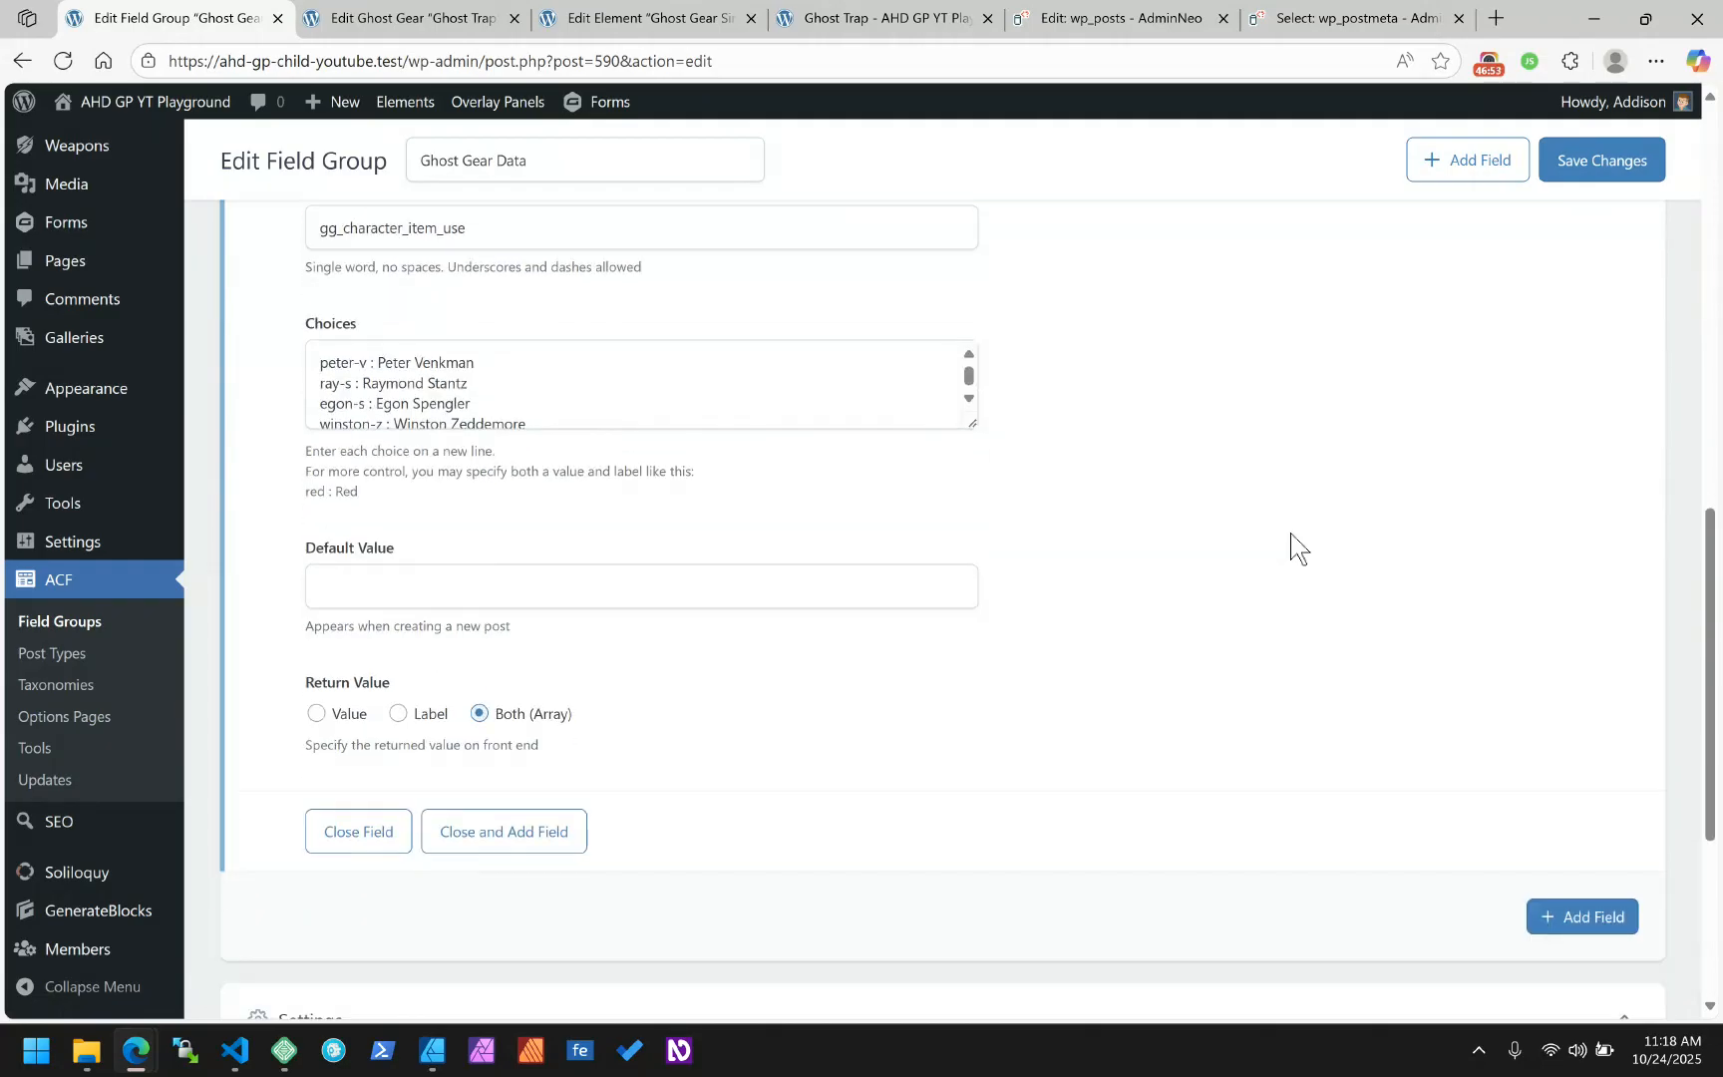
{"action": "scroll", "coordinate": [1292, 548], "scroll_direction": "up", "scroll_amount": 2}
{"action": "left_click", "coordinate": [418, 18]}
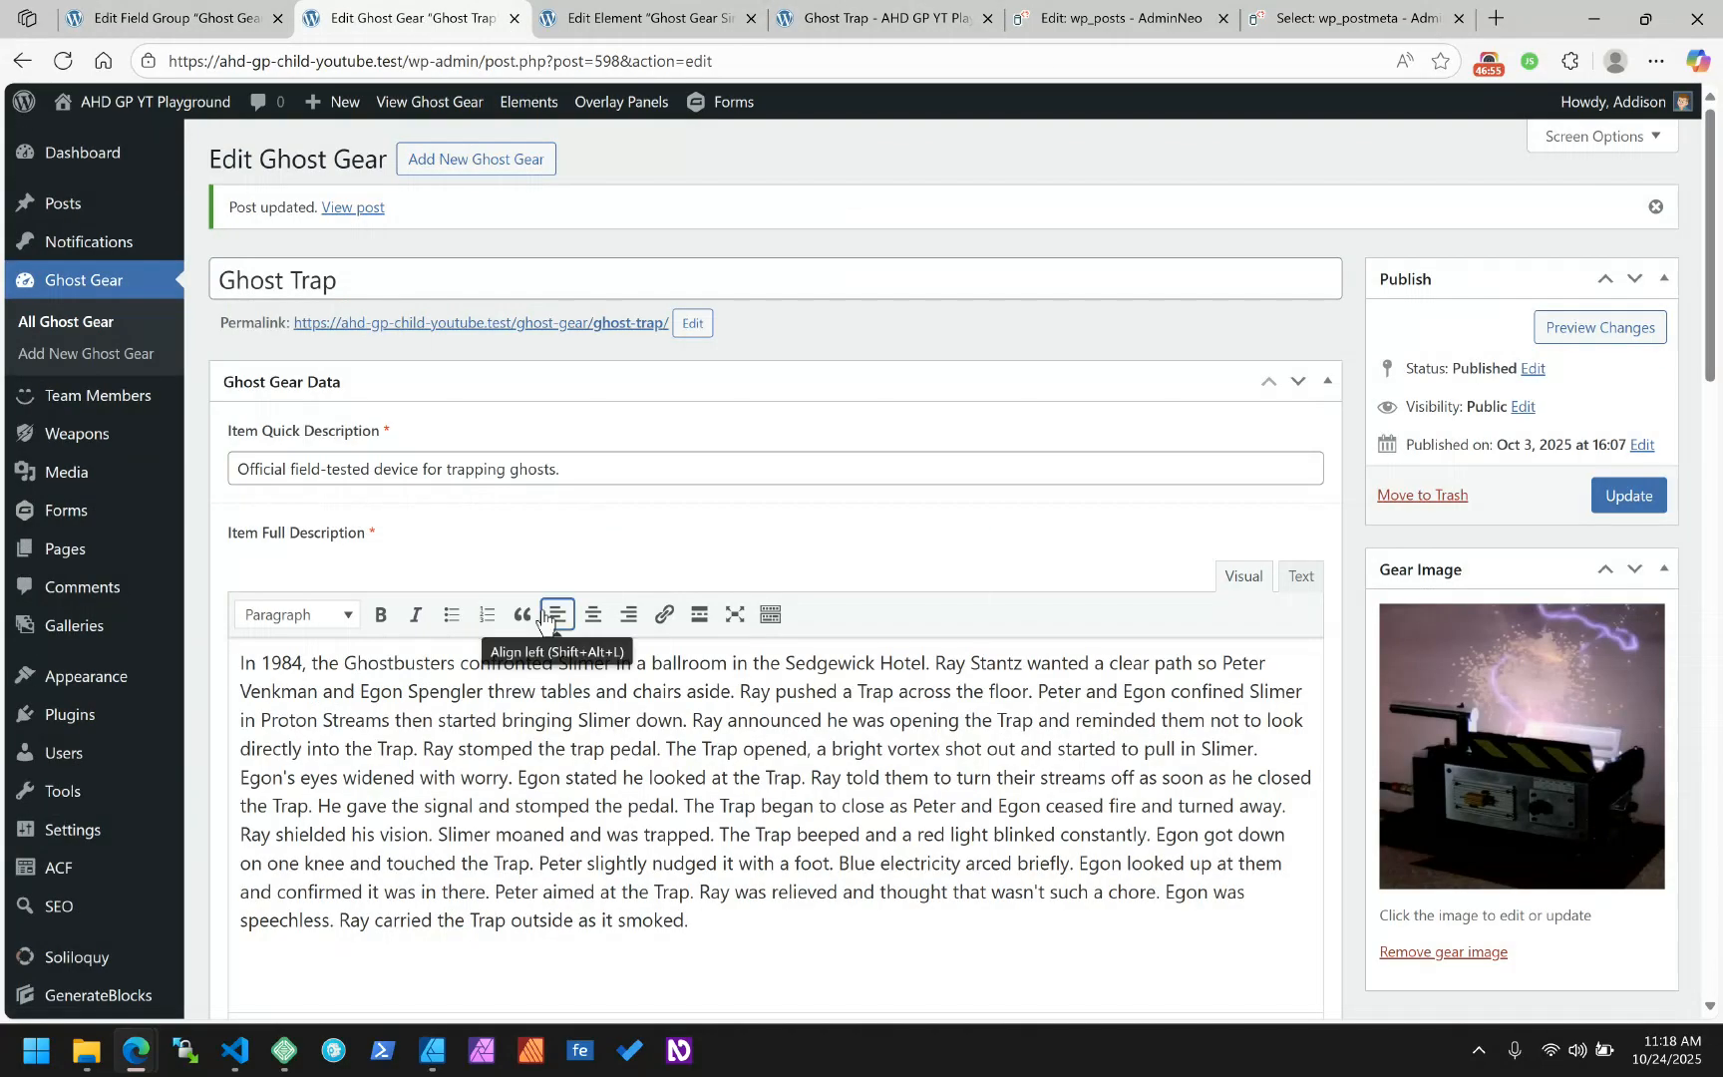
Check the character button group on the Ghost Trap entry, and review the field types available for that field in Ghost Gear Data
{"action": "scroll", "coordinate": [546, 618], "scroll_direction": "down", "scroll_amount": 15}
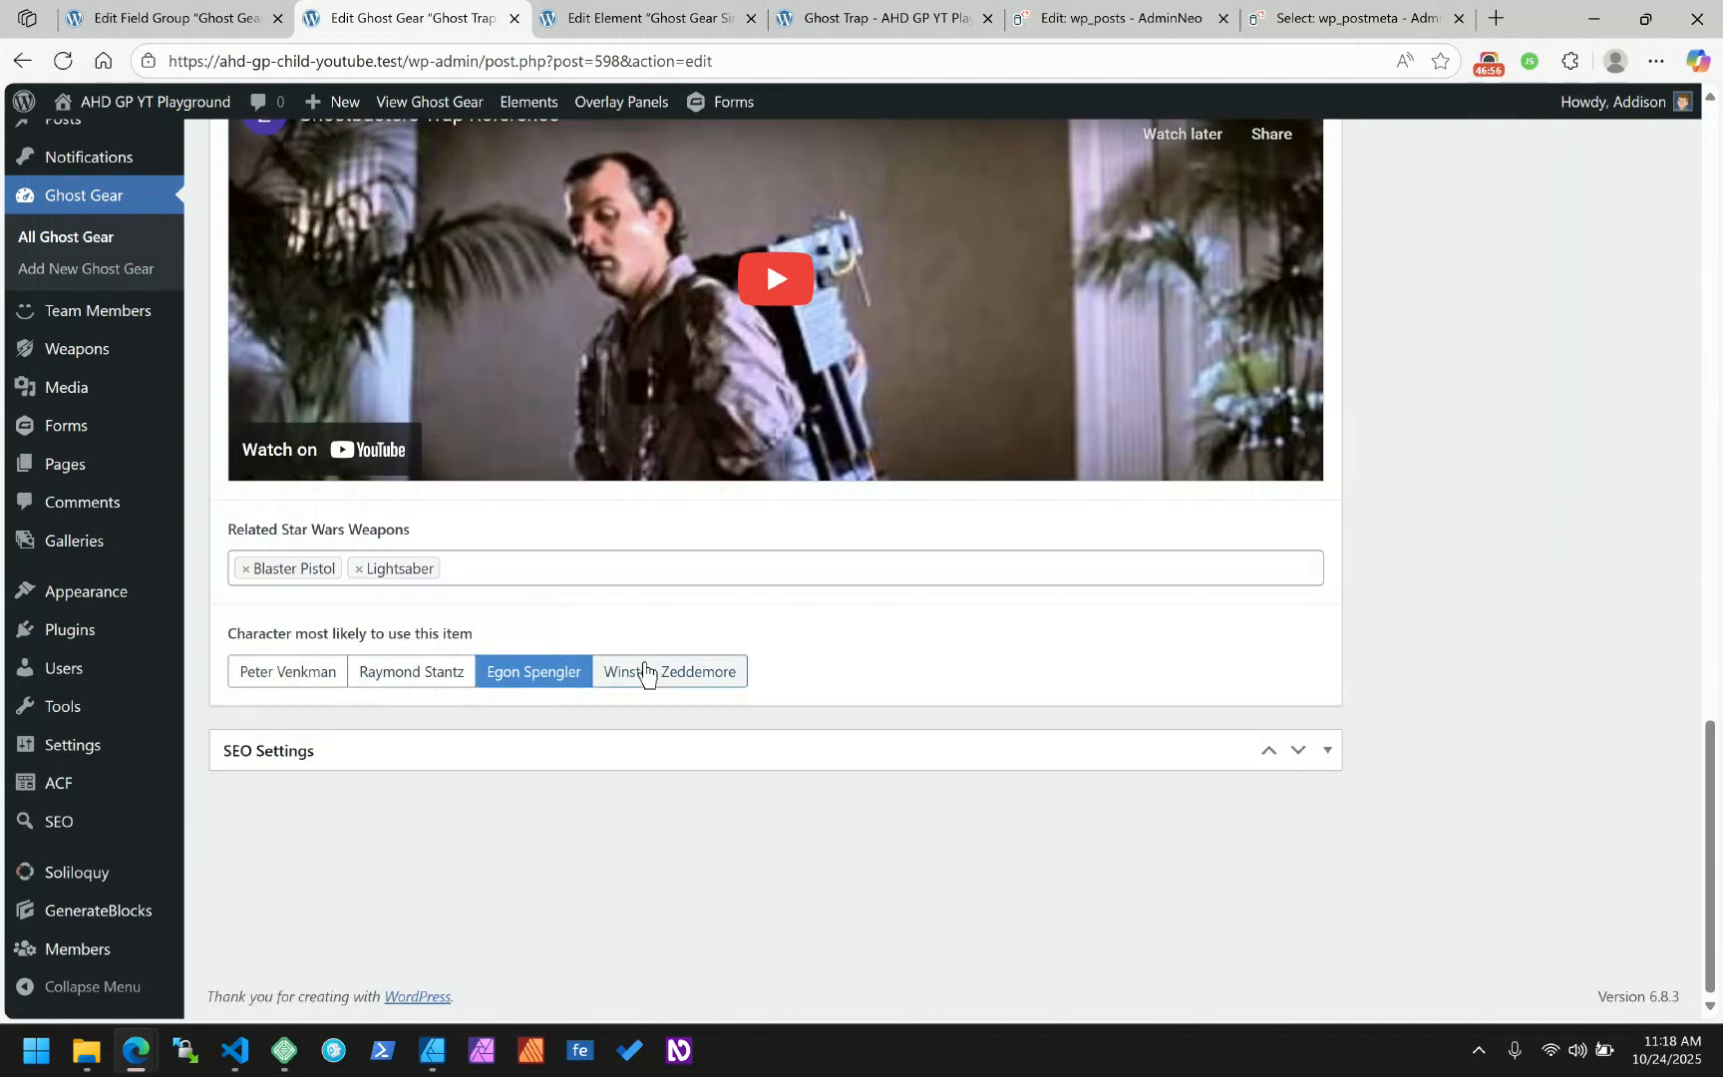
{"action": "left_click", "coordinate": [235, 18]}
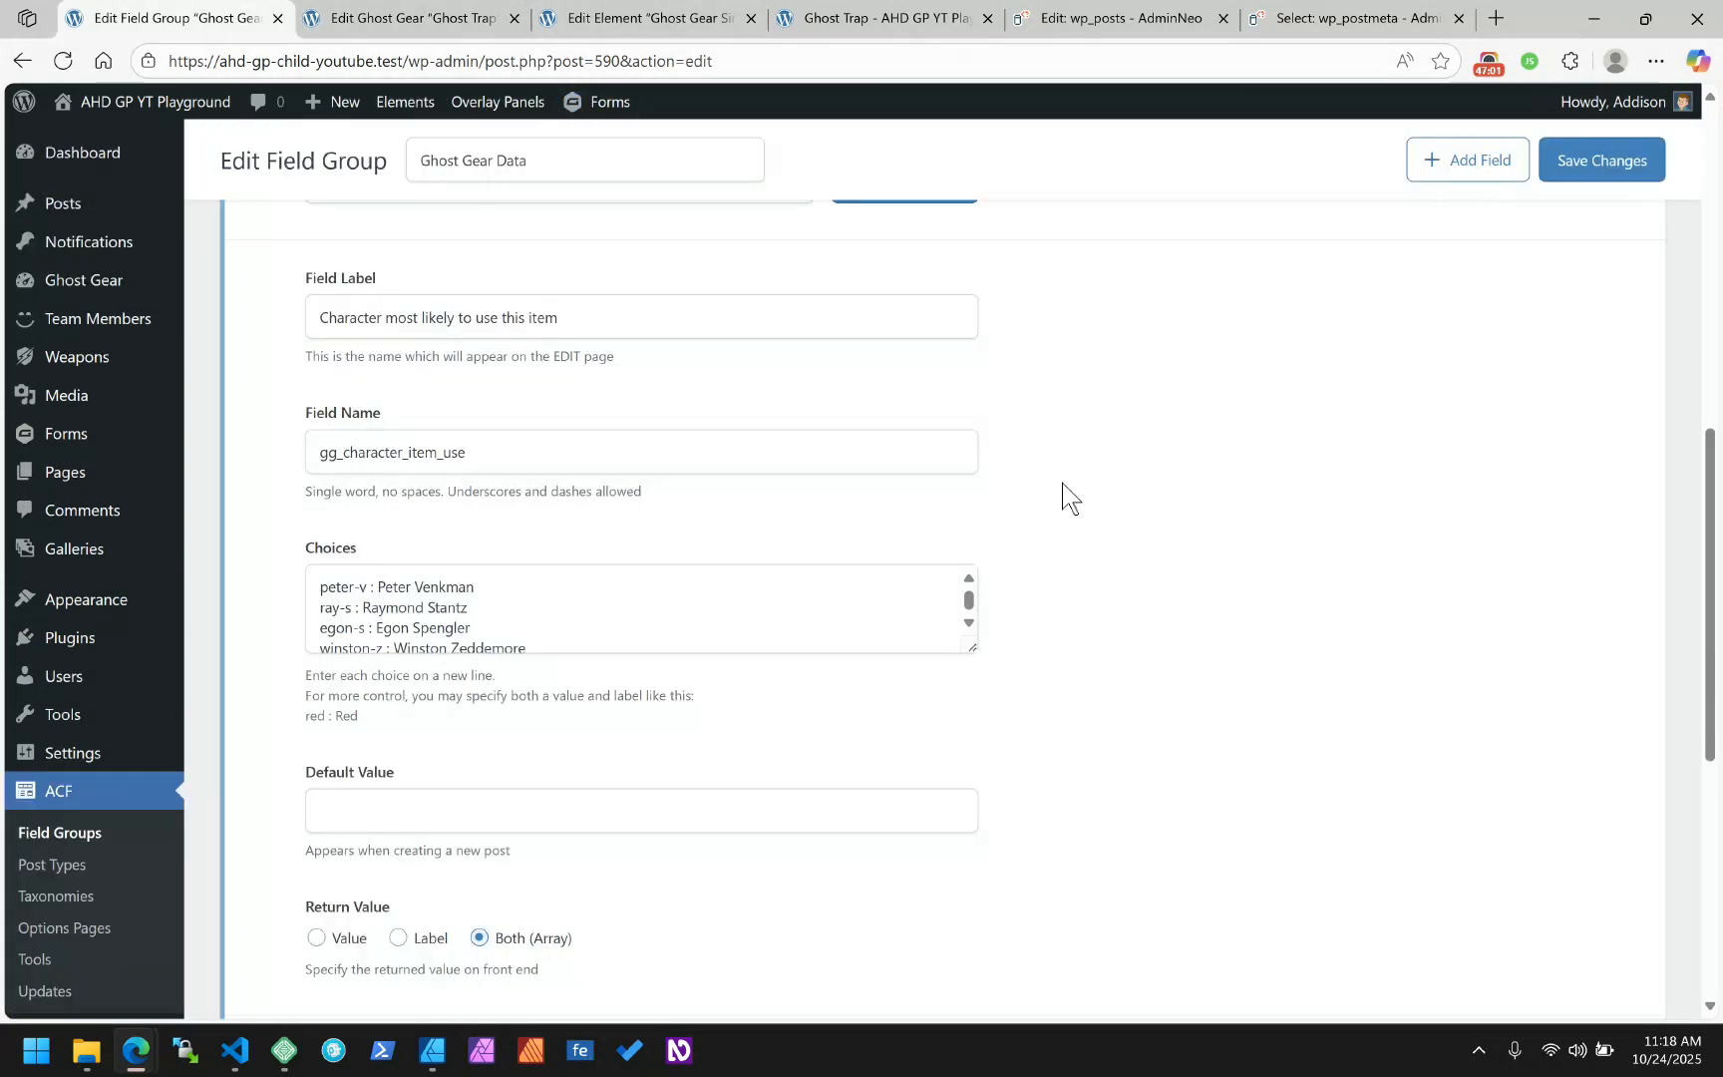
{"action": "scroll", "coordinate": [1061, 483], "scroll_direction": "up", "scroll_amount": 5}
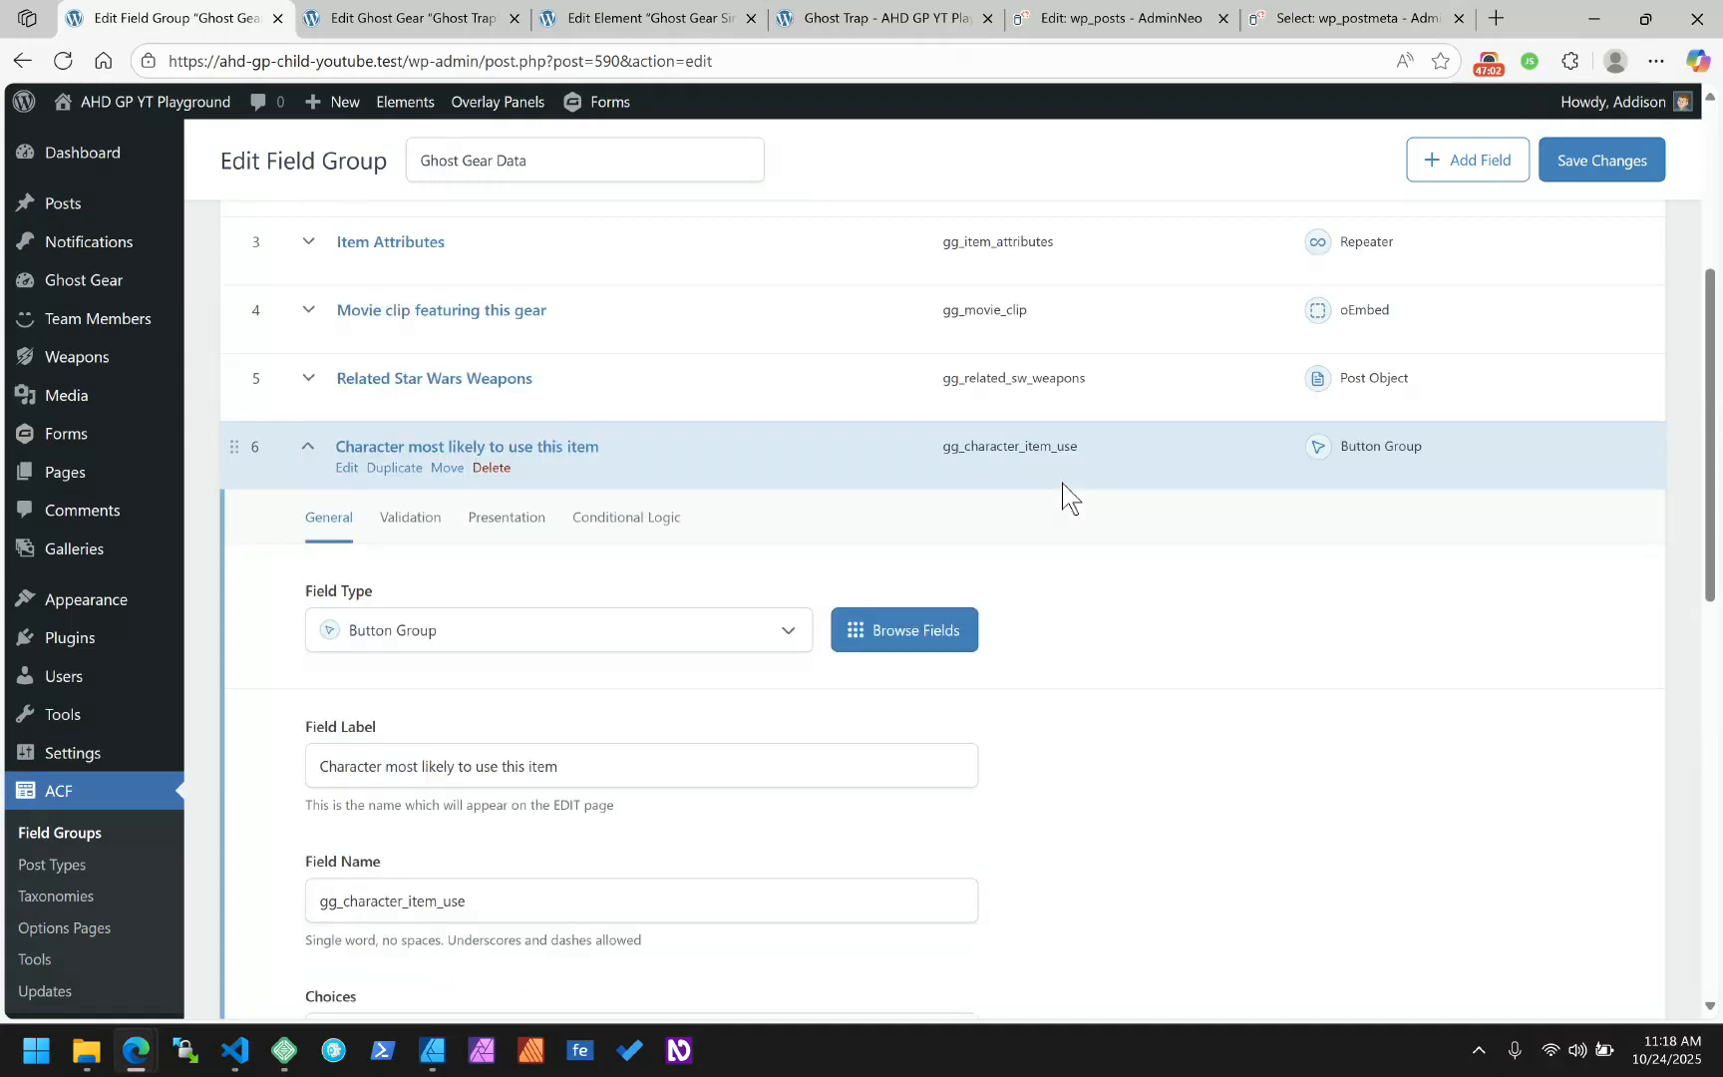
{"action": "left_click", "coordinate": [601, 625]}
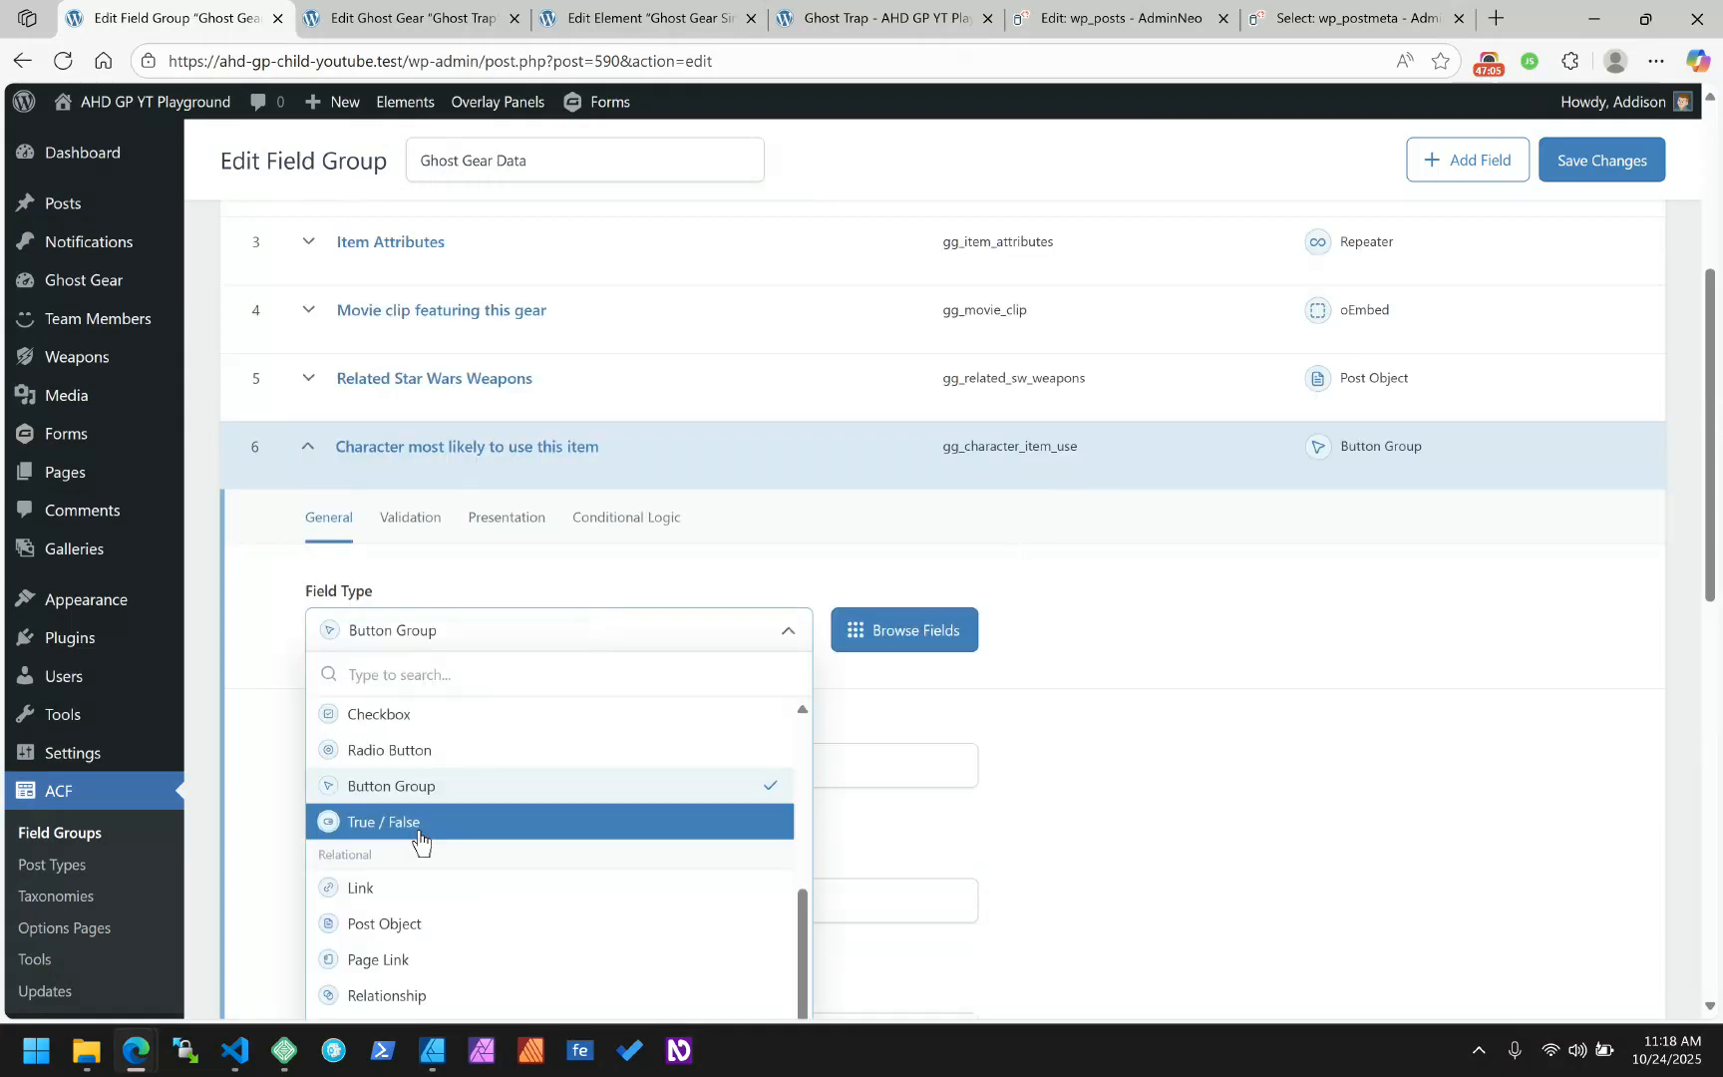
{"action": "left_click", "coordinate": [1139, 754]}
{"action": "left_click", "coordinate": [307, 446]}
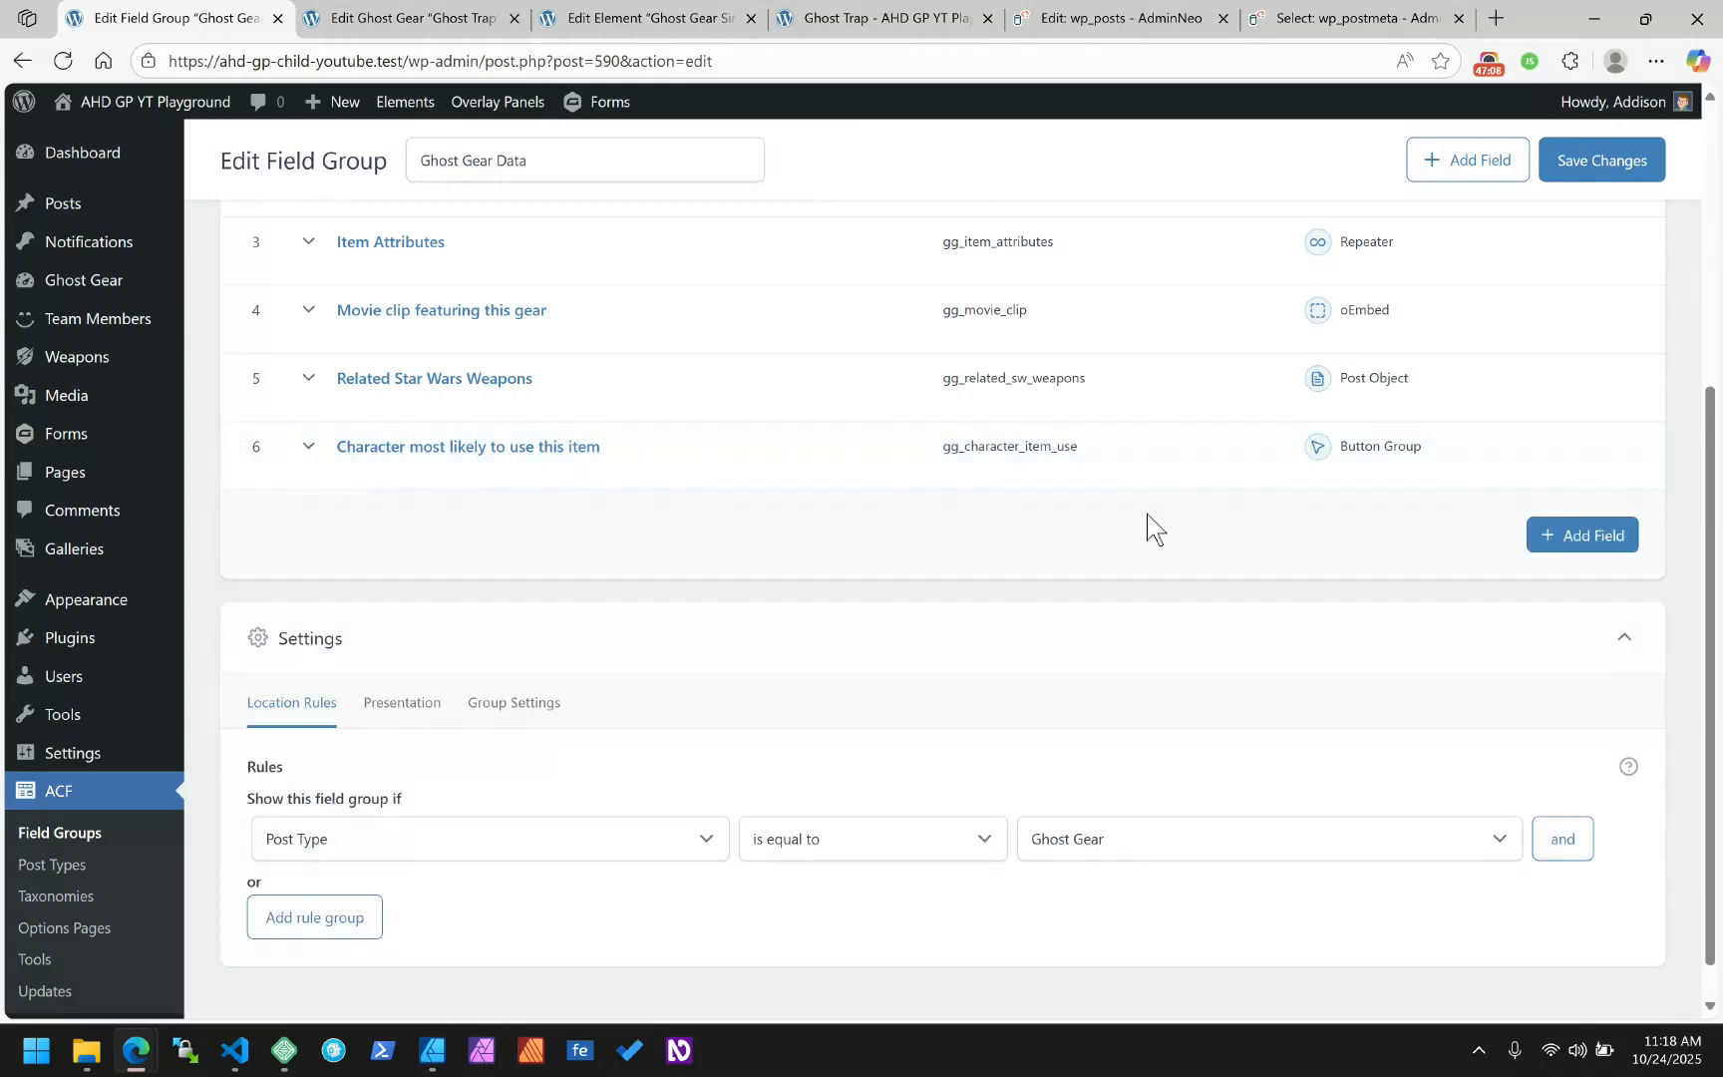
Add a new field to the Ghost Gear Data field group and set its field type to True / False
{"action": "left_click", "coordinate": [1578, 535]}
{"action": "left_click", "coordinate": [402, 476]}
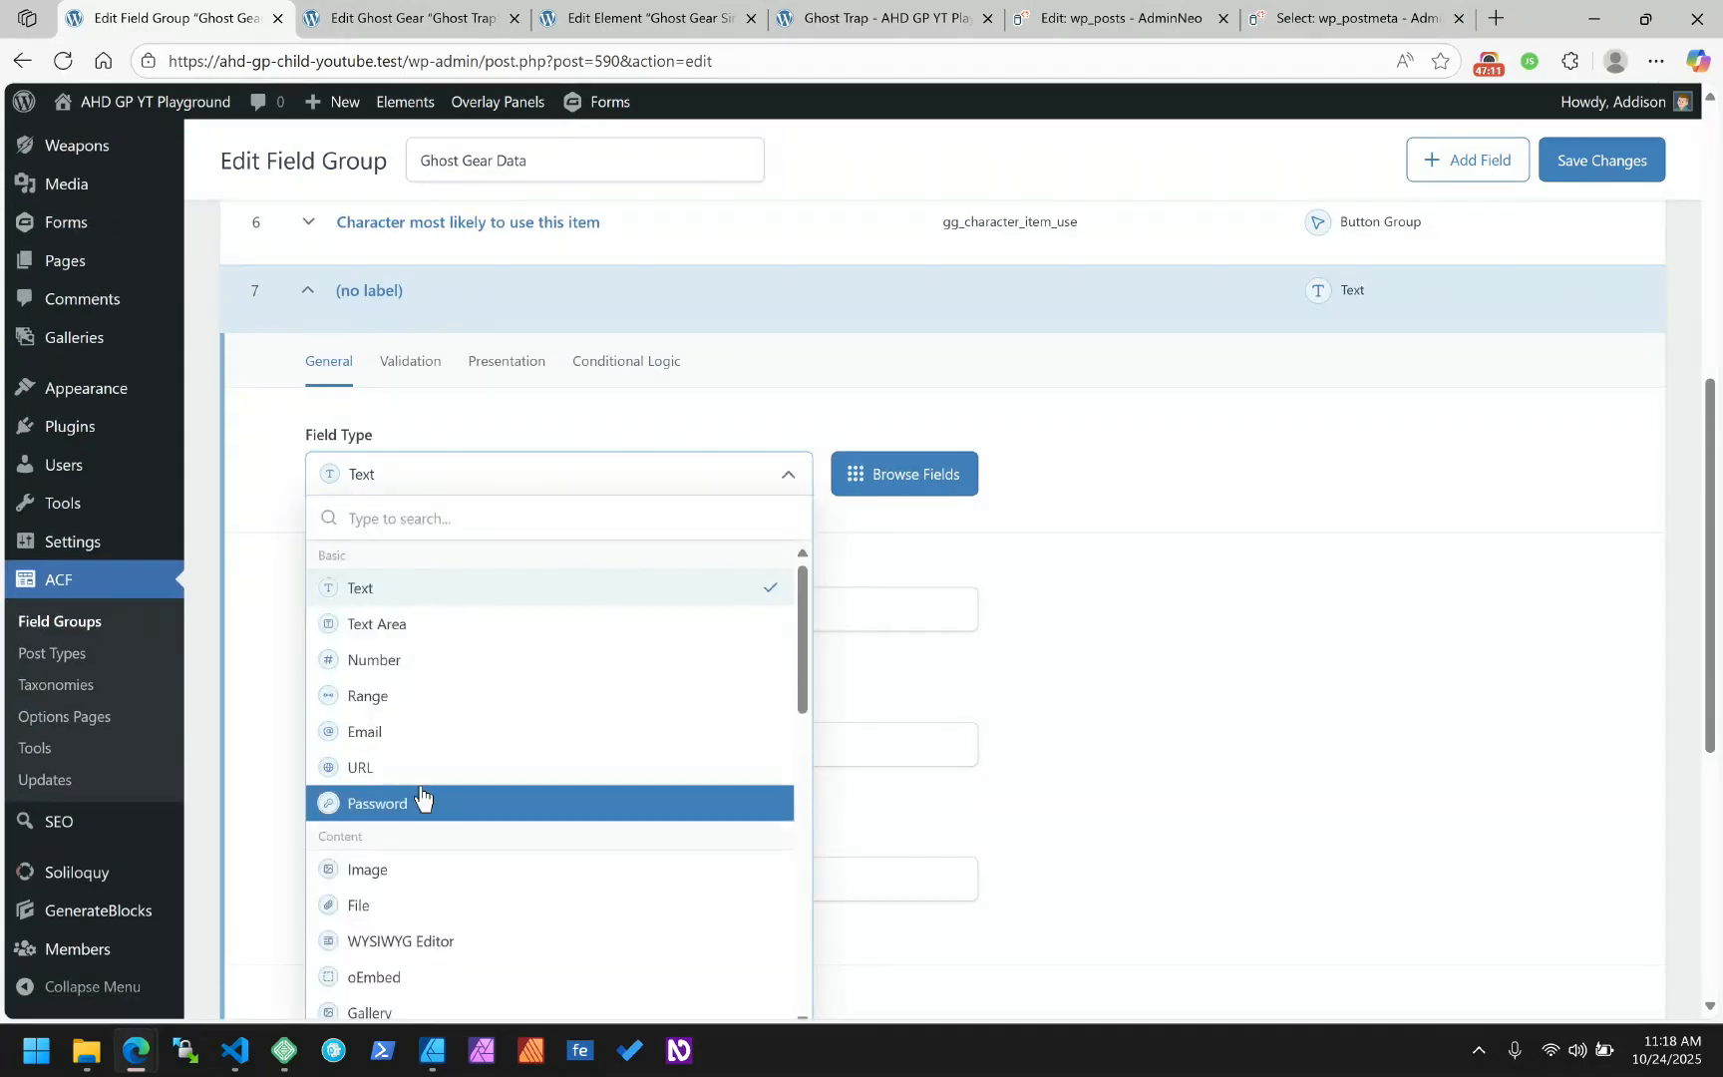
{"action": "scroll", "coordinate": [437, 688], "scroll_direction": "down", "scroll_amount": 2}
{"action": "scroll", "coordinate": [436, 677], "scroll_direction": "down", "scroll_amount": 2}
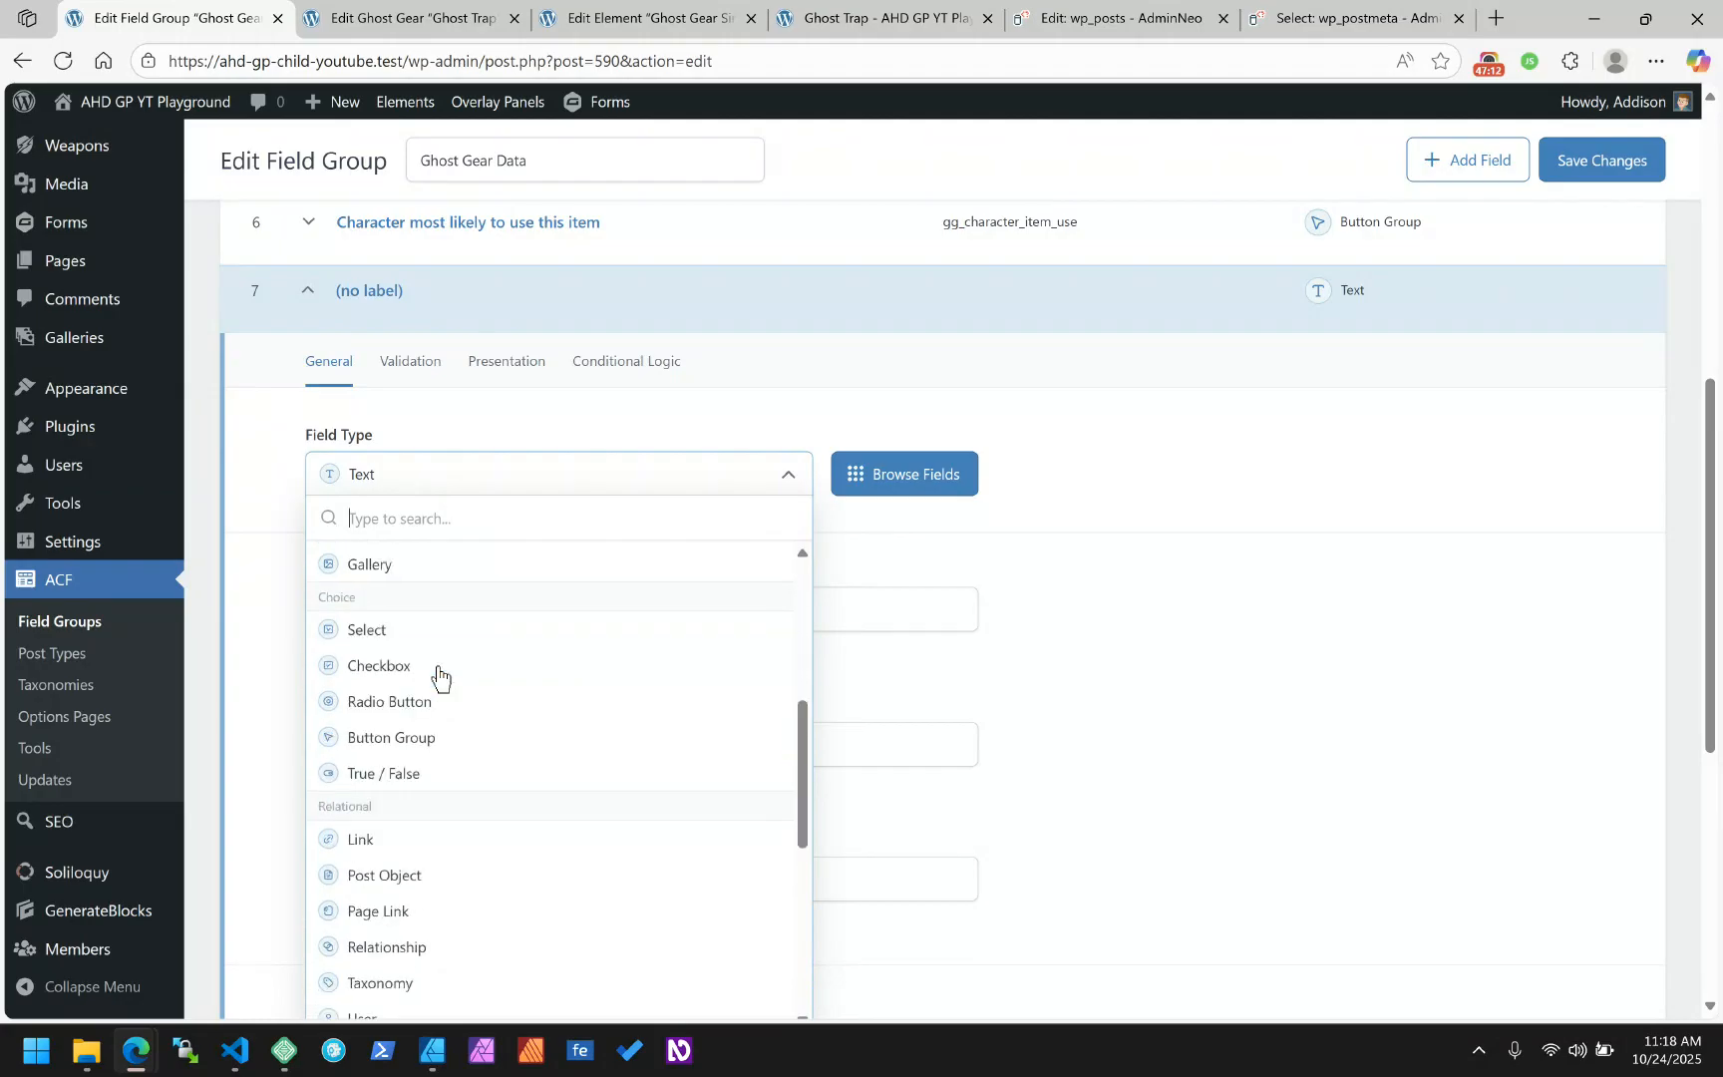
{"action": "left_click", "coordinate": [397, 772]}
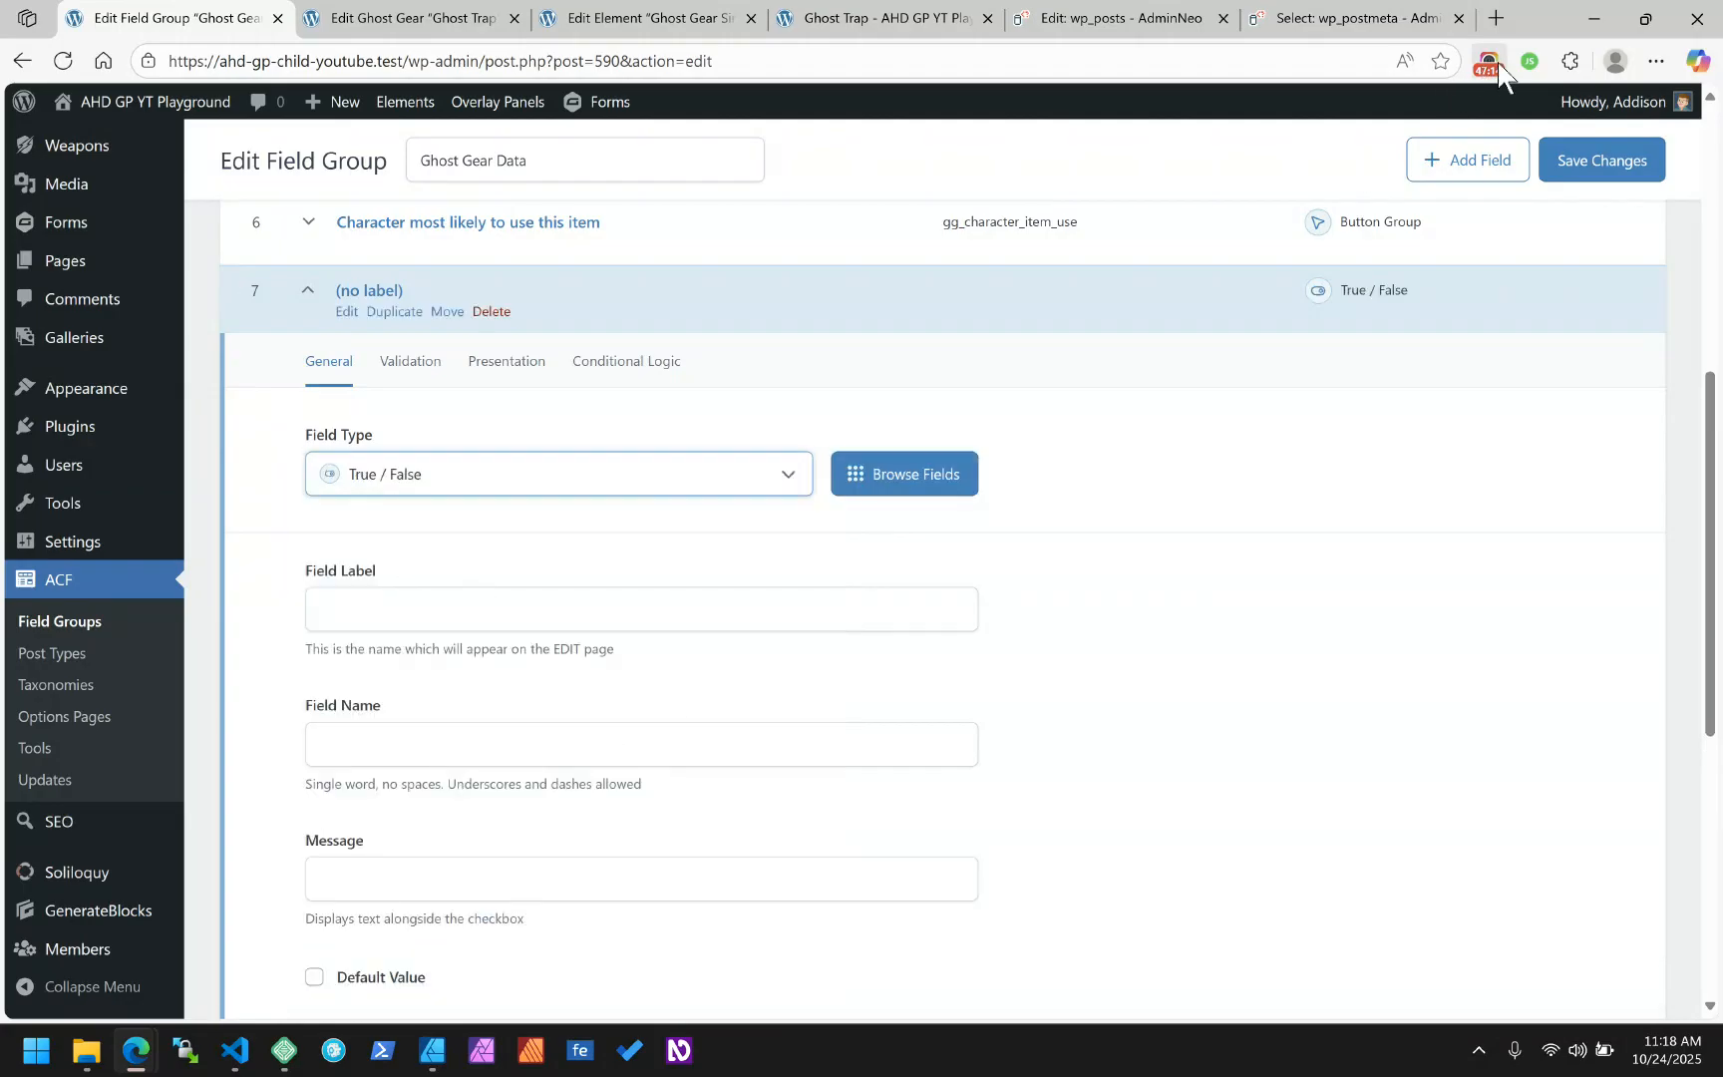
Label the new True / False field "Is this a good piece of gear?" and name it gg_is_good_gear
{"action": "left_click", "coordinate": [320, 625]}
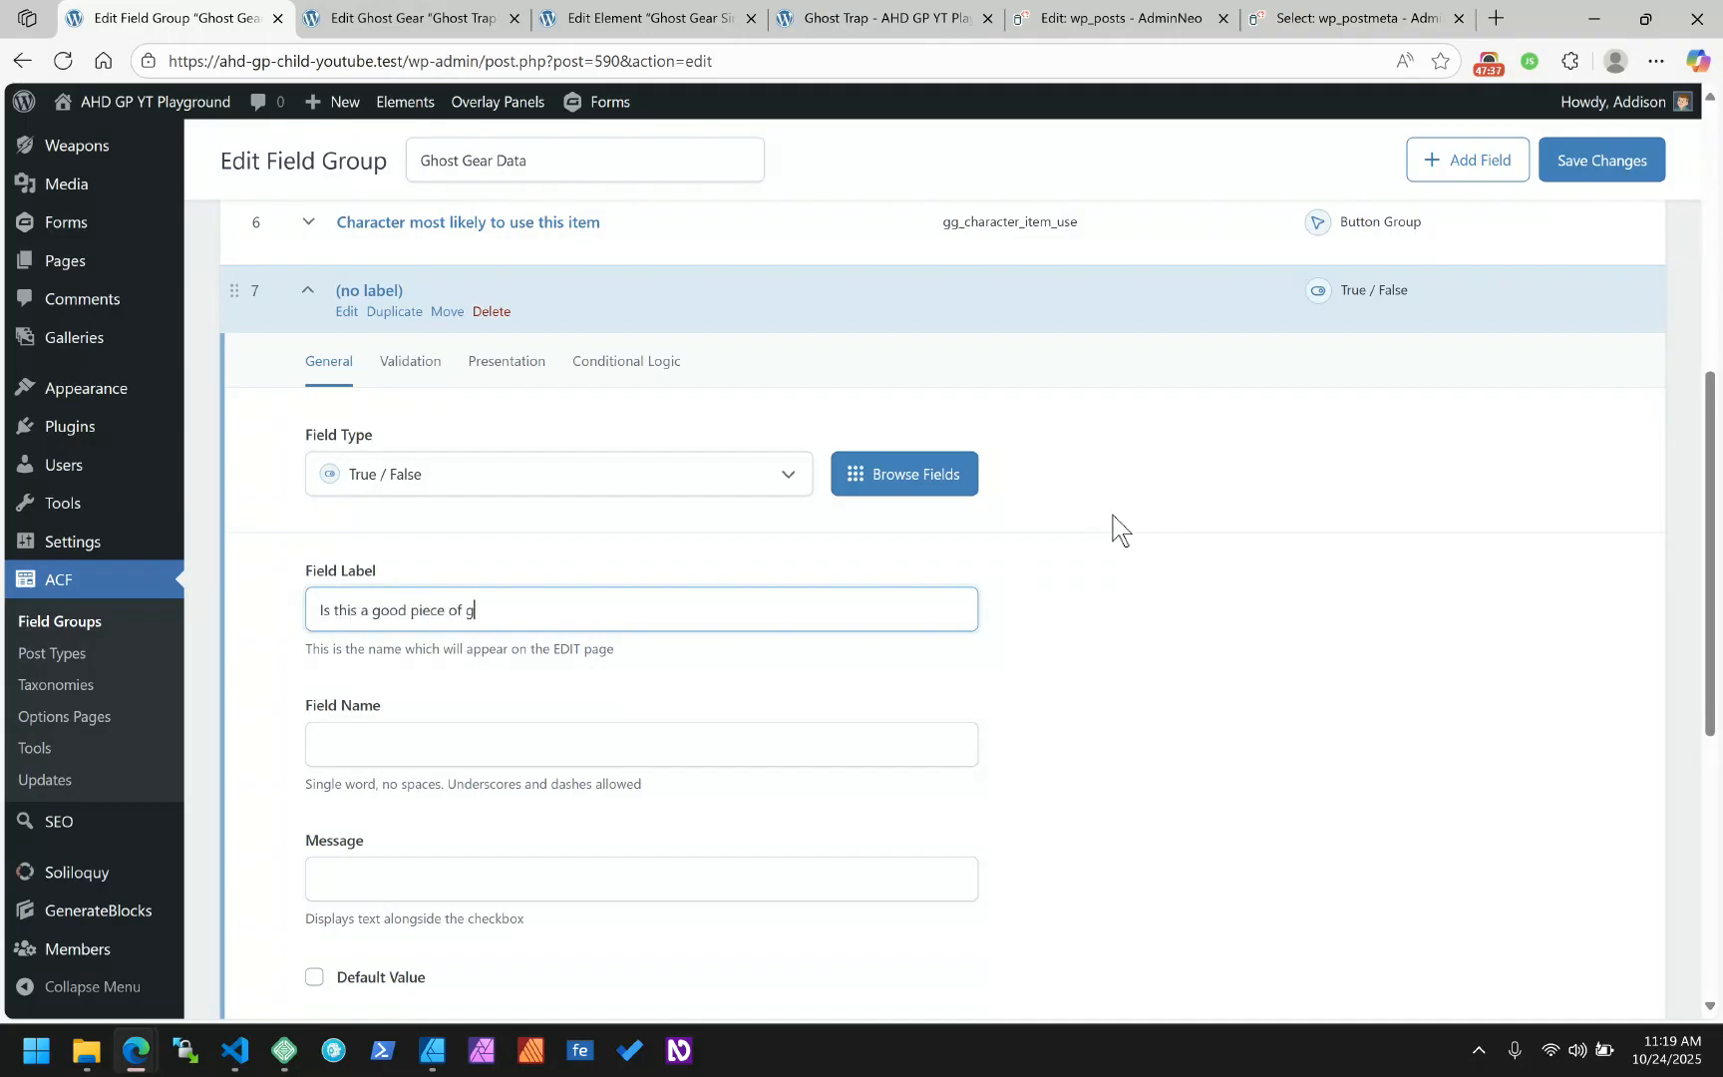
{"action": "key", "text": "Tab"}
{"action": "type", "text": "gg"}
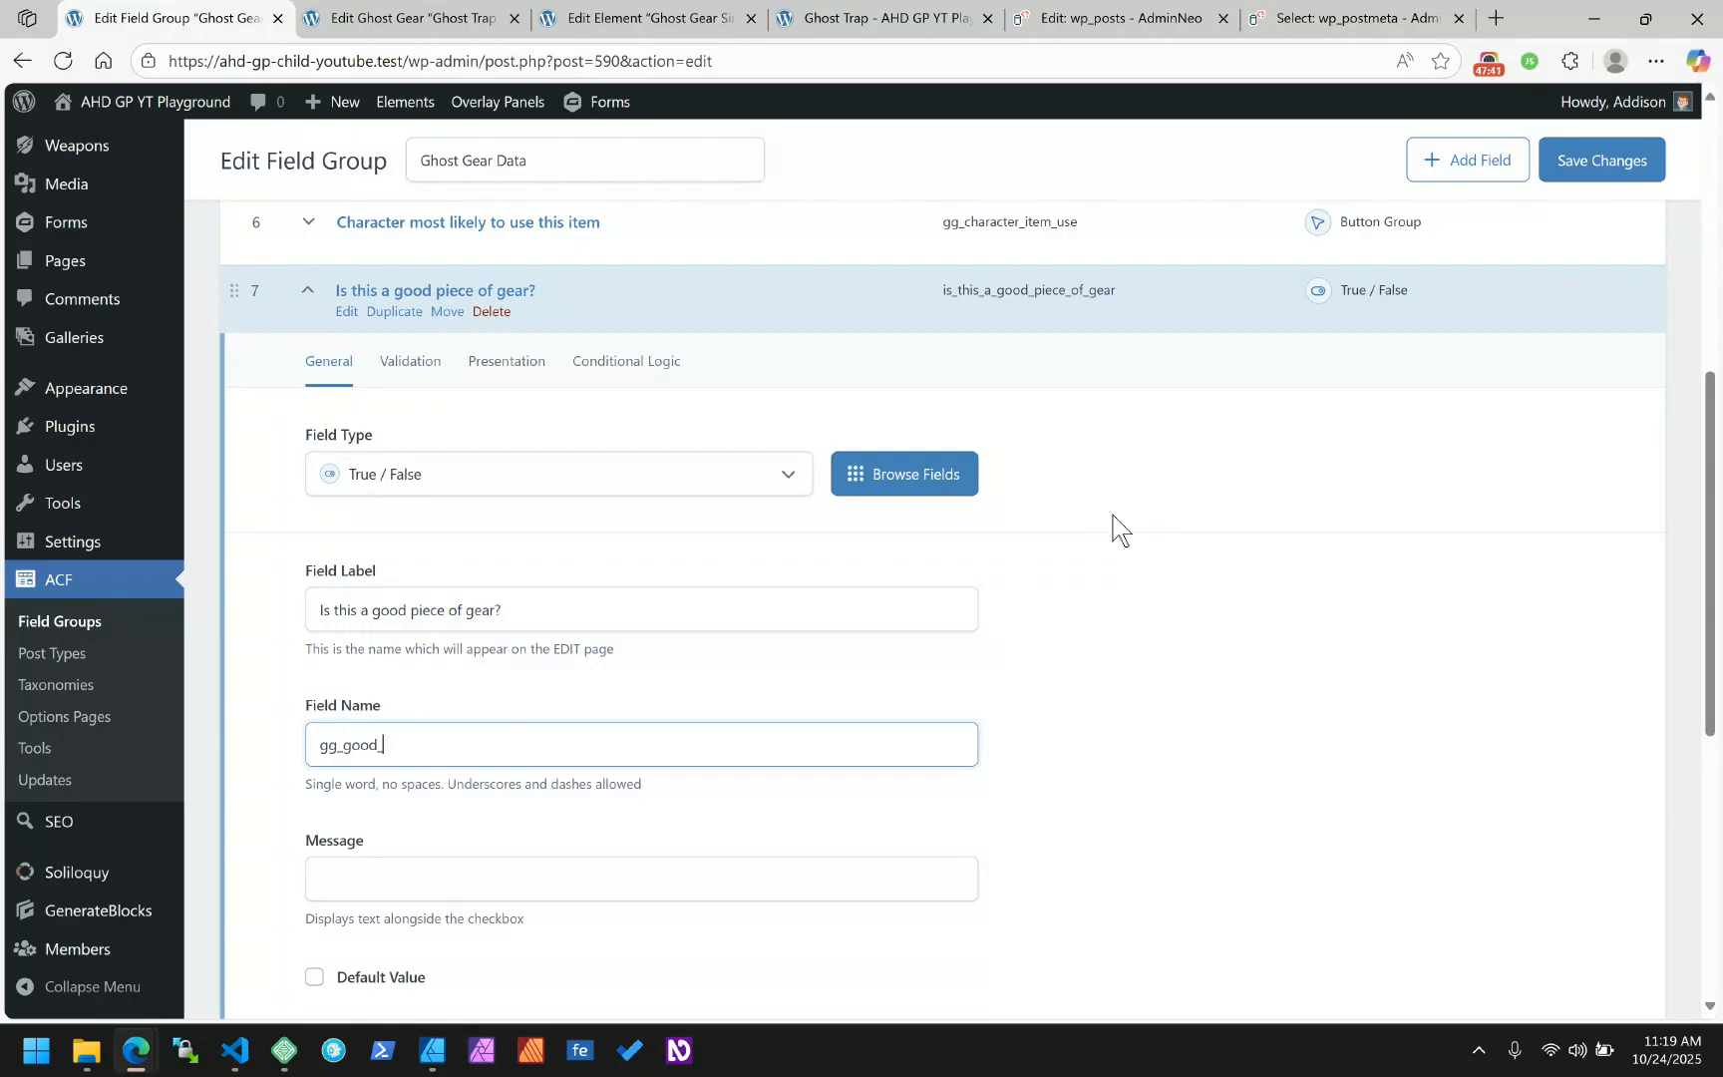
{"action": "type", "text": "_good_gear"}
{"action": "key", "text": "BackSpace"}
{"action": "key", "text": "BackSpace"}
{"action": "key", "text": "BackSpace"}
{"action": "key", "text": "BackSpace"}
{"action": "key", "text": "BackSpace"}
{"action": "key", "text": "BackSpace"}
{"action": "key", "text": "BackSpace"}
{"action": "type", "text": "is_good_gear"}
Review the True / False field's general, validation and presentation settings, trying Stylized UI and Allow Access to Value in Editor UI on and off
{"action": "scroll", "coordinate": [1114, 528], "scroll_direction": "down", "scroll_amount": 2}
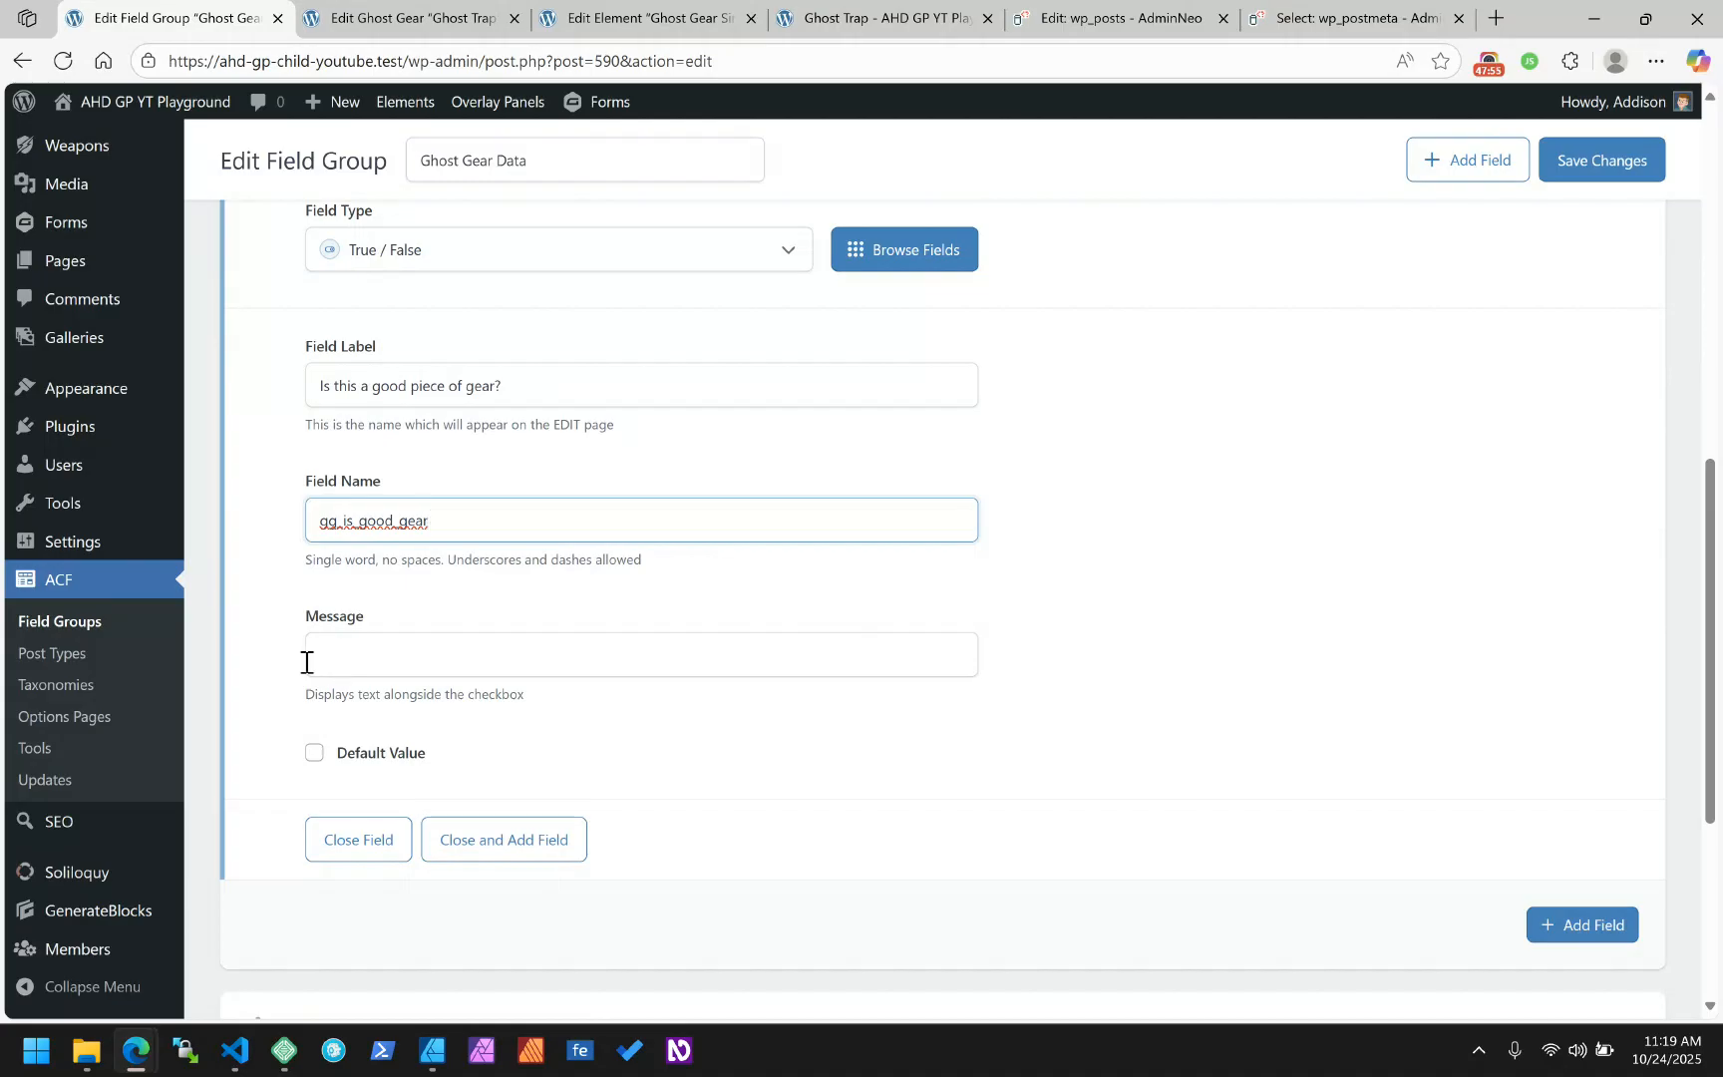
{"action": "scroll", "coordinate": [739, 671], "scroll_direction": "up", "scroll_amount": 3}
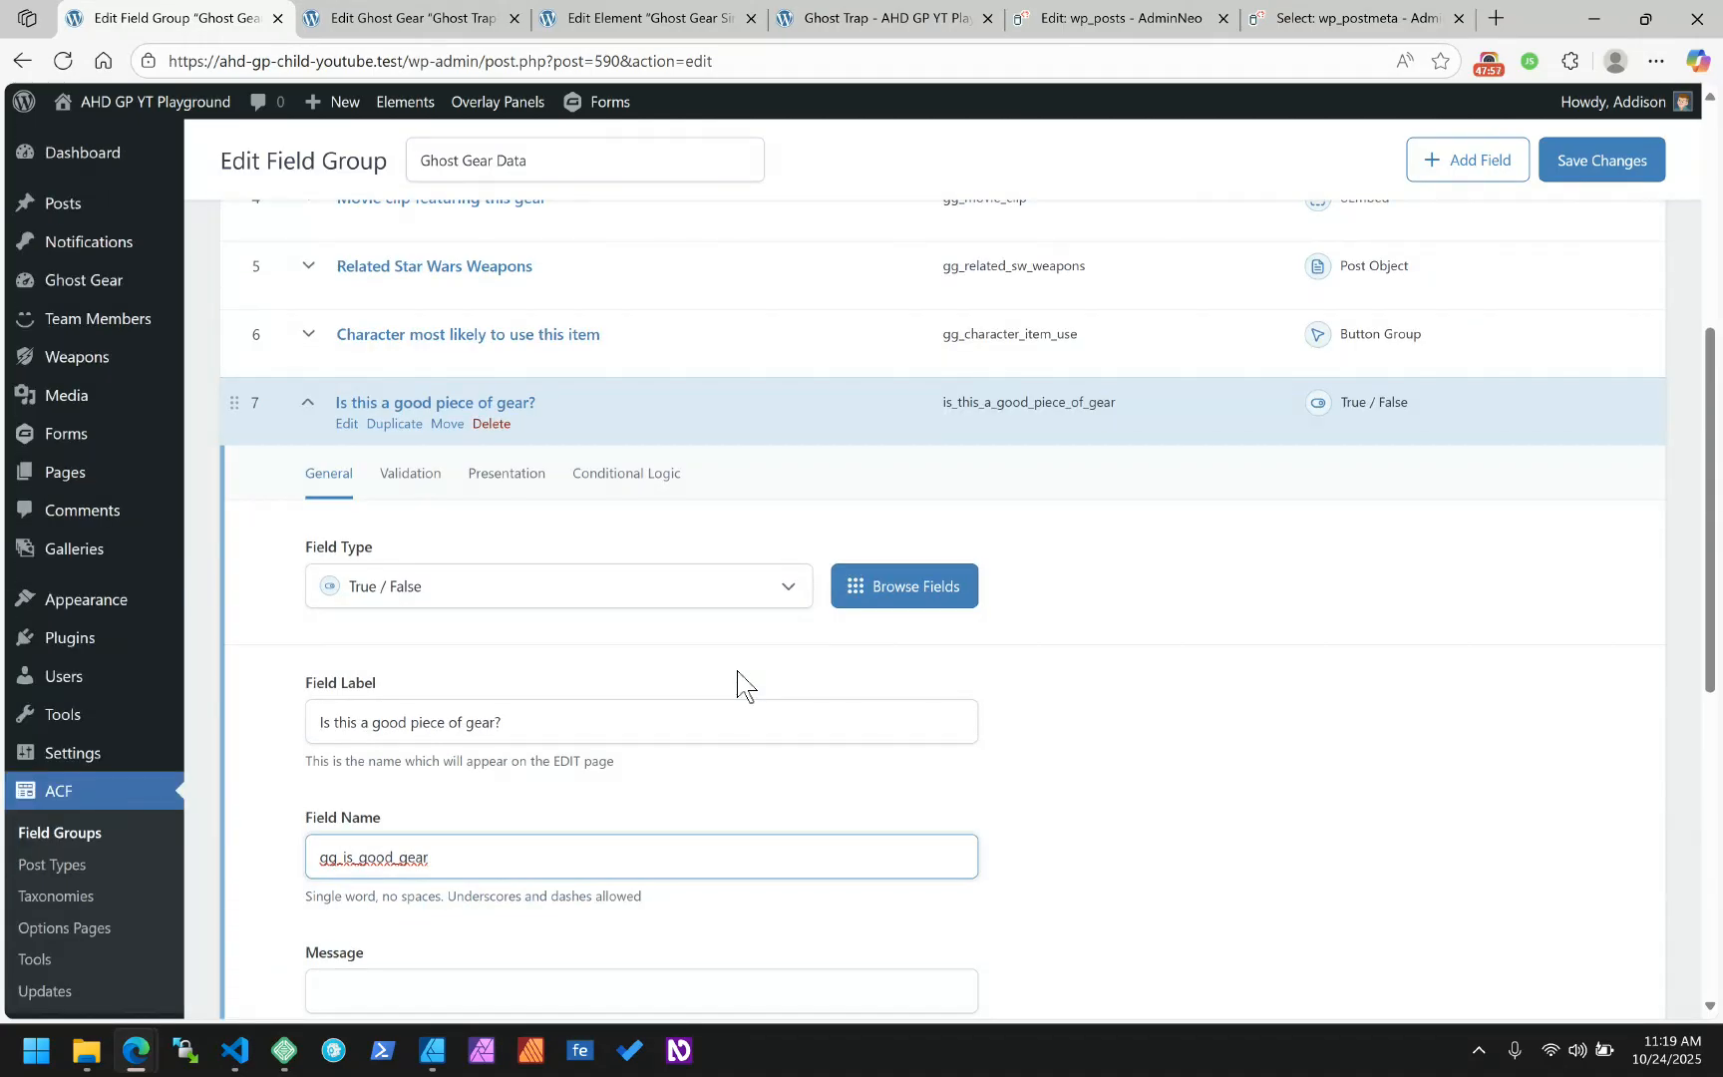
{"action": "left_click", "coordinate": [421, 489]}
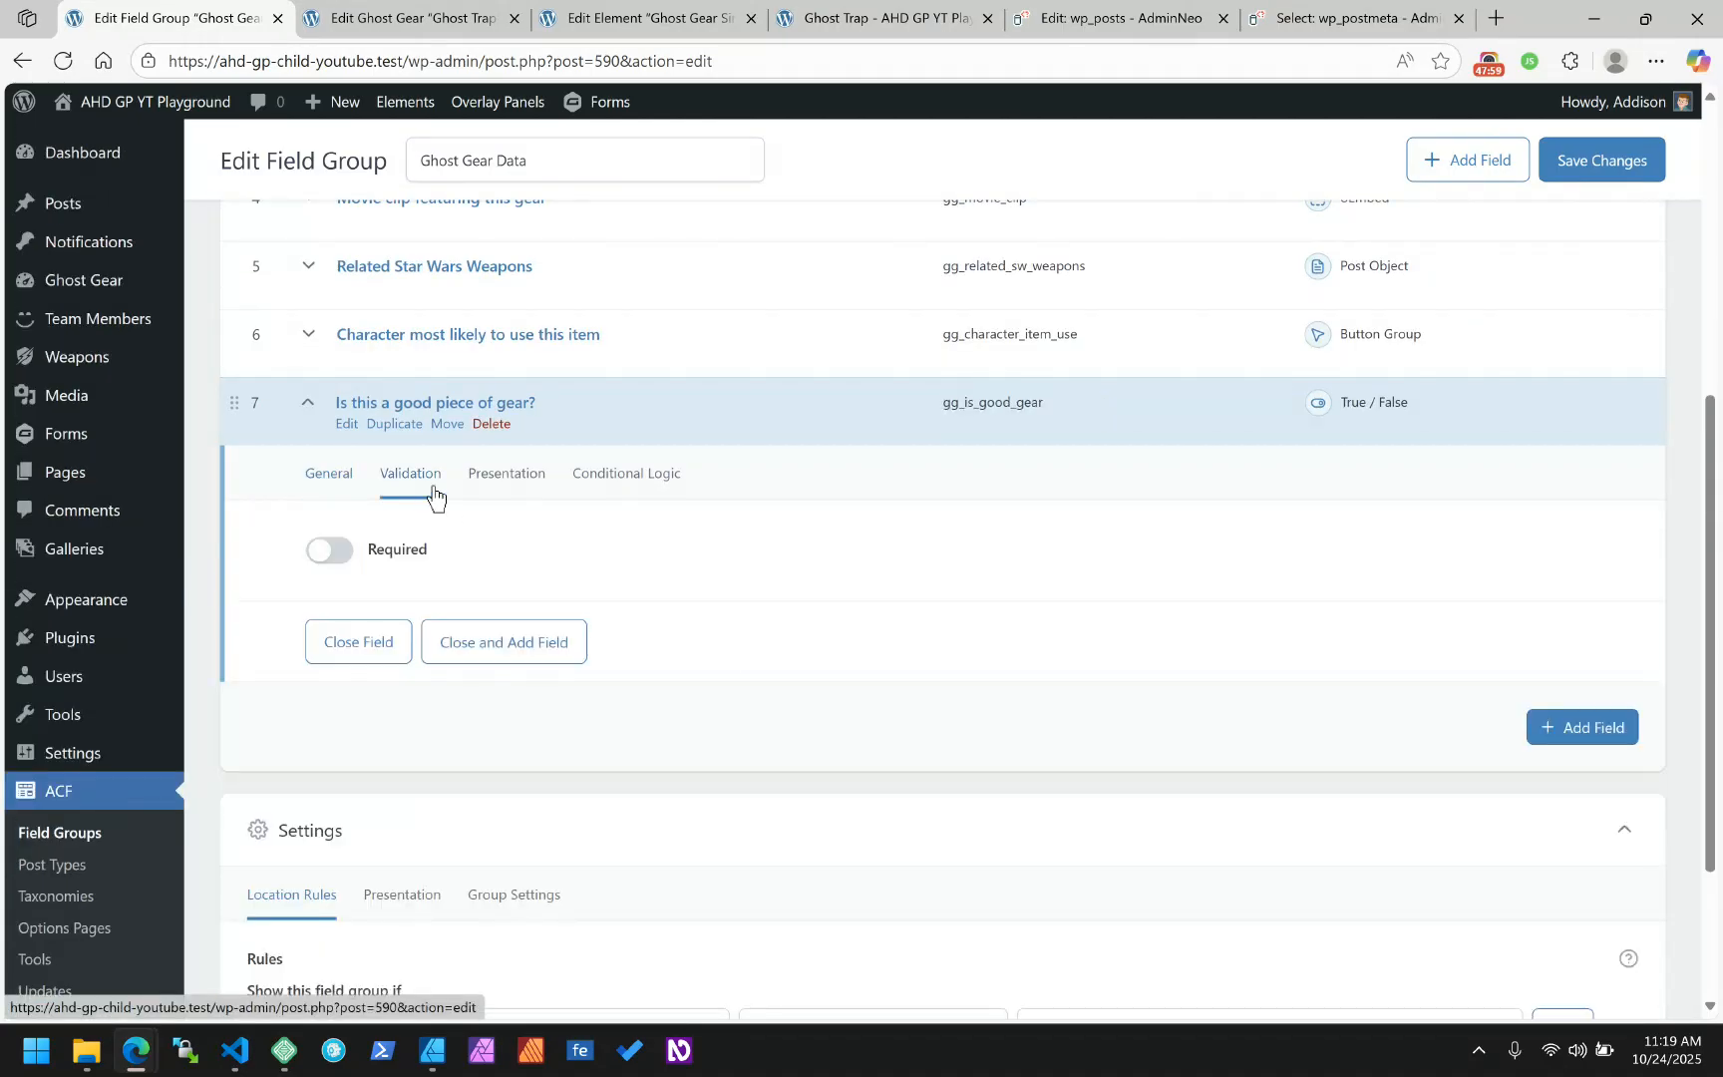
{"action": "left_click", "coordinate": [480, 478]}
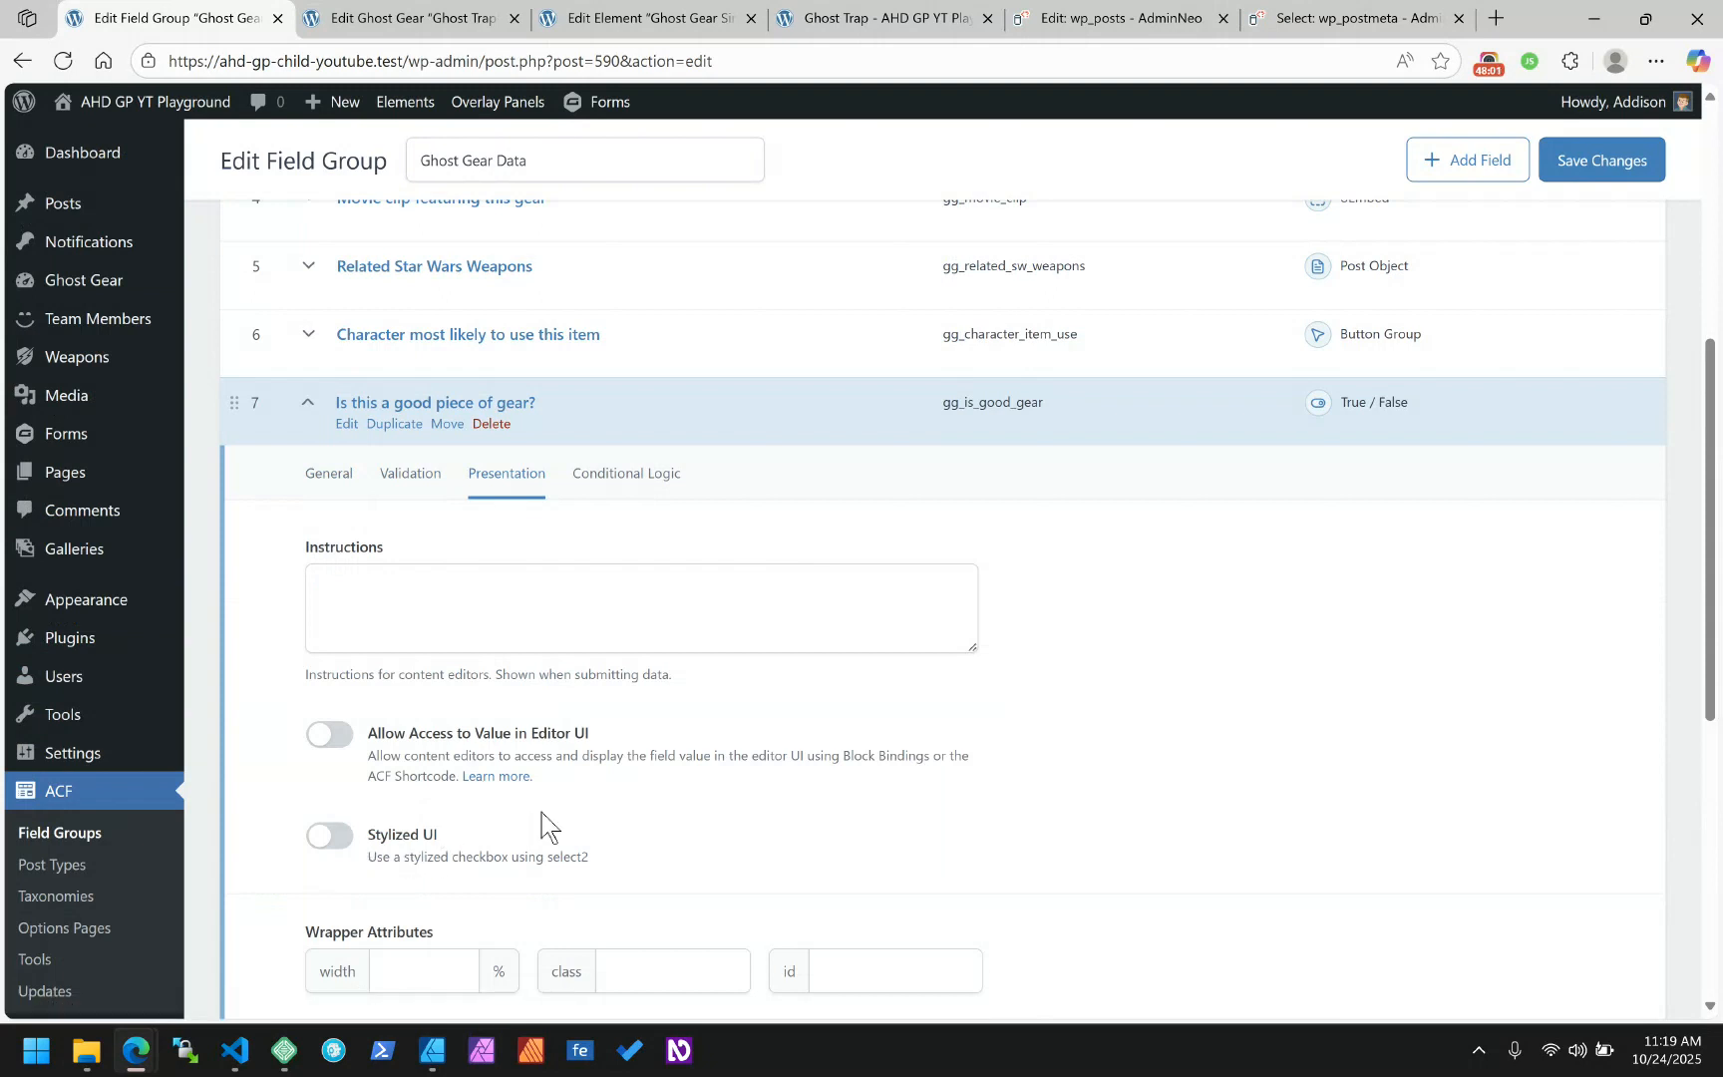
{"action": "left_click", "coordinate": [339, 840]}
{"action": "scroll", "coordinate": [704, 685], "scroll_direction": "down", "scroll_amount": 2}
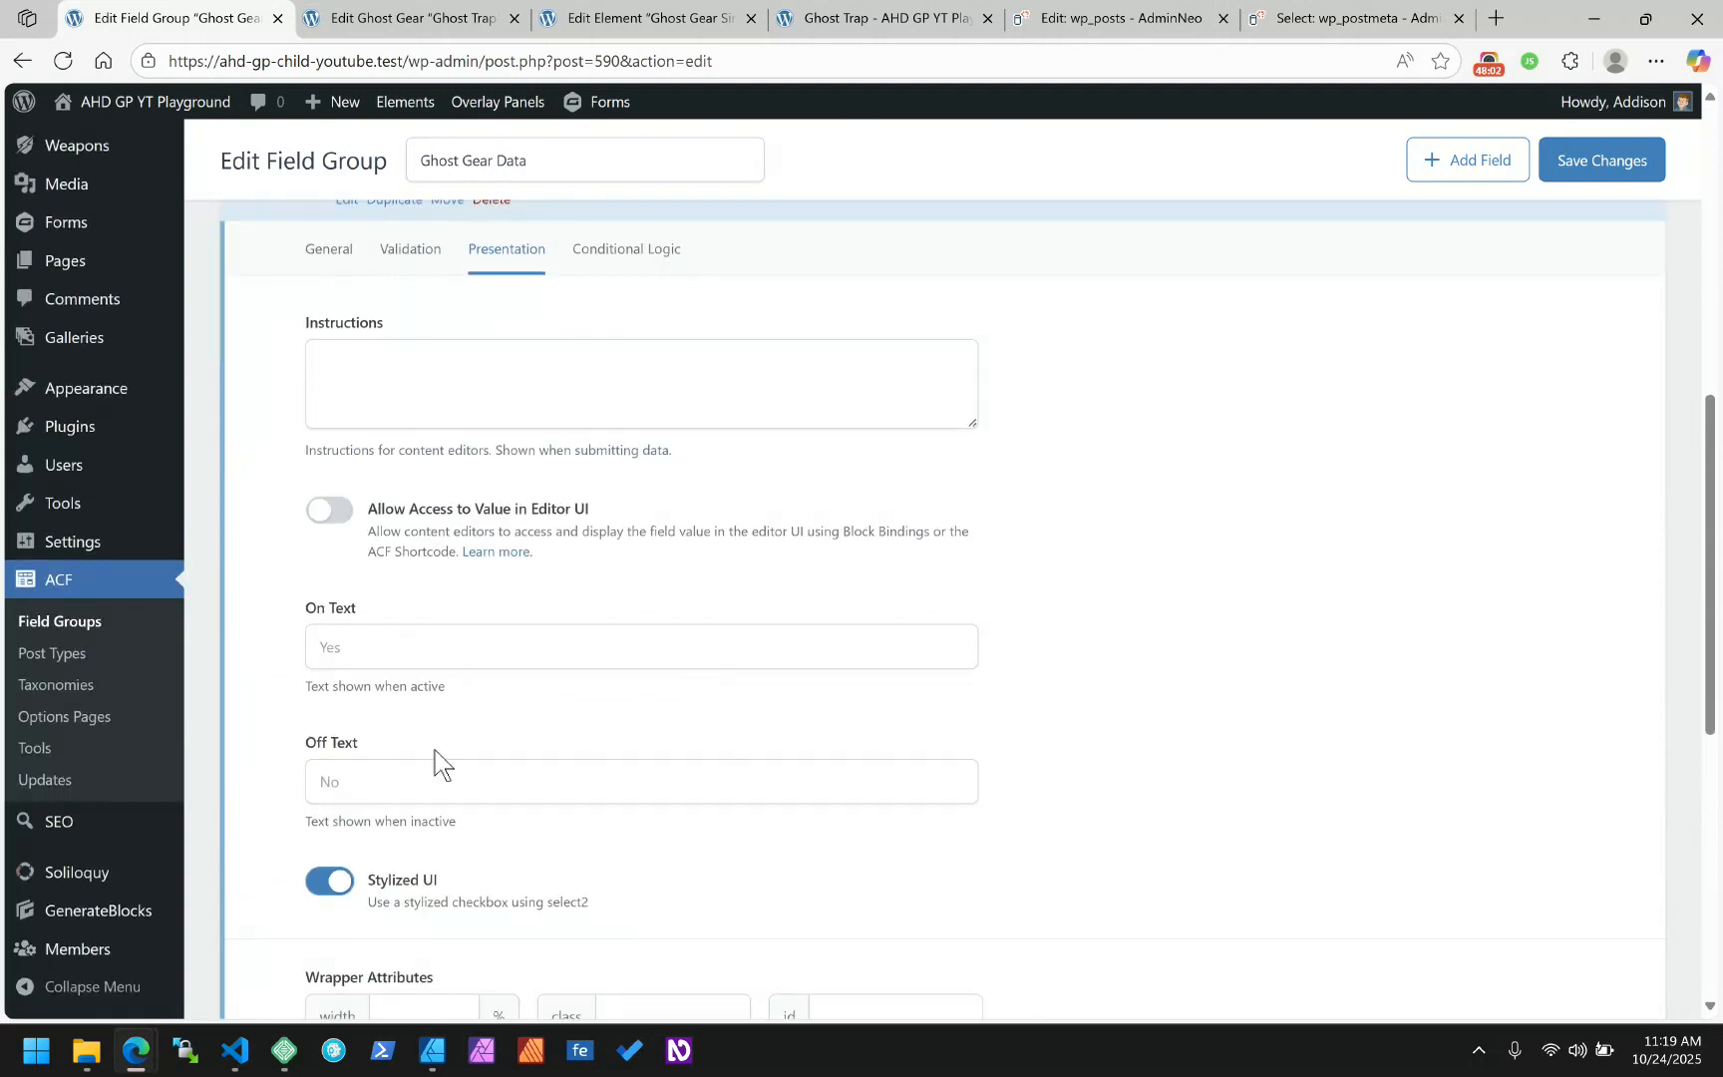
{"action": "left_click", "coordinate": [329, 511]}
{"action": "left_click", "coordinate": [337, 513]}
{"action": "left_click", "coordinate": [332, 882]}
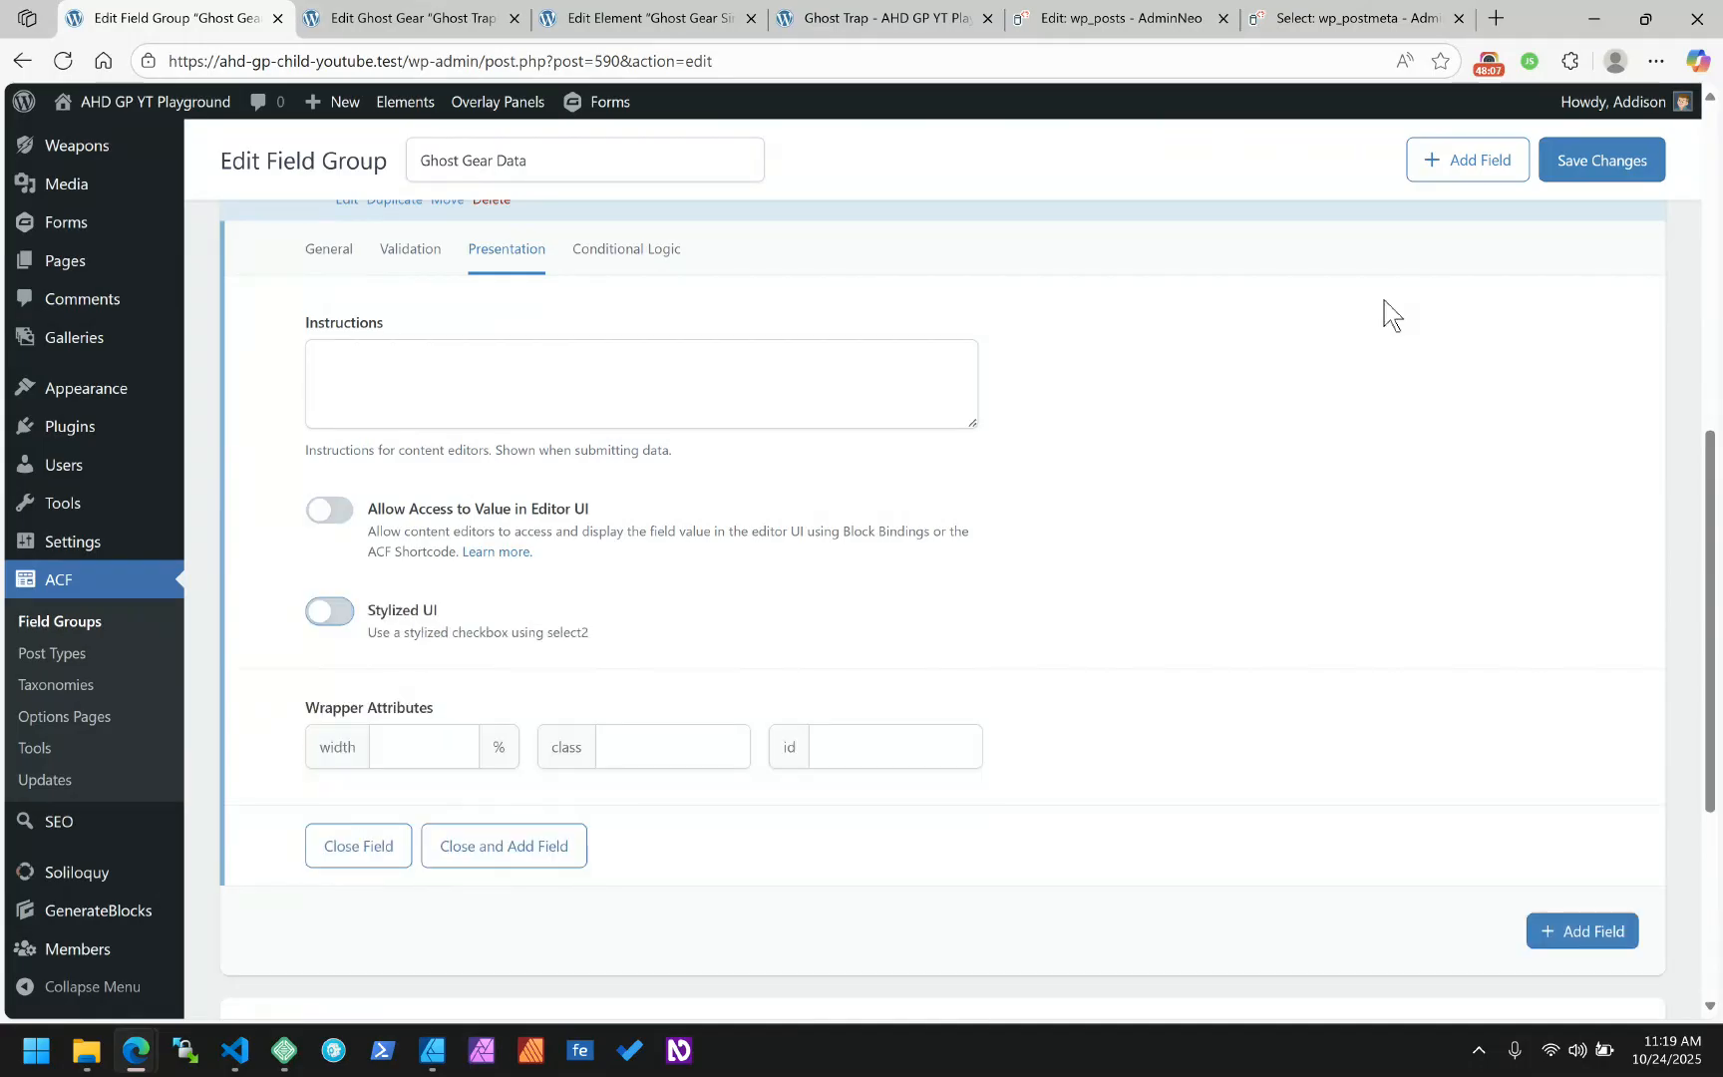
Save the new field, set its message to "Yes. Yes, it is.", and save the Ghost Gear Data field group again
{"action": "left_click", "coordinate": [1608, 165]}
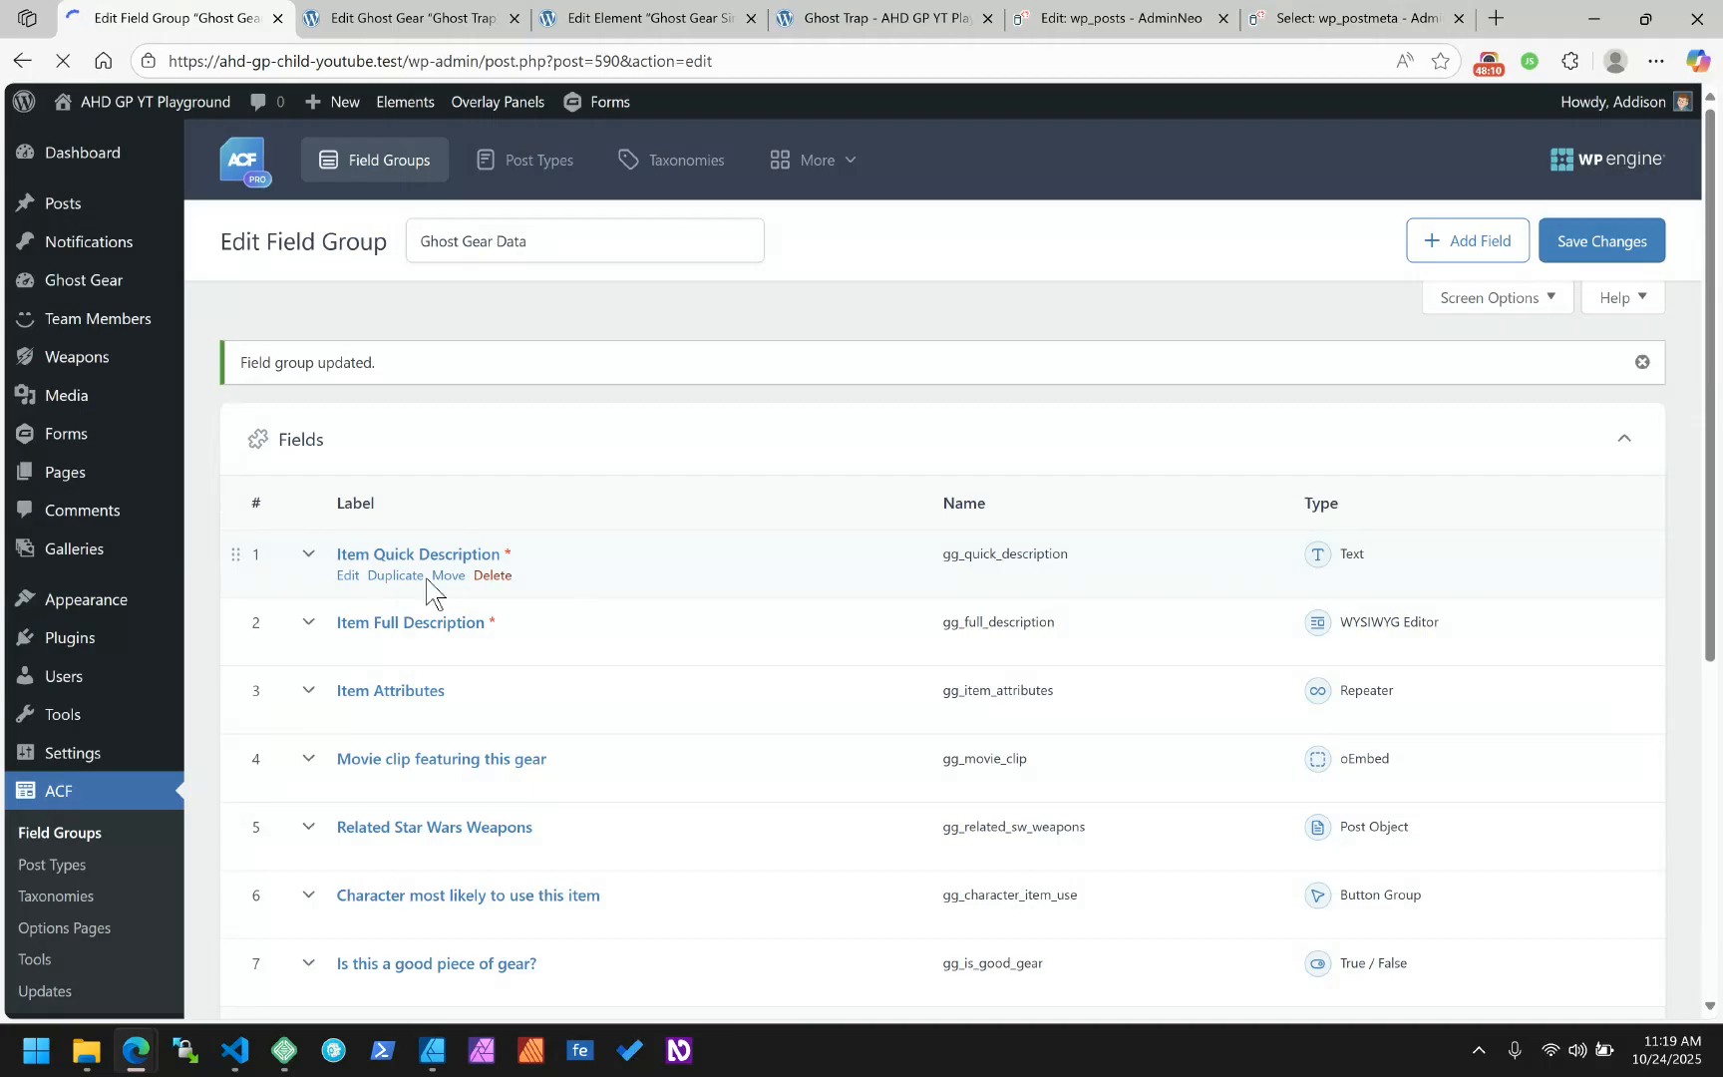
{"action": "scroll", "coordinate": [428, 593], "scroll_direction": "down", "scroll_amount": 6}
{"action": "left_click", "coordinate": [319, 419]}
{"action": "scroll", "coordinate": [549, 607], "scroll_direction": "down", "scroll_amount": 2}
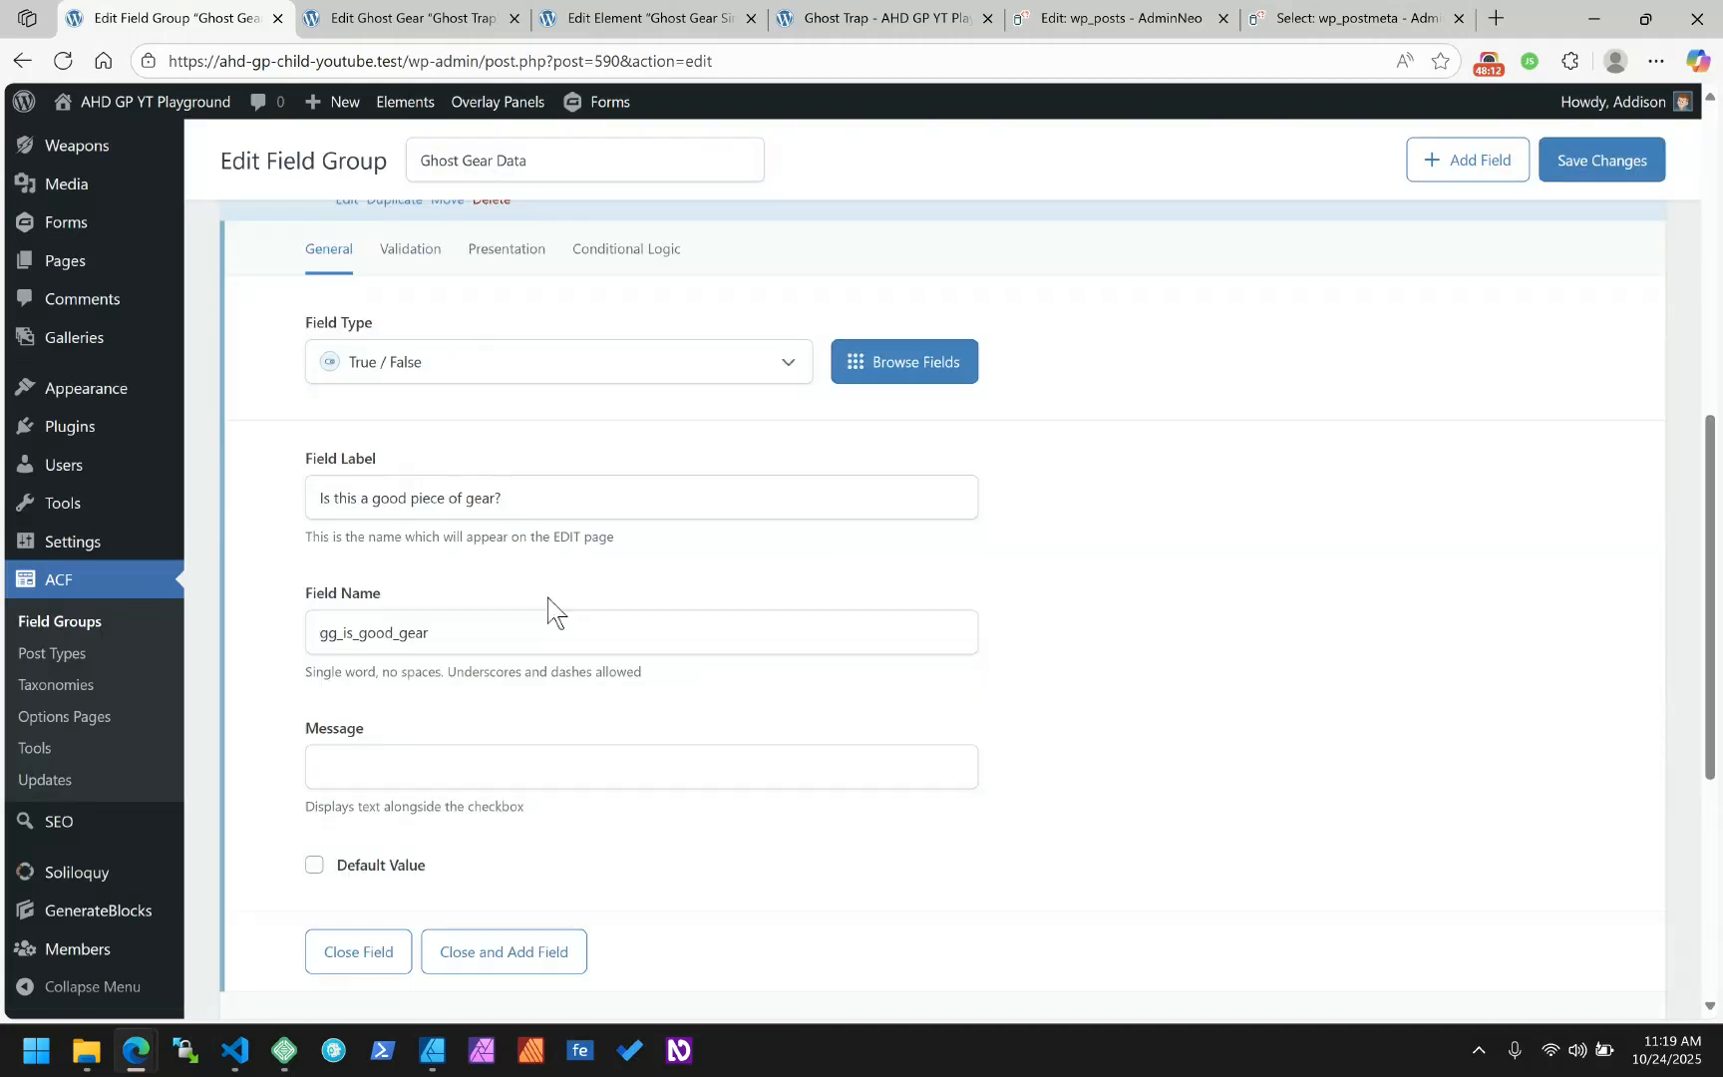
{"action": "left_click", "coordinate": [370, 765]}
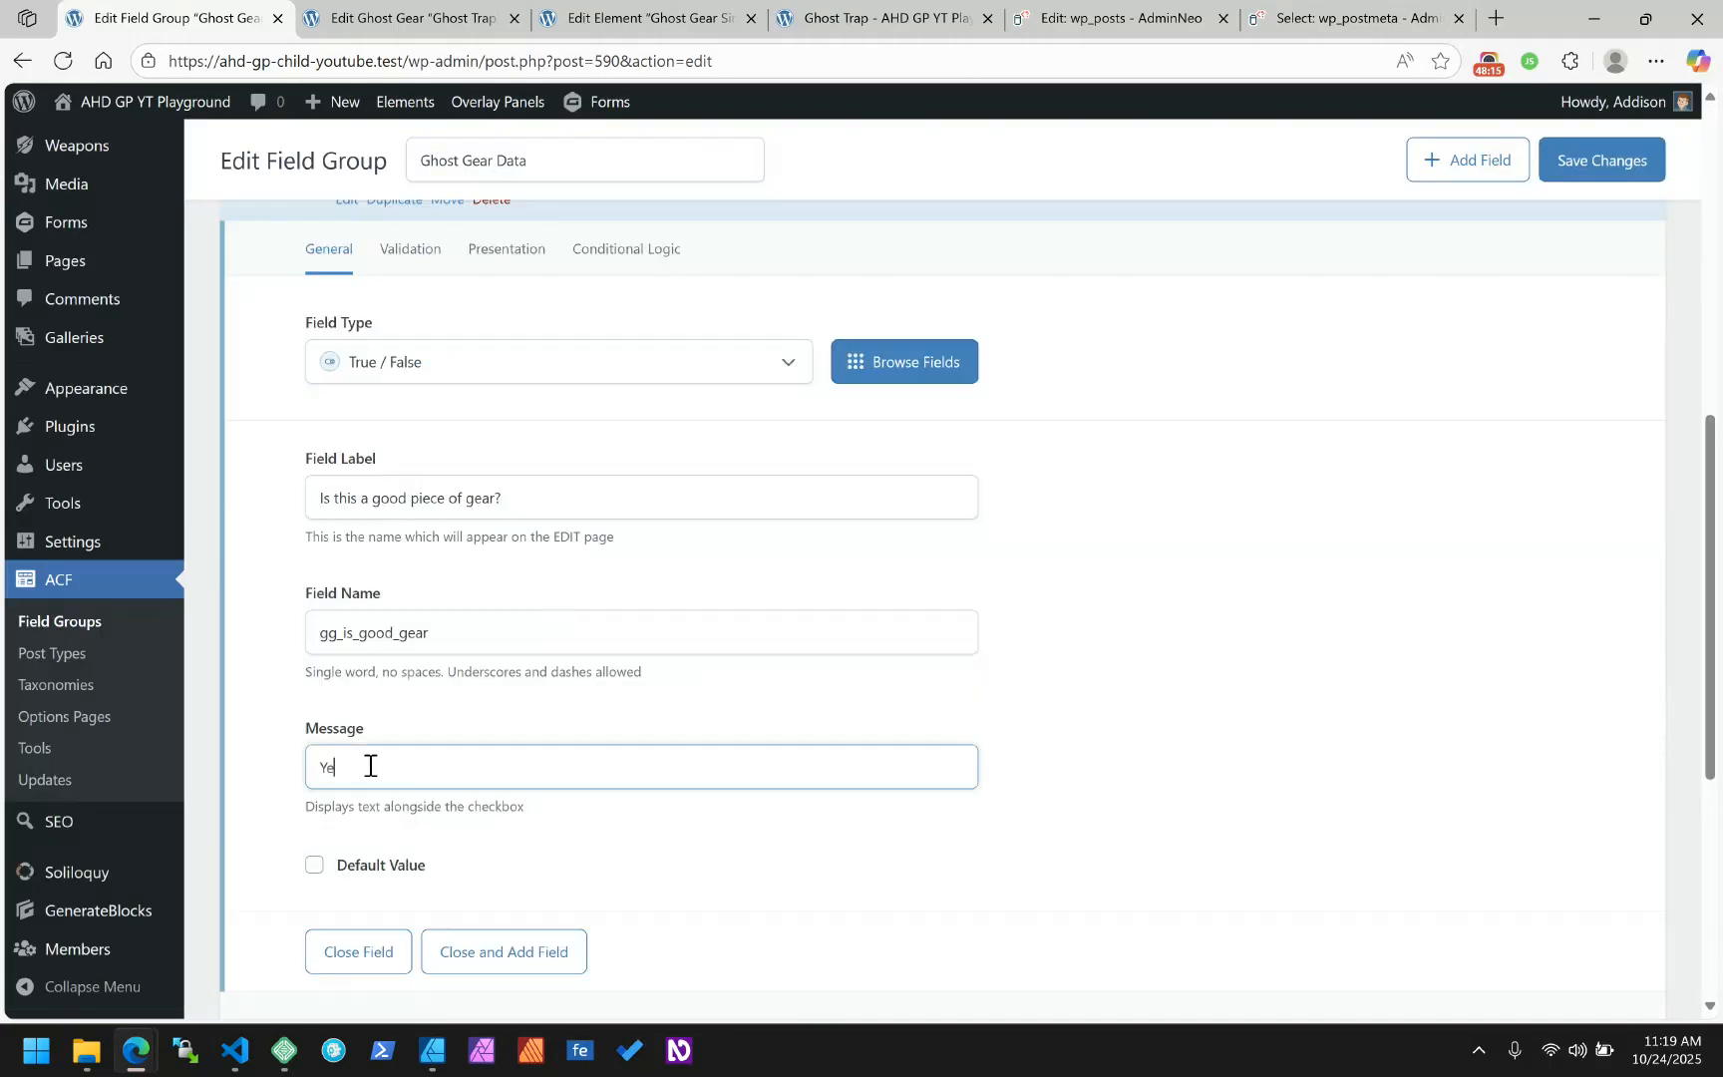
{"action": "type", "text": "Yes. Yes it is"}
{"action": "type", "text": "."}
{"action": "left_click", "coordinate": [385, 766]}
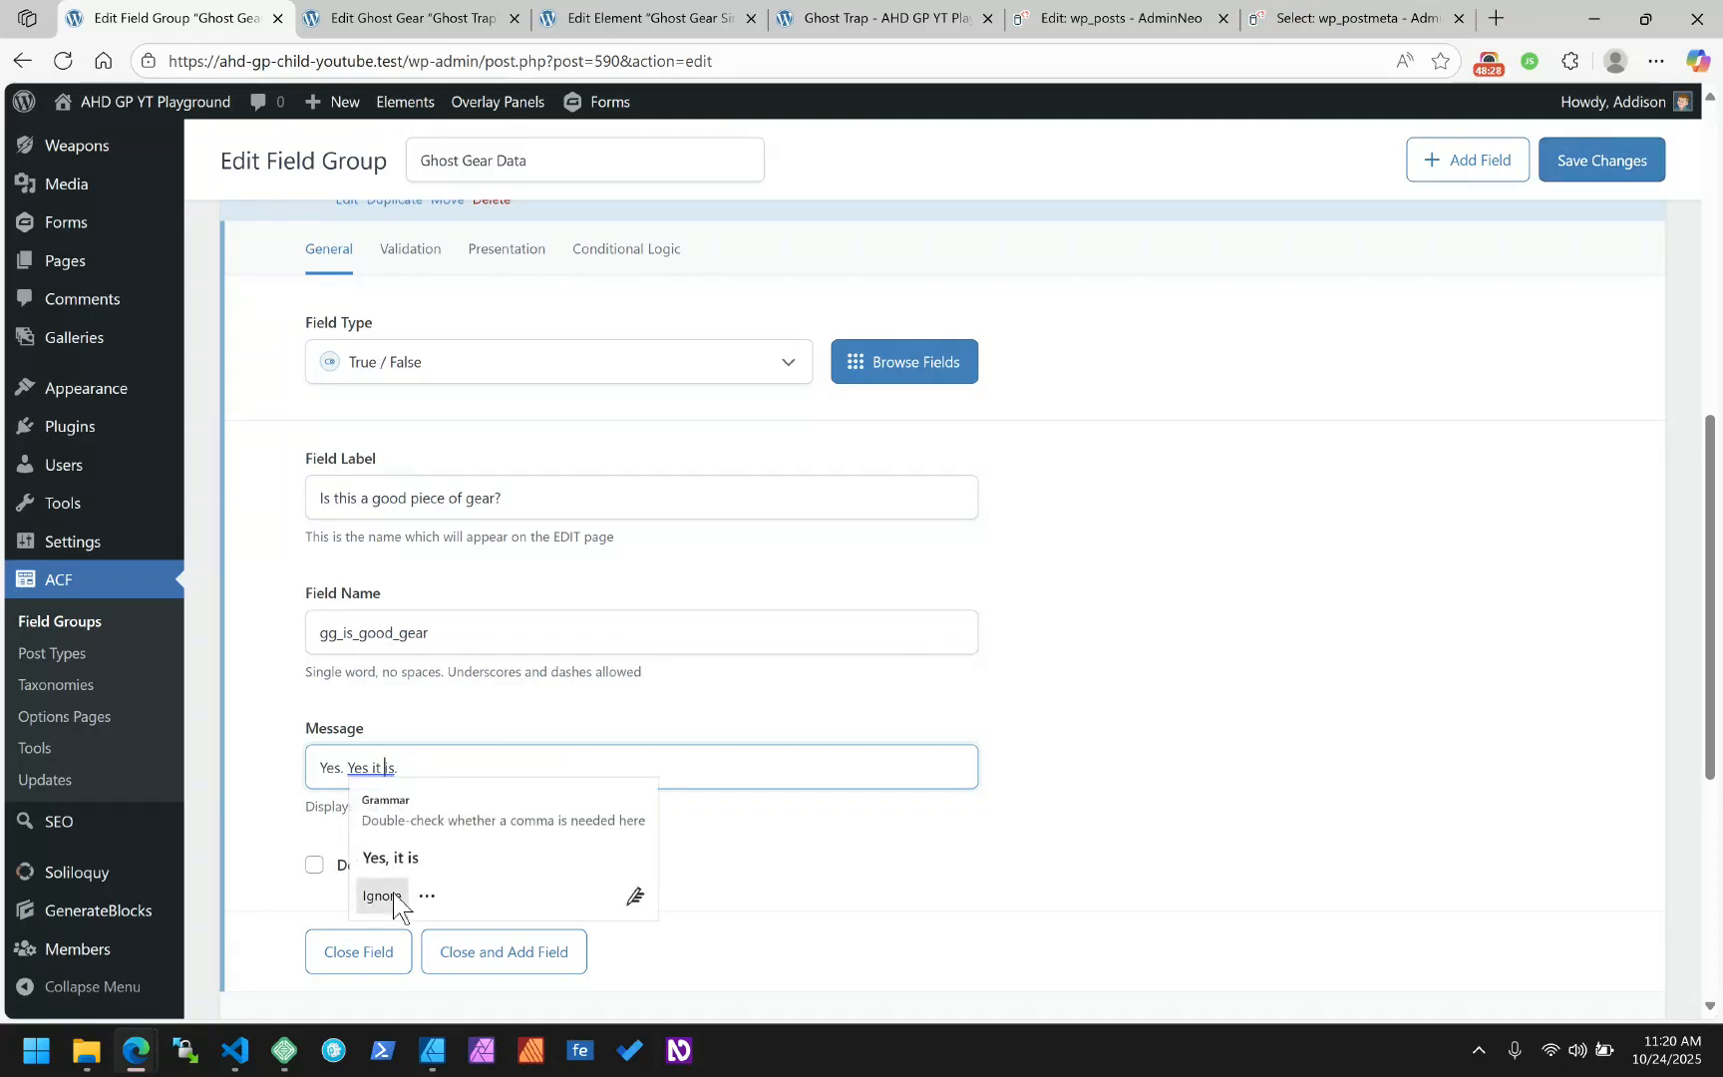
{"action": "left_click", "coordinate": [391, 857]}
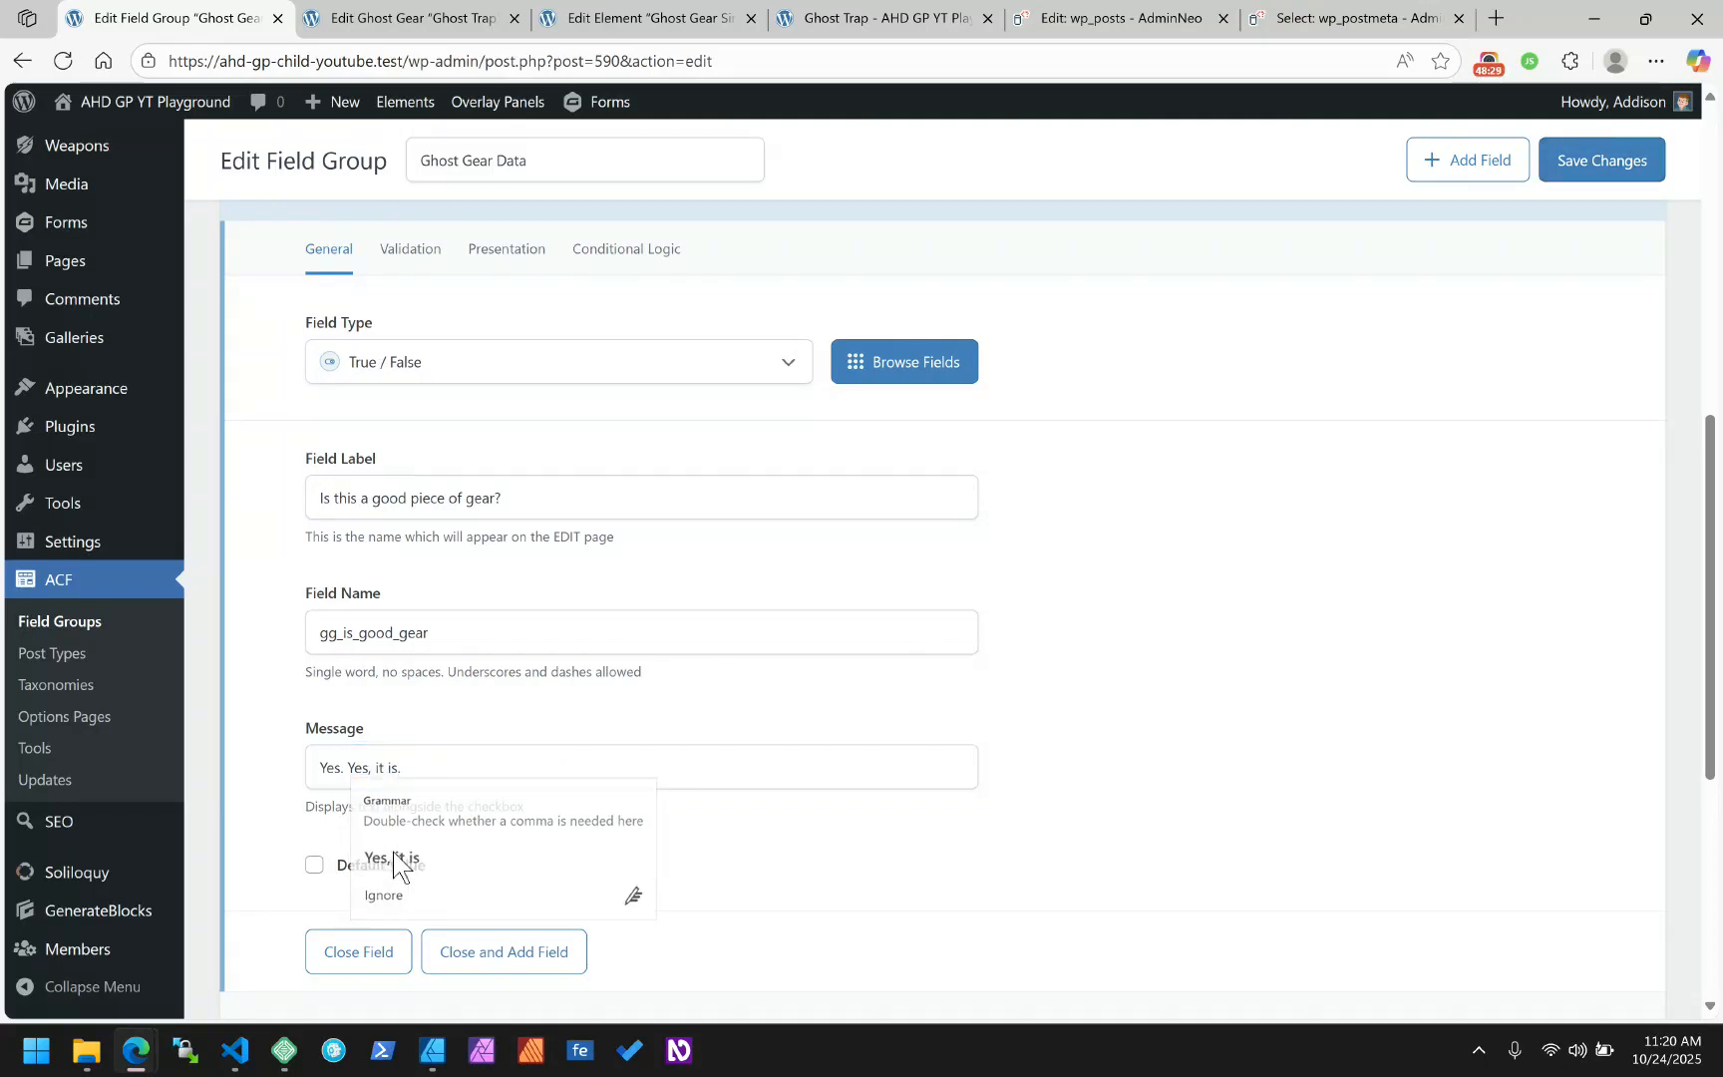
{"action": "left_click", "coordinate": [1586, 159]}
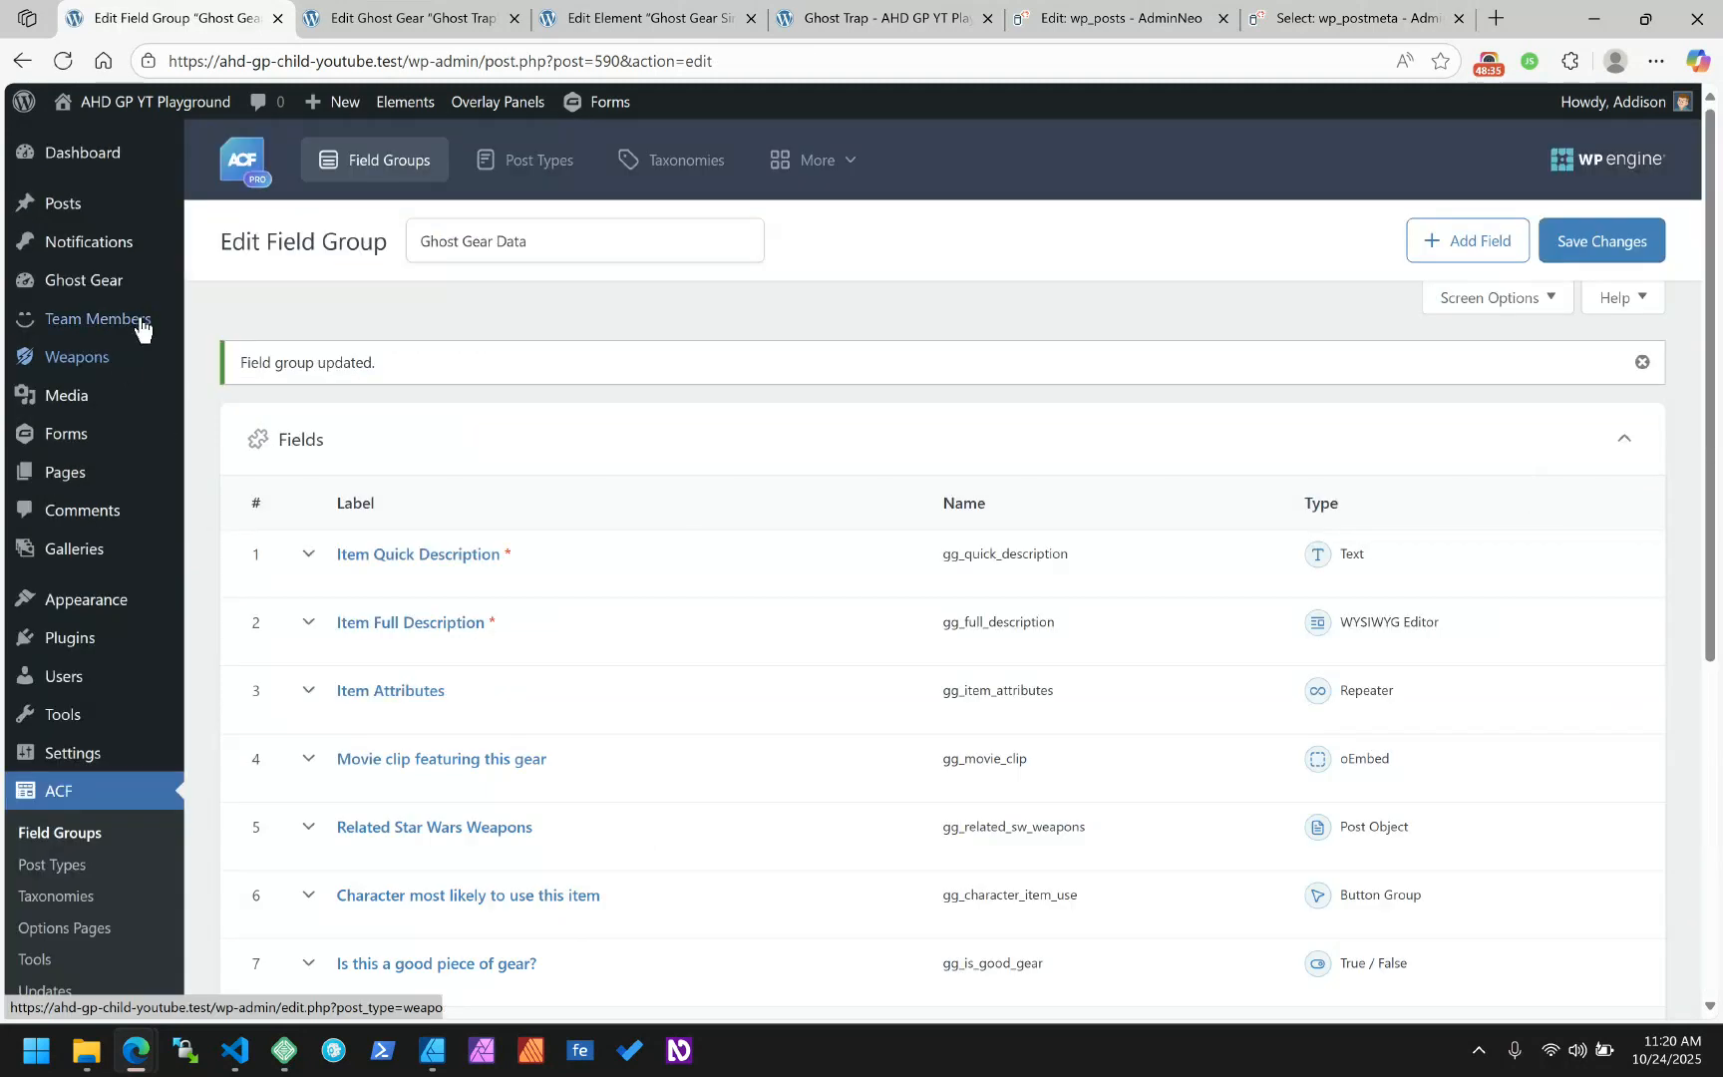
Reload the Ghost Trap entry's edit page, mark it as a good piece of gear, and update the entry
{"action": "left_click", "coordinate": [414, 18]}
{"action": "left_click", "coordinate": [62, 61]}
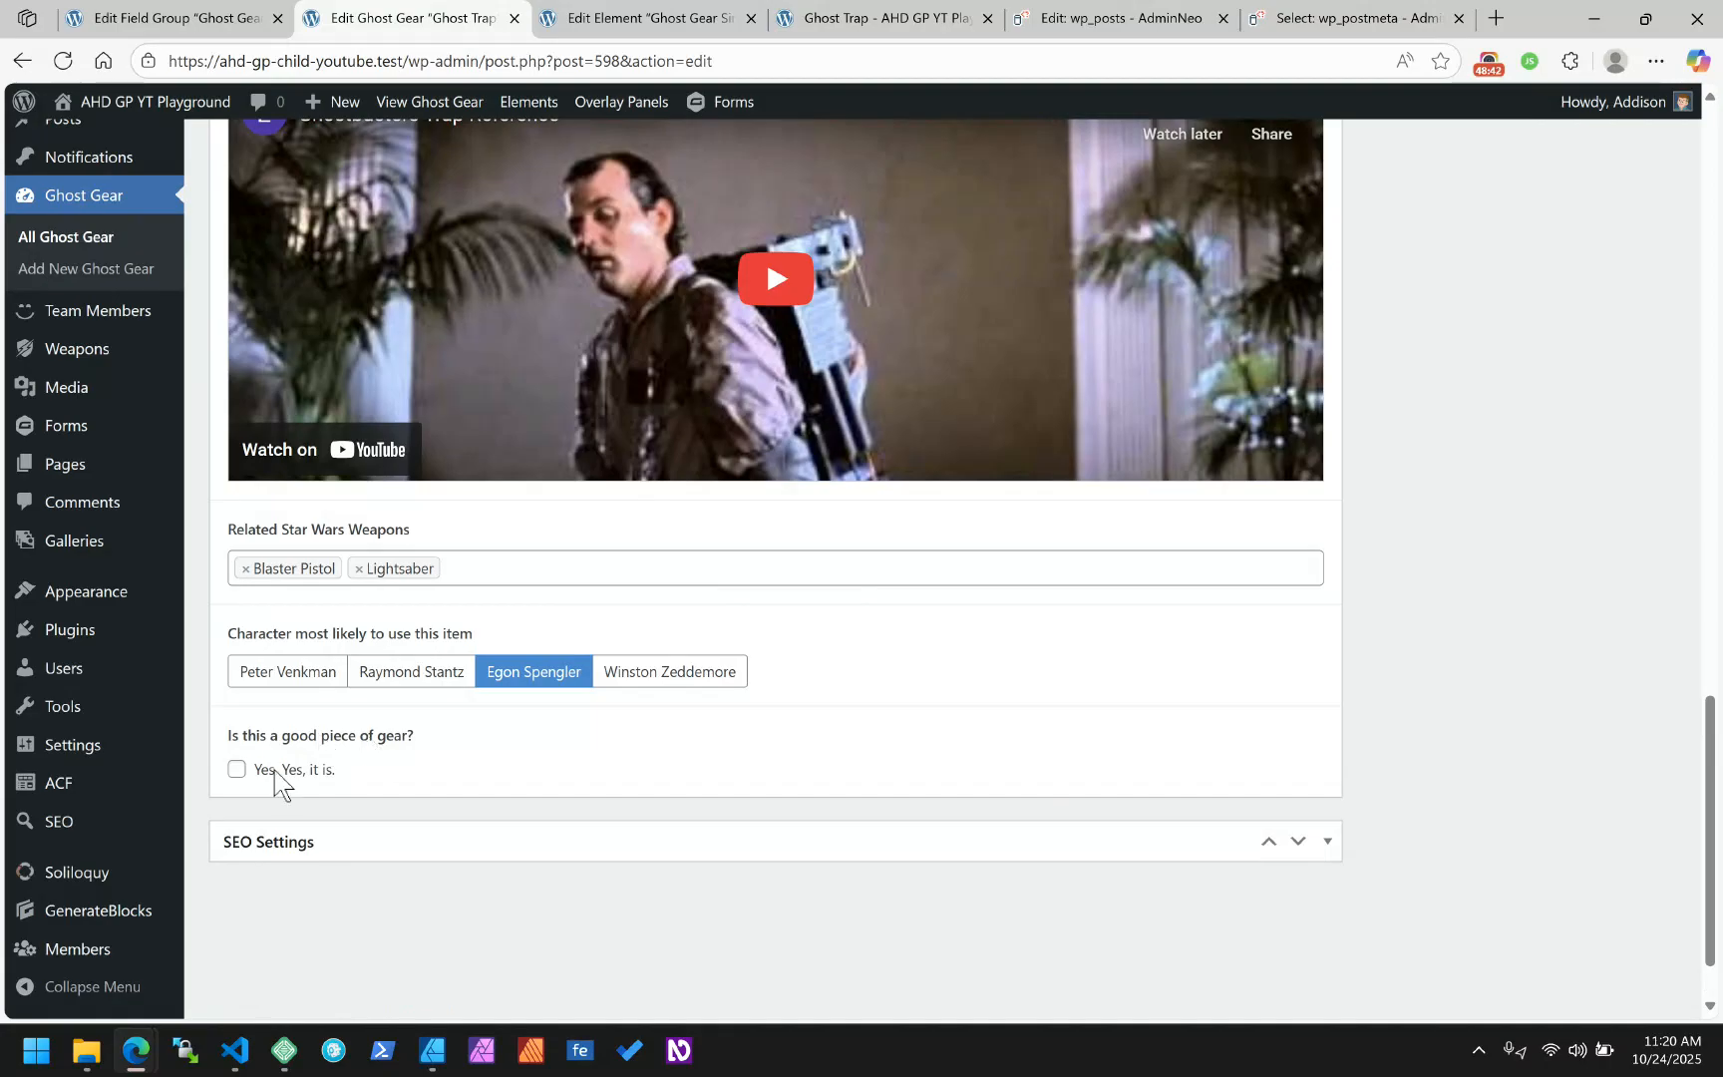
{"action": "left_click", "coordinate": [257, 781]}
{"action": "scroll", "coordinate": [1561, 423], "scroll_direction": "up", "scroll_amount": 20}
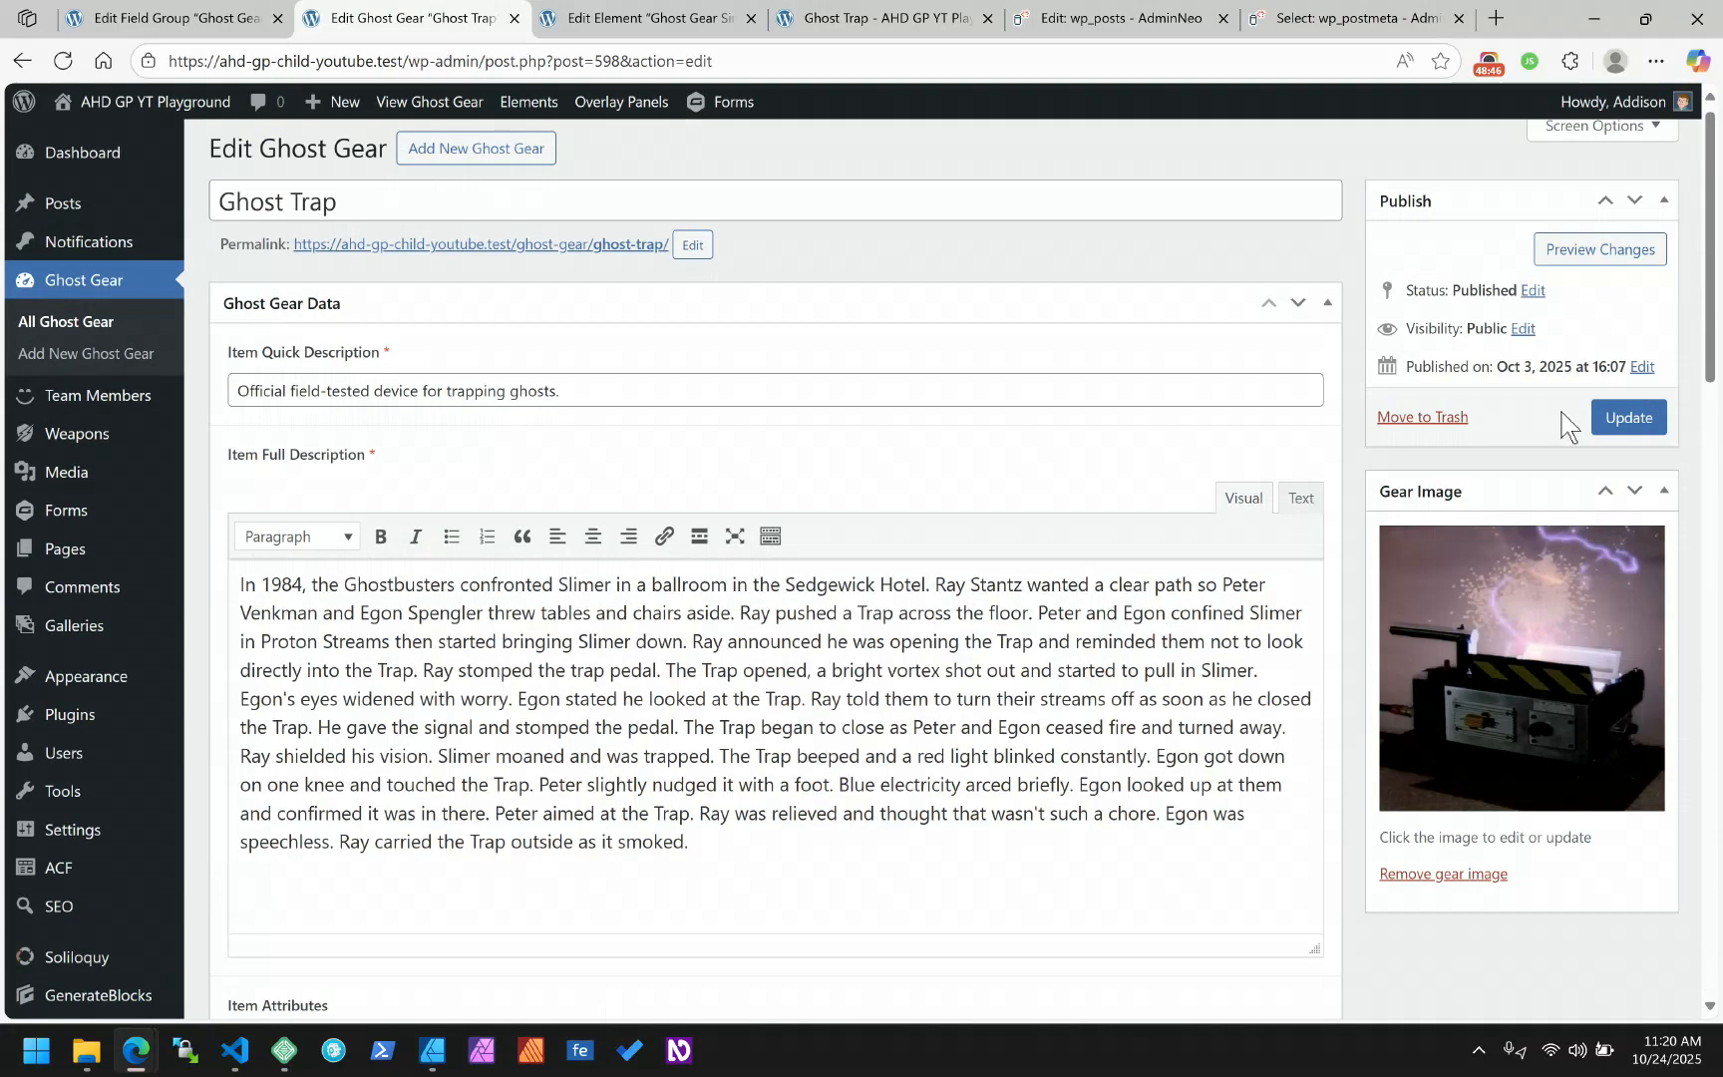
{"action": "left_click", "coordinate": [1631, 417]}
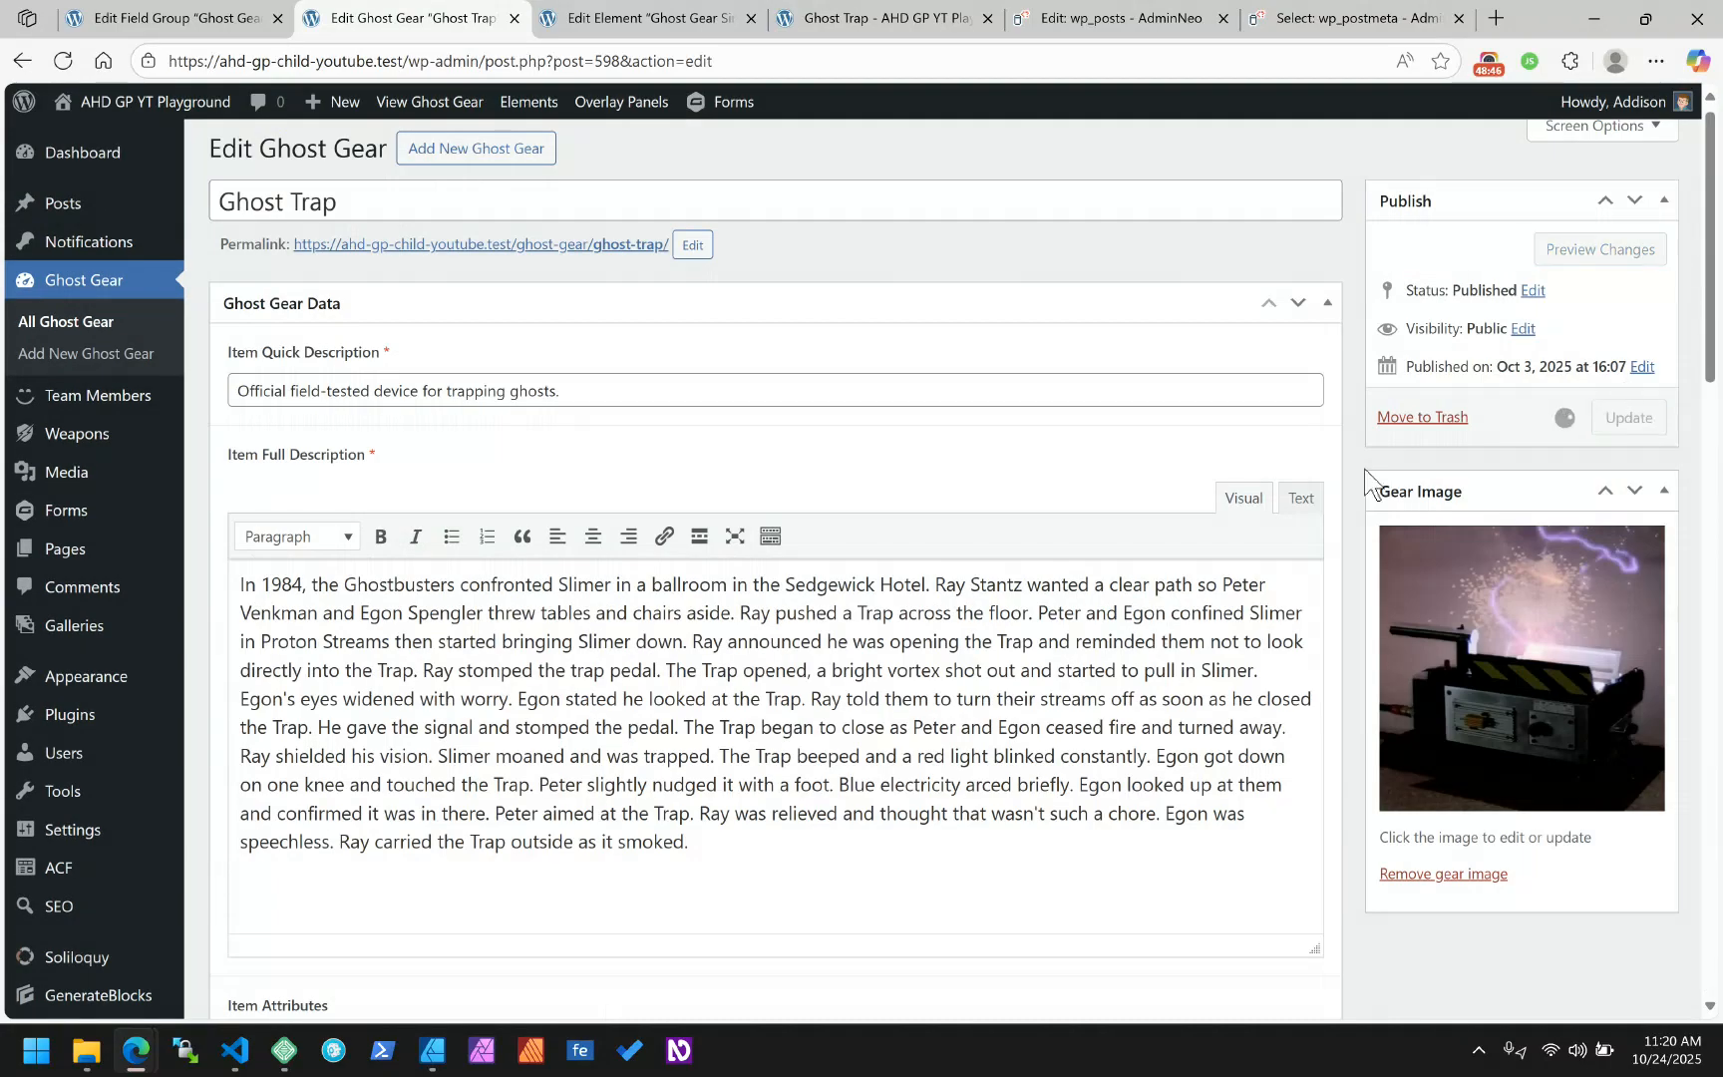
Set the shortcode's field to gg_is_good_gear in the Ghost Gear Single Template, save it, and reload the Ghost Trap front-end page
{"action": "left_click", "coordinate": [628, 14]}
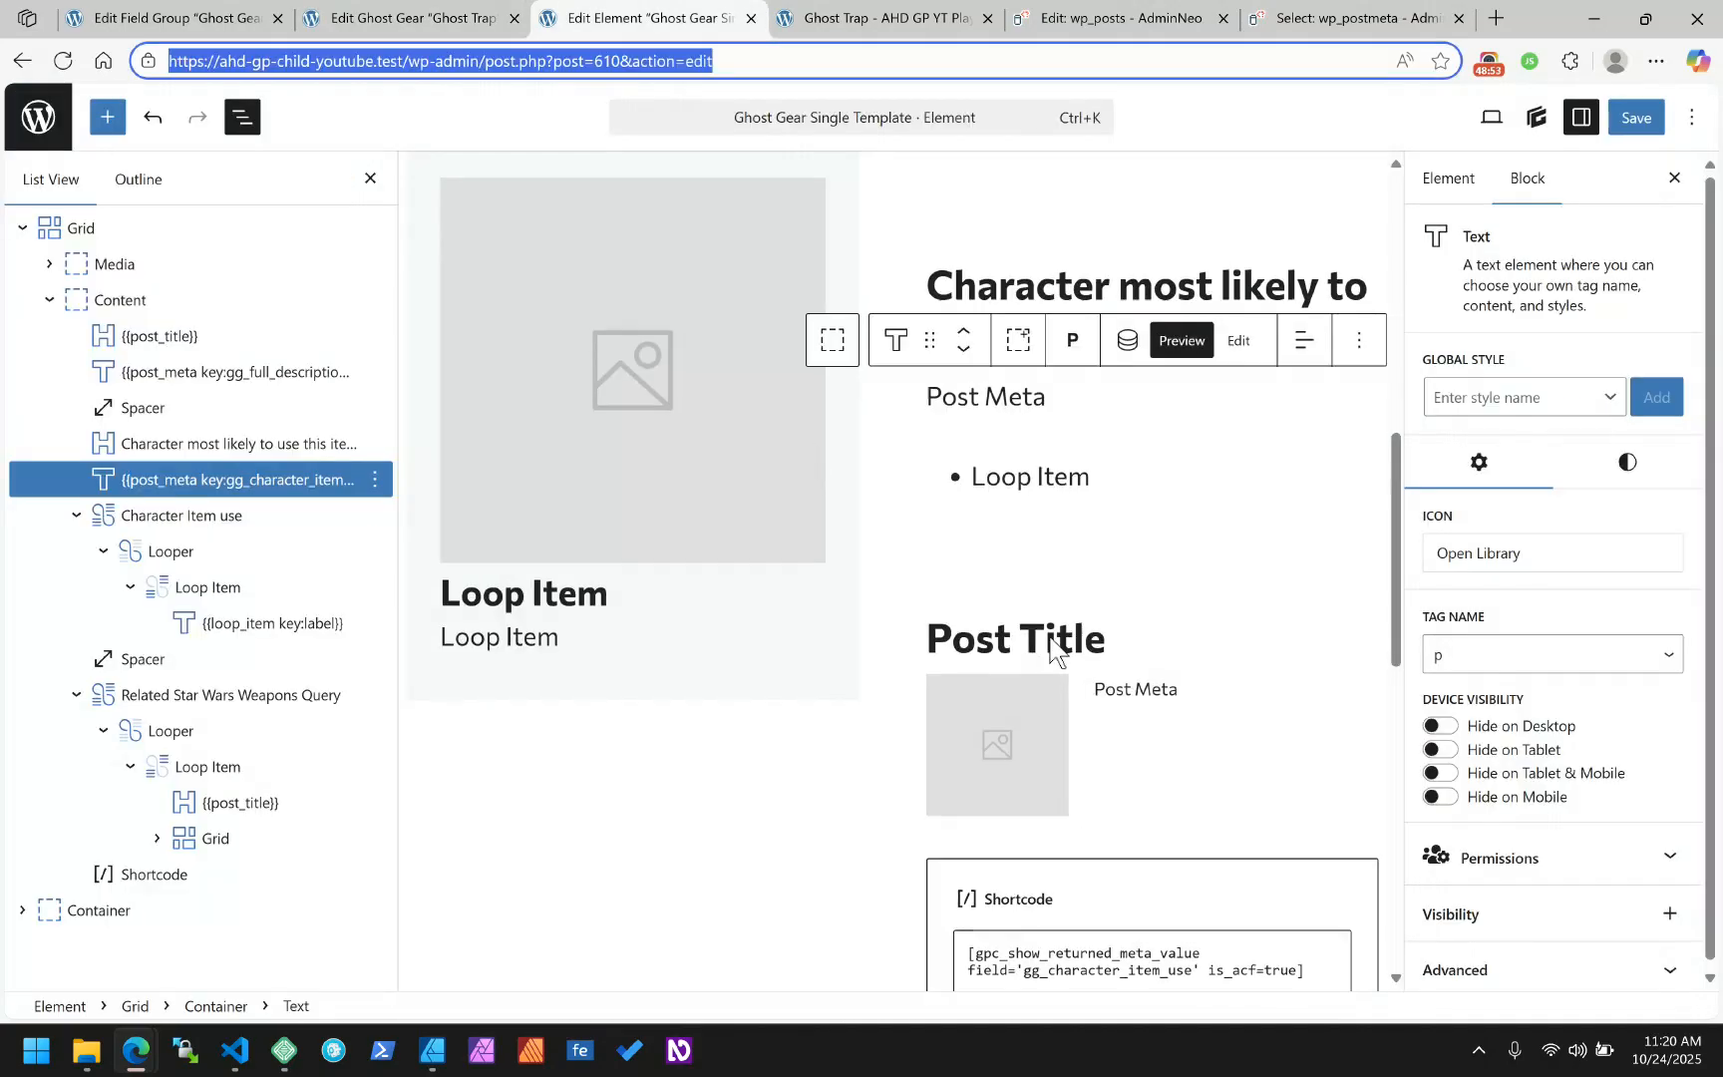
{"action": "scroll", "coordinate": [1061, 648], "scroll_direction": "down", "scroll_amount": 4}
{"action": "double_click", "coordinate": [1138, 526]}
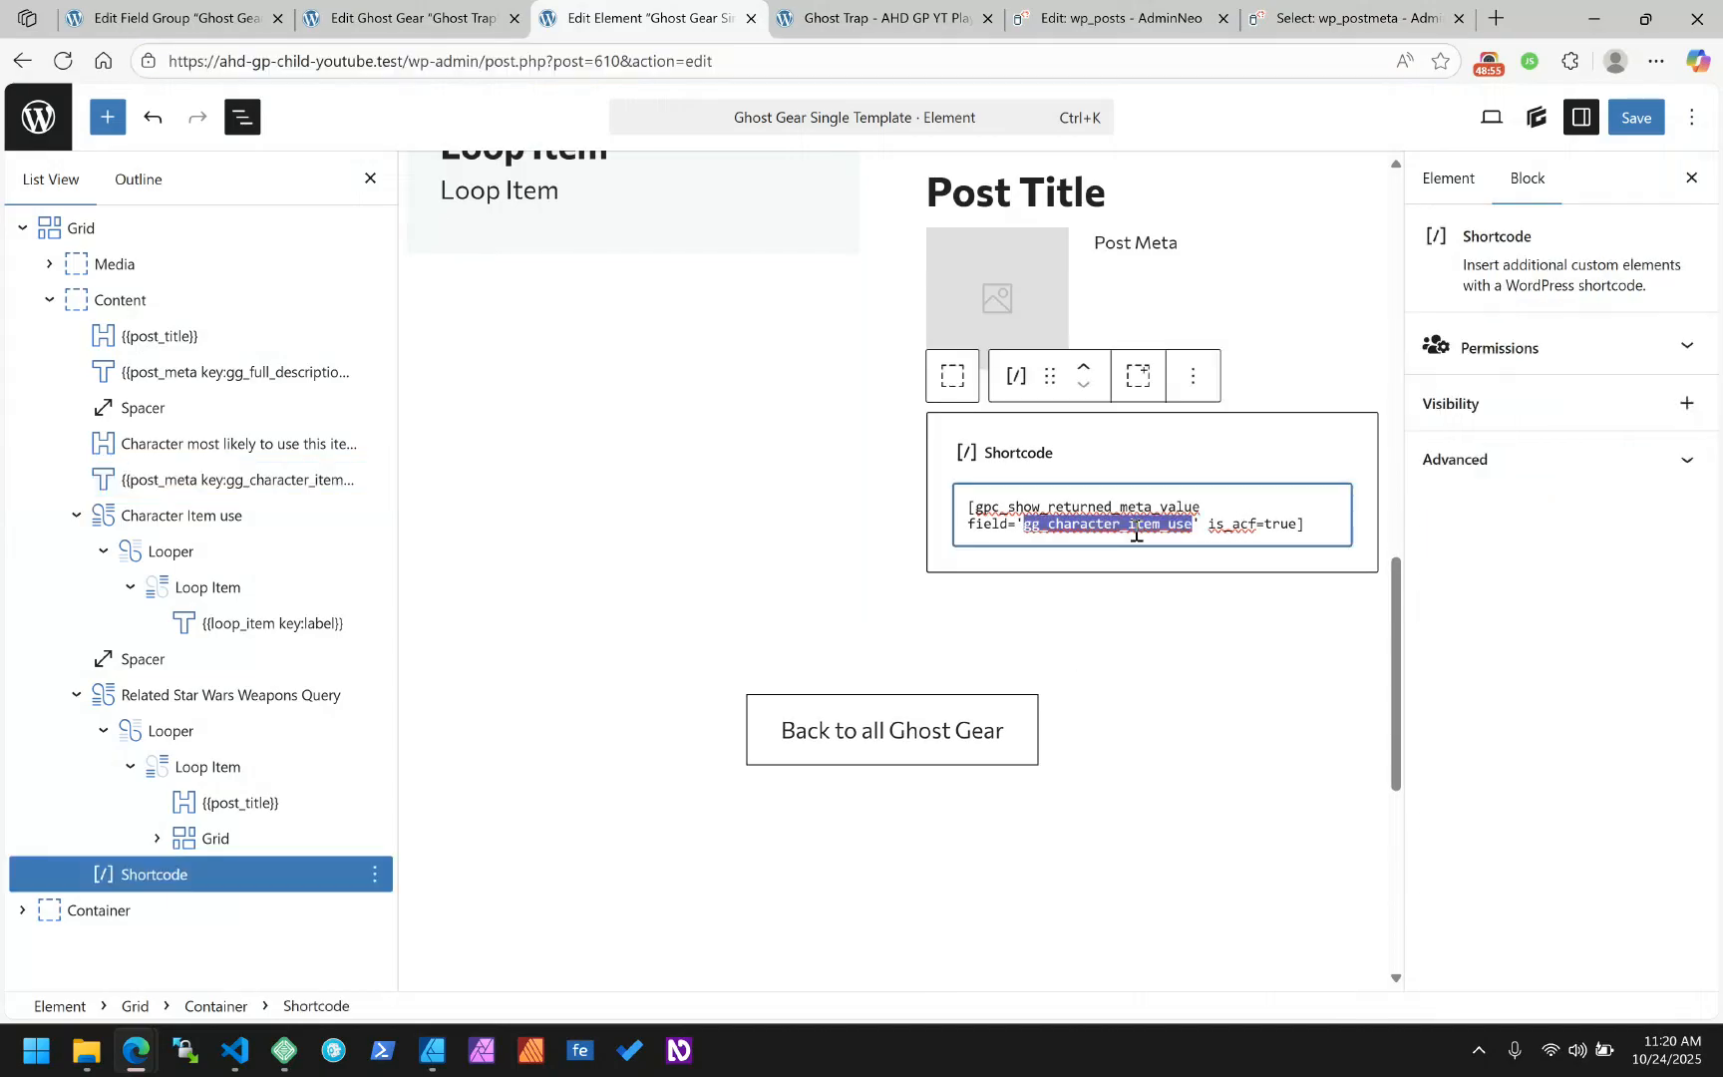
{"action": "type", "text": "gg_is_good_gear"}
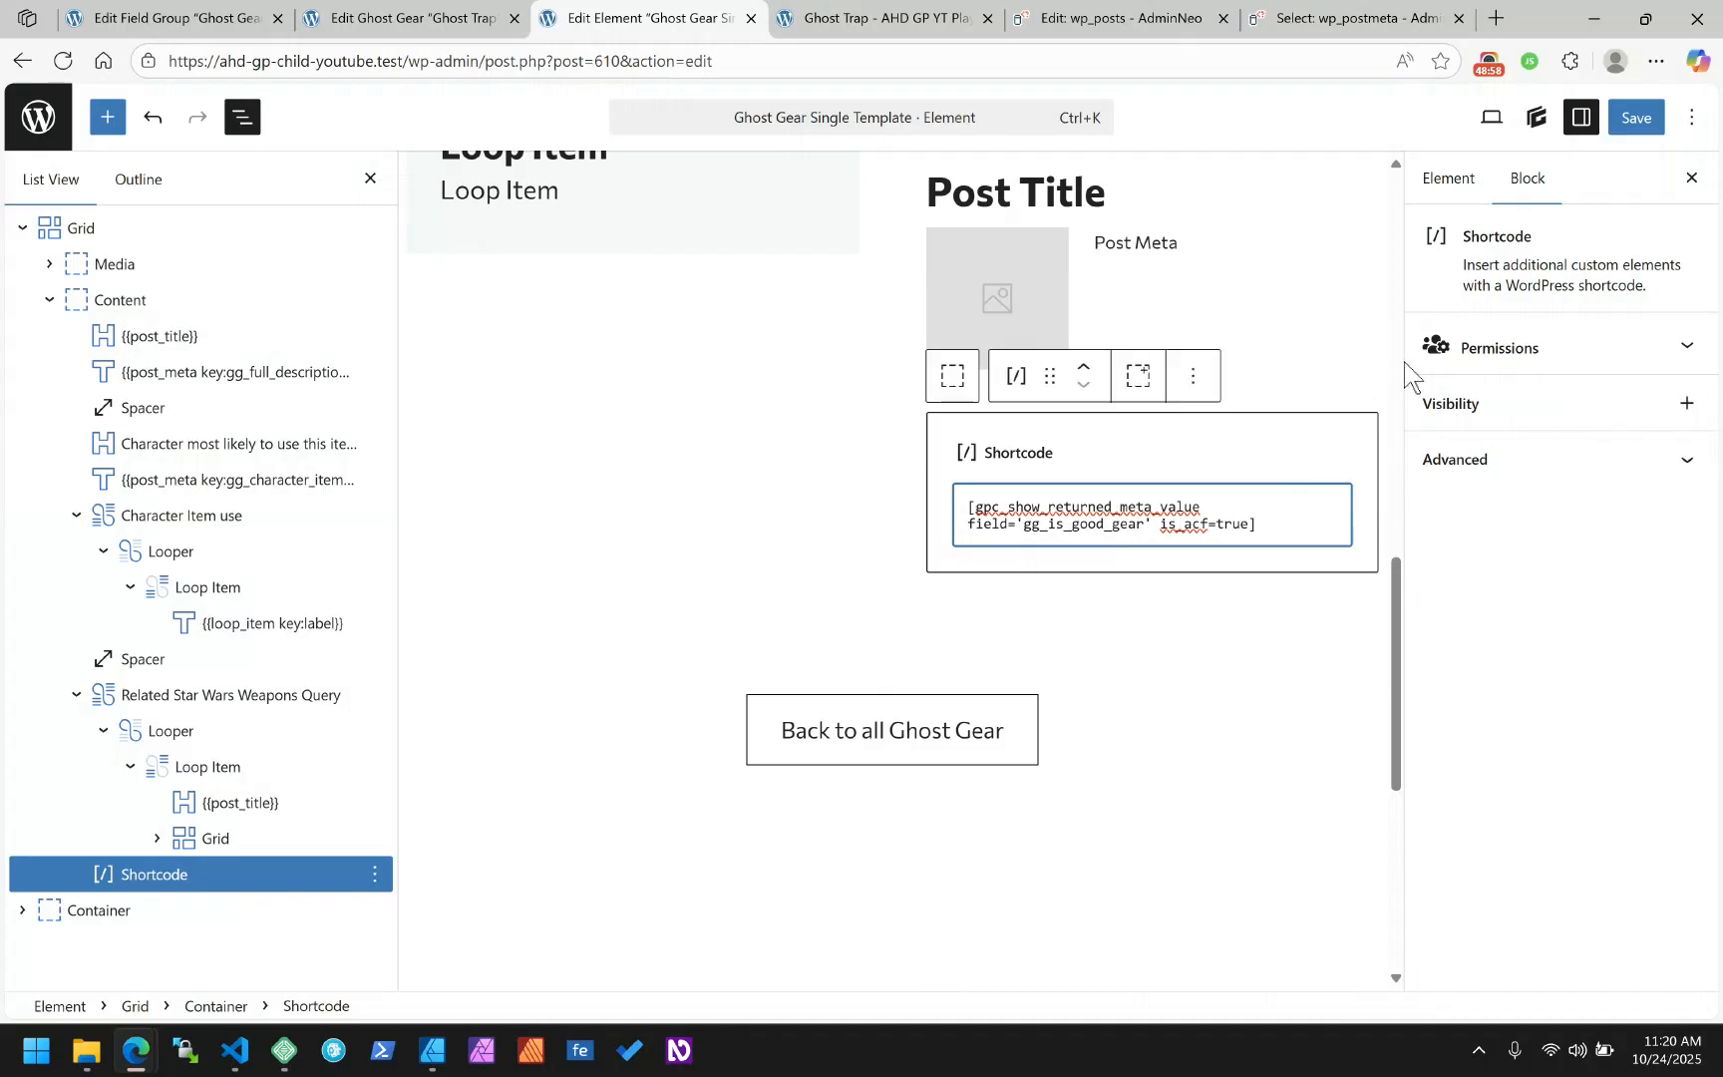
{"action": "left_click", "coordinate": [1638, 124]}
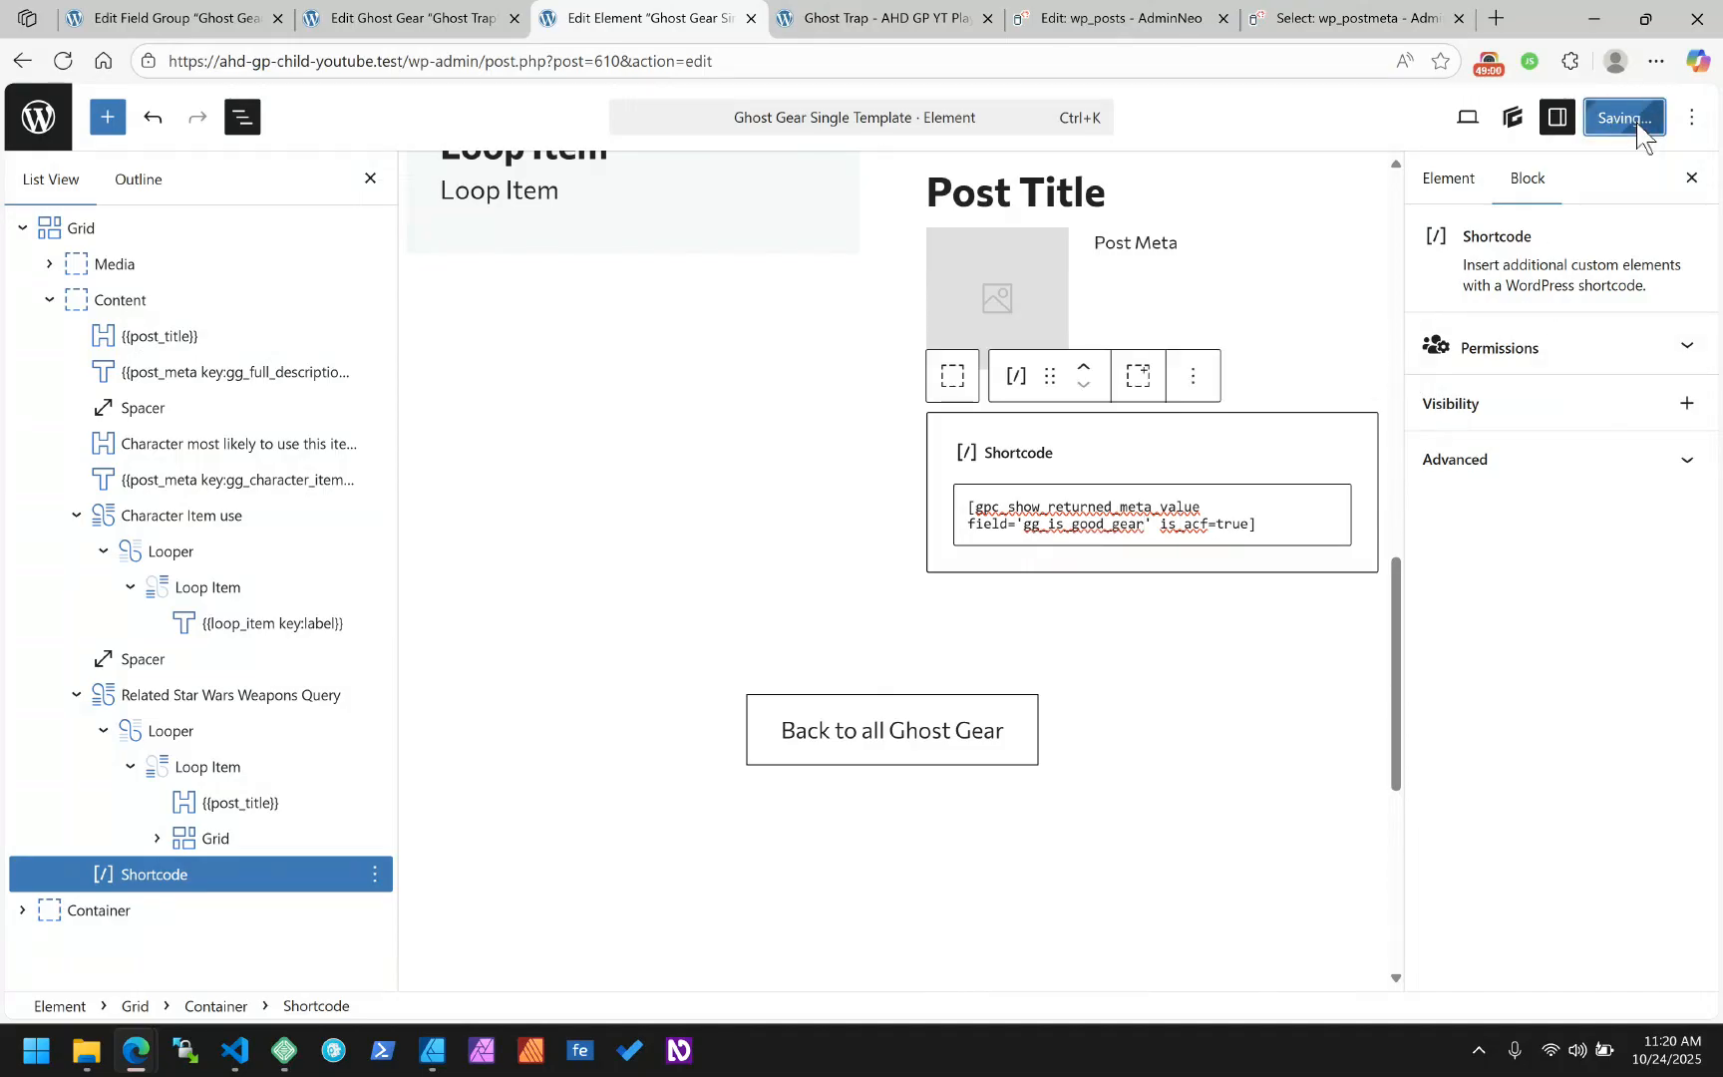
{"action": "left_click", "coordinate": [848, 9]}
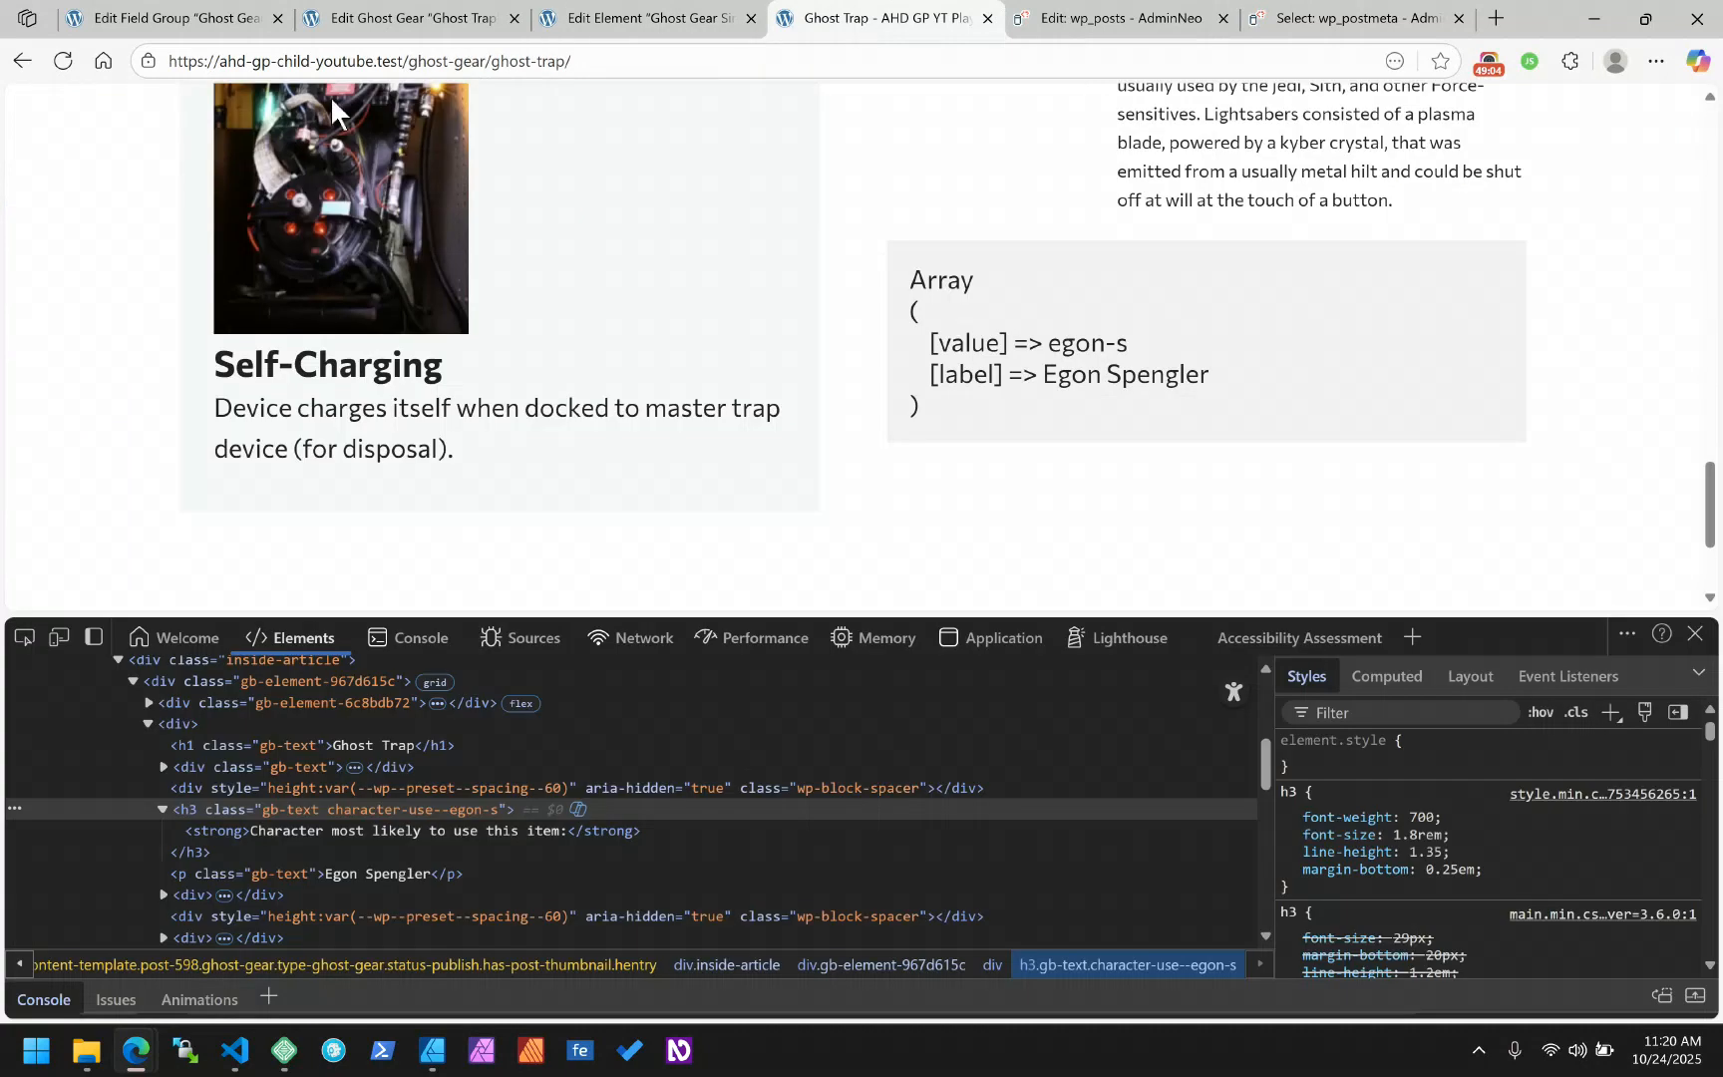
{"action": "left_click", "coordinate": [62, 61]}
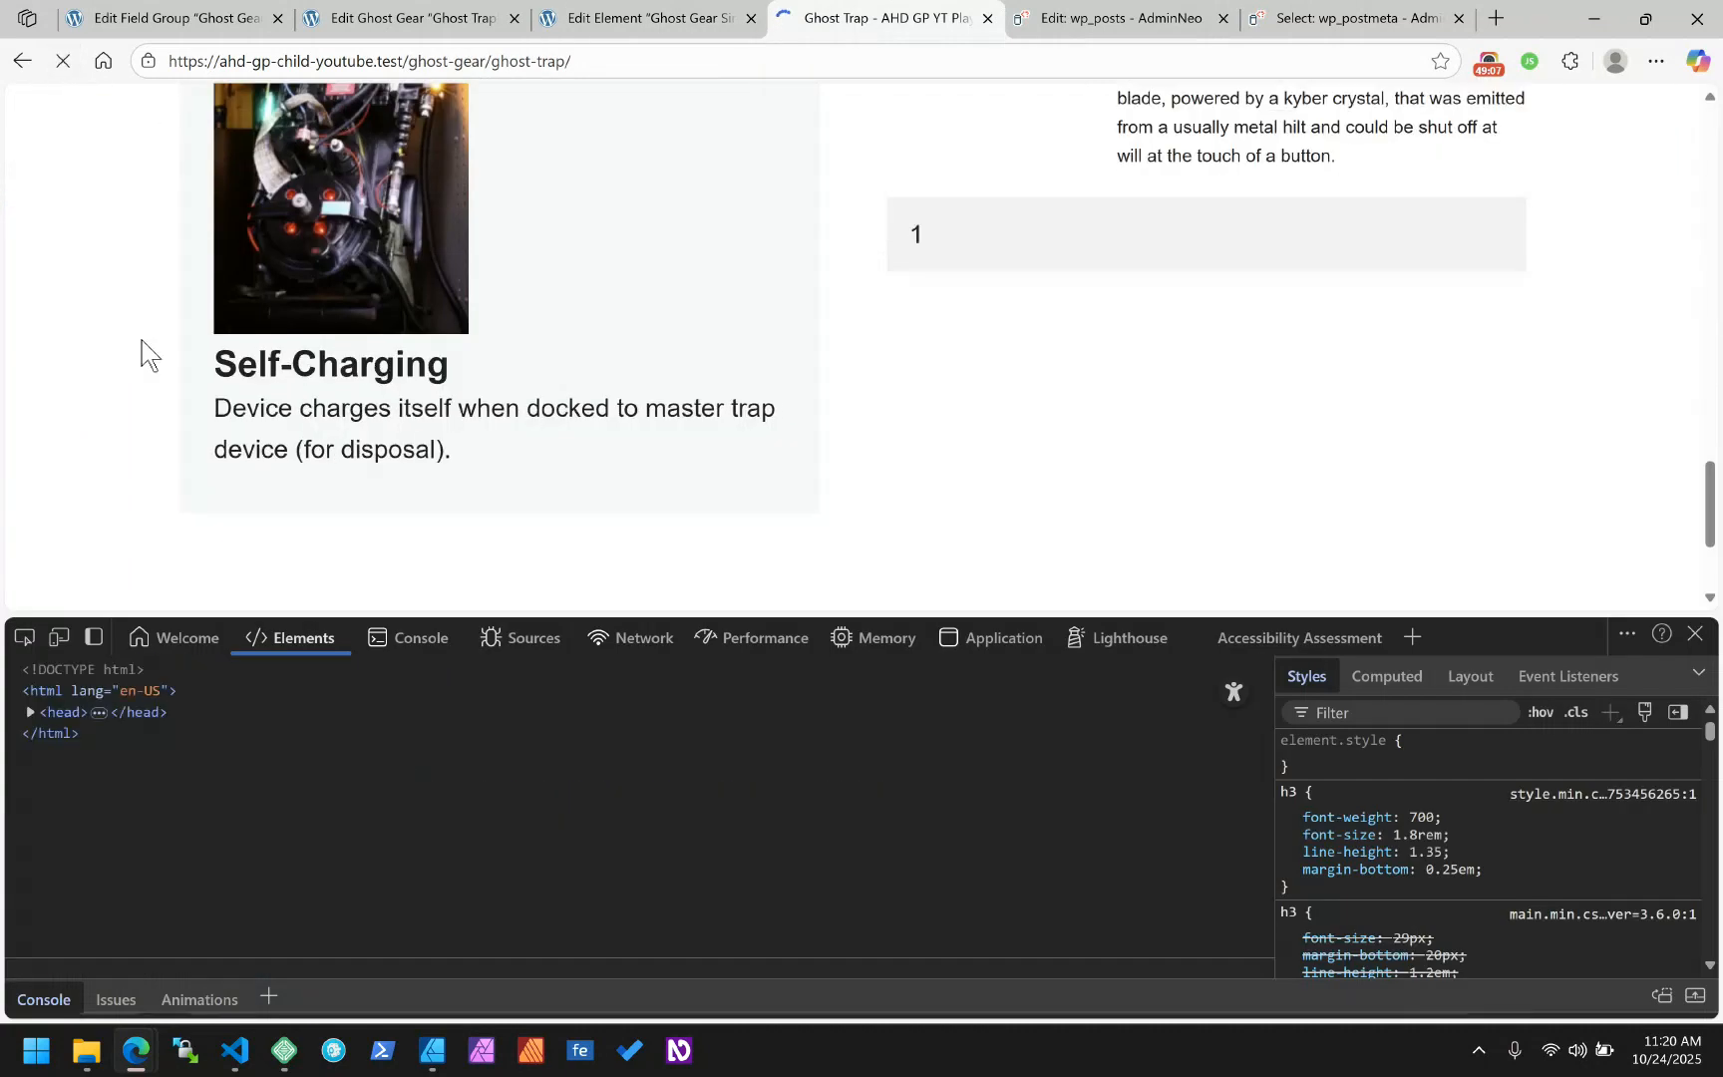
Find the new true_false field's row on the last page of wp_posts in AdminNeo and examine its stored post_content
{"action": "left_click", "coordinate": [1116, 18]}
{"action": "left_click", "coordinate": [800, 98]}
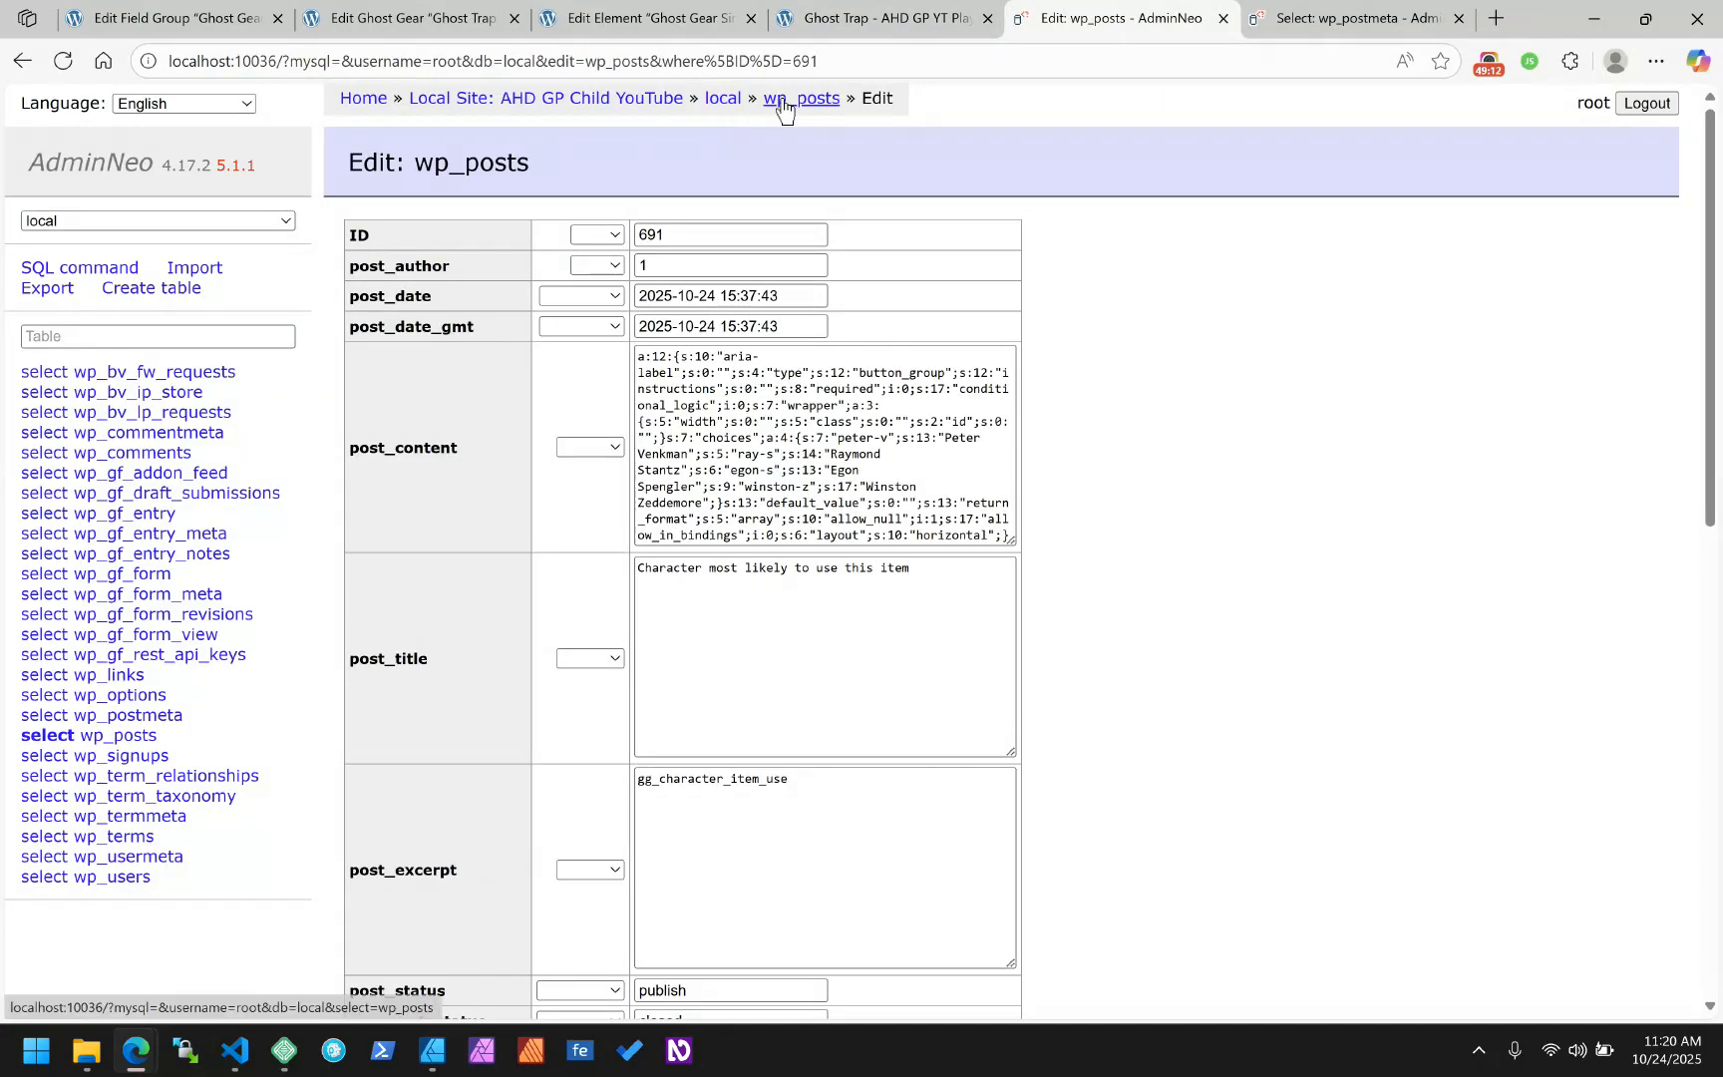
{"action": "scroll", "coordinate": [524, 445], "scroll_direction": "down", "scroll_amount": 10}
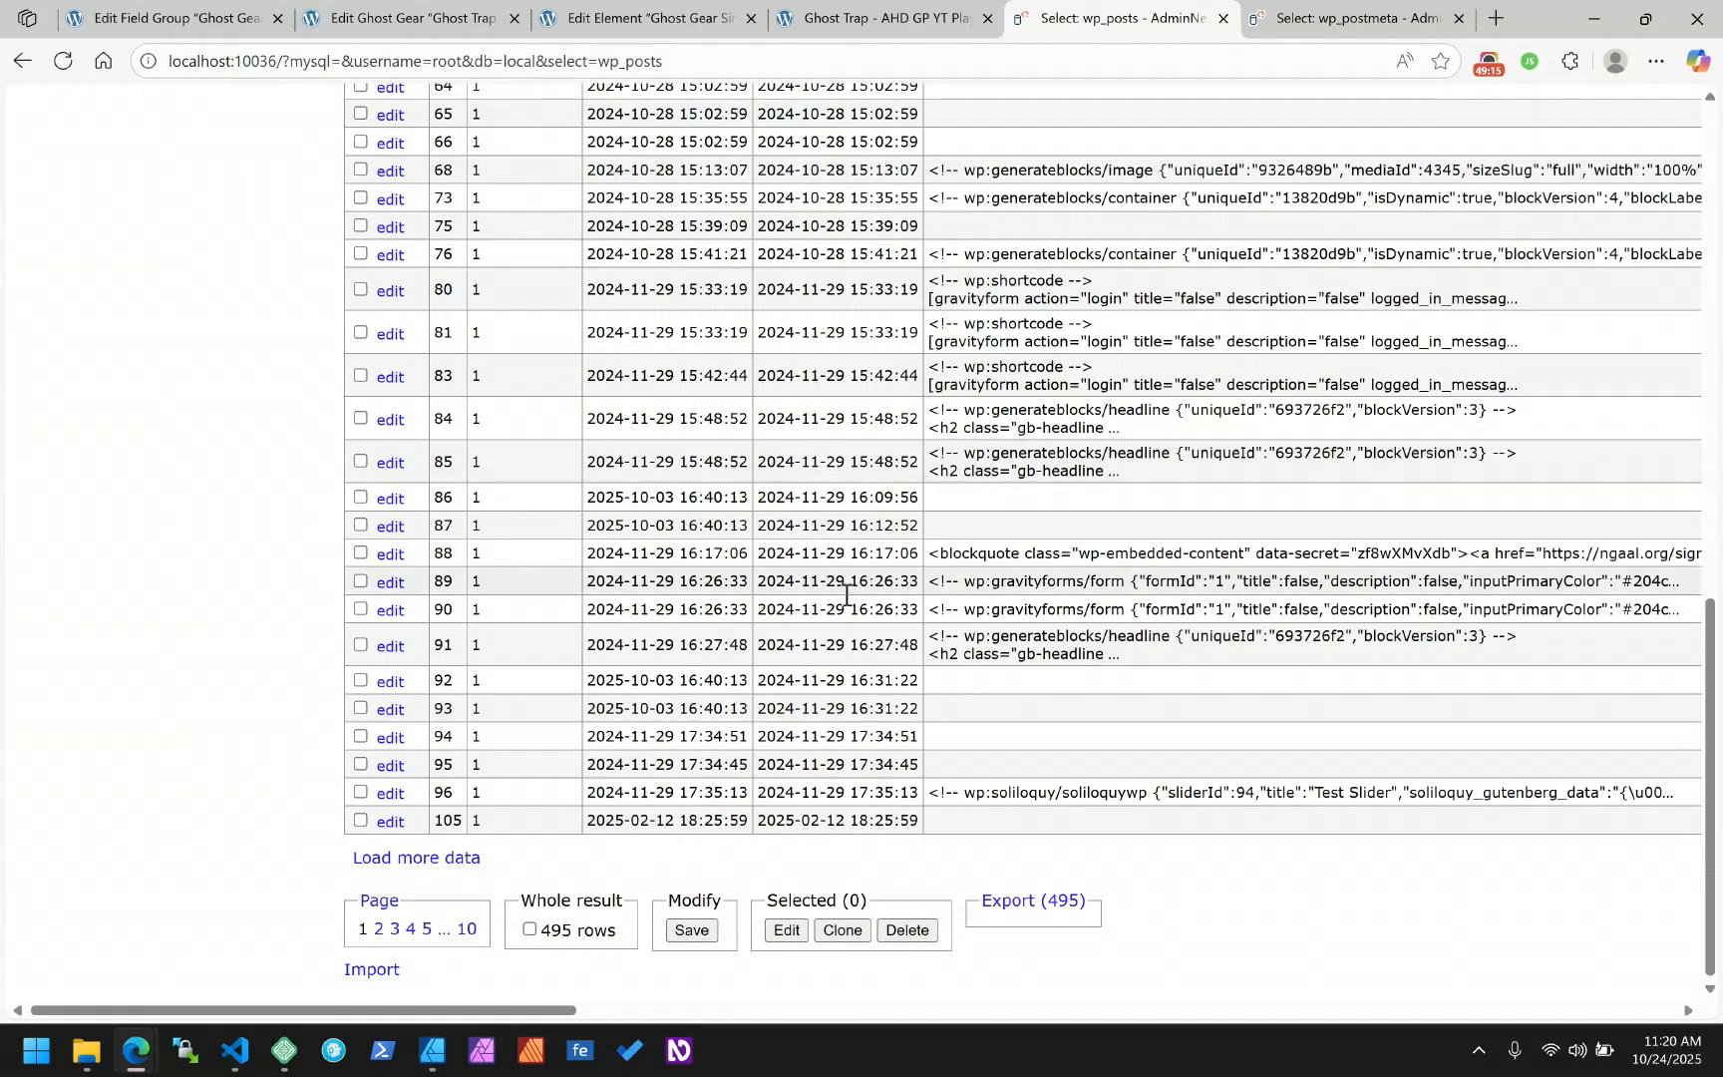
{"action": "left_click", "coordinate": [466, 929]}
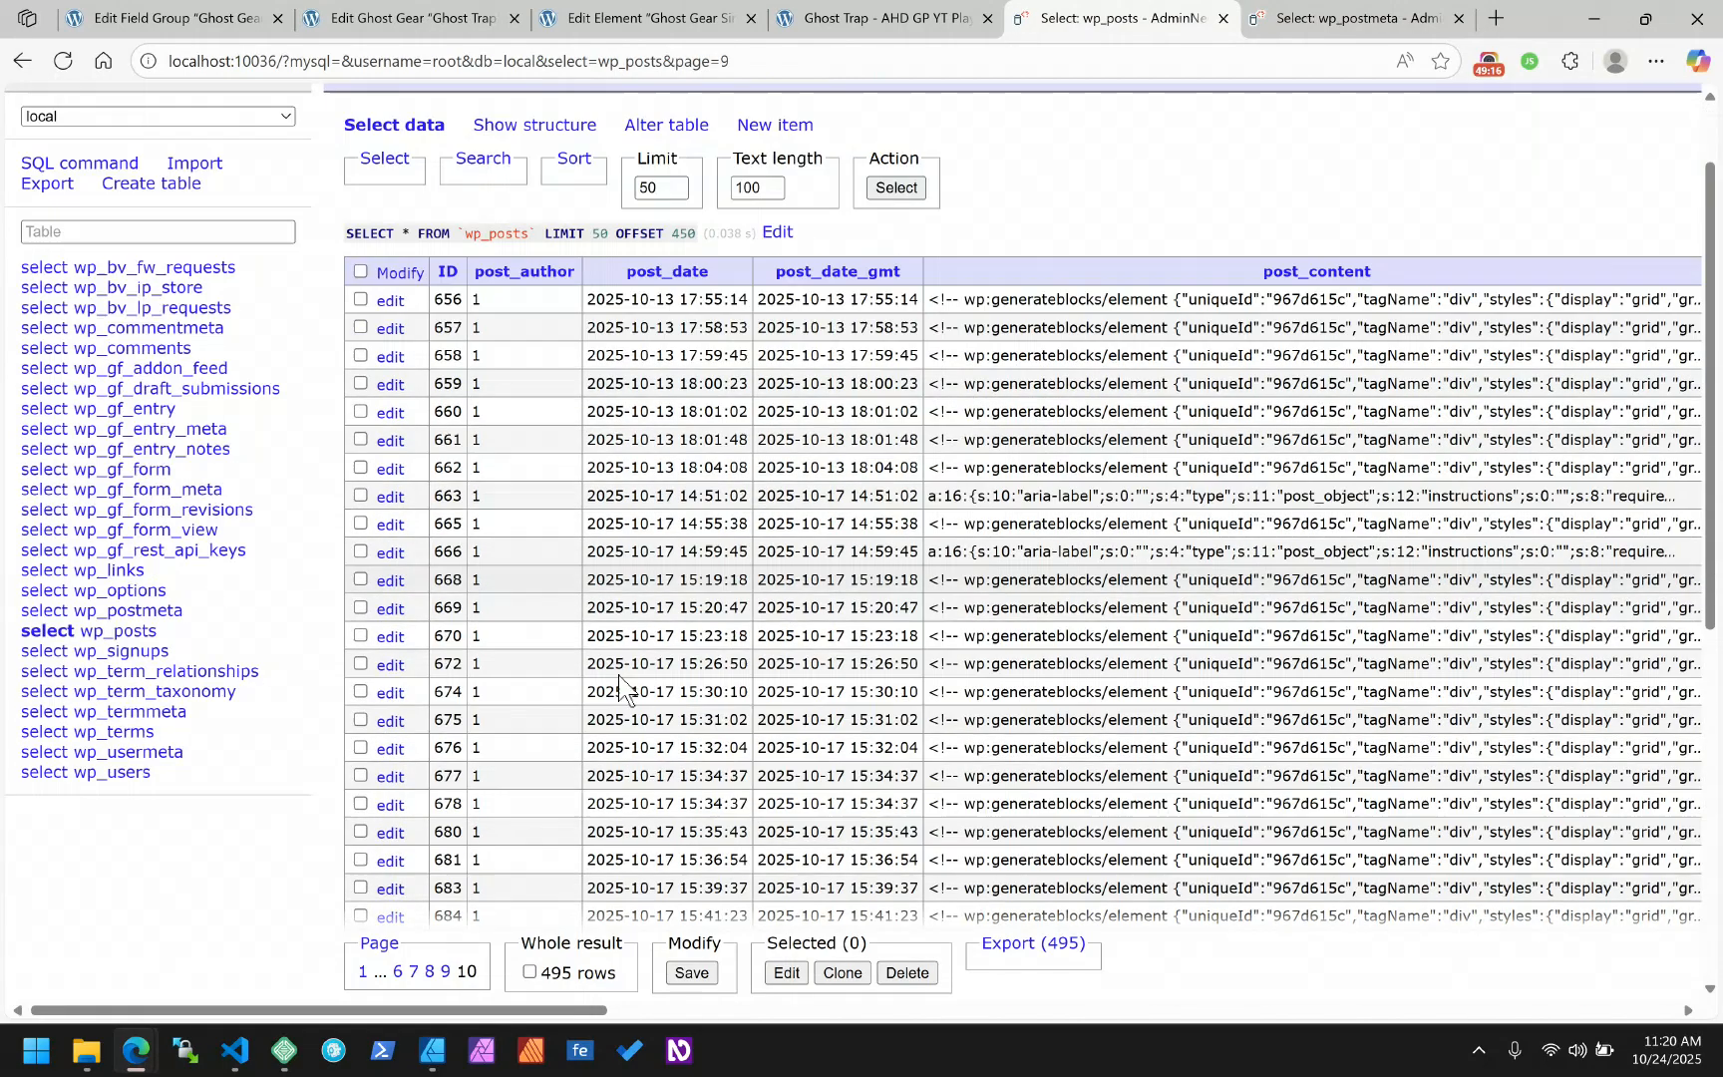
{"action": "scroll", "coordinate": [599, 688], "scroll_direction": "down", "scroll_amount": 10}
{"action": "scroll", "coordinate": [619, 688], "scroll_direction": "up", "scroll_amount": 3}
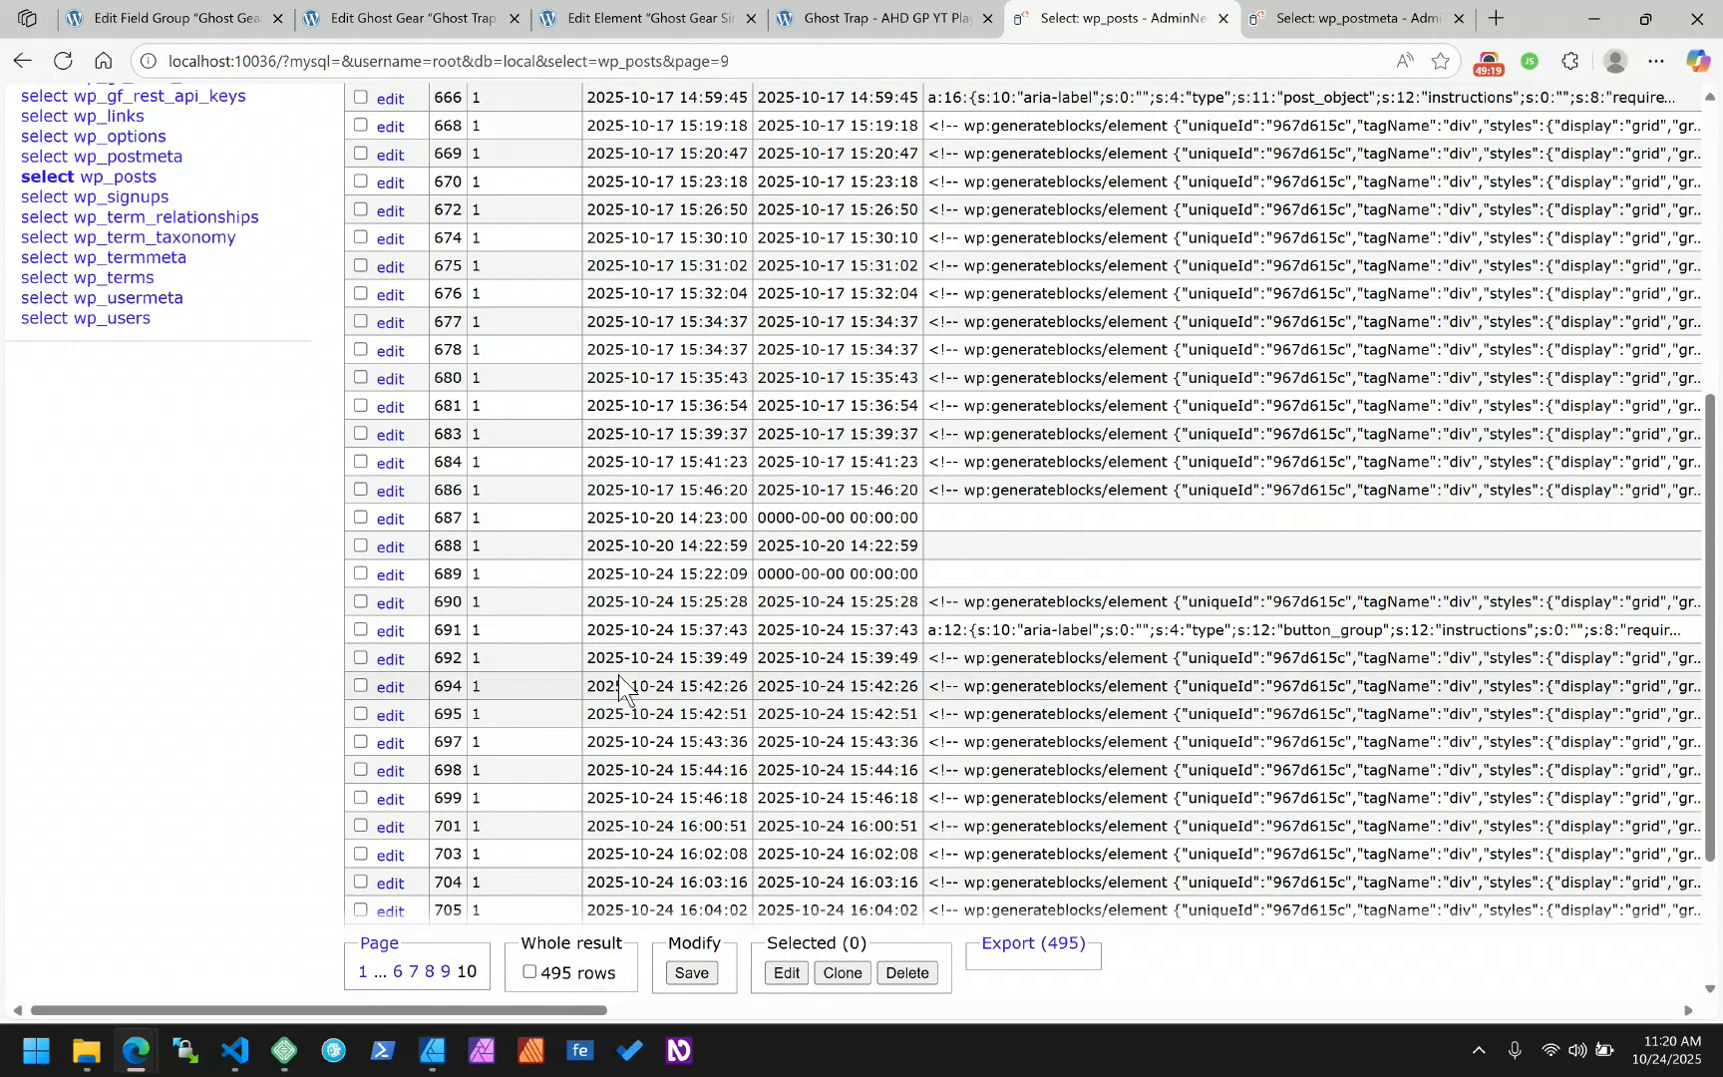
{"action": "scroll", "coordinate": [619, 687], "scroll_direction": "down", "scroll_amount": 3}
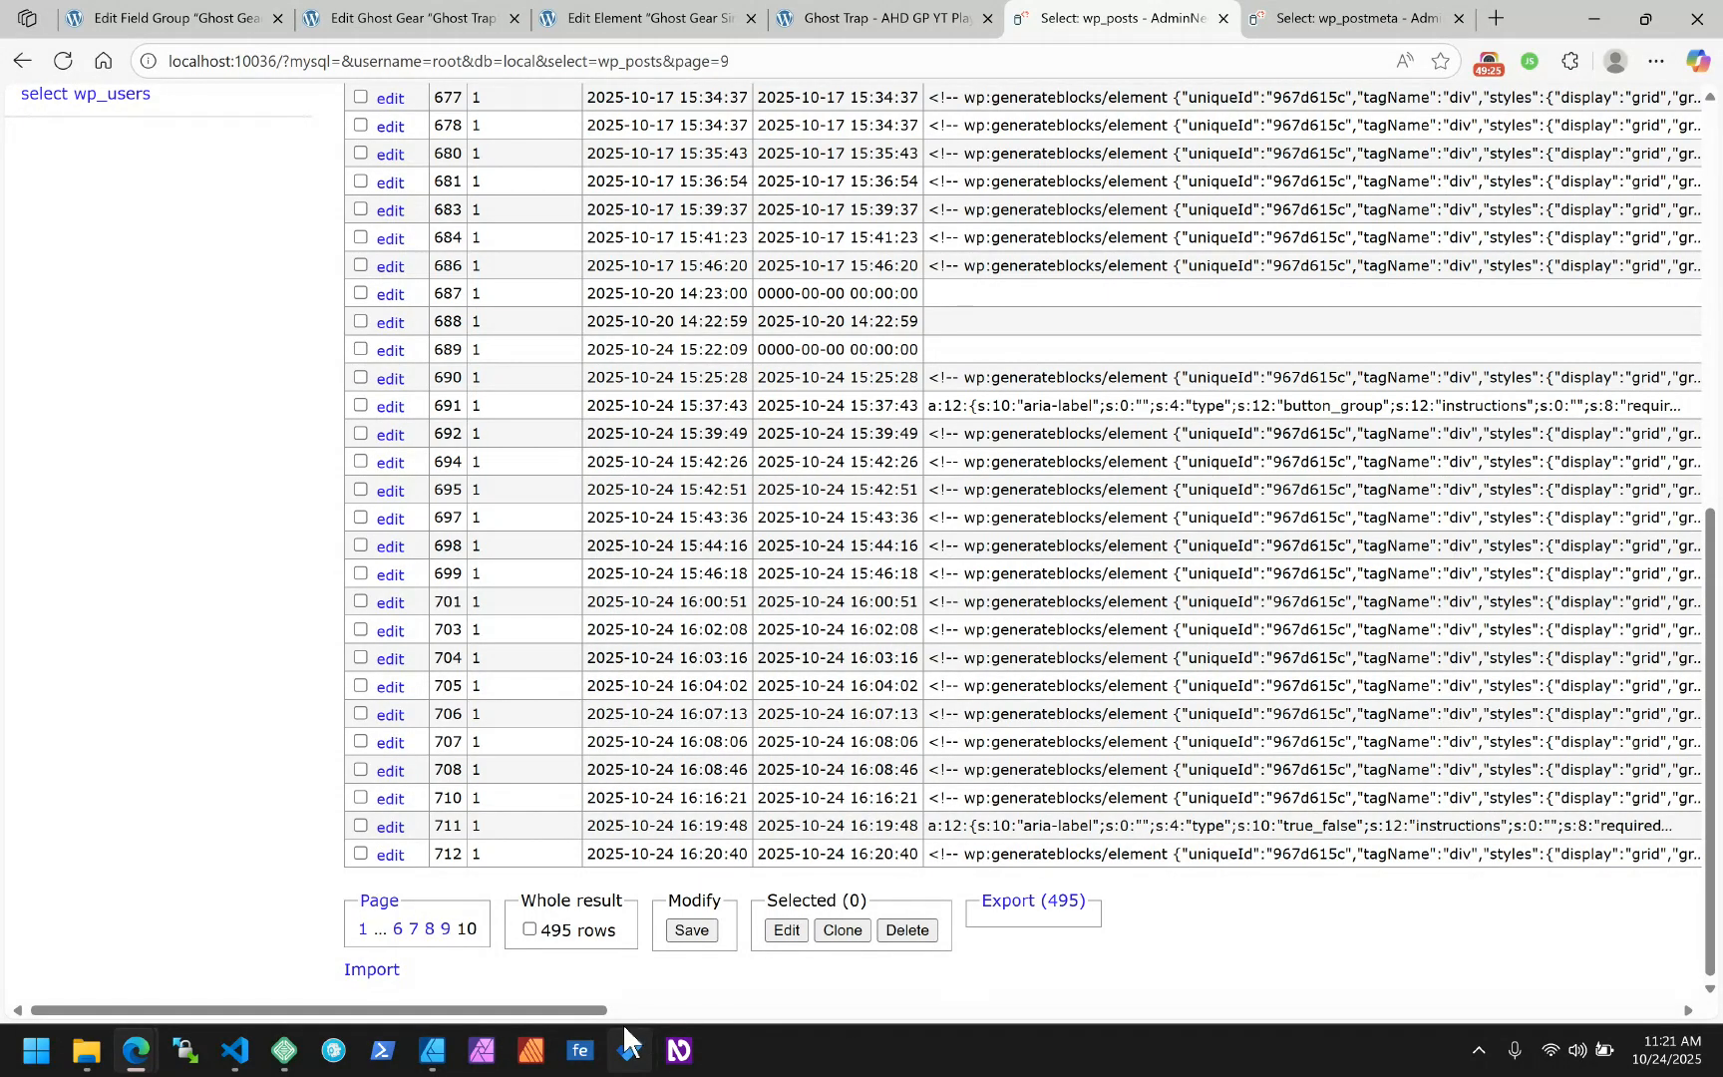
{"action": "left_click", "coordinate": [389, 827]}
{"action": "double_click", "coordinate": [887, 373]}
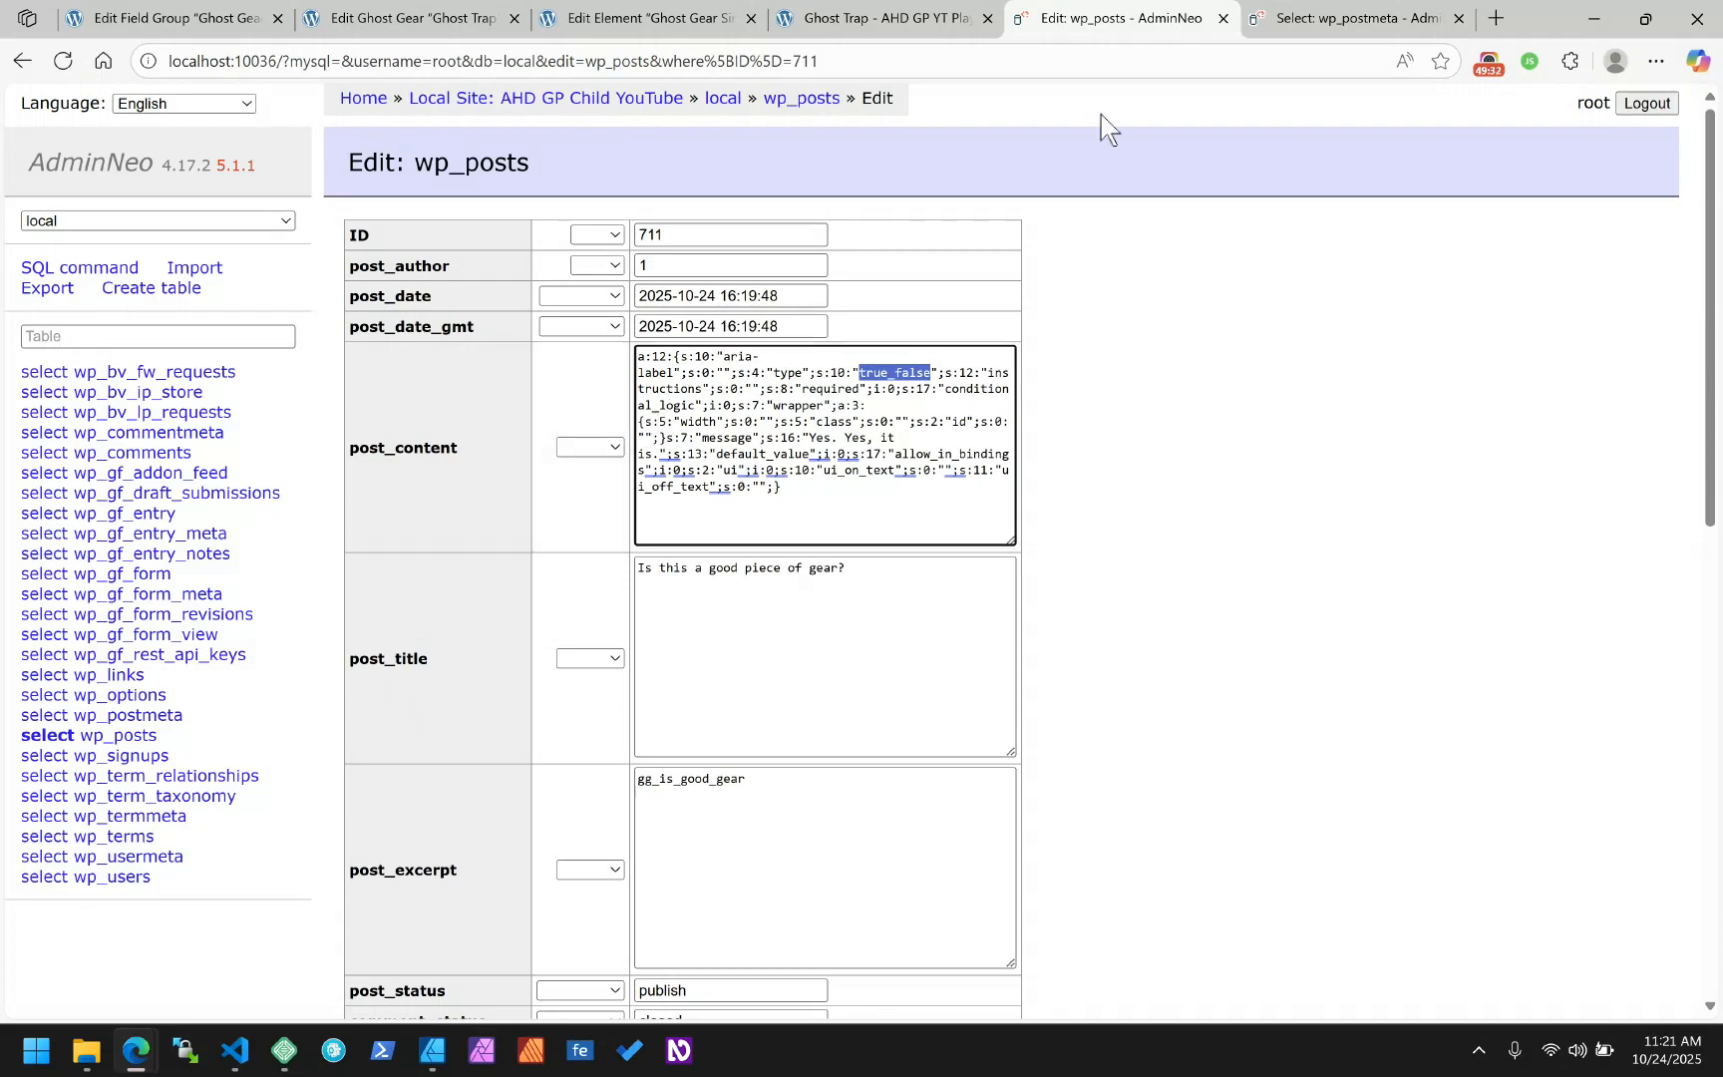
Reload the wp_postmeta rows and compare the stored gg_is_good_gear value with the output on the Ghost Trap page
{"action": "left_click", "coordinate": [1348, 14]}
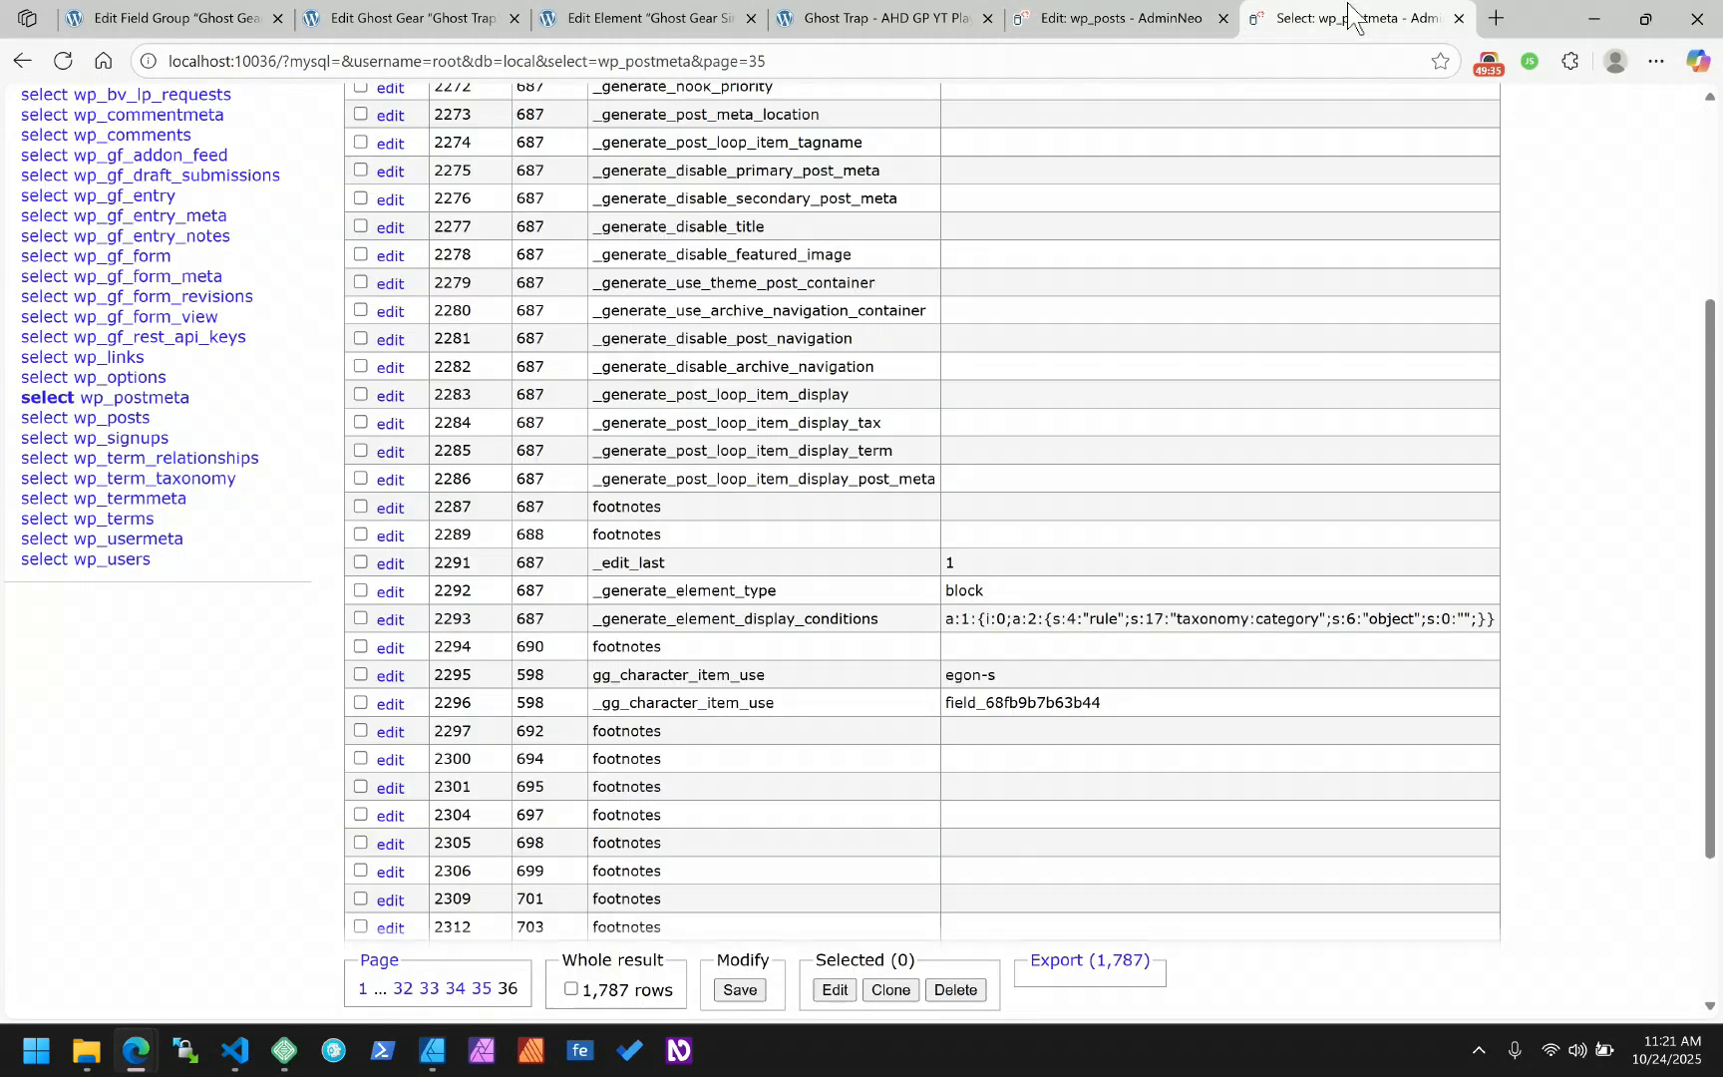
{"action": "left_click", "coordinate": [63, 61]}
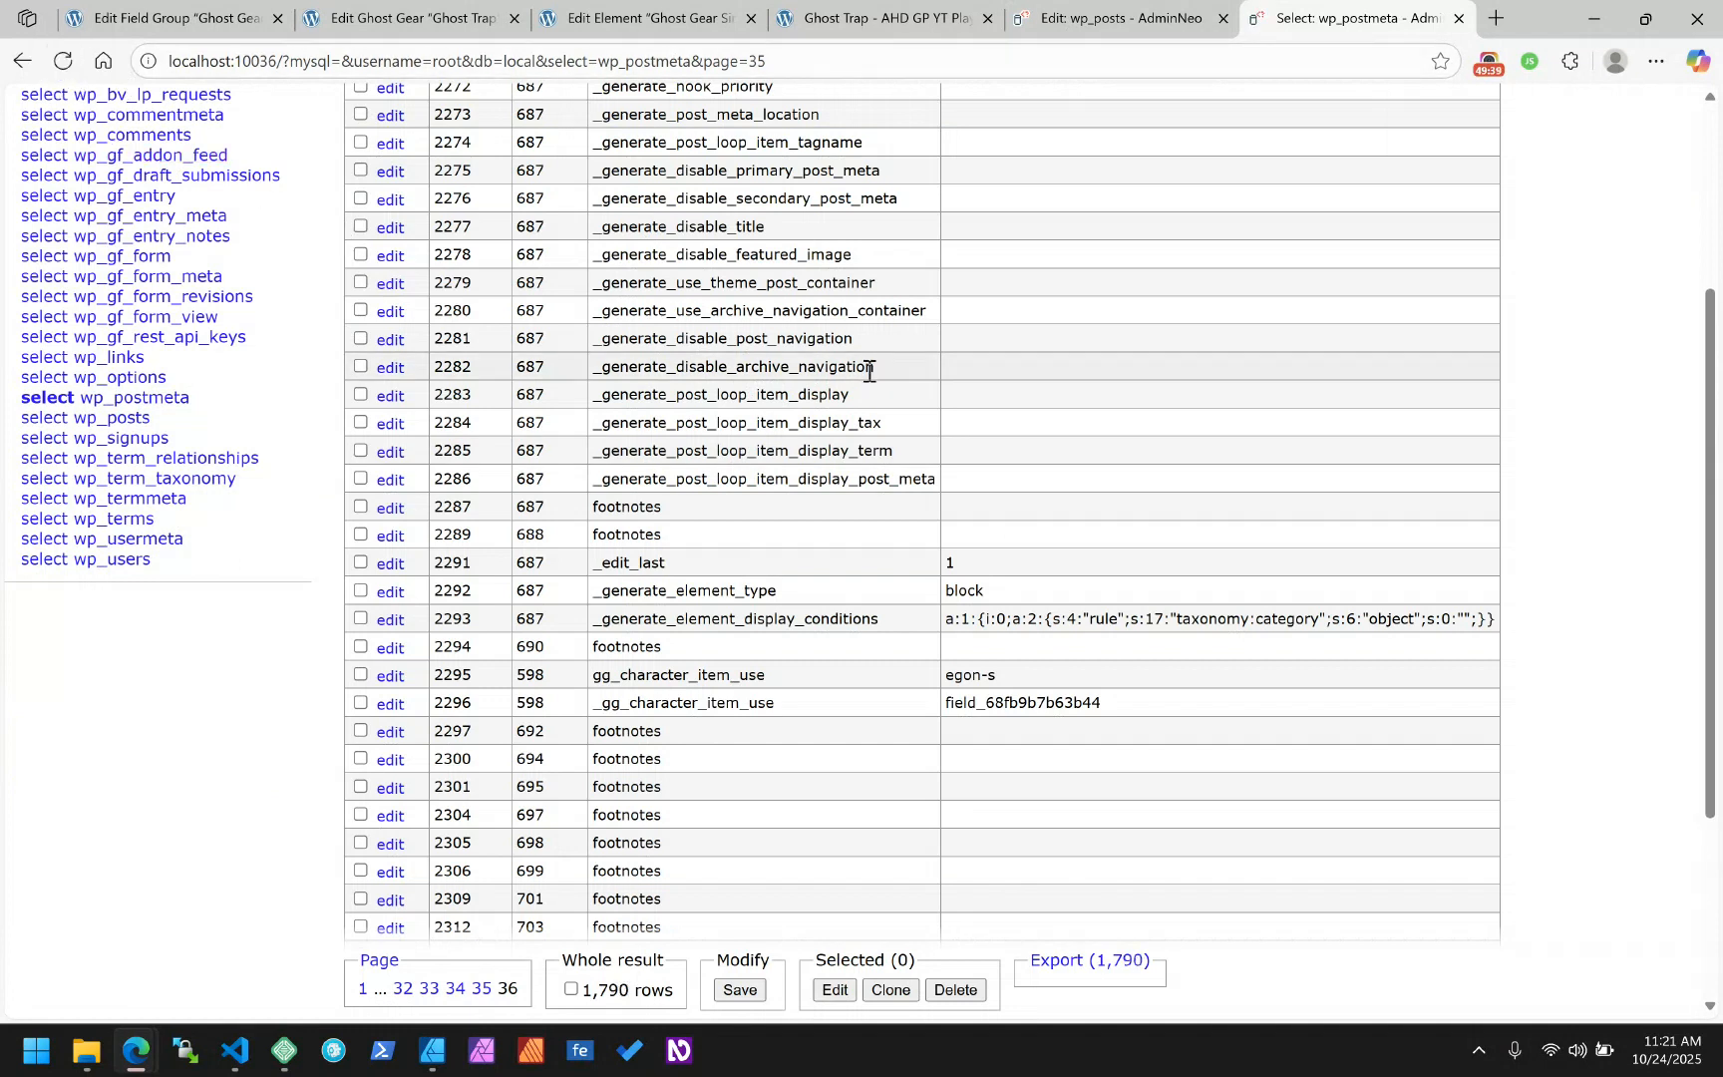
{"action": "scroll", "coordinate": [902, 439], "scroll_direction": "down", "scroll_amount": 3}
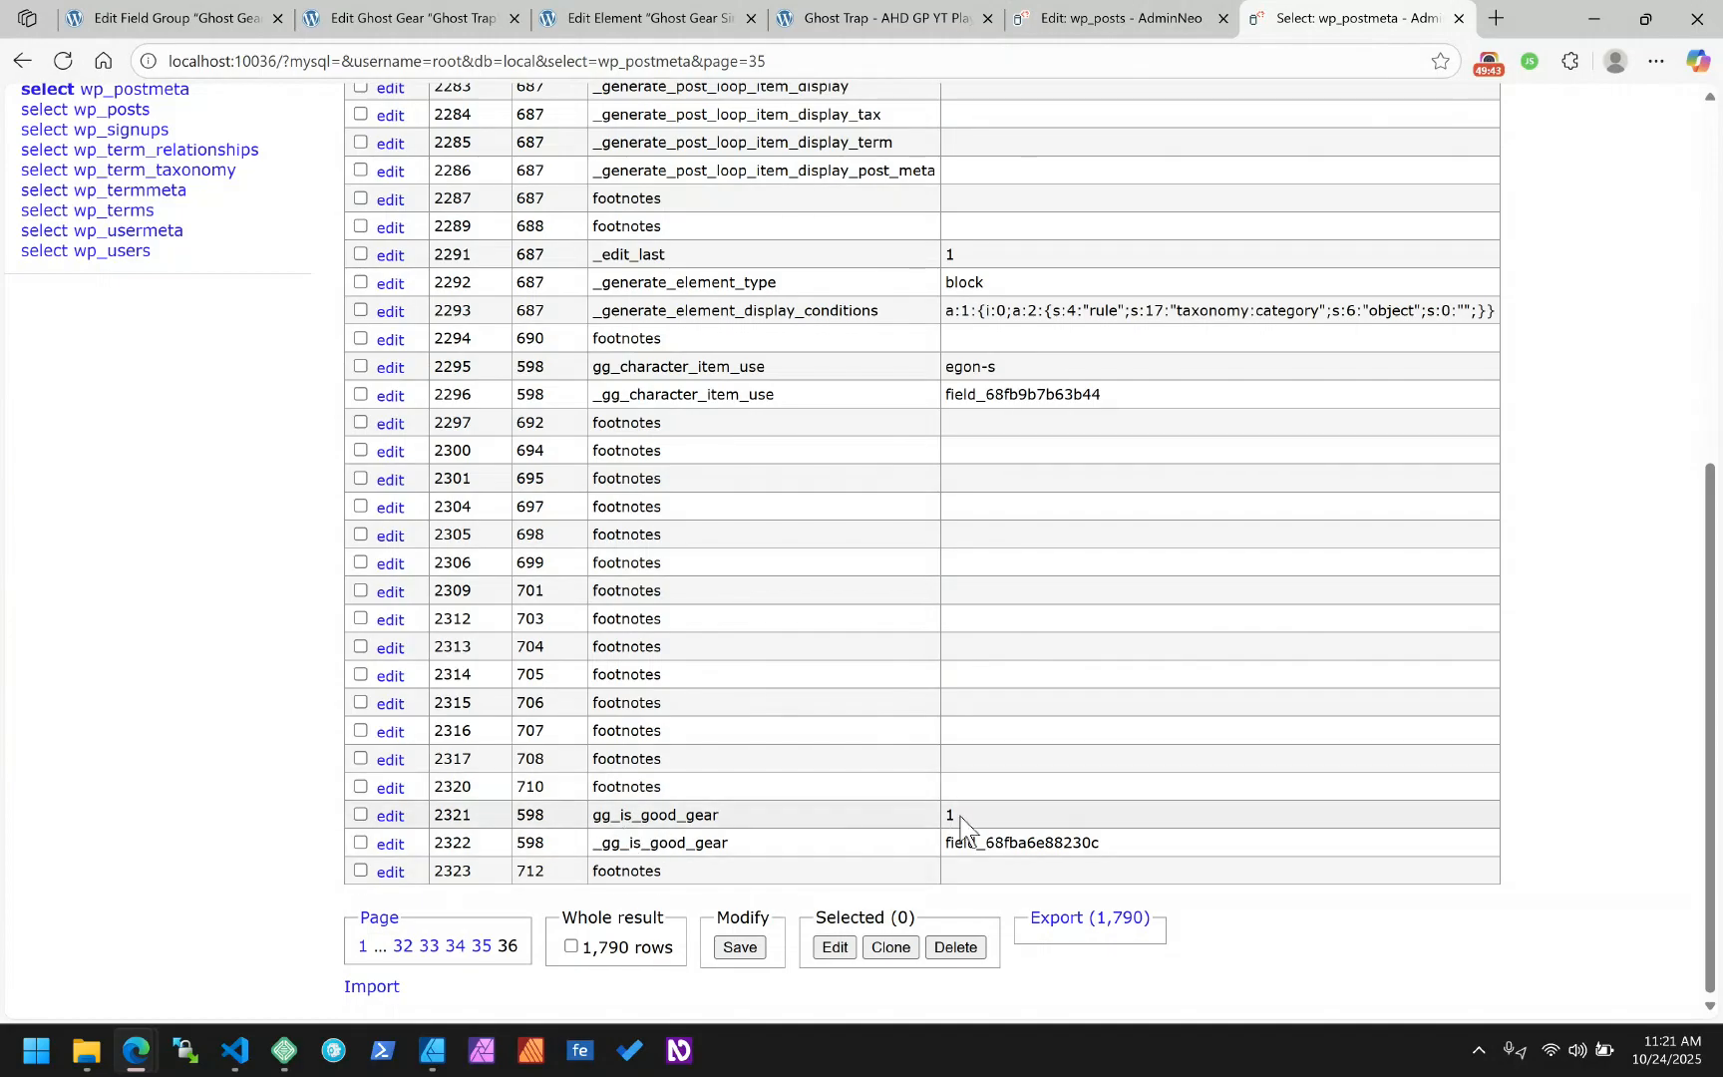
{"action": "left_click_drag", "start_coordinate": [957, 815], "coordinate": [941, 816]}
{"action": "left_click", "coordinate": [877, 17]}
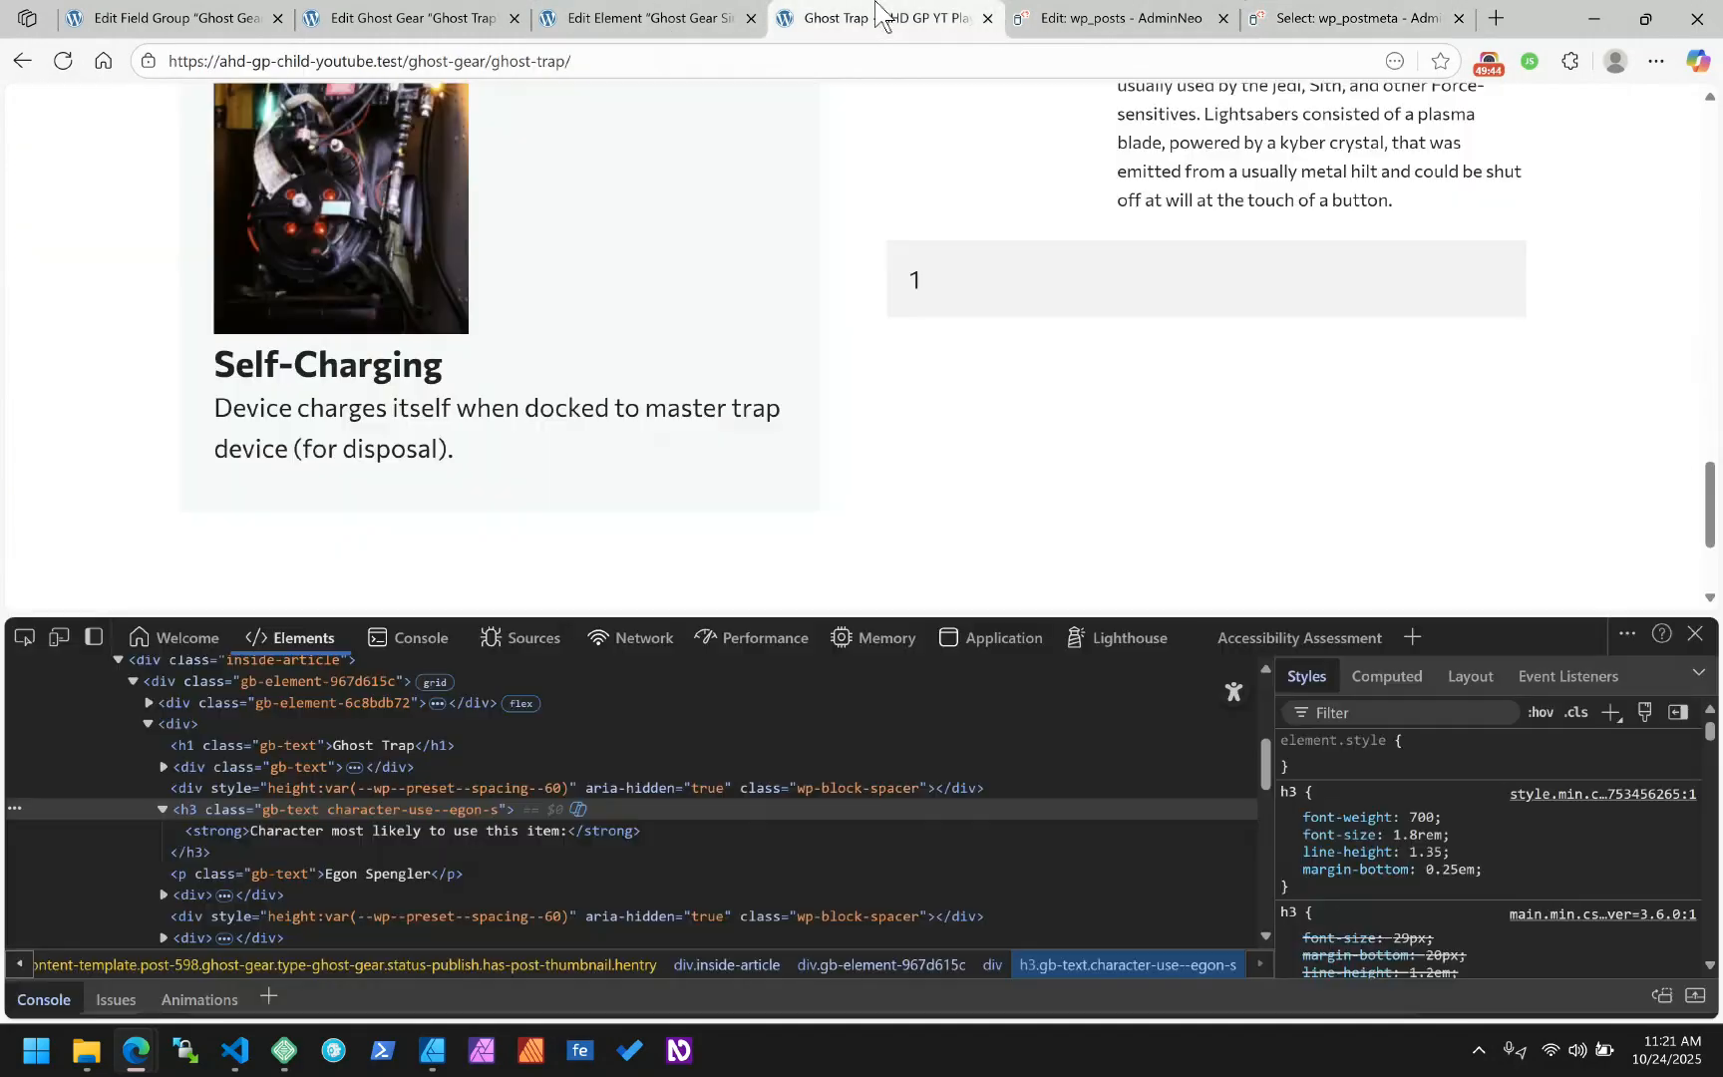
In the Ghost Gear Single Template, add a Text block between the spacer and the Related Star Wars Weapons Query
{"action": "left_click", "coordinate": [584, 18]}
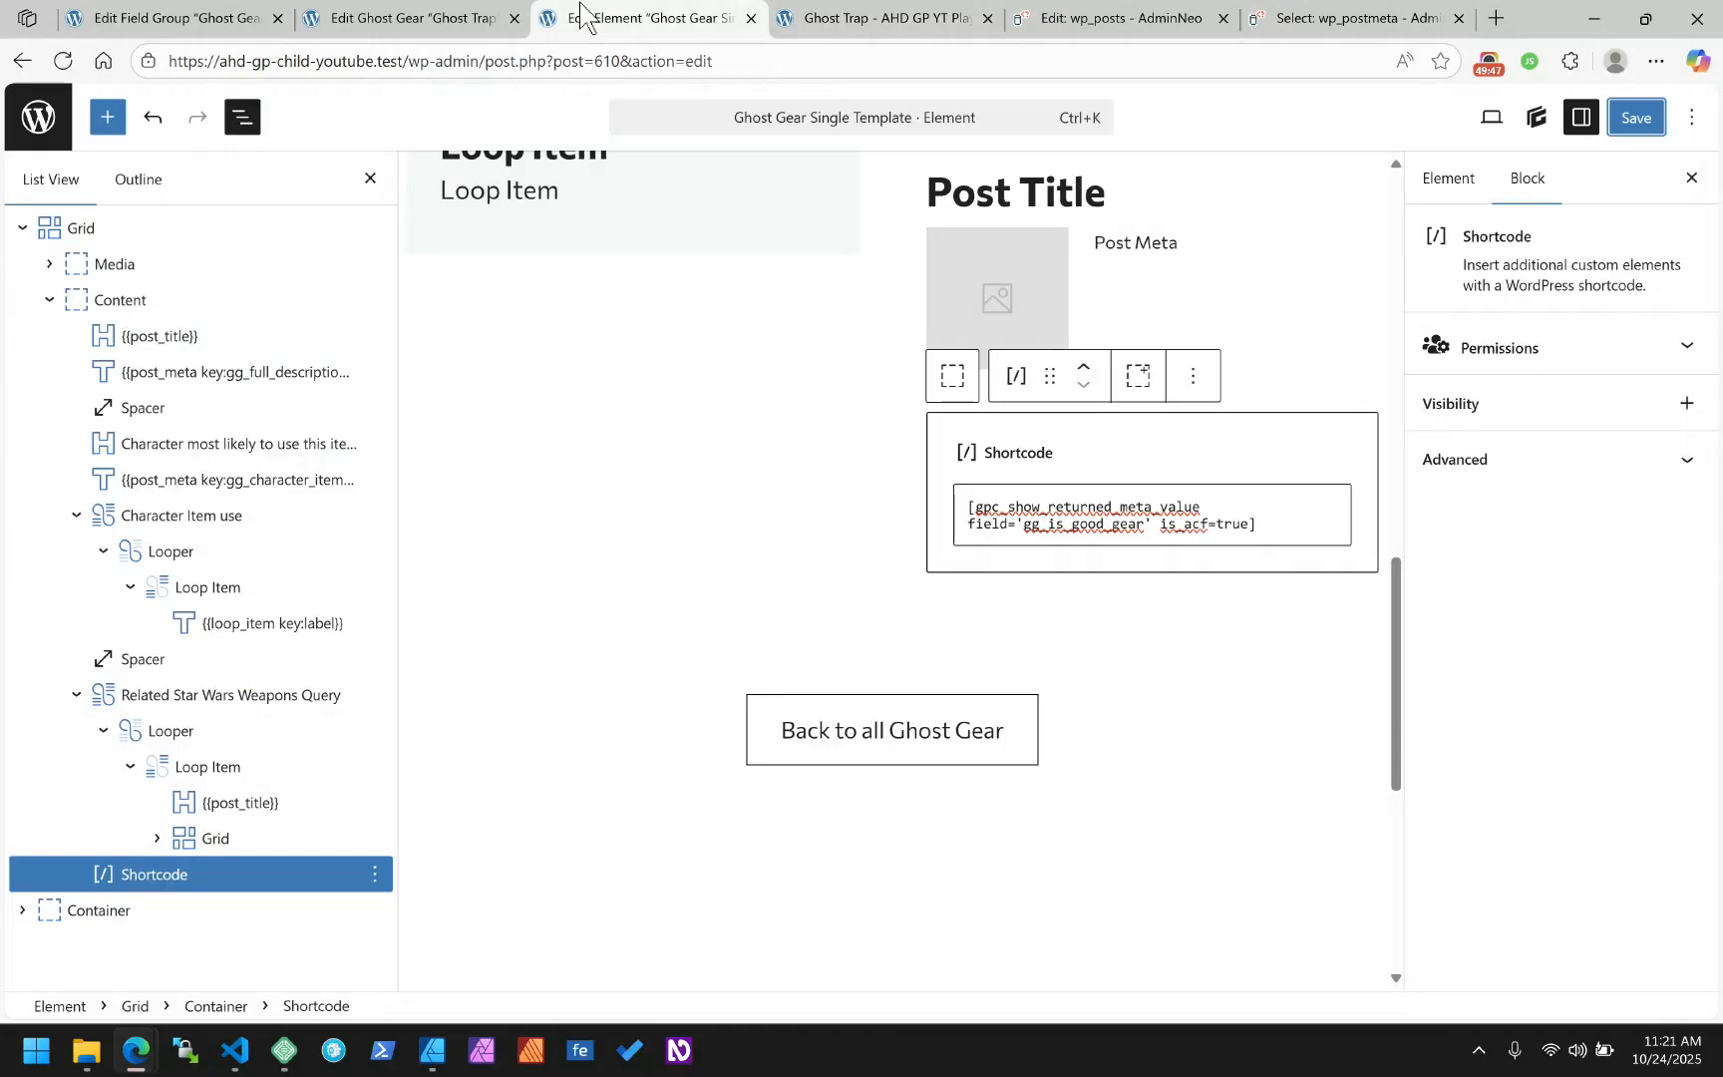
{"action": "scroll", "coordinate": [860, 369], "scroll_direction": "up", "scroll_amount": 5}
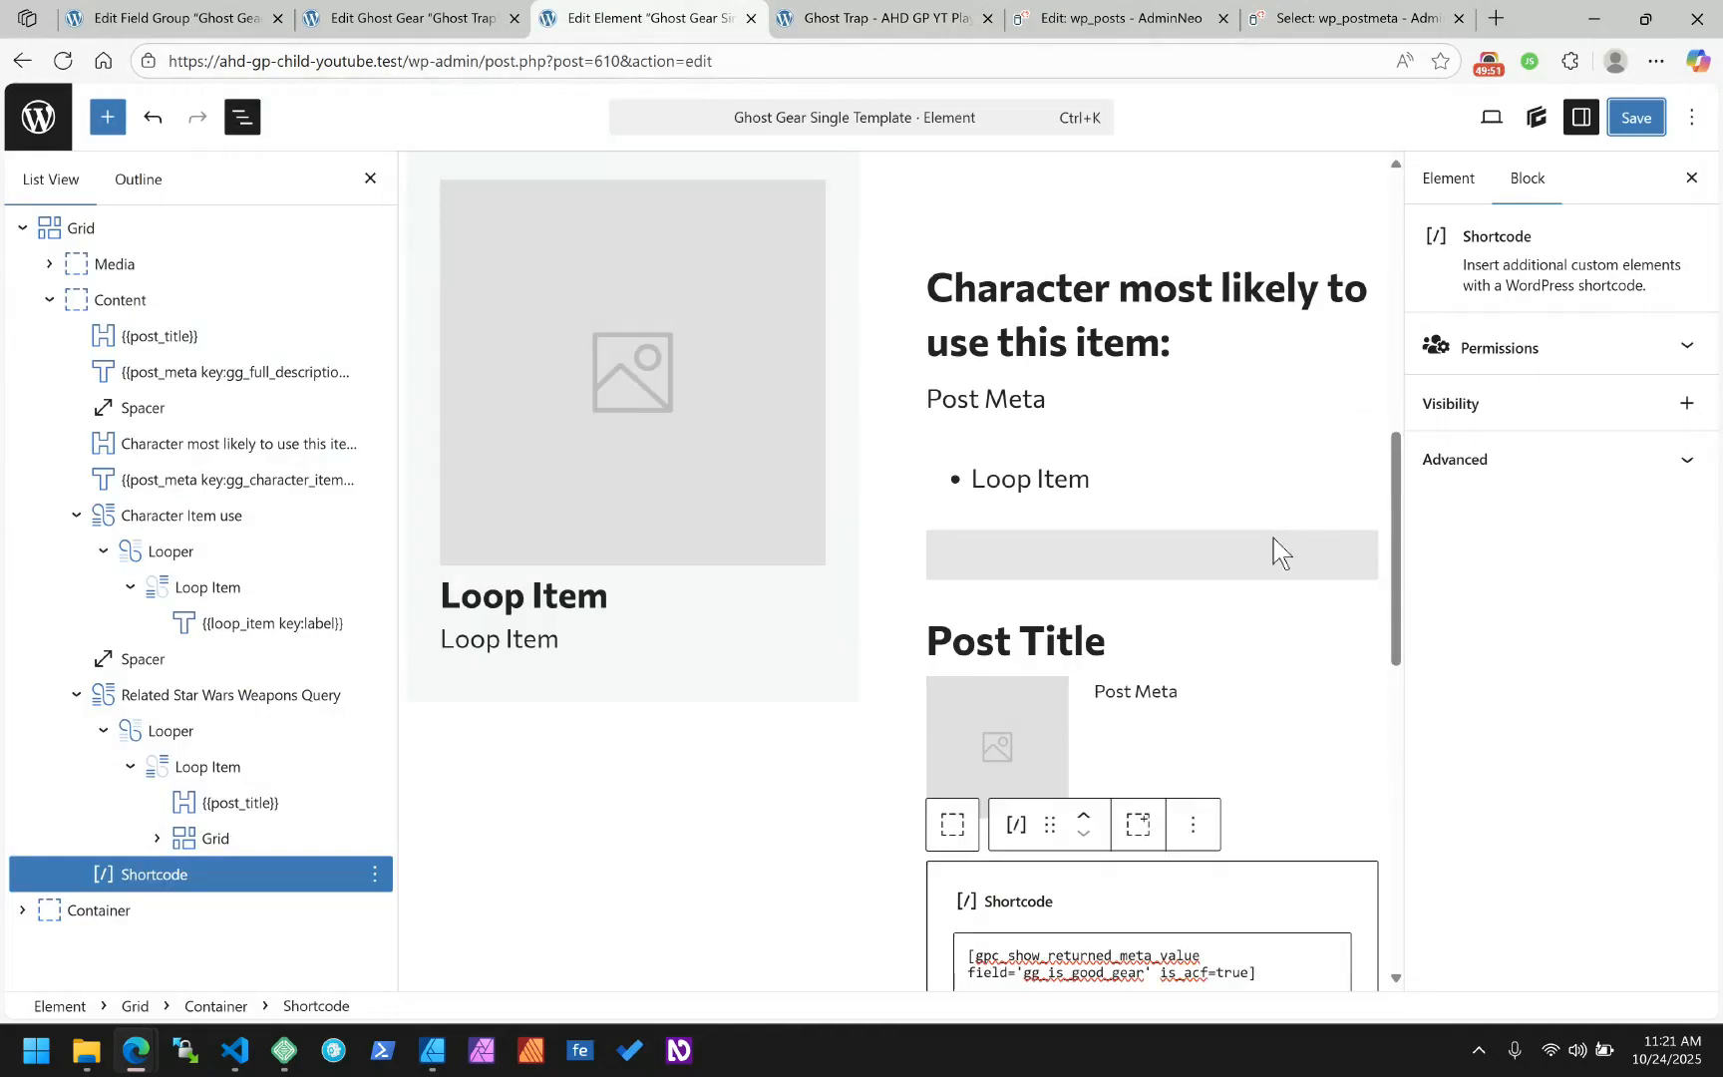
{"action": "scroll", "coordinate": [1273, 537], "scroll_direction": "down", "scroll_amount": 4}
{"action": "scroll", "coordinate": [1273, 538], "scroll_direction": "up", "scroll_amount": 4}
{"action": "left_click", "coordinate": [1177, 566]}
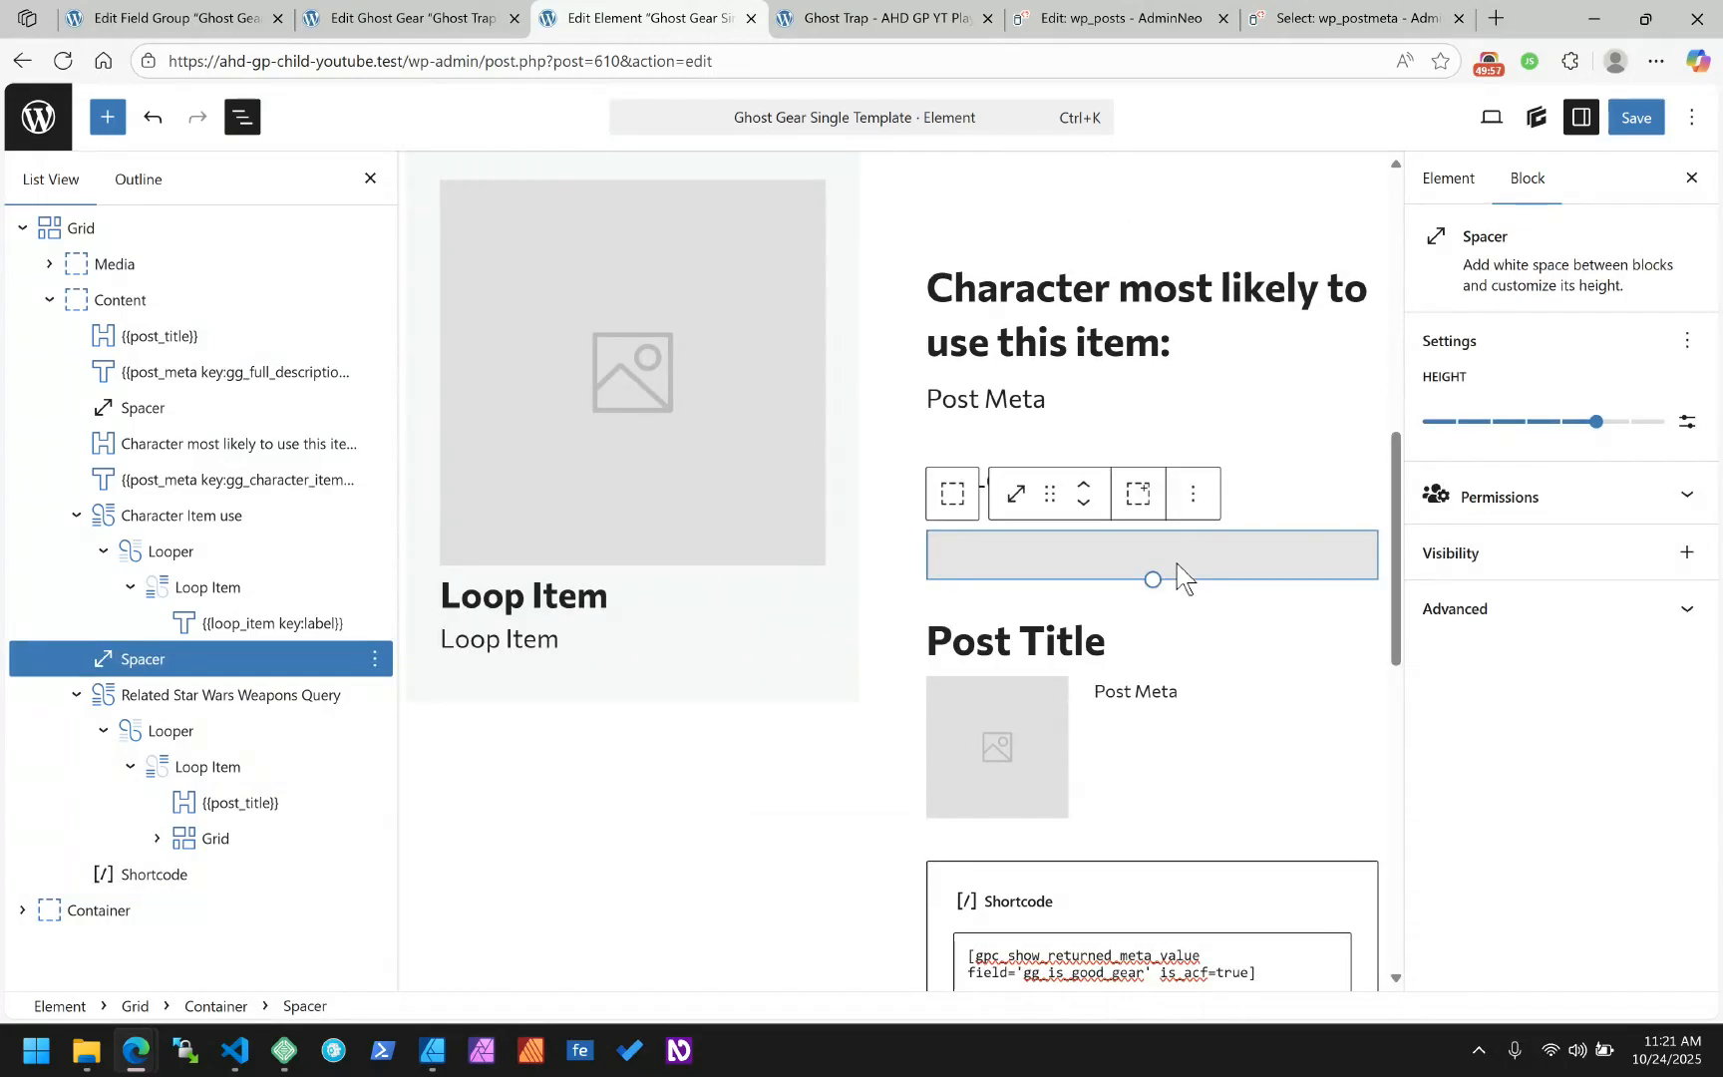
{"action": "key", "text": "Return"}
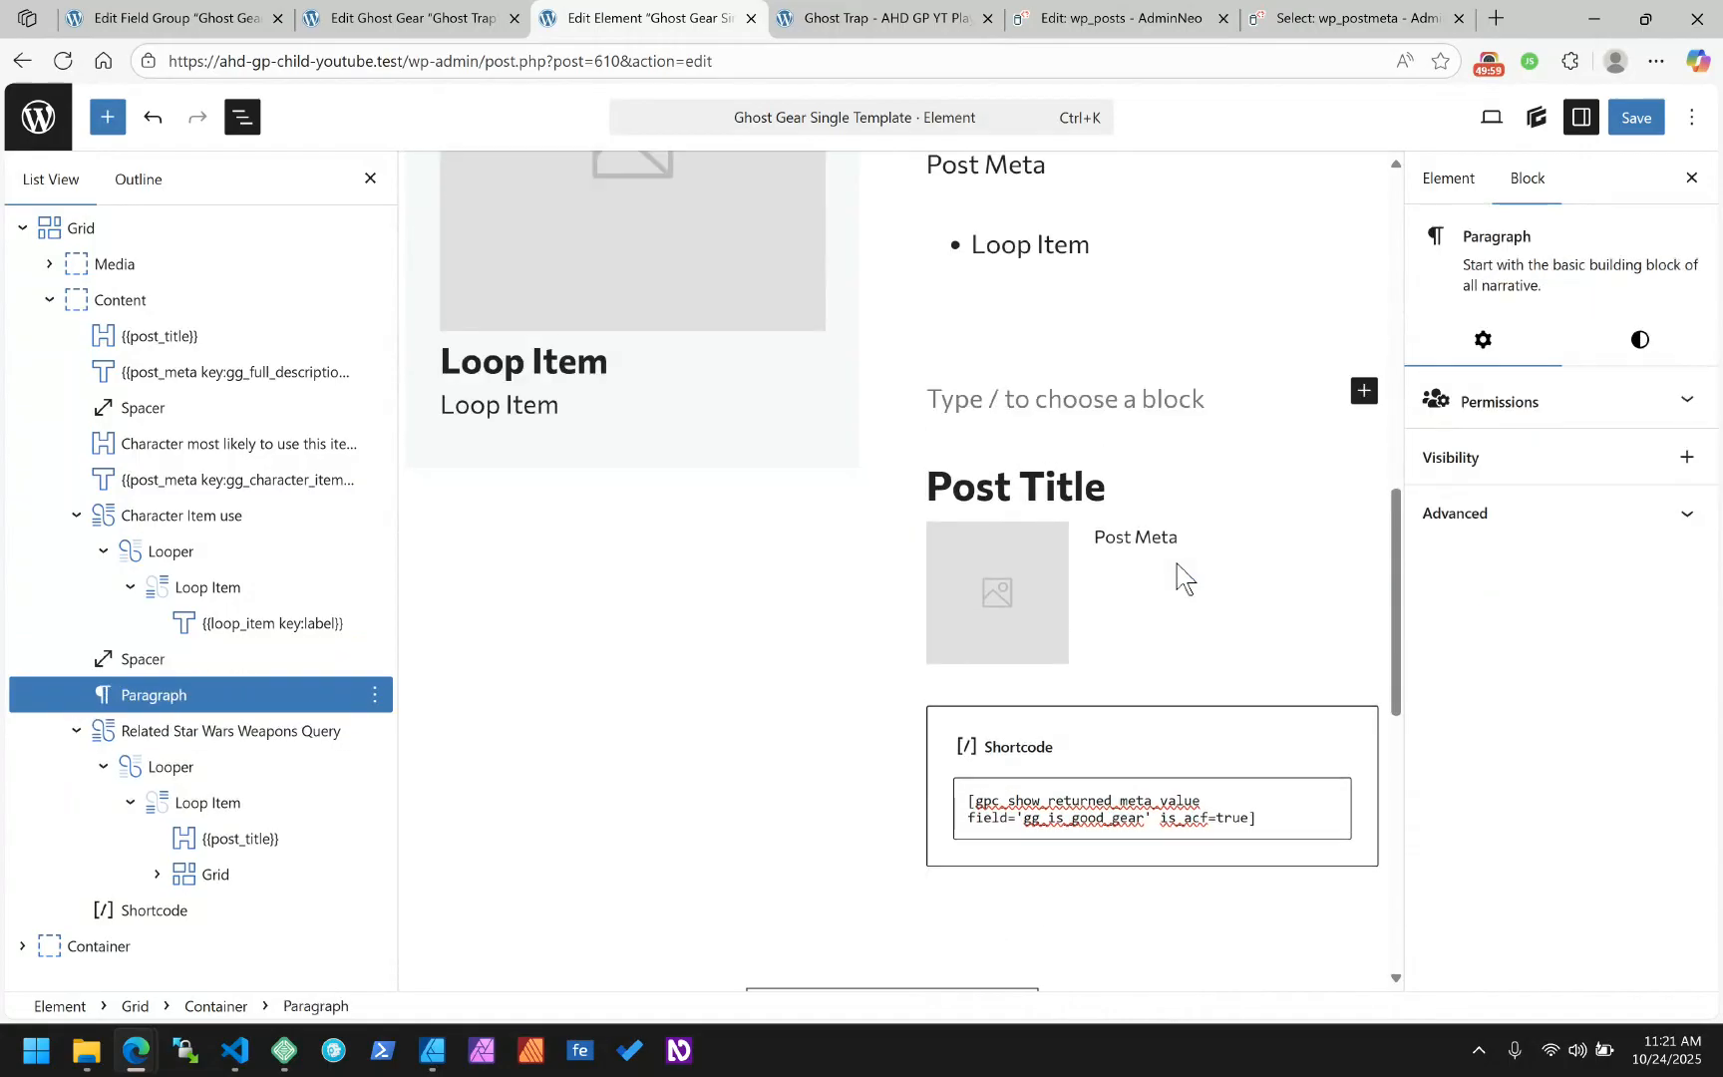
{"action": "type", "text": "/"}
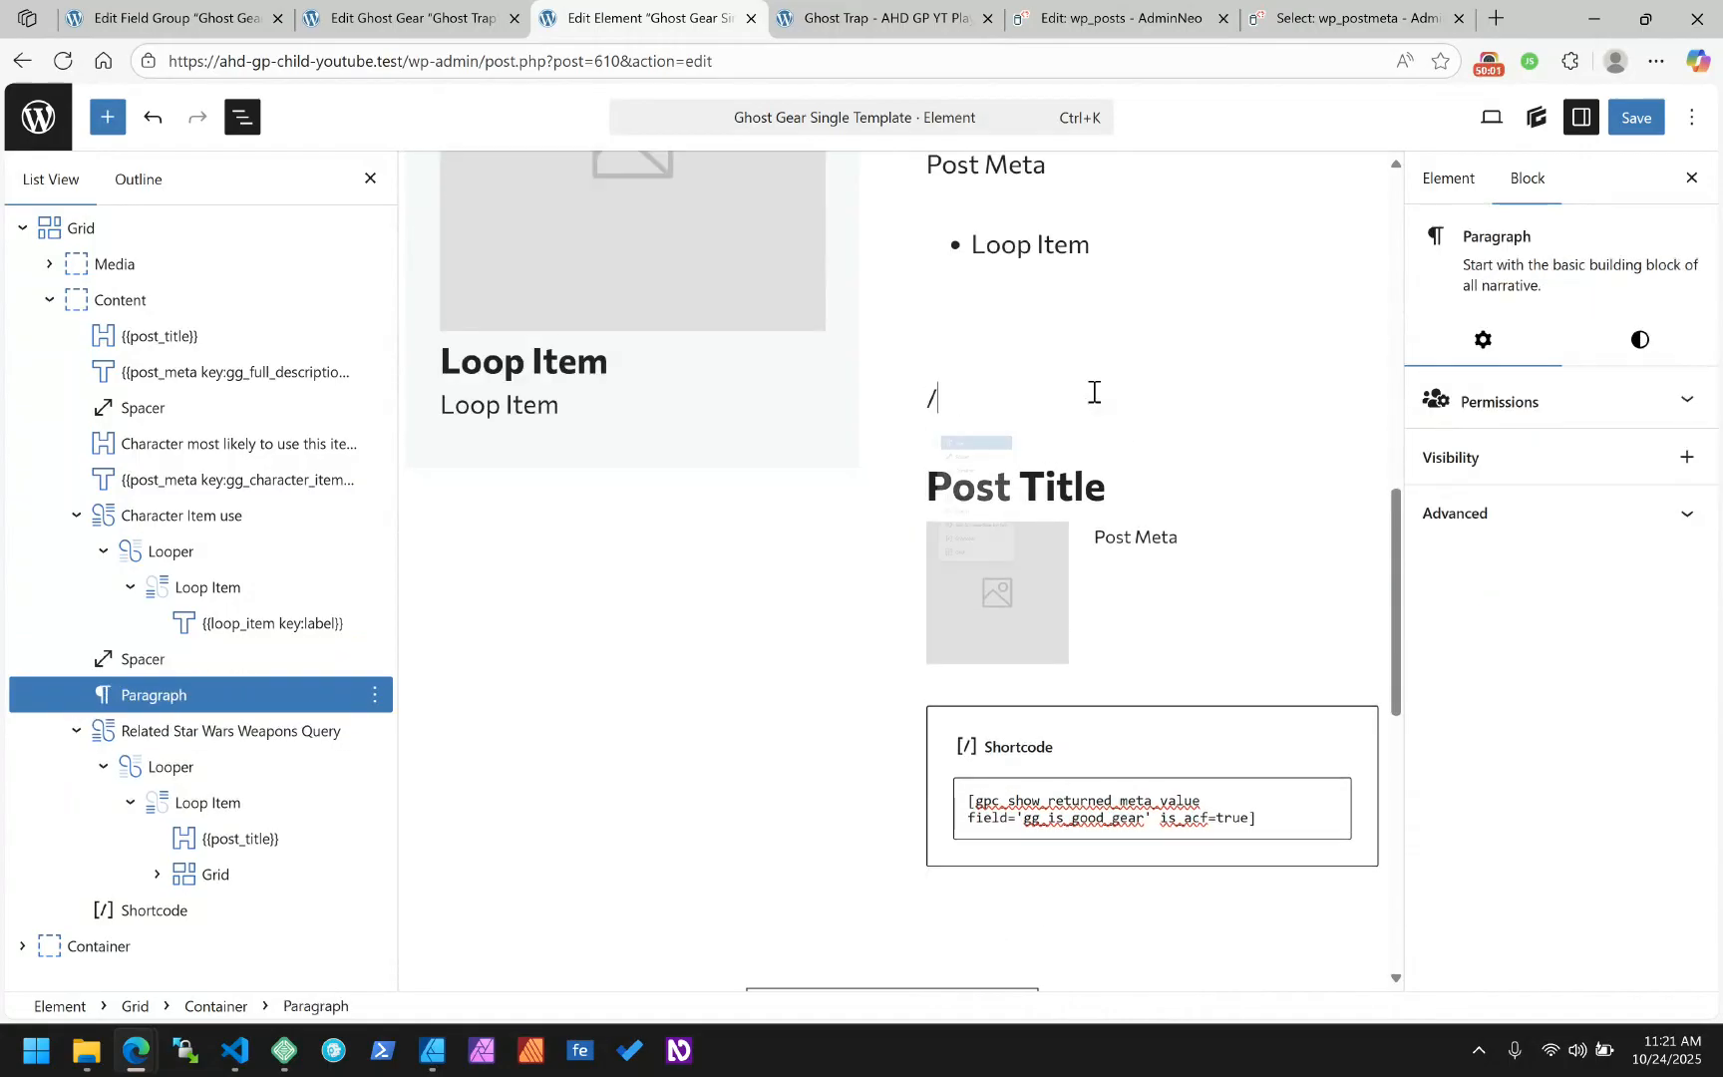
{"action": "key", "text": "Return"}
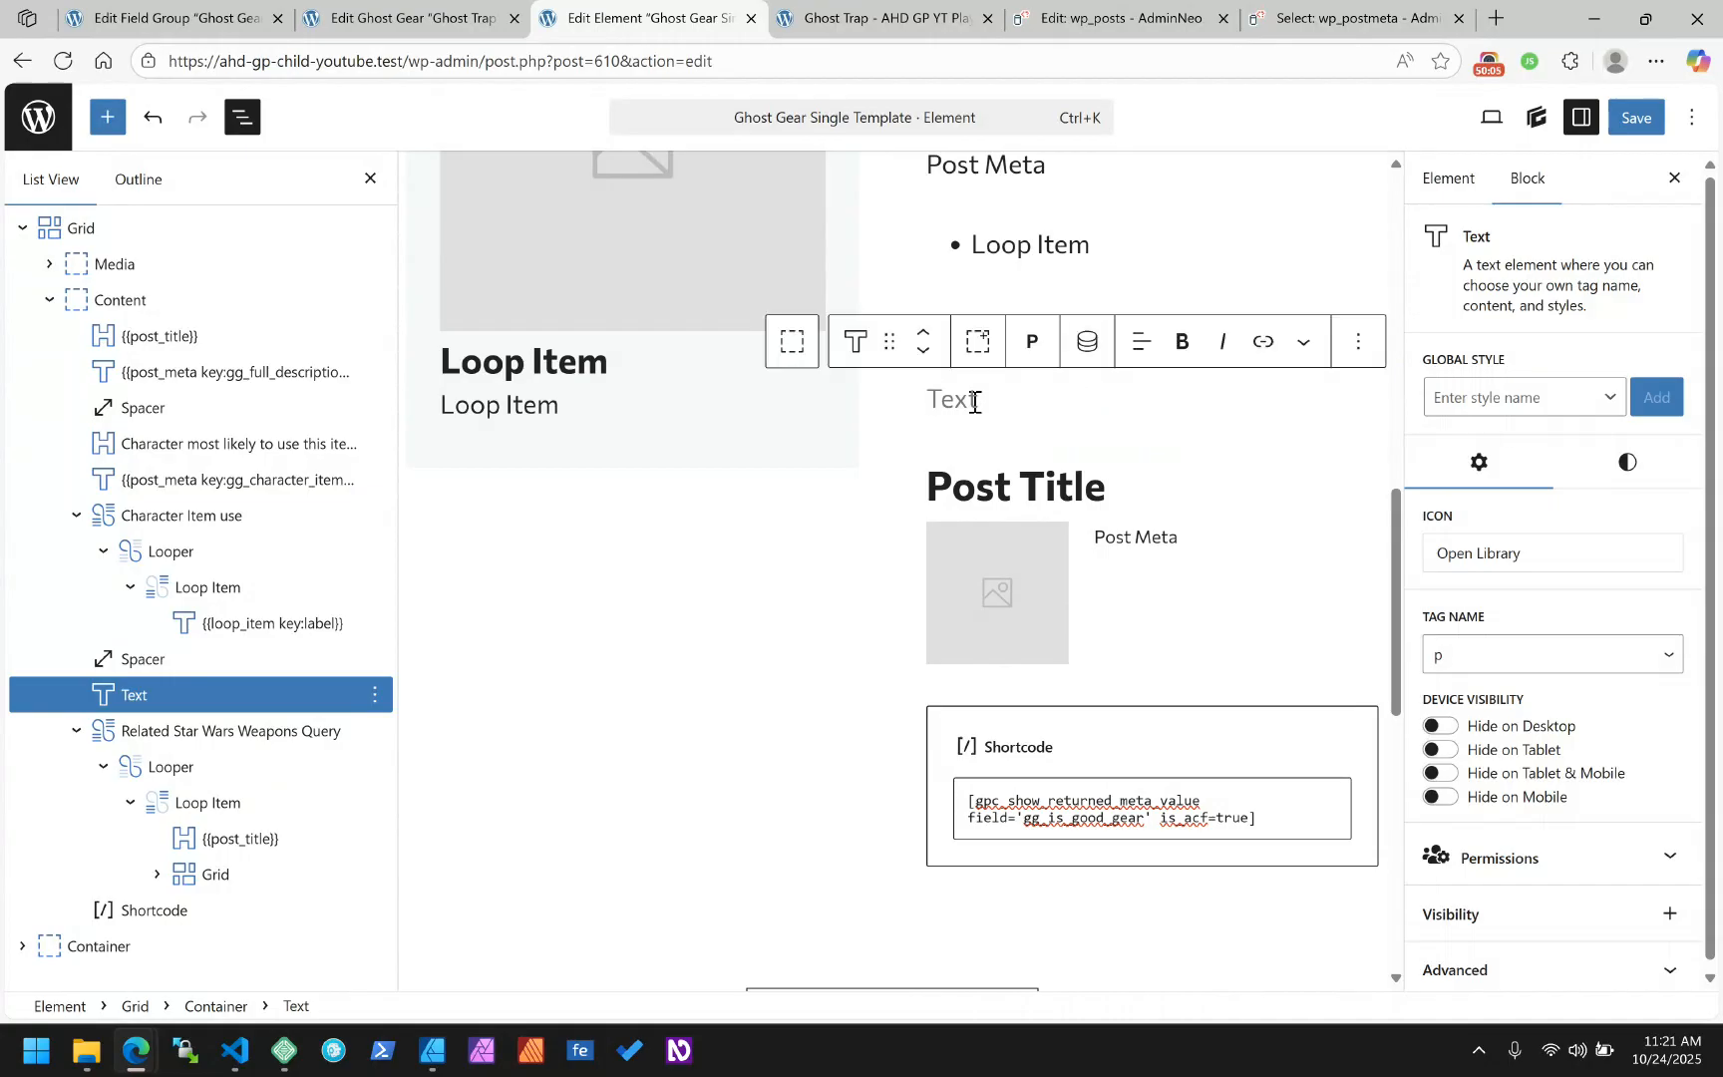
Insert a Post Meta dynamic tag with the meta key gg_is_good_gear into the text block, with Required to render off
{"action": "left_click", "coordinate": [1087, 341]}
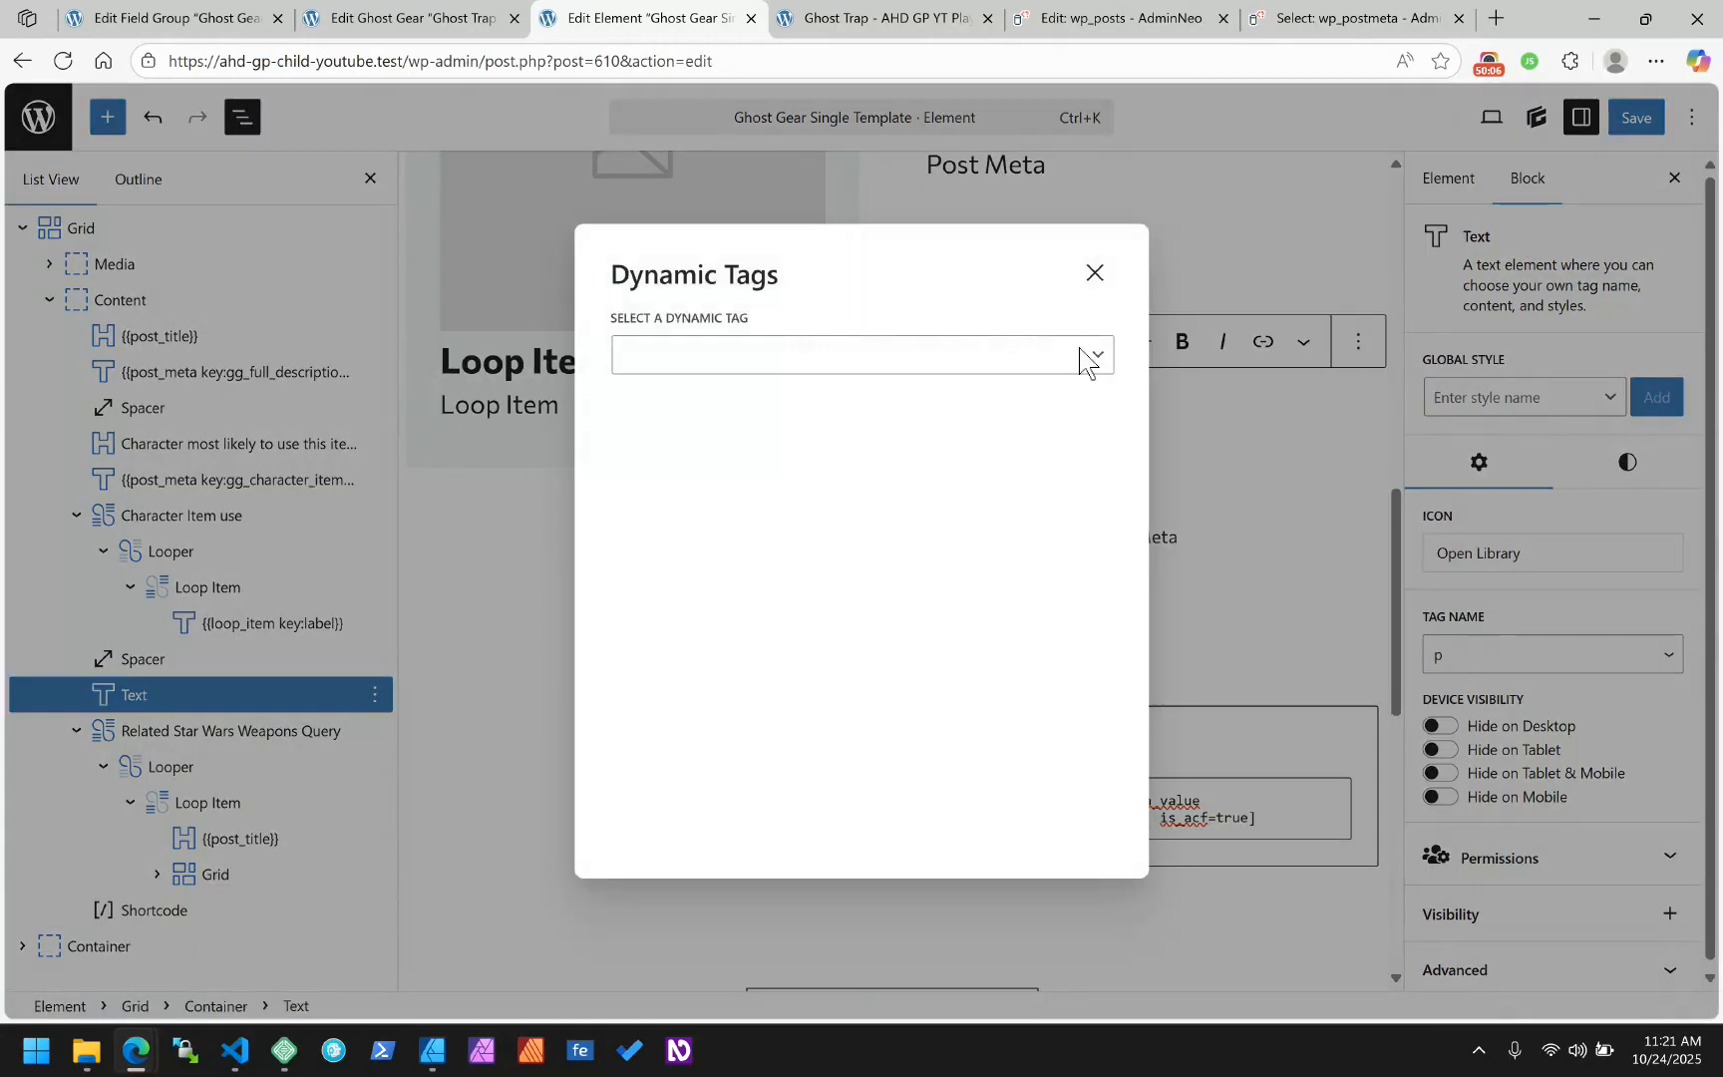
{"action": "left_click", "coordinate": [867, 357]}
{"action": "left_click", "coordinate": [704, 640]}
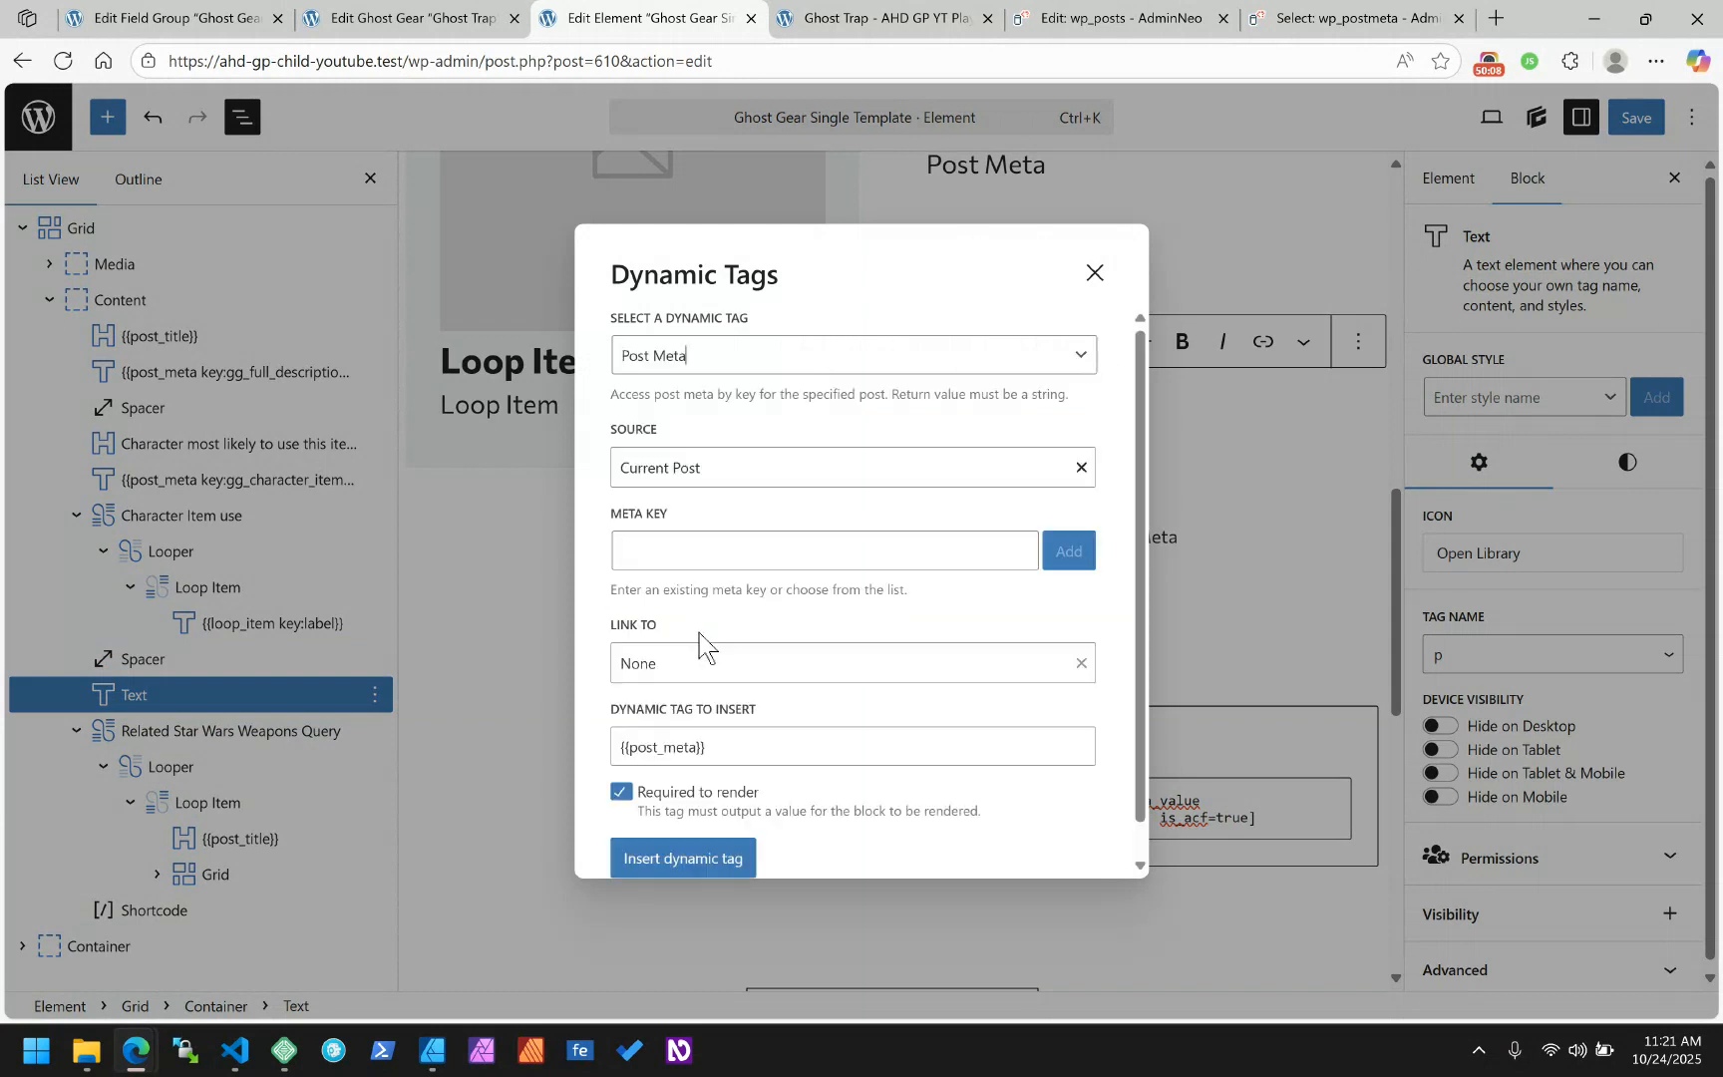
{"action": "left_click", "coordinate": [701, 554]}
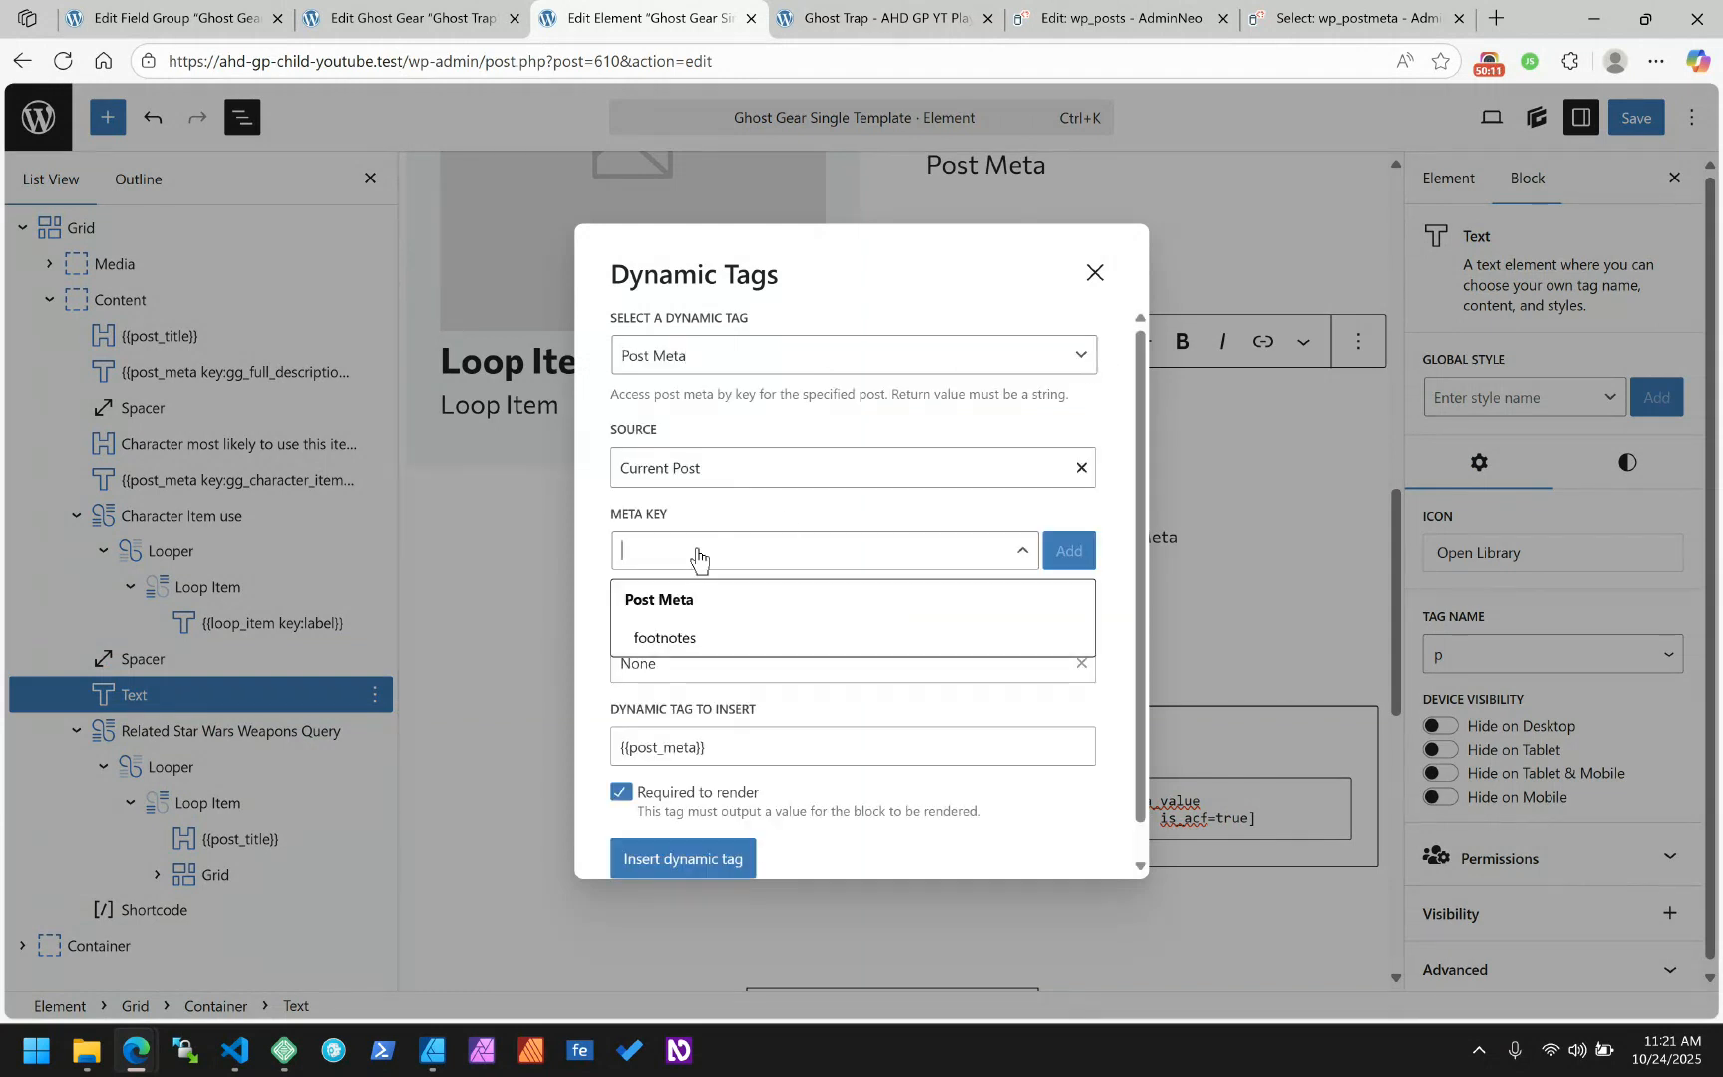
{"action": "type", "text": "ggos"}
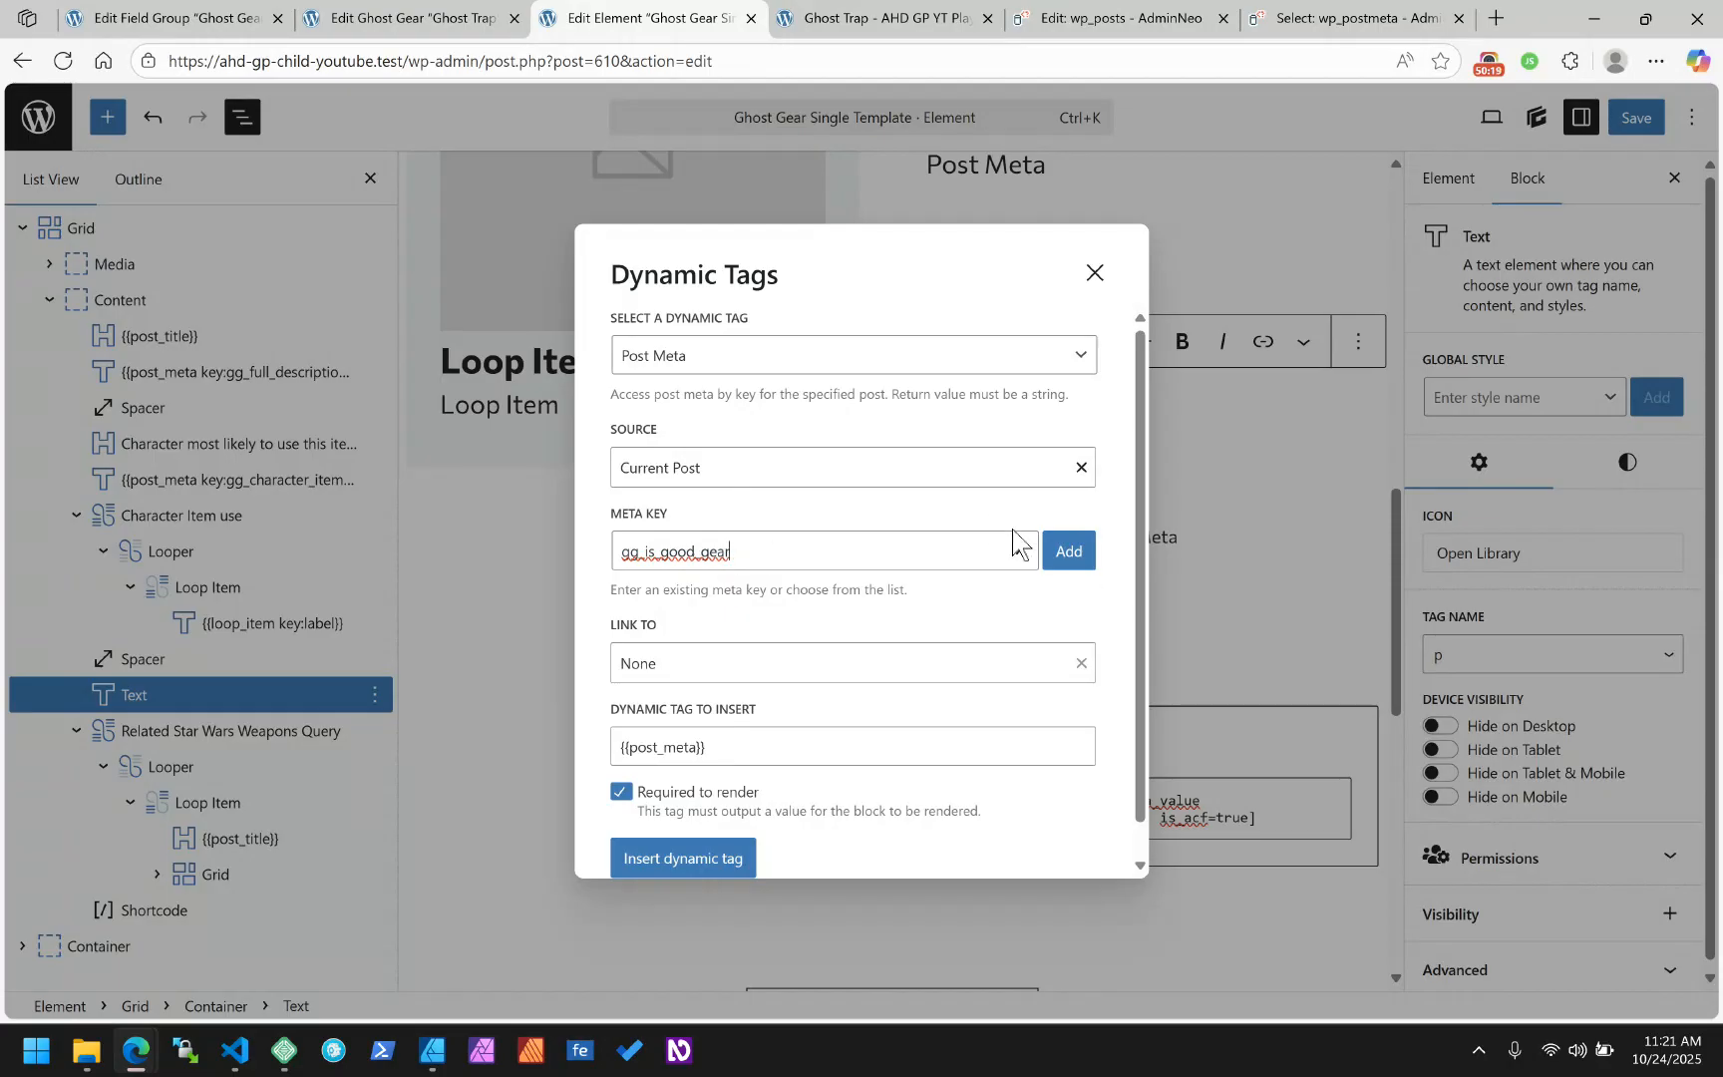
{"action": "left_click", "coordinate": [1071, 564]}
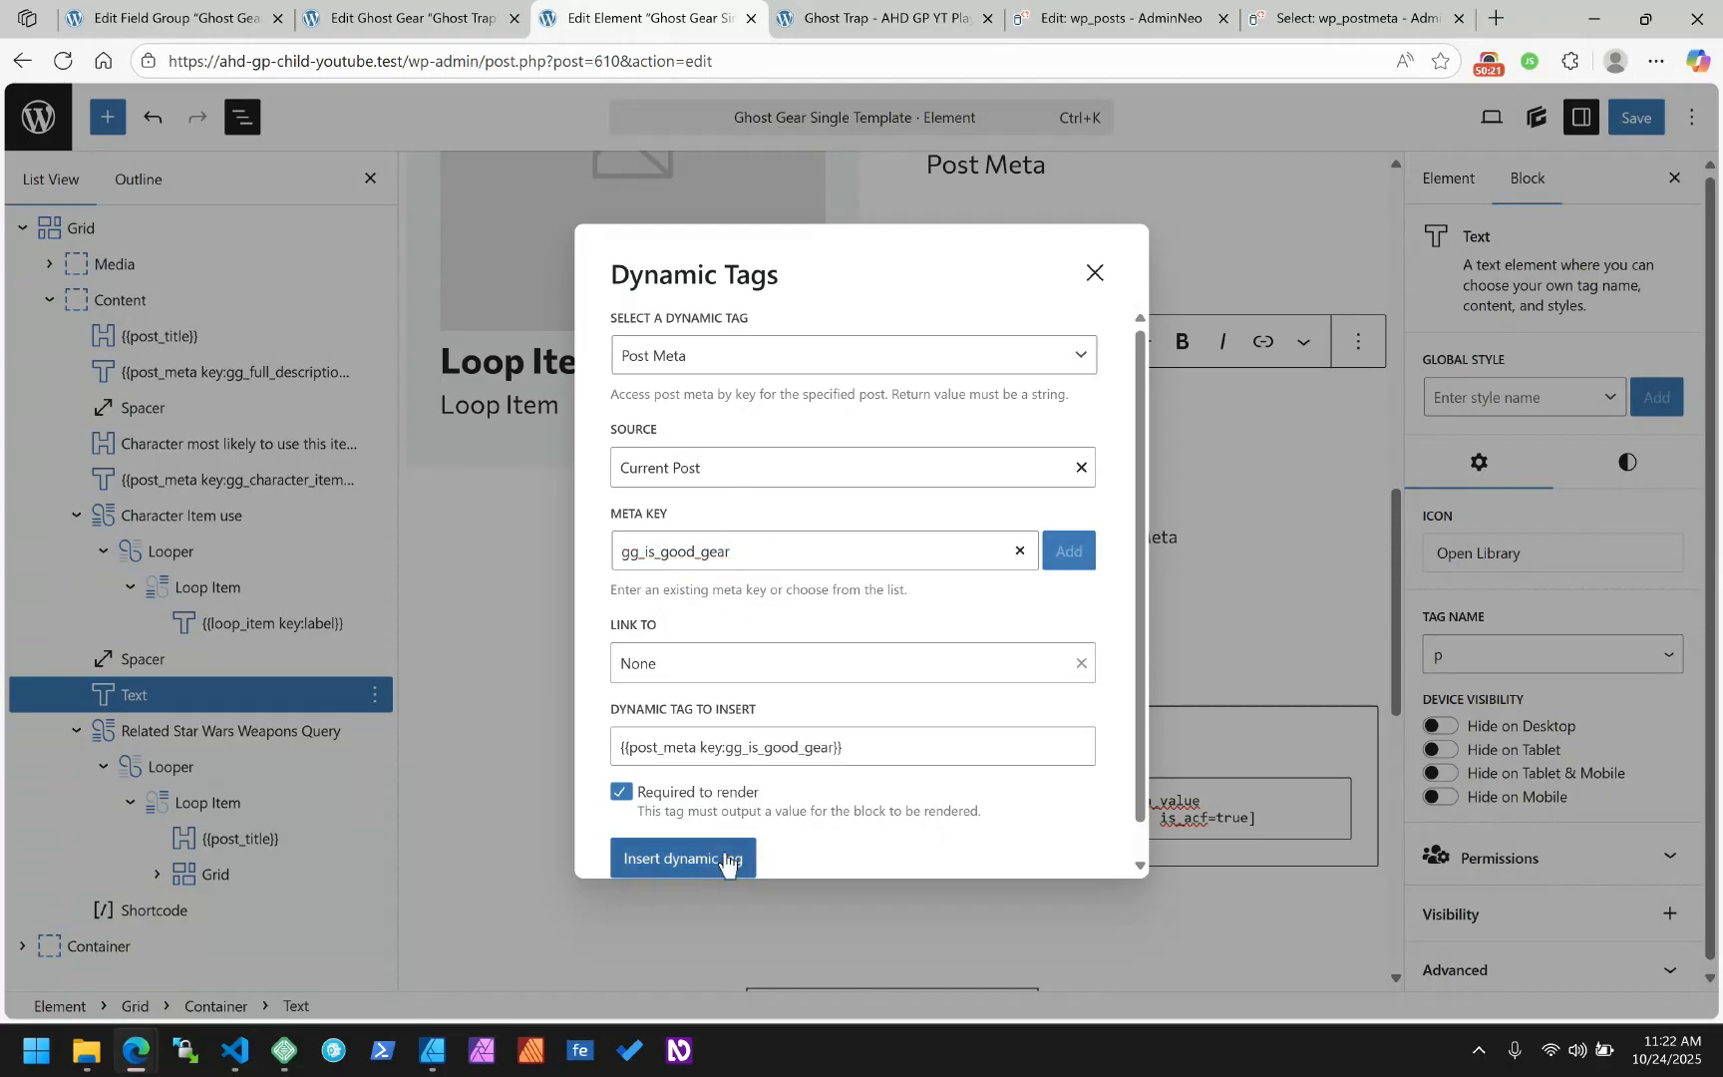
{"action": "left_click", "coordinate": [621, 795]}
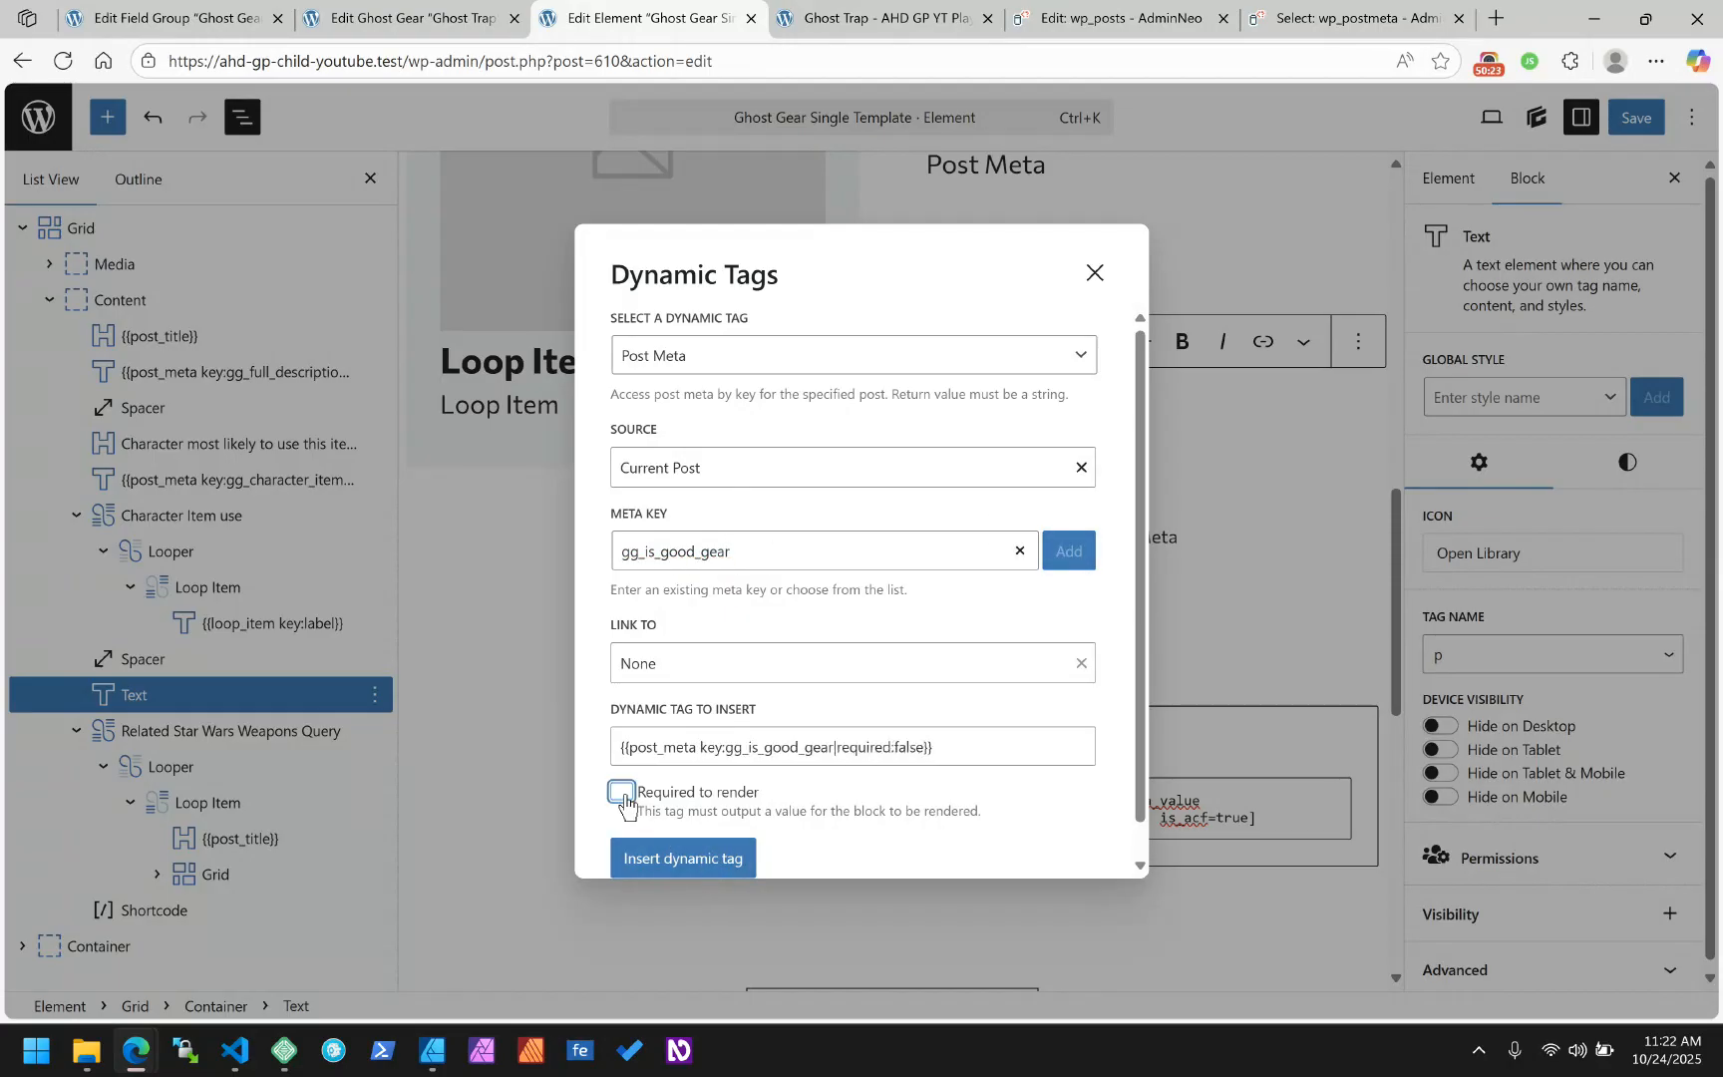
{"action": "left_click", "coordinate": [687, 861]}
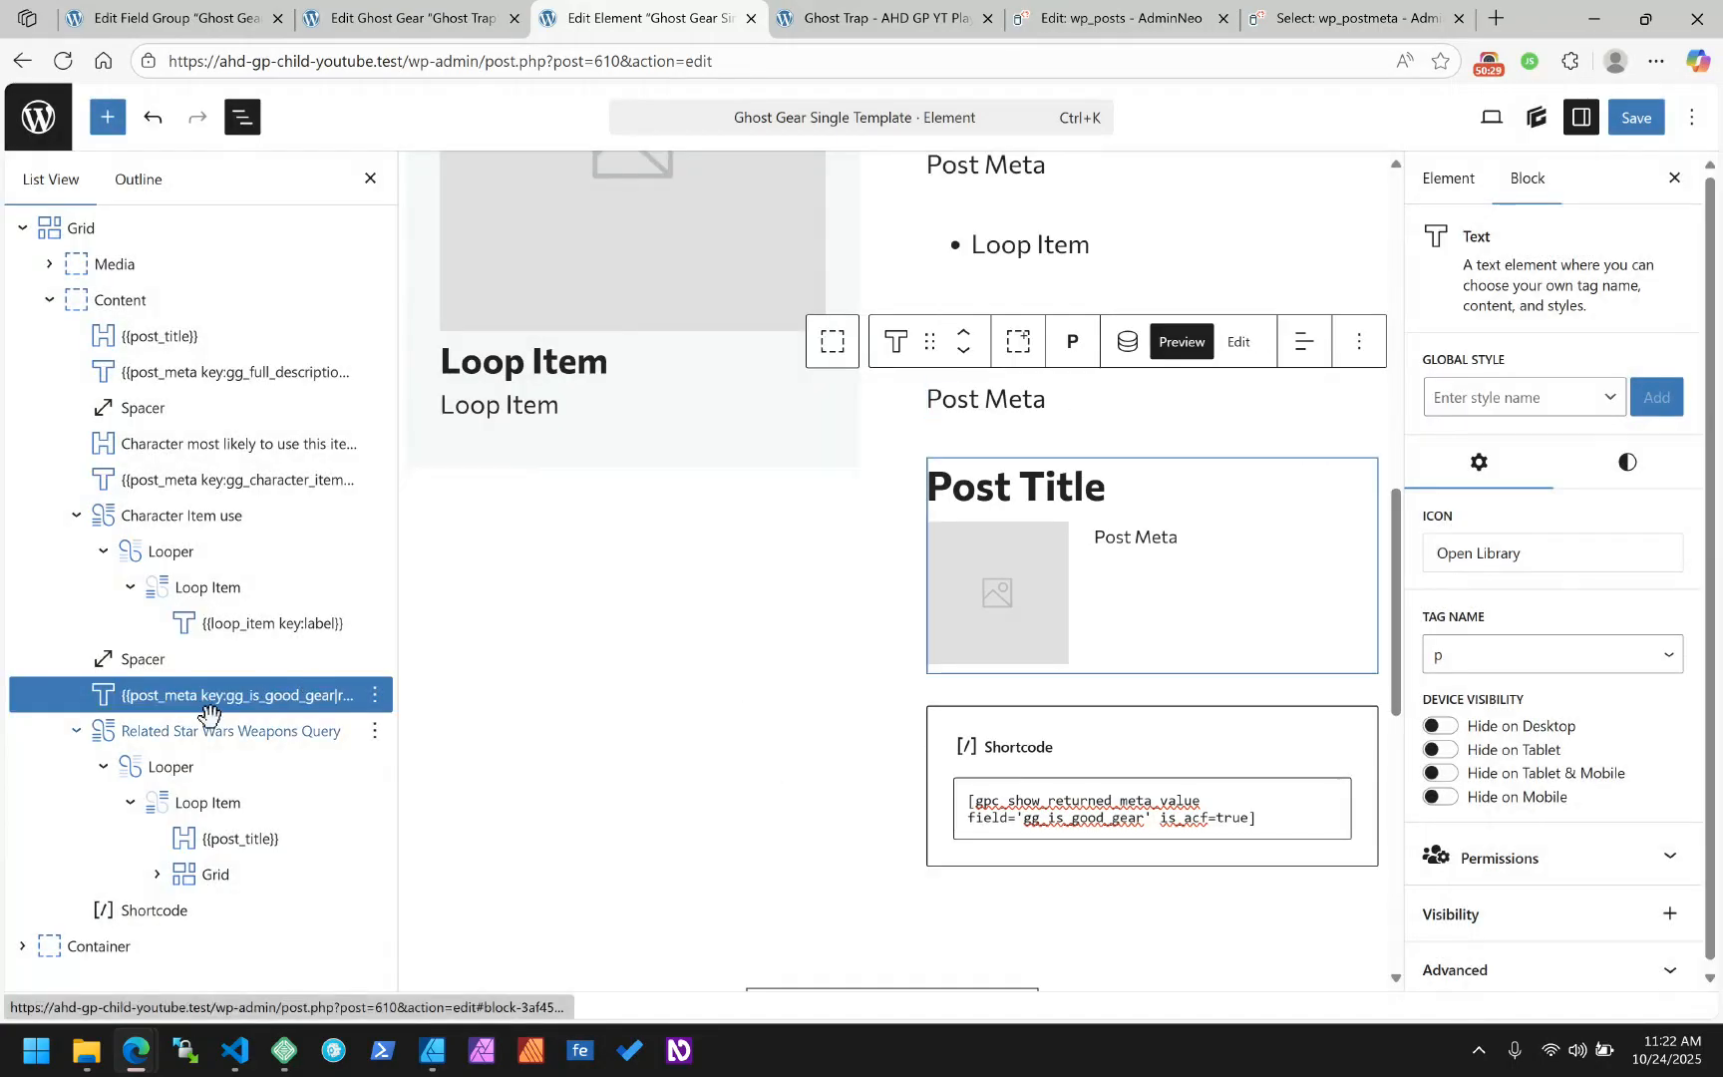
Duplicate the spacer, place the copy below the good-gear text block, and save the template
{"action": "left_click", "coordinate": [139, 658]}
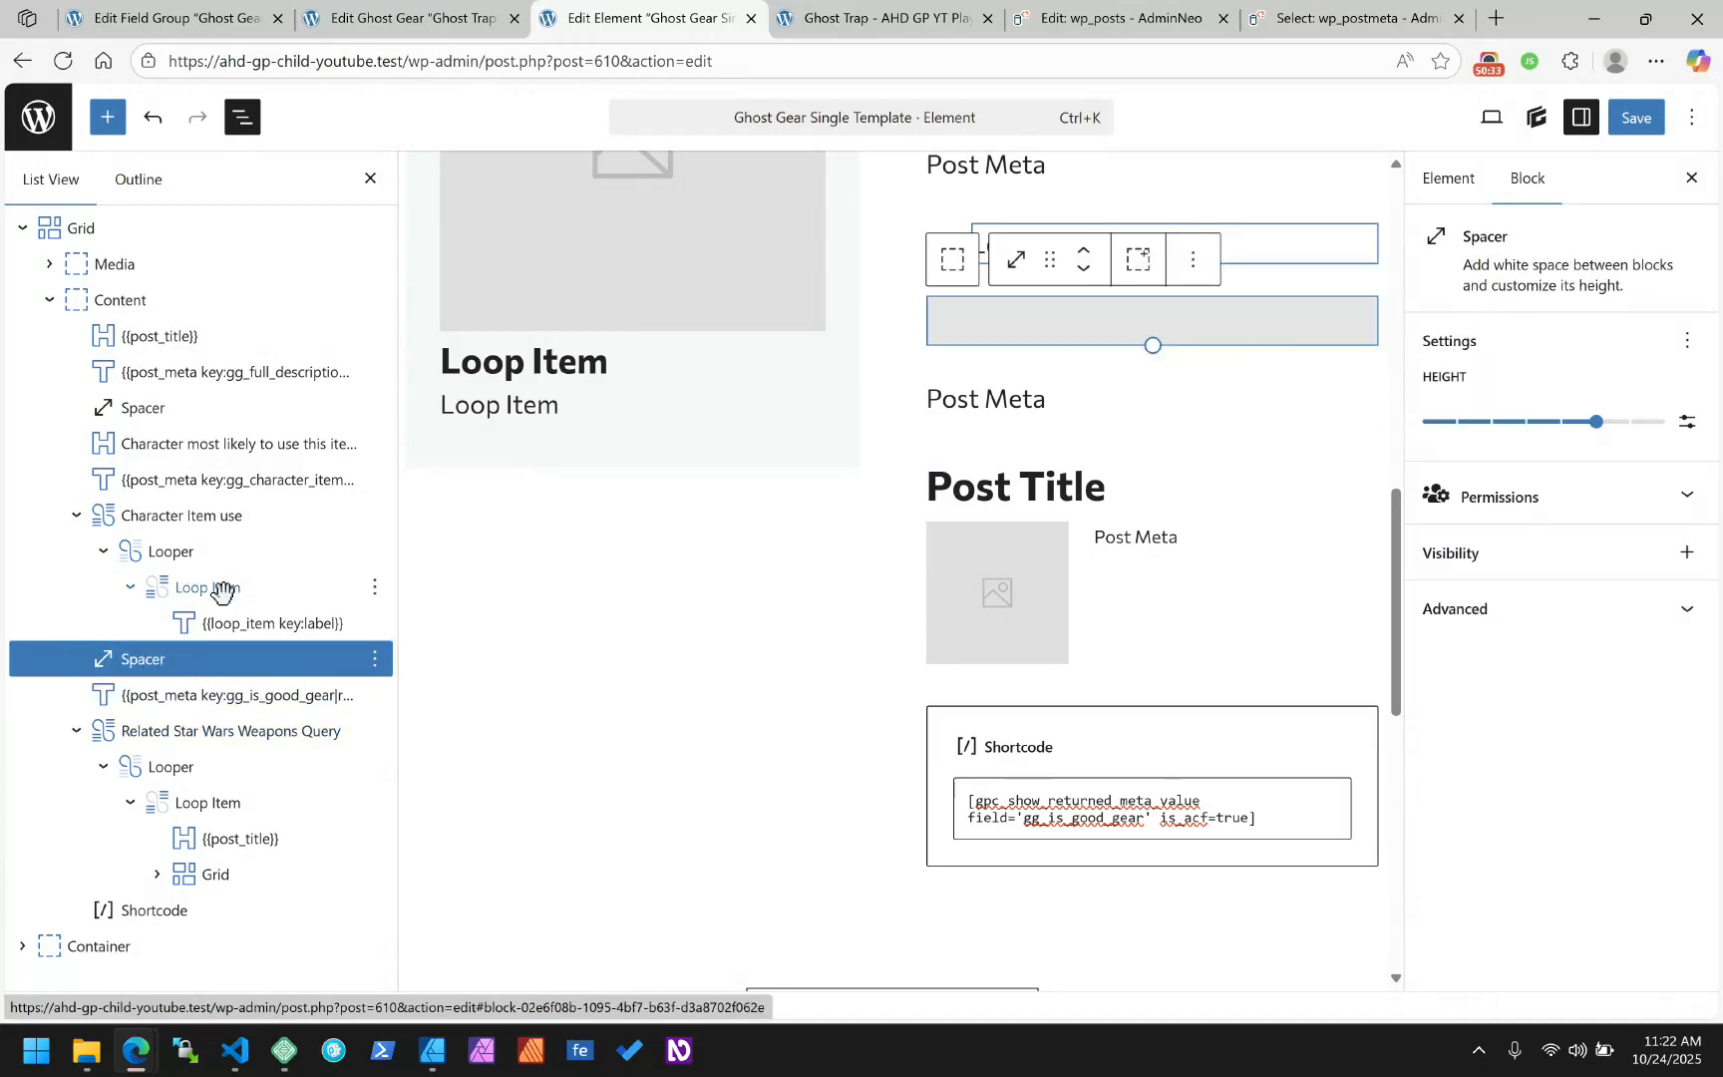
{"action": "key", "text": "ctrl+shift+d"}
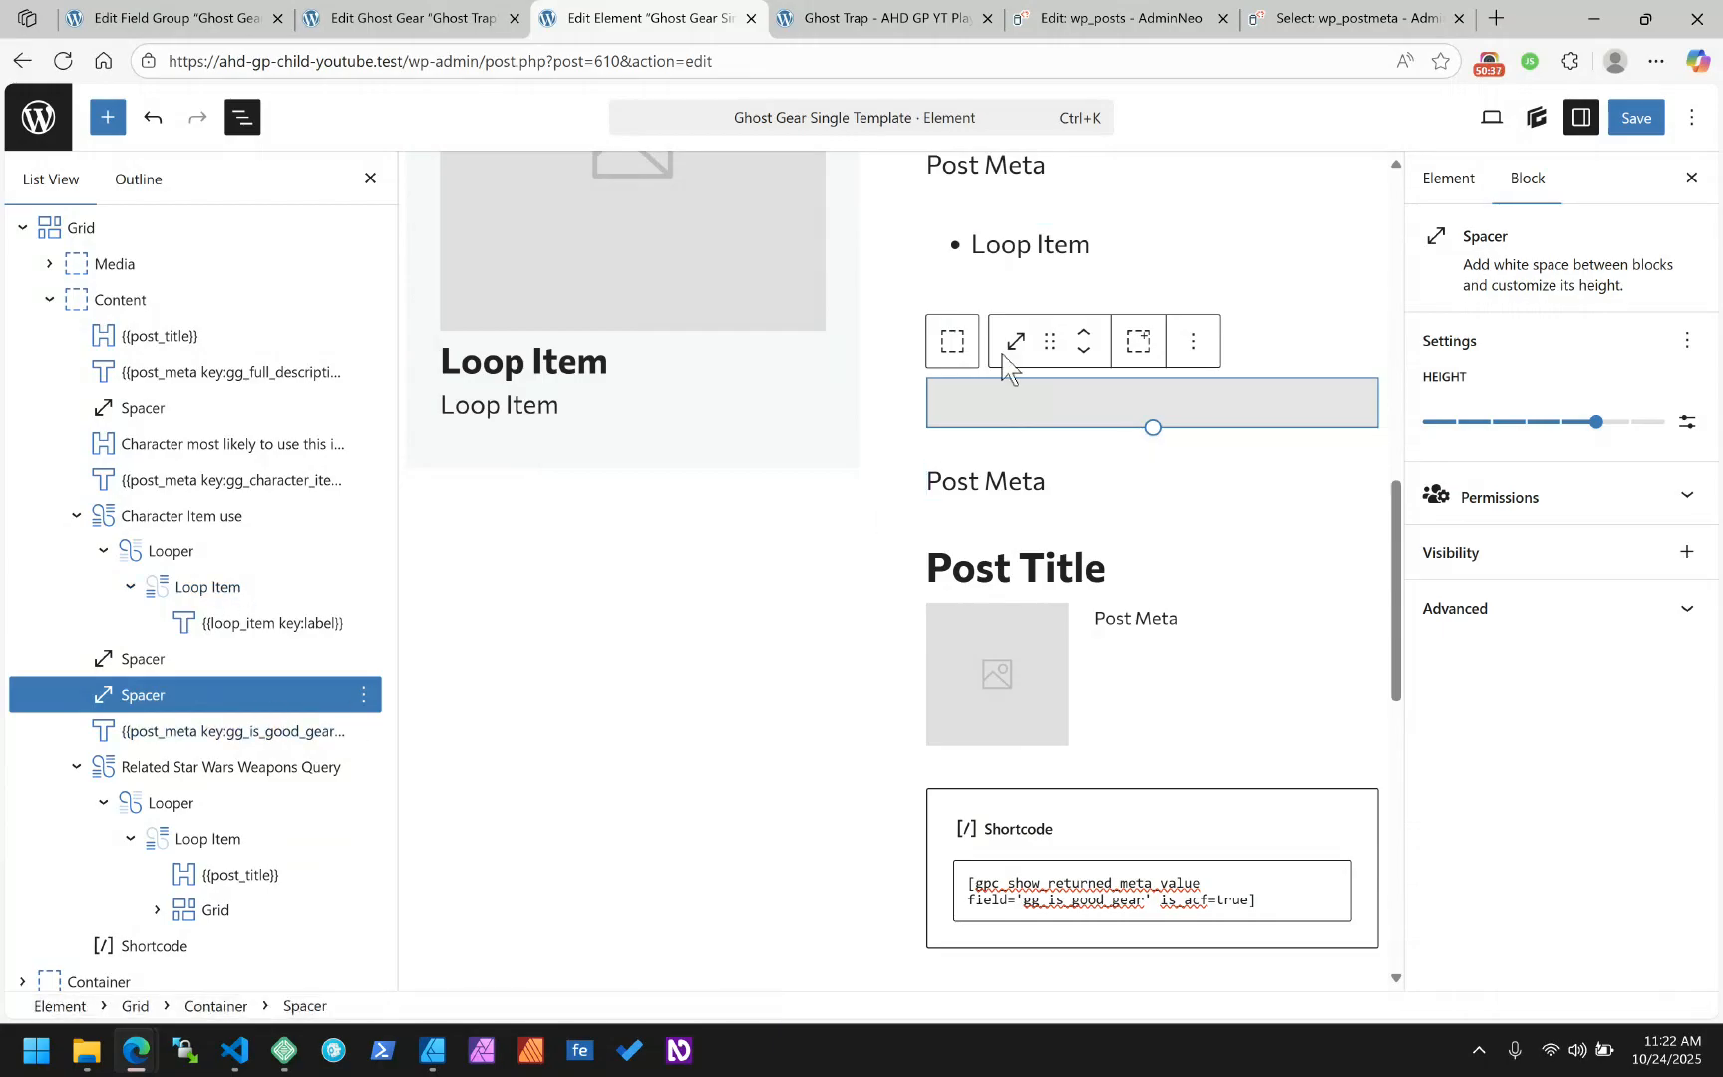
{"action": "left_click", "coordinate": [1193, 345]}
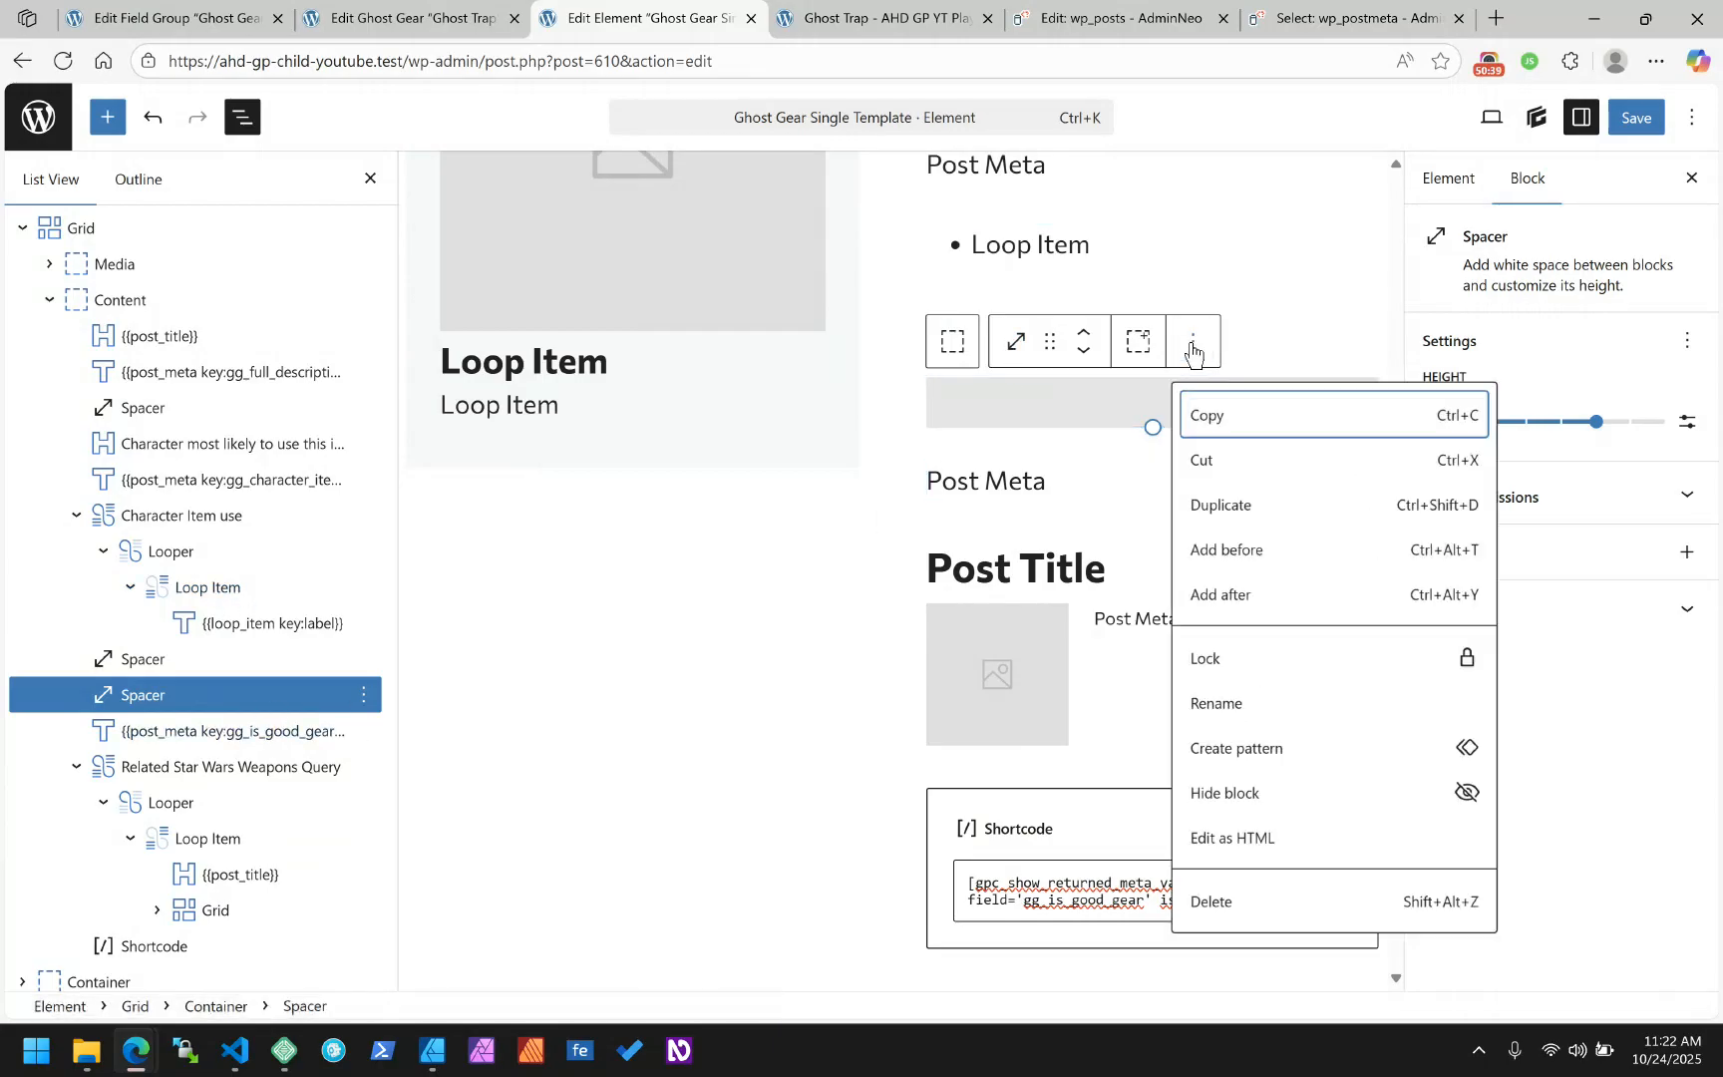
{"action": "left_click", "coordinate": [1150, 423]}
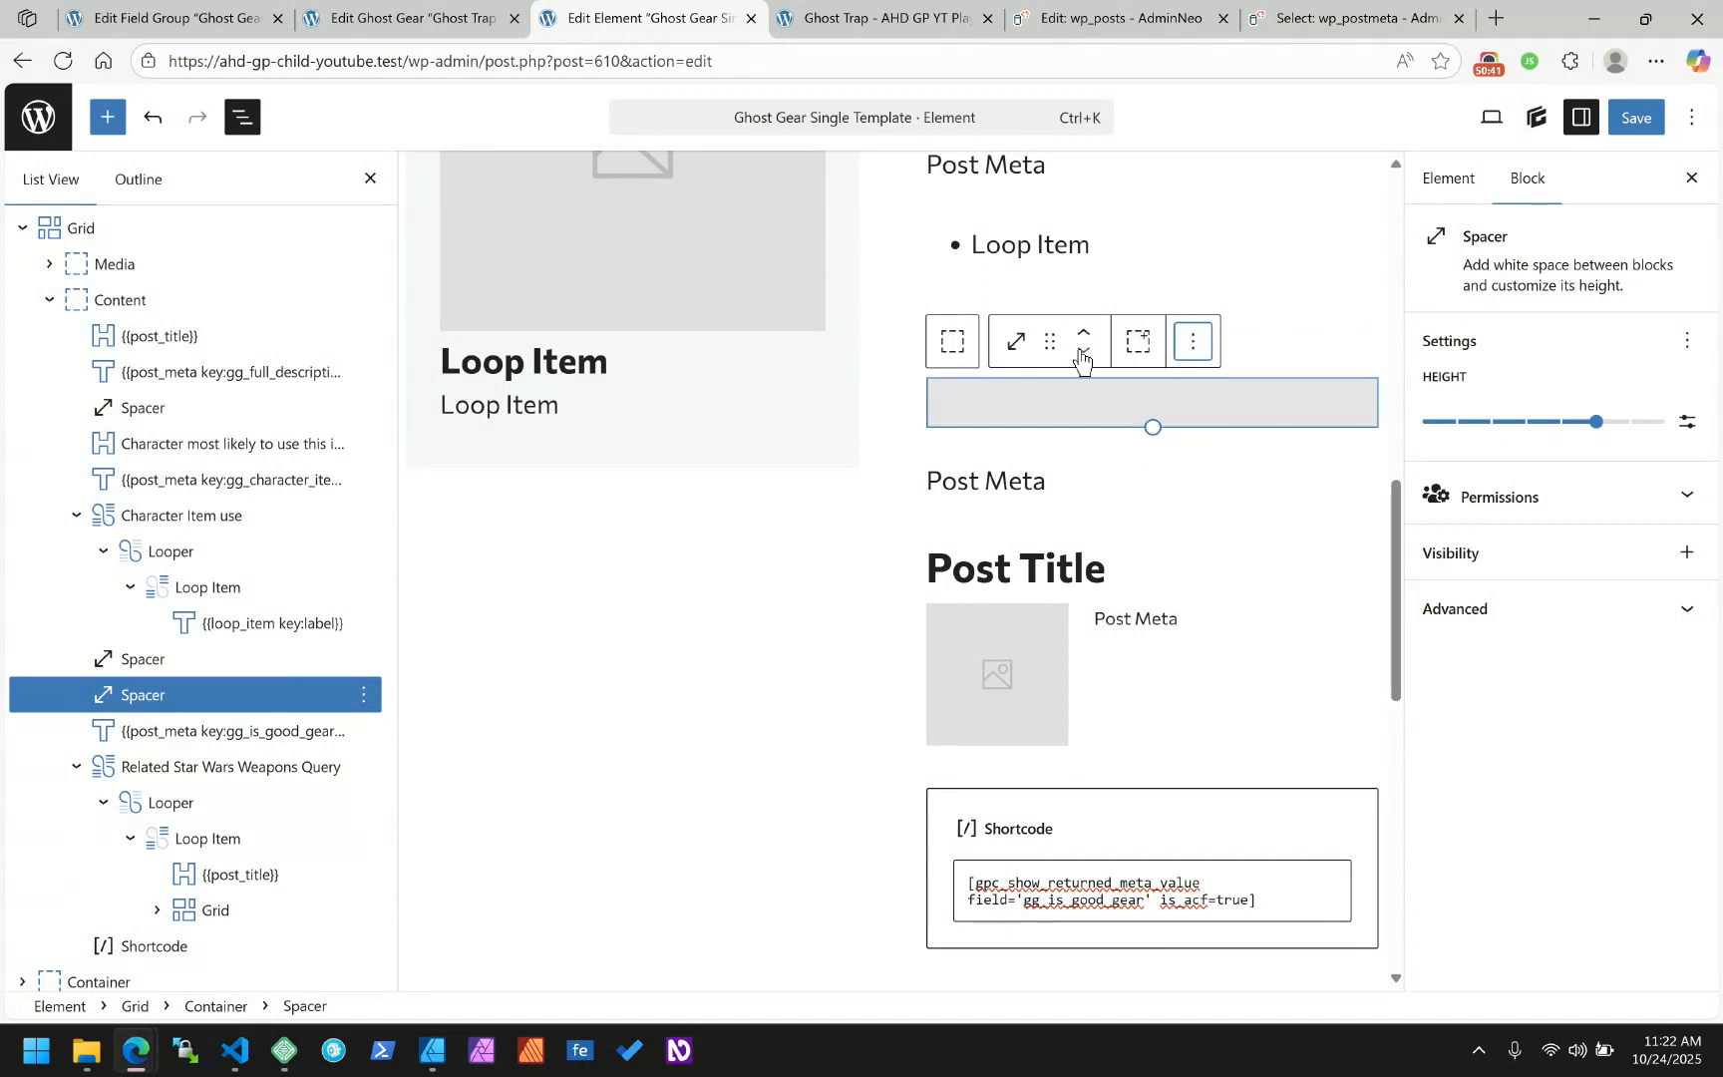
{"action": "left_click", "coordinate": [1084, 349]}
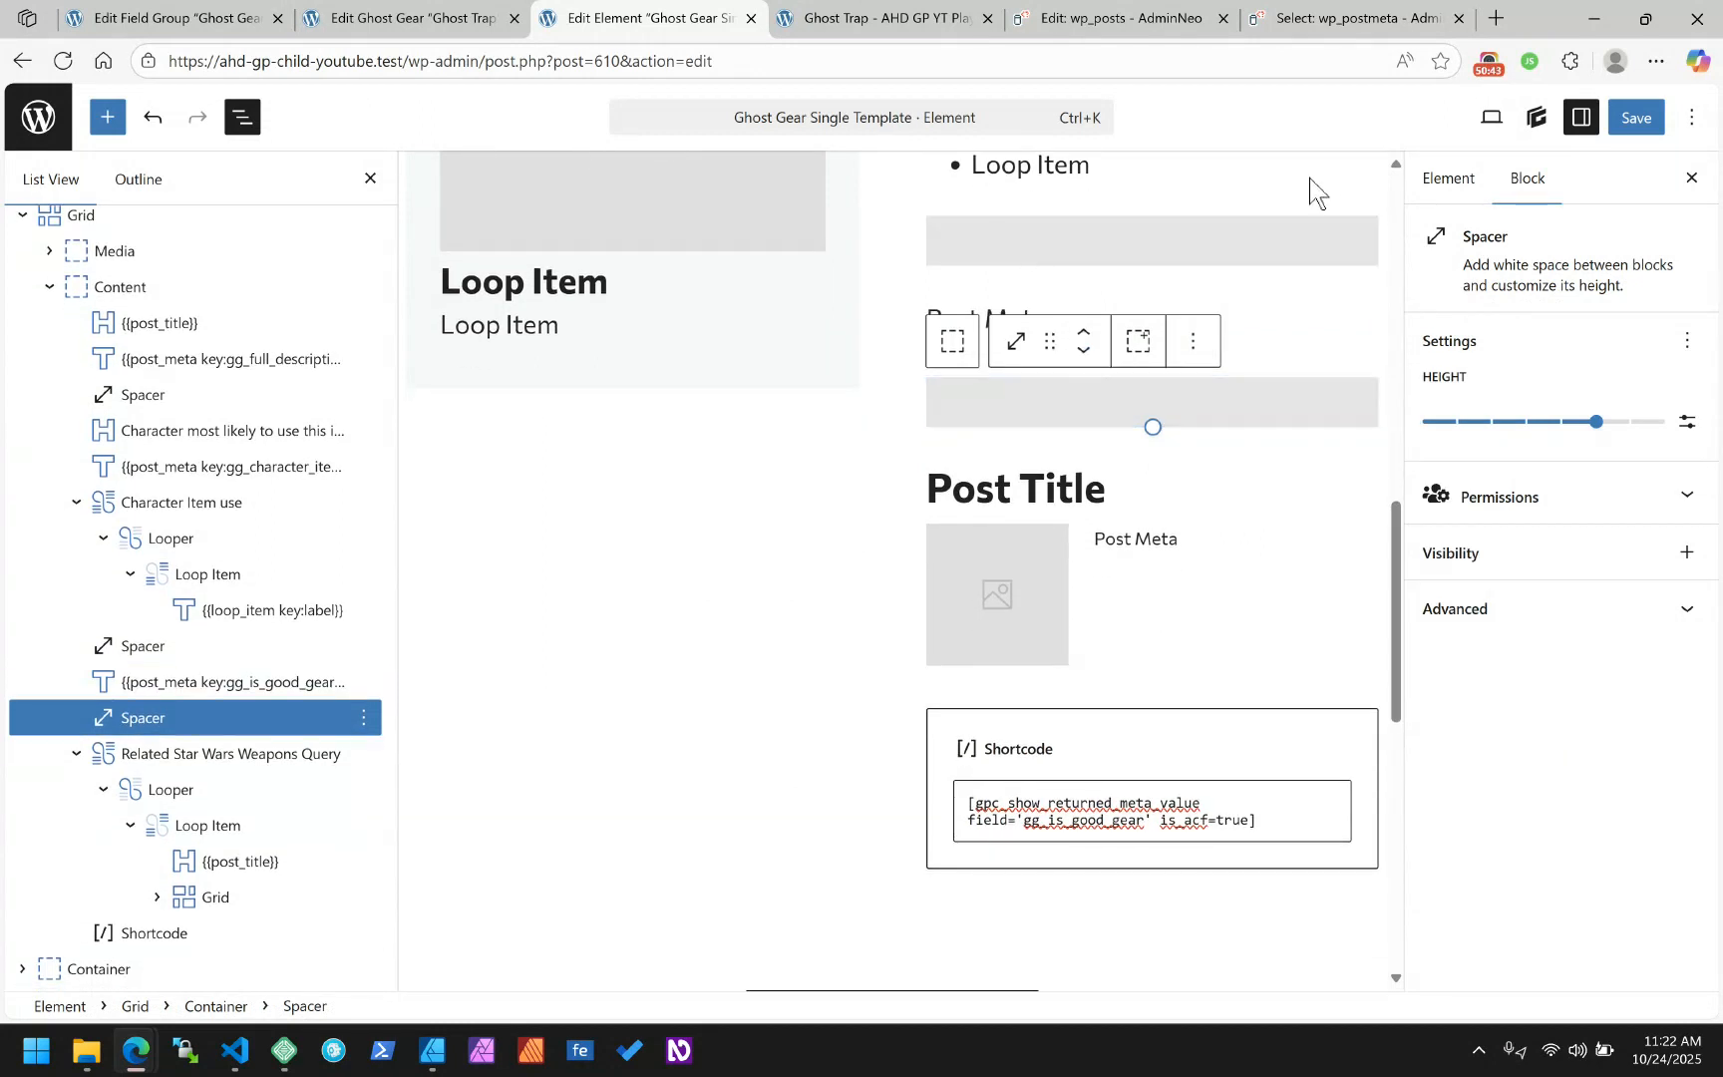
{"action": "left_click", "coordinate": [1631, 120]}
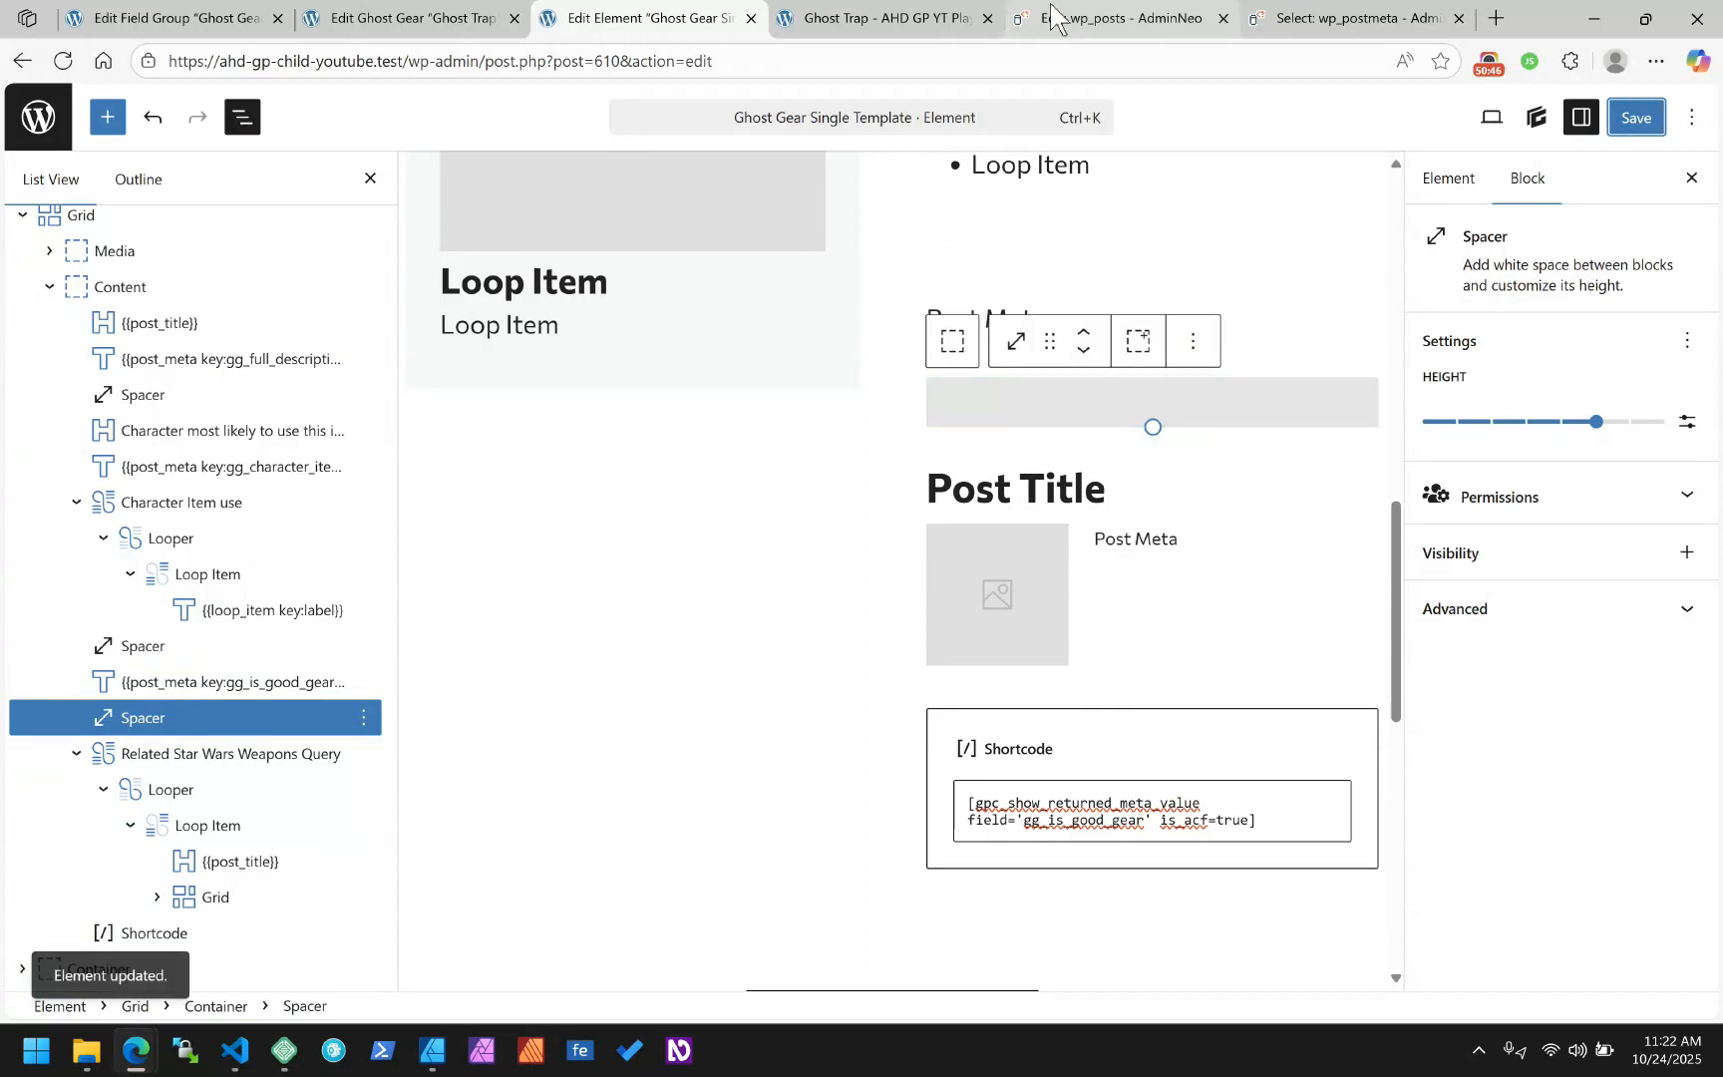
Reload the Ghost Trap front-end page and inspect the markup of the new good-gear paragraph
{"action": "left_click", "coordinate": [852, 12]}
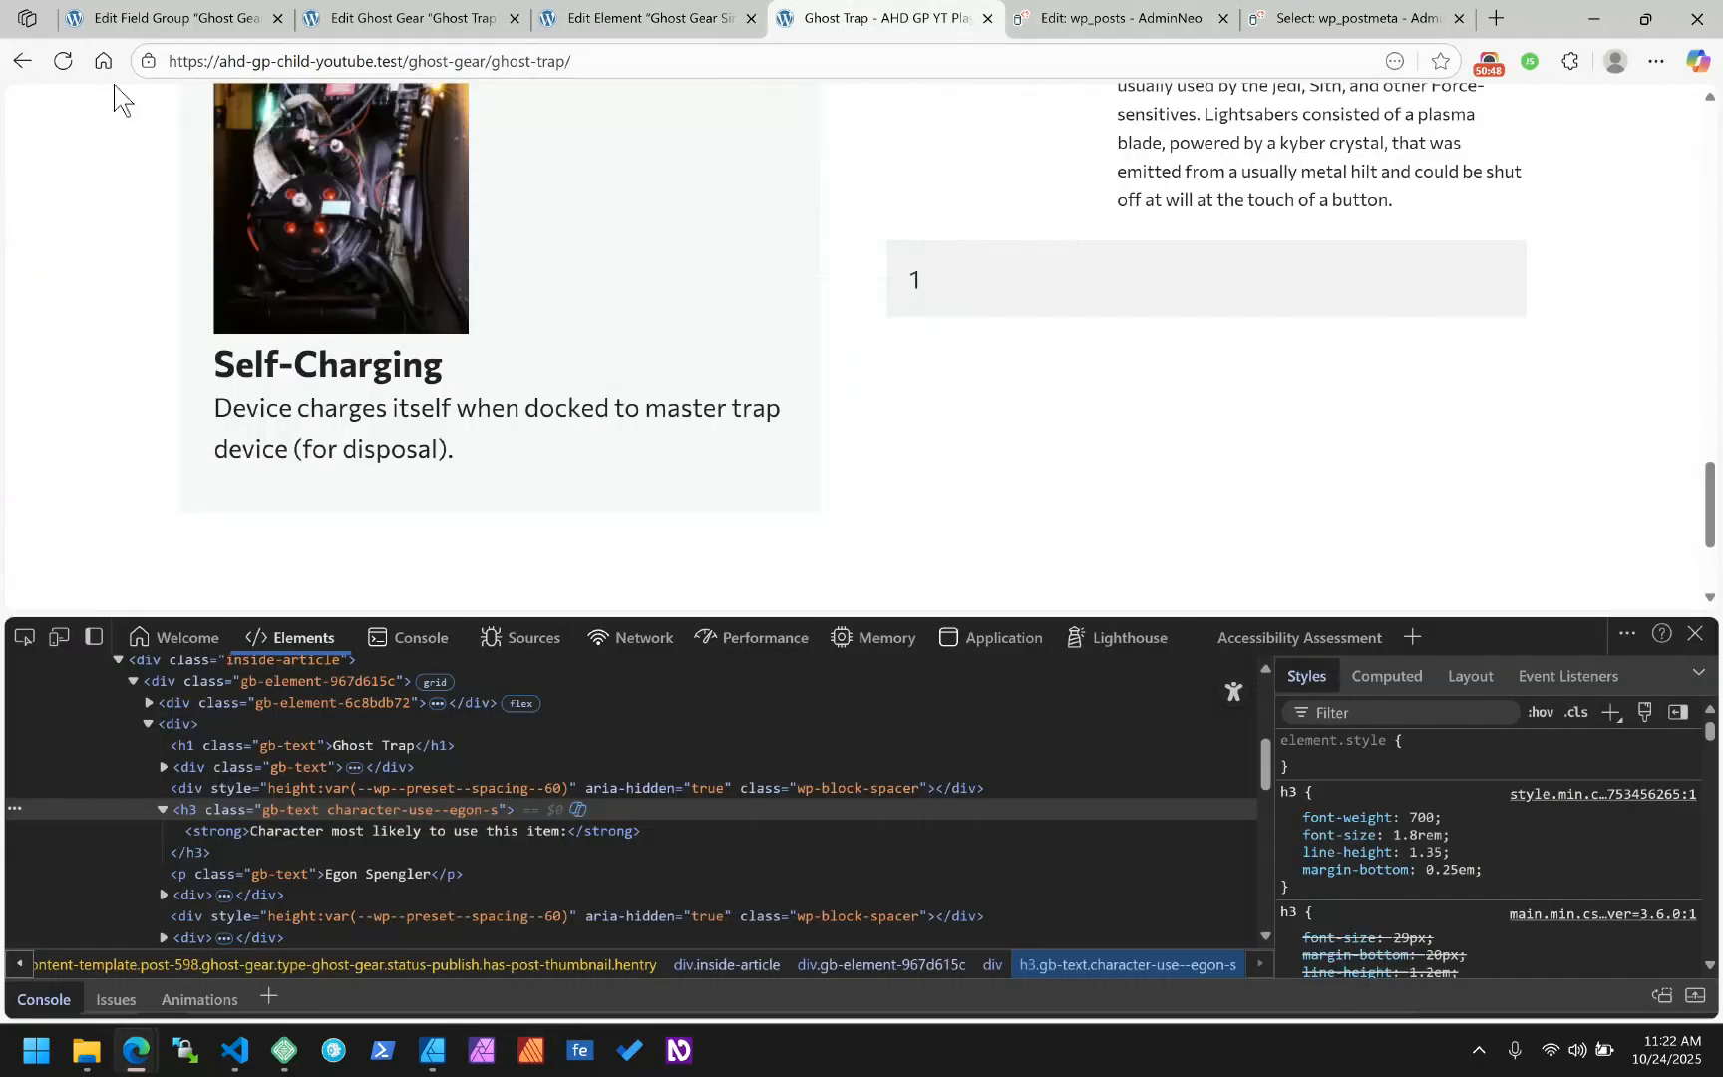
{"action": "left_click", "coordinate": [62, 61]}
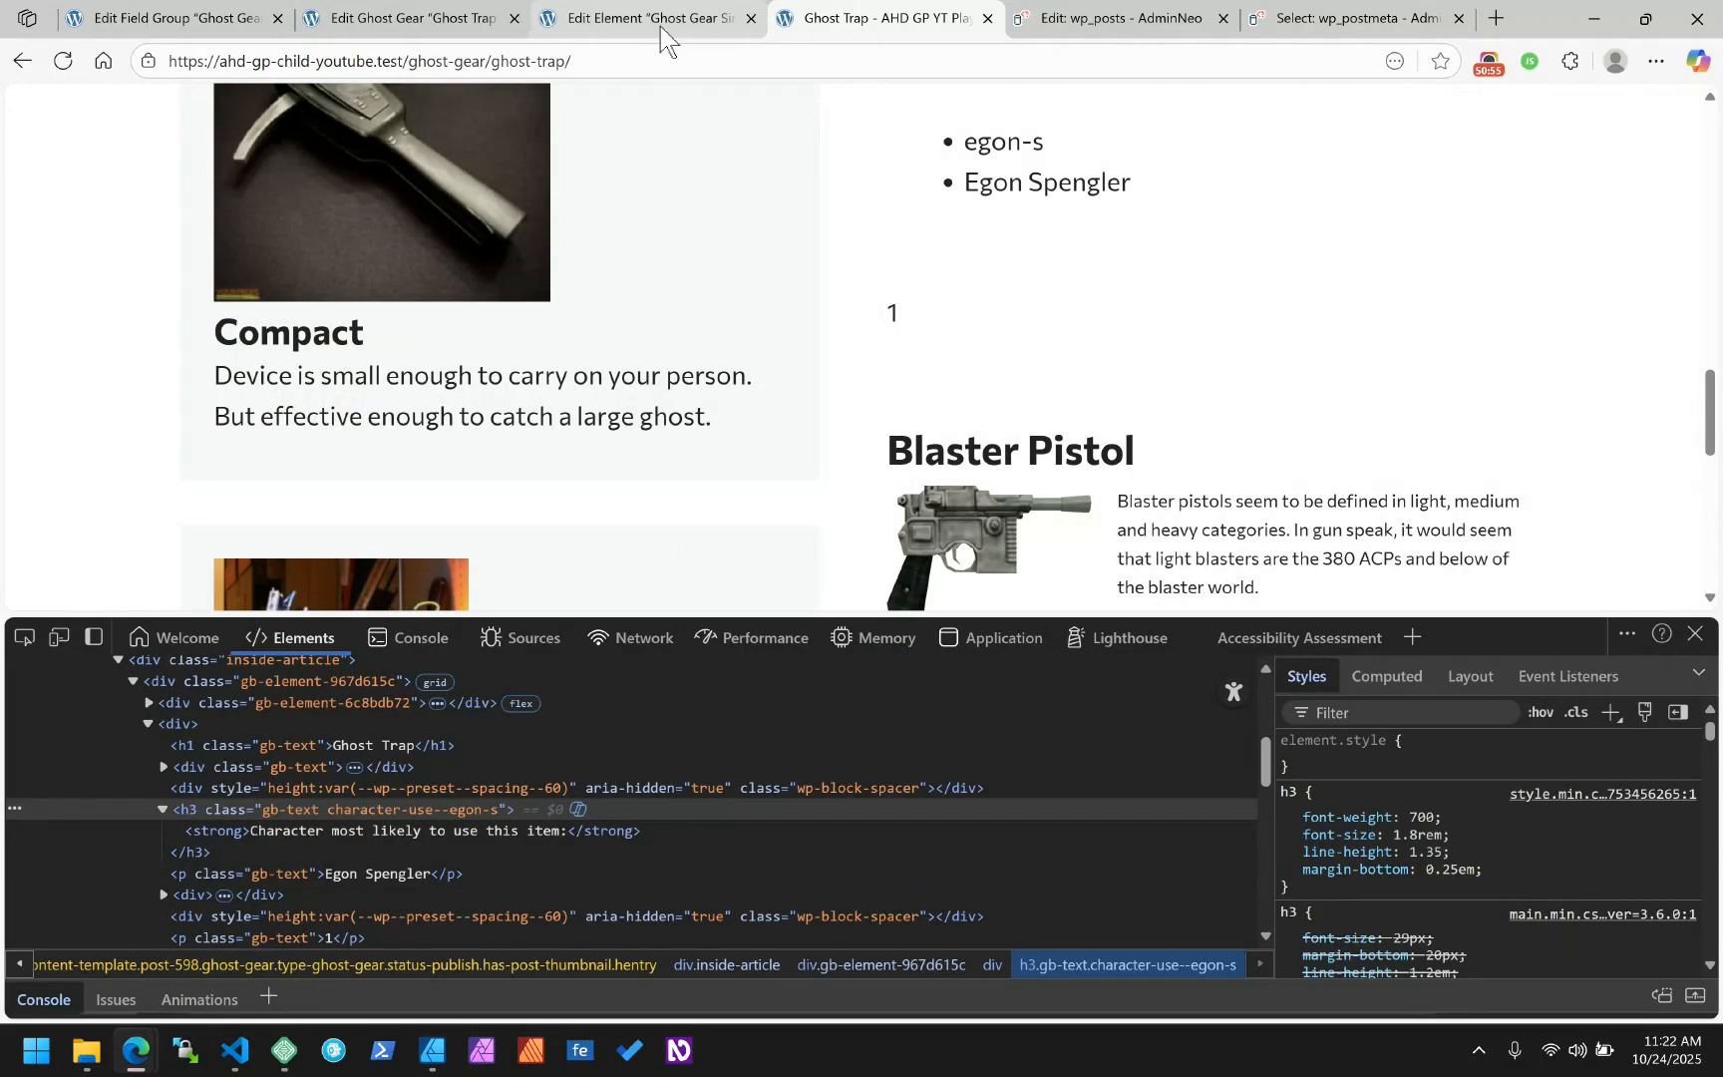
{"action": "right_click", "coordinate": [896, 310]}
{"action": "left_click", "coordinate": [1037, 835]}
{"action": "scroll", "coordinate": [423, 867], "scroll_direction": "down", "scroll_amount": 2}
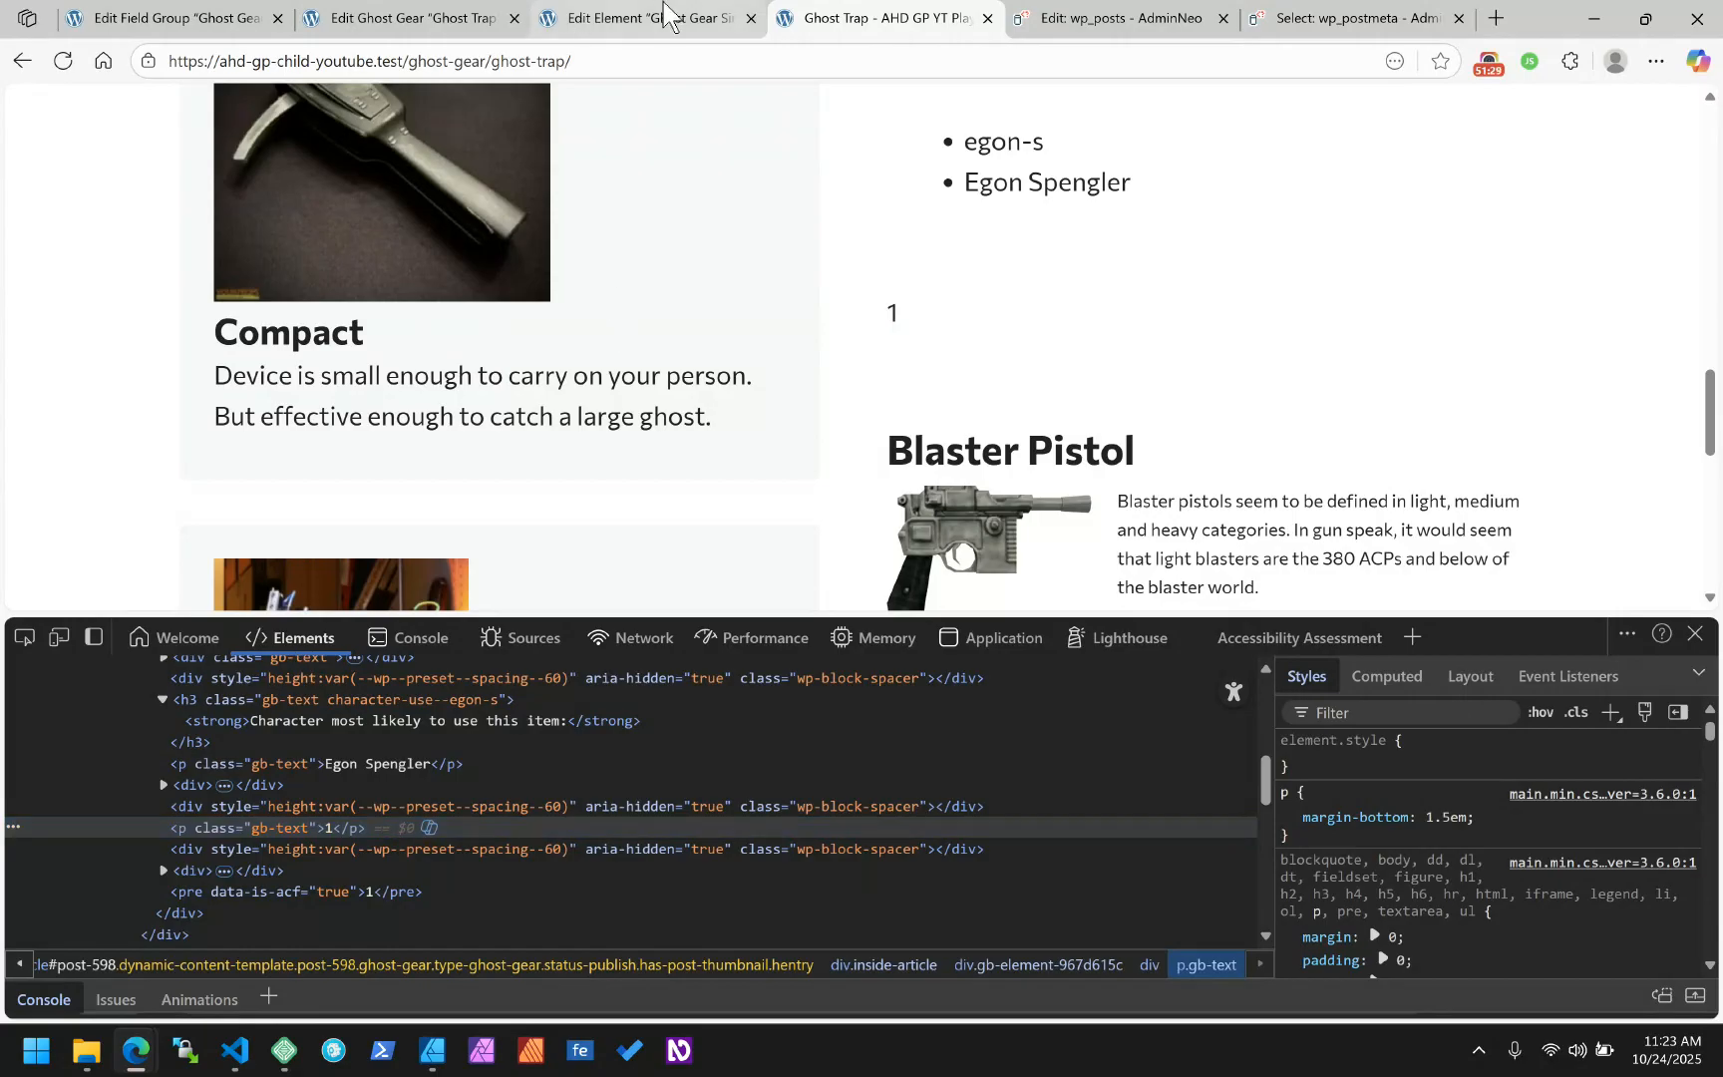
{"action": "left_click", "coordinate": [663, 16]}
{"action": "scroll", "coordinate": [975, 344], "scroll_direction": "up", "scroll_amount": 5}
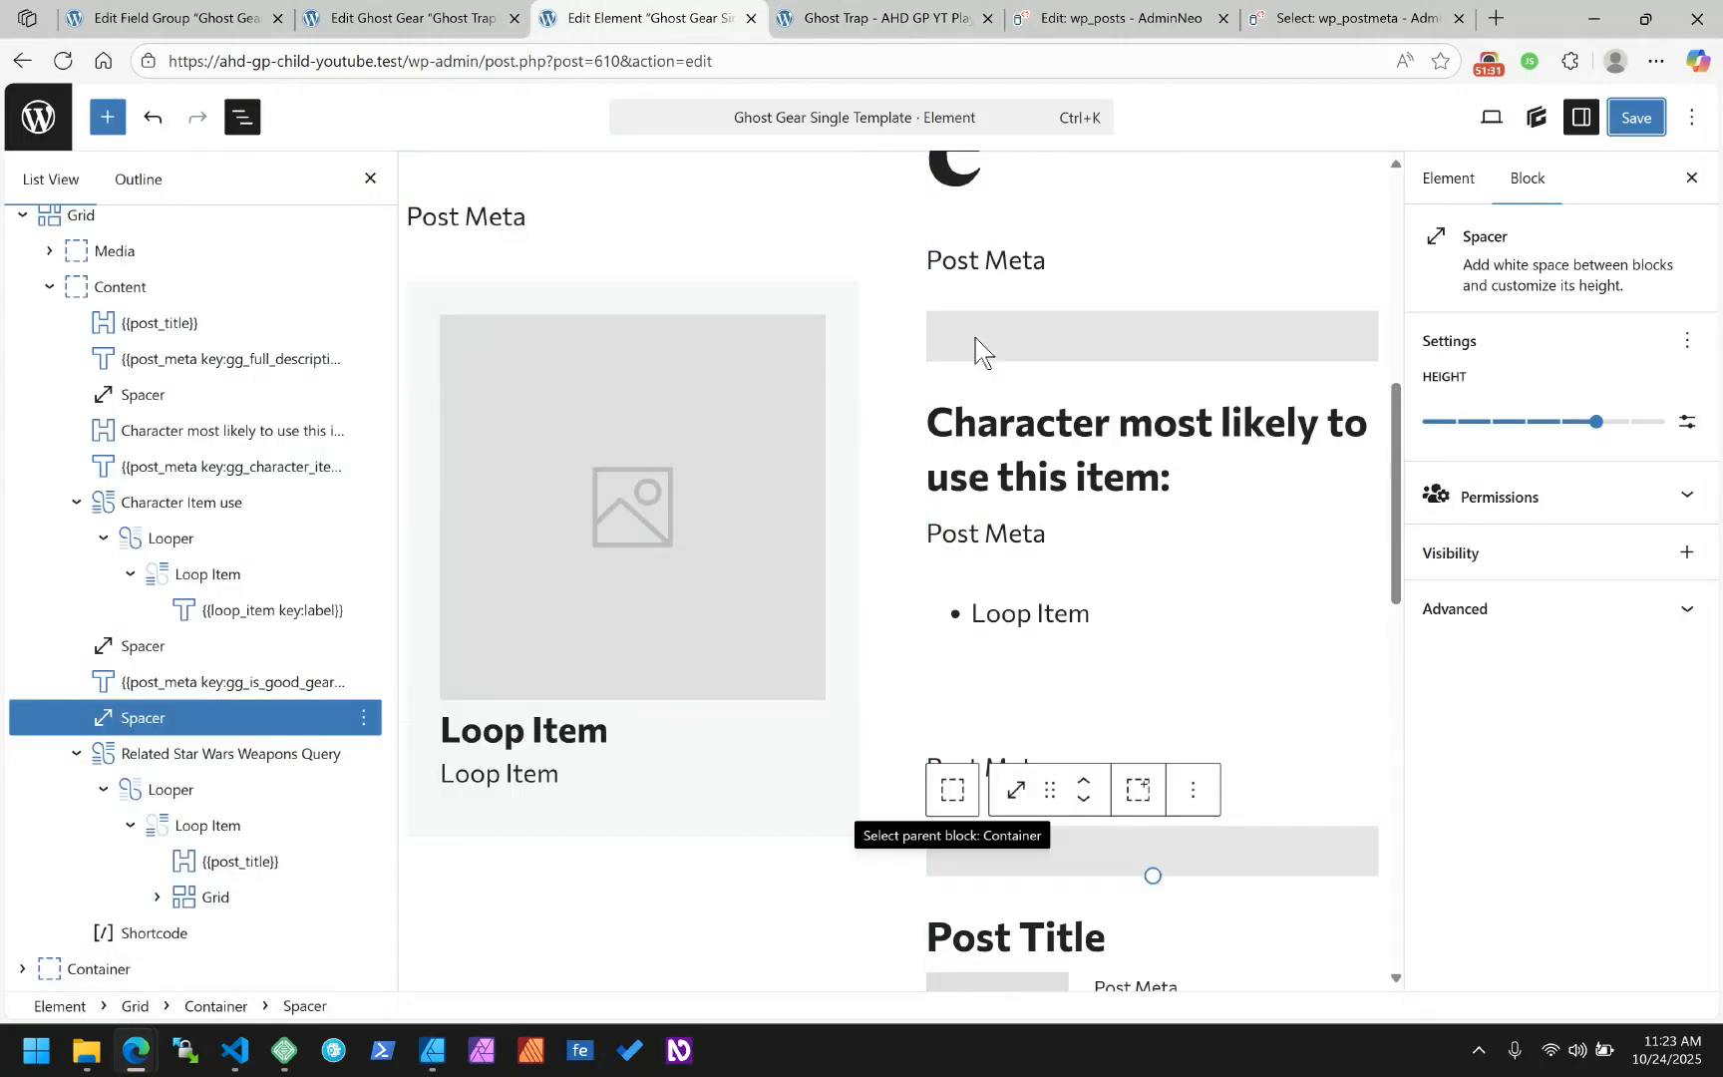
{"action": "scroll", "coordinate": [974, 337], "scroll_direction": "down", "scroll_amount": 3}
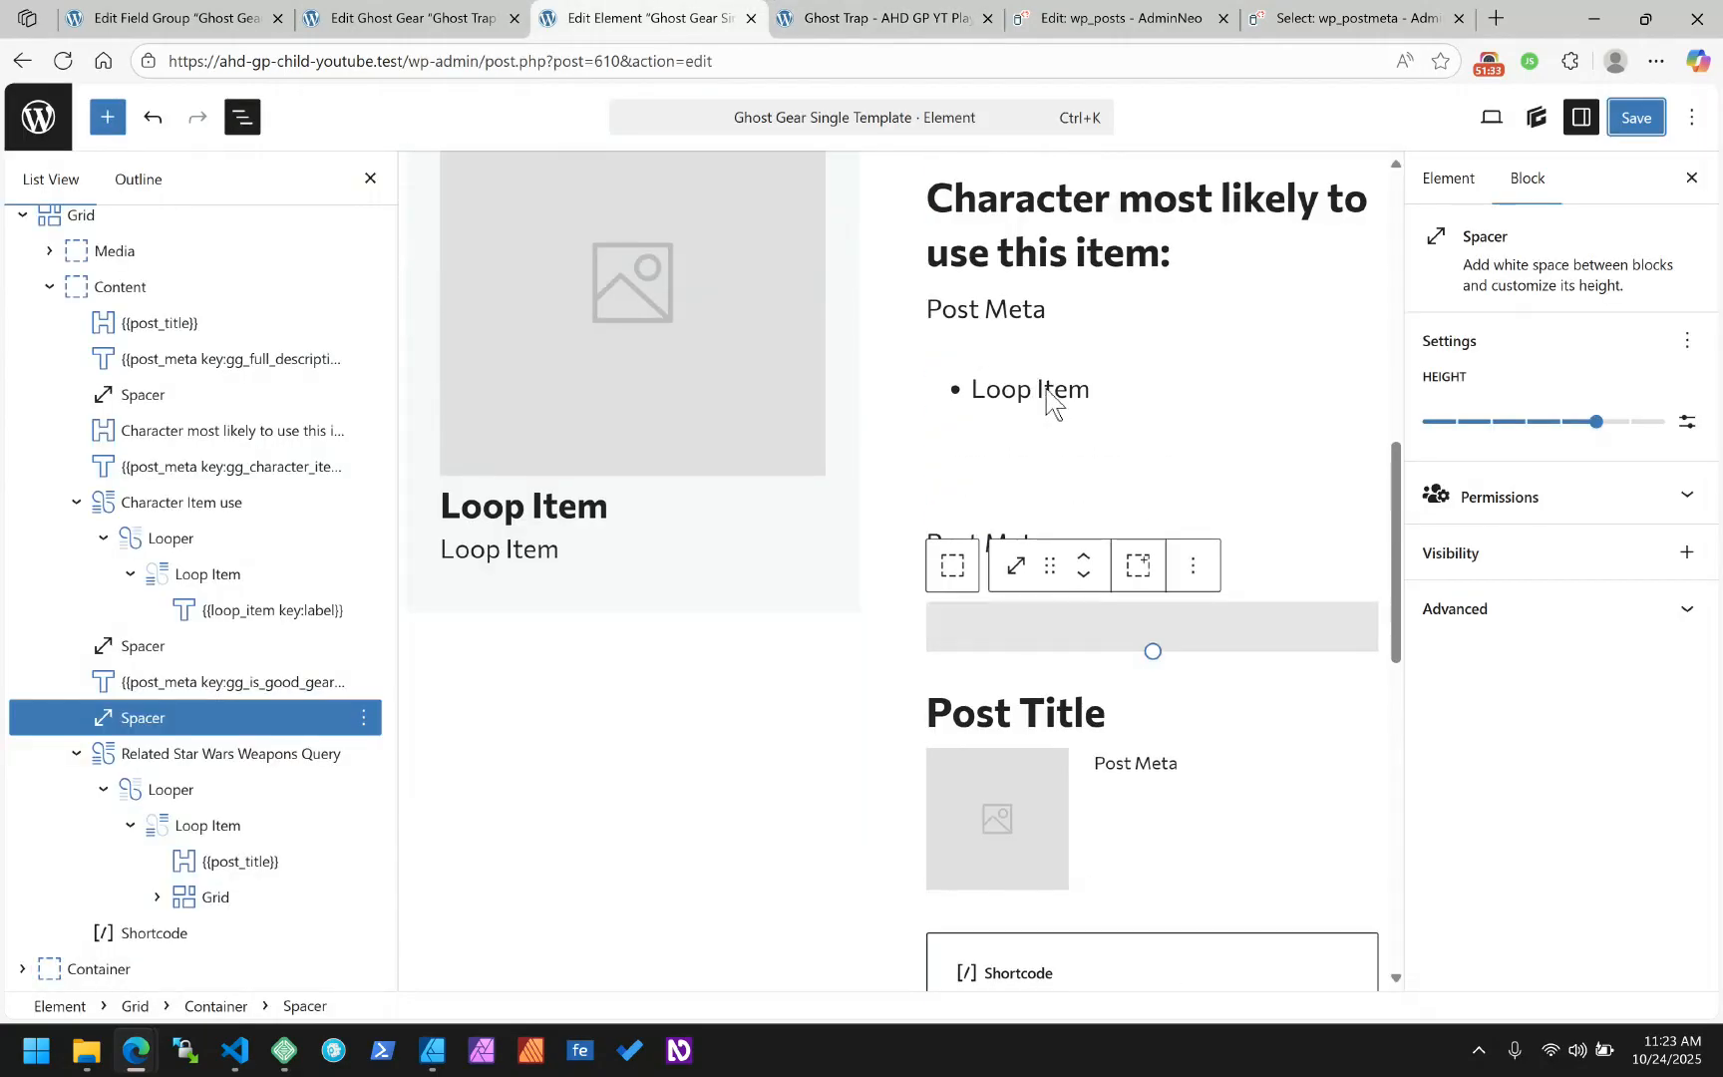
In the Ghost Gear Data field group, turn on Stylized UI for the "Is this a good piece of gear?" field
{"action": "left_click", "coordinate": [210, 17]}
{"action": "scroll", "coordinate": [526, 549], "scroll_direction": "down", "scroll_amount": 5}
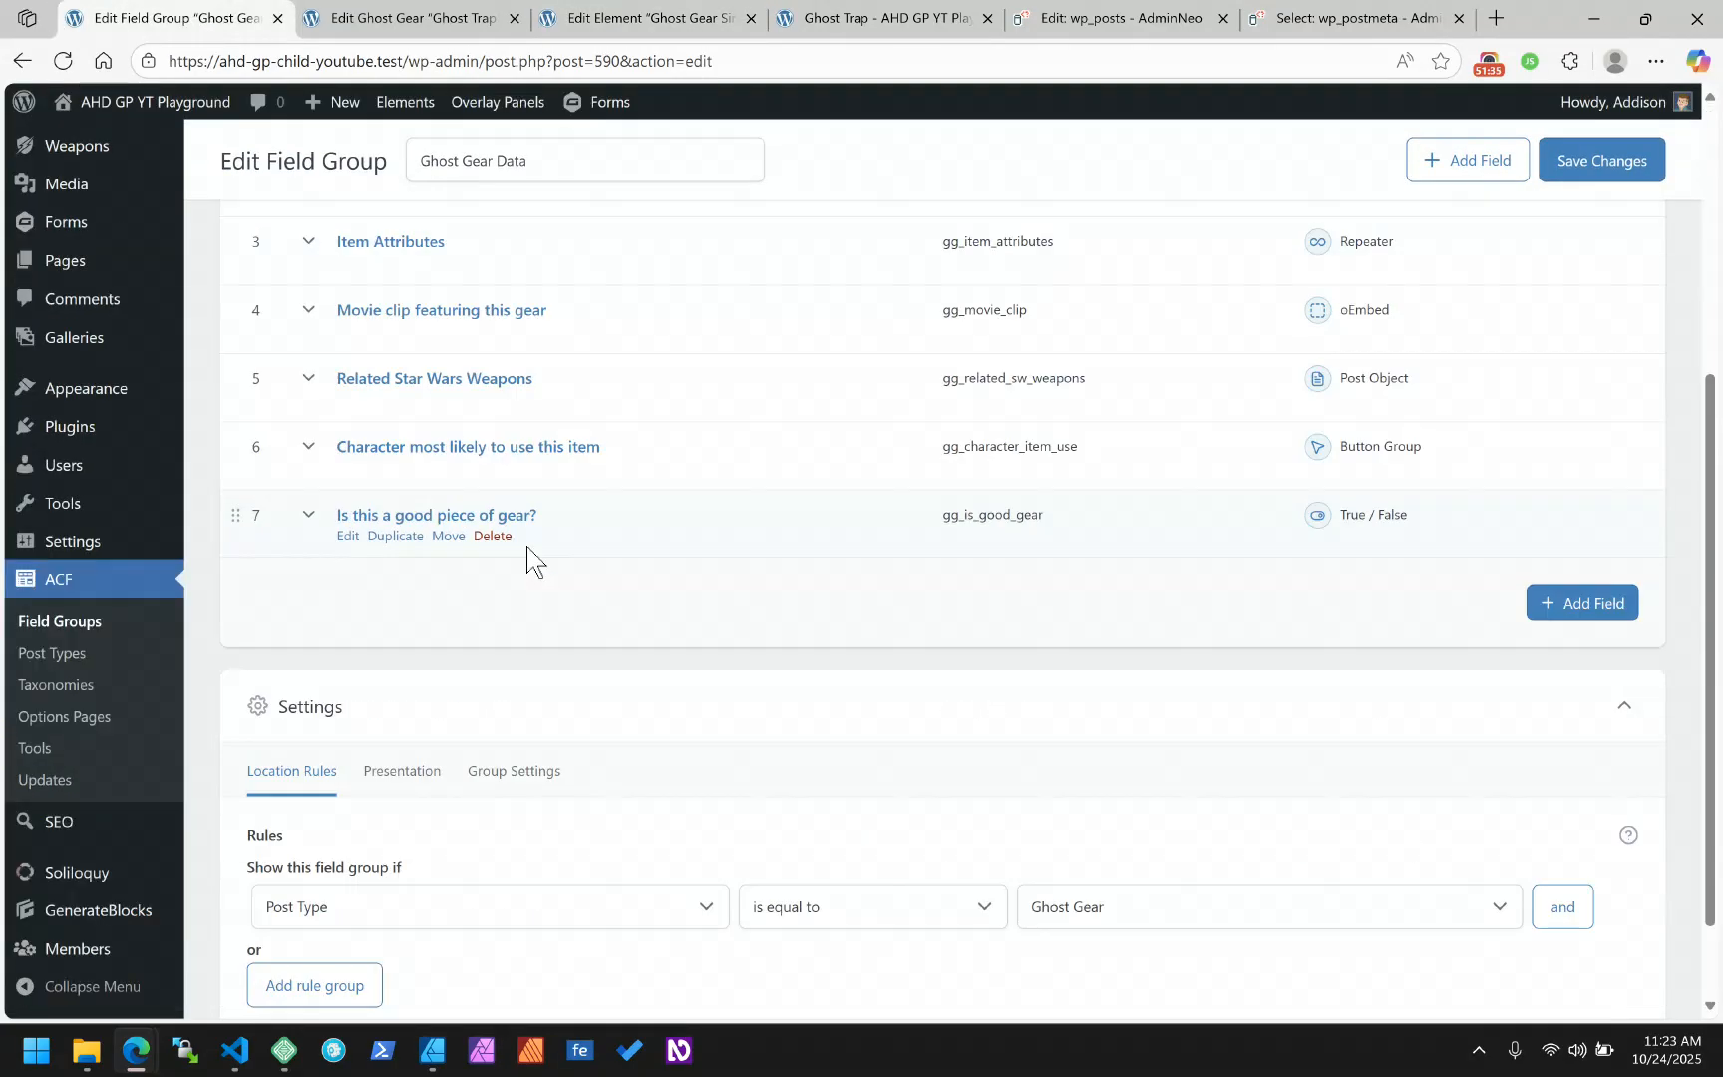
{"action": "left_click", "coordinate": [461, 520]}
{"action": "scroll", "coordinate": [627, 520], "scroll_direction": "down", "scroll_amount": 5}
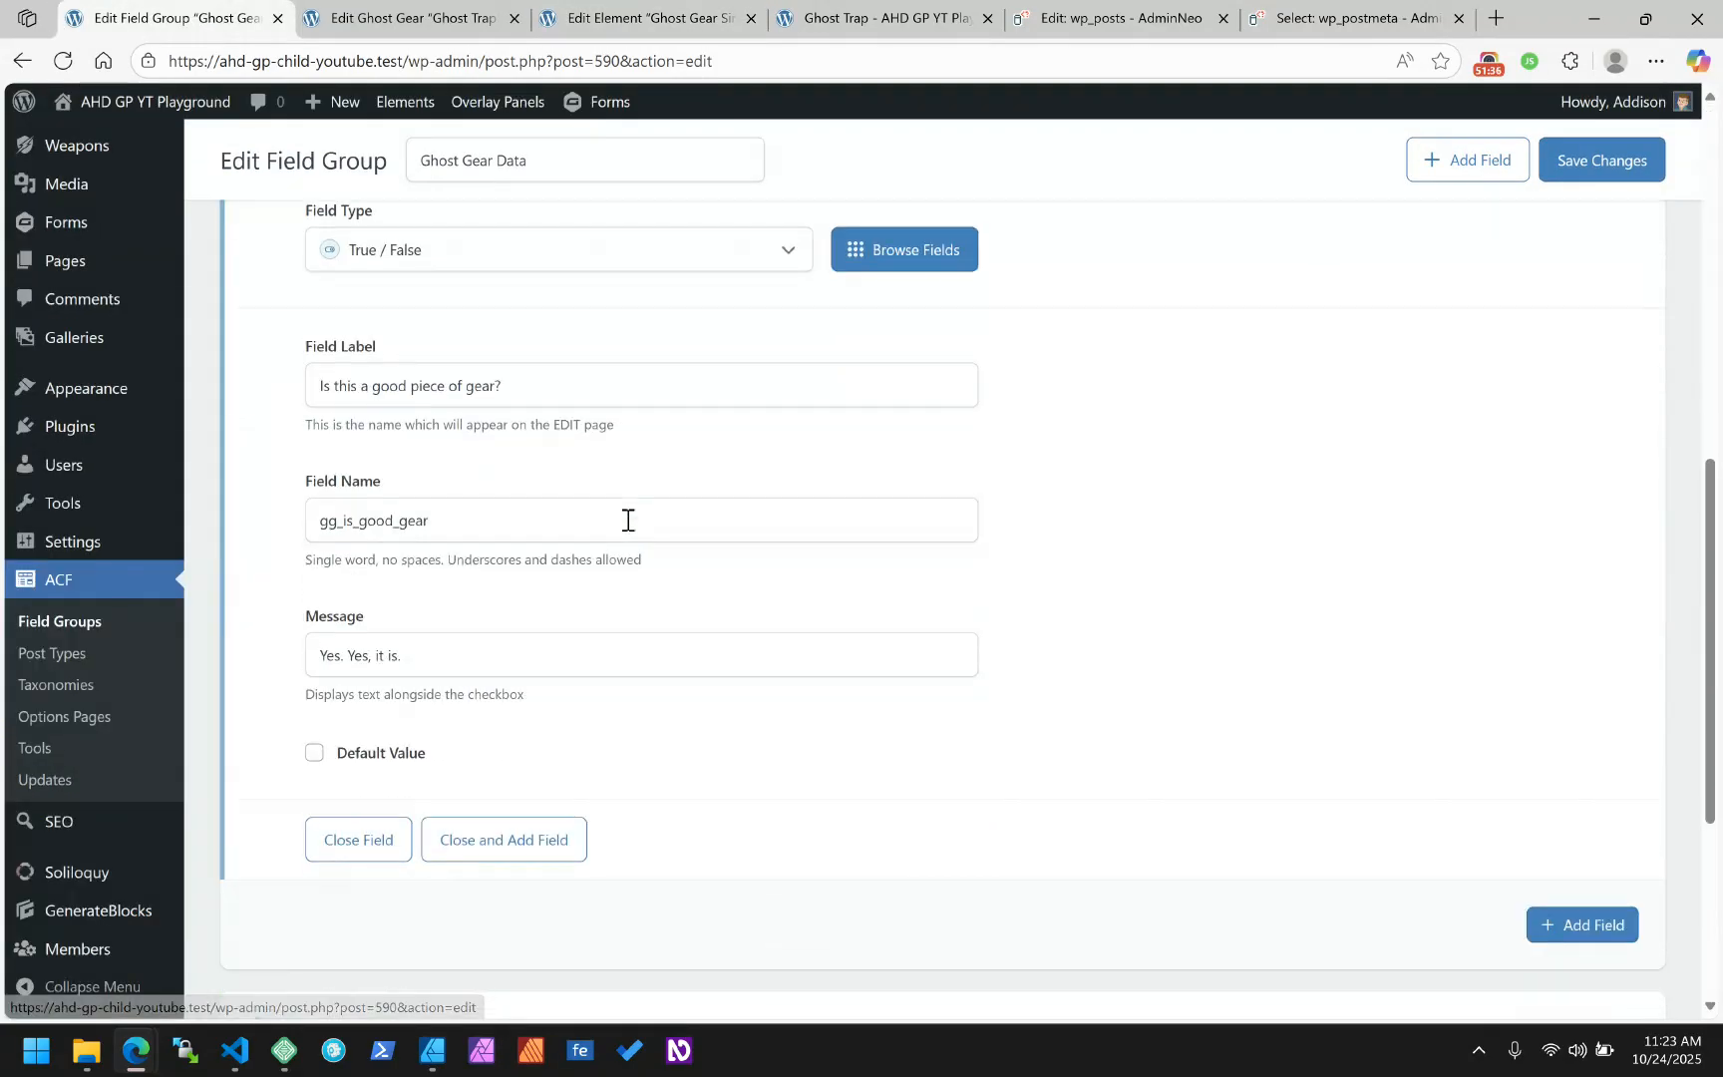
{"action": "scroll", "coordinate": [627, 534], "scroll_direction": "up", "scroll_amount": 3}
{"action": "left_click", "coordinate": [419, 372]}
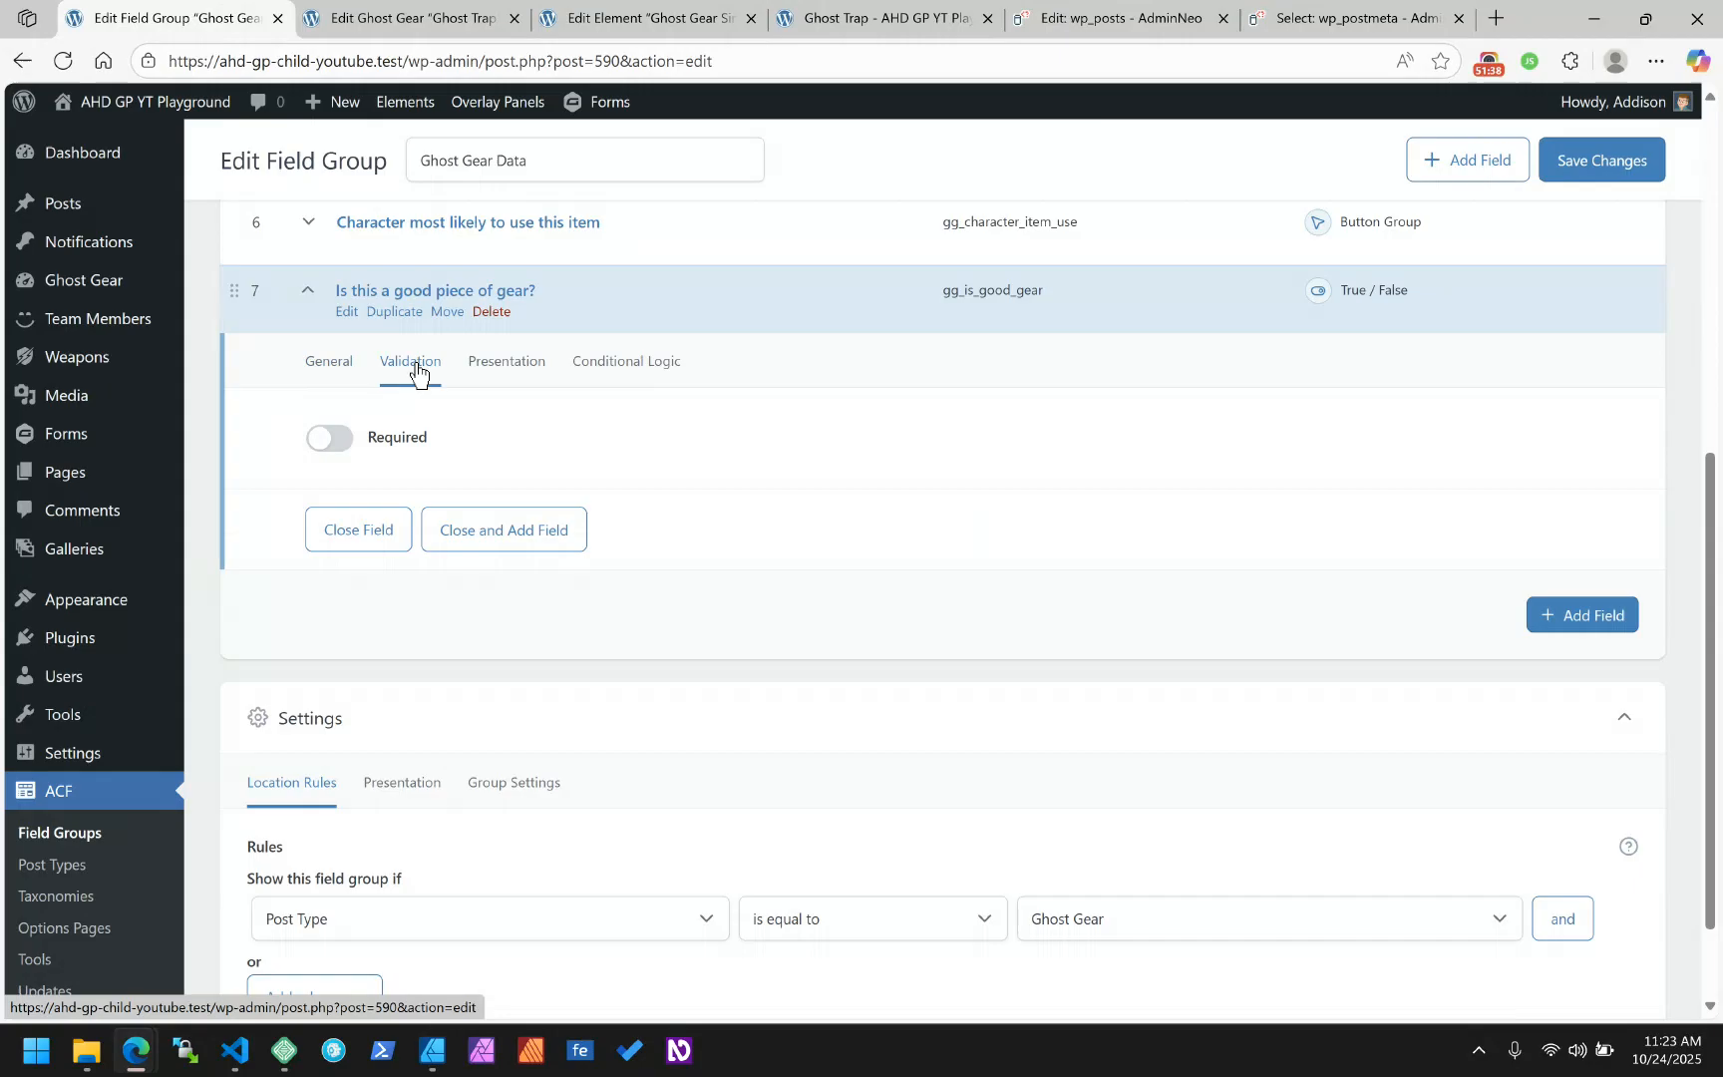
{"action": "left_click", "coordinate": [514, 367]}
{"action": "left_click", "coordinate": [329, 721]}
{"action": "scroll", "coordinate": [468, 718], "scroll_direction": "down", "scroll_amount": 2}
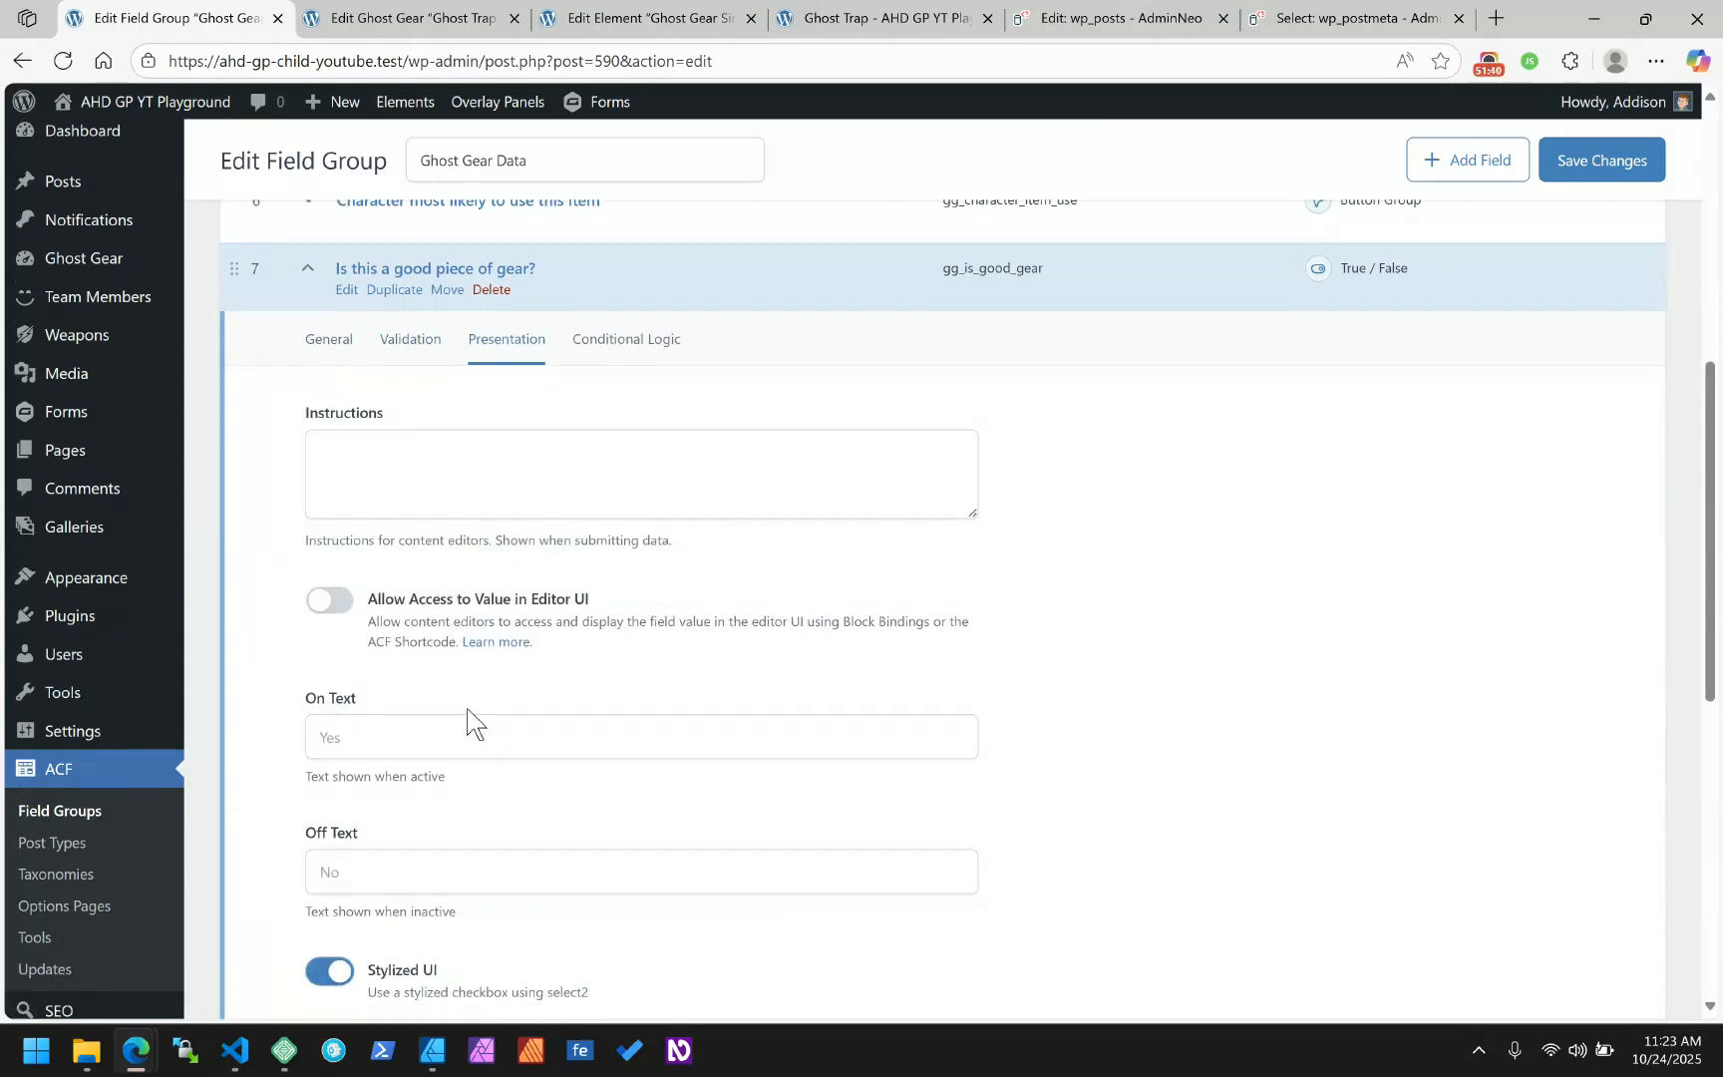
Set the field's On Text to "Yes. Yes, it is." and Off Text to "Absolutely not.", then save the field group
{"action": "left_click", "coordinate": [370, 550]}
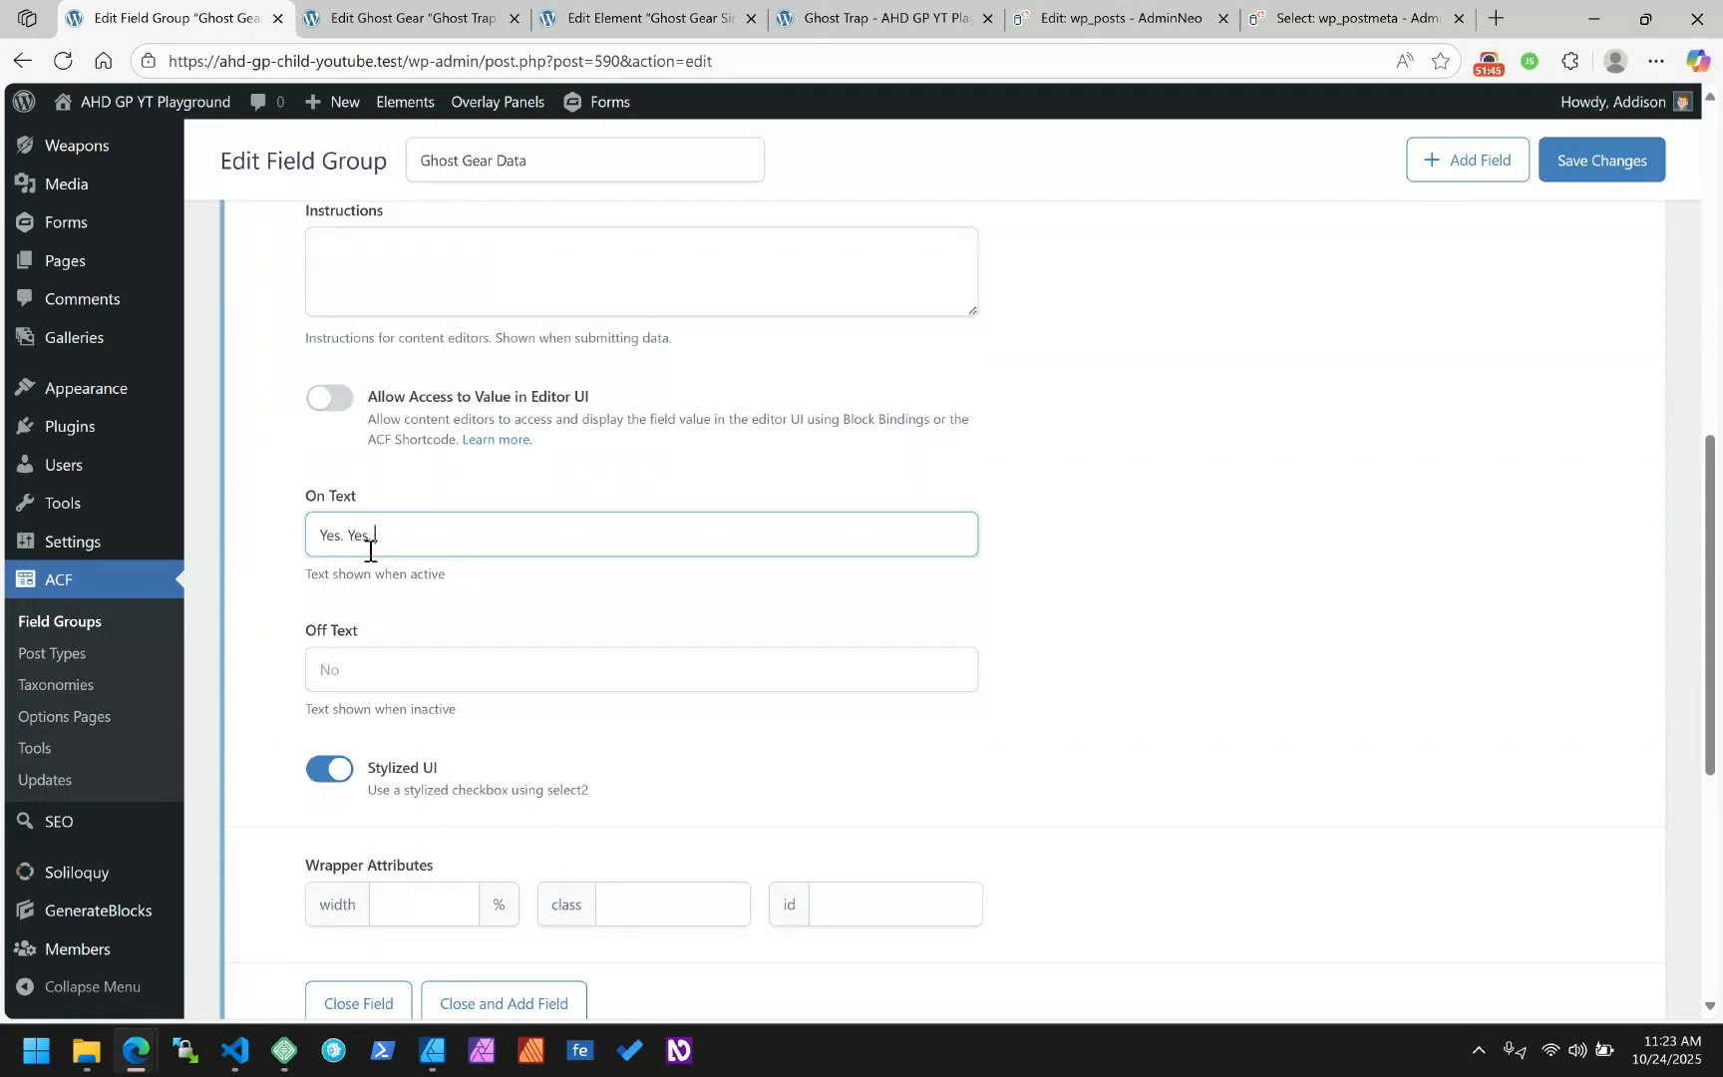
{"action": "type", "text": "Yes. Yes, it is."}
{"action": "left_click", "coordinate": [400, 661]}
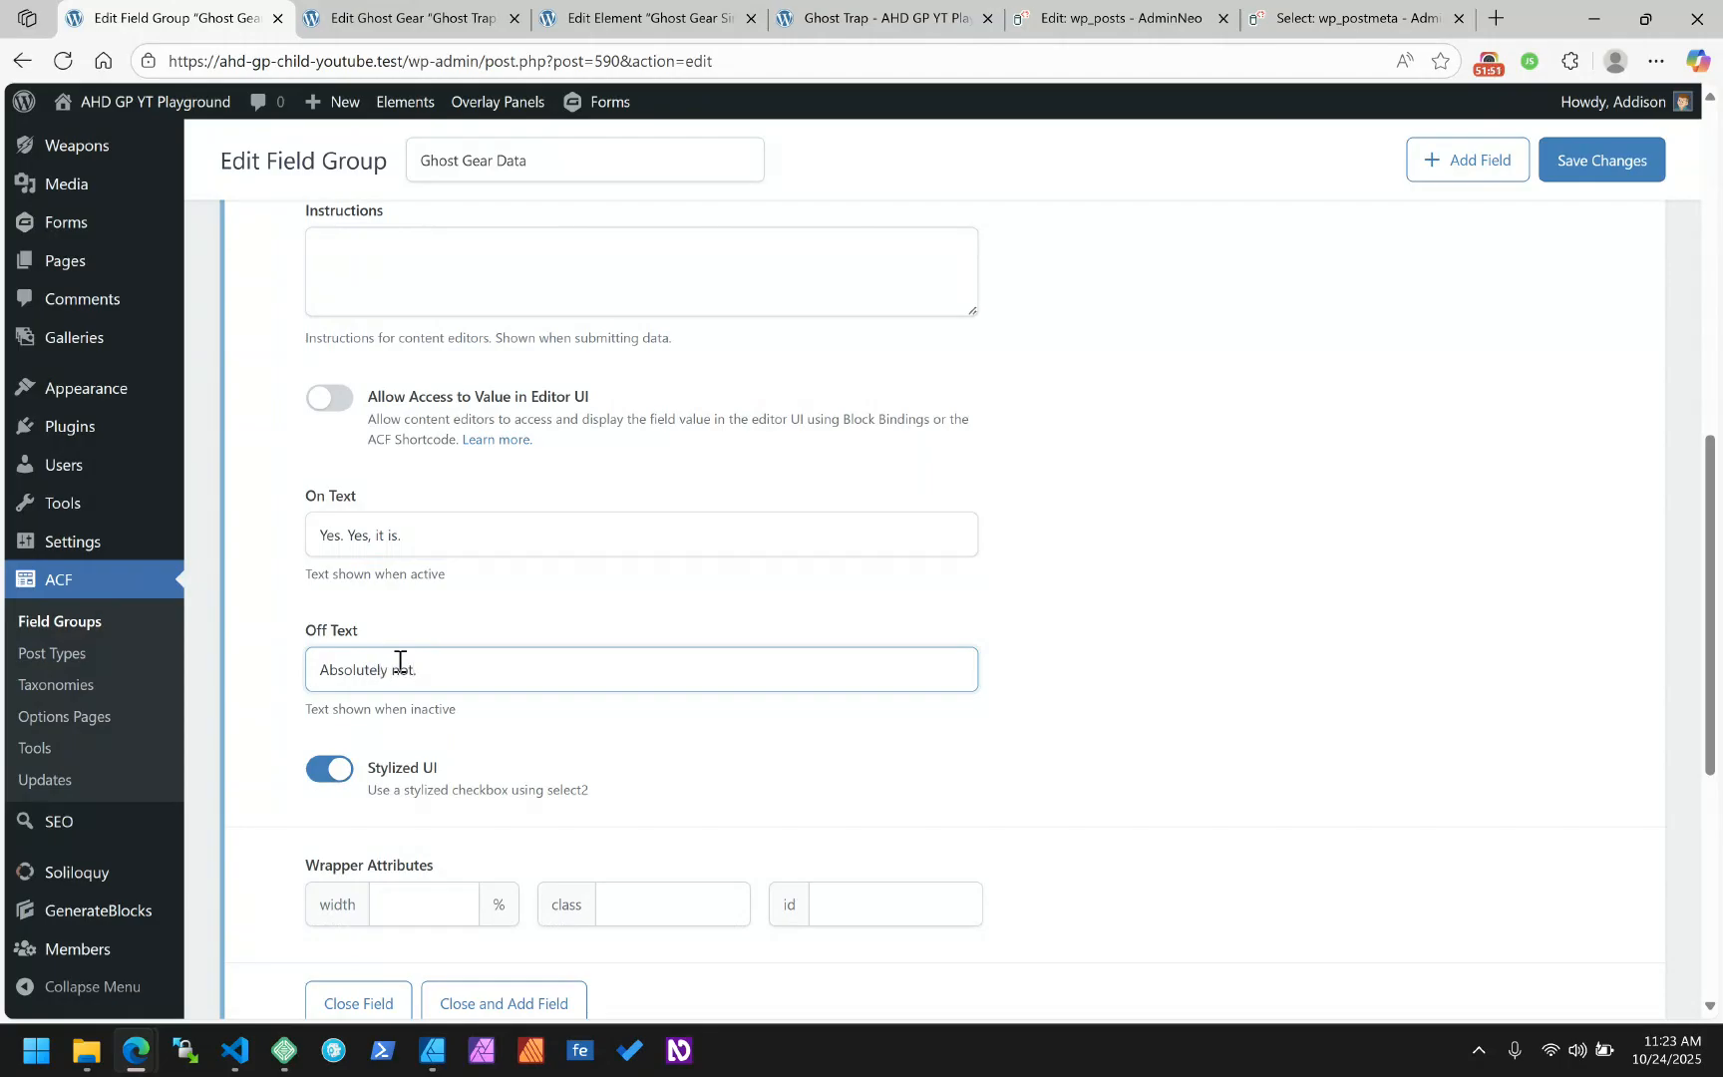
{"action": "left_click", "coordinate": [1581, 160]}
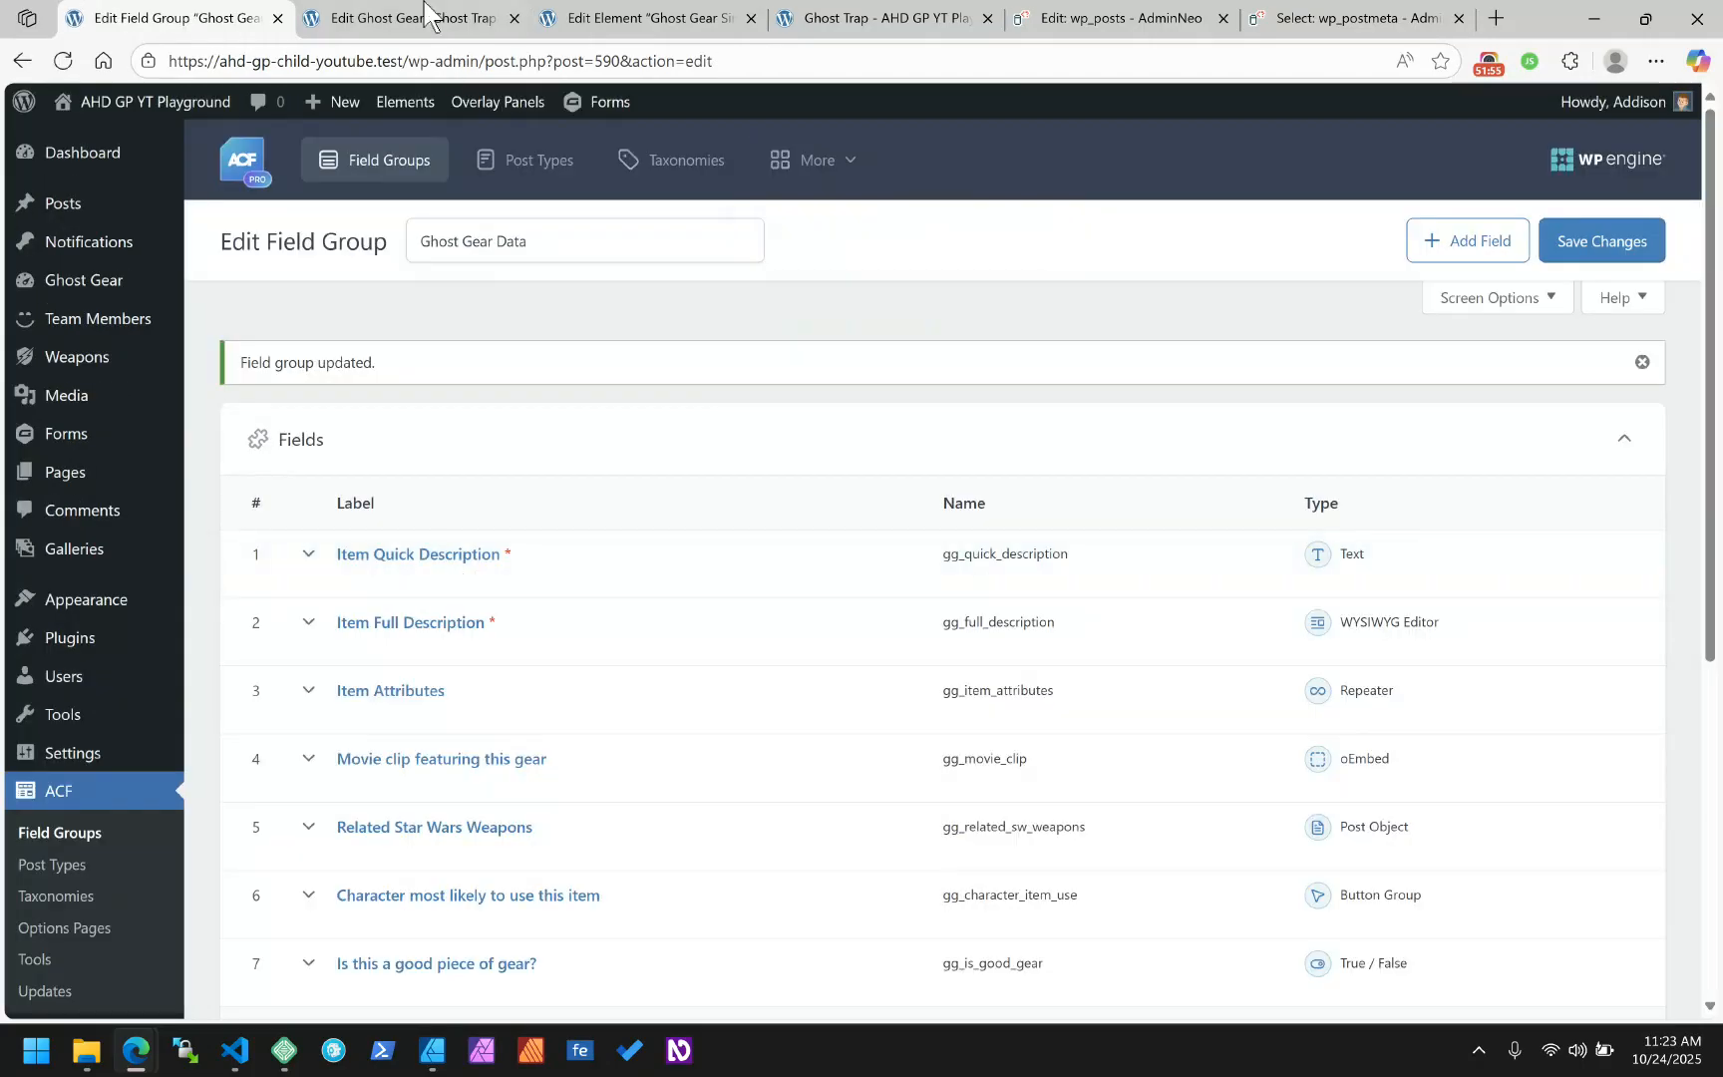
Reload the Ghost Trap edit page and test the good-gear toggle in both states, leaving it on "Yes. Yes, it is."
{"action": "left_click", "coordinate": [409, 17]}
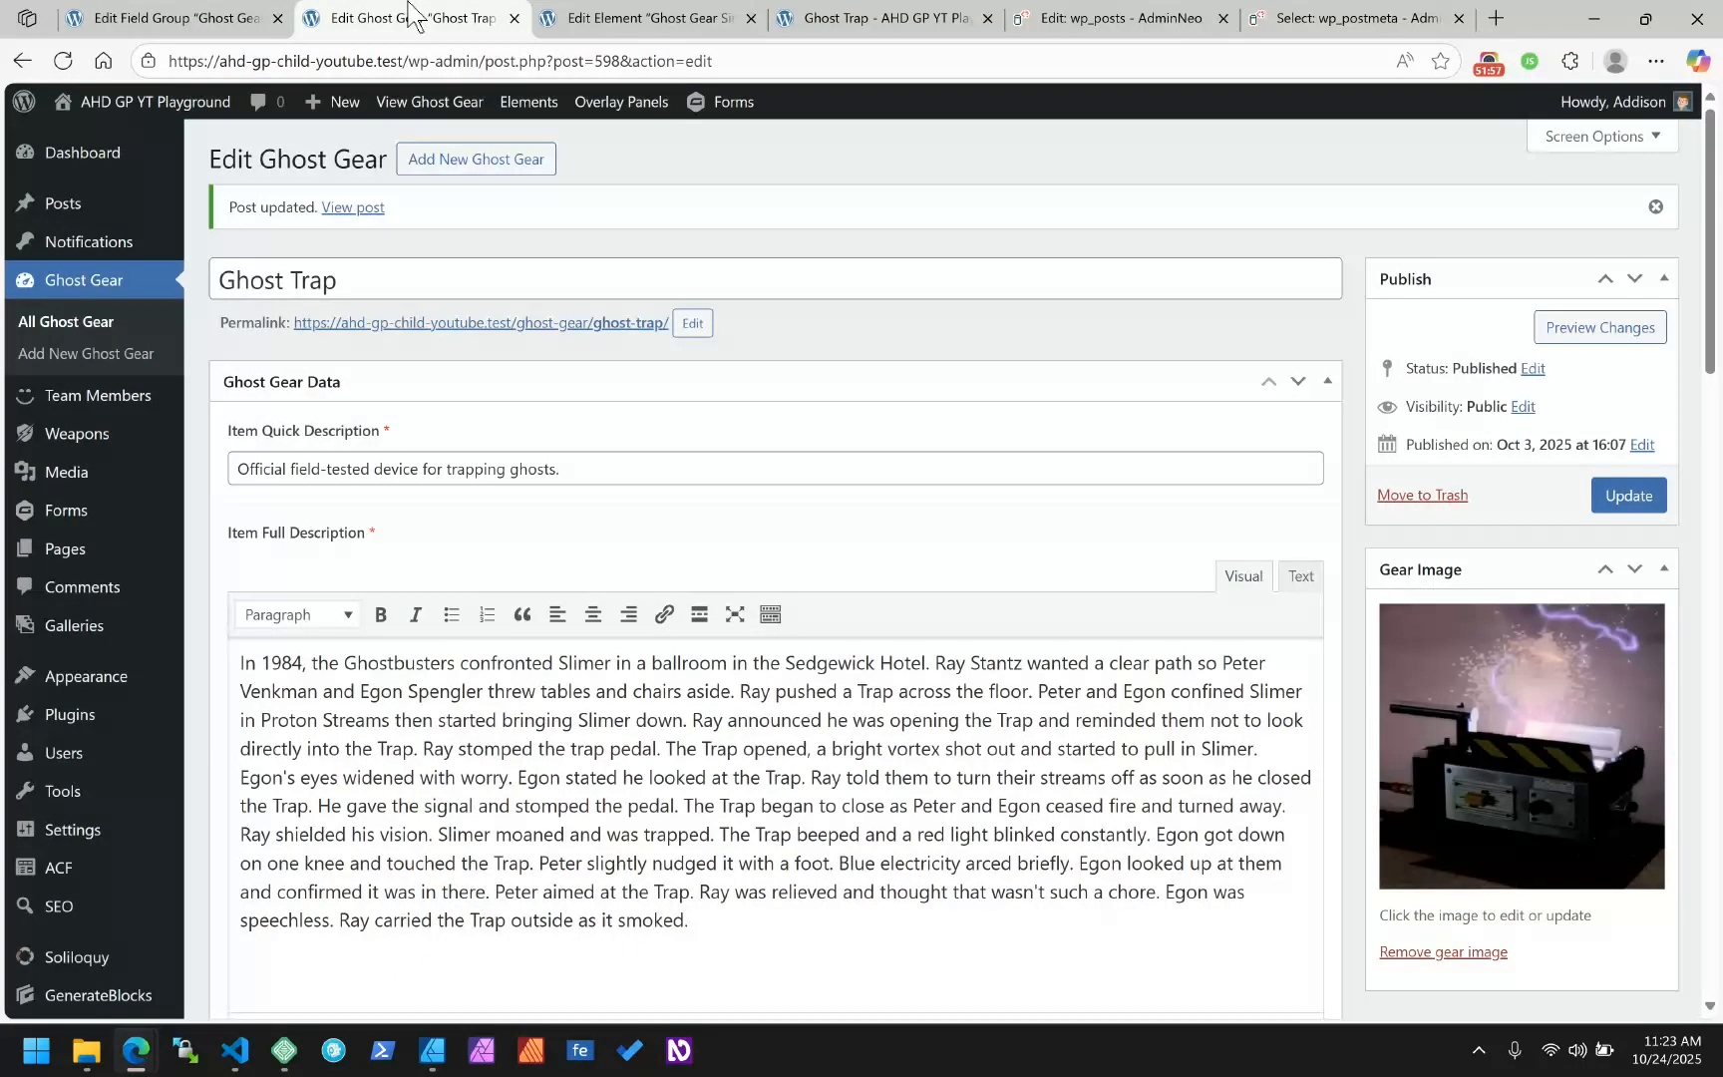
{"action": "left_click", "coordinate": [63, 61]}
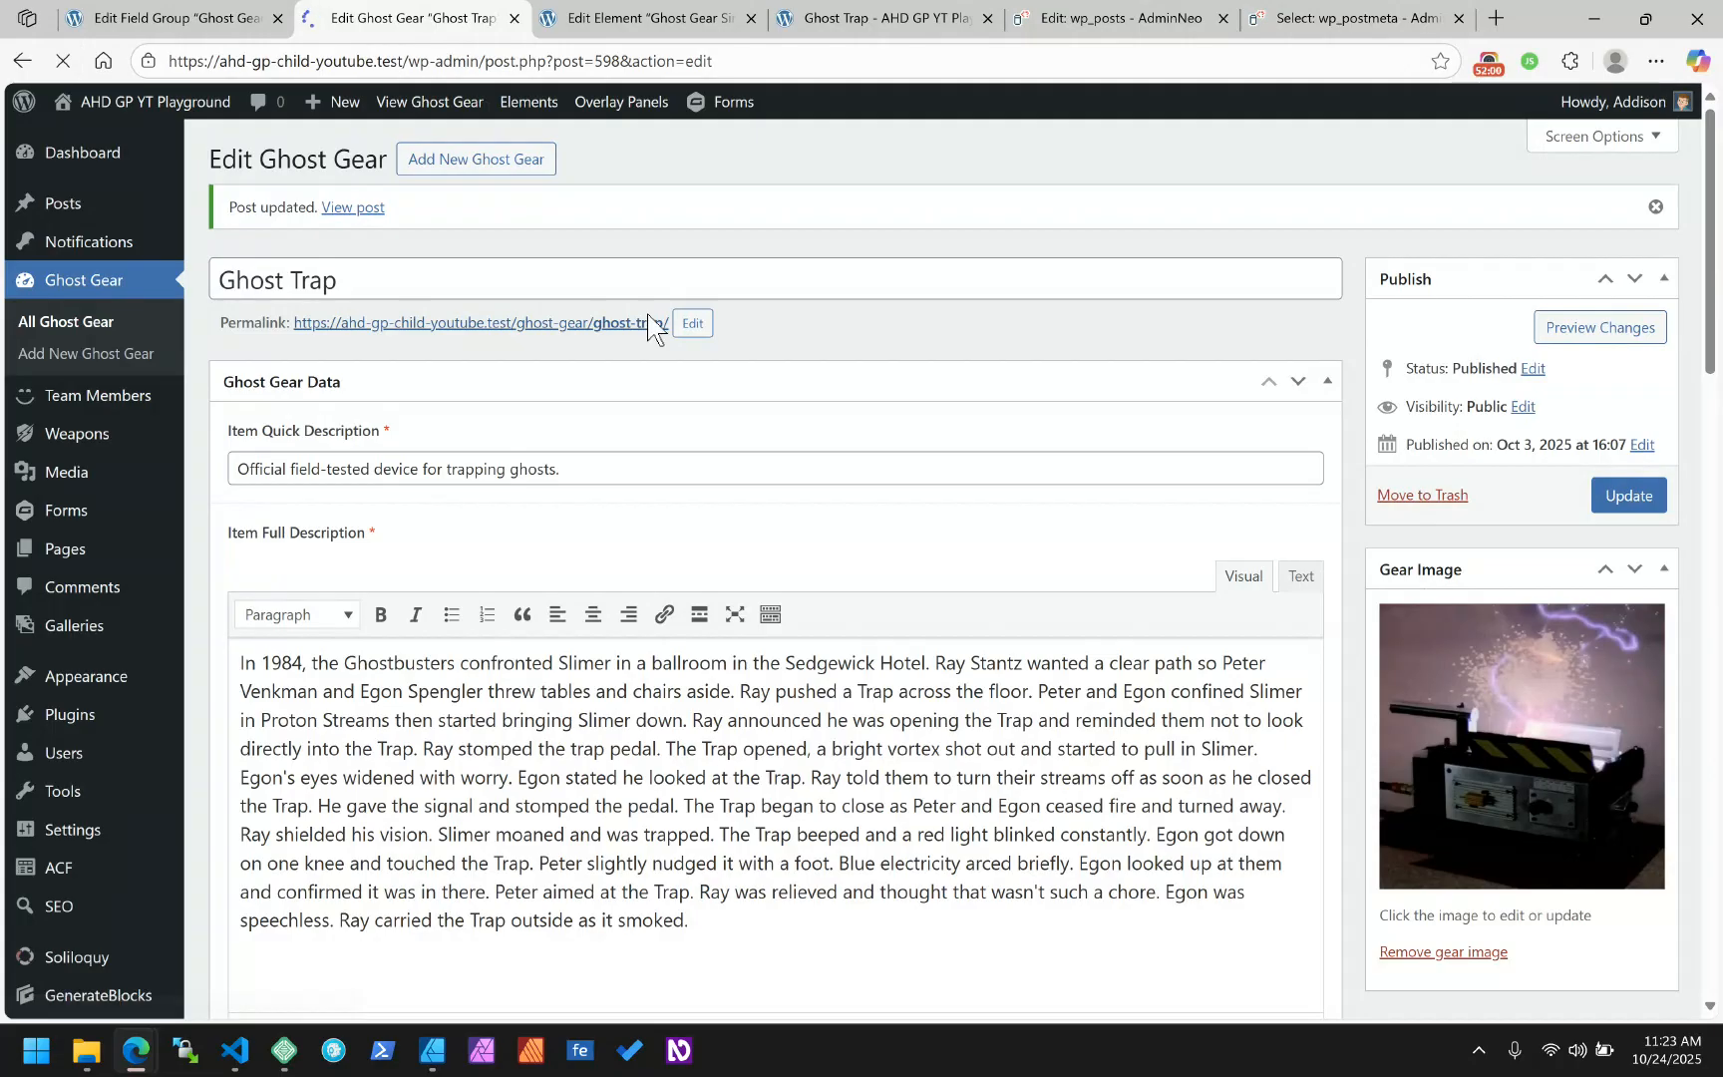
{"action": "scroll", "coordinate": [714, 301], "scroll_direction": "down", "scroll_amount": 7}
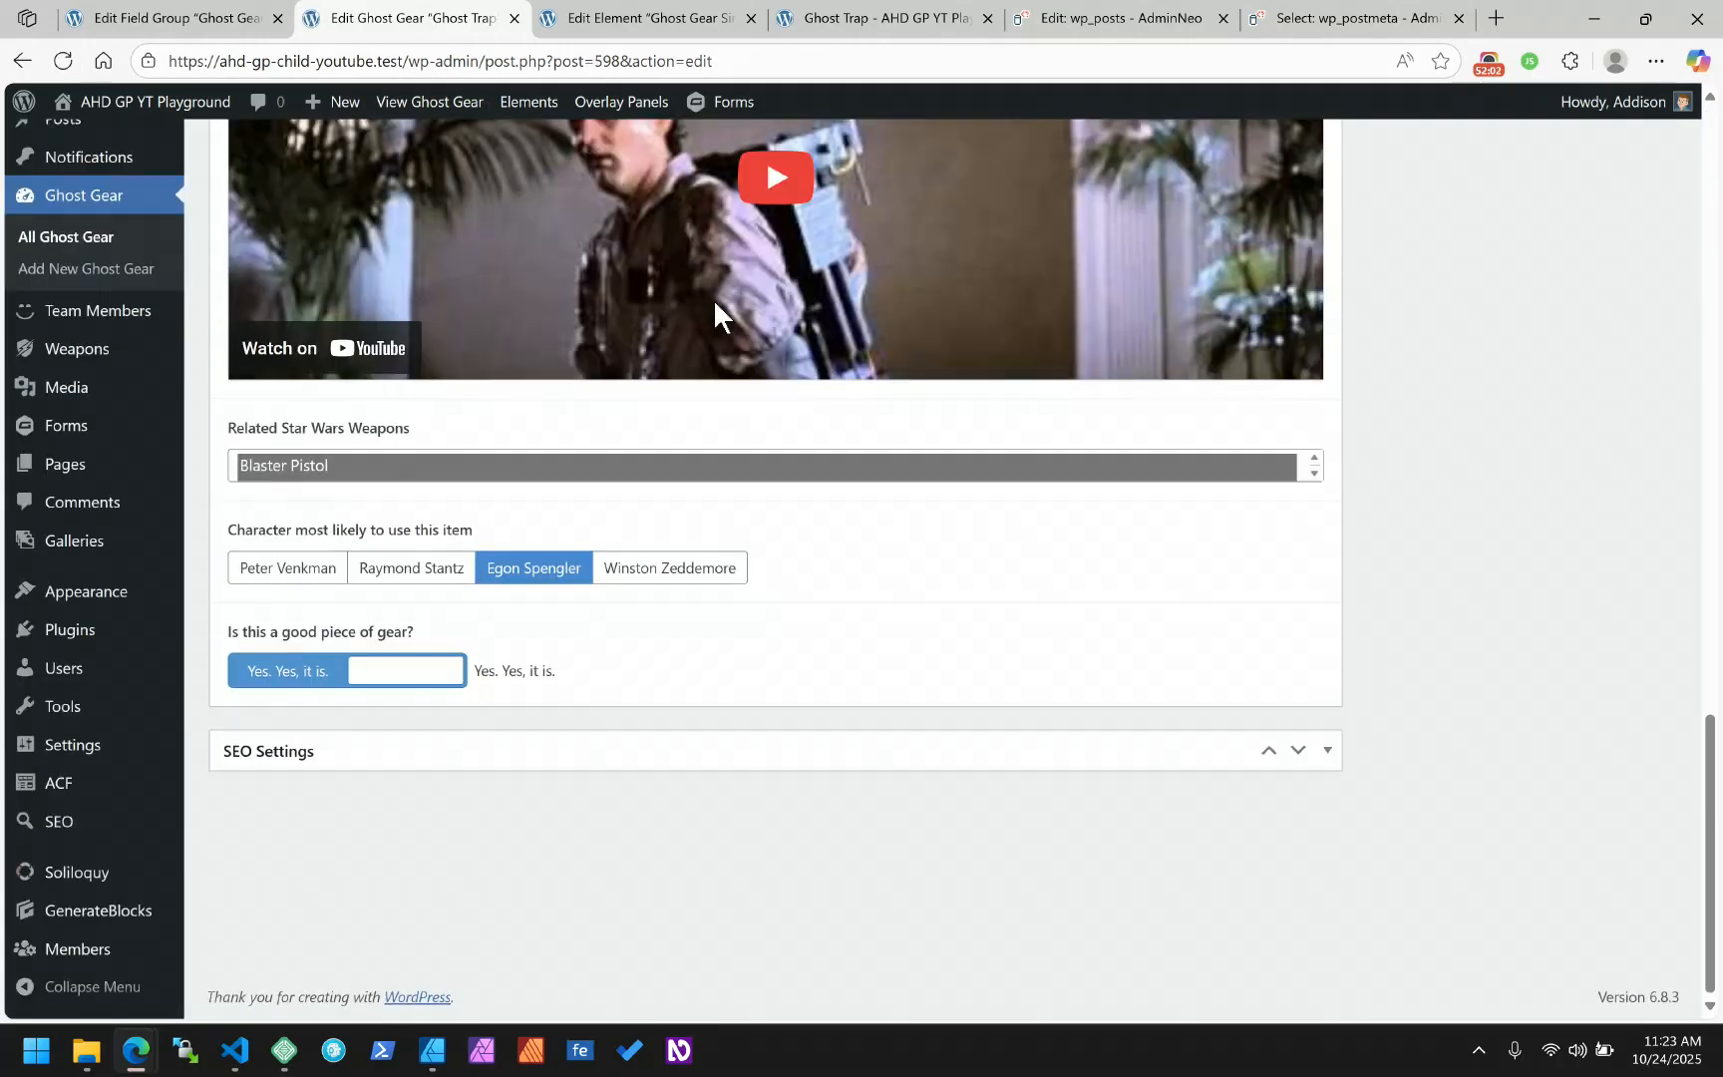
{"action": "left_click", "coordinate": [279, 681]}
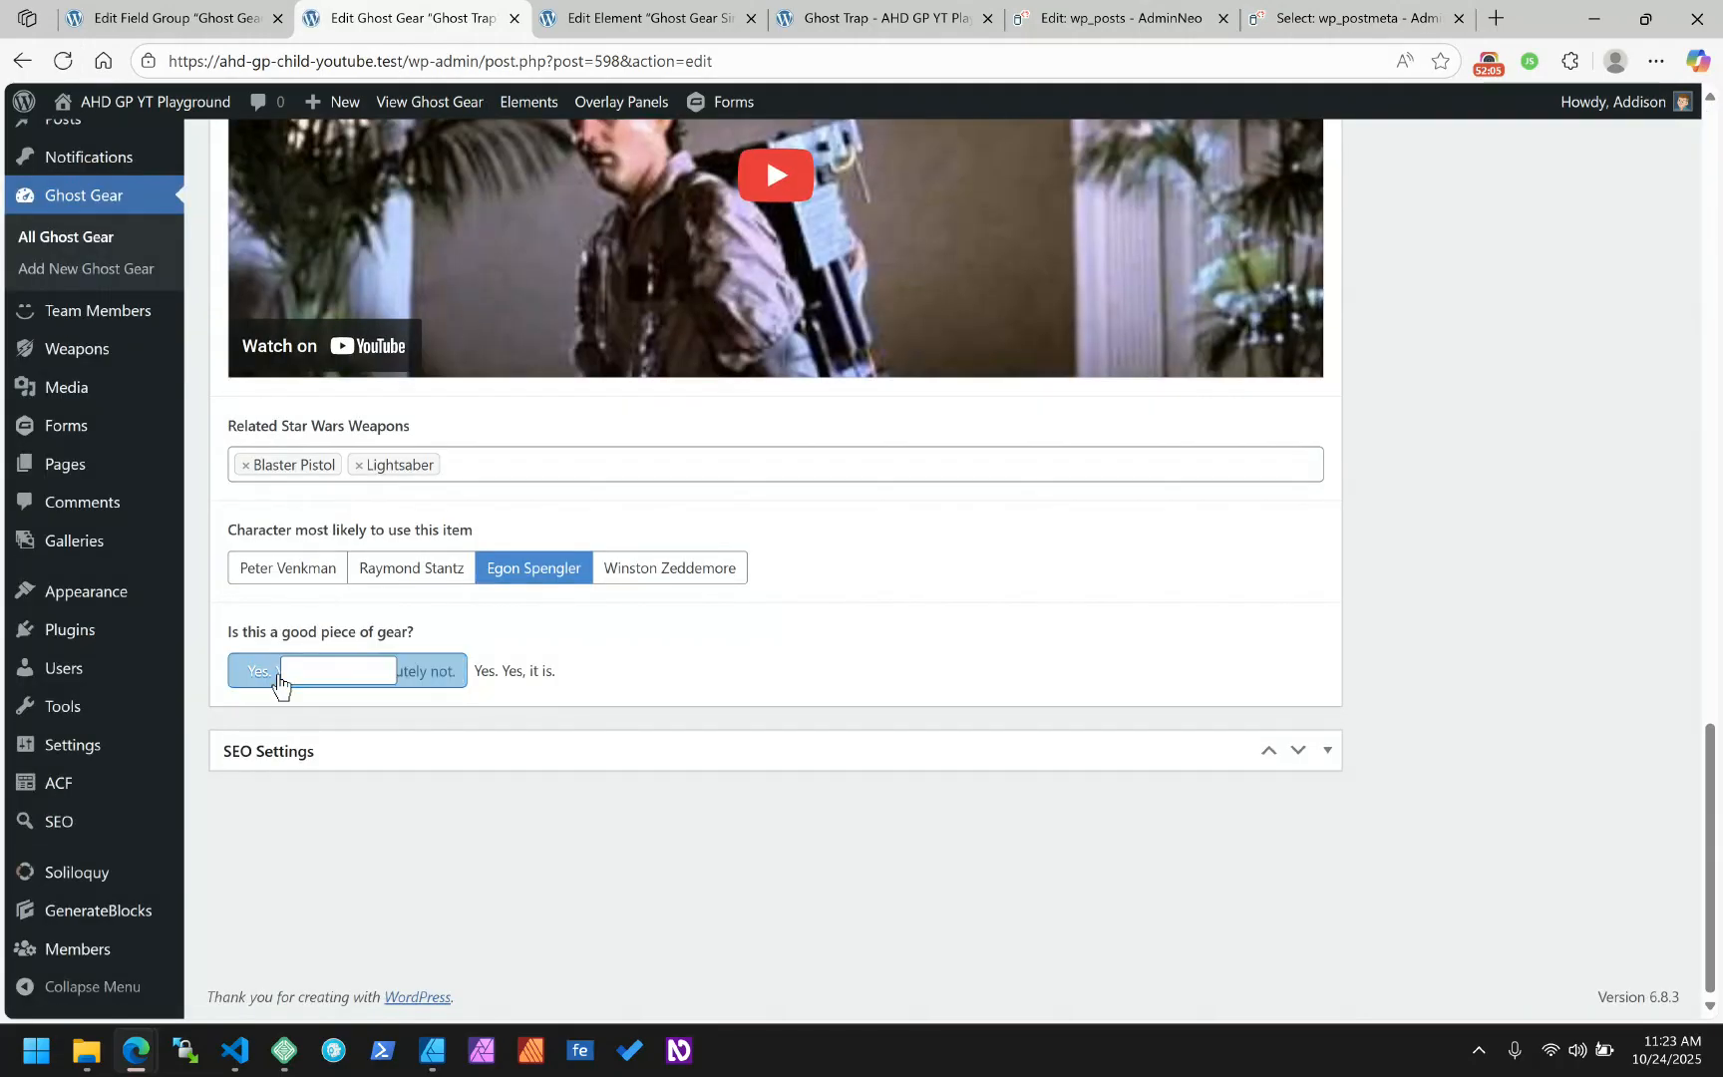
{"action": "left_click", "coordinate": [416, 678]}
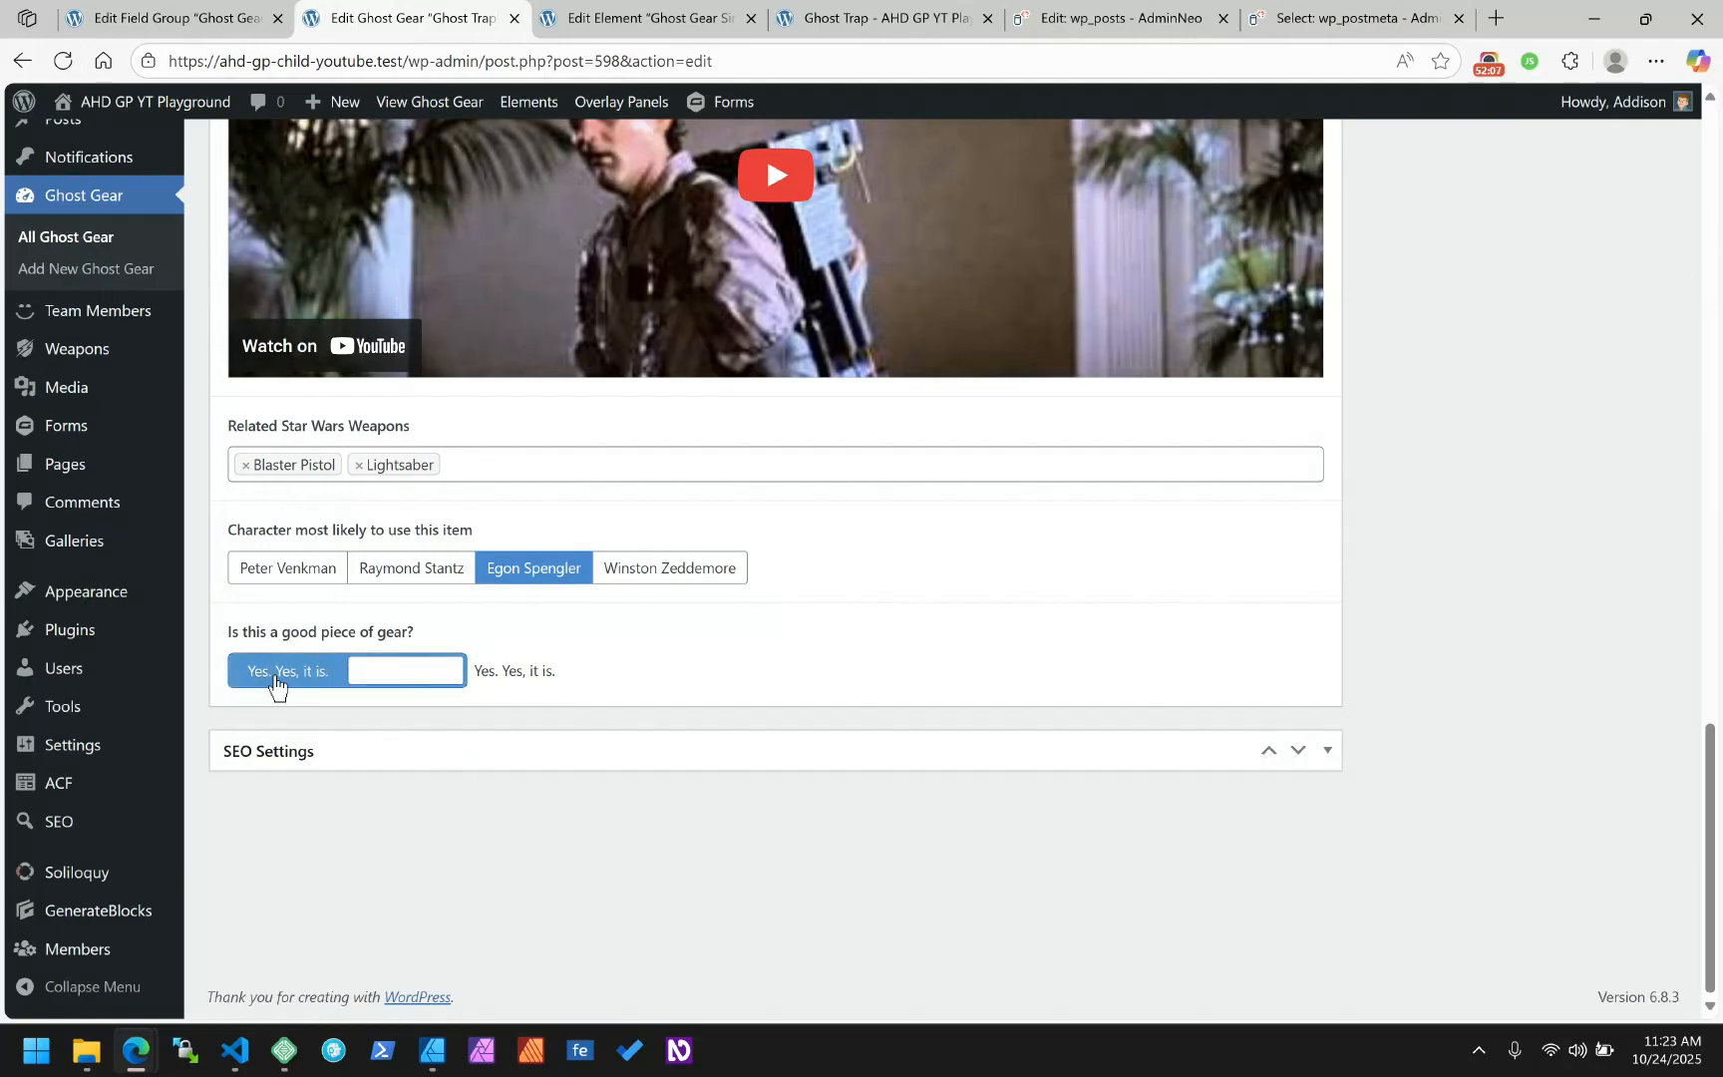
{"action": "left_click", "coordinate": [271, 680]}
{"action": "double_click", "coordinate": [416, 678]}
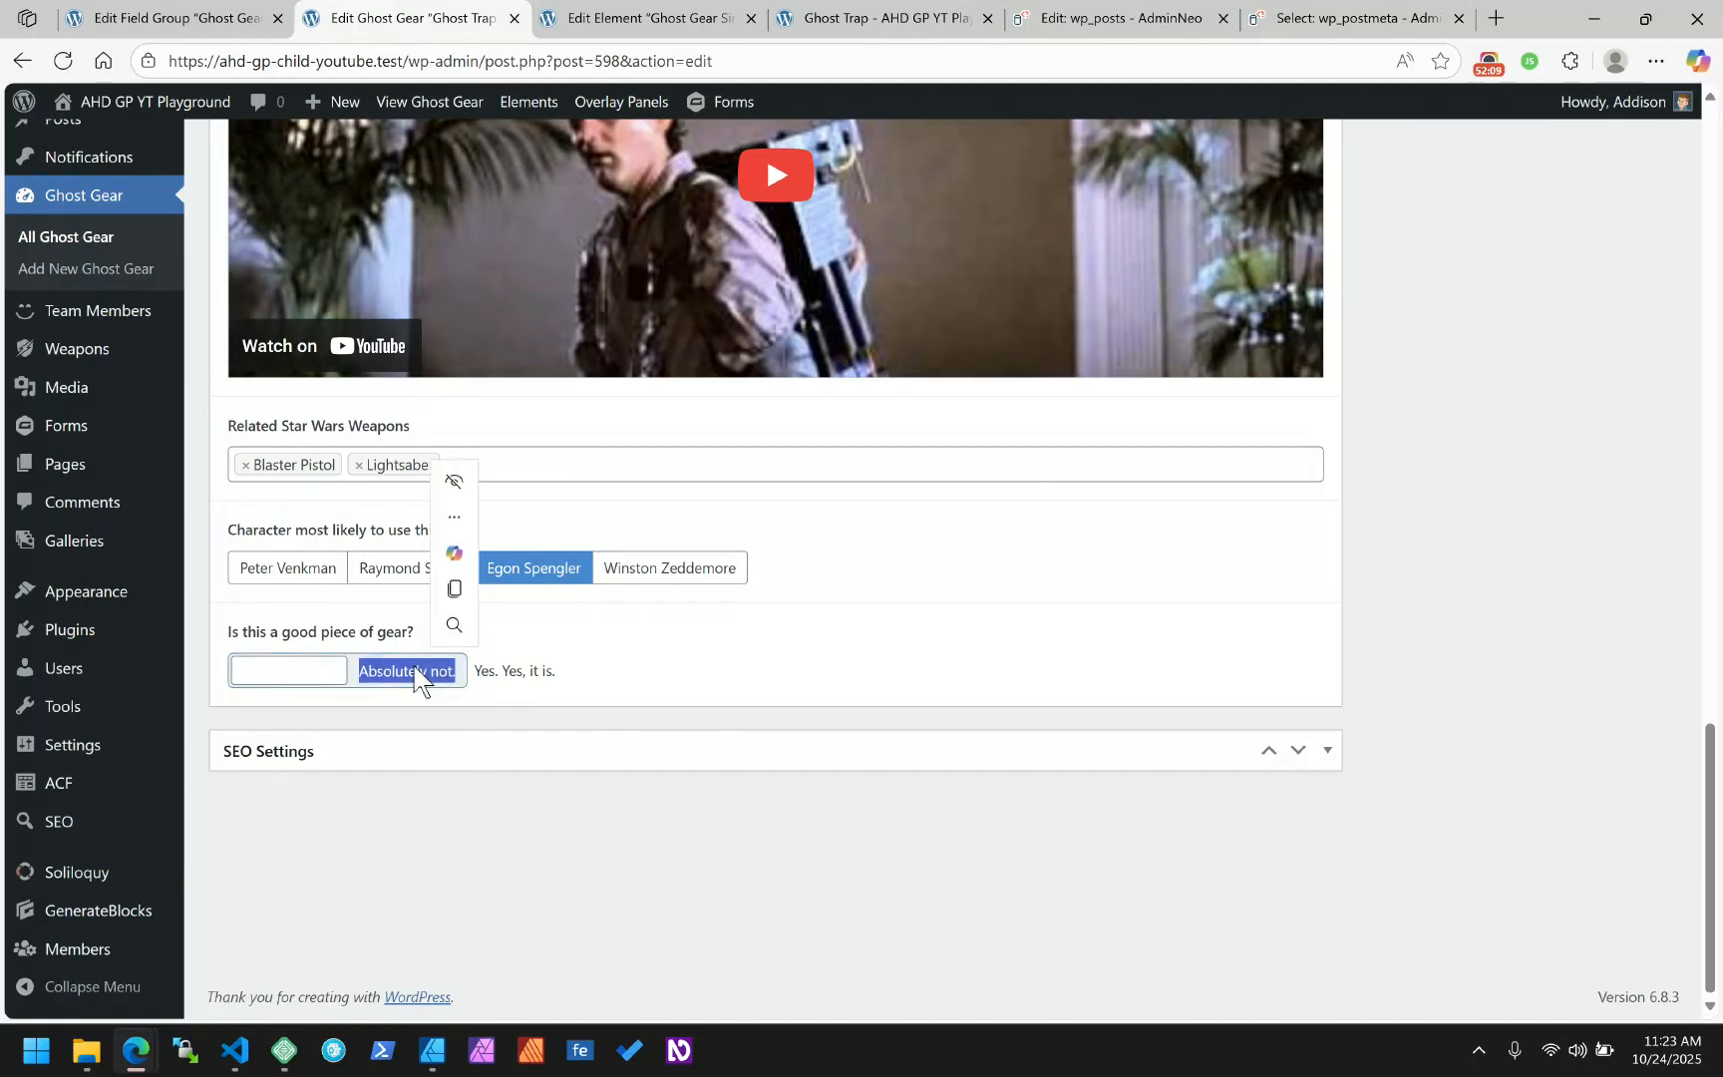
{"action": "left_click", "coordinate": [410, 690]}
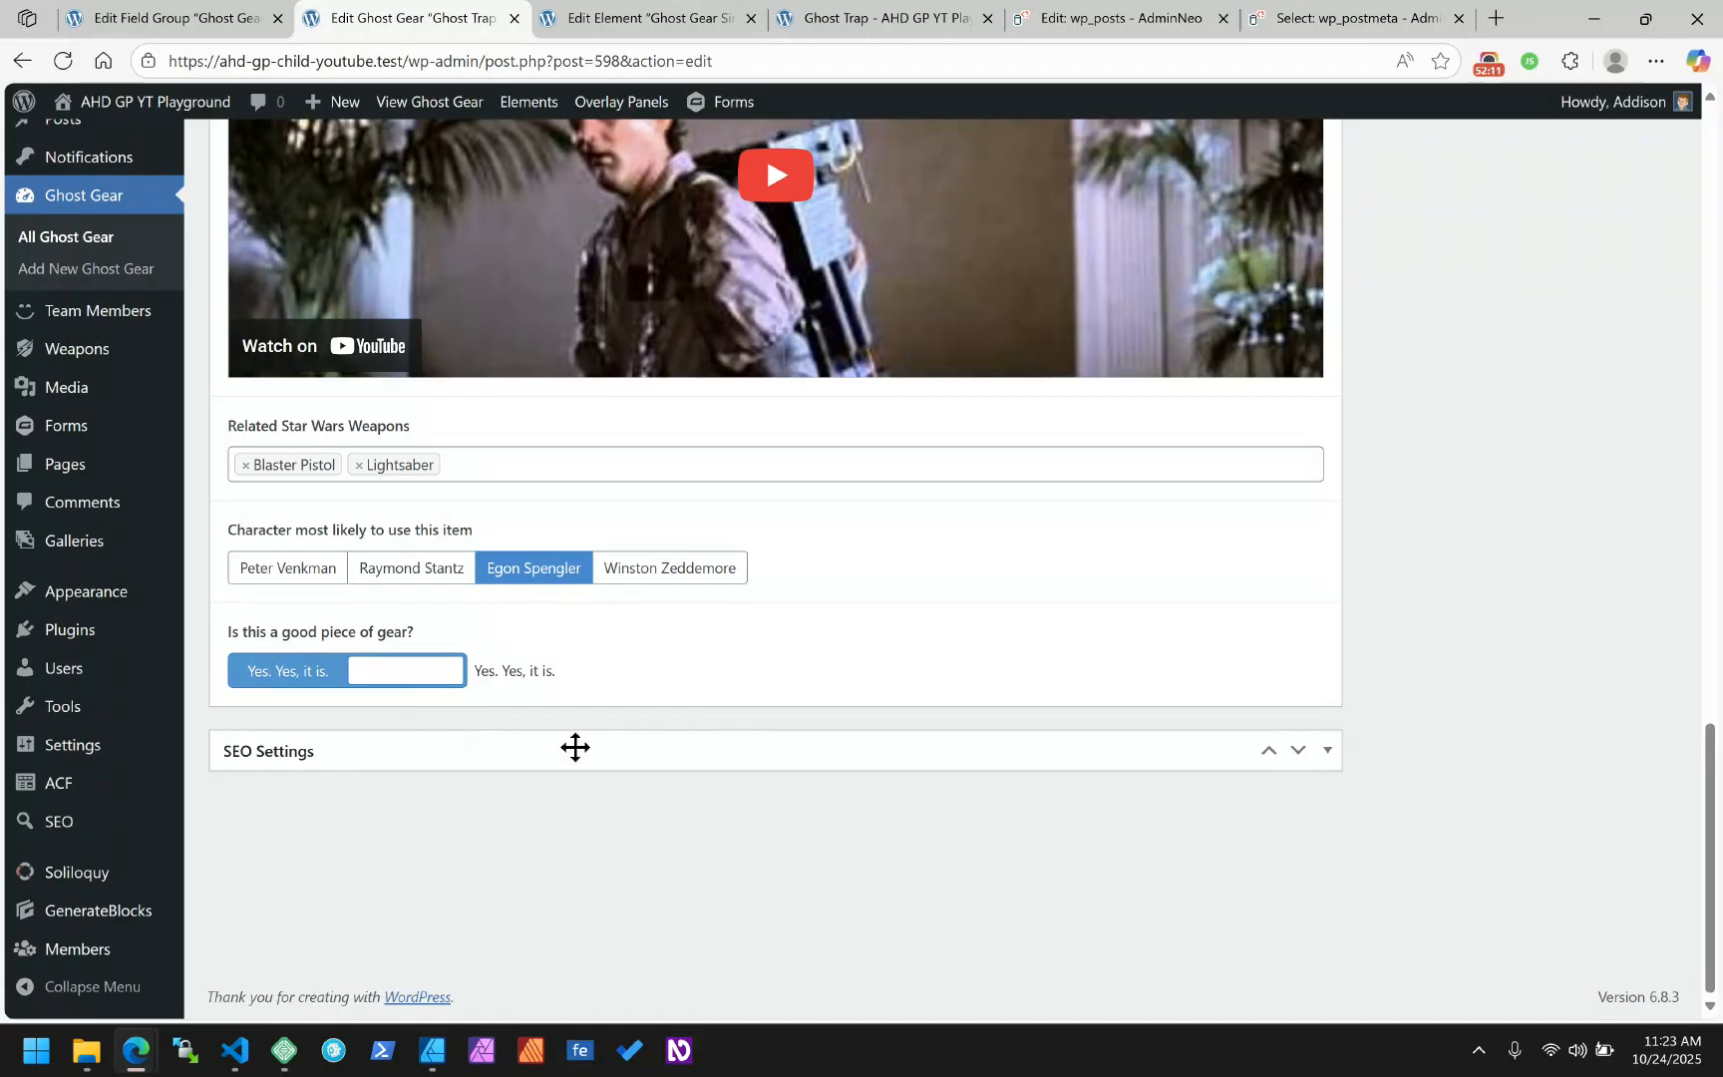
Clear the Message text of the "Is this a good piece of gear?" field and save the field group
{"action": "left_click", "coordinate": [165, 19]}
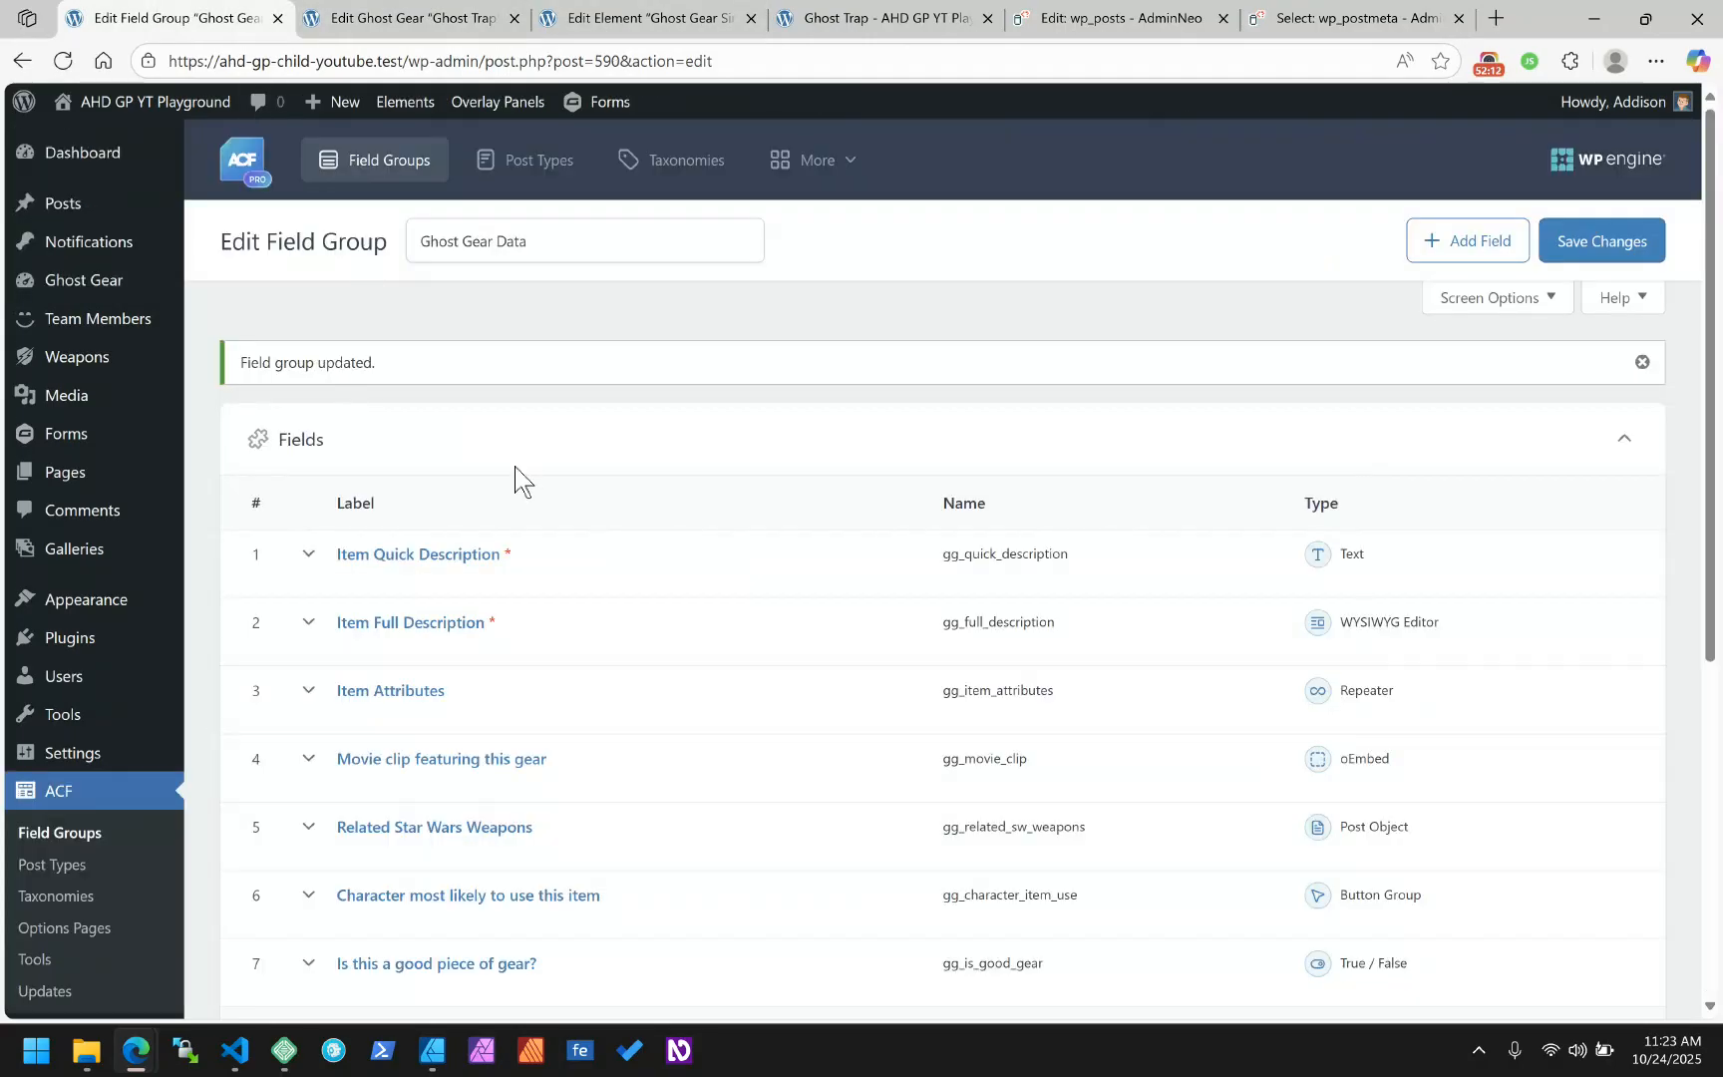
{"action": "scroll", "coordinate": [517, 481], "scroll_direction": "down", "scroll_amount": 5}
{"action": "left_click", "coordinate": [372, 409]}
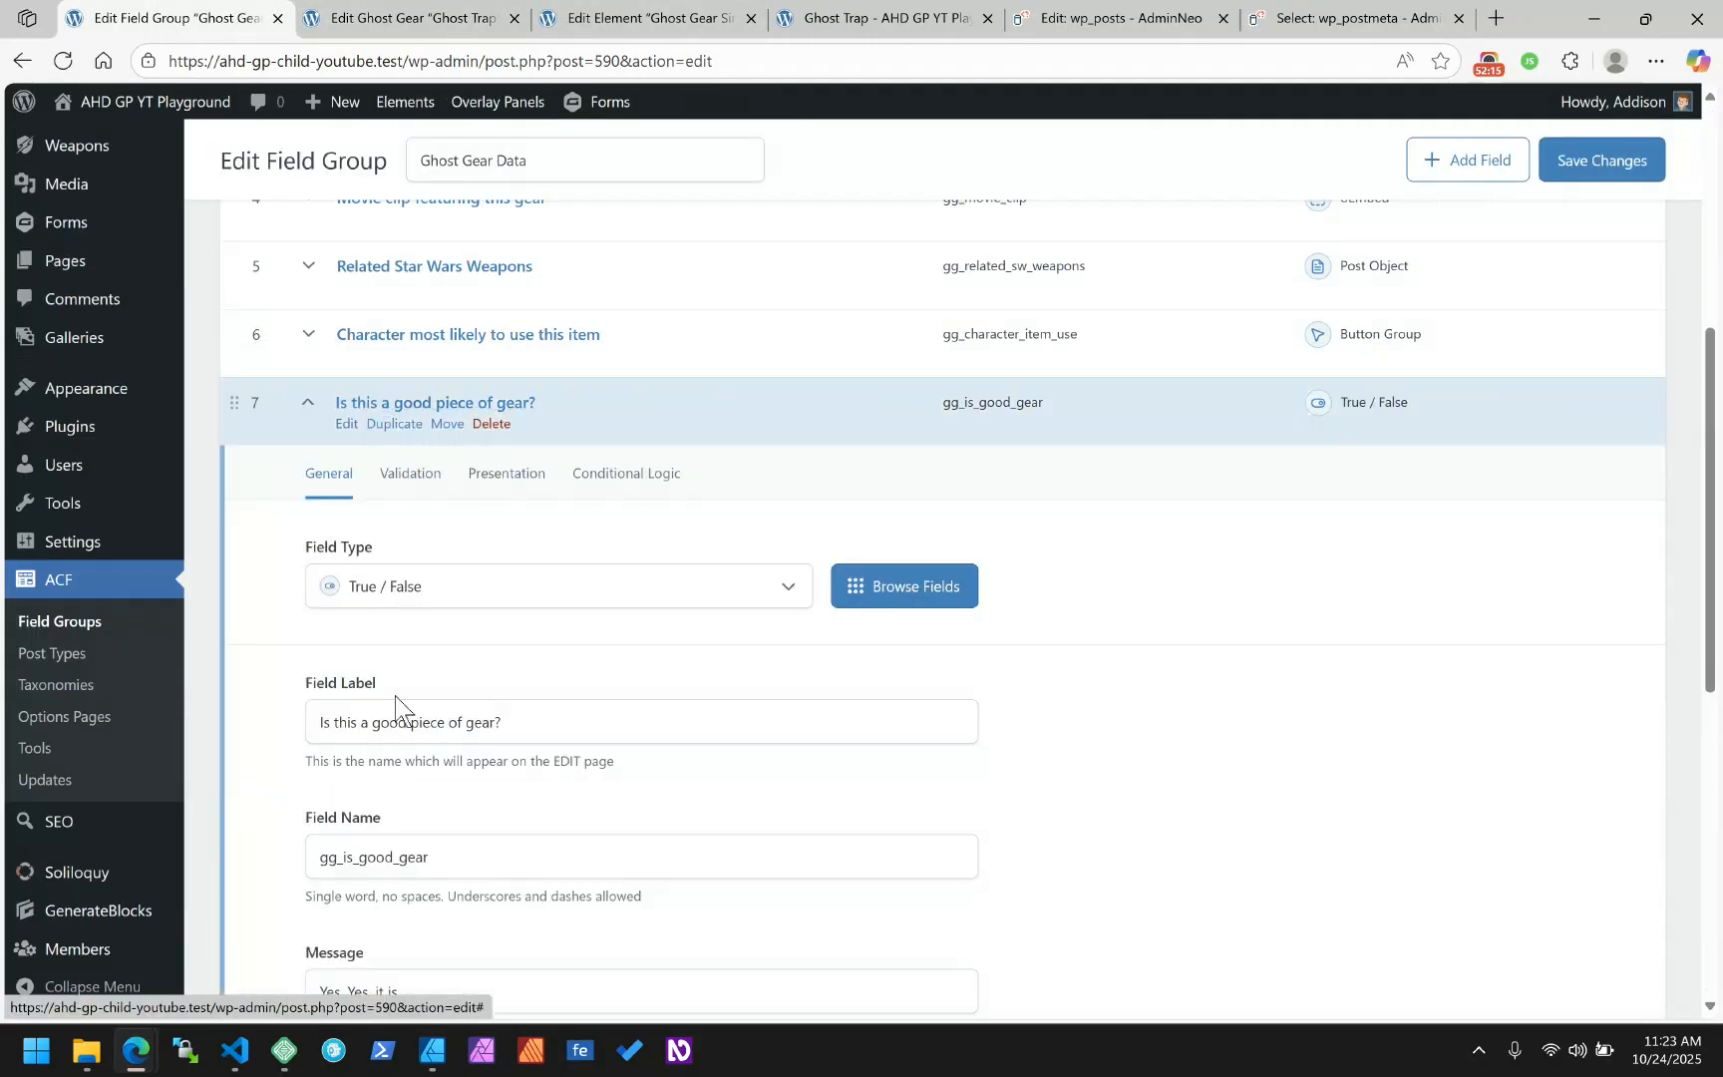
{"action": "scroll", "coordinate": [461, 731], "scroll_direction": "down", "scroll_amount": 2}
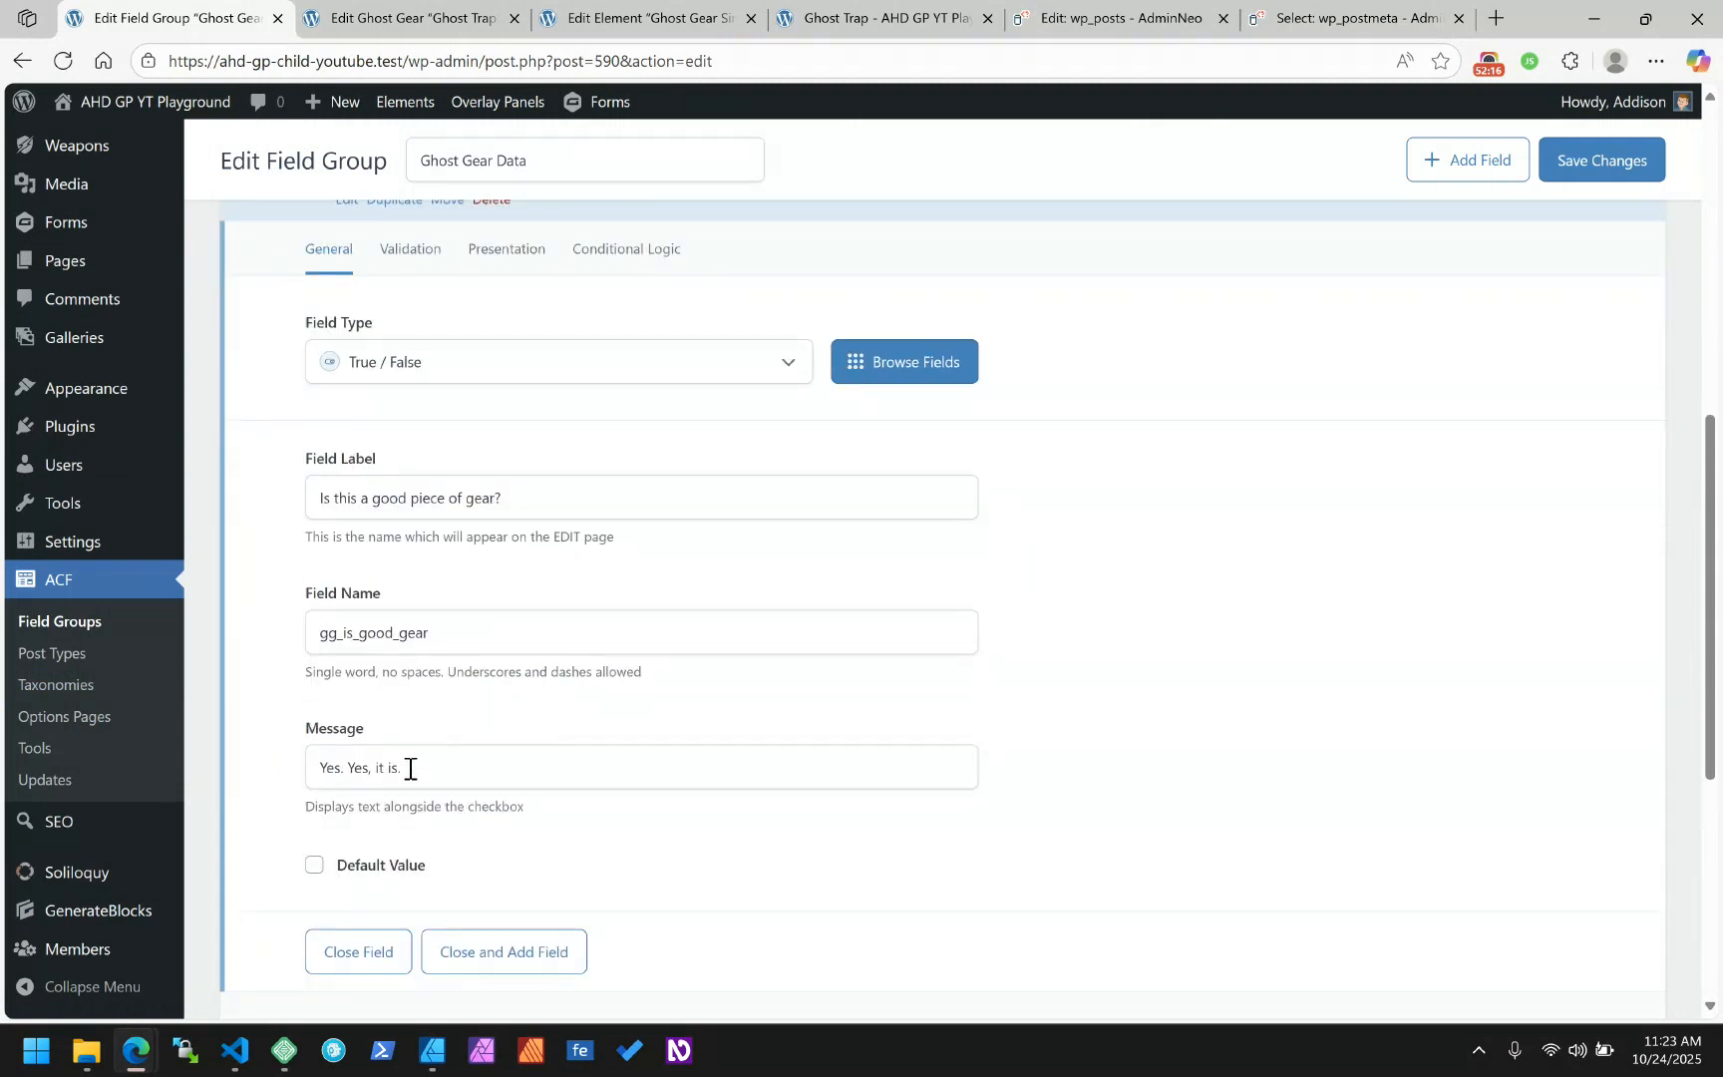
{"action": "left_click_drag", "start_coordinate": [410, 768], "coordinate": [302, 766]}
{"action": "key", "text": "BackSpace"}
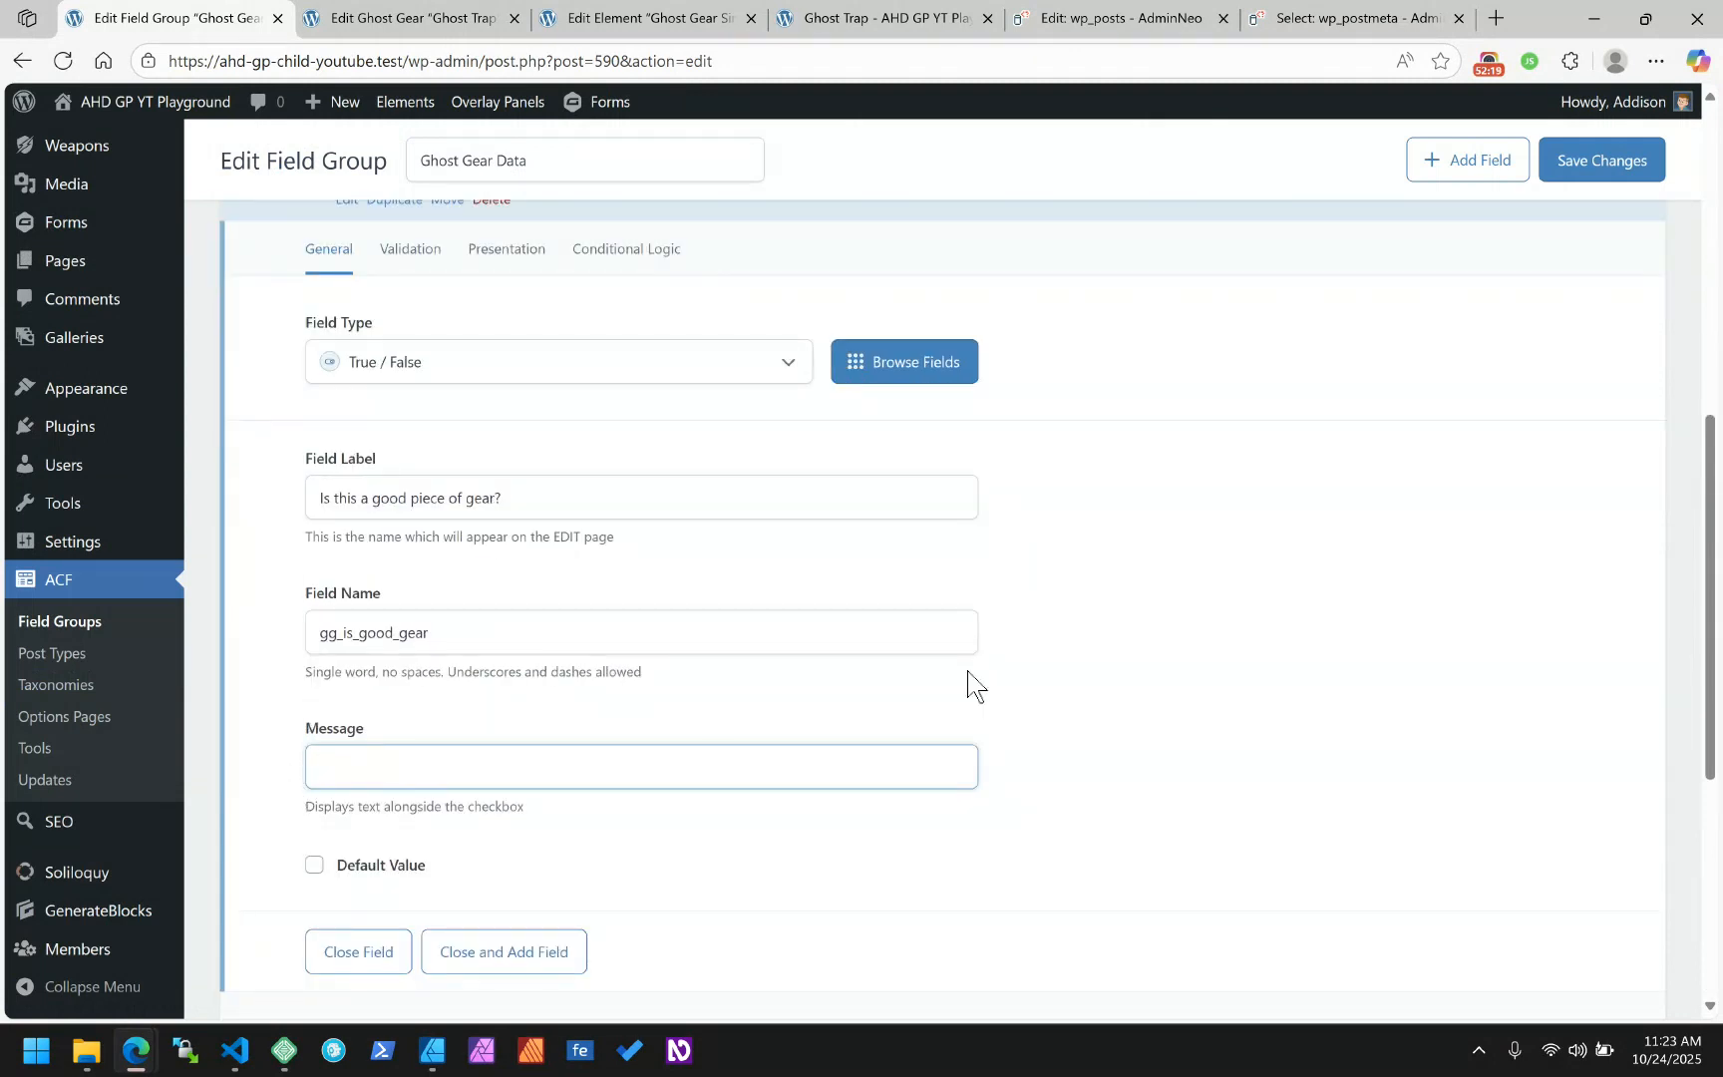
{"action": "left_click", "coordinate": [1212, 529]}
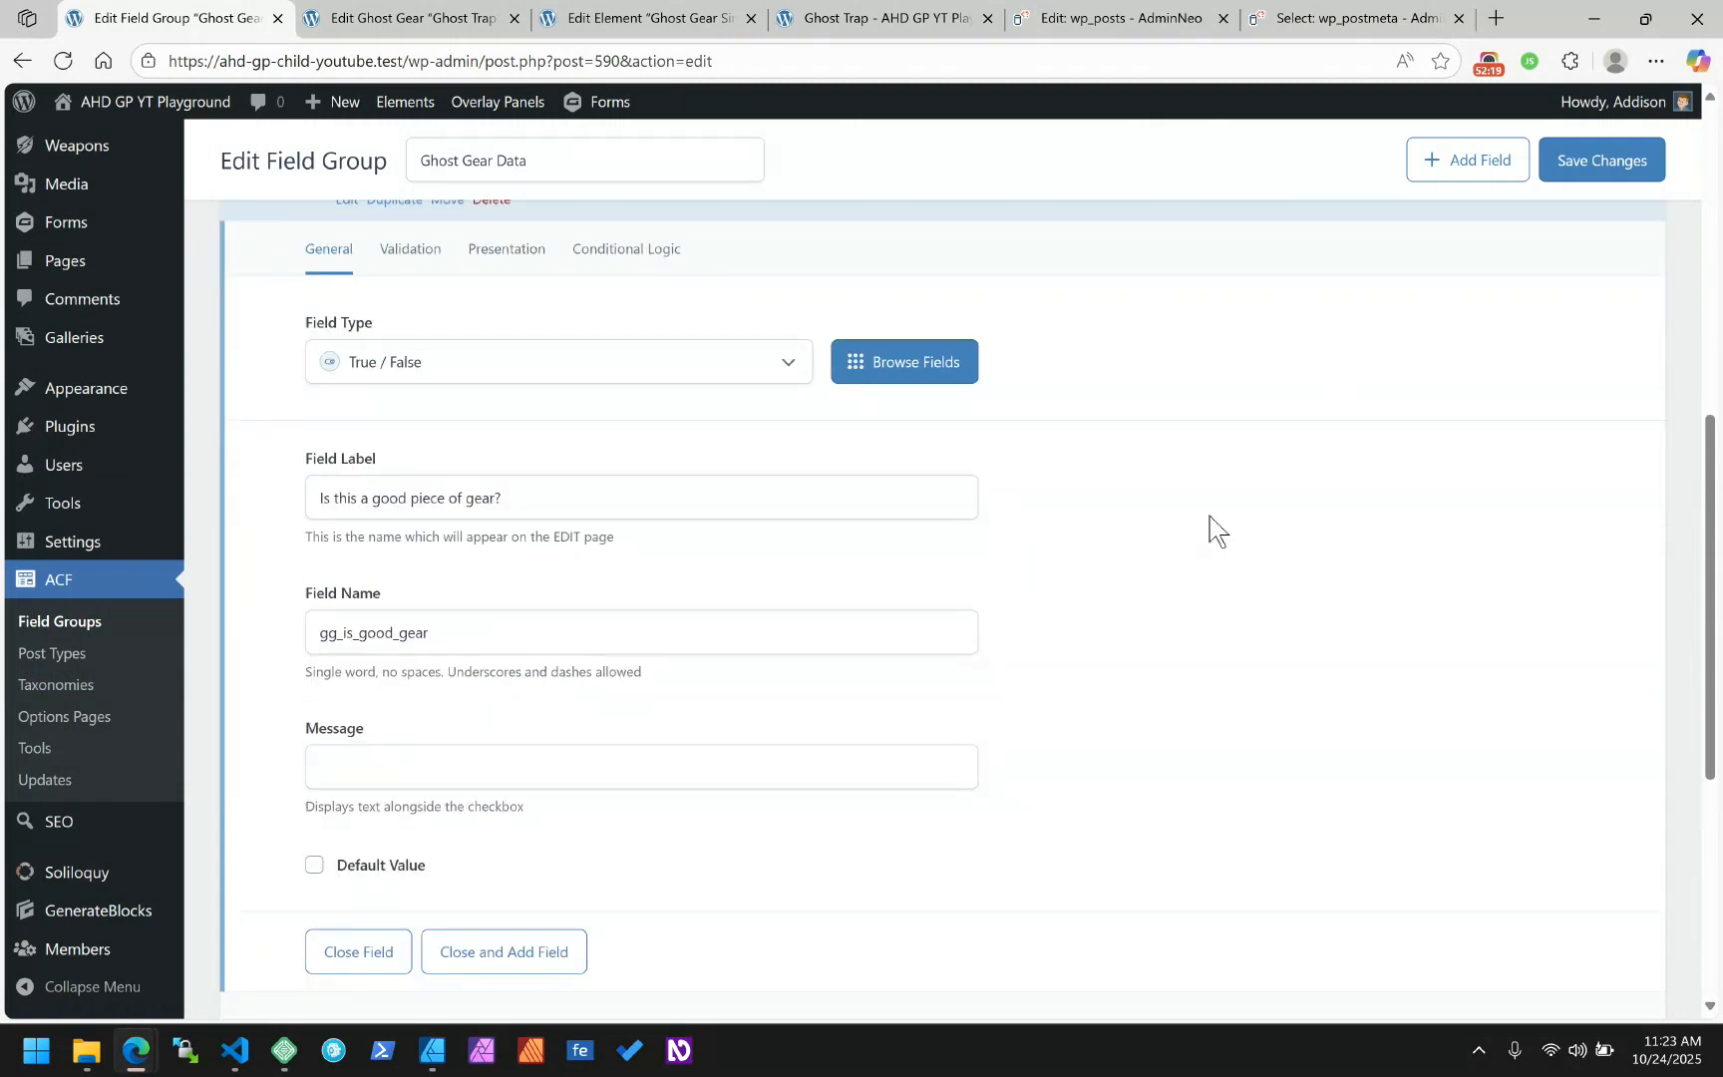
{"action": "left_click", "coordinate": [1573, 160]}
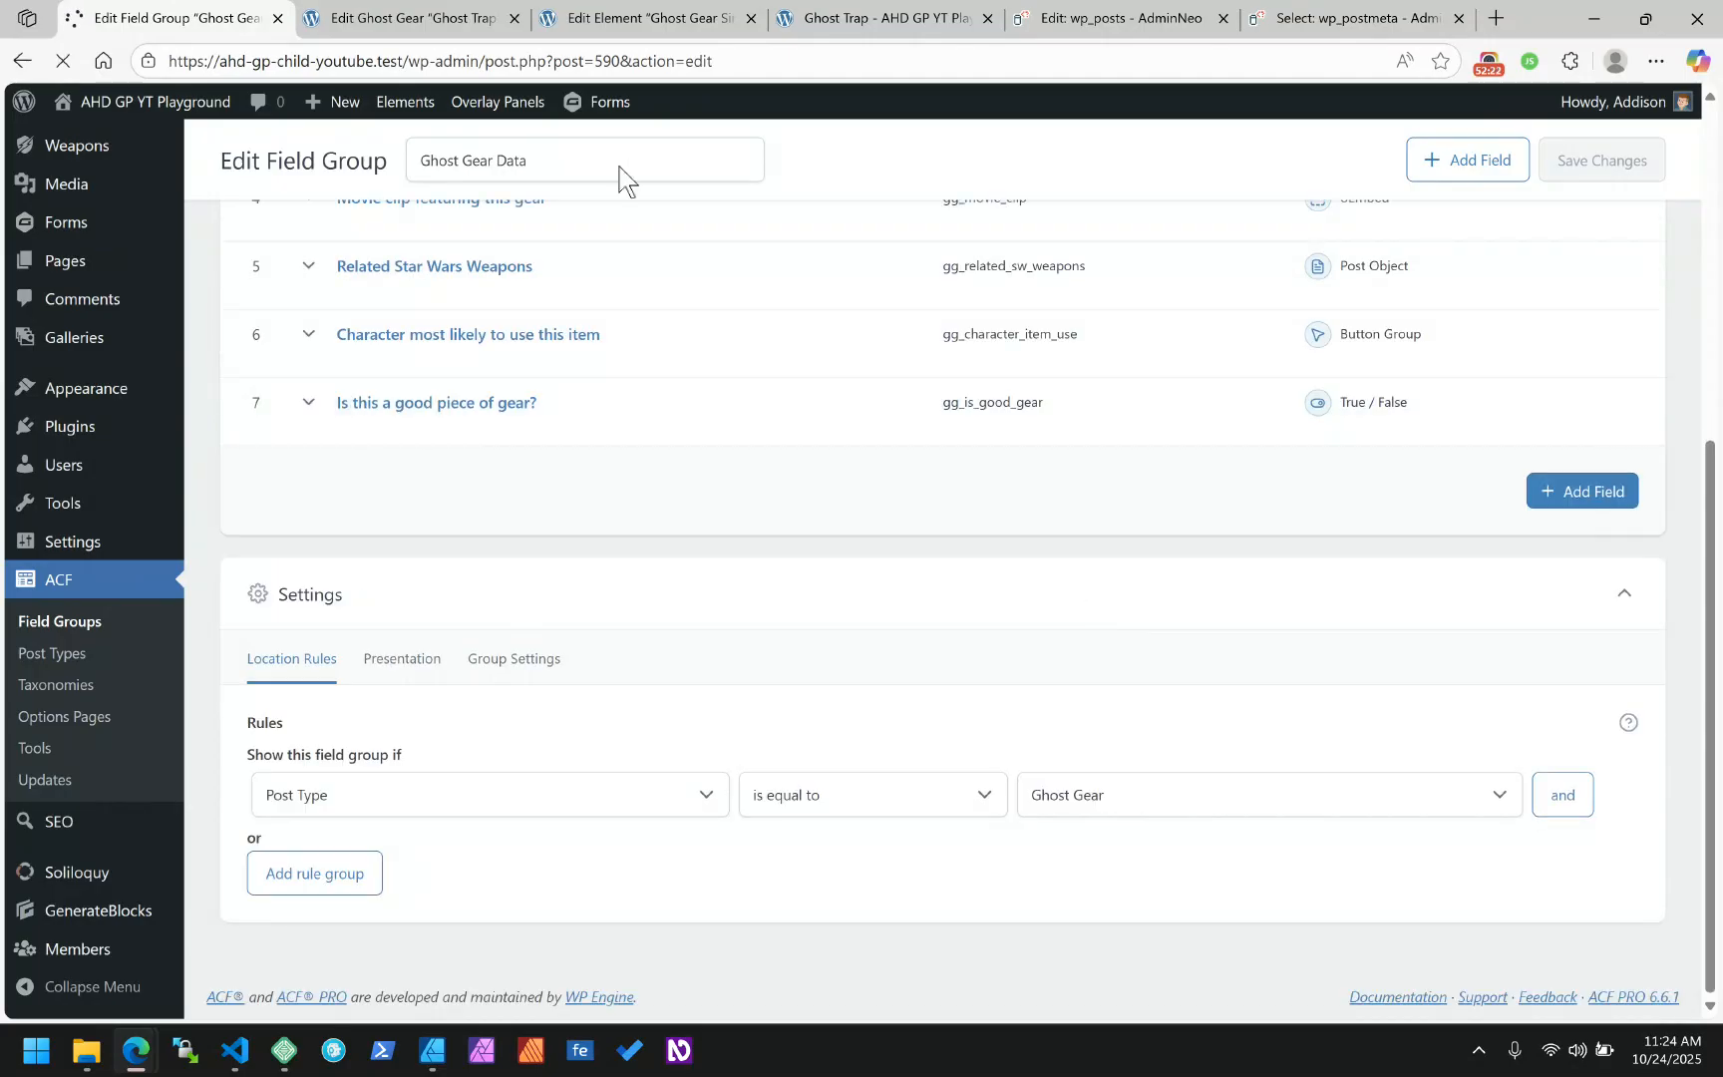
Update the Ghost Trap post and try the good-gear toggle again, leaving it on "Yes. Yes, it is."
{"action": "left_click", "coordinate": [453, 24]}
{"action": "left_click", "coordinate": [65, 61]}
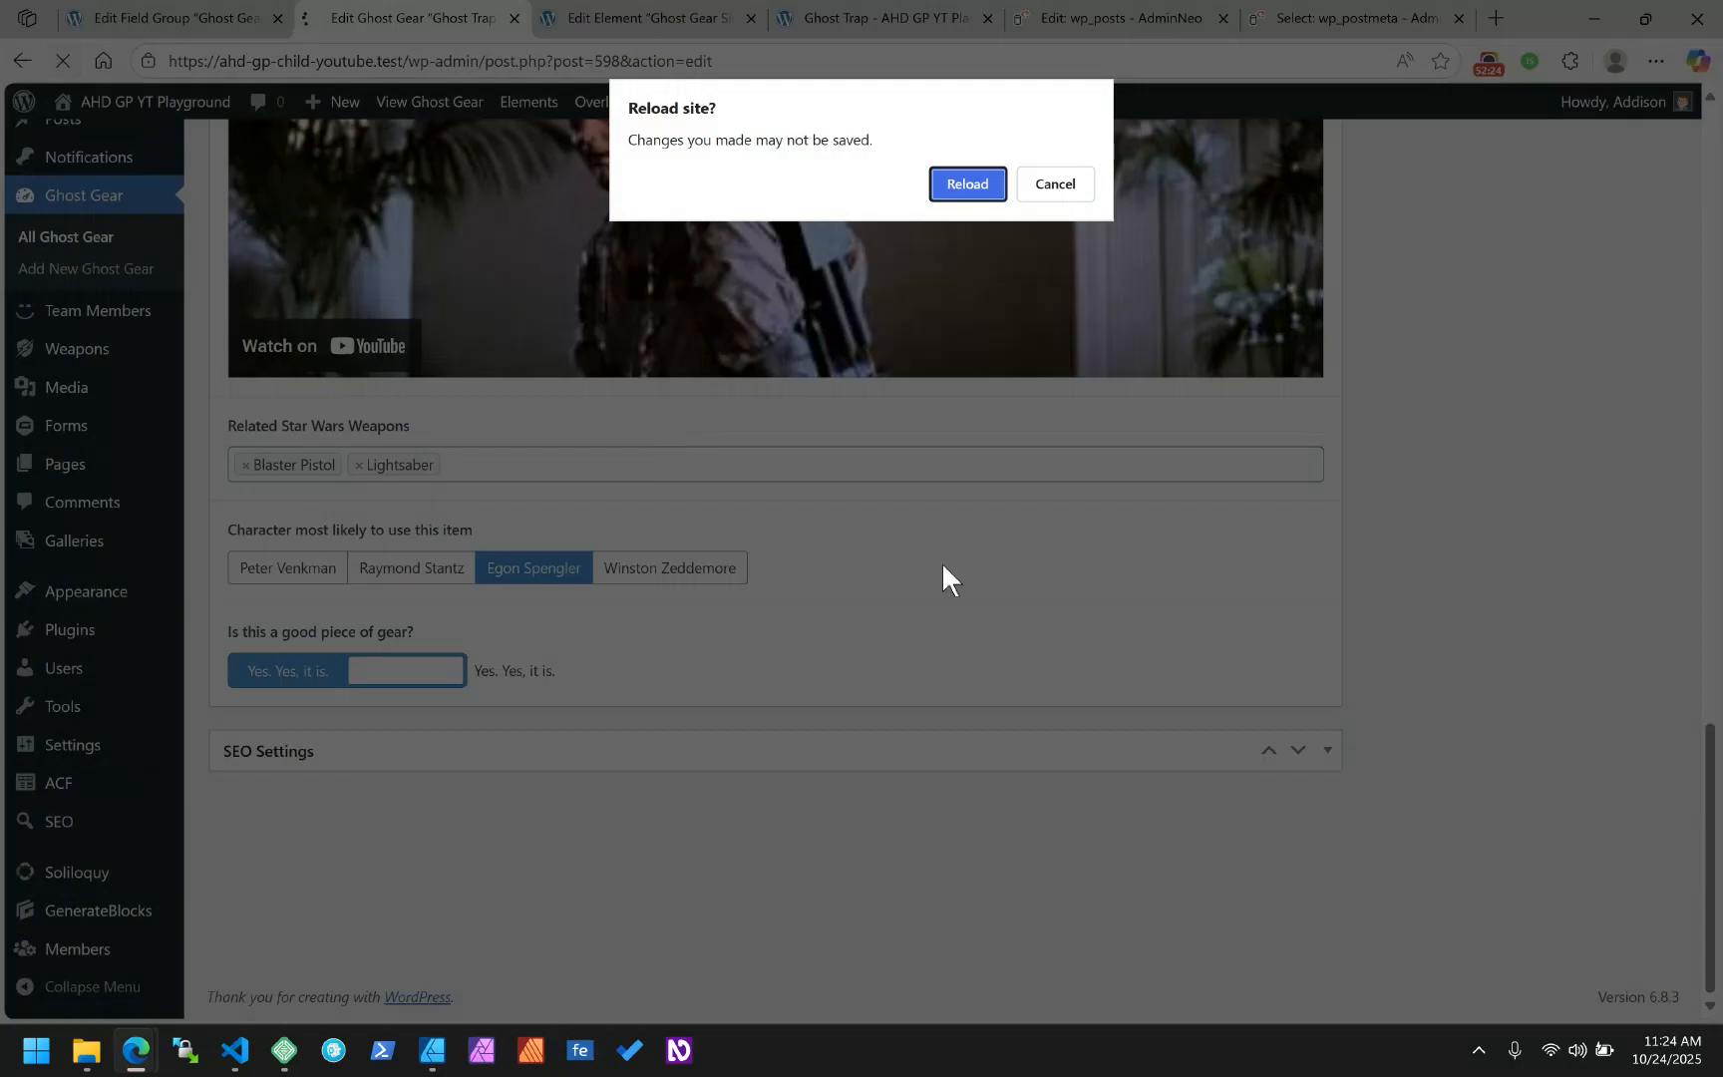
{"action": "left_click", "coordinate": [1057, 184]}
{"action": "scroll", "coordinate": [1606, 318], "scroll_direction": "up", "scroll_amount": 12}
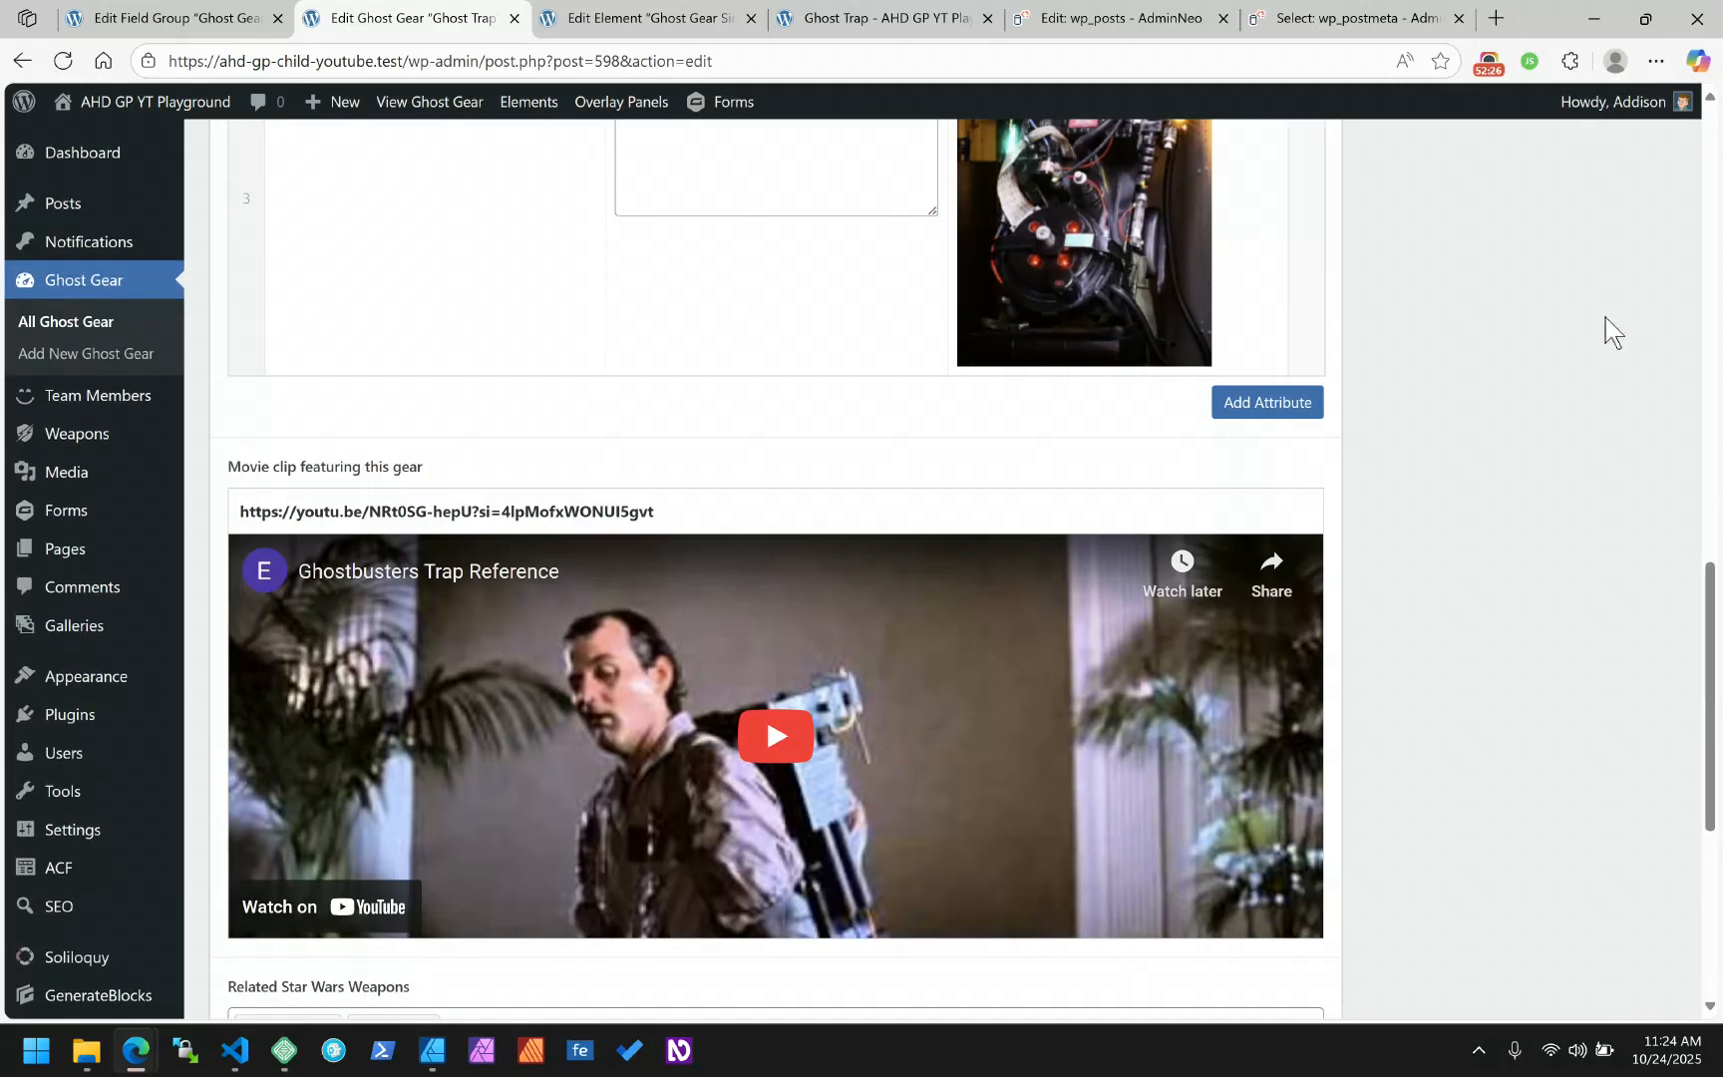
{"action": "scroll", "coordinate": [1606, 318], "scroll_direction": "up", "scroll_amount": 7}
{"action": "left_click", "coordinate": [1629, 427]}
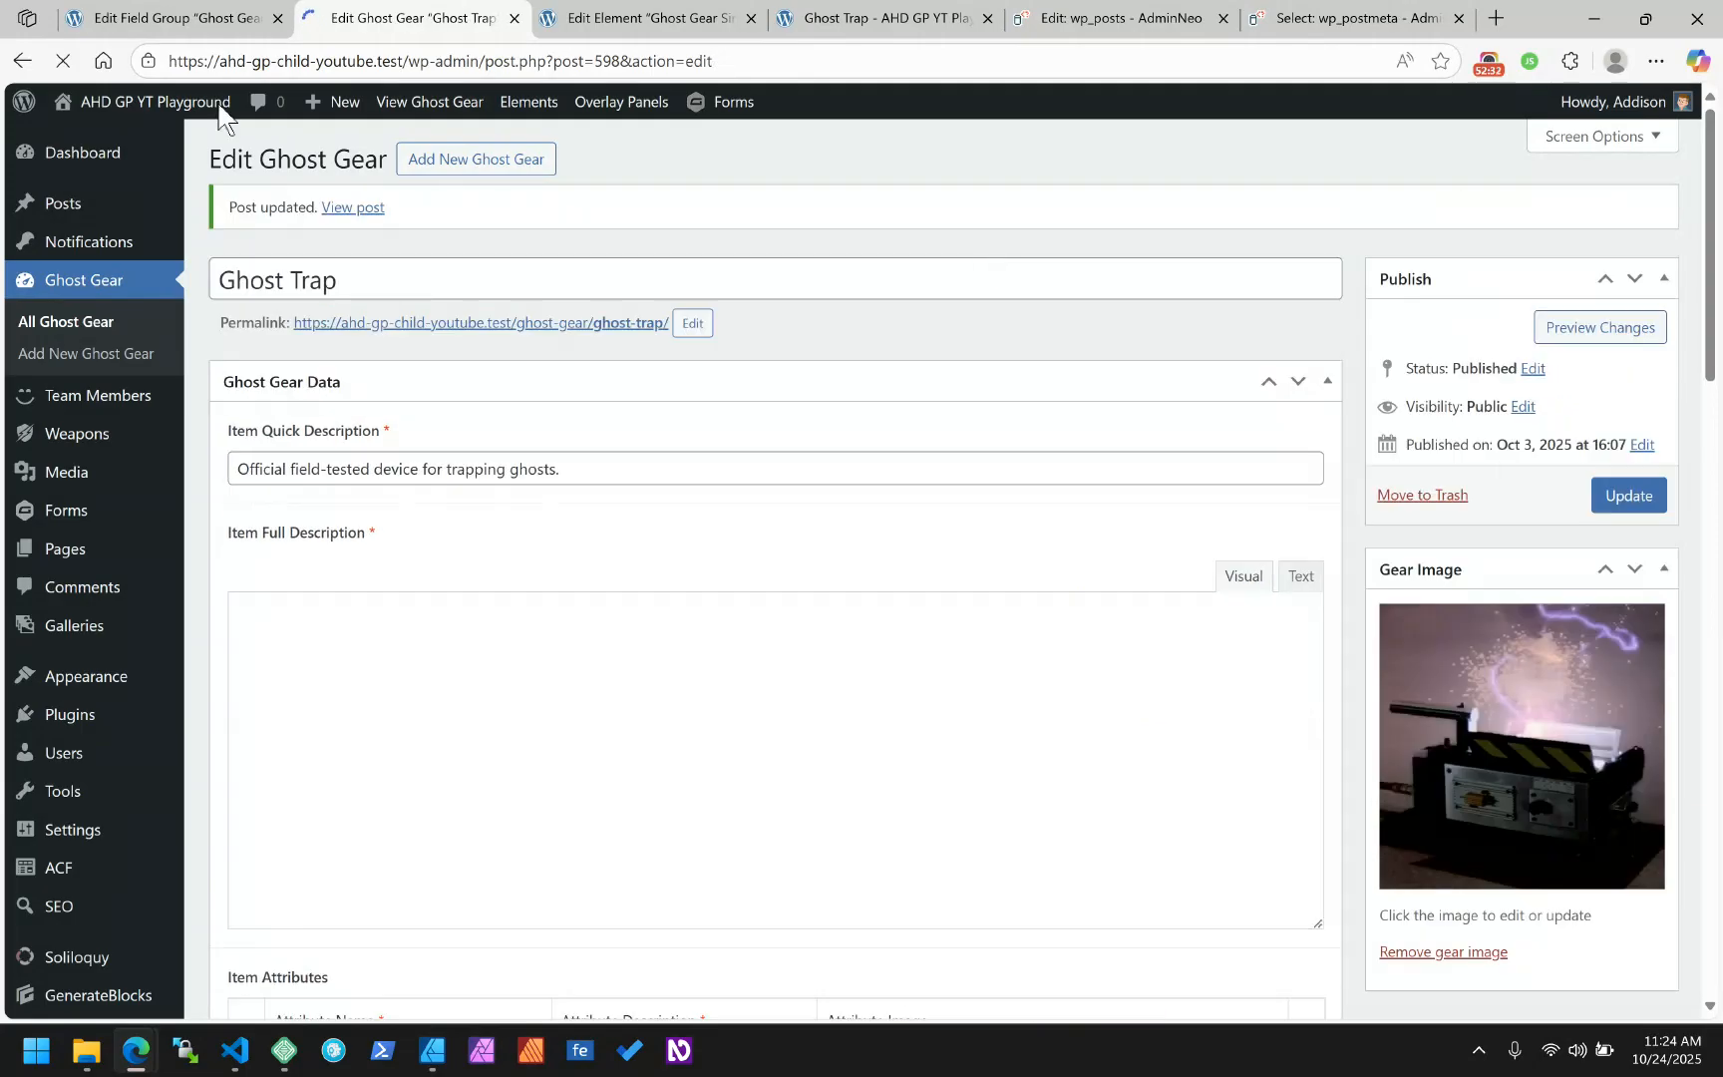
{"action": "scroll", "coordinate": [760, 384], "scroll_direction": "down", "scroll_amount": 20}
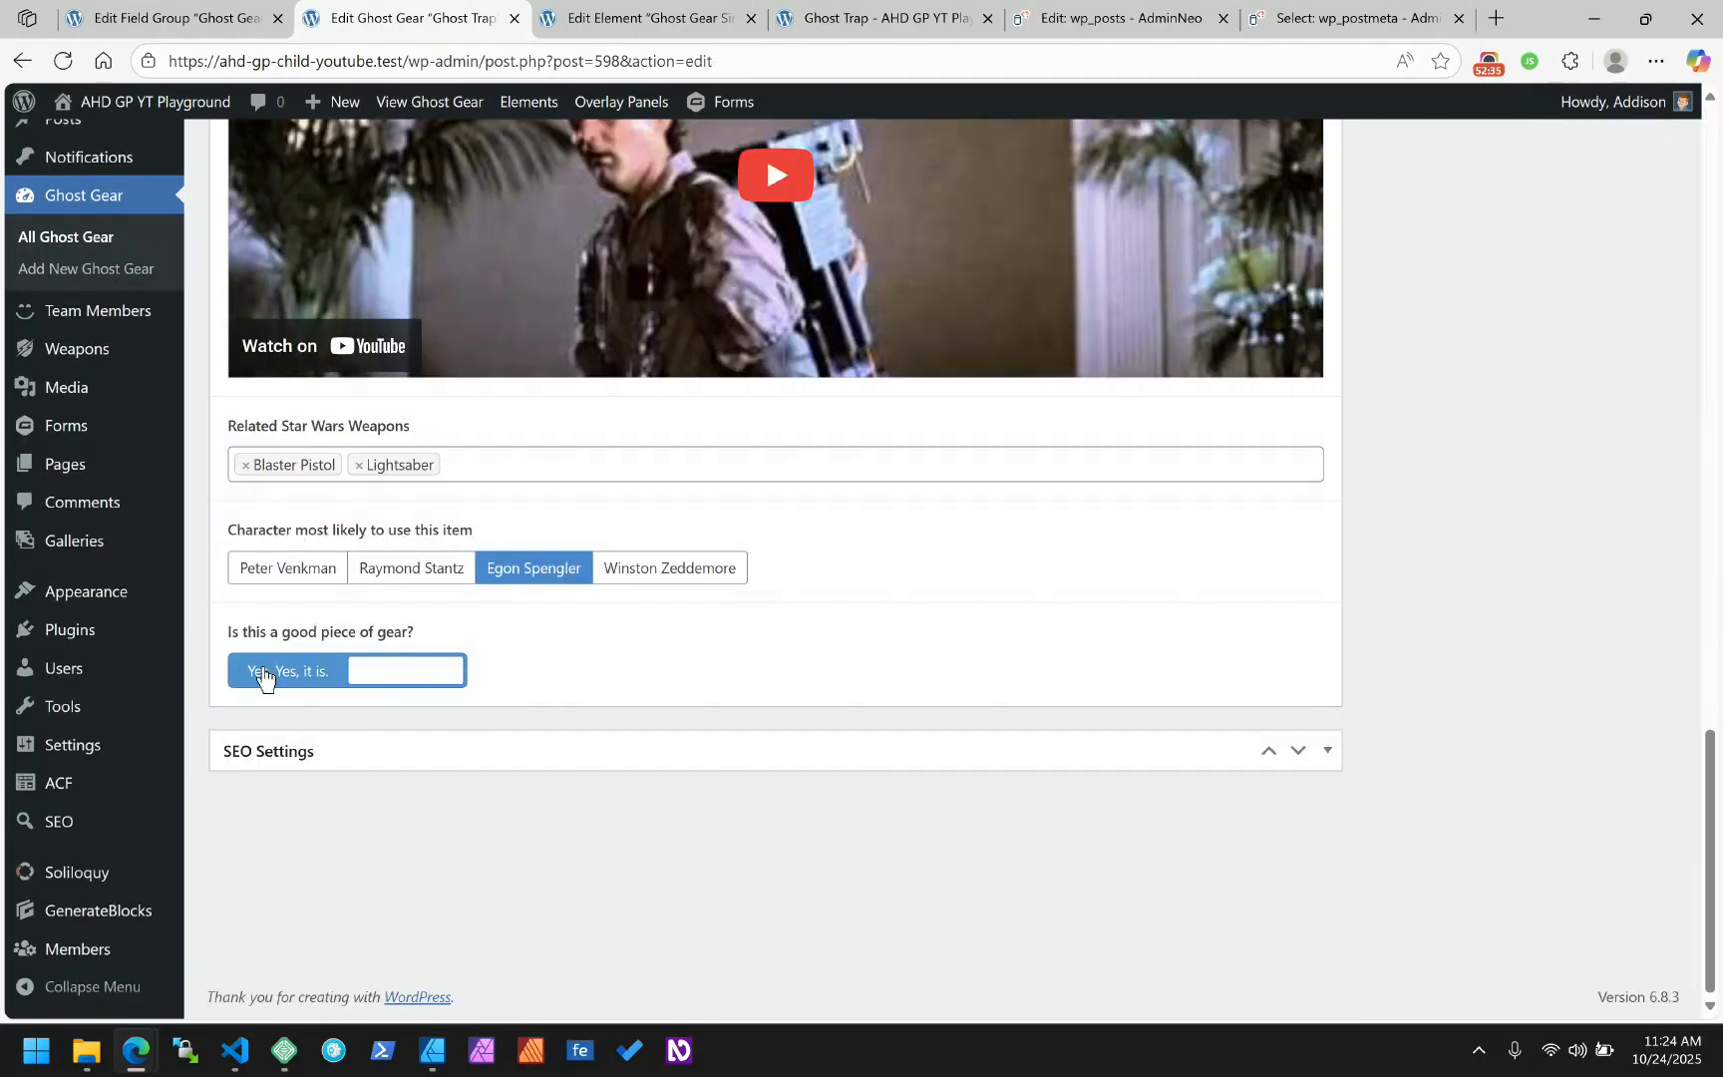
{"action": "left_click", "coordinate": [263, 674]}
{"action": "left_click", "coordinate": [423, 680]}
Reload the Ghost Trap front-end page and the wp_postmeta table to check the good-gear output and its stored value
{"action": "left_click", "coordinate": [674, 18]}
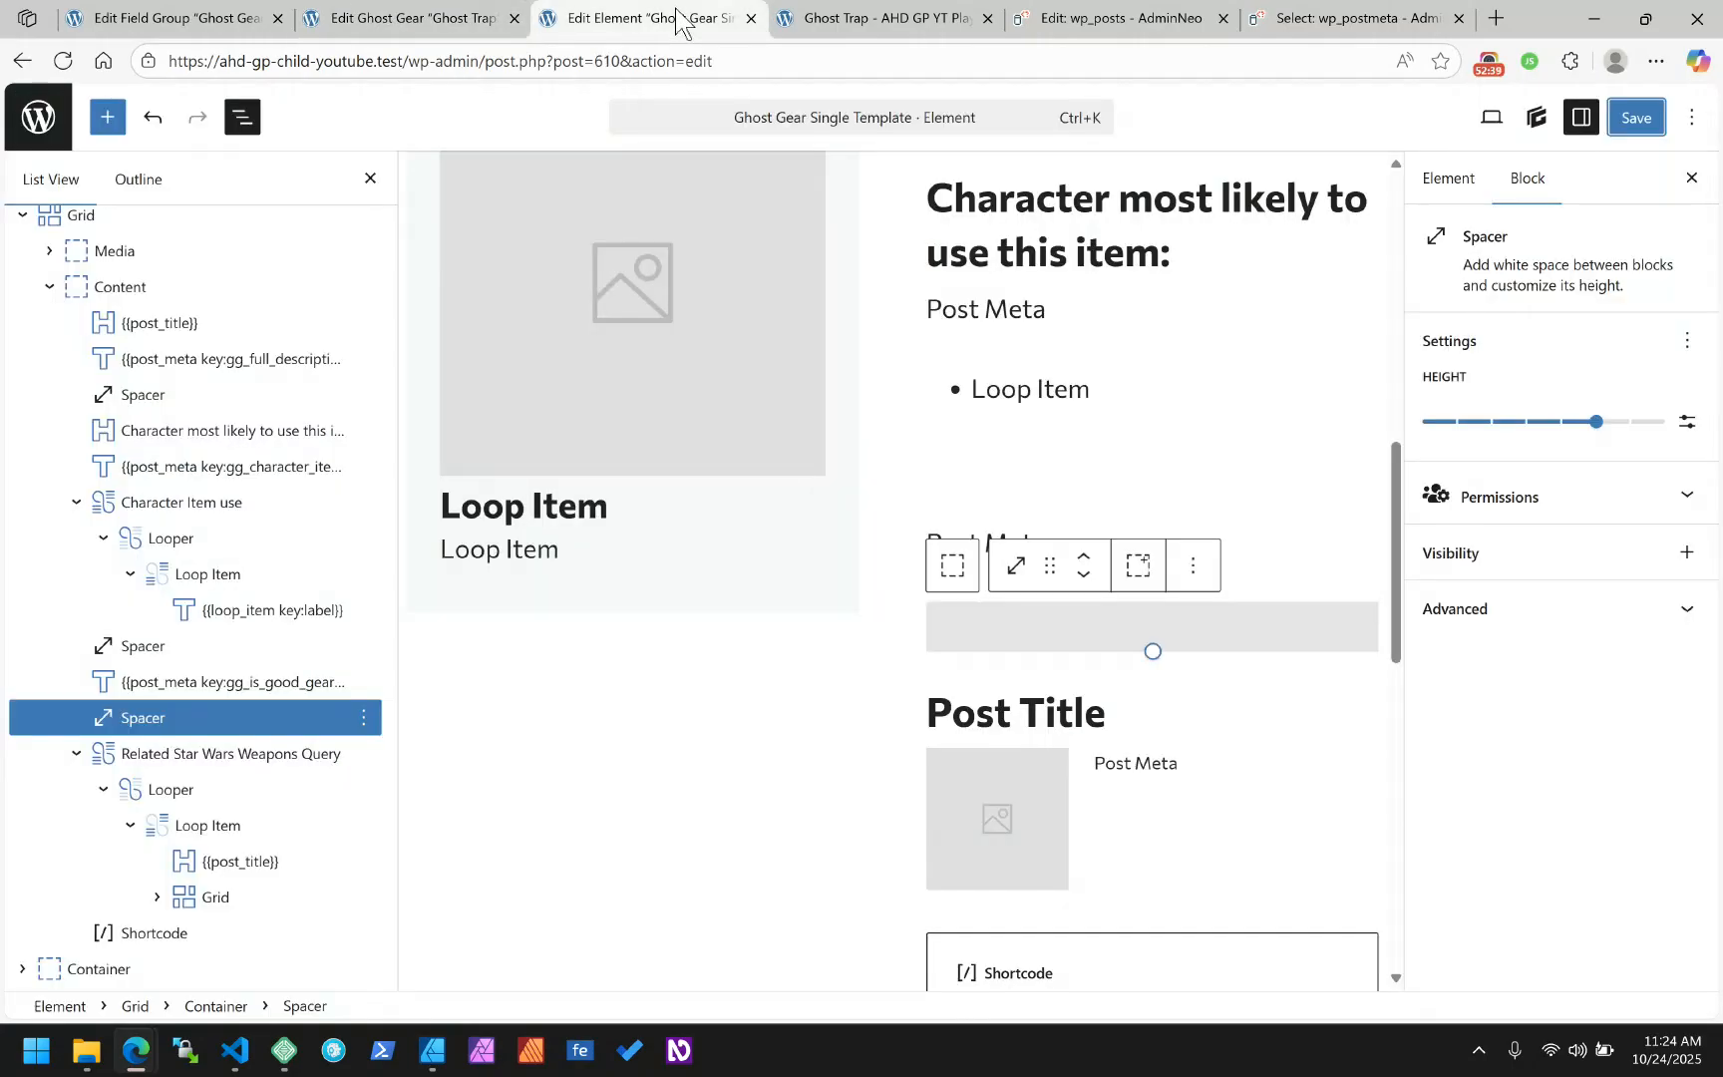
{"action": "left_click", "coordinate": [788, 18]}
{"action": "left_click", "coordinate": [62, 61]}
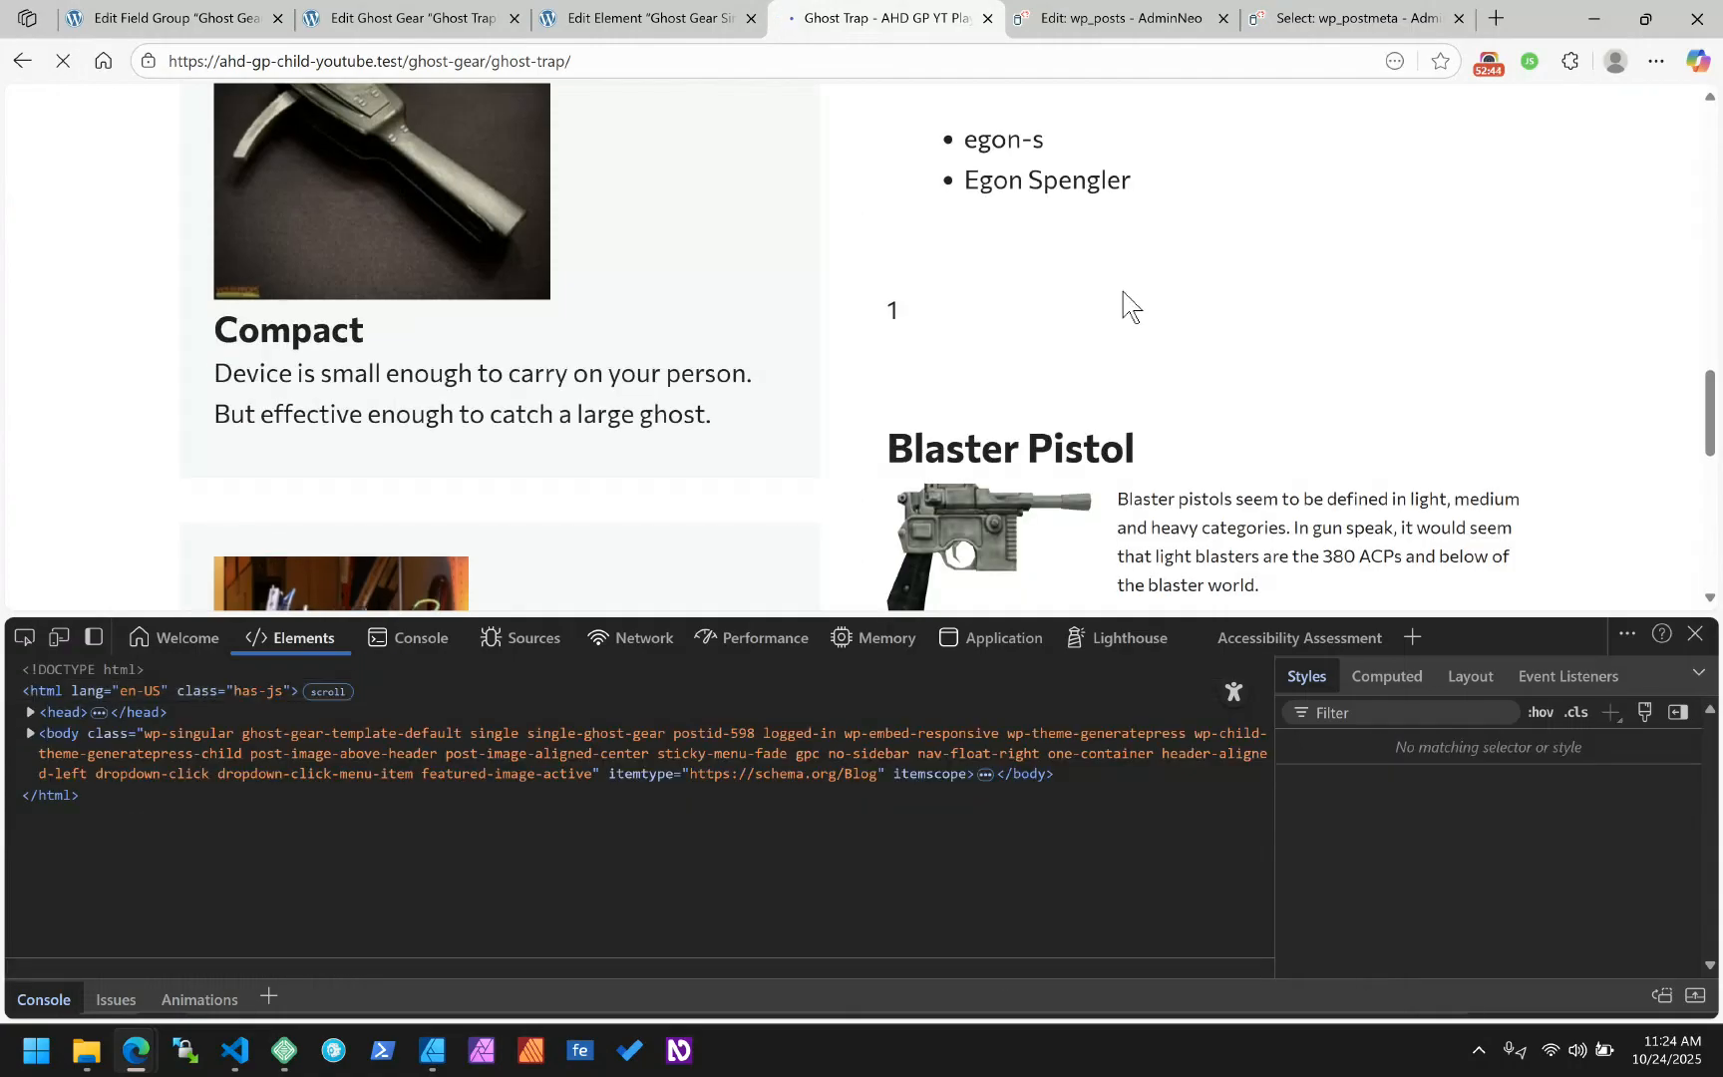
{"action": "left_click", "coordinate": [1346, 18]}
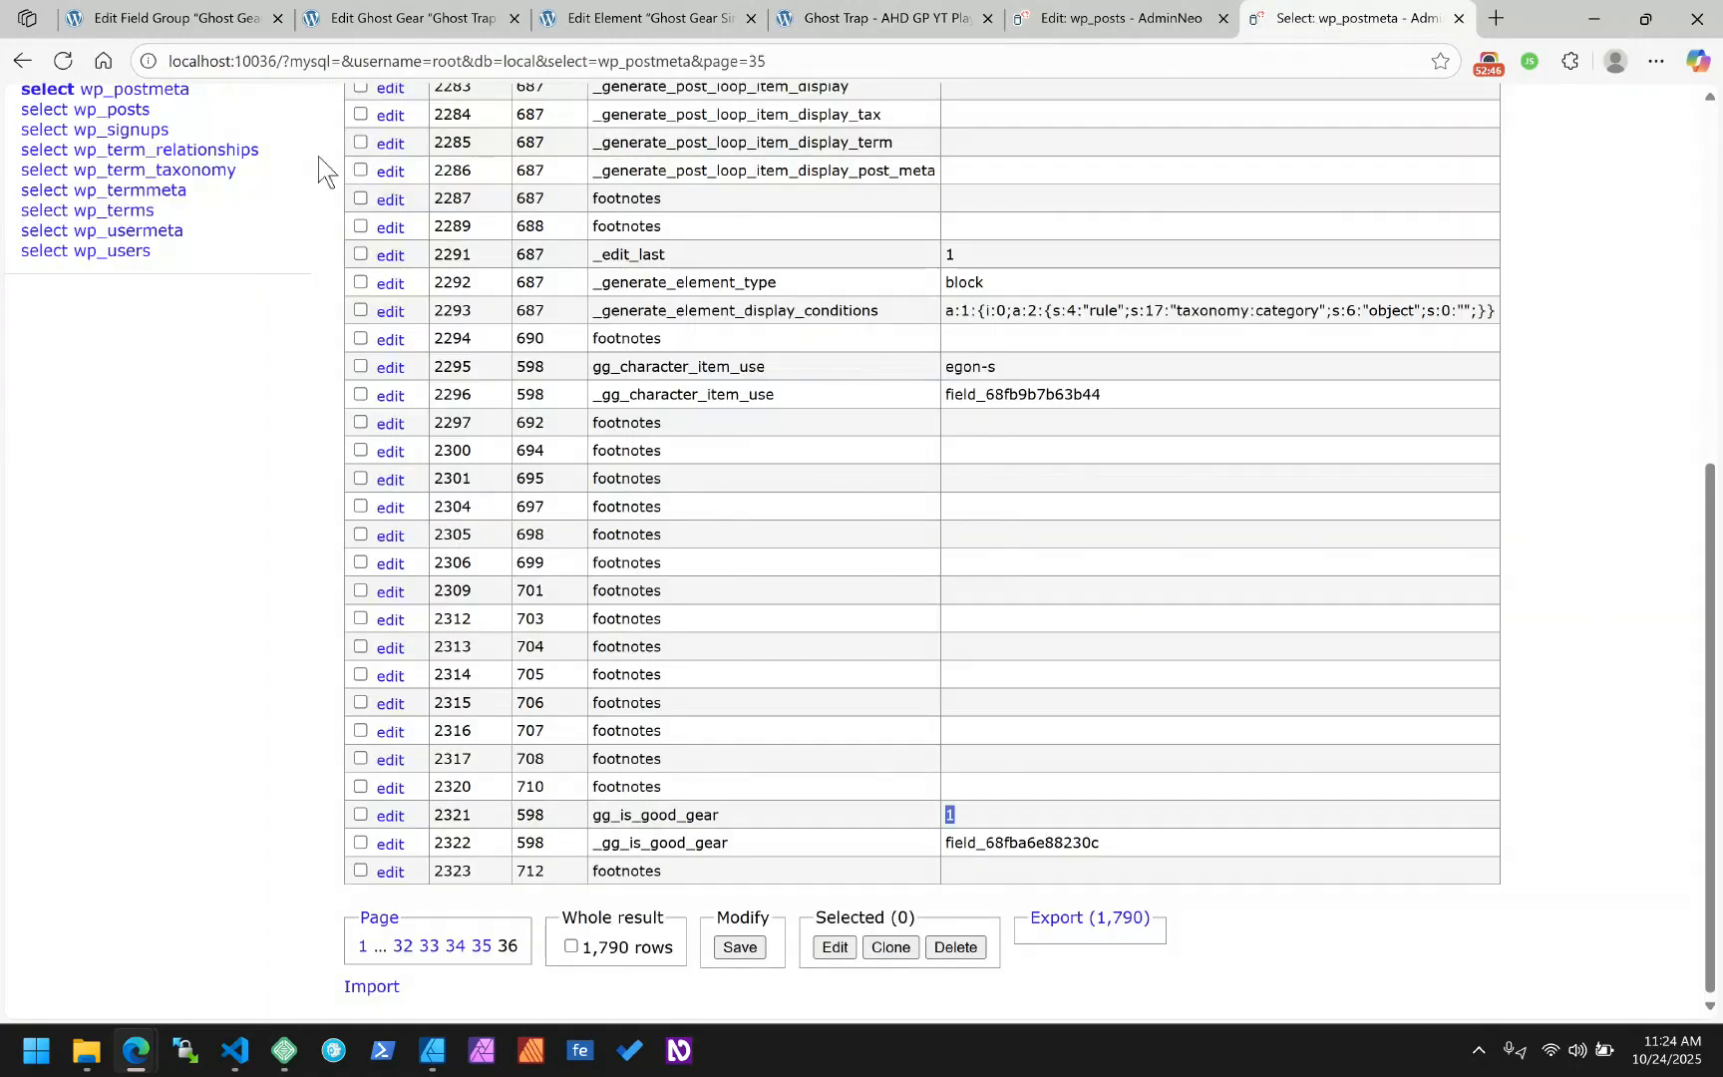
{"action": "left_click", "coordinate": [59, 67]}
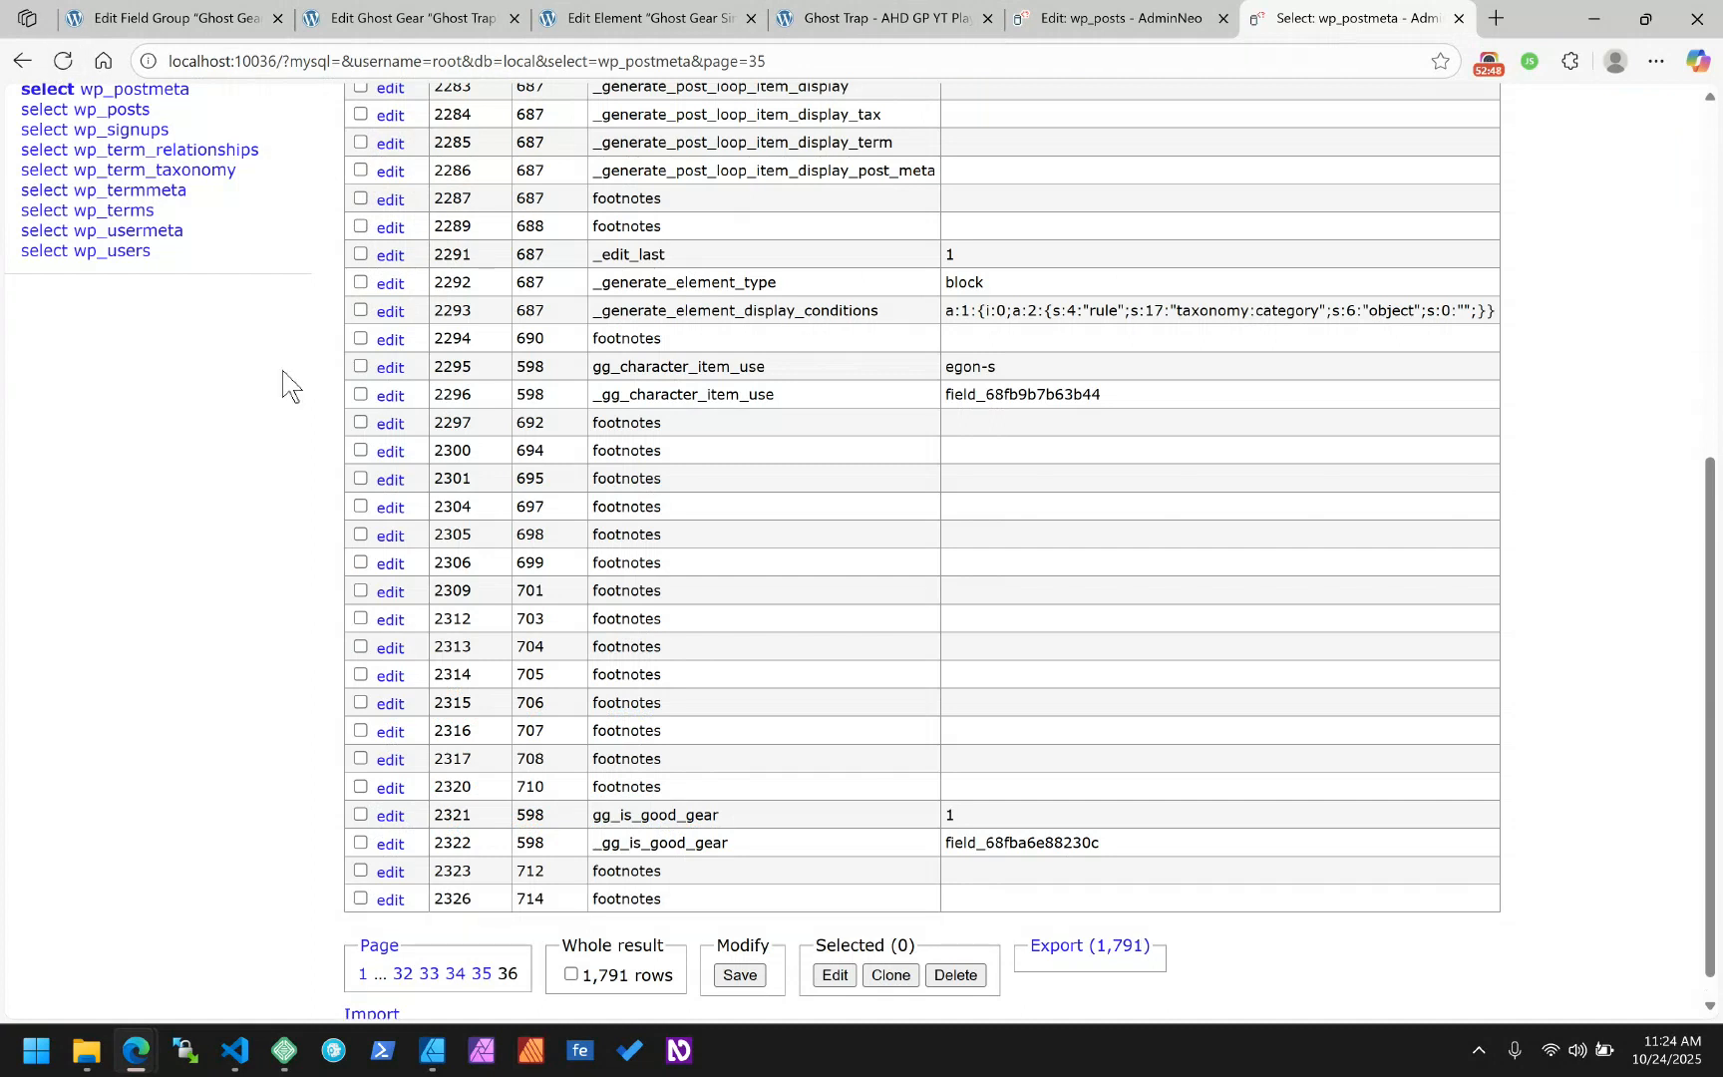
Switch the Ghost Trap's good-gear toggle to "Absolutely not." and update the post
{"action": "left_click", "coordinate": [351, 6]}
{"action": "left_click", "coordinate": [169, 18]}
{"action": "left_click", "coordinate": [351, 18]}
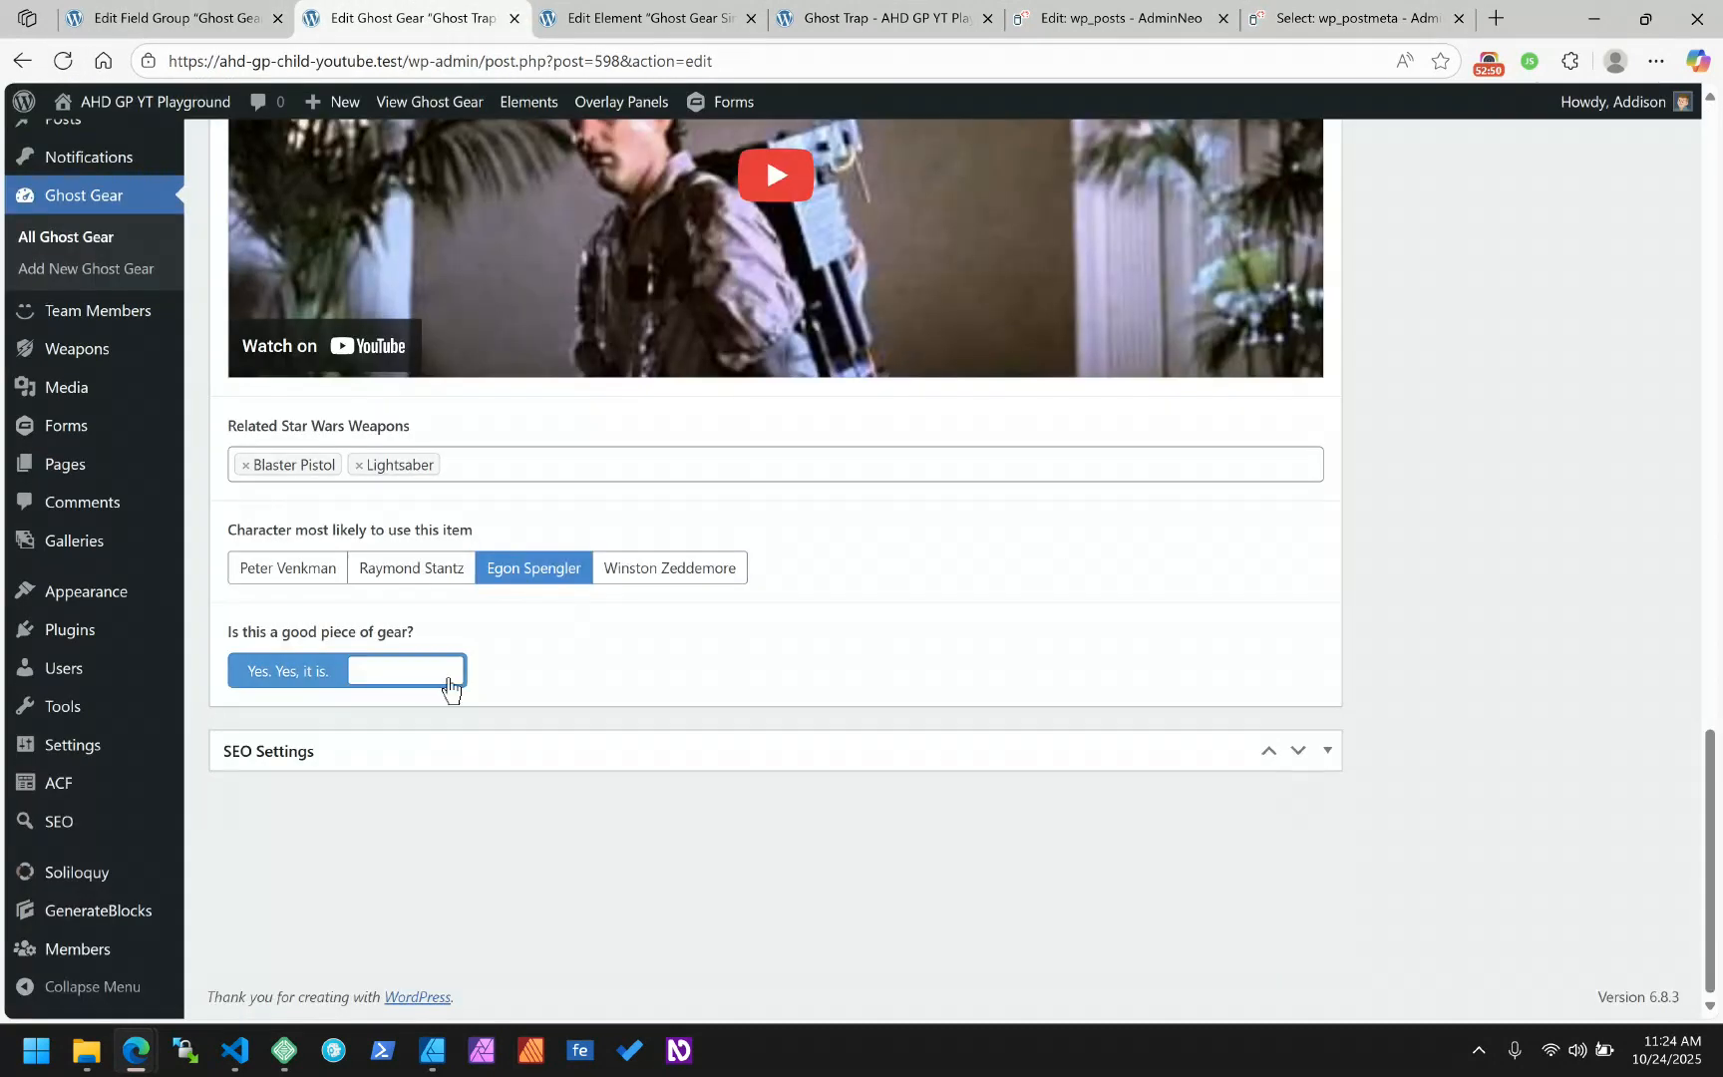
{"action": "left_click", "coordinate": [329, 678]}
{"action": "scroll", "coordinate": [1462, 422], "scroll_direction": "up", "scroll_amount": 15}
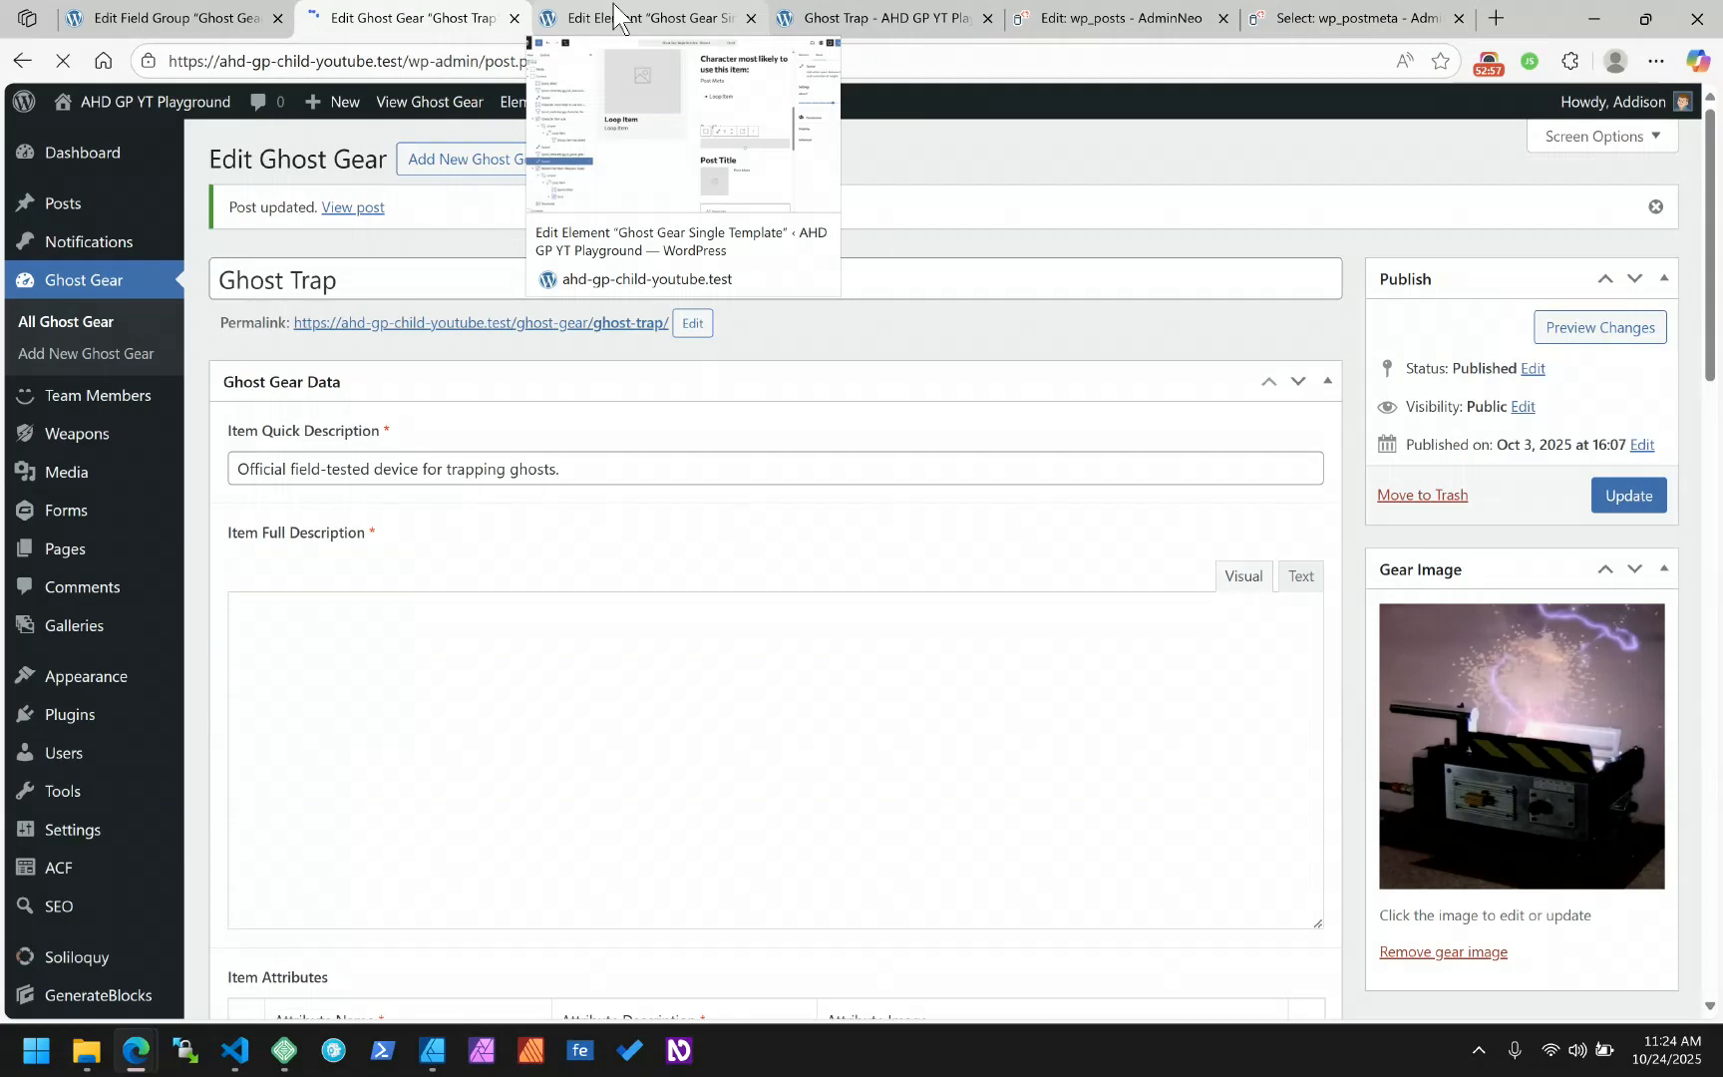
Examine the good-gear paragraph on the front end and the gg_is_good_gear row in wp_postmeta, then return to the Ghost Trap edit page
{"action": "left_click", "coordinate": [875, 17]}
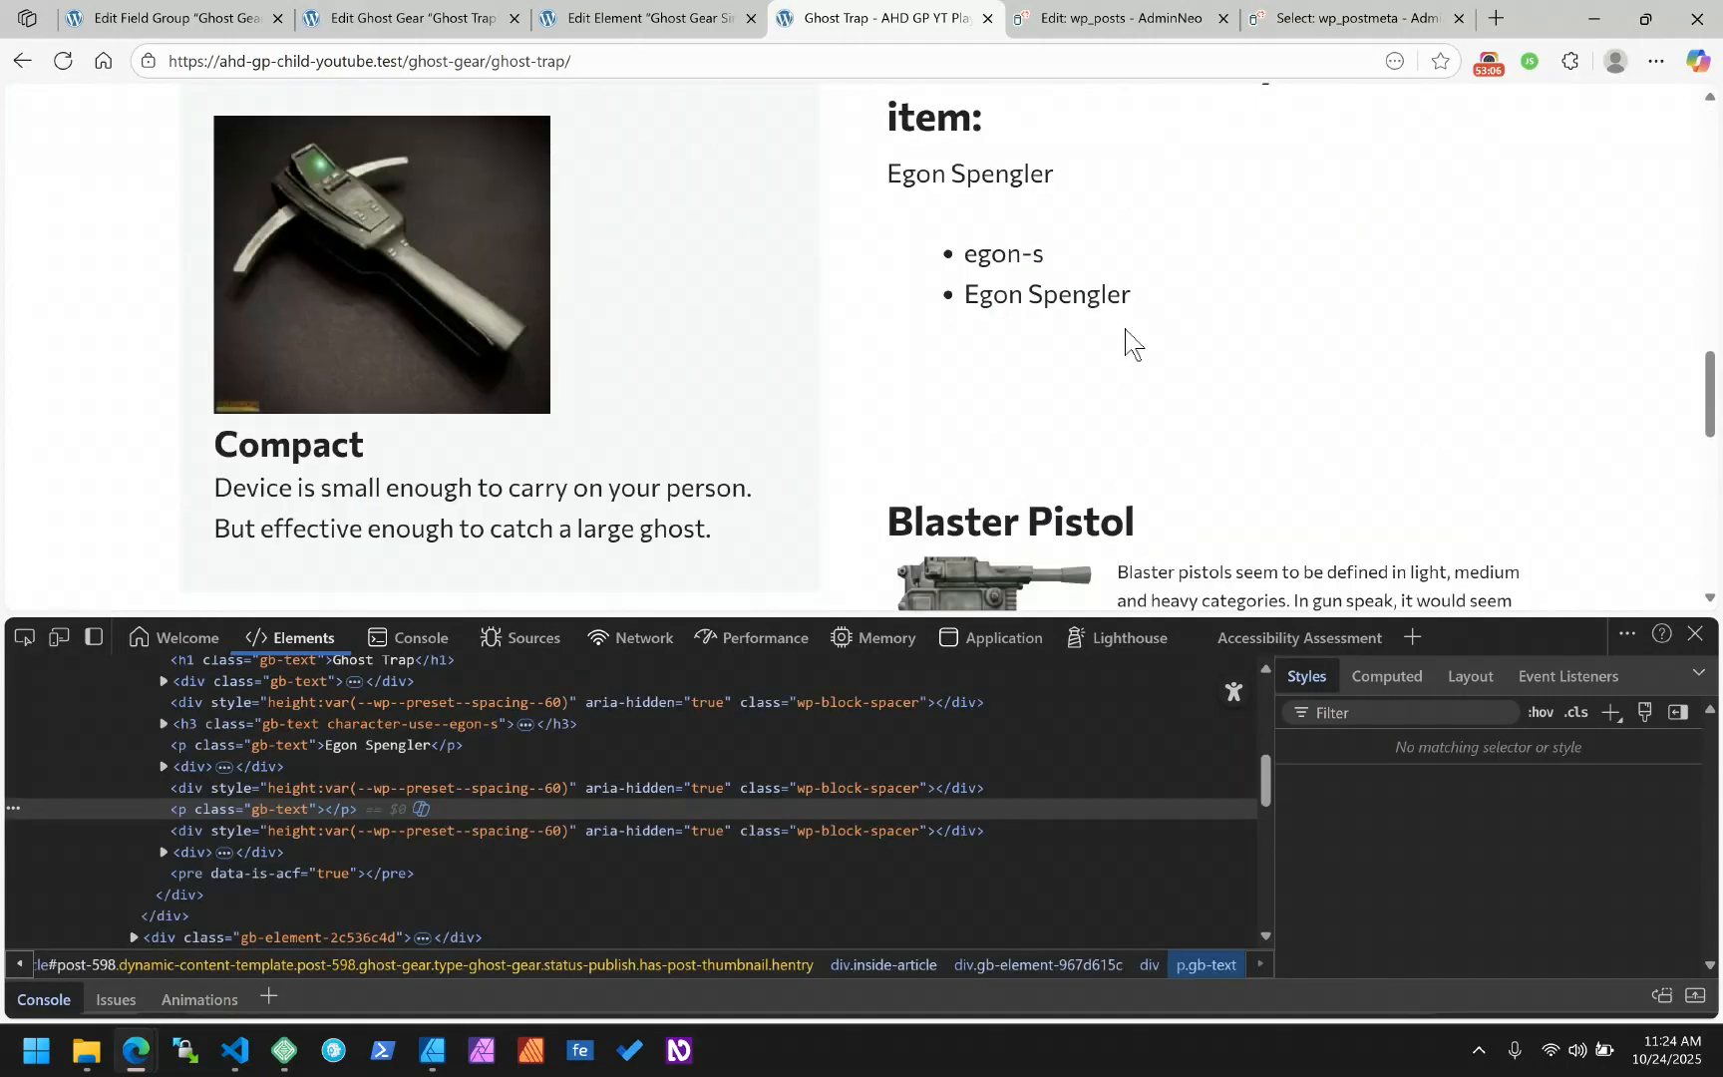
{"action": "left_click", "coordinate": [1316, 14]}
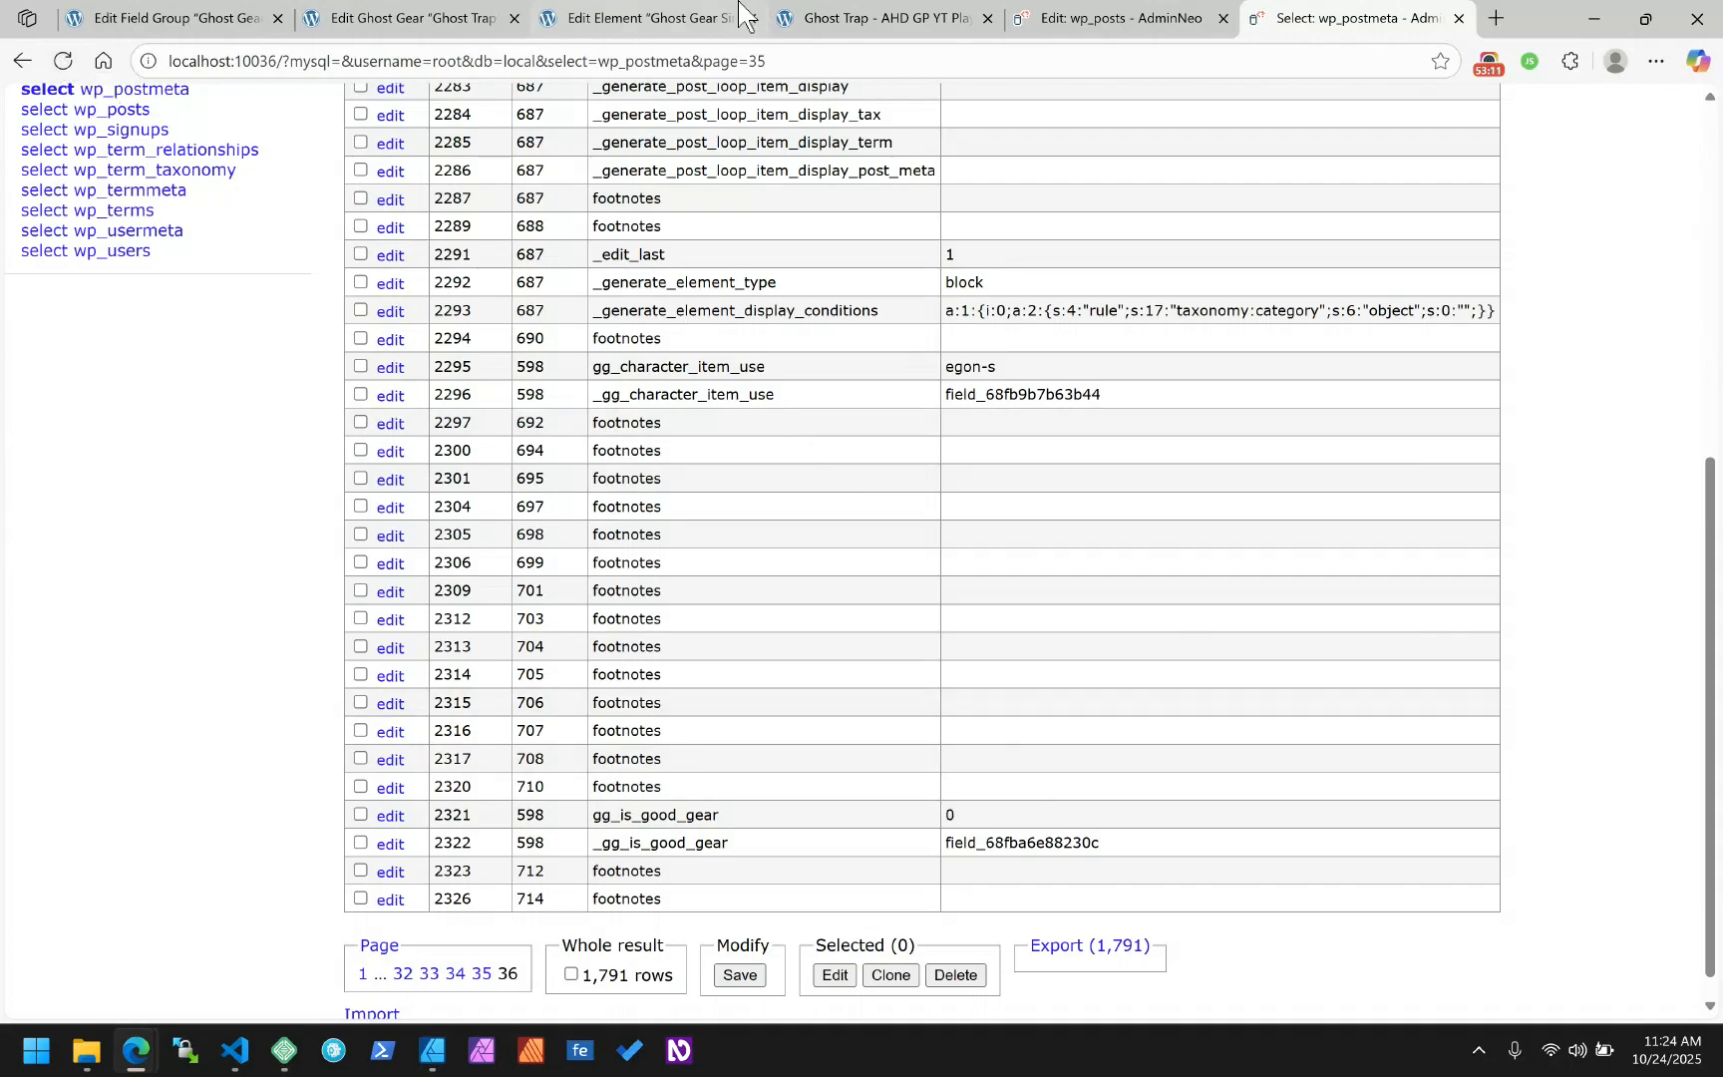
{"action": "left_click", "coordinate": [406, 14]}
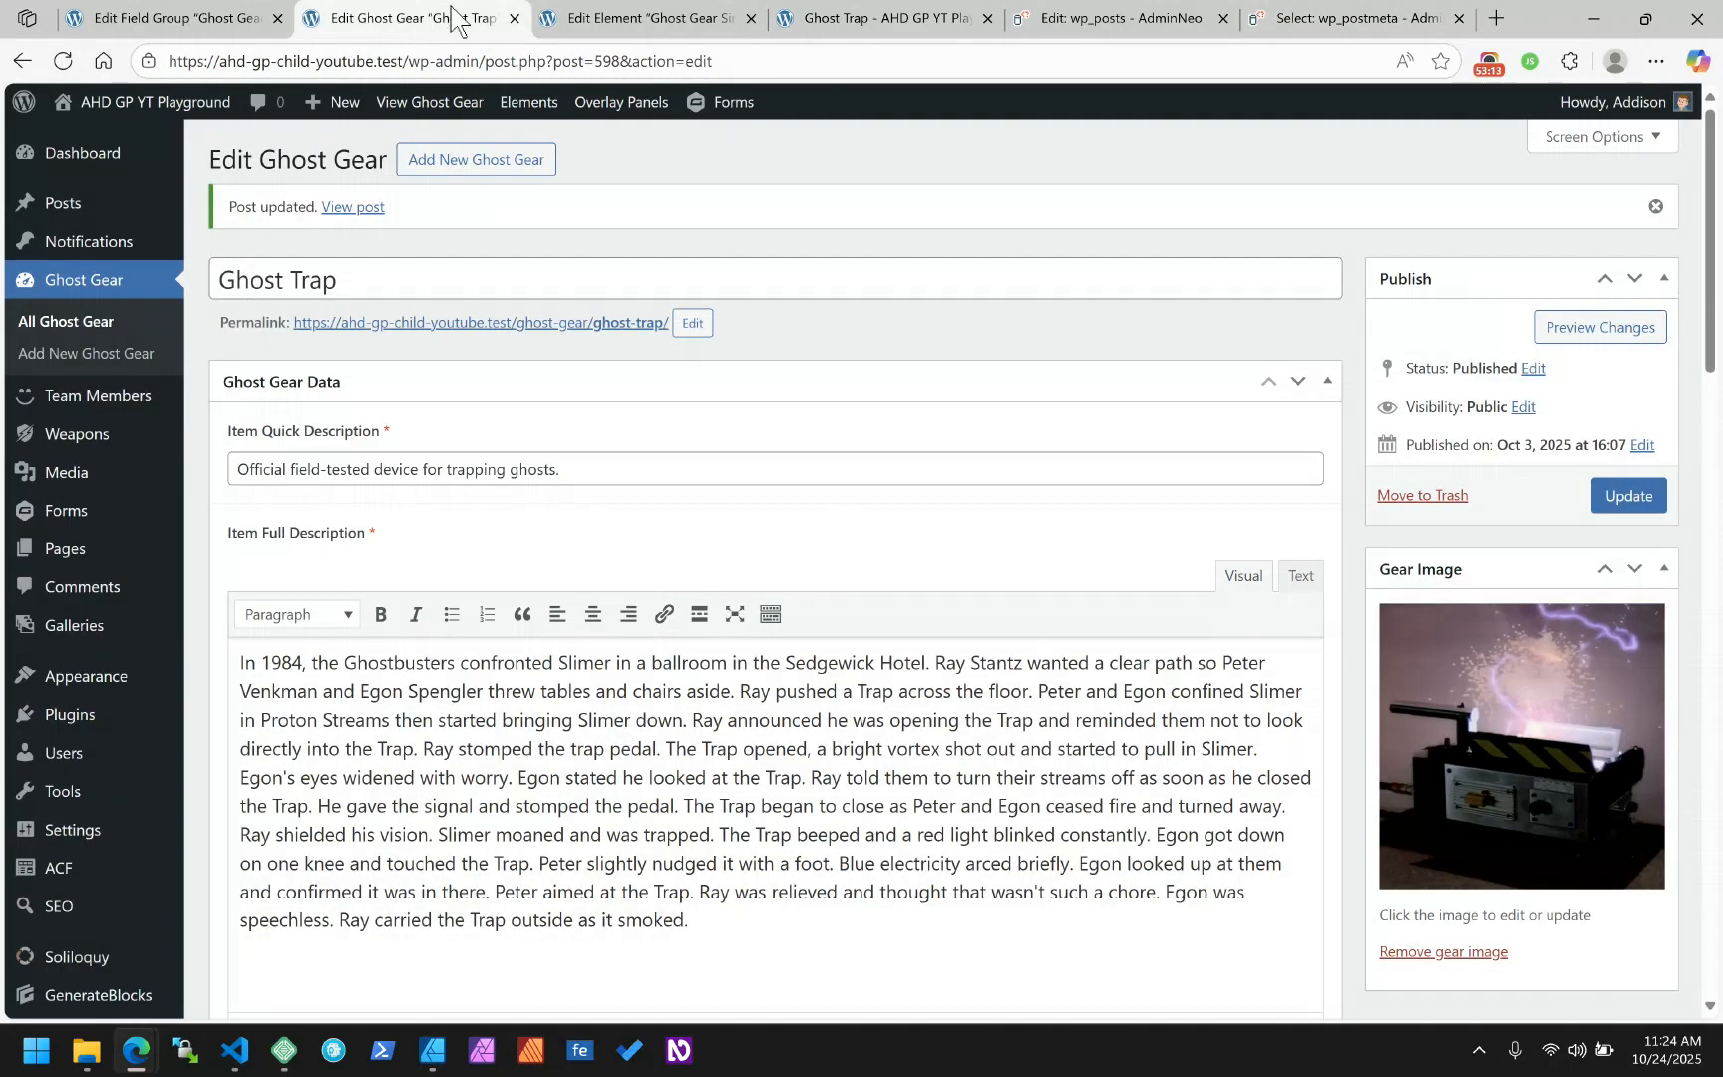
Show the dynamic tag code of the good-gear text block in the Ghost Gear Single Template element
{"action": "left_click", "coordinate": [588, 17]}
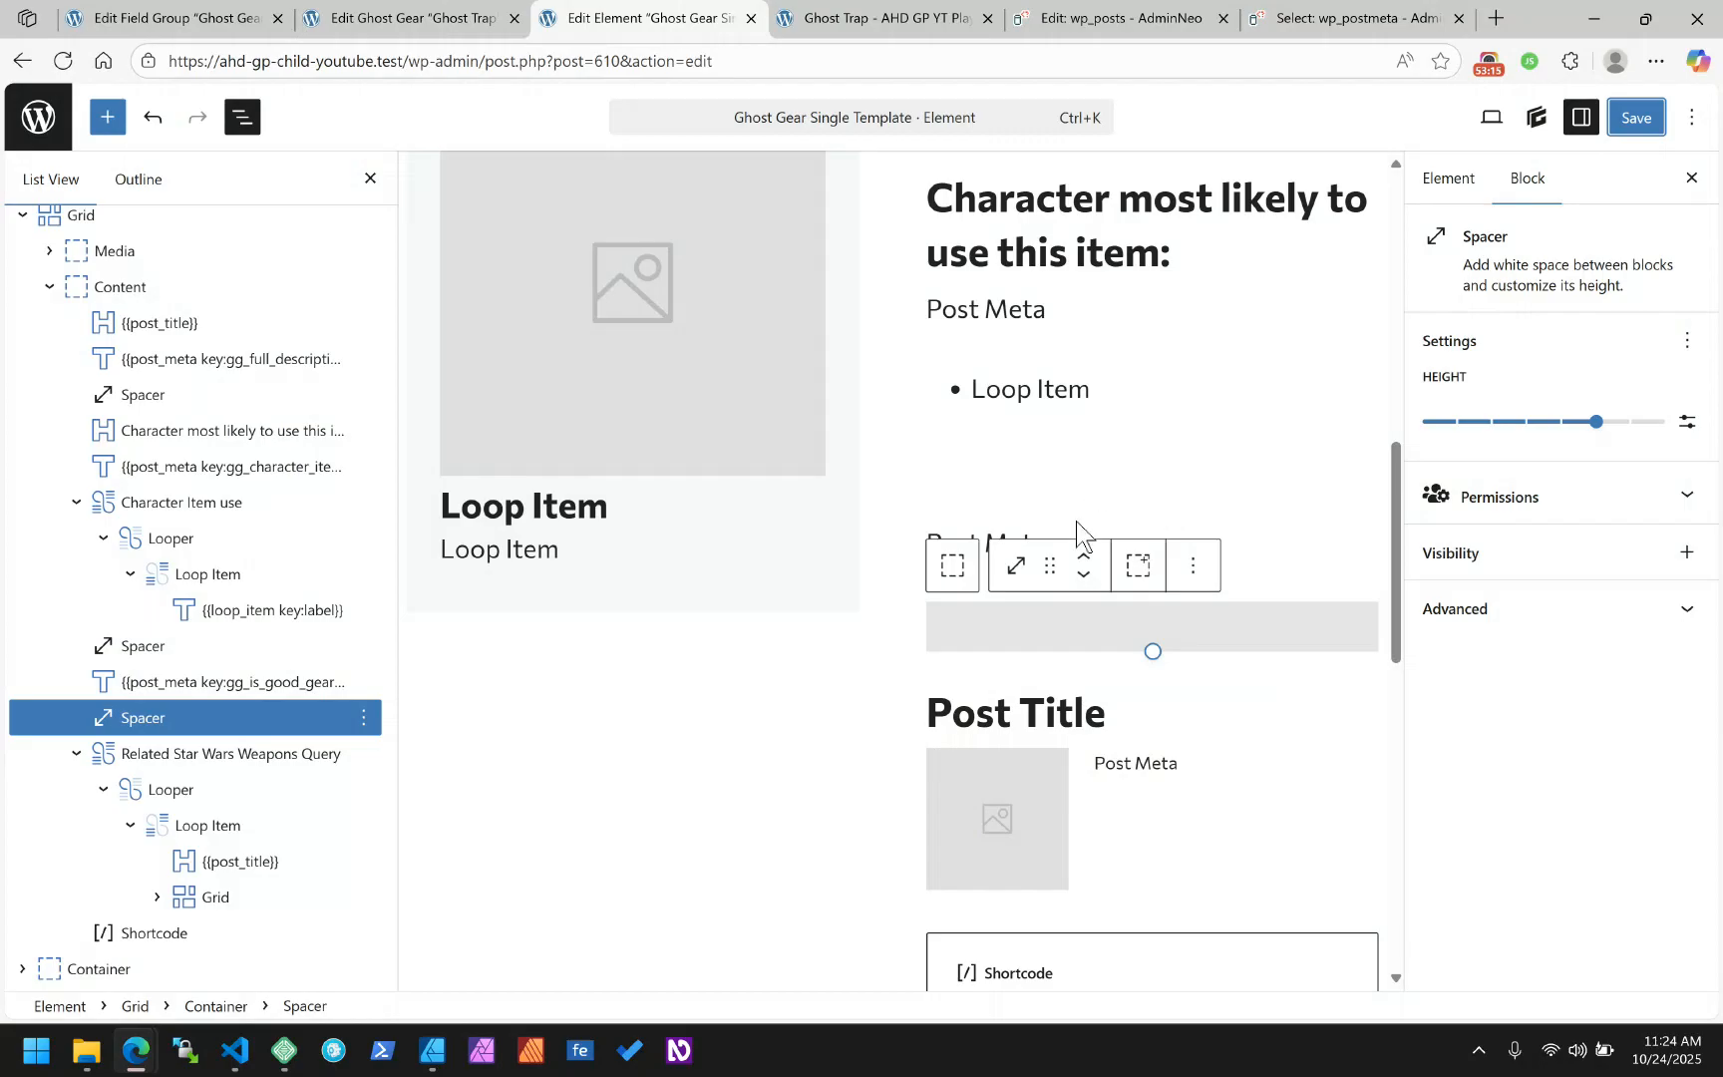
{"action": "left_click", "coordinate": [1258, 543]}
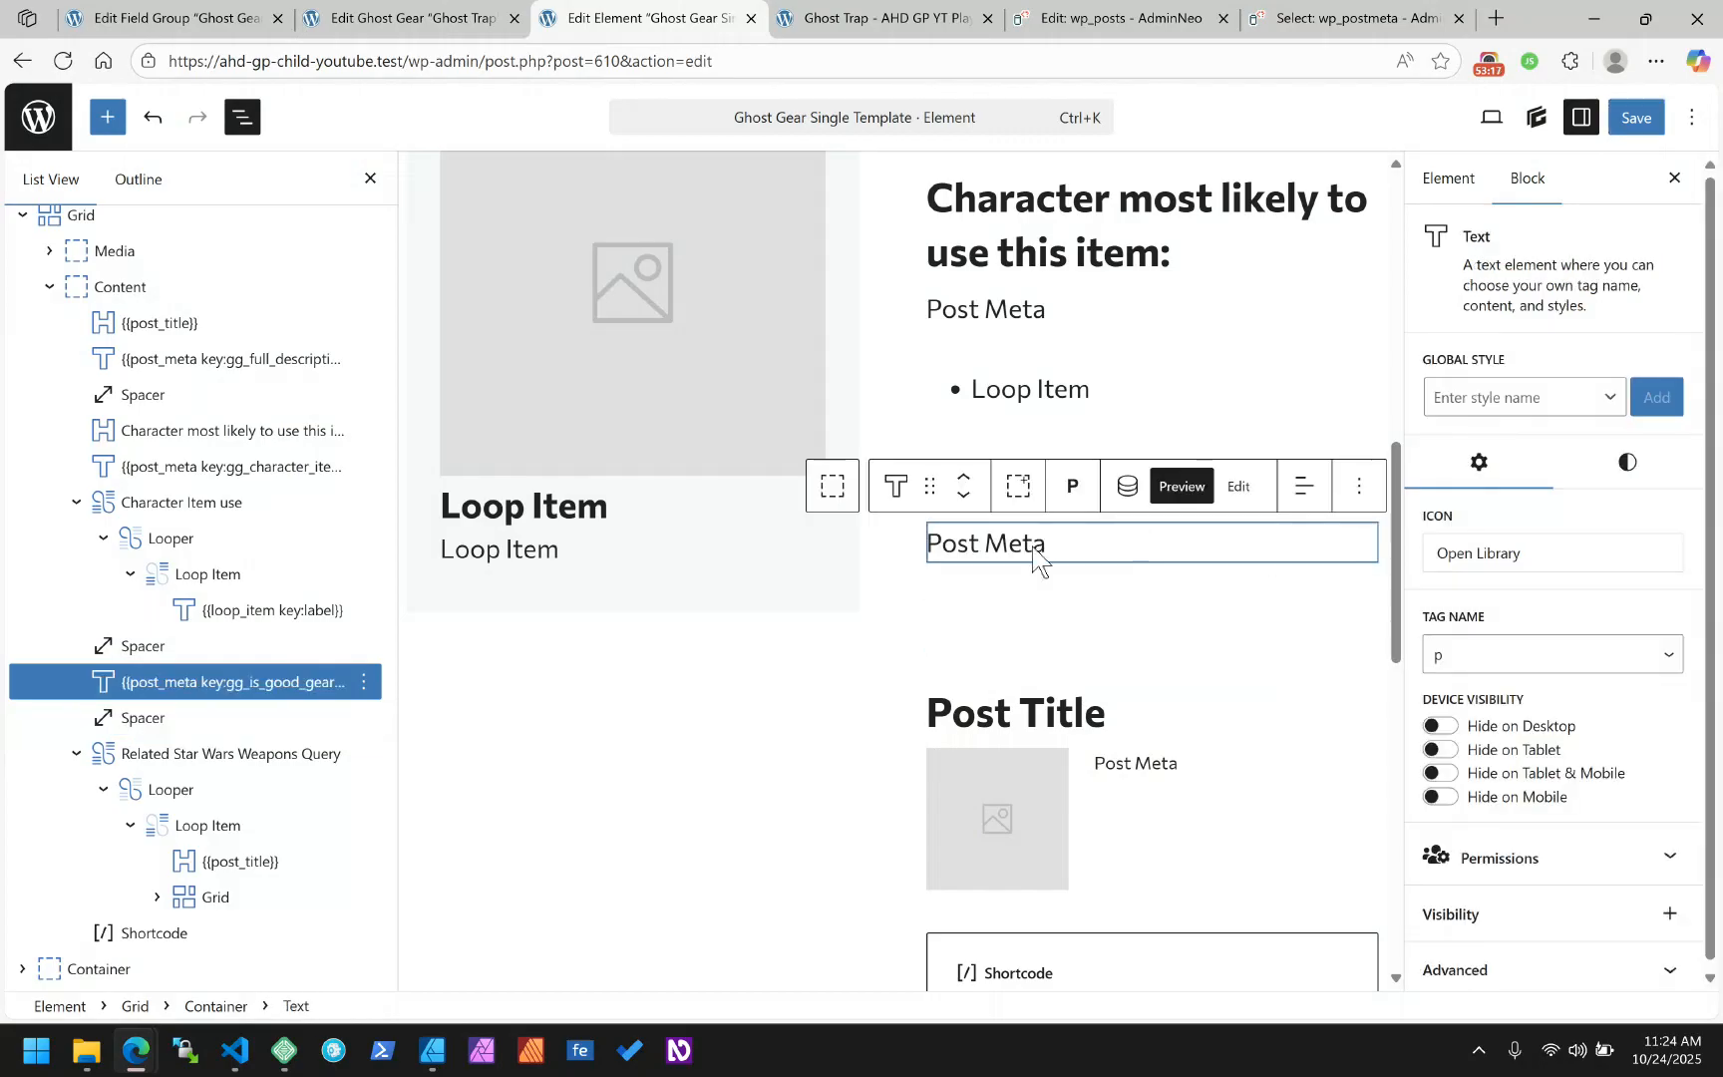
{"action": "left_click", "coordinate": [1235, 488]}
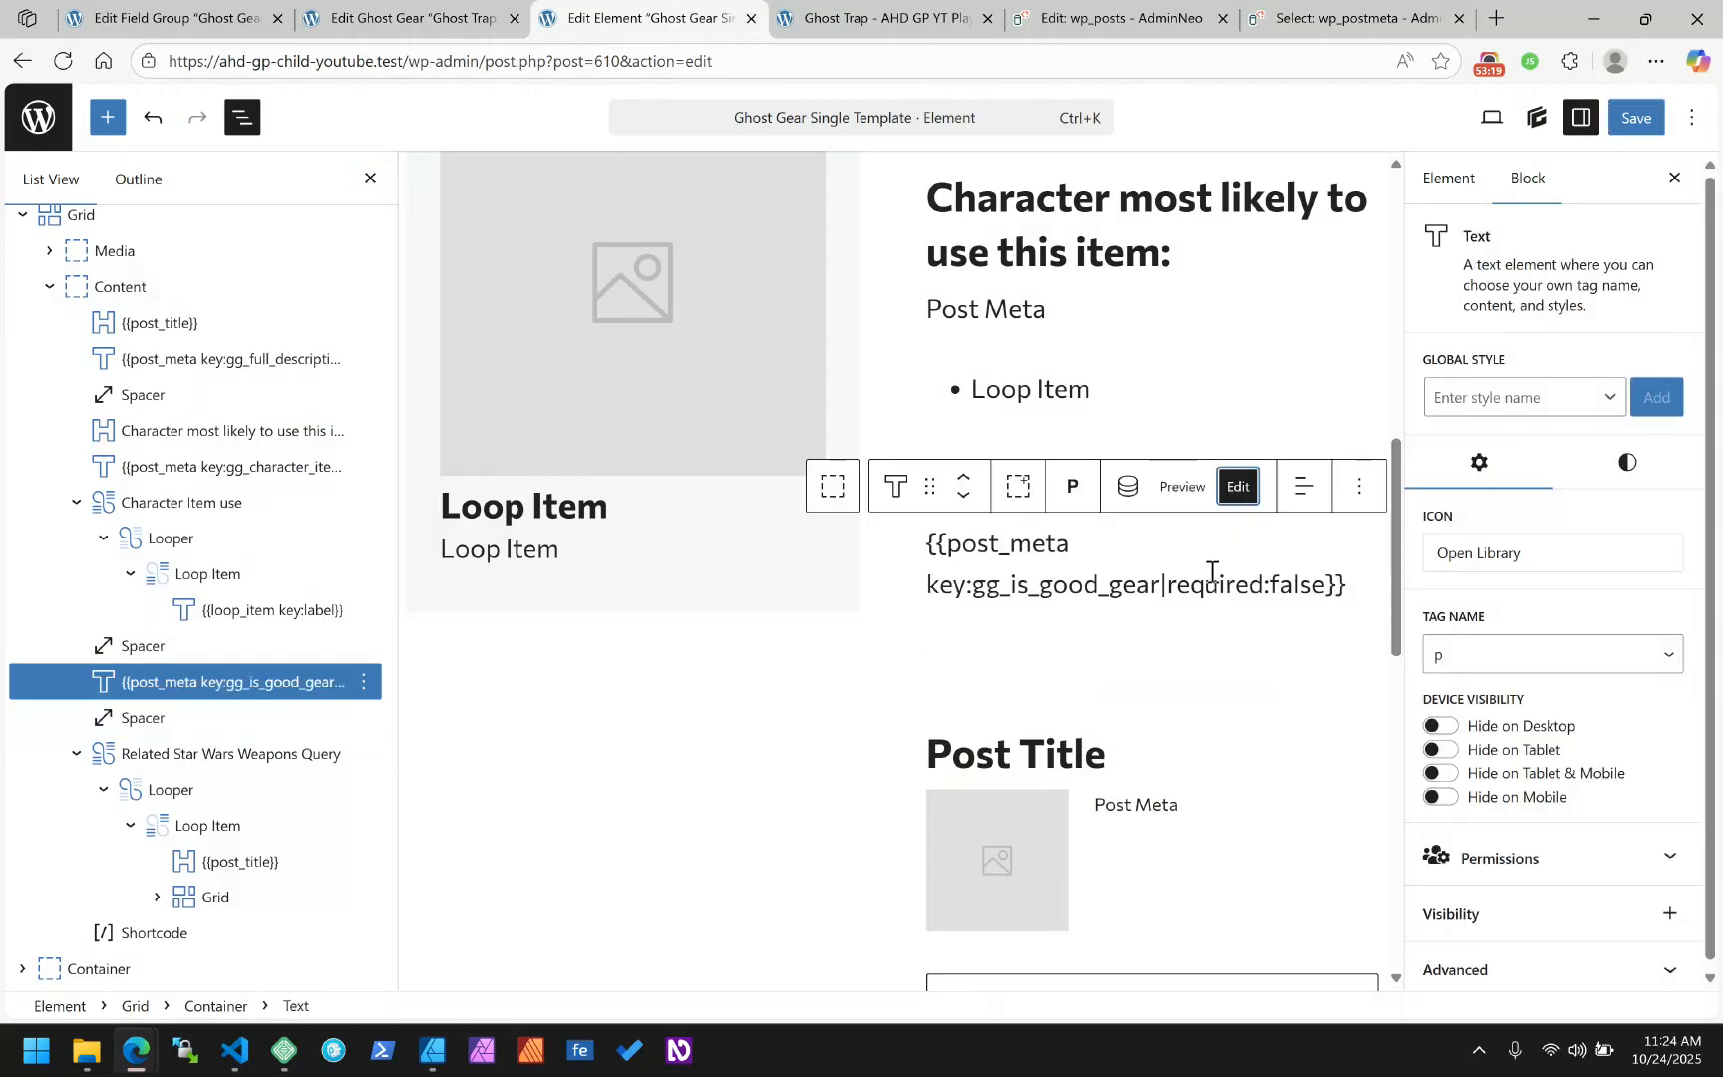
Review the Ghost Trap front-end page around the character list and the good-gear paragraph
{"action": "left_click", "coordinate": [808, 12]}
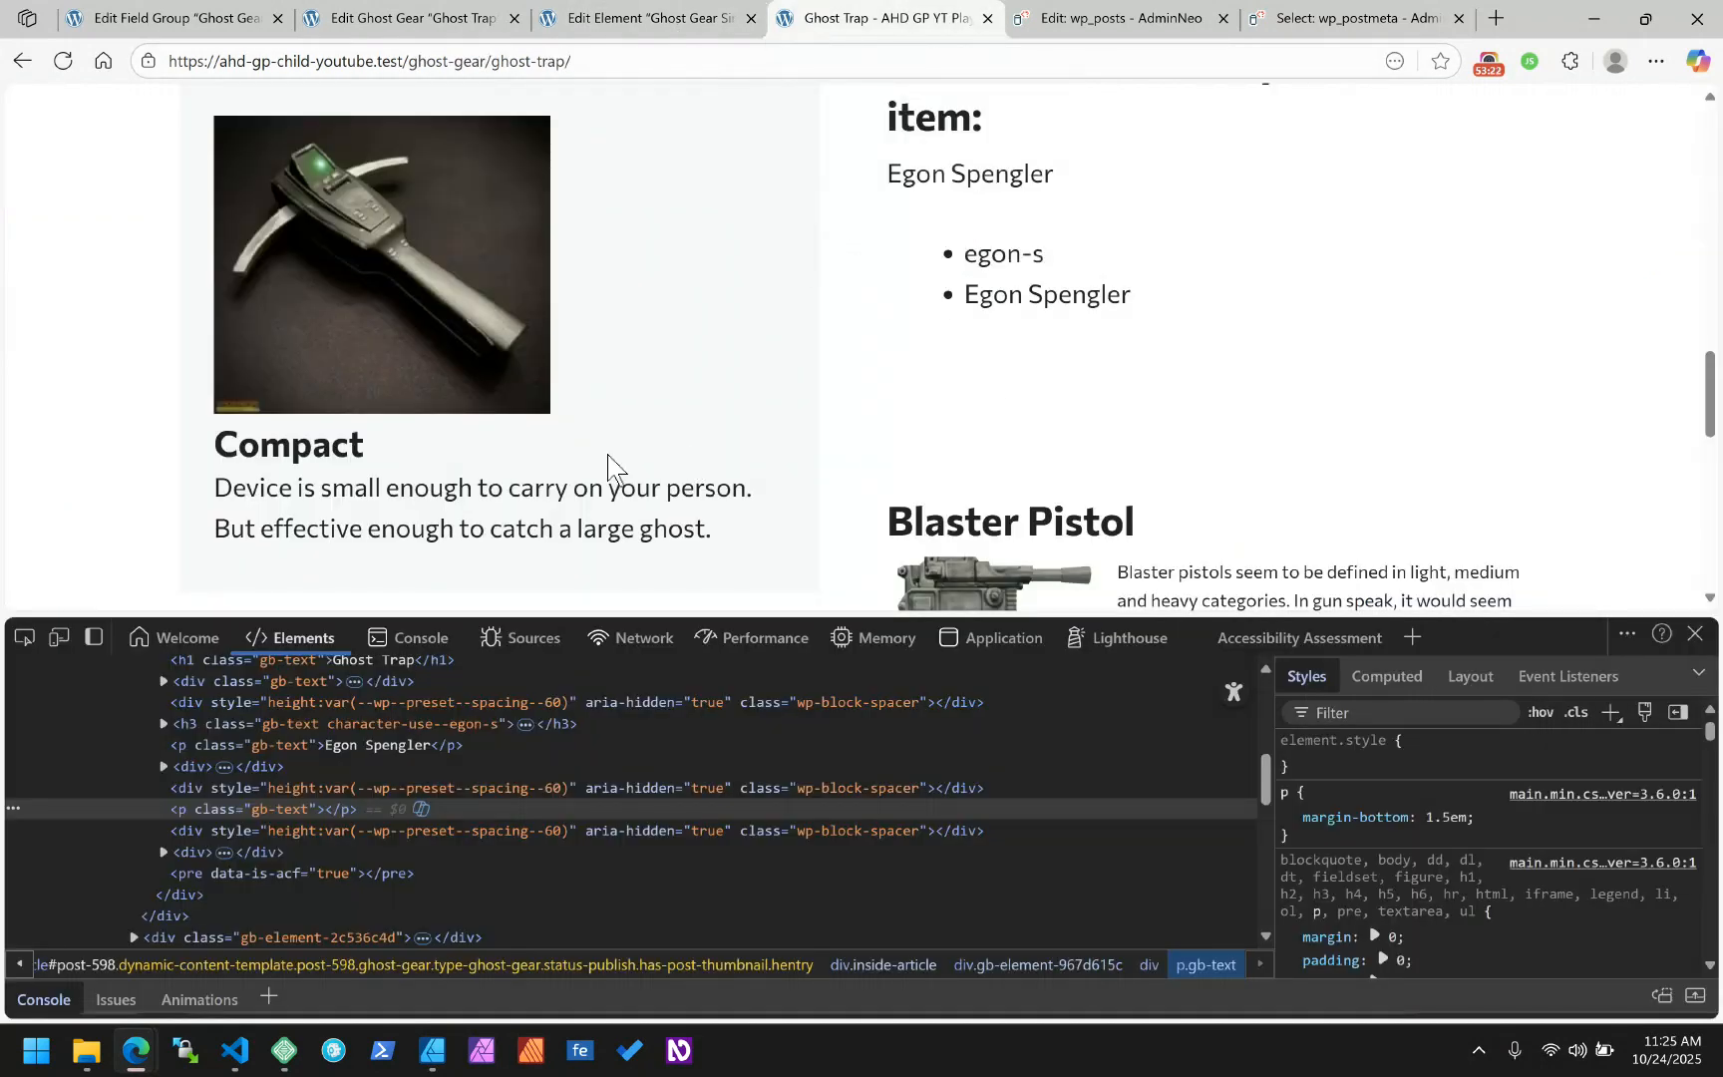
{"action": "scroll", "coordinate": [776, 153], "scroll_direction": "up", "scroll_amount": 2}
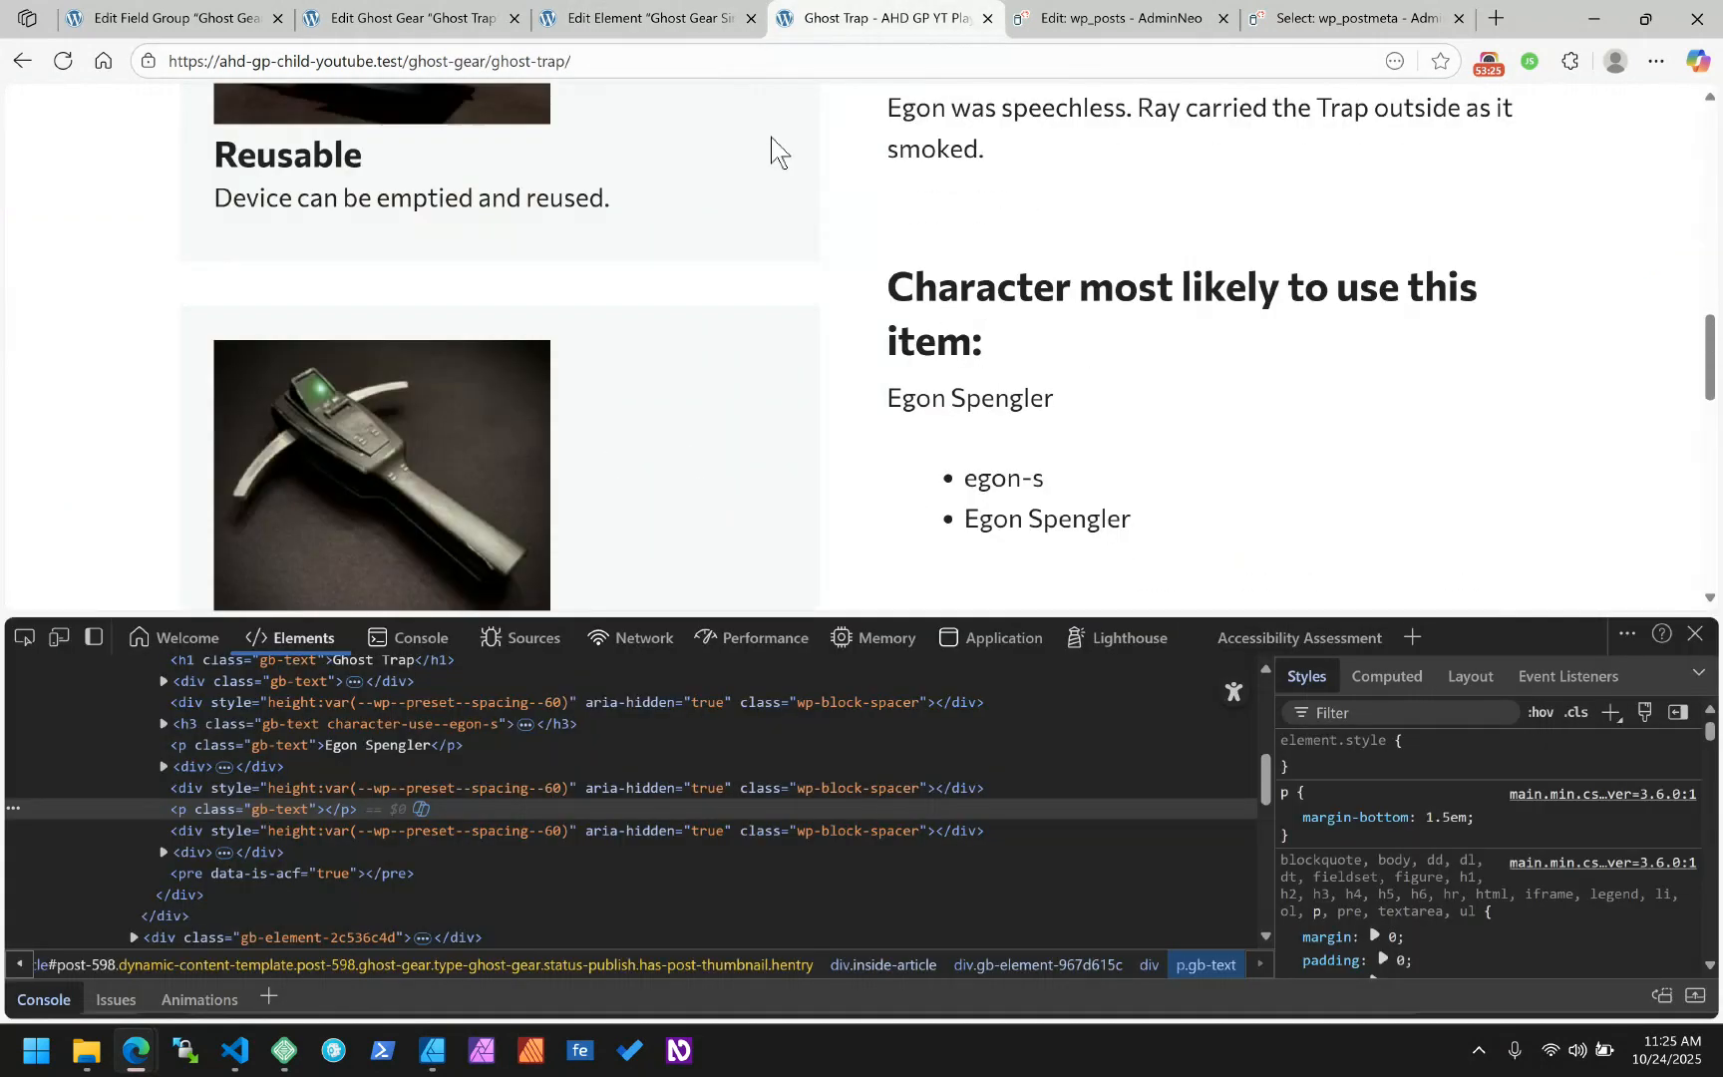
{"action": "scroll", "coordinate": [911, 211], "scroll_direction": "down", "scroll_amount": 5}
{"action": "scroll", "coordinate": [1097, 214], "scroll_direction": "up", "scroll_amount": 2}
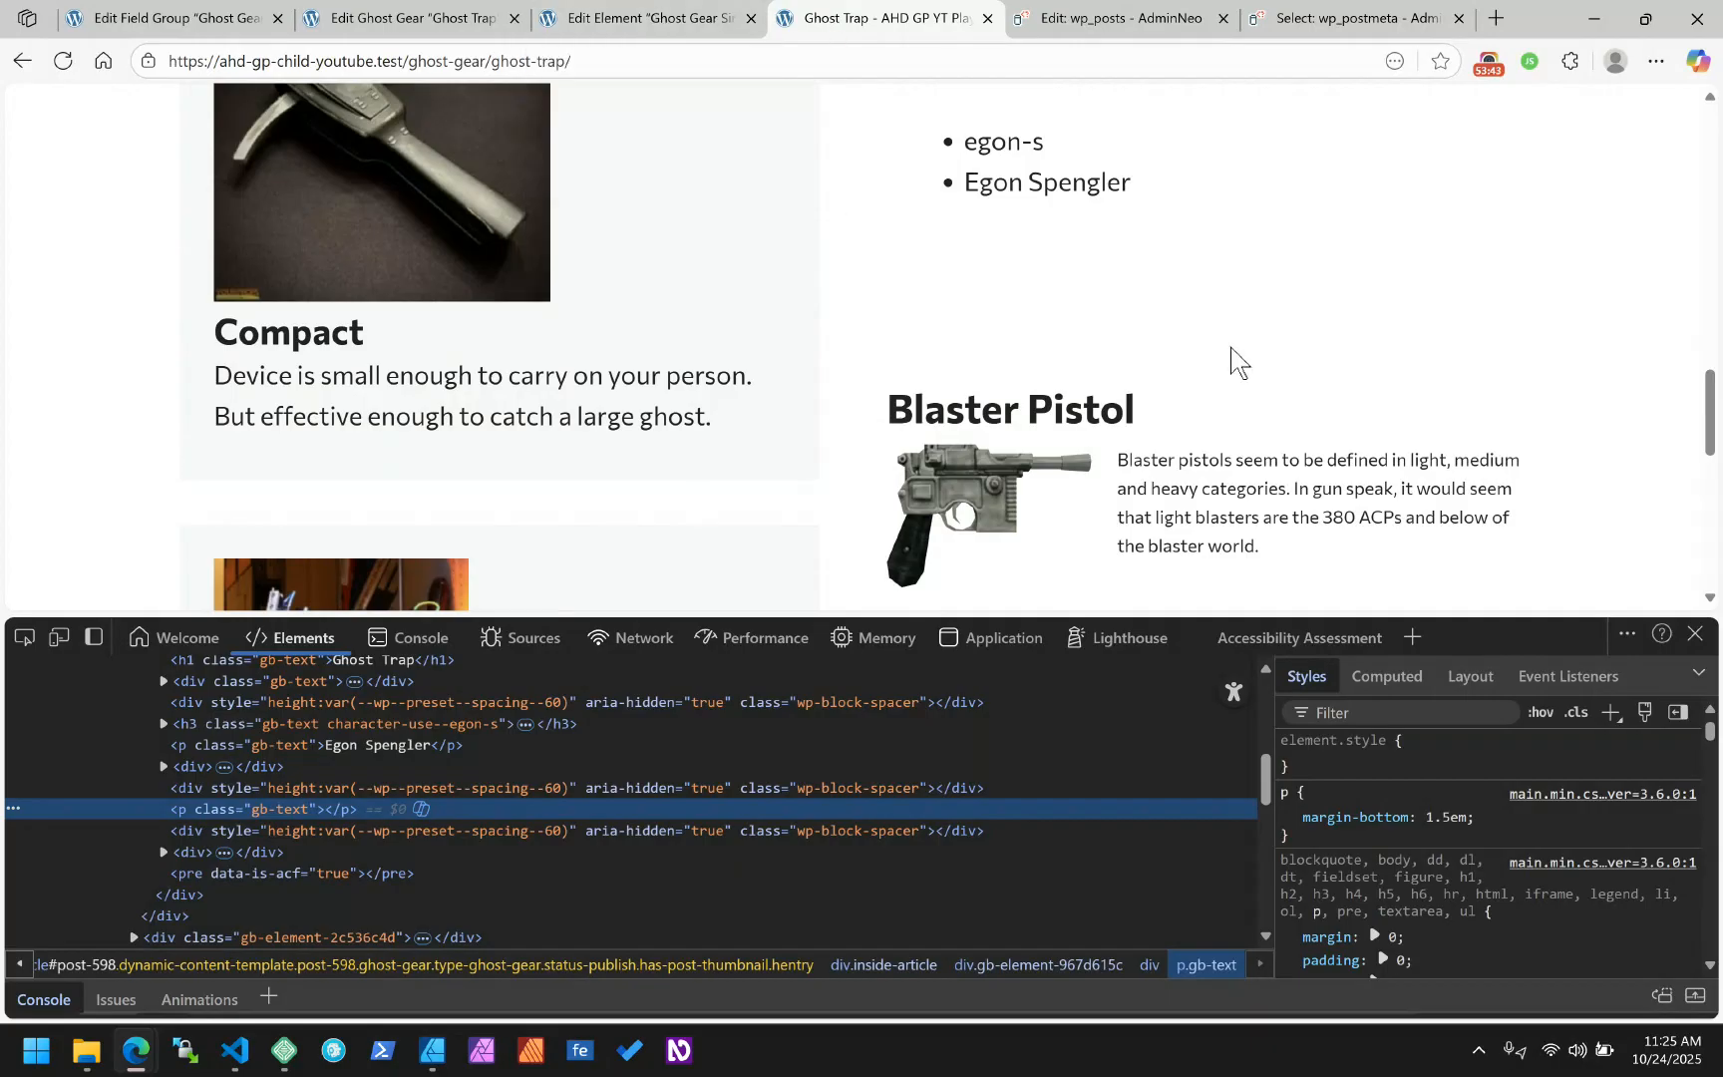
{"action": "scroll", "coordinate": [1231, 359], "scroll_direction": "up", "scroll_amount": 15}
{"action": "scroll", "coordinate": [1232, 347], "scroll_direction": "down", "scroll_amount": 12}
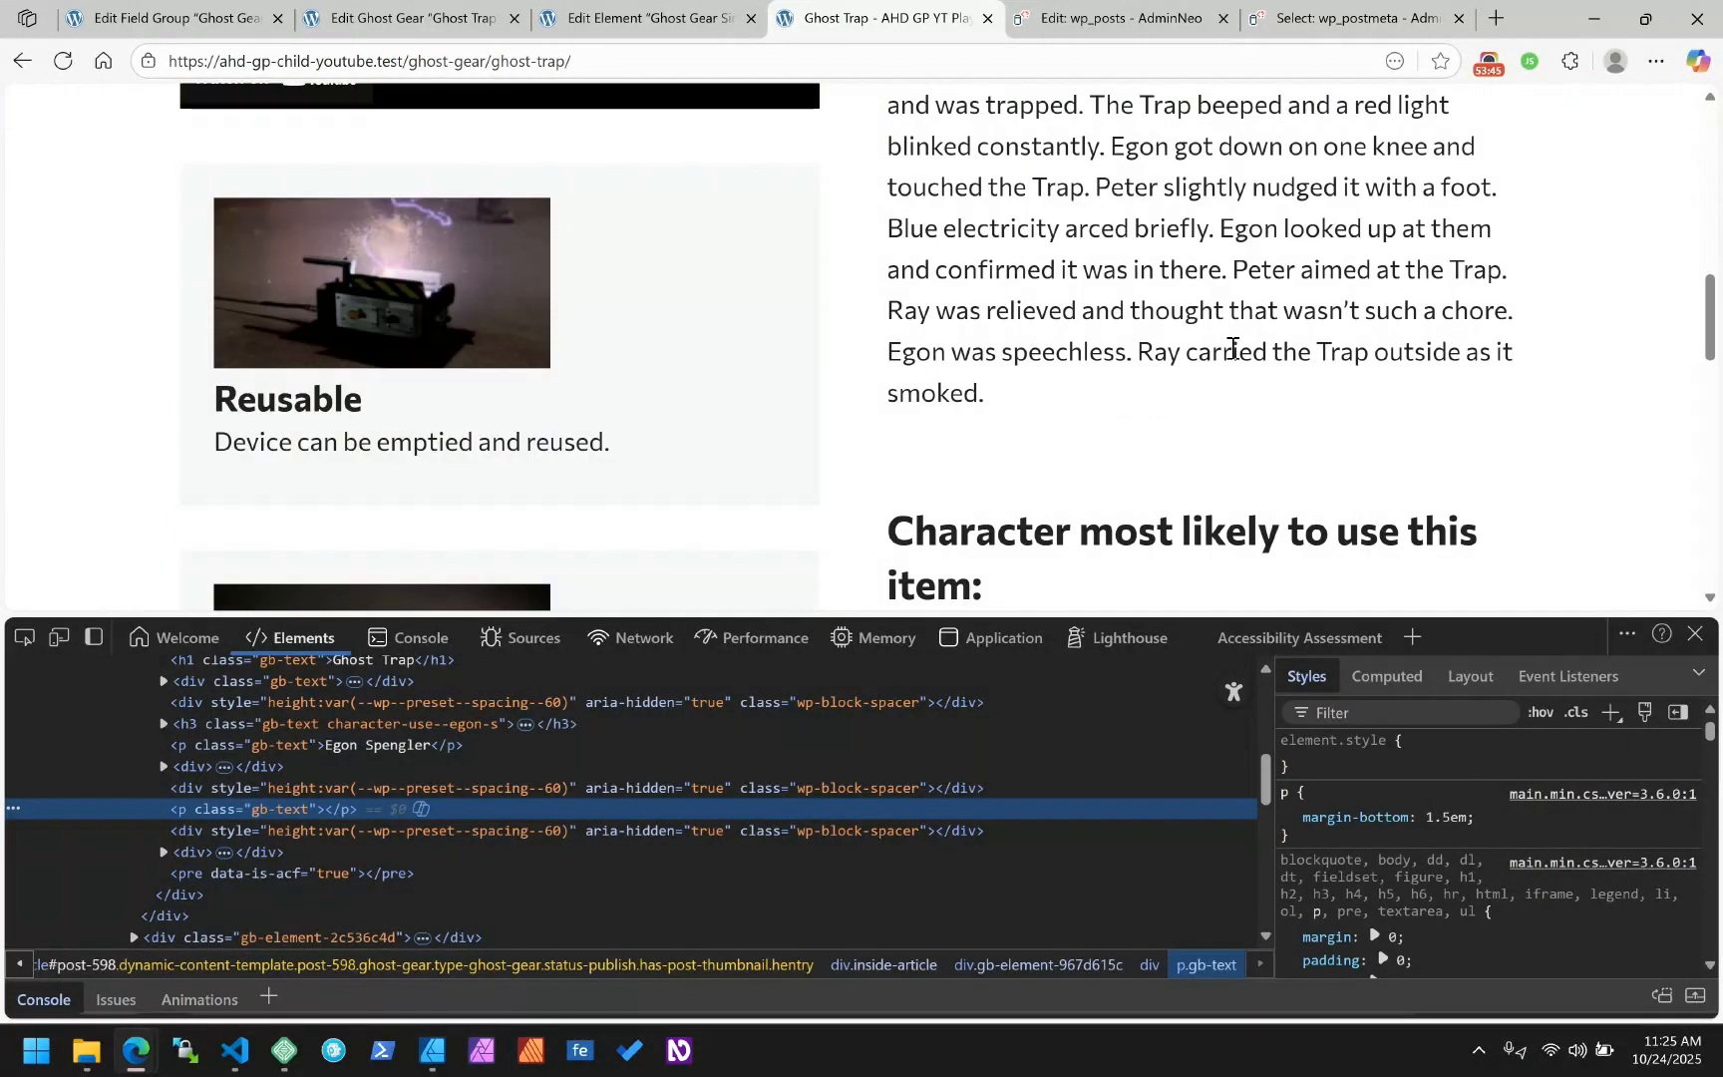
Open the settings of the "Is this a good piece of gear?" field in the Ghost Gear Data field group and review its general options
{"action": "left_click", "coordinate": [635, 10]}
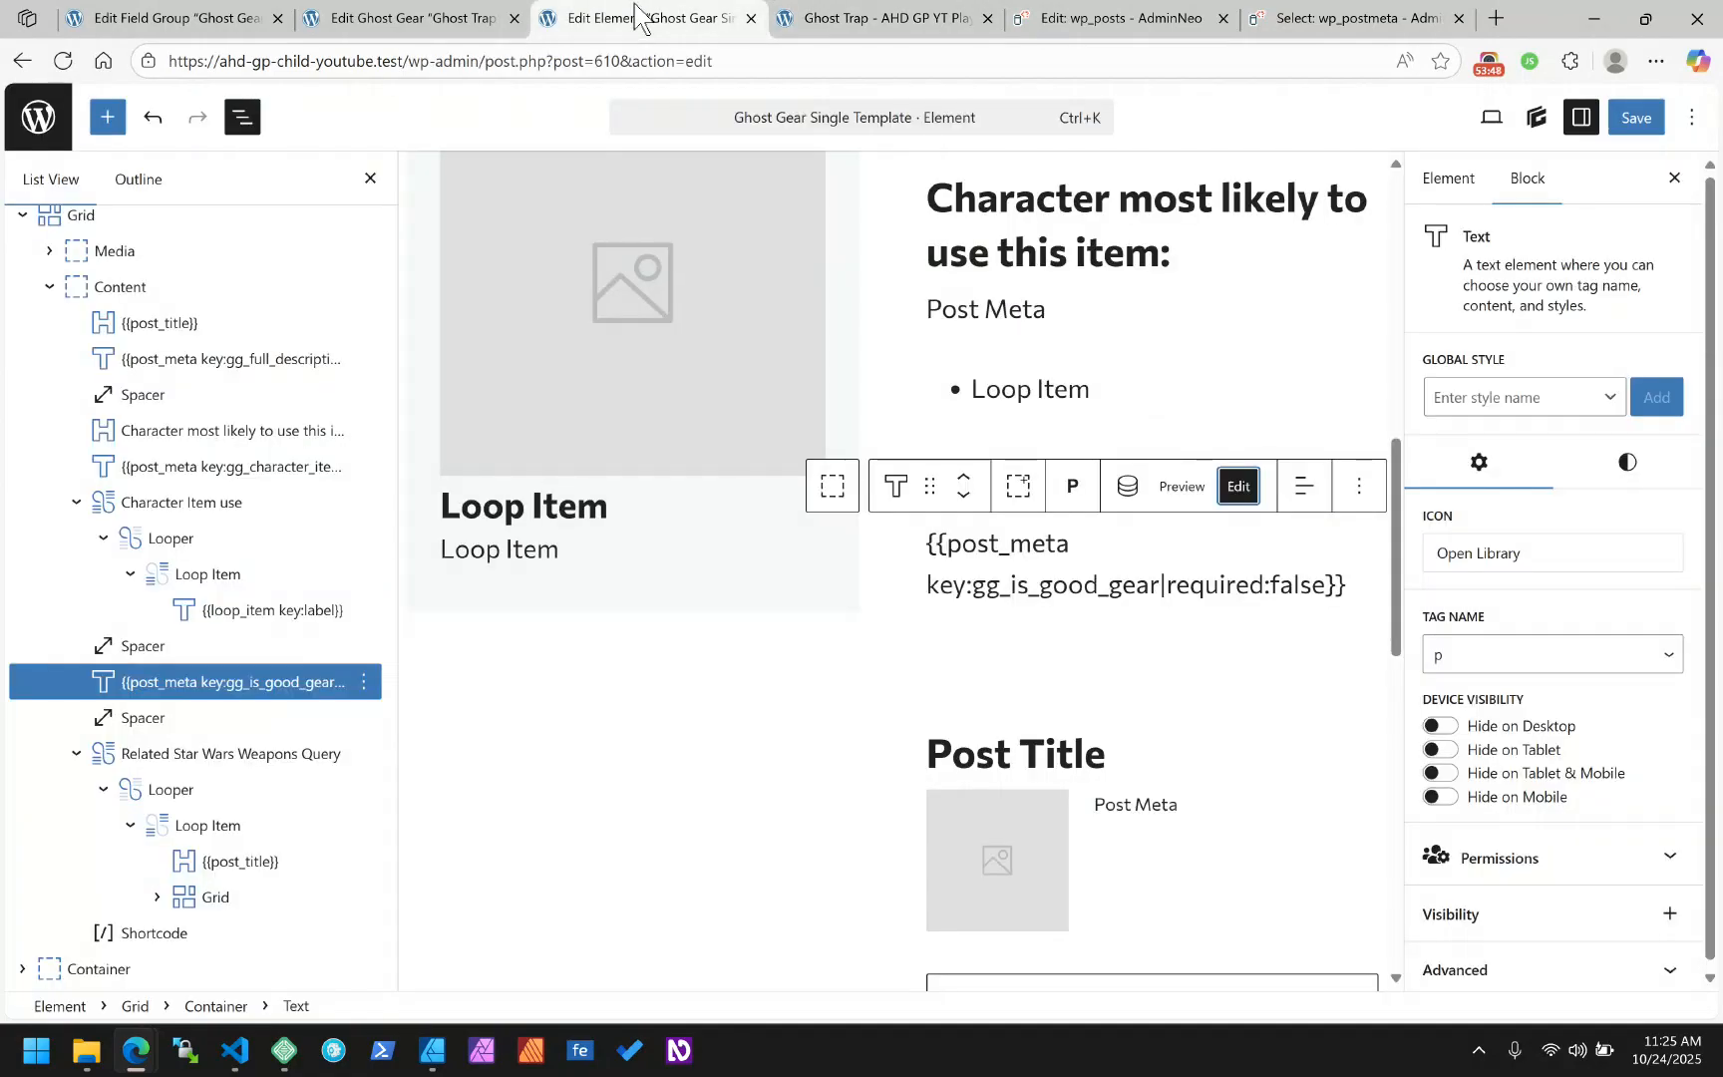
{"action": "left_click", "coordinate": [431, 17]}
{"action": "left_click", "coordinate": [249, 18]}
{"action": "scroll", "coordinate": [788, 540], "scroll_direction": "down", "scroll_amount": 5}
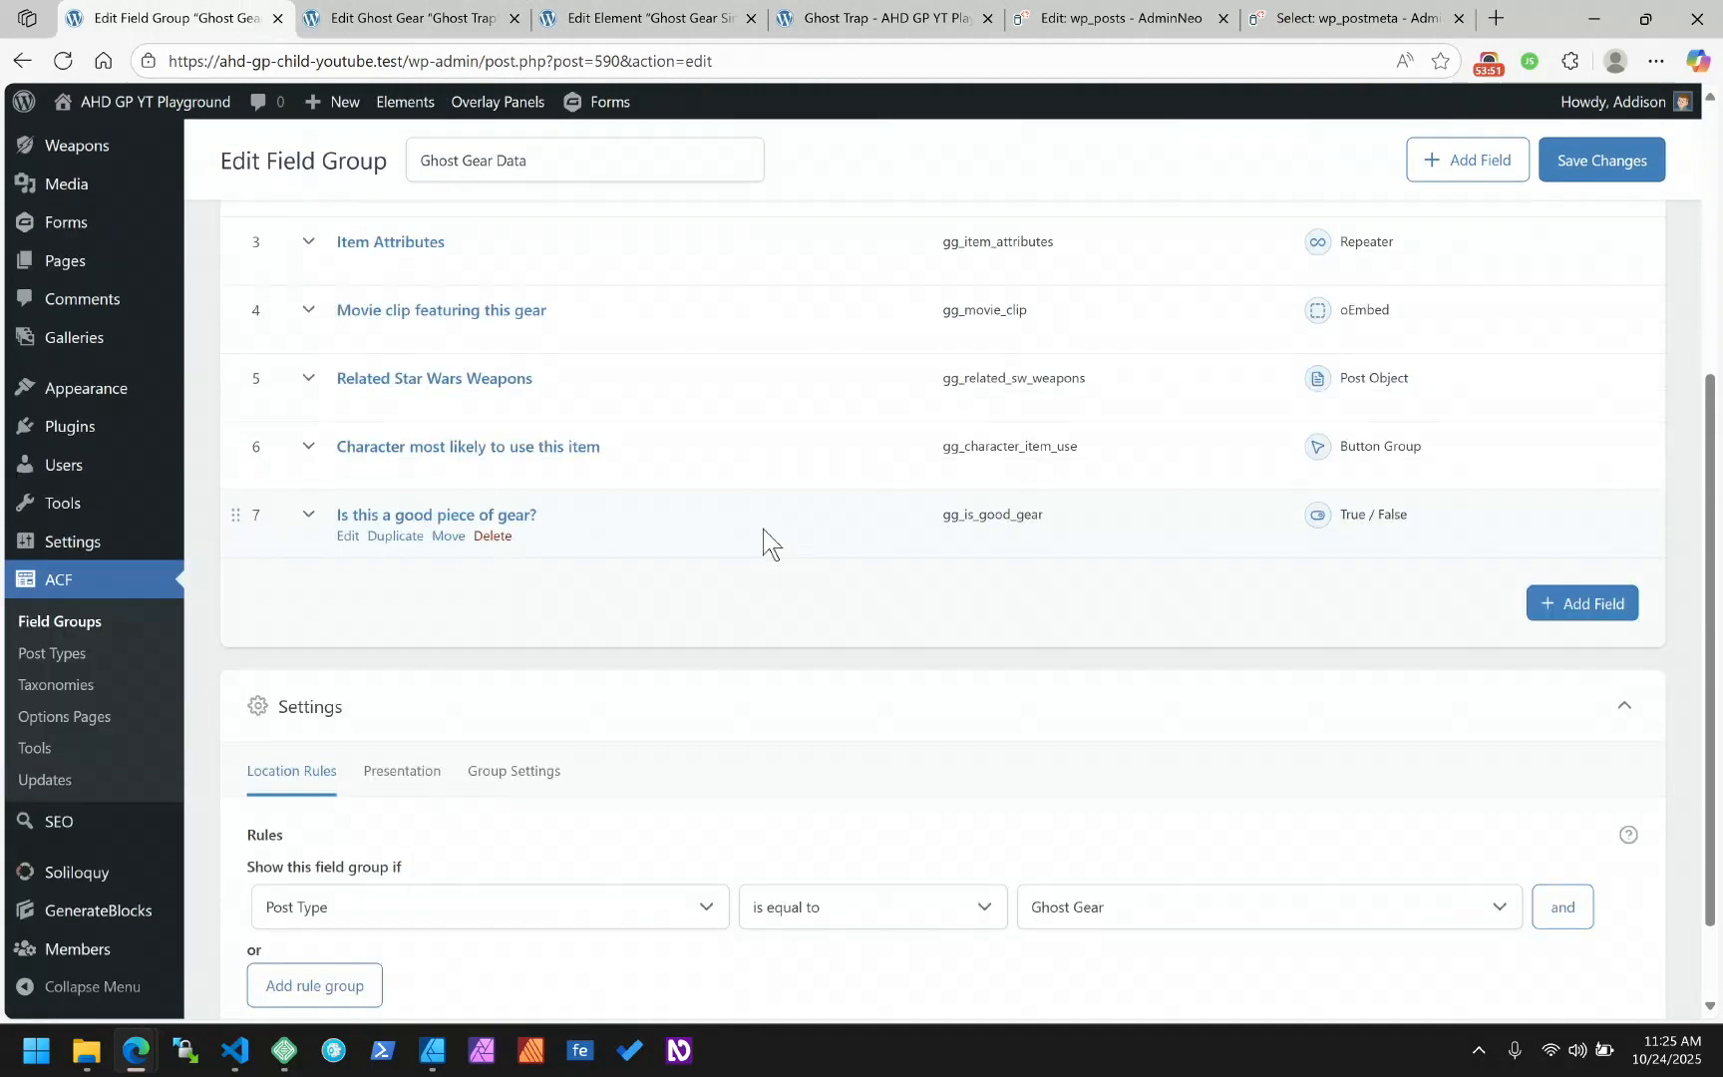
{"action": "left_click", "coordinate": [304, 518]}
{"action": "scroll", "coordinate": [611, 514], "scroll_direction": "down", "scroll_amount": 3}
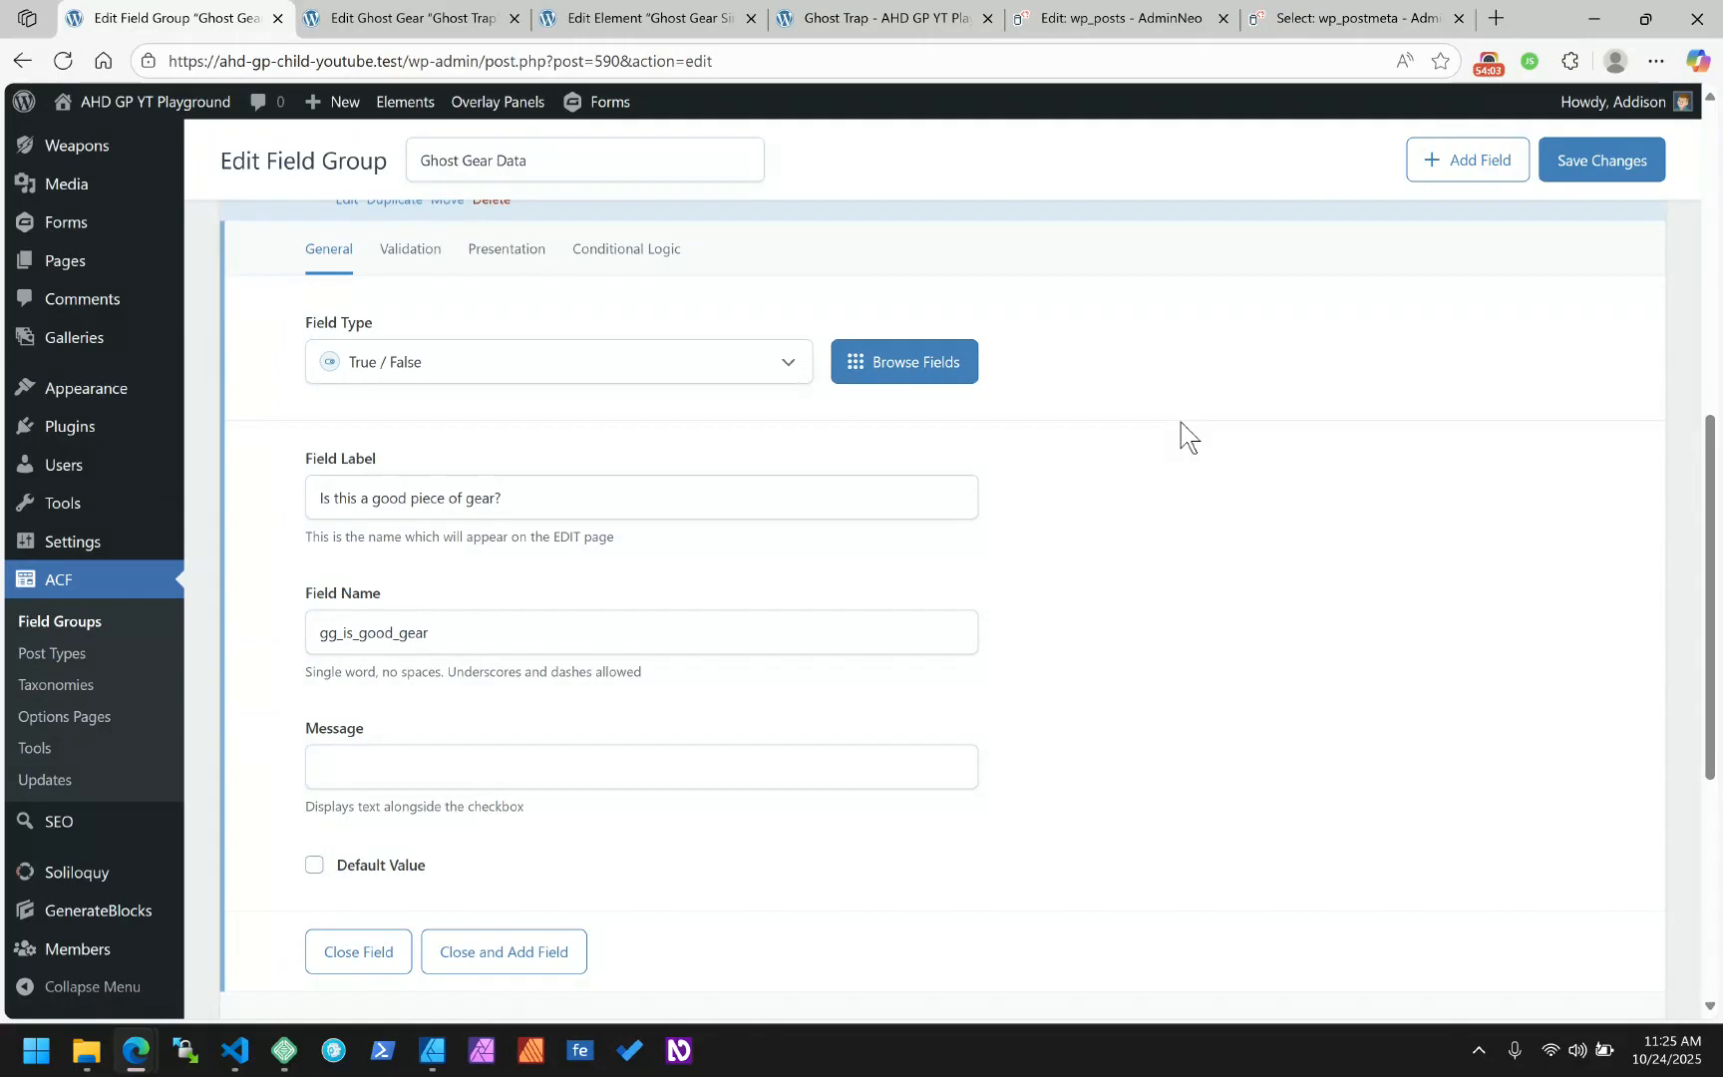
{"action": "left_click", "coordinate": [1489, 68]}
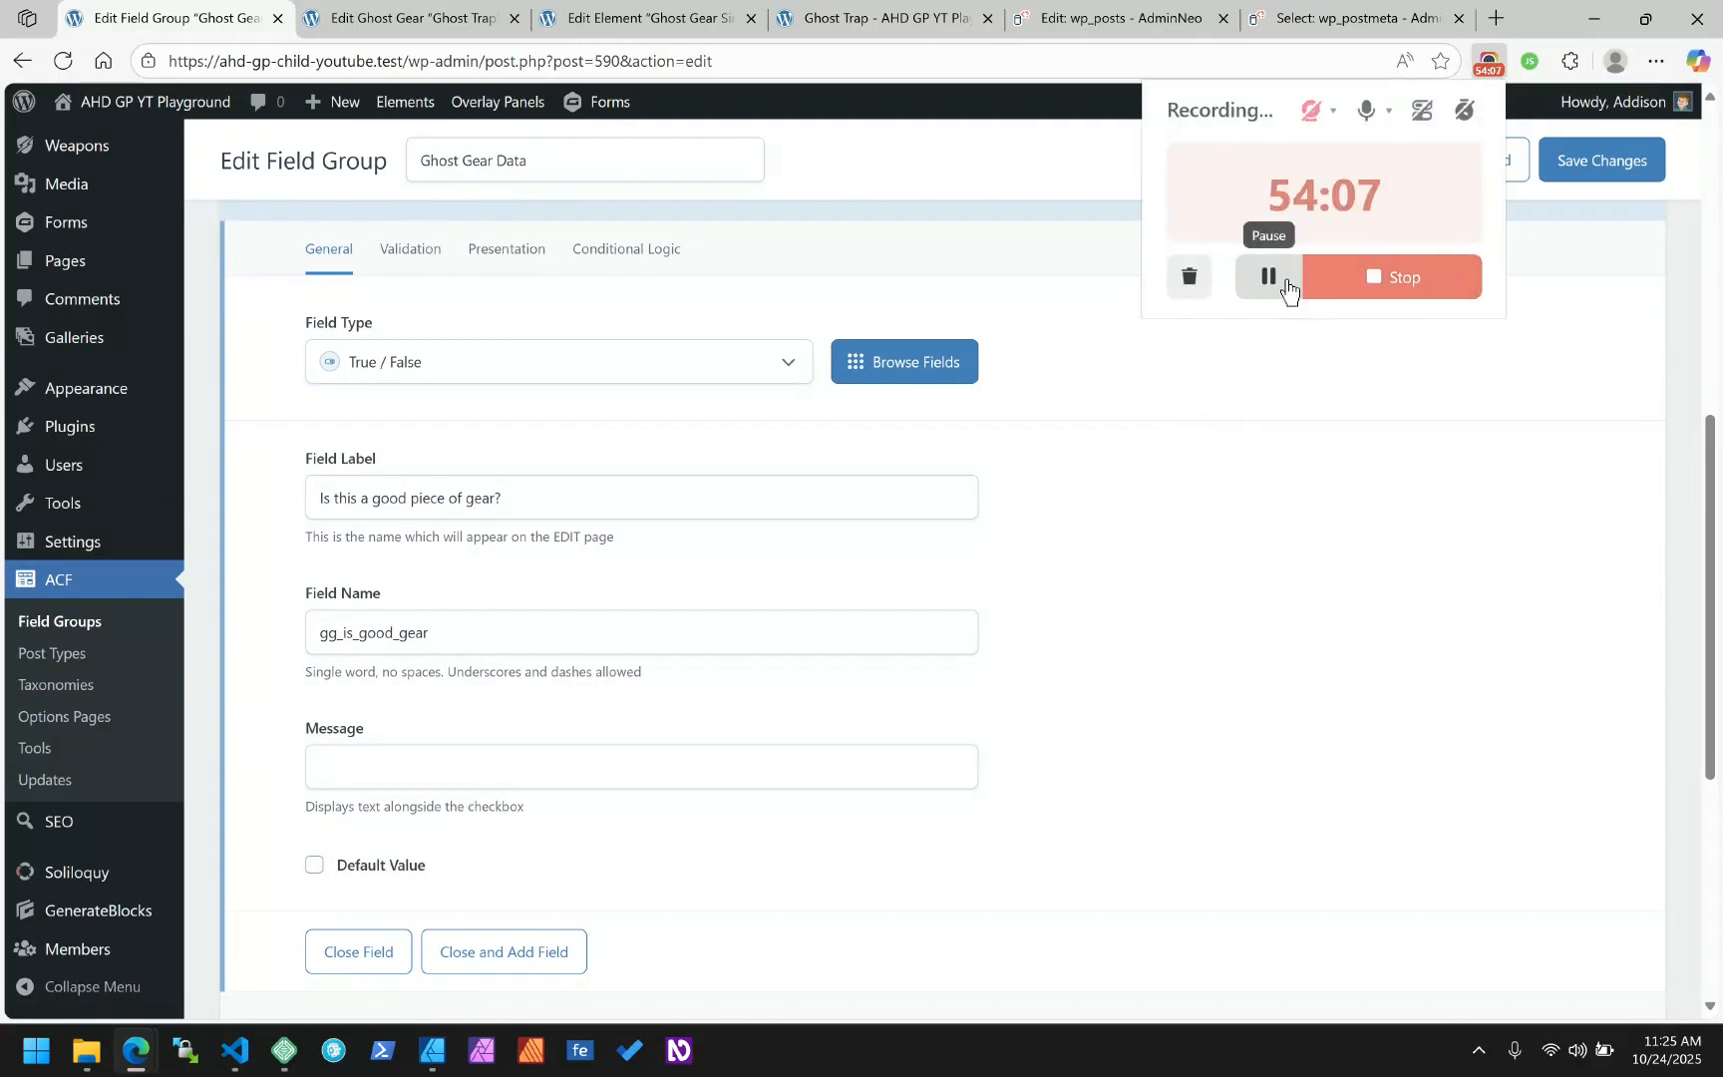